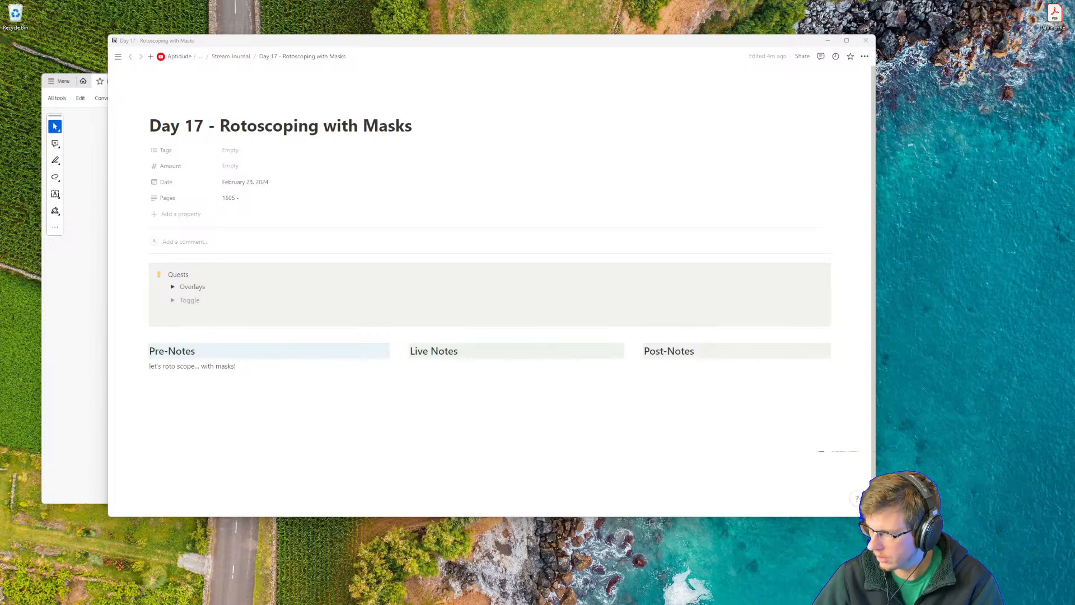
# - Switch to the DaVinci Resolve reference manual PDF and review the contents of the Rotoscoping with Masks chapter
pyautogui.click(87, 72)
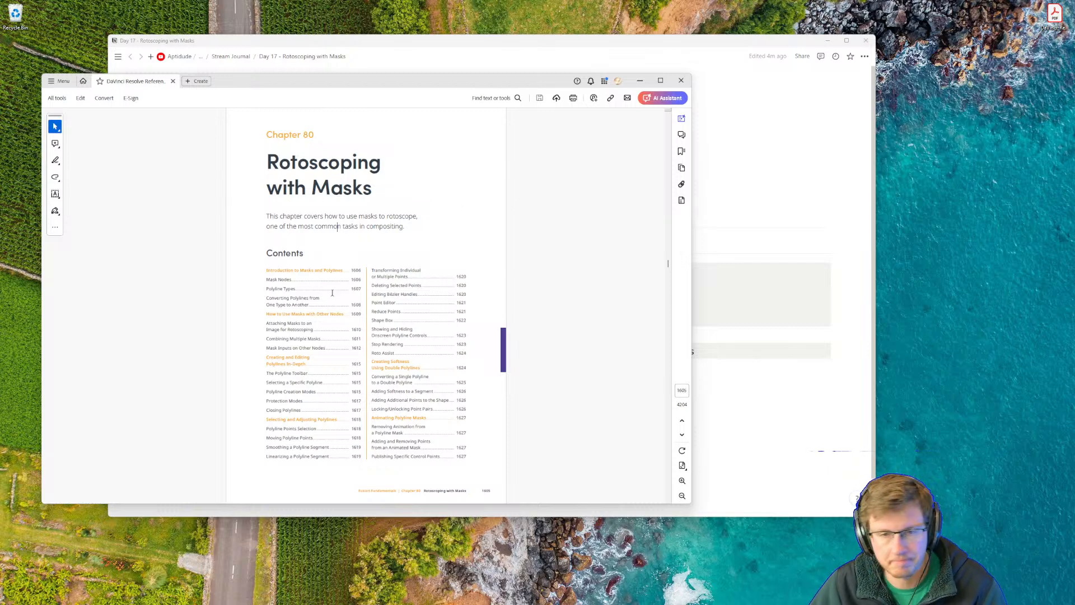
pyautogui.scroll(1, 277, 284)
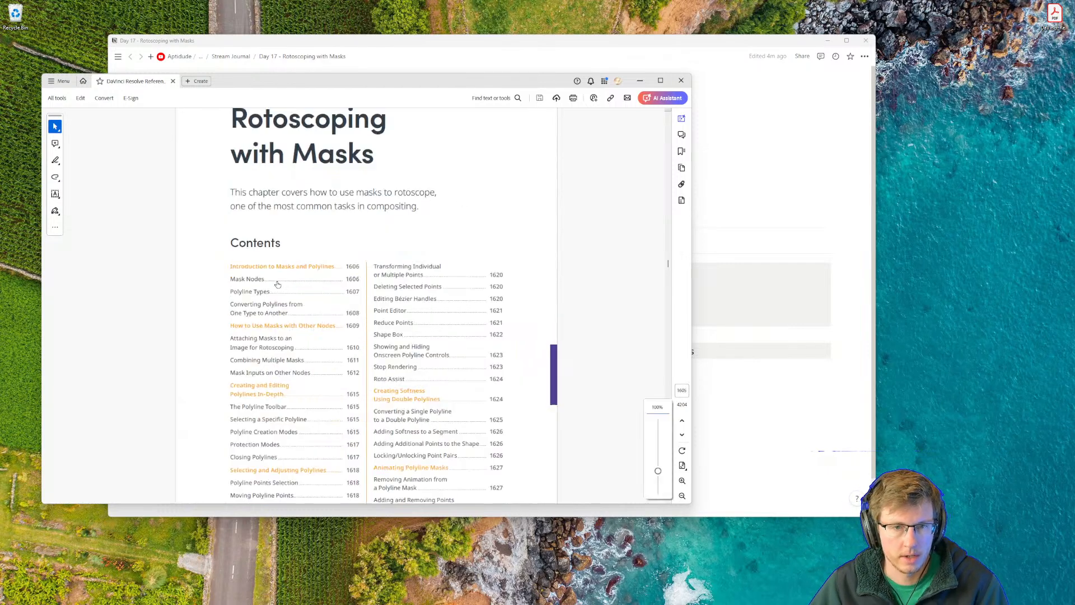
pyautogui.scroll(1, 277, 284)
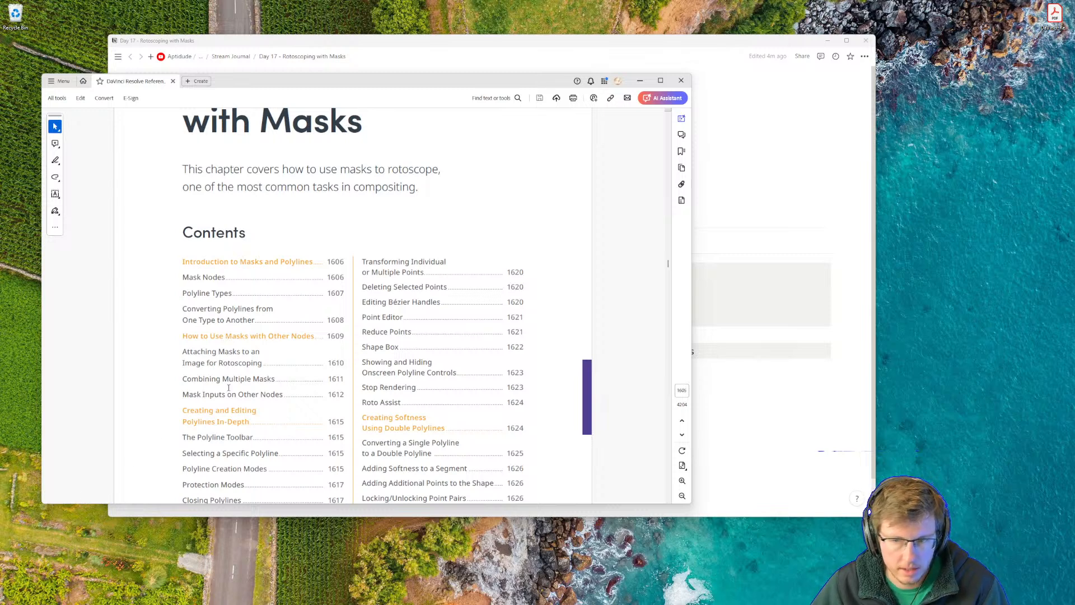
pyautogui.scroll(-1, 286, 391)
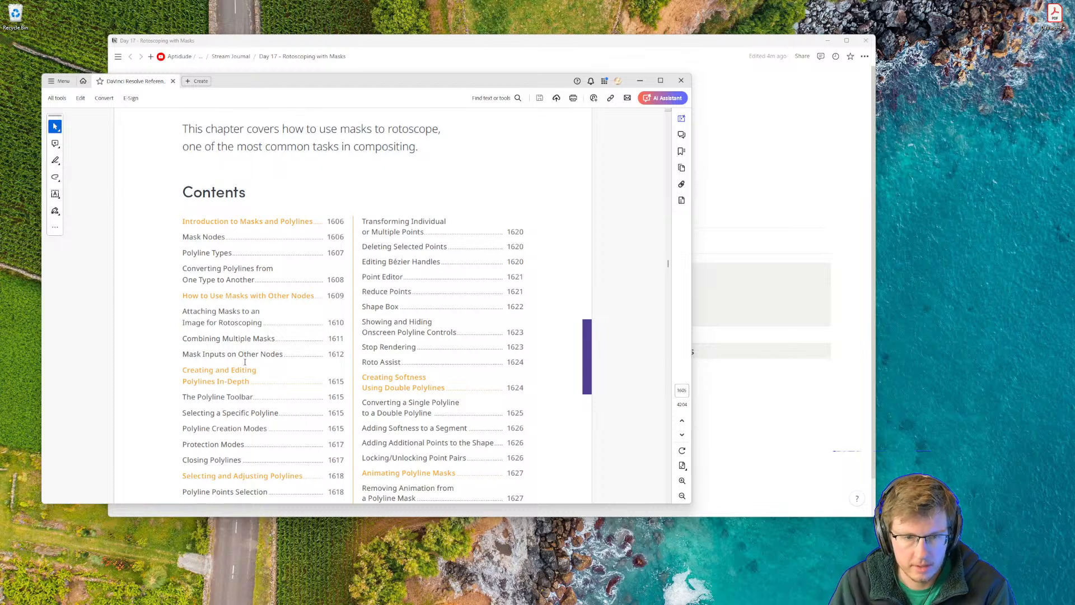
pyautogui.scroll(-3, 234, 358)
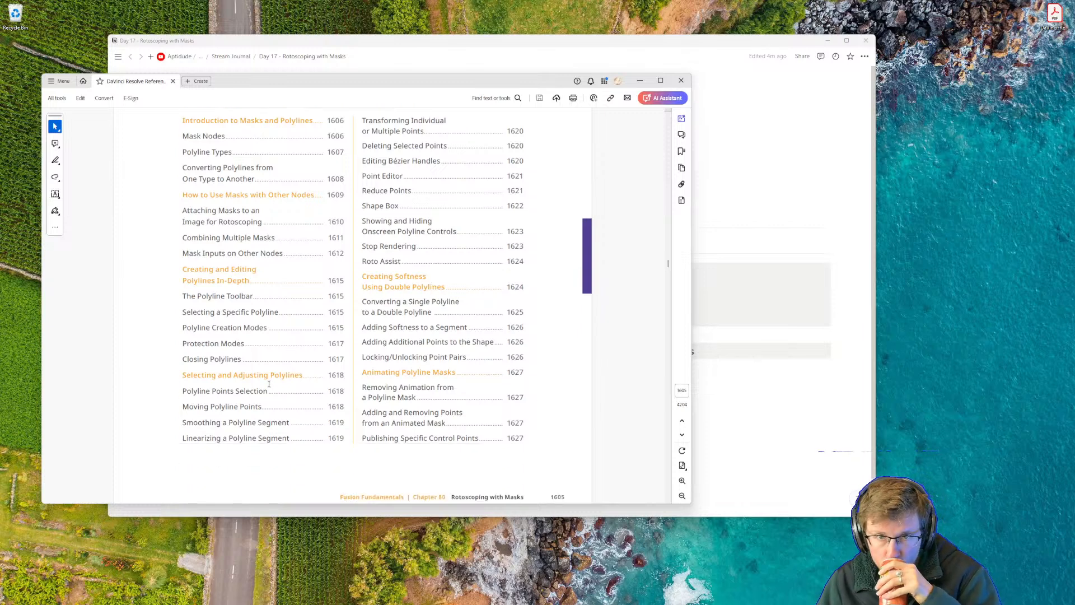
pyautogui.scroll(1, 284, 379)
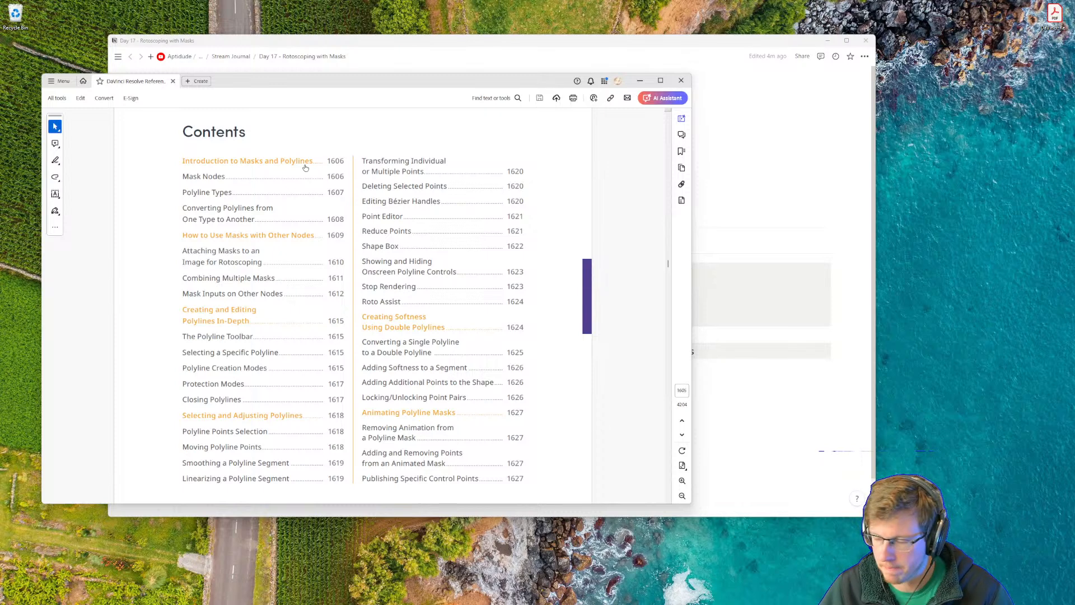
pyautogui.scroll(-1, 398, 289)
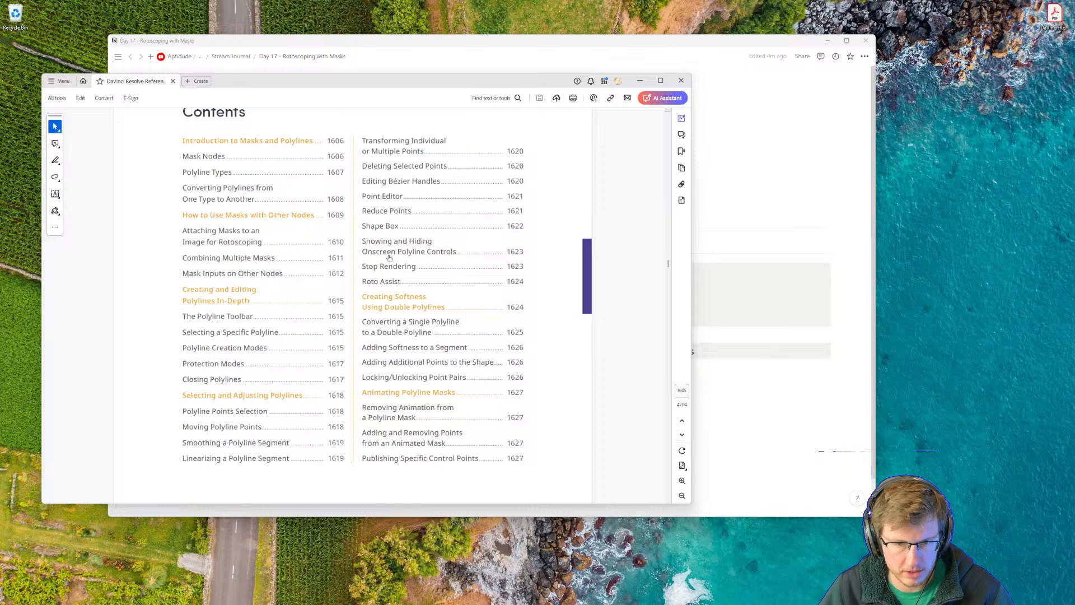
pyautogui.scroll(3, 389, 257)
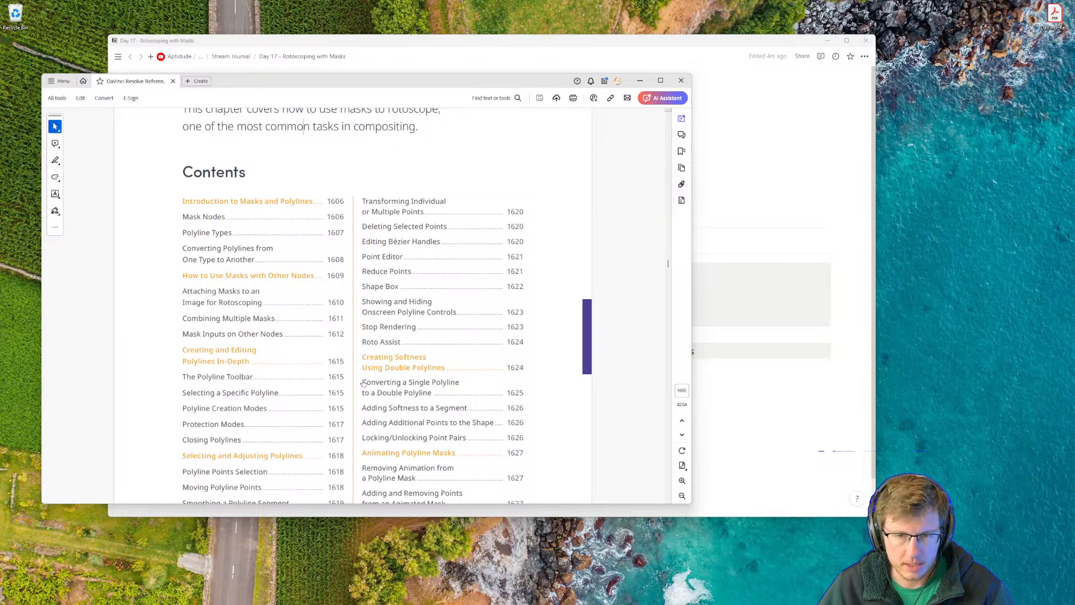
pyautogui.scroll(1, 292, 274)
pyautogui.scroll(3, 287, 277)
pyautogui.scroll(-15, 308, 291)
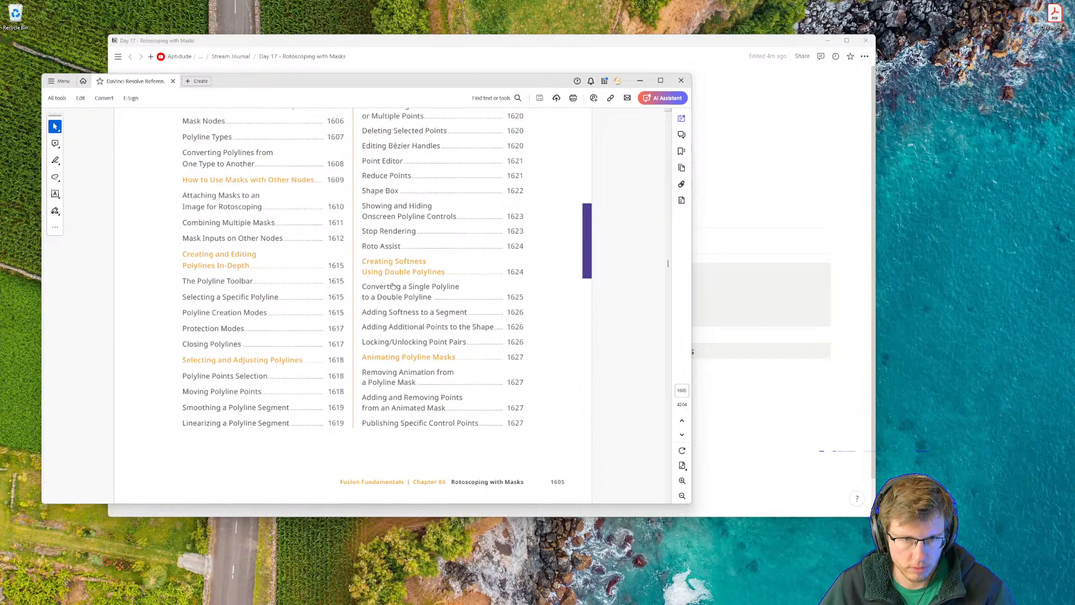
pyautogui.scroll(3, 329, 305)
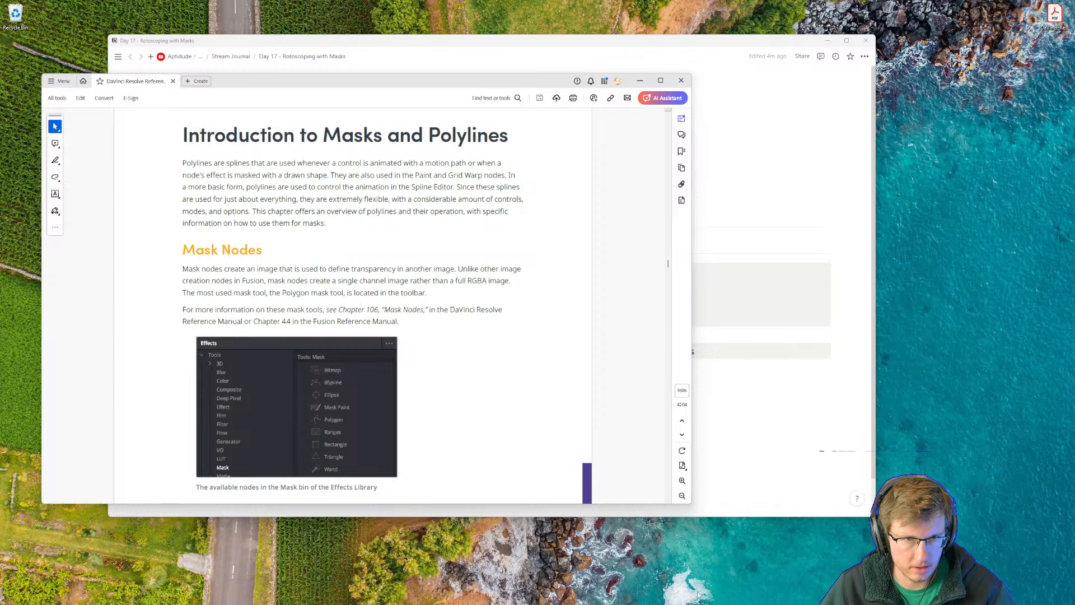
# - Switch to DaVinci Resolve and create a new project named Day 17 inside the Aptidude folder
pyautogui.moveTo(669, 587)
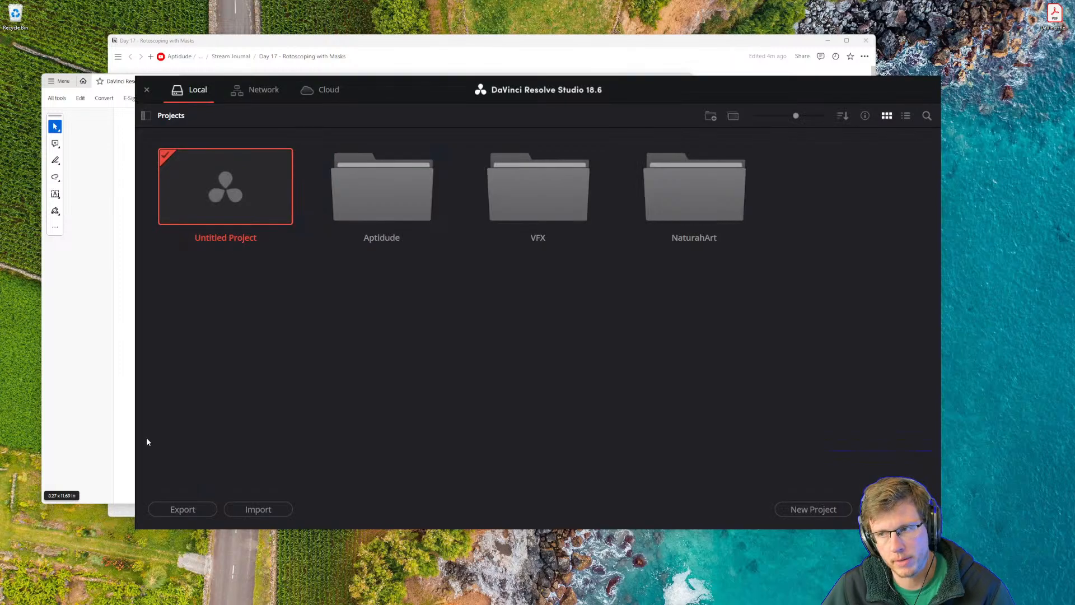
pyautogui.doubleClick(385, 193)
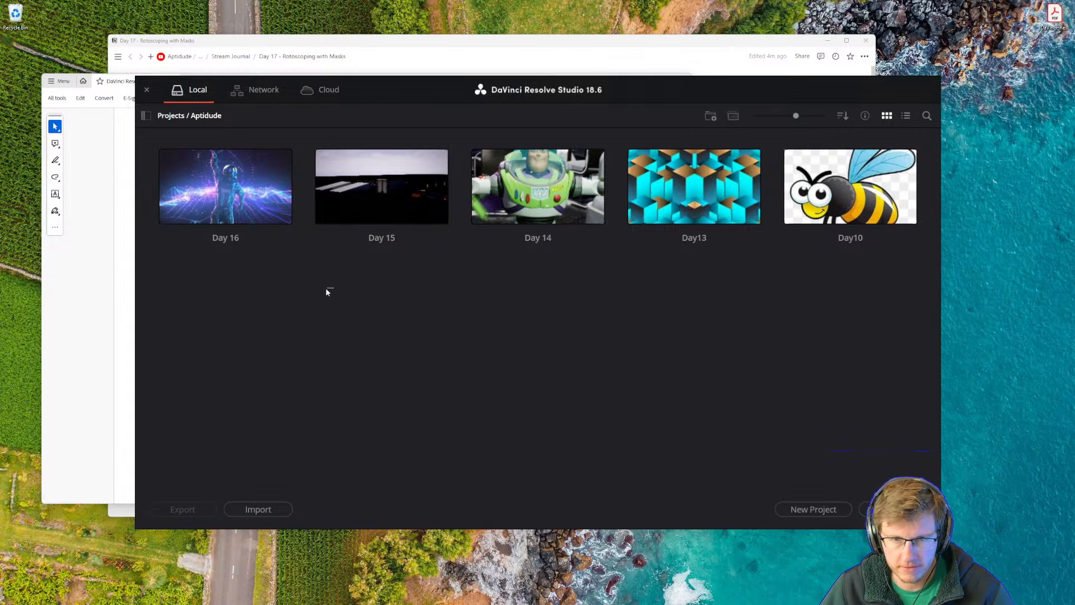
pyautogui.click(812, 509)
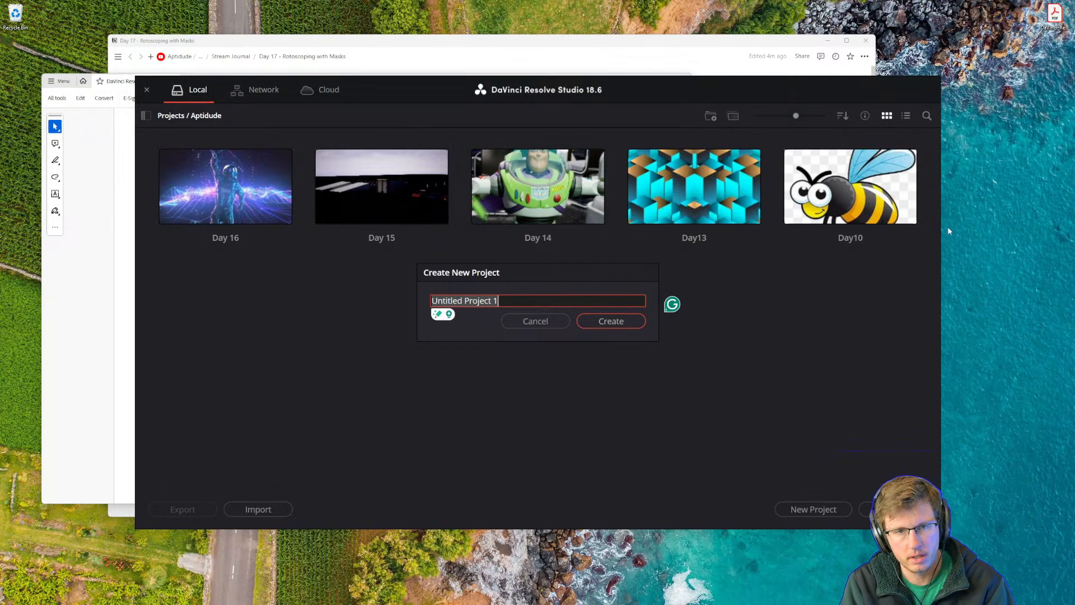
pyautogui.write('Day 17')
pyautogui.press('Return')
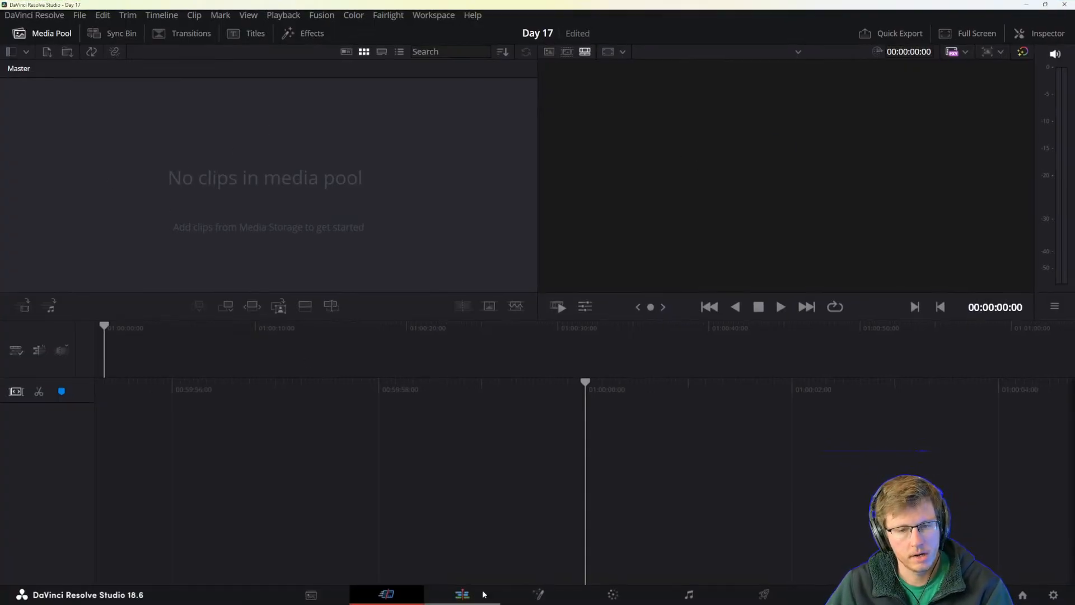
# - On the Edit page, add a Fusion Composition to the media pool and place it at the start of a new timeline
pyautogui.click(464, 596)
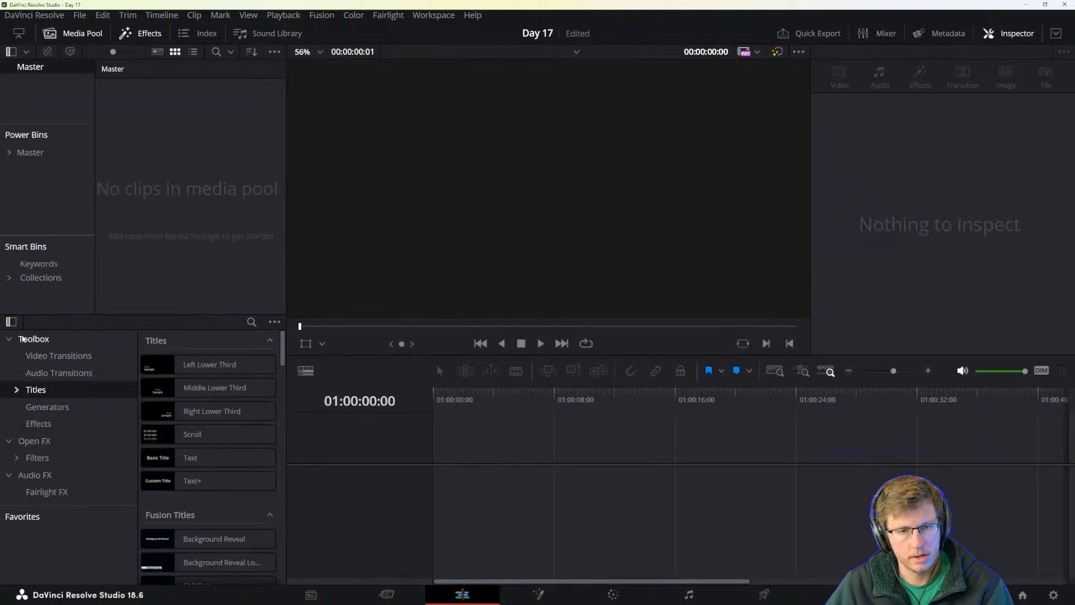
pyautogui.click(49, 407)
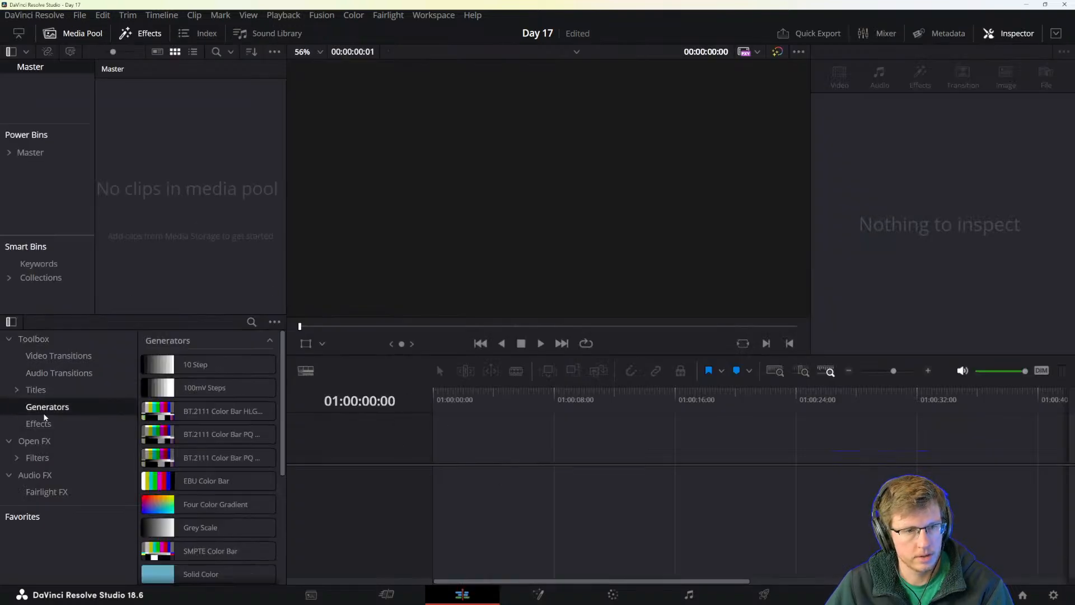
pyautogui.click(38, 424)
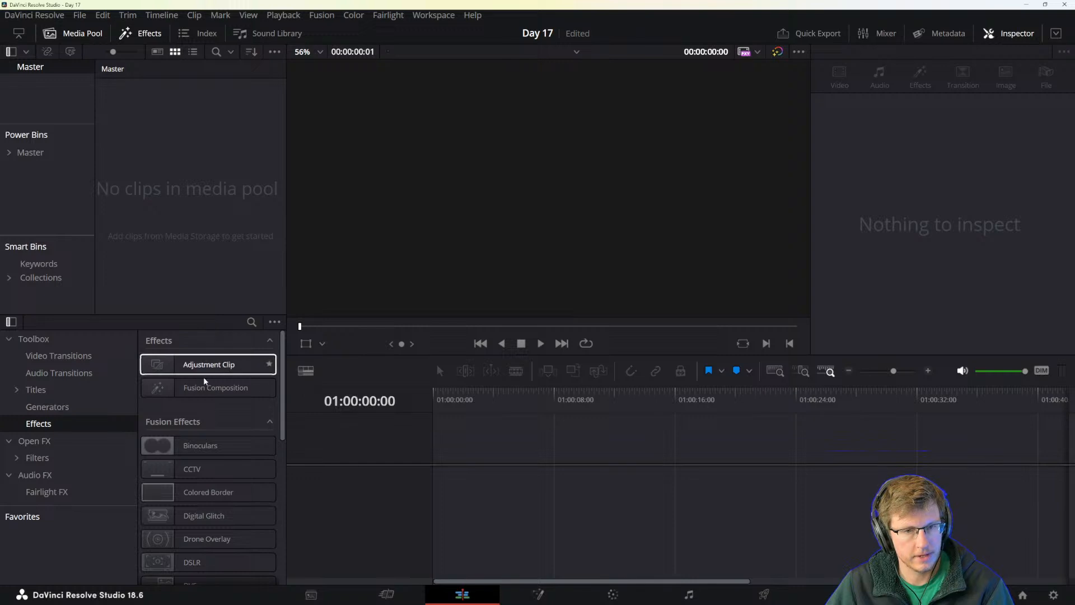
pyautogui.click(216, 394)
pyautogui.moveTo(217, 398); pyautogui.dragTo(185, 187)
pyautogui.click(452, 464)
pyautogui.moveTo(129, 99); pyautogui.dragTo(436, 494)
pyautogui.click(534, 486)
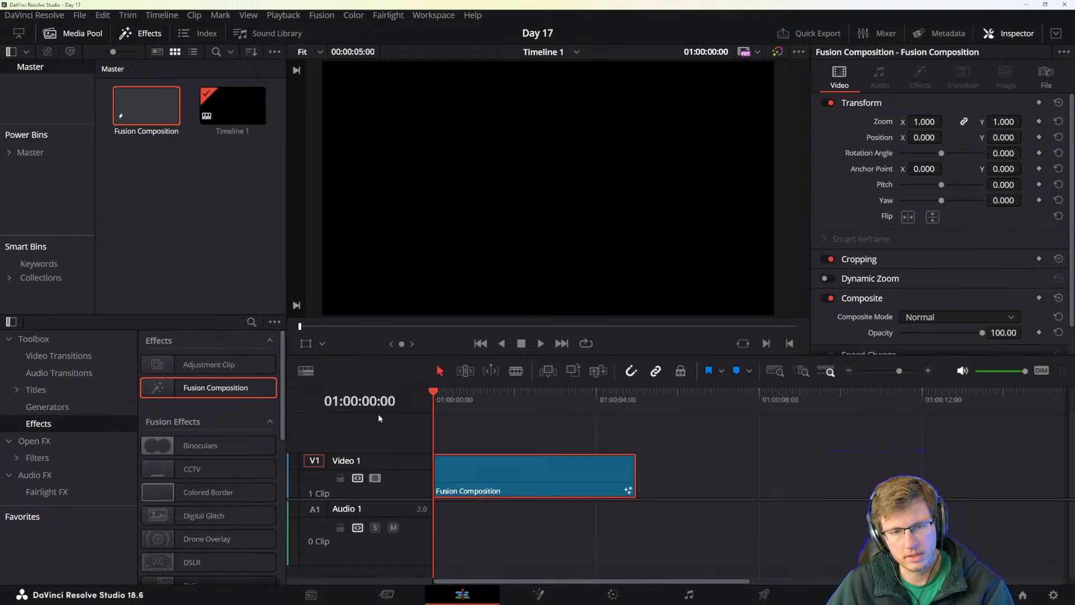
pyautogui.moveTo(446, 402); pyautogui.dragTo(425, 413)
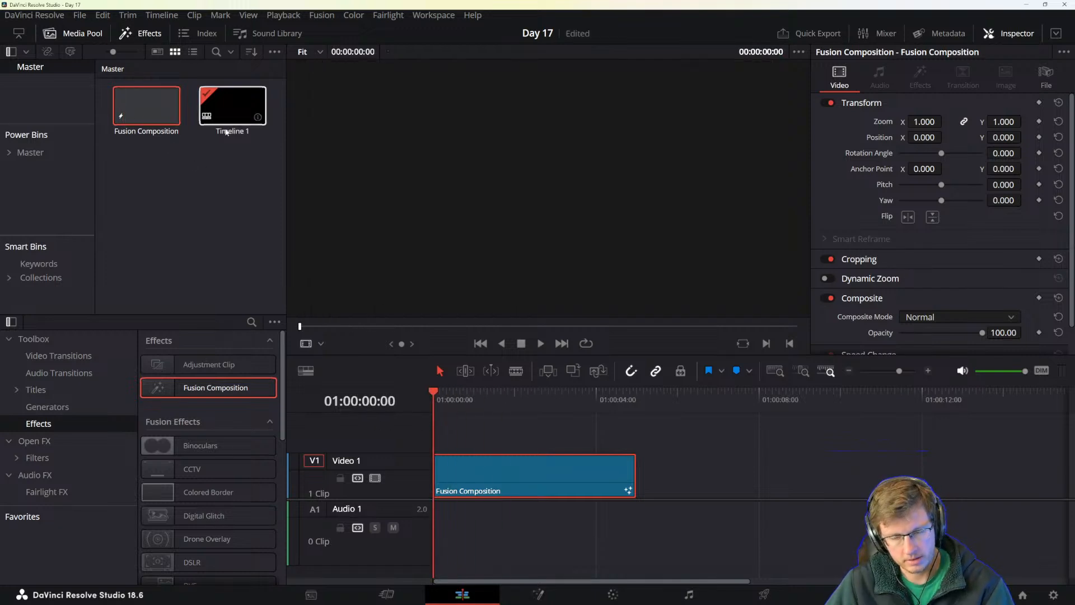
# - Open the Fusion Composition clip on the Fusion page and make free space in front of its MediaOut1 node
pyautogui.click(537, 594)
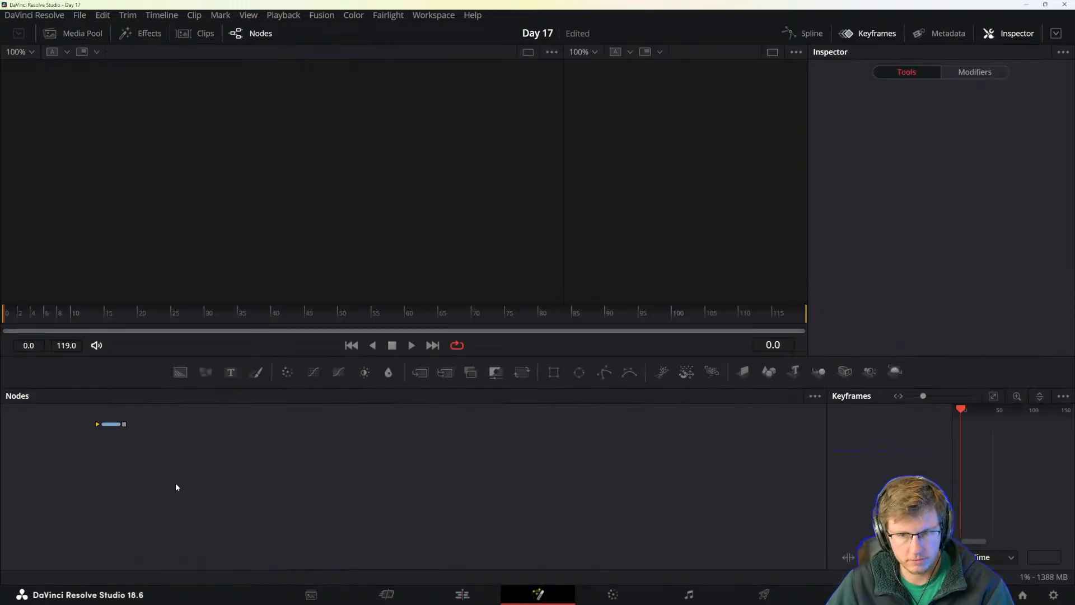
pyautogui.moveTo(143, 489); pyautogui.dragTo(300, 535)
pyautogui.scroll(4, 238, 495)
pyautogui.moveTo(360, 470); pyautogui.dragTo(416, 514)
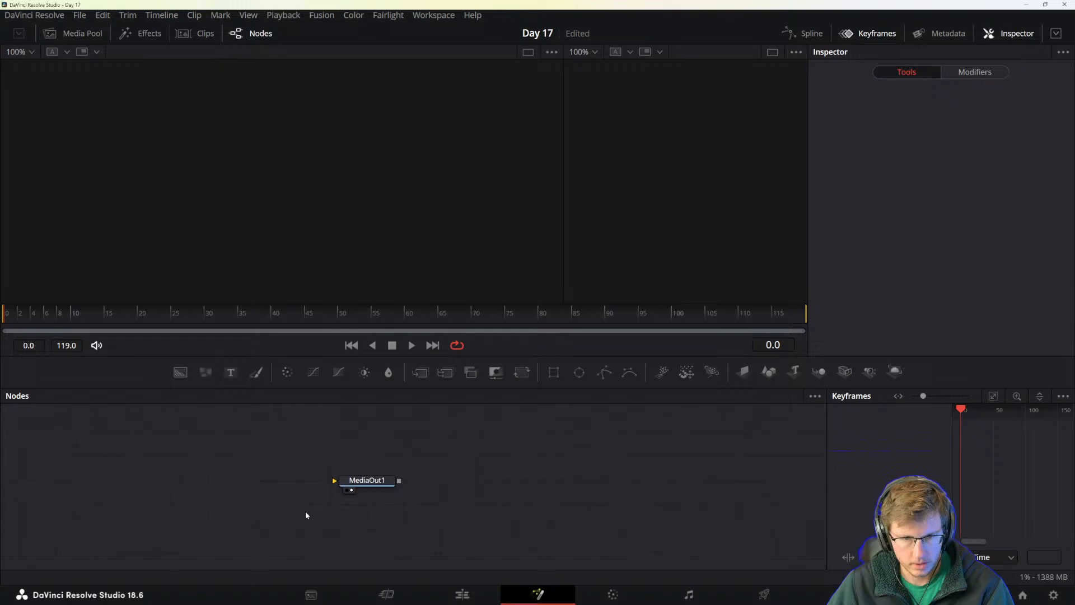
pyautogui.moveTo(306, 514); pyautogui.dragTo(713, 512)
pyautogui.moveTo(607, 431); pyautogui.dragTo(347, 491)
pyautogui.rightClick(321, 520)
pyautogui.click(229, 504)
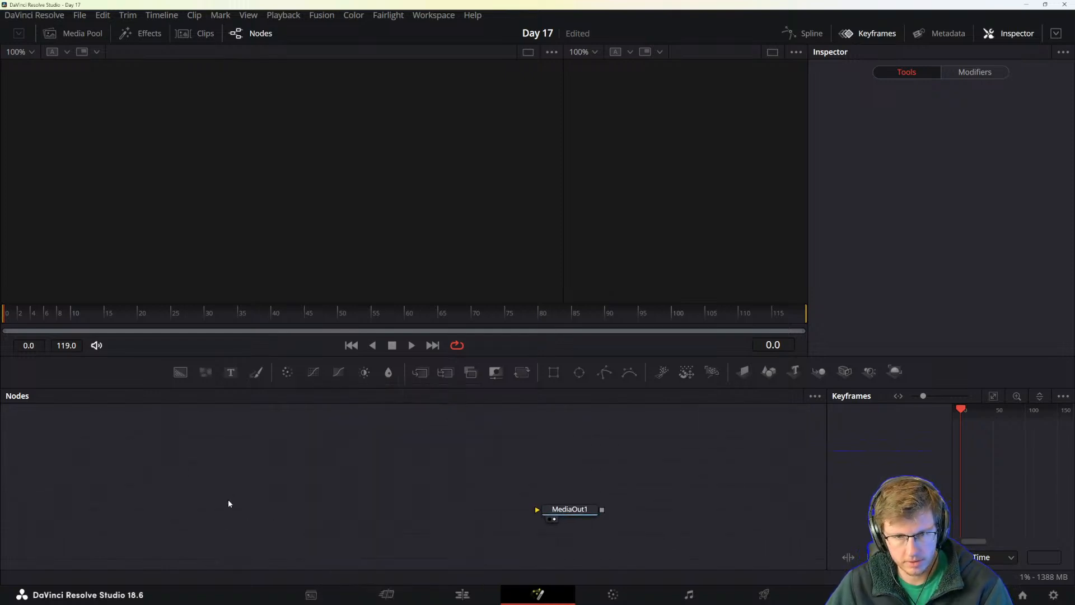
# - Switch to the reference manual PDF and read the Introduction to Masks and Polylines and Mask Nodes sections
pyautogui.hotkey('alt', 'Tab')
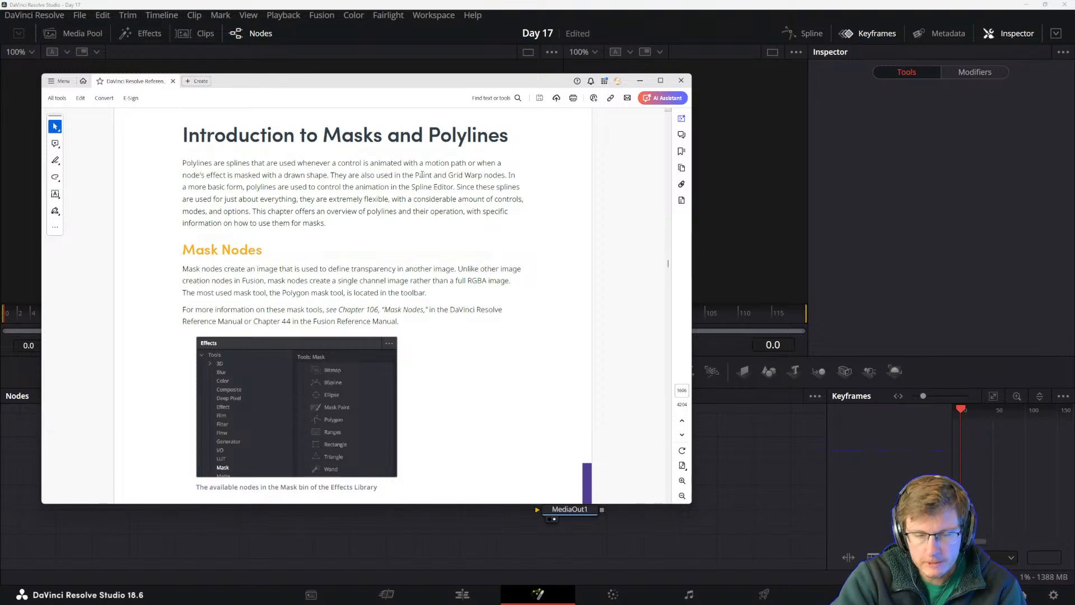
pyautogui.scroll(1, 422, 175)
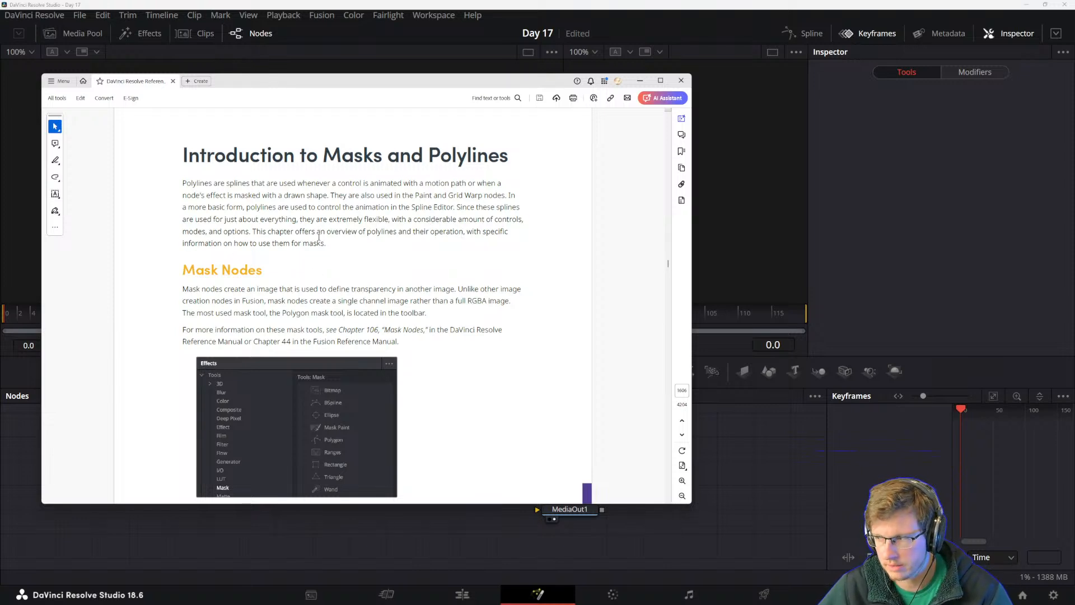
pyautogui.scroll(-3, 300, 250)
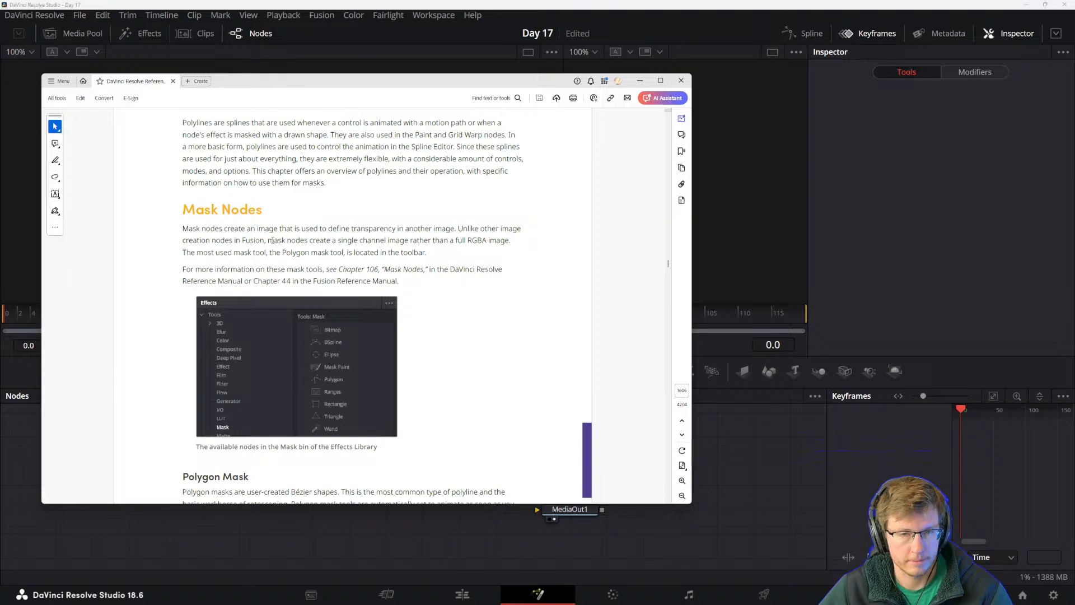
pyautogui.moveTo(268, 240); pyautogui.dragTo(404, 240)
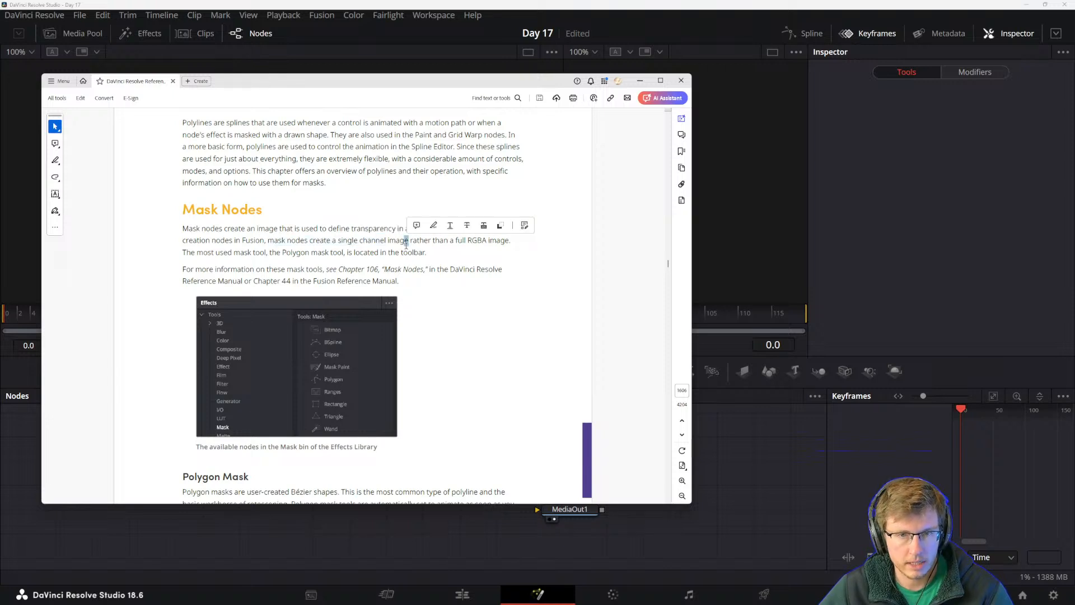
pyautogui.click(394, 241)
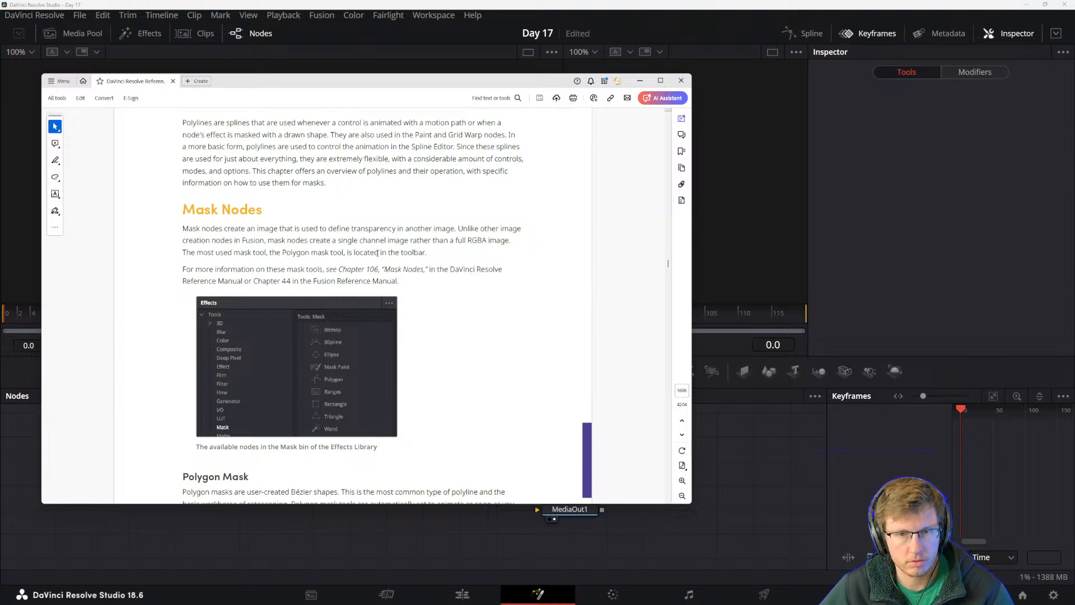
pyautogui.scroll(-2, 192, 289)
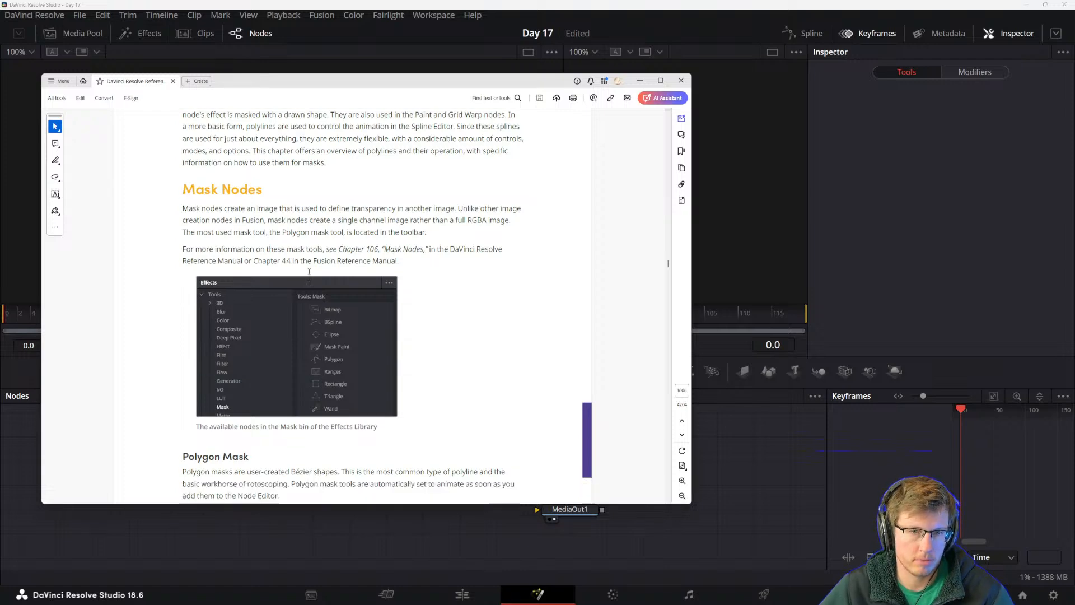
pyautogui.moveTo(311, 91); pyautogui.dragTo(326, 93)
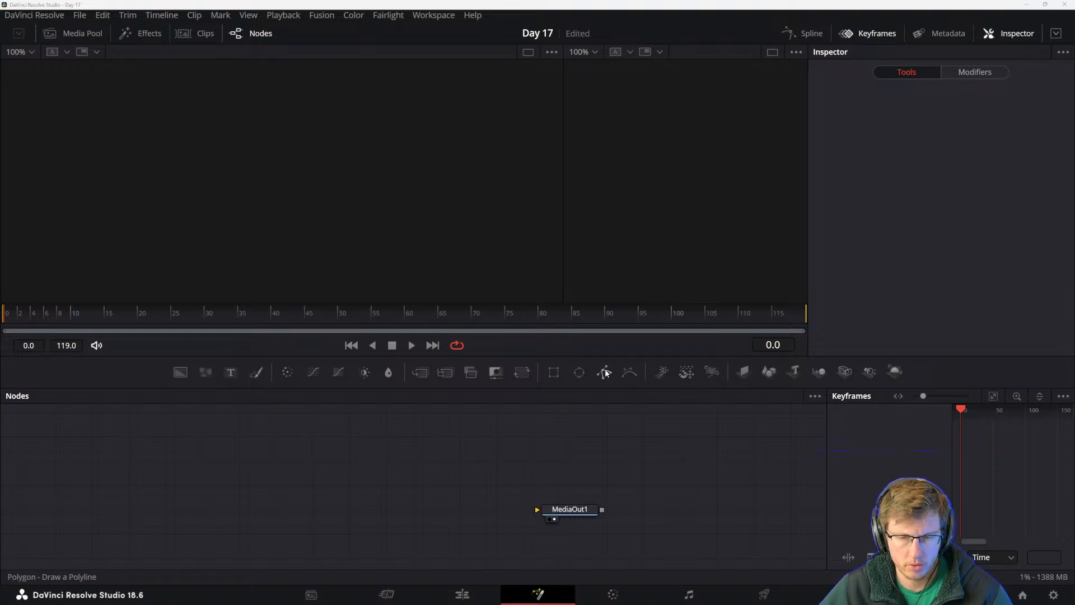
# - Look through the manual's mask type descriptions and read the Polygon Mask paragraph
pyautogui.hotkey('alt', 'Tab')
pyautogui.moveTo(373, 164); pyautogui.dragTo(394, 92)
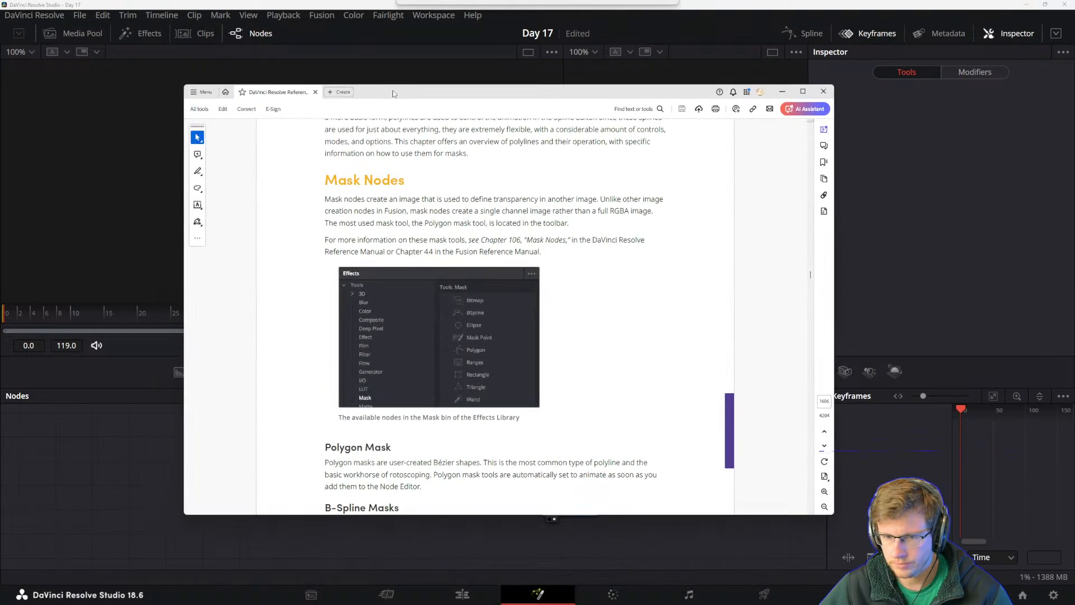
pyautogui.scroll(-5, 376, 388)
pyautogui.scroll(-8, 376, 387)
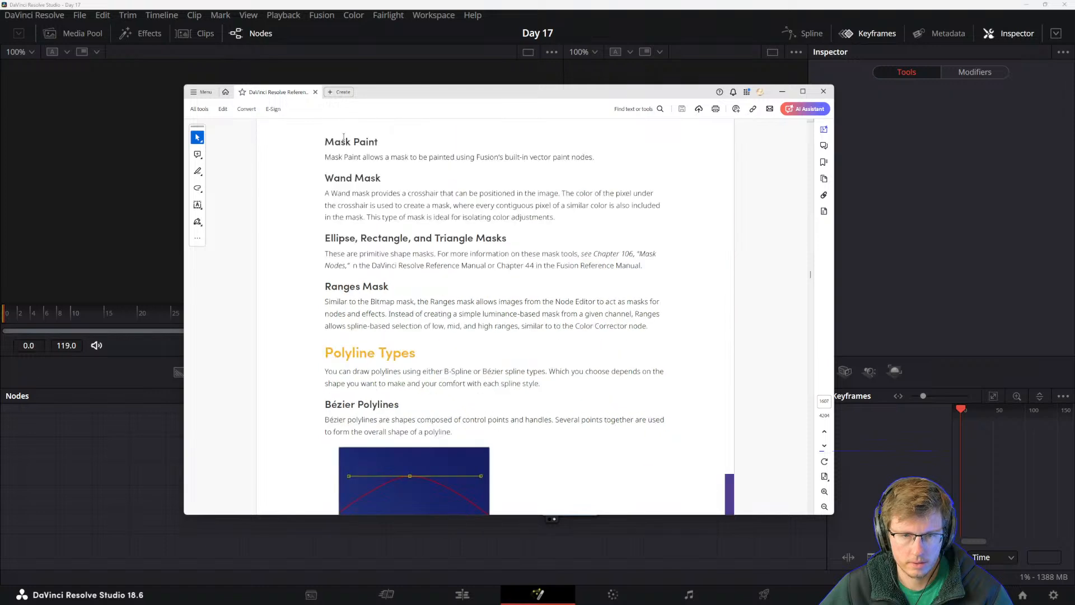
pyautogui.scroll(7, 398, 269)
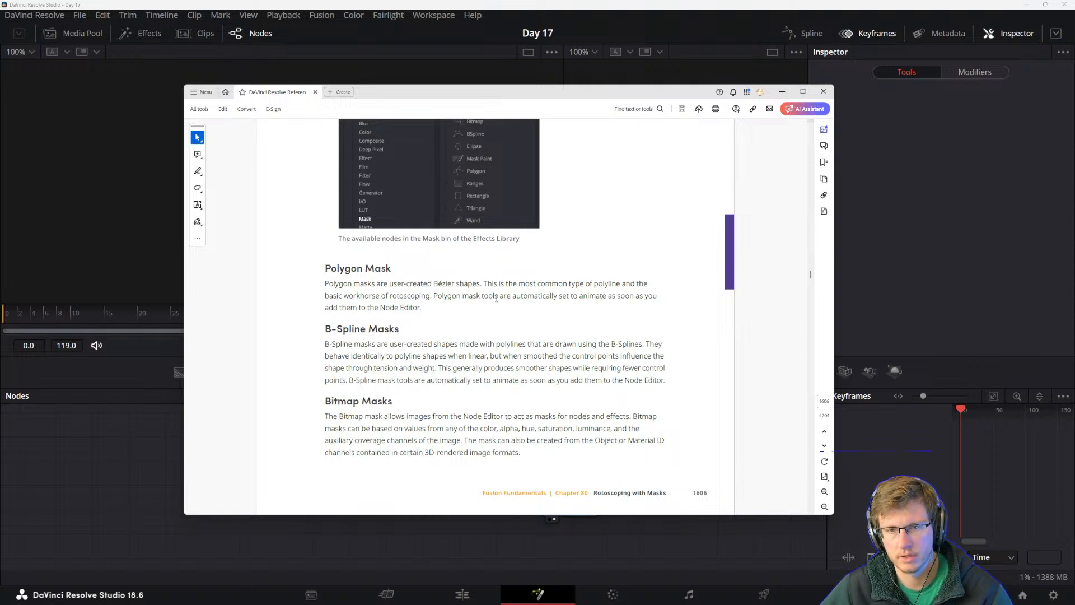
pyautogui.moveTo(483, 283); pyautogui.dragTo(583, 283)
pyautogui.click(619, 285)
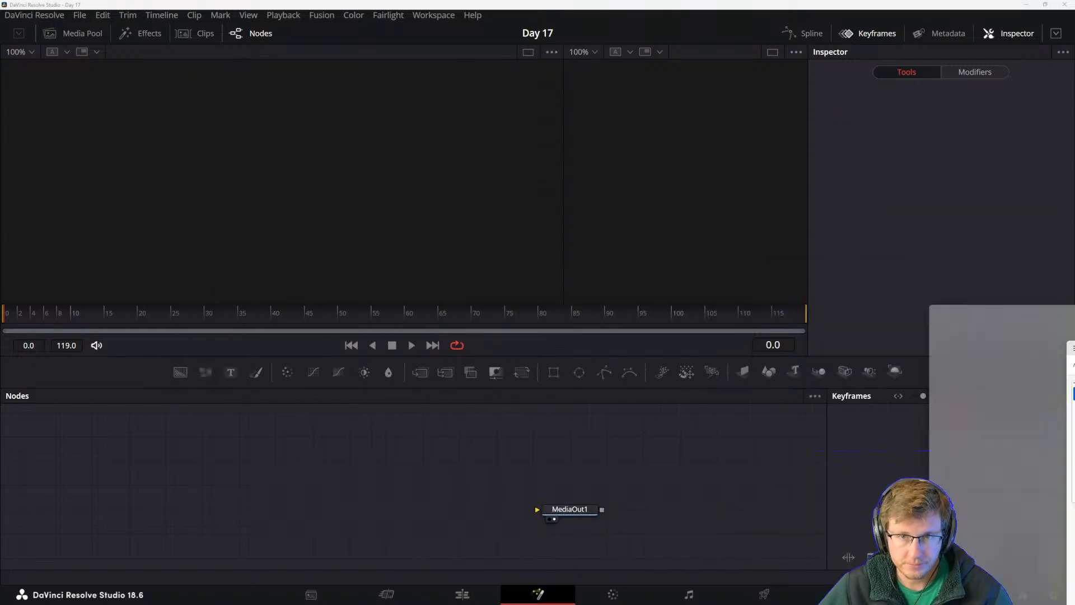
# - Switch to DaVinci Resolve and add a Polygon mask node to the node graph in front of MediaOut1
pyautogui.hotkey('alt', 'Tab')
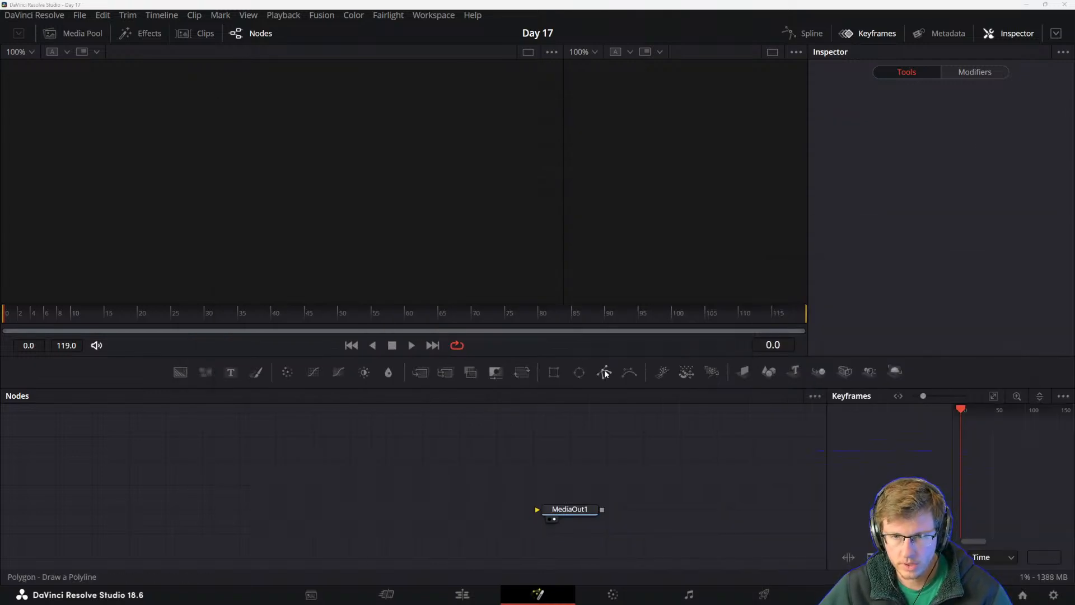
pyautogui.moveTo(605, 374); pyautogui.dragTo(376, 506)
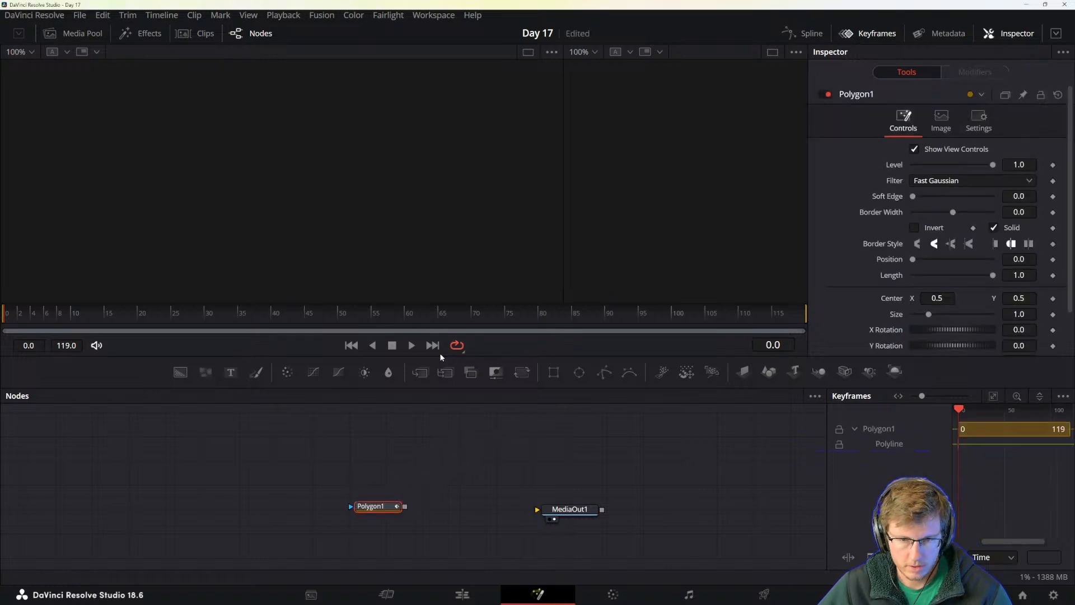
# - Add a Background node, connect the Polygon mask to it, and display the mask in the enlarged second viewer
pyautogui.moveTo(180, 372); pyautogui.dragTo(244, 519)
pyautogui.click(274, 515)
pyautogui.click(276, 476)
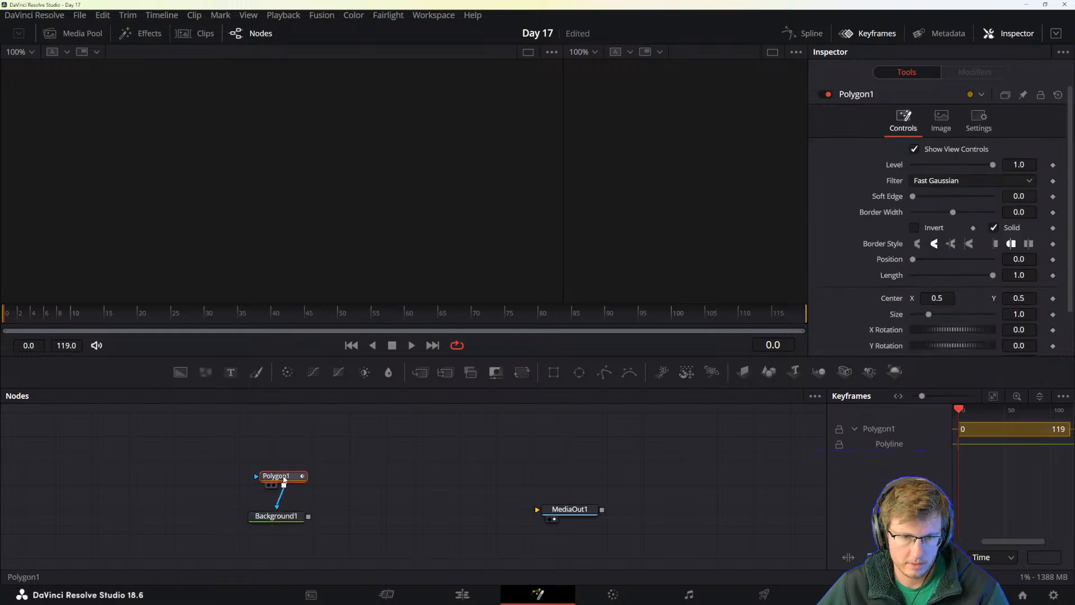
pyautogui.press('2')
pyautogui.moveTo(561, 138); pyautogui.dragTo(380, 155)
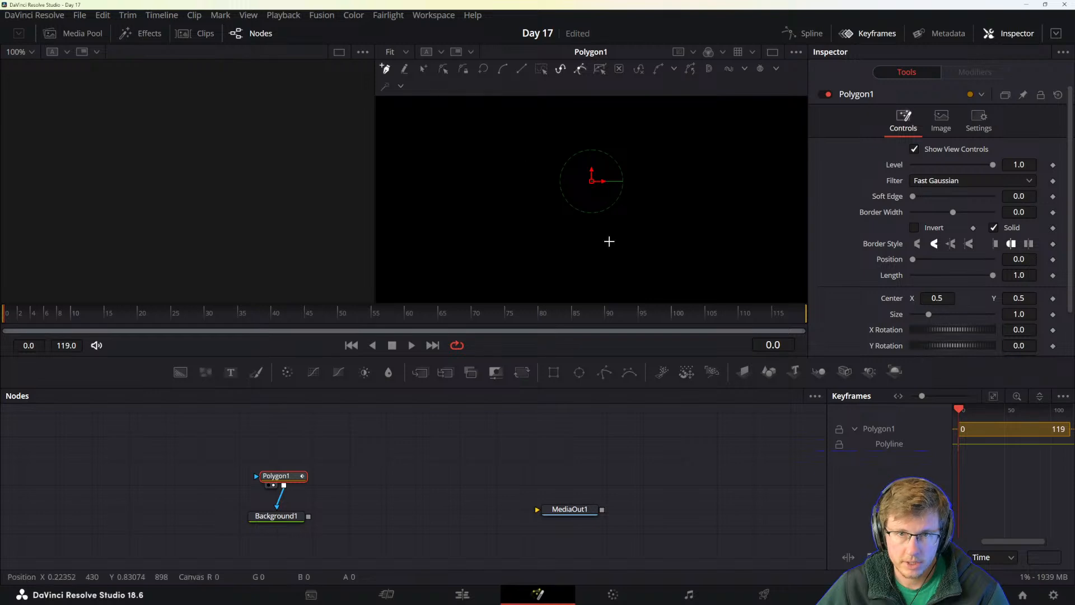
# - Draw a closed four-point curved shape around the centre of the canvas with the Polygon mask
pyautogui.click(543, 215)
pyautogui.click(711, 238)
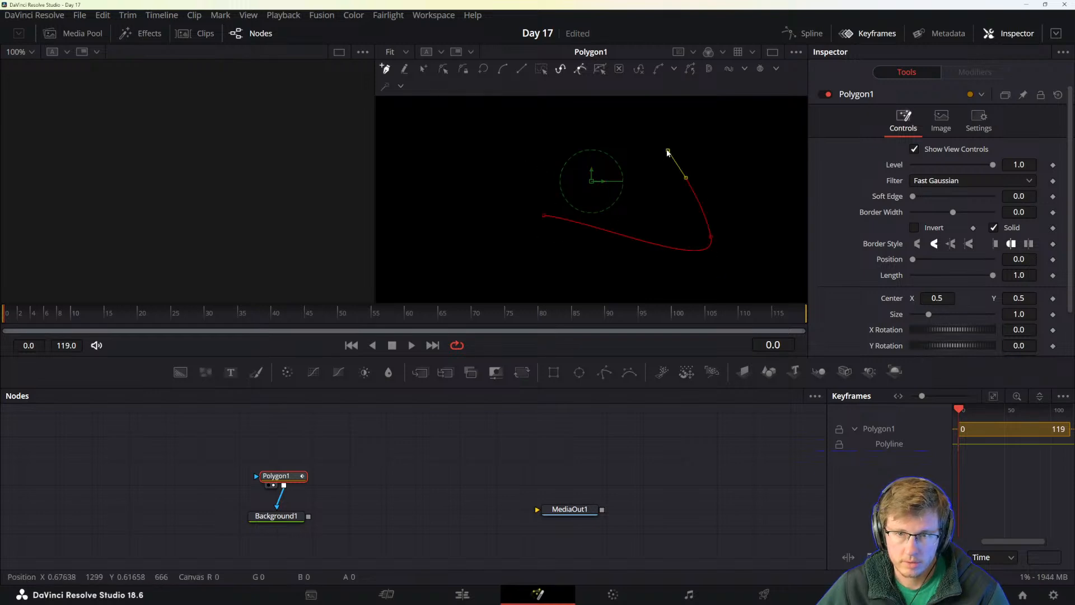
pyautogui.moveTo(668, 150); pyautogui.dragTo(649, 139)
pyautogui.moveTo(512, 212); pyautogui.dragTo(516, 218)
pyautogui.click(543, 215)
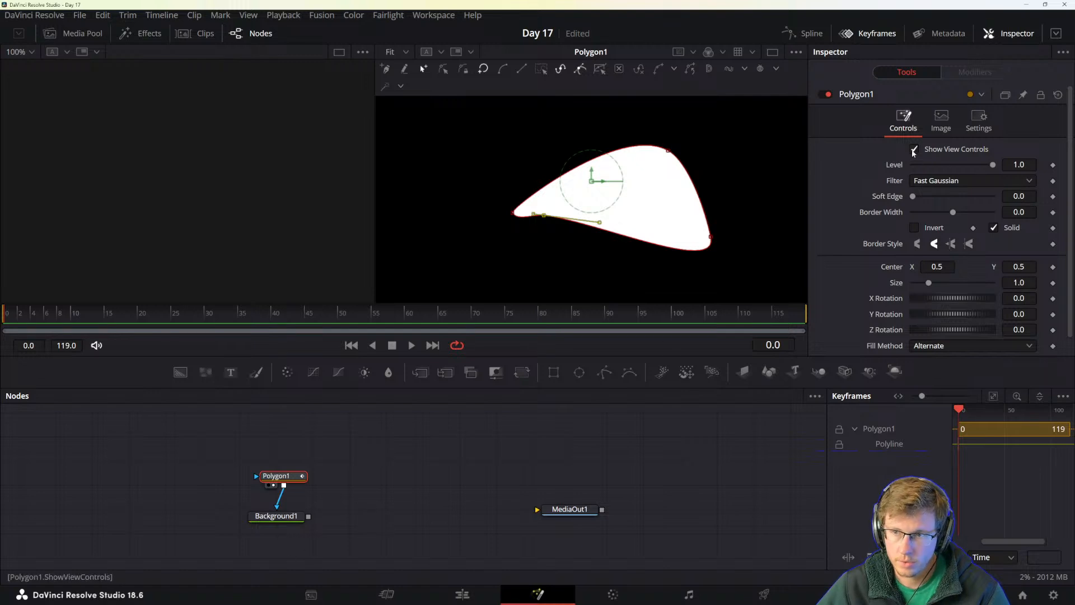
# - Look through the Polygon mask's Settings, Image and Controls parameters
pyautogui.click(979, 119)
pyautogui.click(923, 133)
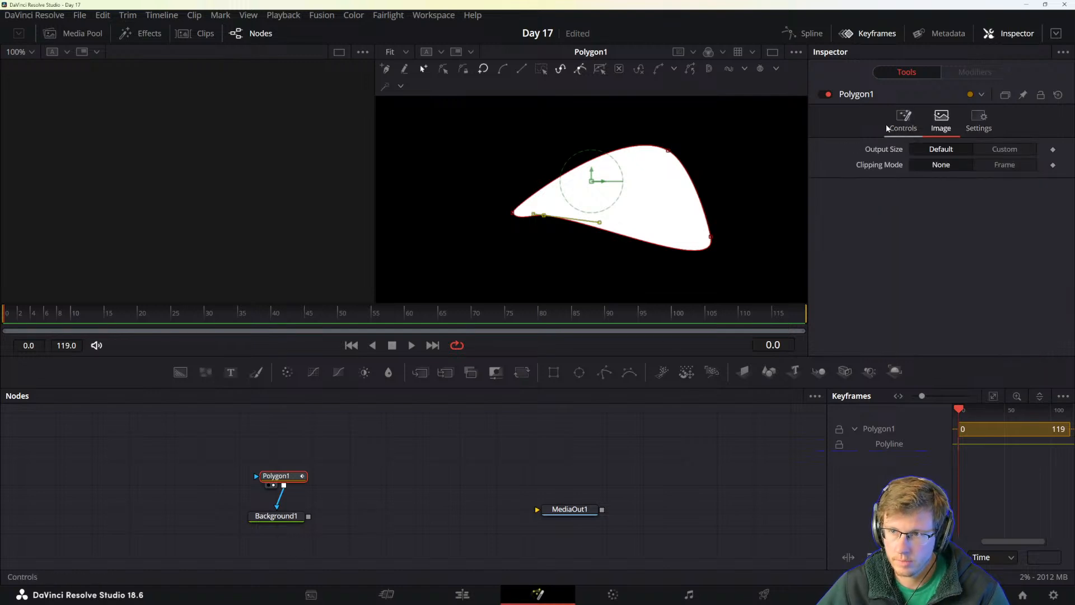
pyautogui.click(907, 120)
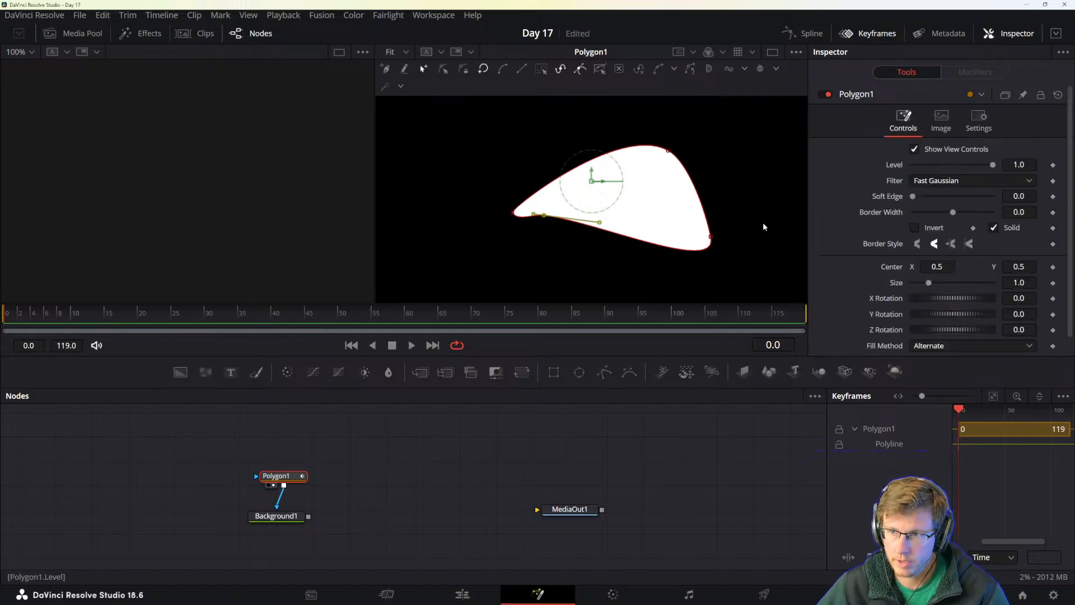
# - Display the Background node in the second viewer and compare Apply Mask Inverted on and off, leaving it off
pyautogui.click(283, 515)
pyautogui.click(979, 156)
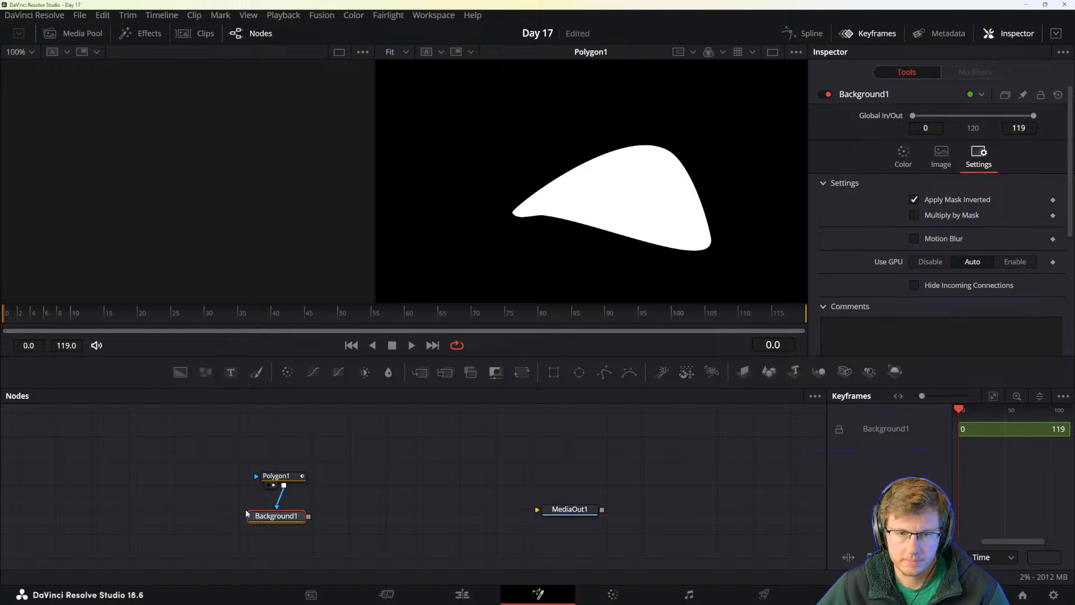
pyautogui.press('1')
pyautogui.click(914, 200)
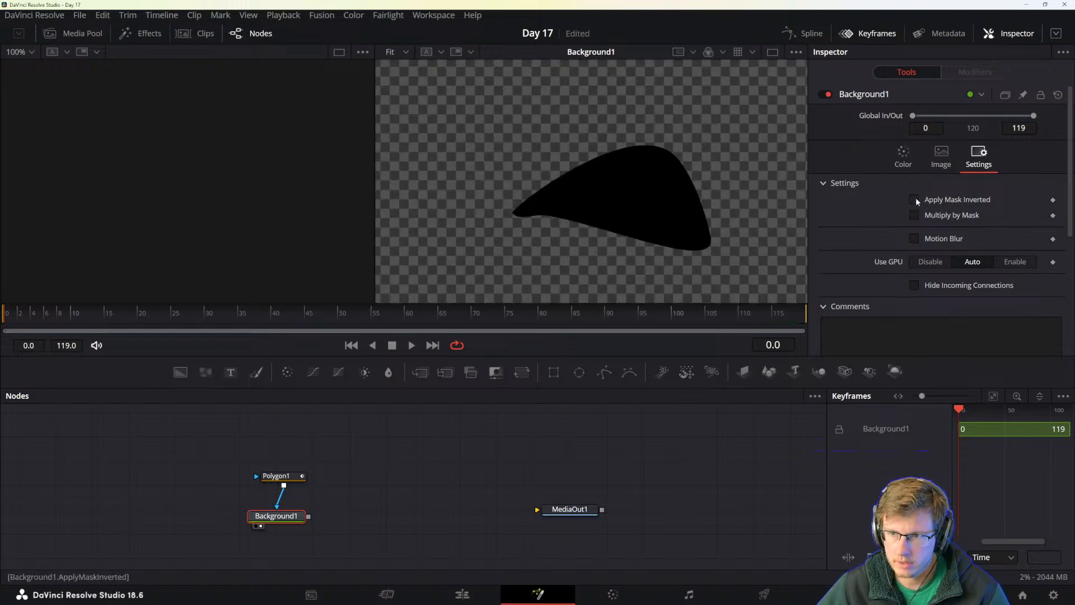
pyautogui.click(914, 199)
pyautogui.click(914, 200)
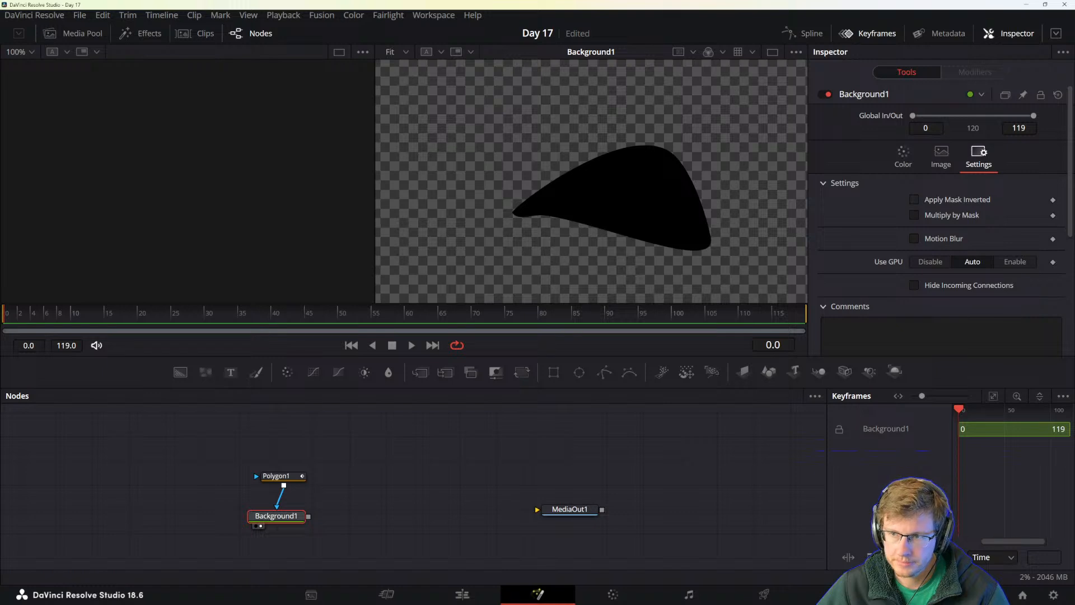
# - Check Apply Mask Inverted once more, leaving it off, and line up the Background node below the Polygon node
pyautogui.moveTo(275, 516); pyautogui.dragTo(290, 514)
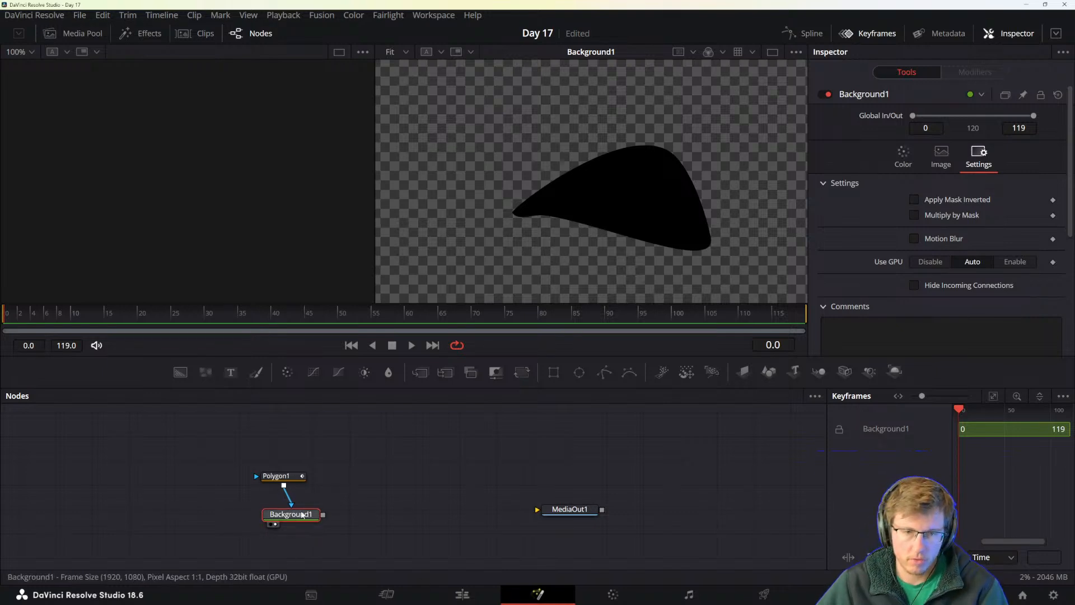
pyautogui.hotkey('ctrl', 'z')
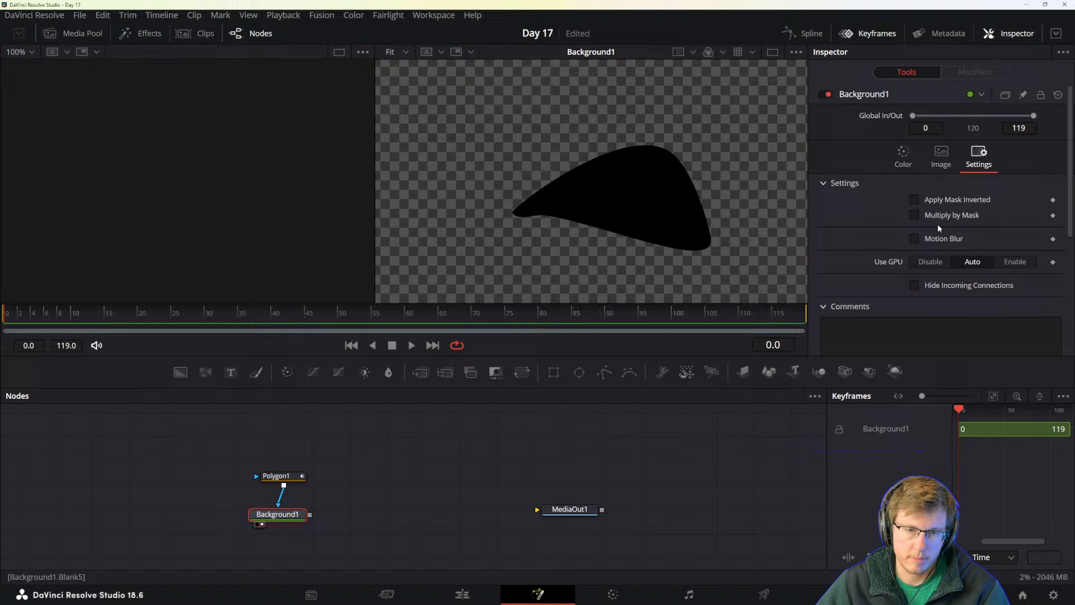
pyautogui.click(914, 200)
pyautogui.click(913, 200)
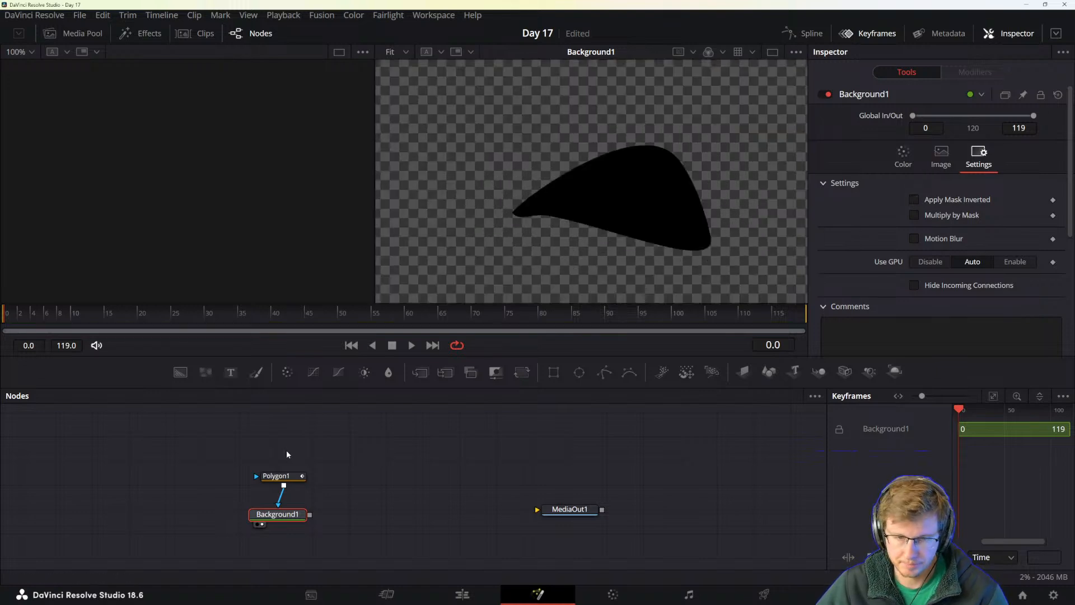
pyautogui.moveTo(286, 518); pyautogui.dragTo(293, 520)
pyautogui.moveTo(277, 475); pyautogui.dragTo(277, 470)
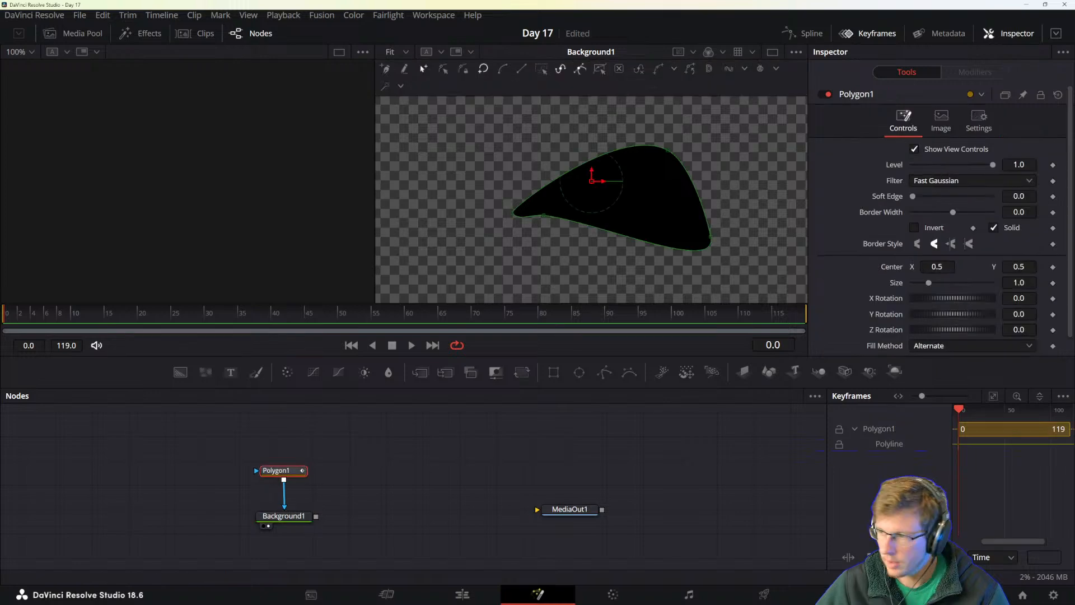
# - Bring up the reference manual, check the B-Spline Masks section, and return to DaVinci Resolve
pyautogui.moveTo(1074, 302); pyautogui.dragTo(481, 75)
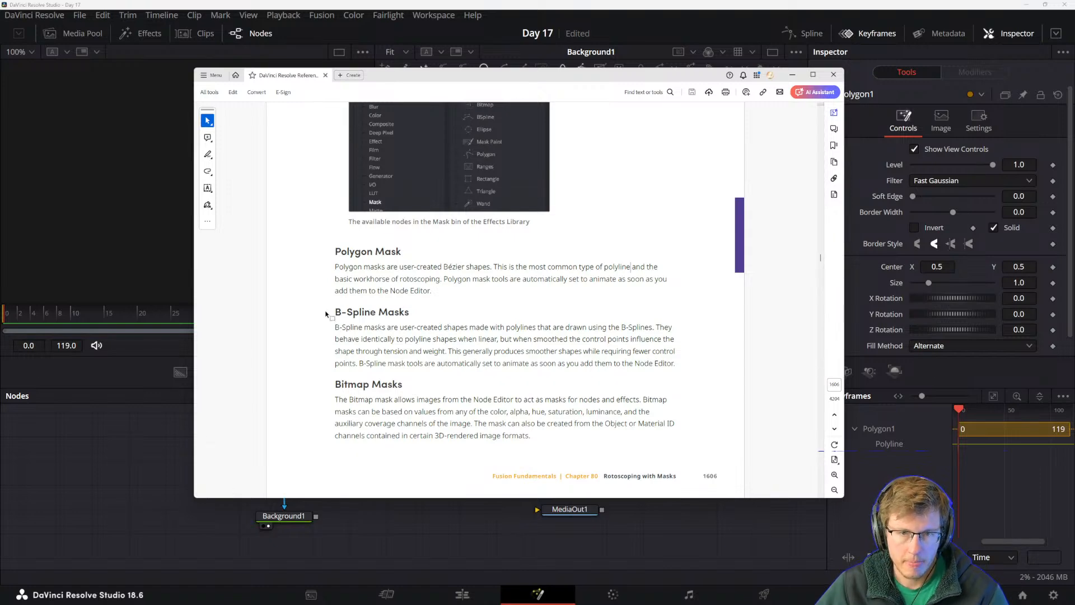
pyautogui.moveTo(334, 311); pyautogui.dragTo(442, 328)
pyautogui.click(439, 355)
pyautogui.moveTo(551, 75); pyautogui.dragTo(1074, 252)
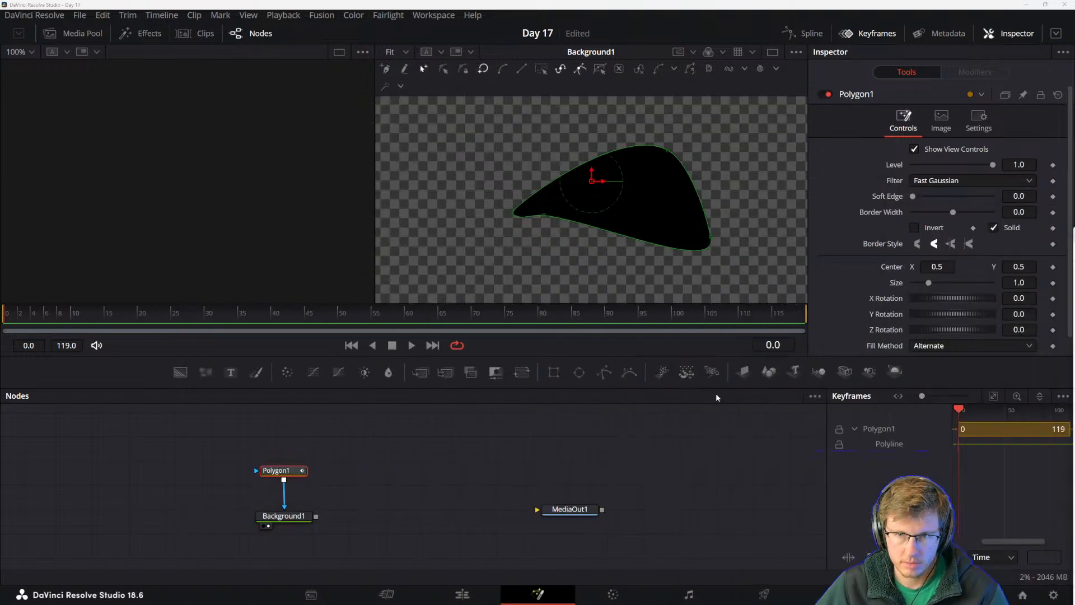
# - Add a BSpline mask node, display it in the first viewer, and draw an open three-point arch across the canvas
pyautogui.moveTo(412, 460); pyautogui.dragTo(412, 459)
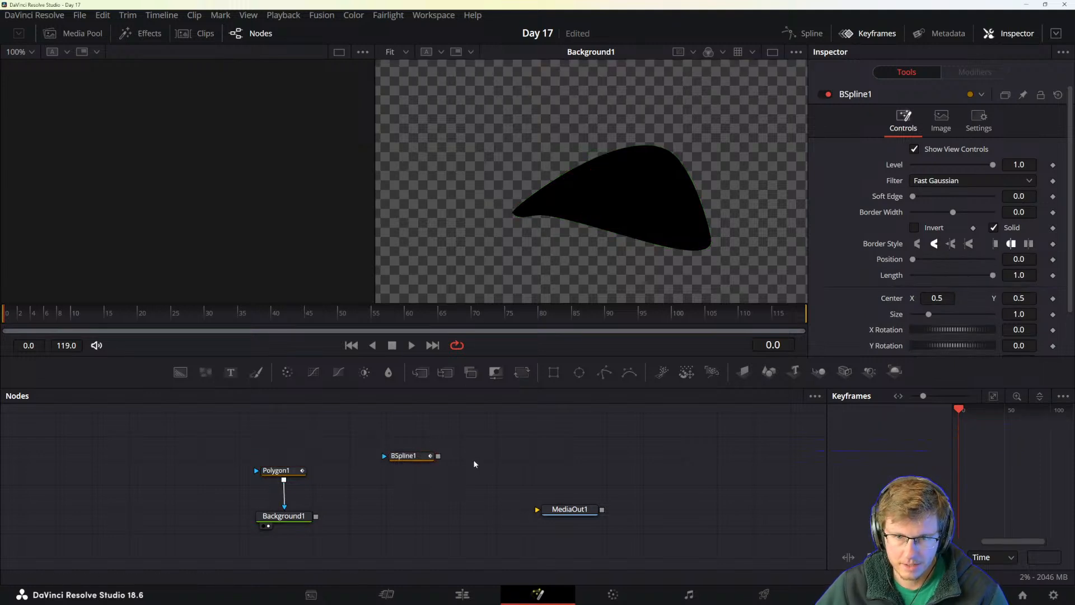
pyautogui.click(403, 456)
pyautogui.press('1')
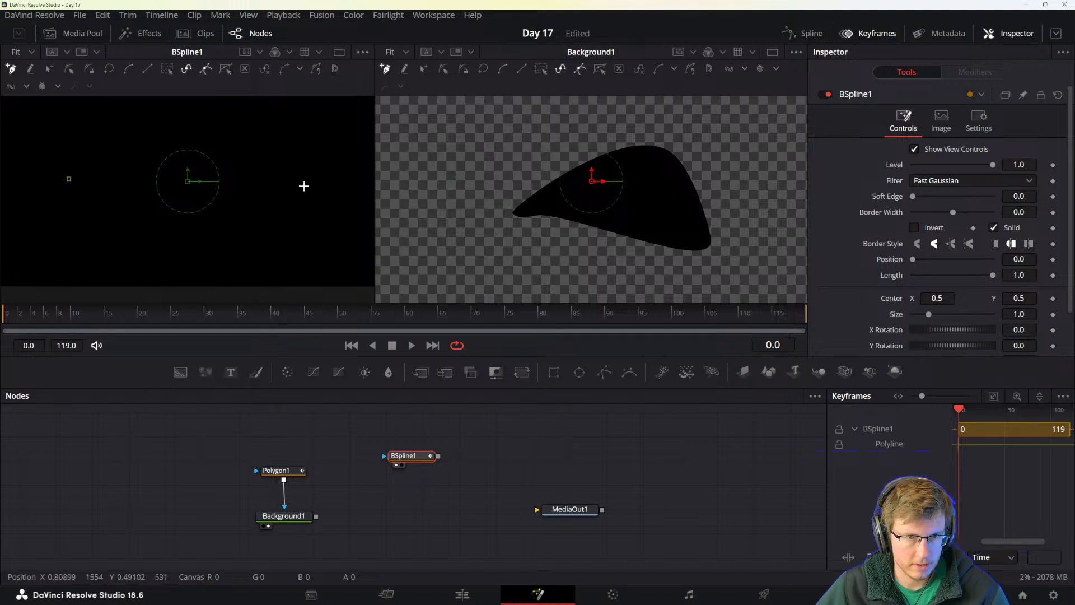
pyautogui.click(176, 123)
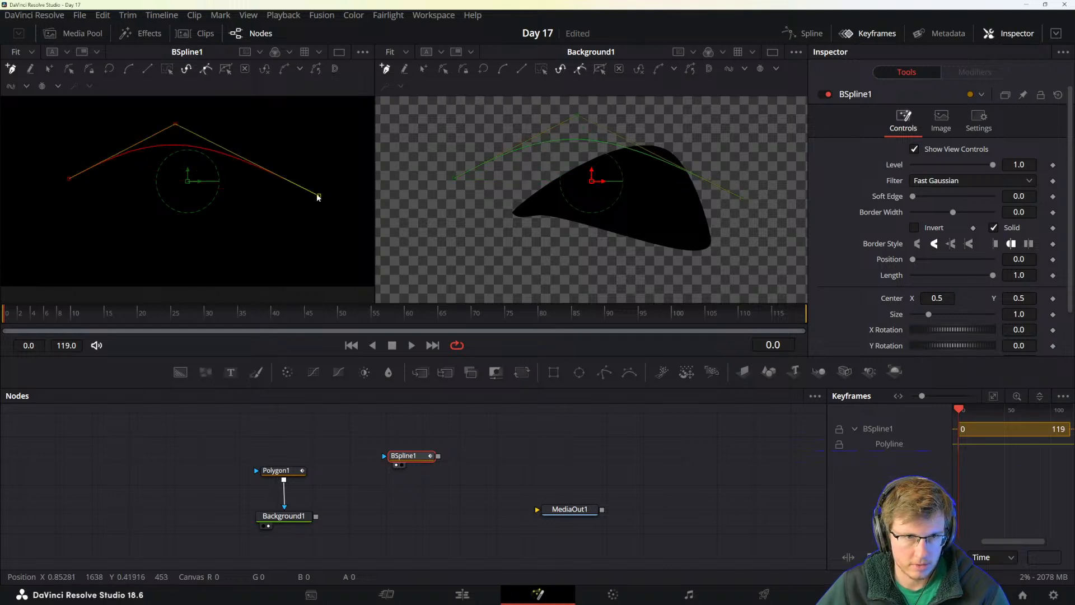
pyautogui.click(316, 195)
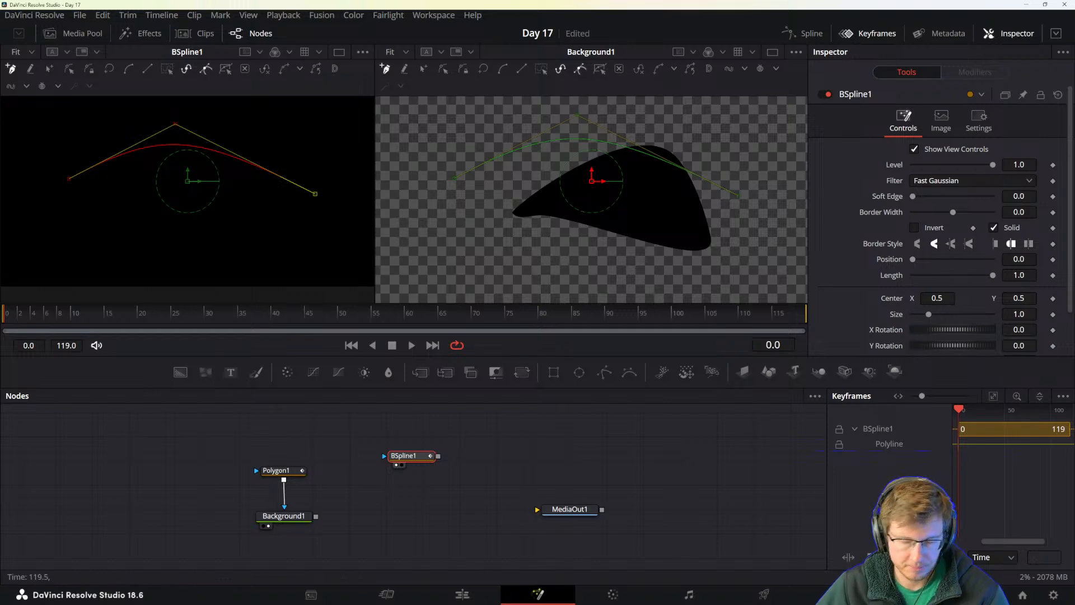
# - Switch to the reference manual PDF and read the B-Spline Masks paragraph on control points and automatic animation
pyautogui.hotkey('alt', 'Tab')
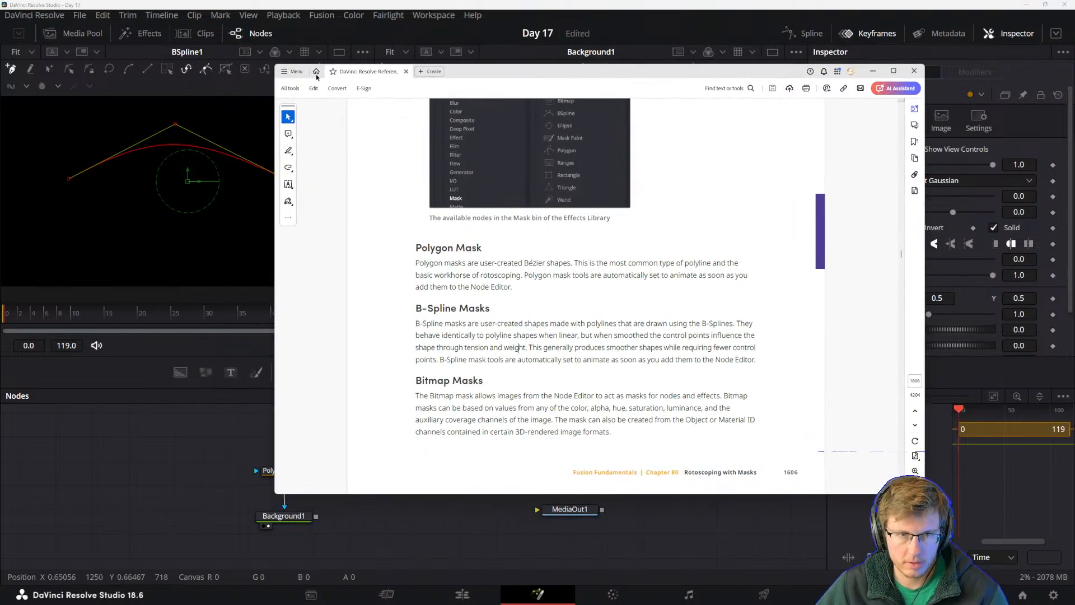
pyautogui.moveTo(558, 69); pyautogui.dragTo(580, 70)
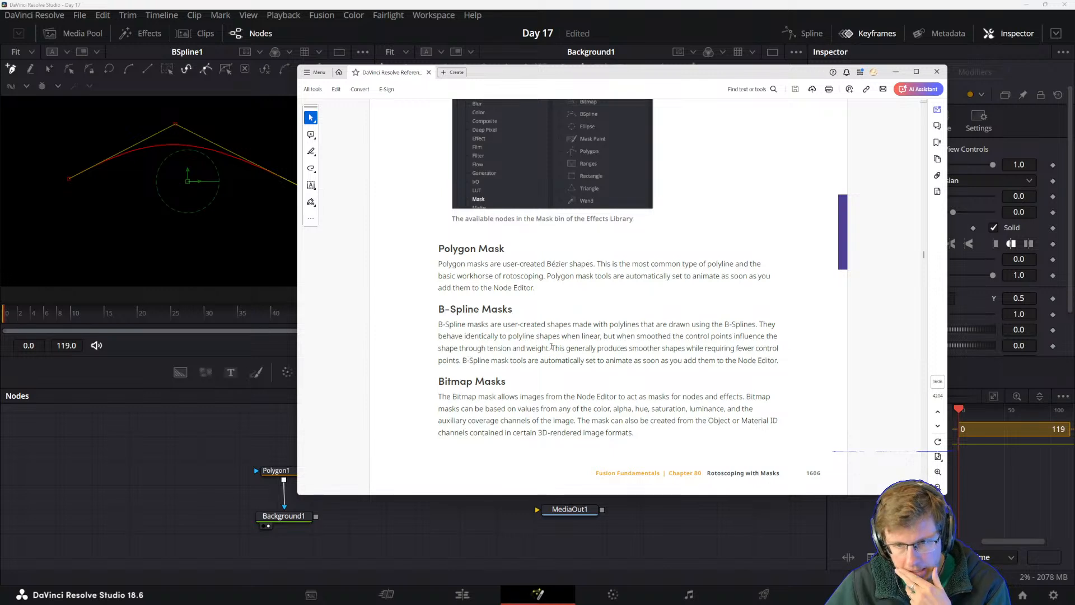
pyautogui.moveTo(552, 346); pyautogui.dragTo(628, 348)
pyautogui.click(650, 356)
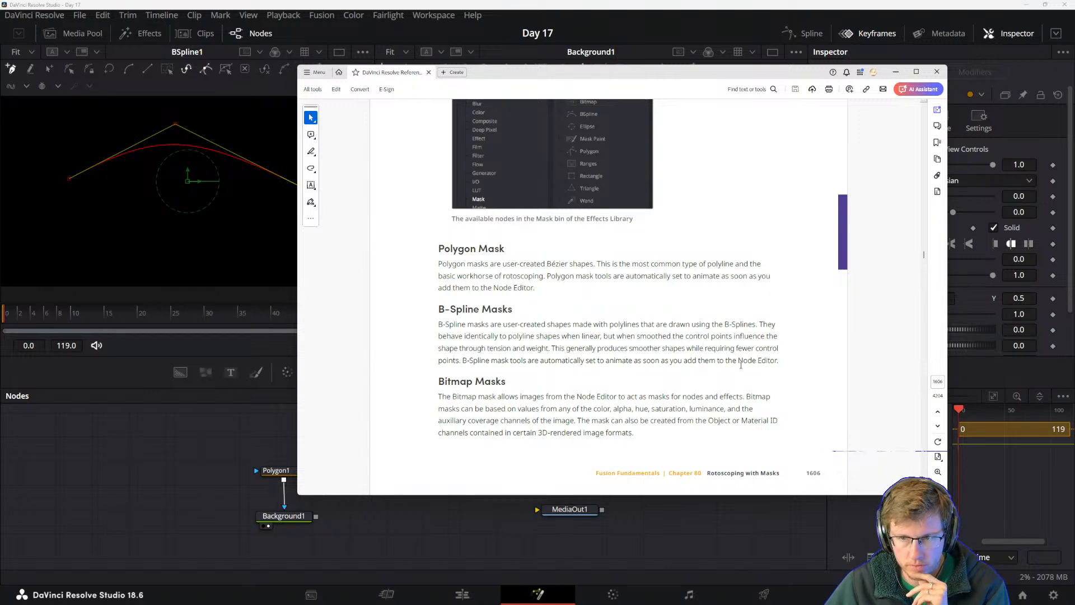
pyautogui.moveTo(438, 362); pyautogui.dragTo(585, 361)
pyautogui.doubleClick(533, 364)
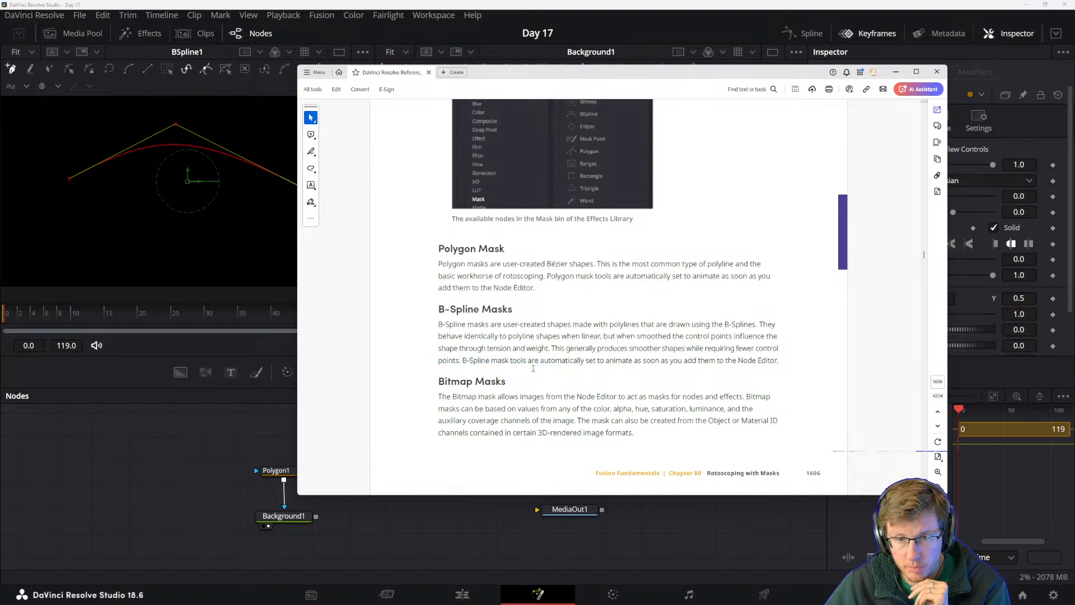
pyautogui.click(597, 361)
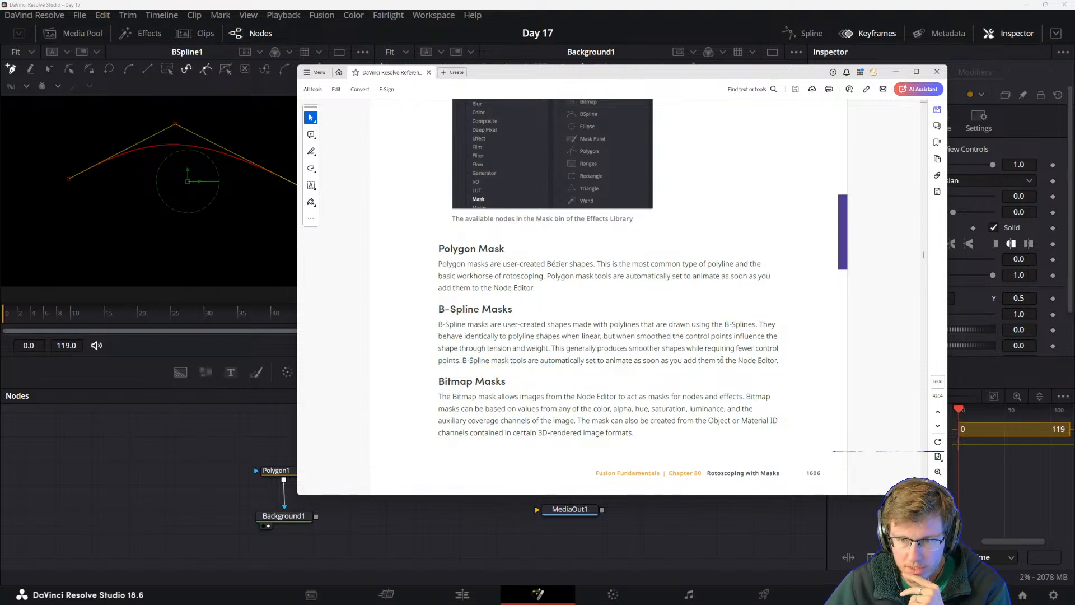
pyautogui.moveTo(723, 360); pyautogui.dragTo(757, 361)
pyautogui.click(701, 366)
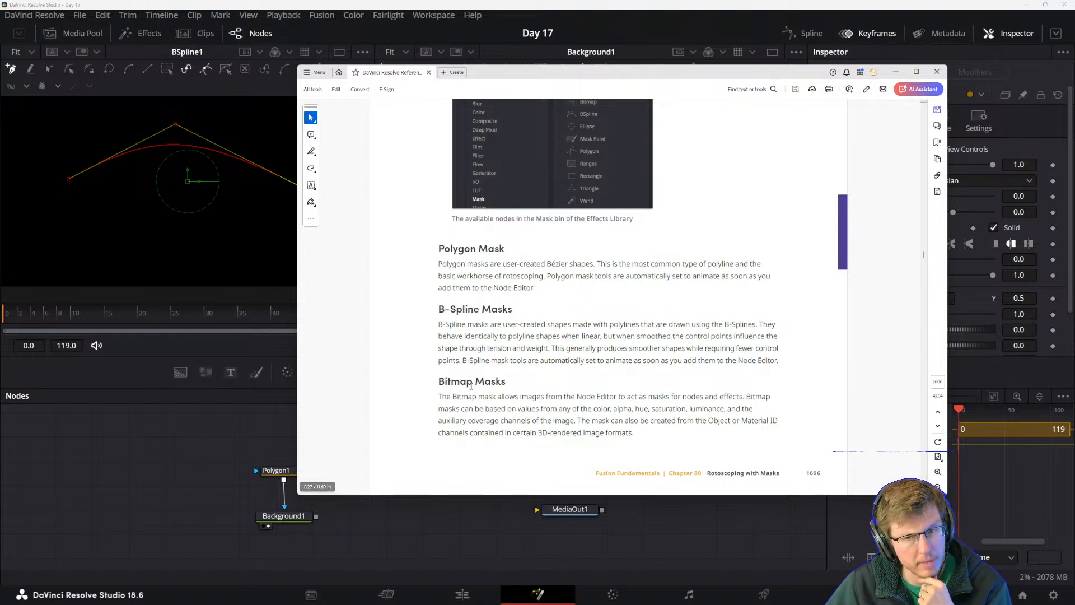
# - Read the manual's Bitmap Masks paragraph on which image channels a mask can be based on
pyautogui.moveTo(439, 397); pyautogui.dragTo(477, 398)
pyautogui.click(493, 409)
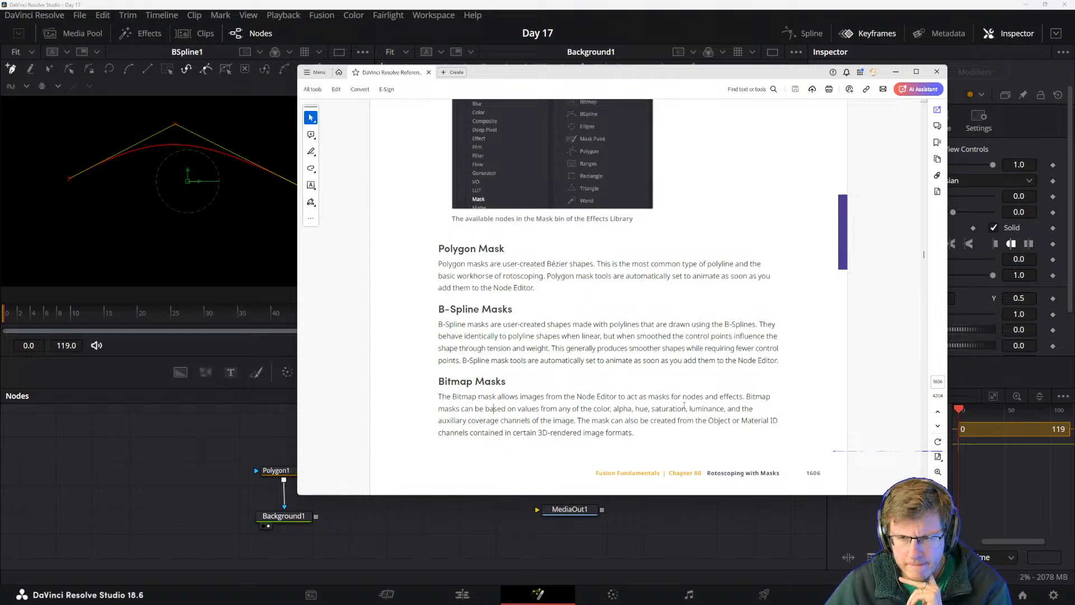
pyautogui.moveTo(750, 395); pyautogui.dragTo(755, 396)
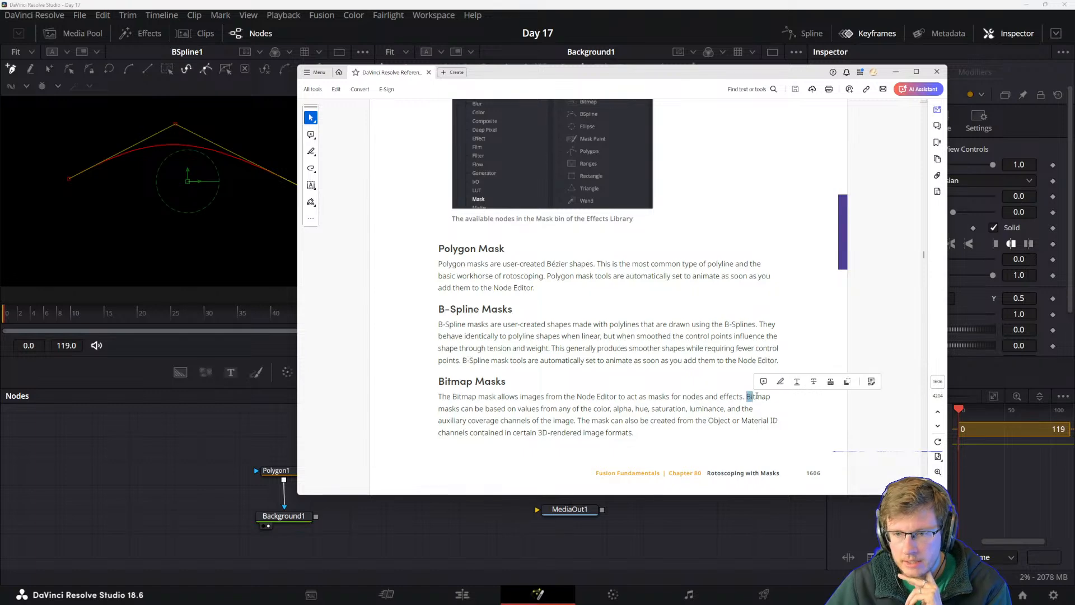
pyautogui.click(755, 396)
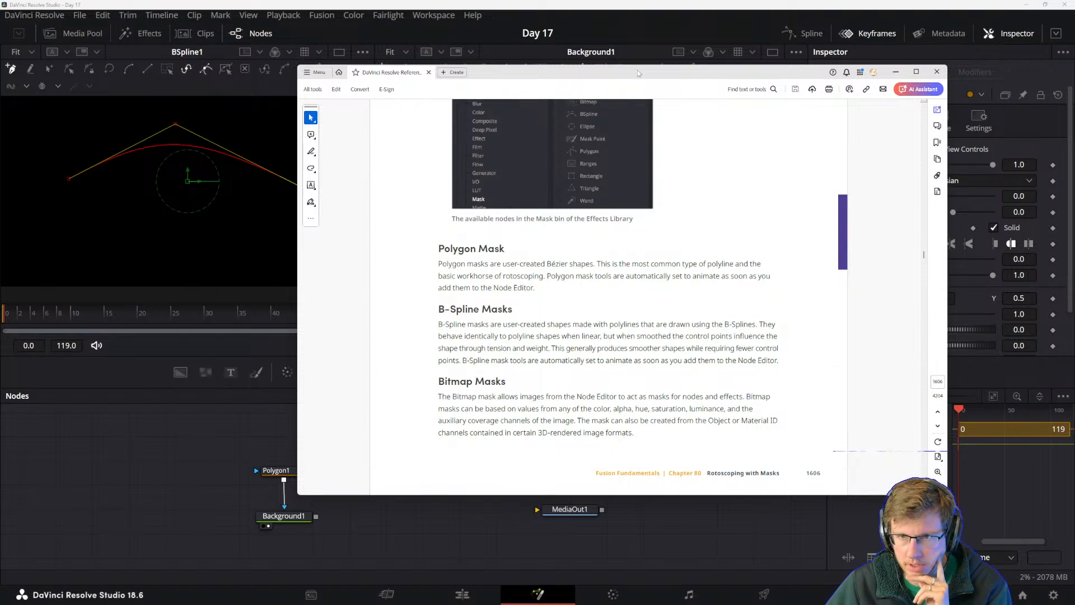
pyautogui.moveTo(638, 73); pyautogui.dragTo(610, 95)
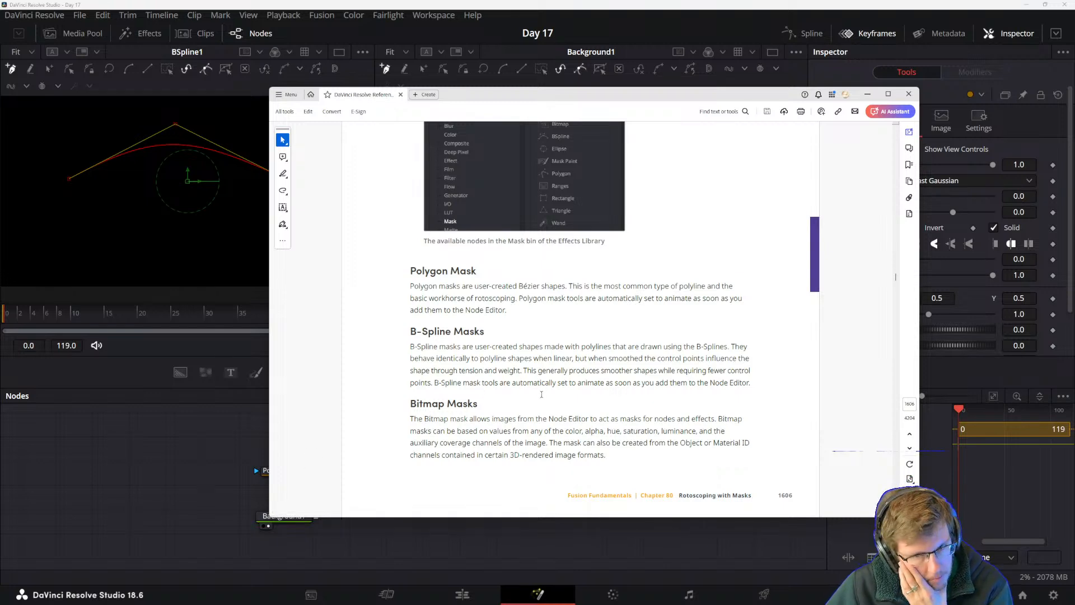
pyautogui.moveTo(661, 430); pyautogui.dragTo(708, 431)
pyautogui.click(716, 436)
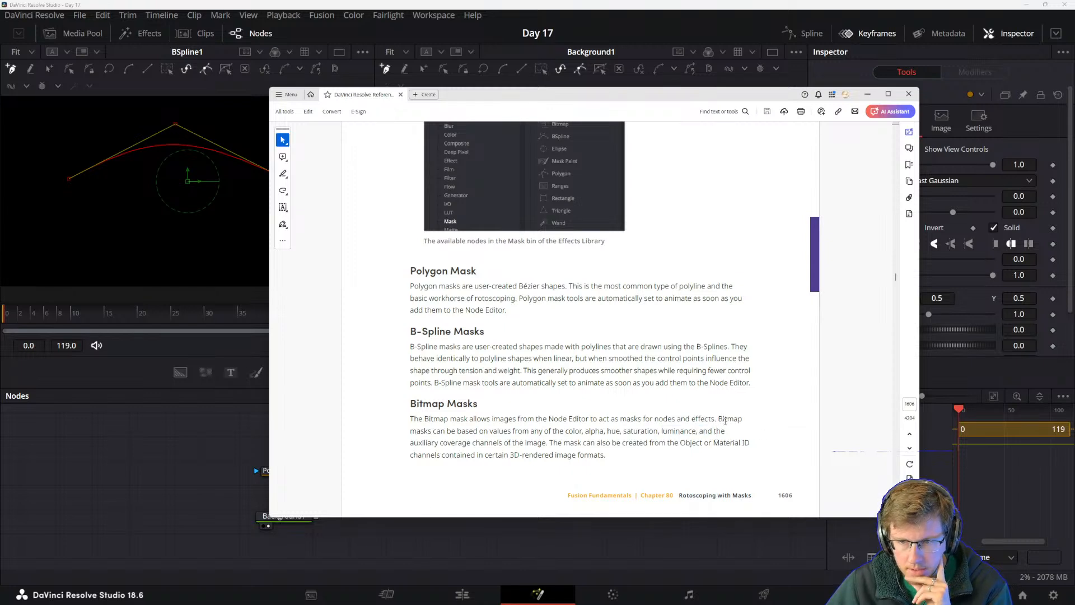
pyautogui.doubleClick(725, 421)
pyautogui.click(577, 441)
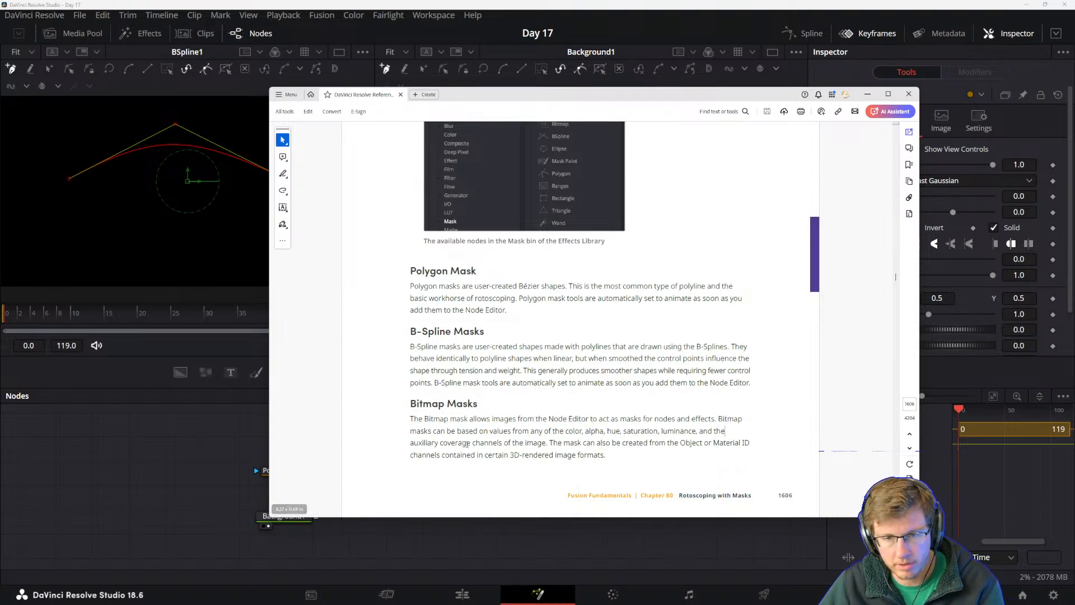
# - Switch to DaVinci Resolve's Edit page and expand the Collections smart bins in the Media Pool
pyautogui.click(68, 478)
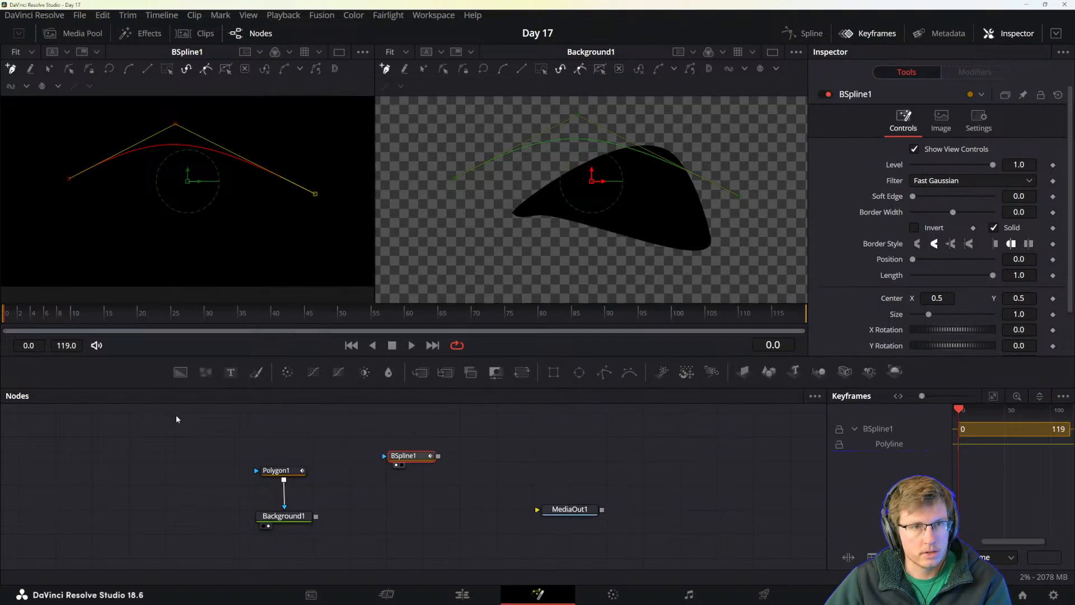
pyautogui.click(465, 592)
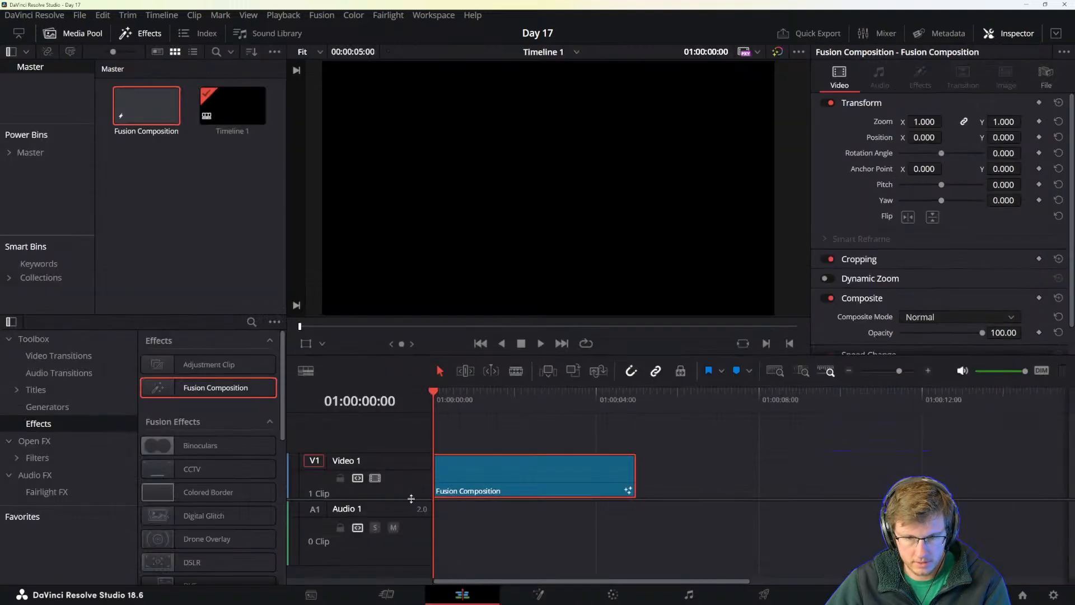
pyautogui.click(24, 267)
pyautogui.click(26, 278)
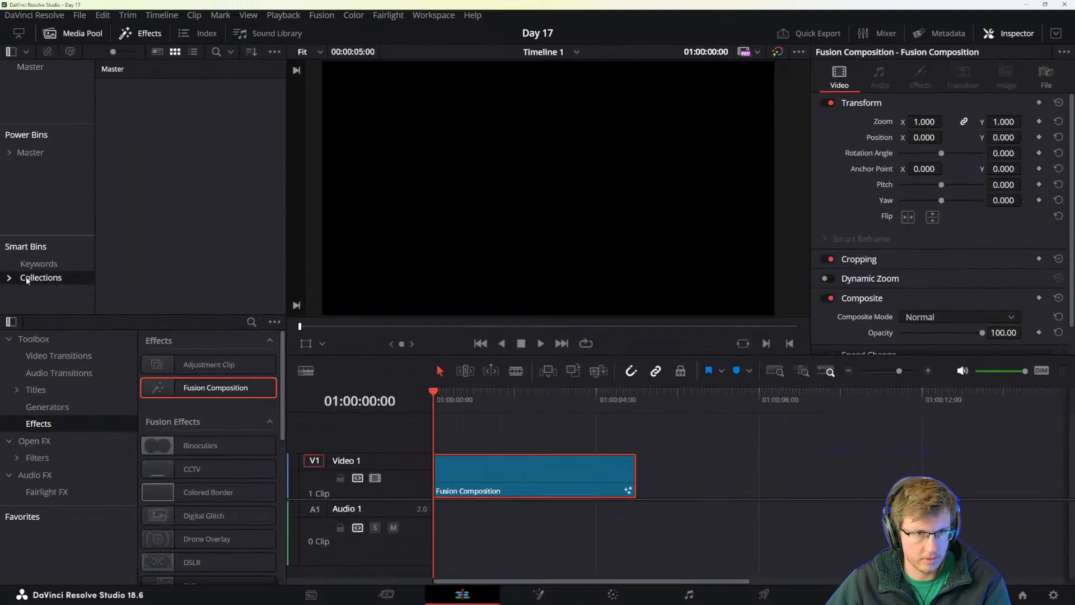
pyautogui.click(9, 278)
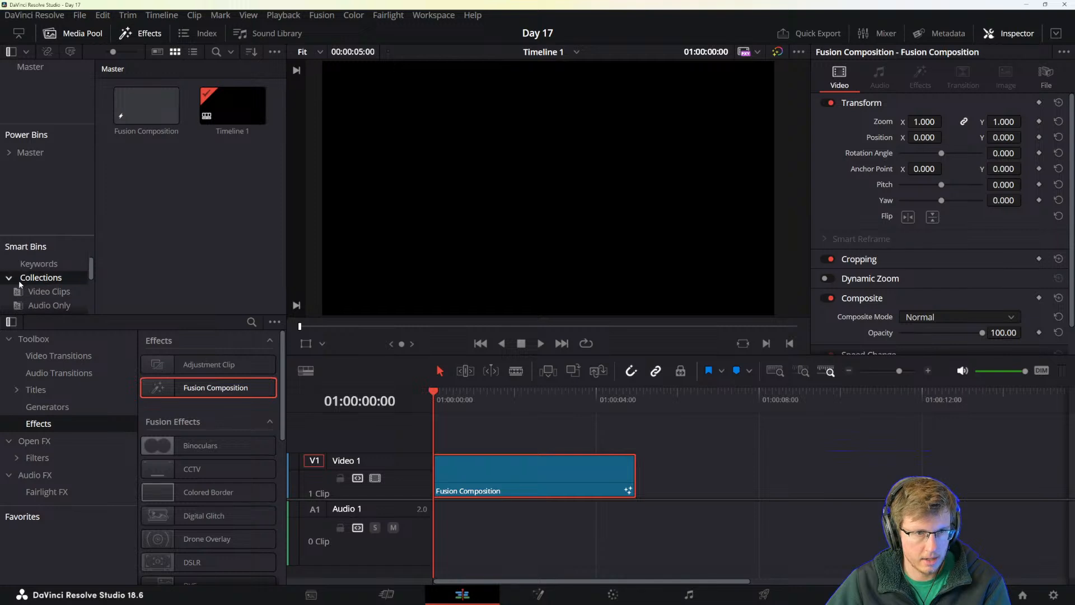
# - Browse the ALPHA Clips and Fusion Effects power bins for footage, previewing Alpha.mov, and return to the fire clip bin
pyautogui.click(9, 152)
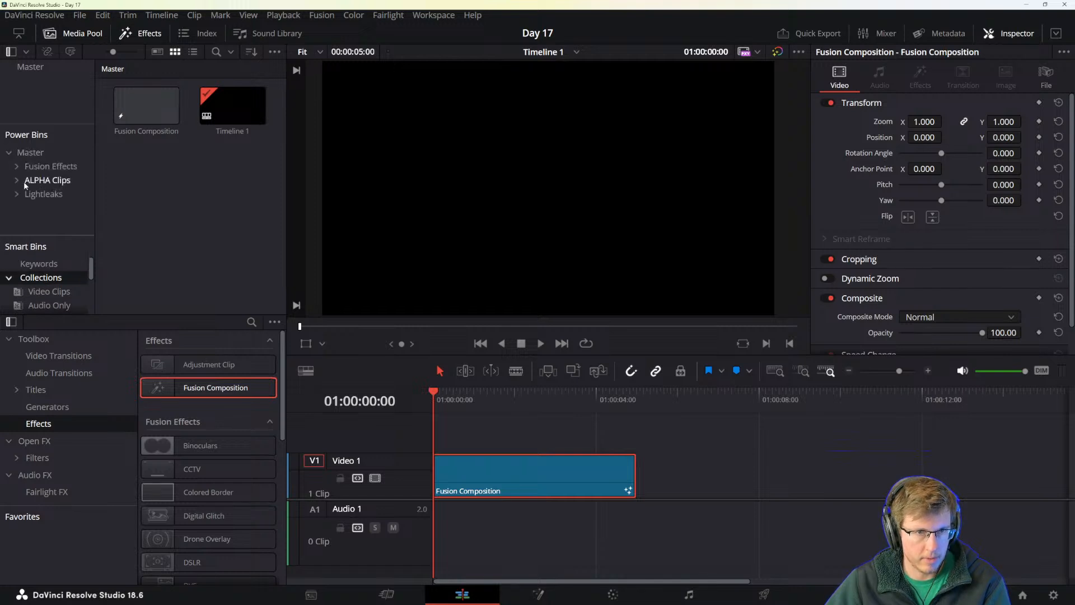
pyautogui.click(17, 180)
pyautogui.click(50, 195)
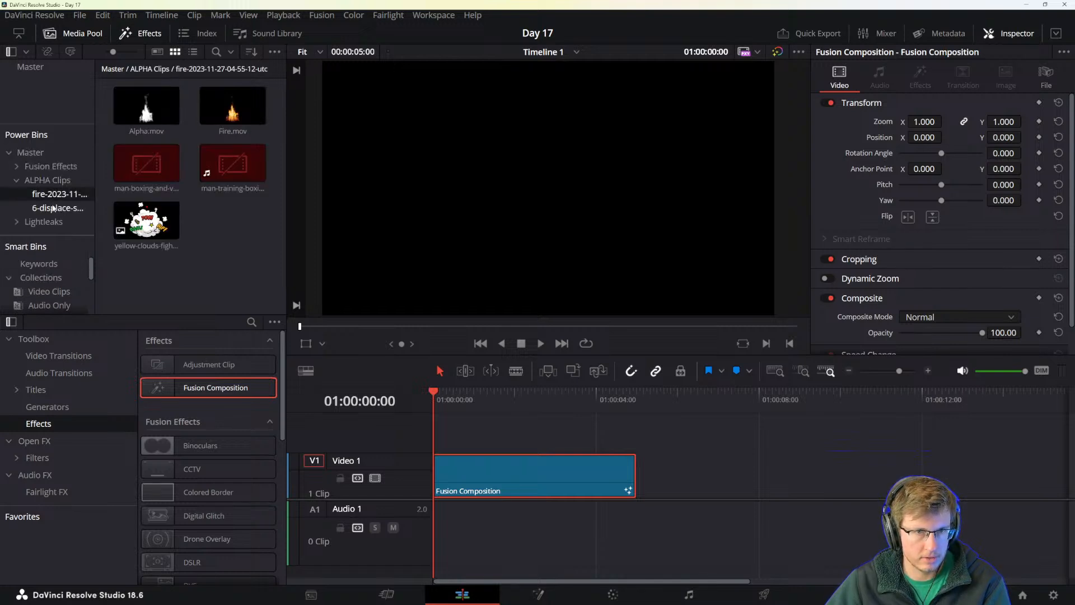
pyautogui.click(154, 123)
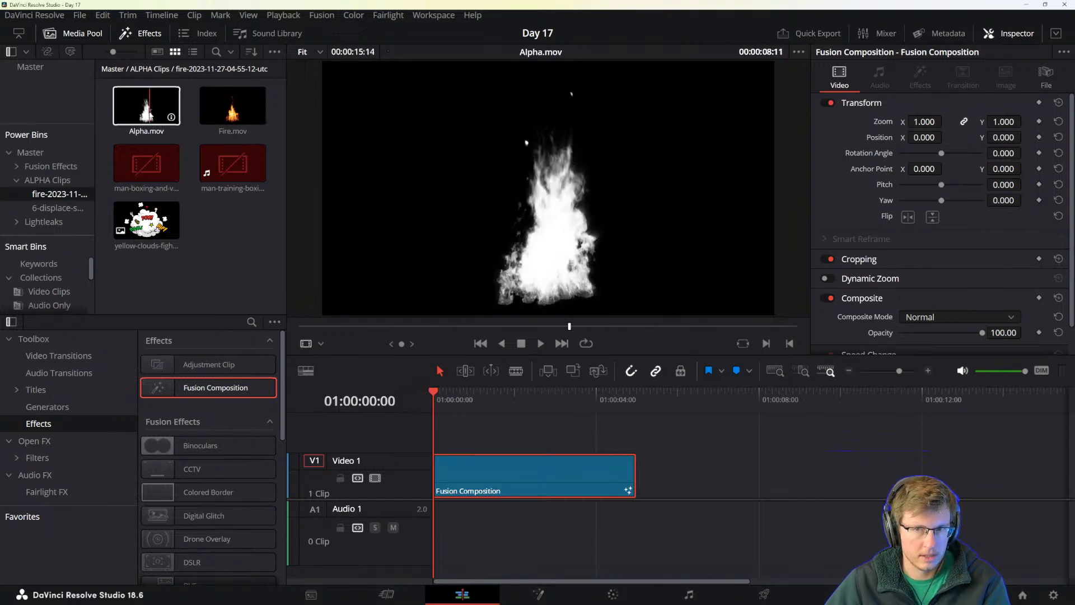
pyautogui.click(51, 166)
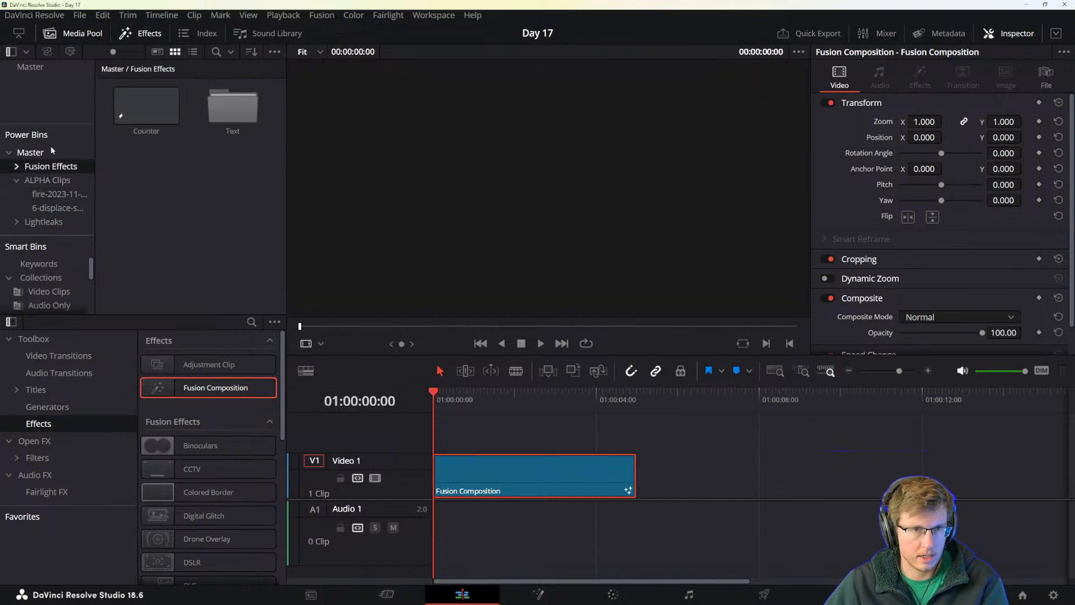
pyautogui.click(40, 194)
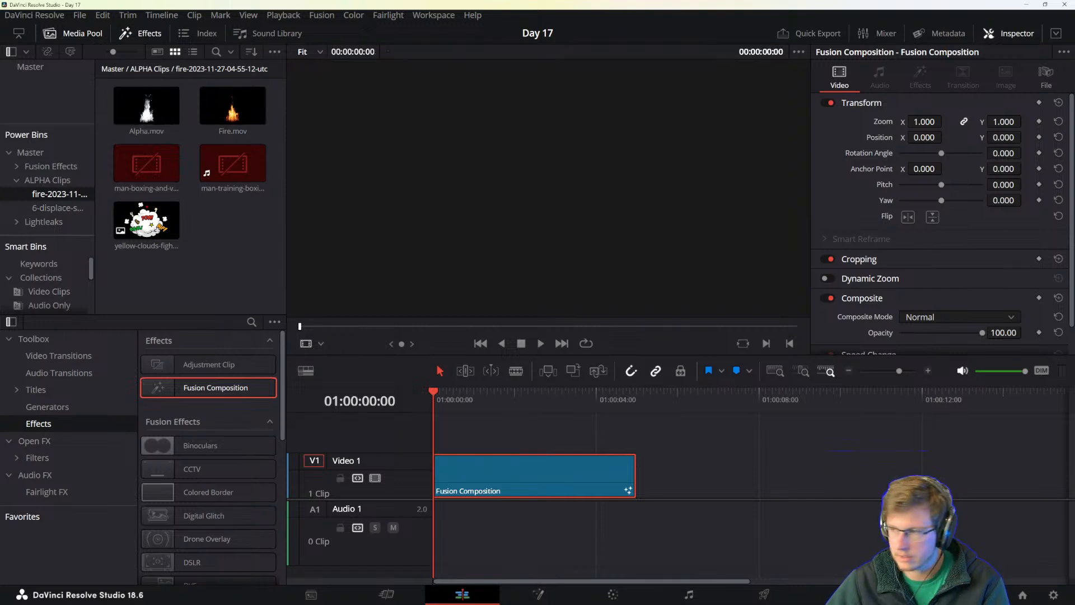
# - Switch to the browser, open the Stock Footage category on Envato Elements, and enlarge and reposition the browser window
pyautogui.click(417, 594)
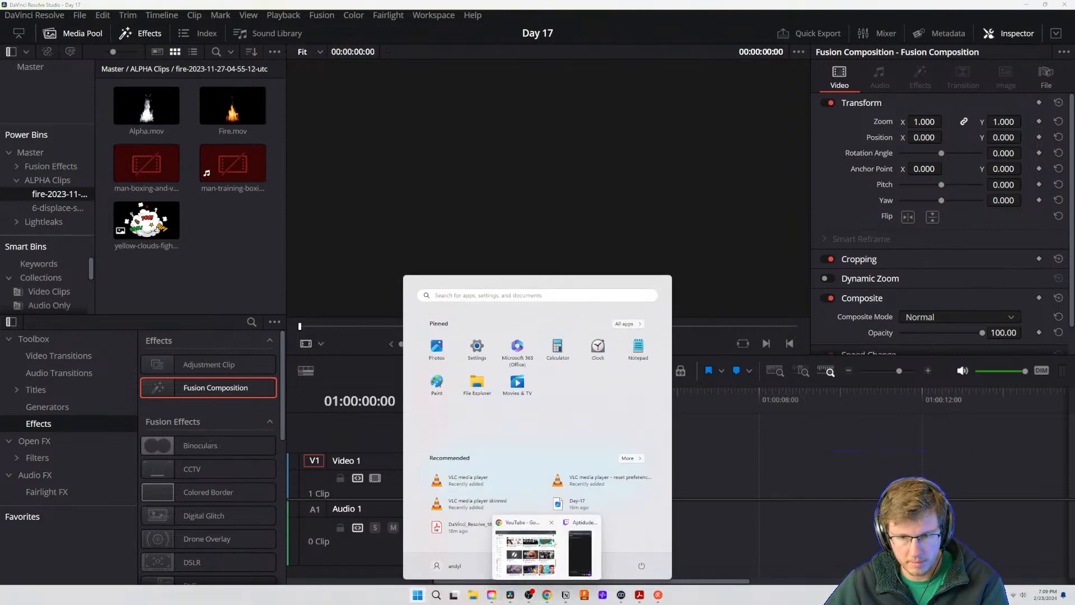
pyautogui.click(569, 533)
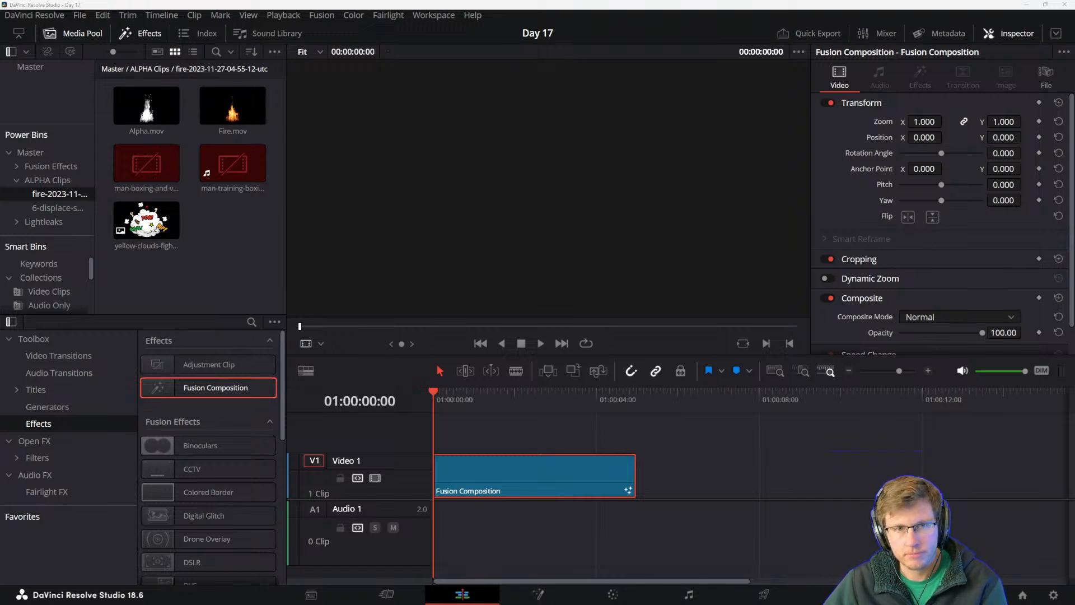
pyautogui.hotkey('alt', 'Tab')
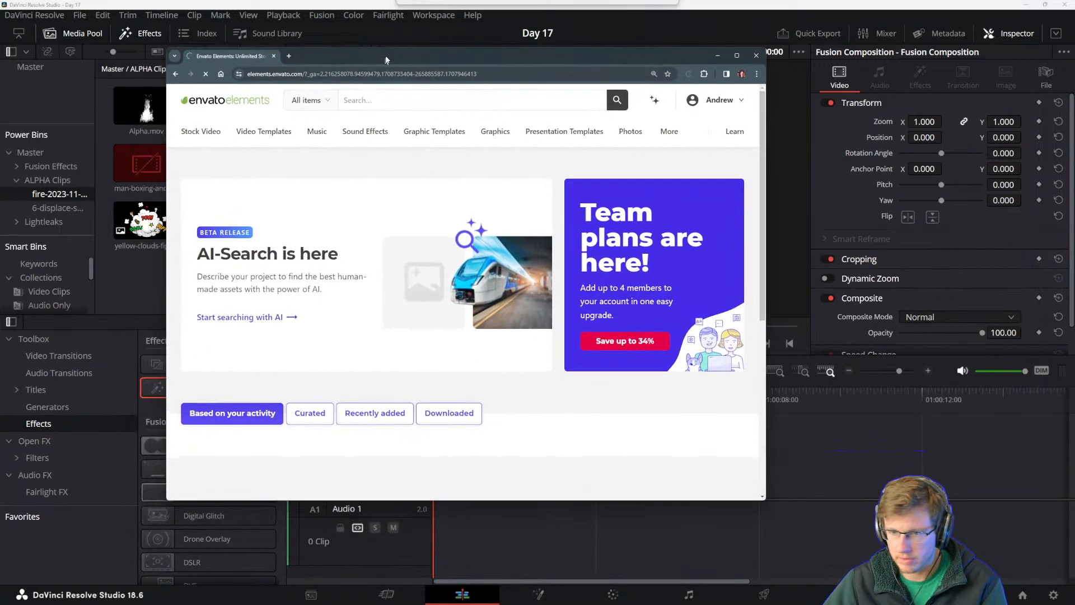
pyautogui.moveTo(202, 130)
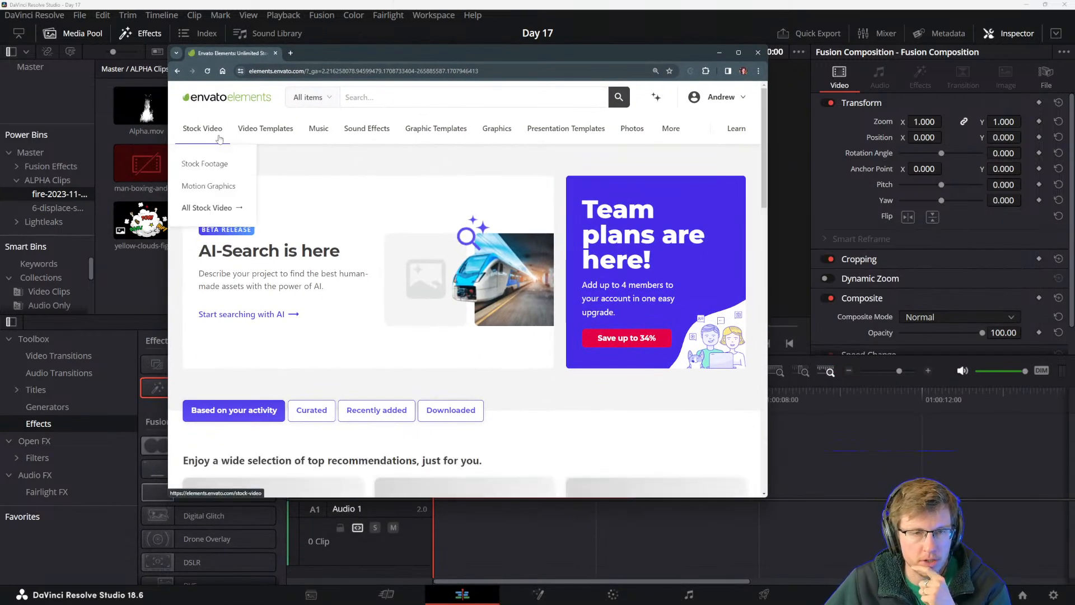
pyautogui.click(211, 164)
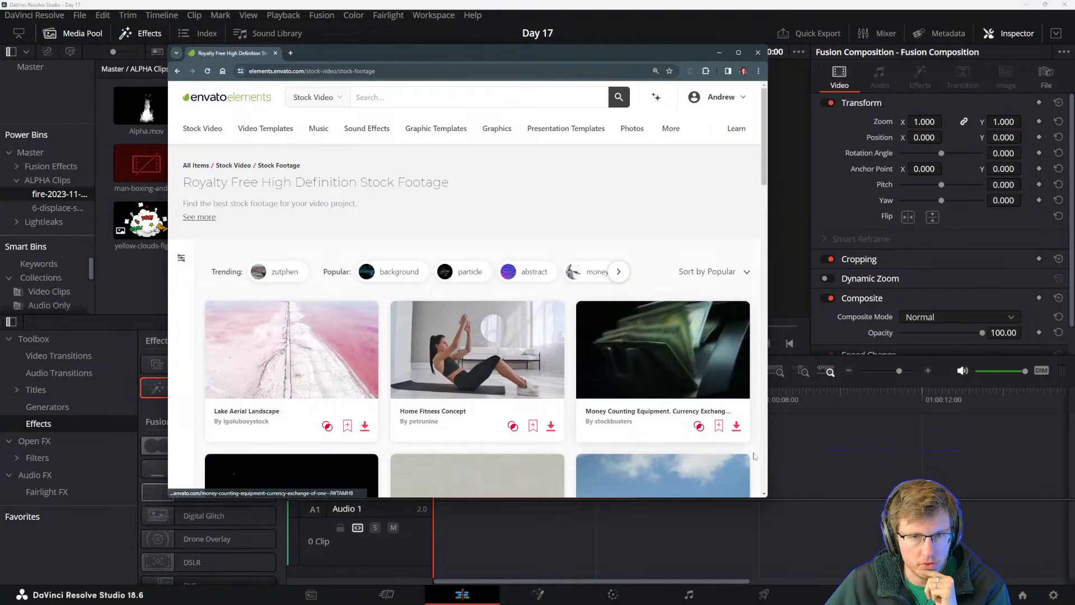
pyautogui.moveTo(767, 500); pyautogui.dragTo(958, 562)
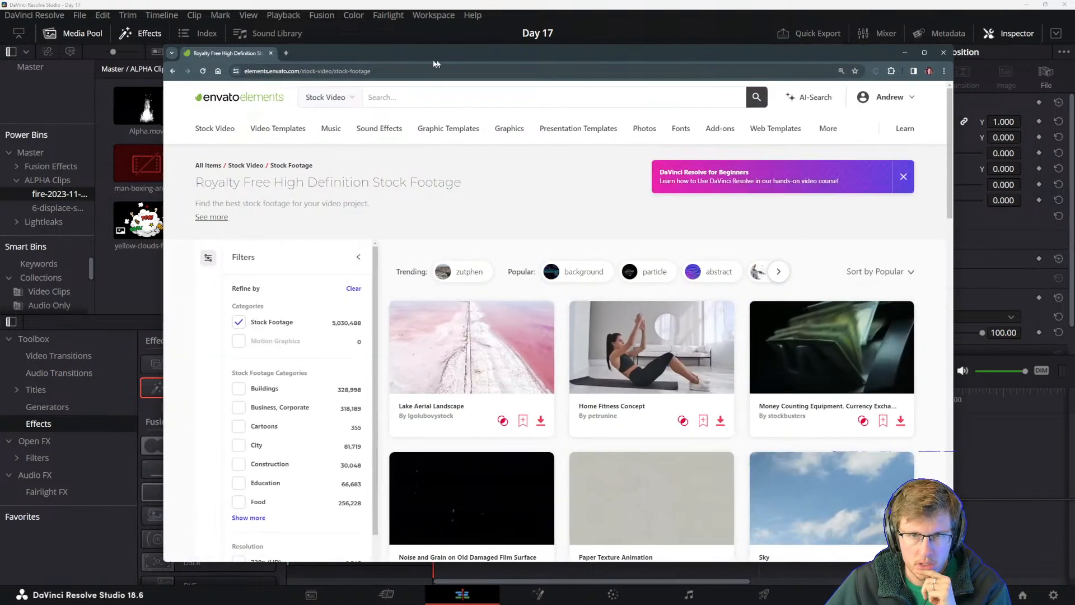
pyautogui.moveTo(404, 54); pyautogui.dragTo(330, 45)
# - Download the aerial Dubai frame landmark clip with a project license and save it in Desktop > Aptidude > Video Elements
pyautogui.scroll(-10, 539, 368)
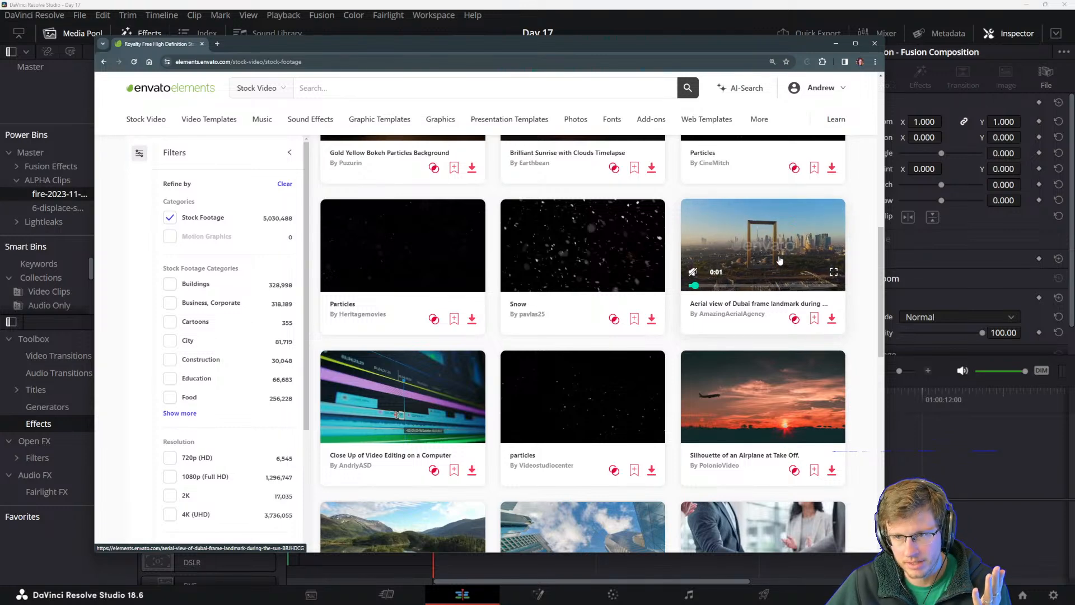
pyautogui.click(832, 319)
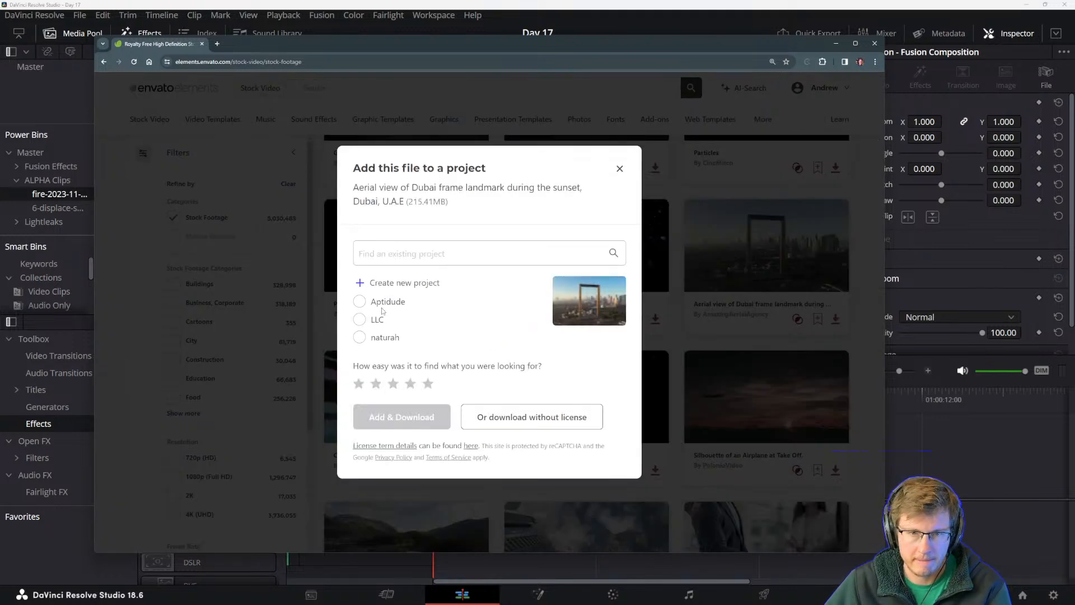
pyautogui.click(401, 417)
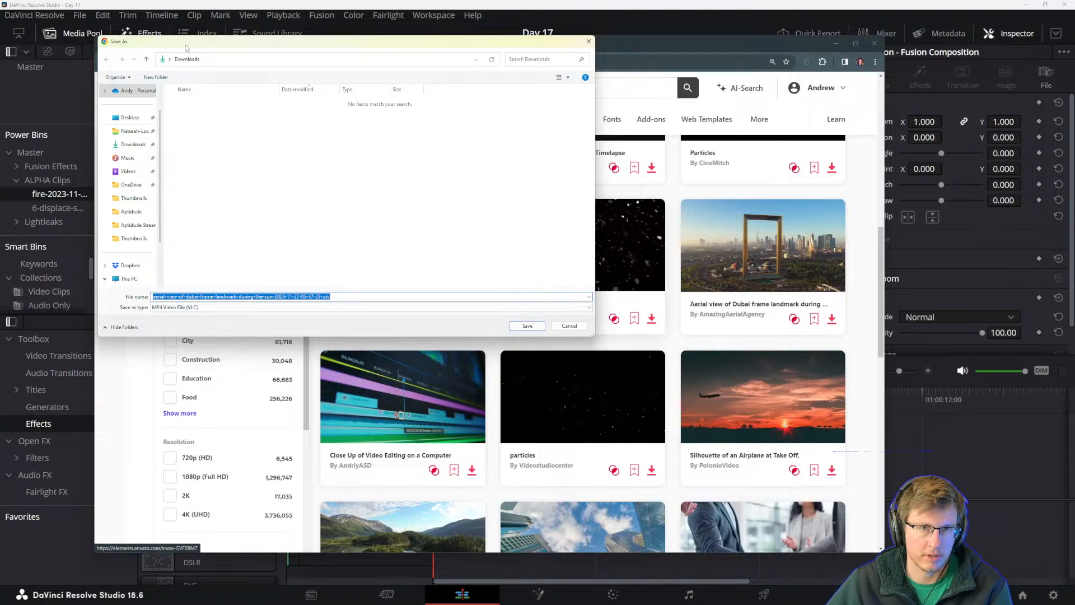
pyautogui.click(131, 117)
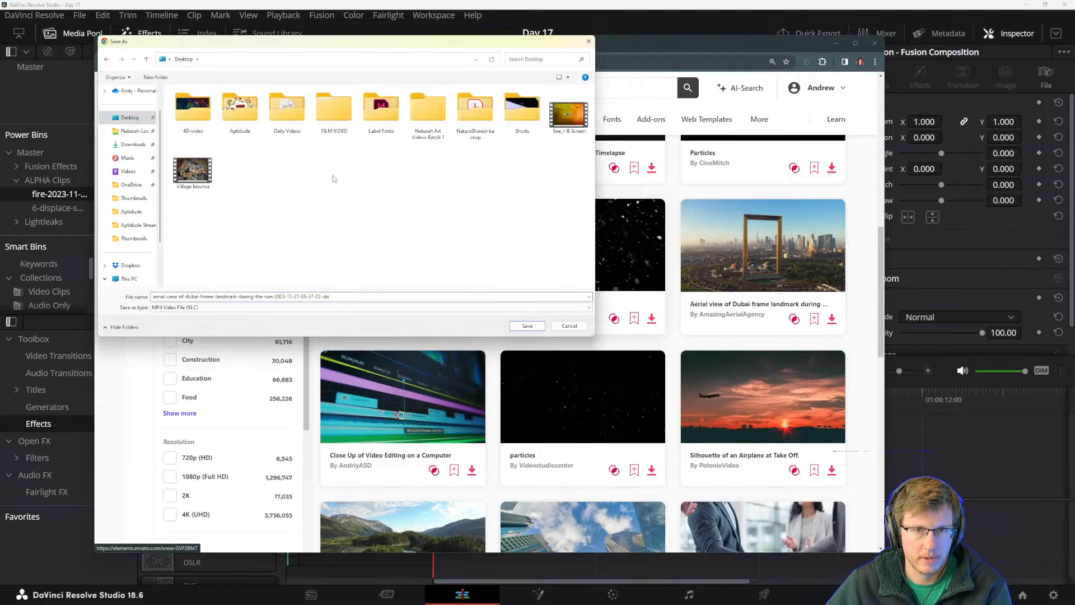
pyautogui.doubleClick(241, 110)
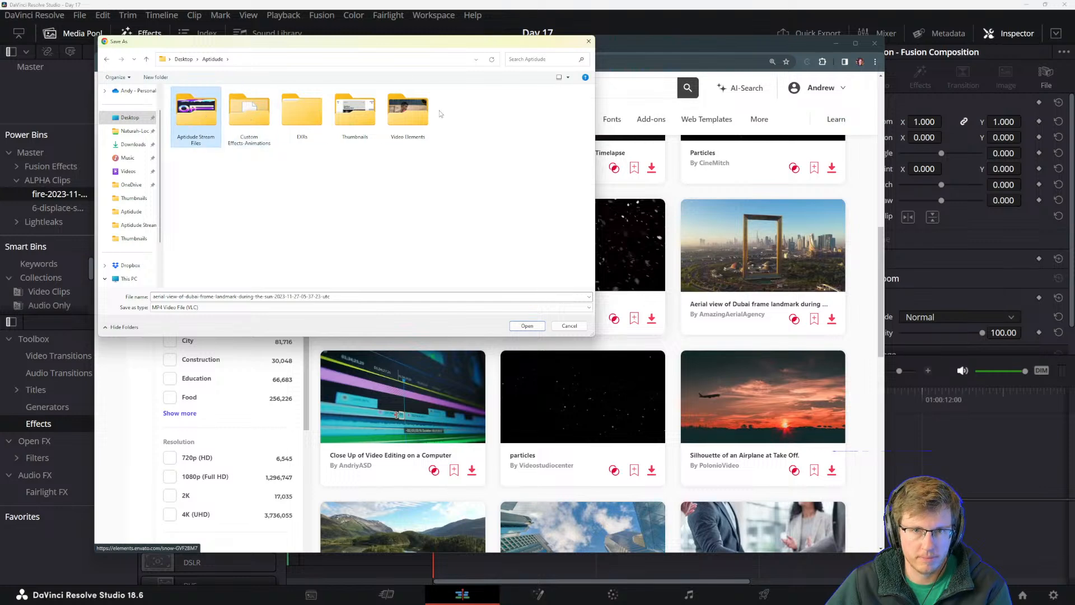
pyautogui.doubleClick(424, 115)
pyautogui.click(517, 329)
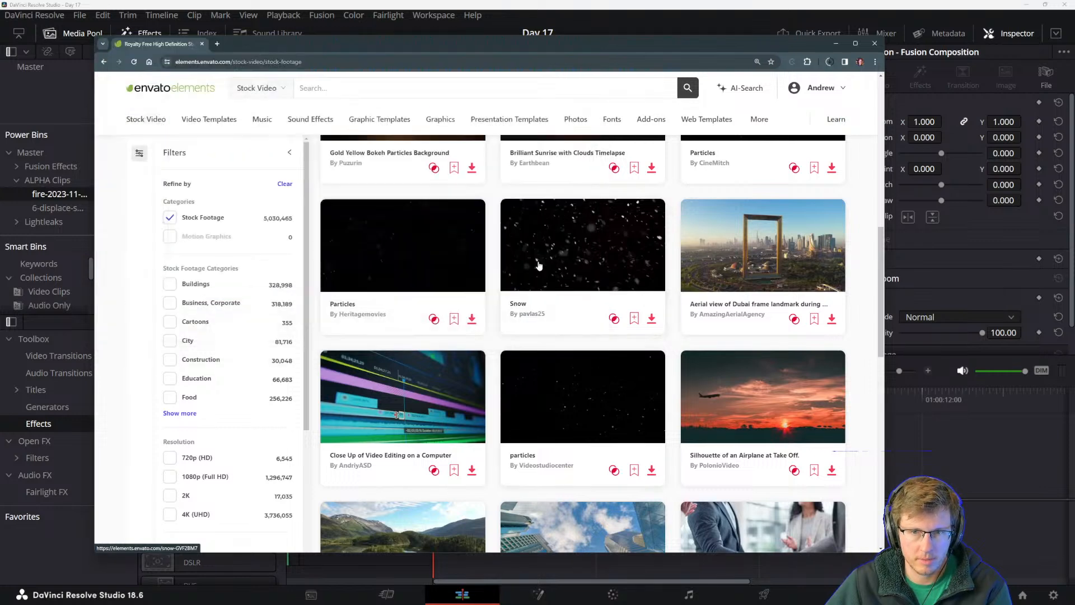
# - Find the "Young Business Man Succeed in Finance Career" clip, license it to the Aptidude project, and download it to the Video Elements folder
pyautogui.scroll(-2, 623, 240)
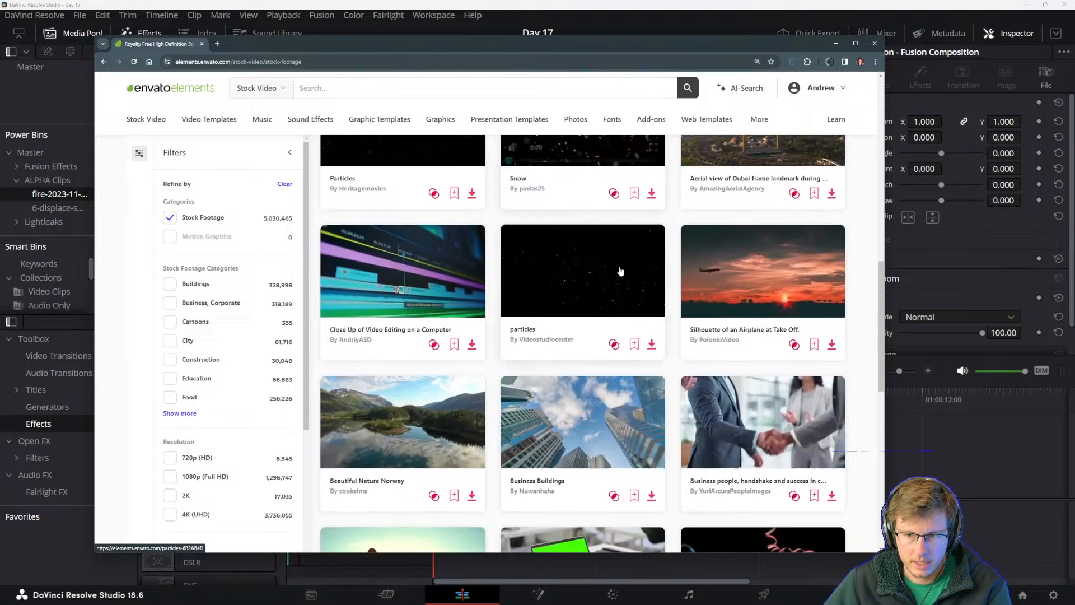
pyautogui.scroll(-3, 541, 296)
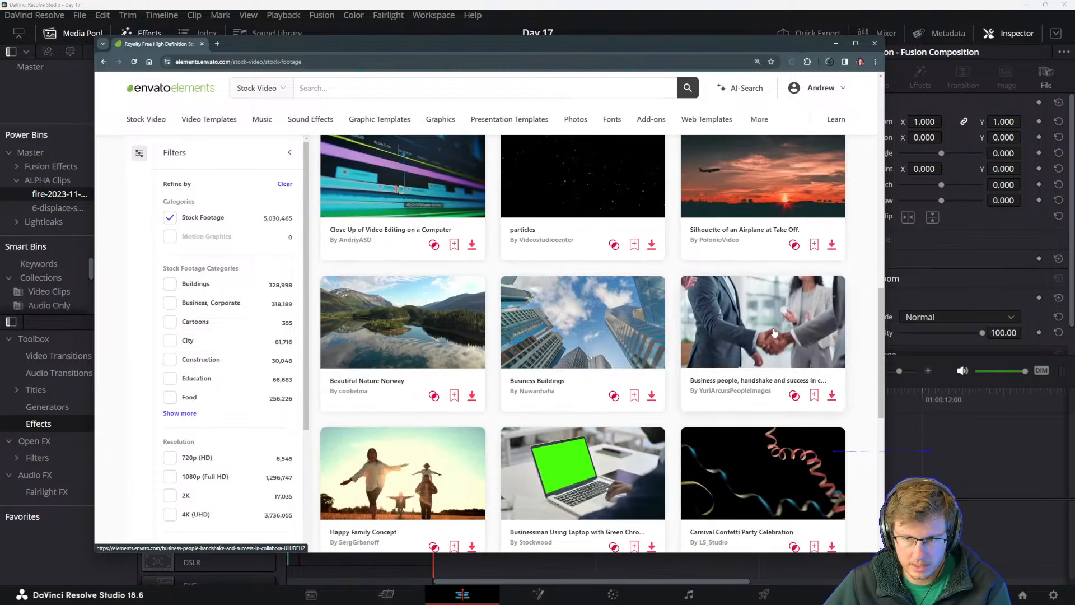
pyautogui.scroll(3, 540, 296)
pyautogui.scroll(-4, 645, 366)
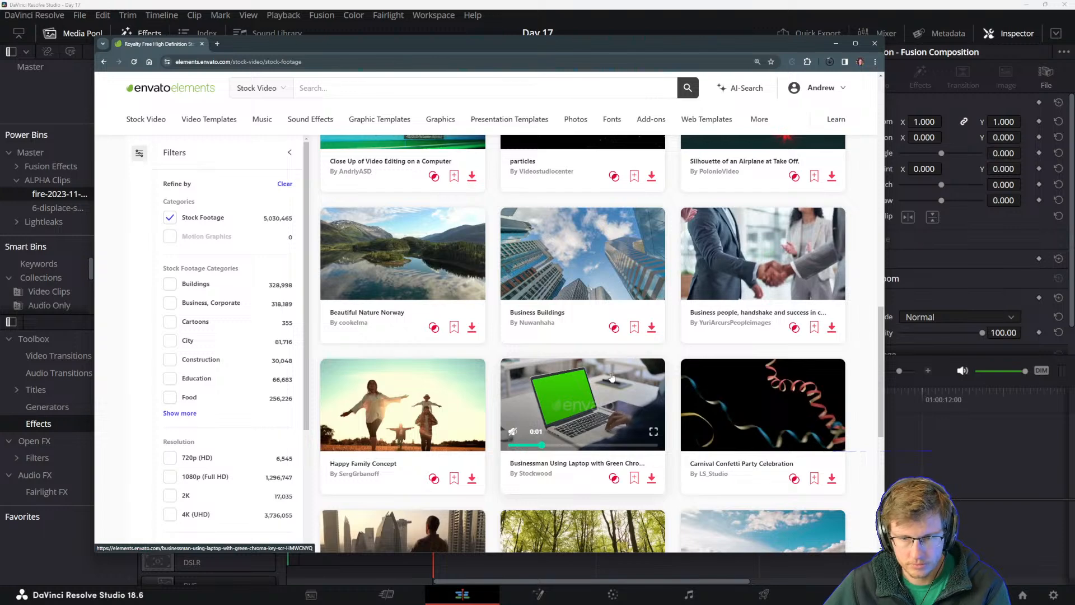
pyautogui.scroll(-3, 373, 324)
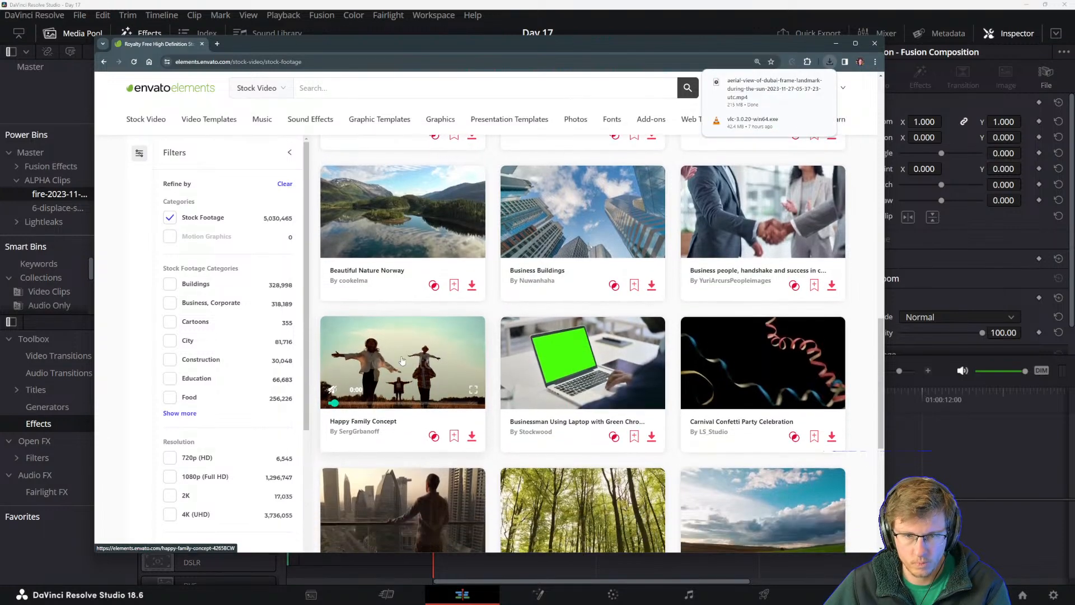
pyautogui.scroll(-2, 373, 324)
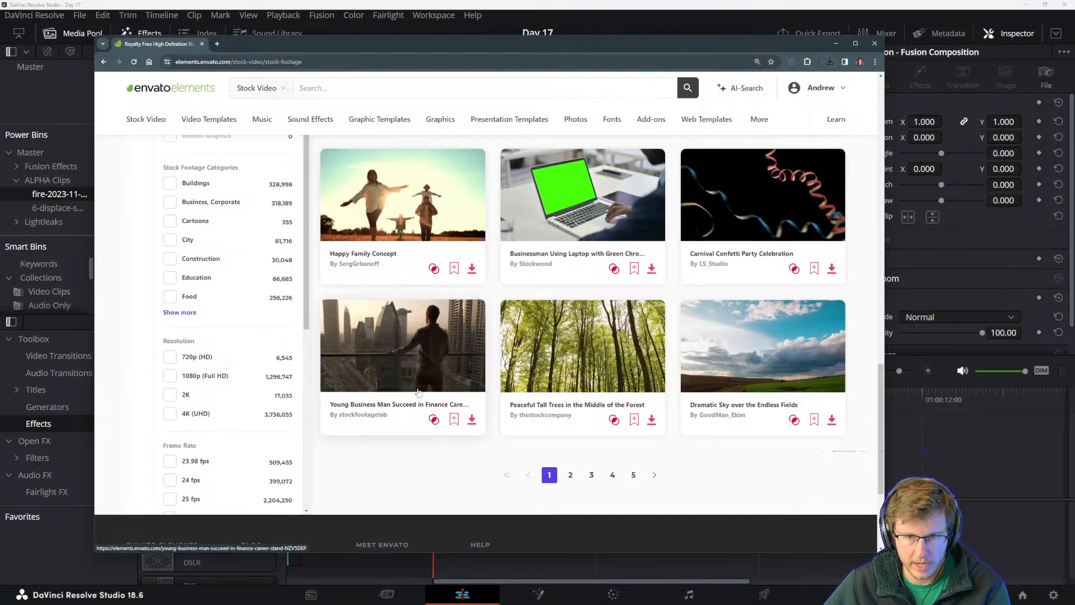
pyautogui.click(471, 419)
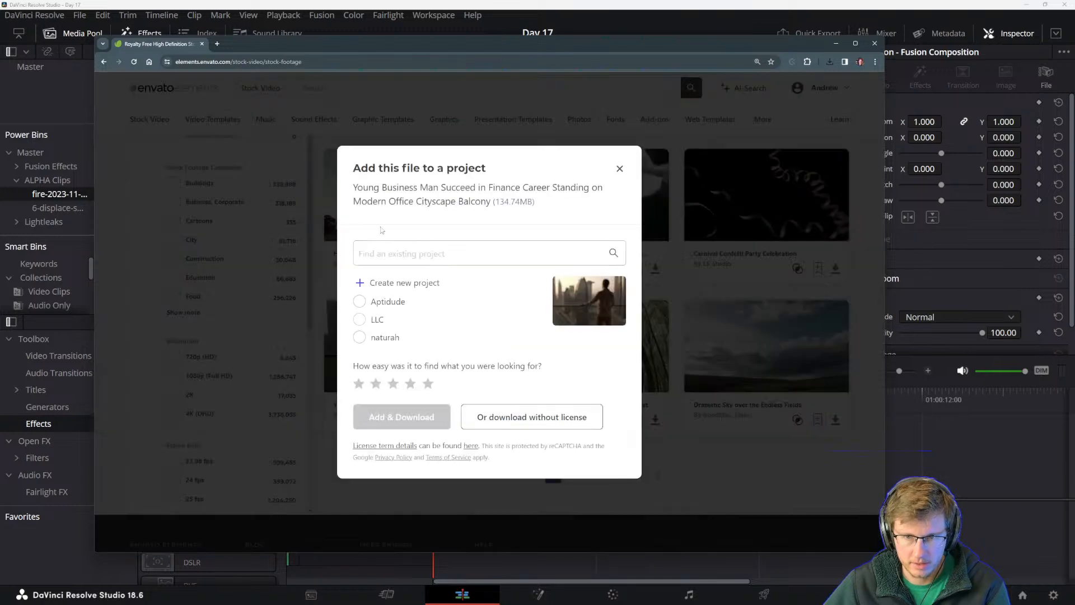
pyautogui.click(360, 302)
pyautogui.click(398, 416)
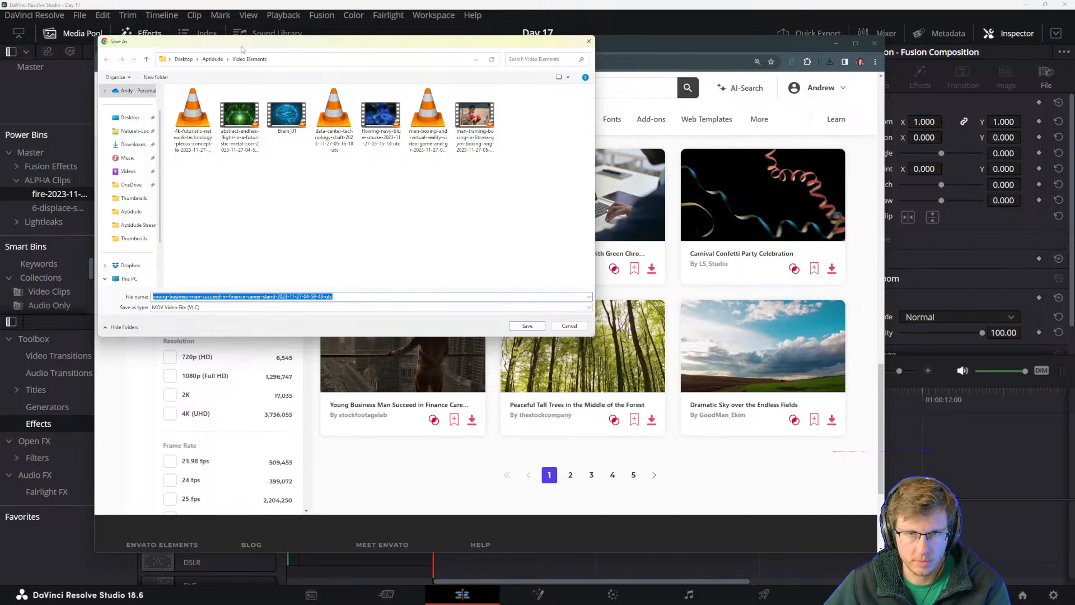
pyautogui.click(537, 327)
# - Switch to DaVinci Resolve and import the Dubai aerial and young business man clips from Video Elements into the current power bin
pyautogui.hotkey('alt', 'Tab')
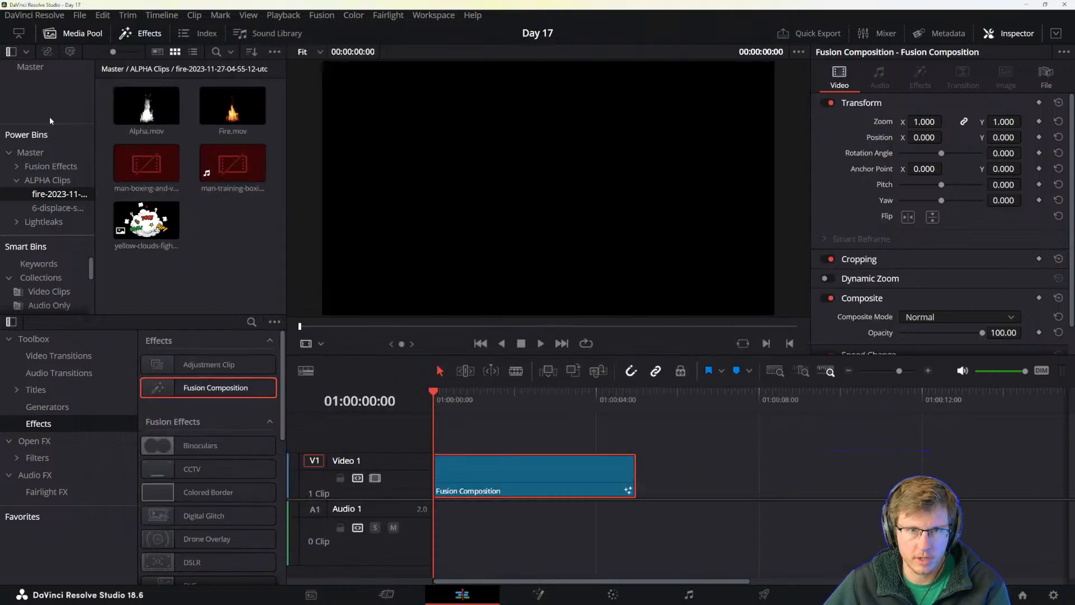
pyautogui.rightClick(227, 247)
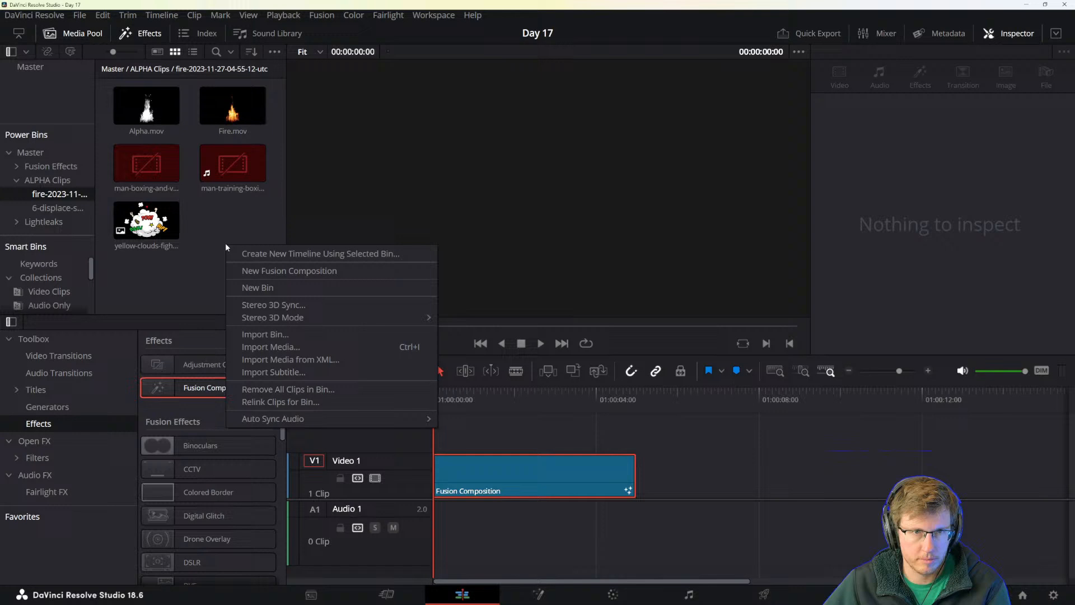
pyautogui.click(283, 347)
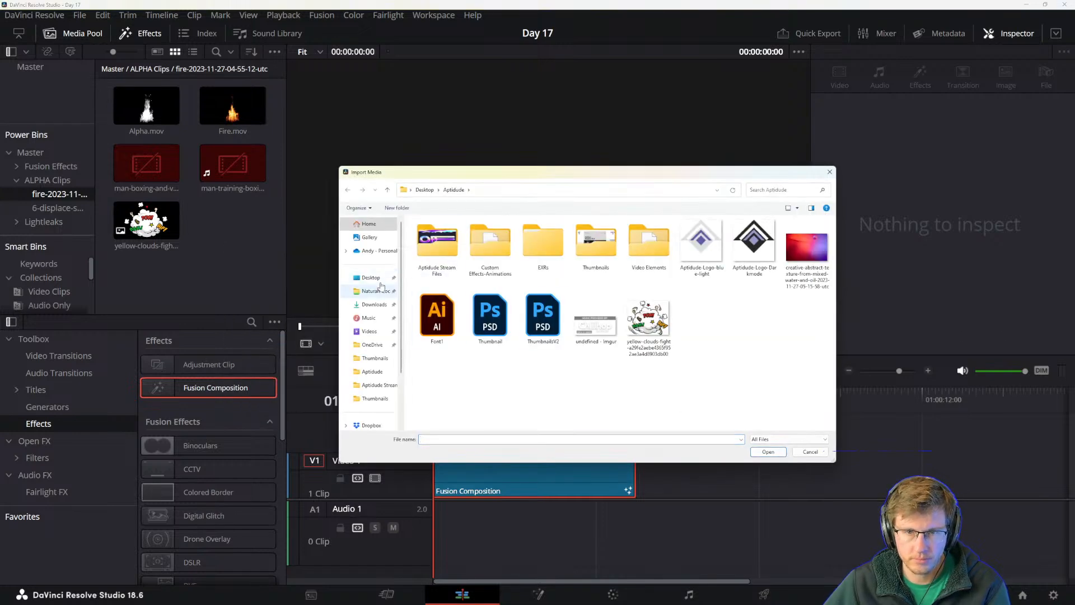
pyautogui.doubleClick(493, 243)
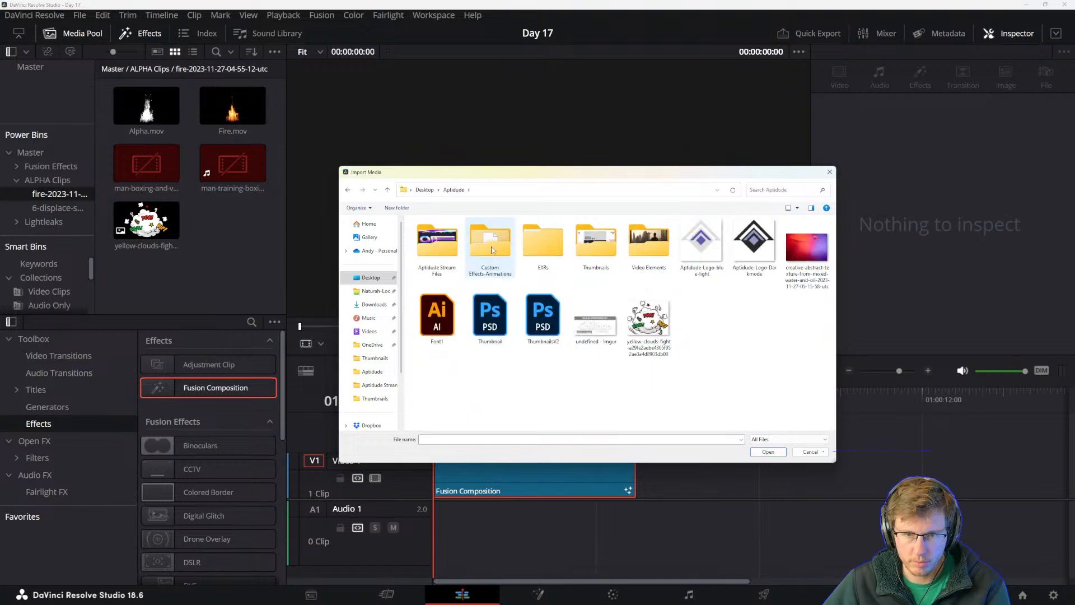
pyautogui.doubleClick(603, 252)
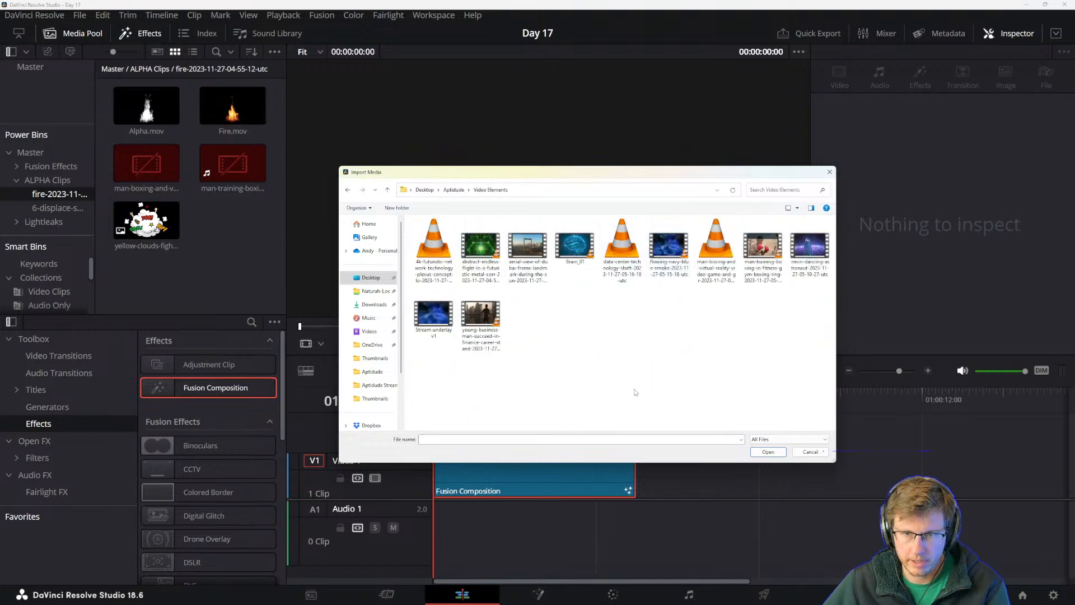
pyautogui.click(535, 274)
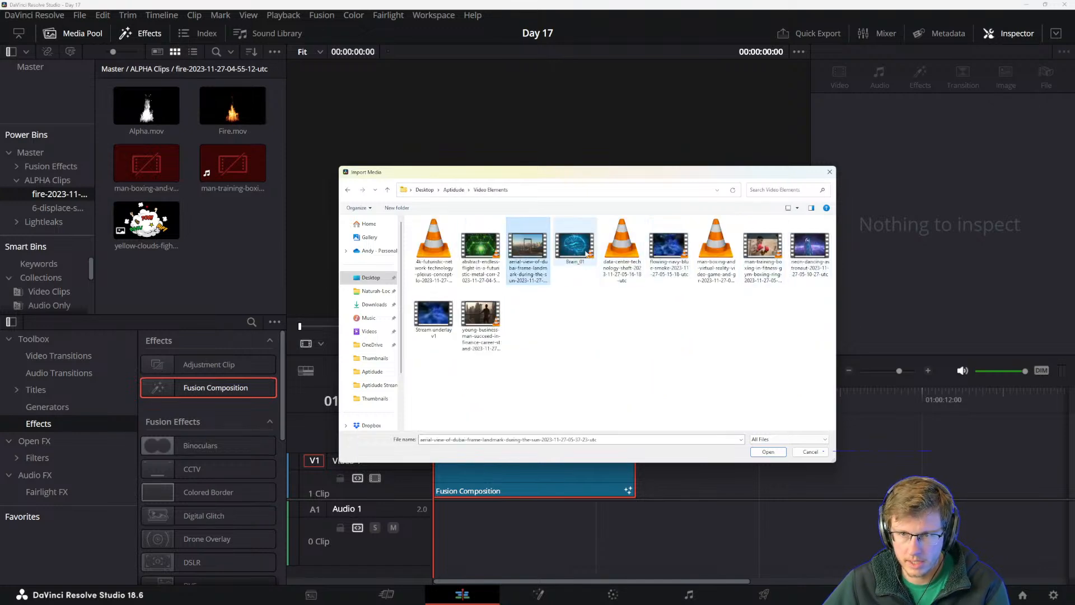
pyautogui.keyDown('ctrl'); pyautogui.click(485, 312); pyautogui.keyUp('ctrl')
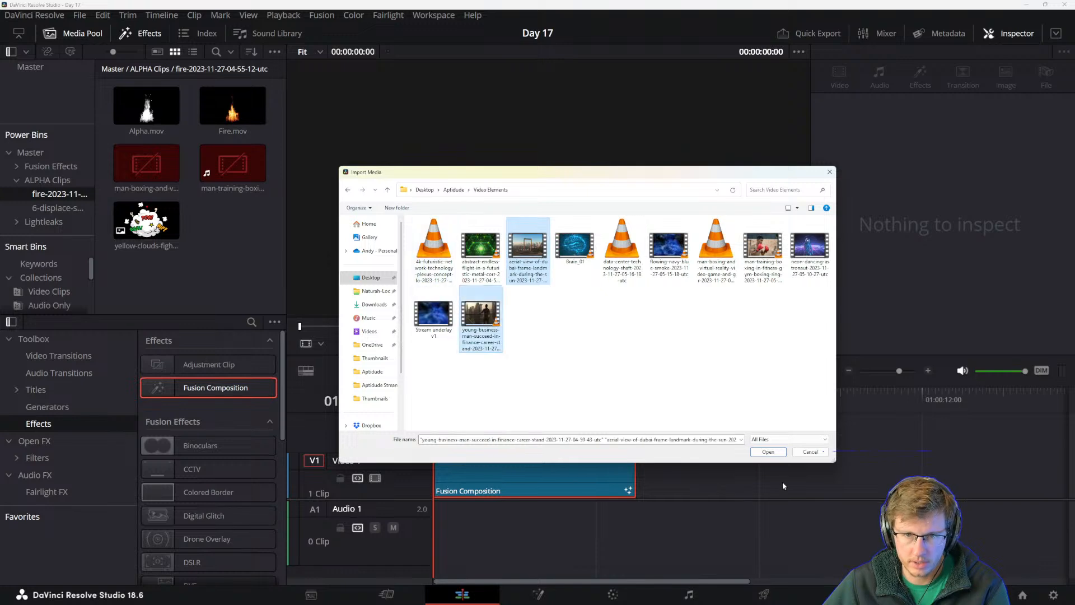
pyautogui.click(768, 451)
pyautogui.click(223, 255)
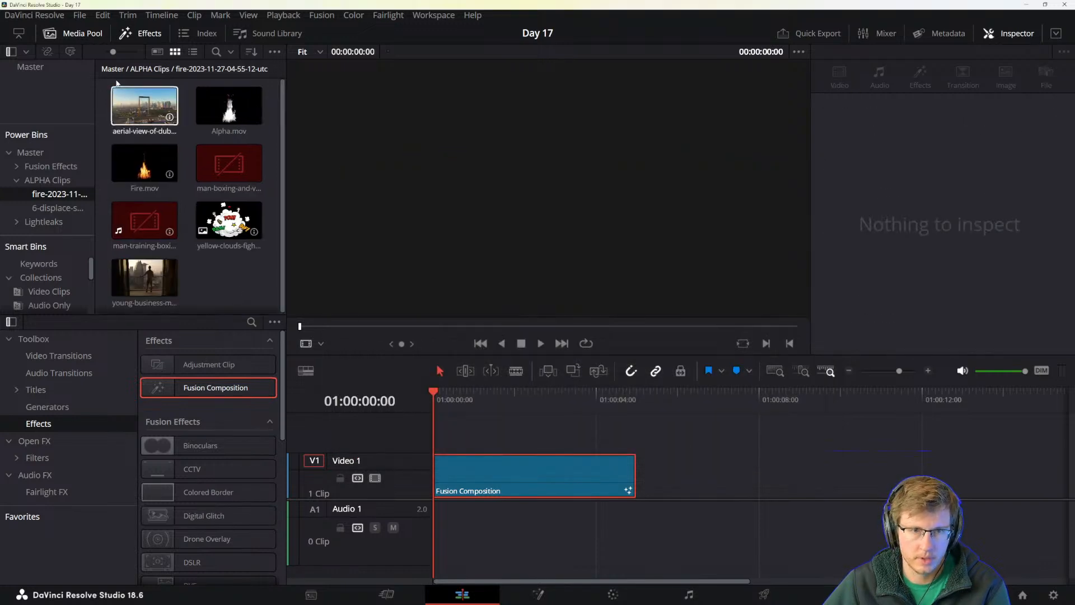
# - Select the Dubai aerial clip, then open the Fusion page and display the media pool beside the viewers
pyautogui.click(168, 109)
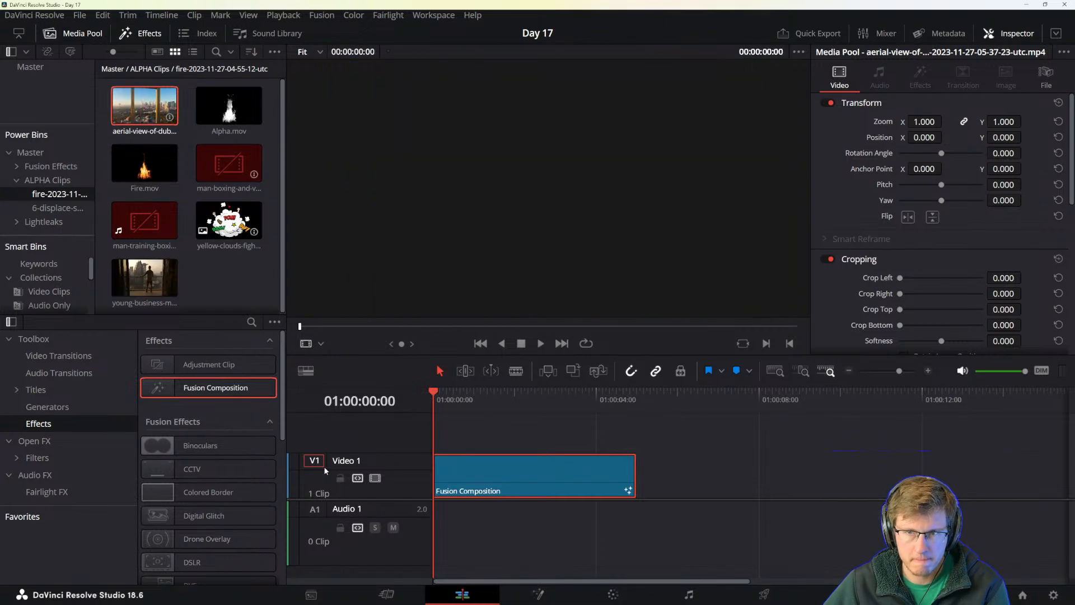
pyautogui.click(538, 594)
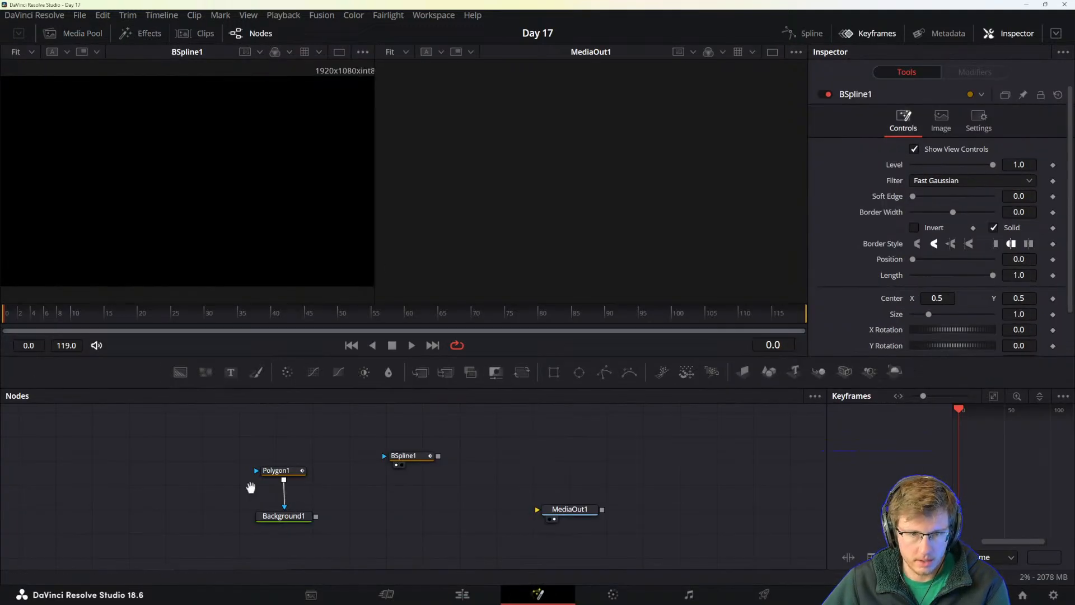
pyautogui.click(83, 33)
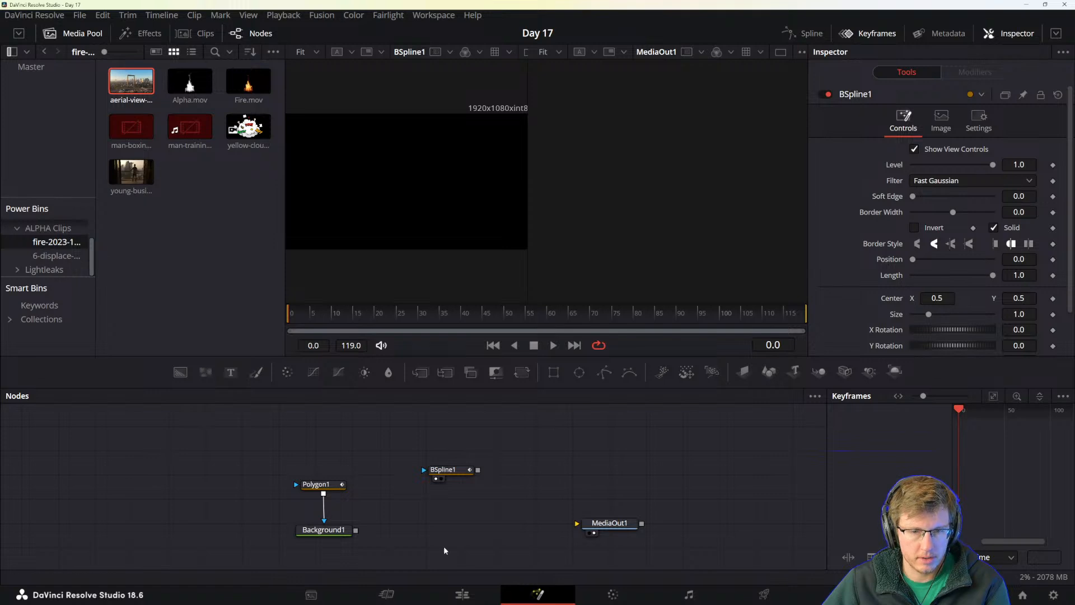
# - Add the aerial Dubai clip to the node graph and show it in the first viewer
pyautogui.moveTo(126, 89); pyautogui.dragTo(314, 436)
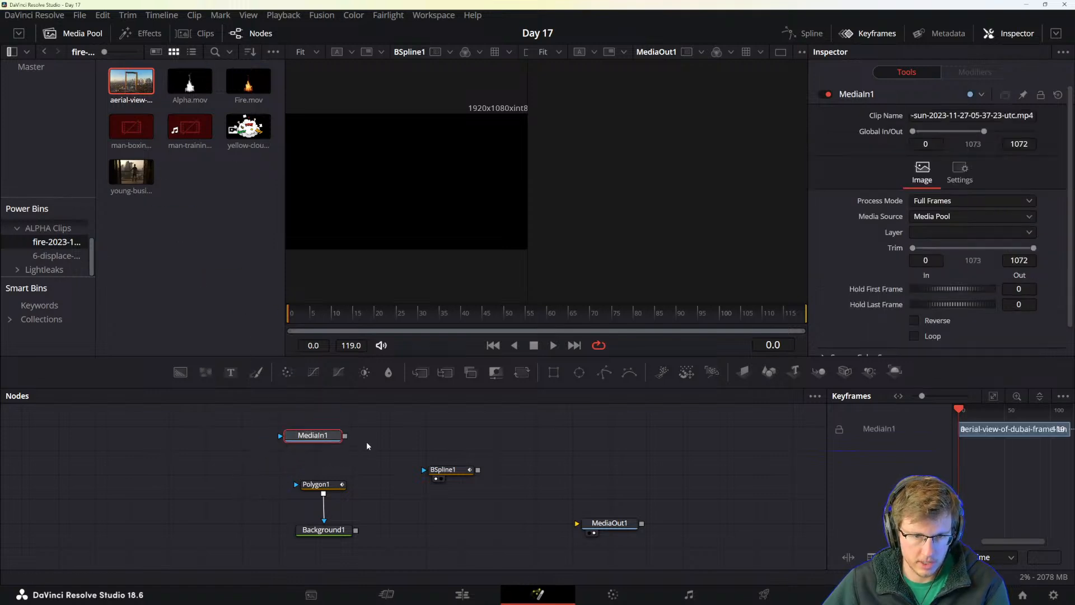
pyautogui.press('1')
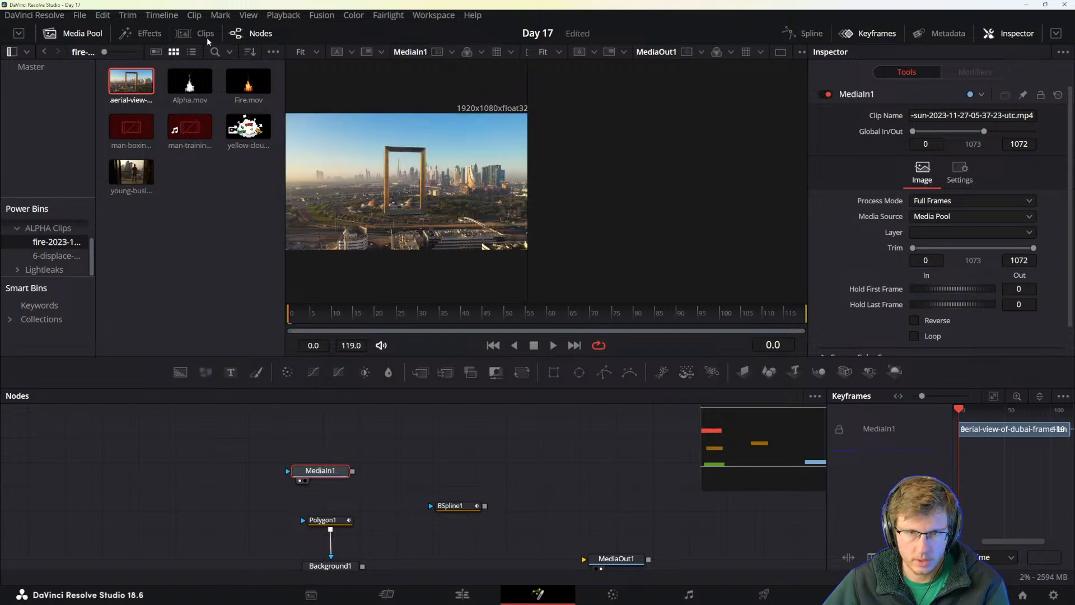
# - Gather the old Polygon, Background and BSpline nodes beside the Dubai clip's node and delete all three
pyautogui.moveTo(378, 465); pyautogui.dragTo(297, 436)
pyautogui.moveTo(233, 459); pyautogui.dragTo(286, 554)
pyautogui.moveTo(242, 480); pyautogui.dragTo(309, 425)
pyautogui.scroll(2, 220, 500)
pyautogui.moveTo(220, 500); pyautogui.dragTo(191, 542)
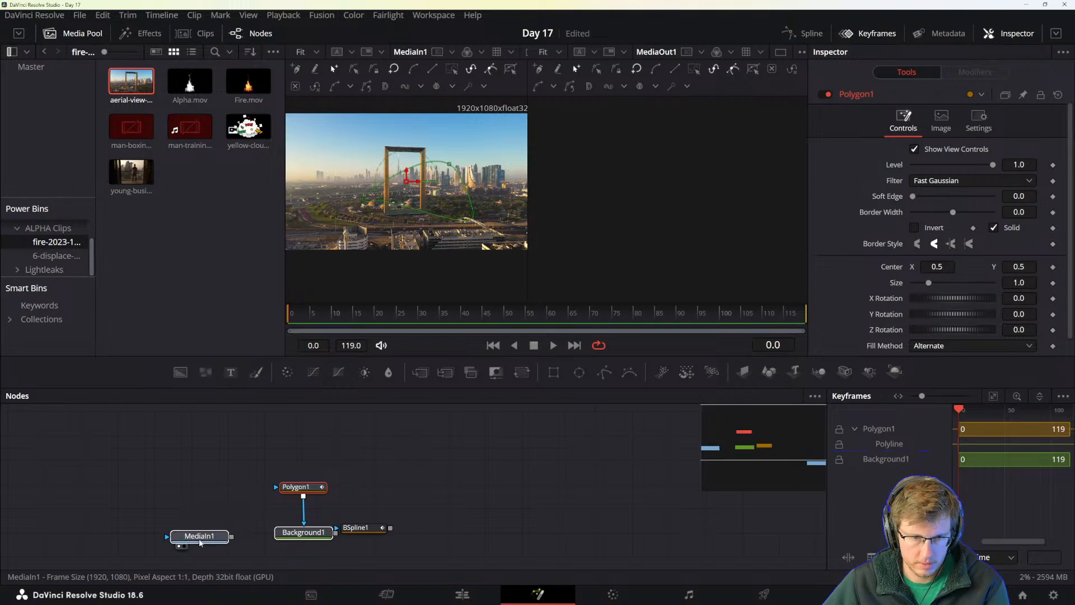
pyautogui.moveTo(251, 463); pyautogui.dragTo(381, 522)
pyautogui.moveTo(362, 502)
pyautogui.mouseDown()
pyautogui.moveTo(355, 442)
pyautogui.moveTo(358, 495)
pyautogui.mouseUp()
pyautogui.click(415, 469)
pyautogui.moveTo(275, 414); pyautogui.dragTo(421, 526)
pyautogui.press('Delete')
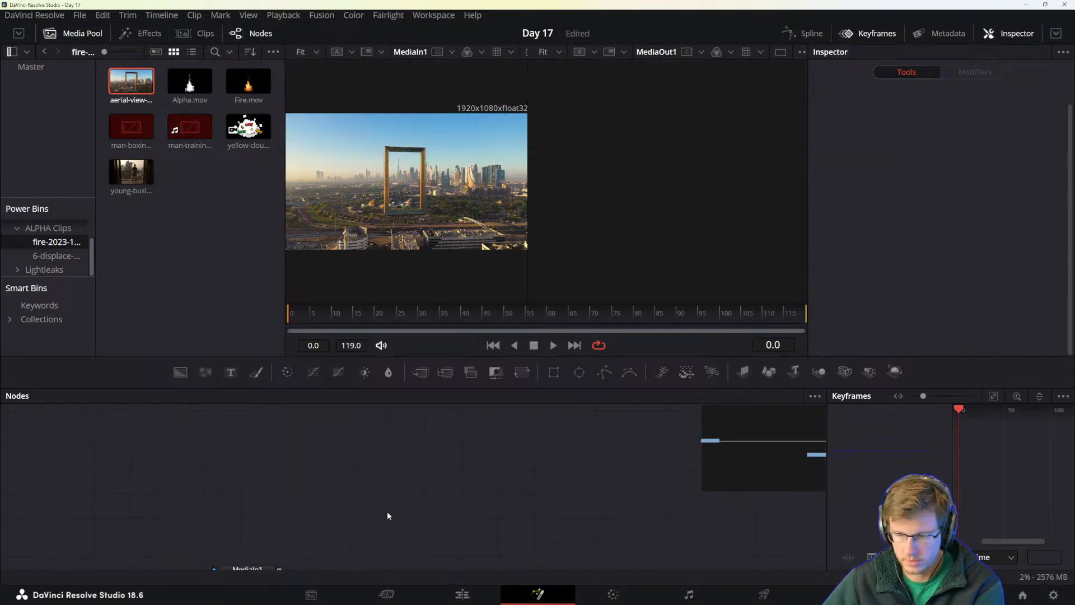
# - Select the Dubai clip's node, enlarge the frame landmark in the first viewer and widen that viewer
pyautogui.scroll(-2, 284, 509)
pyautogui.click(272, 523)
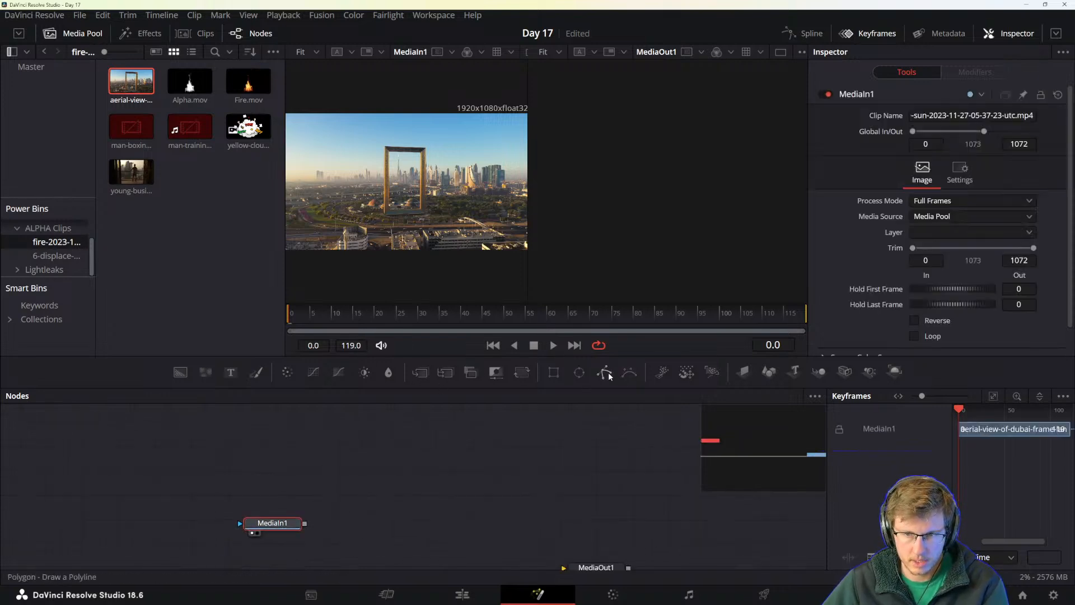
pyautogui.scroll(4, 401, 196)
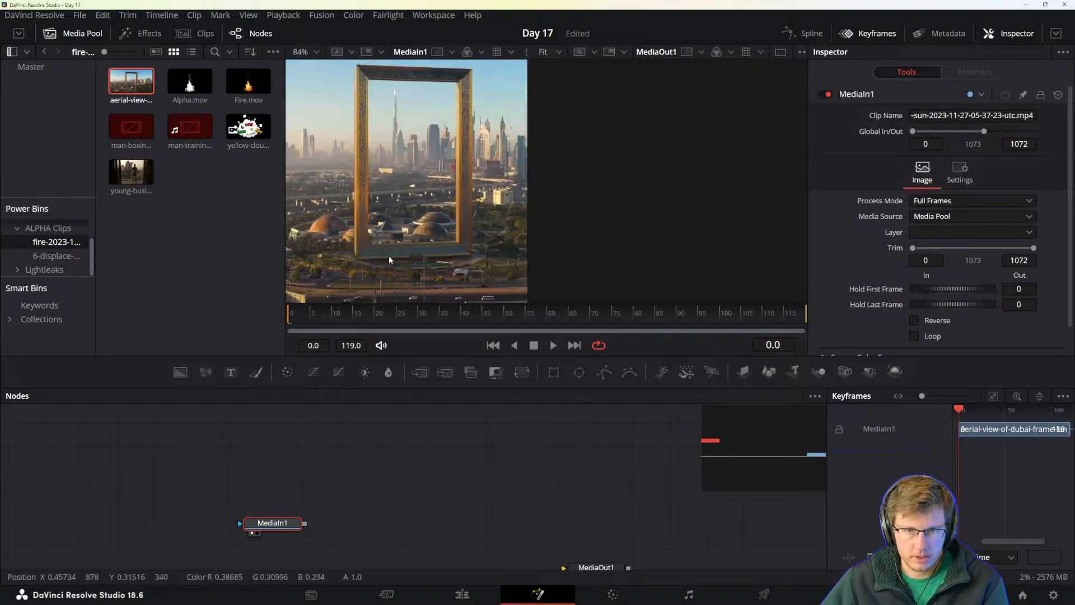
pyautogui.moveTo(265, 495); pyautogui.dragTo(316, 508)
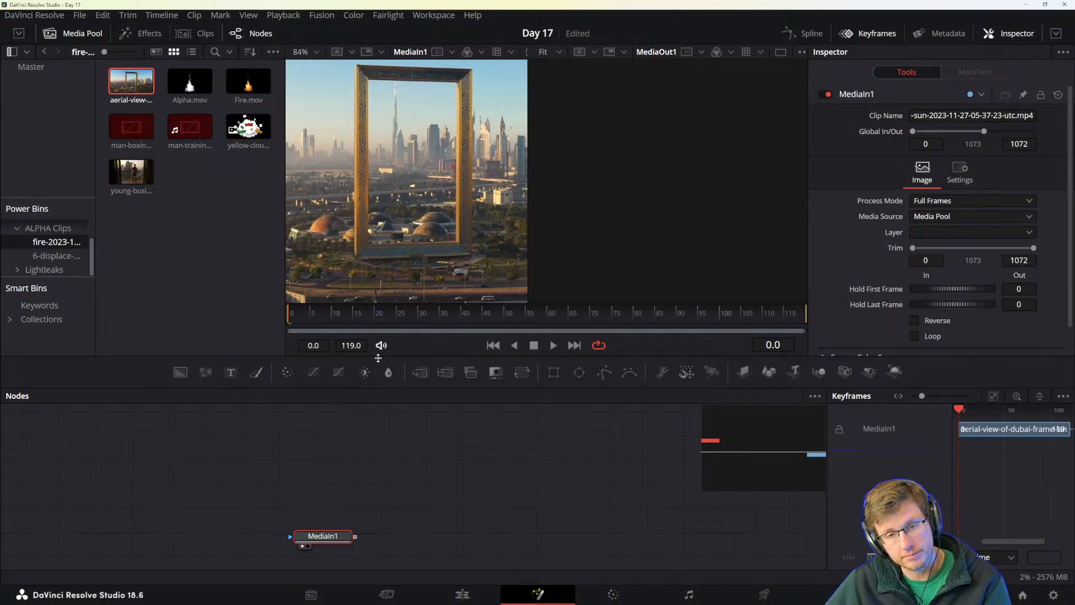
pyautogui.moveTo(527, 155); pyautogui.dragTo(697, 153)
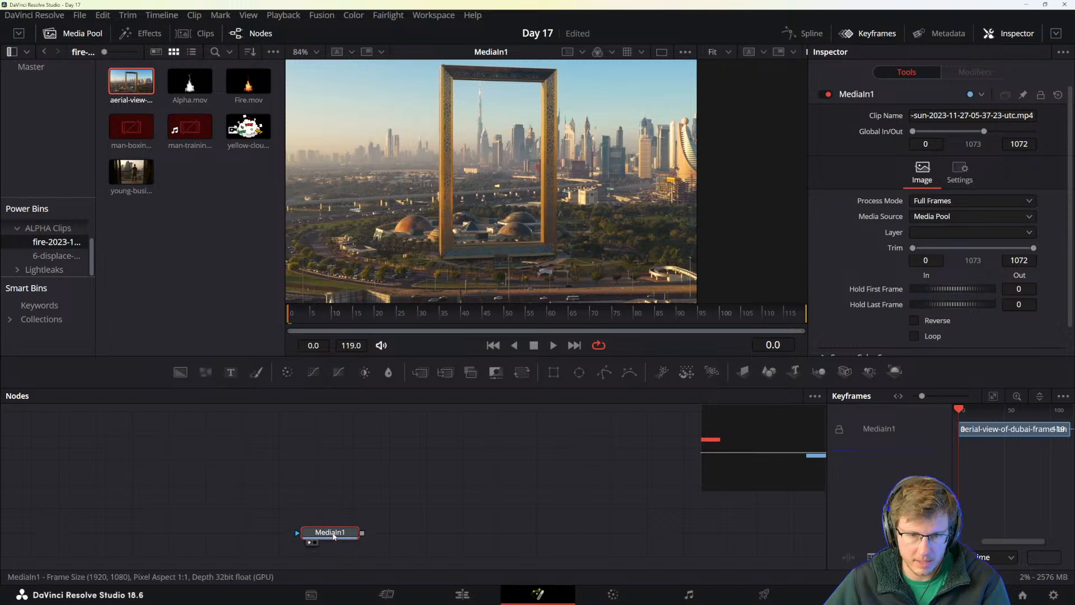
# - Add an unconnected Polygon mask node directly above the Dubai clip's node
pyautogui.click(605, 373)
pyautogui.press('Delete')
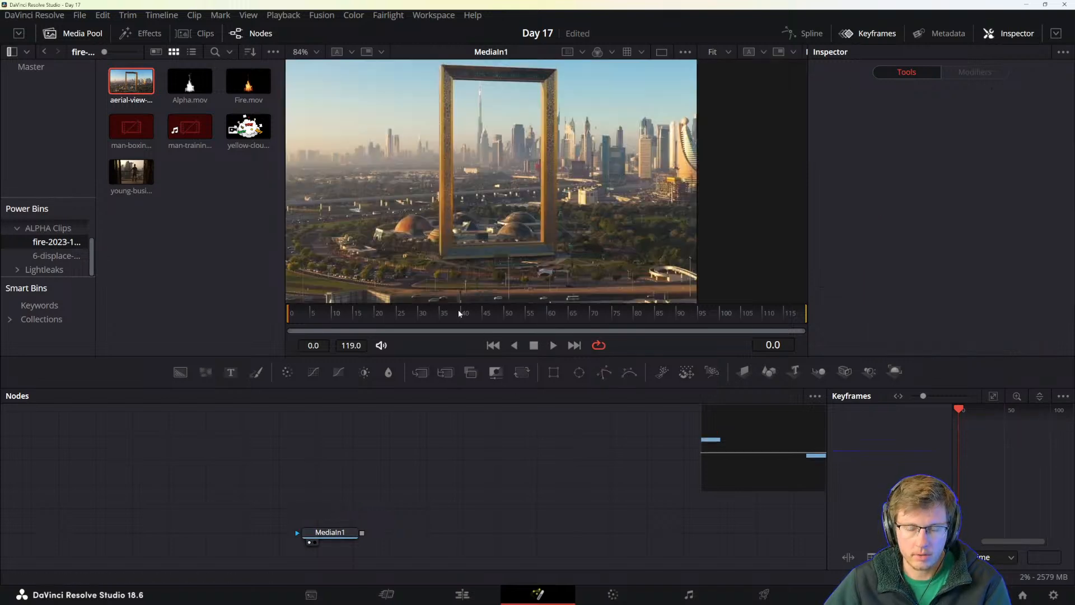
pyautogui.moveTo(605, 372); pyautogui.dragTo(337, 494)
pyautogui.click(338, 533)
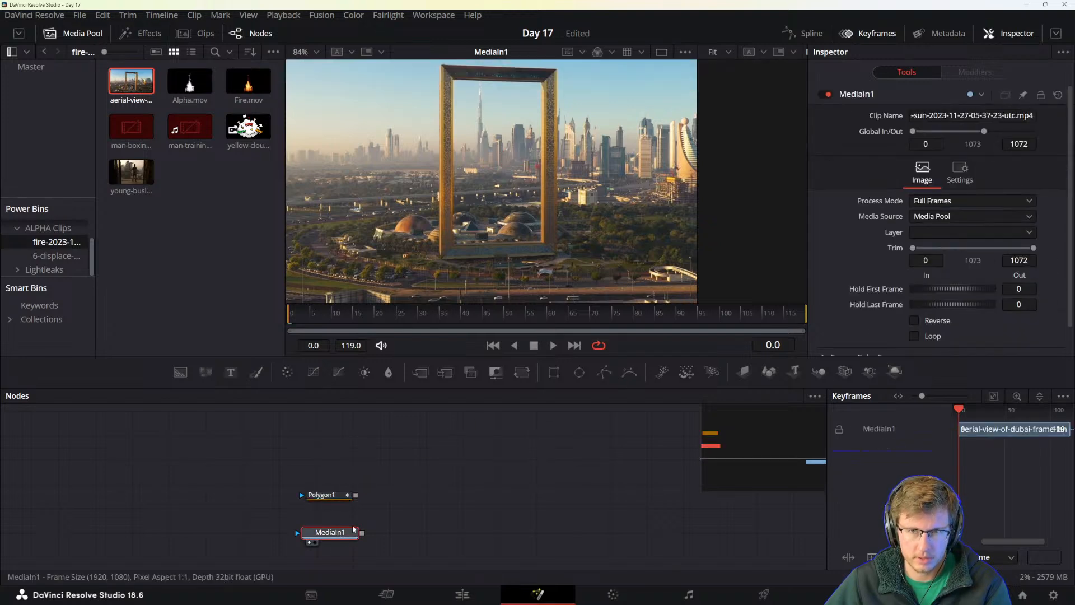
# - Fit the whole Dubai shot in its viewer, hide the media pool and give both viewers similar widths
pyautogui.scroll(-2, 478, 158)
pyautogui.moveTo(486, 167); pyautogui.dragTo(534, 197)
pyautogui.moveTo(616, 163); pyautogui.dragTo(568, 151)
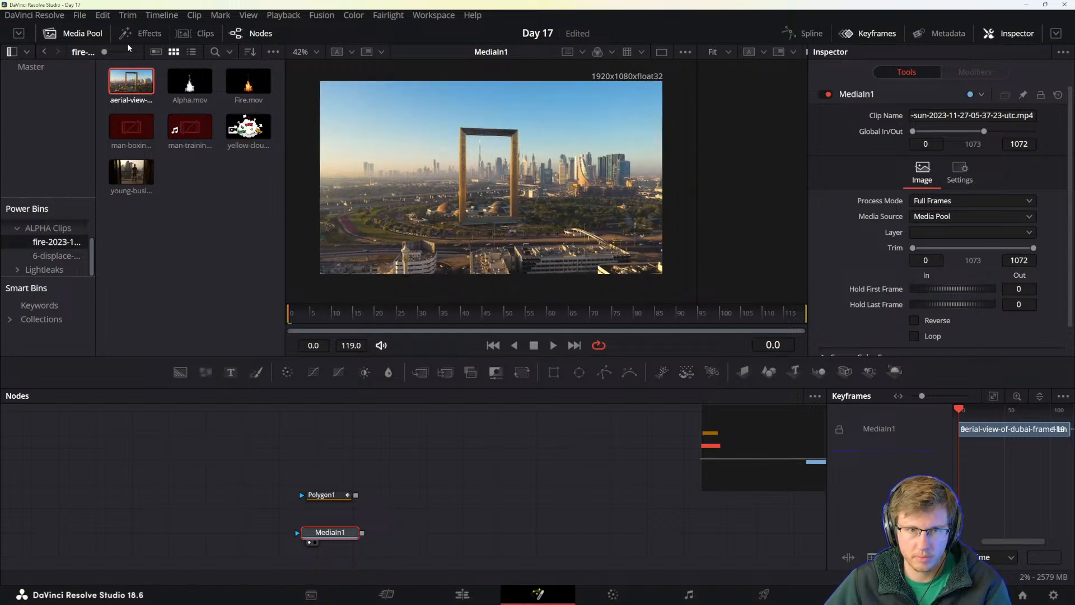
pyautogui.click(74, 34)
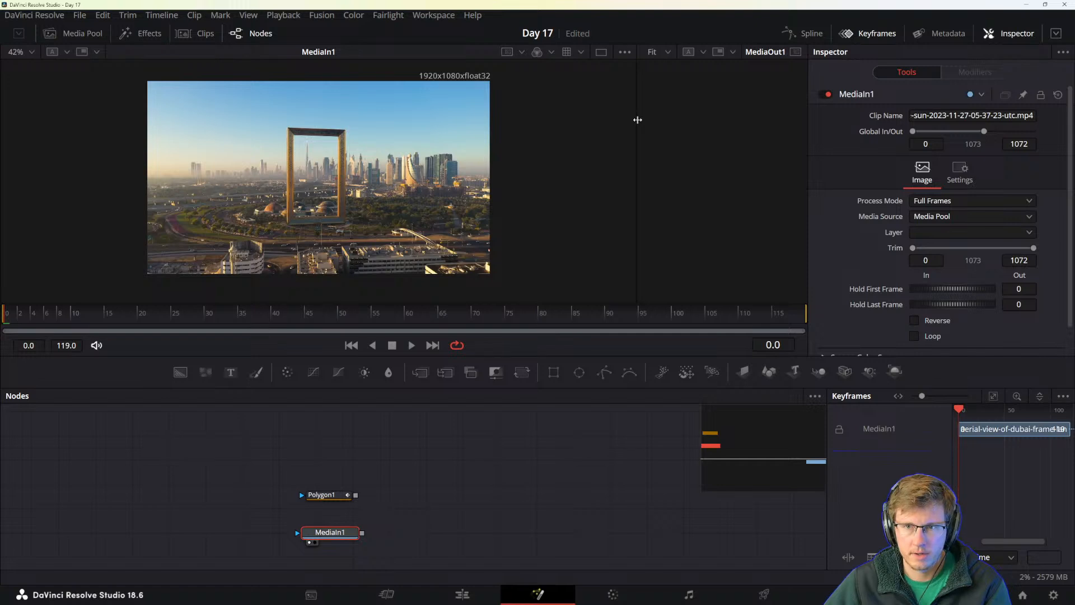
pyautogui.moveTo(638, 120); pyautogui.dragTo(446, 125)
# - Show the Polygon mask in the first viewer and the Dubai clip in the second viewer
pyautogui.click(324, 495)
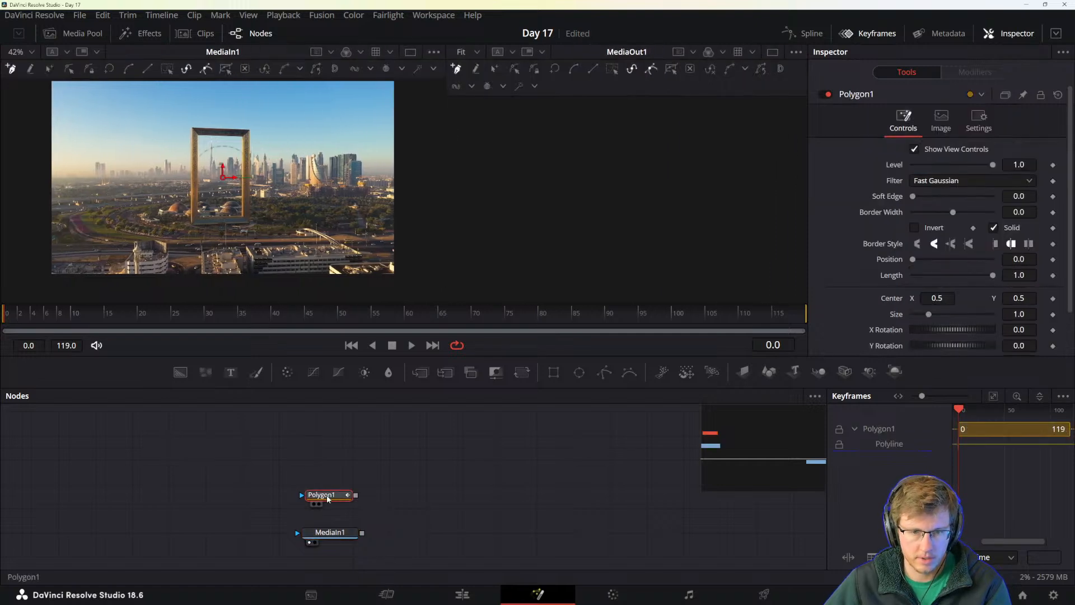
pyautogui.press('2')
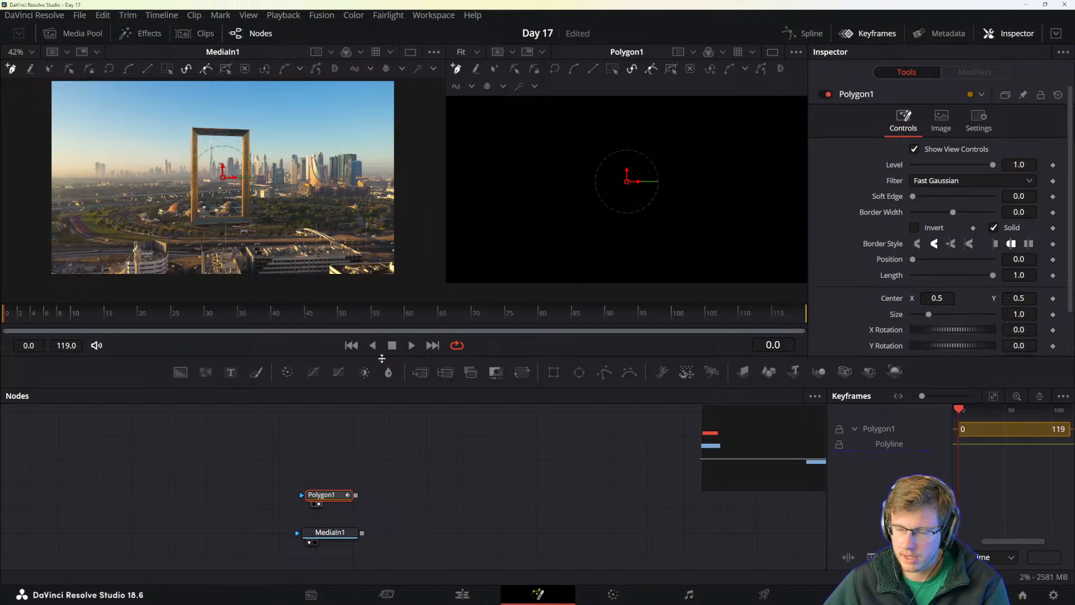
pyautogui.press('1')
pyautogui.click(339, 532)
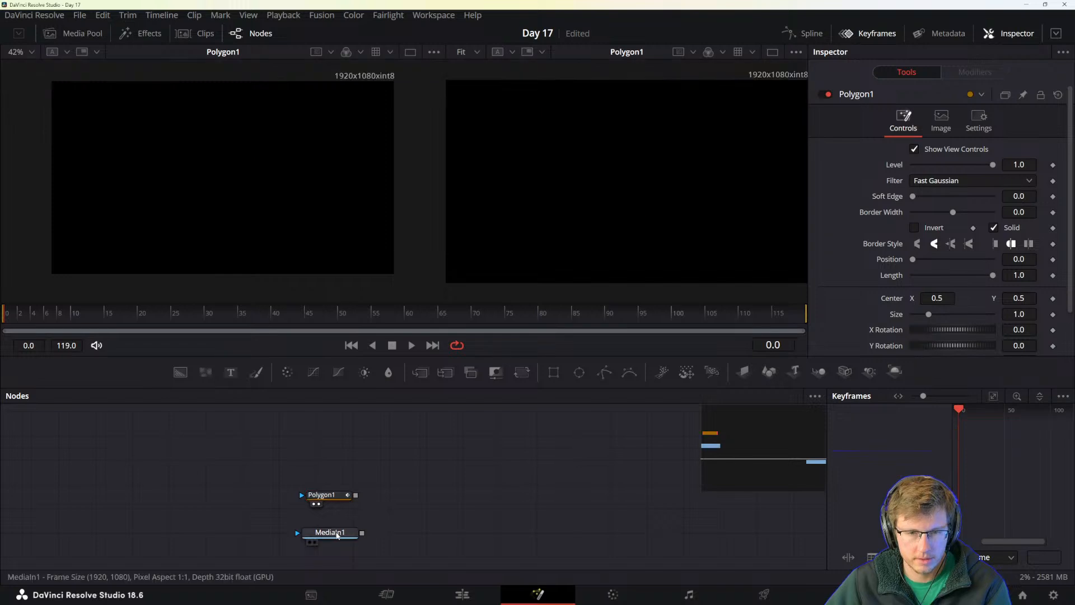
pyautogui.press('2')
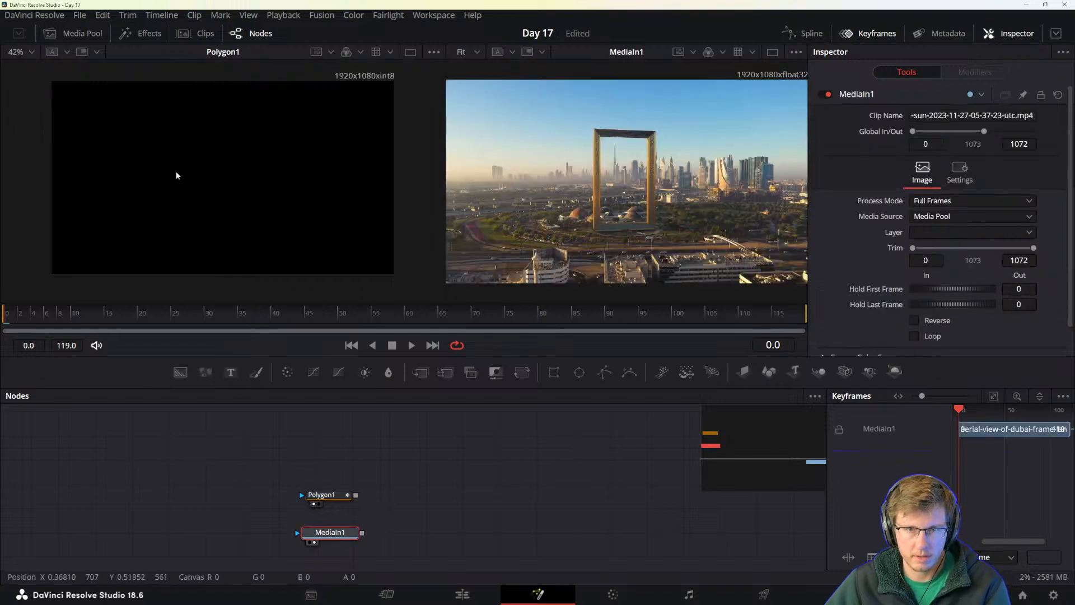
# - Draw a closed four-point polygon mask over the opening of the Dubai frame, following the frame's inner corners
pyautogui.click(331, 495)
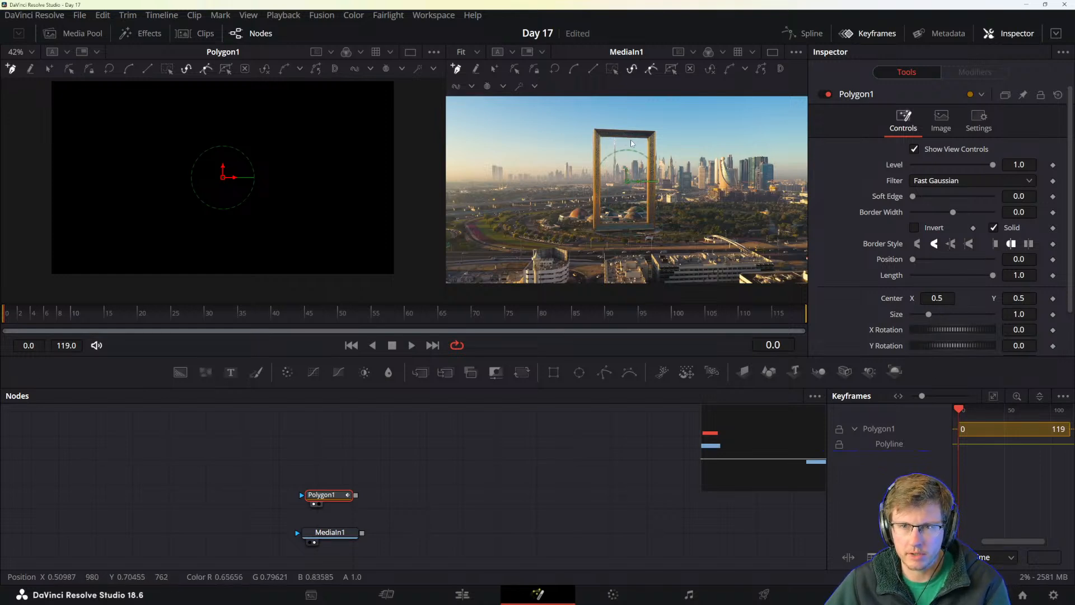
pyautogui.scroll(4, 631, 143)
pyautogui.click(570, 131)
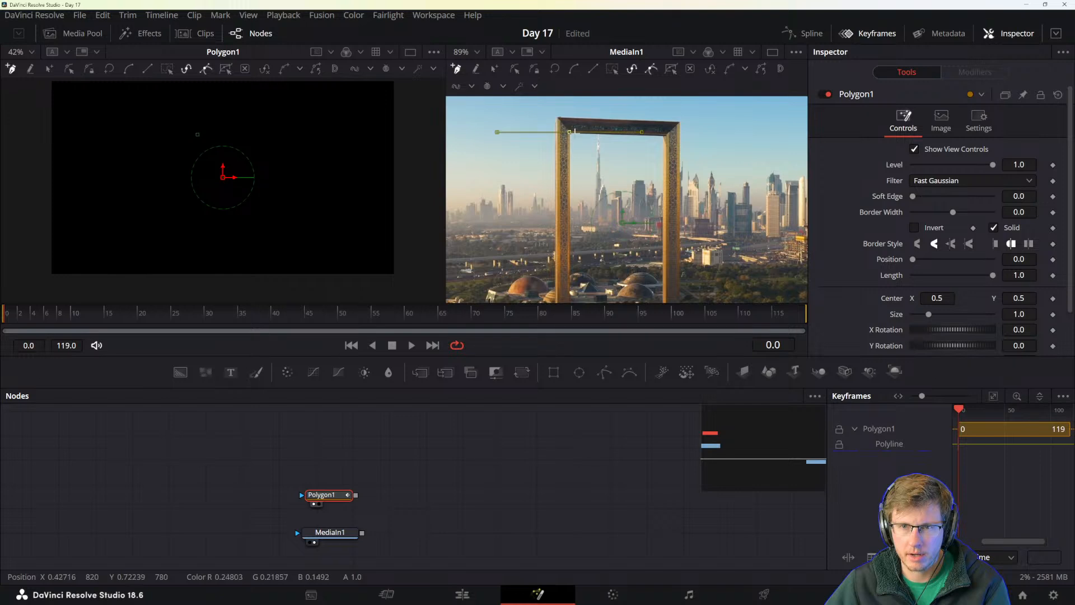
pyautogui.click(665, 134)
pyautogui.press('space')
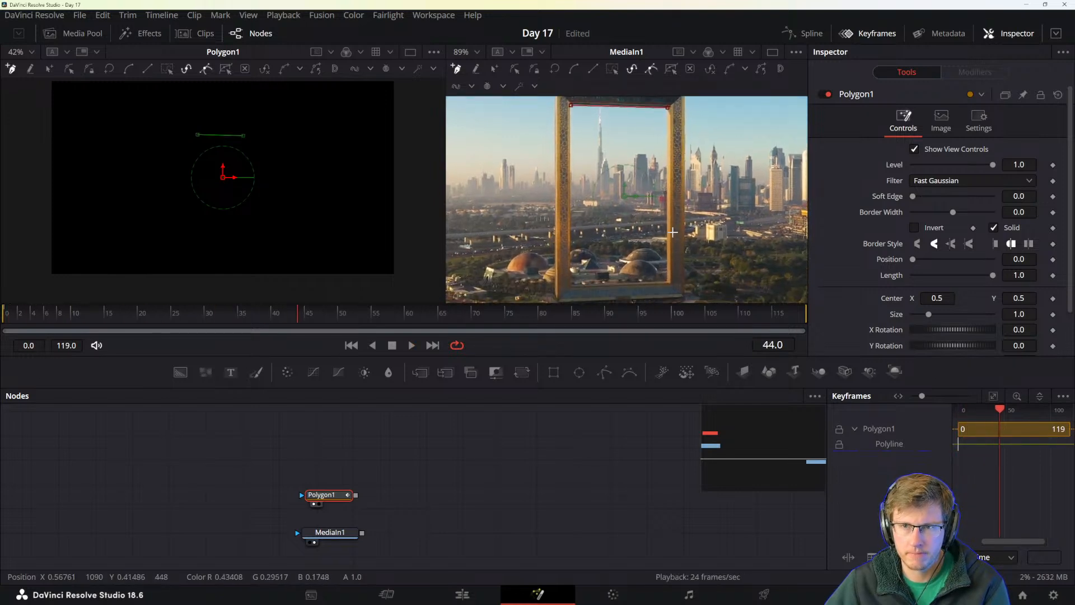
pyautogui.click(666, 281)
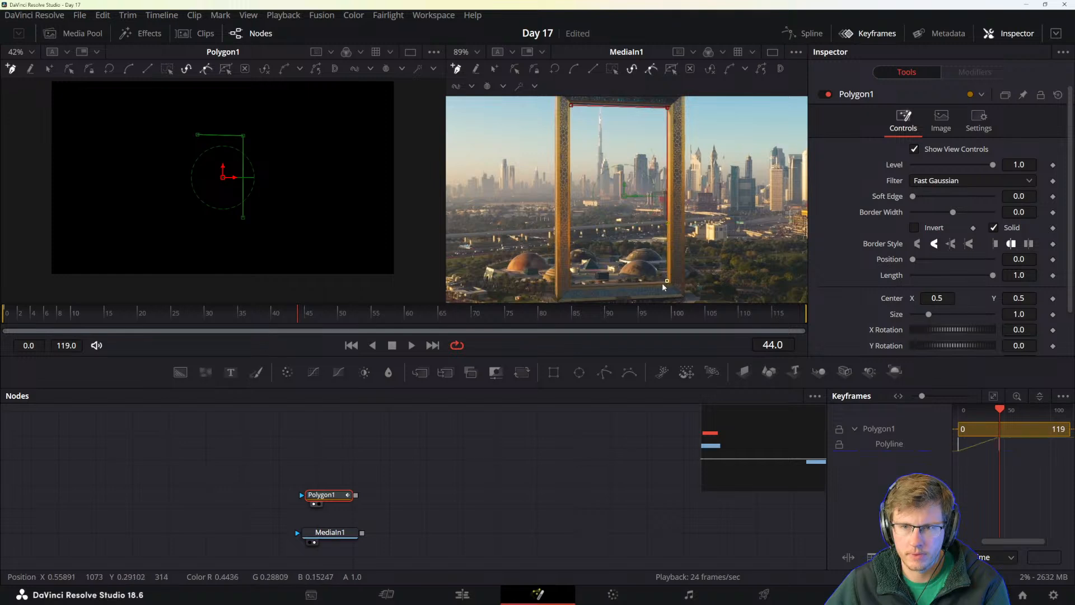
pyautogui.click(569, 284)
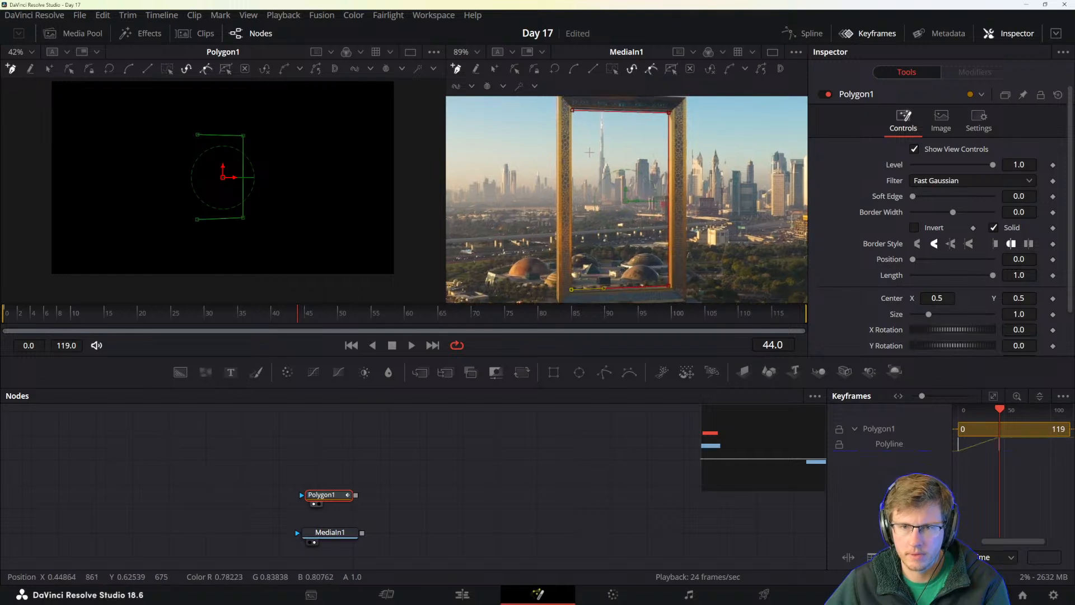
pyautogui.click(575, 121)
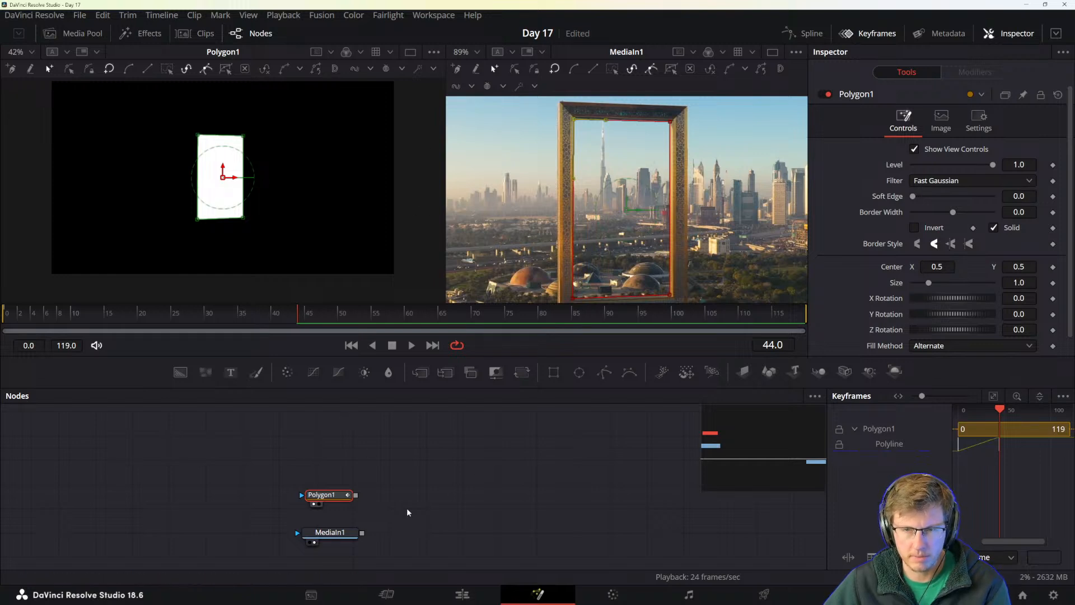
# - Play the composition to compare the polygon mask with the moving Dubai frame, and return to frame 0
pyautogui.moveTo(335, 495); pyautogui.dragTo(338, 492)
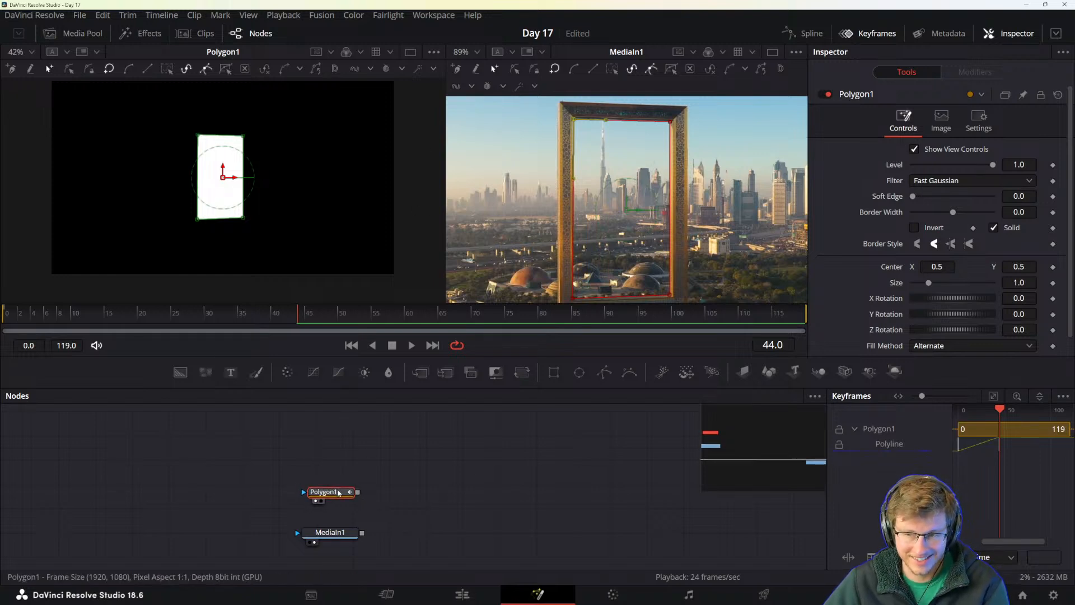
pyautogui.click(492, 489)
pyautogui.press('space')
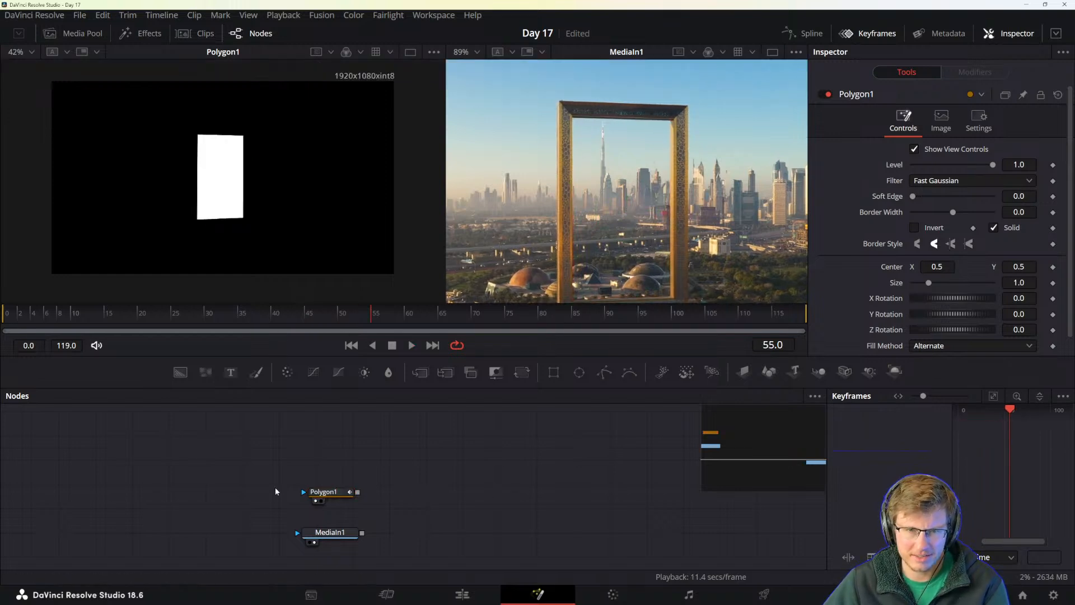
pyautogui.click(338, 534)
pyautogui.click(331, 493)
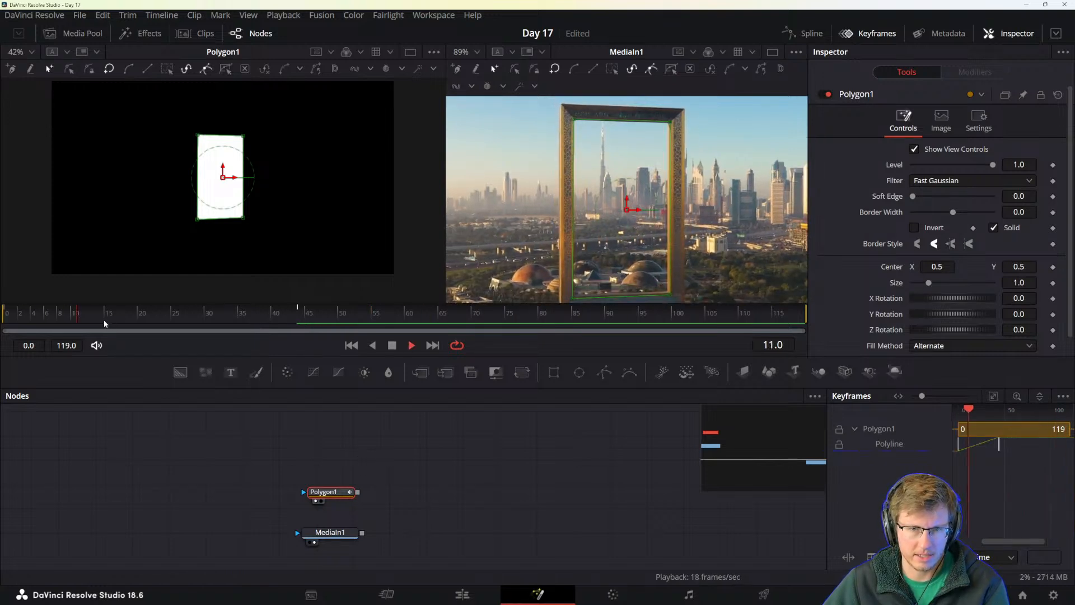
pyautogui.press('space')
pyautogui.click(2, 316)
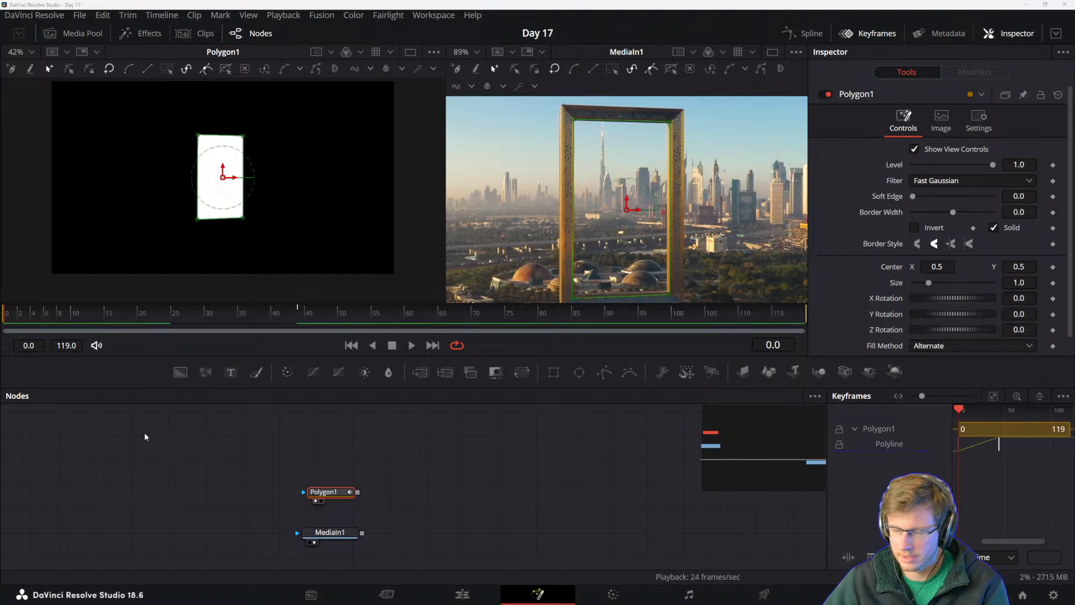
# - Switch to the DaVinci Resolve manual to review the Polygon, B-Spline and Bitmap mask descriptions, and return to Fusion
pyautogui.hotkey('alt', 'Tab')
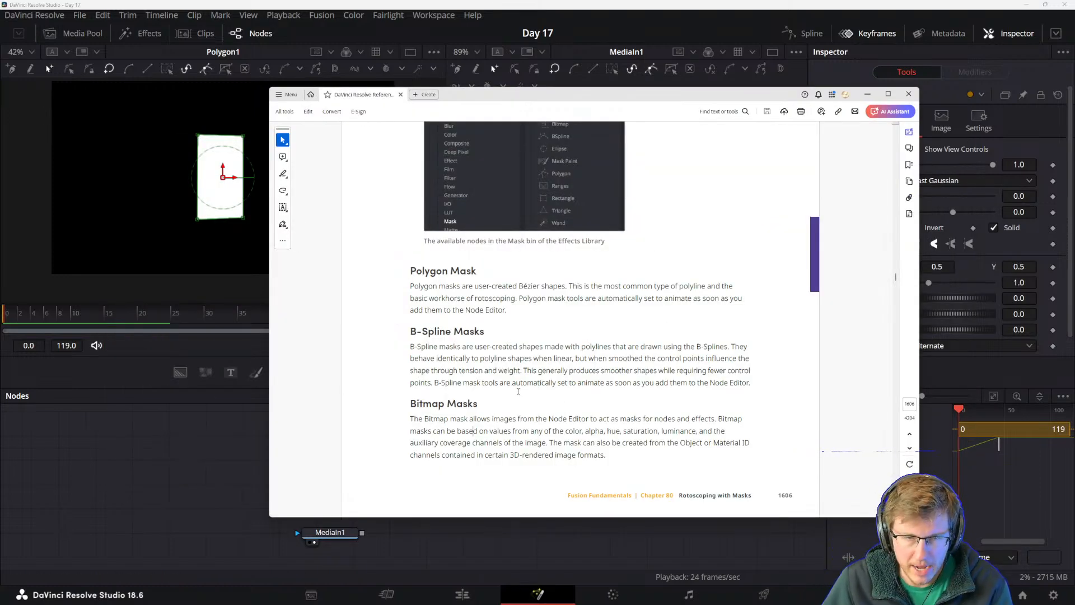
pyautogui.hotkey('alt', 'Tab')
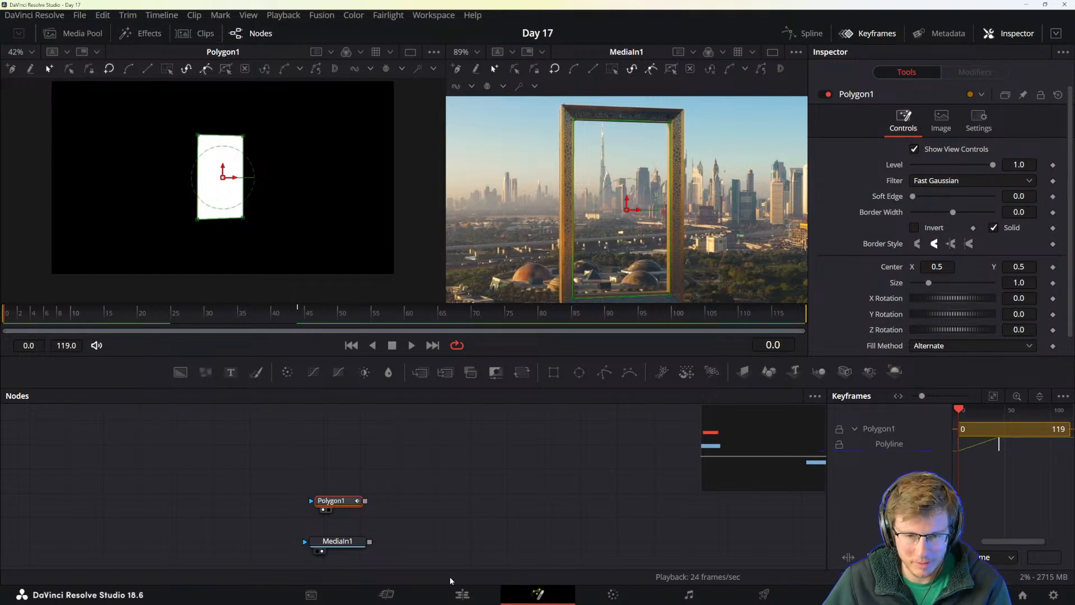
# - Move the Polygon node further above the Dubai clip's node to make room between them, and clear the selection
pyautogui.scroll(-2, 415, 511)
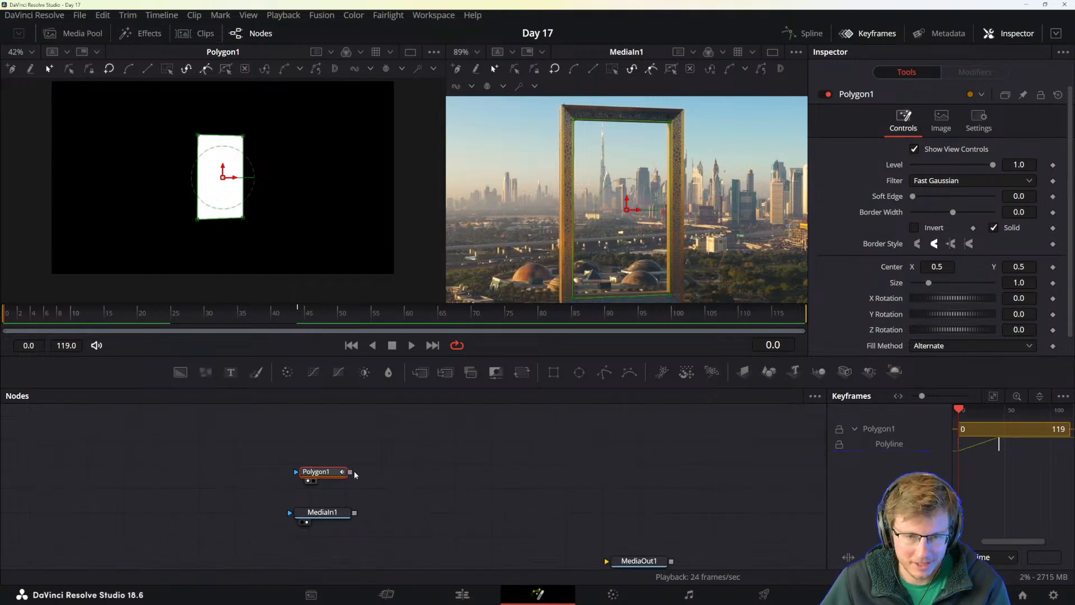
pyautogui.moveTo(329, 473); pyautogui.dragTo(330, 423)
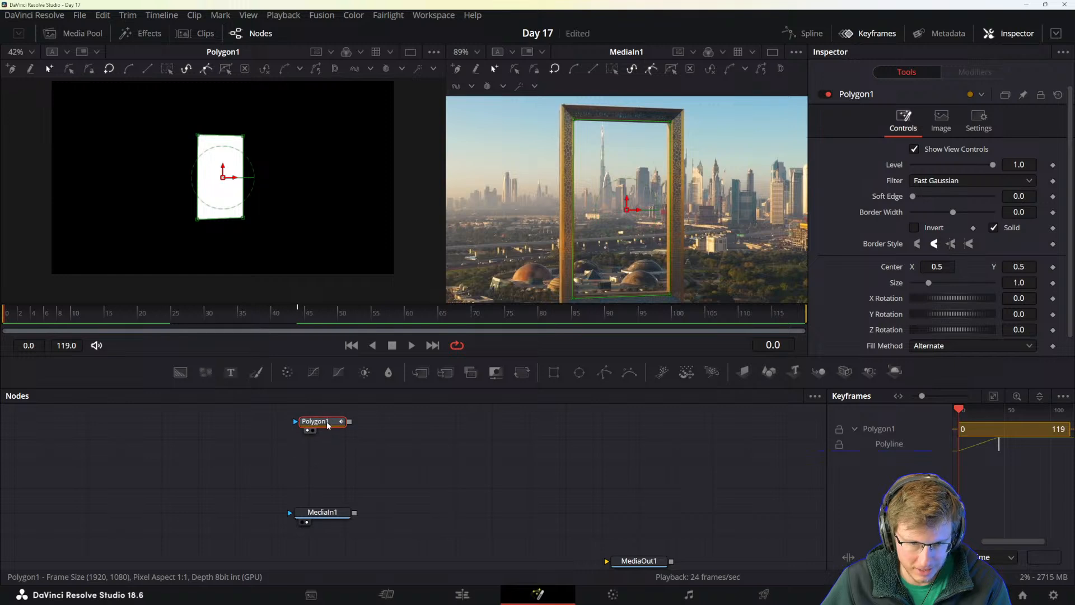
pyautogui.moveTo(362, 458); pyautogui.dragTo(398, 444)
pyautogui.click(397, 444)
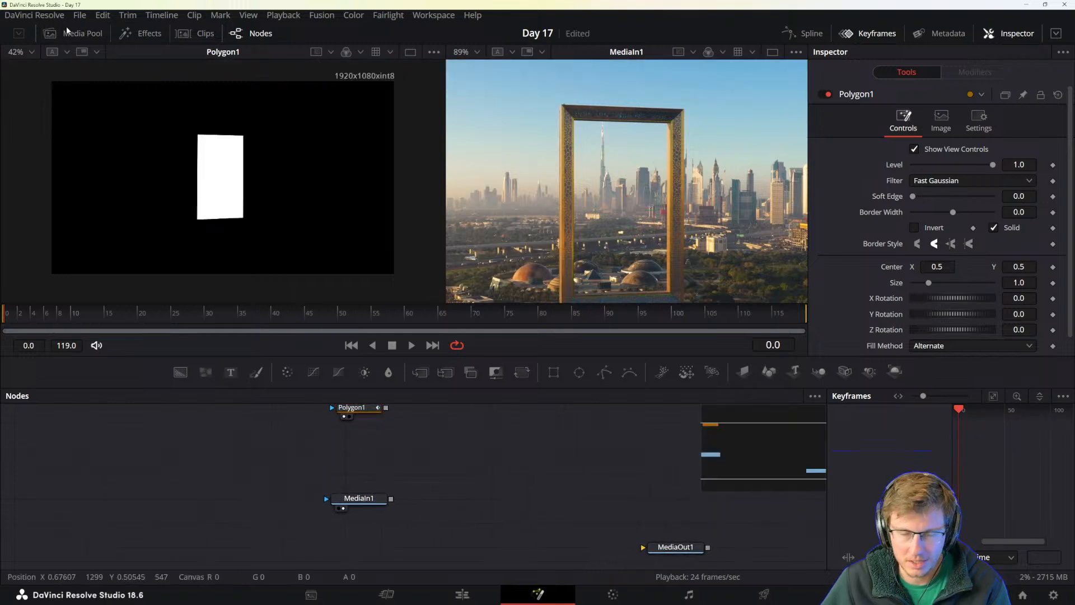
# - Display the media pool, add Alpha.mov as a node feeding the Dubai clip's mask input, and select the Dubai clip's node
pyautogui.click(83, 33)
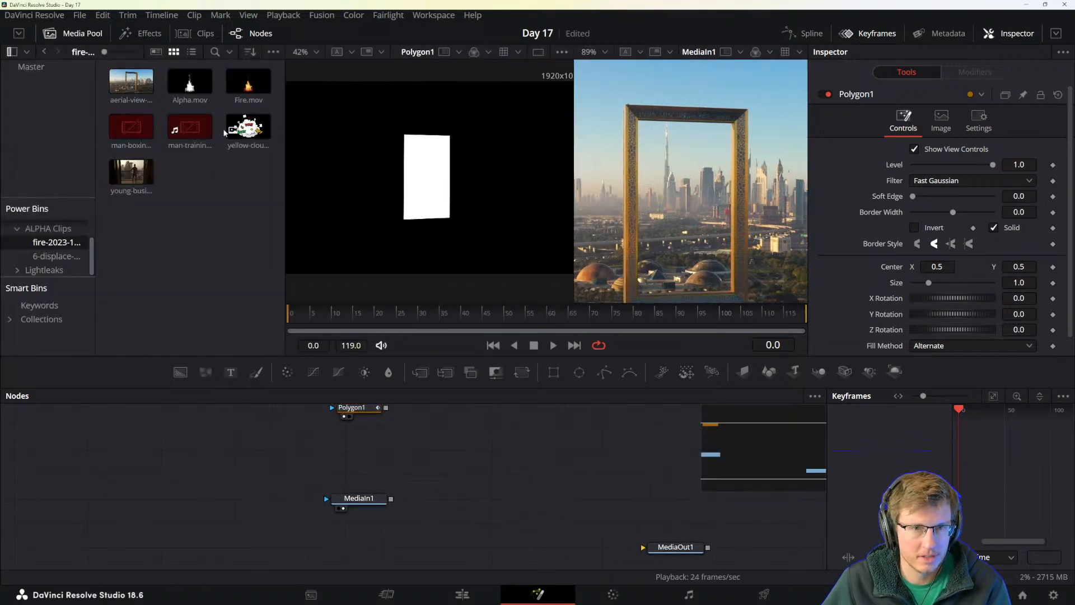
pyautogui.click(188, 85)
pyautogui.click(239, 110)
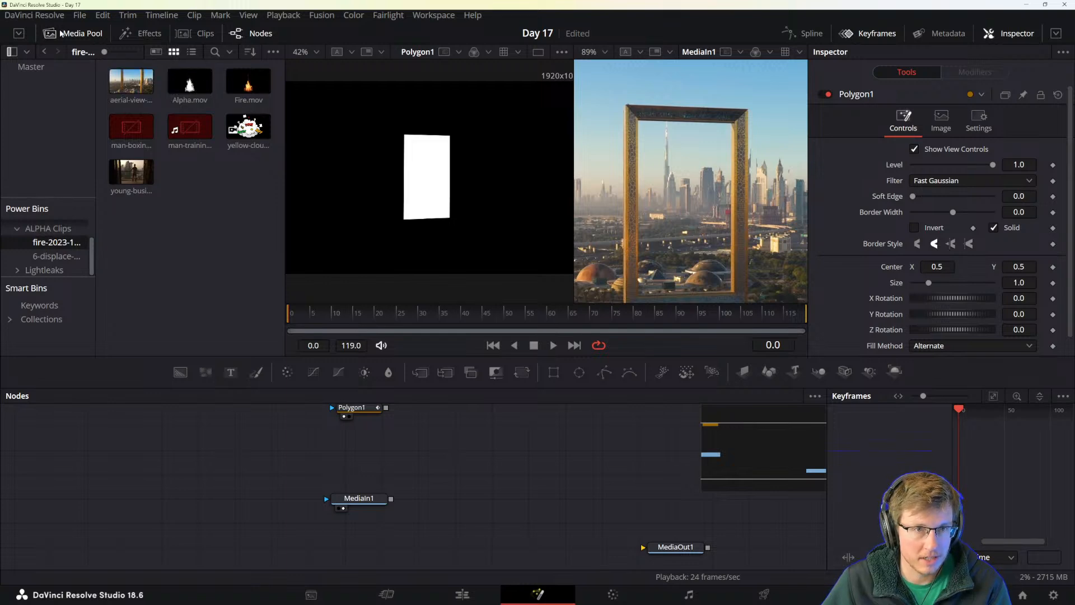
pyautogui.moveTo(190, 84); pyautogui.dragTo(325, 499)
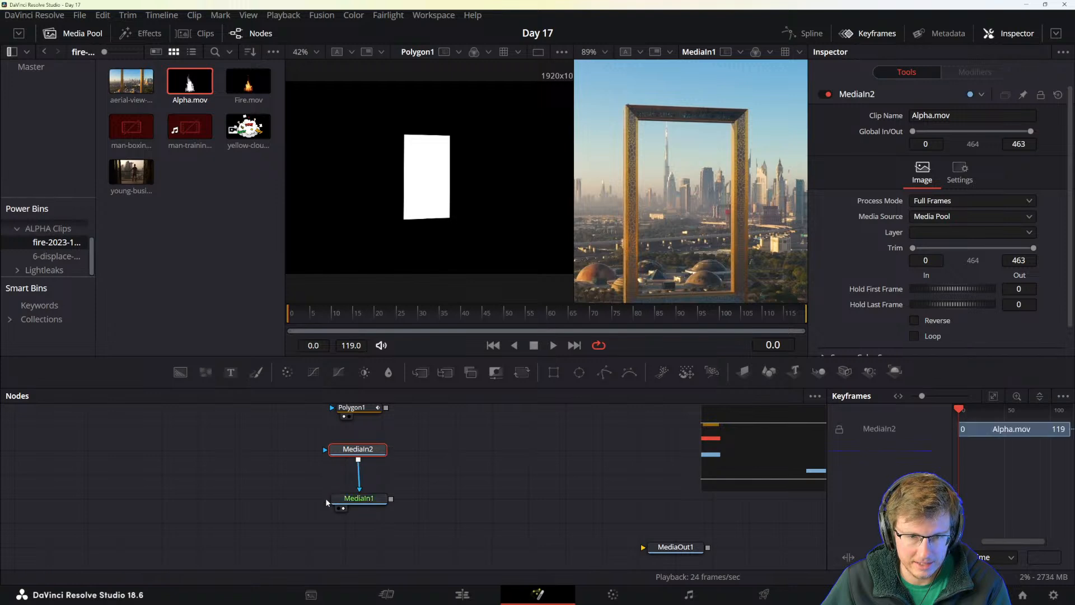
pyautogui.click(353, 498)
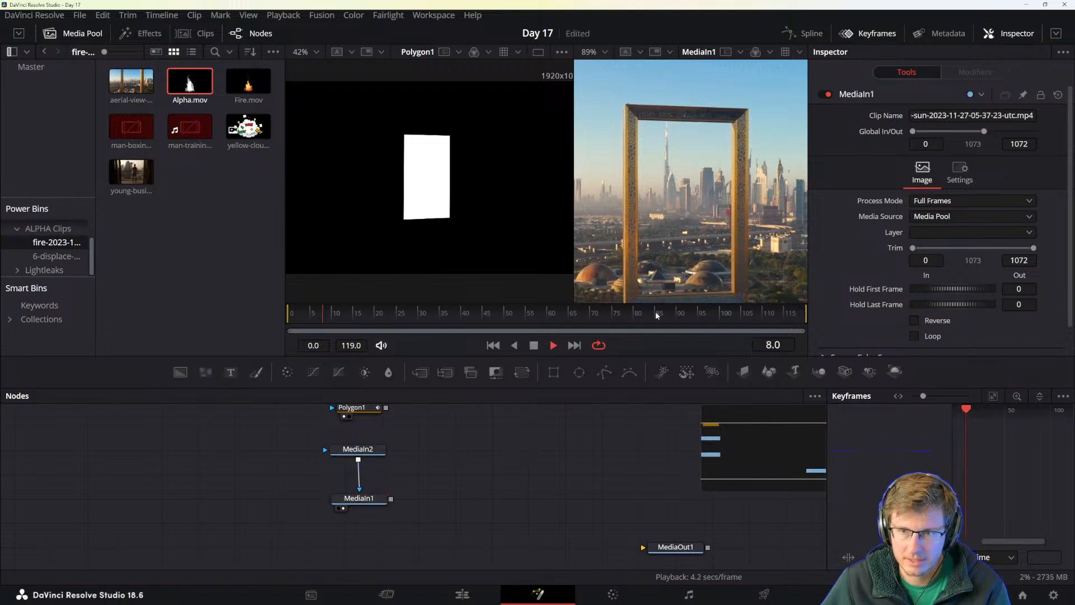
# - Disconnect the Alpha.mov node from the Dubai clip's node and add a Luma Keyer (LKy) after it
pyautogui.click(357, 449)
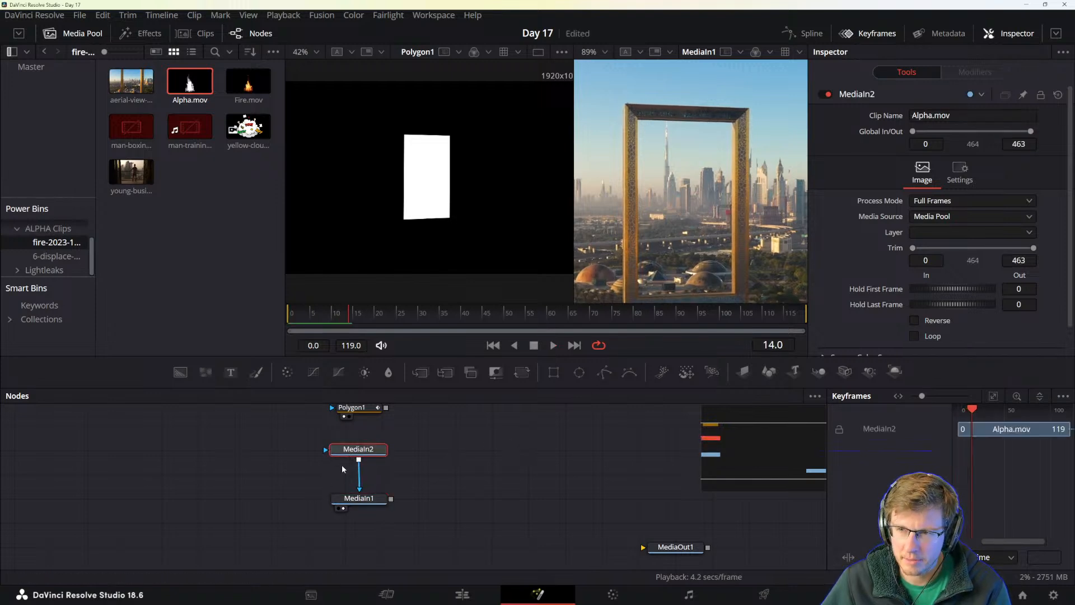
pyautogui.click(363, 499)
pyautogui.scroll(-1, 875, 276)
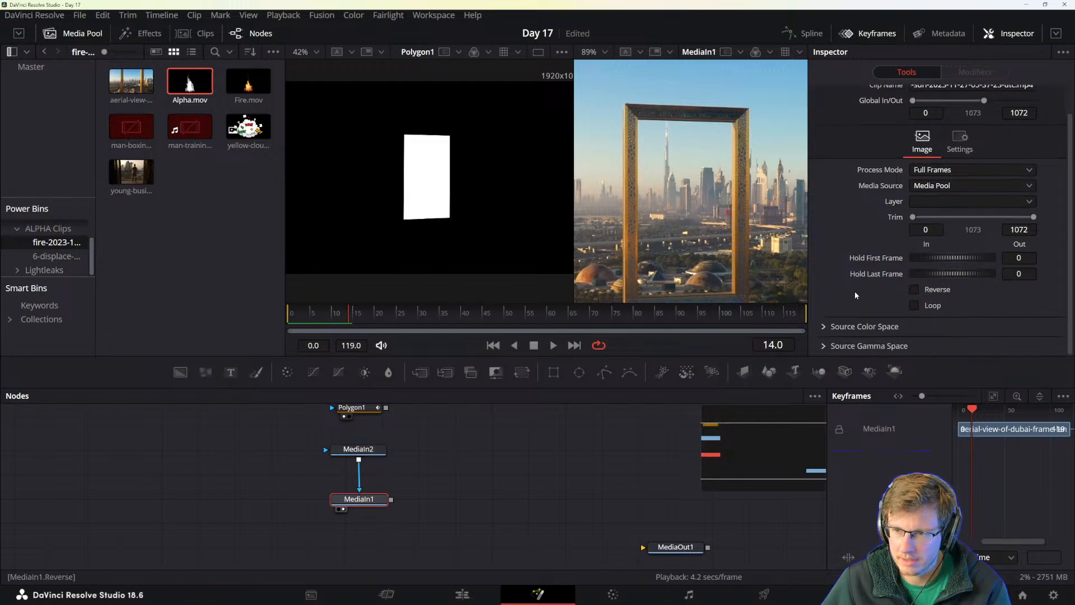
pyautogui.scroll(1, 855, 295)
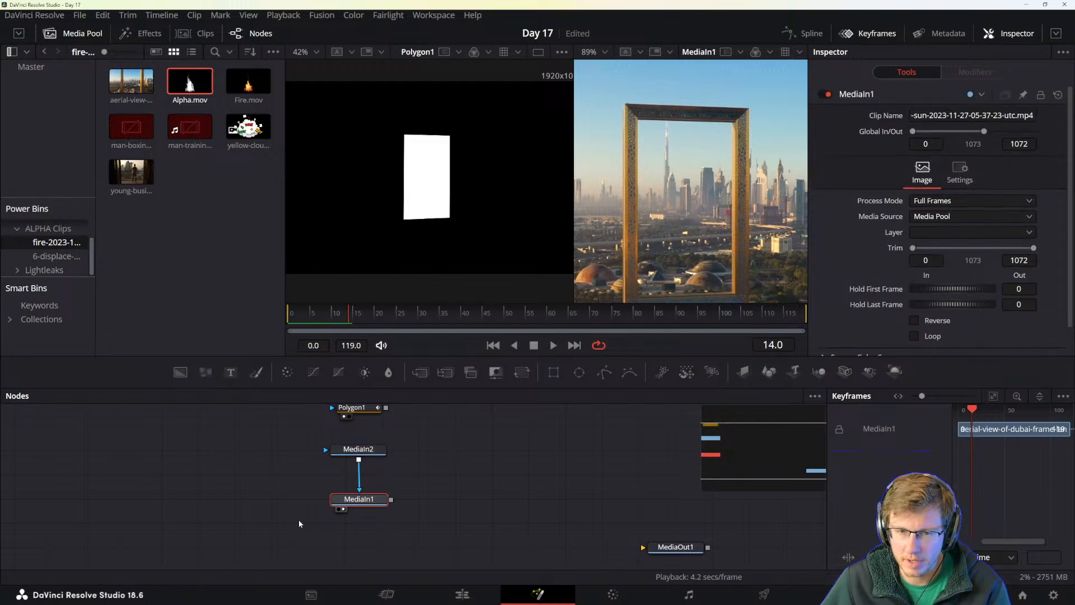
pyautogui.moveTo(358, 491); pyautogui.dragTo(360, 453)
pyautogui.hotkey('shift', 'space')
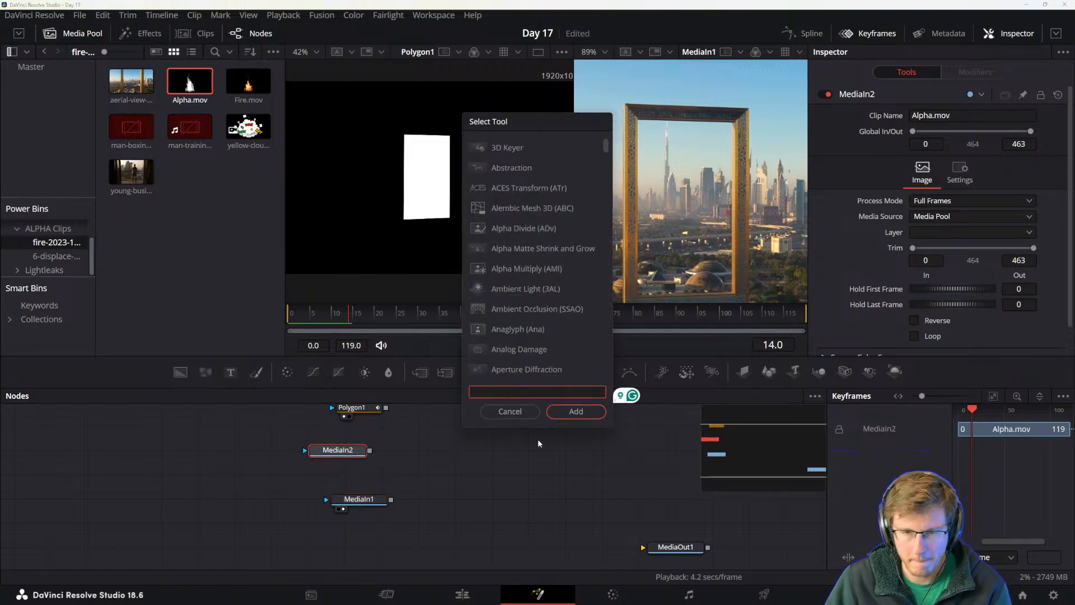
pyautogui.write('luma')
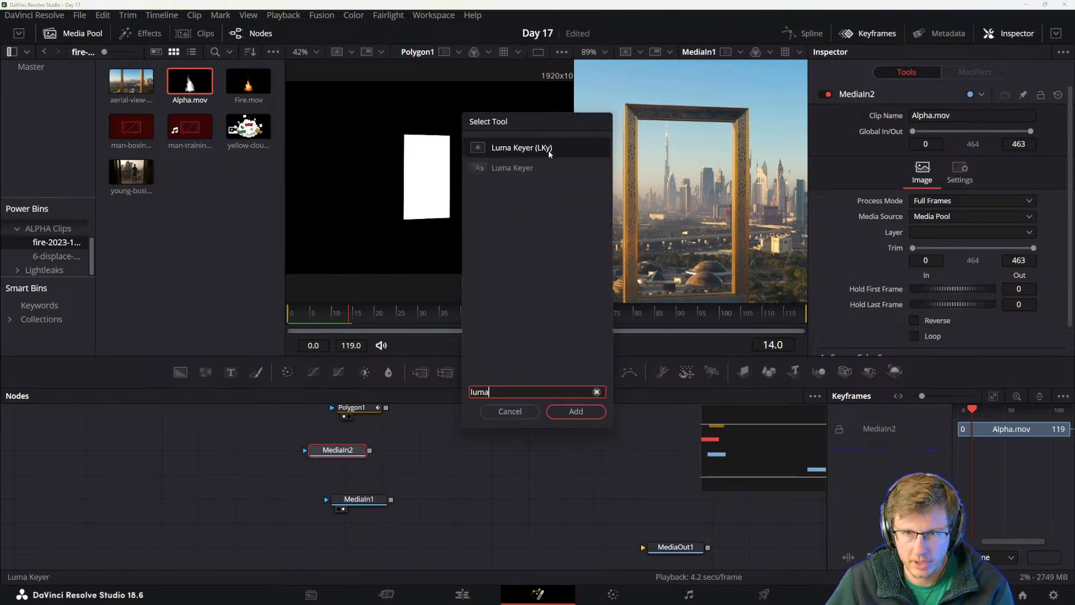
pyautogui.click(576, 410)
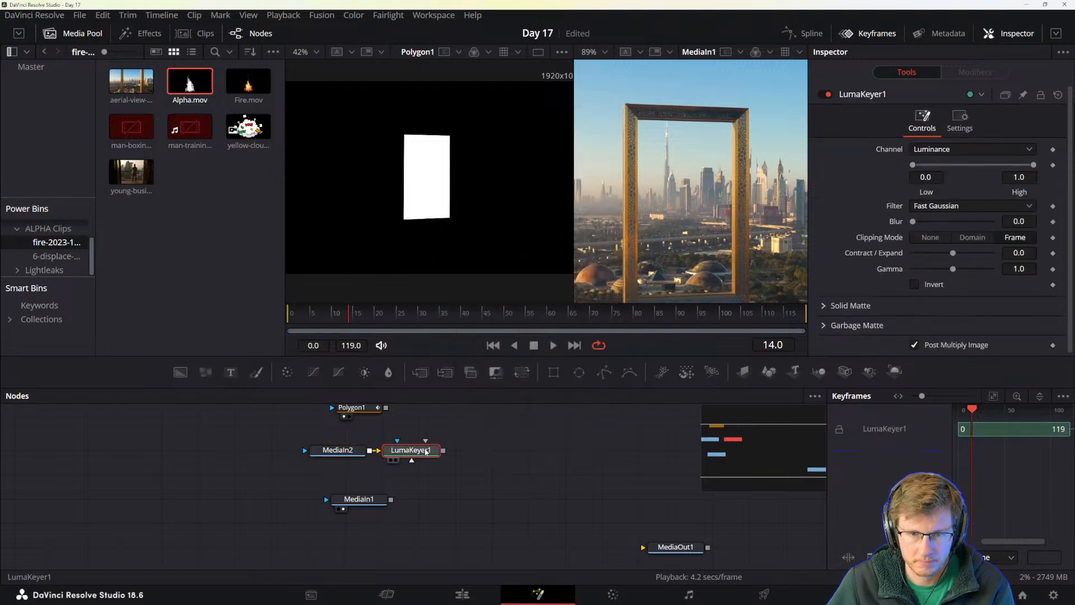
# - Connect the Luma Keyer's output to the Dubai clip's mask input and play the composition to check the masking
pyautogui.moveTo(443, 450); pyautogui.dragTo(354, 507)
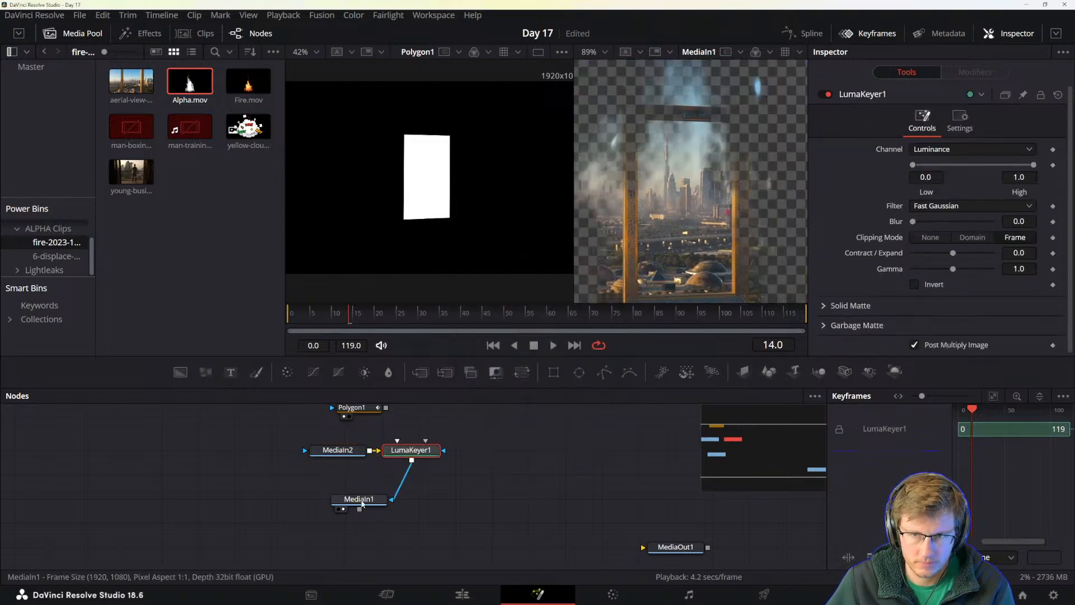
pyautogui.click(359, 500)
pyautogui.scroll(-3, 693, 206)
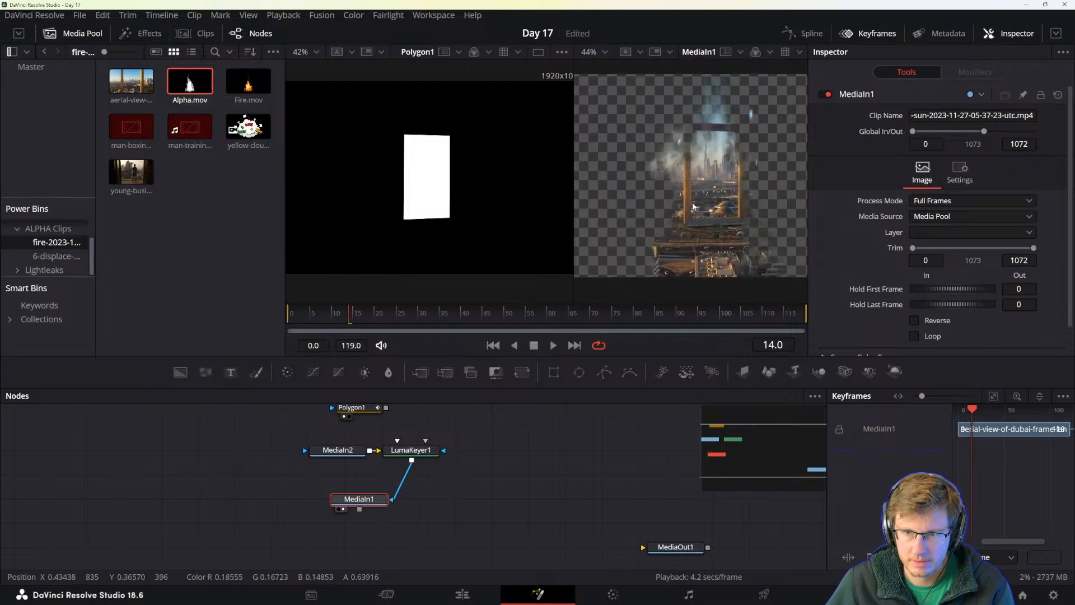
pyautogui.press('space')
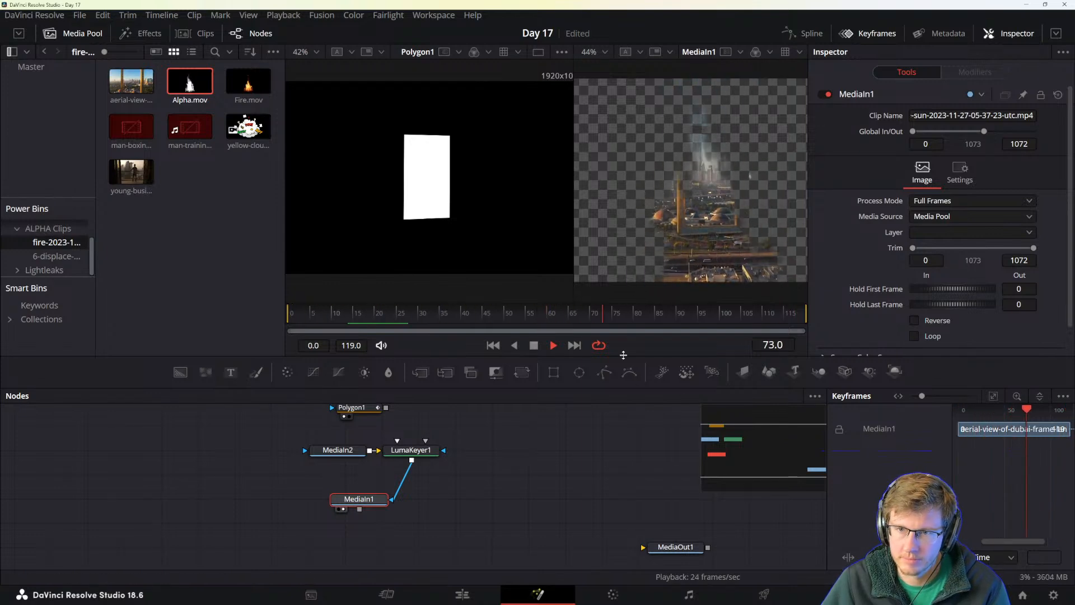
pyautogui.press('space')
# - Move the Dubai clip's node beneath the Luma Keyer, and delete the Luma Keyer node
pyautogui.moveTo(398, 502); pyautogui.dragTo(399, 502)
pyautogui.click(461, 441)
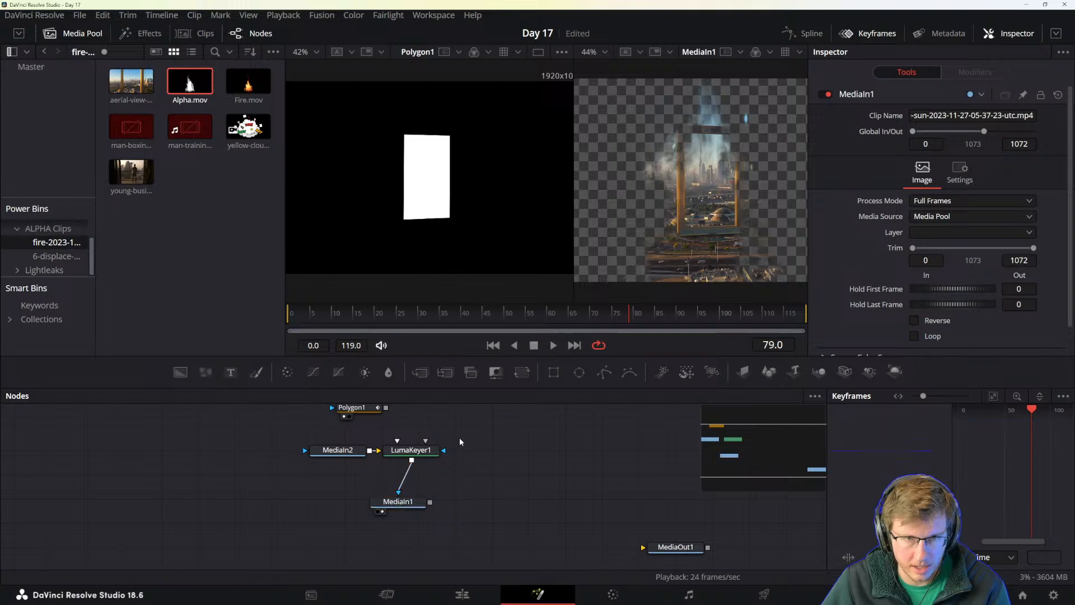
pyautogui.click(192, 293)
pyautogui.click(203, 85)
pyautogui.click(211, 184)
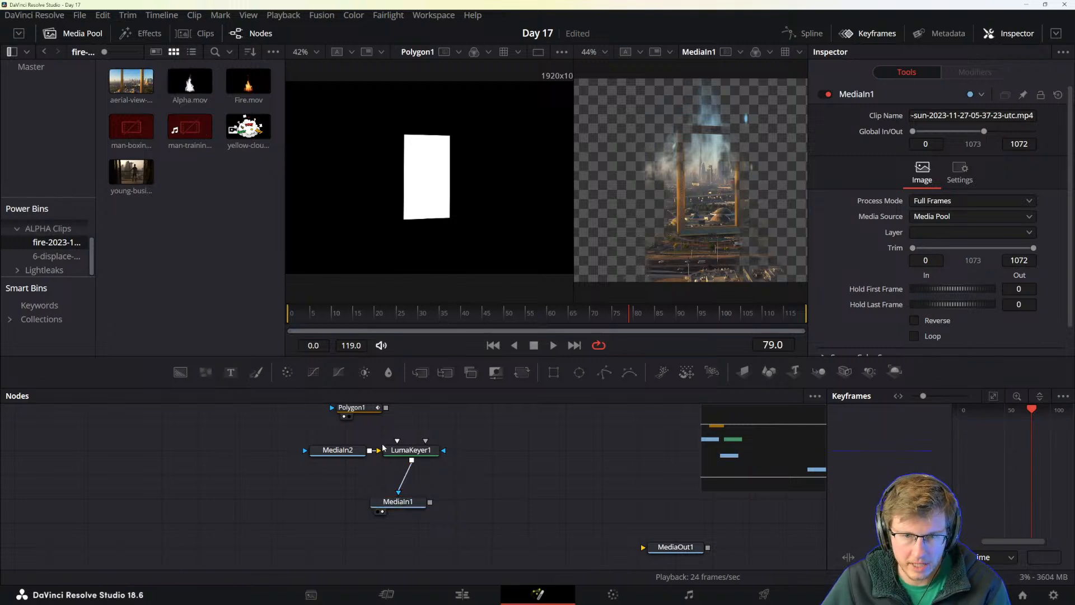
pyautogui.click(407, 451)
pyautogui.press('Delete')
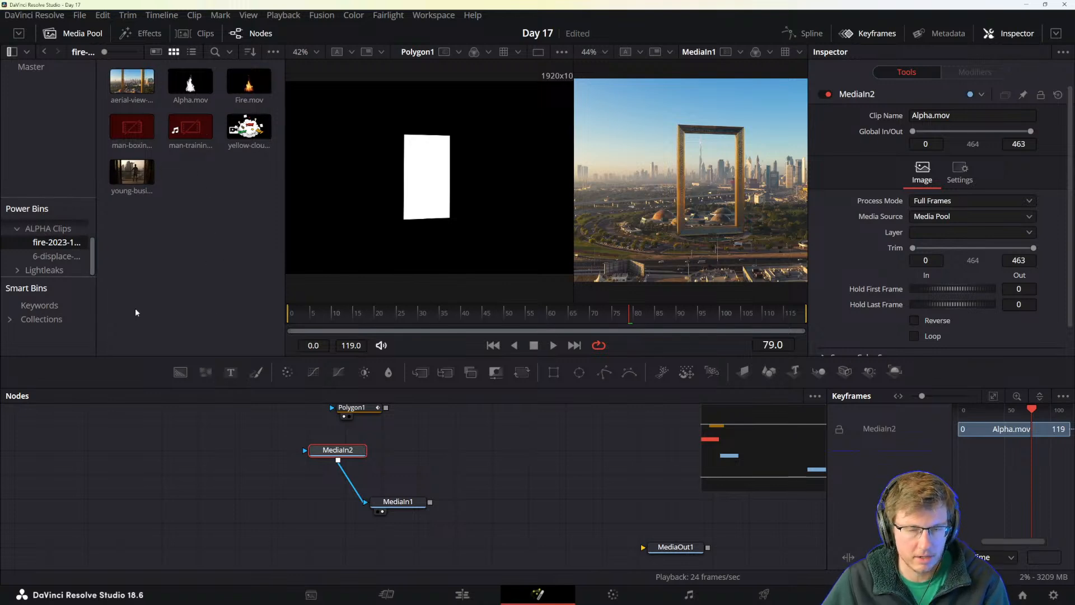
# - Browse the power bins to the nested Light Leaks bin and add Leaks 3_4.mp4 as a node
pyautogui.click(59, 256)
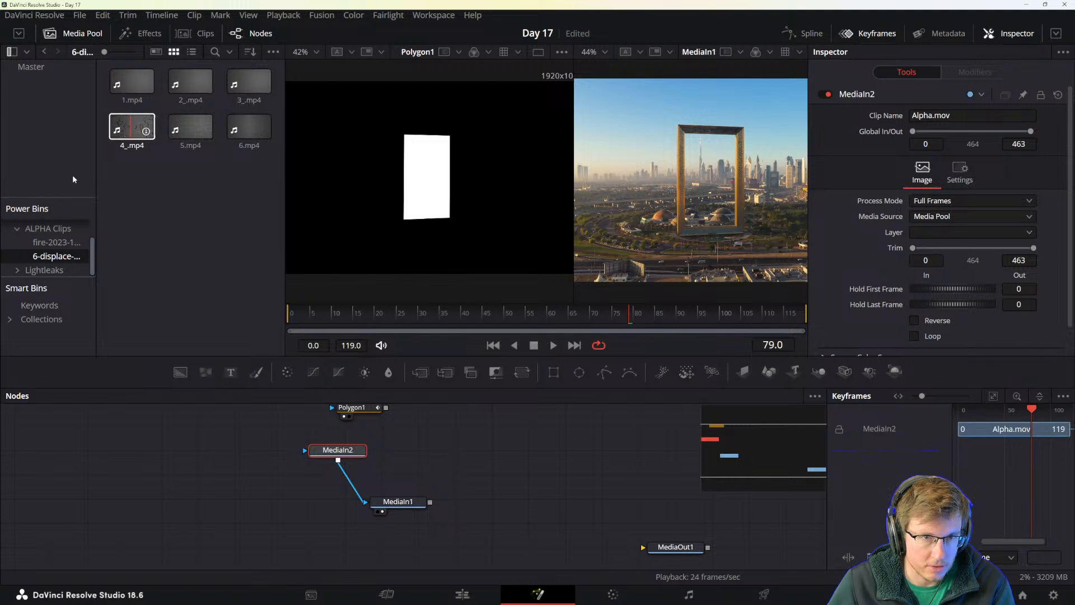
pyautogui.click(18, 271)
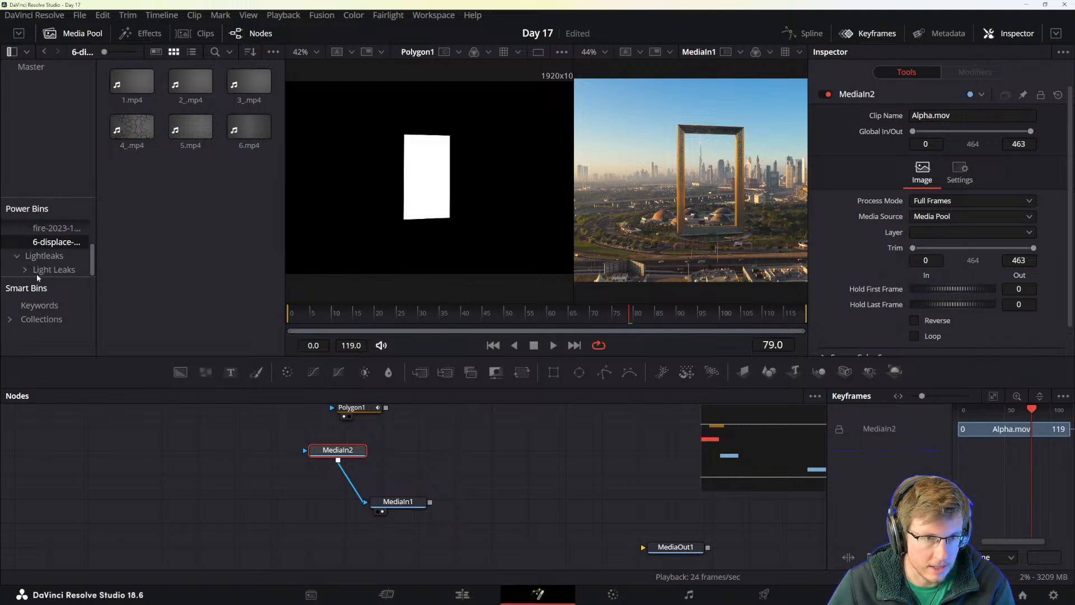
pyautogui.click(24, 271)
pyautogui.click(56, 269)
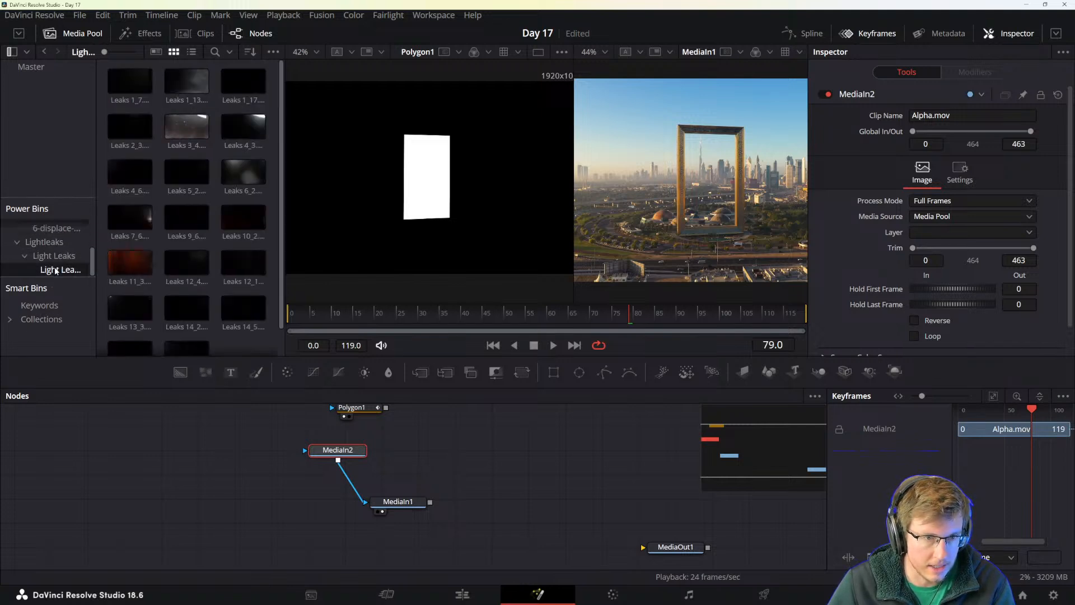
pyautogui.moveTo(187, 126); pyautogui.dragTo(421, 463)
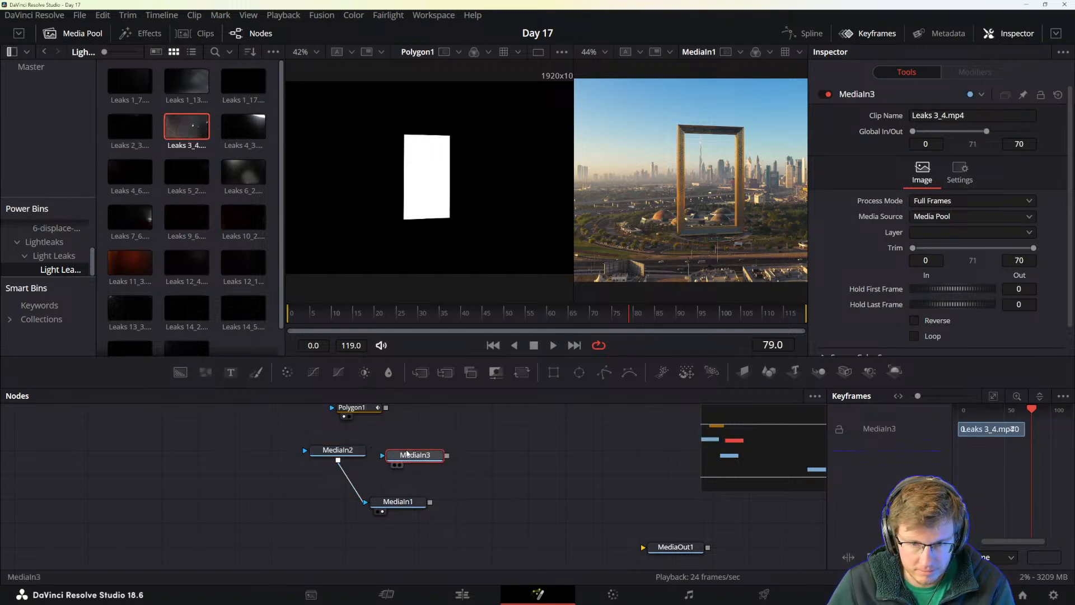
# - Disconnect Alpha.mov from the Dubai clip, and view the light leak node in the first viewer at frame 8
pyautogui.click(361, 450)
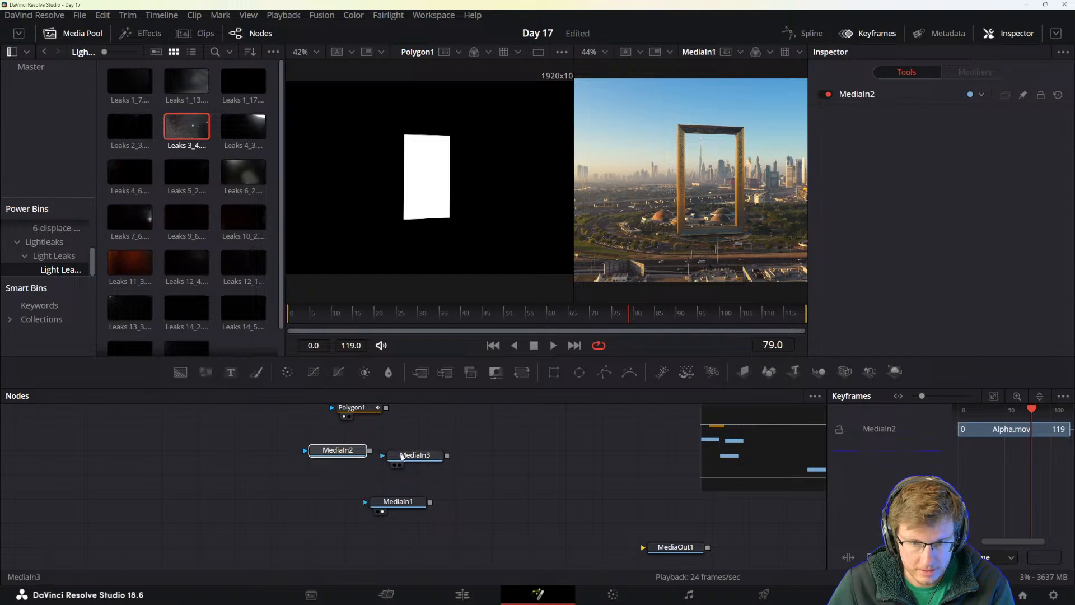
pyautogui.moveTo(408, 457); pyautogui.dragTo(317, 482)
pyautogui.press('1')
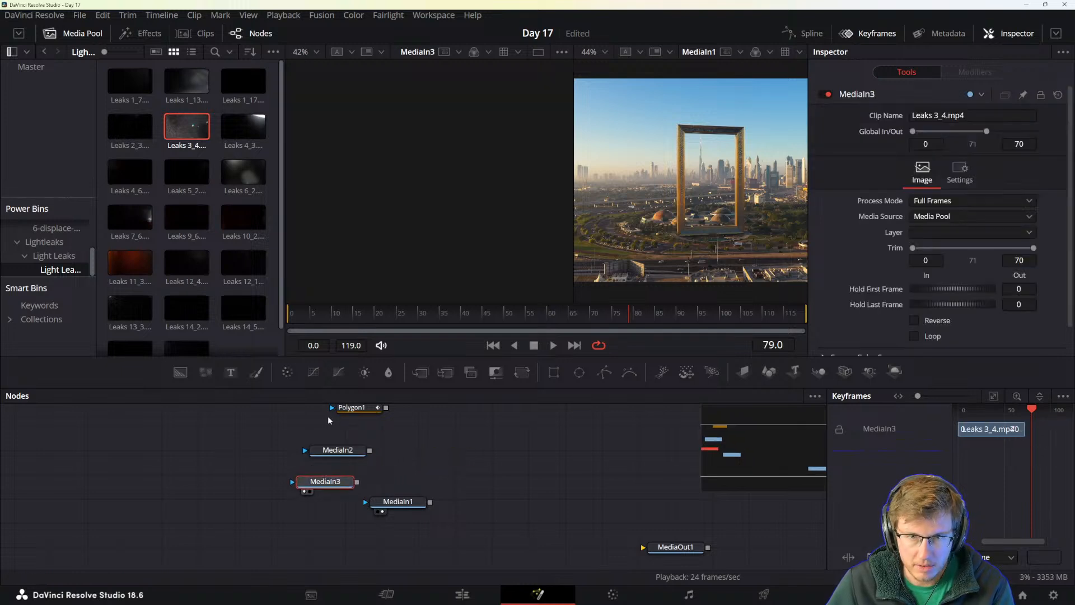
pyautogui.moveTo(343, 312)
pyautogui.mouseDown()
pyautogui.moveTo(300, 312)
pyautogui.moveTo(482, 312)
pyautogui.moveTo(302, 316)
pyautogui.moveTo(322, 314)
pyautogui.mouseUp()
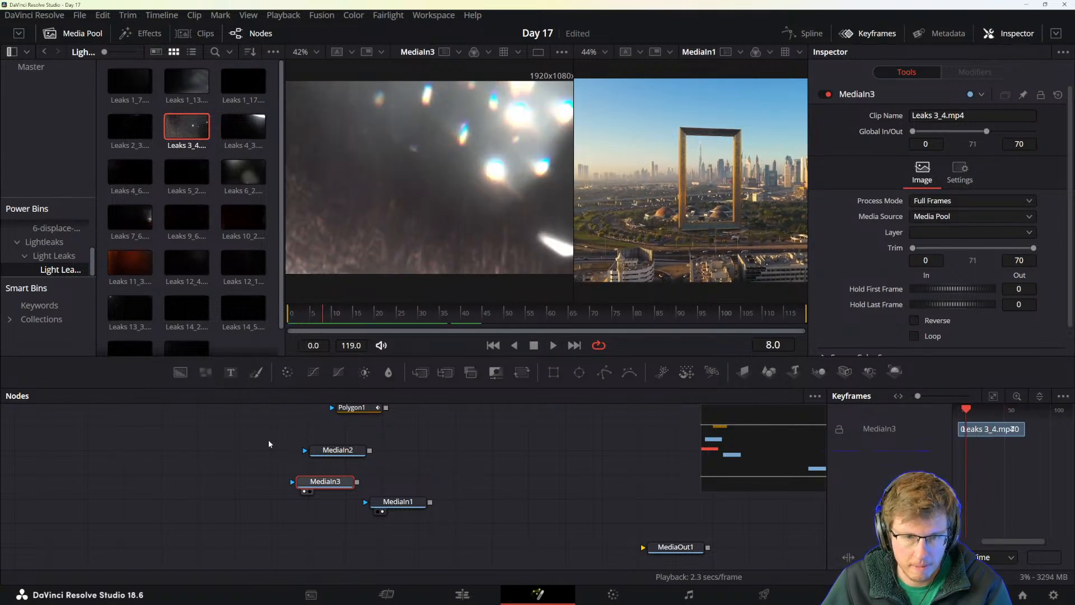
# - Set the Alpha.mov node aside, place the light leak node above the Dubai clip, and add a Luma Keyer (LKy) after it
pyautogui.moveTo(326, 482); pyautogui.dragTo(237, 450)
pyautogui.moveTo(404, 447); pyautogui.dragTo(351, 447)
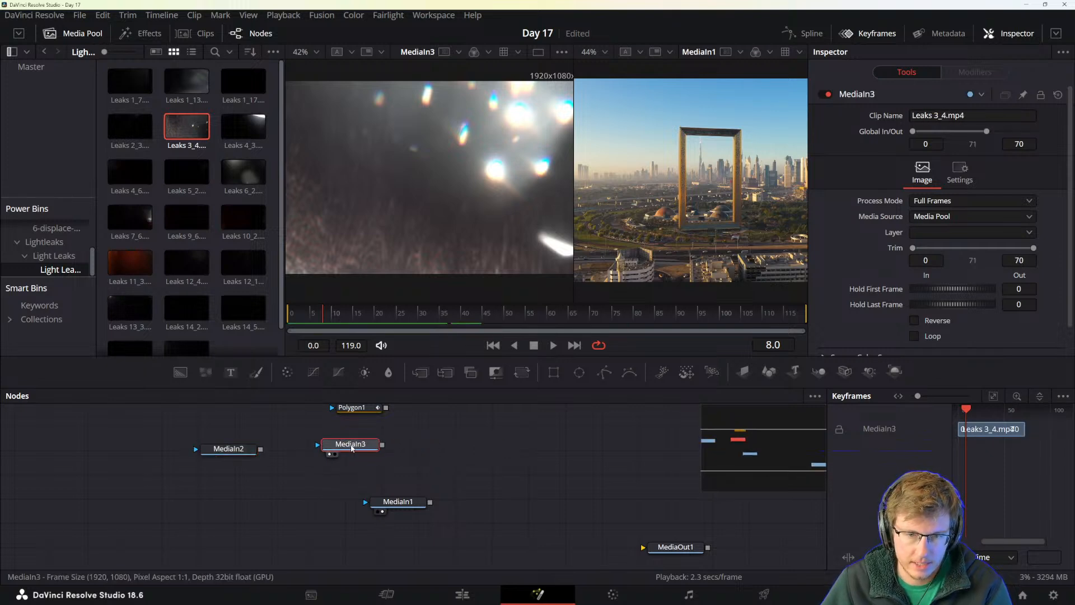
pyautogui.hotkey('shift', 'space')
pyautogui.write('luma')
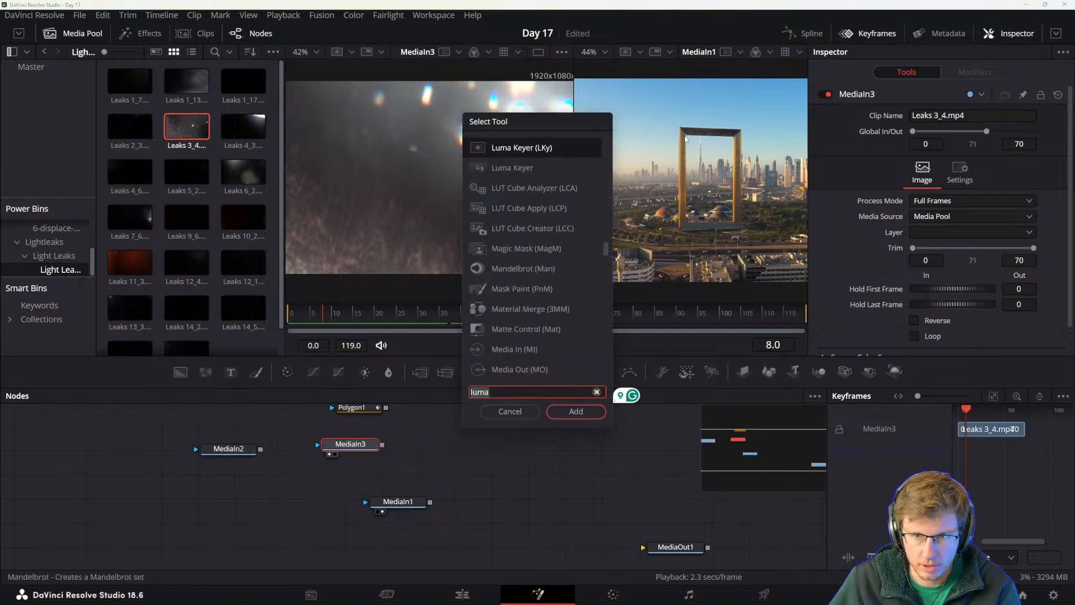
pyautogui.click(556, 412)
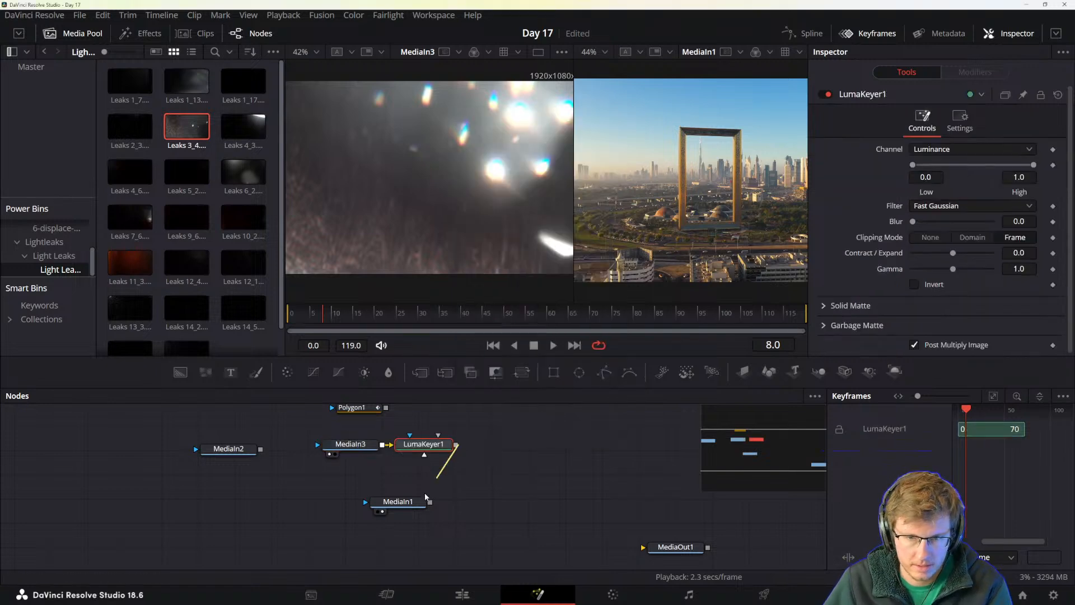
# - Connect the Luma Keyer to the Dubai clip's mask input and view the masked clip in the first viewer
pyautogui.moveTo(457, 444); pyautogui.dragTo(410, 504)
pyautogui.click(408, 505)
pyautogui.press('1')
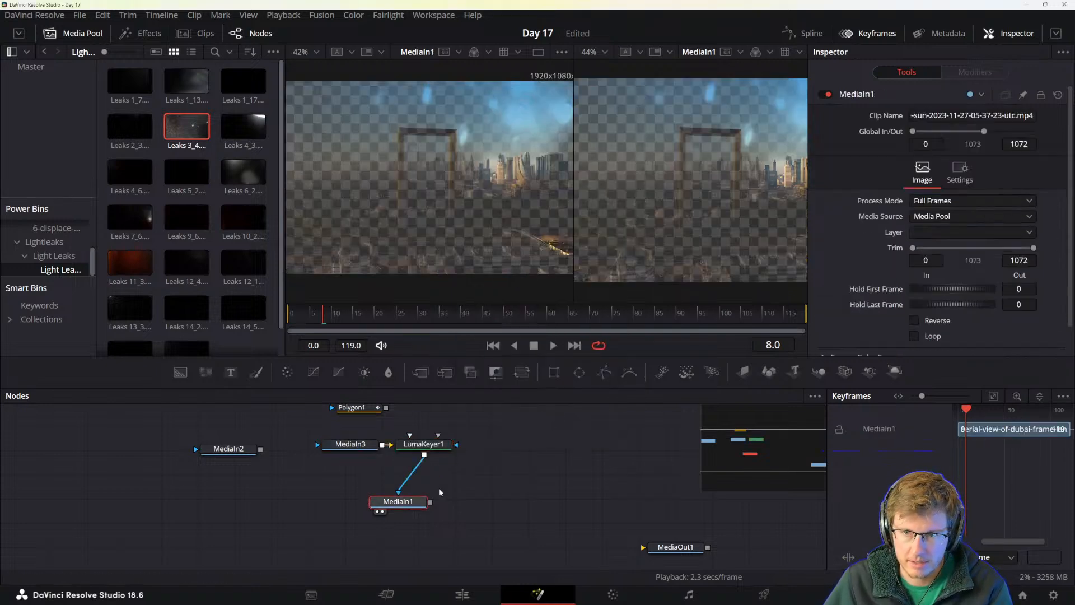
pyautogui.click(421, 445)
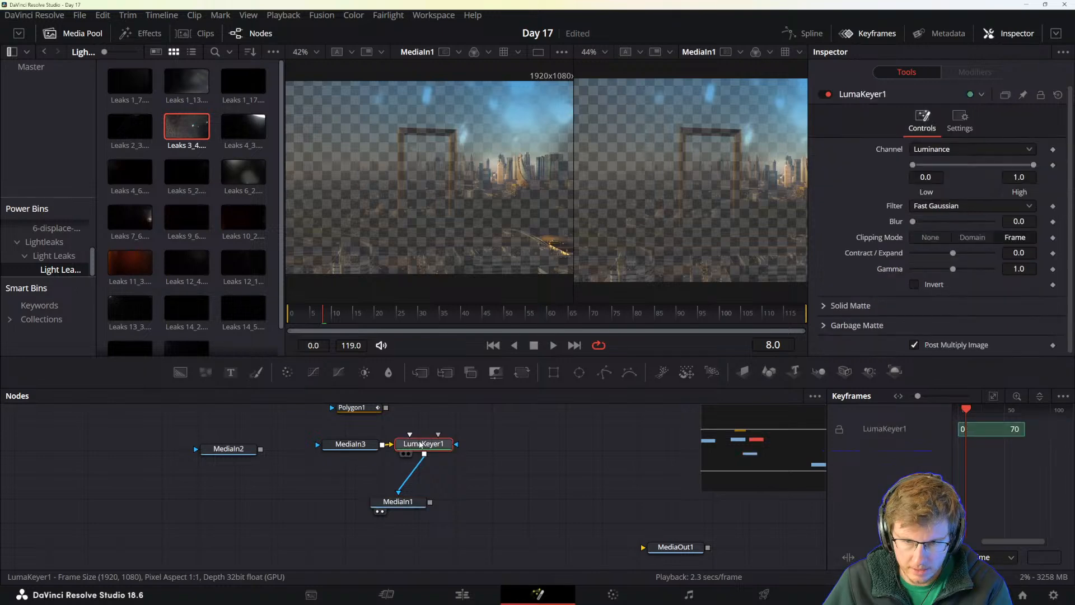
pyautogui.click(937, 150)
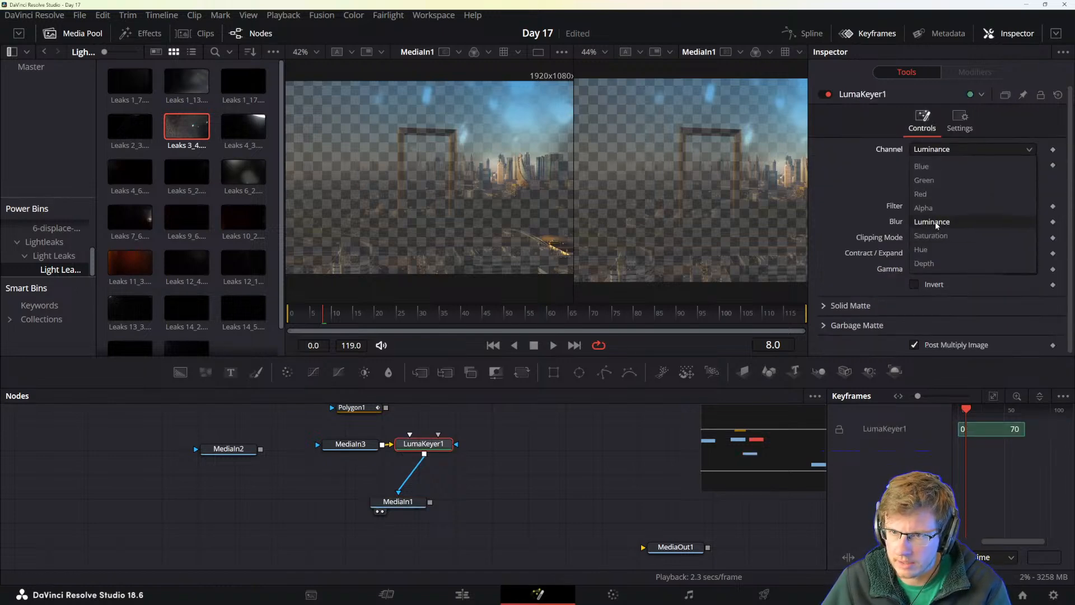
pyautogui.click(865, 249)
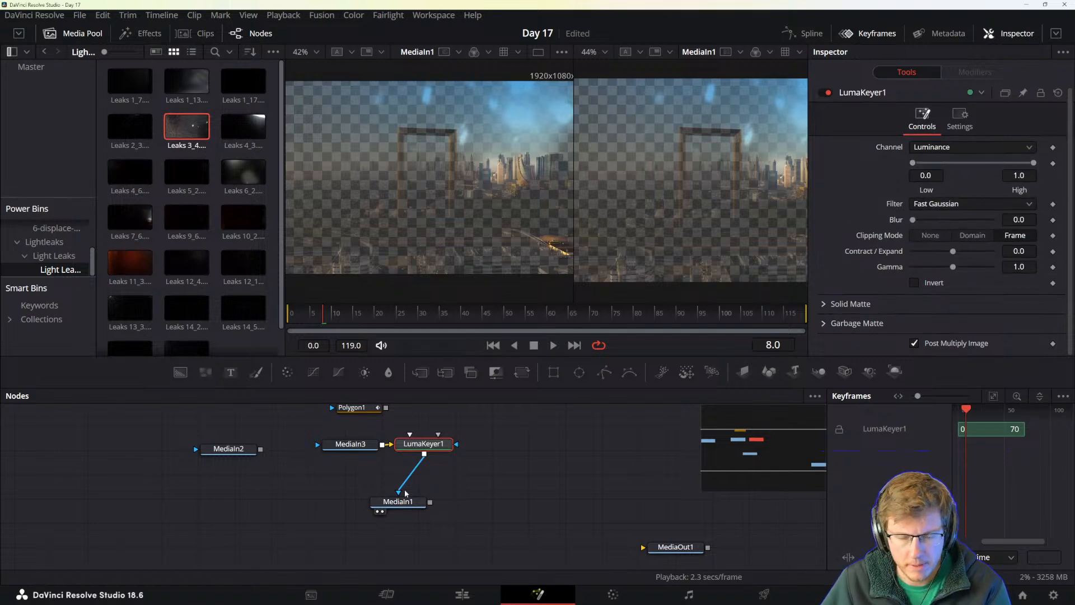
pyautogui.moveTo(407, 481); pyautogui.dragTo(448, 471)
pyautogui.click(502, 469)
# - Switch to the DaVinci Resolve manual in Adobe Acrobat and read the Bitmap Masks section, including its image channel options
pyautogui.hotkey('alt', 'Tab')
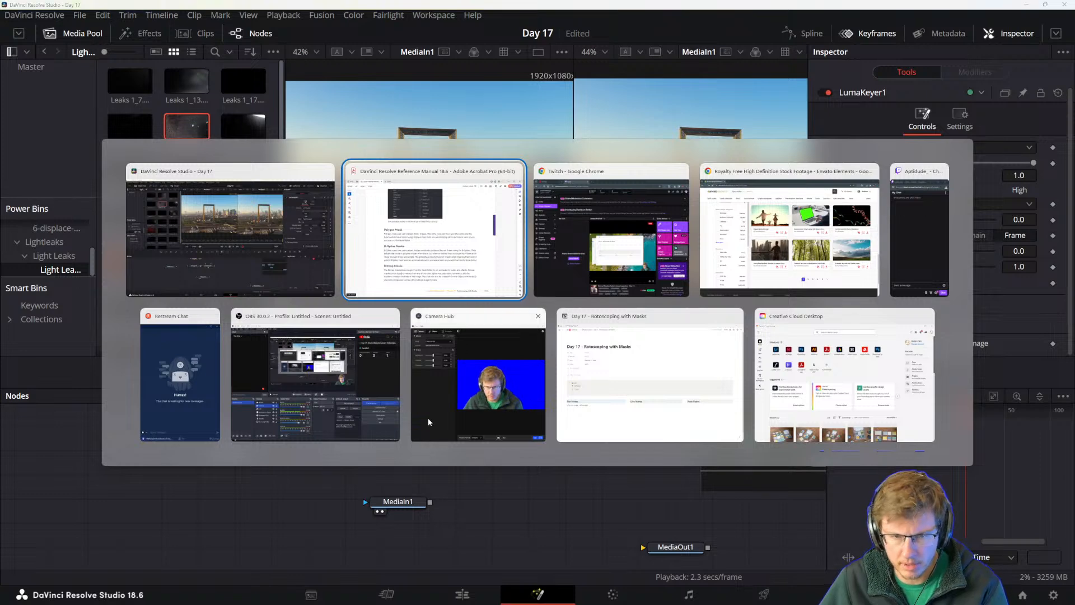
pyautogui.click(442, 235)
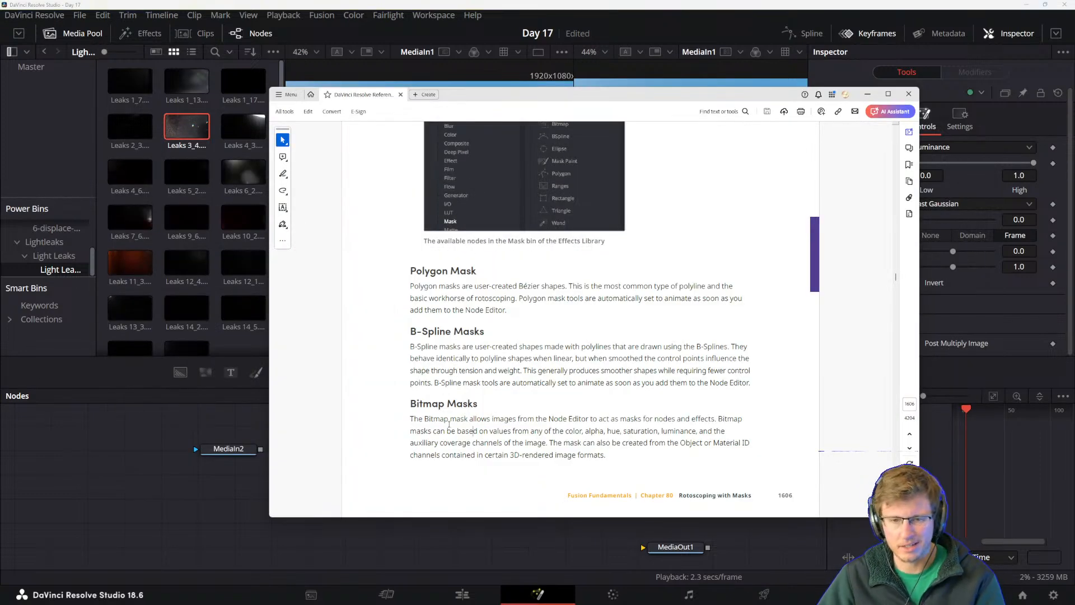
pyautogui.moveTo(424, 419); pyautogui.dragTo(489, 420)
pyautogui.click(513, 434)
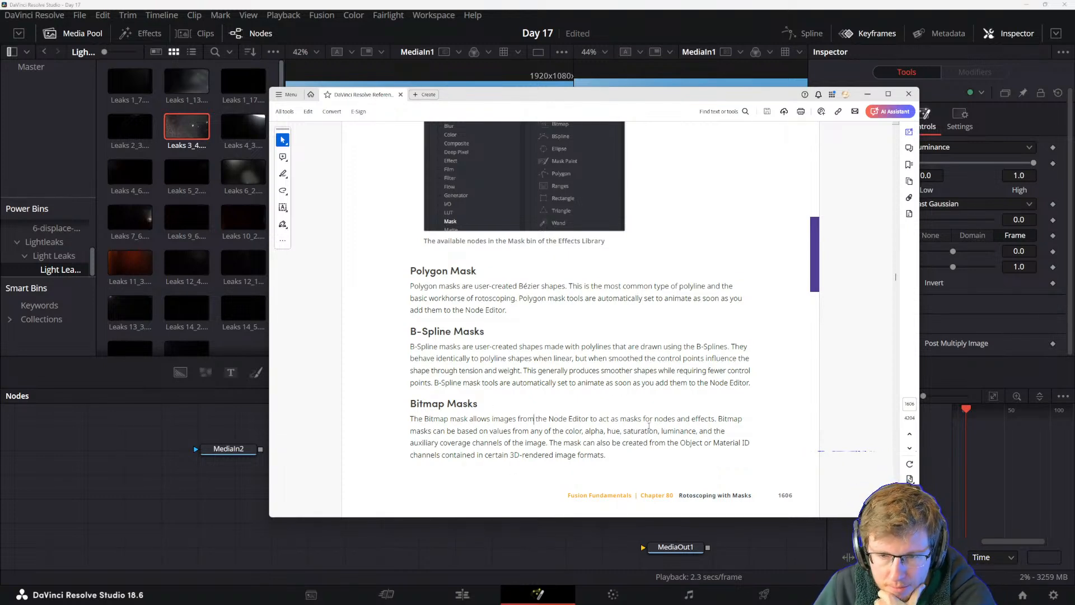
pyautogui.moveTo(642, 418); pyautogui.dragTo(675, 419)
pyautogui.click(696, 428)
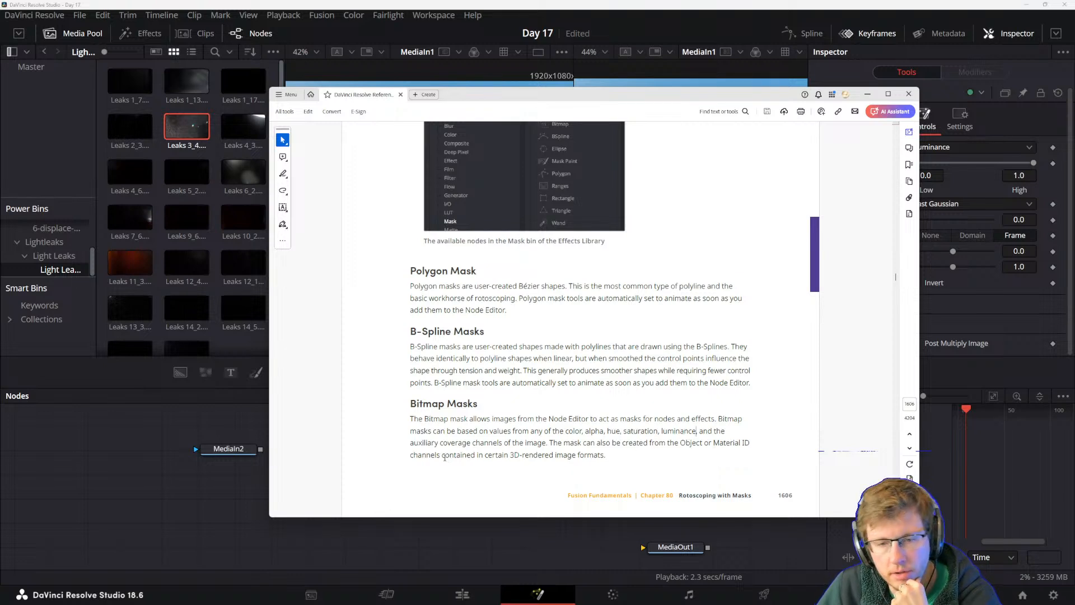
pyautogui.moveTo(437, 455); pyautogui.dragTo(595, 458)
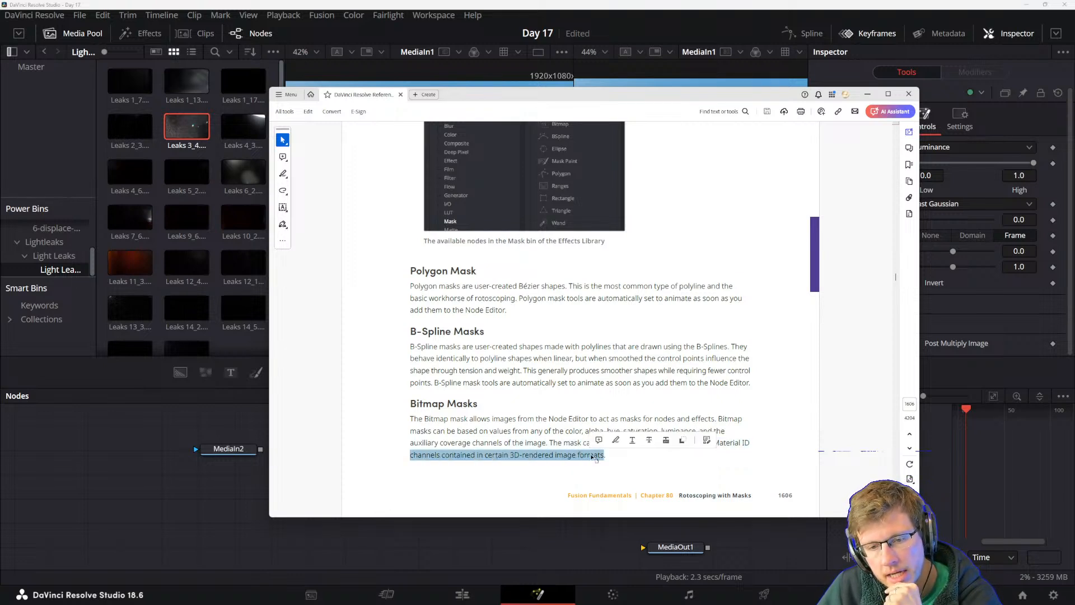
pyautogui.click(558, 459)
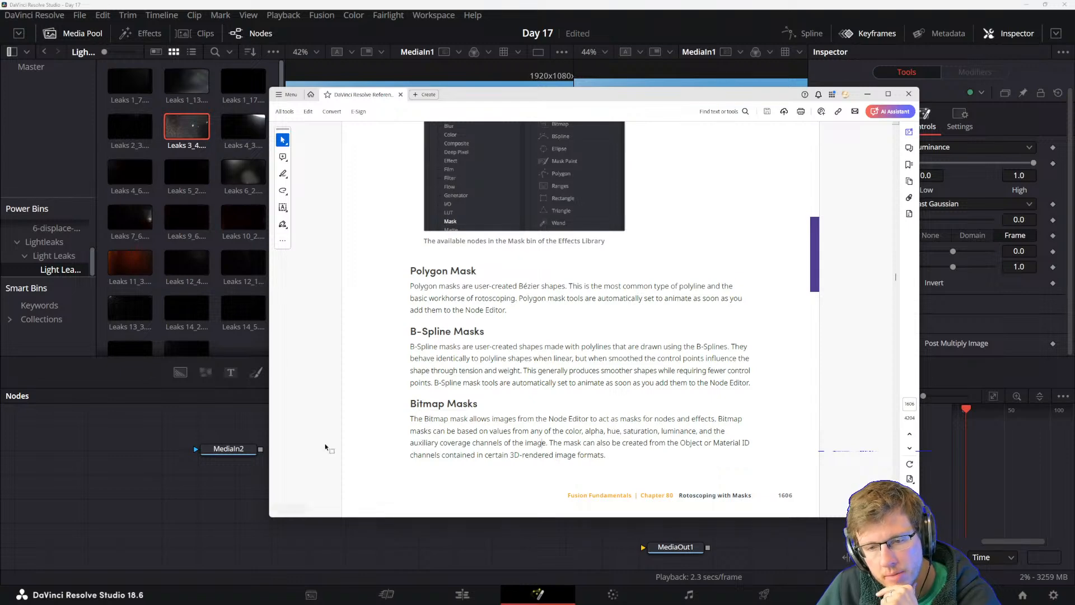
pyautogui.moveTo(411, 403); pyautogui.dragTo(477, 403)
pyautogui.click(485, 442)
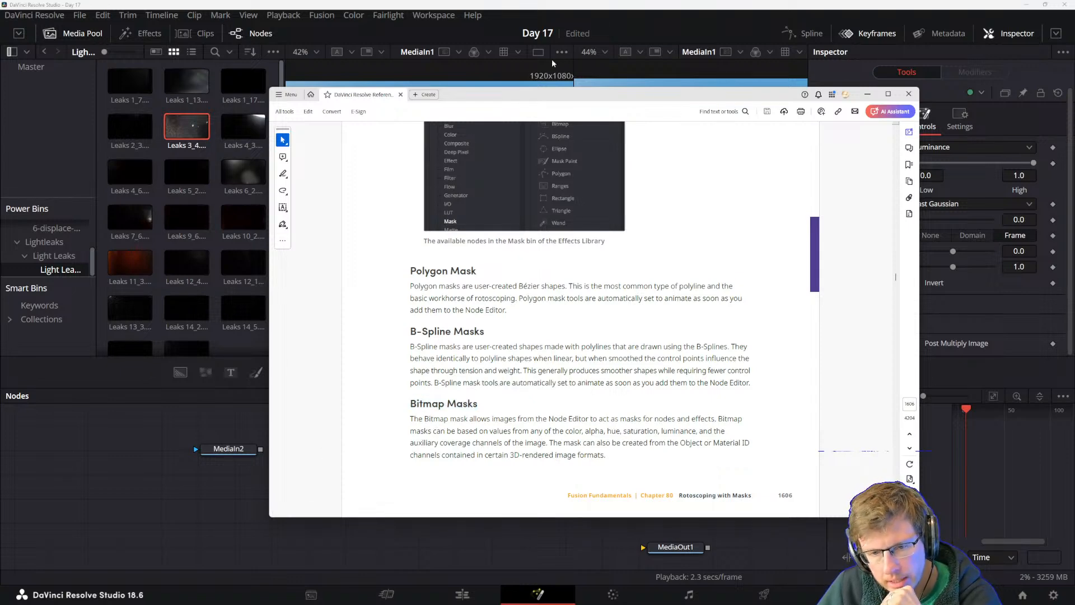
# - Move the manual aside to check Fusion's mask tools, bring it back, and view the Mask Paint, Wand and Ranges descriptions
pyautogui.moveTo(613, 94); pyautogui.dragTo(1074, 270)
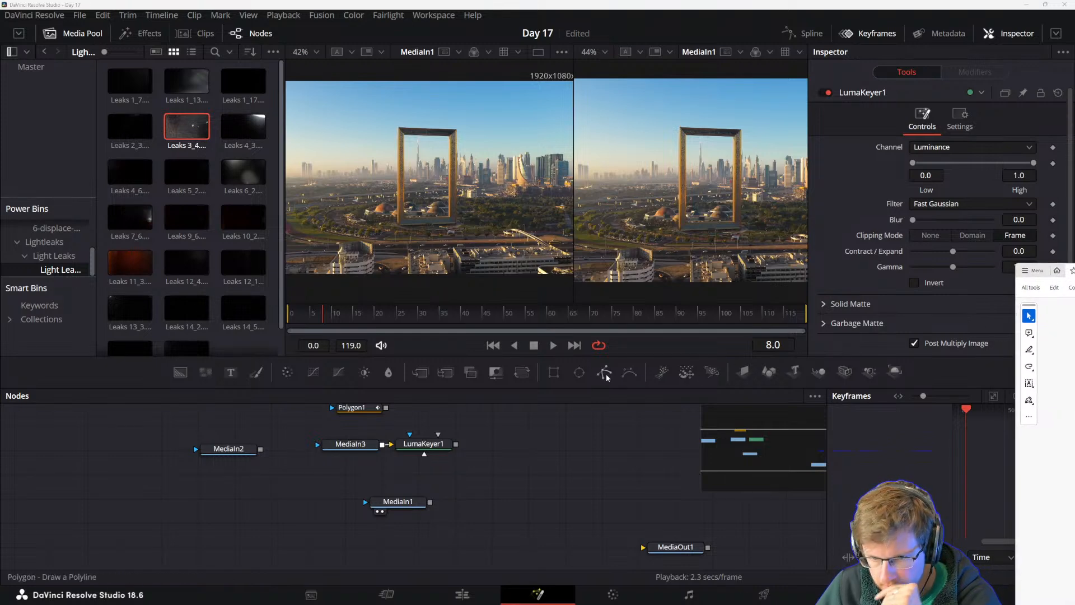
pyautogui.moveTo(1074, 273); pyautogui.dragTo(499, 79)
pyautogui.moveTo(375, 383); pyautogui.dragTo(577, 392)
pyautogui.click(466, 402)
pyautogui.scroll(-5, 465, 407)
pyautogui.scroll(1, 441, 140)
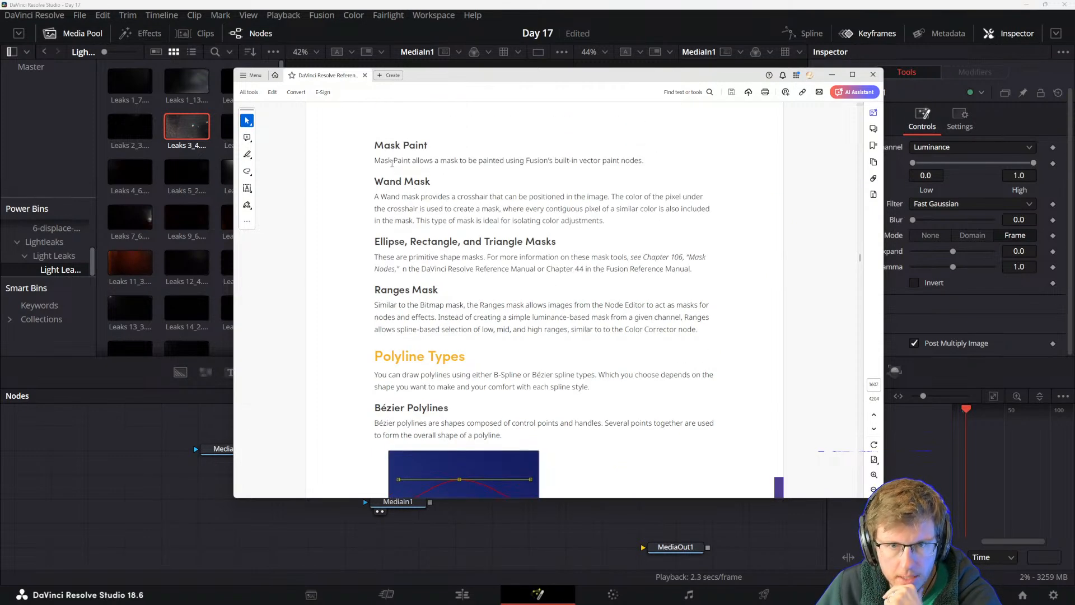
# - Switch back to DaVinci Resolve, add a Bitmap mask node to the node graph, and place it below the alpha clip node
pyautogui.scroll(1, 431, 89)
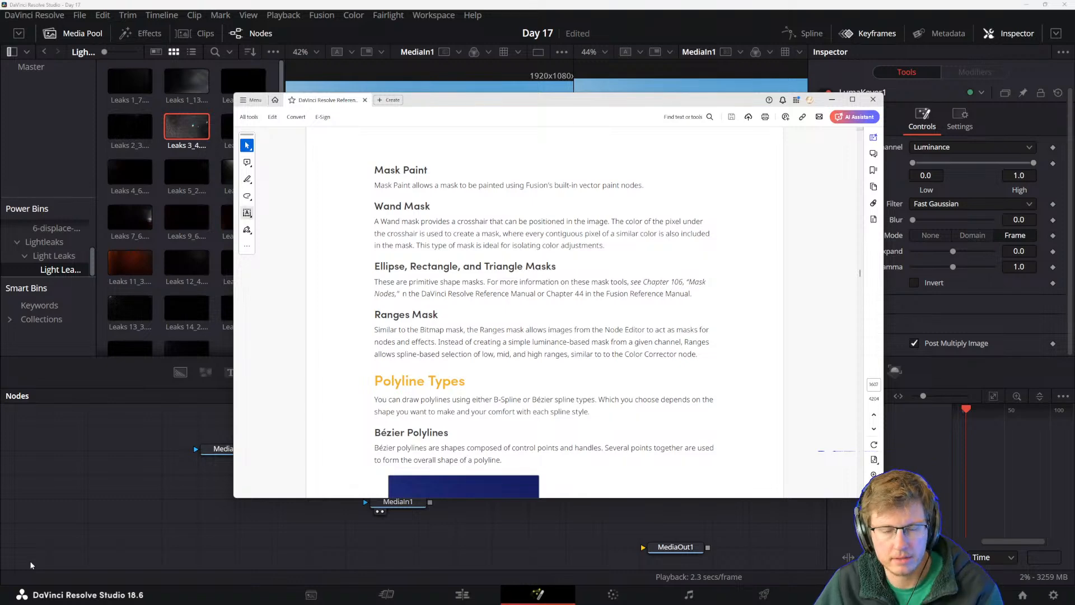
pyautogui.click(235, 516)
pyautogui.hotkey('shift', 'space')
pyautogui.write('luma')
pyautogui.press('BackSpace')
pyautogui.press('BackSpace')
pyautogui.press('BackSpace')
pyautogui.press('BackSpace')
pyautogui.write('bitmap')
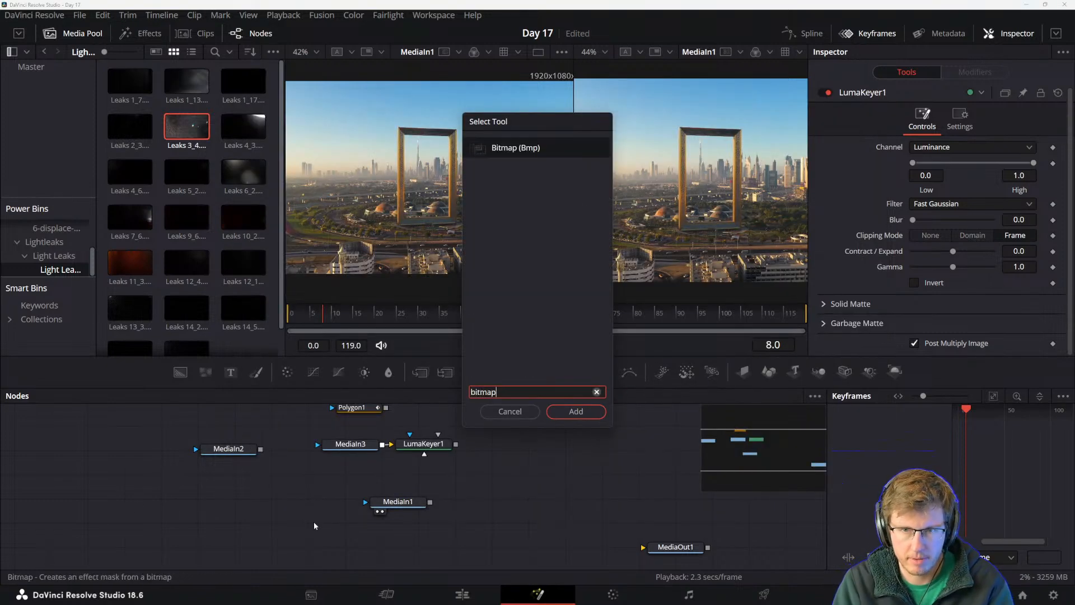
pyautogui.press('Return')
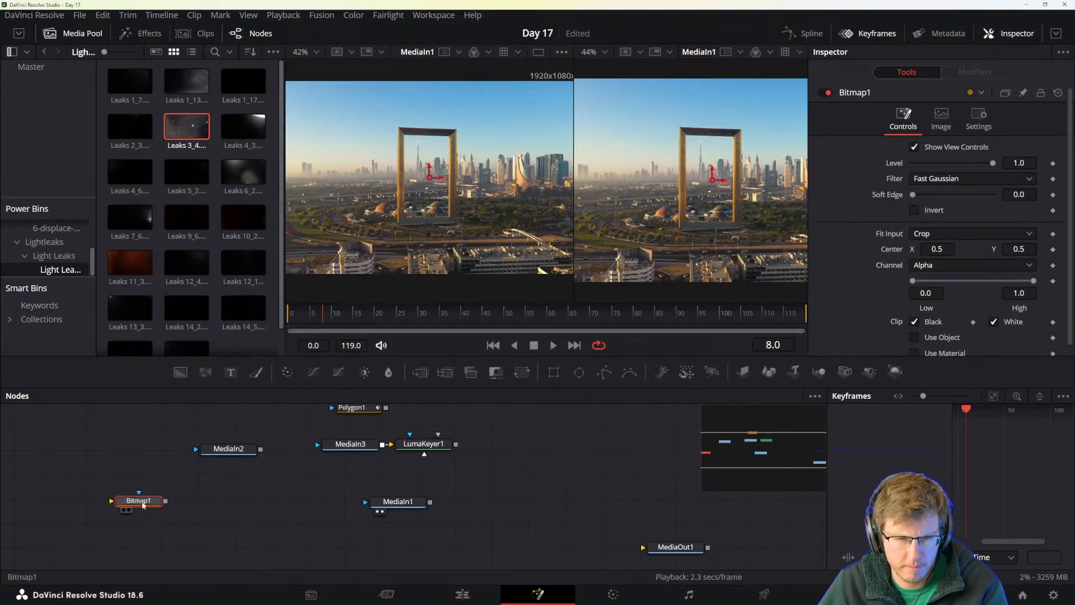
pyautogui.moveTo(139, 502); pyautogui.dragTo(227, 491)
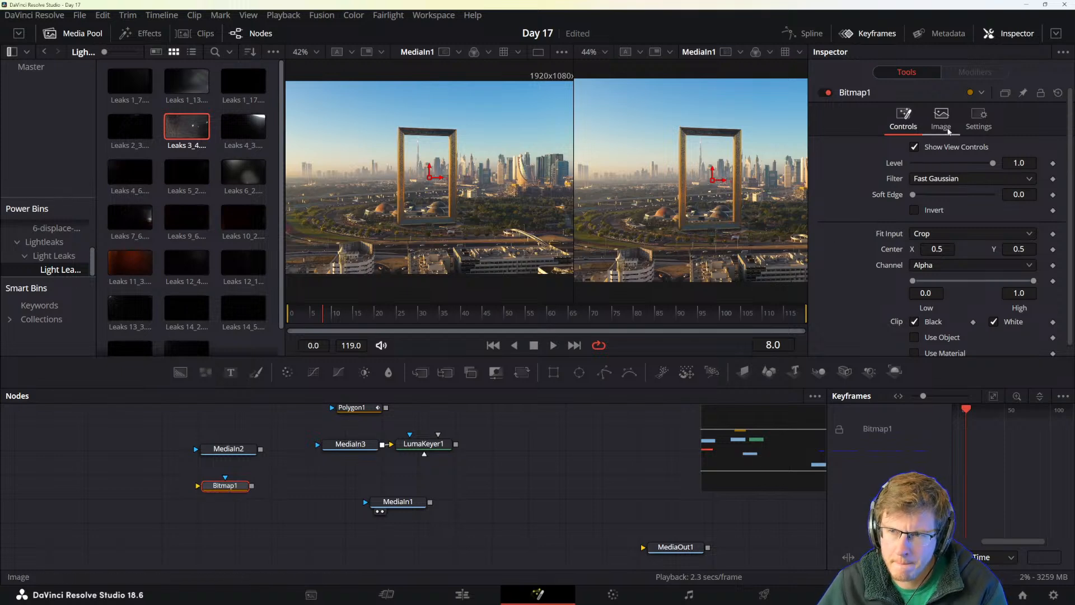
# - Check the Bitmap node's image settings, and connect it between the light leak clip and the Dubai clip's mask input
pyautogui.click(941, 118)
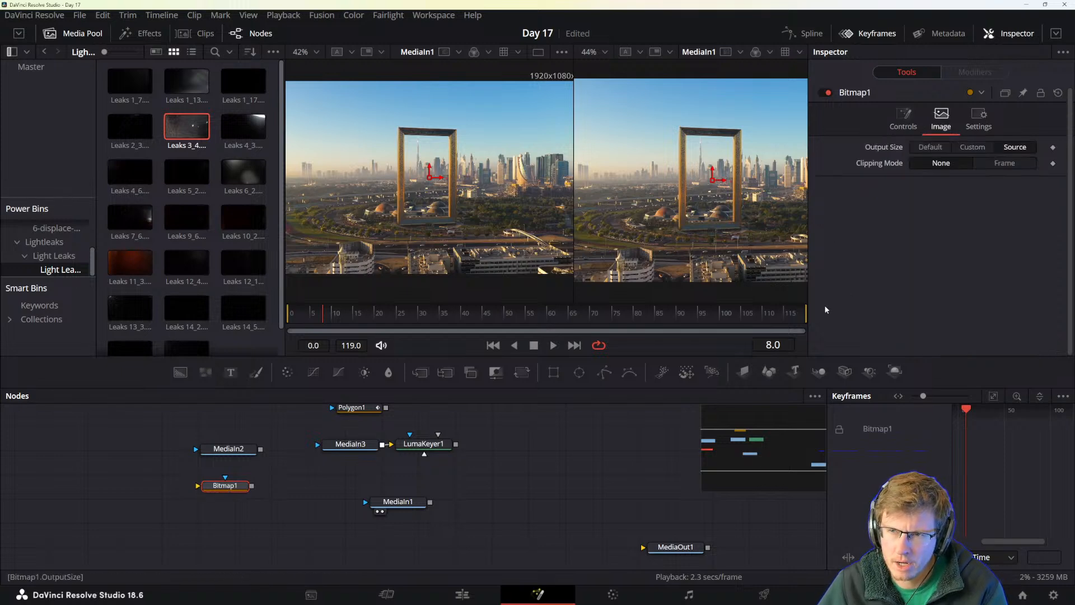
pyautogui.click(913, 112)
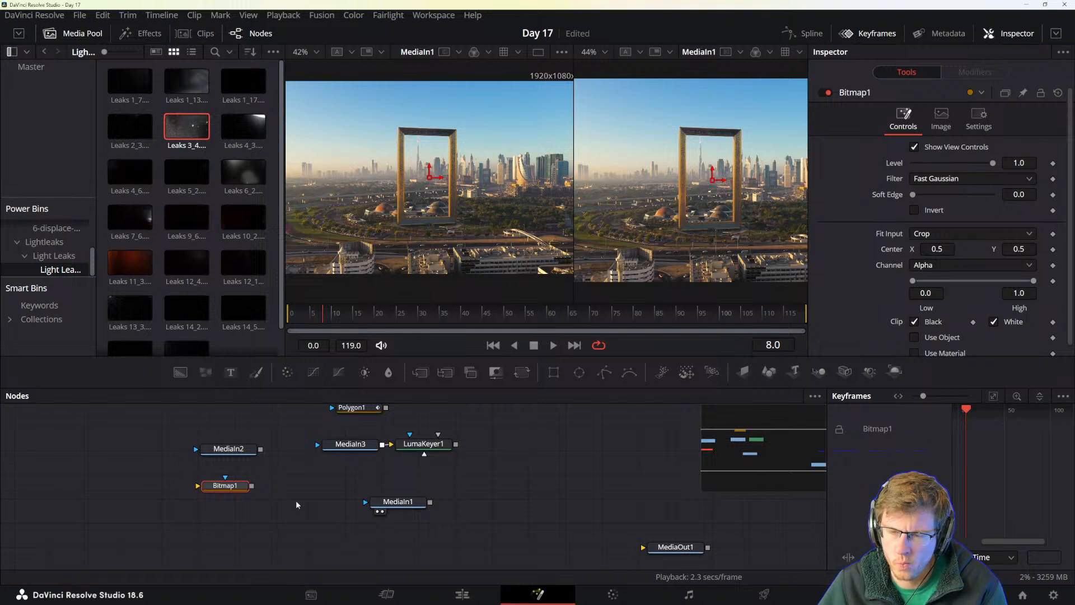
pyautogui.click(273, 481)
pyautogui.moveTo(225, 485); pyautogui.dragTo(395, 504)
pyautogui.click(403, 502)
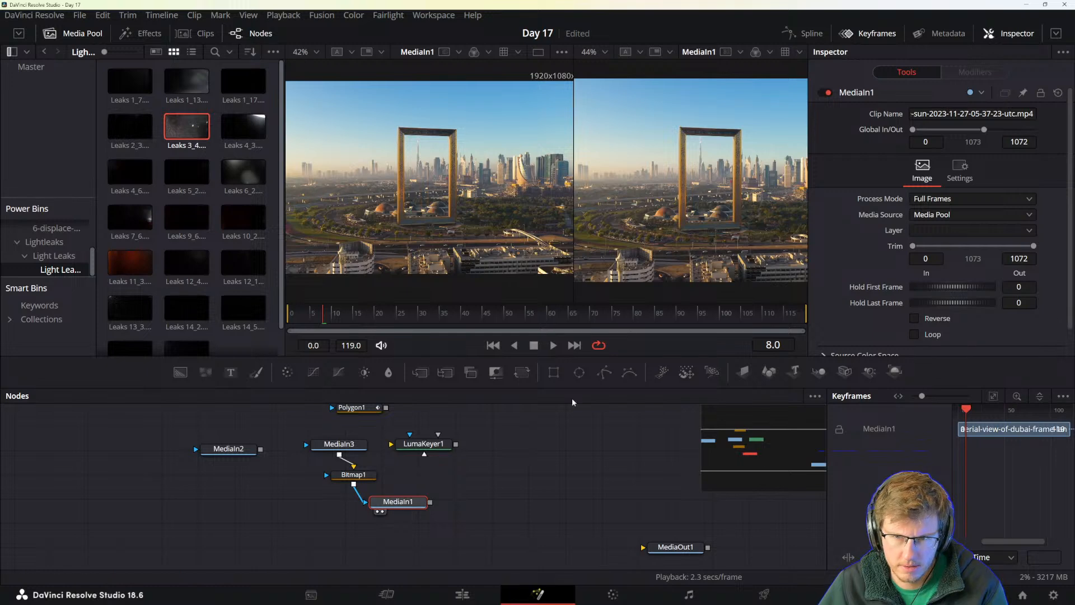
# - Play the composition, widen the second viewer, and view the Bitmap mask's output in it
pyautogui.press('space')
pyautogui.moveTo(574, 236); pyautogui.dragTo(386, 240)
pyautogui.click(354, 475)
pyautogui.press('2')
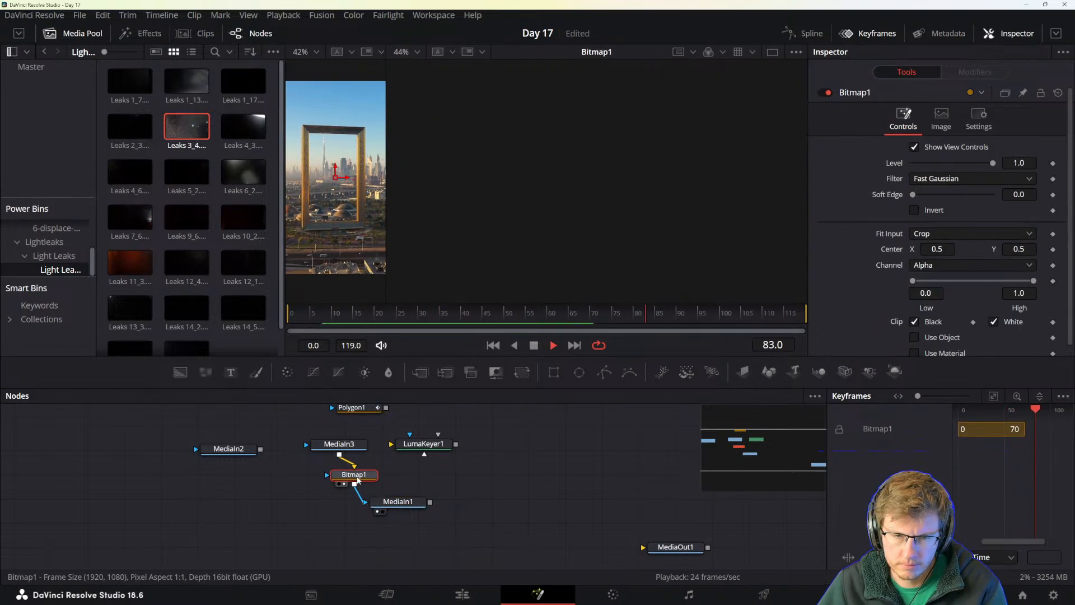
pyautogui.click(414, 502)
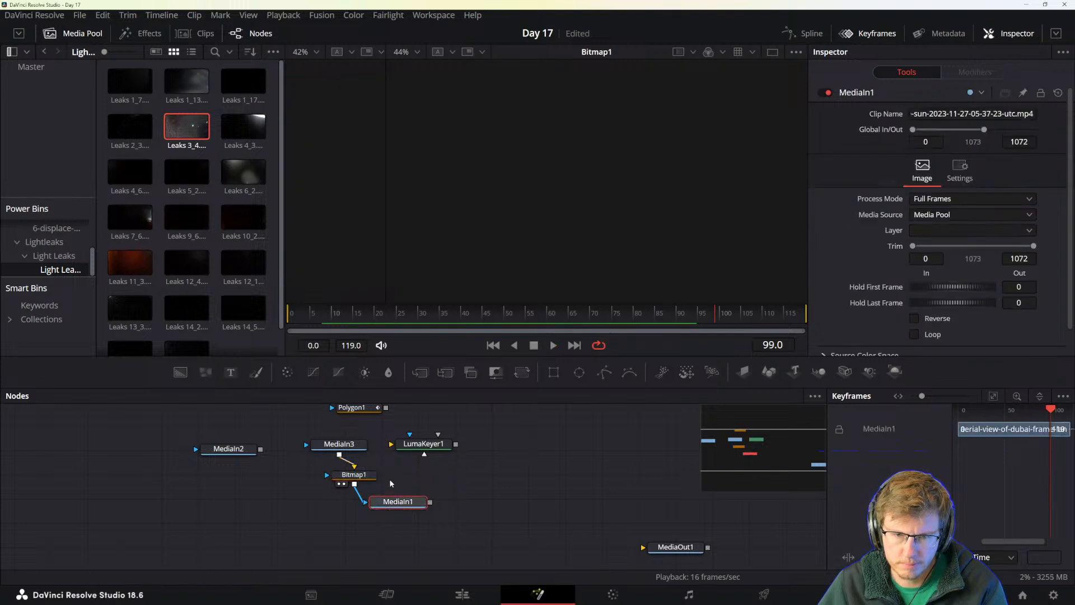
# - Inspect the light leak clip at frame 9 in the second viewer and rename its node Lightleak
pyautogui.click(343, 445)
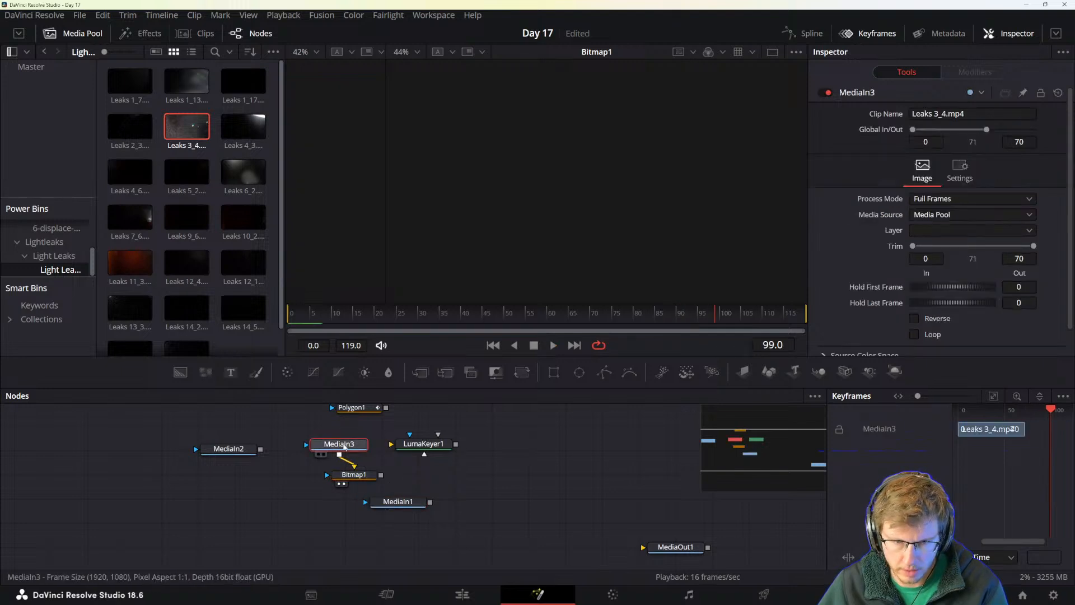
pyautogui.press('2')
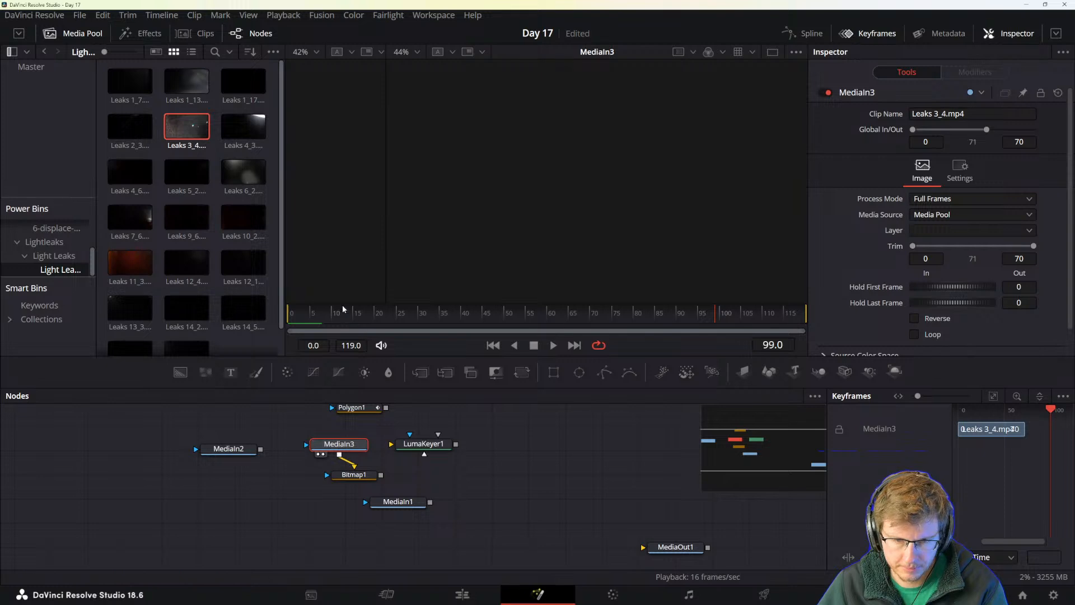
pyautogui.moveTo(311, 313); pyautogui.dragTo(329, 315)
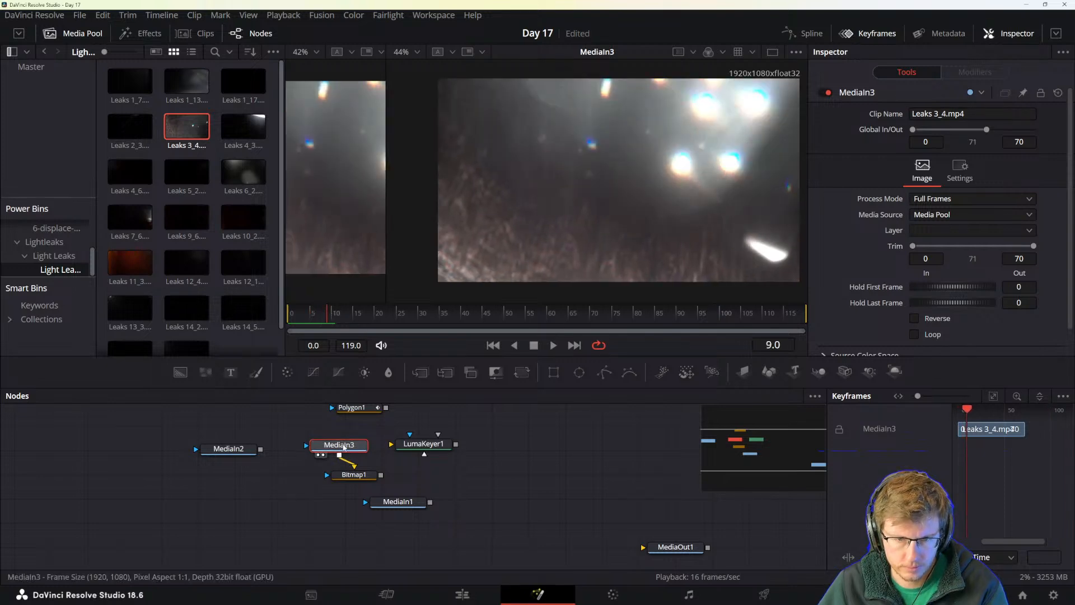
pyautogui.press('F2')
pyautogui.write('Lightleak')
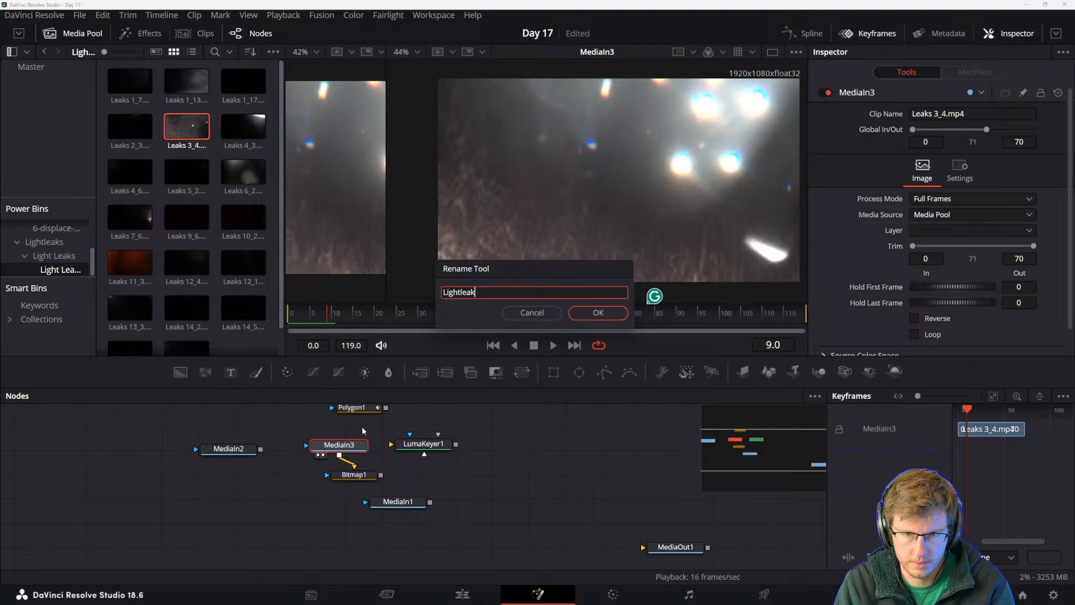
pyautogui.press('Return')
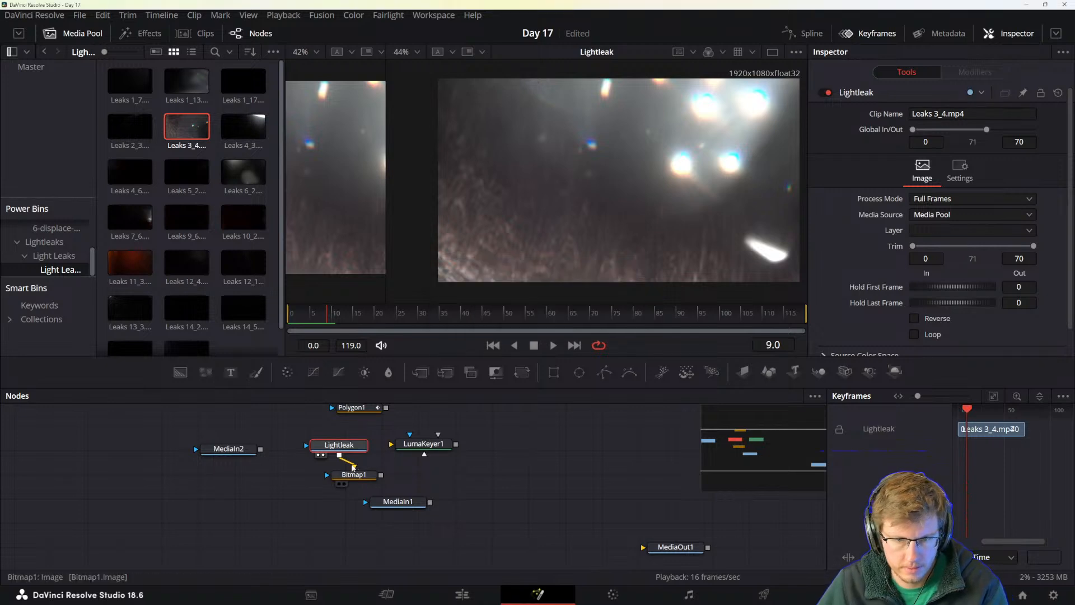
# - Detach the Lightleak node from the Bitmap and move it above the Alpha.mov node, and delete the Alpha.mov node
pyautogui.hotkey('ctrl', 'z')
pyautogui.moveTo(334, 444); pyautogui.dragTo(240, 419)
pyautogui.click(229, 449)
pyautogui.press('space')
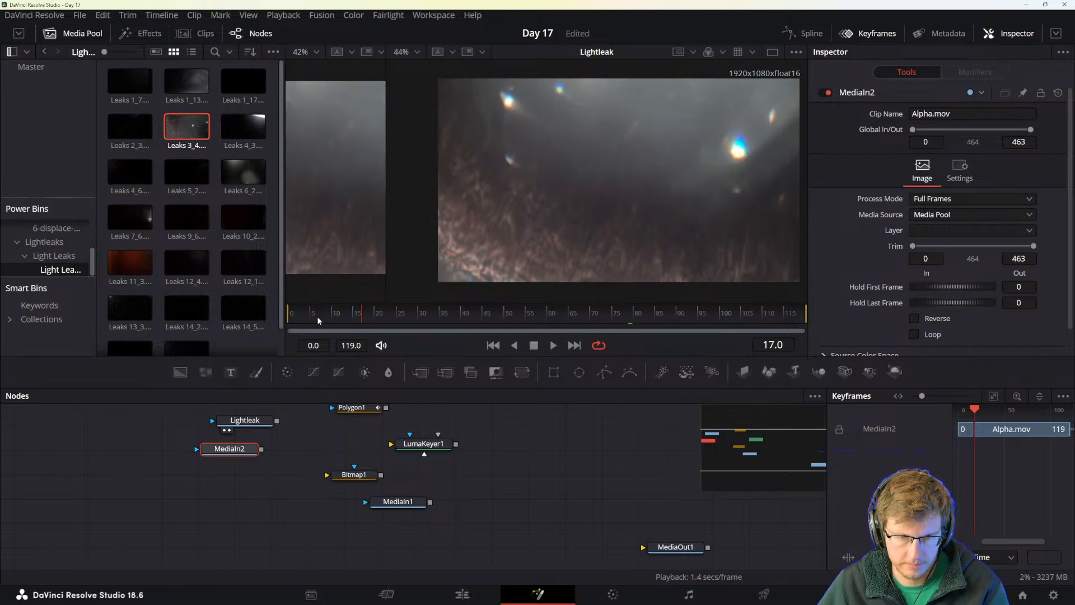
pyautogui.press('2')
pyautogui.press('space')
pyautogui.press('Delete')
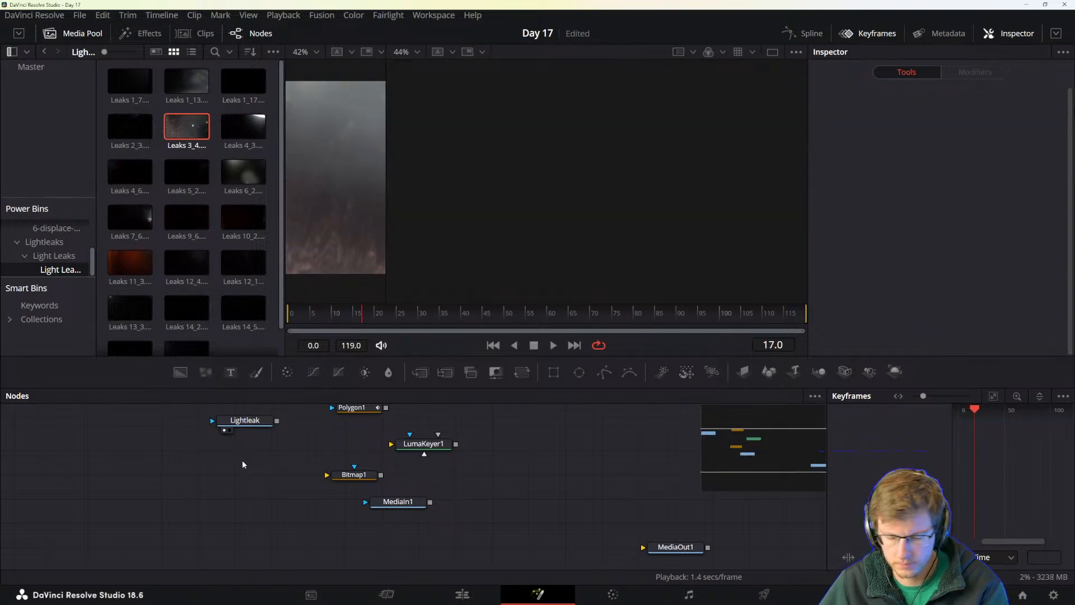
# - Delete the Luma Keyer and Bitmap nodes from the node graph
pyautogui.scroll(3, 268, 504)
pyautogui.scroll(-2, 432, 523)
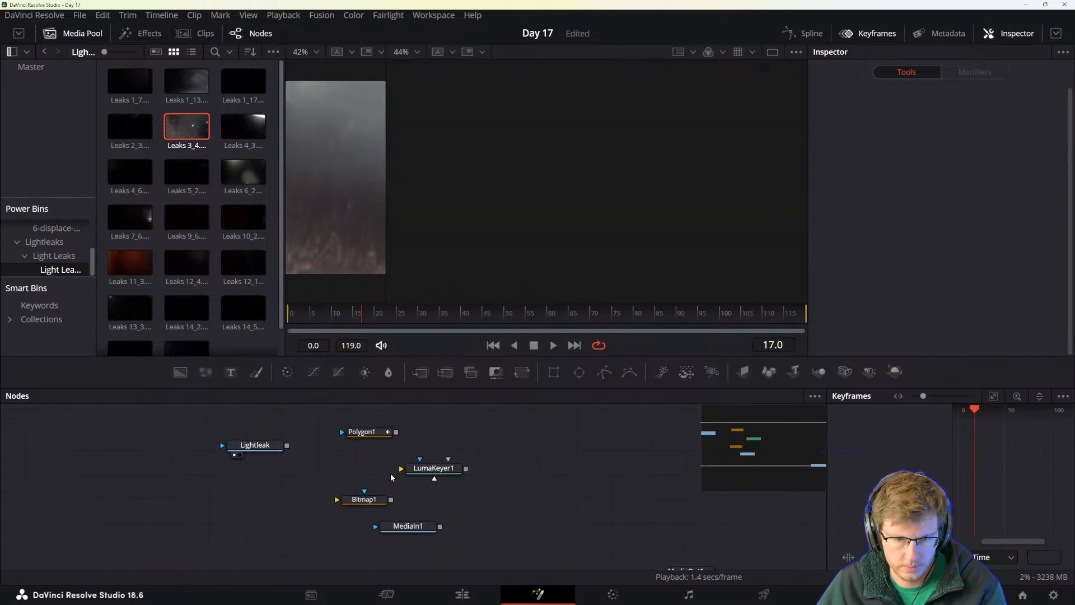
pyautogui.click(431, 468)
pyautogui.press('Delete')
pyautogui.click(365, 500)
pyautogui.press('Delete')
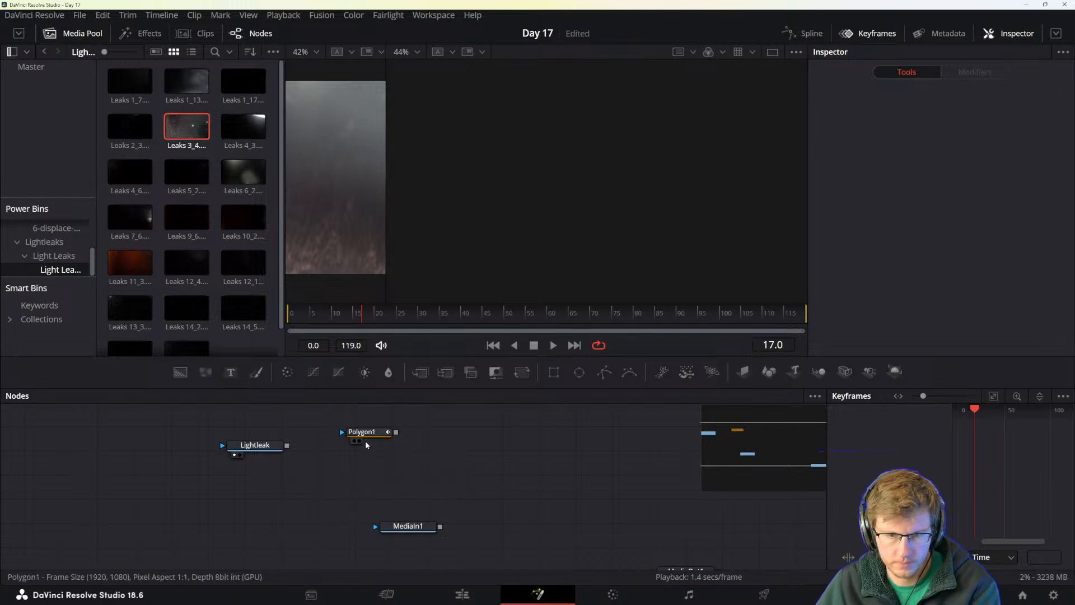
# - Connect the Polygon mask to the Dubai clip, view the clip in the second viewer, and apply its mask inverted
pyautogui.moveTo(370, 432); pyautogui.dragTo(412, 526)
pyautogui.click(417, 527)
pyautogui.press('2')
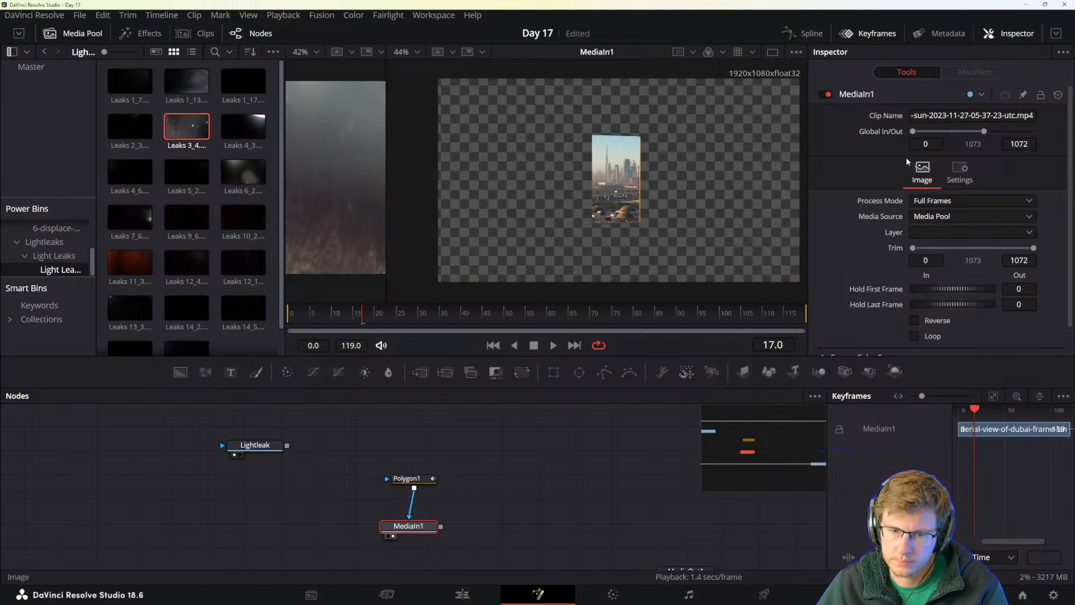
pyautogui.click(960, 171)
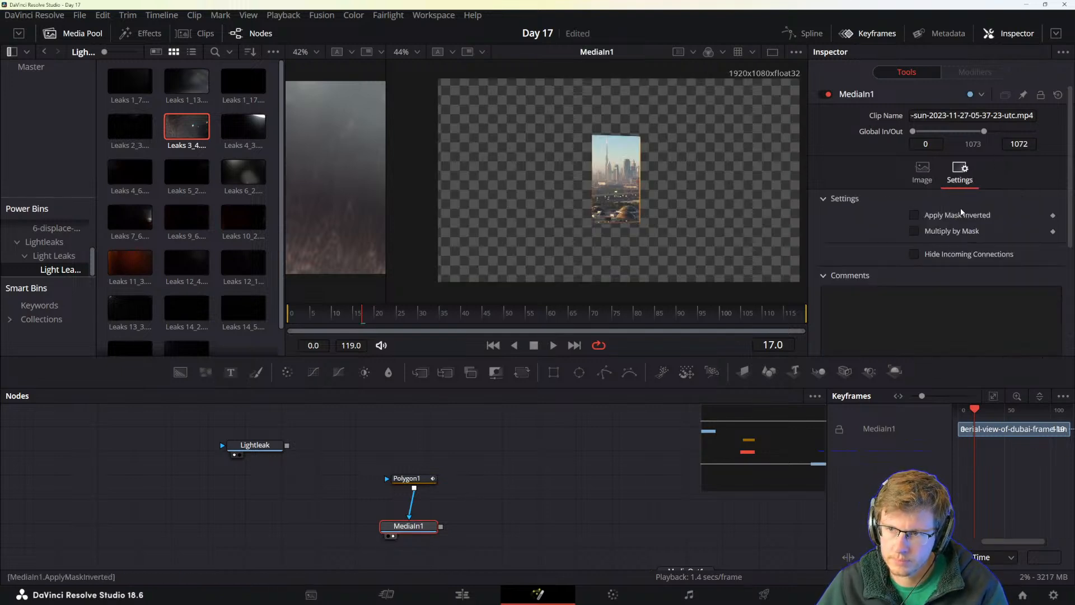
pyautogui.click(914, 215)
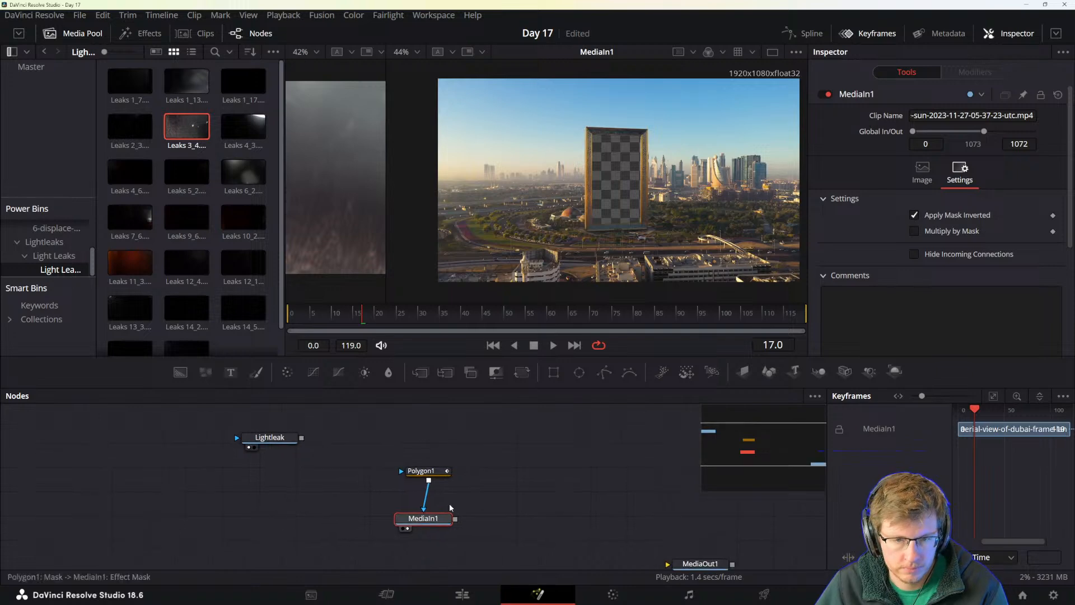
# - Read the Mask Paint description in the Adobe Acrobat manual, and move the manual window aside
pyautogui.hotkey('alt', 'Tab')
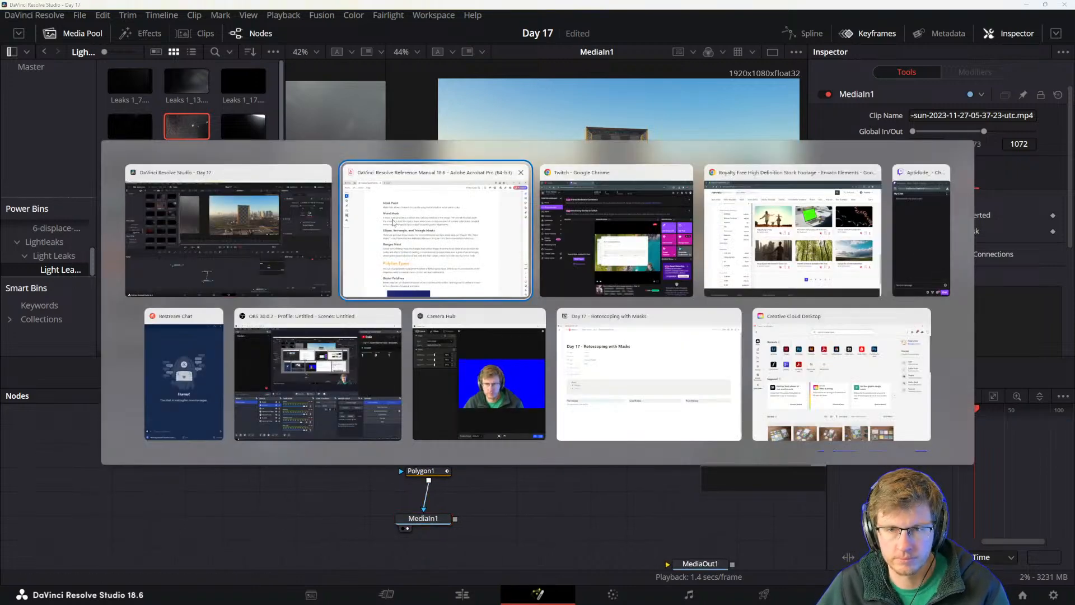
pyautogui.click(521, 250)
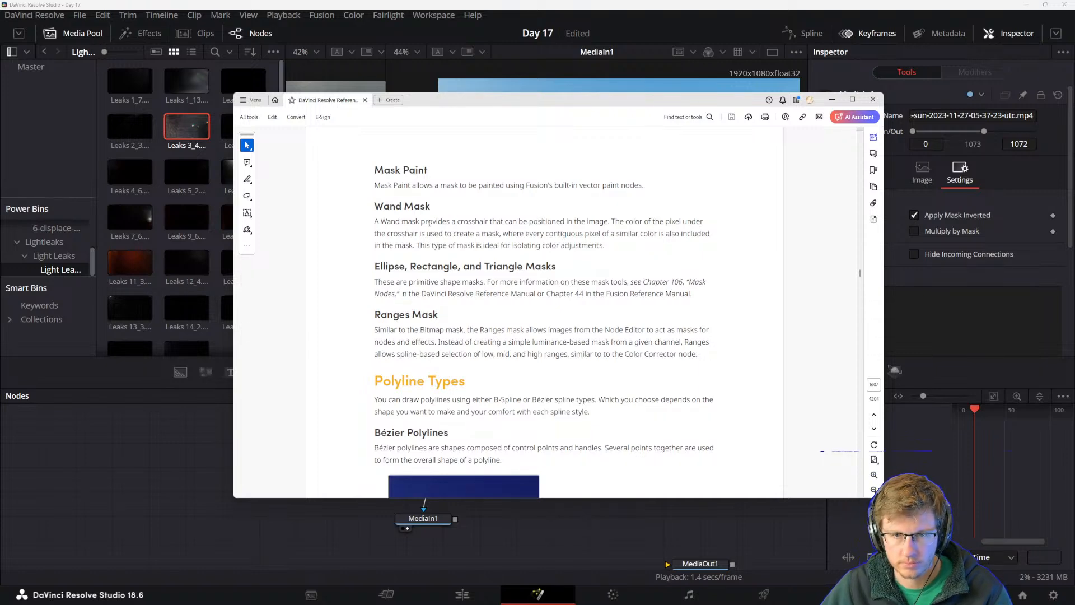
pyautogui.moveTo(442, 104); pyautogui.dragTo(1074, 235)
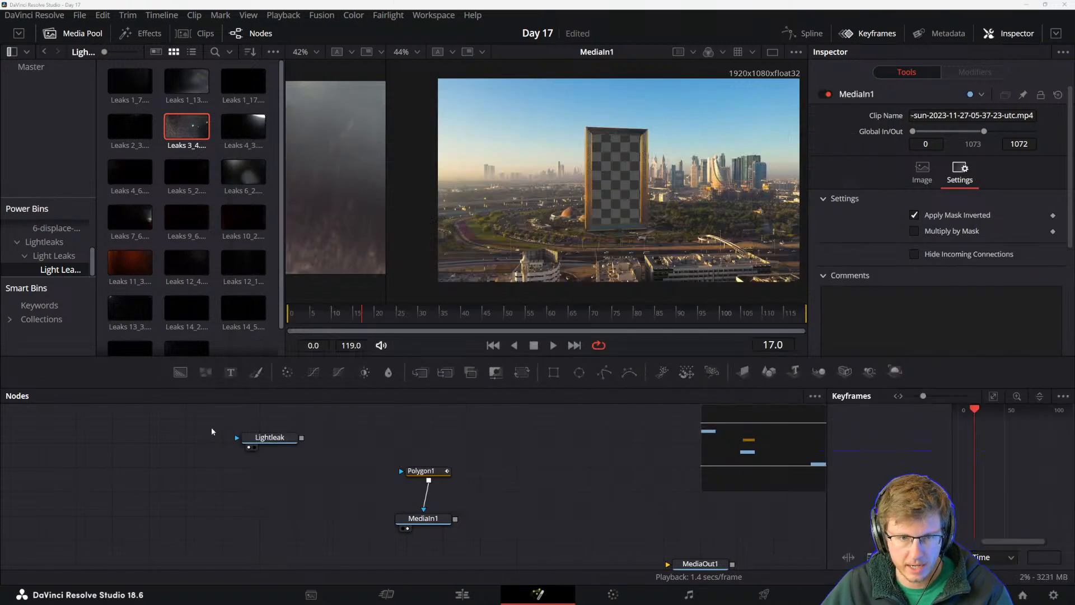
# - Add a Paint node beside the Polygon mask, and try its Clone apply mode before returning to Color
pyautogui.click(257, 372)
pyautogui.moveTo(380, 482); pyautogui.dragTo(343, 483)
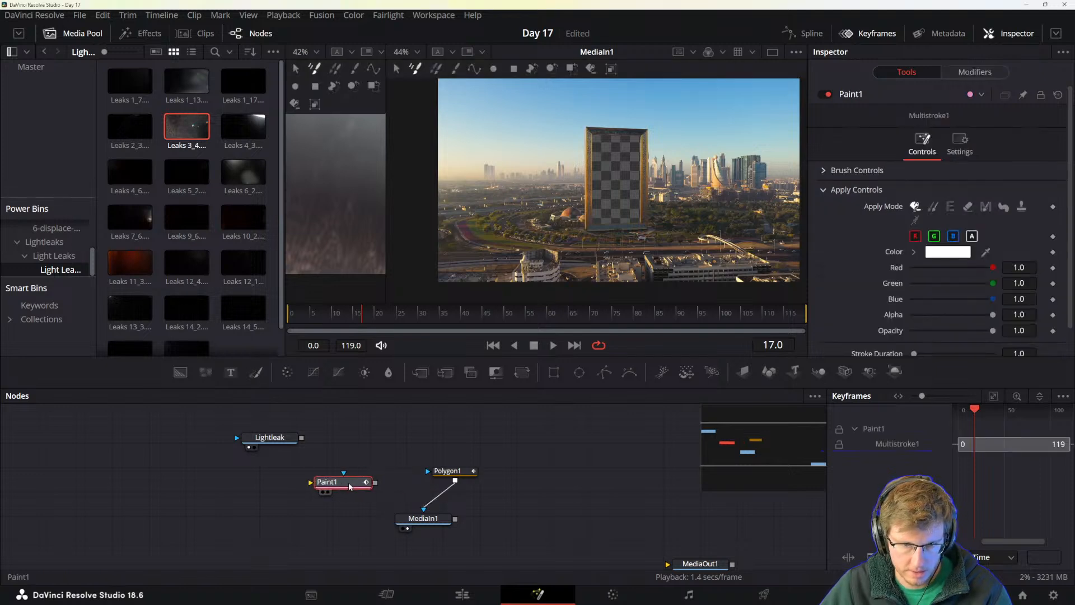
pyautogui.click(933, 208)
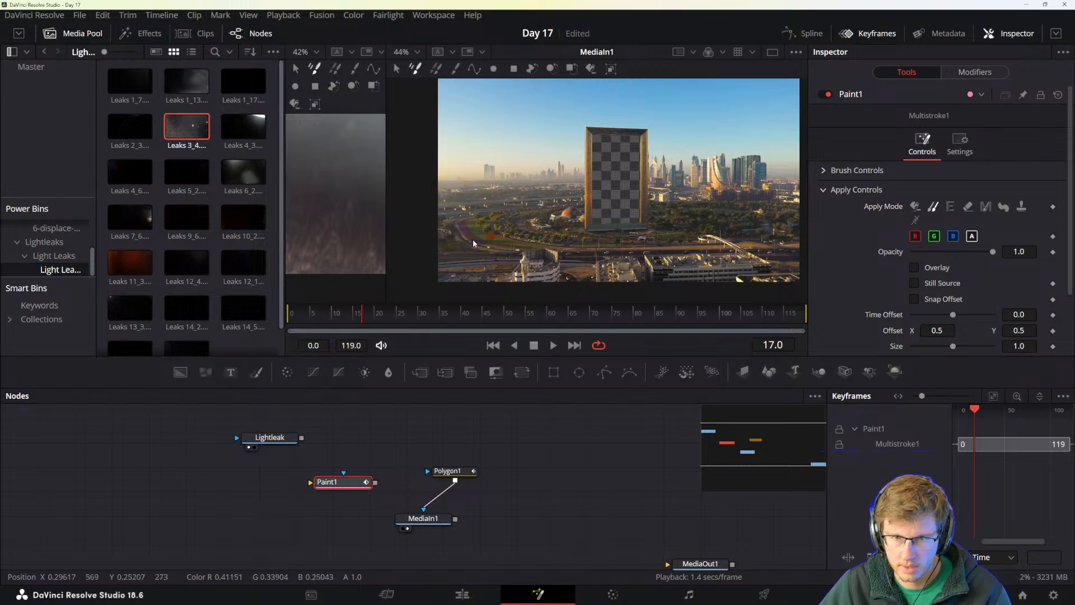
pyautogui.click(915, 206)
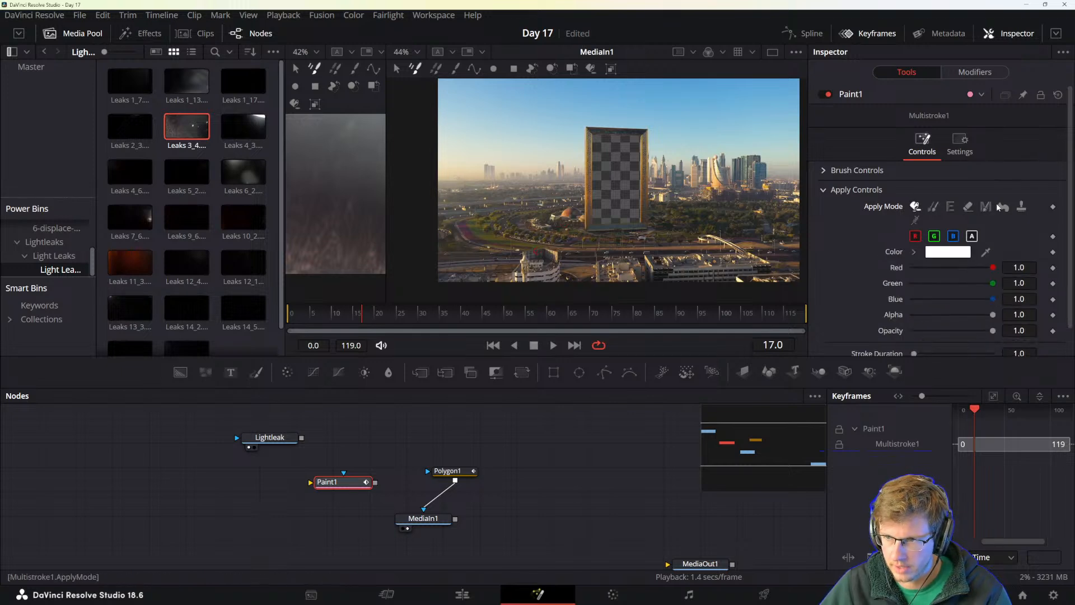
# - Switch to the manual and read the Wand Mask and the Ellipse, Rectangle, and Triangle Masks descriptions
pyautogui.hotkey('alt', 'Tab')
pyautogui.scroll(-1, 369, 162)
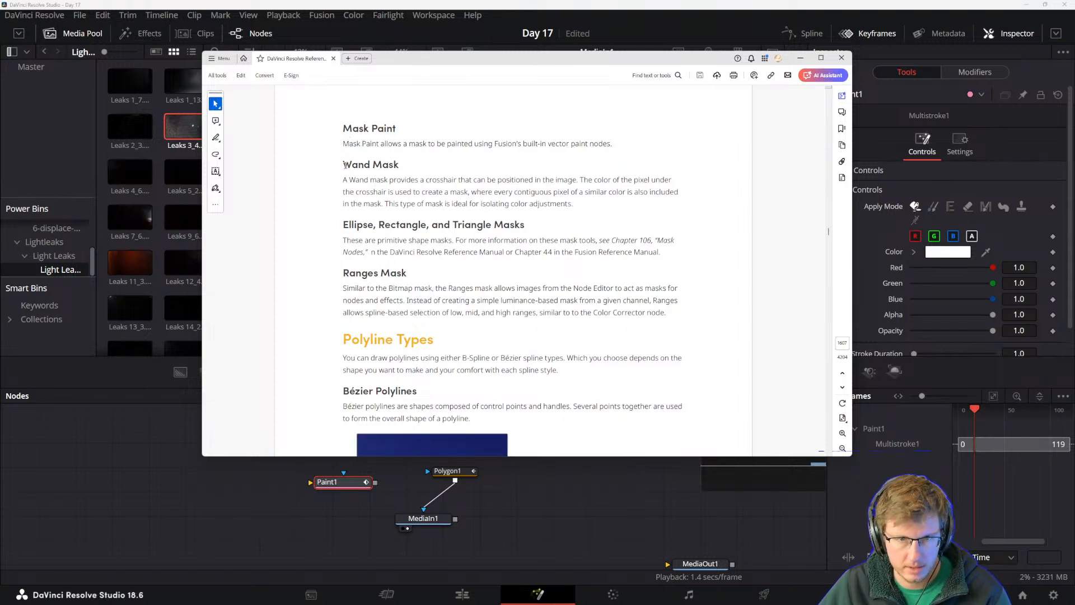
pyautogui.moveTo(344, 164); pyautogui.dragTo(398, 164)
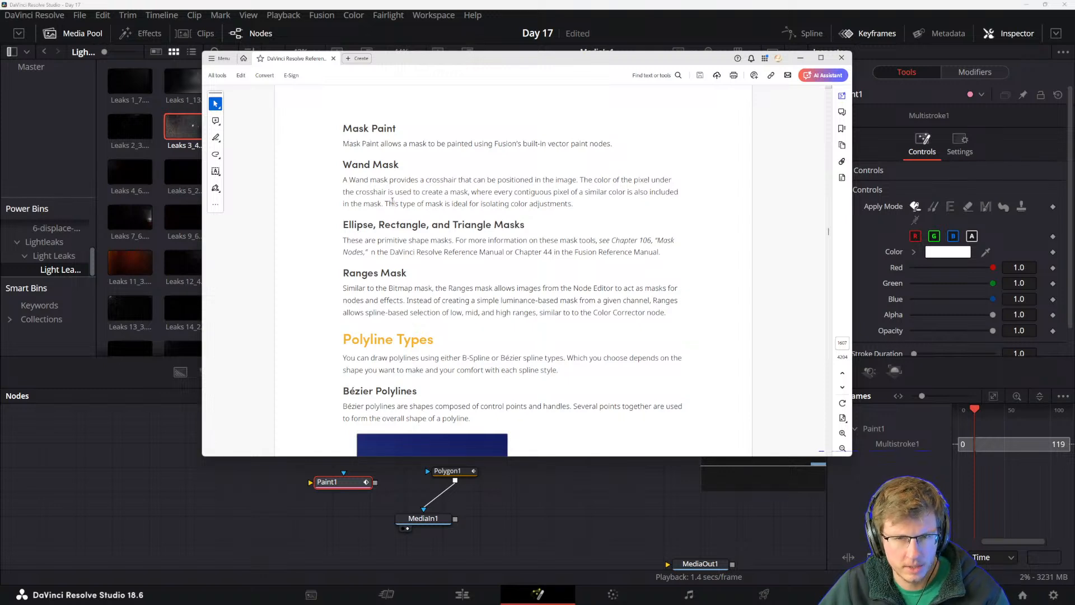
pyautogui.moveTo(385, 203); pyautogui.dragTo(573, 204)
pyautogui.click(540, 204)
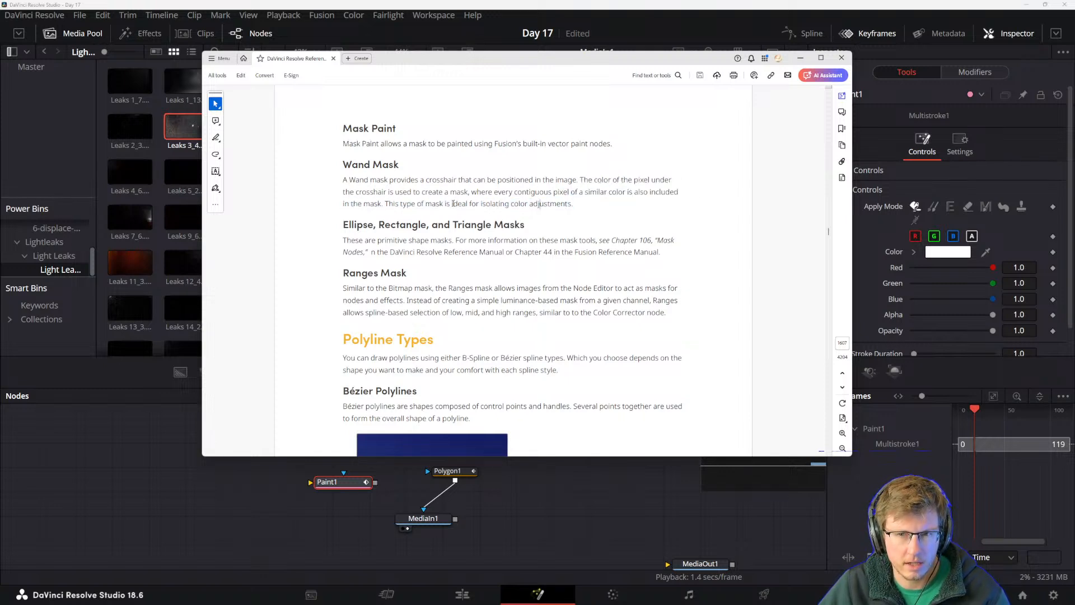
pyautogui.tripleClick(354, 224)
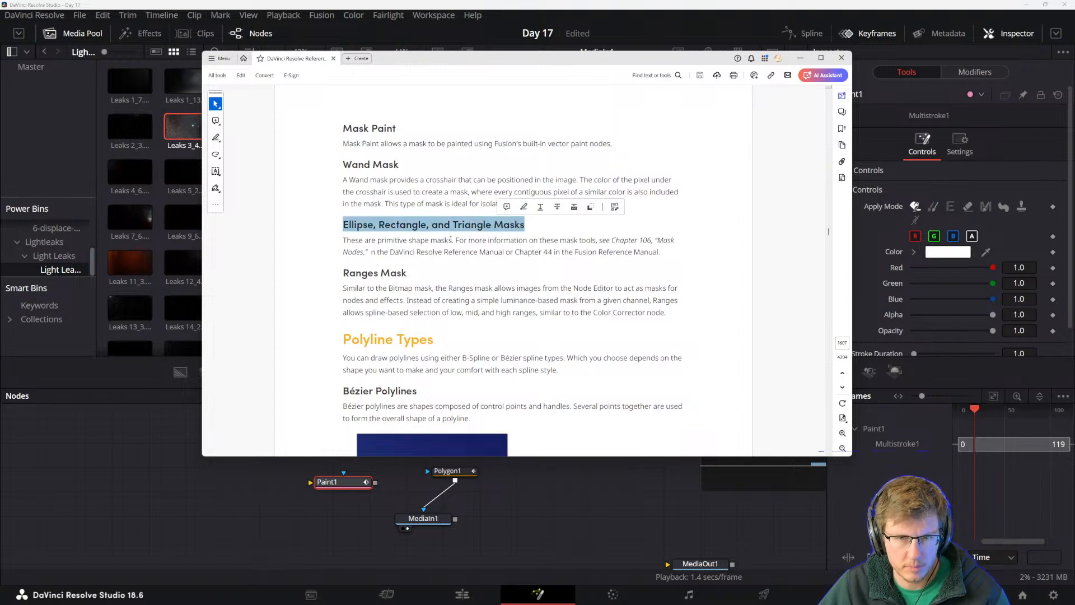
pyautogui.click(431, 240)
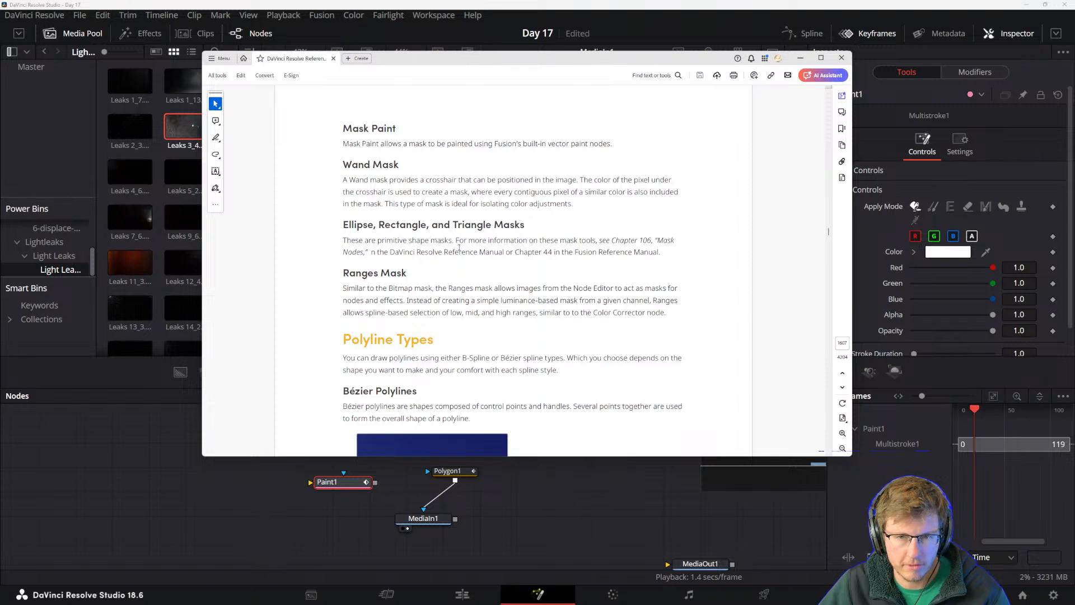
# - Move the manual window aside, add a Triangle mask node below the Paint node, and remove it again
pyautogui.moveTo(494, 61); pyautogui.dragTo(1074, 220)
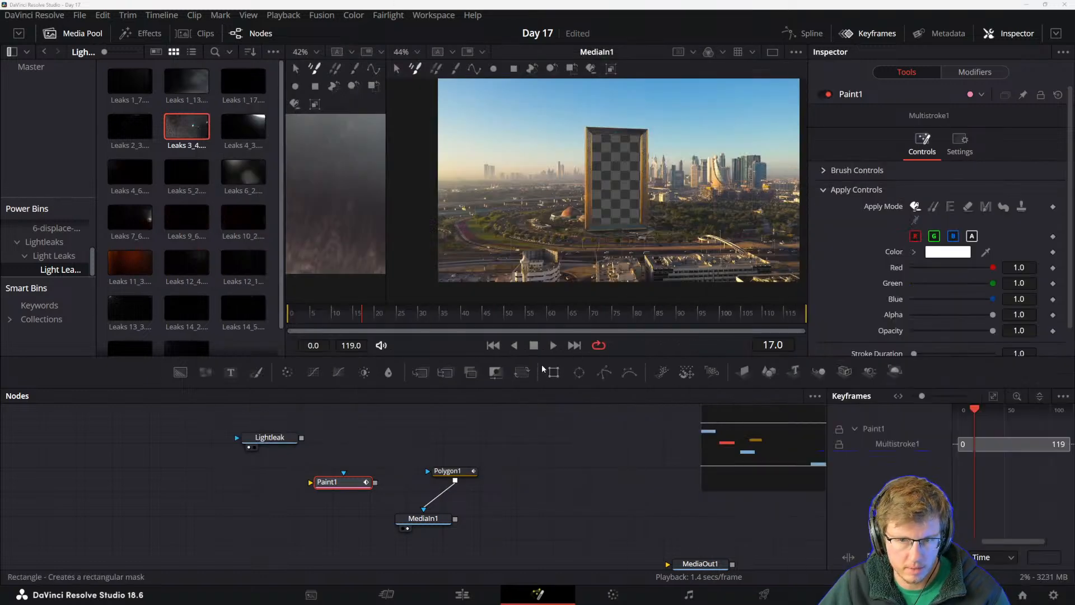
pyautogui.moveTo(1074, 221); pyautogui.dragTo(509, 80)
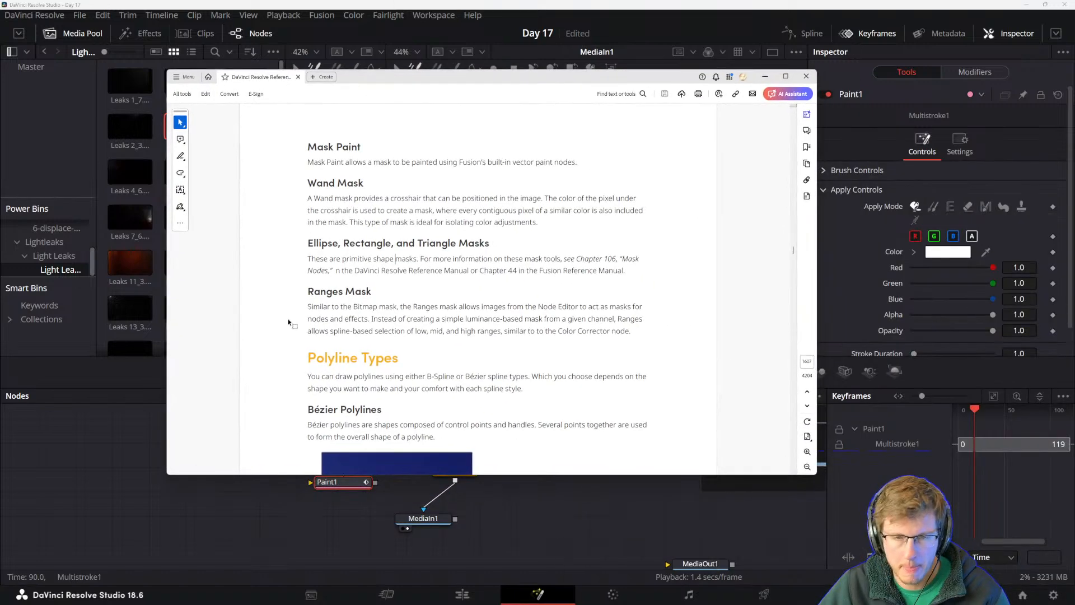
pyautogui.click(176, 514)
pyautogui.hotkey('shift', 'space')
pyautogui.write('triangle')
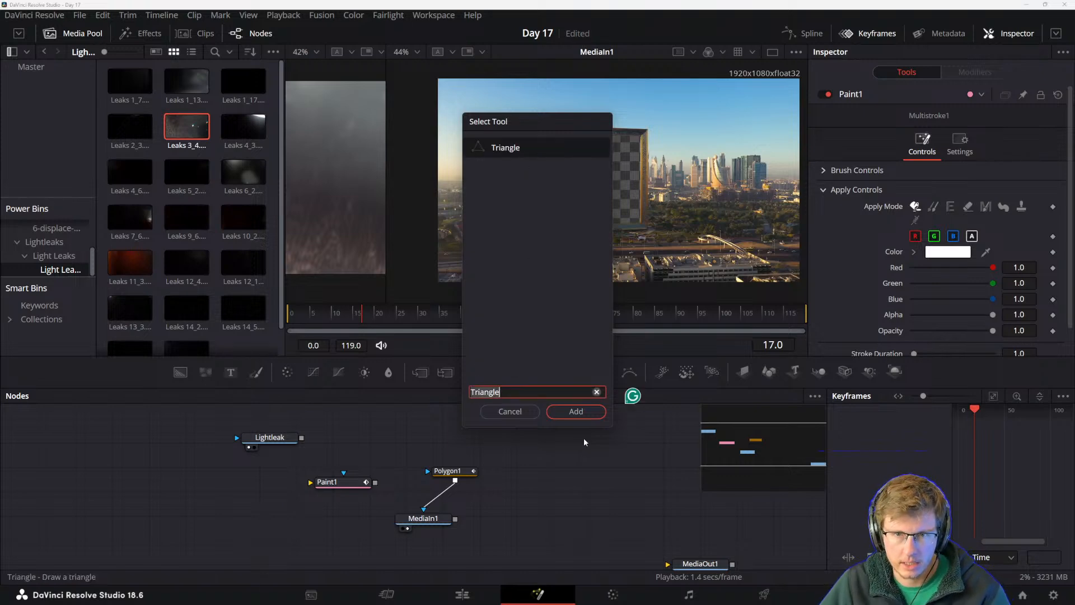
pyautogui.press('Return')
pyautogui.moveTo(163, 516); pyautogui.dragTo(325, 522)
pyautogui.click(299, 501)
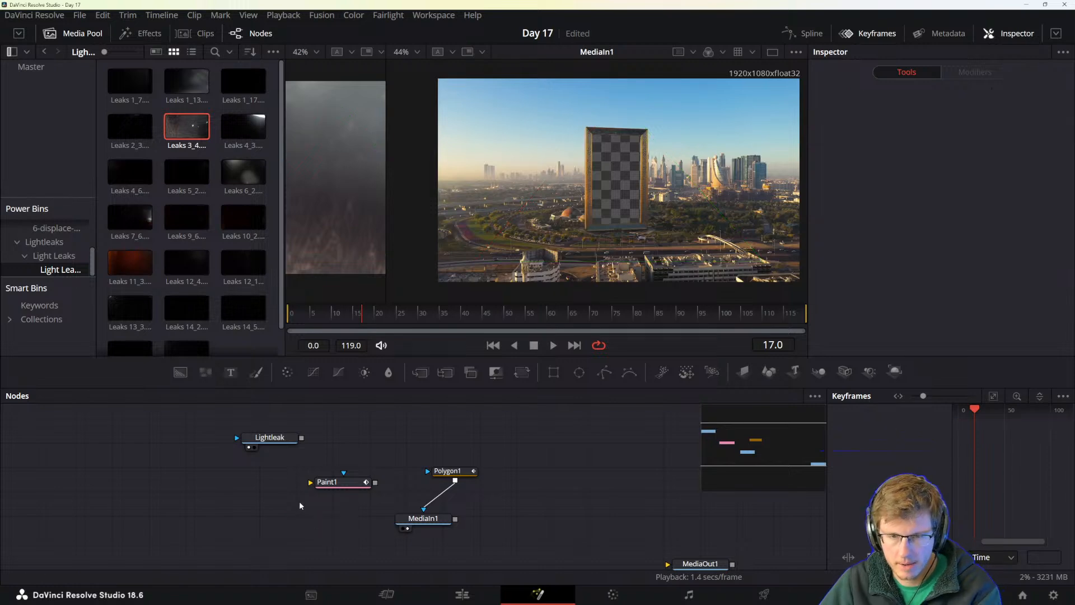
# - Switch to the manual and read the Ranges Mask description down to the Polyline Types section
pyautogui.hotkey('alt', 'Tab')
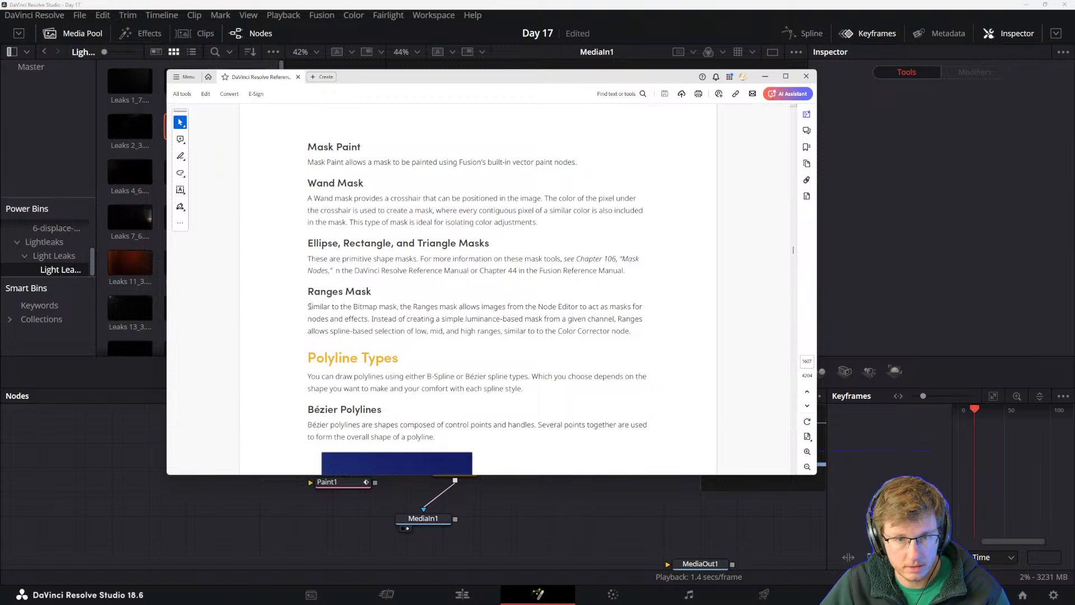
pyautogui.moveTo(309, 306); pyautogui.dragTo(477, 321)
pyautogui.click(415, 315)
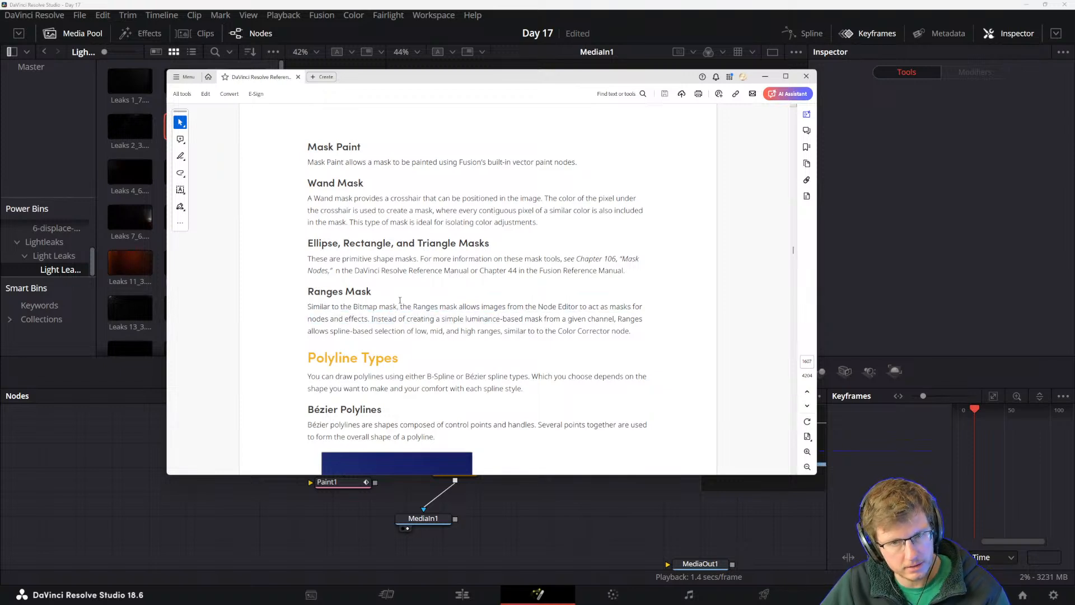
pyautogui.moveTo(400, 309); pyautogui.dragTo(578, 308)
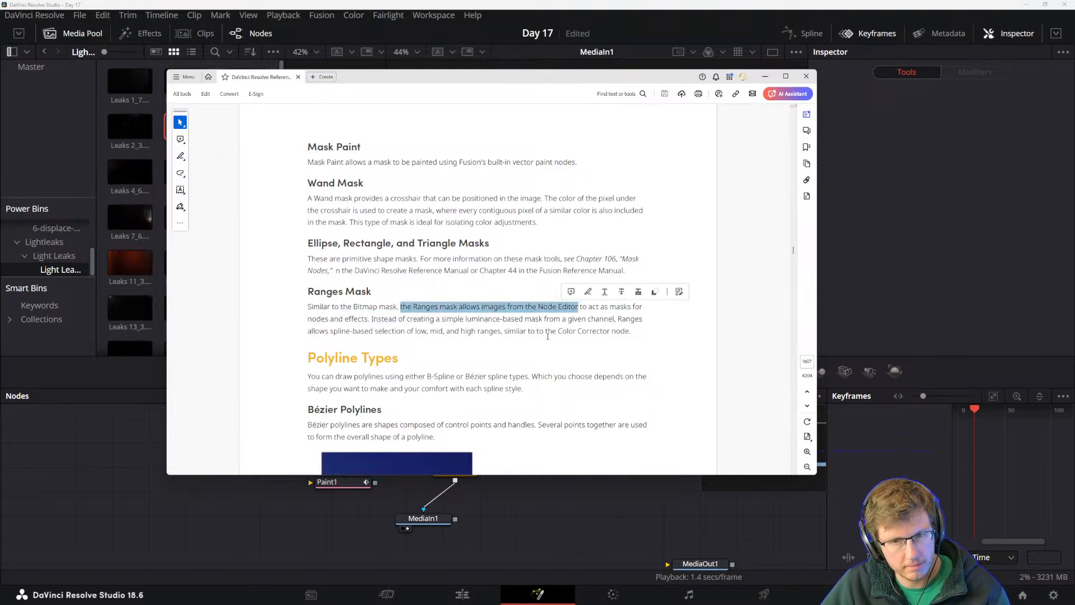
pyautogui.click(526, 336)
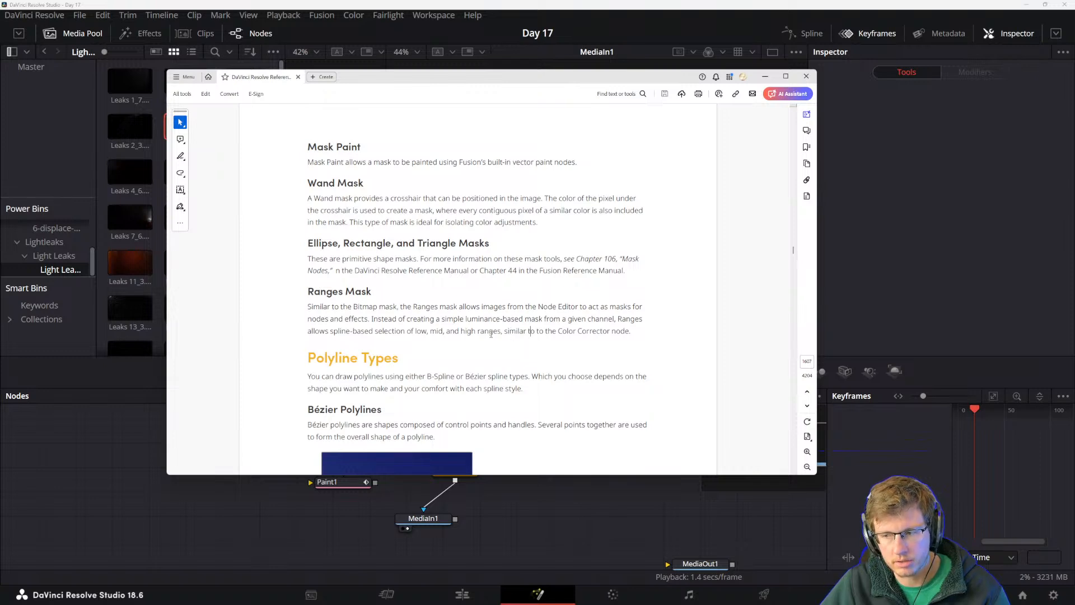
pyautogui.scroll(-3, 407, 309)
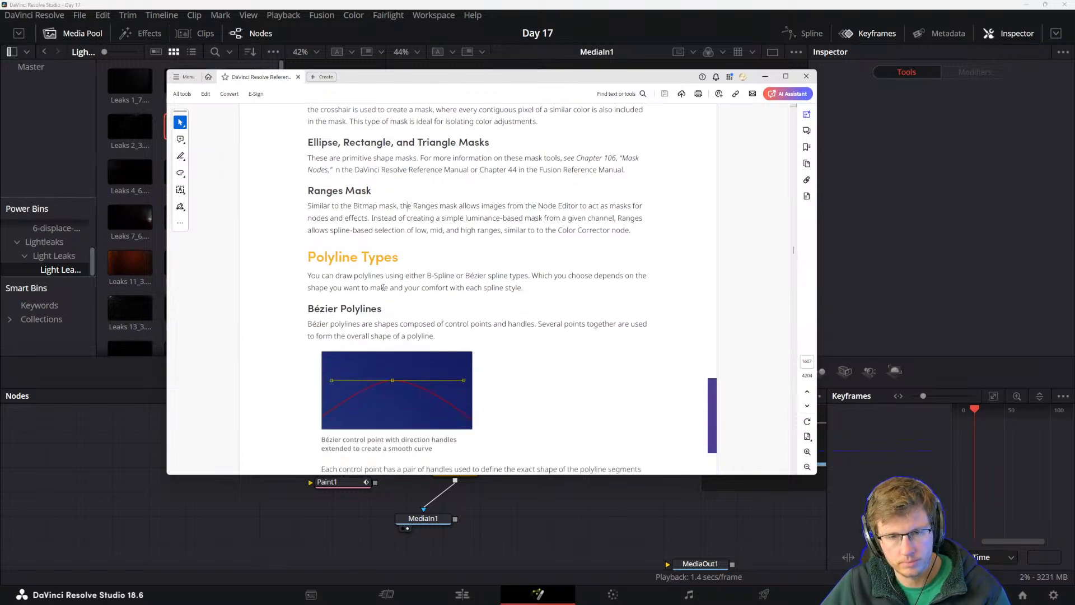
# - Back in Fusion, add a Ranges mask node beside the Dubai clip's node, and disconnect the Polygon mask from the clip
pyautogui.click(538, 503)
pyautogui.hotkey('shift', 'space')
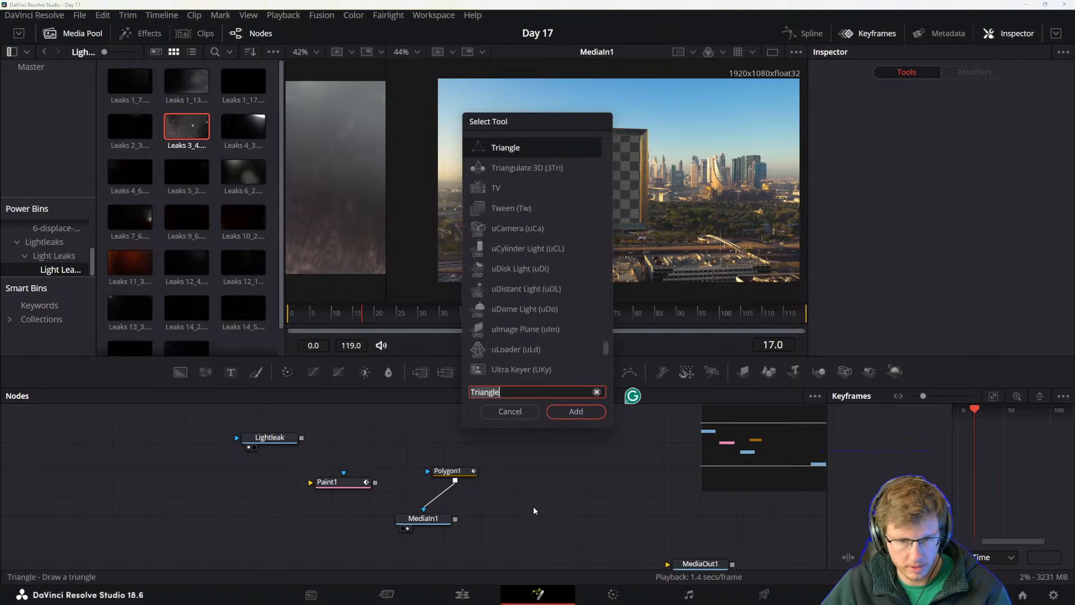
pyautogui.write('ranges')
pyautogui.press('Return')
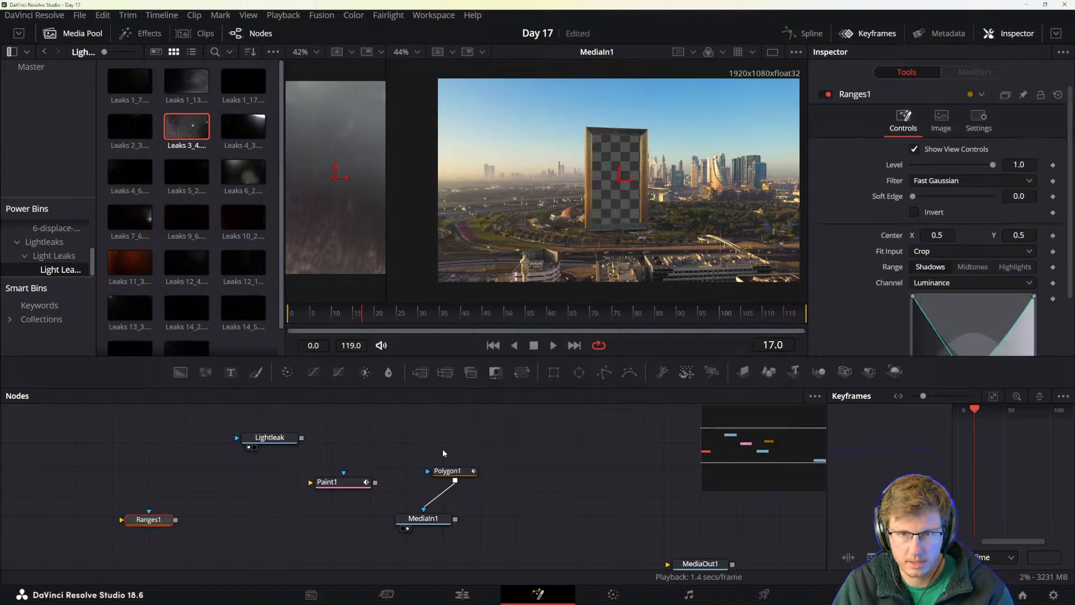
pyautogui.moveTo(168, 520); pyautogui.dragTo(355, 517)
pyautogui.click(432, 501)
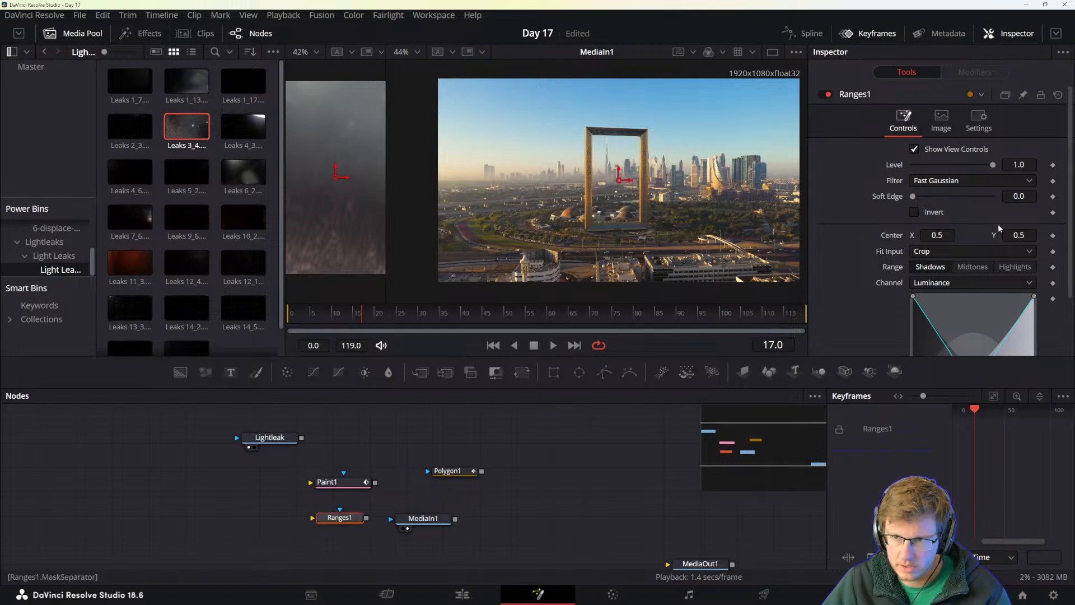
# - Connect the Ranges mask's output to the Dubai clip's mask input, and reselect the Ranges mask
pyautogui.scroll(-2, 896, 258)
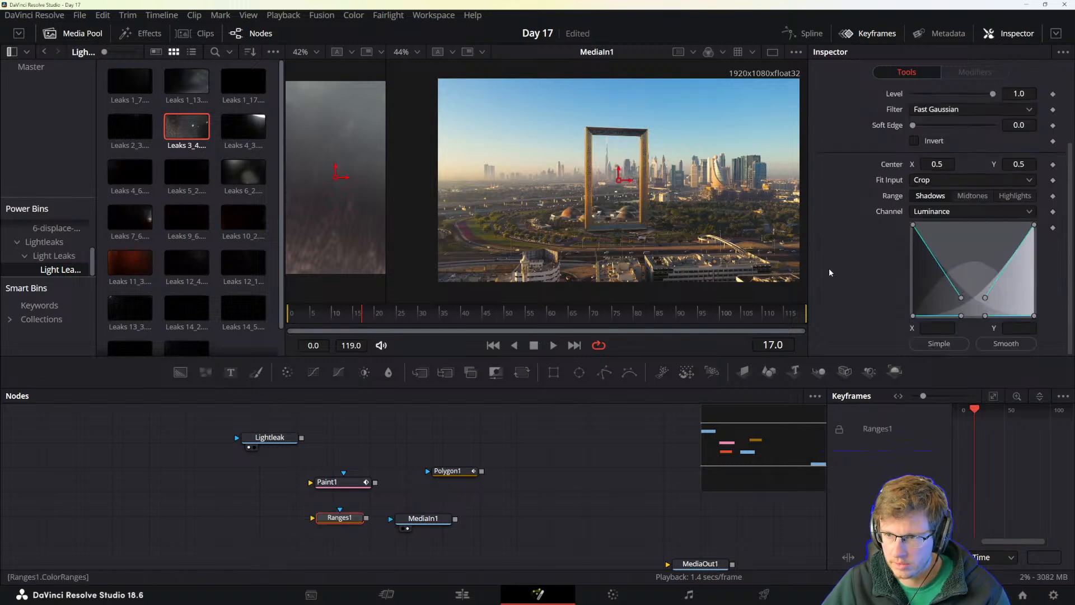
pyautogui.moveTo(366, 518); pyautogui.dragTo(404, 524)
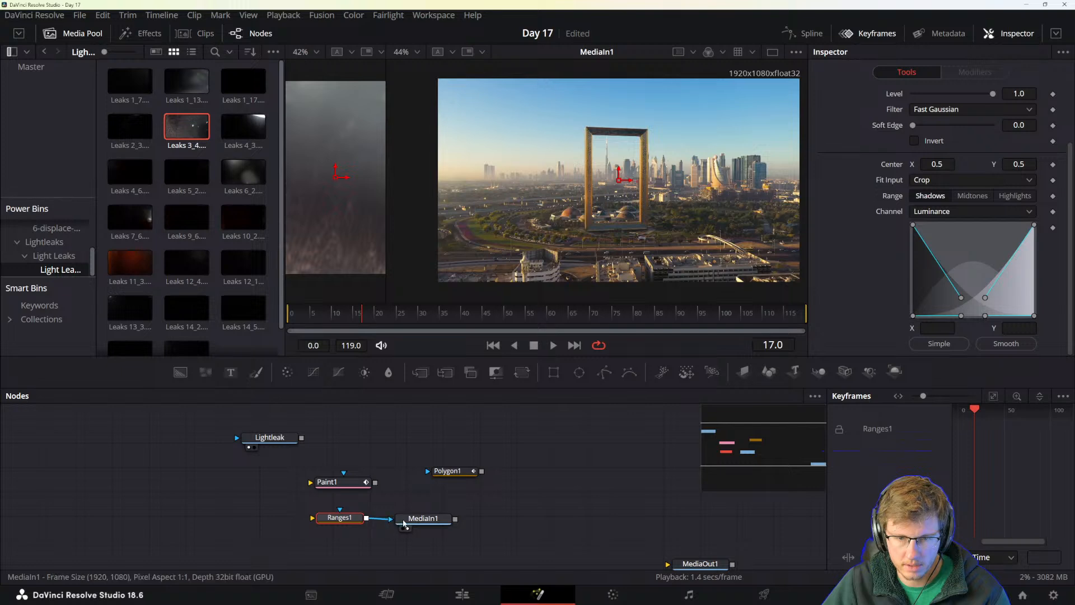
pyautogui.click(404, 524)
pyautogui.click(339, 519)
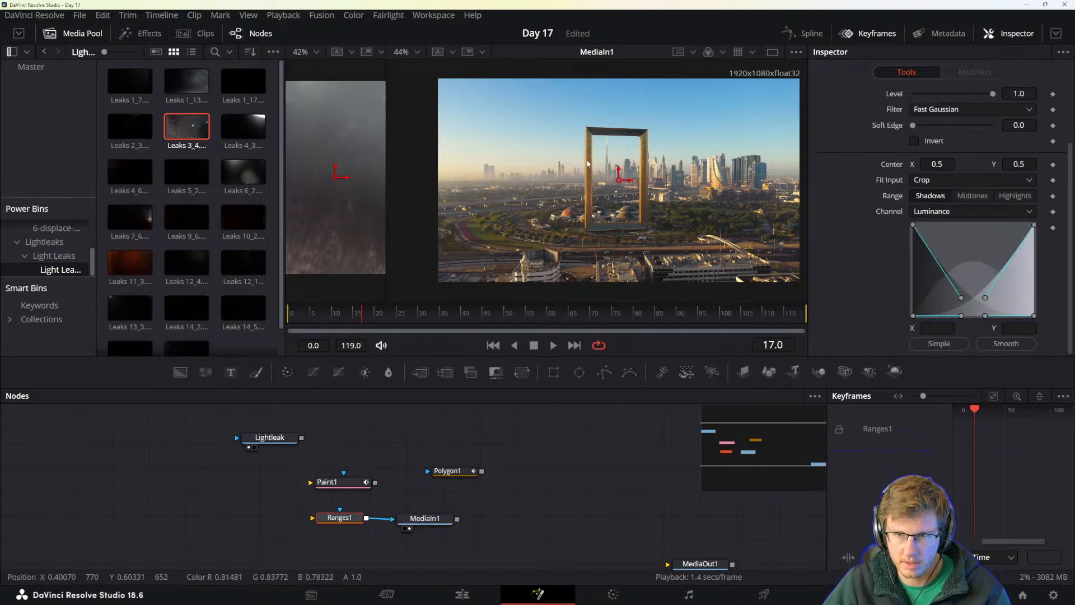
# - Try the Midtones and Highlights ranges on the Ranges mask, move a luminance curve point, and undo the curve change
pyautogui.click(973, 197)
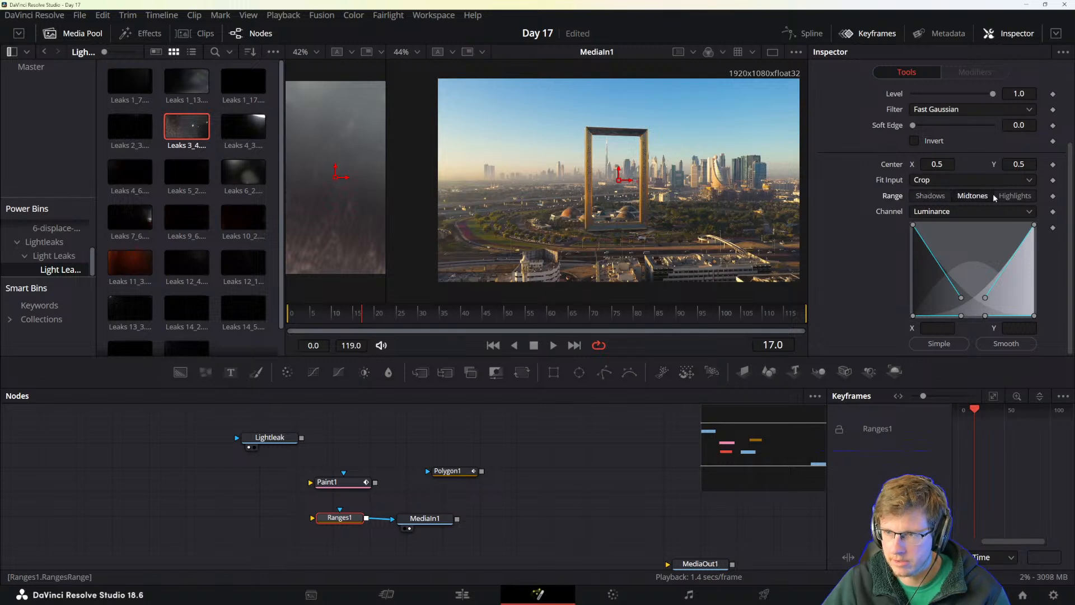
pyautogui.click(1011, 196)
pyautogui.moveTo(961, 297); pyautogui.dragTo(951, 227)
pyautogui.hotkey('ctrl', 'z')
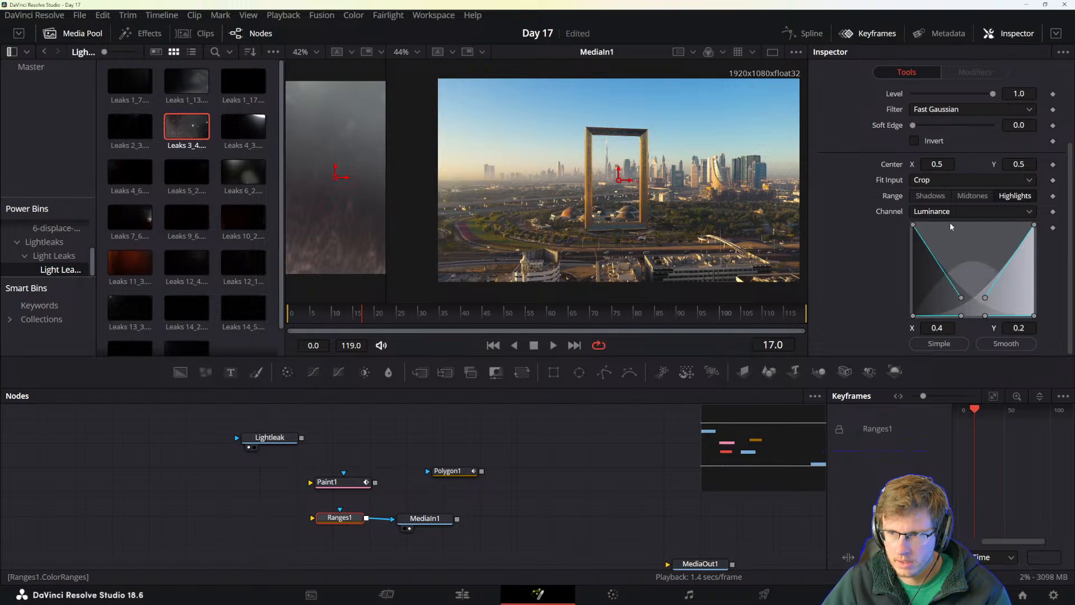
pyautogui.rightClick(952, 228)
pyautogui.press('Escape')
pyautogui.scroll(3, 953, 101)
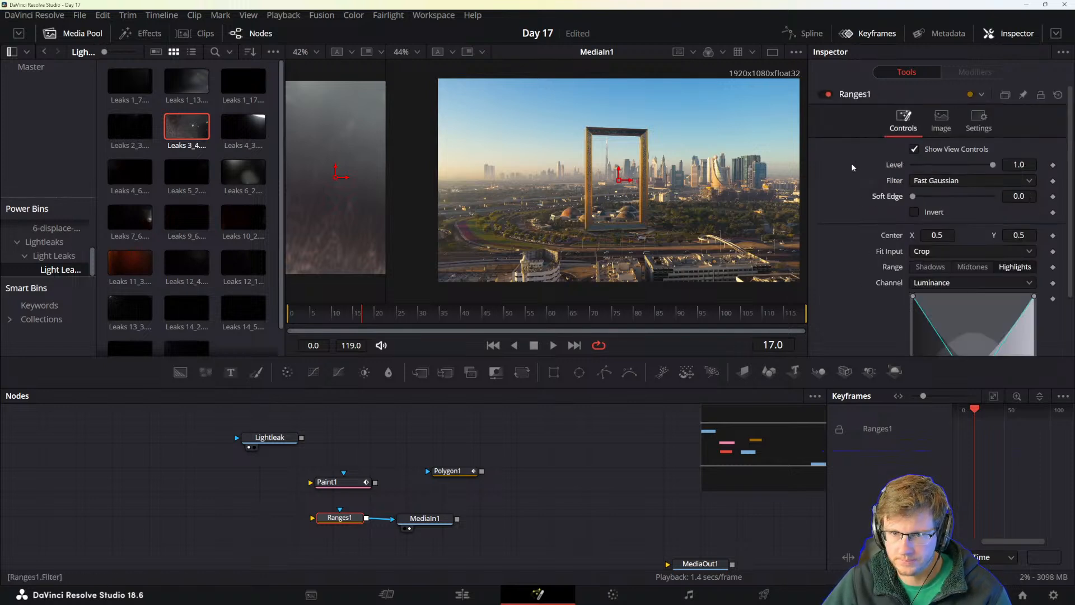
# - View the Dubai clip in both viewers, and set the Ranges mask to the Midtones range with Crop as fit input
pyautogui.moveTo(430, 520); pyautogui.dragTo(448, 515)
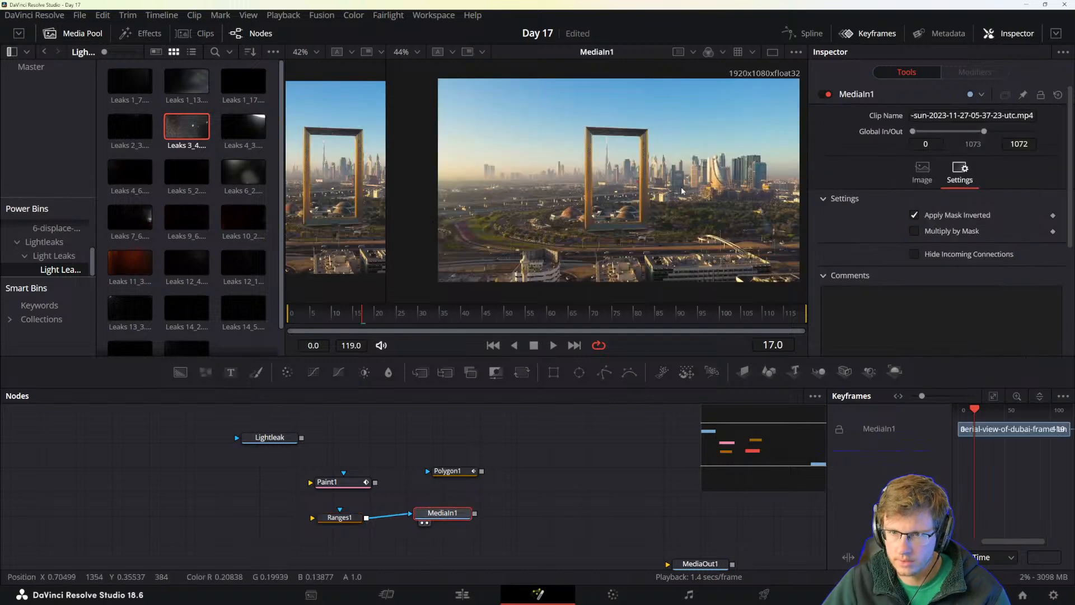
pyautogui.click(341, 517)
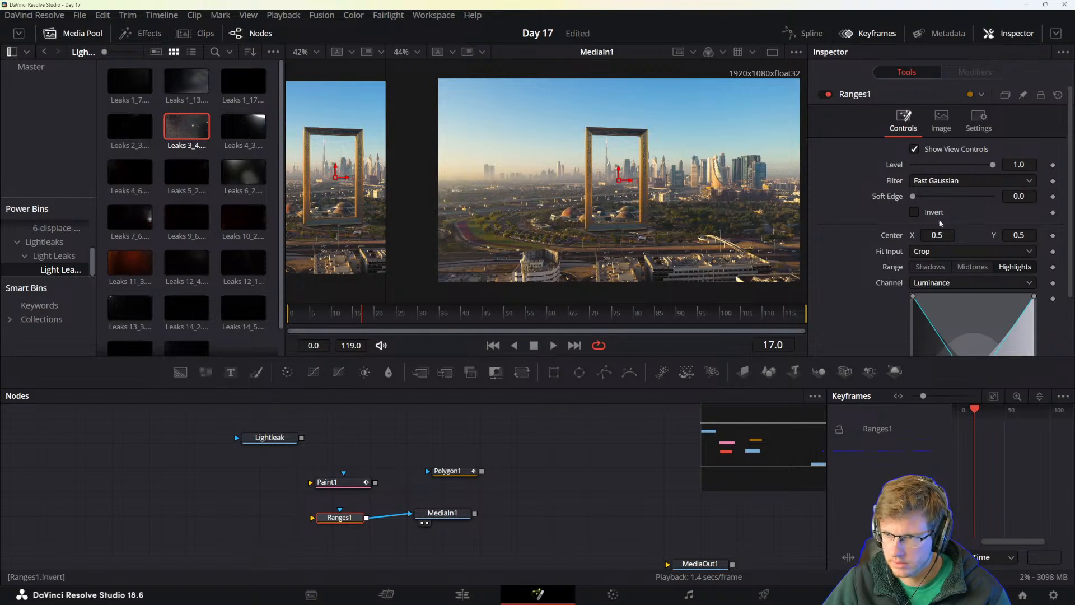
pyautogui.click(923, 254)
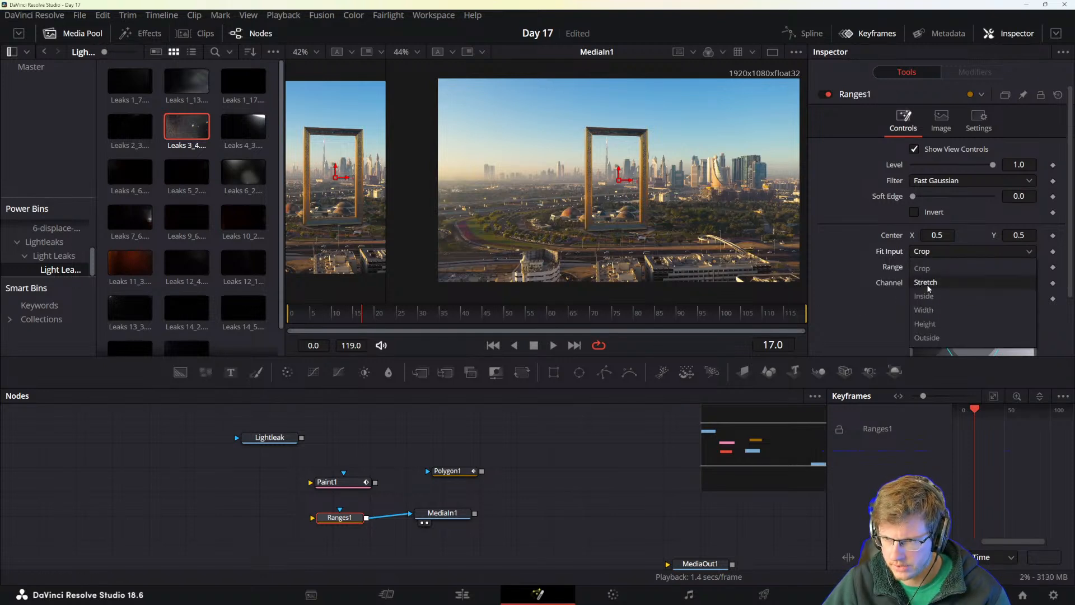
pyautogui.click(923, 268)
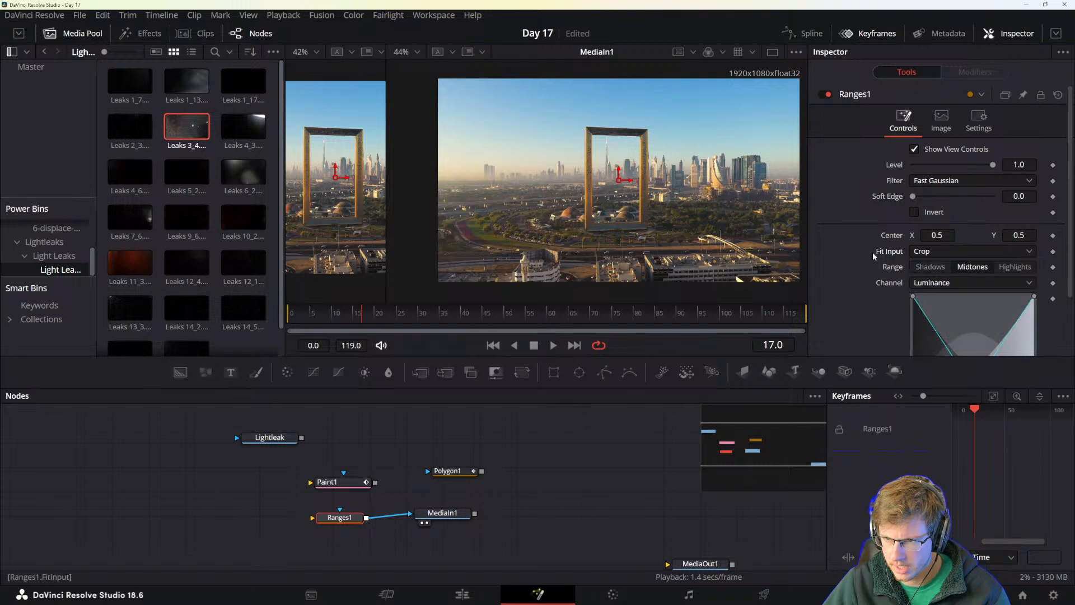
pyautogui.click(951, 116)
pyautogui.click(903, 120)
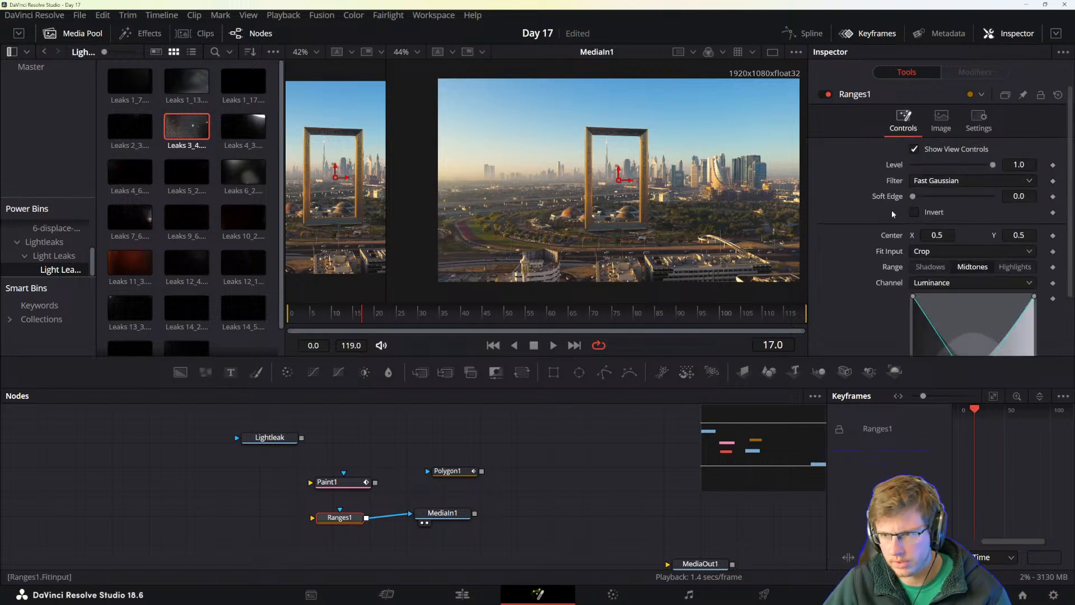
pyautogui.click(941, 116)
pyautogui.click(903, 118)
# - Switch to the manual and read the Polyline Types introduction and the Bézier Polylines section with its control point figures
pyautogui.hotkey('alt', 'Tab')
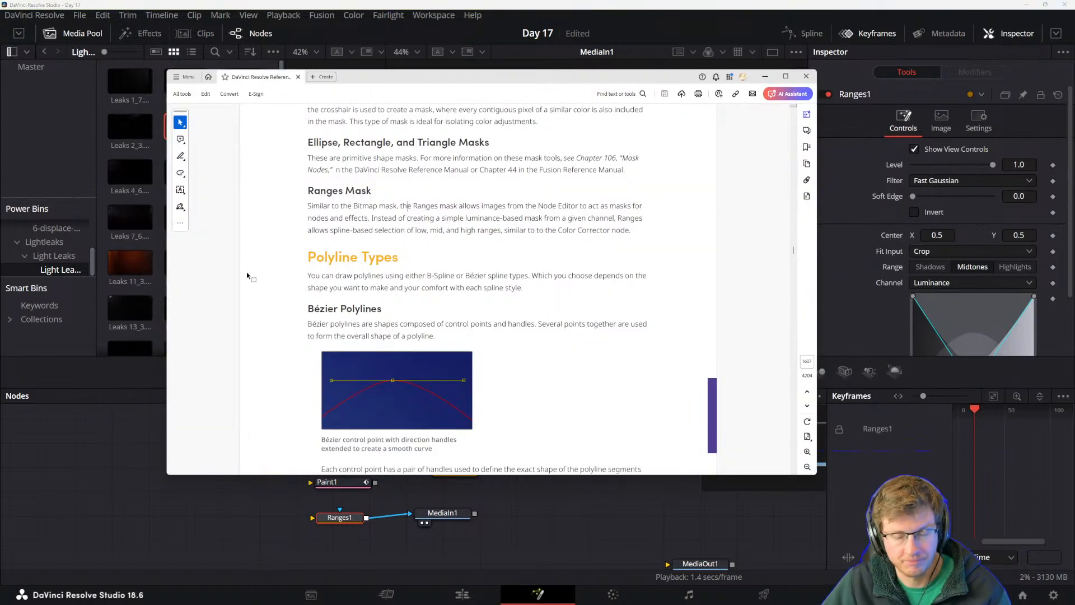
pyautogui.moveTo(307, 189); pyautogui.dragTo(470, 274)
pyautogui.click(328, 263)
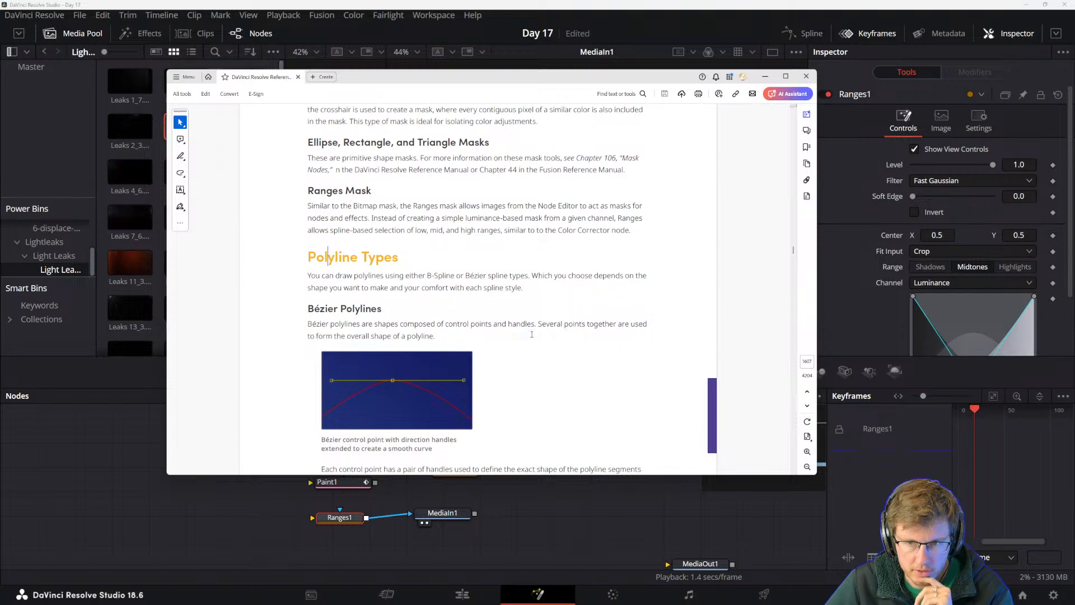
pyautogui.moveTo(310, 347); pyautogui.dragTo(435, 337)
pyautogui.click(399, 331)
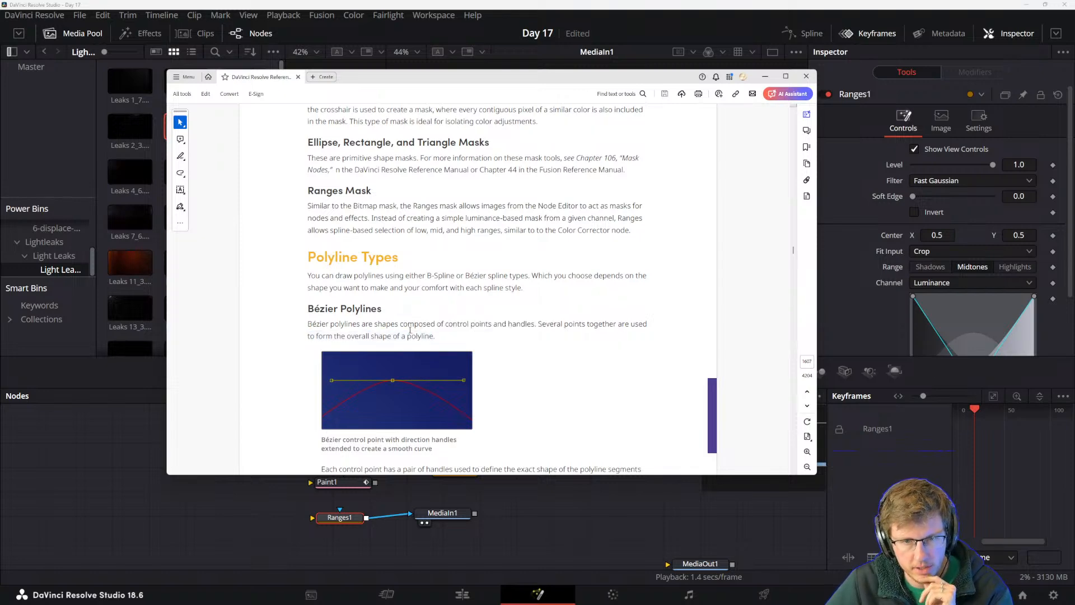
pyautogui.scroll(-3, 398, 325)
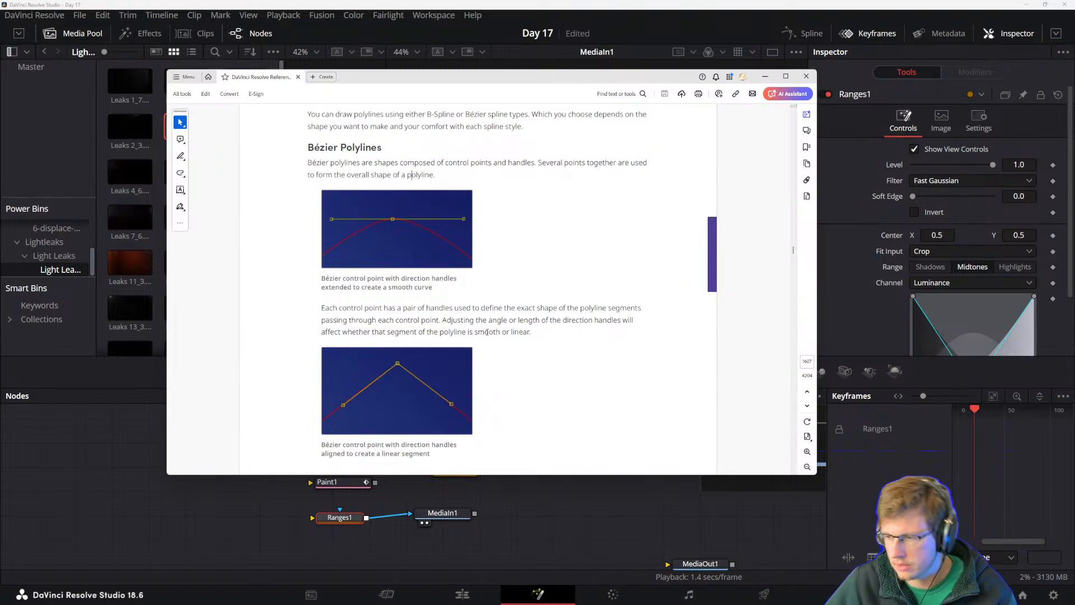
pyautogui.scroll(-1, 372, 323)
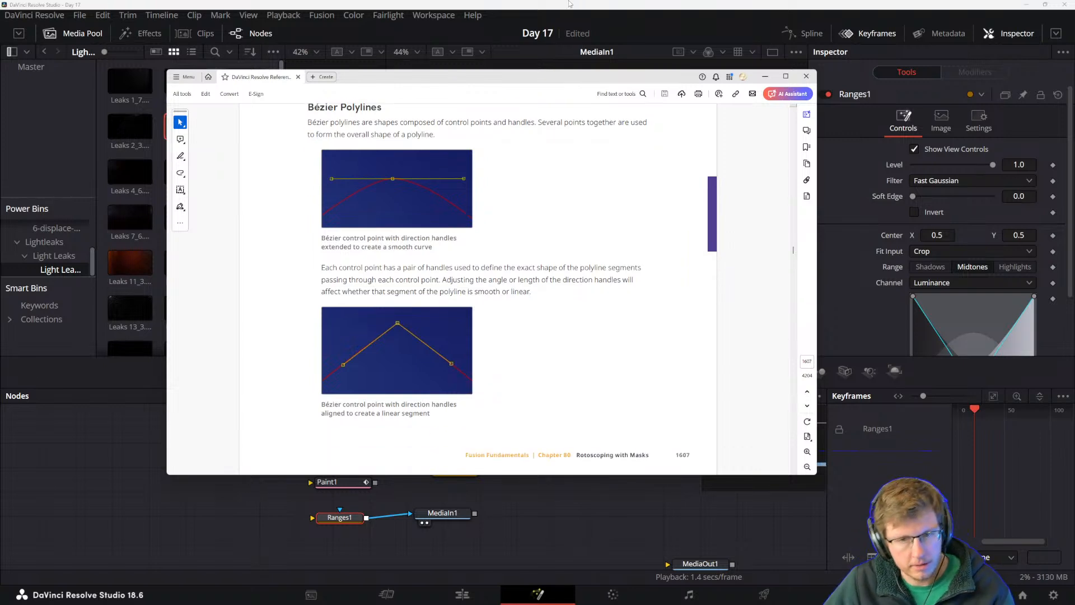
# - Return to Fusion, add a second Polygon mask node above the first one, and view it in the first viewer
pyautogui.hotkey('alt', 'Tab')
pyautogui.moveTo(604, 372); pyautogui.dragTo(507, 436)
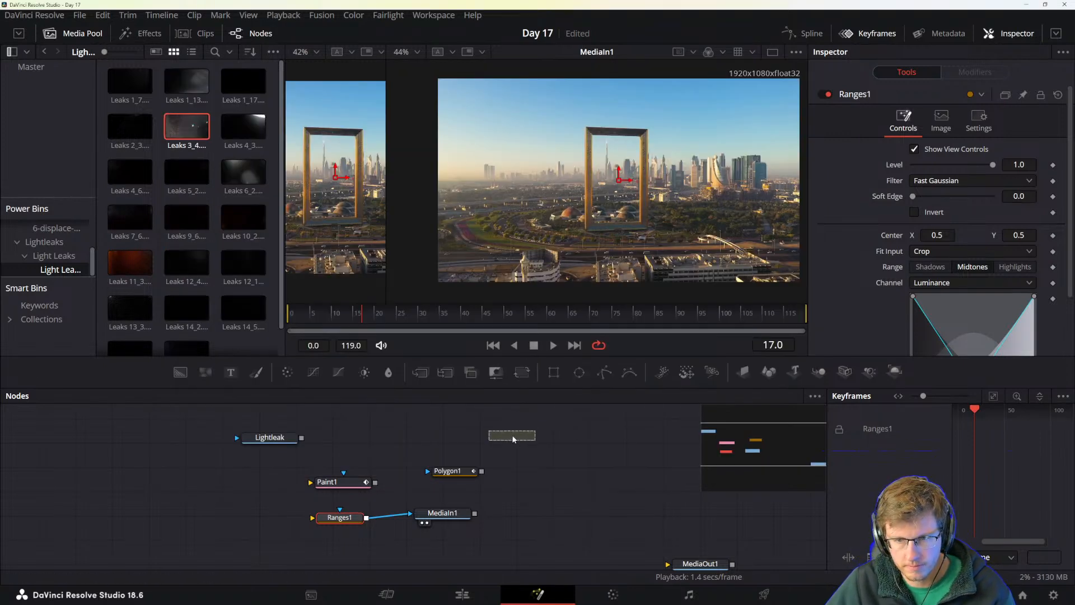
pyautogui.press('1')
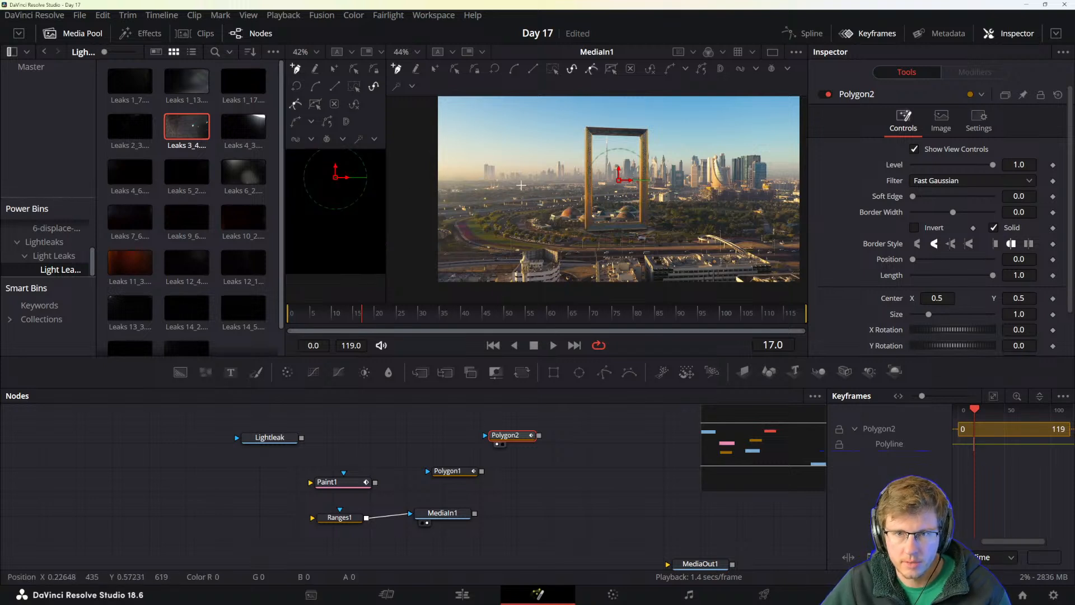
# - Draw a curved Bézier polyline over the landscape beside the Dubai Frame, from the hazy skyline down to the roads
pyautogui.click(483, 163)
pyautogui.click(557, 221)
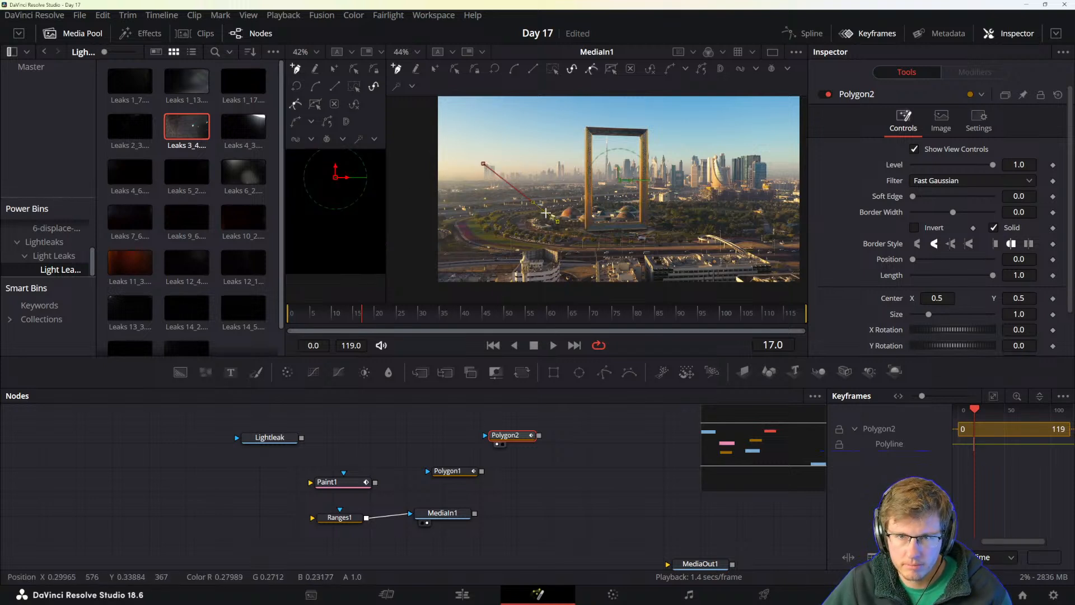
pyautogui.moveTo(558, 224); pyautogui.dragTo(538, 273)
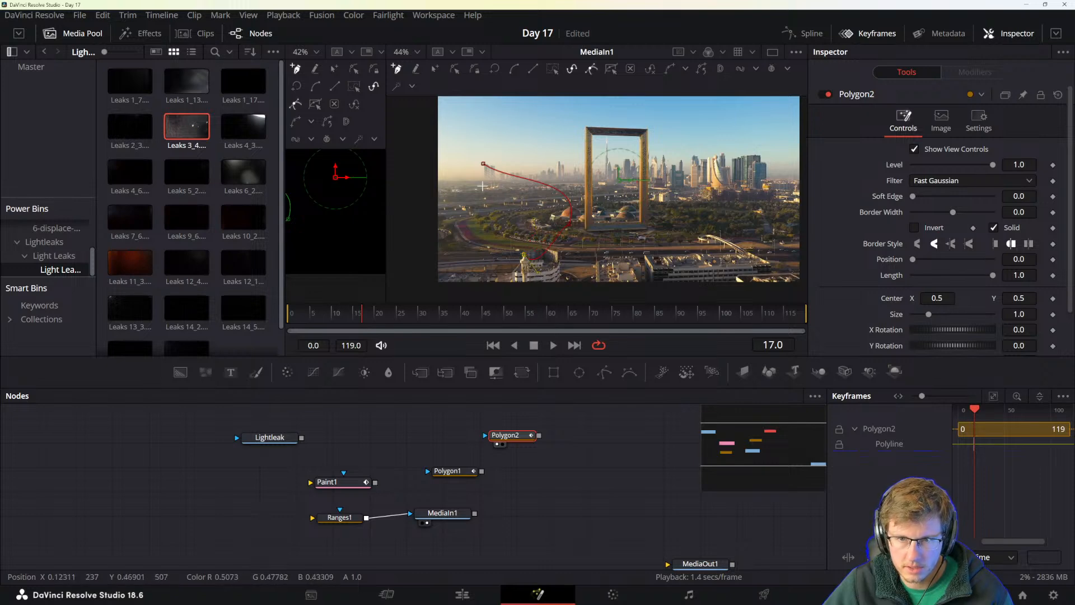
pyautogui.moveTo(473, 238); pyautogui.dragTo(465, 290)
# - Adjust the length and angle of the direction handles on the polyline's control point near the curved road
pyautogui.moveTo(468, 285); pyautogui.dragTo(465, 278)
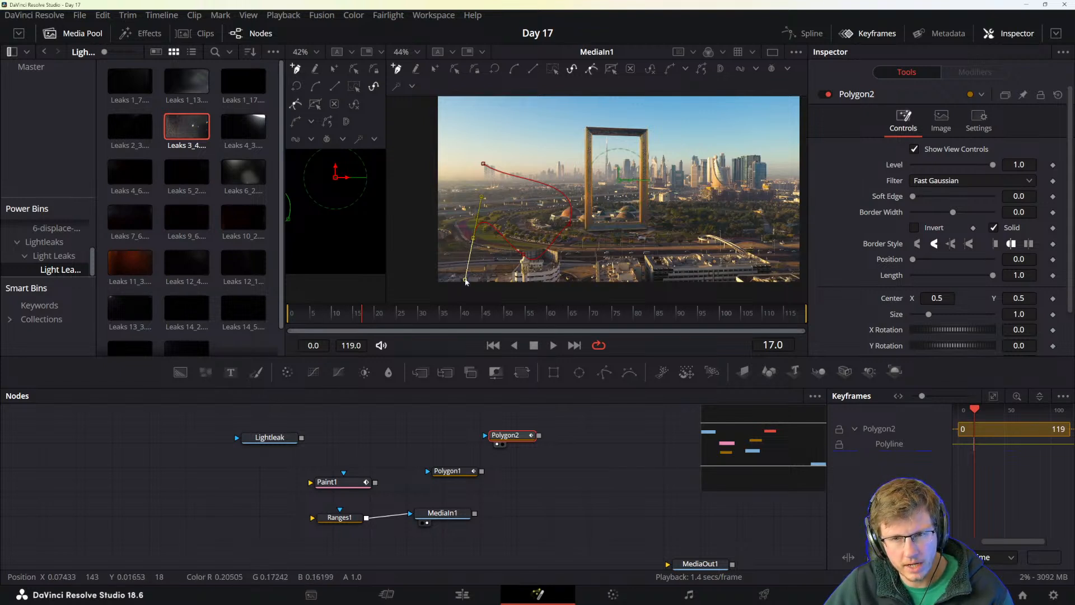
pyautogui.moveTo(466, 268); pyautogui.dragTo(466, 178)
pyautogui.click(473, 238)
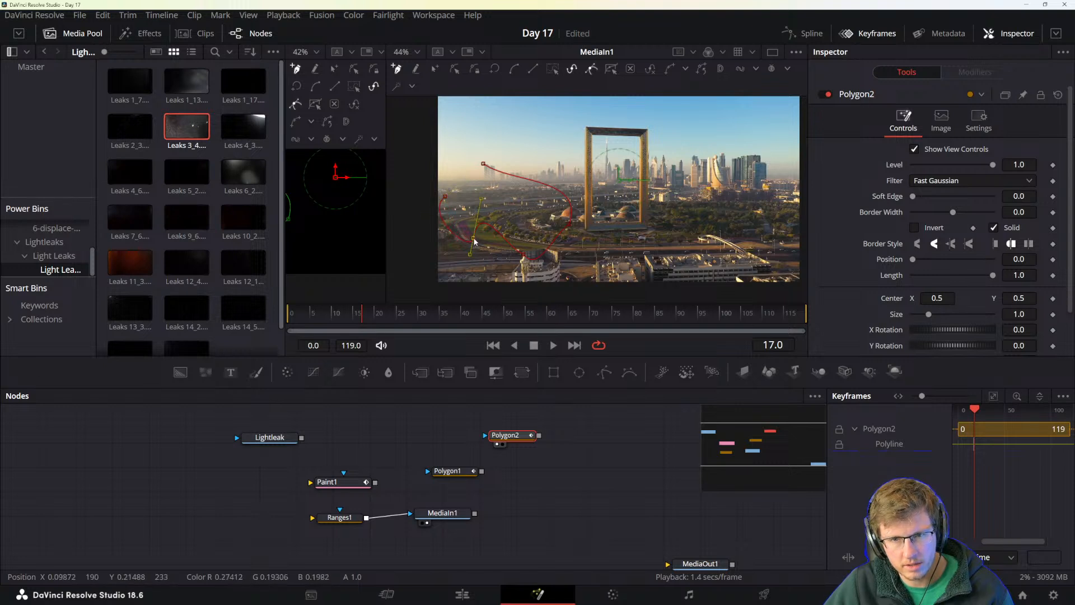
pyautogui.moveTo(470, 254)
pyautogui.mouseDown()
pyautogui.moveTo(459, 269)
pyautogui.moveTo(451, 262)
pyautogui.moveTo(468, 272)
pyautogui.moveTo(458, 262)
pyautogui.moveTo(467, 258)
pyautogui.moveTo(457, 261)
pyautogui.mouseUp()
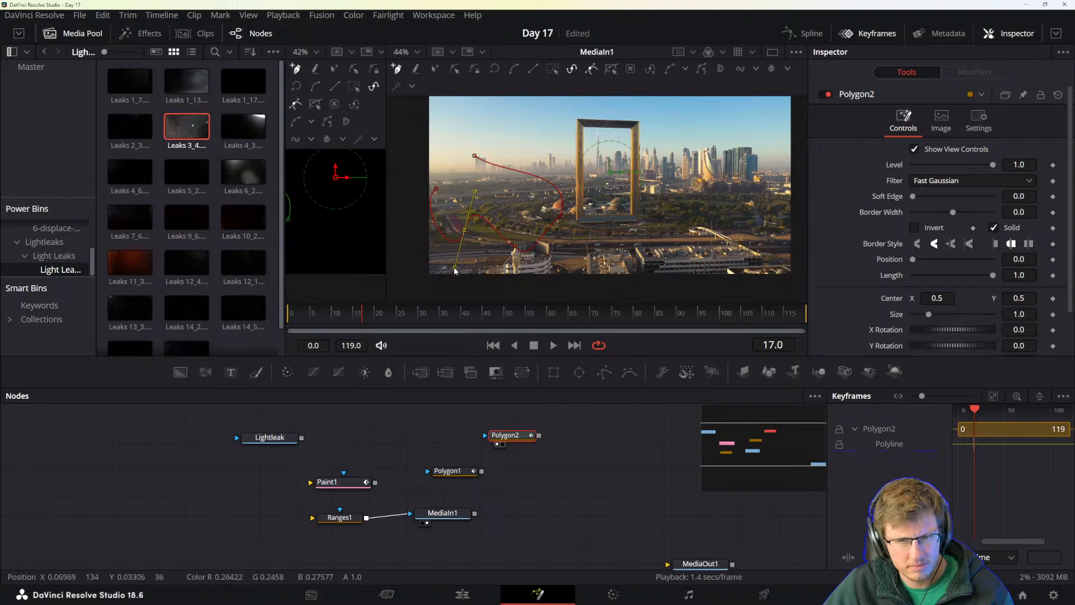
# - Reframe the clip slightly in the second viewer and deselect the polyline's control point near the curved road
pyautogui.moveTo(454, 268); pyautogui.dragTo(449, 262)
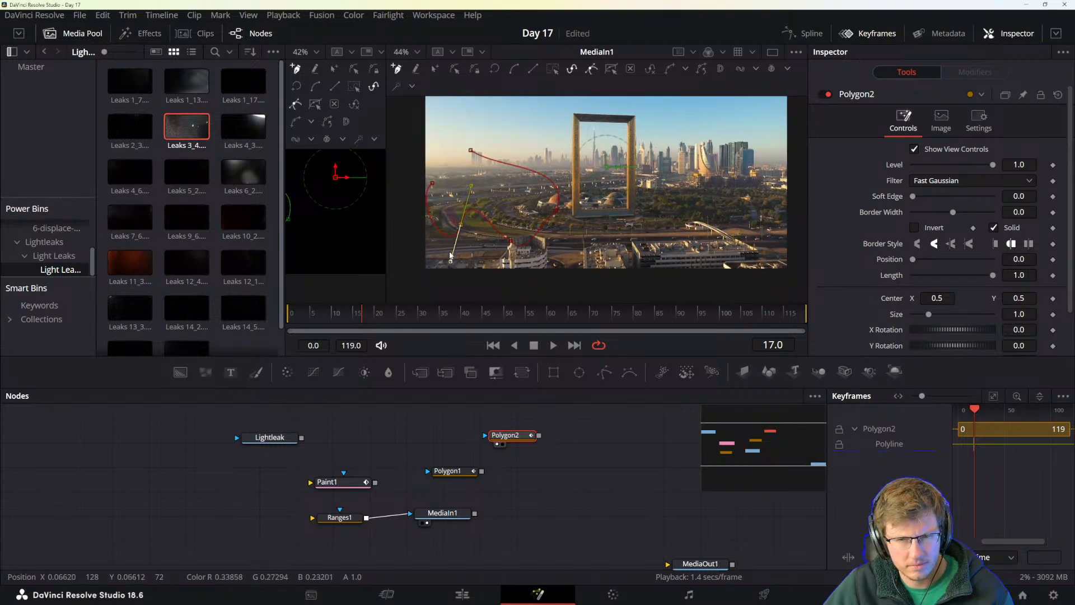
pyautogui.rightClick(450, 252)
pyautogui.click(442, 254)
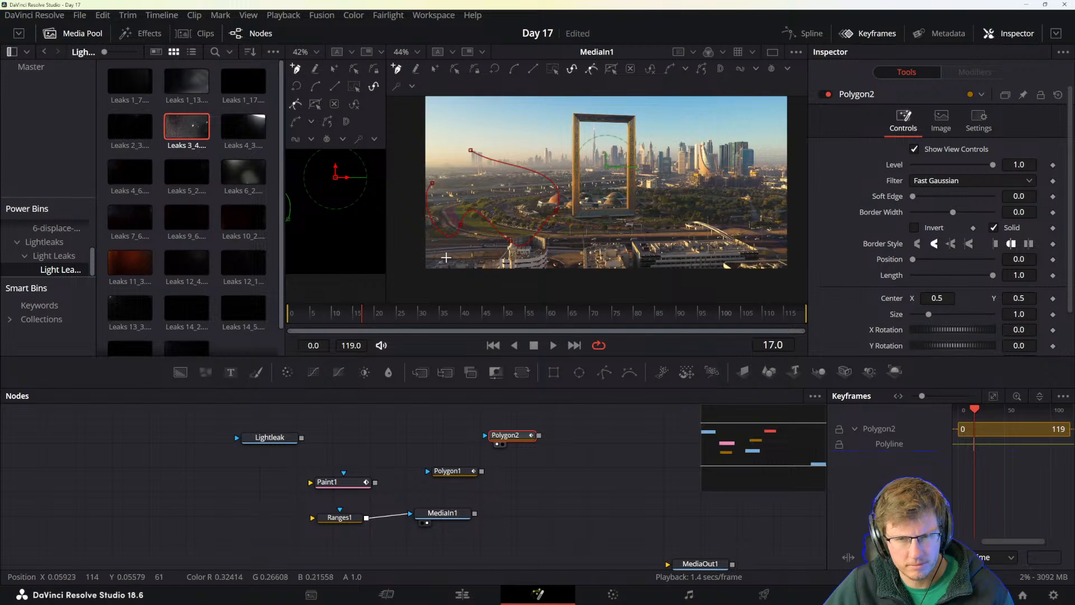
# - Switch to the manual and review the Bézier Polylines figures alongside the B-Spline Polylines section that follows
pyautogui.hotkey('alt', 'Tab')
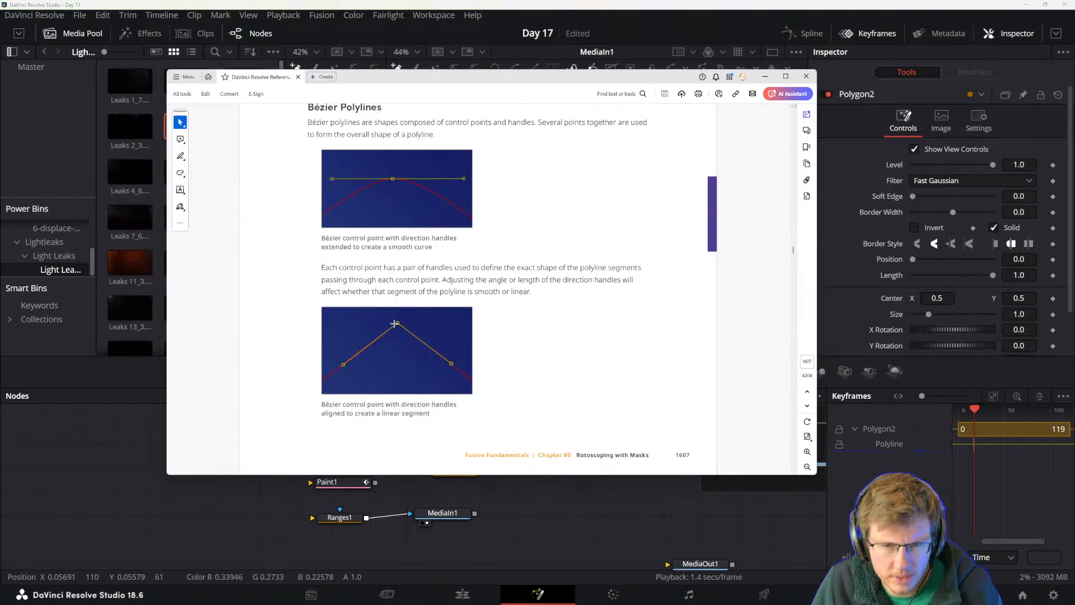
pyautogui.scroll(-5, 455, 282)
pyautogui.scroll(3, 455, 282)
pyautogui.scroll(-3, 451, 266)
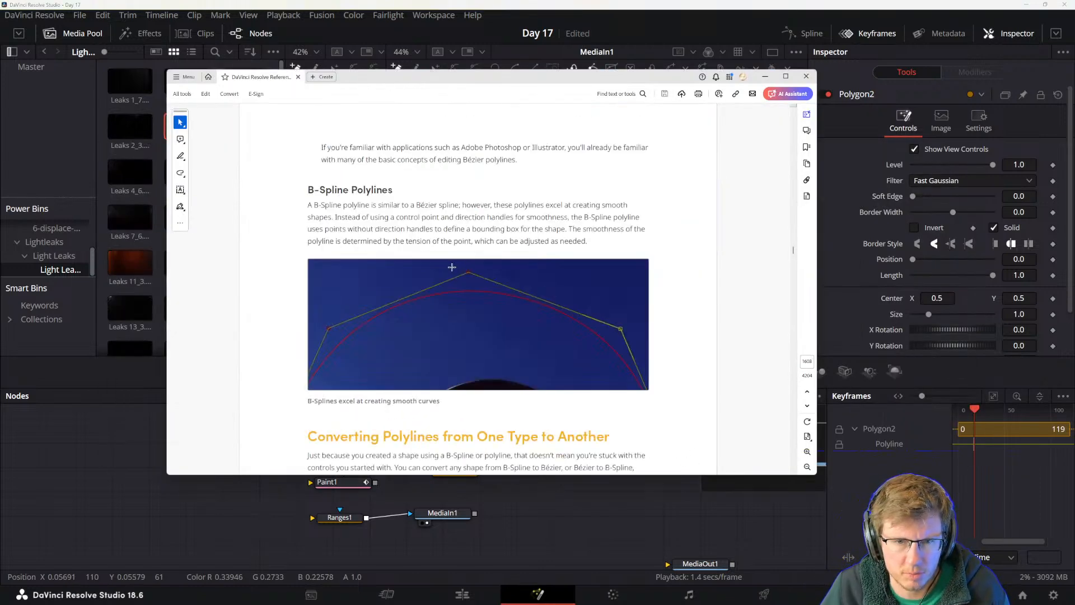
pyautogui.scroll(3, 402, 221)
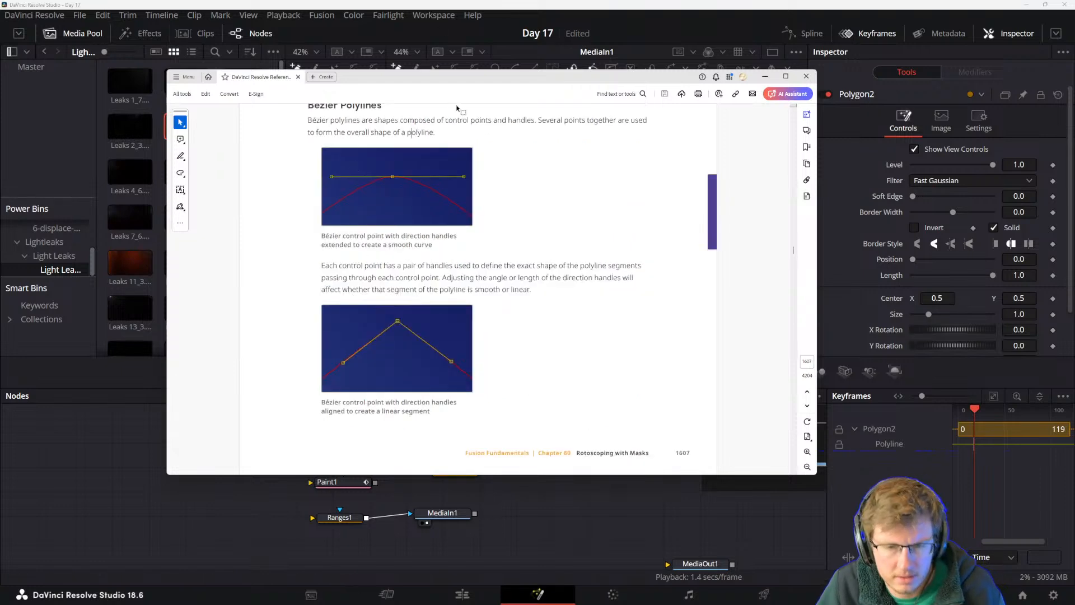
# - Return to Fusion, close the Bézier polyline at its skyline point, and level that point's direction handles into a smooth curve
pyautogui.click(469, 3)
pyautogui.click(432, 183)
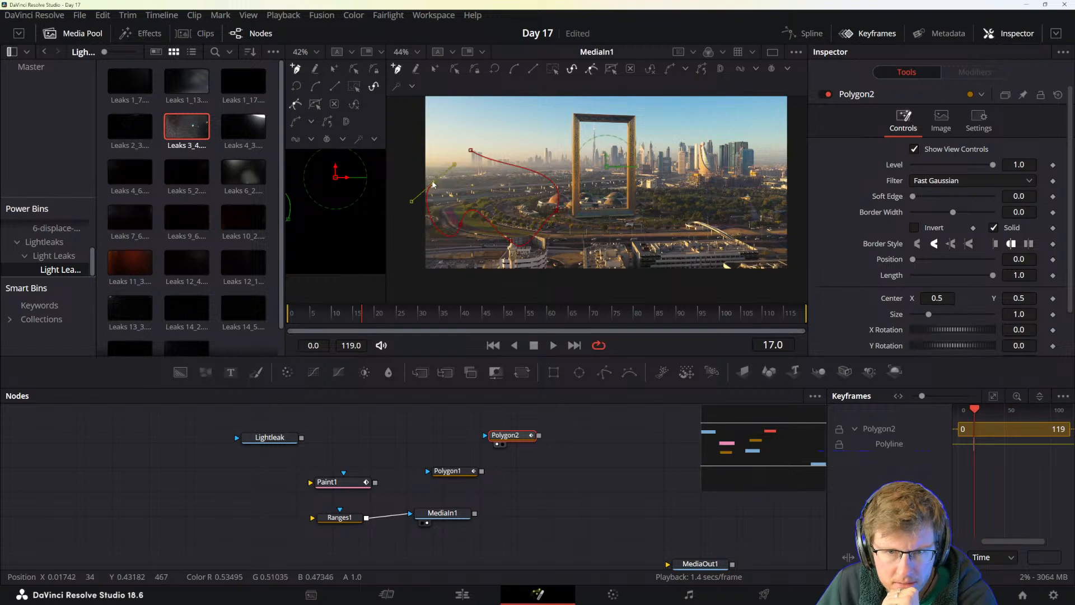
pyautogui.click(471, 151)
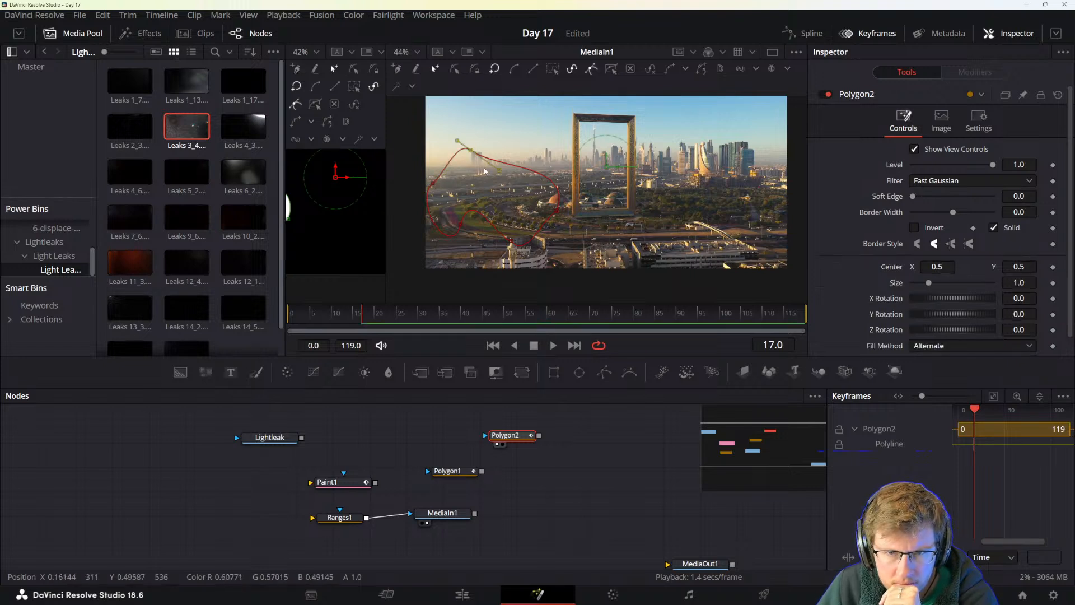
pyautogui.moveTo(501, 174); pyautogui.dragTo(496, 161)
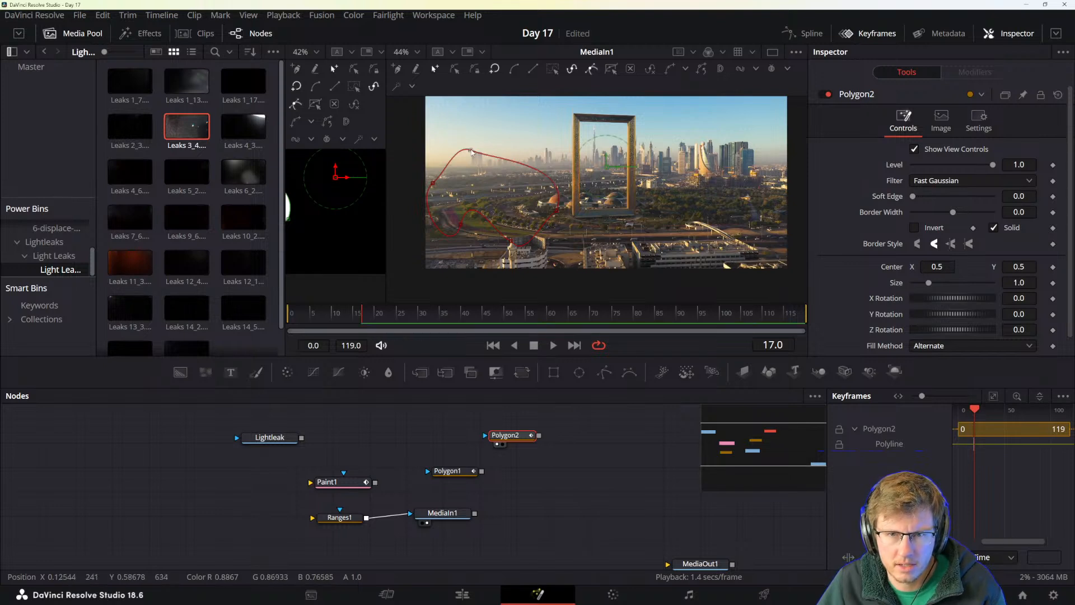
pyautogui.moveTo(495, 161); pyautogui.dragTo(462, 129)
pyautogui.hotkey('ctrl', 'z')
pyautogui.hotkey('ctrl', 'z')
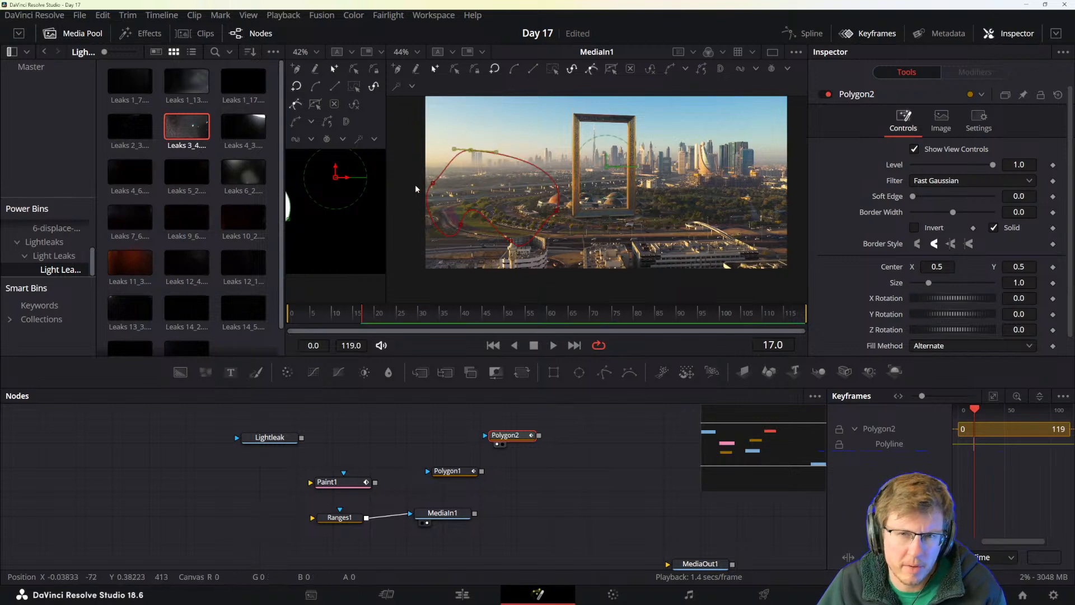
# - Adjust the direction handles of the closed polyline's other control points, from the clip's left edge past the roads to the point beside the frame
pyautogui.click(433, 183)
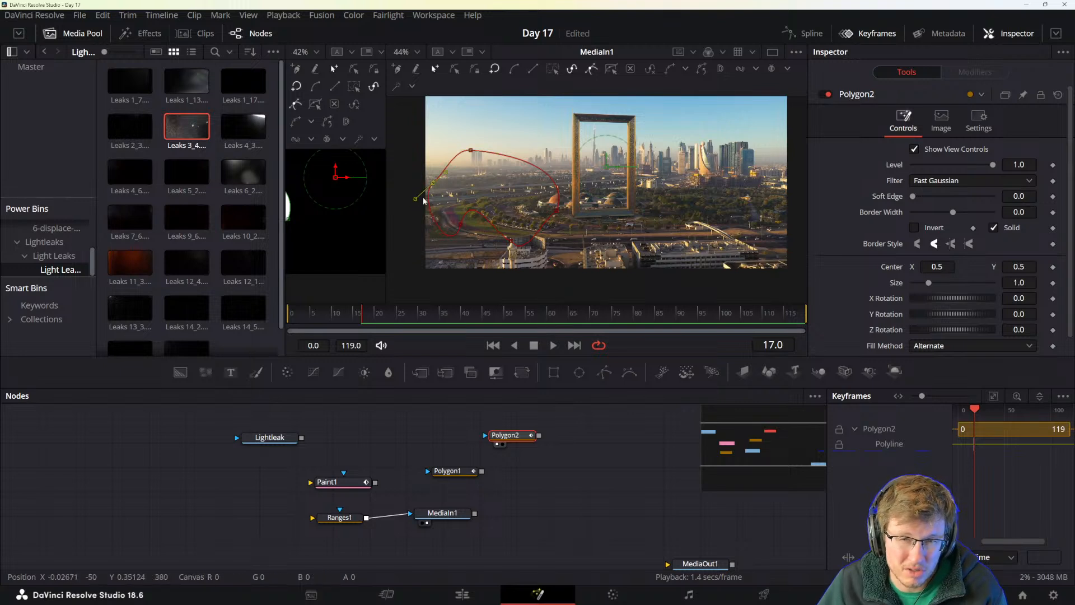
pyautogui.moveTo(424, 199)
pyautogui.mouseDown()
pyautogui.moveTo(430, 212)
pyautogui.moveTo(418, 194)
pyautogui.mouseUp()
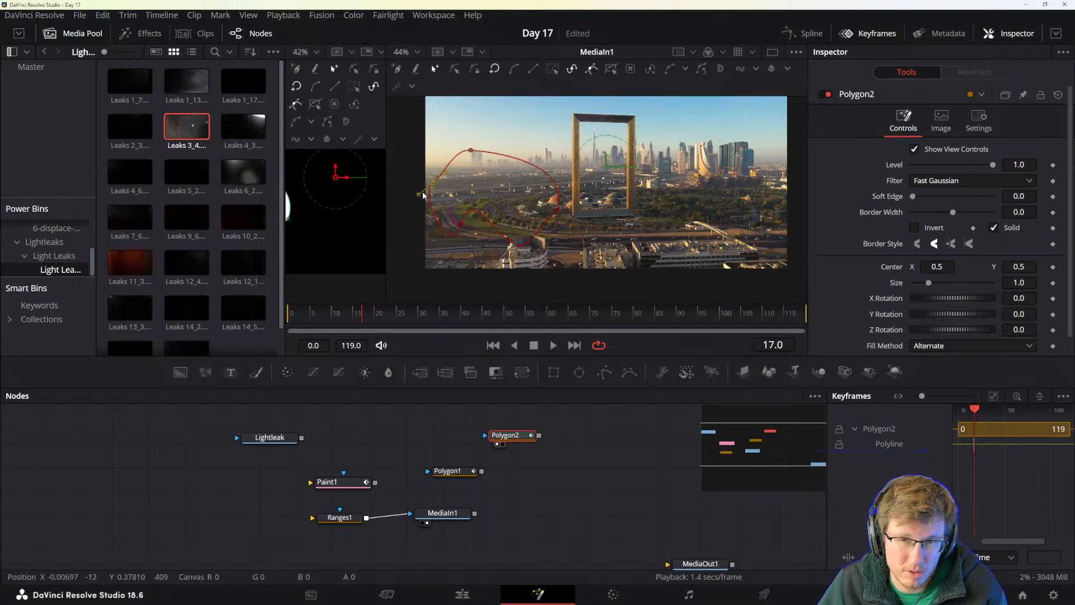
pyautogui.click(461, 225)
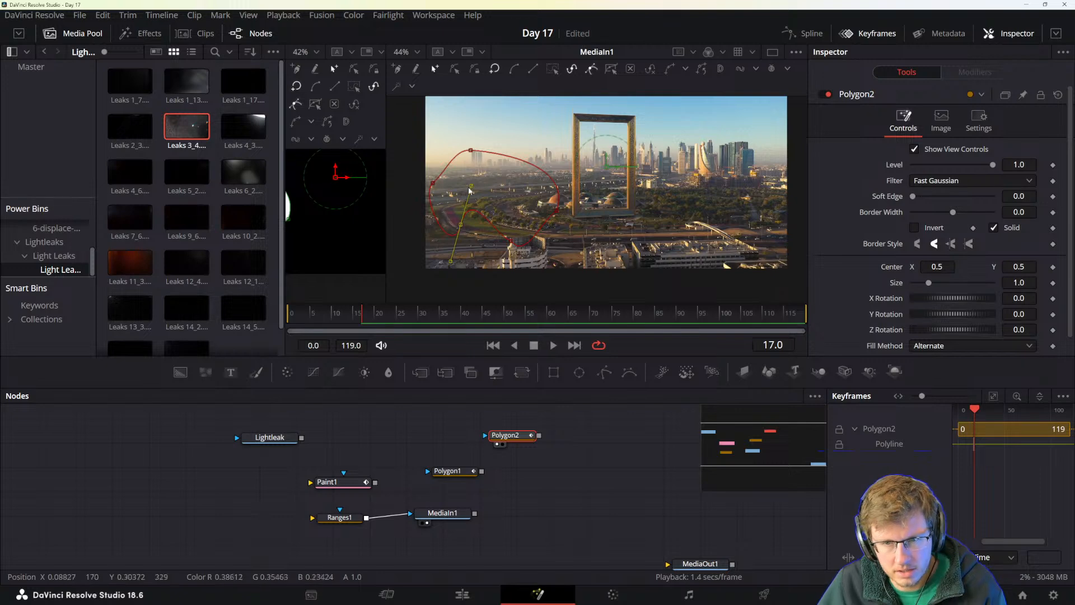
pyautogui.moveTo(472, 187); pyautogui.dragTo(468, 203)
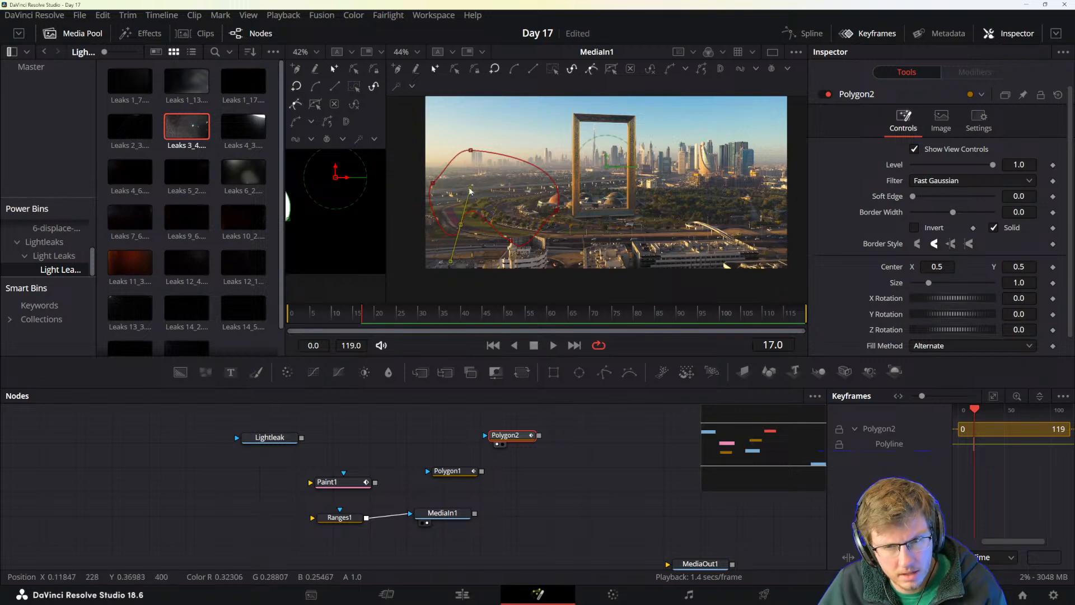
pyautogui.click(510, 241)
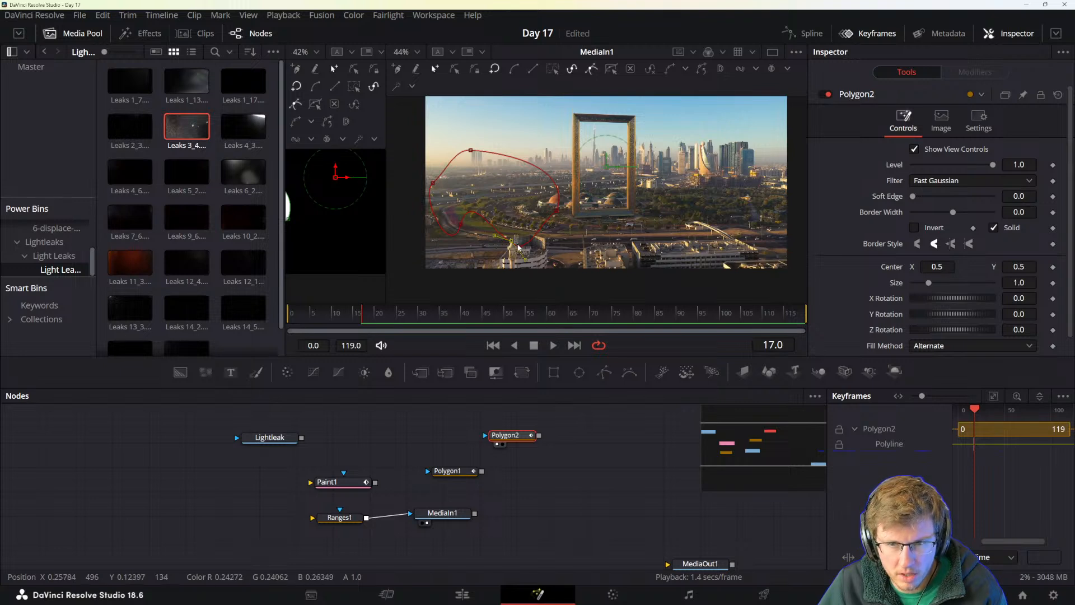
pyautogui.moveTo(494, 236); pyautogui.dragTo(504, 228)
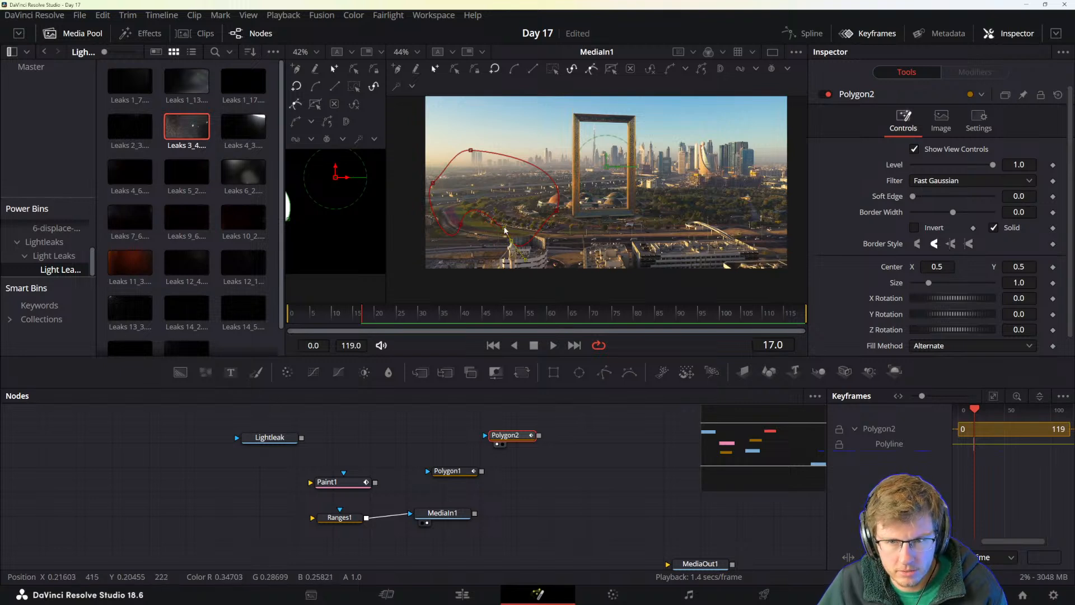
pyautogui.click(557, 211)
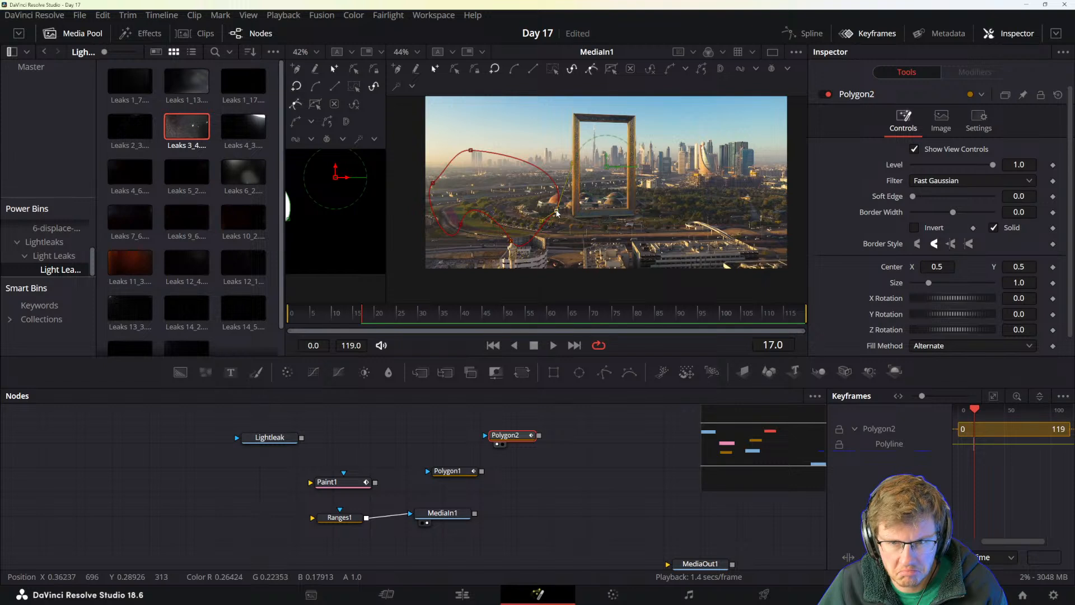
pyautogui.click(542, 221)
pyautogui.click(557, 210)
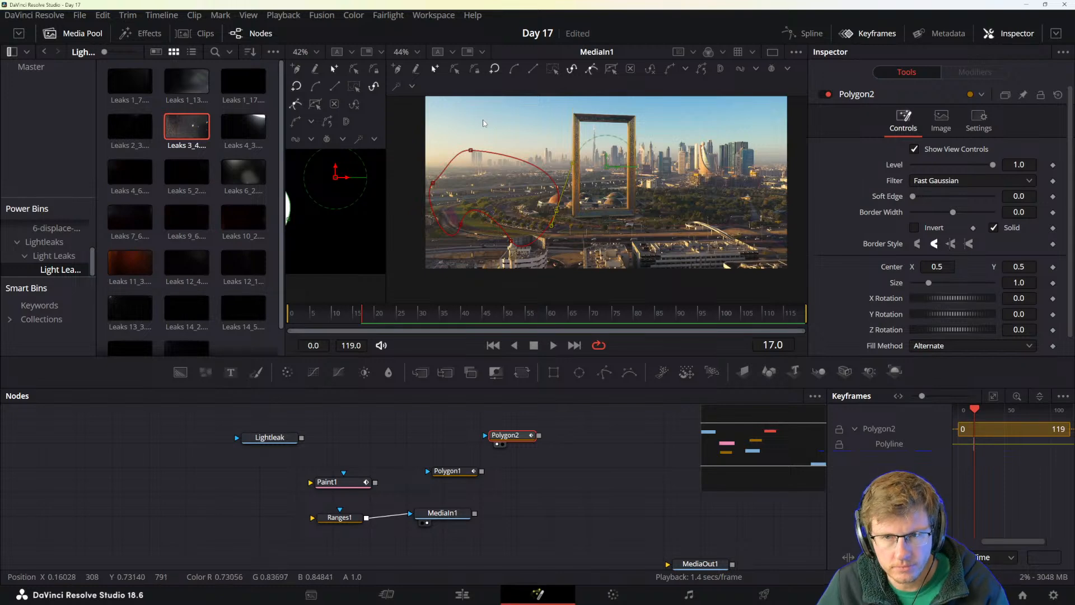
# - Switch to the manual and read the B-Spline Polylines section with its smooth curve figure
pyautogui.hotkey('alt', 'Tab')
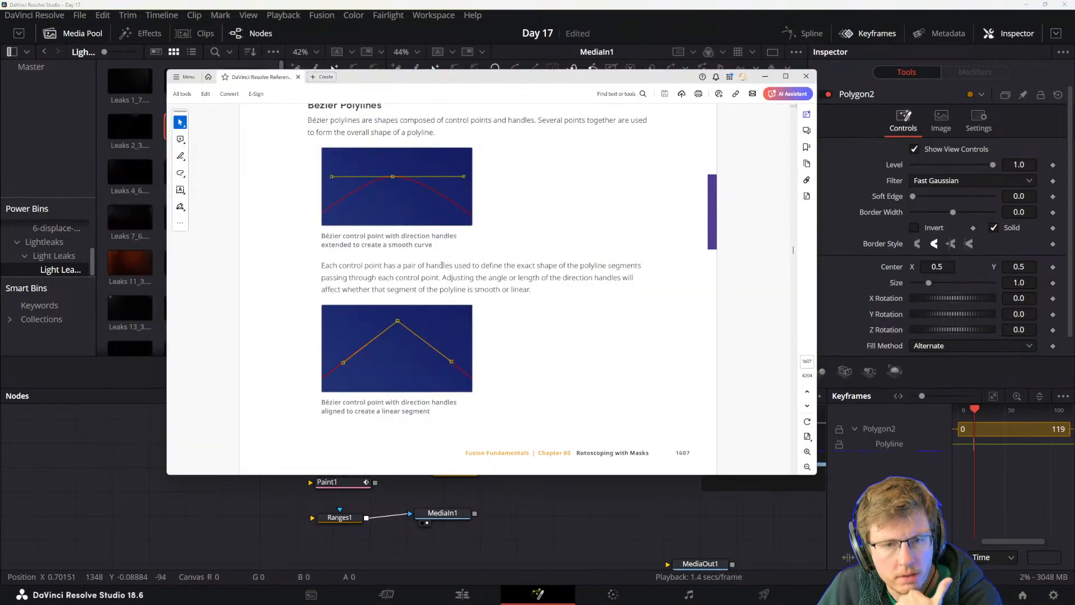
pyautogui.scroll(-5, 442, 277)
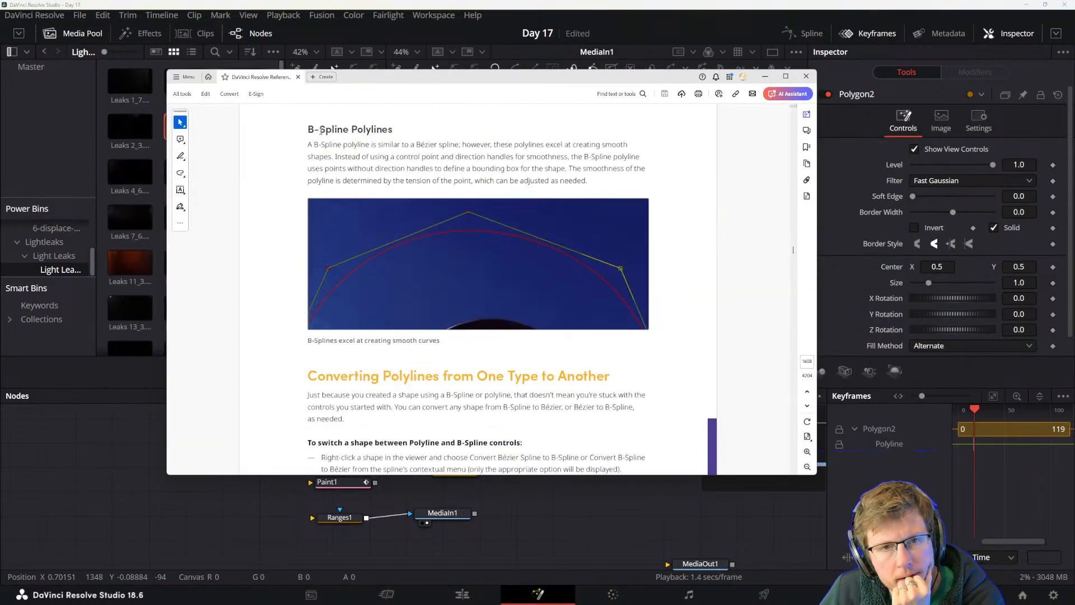
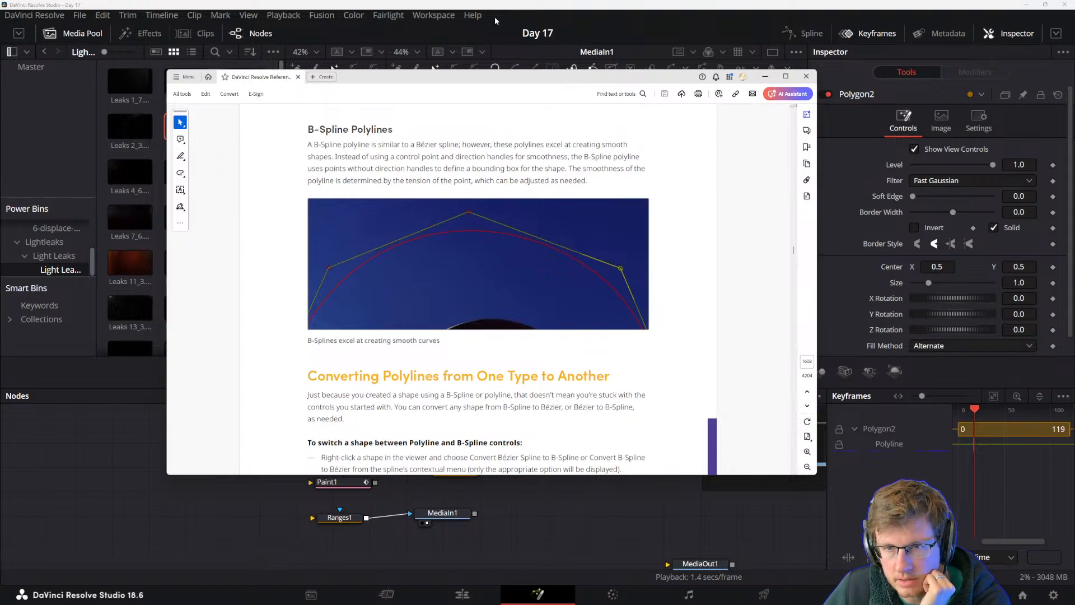
# - Return to Fusion, add a B-Spline mask node beside Polygon2, and hide the Media Pool to widen the first viewer
pyautogui.click(454, 39)
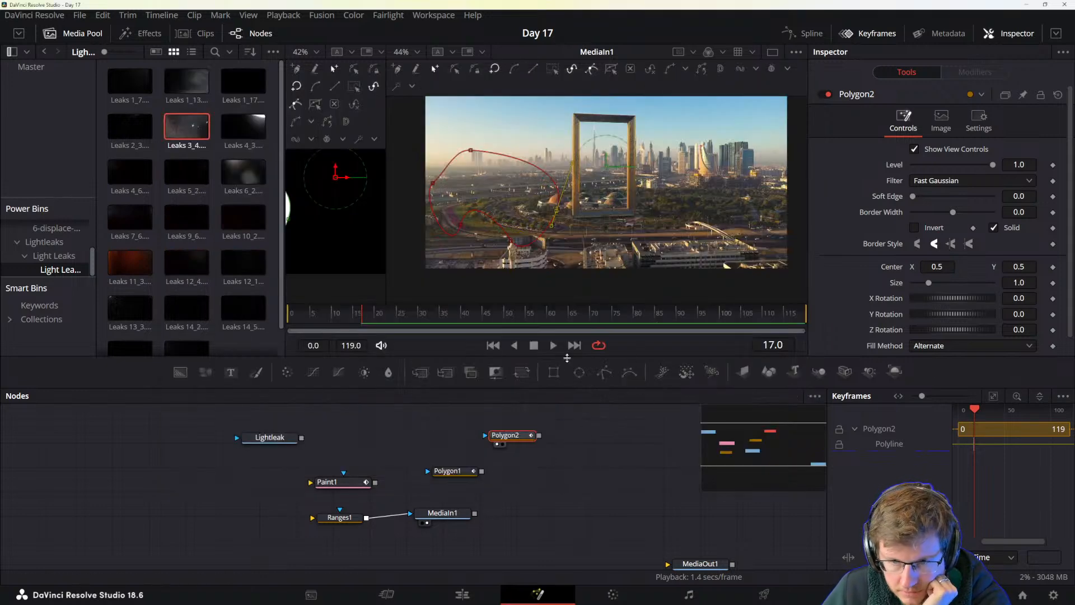
pyautogui.moveTo(629, 371); pyautogui.dragTo(577, 442)
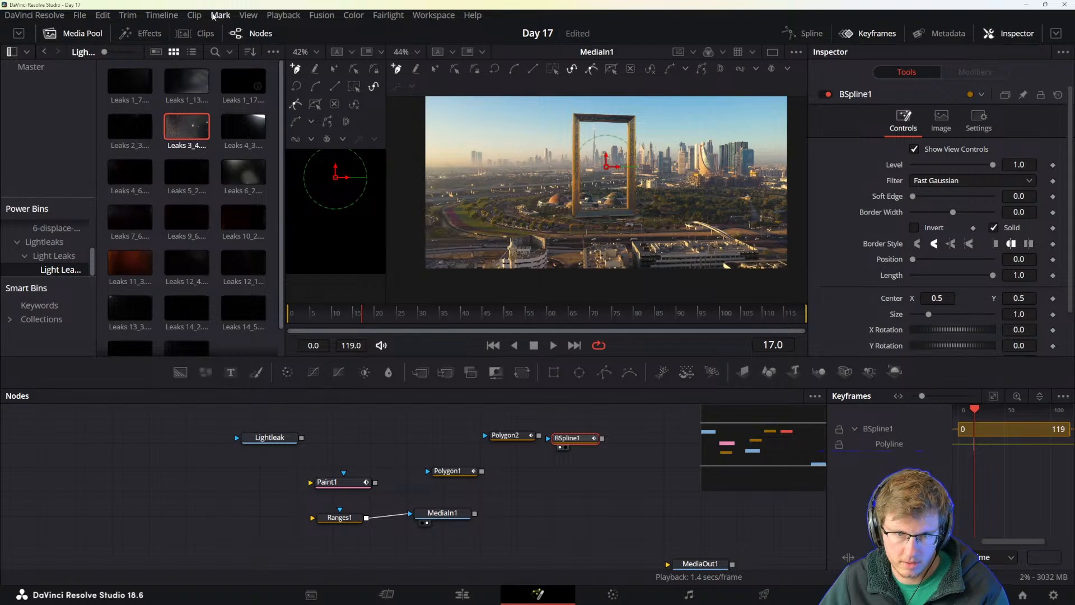
pyautogui.click(82, 34)
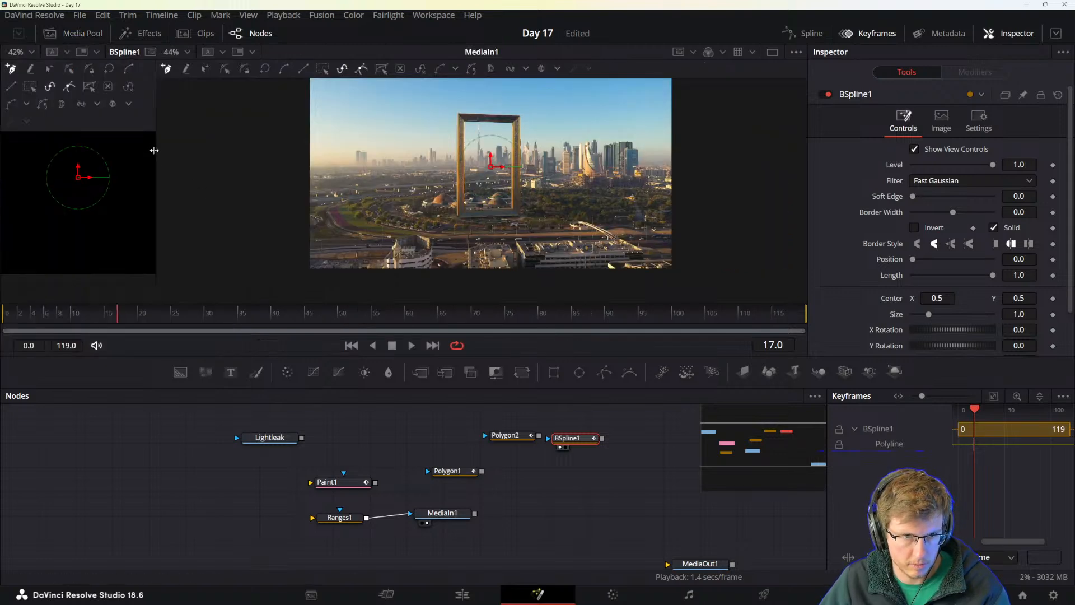
pyautogui.moveTo(156, 149); pyautogui.dragTo(381, 145)
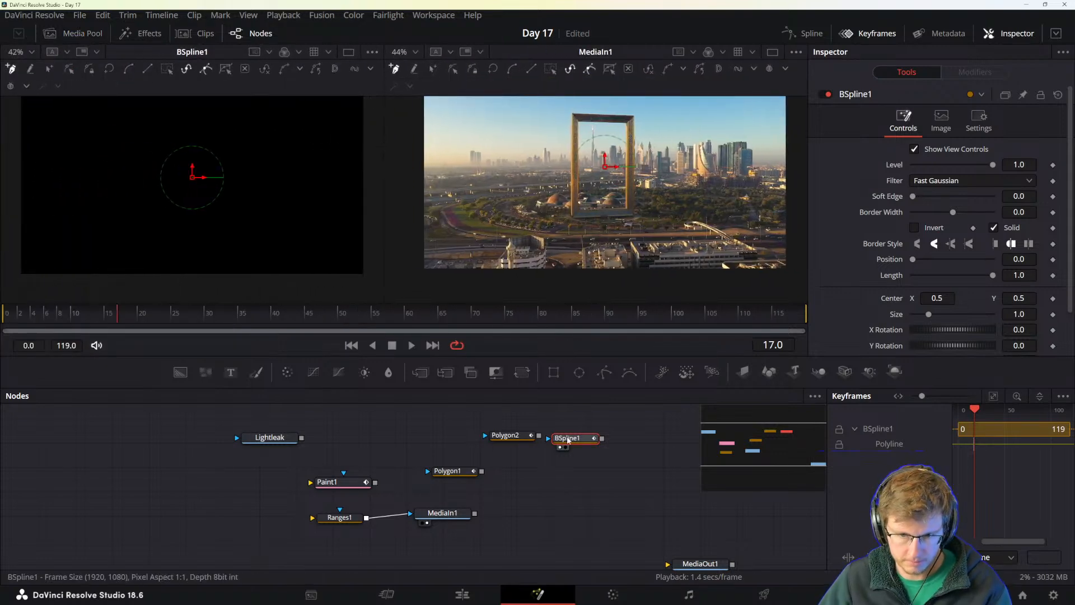
pyautogui.moveTo(572, 439); pyautogui.dragTo(587, 433)
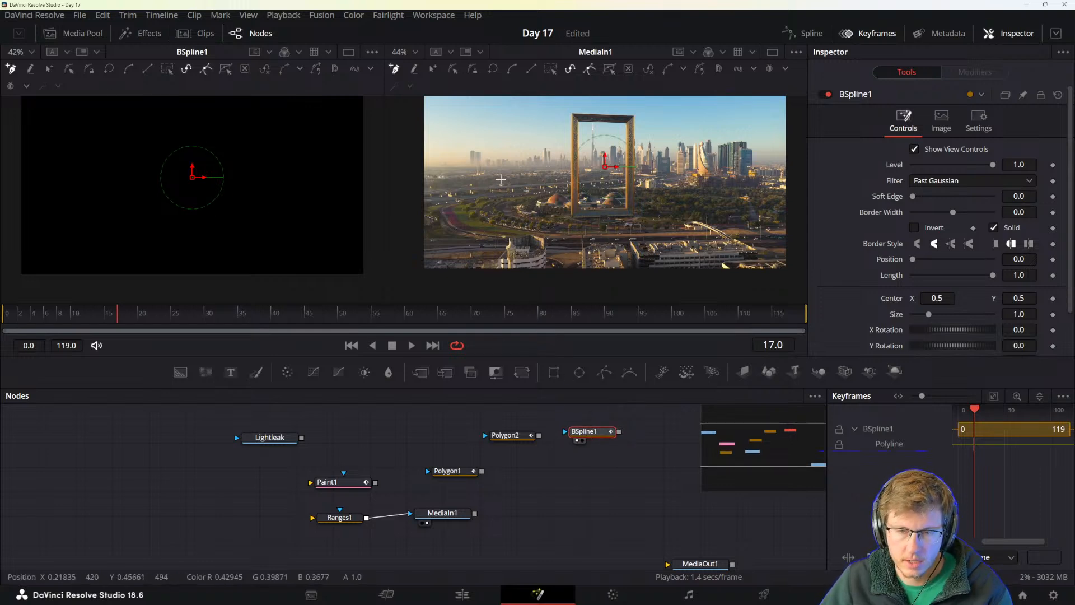
# - Draw a closed four-point B-Spline shape over the roads below the Dubai Frame, and delete its starting point
pyautogui.click(466, 245)
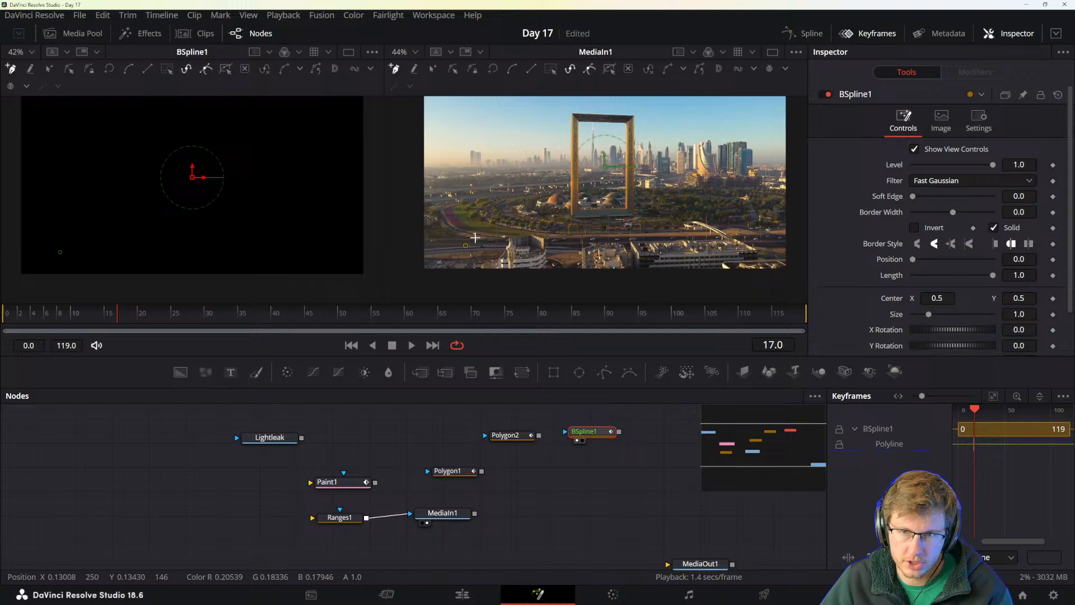
pyautogui.click(566, 199)
pyautogui.click(684, 245)
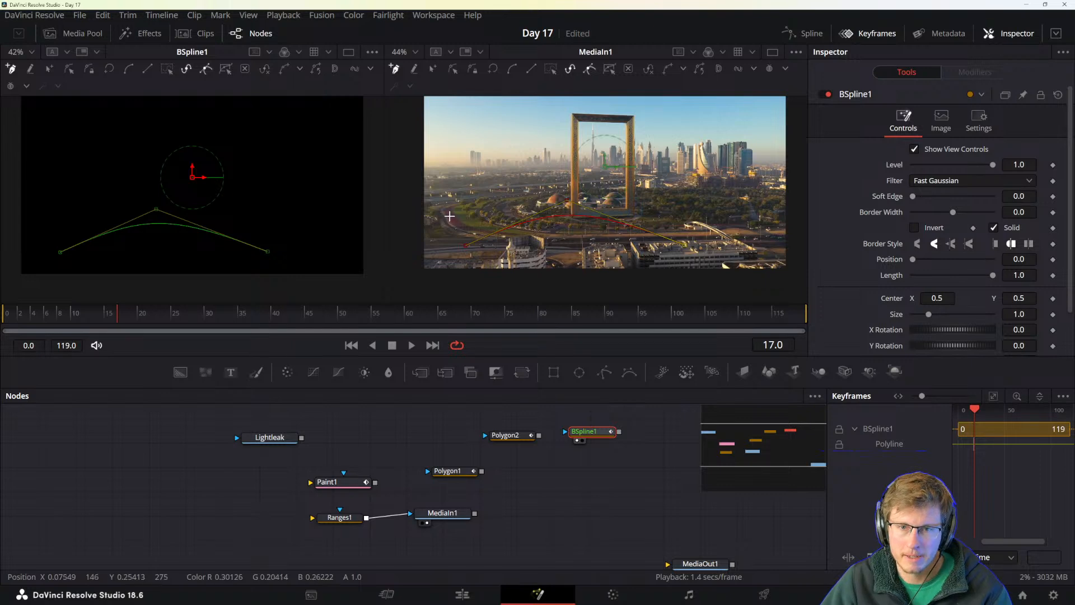
pyautogui.click(463, 114)
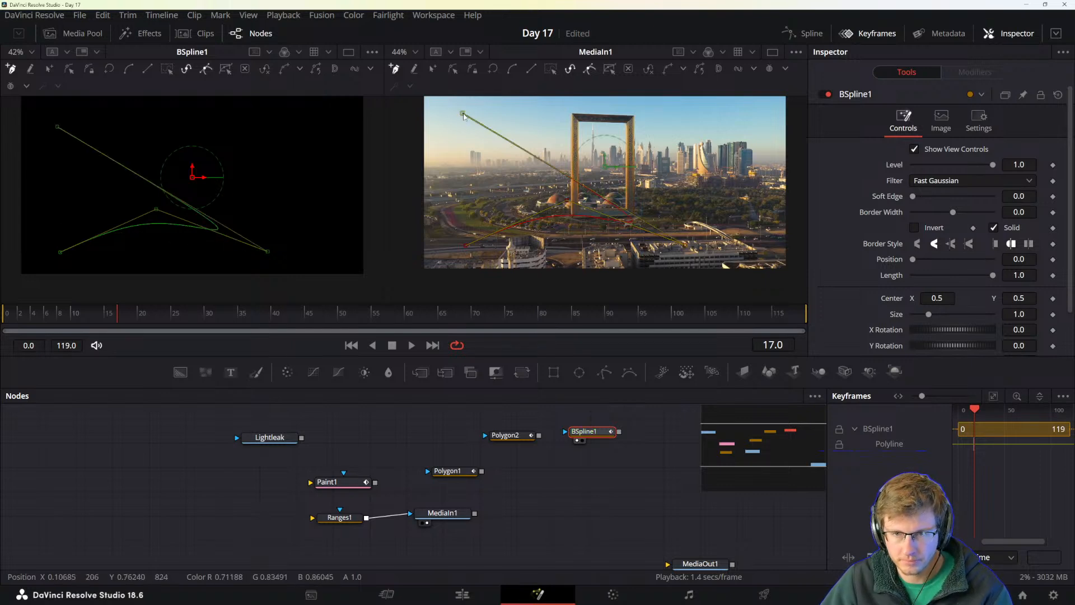
pyautogui.hotkey('ctrl', 'z')
pyautogui.click(493, 261)
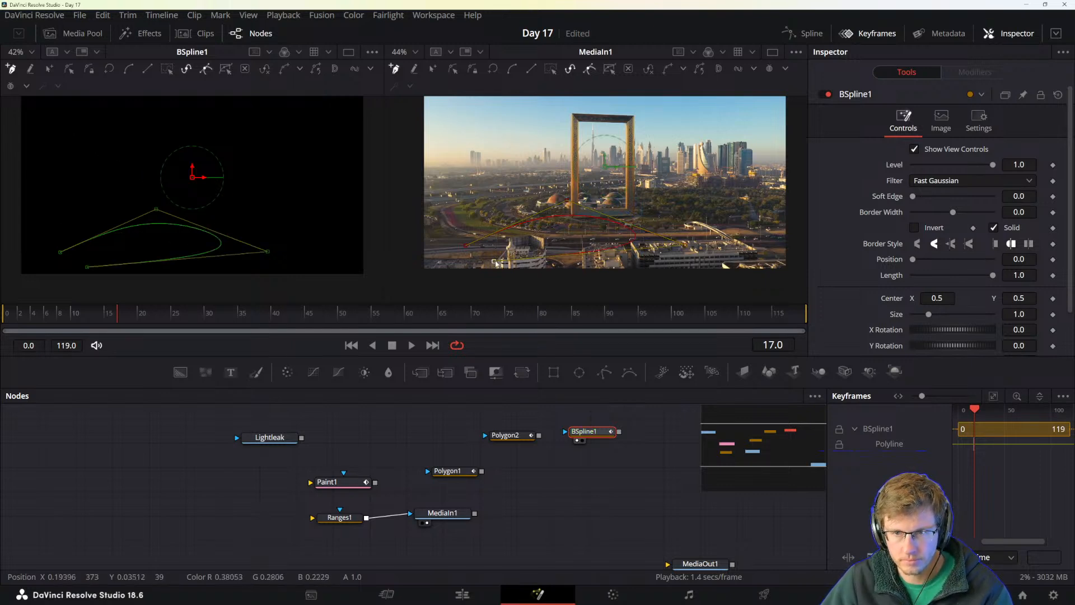
pyautogui.click(467, 247)
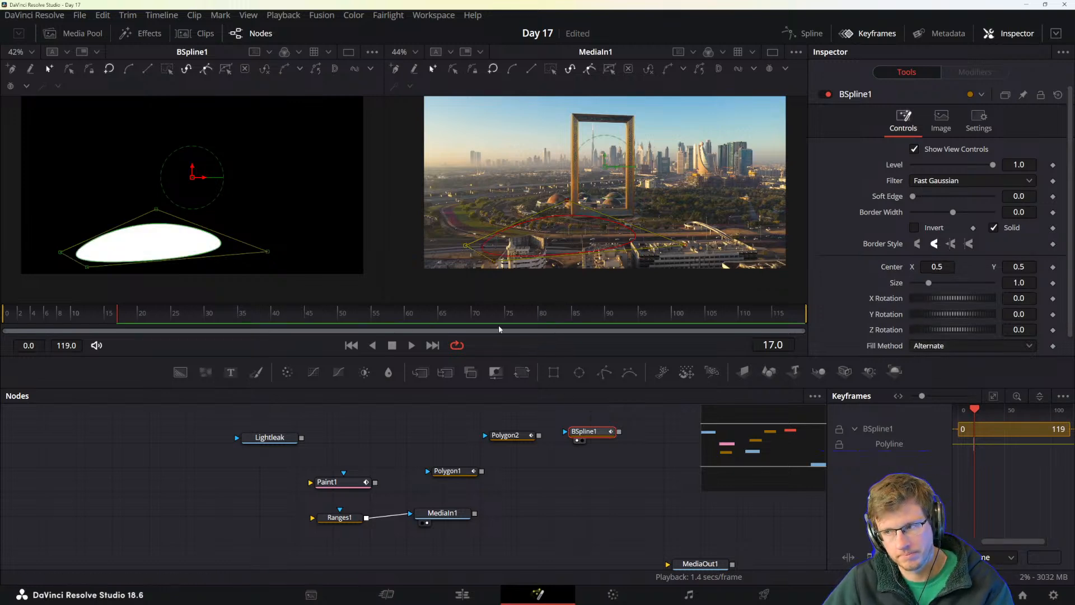
pyautogui.press('Delete')
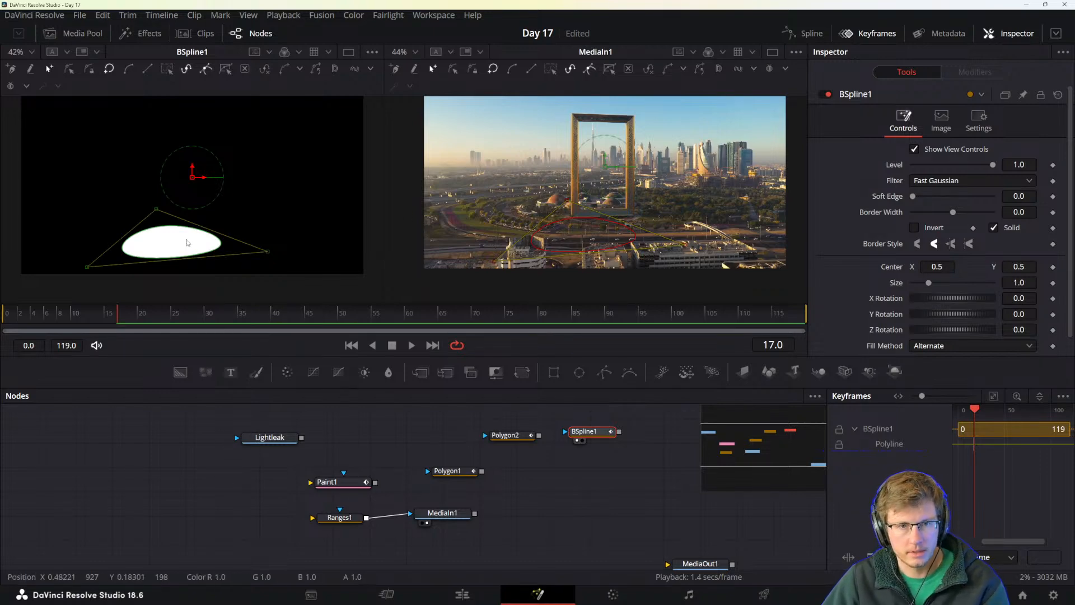
# - Switch to the manual and read the section on converting polylines from one type to another
pyautogui.hotkey('alt', 'Tab')
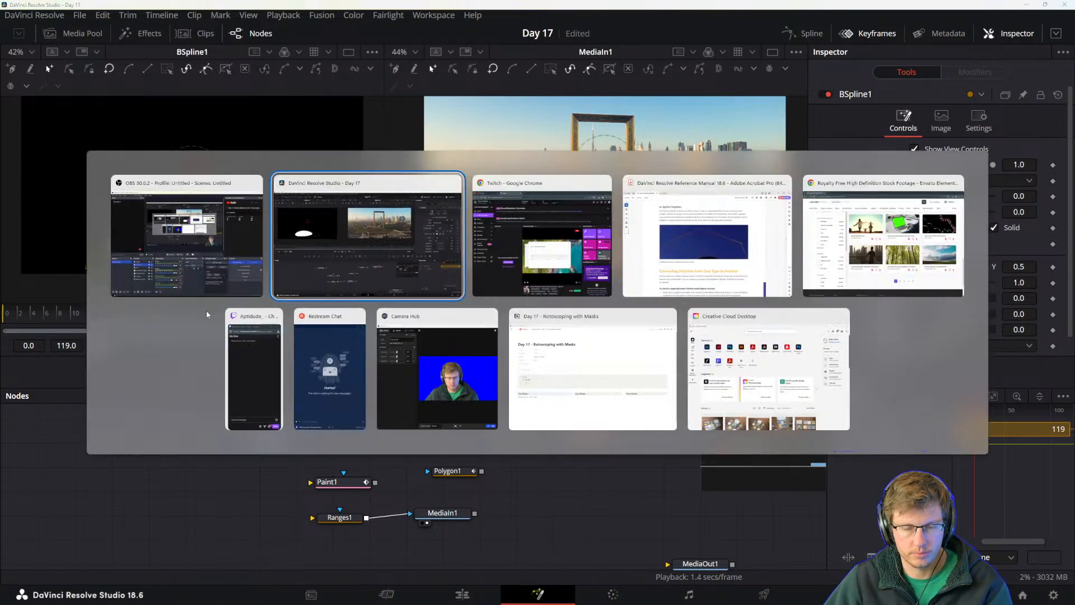
pyautogui.click(721, 239)
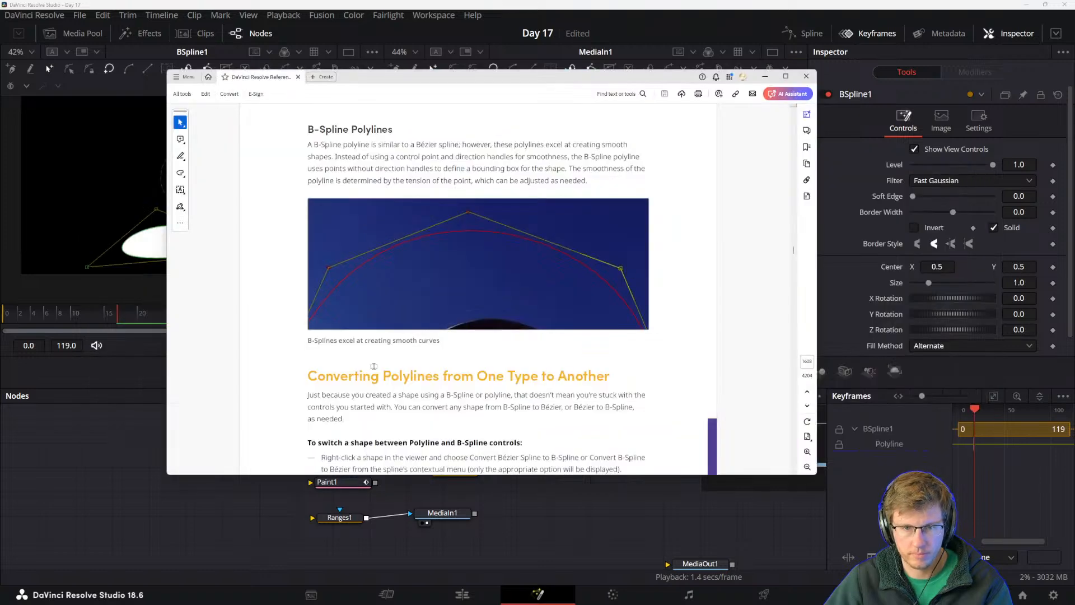
pyautogui.scroll(-1, 369, 377)
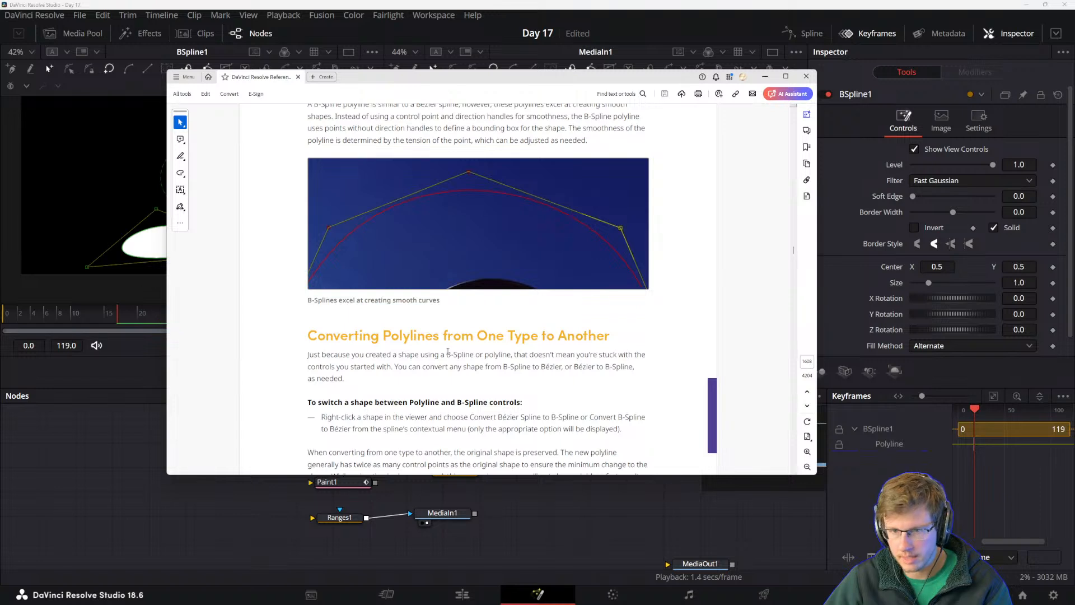
pyautogui.scroll(-2, 467, 358)
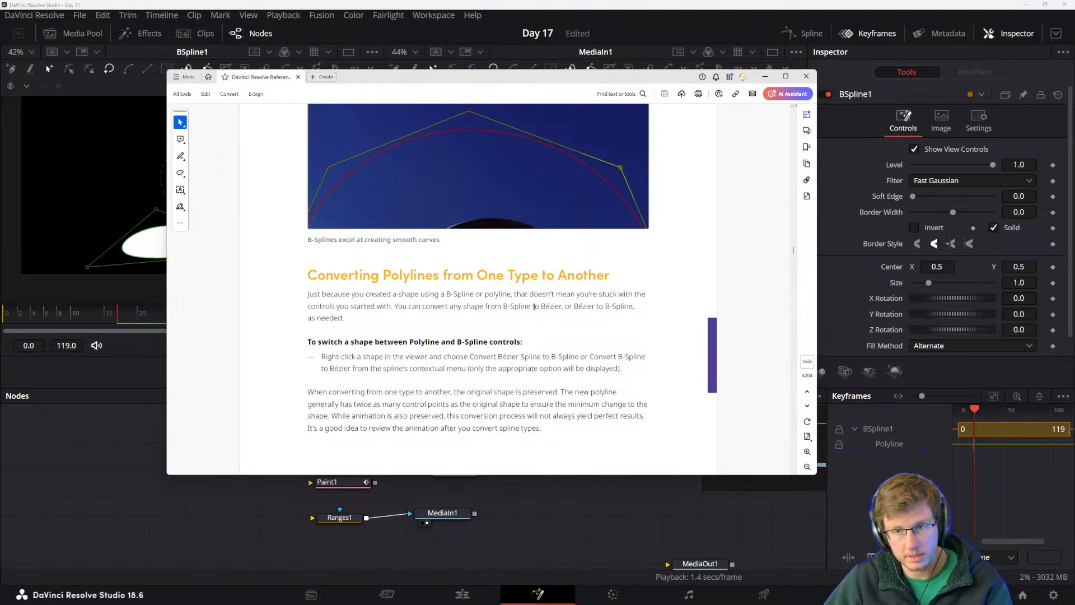
# - Finish reading the polyline conversion section, and search the mask shape and BSpline1 node in Fusion for a conversion option
pyautogui.scroll(-1, 400, 303)
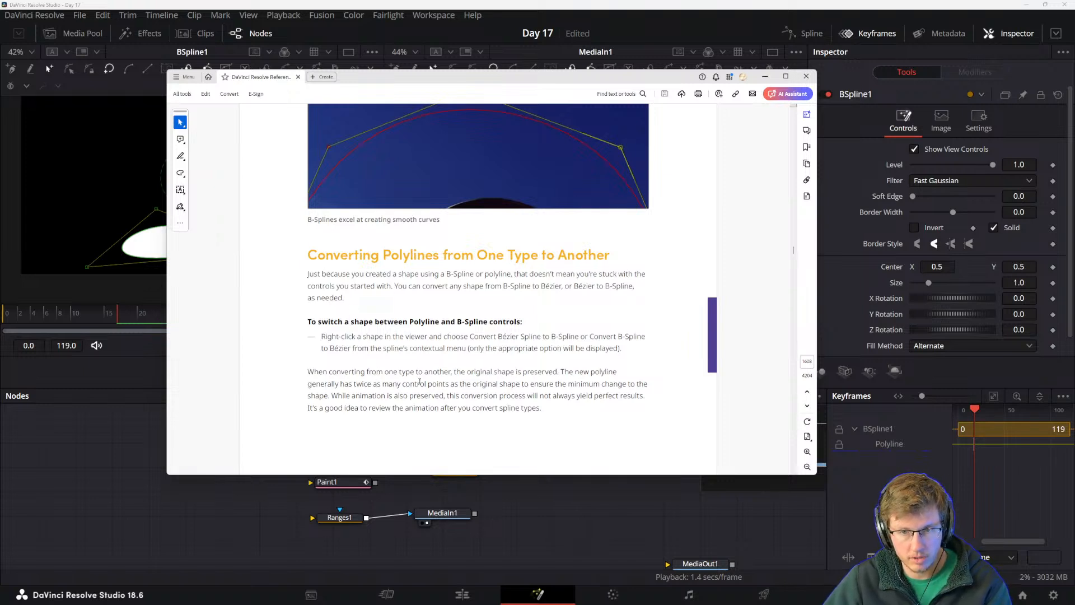
pyautogui.click(223, 525)
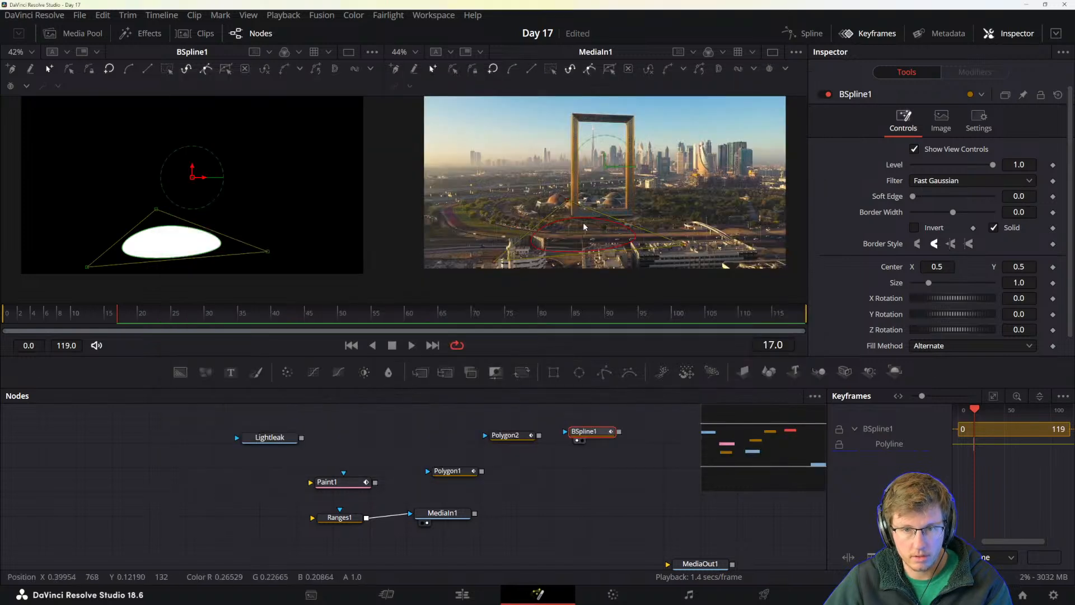
pyautogui.rightClick(587, 212)
pyautogui.click(573, 224)
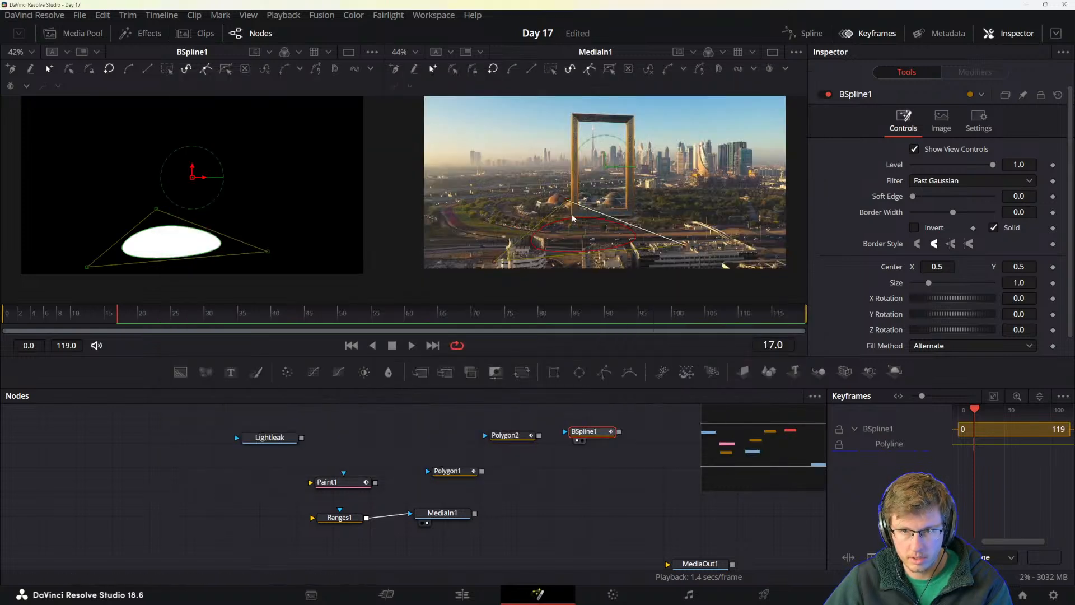
pyautogui.rightClick(588, 433)
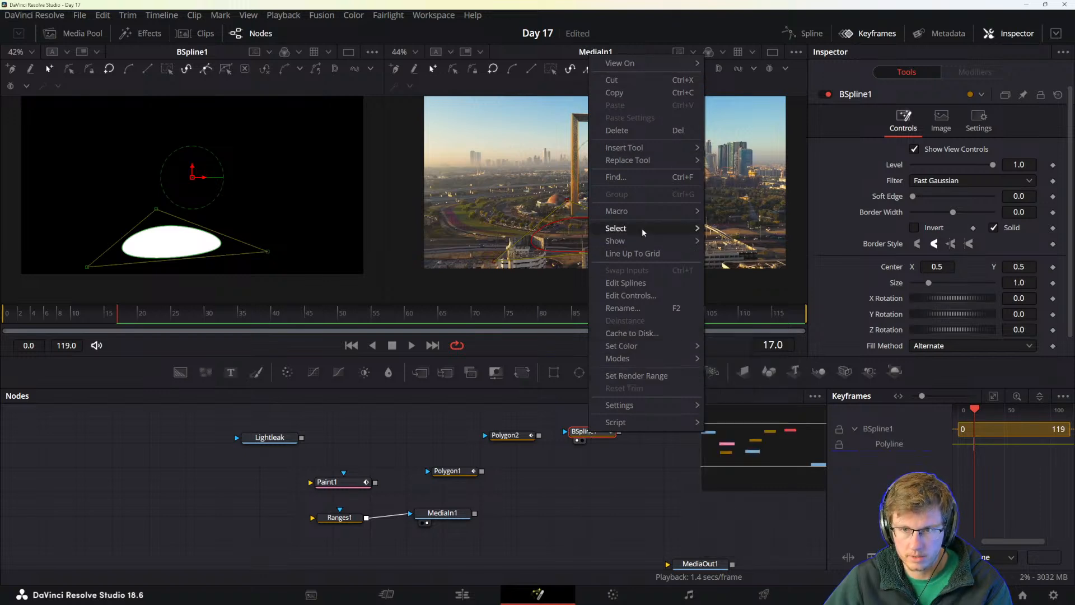
# - Recheck the manual's conversion instructions, and look through the viewer and BSpline1 node options in Fusion again
pyautogui.hotkey('alt', 'Tab')
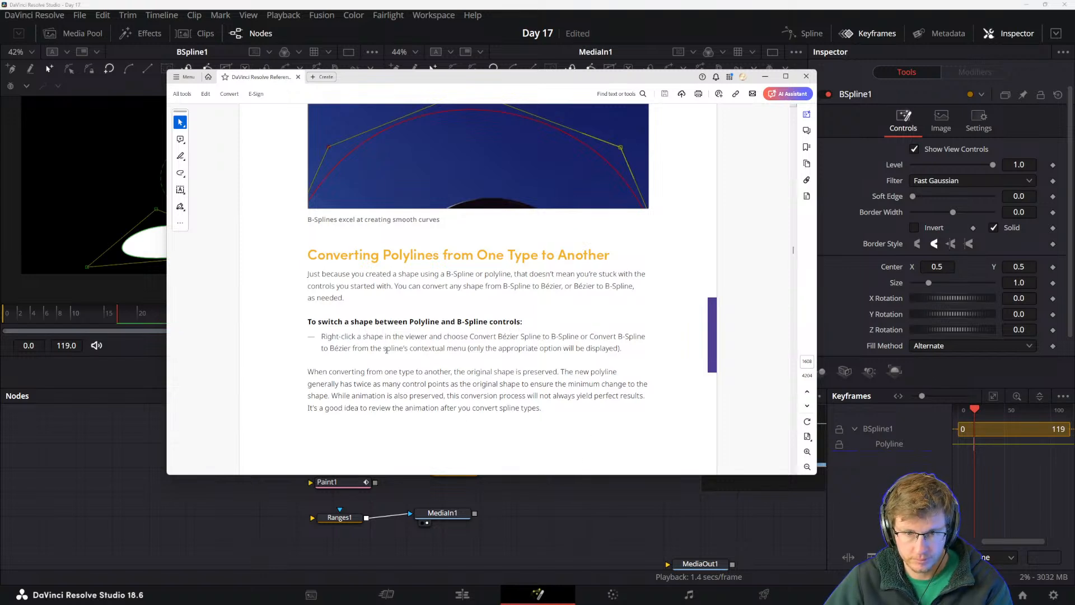
pyautogui.click(568, 515)
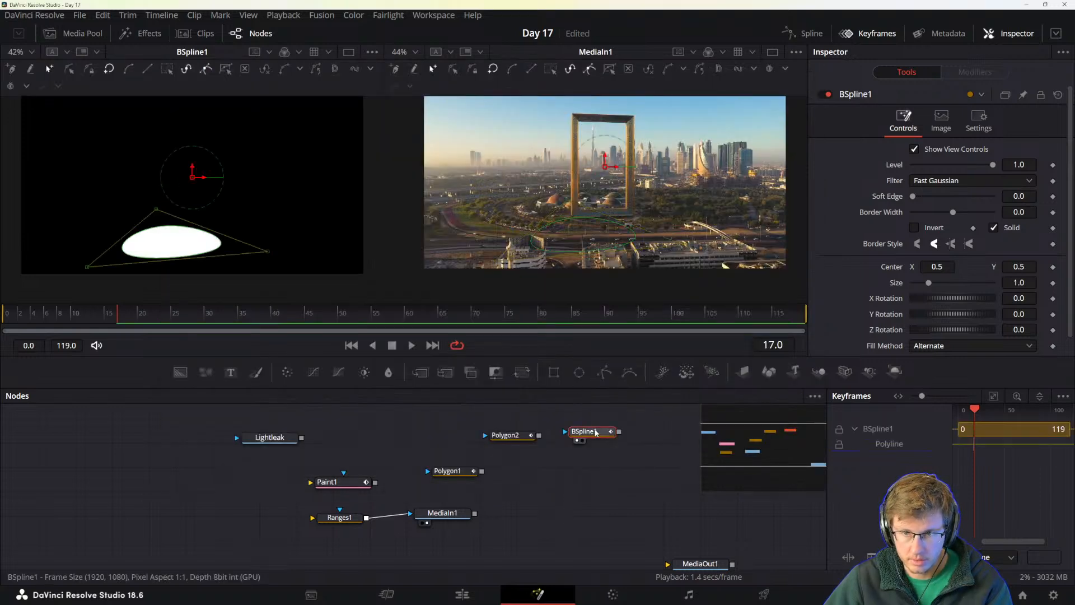
pyautogui.rightClick(513, 208)
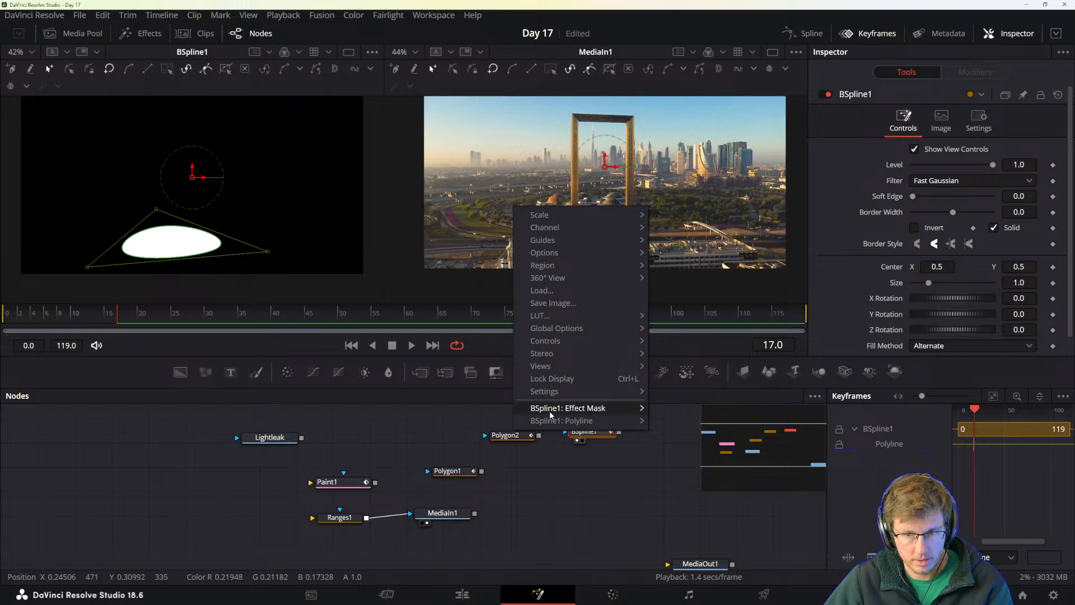
pyautogui.click(622, 472)
pyautogui.rightClick(594, 433)
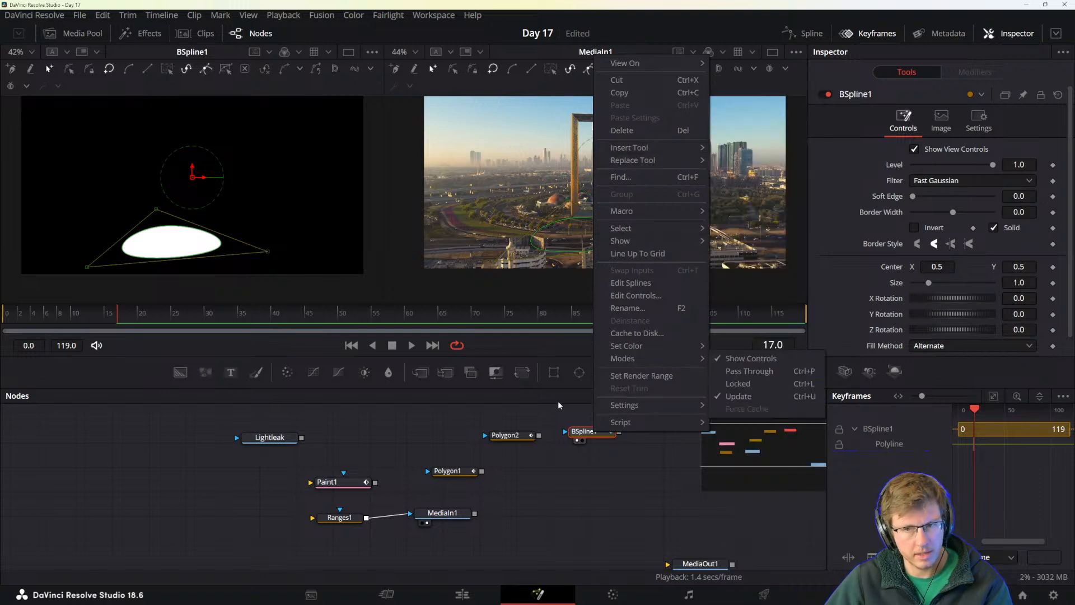
pyautogui.click(583, 449)
pyautogui.click(601, 430)
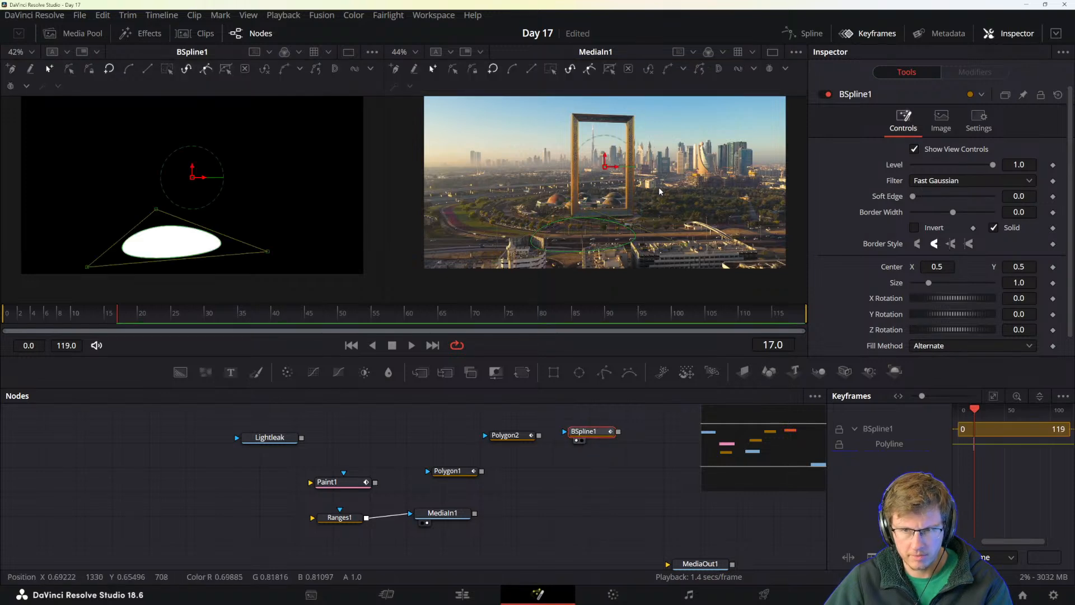
# - Add a point on the upper edge of the BSpline1 shape and convert its polyline from B-Spline to Bézier
pyautogui.rightClick(620, 226)
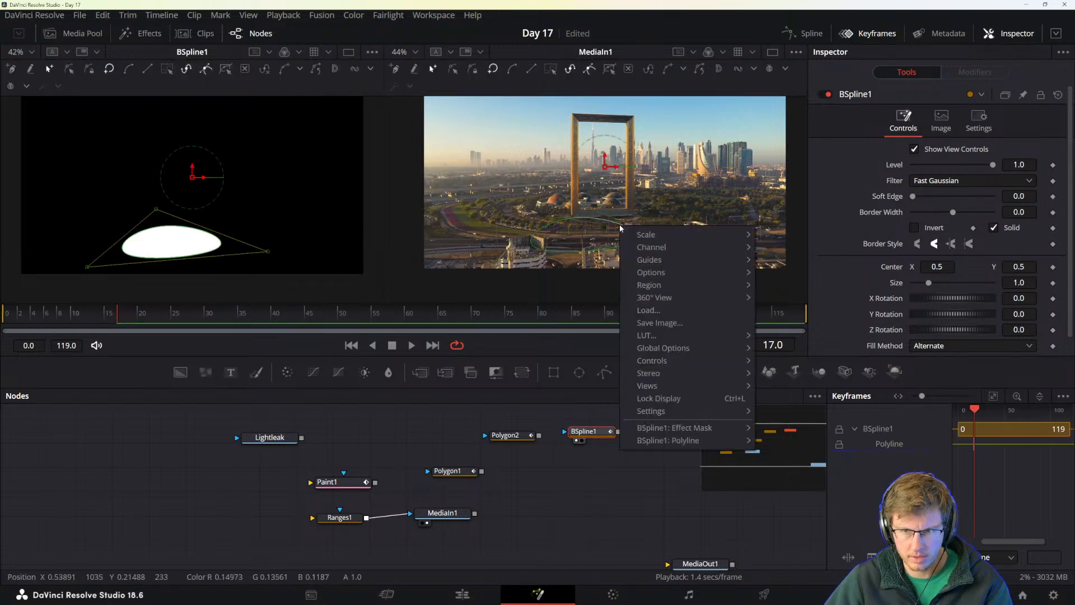
pyautogui.doubleClick(614, 225)
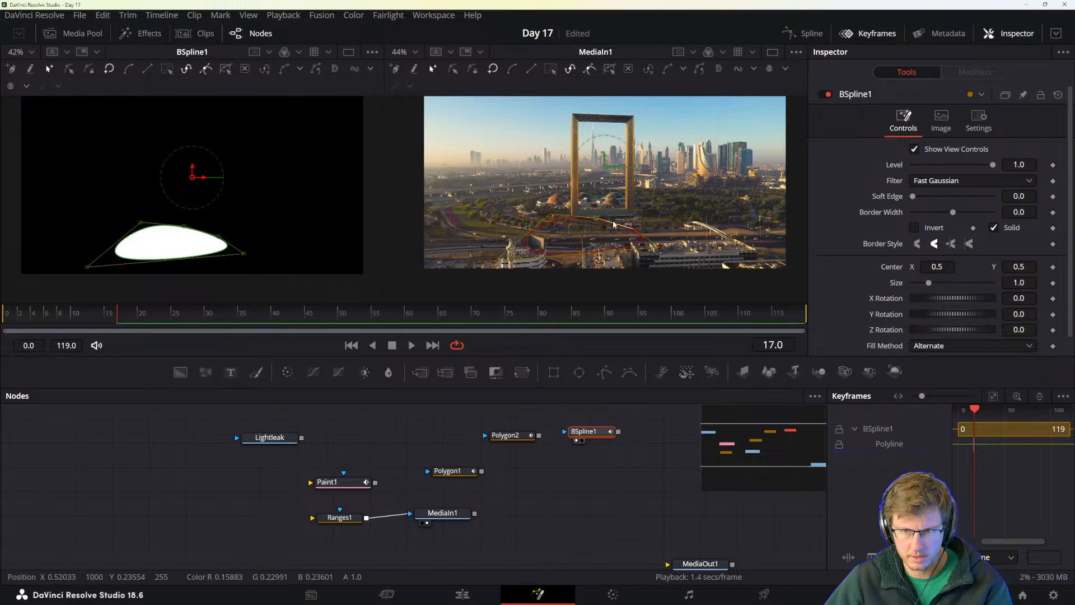
pyautogui.rightClick(614, 224)
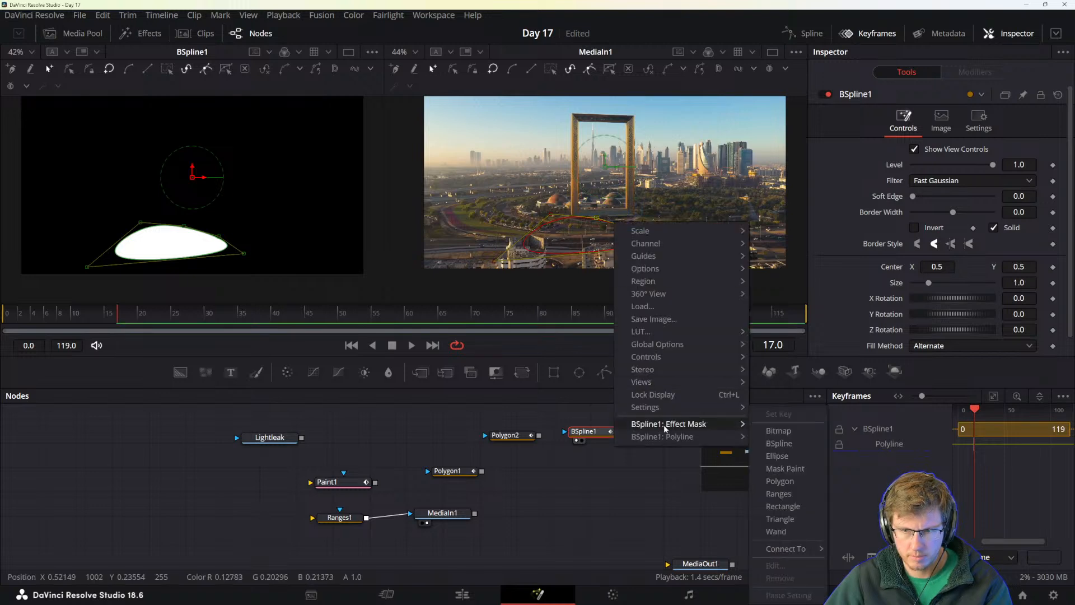
pyautogui.moveTo(677, 442)
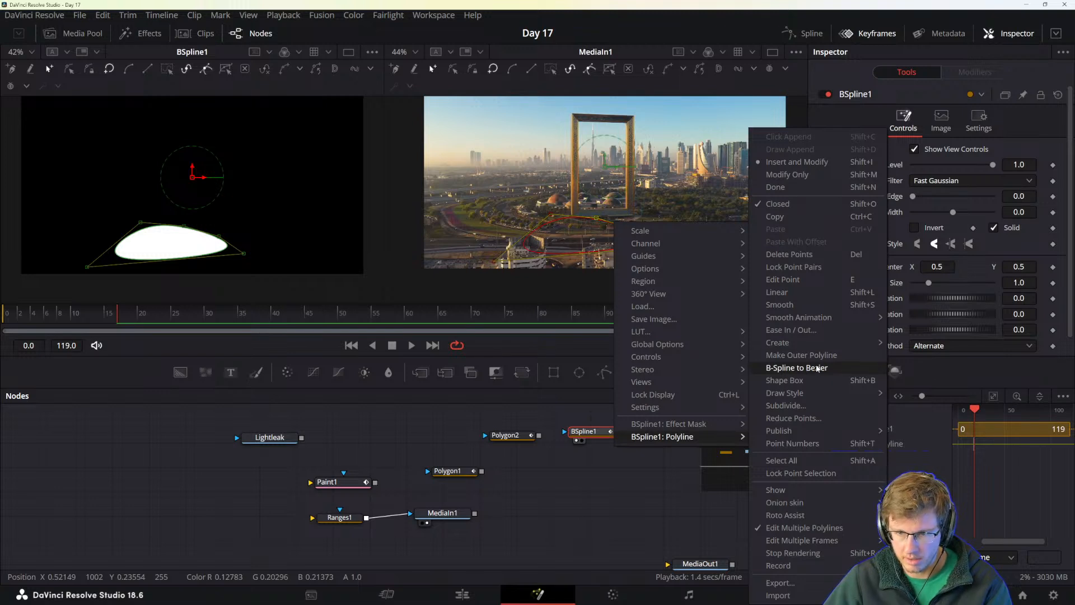
pyautogui.click(818, 368)
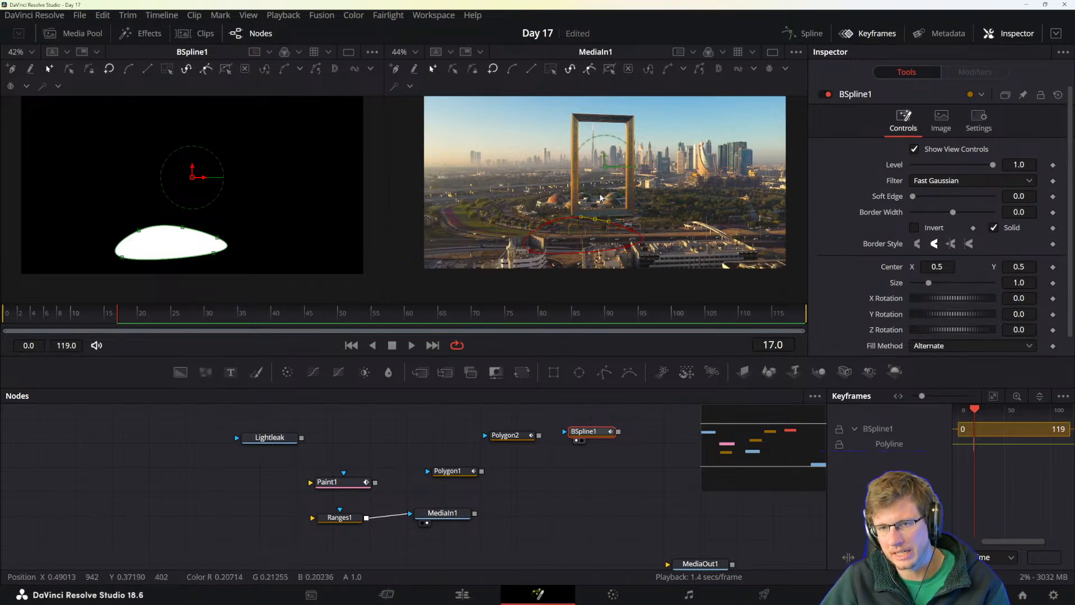
# - Switch to the manual and reread how conversion between Bézier and B-Spline affects control points and animation
pyautogui.hotkey('alt', 'Tab')
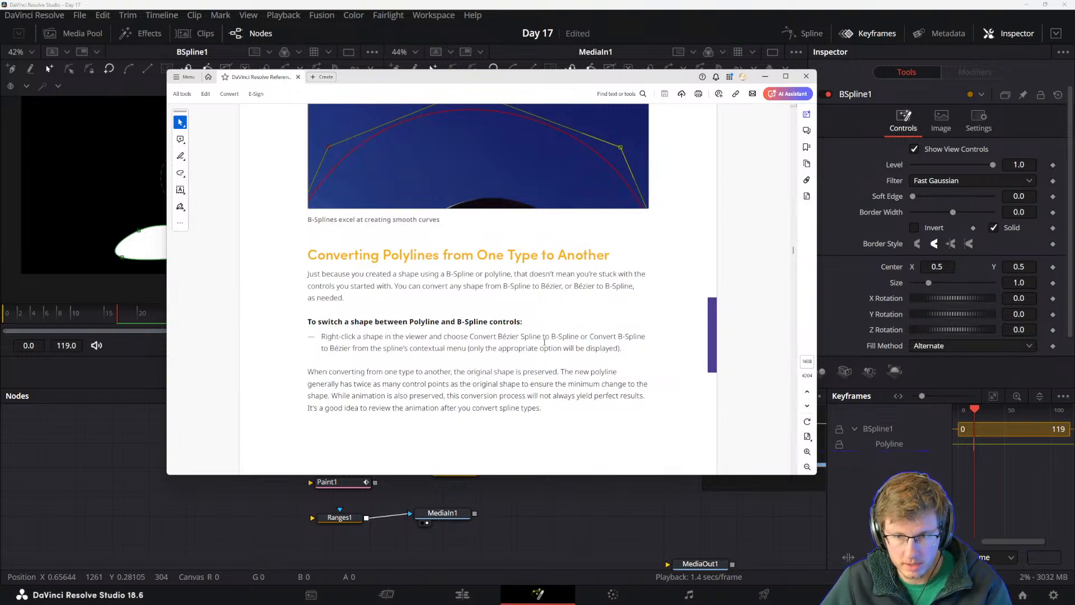
pyautogui.moveTo(541, 336); pyautogui.dragTo(616, 336)
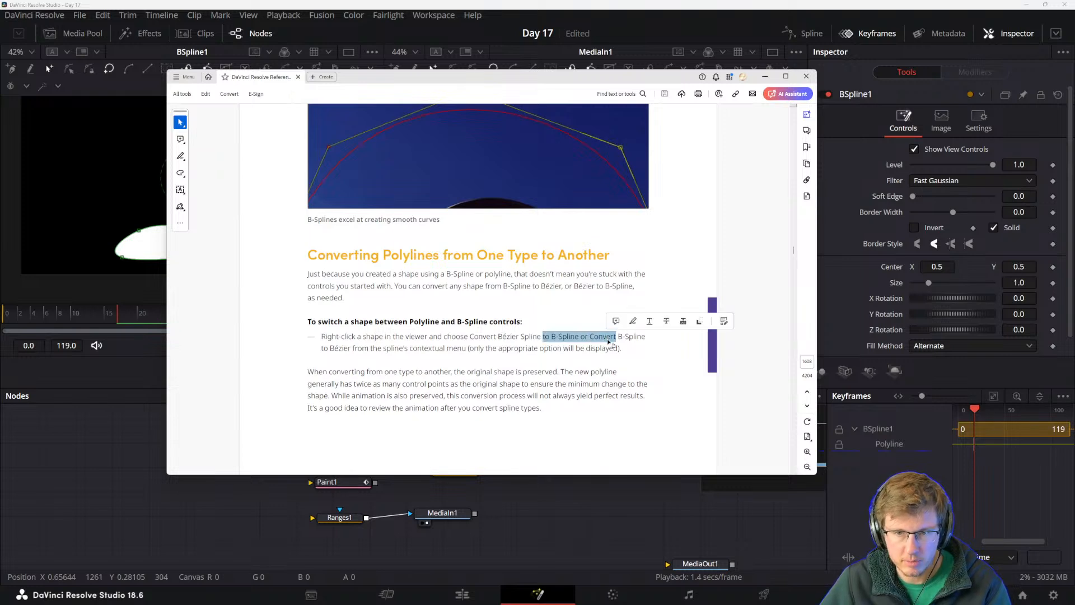
pyautogui.click(564, 336)
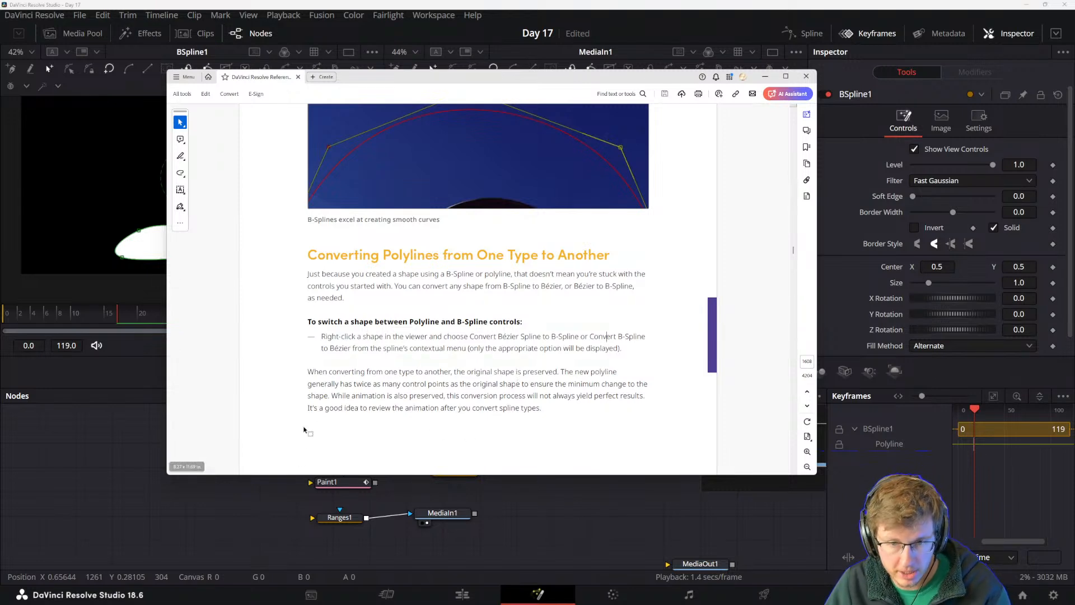
pyautogui.scroll(-3, 347, 384)
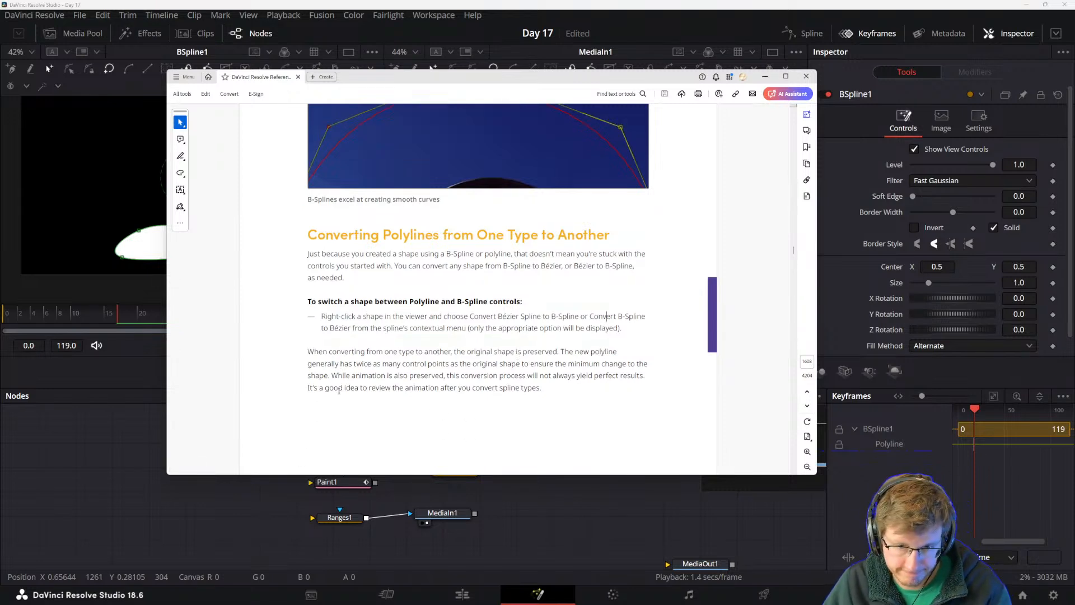
# - Read the opening of How to Use Masks with Other Nodes on limiting a node's effect through mask inputs
pyautogui.scroll(-3, 342, 389)
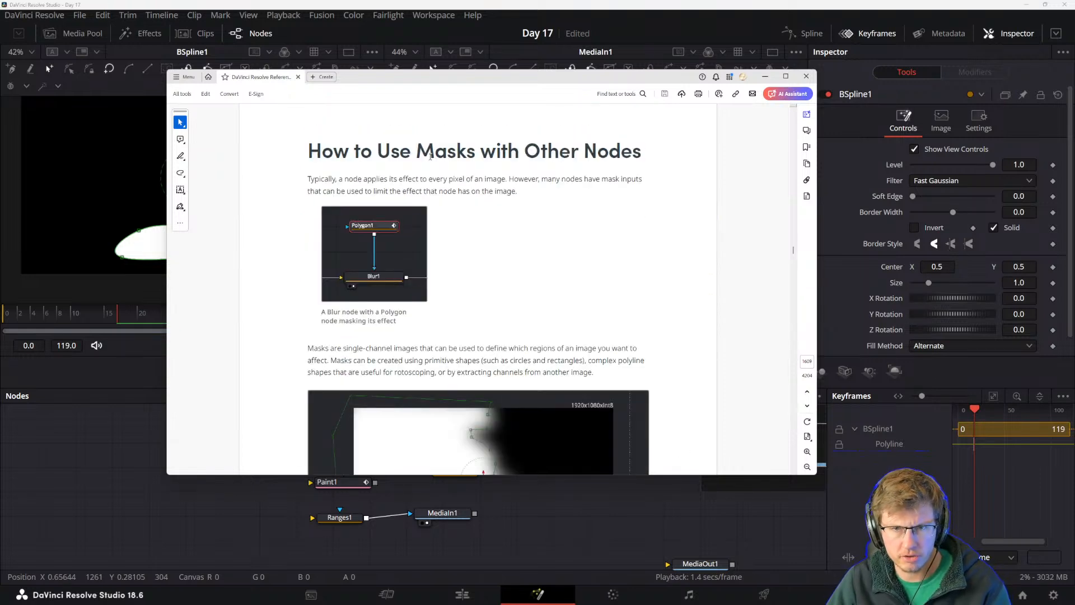
pyautogui.scroll(-1, 416, 176)
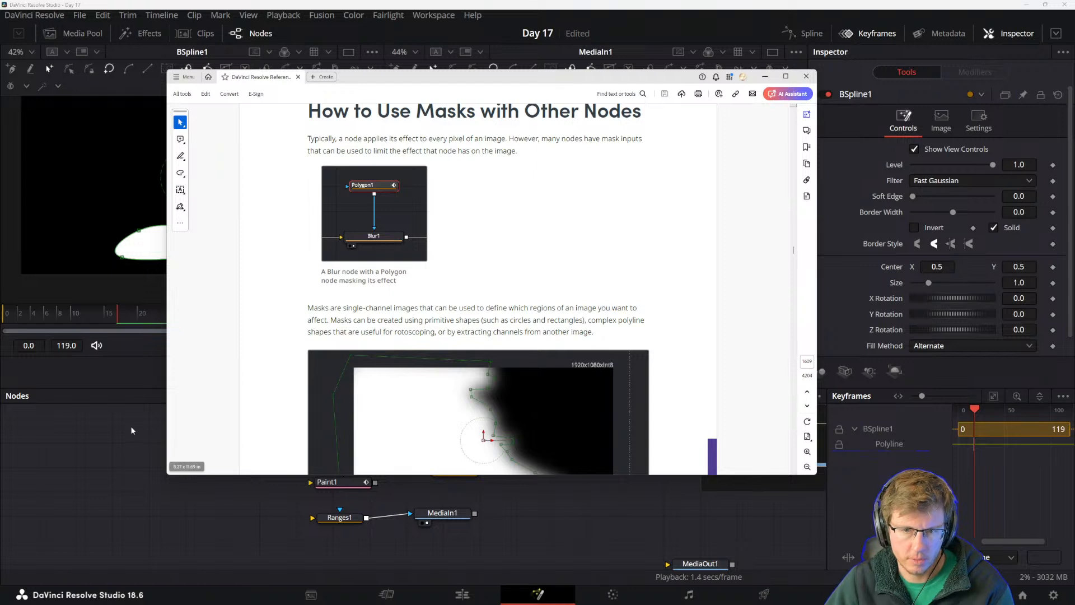
pyautogui.scroll(-1, 515, 397)
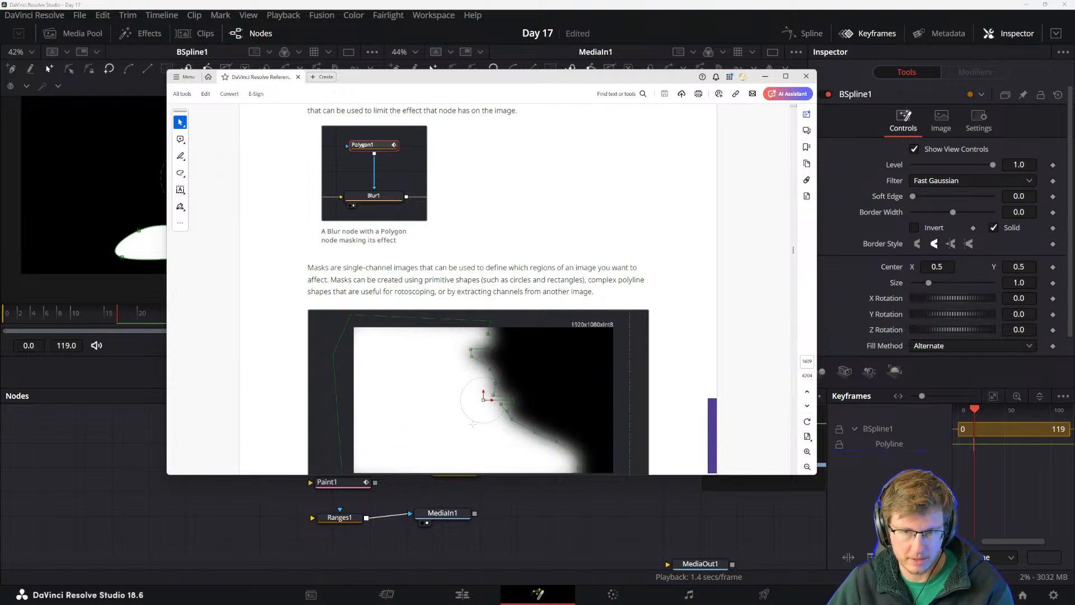
pyautogui.scroll(2, 501, 307)
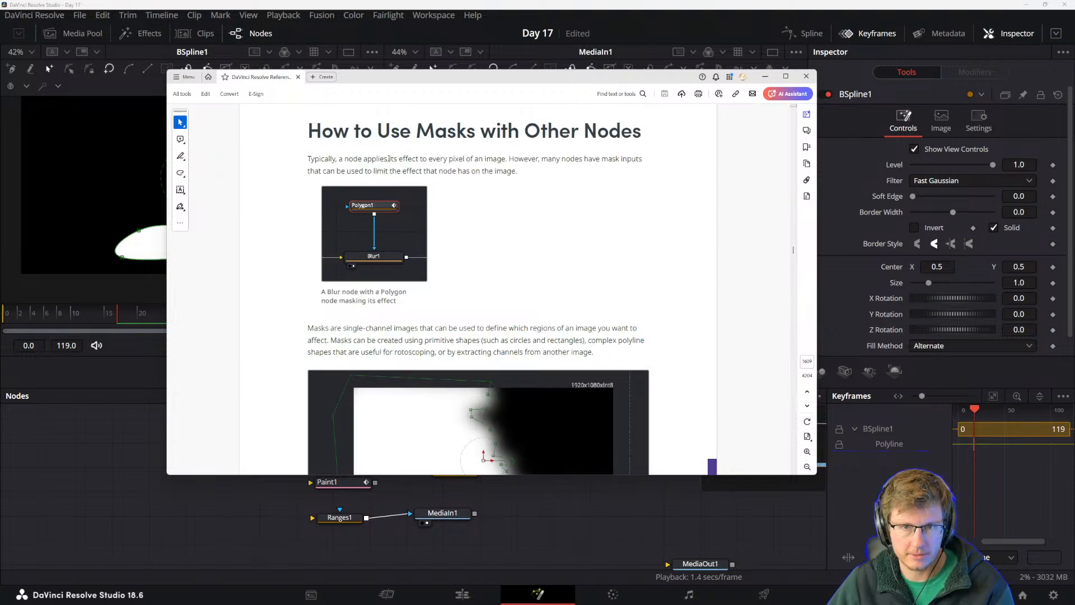
pyautogui.moveTo(428, 159); pyautogui.dragTo(508, 159)
pyautogui.click(518, 177)
pyautogui.click(412, 177)
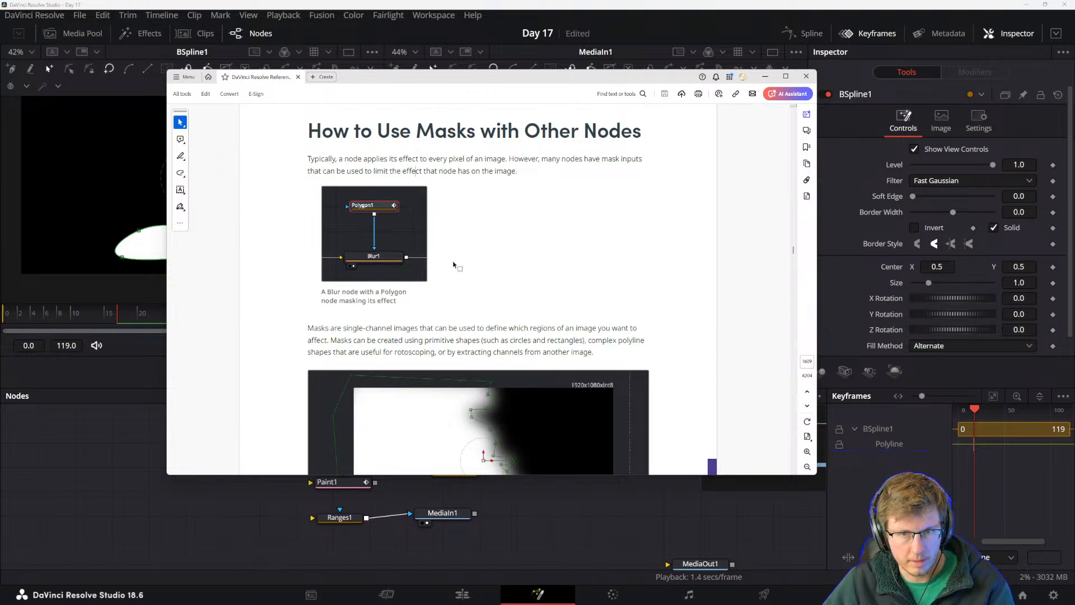
# - Study the manual's paragraph on single-channel masks with the Blur node and Polygon mask figures
pyautogui.scroll(-3, 362, 352)
pyautogui.scroll(-3, 331, 367)
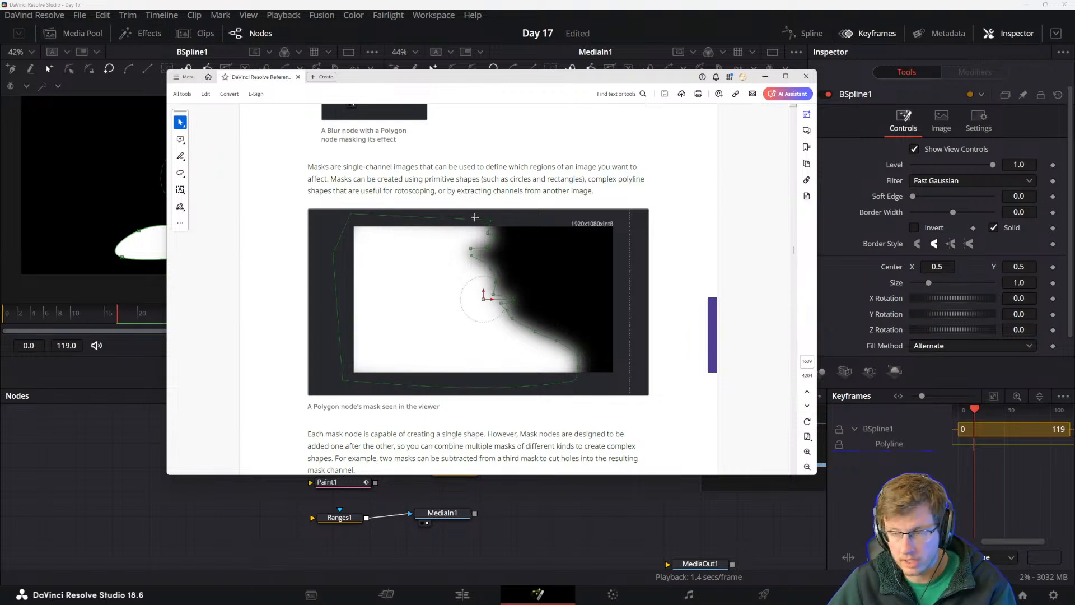
pyautogui.scroll(-1, 489, 209)
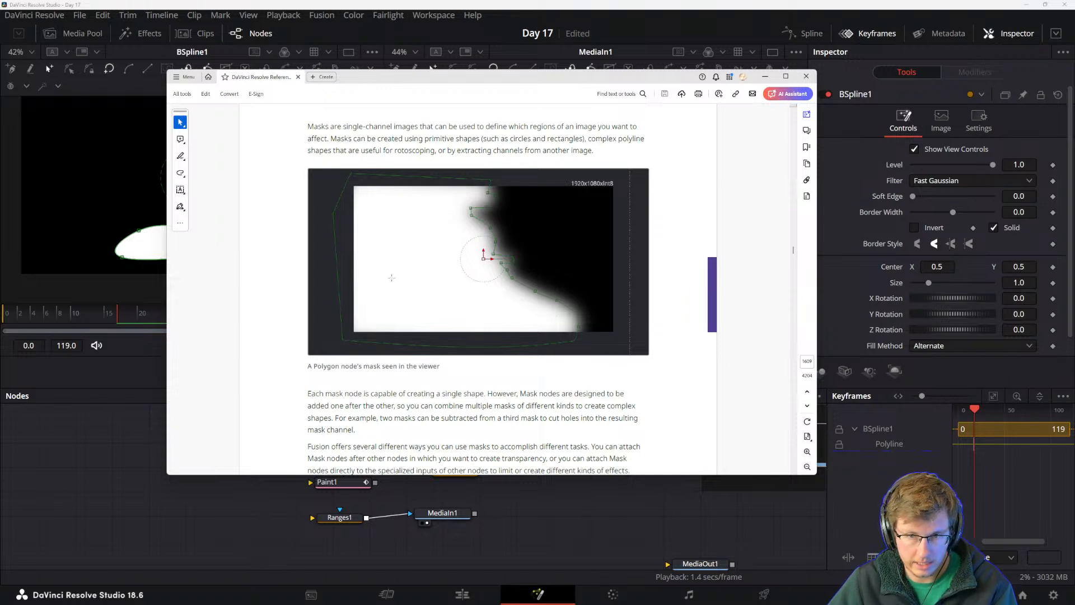
pyautogui.scroll(4, 454, 316)
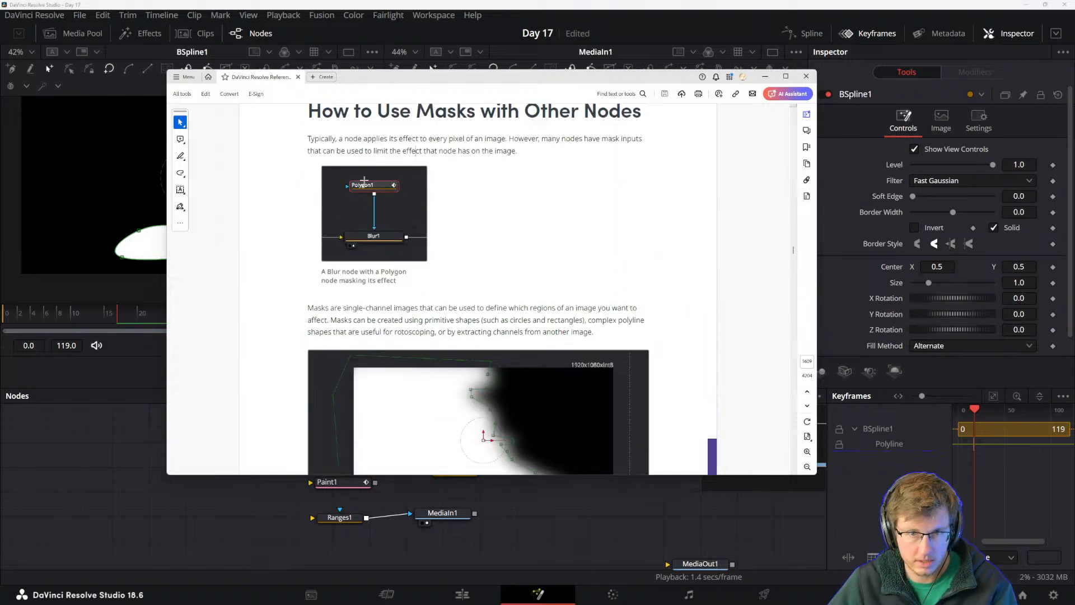
pyautogui.scroll(-1, 380, 221)
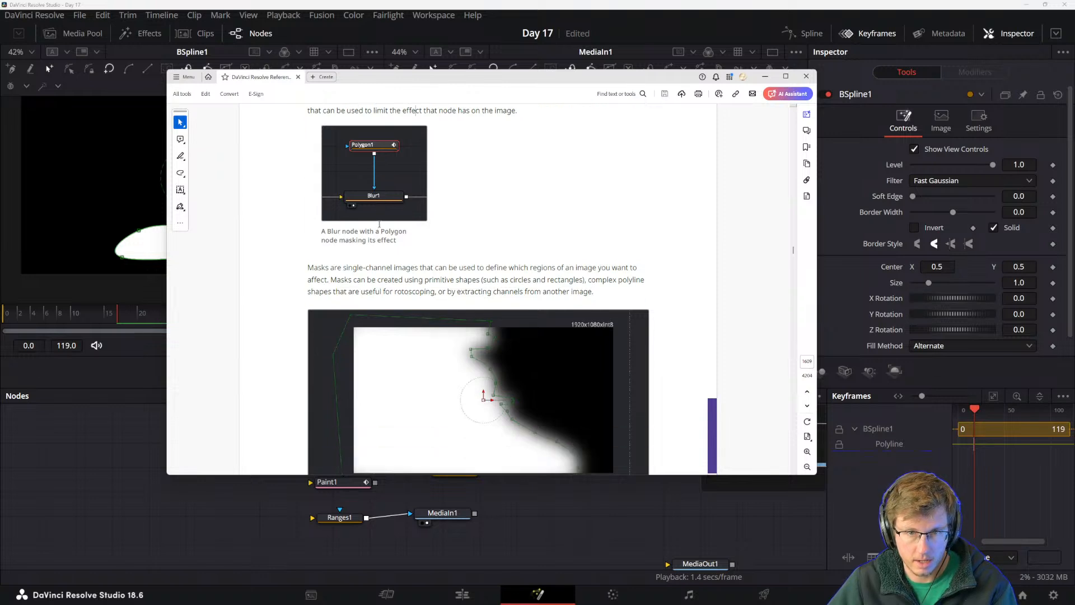
pyautogui.scroll(-1, 426, 230)
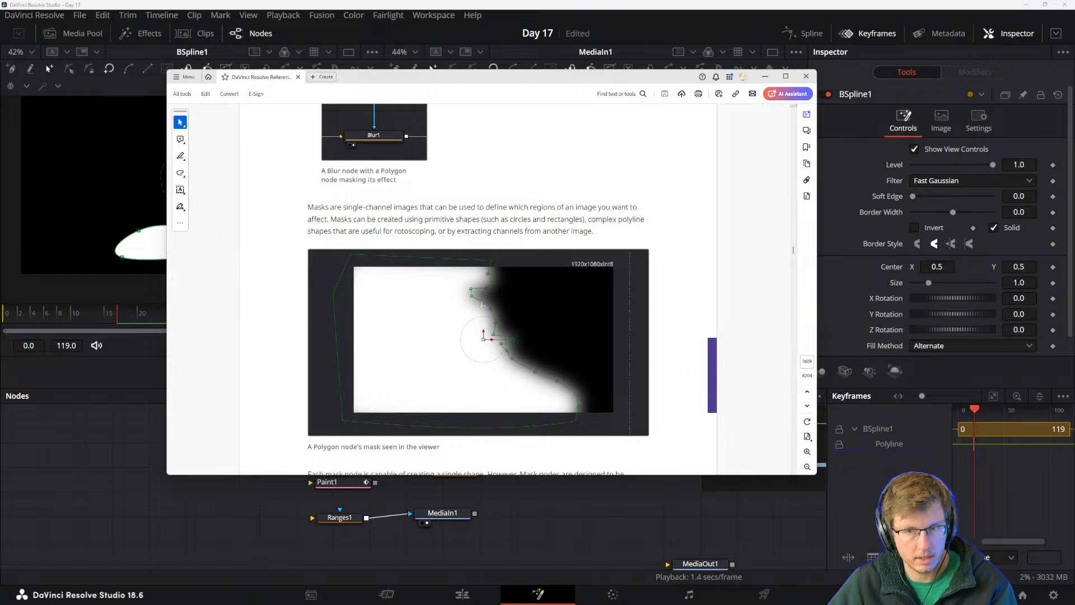
pyautogui.scroll(-1, 482, 305)
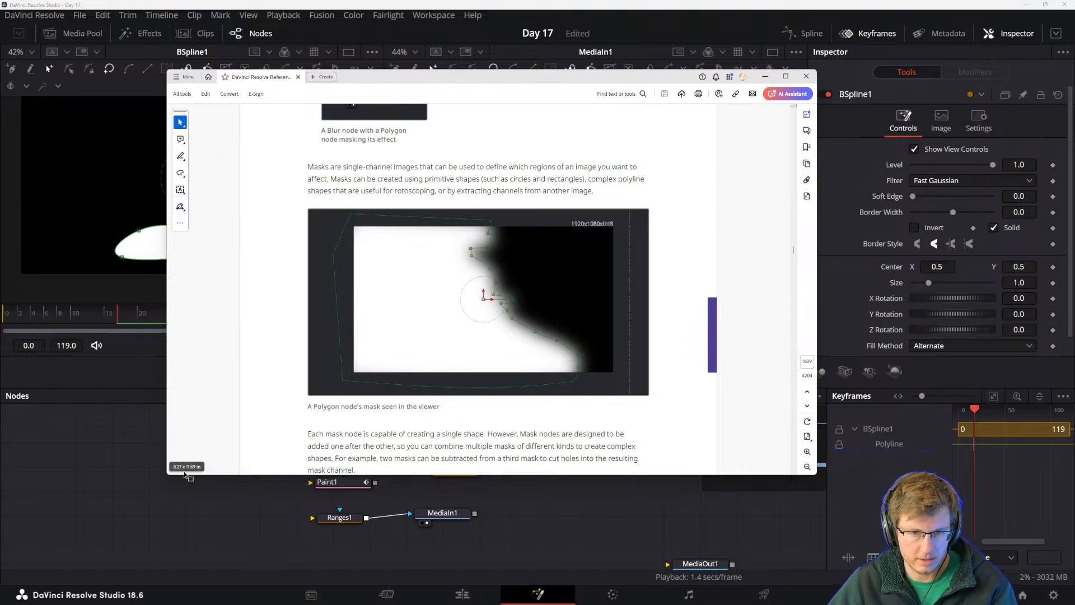
# - Return to Fusion, add a Background node in the empty area below Ranges1, and set its color to white (#ffffff)
pyautogui.click(161, 484)
pyautogui.moveTo(507, 532); pyautogui.dragTo(338, 555)
pyautogui.moveTo(181, 372); pyautogui.dragTo(348, 485)
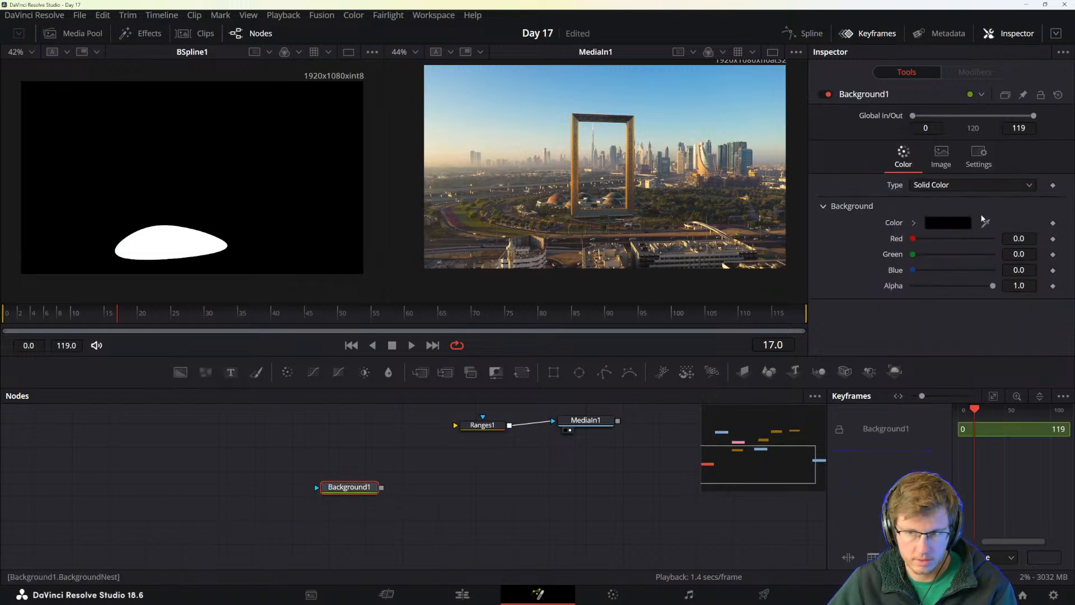
pyautogui.click(948, 223)
pyautogui.moveTo(696, 200); pyautogui.dragTo(683, 182)
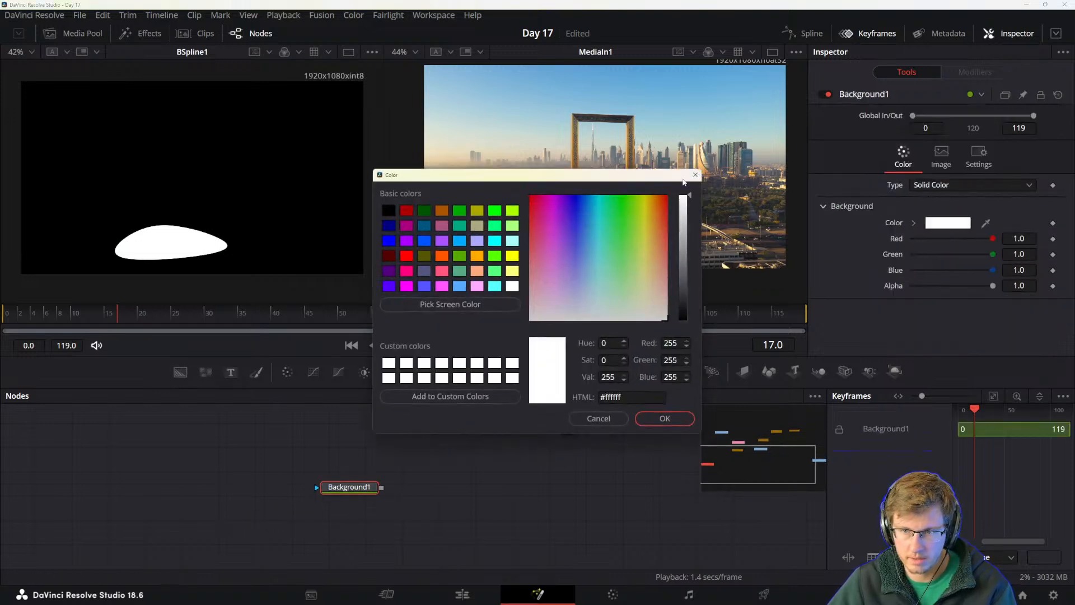
pyautogui.click(655, 418)
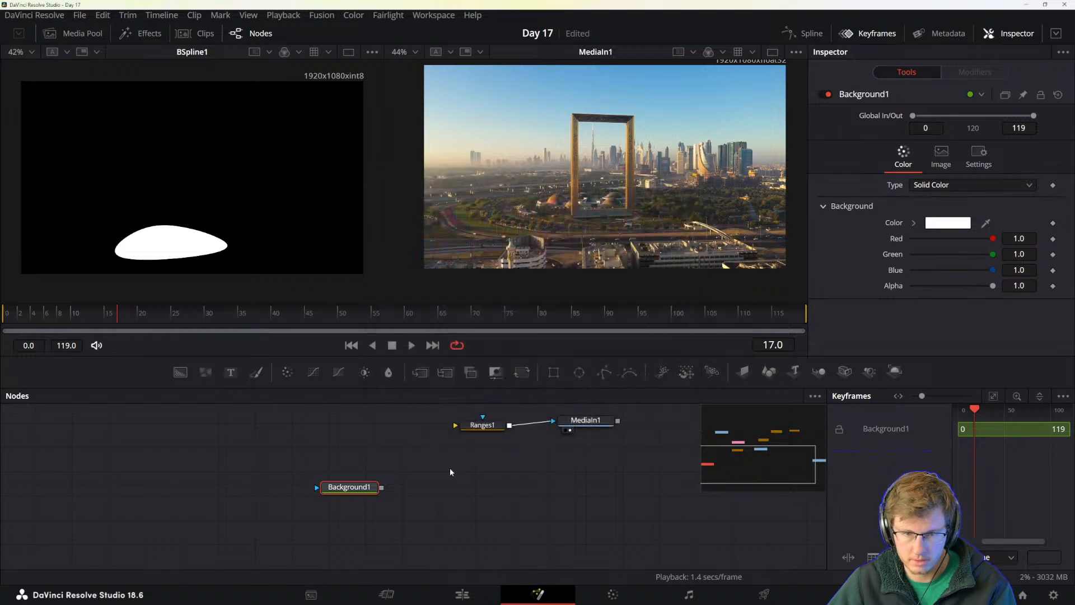
# - Move Background1 aside in the node graph and add a second Background node beside it
pyautogui.moveTo(449, 468); pyautogui.dragTo(360, 513)
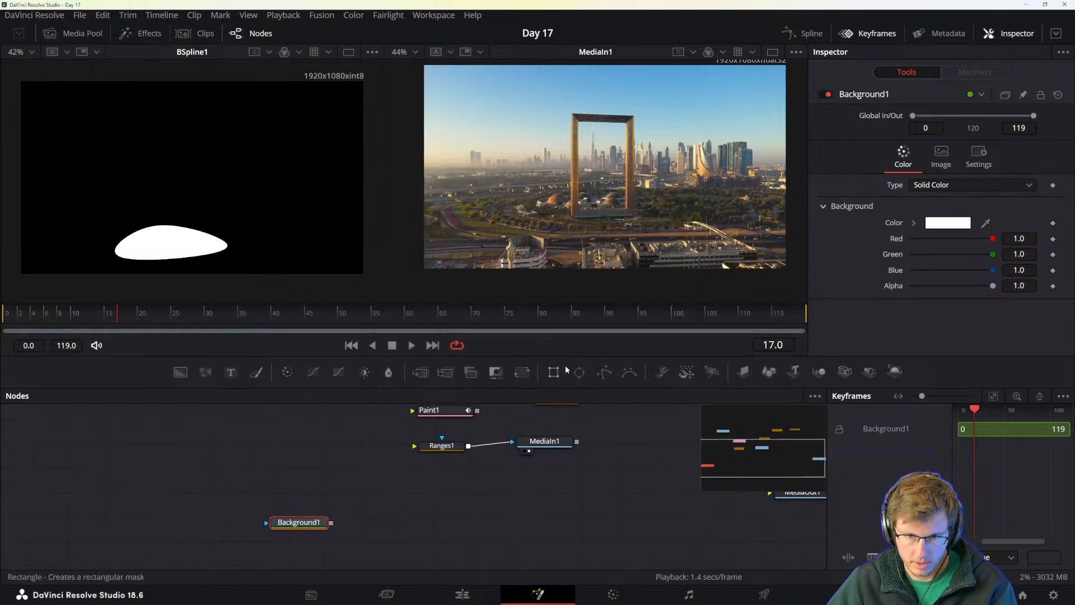
pyautogui.moveTo(286, 533)
pyautogui.moveTo(286, 533); pyautogui.dragTo(257, 532)
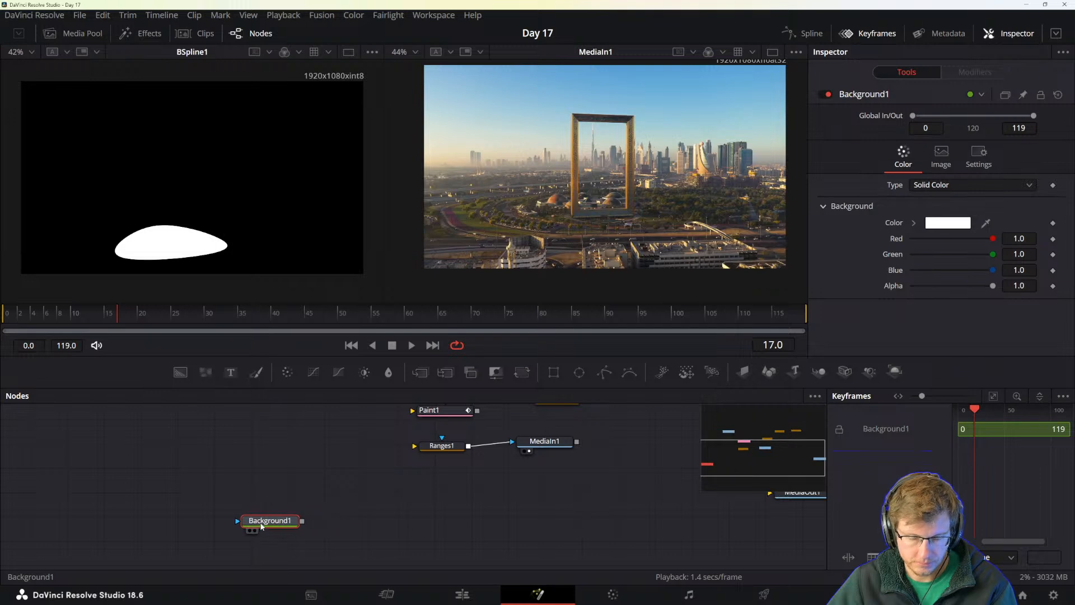
pyautogui.moveTo(180, 372); pyautogui.dragTo(381, 524)
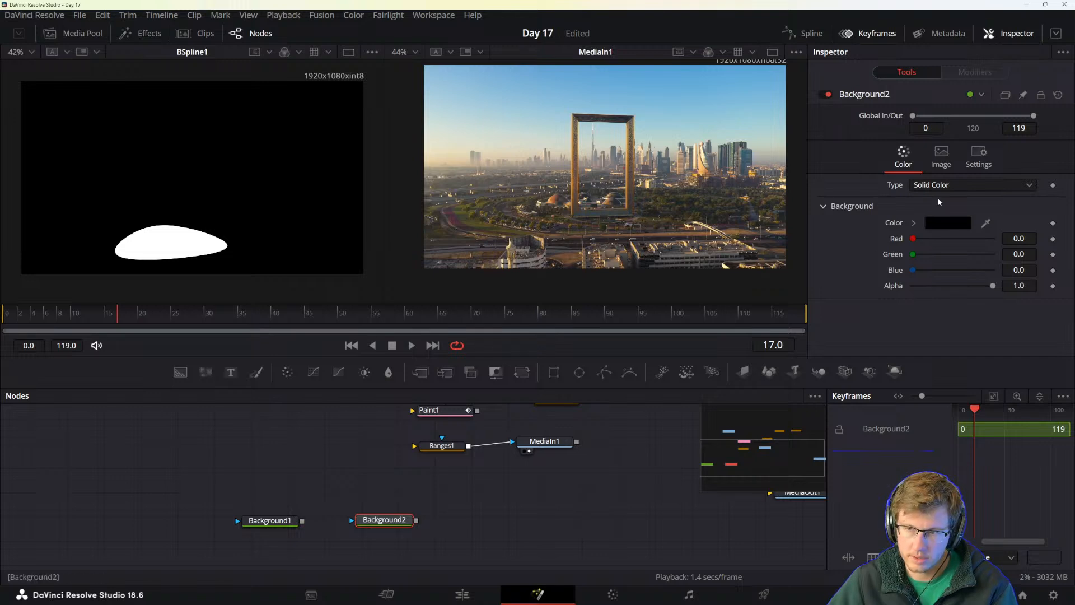
# - Show Background1 in the first viewer and merge it as foreground over Background2 through a Merge node
pyautogui.moveTo(281, 518)
pyautogui.mouseDown()
pyautogui.moveTo(303, 528)
pyautogui.moveTo(291, 526)
pyautogui.mouseUp()
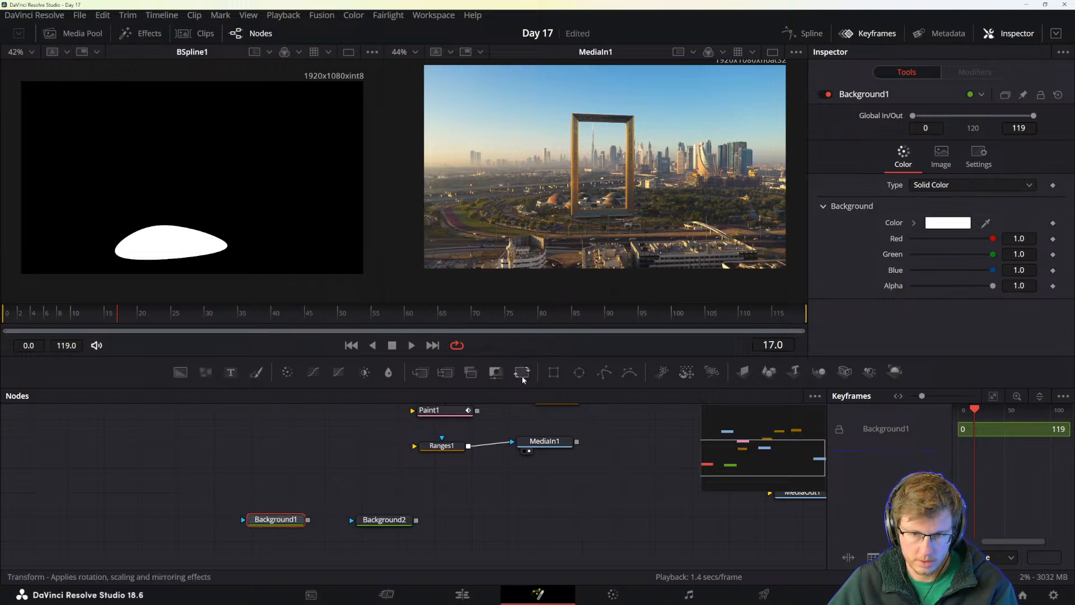
pyautogui.click(256, 529)
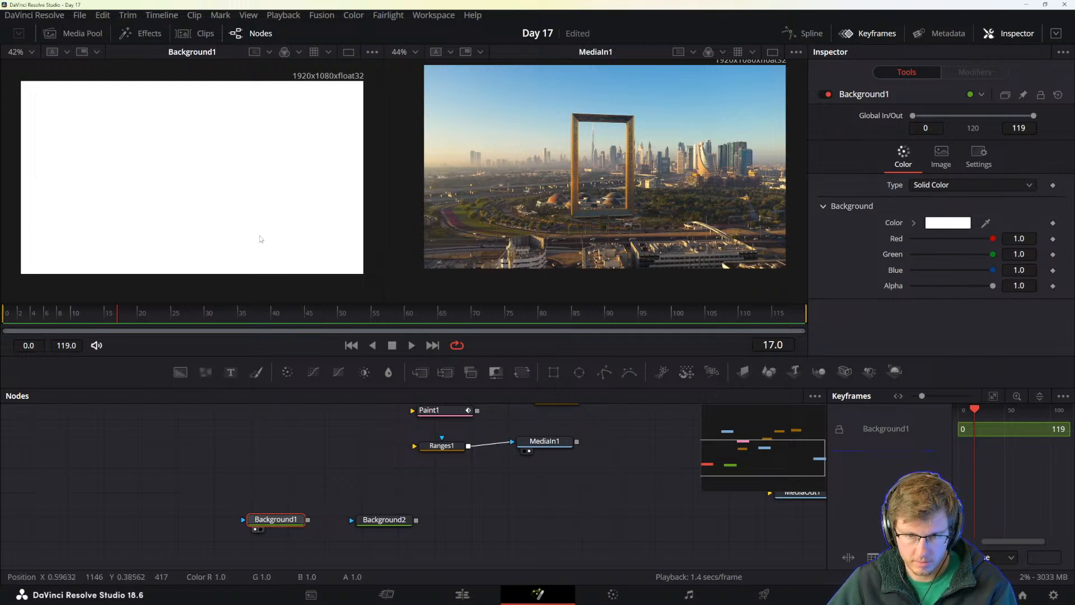
pyautogui.moveTo(302, 521); pyautogui.dragTo(413, 527)
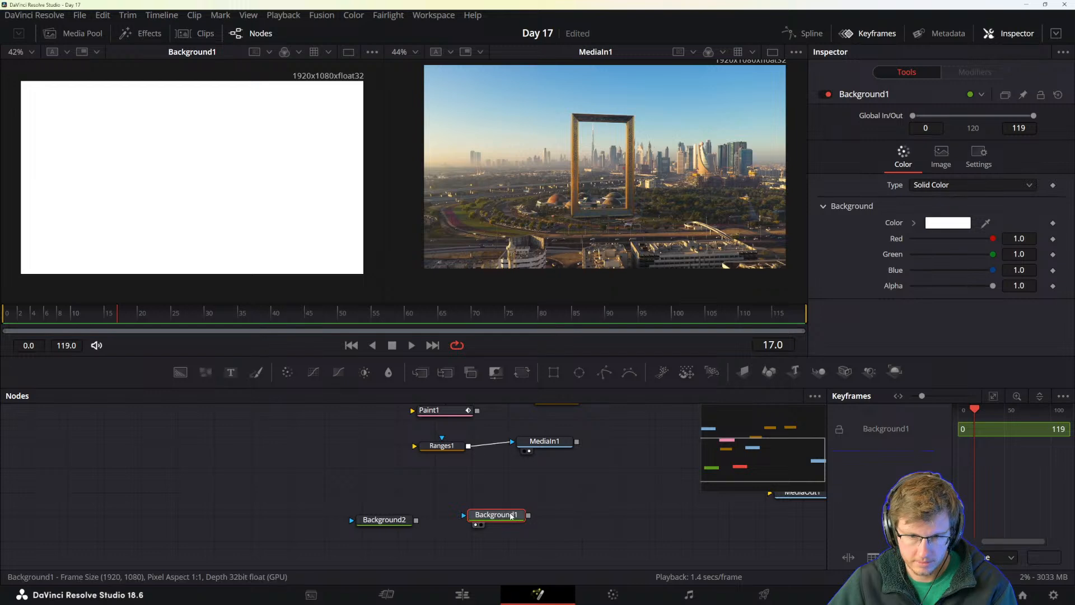
pyautogui.moveTo(499, 521); pyautogui.dragTo(416, 520)
pyautogui.moveTo(472, 499); pyautogui.dragTo(473, 521)
pyautogui.click(470, 499)
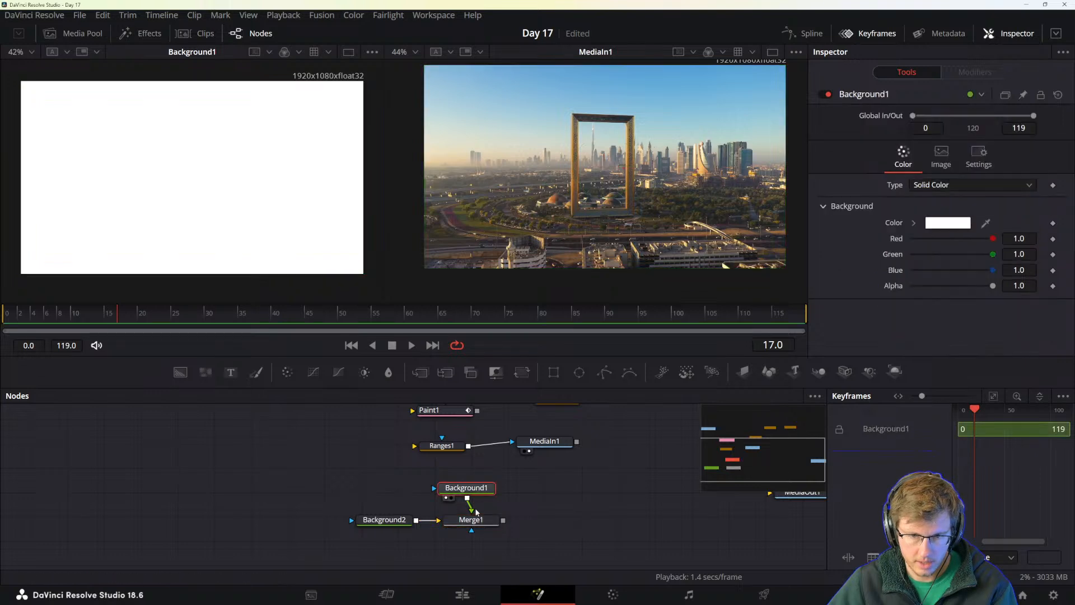
# - Display Merge1 in the second viewer and separate the Background and Merge nodes from Ranges1 and MediaIn1 in the graph
pyautogui.click(478, 522)
pyautogui.press('2')
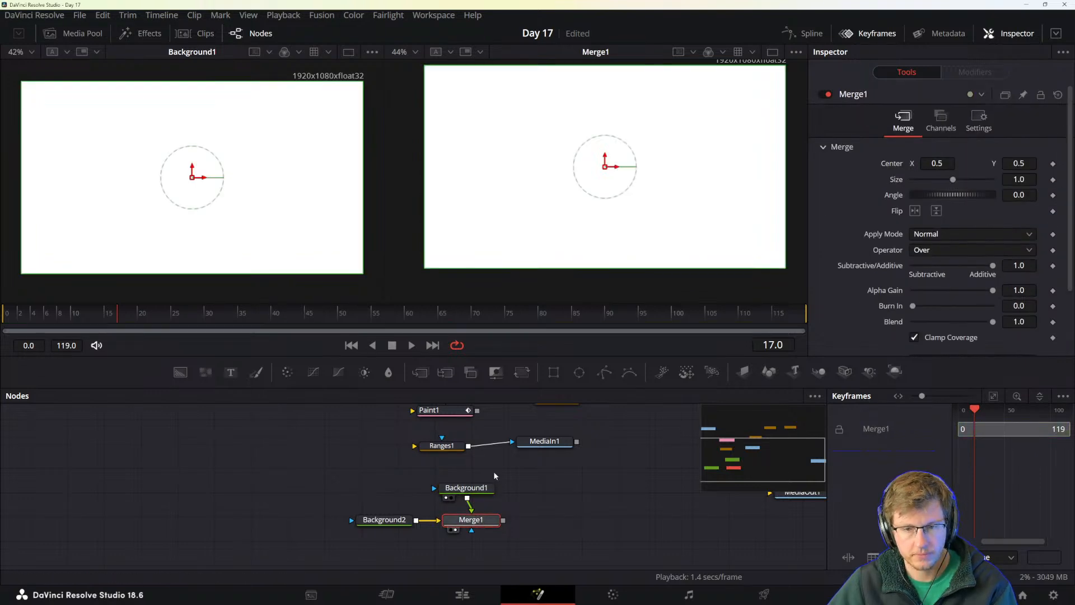
pyautogui.click(482, 489)
pyautogui.moveTo(429, 452); pyautogui.dragTo(544, 429)
pyautogui.moveTo(324, 473); pyautogui.dragTo(507, 552)
pyautogui.moveTo(477, 494); pyautogui.dragTo(471, 519)
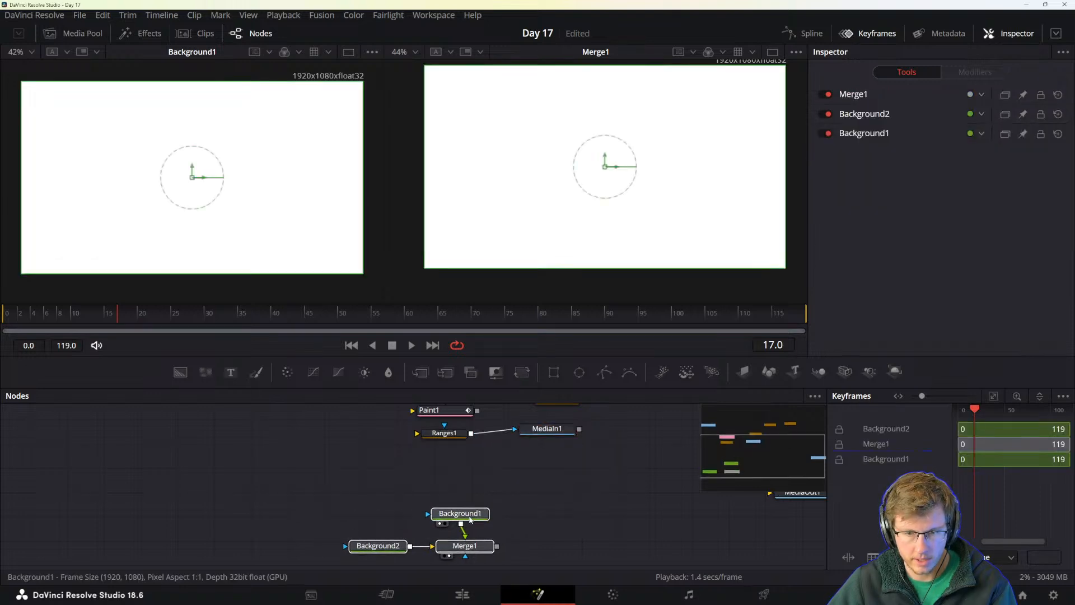
pyautogui.click(470, 519)
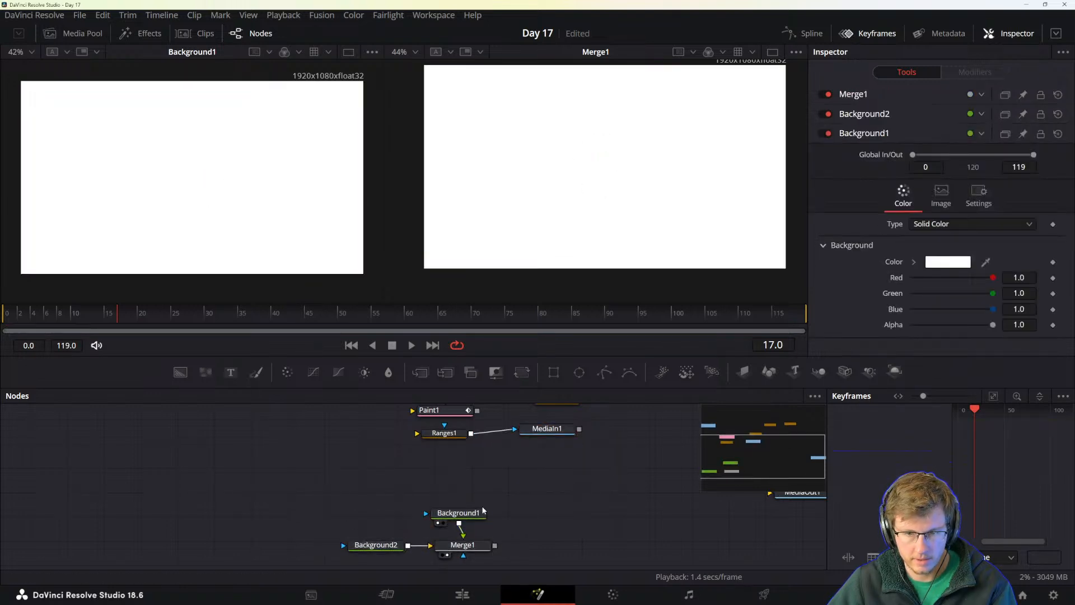
# - Add a Polygon mask node above Background1, show it in the first viewer, and disconnect it from Background1
pyautogui.click(603, 374)
pyautogui.moveTo(459, 492); pyautogui.dragTo(276, 247)
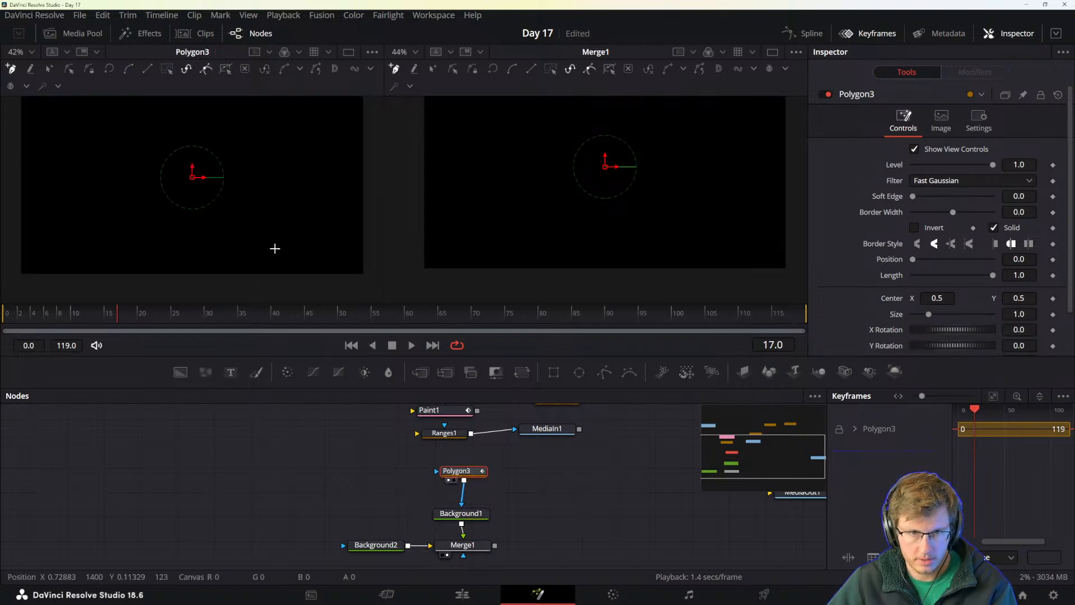
pyautogui.click(467, 544)
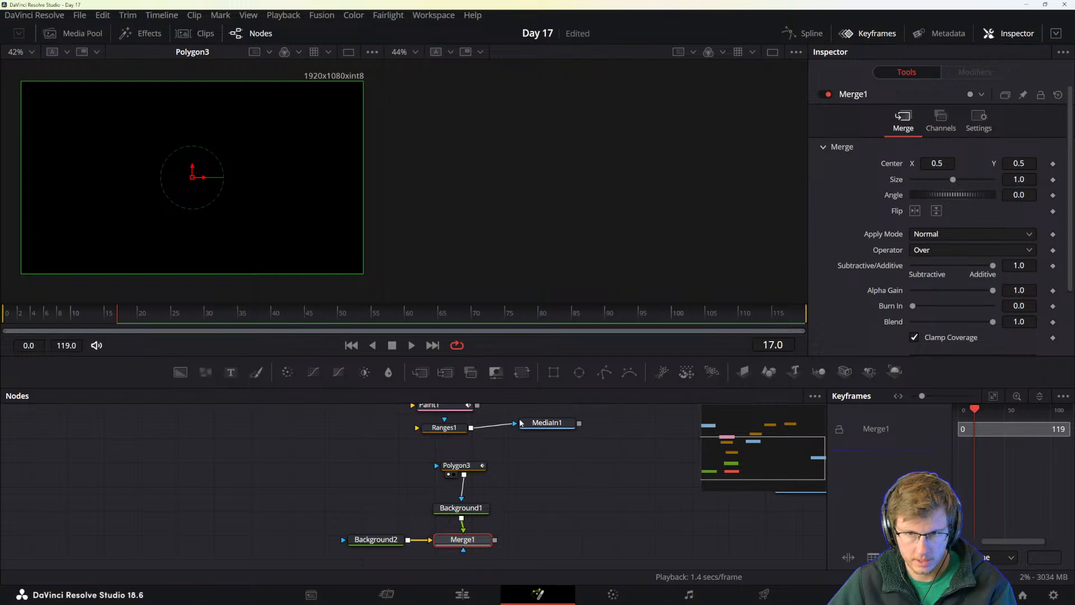
pyautogui.moveTo(466, 488); pyautogui.dragTo(455, 478)
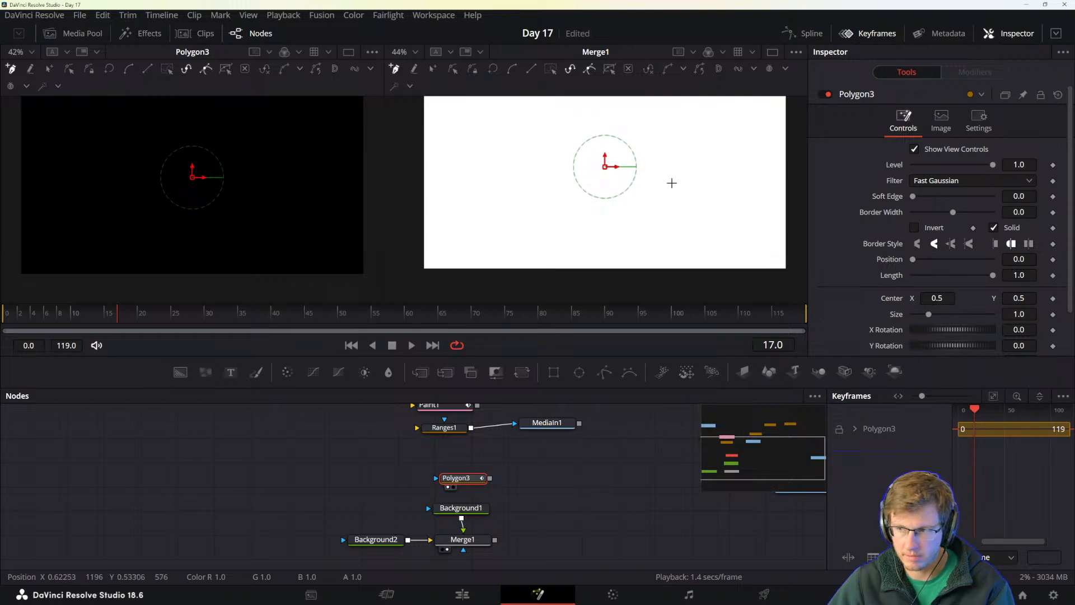
# - Check the manual's polygon mask figure and draw a similar jagged Polygon3 edge down through the Merge1 image, undoing the stray last point
pyautogui.scroll(-2, 669, 157)
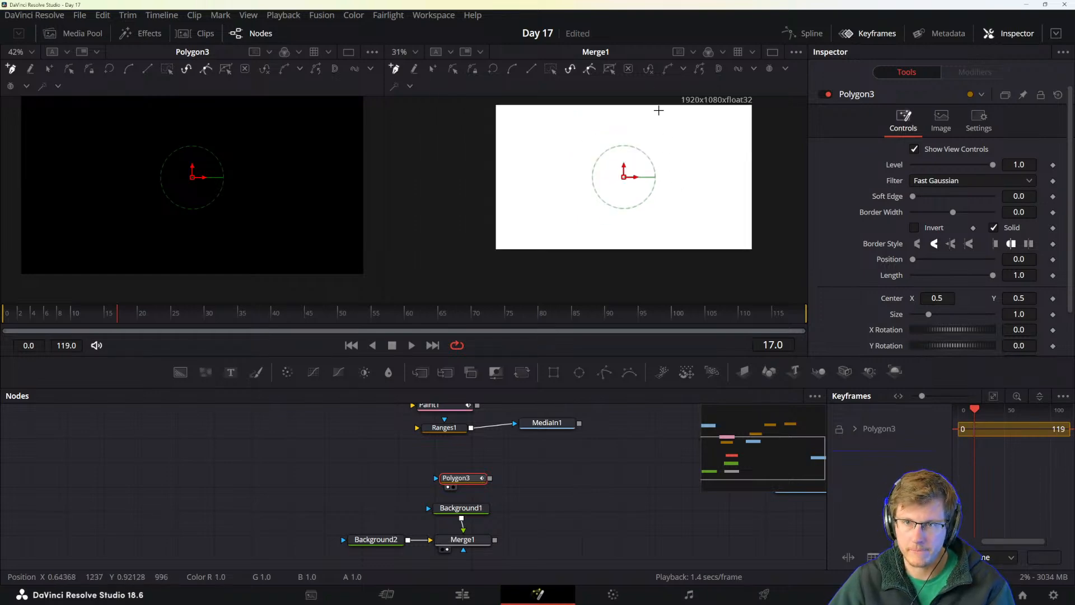
pyautogui.hotkey('alt', 'Tab')
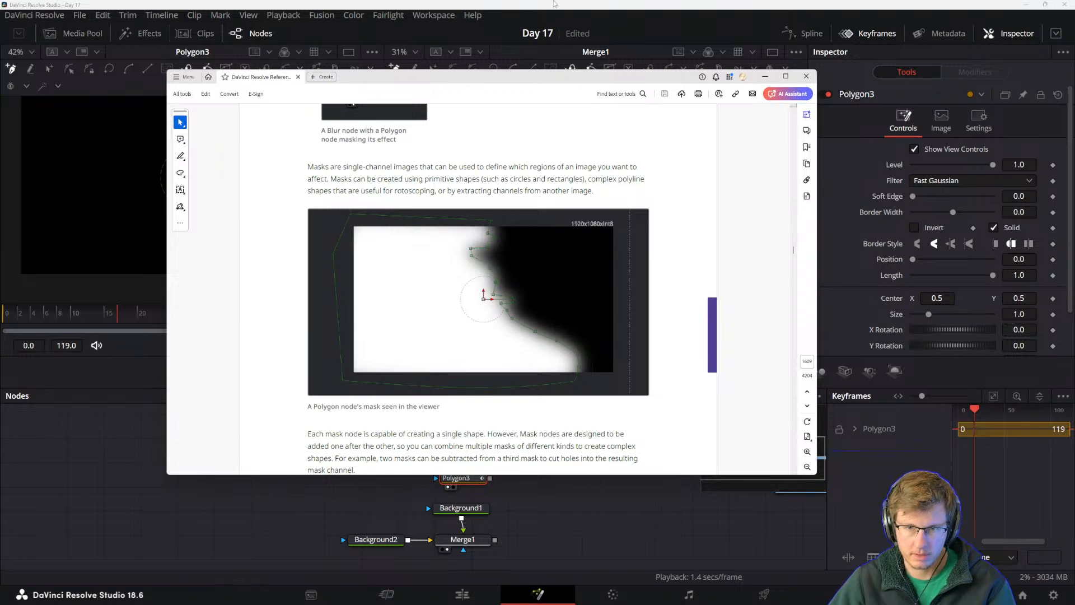
pyautogui.click(535, 5)
pyautogui.click(654, 119)
pyautogui.click(653, 128)
pyautogui.click(674, 136)
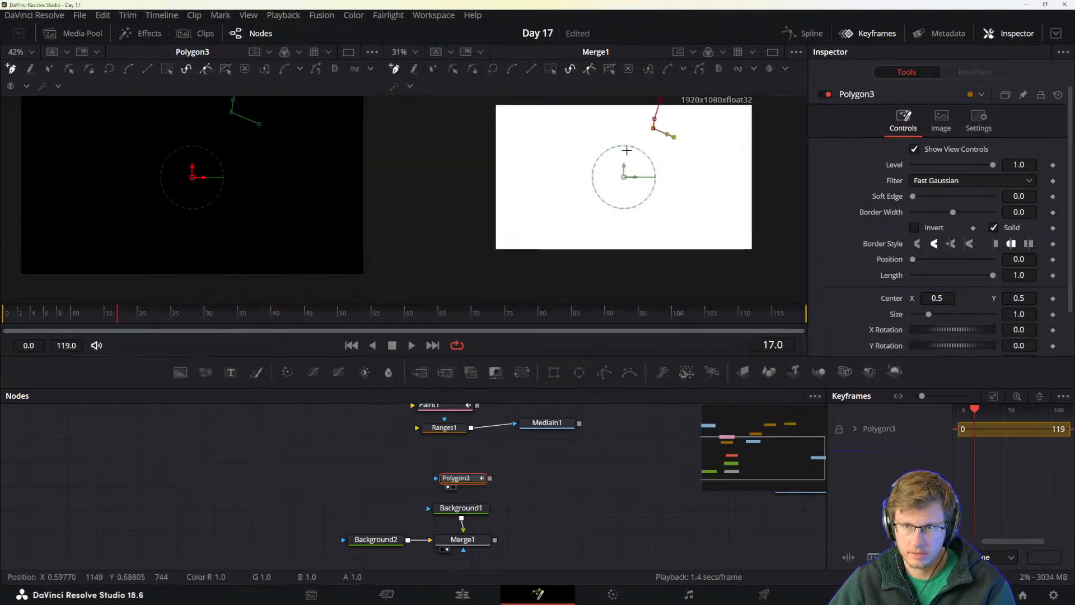
pyautogui.click(612, 145)
pyautogui.click(663, 170)
pyautogui.click(689, 201)
pyautogui.click(672, 208)
pyautogui.click(659, 226)
pyautogui.click(691, 229)
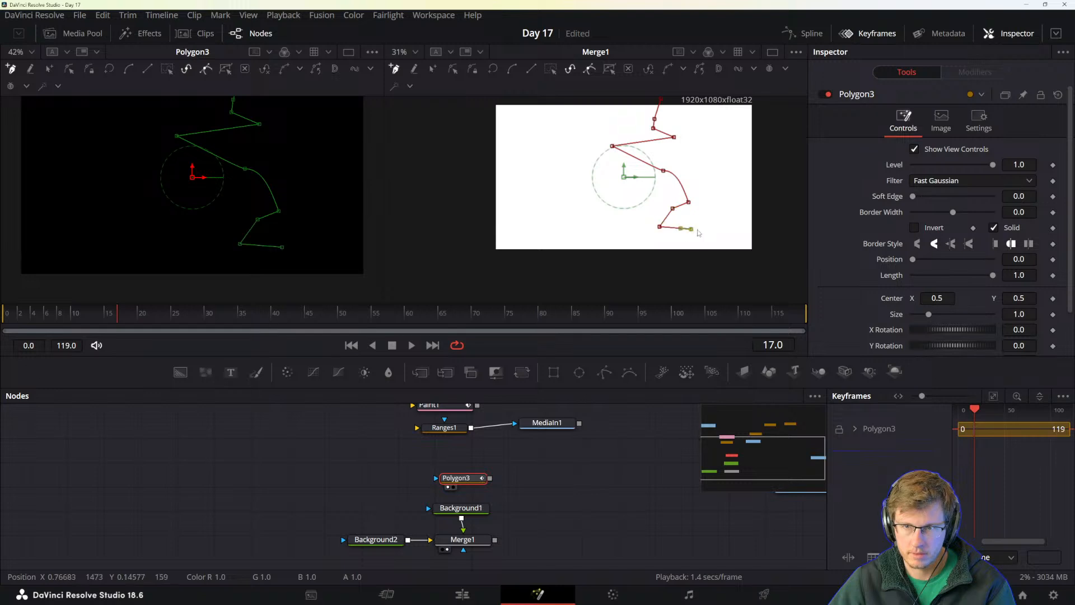
pyautogui.click(683, 260)
pyautogui.click(711, 275)
pyautogui.click(779, 239)
pyautogui.hotkey('ctrl', 'z')
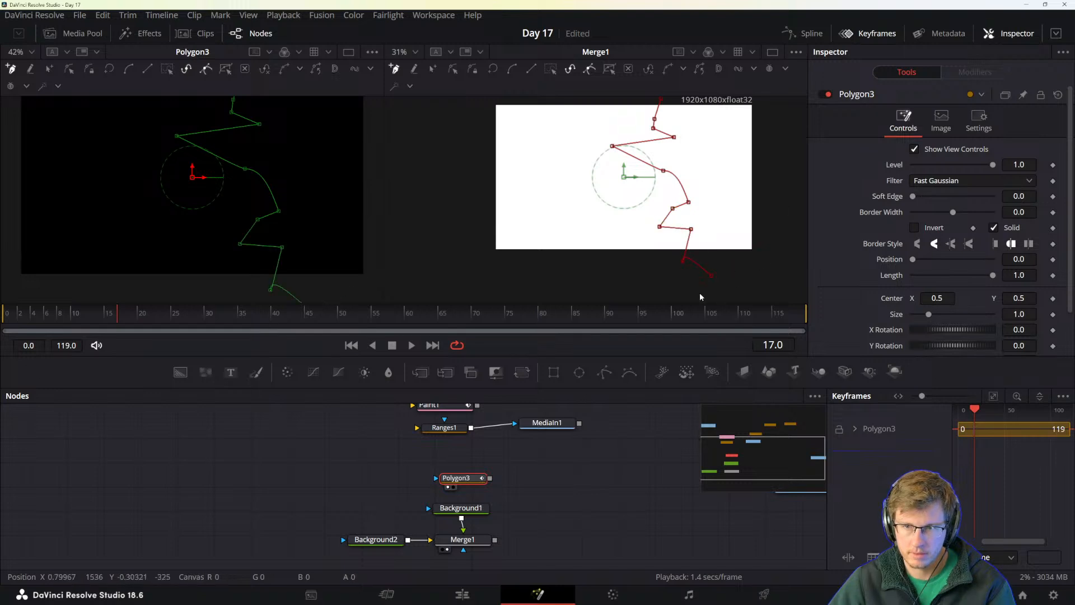
# - Close the Polygon3 shape around the outside of the frame and connect it to Background1's mask input
pyautogui.moveTo(624, 297); pyautogui.dragTo(607, 292)
pyautogui.moveTo(503, 280); pyautogui.dragTo(475, 281)
pyautogui.moveTo(437, 206)
pyautogui.mouseDown()
pyautogui.moveTo(424, 139)
pyautogui.moveTo(458, 203)
pyautogui.mouseUp()
pyautogui.moveTo(480, 140); pyautogui.dragTo(509, 139)
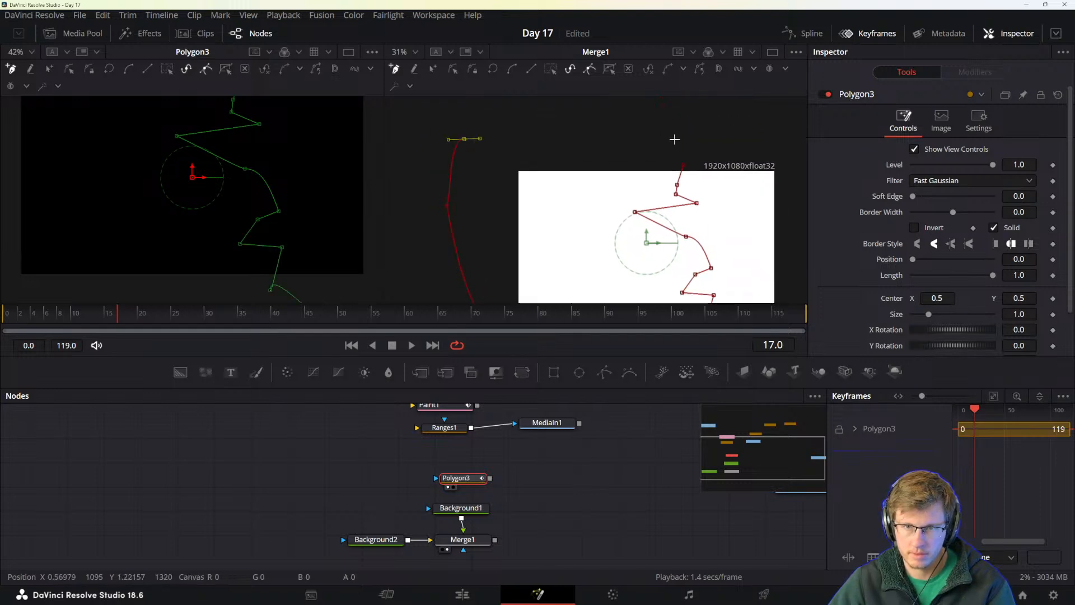
pyautogui.click(676, 139)
pyautogui.click(683, 165)
pyautogui.moveTo(740, 169); pyautogui.dragTo(722, 127)
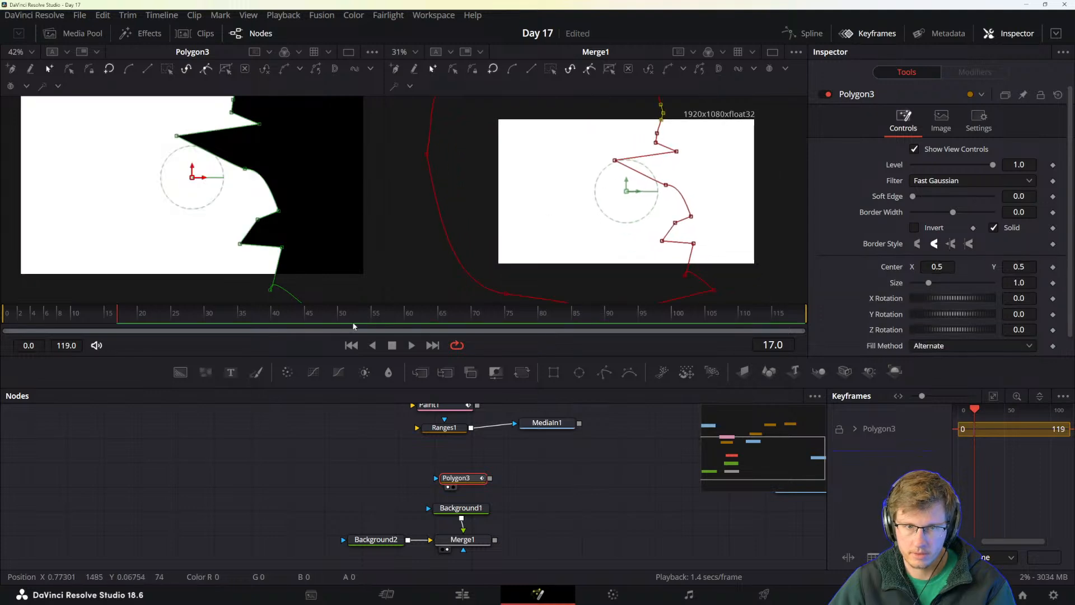
pyautogui.moveTo(484, 479); pyautogui.dragTo(461, 506)
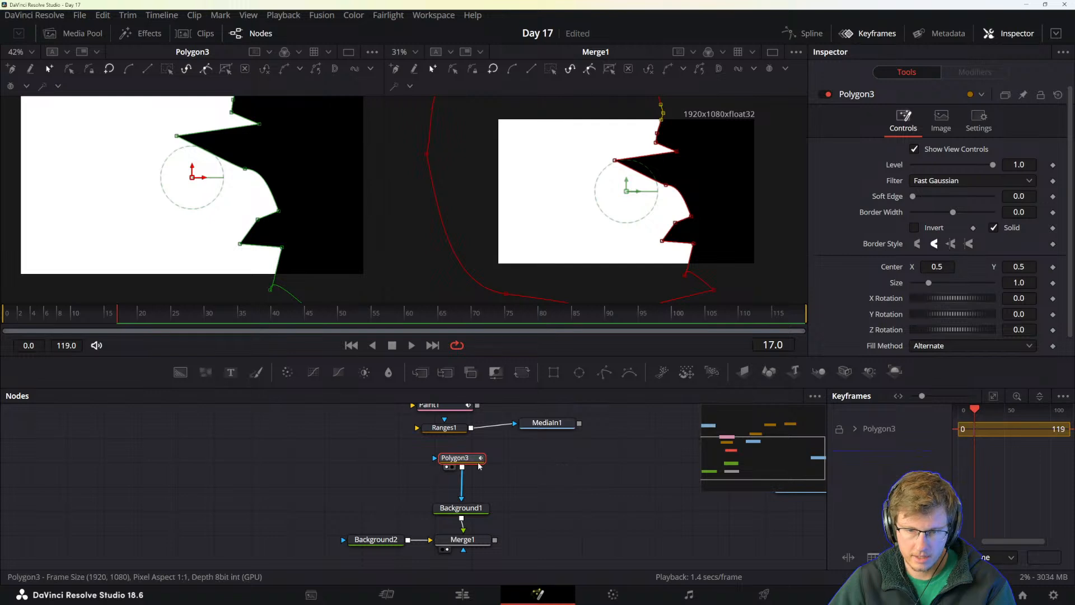
pyautogui.moveTo(465, 458); pyautogui.dragTo(467, 454)
# - Try inserting a Blur node between Polygon3 and Background1
pyautogui.hotkey('shift', 'space')
pyautogui.write('ranges')
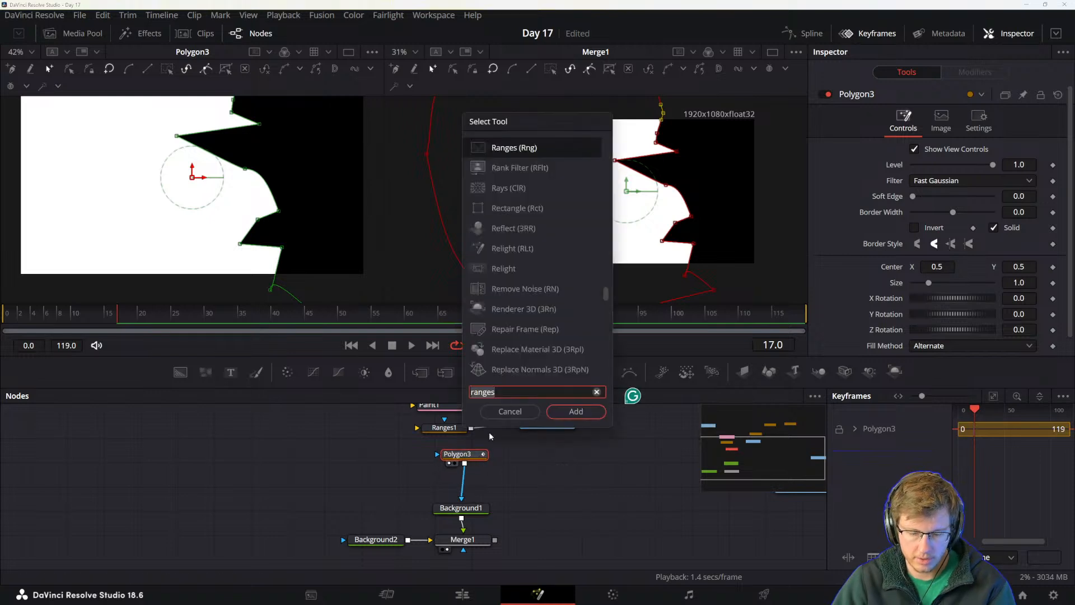
pyautogui.press('BackSpace')
pyautogui.press('BackSpace')
pyautogui.press('BackSpace')
pyautogui.press('BackSpace')
pyautogui.press('BackSpace')
pyautogui.press('BackSpace')
pyautogui.write('blur')
pyautogui.press('Return')
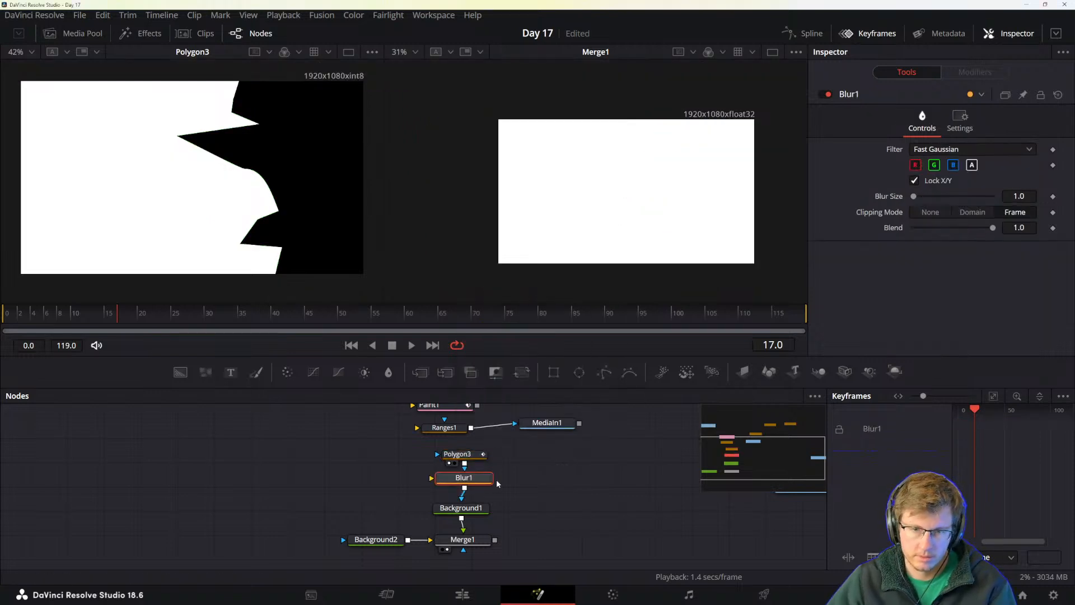
# - Try a Blur Size of 34.6 on Blur1, check the merged result, and delete the Blur node
pyautogui.moveTo(468, 479); pyautogui.dragTo(467, 483)
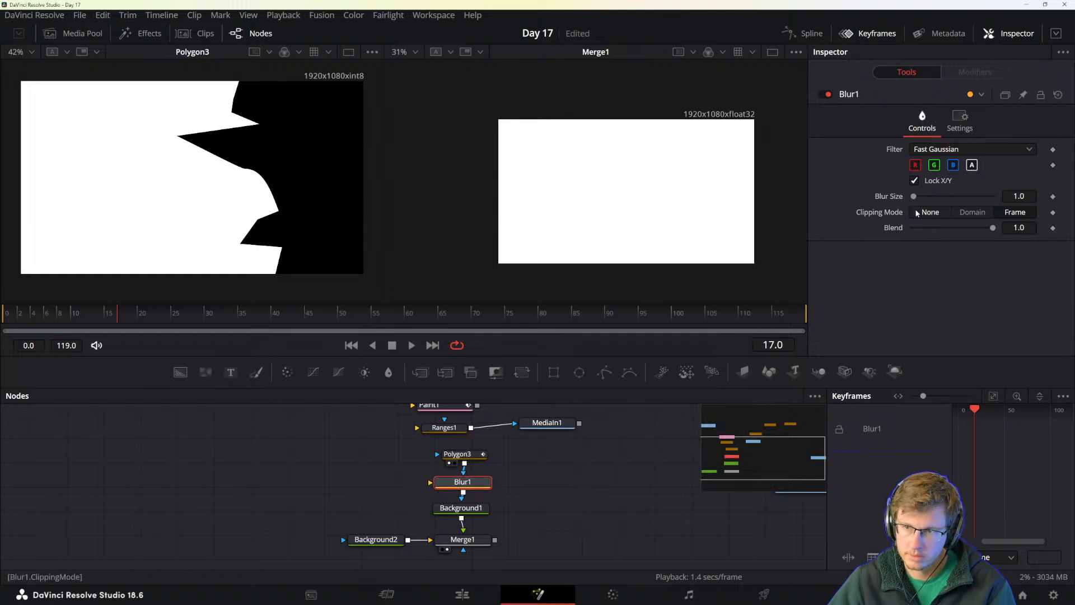
pyautogui.moveTo(913, 195); pyautogui.dragTo(940, 196)
pyautogui.click(449, 544)
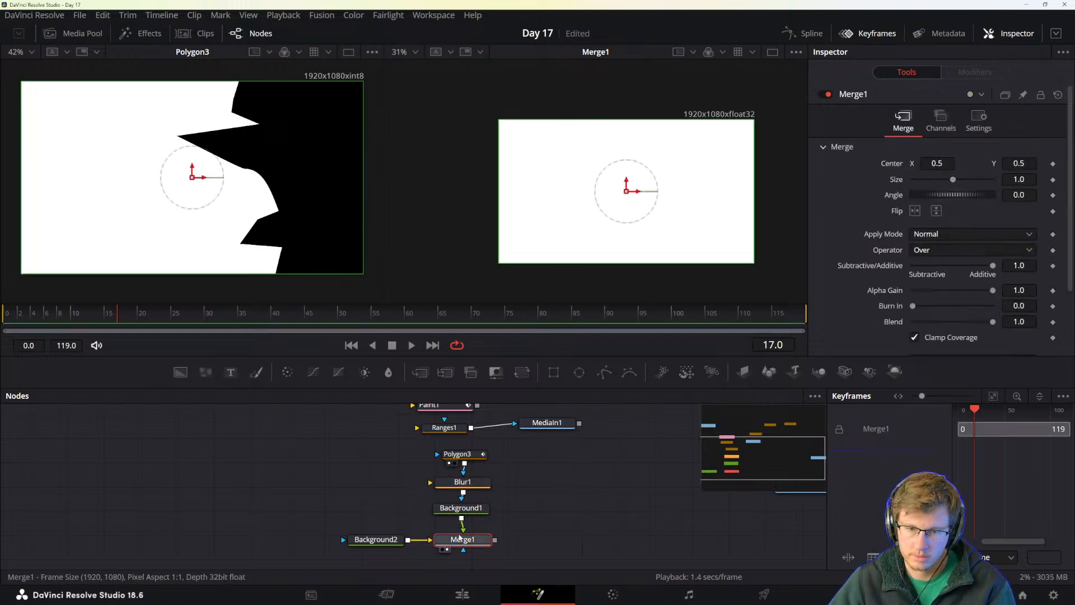
pyautogui.moveTo(461, 508); pyautogui.dragTo(461, 511)
pyautogui.click(464, 480)
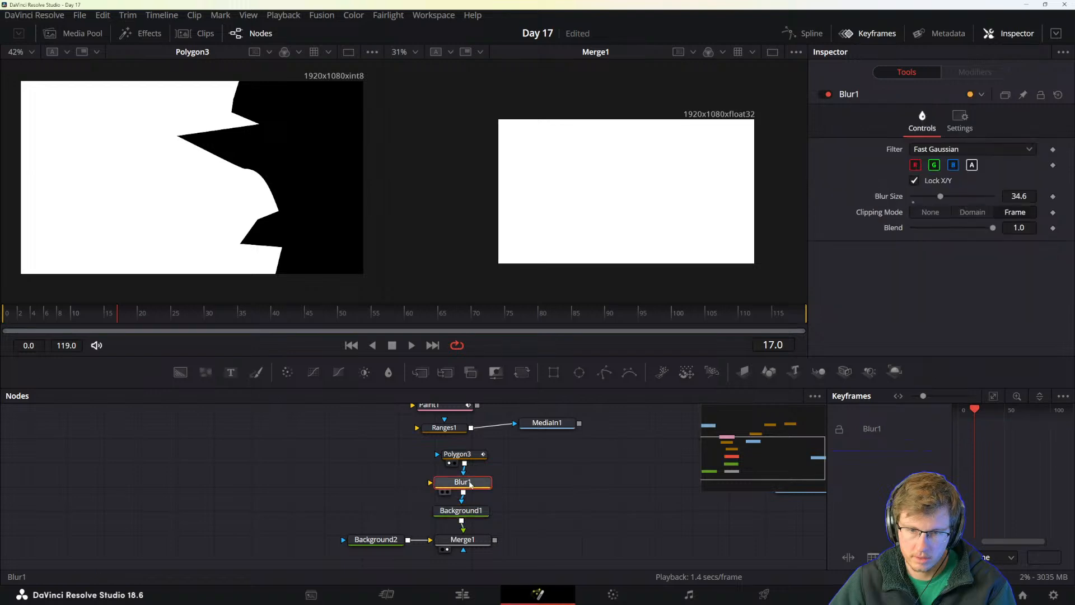
pyautogui.press('Delete')
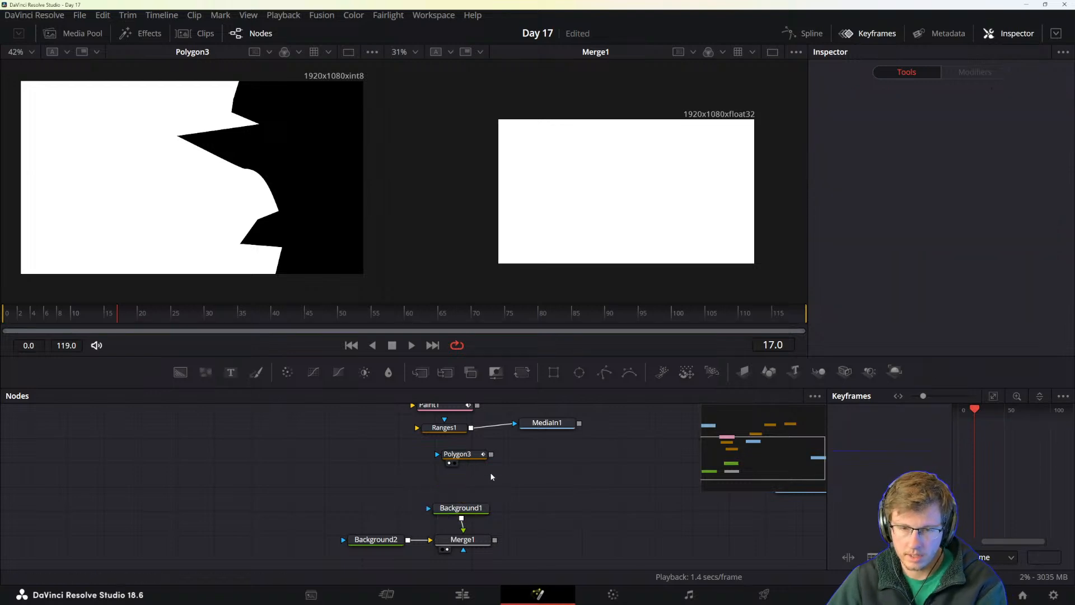
# - Reconnect Polygon3 to Background1 and insert a Blur node with Blur Size 39.4 between Background1 and Merge1
pyautogui.moveTo(491, 454); pyautogui.dragTo(470, 480)
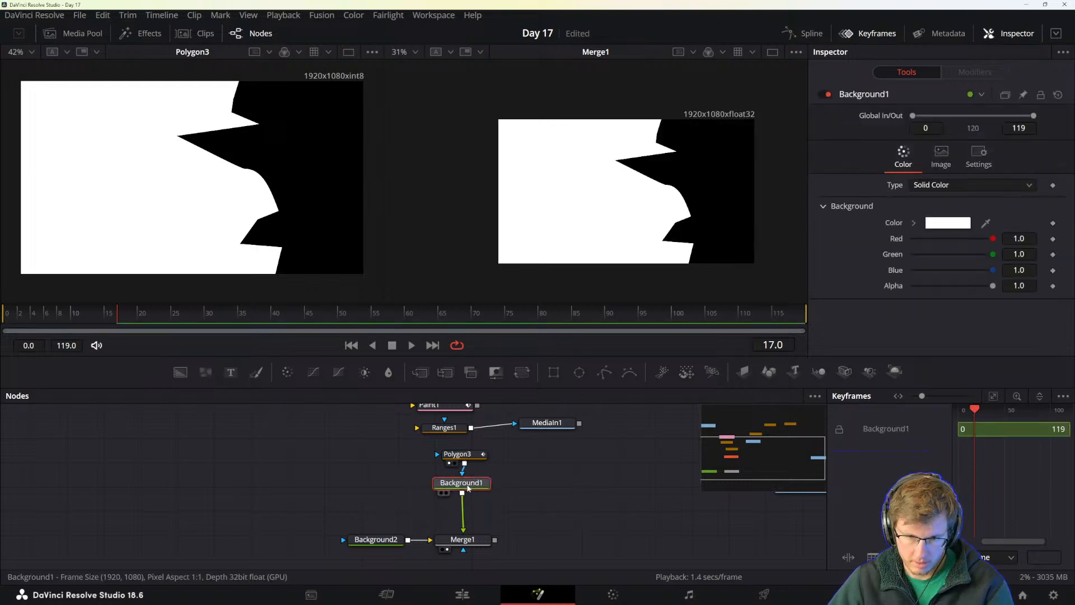
pyautogui.hotkey('shift', 'space')
pyautogui.write('blur')
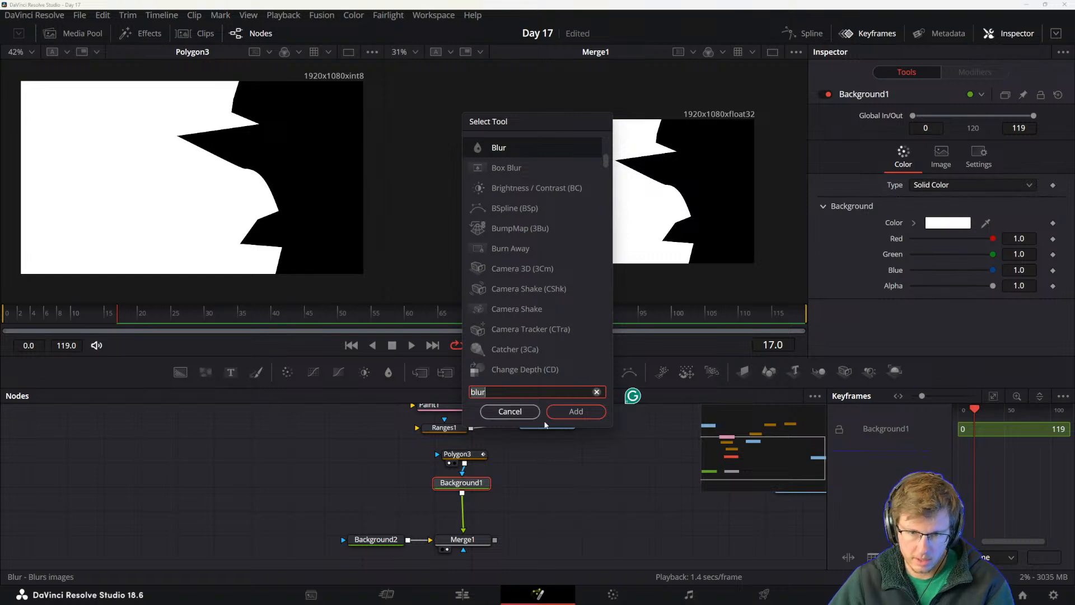
pyautogui.click(576, 411)
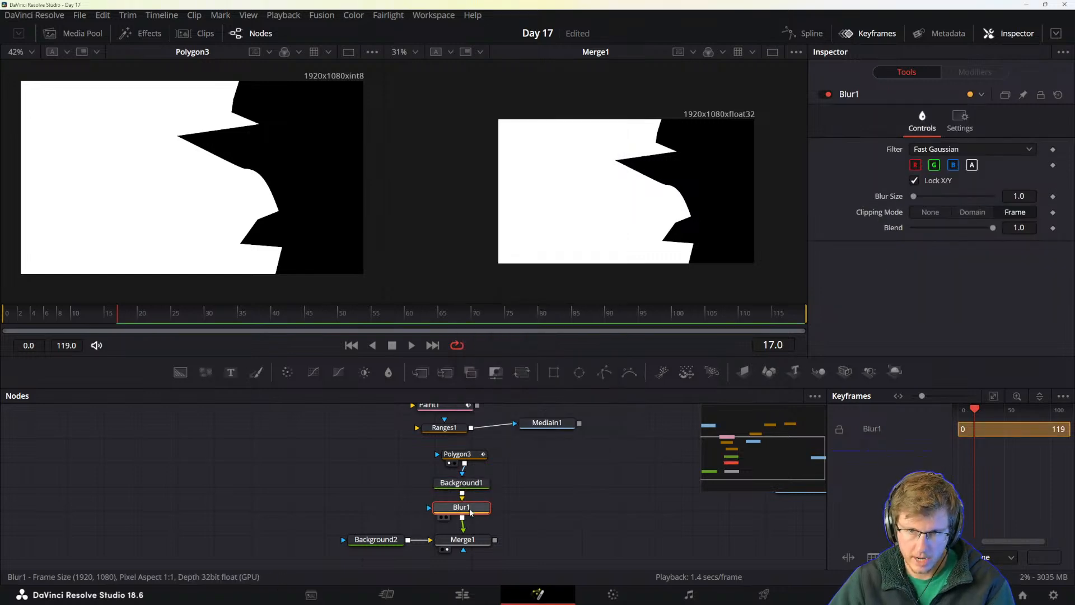
pyautogui.moveTo(473, 507); pyautogui.dragTo(475, 509)
pyautogui.moveTo(913, 197); pyautogui.dragTo(945, 209)
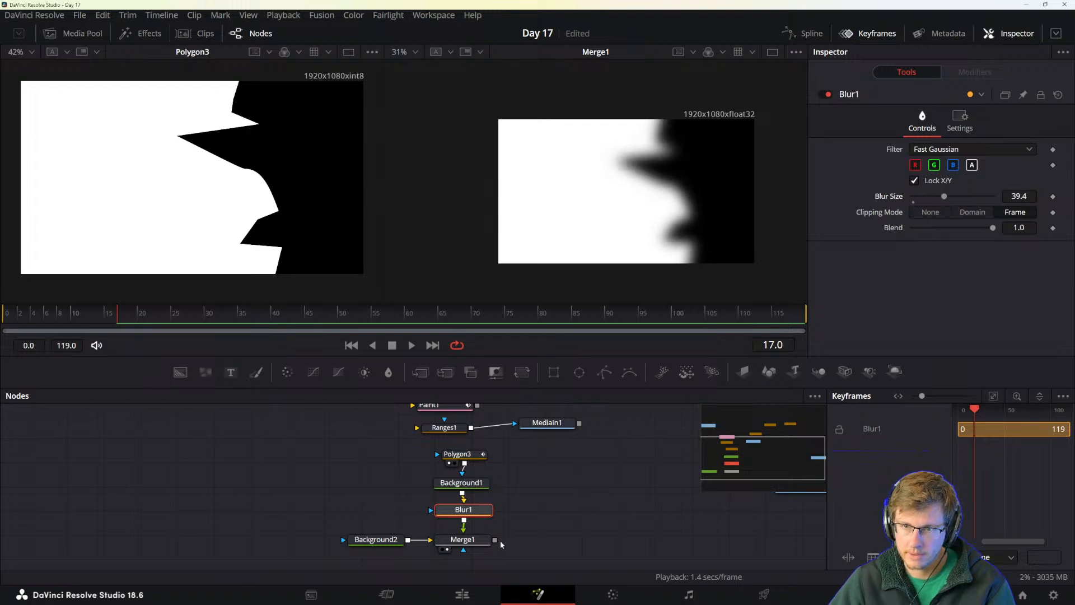
pyautogui.click(523, 530)
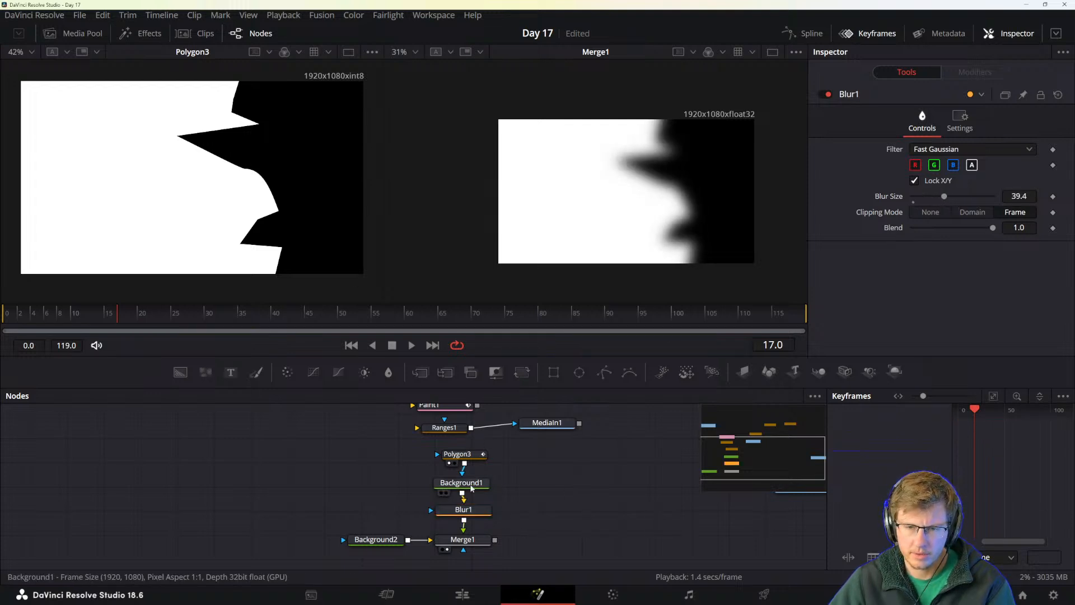
# - Shorten the long spike in Polygon3 by moving its tip point toward the rest of the jagged edge
pyautogui.click(461, 455)
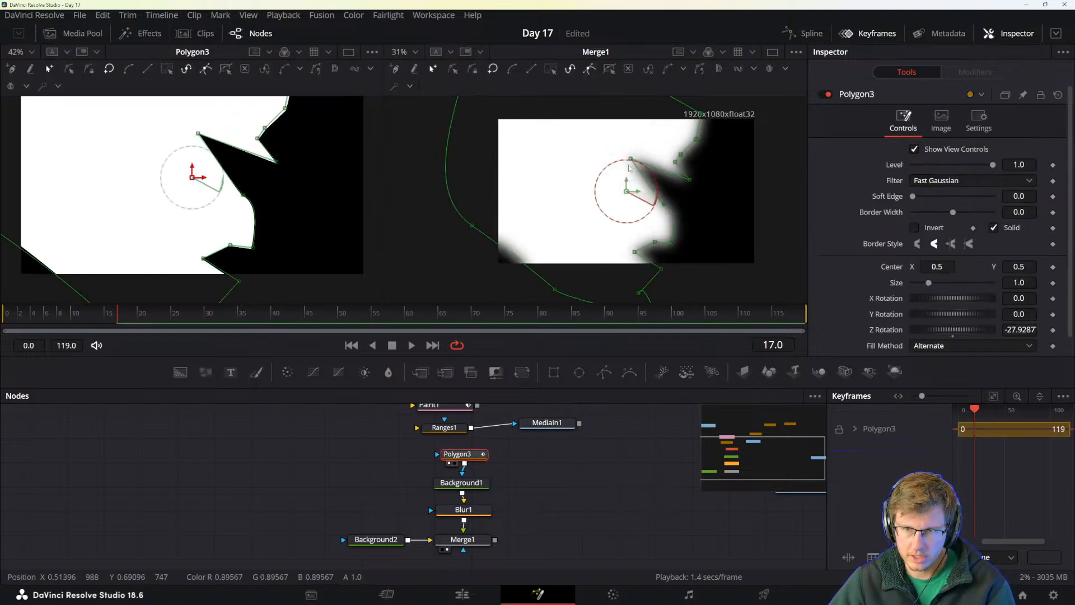
pyautogui.moveTo(616, 160); pyautogui.dragTo(644, 164)
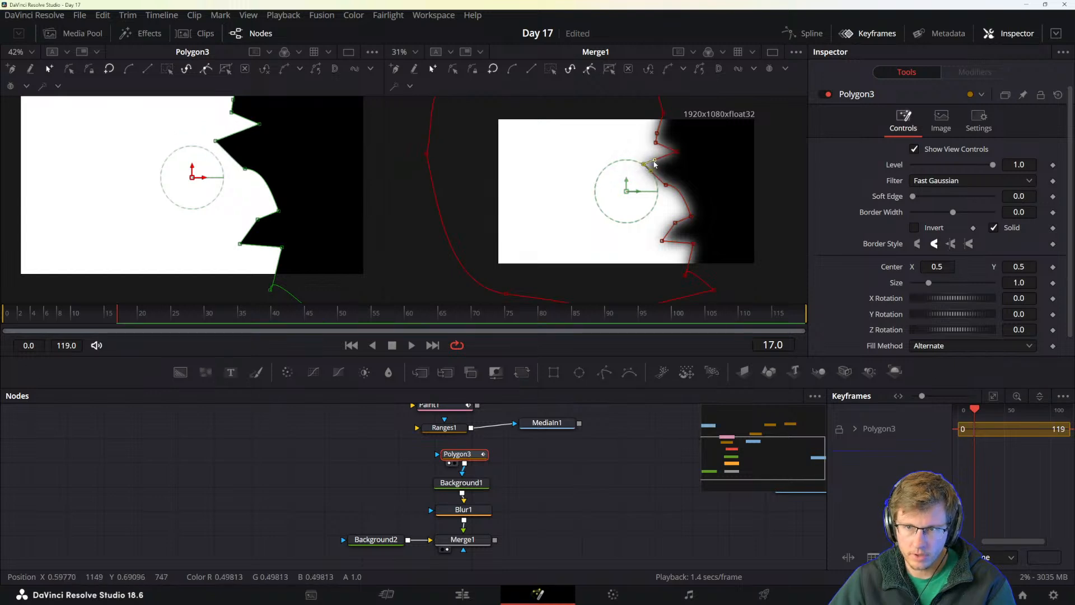
pyautogui.click(660, 157)
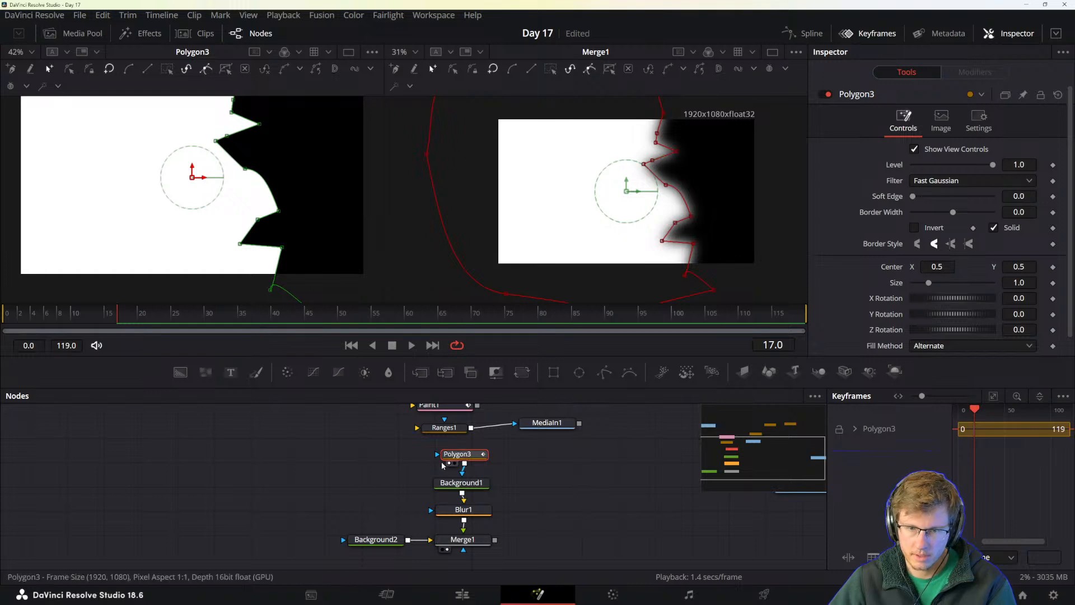
# - Try converting all of Polygon3's points from Bezier to B-Spline and examine the outline up close
pyautogui.scroll(-2, 476, 184)
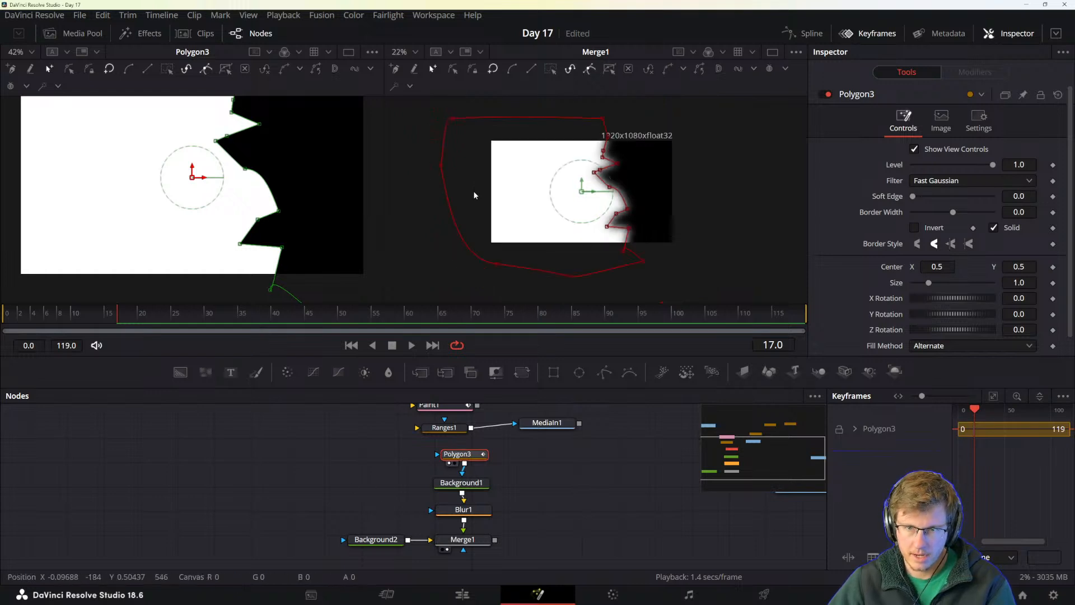
pyautogui.moveTo(421, 107); pyautogui.dragTo(662, 280)
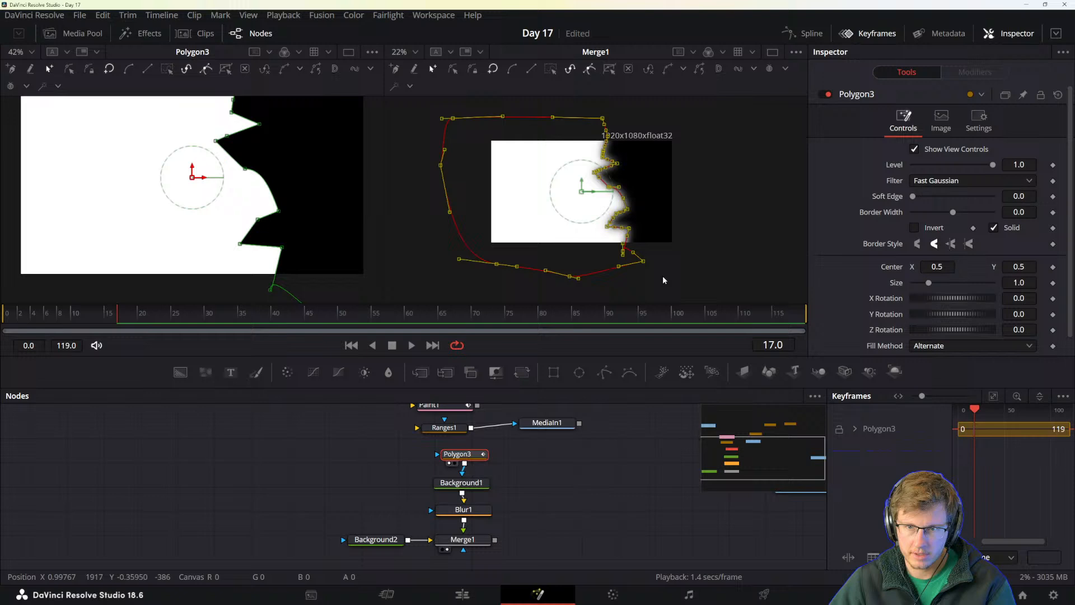
pyautogui.rightClick(633, 255)
pyautogui.moveTo(697, 467)
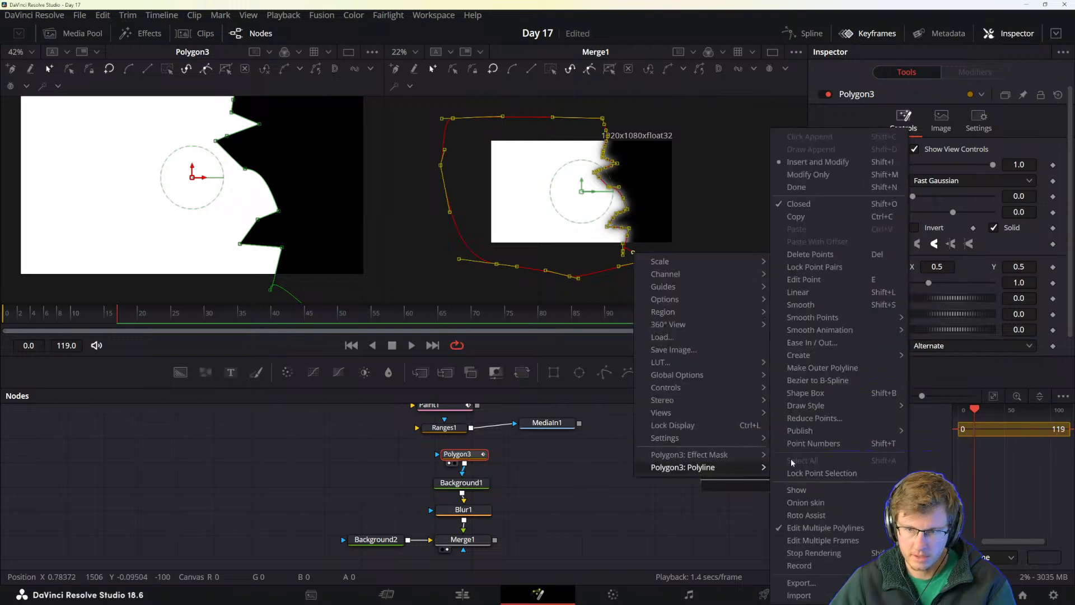
pyautogui.click(845, 382)
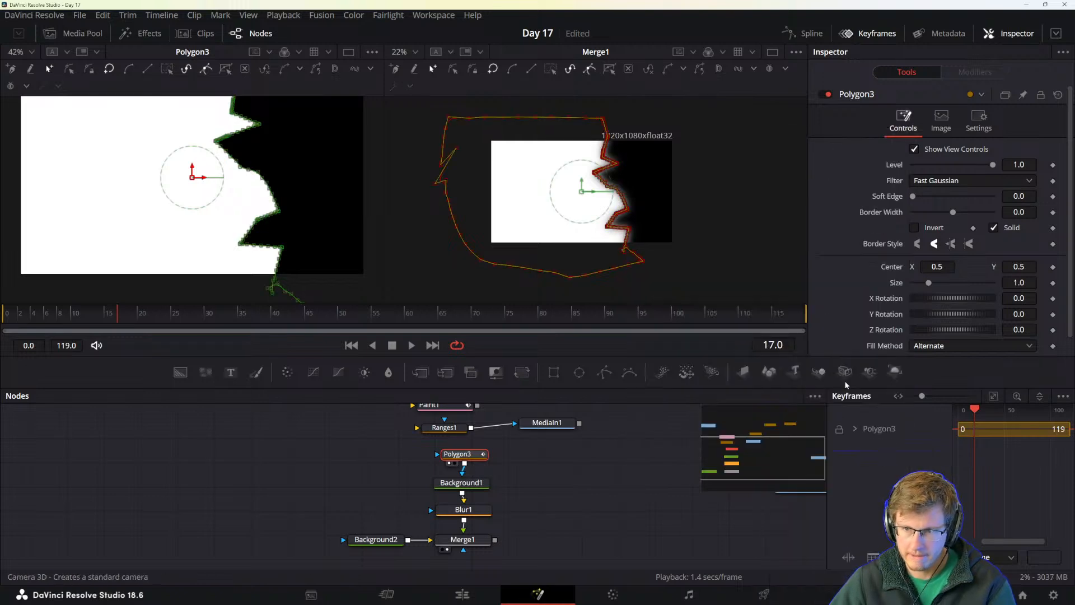
pyautogui.scroll(6, 548, 117)
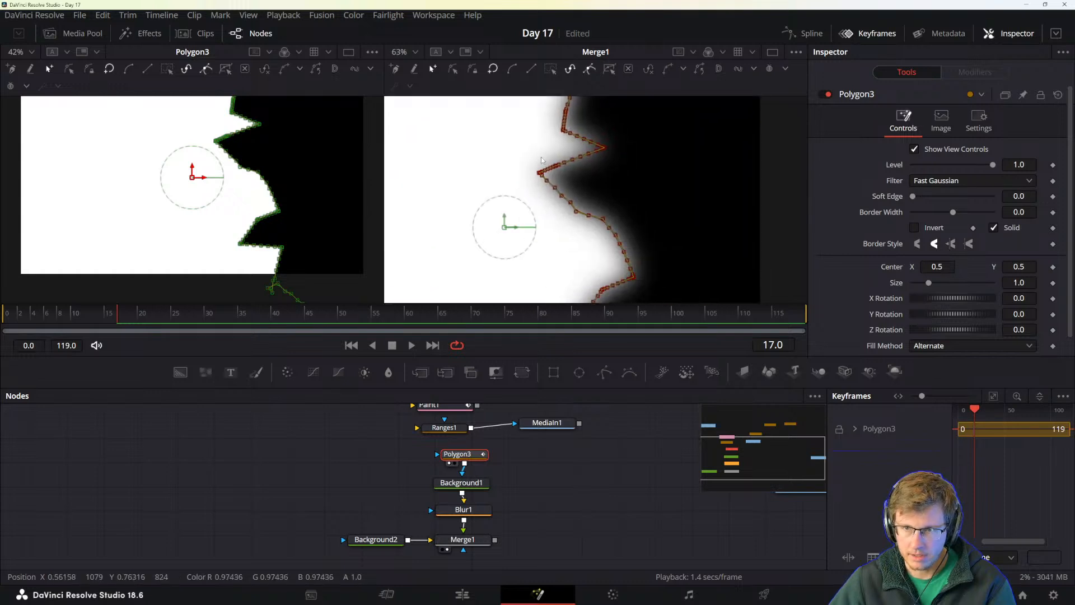
pyautogui.scroll(6, 520, 125)
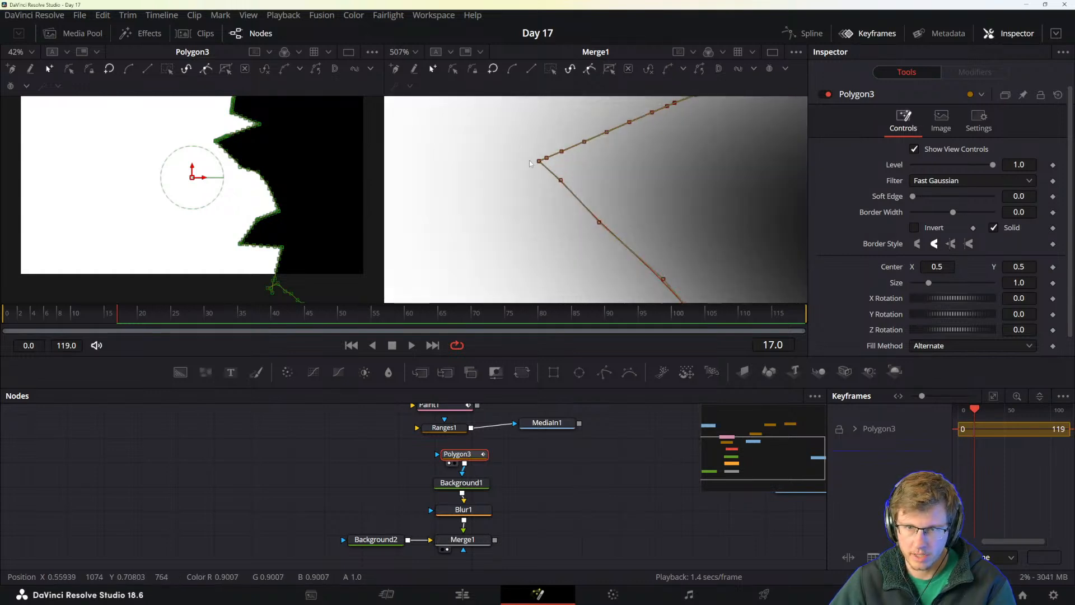
pyautogui.scroll(-10, 521, 126)
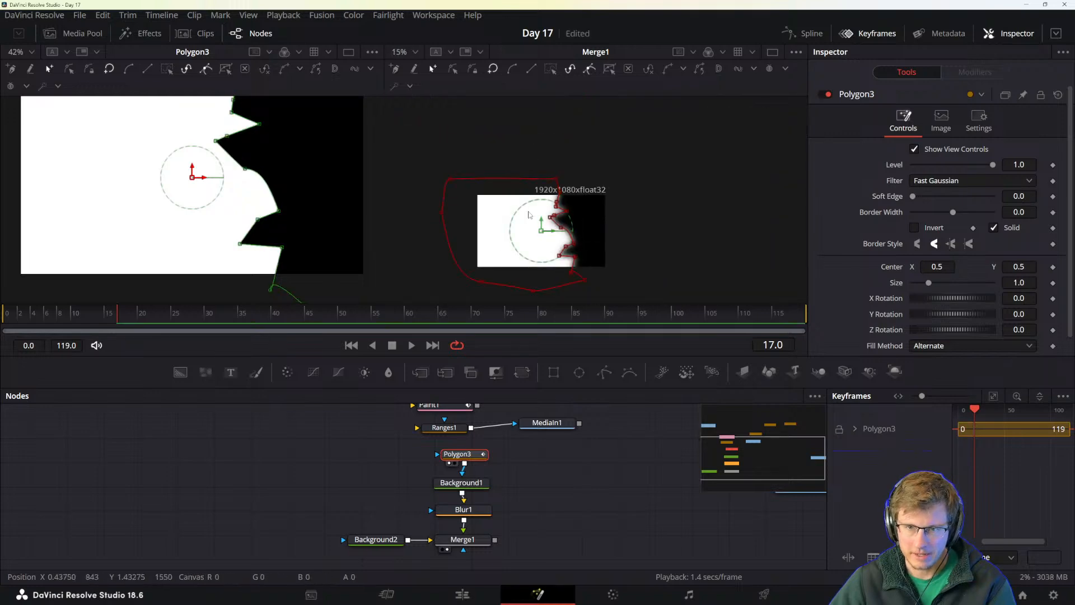
# - Switch to the DaVinci Resolve manual PDF and read how masks are created, extracted from channels and combined into complex shapes
pyautogui.hotkey('alt', 'Tab')
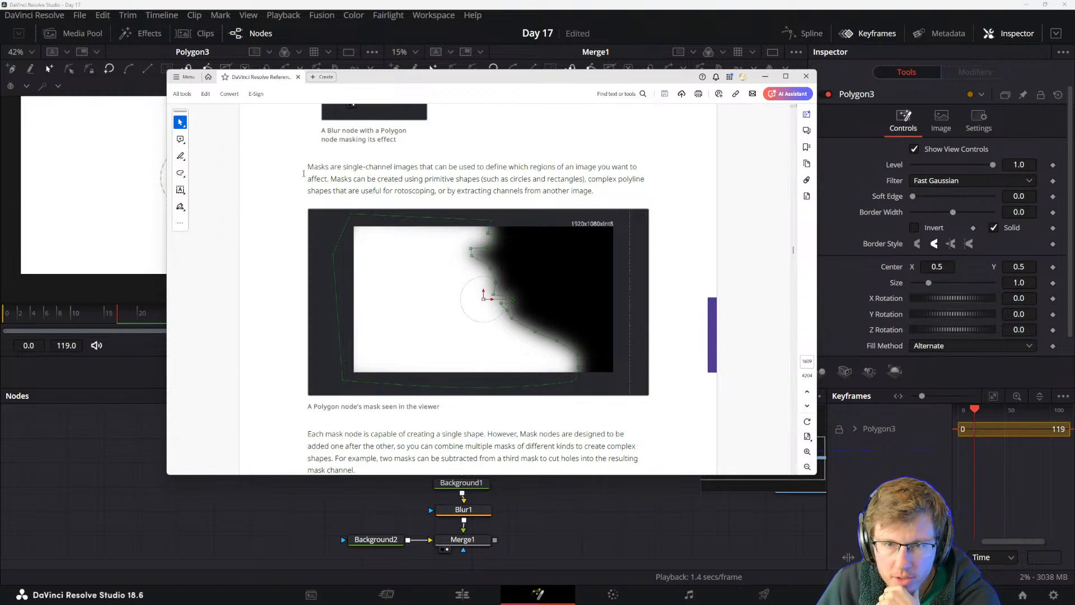
pyautogui.moveTo(331, 179); pyautogui.dragTo(626, 192)
pyautogui.click(580, 192)
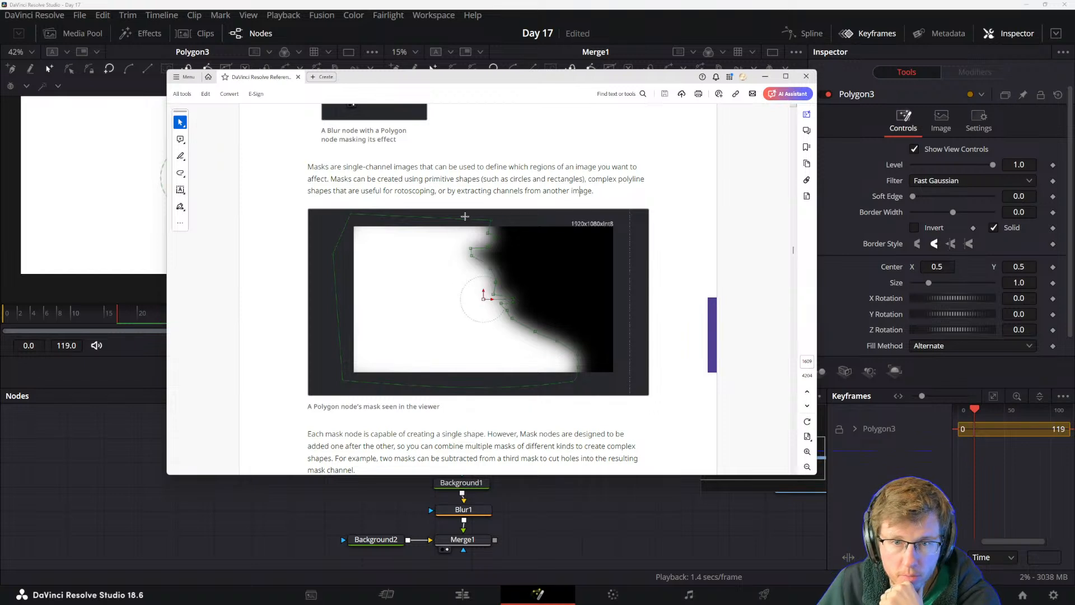
pyautogui.moveTo(474, 192); pyautogui.dragTo(592, 192)
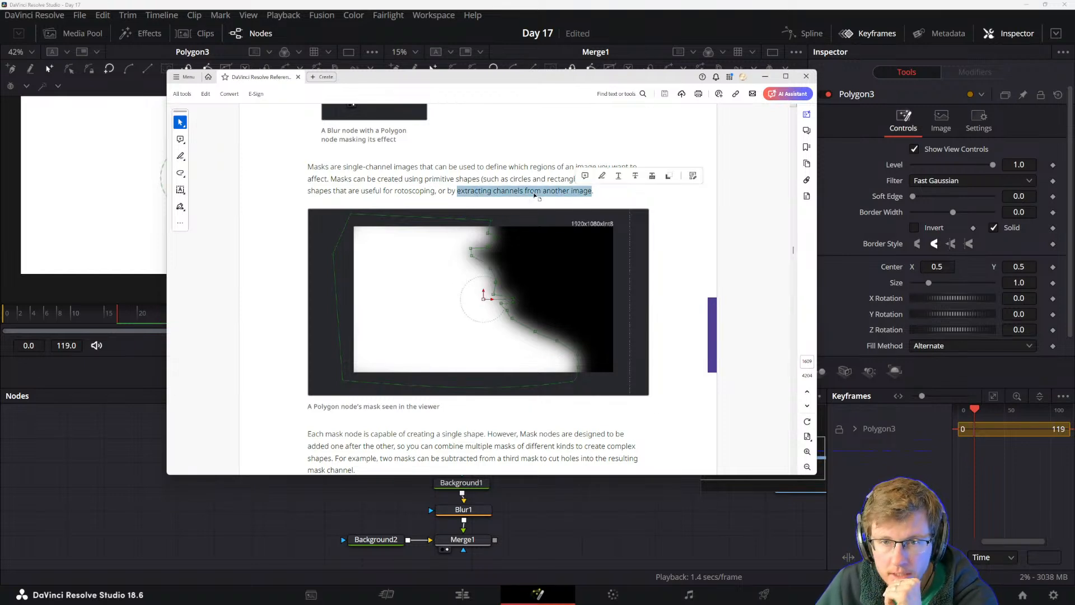
pyautogui.click(560, 193)
pyautogui.scroll(-4, 431, 250)
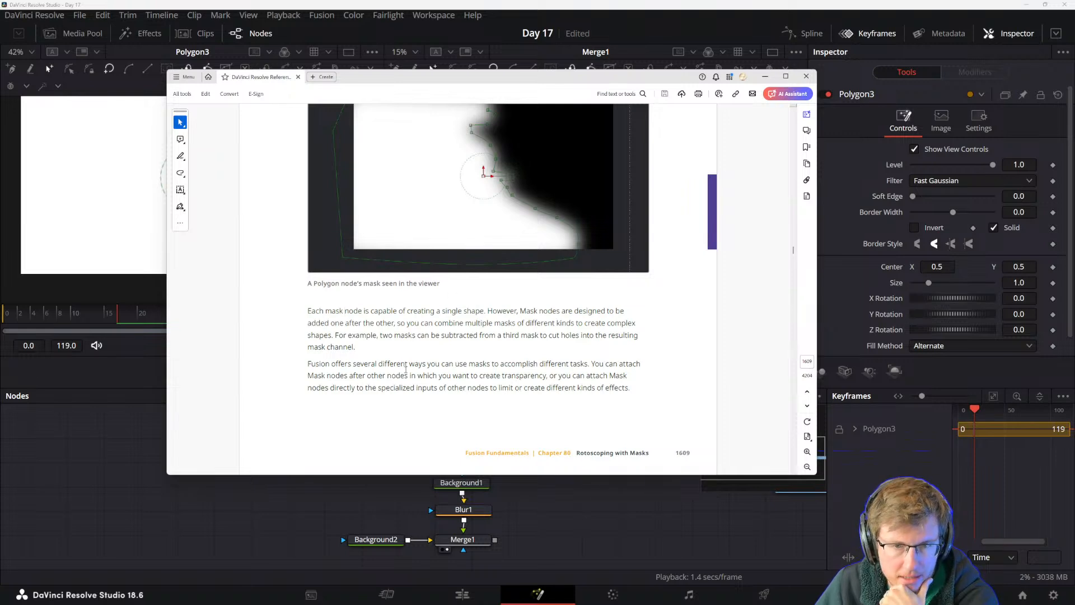
pyautogui.moveTo(493, 323); pyautogui.dragTo(459, 363)
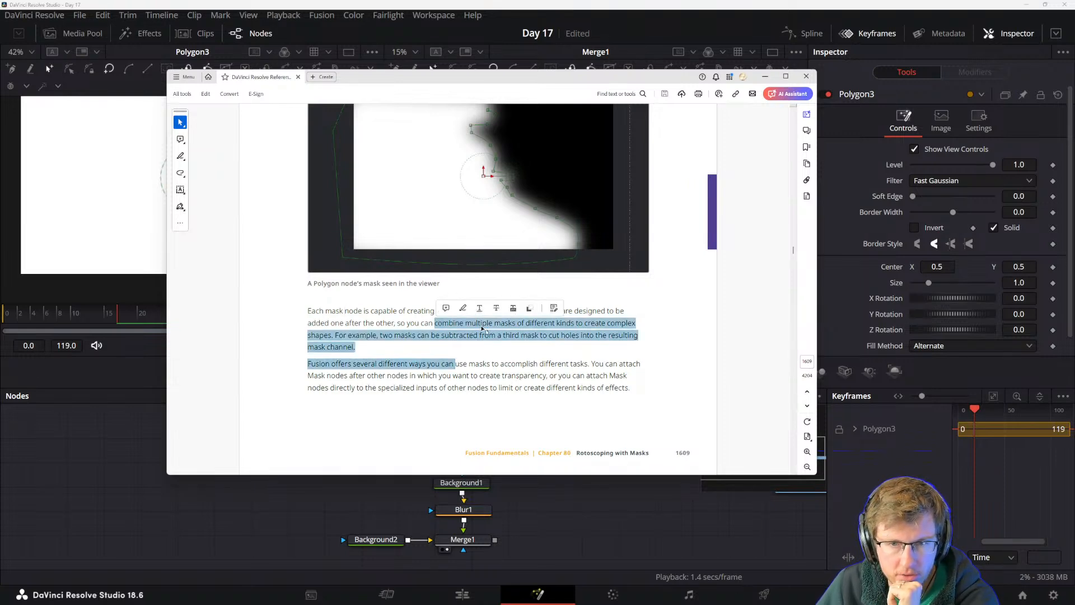
pyautogui.click(354, 323)
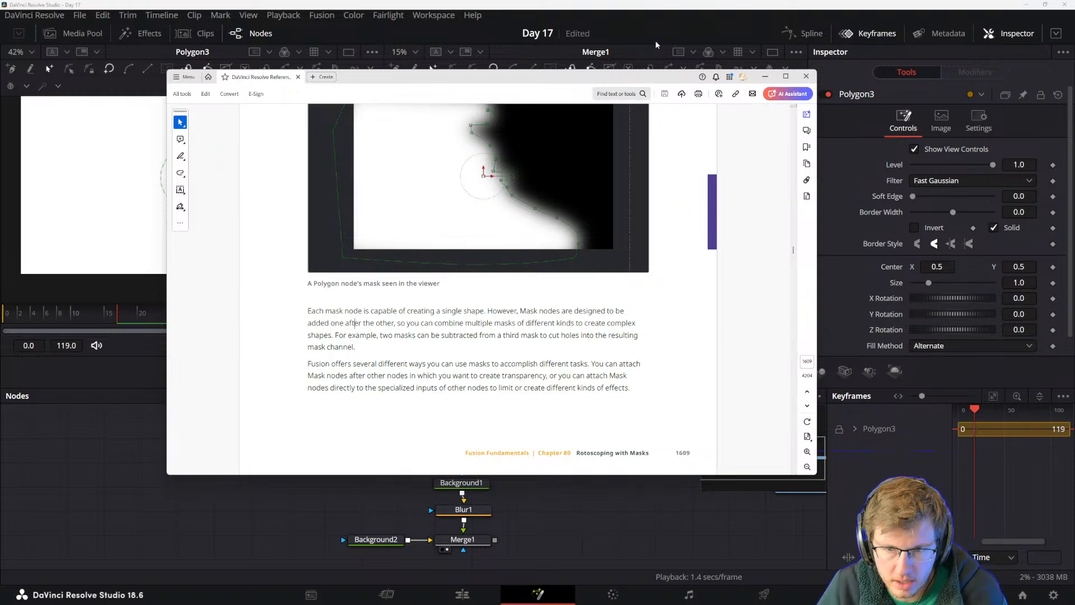
pyautogui.moveTo(313, 338); pyautogui.dragTo(439, 336)
pyautogui.click(375, 345)
pyautogui.click(440, 336)
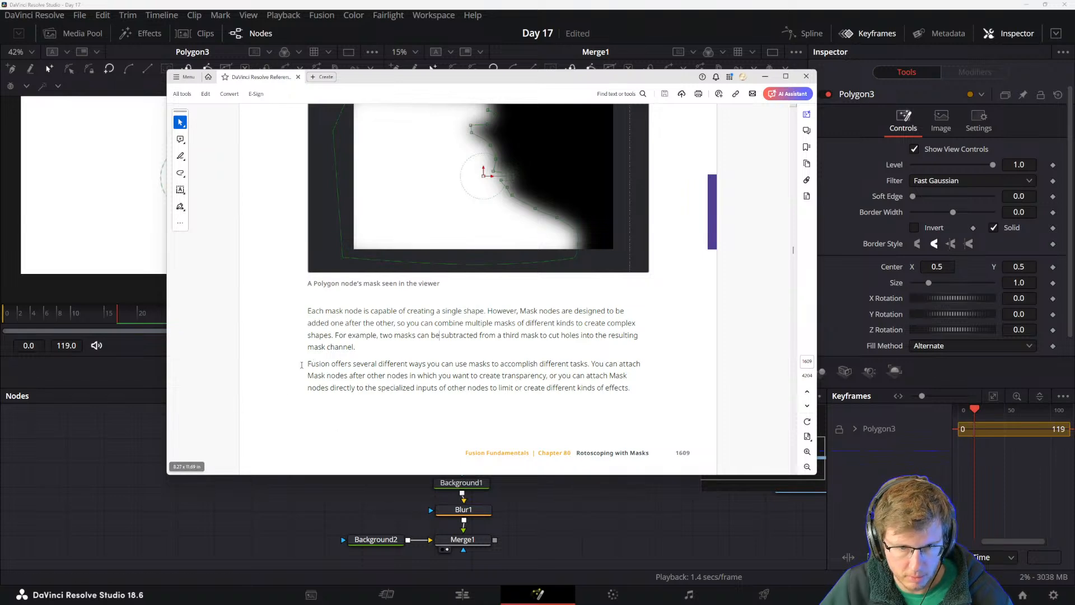
# - Read the manual's paragraph on attaching Mask nodes for transparency or effects and glance at the following section on rotoscoping
pyautogui.moveTo(307, 363); pyautogui.dragTo(631, 389)
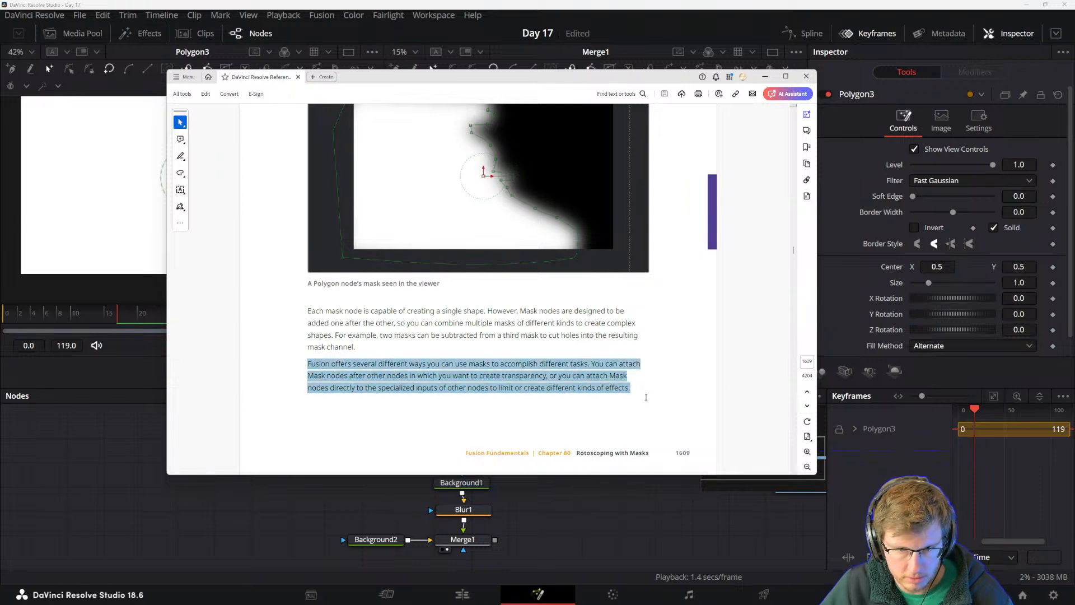
pyautogui.click(503, 386)
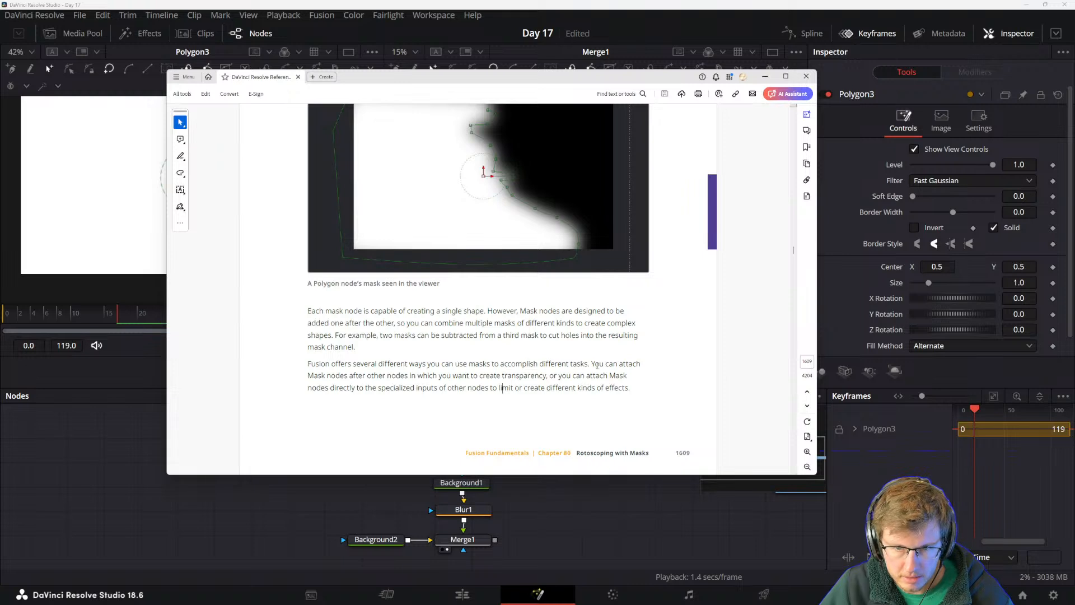
pyautogui.moveTo(587, 364); pyautogui.dragTo(630, 389)
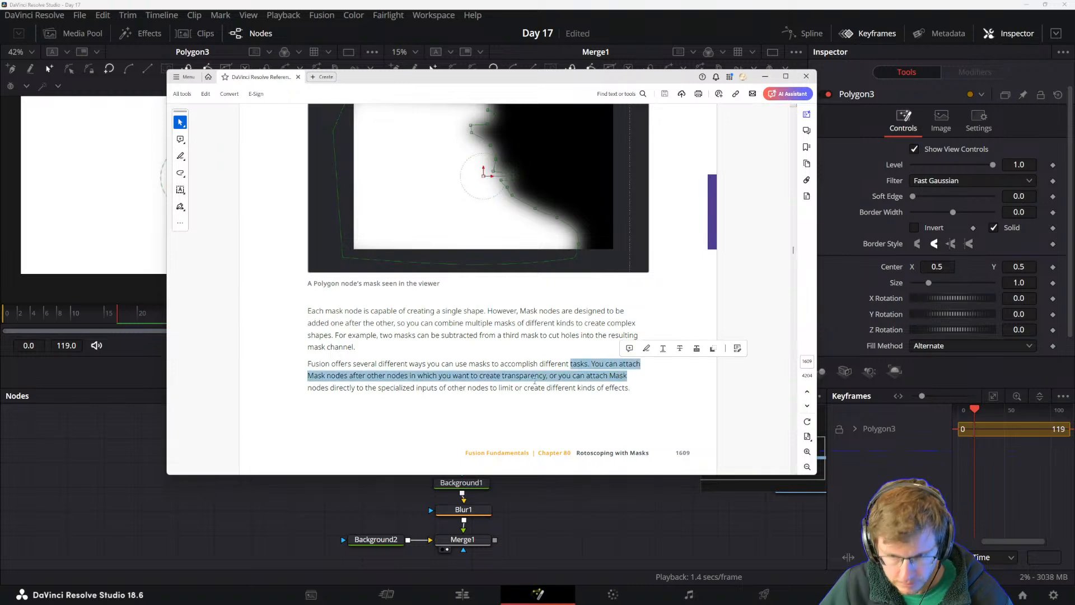
pyautogui.click(527, 375)
pyautogui.moveTo(308, 377); pyautogui.dragTo(384, 377)
pyautogui.click(405, 384)
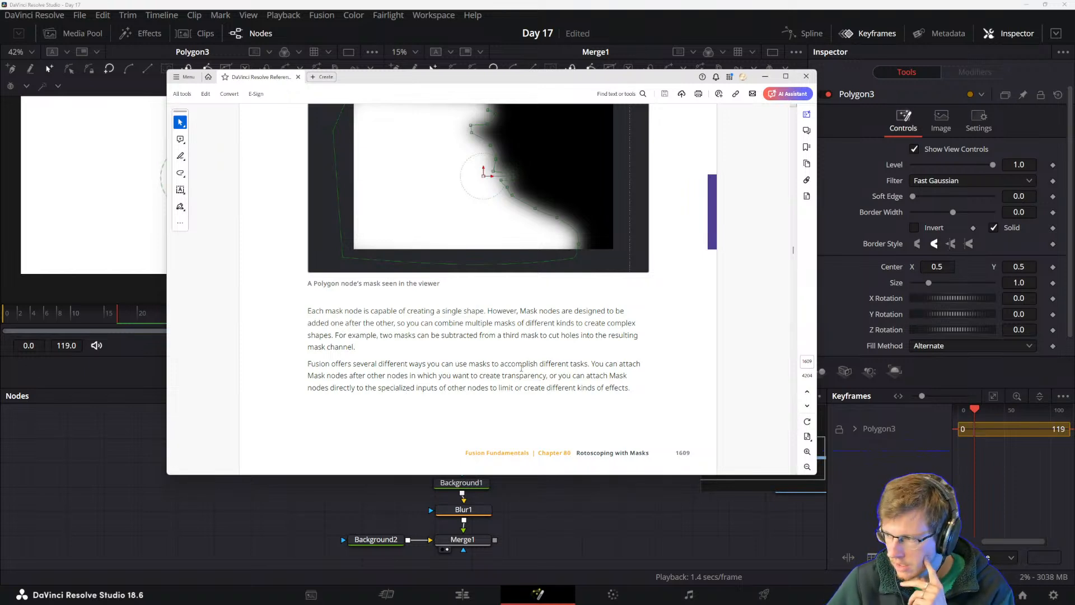
pyautogui.scroll(-5, 516, 364)
pyautogui.scroll(5, 507, 364)
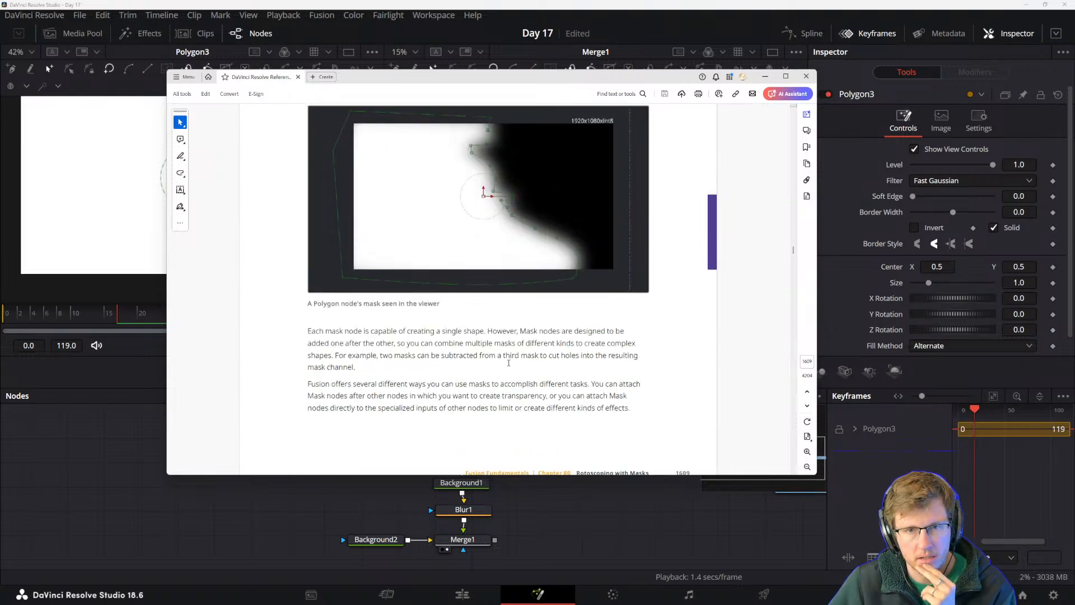
pyautogui.scroll(-5, 506, 364)
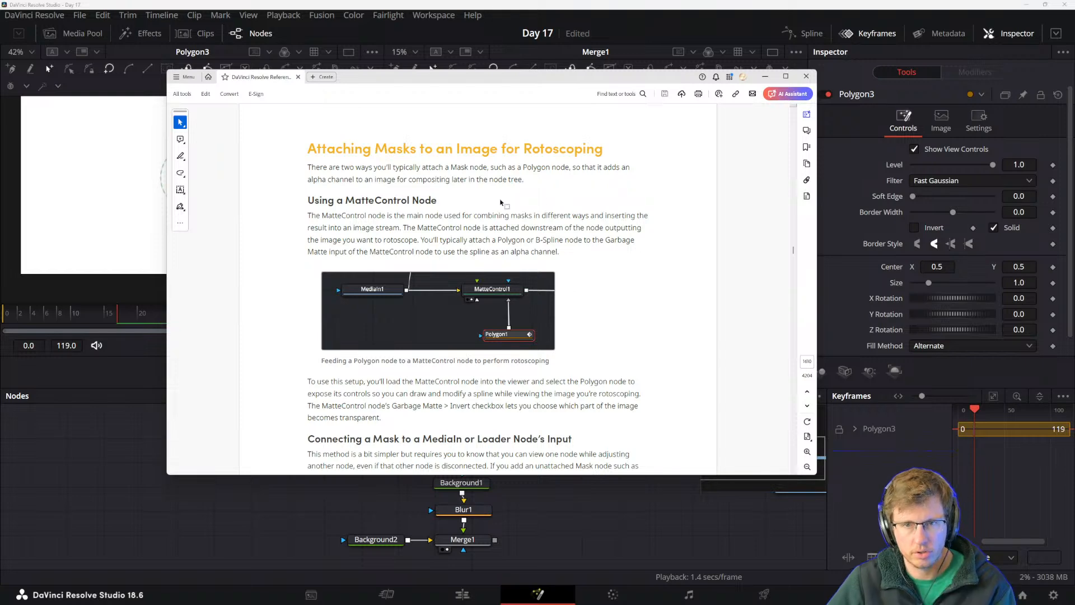
pyautogui.scroll(5, 546, 178)
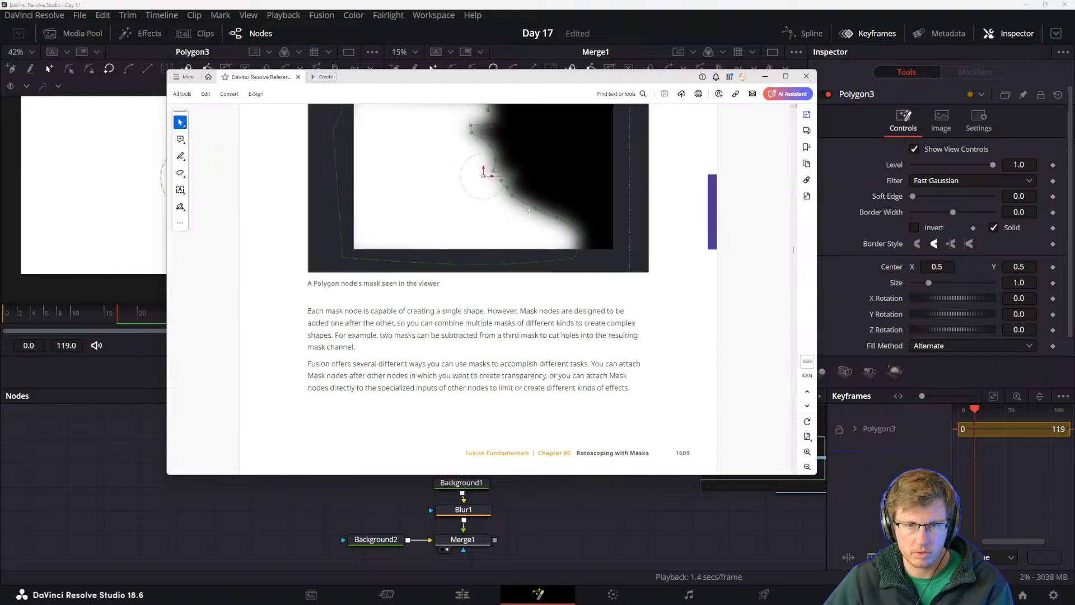
# - Return to DaVinci Resolve and move the Polygon3, Background1, Blur1, Merge1 and Background2 nodes together to open space away from Ranges1
pyautogui.click(246, 517)
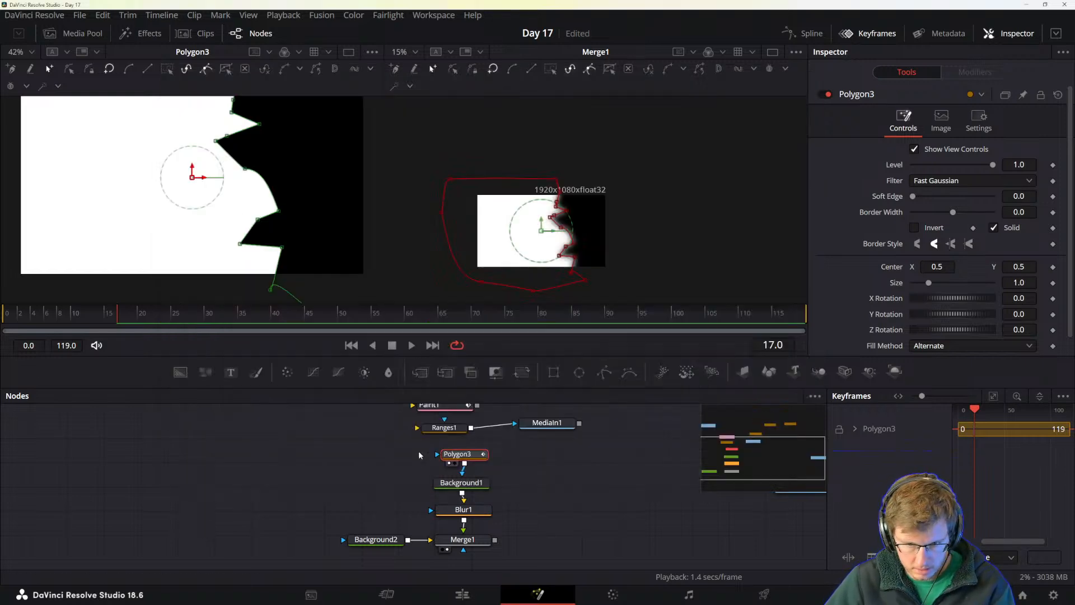
pyautogui.moveTo(401, 448); pyautogui.dragTo(298, 526)
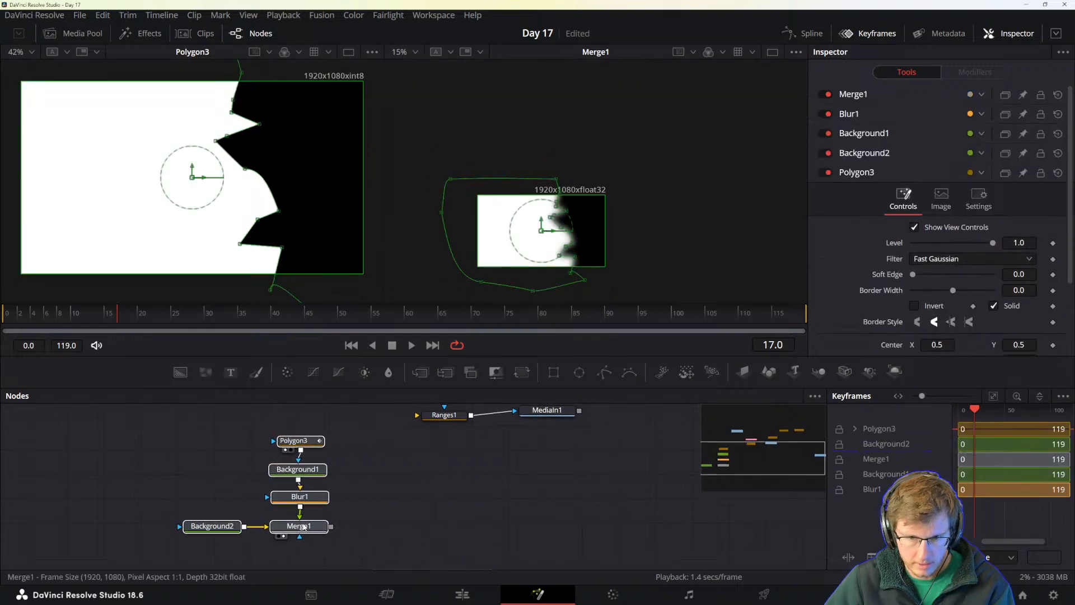
pyautogui.moveTo(368, 517); pyautogui.dragTo(392, 572)
# - Add an Ellipse mask node above Polygon3, sized about 0.16 in width and height and centered at about X 0.28, Y 0.5
pyautogui.click(317, 495)
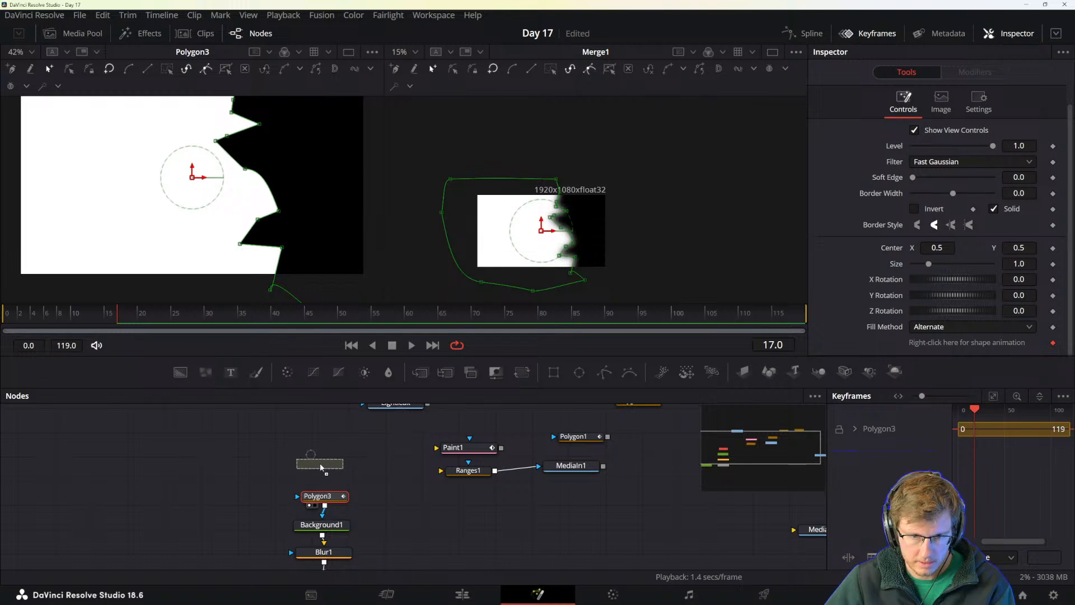
pyautogui.click(325, 464)
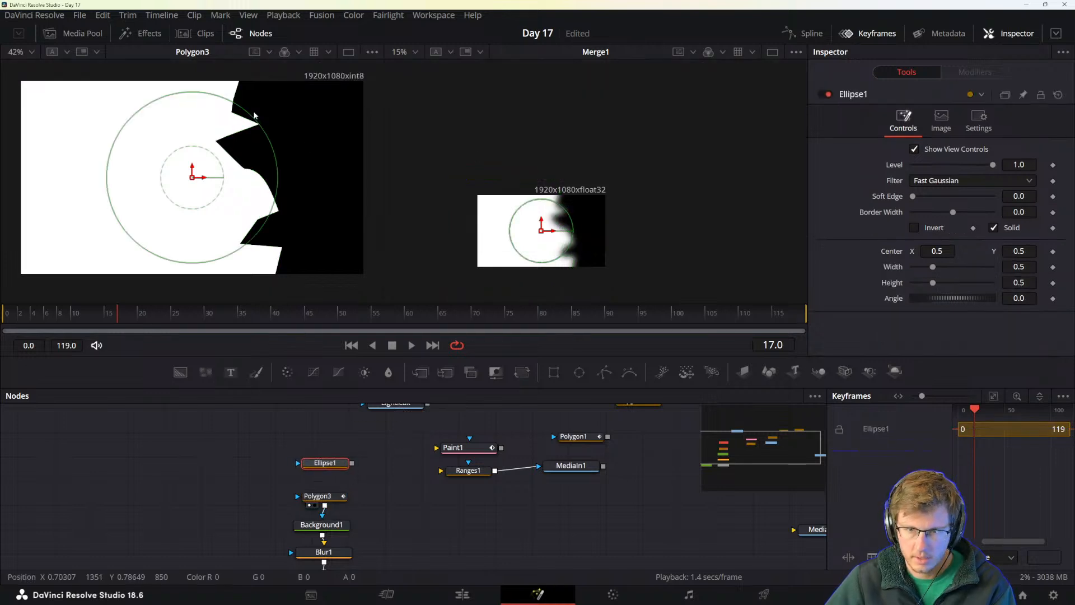
pyautogui.moveTo(250, 116); pyautogui.dragTo(223, 145)
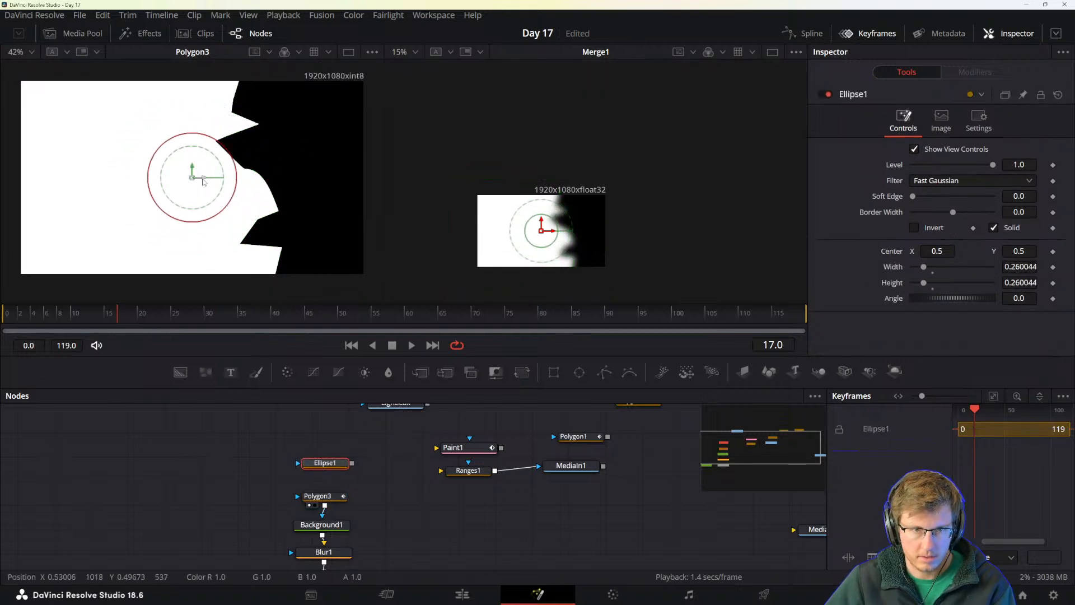
pyautogui.moveTo(203, 180); pyautogui.dragTo(130, 156)
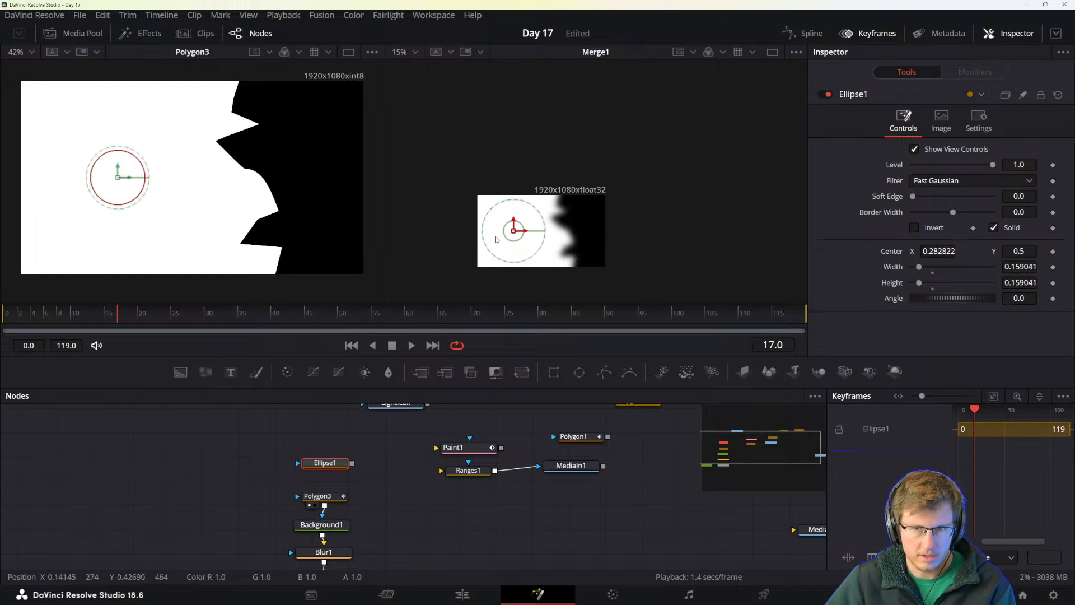
pyautogui.scroll(2, 507, 241)
pyautogui.moveTo(163, 209); pyautogui.dragTo(166, 232)
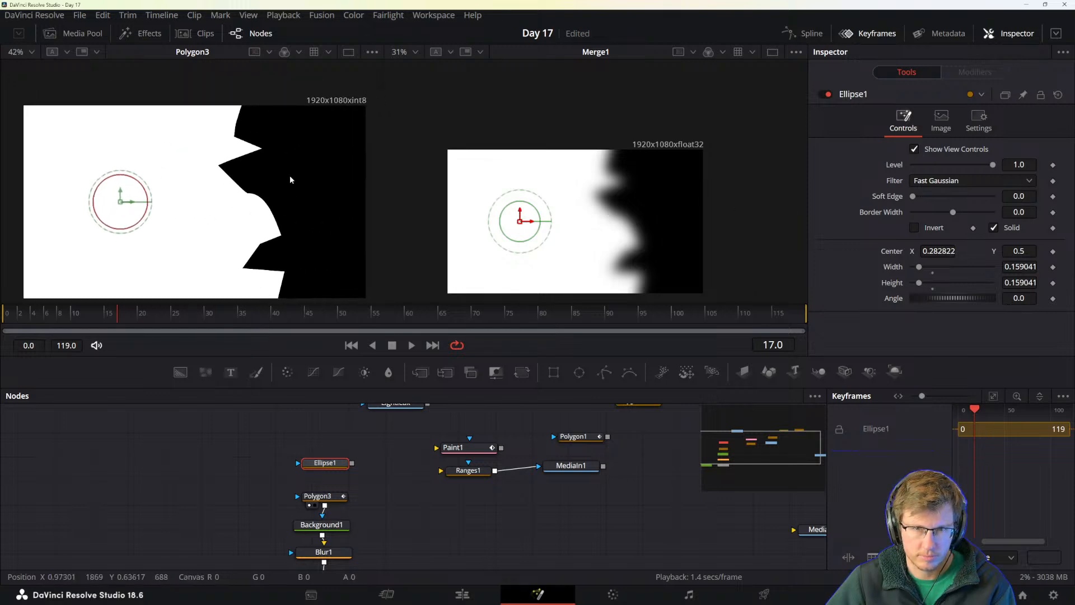
pyautogui.moveTo(312, 191)
pyautogui.mouseDown()
pyautogui.moveTo(281, 192)
pyautogui.moveTo(315, 188)
pyautogui.mouseUp()
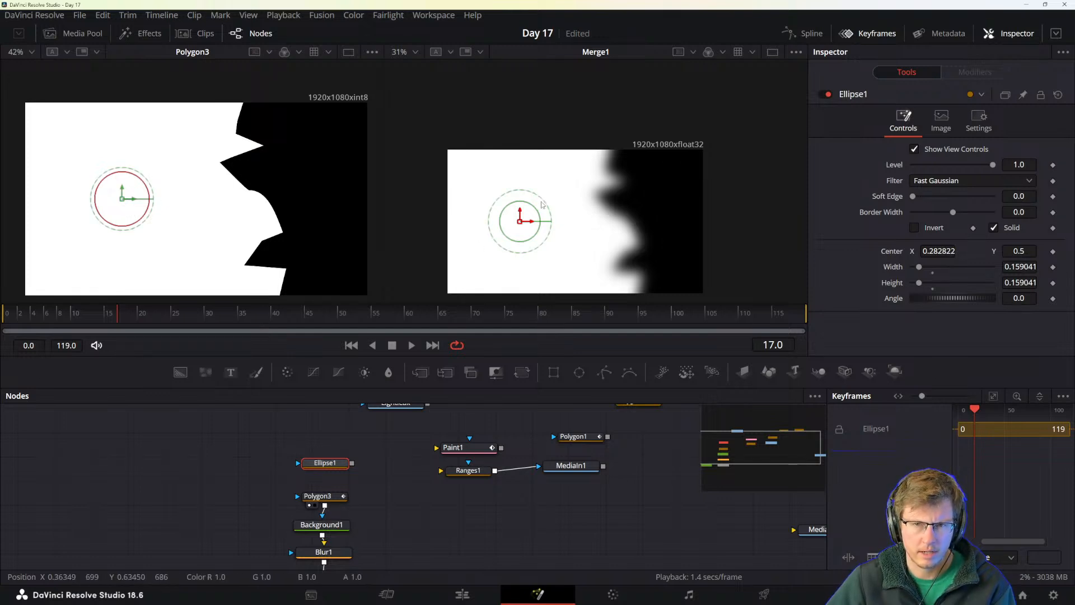
pyautogui.moveTo(542, 205); pyautogui.dragTo(532, 211)
pyautogui.hotkey('ctrl', 'z')
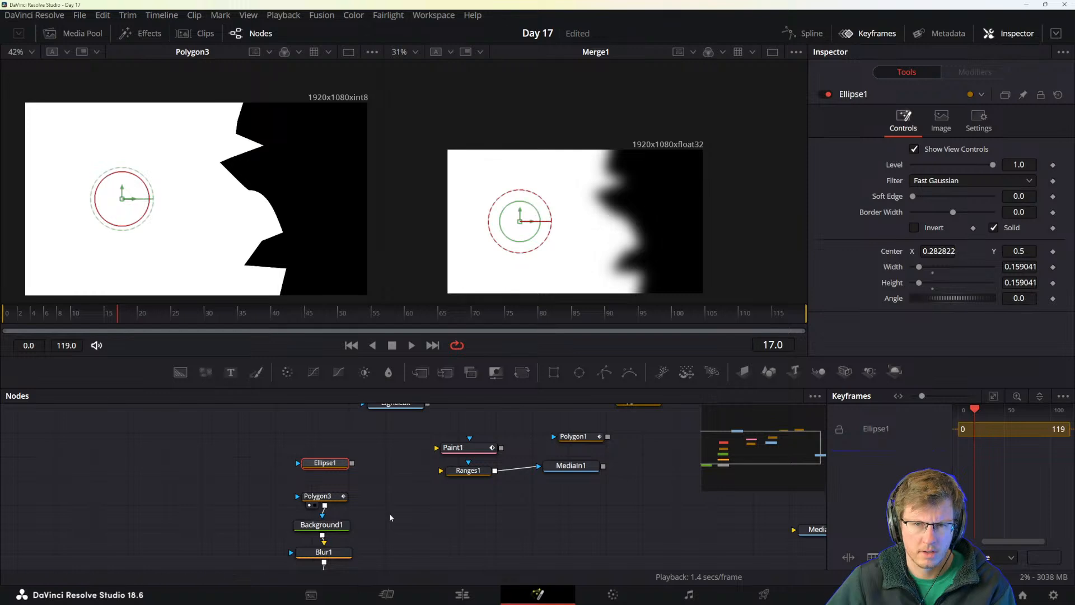
# - Connect Ellipse1 into Polygon3, check the Merge1 result and shift the Ellipse1 node slightly closer to Polygon3
pyautogui.moveTo(352, 463); pyautogui.dragTo(334, 497)
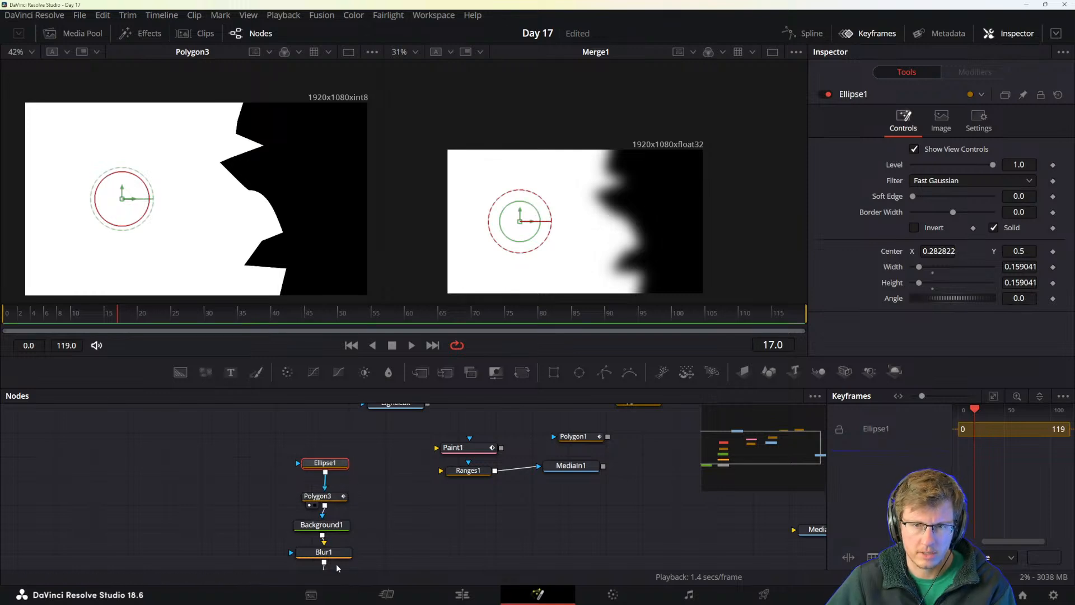
pyautogui.scroll(-3, 336, 532)
pyautogui.click(356, 530)
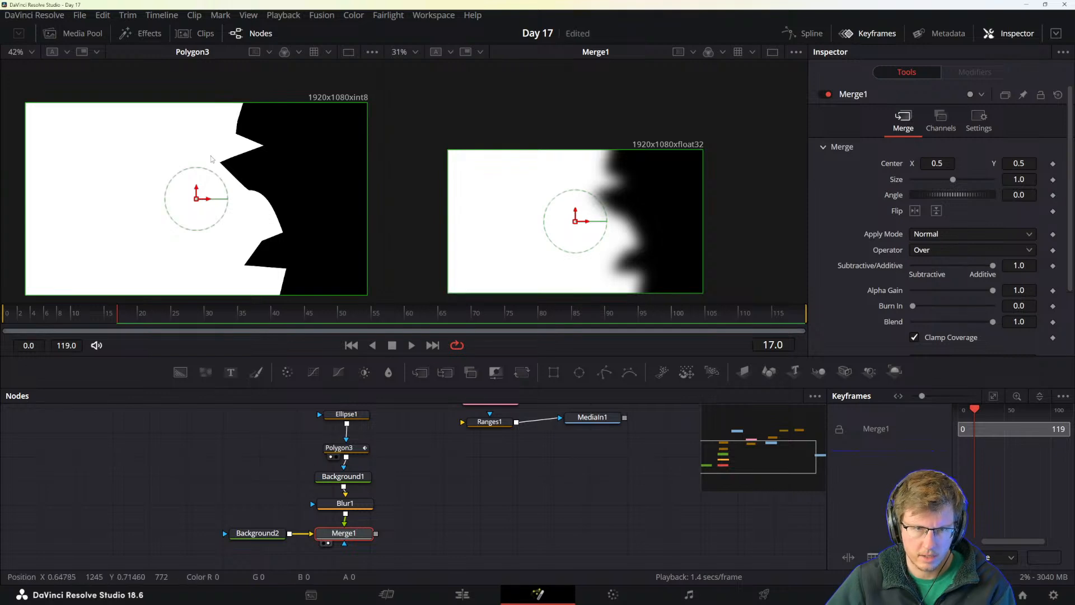
pyautogui.moveTo(348, 421); pyautogui.dragTo(354, 428)
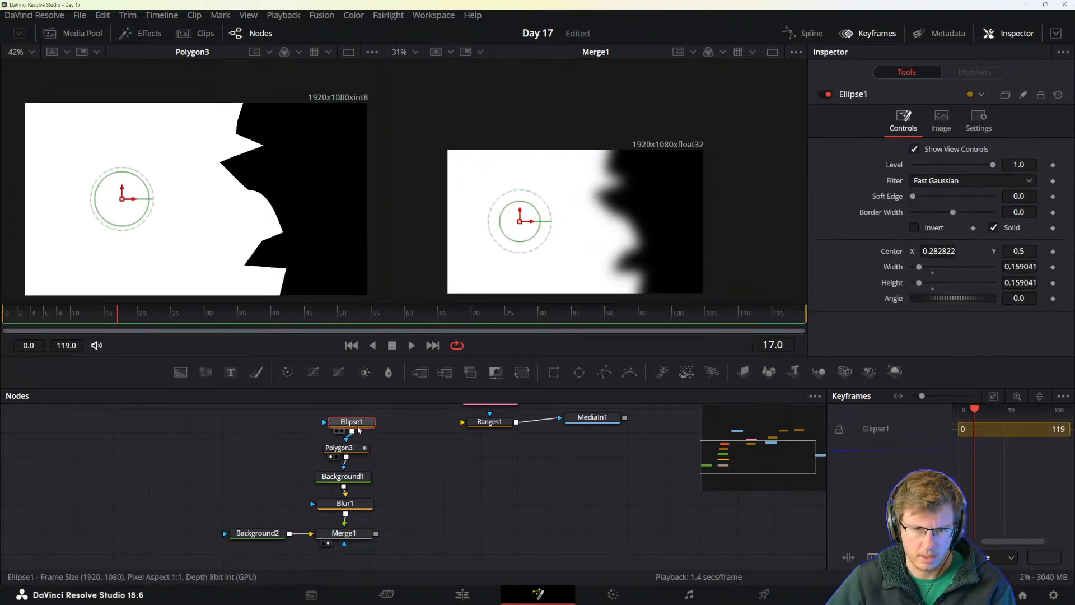
# - Try inverting Polygon3 to see how it combines with the ellipse, and turn the inversion back off
pyautogui.click(347, 448)
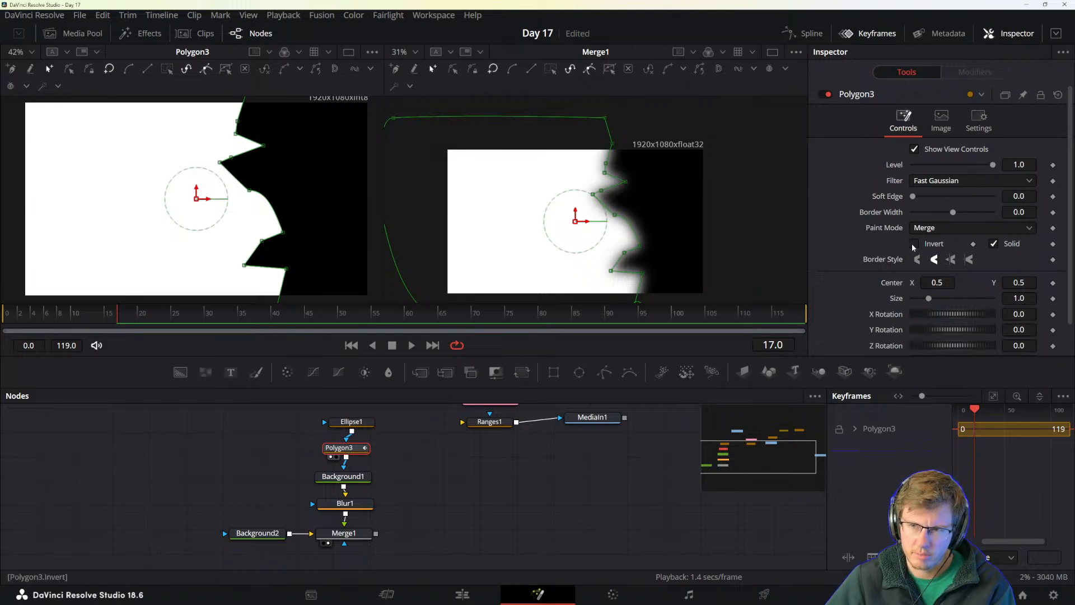
pyautogui.click(914, 244)
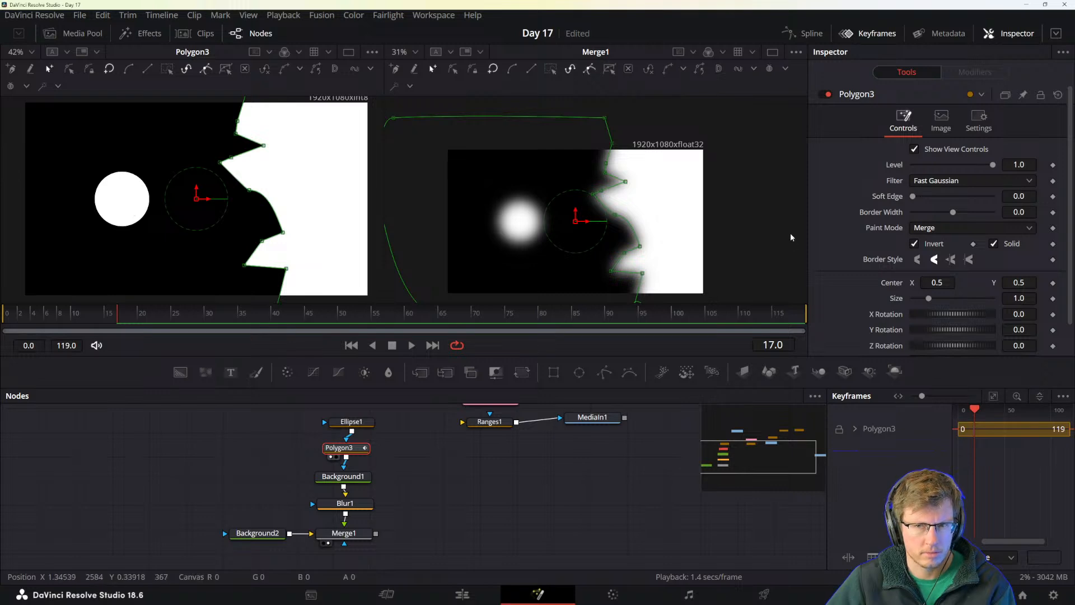
pyautogui.click(933, 246)
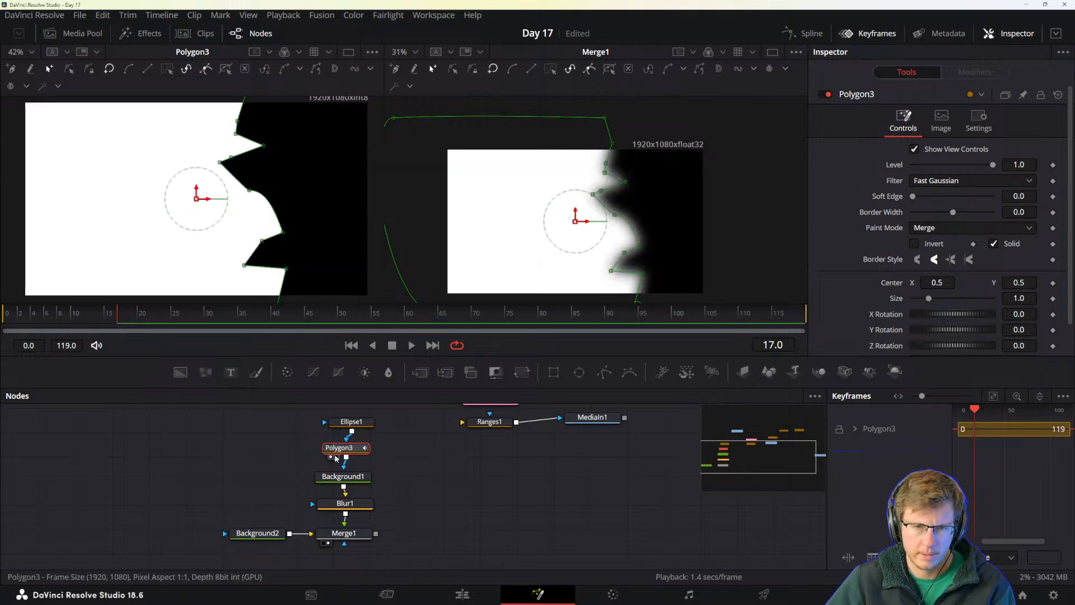
# - Invert the Ellipse1 mask
pyautogui.click(352, 422)
pyautogui.click(914, 228)
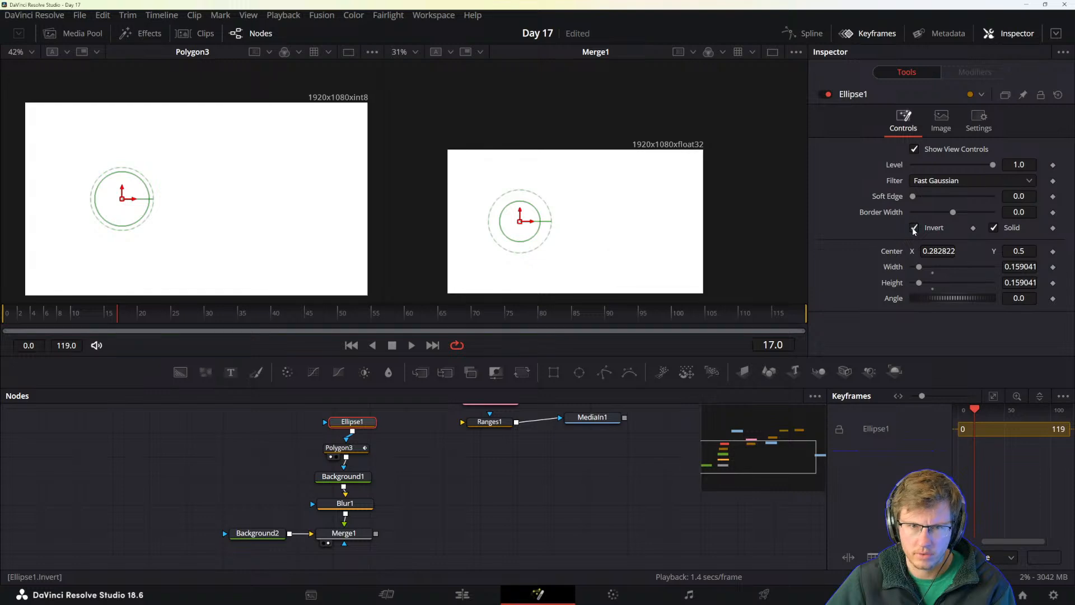
# - Turn off Invert on the Ellipse1 mask and line its node up directly above Polygon3
pyautogui.click(914, 228)
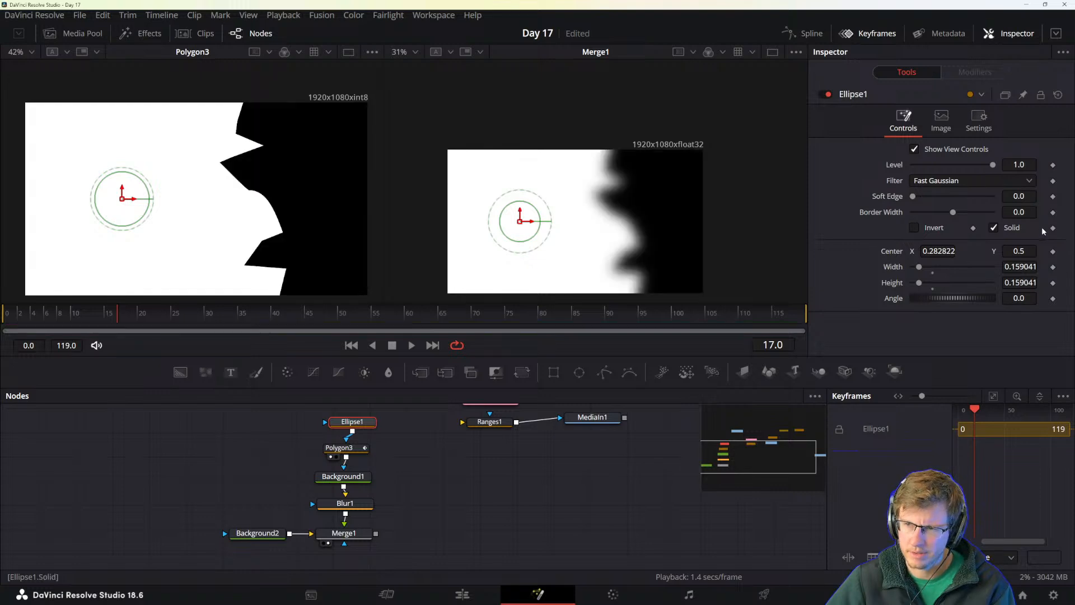
pyautogui.click(993, 228)
pyautogui.click(993, 227)
pyautogui.click(941, 119)
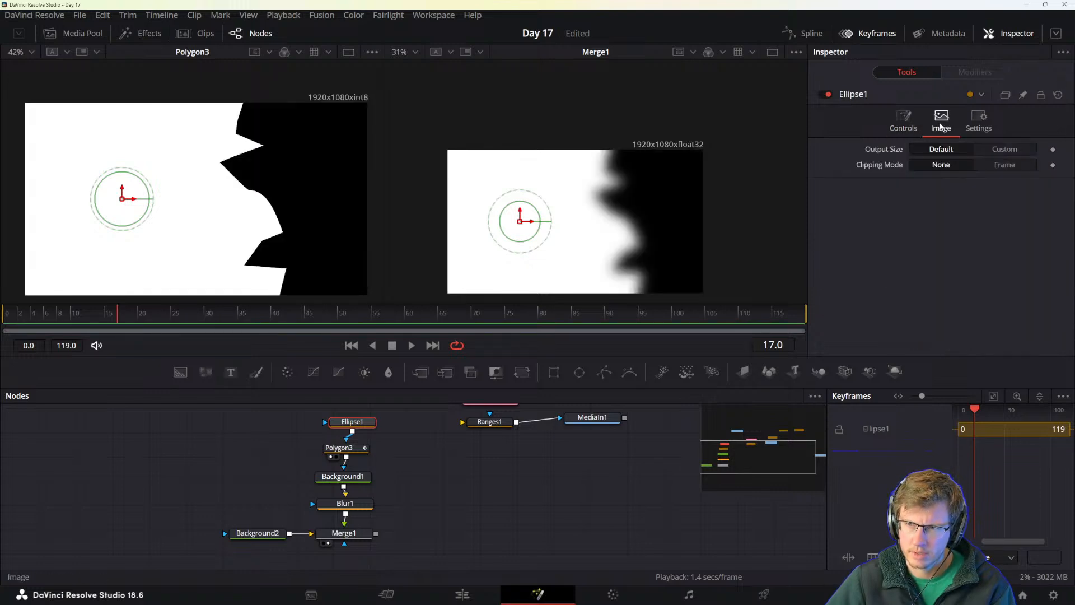
pyautogui.click(978, 118)
pyautogui.click(903, 119)
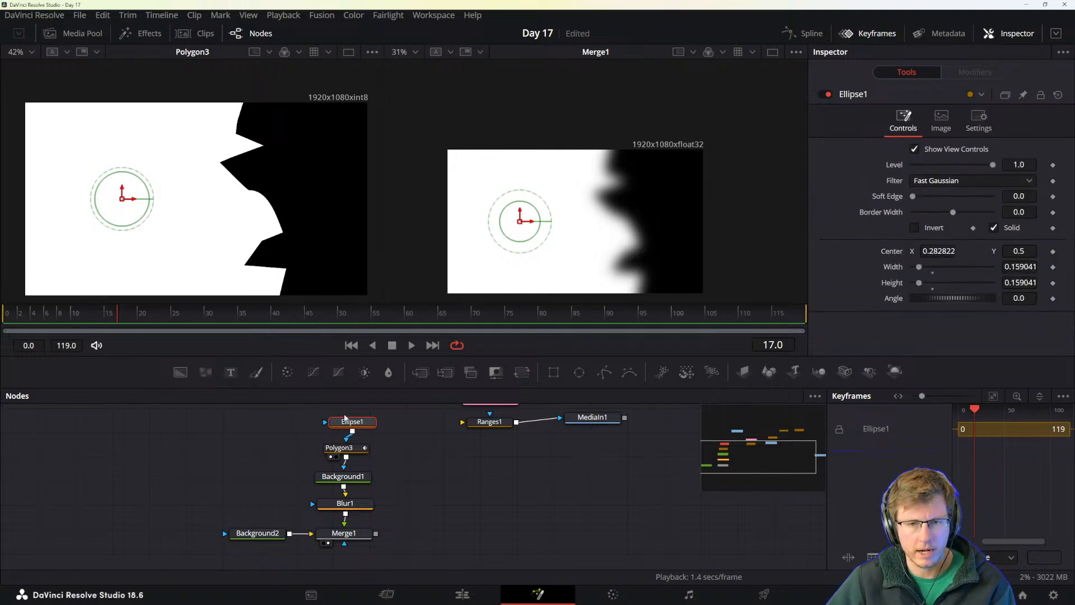
pyautogui.moveTo(349, 421); pyautogui.dragTo(339, 420)
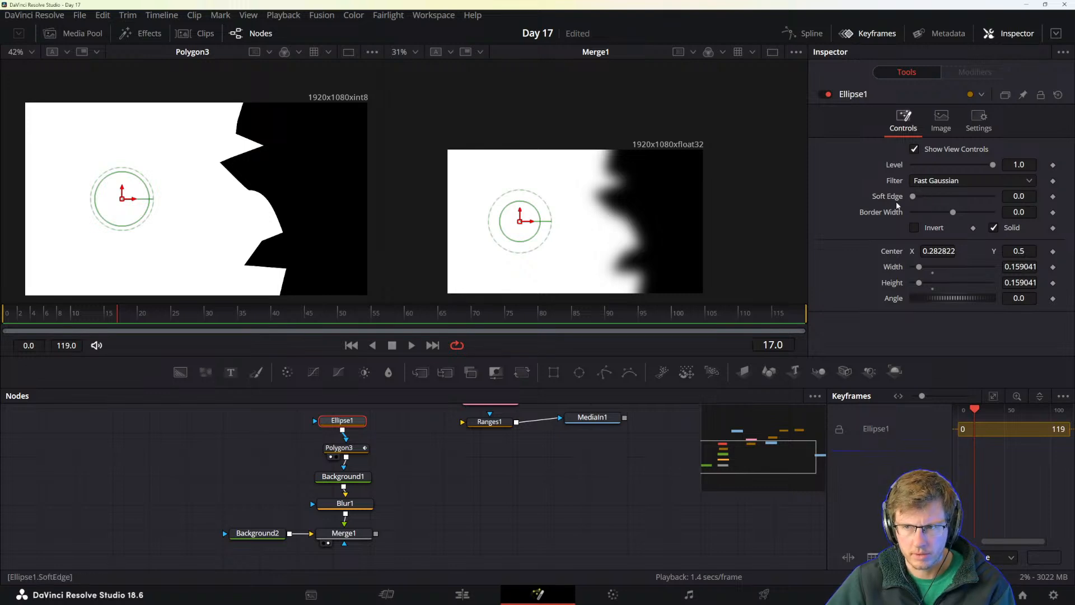
# - Disable the Blur1 node so it no longer softens the masked background
pyautogui.click(337, 448)
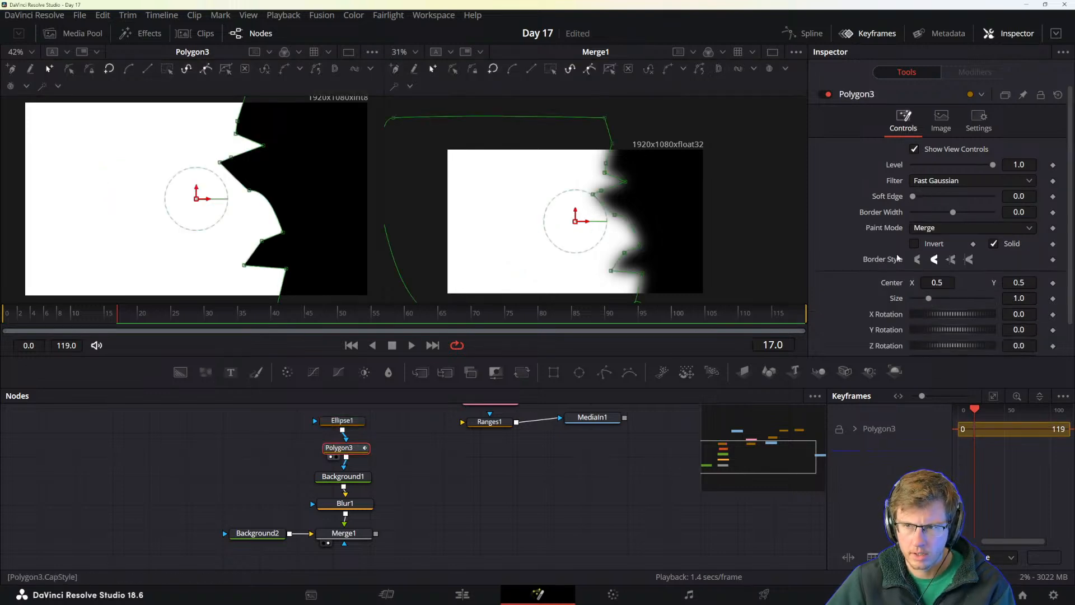
pyautogui.click(342, 504)
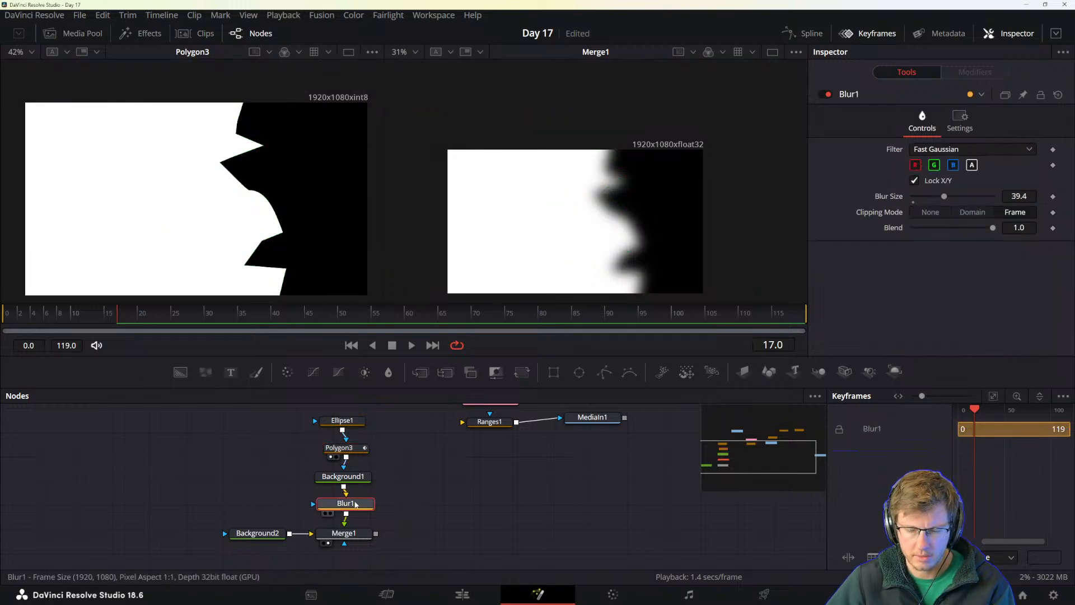
pyautogui.hotkey('ctrl', 'p')
# - Set the Polygon3 mask's soft edge to 0.0598, keeping its outline points in their original positions
pyautogui.click(347, 449)
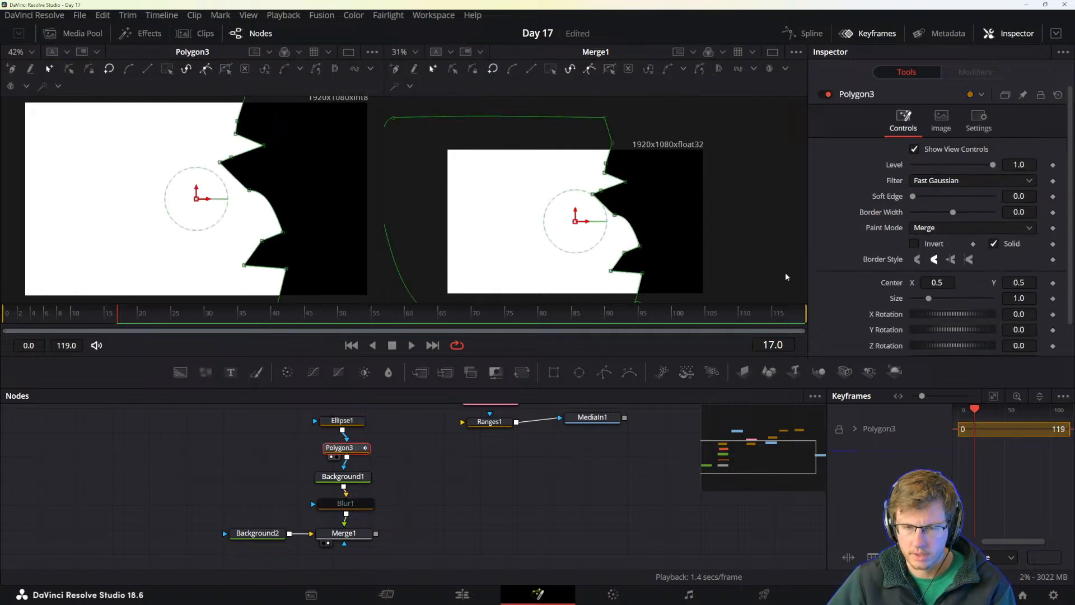
pyautogui.moveTo(912, 196); pyautogui.dragTo(936, 200)
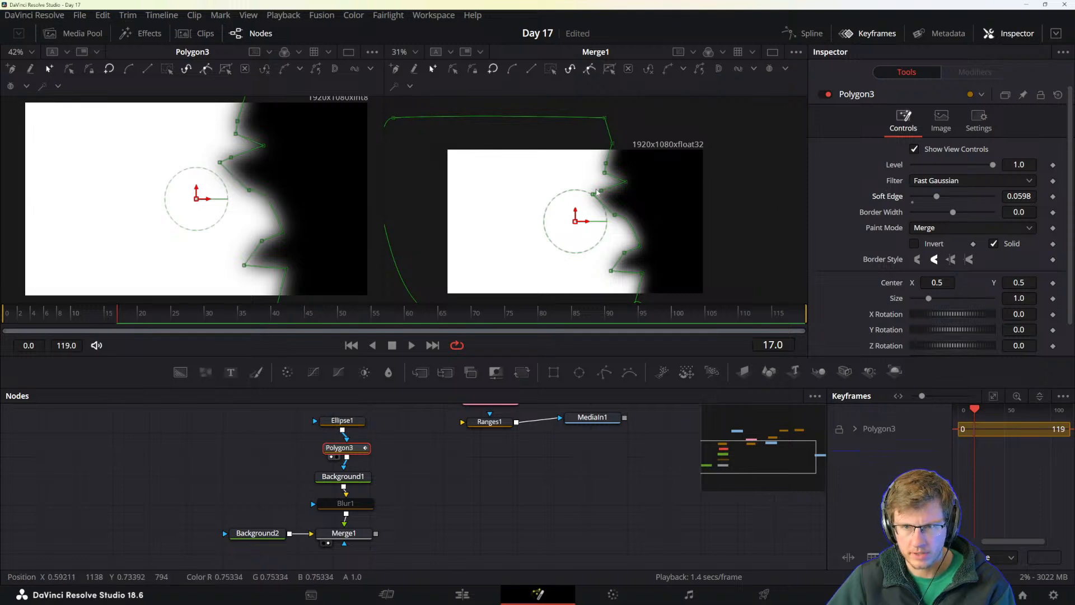
pyautogui.moveTo(595, 193); pyautogui.dragTo(599, 204)
pyautogui.hotkey('ctrl', 'z')
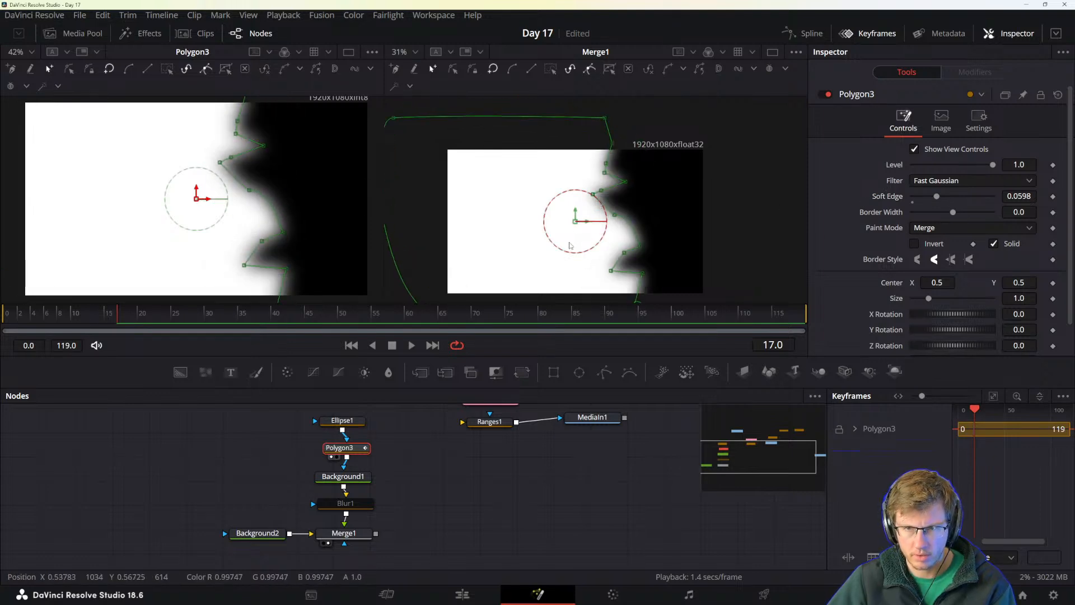
# - Try rerouting the mask chain so that Polygon3 feeds Ellipse1 and Ellipse1 feeds Background1
pyautogui.click(401, 446)
pyautogui.moveTo(394, 454); pyautogui.dragTo(390, 478)
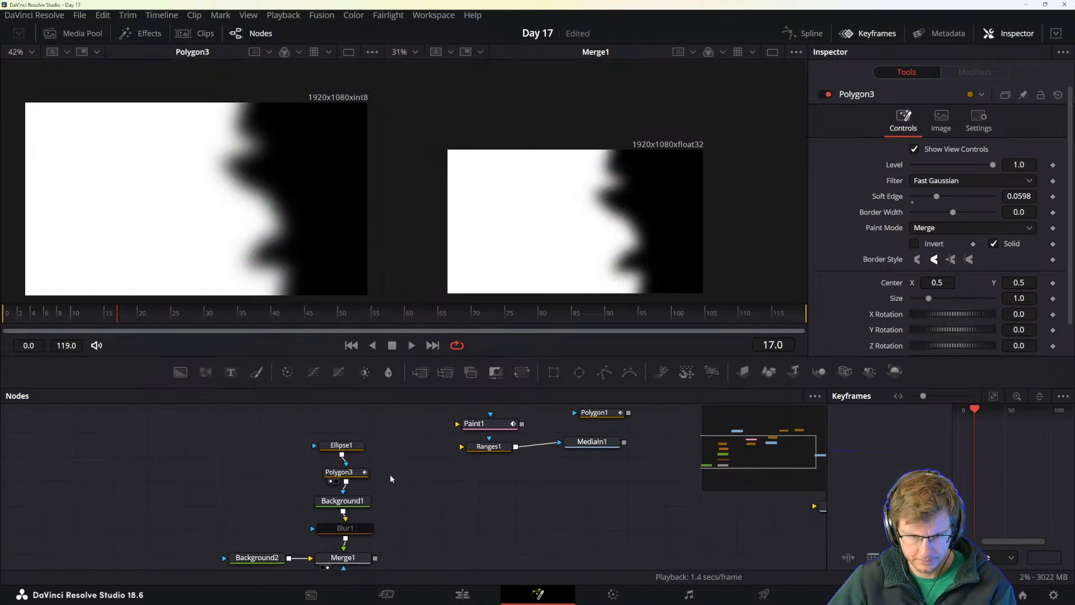
pyautogui.click(342, 445)
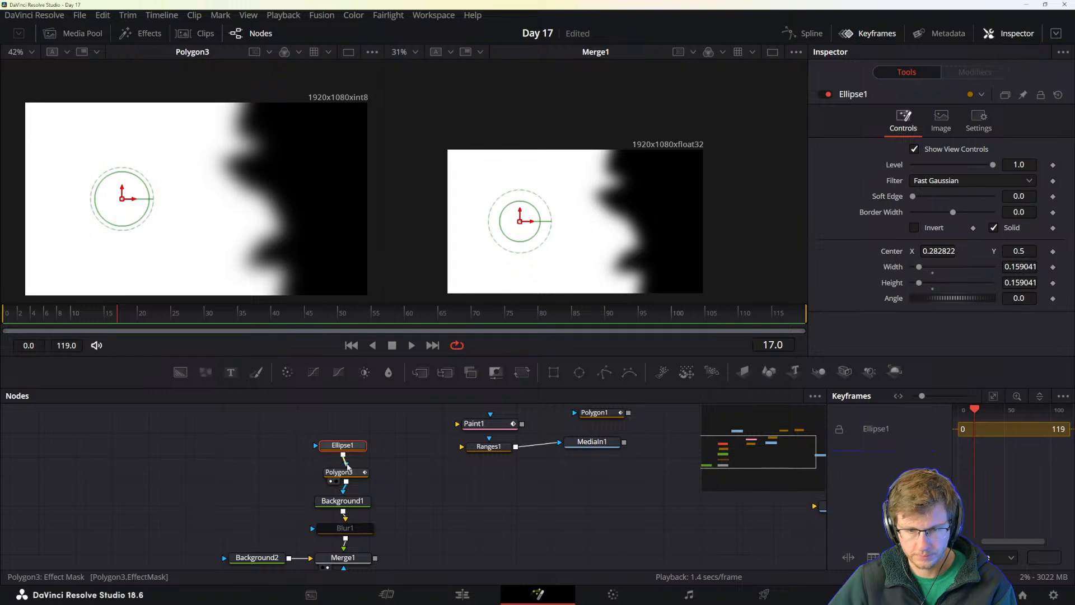
pyautogui.moveTo(342, 445); pyautogui.dragTo(265, 446)
pyautogui.moveTo(356, 473); pyautogui.dragTo(352, 451)
pyautogui.moveTo(286, 446)
pyautogui.mouseDown()
pyautogui.moveTo(299, 460)
pyautogui.moveTo(343, 460)
pyautogui.mouseUp()
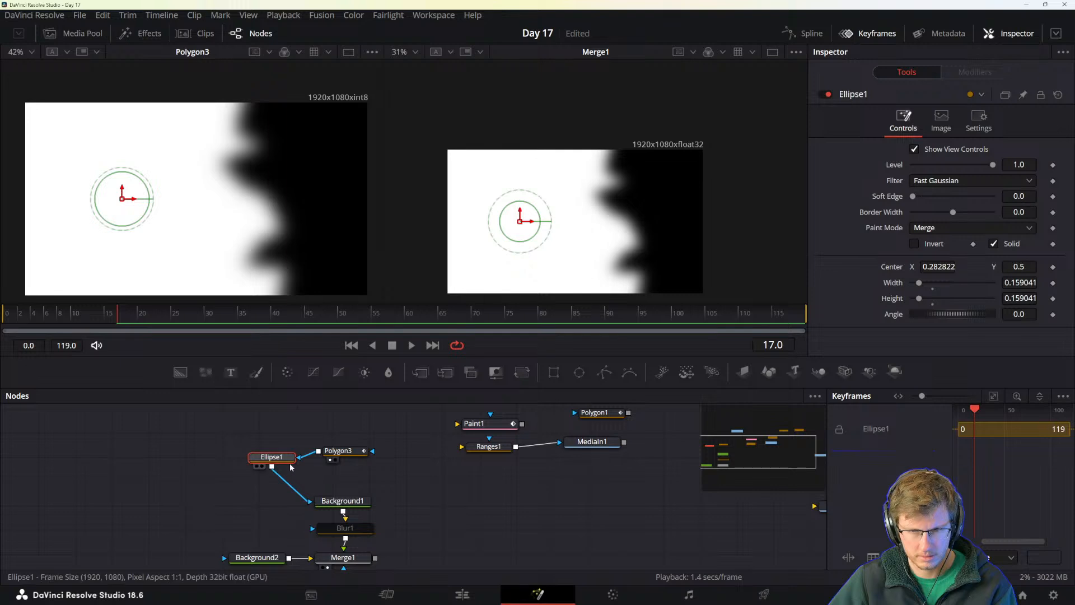
# - Detach Ellipse1 from the node chain and connect Polygon3 directly to the Background1 mask input
pyautogui.moveTo(310, 502); pyautogui.dragTo(300, 489)
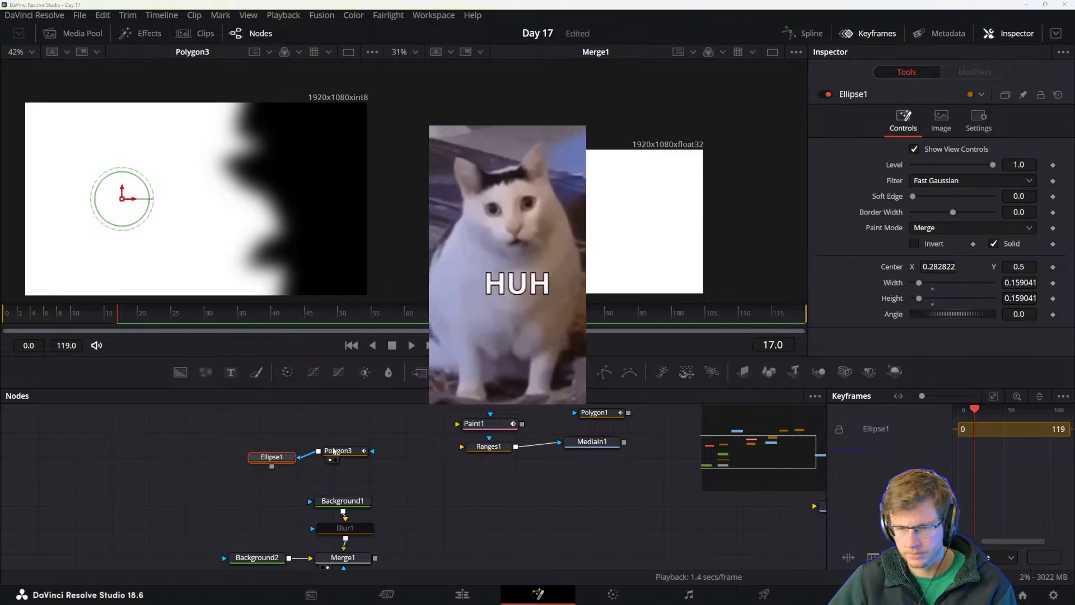
pyautogui.moveTo(297, 462); pyautogui.dragTo(342, 500)
pyautogui.click(361, 453)
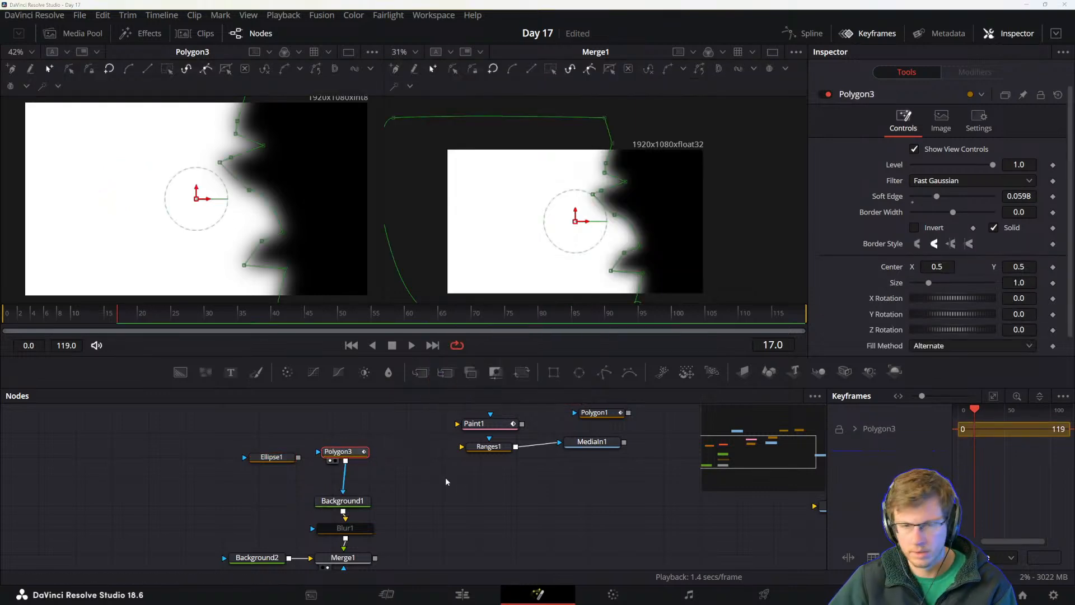
# - Switch to the DaVinci Resolve reference manual in Adobe Acrobat and read how a MatteControl node attaches masks for rotoscoping
pyautogui.hotkey('alt', 'Tab')
pyautogui.hotkey('alt', 'Tab')
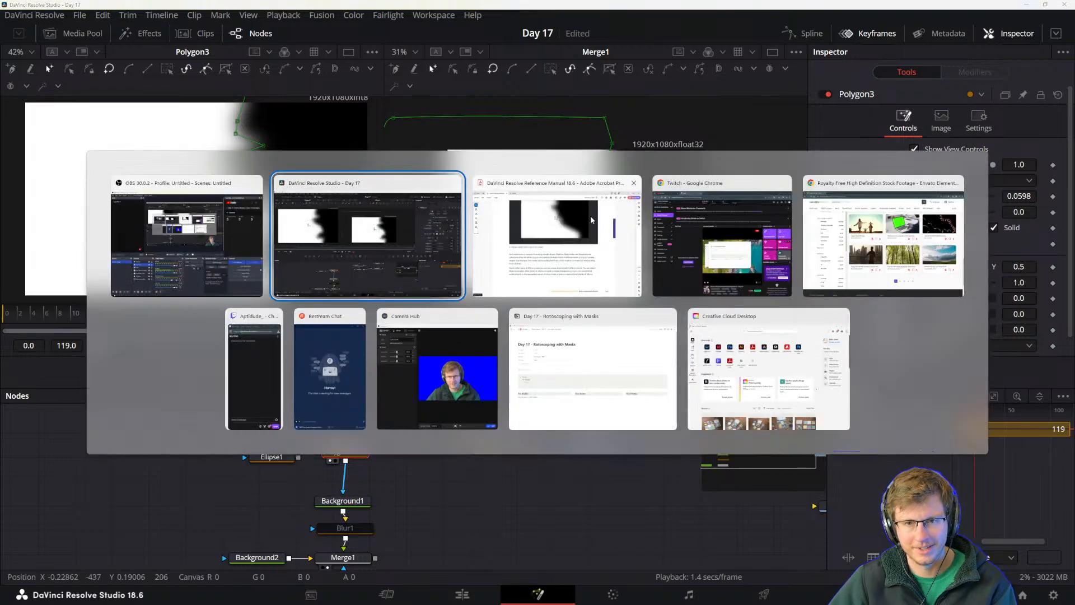
pyautogui.click(590, 216)
pyautogui.scroll(1, 437, 178)
pyautogui.scroll(-5, 437, 178)
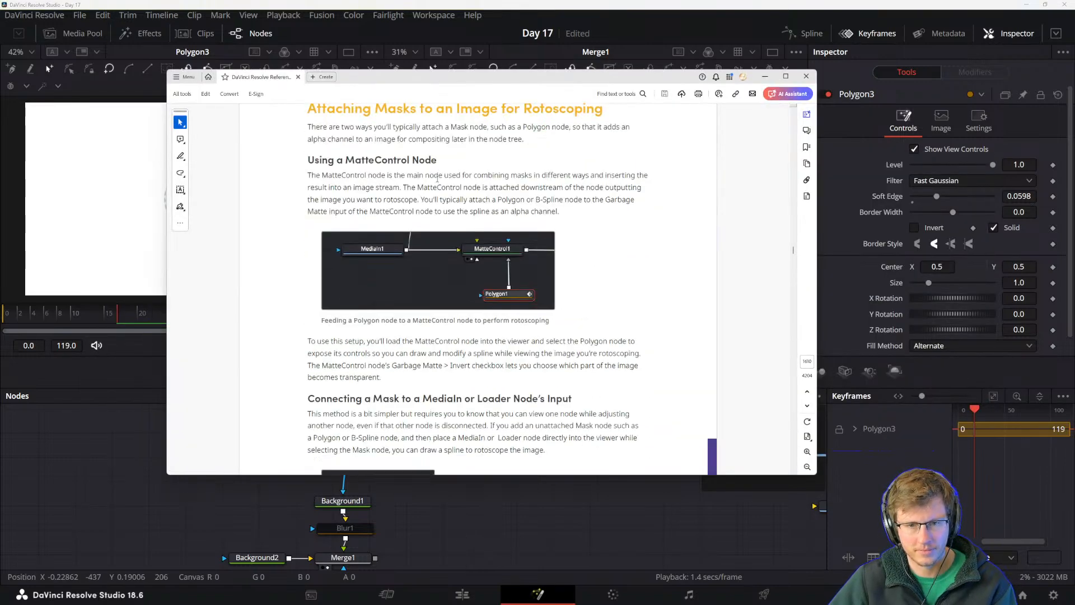
pyautogui.scroll(4, 416, 298)
pyautogui.scroll(-4, 417, 326)
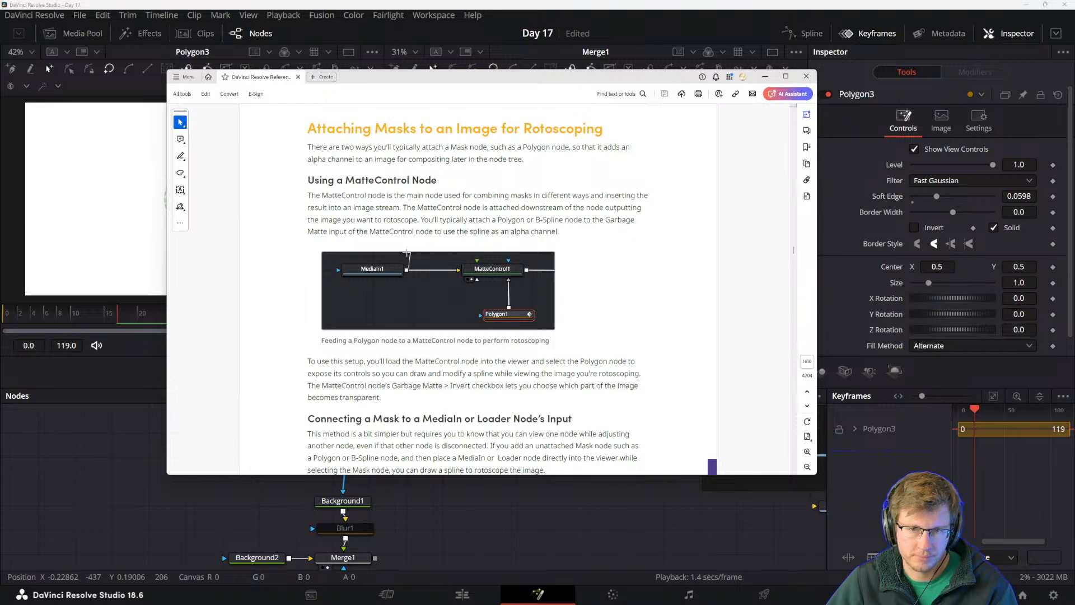
pyautogui.moveTo(403, 207); pyautogui.dragTo(521, 208)
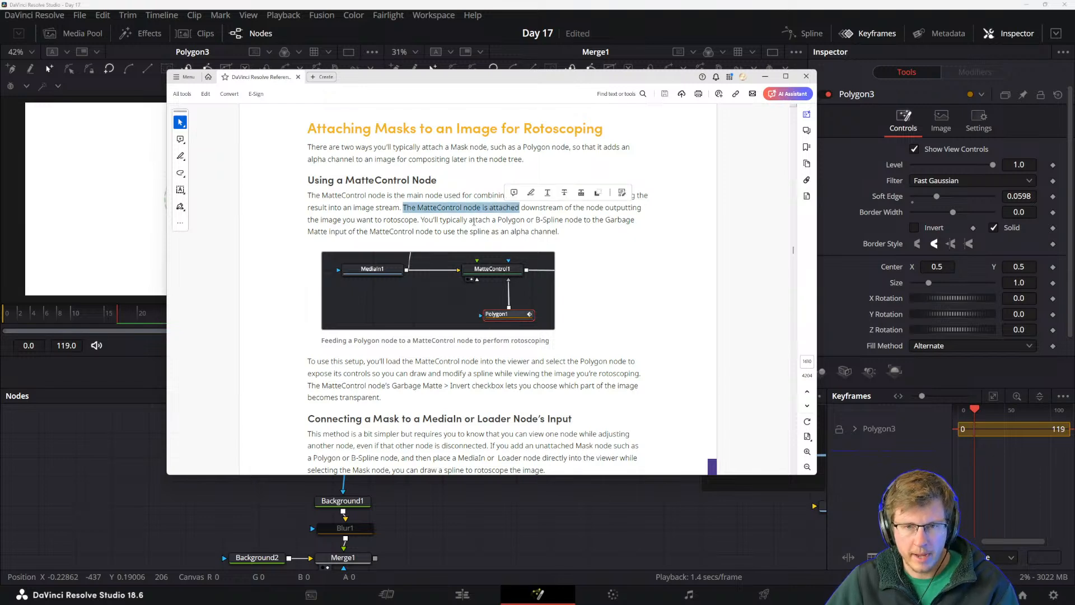
pyautogui.click(474, 220)
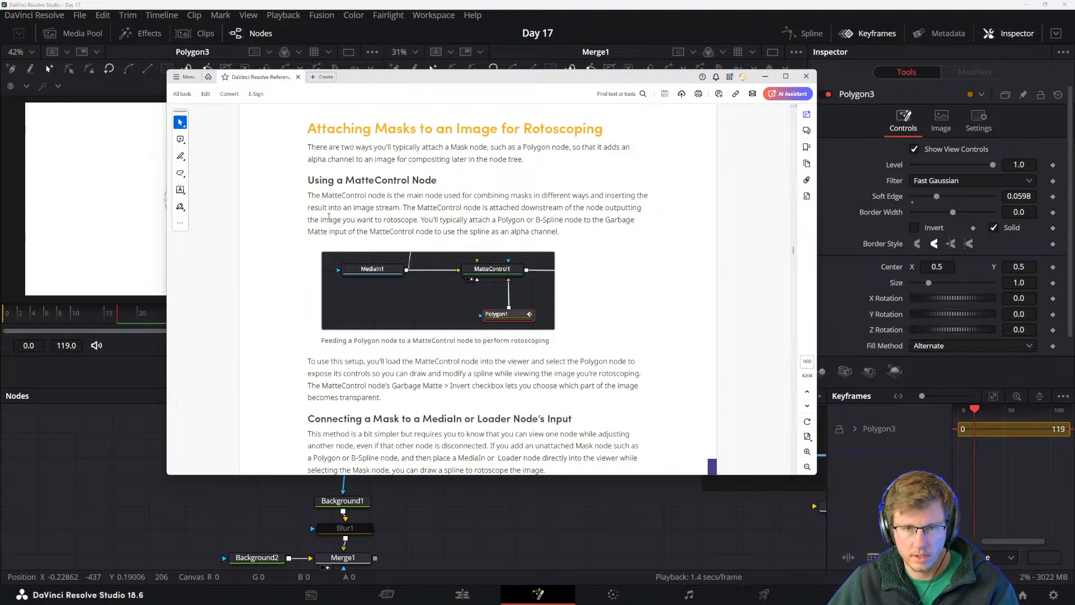
pyautogui.moveTo(536, 76); pyautogui.dragTo(1074, 305)
# - Delete the Ranges1 node that feeds MediaIn1
pyautogui.moveTo(546, 481); pyautogui.dragTo(402, 587)
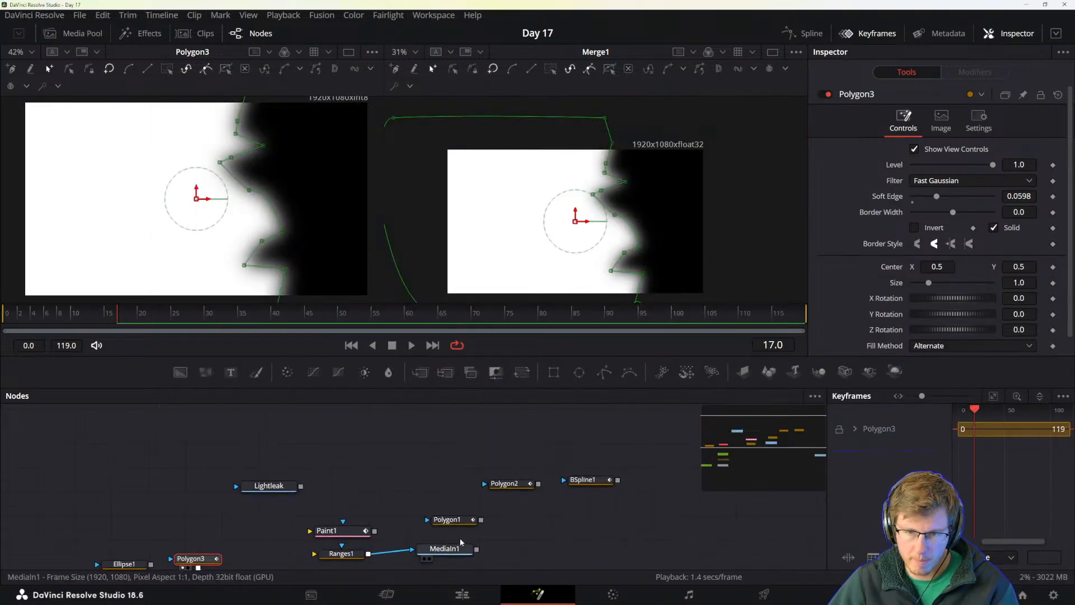
pyautogui.moveTo(463, 477); pyautogui.dragTo(438, 435)
pyautogui.click(340, 505)
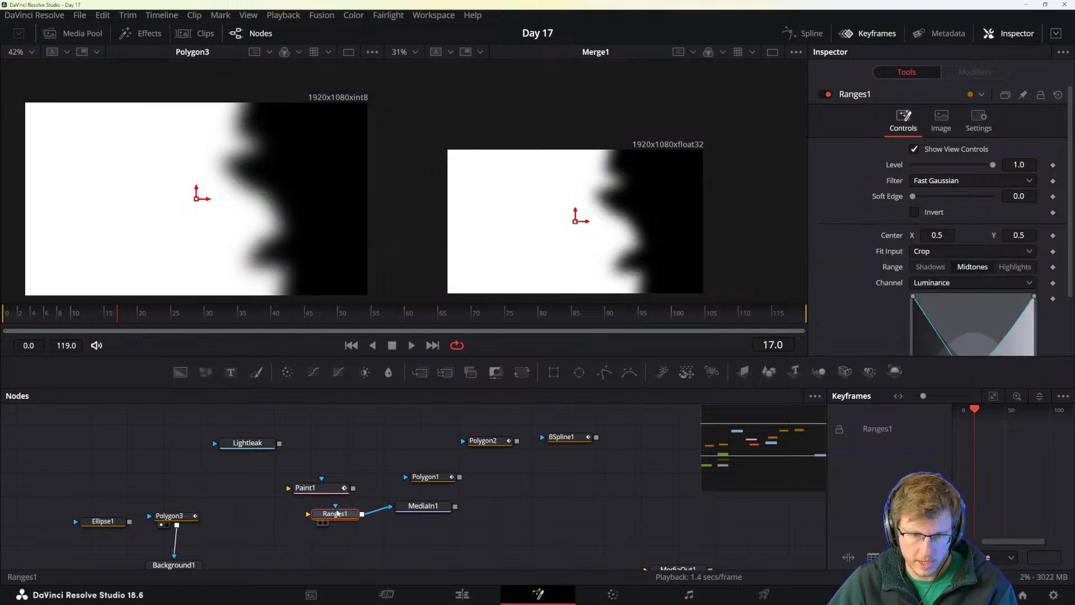
pyautogui.press('Delete')
# - Move MediaIn1 into the free space below Paint1 and show its footage in both viewers
pyautogui.moveTo(421, 511); pyautogui.dragTo(351, 534)
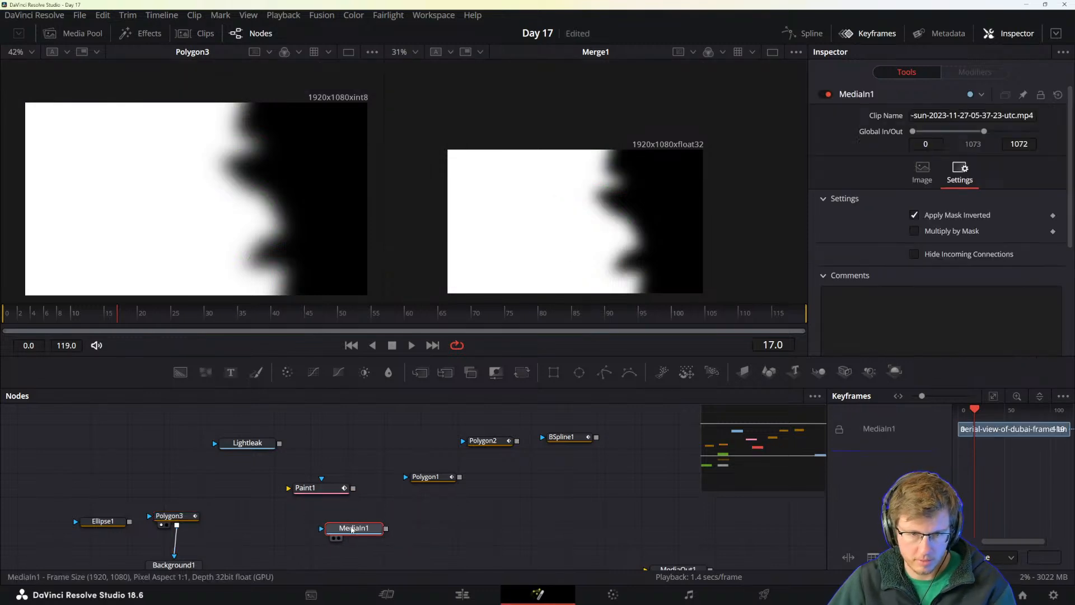
pyautogui.press('1')
pyautogui.press('2')
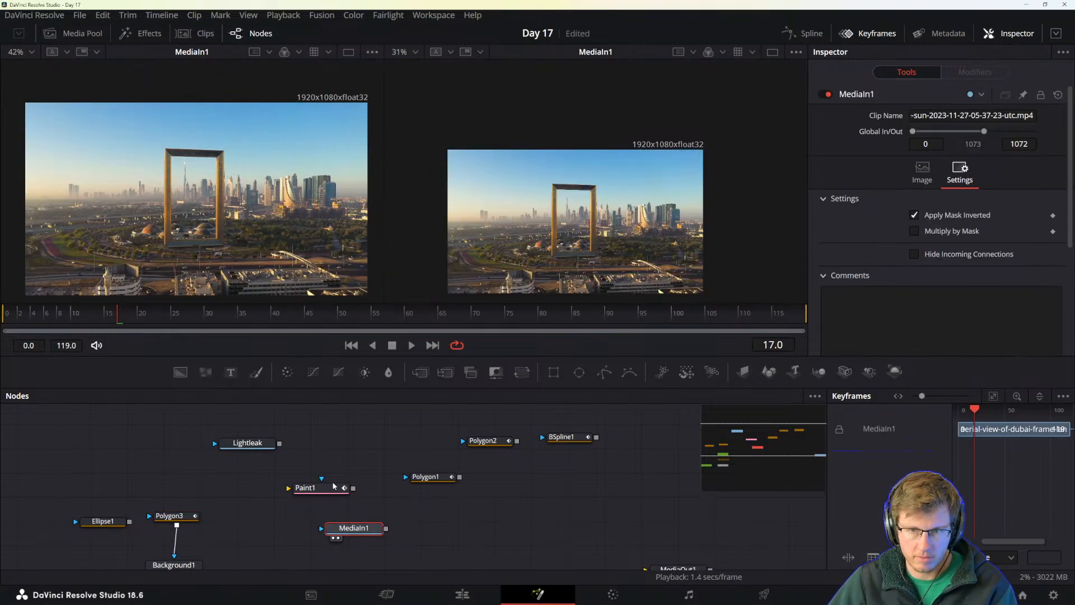
# - Place MediaIn1 below Polygon1 and show the Polygon1 mask in the first viewer, keeping MediaIn1 in the second
pyautogui.moveTo(334, 486); pyautogui.dragTo(384, 447)
pyautogui.moveTo(406, 492); pyautogui.dragTo(495, 481)
pyautogui.click(477, 442)
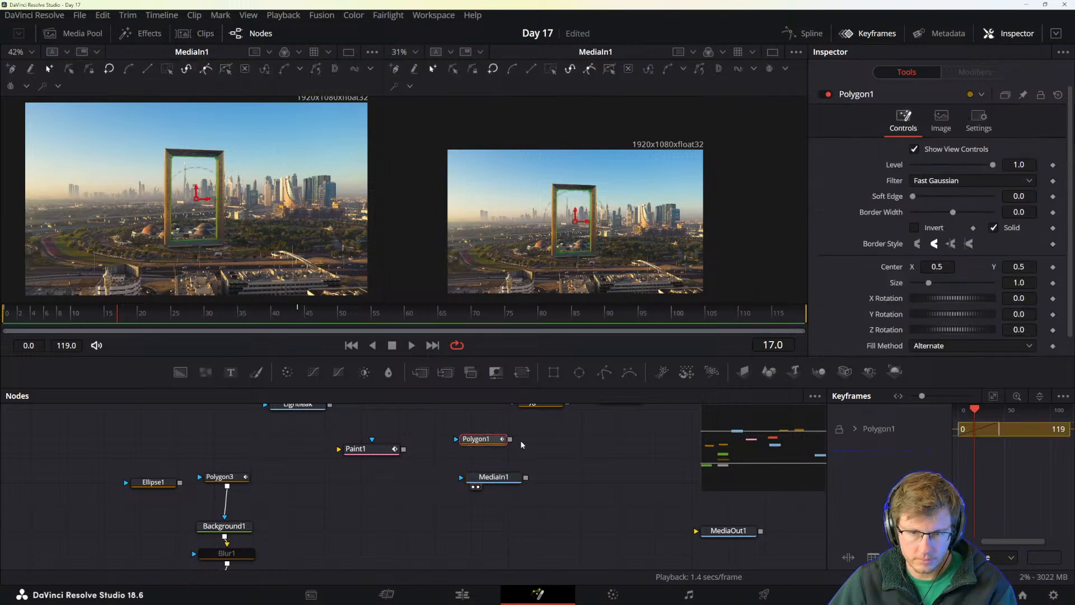
pyautogui.click(470, 440)
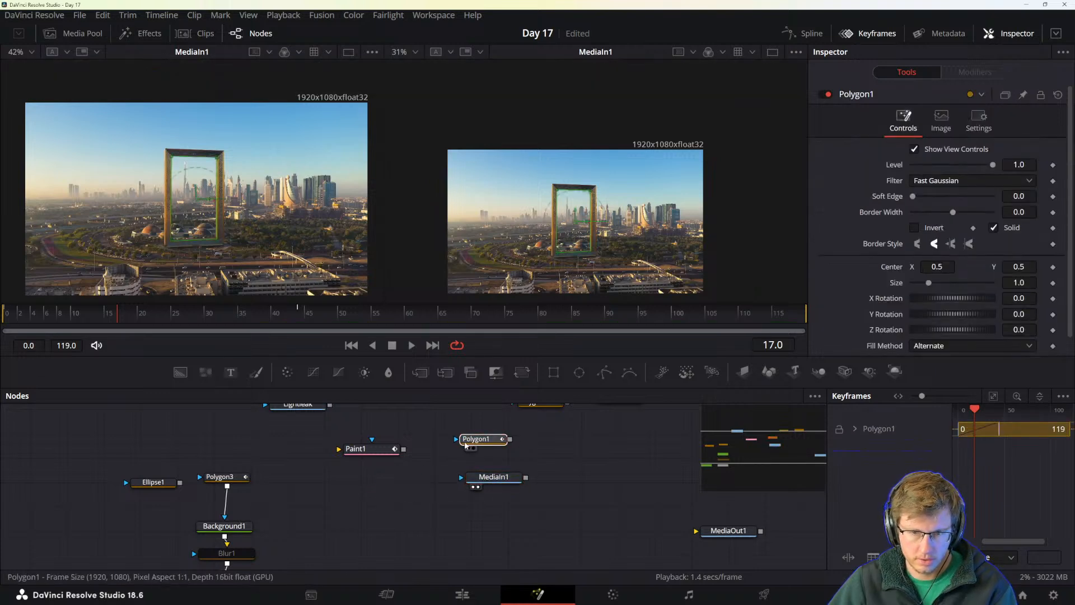
pyautogui.press('1')
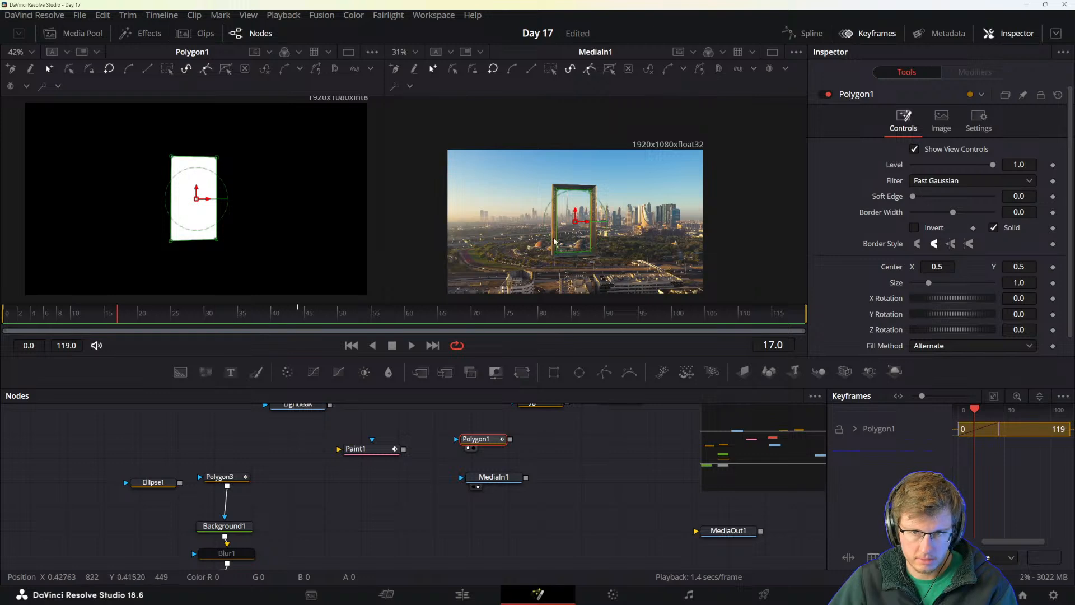
pyautogui.scroll(-3, 554, 241)
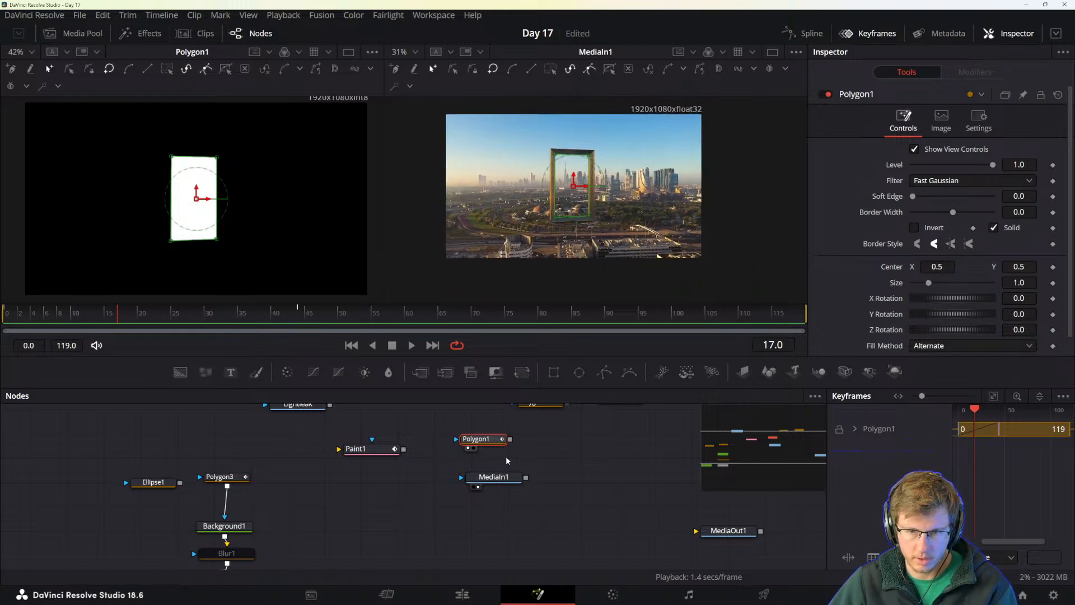
# - Move Polygon1 to the upper left of MediaIn1 and park Paint1 out of the way near Lightleak
pyautogui.moveTo(510, 439)
pyautogui.mouseDown()
pyautogui.moveTo(482, 495)
pyautogui.moveTo(501, 459)
pyautogui.moveTo(438, 436)
pyautogui.mouseUp()
pyautogui.click(493, 480)
pyautogui.click(631, 458)
pyautogui.moveTo(370, 448)
pyautogui.mouseDown()
pyautogui.moveTo(341, 487)
pyautogui.moveTo(239, 429)
pyautogui.mouseUp()
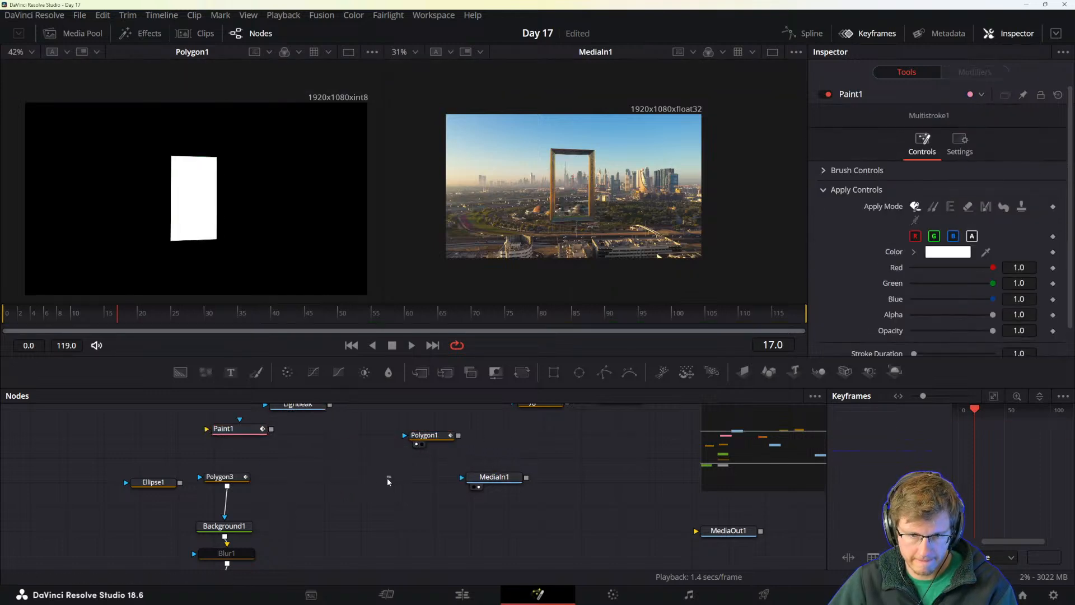
# - Add a MatteControl node between Polygon1 and MediaIn1 by searching the tool list for "matte"
pyautogui.moveTo(388, 479); pyautogui.dragTo(314, 524)
pyautogui.rightClick(415, 496)
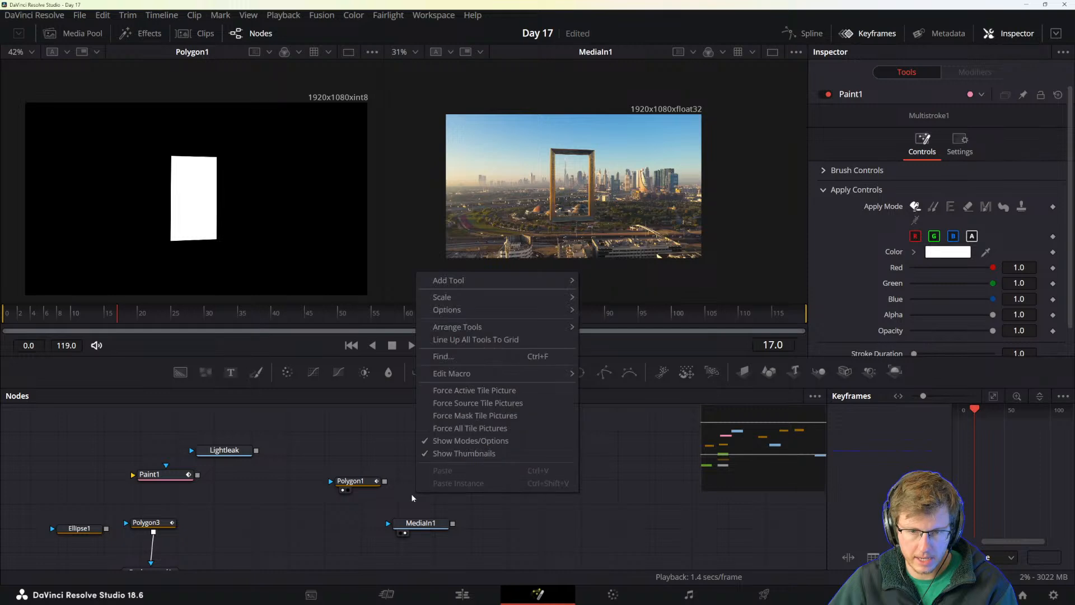
pyautogui.press('Escape')
pyautogui.hotkey('shift', 'space')
pyautogui.write('blur')
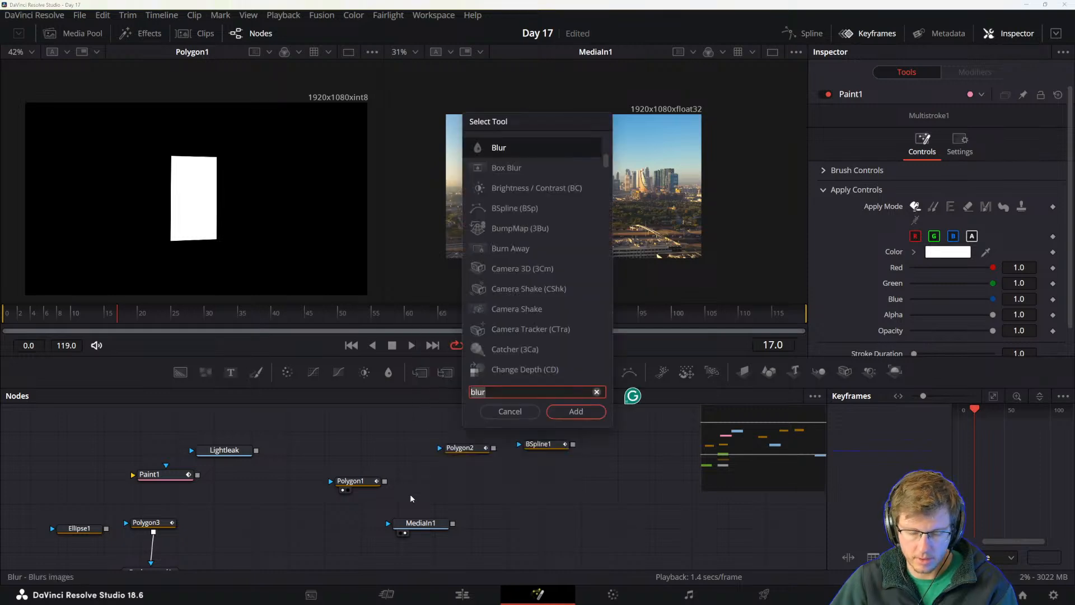
pyautogui.press('BackSpace')
pyautogui.press('BackSpace')
pyautogui.press('BackSpace')
pyautogui.press('BackSpace')
pyautogui.write('matte')
pyautogui.press('Return')
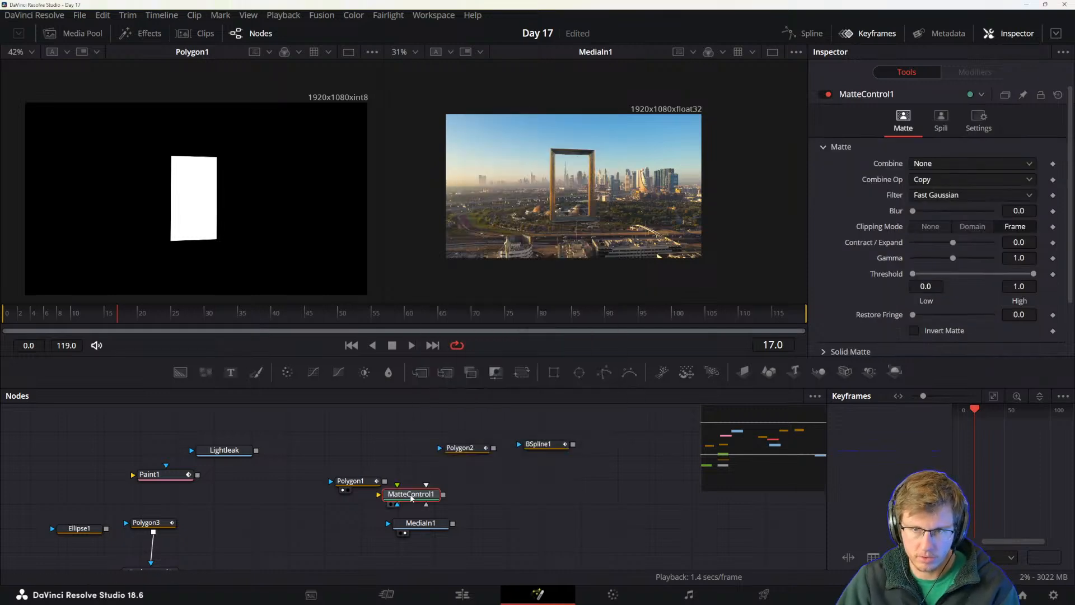
# - Connect the MatteControl1 output to MediaIn1, with Polygon1 moved farther left and MatteControl1 placed above MediaIn1
pyautogui.moveTo(358, 483); pyautogui.dragTo(309, 496)
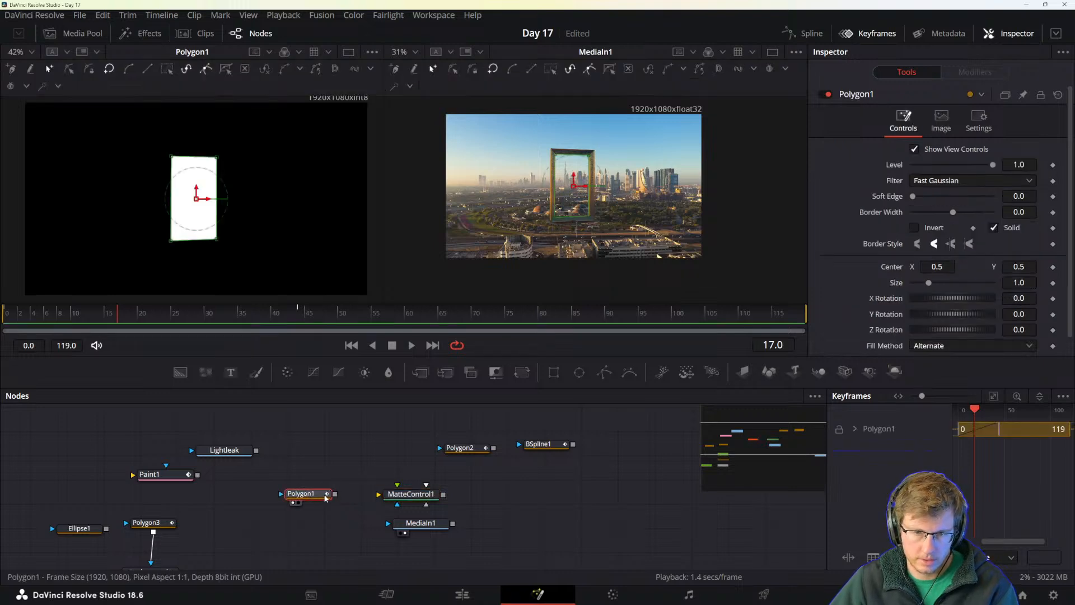
pyautogui.moveTo(444, 495)
pyautogui.mouseDown()
pyautogui.moveTo(448, 521)
pyautogui.moveTo(437, 525)
pyautogui.moveTo(526, 495)
pyautogui.moveTo(552, 525)
pyautogui.moveTo(441, 491)
pyautogui.mouseUp()
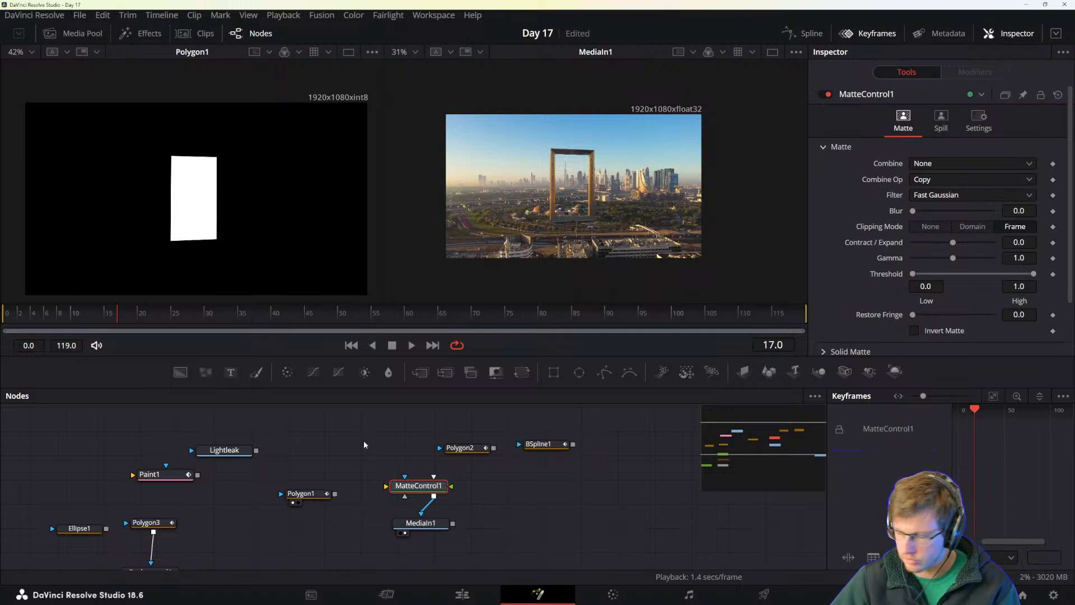
pyautogui.moveTo(408, 486); pyautogui.dragTo(323, 527)
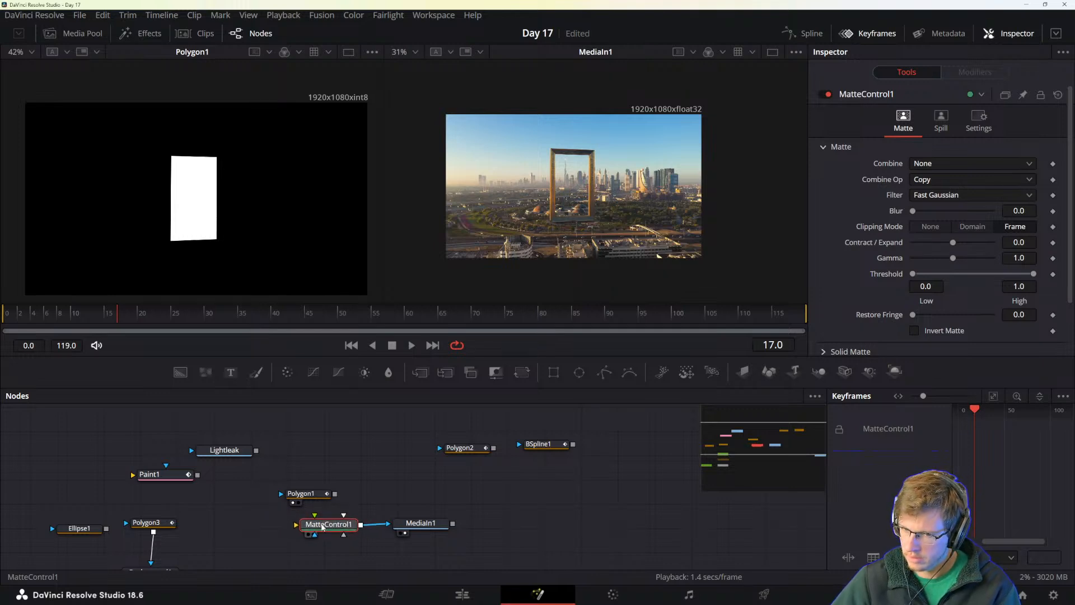
pyautogui.moveTo(323, 527); pyautogui.dragTo(417, 489)
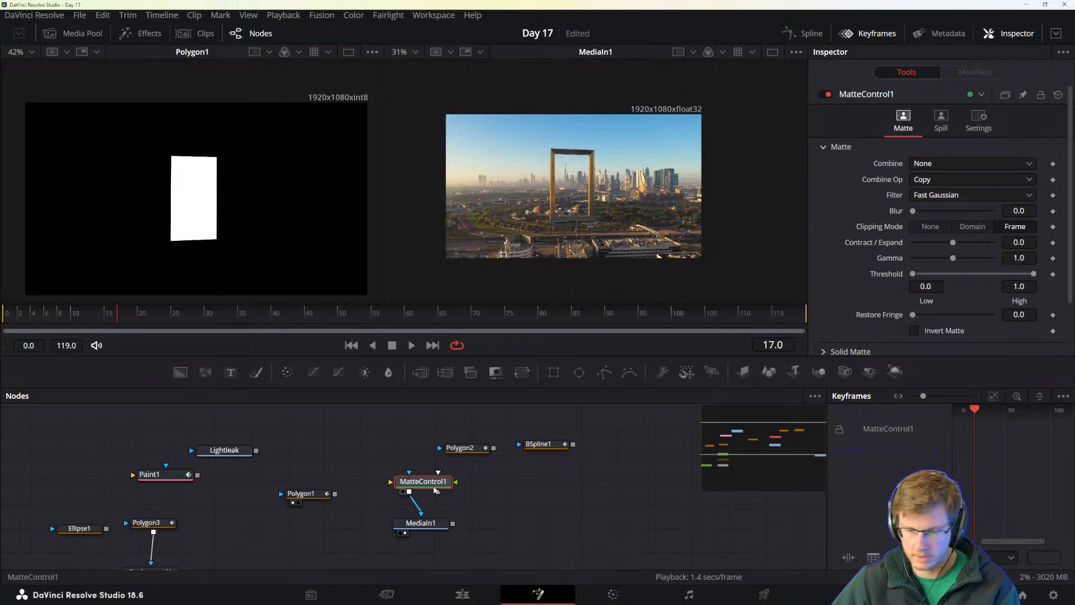
# - Move MatteControl1 beside MediaIn1 with Polygon1 above it, and compare the Polygon2 and Polygon1 masks in the first viewer
pyautogui.moveTo(428, 482); pyautogui.dragTo(526, 524)
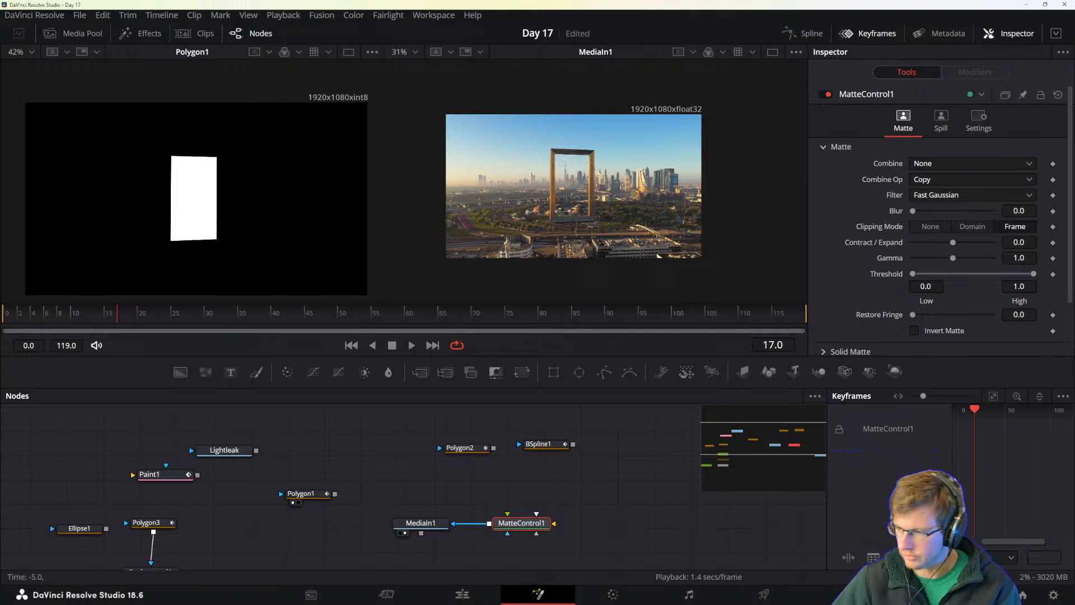
pyautogui.moveTo(316, 499); pyautogui.dragTo(526, 489)
pyautogui.click(464, 448)
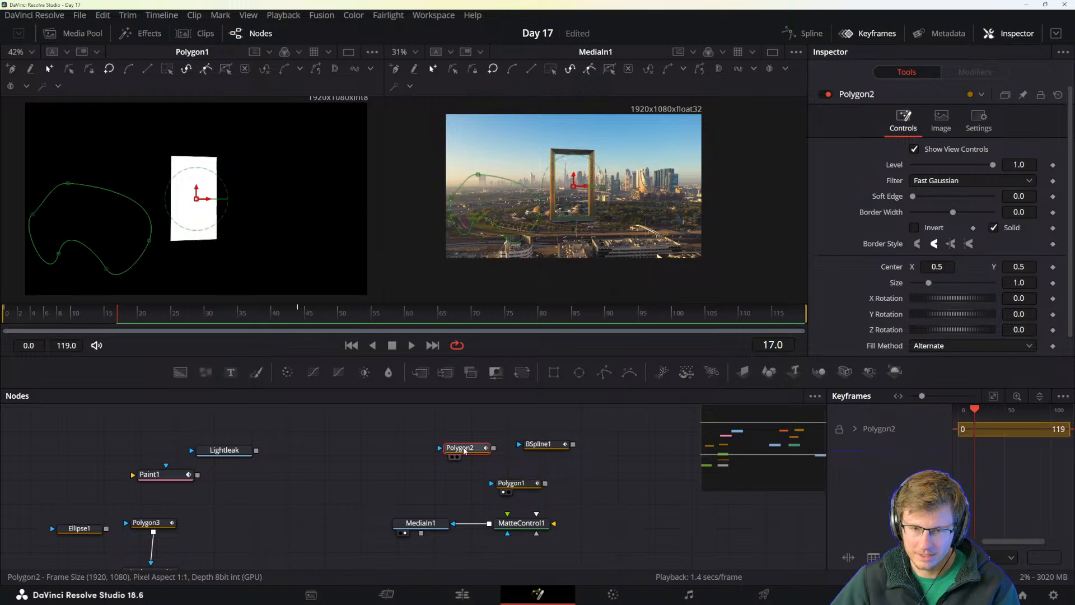
pyautogui.click(511, 482)
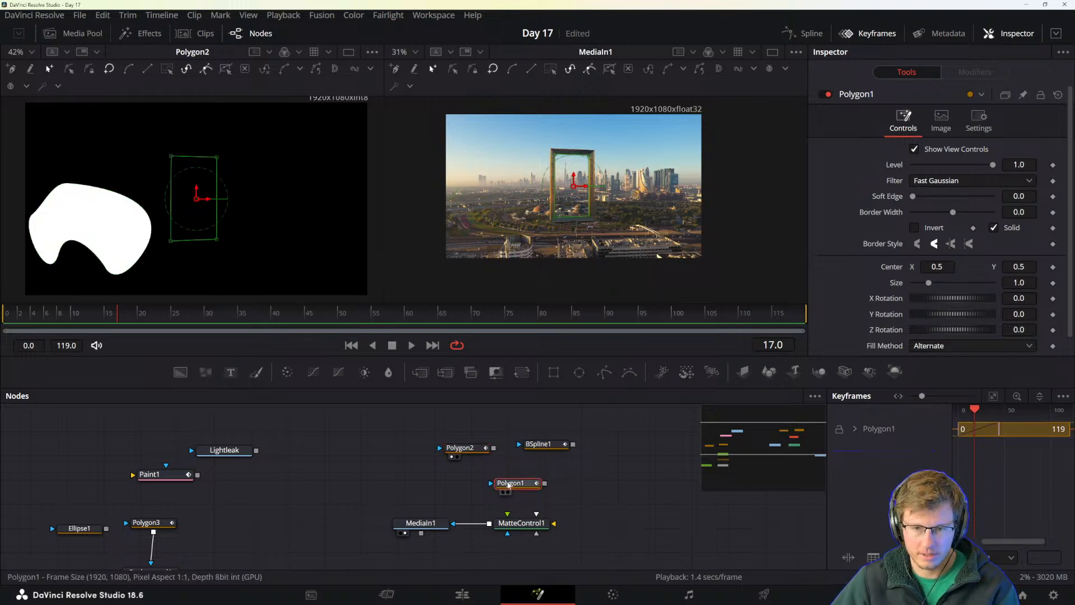
# - Connect Polygon1 to MatteControl1's Garbage Matte input and show MatteControl1 in the second viewer
pyautogui.moveTo(545, 483); pyautogui.dragTo(519, 527)
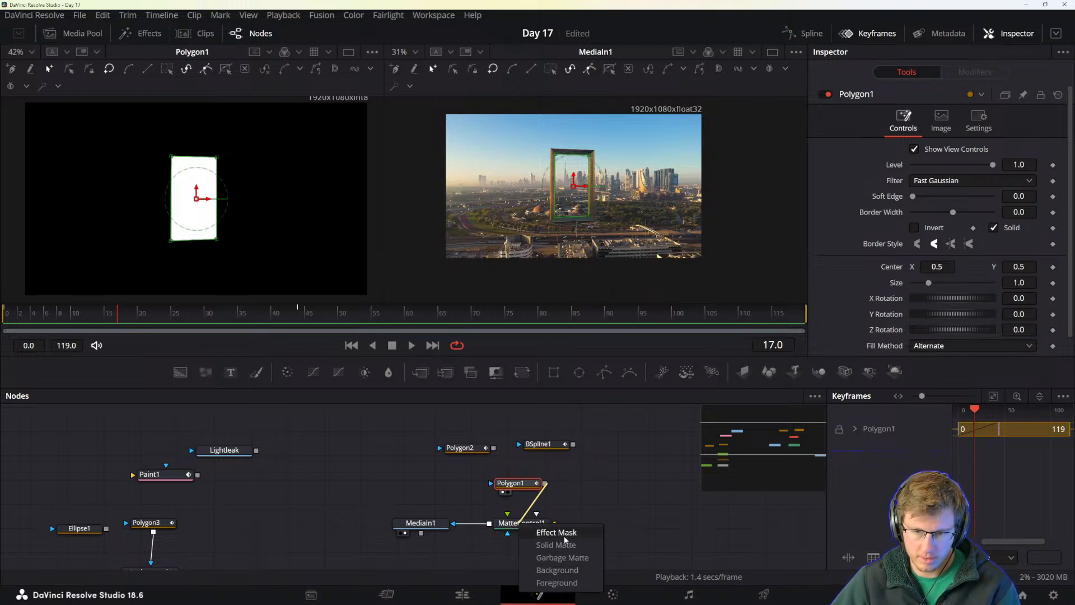
pyautogui.click(555, 569)
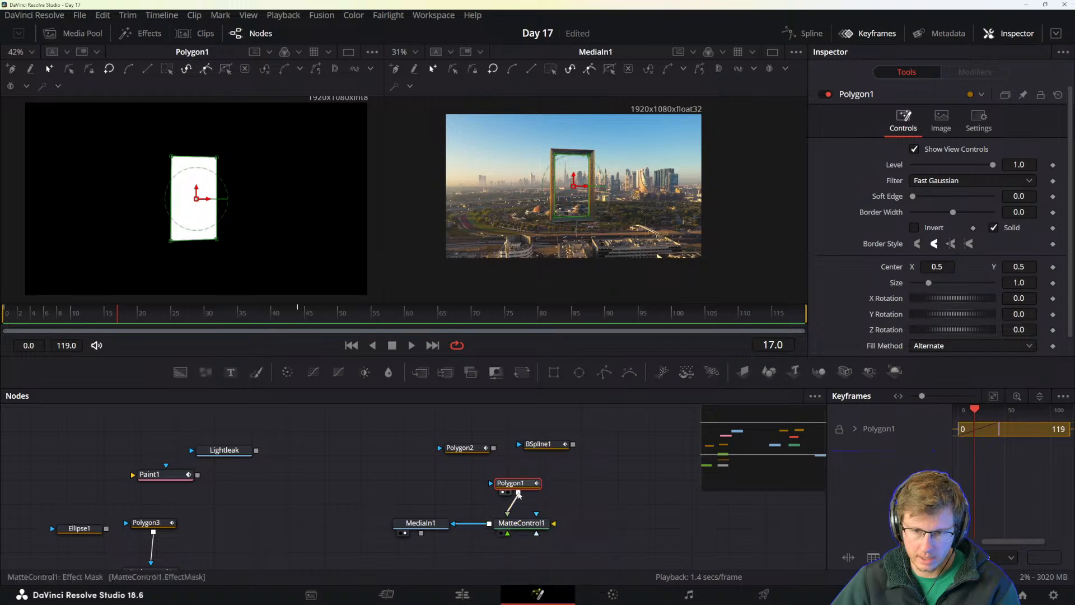
pyautogui.click(523, 528)
pyautogui.press('2')
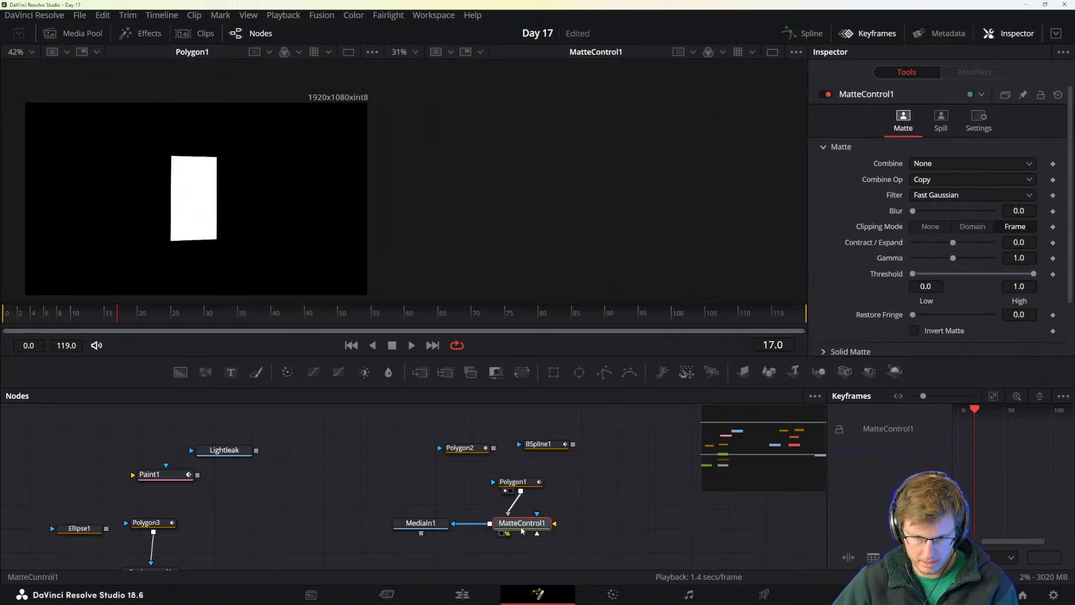
# - Shift MatteControl1 slightly away from MediaIn1 and show MediaIn1 in the first viewer
pyautogui.moveTo(520, 526); pyautogui.dragTo(533, 528)
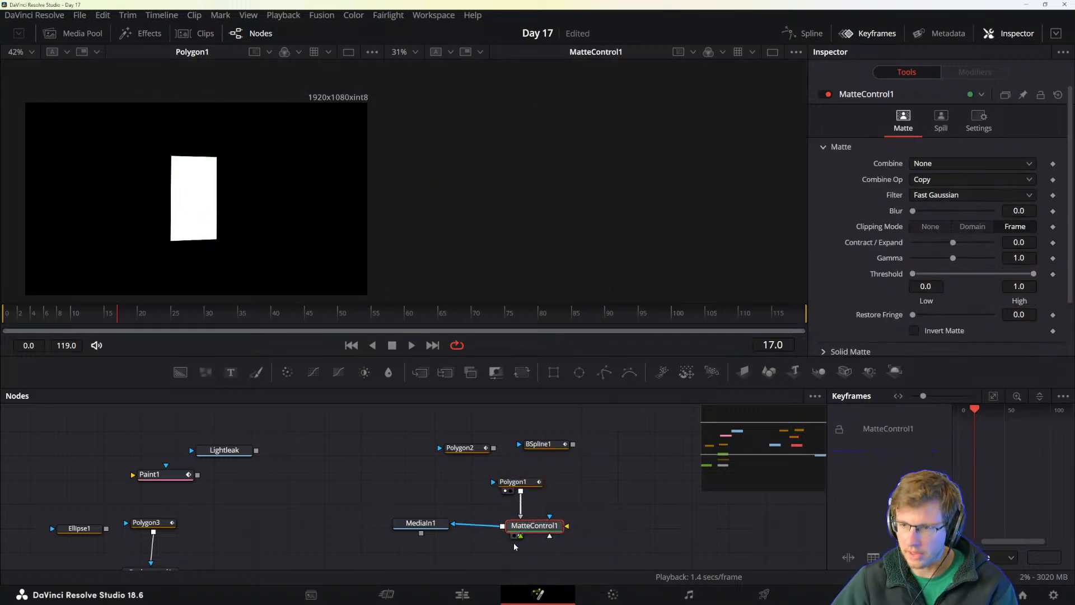
pyautogui.click(513, 482)
pyautogui.click(429, 523)
pyautogui.press('1')
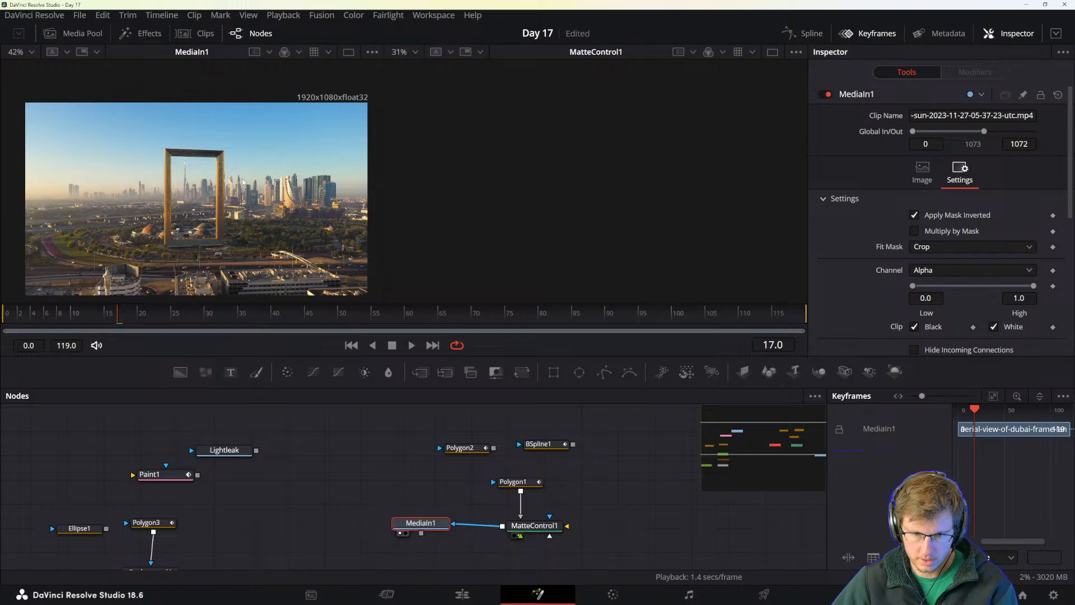
# - Reverse the link so MediaIn1 feeds MatteControl1's Background input, and tidy the positions of MatteControl1, Polygon1 and Polygon2
pyautogui.moveTo(535, 525); pyautogui.dragTo(534, 517)
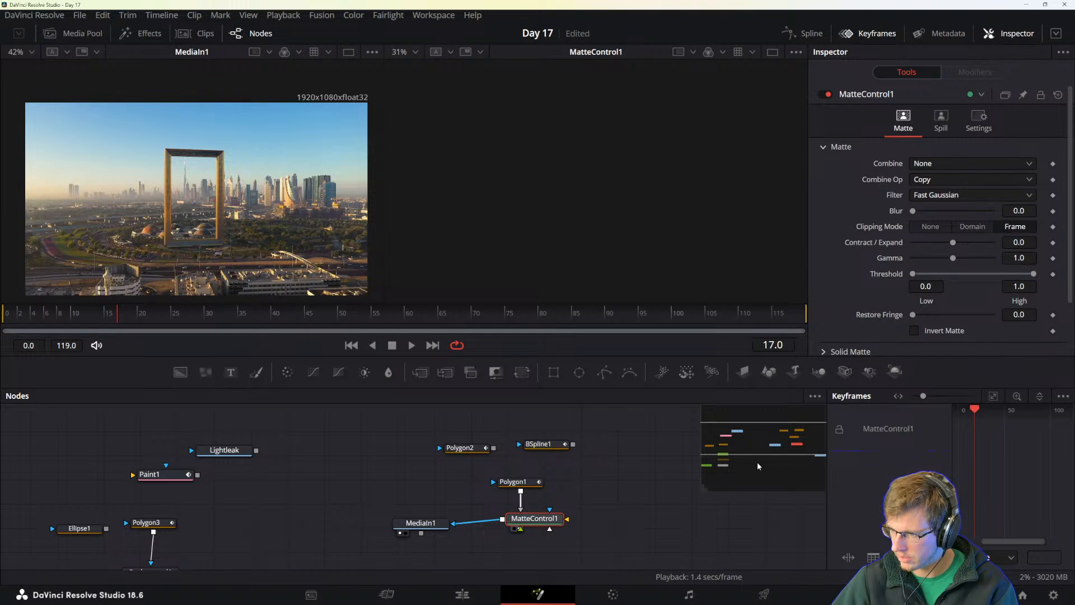
pyautogui.moveTo(519, 486); pyautogui.dragTo(532, 485)
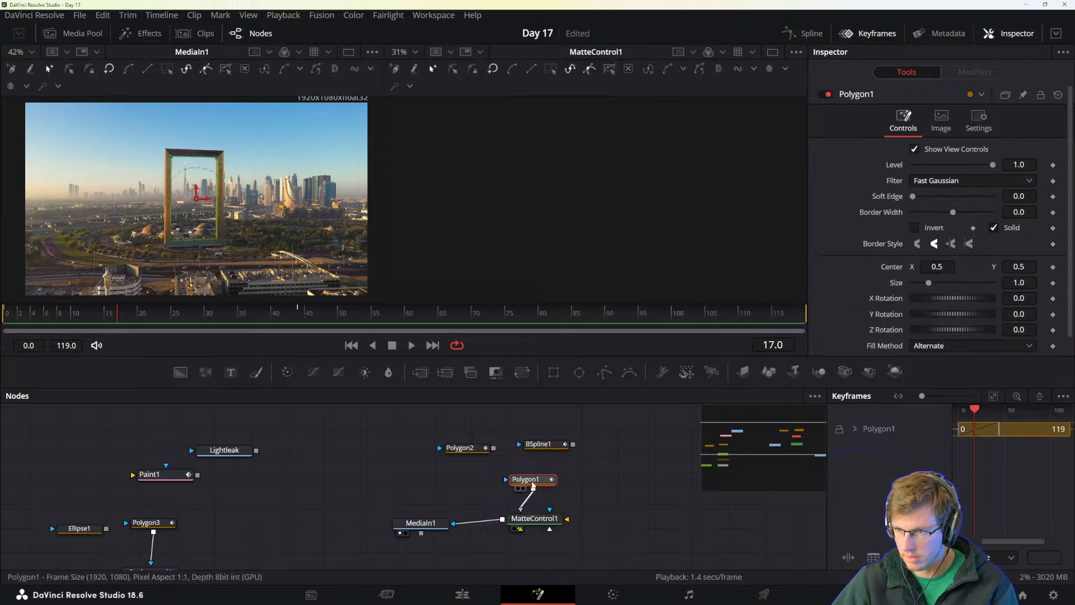
pyautogui.click(532, 518)
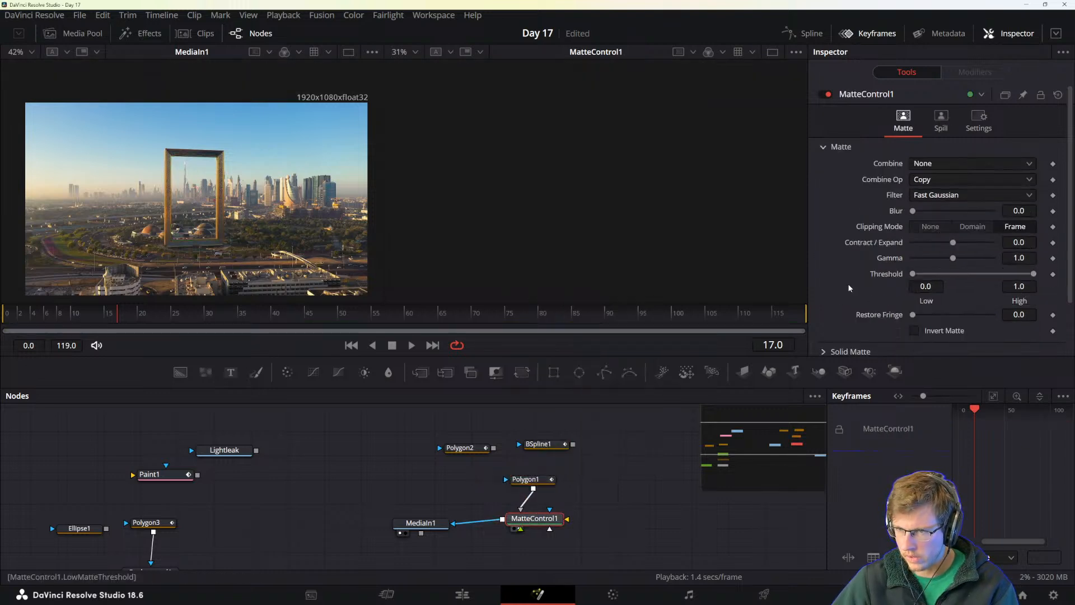
pyautogui.click(485, 533)
pyautogui.moveTo(456, 524); pyautogui.dragTo(534, 530)
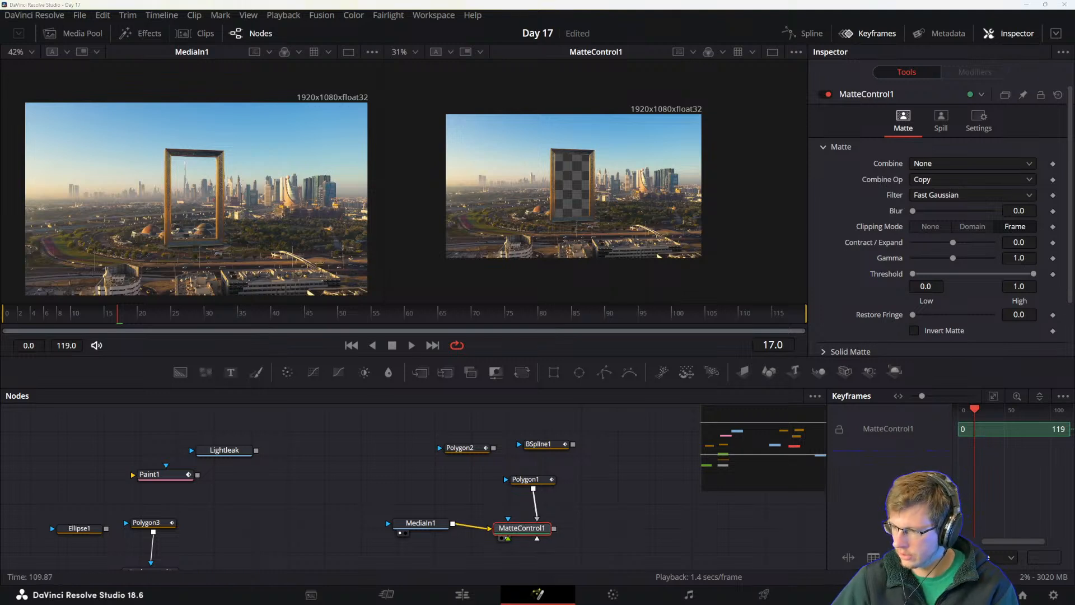
pyautogui.moveTo(522, 528); pyautogui.dragTo(524, 524)
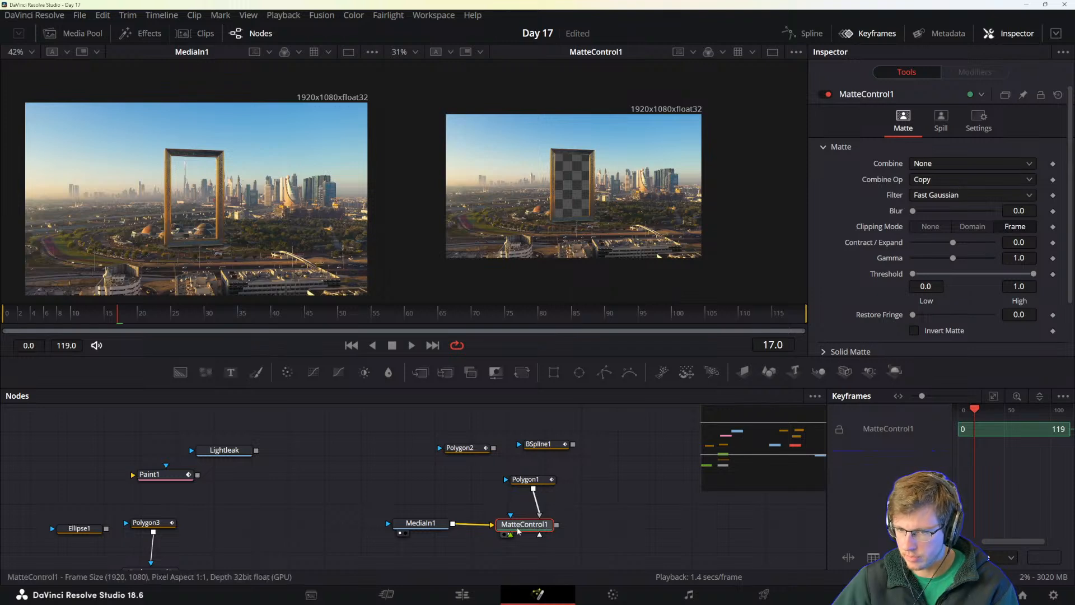
pyautogui.click(426, 523)
pyautogui.click(532, 527)
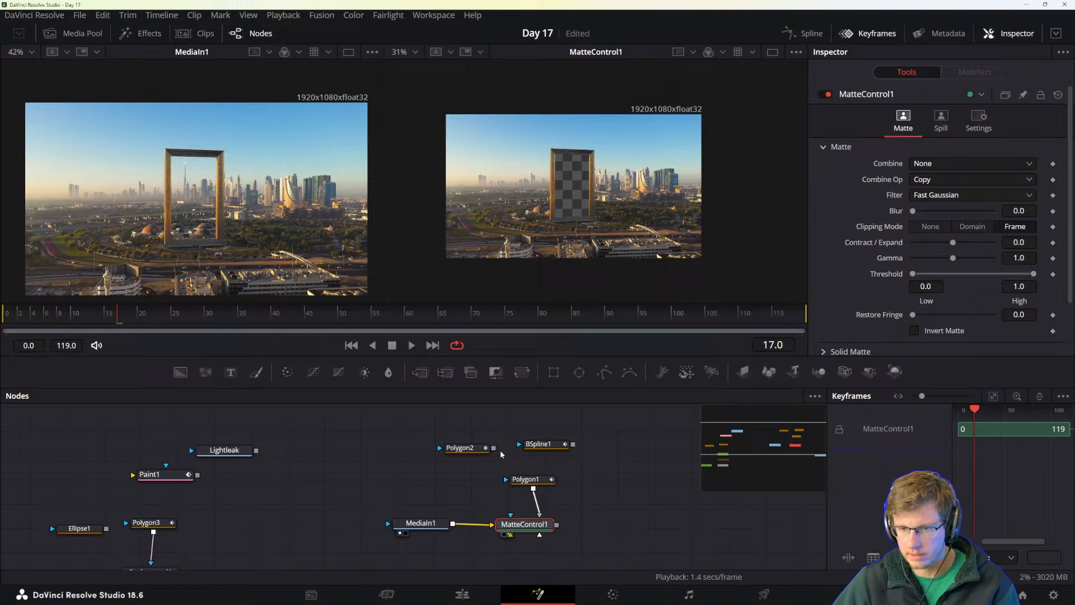
pyautogui.moveTo(461, 448); pyautogui.dragTo(469, 436)
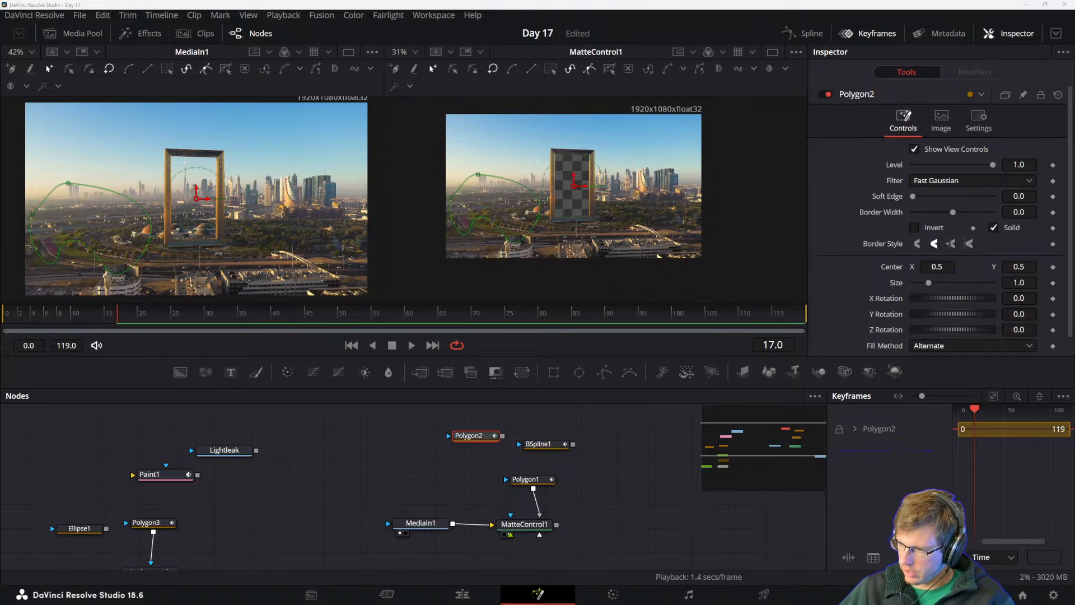
# - Toggle Invert Matte on MatteControl1 on and back off to compare the result
pyautogui.click(524, 524)
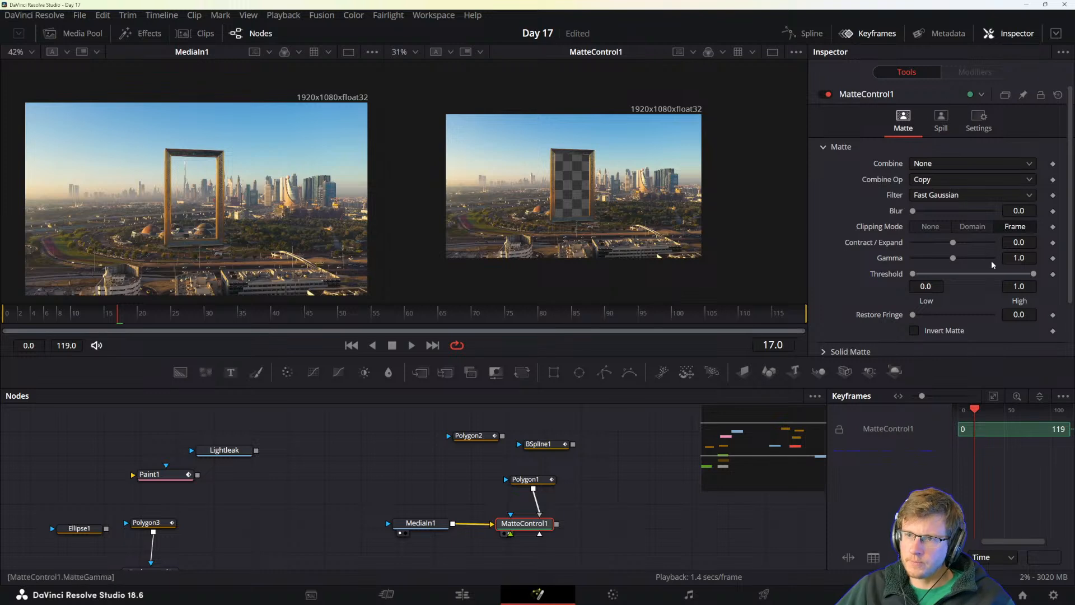
pyautogui.click(914, 330)
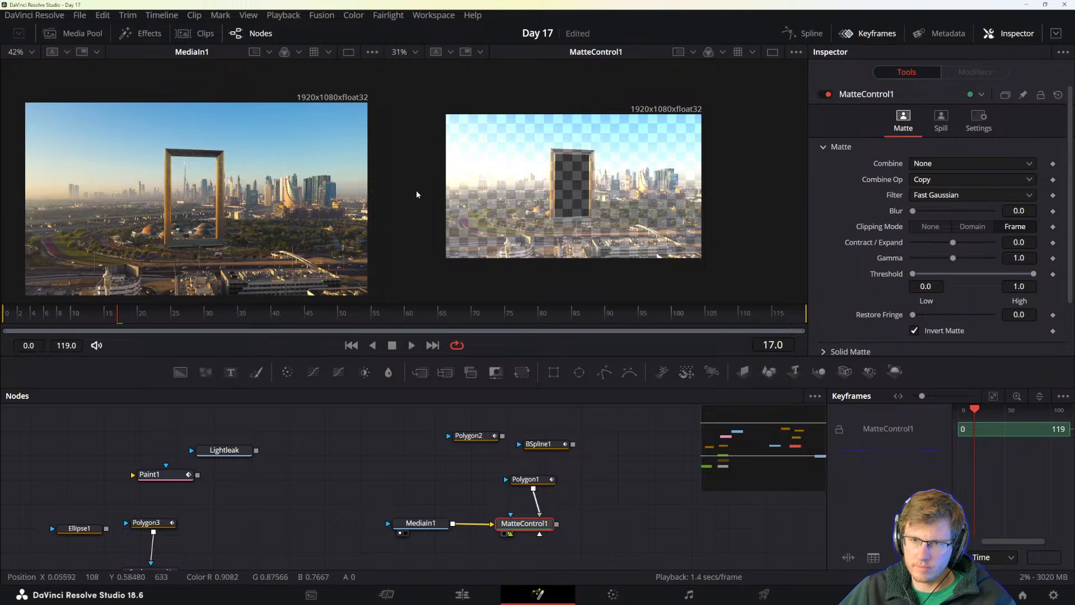
pyautogui.click(915, 330)
# - Toggle Polygon1's Invert option repeatedly to compare the mask's effect through MatteControl1, leaving it off
pyautogui.moveTo(537, 479); pyautogui.dragTo(526, 483)
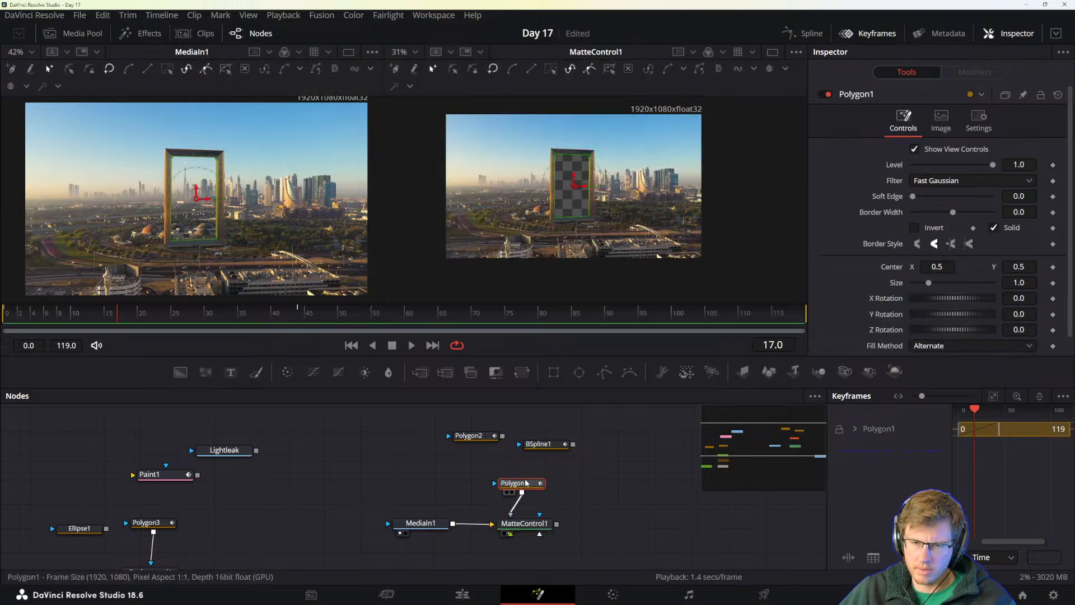
pyautogui.click(915, 227)
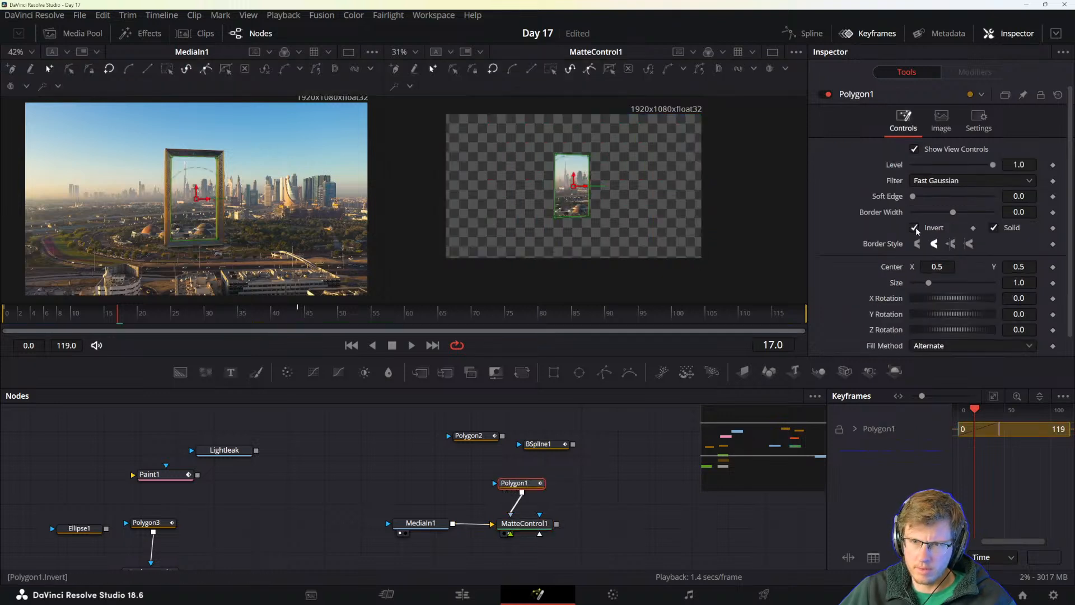
pyautogui.click(915, 227)
pyautogui.click(915, 228)
pyautogui.click(914, 227)
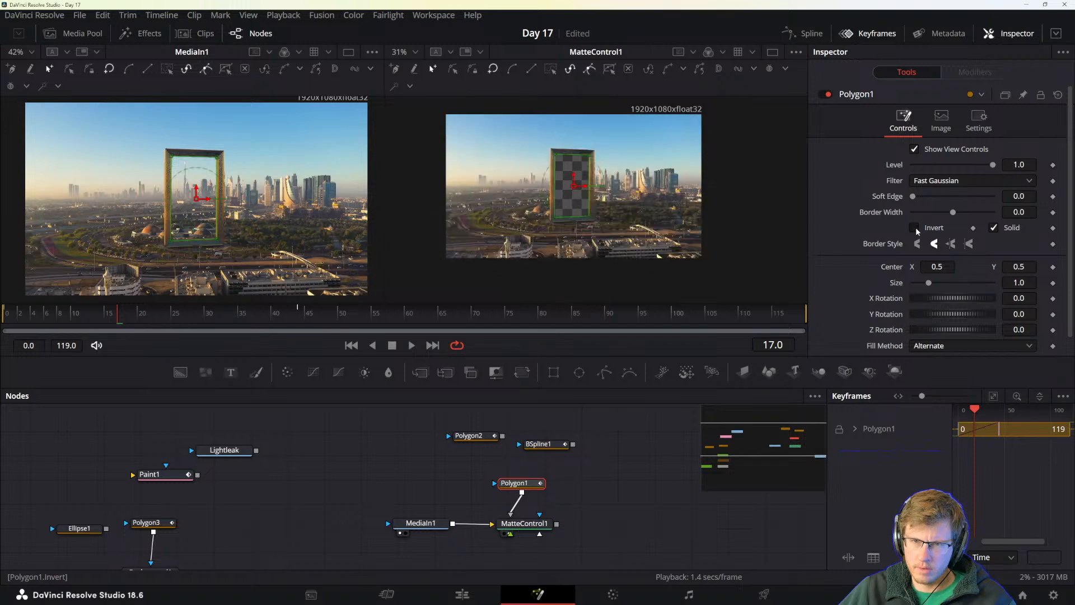
pyautogui.click(914, 228)
pyautogui.click(914, 227)
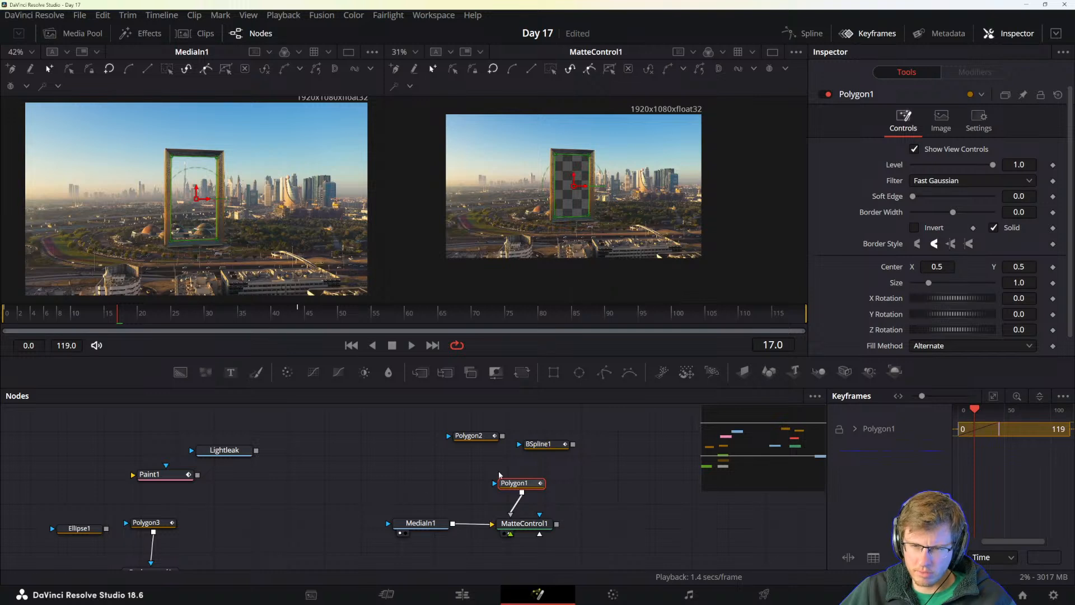
# - Move Polygon1 above MediaIn1, try connecting it directly to MediaIn1 as the mask, and toggle its Invert option on and off
pyautogui.moveTo(526, 482); pyautogui.dragTo(424, 478)
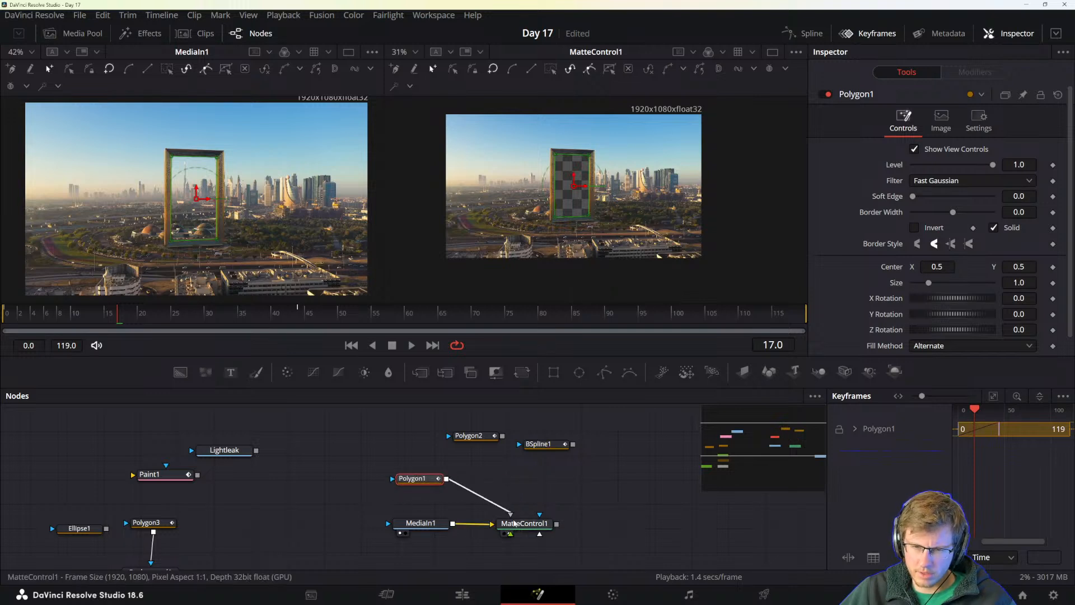
pyautogui.moveTo(503, 510); pyautogui.dragTo(421, 519)
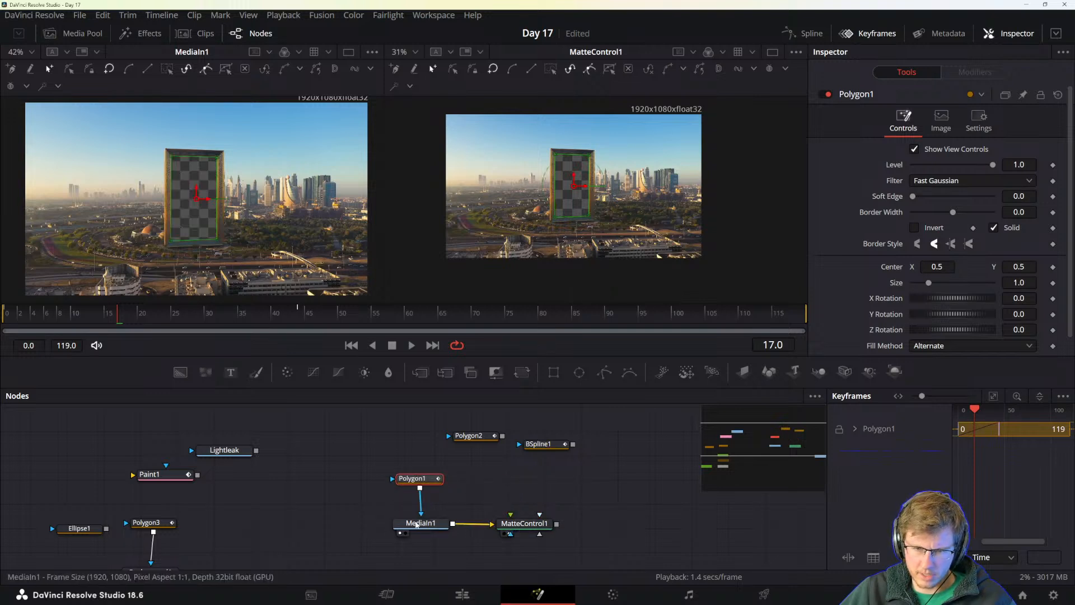
pyautogui.click(420, 523)
pyautogui.click(424, 502)
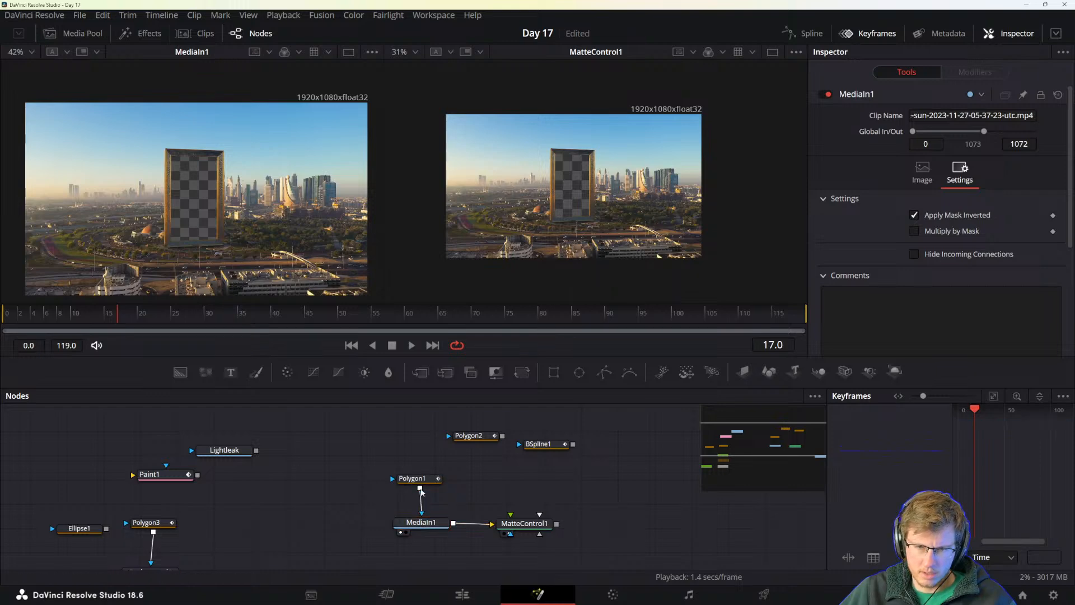
pyautogui.click(429, 479)
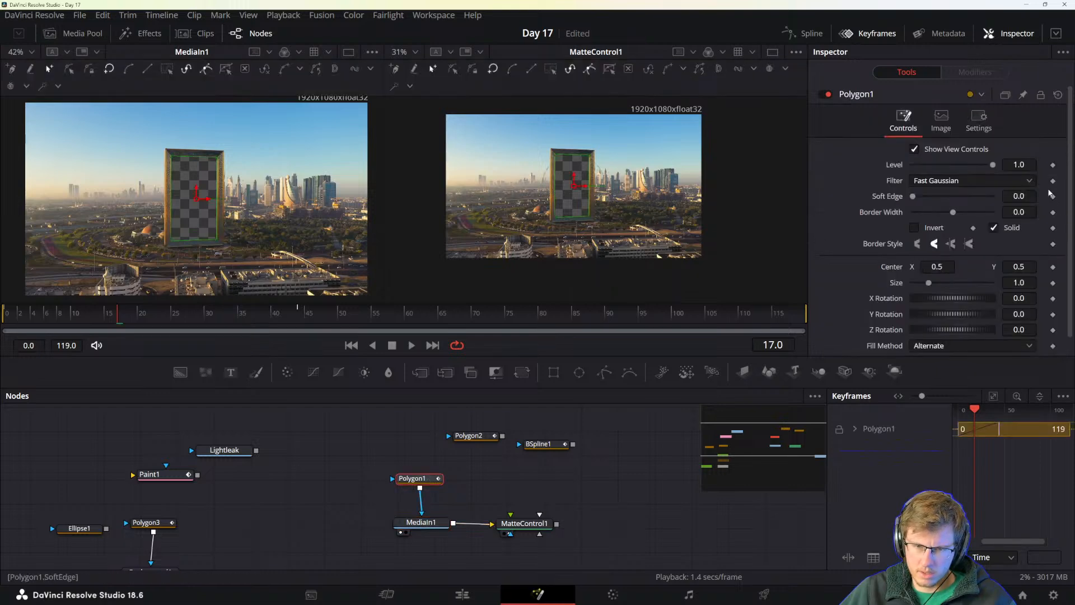
pyautogui.click(914, 228)
pyautogui.click(915, 227)
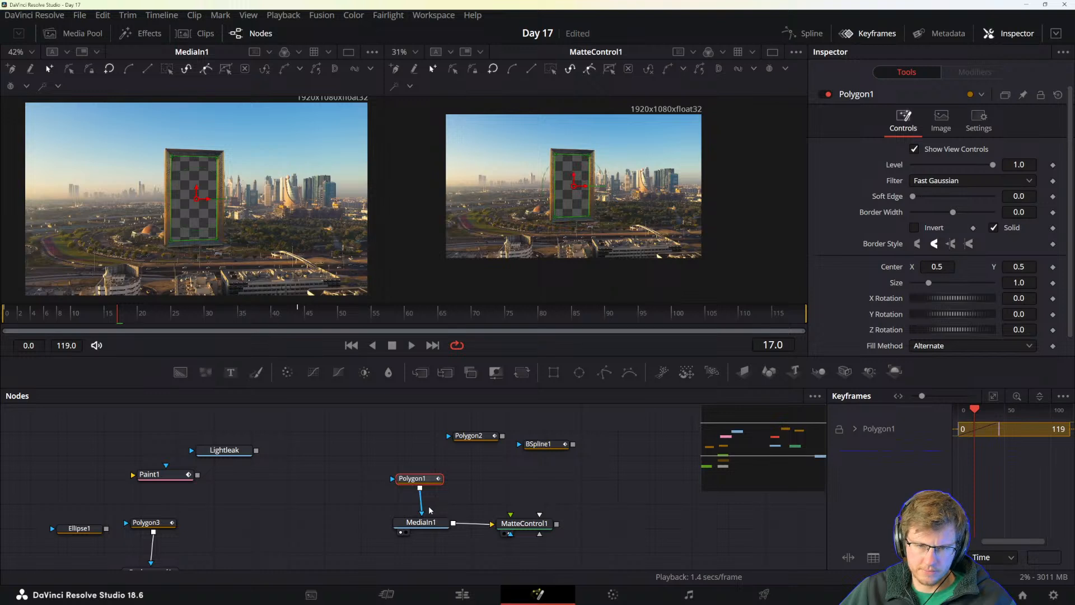
# - Reconnect Polygon1 to MatteControl1's Garbage Matte input, move it back above that node, and test its Invert option
pyautogui.moveTo(421, 511); pyautogui.dragTo(511, 529)
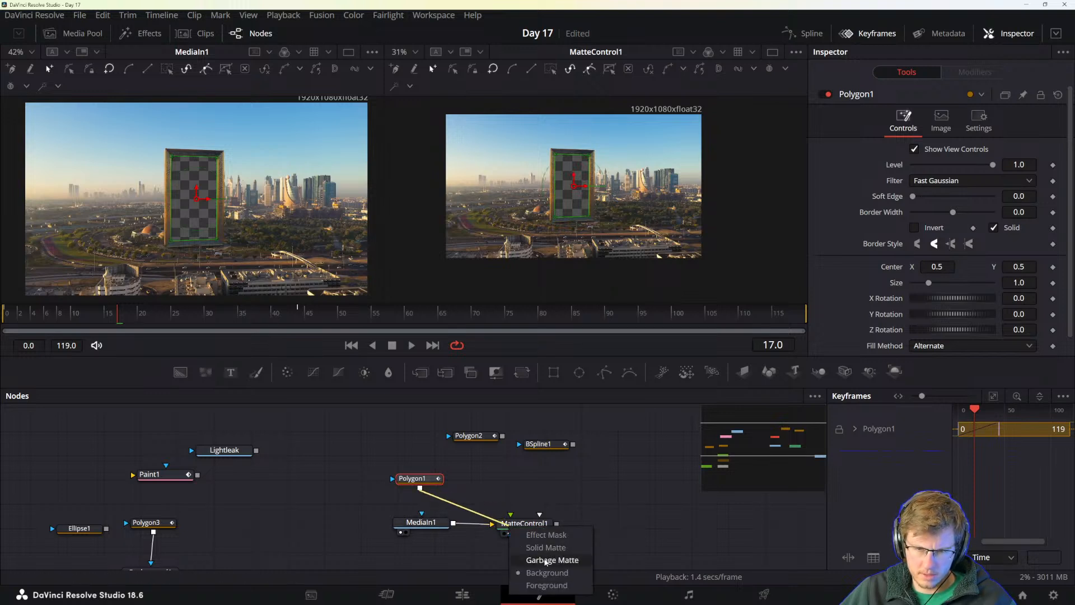
pyautogui.click(546, 560)
pyautogui.moveTo(411, 482); pyautogui.dragTo(506, 485)
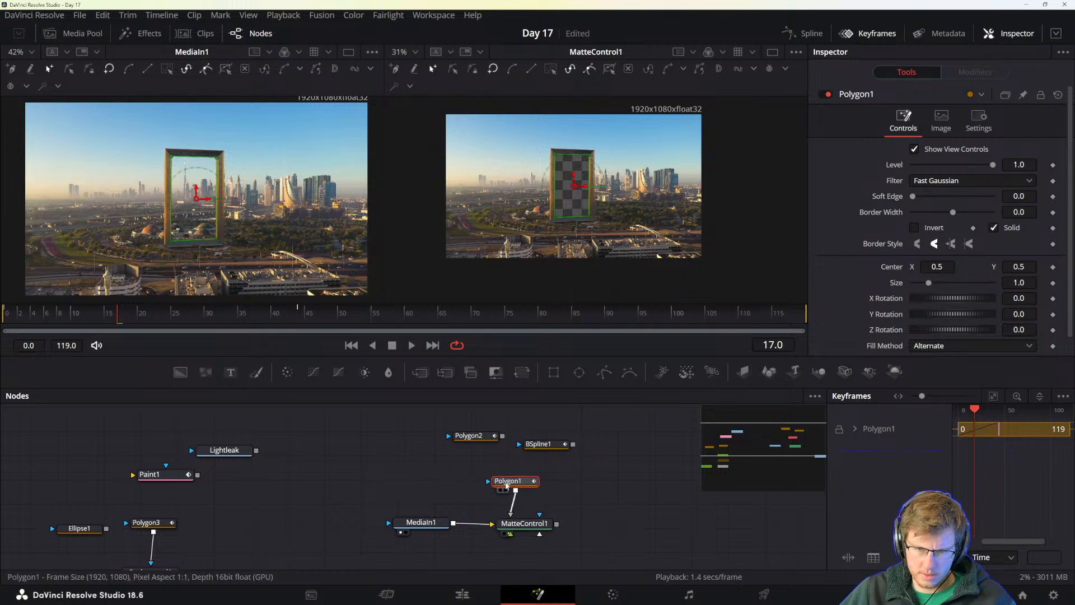
pyautogui.click(914, 227)
pyautogui.click(914, 227)
# - Turn on Invert Matte for MatteControl1 and try a matte Blur of about 4.57
pyautogui.click(518, 522)
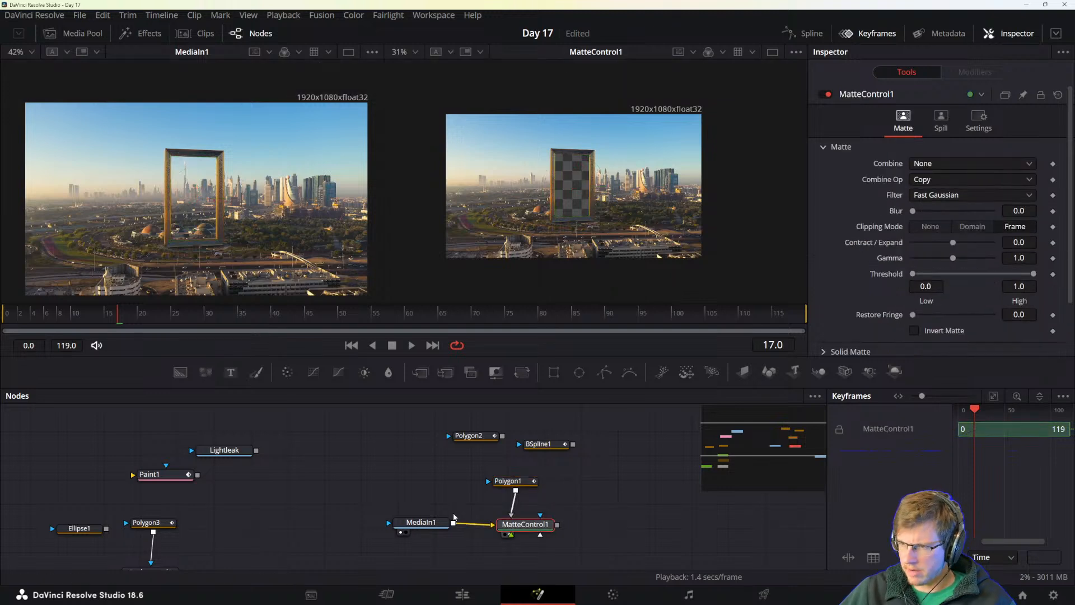
pyautogui.click(913, 330)
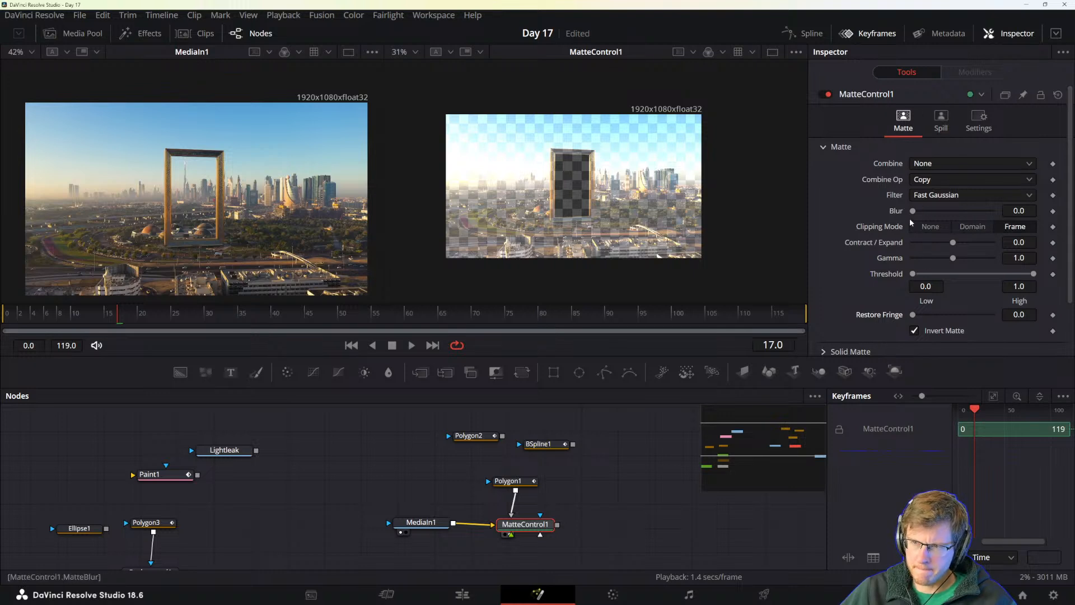
pyautogui.moveTo(913, 212); pyautogui.dragTo(947, 214)
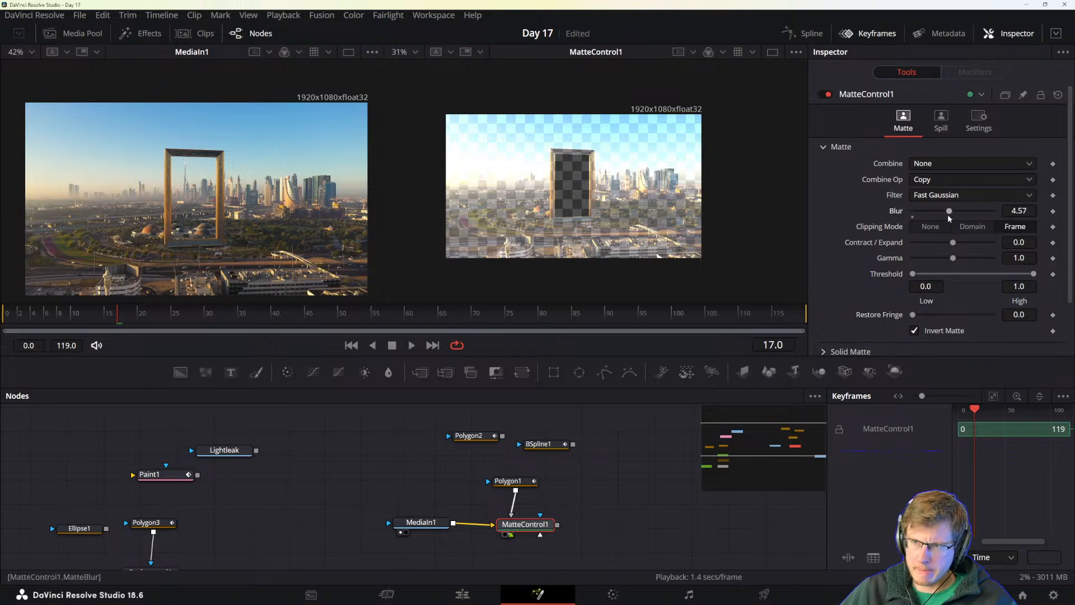
# - Try Subtract as MatteControl1's Combine Op, and set it to Add instead
pyautogui.click(933, 180)
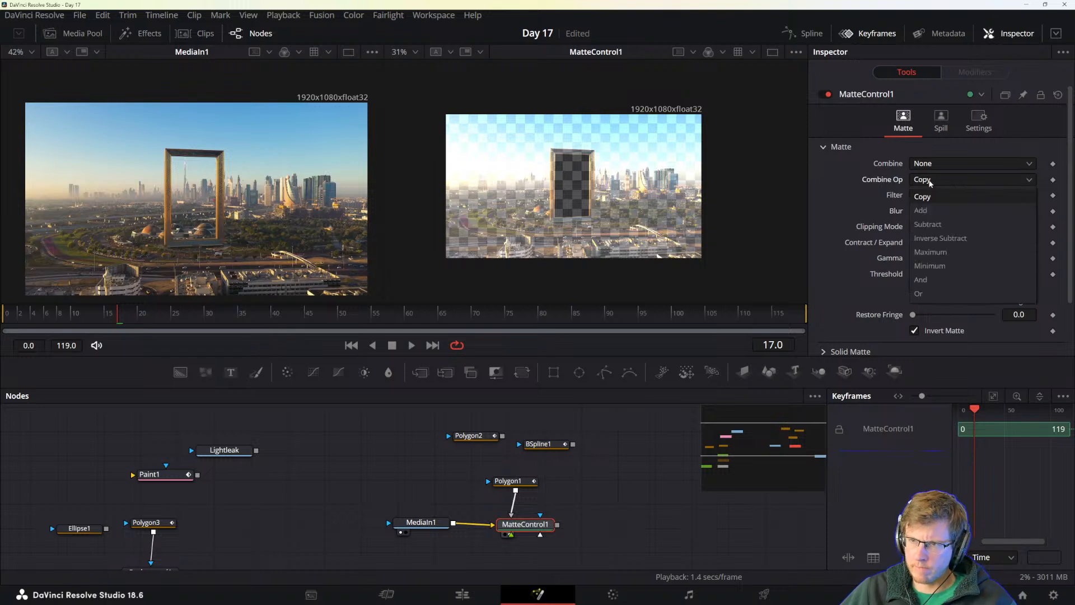
pyautogui.click(928, 224)
pyautogui.click(929, 180)
pyautogui.click(927, 210)
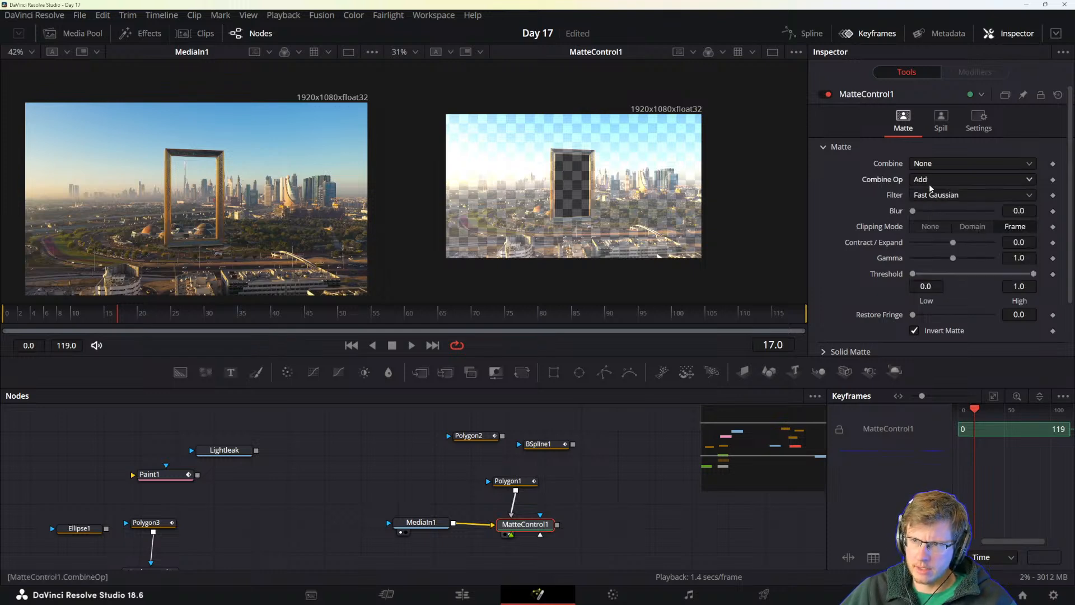
pyautogui.click(928, 181)
# - Try Clear and Solid as MatteControl1's Combine option, toggle Invert Matte off and on, and return Combine to None
pyautogui.click(932, 165)
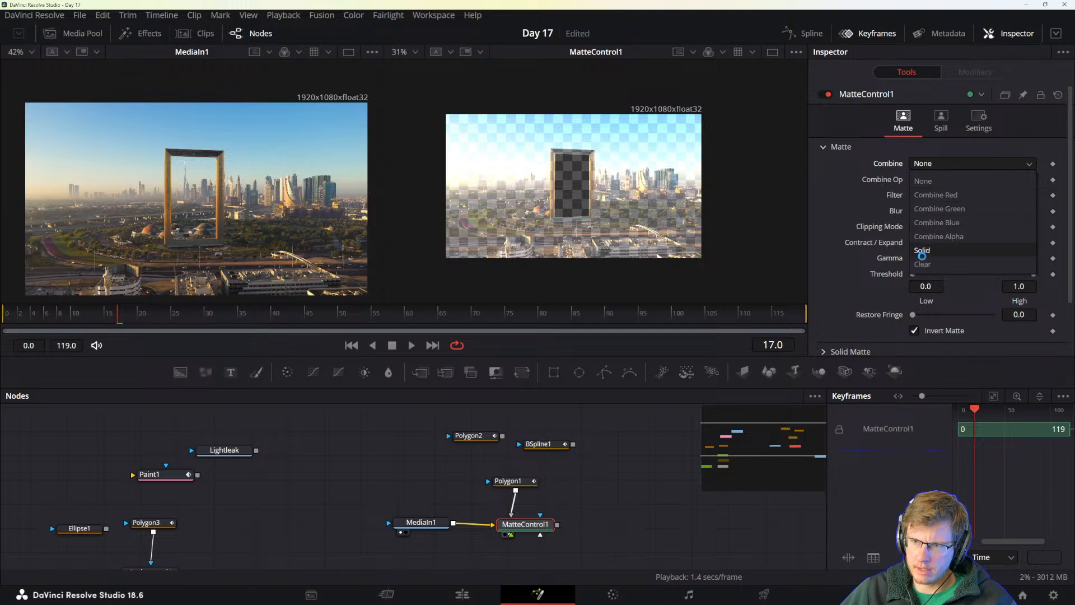
pyautogui.click(928, 263)
pyautogui.click(930, 164)
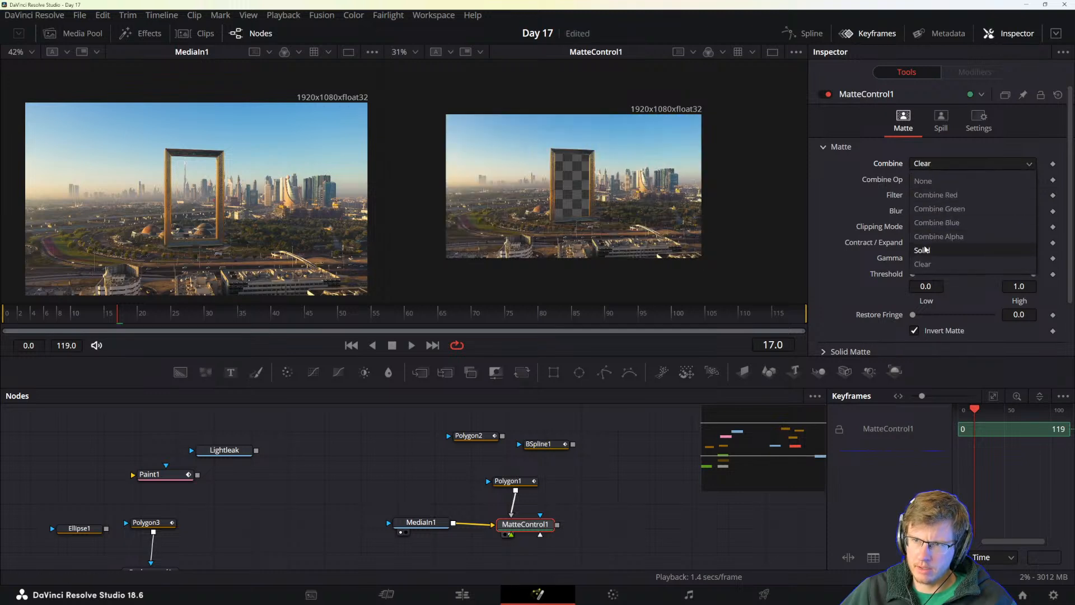
pyautogui.click(924, 250)
pyautogui.click(934, 163)
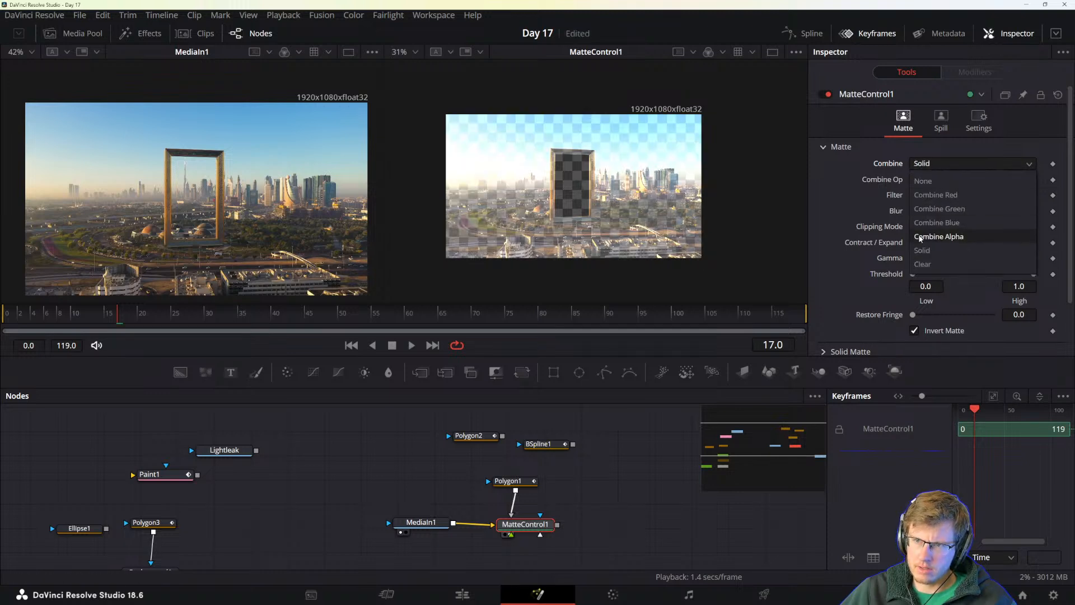
pyautogui.click(924, 264)
pyautogui.click(915, 331)
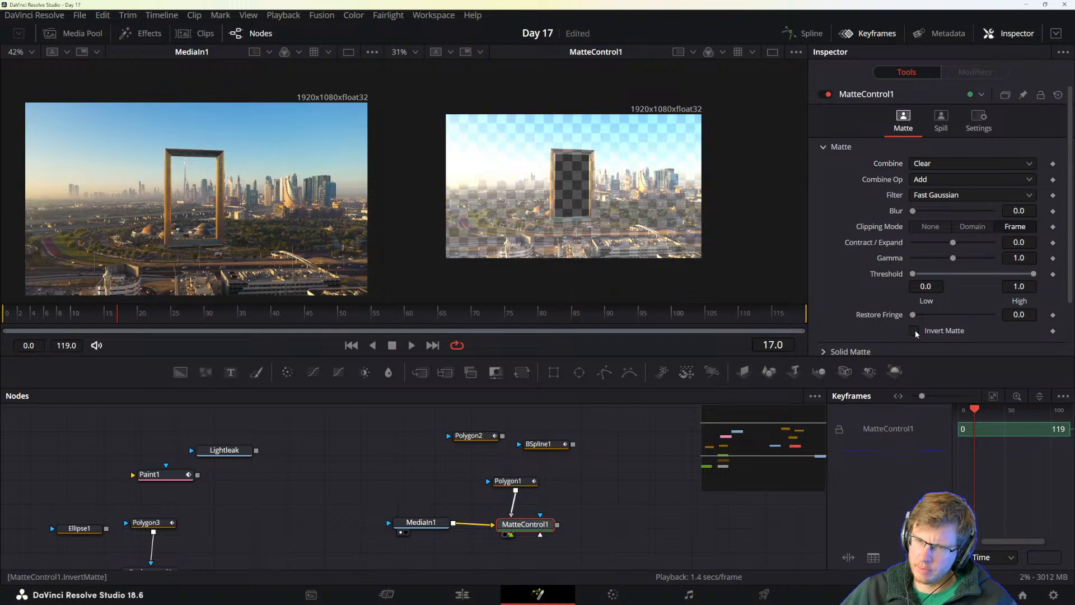
pyautogui.click(914, 330)
pyautogui.click(933, 163)
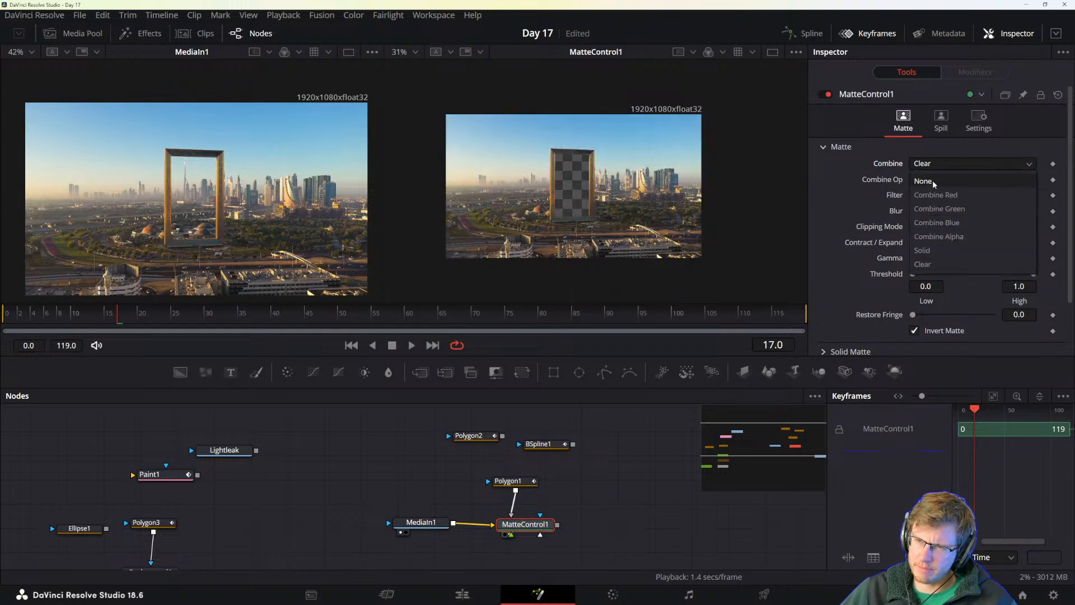
pyautogui.click(934, 181)
# - Try Or as MatteControl1's Combine Op, and set it to Copy instead, leaving the Filter on Fast Gaussian
pyautogui.click(929, 180)
pyautogui.click(928, 178)
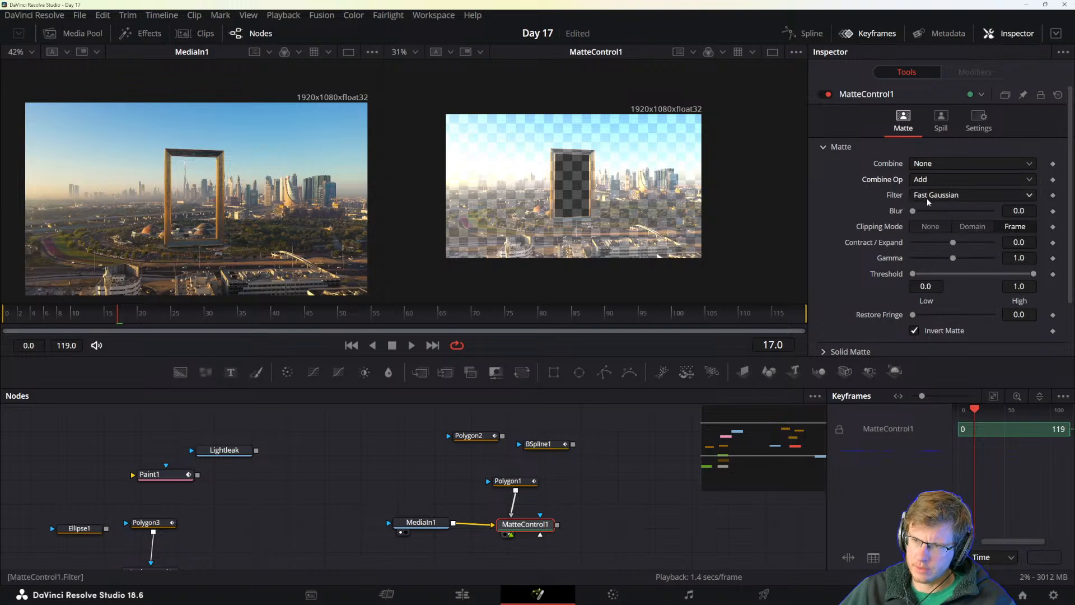
pyautogui.click(928, 178)
pyautogui.click(918, 293)
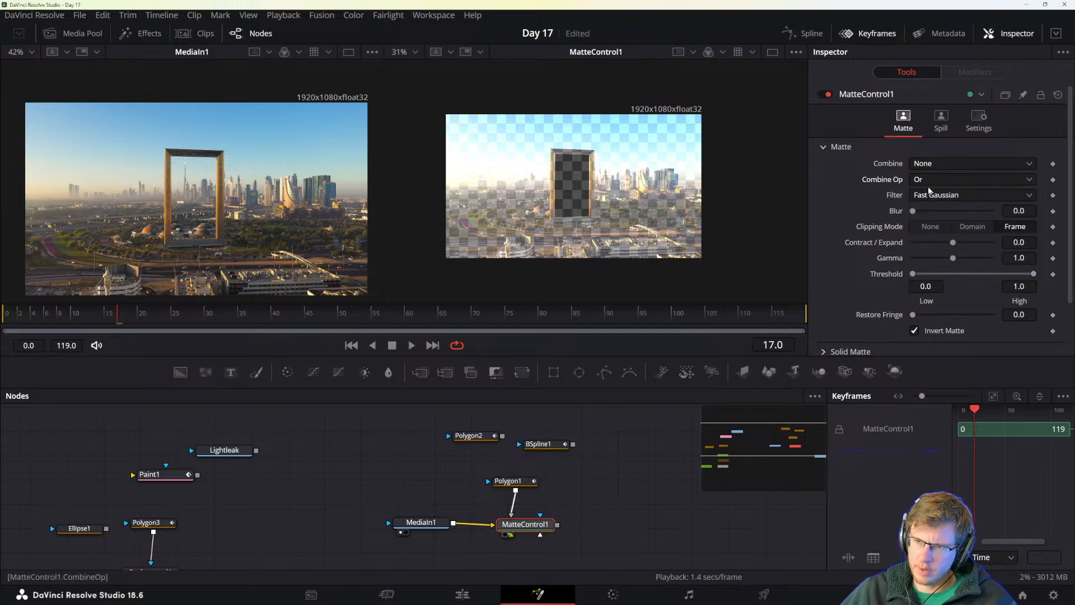
pyautogui.click(926, 179)
pyautogui.click(918, 199)
pyautogui.click(919, 196)
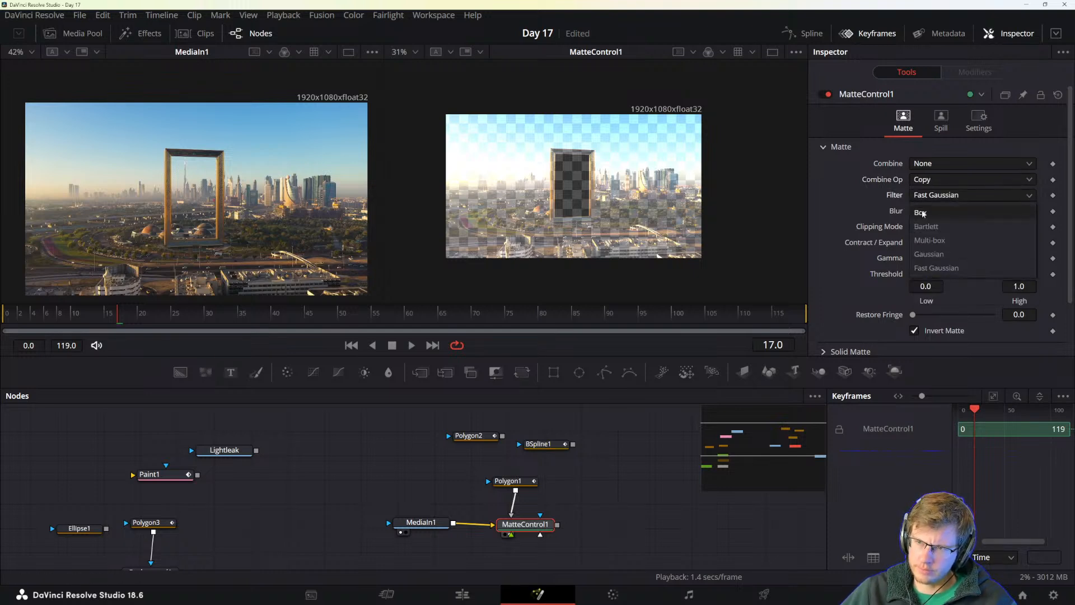
pyautogui.click(918, 197)
# - Check the Garbage Matte Invert passage in the DaVinci Resolve reference manual PDF, and turn off Invert Matte for MatteControl1
pyautogui.hotkey('alt', 'Tab')
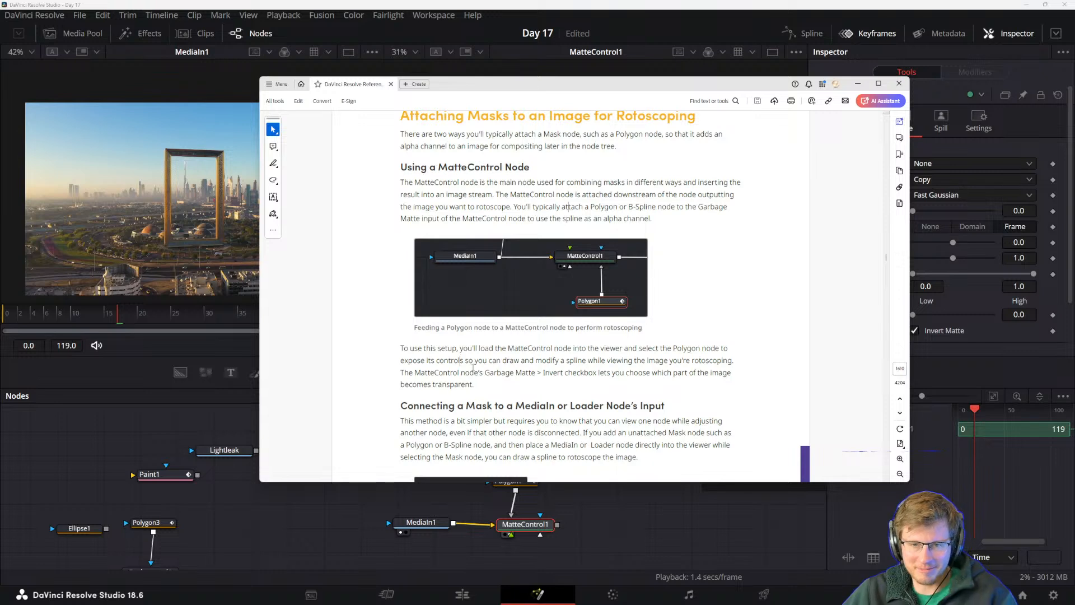
pyautogui.moveTo(545, 371); pyautogui.dragTo(596, 374)
pyautogui.click(599, 383)
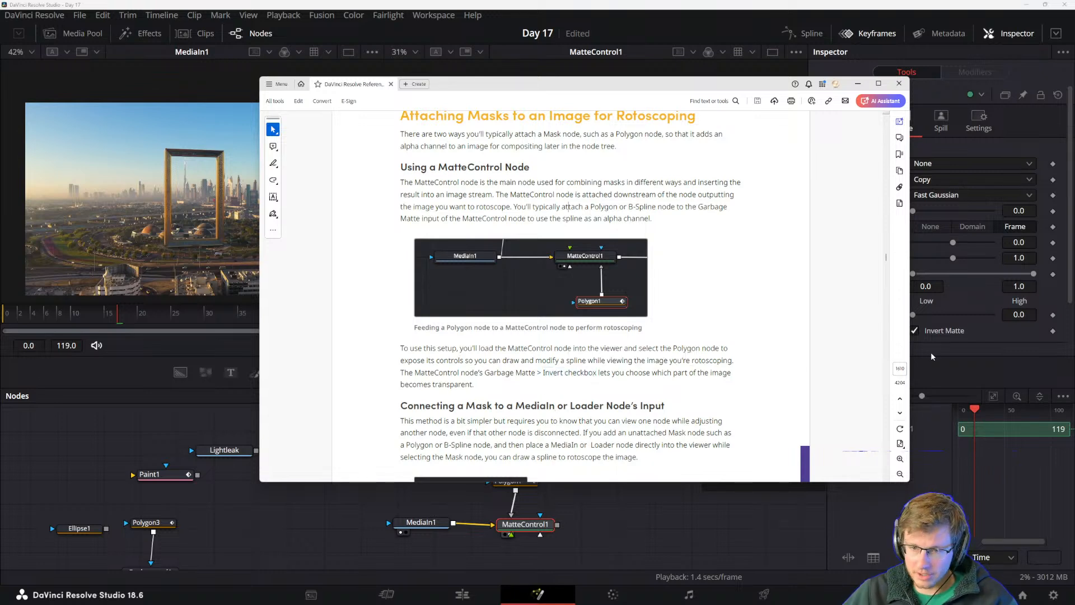
pyautogui.moveTo(777, 91); pyautogui.dragTo(702, 91)
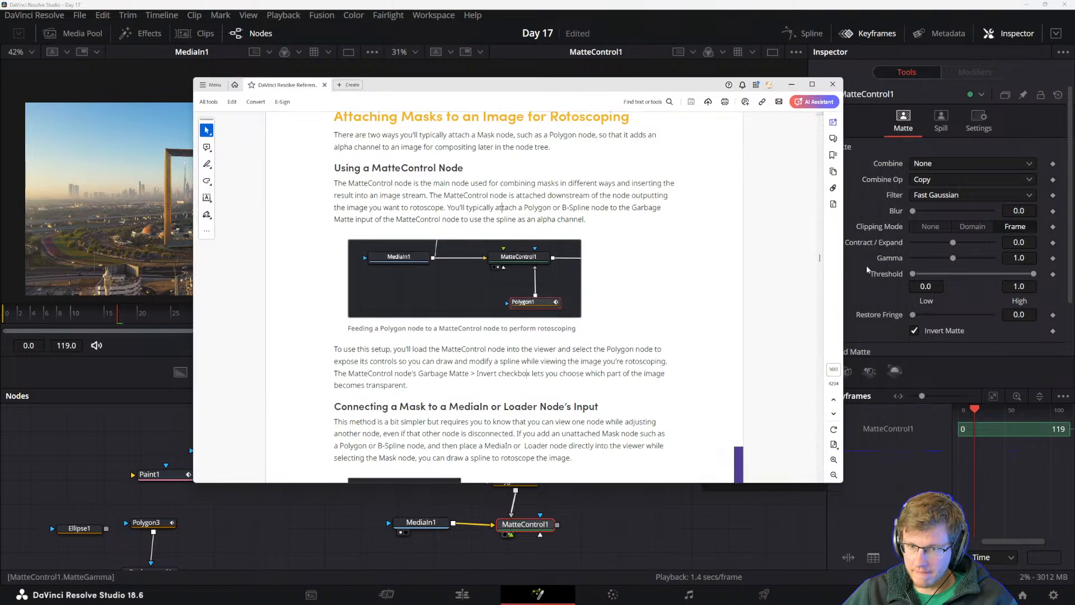
pyautogui.click(914, 330)
# - Expand MatteControl1's Garbage Matte settings and try its Invert option on and off
pyautogui.scroll(-2, 871, 295)
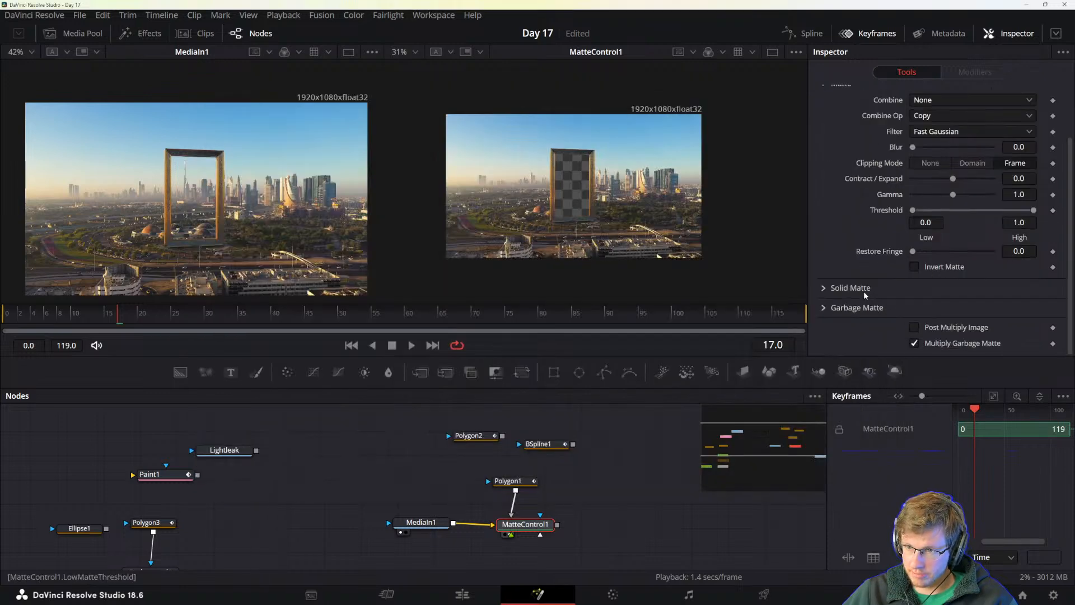
pyautogui.click(823, 308)
pyautogui.scroll(-1, 828, 302)
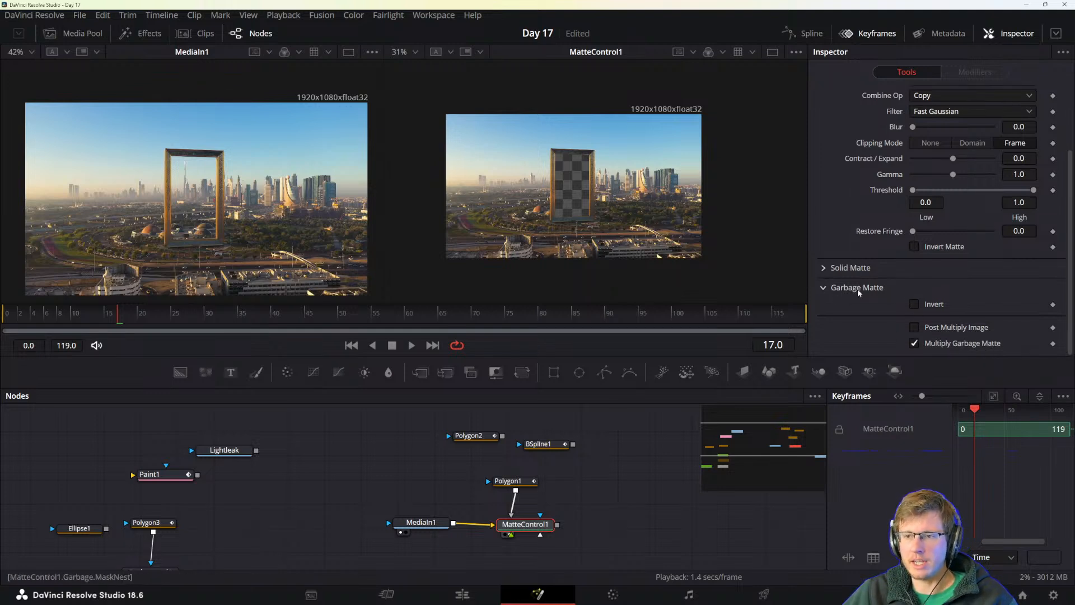
pyautogui.click(915, 305)
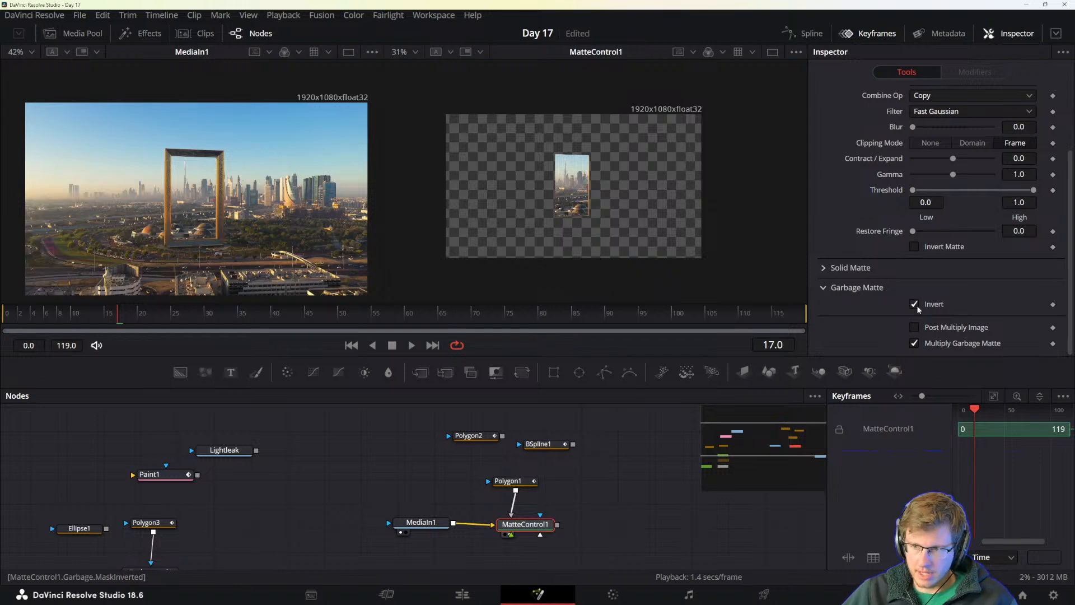
pyautogui.click(915, 305)
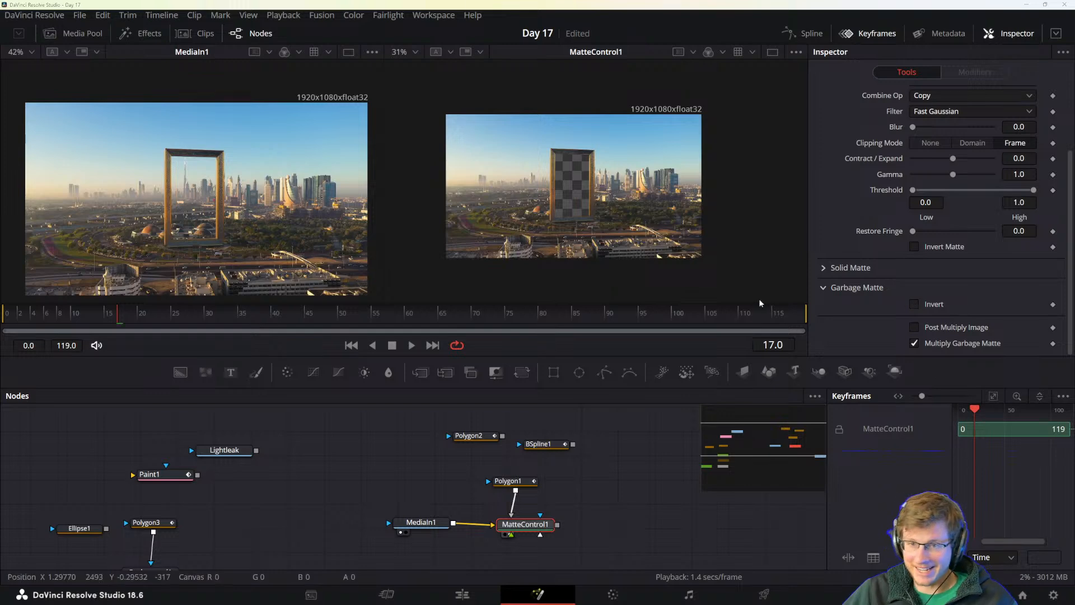
# - Switch to the reference manual PDF and read the section on connecting a mask to a MediaIn or Loader node's input
pyautogui.hotkey('alt', 'Tab')
pyautogui.scroll(-1, 415, 366)
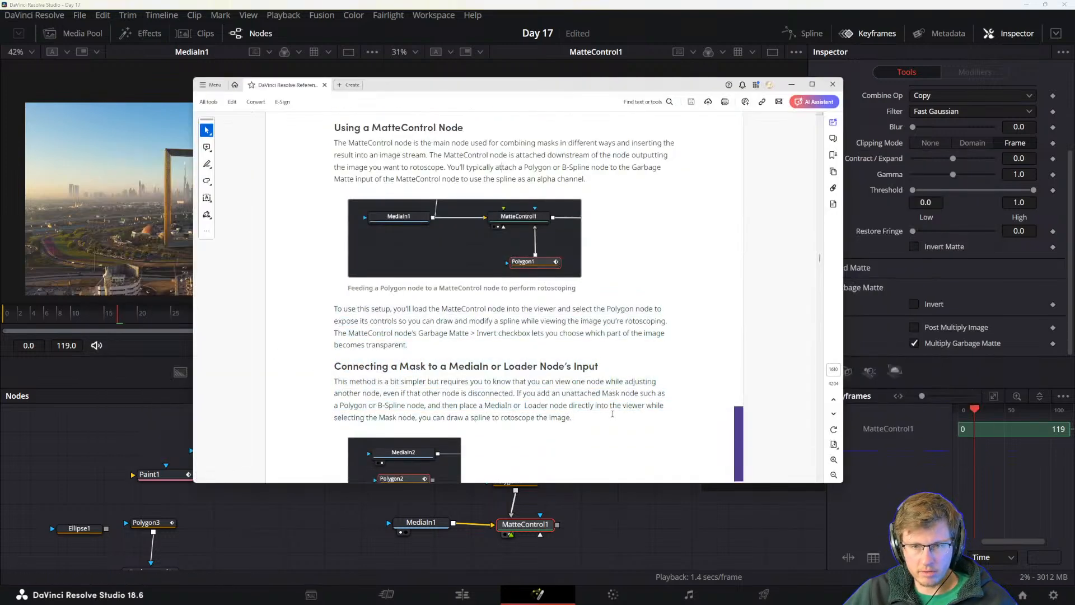
pyautogui.scroll(-1, 374, 395)
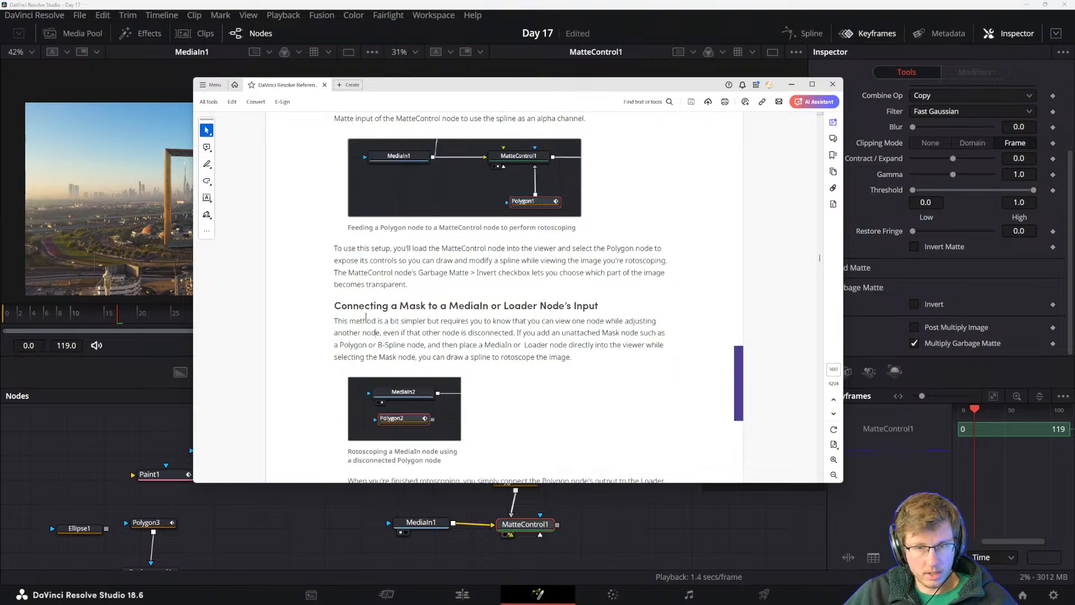
pyautogui.scroll(4, 365, 316)
pyautogui.scroll(-2, 410, 235)
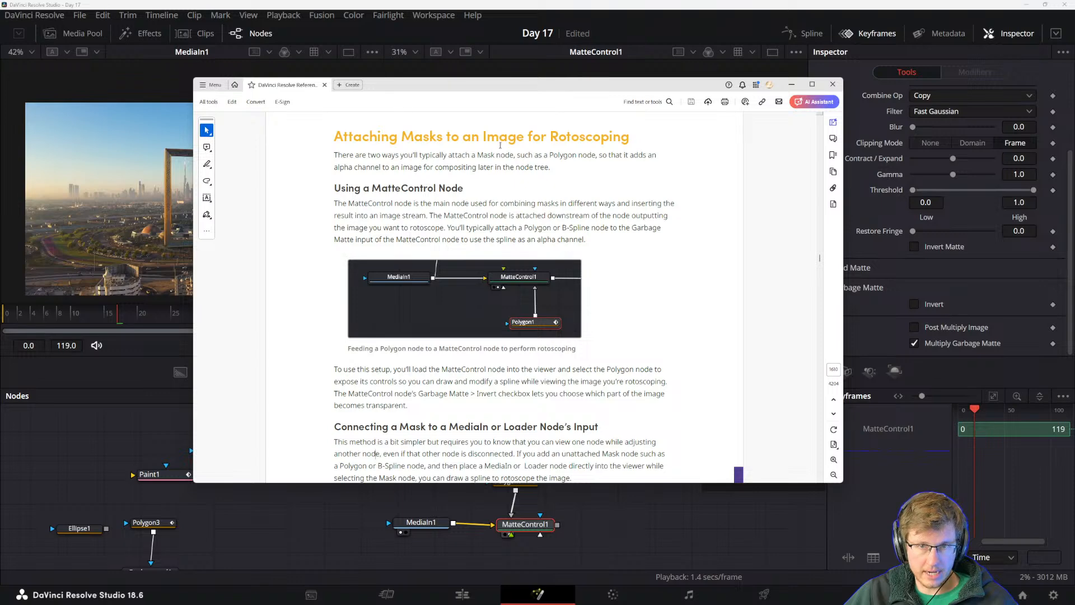
pyautogui.scroll(-2, 500, 145)
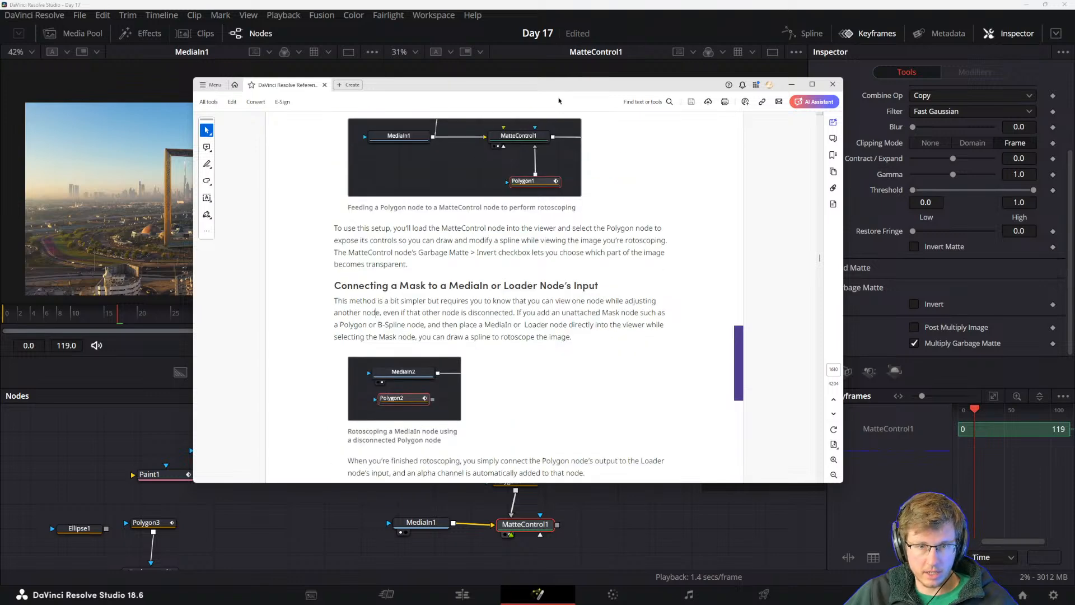
pyautogui.scroll(2, 372, 328)
pyautogui.scroll(-2, 372, 328)
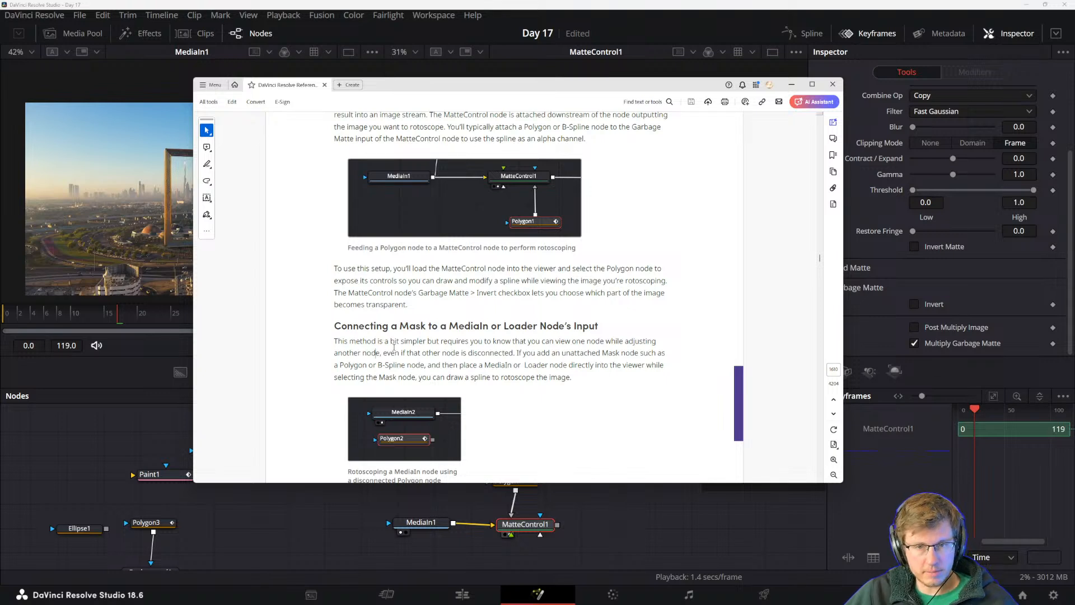
pyautogui.scroll(-1, 403, 336)
pyautogui.scroll(-1, 478, 321)
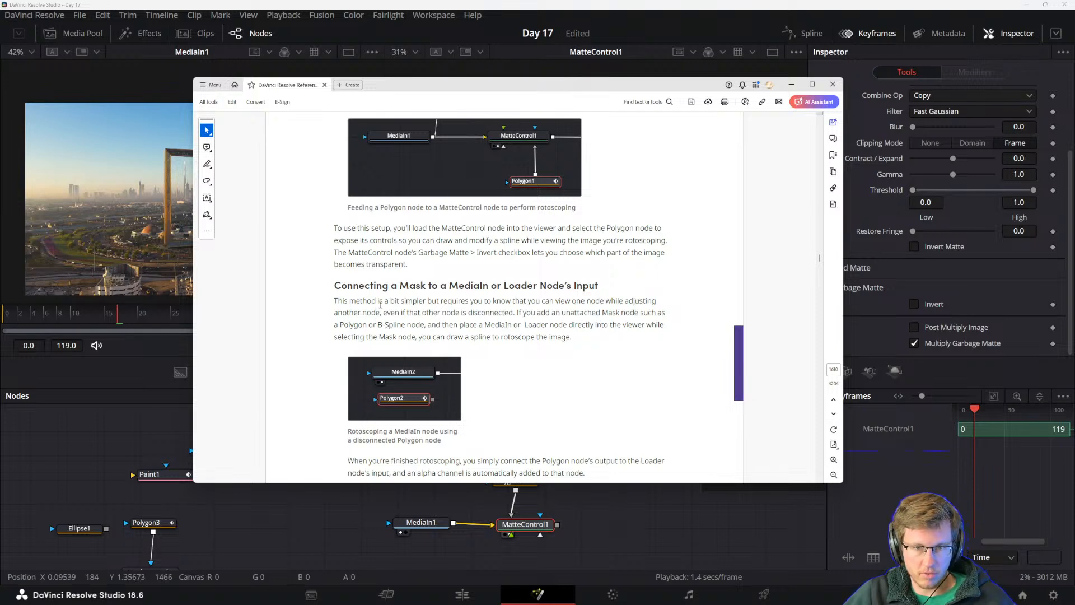
pyautogui.moveTo(384, 313)
pyautogui.mouseDown()
pyautogui.moveTo(469, 313)
pyautogui.moveTo(499, 338)
pyautogui.mouseUp()
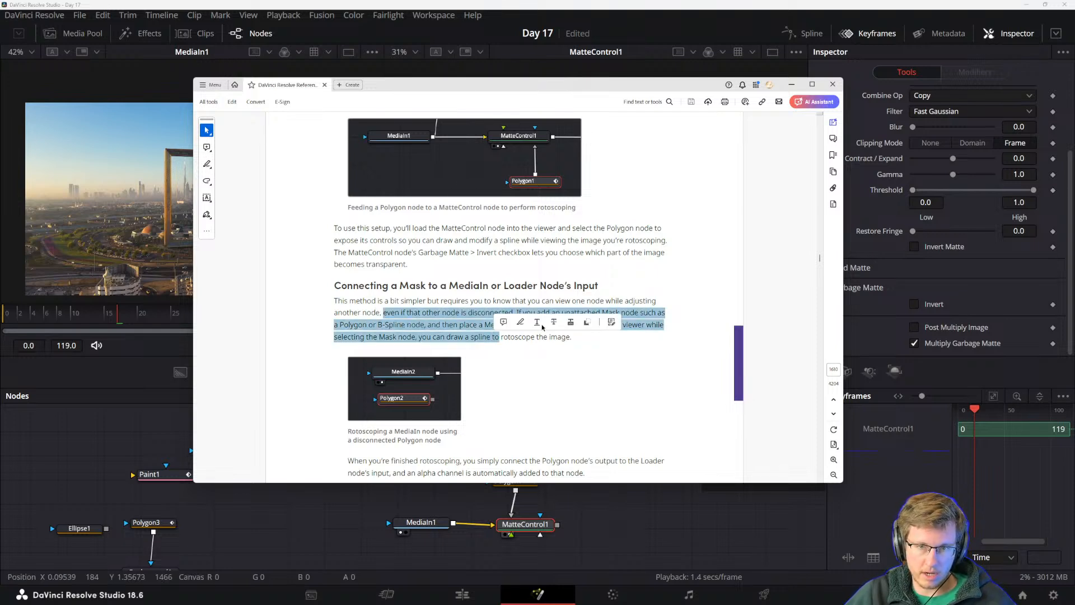
pyautogui.click(527, 334)
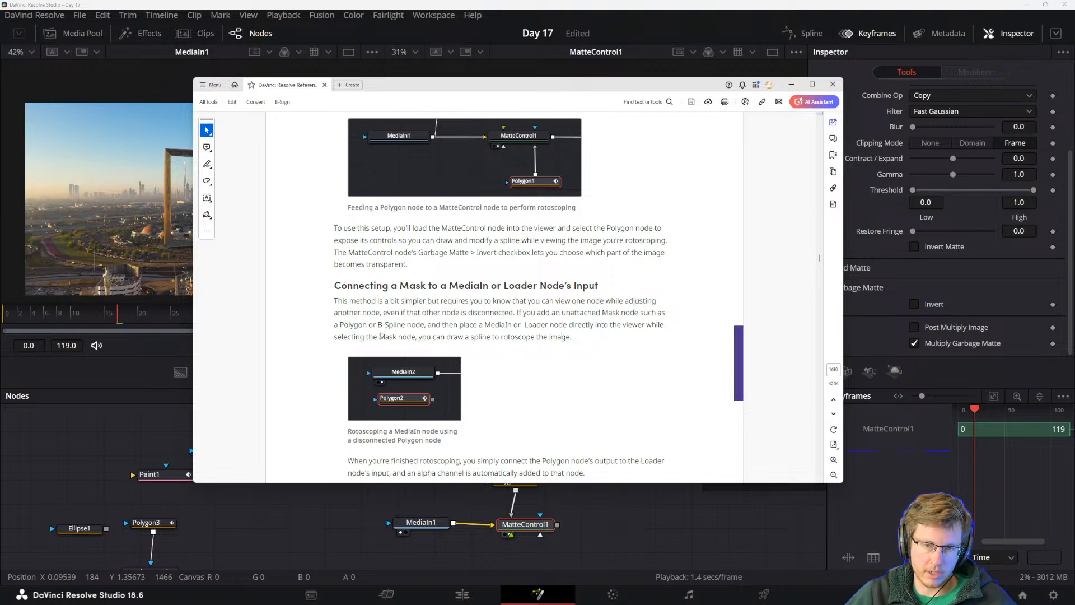
pyautogui.moveTo(474, 324)
pyautogui.mouseDown()
pyautogui.moveTo(473, 337)
pyautogui.moveTo(479, 326)
pyautogui.mouseUp()
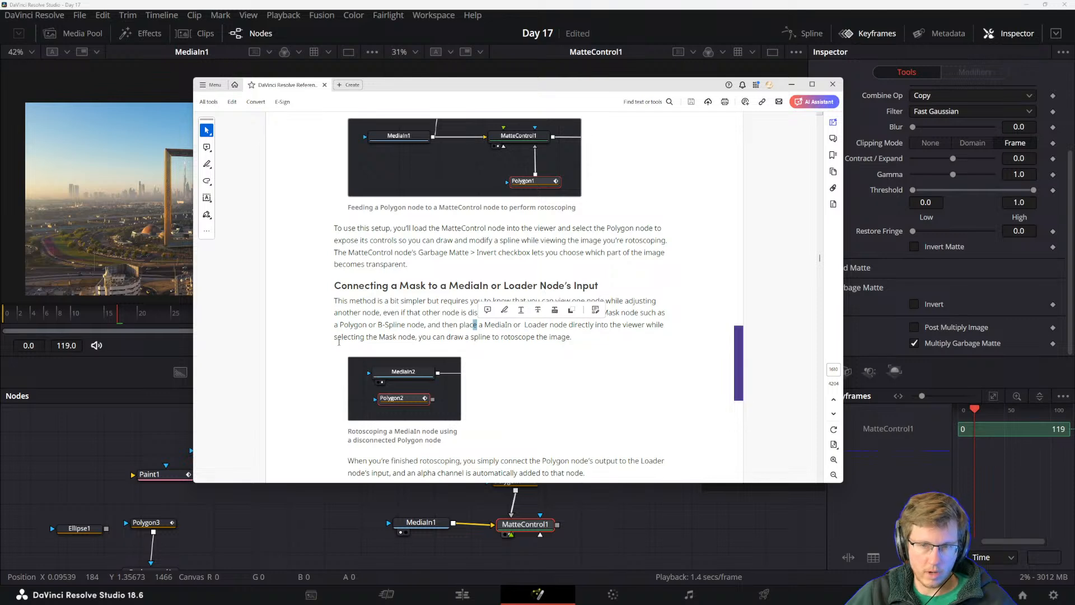
pyautogui.moveTo(373, 335); pyautogui.dragTo(504, 337)
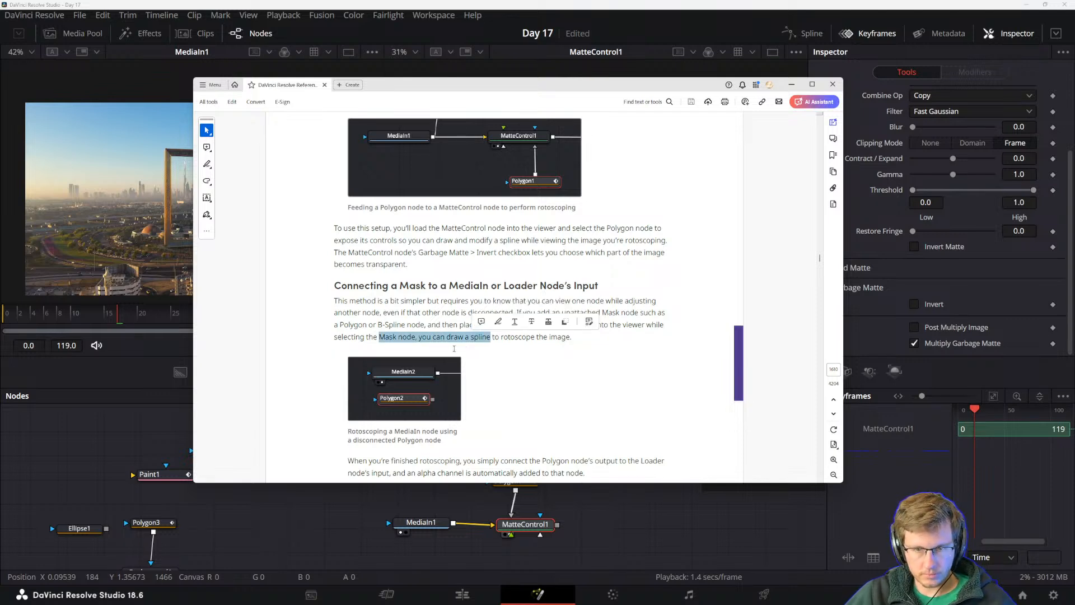
pyautogui.click(398, 336)
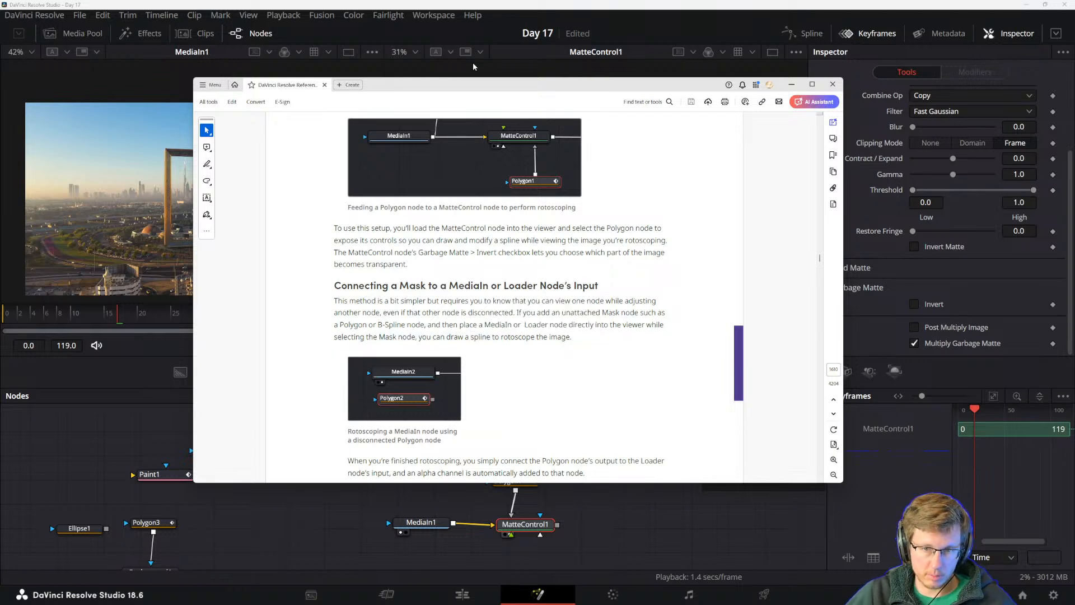
pyautogui.scroll(-2, 509, 230)
pyautogui.scroll(-3, 509, 230)
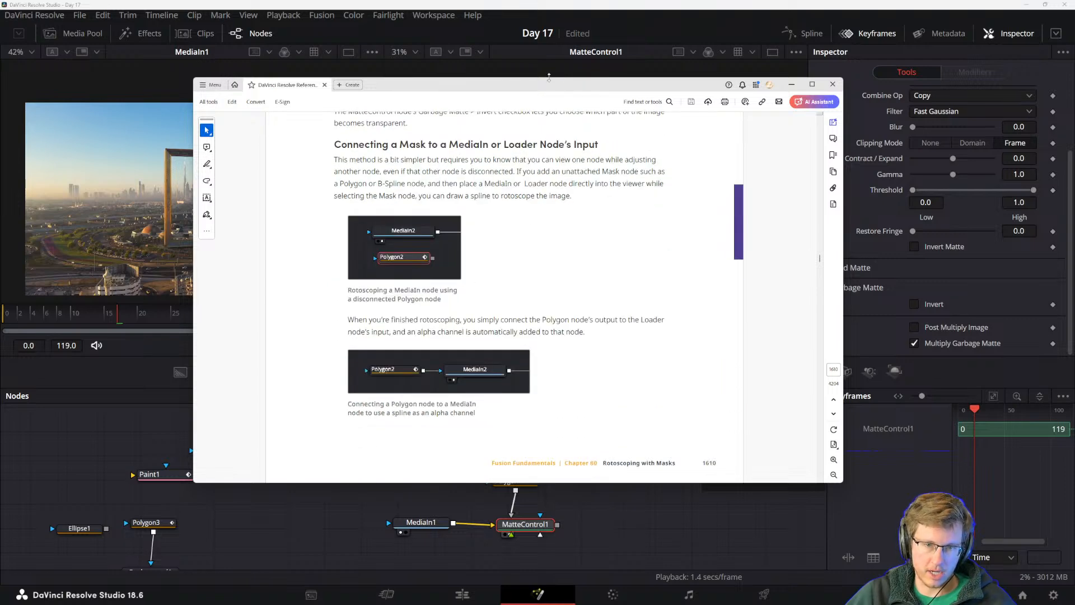
pyautogui.moveTo(552, 86); pyautogui.dragTo(1074, 163)
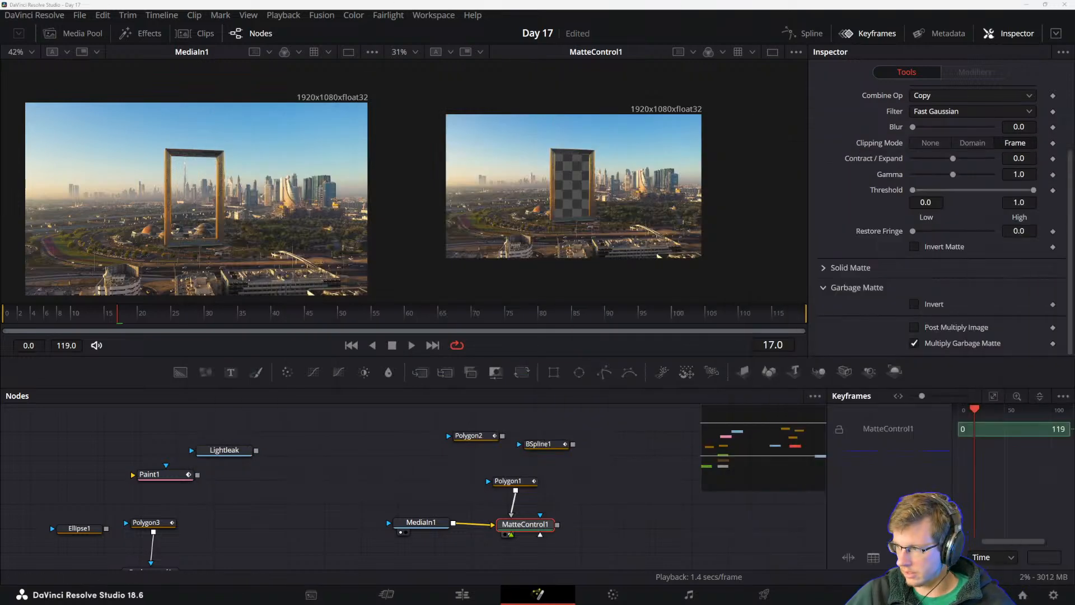
# - Disconnect both Polygon1 and MediaIn1 from MatteControl1 in the node graph
pyautogui.click(344, 444)
pyautogui.moveTo(389, 465); pyautogui.dragTo(406, 451)
pyautogui.moveTo(535, 468); pyautogui.dragTo(550, 466)
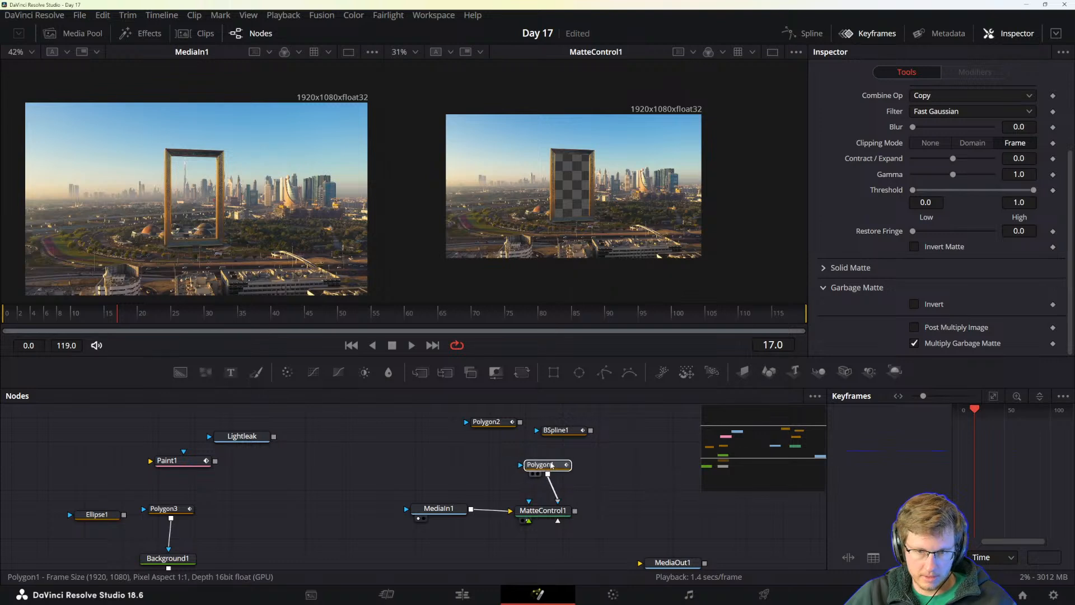
pyautogui.click(555, 500)
pyautogui.moveTo(555, 510); pyautogui.dragTo(521, 514)
pyautogui.moveTo(573, 479); pyautogui.dragTo(438, 455)
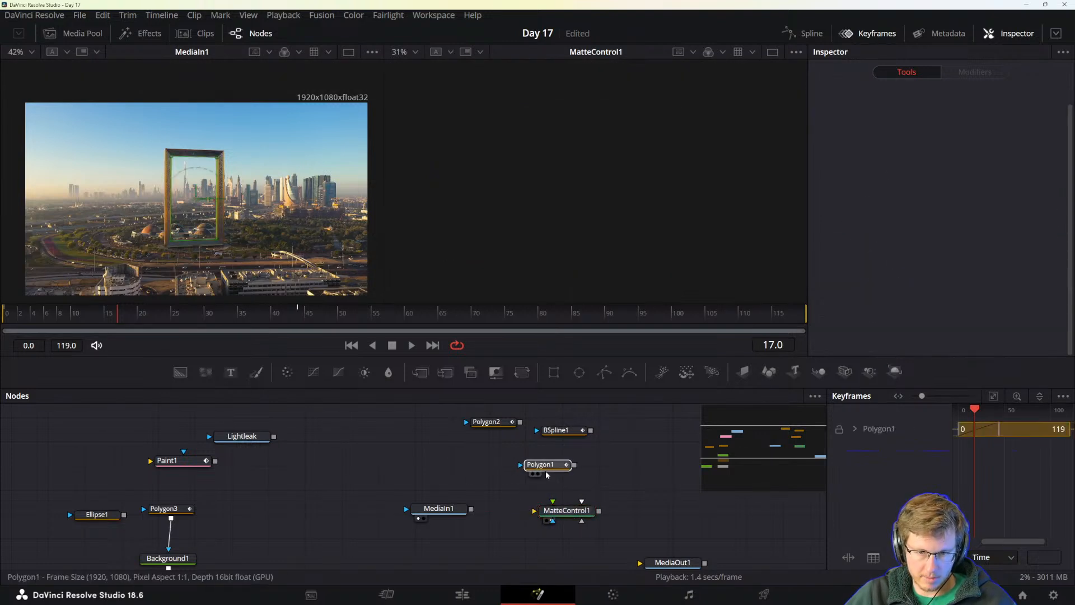
# - Move the disconnected Polygon1 above MediaIn1, and load MediaIn1 into the second viewer and Polygon1 into the first
pyautogui.moveTo(531, 471); pyautogui.dragTo(437, 476)
pyautogui.click(438, 508)
pyautogui.press('2')
pyautogui.press('1')
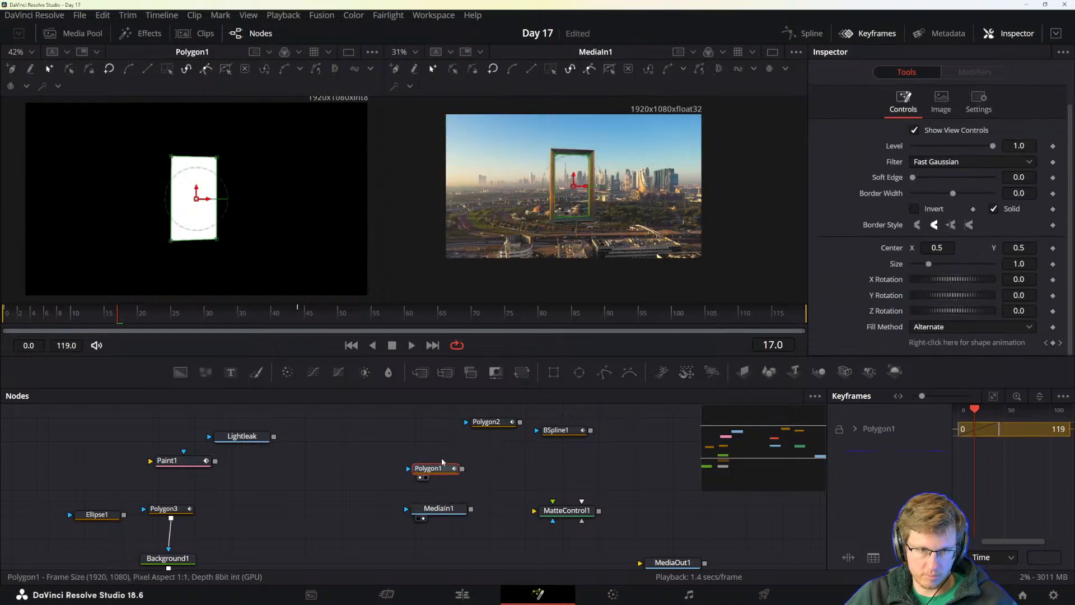
pyautogui.click(400, 458)
pyautogui.click(427, 468)
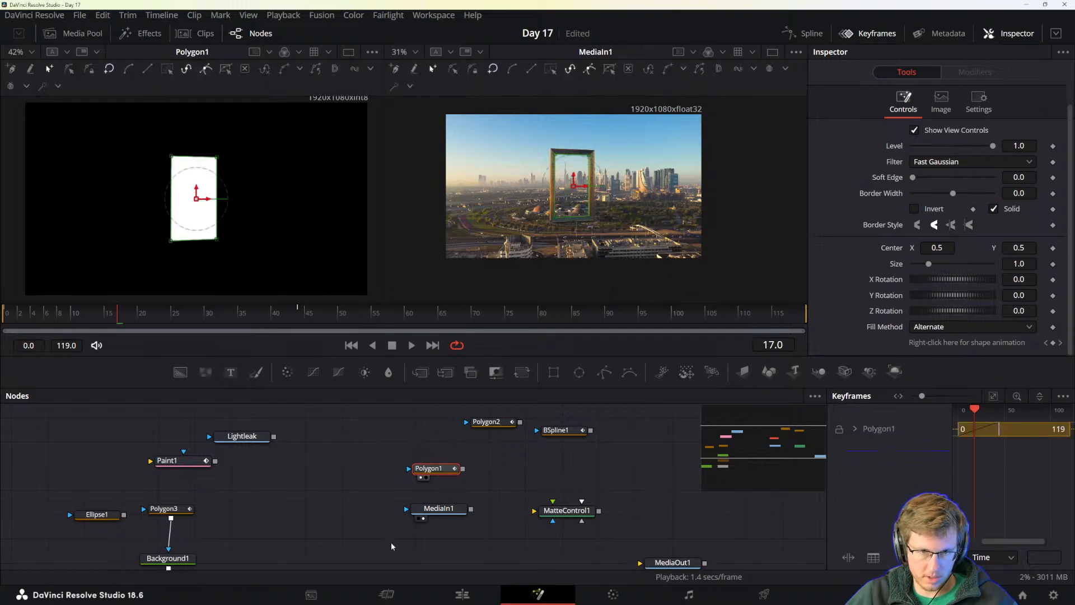
pyautogui.keyDown('ctrl'); pyautogui.click(438, 508); pyautogui.keyUp('ctrl')
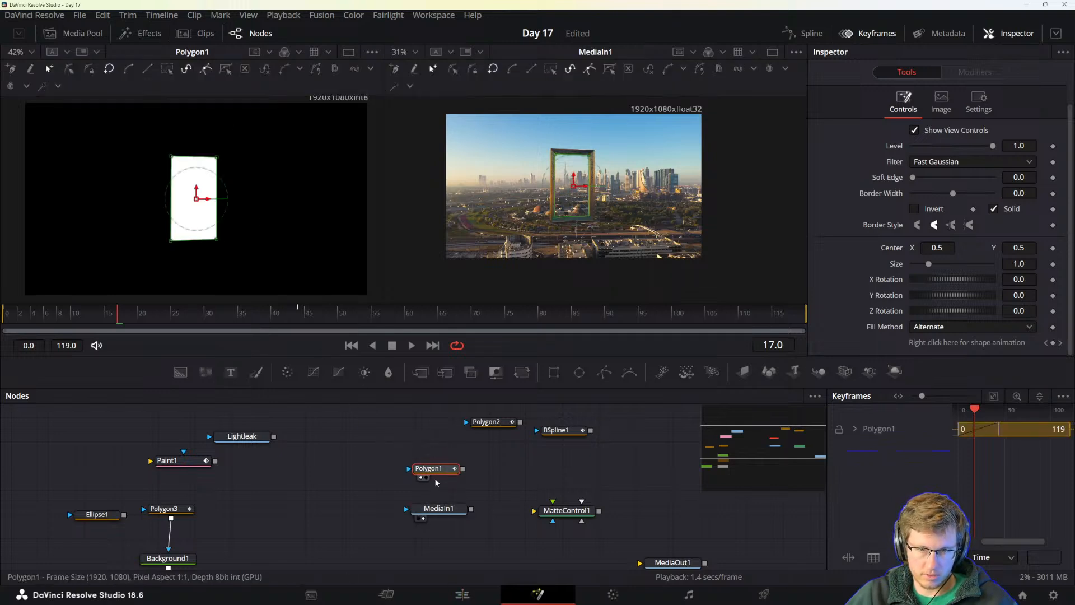
pyautogui.moveTo(429, 470); pyautogui.dragTo(427, 471)
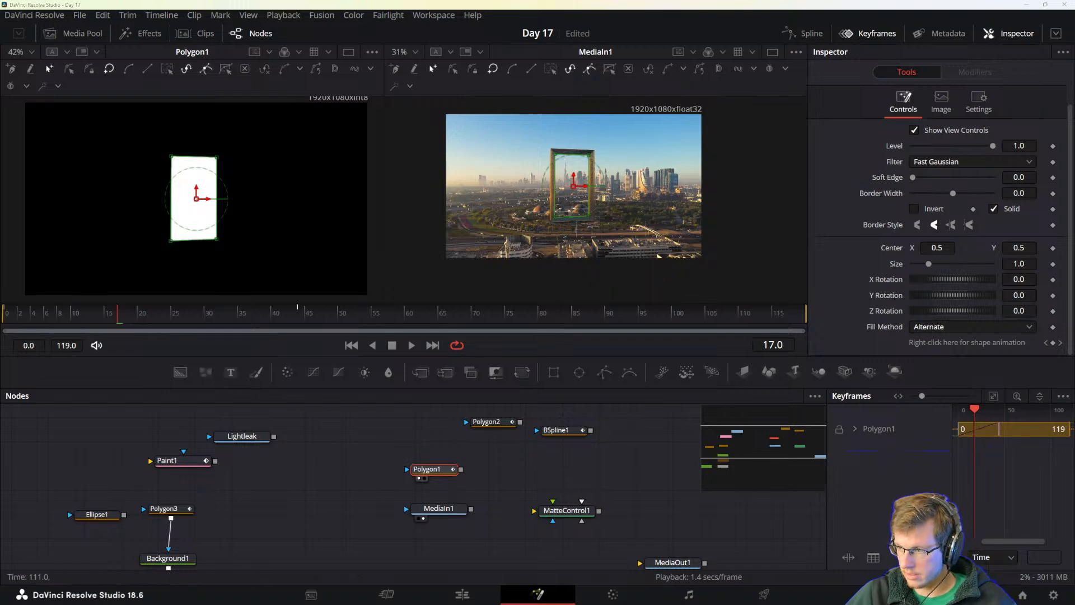
# - Switch to the reference manual PDF and read on from connecting a mask to a MediaIn node to Combining Multiple Masks
pyautogui.hotkey('alt', 'Tab')
pyautogui.scroll(-2, 441, 178)
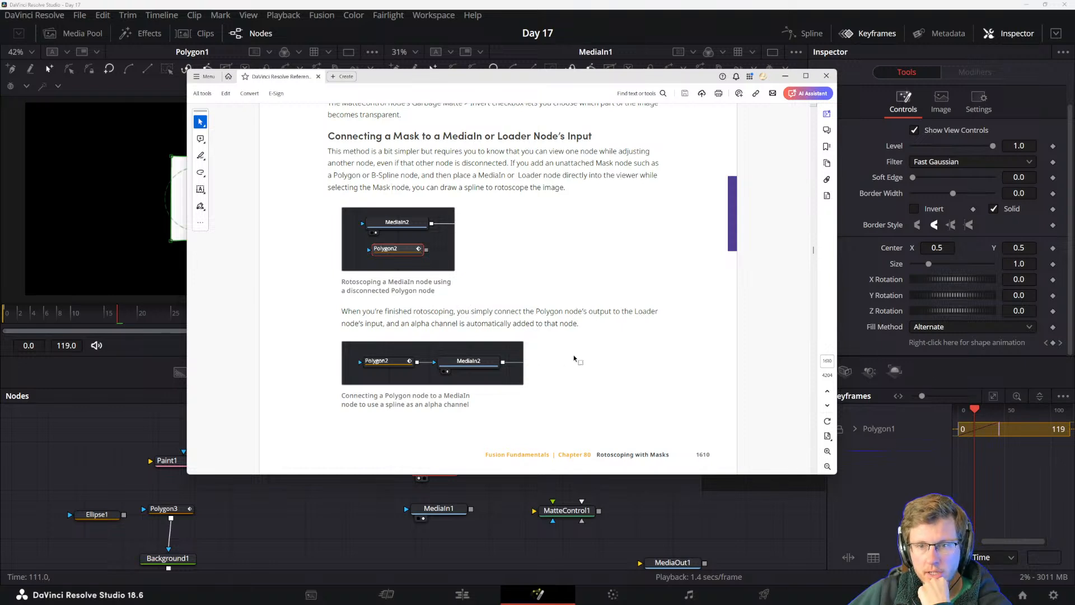
pyautogui.moveTo(579, 324); pyautogui.dragTo(471, 296)
pyautogui.click(416, 329)
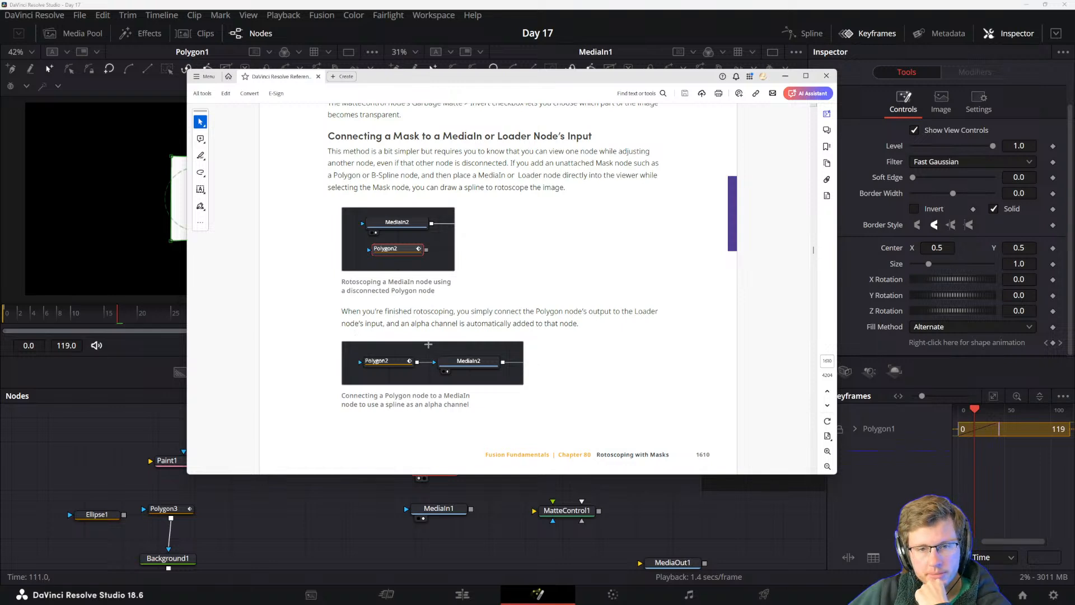
pyautogui.scroll(-5, 361, 401)
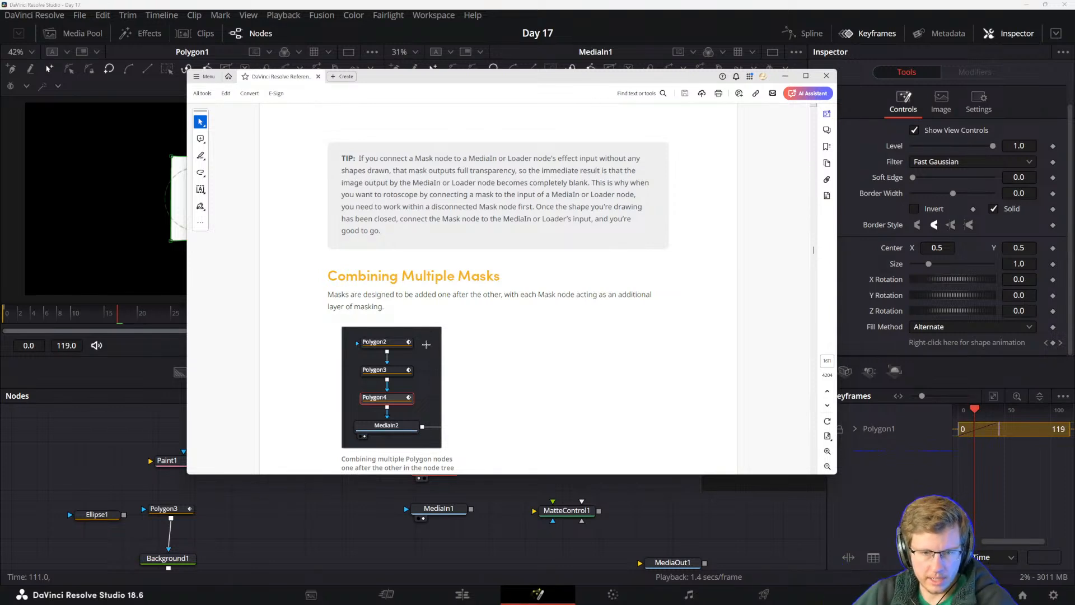
pyautogui.click(400, 525)
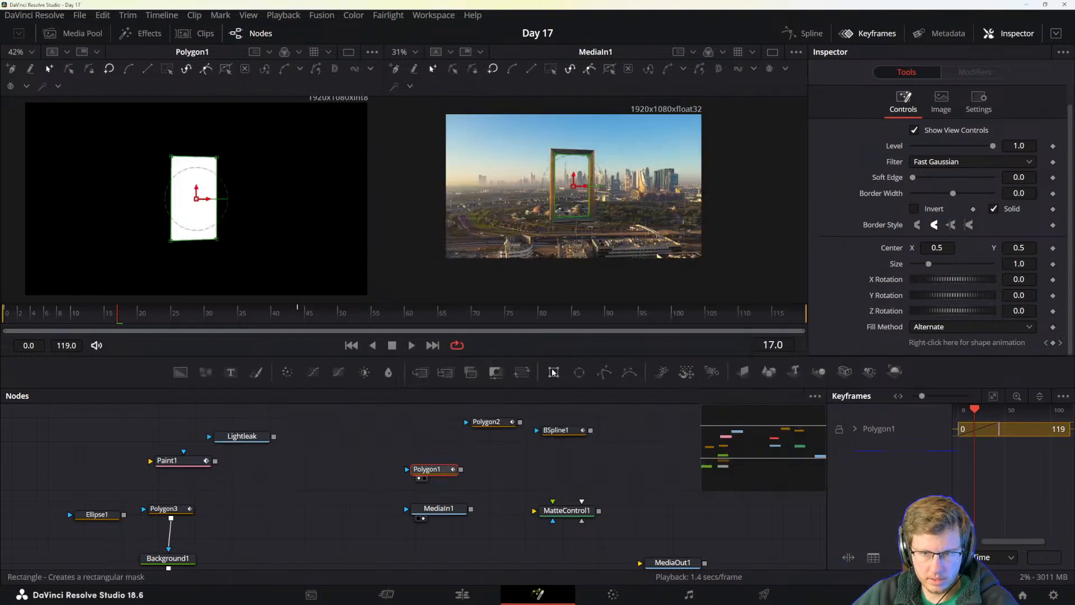
pyautogui.click(322, 497)
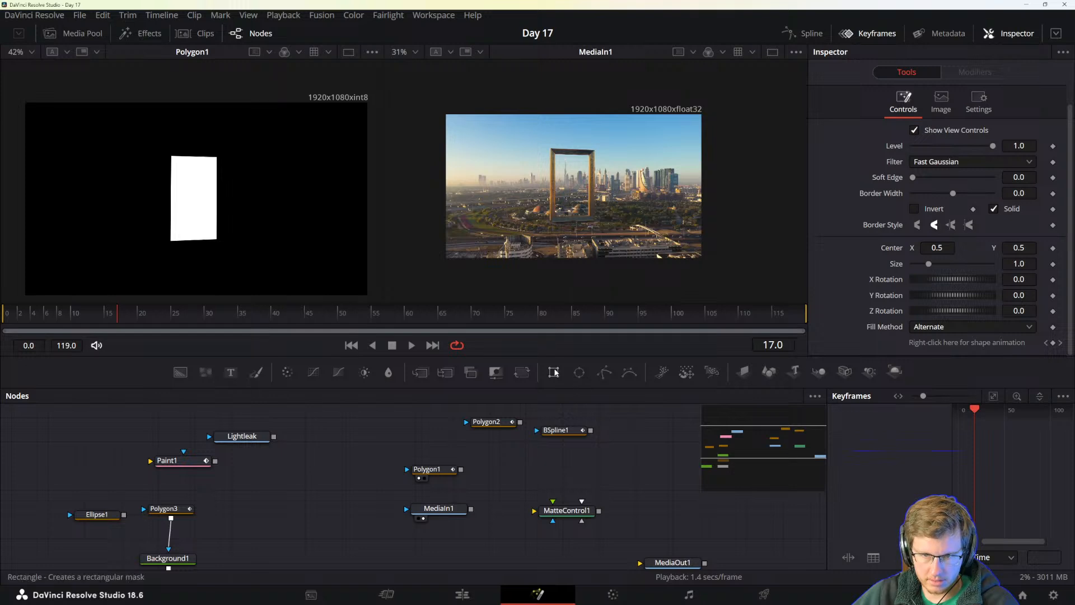
pyautogui.moveTo(554, 373); pyautogui.dragTo(339, 507)
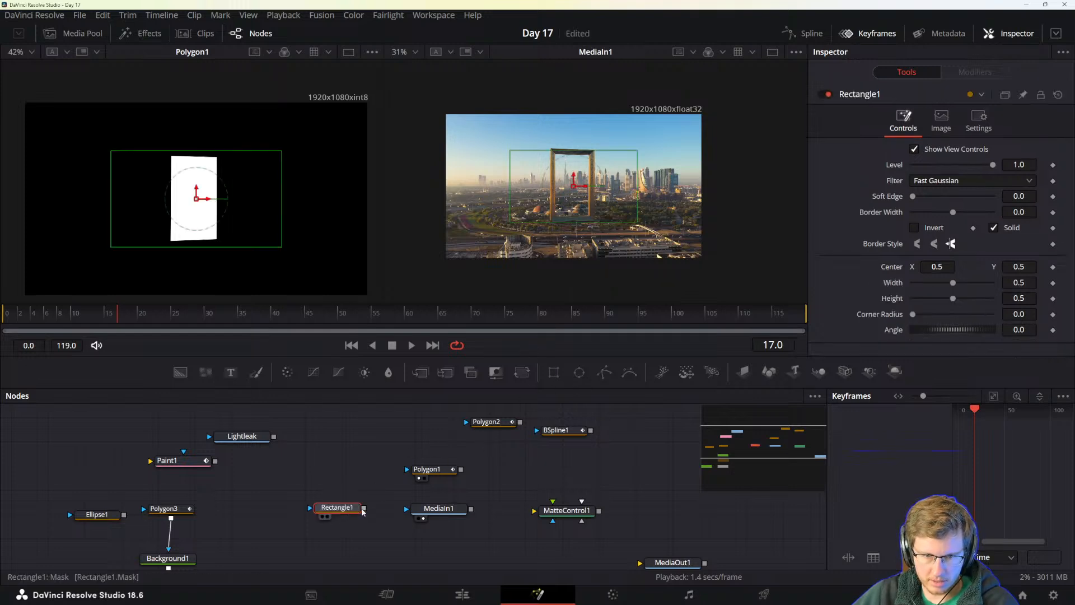
pyautogui.press('Delete')
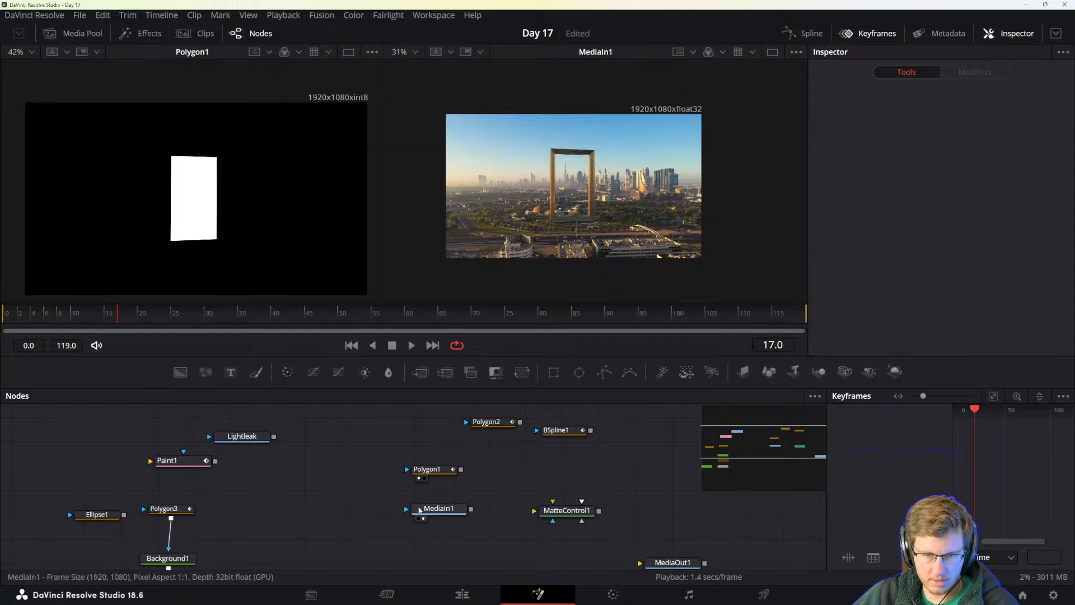
# - Read the manual's Combining Multiple Masks section, including its Paint Mode options, and check Polygon1 and MediaIn1 against it
pyautogui.moveTo(420, 509); pyautogui.dragTo(436, 507)
pyautogui.hotkey('alt', 'Tab')
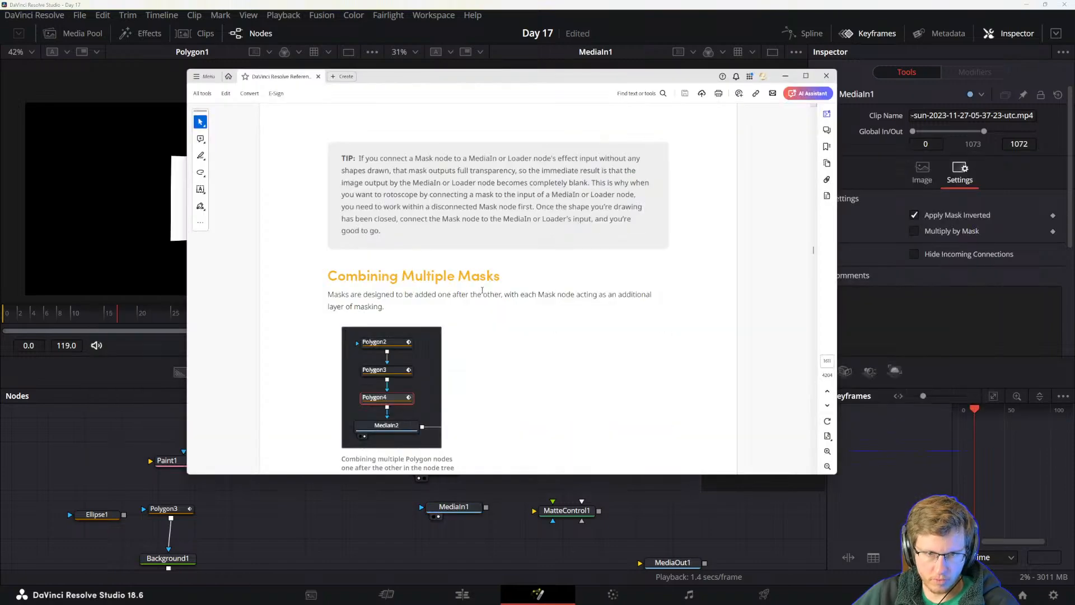
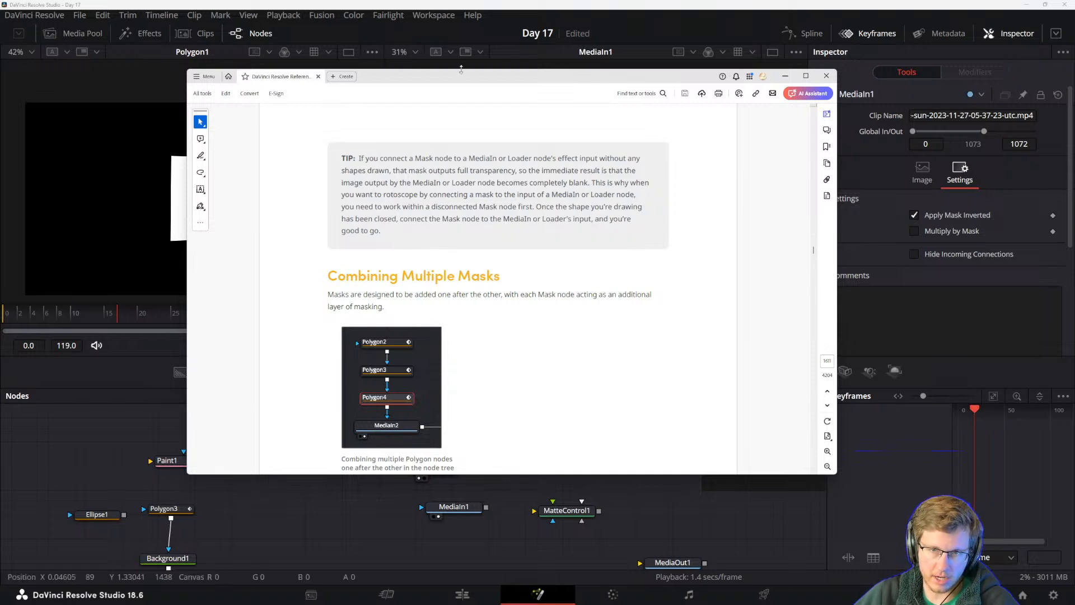
pyautogui.moveTo(469, 78); pyautogui.dragTo(1074, 255)
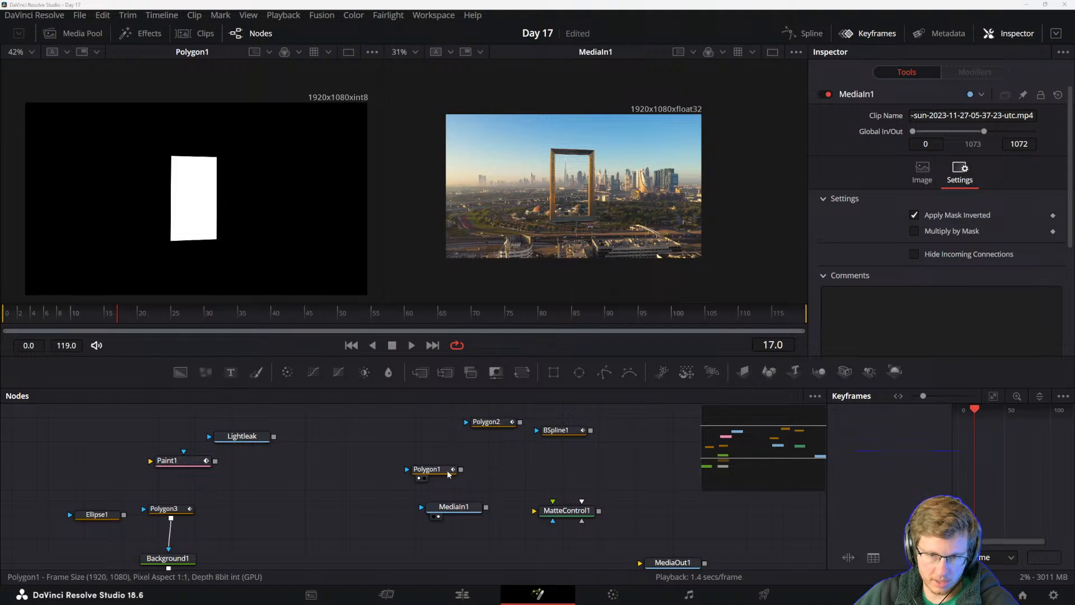
pyautogui.click(426, 469)
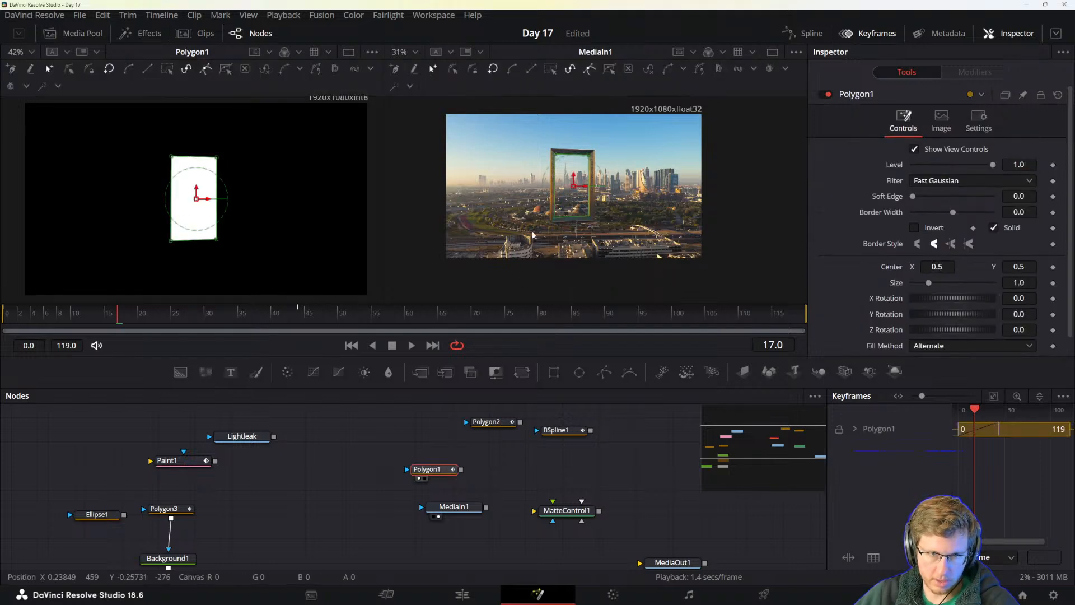
pyautogui.click(454, 506)
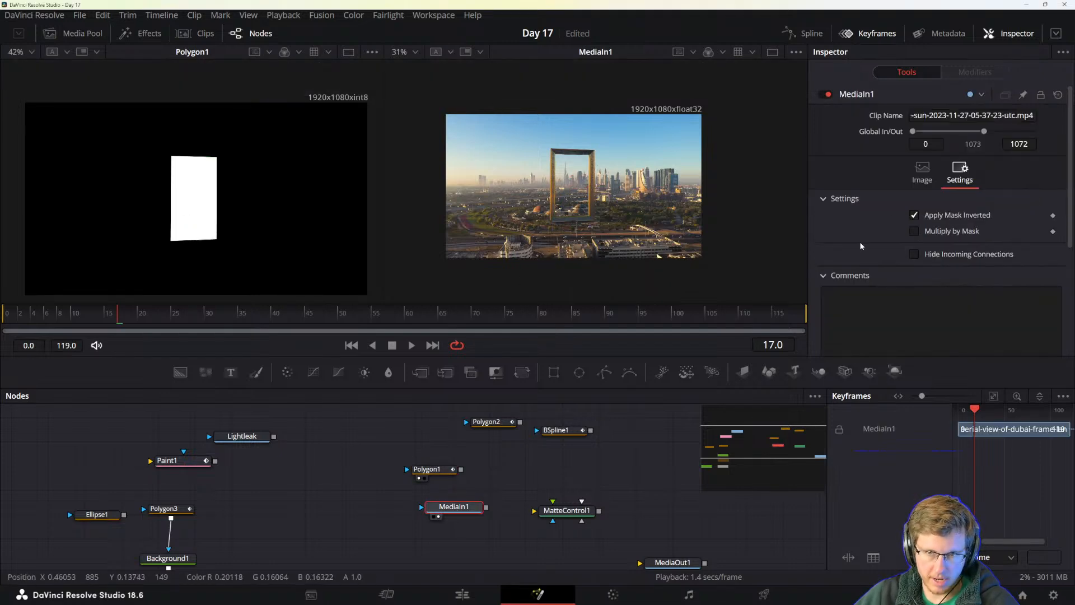
pyautogui.moveTo(1074, 269); pyautogui.dragTo(553, 52)
pyautogui.scroll(-1, 462, 263)
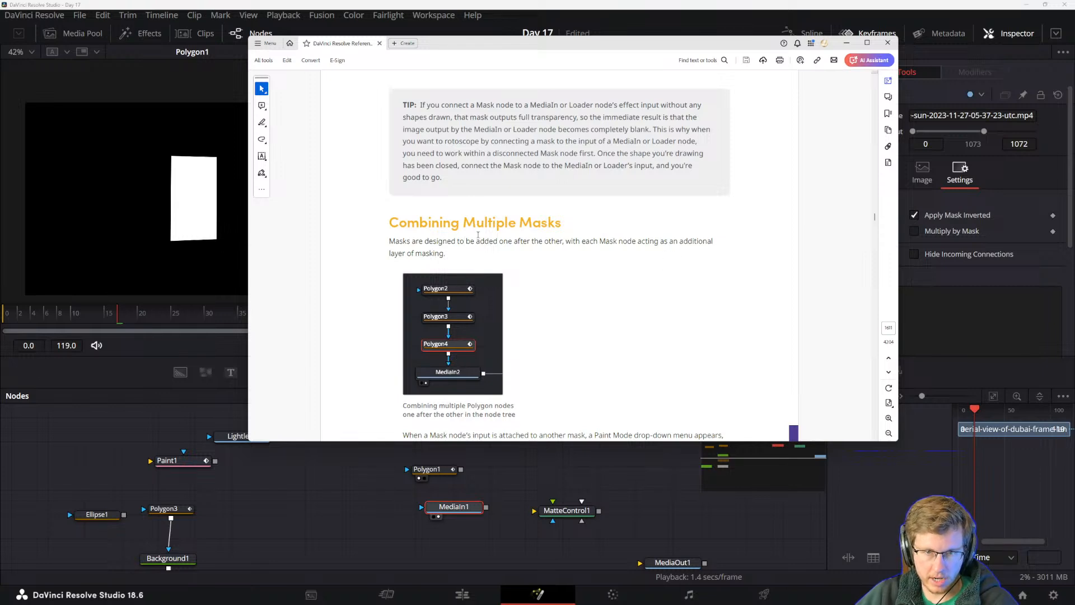
pyautogui.scroll(-3, 478, 234)
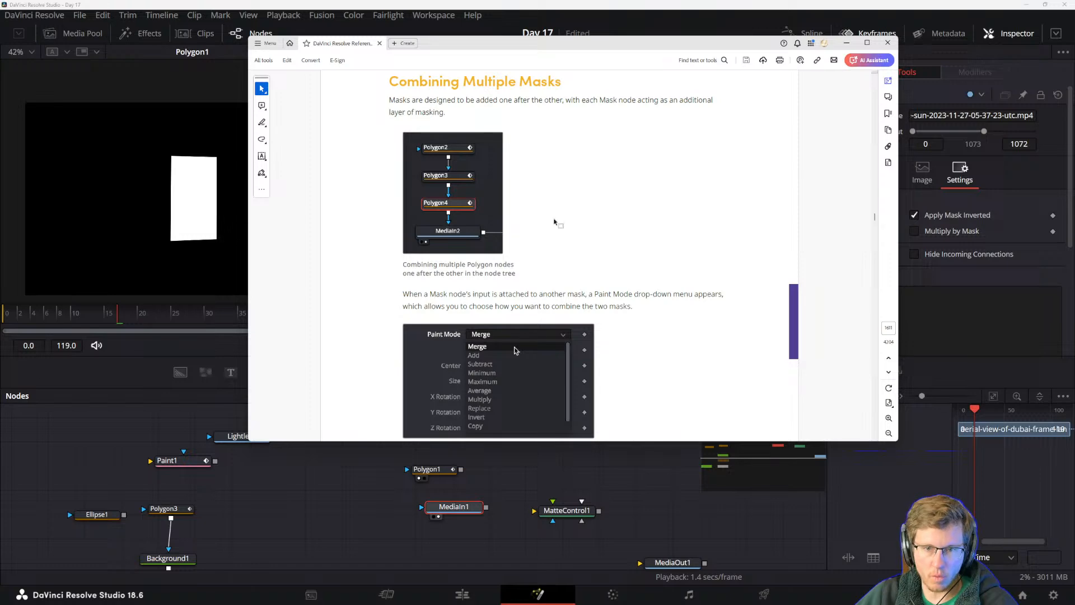
pyautogui.click(594, 29)
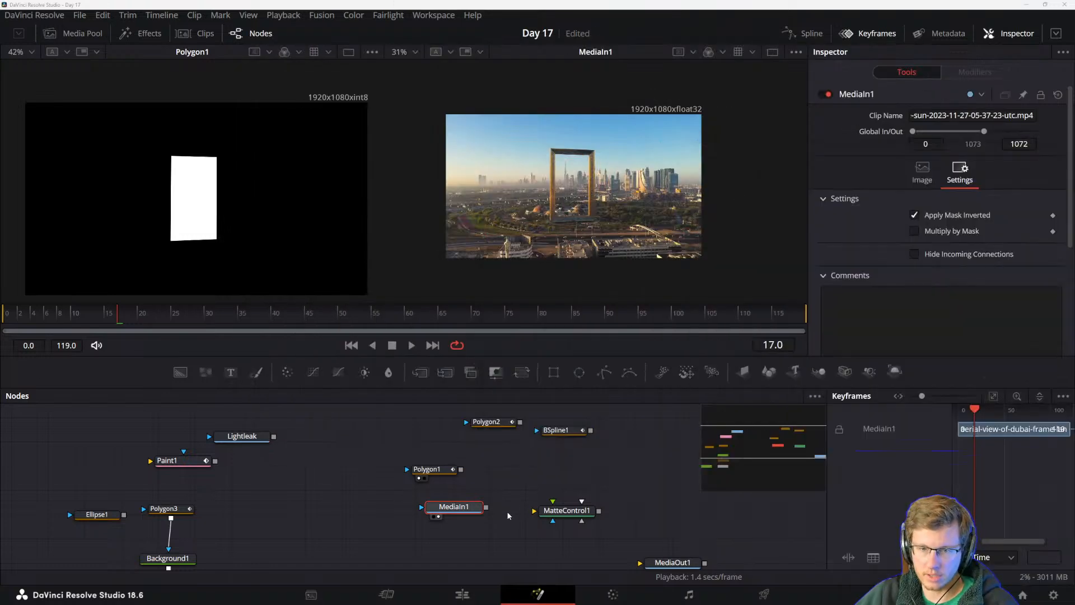
# - Delete the disconnected MatteControl1 node from the node graph
pyautogui.moveTo(530, 487); pyautogui.dragTo(514, 516)
pyautogui.click(547, 539)
pyautogui.click(445, 537)
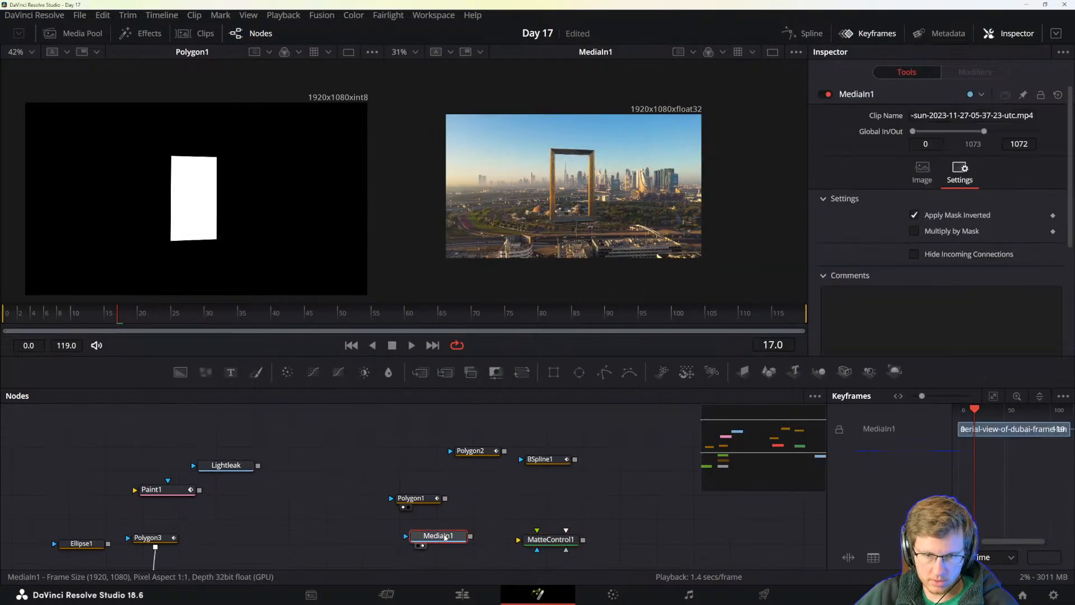
pyautogui.moveTo(445, 537); pyautogui.dragTo(416, 547)
pyautogui.moveTo(501, 510); pyautogui.dragTo(572, 569)
pyautogui.press('Delete')
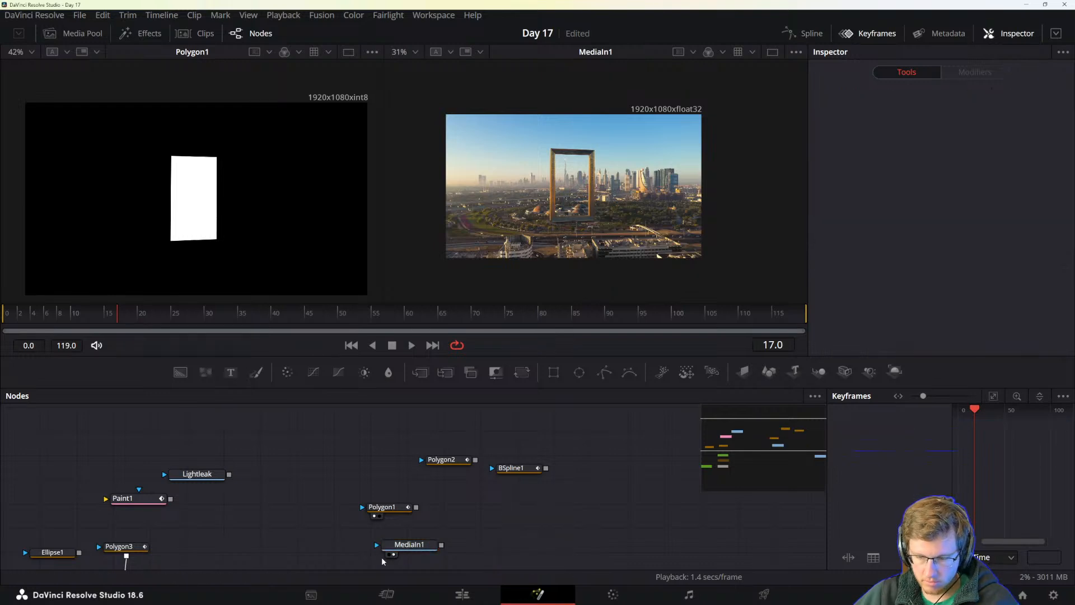
# - Move Polygon1 directly above MediaIn1 and load it into both viewers
pyautogui.moveTo(380, 507); pyautogui.dragTo(403, 503)
pyautogui.press('1')
pyautogui.press('2')
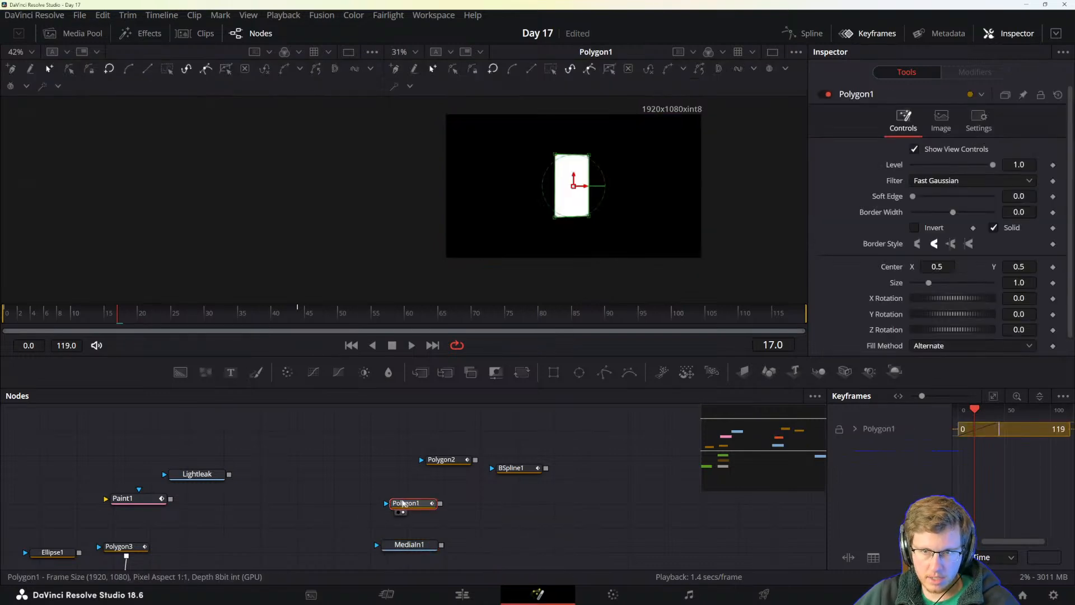
pyautogui.press('1')
# - Preview Polygon2 and BSpline1 in the first viewer, placing BSpline1 just above Polygon1 and Polygon2 off to its side
pyautogui.moveTo(435, 465); pyautogui.dragTo(395, 461)
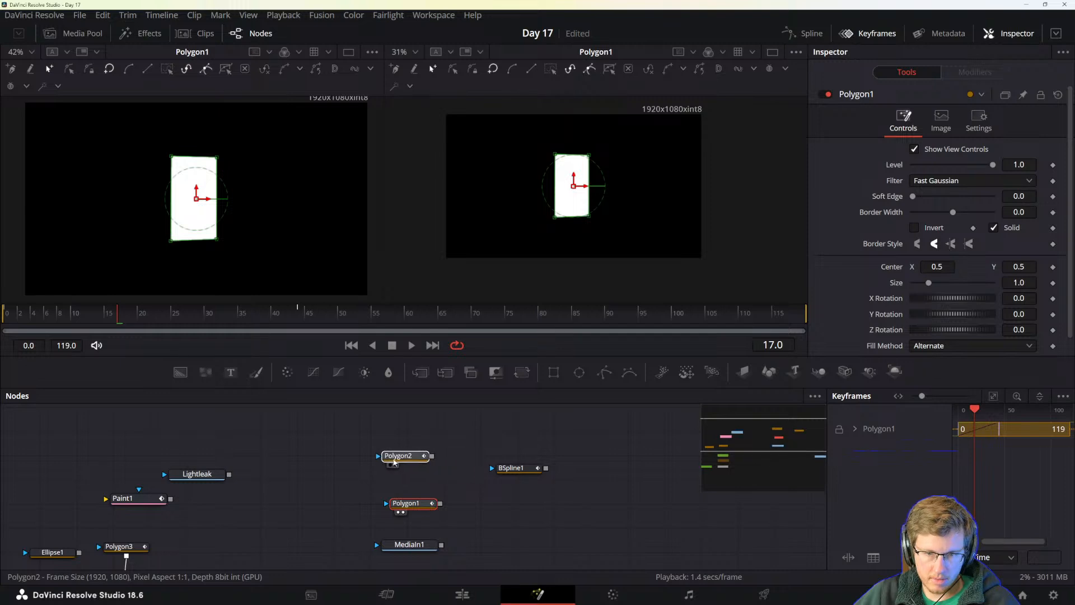
pyautogui.press('1')
pyautogui.click(516, 470)
pyautogui.press('1')
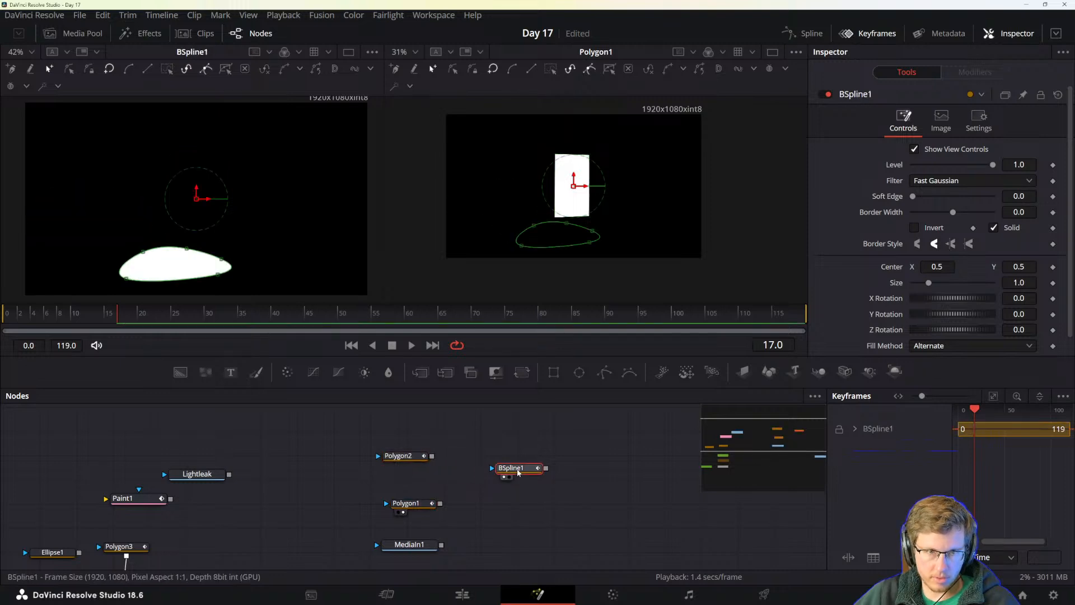
pyautogui.moveTo(517, 472); pyautogui.dragTo(303, 453)
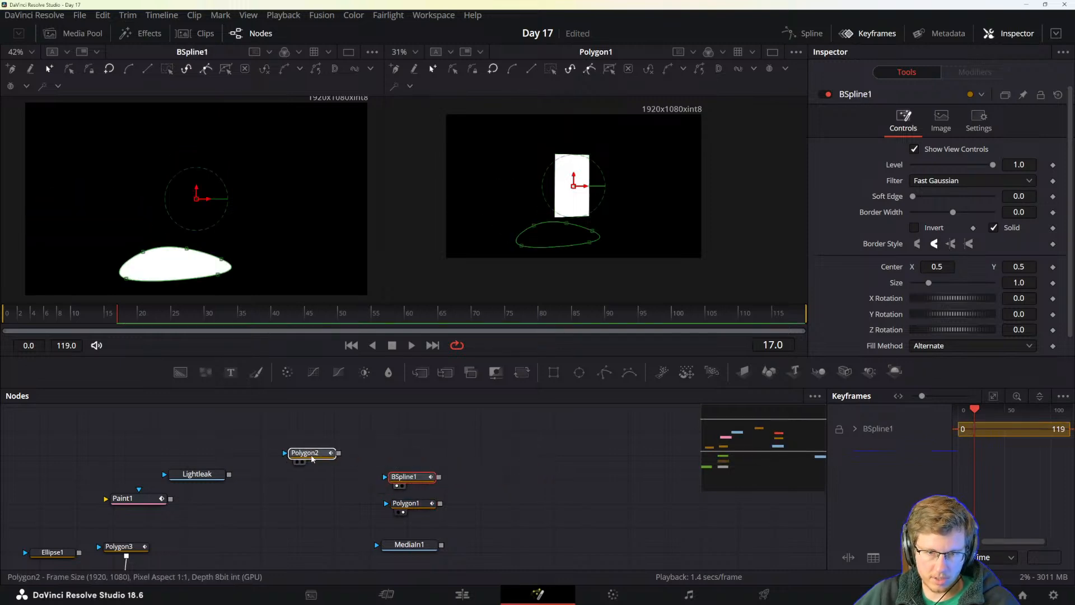
pyautogui.click(413, 481)
# - Find the Polygon3 mask above Background1 in the node graph and load it into the first viewer
pyautogui.scroll(-5, 391, 431)
pyautogui.click(226, 443)
pyautogui.press('1')
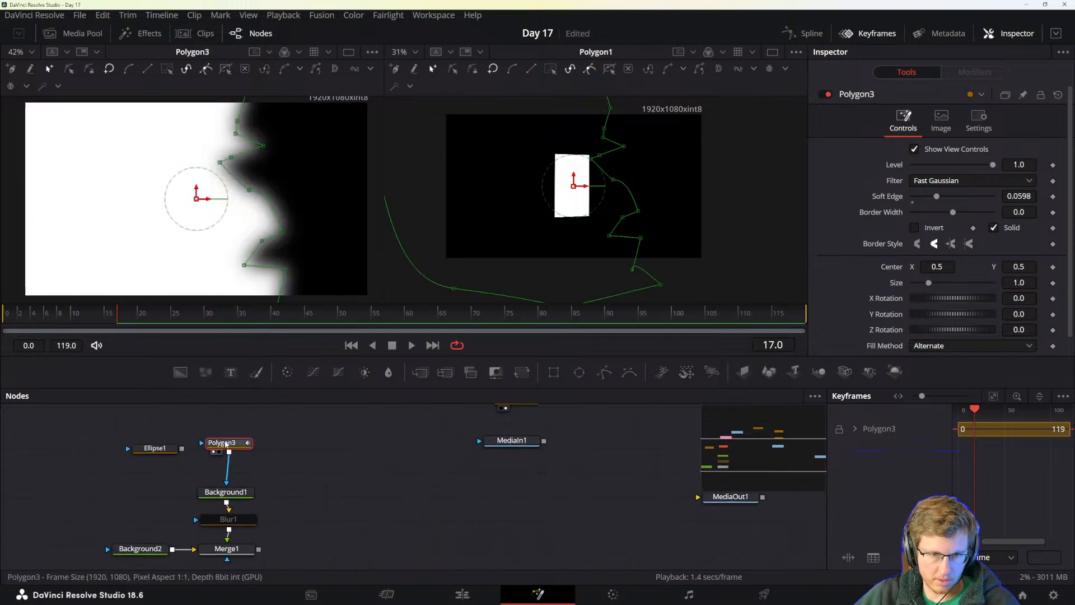
pyautogui.moveTo(296, 510); pyautogui.dragTo(557, 498)
# - Delete the Blur1 node between Background1 and Merge1
pyautogui.click(478, 480)
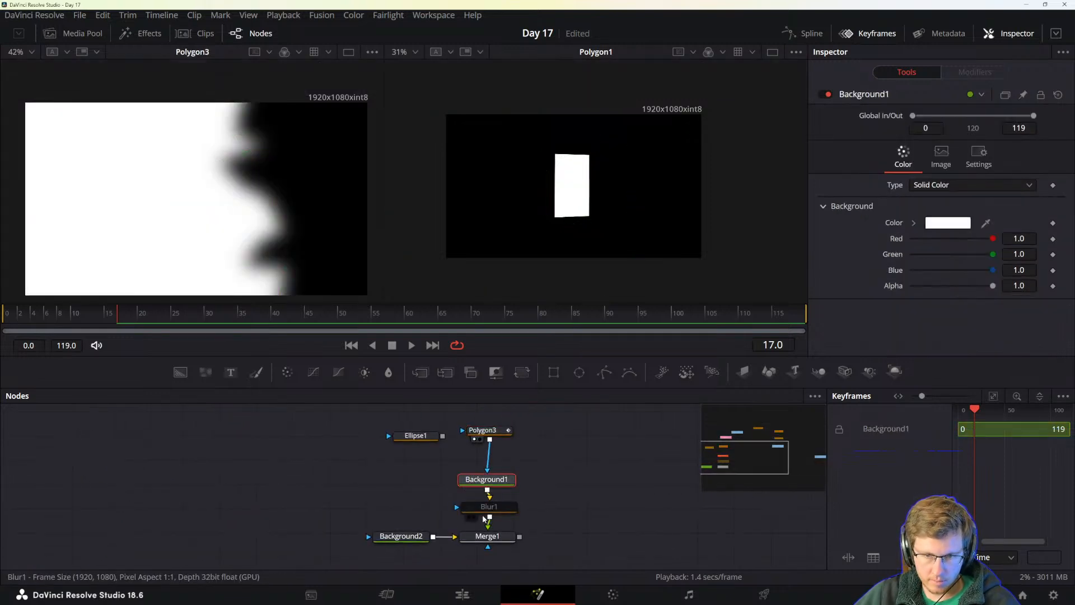
pyautogui.click(487, 509)
pyautogui.moveTo(491, 510)
pyautogui.mouseDown()
pyautogui.moveTo(479, 510)
pyautogui.moveTo(492, 504)
pyautogui.mouseUp()
pyautogui.press('Delete')
# - Place Polygon3 closer to Background1, connect Ellipse1 to Polygon3's mask input, and look at Polygon3's Paint Mode options
pyautogui.moveTo(483, 430); pyautogui.dragTo(485, 463)
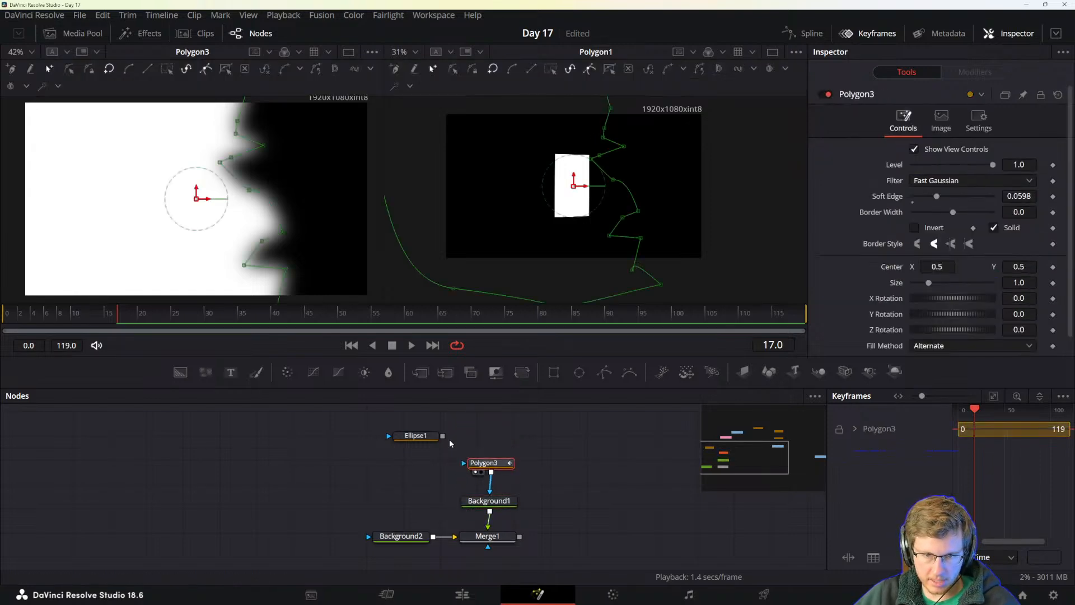
pyautogui.moveTo(429, 436)
pyautogui.mouseDown()
pyautogui.moveTo(497, 433)
pyautogui.moveTo(491, 462)
pyautogui.mouseUp()
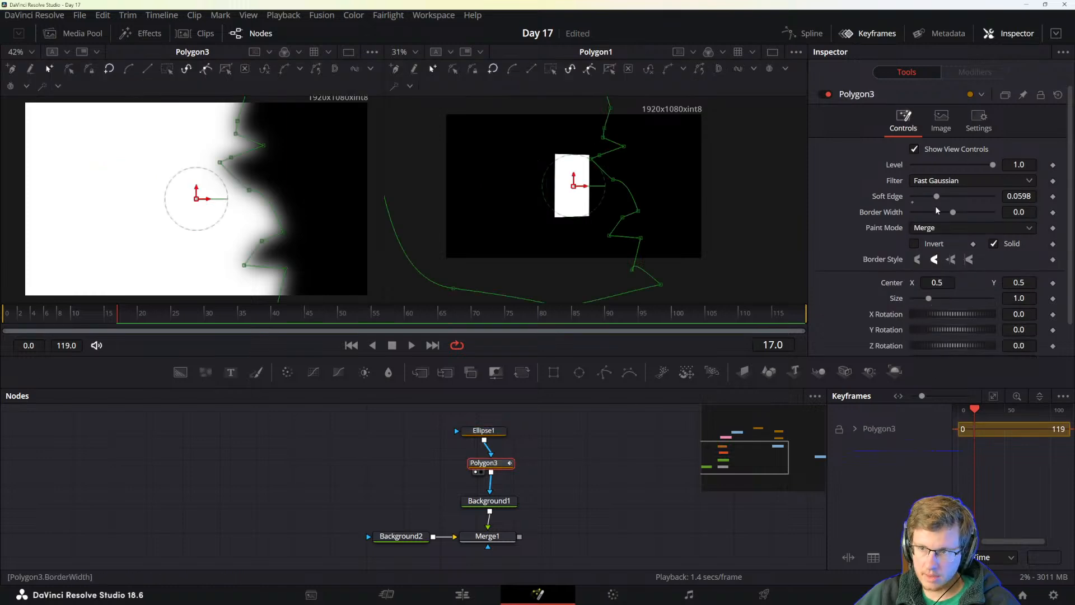
pyautogui.click(936, 229)
pyautogui.click(573, 465)
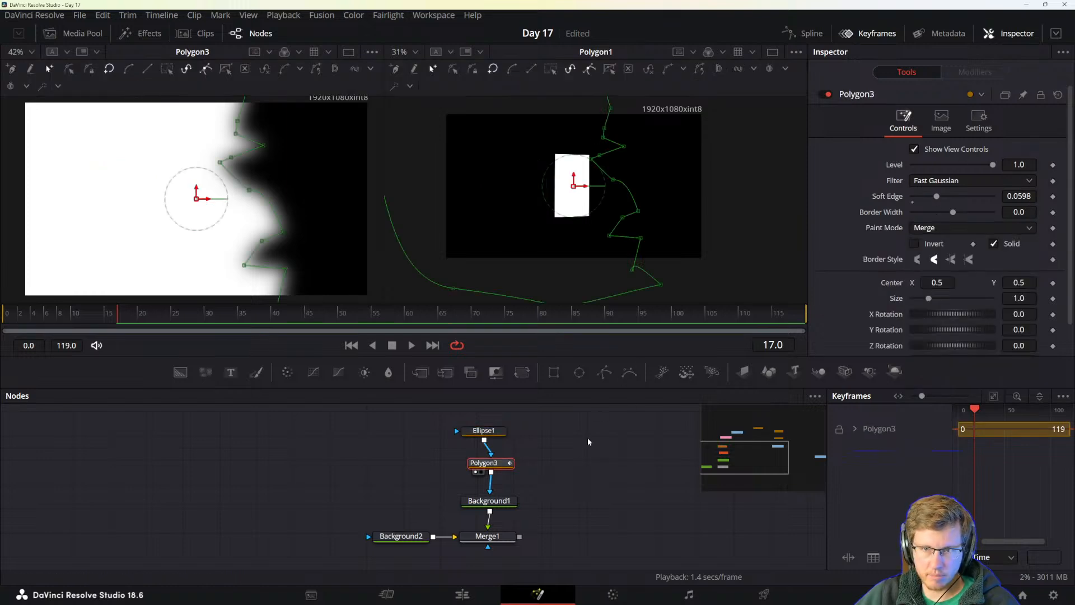
pyautogui.click(625, 490)
# - Load Merge1 into the second viewer
pyautogui.click(489, 501)
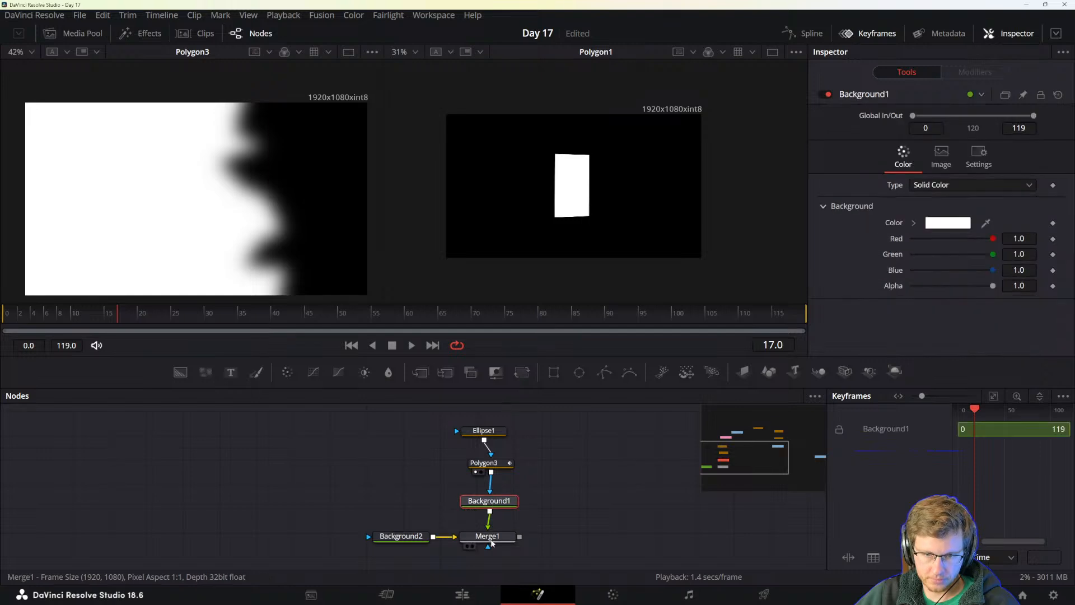
pyautogui.click(477, 539)
pyautogui.moveTo(477, 542); pyautogui.dragTo(582, 214)
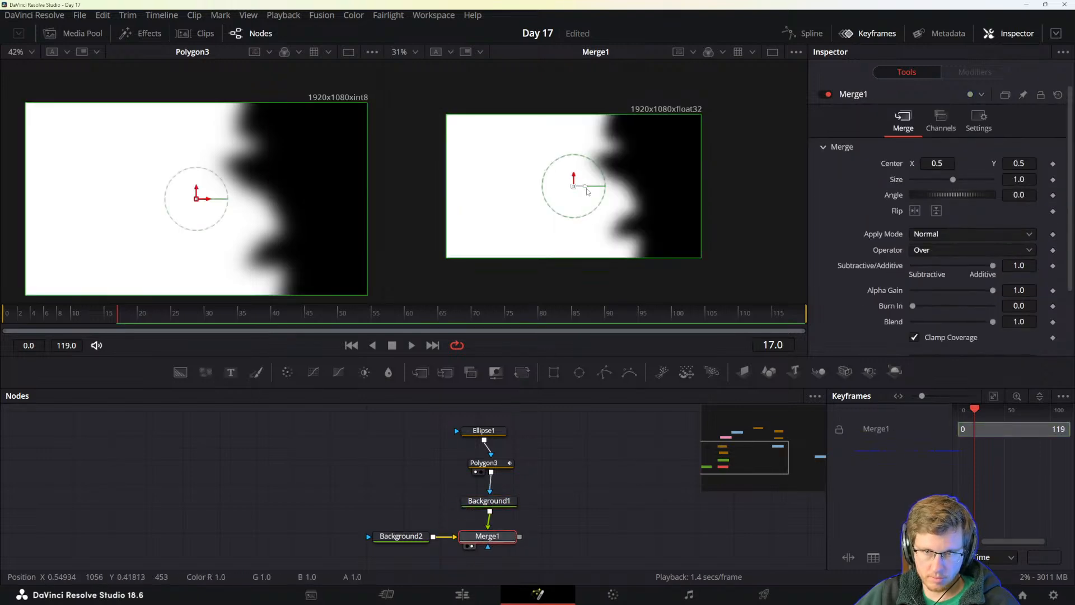
# - Examine the settings of Ellipse1, Polygon3 and Background1, including Polygon3's Paint Mode, and compare them with the manual's Combining Multiple Masks section
pyautogui.click(483, 430)
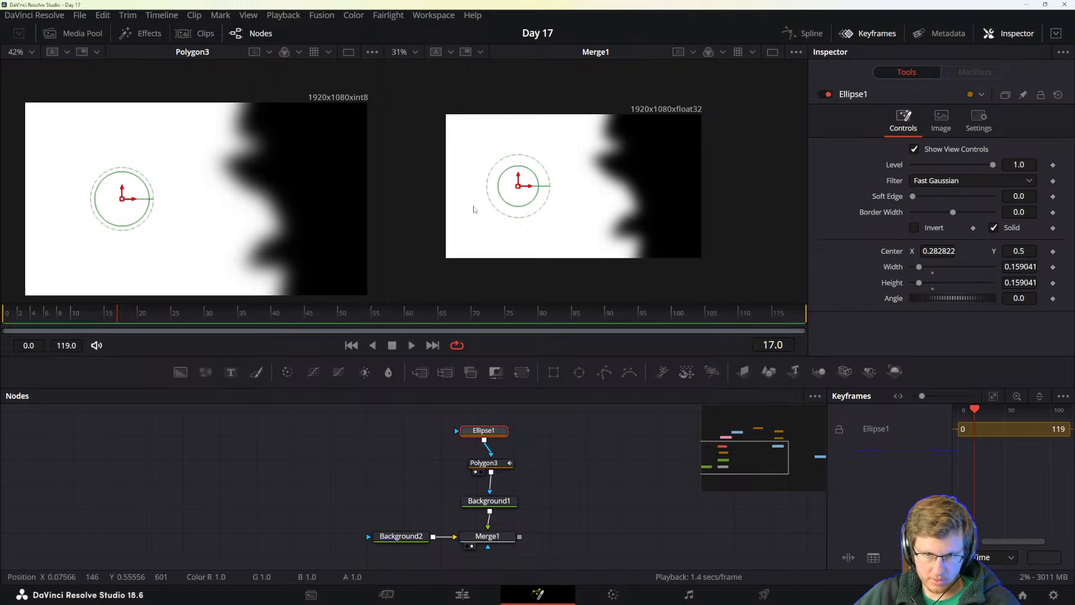
pyautogui.click(483, 463)
pyautogui.click(489, 500)
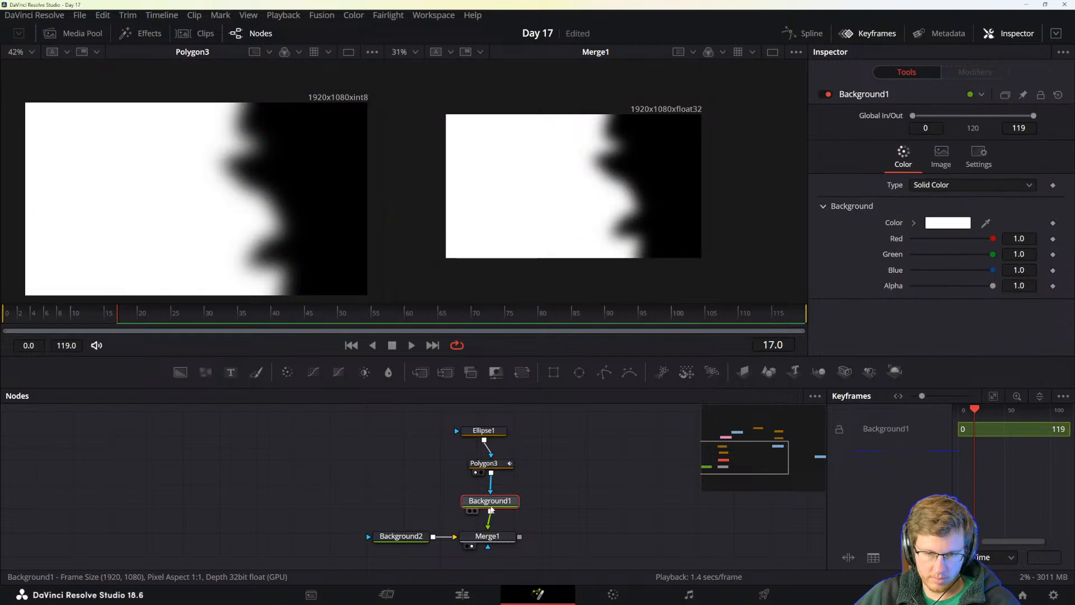
pyautogui.click(488, 467)
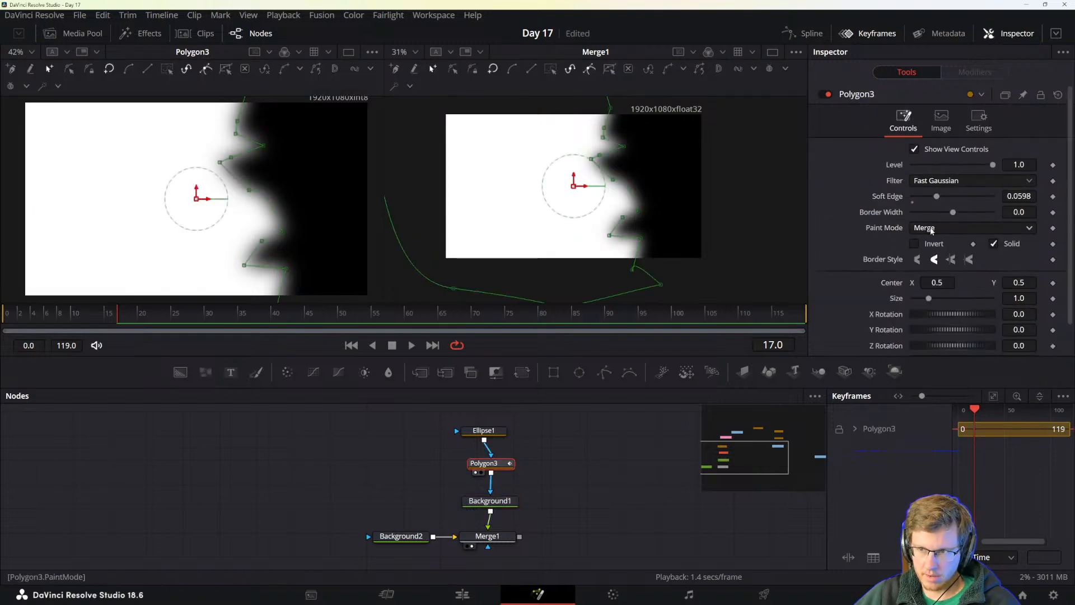
pyautogui.click(931, 228)
pyautogui.click(881, 230)
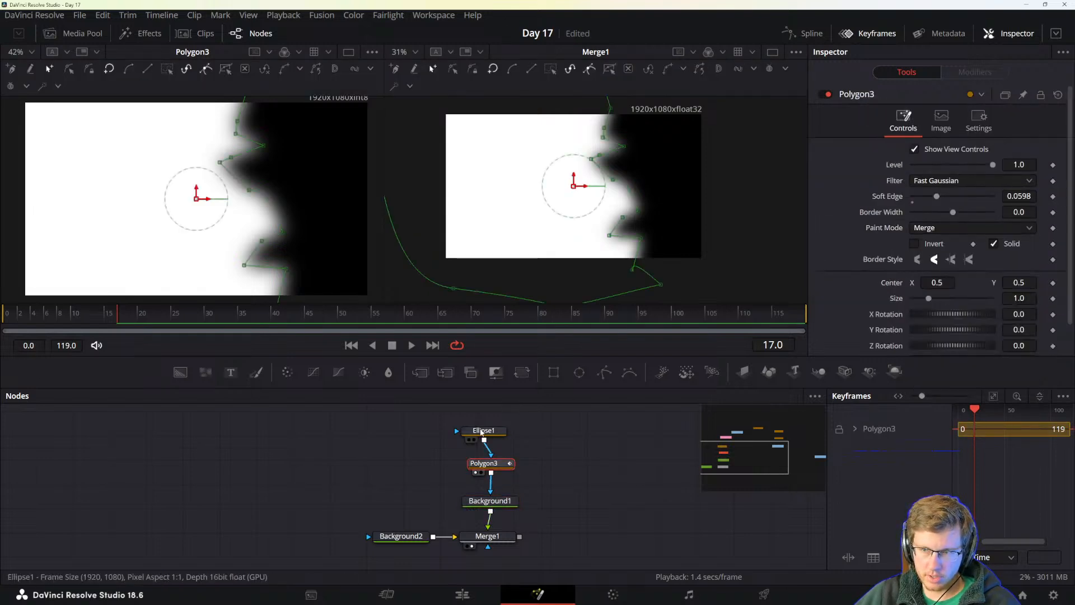
pyautogui.click(484, 430)
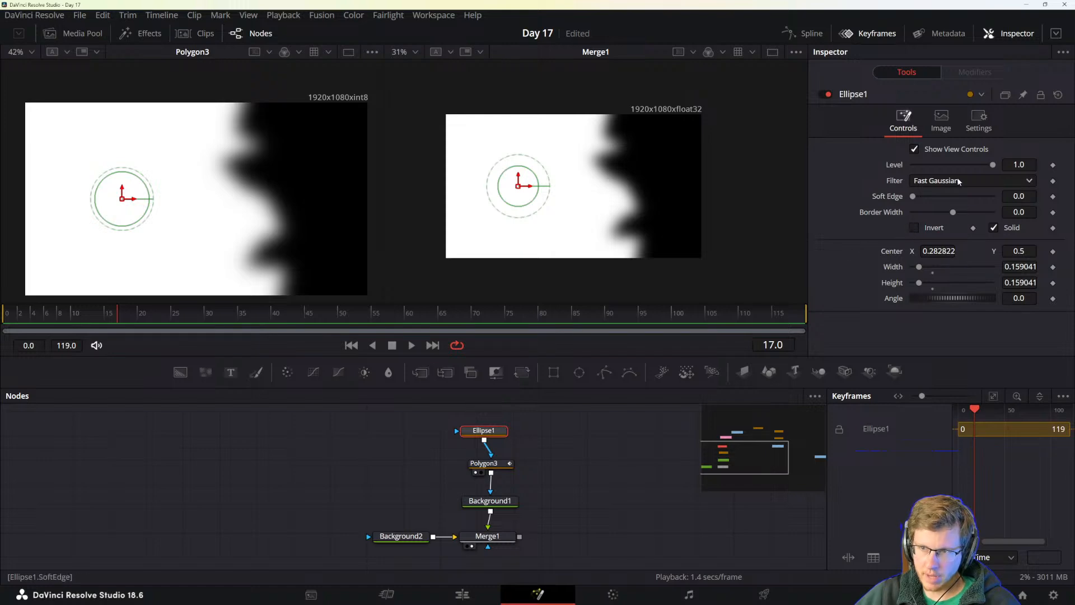
pyautogui.hotkey('alt', 'Tab')
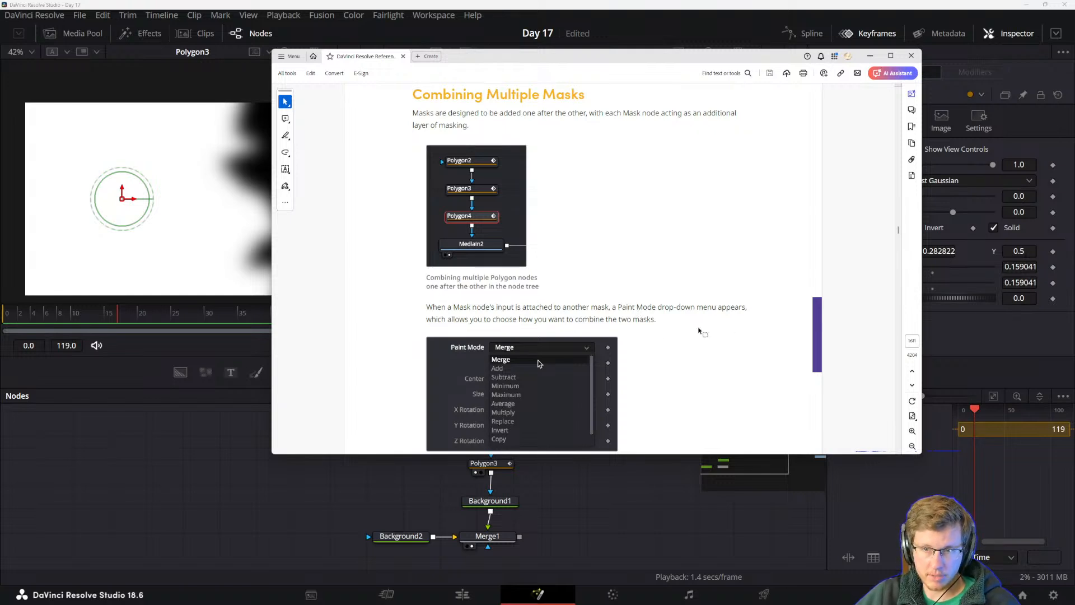
pyautogui.hotkey('alt', 'Tab')
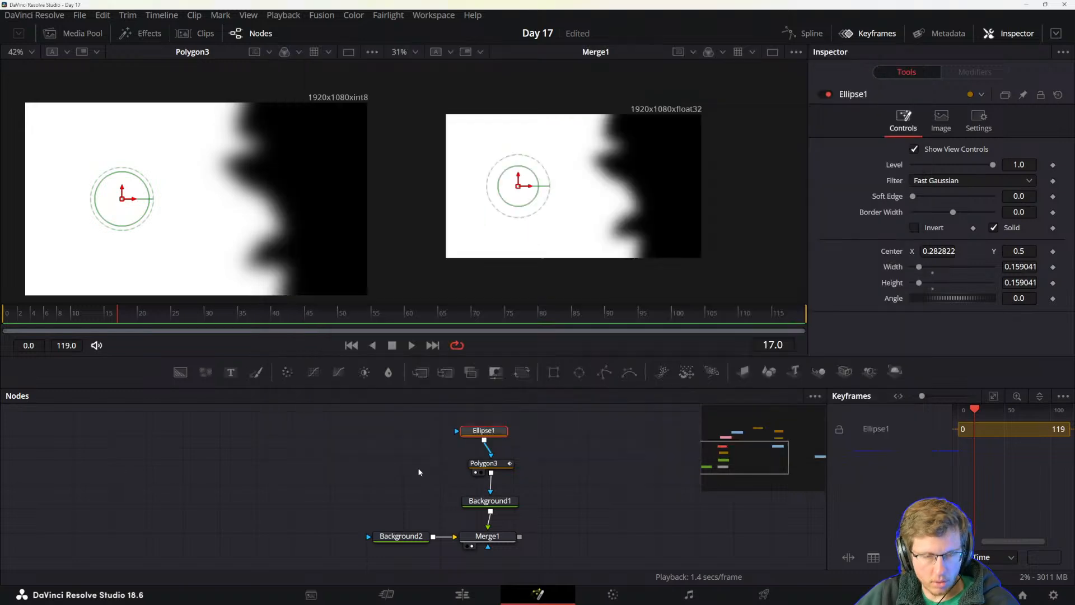
# - Try the Subtract, Add, Minimum and Maximum Paint Modes on Polygon3 and compare how each combines with Ellipse1
pyautogui.click(484, 463)
pyautogui.click(946, 228)
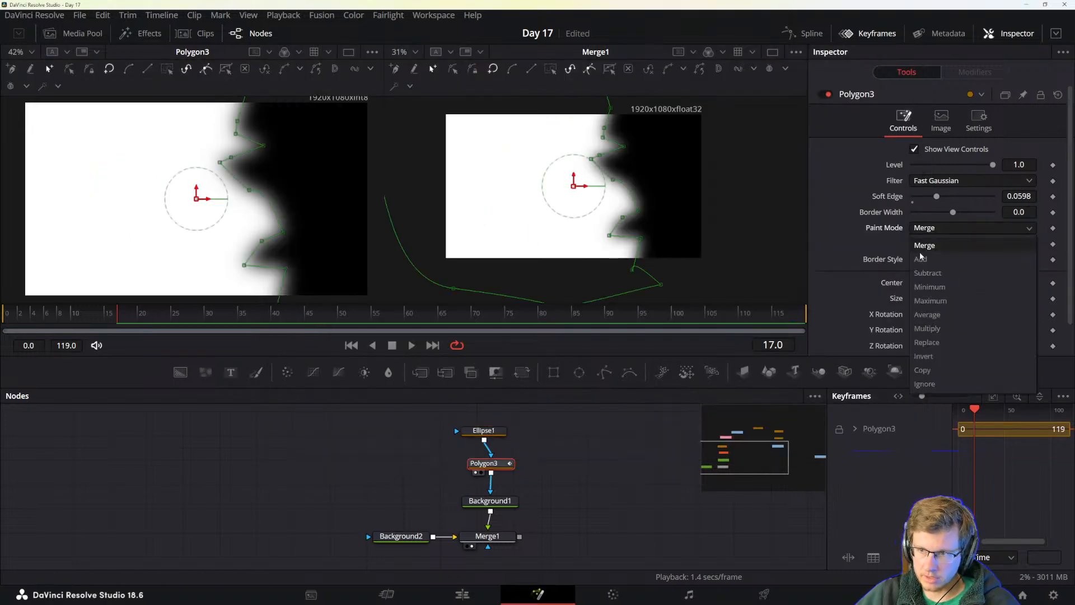
pyautogui.click(927, 281)
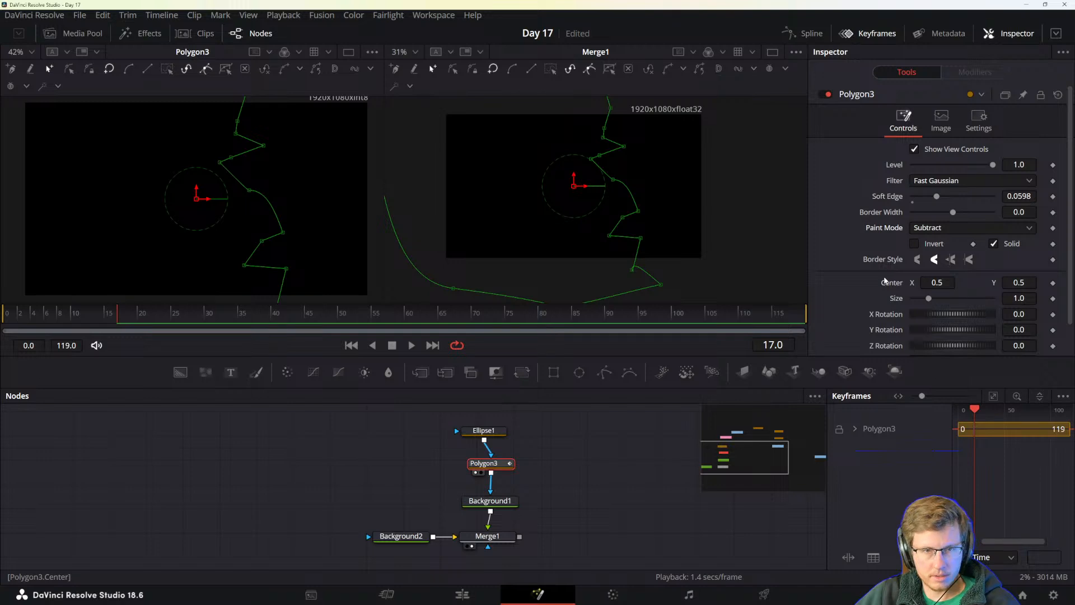
pyautogui.click(937, 228)
pyautogui.click(931, 258)
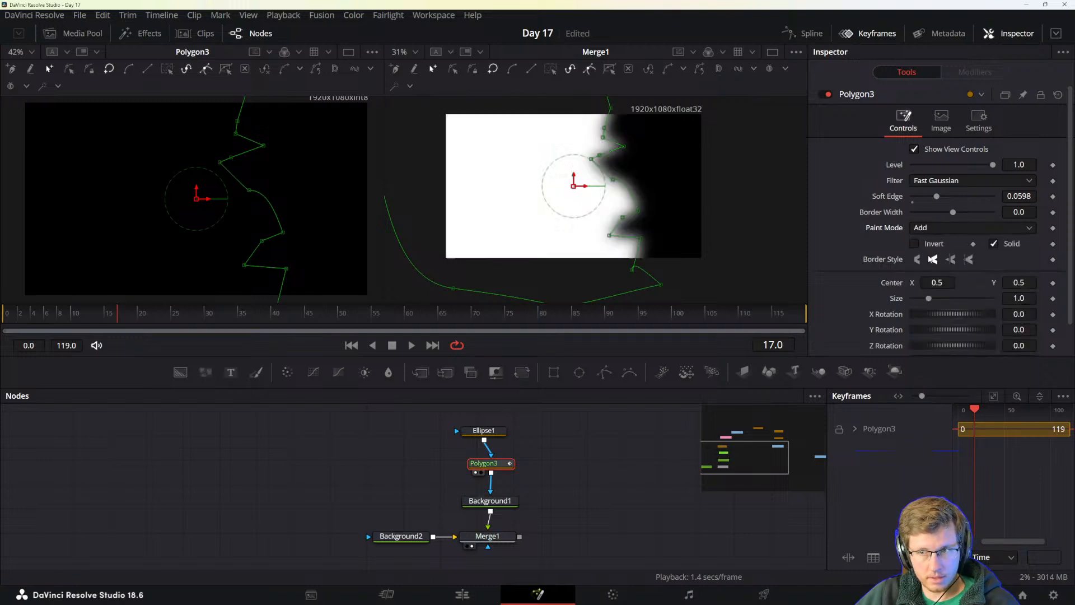
pyautogui.click(942, 225)
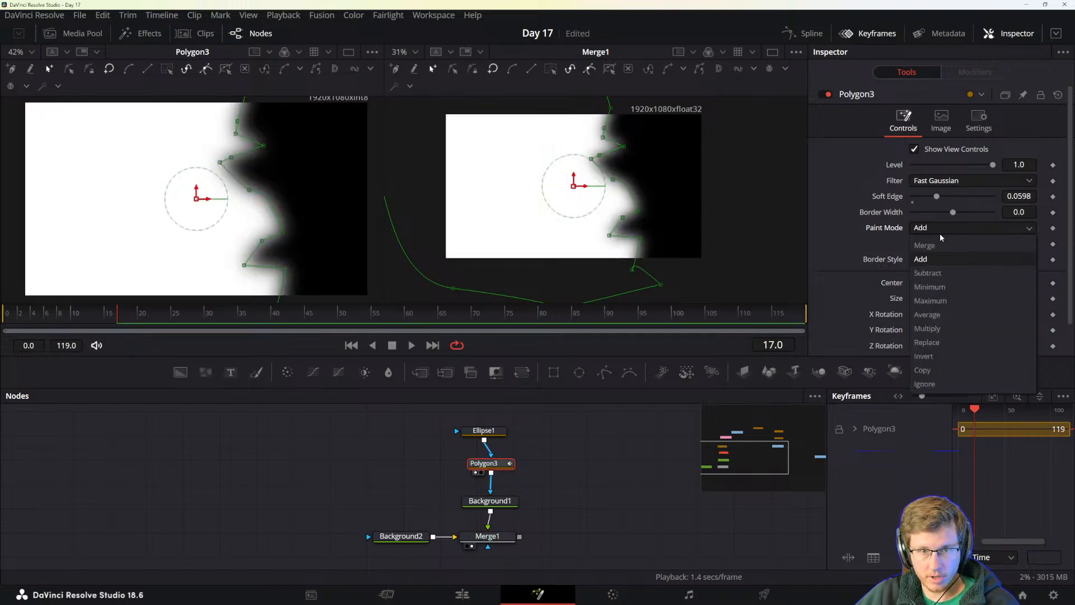
pyautogui.click(934, 272)
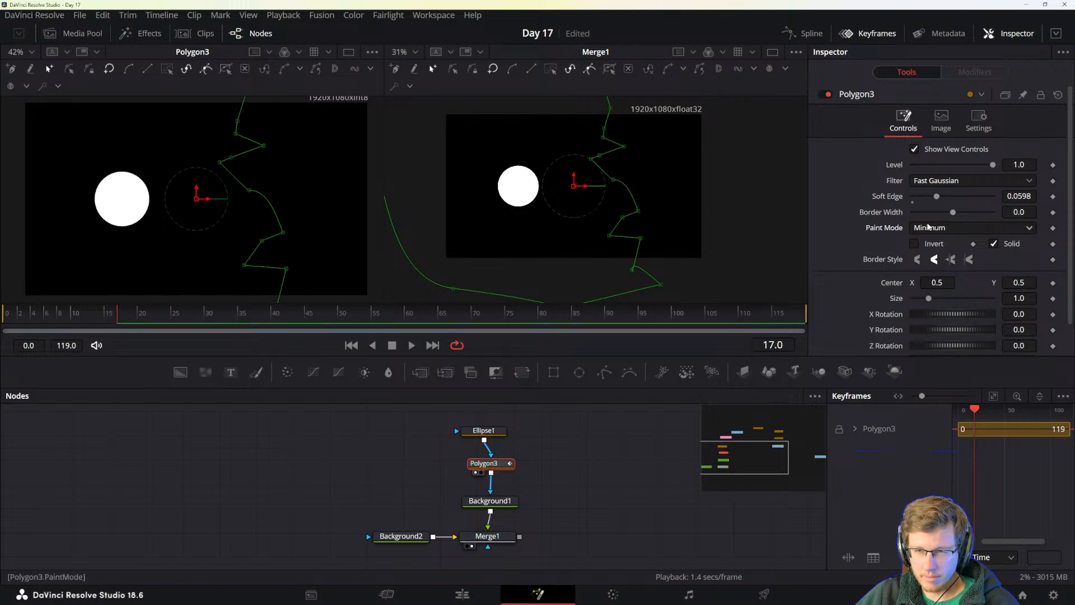
pyautogui.click(946, 227)
pyautogui.click(937, 306)
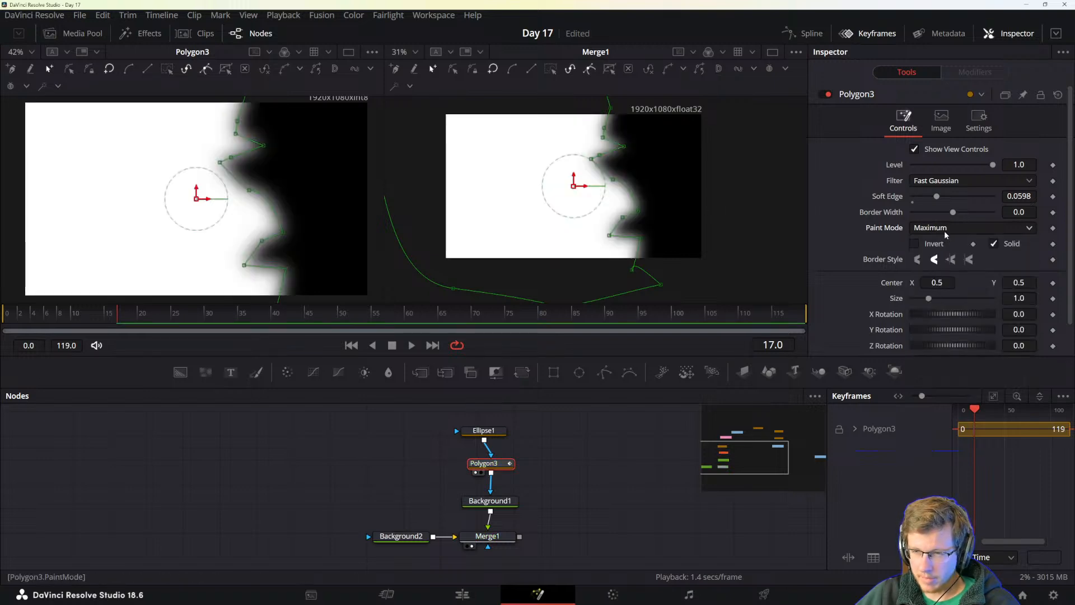
pyautogui.click(946, 229)
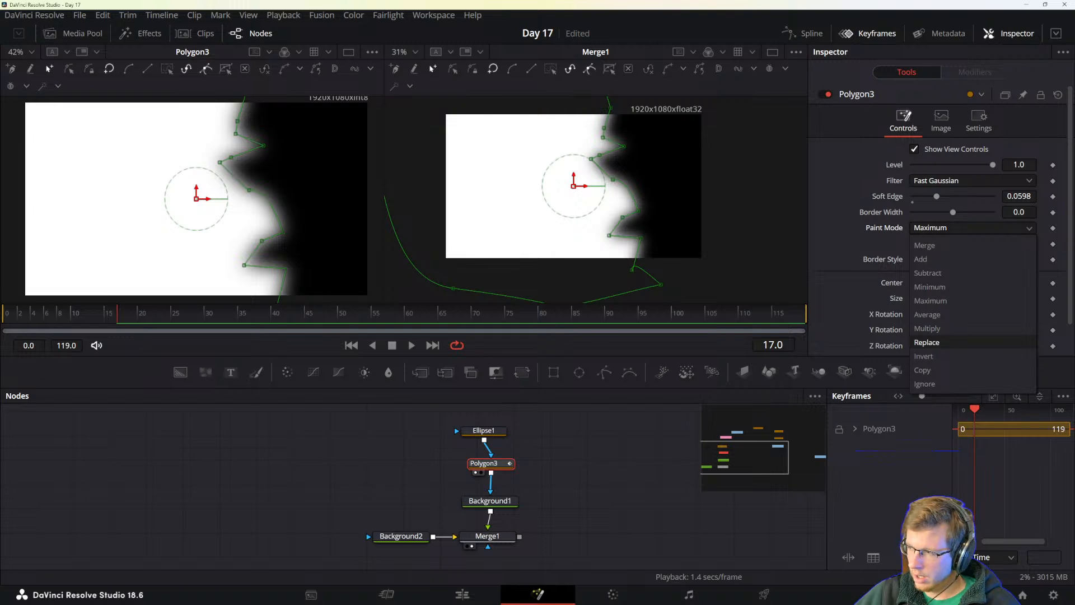
pyautogui.click(927, 300)
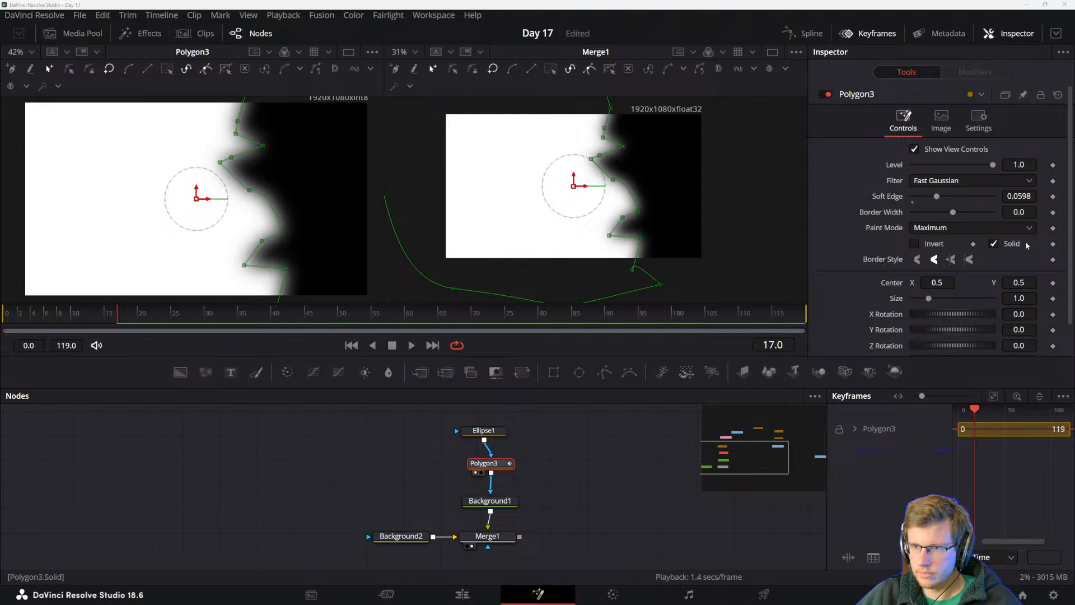
# - Invert the Polygon3 mask and set its Paint Mode to Merge
pyautogui.click(915, 244)
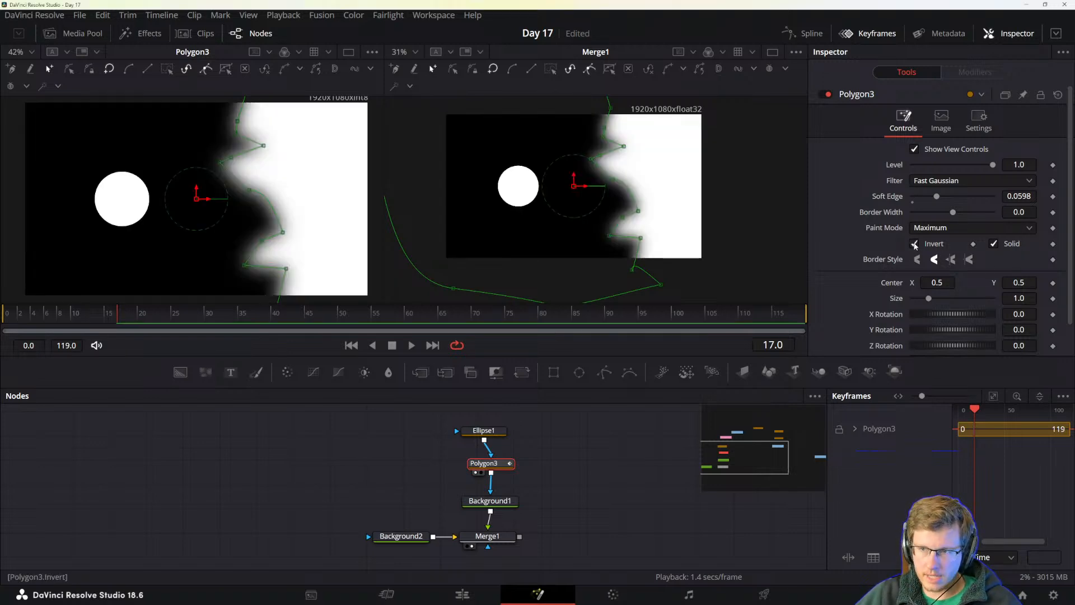
pyautogui.click(923, 229)
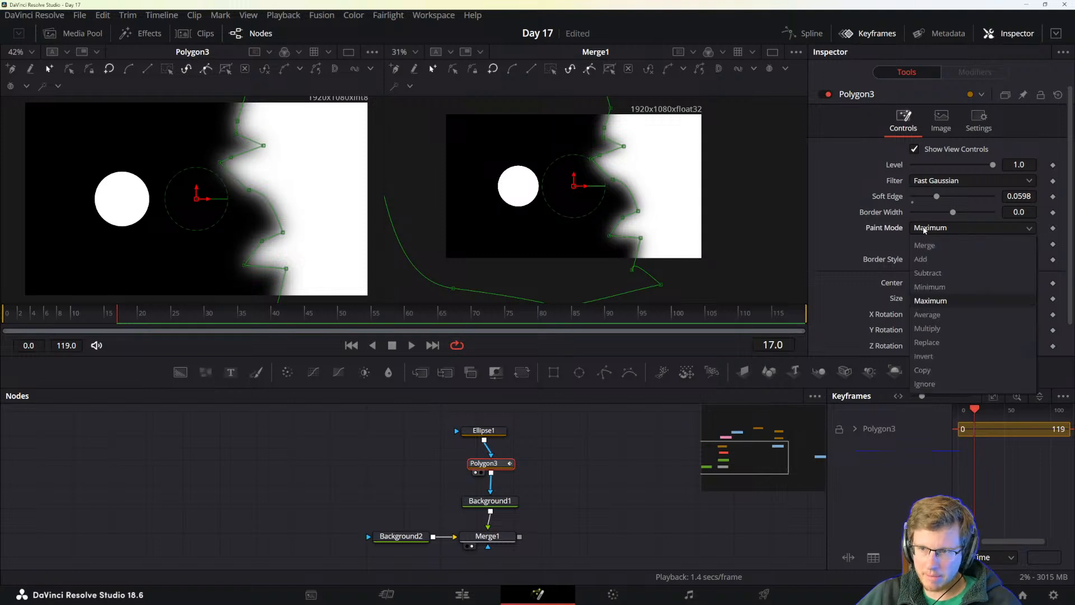
pyautogui.click(934, 246)
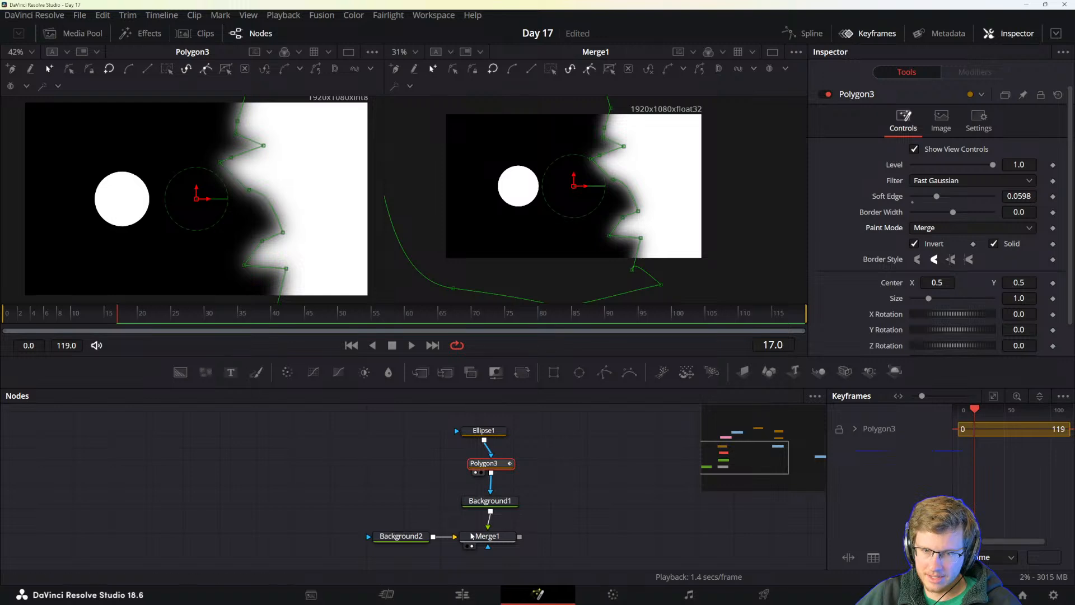
# - Shift Merge1 and Background1 slightly to the right in the node graph and load Background1 into the second viewer
pyautogui.click(492, 540)
pyautogui.moveTo(498, 544); pyautogui.dragTo(535, 541)
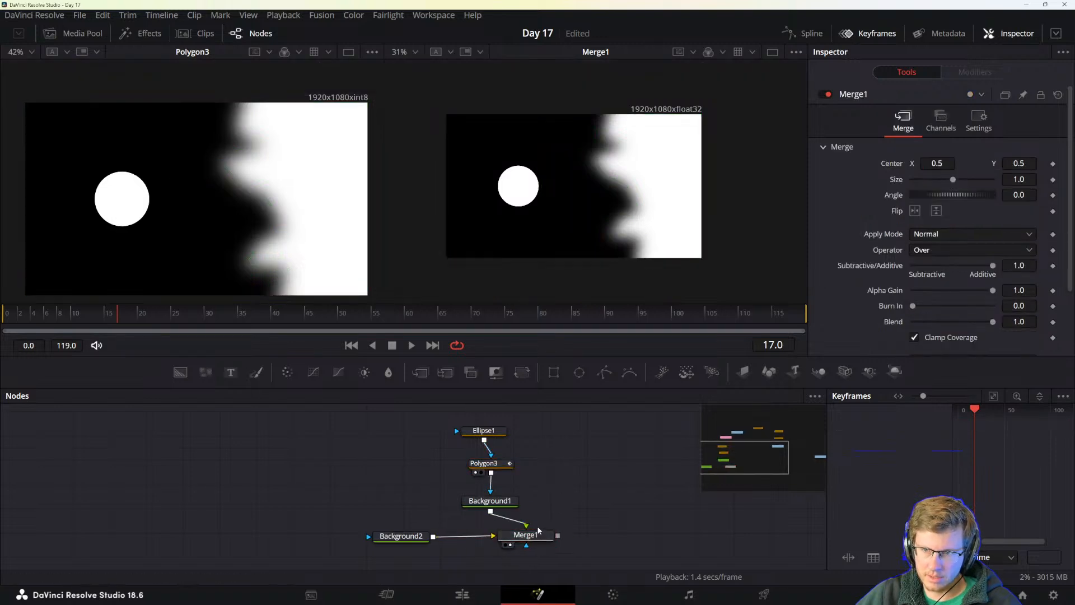
pyautogui.moveTo(542, 532); pyautogui.dragTo(528, 534)
pyautogui.moveTo(489, 503); pyautogui.dragTo(505, 501)
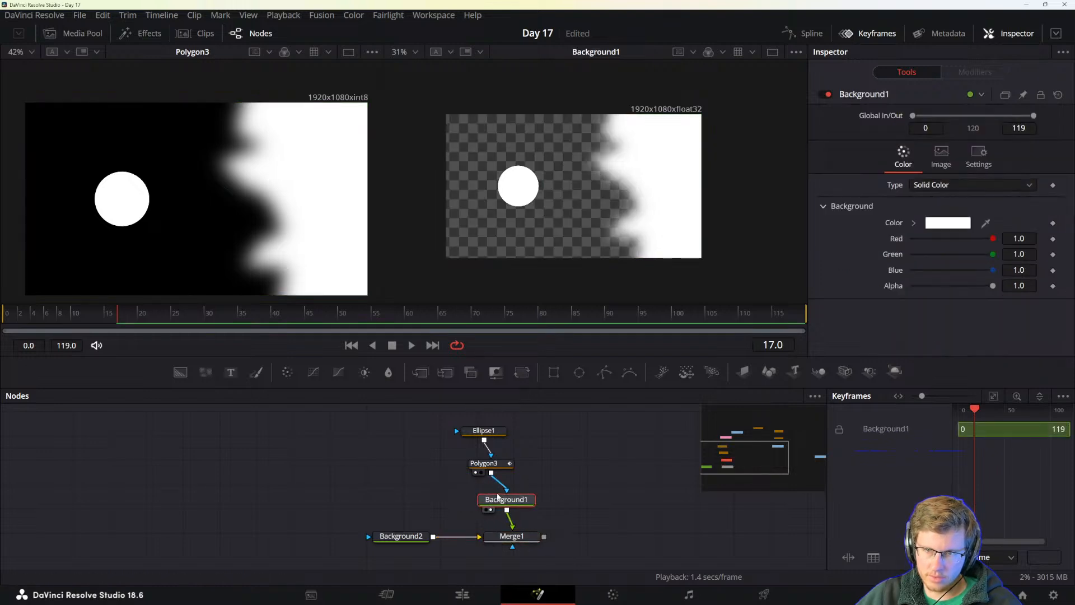
# - Check Polygon3's Paint Mode options and turn off its Invert option
pyautogui.click(495, 465)
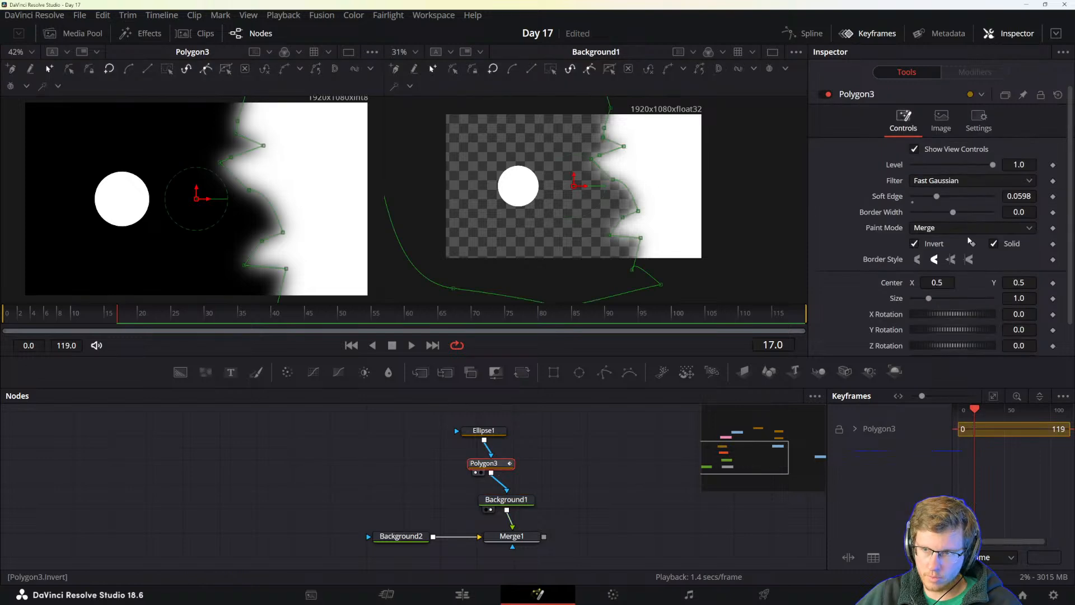
pyautogui.click(933, 230)
pyautogui.click(892, 232)
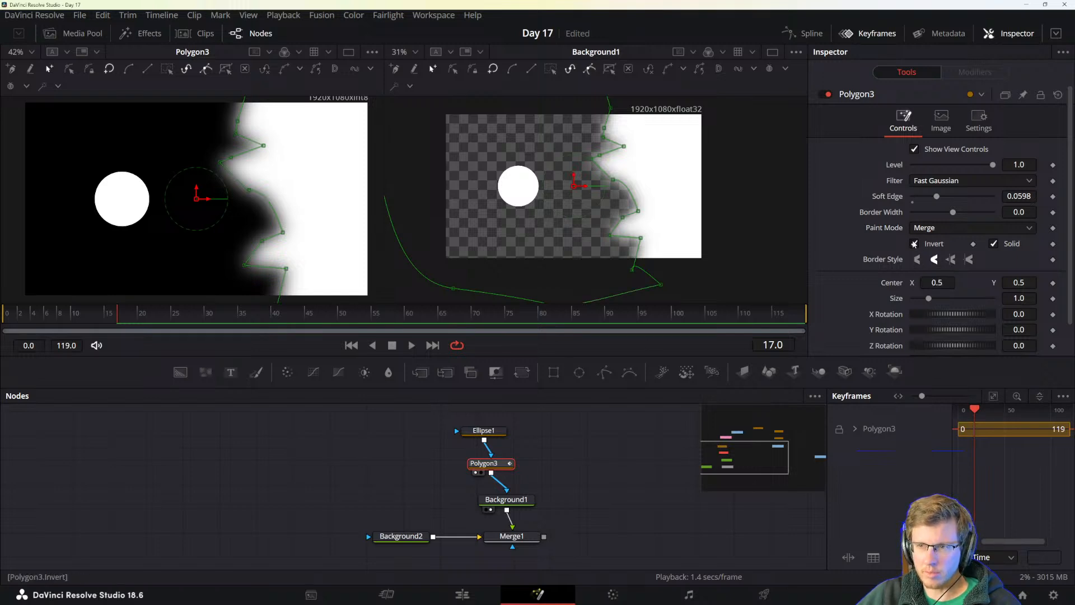
pyautogui.click(914, 244)
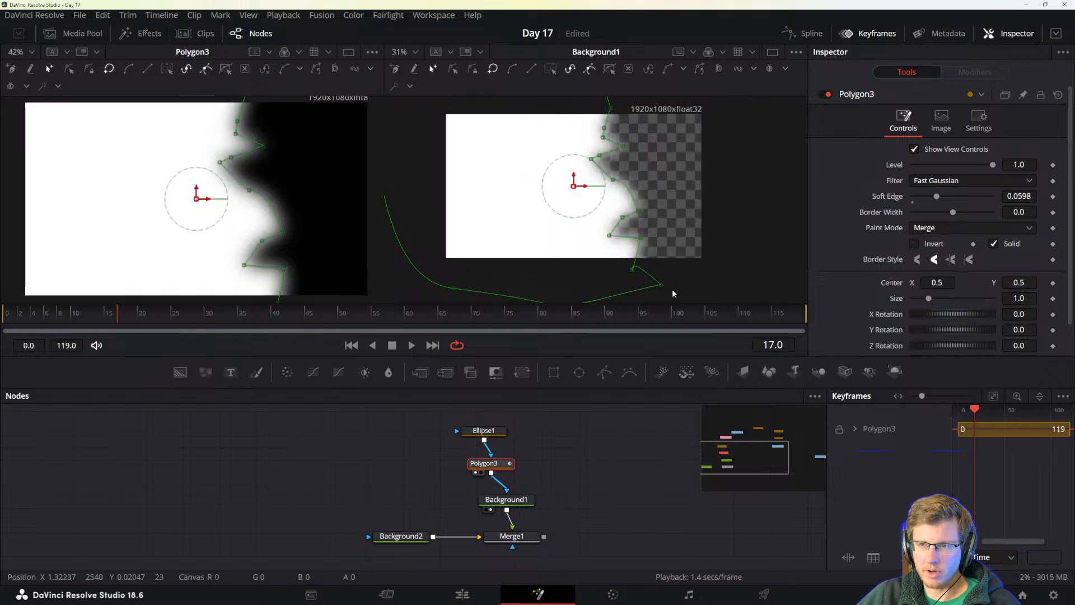
# - Try inverting the Ellipse1 mask, and turn the inversion off again
pyautogui.click(493, 434)
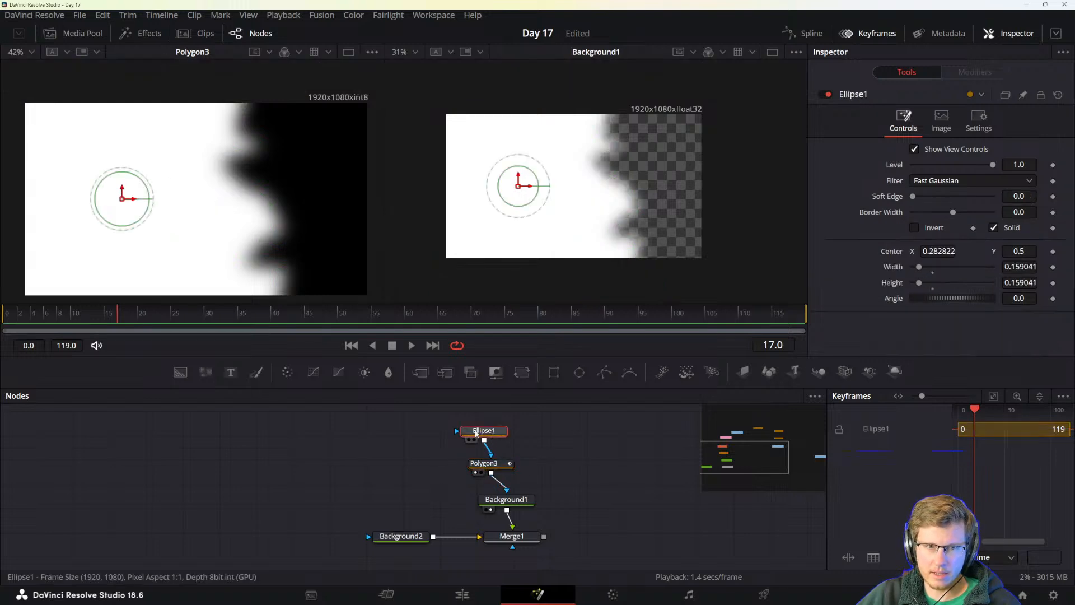
pyautogui.click(921, 227)
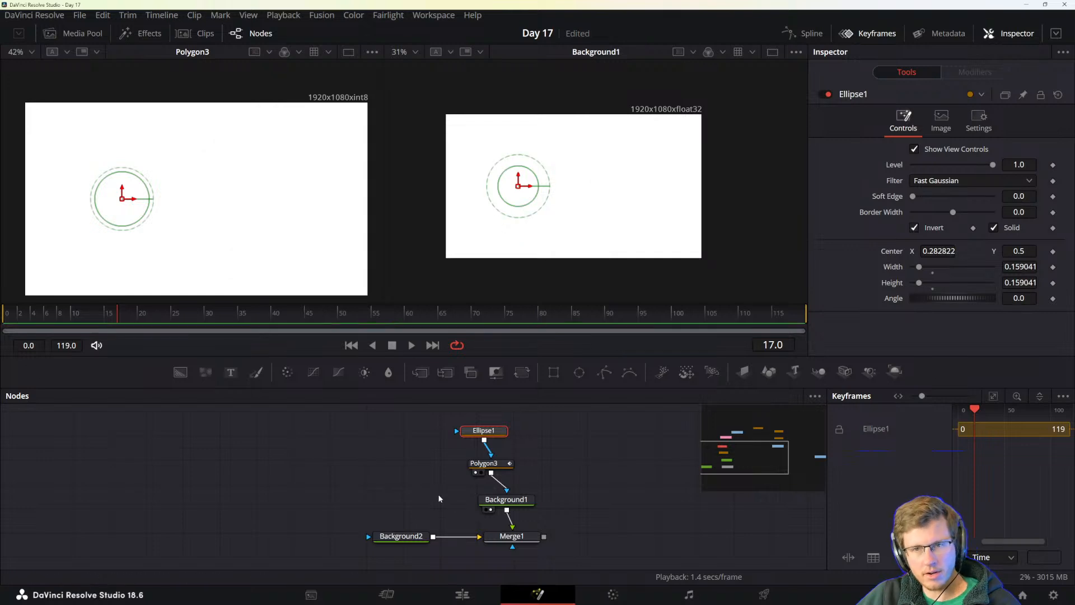
pyautogui.click(925, 228)
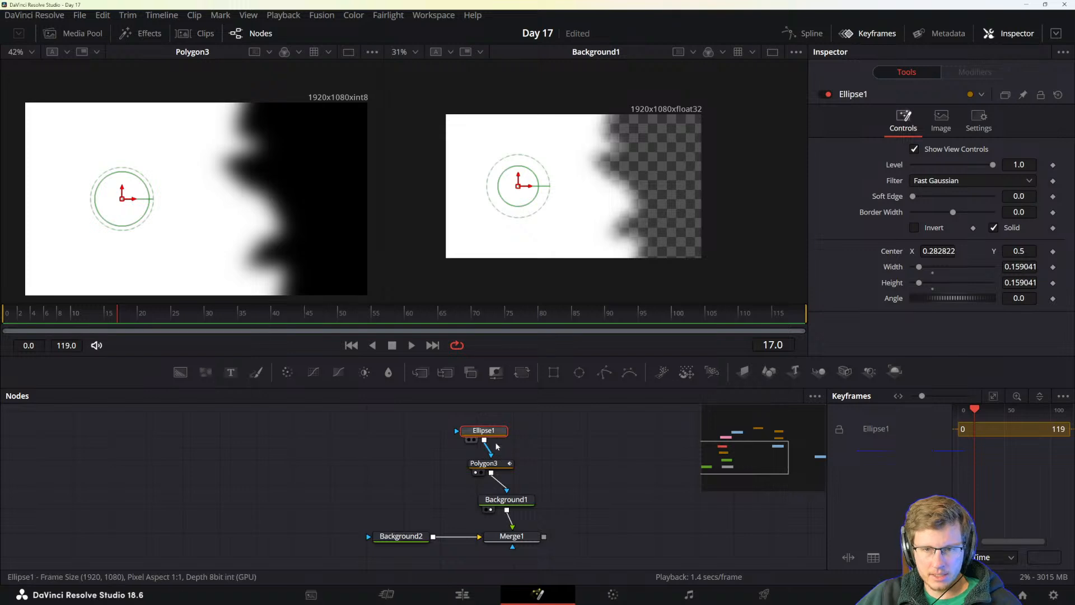
# - Switch Polygon3's Invert on and off, and its Solid option off and on, to compare the mask results
pyautogui.click(493, 465)
pyautogui.click(915, 245)
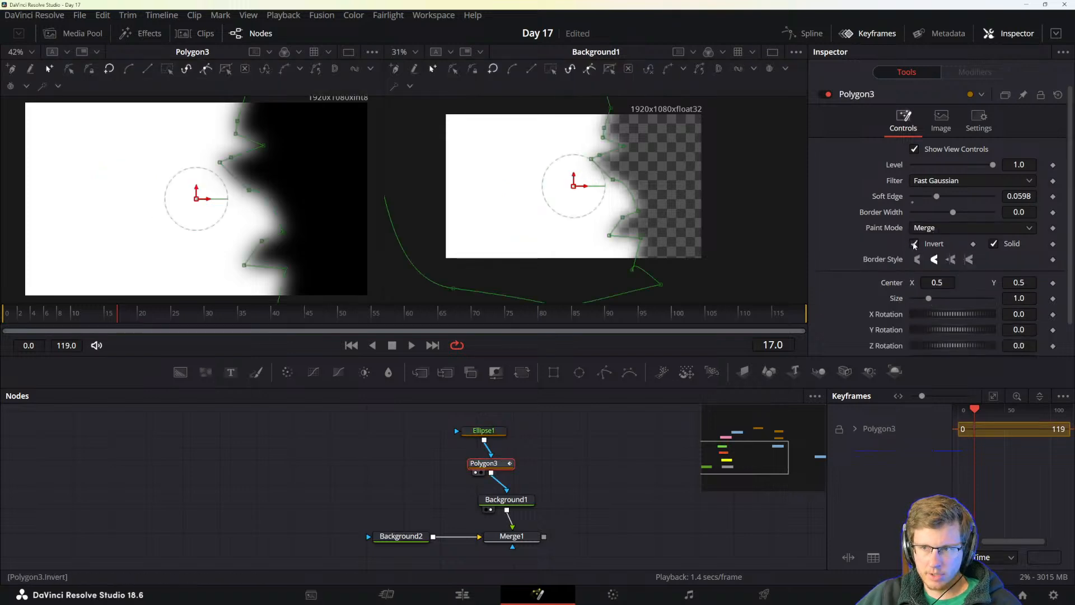
pyautogui.click(915, 244)
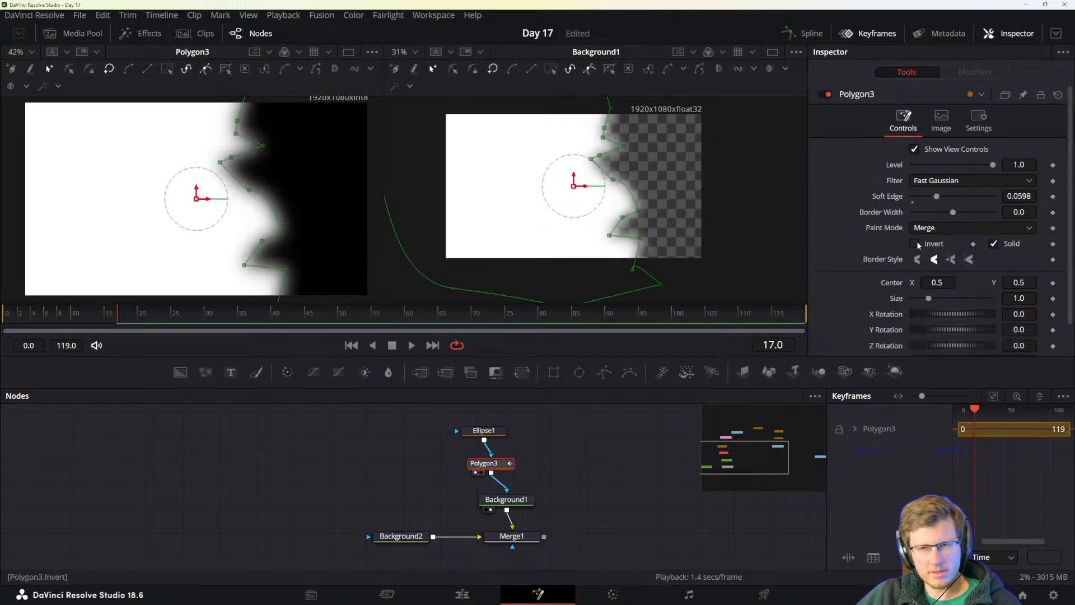
pyautogui.click(996, 244)
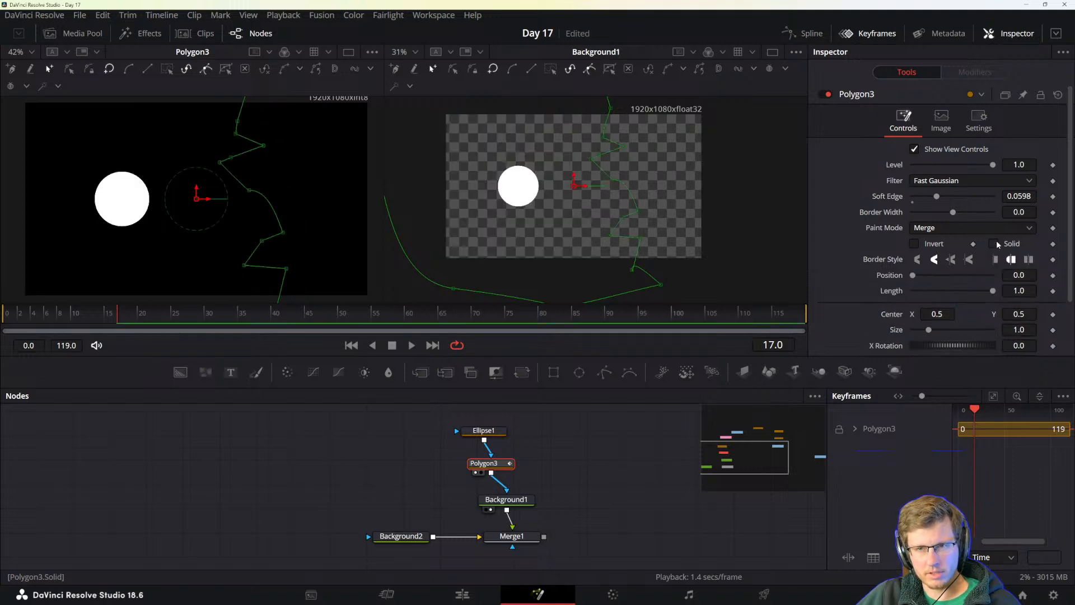
pyautogui.click(997, 244)
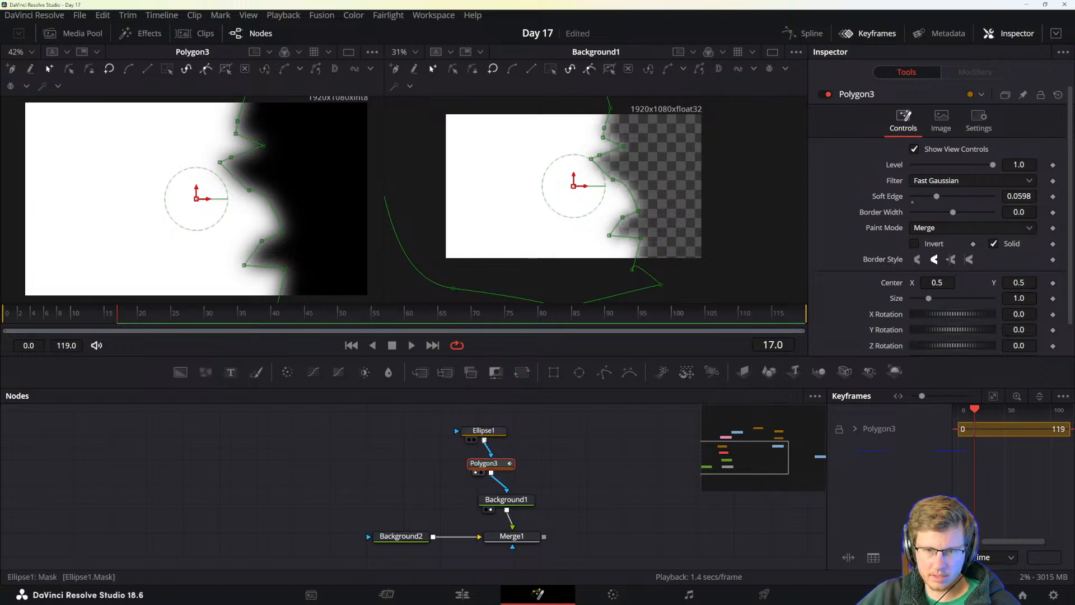
# - Compare the Ellipse1 and Polygon3 mask shapes, viewing the whole Polygon3 outline in the Background1 viewer
pyautogui.moveTo(591, 190); pyautogui.dragTo(536, 190)
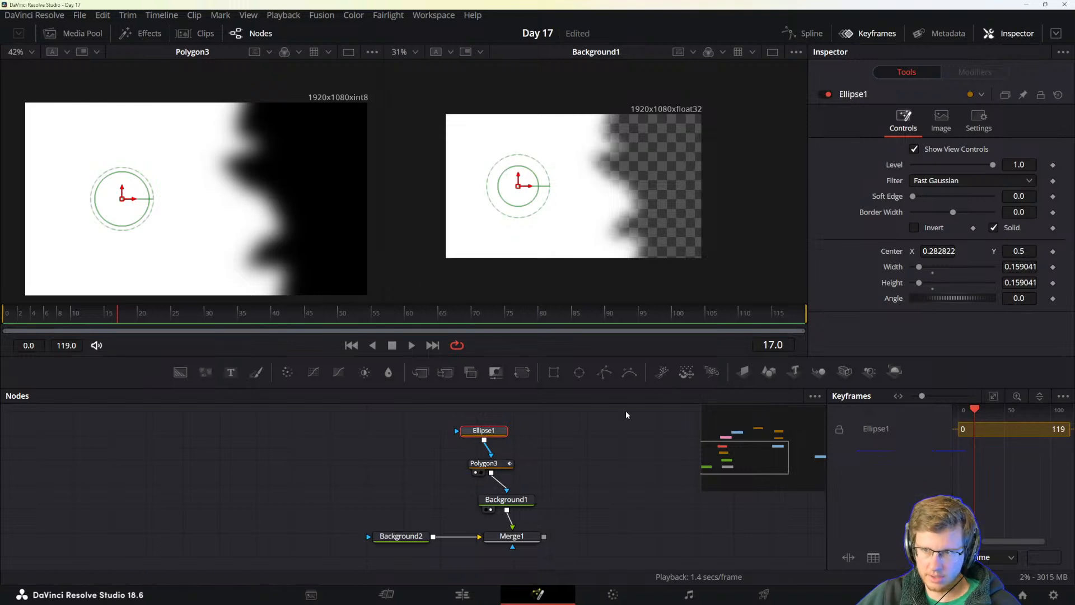
pyautogui.click(497, 470)
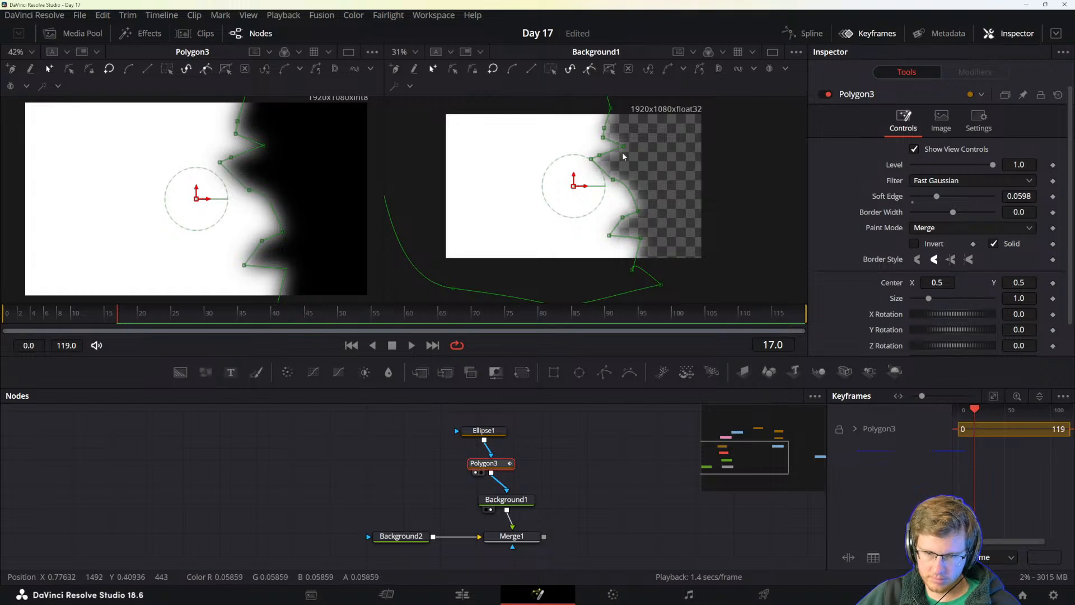
pyautogui.scroll(-2, 644, 204)
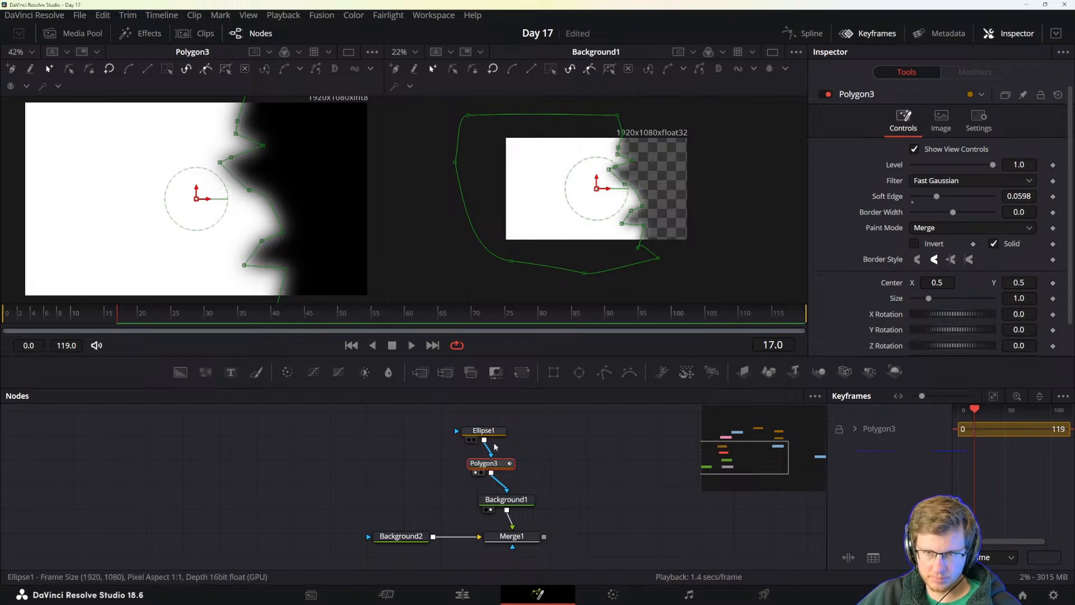
# - Look at the Operator options of the Merge1 node
pyautogui.moveTo(484, 500); pyautogui.dragTo(482, 501)
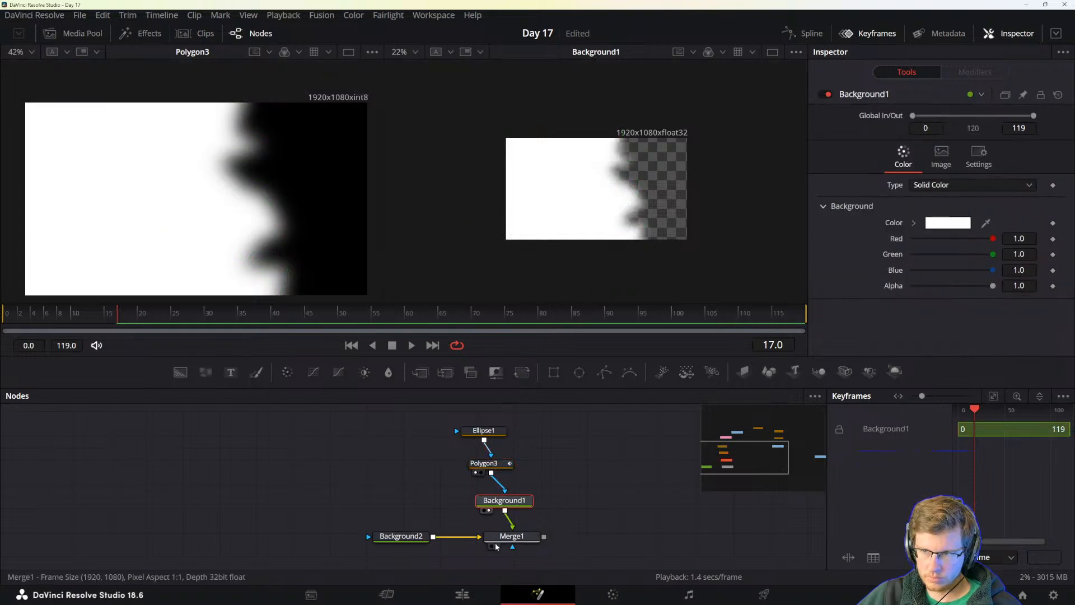
pyautogui.click(496, 542)
pyautogui.click(919, 254)
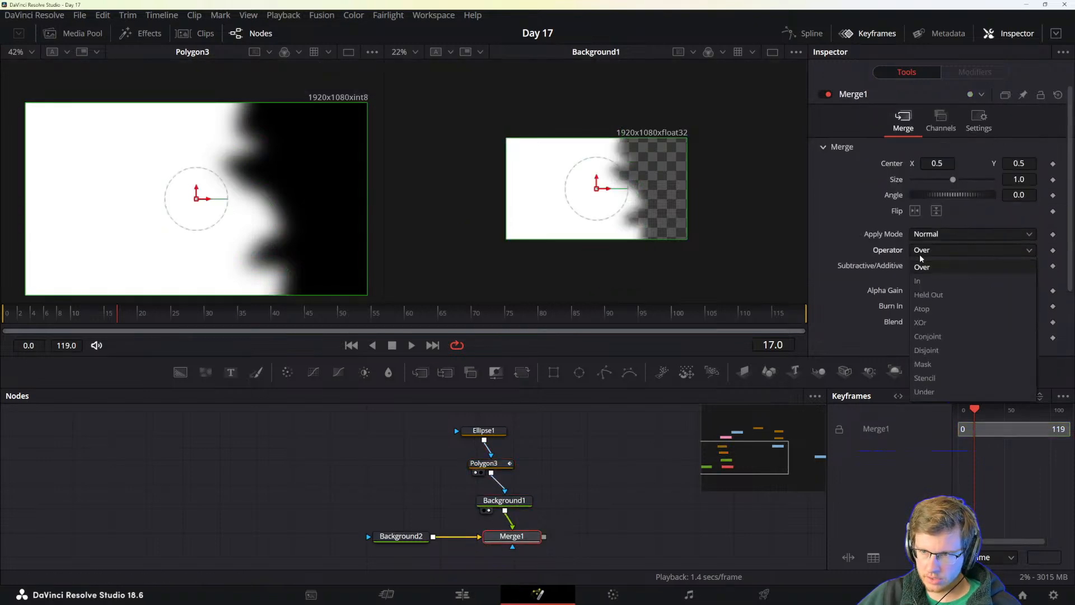
pyautogui.click(872, 254)
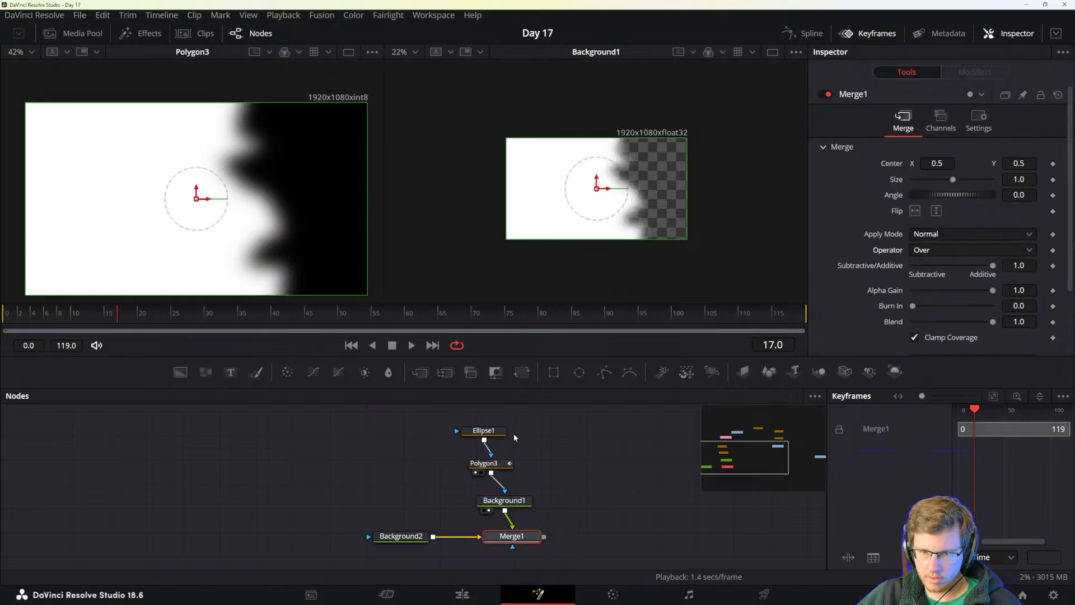
# - Invert the Polygon3 mask with its Paint Mode kept at Merge
pyautogui.click(495, 466)
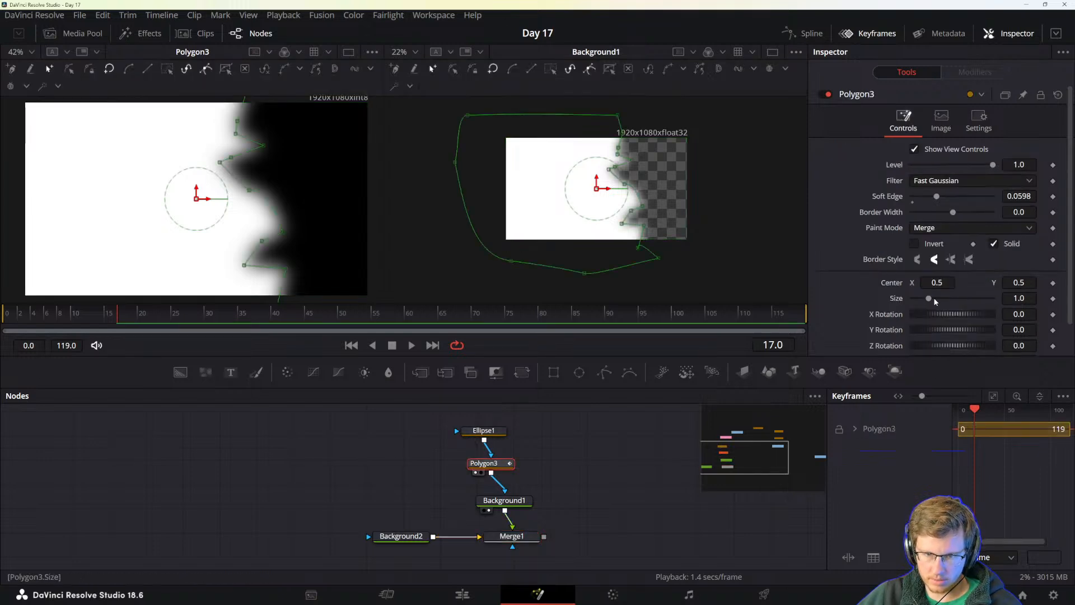
pyautogui.click(919, 246)
pyautogui.click(919, 246)
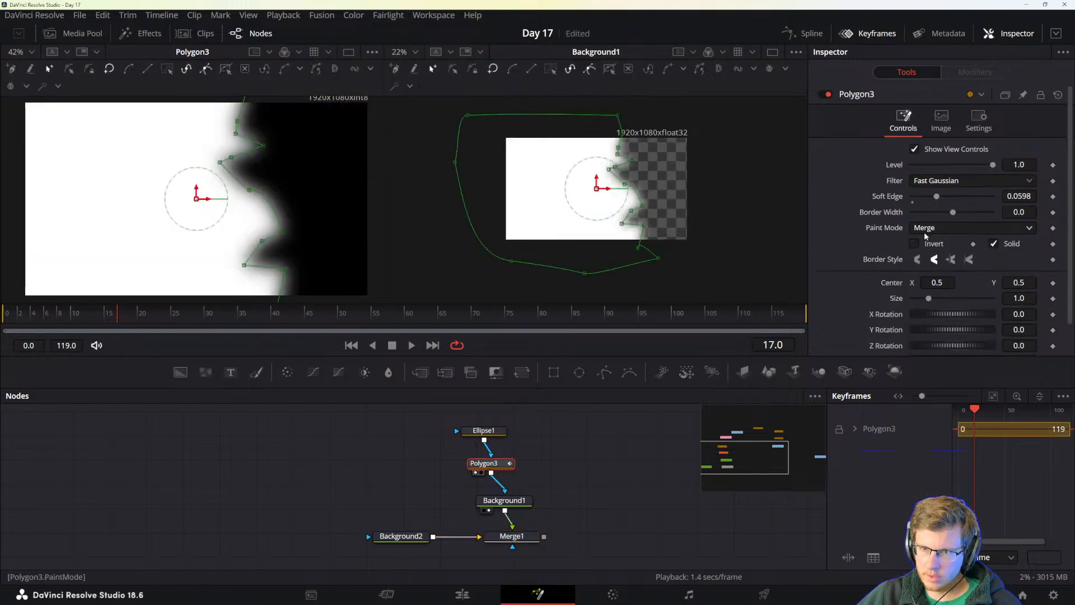
pyautogui.click(917, 247)
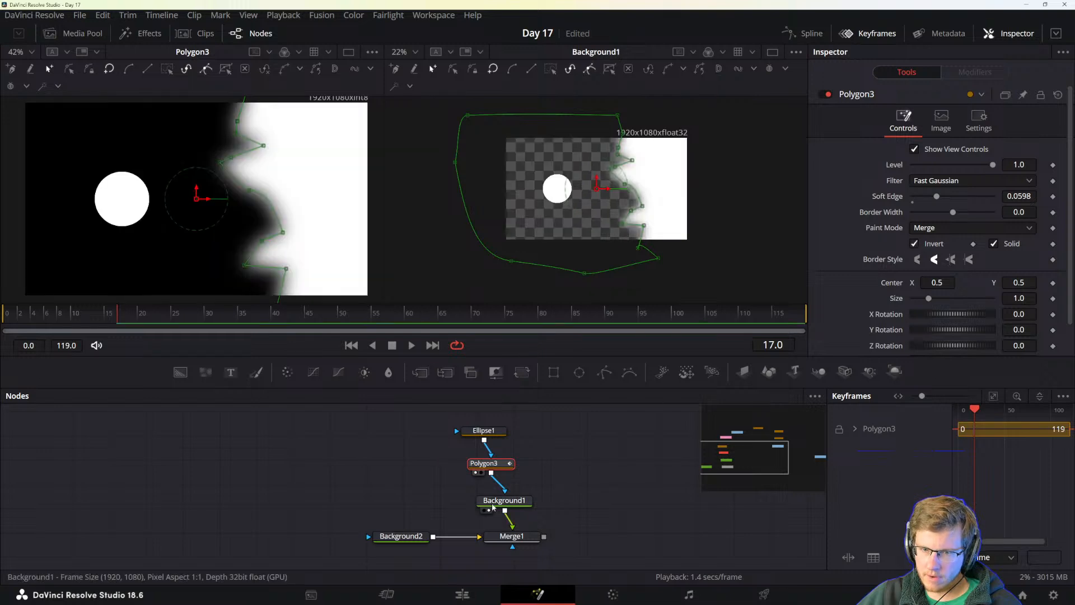
# - Check Merge1's merge controls, and open Background1's Settings to view its mask options
pyautogui.click(524, 499)
pyautogui.click(521, 536)
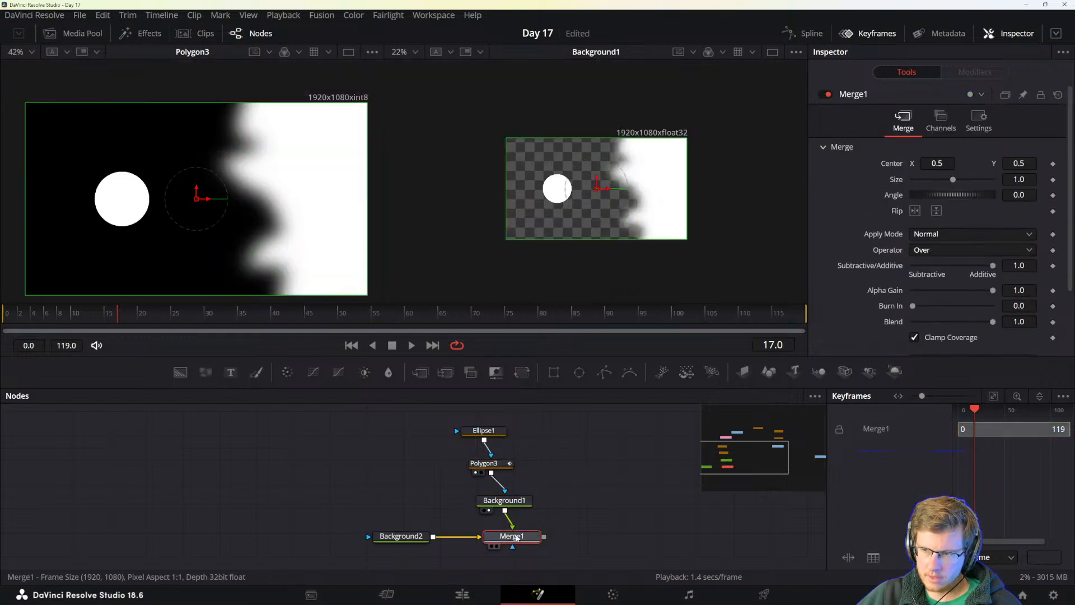
pyautogui.click(504, 500)
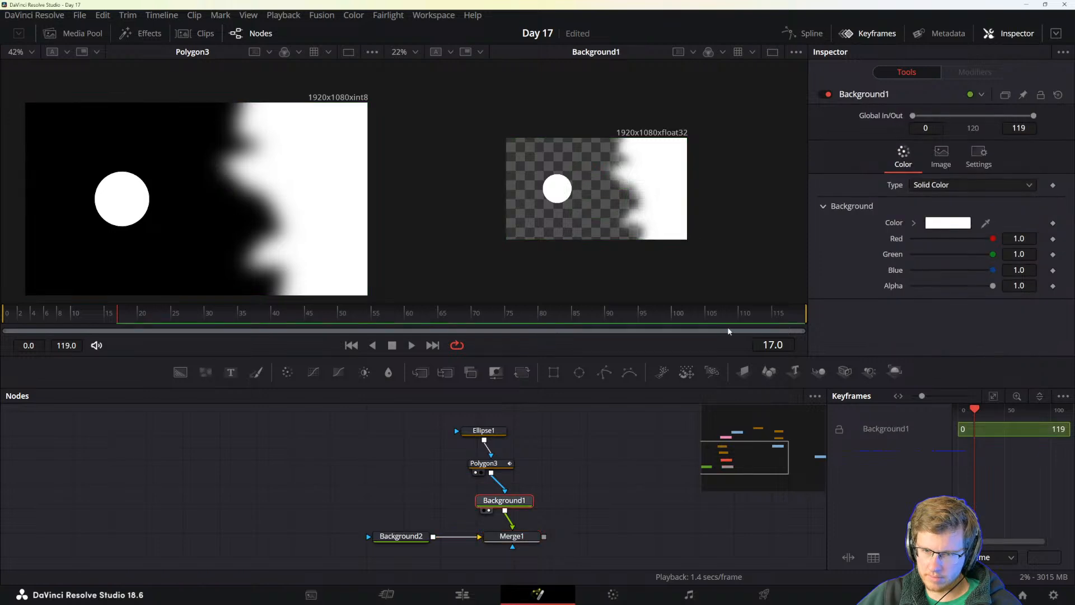
pyautogui.click(978, 155)
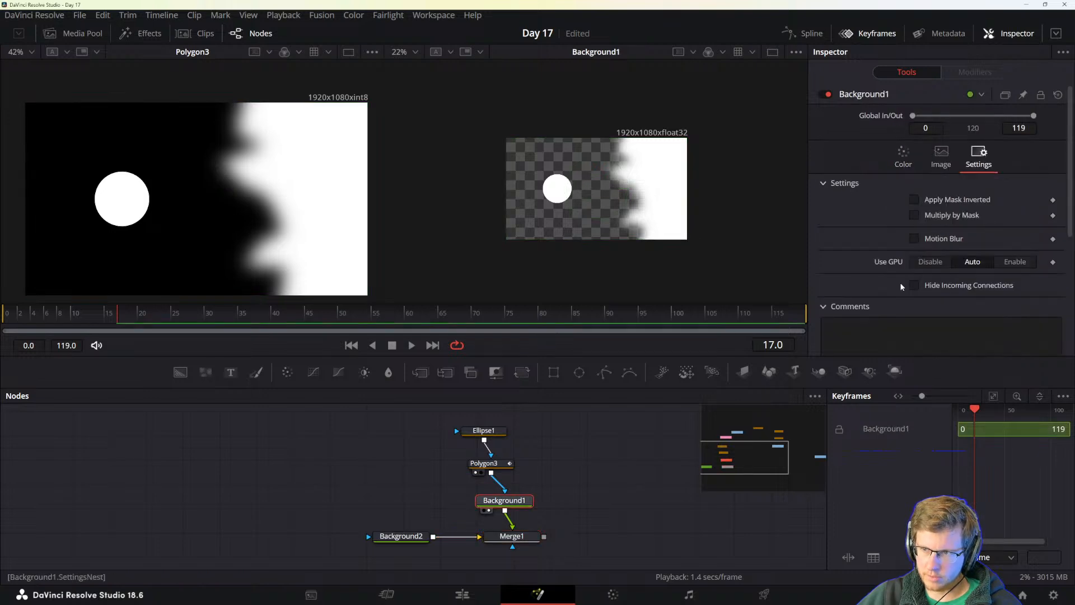
# - Turn on Apply Mask Inverted for Background1, and test the Ellipse1 mask with Invert on and off
pyautogui.click(914, 201)
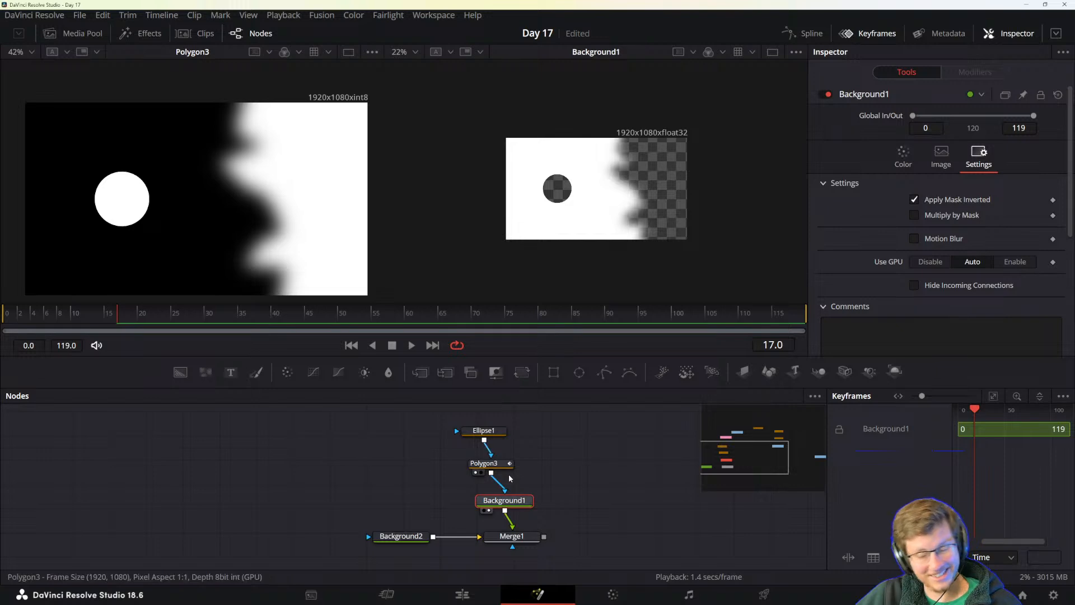
pyautogui.click(493, 433)
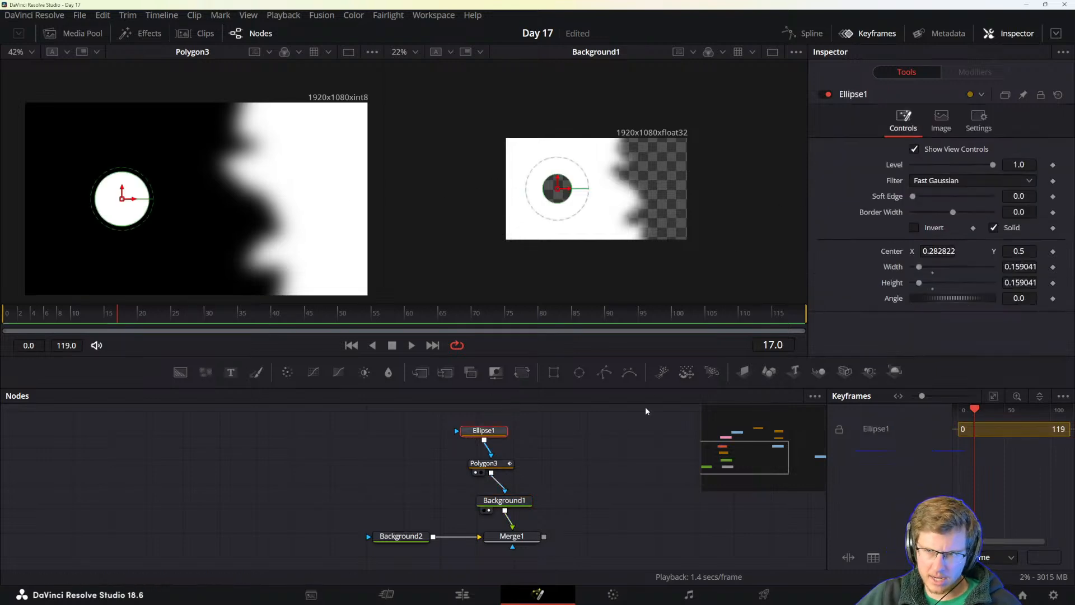
pyautogui.click(916, 229)
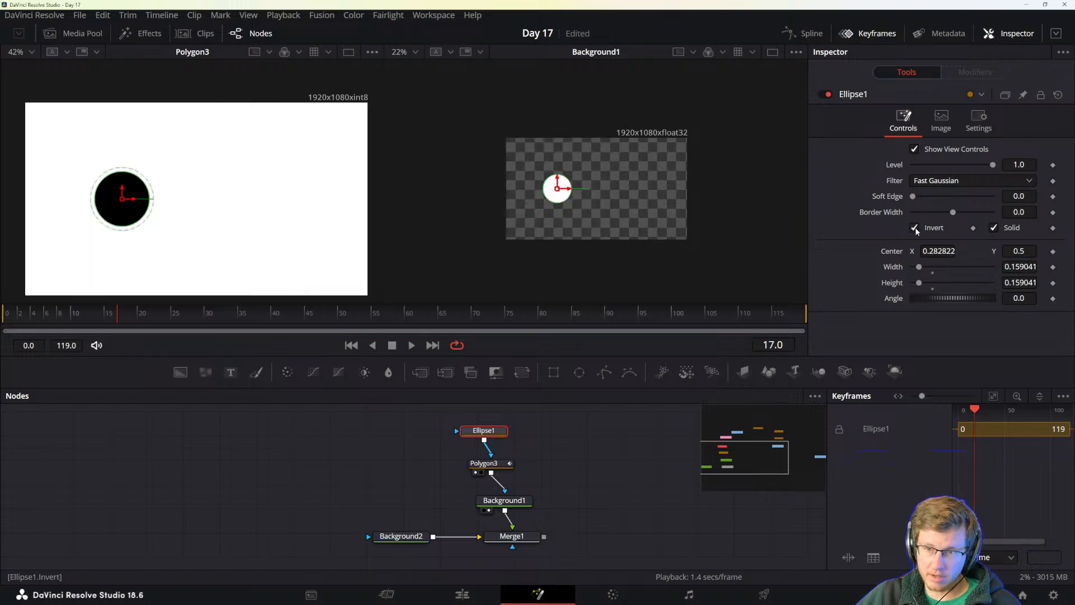
pyautogui.click(915, 230)
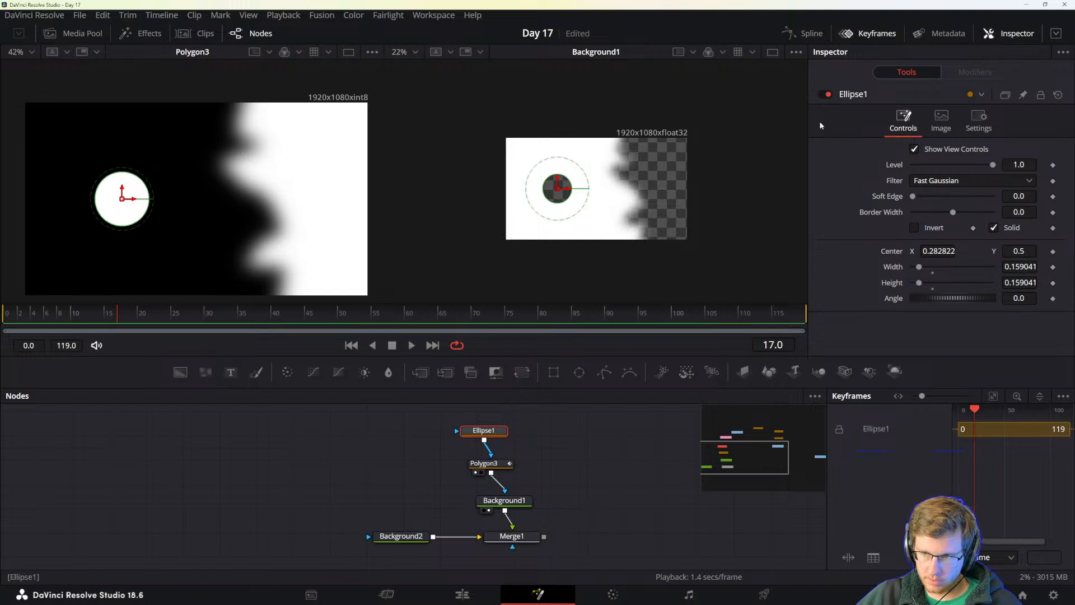
# - Compare the Polygon3 mask with Invert off and on, leaving it inverted
pyautogui.click(483, 464)
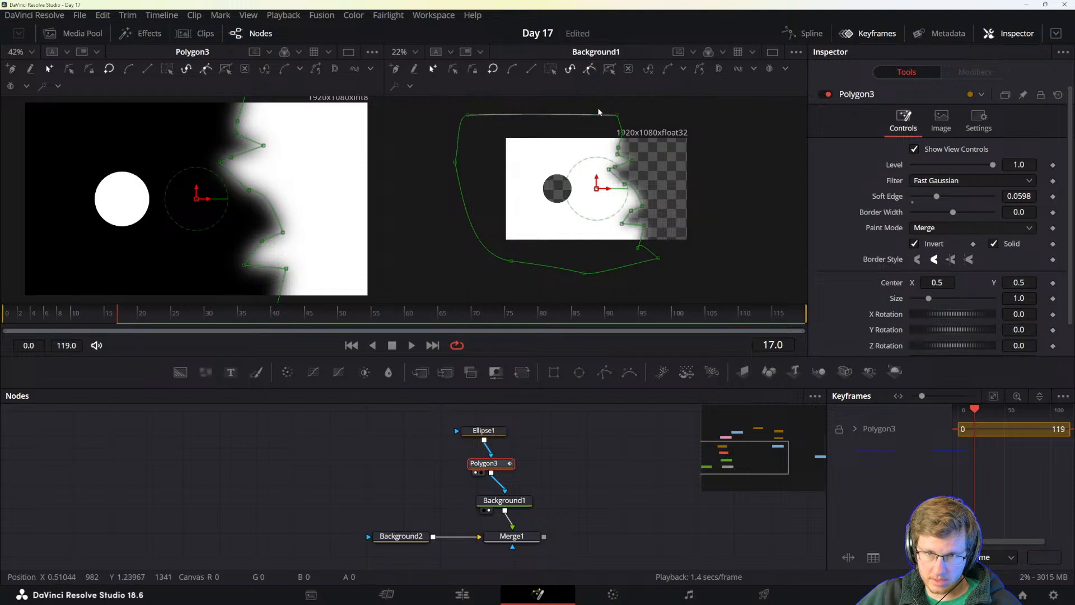
pyautogui.click(914, 244)
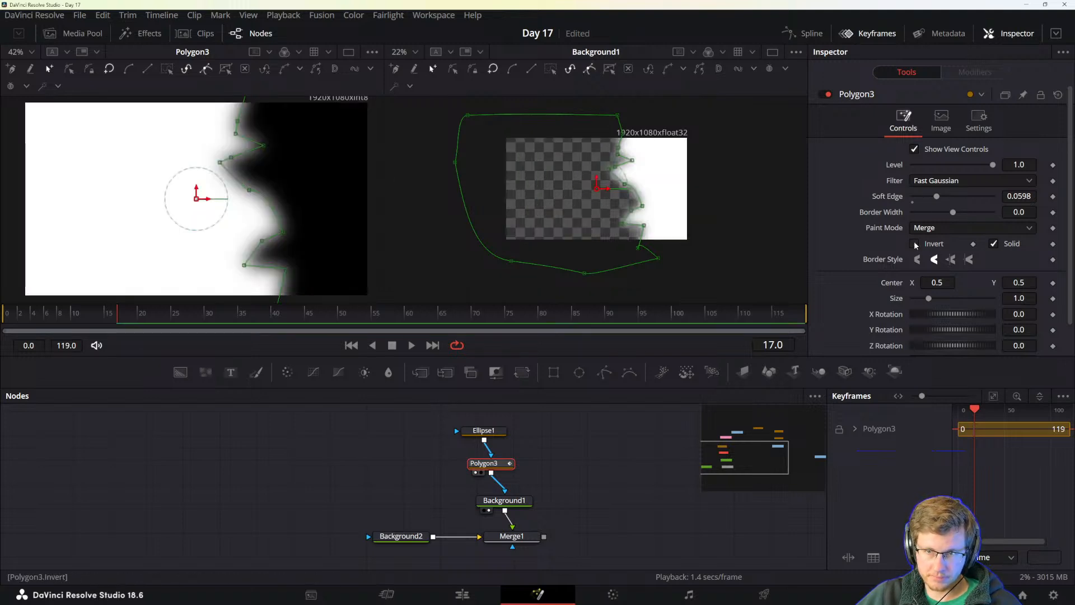
pyautogui.click(915, 245)
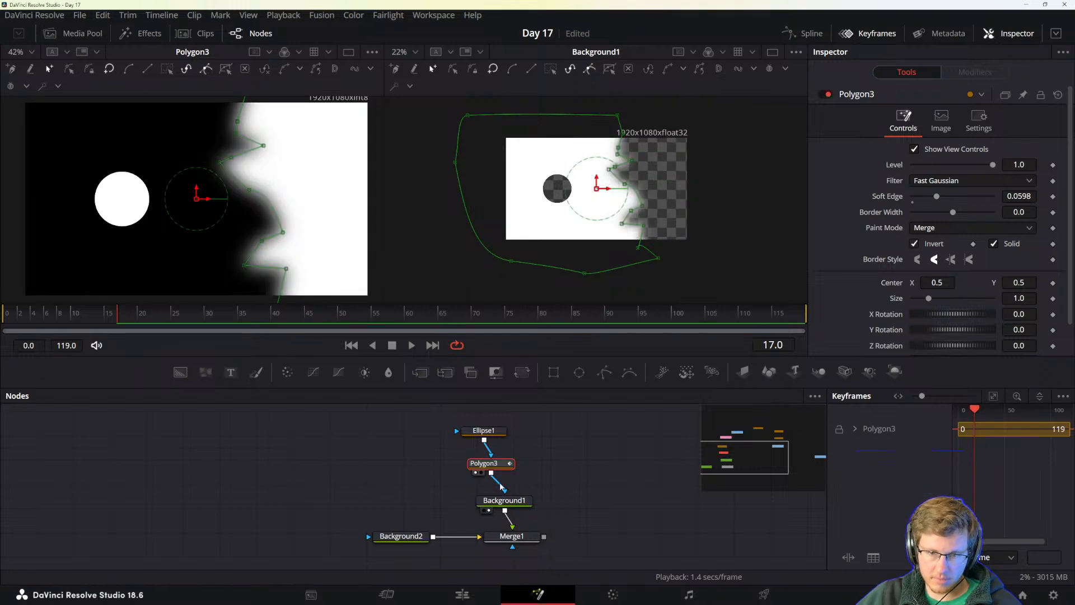
# - Compare Background1 without Apply Mask Inverted while checking the Ellipse1 and Polygon3 controls, and re-enable the option
pyautogui.click(503, 500)
pyautogui.click(914, 199)
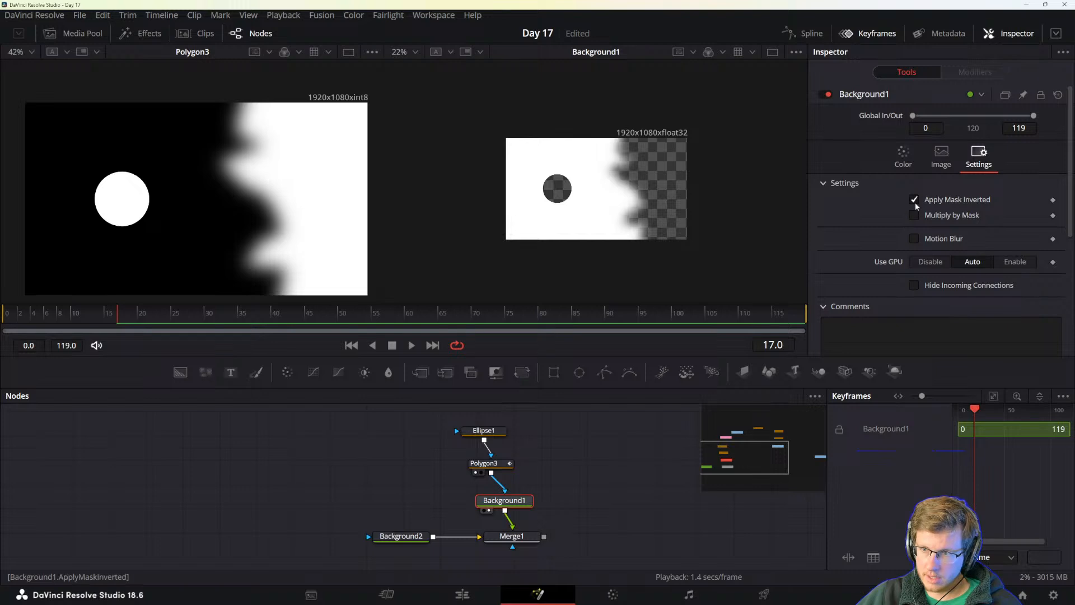
pyautogui.click(482, 430)
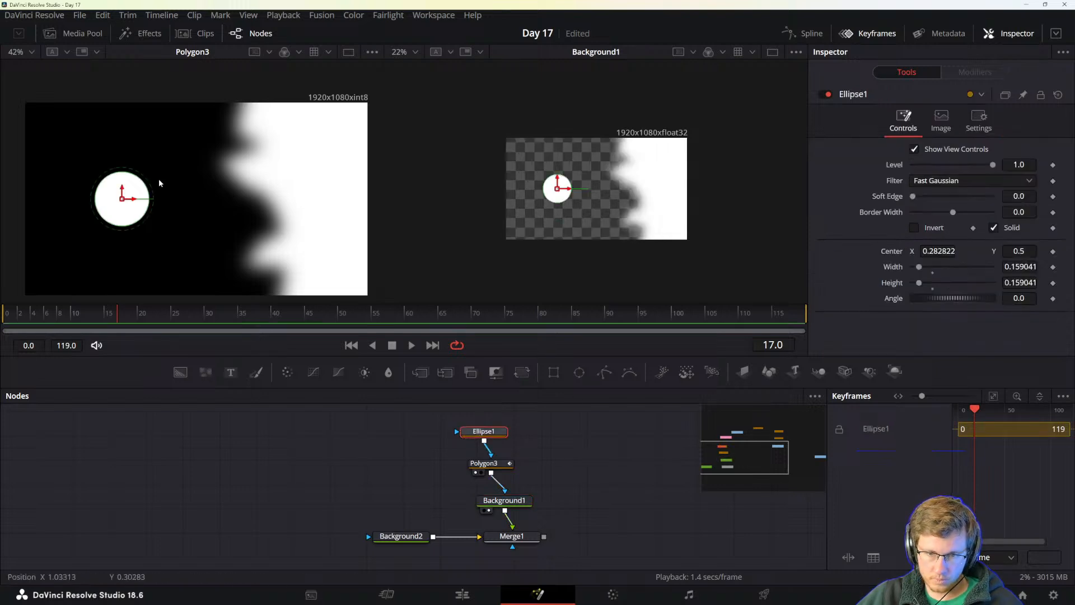
pyautogui.click(484, 463)
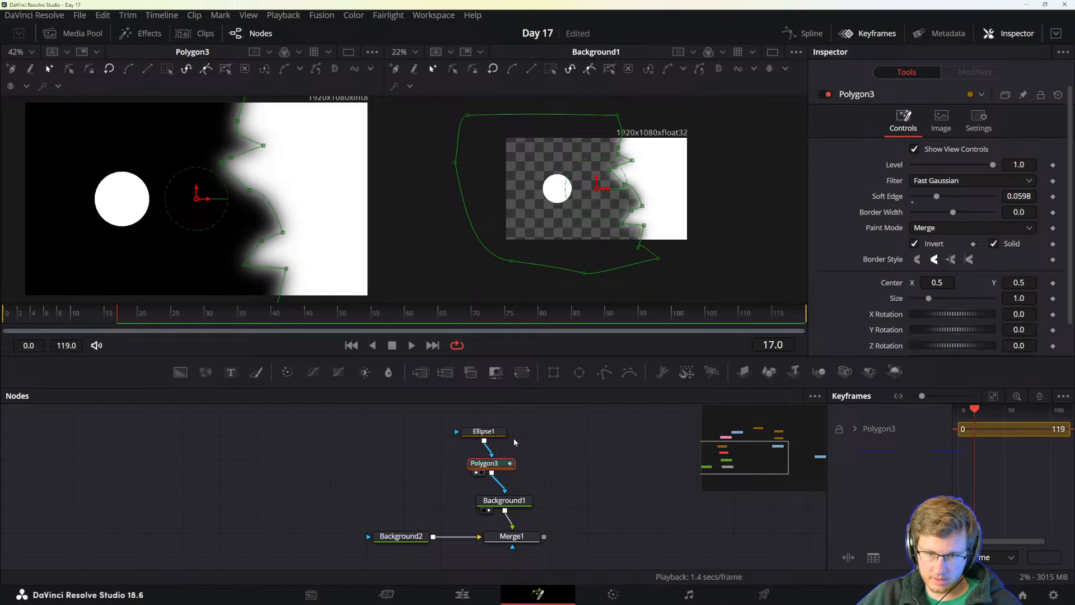
pyautogui.click(503, 501)
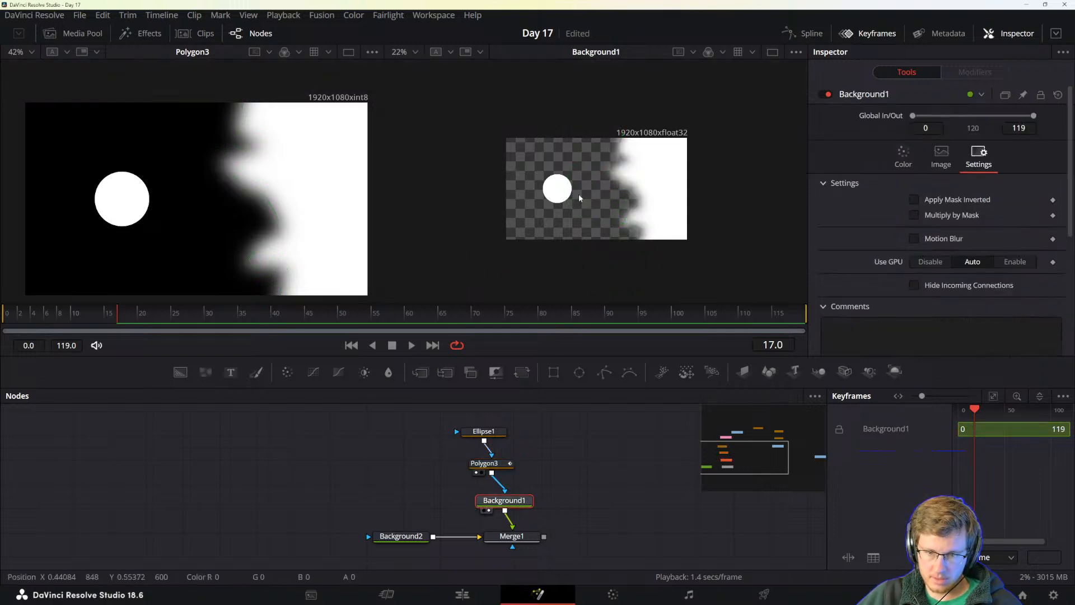
pyautogui.click(914, 200)
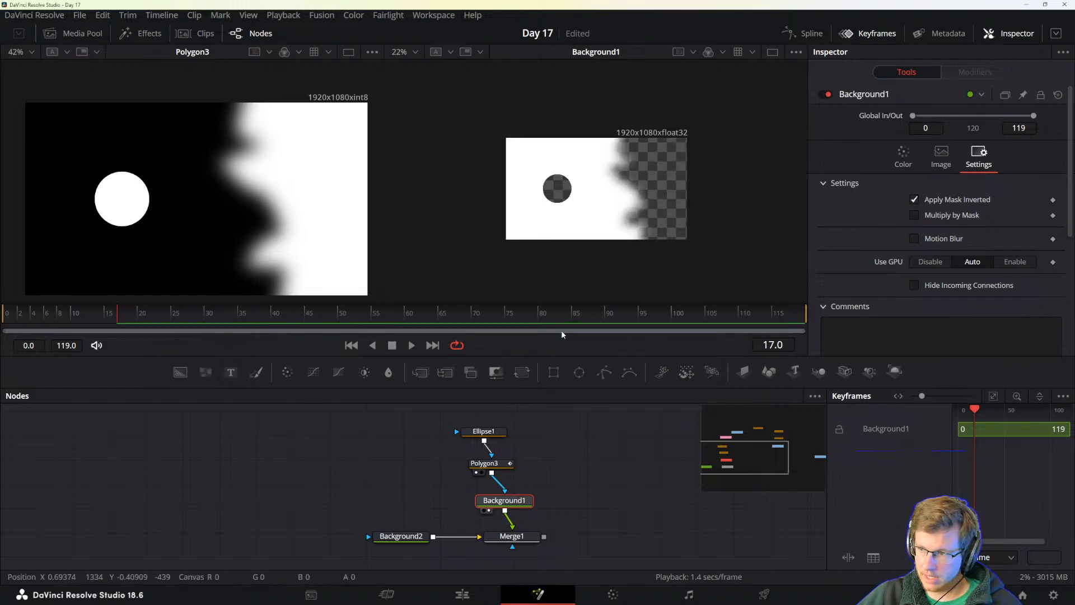
# - Read the reference manual's Combining Multiple Masks section down to Mask Inputs on Other Nodes, and return to DaVinci Resolve
pyautogui.hotkey('alt', 'Tab')
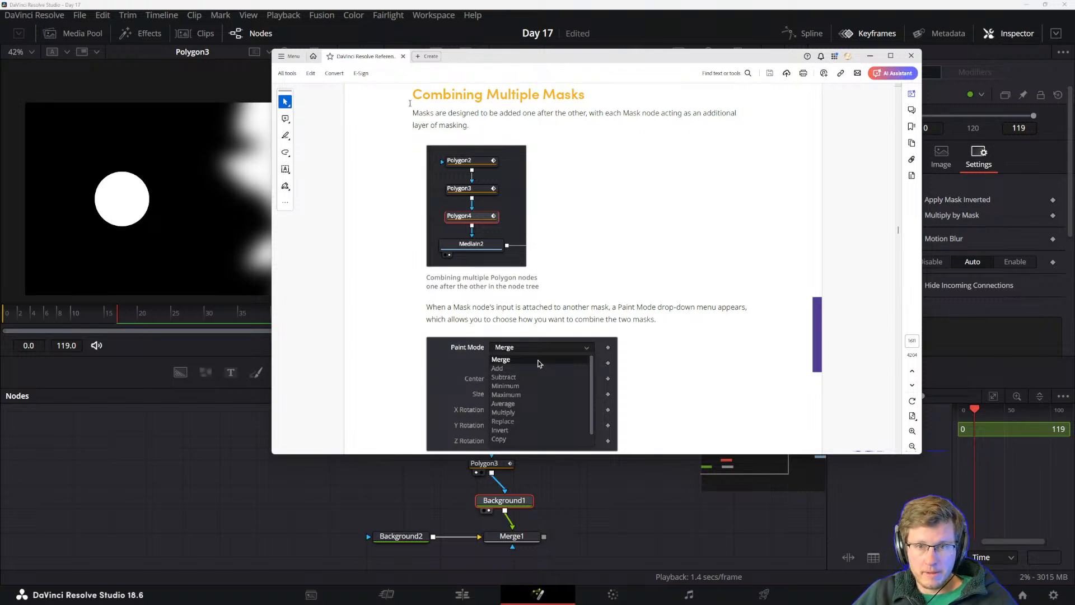
pyautogui.scroll(-1, 439, 304)
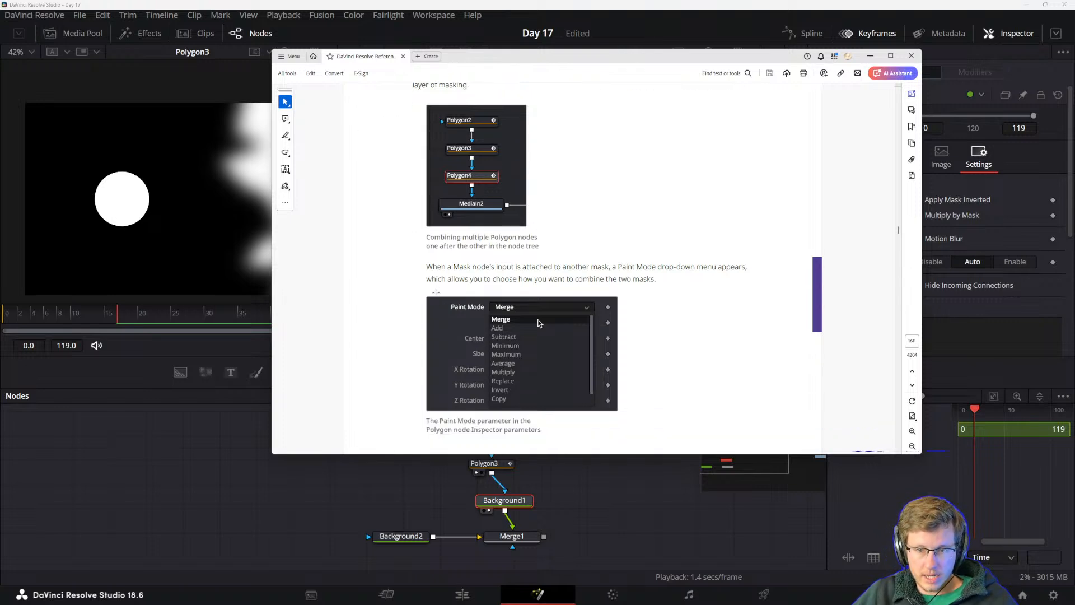
pyautogui.scroll(-8, 539, 323)
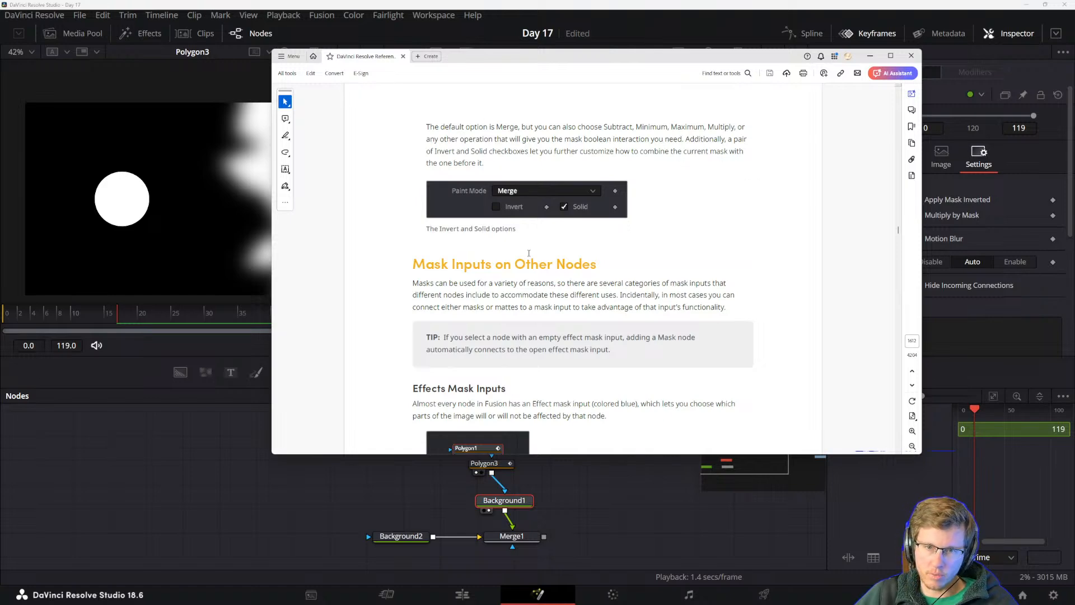
pyautogui.moveTo(466, 56); pyautogui.dragTo(500, 70)
pyautogui.hotkey('alt', 'Tab')
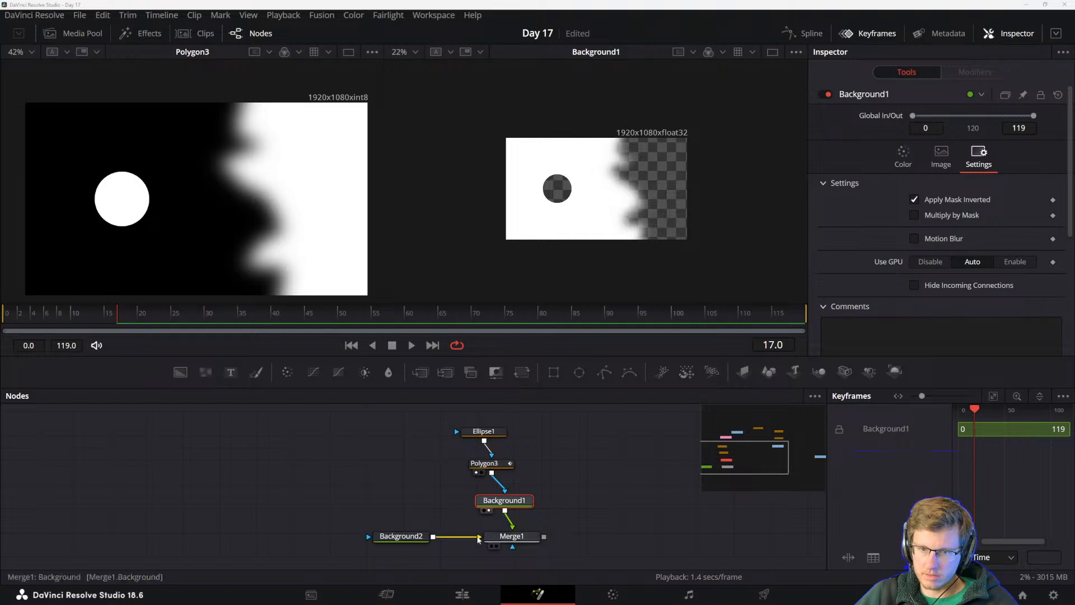
# - Make room above Ellipse1 by moving Paint1 aside, and add a Rectangle mask feeding into Ellipse1
pyautogui.moveTo(528, 441); pyautogui.dragTo(532, 486)
pyautogui.click(501, 477)
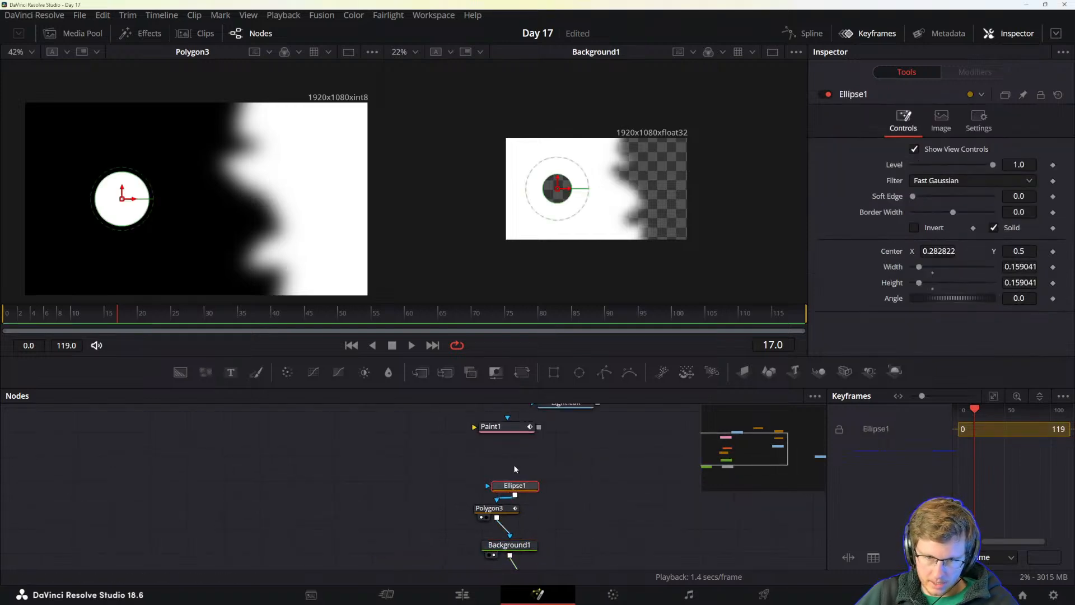
pyautogui.moveTo(491, 427); pyautogui.dragTo(440, 415)
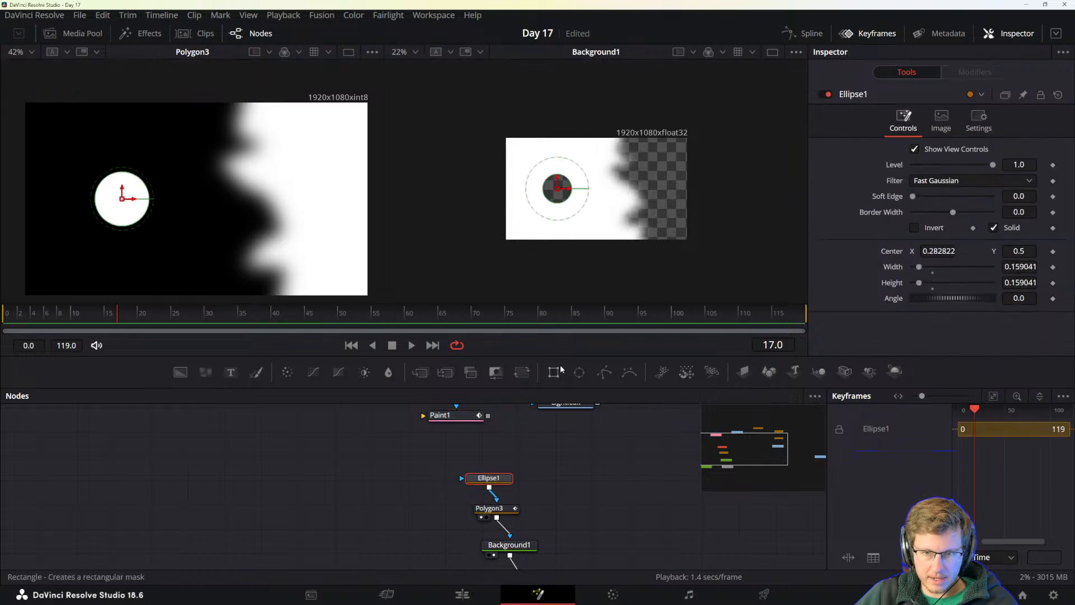
pyautogui.moveTo(448, 374); pyautogui.dragTo(486, 451)
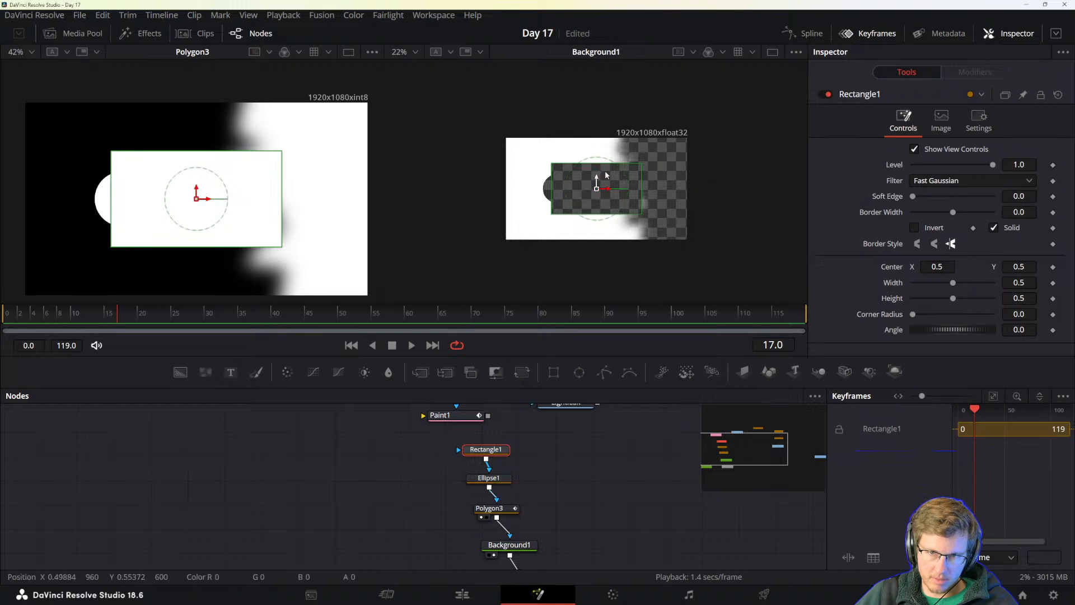
# - Shrink the rectangle mask to about 0.26 wide and 0.22 high, centred above the circle at about X 0.30, Y 0.83
pyautogui.moveTo(612, 189)
pyautogui.mouseDown()
pyautogui.moveTo(631, 185)
pyautogui.moveTo(623, 186)
pyautogui.mouseUp()
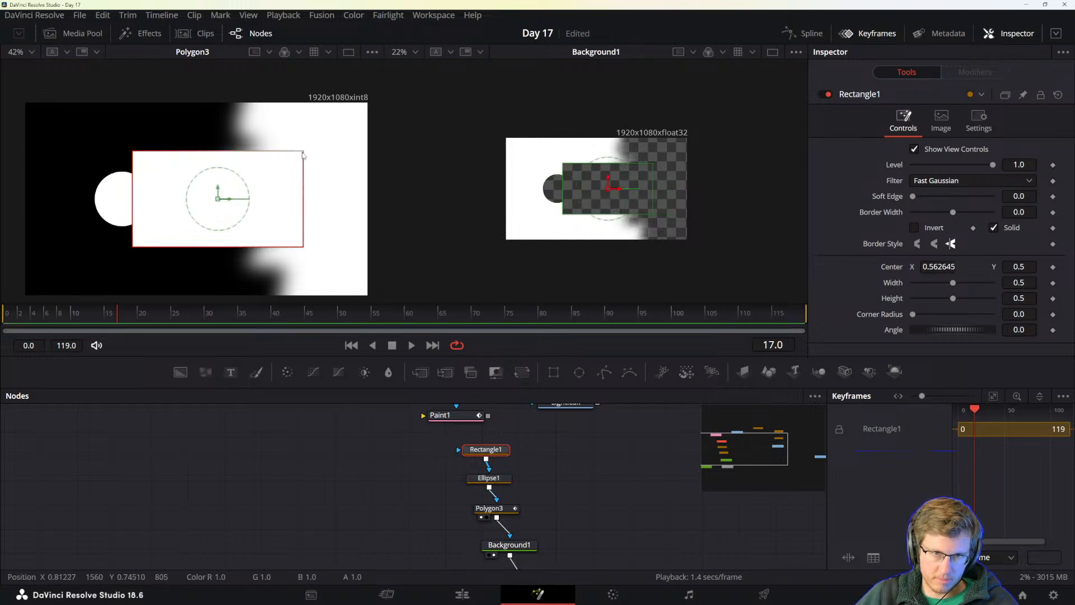
pyautogui.moveTo(303, 151); pyautogui.dragTo(158, 126)
pyautogui.moveTo(236, 143); pyautogui.dragTo(139, 137)
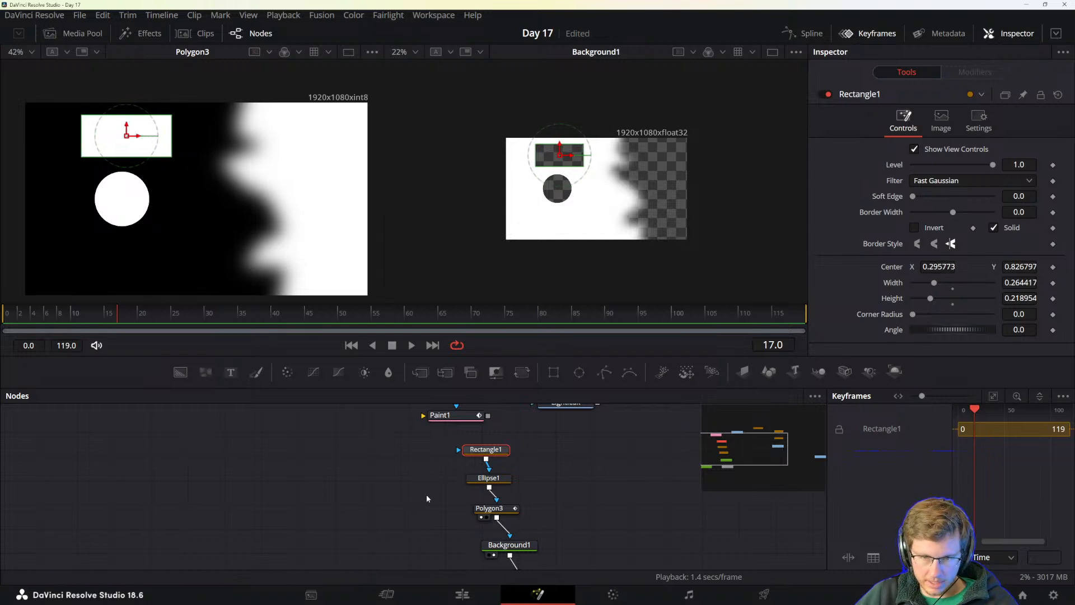
# - Check Ellipse1's Paint Mode controls, and test Invert on and off on the Rectangle1 mask
pyautogui.click(491, 480)
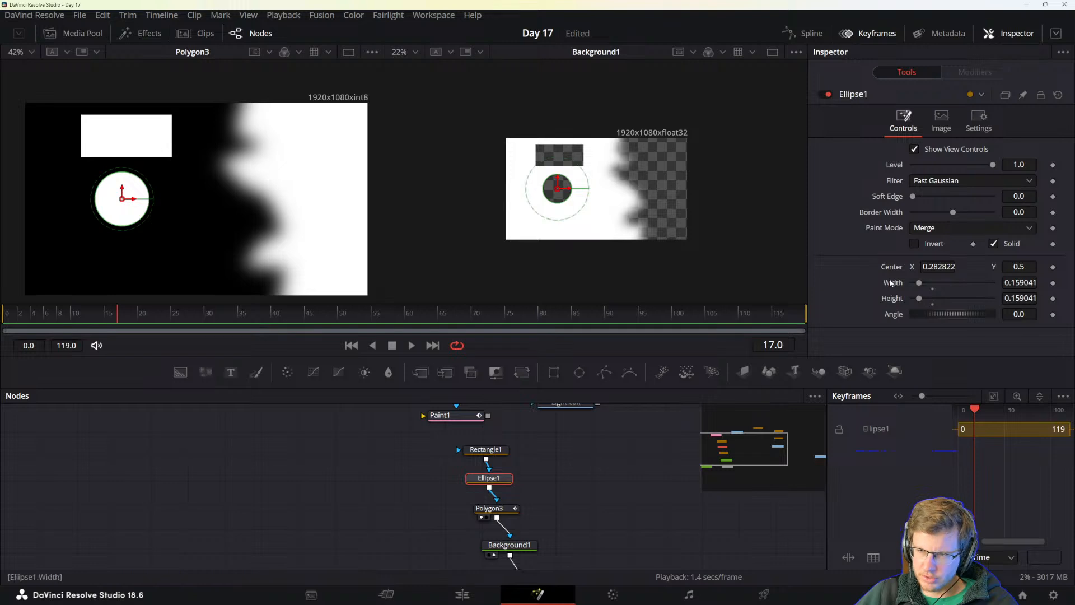
pyautogui.click(485, 449)
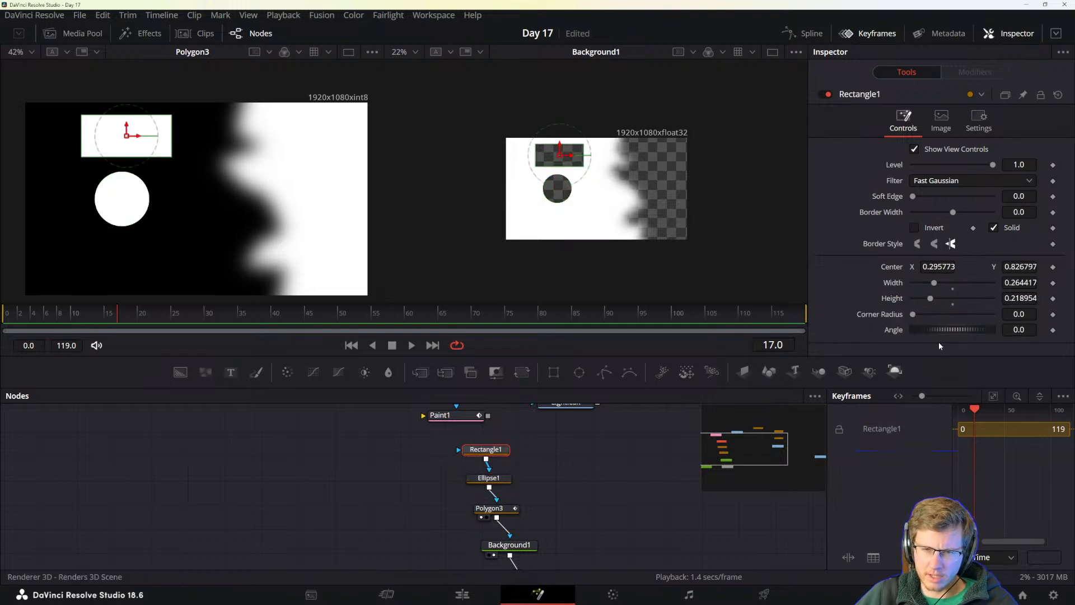
pyautogui.click(914, 228)
pyautogui.click(914, 227)
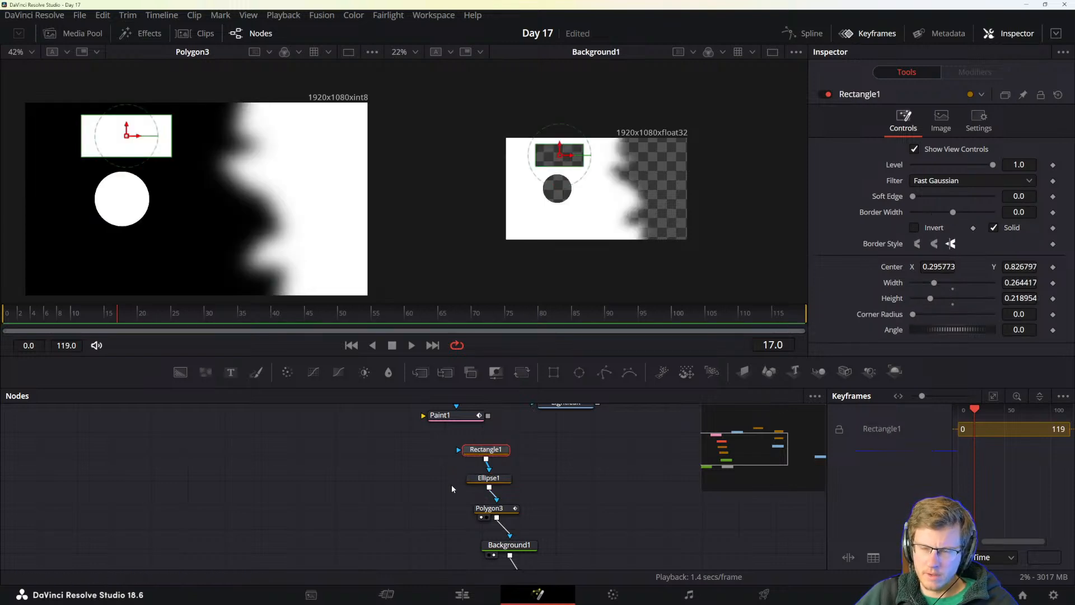
# - Disconnect Ellipse1 from Polygon3, and turn off Apply Mask Inverted for Background1
pyautogui.moveTo(456, 436); pyautogui.dragTo(536, 485)
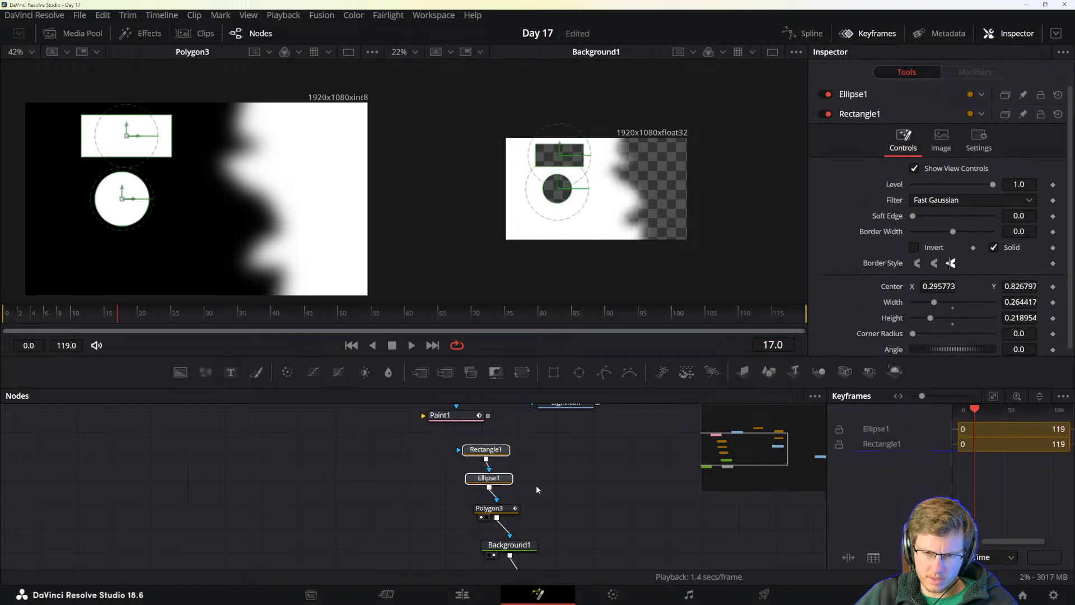
pyautogui.click(536, 486)
pyautogui.click(490, 508)
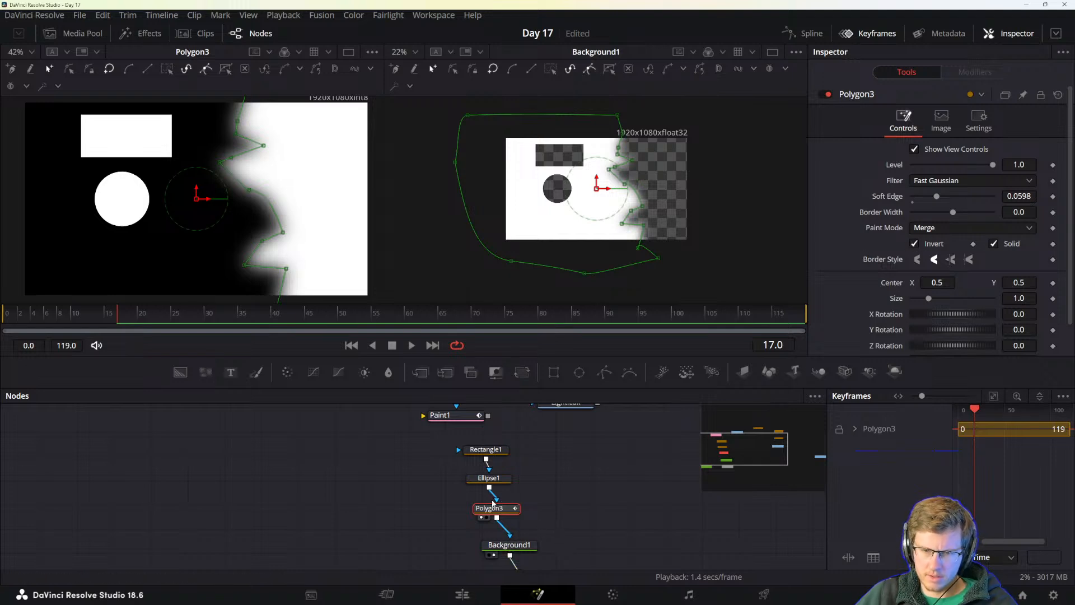
pyautogui.moveTo(497, 503); pyautogui.dragTo(514, 496)
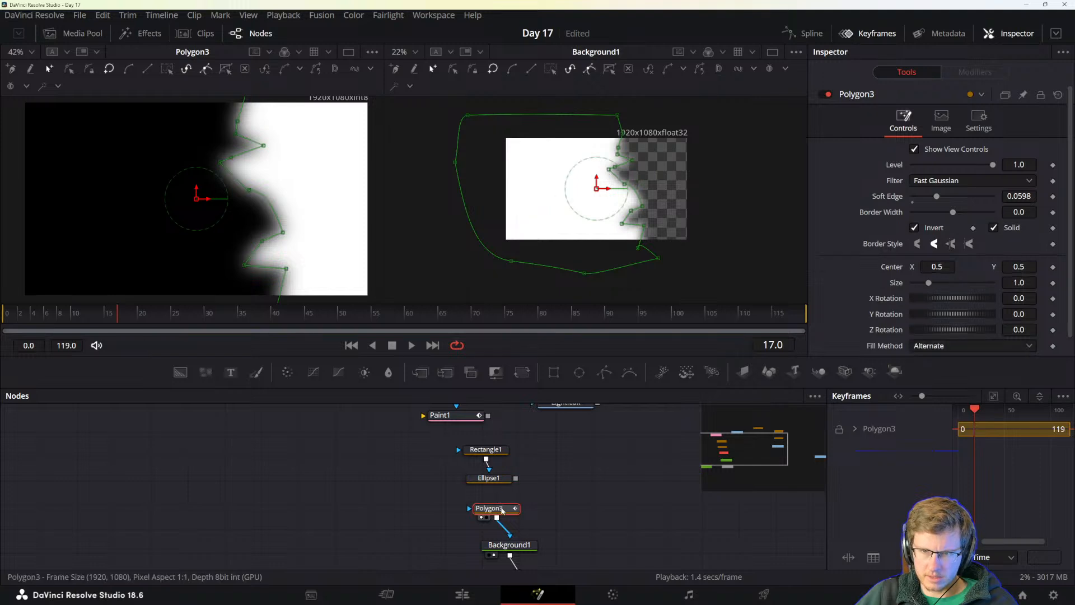
pyautogui.click(506, 544)
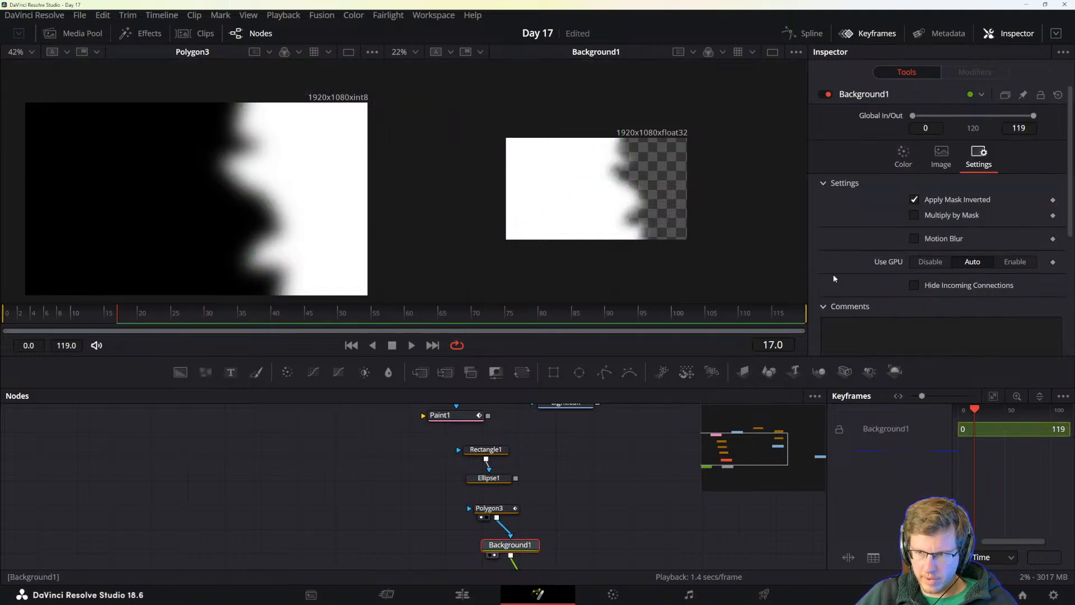
pyautogui.click(915, 200)
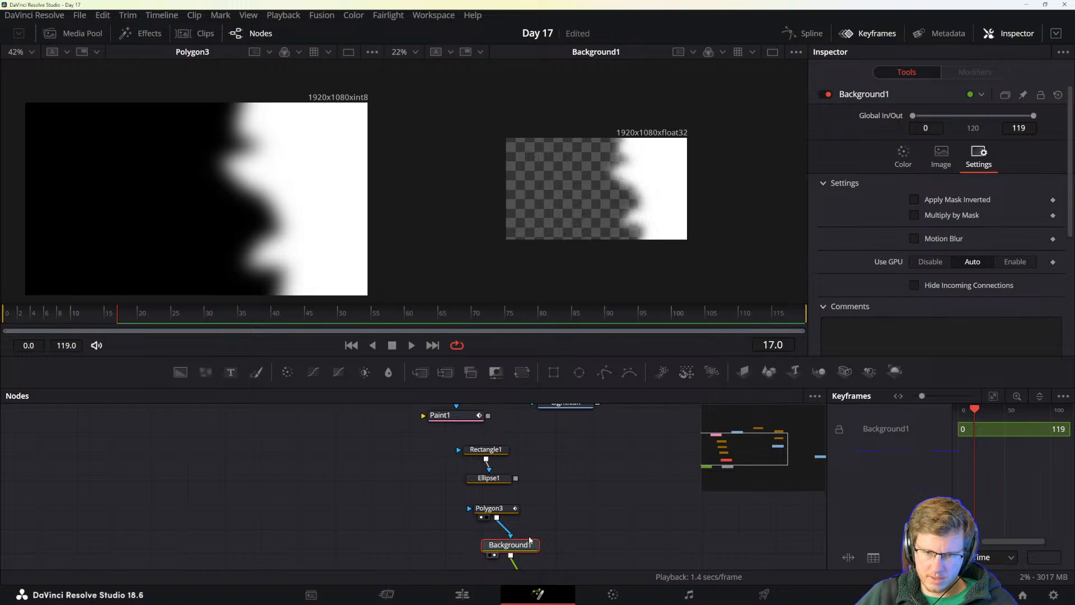
# - Examine the controls of Polygon3, Background1, Merge1 and the disconnected Ellipse1, comparing their mask options
pyautogui.scroll(-2, 529, 540)
pyautogui.click(481, 465)
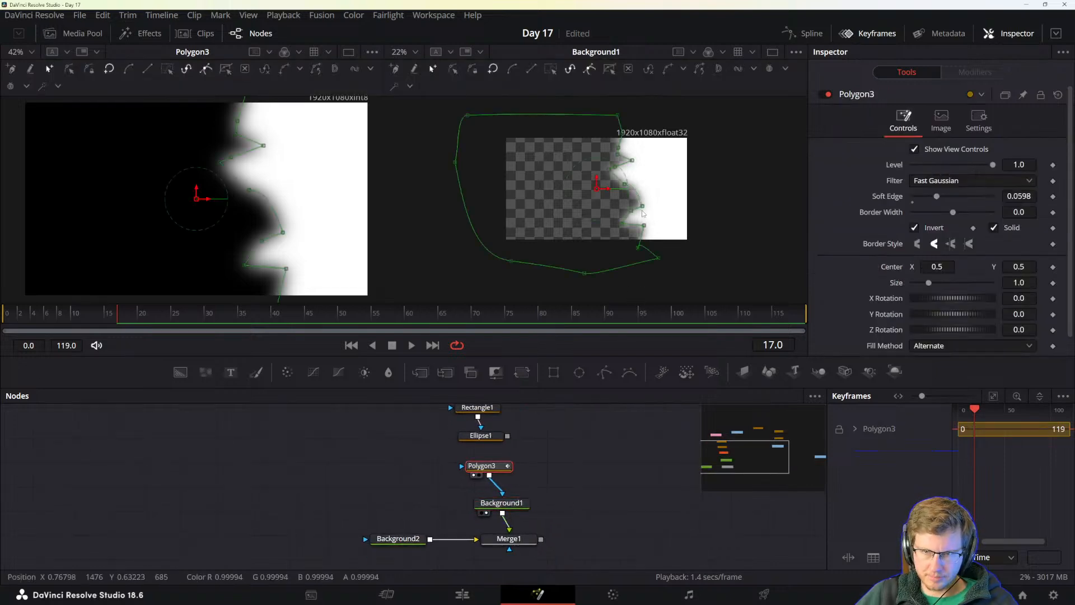
pyautogui.click(507, 507)
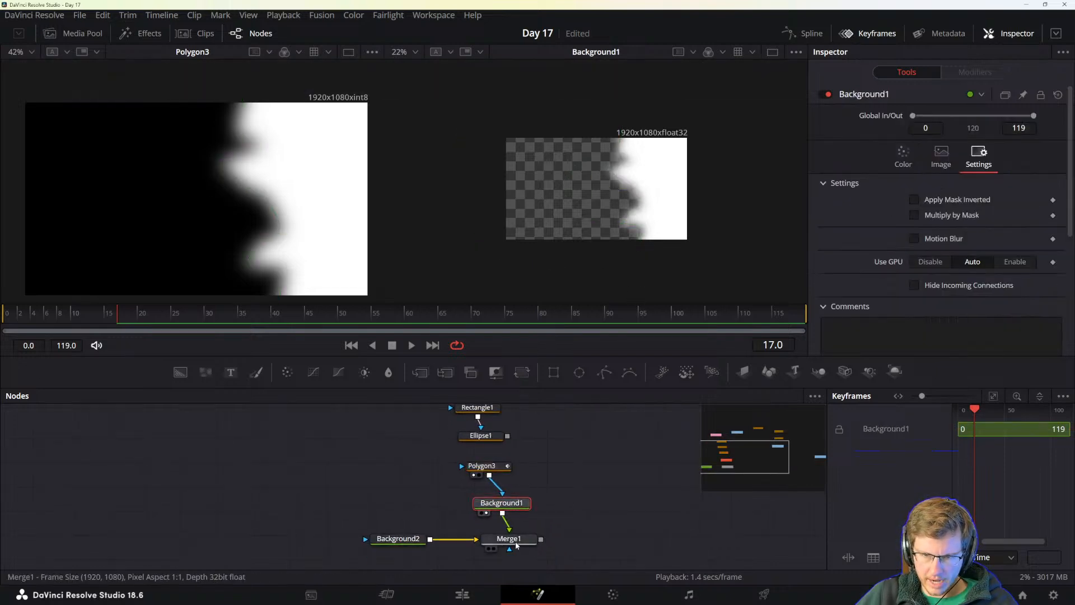
pyautogui.click(512, 539)
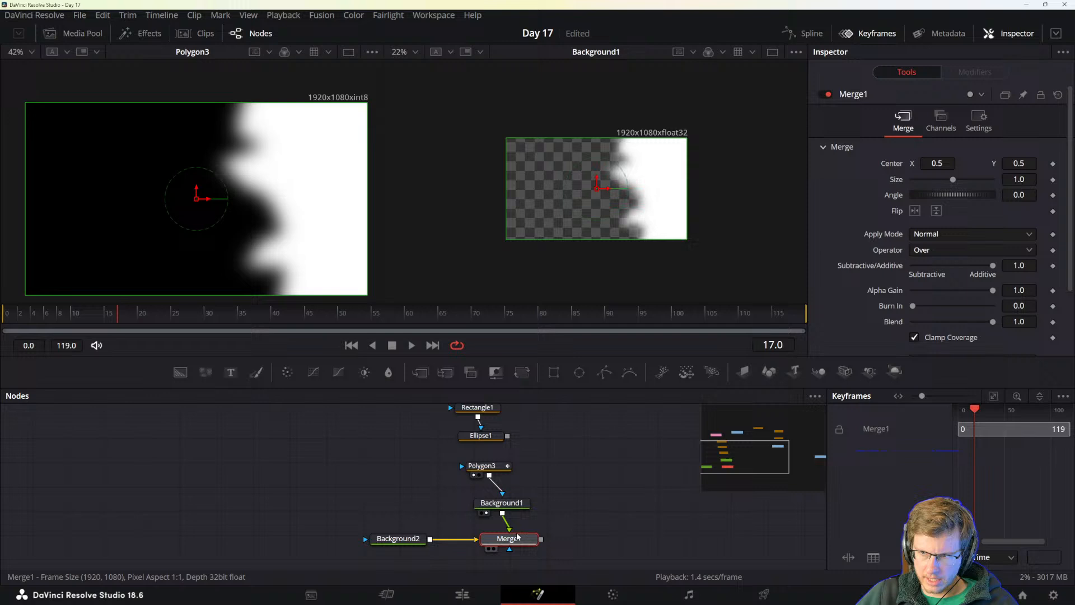
pyautogui.click(503, 502)
pyautogui.click(495, 469)
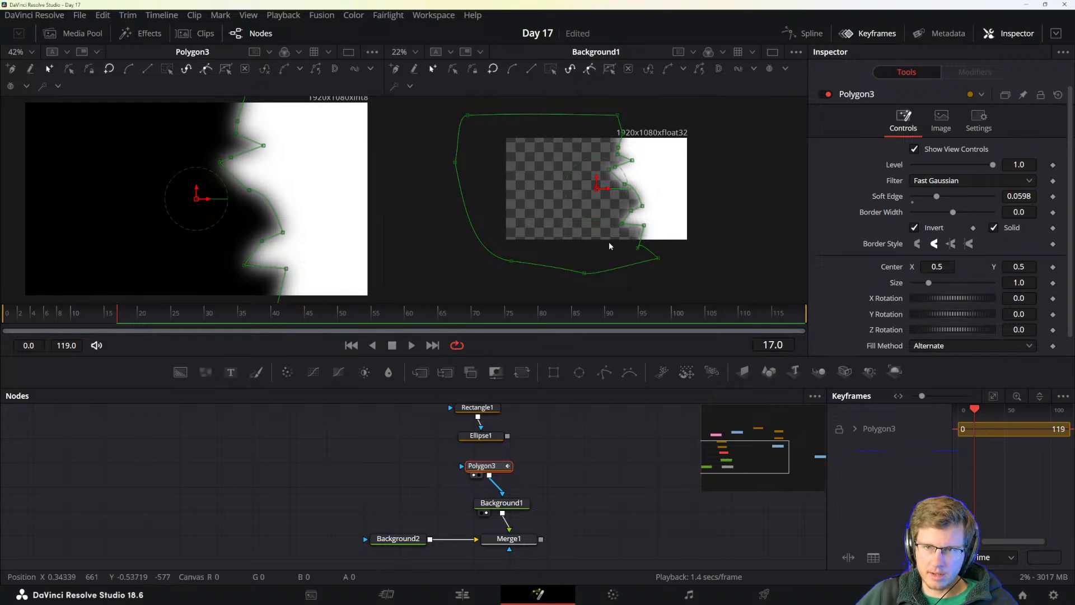
pyautogui.moveTo(519, 475); pyautogui.dragTo(529, 494)
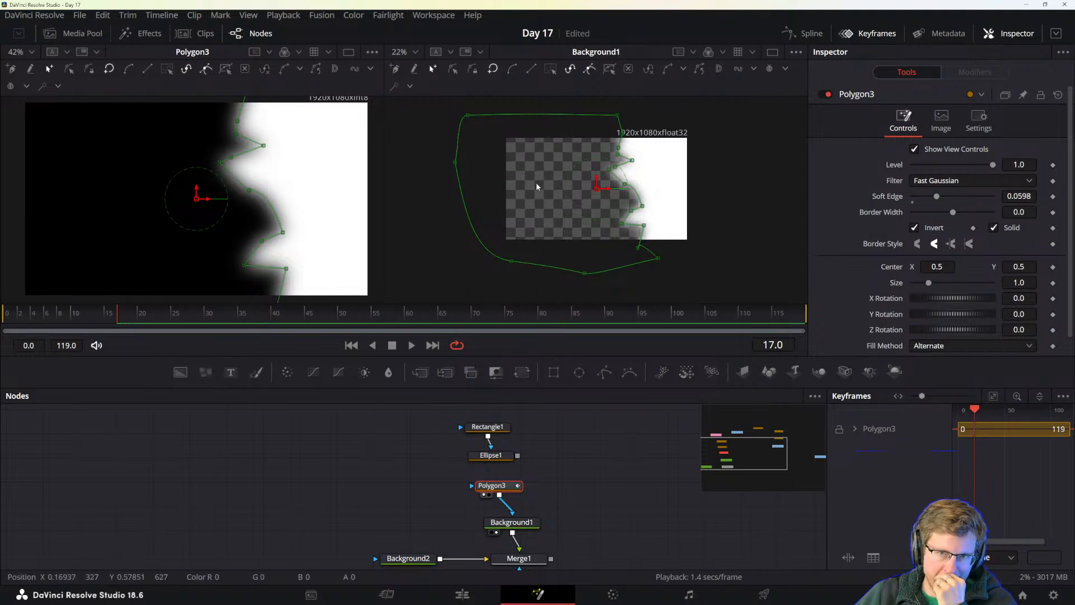
pyautogui.click(490, 455)
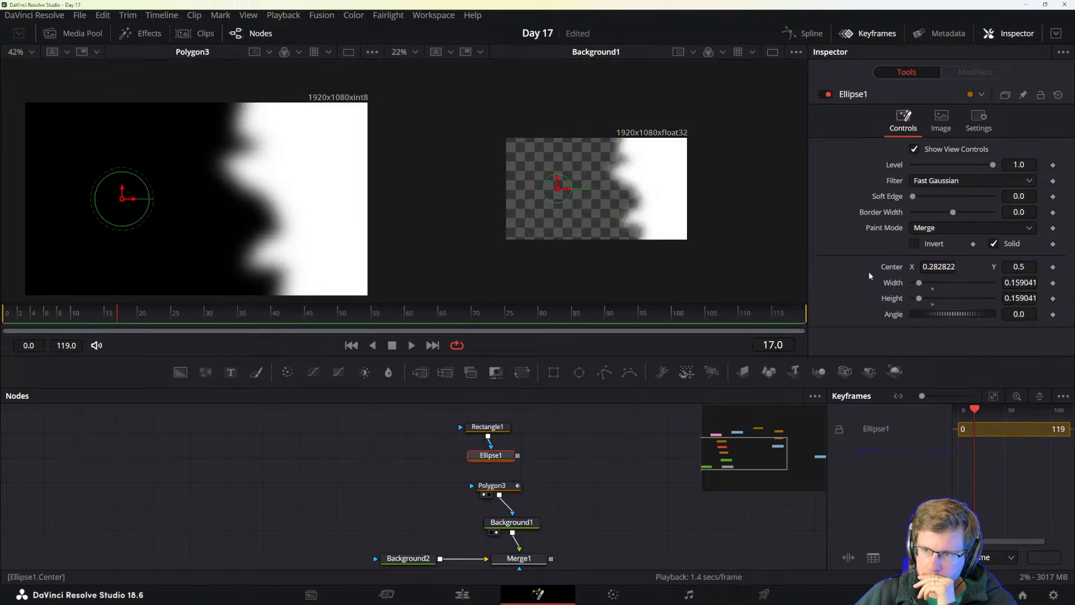
# - Reconnect Ellipse1 to Polygon3's effect mask input and check the controls of Rectangle1 and Ellipse1
pyautogui.click(495, 486)
pyautogui.click(511, 456)
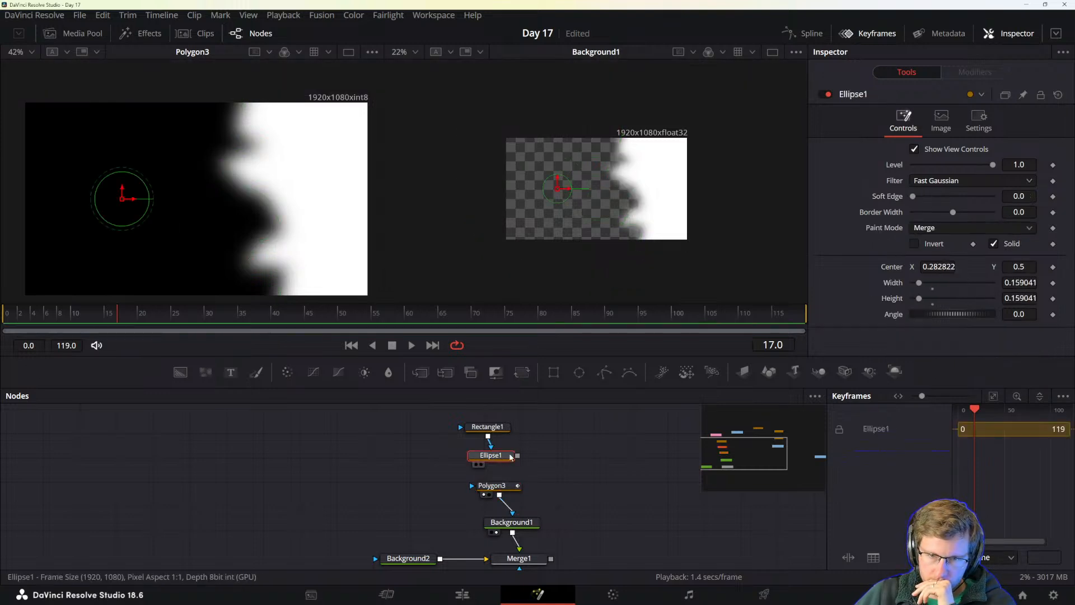
pyautogui.moveTo(516, 455); pyautogui.dragTo(500, 486)
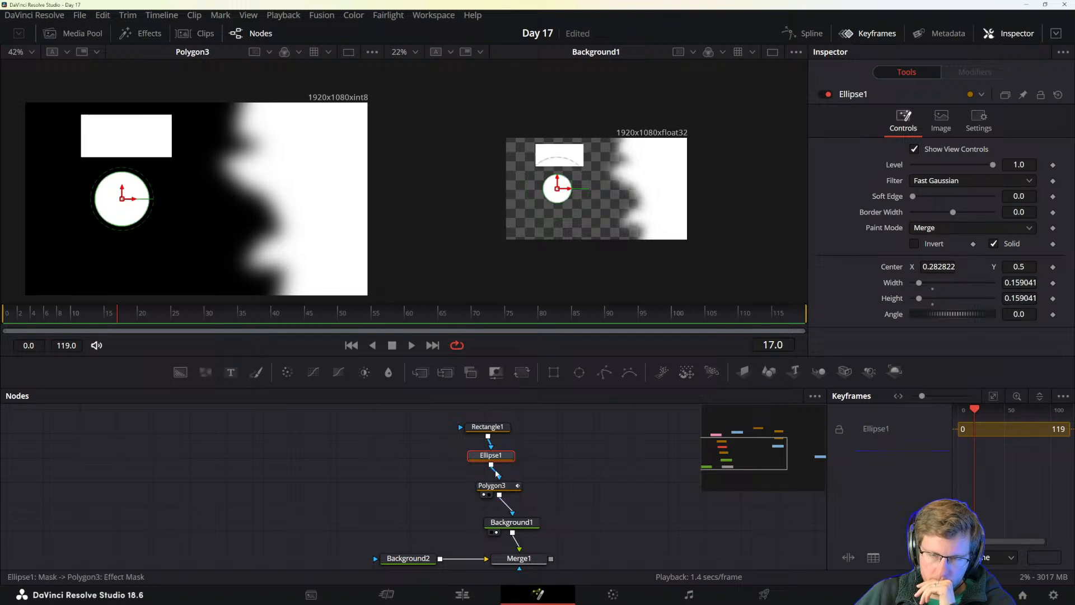
pyautogui.click(494, 427)
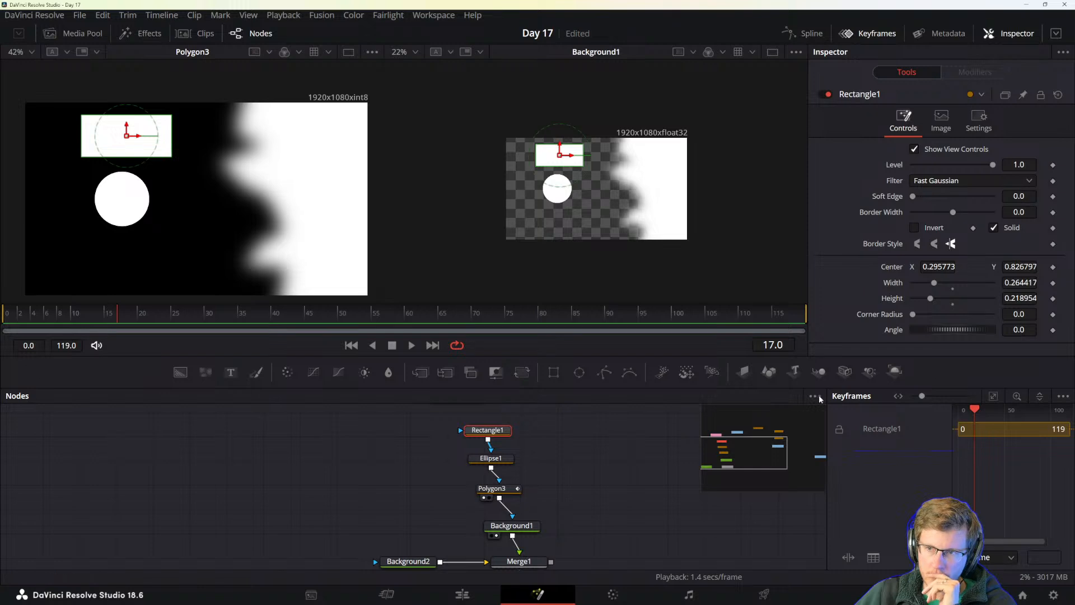
pyautogui.click(505, 459)
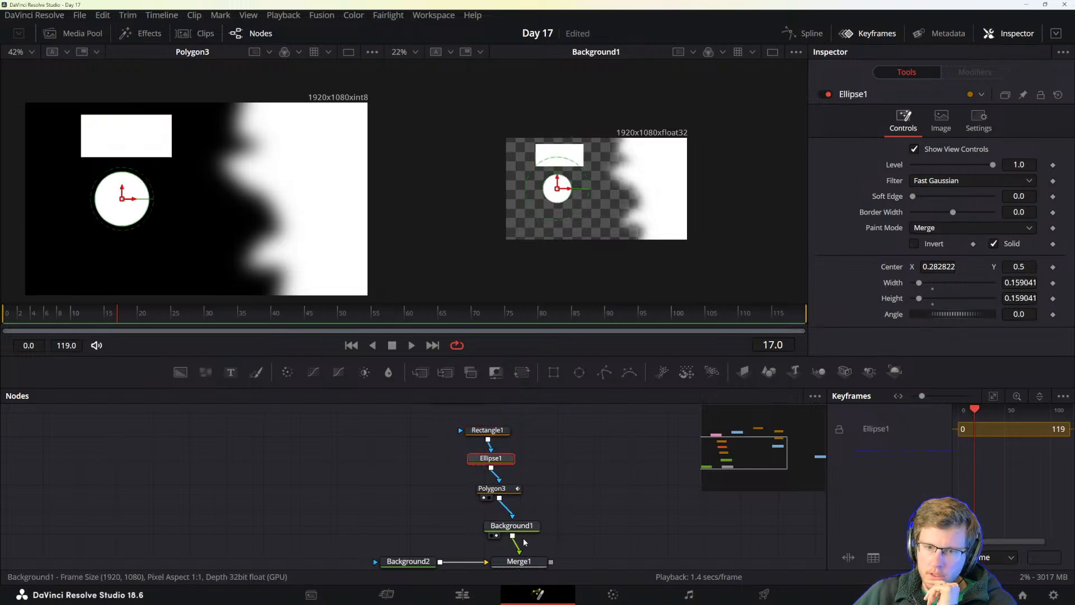
# - Disconnect Ellipse1 from Polygon3 and compare the settings of Background1 with Polygon3's controls
pyautogui.click(512, 526)
pyautogui.moveTo(510, 514); pyautogui.dragTo(529, 526)
pyautogui.click(499, 482)
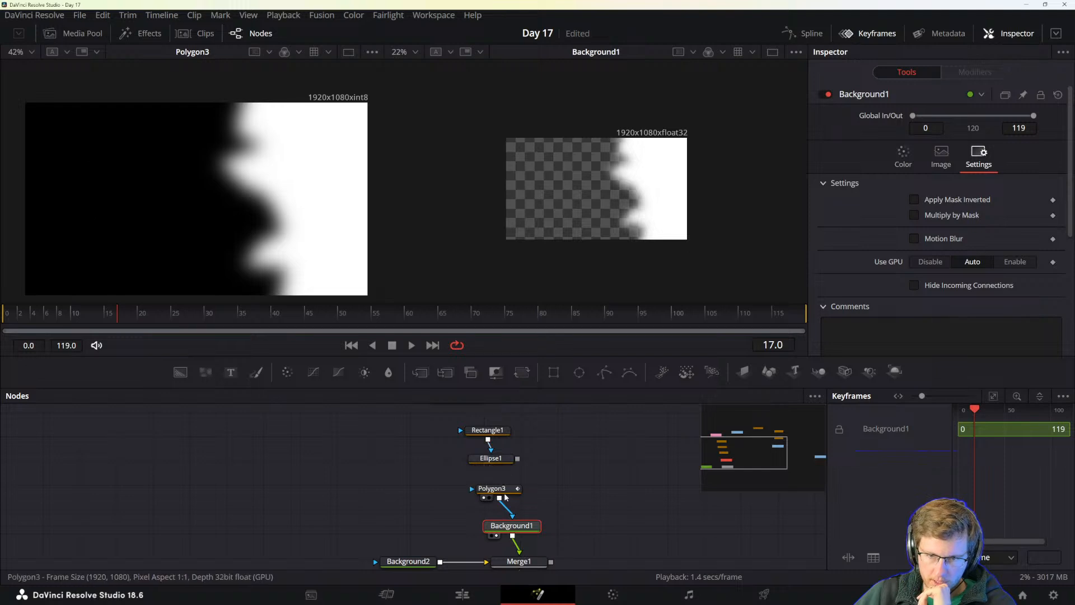
pyautogui.click(508, 488)
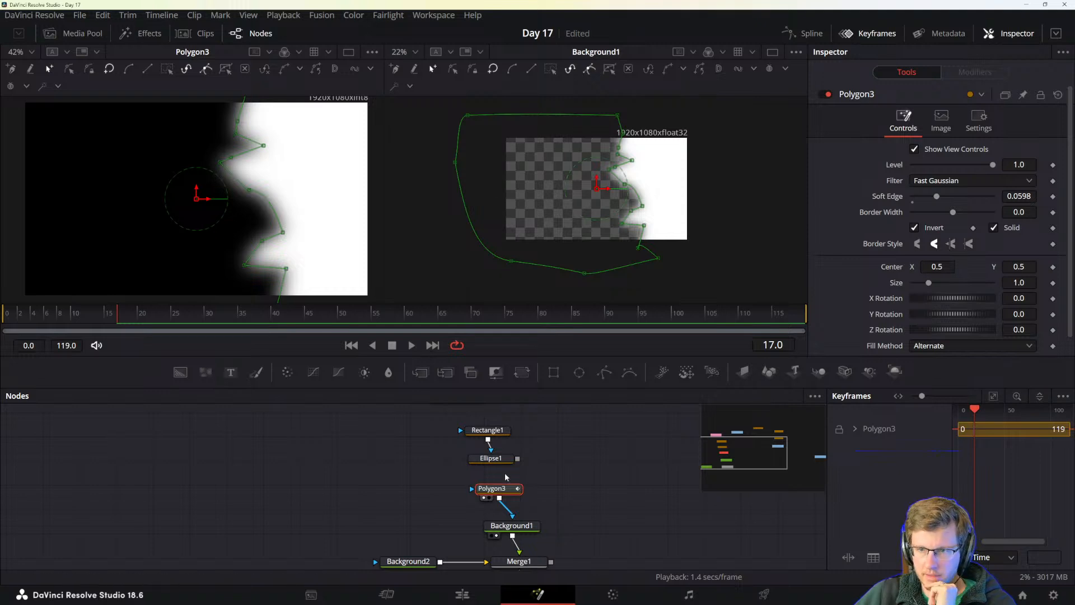
# - Rebuild the mask chain one link at a time, connecting Ellipse1 into Polygon3 and Rectangle1 into Ellipse1
pyautogui.moveTo(518, 458); pyautogui.dragTo(504, 492)
pyautogui.click(490, 448)
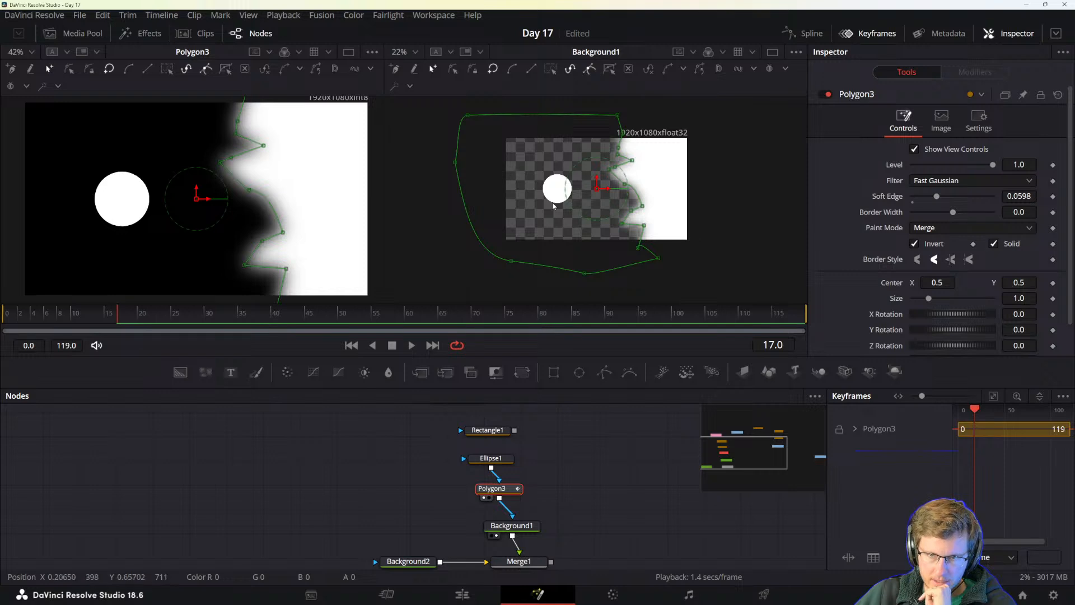
pyautogui.click(511, 430)
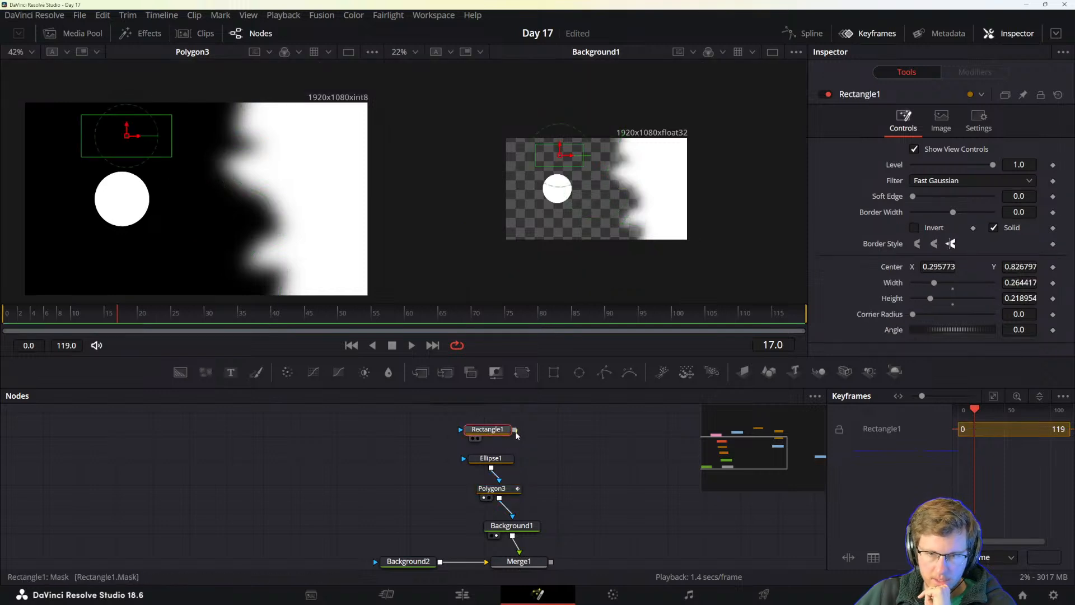
pyautogui.moveTo(515, 430); pyautogui.dragTo(491, 455)
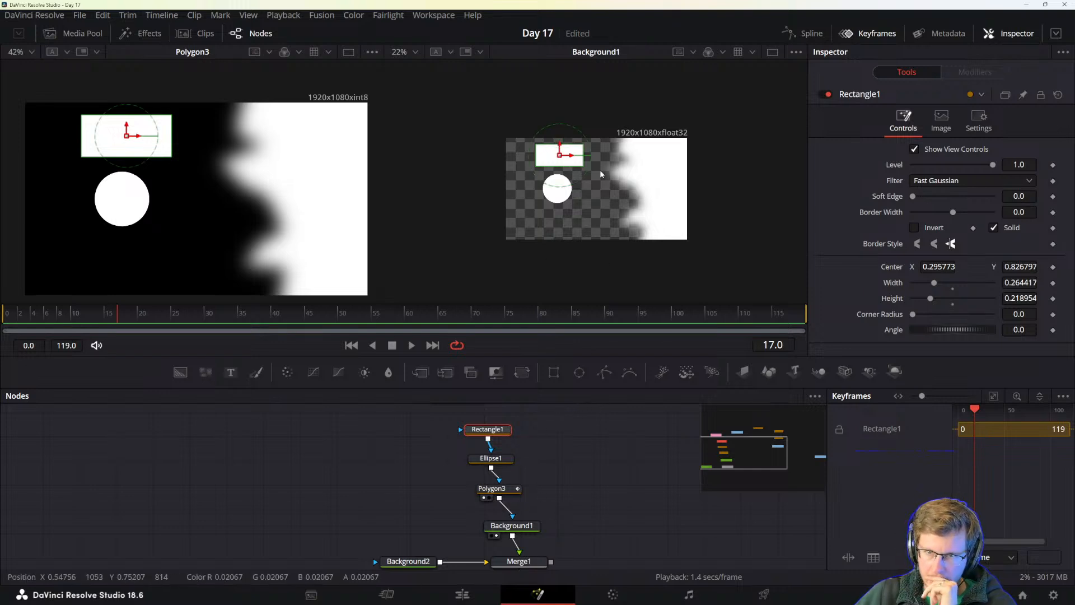
pyautogui.click(564, 505)
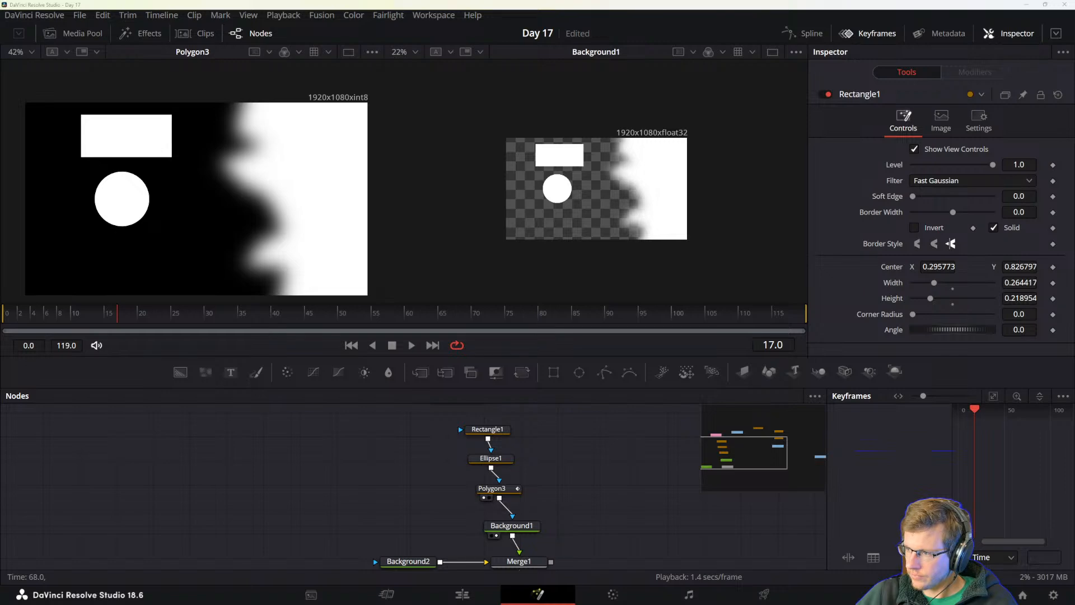
# - Switch to the DaVinci Resolve reference manual and read the mask node tip and the Effects Mask Inputs section
pyautogui.moveTo(1074, 280); pyautogui.dragTo(414, 65)
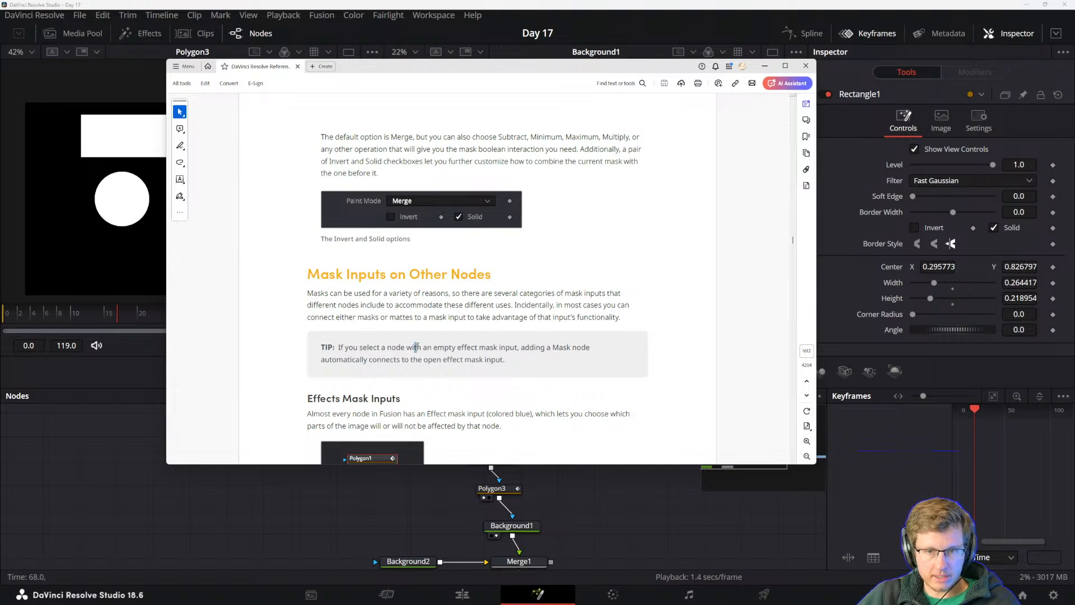
pyautogui.moveTo(416, 346); pyautogui.dragTo(590, 348)
pyautogui.click(501, 357)
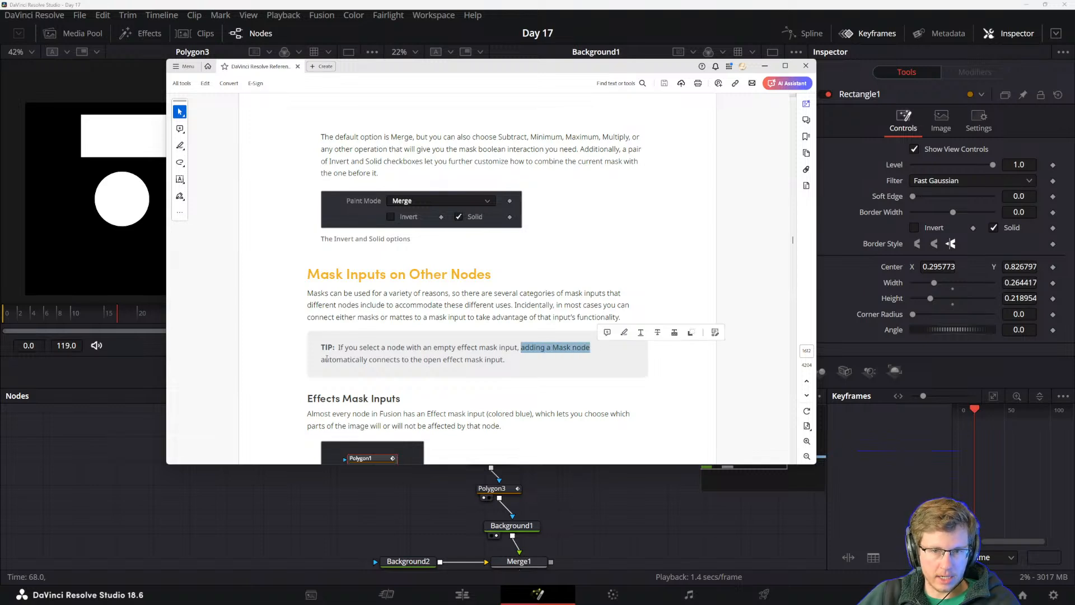
pyautogui.moveTo(327, 358); pyautogui.dragTo(506, 360)
pyautogui.click(445, 360)
pyautogui.scroll(-1, 445, 361)
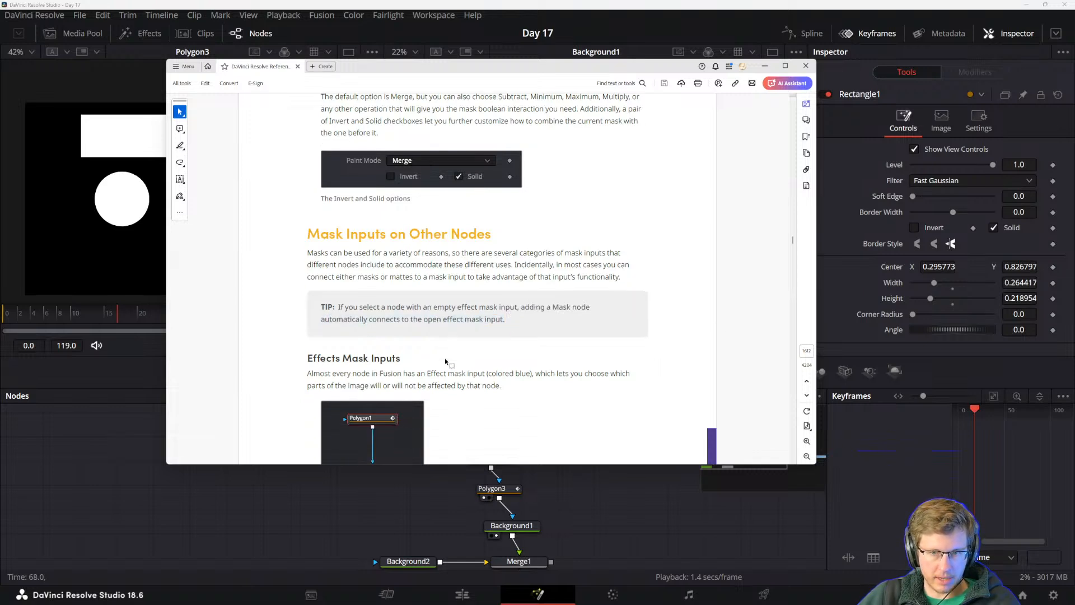
pyautogui.scroll(-3, 445, 361)
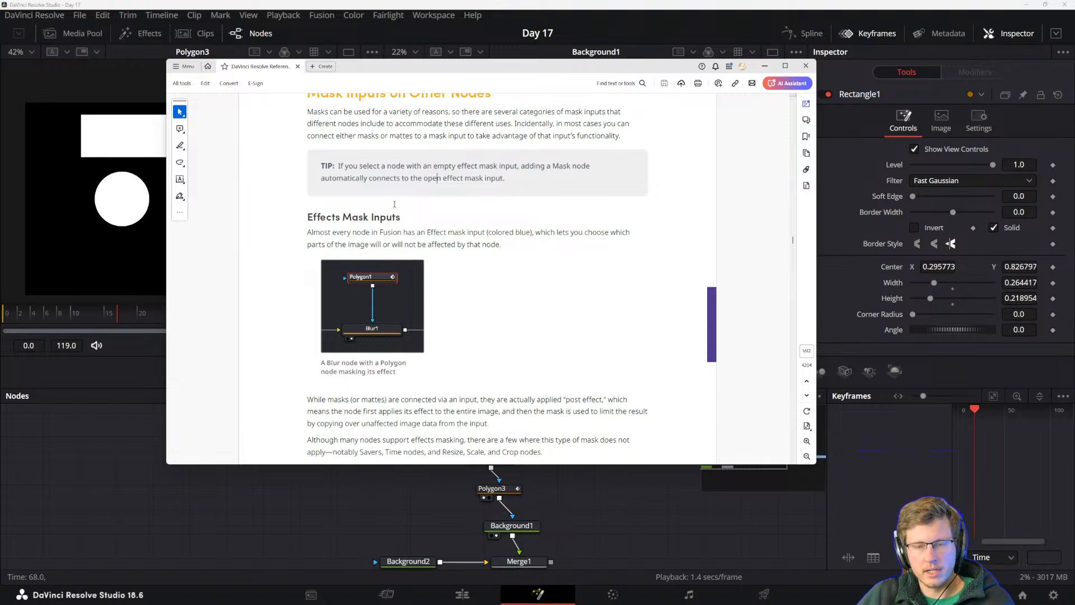
# - Return to DaVinci Resolve and show the MediaIn1 clip in the second viewer
pyautogui.hotkey('alt', 'Tab')
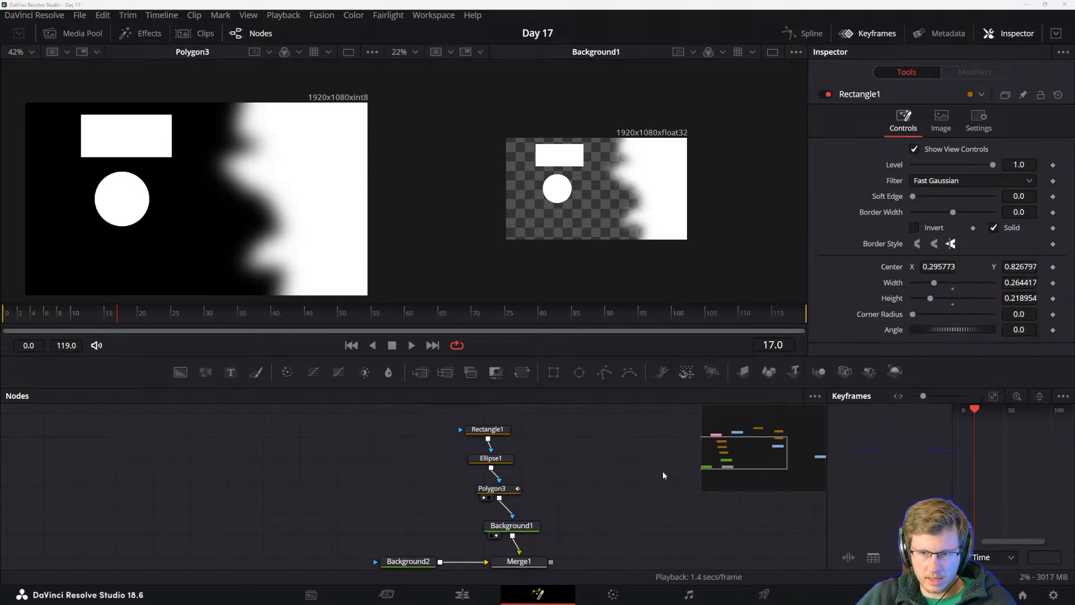
pyautogui.moveTo(663, 473); pyautogui.dragTo(386, 565)
pyautogui.moveTo(420, 489); pyautogui.dragTo(466, 475)
pyautogui.moveTo(379, 512); pyautogui.dragTo(482, 477)
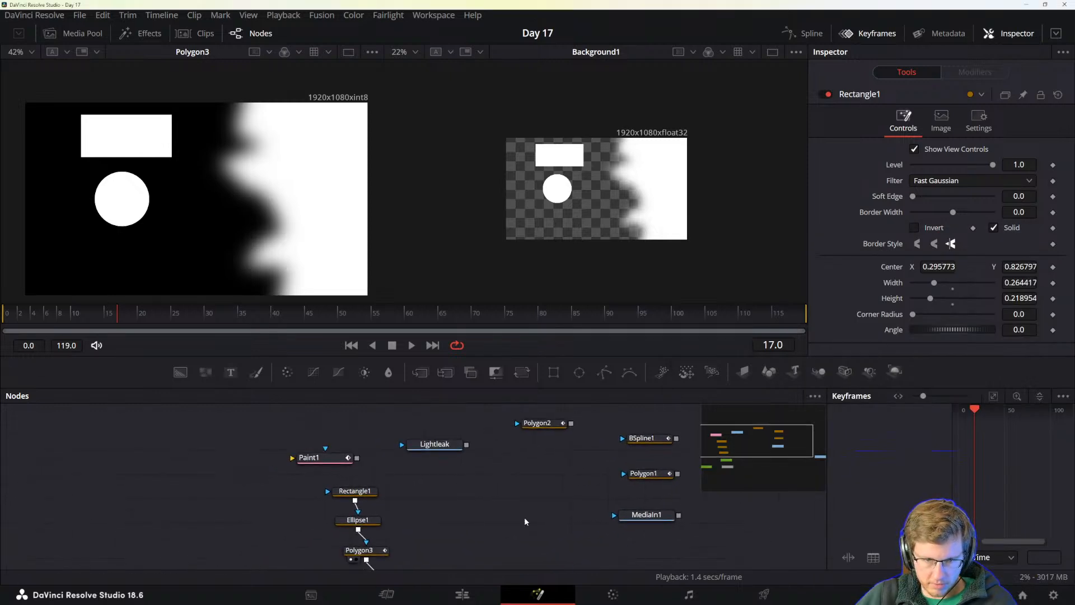
pyautogui.moveTo(524, 516); pyautogui.dragTo(463, 537)
pyautogui.click(485, 505)
pyautogui.scroll(-1, 488, 462)
pyautogui.press('2')
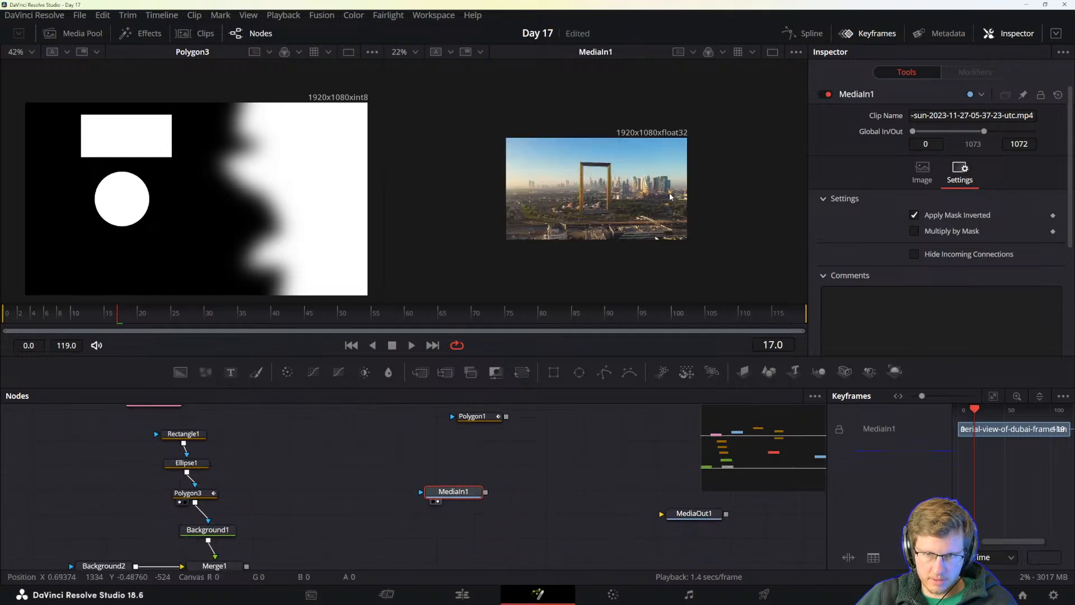
# - Connect Polygon1 to MediaIn1's effect mask input and inspect the masked frame in an enlarged view
pyautogui.scroll(4, 456, 508)
pyautogui.moveTo(493, 442); pyautogui.dragTo(413, 535)
pyautogui.moveTo(404, 426); pyautogui.dragTo(364, 457)
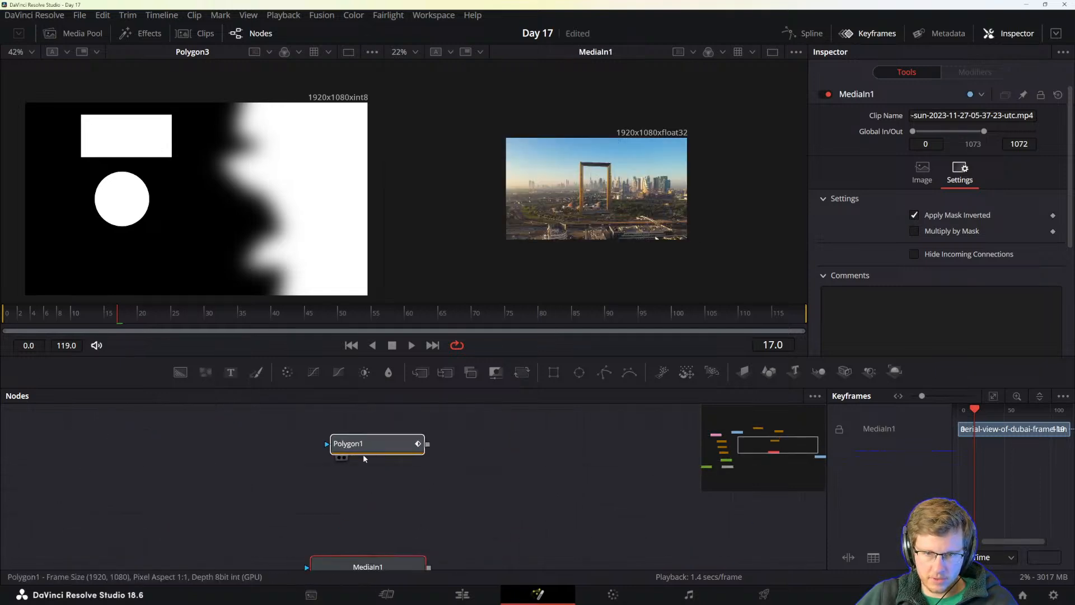
pyautogui.click(367, 447)
pyautogui.scroll(-1, 452, 468)
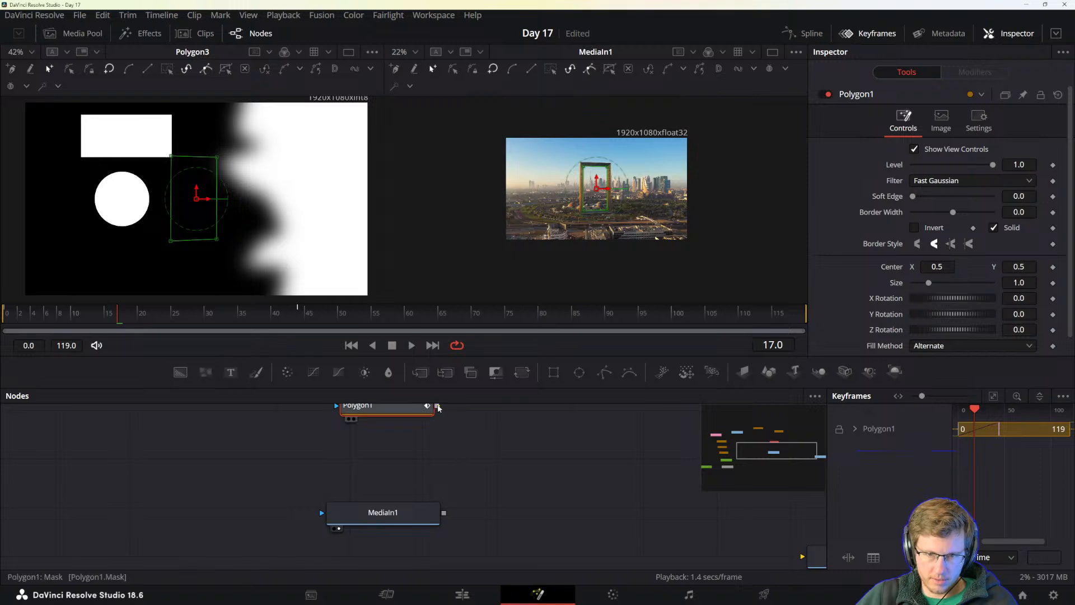
pyautogui.moveTo(438, 408); pyautogui.dragTo(336, 511)
pyautogui.click(432, 512)
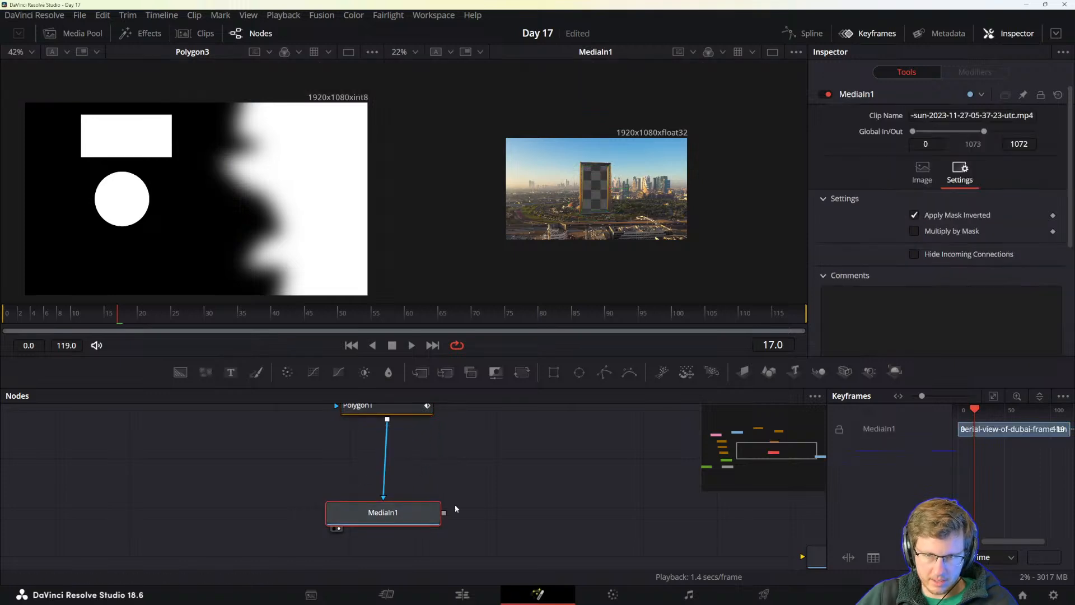
pyautogui.scroll(2, 482, 512)
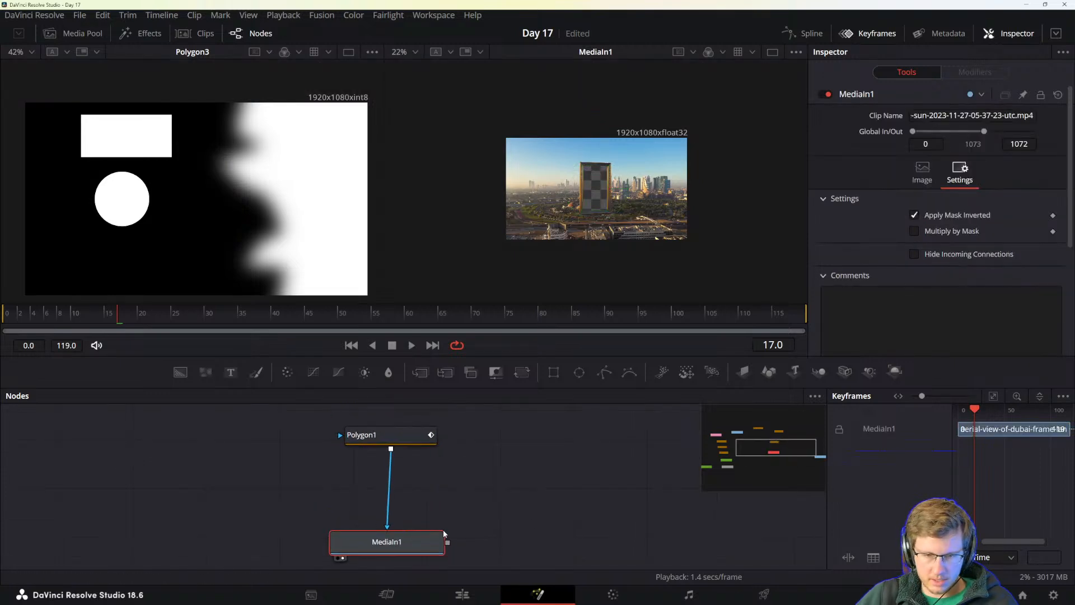
pyautogui.moveTo(481, 495); pyautogui.dragTo(497, 484)
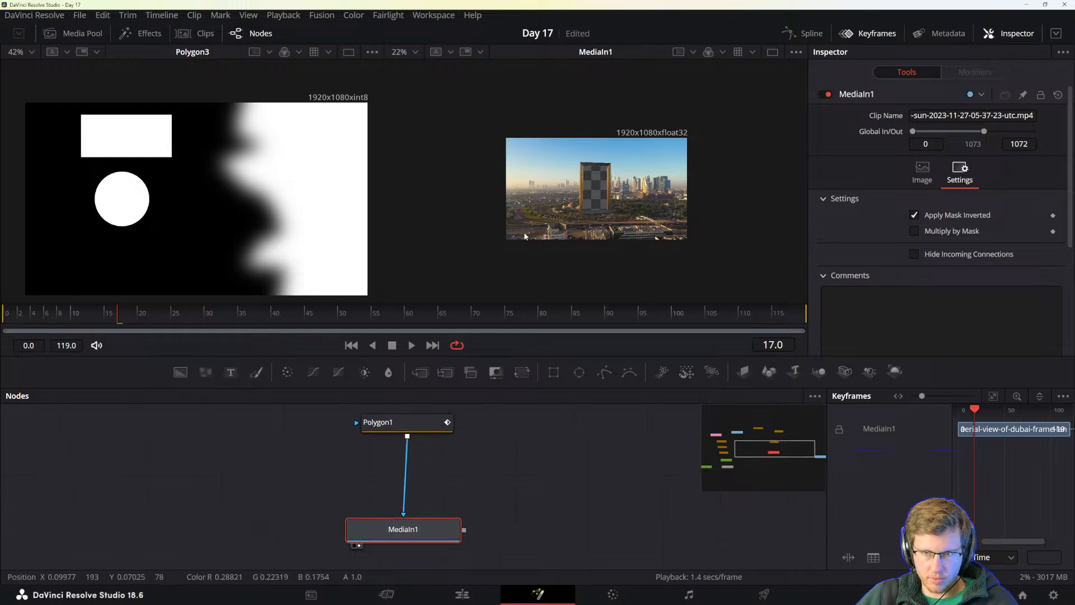
pyautogui.scroll(2, 620, 176)
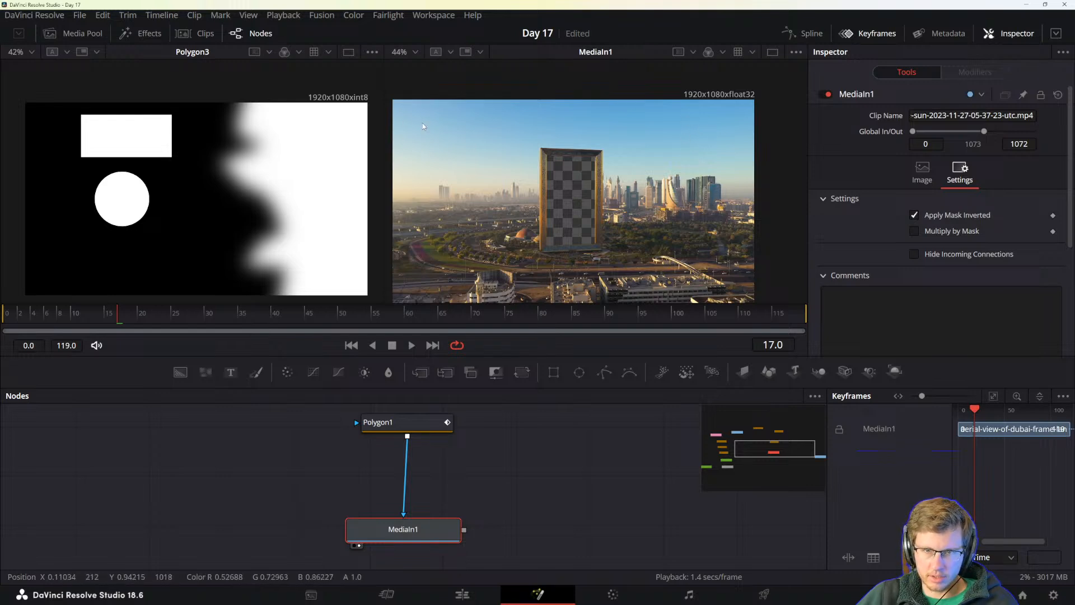
# - Add an unconnected Background node beside MediaIn1 and set its colour to yellow, #e7f305
pyautogui.click(516, 479)
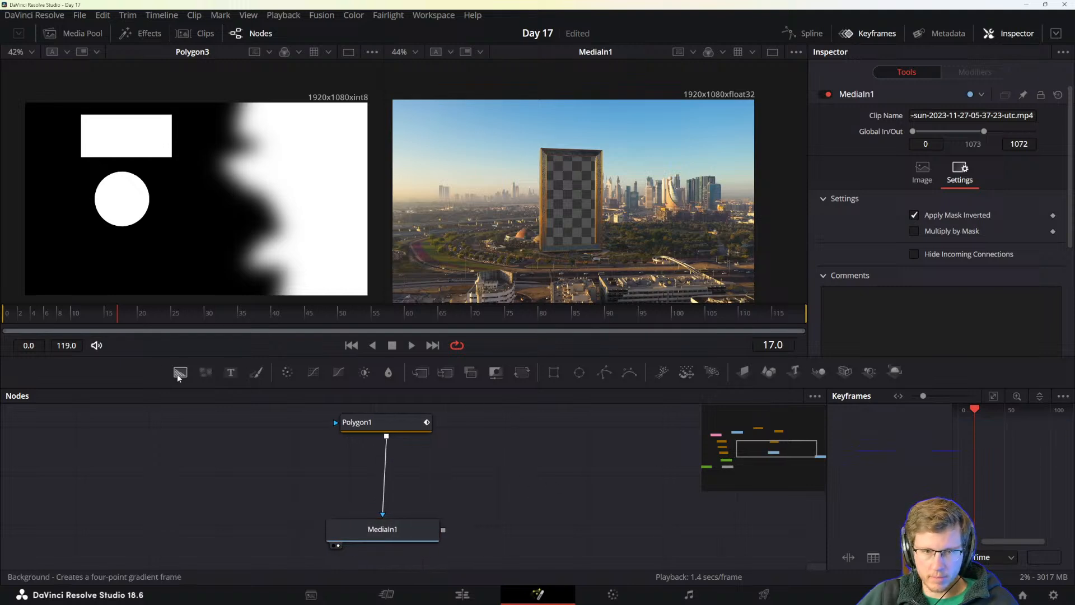
pyautogui.moveTo(180, 371); pyautogui.dragTo(544, 511)
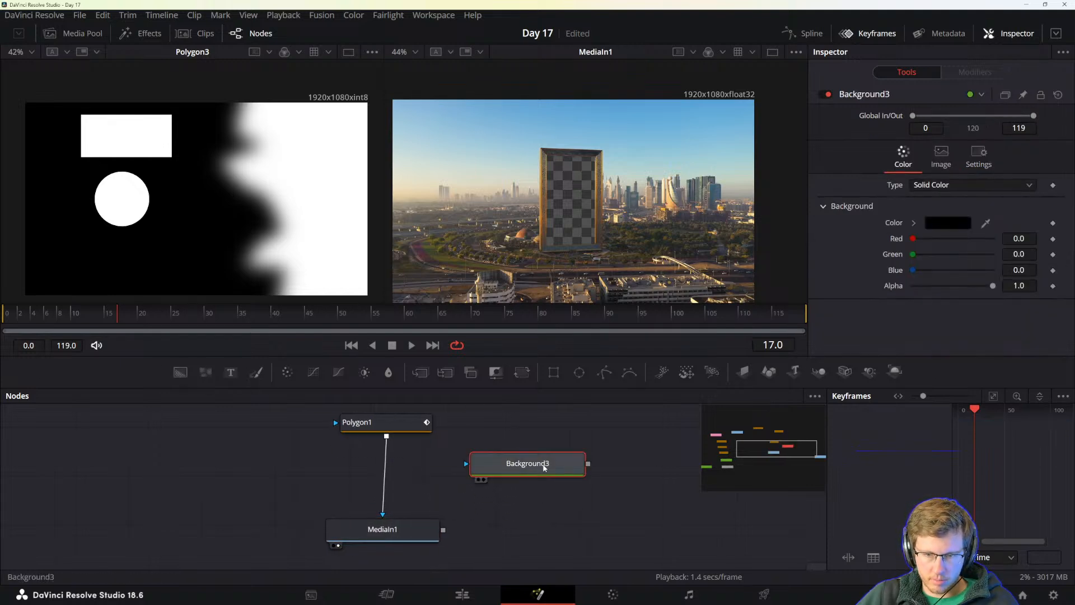
pyautogui.click(948, 223)
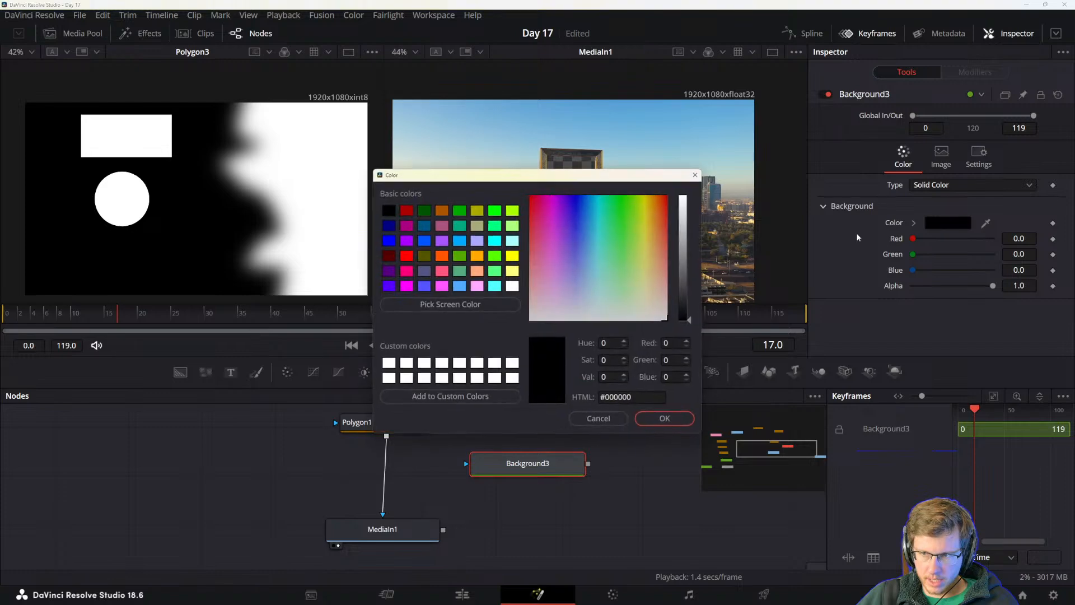
pyautogui.click(643, 199)
pyautogui.moveTo(684, 216); pyautogui.dragTo(683, 202)
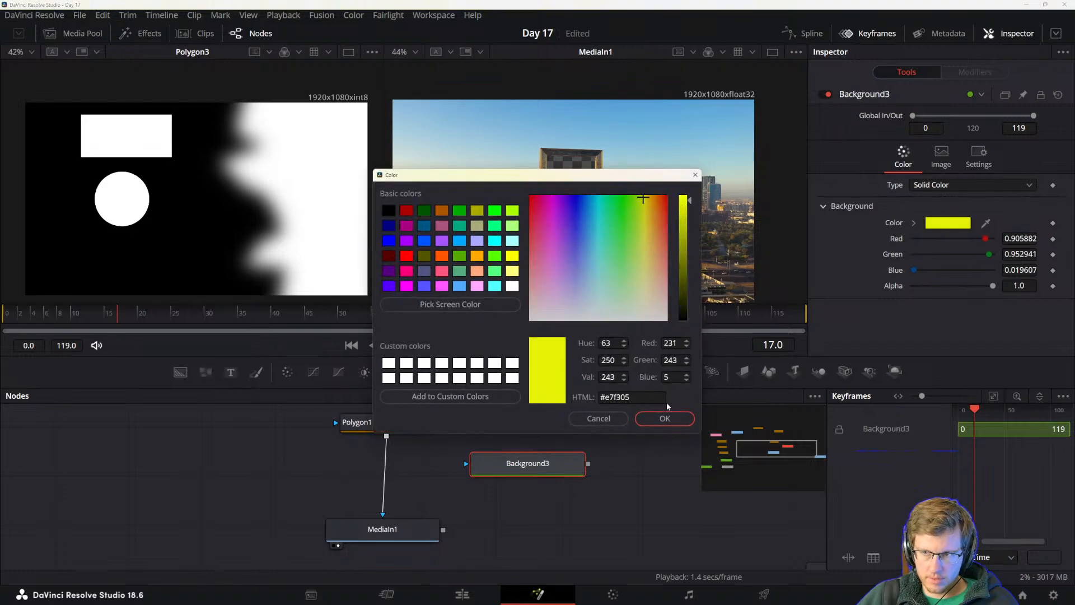
pyautogui.click(665, 418)
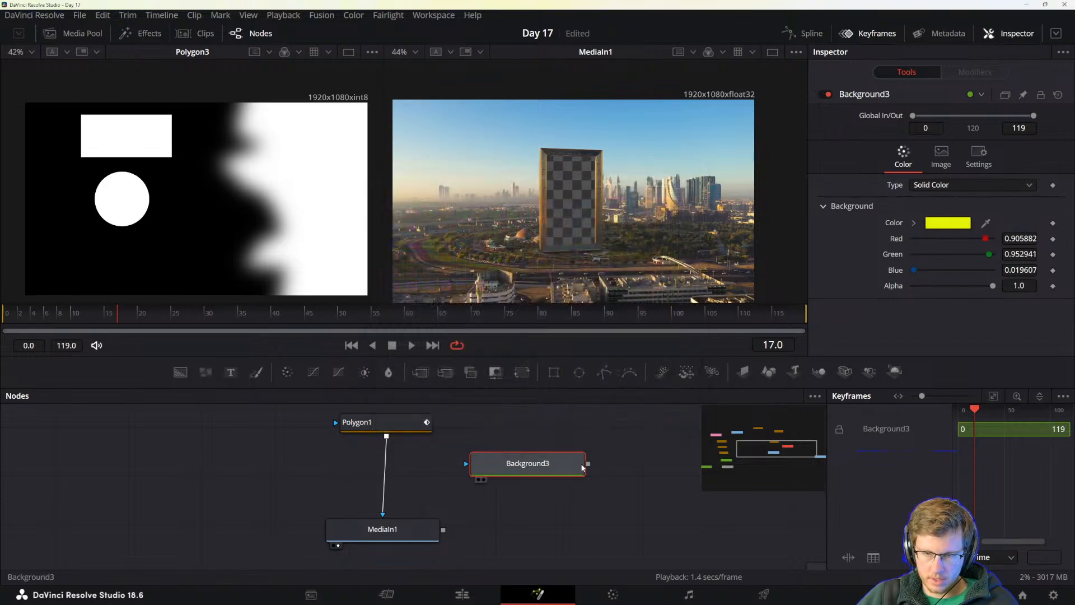
pyautogui.moveTo(587, 464); pyautogui.dragTo(544, 488)
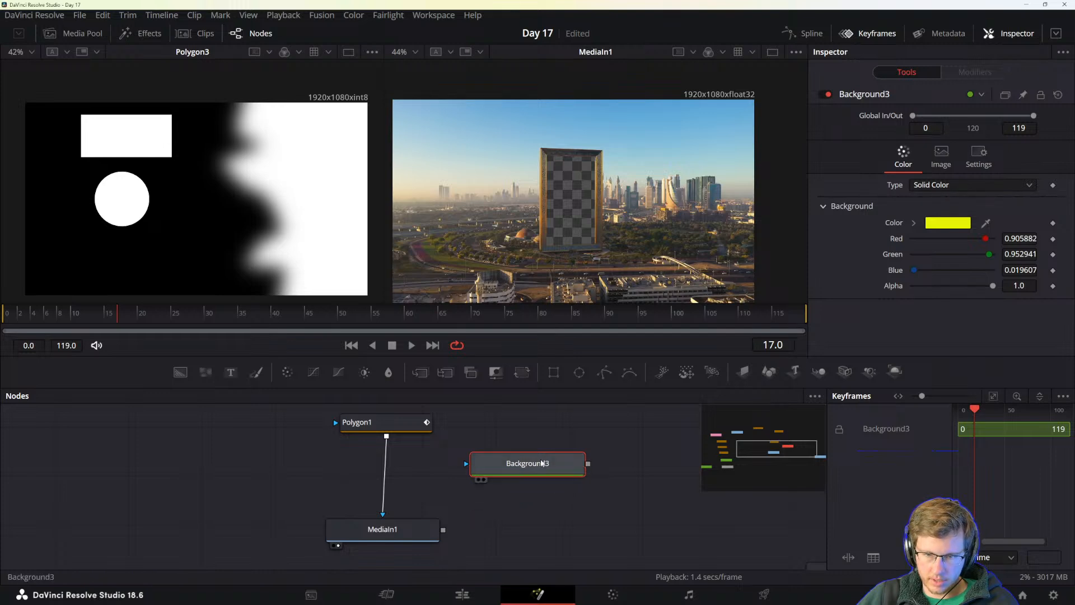
# - Add an Ellipse mask about 0.18 wide and high, centred near X 0.10, Y 0.80, with a soft edge of about 0.06
pyautogui.click(579, 372)
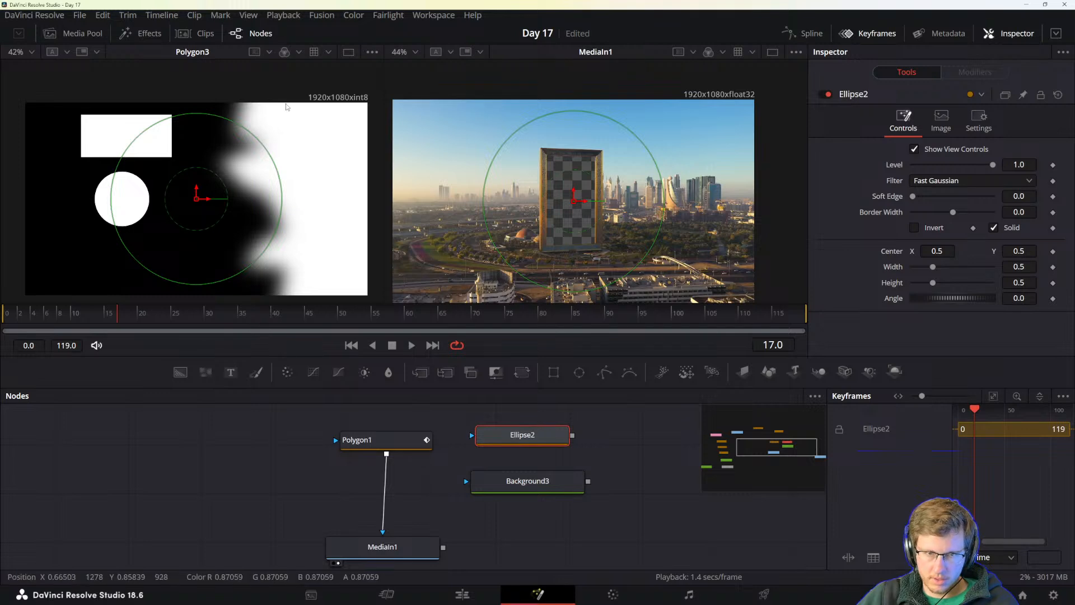
pyautogui.press('1')
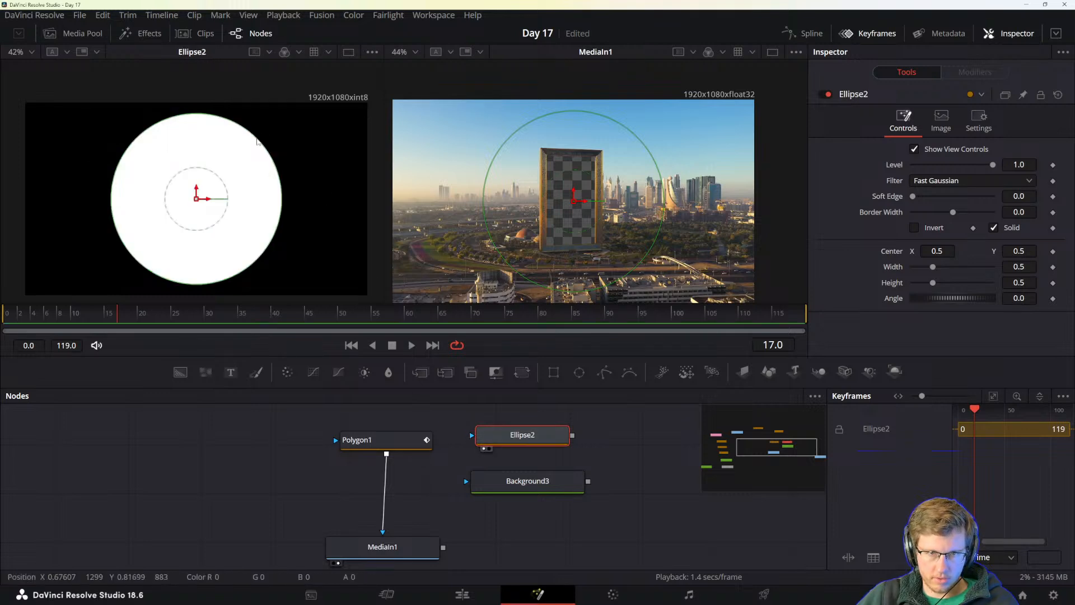
pyautogui.moveTo(249, 141); pyautogui.dragTo(61, 128)
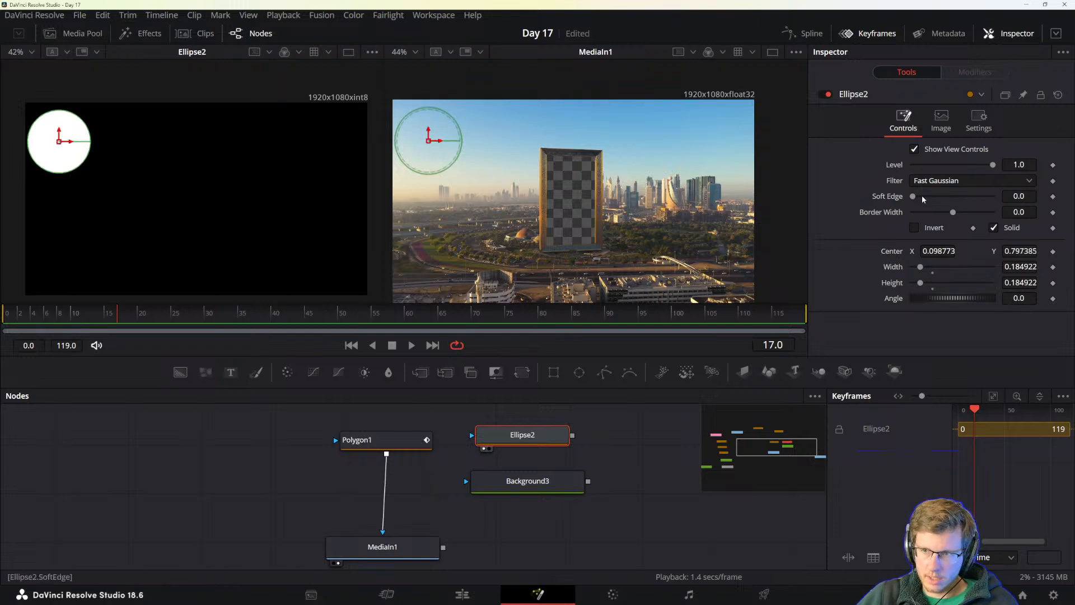
pyautogui.moveTo(912, 198); pyautogui.dragTo(937, 198)
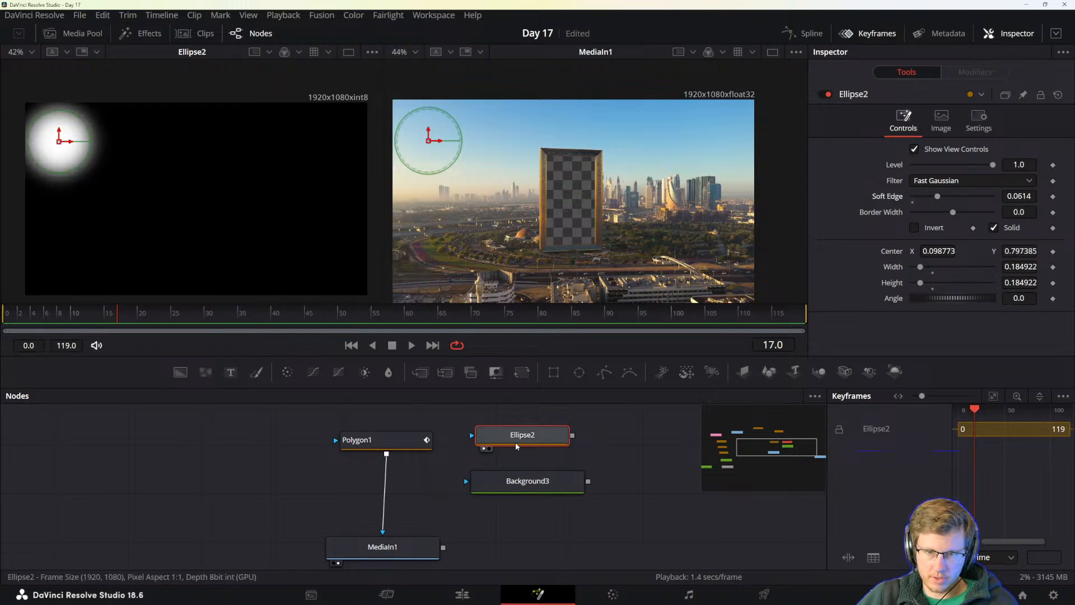
# - Connect Ellipse2 to Background3's effect mask input and show Background3 in the first viewer
pyautogui.moveTo(571, 434); pyautogui.dragTo(535, 482)
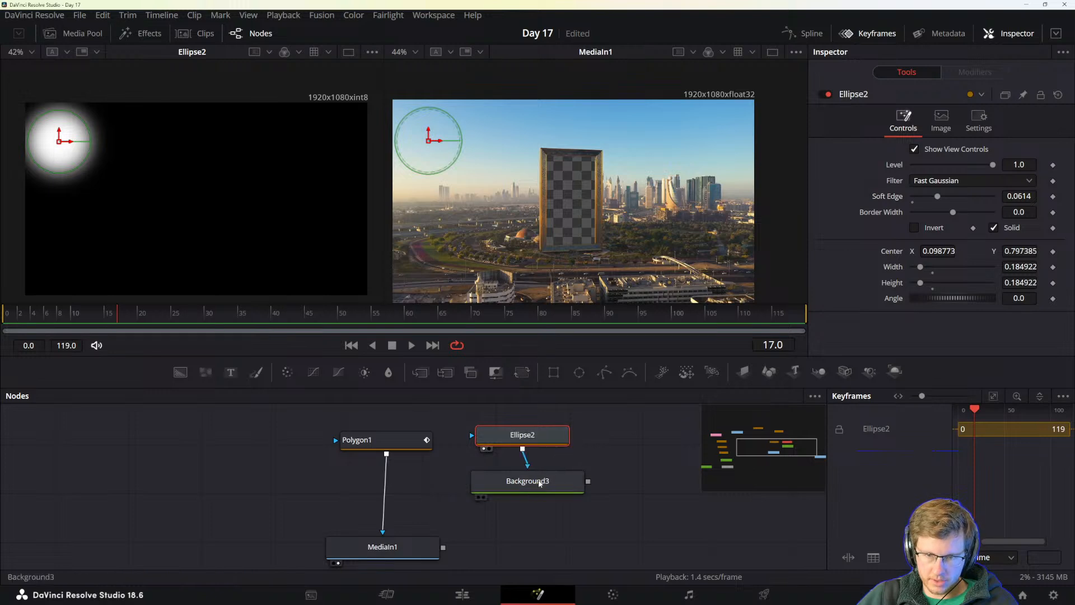
pyautogui.click(541, 484)
pyautogui.press('1')
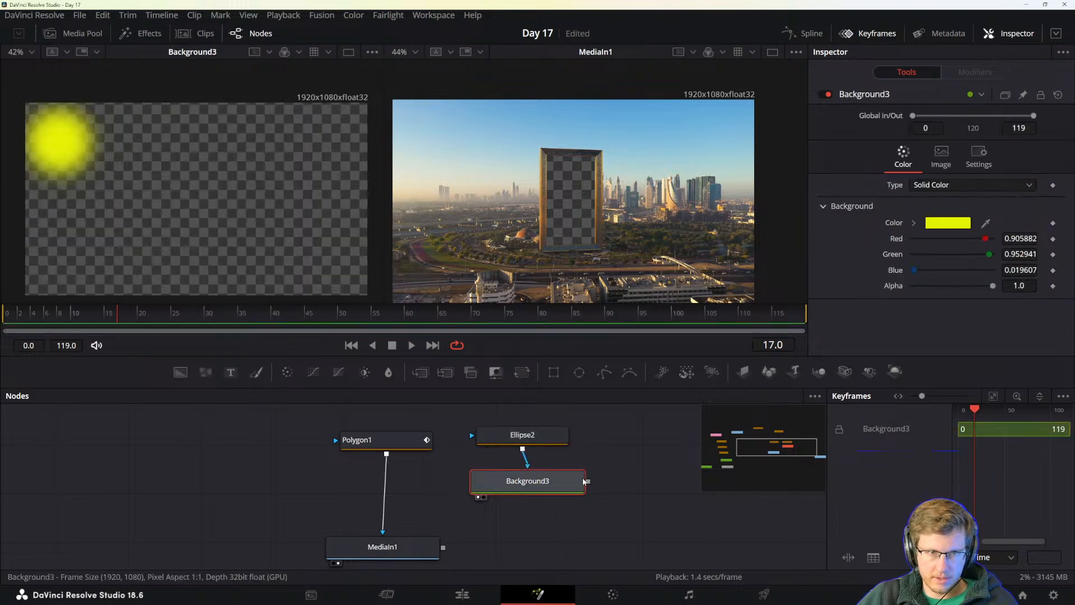
# - Merge Background3 over MediaIn1, show the merge in the second viewer, and space Ellipse2 and Background3 farther above it
pyautogui.moveTo(588, 481); pyautogui.dragTo(442, 547)
pyautogui.press('2')
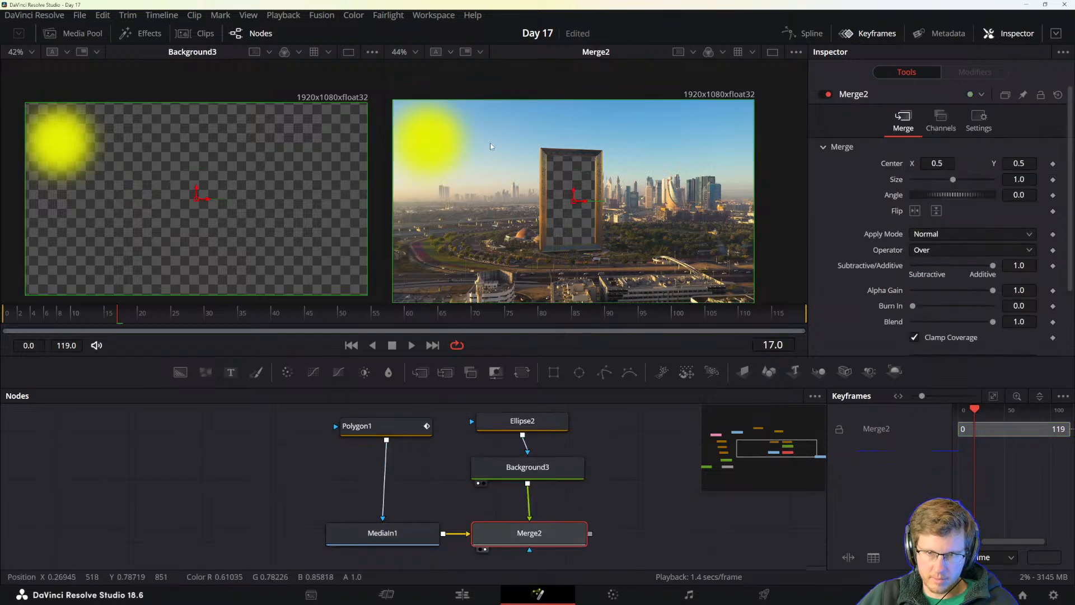
pyautogui.moveTo(603, 476); pyautogui.dragTo(448, 405)
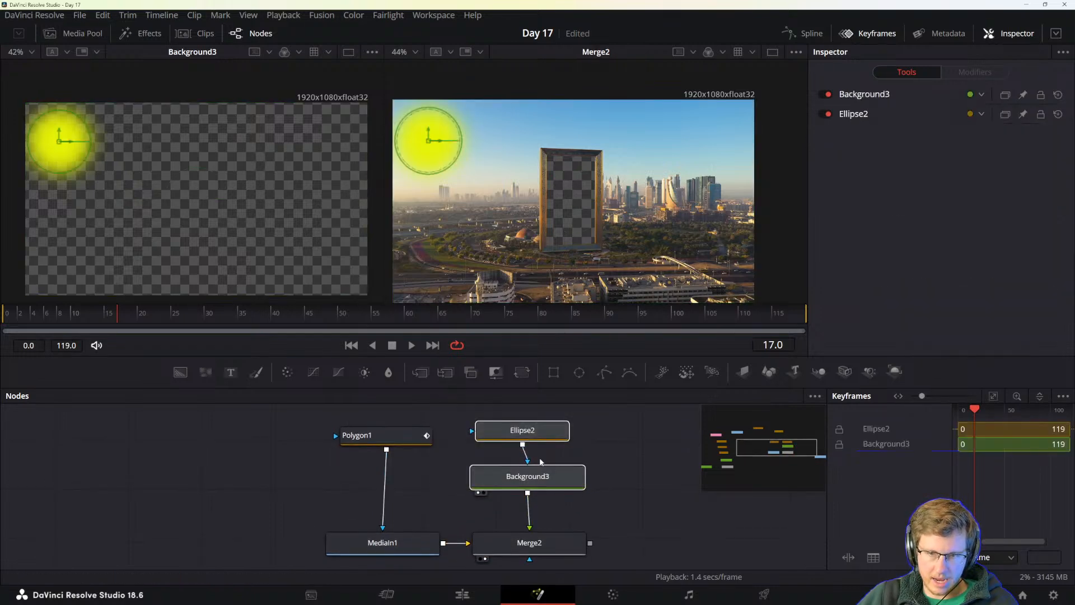
pyautogui.moveTo(554, 473); pyautogui.dragTo(554, 455)
pyautogui.click(526, 451)
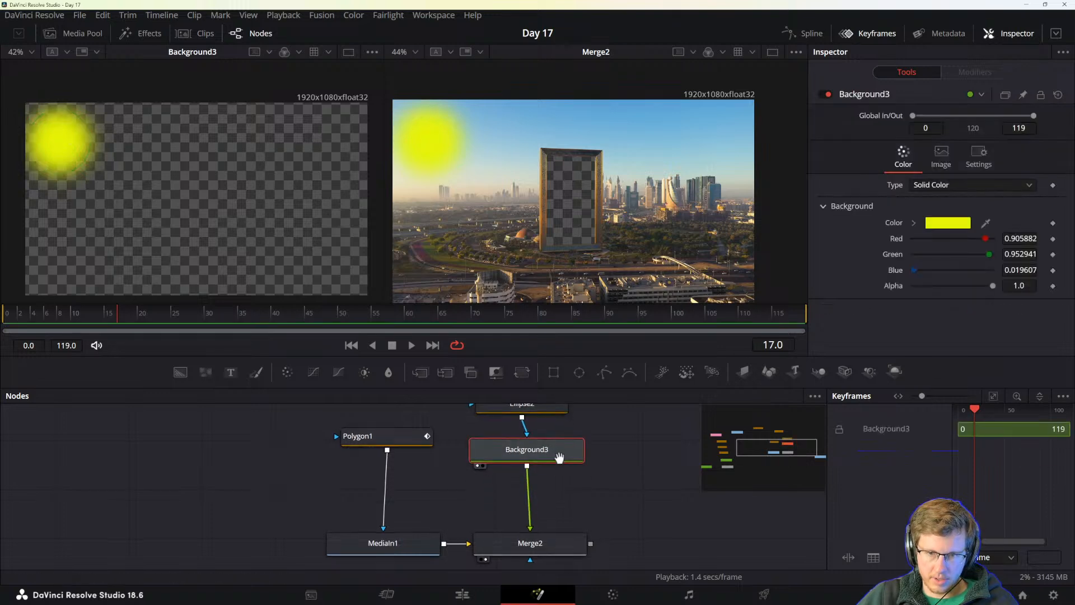
# - Increase the soft edge of the Ellipse2 mask to about 0.12
pyautogui.scroll(1, 532, 464)
pyautogui.click(540, 436)
pyautogui.click(548, 474)
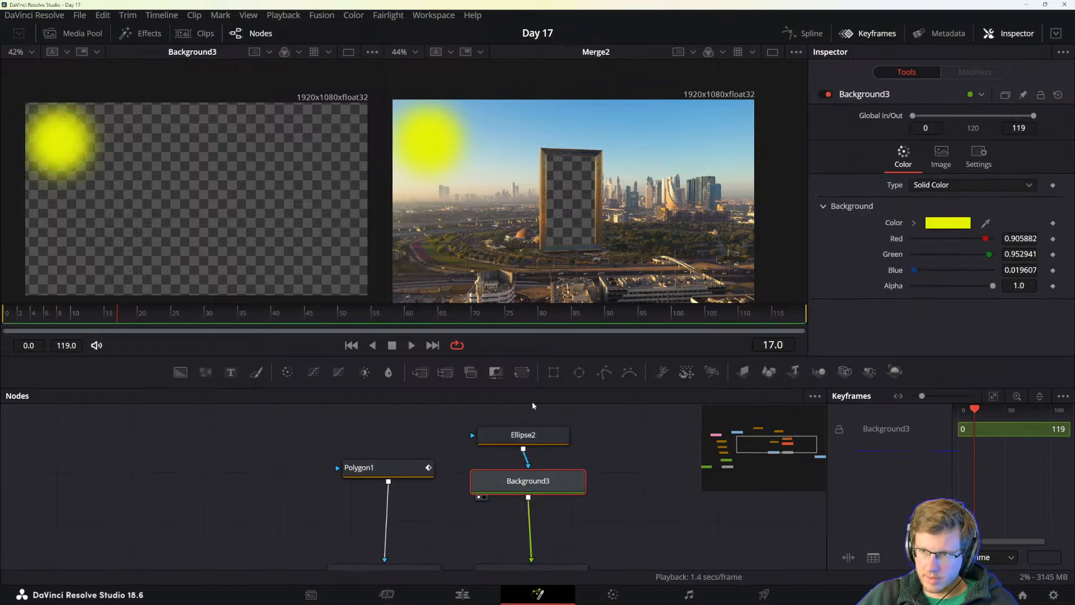
pyautogui.click(541, 438)
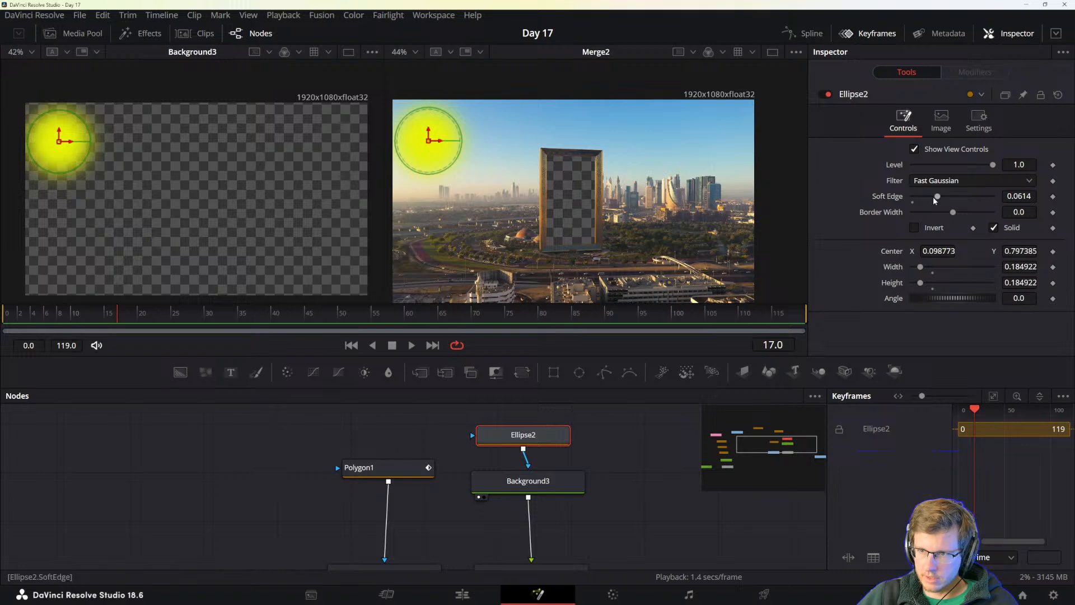
pyautogui.moveTo(934, 197); pyautogui.dragTo(971, 197)
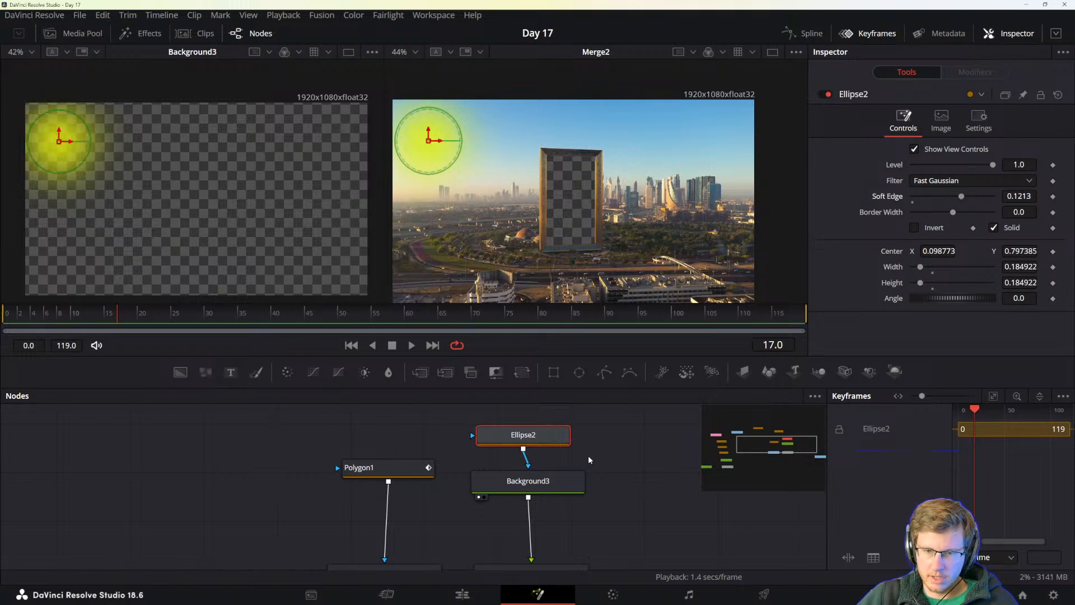
# - Insert a Glow node, using the plain Glow entry rather than Glow (Glo), between Background3 and Merge2
pyautogui.scroll(-1, 587, 455)
pyautogui.click(568, 458)
pyautogui.hotkey('shift', 'space')
pyautogui.write('matte')
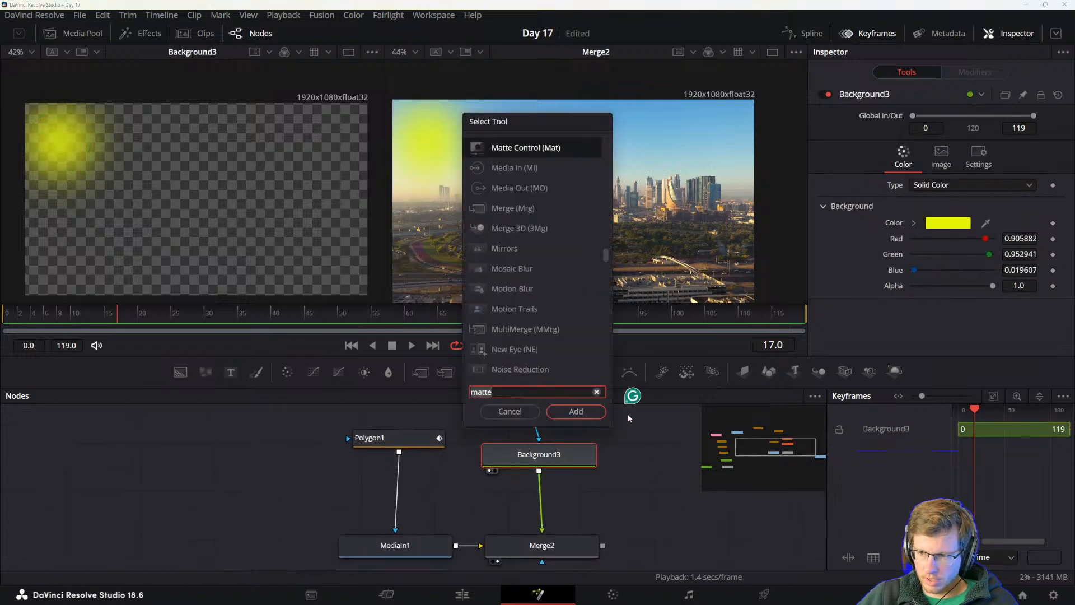
pyautogui.press('BackSpace')
pyautogui.press('BackSpace')
pyautogui.press('BackSpace')
pyautogui.press('BackSpace')
pyautogui.press('BackSpace')
pyautogui.write('glow')
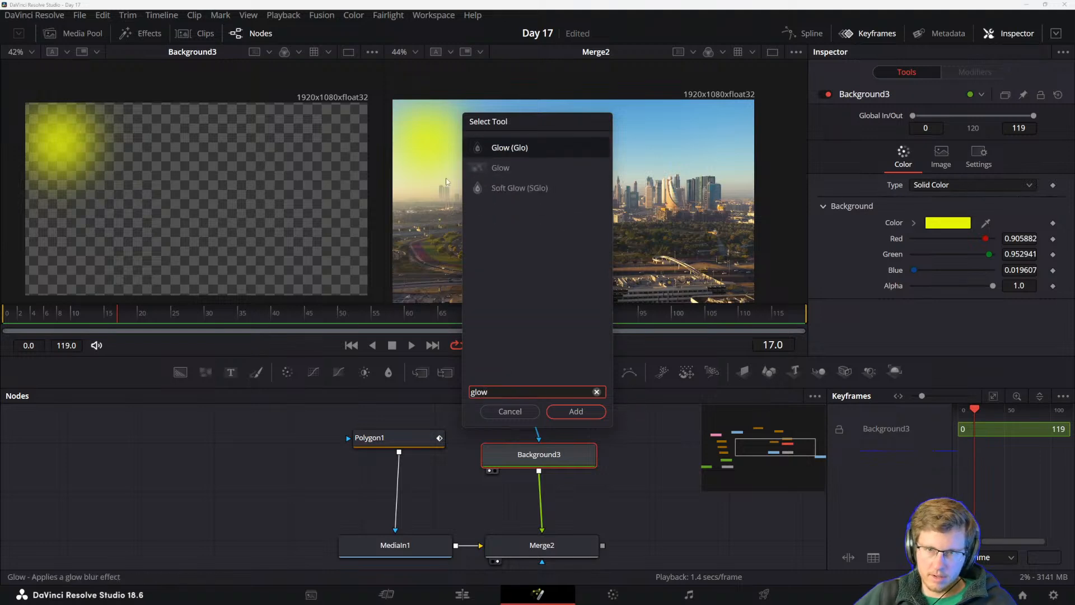
pyautogui.click(505, 168)
pyautogui.click(520, 168)
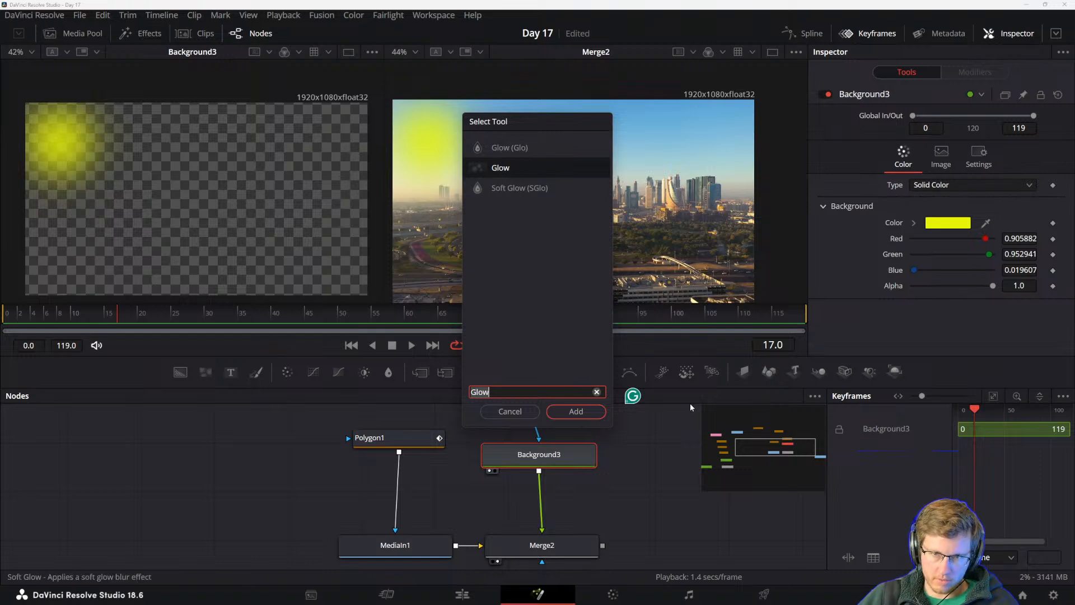
pyautogui.click(576, 412)
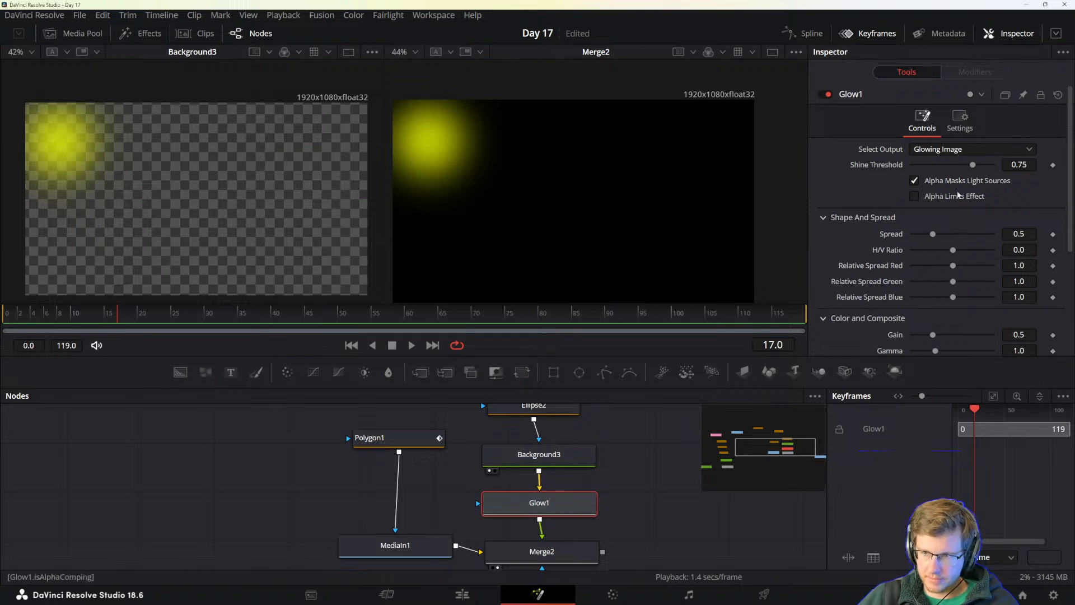
# - Enable Alpha Limits Effect on Glow1, set its spread to about 0.394 and leave the H/V ratio at 0.0
pyautogui.scroll(-5, 865, 246)
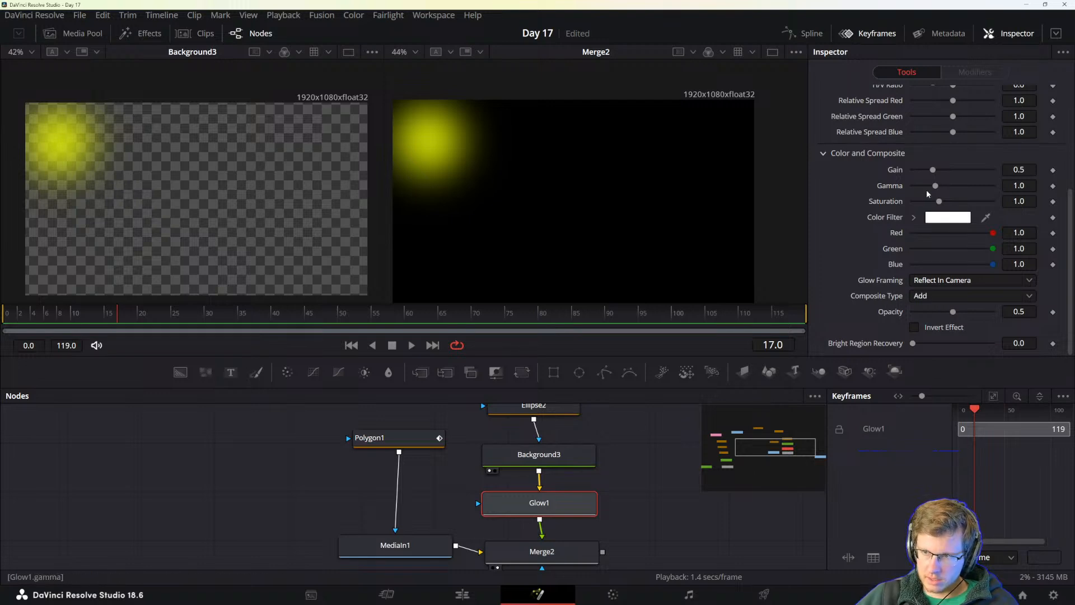
pyautogui.scroll(5, 857, 234)
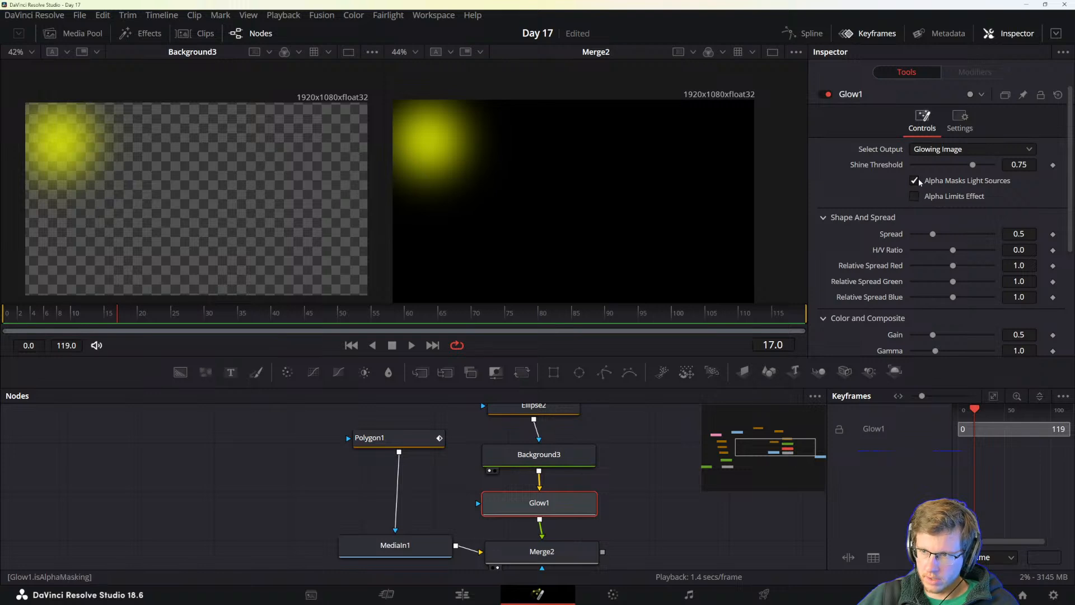
pyautogui.click(914, 196)
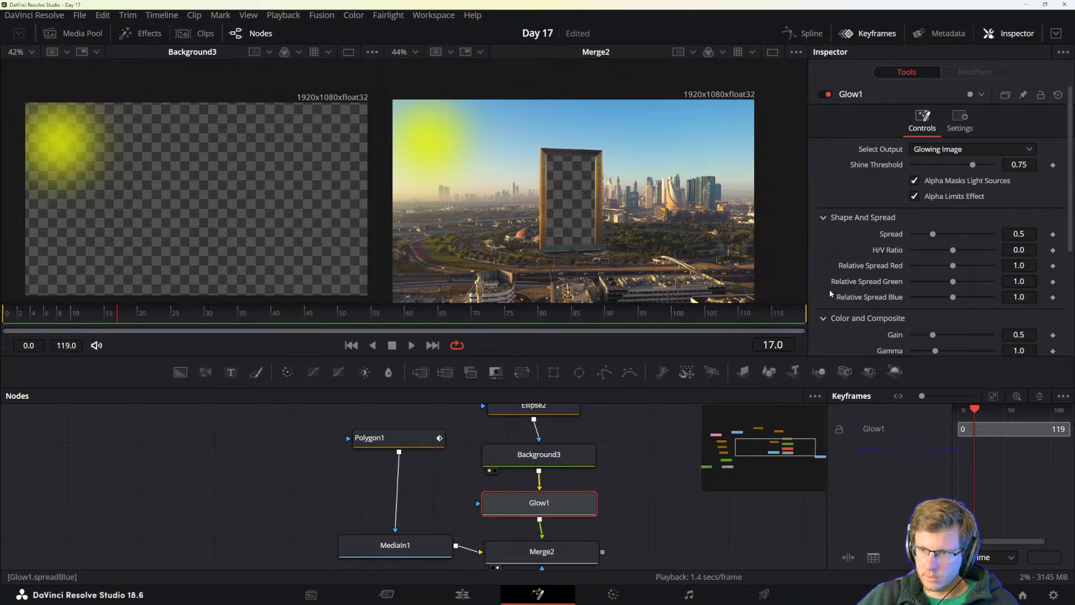
pyautogui.moveTo(933, 234)
pyautogui.mouseDown()
pyautogui.moveTo(973, 230)
pyautogui.moveTo(928, 234)
pyautogui.mouseUp()
pyautogui.doubleClick(953, 251)
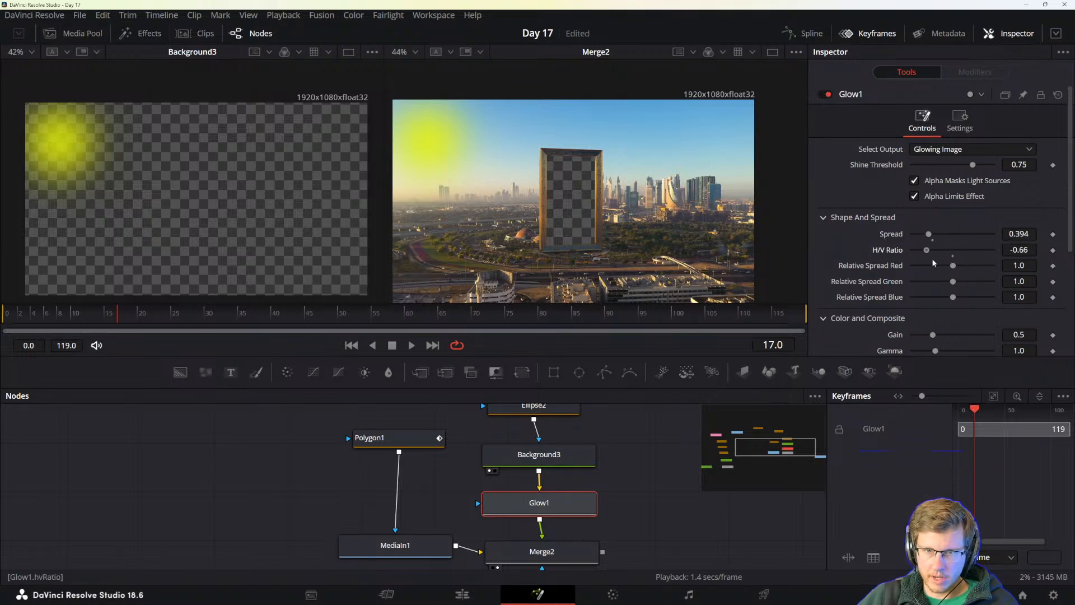
pyautogui.click(952, 256)
# - Set Glow1's gain to about 0.835 and its gamma to about 2.537
pyautogui.scroll(-3, 946, 275)
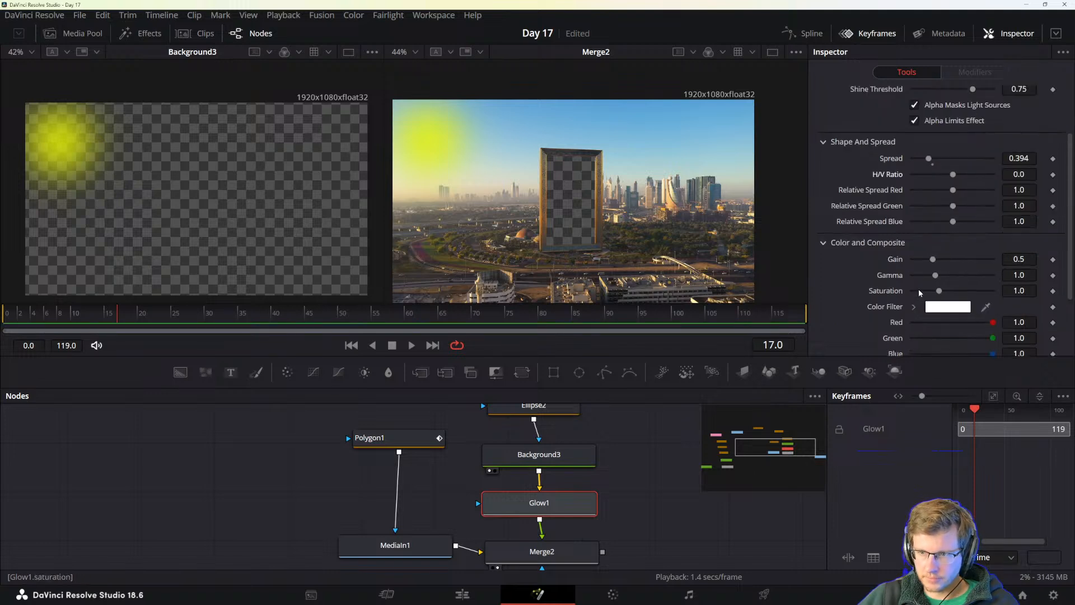
pyautogui.moveTo(935, 259)
pyautogui.mouseDown()
pyautogui.moveTo(968, 257)
pyautogui.moveTo(946, 259)
pyautogui.mouseUp()
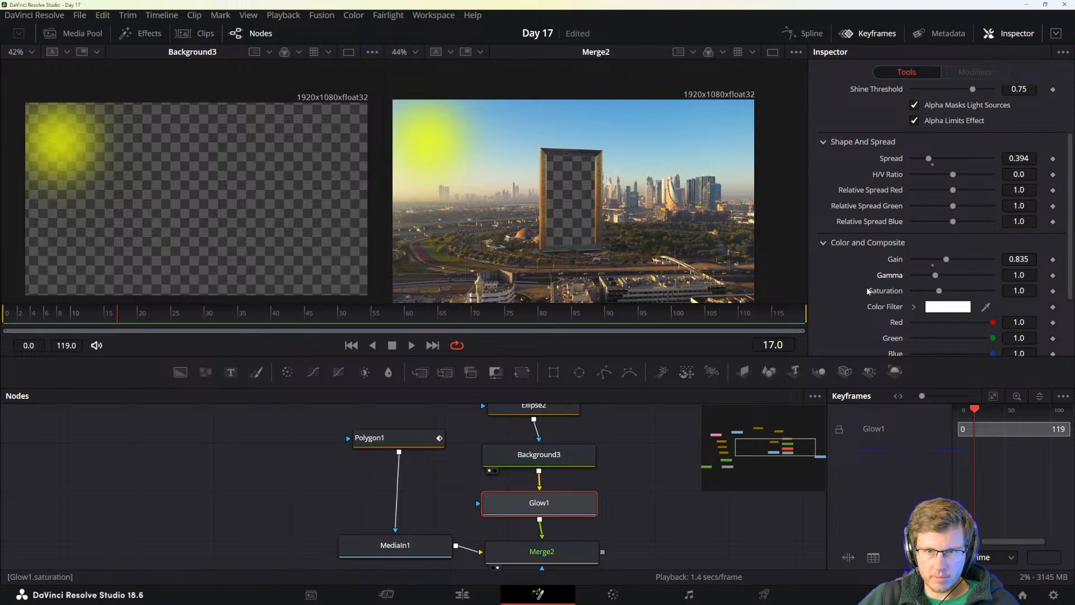
pyautogui.moveTo(935, 275); pyautogui.dragTo(978, 274)
# - Delete the Glow1 node from between Background3 and Merge2
pyautogui.moveTo(563, 501); pyautogui.dragTo(563, 485)
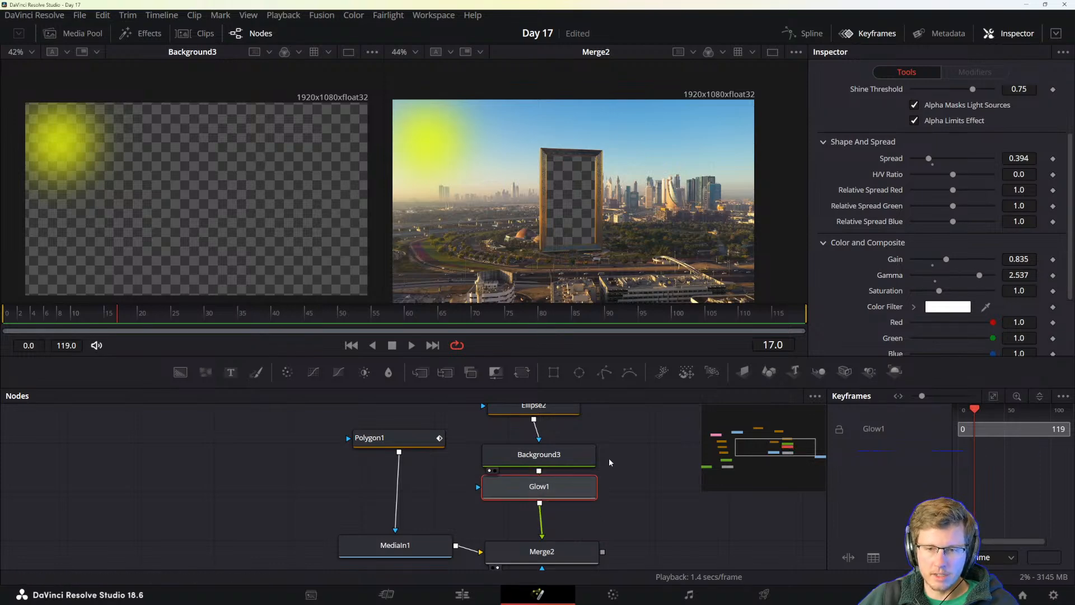
pyautogui.scroll(1, 617, 433)
pyautogui.moveTo(645, 431); pyautogui.dragTo(541, 491)
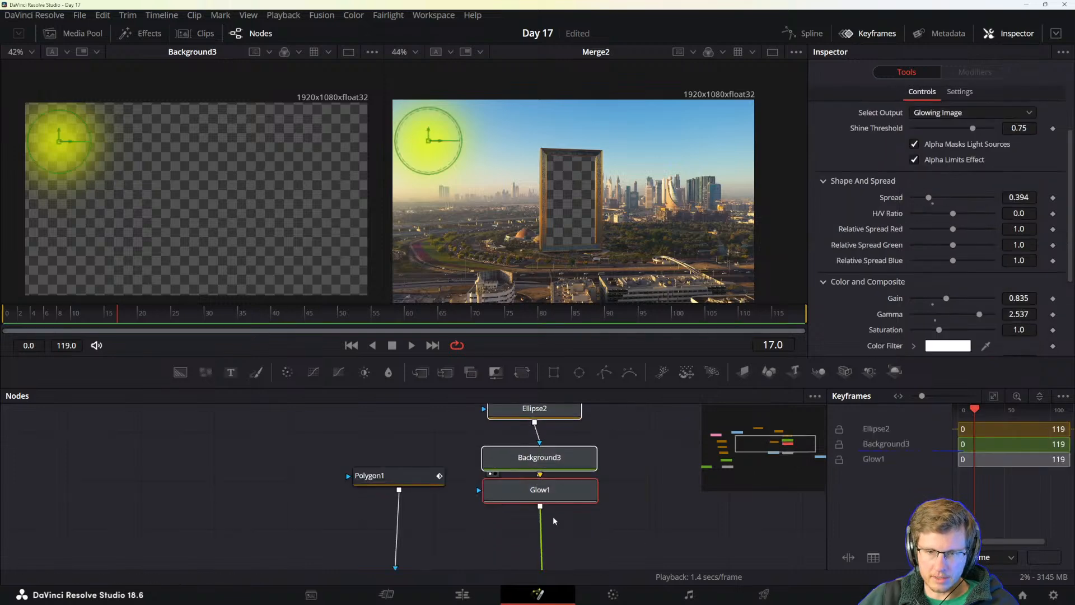
pyautogui.click(554, 521)
pyautogui.click(567, 489)
pyautogui.press('Delete')
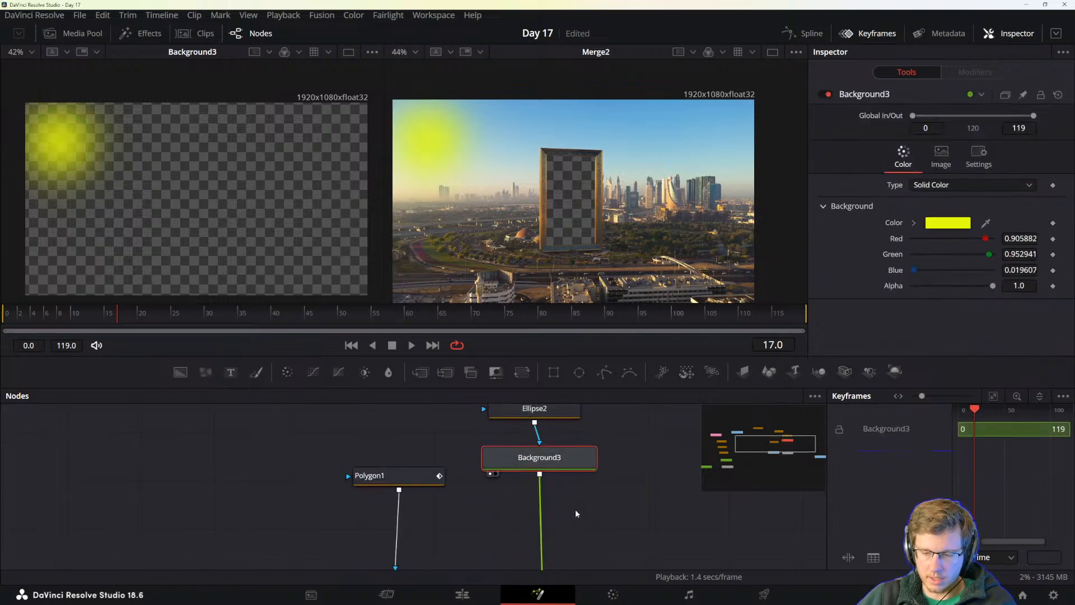
# - Insert a Light Rays node between Background3 and Merge2
pyautogui.hotkey('shift', 'space')
pyautogui.write('light')
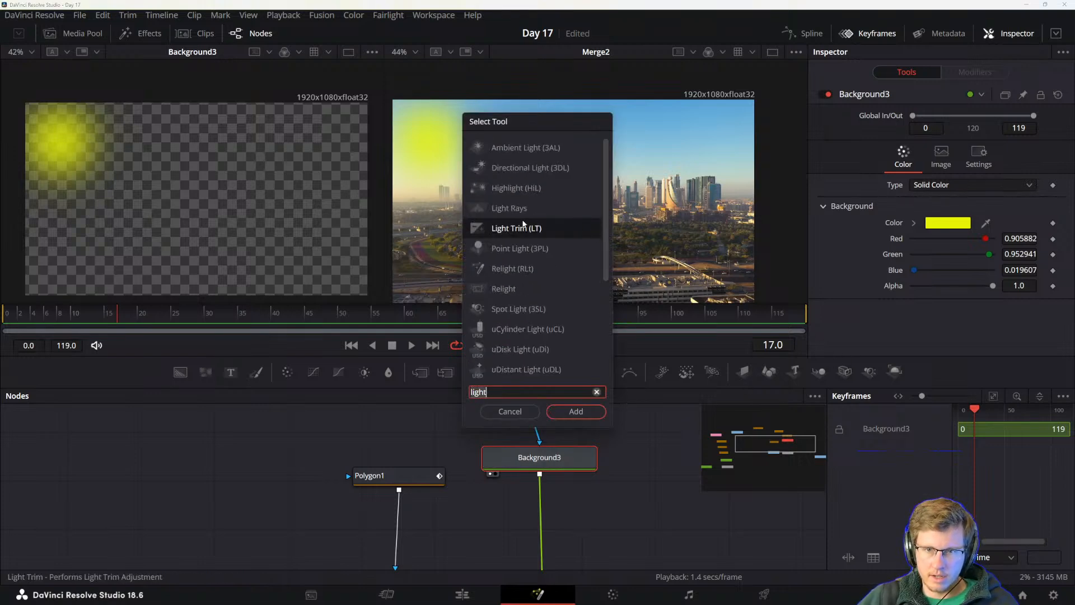
pyautogui.click(515, 204)
pyautogui.click(579, 416)
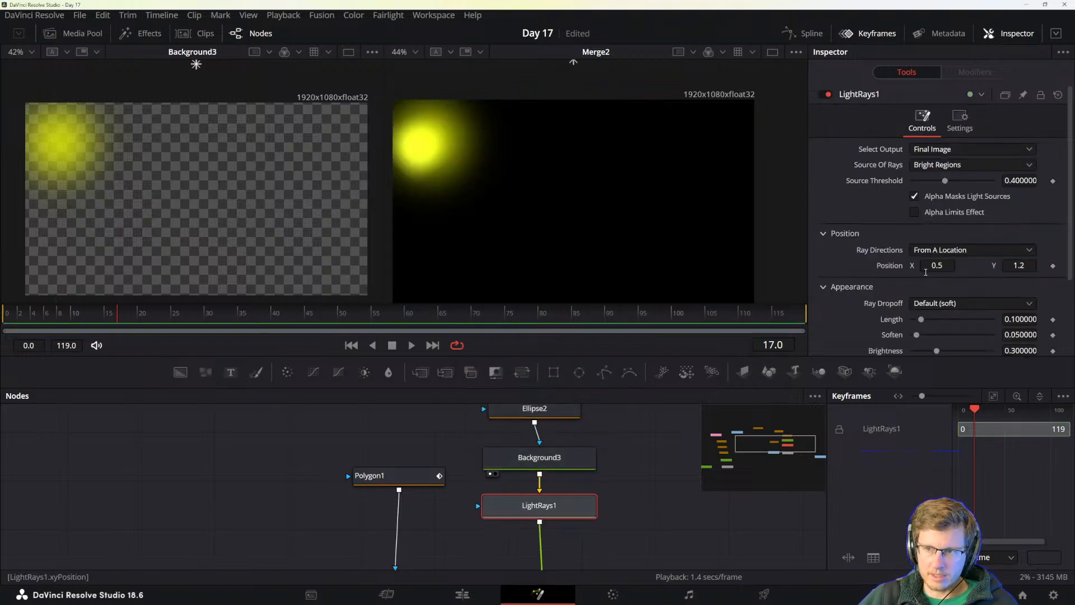
# - Set the light rays' X position to -0.15, length to about 0.283, soften to 1.0 and brightness to about 0.819
pyautogui.moveTo(922, 319)
pyautogui.mouseDown()
pyautogui.moveTo(976, 321)
pyautogui.moveTo(930, 319)
pyautogui.mouseUp()
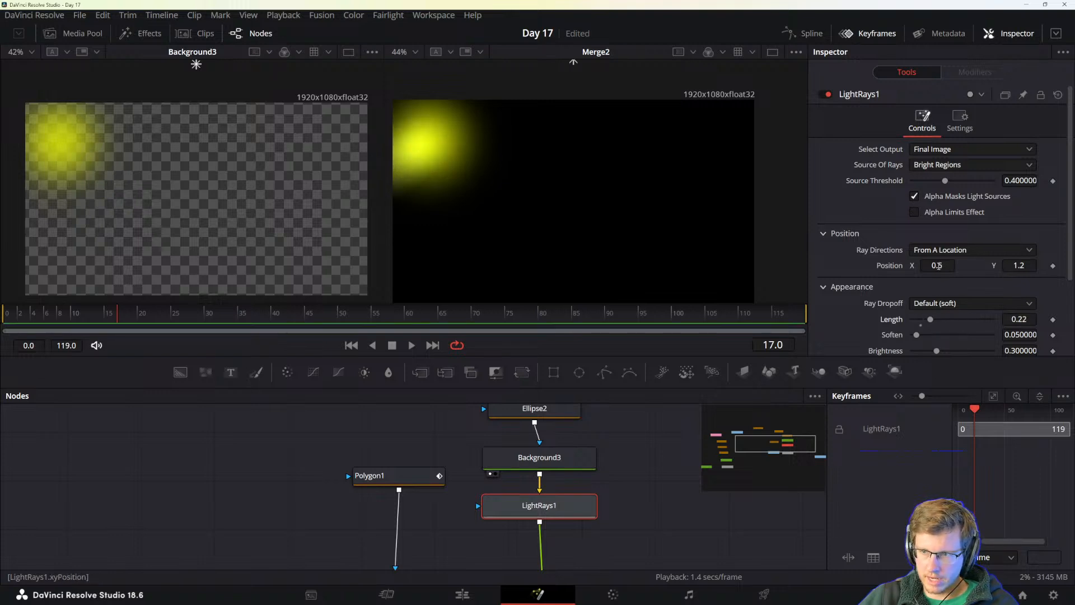
pyautogui.moveTo(938, 265); pyautogui.dragTo(892, 266)
pyautogui.moveTo(933, 318); pyautogui.dragTo(1002, 334)
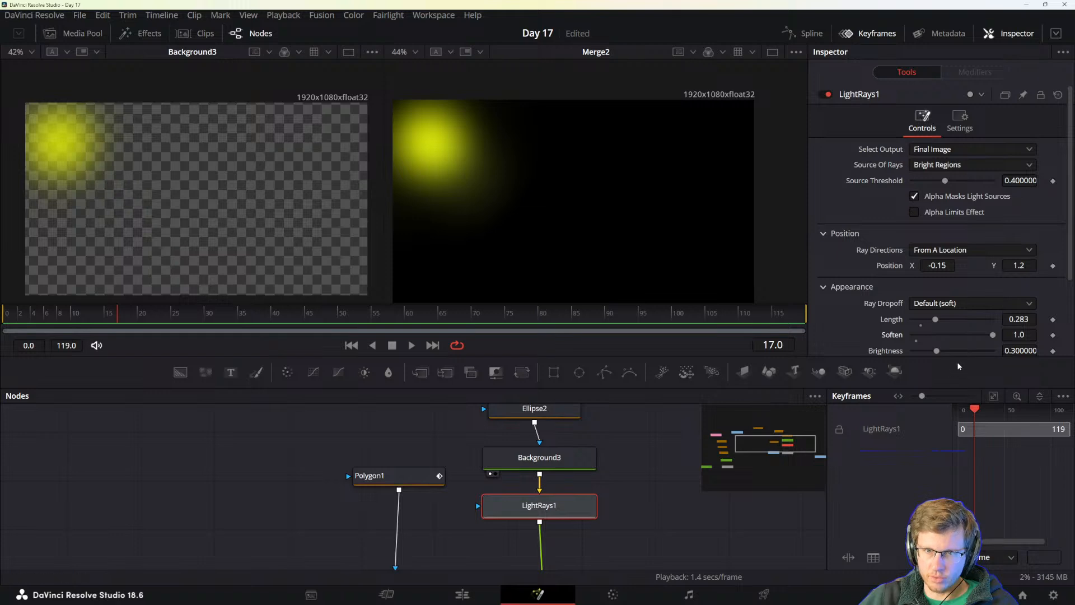
pyautogui.scroll(-2, 918, 297)
pyautogui.moveTo(937, 250); pyautogui.dragTo(979, 251)
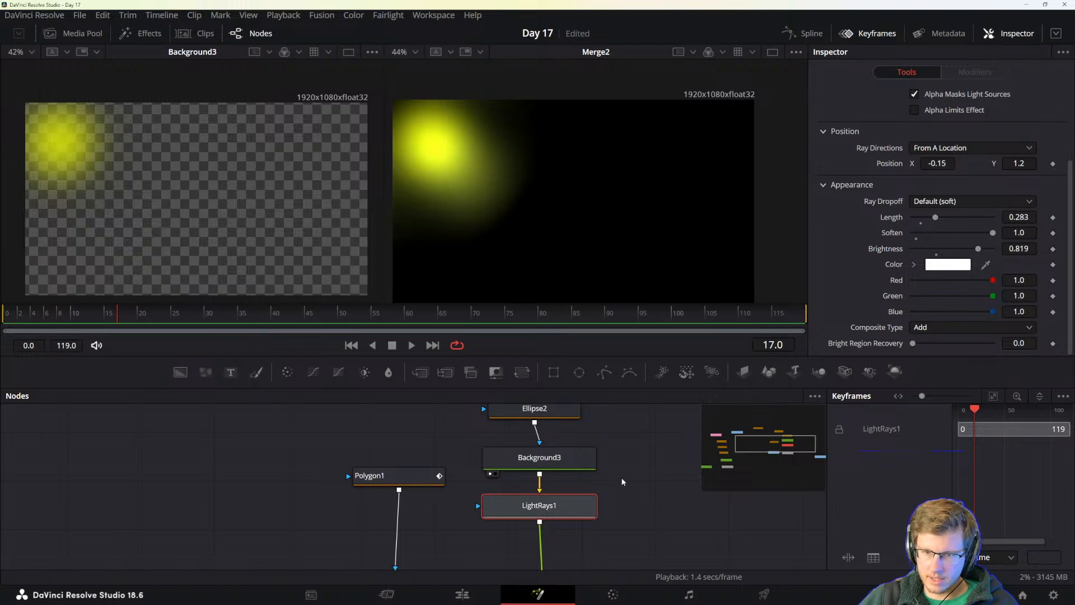
# - Enable Alpha Limits Effect on LightRays1
pyautogui.moveTo(684, 538); pyautogui.dragTo(664, 417)
pyautogui.moveTo(614, 465); pyautogui.dragTo(605, 517)
pyautogui.click(913, 110)
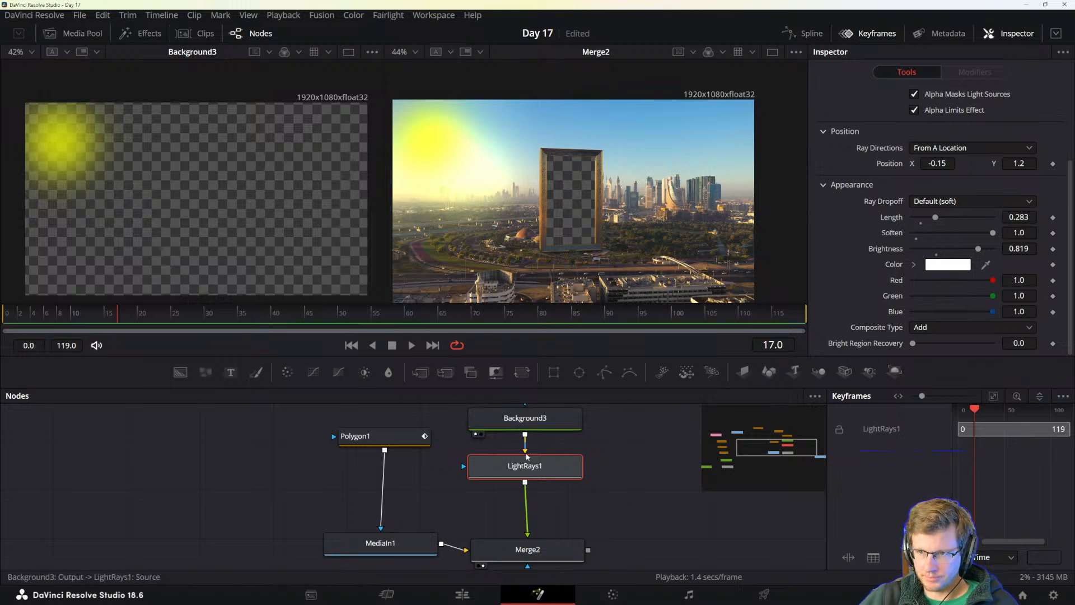
# - Reduce the soft edge of the Ellipse2 mask to about 0.112
pyautogui.click(525, 425)
pyautogui.moveTo(622, 408); pyautogui.dragTo(621, 519)
pyautogui.click(519, 482)
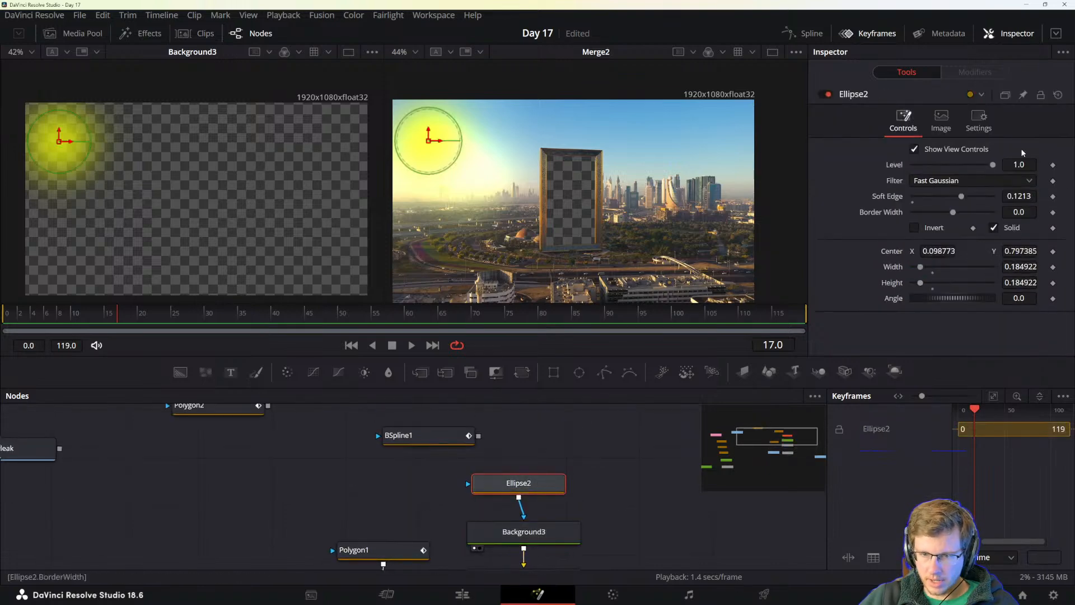
pyautogui.moveTo(960, 198)
pyautogui.mouseDown()
pyautogui.moveTo(980, 197)
pyautogui.moveTo(907, 195)
pyautogui.moveTo(985, 197)
pyautogui.moveTo(933, 203)
pyautogui.moveTo(977, 199)
pyautogui.moveTo(946, 199)
pyautogui.moveTo(966, 214)
pyautogui.moveTo(934, 212)
pyautogui.moveTo(956, 213)
pyautogui.mouseUp()
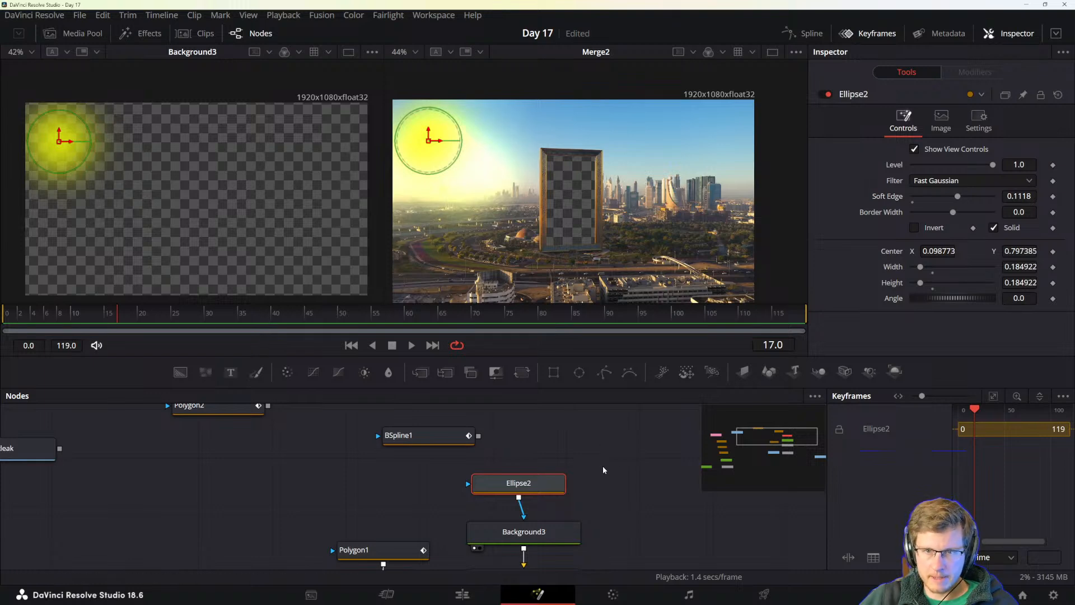
# - Review the sun branch by inspecting Ellipse2, Merge2, LightRays1 and Background3 in turn
pyautogui.hscroll(1, 616, 463)
pyautogui.click(507, 530)
pyautogui.click(532, 484)
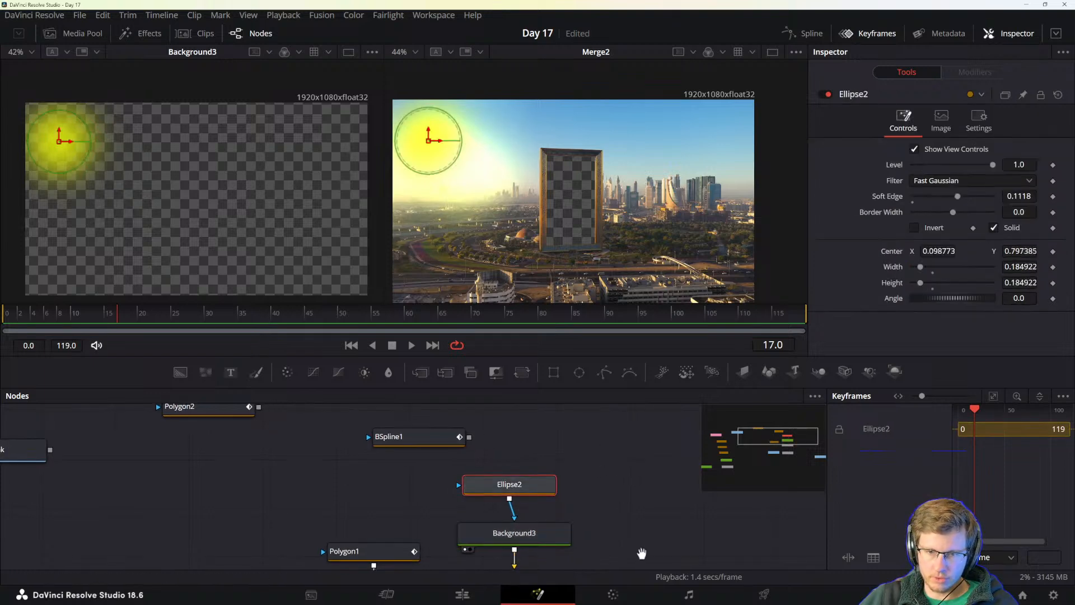
pyautogui.scroll(-5, 590, 453)
pyautogui.click(593, 490)
pyautogui.scroll(2, 610, 516)
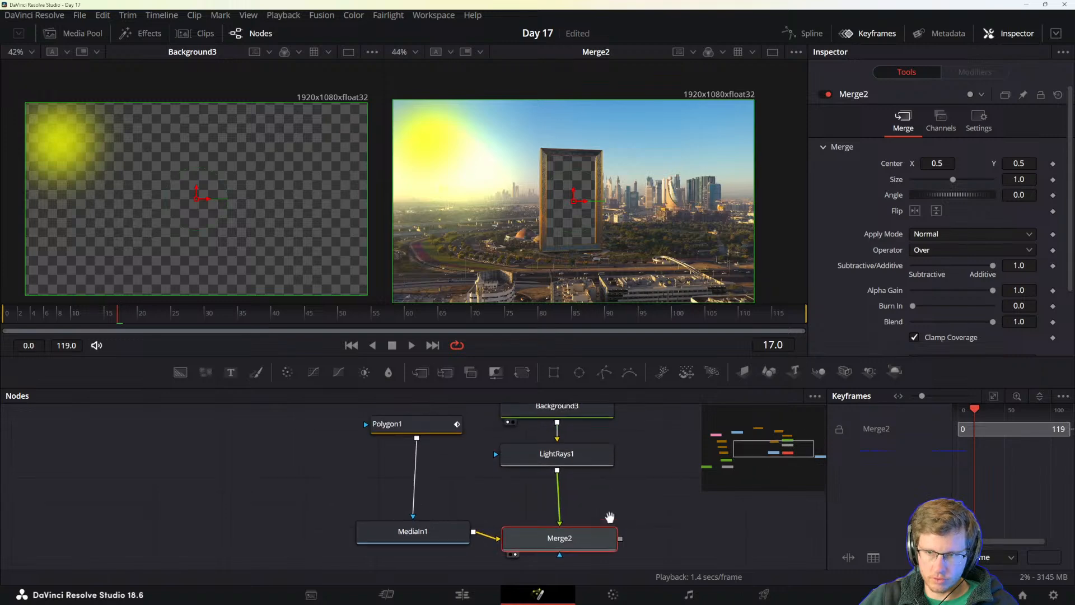
pyautogui.click(566, 457)
pyautogui.scroll(2, 627, 504)
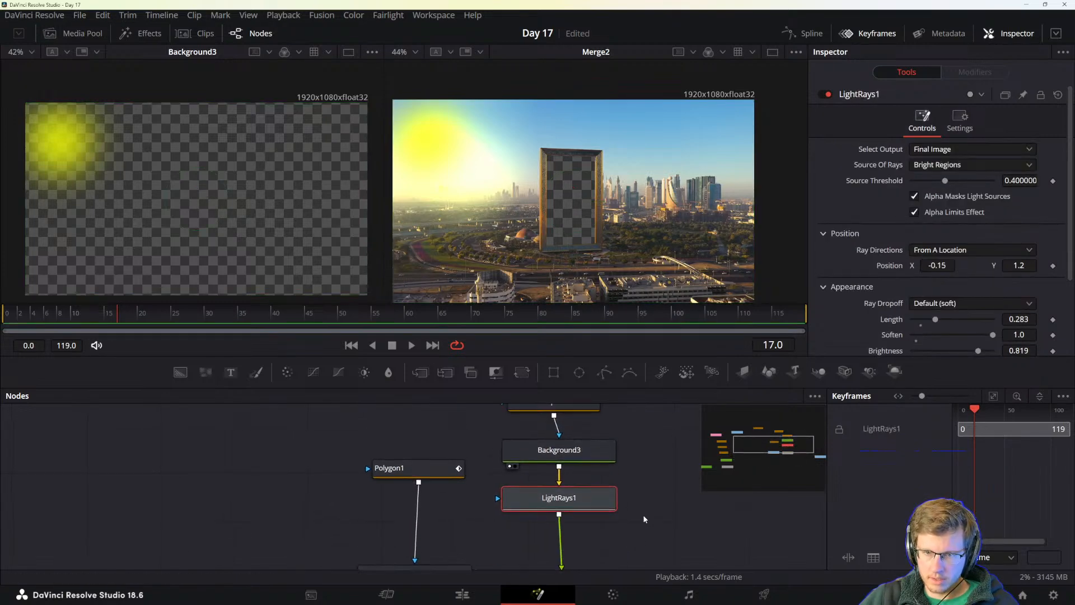
pyautogui.click(560, 450)
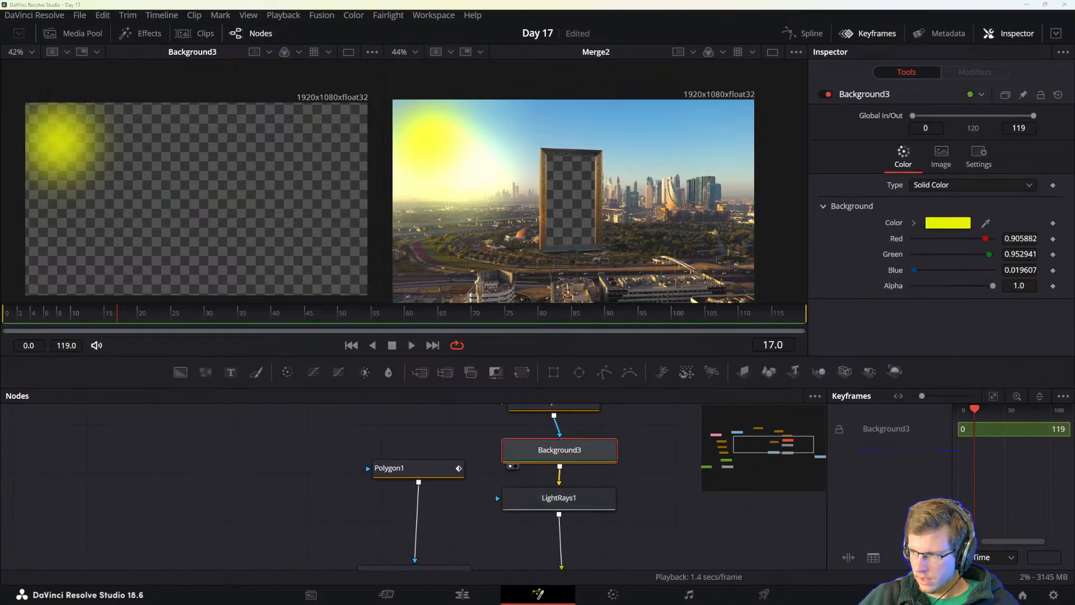
# - Bring the reference manual's Effects Mask Inputs section into view to check it, and move it back off the workspace
pyautogui.moveTo(1074, 280); pyautogui.dragTo(459, 126)
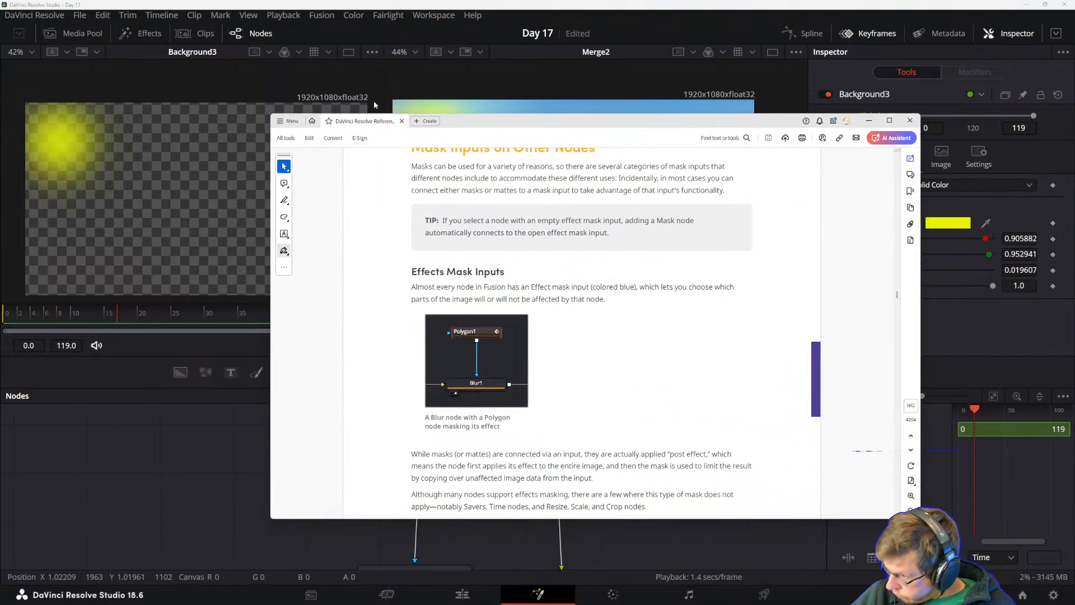
pyautogui.click(577, 292)
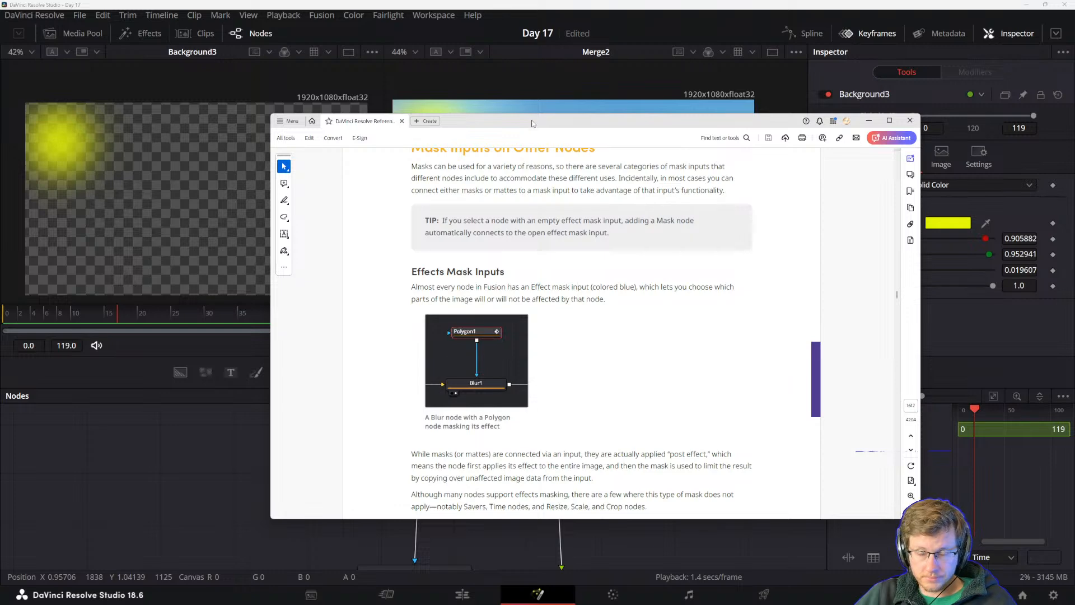
pyautogui.moveTo(532, 124); pyautogui.dragTo(1074, 269)
# - Shift the Ellipse2 node slightly within the node graph, keeping it above Background3
pyautogui.moveTo(616, 441); pyautogui.dragTo(621, 491)
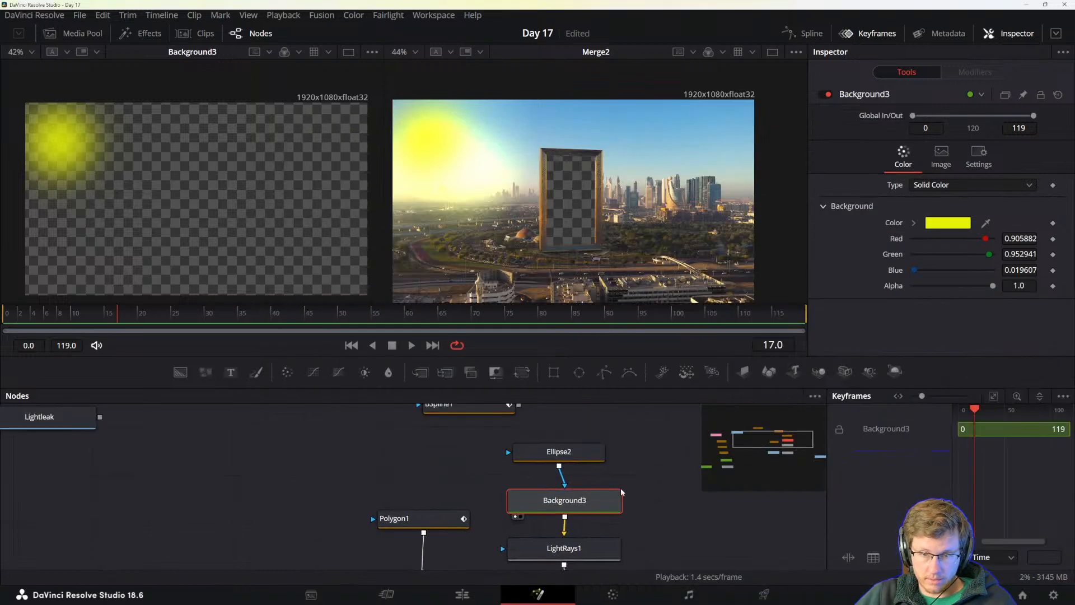
pyautogui.moveTo(557, 451); pyautogui.dragTo(567, 455)
pyautogui.scroll(-1, 666, 509)
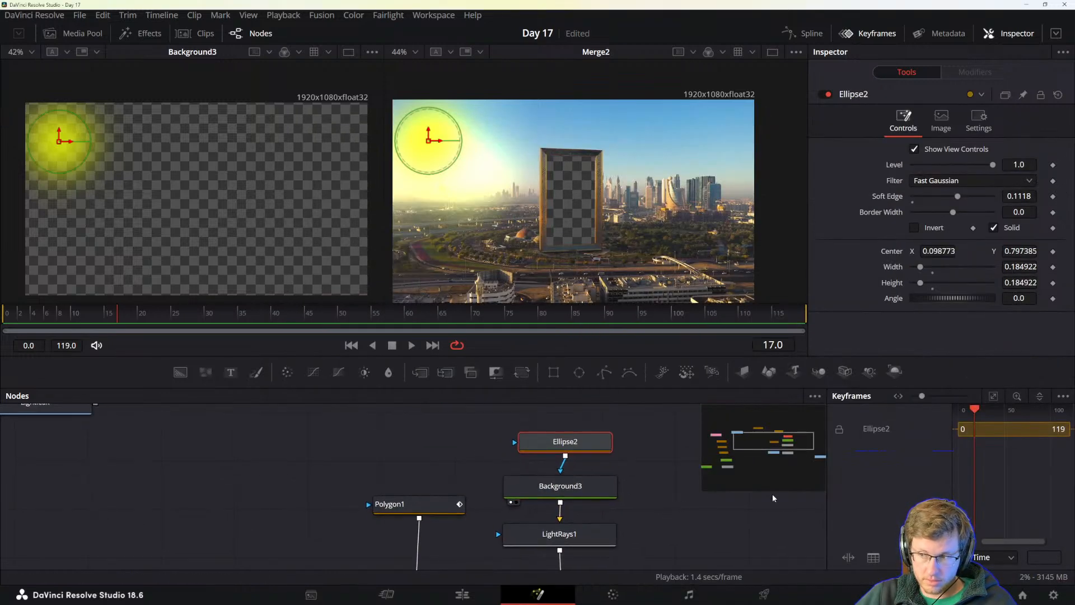
# - Save the project and nudge the Ellipse2 node into closer alignment above Background3
pyautogui.hotkey('ctrl', 's')
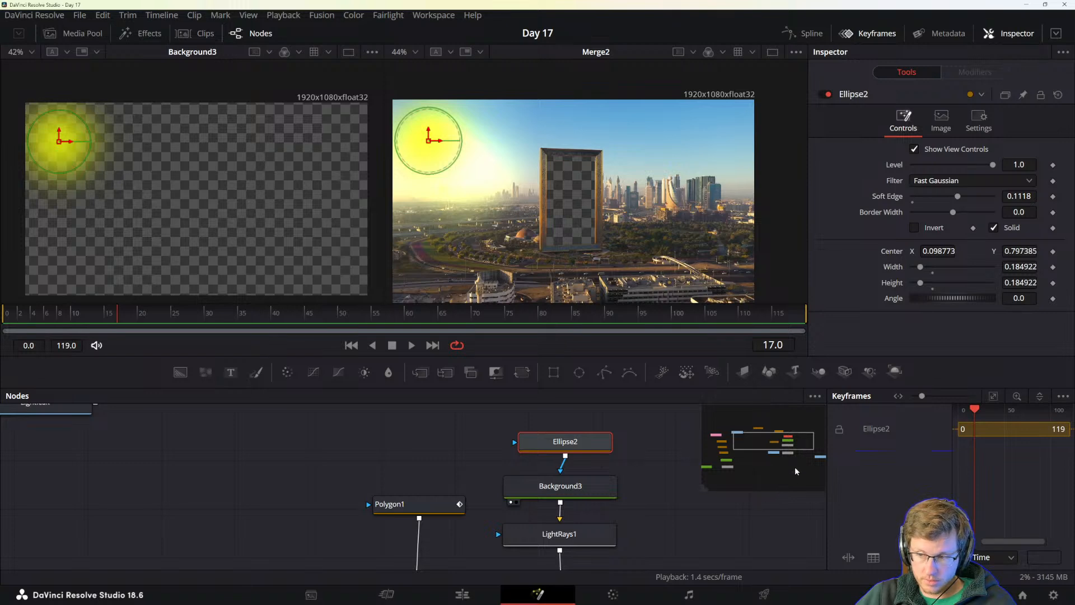
pyautogui.click(570, 486)
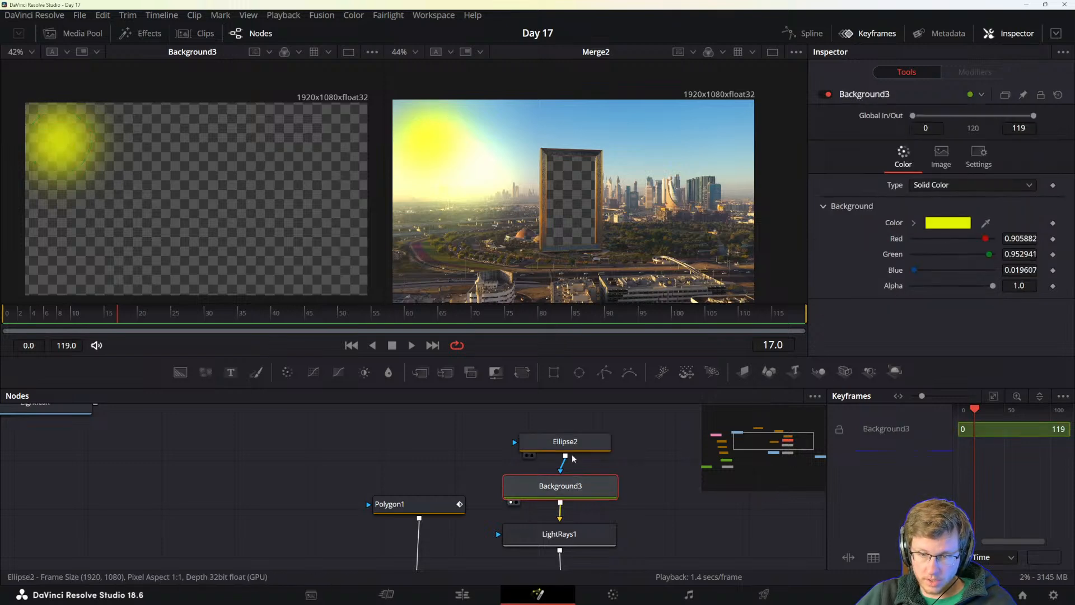
pyautogui.moveTo(573, 443); pyautogui.dragTo(571, 440)
pyautogui.click(567, 486)
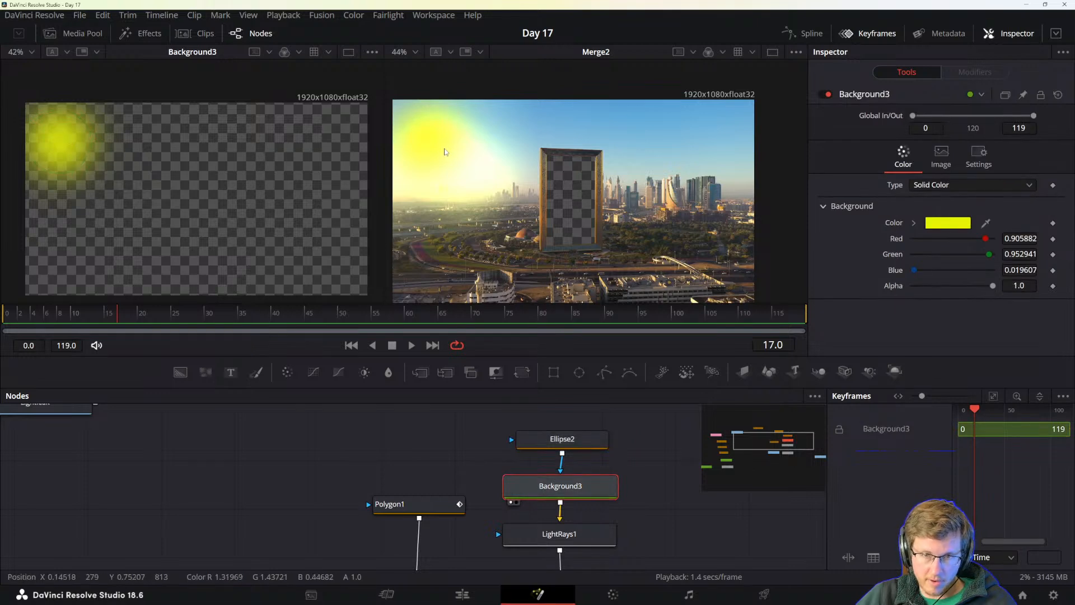
# - Move the LightRays1 node slightly closer beneath Background3 in the sun branch
pyautogui.moveTo(656, 524); pyautogui.dragTo(632, 469)
pyautogui.click(554, 472)
pyautogui.moveTo(544, 484); pyautogui.dragTo(548, 478)
pyautogui.click(556, 543)
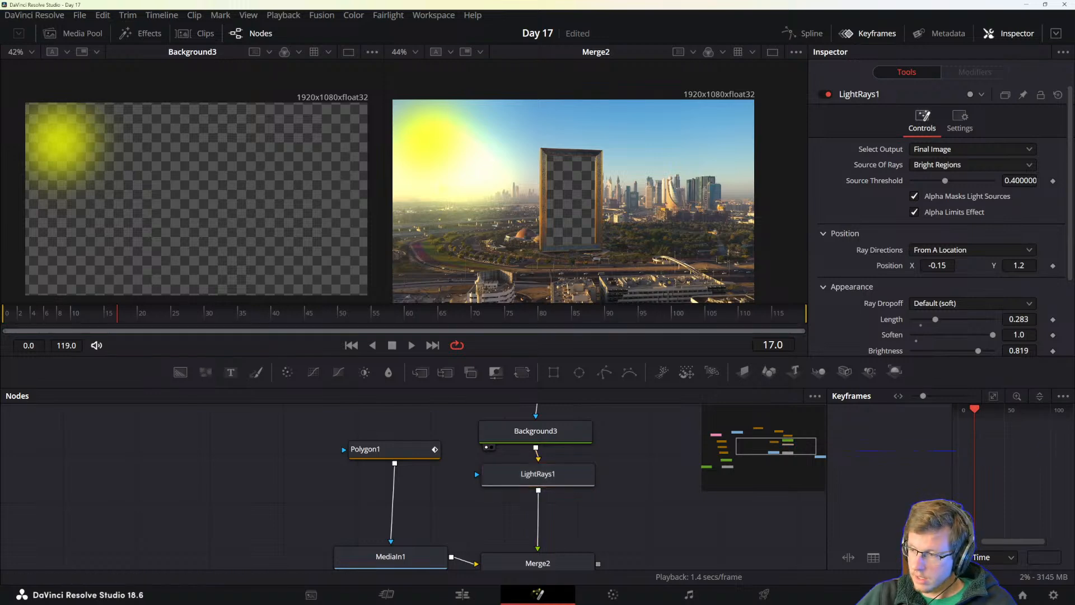
# - Bring the reference manual over the workspace and read how effect masks are applied "post effect" in the Effects Mask Inputs section
pyautogui.moveTo(1074, 210); pyautogui.dragTo(554, 109)
pyautogui.moveTo(483, 104); pyautogui.dragTo(446, 97)
pyautogui.scroll(-2, 356, 258)
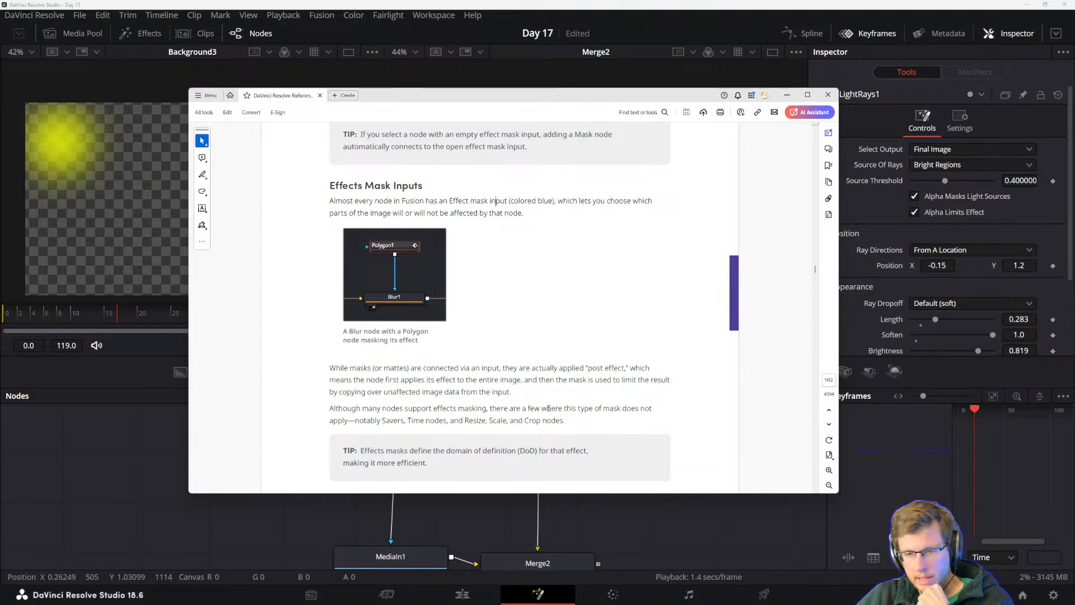
pyautogui.moveTo(559, 369); pyautogui.dragTo(654, 369)
pyautogui.click(563, 382)
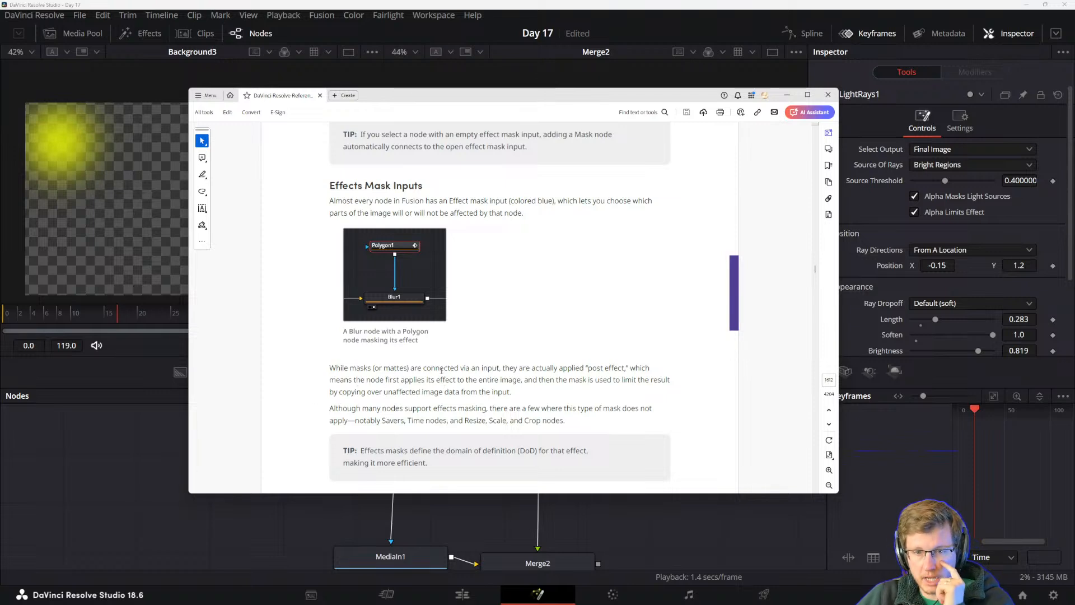
pyautogui.moveTo(500, 379); pyautogui.dragTo(568, 380)
pyautogui.click(575, 380)
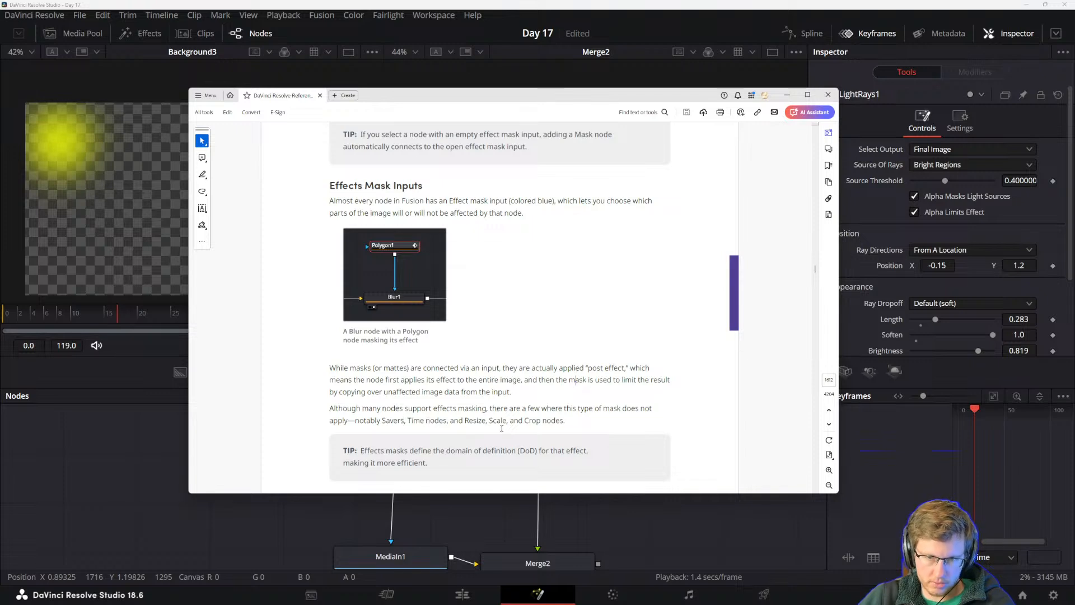
# - Read the manual's tip on effect masks and the domain of definition, and the paragraph on nodes that do not support effect masking
pyautogui.scroll(-2, 467, 420)
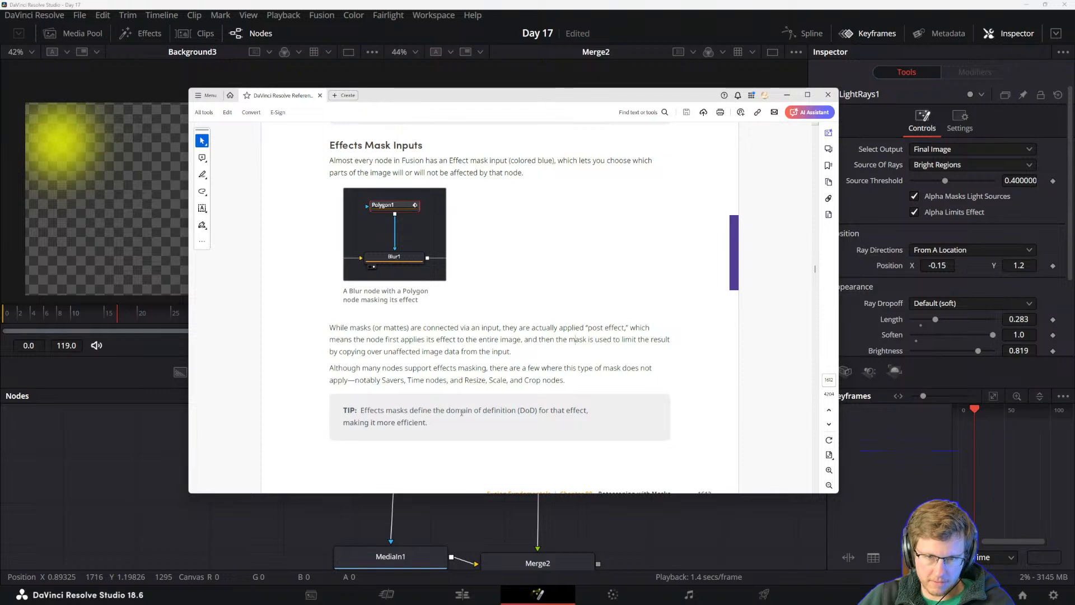
pyautogui.moveTo(480, 411); pyautogui.dragTo(588, 411)
pyautogui.click(548, 422)
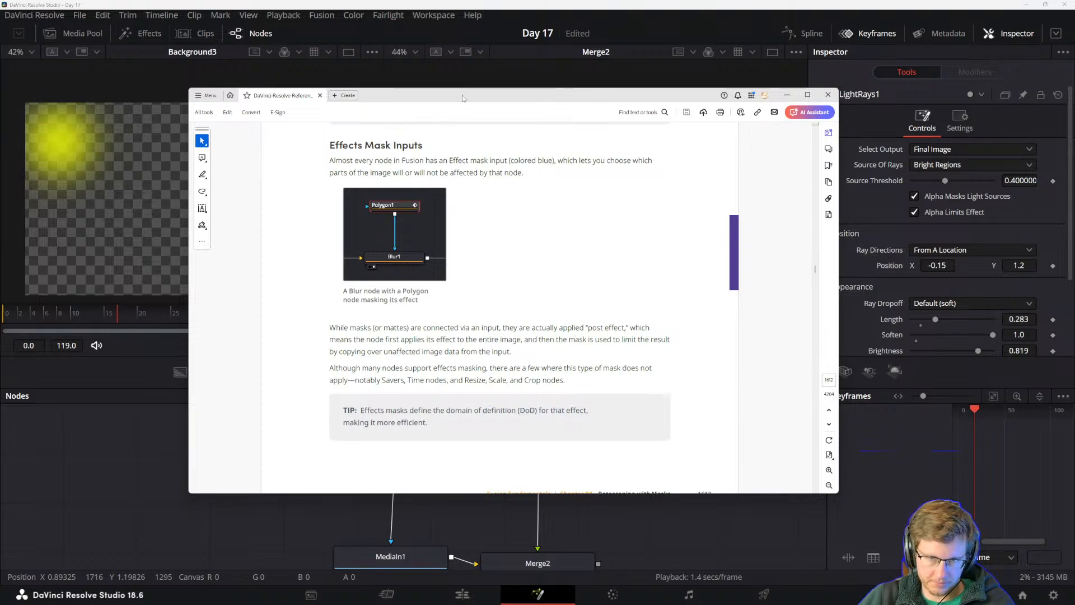
pyautogui.scroll(-1, 560, 375)
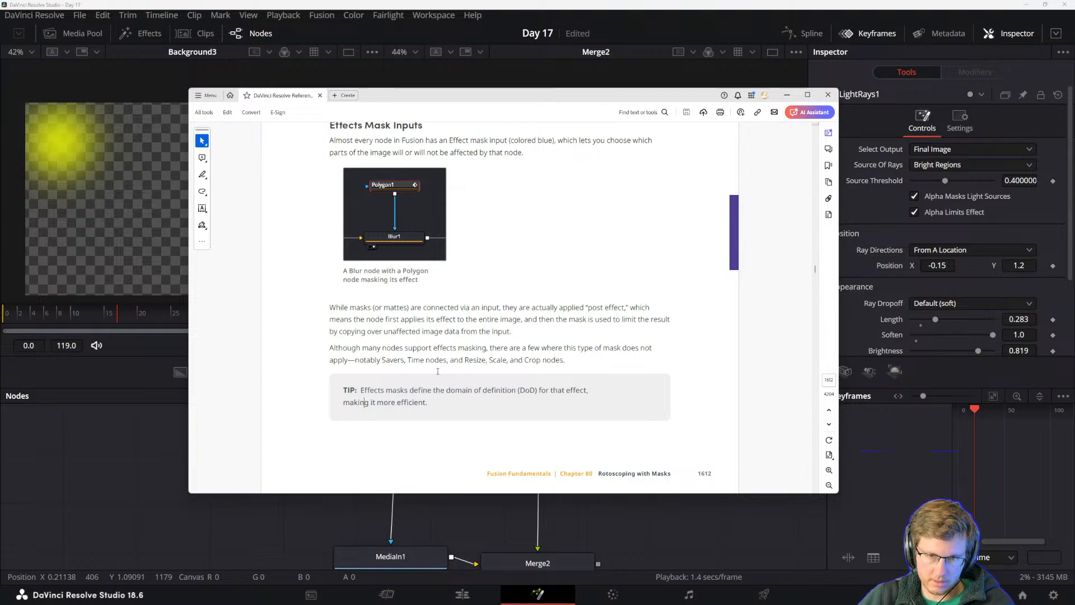
pyautogui.tripleClick(411, 407)
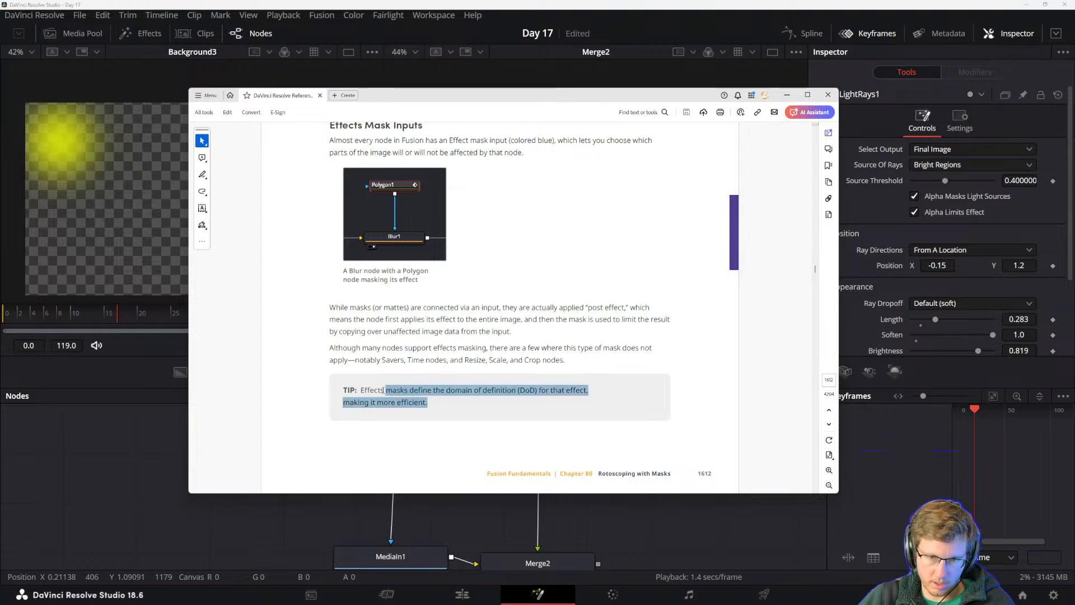
pyautogui.click(416, 403)
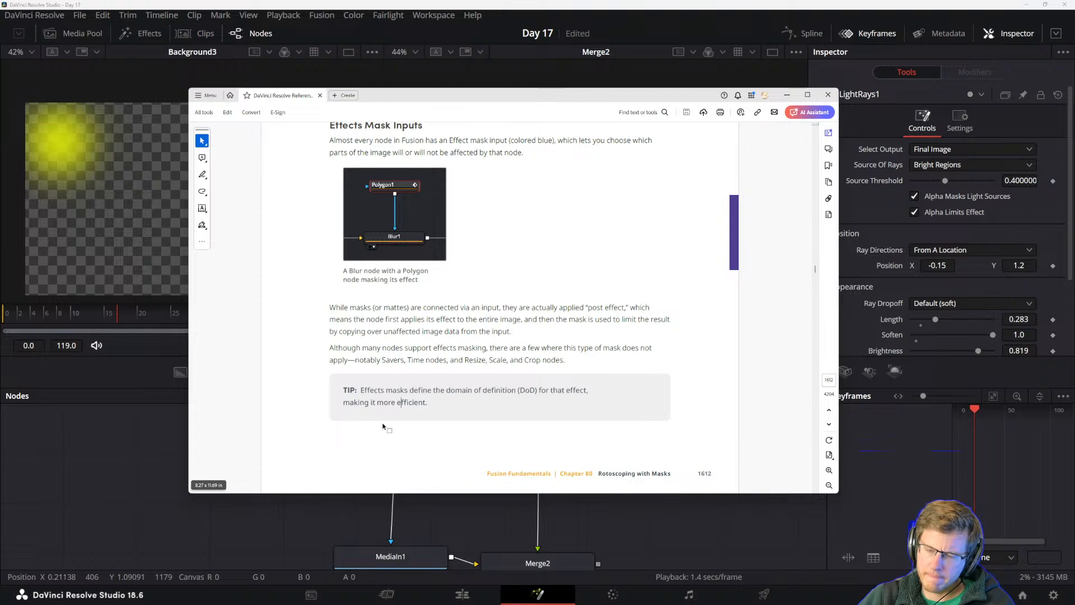
pyautogui.tripleClick(367, 348)
pyautogui.click(496, 350)
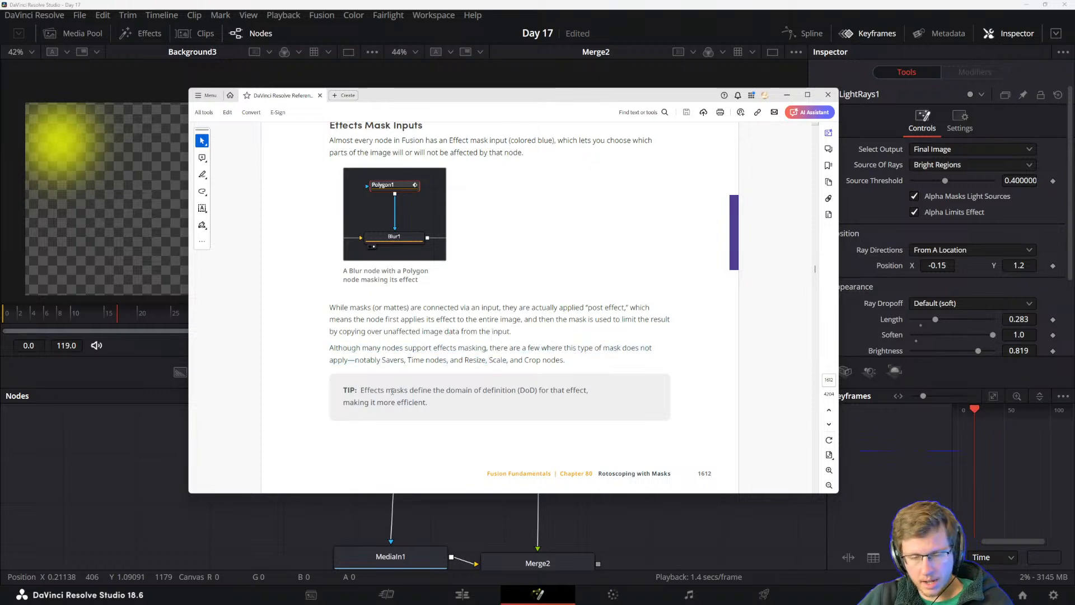
# - Examine the manual's figure of a Polygon mask limiting a Blur node and its caption, and minimize the manual
pyautogui.scroll(-5, 447, 407)
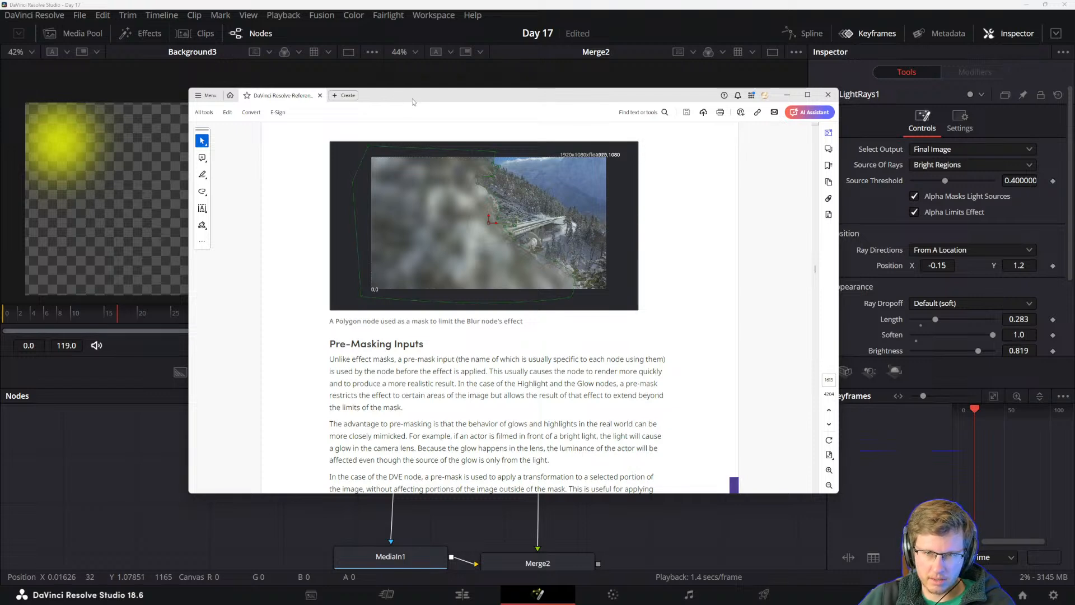
pyautogui.moveTo(338, 323); pyautogui.dragTo(503, 323)
pyautogui.click(426, 322)
pyautogui.click(503, 323)
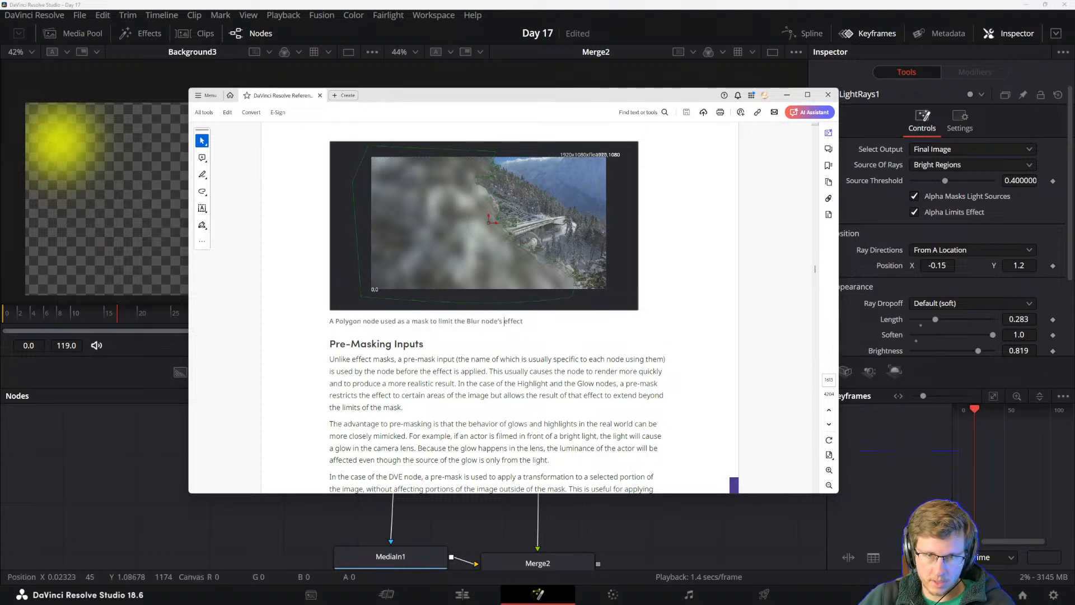
pyautogui.click(786, 95)
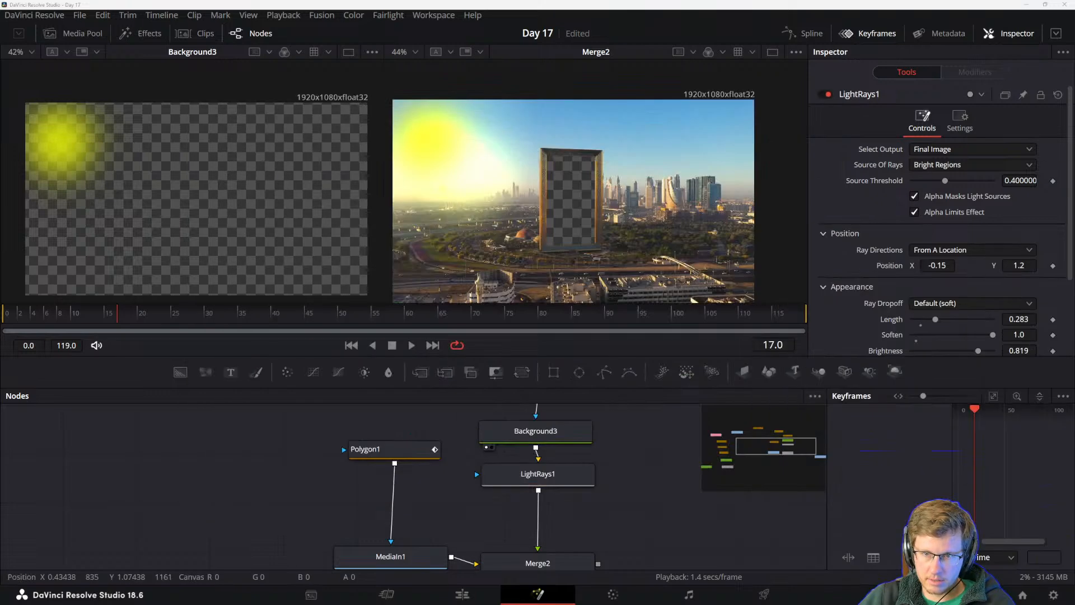
# - Select the Merge1 node of the black-and-white shapes branch and display it in the first viewer
pyautogui.scroll(-4, 409, 512)
pyautogui.scroll(3, 381, 530)
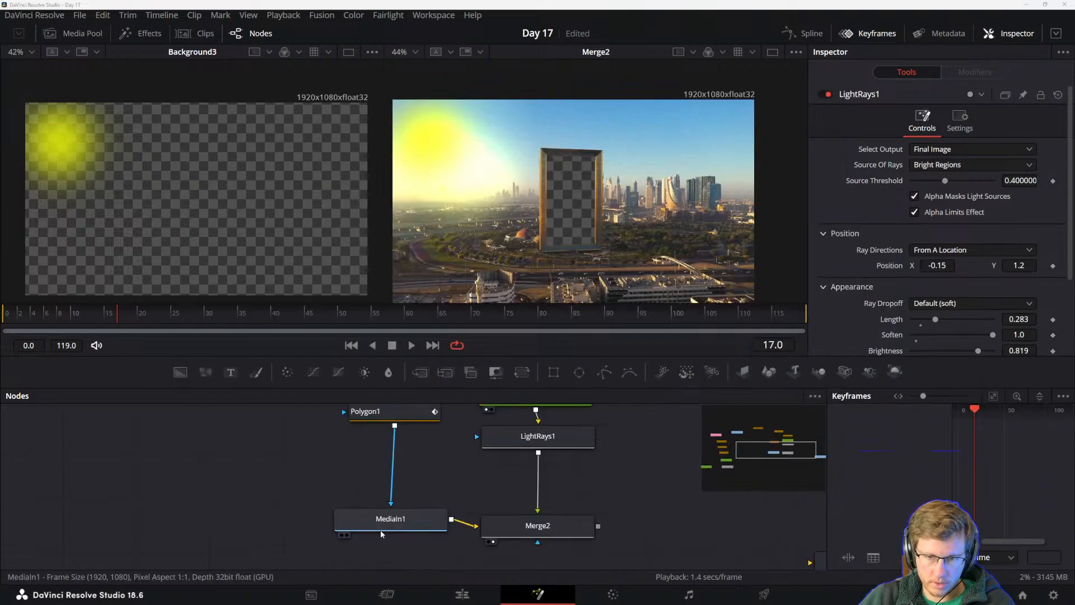
pyautogui.hscroll(-10, 380, 530)
pyautogui.click(401, 480)
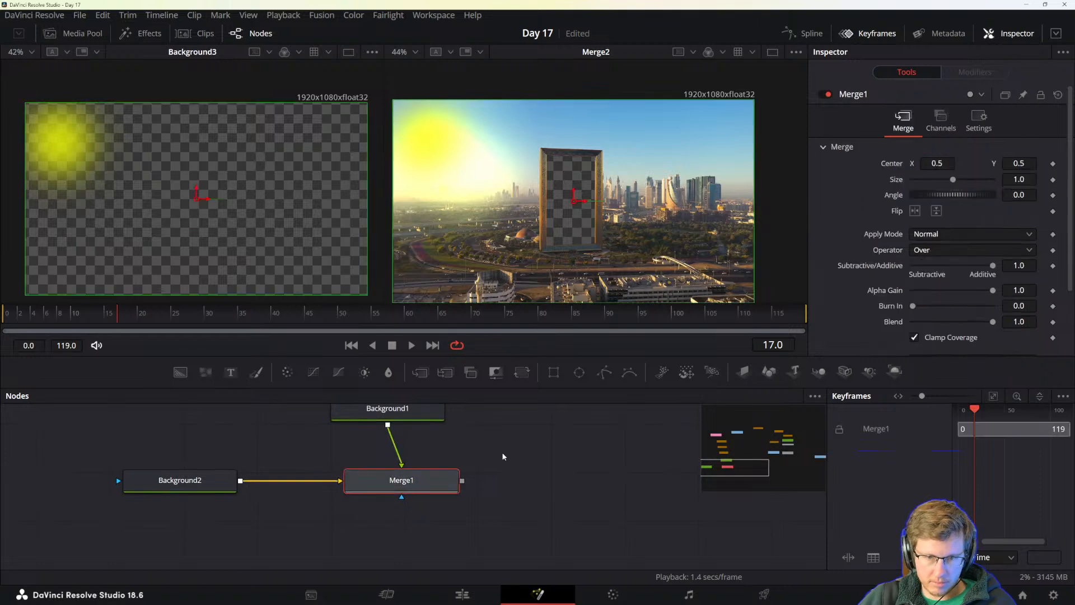
pyautogui.scroll(2, 502, 456)
pyautogui.press('1')
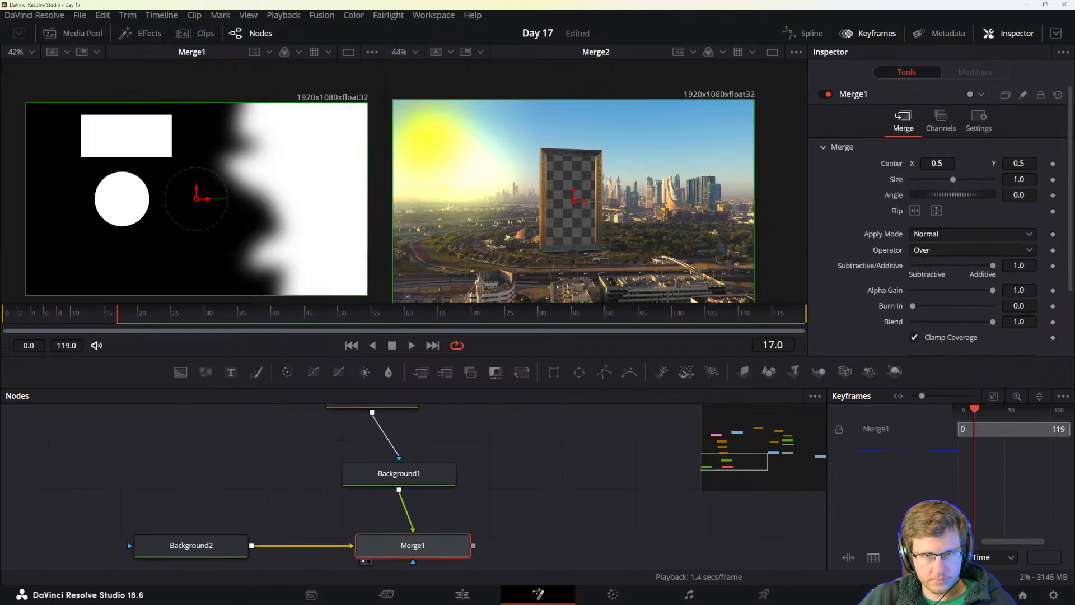
# - Rearrange the Rectangle1, Ellipse1, Polygon3 and Background1 nodes into a straighter vertical column above Merge1
pyautogui.moveTo(536, 435); pyautogui.dragTo(720, 424)
pyautogui.moveTo(554, 507); pyautogui.dragTo(547, 408)
pyautogui.scroll(-3, 529, 458)
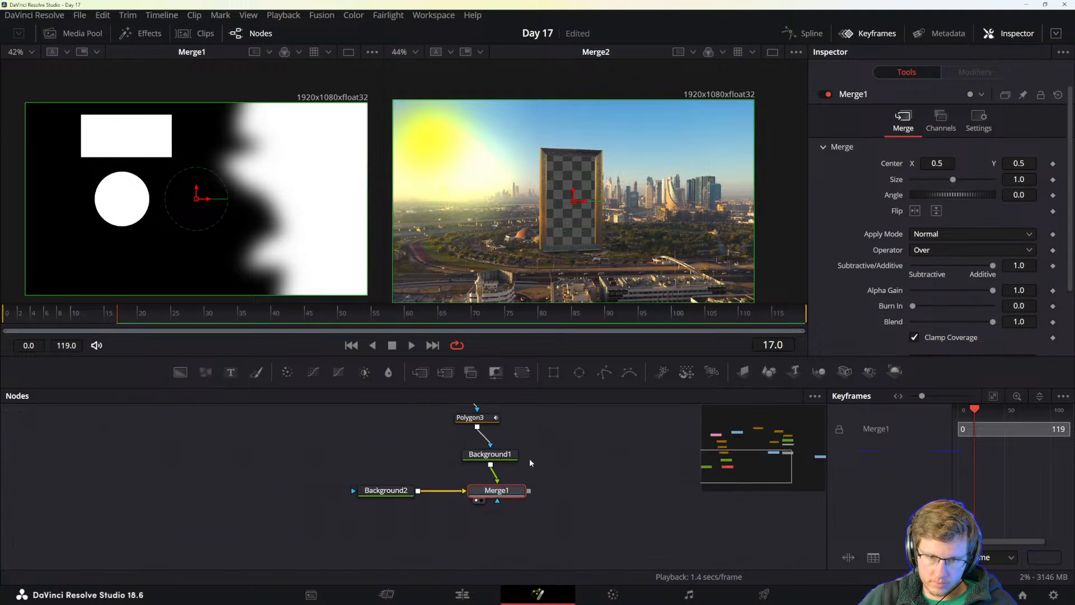
pyautogui.moveTo(564, 464); pyautogui.dragTo(446, 521)
pyautogui.moveTo(521, 482); pyautogui.dragTo(483, 498)
pyautogui.moveTo(288, 415); pyautogui.dragTo(347, 510)
pyautogui.click(421, 484)
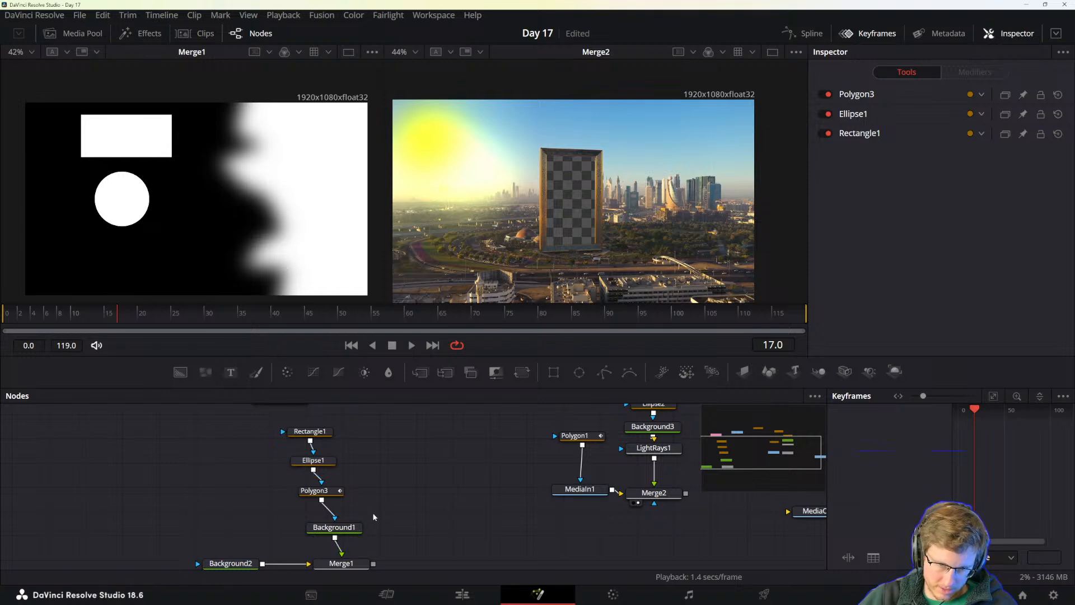
pyautogui.moveTo(310, 431); pyautogui.dragTo(347, 491)
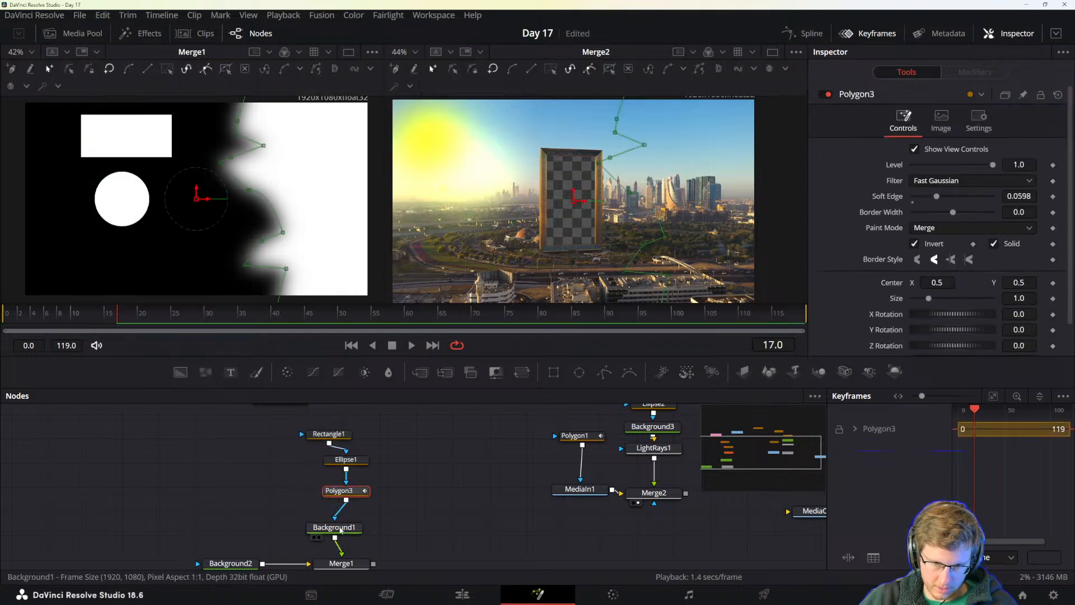
pyautogui.moveTo(341, 529); pyautogui.dragTo(351, 527)
pyautogui.moveTo(338, 438); pyautogui.dragTo(356, 432)
# - Switch back to the reference manual and read the opening paragraph of Pre-Masking Inputs about Highlight and Glow nodes
pyautogui.hotkey('alt', 'Tab')
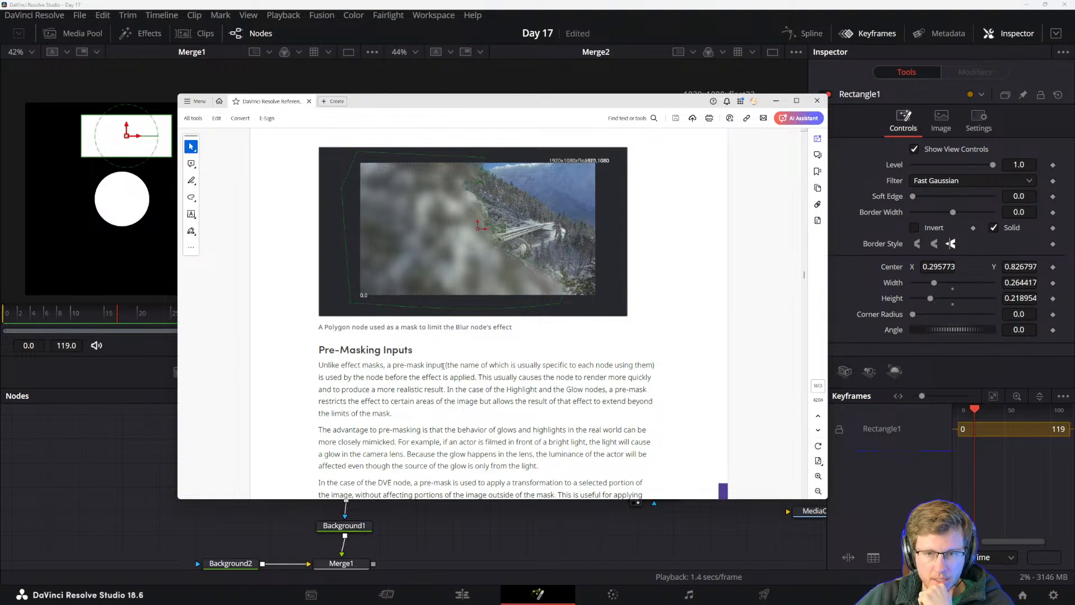
pyautogui.moveTo(448, 368); pyautogui.dragTo(487, 367)
pyautogui.click(430, 380)
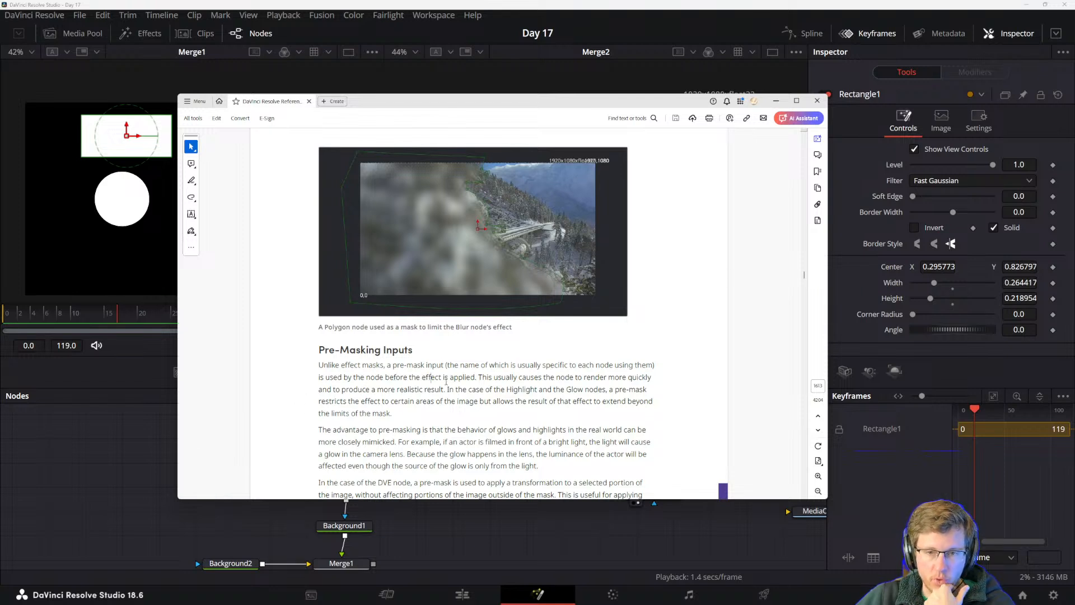
pyautogui.moveTo(479, 378); pyautogui.dragTo(516, 378)
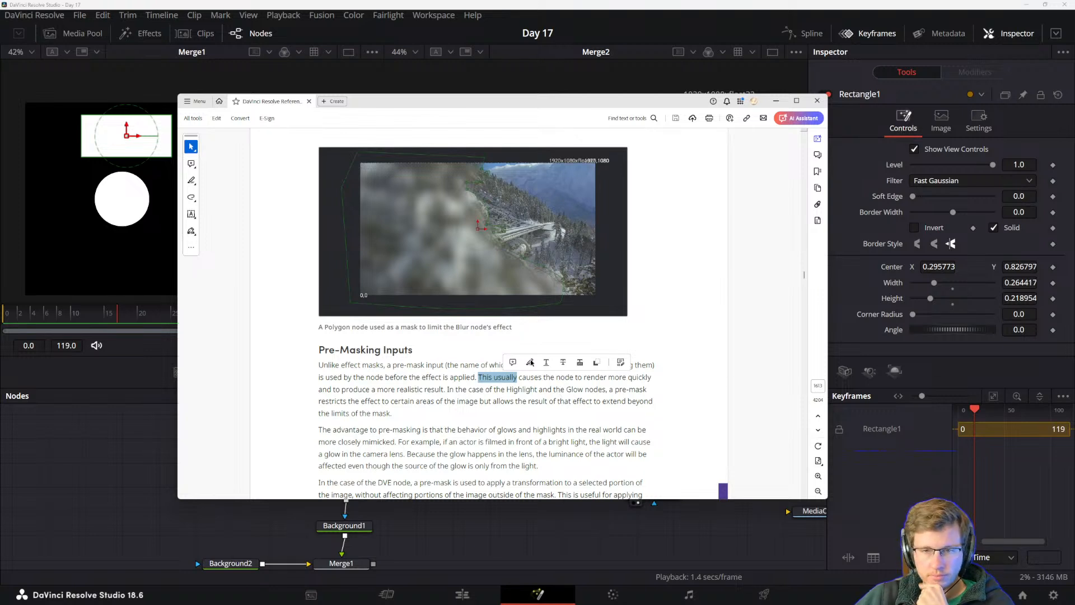
pyautogui.click(515, 392)
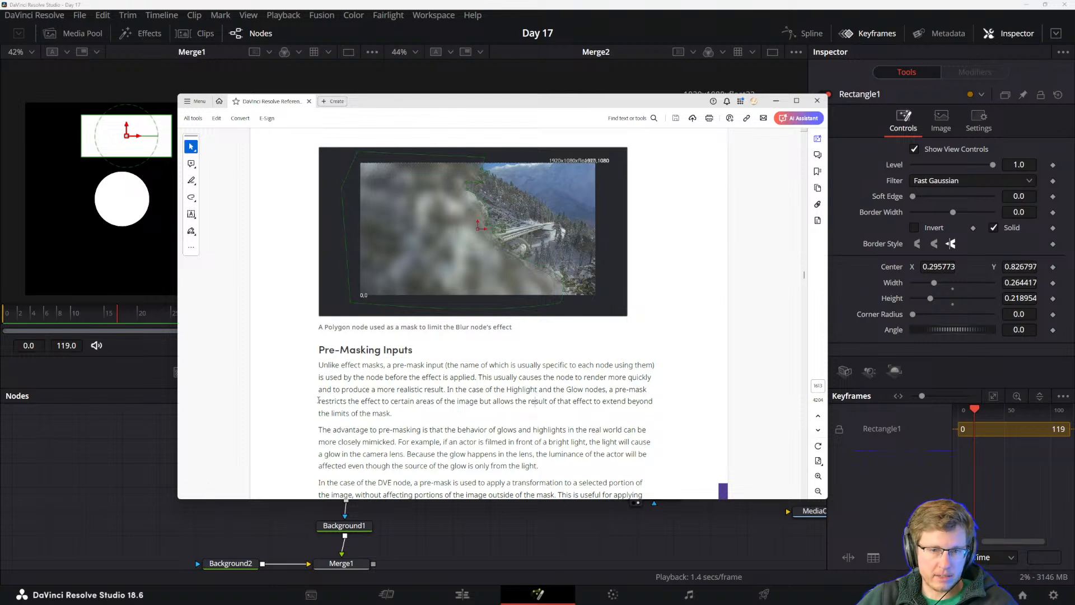
pyautogui.moveTo(318, 400); pyautogui.dragTo(410, 413)
pyautogui.click(394, 417)
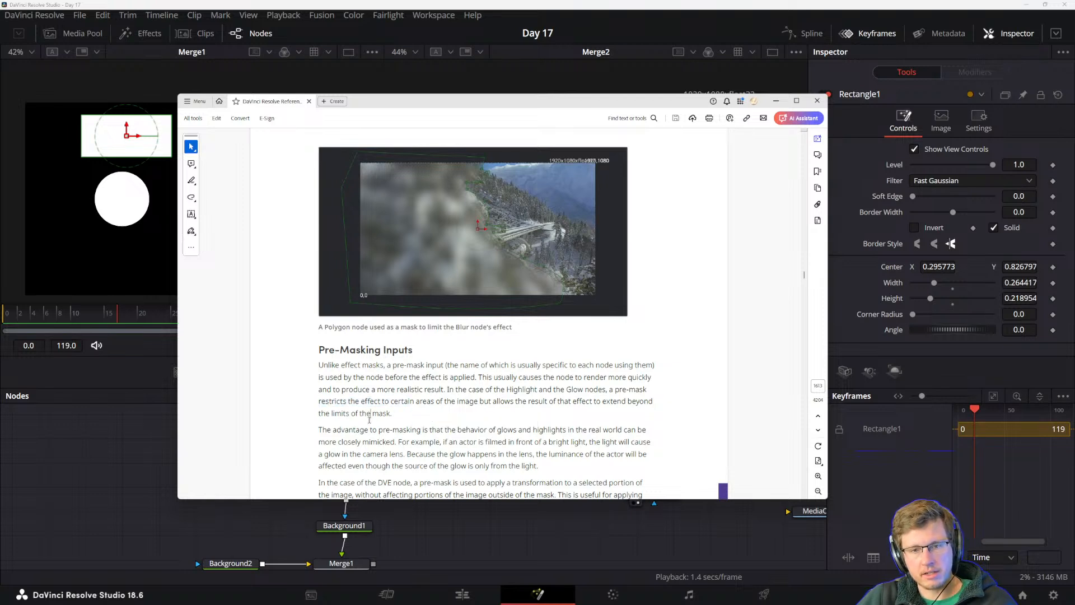
pyautogui.moveTo(391, 401); pyautogui.dragTo(514, 402)
pyautogui.click(523, 403)
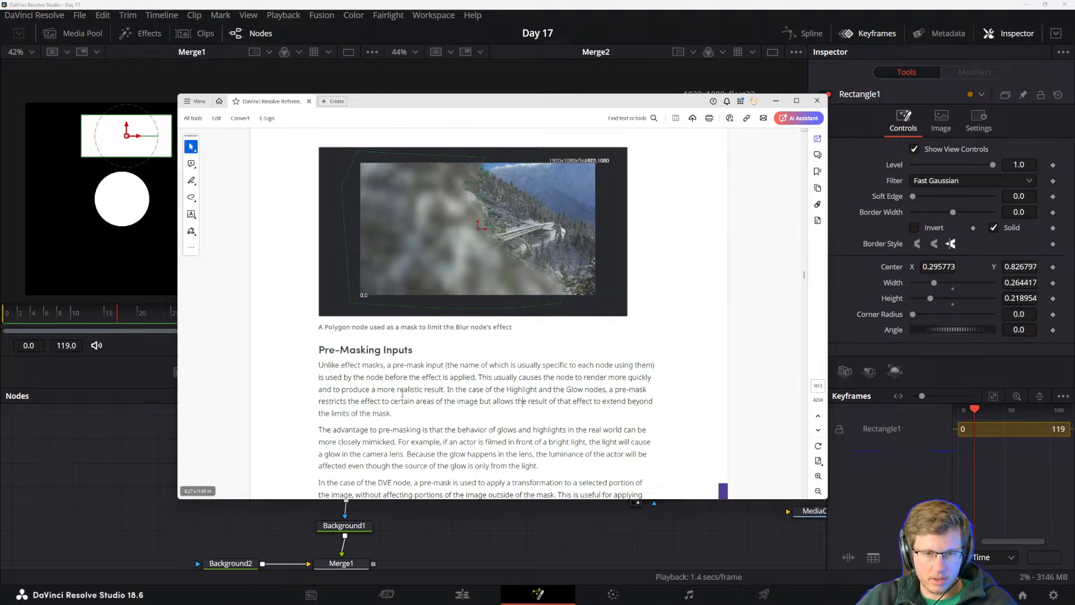
# - Read the manual's paragraph on the advantage of pre-masking for realistic glows and highlights
pyautogui.scroll(-2, 323, 430)
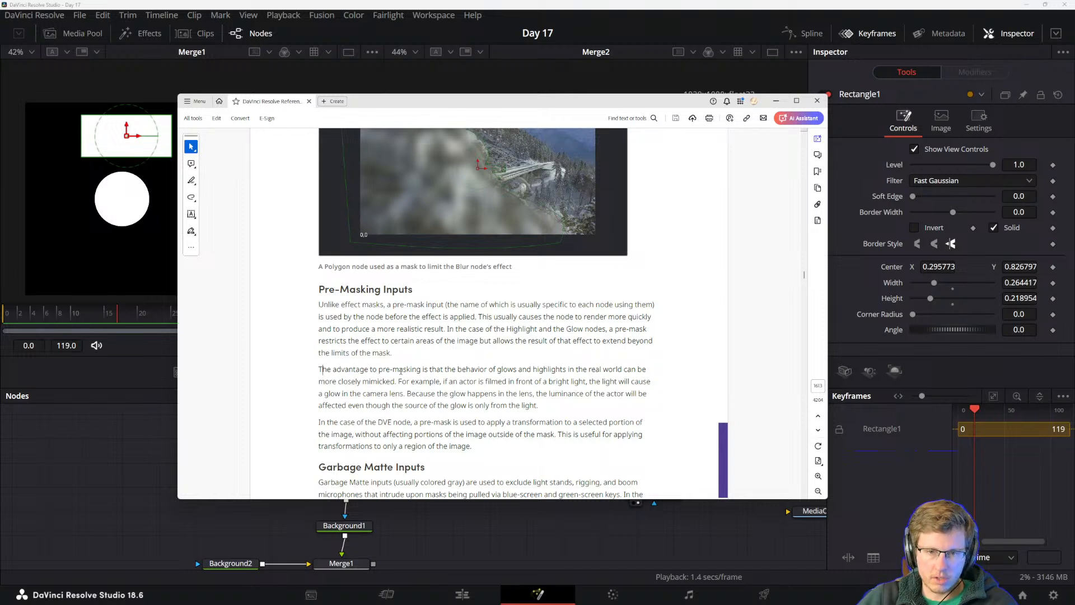
pyautogui.moveTo(399, 383); pyautogui.dragTo(476, 384)
pyautogui.click(485, 393)
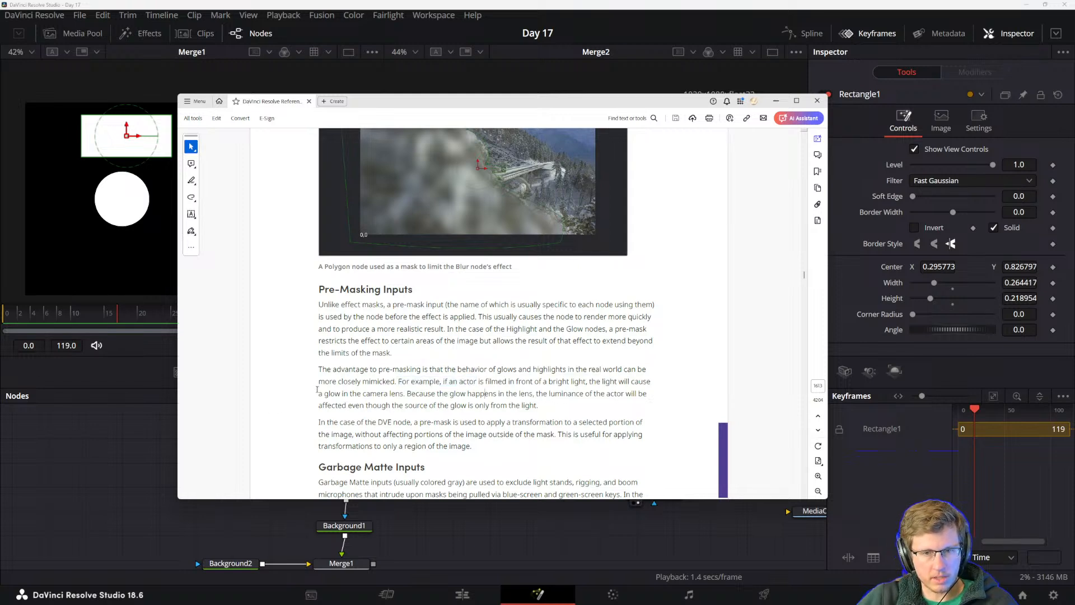
pyautogui.moveTo(401, 395); pyautogui.dragTo(562, 396)
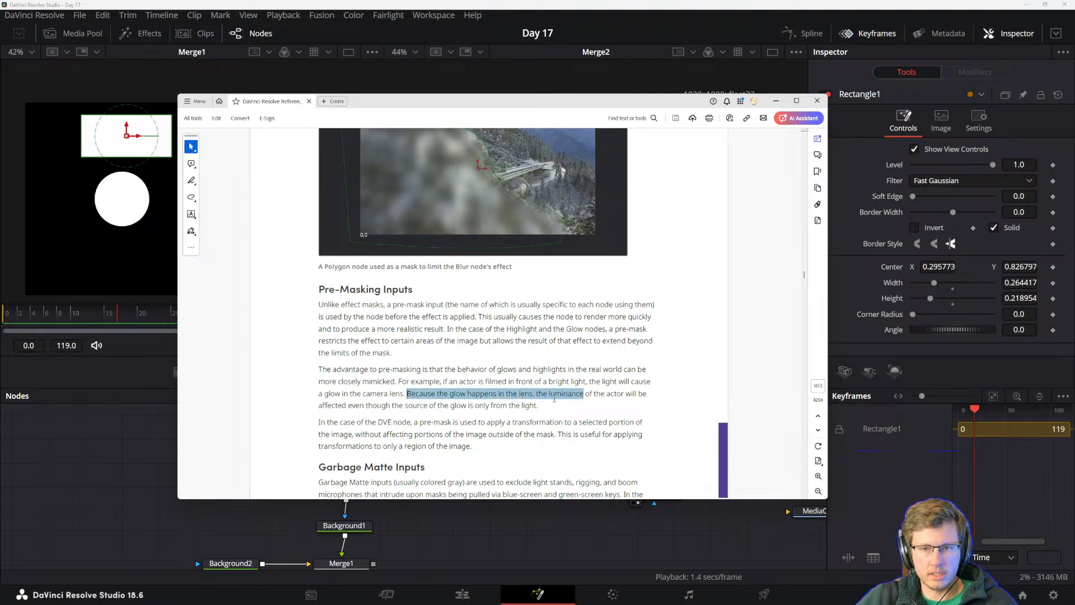
pyautogui.click(536, 399)
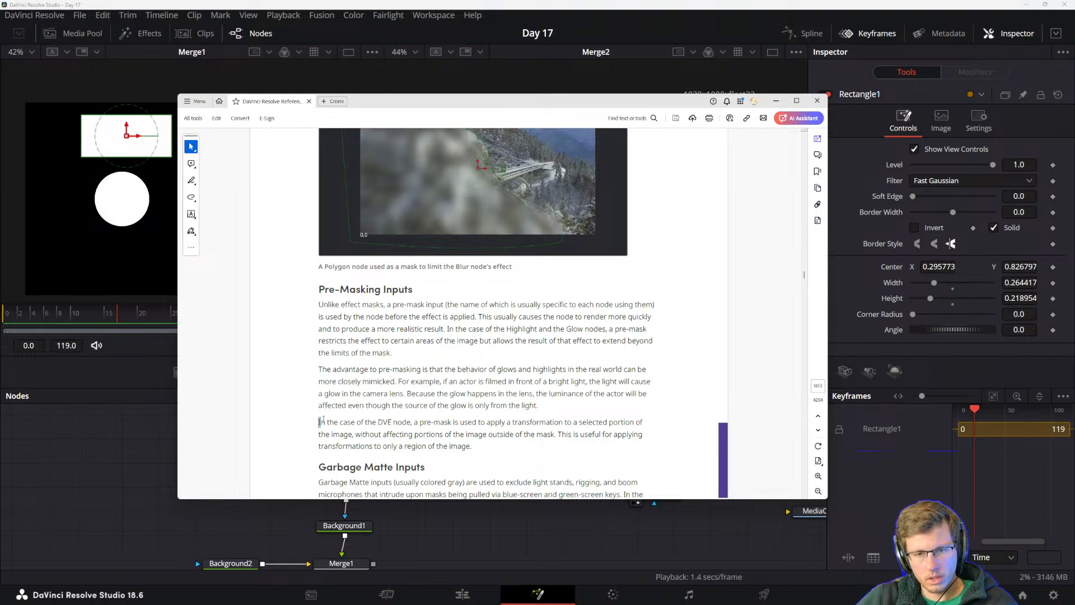
# - Read the manual's paragraph on using a pre-mask with the DVE node to transform a selected portion of the image
pyautogui.moveTo(318, 421); pyautogui.dragTo(464, 435)
pyautogui.click(402, 451)
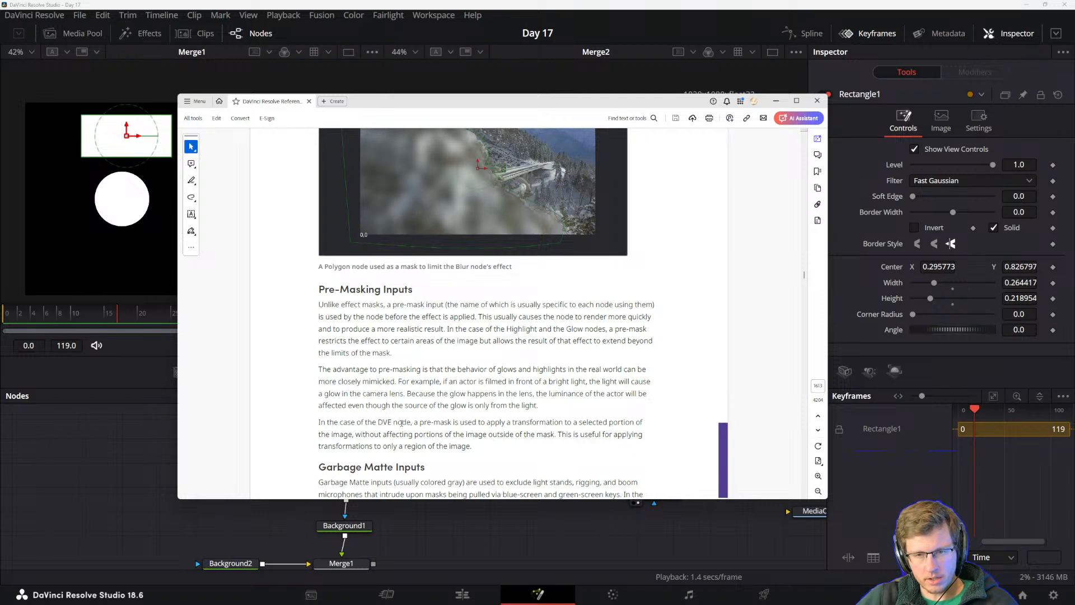
pyautogui.moveTo(414, 424); pyautogui.dragTo(447, 429)
pyautogui.click(480, 437)
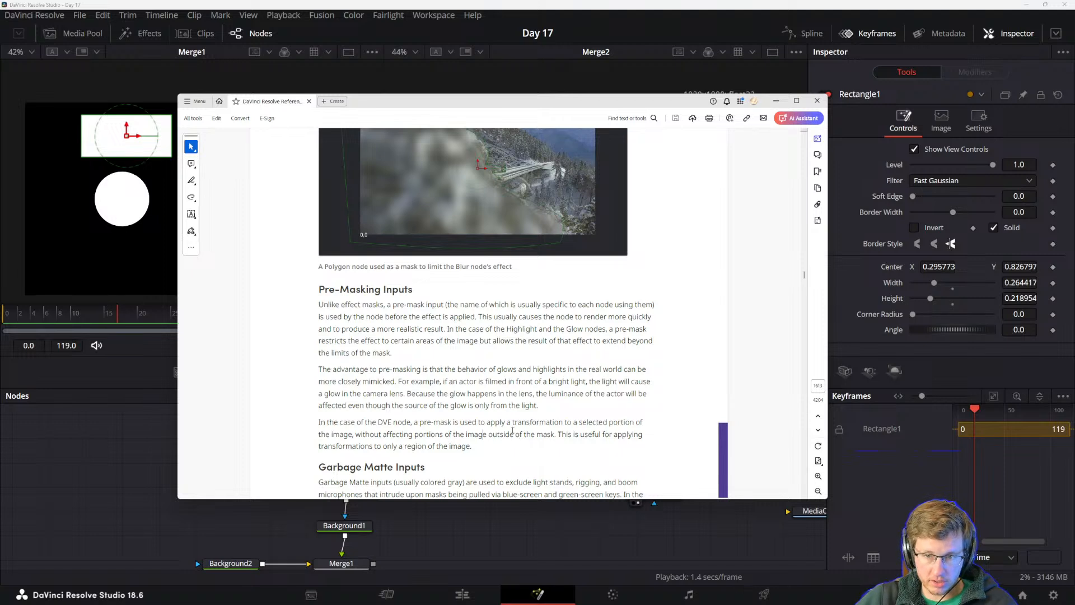
pyautogui.moveTo(355, 434); pyautogui.dragTo(437, 427)
pyautogui.click(480, 445)
pyautogui.click(437, 428)
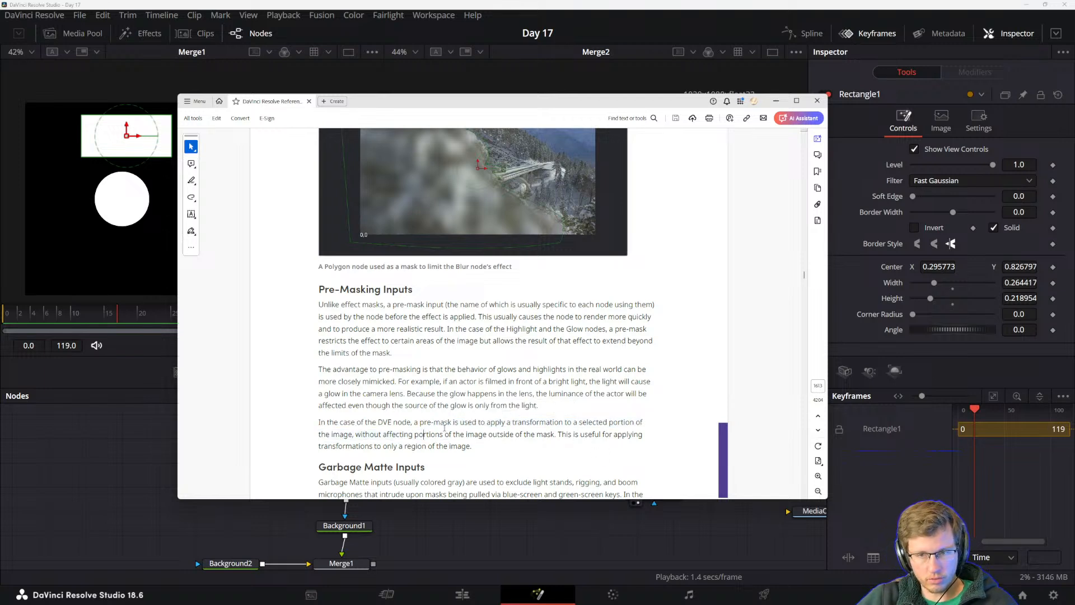
# - Finish the manual's DVE pre-mask paragraph and read the Garbage Matte Inputs section on excluding light stands and rigging from keys
pyautogui.moveTo(318, 447); pyautogui.dragTo(475, 448)
pyautogui.click(475, 450)
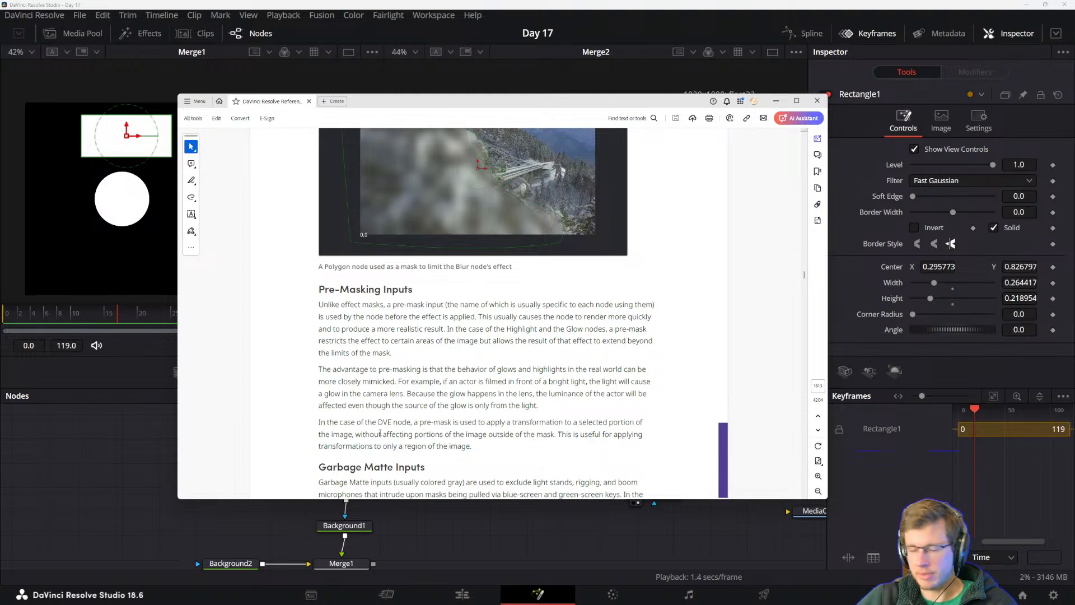
pyautogui.scroll(-3, 380, 433)
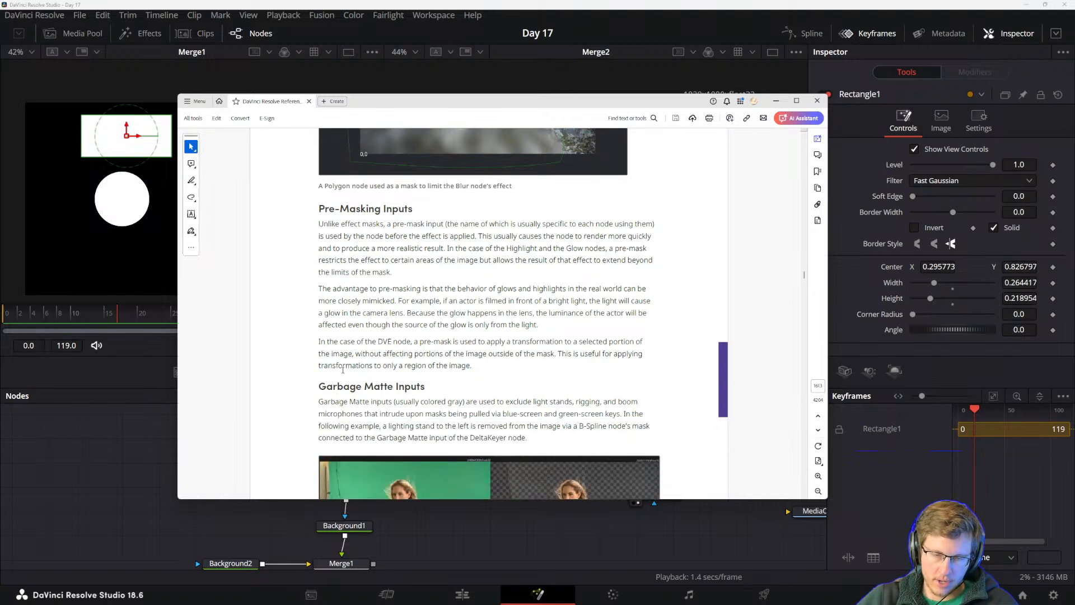
pyautogui.scroll(-3, 370, 317)
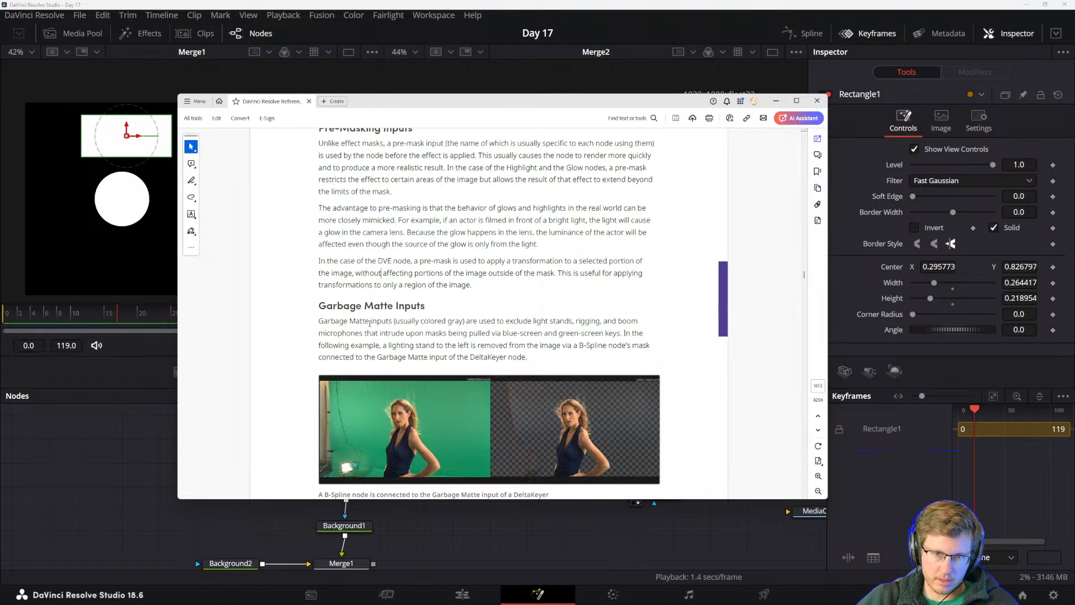
pyautogui.moveTo(480, 323); pyautogui.dragTo(504, 325)
pyautogui.click(524, 335)
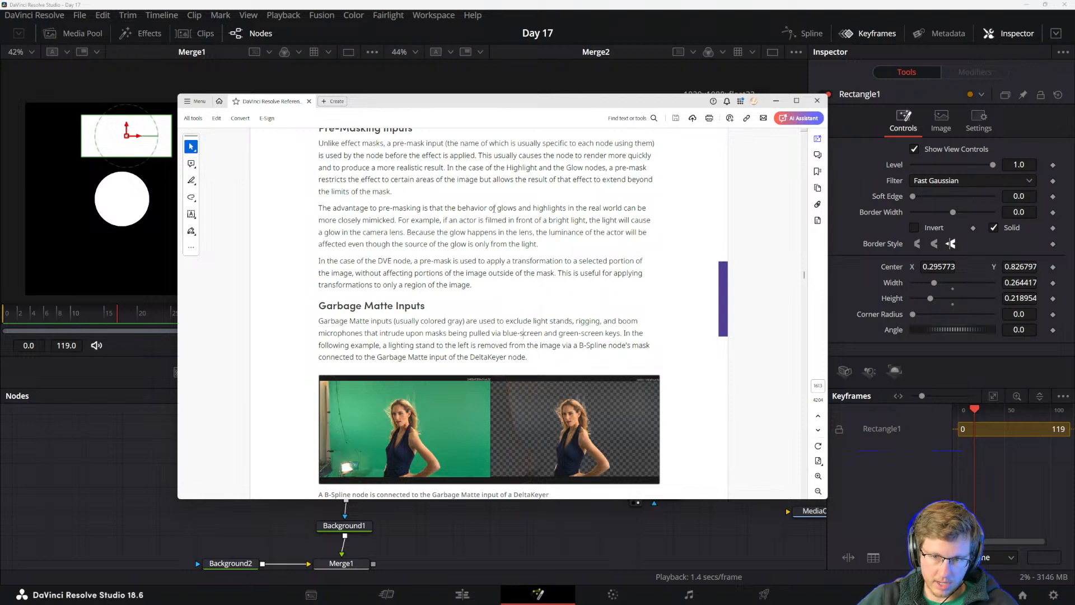
pyautogui.scroll(-8, 419, 350)
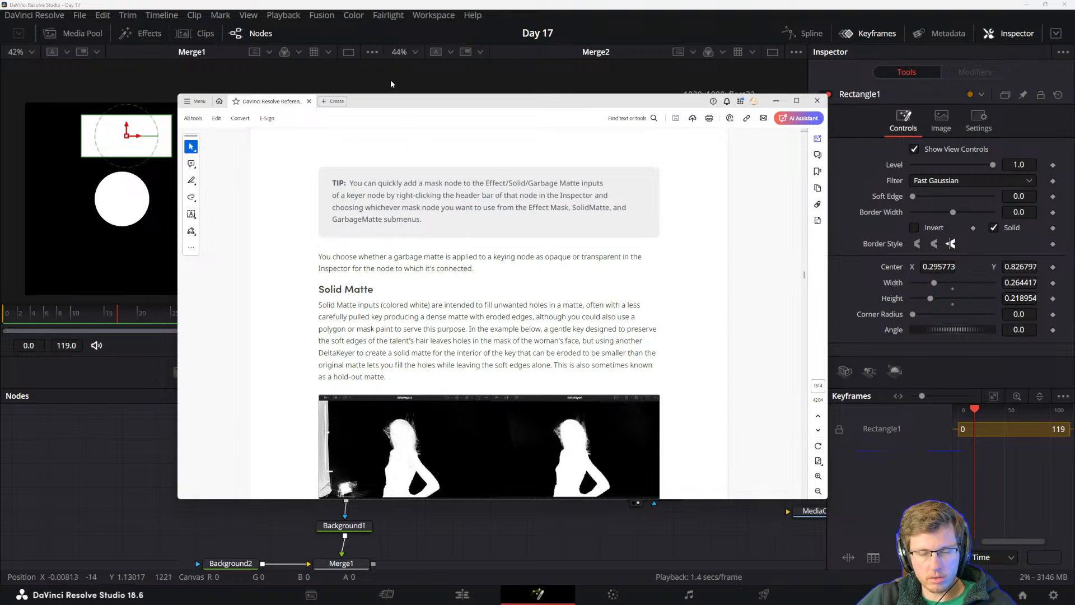
# - Move the manual window out of the way and nudge the Merge2 node slightly upward in the node graph
pyautogui.moveTo(391, 108); pyautogui.dragTo(436, 604)
pyautogui.moveTo(505, 476); pyautogui.dragTo(402, 508)
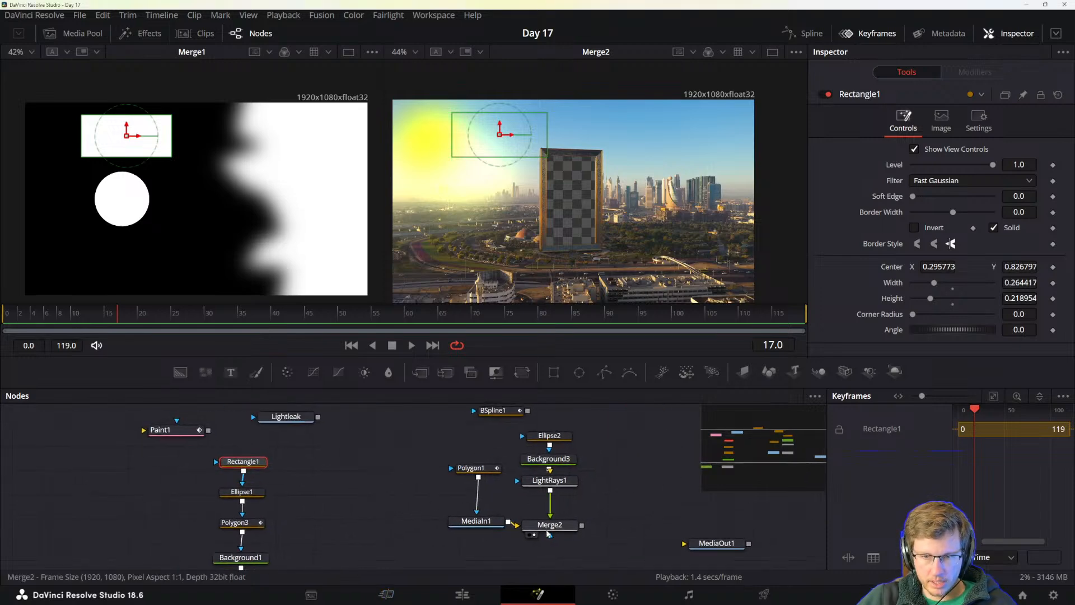
pyautogui.moveTo(538, 526); pyautogui.dragTo(538, 521)
# - Bring the manual back and read the Solid Matte section, including the example of filling holes with a second DeltaKeyer
pyautogui.hotkey('alt', 'Tab')
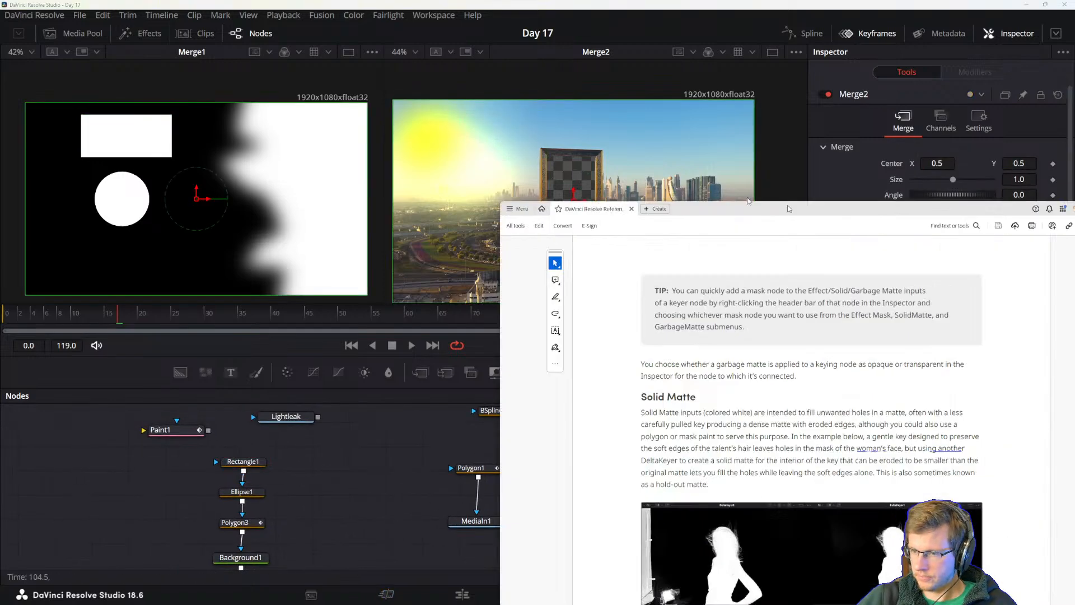
pyautogui.scroll(-1, 424, 266)
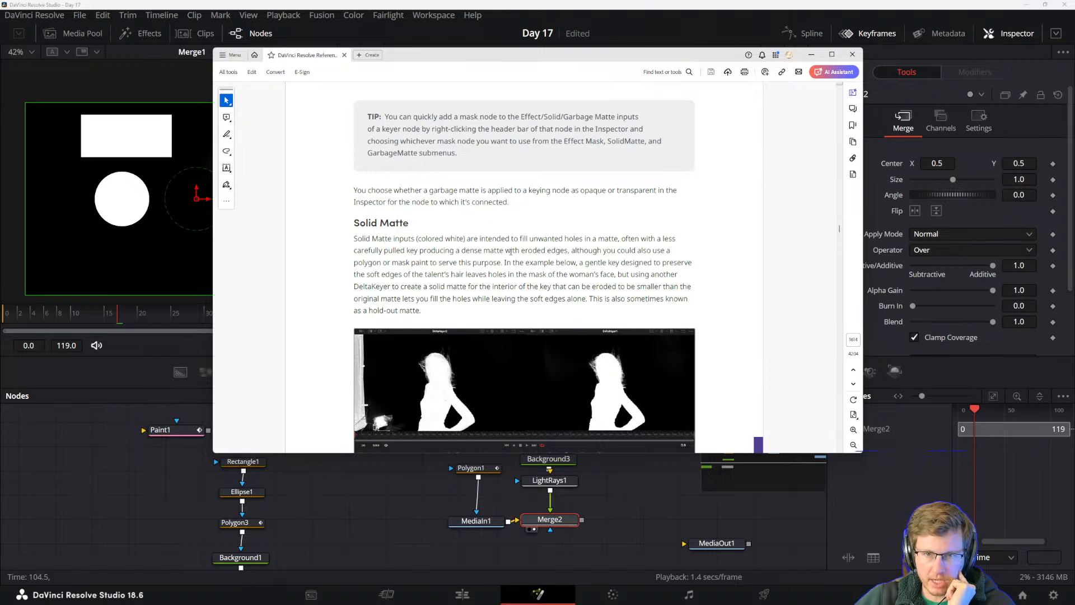
pyautogui.moveTo(505, 251); pyautogui.dragTo(632, 251)
pyautogui.click(554, 272)
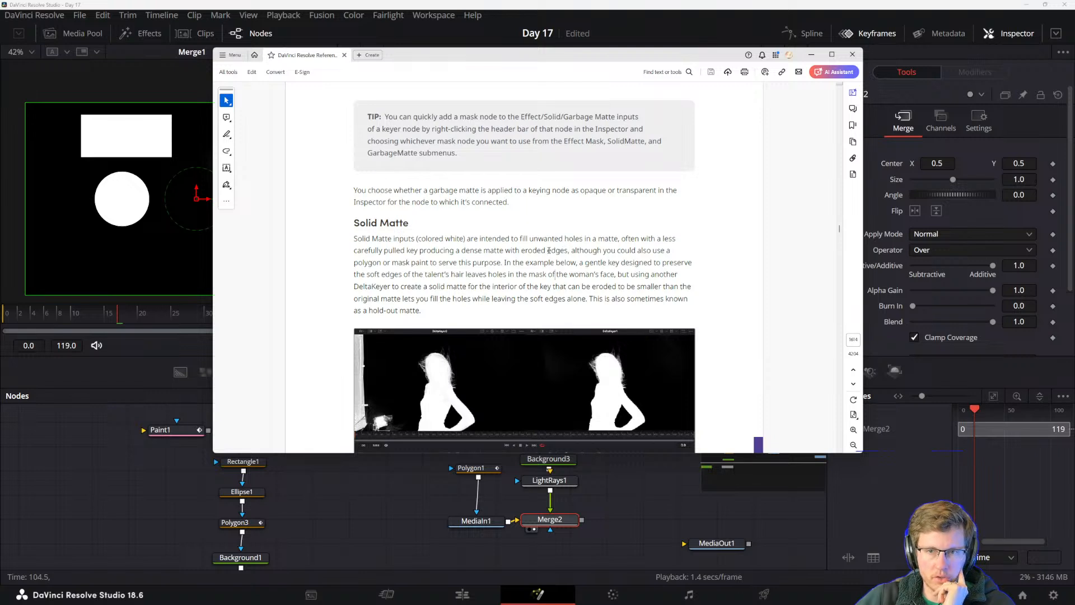
pyautogui.moveTo(411, 262)
pyautogui.mouseDown()
pyautogui.moveTo(526, 275)
pyautogui.moveTo(521, 264)
pyautogui.moveTo(580, 289)
pyautogui.mouseUp()
pyautogui.click(518, 300)
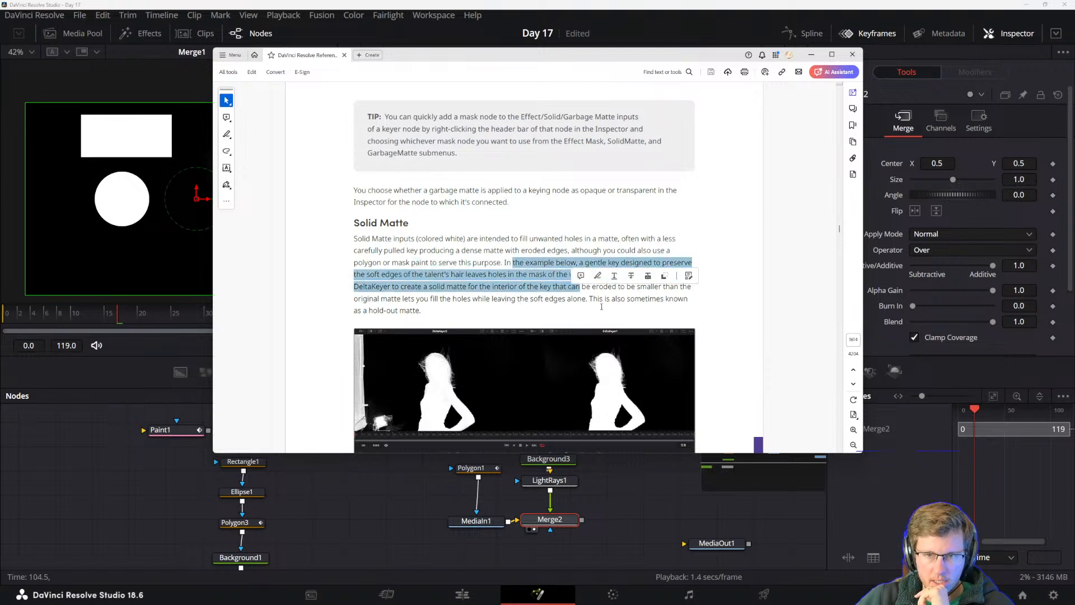
pyautogui.click(600, 301)
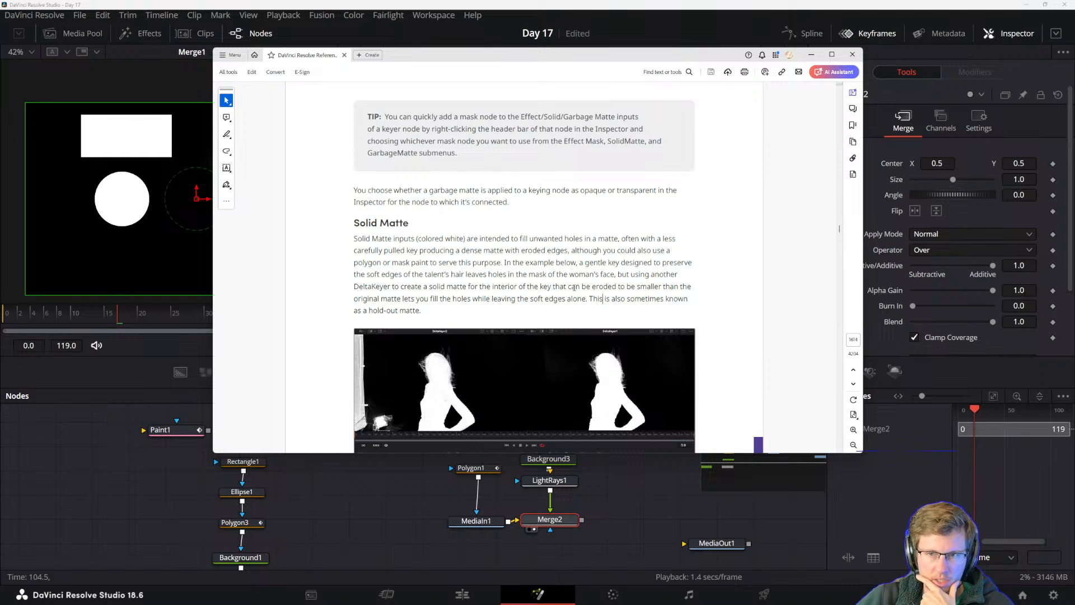
pyautogui.moveTo(383, 274); pyautogui.dragTo(411, 274)
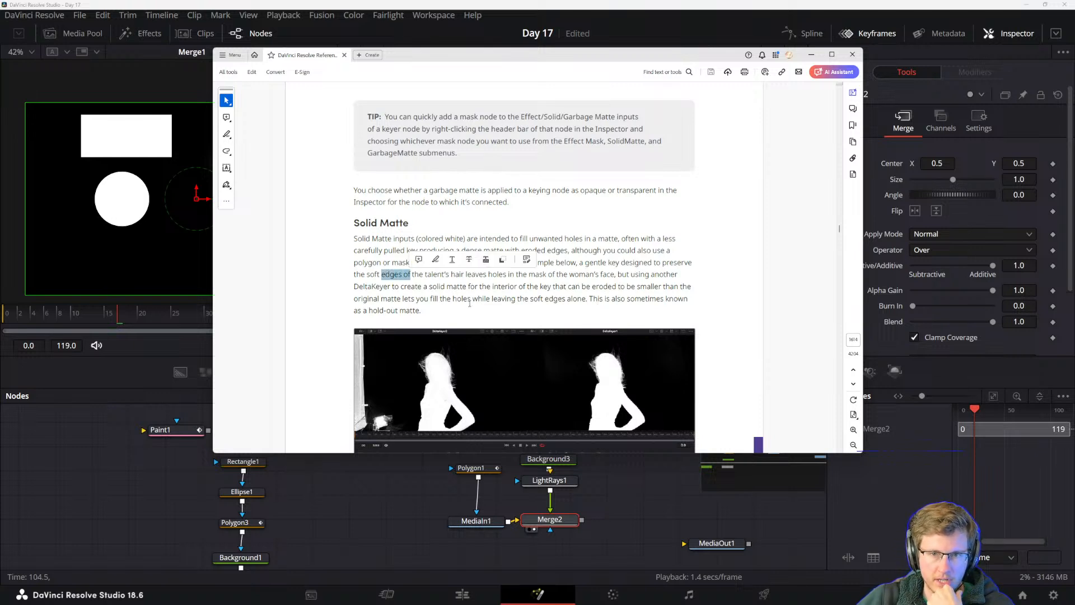
pyautogui.click(469, 301)
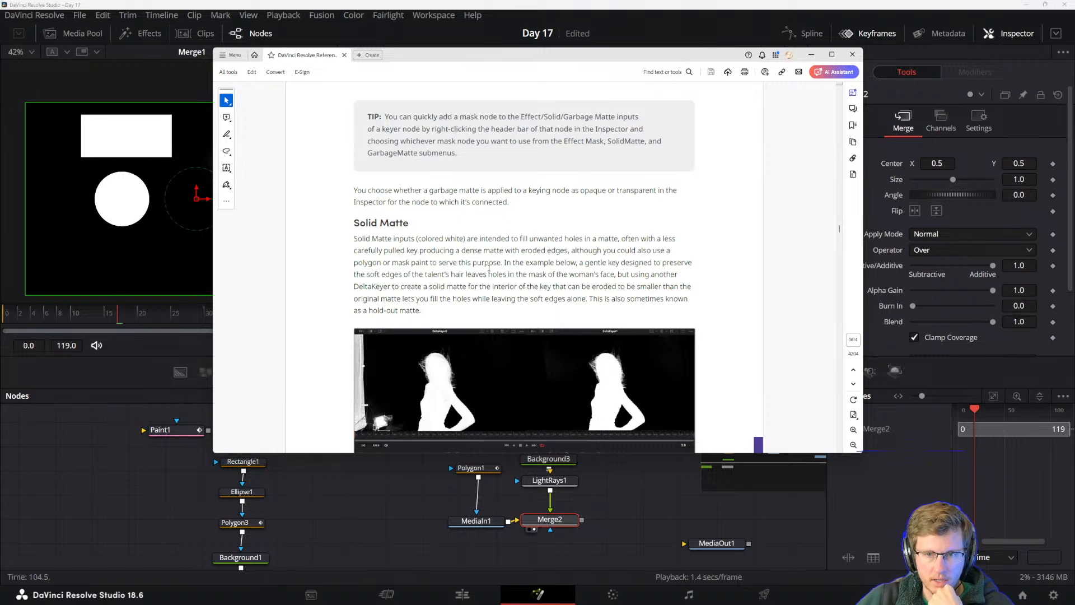
pyautogui.scroll(-1, 582, 252)
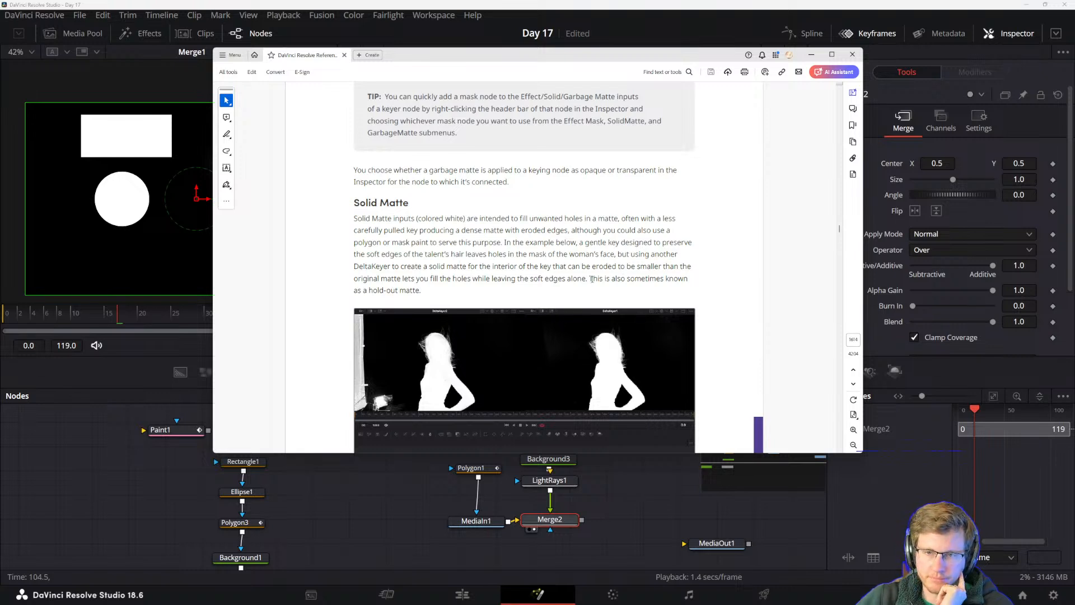
pyautogui.scroll(-3, 451, 246)
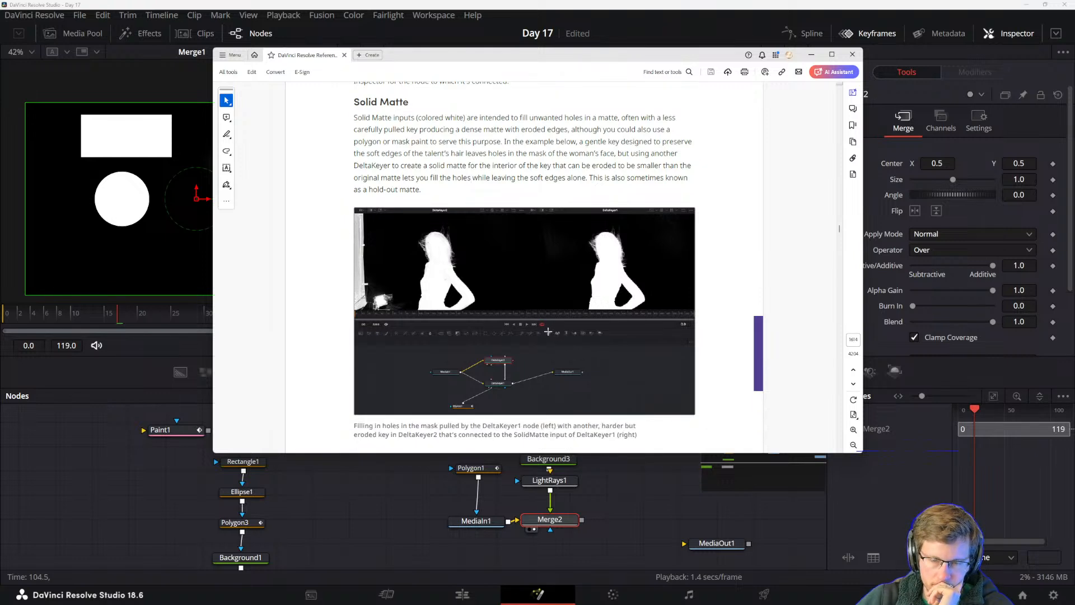
# - Skim past the Solid Matte figure to the manual's Creating and Editing Polylines In-Depth section
pyautogui.scroll(-10, 521, 335)
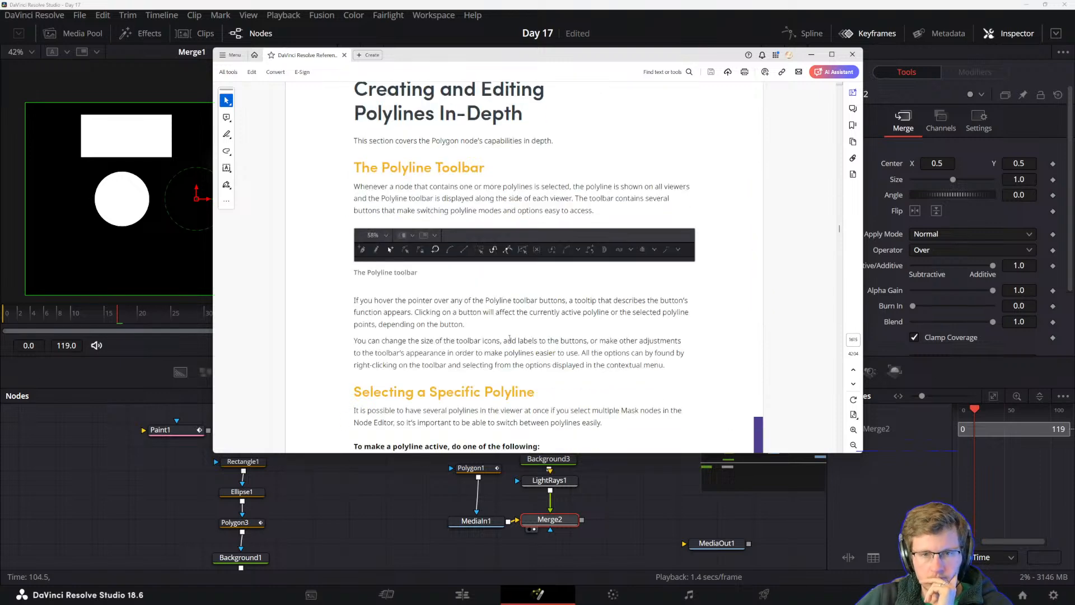
pyautogui.scroll(1, 438, 303)
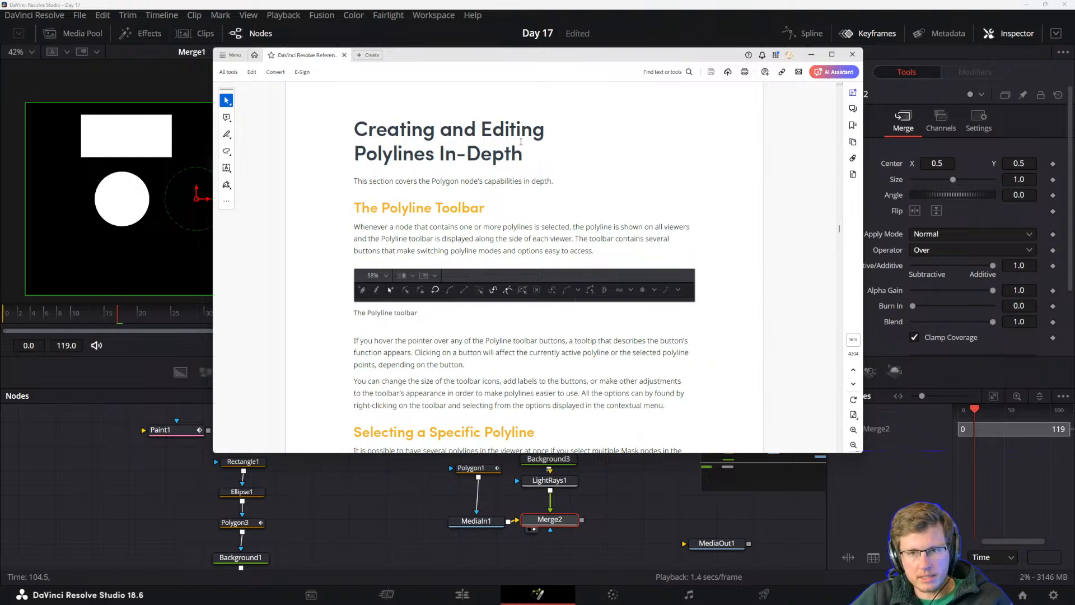
pyautogui.scroll(-2, 486, 284)
pyautogui.scroll(10, 493, 288)
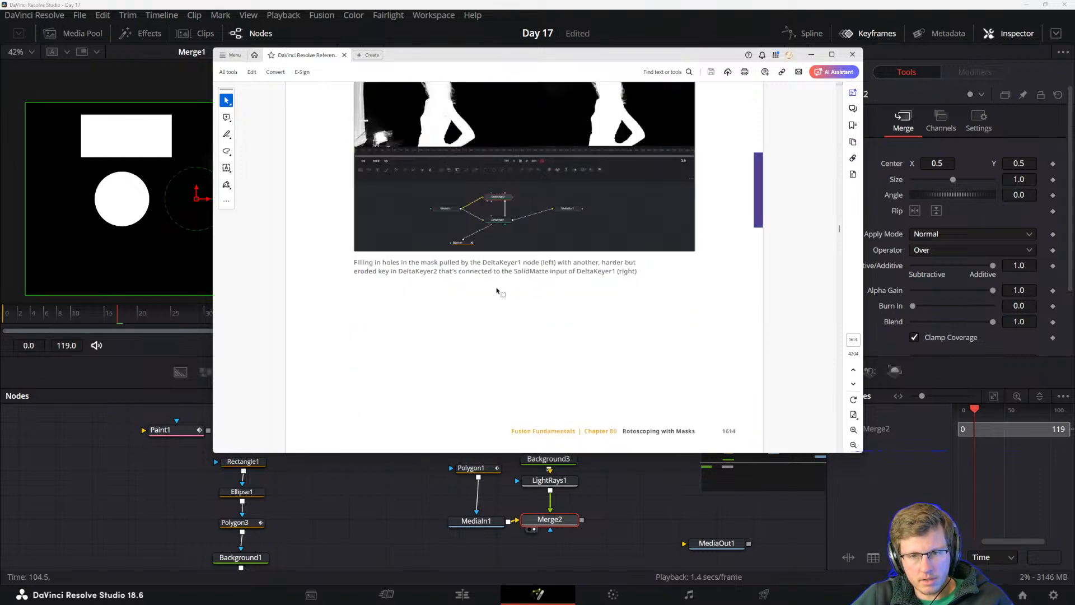
pyautogui.scroll(-5, 528, 267)
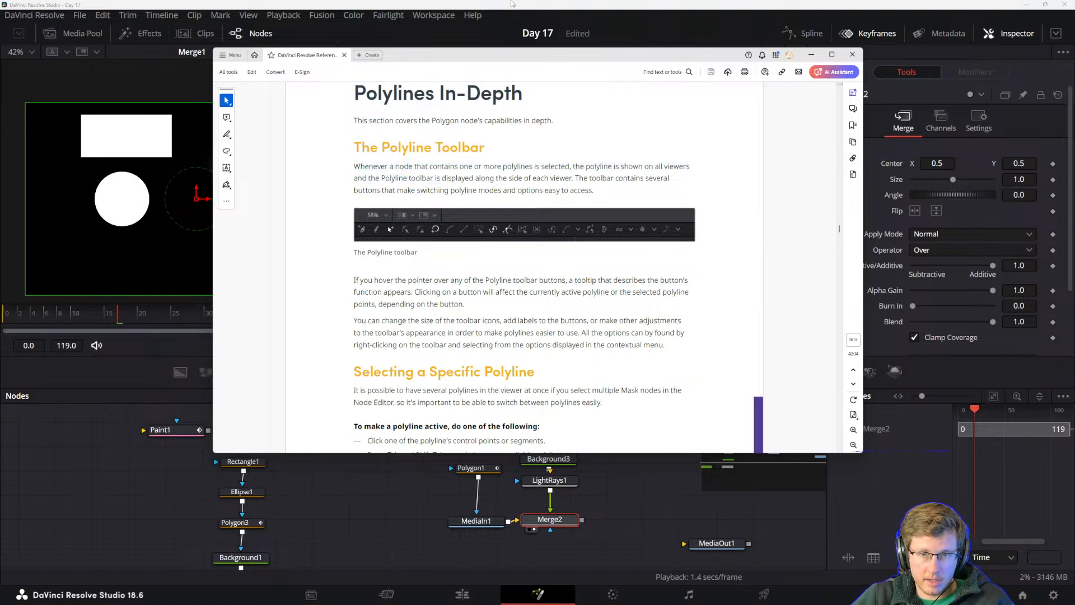
# - Move the manual aside and delete the unconnected BSpline1 and Polygon2 mask nodes from the node graph
pyautogui.moveTo(505, 50); pyautogui.dragTo(1074, 216)
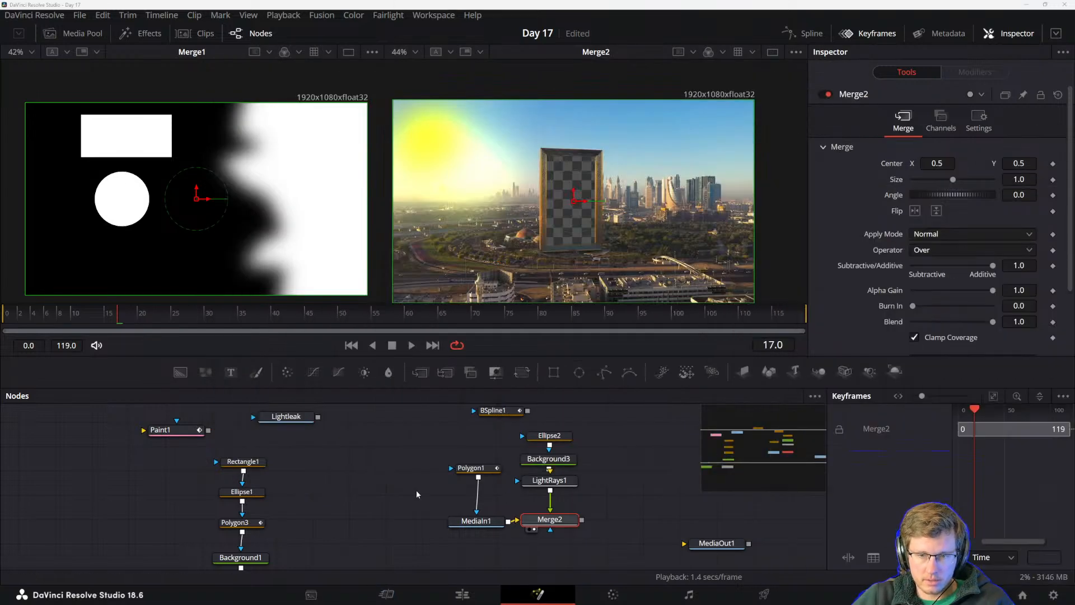
pyautogui.moveTo(417, 494); pyautogui.dragTo(335, 533)
pyautogui.click(384, 441)
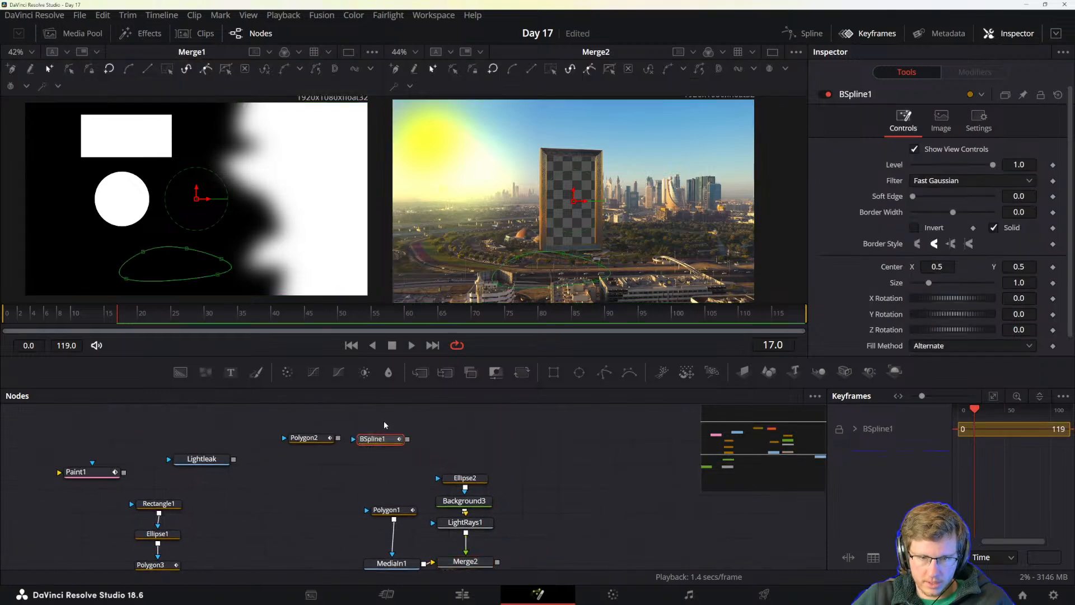
pyautogui.press('Delete')
pyautogui.click(320, 442)
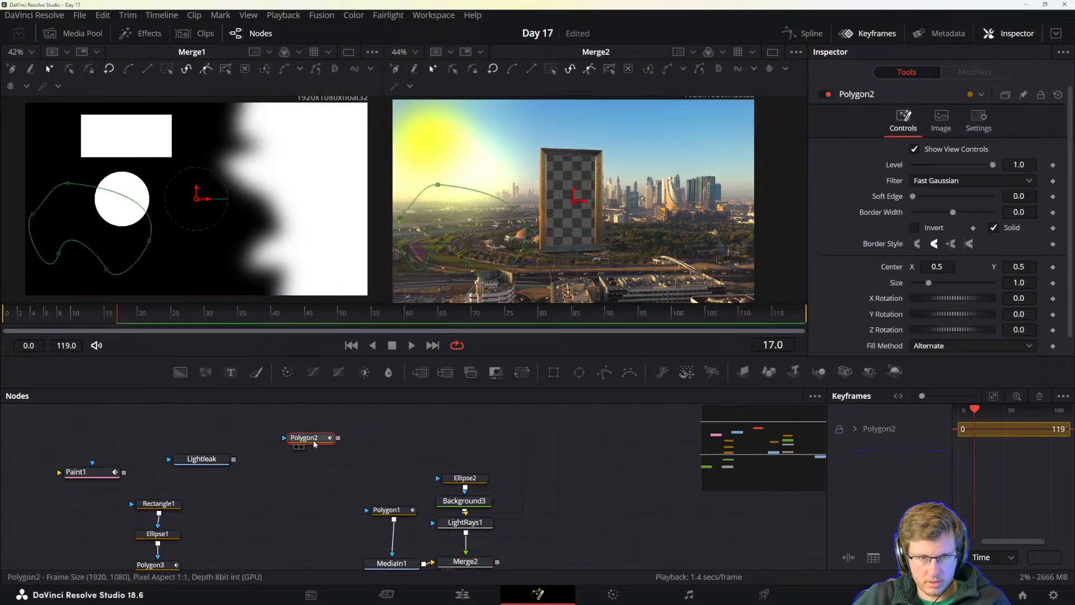
pyautogui.press('Delete')
# - Delete the unconnected Paint1 node and reposition the Lightleak node above Rectangle1
pyautogui.click(212, 452)
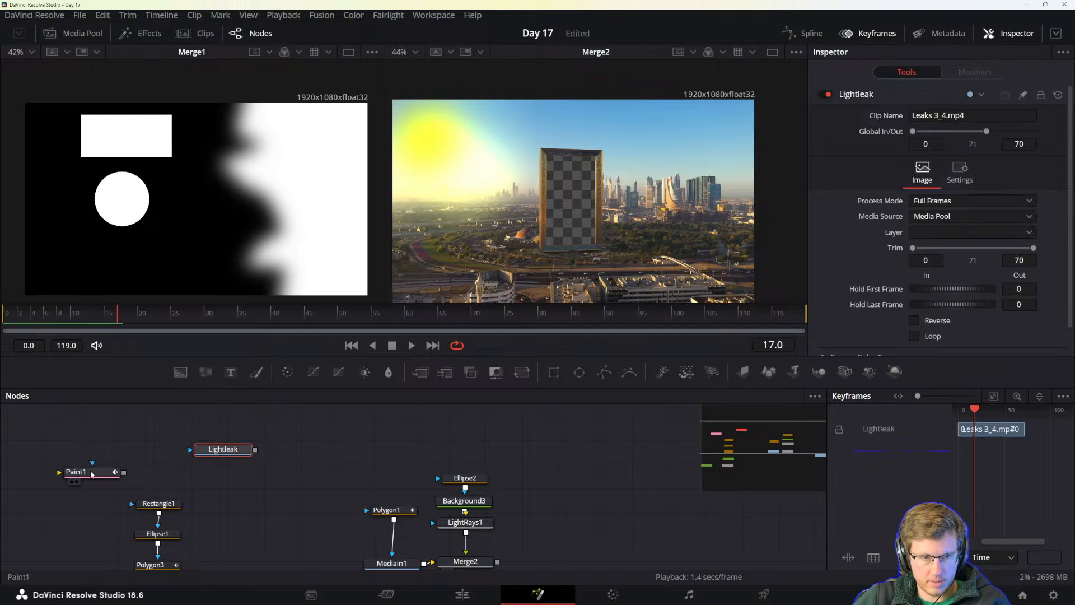
pyautogui.press('Delete')
pyautogui.click(167, 443)
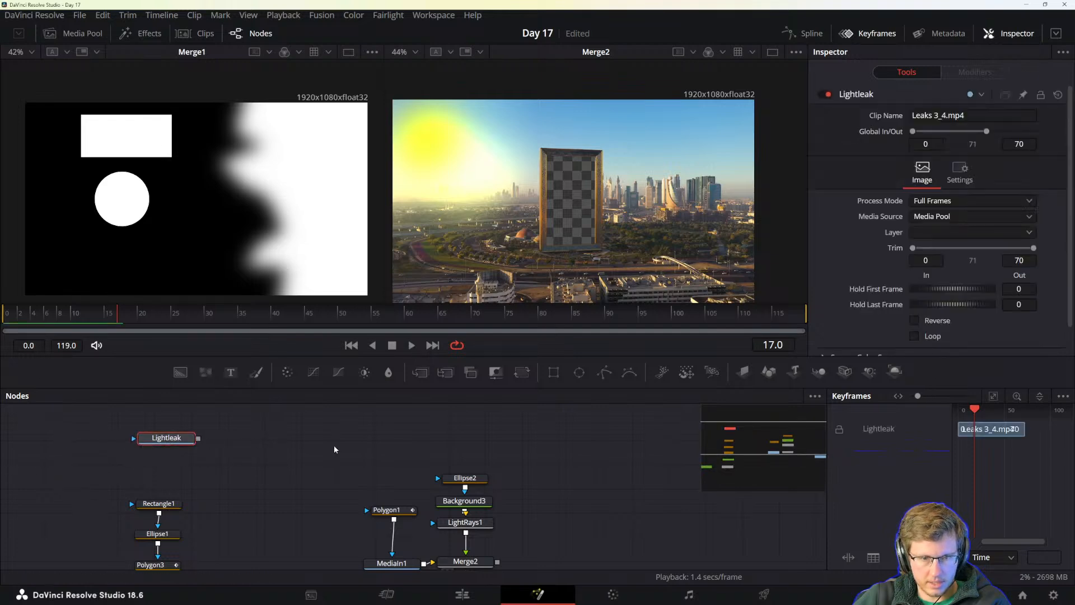
# - Add a new unconnected Polygon mask node above Ellipse2 and show it in the first viewer
pyautogui.moveTo(537, 426); pyautogui.dragTo(473, 449)
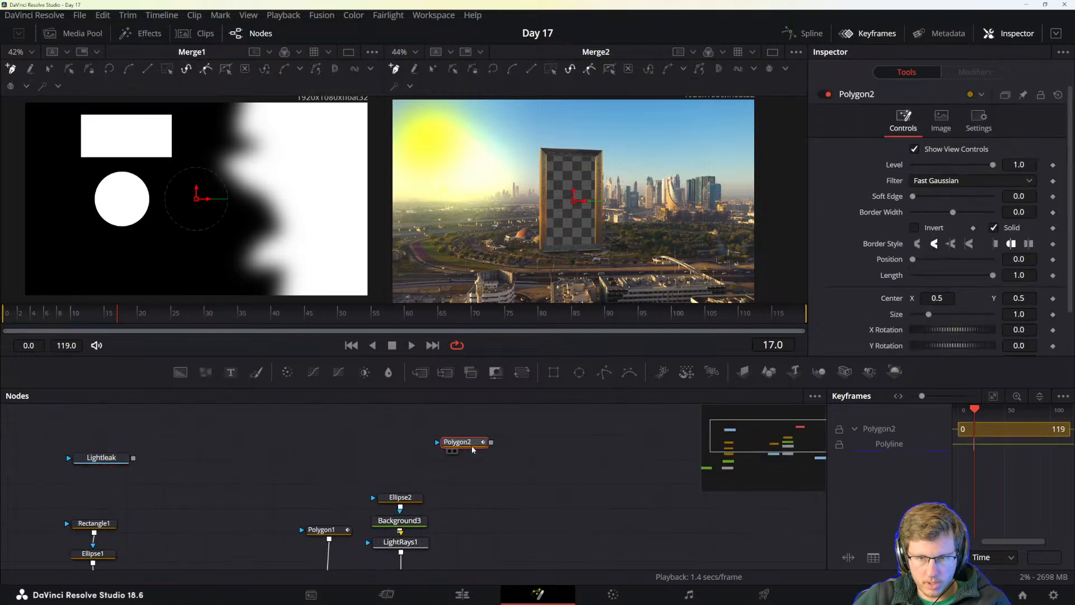
pyautogui.press('1')
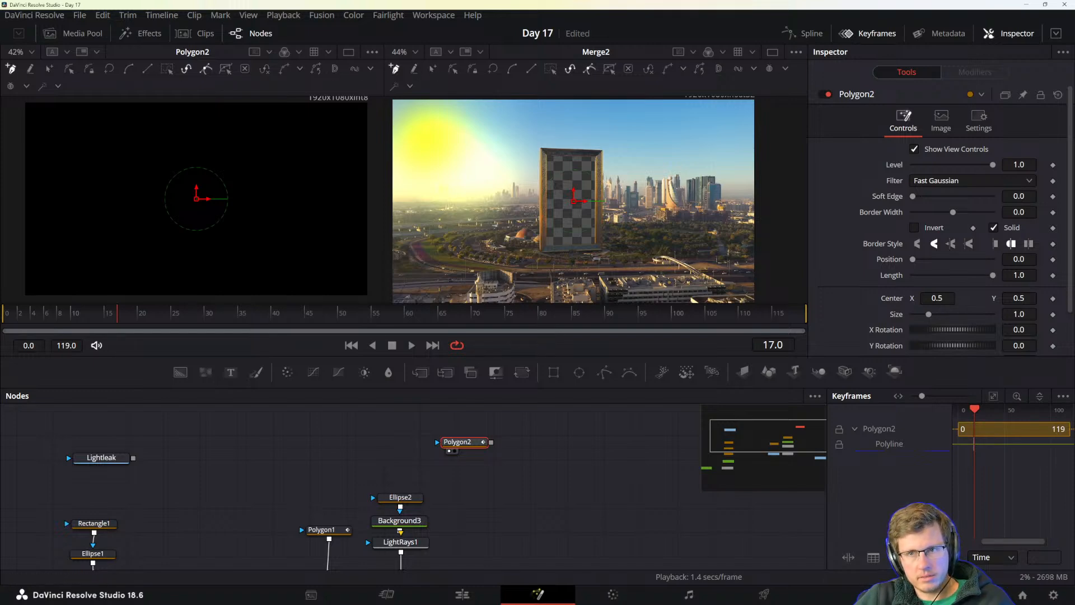
# - Return to the manual and read the introduction to the Polyline Toolbar section
pyautogui.hotkey('alt', 'Tab')
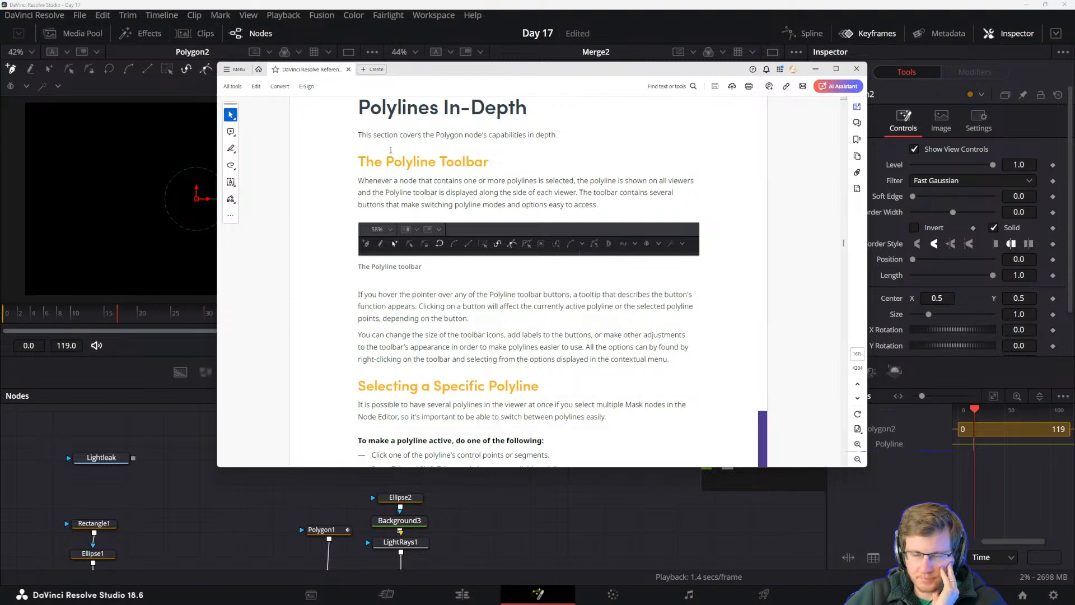
pyautogui.scroll(2, 390, 150)
pyautogui.scroll(-2, 413, 264)
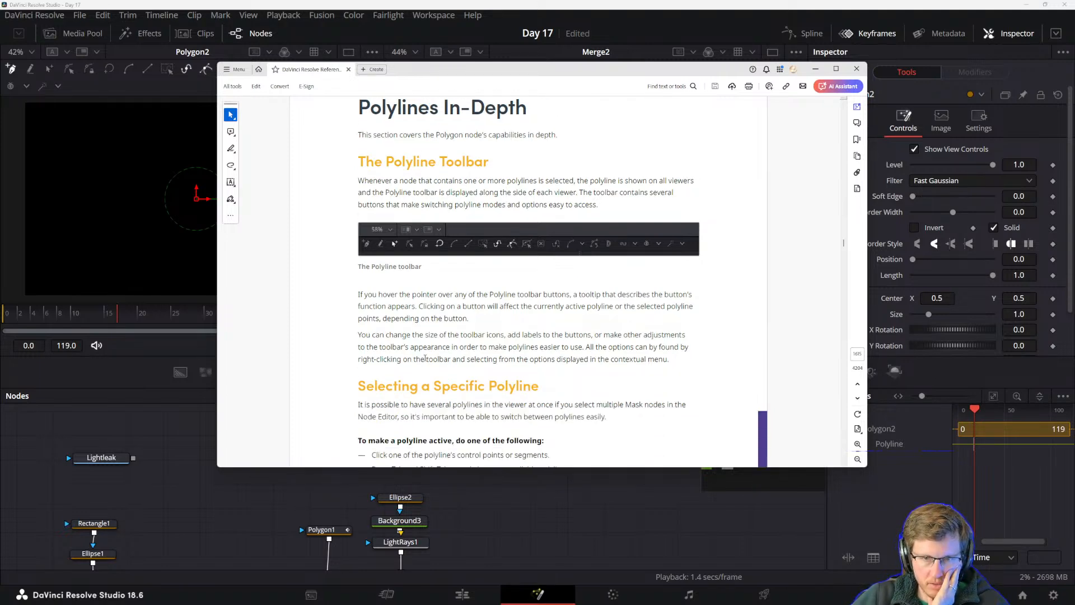
pyautogui.scroll(2, 419, 196)
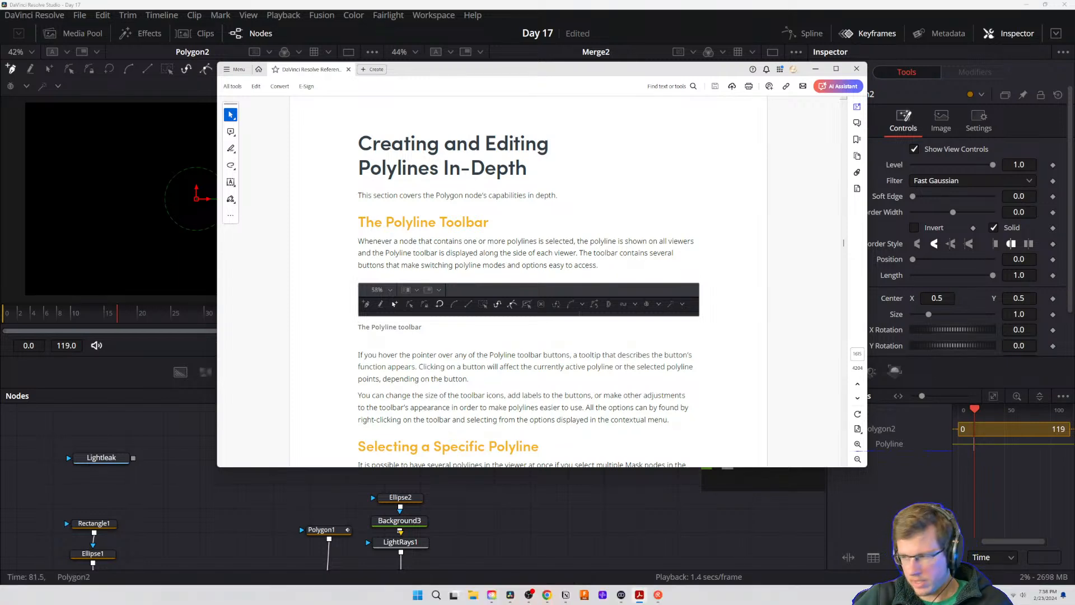
pyautogui.moveTo(1074, 247)
pyautogui.mouseDown()
pyautogui.moveTo(624, 136)
pyautogui.moveTo(1074, 232)
pyautogui.mouseUp()
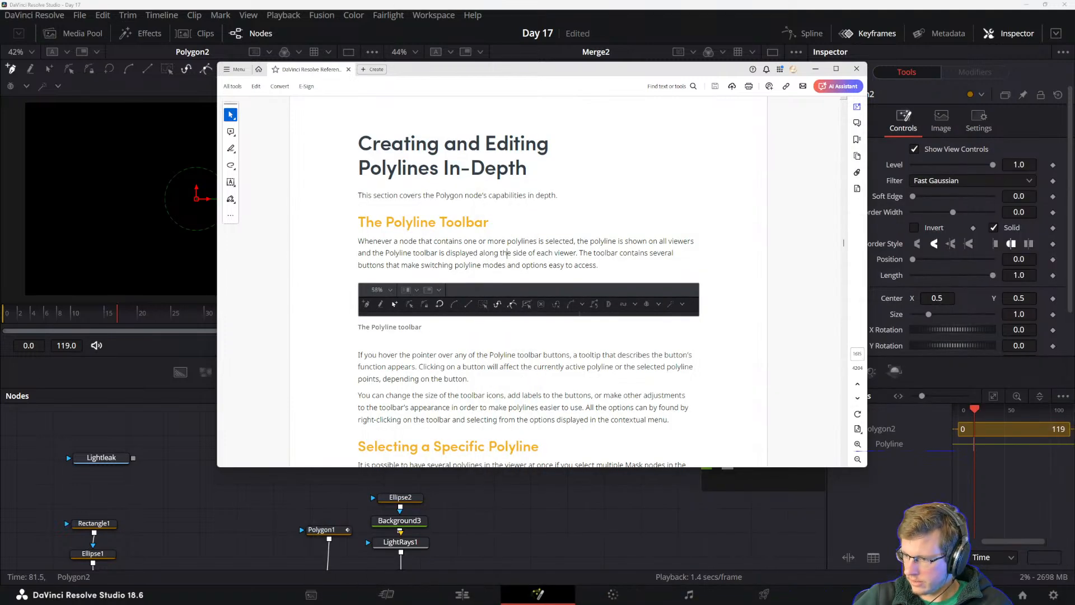
pyautogui.moveTo(693, 603)
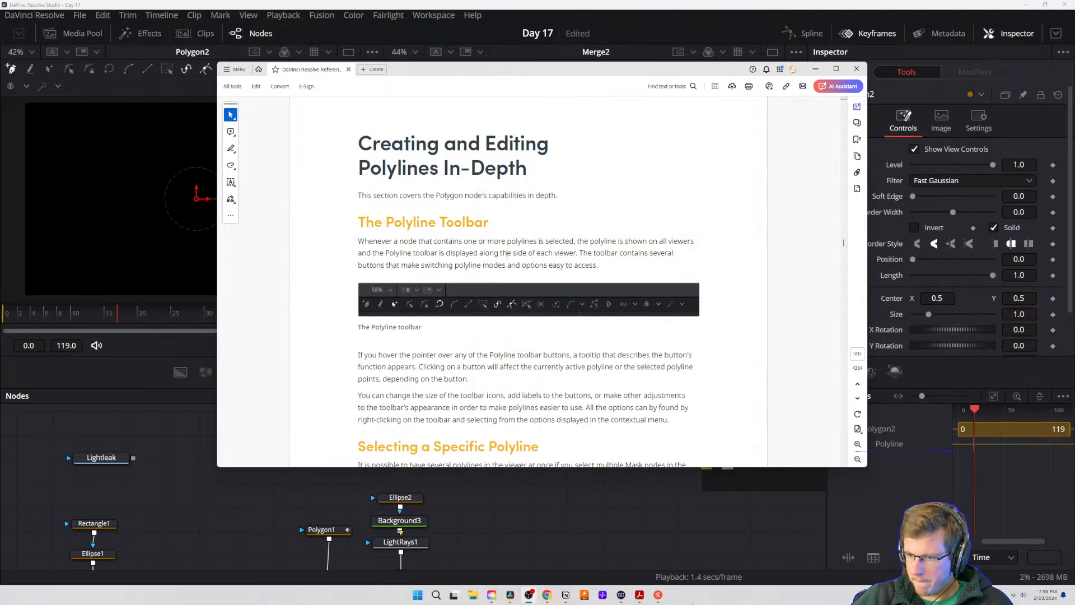
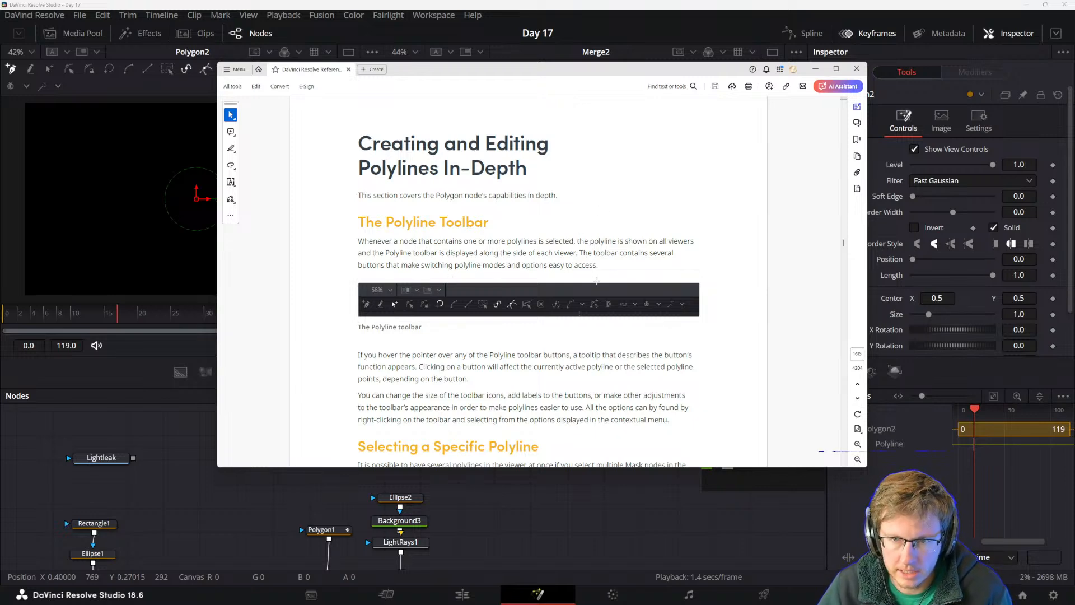
# - Check the tooltips on the new polygon's viewer toolbar against the manual's paragraphs on polyline toolbar buttons and appearance options
pyautogui.click(556, 4)
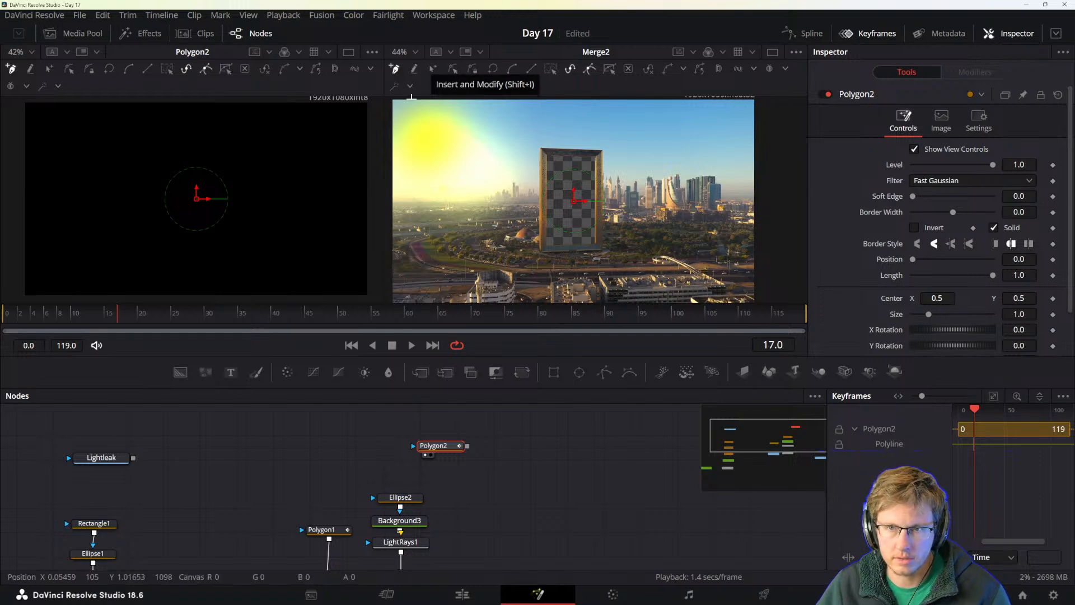
pyautogui.hotkey('alt', 'Tab')
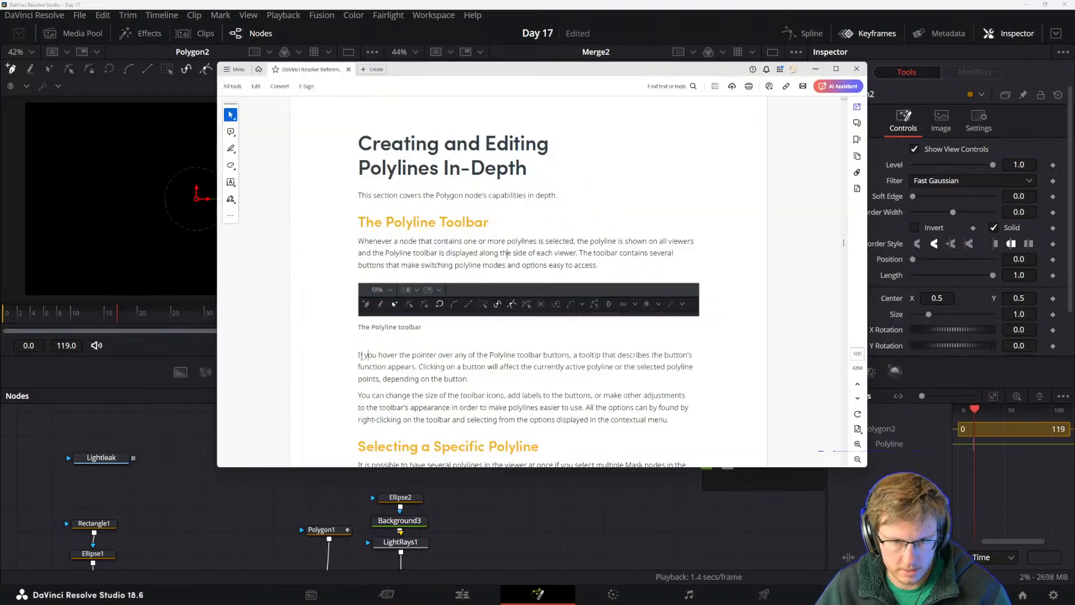
pyautogui.scroll(-1, 452, 348)
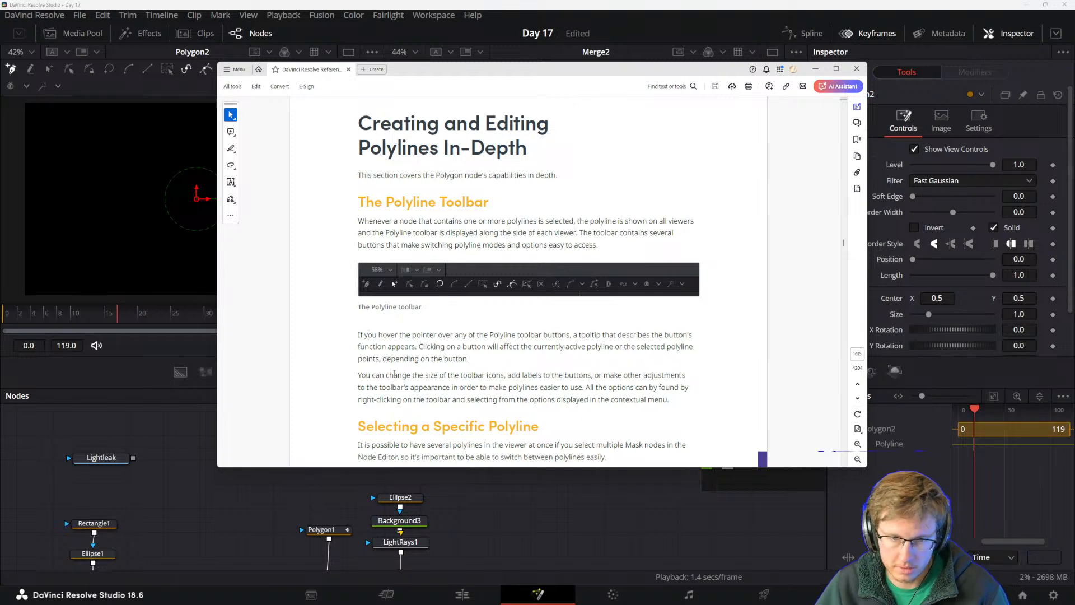
# - Set the Merge2 viewer's polyline toolbar to Large icon size with the Icons and Text Labels button style
pyautogui.scroll(-1, 396, 355)
pyautogui.scroll(-1, 396, 354)
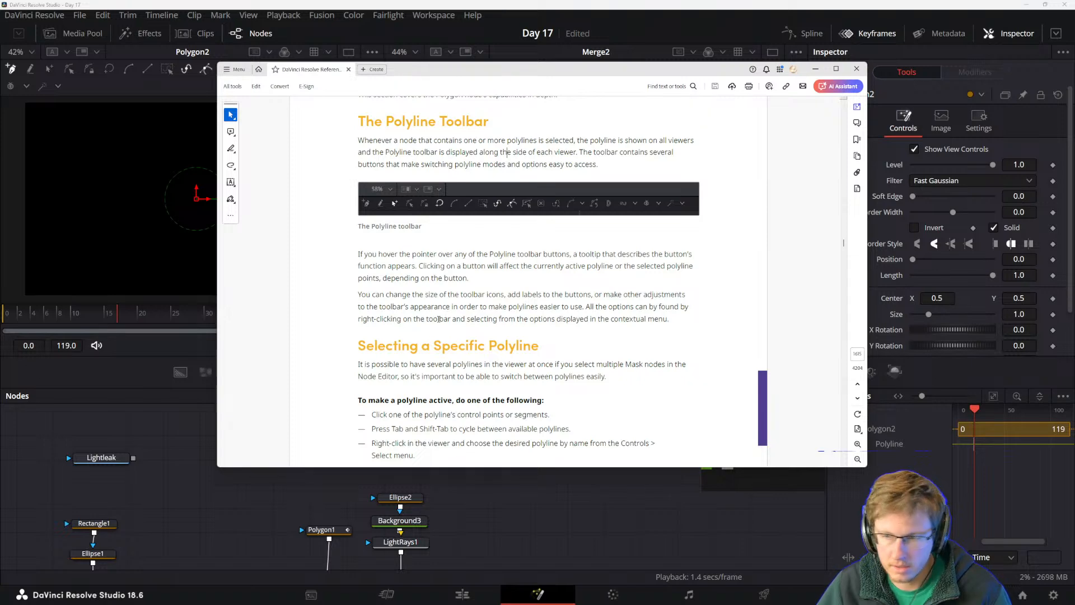
pyautogui.click(685, 19)
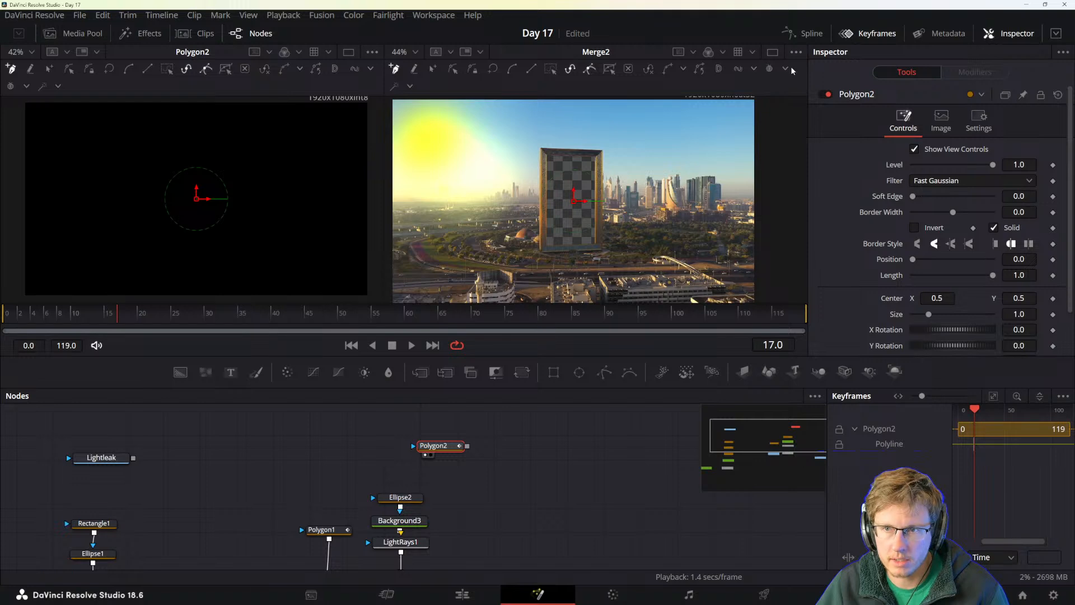
pyautogui.click(796, 53)
pyautogui.moveTo(820, 79)
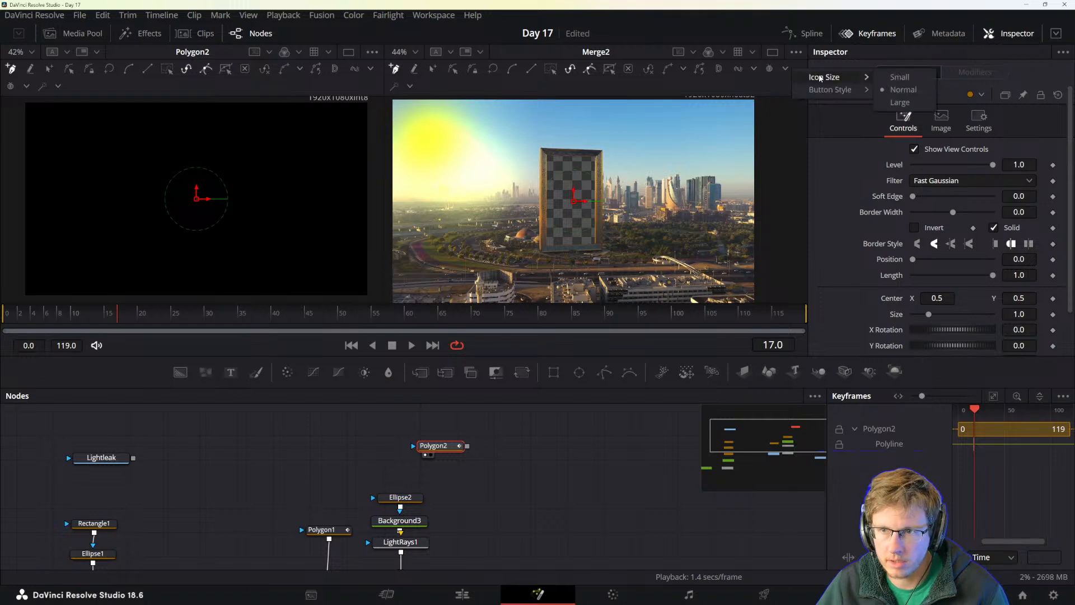
pyautogui.click(899, 103)
pyautogui.rightClick(522, 91)
pyautogui.moveTo(560, 114)
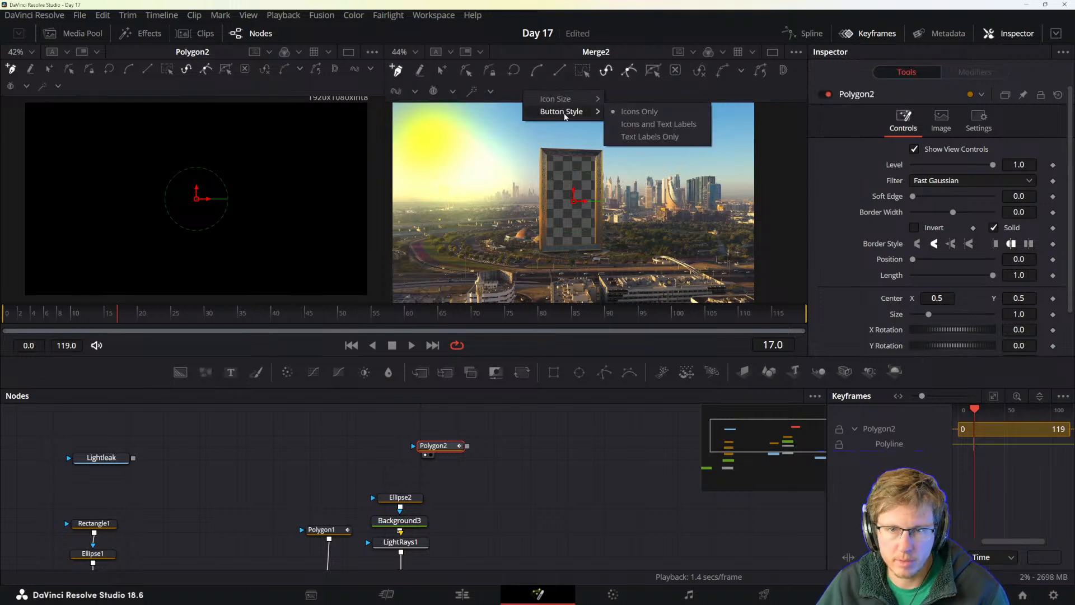
pyautogui.click(639, 120)
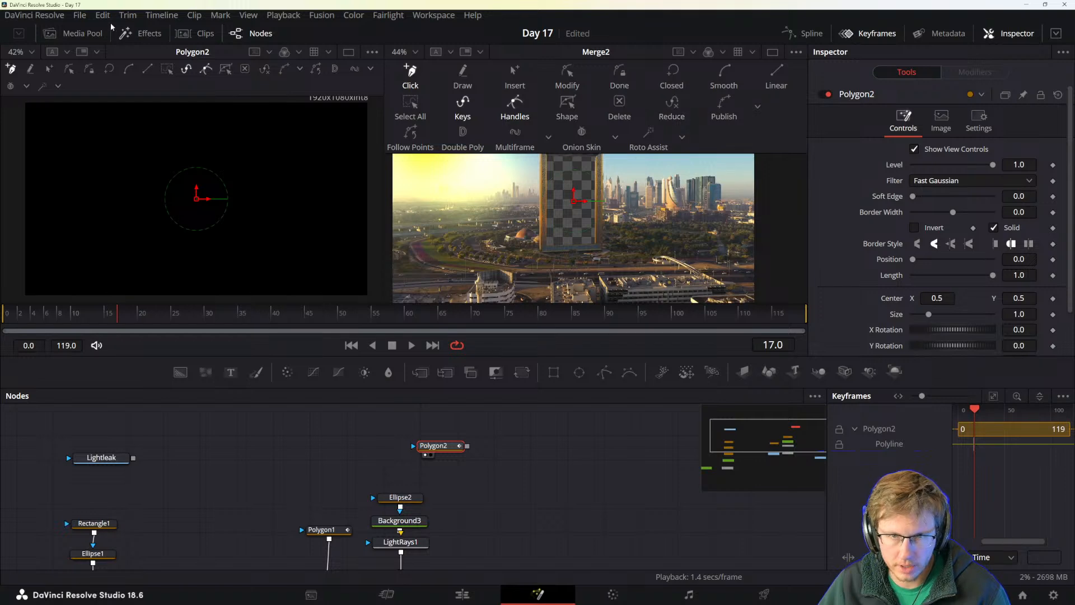
# - Return the Merge2 viewer's polyline toolbar to the Icons Only button style and Normal icon size
pyautogui.rightClick(714, 139)
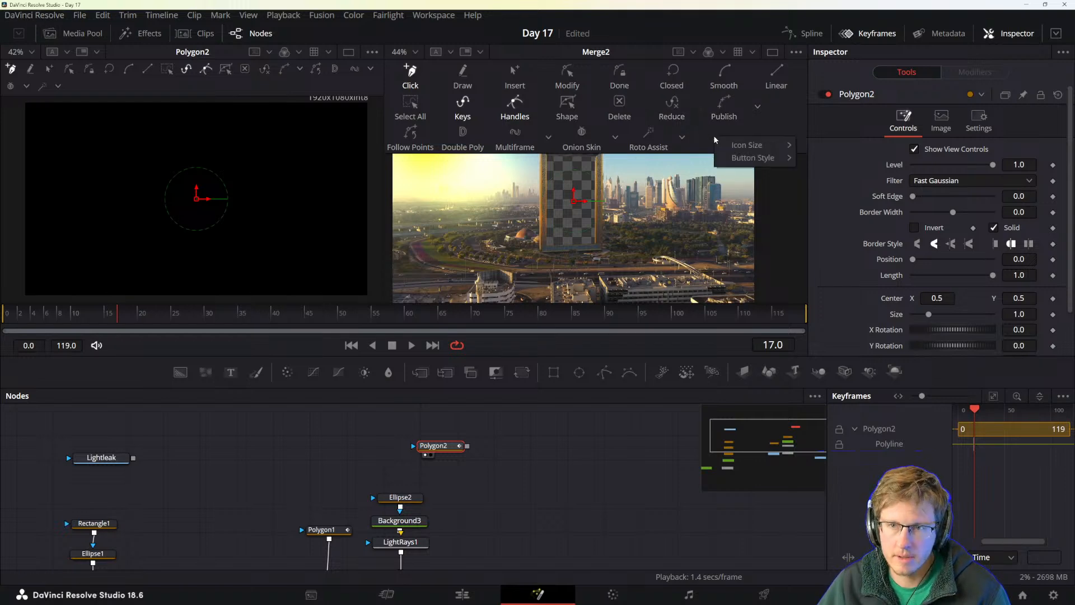
pyautogui.moveTo(753, 158)
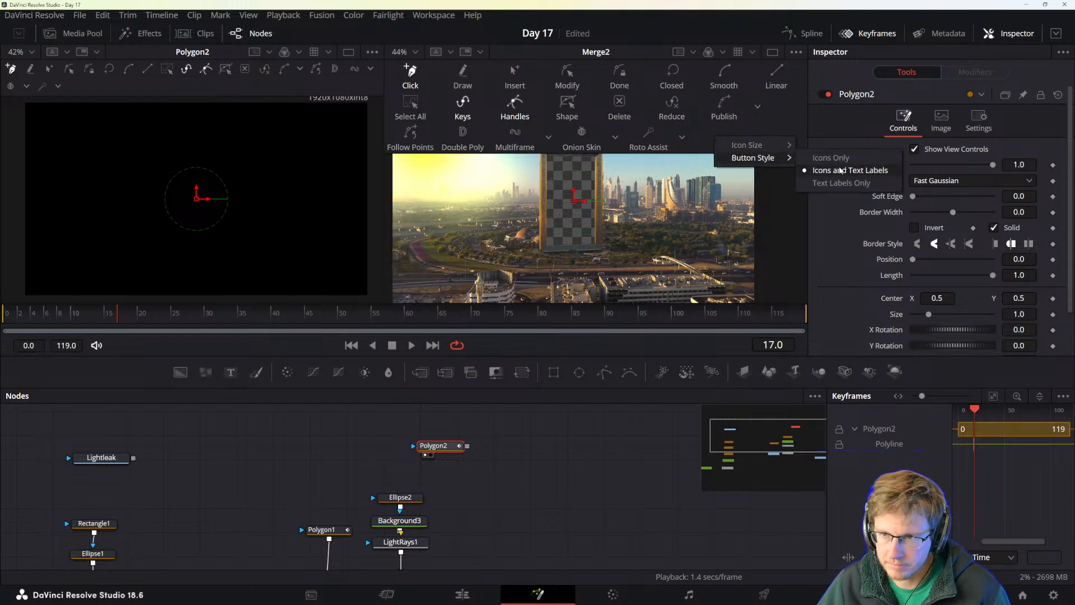
pyautogui.click(852, 157)
pyautogui.rightClick(694, 99)
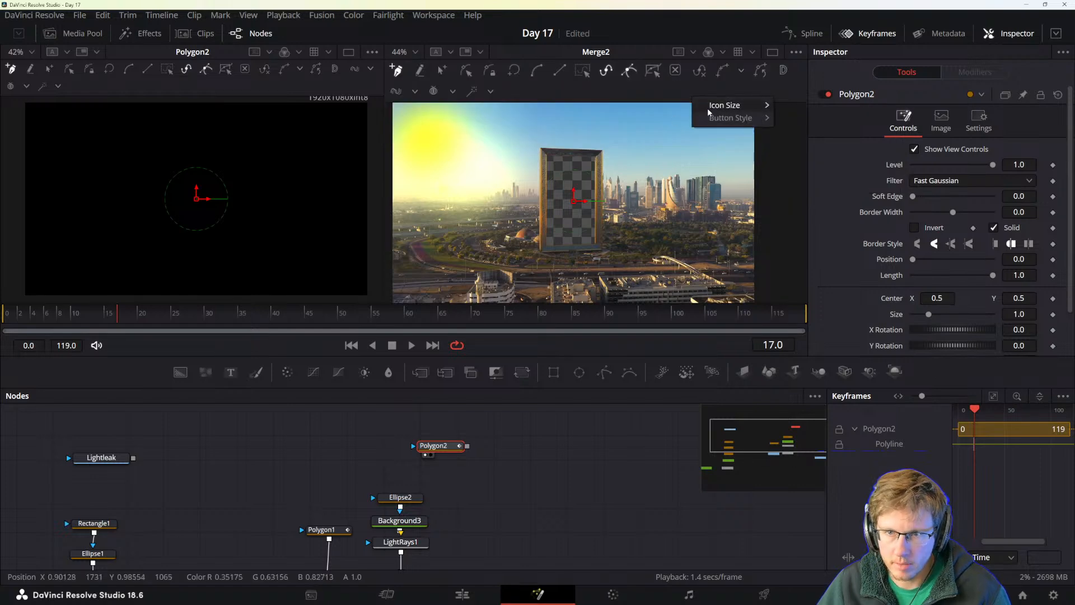
pyautogui.moveTo(722, 106)
pyautogui.click(802, 119)
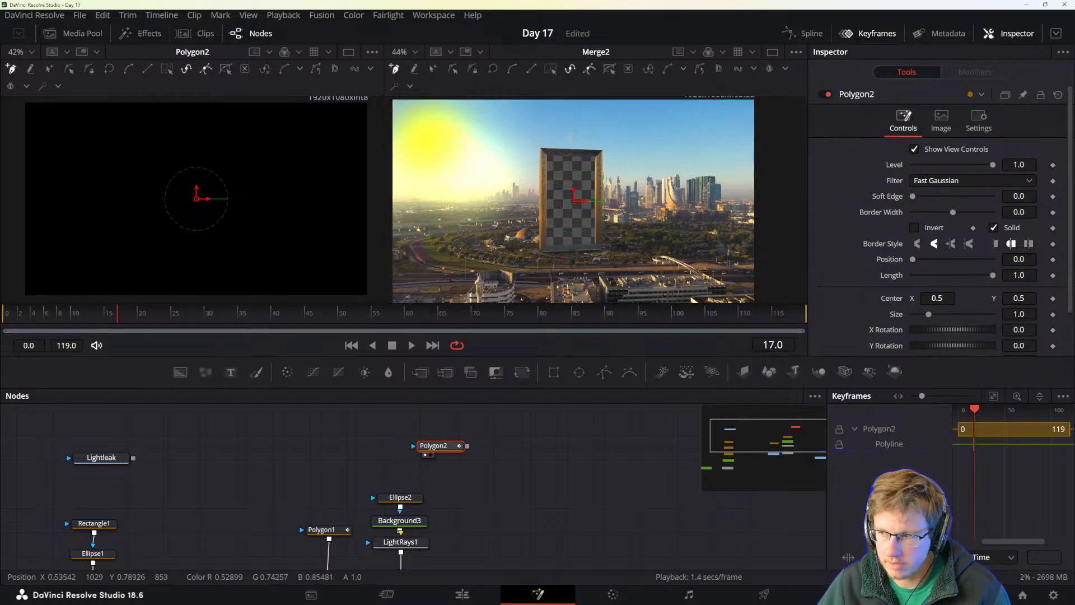
# - Try the Text Labels Only button style on the Merge2 viewer's polyline toolbar, followed by Icons and Text Labels
pyautogui.hotkey('alt', 'Tab')
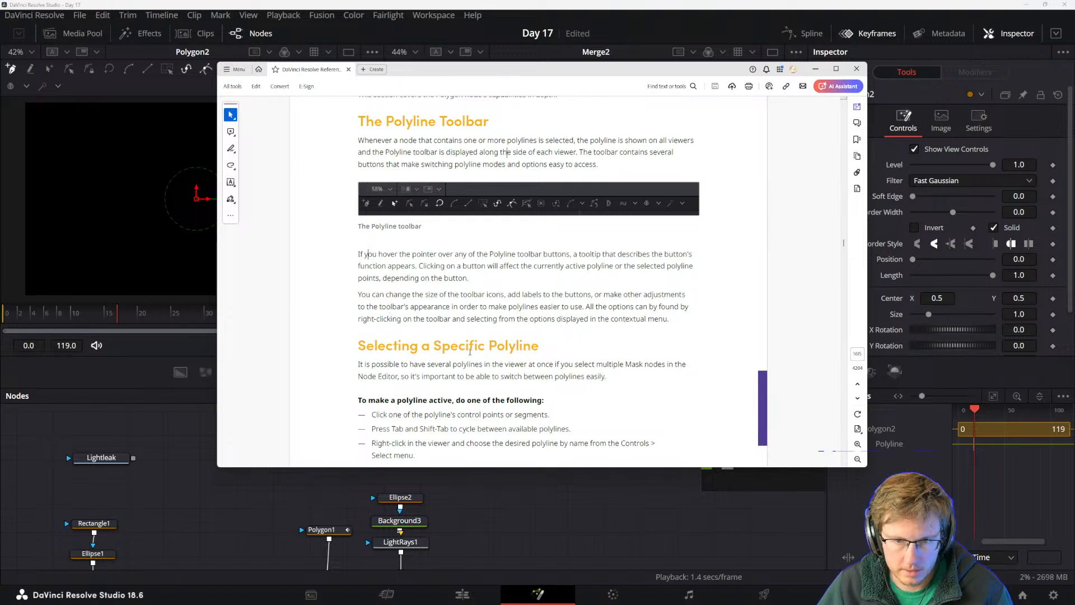
pyautogui.click(702, 28)
pyautogui.rightClick(800, 82)
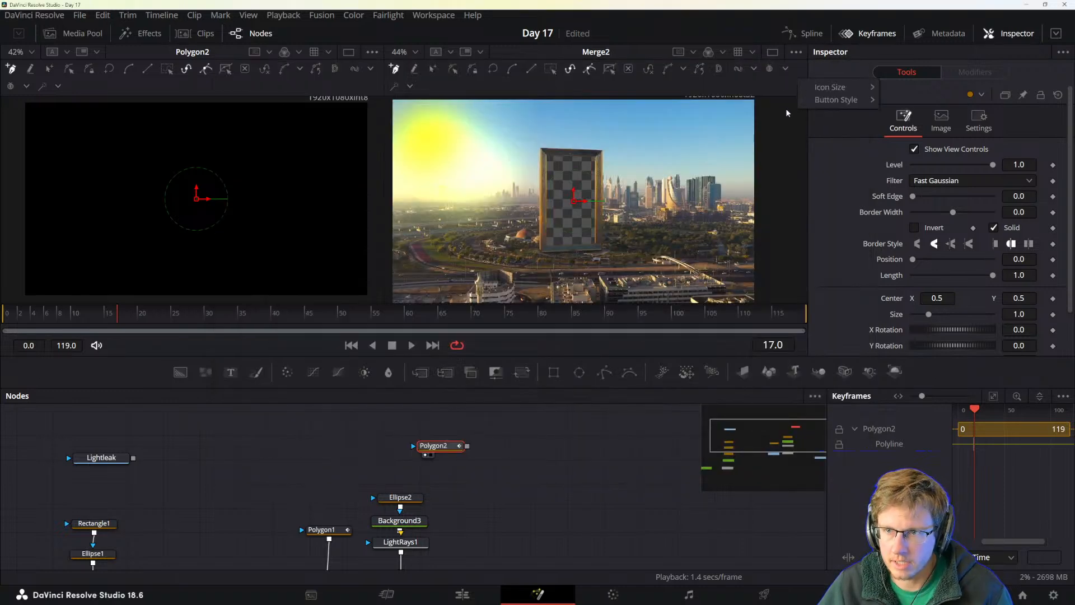
pyautogui.moveTo(842, 101)
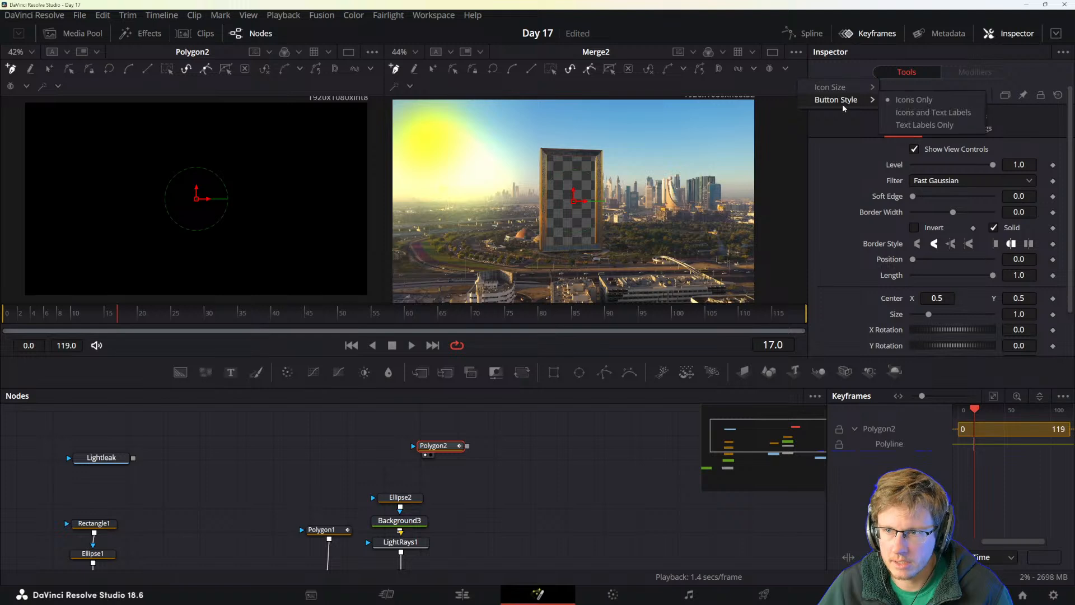
pyautogui.click(918, 125)
pyautogui.rightClick(785, 88)
pyautogui.moveTo(835, 107)
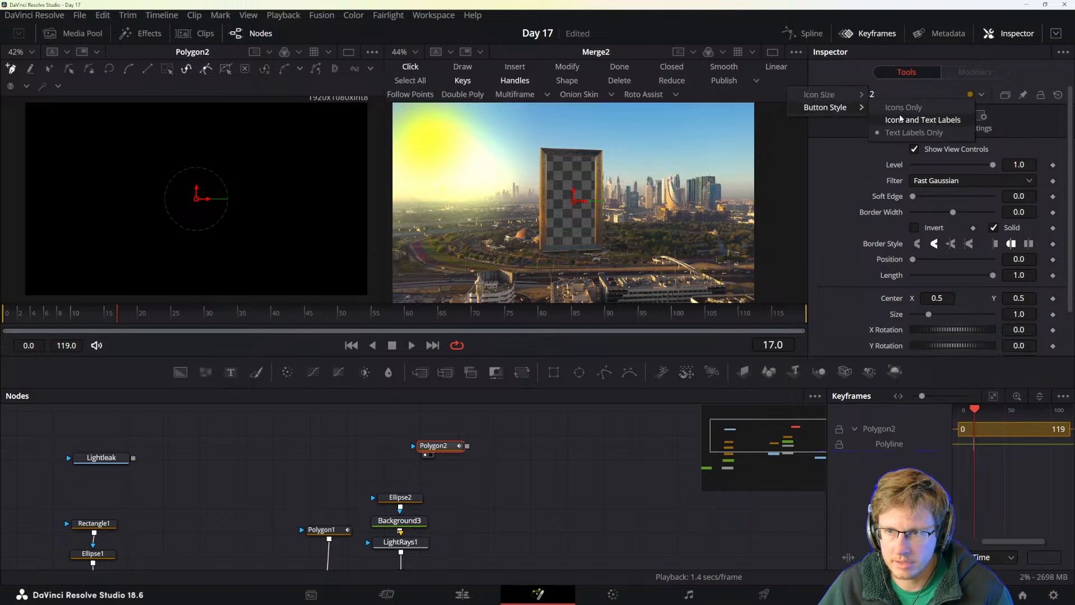
pyautogui.click(918, 114)
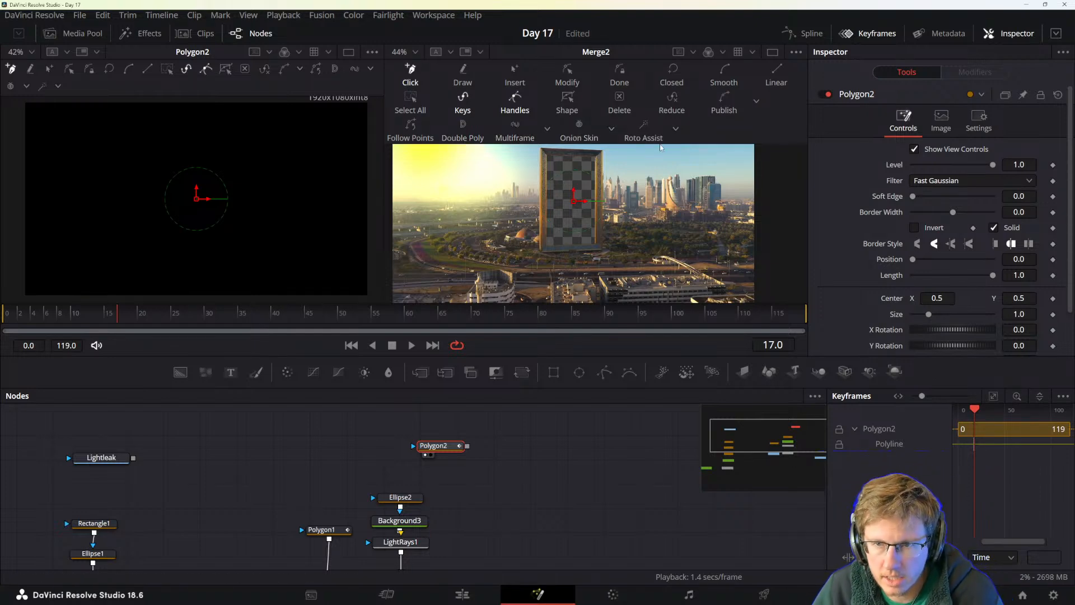
# - Disable the Polygon2 node and switch the Merge2 viewer's polyline toolbar back to Icons Only
pyautogui.hotkey('ctrl', 'p')
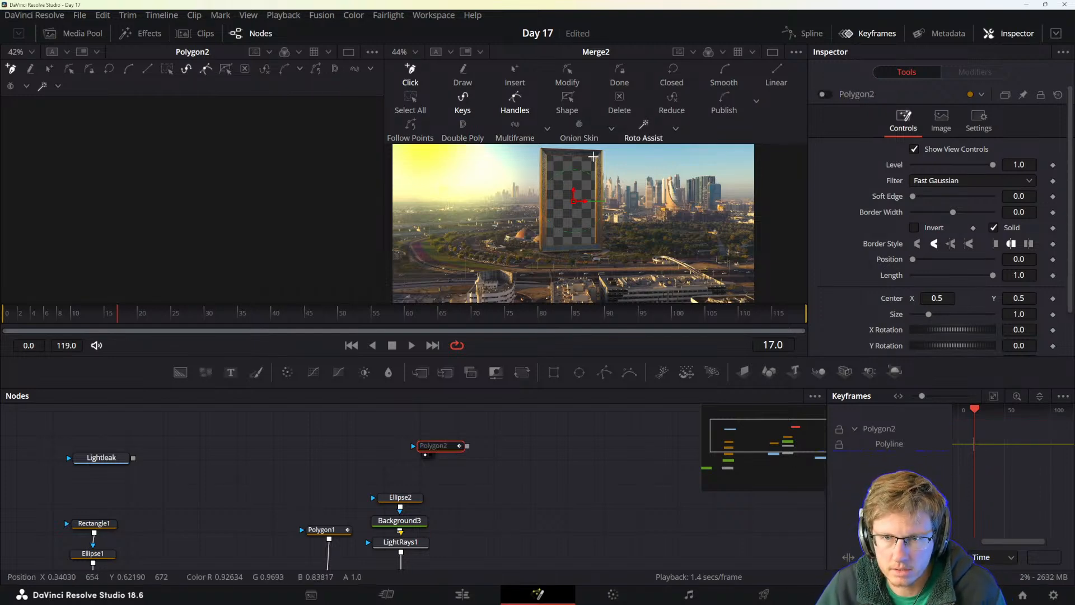
pyautogui.click(676, 130)
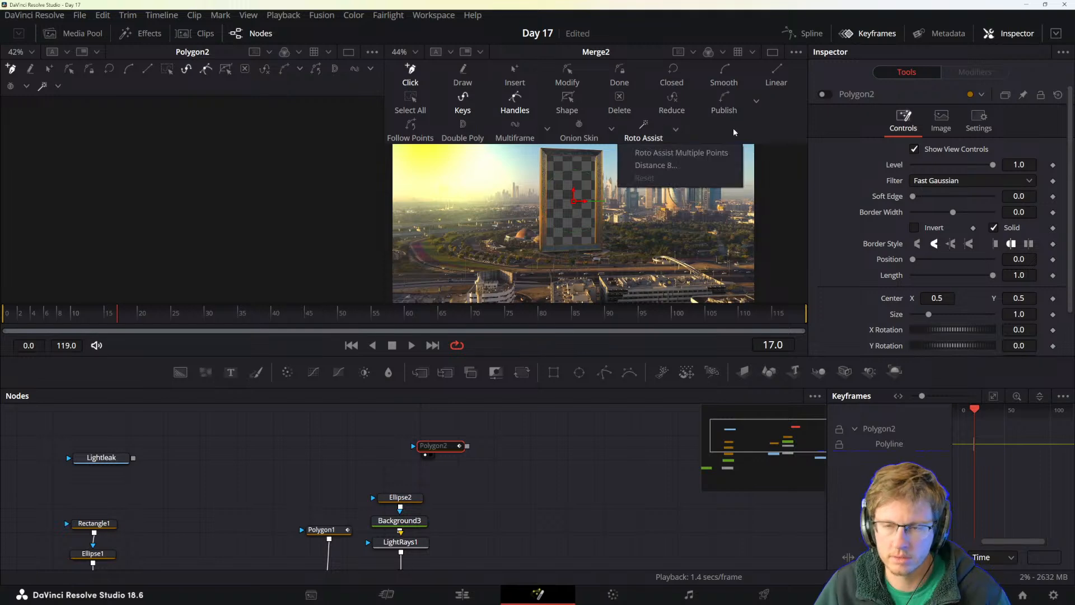
pyautogui.rightClick(773, 114)
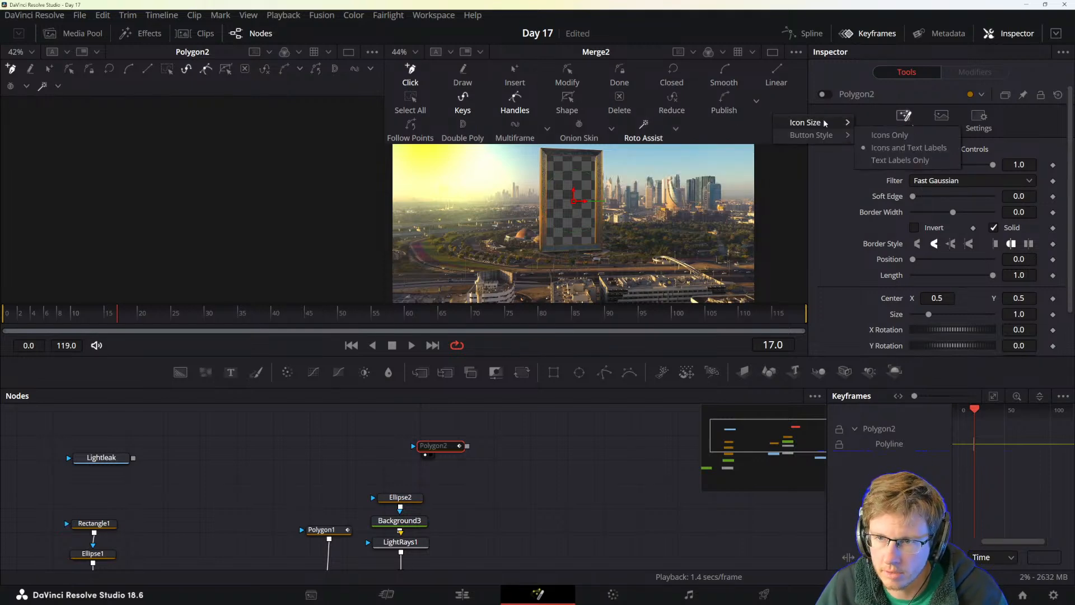
pyautogui.moveTo(823, 120)
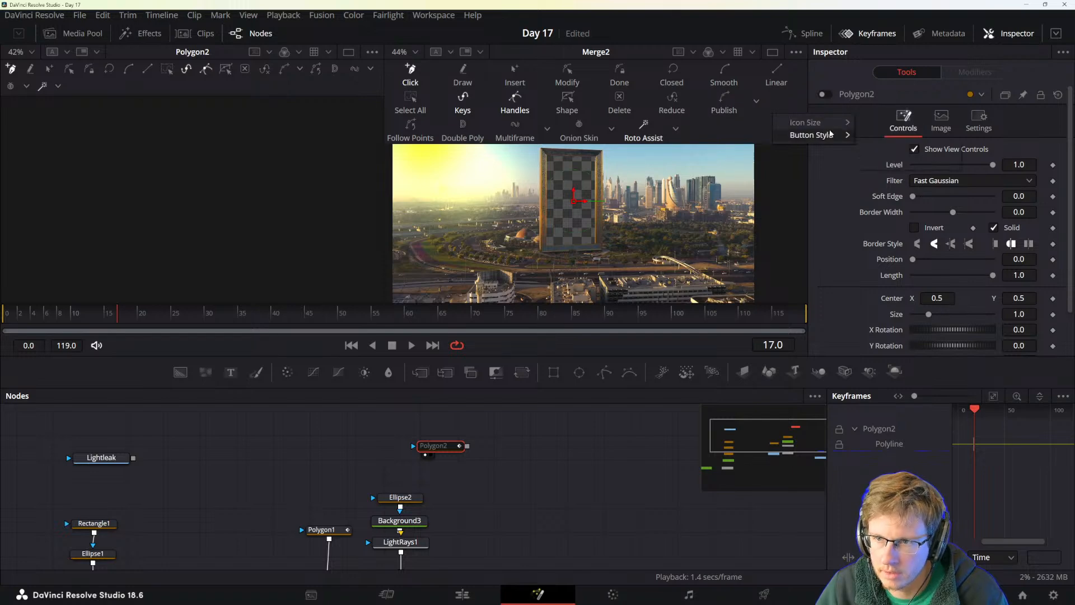
pyautogui.click(887, 135)
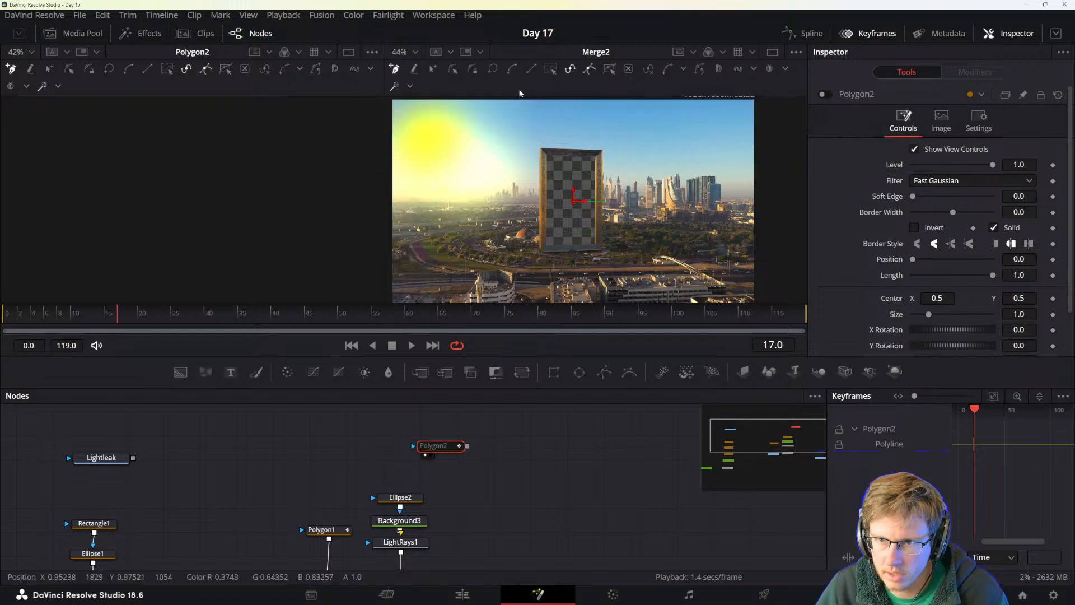
# - Return to the manual and read the Selecting a Specific Polyline section, including the ways to make a polyline active
pyautogui.hotkey('alt', 'Tab')
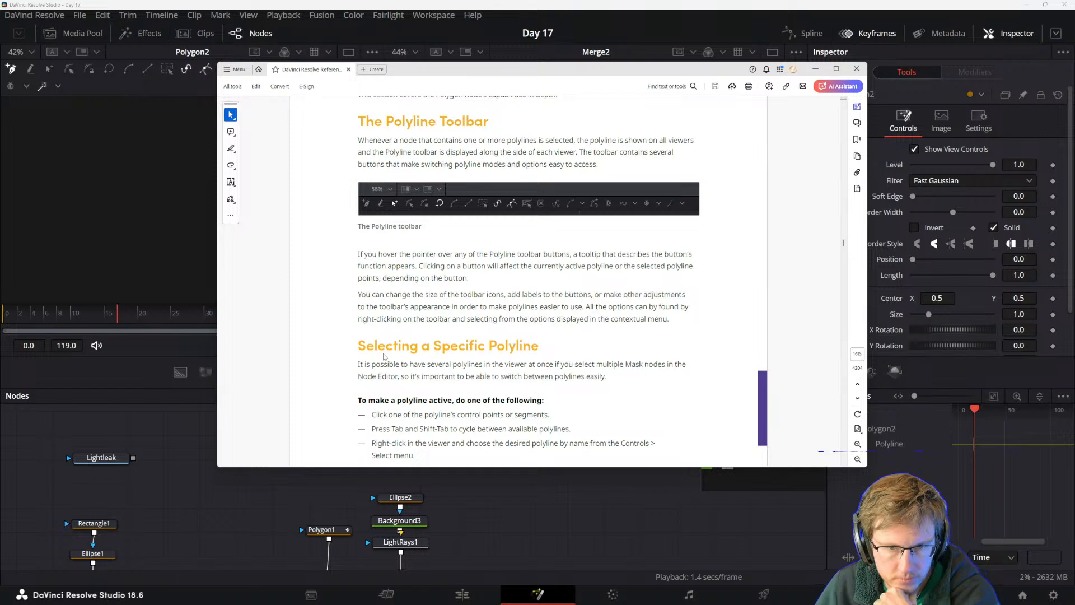
pyautogui.scroll(-2, 448, 347)
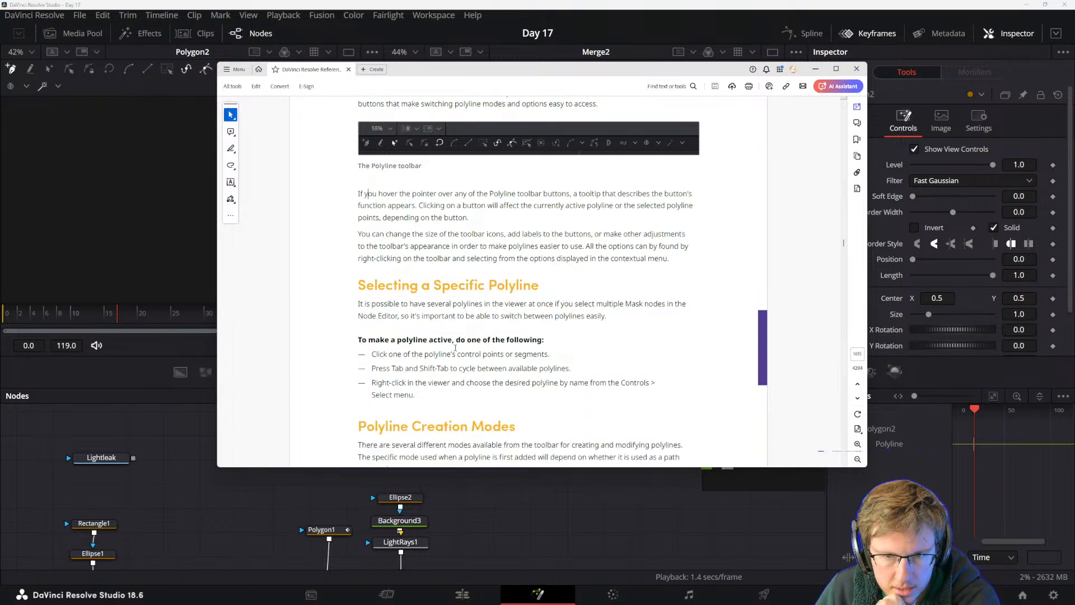
pyautogui.scroll(-1, 400, 301)
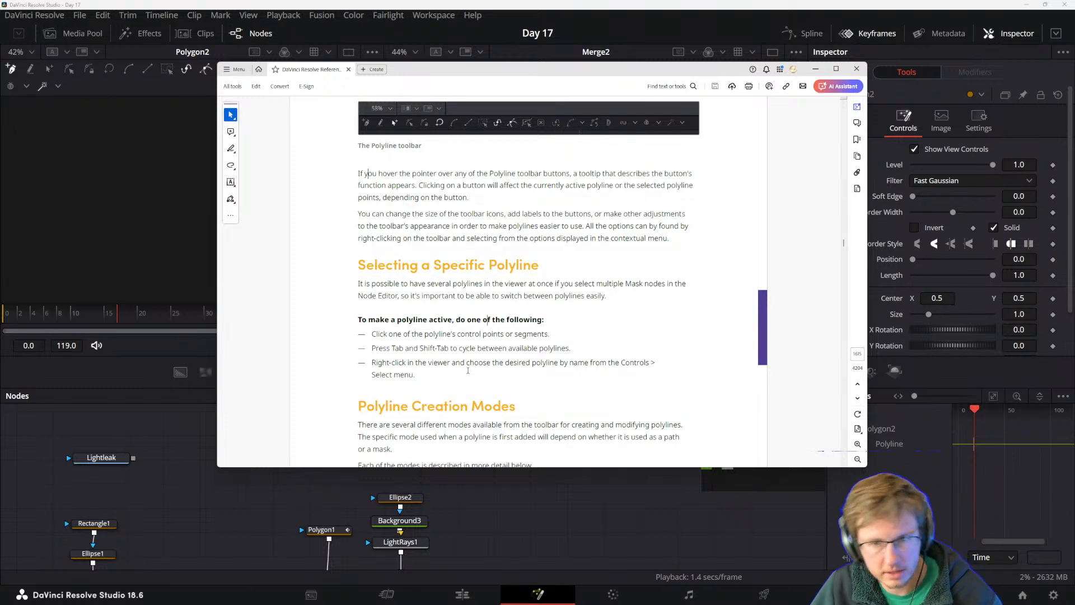
pyautogui.moveTo(527, 302); pyautogui.dragTo(583, 296)
pyautogui.click(359, 319)
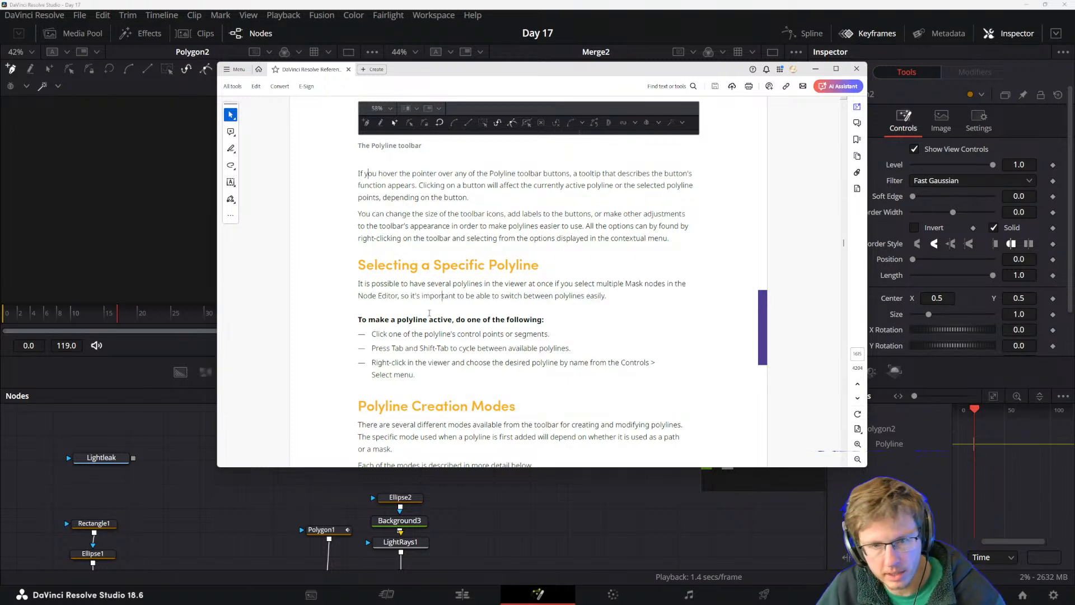
pyautogui.moveTo(358, 320); pyautogui.dragTo(490, 320)
pyautogui.click(439, 369)
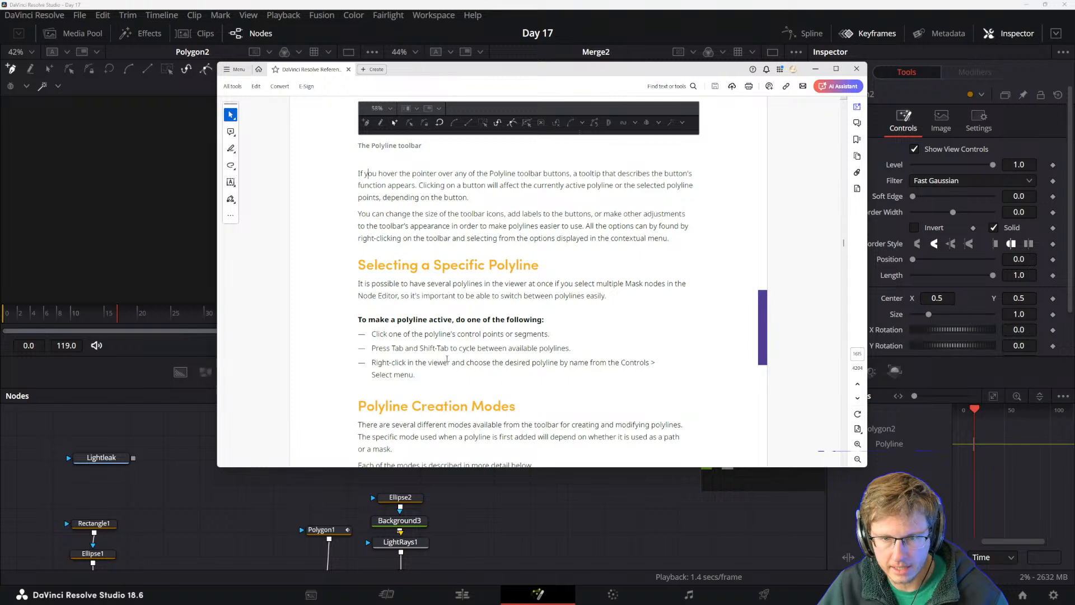
pyautogui.moveTo(371, 334); pyautogui.dragTo(571, 350)
pyautogui.click(459, 380)
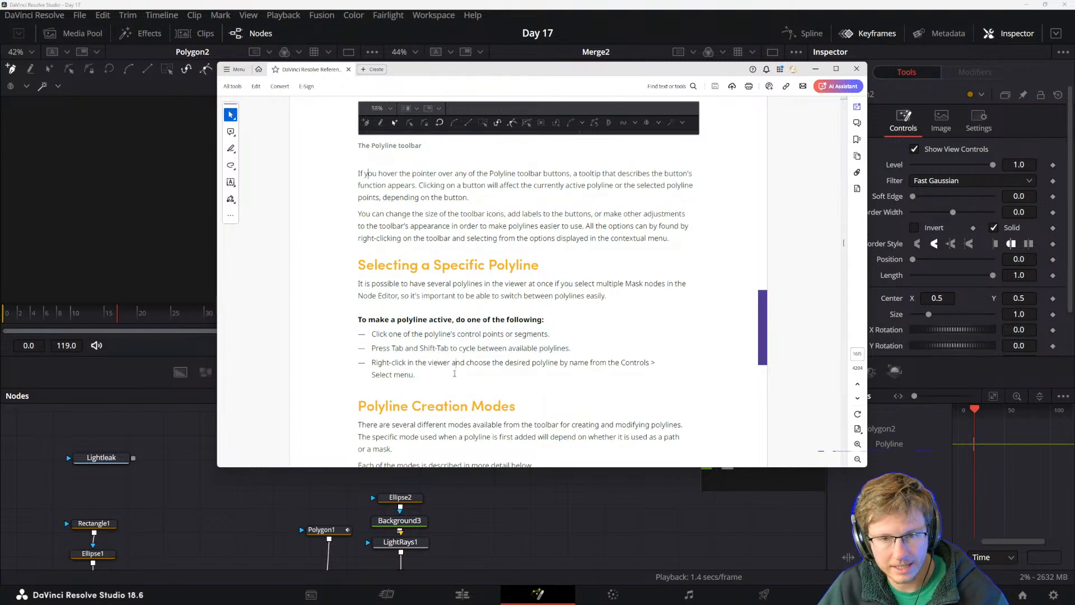
pyautogui.moveTo(455, 374); pyautogui.dragTo(394, 338)
pyautogui.click(429, 375)
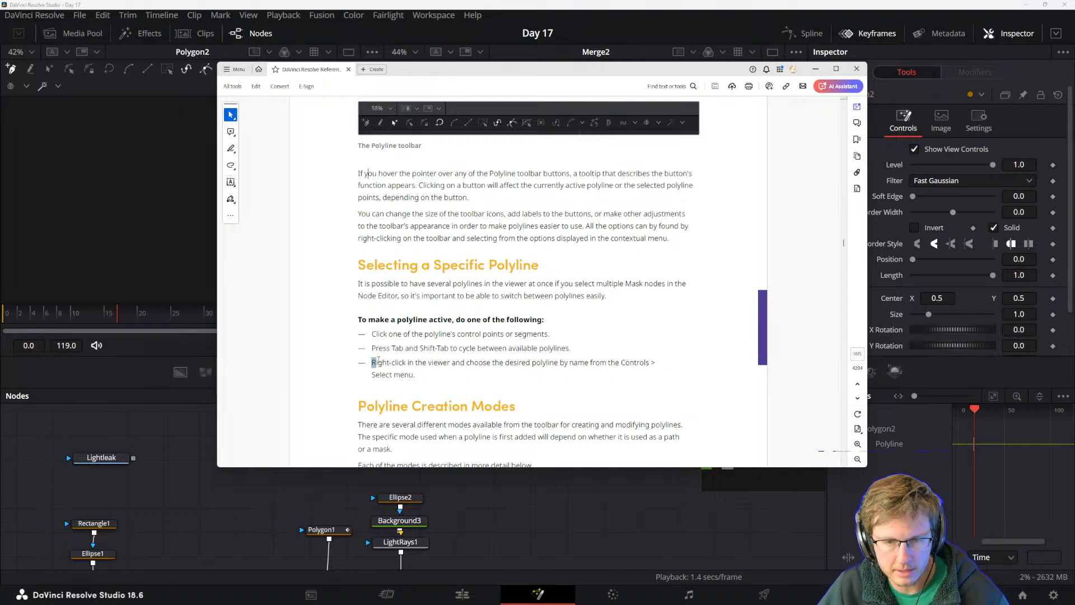
pyautogui.moveTo(371, 362); pyautogui.dragTo(416, 374)
pyautogui.click(417, 374)
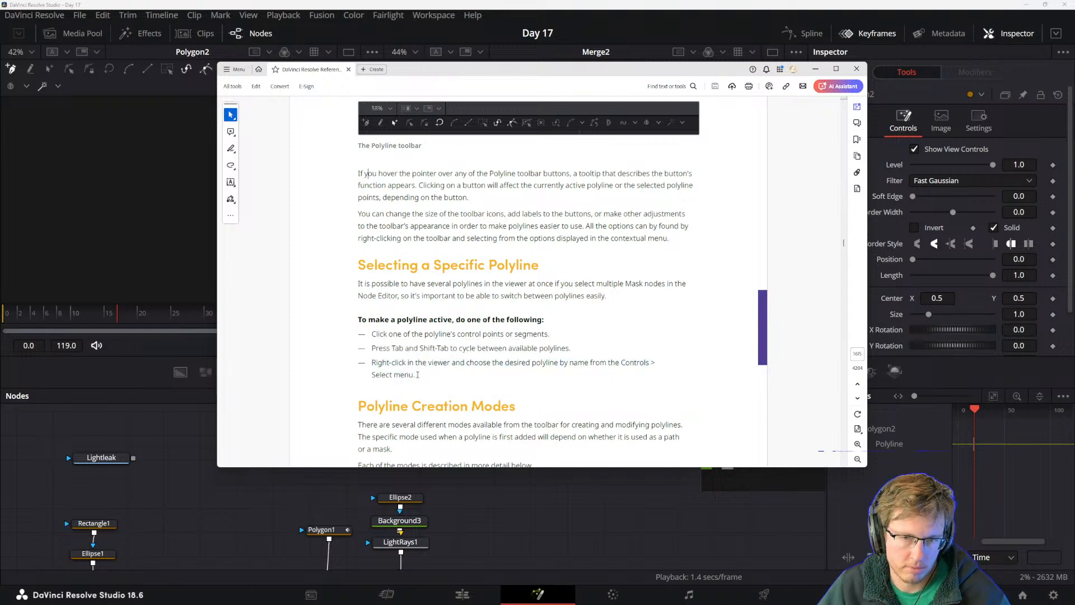
# - Read the manual's Polyline Creation Modes introduction and the Click Append instructions for creating a mask
pyautogui.scroll(-1, 510, 345)
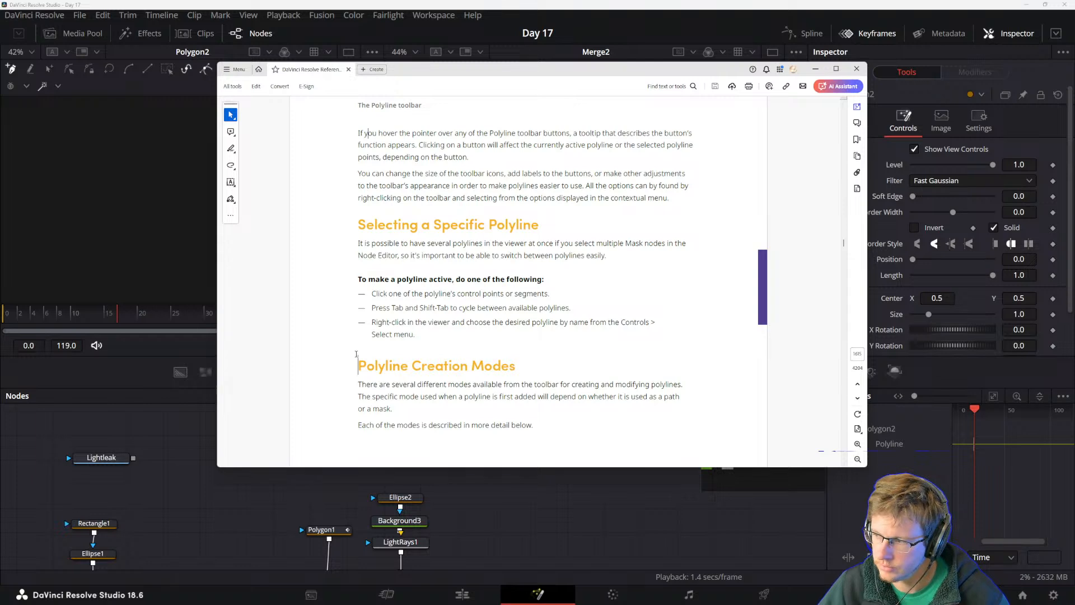
pyautogui.scroll(-1, 406, 369)
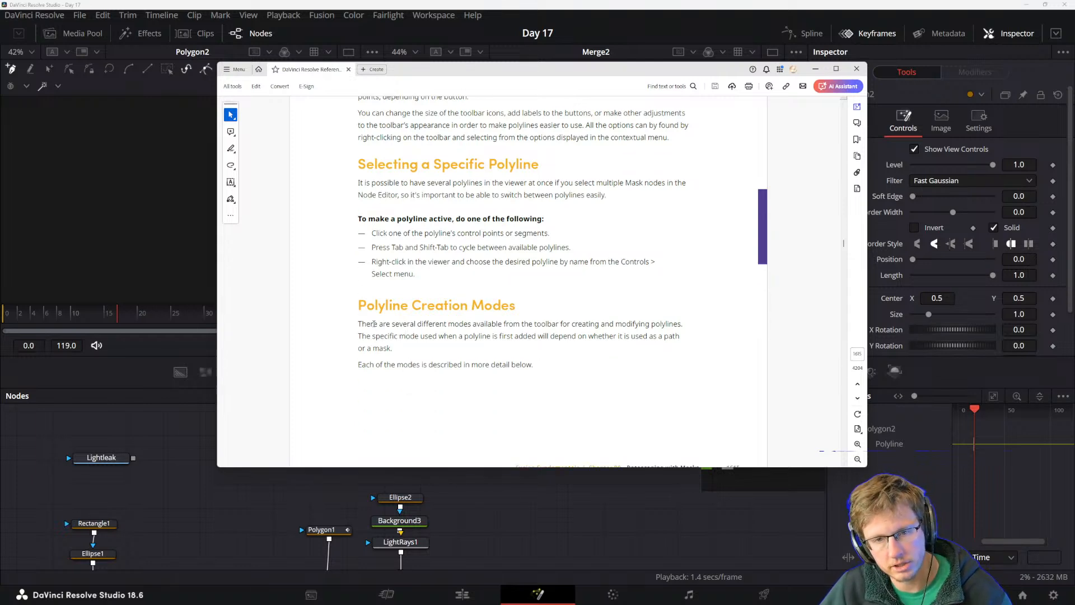
pyautogui.moveTo(355, 326); pyautogui.dragTo(432, 338)
pyautogui.click(443, 340)
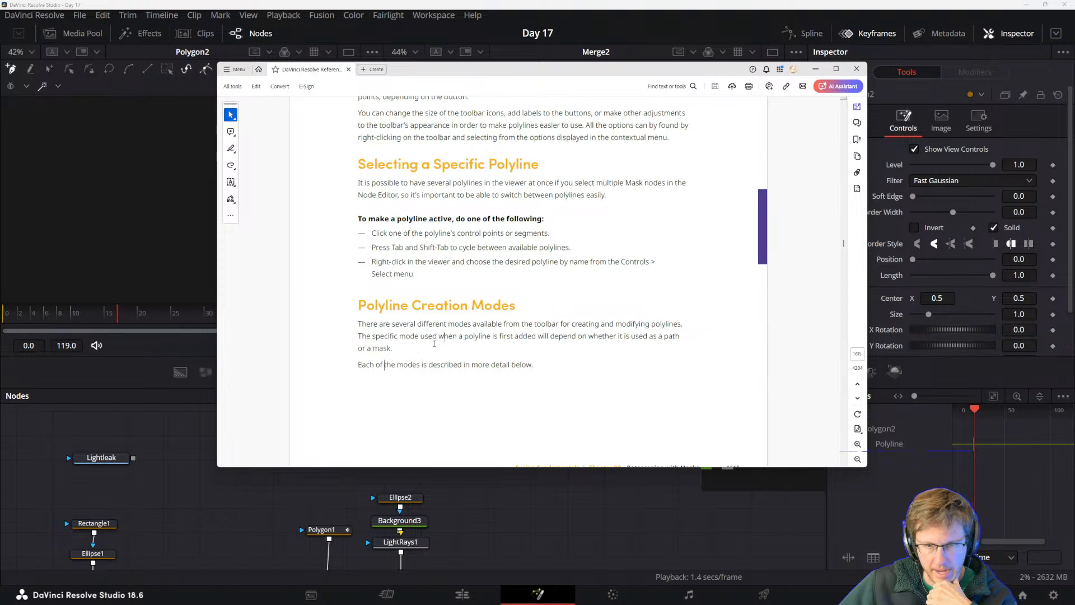
pyautogui.scroll(-2, 435, 343)
pyautogui.scroll(1, 426, 344)
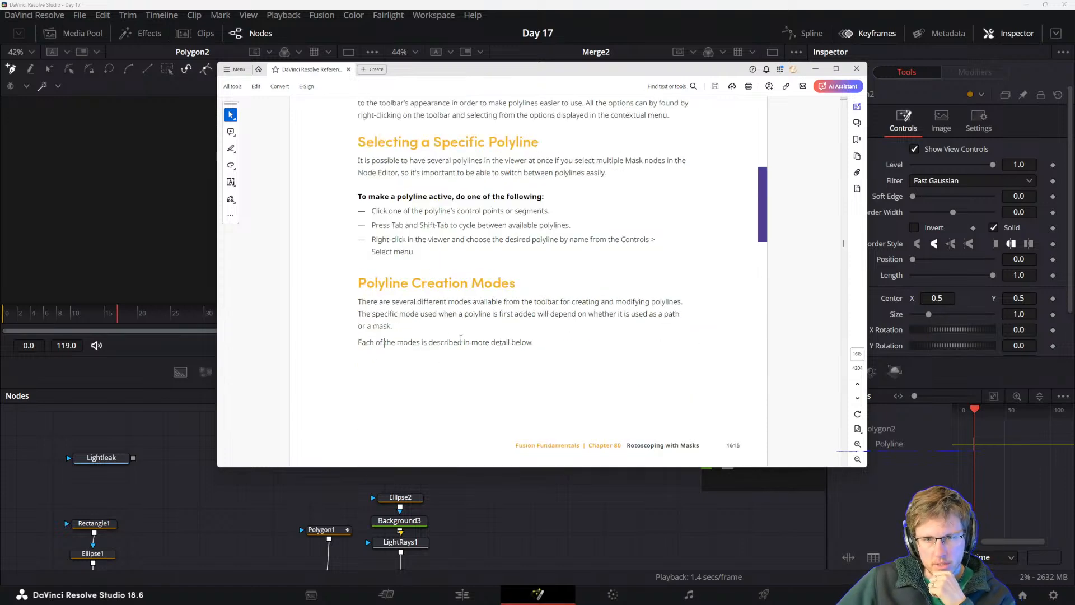
pyautogui.scroll(-3, 500, 297)
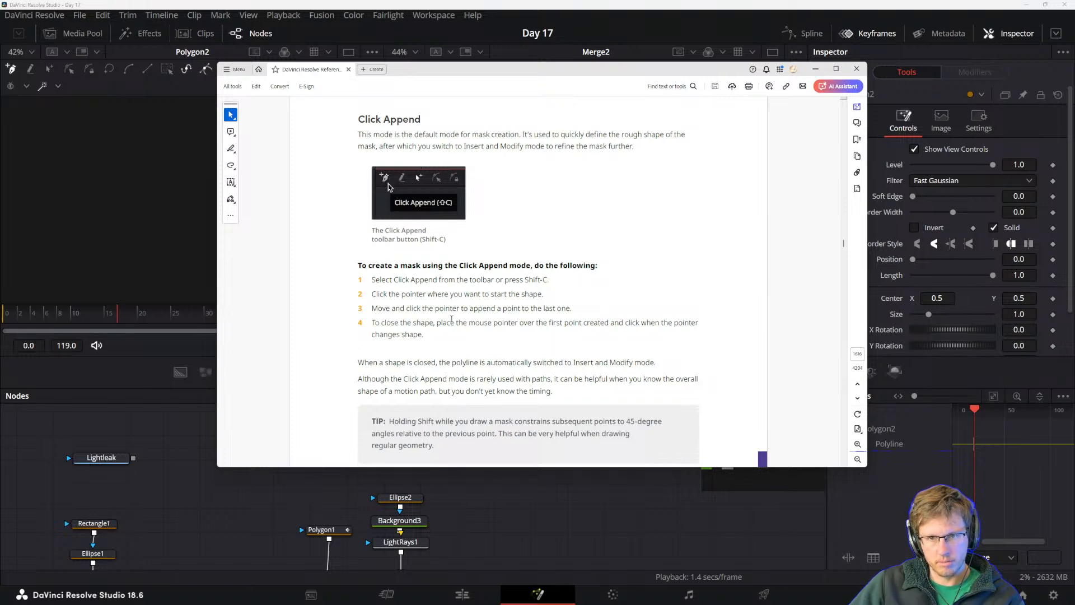
# - Switch back to DaVinci Resolve and re-enable the Polygon2 node, keeping it displayed in the first viewer
pyautogui.click(542, 5)
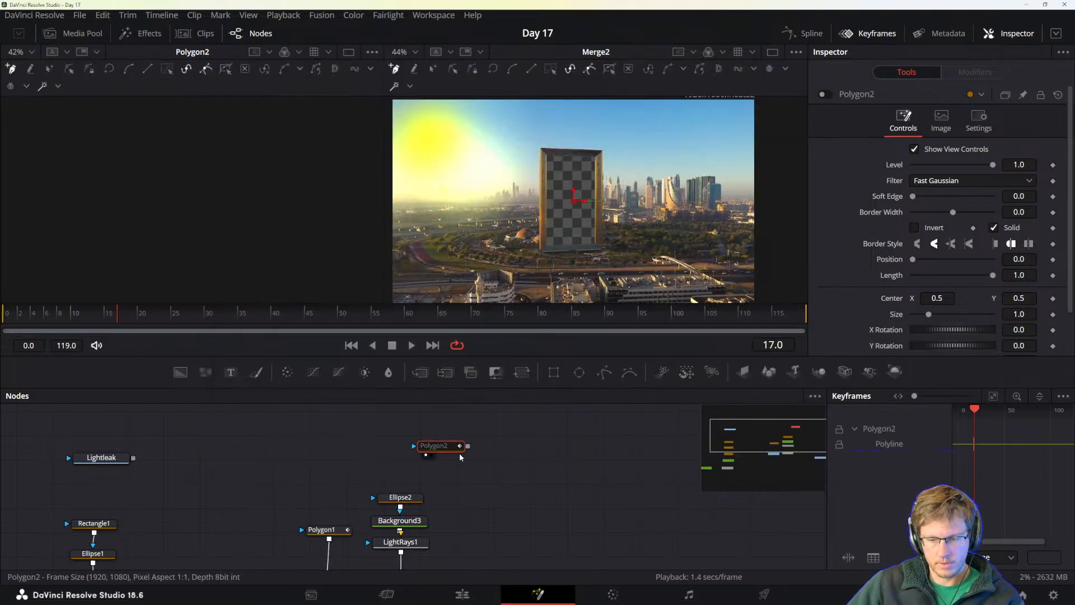
pyautogui.press('1')
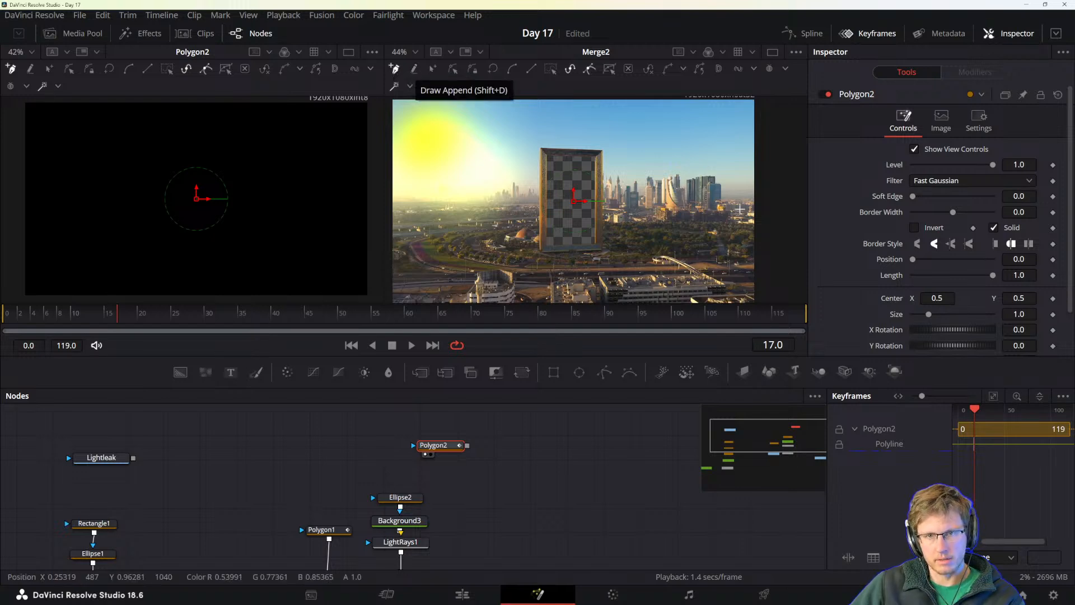
# - Draw a closed six-point polygon mask in the Merge2 view over the skyscrapers and sky beside the large frame building
pyautogui.click(663, 196)
pyautogui.click(665, 195)
pyautogui.click(713, 222)
pyautogui.click(733, 177)
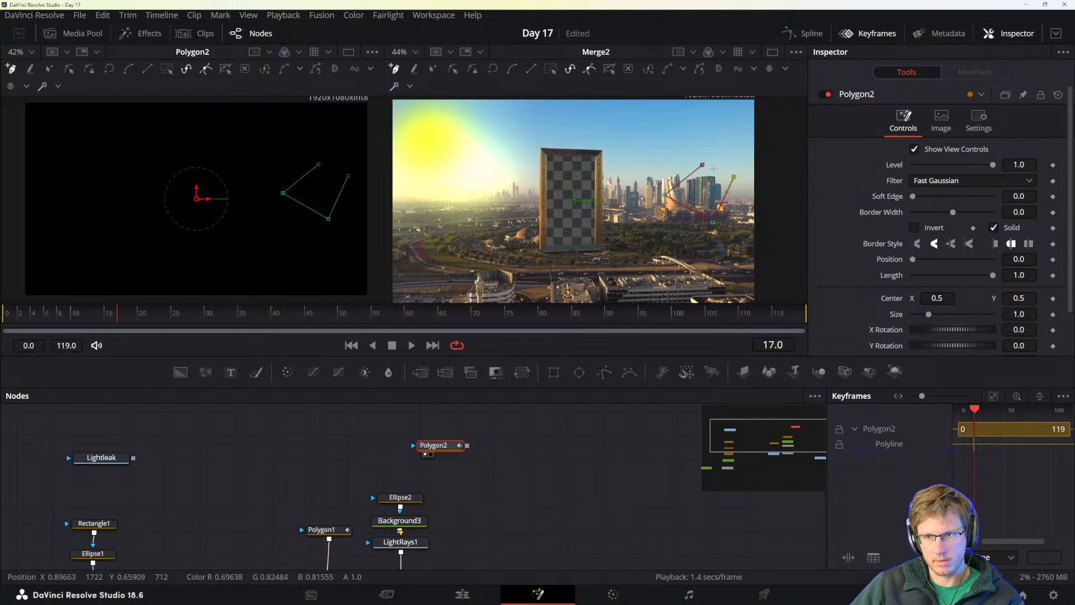
pyautogui.click(739, 128)
pyautogui.click(692, 136)
pyautogui.click(702, 165)
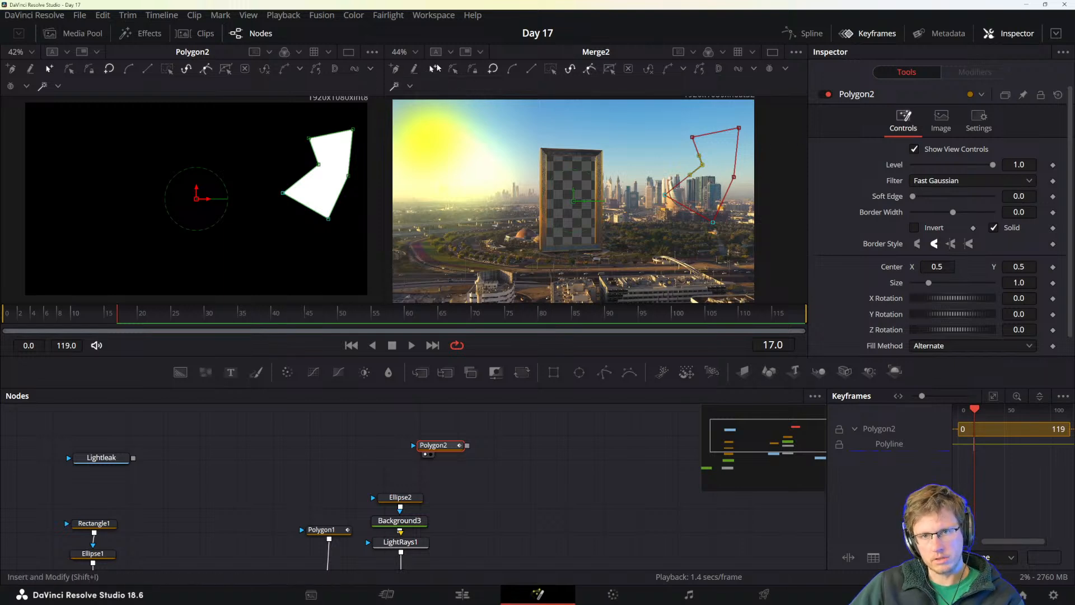
# - Pull the polygon mask's indented vertex outward, adjust its handles in Modify Only mode and smooth it into a curve
pyautogui.moveTo(702, 165)
pyautogui.mouseDown()
pyautogui.moveTo(658, 166)
pyautogui.moveTo(671, 161)
pyautogui.moveTo(657, 173)
pyautogui.moveTo(692, 152)
pyautogui.mouseUp()
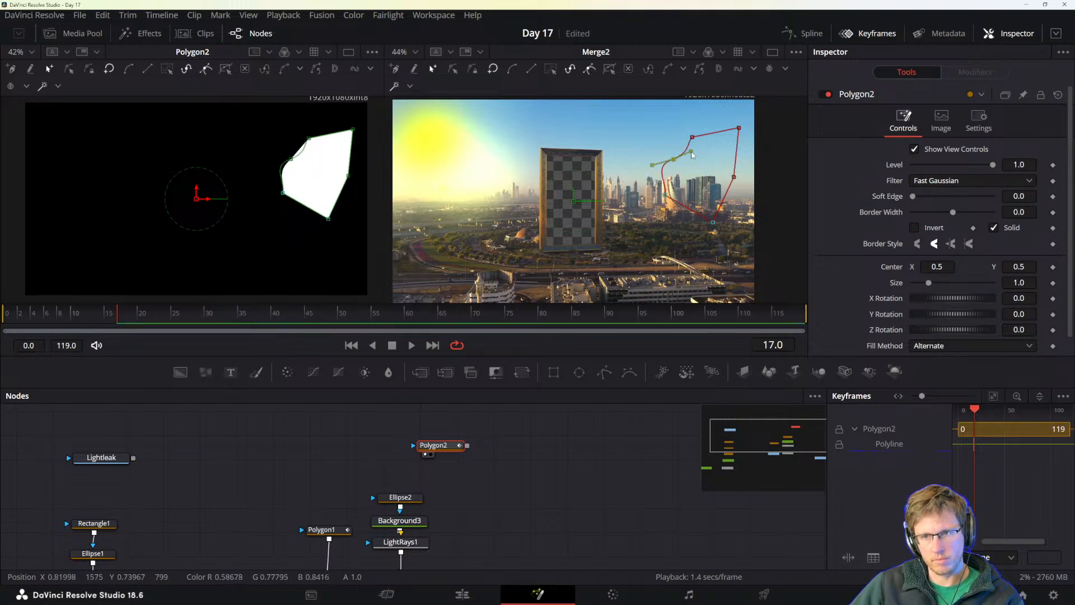
pyautogui.click(452, 70)
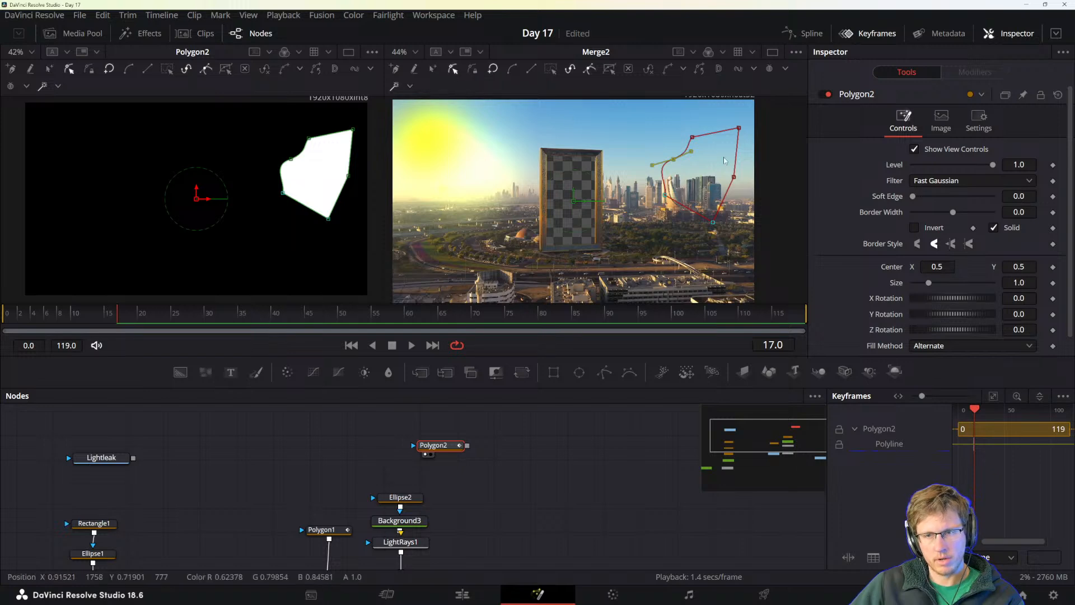
pyautogui.click(674, 159)
pyautogui.moveTo(692, 157); pyautogui.dragTo(690, 153)
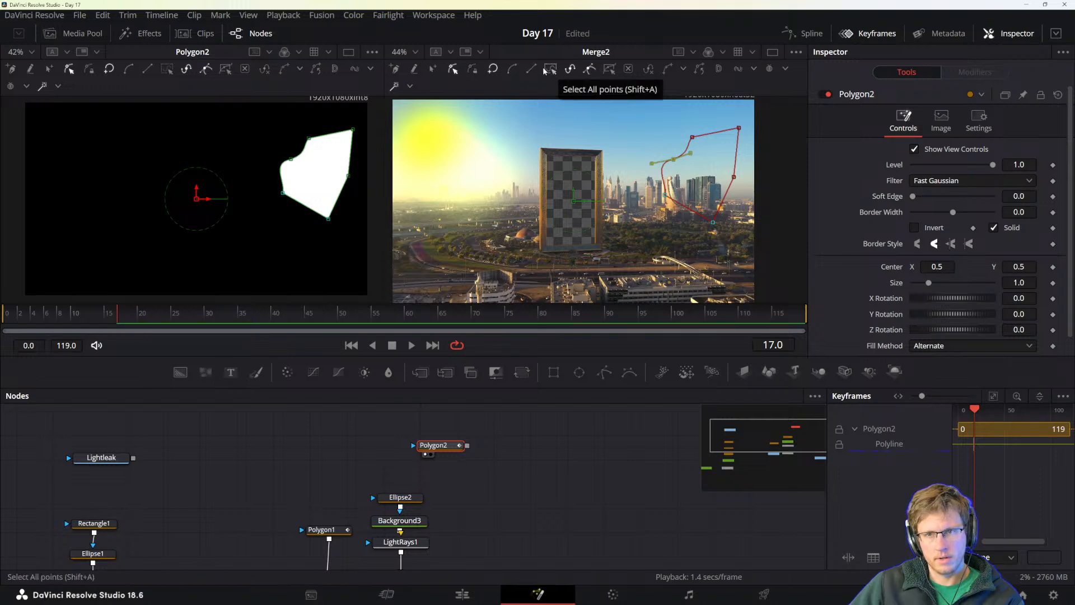
pyautogui.click(511, 70)
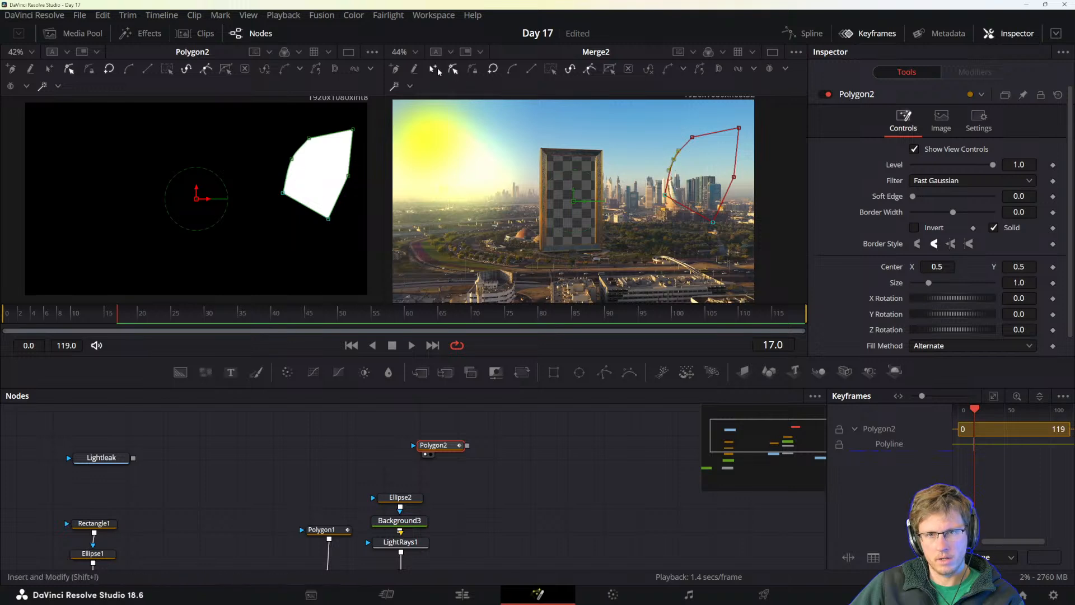
# - Select all points of the polygon mask over the skyscrapers
pyautogui.rightClick(387, 85)
pyautogui.click(387, 85)
pyautogui.click(396, 86)
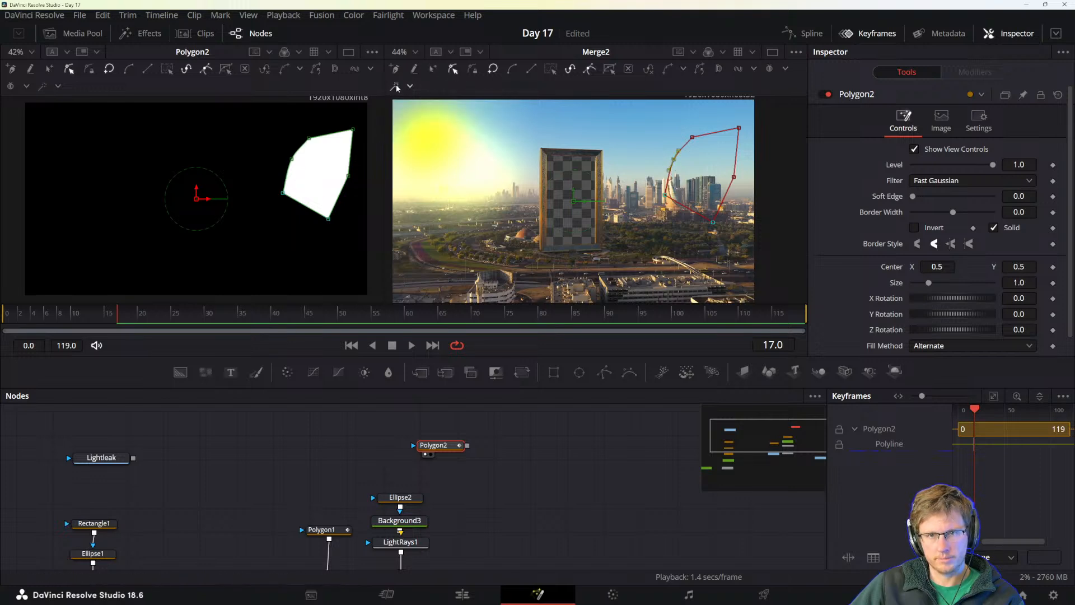
pyautogui.moveTo(648, 121); pyautogui.dragTo(790, 250)
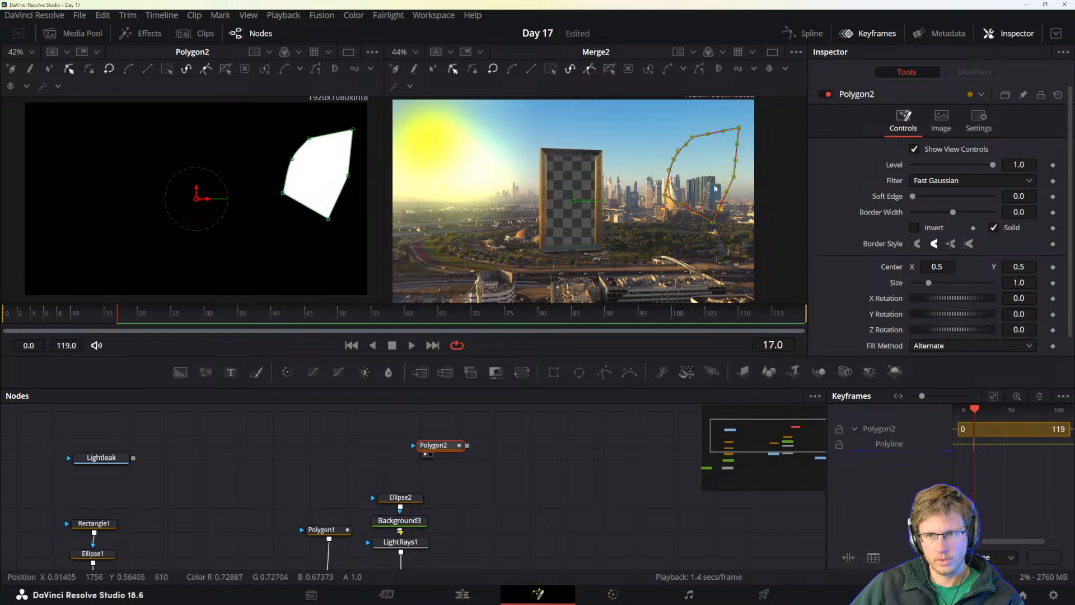
pyautogui.click(400, 85)
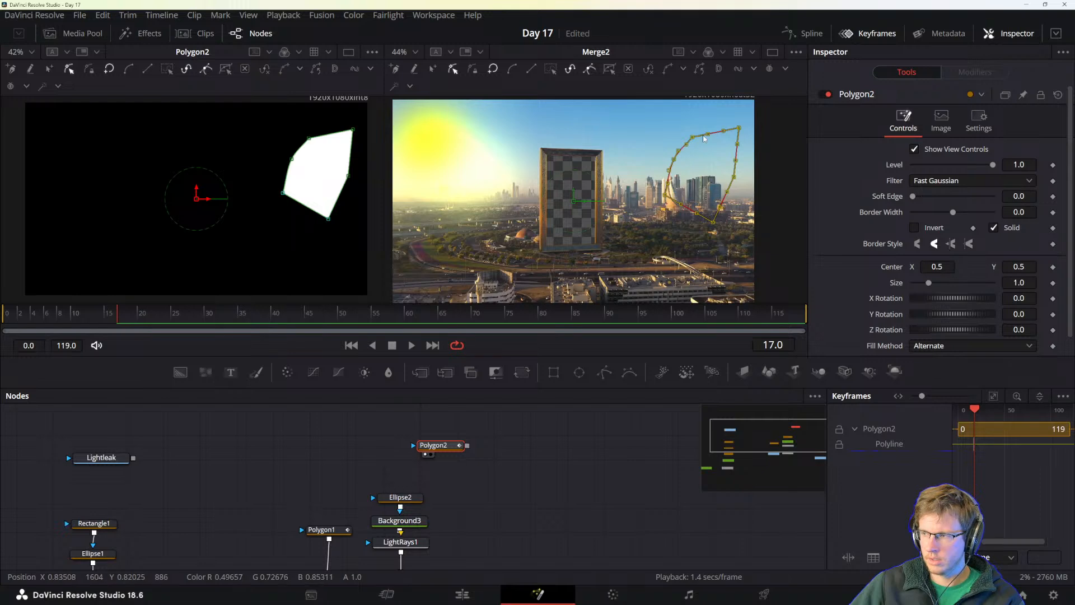
pyautogui.click(738, 71)
pyautogui.click(737, 72)
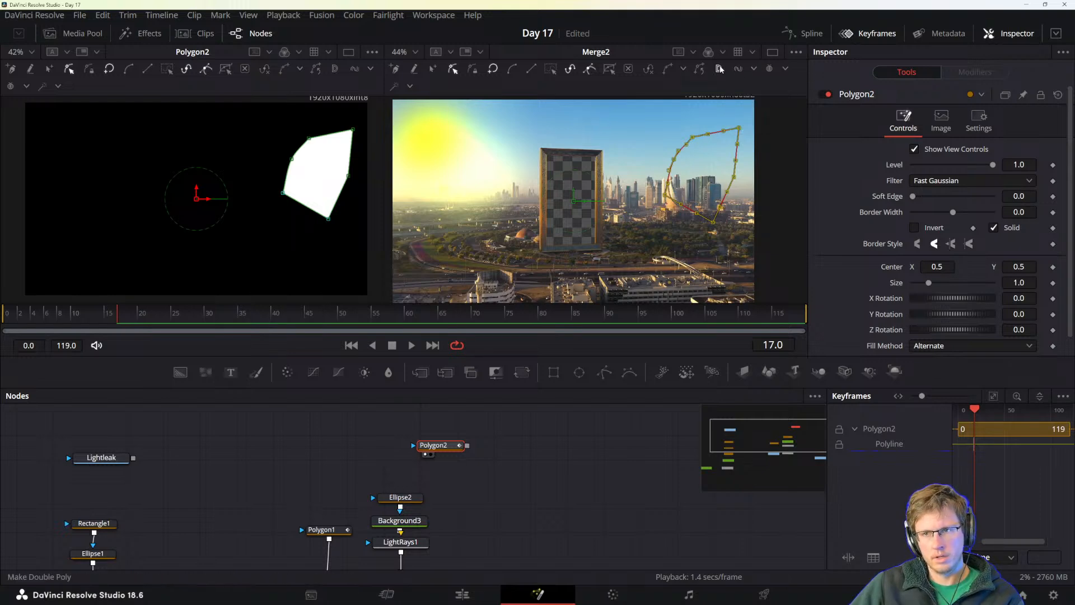
pyautogui.click(738, 71)
pyautogui.click(752, 126)
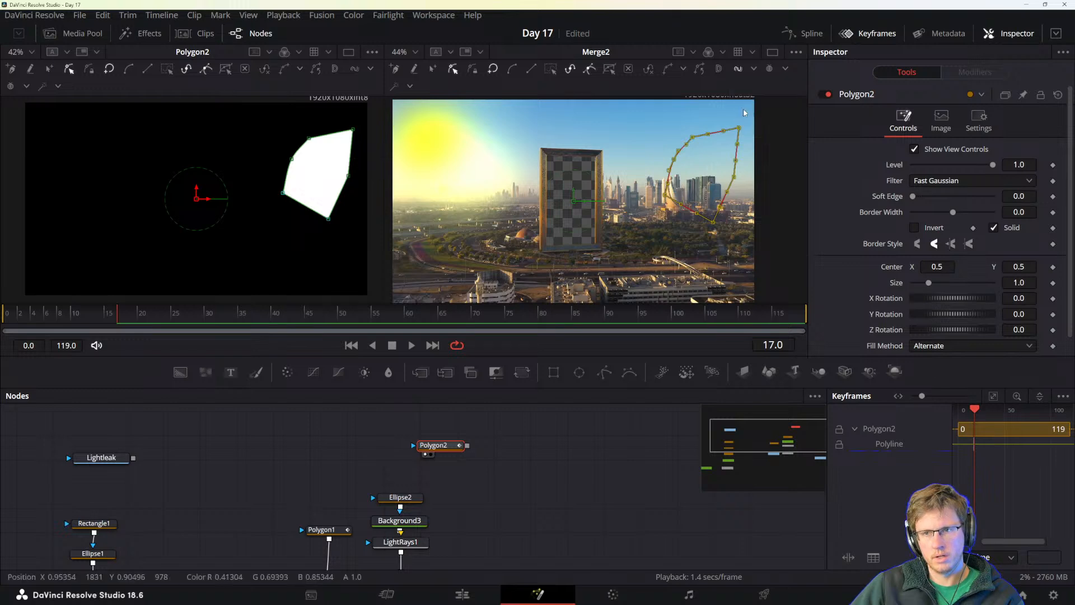
pyautogui.click(750, 67)
pyautogui.click(737, 71)
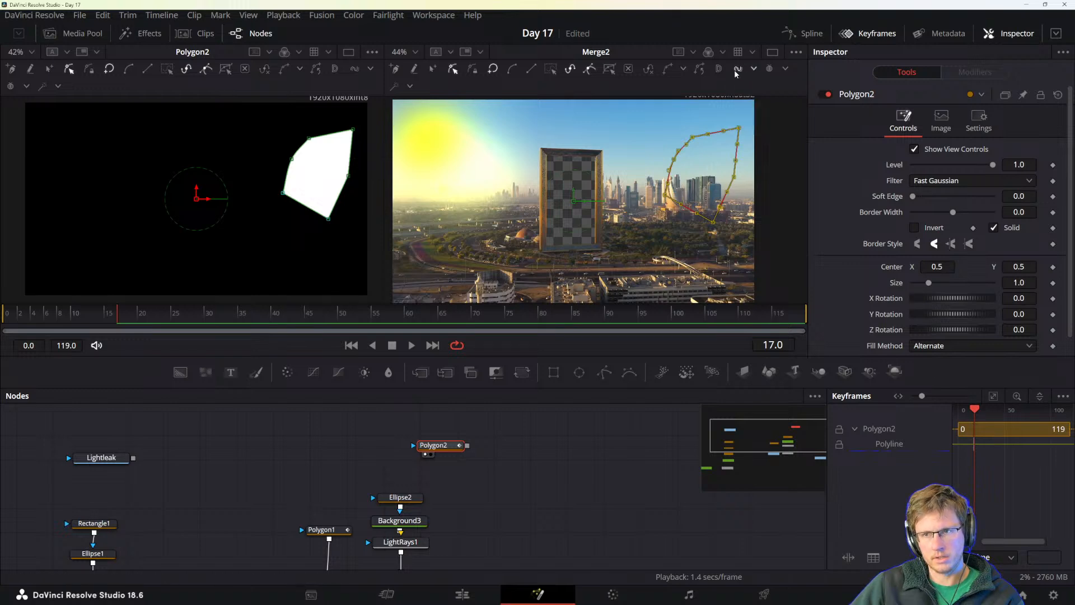
pyautogui.click(753, 68)
pyautogui.click(759, 86)
# - Enable onion skinning with a skin count of 10, skin step of 5.0 and range All, and scrub the timeline to frame 17
pyautogui.click(785, 68)
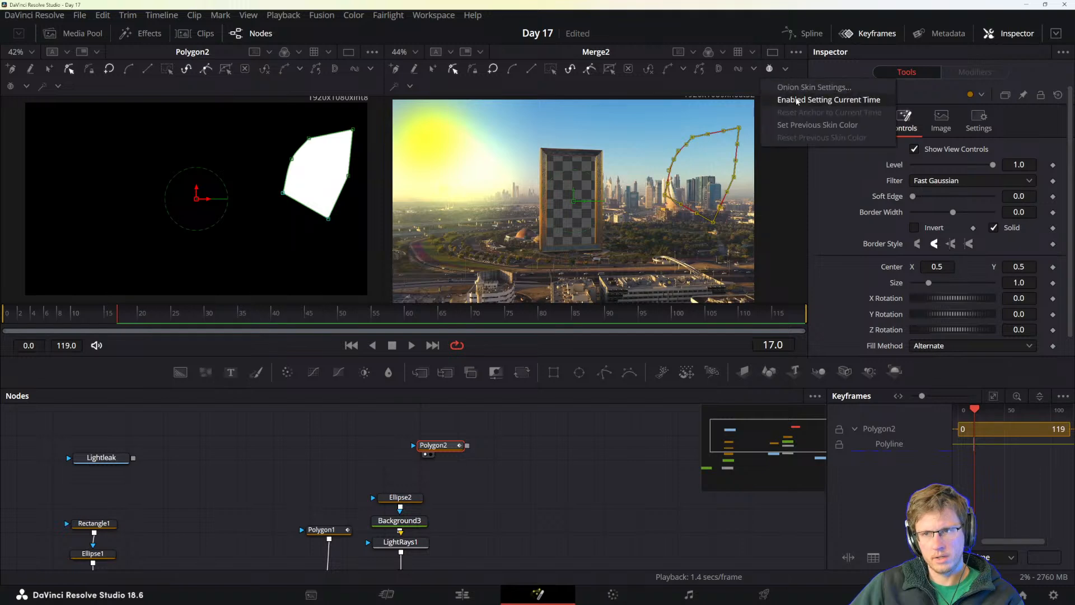
pyautogui.click(794, 89)
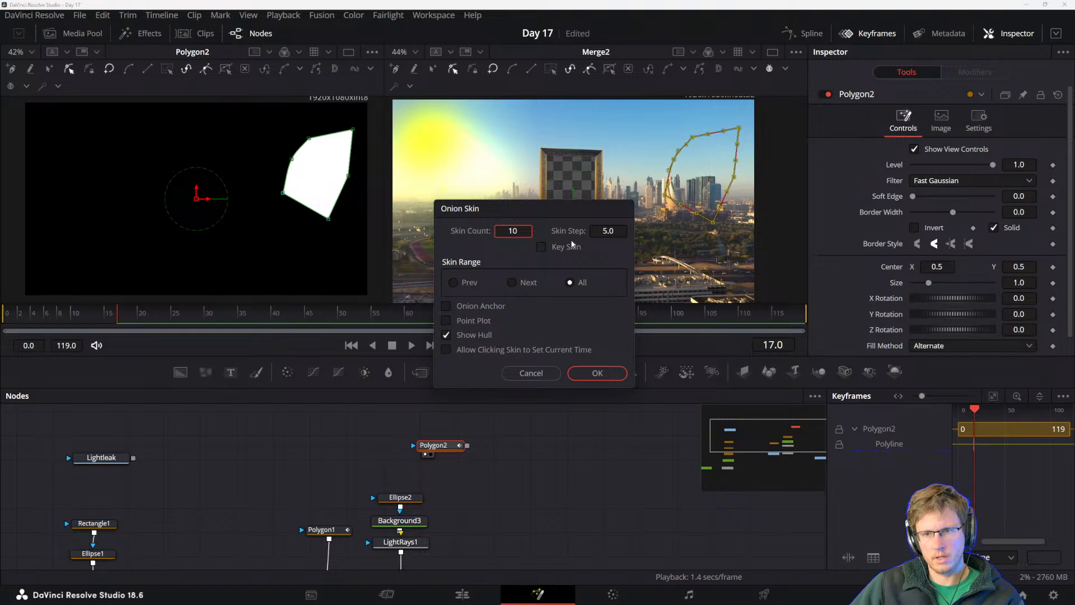
pyautogui.click(598, 372)
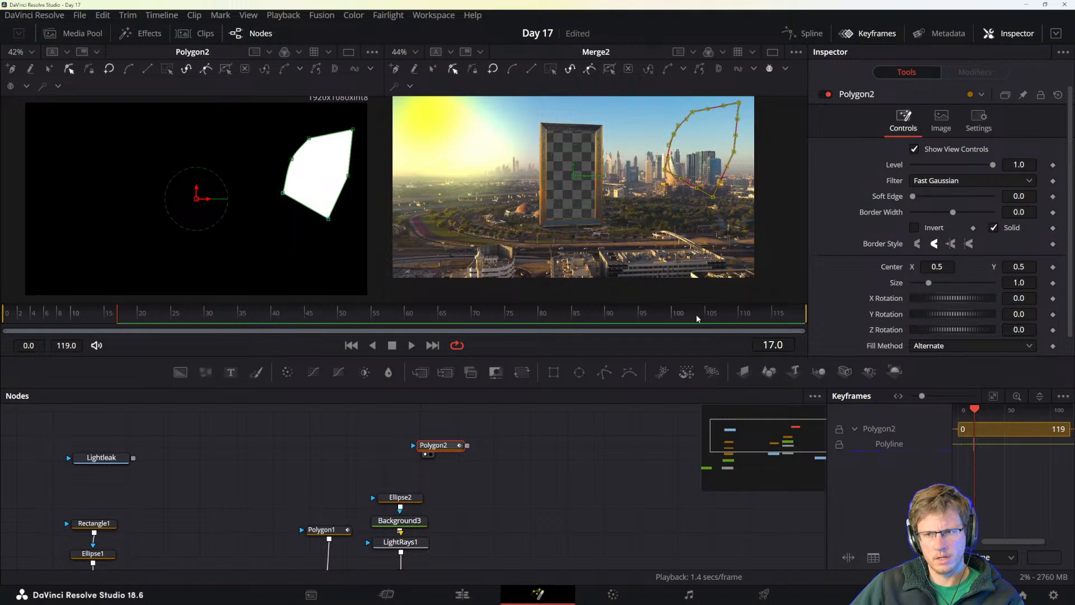
pyautogui.click(663, 315)
pyautogui.moveTo(671, 309); pyautogui.dragTo(117, 313)
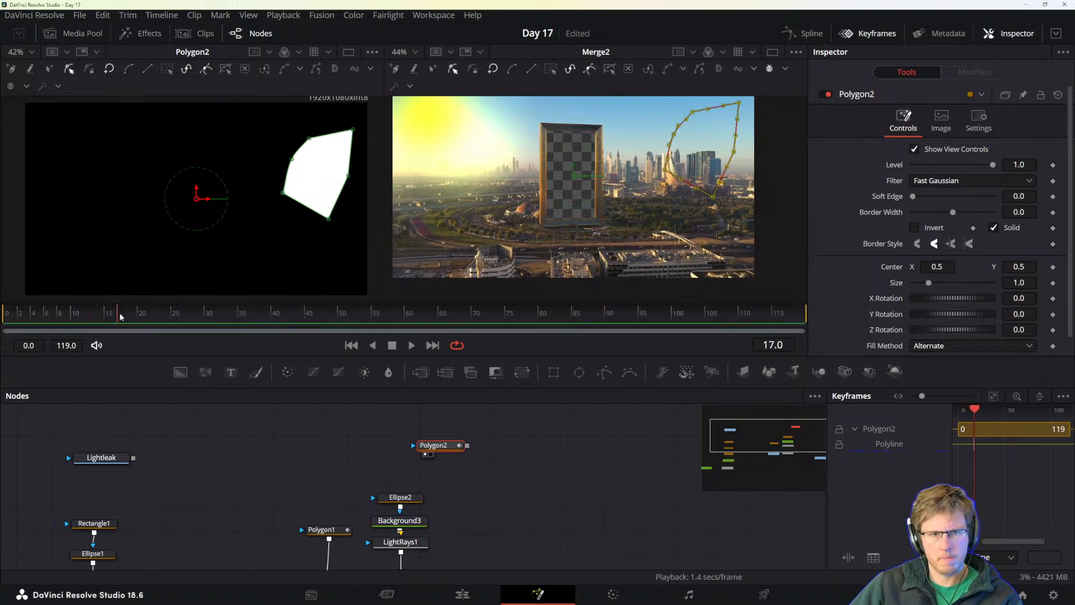
pyautogui.click(786, 69)
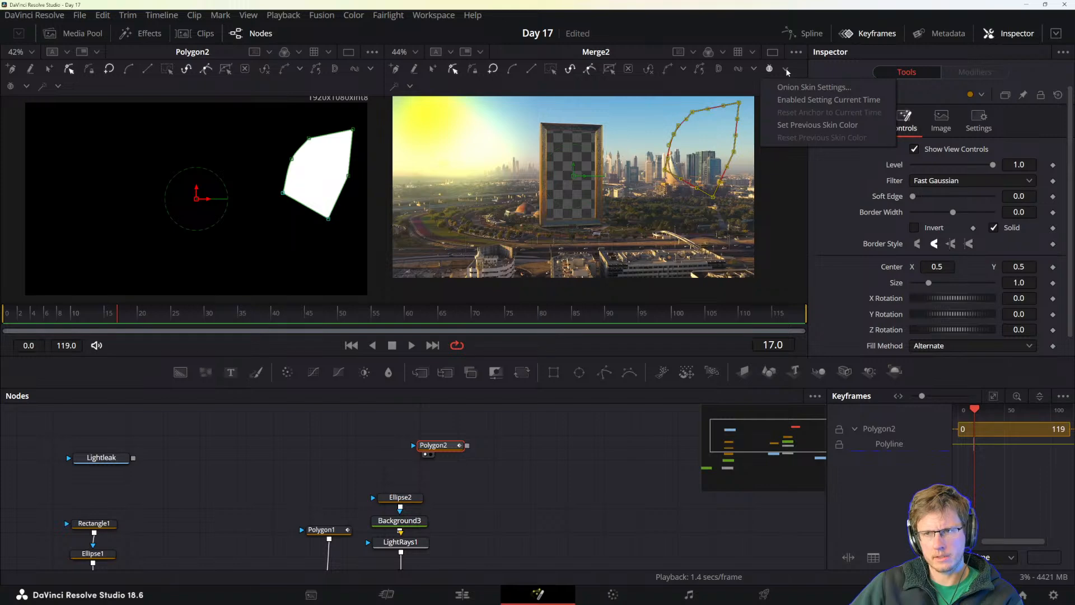
pyautogui.click(805, 104)
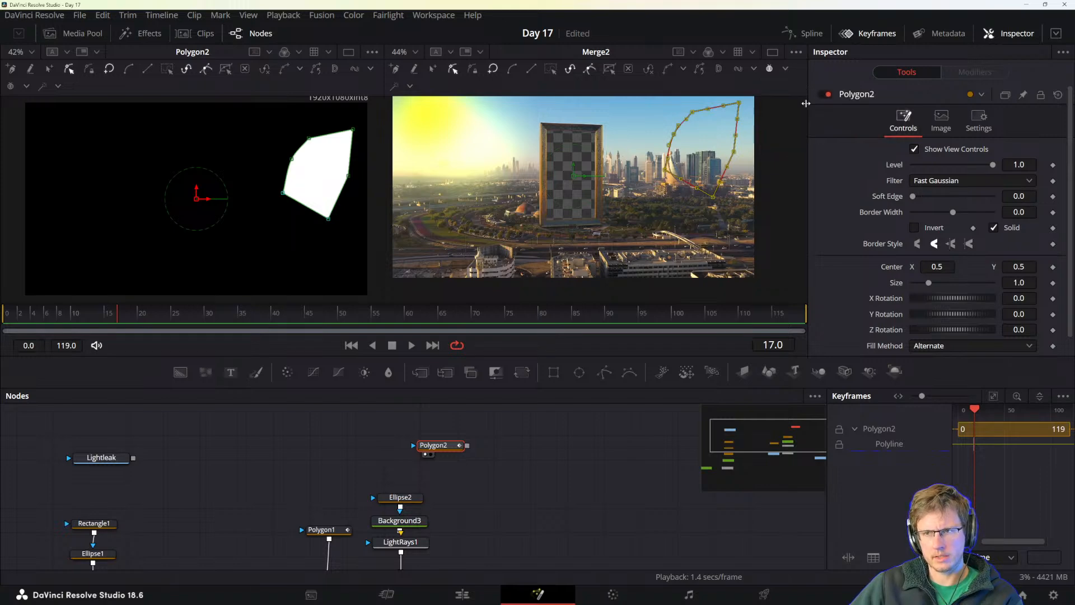
# - Switch to the DaVinci Resolve reference PDF, examine the Click Append section and its tip on constraining points, and return to Resolve
pyautogui.hotkey('alt', 'Tab')
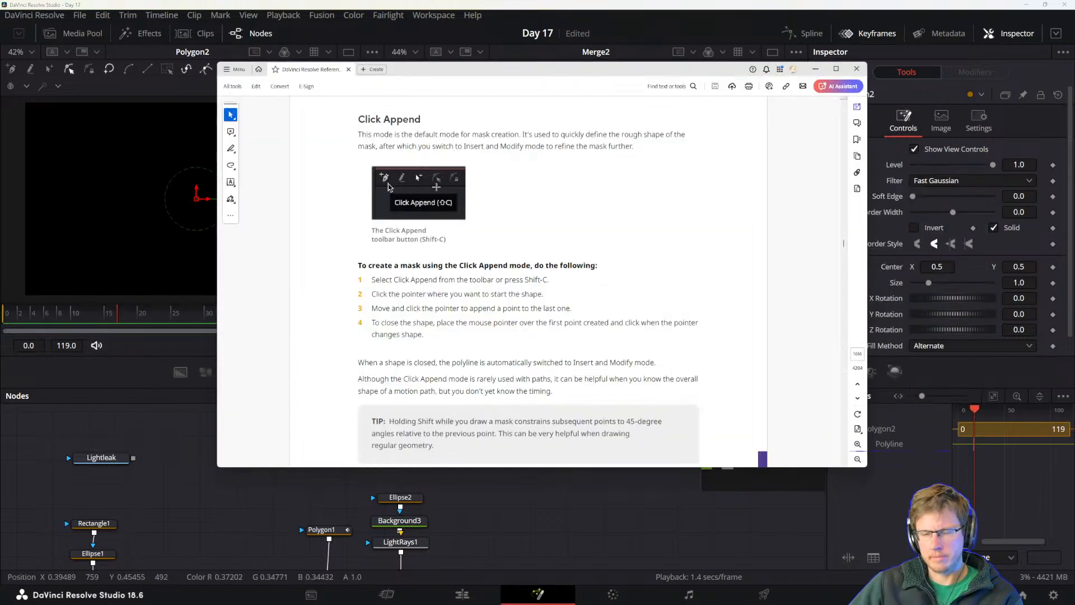
pyautogui.scroll(-1, 373, 365)
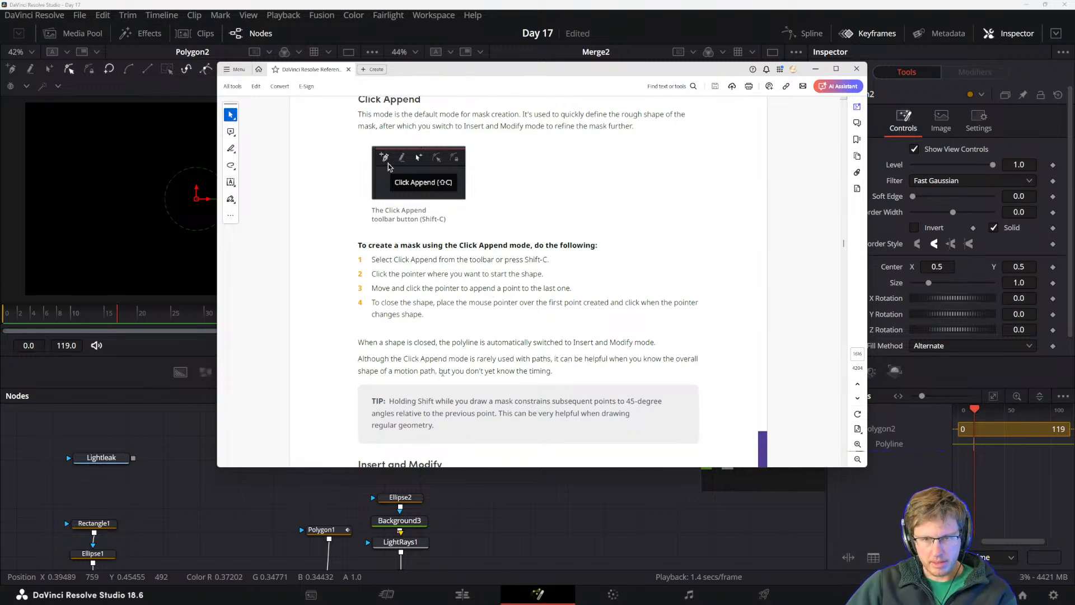
pyautogui.moveTo(440, 372); pyautogui.dragTo(593, 399)
pyautogui.click(506, 402)
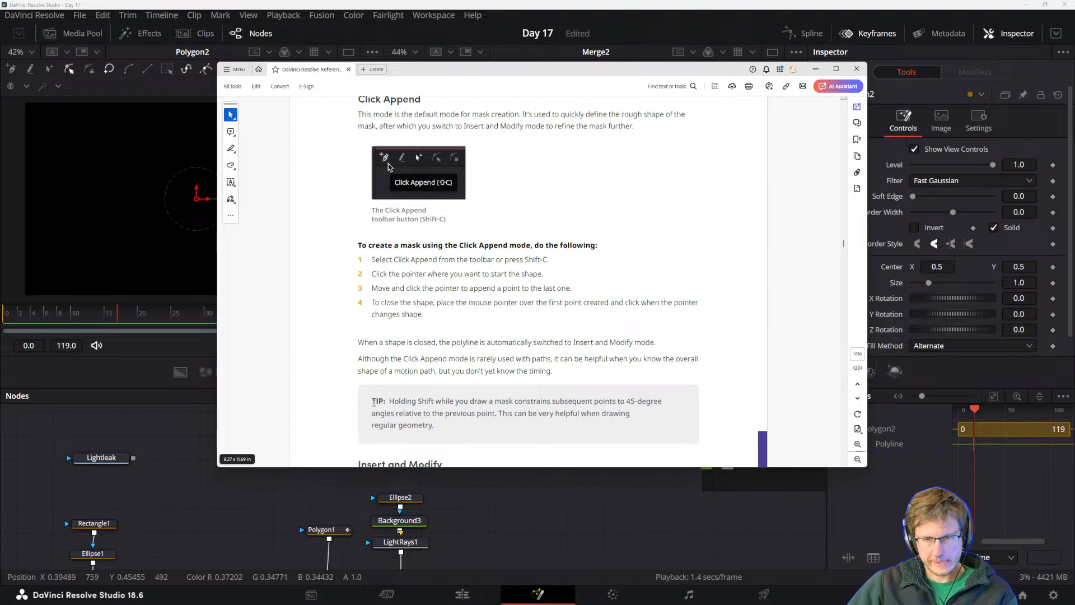
pyautogui.moveTo(374, 402); pyautogui.dragTo(419, 398)
pyautogui.click(441, 435)
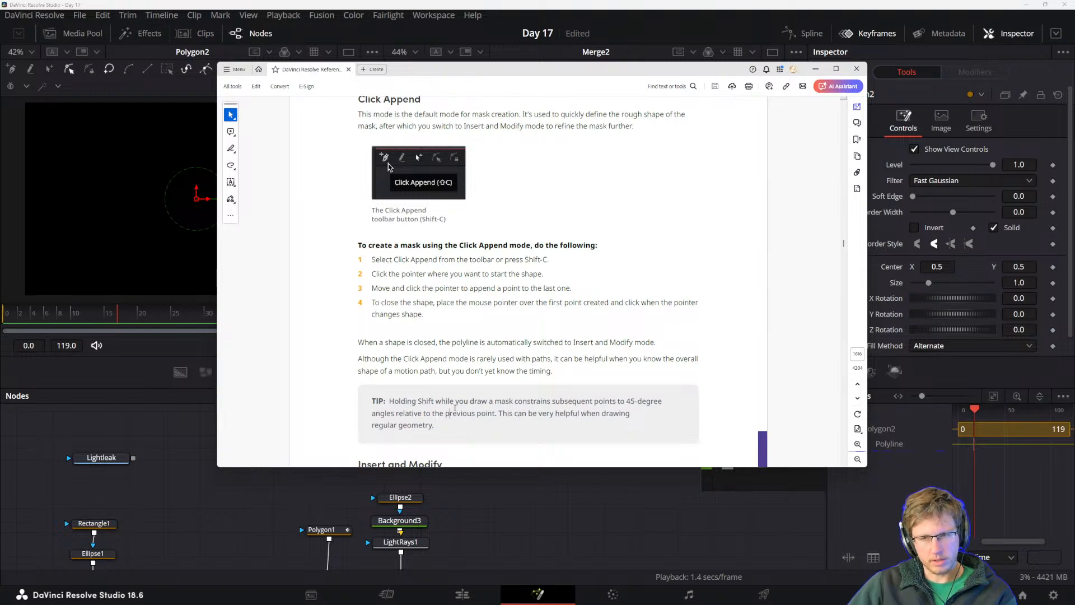
pyautogui.scroll(-1, 388, 163)
pyautogui.hotkey('alt', 'Tab')
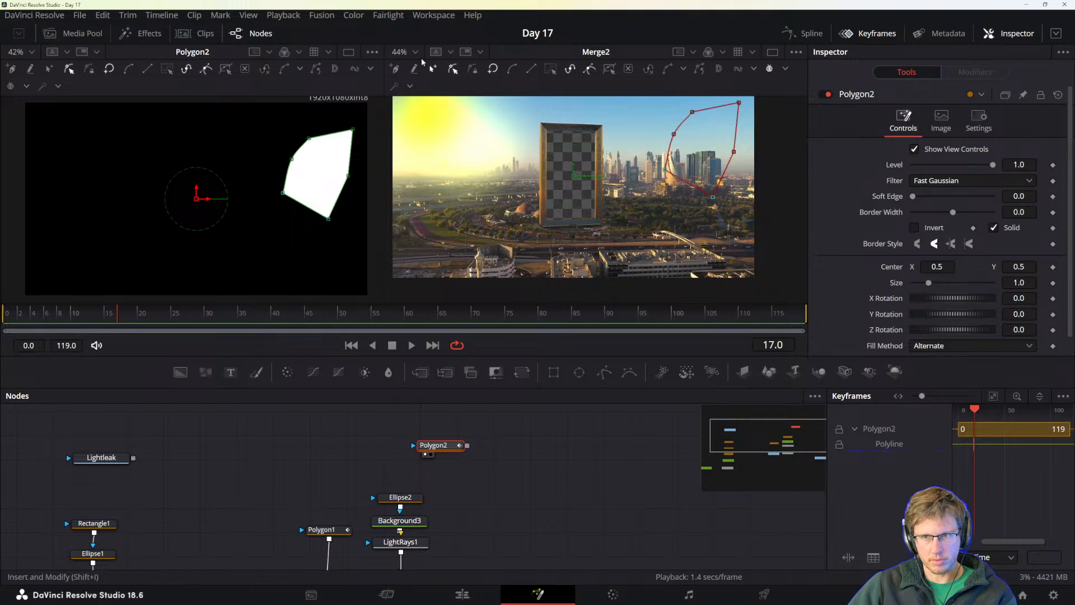
# - Delete all points of the polygon mask and draw three straight sides of an open rectangle between the sun and the frame building
pyautogui.click(551, 69)
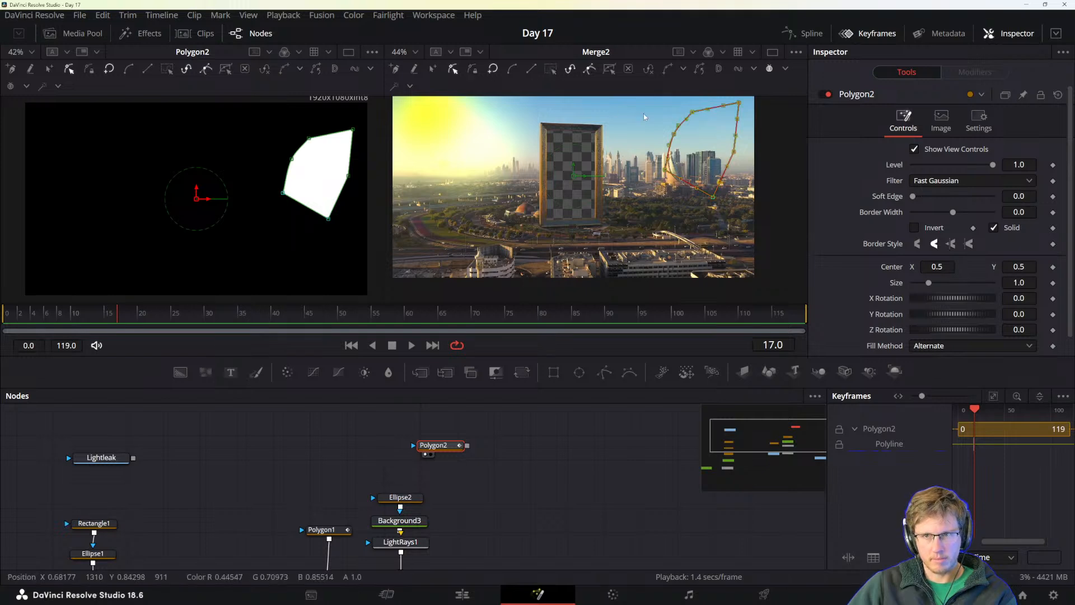
pyautogui.press('Delete')
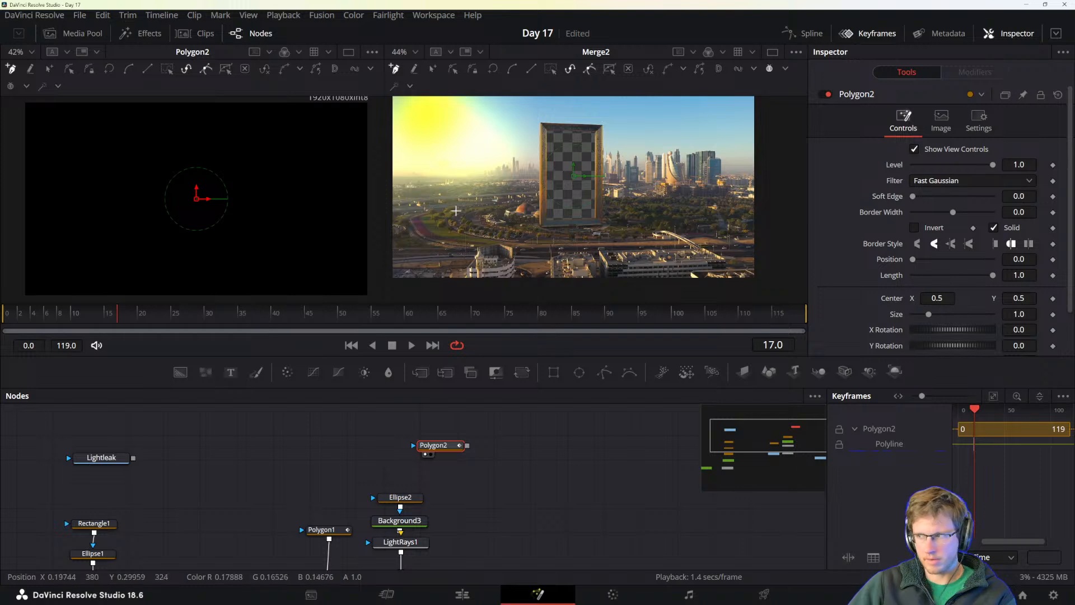
pyautogui.click(425, 227)
pyautogui.click(511, 228)
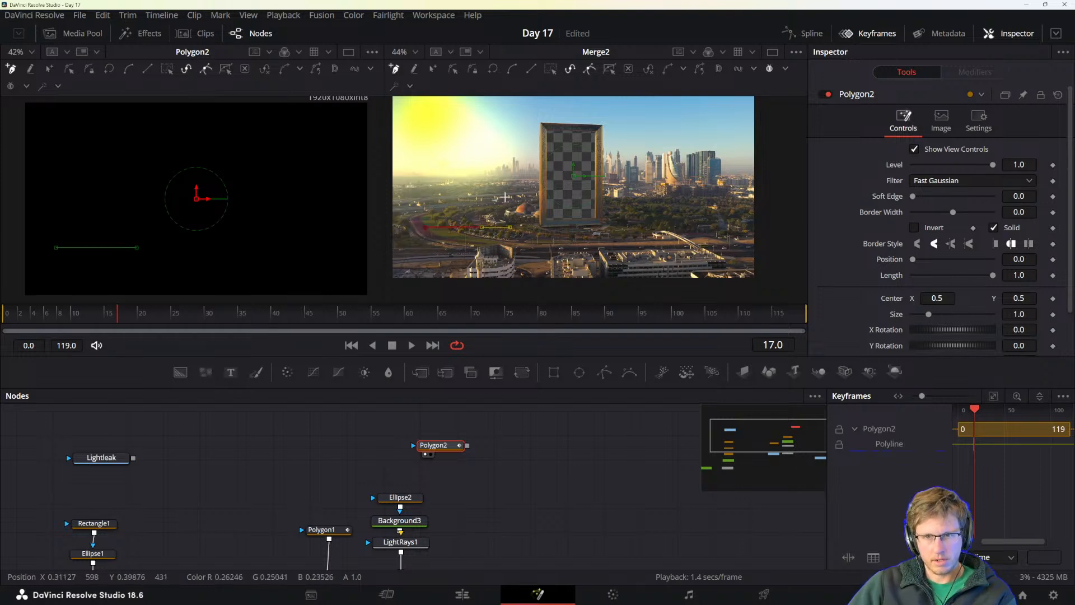
pyautogui.click(511, 152)
pyautogui.click(427, 153)
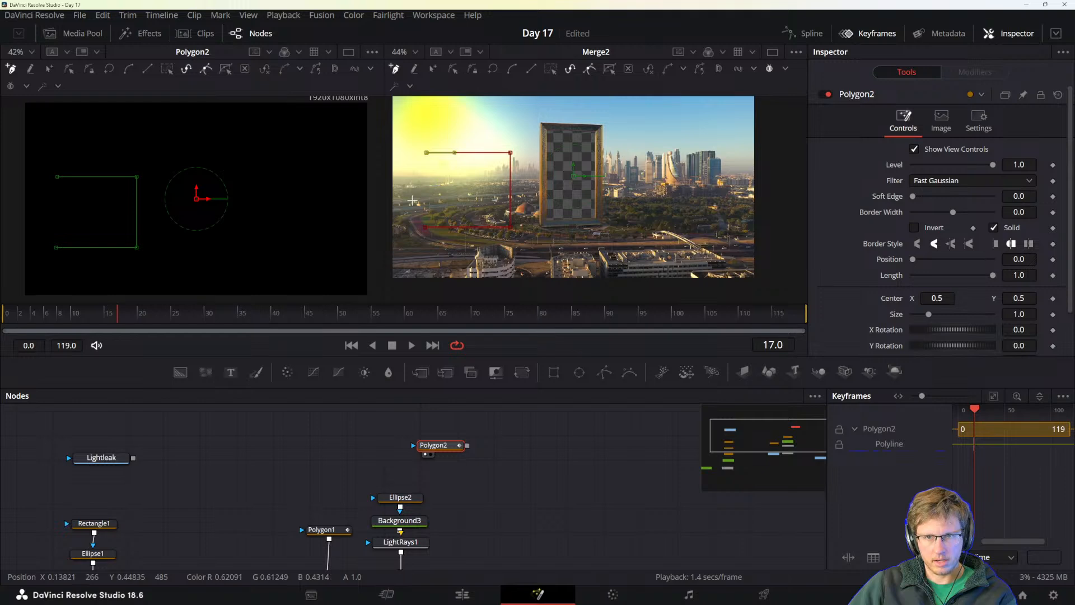
# - Continue the mask with a diagonal into the rectangle, a horizontal and a vertical segment, and a 45-degree segment toward the image edge
pyautogui.click(474, 200)
pyautogui.click(417, 200)
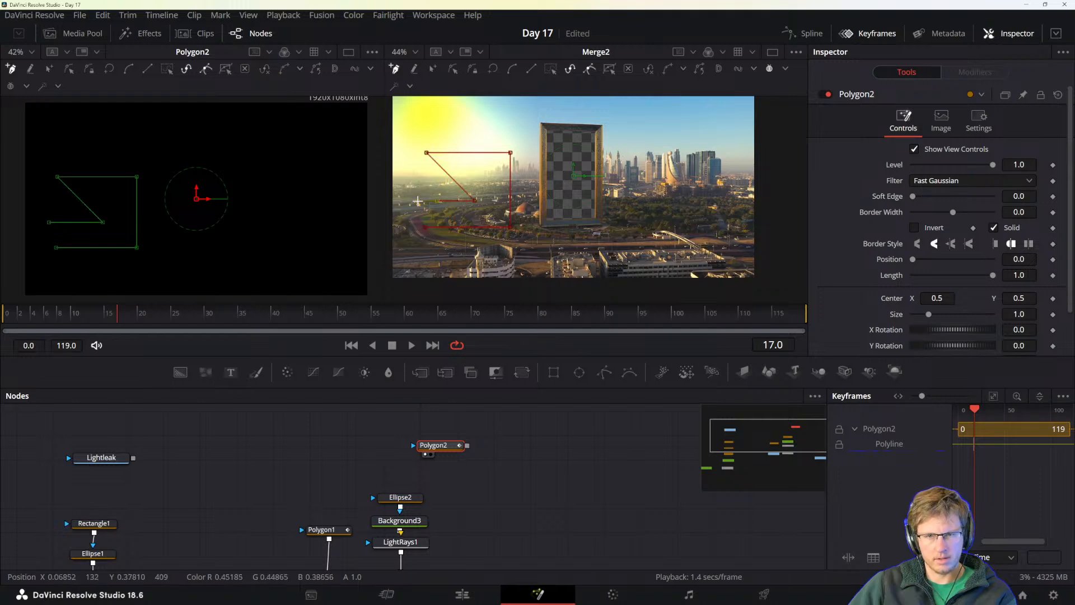
pyautogui.click(417, 166)
pyautogui.click(398, 146)
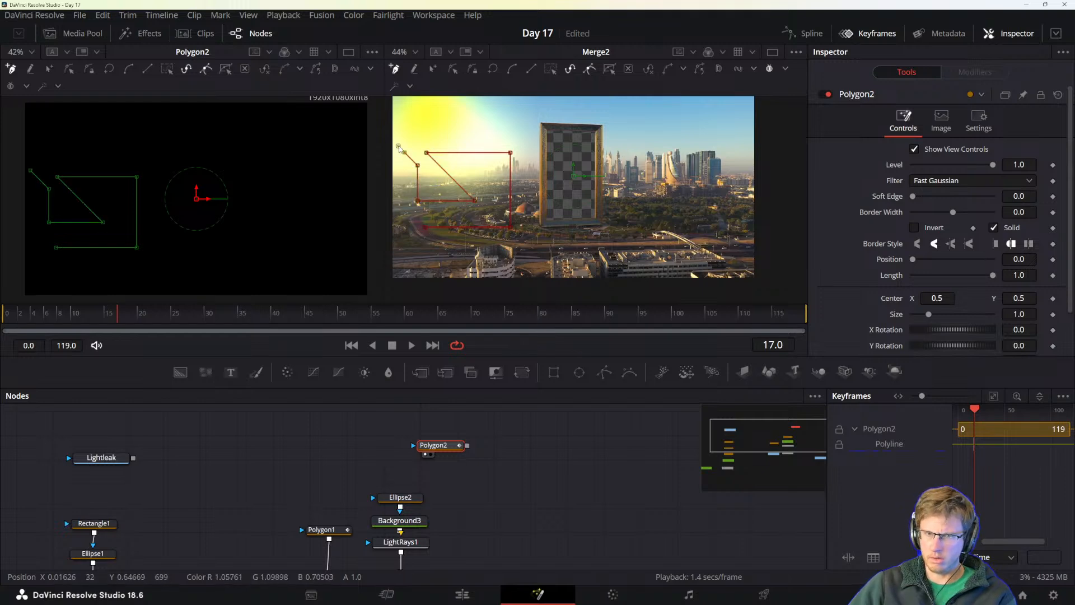
# - Add horizontal and vertical segments that run around the outside of the open rectangle's top, building side and base
pyautogui.click(490, 146)
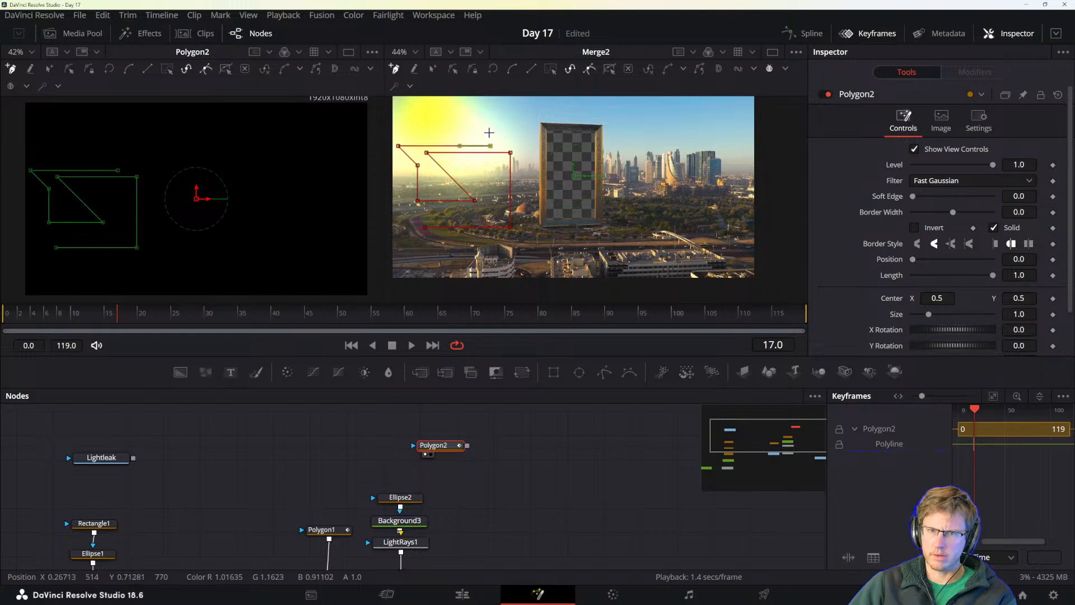
pyautogui.click(526, 146)
pyautogui.click(527, 242)
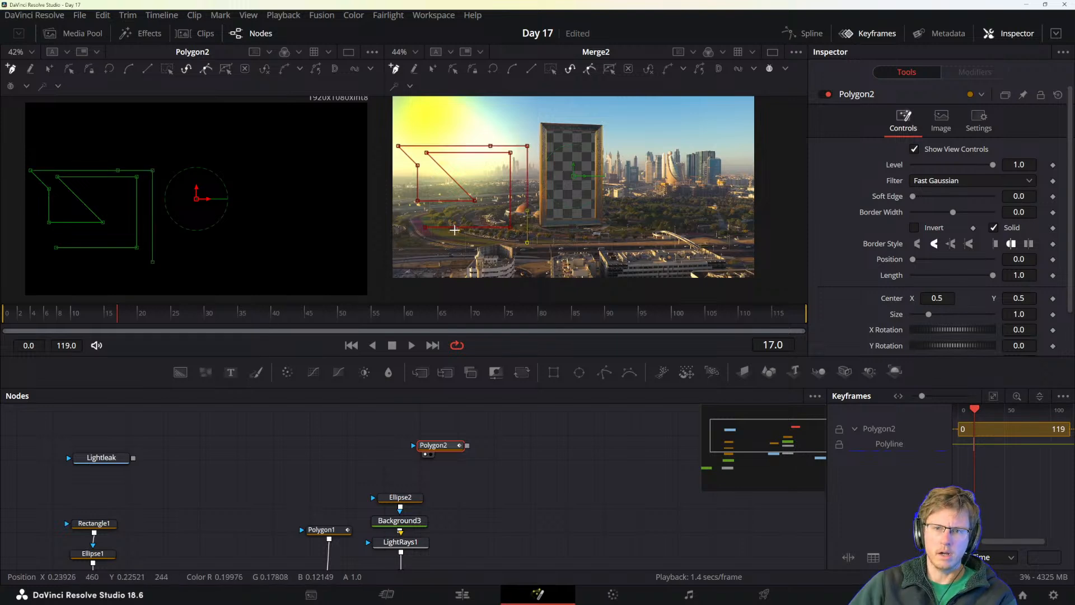
pyautogui.click(399, 218)
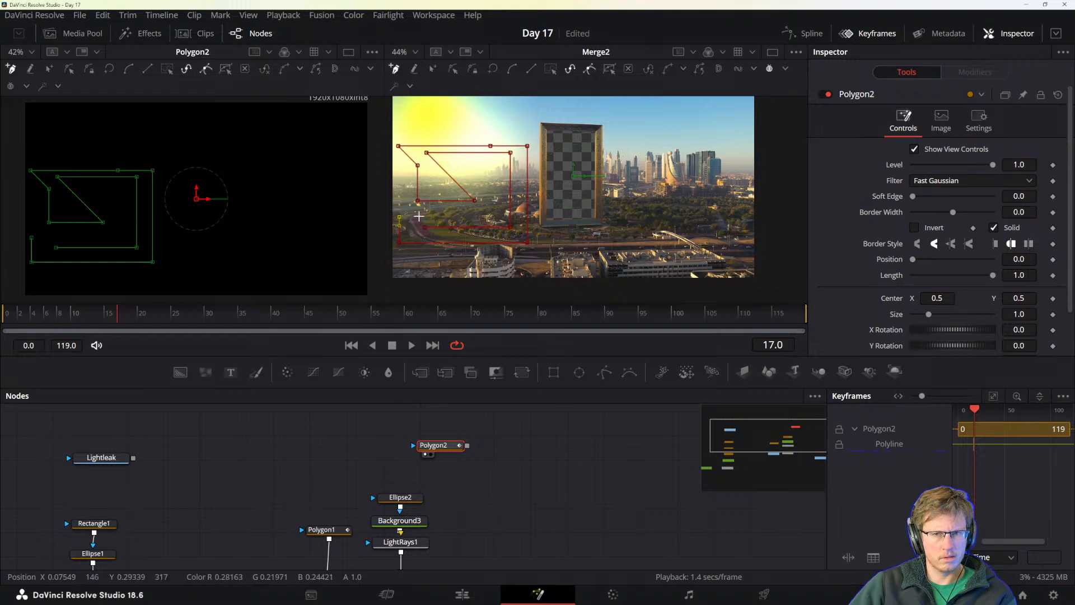
# - Add the short horizontal end segment and close the polygon mask on its starting point
pyautogui.click(422, 216)
pyautogui.click(425, 228)
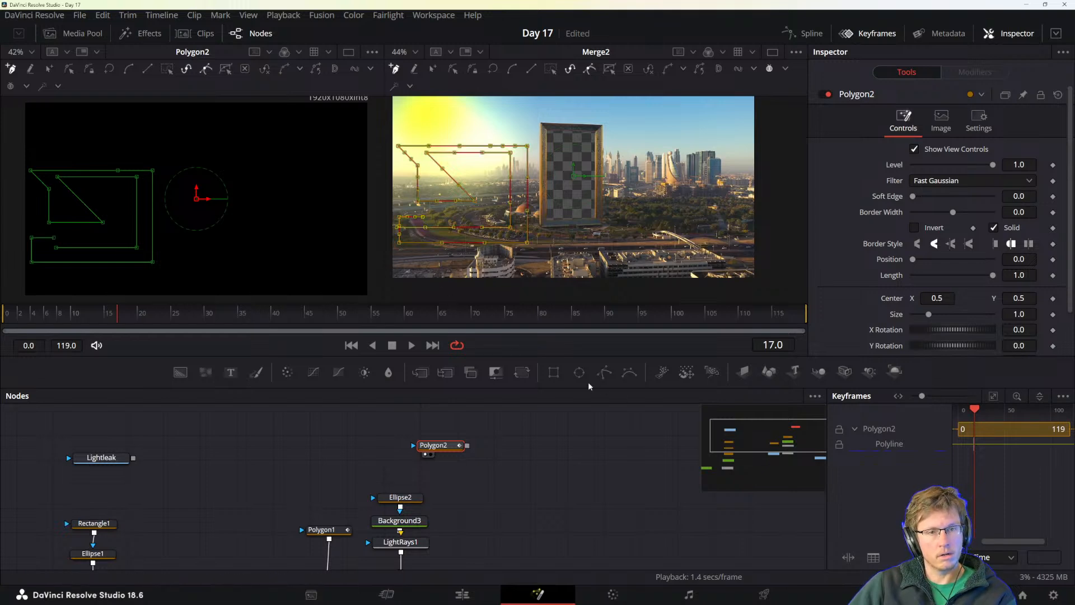
pyautogui.scroll(2, 412, 221)
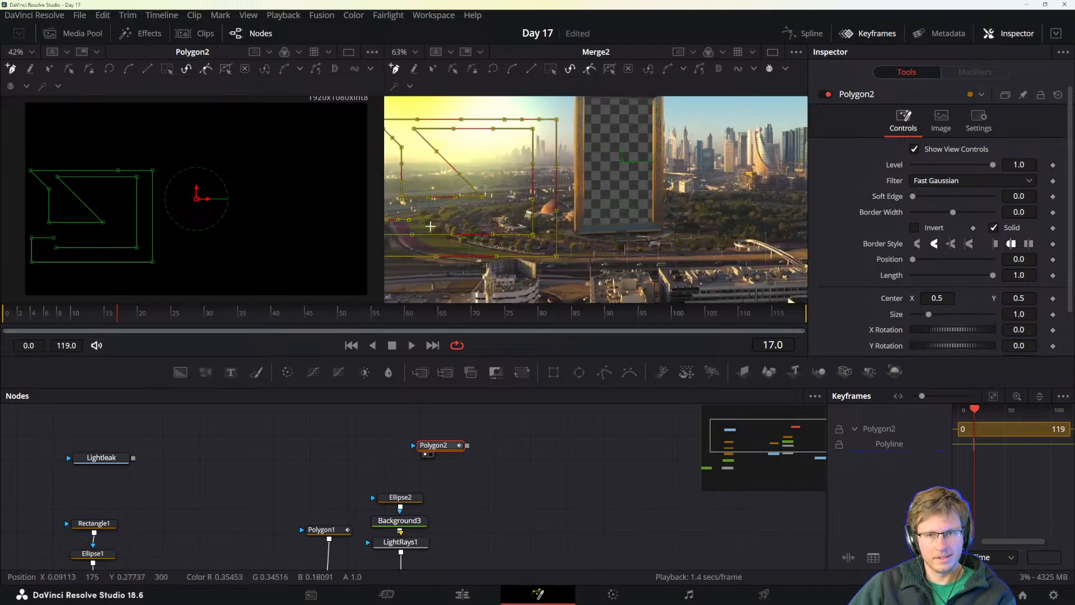
pyautogui.moveTo(412, 221); pyautogui.dragTo(465, 226)
pyautogui.click(480, 221)
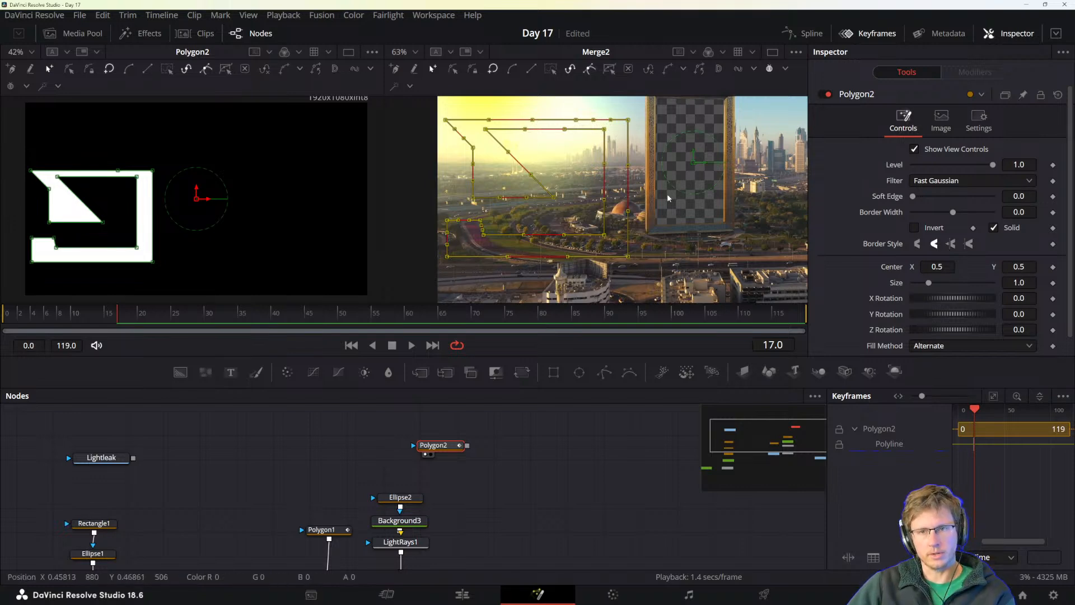
# - Place Polygon2 above Ellipse2 and connect its output to Ellipse2's mask input
pyautogui.scroll(-2, 667, 217)
pyautogui.scroll(2, 652, 227)
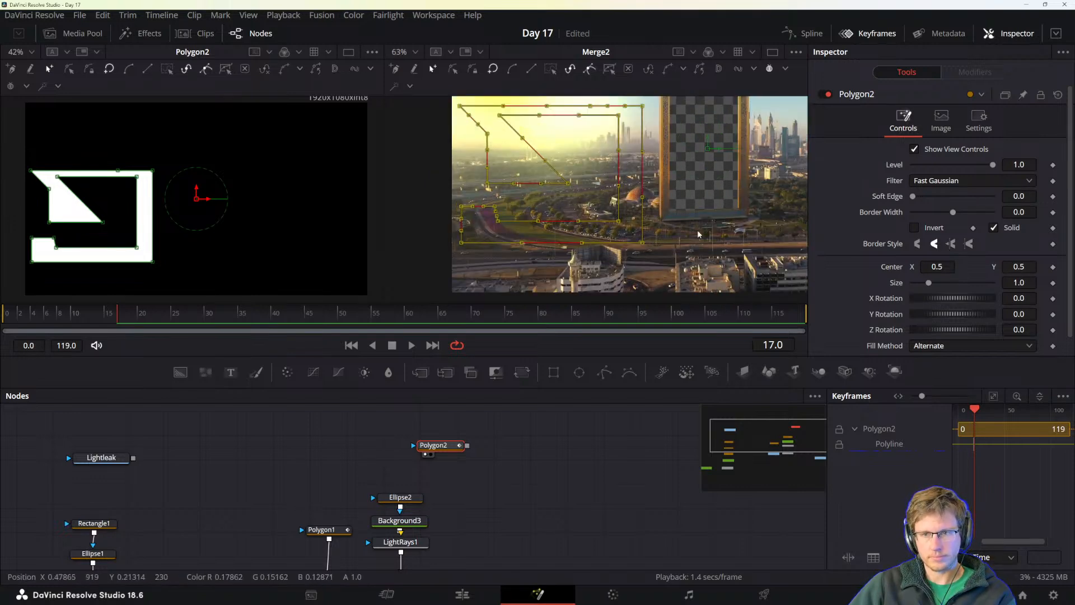
pyautogui.moveTo(697, 231); pyautogui.dragTo(644, 250)
pyautogui.moveTo(434, 446)
pyautogui.mouseDown()
pyautogui.moveTo(393, 453)
pyautogui.moveTo(424, 487)
pyautogui.moveTo(411, 498)
pyautogui.mouseUp()
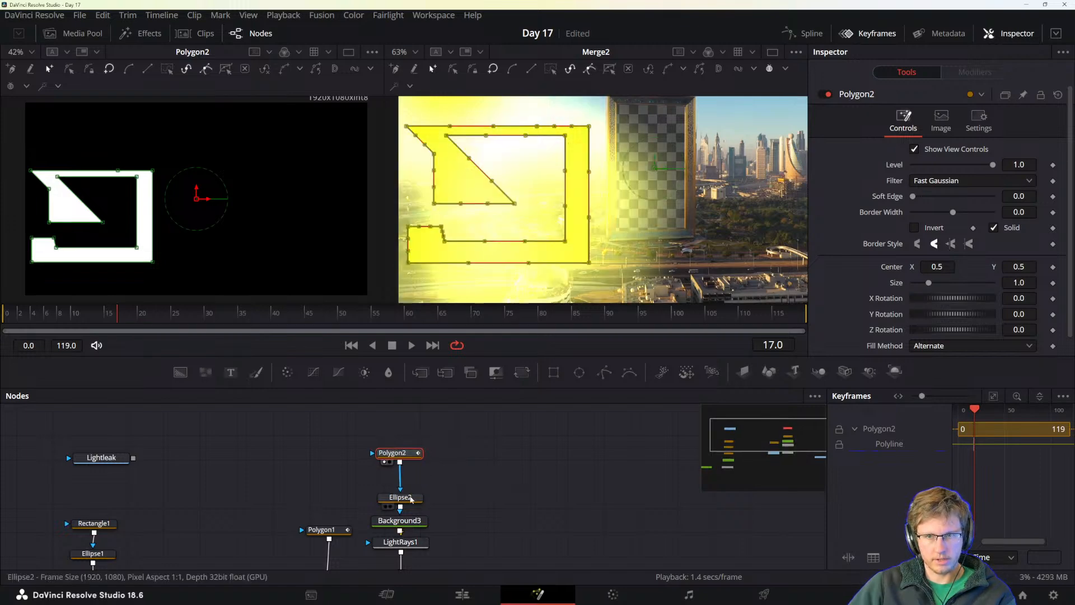
pyautogui.scroll(-2, 586, 254)
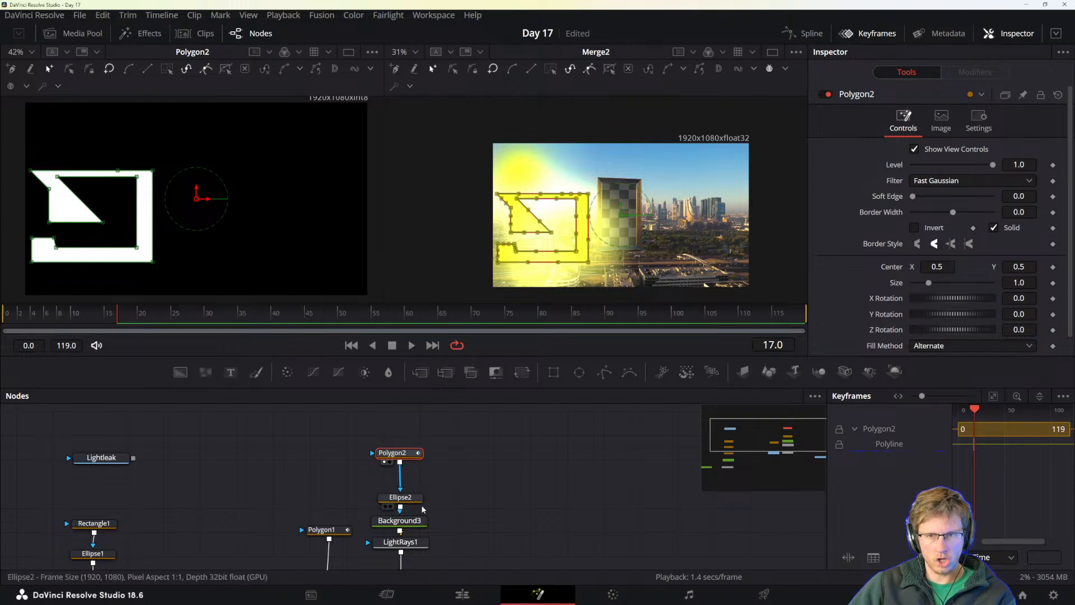
pyautogui.click(522, 372)
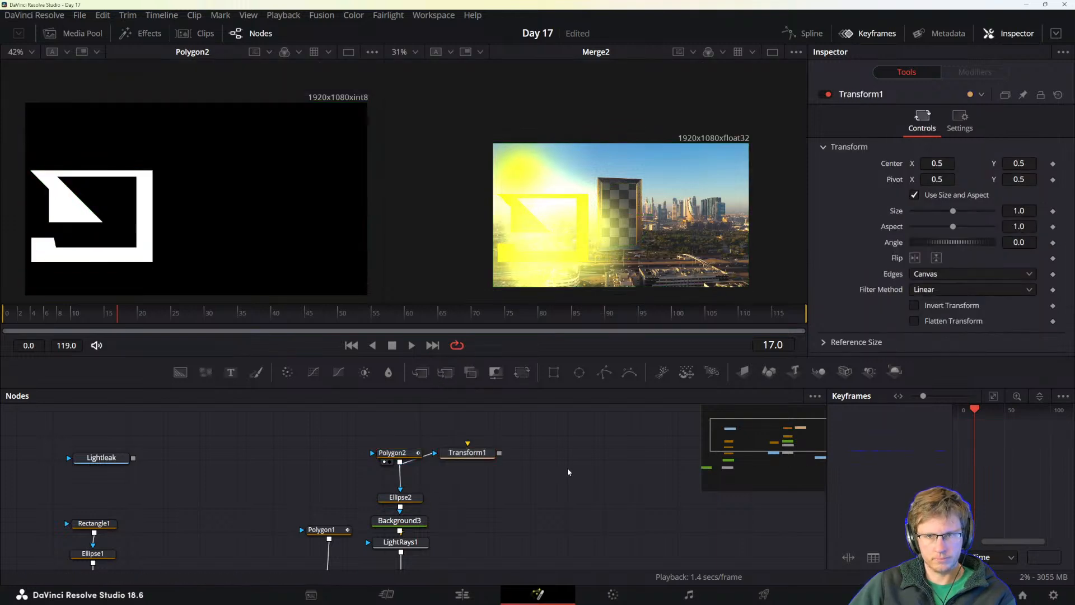
pyautogui.moveTo(470, 454); pyautogui.dragTo(492, 459)
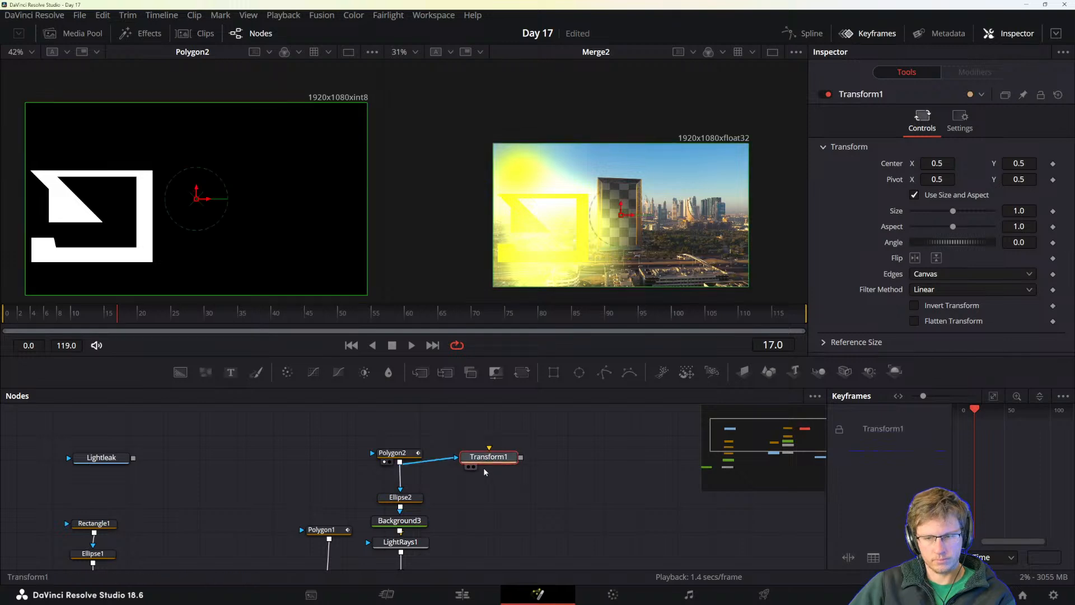
pyautogui.press('Delete')
# - Detach Polygon2 from Ellipse2 and connect it to Polygon1's mask input so it cuts into the footage
pyautogui.moveTo(400, 454); pyautogui.dragTo(397, 450)
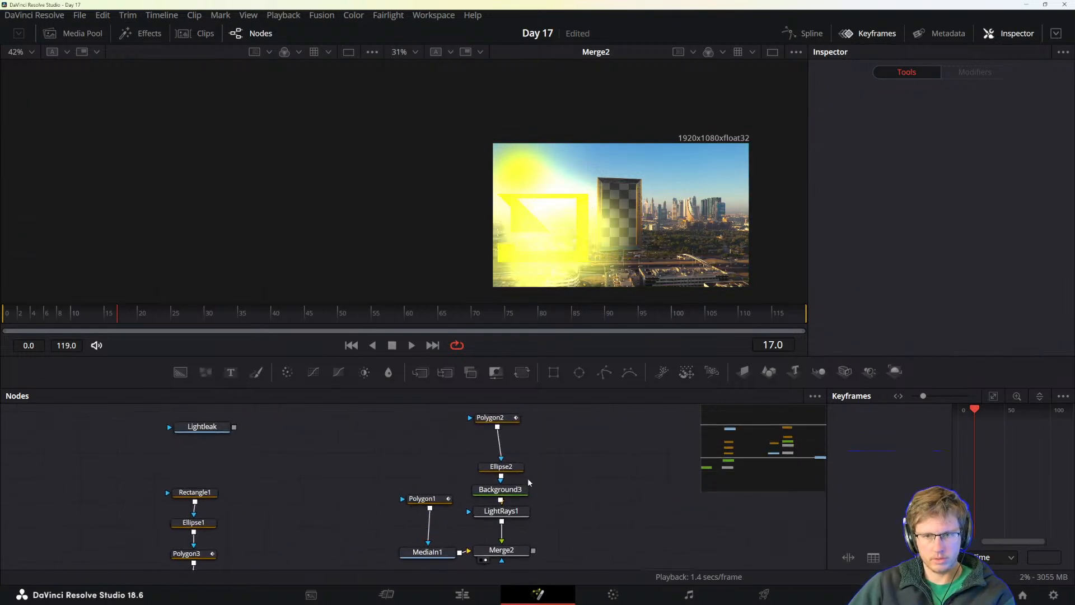
pyautogui.moveTo(527, 482)
pyautogui.mouseDown()
pyautogui.moveTo(527, 445)
pyautogui.moveTo(521, 493)
pyautogui.mouseUp()
pyautogui.click(501, 417)
pyautogui.moveTo(484, 448); pyautogui.dragTo(401, 501)
pyautogui.click(426, 501)
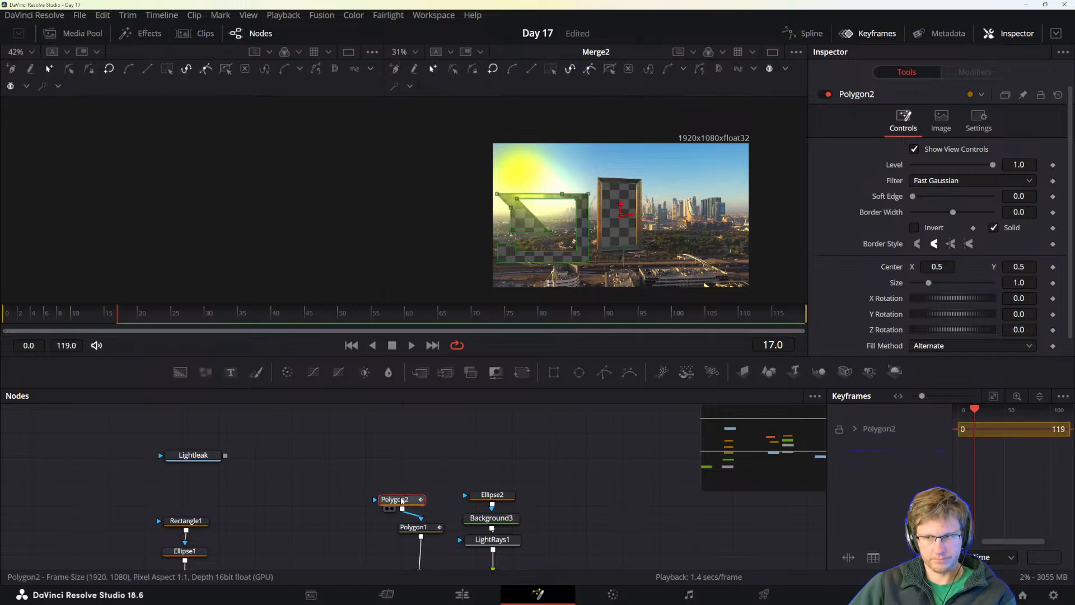
# - Switch to the reference manual and read its Insert and Modify section, moving on to the Draw Append section
pyautogui.hotkey('alt', 'Tab')
pyautogui.scroll(-3, 505, 301)
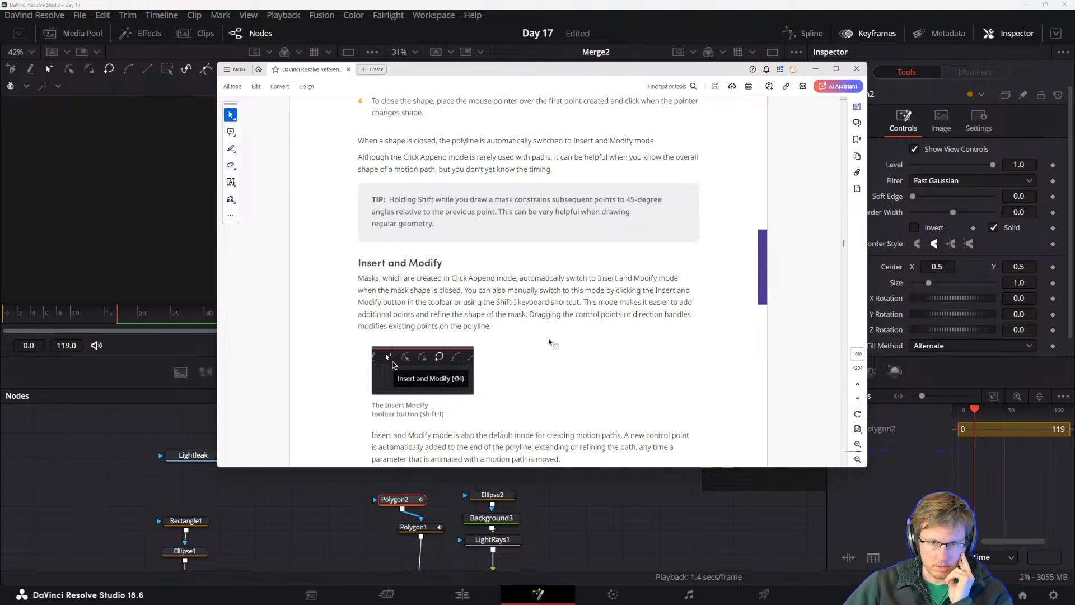
pyautogui.moveTo(547, 70); pyautogui.dragTo(675, 205)
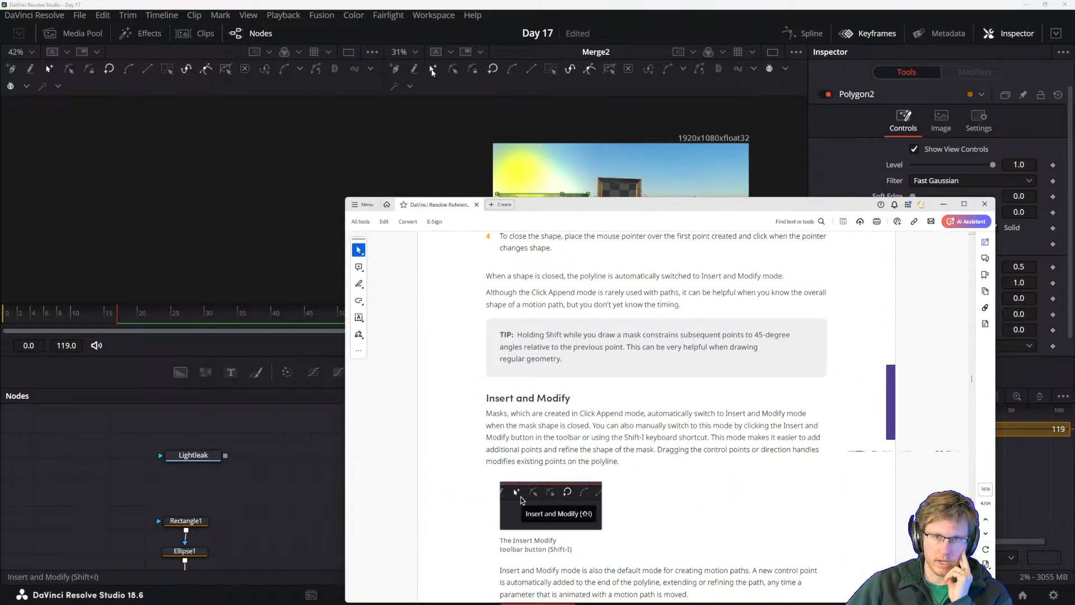
pyautogui.moveTo(542, 207); pyautogui.dragTo(432, 83)
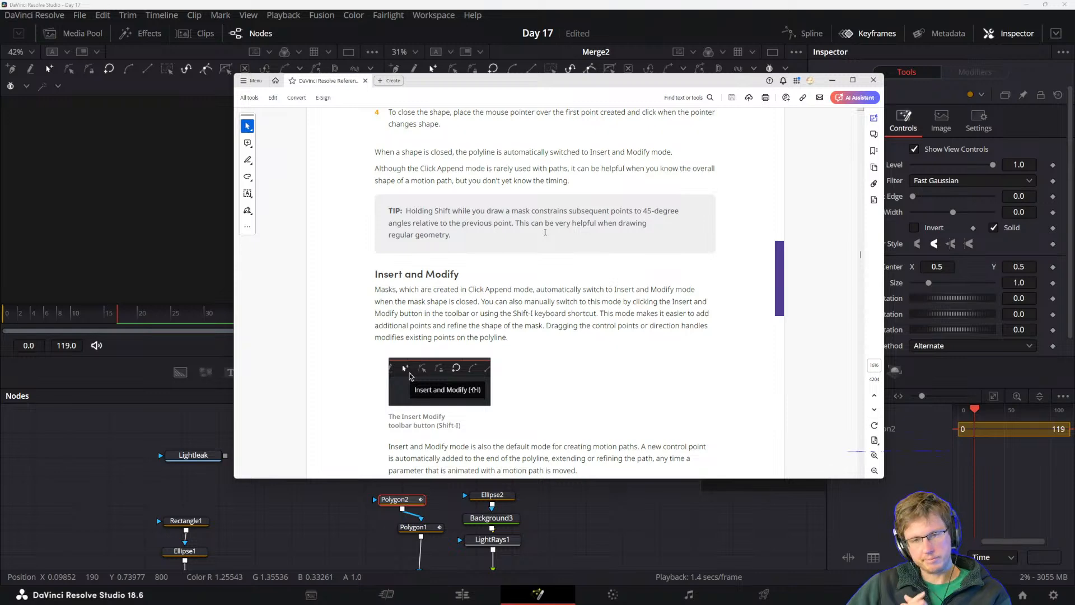
pyautogui.scroll(-10, 492, 336)
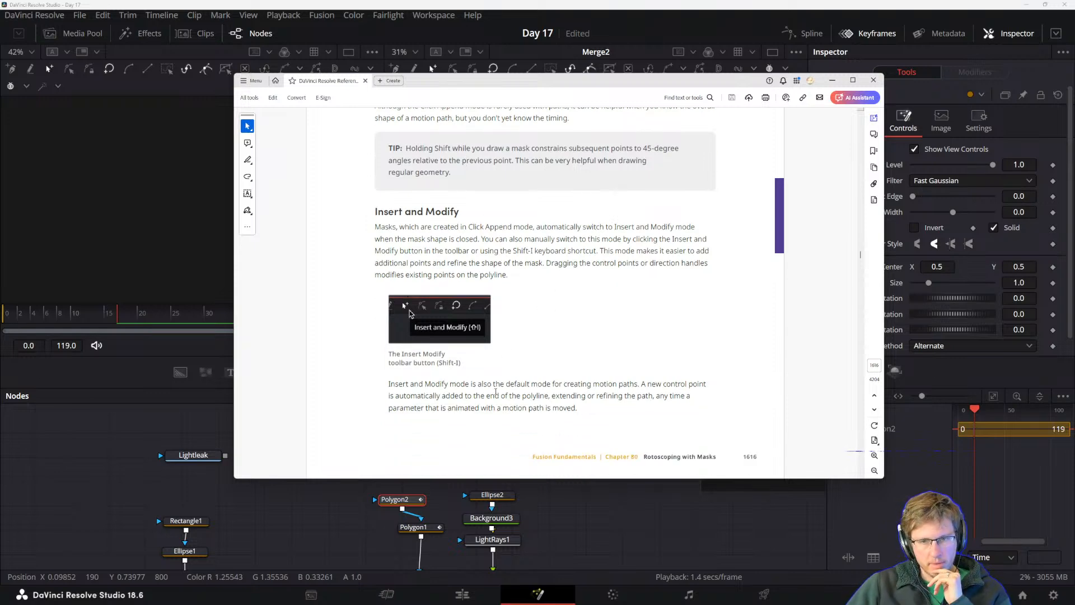
pyautogui.scroll(8, 514, 376)
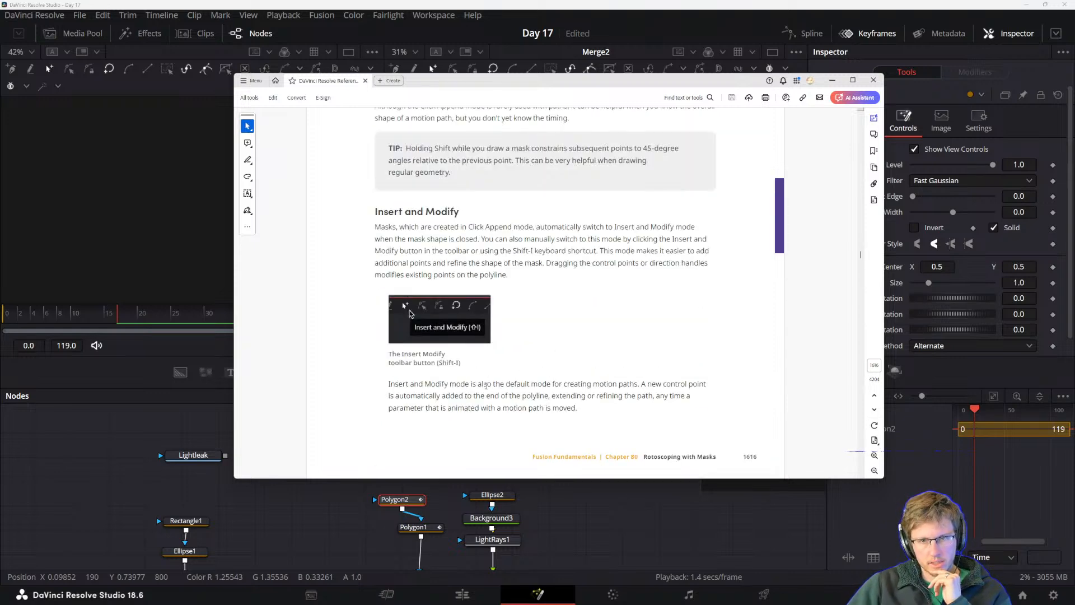
pyautogui.moveTo(495, 384); pyautogui.dragTo(472, 398)
pyautogui.click(579, 401)
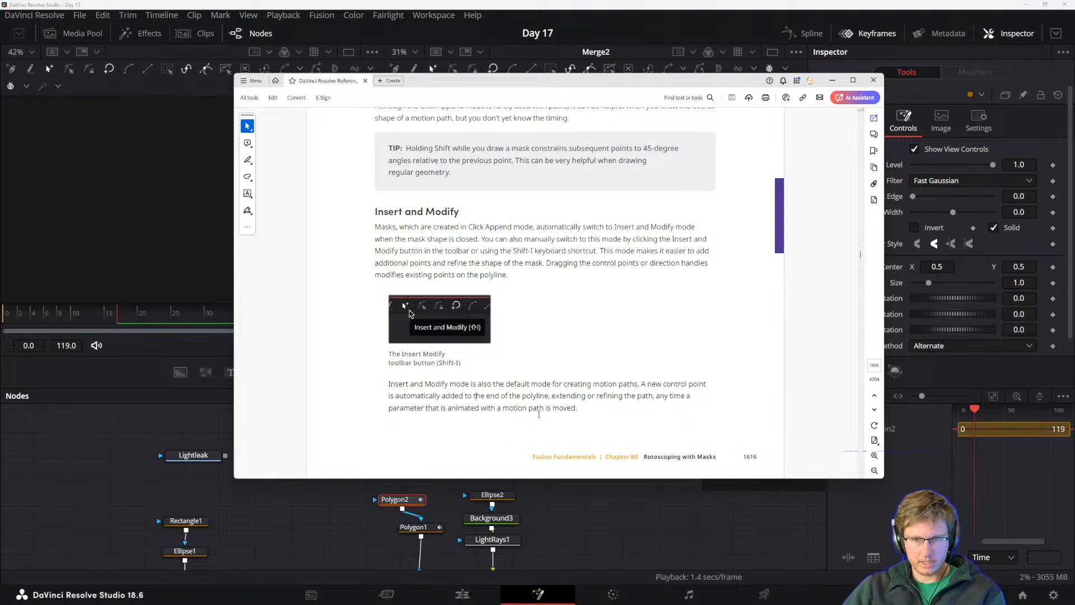
pyautogui.scroll(-8, 476, 395)
pyautogui.scroll(1, 495, 314)
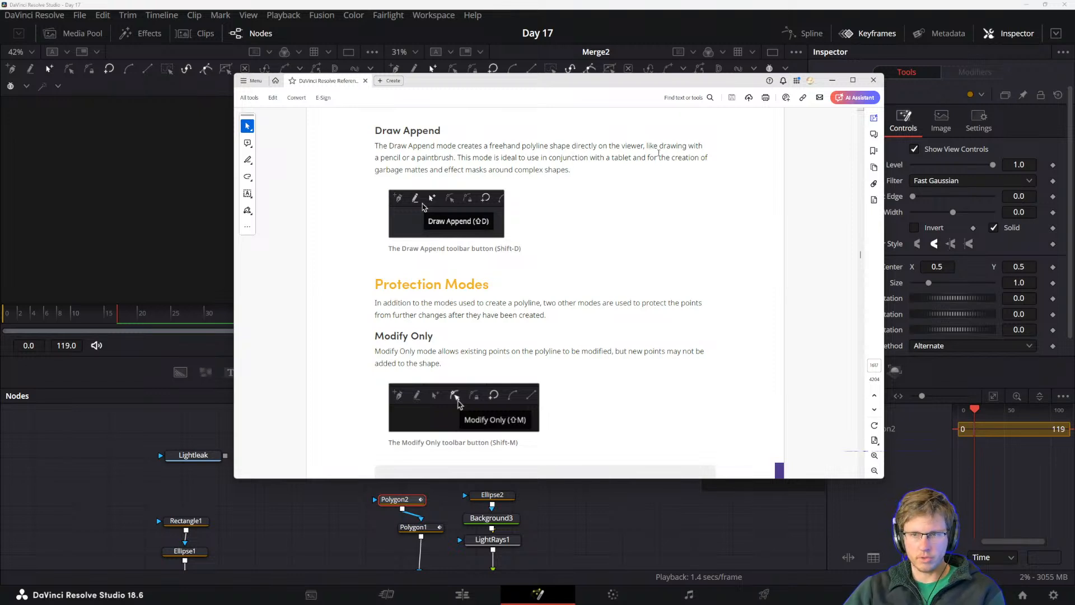
# - Switch back to DaVinci Resolve, add a new polygon mask node above Ellipse2, and activate its Draw Append mode
pyautogui.click(627, 3)
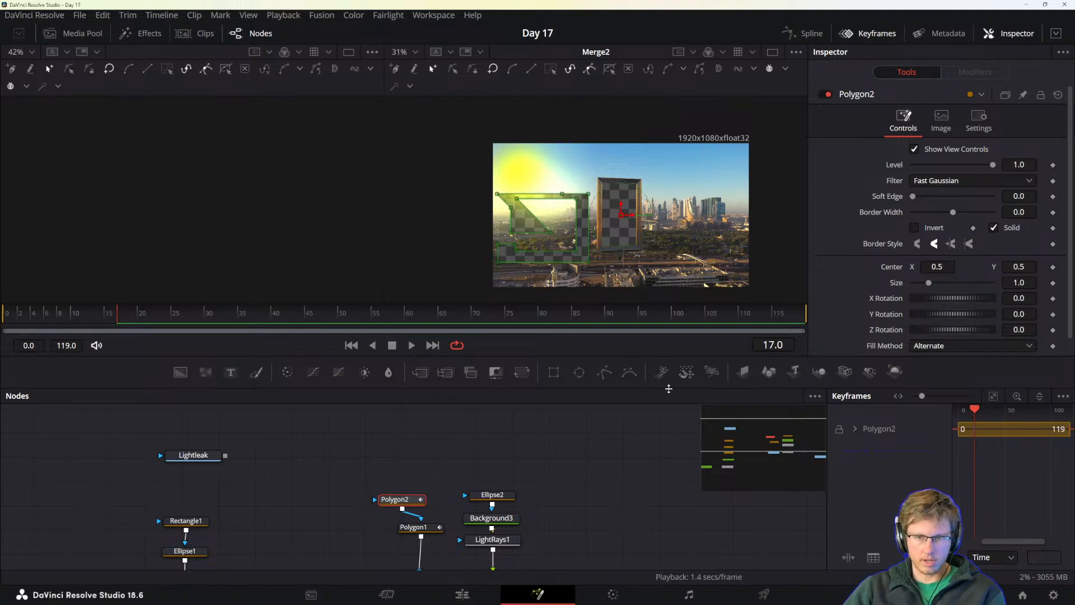
pyautogui.moveTo(604, 372); pyautogui.dragTo(536, 445)
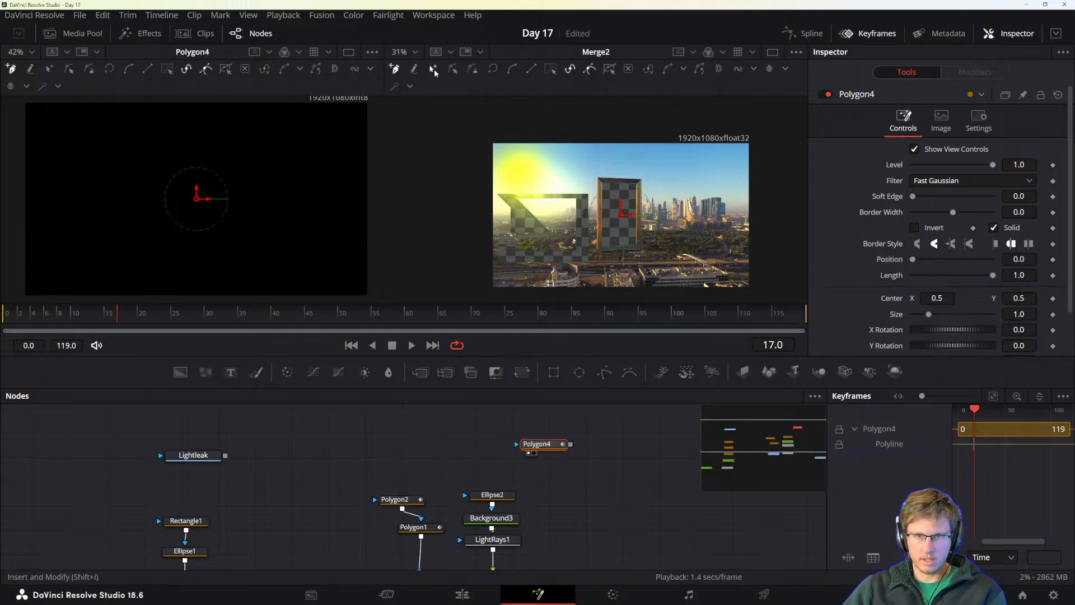
pyautogui.click(415, 69)
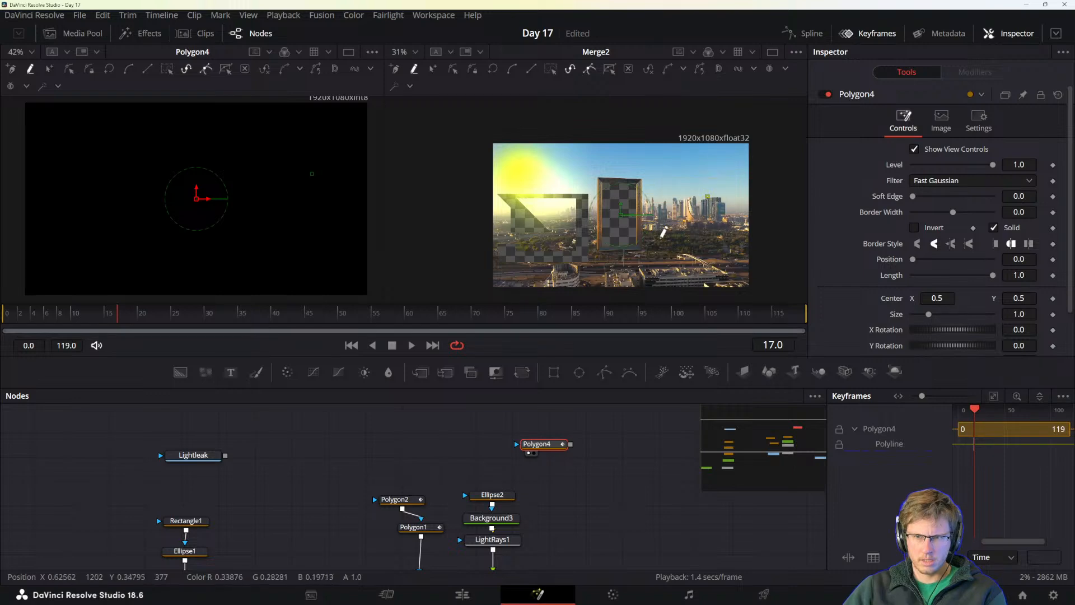
# - Check the description of Draw Append mode in the reference manual, then return to DaVinci Resolve
pyautogui.hotkey('alt', 'Tab')
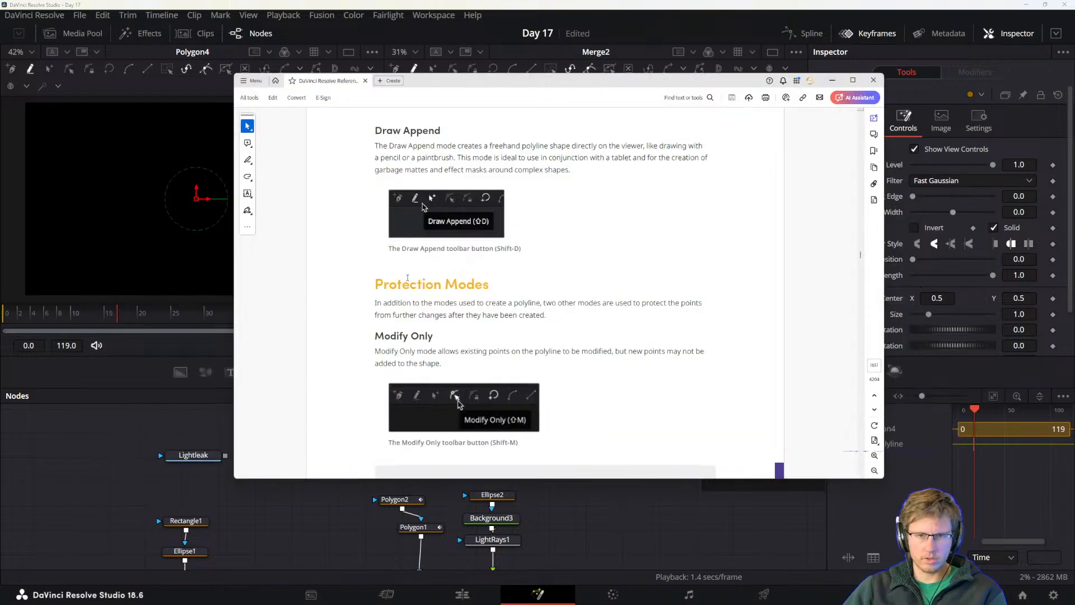
pyautogui.moveTo(401, 159); pyautogui.dragTo(605, 158)
pyautogui.click(496, 160)
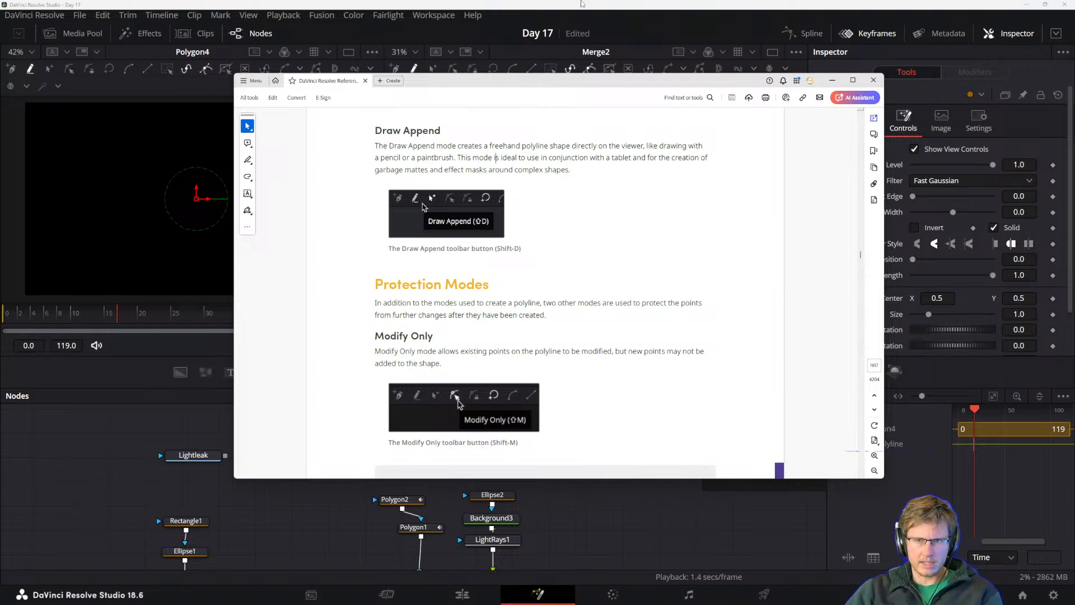
pyautogui.hotkey('alt', 'Tab')
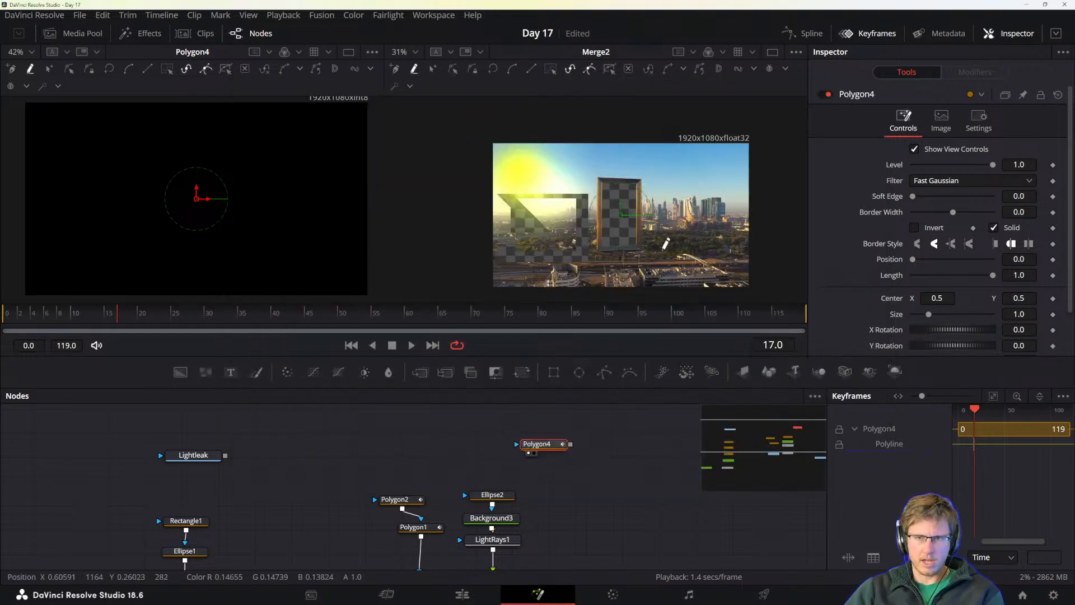
# - Draw a closed four-sided Polygon4 mask around the skyline towers beyond the frame building using Click Append
pyautogui.click(394, 68)
pyautogui.click(700, 188)
pyautogui.click(695, 217)
pyautogui.click(723, 221)
pyautogui.click(720, 183)
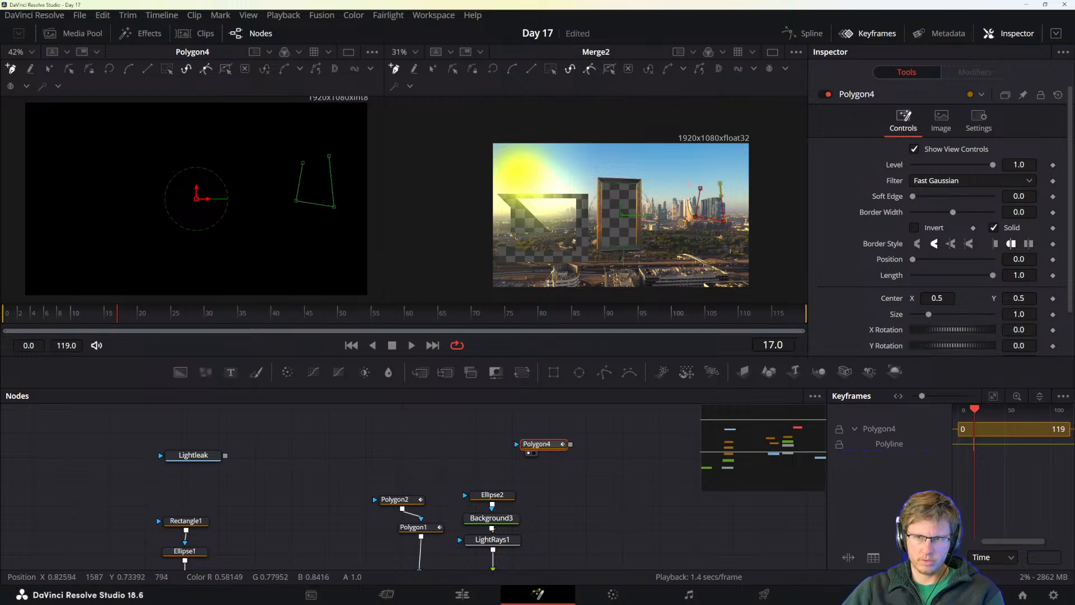
pyautogui.click(700, 188)
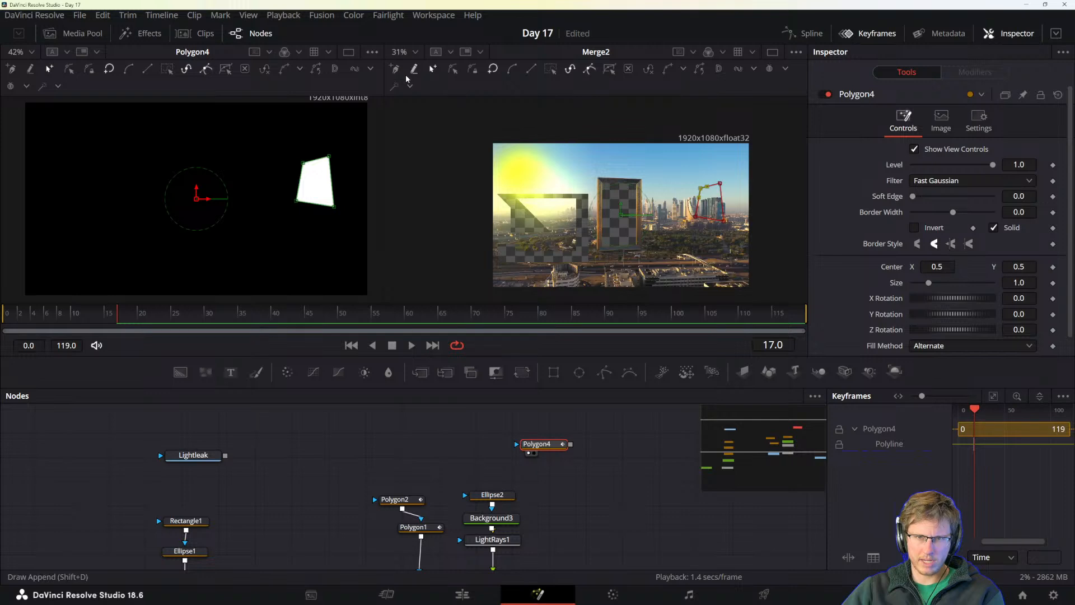
# - Use Draw Append to reopen the four-sided mask and extend it with a looping freehand polyline over the sky and skyline
pyautogui.click(411, 69)
pyautogui.click(414, 69)
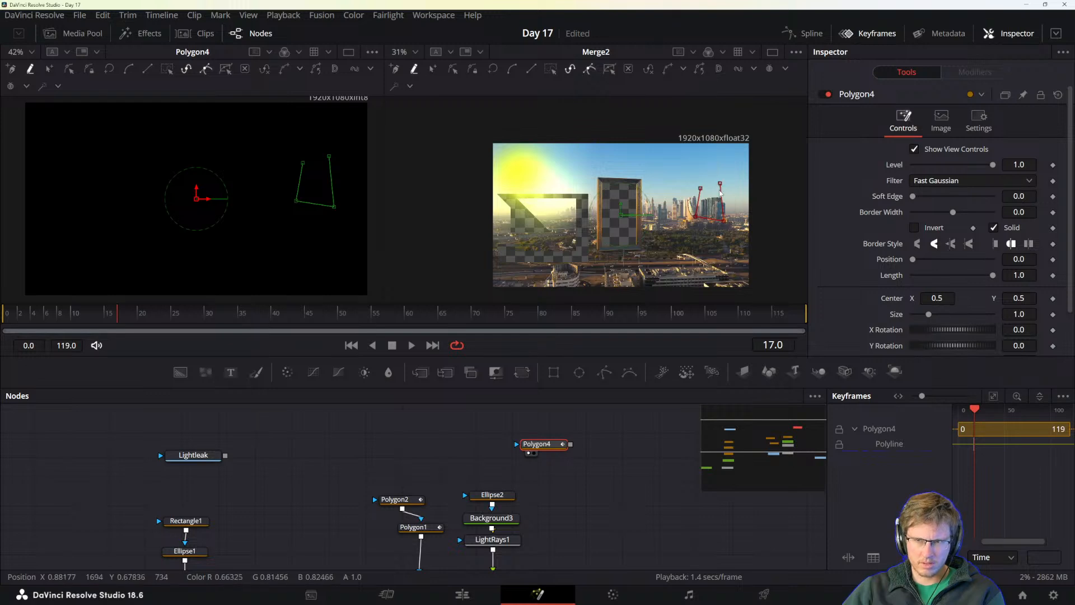
pyautogui.scroll(6, 719, 192)
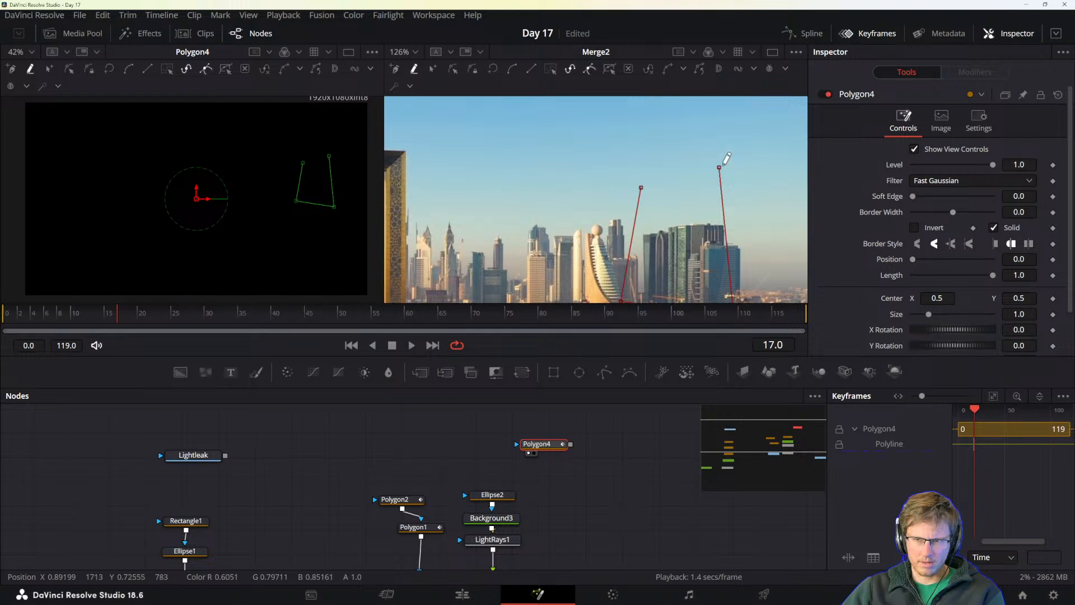
pyautogui.moveTo(718, 167); pyautogui.dragTo(717, 215)
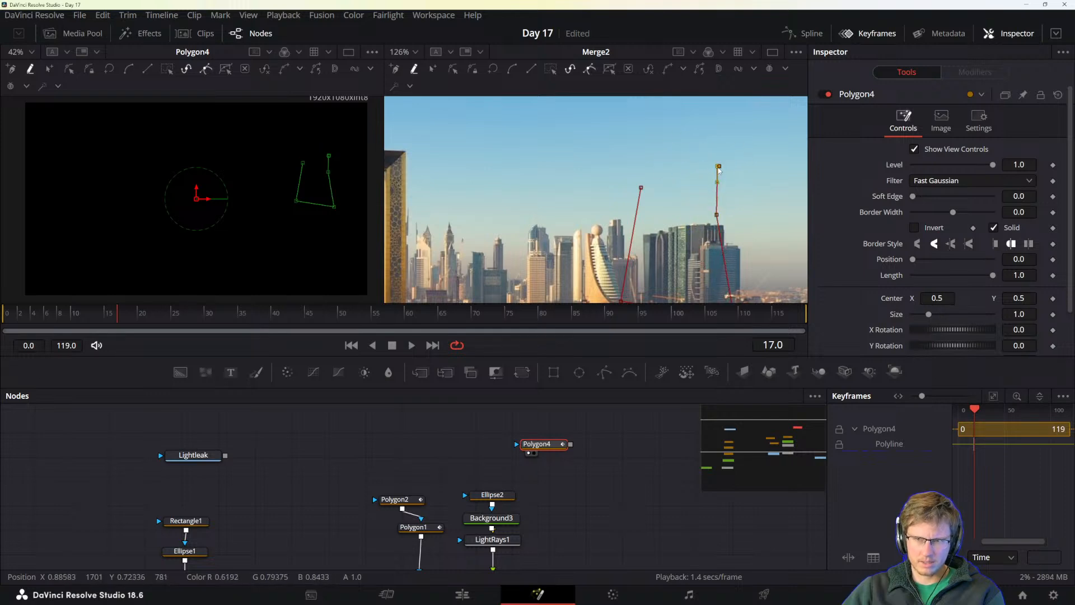
pyautogui.moveTo(719, 166); pyautogui.dragTo(685, 167)
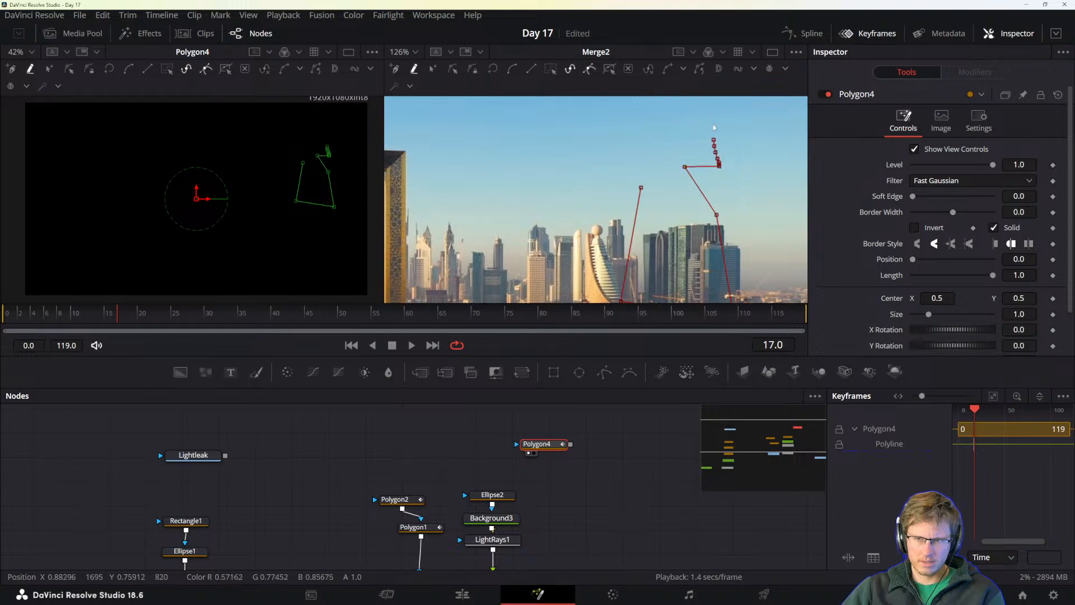
pyautogui.moveTo(713, 127)
pyautogui.mouseDown()
pyautogui.moveTo(660, 118)
pyautogui.moveTo(553, 175)
pyautogui.moveTo(489, 143)
pyautogui.moveTo(588, 240)
pyautogui.mouseUp()
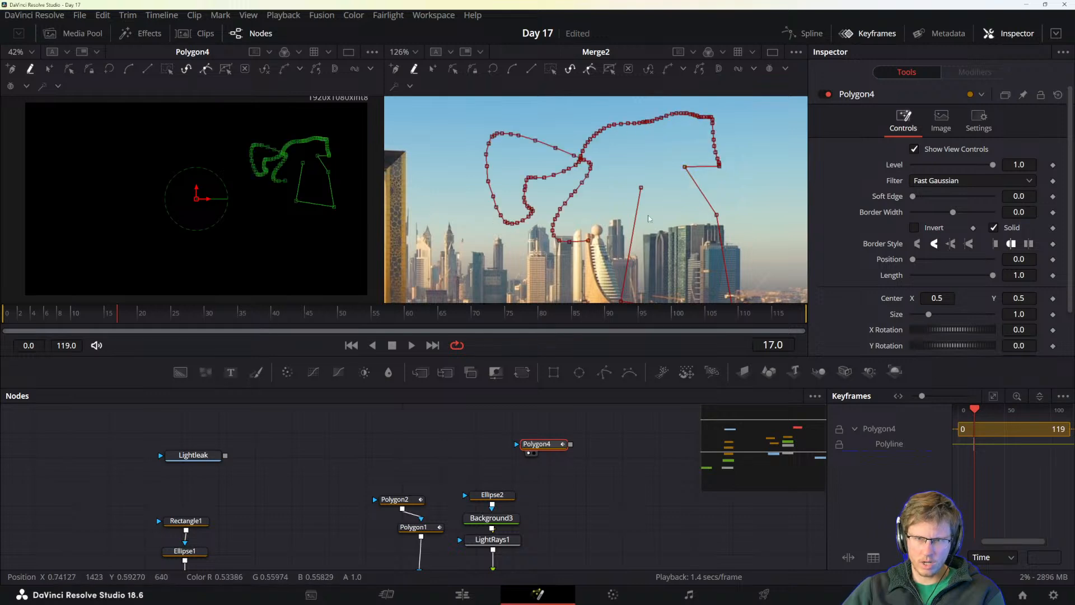
pyautogui.moveTo(648, 218)
pyautogui.mouseDown()
pyautogui.moveTo(633, 157)
pyautogui.moveTo(690, 223)
pyautogui.moveTo(650, 204)
pyautogui.mouseUp()
pyautogui.scroll(-2, 650, 204)
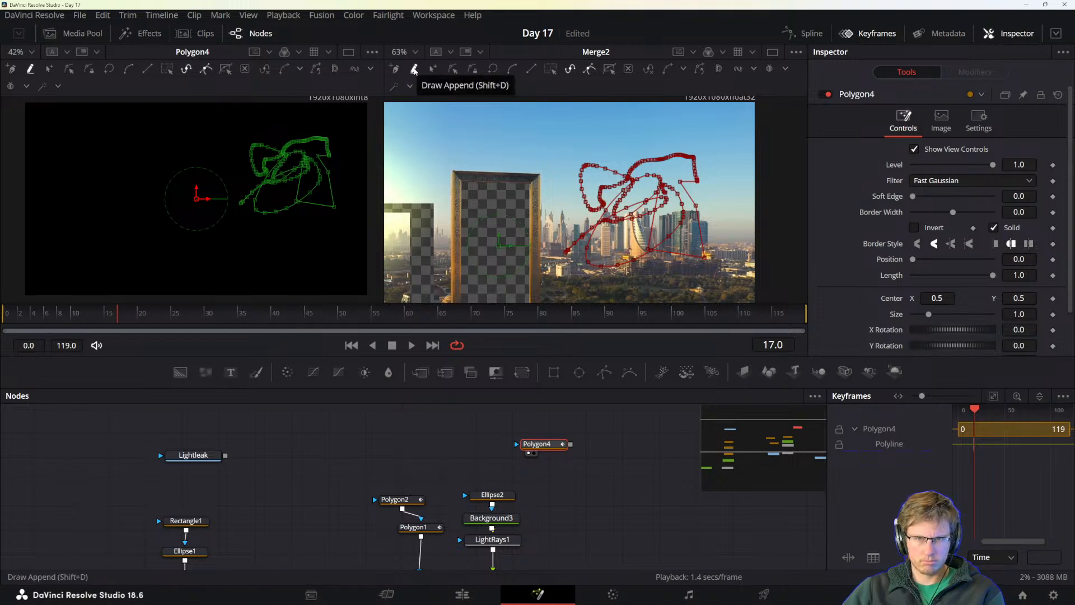
pyautogui.click(413, 70)
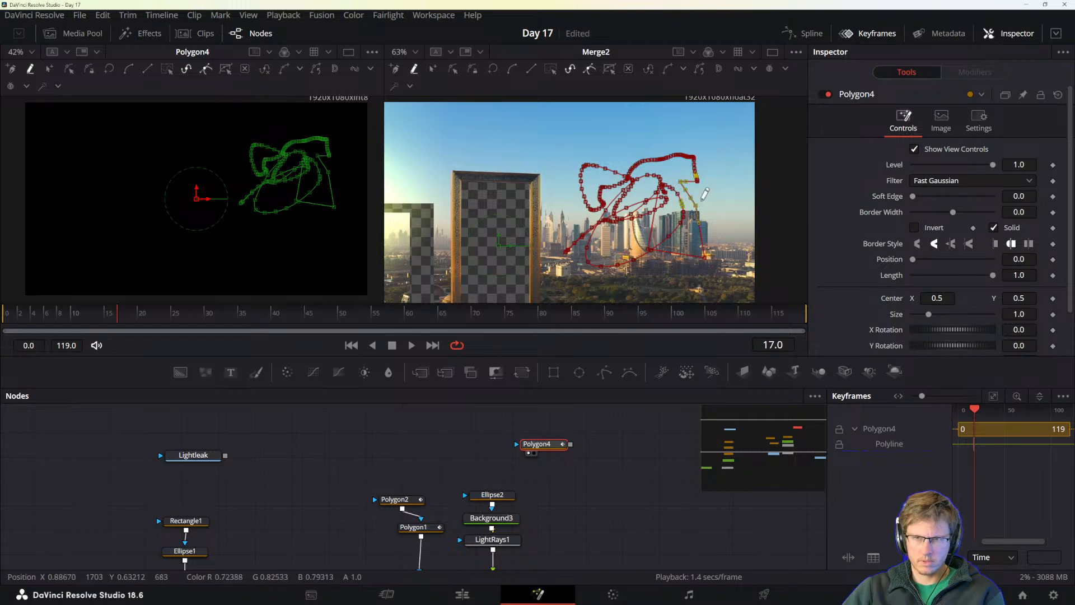
# - Reread the manual's explanation of freehand drawing in Draw Append mode and return to DaVinci Resolve
pyautogui.hotkey('alt', 'Tab')
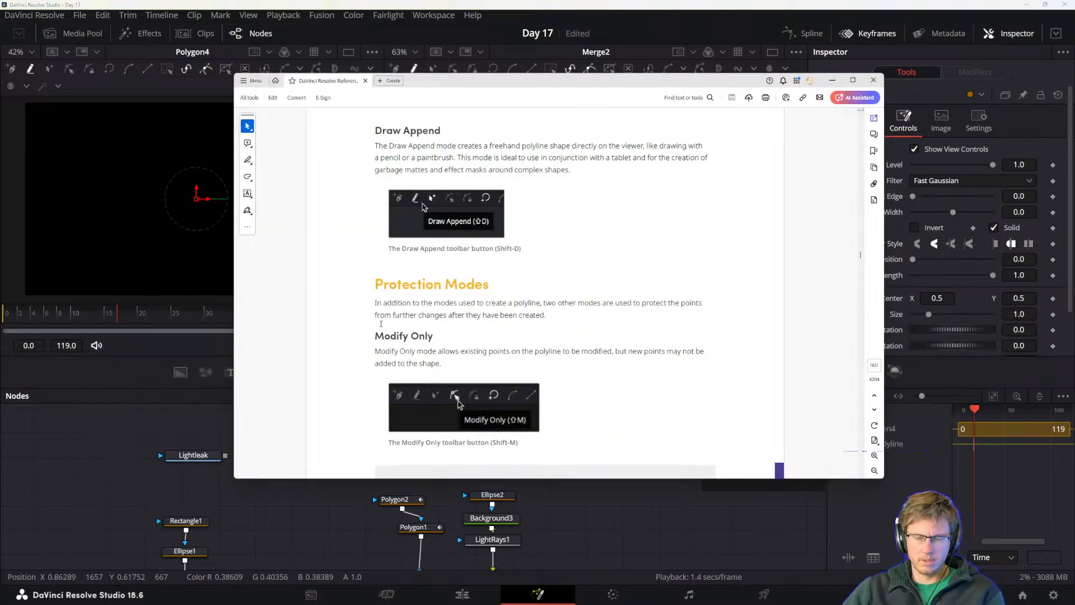
pyautogui.moveTo(377, 144); pyautogui.dragTo(456, 158)
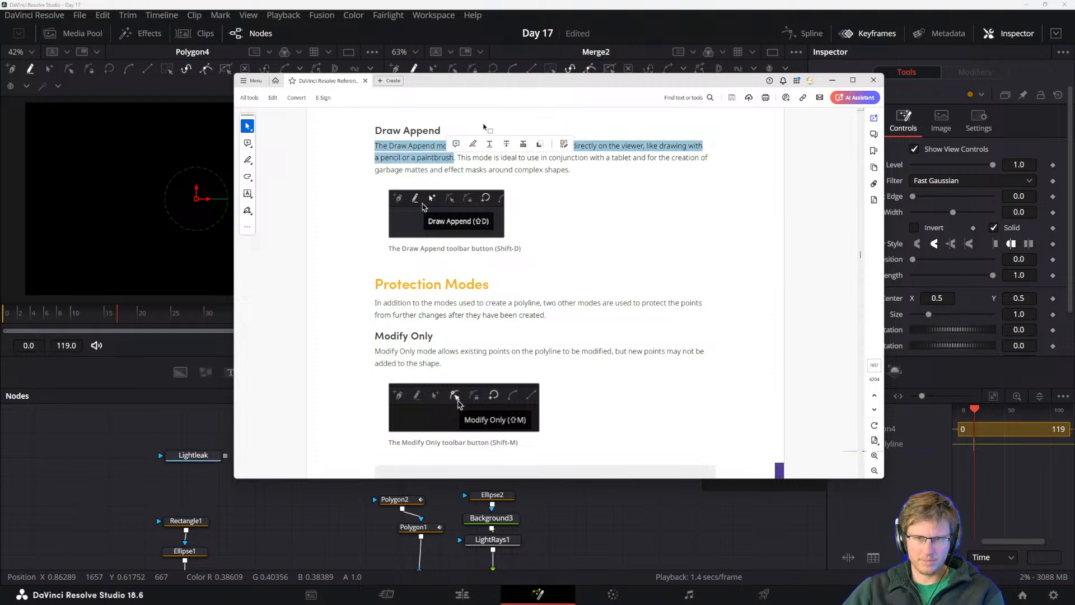
pyautogui.click(681, 192)
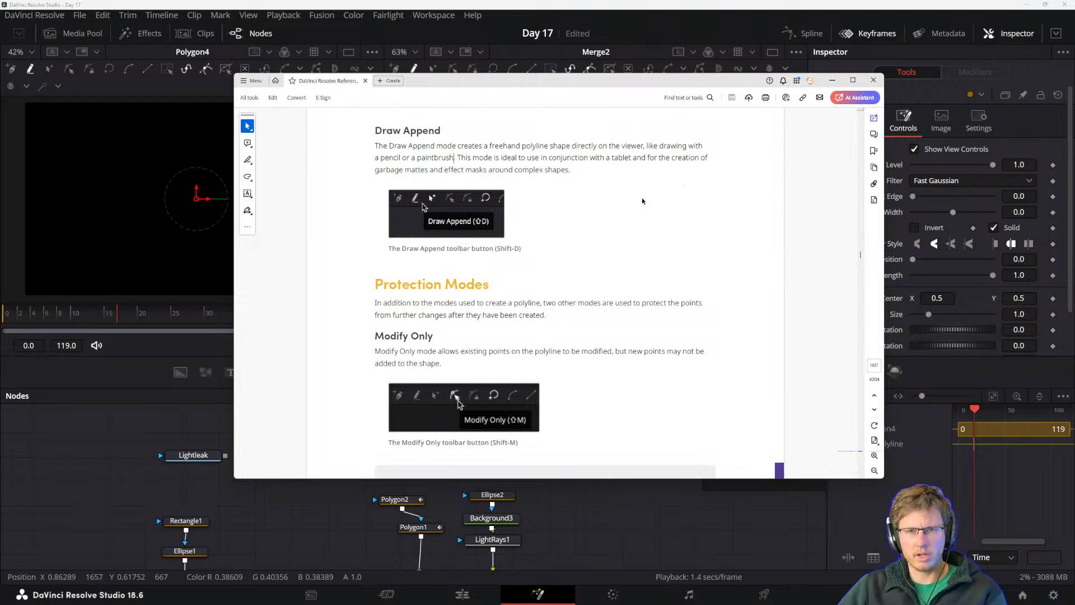
pyautogui.hotkey('alt', 'Tab')
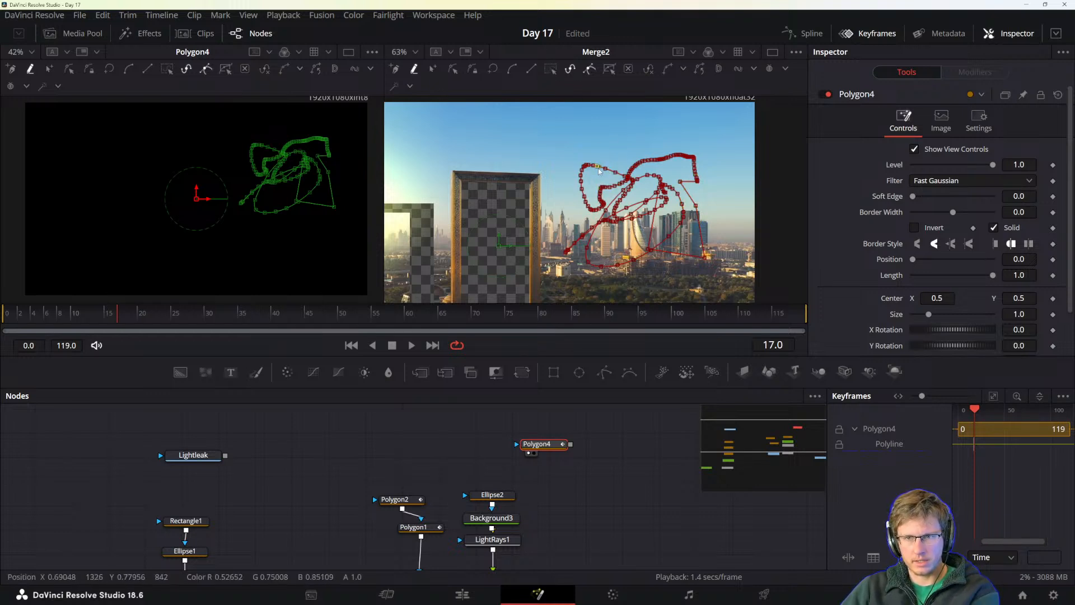
# - Pull one point of the freehand polyline up into the sky, and delete all of Polygon4's points
pyautogui.moveTo(605, 169); pyautogui.dragTo(610, 129)
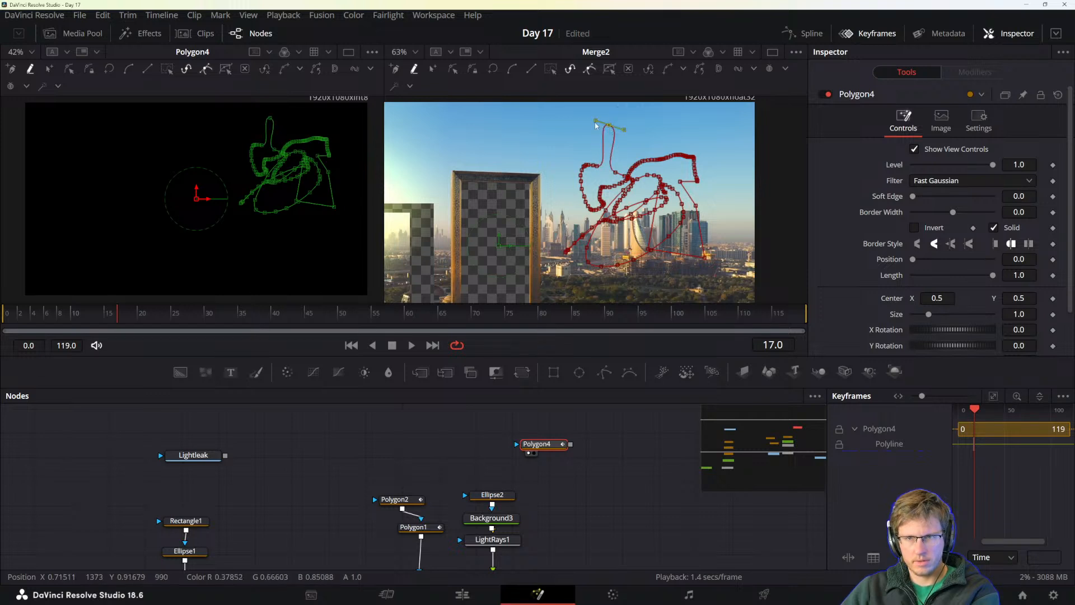
pyautogui.hotkey('ctrl', 'a')
pyautogui.press('Delete')
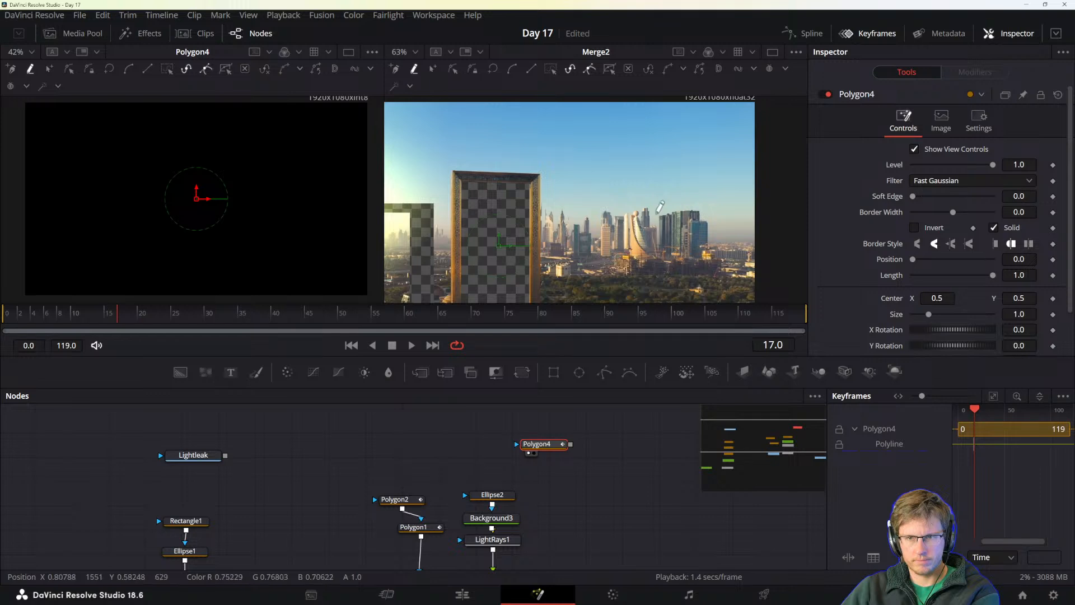
# - Try freehand Polygon4 strokes with Draw Append, including an S-shape over the sky and a loop around the curved tower, undoing each one
pyautogui.moveTo(658, 210)
pyautogui.mouseDown()
pyautogui.moveTo(652, 132)
pyautogui.moveTo(663, 244)
pyautogui.moveTo(559, 177)
pyautogui.moveTo(638, 132)
pyautogui.moveTo(587, 156)
pyautogui.moveTo(657, 212)
pyautogui.mouseUp()
pyautogui.hotkey('ctrl', 'z')
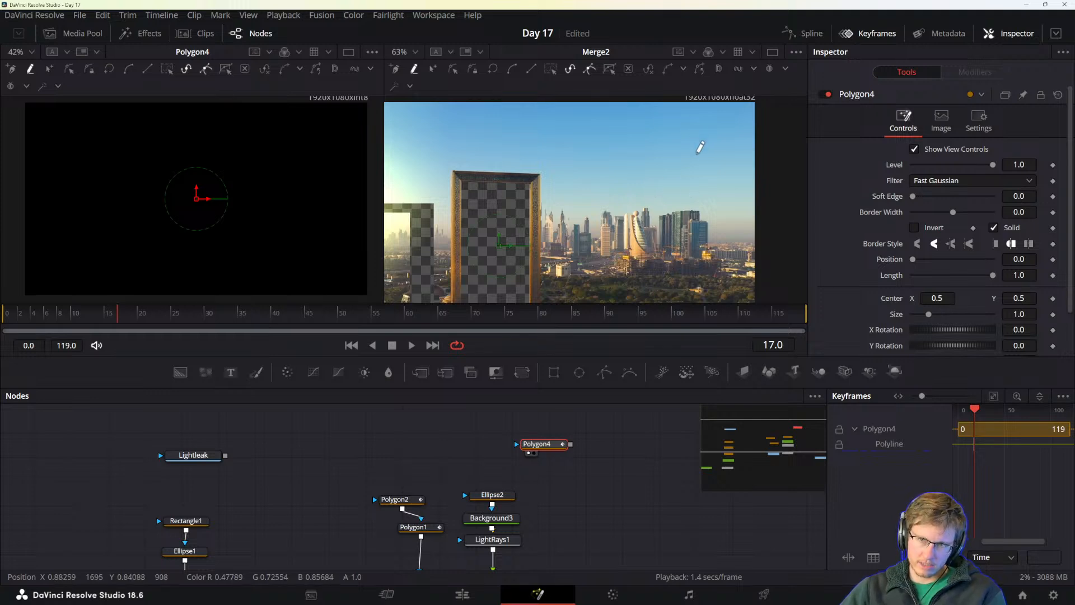
pyautogui.moveTo(704, 161)
pyautogui.mouseDown()
pyautogui.moveTo(648, 142)
pyautogui.moveTo(599, 174)
pyautogui.moveTo(612, 206)
pyautogui.moveTo(697, 223)
pyautogui.moveTo(690, 267)
pyautogui.moveTo(602, 282)
pyautogui.mouseUp()
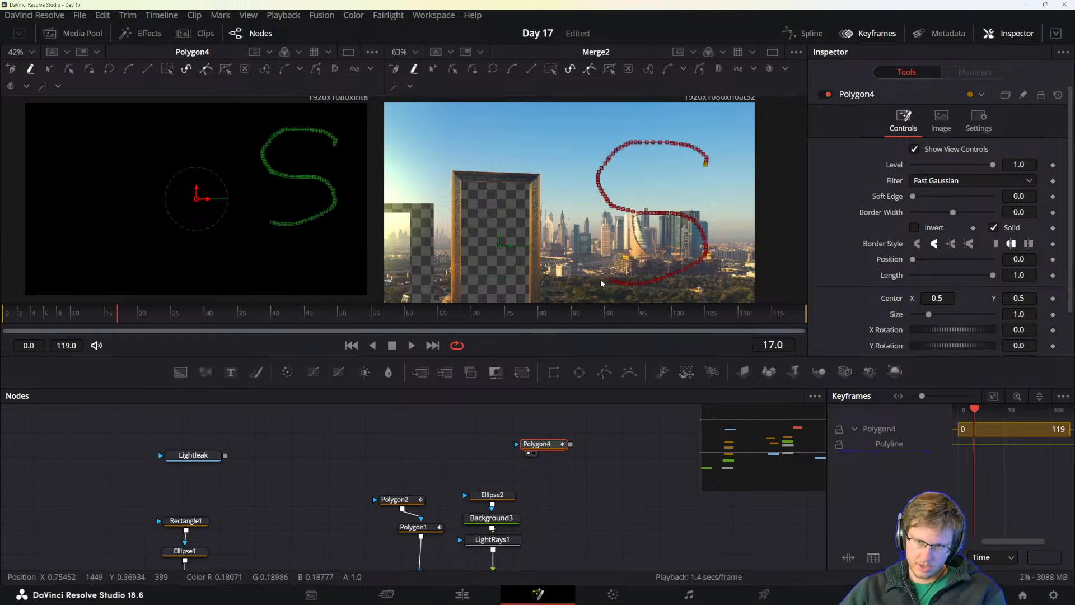
pyautogui.hotkey('ctrl', 'z')
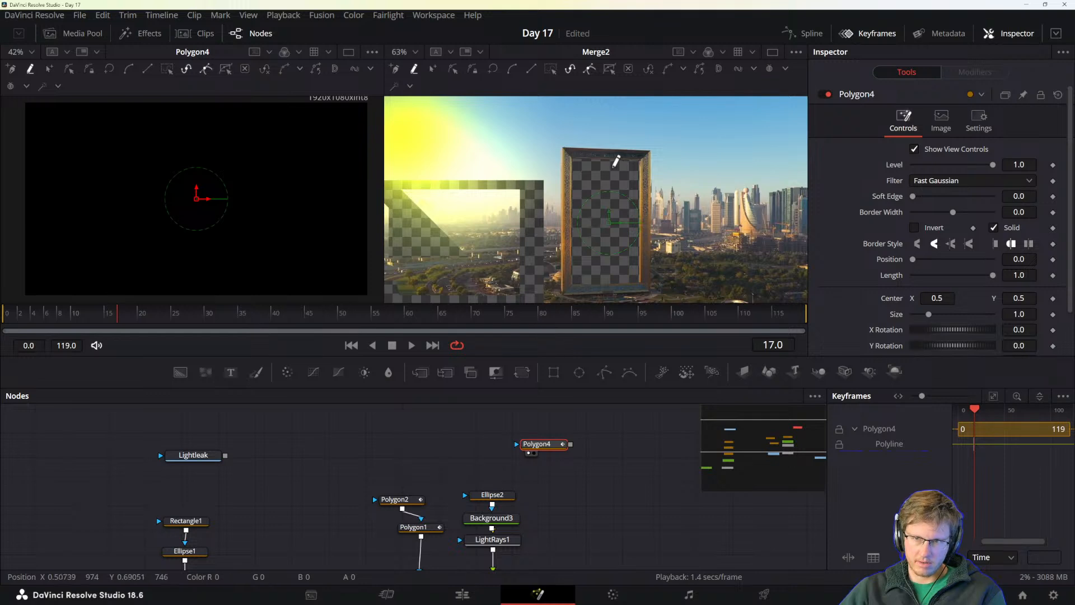
pyautogui.moveTo(783, 199)
pyautogui.mouseDown()
pyautogui.moveTo(640, 201)
pyautogui.moveTo(592, 187)
pyautogui.moveTo(595, 229)
pyautogui.moveTo(623, 208)
pyautogui.moveTo(610, 179)
pyautogui.mouseUp()
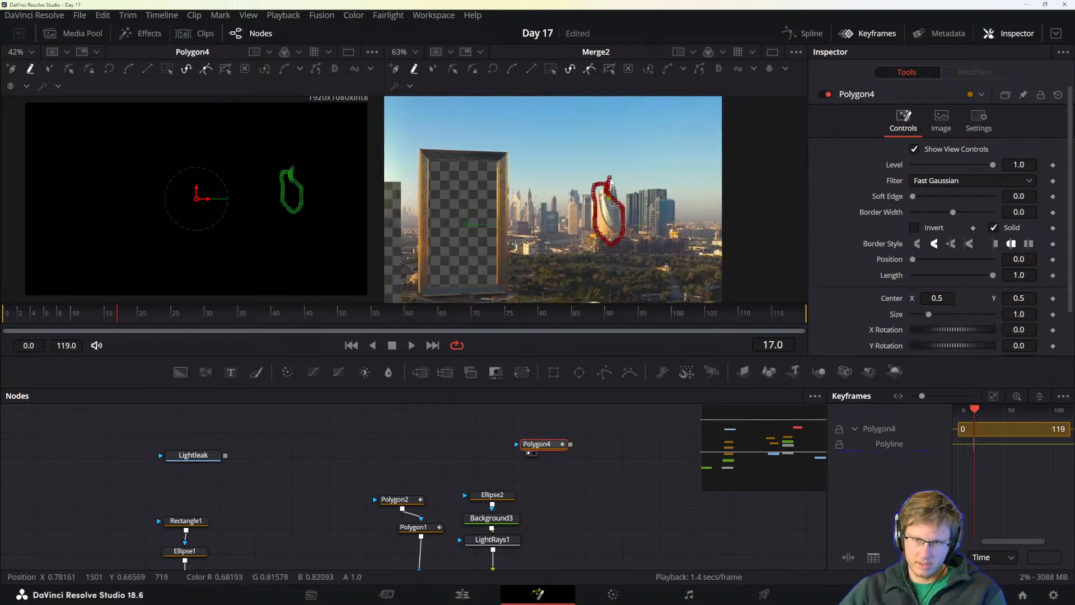
pyautogui.hotkey('ctrl', 'z')
# - Draw a closed freehand Polygon4 outline around the curved tower in the skyline using Draw Append
pyautogui.scroll(5, 619, 208)
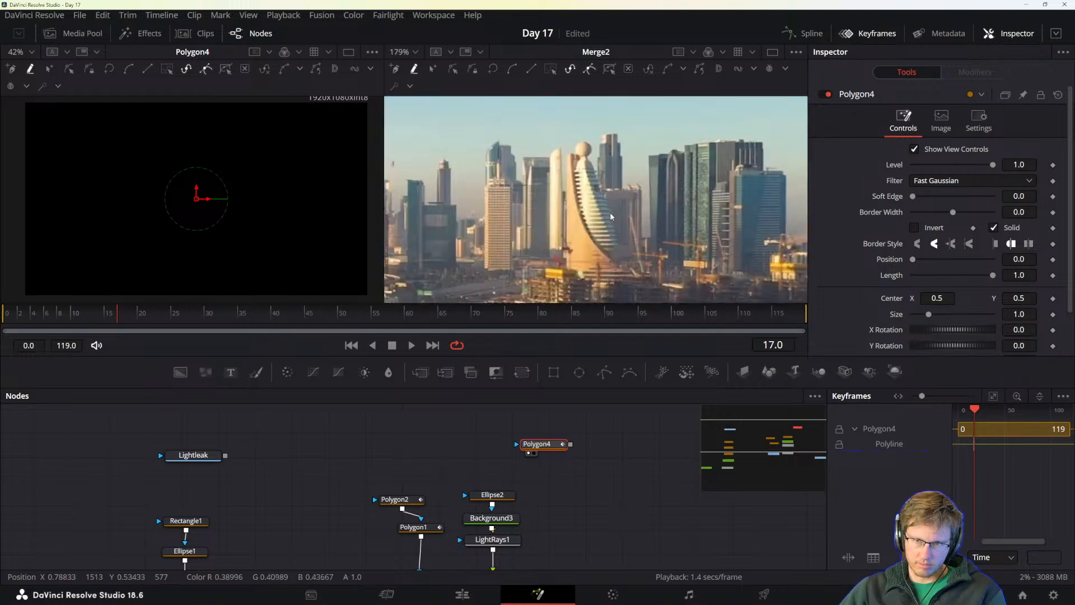
pyautogui.click(590, 159)
pyautogui.moveTo(592, 152)
pyautogui.mouseDown()
pyautogui.moveTo(585, 142)
pyautogui.moveTo(569, 189)
pyautogui.moveTo(567, 259)
pyautogui.moveTo(595, 273)
pyautogui.moveTo(620, 268)
pyautogui.moveTo(577, 184)
pyautogui.mouseUp()
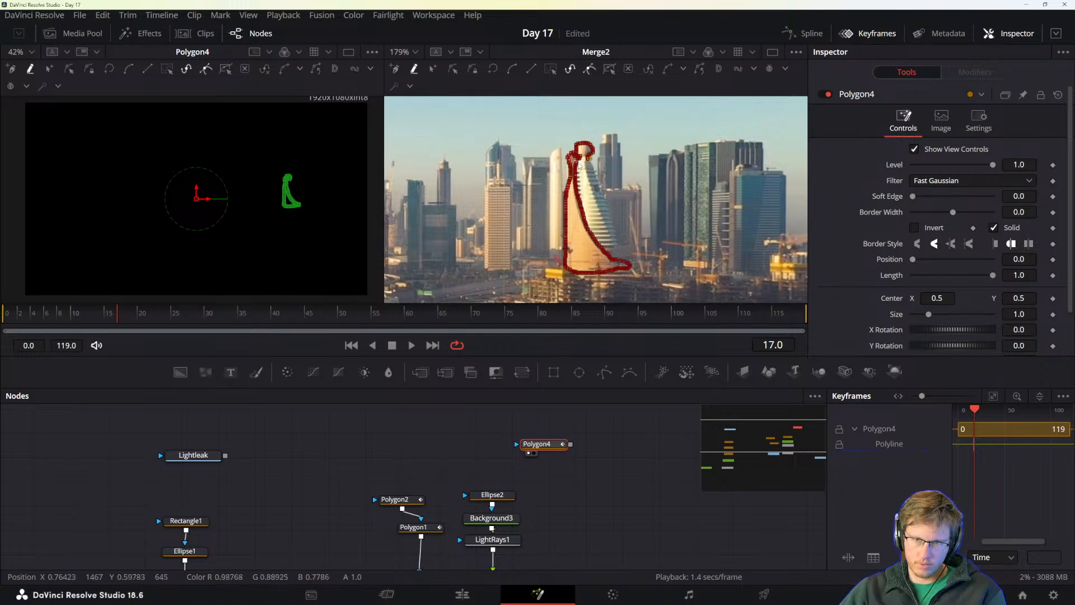
pyautogui.scroll(10, 587, 162)
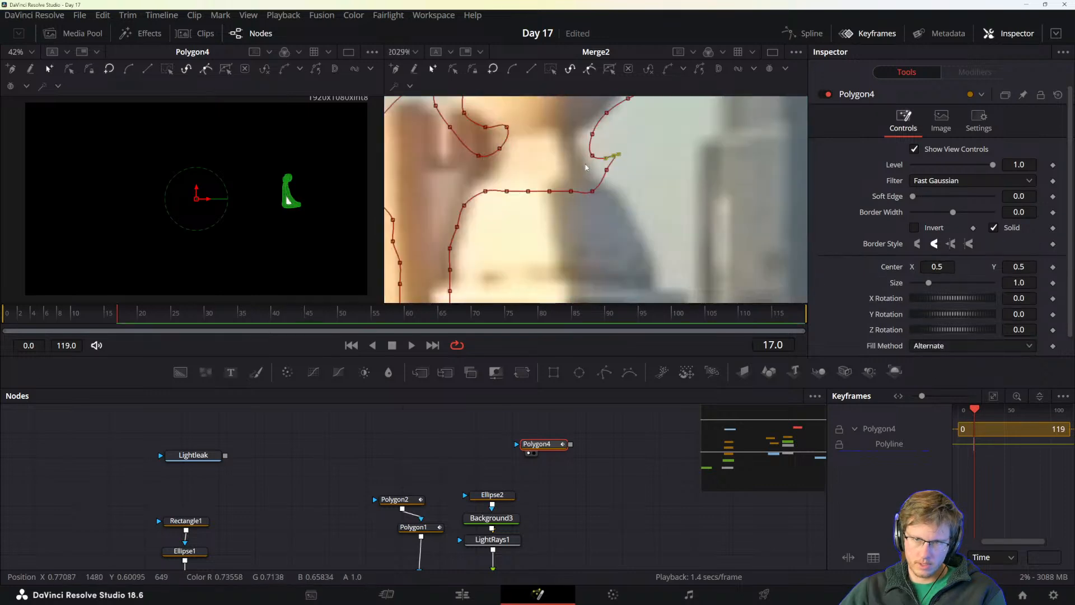
pyautogui.scroll(-2, 628, 173)
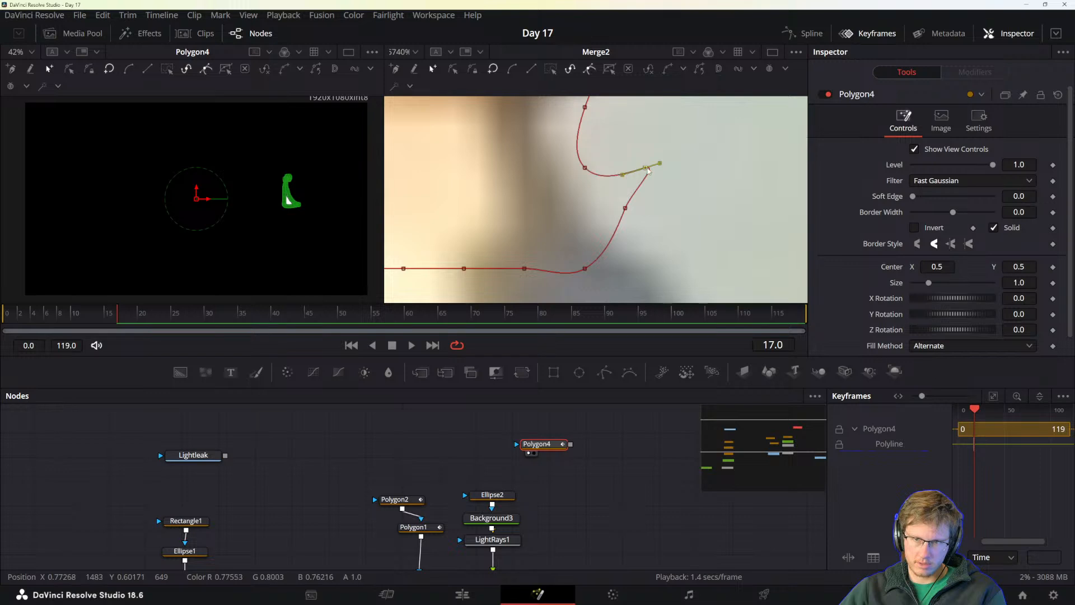
pyautogui.scroll(-2, 633, 187)
pyautogui.scroll(-10, 634, 187)
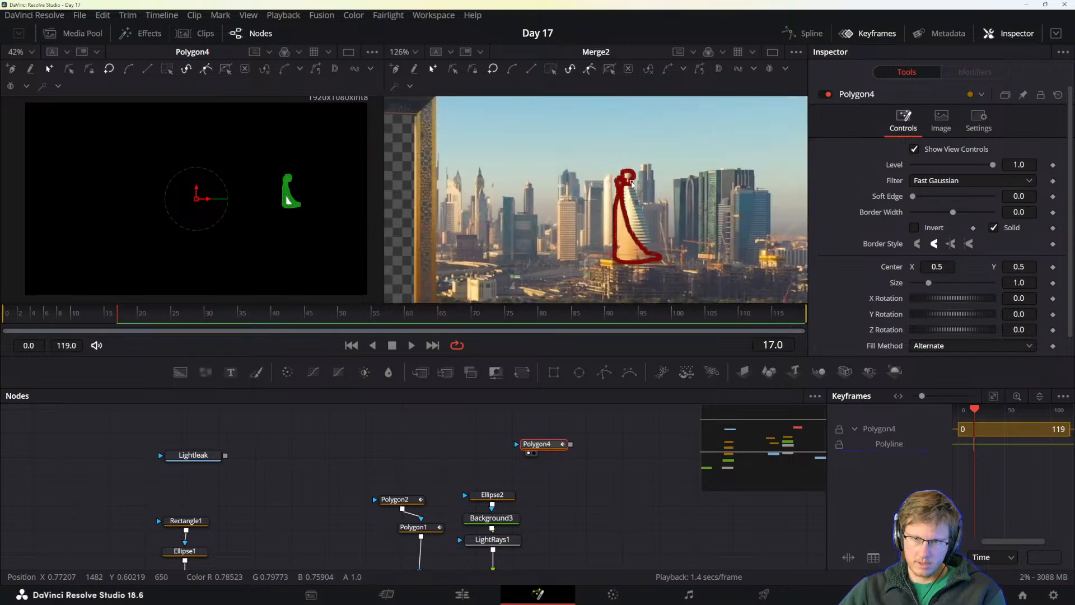
# - Connect Polygon4's output to Polygon2 and check the resulting tower cutout in Merge2's alpha channel before returning to colour
pyautogui.moveTo(543, 446); pyautogui.dragTo(399, 499)
pyautogui.scroll(4, 640, 216)
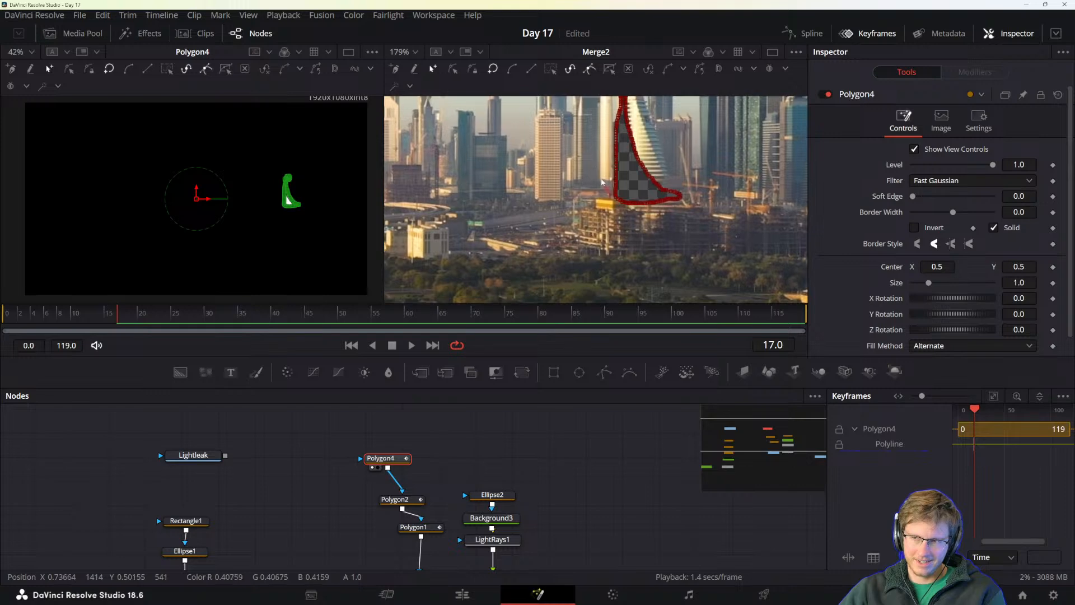
pyautogui.moveTo(600, 178); pyautogui.dragTo(570, 263)
pyautogui.press('a')
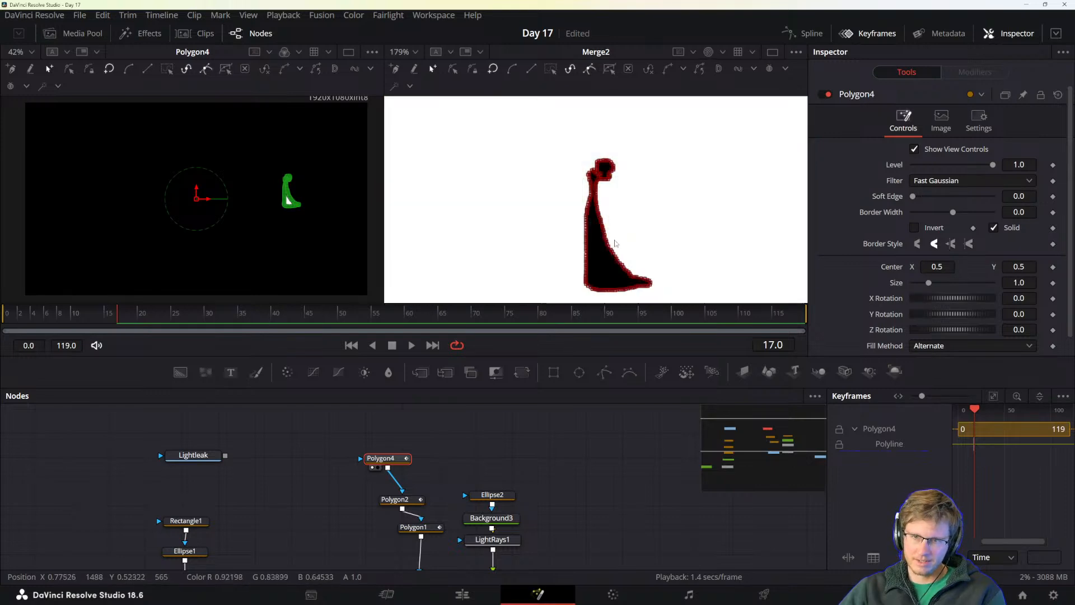
pyautogui.press('c')
pyautogui.scroll(-4, 615, 241)
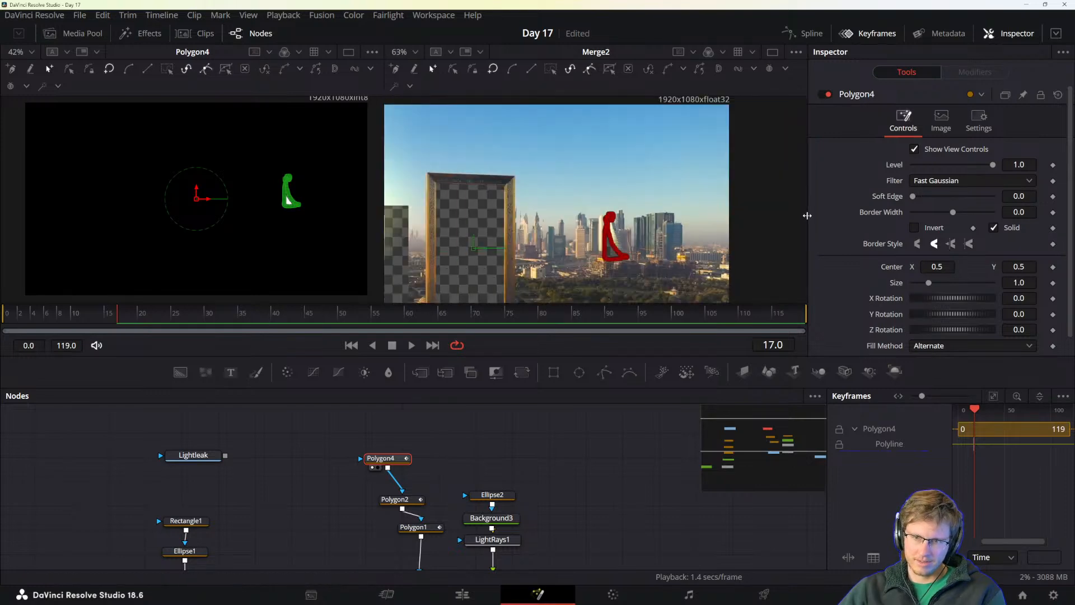
# - Examine the edges of the freehand tower cutout up close in the Merge2 viewer
pyautogui.moveTo(529, 290); pyautogui.dragTo(694, 266)
pyautogui.scroll(2, 694, 266)
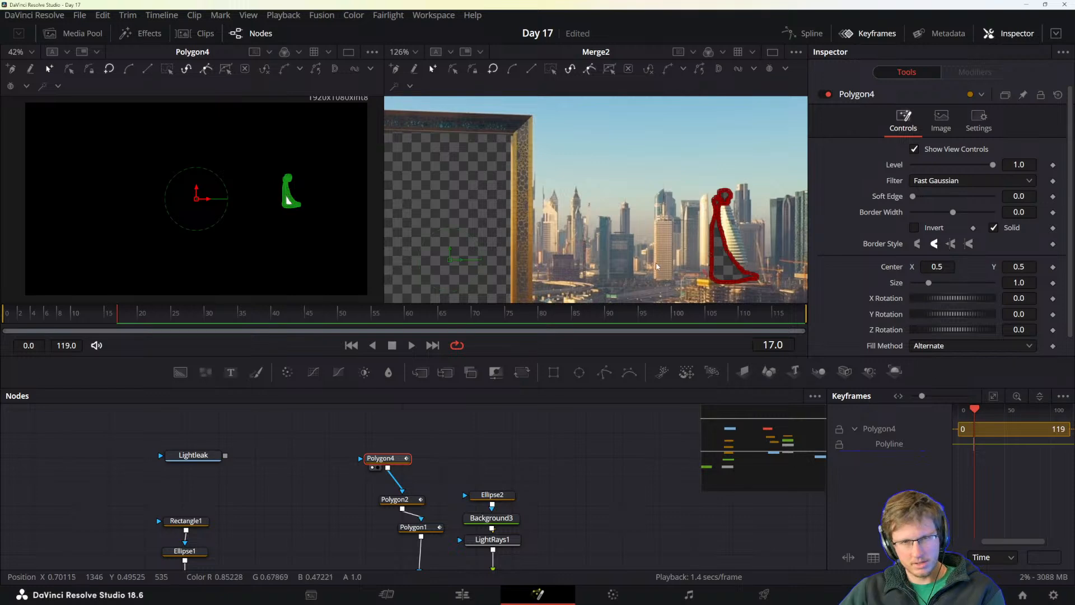
pyautogui.scroll(6, 691, 237)
pyautogui.scroll(1, 689, 250)
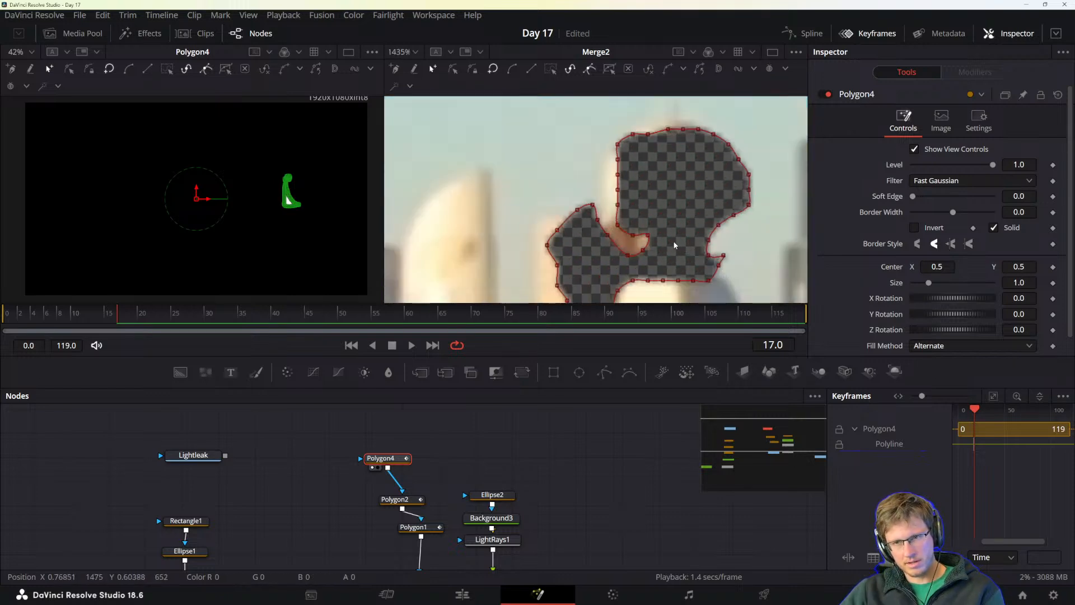
pyautogui.scroll(-10, 671, 243)
pyautogui.scroll(2, 670, 242)
# - Read the manual's section on Modify Only protection, and switch Polygon4 to Modify Only mode in DaVinci Resolve
pyautogui.hotkey('alt', 'Tab')
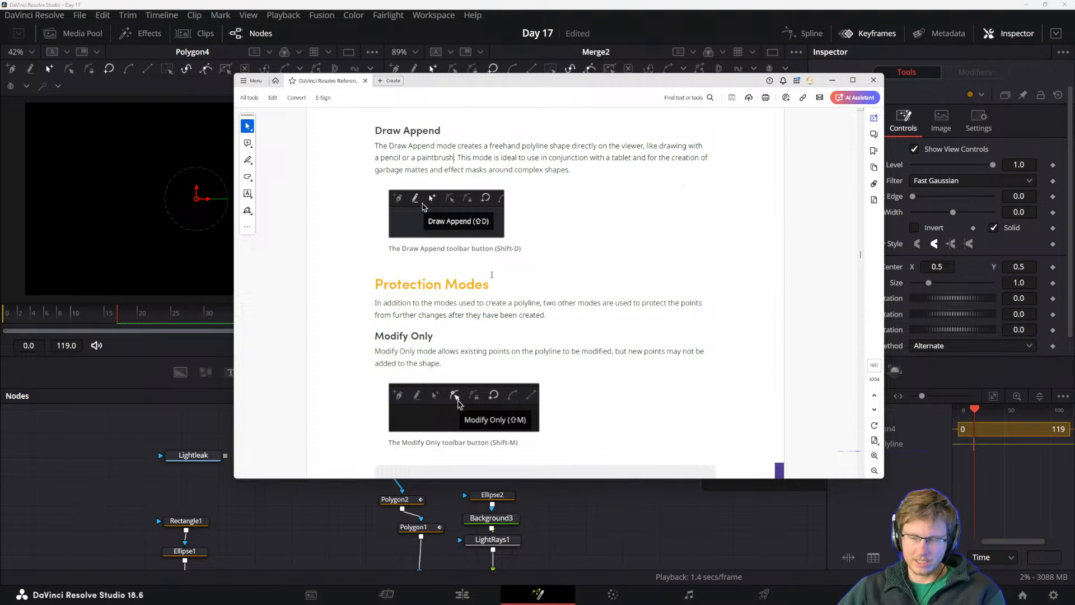
pyautogui.scroll(-4, 500, 291)
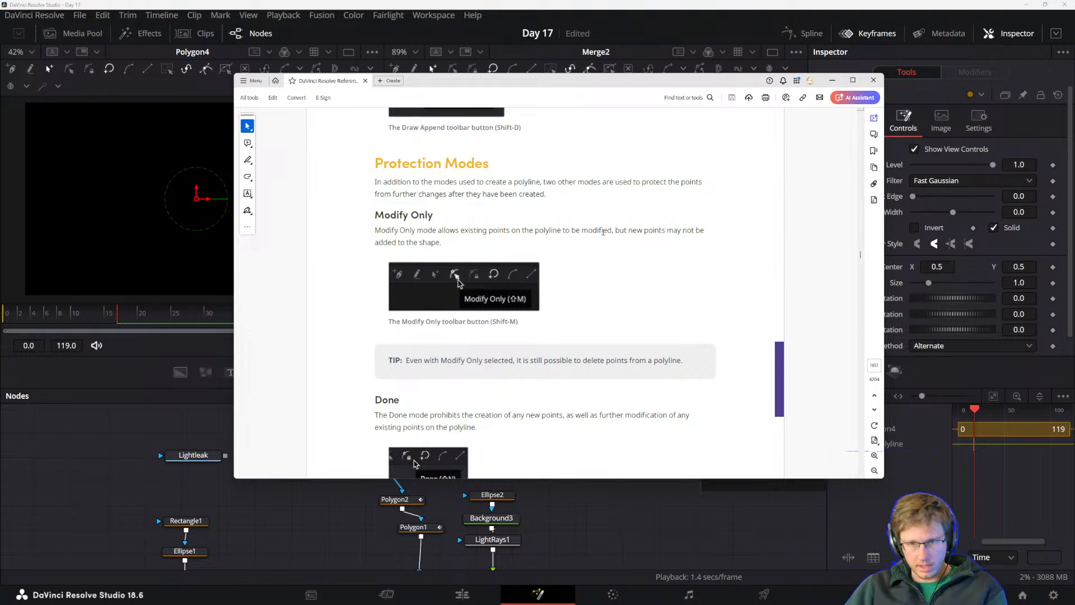
pyautogui.click(552, 3)
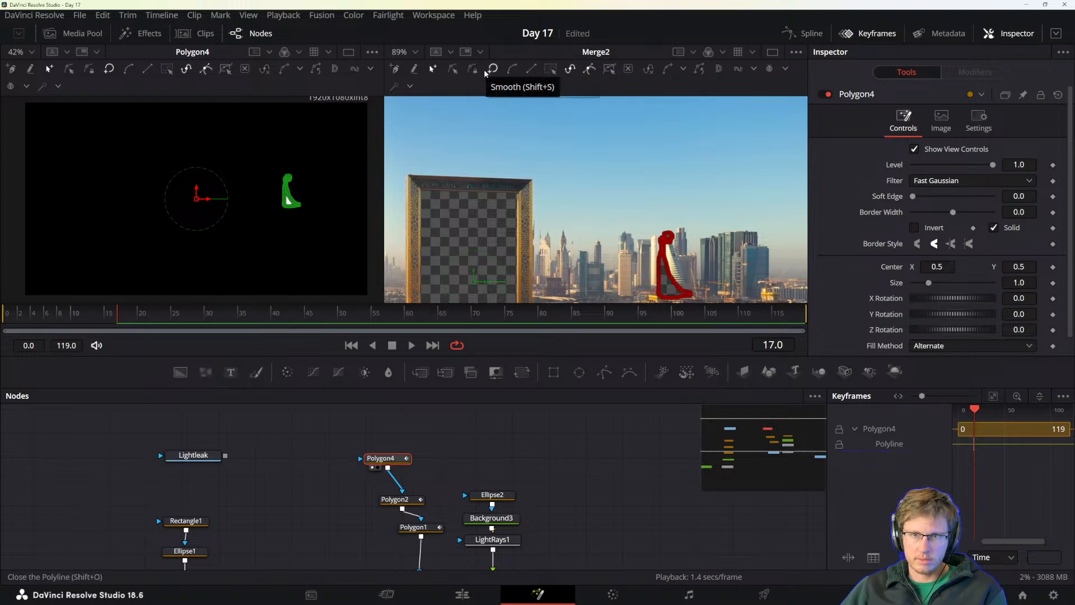
pyautogui.click(455, 70)
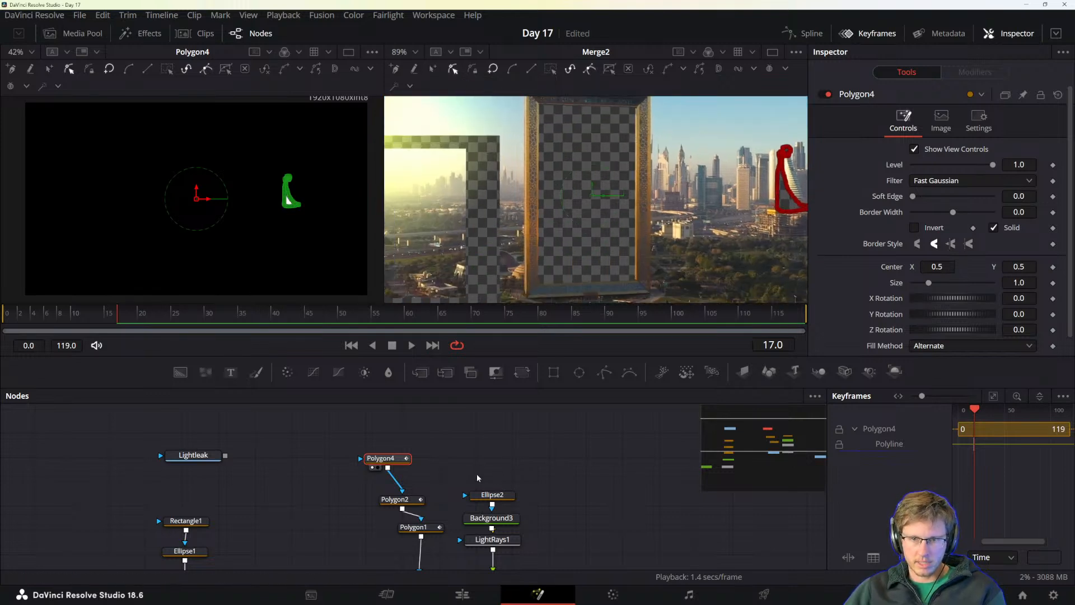
# - Select Polygon2 and try pulling its outer upper-right corner and right edge outward, undoing each change
pyautogui.click(397, 499)
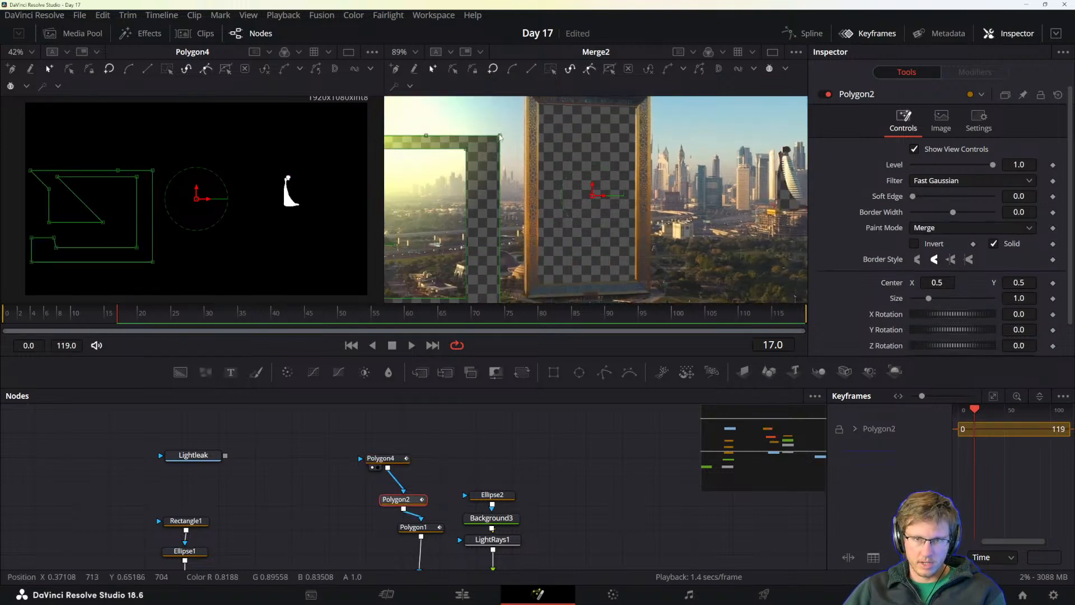
pyautogui.moveTo(500, 135); pyautogui.dragTo(517, 119)
pyautogui.hotkey('ctrl', 'z')
pyautogui.moveTo(500, 161); pyautogui.dragTo(517, 166)
pyautogui.hotkey('ctrl', 'z')
pyautogui.moveTo(458, 142); pyautogui.dragTo(568, 154)
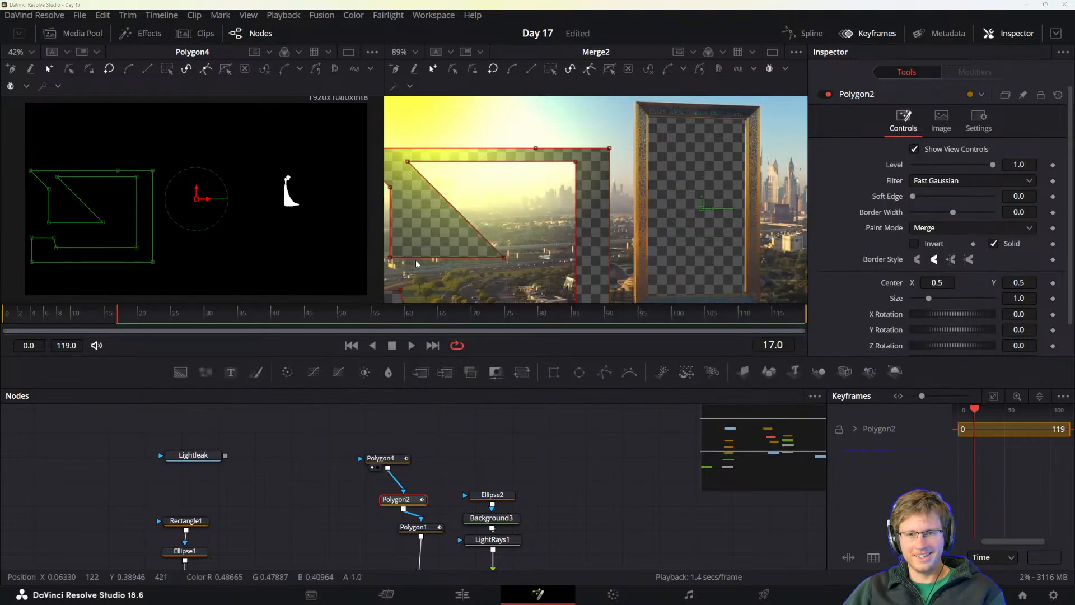
# - Switch to the reference manual and read how Done mode protects a polyline
pyautogui.hotkey('alt', 'Tab')
pyautogui.scroll(-3, 552, 291)
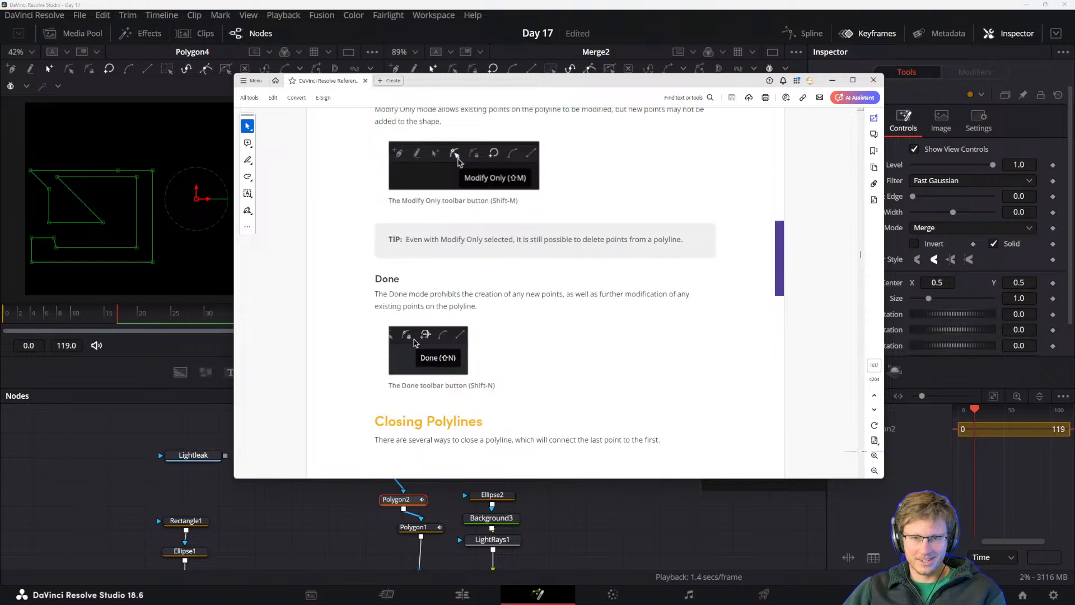
pyautogui.scroll(1, 388, 341)
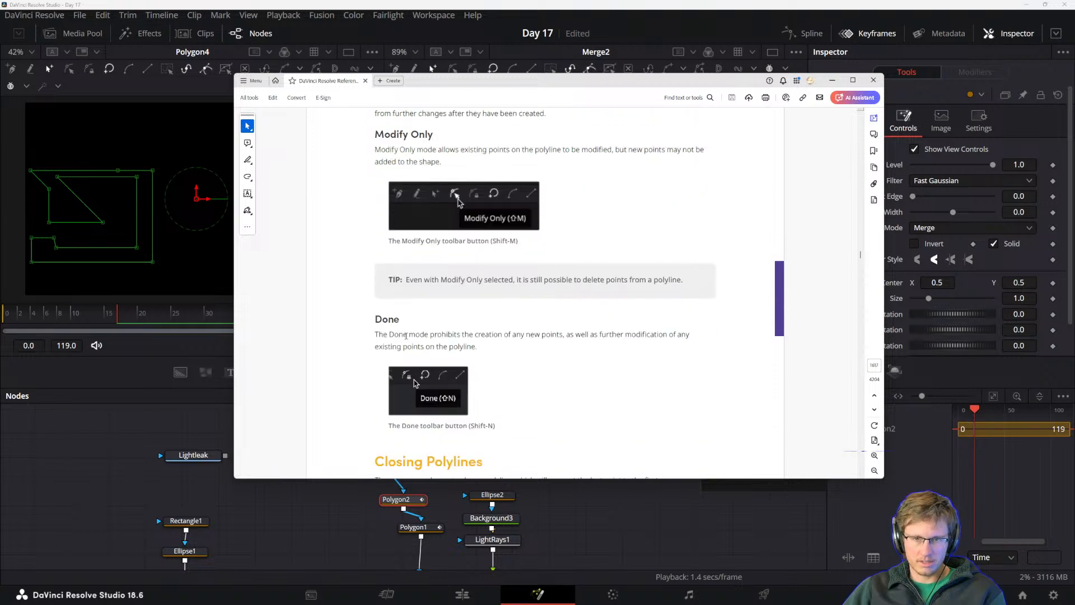
pyautogui.scroll(-1, 558, 336)
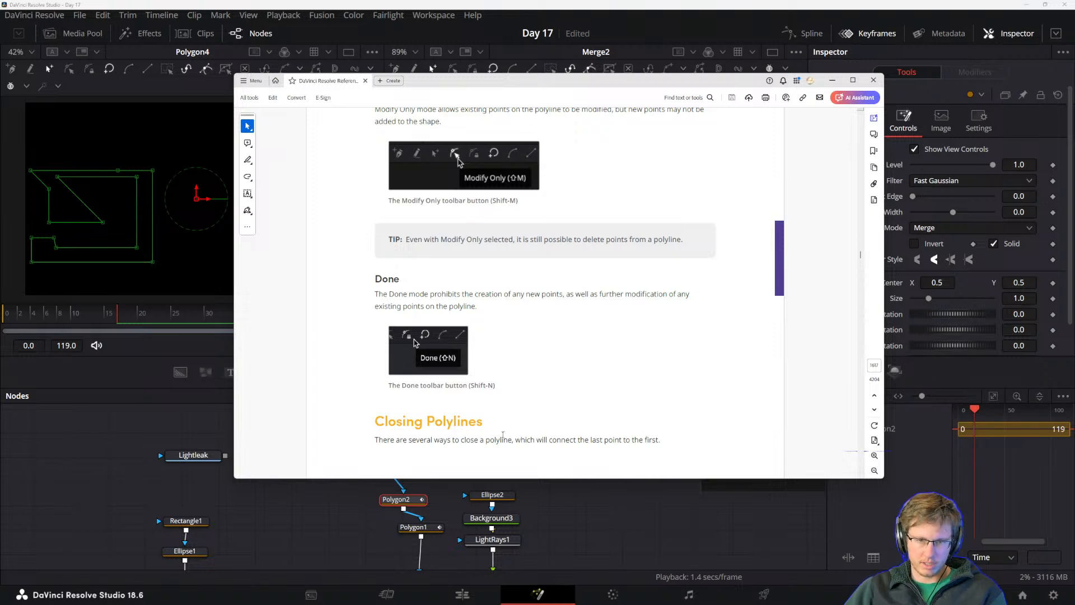
# - Read the manual's Closing Polylines section for the different ways to close a polyline
pyautogui.scroll(-6, 503, 435)
pyautogui.scroll(5, 401, 441)
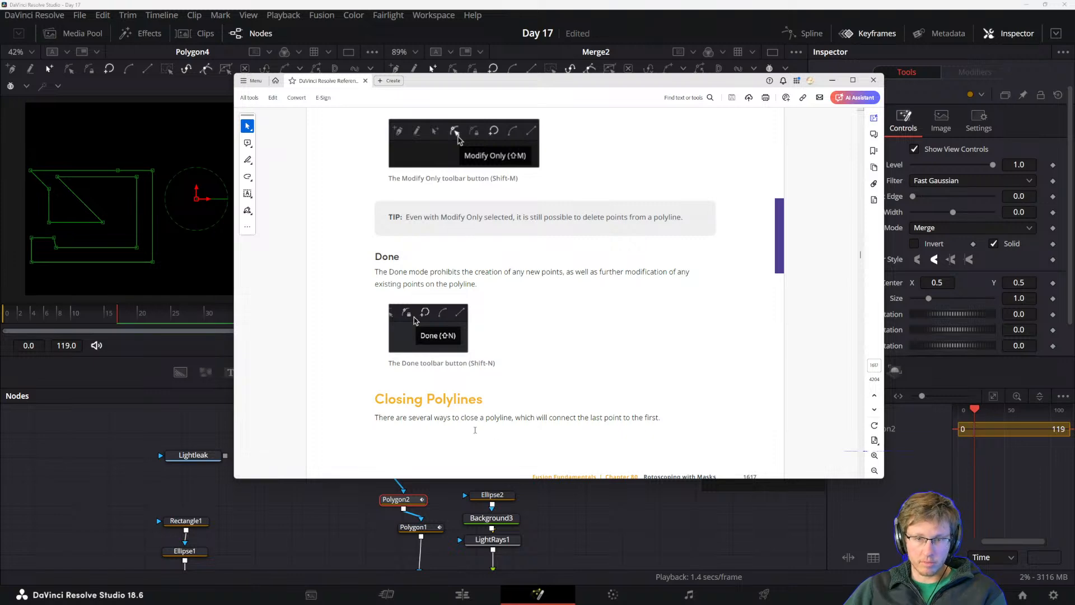
pyautogui.scroll(-5, 620, 407)
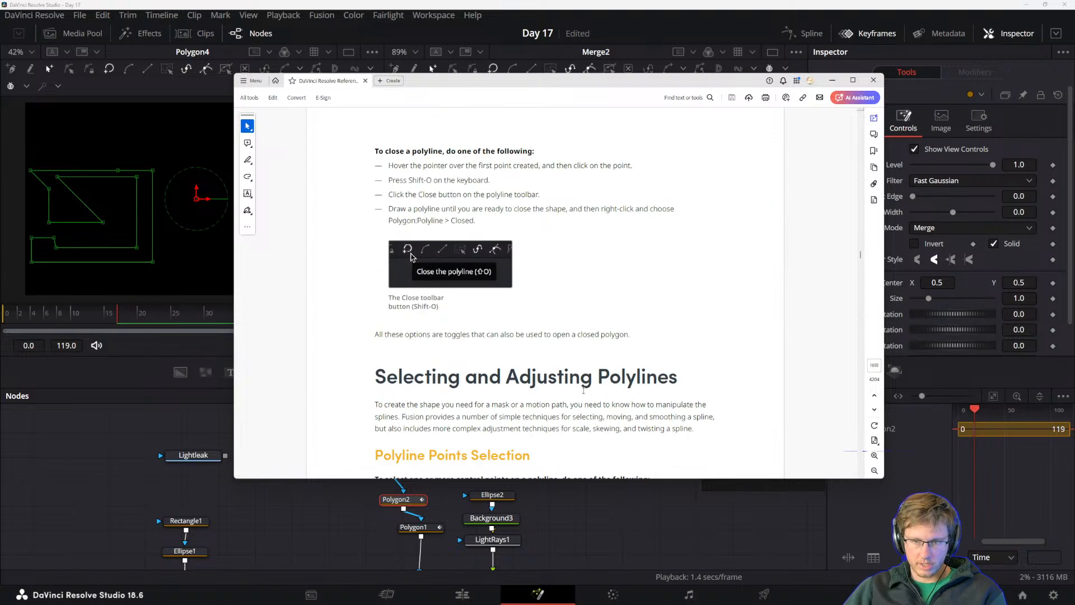
pyautogui.scroll(5, 567, 393)
pyautogui.scroll(-5, 563, 397)
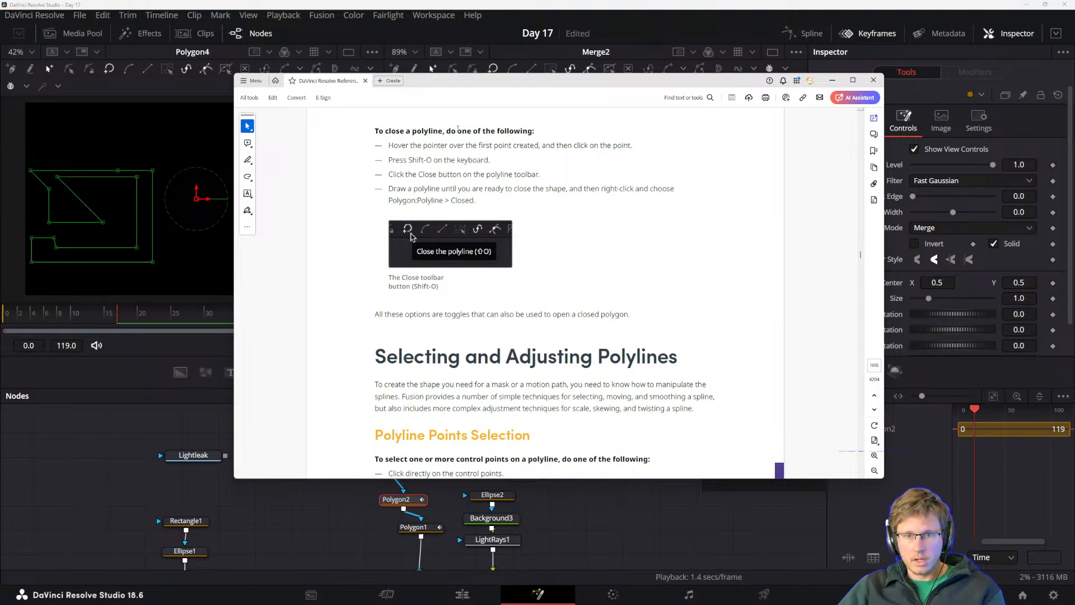
pyautogui.moveTo(394, 175); pyautogui.dragTo(601, 168)
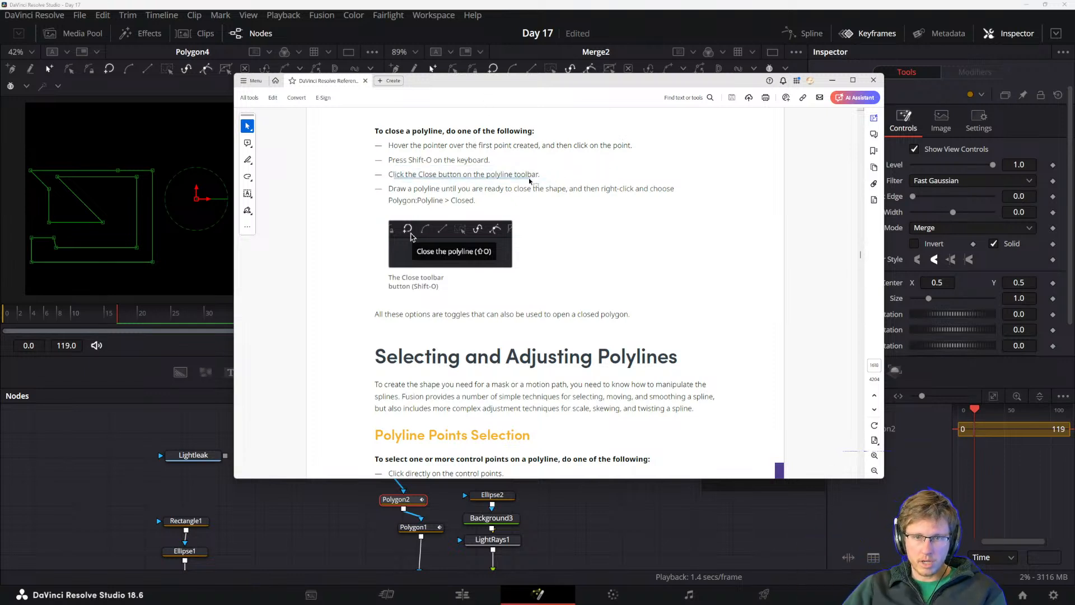
pyautogui.click(421, 202)
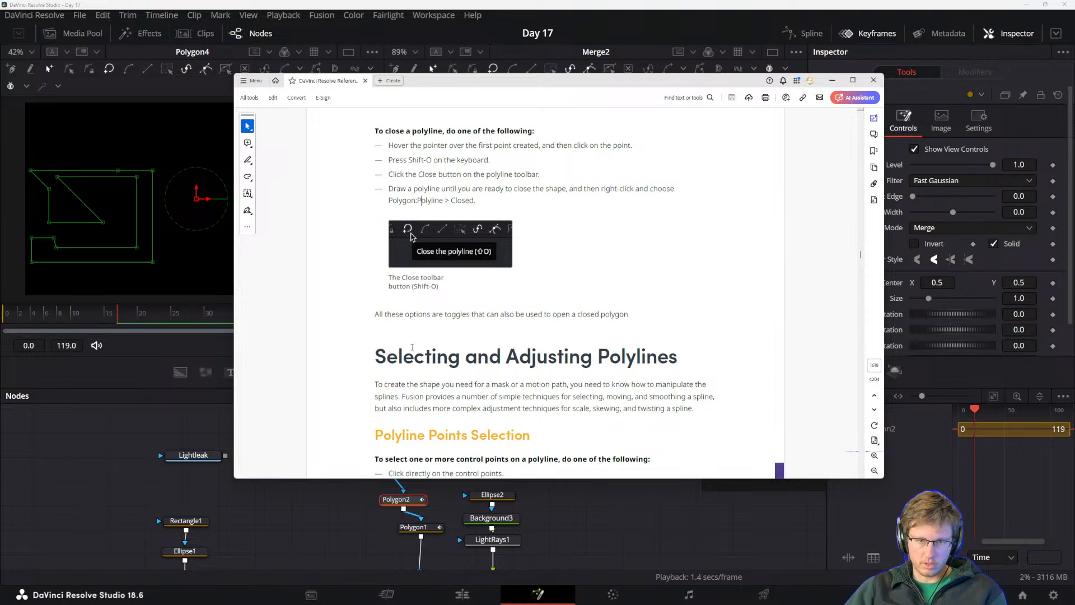
# - Read the manual's introduction to adjusting polylines and how to select control points, and return to DaVinci Resolve
pyautogui.scroll(-3, 388, 333)
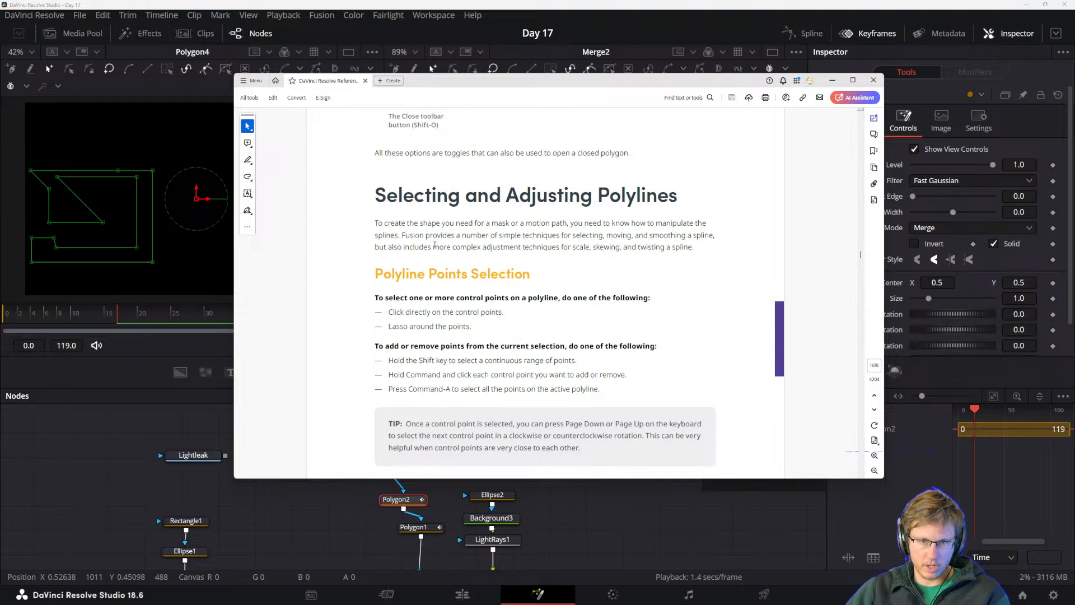
pyautogui.moveTo(460, 249); pyautogui.dragTo(589, 245)
pyautogui.click(537, 246)
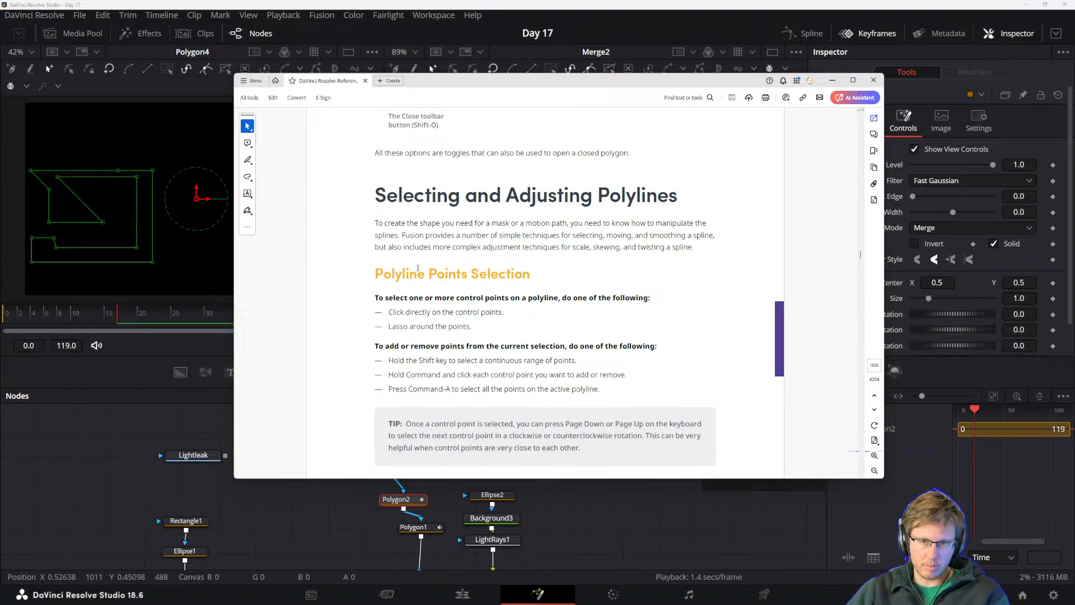
pyautogui.moveTo(375, 296); pyautogui.dragTo(419, 283)
pyautogui.click(443, 320)
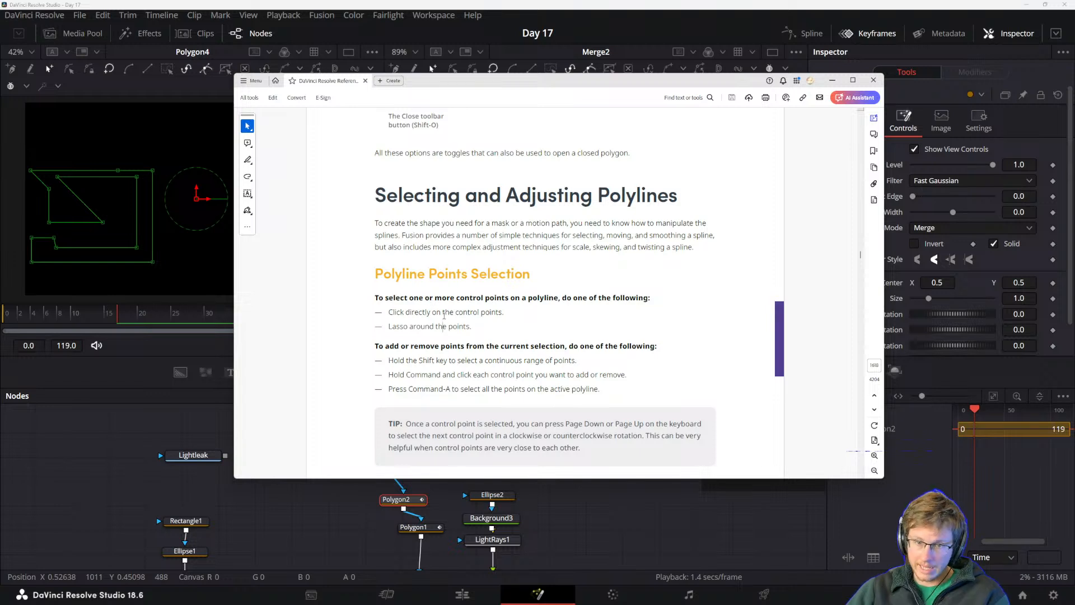
pyautogui.hotkey('alt', 'Tab')
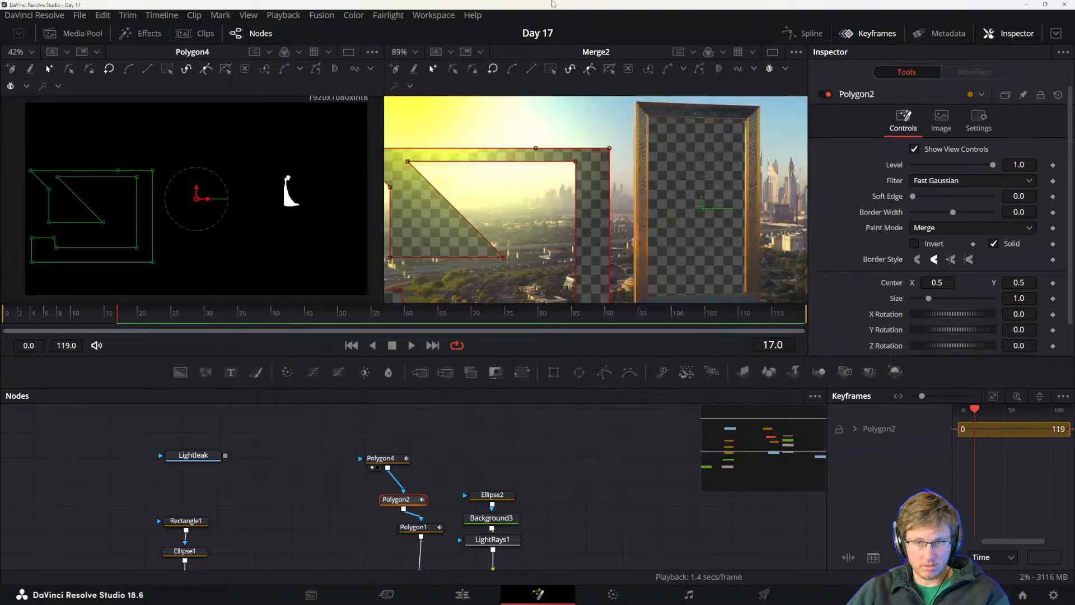
# - Box-select the inner and outer upper-right corner points of Polygon2, and switch back to the manual
pyautogui.moveTo(508, 496); pyautogui.dragTo(520, 477)
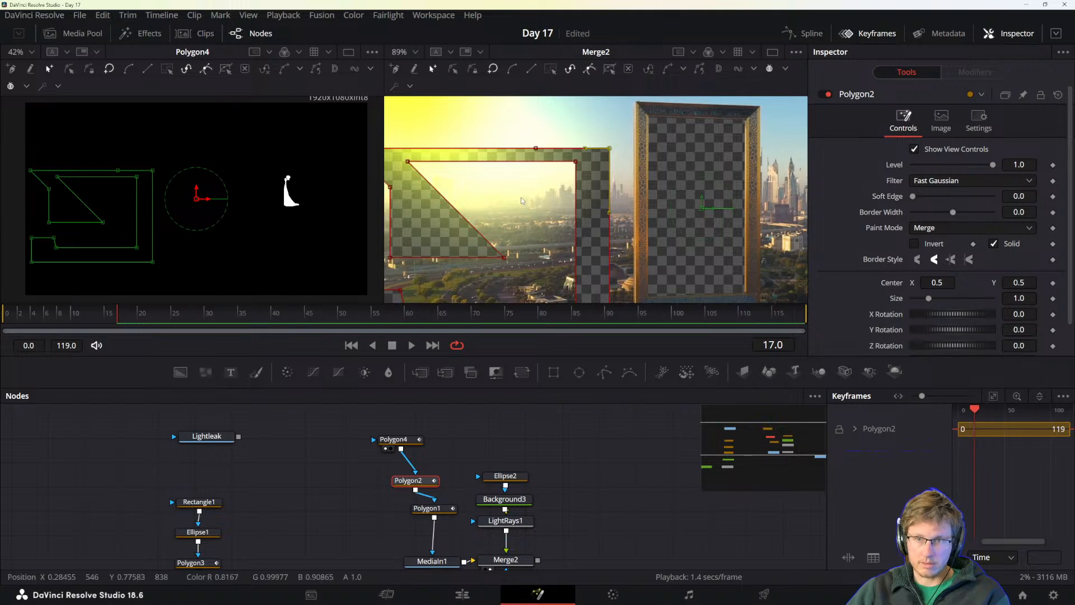
pyautogui.moveTo(628, 119); pyautogui.dragTo(483, 205)
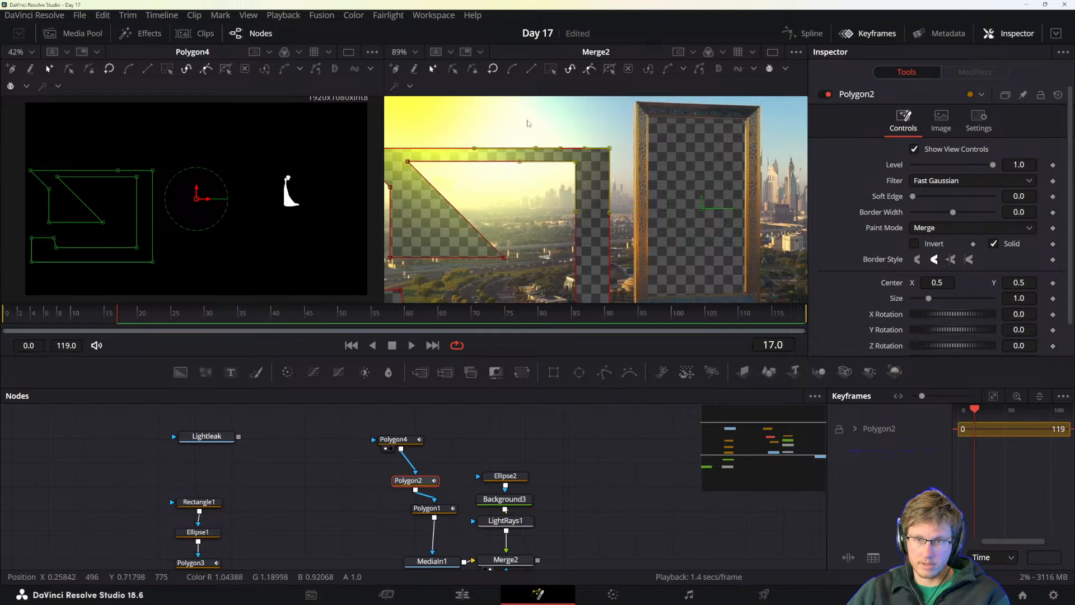
pyautogui.hotkey('alt', 'Tab')
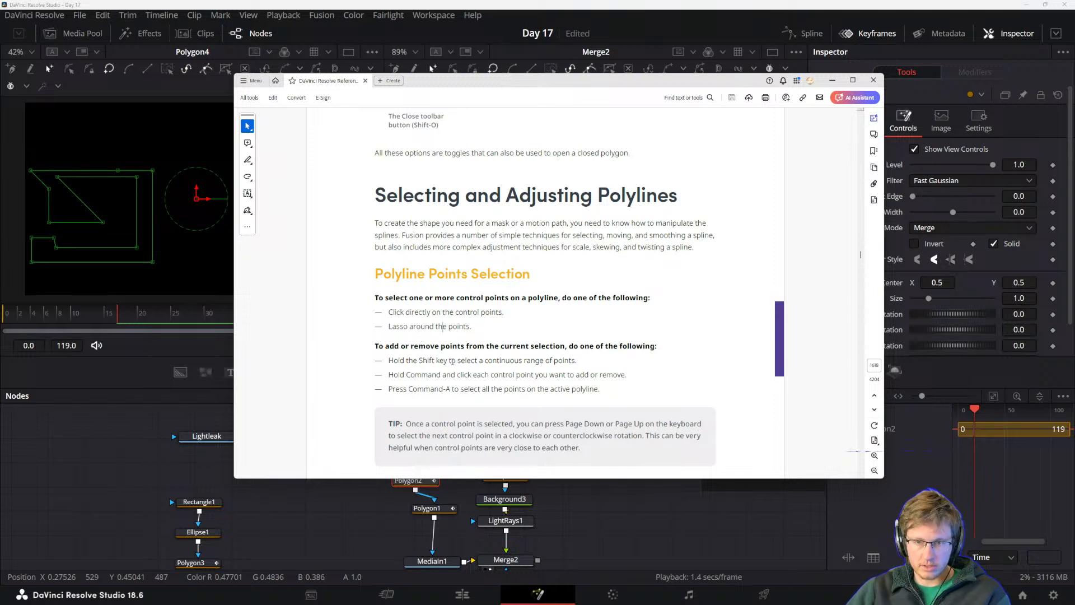
# - Read the manual's notes on adding points to a selection and stepping between control points, and return to DaVinci Resolve
pyautogui.hotkey('alt', 'Tab')
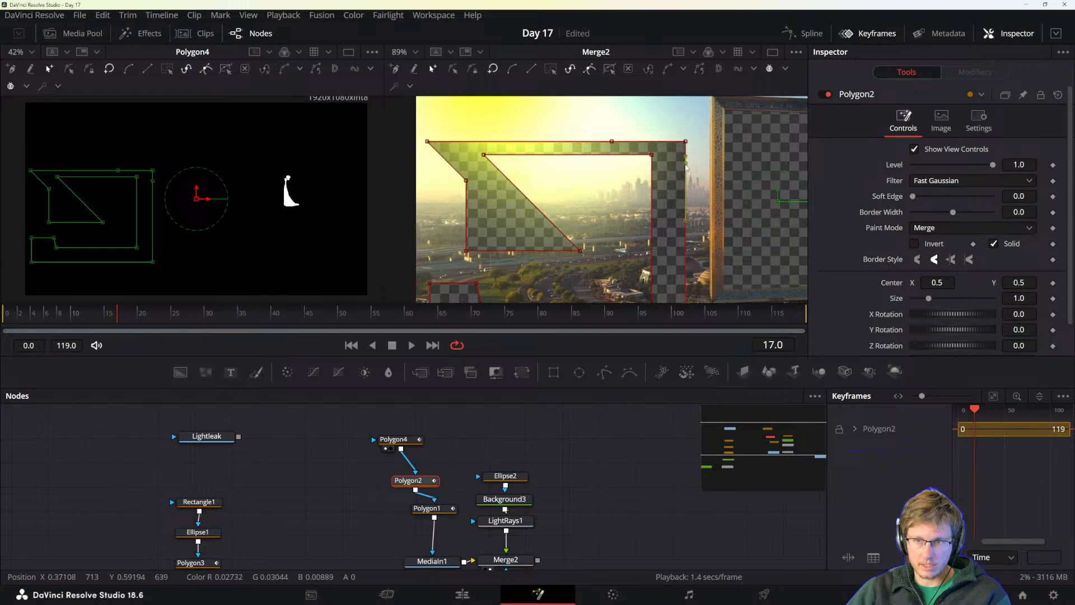
pyautogui.hotkey('alt', 'Tab')
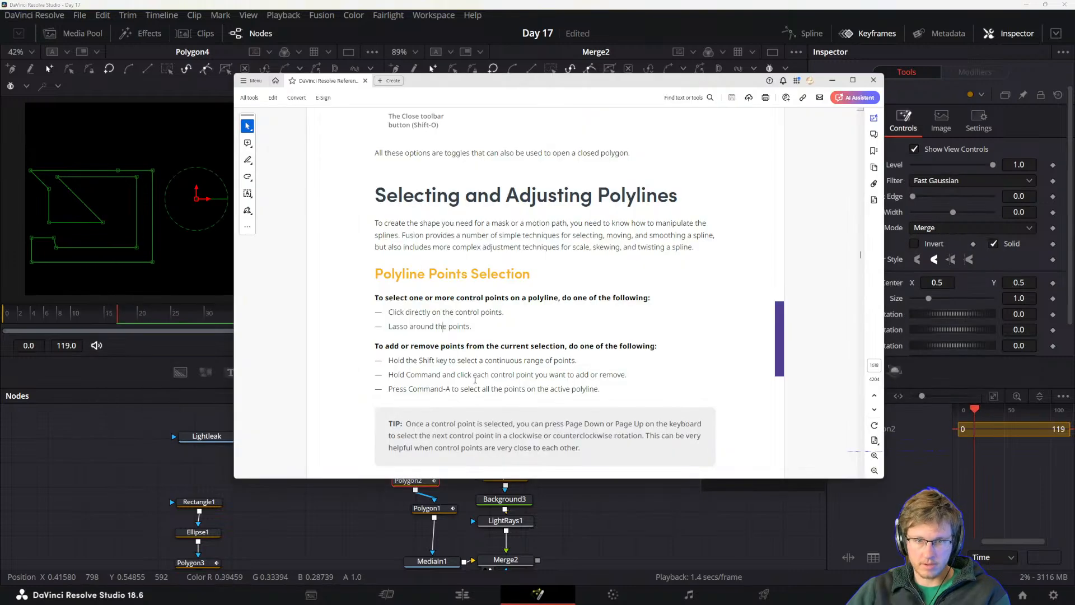
pyautogui.scroll(-1, 396, 390)
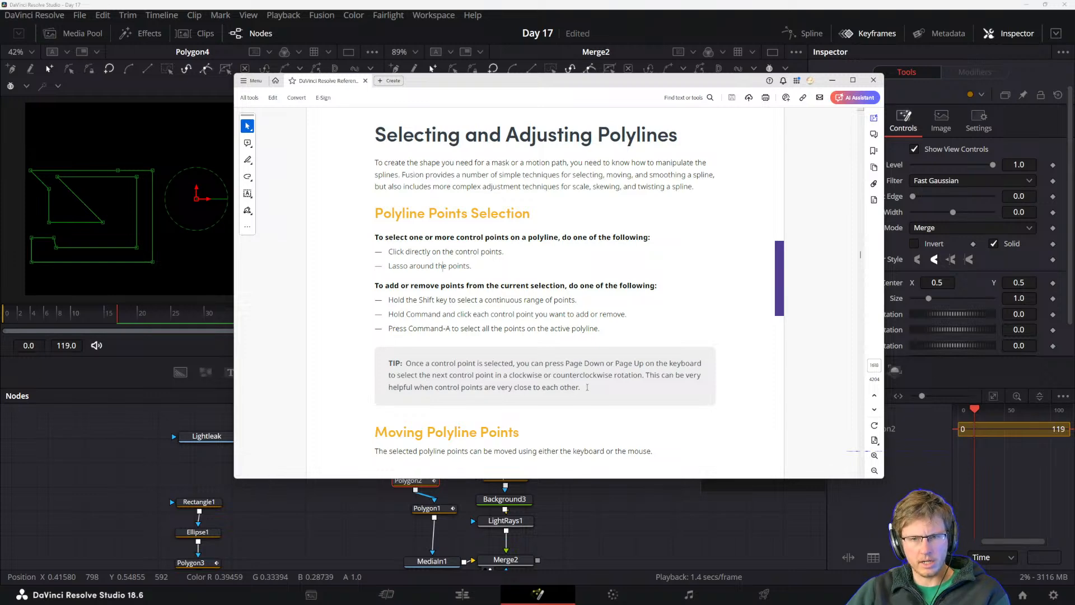
pyautogui.hotkey('alt', 'Tab')
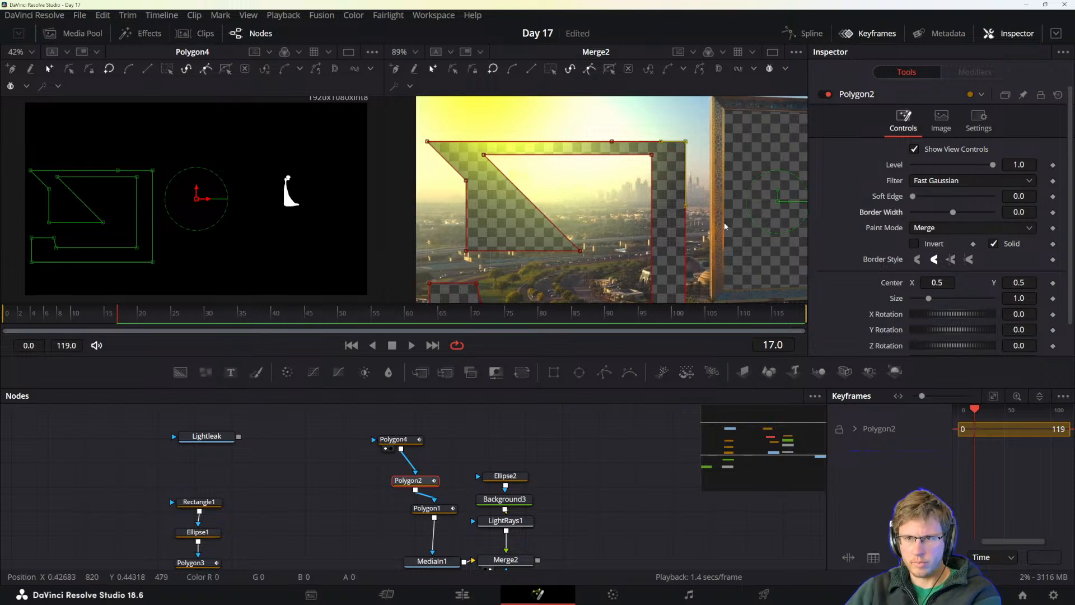
# - Try Border Width values of 0.005 and 0.01 on Polygon2, and reset Border Width to 0
pyautogui.moveTo(724, 226); pyautogui.dragTo(715, 210)
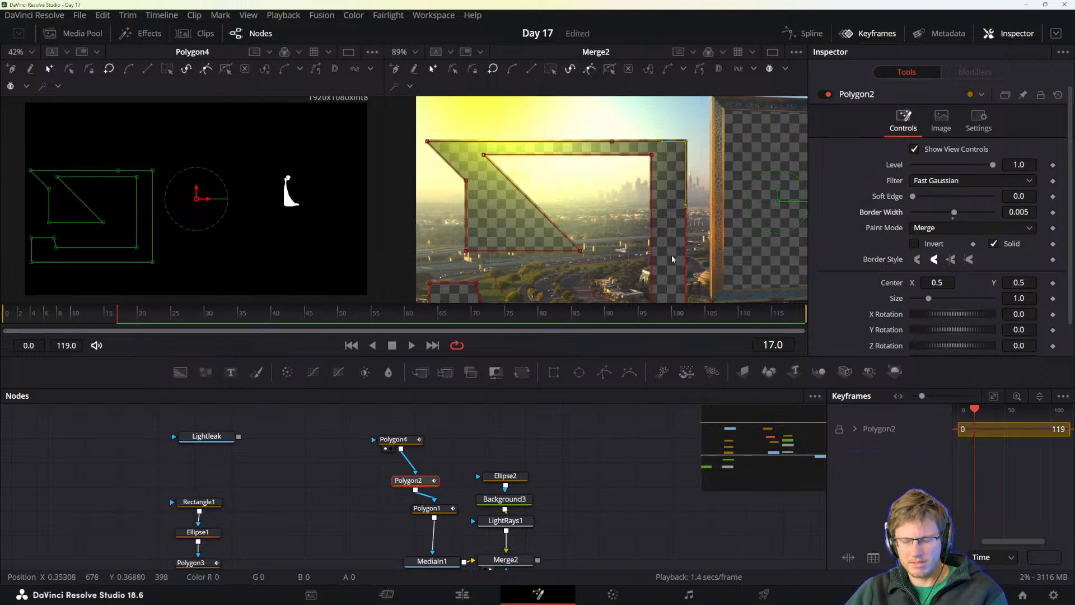
pyautogui.hotkey('ctrl', 'z')
pyautogui.moveTo(535, 236); pyautogui.dragTo(501, 249)
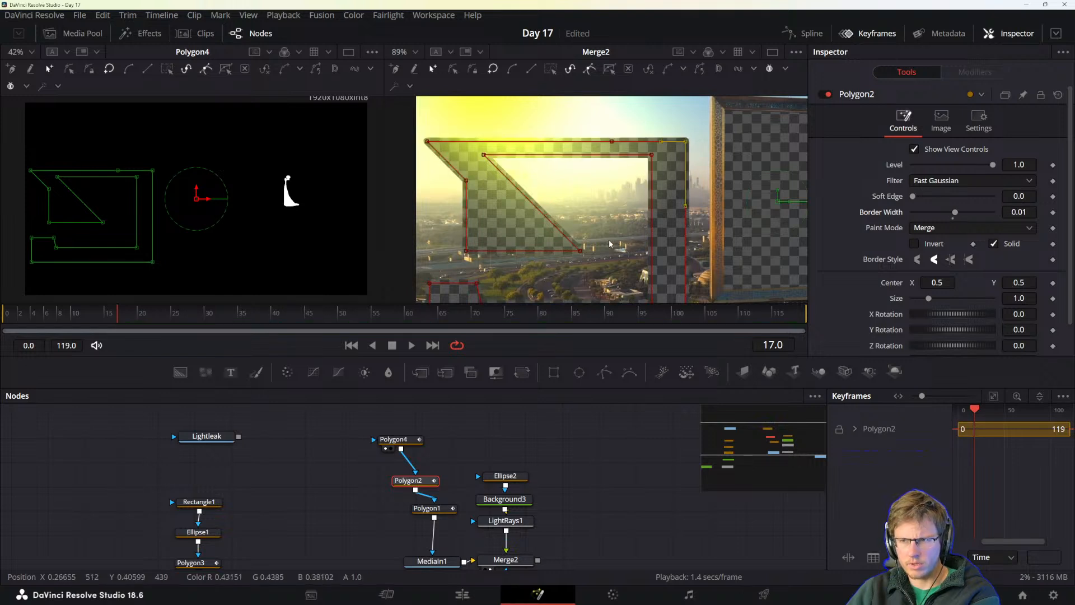
pyautogui.click(1033, 212)
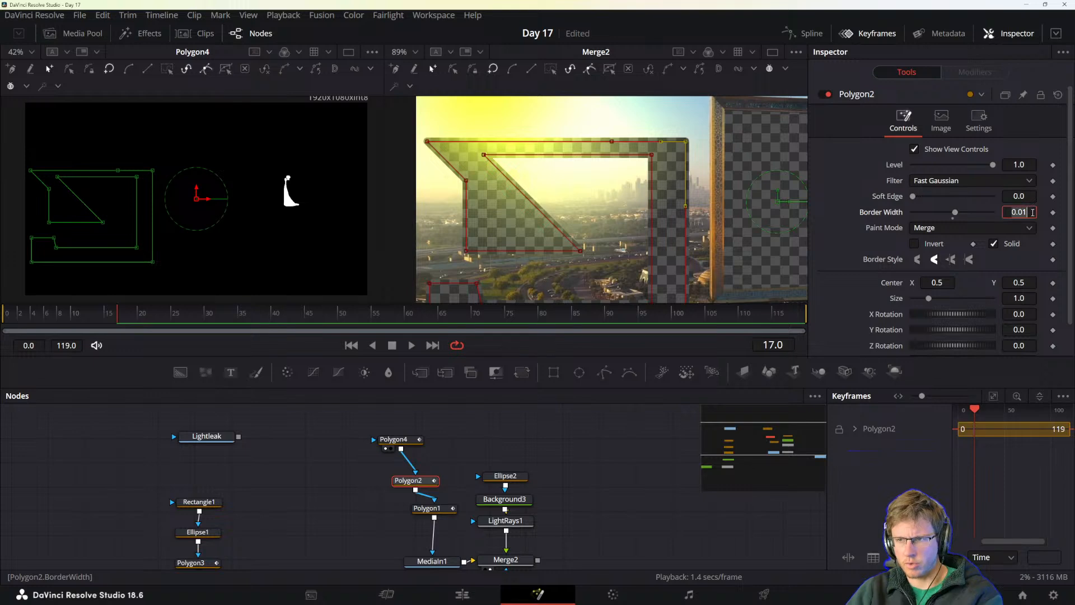
pyautogui.write('0')
pyautogui.press('Return')
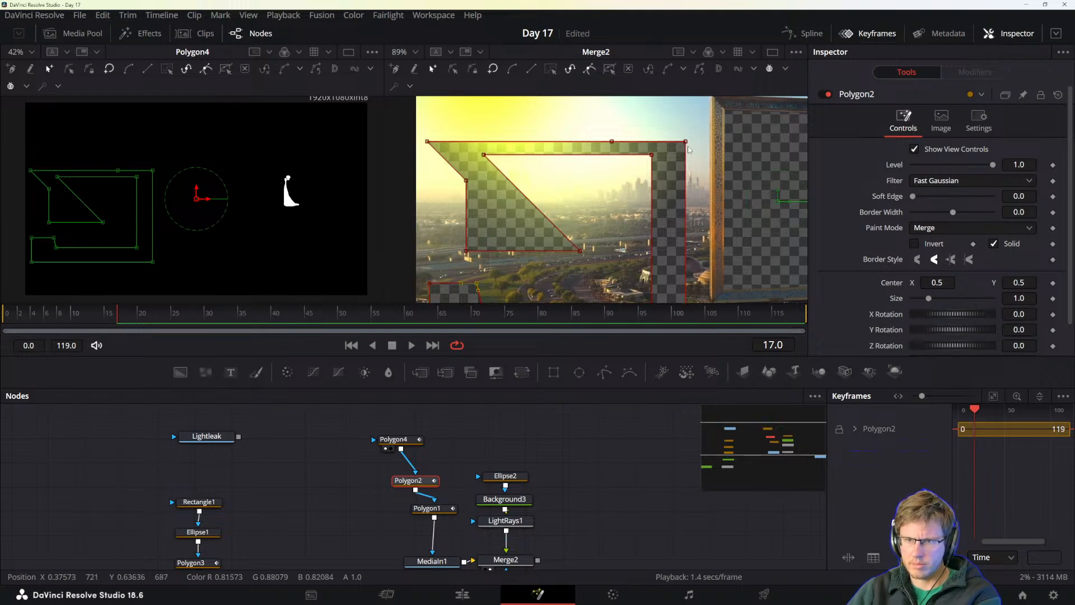
# - Step through Polygon2's control points from the lower-right corner to the outer upper-right corner point
pyautogui.moveTo(698, 263); pyautogui.dragTo(710, 288)
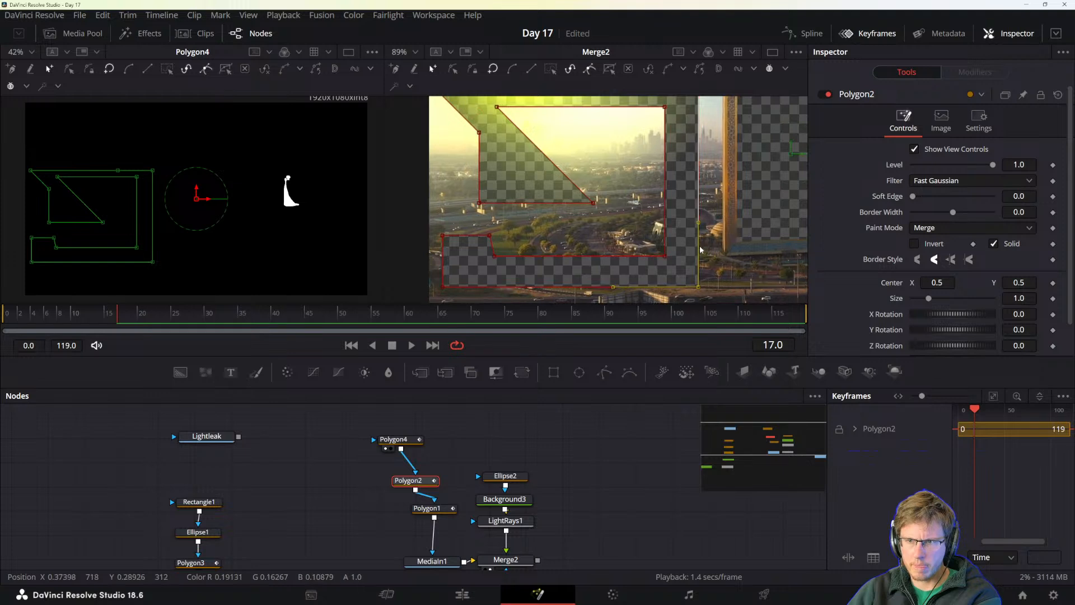
pyautogui.moveTo(693, 126); pyautogui.dragTo(692, 231)
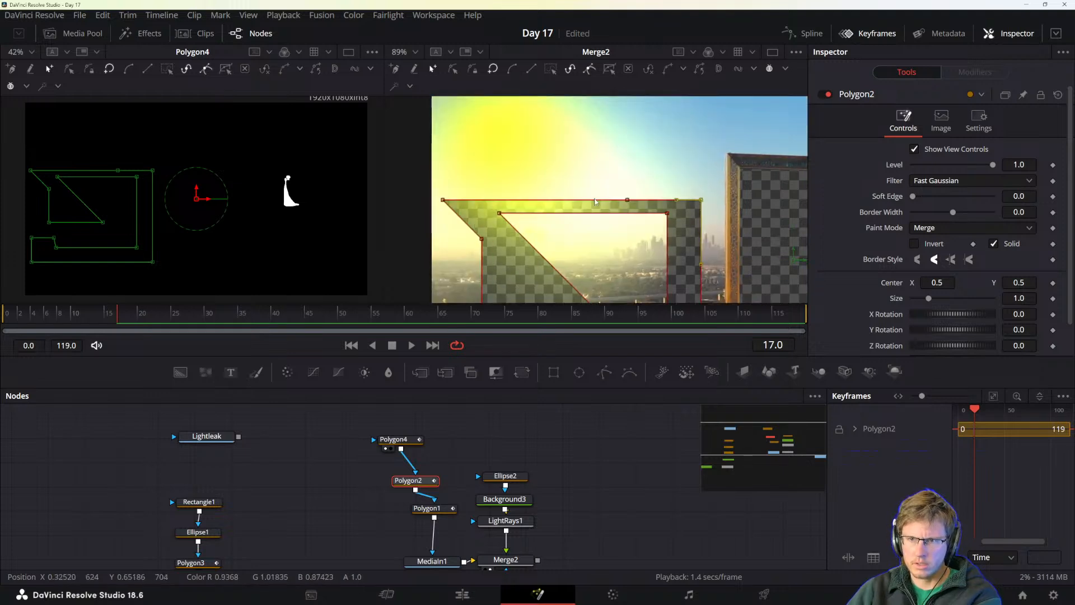
pyautogui.moveTo(530, 214); pyautogui.dragTo(607, 207)
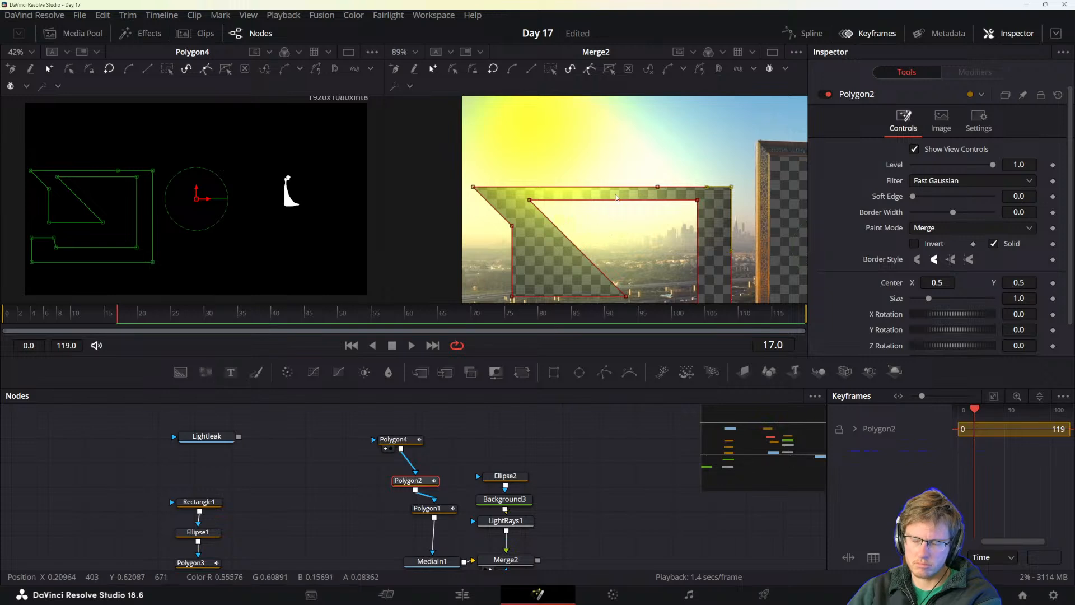
# - Switch to the manual and read how to move polyline points and smooth a polyline segment
pyautogui.hotkey('alt', 'Tab')
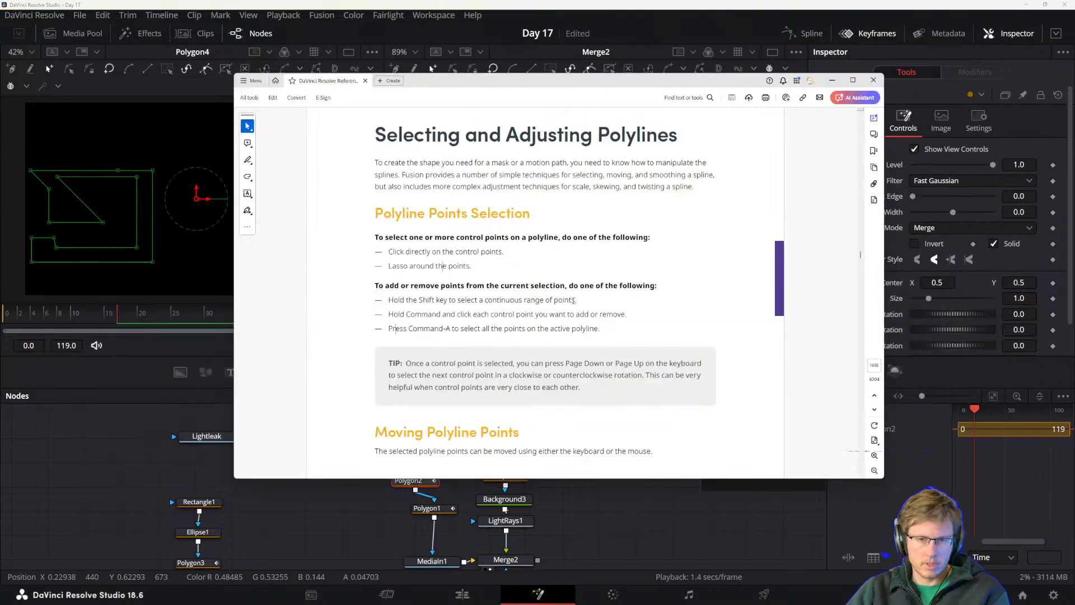
pyautogui.scroll(-10, 523, 315)
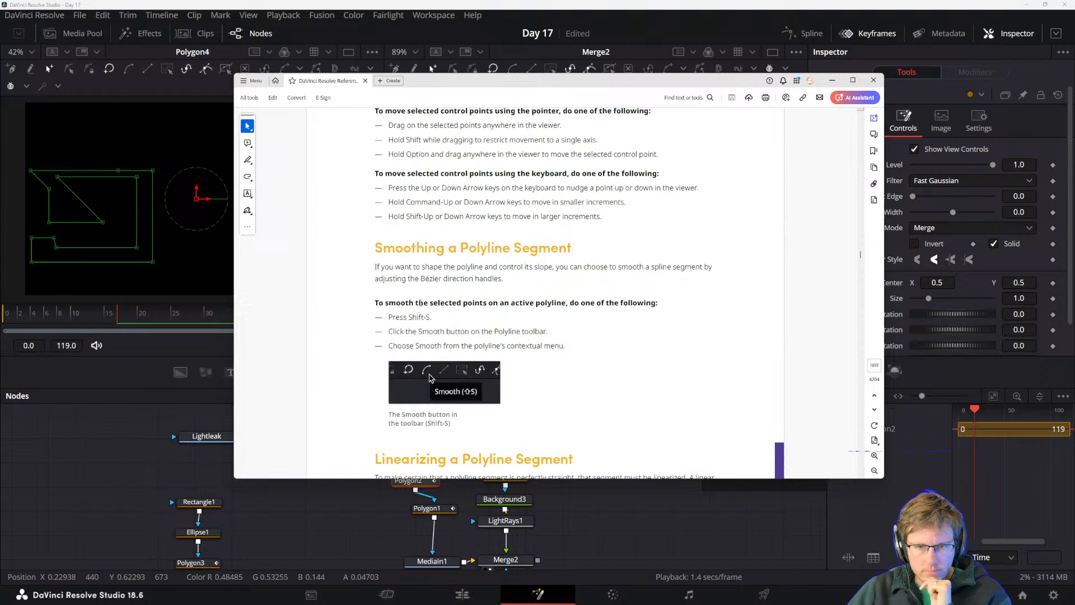
pyautogui.scroll(8, 477, 396)
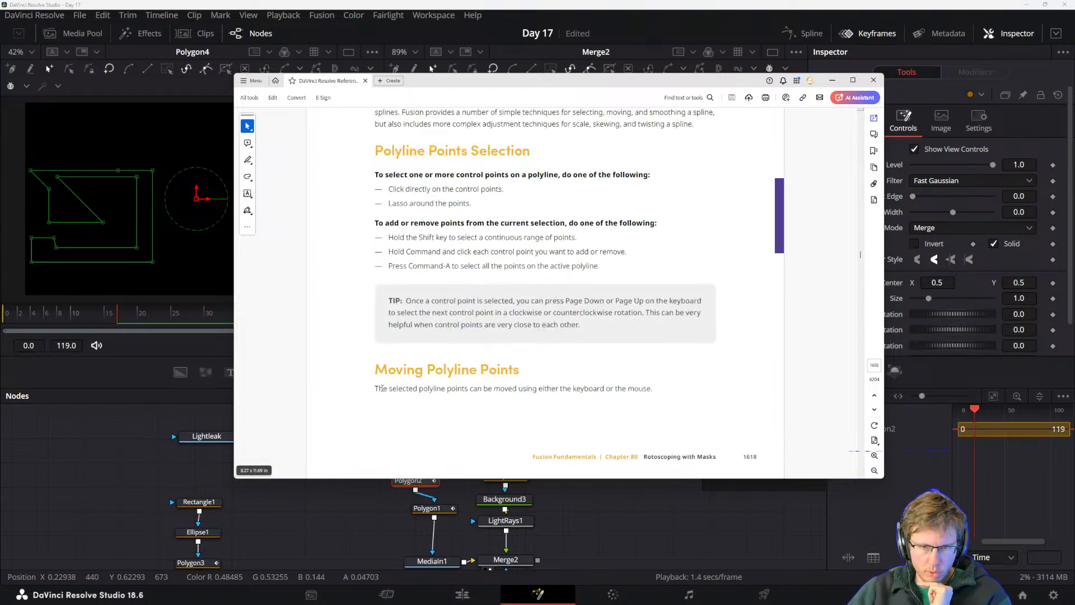
pyautogui.moveTo(377, 389); pyautogui.dragTo(672, 379)
pyautogui.click(480, 392)
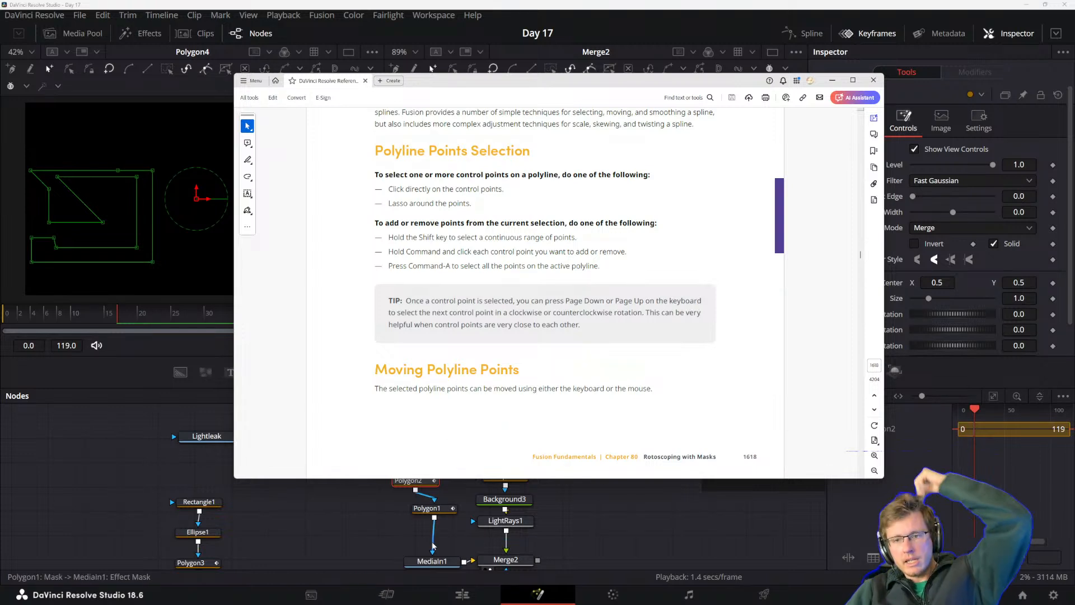
pyautogui.scroll(-10, 495, 400)
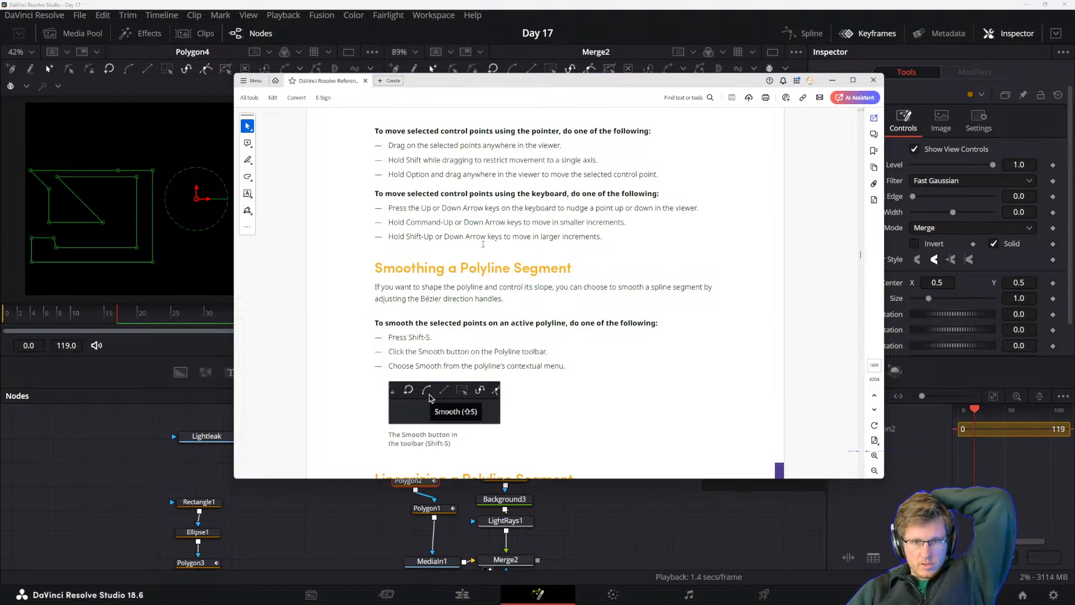
pyautogui.moveTo(561, 81); pyautogui.dragTo(582, 379)
# - Return to DaVinci Resolve, try smoothing Polygon2's outer upper-right corner point, and undo it
pyautogui.click(718, 198)
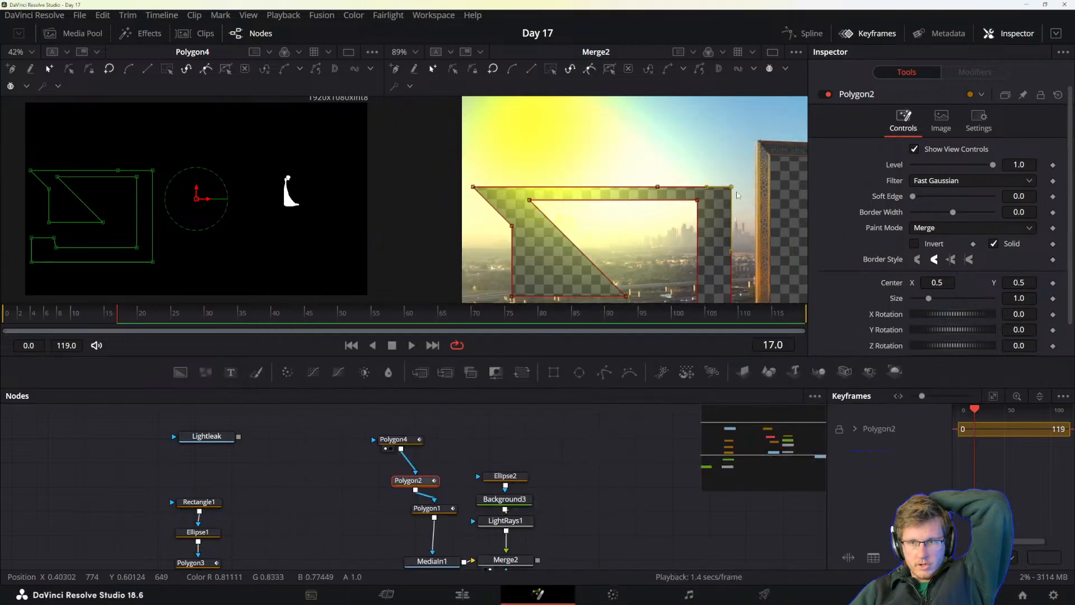
pyautogui.click(512, 70)
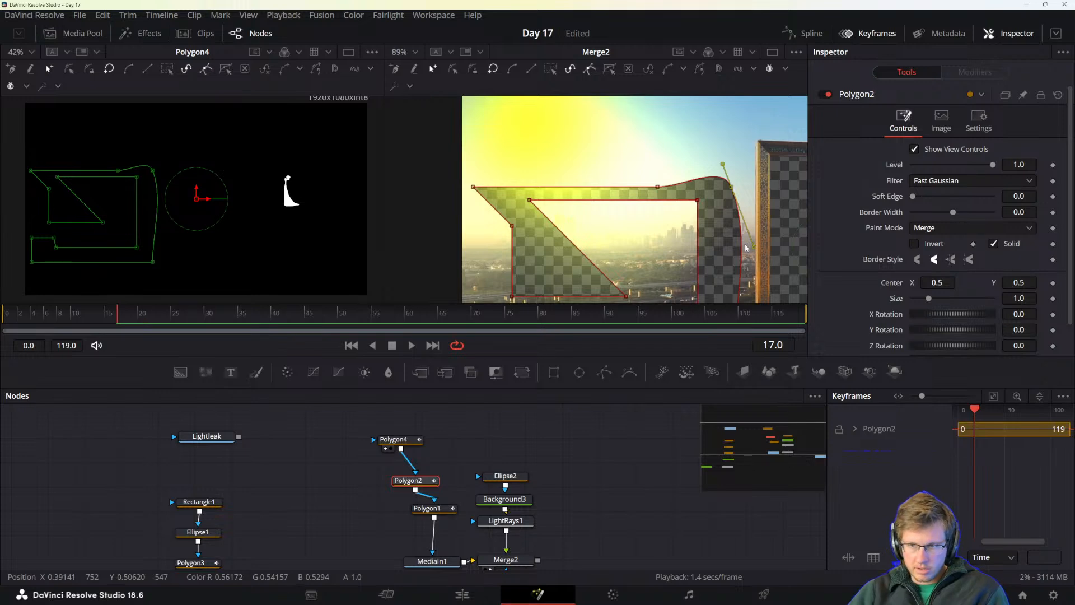
pyautogui.hotkey('ctrl', 'z')
# - Switch to the manual and read the section on linearizing a polyline segment
pyautogui.hotkey('alt', 'Tab')
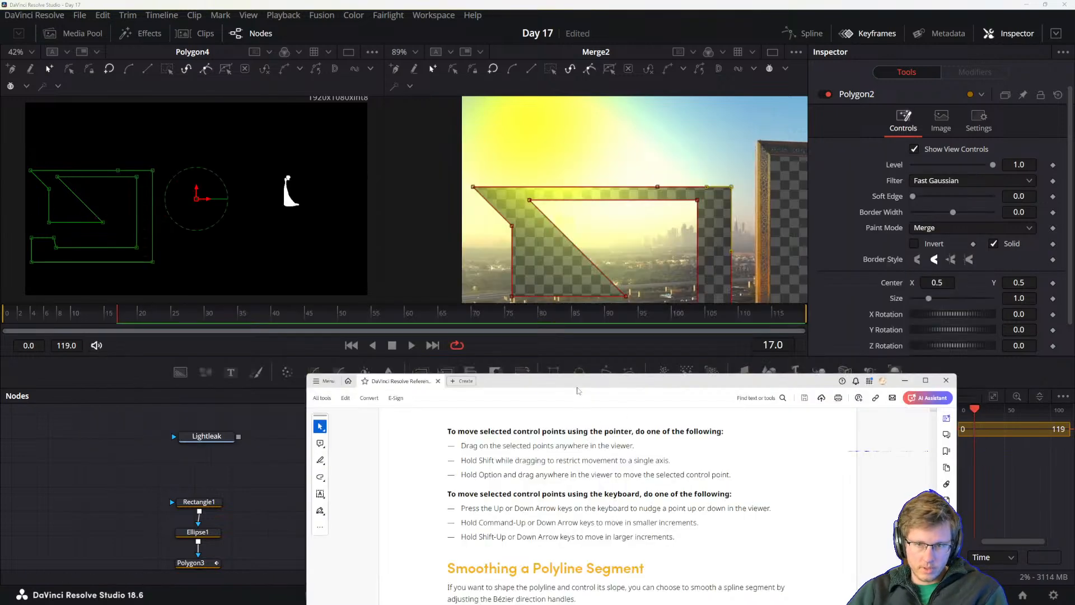
pyautogui.moveTo(576, 390); pyautogui.dragTo(515, 92)
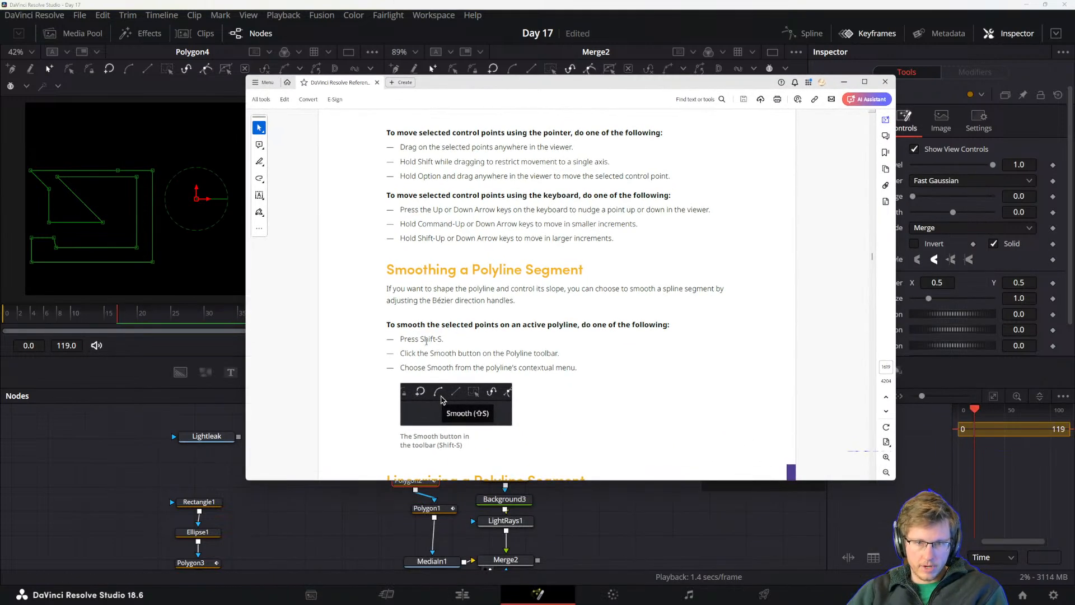
pyautogui.scroll(-5, 418, 356)
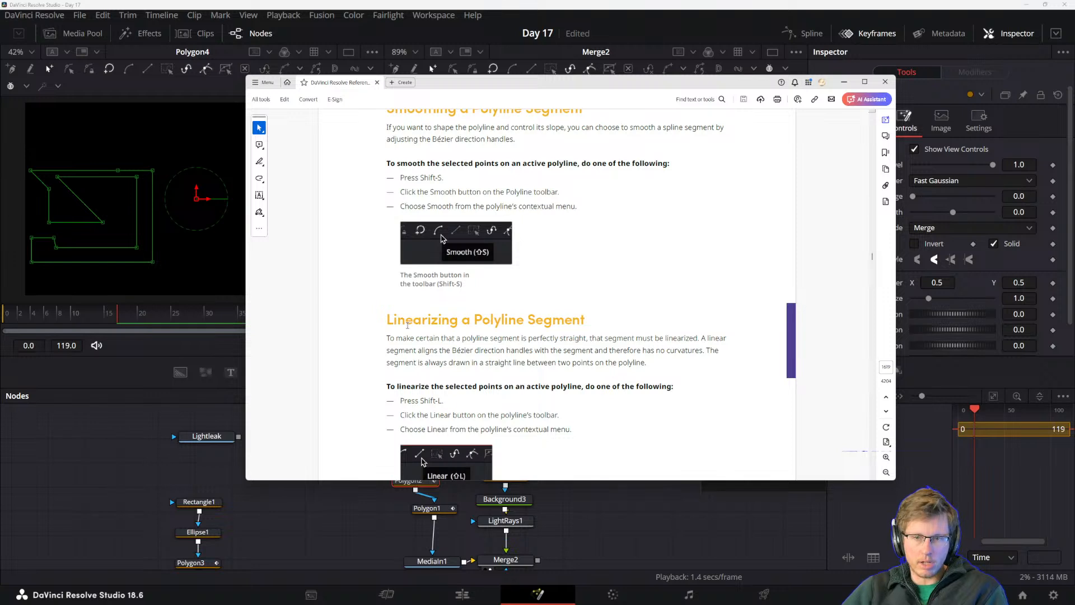
# - Return to DaVinci Resolve, select the middle point on Polygon2's upper edge, and select all points of the Polygon4 silhouette mask
pyautogui.click(542, 3)
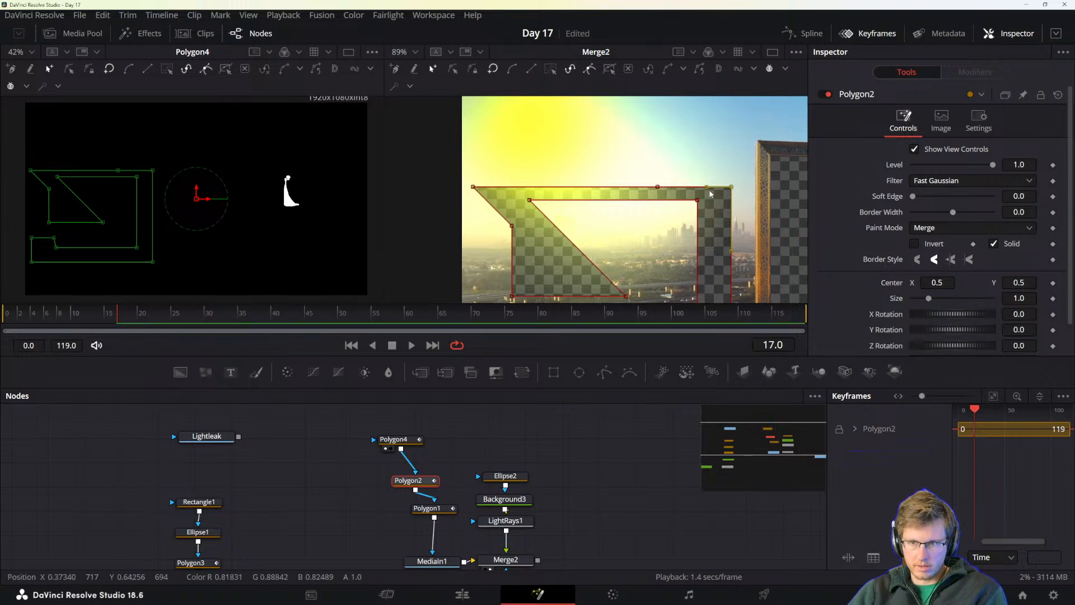
pyautogui.click(657, 186)
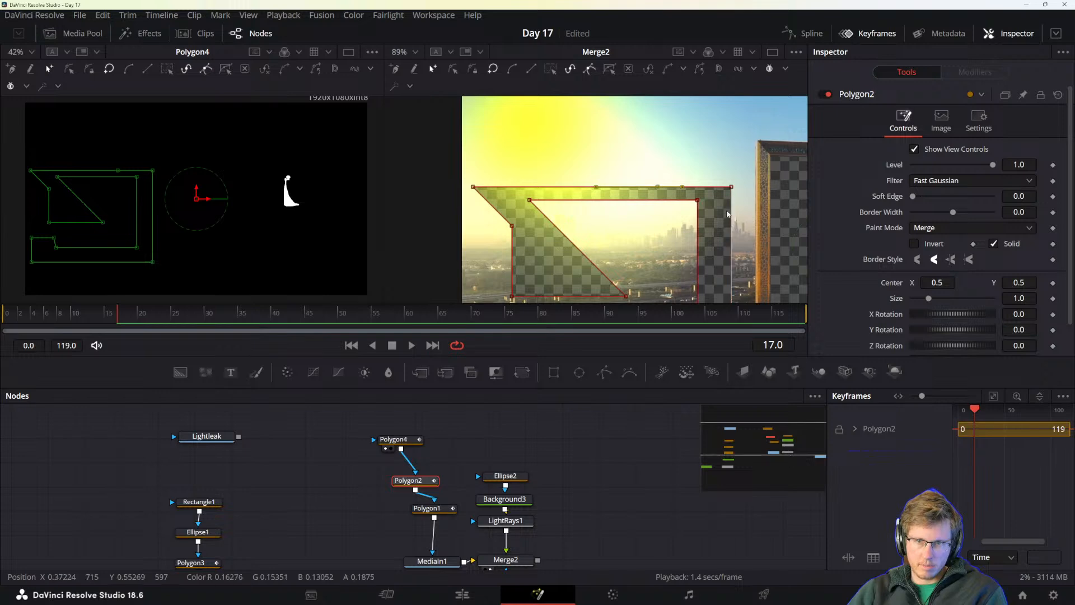
pyautogui.moveTo(744, 227); pyautogui.dragTo(463, 230)
pyautogui.scroll(8, 548, 182)
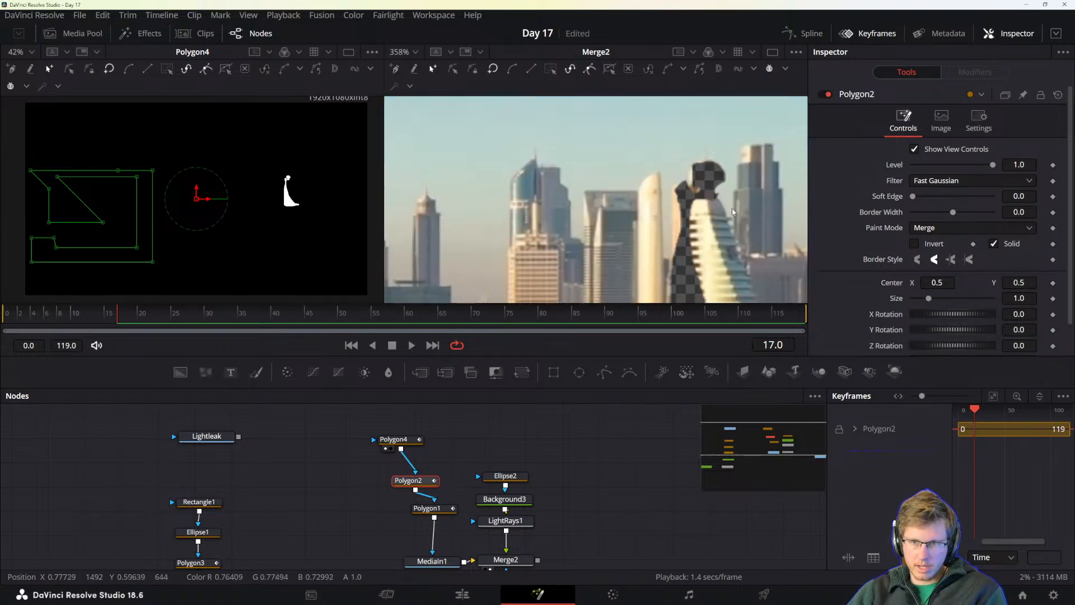
pyautogui.click(541, 261)
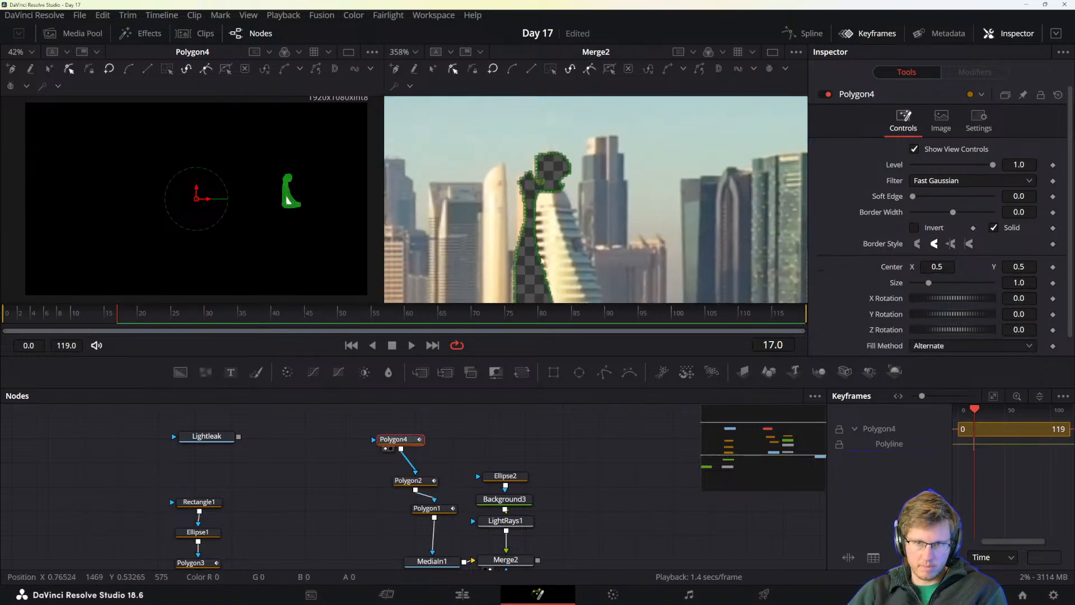
pyautogui.hotkey('shift', 'a')
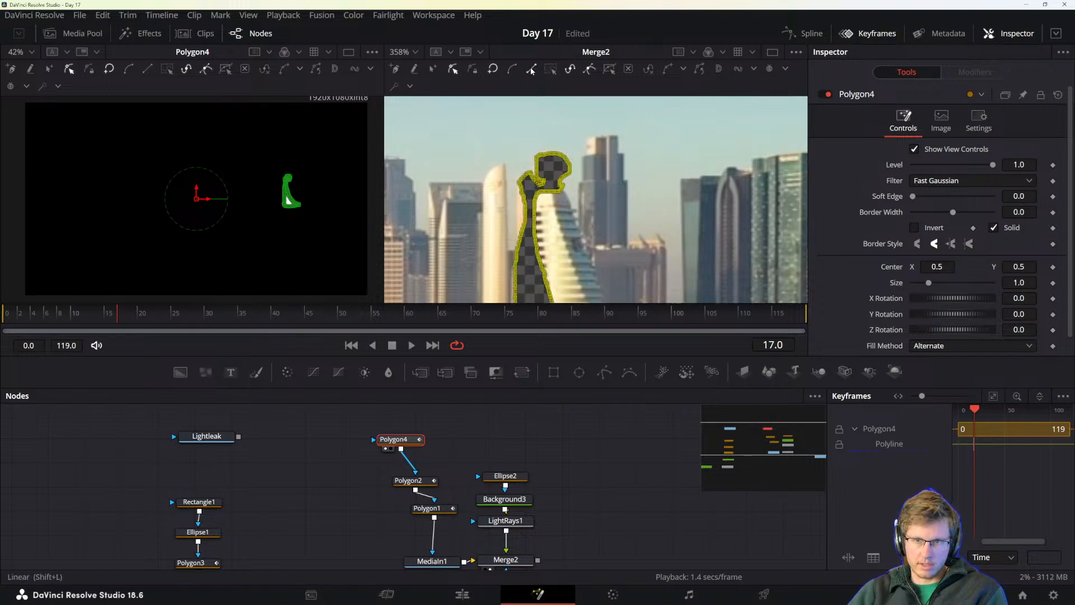
pyautogui.scroll(5, 549, 207)
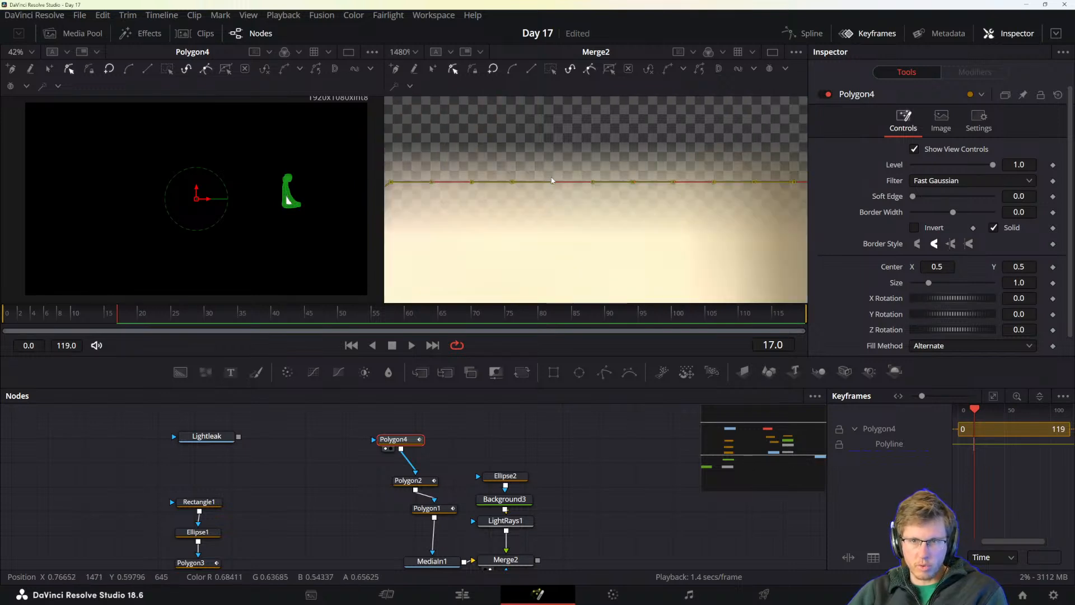
pyautogui.scroll(-3, 552, 180)
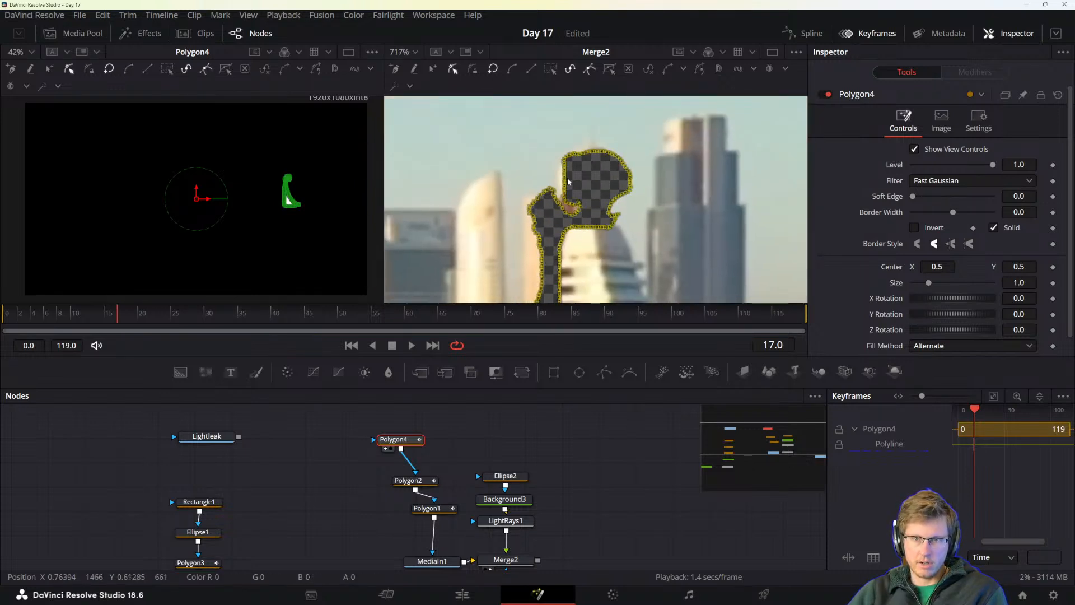
pyautogui.scroll(-3, 569, 180)
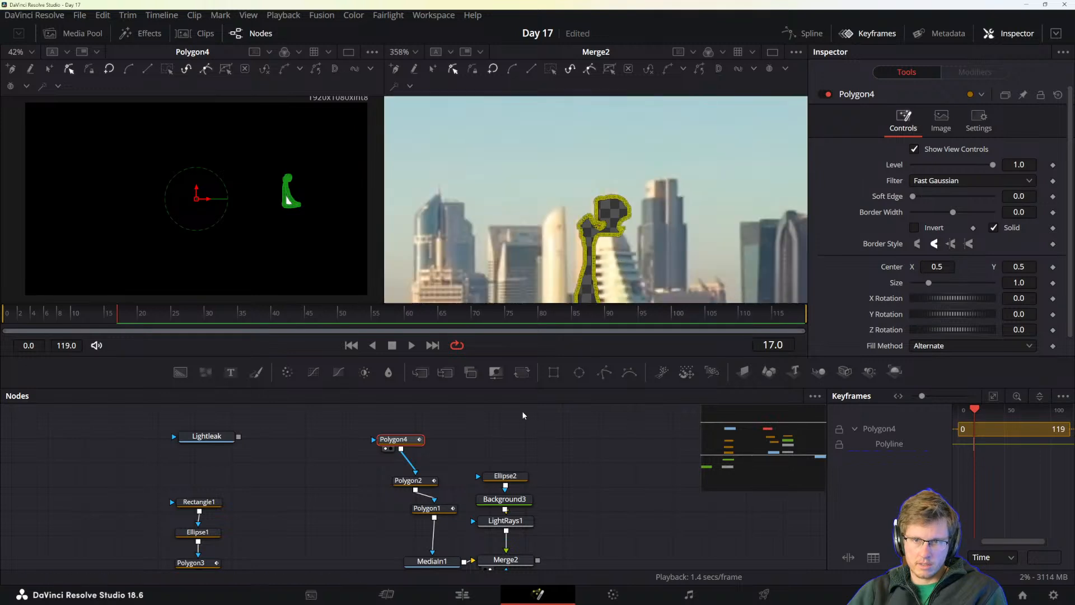
# - Add an Ellipse mask node above Polygon4, shrink it to about 0.119 wide and high, and center it near X 0.717, Y 0.797
pyautogui.moveTo(576, 378); pyautogui.dragTo(410, 417)
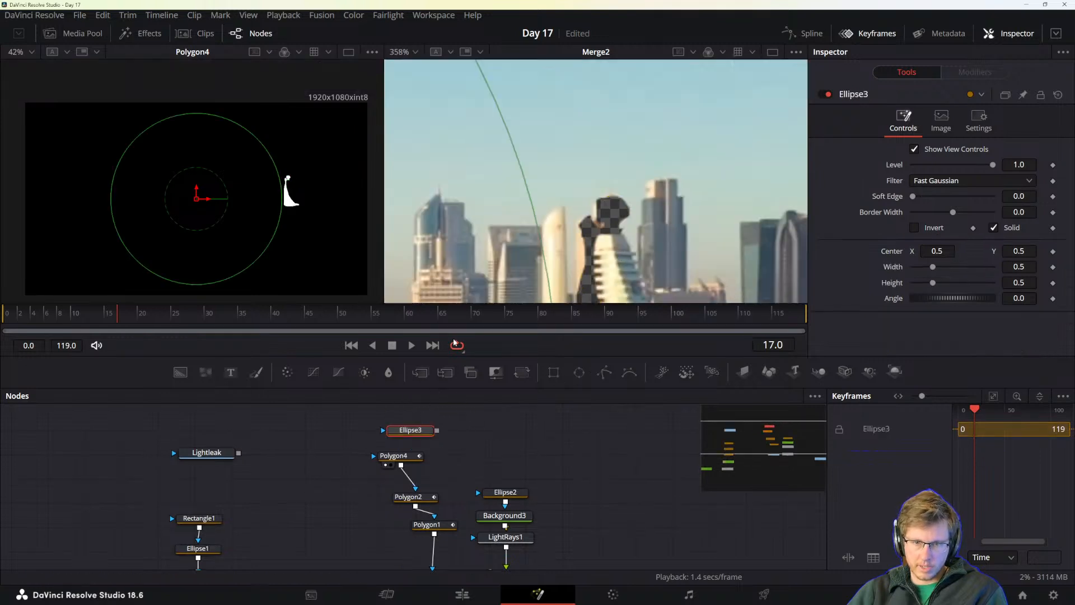
pyautogui.scroll(-6, 513, 235)
pyautogui.moveTo(507, 211); pyautogui.dragTo(719, 192)
pyautogui.moveTo(614, 228); pyautogui.dragTo(705, 226)
pyautogui.moveTo(602, 248); pyautogui.dragTo(572, 161)
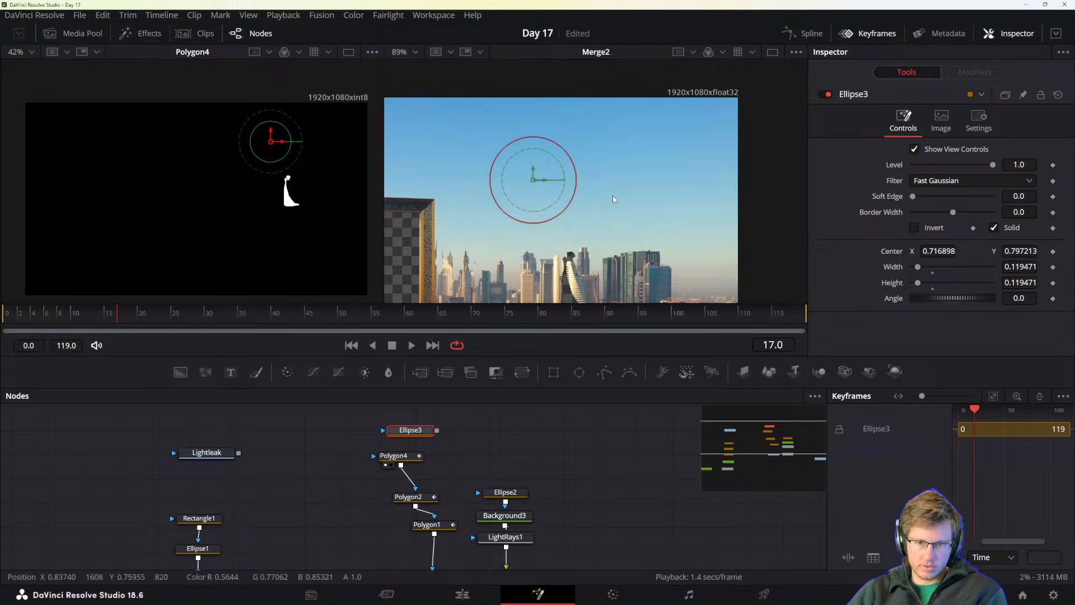
# - Switch to the manual and read from linearizing segments on to transforming individual or multiple points
pyautogui.hotkey('alt', 'Tab')
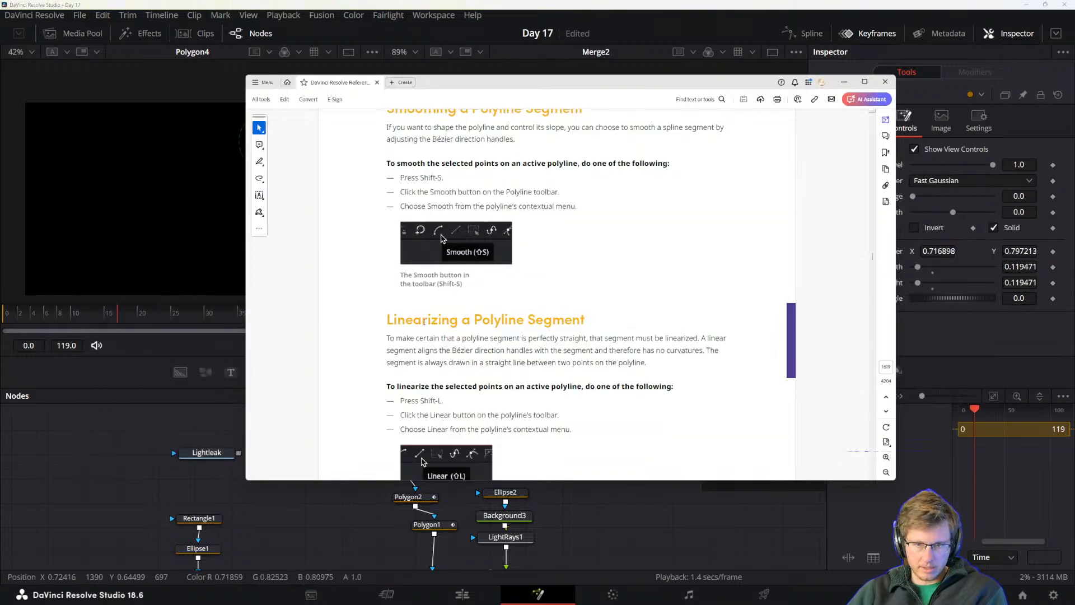
pyautogui.scroll(-2, 404, 327)
pyautogui.scroll(-2, 392, 336)
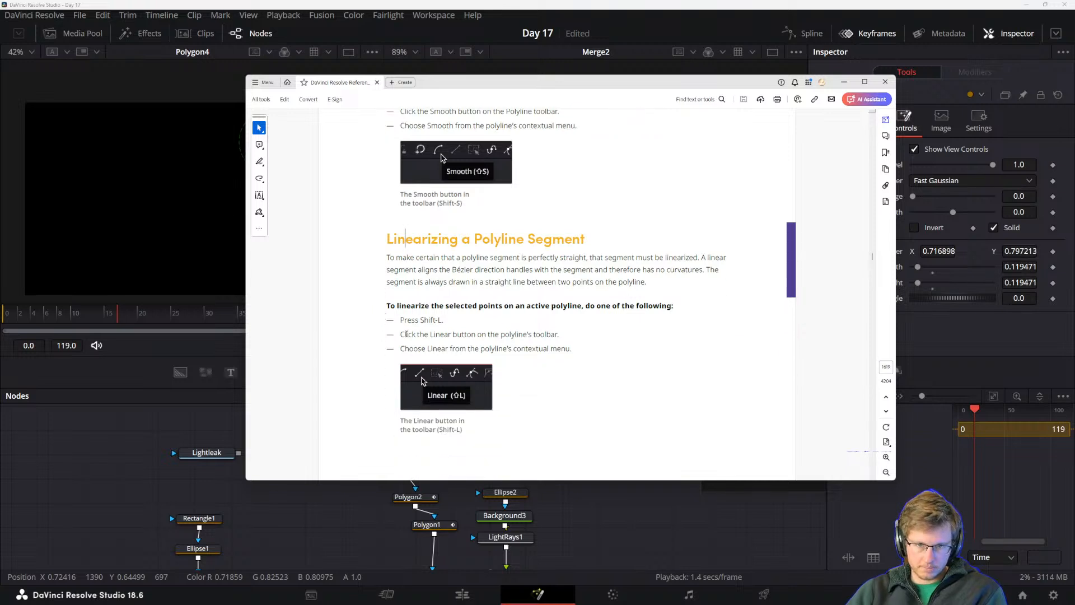
pyautogui.moveTo(538, 87); pyautogui.dragTo(537, 89)
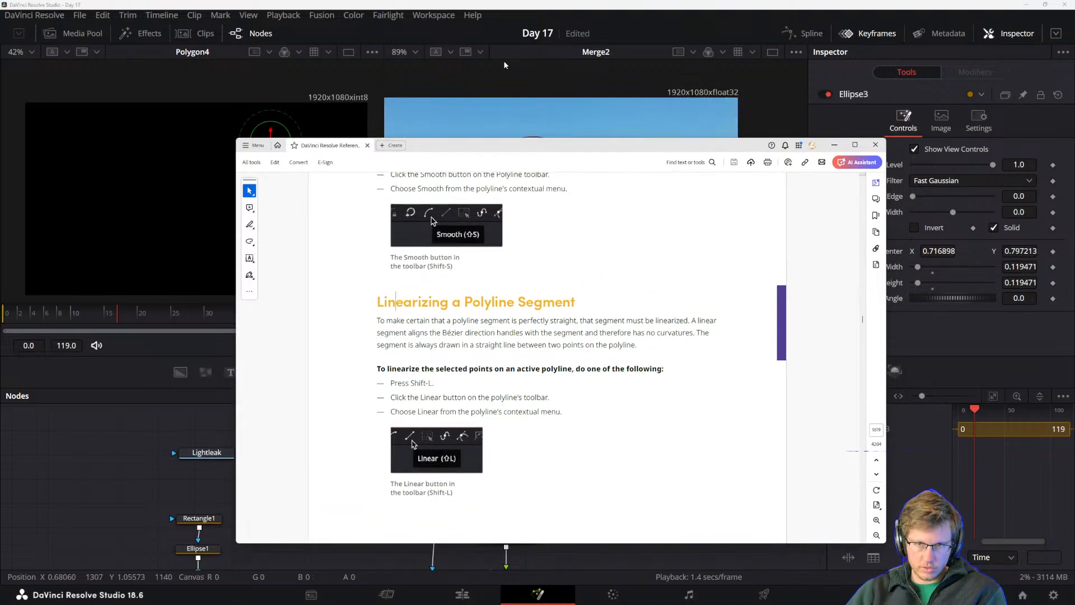
pyautogui.scroll(-10, 392, 380)
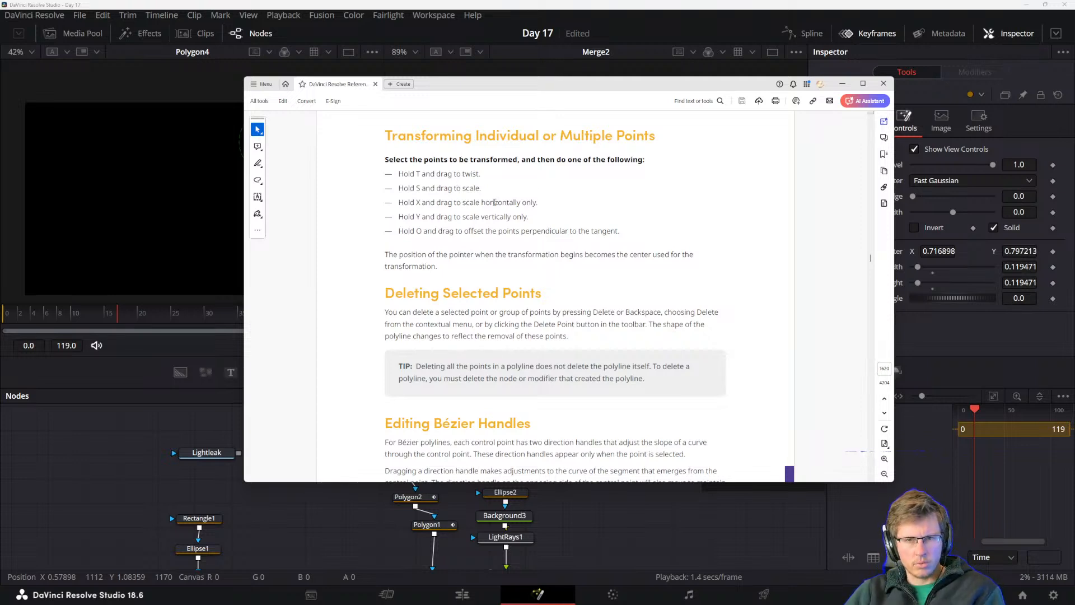
# - Move the manual window aside, return to DaVinci Resolve and select the Polygon1 mask node with the frame opening in view
pyautogui.moveTo(457, 90); pyautogui.dragTo(533, 94)
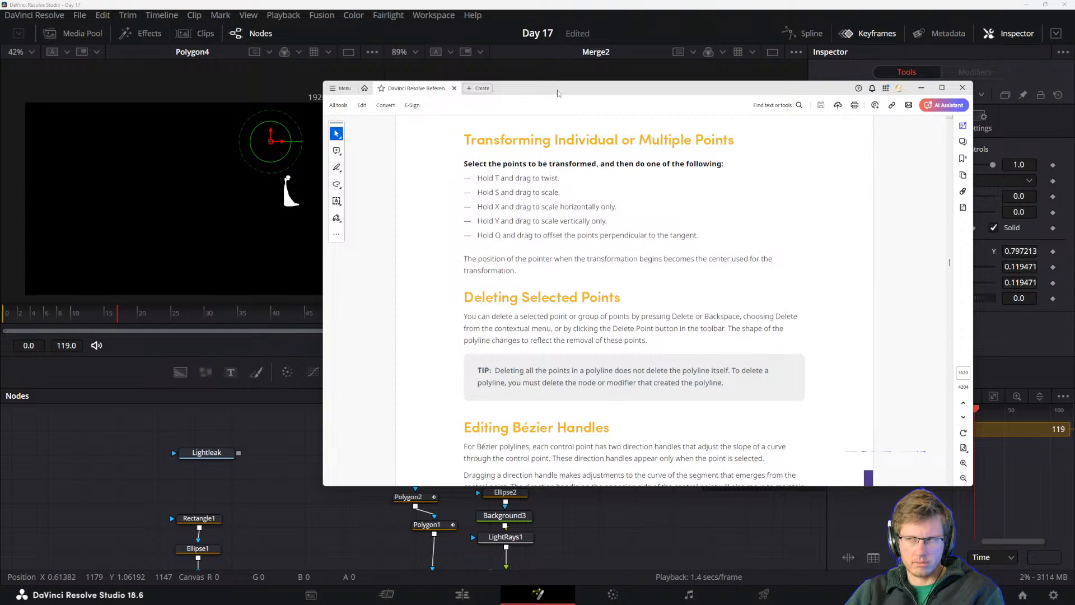
pyautogui.hotkey('alt', 'Tab')
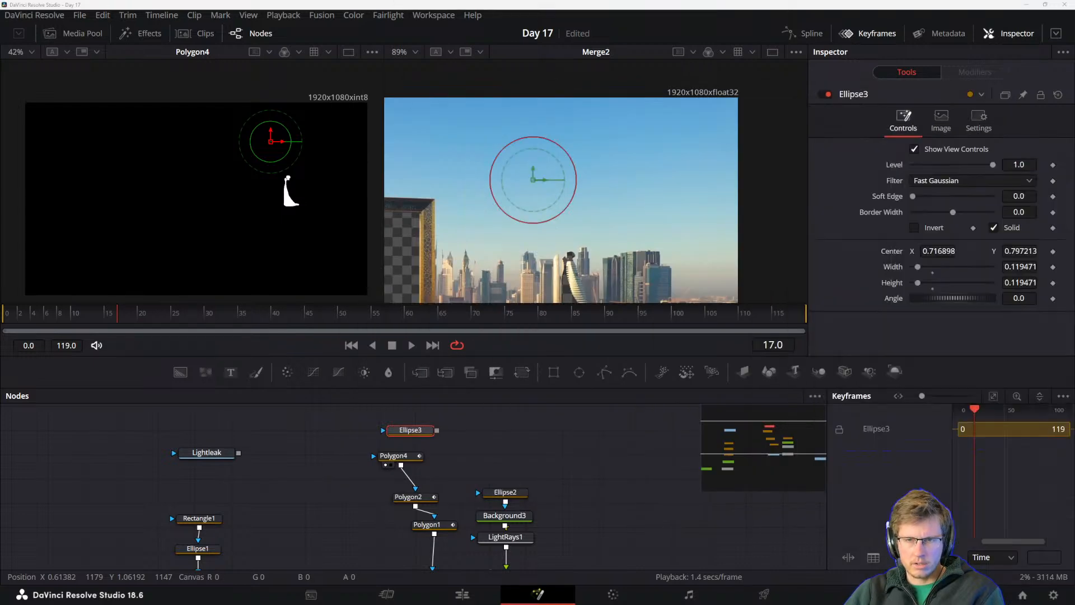
pyautogui.scroll(-2, 641, 211)
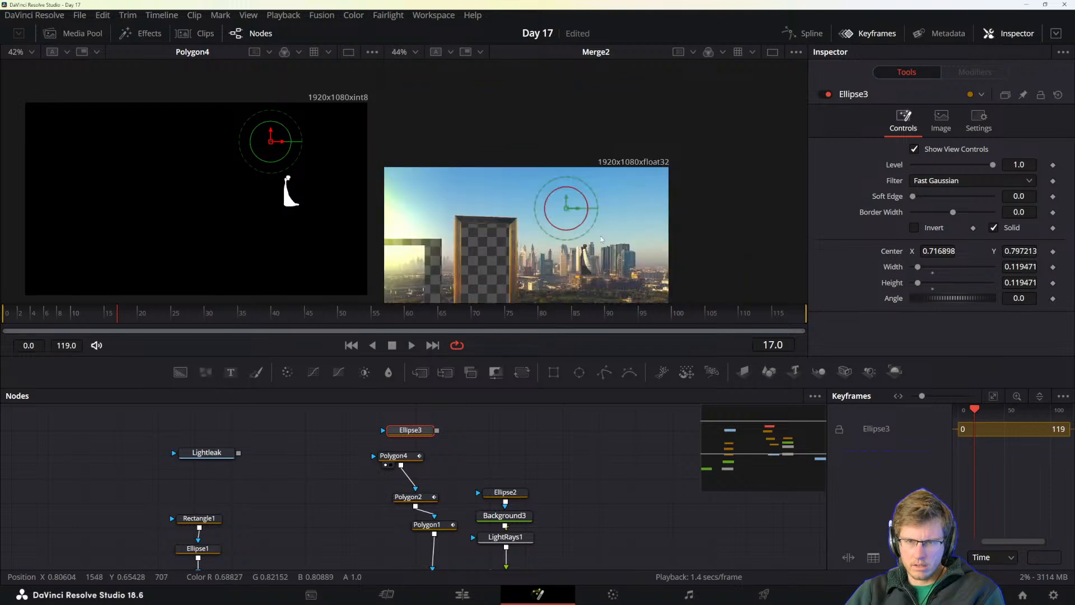
pyautogui.moveTo(641, 212); pyautogui.dragTo(701, 189)
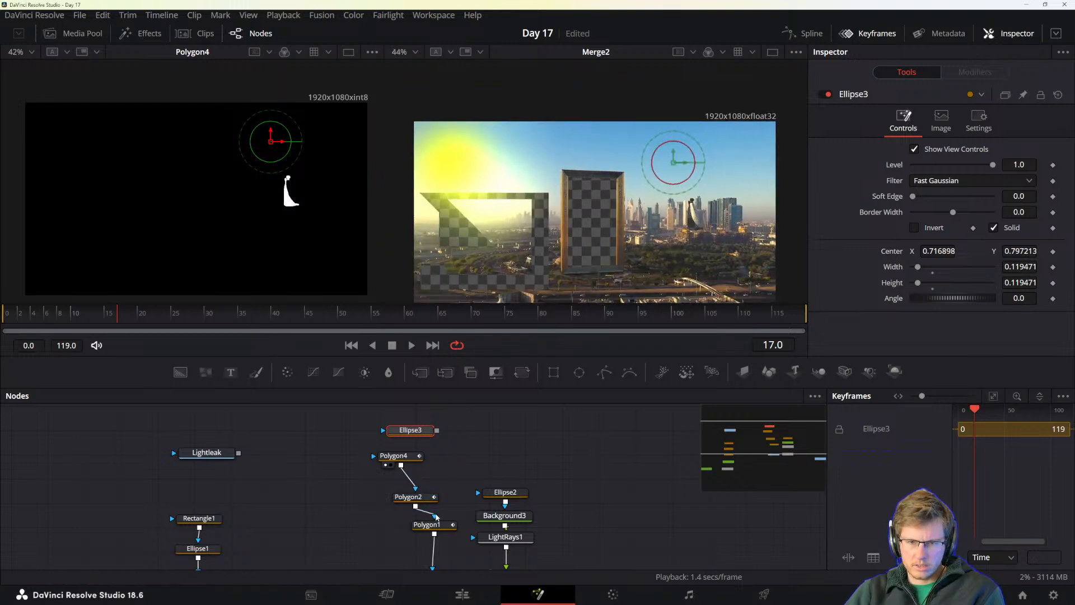
pyautogui.moveTo(436, 526); pyautogui.dragTo(436, 527)
pyautogui.click(436, 526)
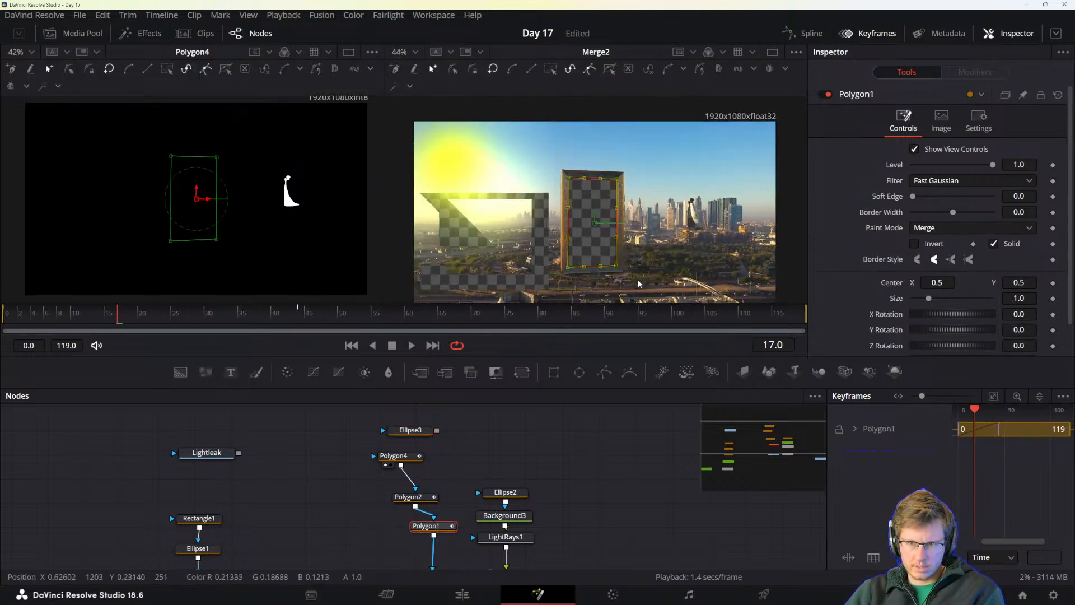
# - Select all points of the Polygon1 mask around the frame opening and save the project
pyautogui.moveTo(640, 259); pyautogui.dragTo(438, 348)
pyautogui.hotkey('ctrl', 'z')
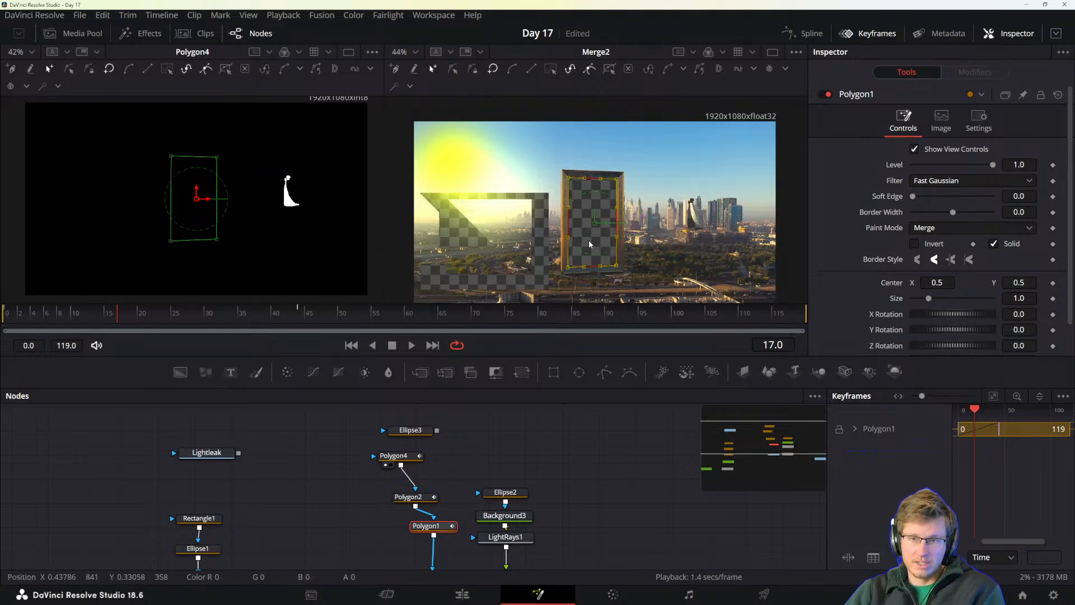
pyautogui.hotkey('ctrl', 's')
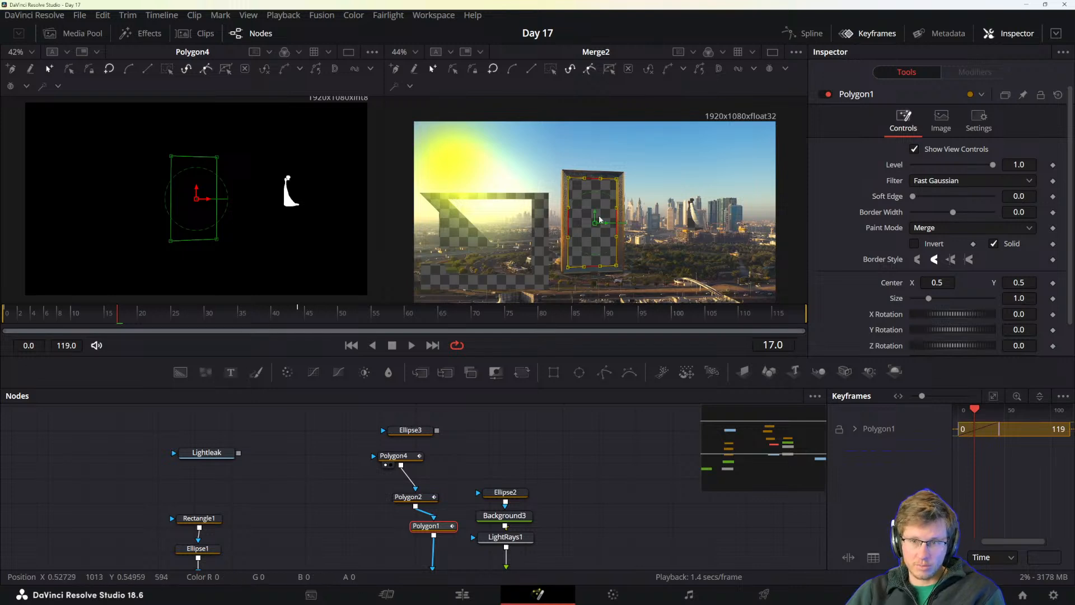
# - Try twisting the selected Polygon1 points from different pointer positions and undo the trial transformations
pyautogui.moveTo(611, 206); pyautogui.dragTo(445, 302)
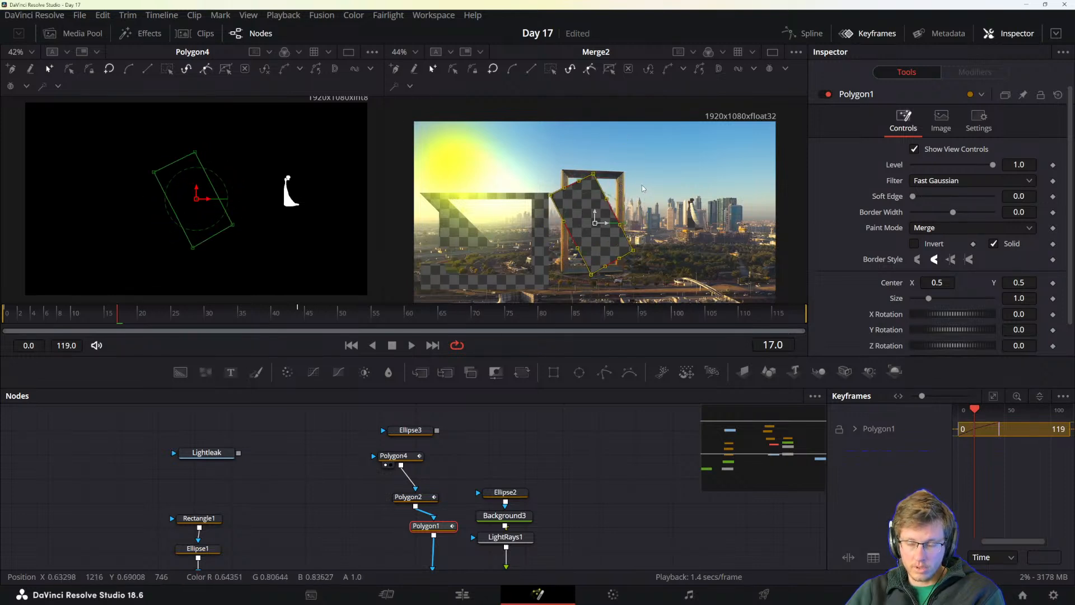
pyautogui.moveTo(642, 189); pyautogui.dragTo(595, 223)
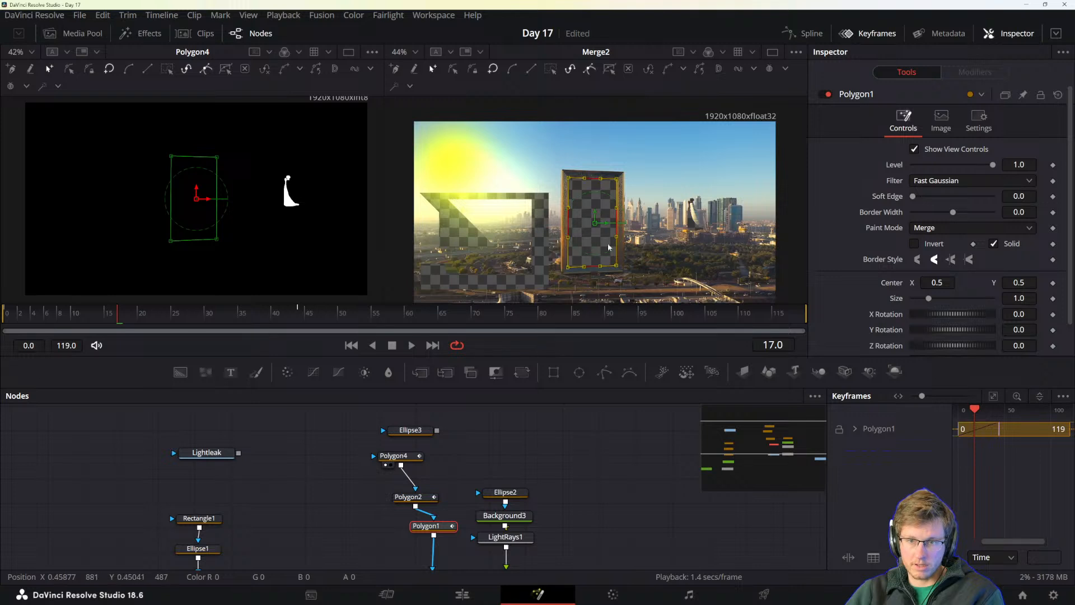
pyautogui.moveTo(595, 226); pyautogui.dragTo(616, 179)
pyautogui.hotkey('ctrl', 'z')
pyautogui.hotkey('ctrl', 'z')
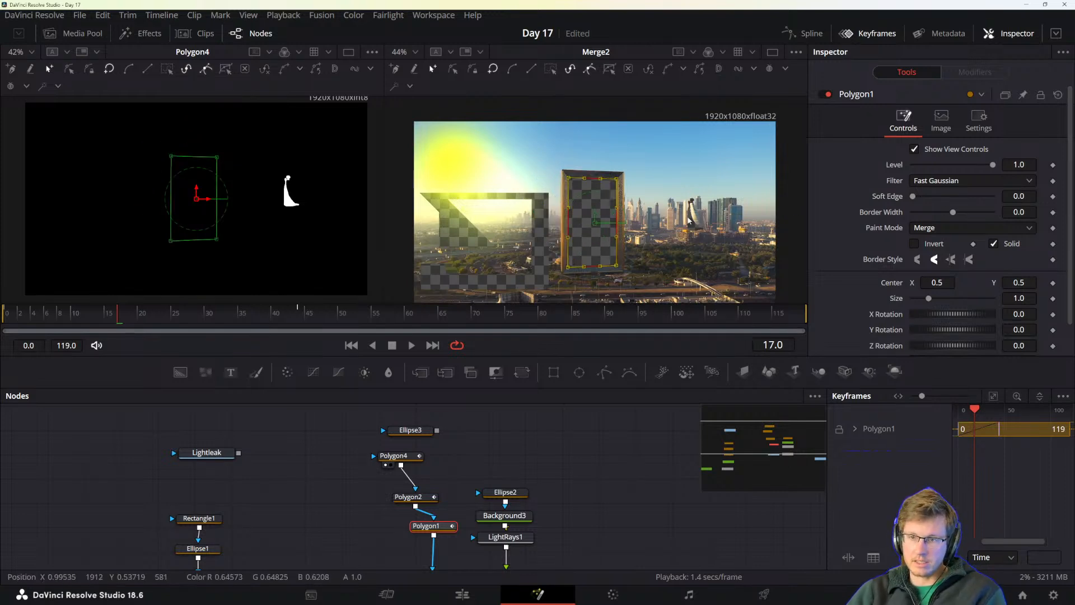
# - Try scaling the selected Polygon1 points from several pointer positions, undoing each trial
pyautogui.moveTo(655, 197); pyautogui.dragTo(856, 38)
pyautogui.hotkey('ctrl', 'z')
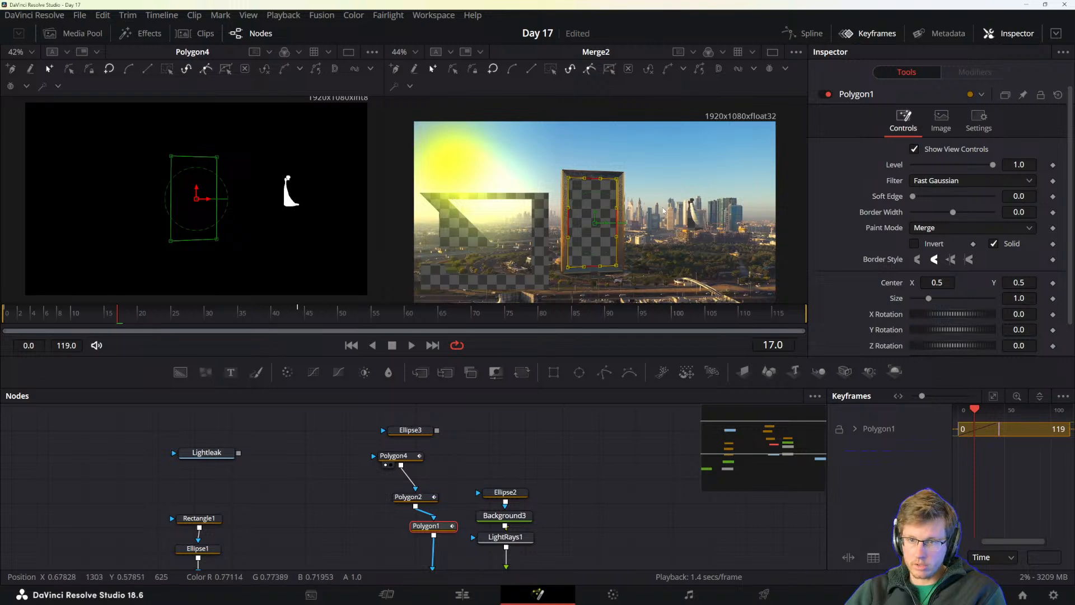
pyautogui.moveTo(646, 222); pyautogui.dragTo(922, 83)
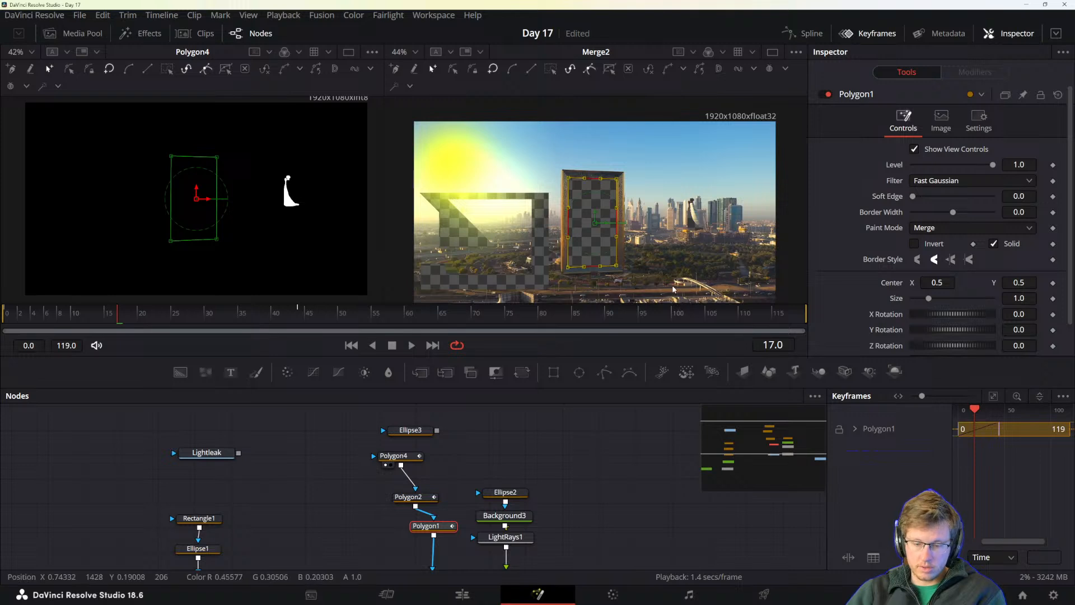
pyautogui.moveTo(598, 221); pyautogui.dragTo(669, 5)
pyautogui.moveTo(597, 195); pyautogui.dragTo(601, 175)
pyautogui.hotkey('ctrl', 'z')
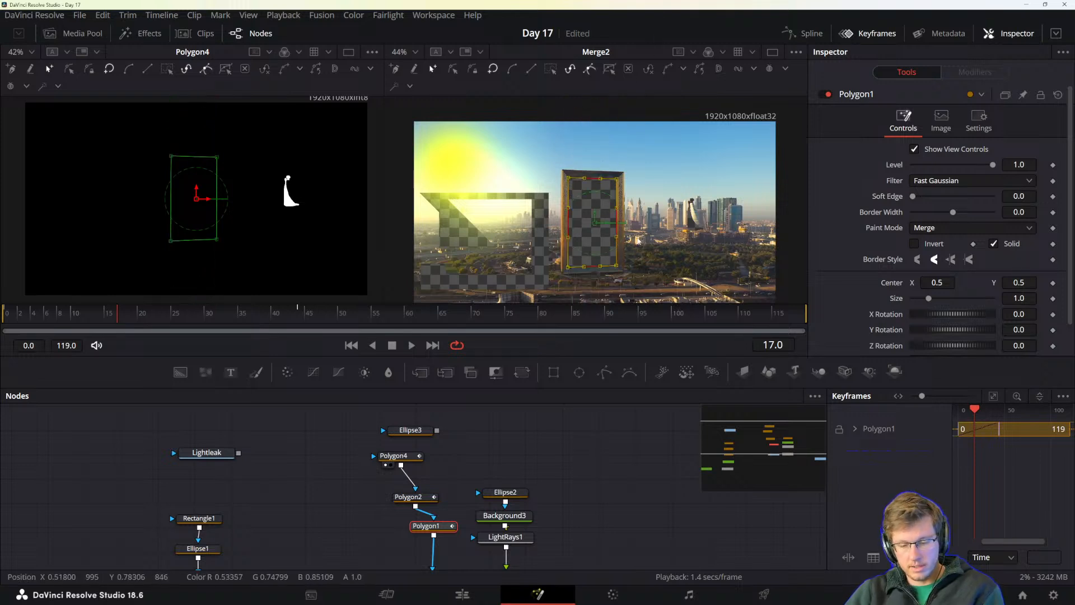
pyautogui.moveTo(755, 242); pyautogui.dragTo(772, 114)
pyautogui.hotkey('ctrl', 'z')
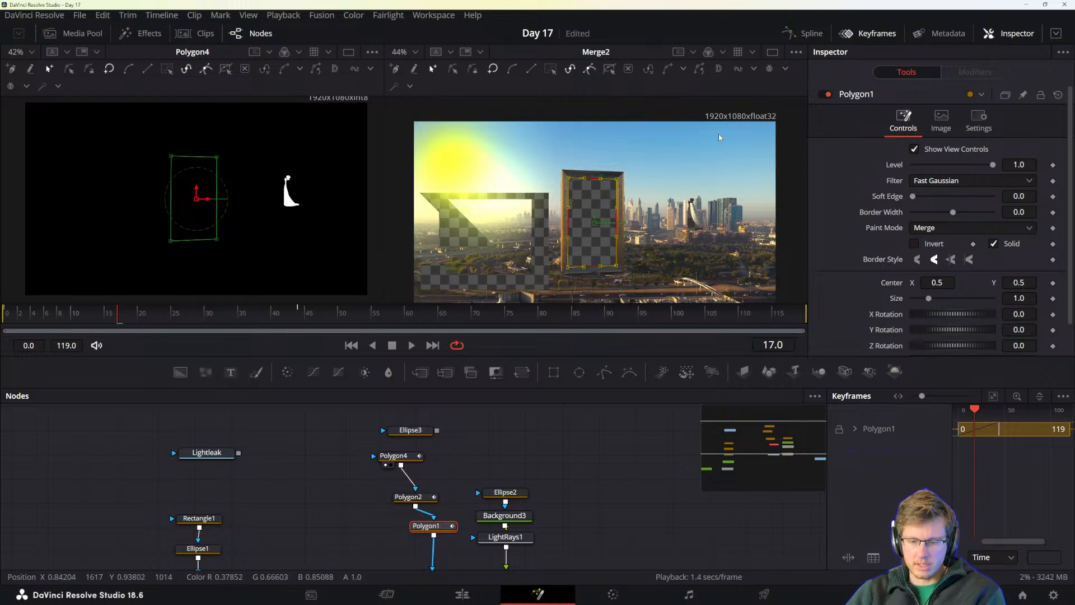
pyautogui.moveTo(711, 187); pyautogui.dragTo(723, 538)
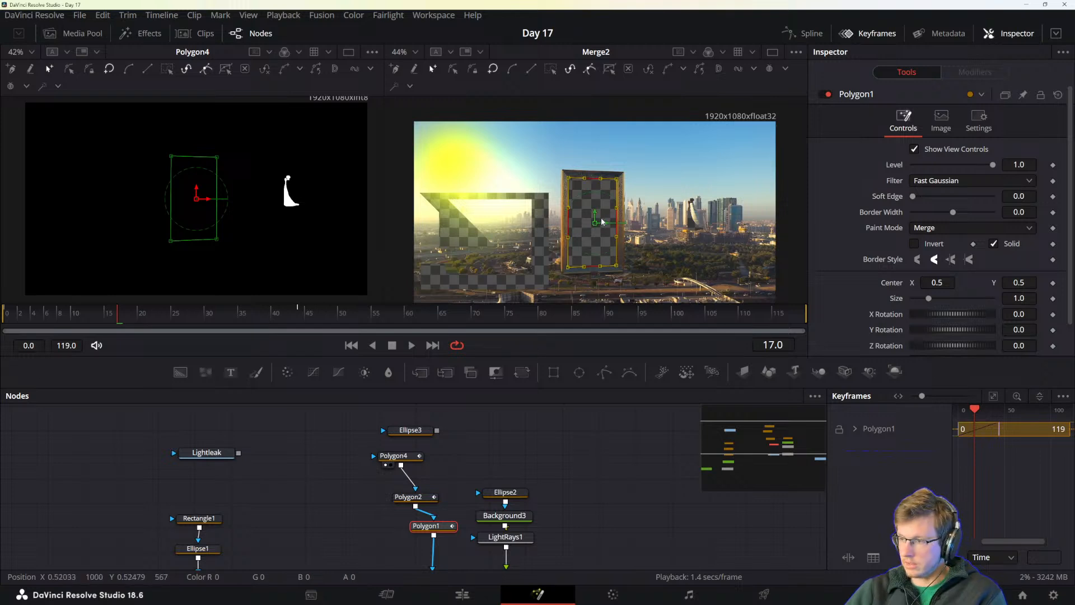
# - Select all points of the Polygon2 mask, try transforming them together, and undo the change
pyautogui.moveTo(590, 220); pyautogui.dragTo(672, 184)
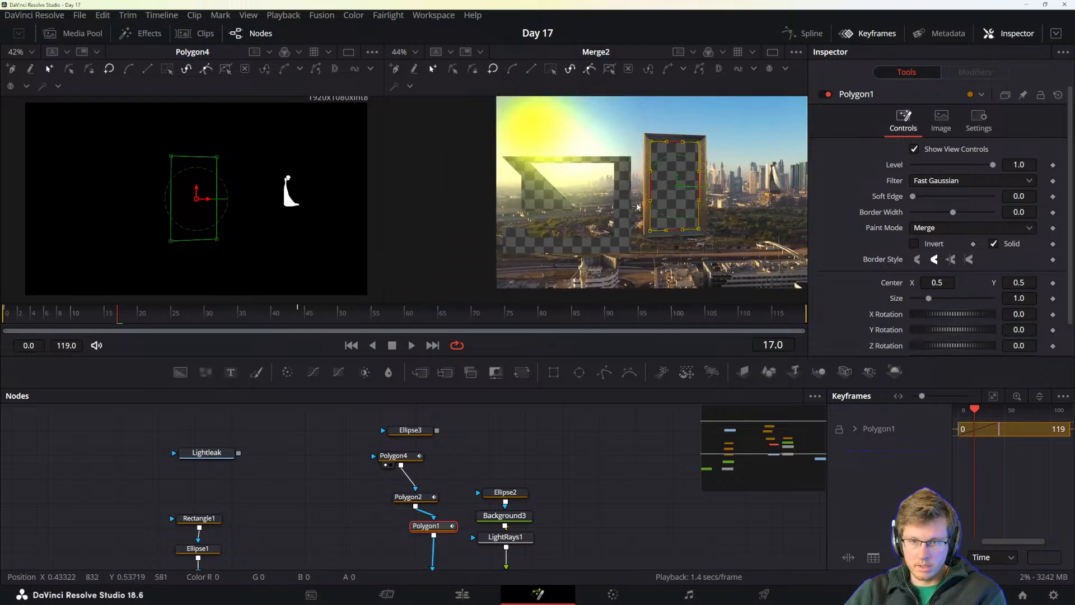
pyautogui.click(414, 503)
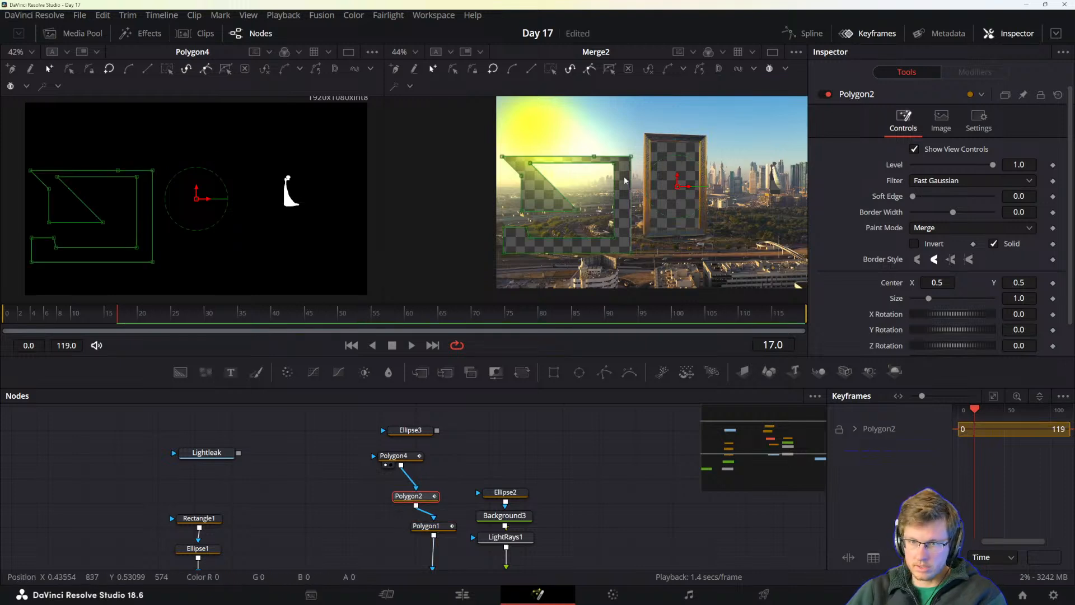
pyautogui.moveTo(624, 180); pyautogui.dragTo(633, 237)
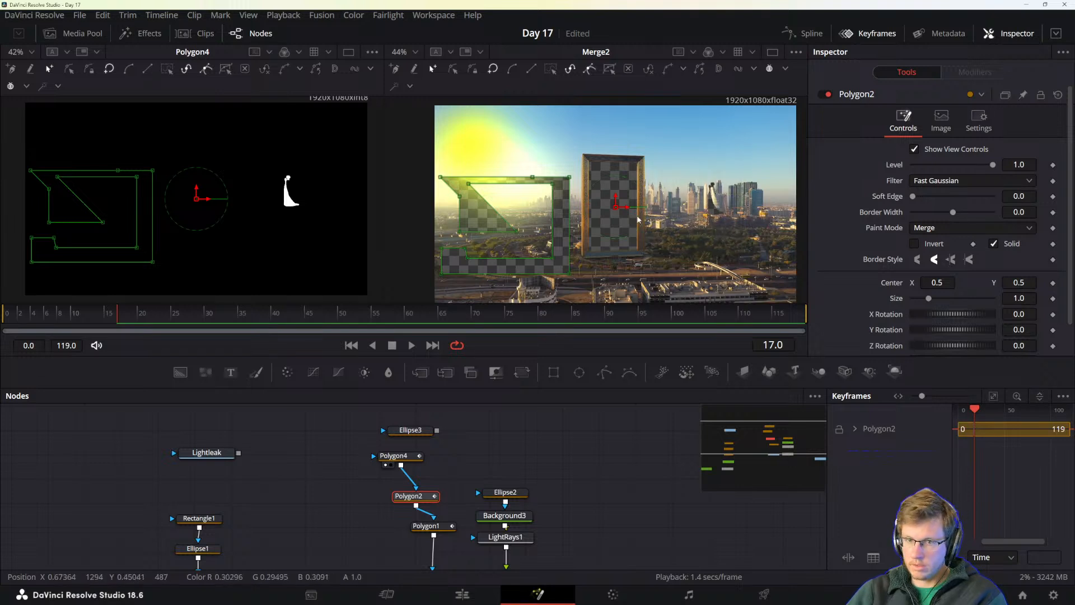
pyautogui.moveTo(412, 146); pyautogui.dragTo(583, 290)
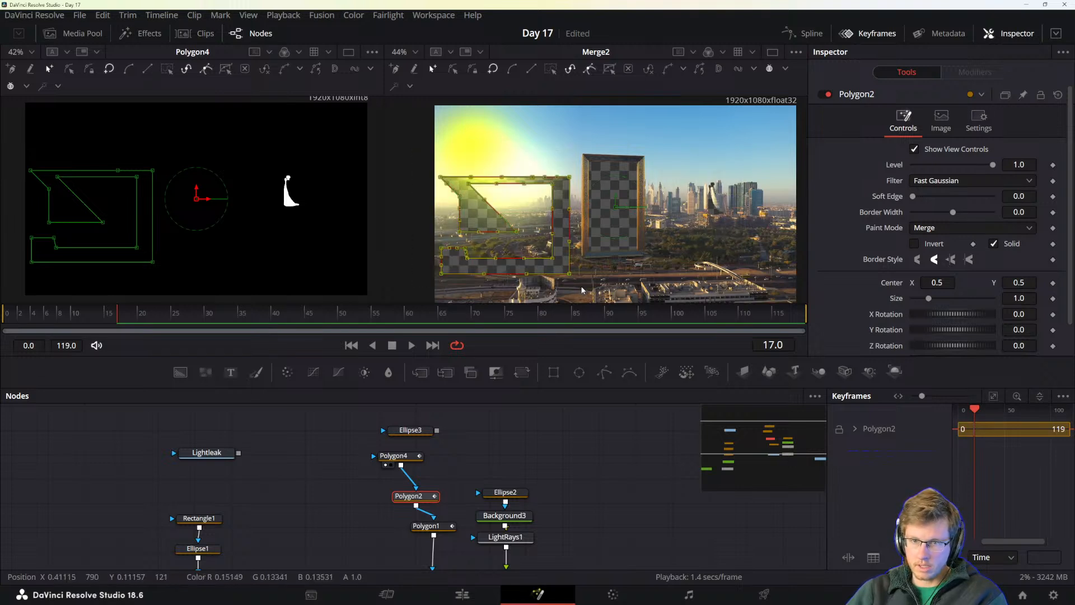
pyautogui.moveTo(705, 221); pyautogui.dragTo(351, 371)
pyautogui.hotkey('ctrl', 'z')
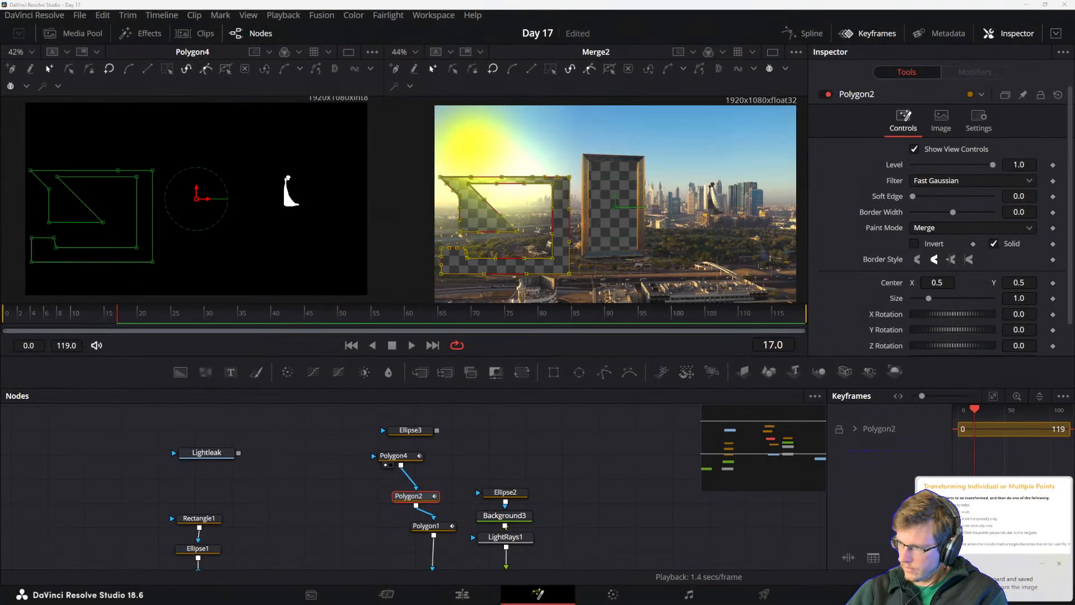
# - Switch to the Day 17 - Rotoscoping with Masks page, paste the manual's point-transforming screenshot under Live Notes, and dismiss the capture notification
pyautogui.hotkey('alt', 'Tab')
pyautogui.click(537, 369)
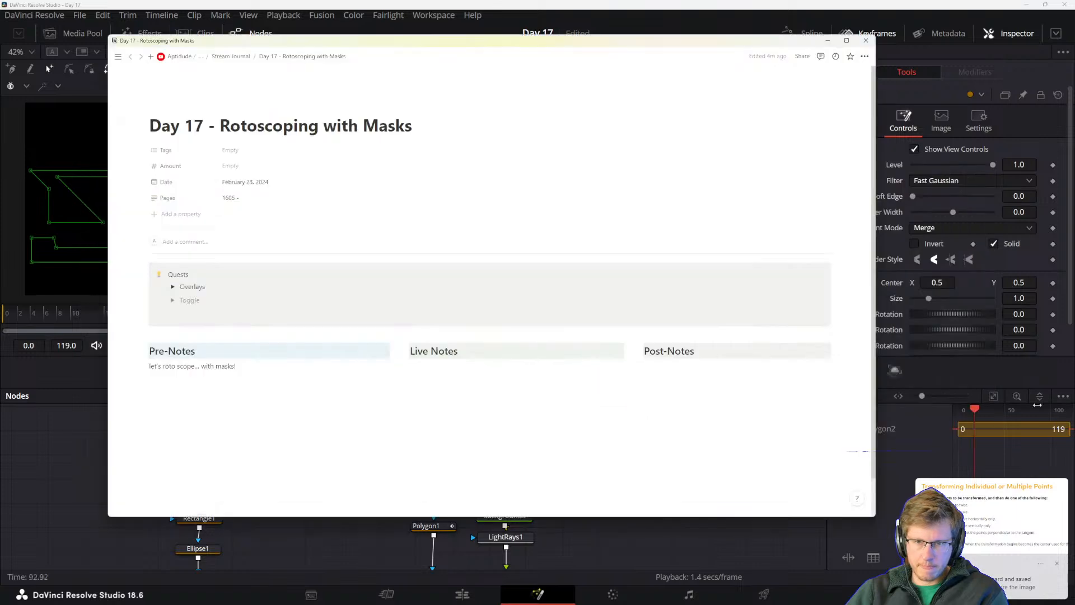
pyautogui.hotkey('ctrl', 'v')
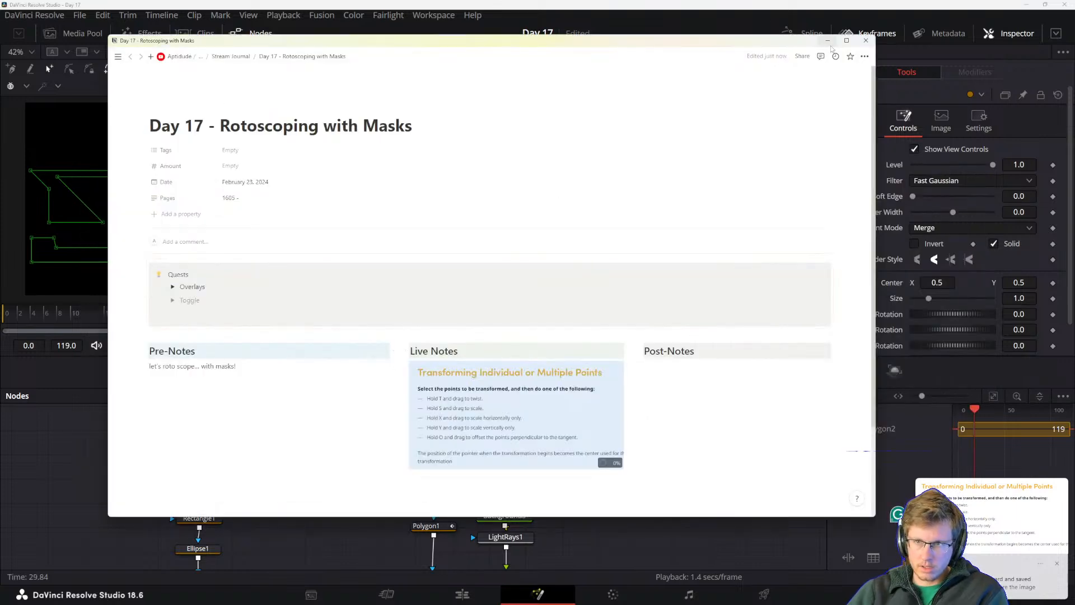
pyautogui.click(828, 41)
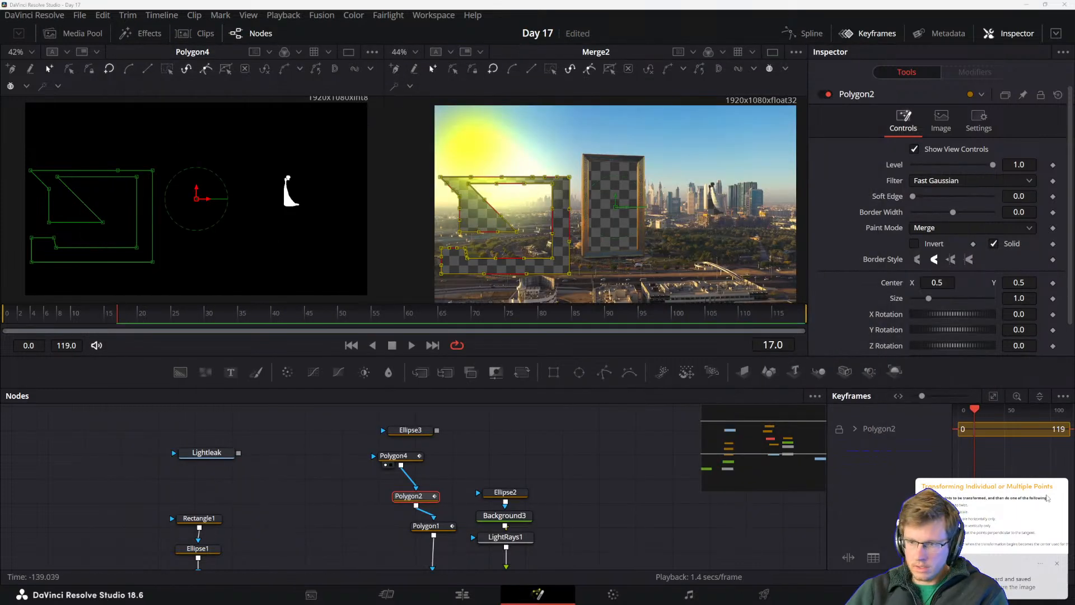
pyautogui.click(1058, 563)
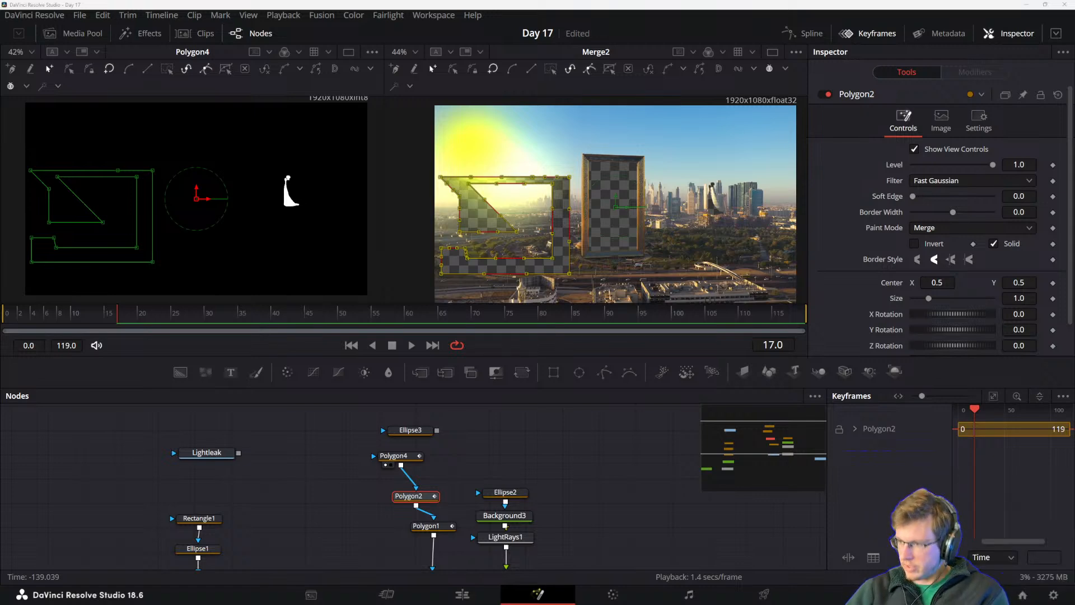
# - Switch to the manual, read from transforming points through deleting points to editing Bézier handles, and return to DaVinci Resolve
pyautogui.moveTo(840, 604); pyautogui.dragTo(419, 66)
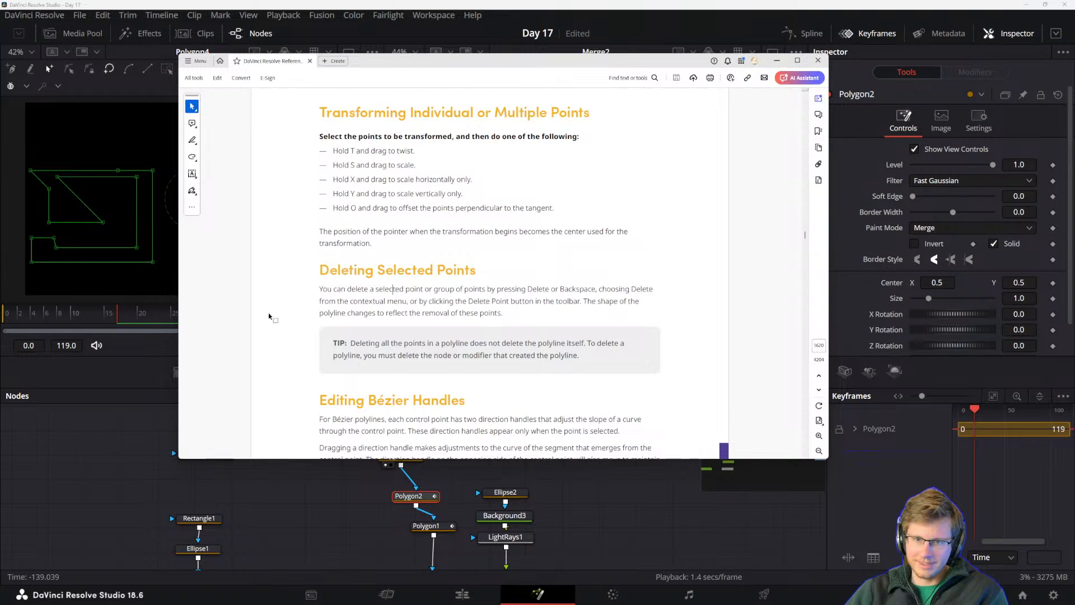
pyautogui.moveTo(320, 232); pyautogui.dragTo(434, 270)
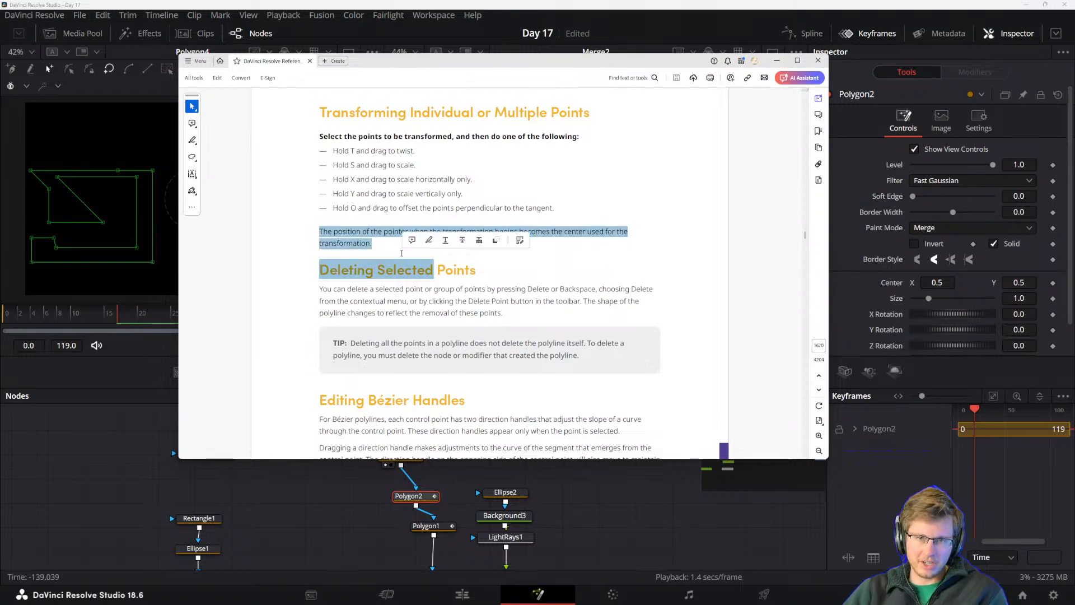
pyautogui.click(373, 232)
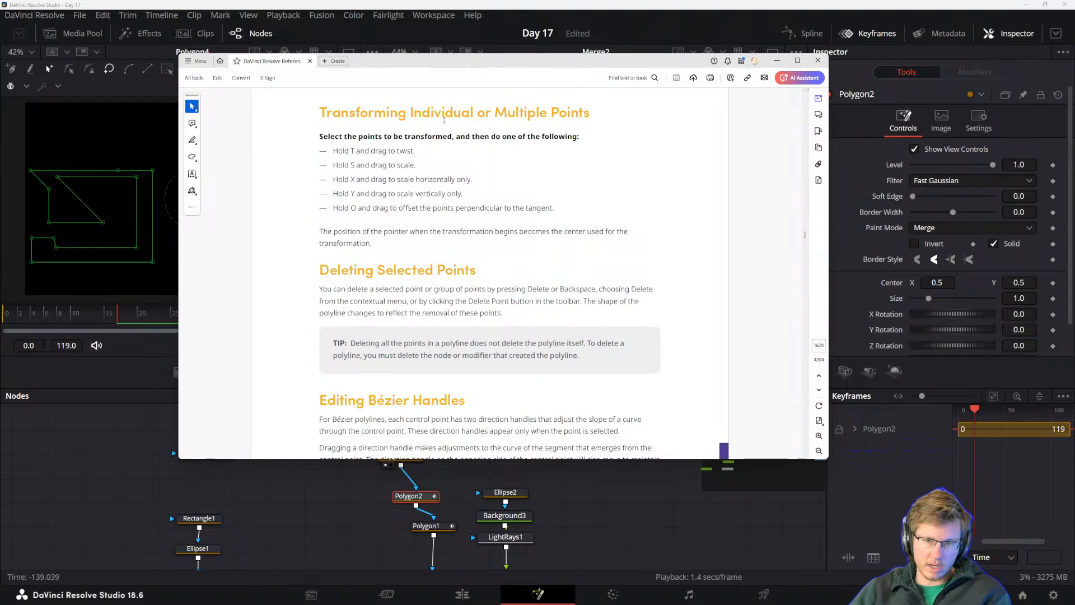
pyautogui.scroll(-5, 373, 271)
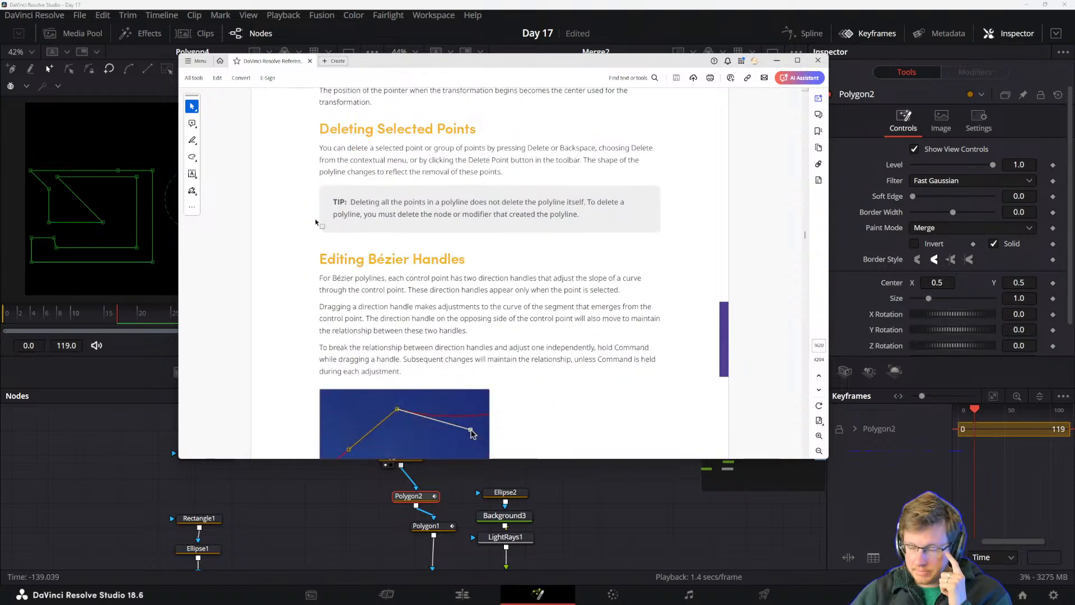
pyautogui.scroll(-3, 316, 222)
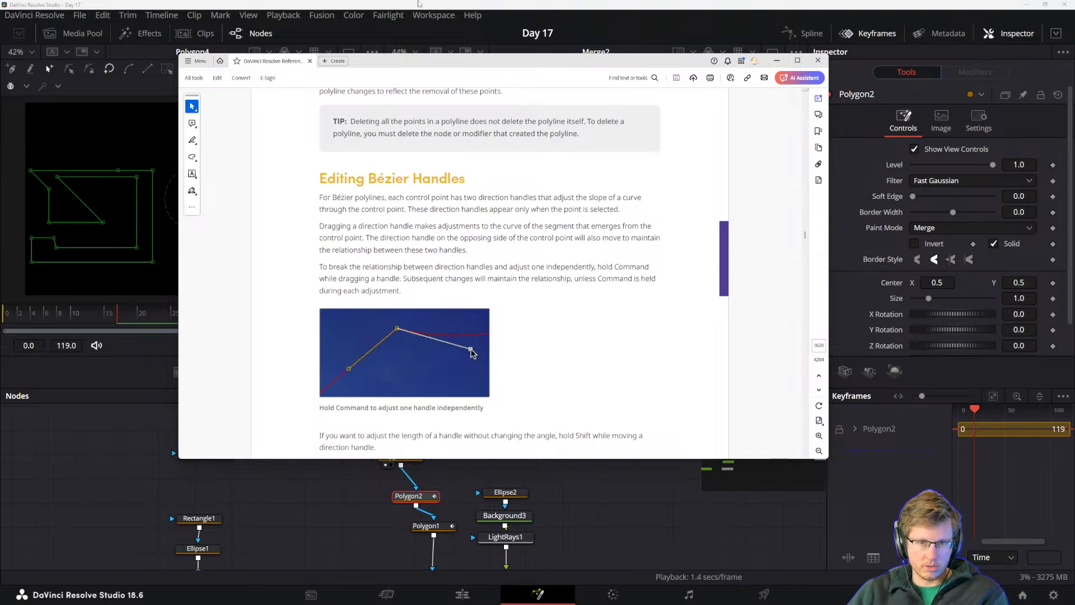
pyautogui.click(418, 4)
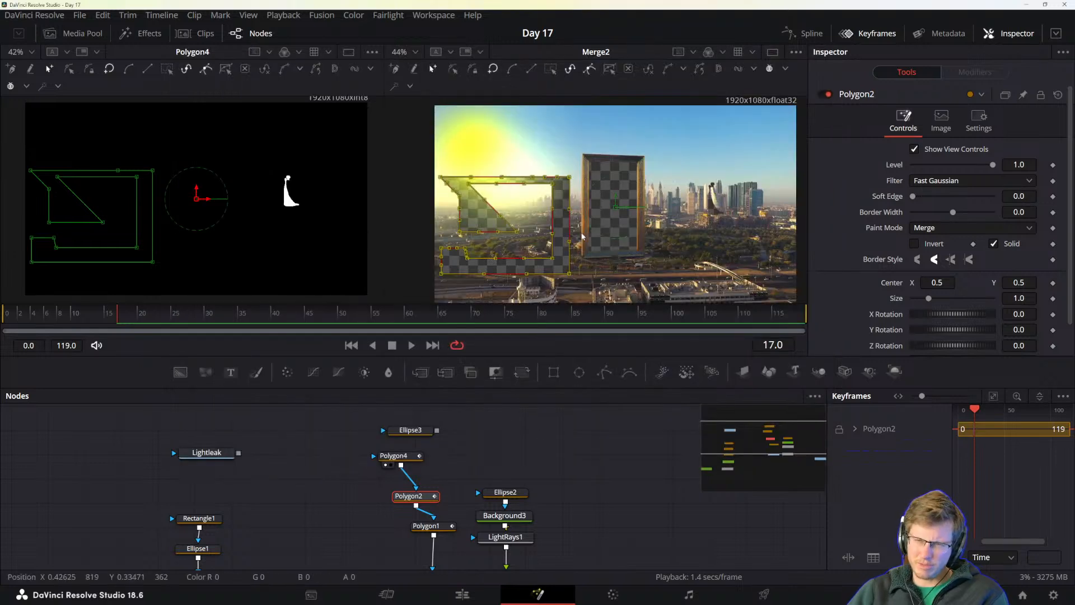
pyautogui.click(507, 493)
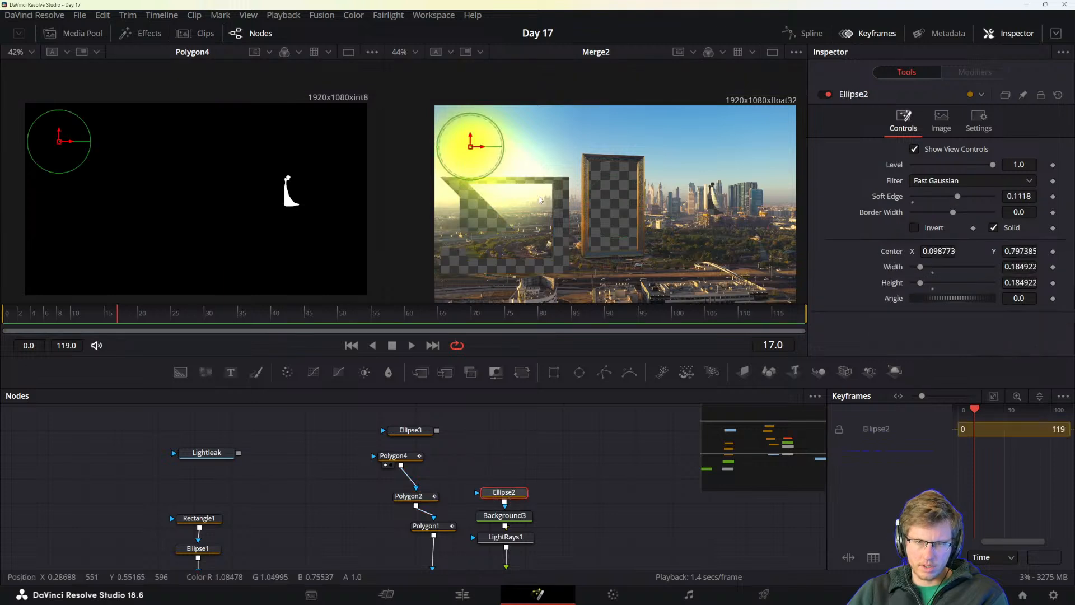
pyautogui.press('Delete')
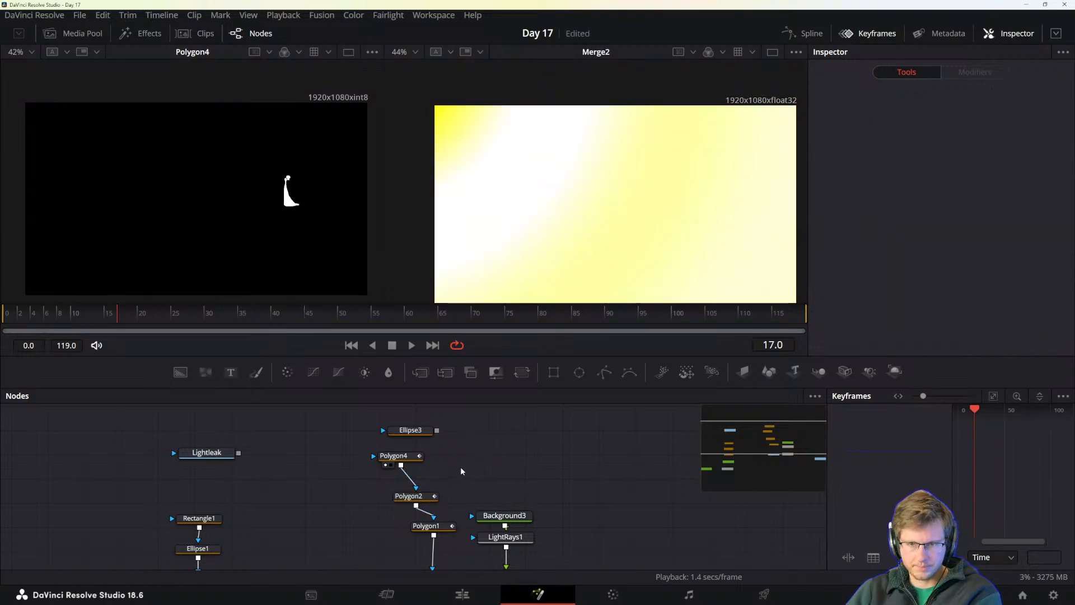
pyautogui.hotkey('ctrl', 'z')
# - Delete the Ellipse3 mask node and select the Polygon4 silhouette mask
pyautogui.moveTo(527, 457); pyautogui.dragTo(521, 456)
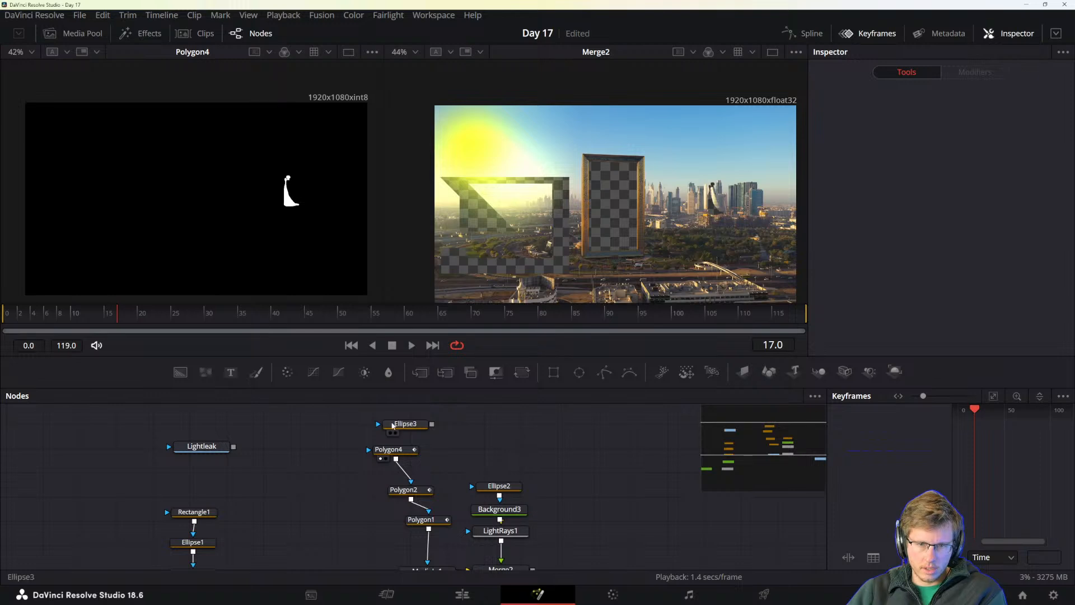
pyautogui.click(396, 429)
pyautogui.press('Delete')
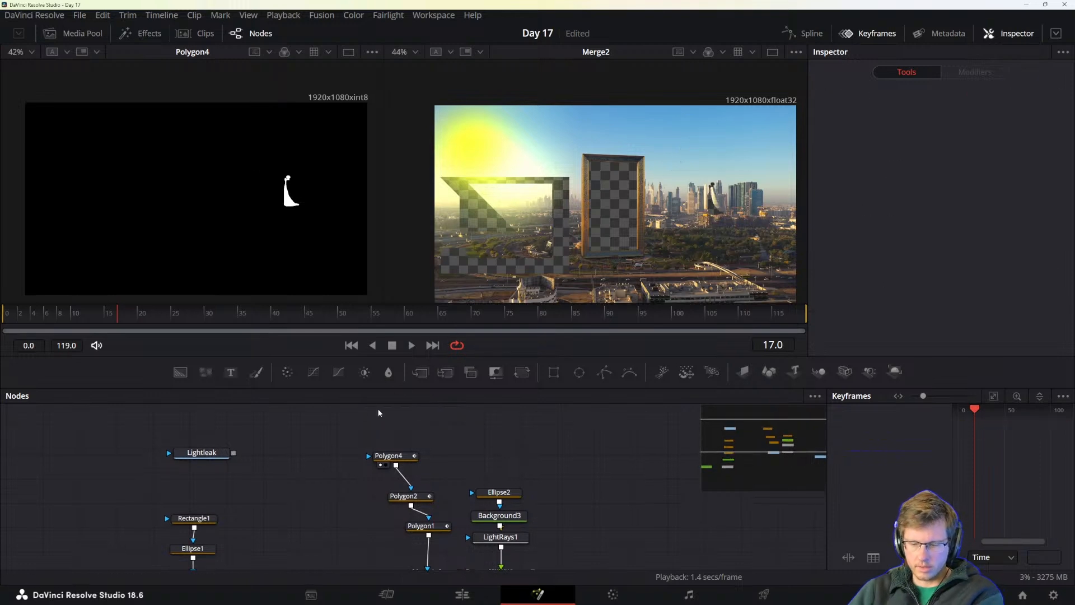
pyautogui.click(396, 456)
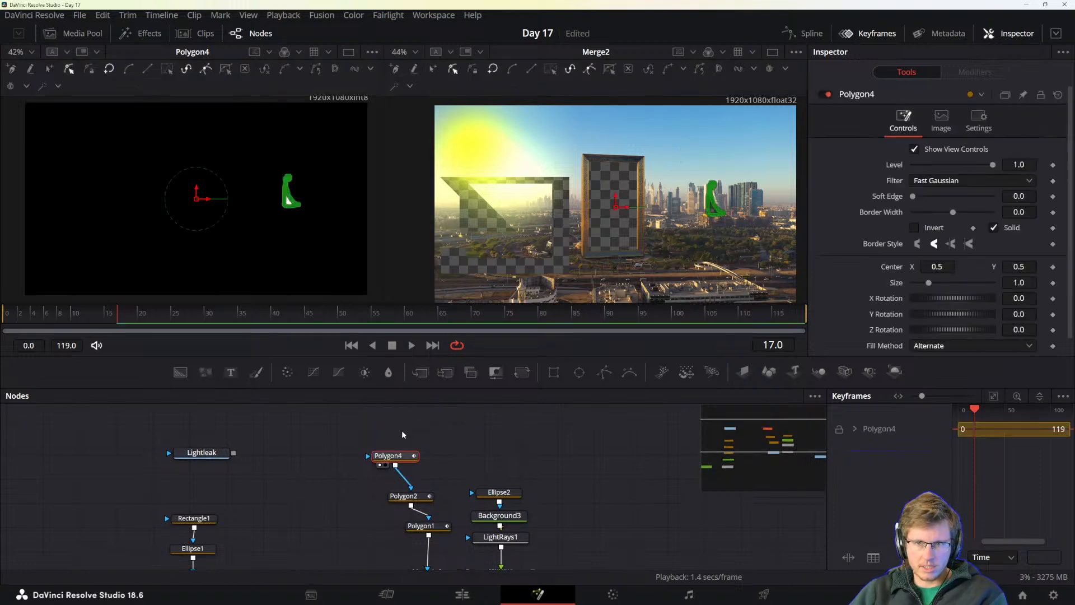
# - Select the Polygon2 mask and bend its outer upper-right corner into a curve by adjusting both of that point's Bézier handles
pyautogui.click(403, 496)
pyautogui.scroll(-3, 448, 450)
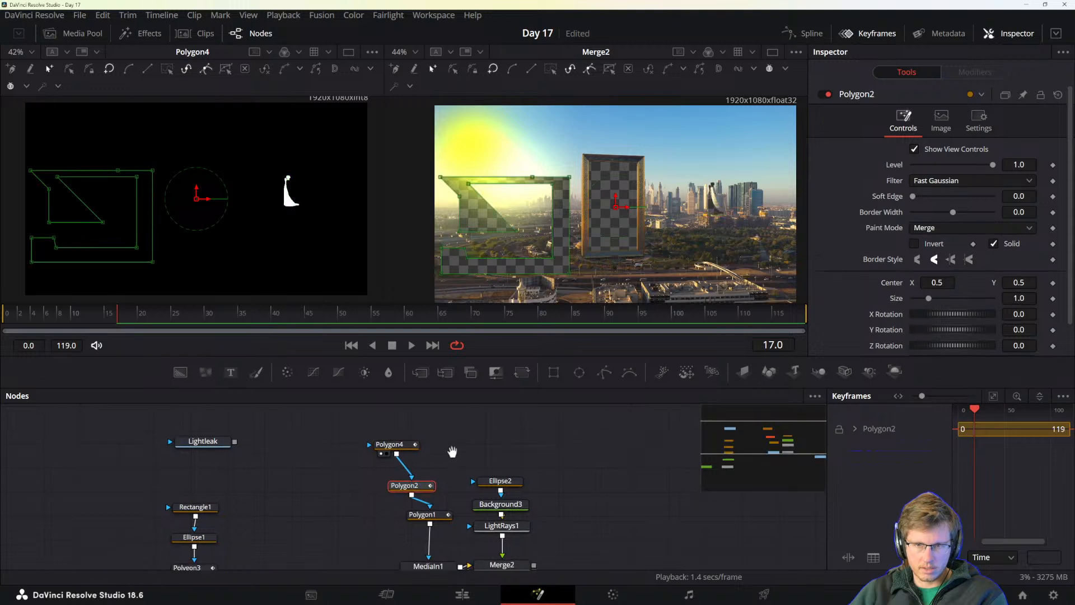
pyautogui.click(570, 178)
pyautogui.moveTo(571, 179); pyautogui.dragTo(549, 165)
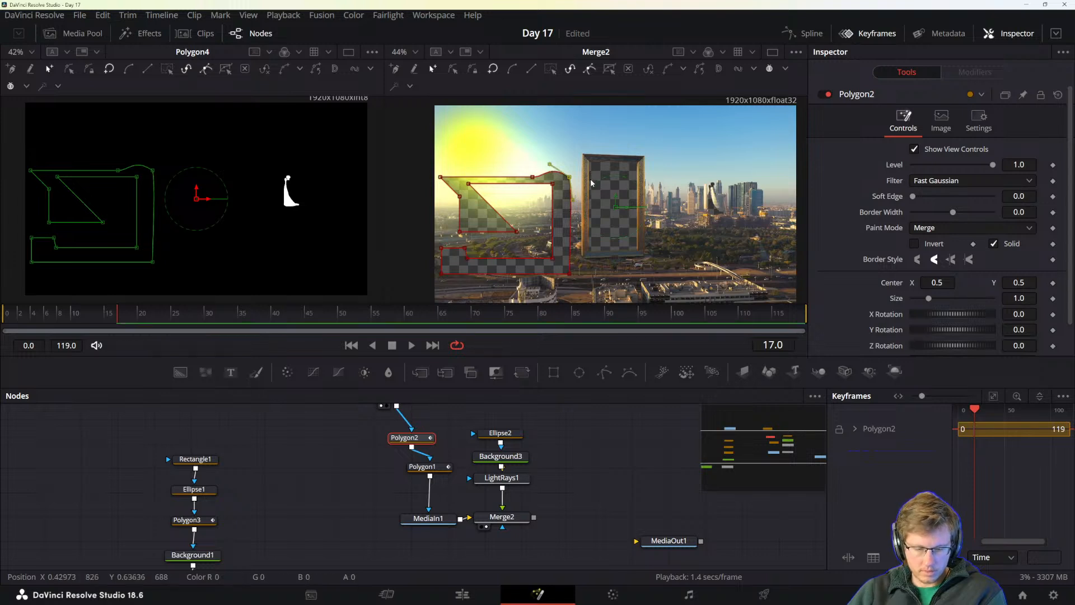
pyautogui.moveTo(572, 201); pyautogui.dragTo(584, 189)
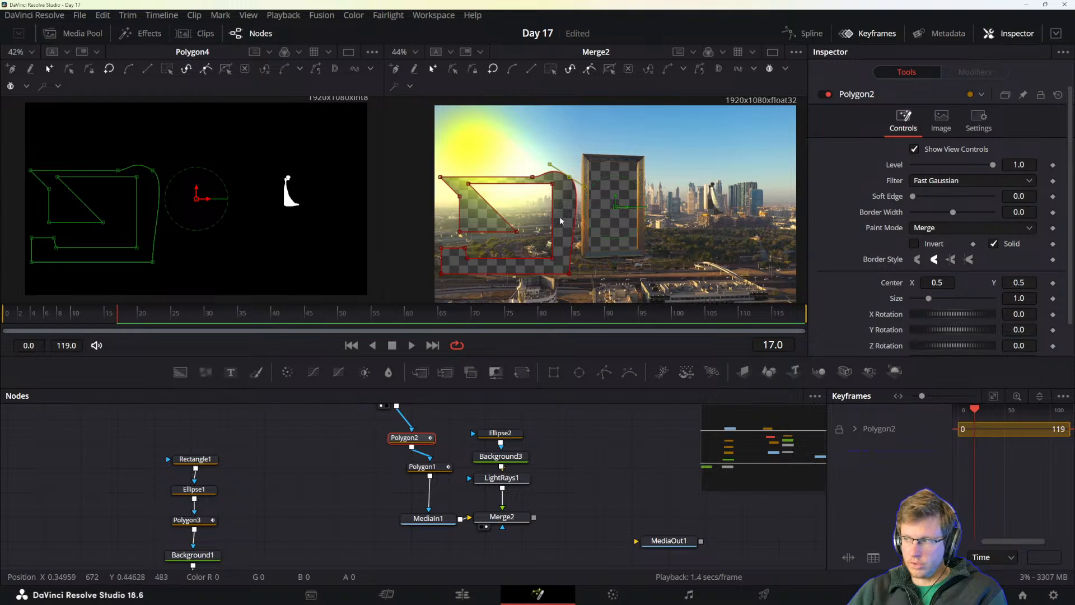
pyautogui.moveTo(550, 163)
pyautogui.mouseDown()
pyautogui.moveTo(577, 143)
pyautogui.moveTo(550, 166)
pyautogui.mouseUp()
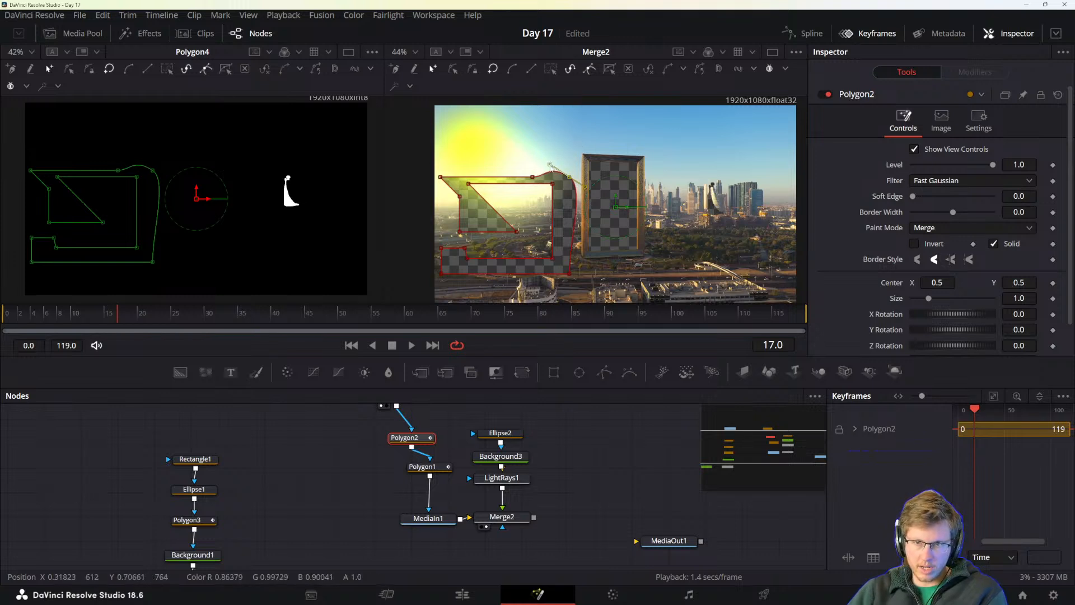
# - Switch to the manual, read how to adjust handles independently or change only their length, and return to DaVinci Resolve
pyautogui.hotkey('alt', 'Tab')
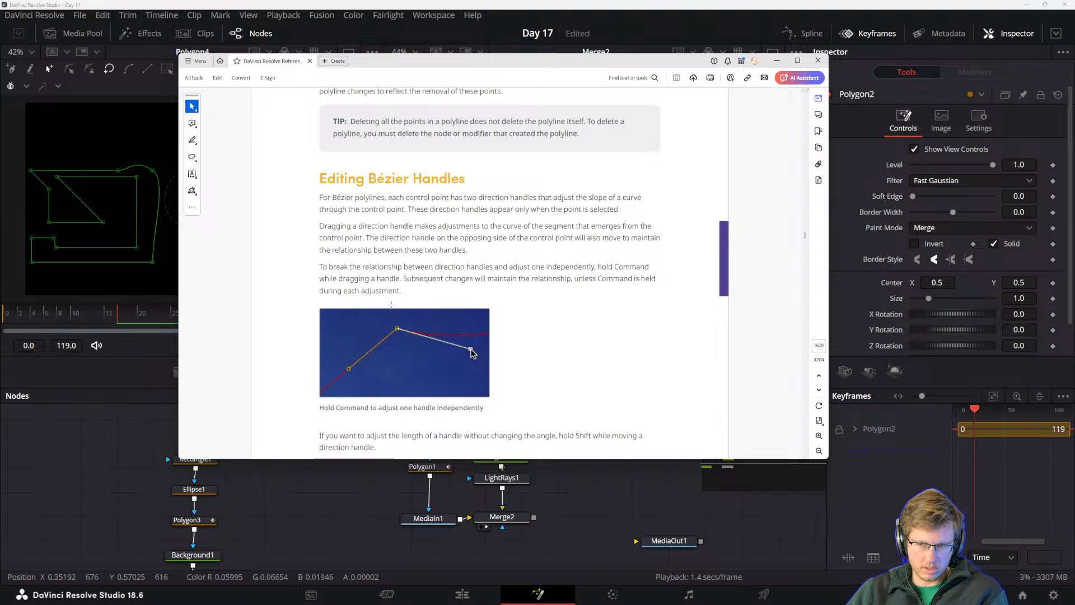
pyautogui.scroll(-1, 409, 320)
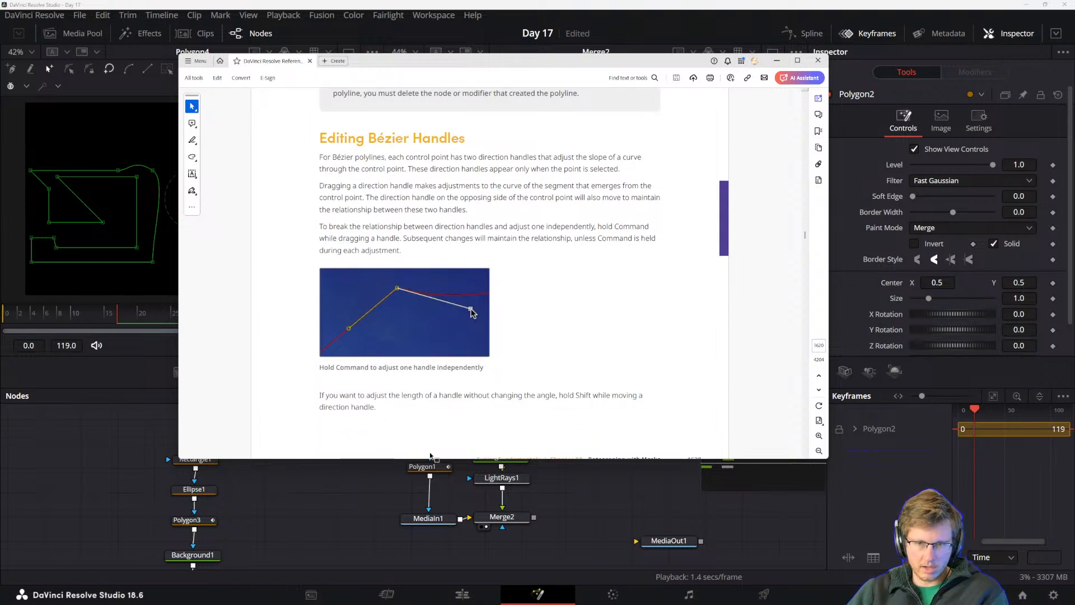
pyautogui.click(568, 4)
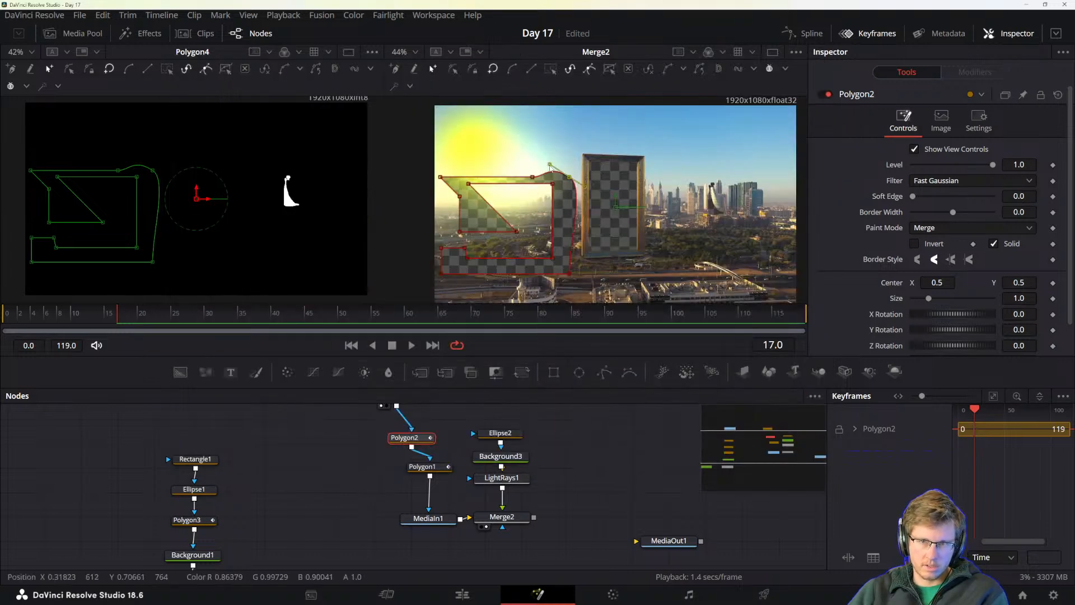
# - Try lengthening the corner point's upper Bézier handle along its existing angle, rechecking the manual, and undo the change
pyautogui.moveTo(548, 165)
pyautogui.mouseDown()
pyautogui.moveTo(524, 148)
pyautogui.moveTo(549, 165)
pyautogui.mouseUp()
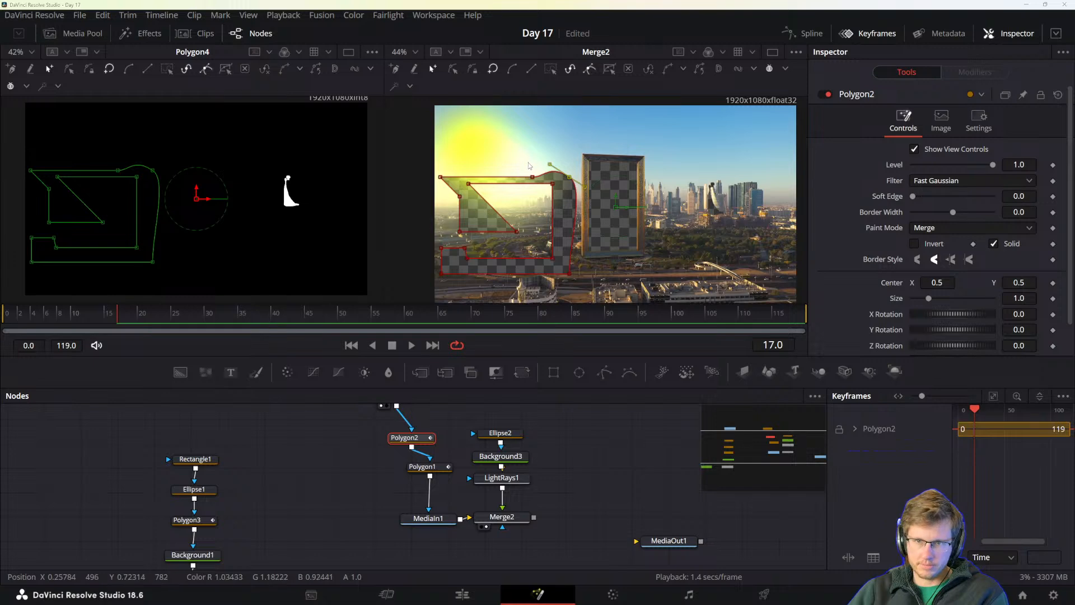
pyautogui.hotkey('alt', 'Tab')
pyautogui.click(570, 4)
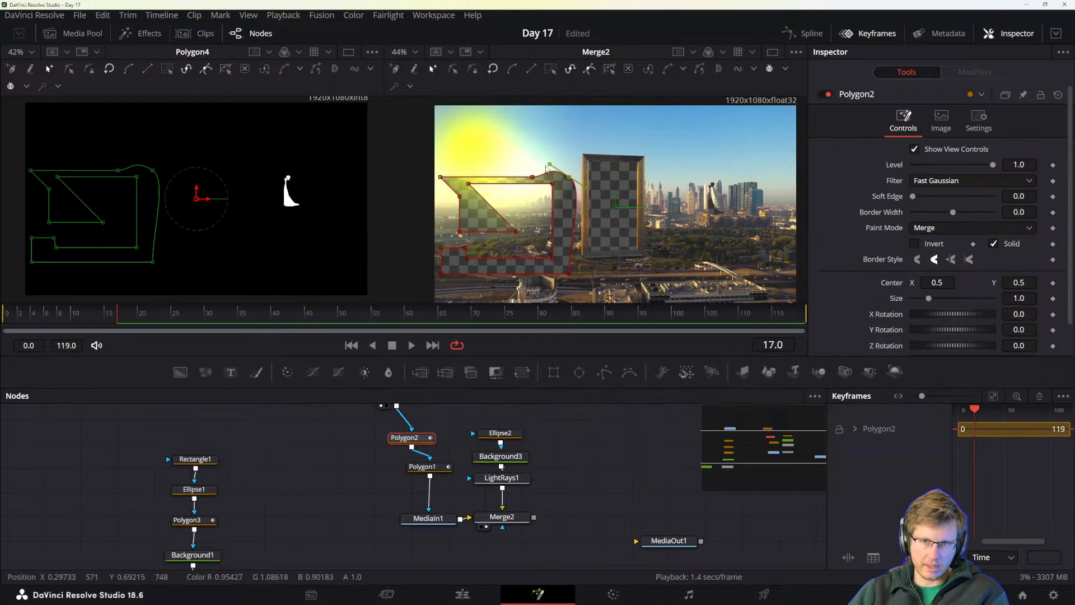
pyautogui.moveTo(551, 166); pyautogui.dragTo(509, 137)
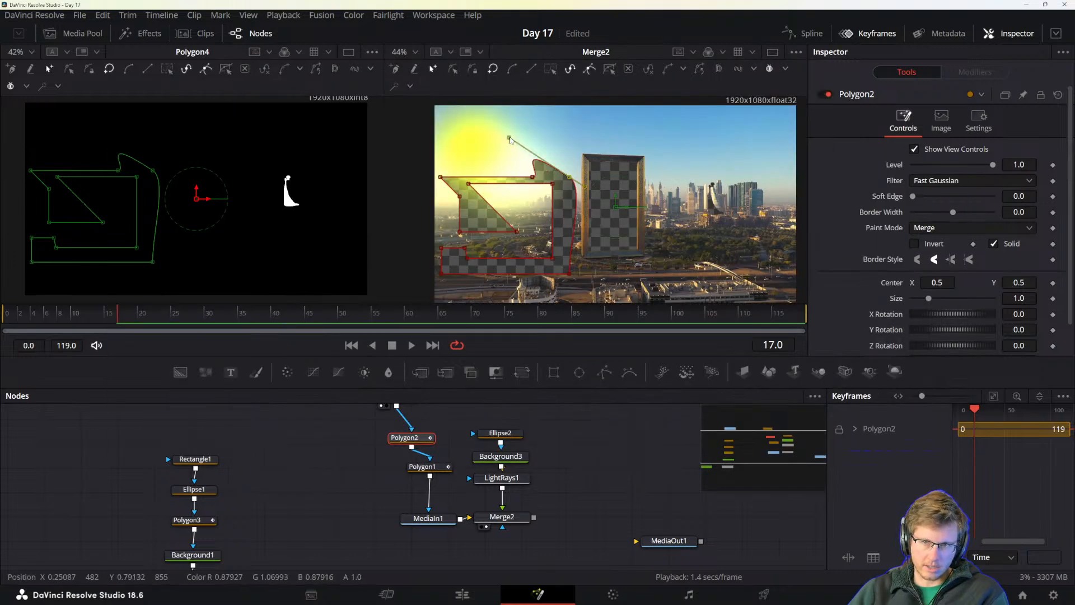
pyautogui.hotkey('ctrl', 'z')
# - Switch to the manual, read the Point Editor section, and return to DaVinci Resolve
pyautogui.hotkey('alt', 'Tab')
pyautogui.scroll(-8, 448, 314)
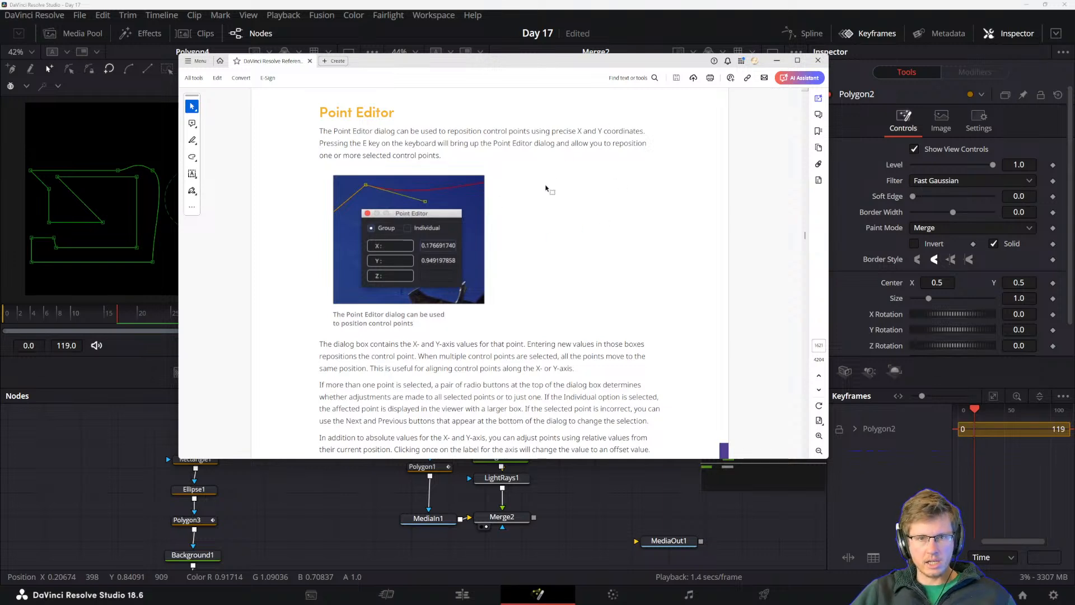
pyautogui.hotkey('alt', 'Tab')
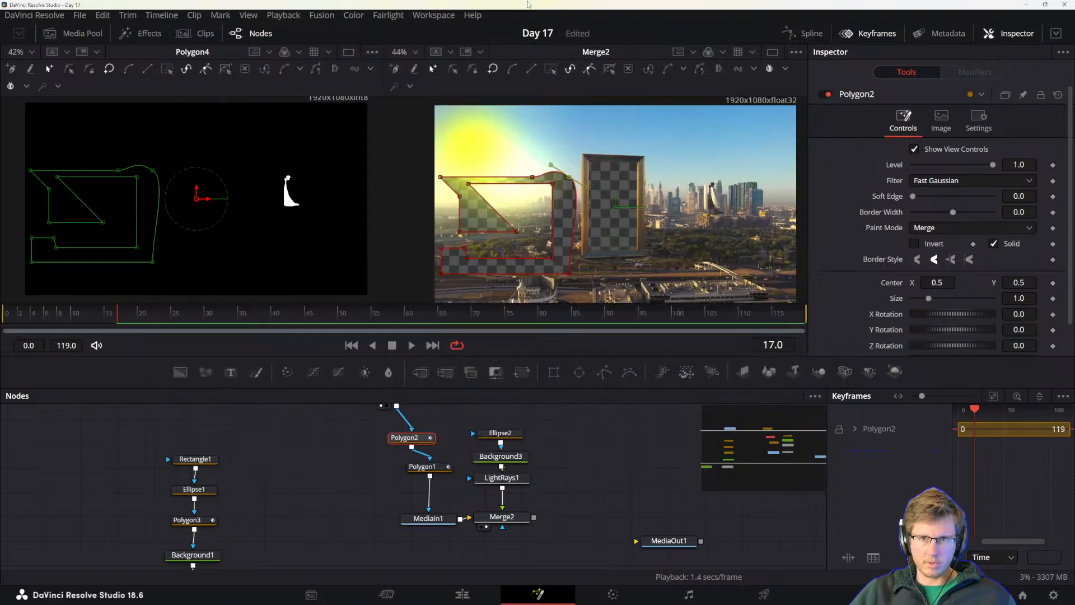
# - Open the Point Editor for Polygon2's outer upper-right corner point and switch both X and Y to offset values
pyautogui.press('e')
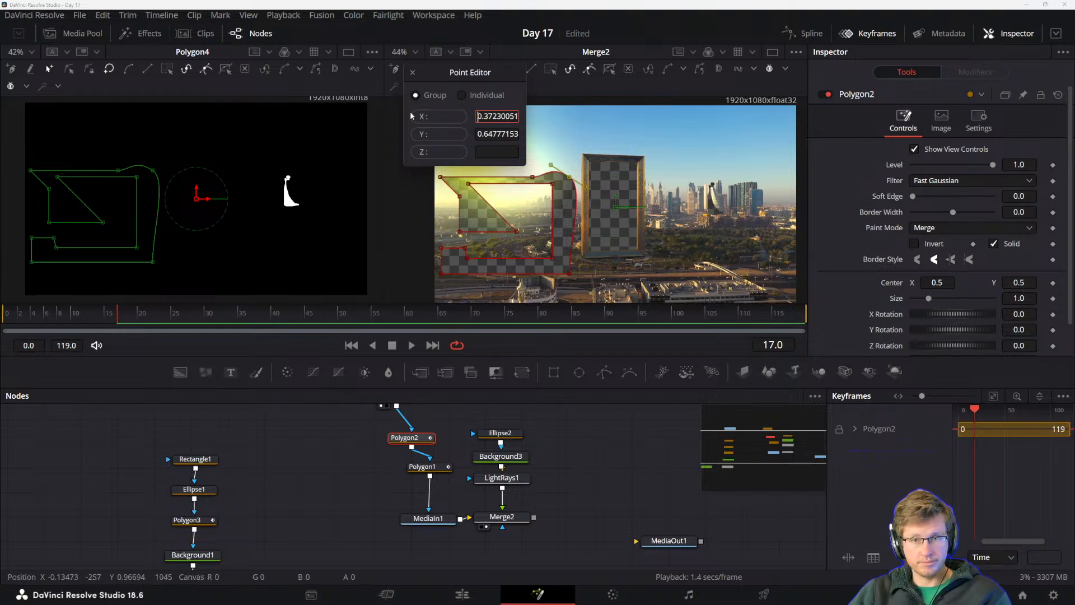
pyautogui.moveTo(478, 117); pyautogui.dragTo(428, 123)
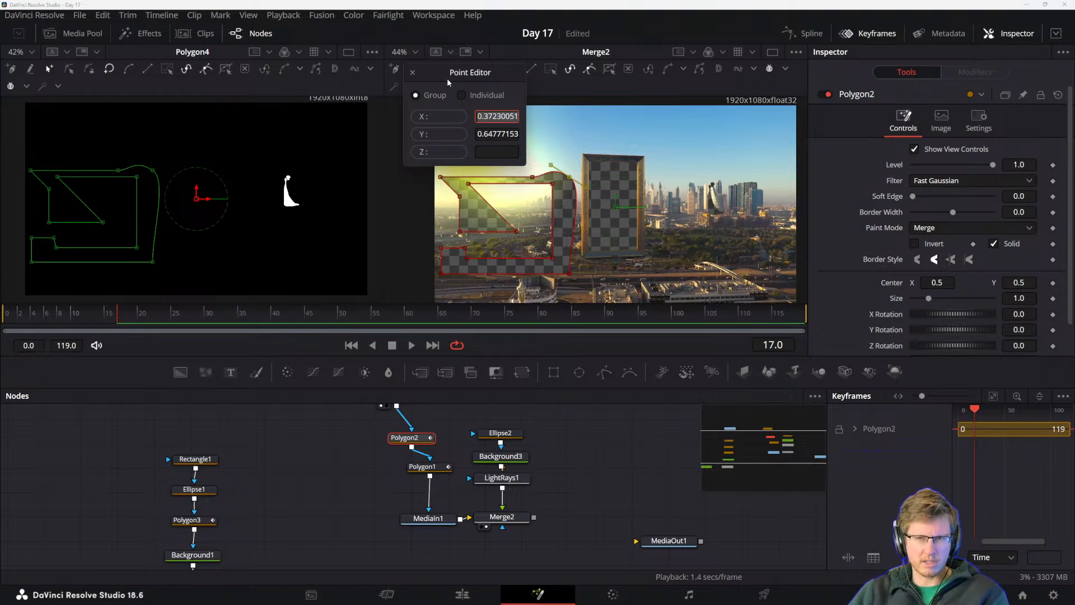
pyautogui.click(440, 116)
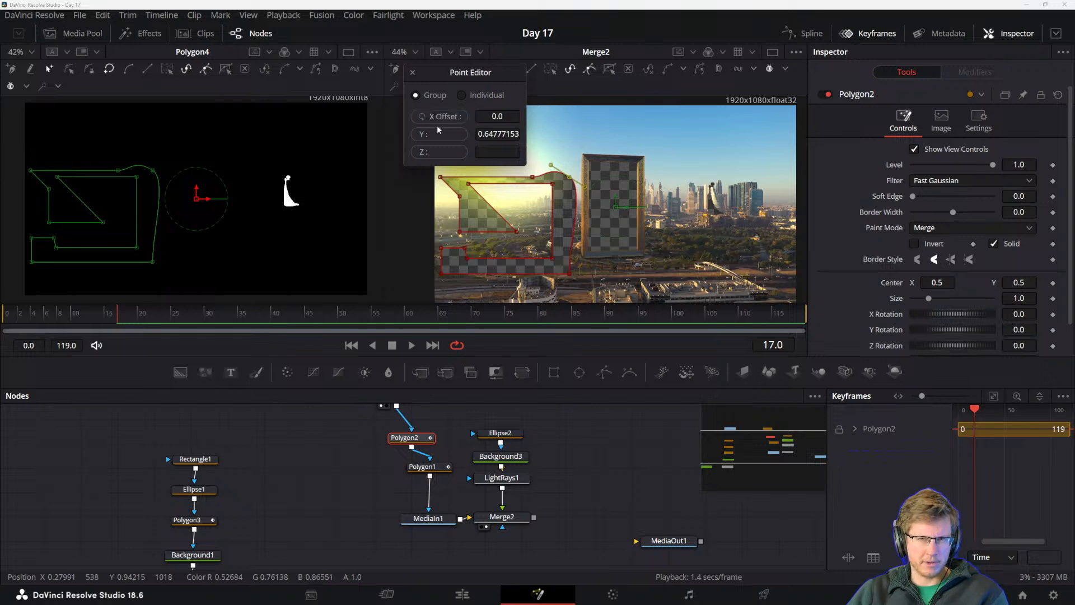
pyautogui.click(444, 134)
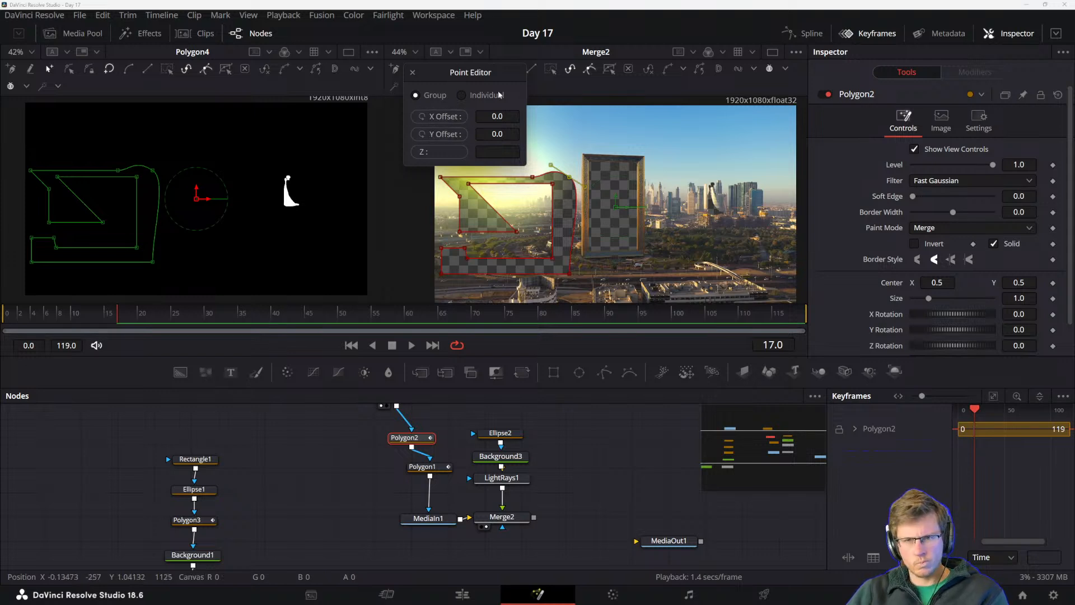
pyautogui.click(448, 119)
pyautogui.click(450, 120)
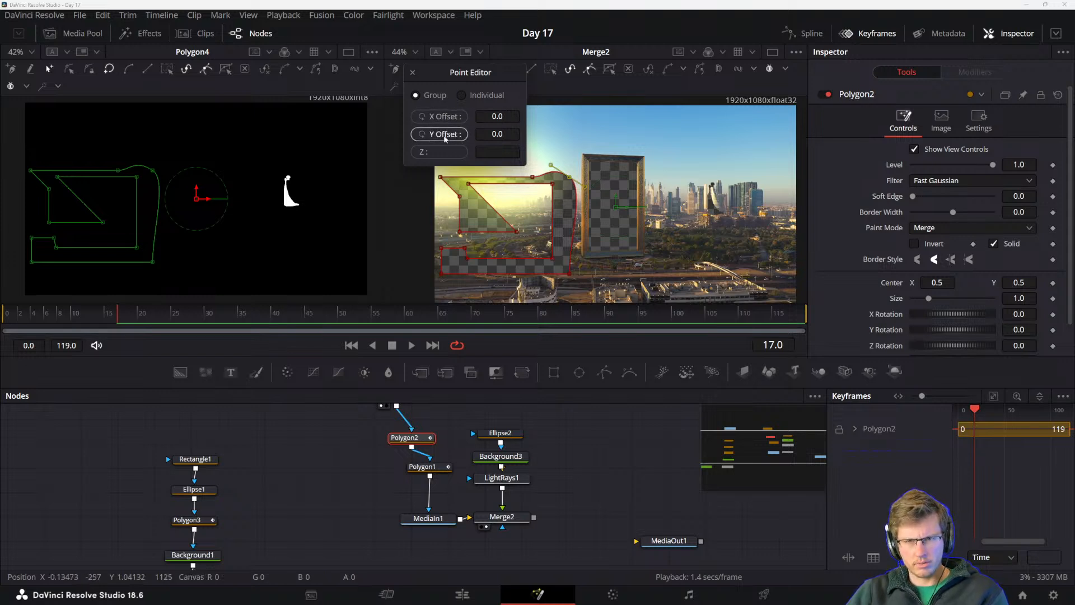
# - Try offsetting the corner point by 100 in X and undo the move
pyautogui.click(493, 116)
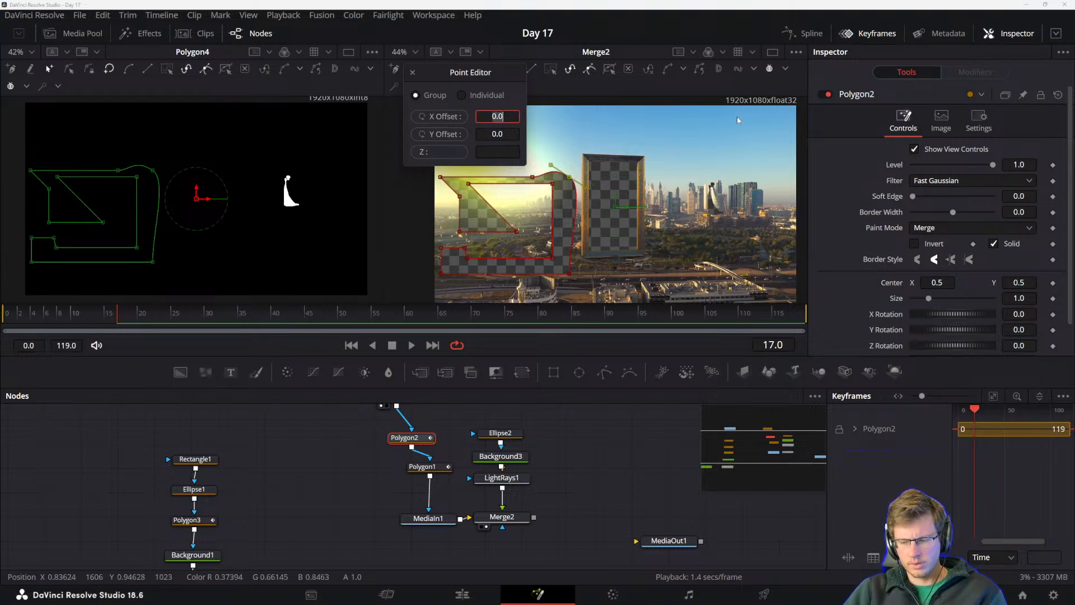
pyautogui.write('100')
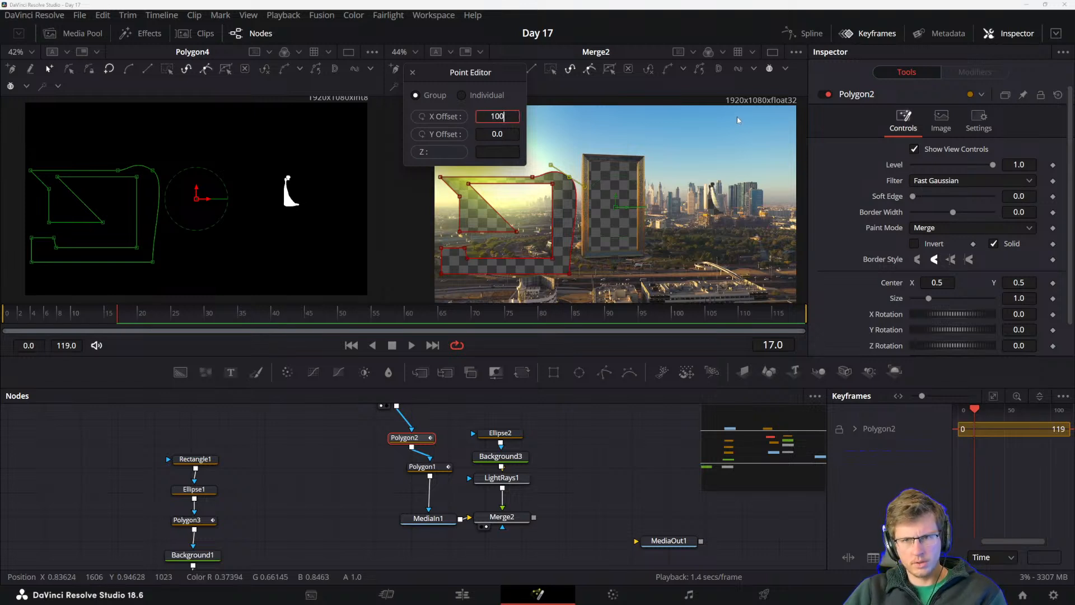
pyautogui.press('Tab')
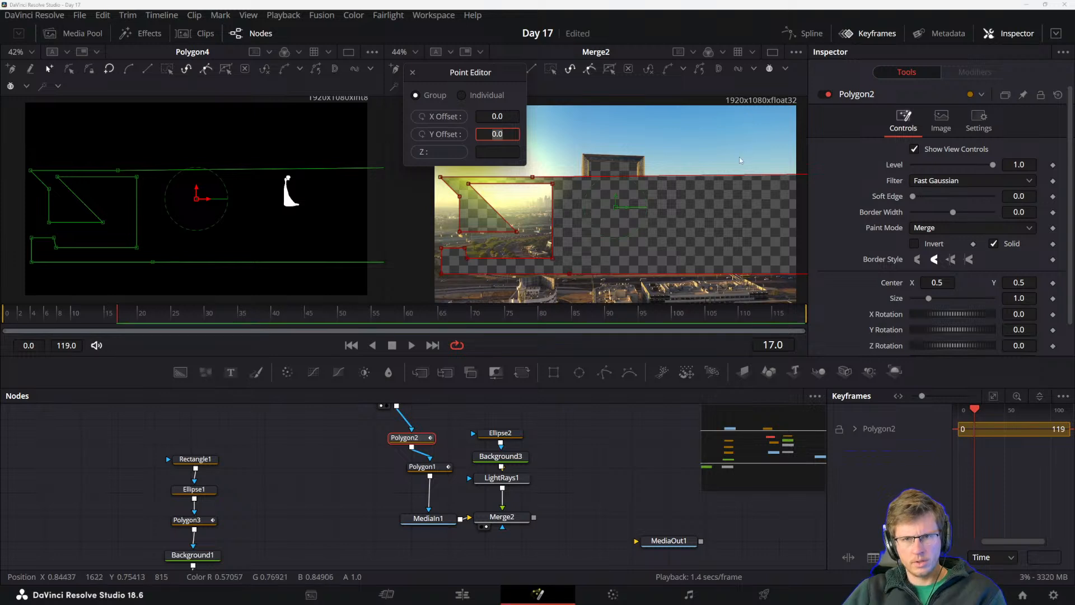
pyautogui.click(645, 134)
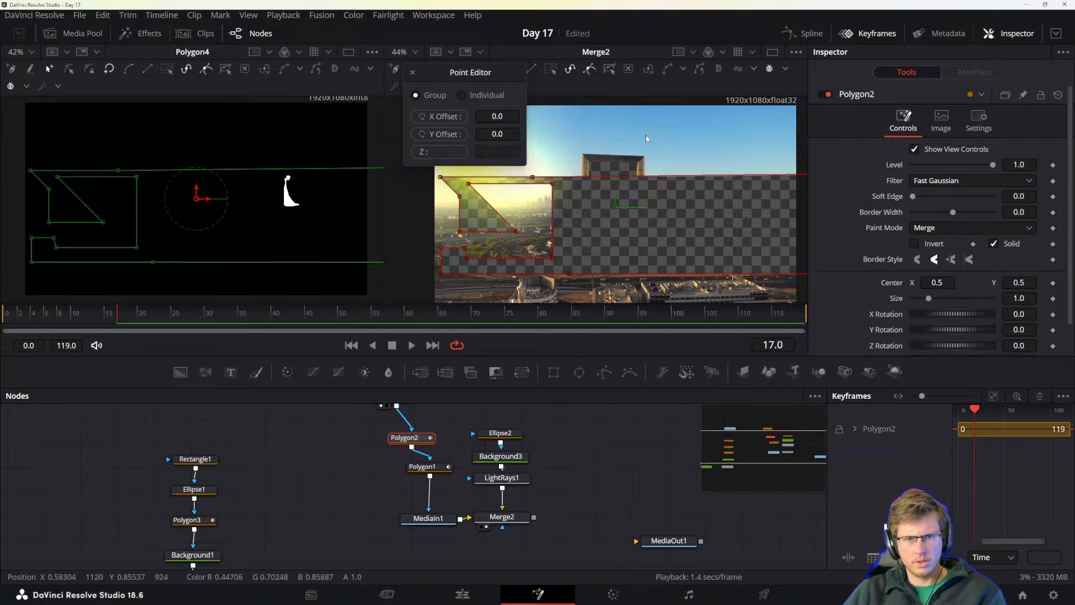
pyautogui.hotkey('ctrl', 'z')
# - Try entering a different X offset in the Point Editor
pyautogui.click(516, 117)
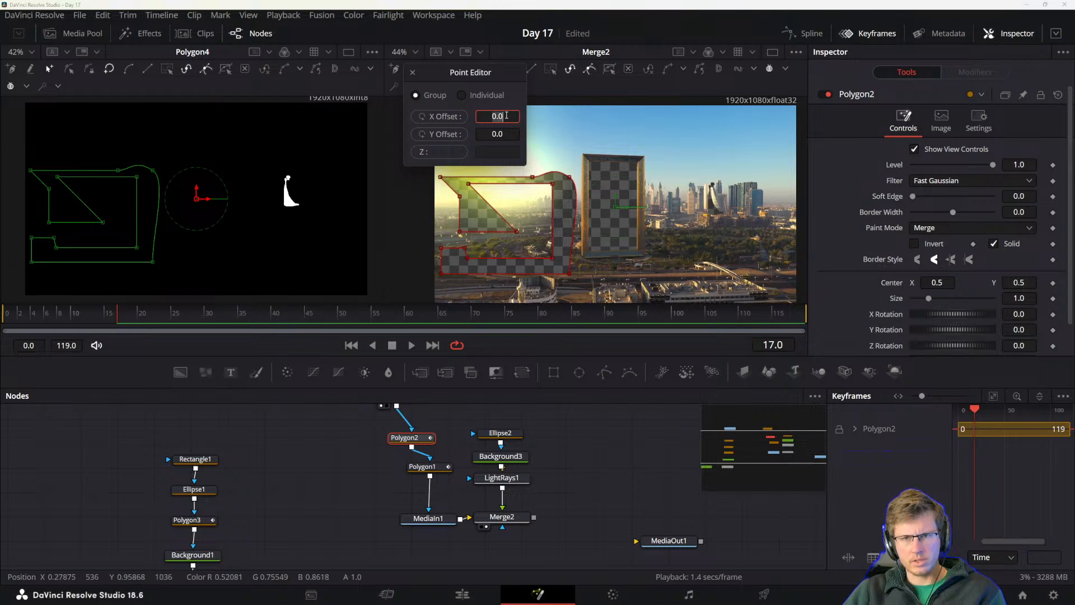
pyautogui.press('BackSpace')
pyautogui.press('BackSpace')
pyautogui.press('BackSpace')
pyautogui.write('10')
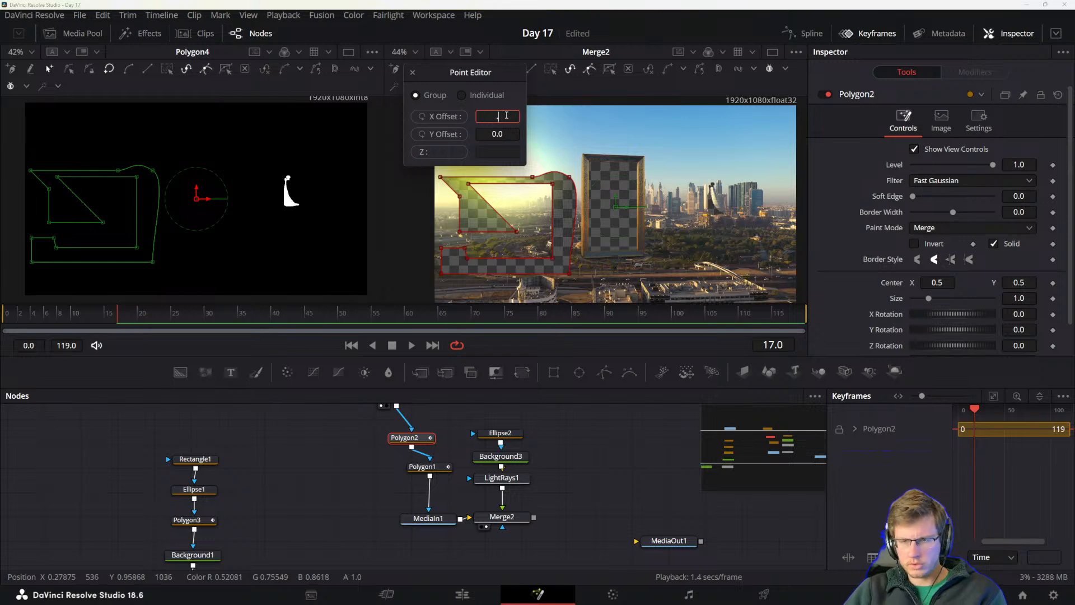
pyautogui.press('Tab')
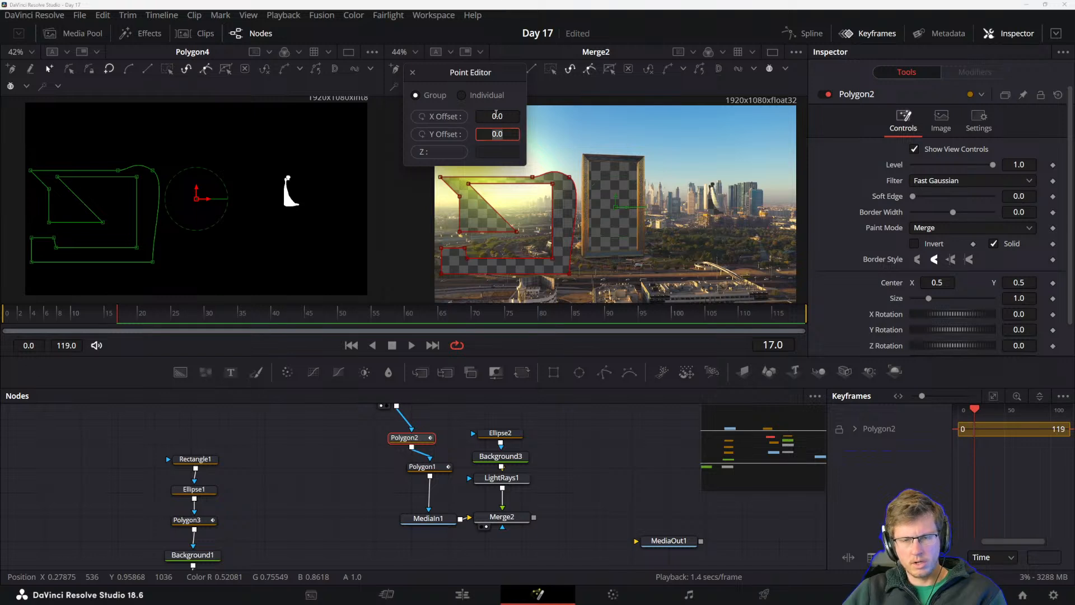
pyautogui.click(512, 115)
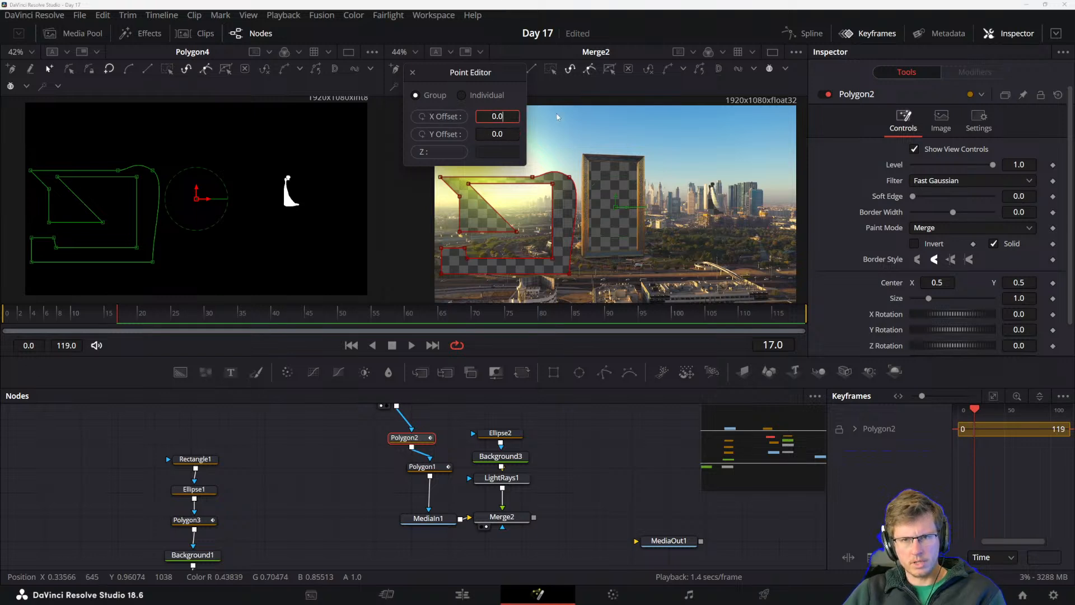
pyautogui.press('Tab')
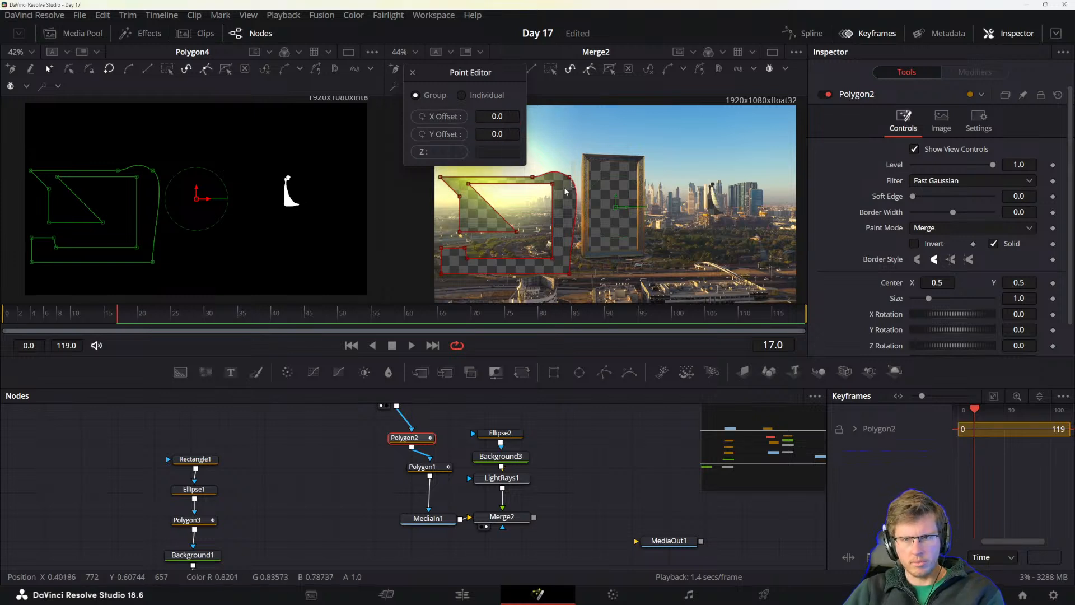
# - Nudge the inner upper-right point slightly, reselect the outer upper-right corner point, and offset it by 0.5 in X
pyautogui.moveTo(553, 185); pyautogui.dragTo(556, 185)
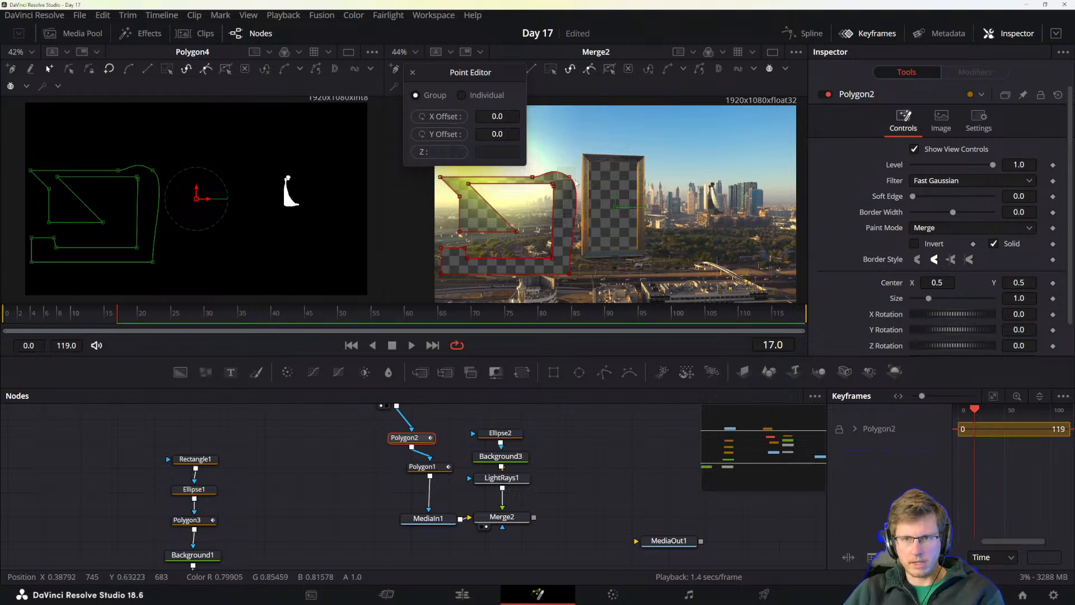
pyautogui.click(570, 177)
pyautogui.click(458, 120)
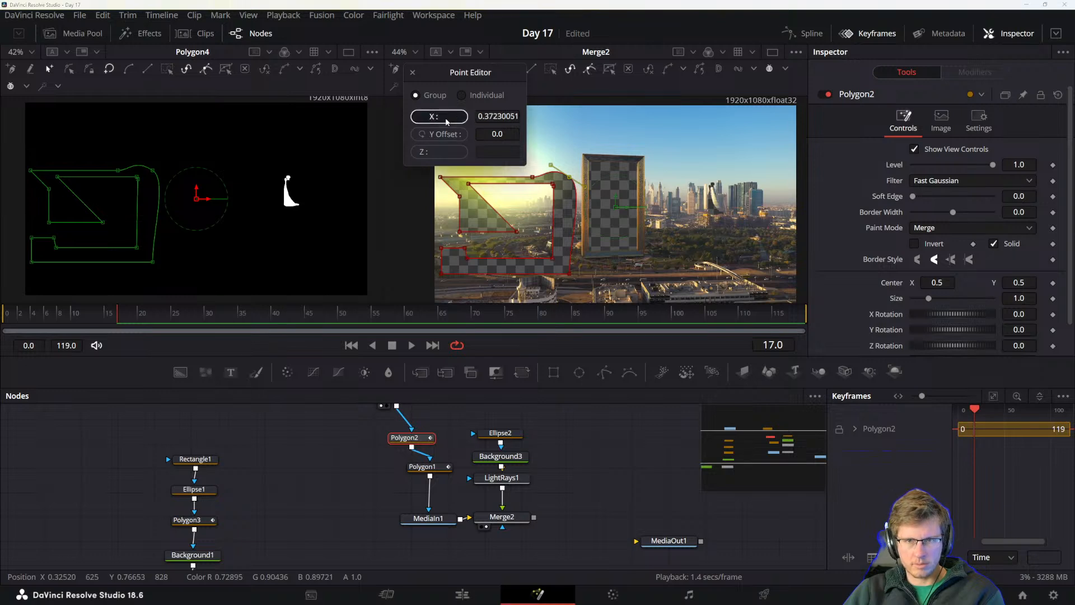
pyautogui.click(446, 119)
pyautogui.click(509, 114)
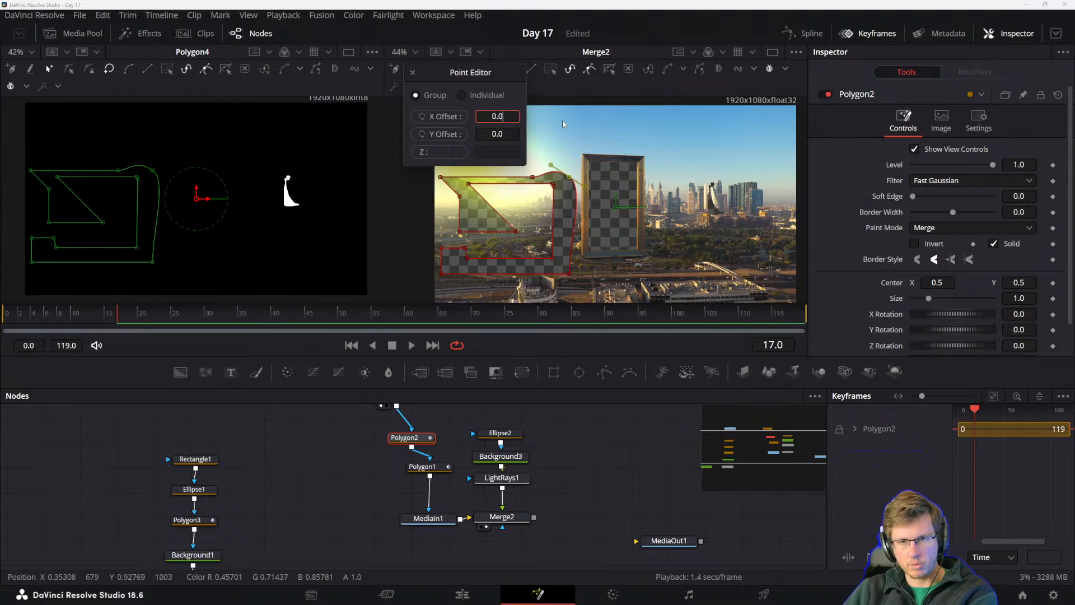
pyautogui.press('BackSpace')
pyautogui.write('5')
pyautogui.press('Tab')
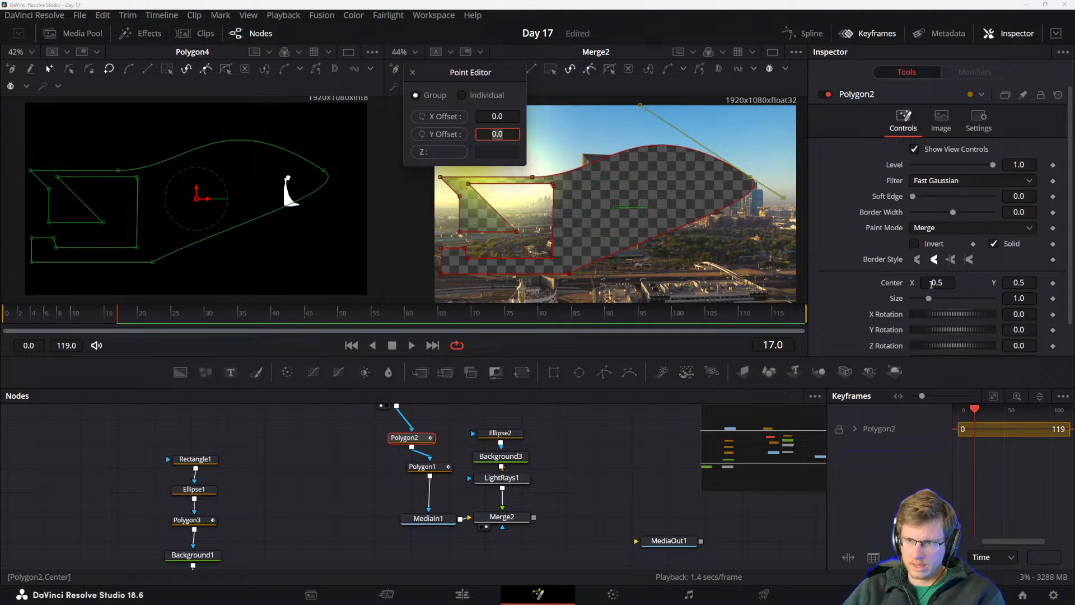
# - Switch the corner point's X to an absolute coordinate and set it to 0.5
pyautogui.click(511, 115)
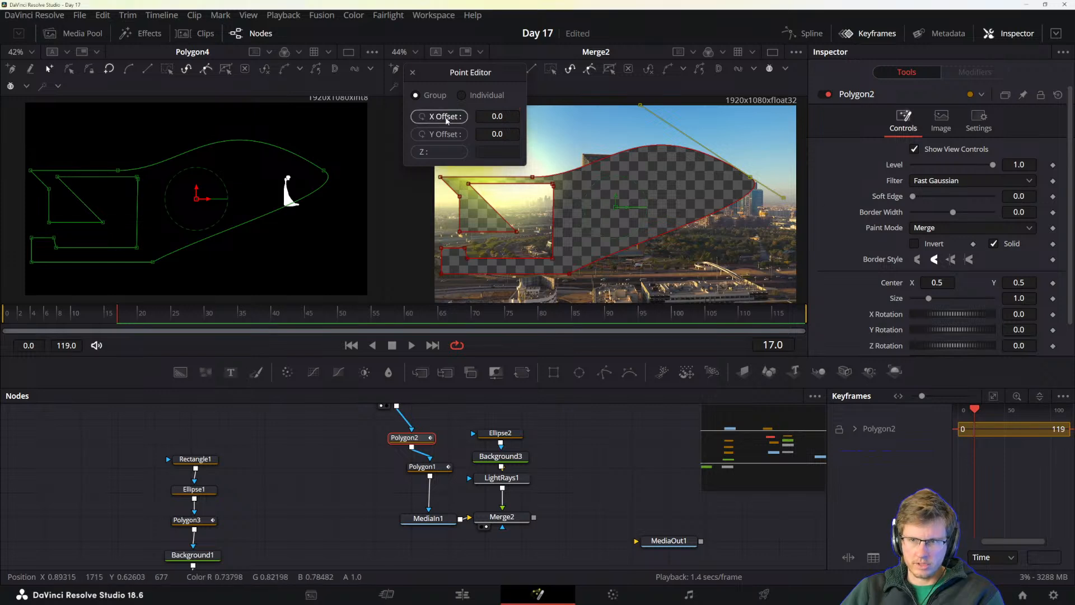
pyautogui.click(437, 116)
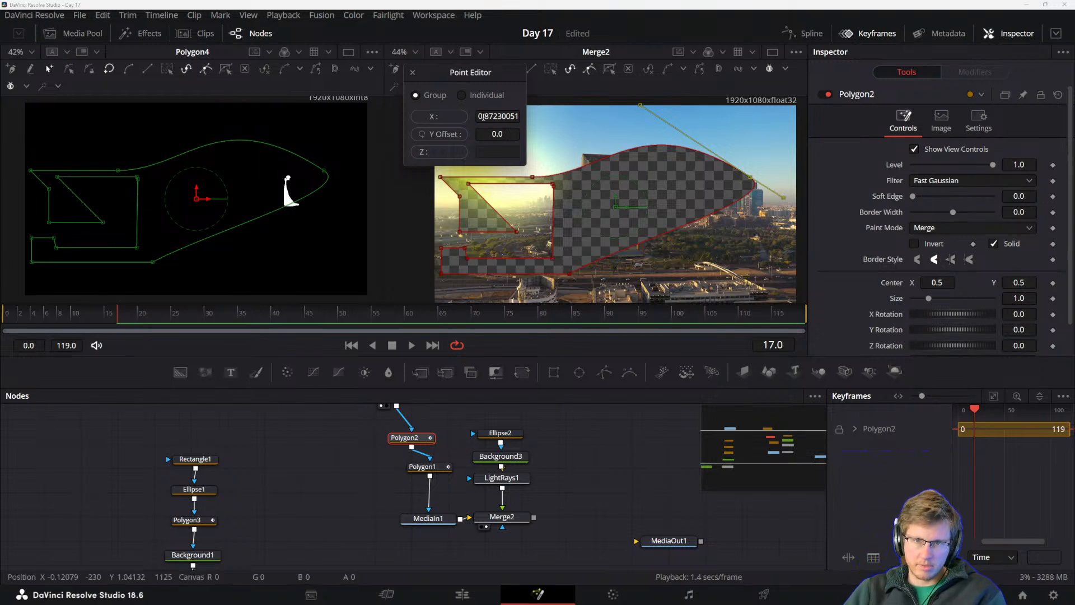
pyautogui.click(497, 116)
pyautogui.write('0.5')
pyautogui.press('Tab')
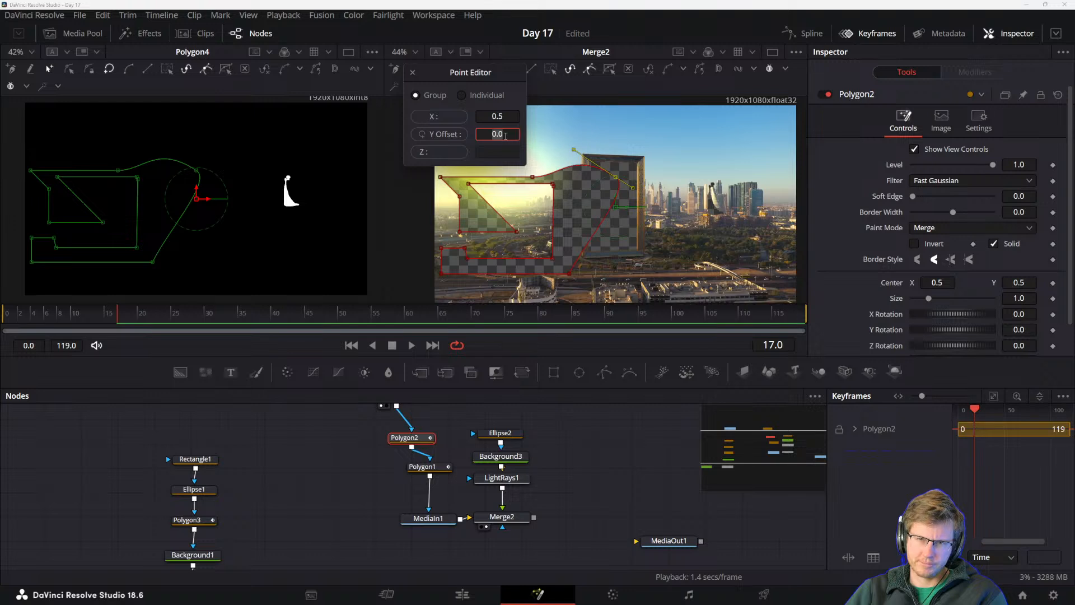
# - Switch the corner point's X back to a relative offset and apply a small negative X offset
pyautogui.click(429, 117)
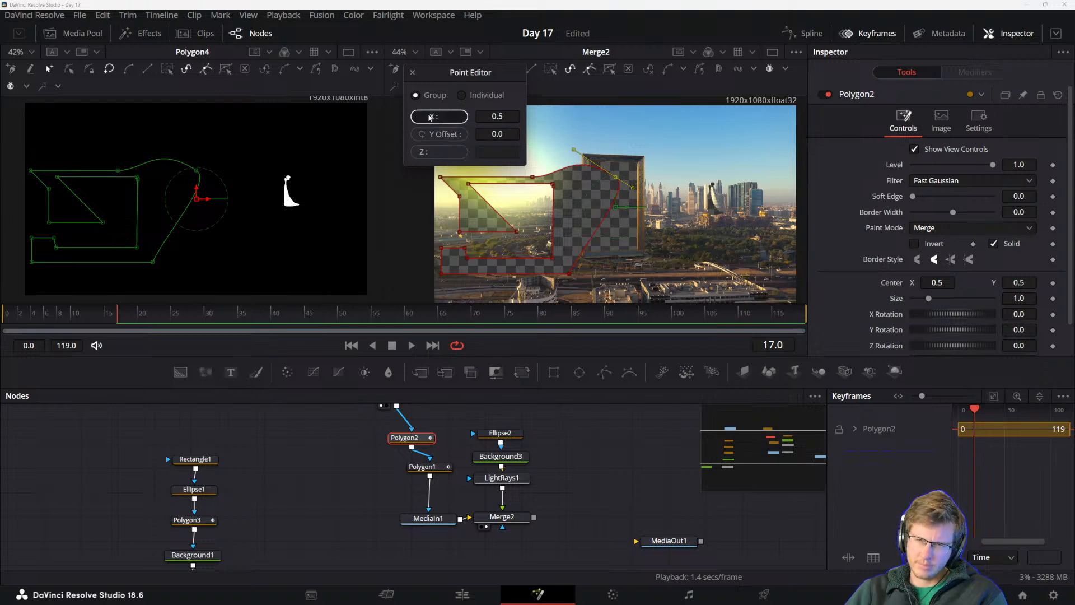
pyautogui.click(512, 116)
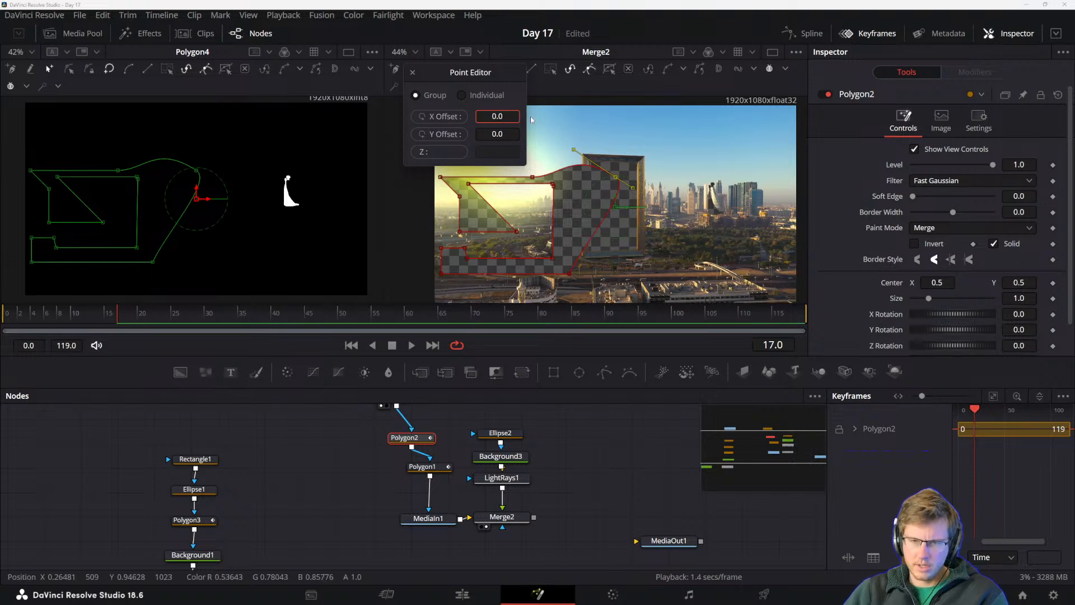
pyautogui.write('-')
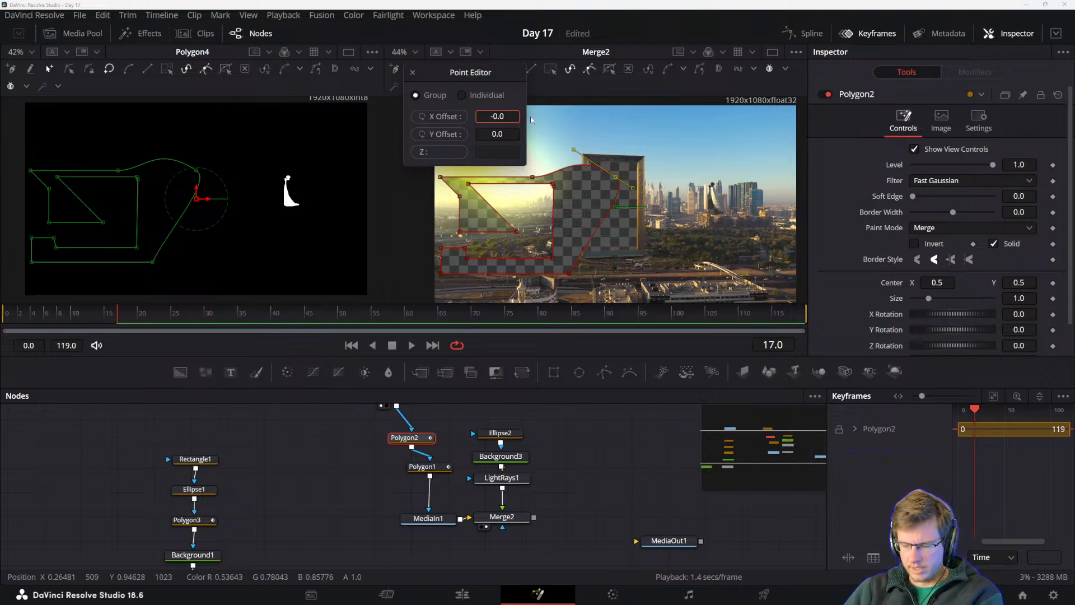
pyautogui.press('Right')
pyautogui.press('Right')
pyautogui.press('Right')
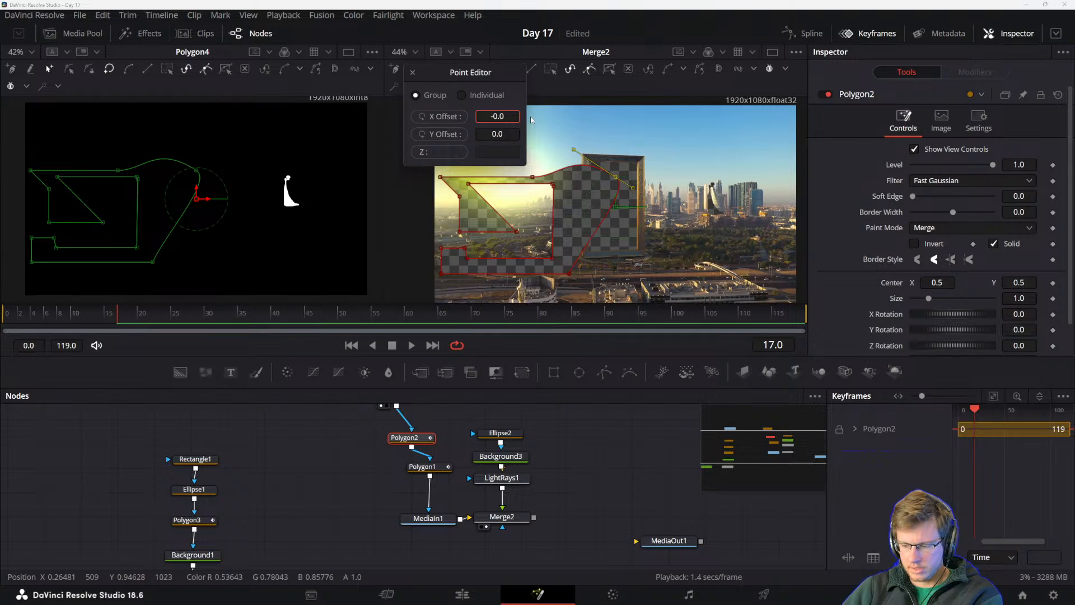
pyautogui.press('Tab')
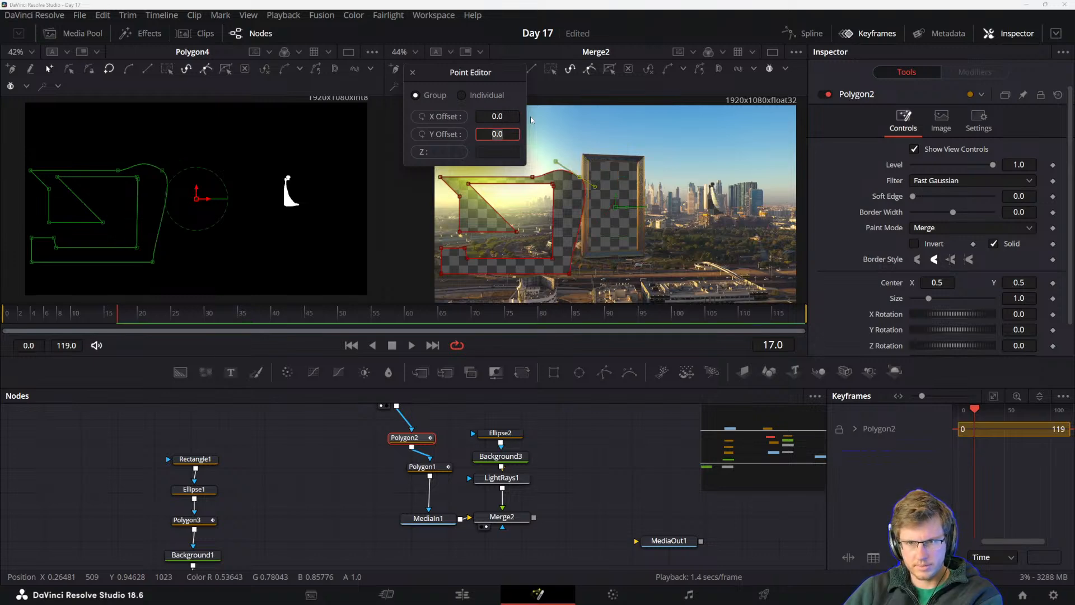
# - Switch to the reference manual PDF and read about Point Editor offsets, mathematical equations, and the Reduce Points section
pyautogui.hotkey('alt', 'Tab')
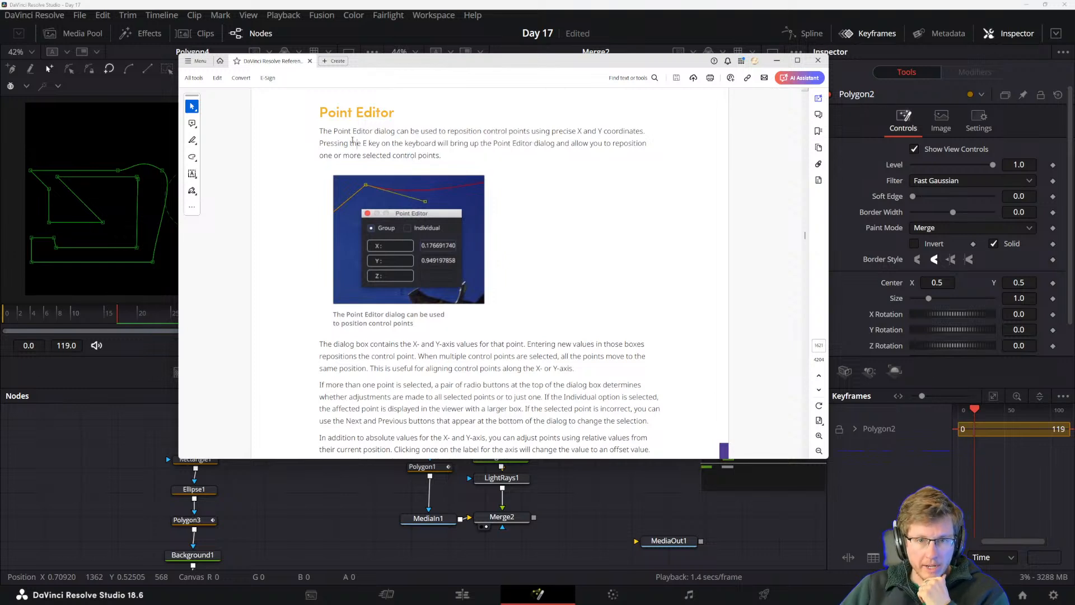
pyautogui.scroll(-3, 384, 295)
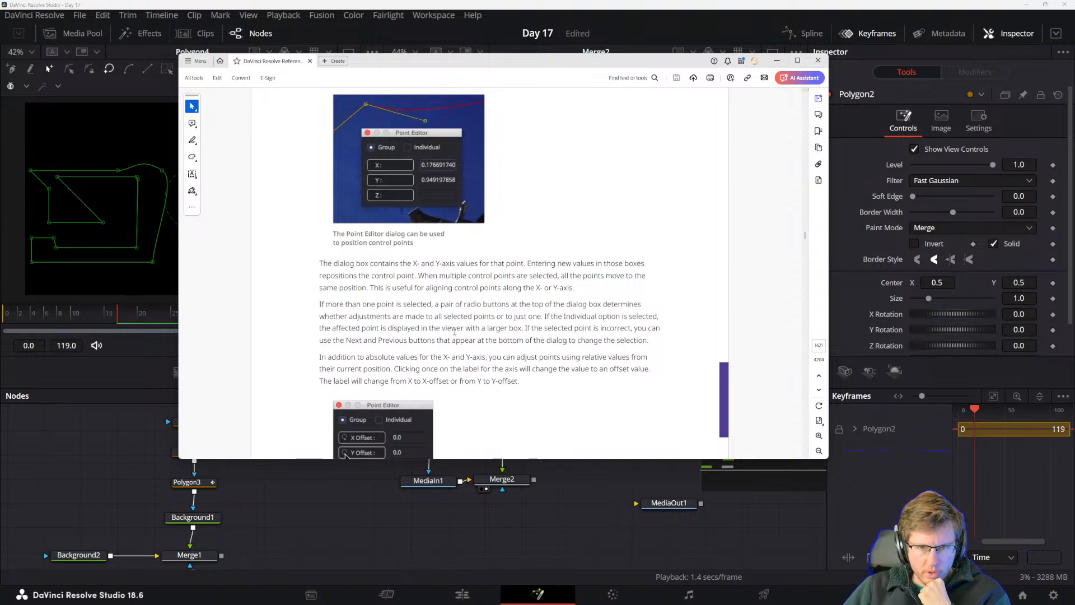
pyautogui.scroll(-3, 473, 316)
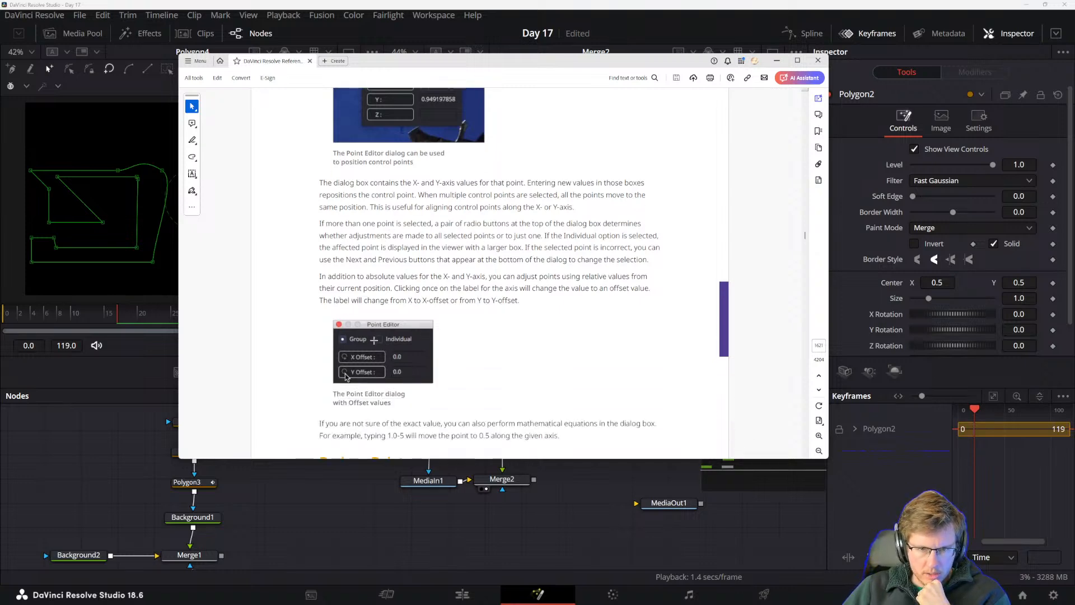
pyautogui.scroll(-3, 357, 407)
pyautogui.scroll(-2, 347, 288)
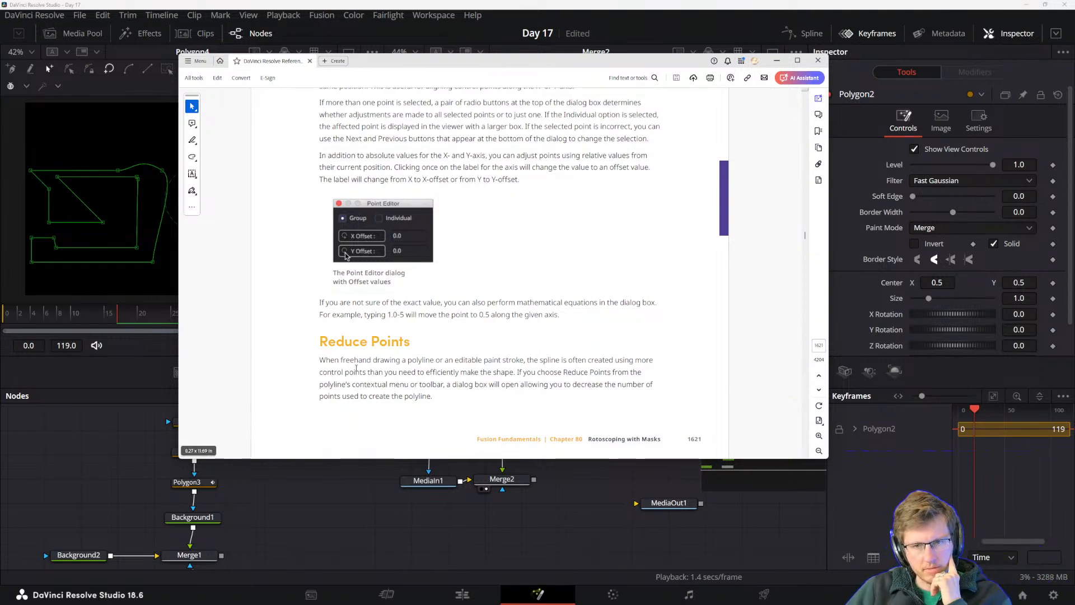
pyautogui.tripleClick(406, 312)
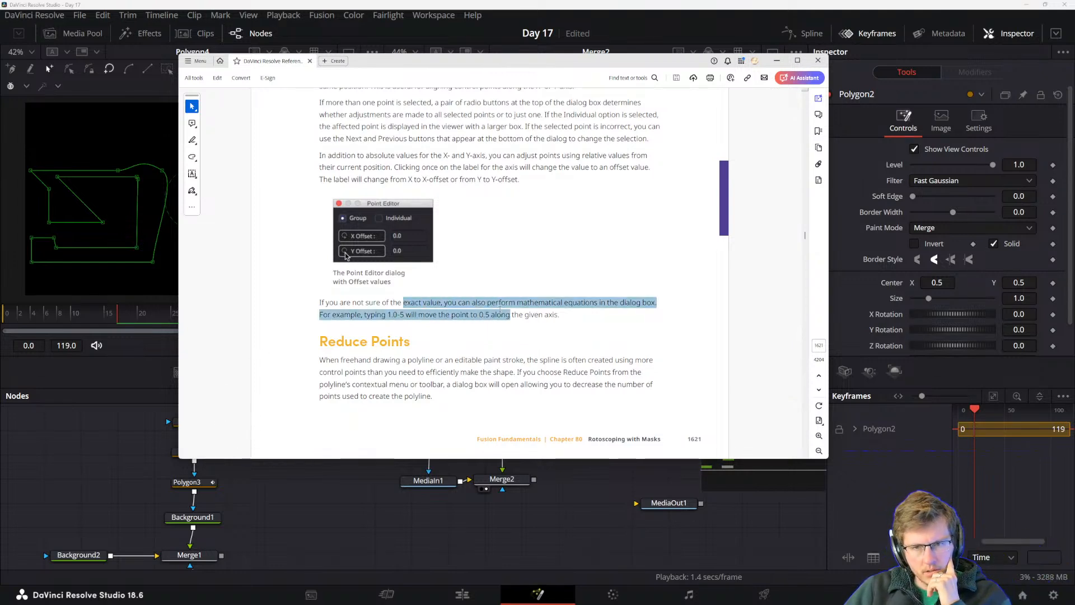
pyautogui.click(533, 314)
pyautogui.moveTo(597, 302); pyautogui.dragTo(384, 303)
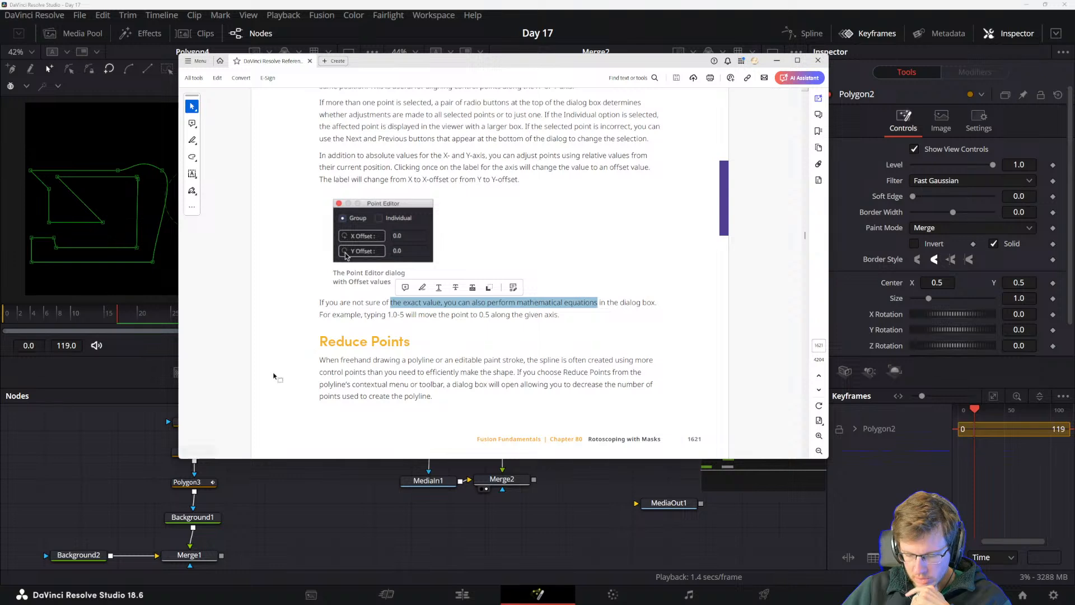
pyautogui.click(346, 373)
pyautogui.scroll(-6, 407, 349)
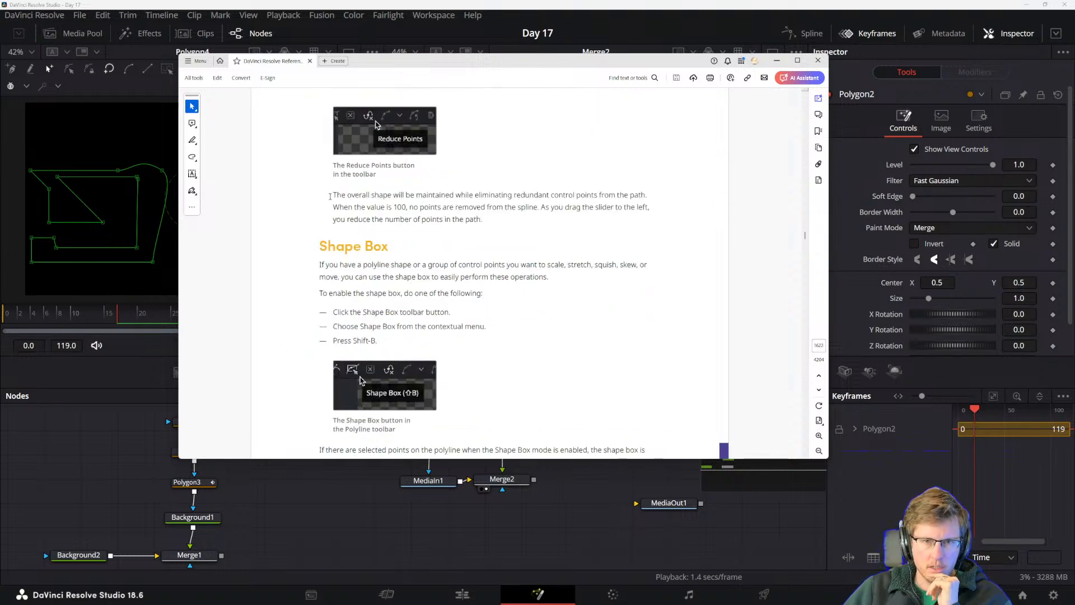
pyautogui.scroll(8, 315, 281)
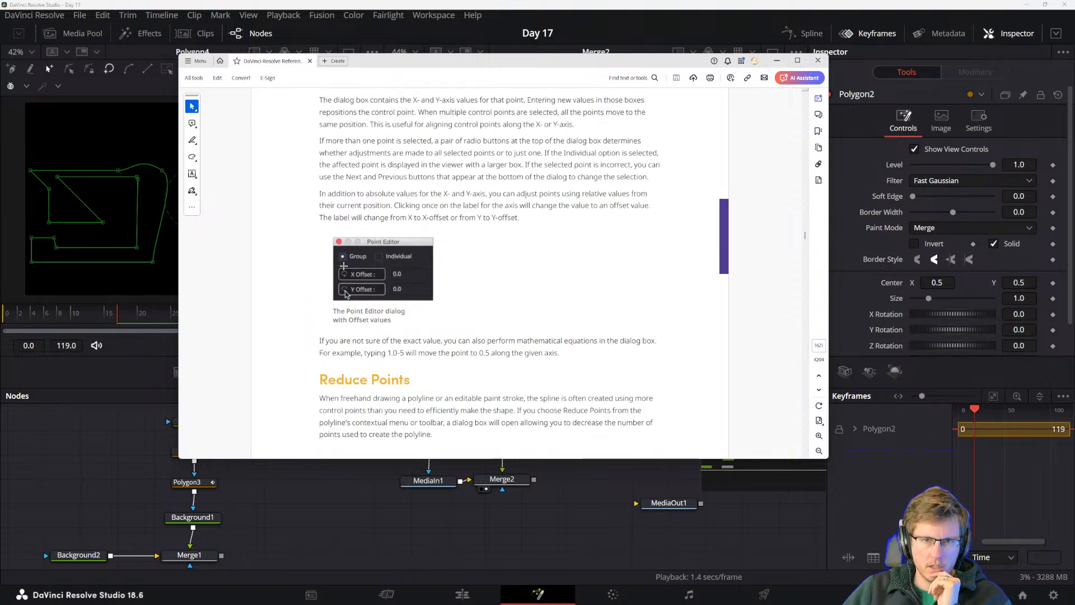
pyautogui.scroll(-1, 404, 356)
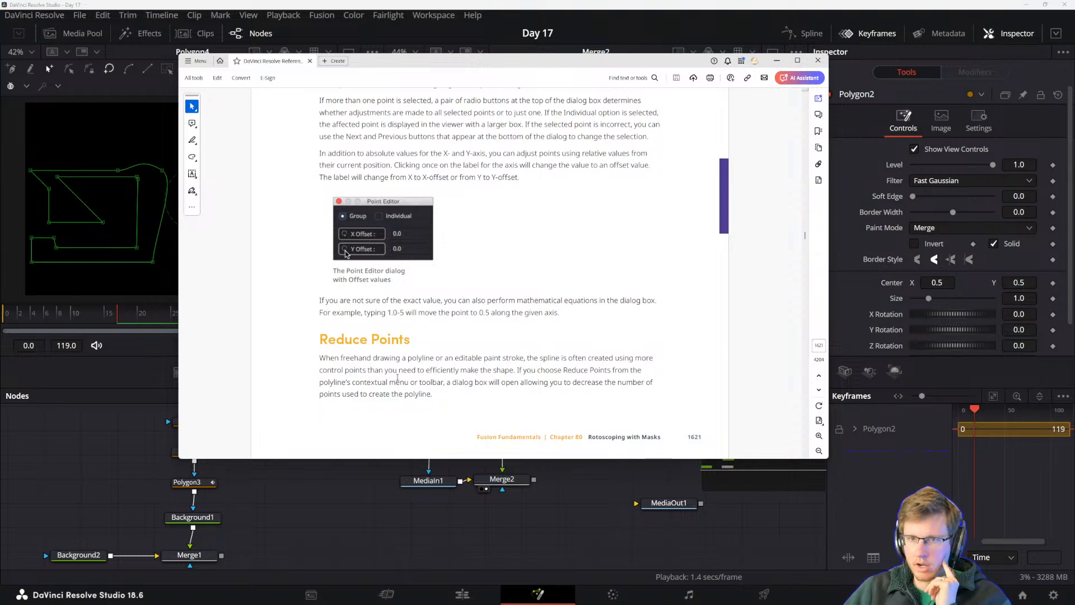
# - Switch back to DaVinci Resolve and reduce the points of Polygon4's freehand tower mask with a precision of 31
pyautogui.click(487, 3)
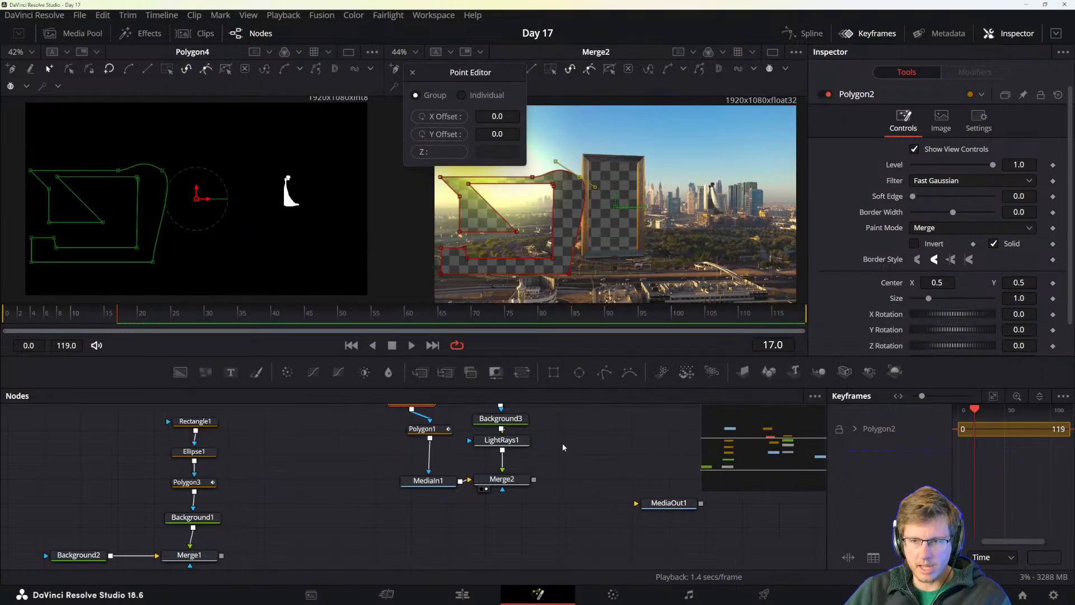
pyautogui.moveTo(589, 465); pyautogui.dragTo(384, 594)
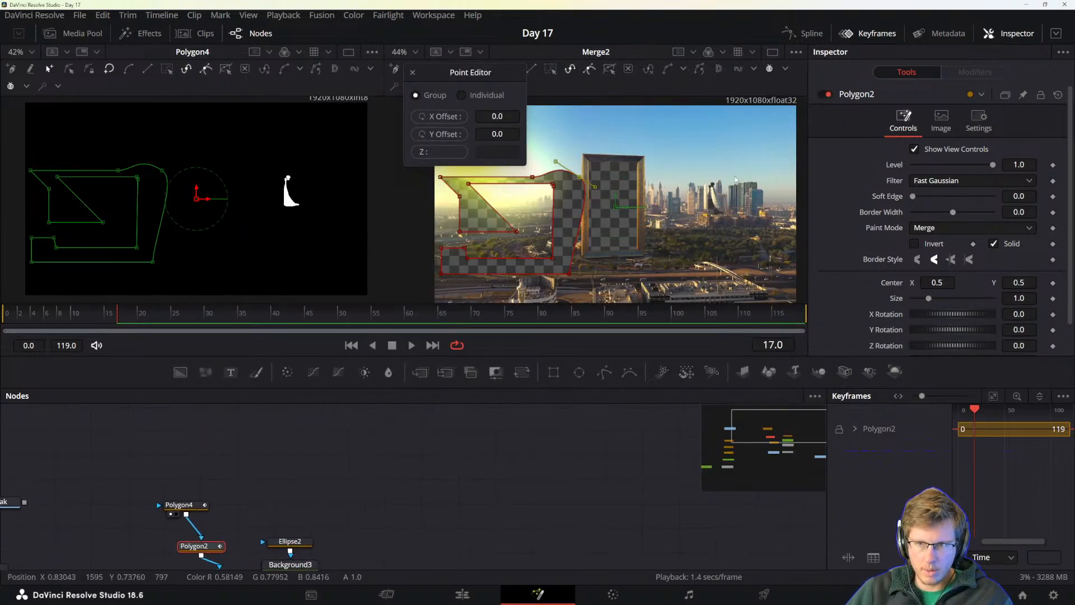
pyautogui.moveTo(354, 488); pyautogui.dragTo(410, 431)
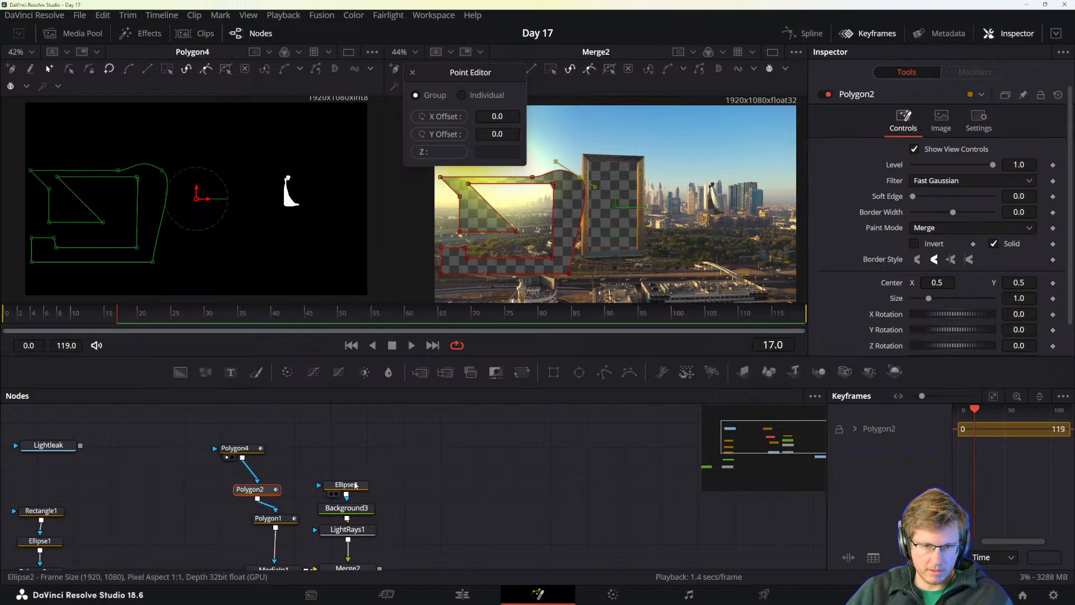
pyautogui.click(352, 486)
pyautogui.click(251, 488)
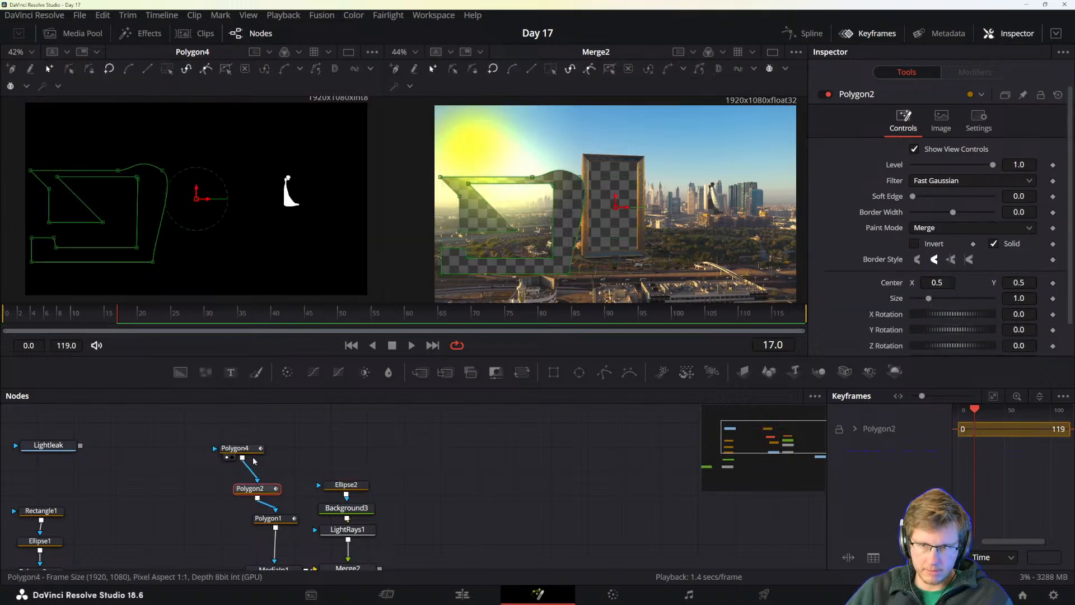
pyautogui.click(243, 454)
pyautogui.scroll(5, 757, 218)
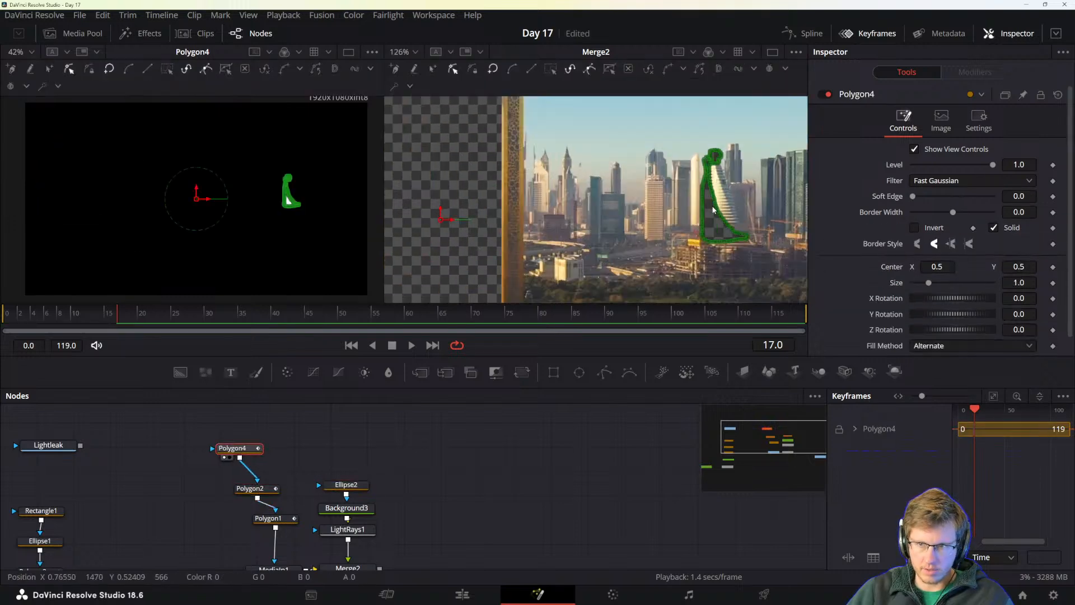
pyautogui.moveTo(758, 208); pyautogui.dragTo(623, 178)
pyautogui.scroll(-1, 594, 252)
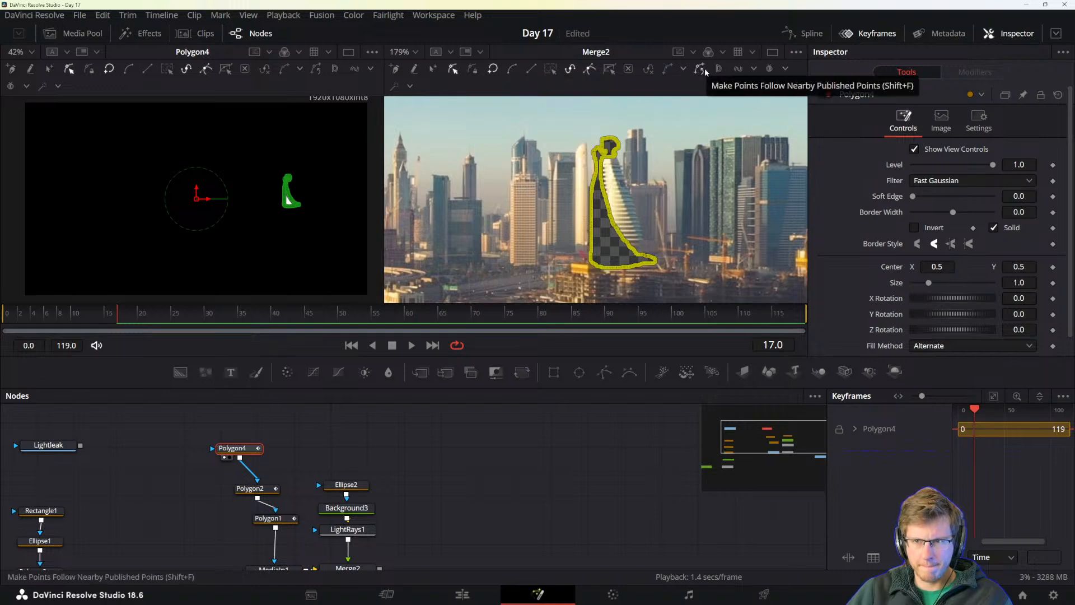
pyautogui.click(649, 70)
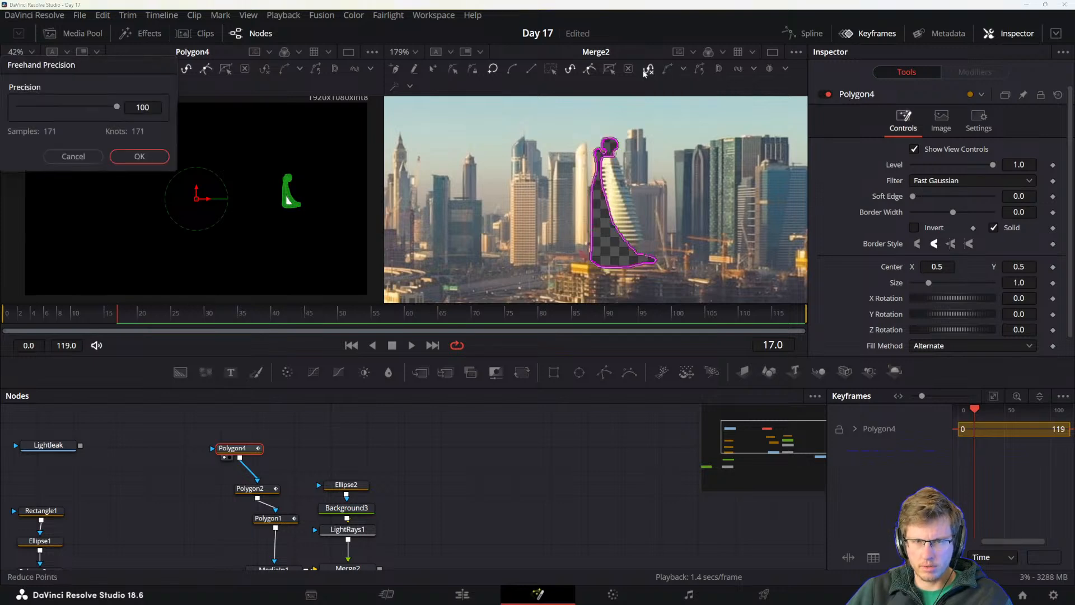
pyautogui.moveTo(88, 62); pyautogui.dragTo(449, 123)
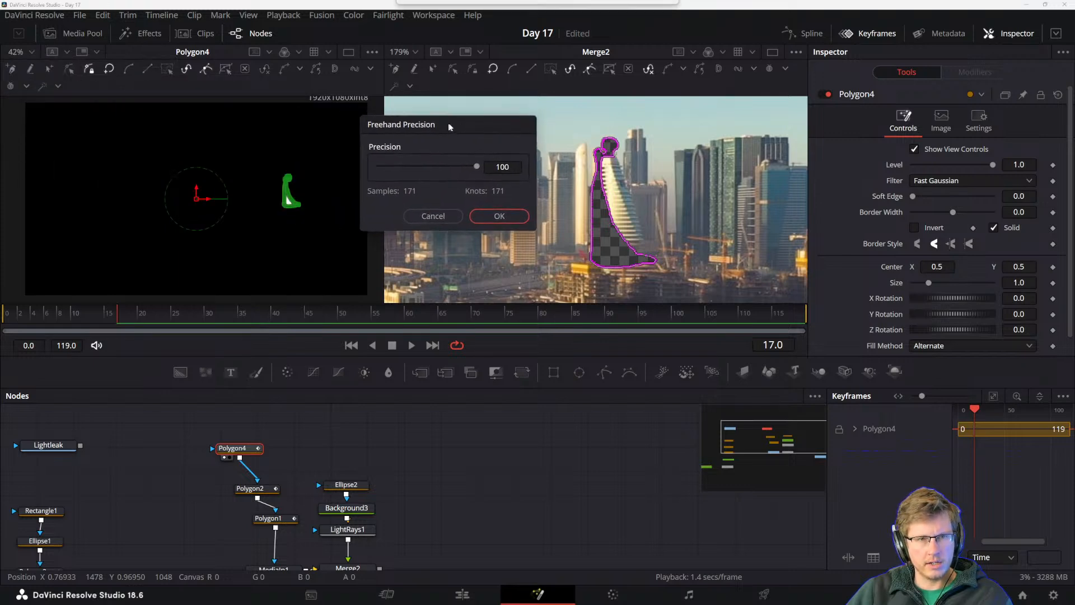
pyautogui.moveTo(478, 168); pyautogui.dragTo(358, 170)
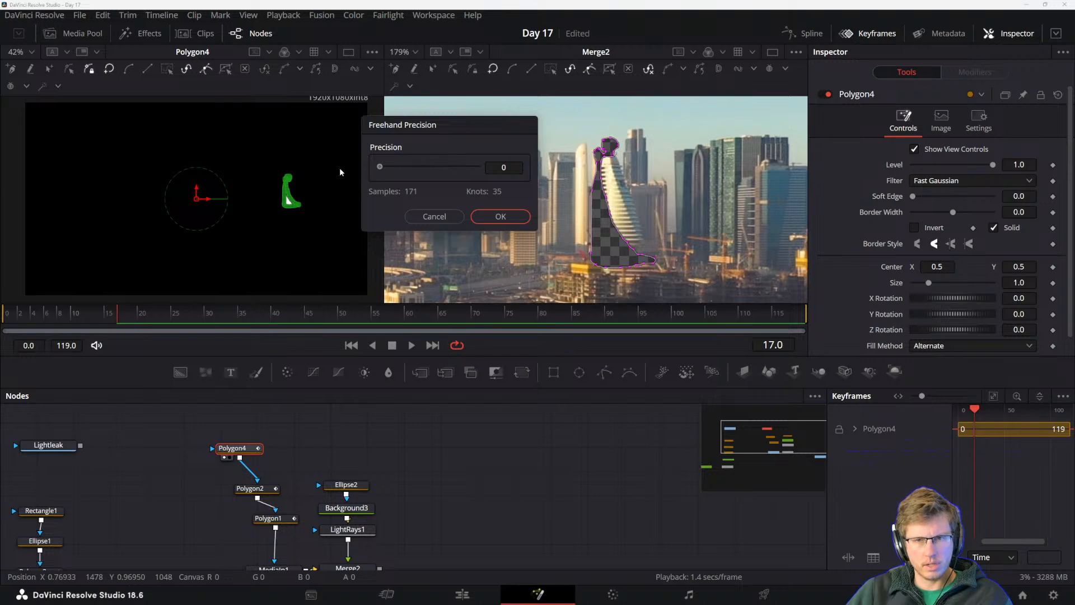
pyautogui.moveTo(380, 167); pyautogui.dragTo(410, 171)
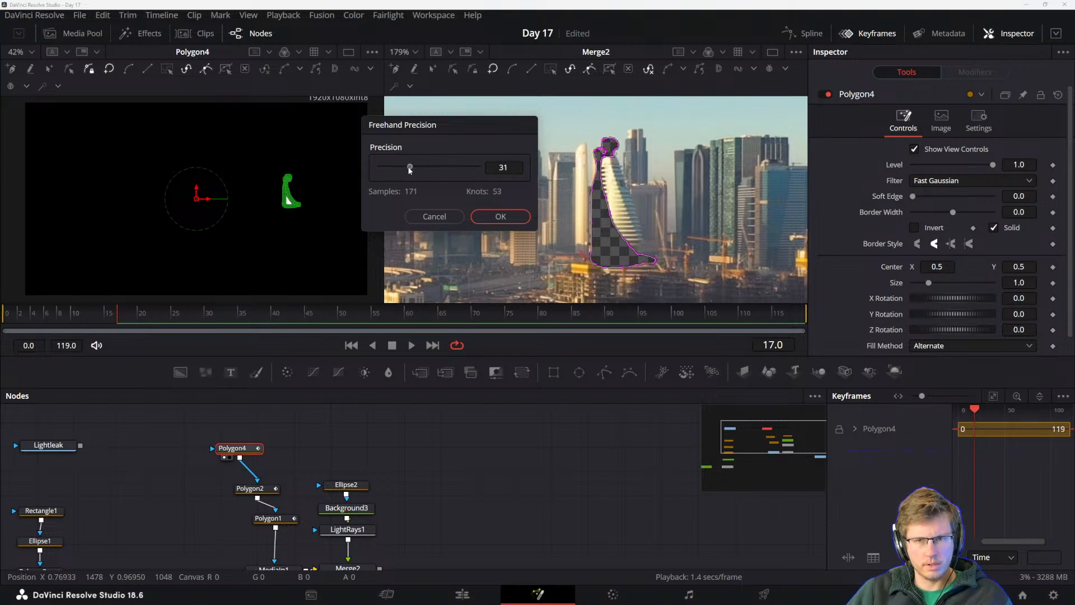
pyautogui.click(499, 216)
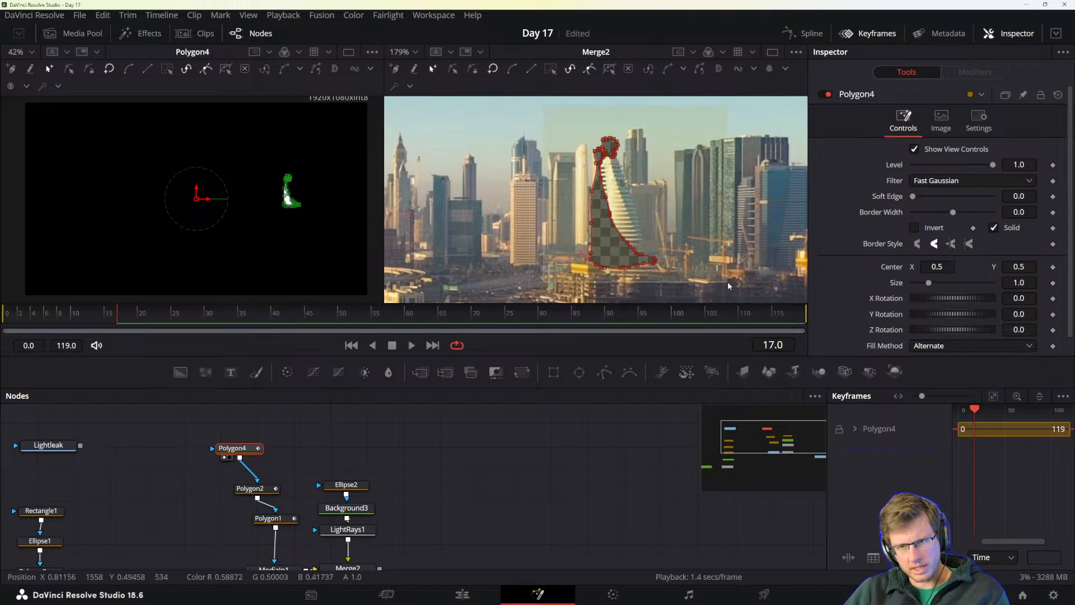
# - Switch to the reference manual PDF and read the rest of Reduce Points and how to enable the Shape Box
pyautogui.hotkey('alt', 'Tab')
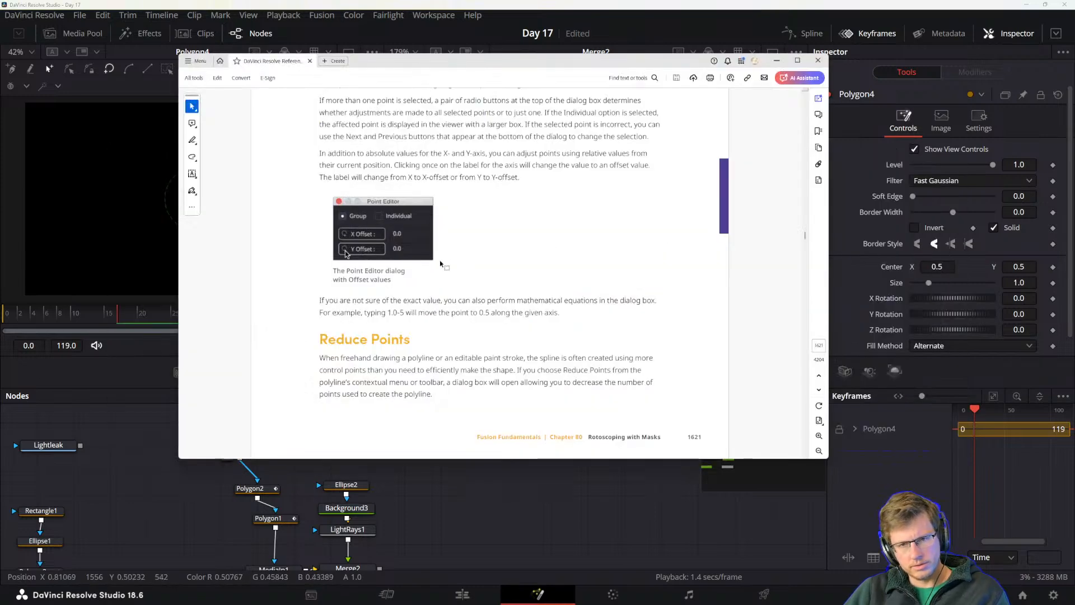
pyautogui.moveTo(320, 358); pyautogui.dragTo(370, 369)
pyautogui.scroll(-10, 369, 369)
pyautogui.scroll(1, 363, 254)
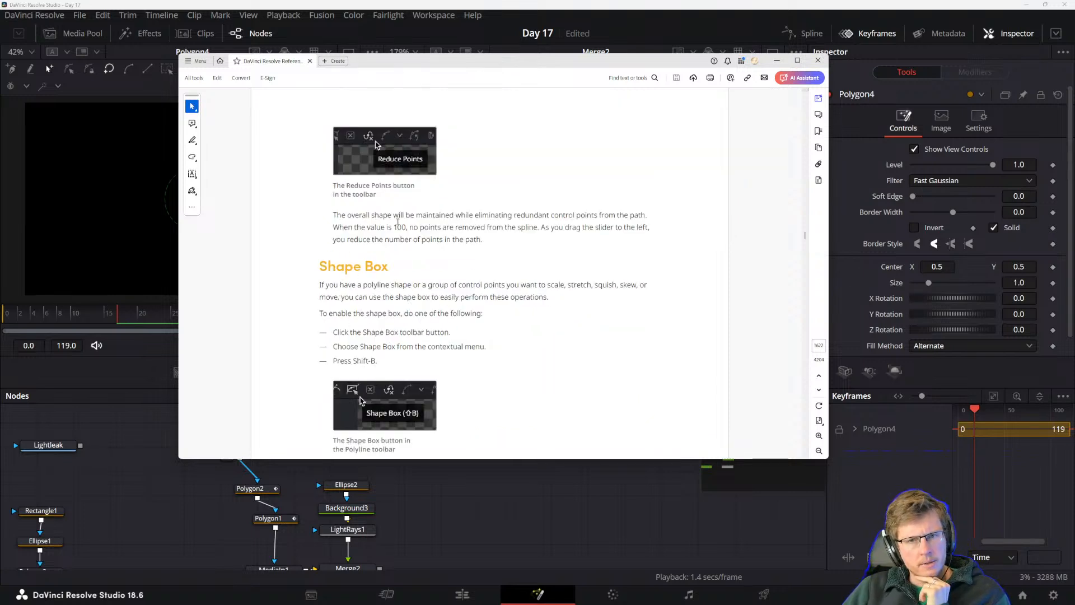
pyautogui.moveTo(549, 229); pyautogui.dragTo(649, 233)
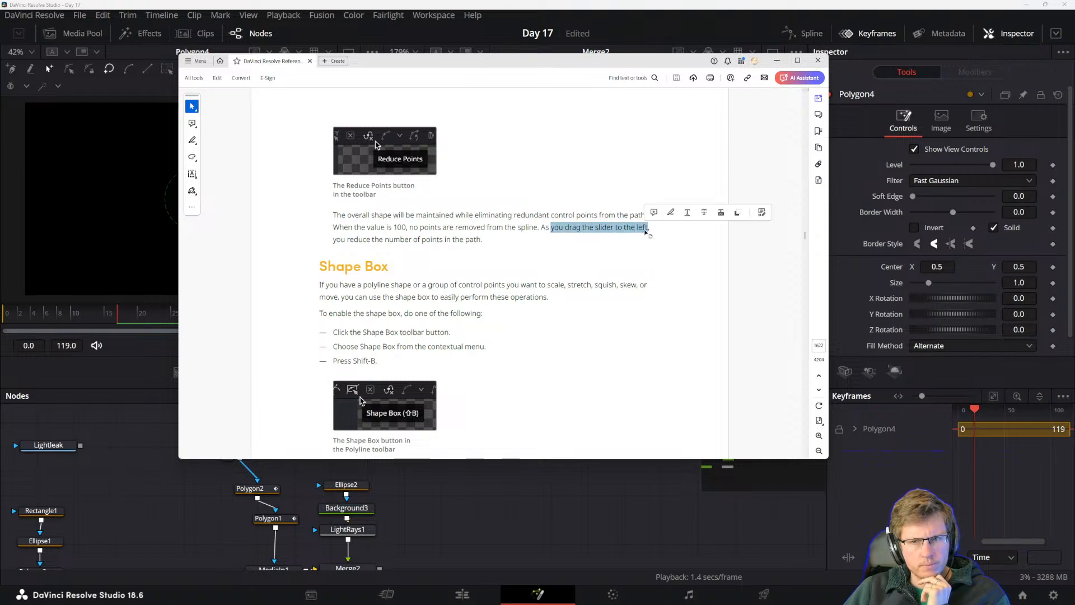
pyautogui.click(500, 239)
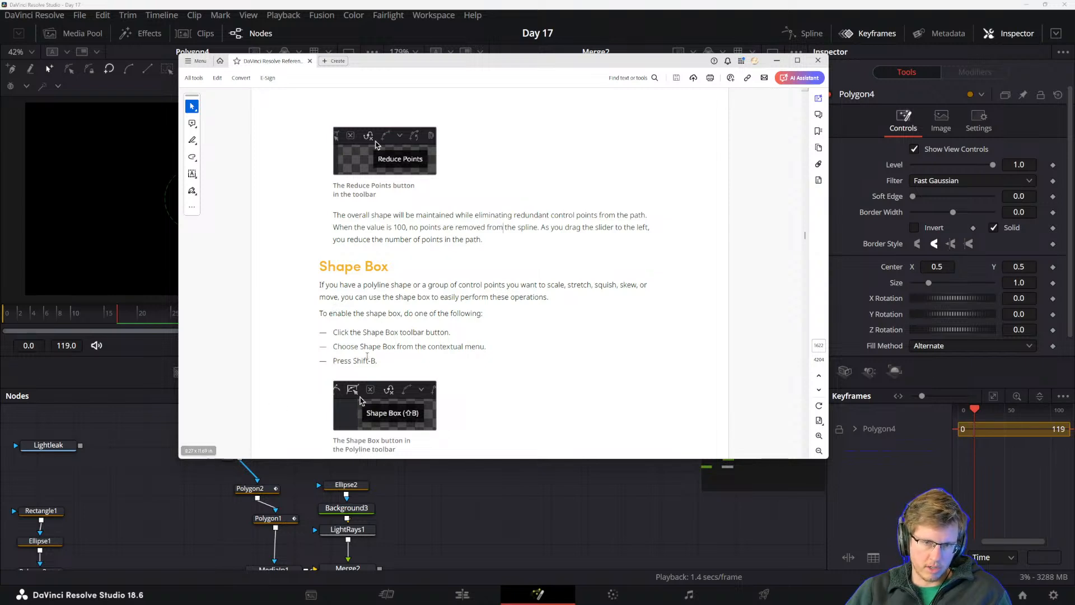
pyautogui.moveTo(137, 604)
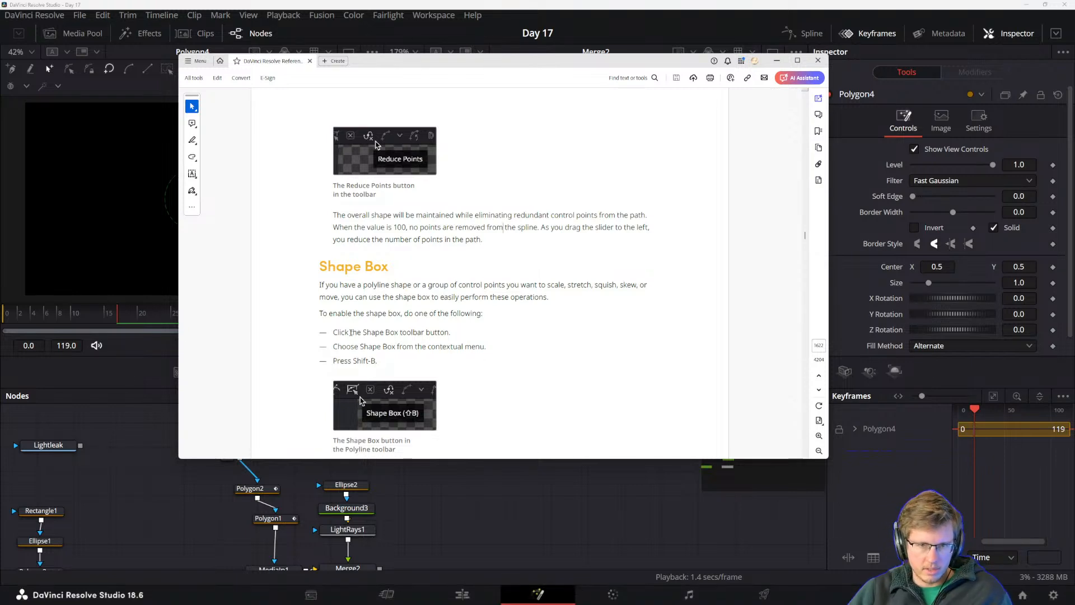
pyautogui.scroll(-1, 378, 389)
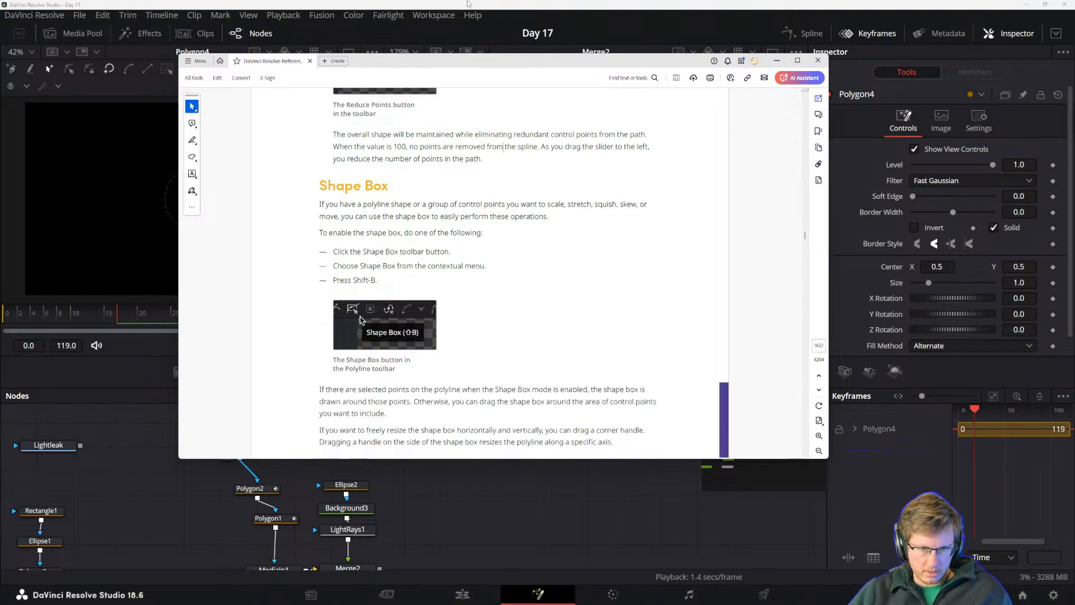
# - Switch back to DaVinci Resolve, select all points of Polygon4's tower mask, and enable the Shape Box around them
pyautogui.hotkey('alt', 'Tab')
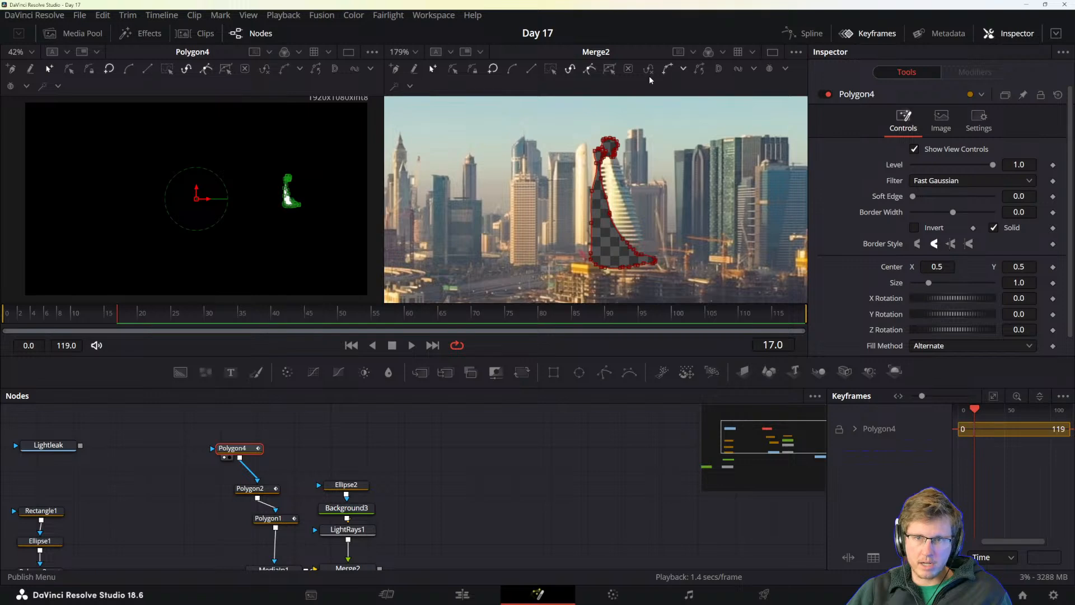
pyautogui.click(609, 68)
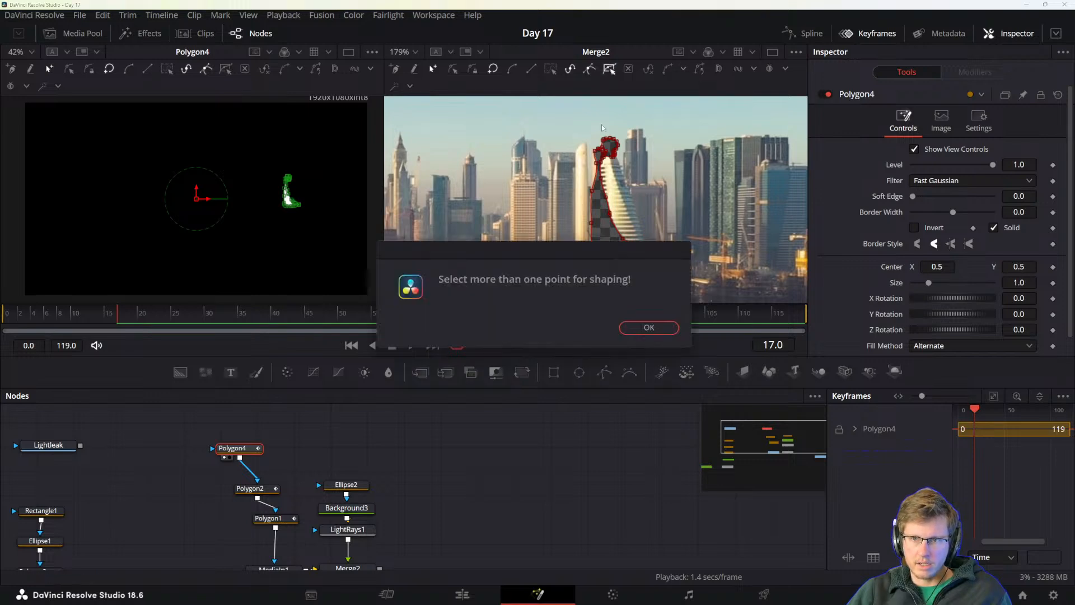
pyautogui.click(648, 328)
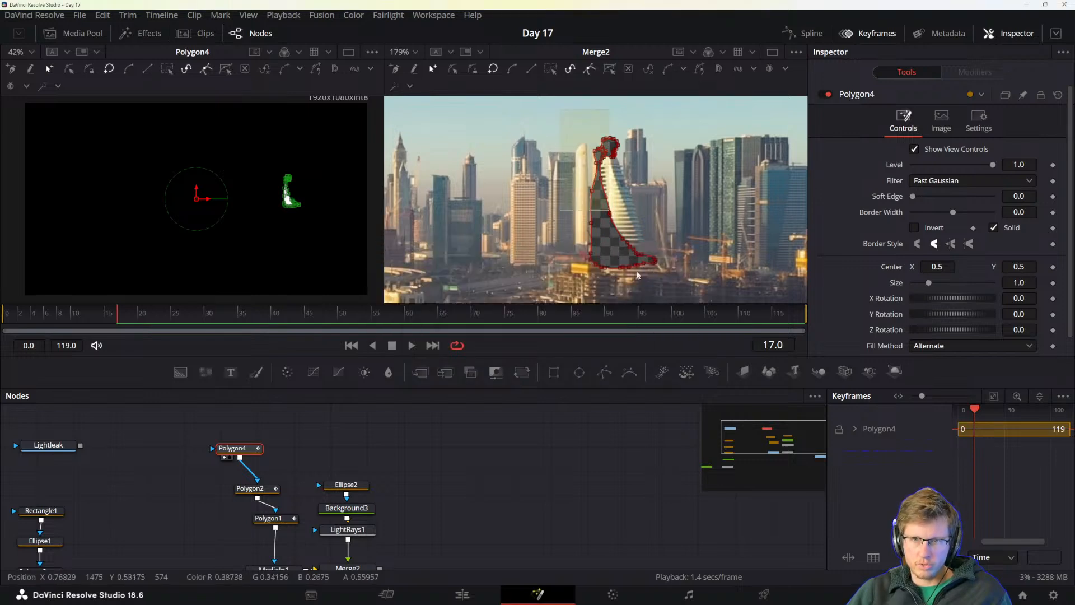
pyautogui.moveTo(560, 131); pyautogui.dragTo(718, 308)
pyautogui.click(609, 68)
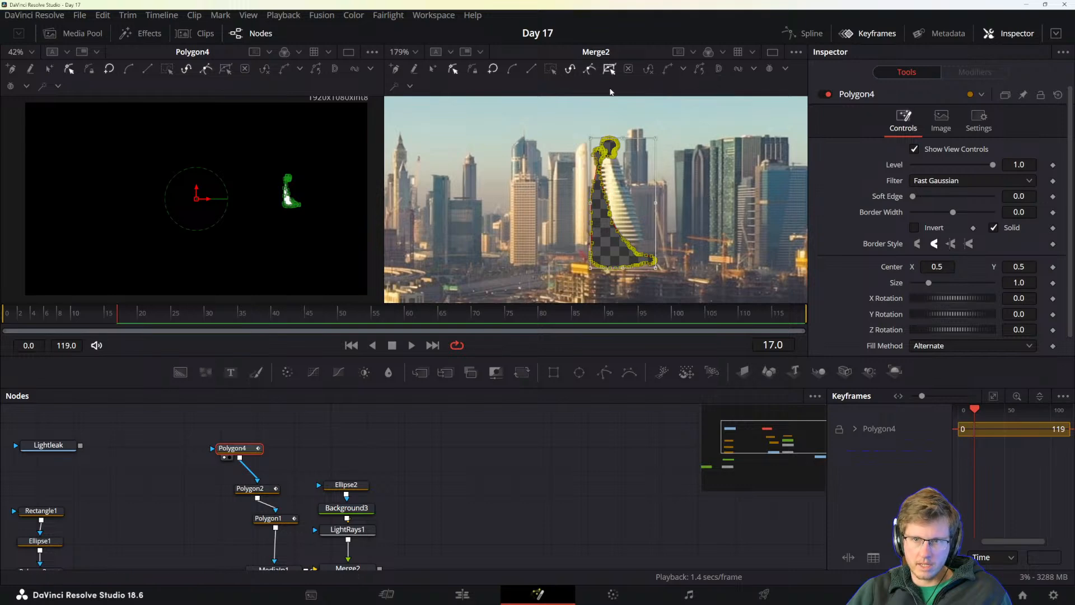
# - Try the shape box's lower corner handle on the tower mask, and switch to the reference manual PDF to read about resizing with handles
pyautogui.moveTo(656, 269)
pyautogui.mouseDown()
pyautogui.moveTo(618, 258)
pyautogui.moveTo(749, 258)
pyautogui.moveTo(653, 268)
pyautogui.moveTo(701, 252)
pyautogui.moveTo(656, 246)
pyautogui.moveTo(655, 267)
pyautogui.mouseUp()
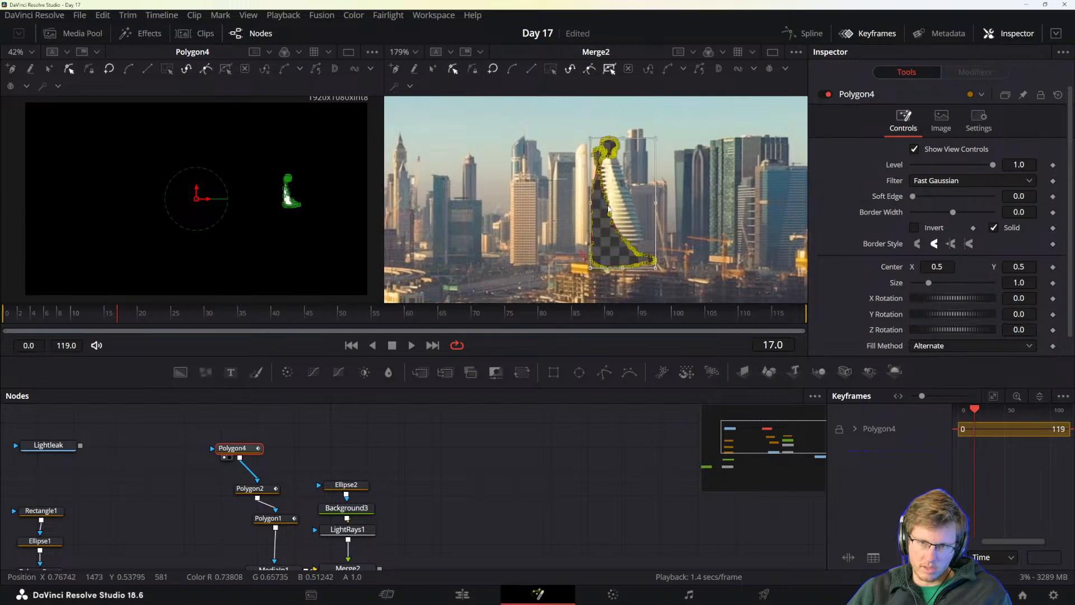
pyautogui.hotkey('alt', 'Tab')
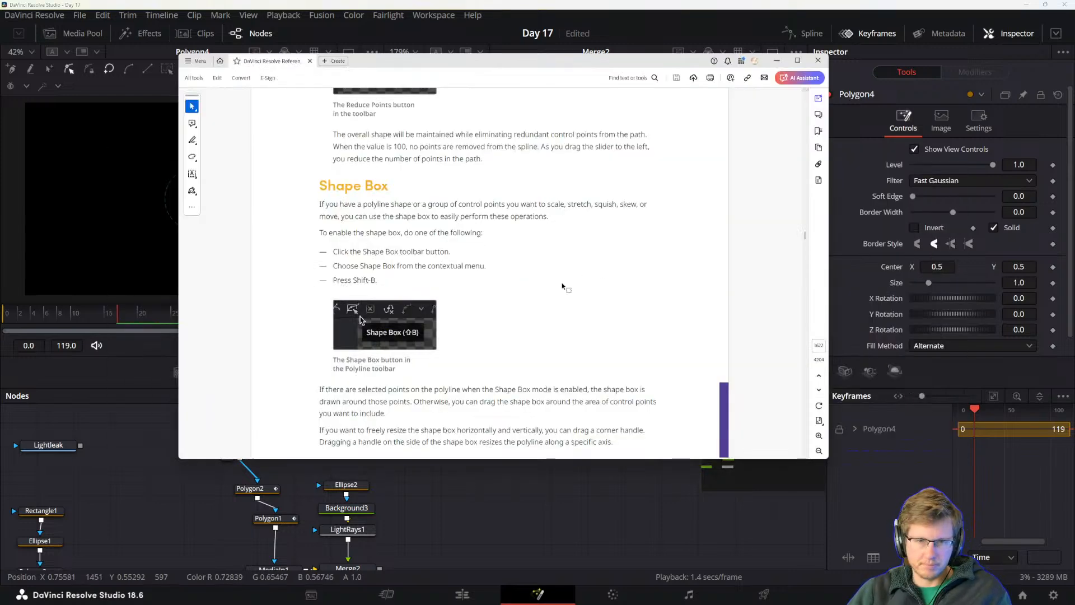
pyautogui.scroll(-3, 476, 342)
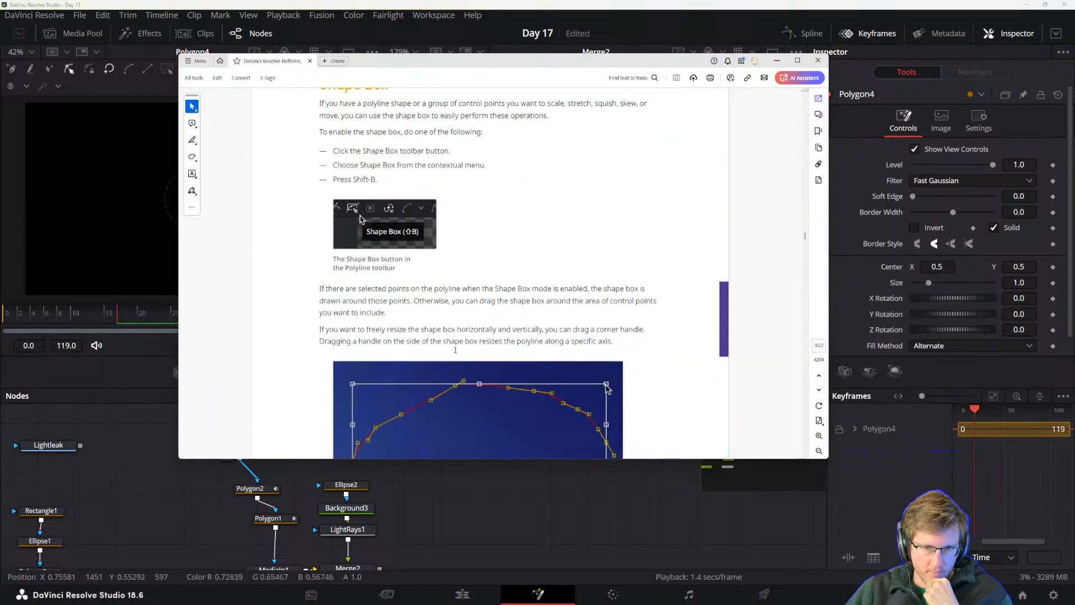
pyautogui.scroll(-3, 455, 350)
# - Switch back to DaVinci Resolve and re-create the Shape Box around only the upper part of Polygon4's tower mask
pyautogui.click(630, 12)
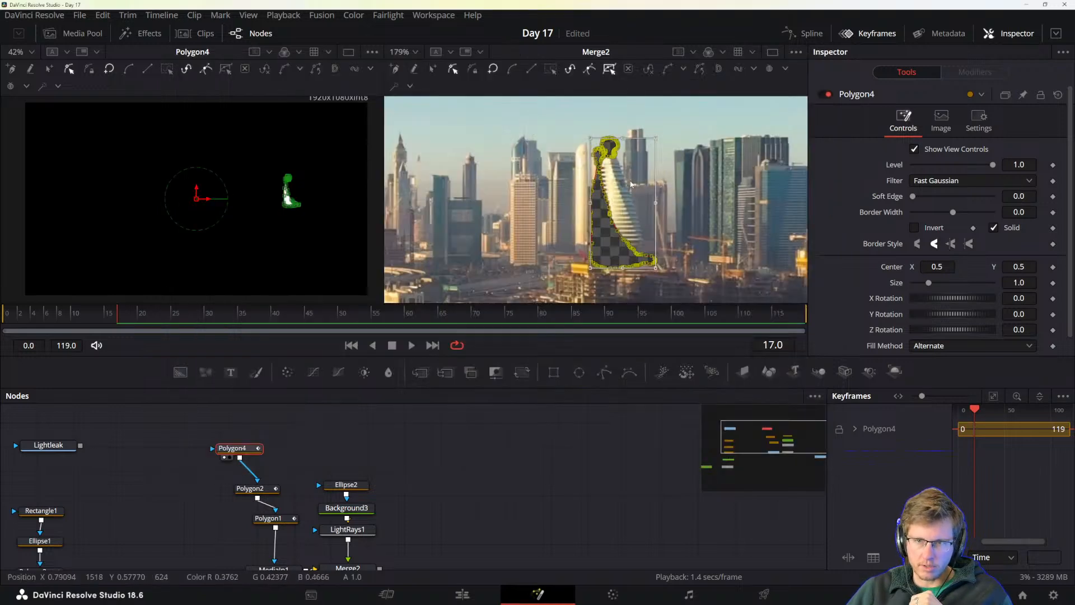
pyautogui.click(608, 71)
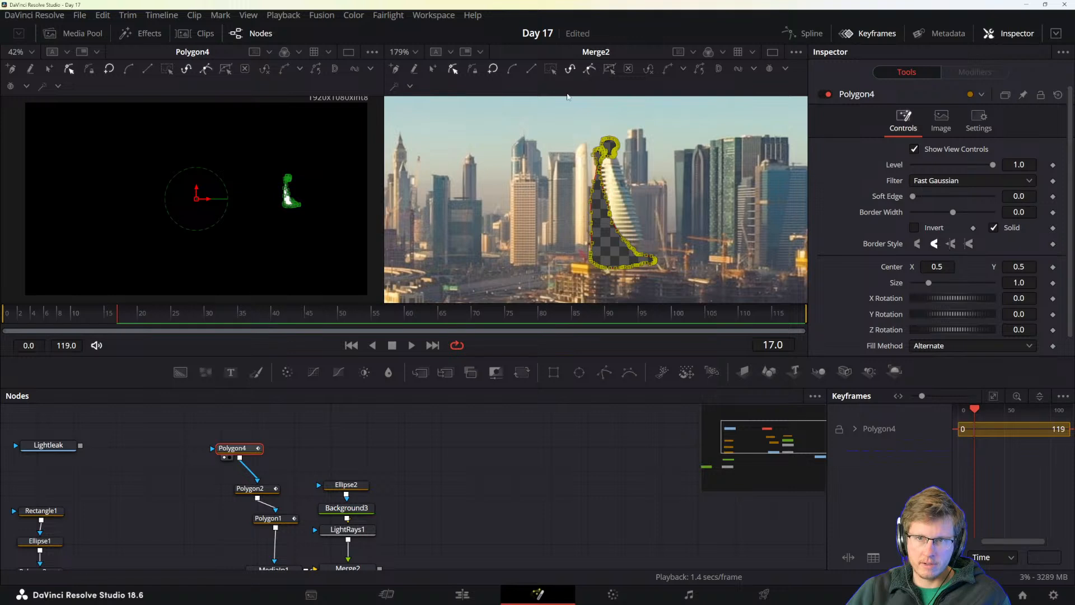
pyautogui.moveTo(574, 125); pyautogui.dragTo(704, 208)
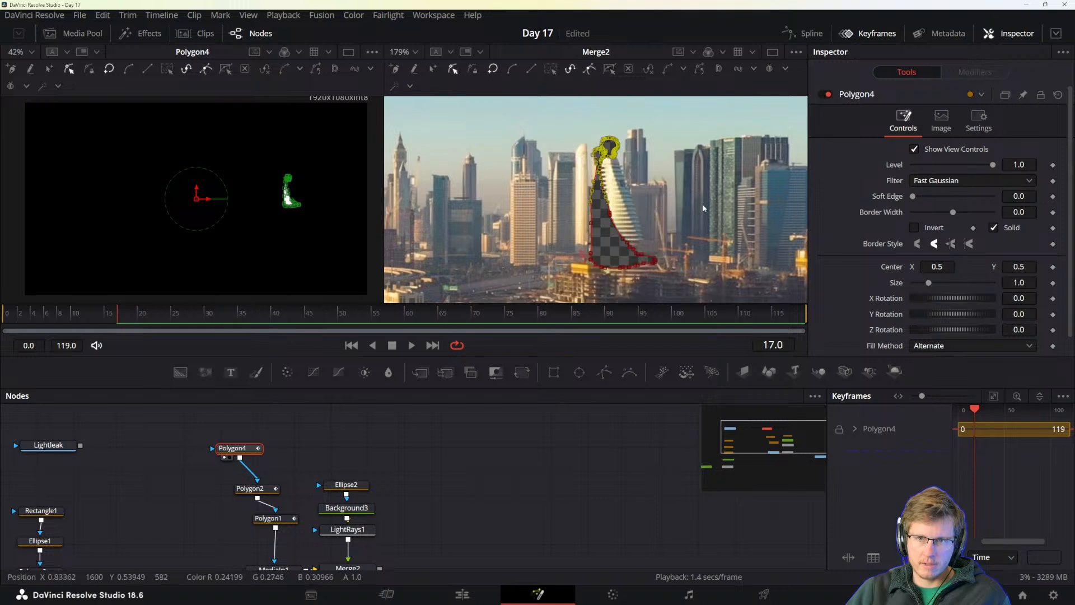
pyautogui.click(609, 71)
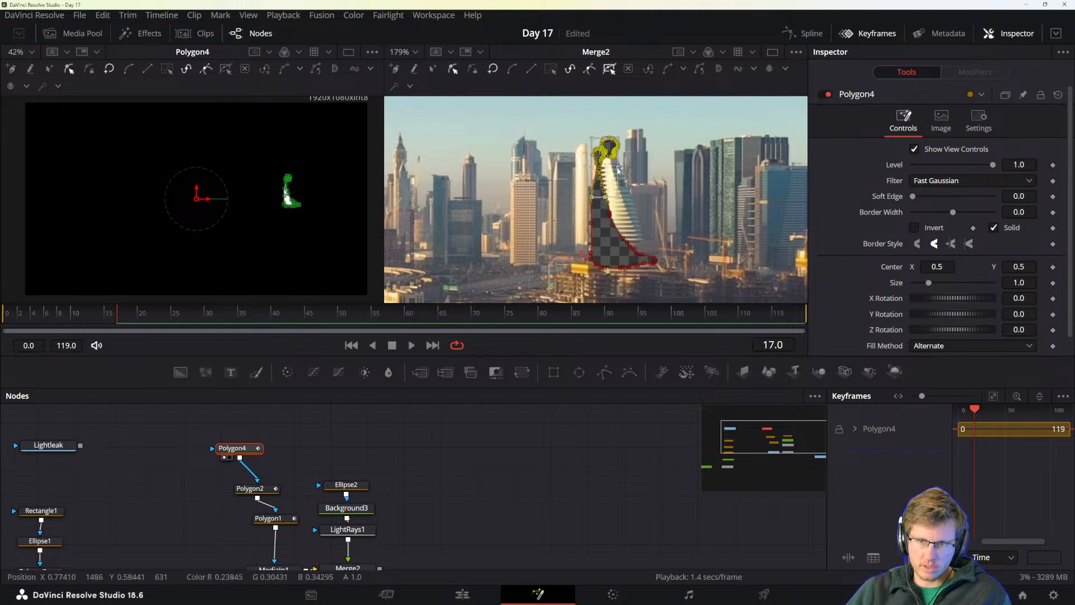
pyautogui.moveTo(620, 168)
pyautogui.mouseDown()
pyautogui.moveTo(660, 169)
pyautogui.moveTo(618, 167)
pyautogui.mouseUp()
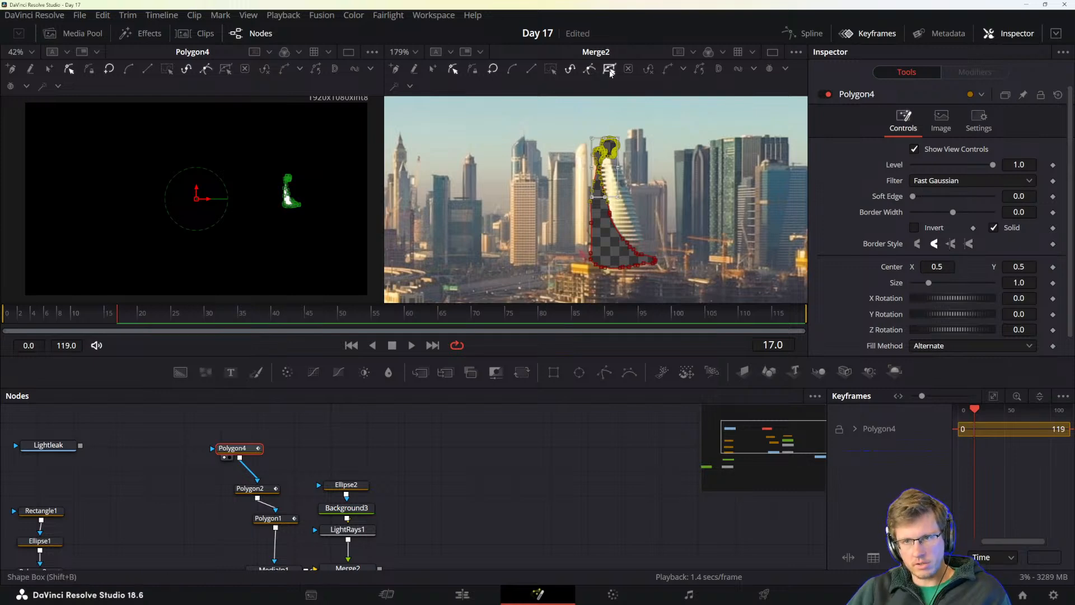
# - Switch to the reference manual PDF and read about non-uniform Shape Box transformations and showing or hiding onscreen polyline controls
pyautogui.hotkey('alt', 'Tab')
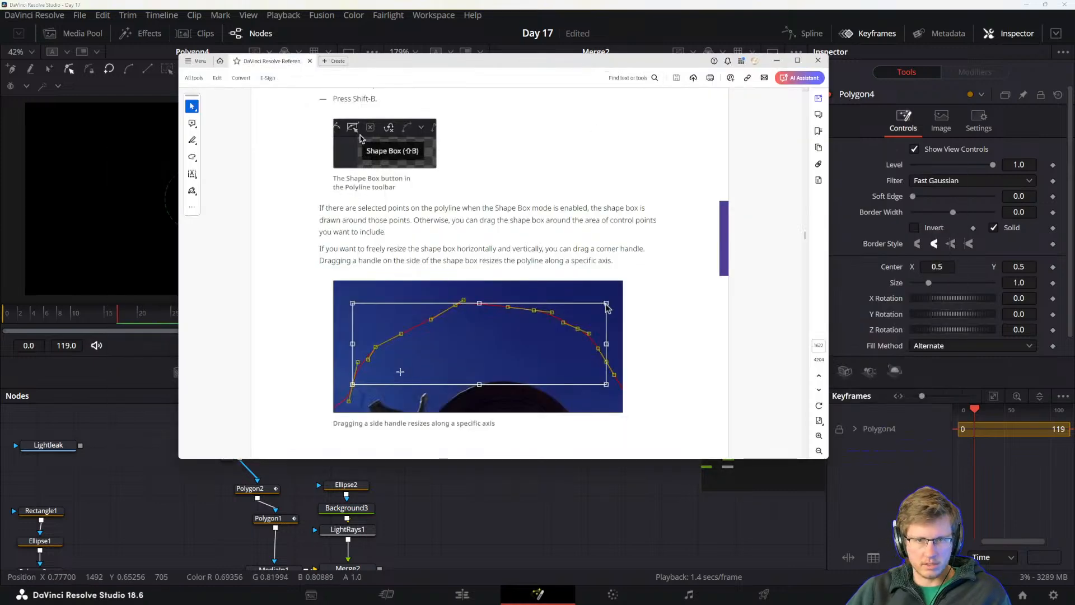
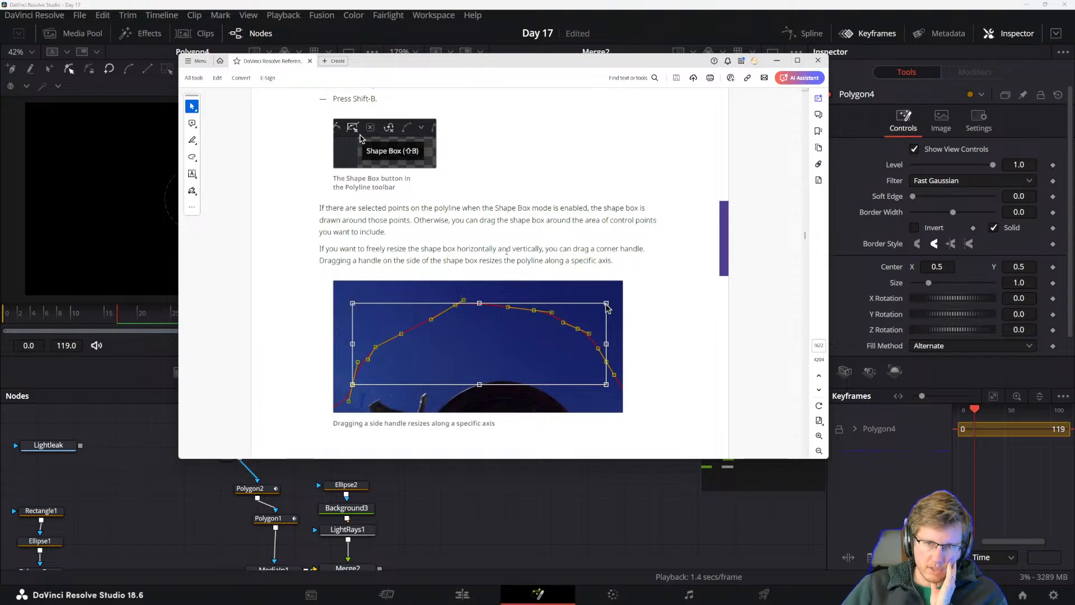
pyautogui.scroll(-5, 492, 254)
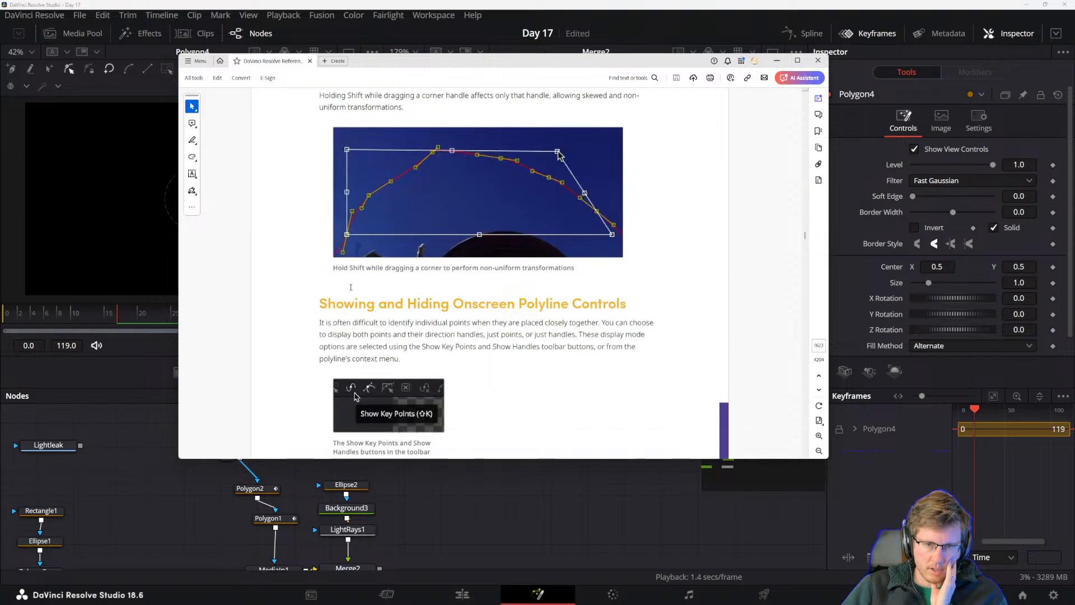
pyautogui.scroll(-1, 347, 294)
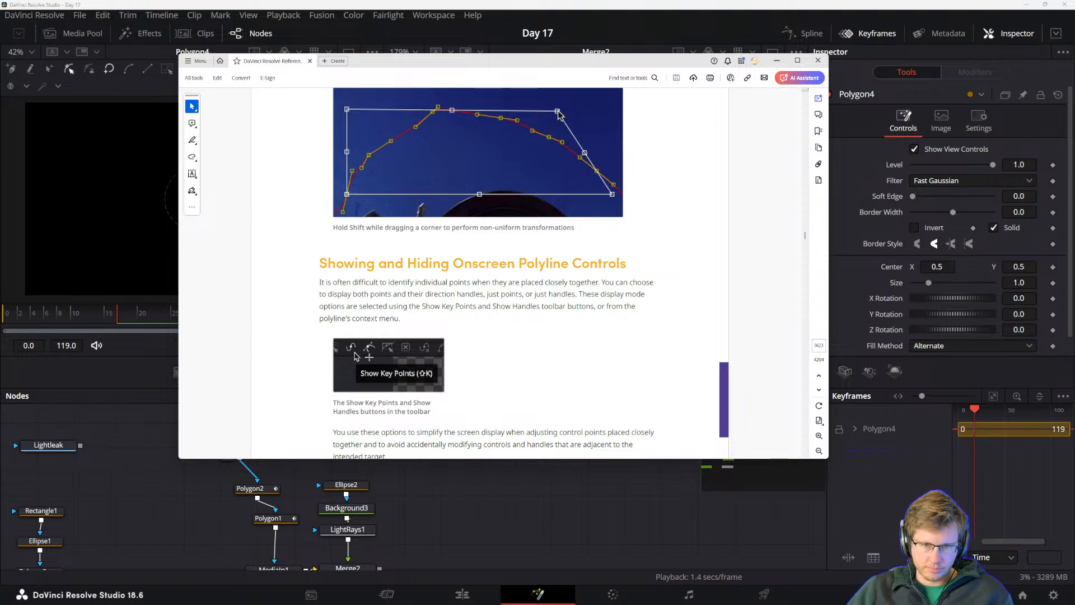
pyautogui.moveTo(625, 55); pyautogui.dragTo(625, 96)
# - Switch back to DaVinci Resolve, hide the handles on Polygon4's mask, and toggle the handles of Polygon1's frame mask off and on
pyautogui.click(496, 71)
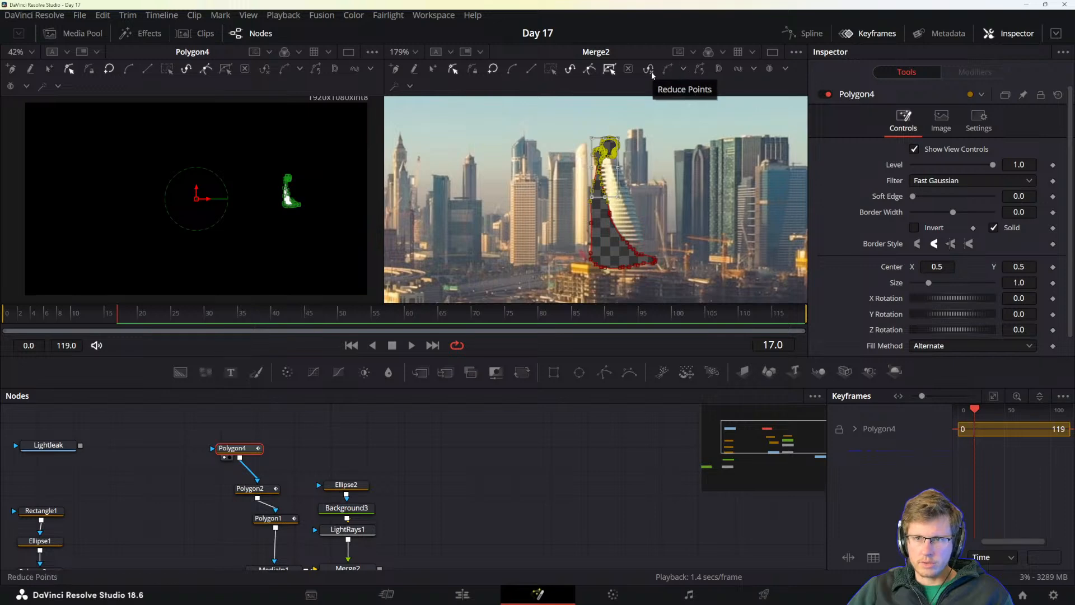
pyautogui.click(590, 69)
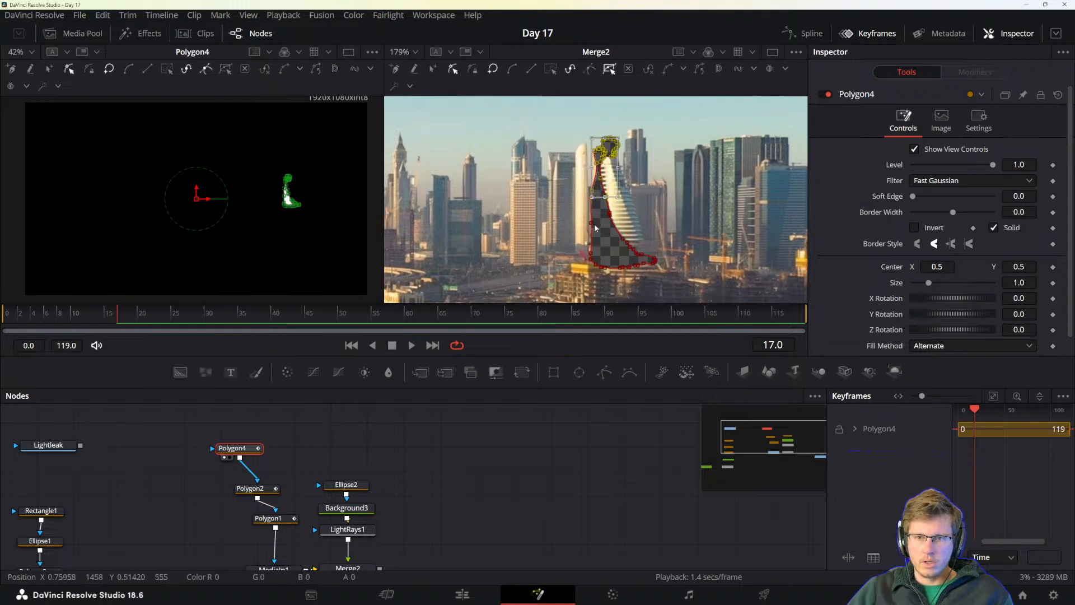
pyautogui.scroll(3, 728, 163)
pyautogui.moveTo(728, 163); pyautogui.dragTo(791, 269)
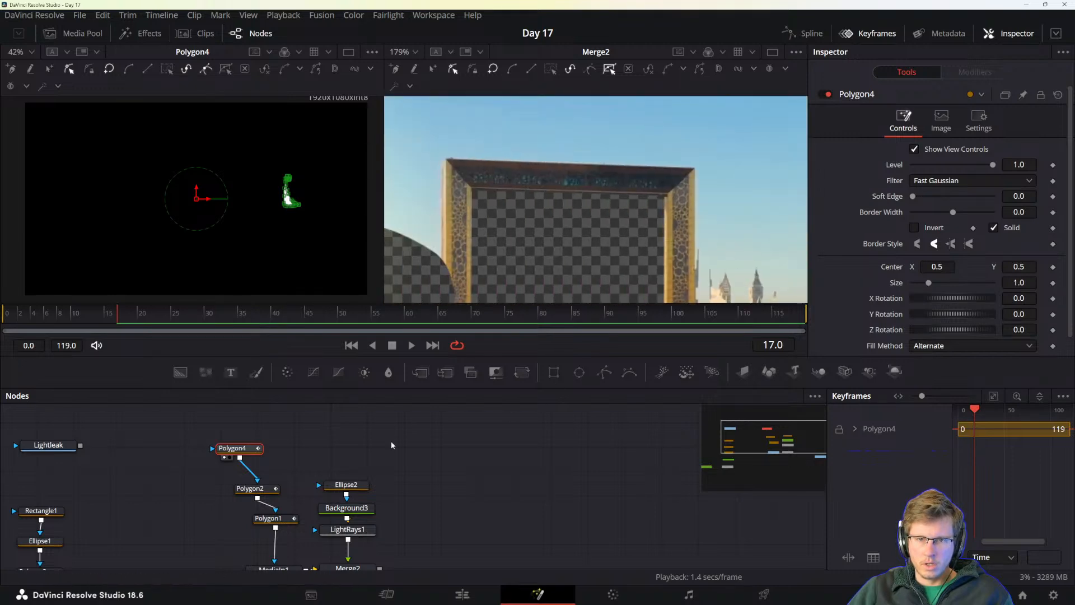
pyautogui.click(285, 520)
pyautogui.click(601, 185)
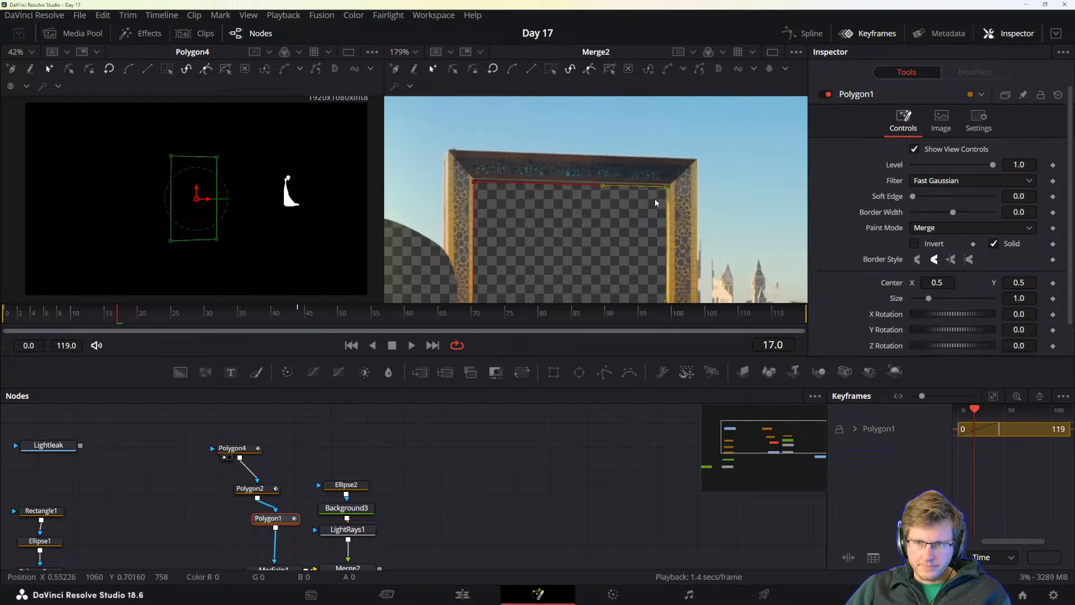
pyautogui.hotkey('ctrl', 'z')
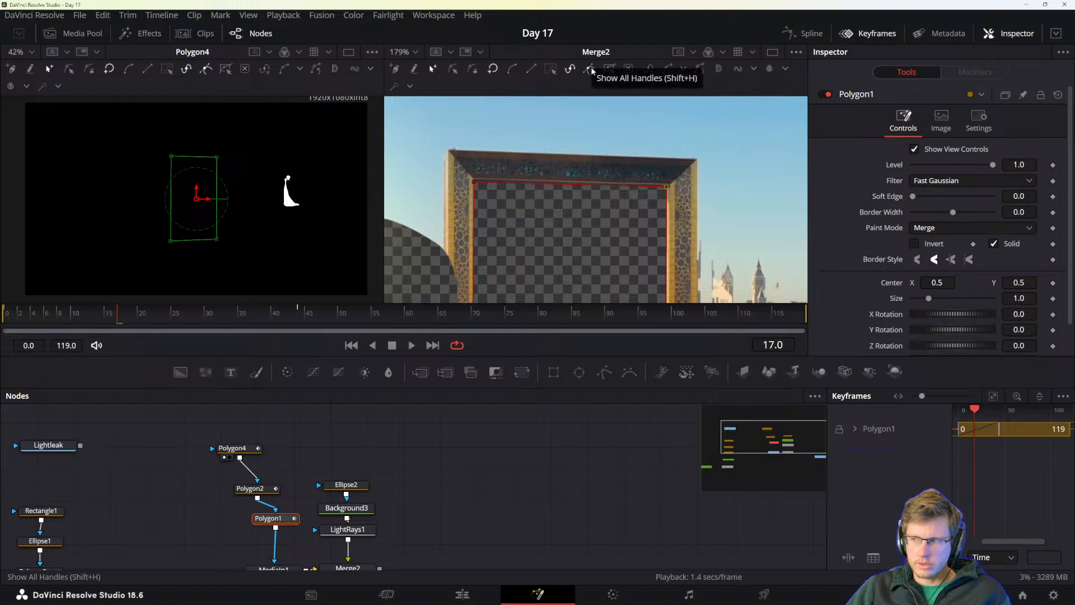
pyautogui.hotkey('ctrl', 'shift', 'z')
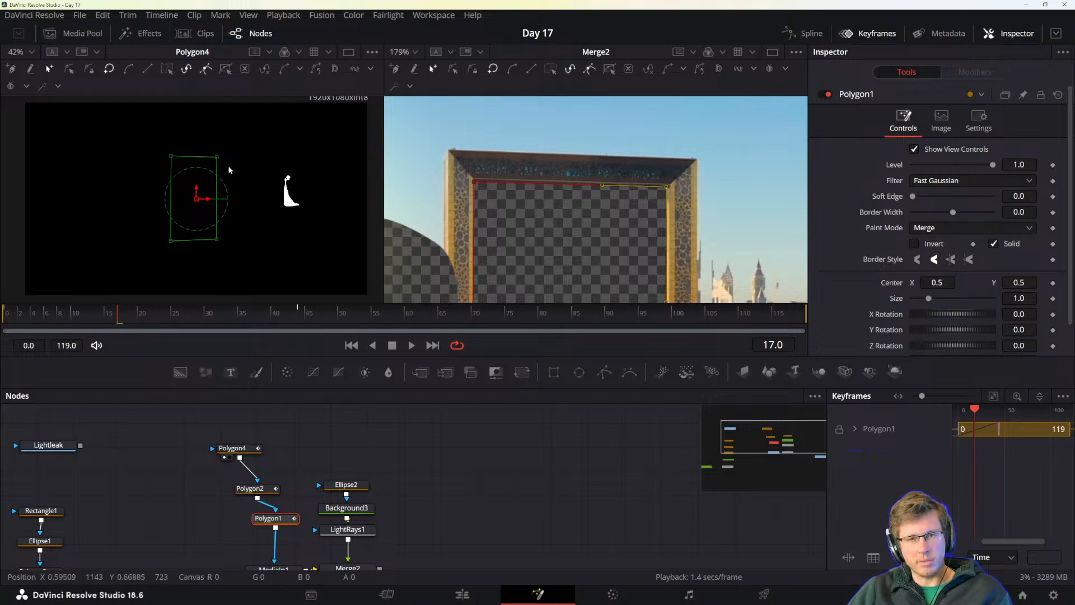
# - Switch to the reference manual PDF and read about the Show Key Points and Show Handles options and the Stop Rendering section
pyautogui.hotkey('alt', 'Tab')
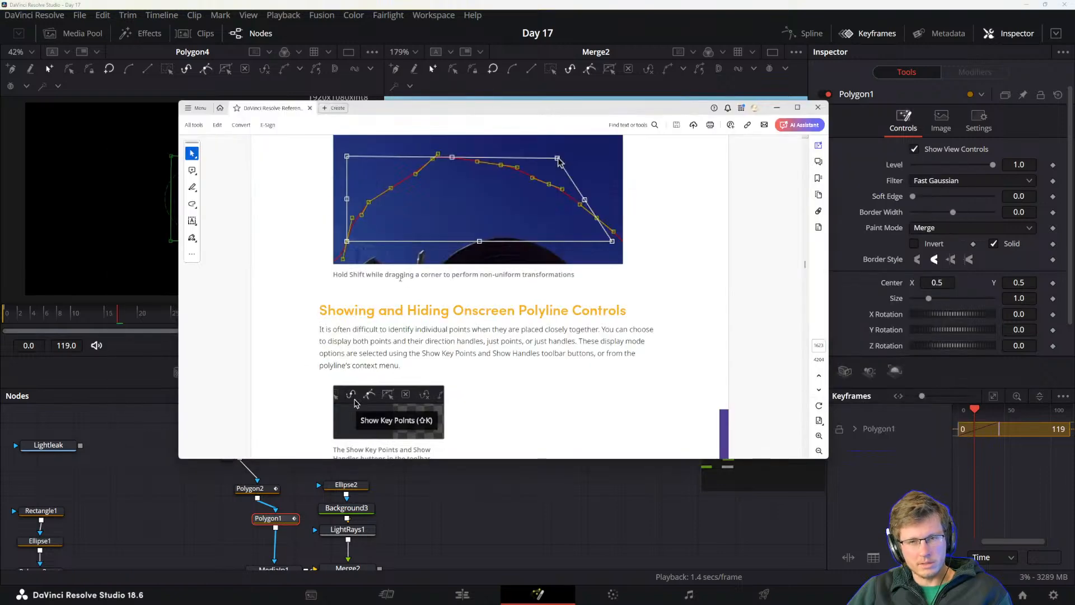
pyautogui.scroll(-5, 400, 278)
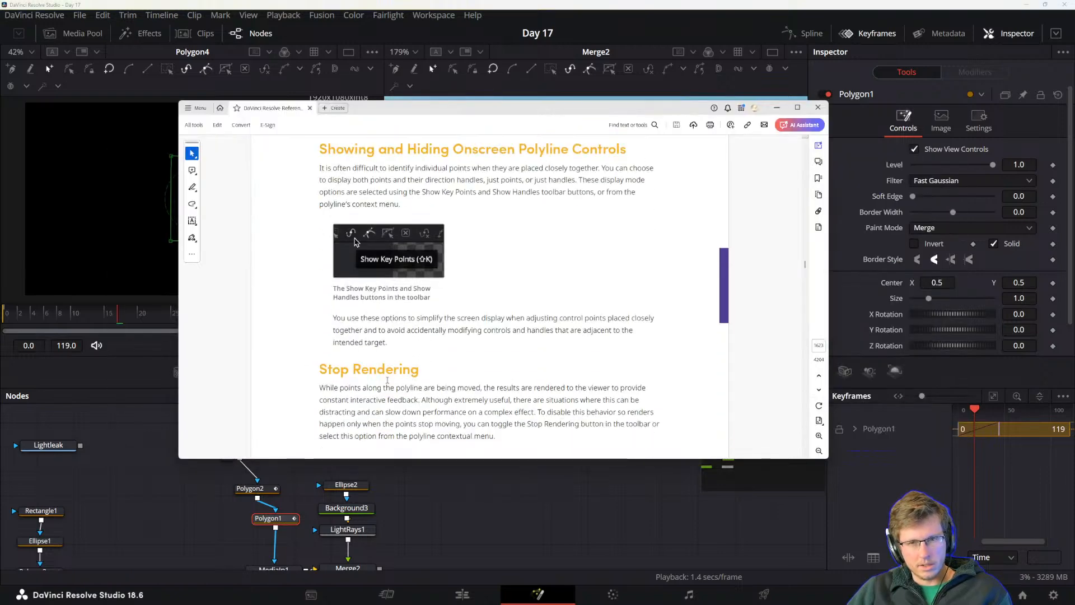
pyautogui.scroll(-1, 322, 383)
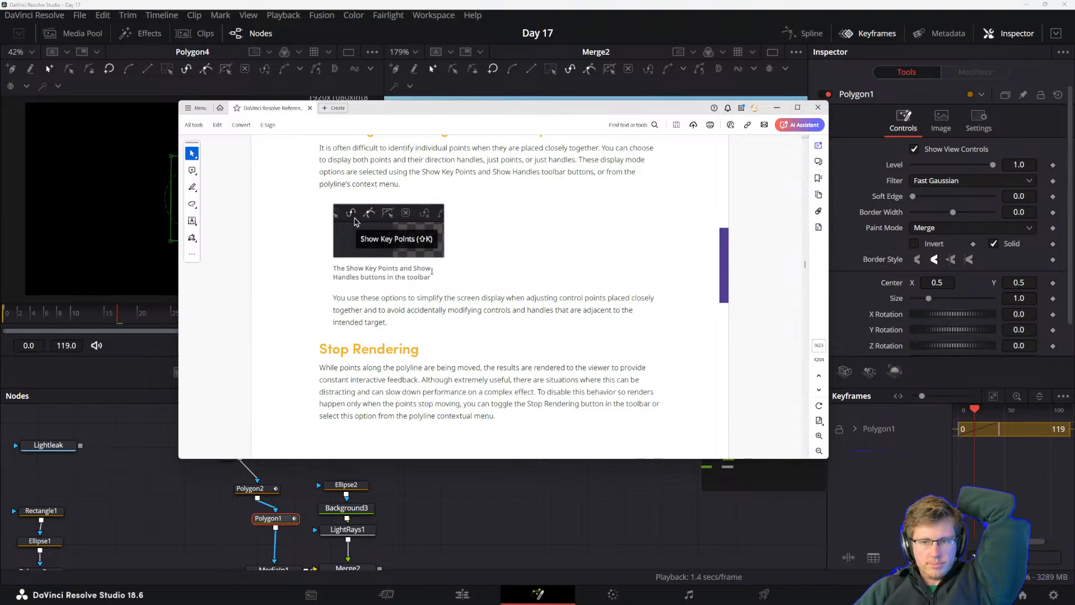
pyautogui.scroll(-1, 431, 297)
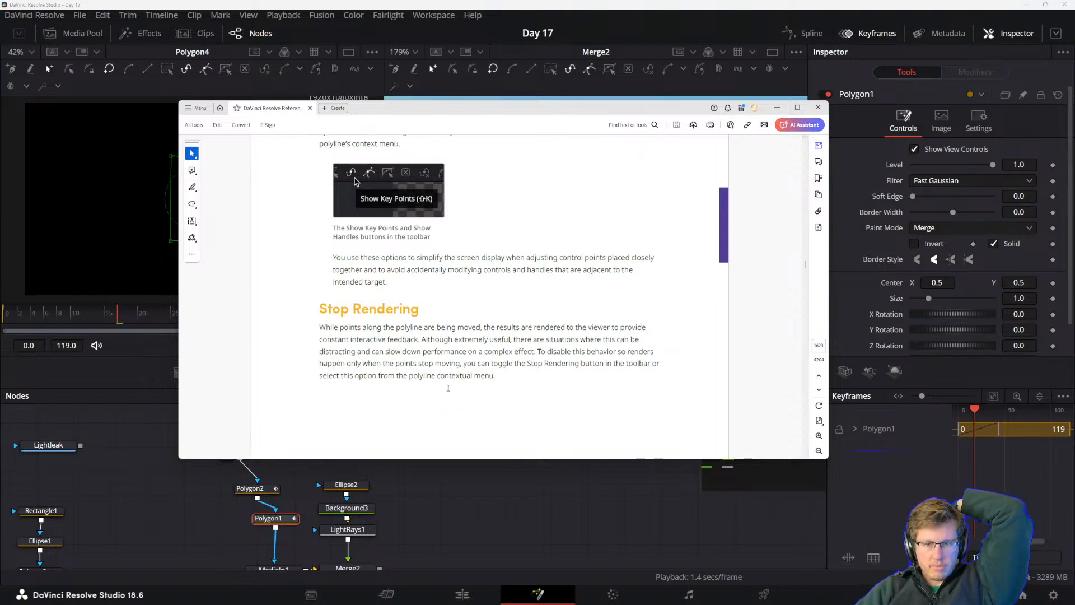
# - Read the manual's Roto Assist section, including Multiple Points, Distance and Reset, and switch back to DaVinci Resolve
pyautogui.scroll(-3, 464, 363)
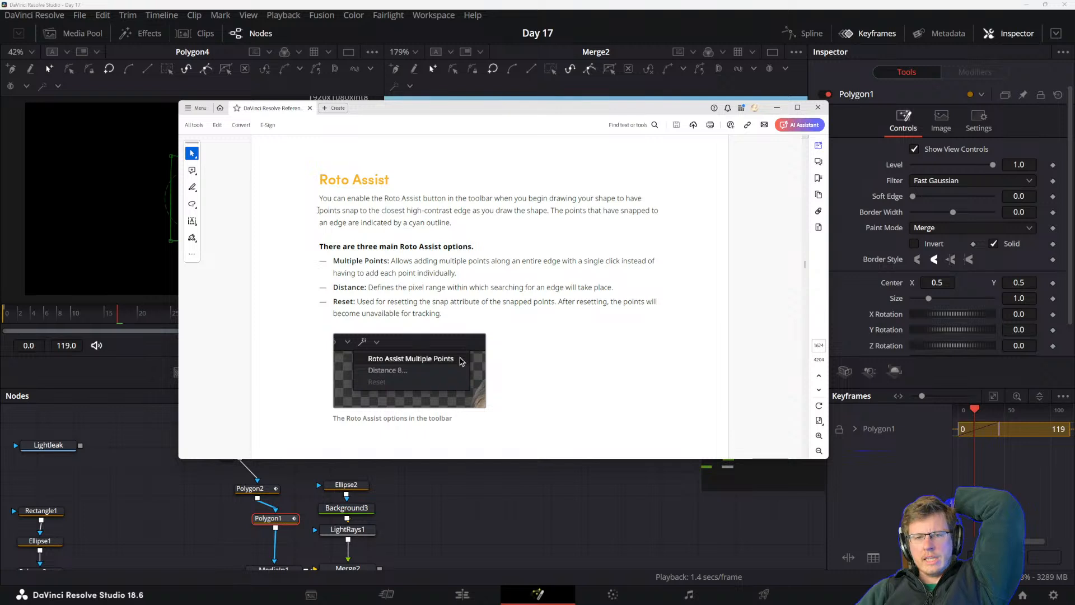
pyautogui.moveTo(322, 196); pyautogui.dragTo(356, 211)
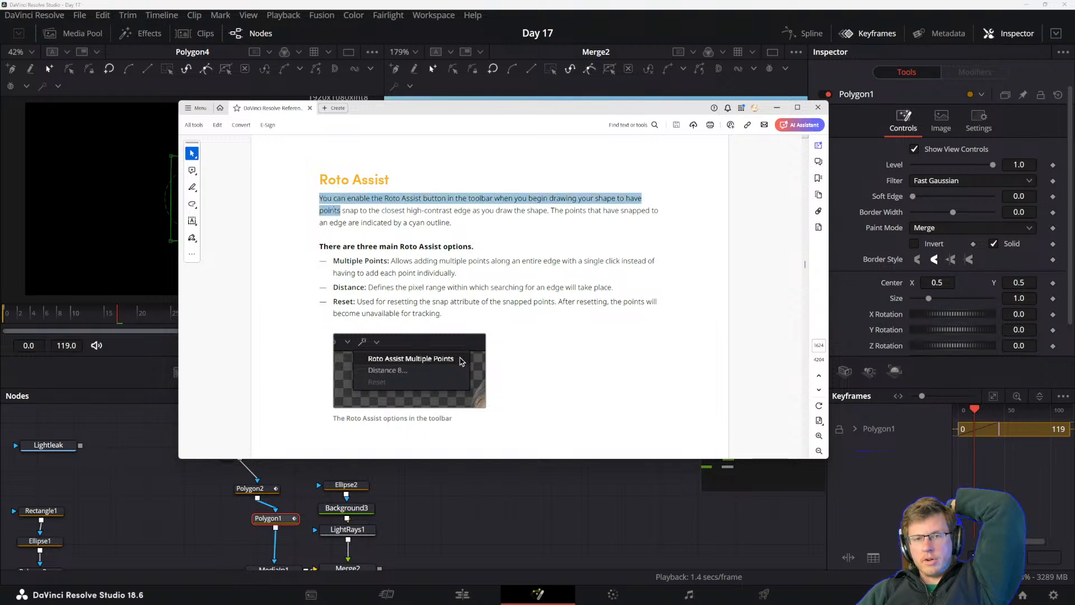
pyautogui.click(407, 223)
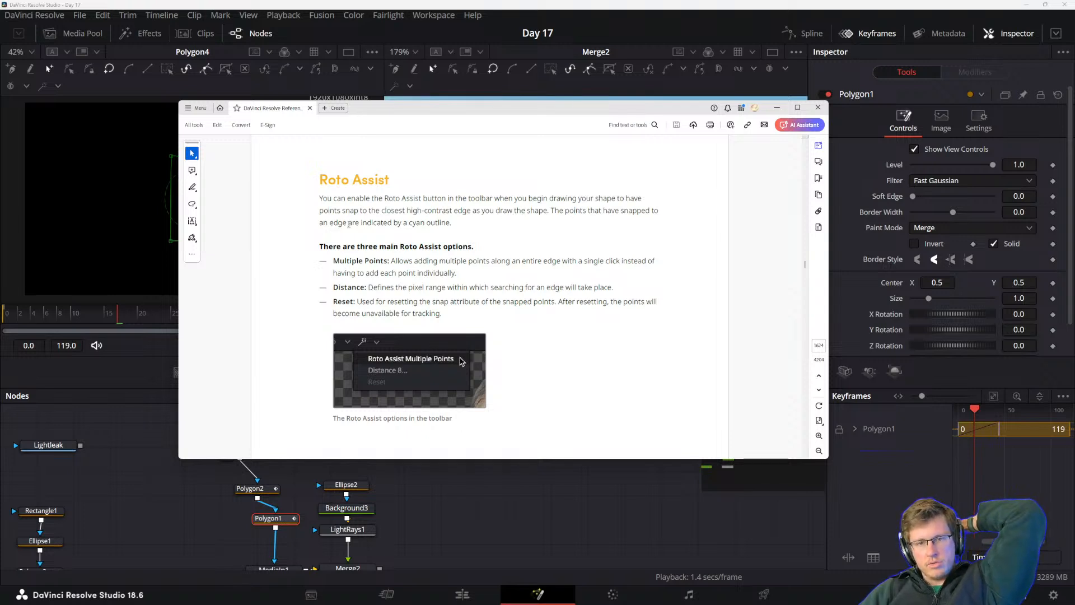
pyautogui.moveTo(329, 222); pyautogui.dragTo(450, 222)
pyautogui.click(433, 223)
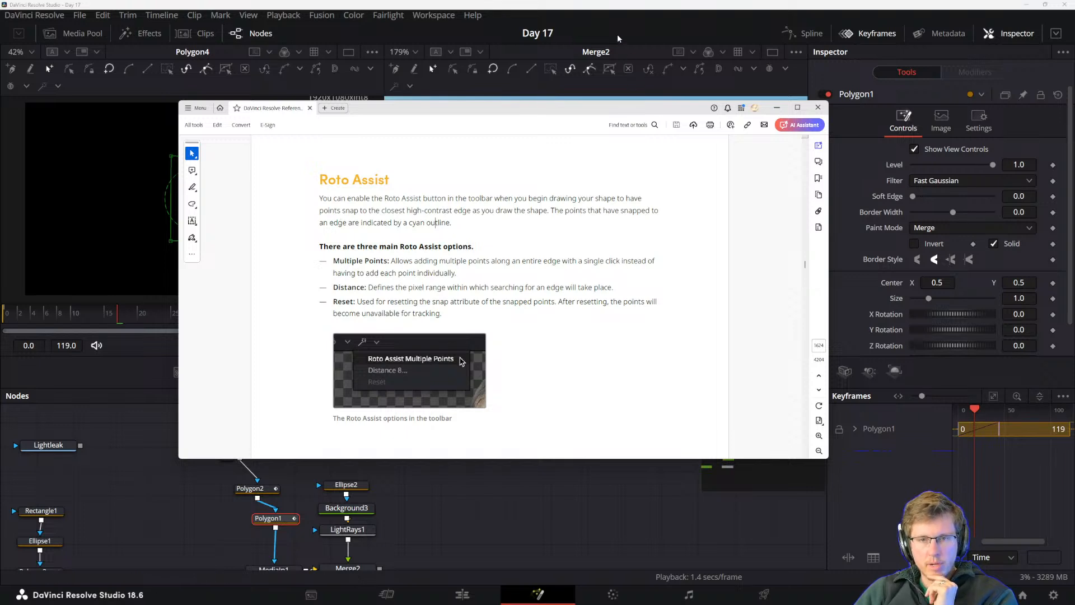
pyautogui.click(599, 3)
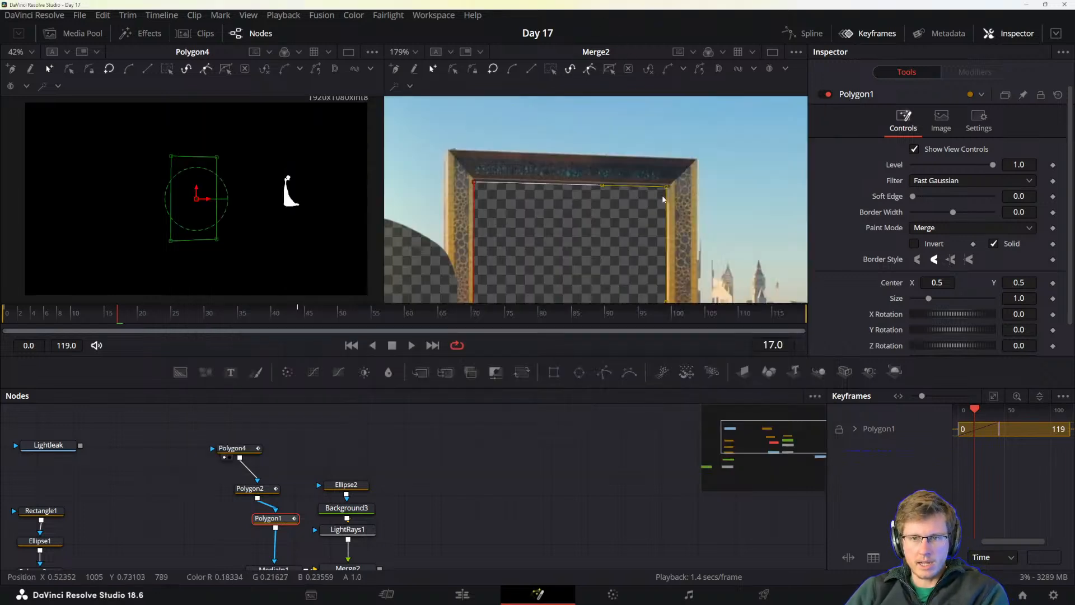
pyautogui.moveTo(677, 198); pyautogui.dragTo(564, 101)
pyautogui.moveTo(729, 302); pyautogui.dragTo(553, 258)
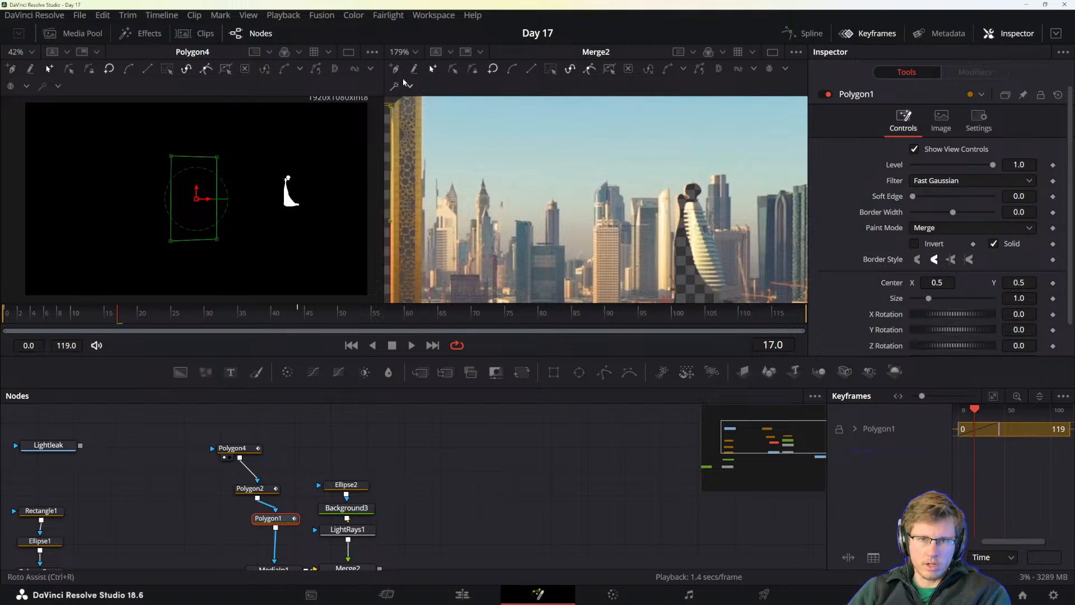
pyautogui.hotkey('ctrl', 'p')
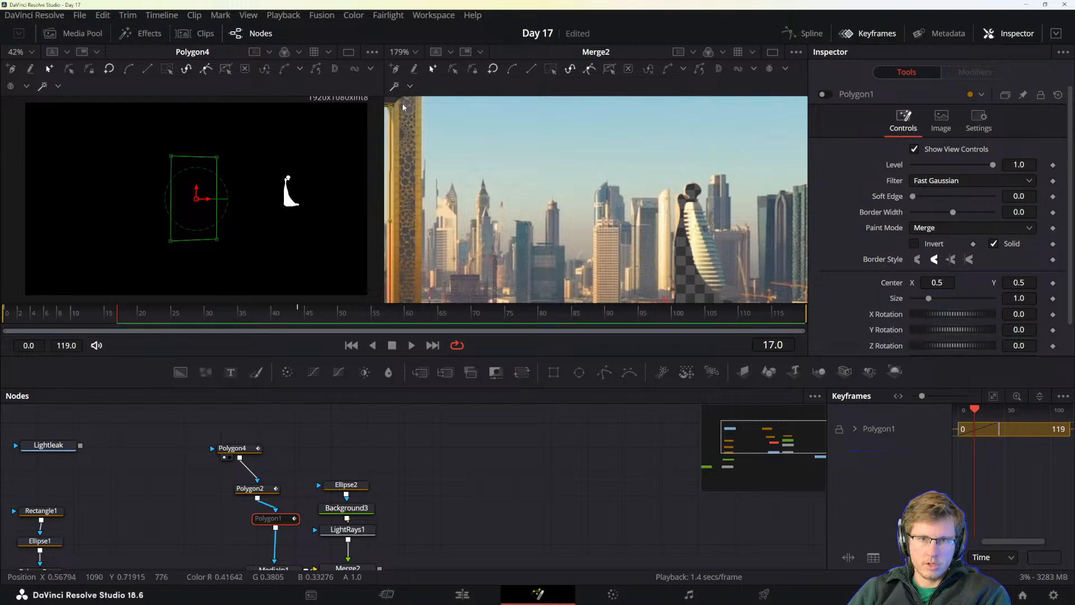
pyautogui.hotkey('ctrl', 'p')
# - Add a separate Polygon mask node in the empty space above Ellipse2 and enlarge the viewer area
pyautogui.moveTo(413, 454); pyautogui.dragTo(444, 455)
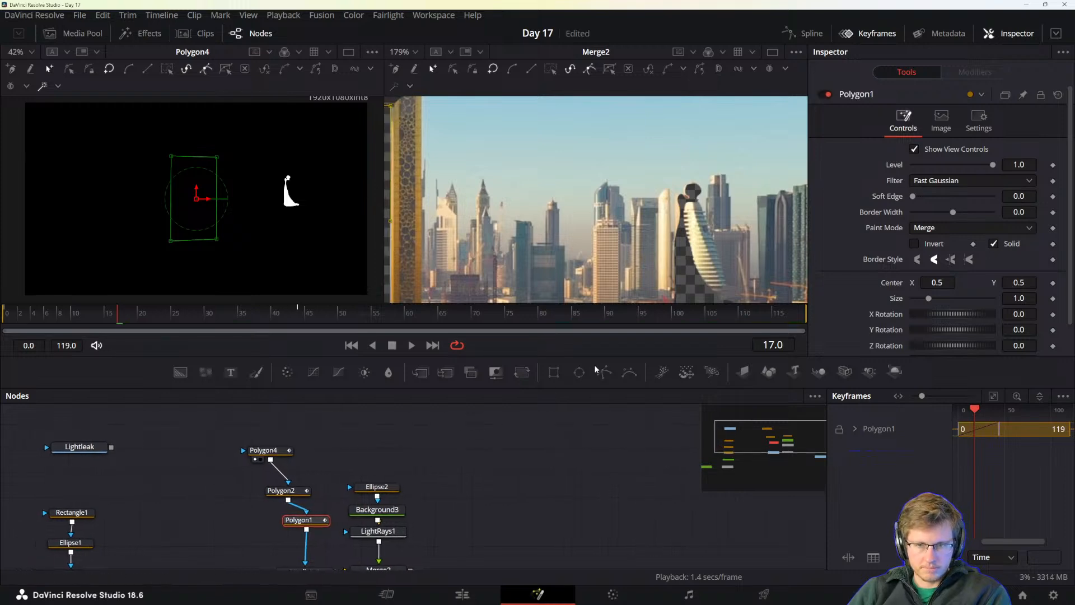
pyautogui.moveTo(598, 370); pyautogui.dragTo(413, 447)
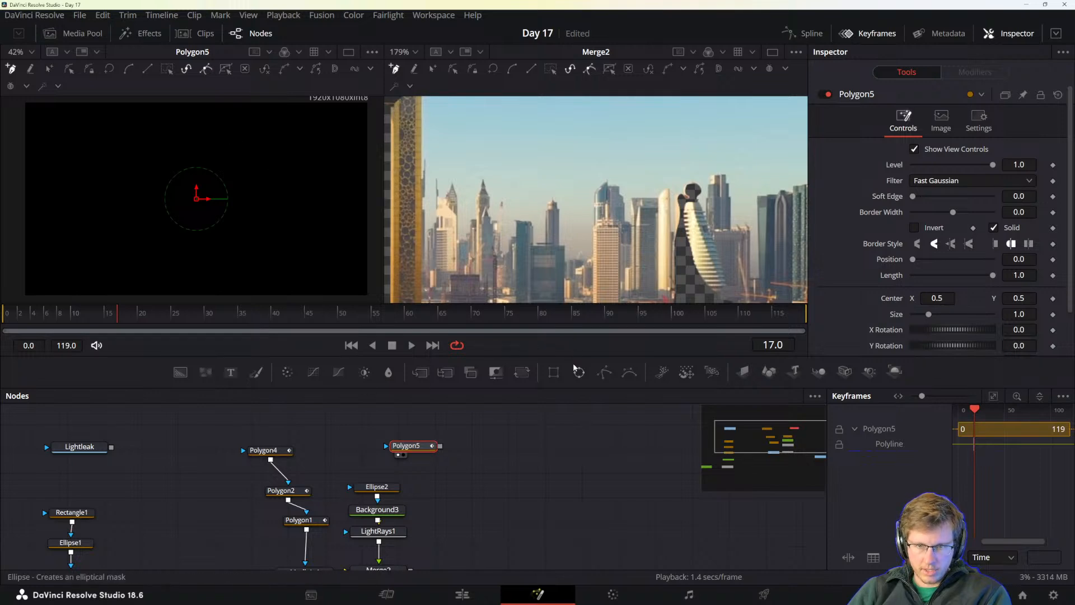
pyautogui.moveTo(573, 357); pyautogui.dragTo(595, 429)
# - Frame the long office building at the image's lower edge and enable Roto Assist for Polygon5's mask
pyautogui.moveTo(622, 325); pyautogui.dragTo(585, 267)
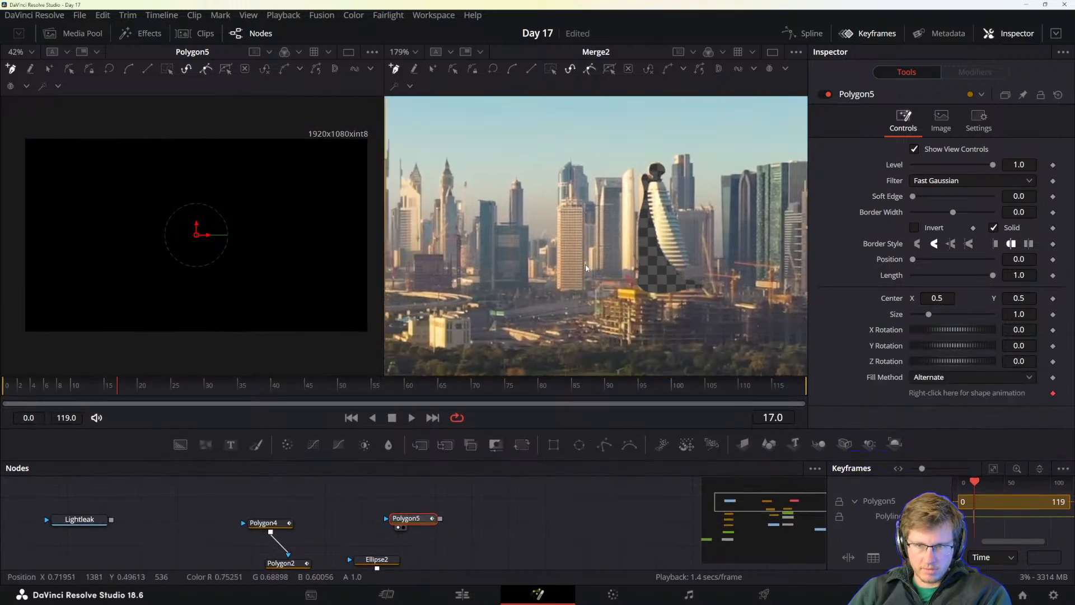
pyautogui.scroll(-3, 586, 268)
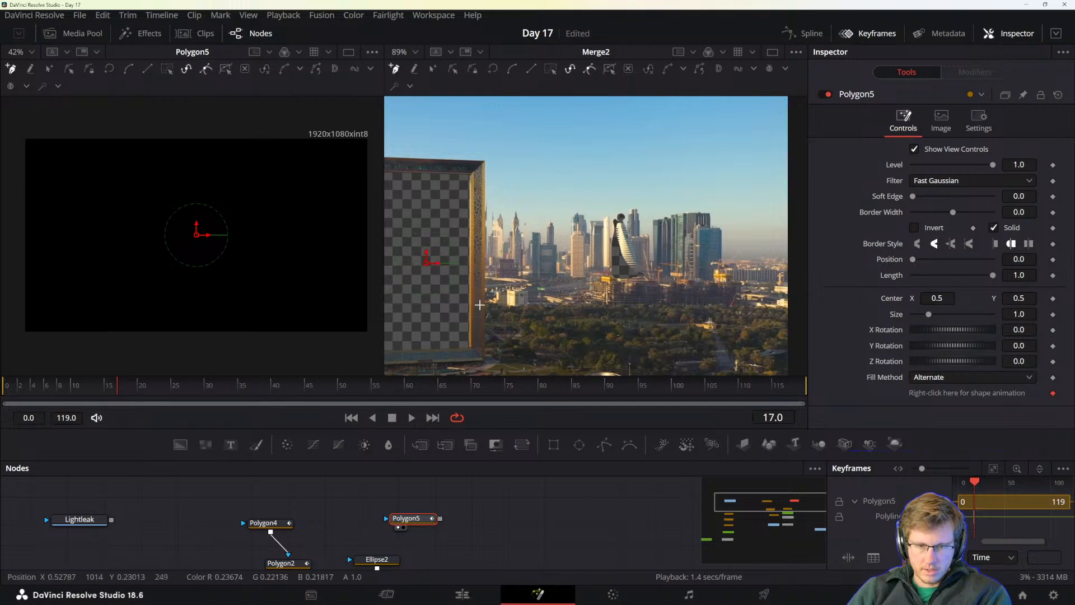
pyautogui.moveTo(506, 274); pyautogui.dragTo(532, 257)
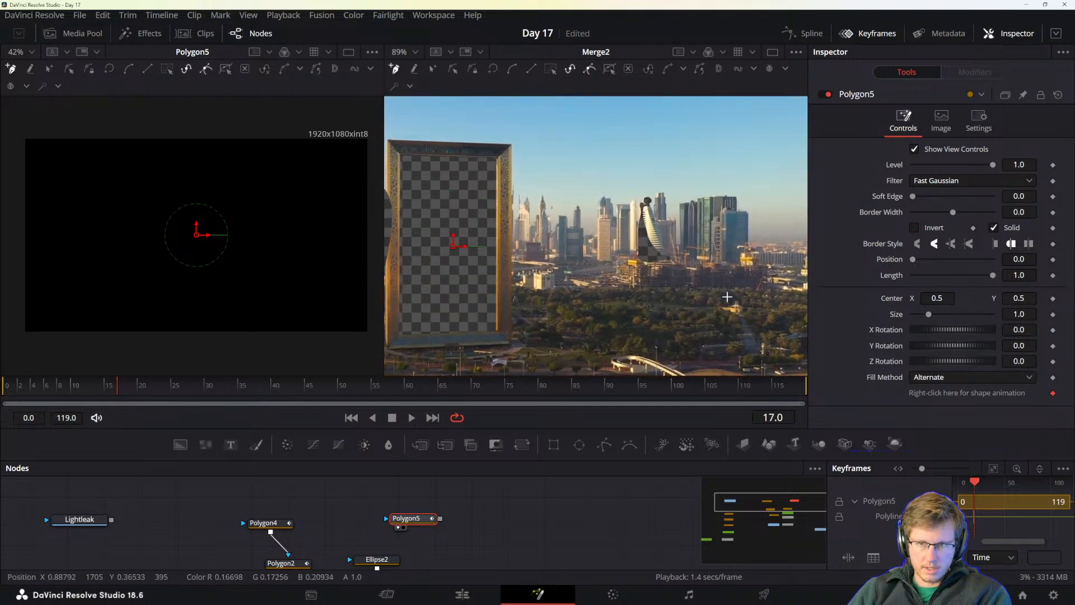
pyautogui.moveTo(726, 297); pyautogui.dragTo(700, 178)
pyautogui.moveTo(619, 182); pyautogui.dragTo(630, 227)
pyautogui.moveTo(534, 333); pyautogui.dragTo(651, 228)
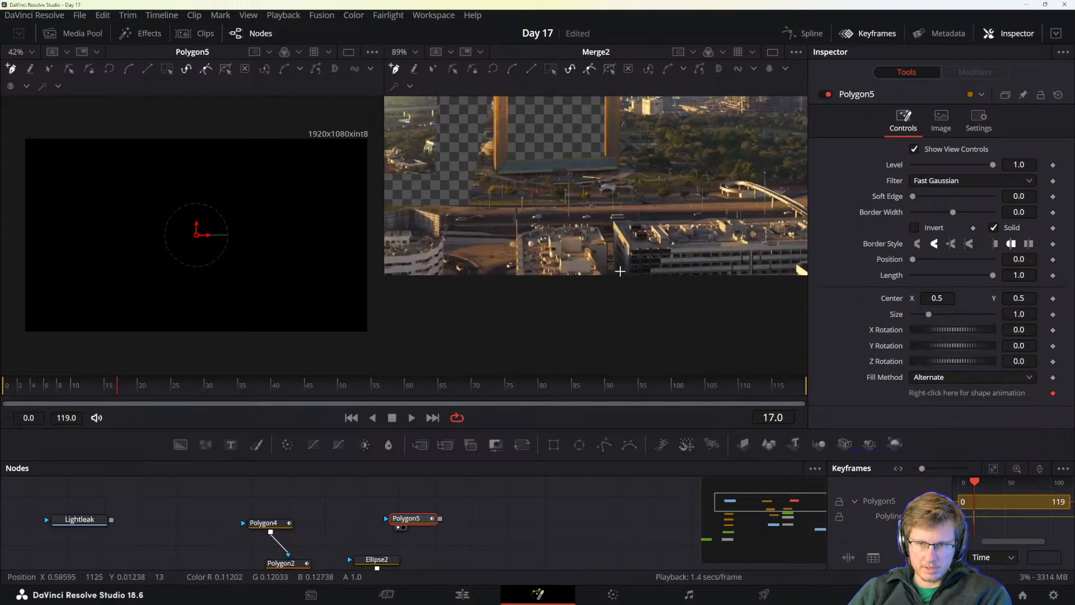
pyautogui.scroll(4, 615, 269)
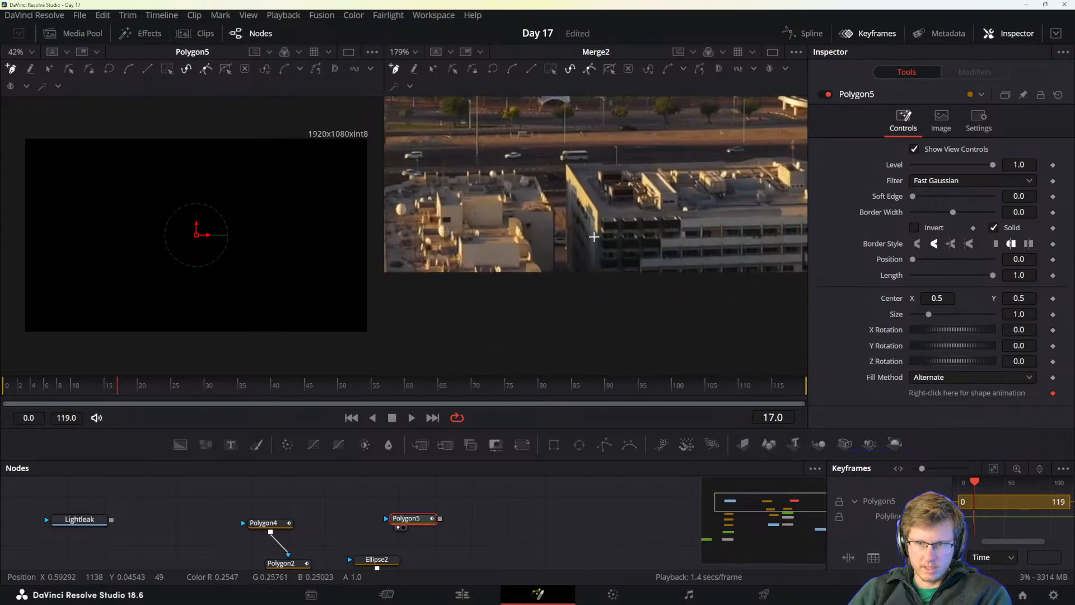
pyautogui.click(393, 87)
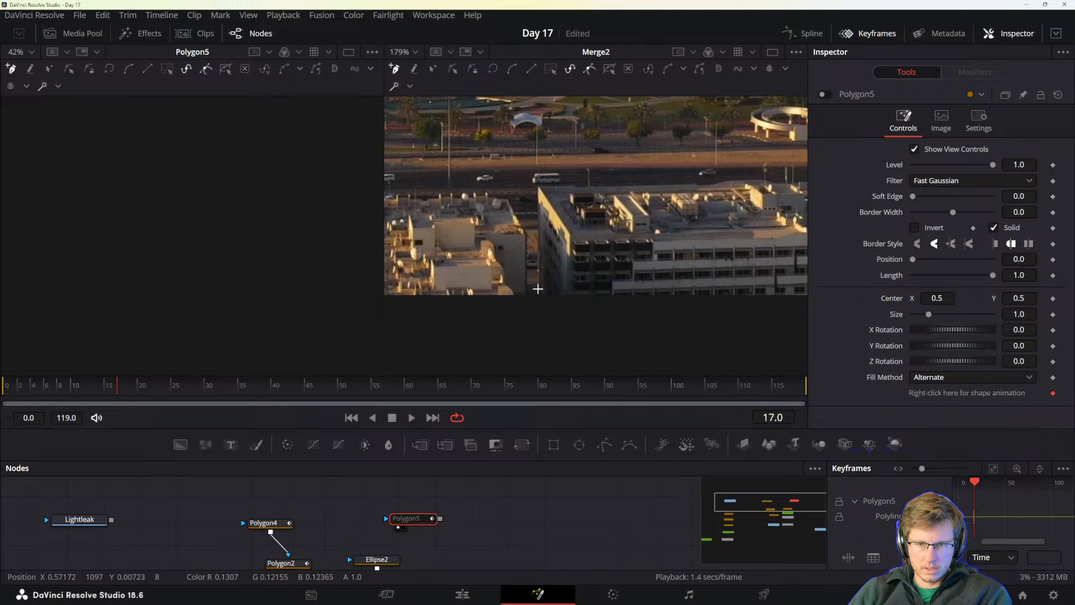
# - Start Polygon5's outline at the building's base, undoing a misplaced point, and snap it up the vertical edge to the near roof corner
pyautogui.moveTo(538, 289); pyautogui.dragTo(581, 185)
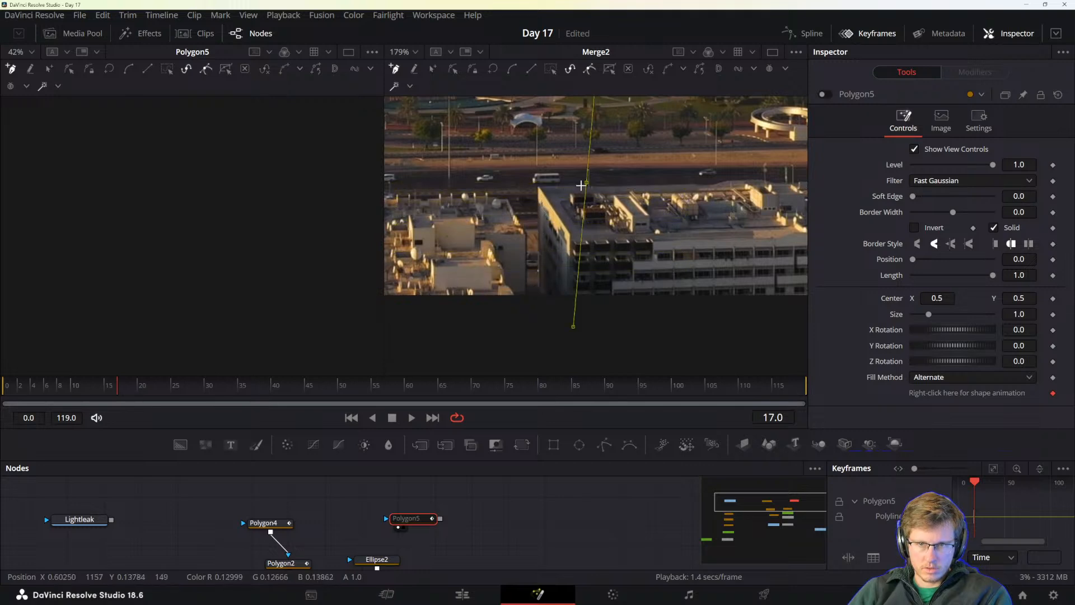
pyautogui.hotkey('ctrl', 'z')
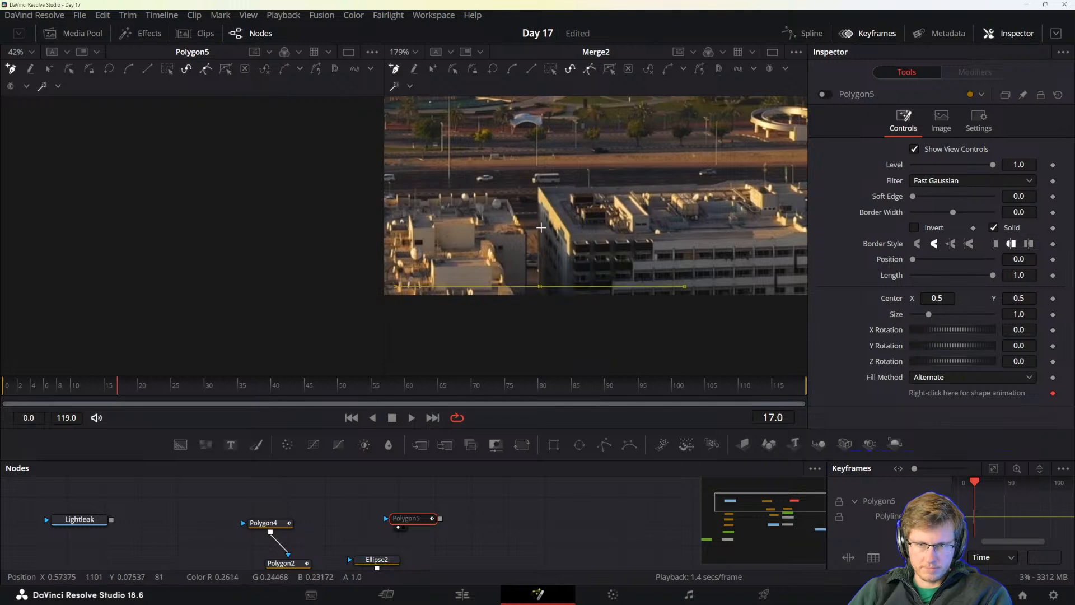
pyautogui.click(542, 195)
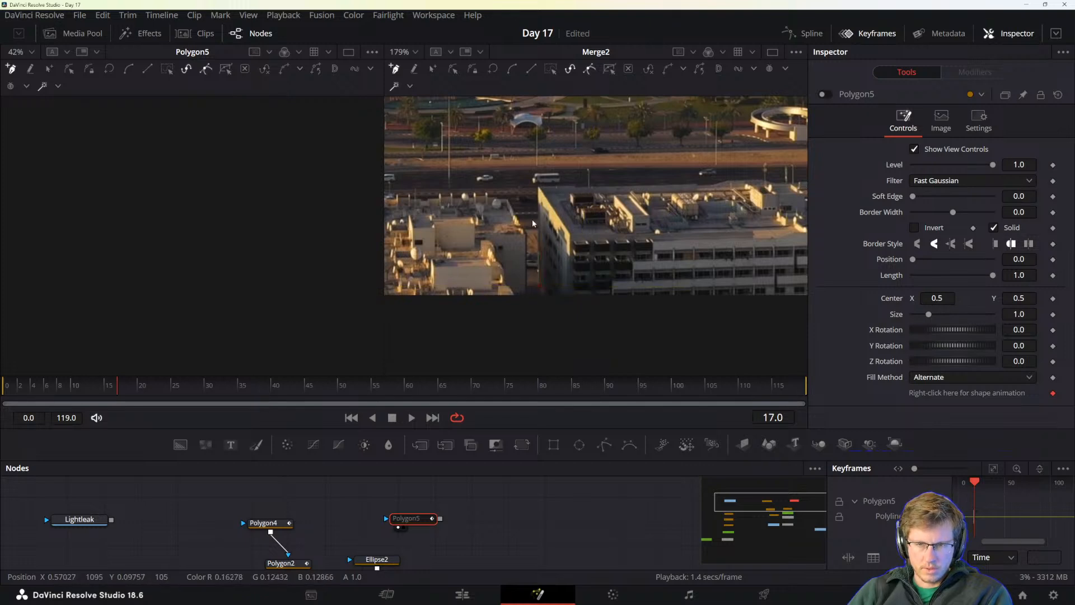
pyautogui.scroll(2, 547, 189)
pyautogui.moveTo(541, 153); pyautogui.dragTo(634, 150)
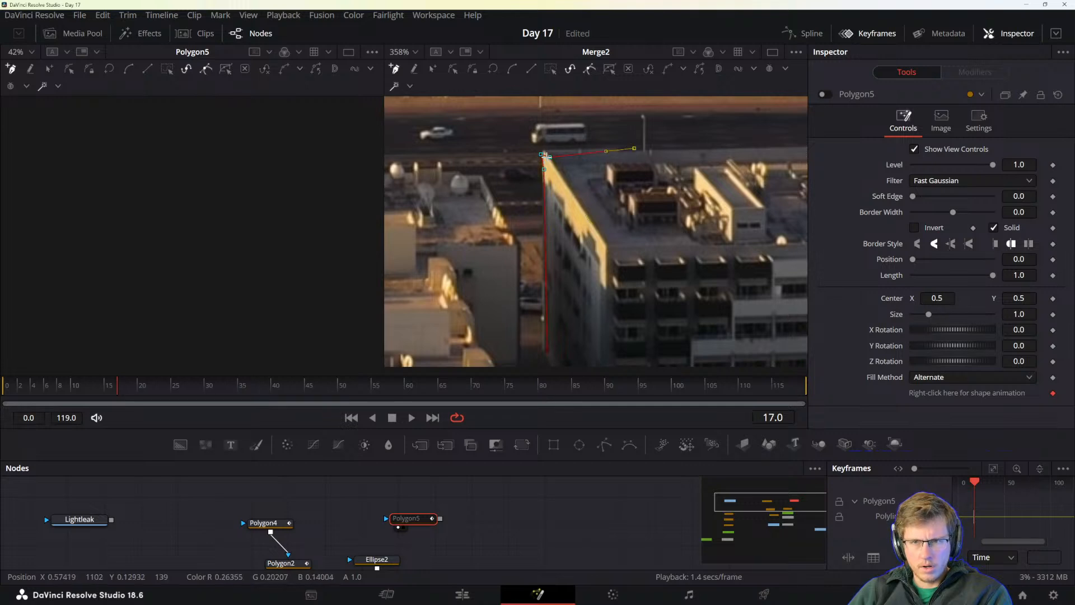
pyautogui.moveTo(549, 158); pyautogui.dragTo(550, 148)
# - Extend the Polygon5 outline with snapped points along the first stretch of the building's rear roof edge
pyautogui.moveTo(695, 142); pyautogui.dragTo(495, 154)
pyautogui.click(650, 156)
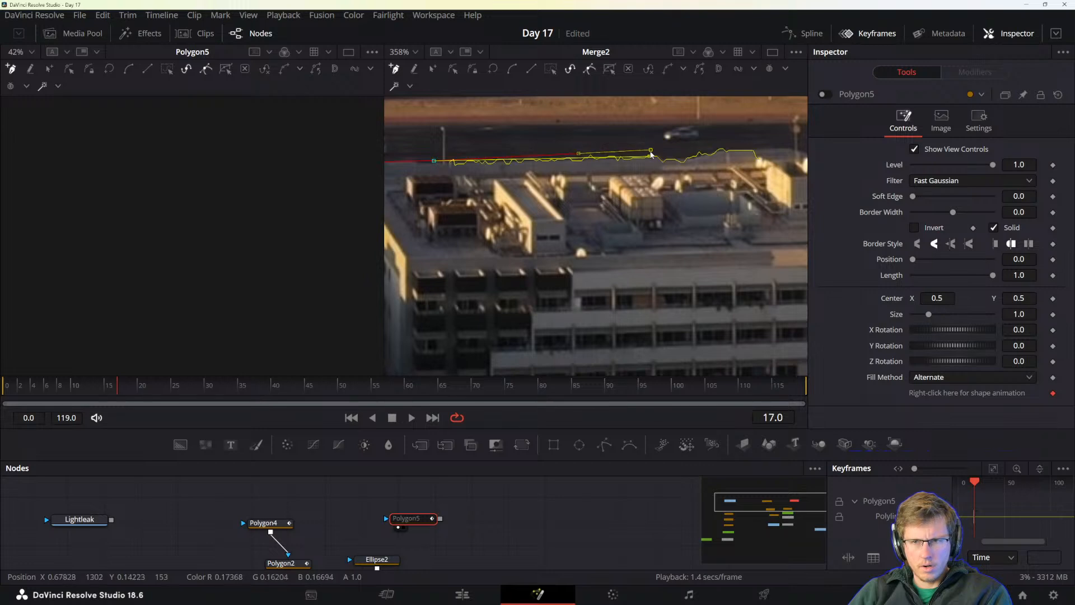
pyautogui.moveTo(696, 152); pyautogui.dragTo(592, 181)
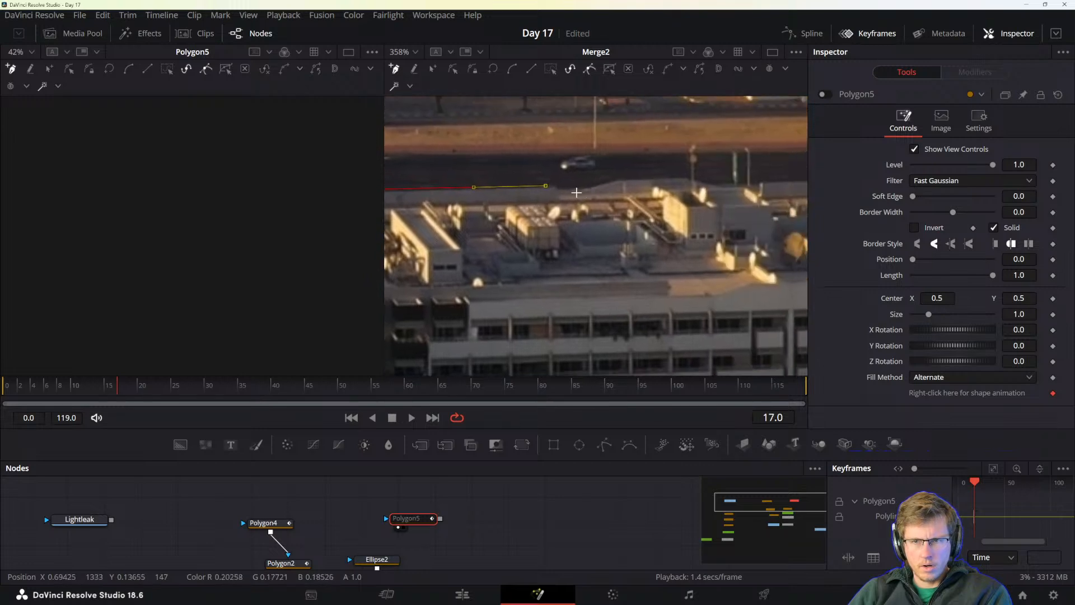
pyautogui.click(599, 182)
pyautogui.click(618, 175)
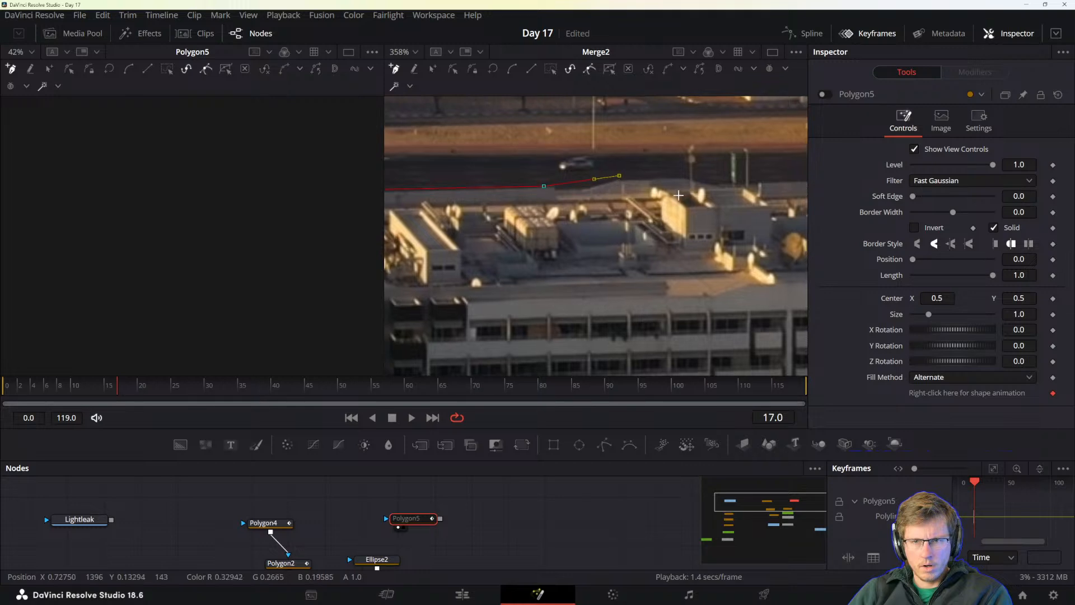
# - Undo the last roof-edge points and place them again along the roofline before the large rooftop structure
pyautogui.moveTo(688, 191); pyautogui.dragTo(580, 199)
pyautogui.moveTo(485, 188); pyautogui.dragTo(471, 202)
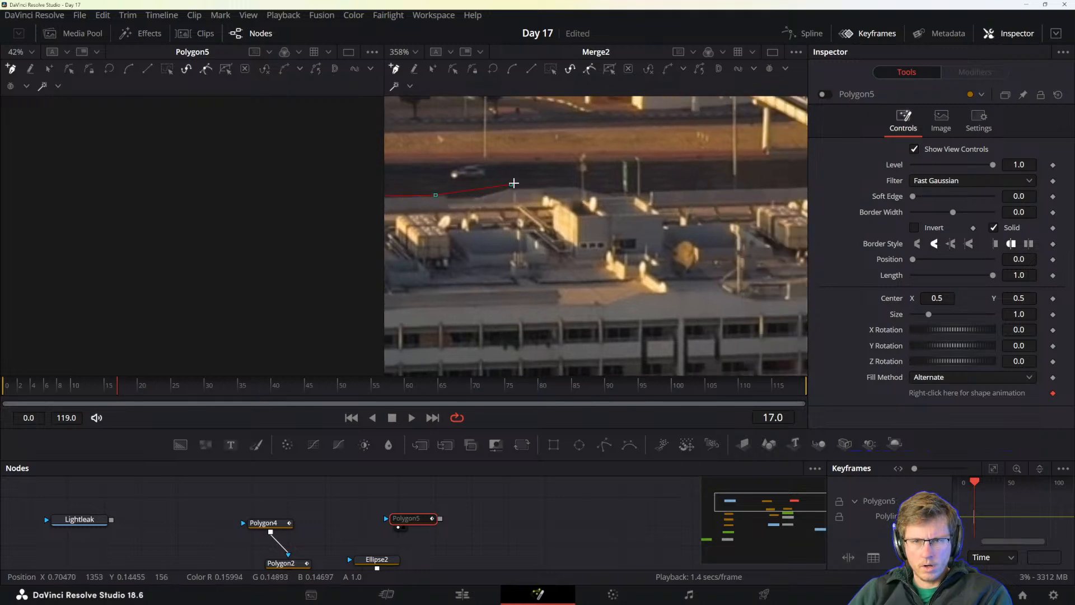
pyautogui.click(563, 190)
pyautogui.hotkey('ctrl', 'z')
pyautogui.hotkey('ctrl', 'z')
pyautogui.hotkey('ctrl', 'z')
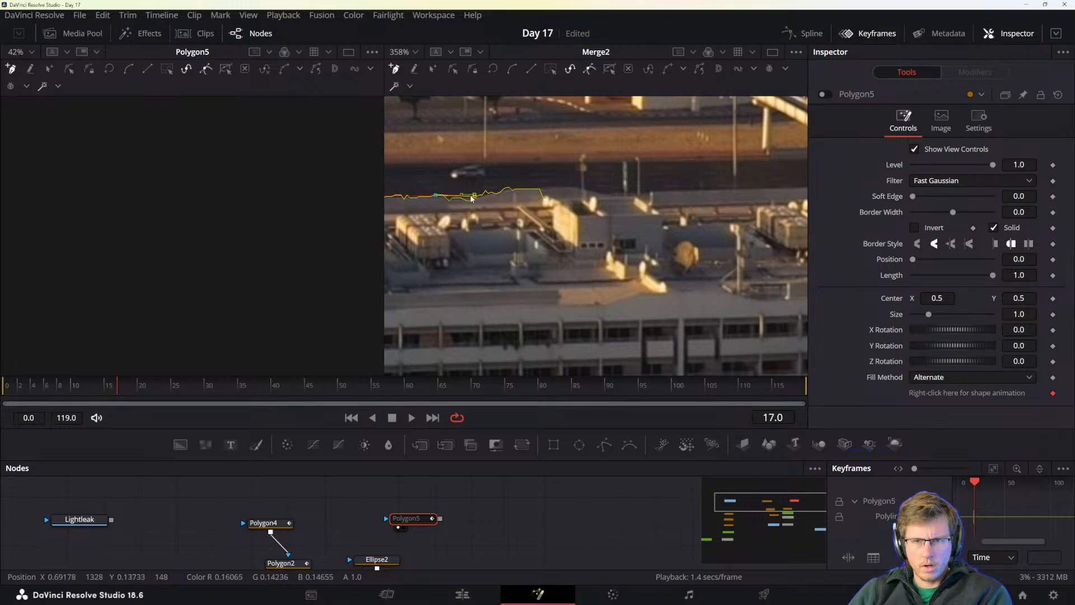
pyautogui.click(509, 184)
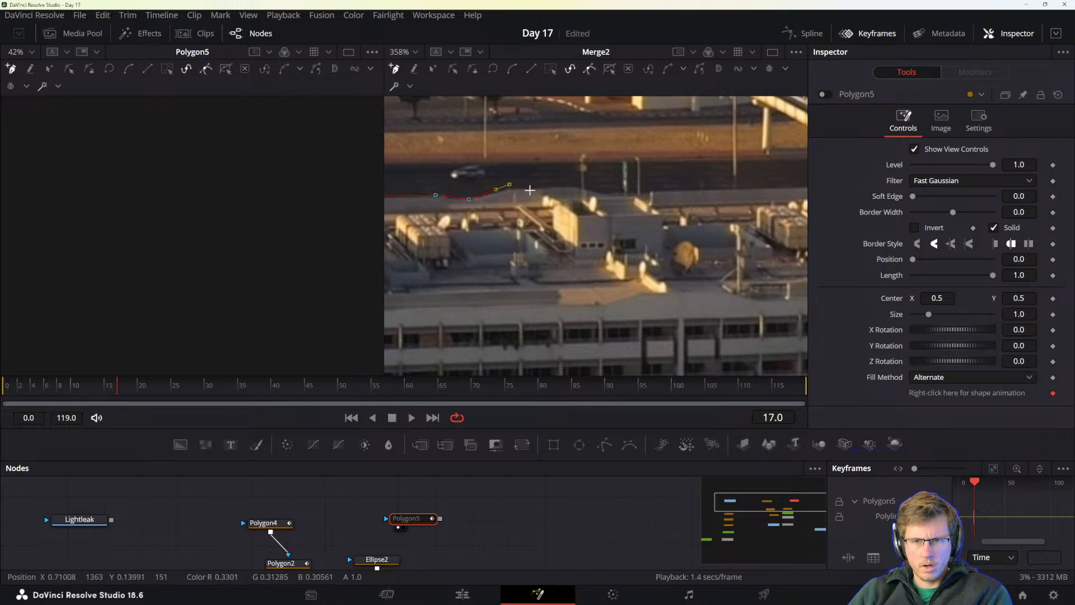
pyautogui.moveTo(509, 184); pyautogui.dragTo(514, 190)
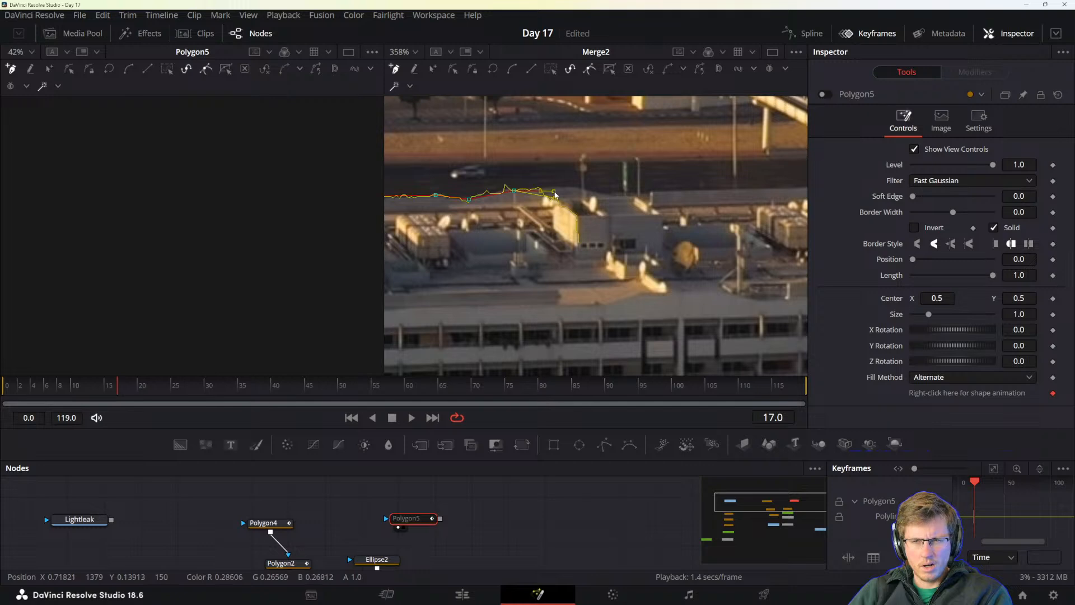
# - Continue the mask outline past the large rooftop structure and along the rear roof edge to its far corner
pyautogui.click(592, 194)
pyautogui.moveTo(579, 199)
pyautogui.mouseDown()
pyautogui.moveTo(553, 212)
pyautogui.moveTo(590, 198)
pyautogui.moveTo(578, 185)
pyautogui.mouseUp()
pyautogui.click(626, 194)
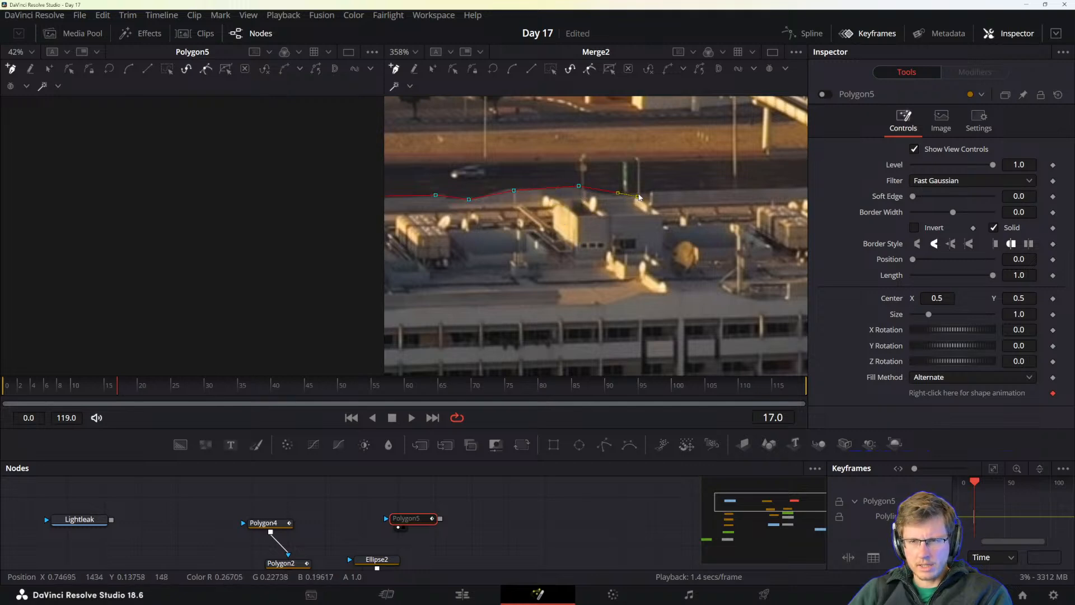
pyautogui.moveTo(560, 209); pyautogui.dragTo(496, 260)
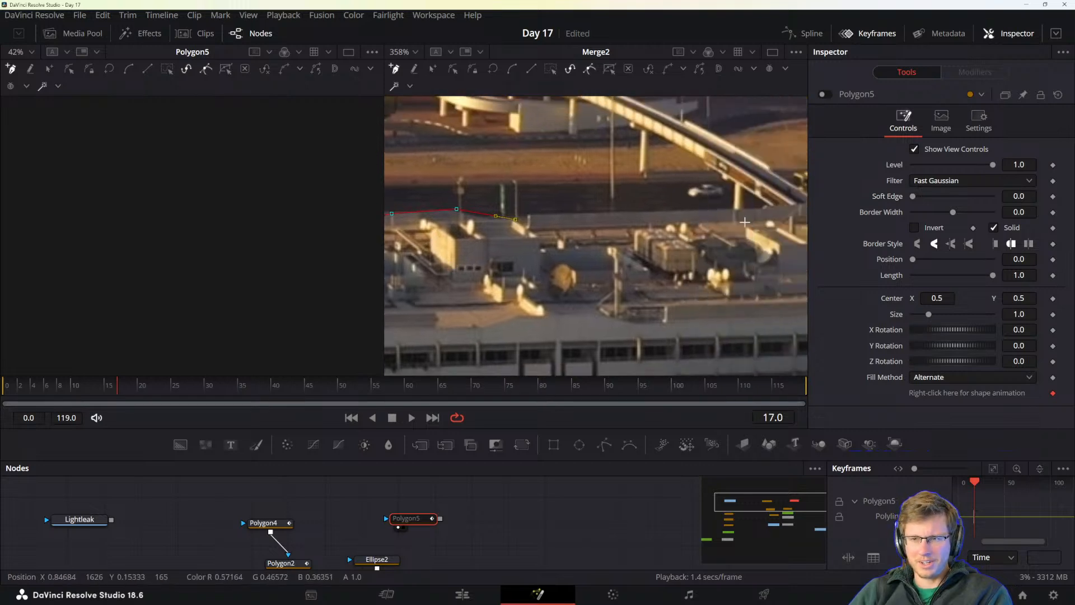
pyautogui.scroll(-2, 744, 222)
pyautogui.moveTo(758, 213); pyautogui.dragTo(771, 217)
# - Trace the building's far end down to the neighbouring roof and around that roof's near corner to the image's lower edge
pyautogui.moveTo(785, 257); pyautogui.dragTo(615, 242)
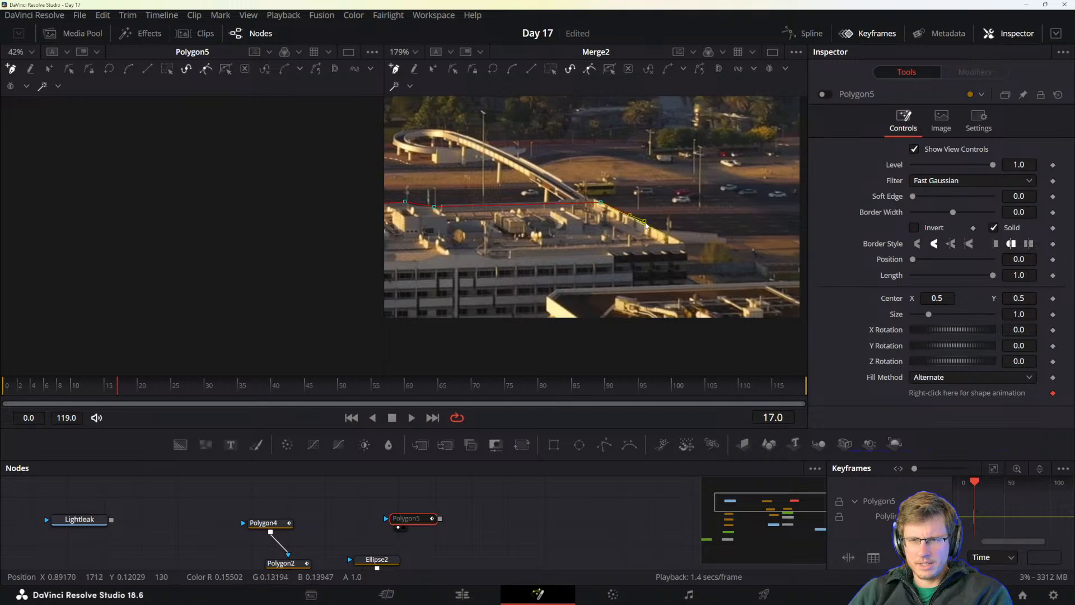
pyautogui.click(690, 244)
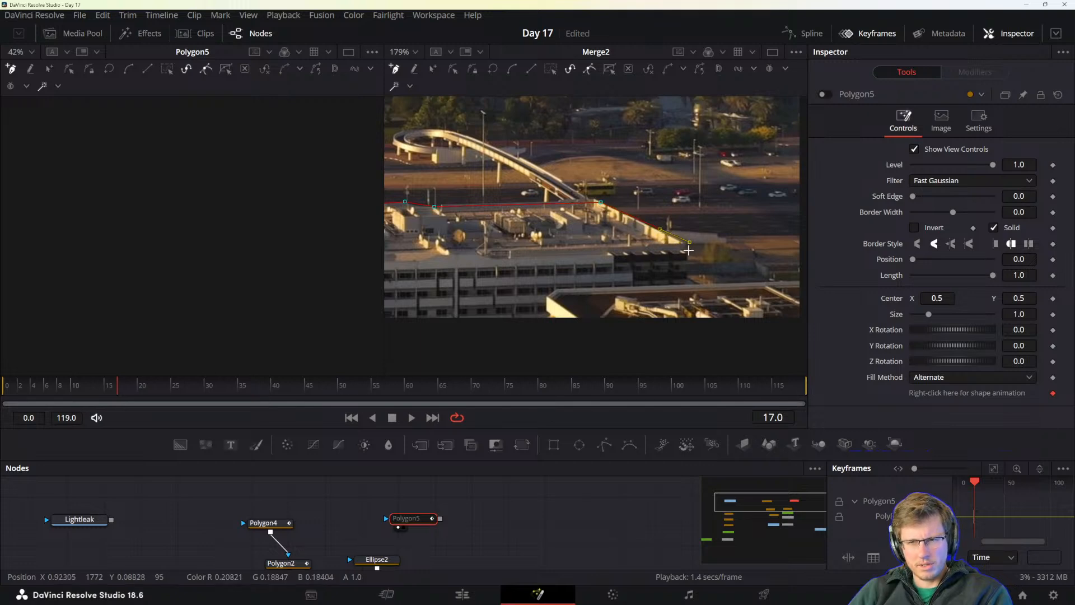
pyautogui.click(686, 281)
pyautogui.moveTo(667, 284); pyautogui.dragTo(643, 255)
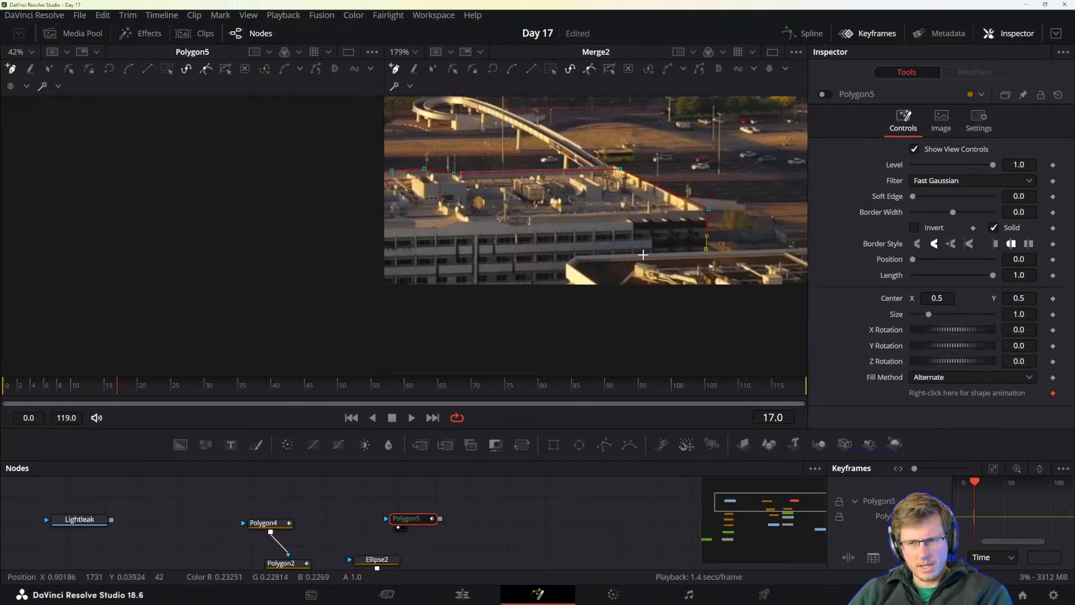
pyautogui.click(575, 255)
pyautogui.click(564, 275)
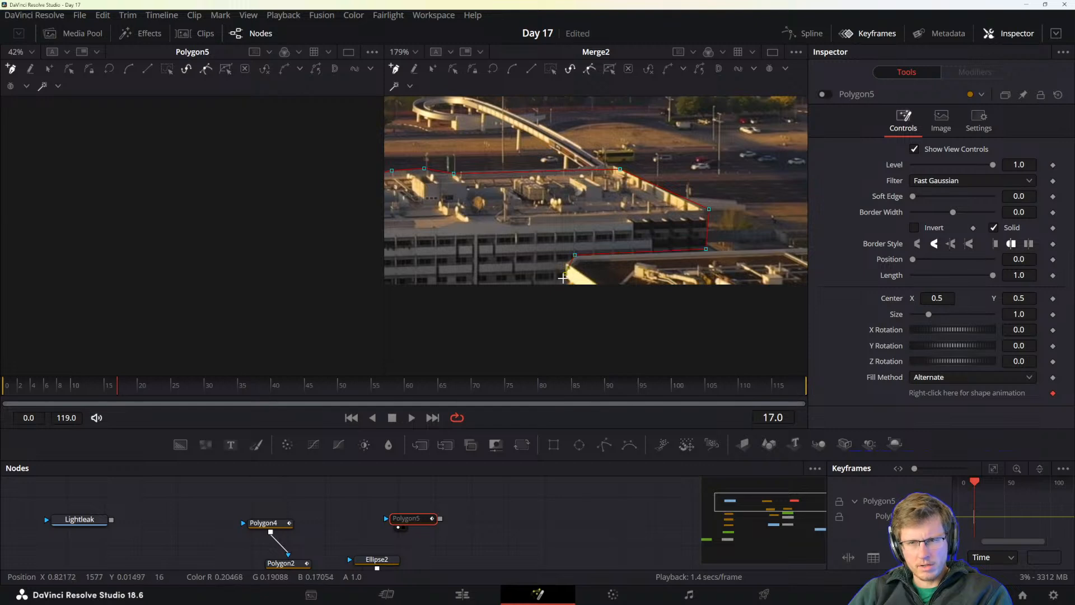
# - Close the Polygon5 outline along the building's base and adjust the points at its starting corner
pyautogui.scroll(-3, 541, 269)
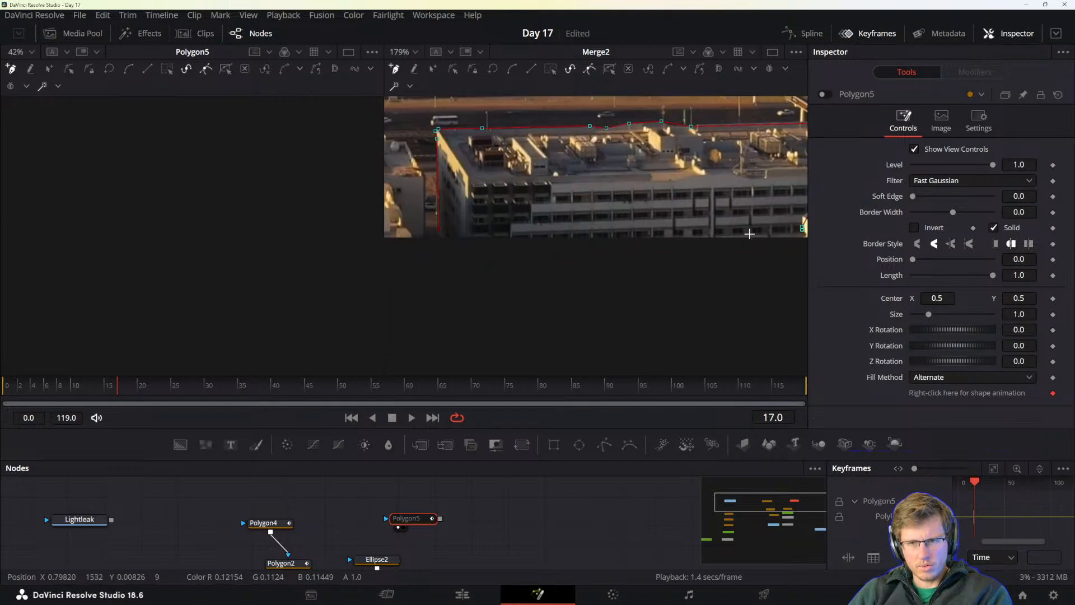
pyautogui.click(459, 240)
pyautogui.click(443, 229)
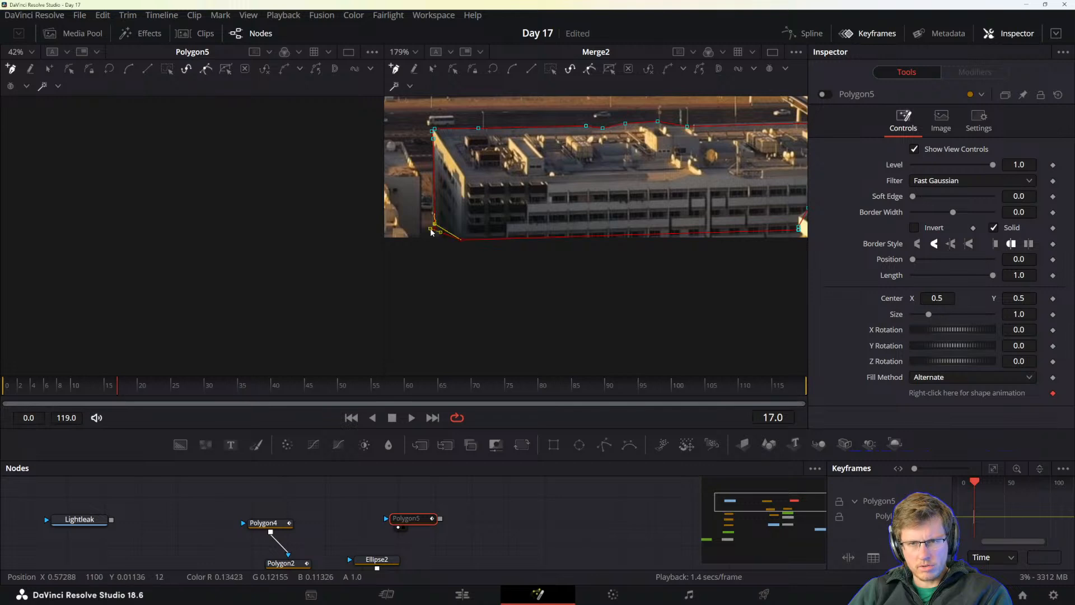
pyautogui.moveTo(432, 240); pyautogui.dragTo(614, 286)
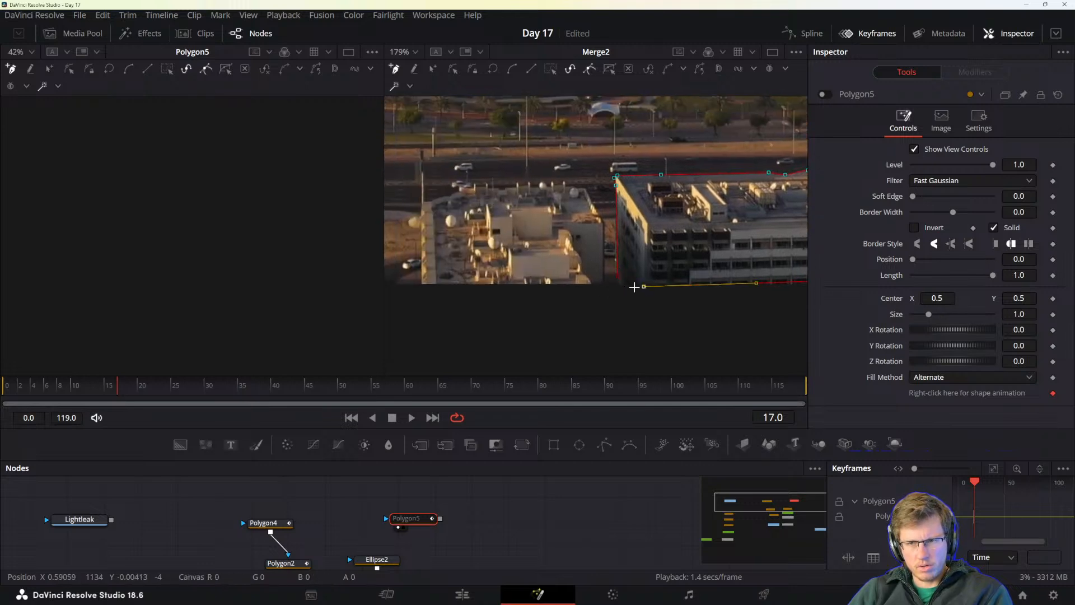
pyautogui.click(616, 275)
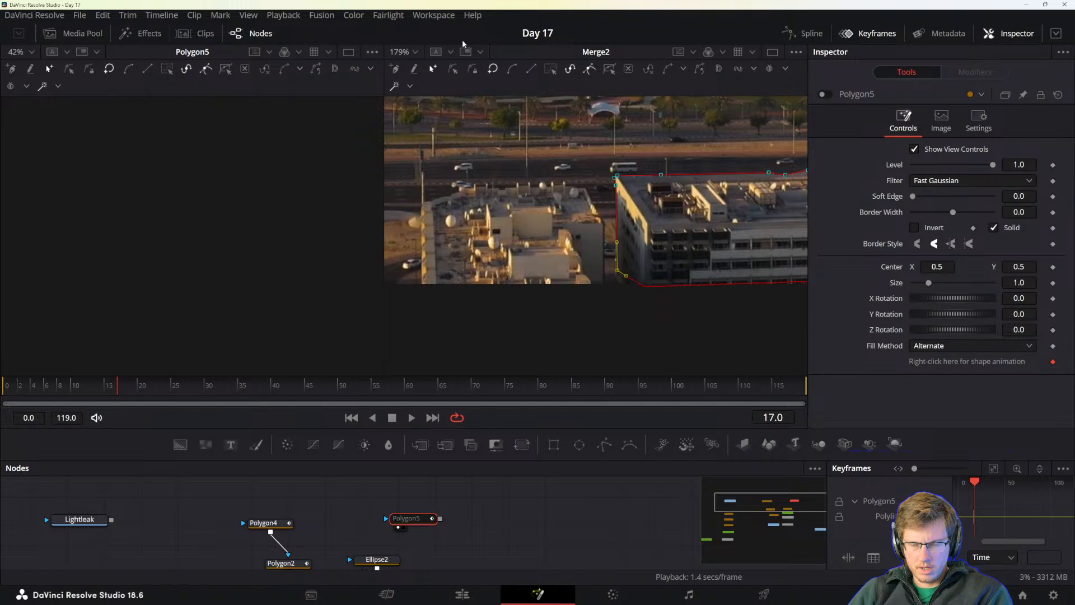
# - Toggle the Roto Assist Multiple Points option and check the snapped points along the building outline
pyautogui.click(410, 86)
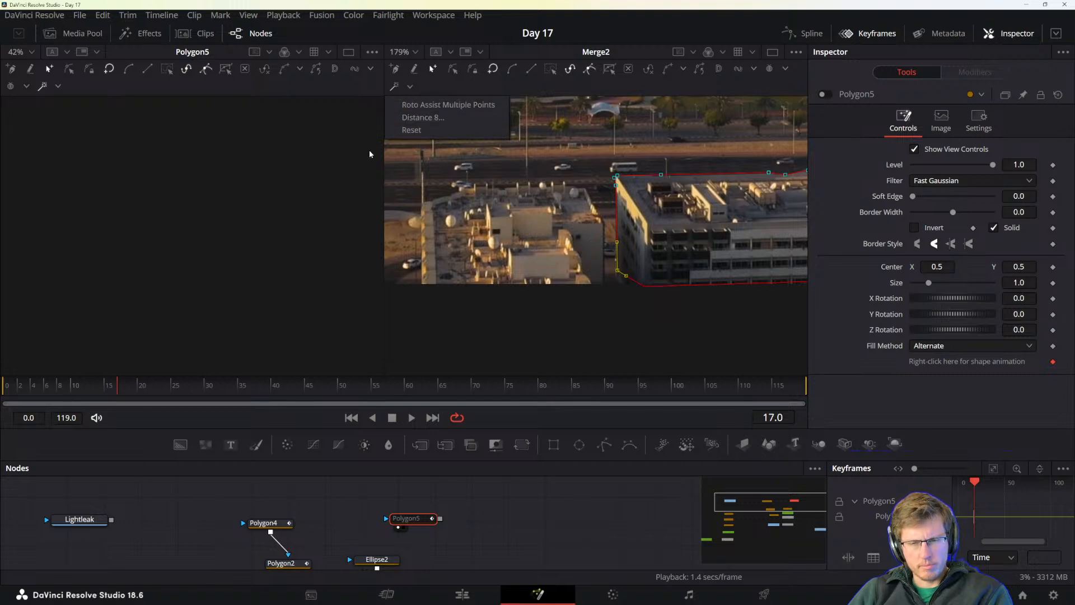
pyautogui.click(418, 105)
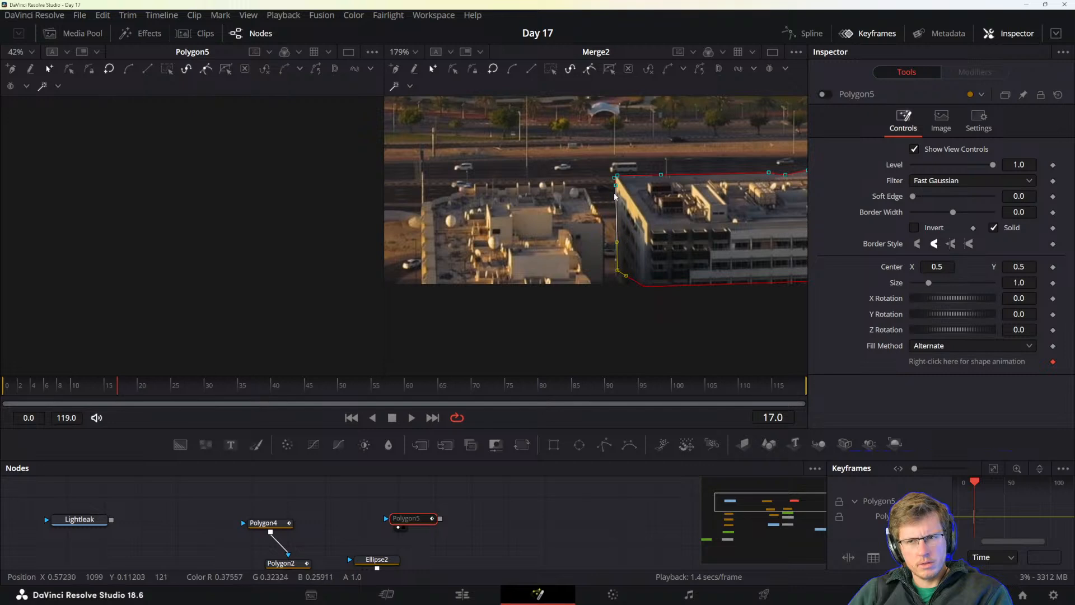
pyautogui.moveTo(662, 243); pyautogui.dragTo(489, 300)
pyautogui.moveTo(635, 276); pyautogui.dragTo(516, 271)
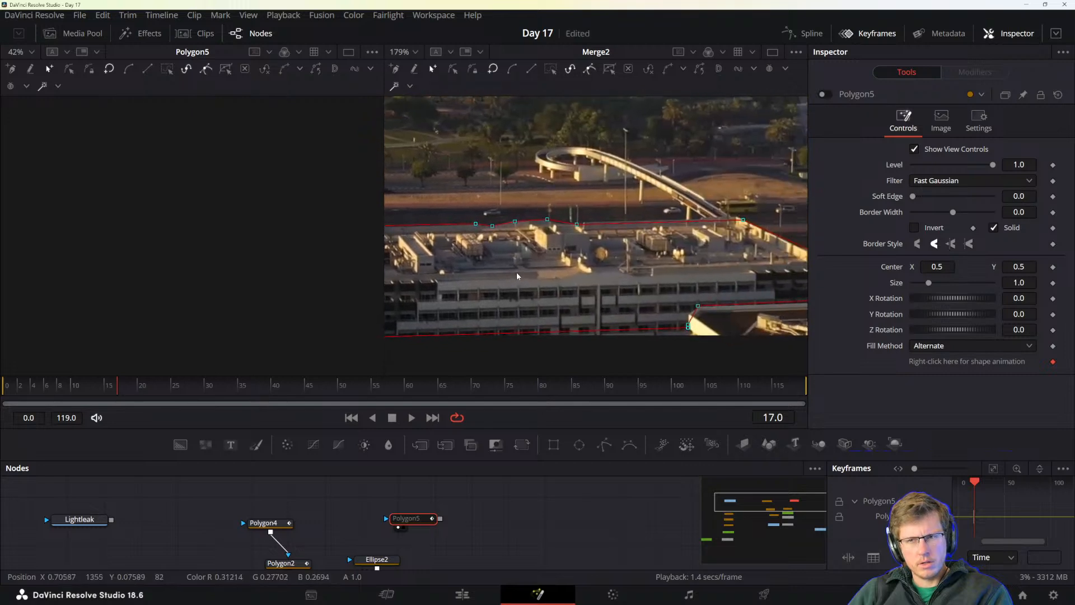
pyautogui.click(492, 224)
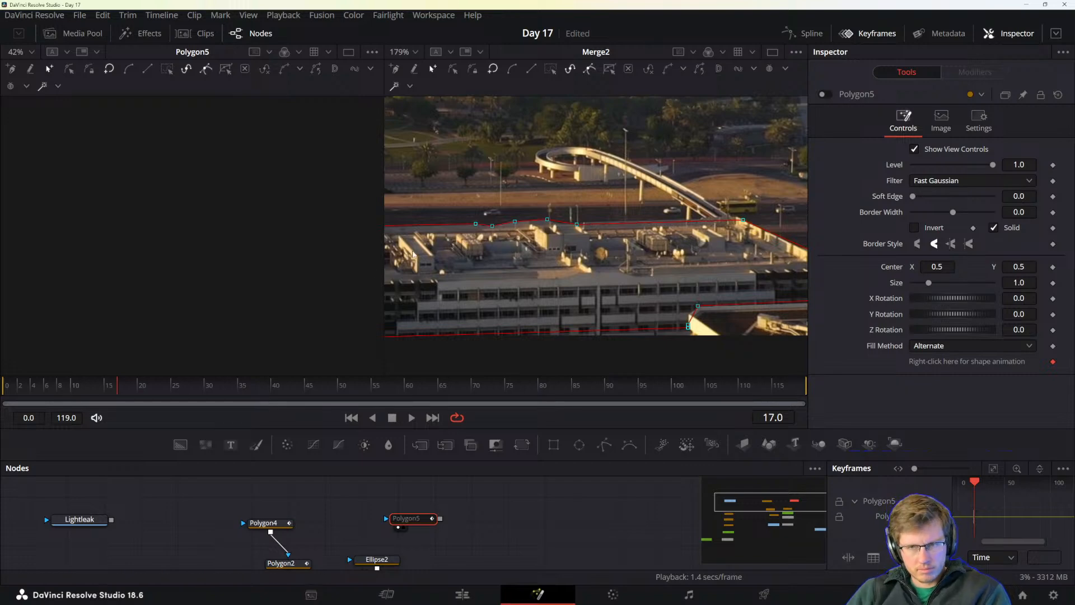
pyautogui.moveTo(495, 310); pyautogui.dragTo(584, 316)
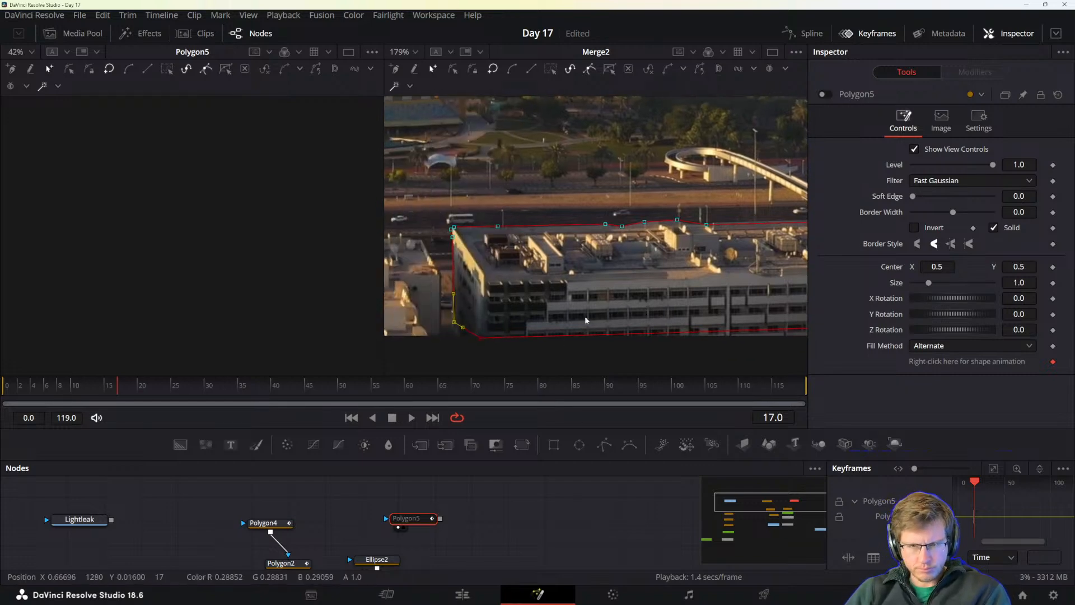
# - Switch to the reference manual PDF, review the Roto Assist options and the following section's heading, and switch back to DaVinci Resolve
pyautogui.hotkey('alt', 'Tab')
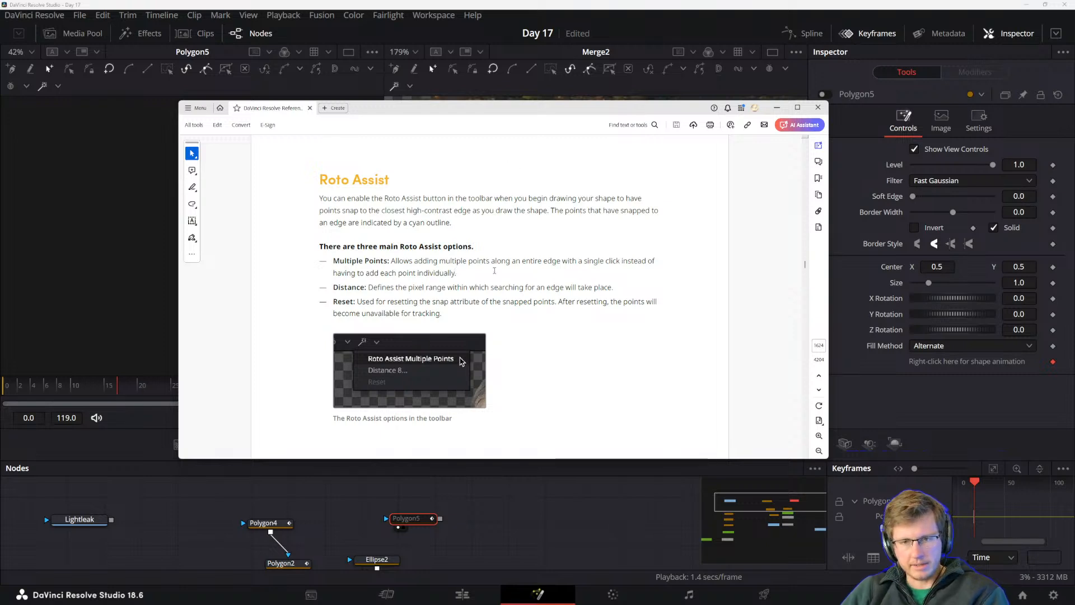
pyautogui.scroll(-3, 439, 316)
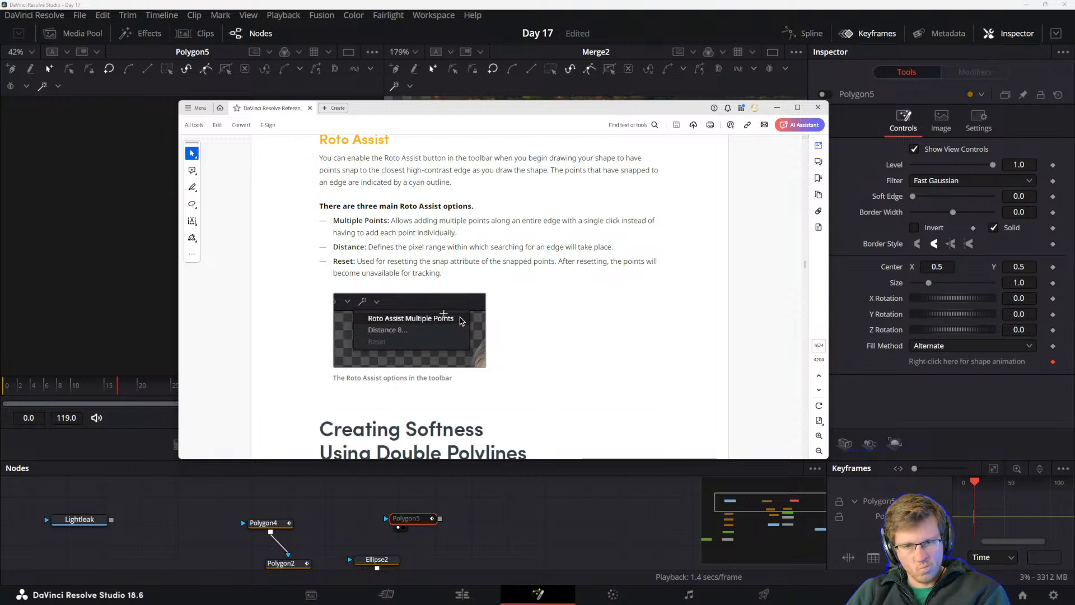
pyautogui.scroll(-2, 438, 314)
pyautogui.click(364, 5)
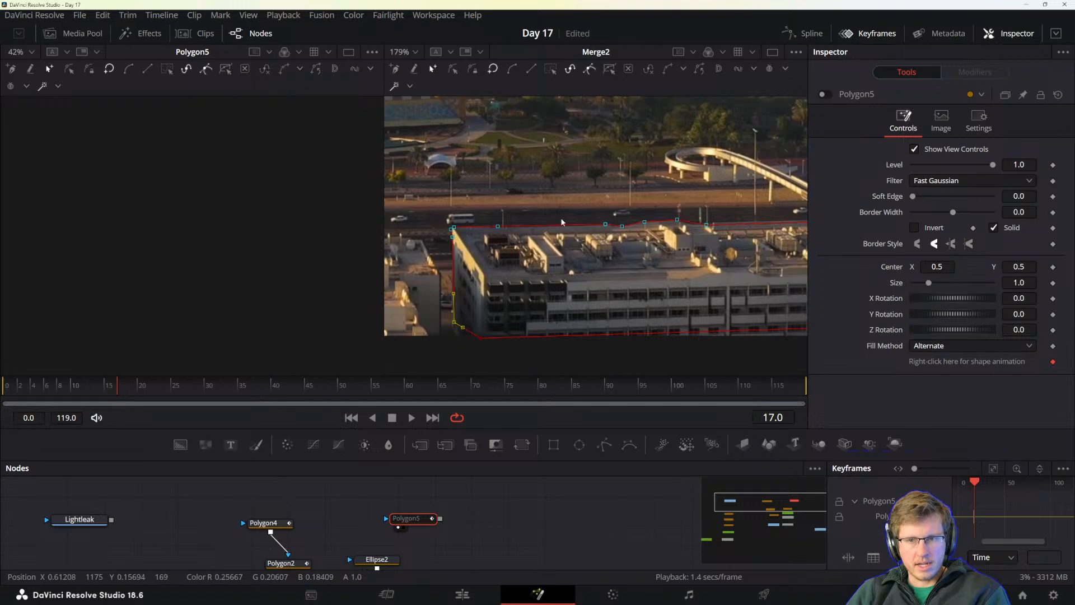
# - Add another standalone polygon mask node and turn on Roto Assist for tracing the park area beside the elevated ramp
pyautogui.scroll(-3, 562, 227)
pyautogui.moveTo(549, 204); pyautogui.dragTo(555, 293)
pyautogui.moveTo(412, 518); pyautogui.dragTo(407, 516)
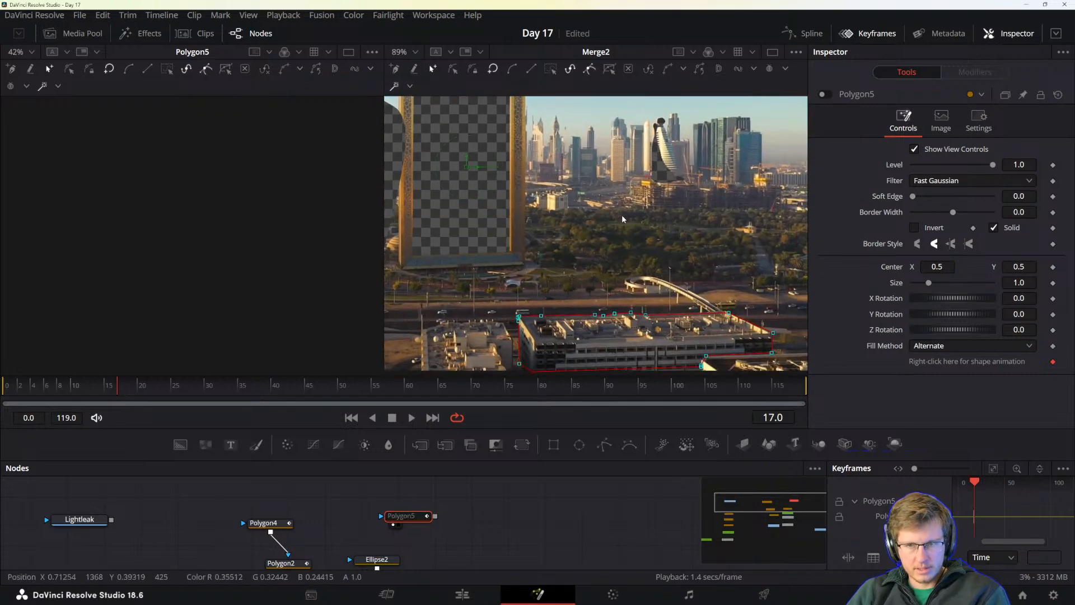
pyautogui.click(603, 446)
pyautogui.moveTo(690, 300); pyautogui.dragTo(791, 309)
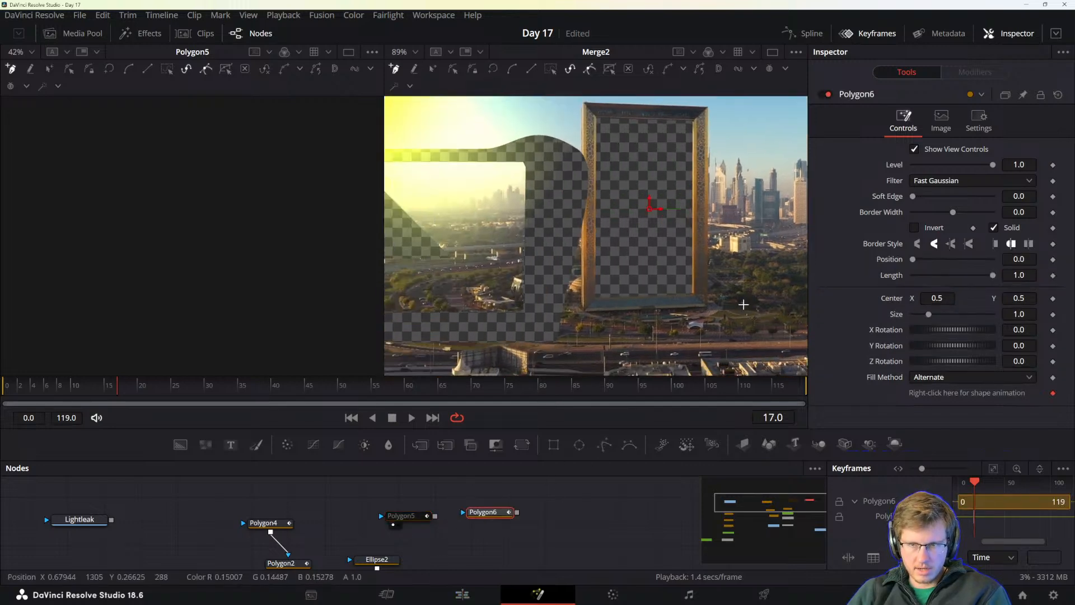
pyautogui.moveTo(446, 302); pyautogui.dragTo(551, 163)
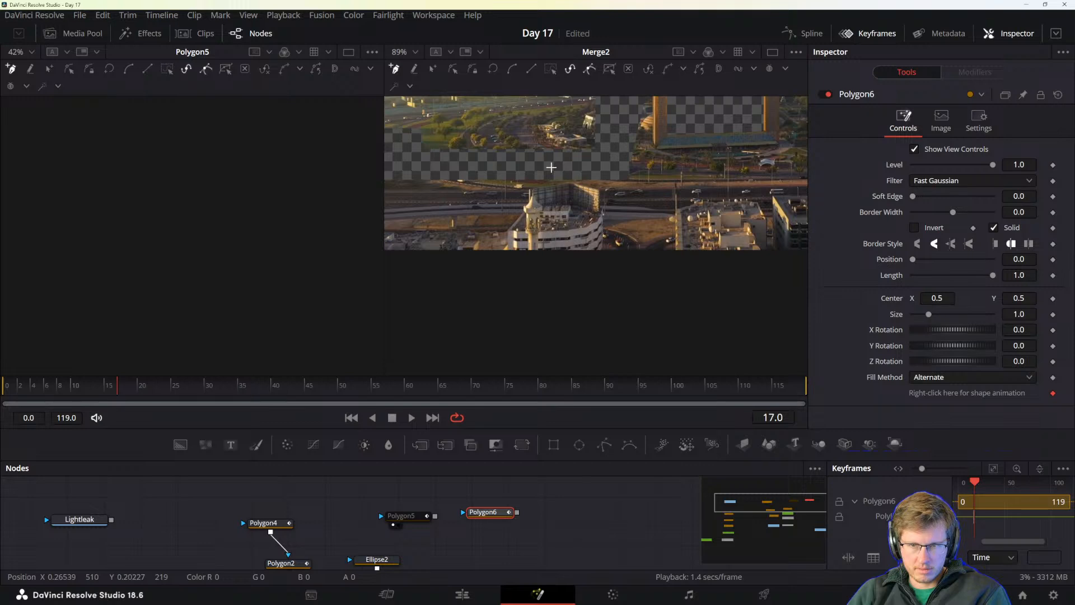
pyautogui.moveTo(750, 147); pyautogui.dragTo(569, 238)
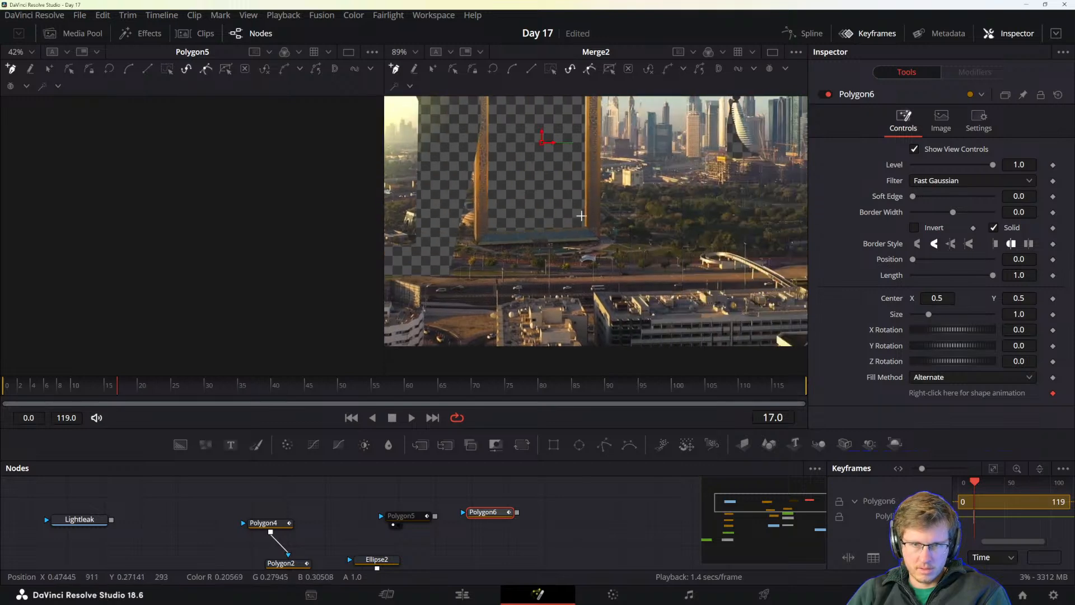
pyautogui.moveTo(635, 218); pyautogui.dragTo(482, 296)
pyautogui.scroll(3, 602, 248)
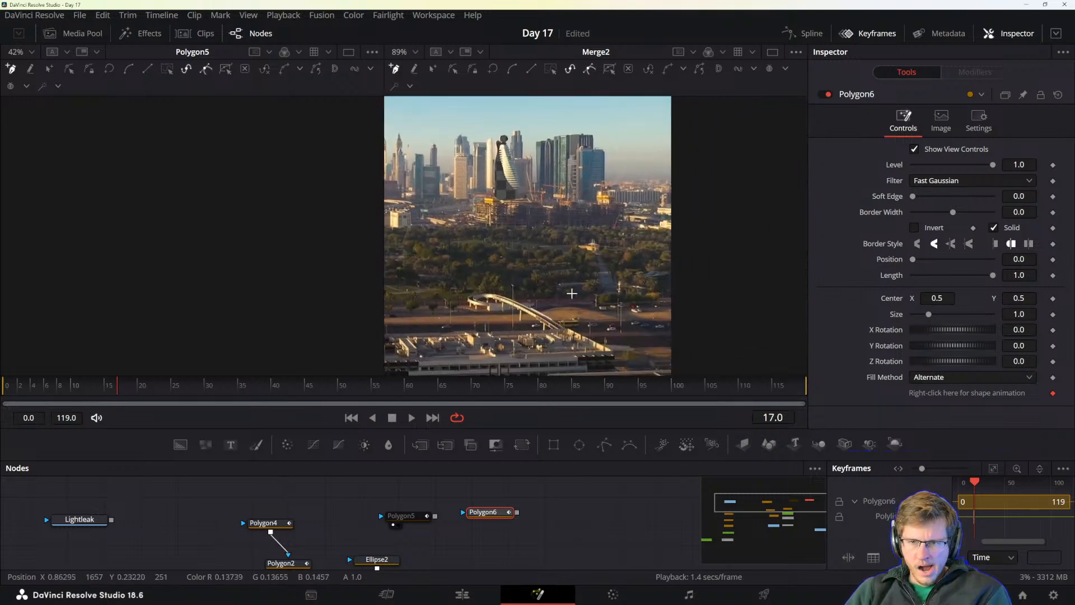
pyautogui.moveTo(603, 248); pyautogui.dragTo(664, 214)
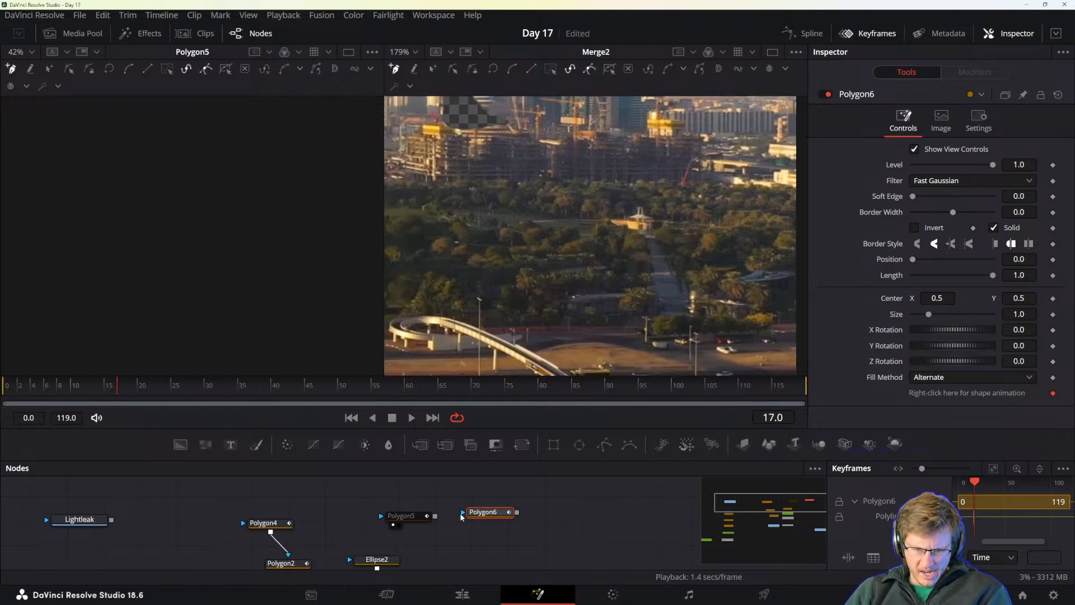
pyautogui.click(393, 88)
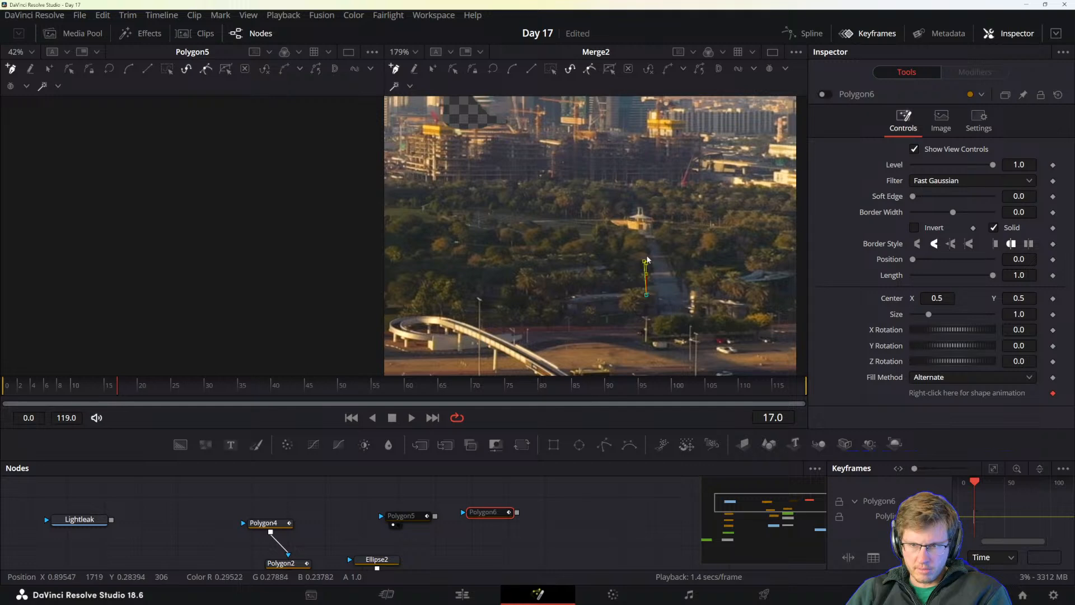
# - Trace a closed Roto Assist outline around the patch of trees beside the park path and shift its starting point inward
pyautogui.click(647, 294)
pyautogui.click(646, 255)
pyautogui.click(630, 218)
pyautogui.moveTo(617, 221); pyautogui.dragTo(575, 217)
pyautogui.click(532, 229)
pyautogui.click(481, 256)
pyautogui.click(452, 262)
pyautogui.click(497, 307)
pyautogui.click(587, 317)
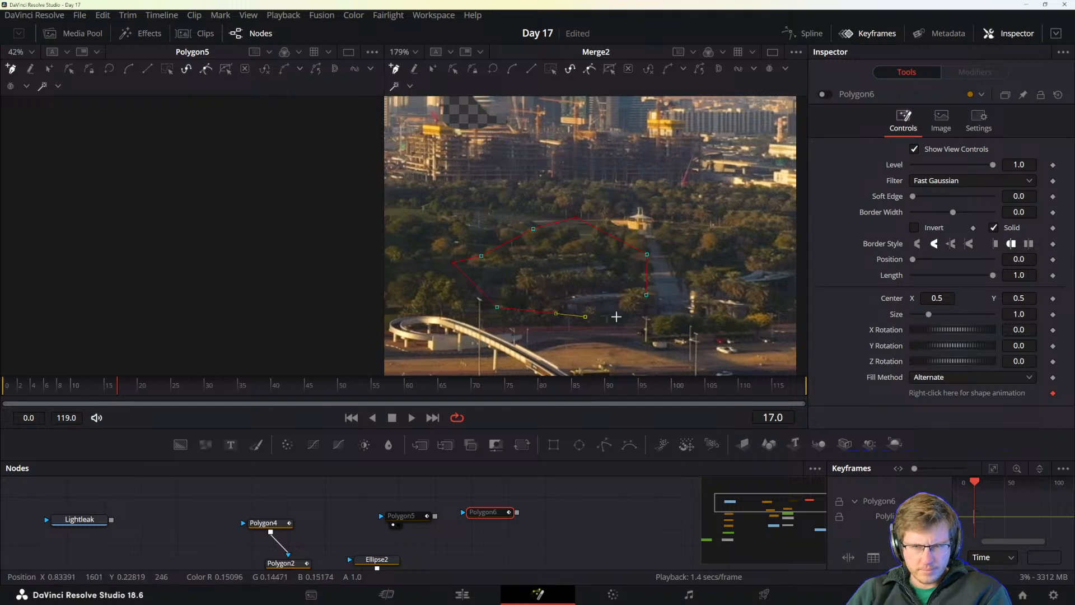
pyautogui.click(637, 296)
pyautogui.moveTo(647, 295); pyautogui.dragTo(608, 293)
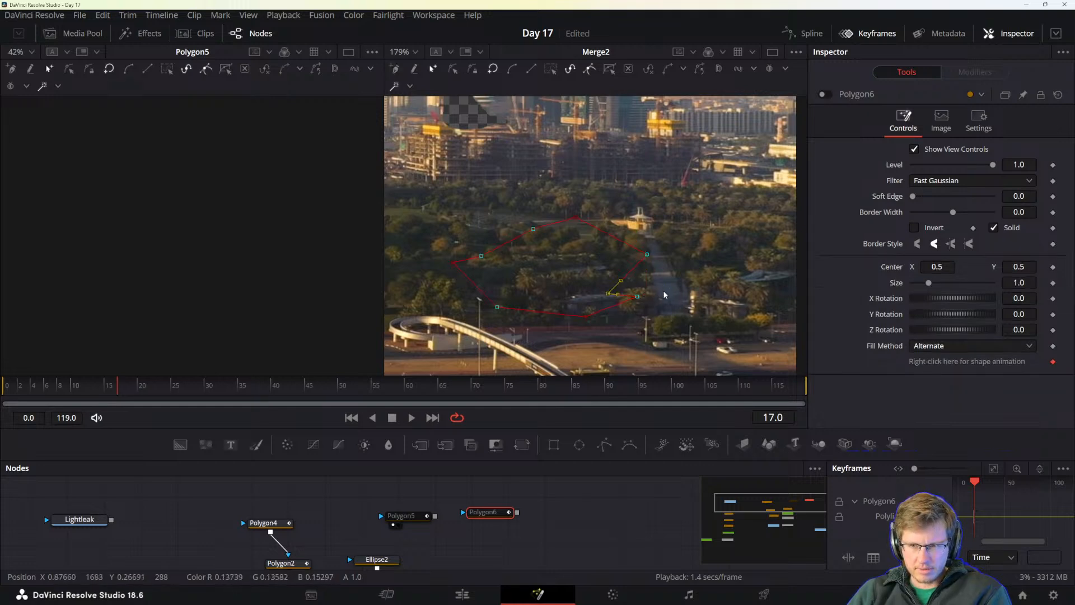
# - Delete the traced tree outline's points and remove the Polygon5 and Polygon6 nodes
pyautogui.moveTo(421, 177); pyautogui.dragTo(775, 369)
pyautogui.press('Delete')
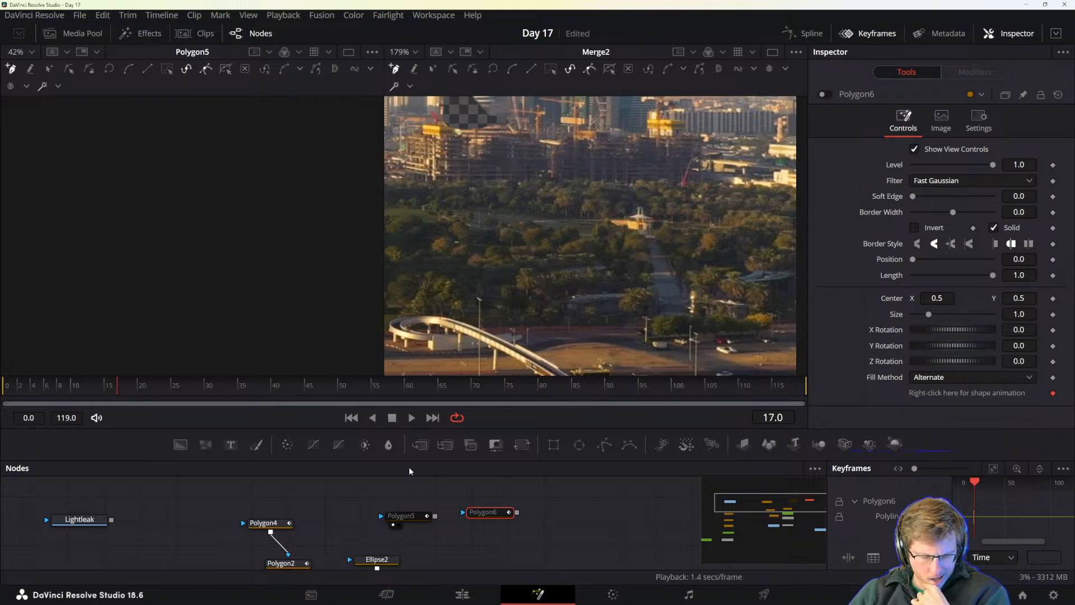
pyautogui.moveTo(482, 513)
pyautogui.mouseDown()
pyautogui.moveTo(411, 511)
pyautogui.moveTo(485, 525)
pyautogui.mouseUp()
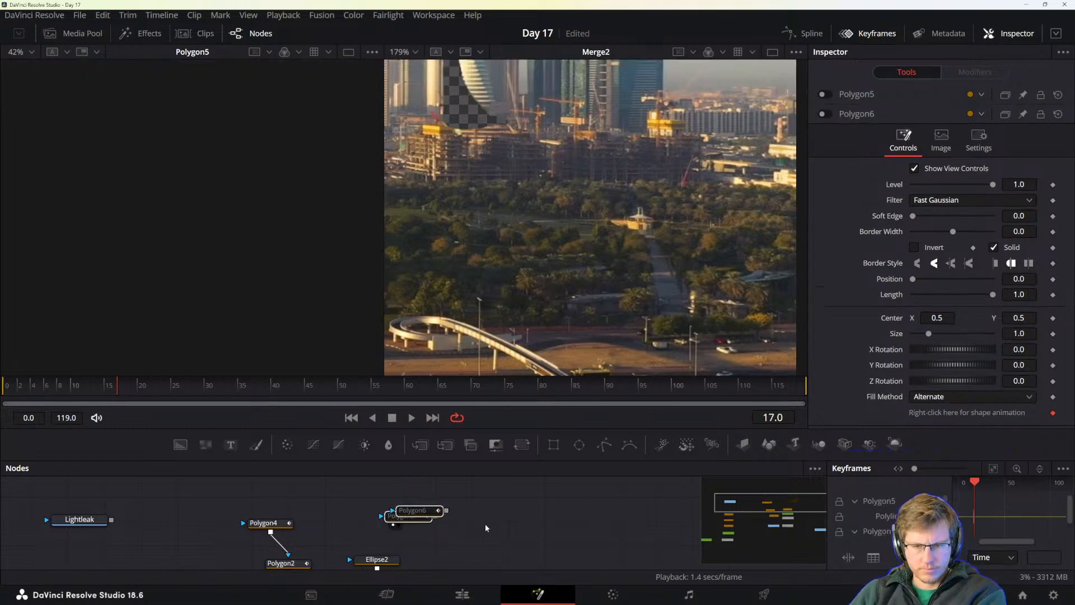
pyautogui.press('Delete')
pyautogui.moveTo(509, 316); pyautogui.dragTo(811, 153)
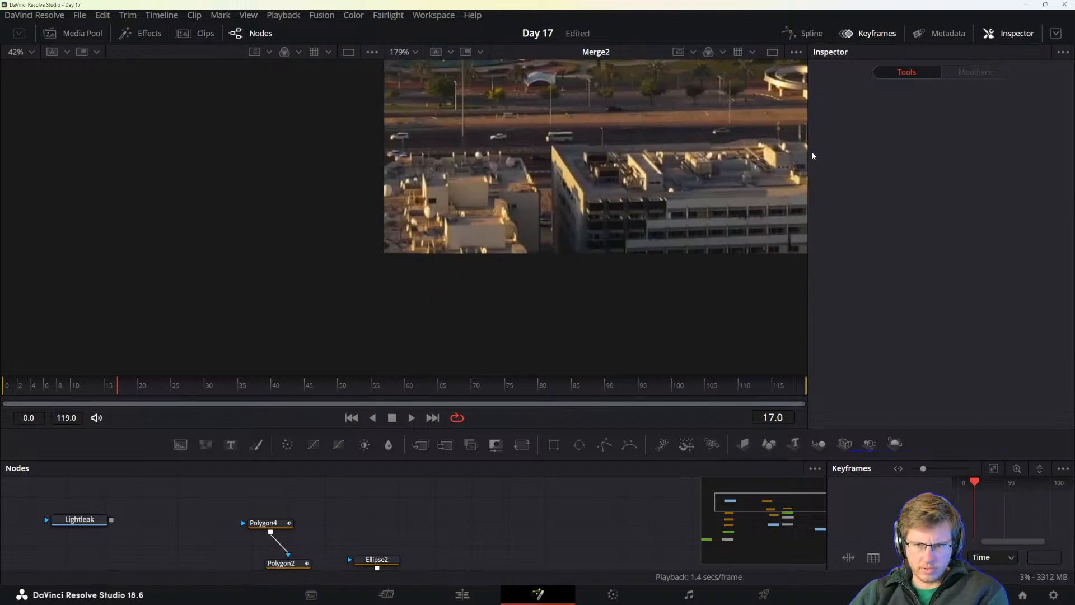
pyautogui.moveTo(588, 178); pyautogui.dragTo(470, 240)
# - Switch to the reference manual PDF and study the Creating Softness Using Double Polylines section with its inner and outer shape illustration
pyautogui.hotkey('alt', 'Tab')
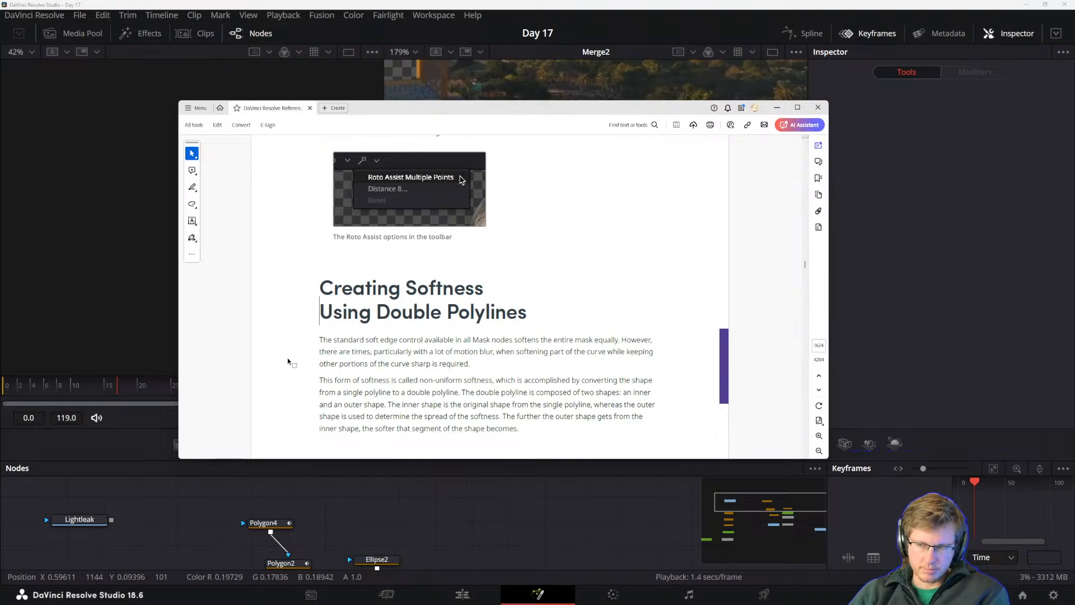
pyautogui.click(323, 295)
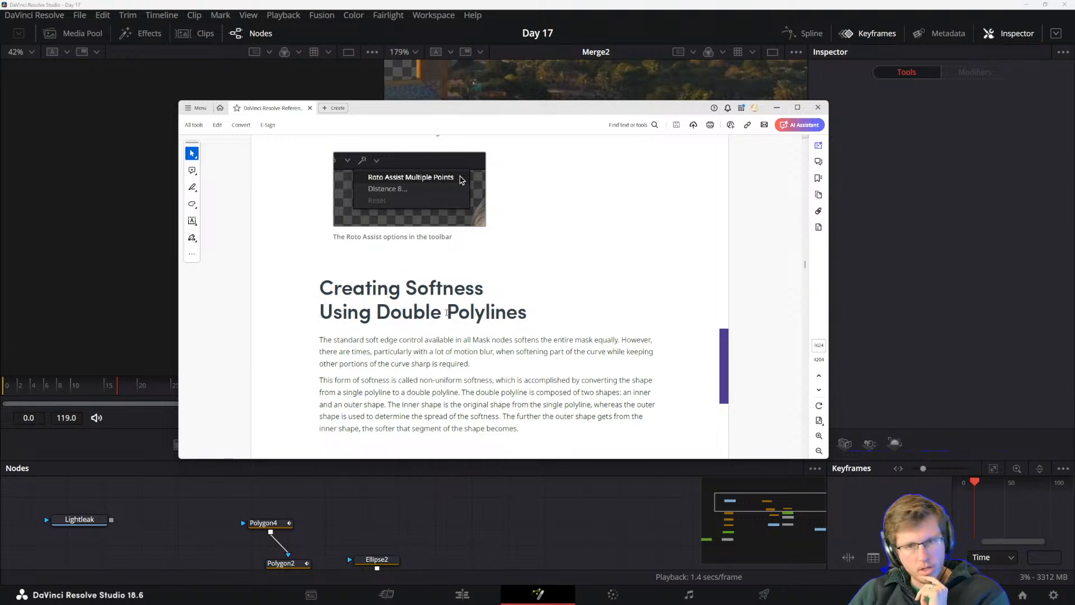
pyautogui.scroll(-1, 440, 298)
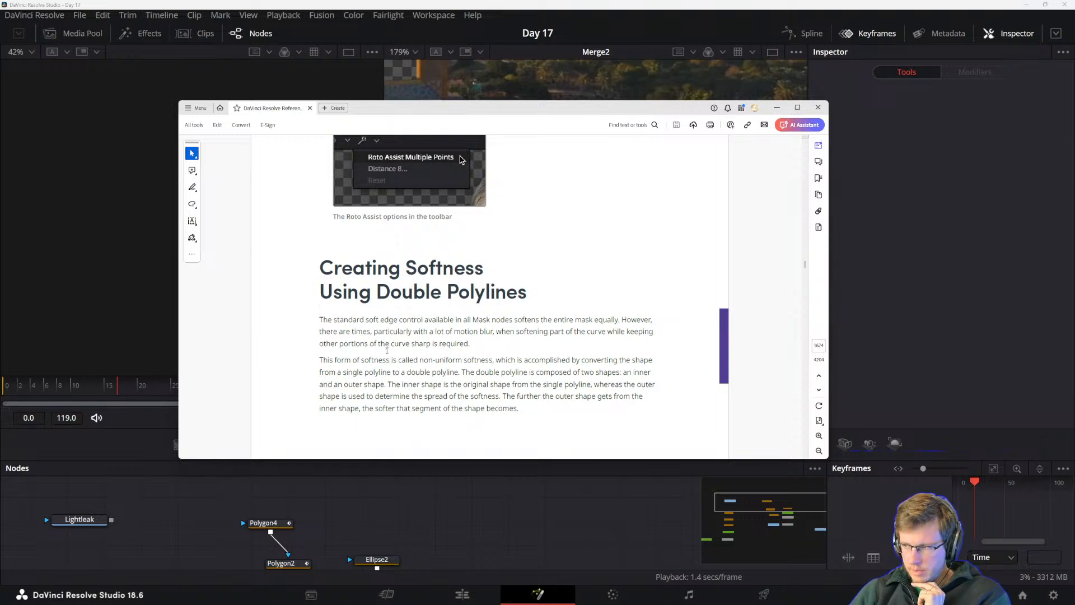
pyautogui.scroll(-6, 400, 330)
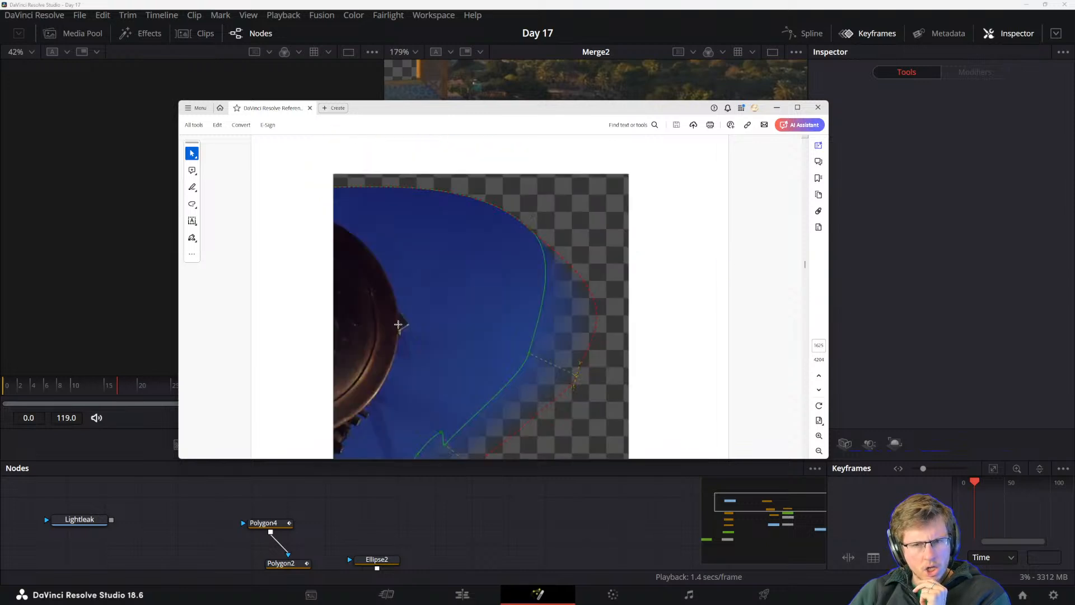
pyautogui.scroll(-1, 392, 323)
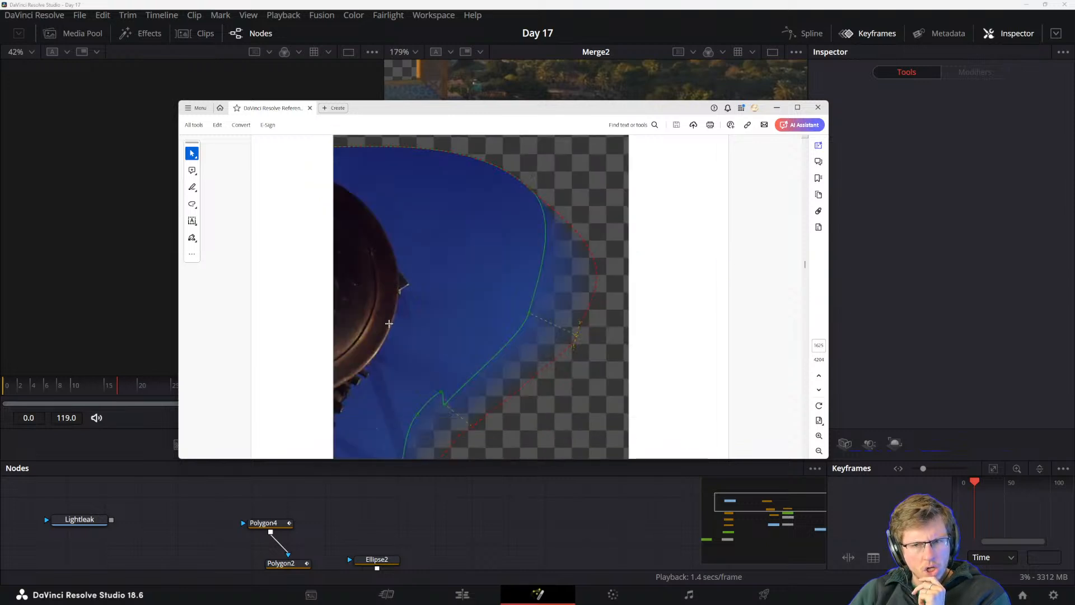
pyautogui.scroll(-2, 386, 321)
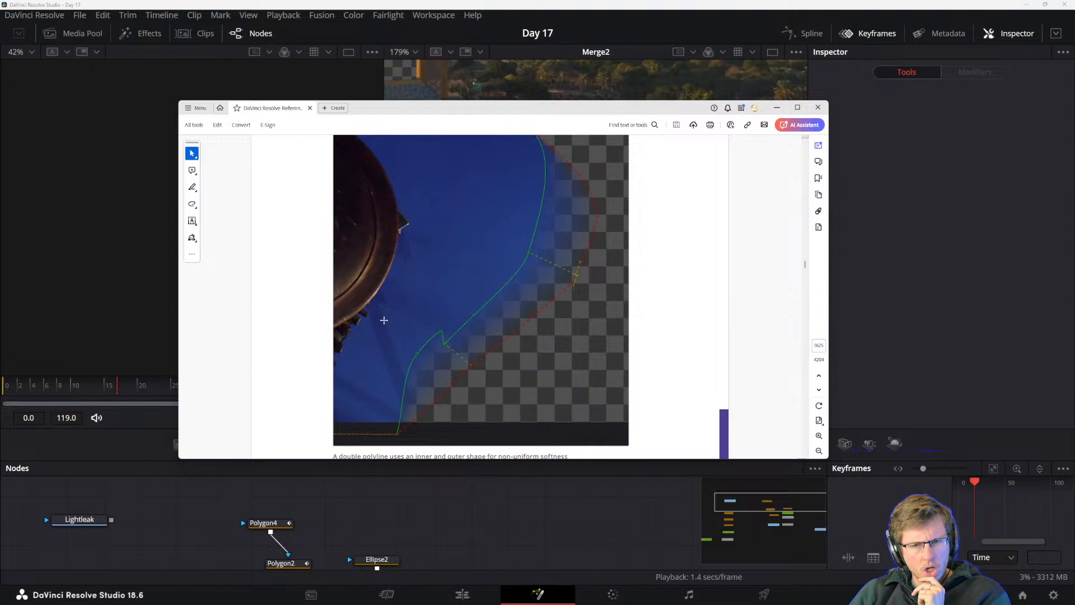
pyautogui.scroll(6, 384, 320)
pyautogui.scroll(-4, 376, 337)
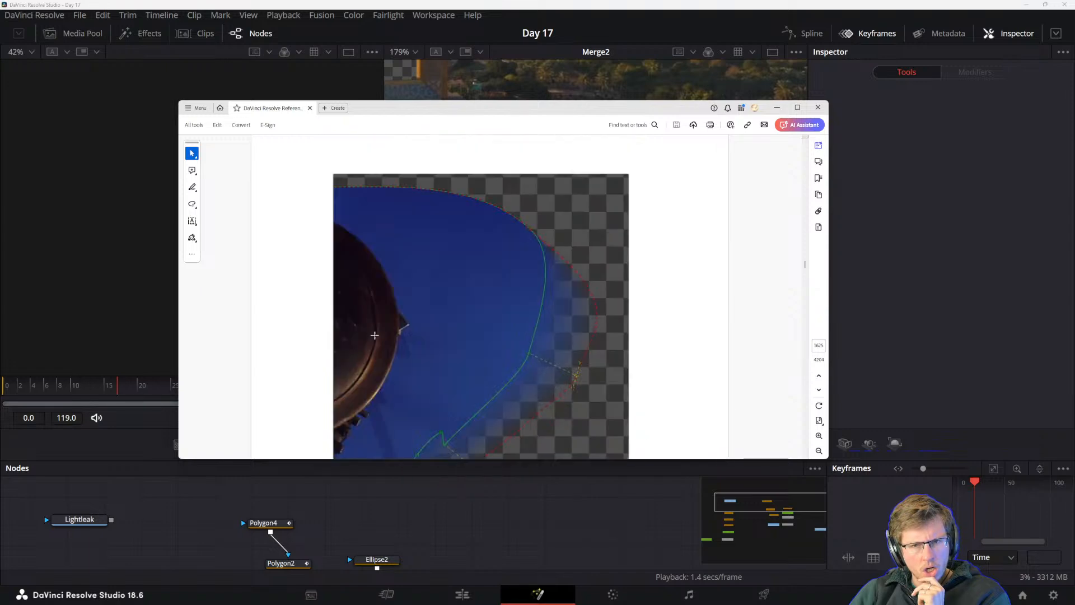
pyautogui.scroll(-6, 375, 335)
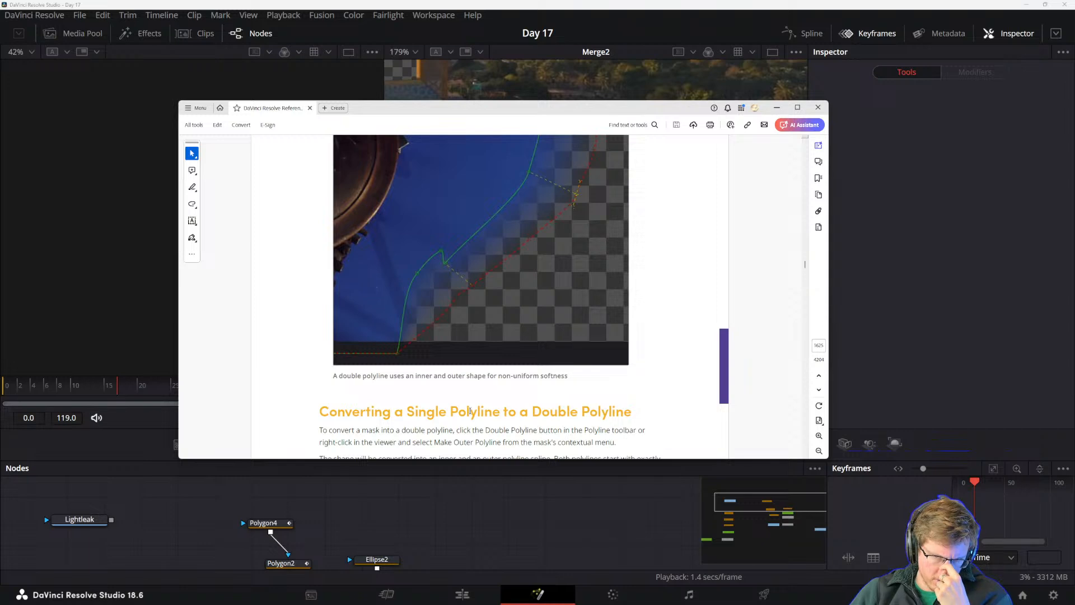
pyautogui.scroll(4, 499, 269)
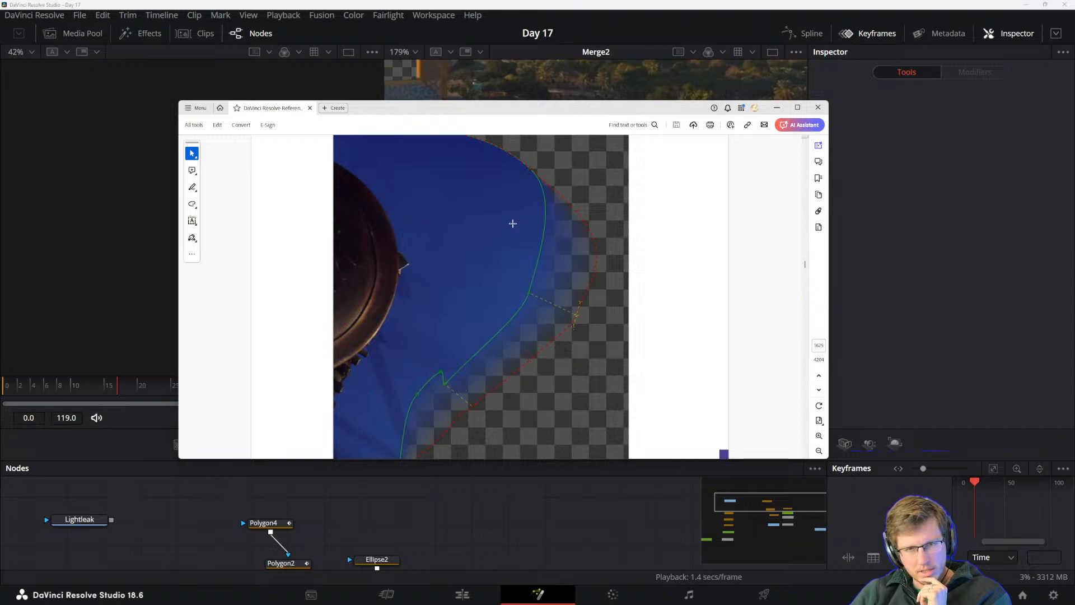
pyautogui.keyDown('ctrl'); pyautogui.scroll(2, 532, 330); pyautogui.keyUp('ctrl')
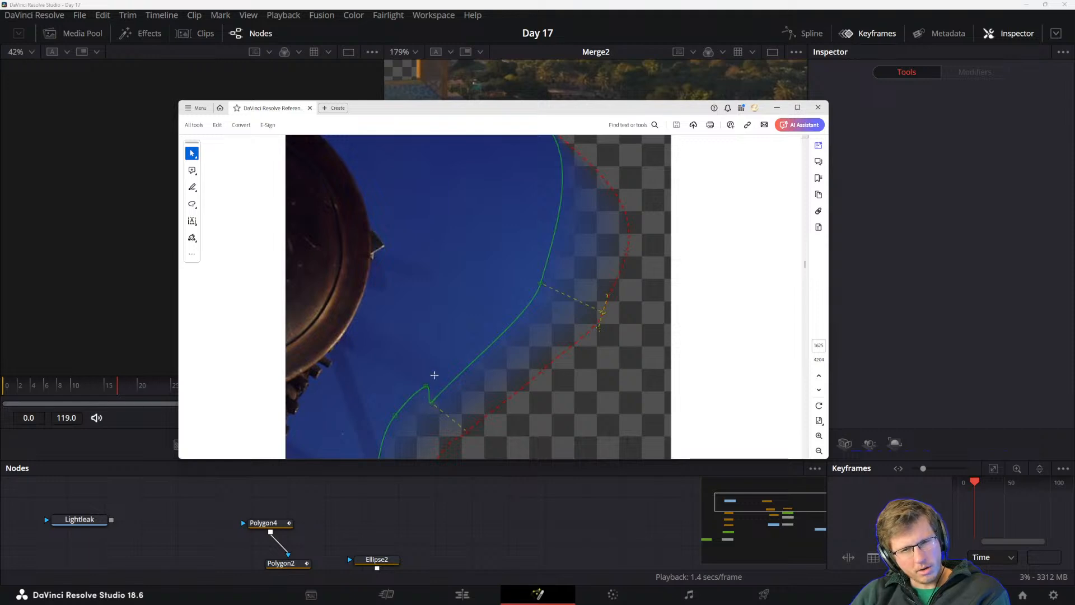
pyautogui.keyDown('ctrl'); pyautogui.scroll(-2, 421, 401); pyautogui.keyUp('ctrl')
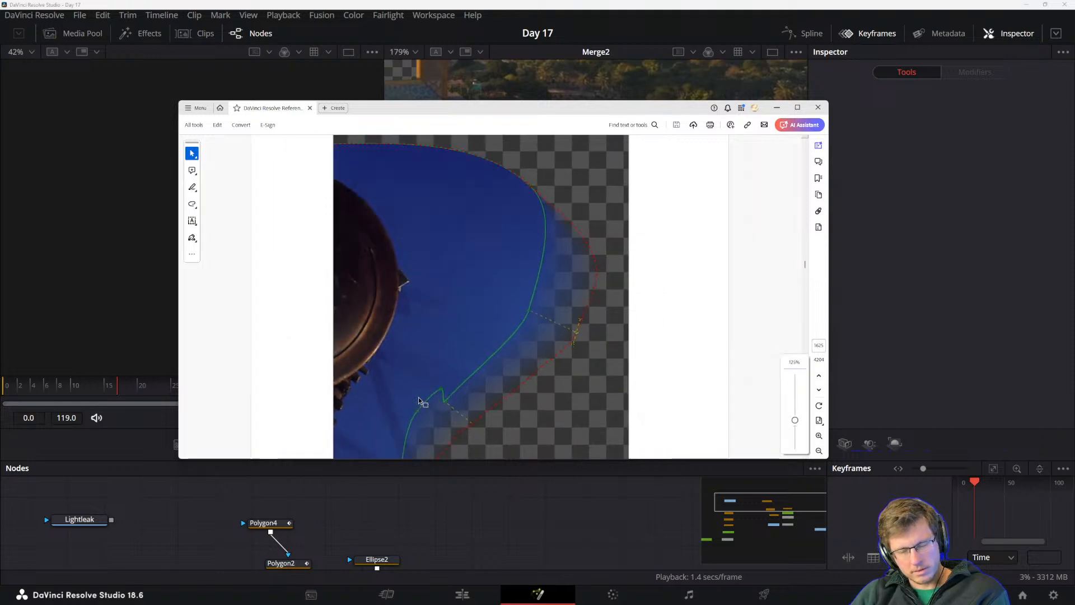
# - Read the section on converting a single polyline to a double polyline and move the manual window off this screen
pyautogui.scroll(-5, 421, 401)
pyautogui.scroll(-2, 404, 396)
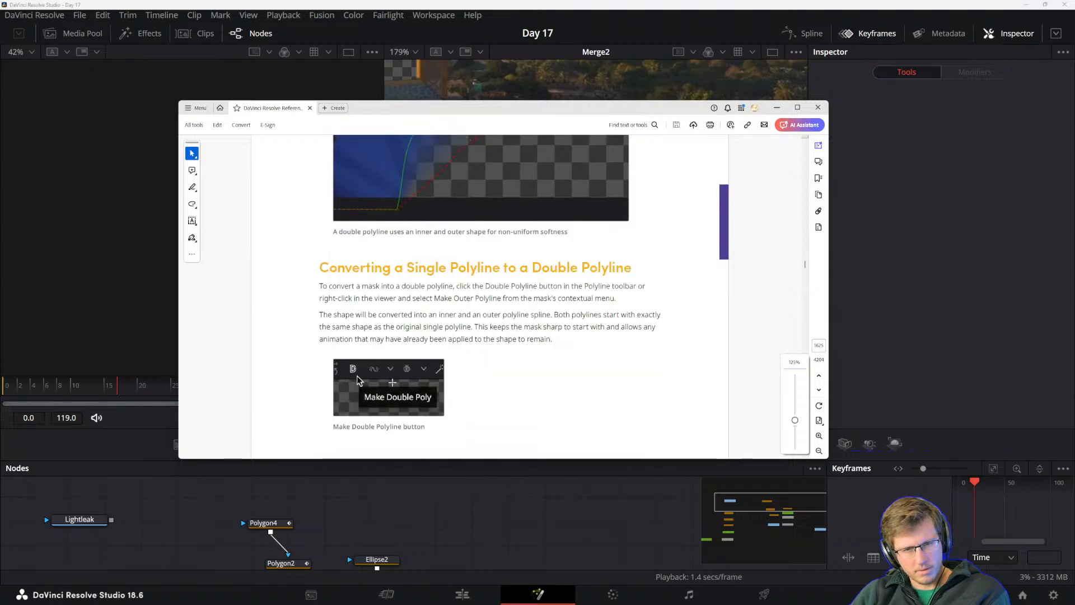
pyautogui.scroll(3, 390, 355)
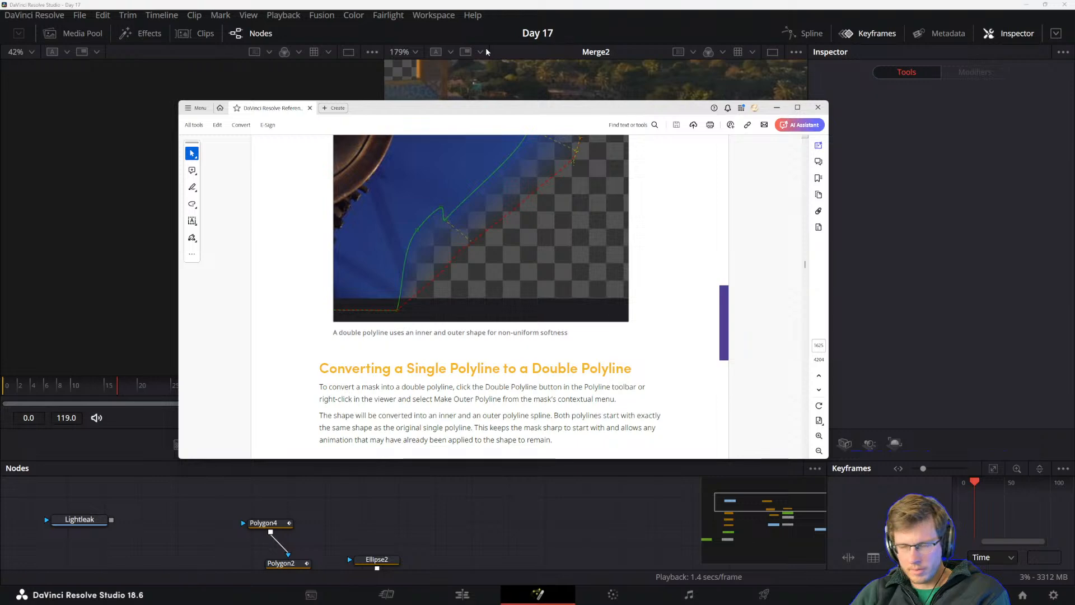
pyautogui.scroll(-3, 523, 317)
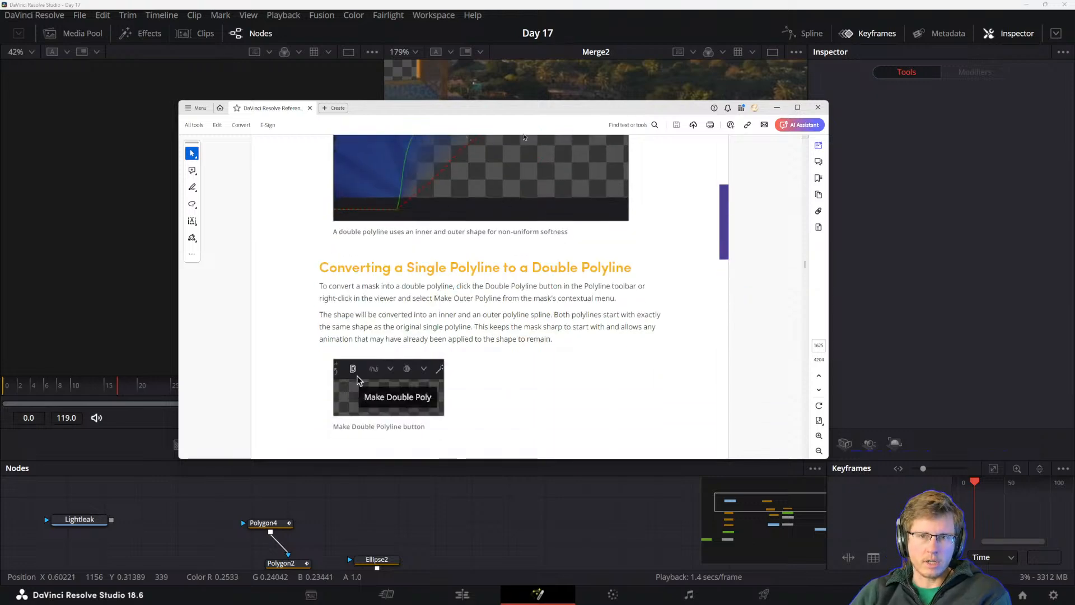
pyautogui.moveTo(525, 109); pyautogui.dragTo(1074, 108)
# - Delete the Polygon2 node and reposition Polygon4 in the node graph above Polygon1
pyautogui.scroll(-6, 612, 279)
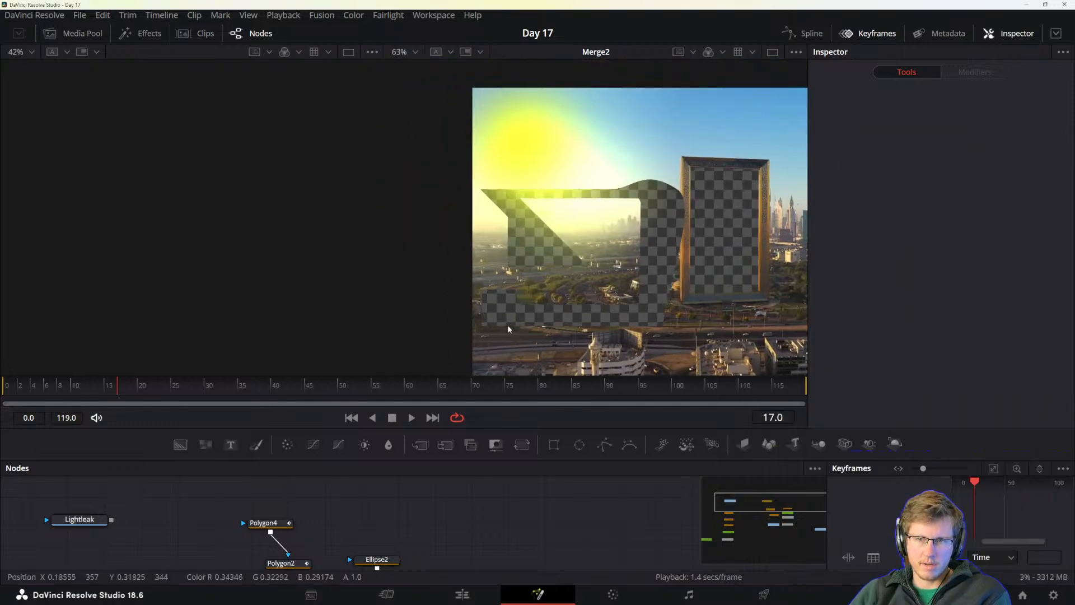
pyautogui.scroll(-2, 314, 493)
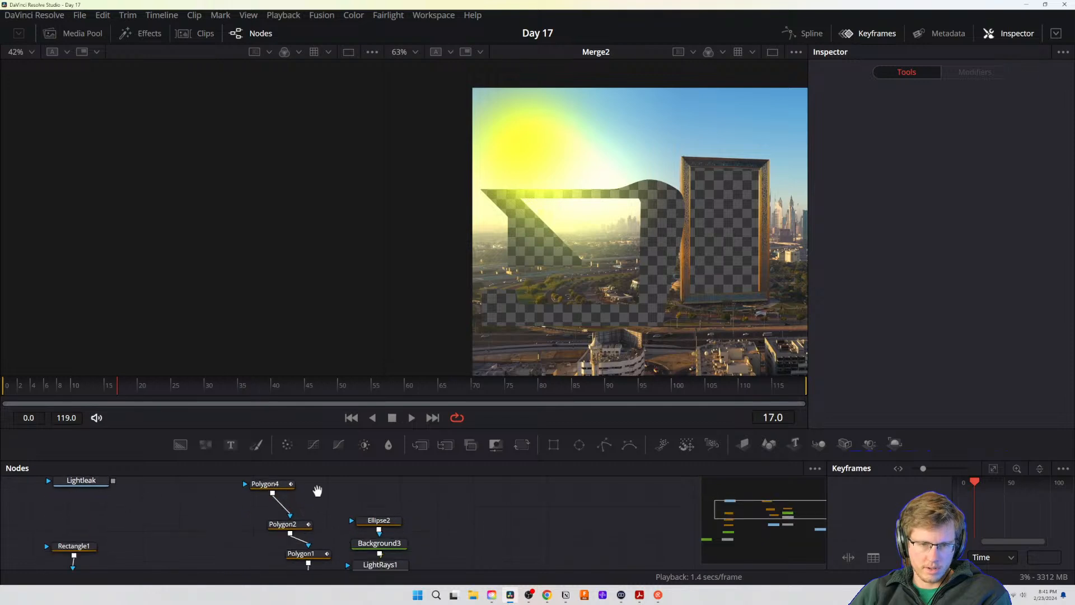
pyautogui.click(288, 524)
pyautogui.press('Delete')
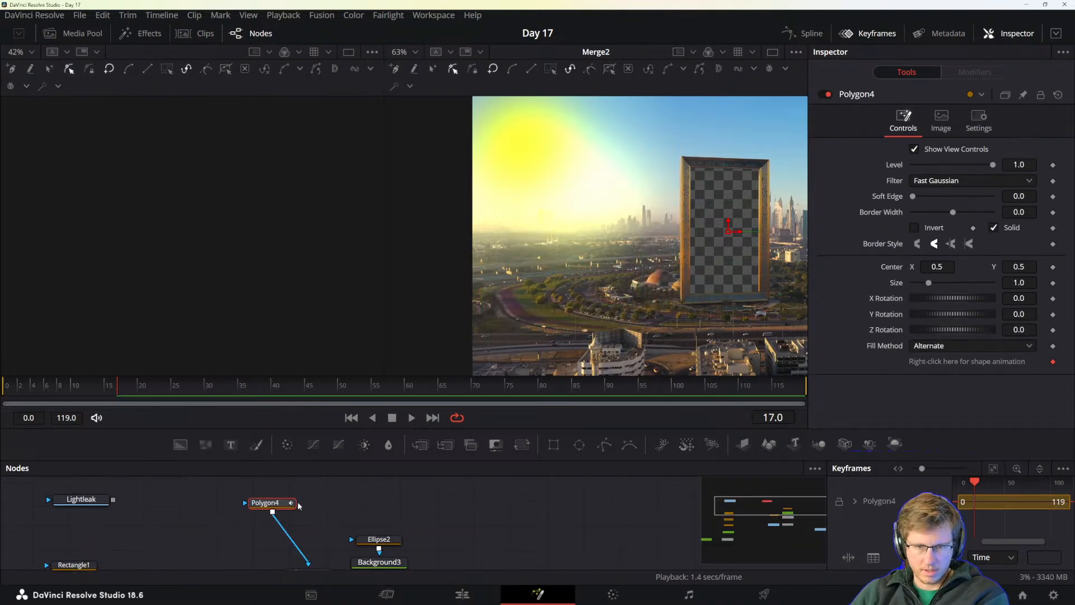
pyautogui.moveTo(296, 500); pyautogui.dragTo(245, 436)
pyautogui.moveTo(250, 508); pyautogui.dragTo(230, 552)
pyautogui.moveTo(207, 492); pyautogui.dragTo(230, 495)
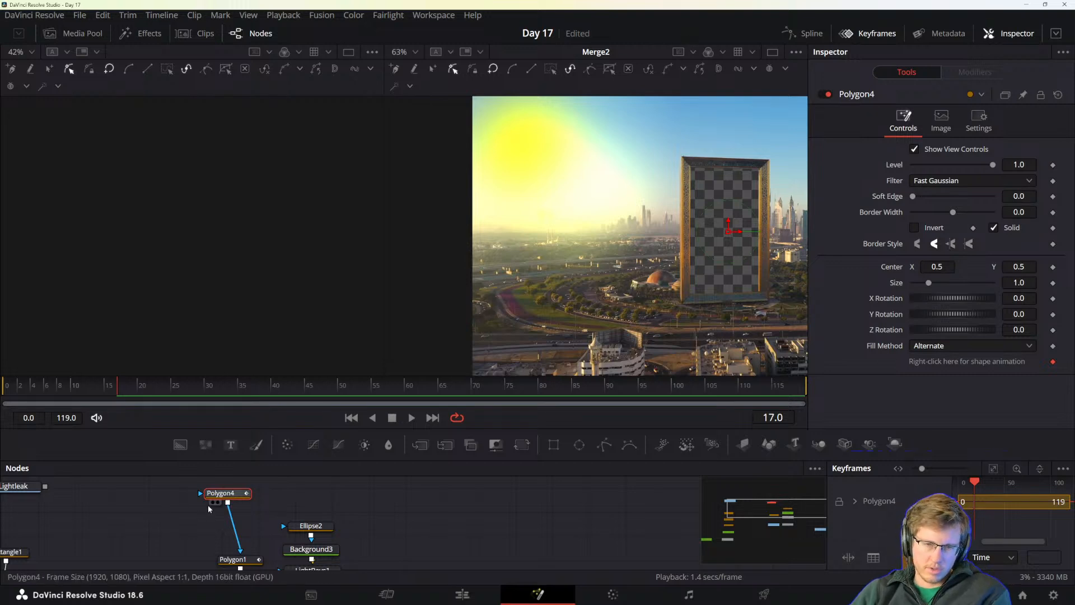
pyautogui.click(219, 494)
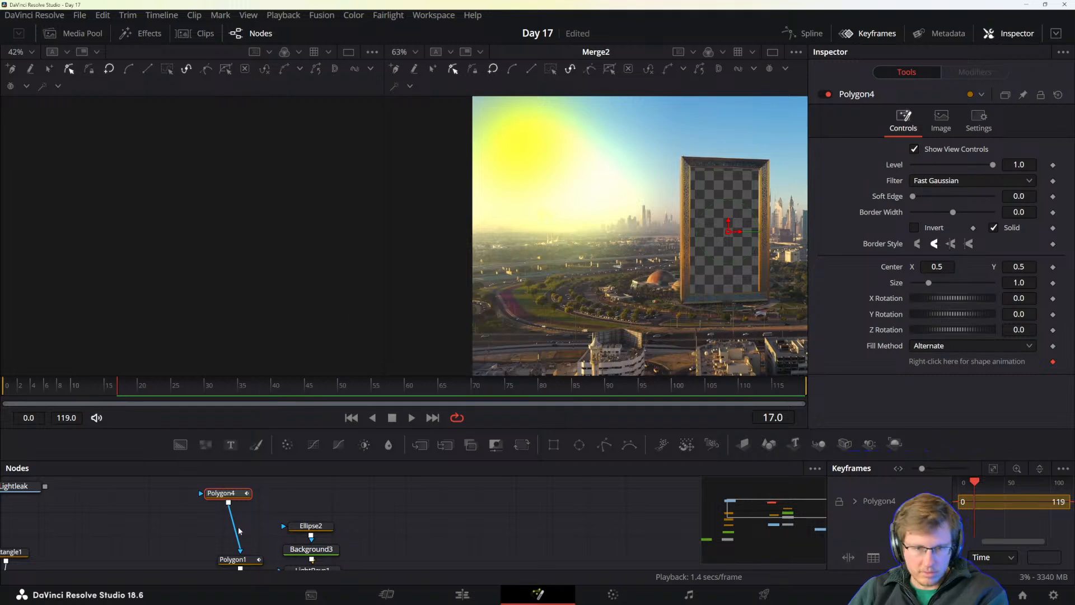
# - Add a new, unconnected Polygon node beside Ellipse2 in the node graph and show it in the first viewer
pyautogui.click(387, 515)
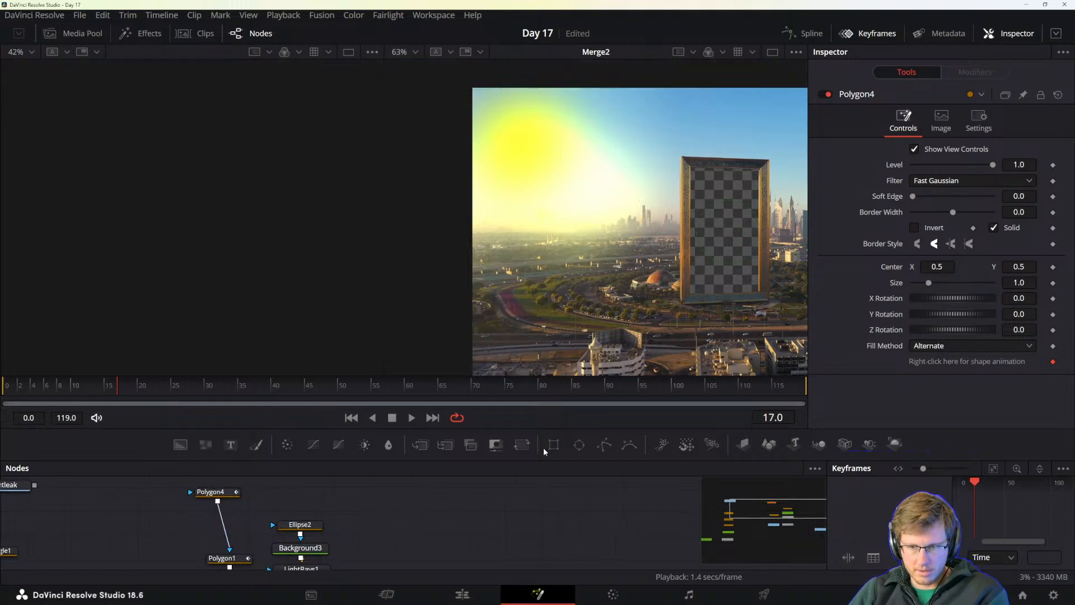
pyautogui.moveTo(605, 445); pyautogui.dragTo(376, 505)
pyautogui.press('1')
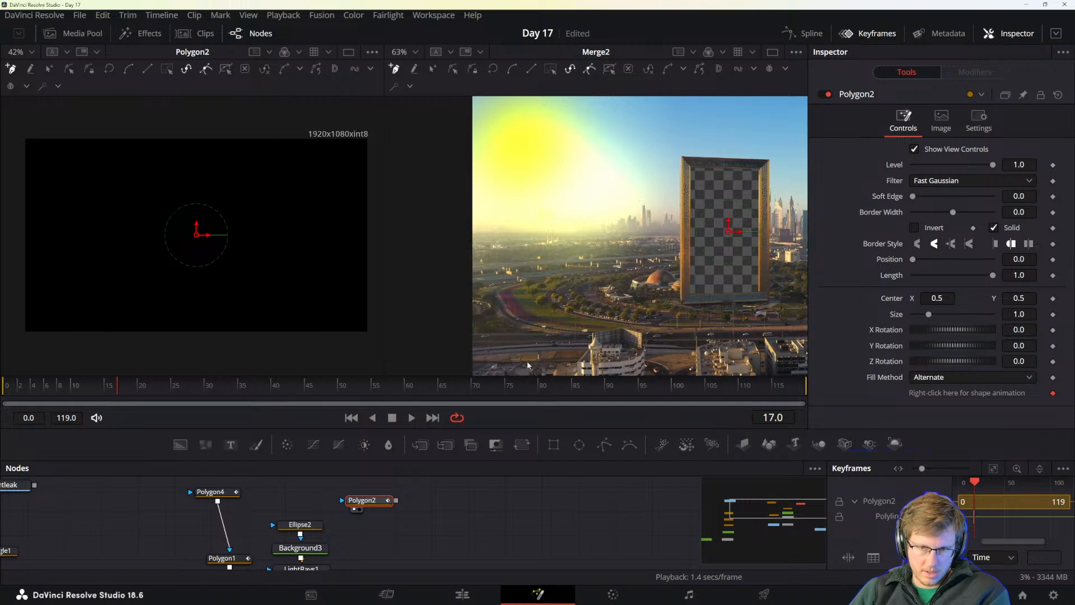
# - Draw a small closed polygon mask with a curved lower edge in the sky above the skyline
pyautogui.moveTo(789, 235); pyautogui.dragTo(626, 297)
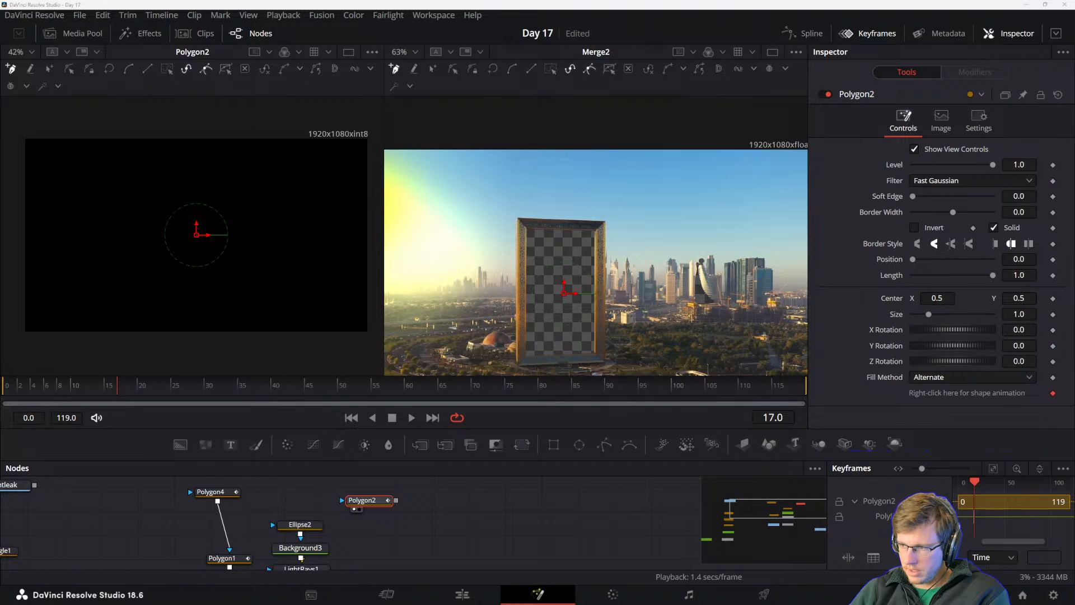
pyautogui.click(702, 169)
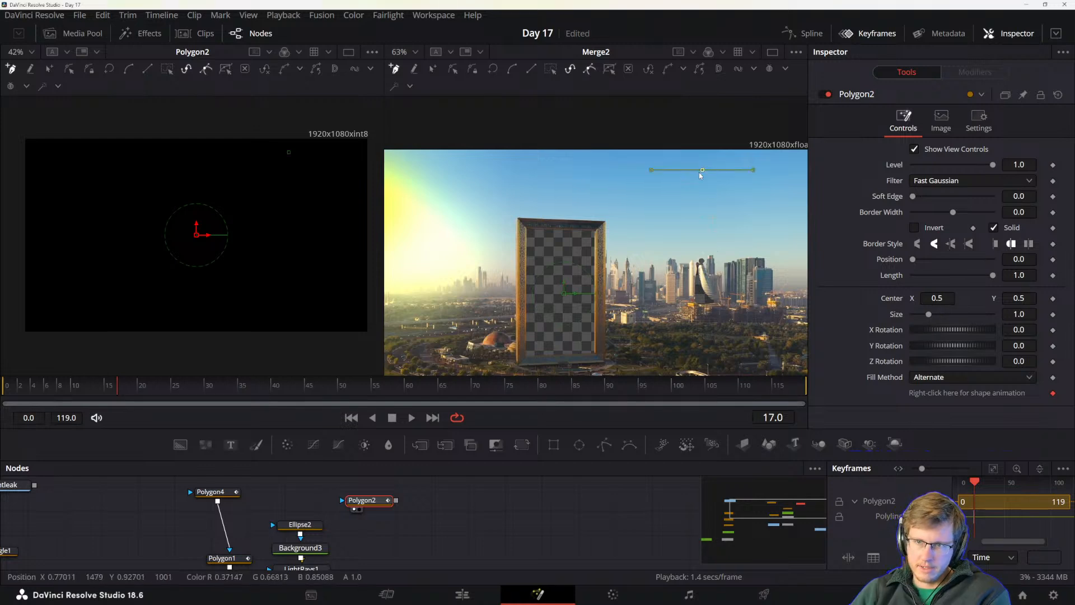
pyautogui.moveTo(688, 202); pyautogui.dragTo(709, 210)
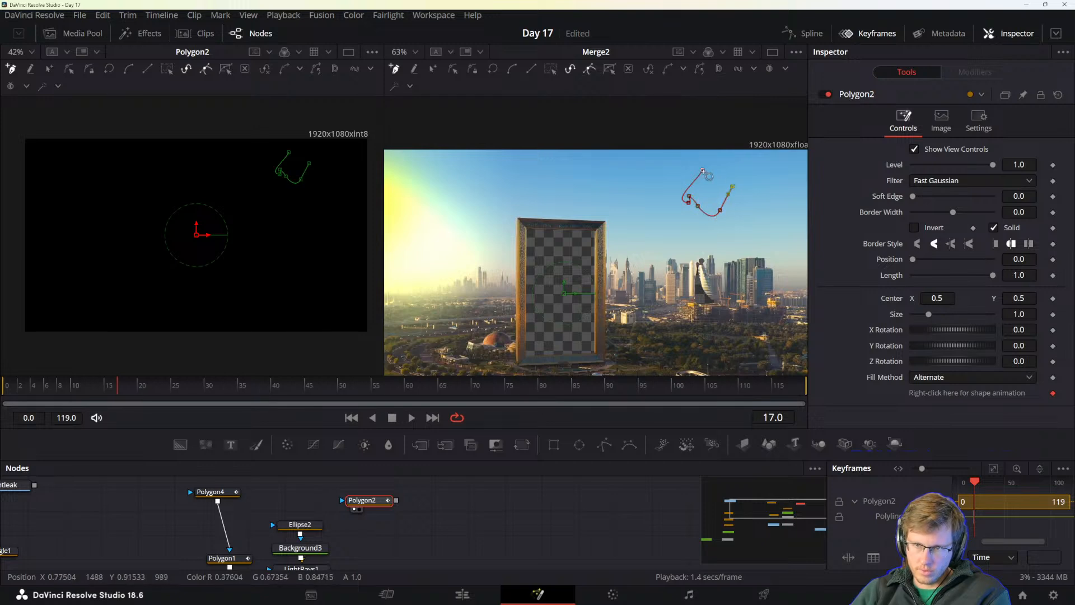
pyautogui.click(703, 170)
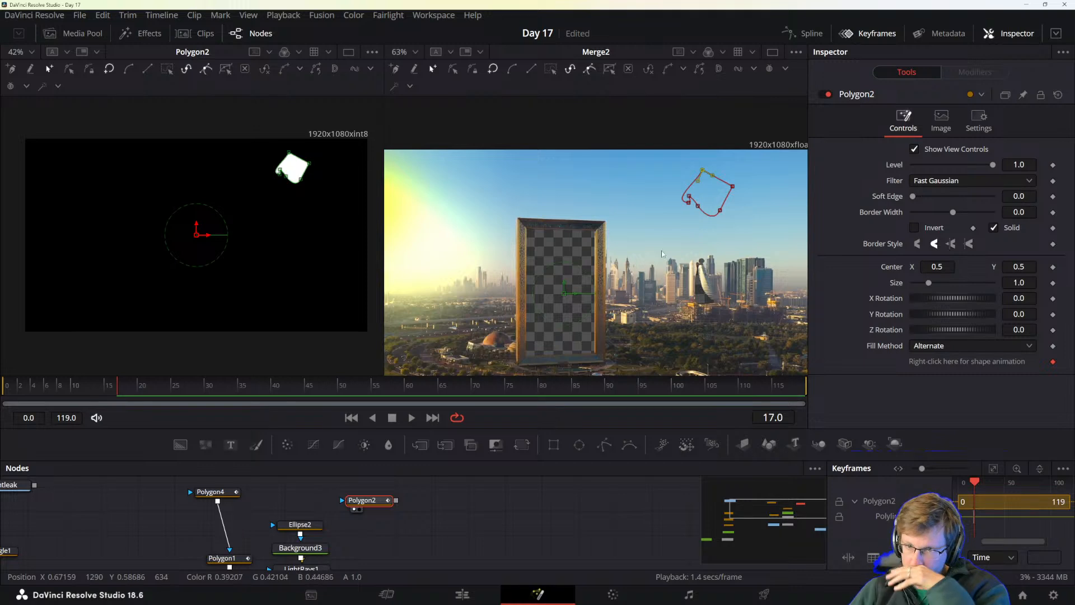
# - Reshape the polygon by pulling its uppermost point outward and adjusting the point beside the small notch
pyautogui.moveTo(703, 169); pyautogui.dragTo(671, 160)
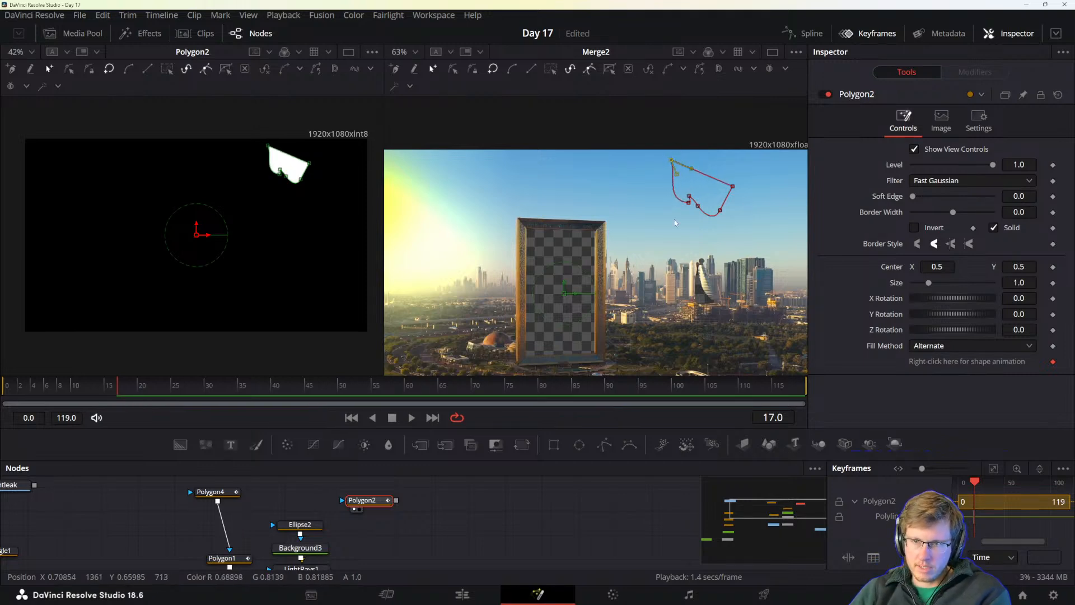
pyautogui.scroll(5, 674, 222)
pyautogui.moveTo(576, 261); pyautogui.dragTo(584, 263)
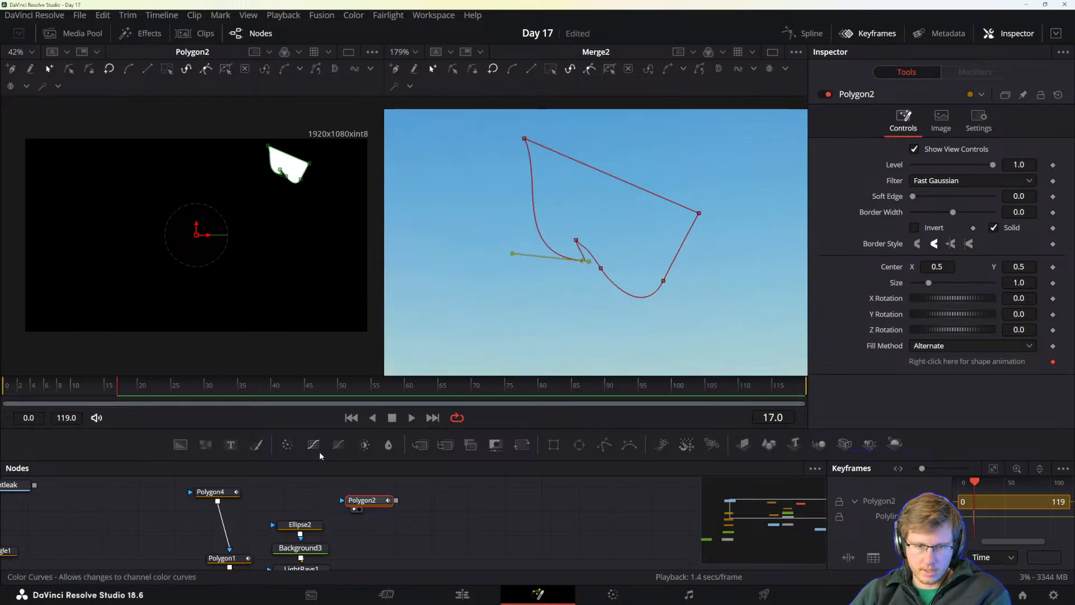
pyautogui.scroll(-5, 630, 294)
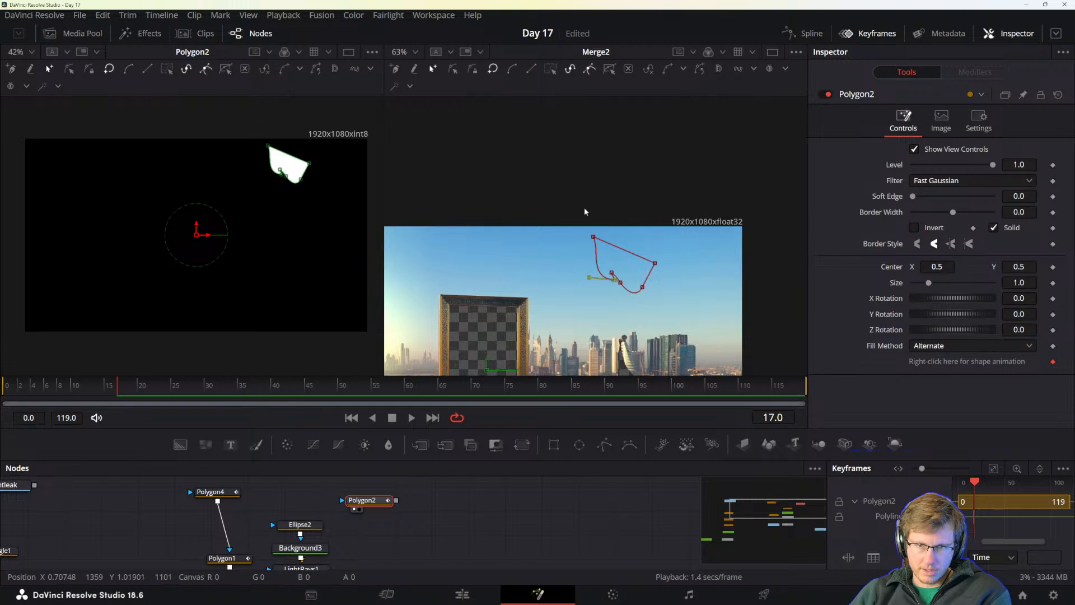
# - Select all of the polygon's points, rotate the shape so its flat side faces down, and move it back into the open sky
pyautogui.moveTo(559, 208); pyautogui.dragTo(707, 308)
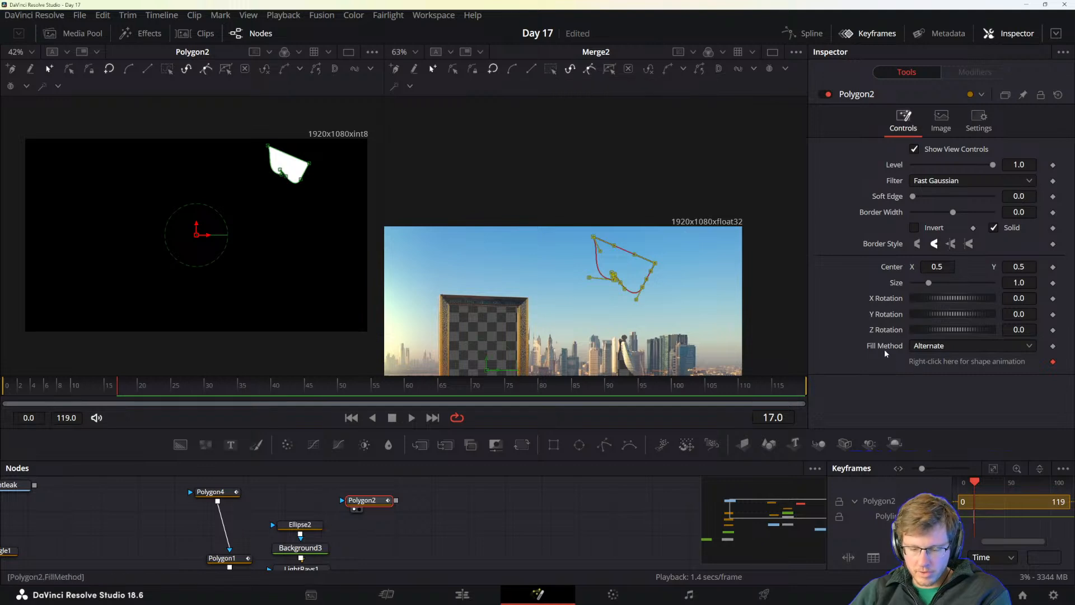
pyautogui.press('t')
pyautogui.moveTo(655, 264); pyautogui.dragTo(379, 185)
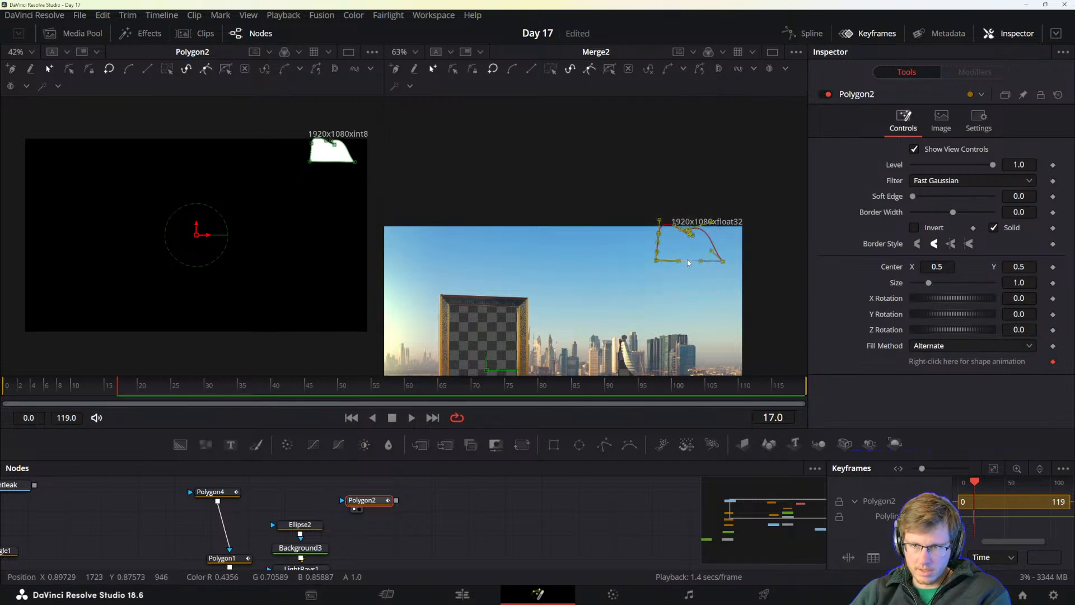
pyautogui.moveTo(728, 264); pyautogui.dragTo(684, 293)
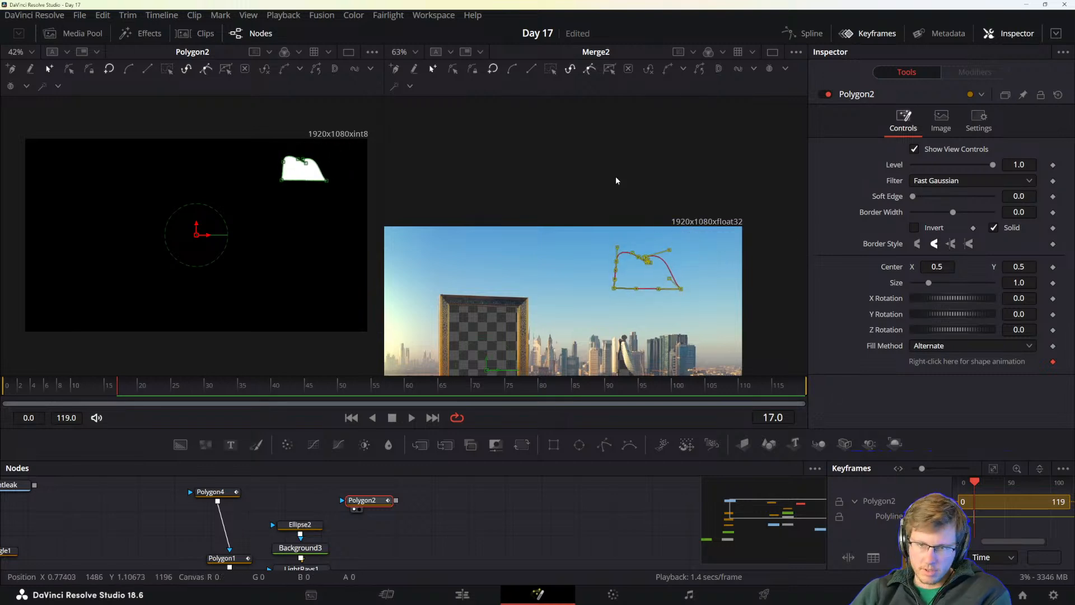
pyautogui.scroll(2, 643, 266)
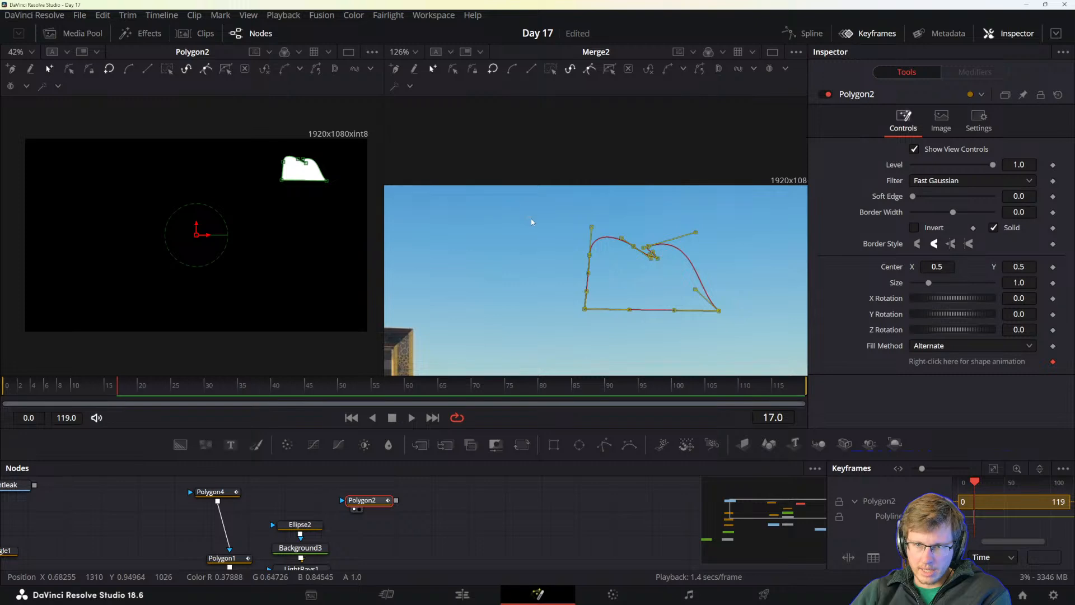
pyautogui.moveTo(532, 222); pyautogui.dragTo(717, 281)
pyautogui.click(472, 270)
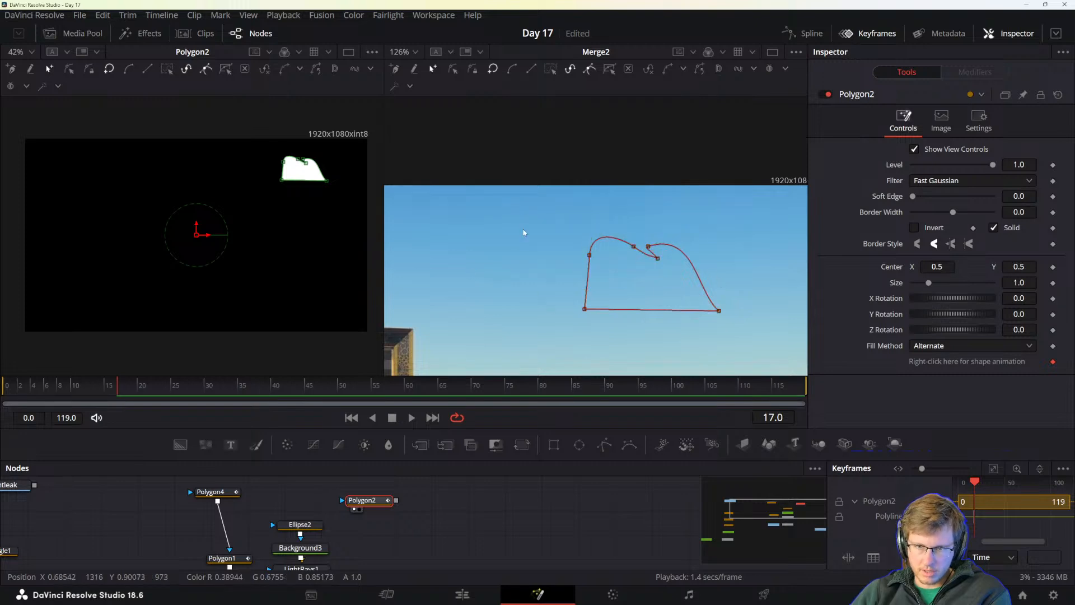
pyautogui.moveTo(524, 225); pyautogui.dragTo(738, 332)
pyautogui.click(633, 345)
# - Add a Background node next to Polygon2 and set its colour to white (#ffffff)
pyautogui.moveTo(364, 506); pyautogui.dragTo(370, 513)
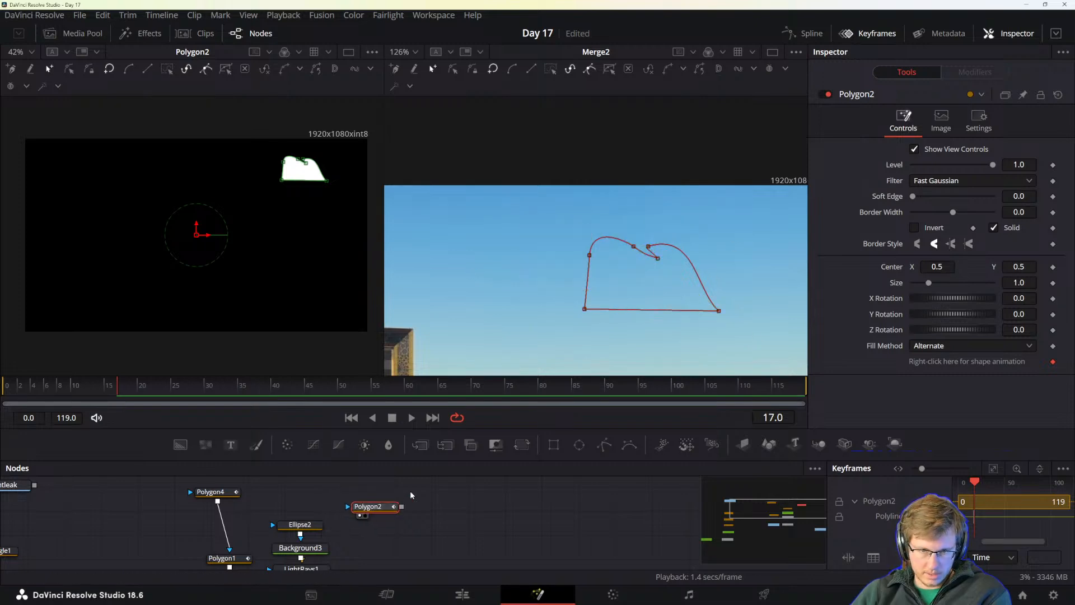
pyautogui.click(410, 495)
pyautogui.moveTo(180, 446); pyautogui.dragTo(372, 485)
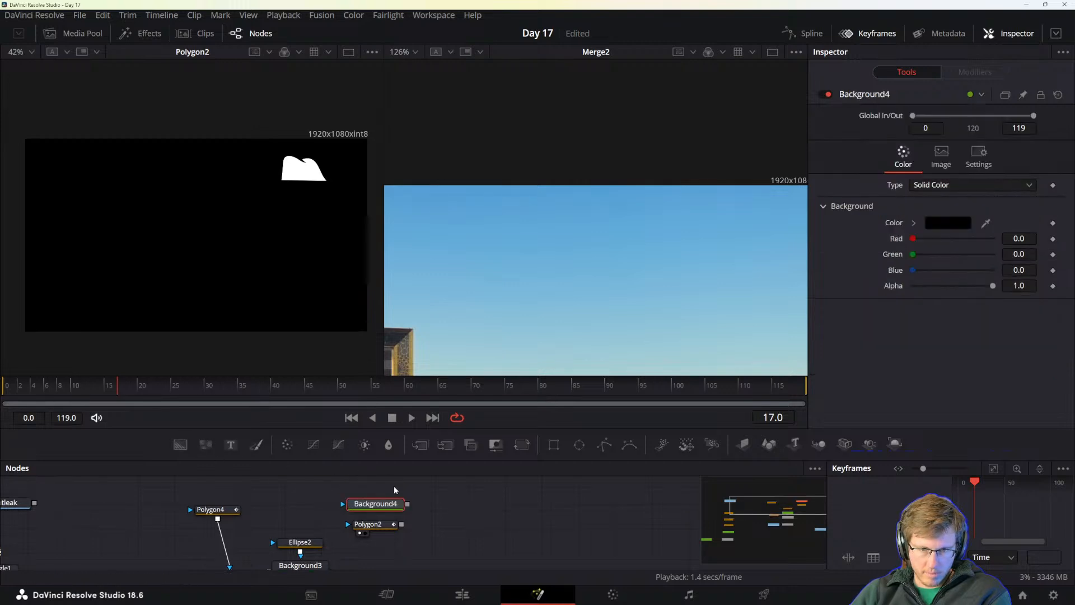
pyautogui.click(954, 224)
pyautogui.click(681, 210)
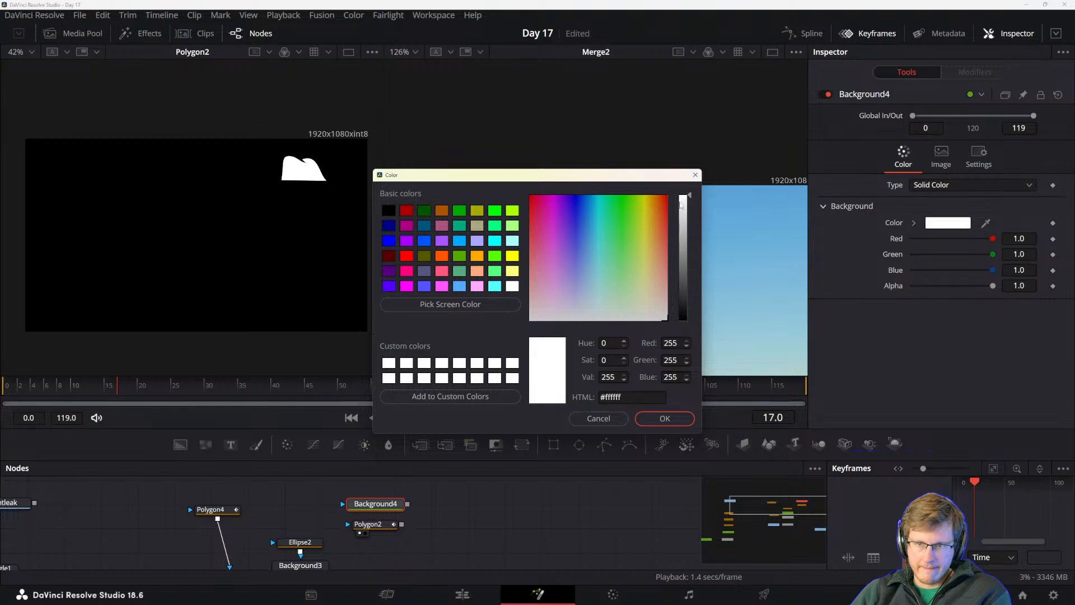
pyautogui.click(665, 418)
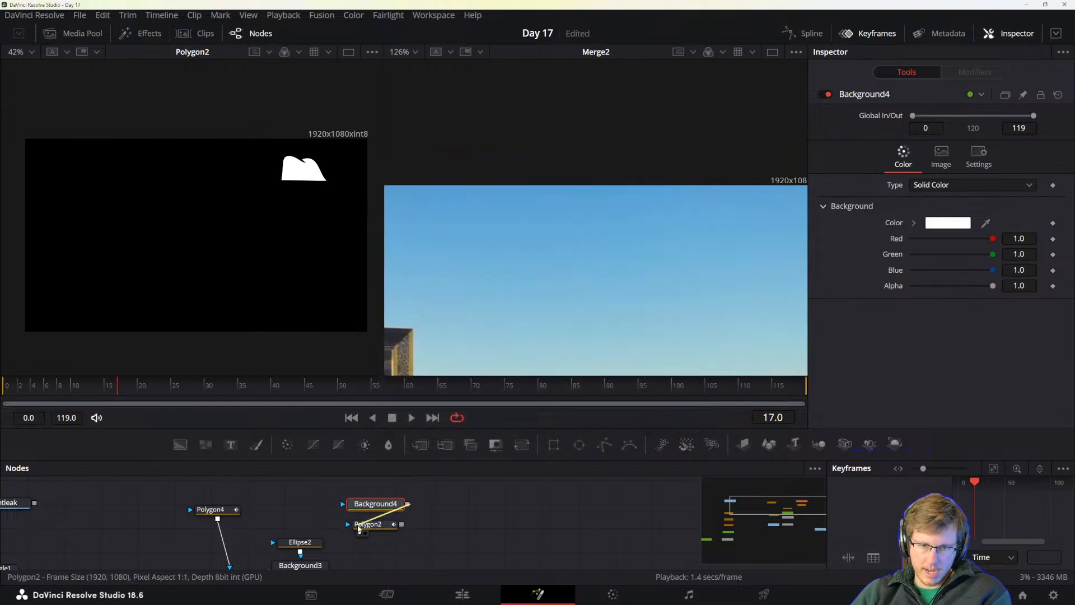
# - Connect Polygon2 as the mask of Background4 and show Background4 in the first viewer
pyautogui.moveTo(368, 525); pyautogui.dragTo(387, 497)
pyautogui.scroll(1, 405, 504)
pyautogui.click(401, 535)
pyautogui.press('1')
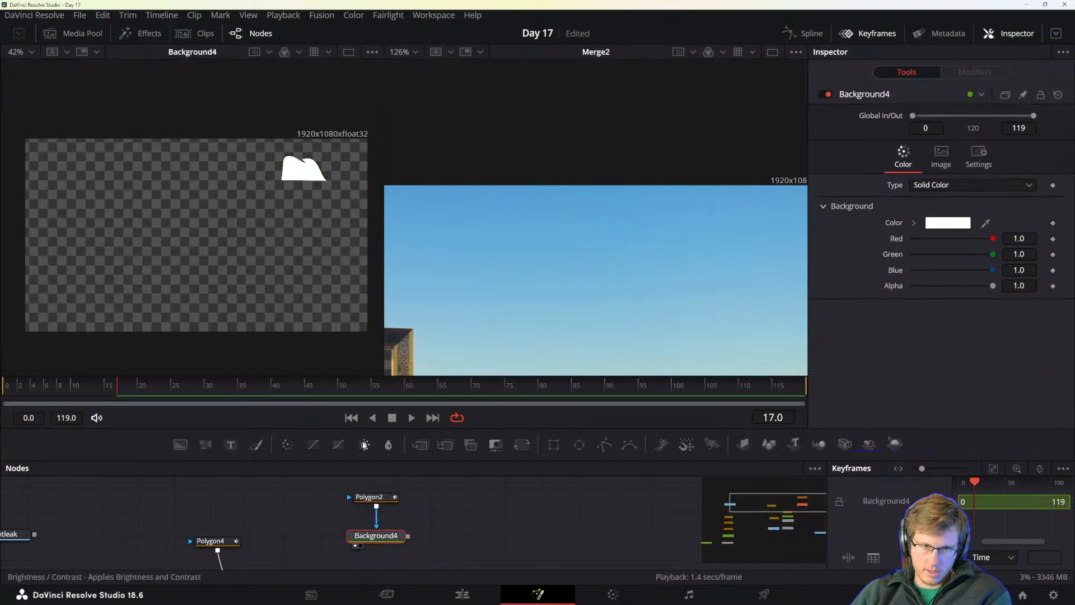
# - Raise the Soft Edge of Polygon2 to 0.0362 to feather the white cloud shape
pyautogui.scroll(3, 292, 178)
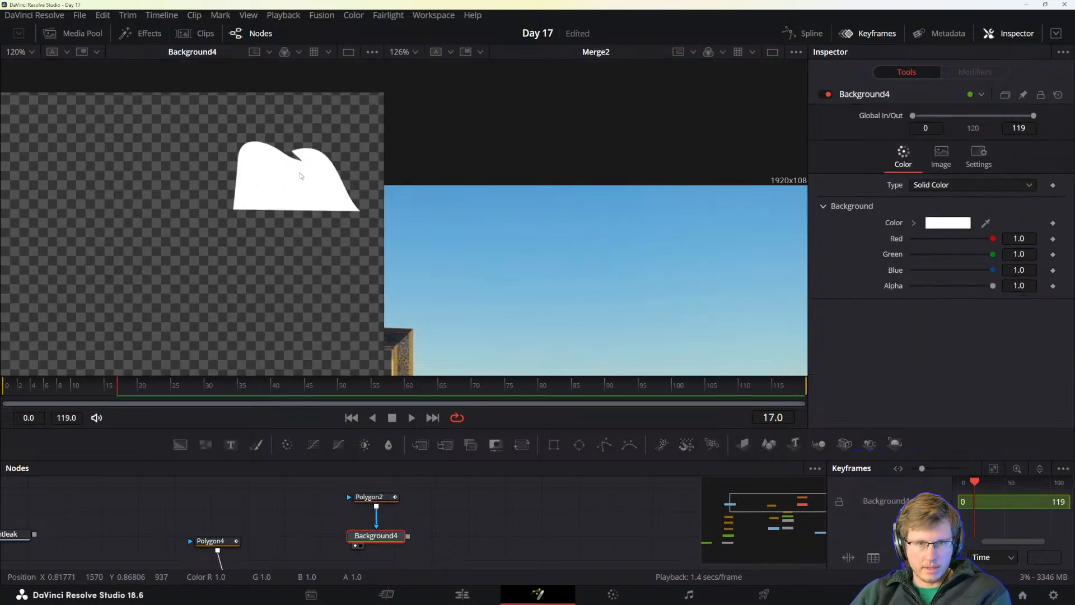
pyautogui.scroll(-2, 292, 168)
pyautogui.scroll(4, 288, 160)
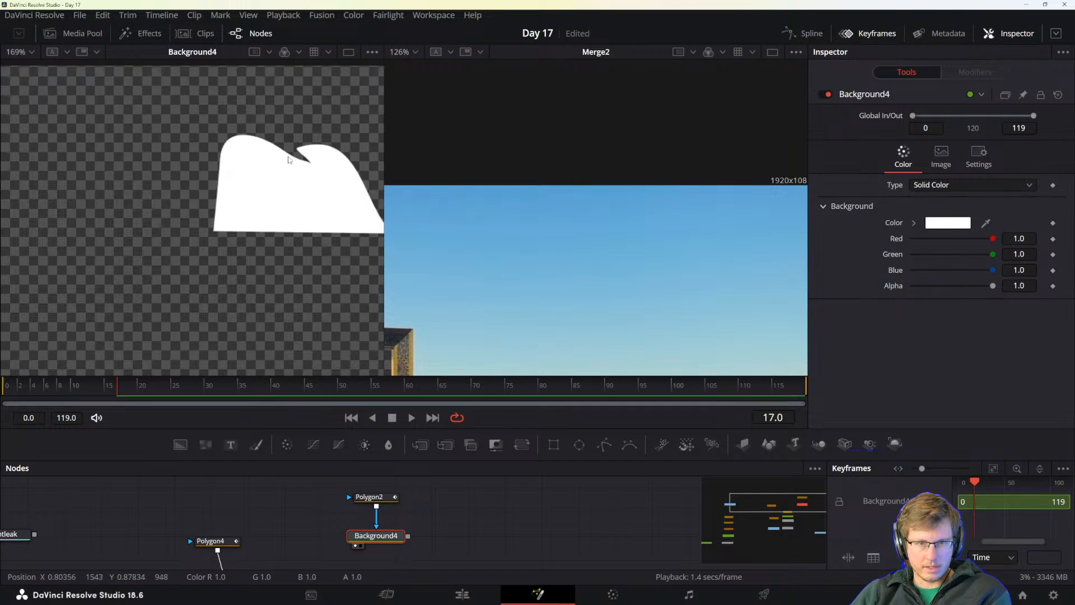
pyautogui.scroll(1, 288, 159)
pyautogui.scroll(-5, 292, 168)
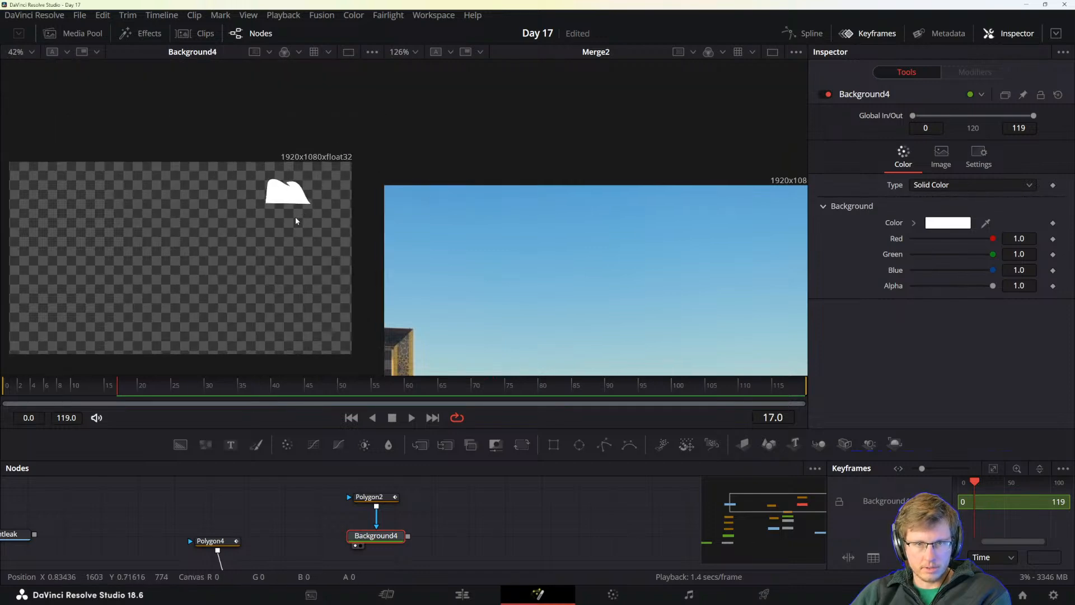
pyautogui.click(388, 502)
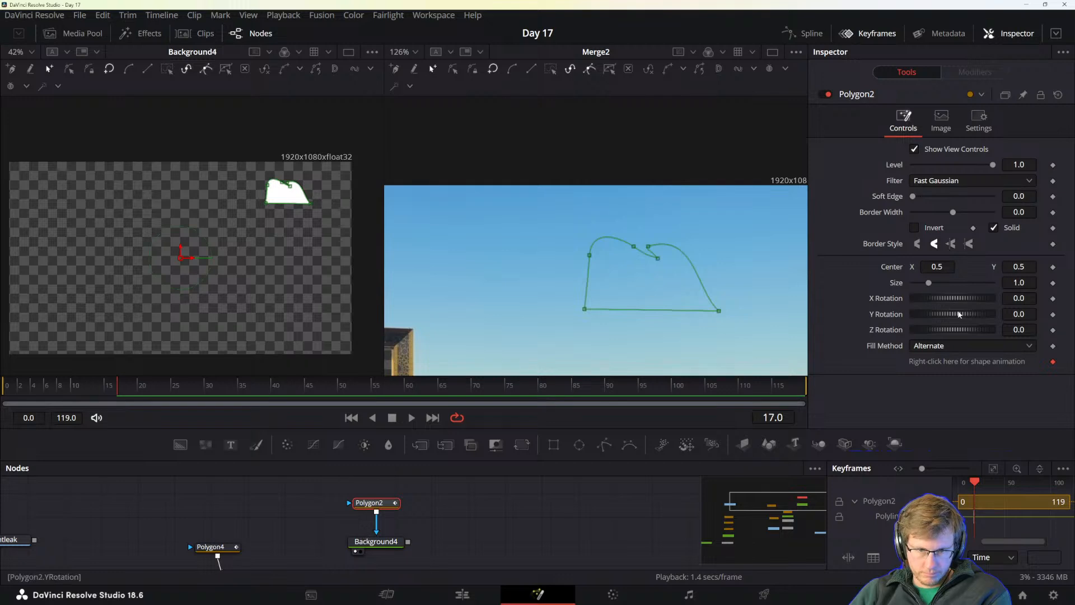
pyautogui.moveTo(914, 196); pyautogui.dragTo(931, 195)
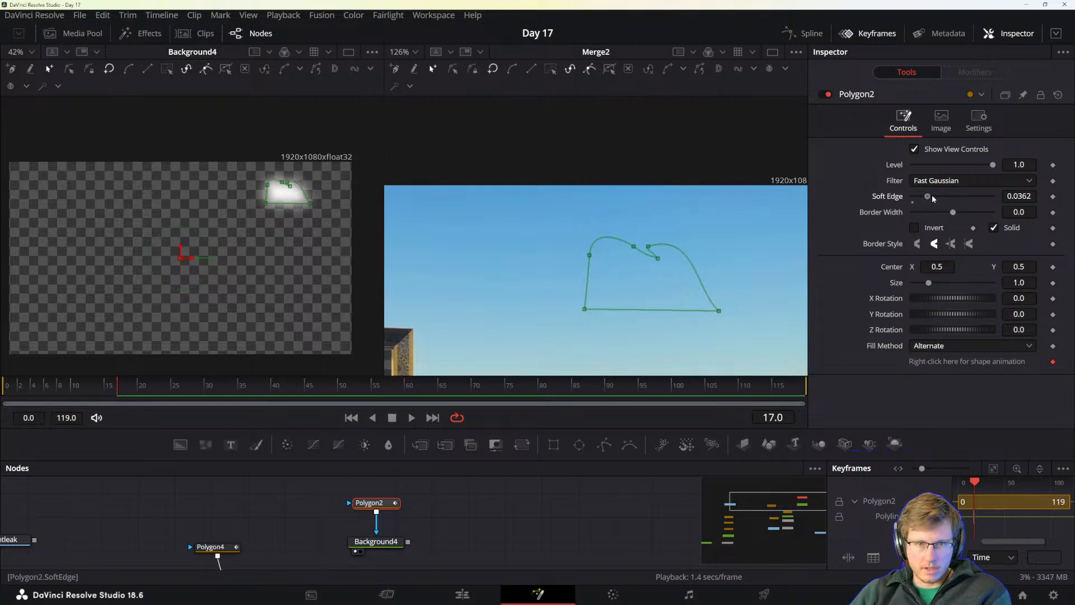
pyautogui.scroll(5, 223, 170)
pyautogui.moveTo(206, 220); pyautogui.dragTo(297, 311)
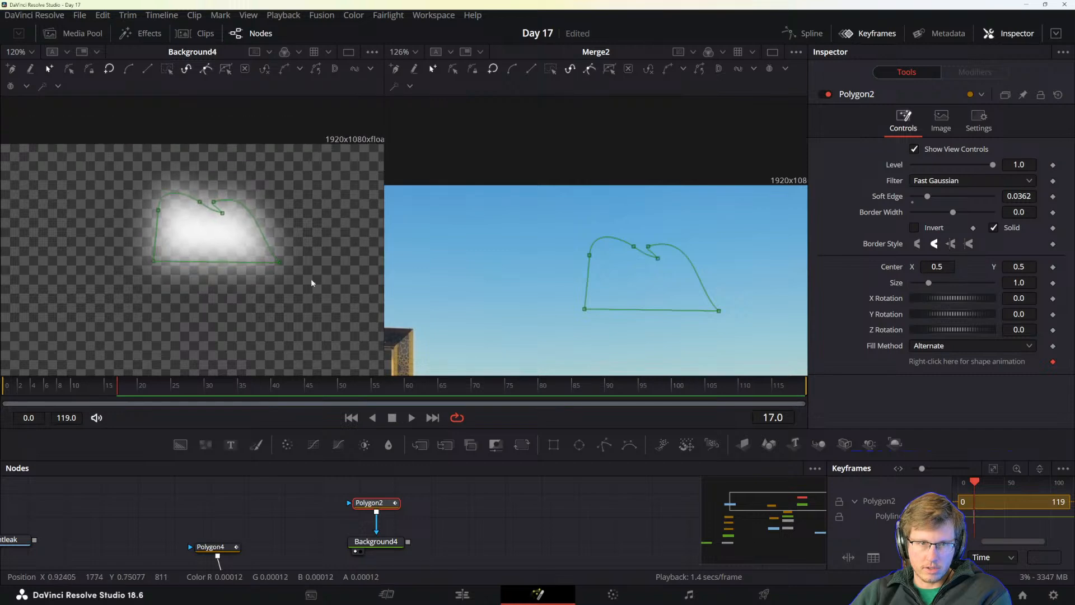
# - Move the Polygon2 and Background4 nodes together to the free space above Ellipse2 in the node graph
pyautogui.moveTo(368, 569); pyautogui.dragTo(407, 575)
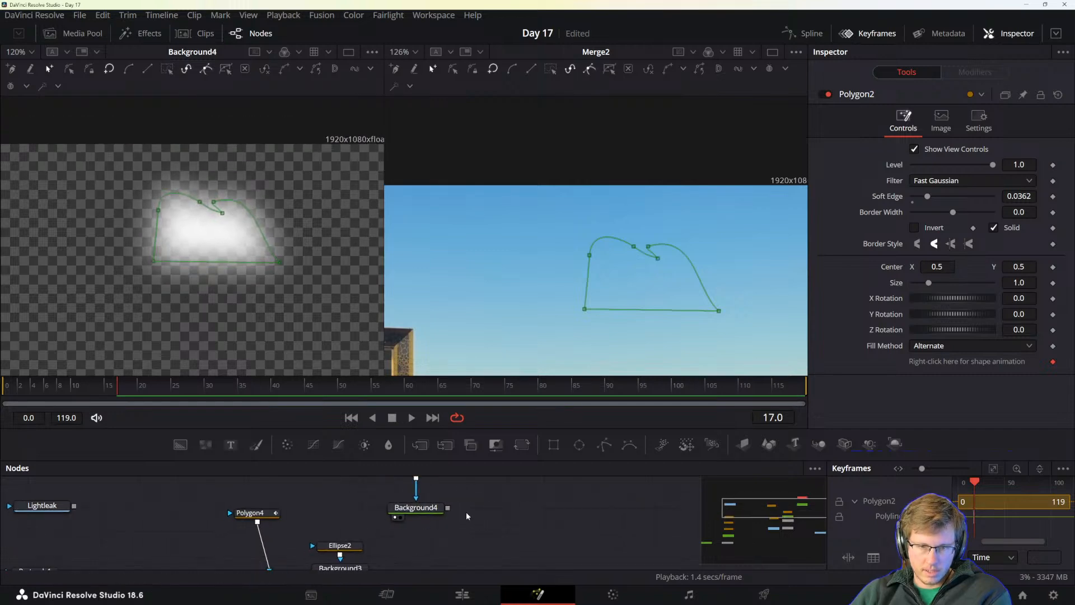
pyautogui.moveTo(486, 495); pyautogui.dragTo(327, 546)
pyautogui.moveTo(327, 546); pyautogui.dragTo(190, 544)
pyautogui.moveTo(346, 519)
pyautogui.mouseDown()
pyautogui.moveTo(385, 467)
pyautogui.moveTo(347, 534)
pyautogui.mouseUp()
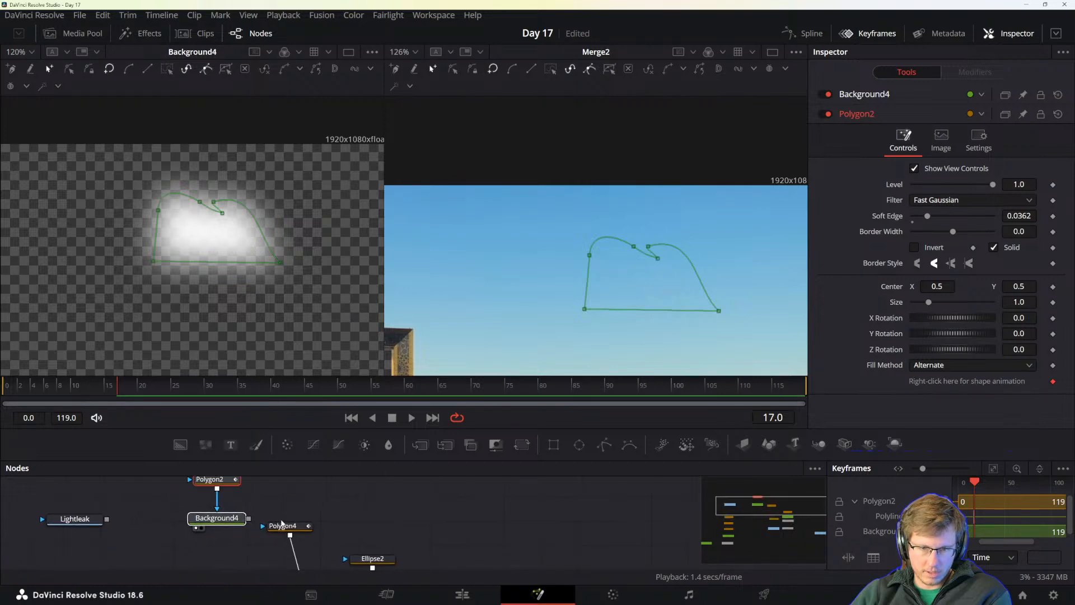
pyautogui.moveTo(235, 521); pyautogui.dragTo(442, 513)
pyautogui.moveTo(528, 540); pyautogui.dragTo(484, 455)
pyautogui.scroll(-4, 427, 515)
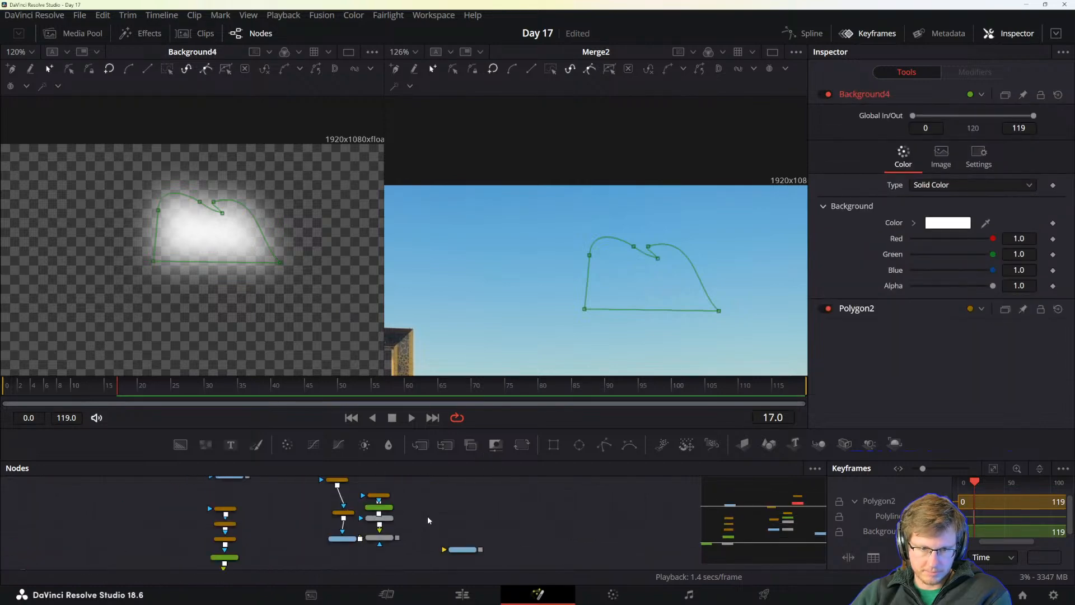
pyautogui.moveTo(427, 516); pyautogui.dragTo(371, 538)
pyautogui.scroll(2, 382, 551)
# - Composite Background4 over the Merge2 output with a new Merge node and show that merge in the second viewer
pyautogui.moveTo(380, 478); pyautogui.dragTo(368, 536)
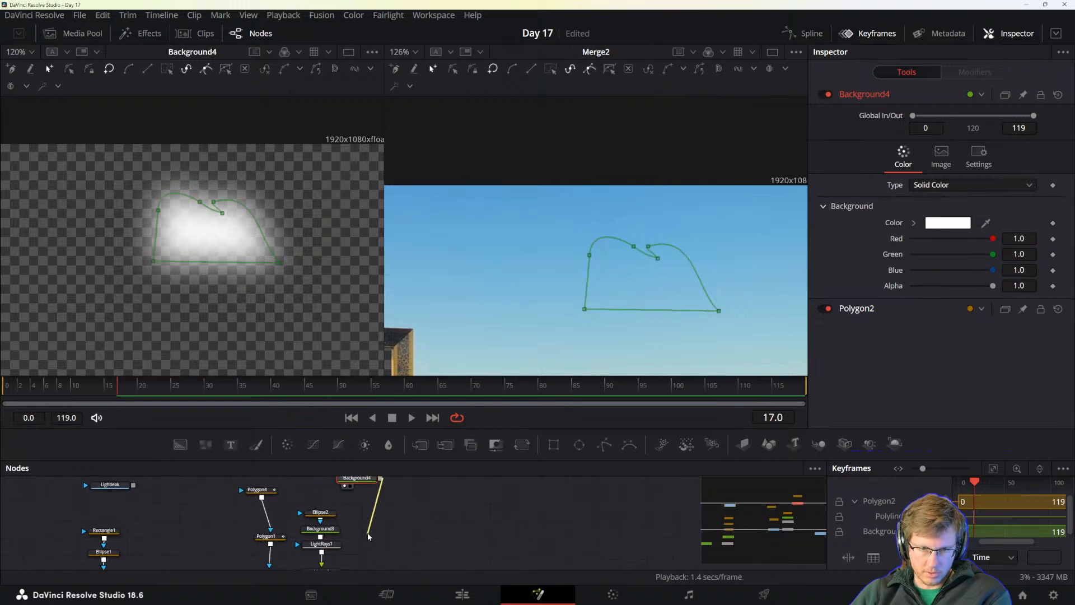
pyautogui.moveTo(365, 479); pyautogui.dragTo(391, 548)
pyautogui.moveTo(445, 548); pyautogui.dragTo(358, 518)
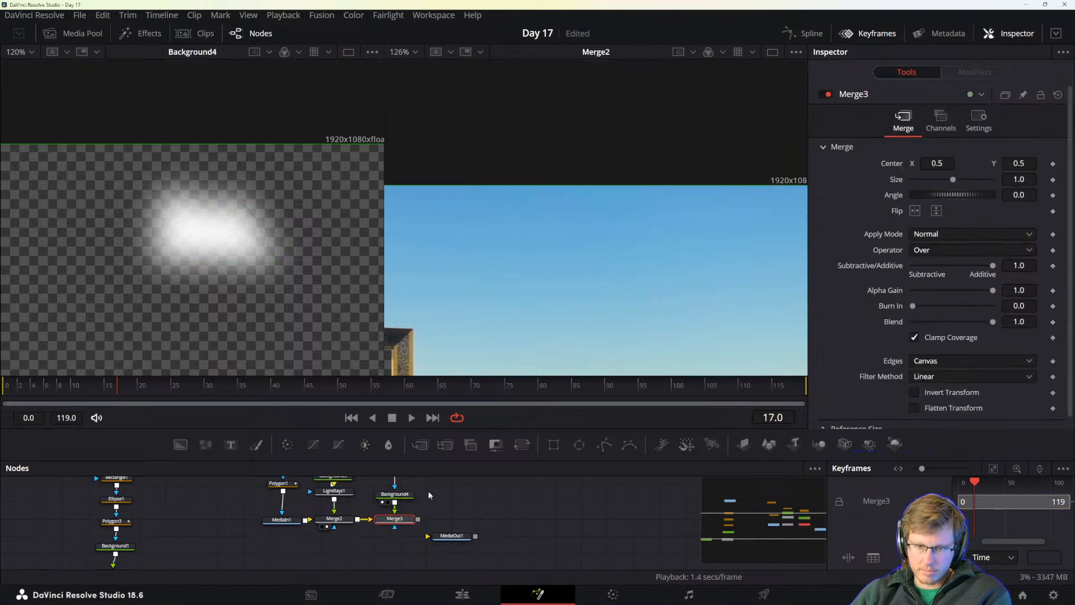
pyautogui.scroll(3, 425, 515)
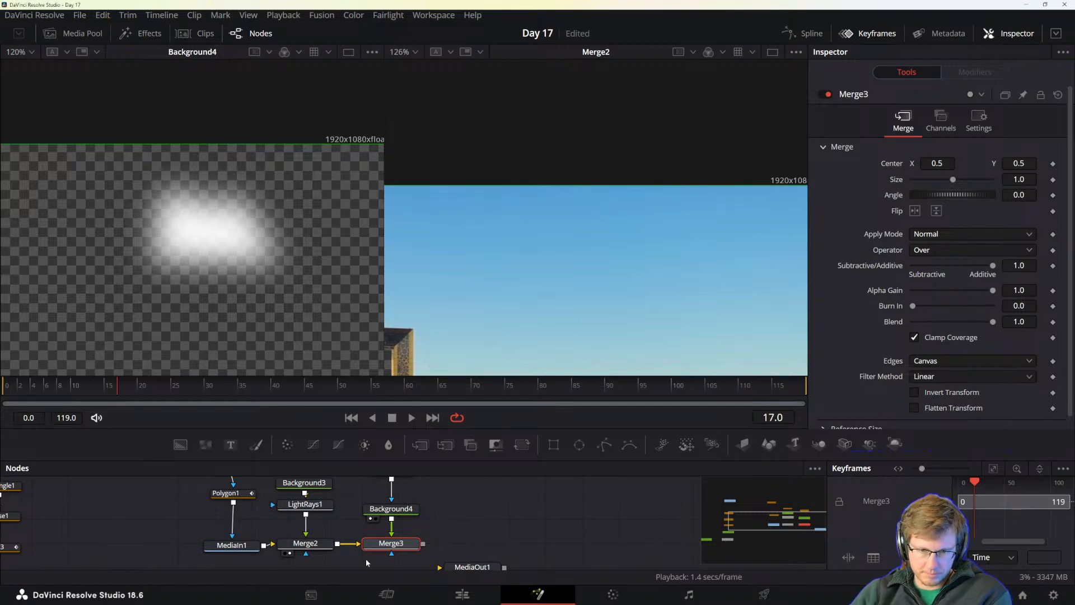
pyautogui.press('2')
# - Reduce the Soft Edge of Polygon2 to 0.0126
pyautogui.moveTo(440, 527); pyautogui.dragTo(445, 560)
pyautogui.click(390, 502)
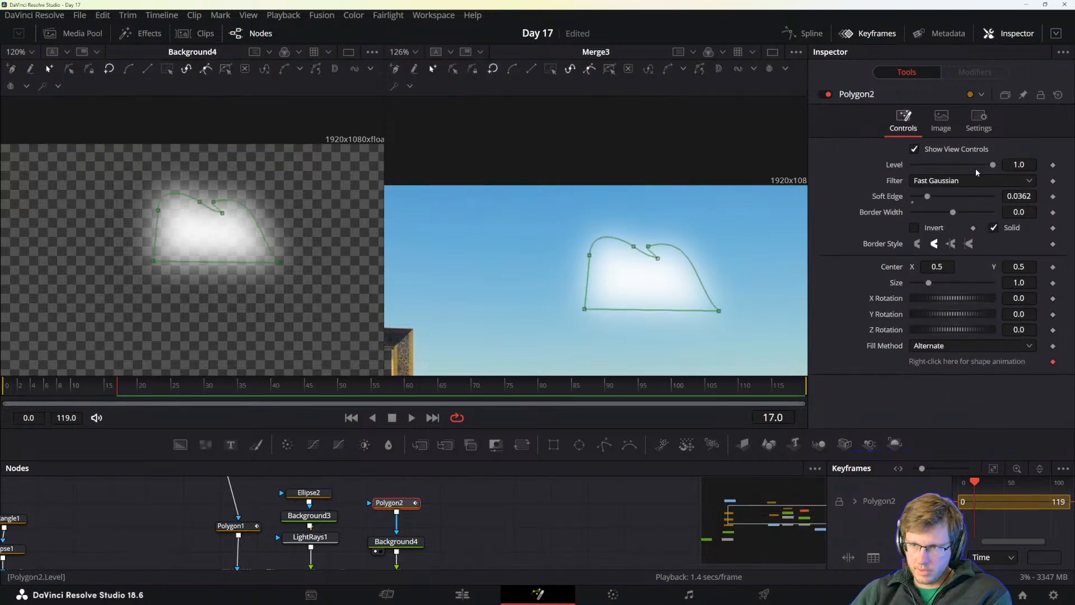
pyautogui.moveTo(922, 200); pyautogui.dragTo(917, 197)
pyautogui.scroll(5, 666, 257)
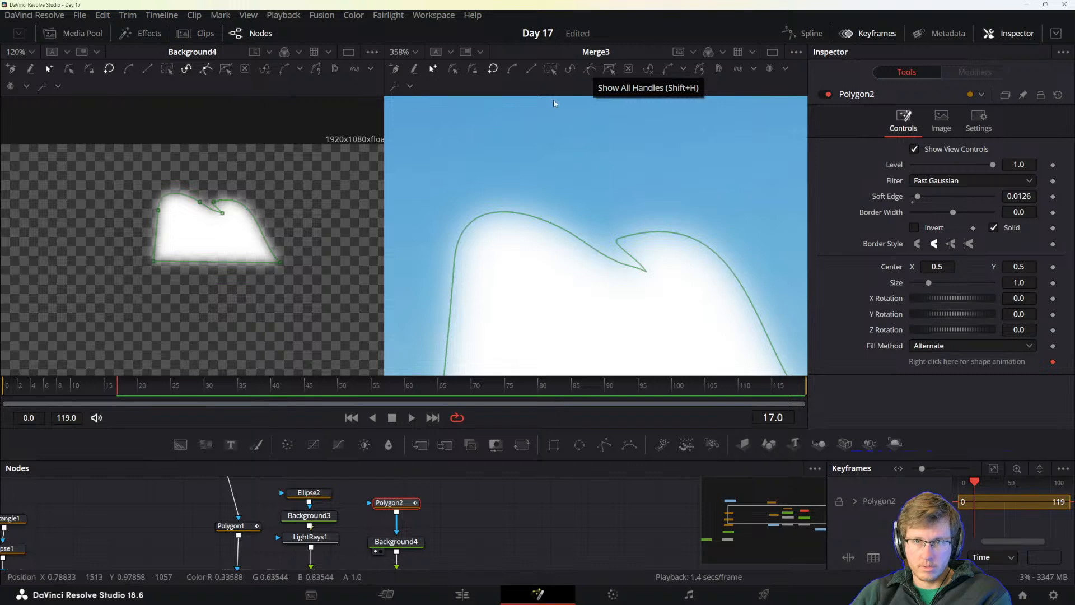
# - Try opening and re-closing the Polygon2 polyline and toggling its key point display
pyautogui.click(492, 69)
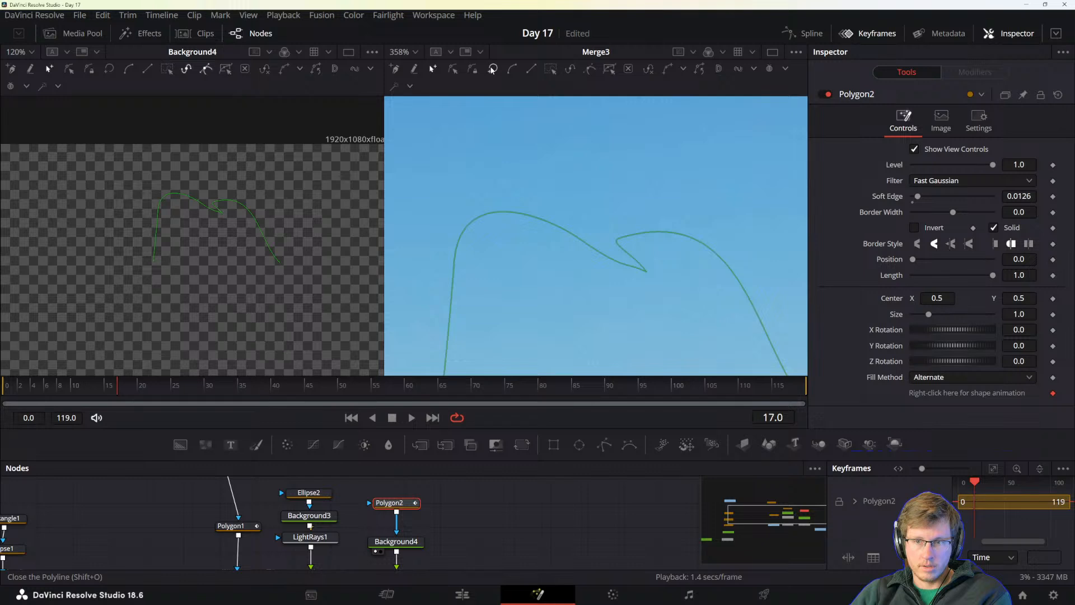
pyautogui.click(492, 69)
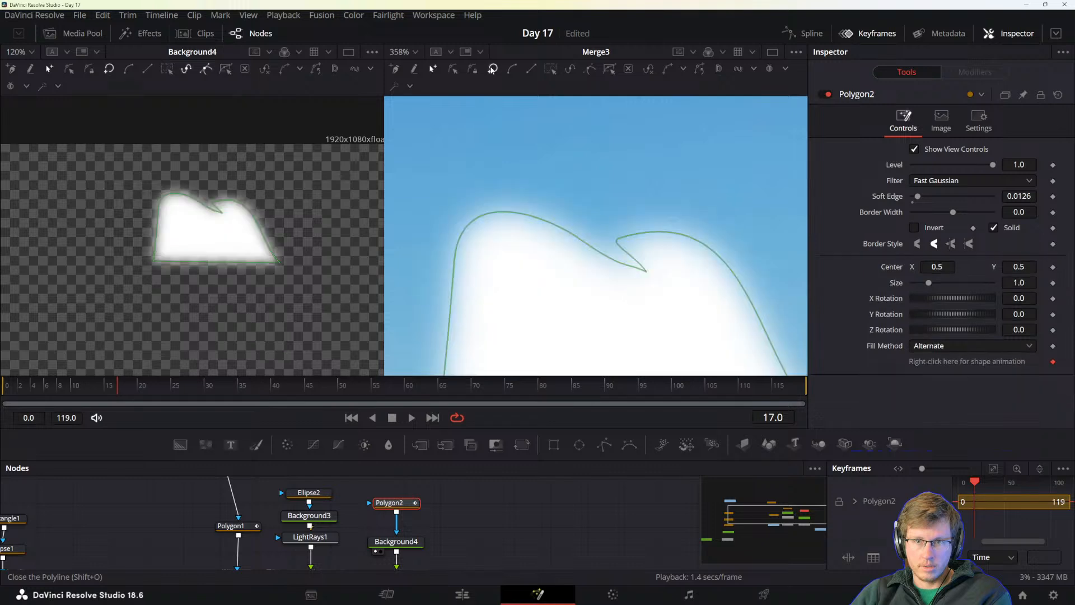
pyautogui.click(571, 68)
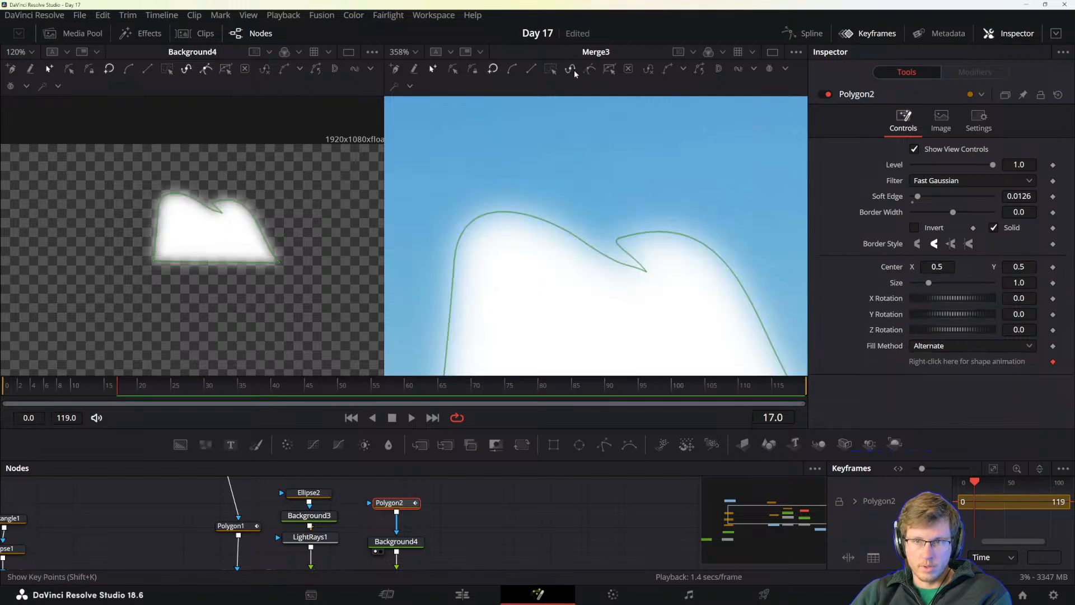
# - Examine the cloud's uniformly softened edge with the Polygon2 outline hidden and shown
pyautogui.scroll(-2, 700, 258)
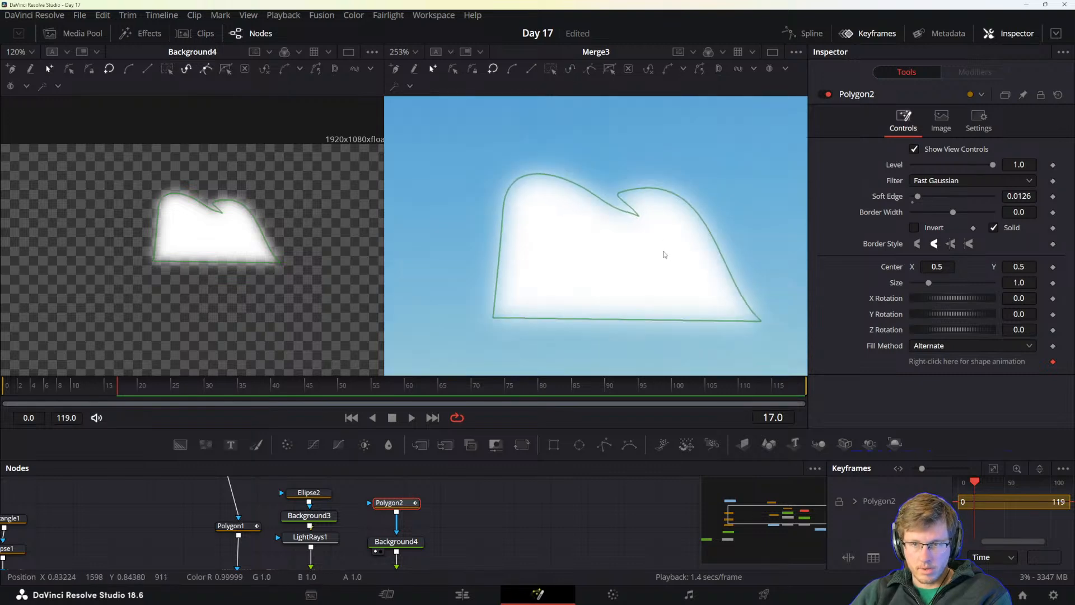
pyautogui.scroll(3, 663, 254)
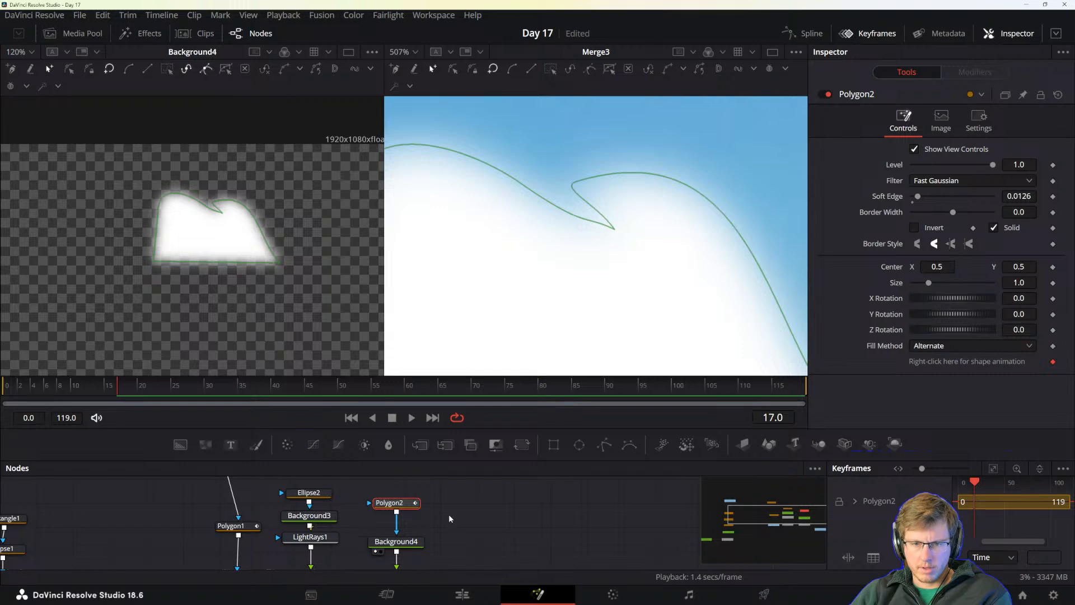
pyautogui.click(375, 527)
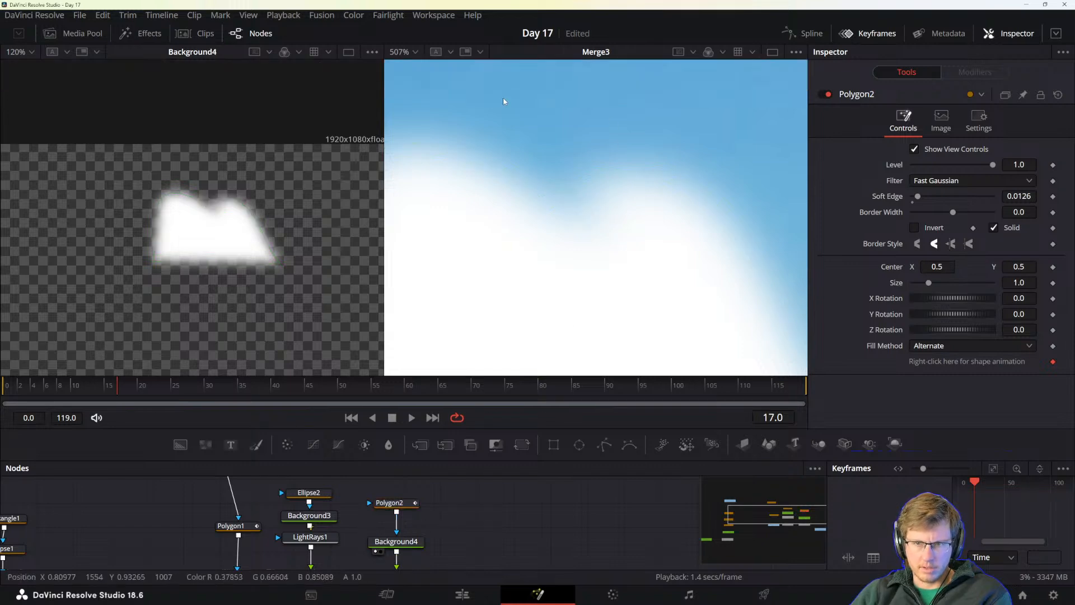
pyautogui.click(396, 503)
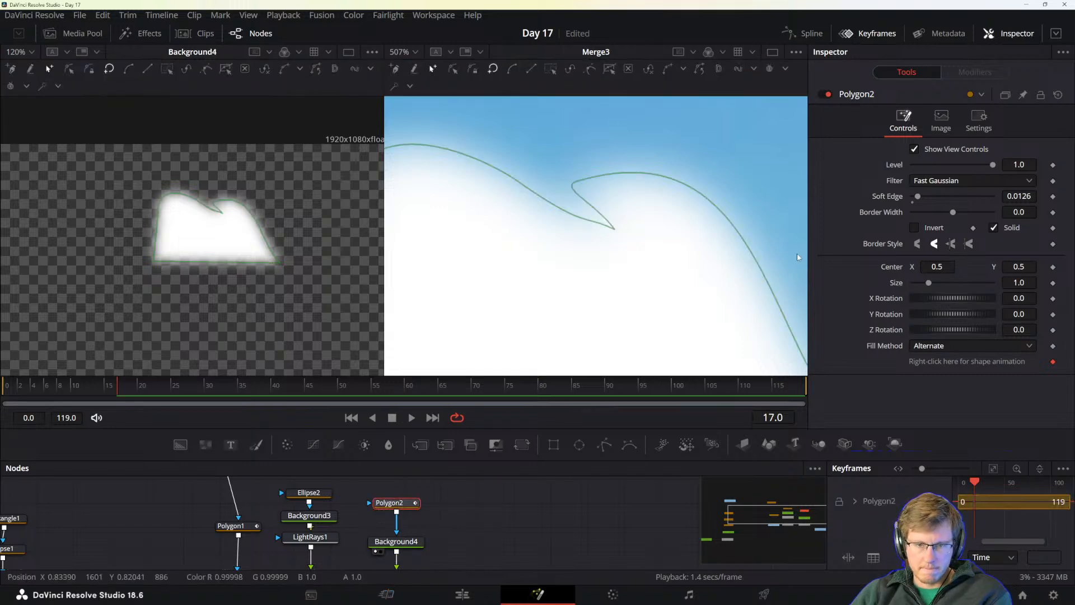
# - Set the soft edge of the Polygon2 cloud mask to 0.0047 and deselect the mask to check the cloud's edge
pyautogui.moveTo(918, 199); pyautogui.dragTo(915, 199)
pyautogui.click(427, 537)
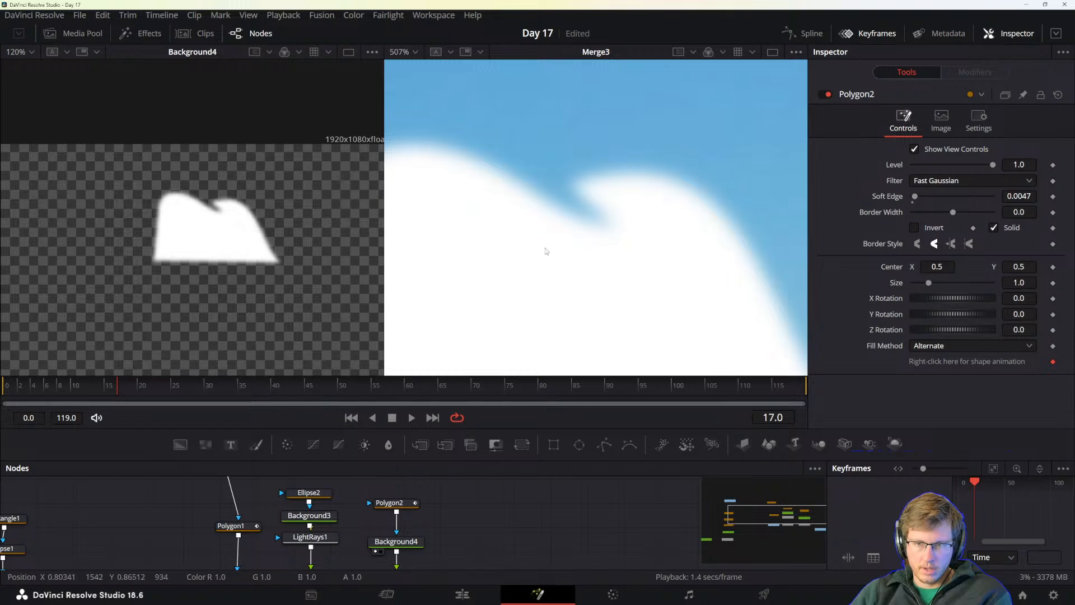
pyautogui.scroll(-3, 548, 252)
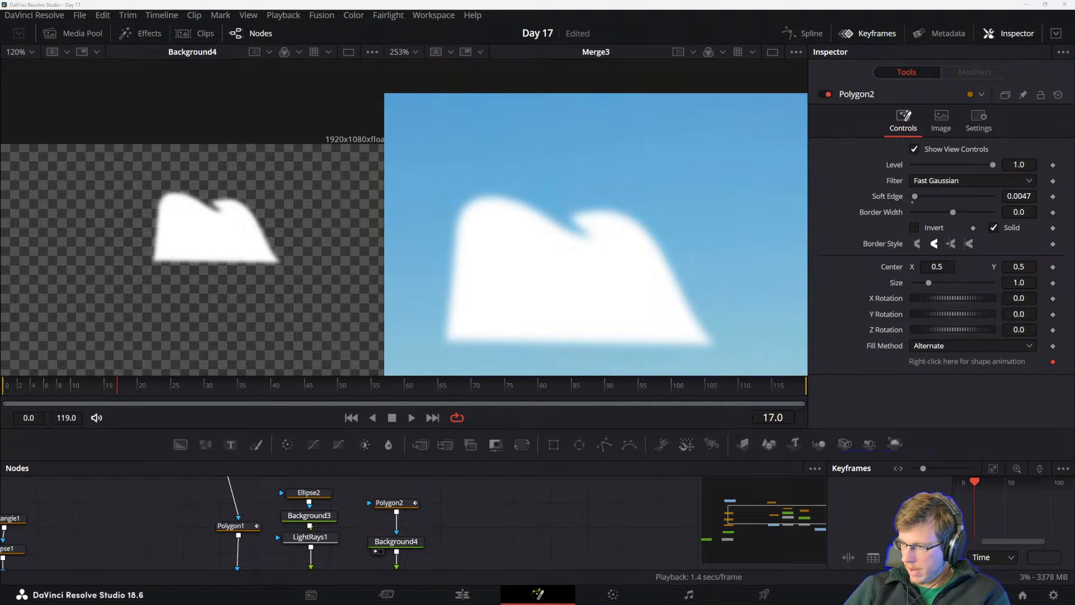
# - Check the Polygon2 mask alone in the Merge3 viewer, return that viewer to Merge3, and reselect Polygon2
pyautogui.click(385, 511)
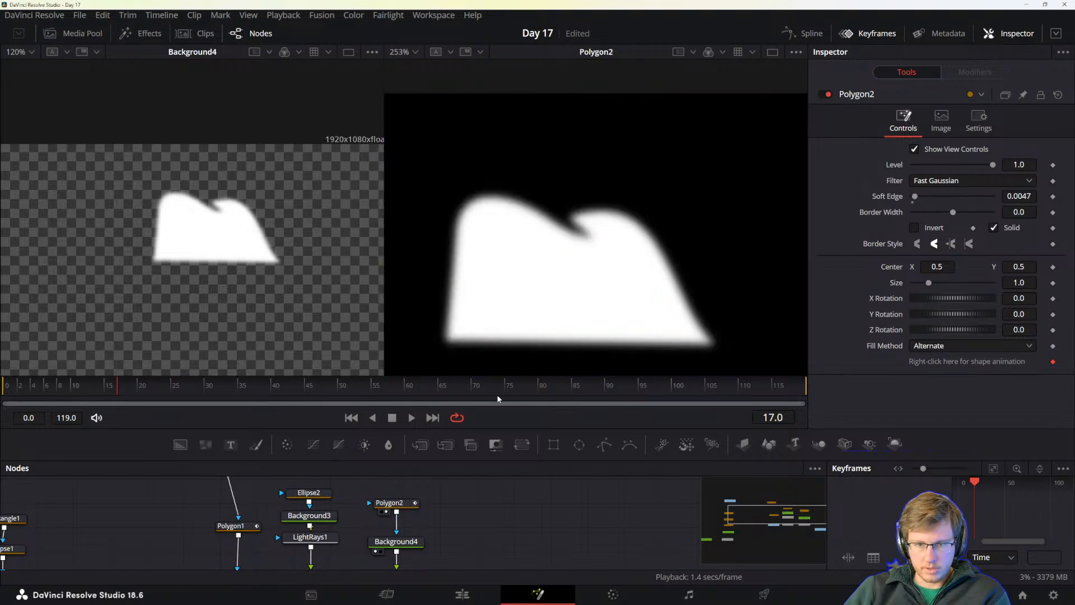
pyautogui.click(403, 502)
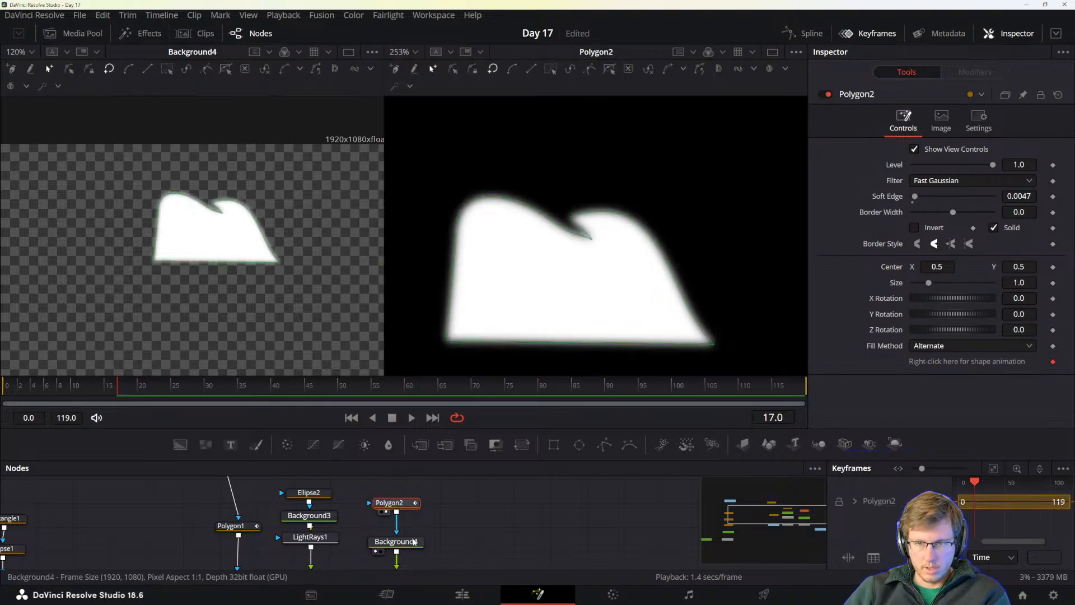
pyautogui.moveTo(502, 544); pyautogui.dragTo(464, 569)
pyautogui.click(410, 521)
pyautogui.press('2')
pyautogui.click(409, 514)
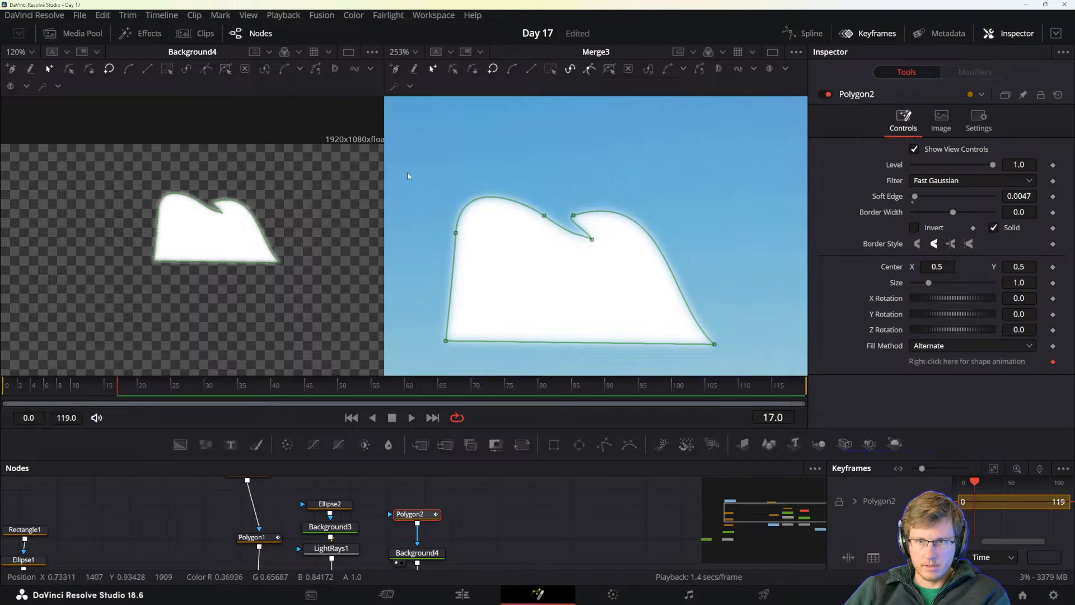
# - Select all points of the cloud mask and try converting it with Make Outer Polyline
pyautogui.moveTo(407, 173); pyautogui.dragTo(870, 378)
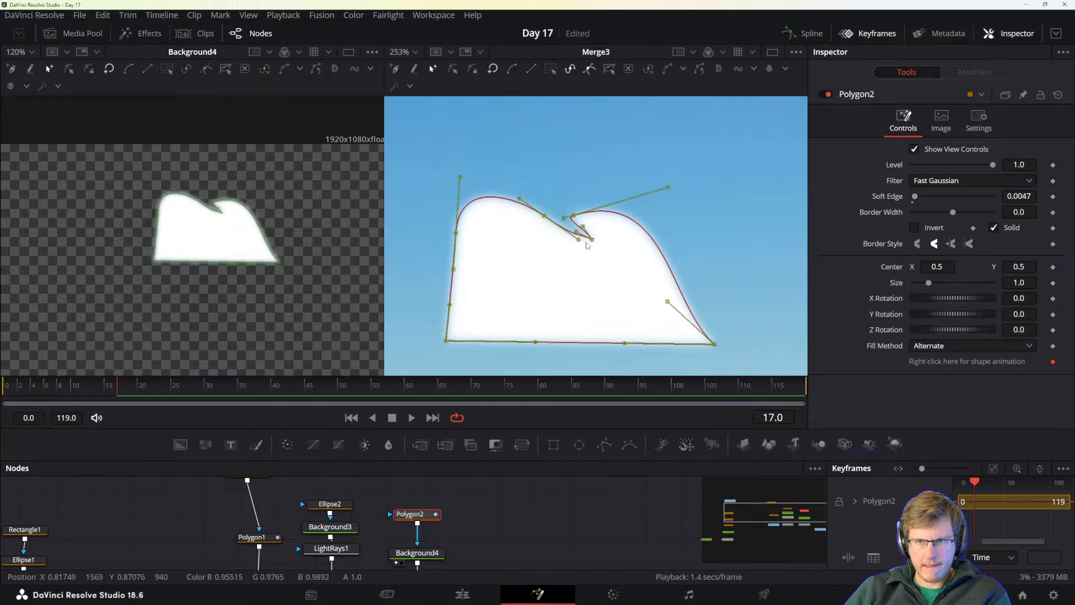
pyautogui.rightClick(580, 266)
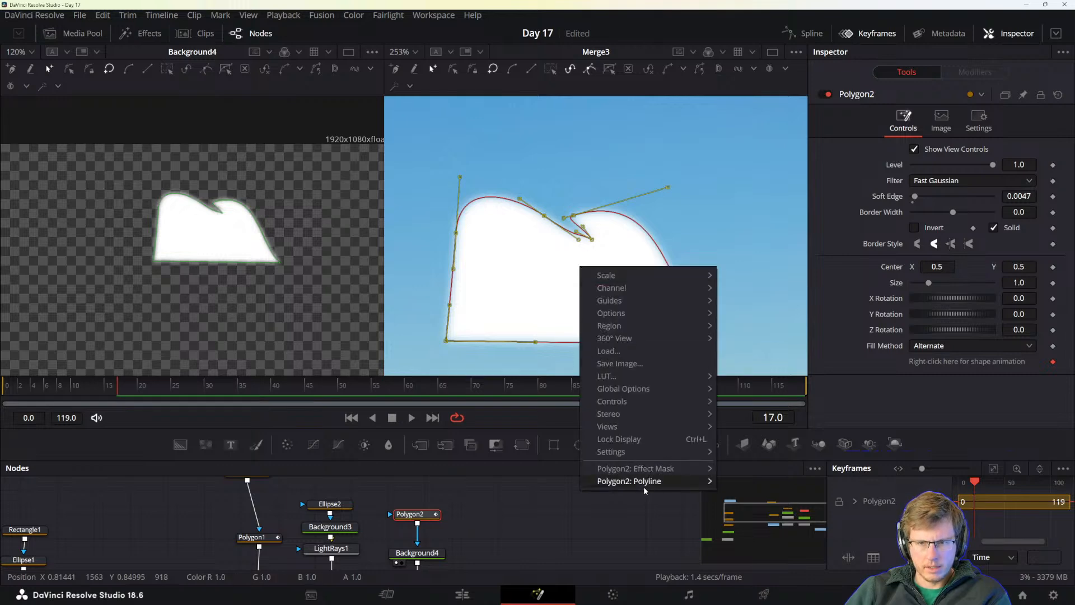
pyautogui.moveTo(643, 486)
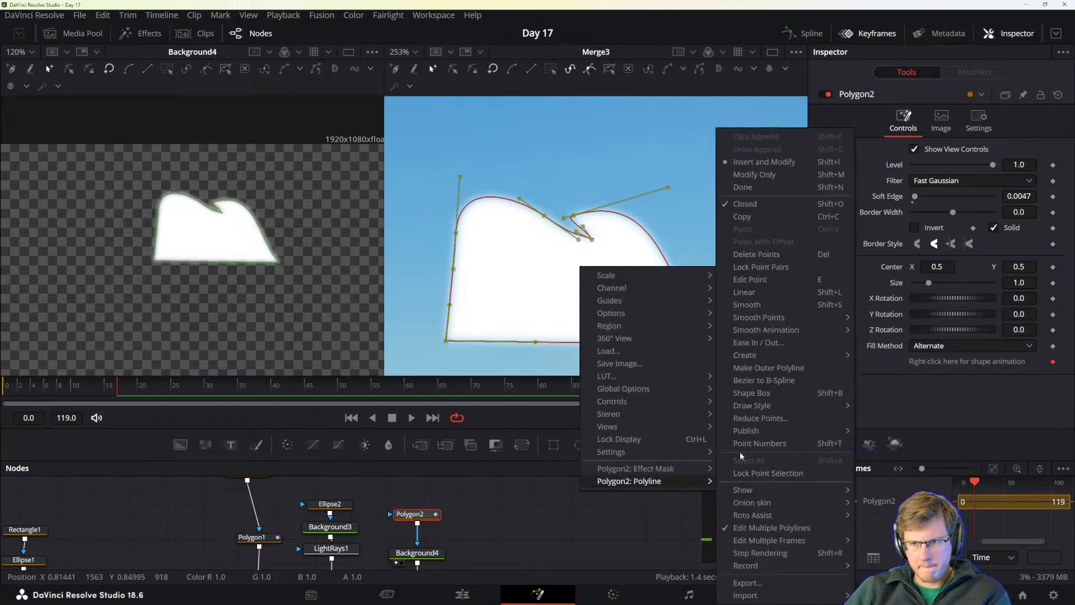
pyautogui.click(764, 368)
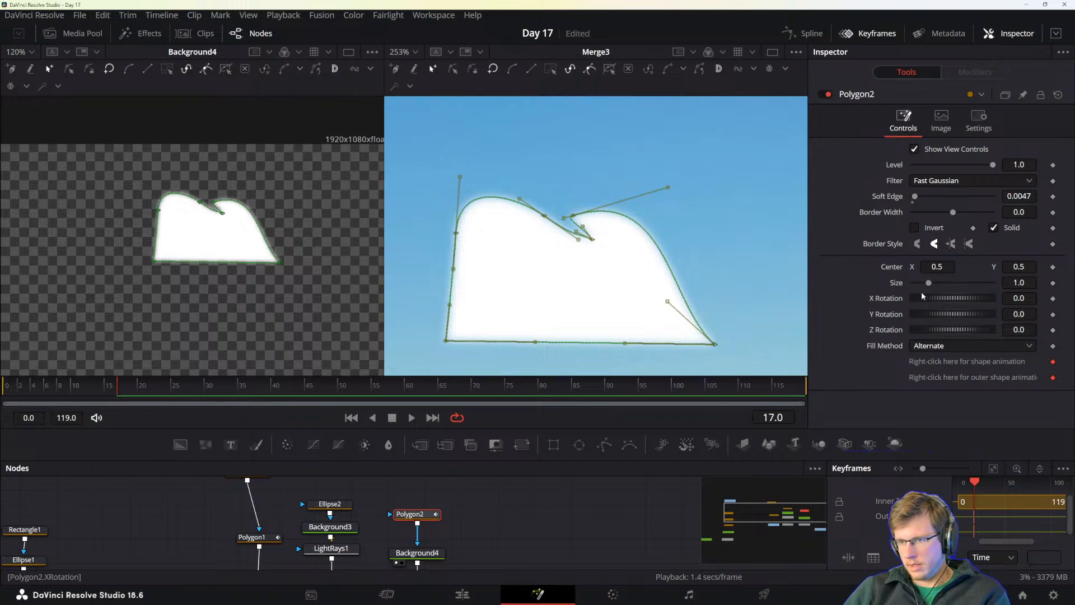
# - Try a larger Size for Polygon2, and undo both the resize and the outer polyline
pyautogui.moveTo(929, 284); pyautogui.dragTo(945, 283)
pyautogui.hotkey('ctrl', 'z')
pyautogui.hotkey('ctrl', 'z')
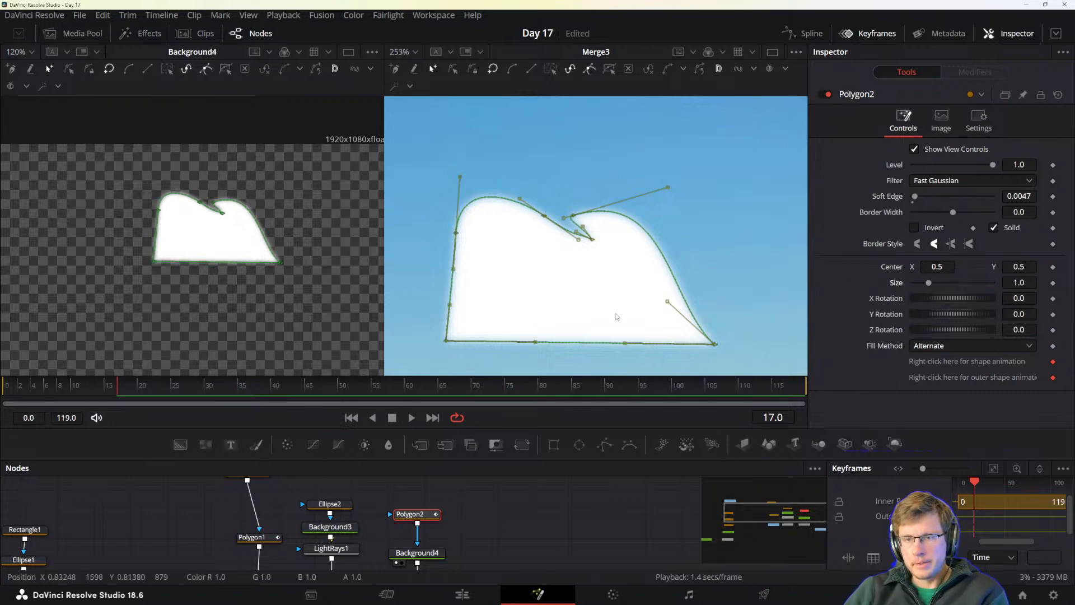
pyautogui.hotkey('ctrl', 'z')
# - Reselect all the cloud mask's points, create an outer polyline, and try adjusting the mask's border width
pyautogui.moveTo(404, 154); pyautogui.dragTo(743, 348)
pyautogui.rightClick(714, 344)
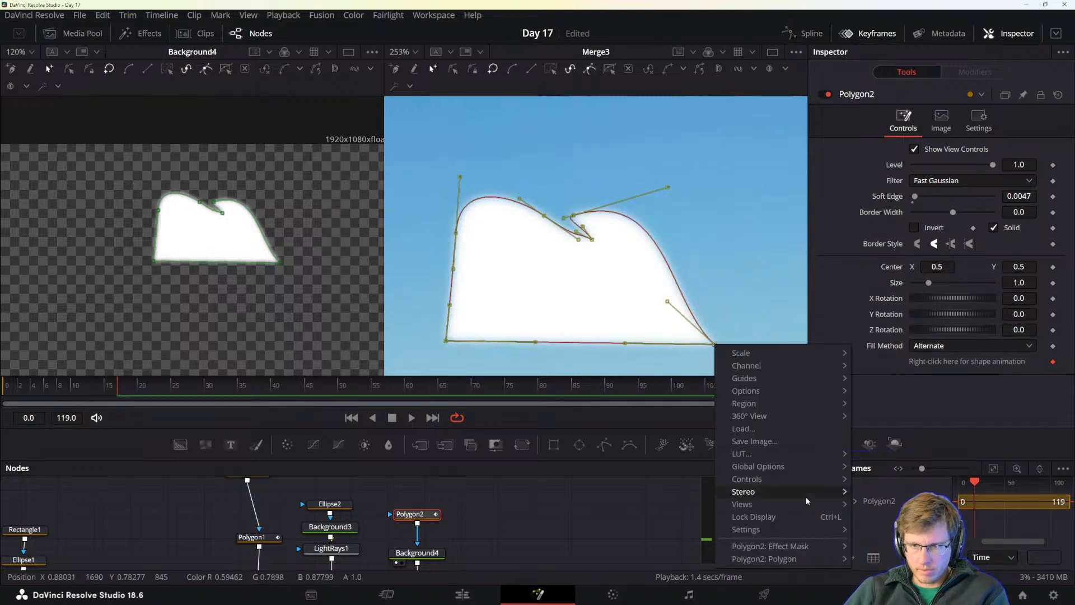
pyautogui.moveTo(809, 562)
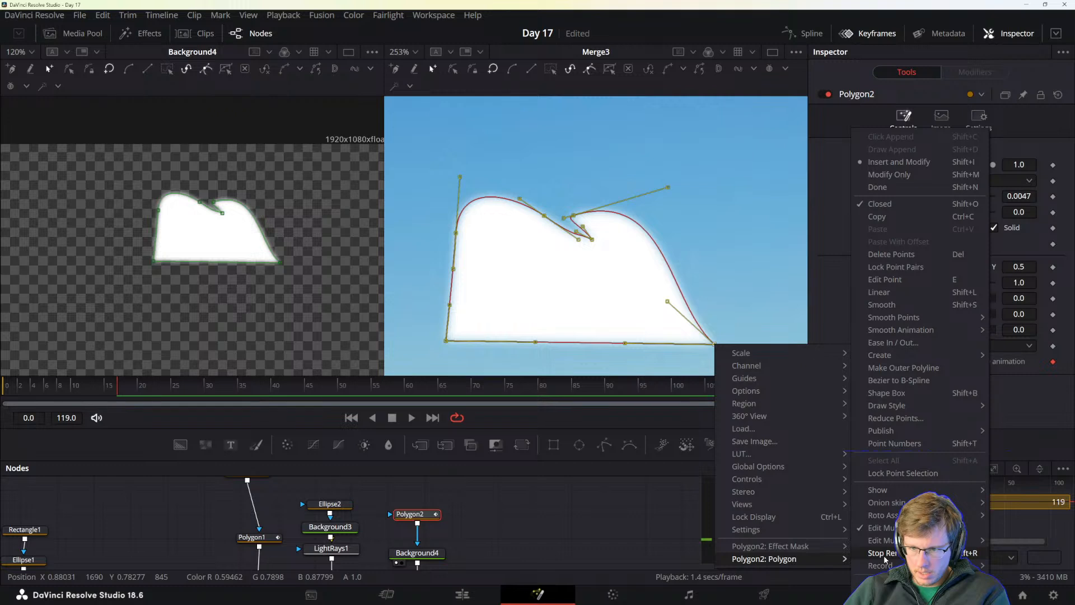
pyautogui.click(896, 368)
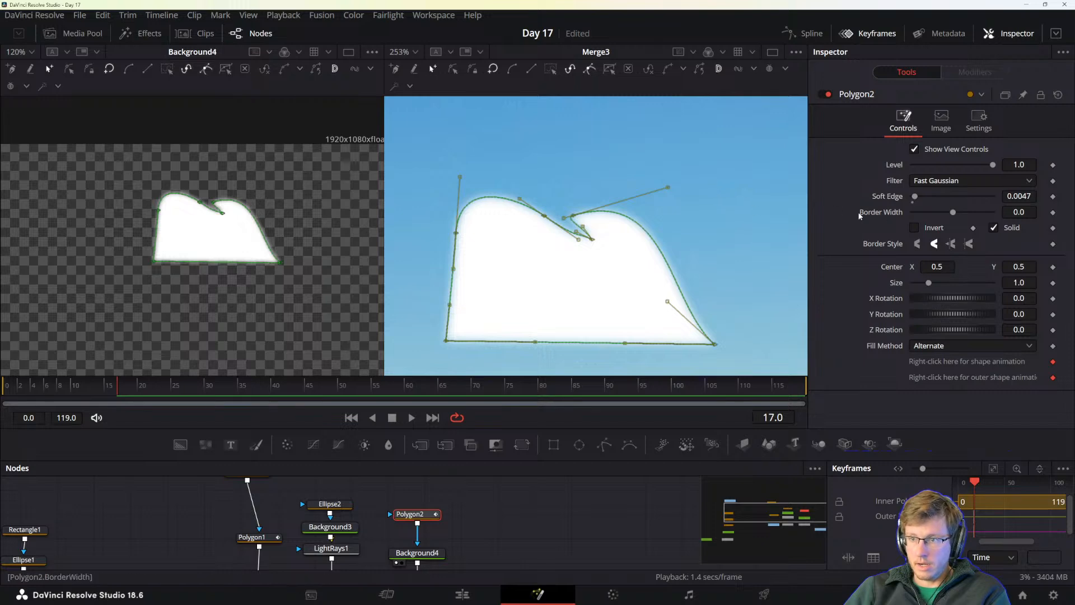
pyautogui.moveTo(951, 213); pyautogui.dragTo(951, 214)
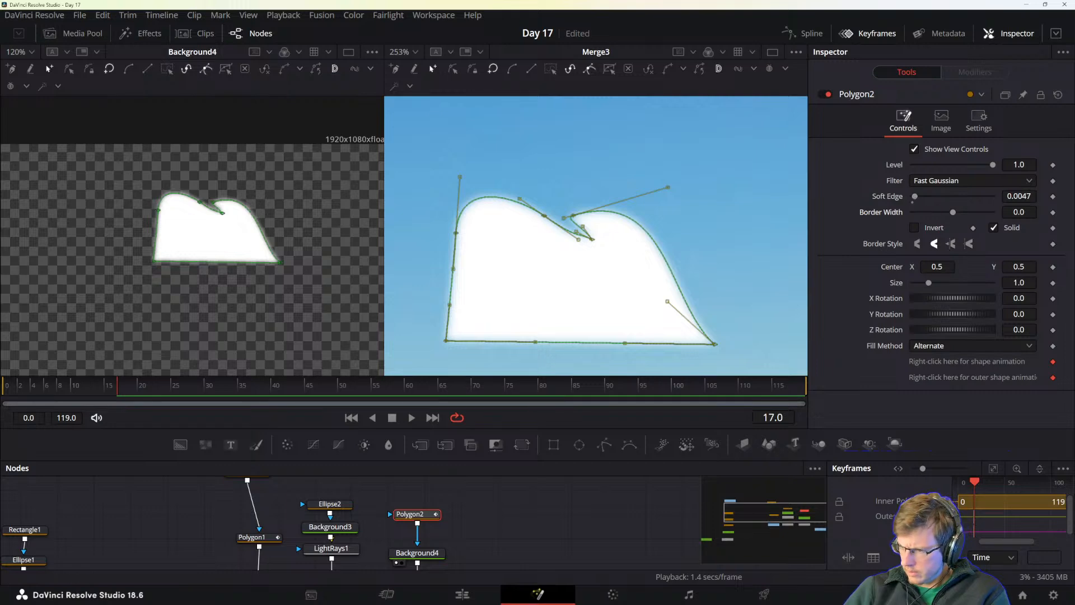
# - Switch to the DaVinci Resolve reference PDF, read the section on converting a single polyline to a double polyline, and return to DaVinci Resolve
pyautogui.hotkey('alt', 'Tab')
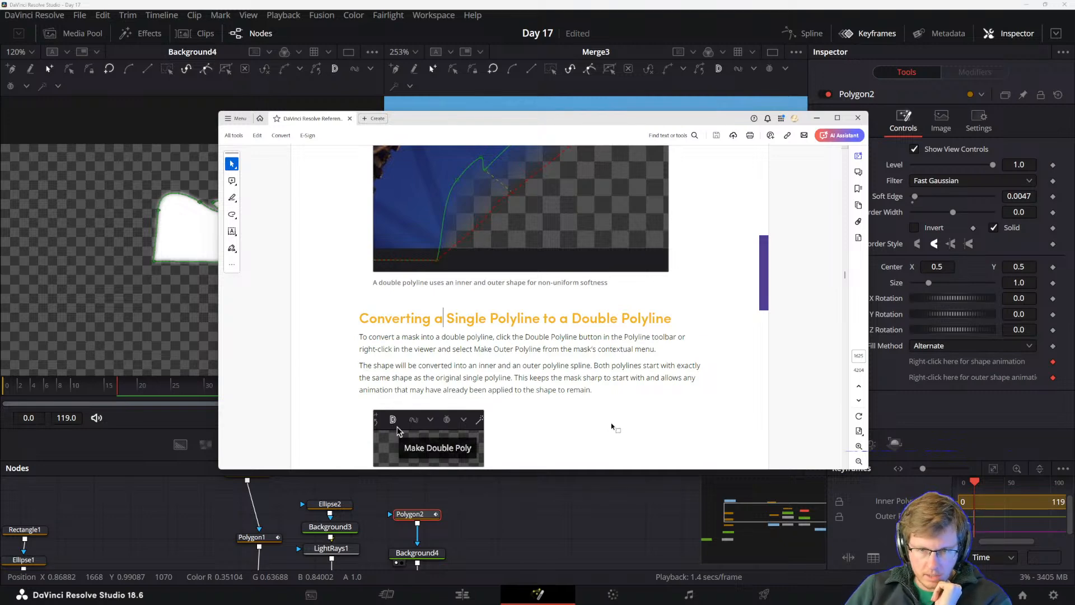
pyautogui.scroll(-2, 487, 319)
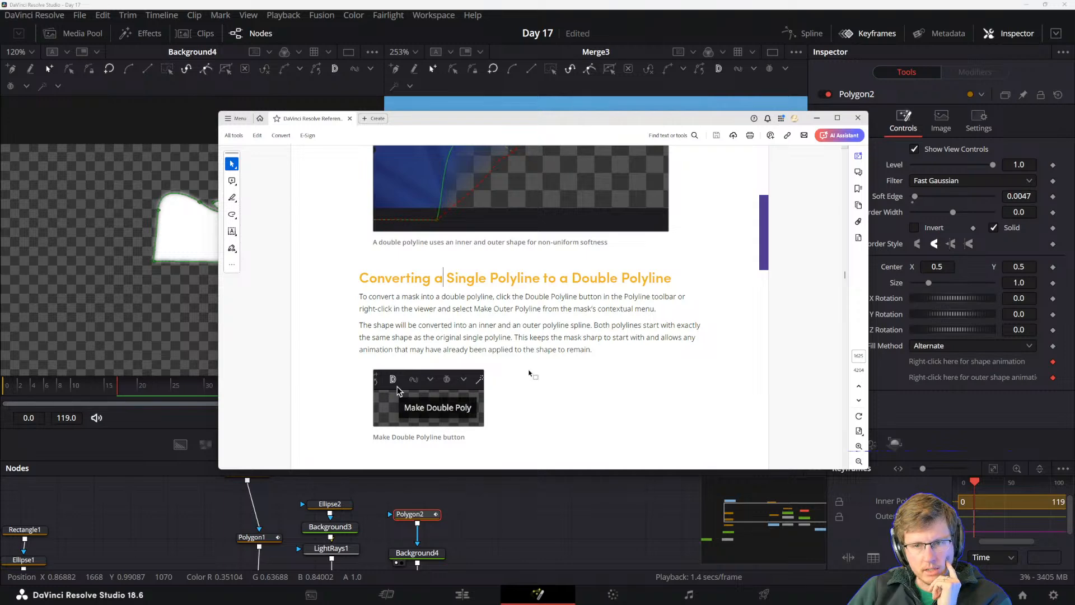
pyautogui.scroll(-6, 498, 355)
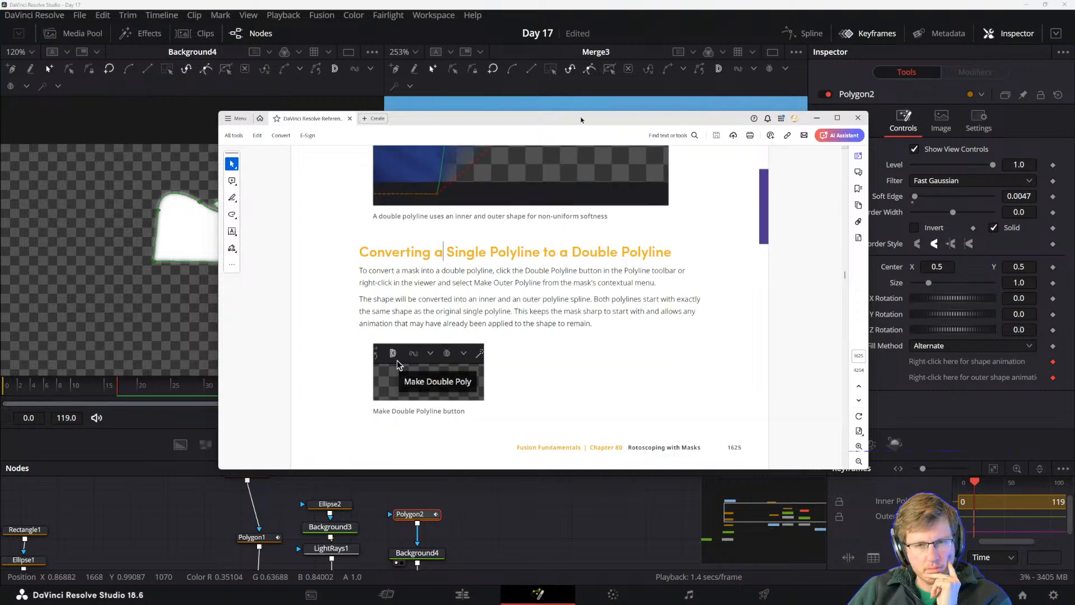
pyautogui.click(603, 96)
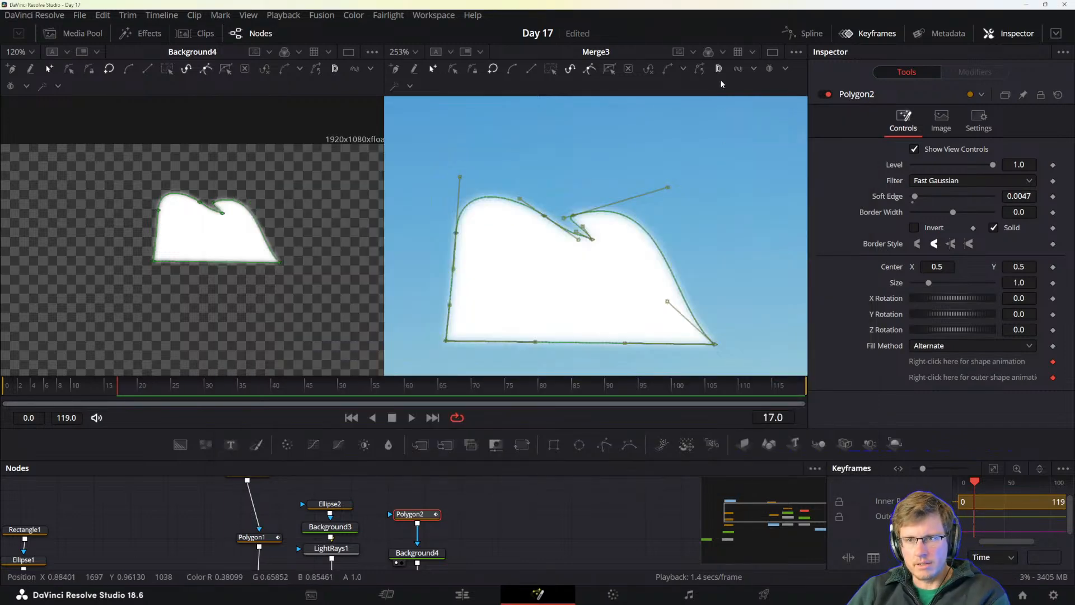
# - Undo the outer polyline and test Make Double Poly on and off, leaving Polygon2 as a double polyline
pyautogui.hotkey('ctrl', 'z')
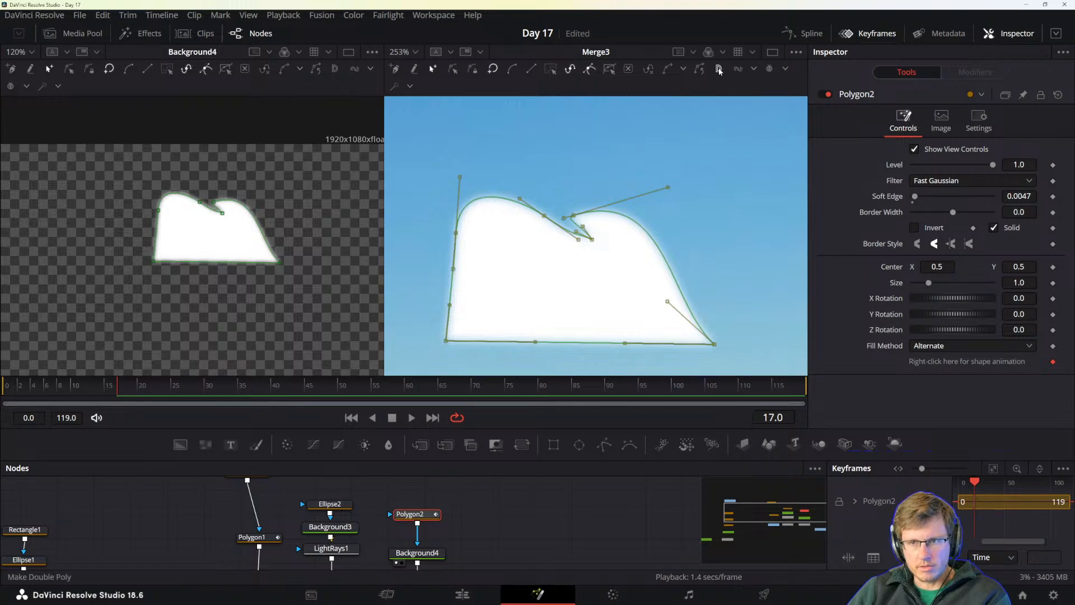
pyautogui.click(720, 71)
pyautogui.hotkey('ctrl', 'z')
pyautogui.click(714, 72)
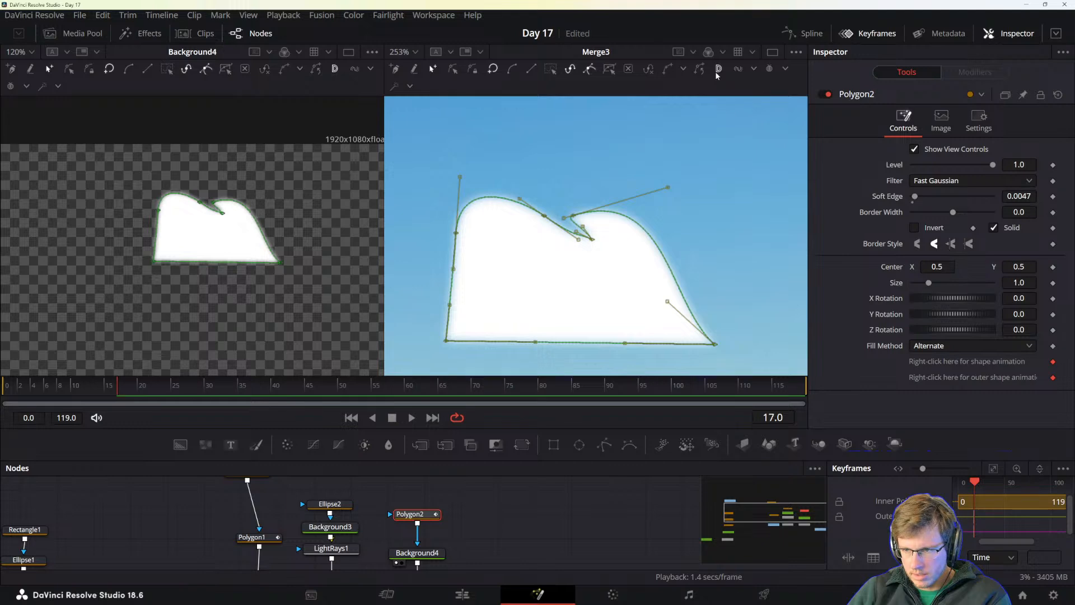
pyautogui.click(714, 72)
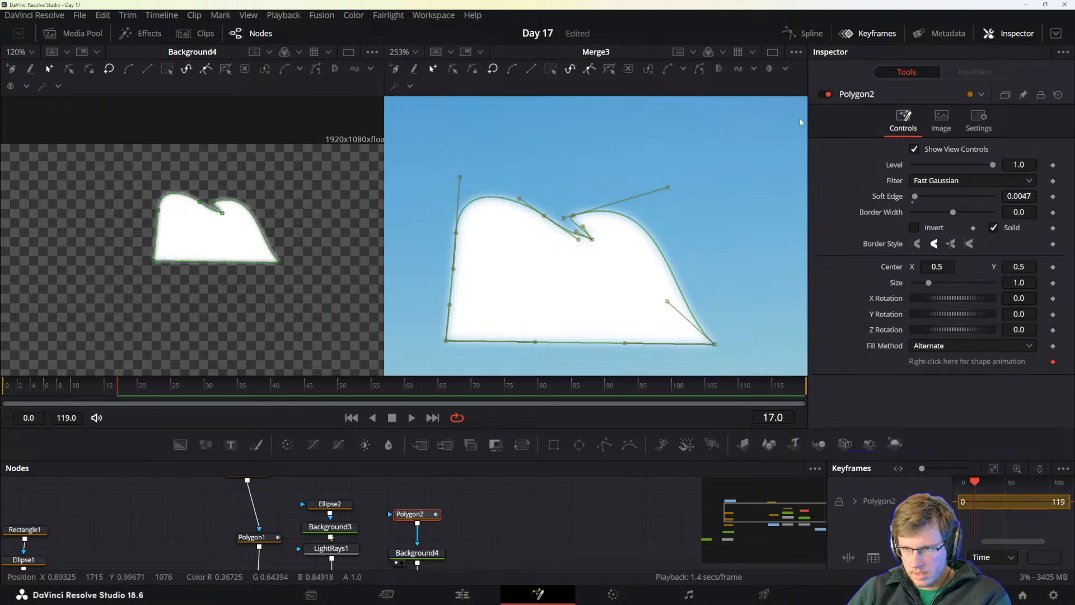
pyautogui.click(718, 69)
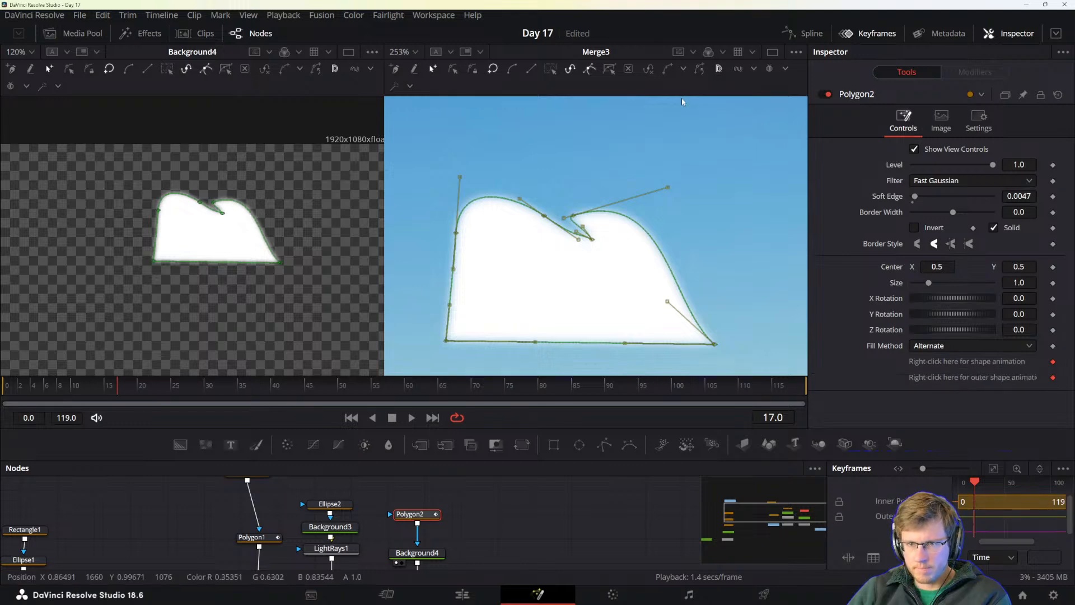
# - Try adding a point to the outer polyline inside the cloud's notch, and delete that point
pyautogui.scroll(5, 628, 209)
pyautogui.scroll(6, 628, 209)
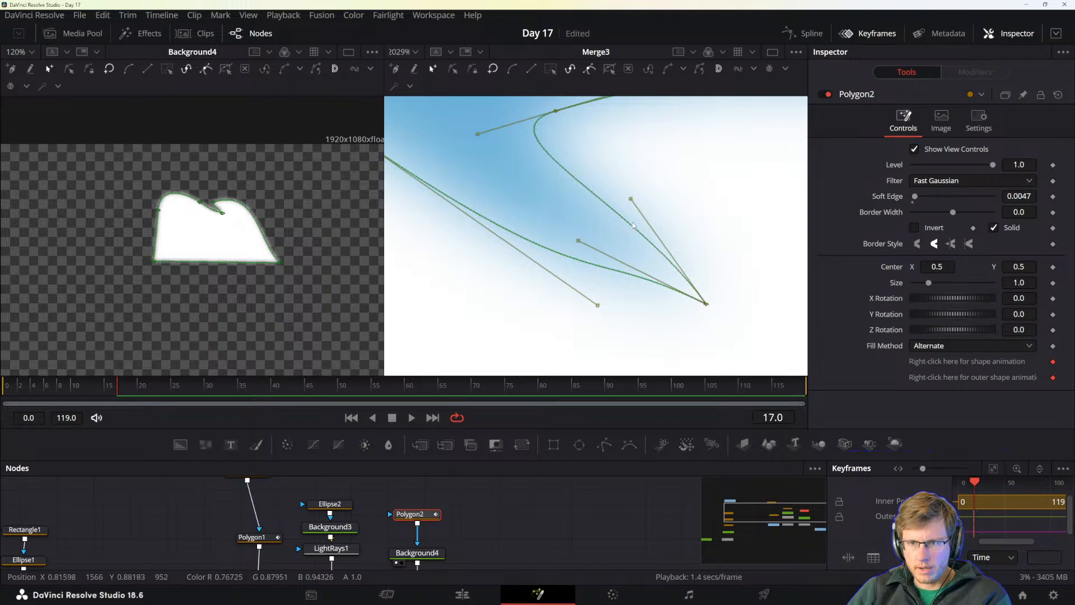
pyautogui.click(603, 245)
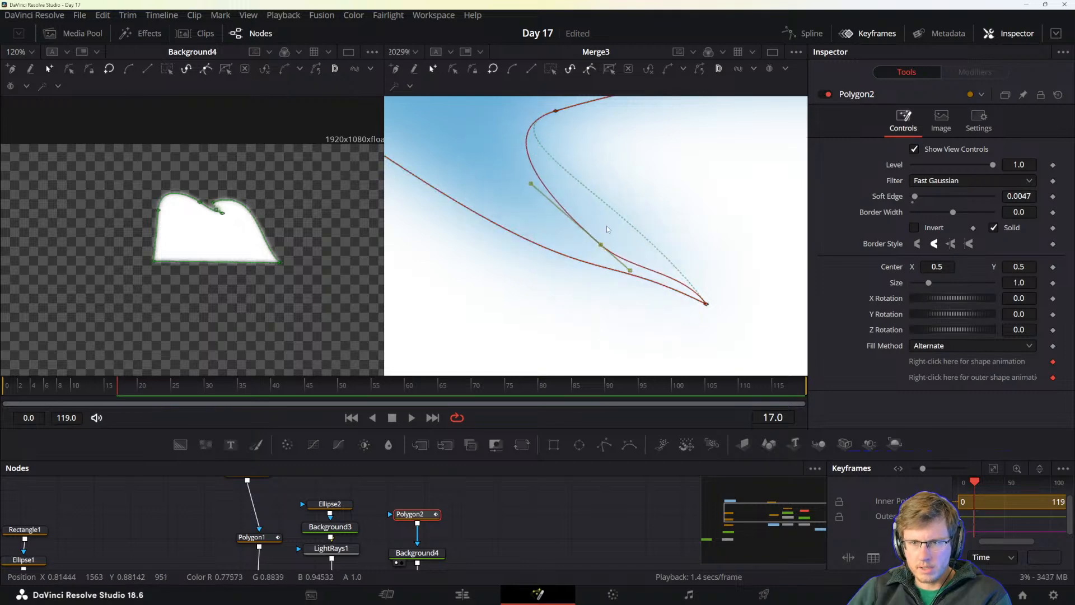
pyautogui.press('Delete')
pyautogui.scroll(-3, 635, 248)
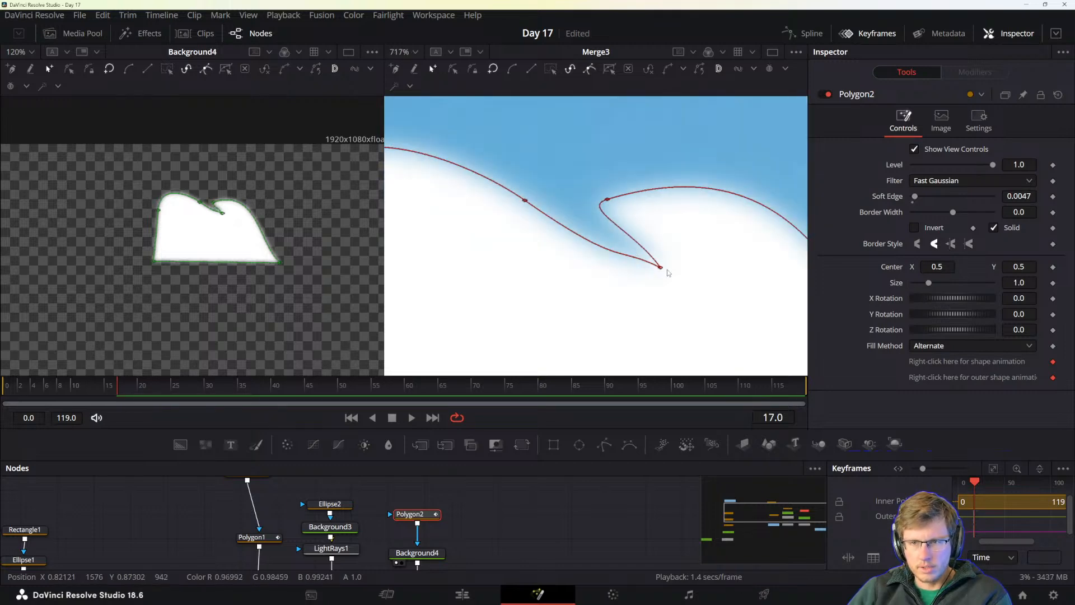
pyautogui.scroll(-4, 660, 263)
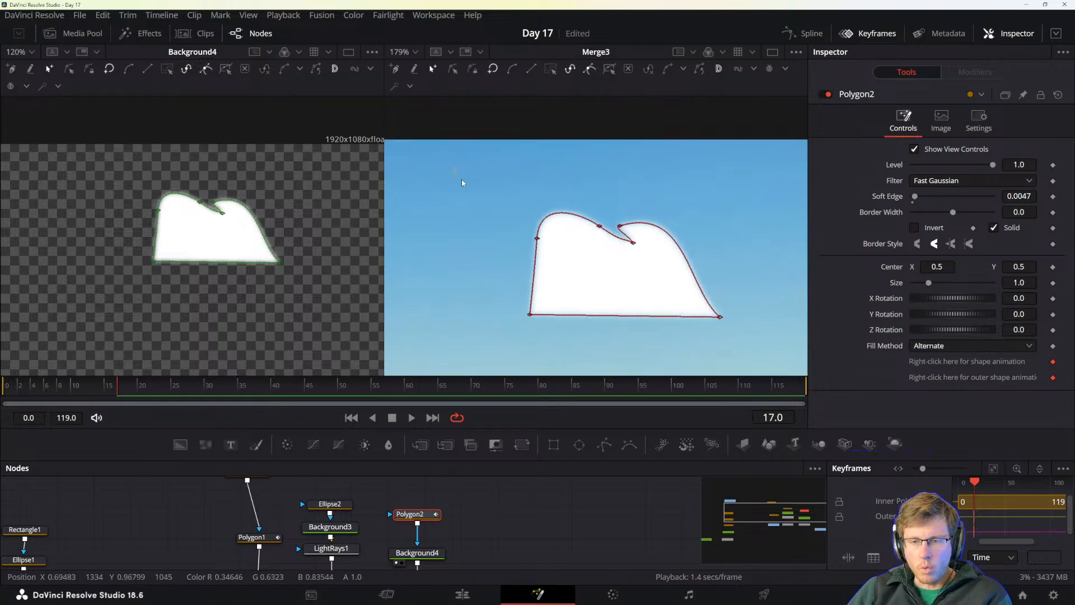
# - Select all outer polyline points, try rotating the outer shape clockwise, and undo back to the single polyline
pyautogui.moveTo(462, 179); pyautogui.dragTo(746, 334)
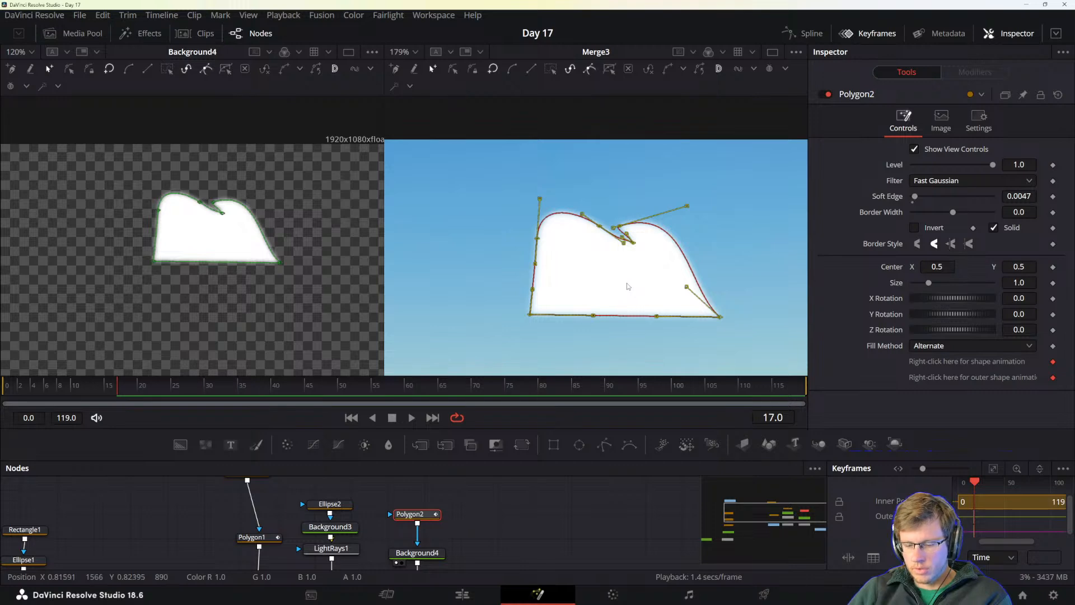
pyautogui.press('t')
pyautogui.moveTo(621, 285); pyautogui.dragTo(608, 284)
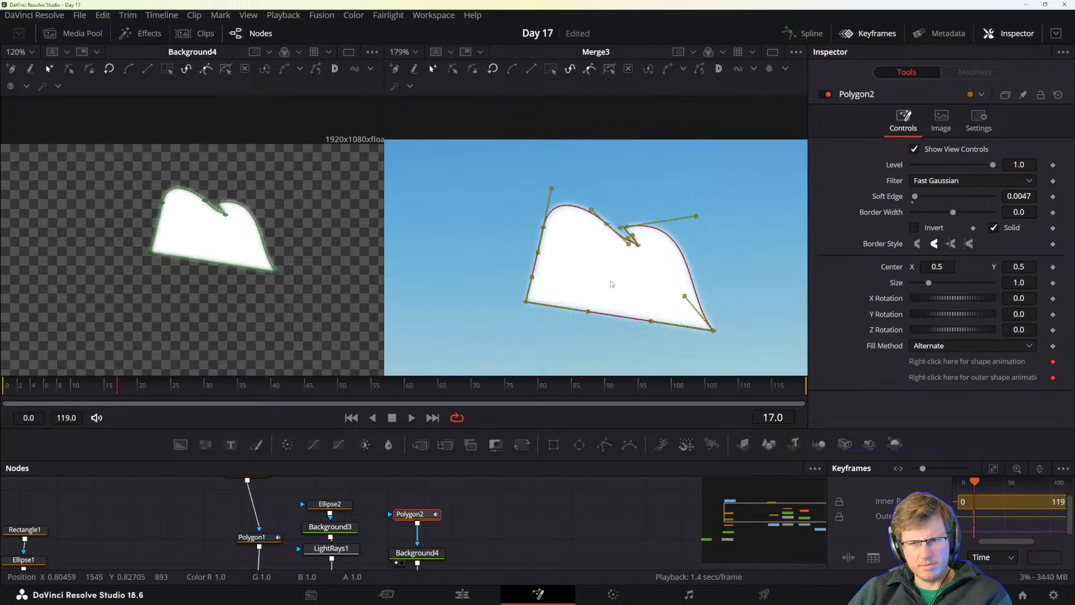
pyautogui.click(500, 200)
pyautogui.hotkey('ctrl', 'z')
pyautogui.hotkey('ctrl', 'z')
pyautogui.hotkey('ctrl', 'z')
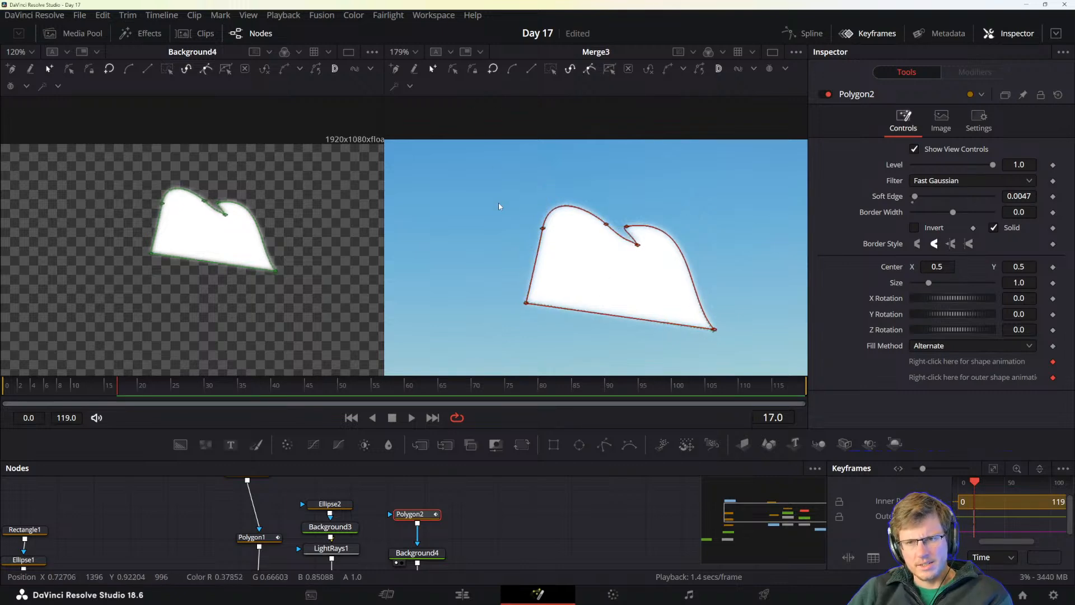
pyautogui.hotkey('ctrl', 'z')
pyautogui.hotkey('ctrl', 'z')
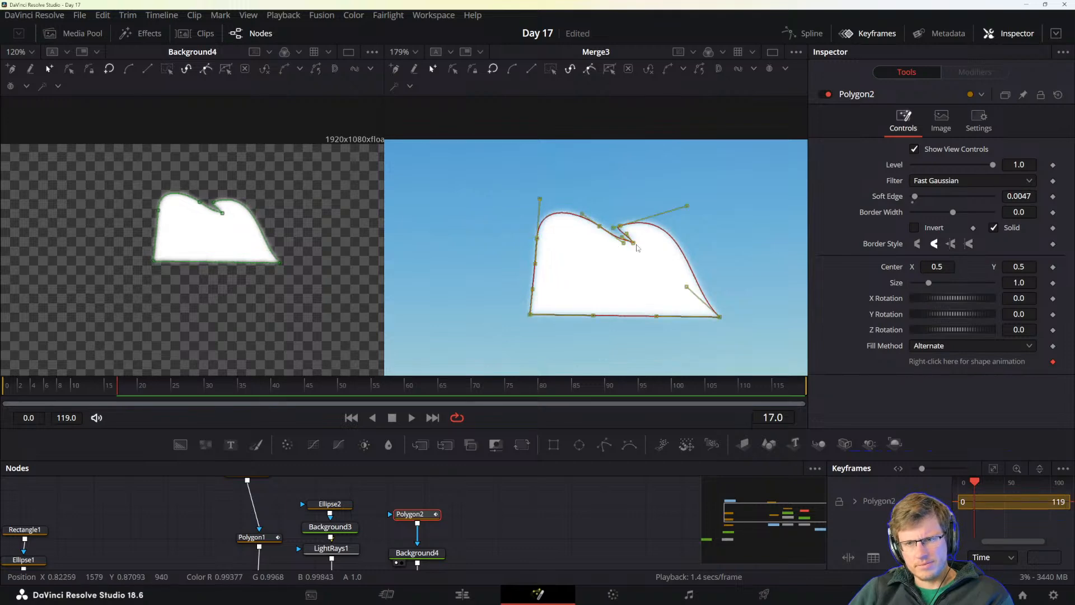
# - Try moving the point at the tip of the cloud's notch, and undo the move
pyautogui.moveTo(633, 243); pyautogui.dragTo(613, 243)
pyautogui.hotkey('ctrl', 'z')
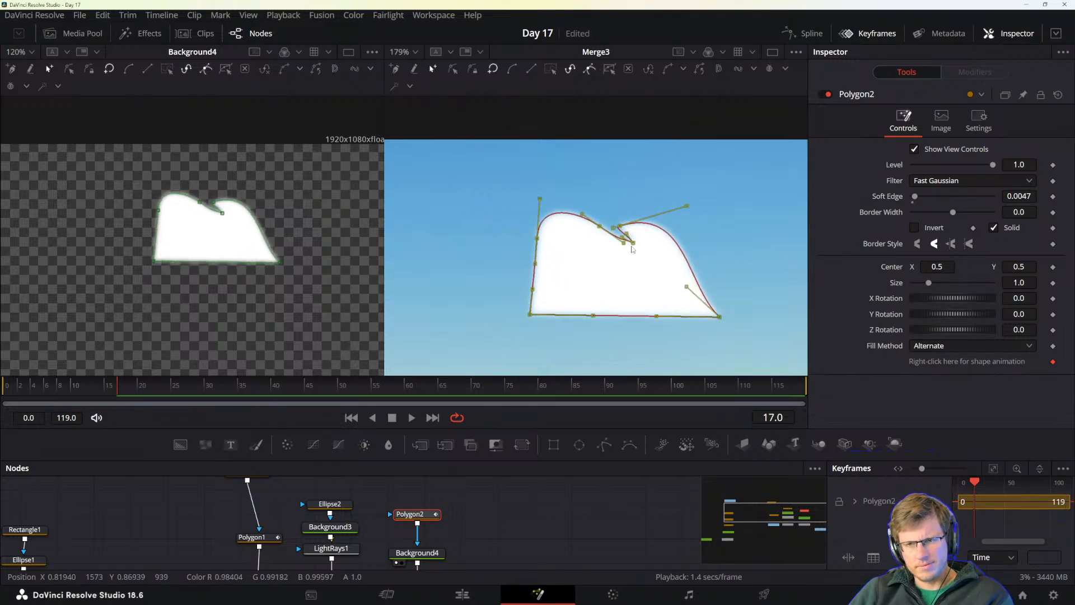
pyautogui.hotkey('ctrl', 'z')
pyautogui.hotkey('ctrl', 'z')
pyautogui.hotkey('ctrl', 'z')
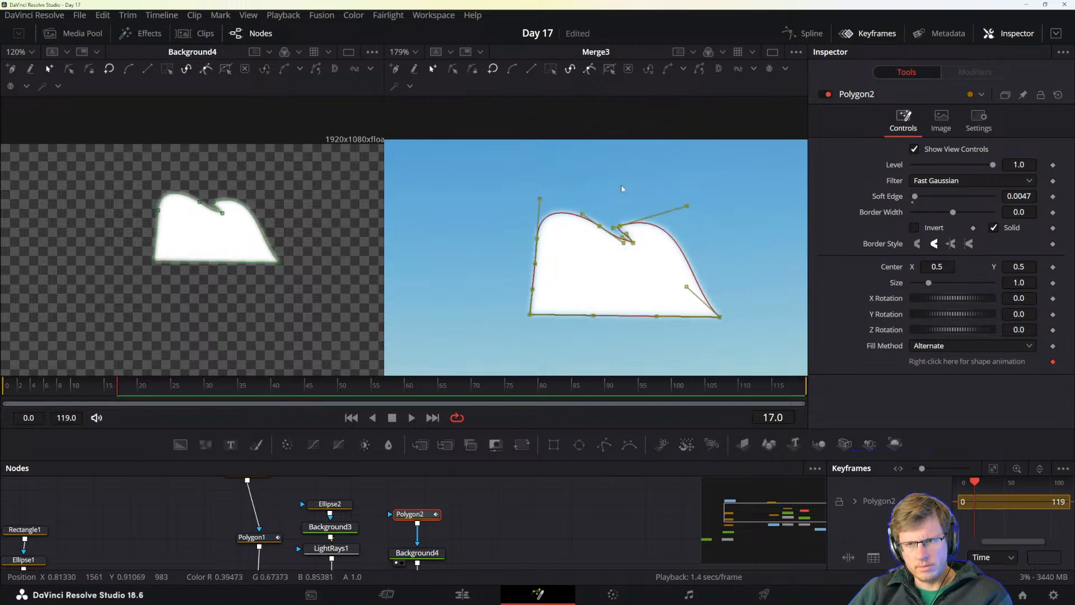
# - Convert Polygon2 to a double polyline and enlarge its outer shape beyond the inner cloud outline, leaving the outer points deselected
pyautogui.click(718, 69)
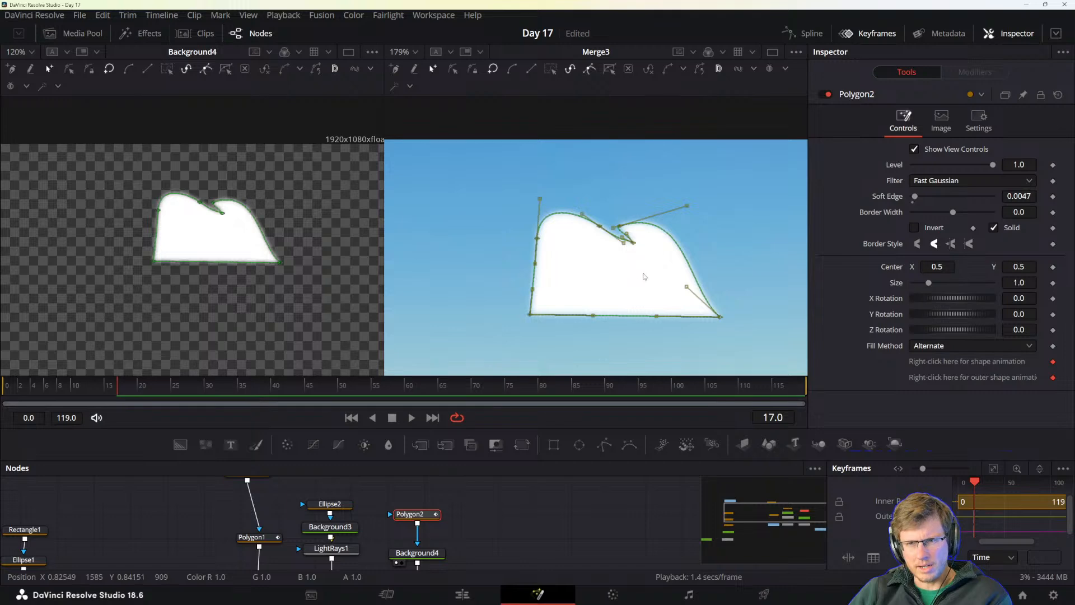
pyautogui.moveTo(646, 283); pyautogui.dragTo(749, 330)
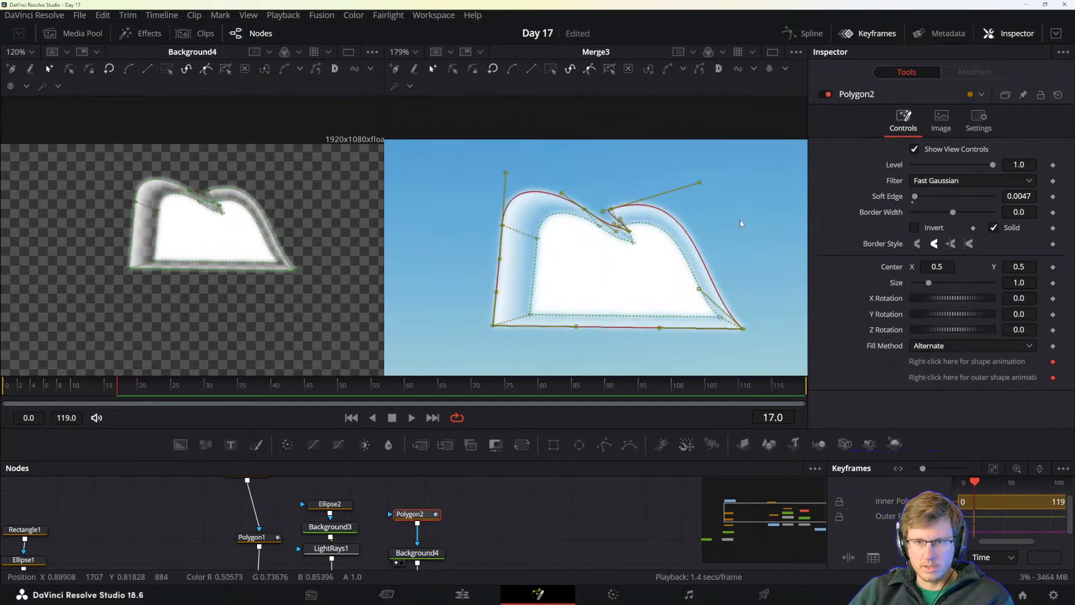
pyautogui.click(740, 219)
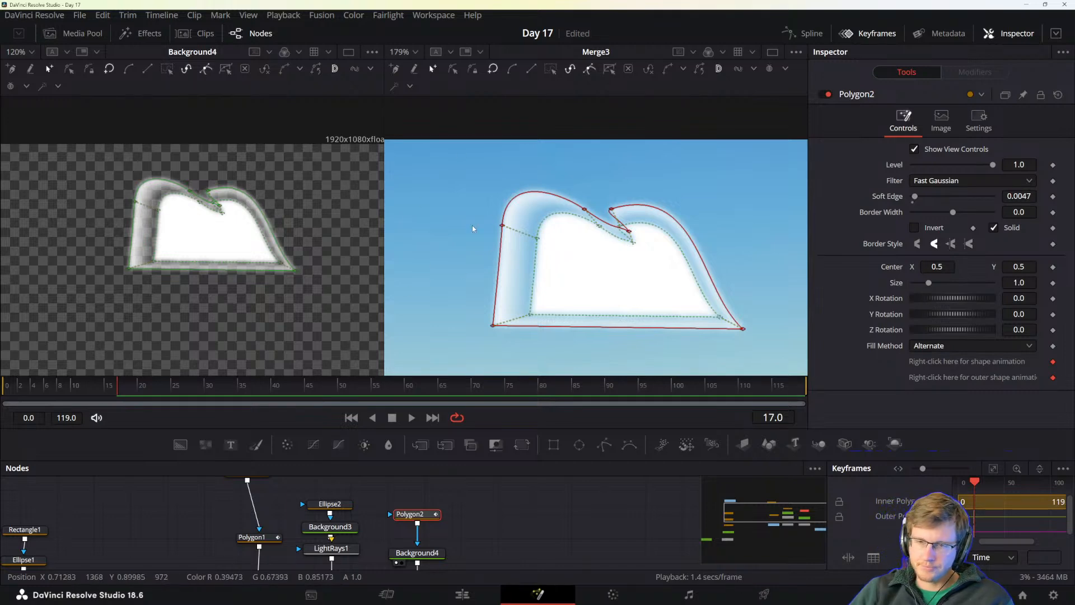
# - Select all points of both polylines in Polygon2, scale the whole cloud down, and deselect the points
pyautogui.scroll(-3, 520, 304)
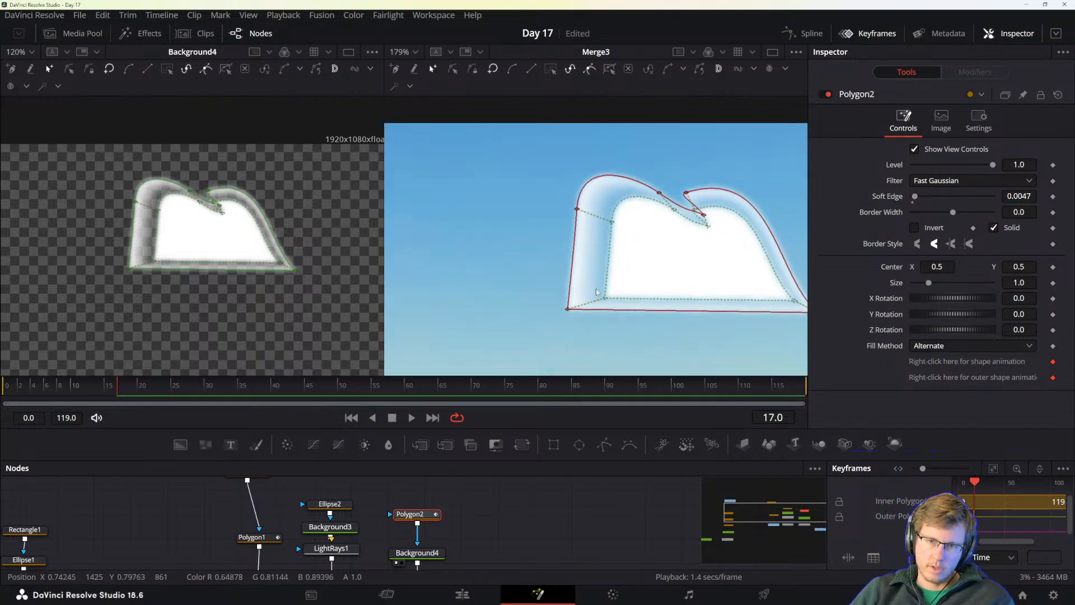
pyautogui.scroll(-4, 605, 290)
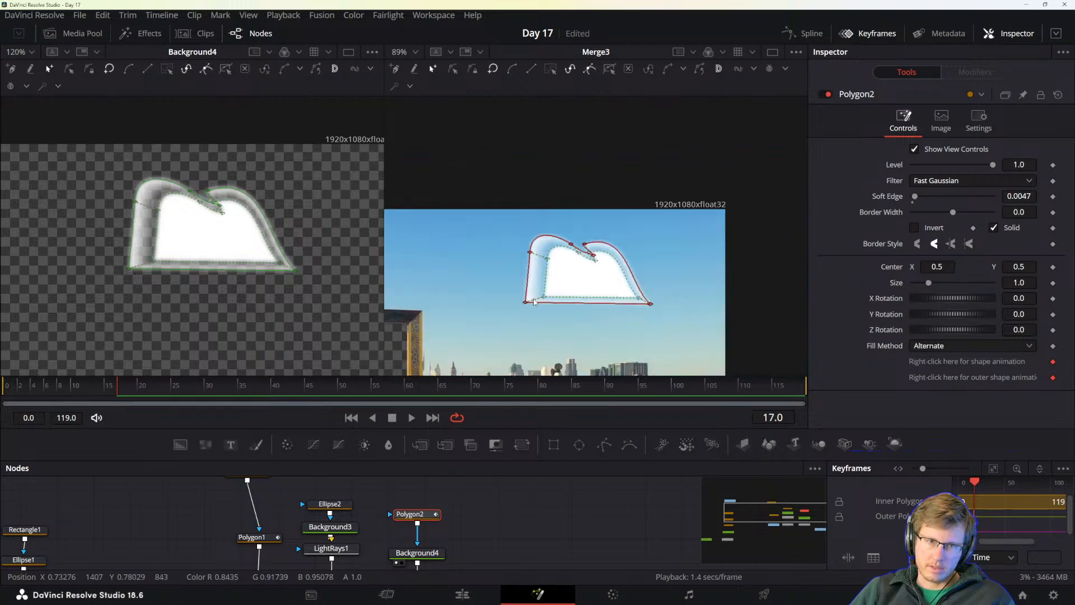
pyautogui.moveTo(525, 234); pyautogui.dragTo(711, 329)
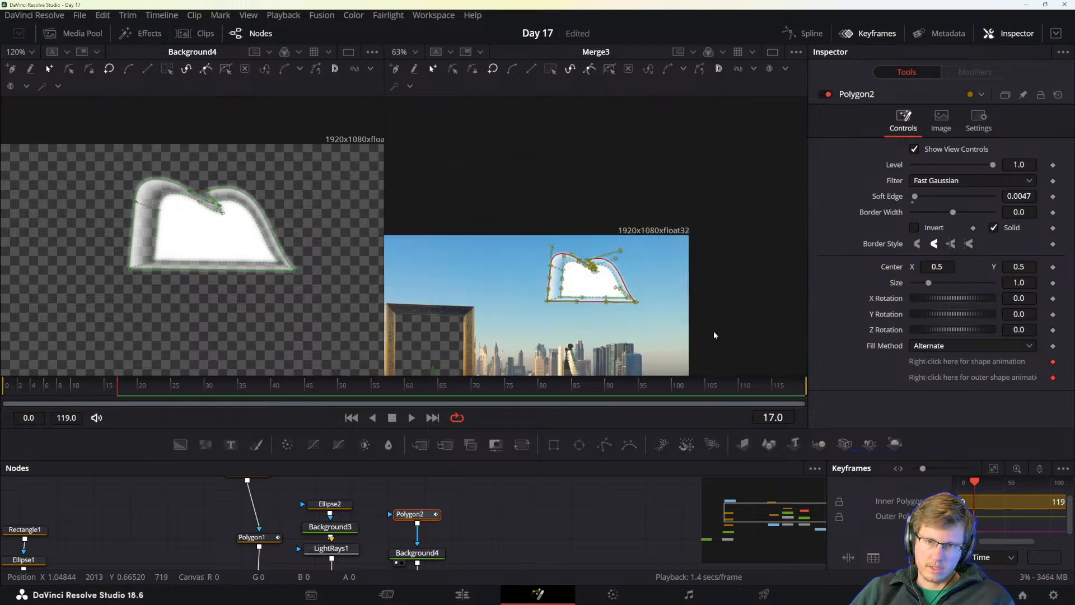
pyautogui.press('s')
pyautogui.moveTo(594, 280); pyautogui.dragTo(446, 344)
pyautogui.click(593, 320)
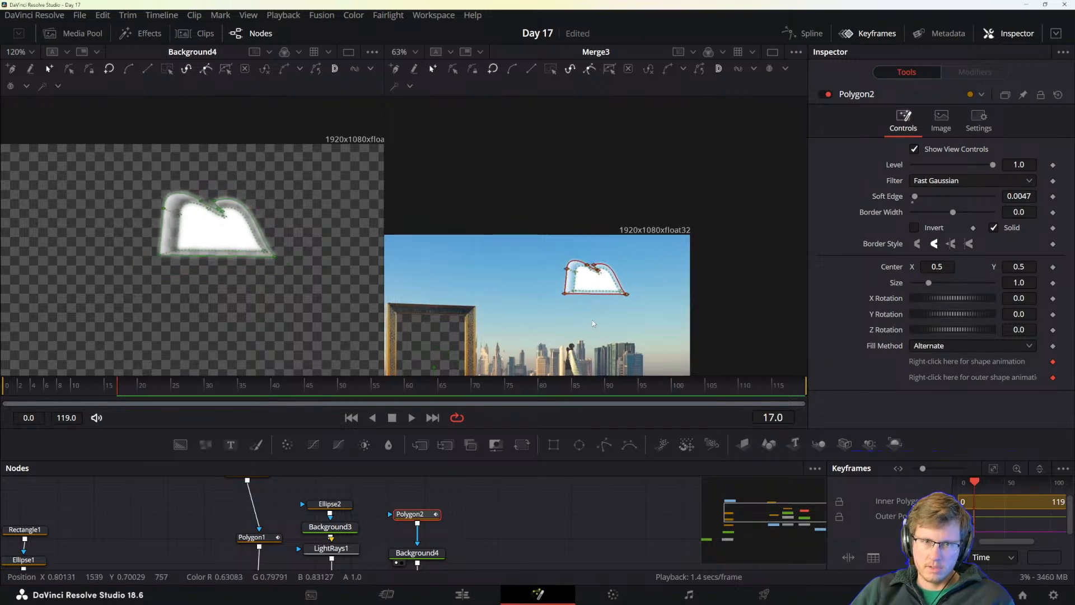
# - Select Background4 and examine the resized cloud in the wider composite without its mask outlines
pyautogui.moveTo(592, 320); pyautogui.dragTo(671, 293)
pyautogui.scroll(-2, 458, 512)
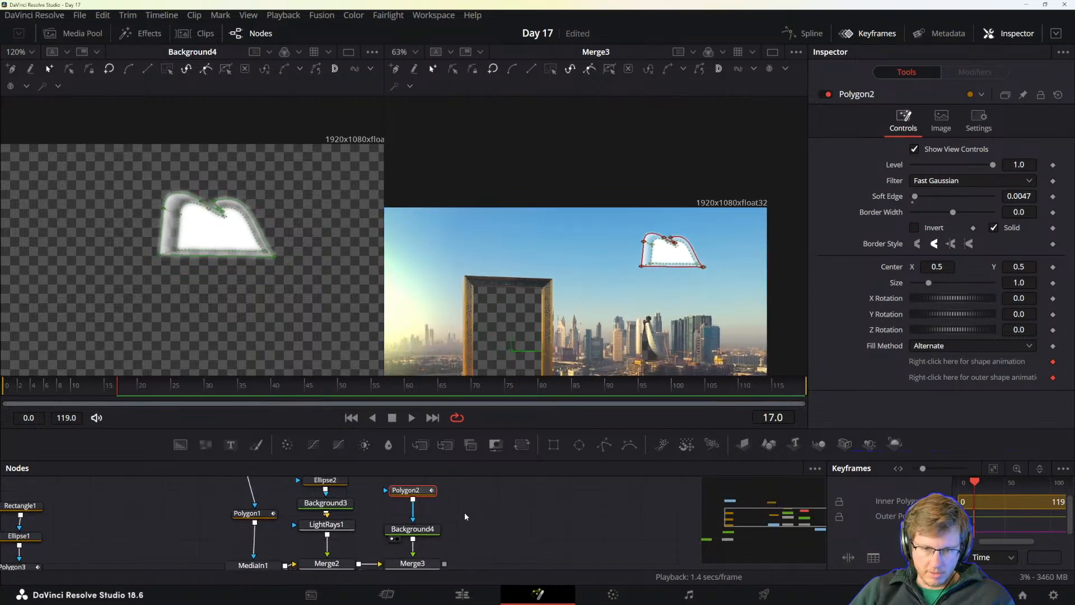
pyautogui.click(419, 531)
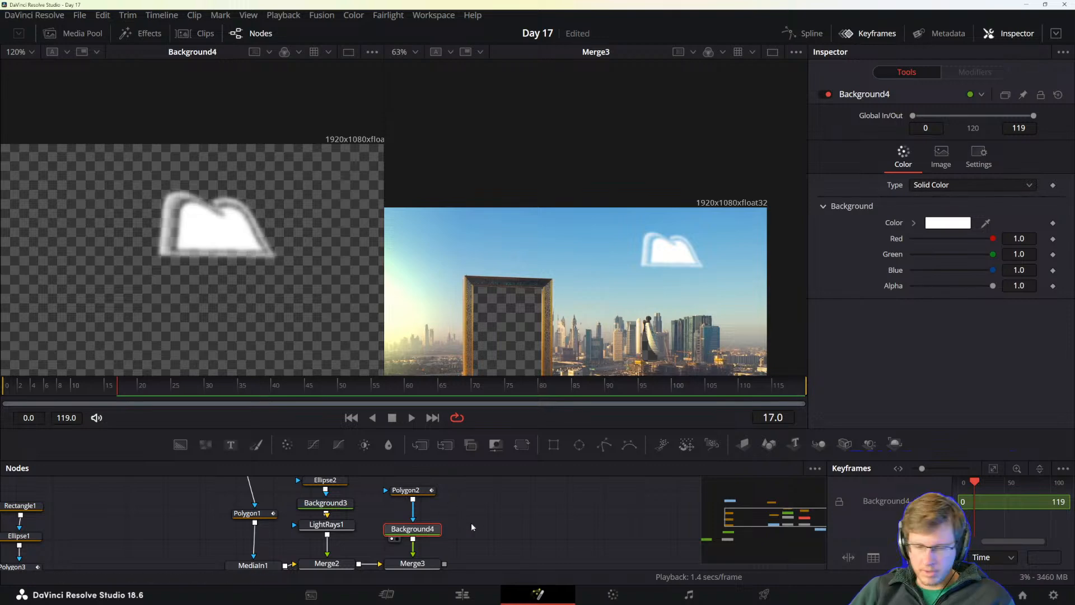
pyautogui.moveTo(673, 263); pyautogui.dragTo(714, 262)
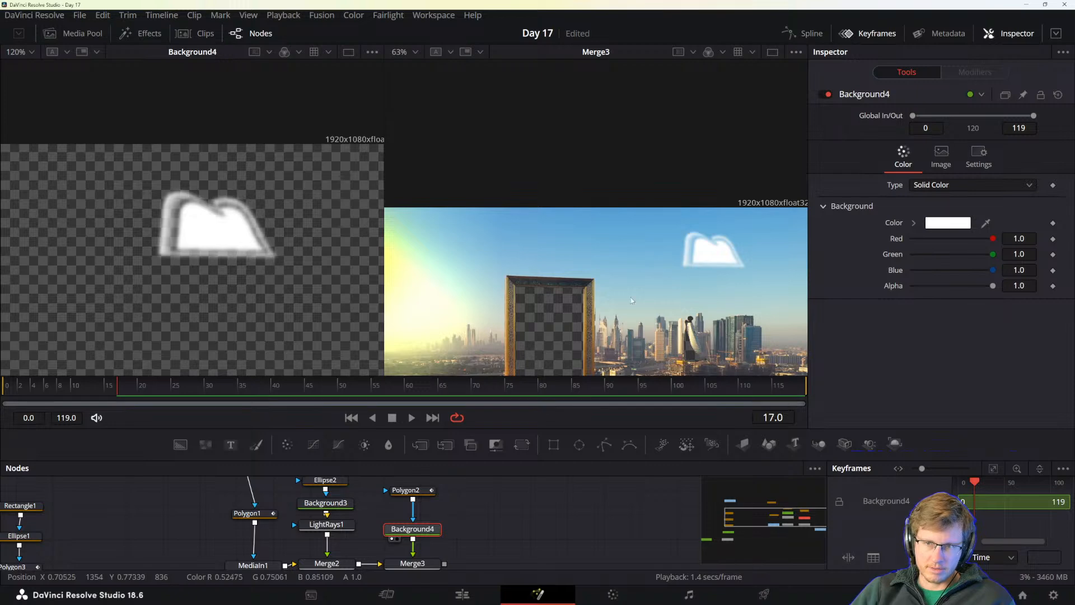
pyautogui.moveTo(632, 299); pyautogui.dragTo(655, 290)
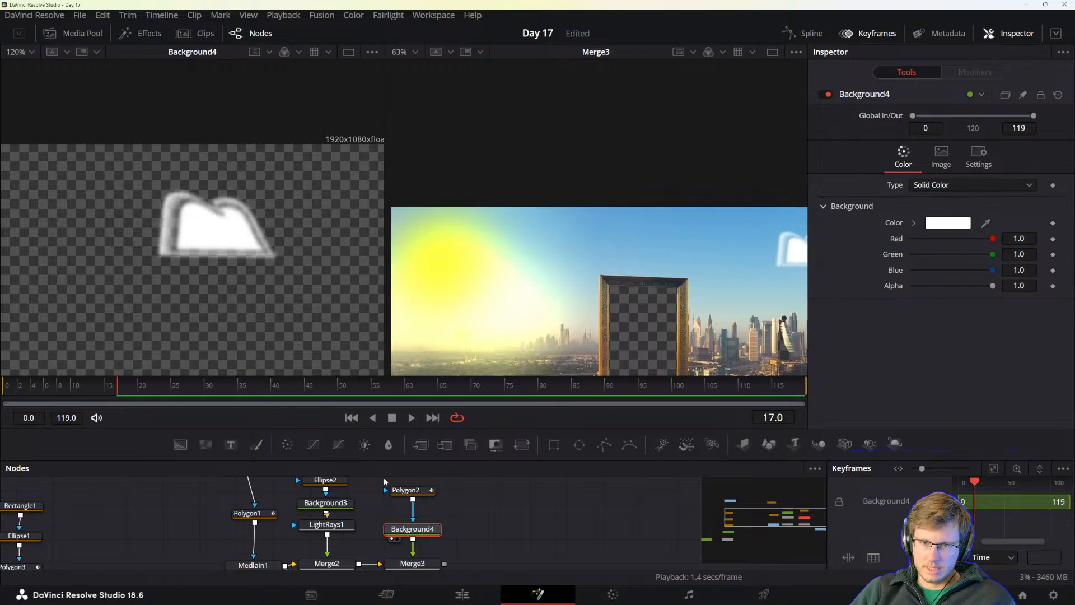
# - Select the Ellipse2 sun mask, nudge its node up slightly, and add a BezierSpline to its Angle
pyautogui.click(329, 524)
pyautogui.moveTo(447, 515); pyautogui.dragTo(494, 552)
pyautogui.click(371, 516)
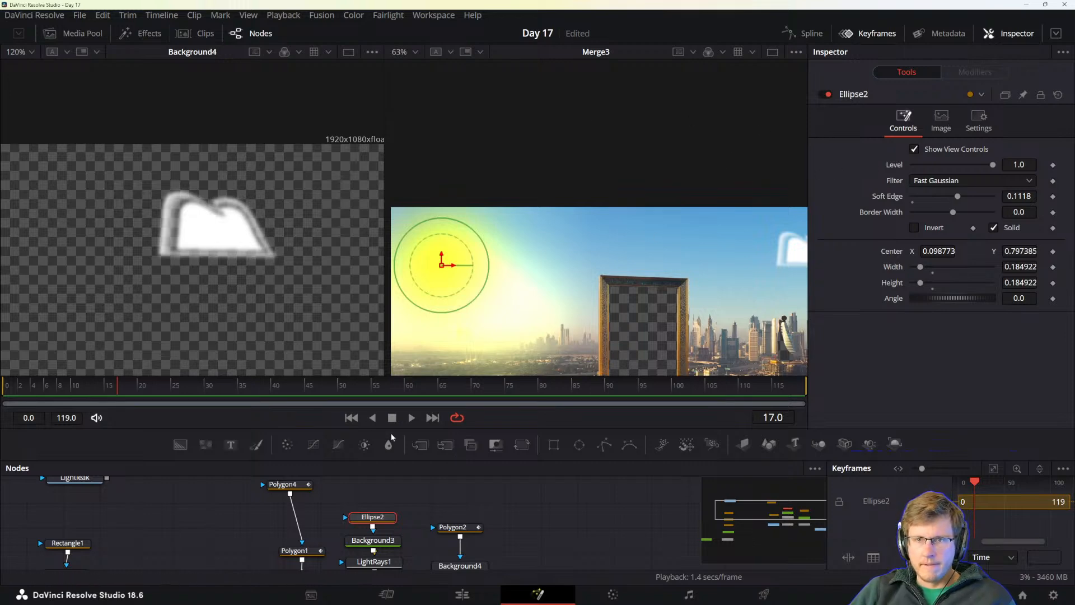
pyautogui.moveTo(364, 518); pyautogui.dragTo(367, 512)
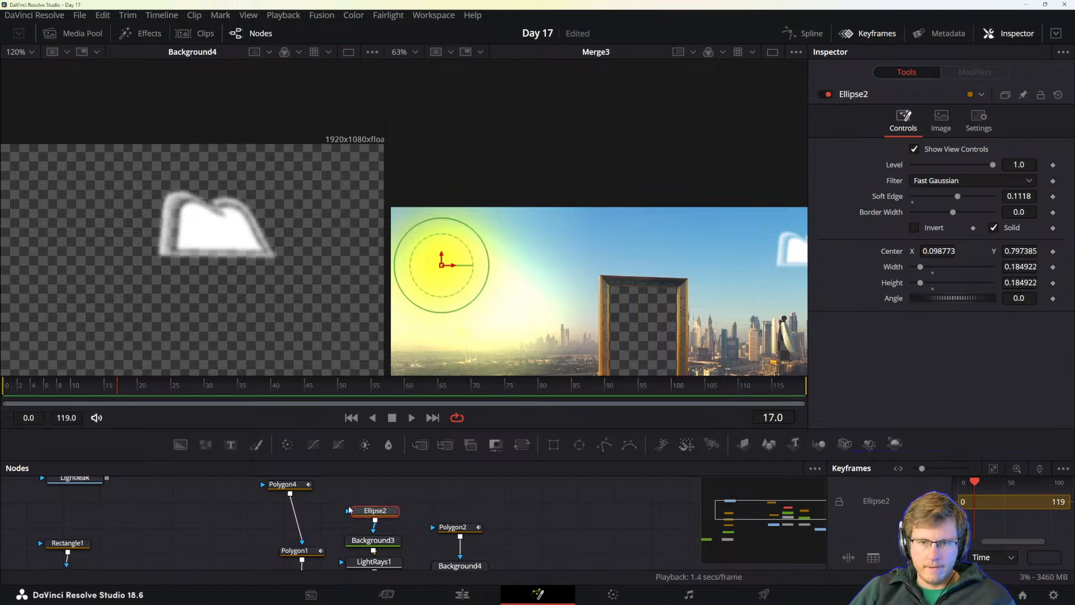
pyautogui.rightClick(470, 253)
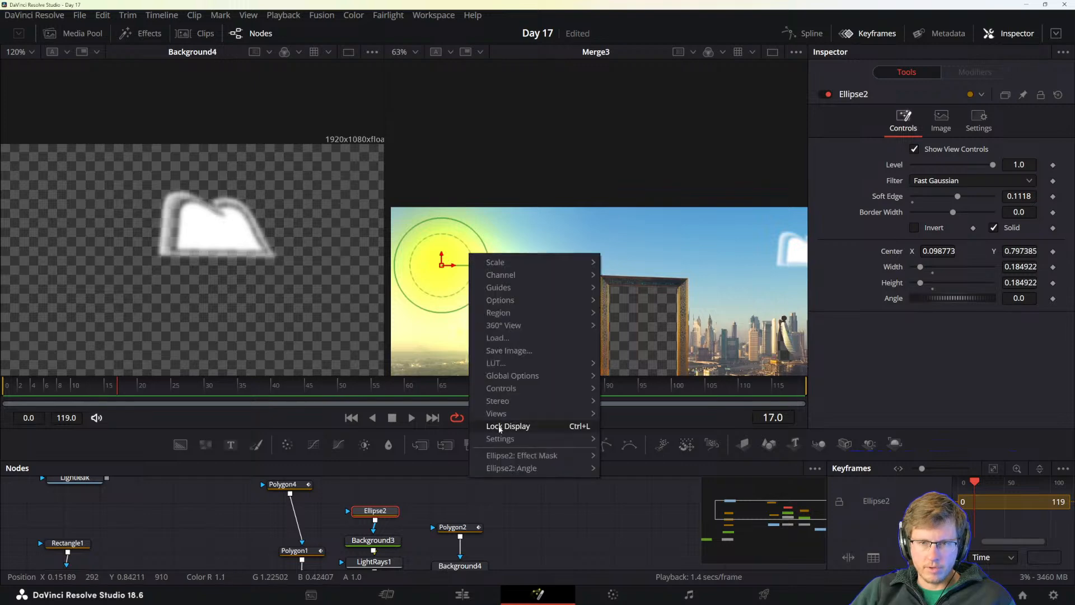
pyautogui.moveTo(521, 470)
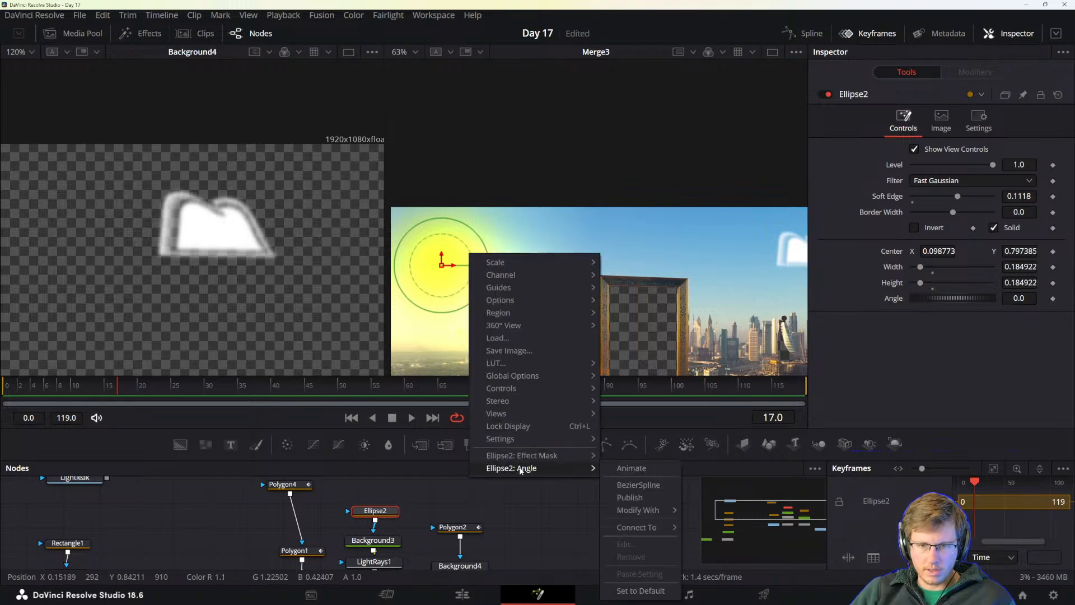
pyautogui.click(638, 485)
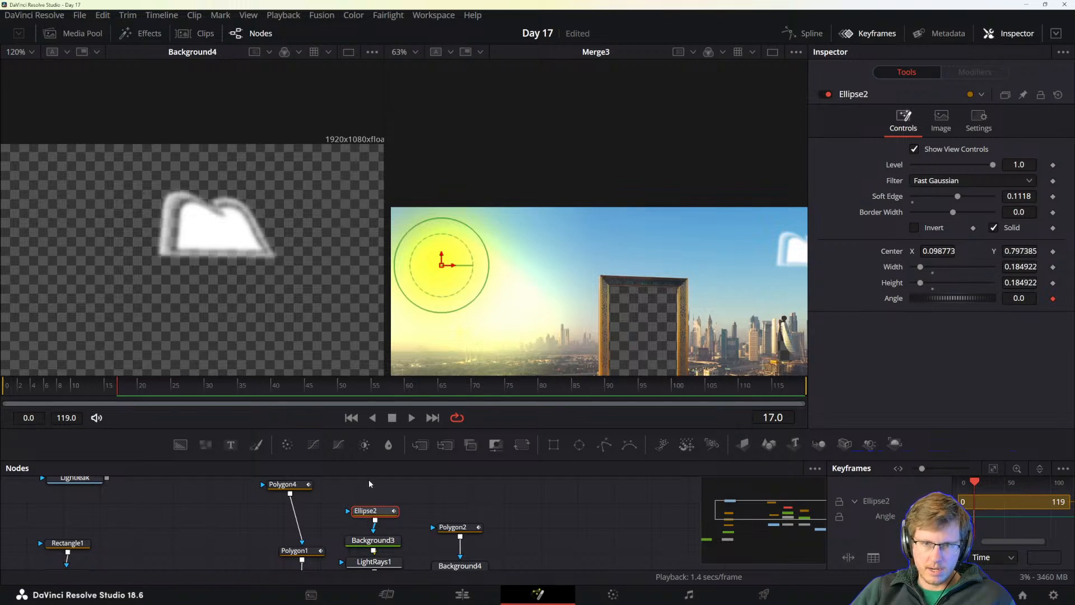
# - Check the modifier options for Ellipse2's Angle
pyautogui.rightClick(473, 271)
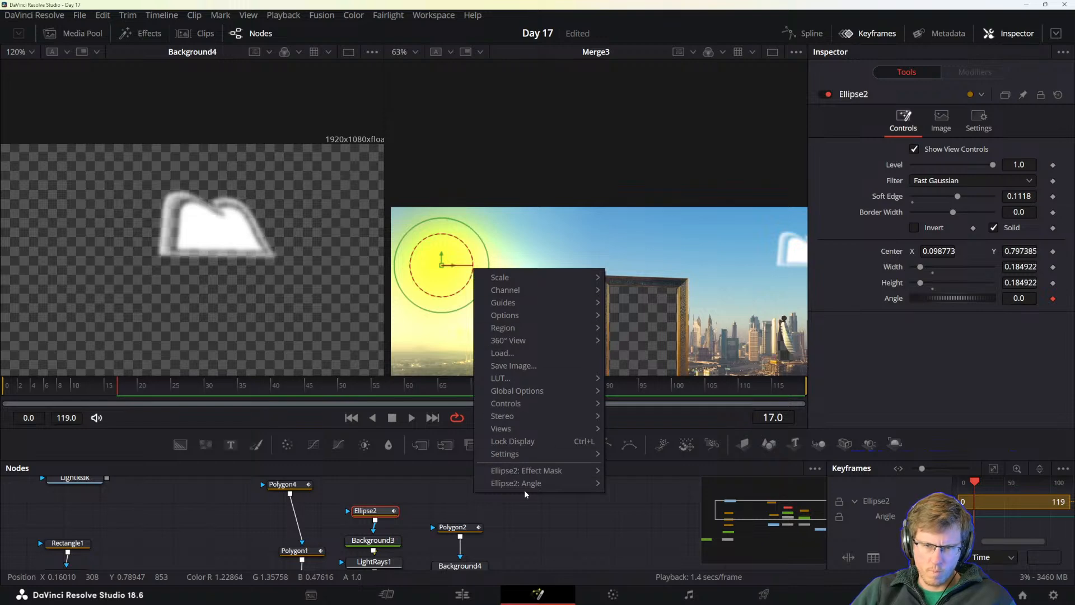
pyautogui.moveTo(573, 483)
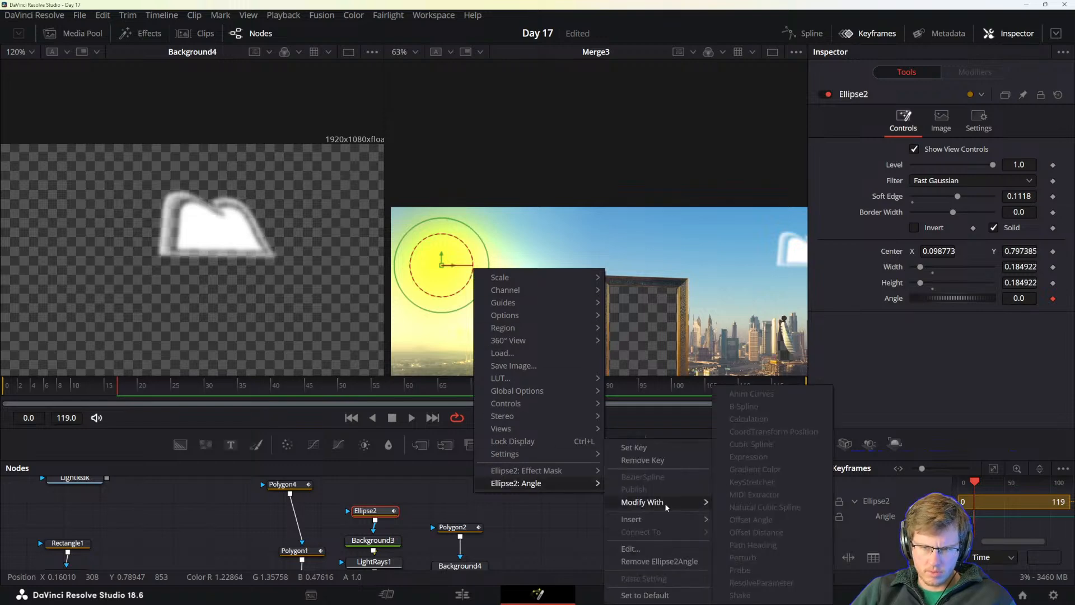
pyautogui.click(400, 540)
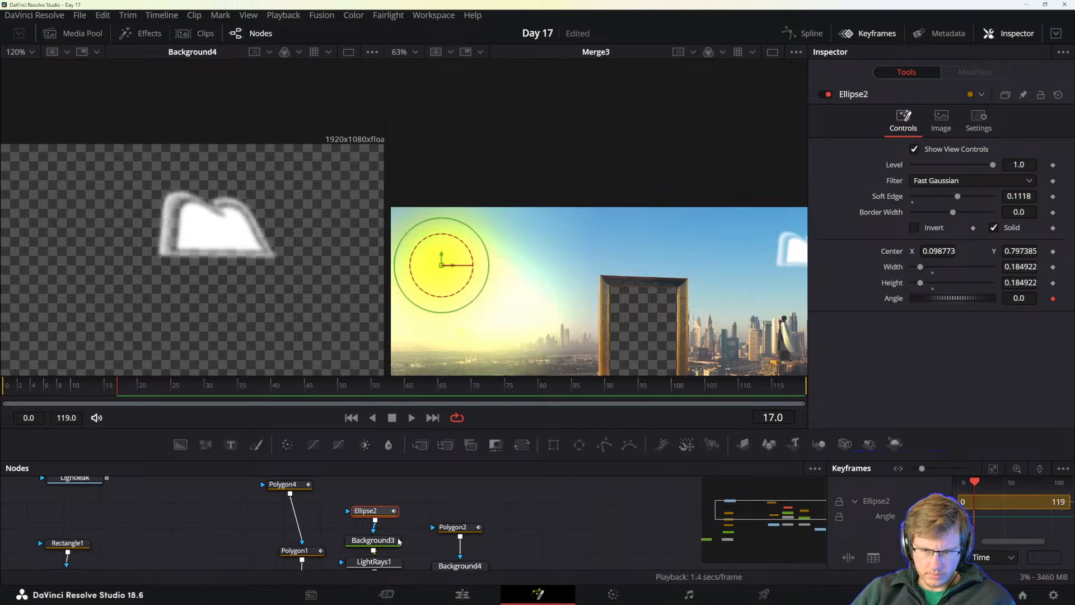
# - Inspect the Polygon1 mask's settings and view Polygon2's cloud mask up close
pyautogui.click(393, 541)
pyautogui.moveTo(409, 548); pyautogui.dragTo(461, 538)
pyautogui.click(354, 546)
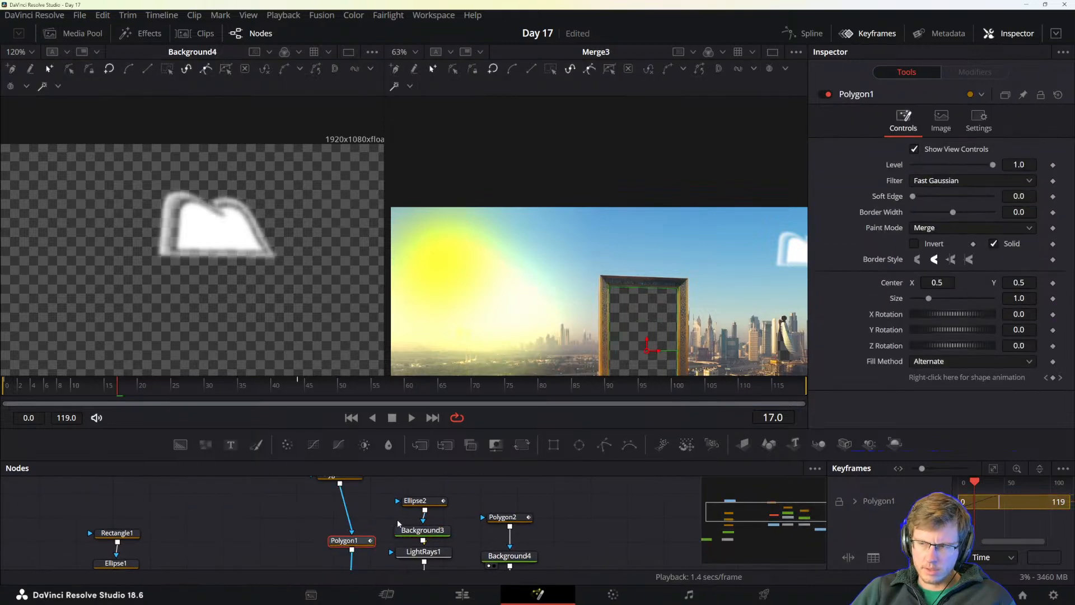
pyautogui.moveTo(621, 524); pyautogui.dragTo(431, 510)
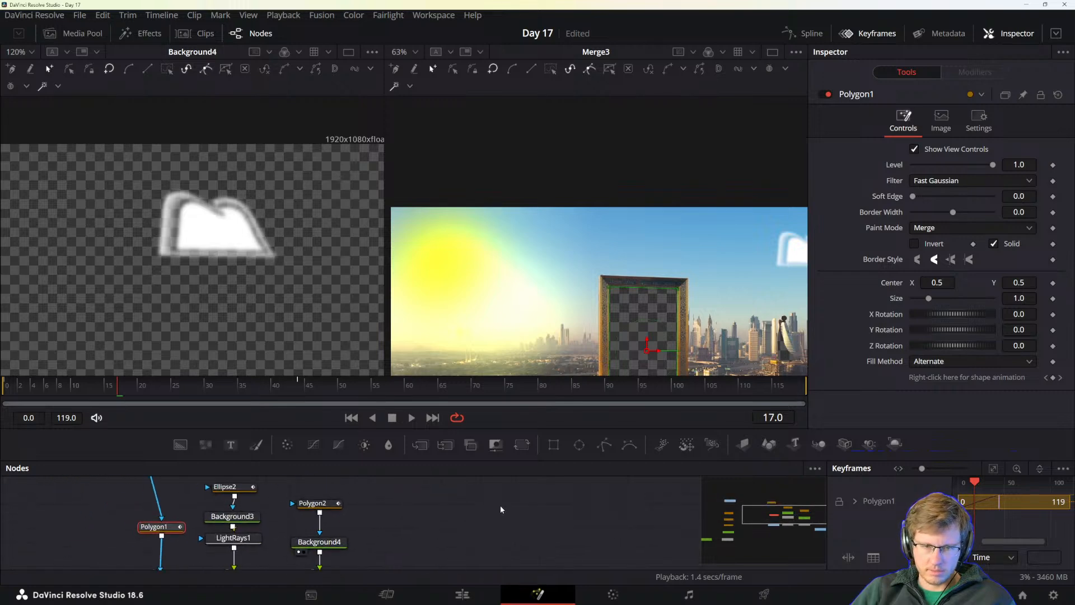
pyautogui.click(318, 542)
pyautogui.click(316, 504)
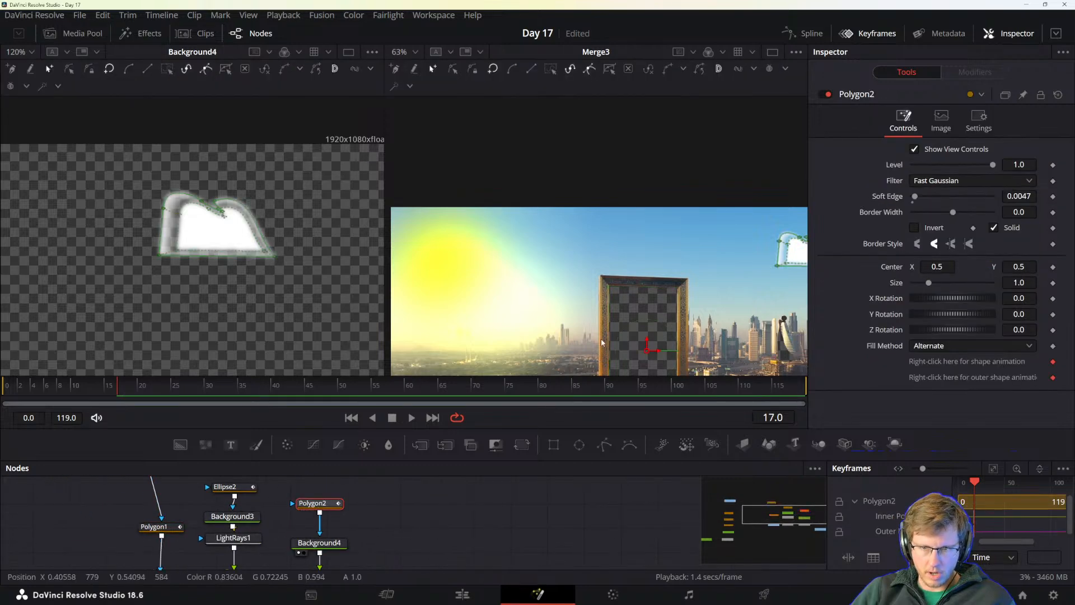
pyautogui.moveTo(796, 243); pyautogui.dragTo(640, 285)
pyautogui.scroll(6, 640, 285)
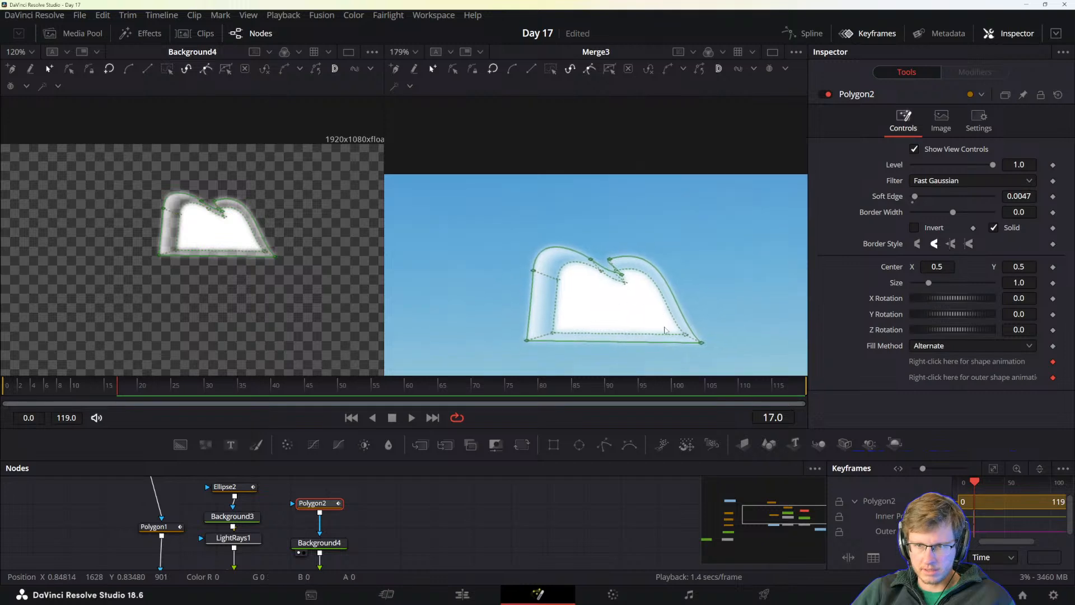
# - Duplicate Polygon2 together with Background4 and merge the copied background over Merge3's output
pyautogui.click(319, 542)
pyautogui.click(320, 503)
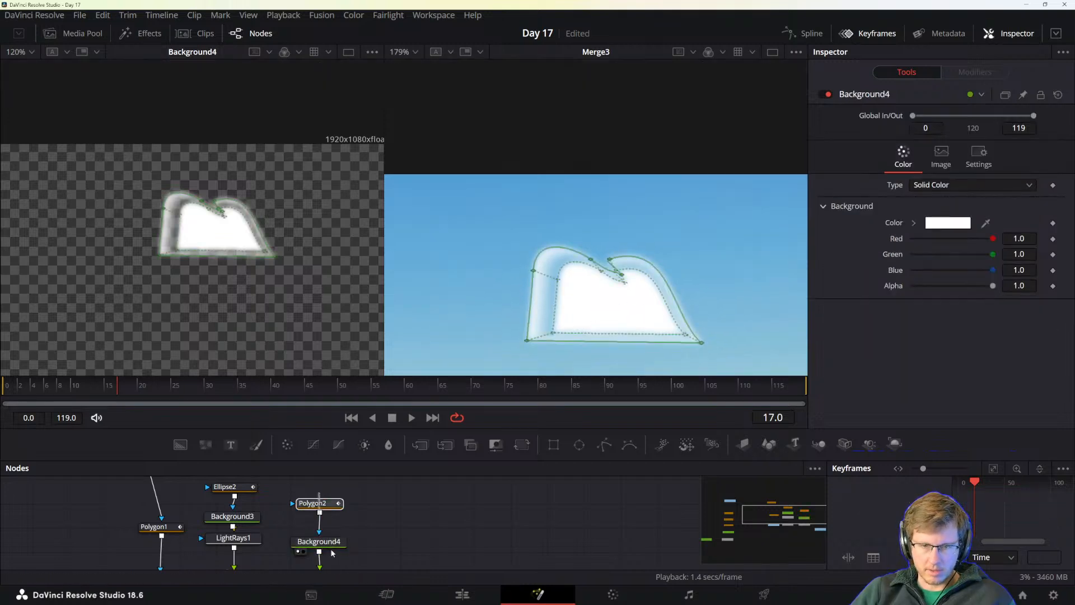
pyautogui.keyDown('ctrl'); pyautogui.click(322, 541); pyautogui.keyUp('ctrl')
pyautogui.hotkey('ctrl', 'c')
pyautogui.hotkey('ctrl', 'v')
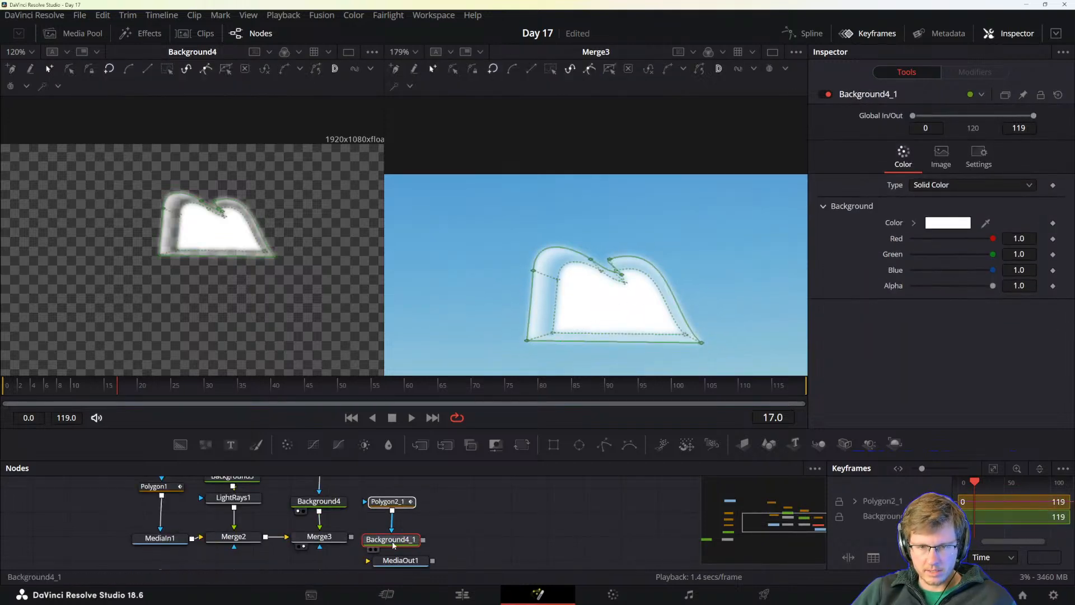
pyautogui.moveTo(396, 538); pyautogui.dragTo(409, 583)
pyautogui.moveTo(431, 547); pyautogui.dragTo(387, 534)
pyautogui.moveTo(466, 516); pyautogui.dragTo(461, 568)
# - Move all points of Polygon2_1 to the left of the original cloud and show Merge4 in the viewer
pyautogui.click(436, 503)
pyautogui.moveTo(493, 158); pyautogui.dragTo(647, 335)
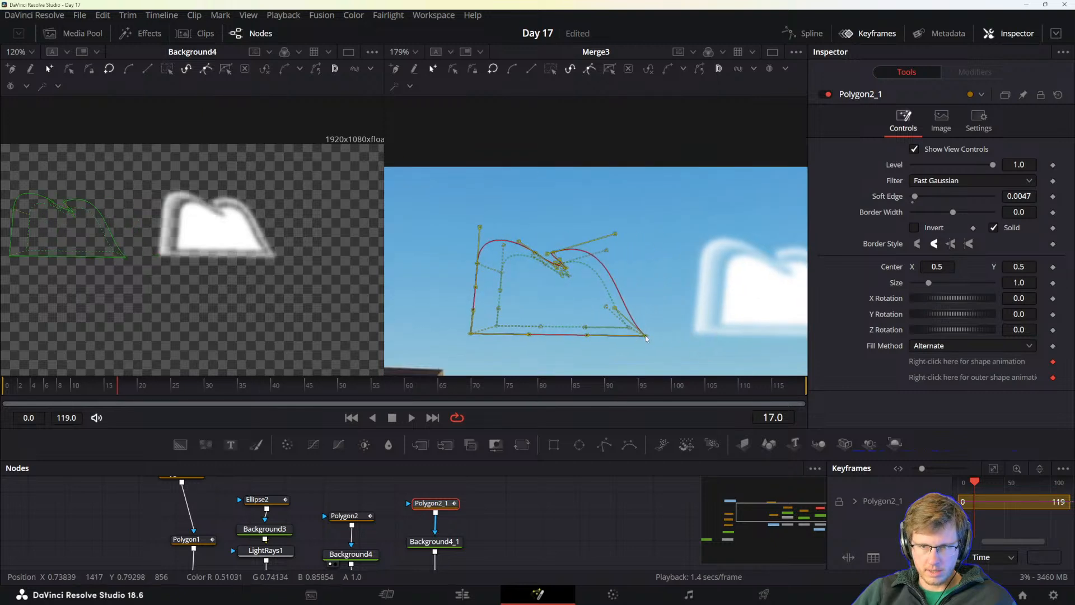
pyautogui.moveTo(480, 525); pyautogui.dragTo(498, 498)
pyautogui.click(440, 514)
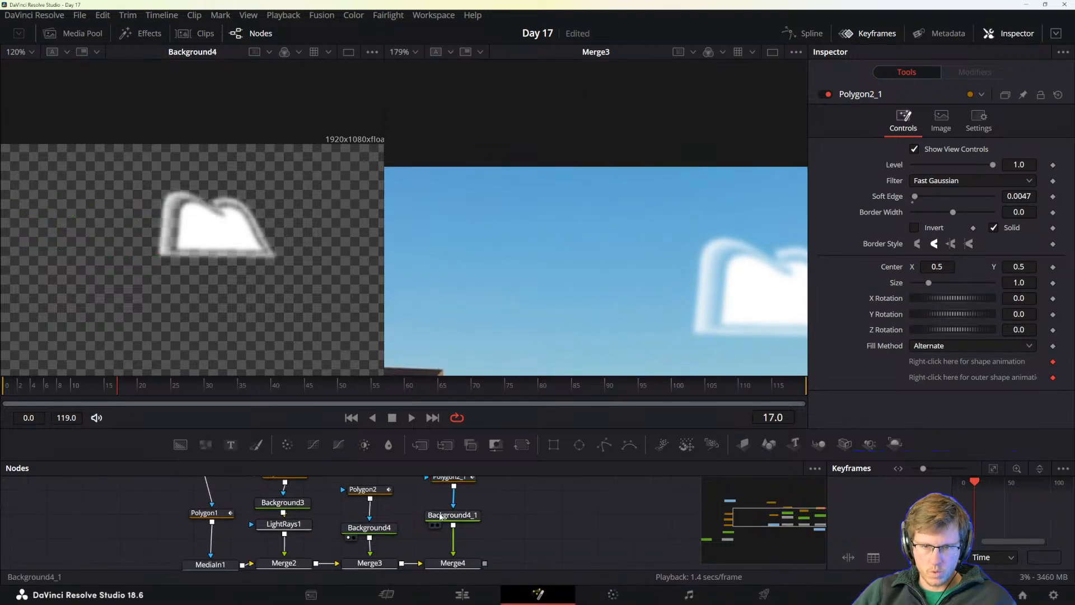
pyautogui.click(458, 566)
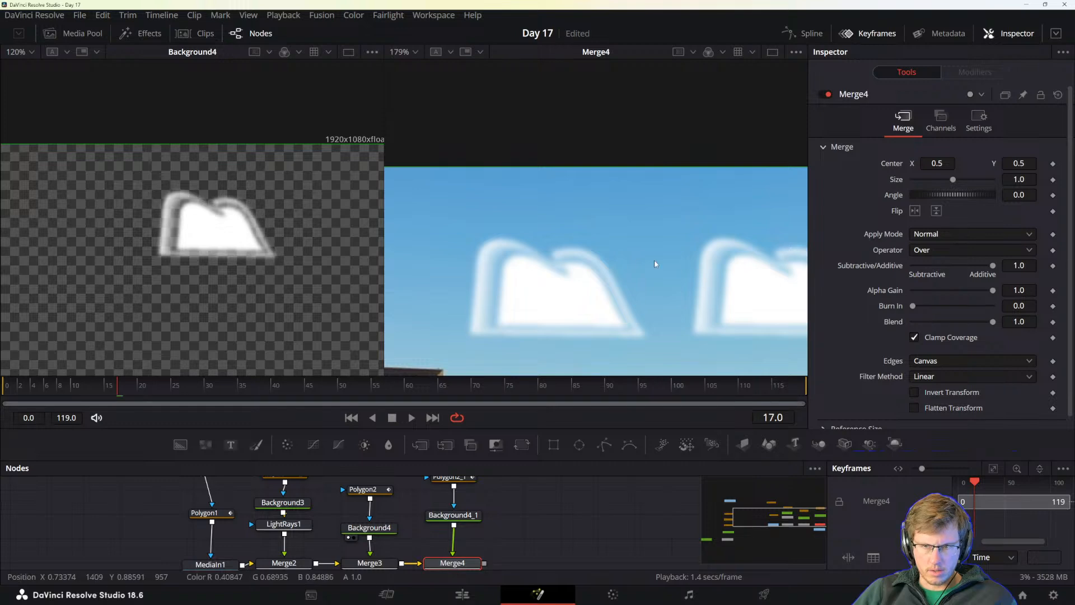
# - Delete all points of Polygon2_1's double polyline
pyautogui.moveTo(502, 493); pyautogui.dragTo(501, 523)
pyautogui.click(452, 508)
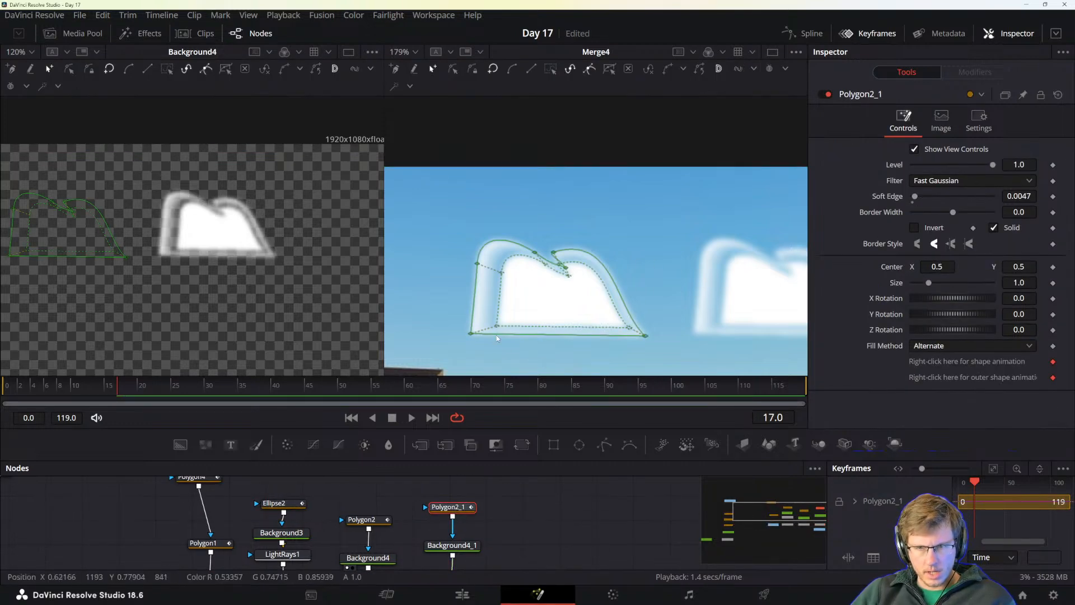
pyautogui.moveTo(437, 215); pyautogui.dragTo(673, 352)
pyautogui.press('Delete')
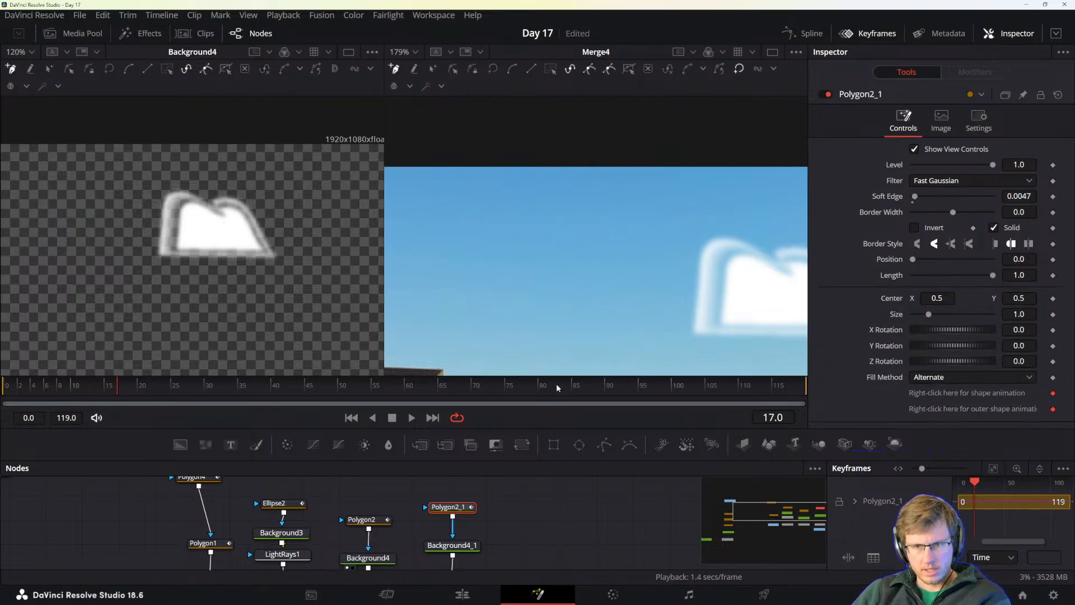
# - Add a new polygon mask between Polygon2_1 and Background4_1
pyautogui.click(455, 545)
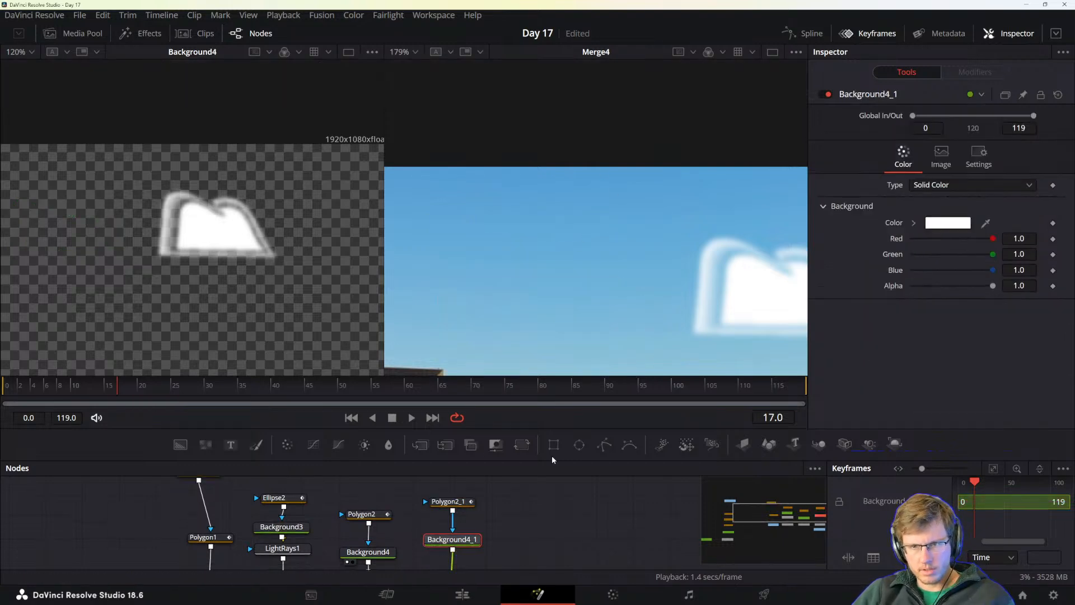
pyautogui.click(460, 502)
pyautogui.moveTo(489, 491)
pyautogui.mouseDown()
pyautogui.moveTo(489, 502)
pyautogui.moveTo(489, 480)
pyautogui.mouseUp()
pyautogui.moveTo(540, 537)
pyautogui.mouseDown()
pyautogui.moveTo(530, 487)
pyautogui.moveTo(535, 544)
pyautogui.mouseUp()
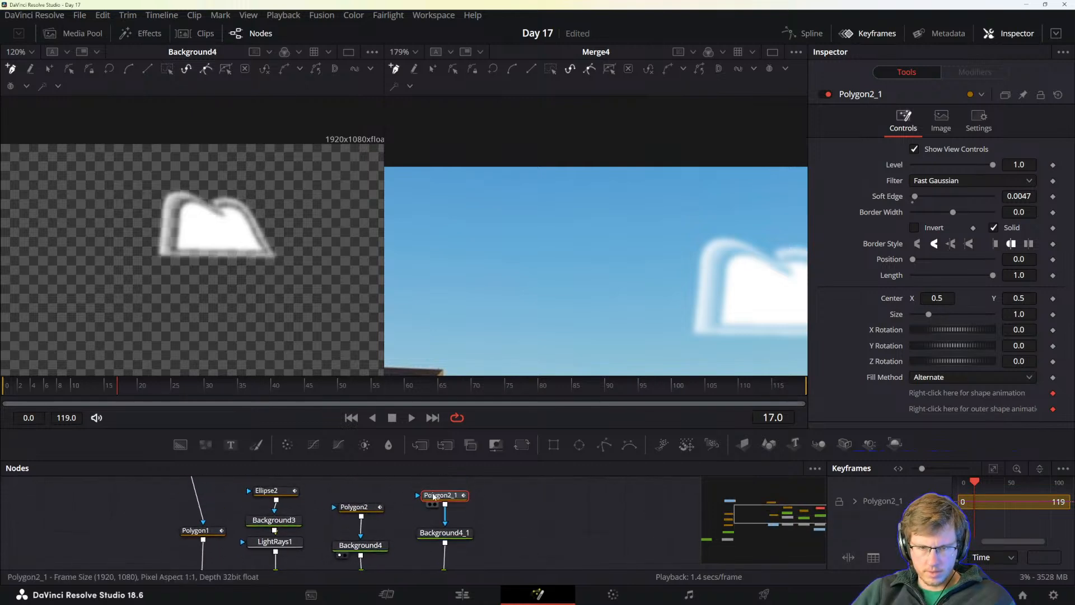
pyautogui.click(604, 444)
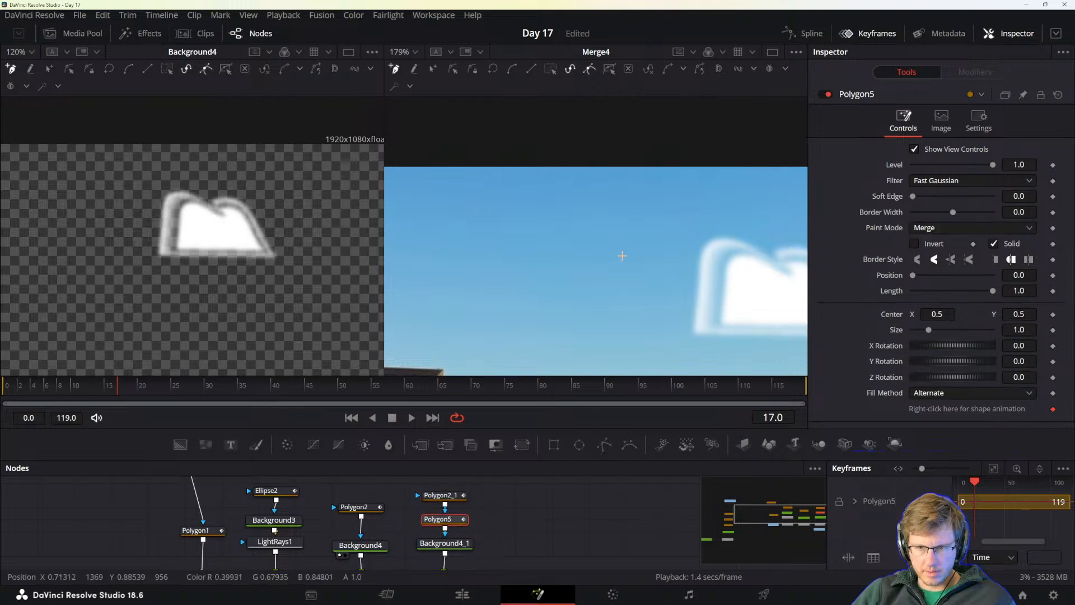
pyautogui.click(529, 276)
pyautogui.click(470, 228)
pyautogui.click(410, 290)
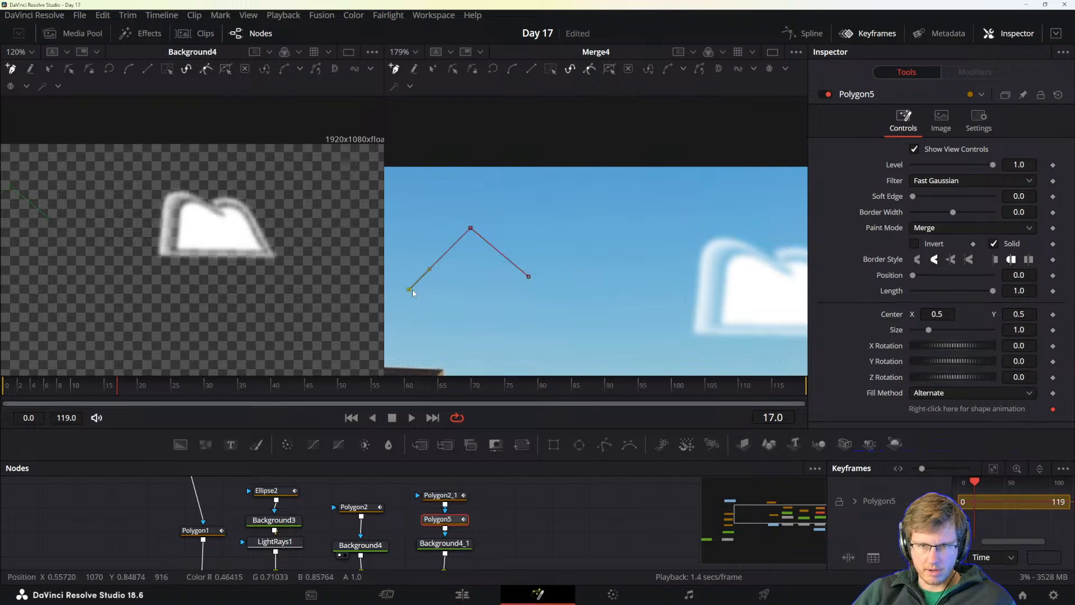
pyautogui.hotkey('ctrl', 'z')
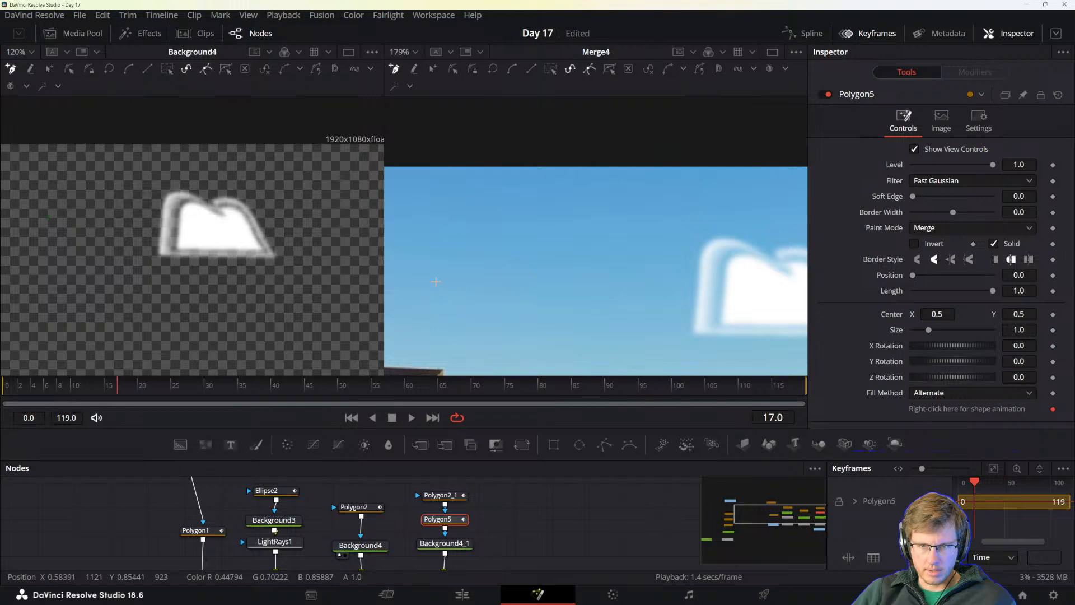
# - Draw a closed cloud shape with a flat base and curved upper edge in Polygon5, and add a point in its upper edge's dip
pyautogui.click(419, 294)
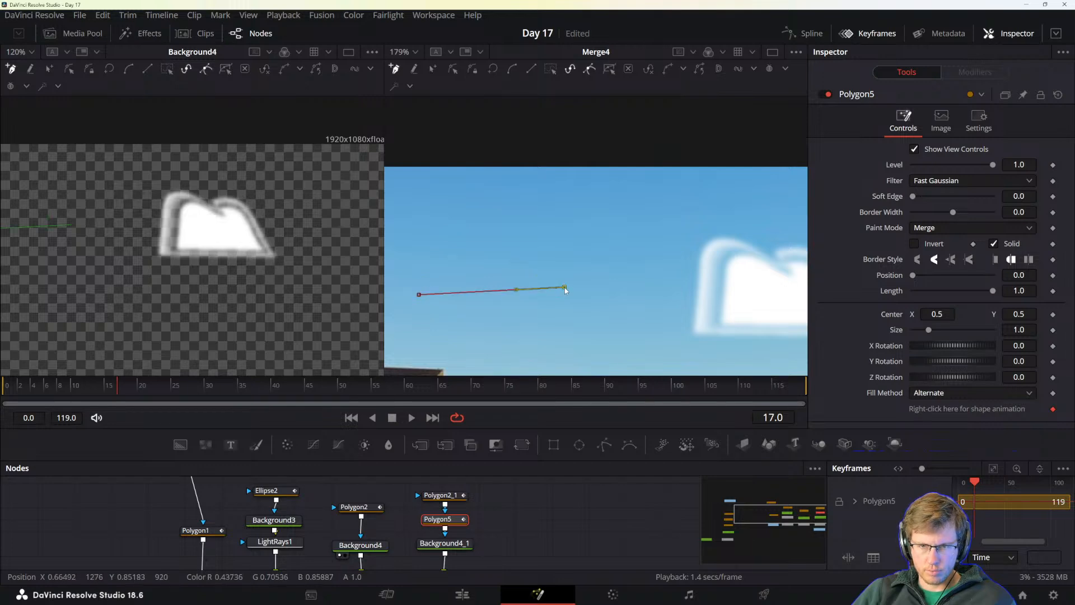
pyautogui.moveTo(554, 293); pyautogui.dragTo(621, 293)
pyautogui.moveTo(588, 232); pyautogui.dragTo(548, 240)
pyautogui.moveTo(485, 219); pyautogui.dragTo(496, 212)
pyautogui.moveTo(451, 259); pyautogui.dragTo(507, 275)
pyautogui.moveTo(426, 271); pyautogui.dragTo(408, 289)
pyautogui.click(419, 295)
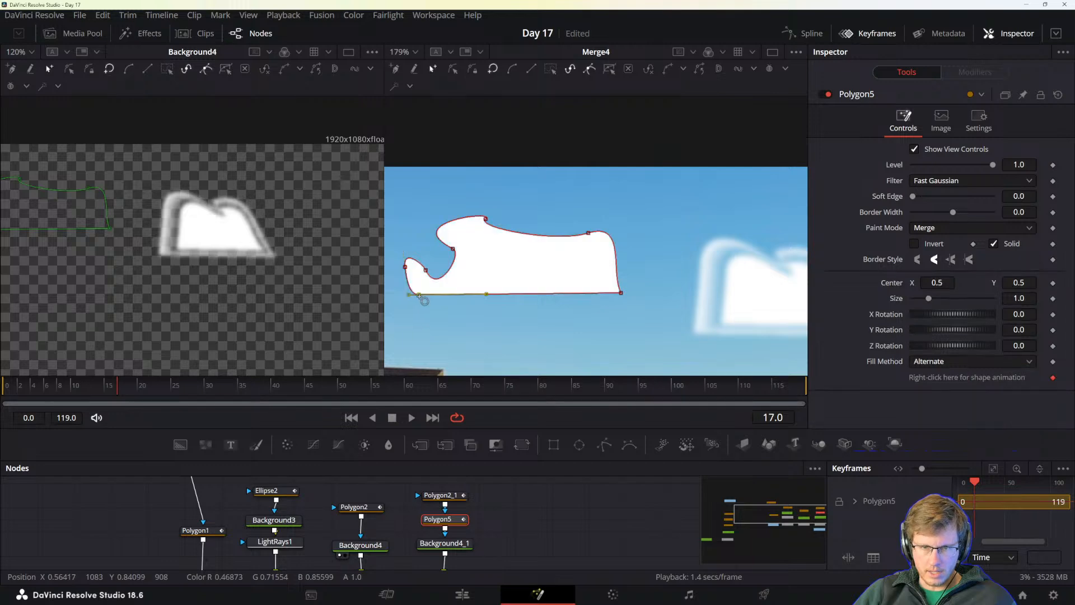
pyautogui.click(543, 235)
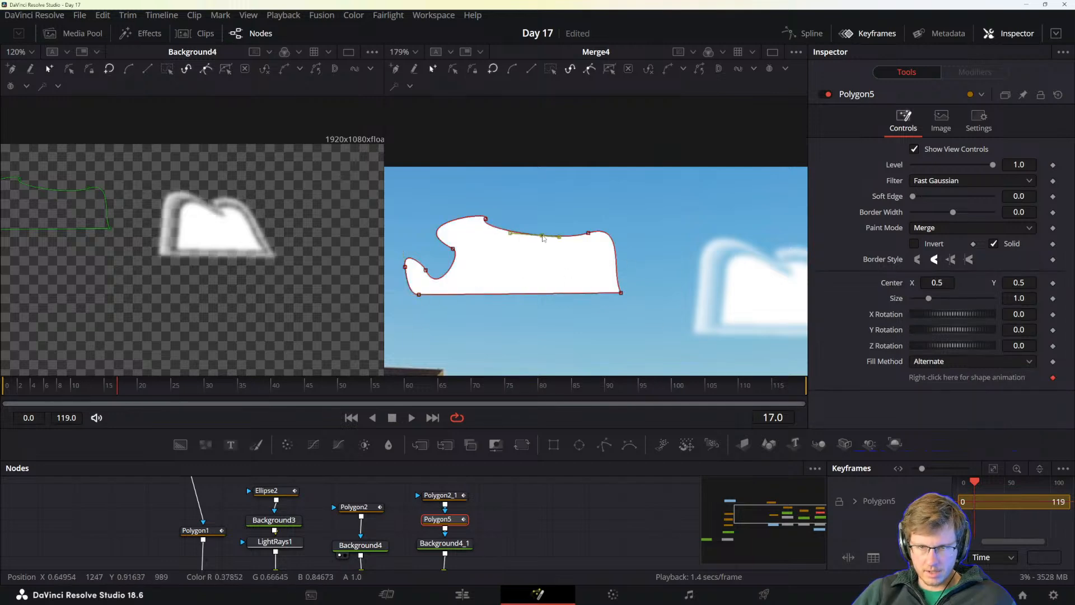
# - Reshape Polygon5's upper edge into two rounded humps by deepening the dip between them and adjusting the points on both humps
pyautogui.moveTo(543, 237); pyautogui.dragTo(485, 220)
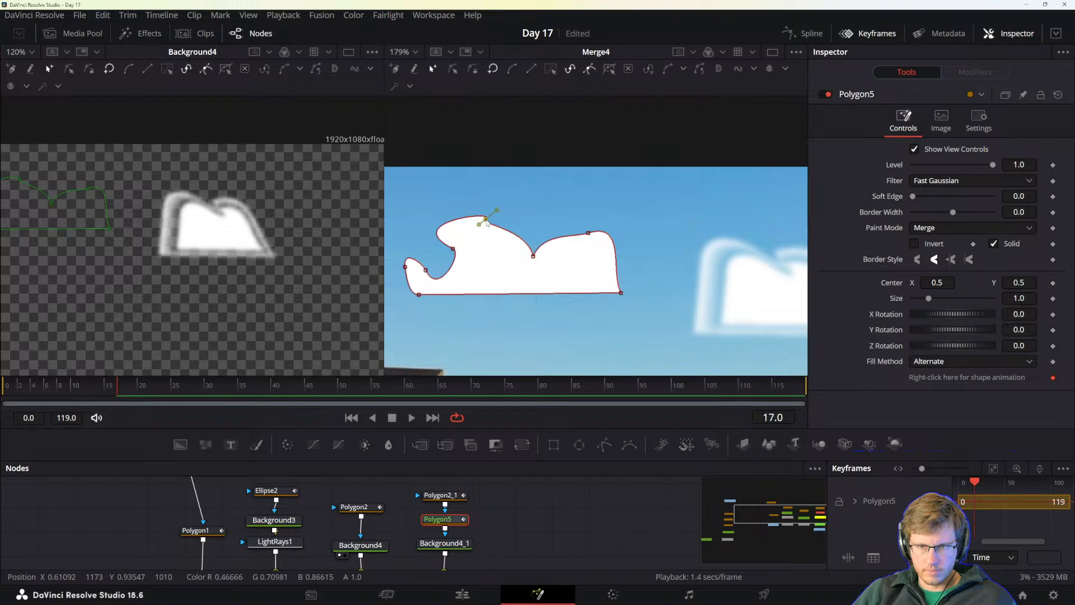
pyautogui.moveTo(485, 221); pyautogui.dragTo(522, 216)
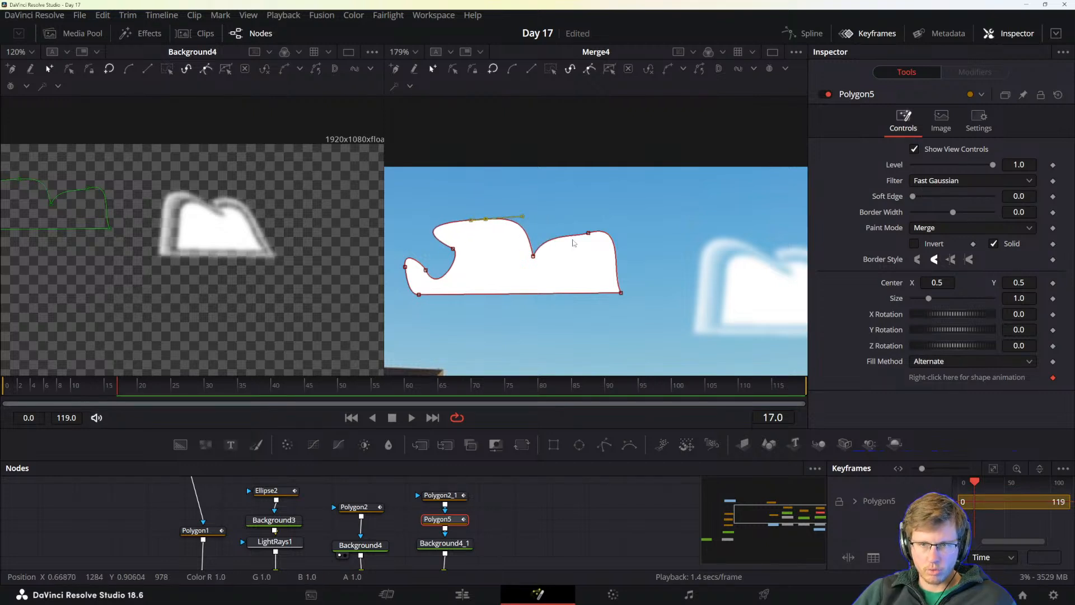
pyautogui.click(587, 233)
pyautogui.moveTo(587, 233); pyautogui.dragTo(564, 227)
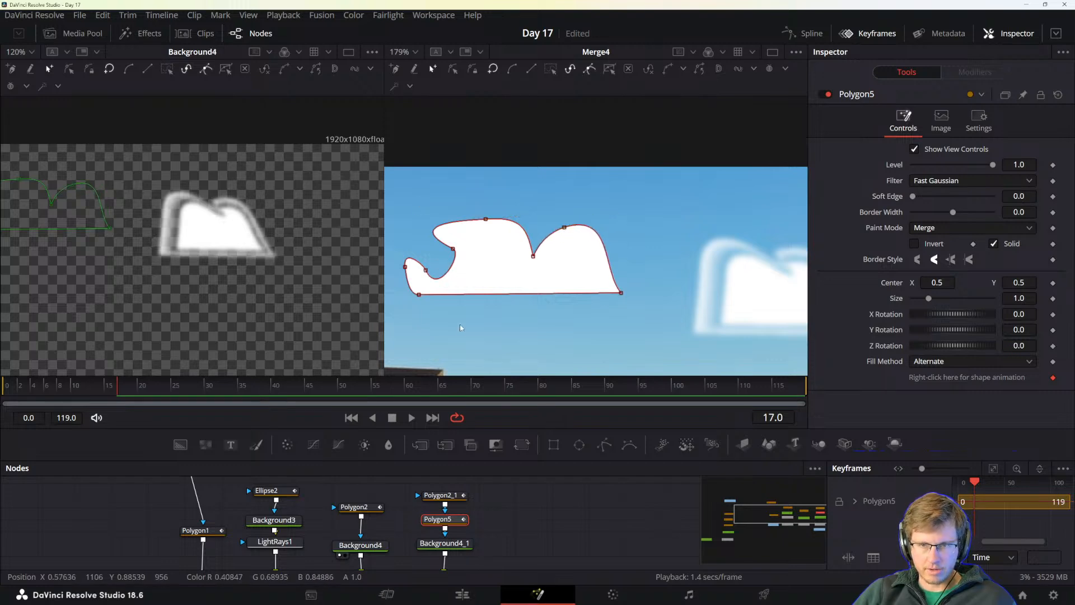
pyautogui.scroll(-2, 509, 302)
pyautogui.scroll(2, 510, 311)
pyautogui.scroll(-2, 509, 311)
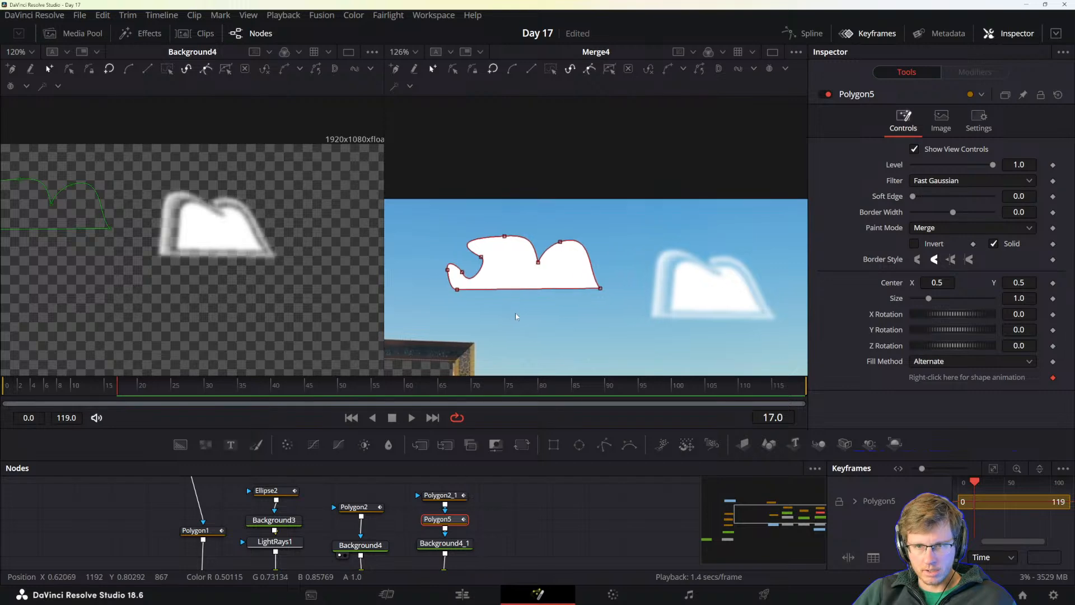
# - Delete the Polygon2_1 mask node above Polygon5
pyautogui.moveTo(432, 194); pyautogui.dragTo(644, 297)
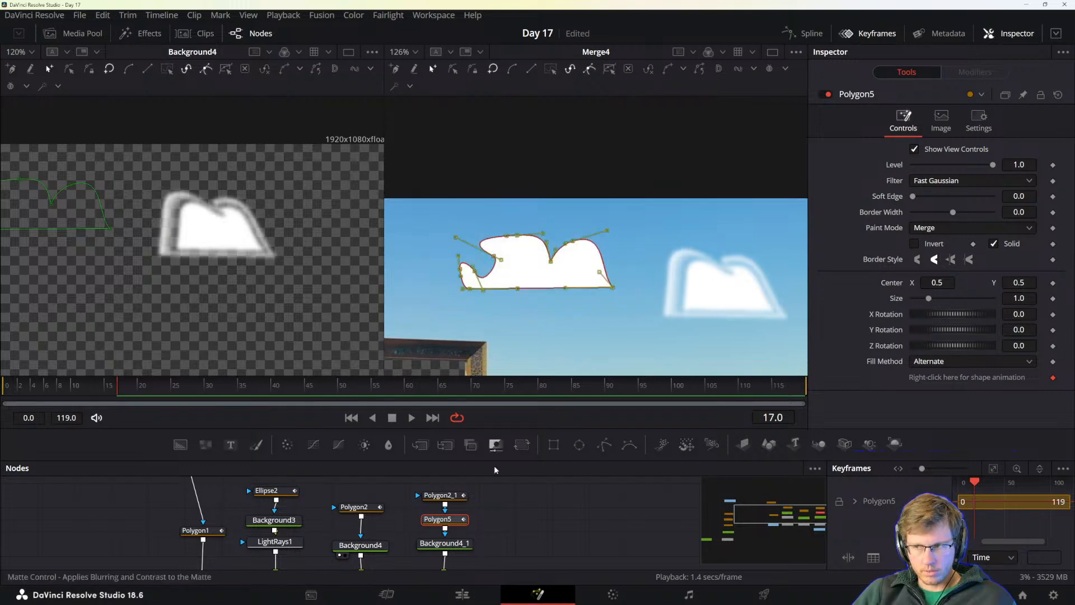
pyautogui.click(442, 495)
pyautogui.moveTo(442, 502); pyautogui.dragTo(448, 494)
pyautogui.press('Delete')
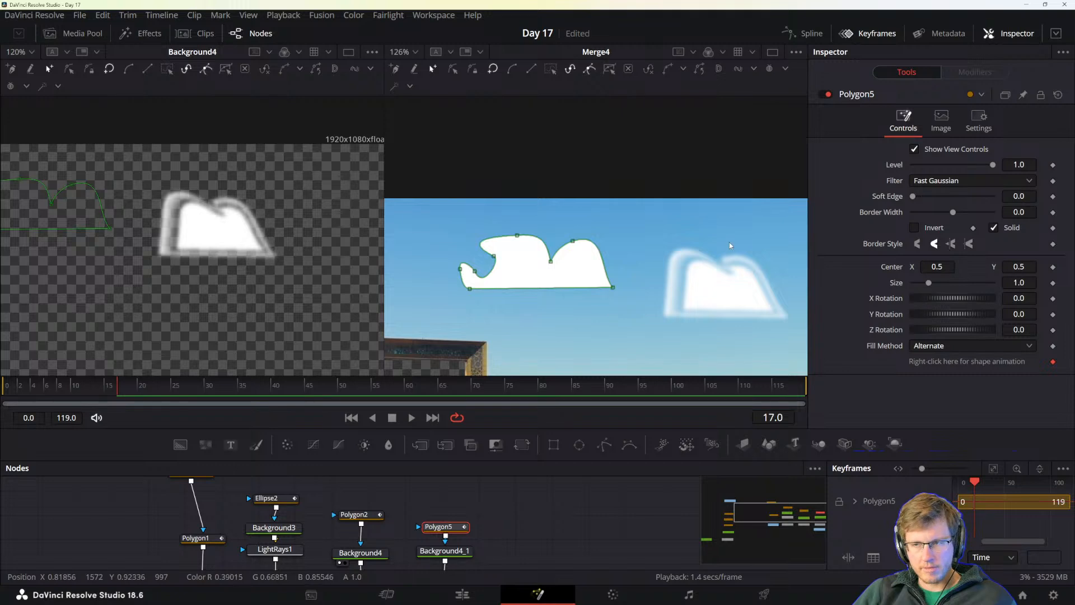
# - Convert Polygon5 to a double polyline, then switch to the Day 17 - Rotoscoping with Masks notes and move their window off this screen
pyautogui.moveTo(439, 224); pyautogui.dragTo(655, 319)
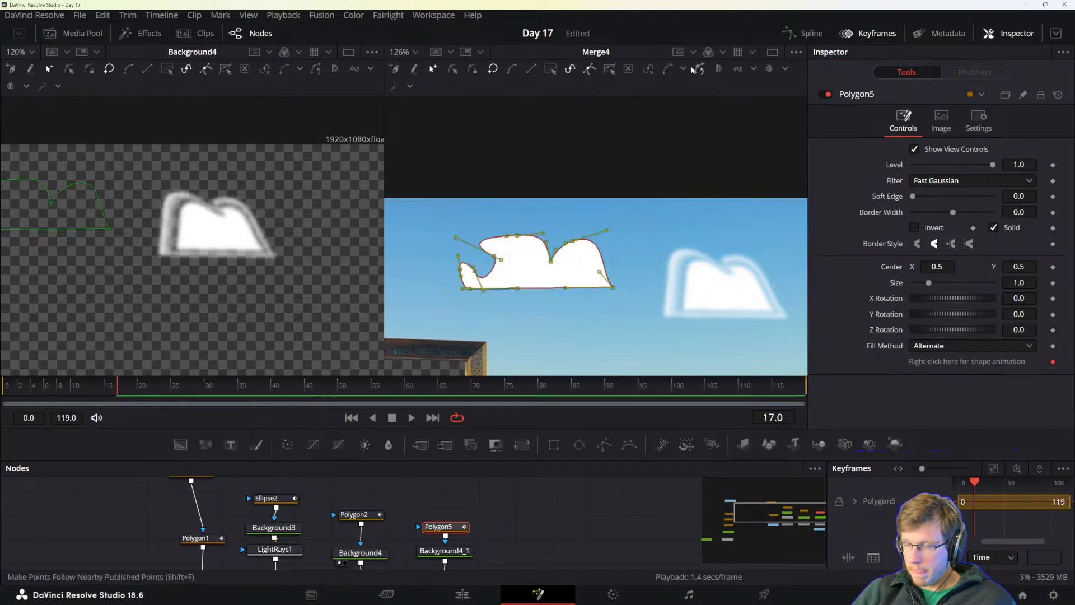
pyautogui.click(721, 69)
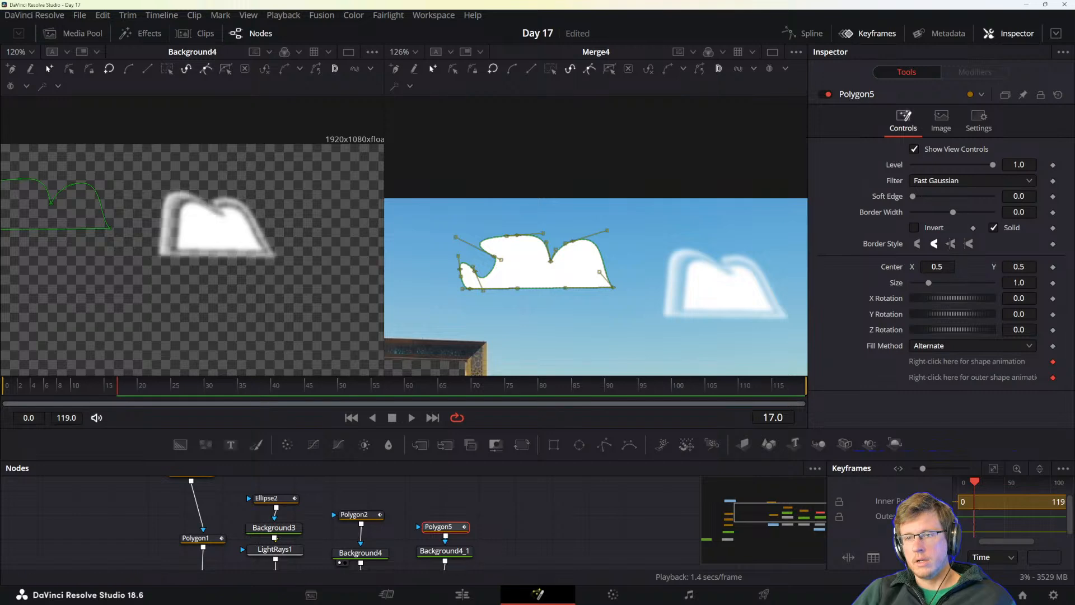
pyautogui.hotkey('alt', 'Tab')
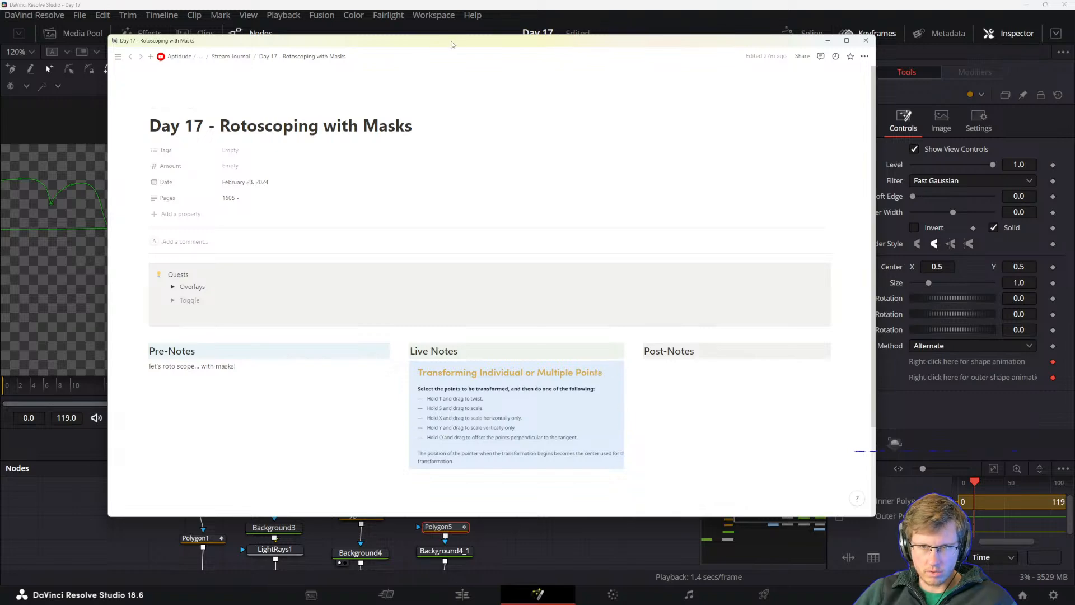
pyautogui.moveTo(452, 45); pyautogui.dragTo(1074, 195)
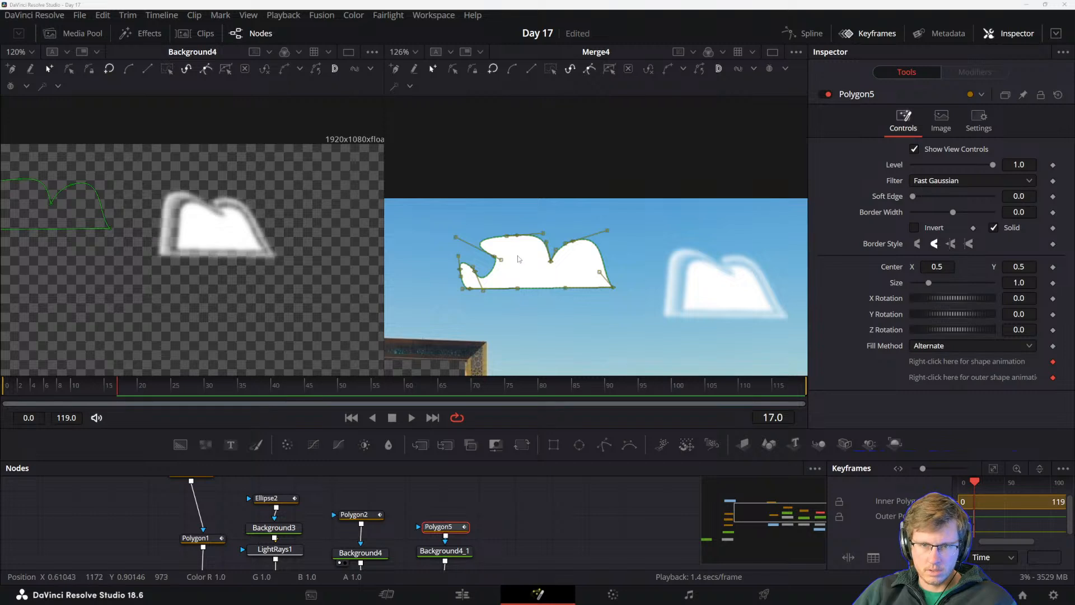
# - Reselect all of Polygon5's points and undo the double polyline conversion
pyautogui.click(528, 153)
pyautogui.moveTo(408, 194); pyautogui.dragTo(642, 290)
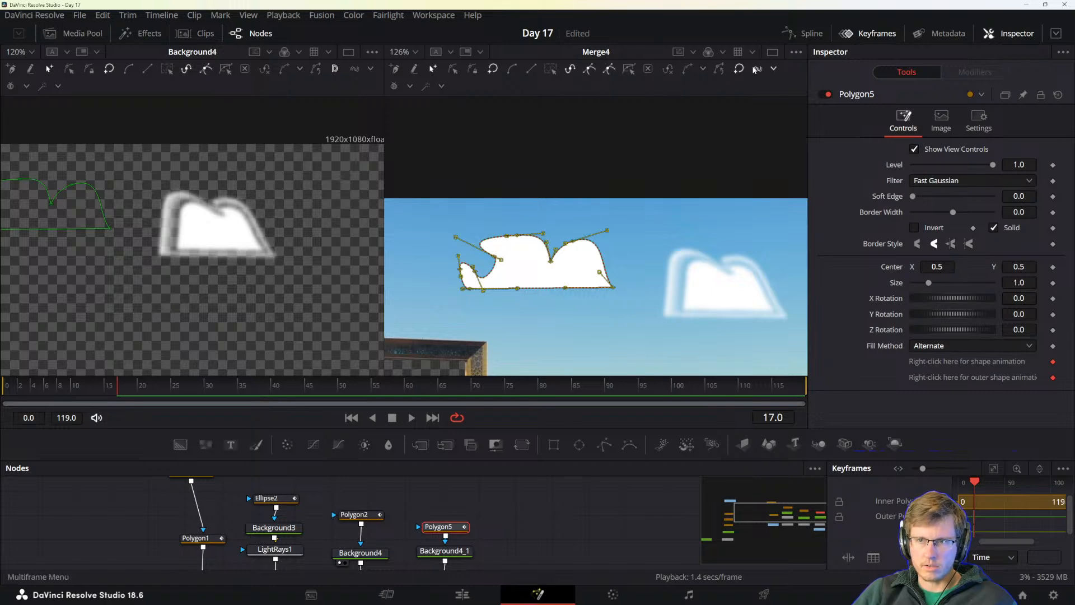
pyautogui.click(539, 205)
pyautogui.hotkey('ctrl', 'z')
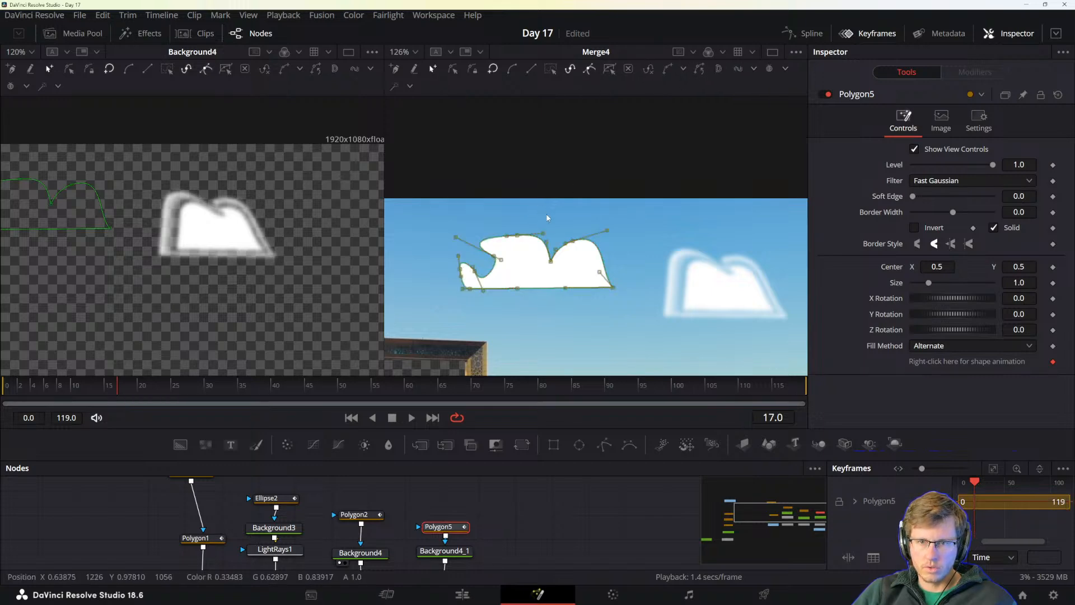
# - Make Polygon5 a double polyline and scale its inner points horizontally to narrow the inner cloud shape
pyautogui.click(719, 70)
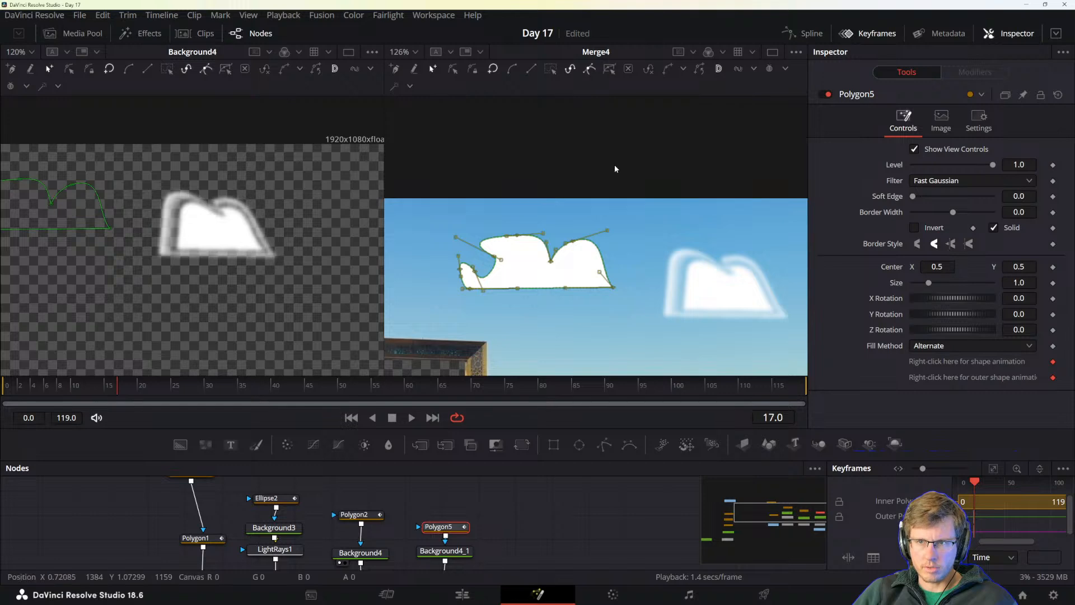
pyautogui.press('x')
pyautogui.moveTo(536, 271); pyautogui.dragTo(484, 287)
pyautogui.moveTo(484, 287); pyautogui.dragTo(482, 286)
pyautogui.click(614, 216)
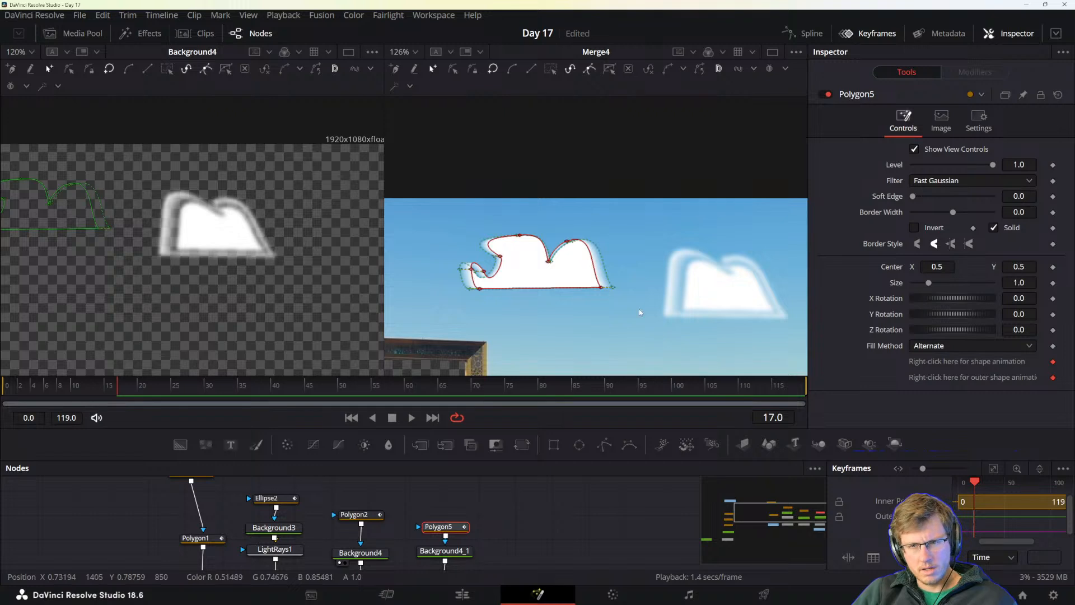
# - Deselect Polygon5, save the project and inspect the new cloud's edges up close
pyautogui.click(457, 504)
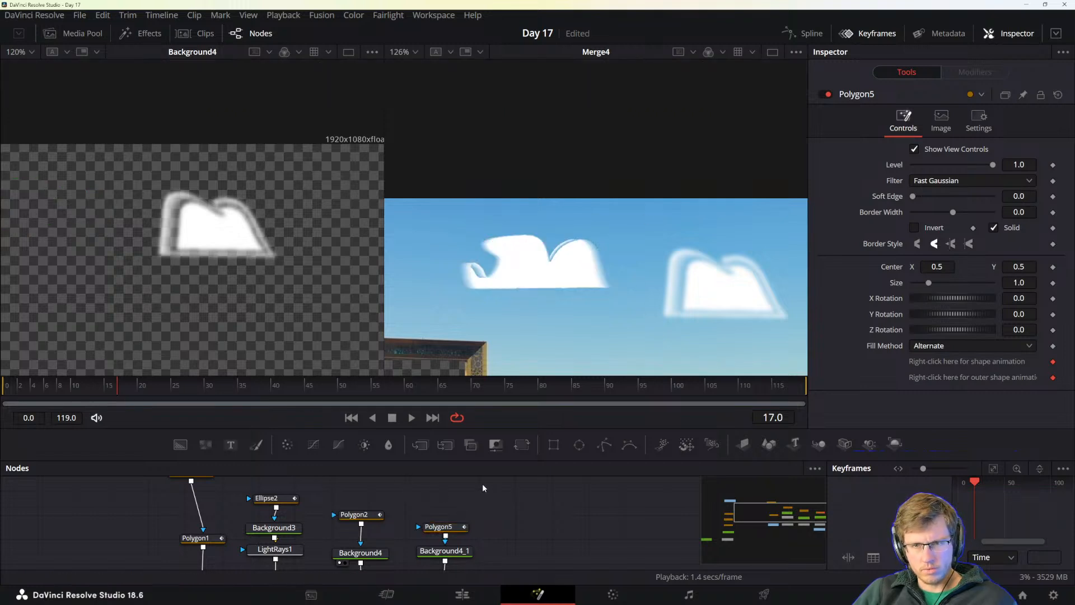
pyautogui.hotkey('ctrl', 's')
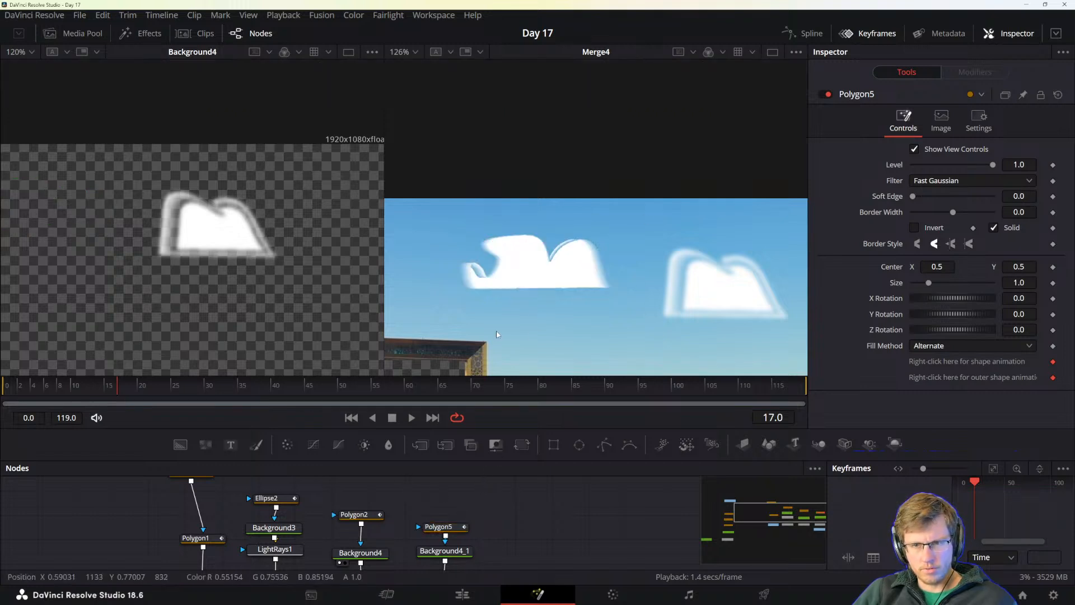
pyautogui.scroll(5, 542, 264)
pyautogui.scroll(-3, 560, 277)
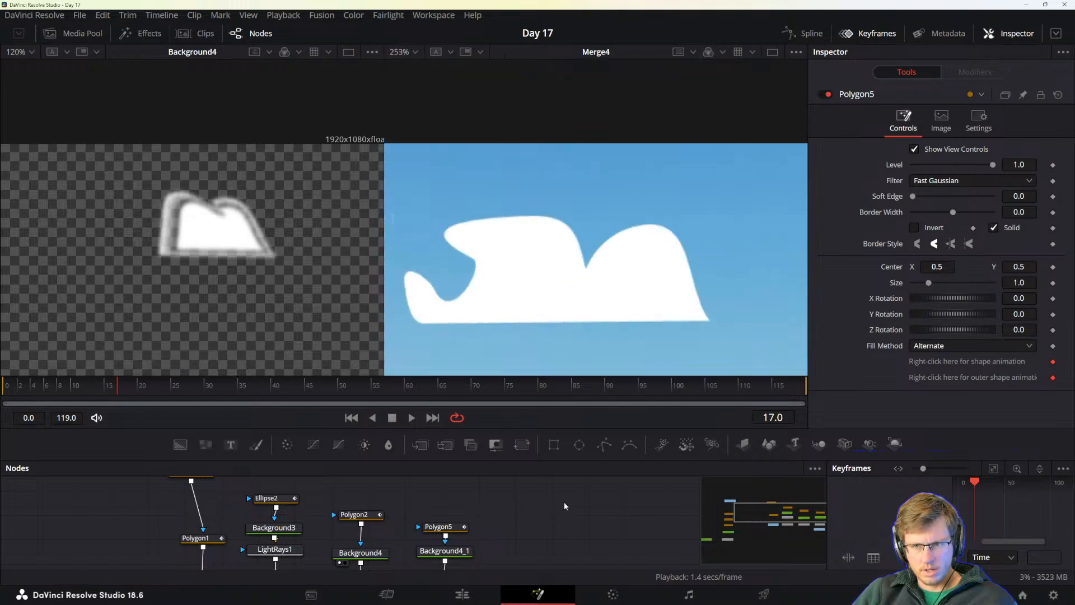
# - Try pulling Polygon5's outer polyline points at the cloud's two base corners inward
pyautogui.click(439, 526)
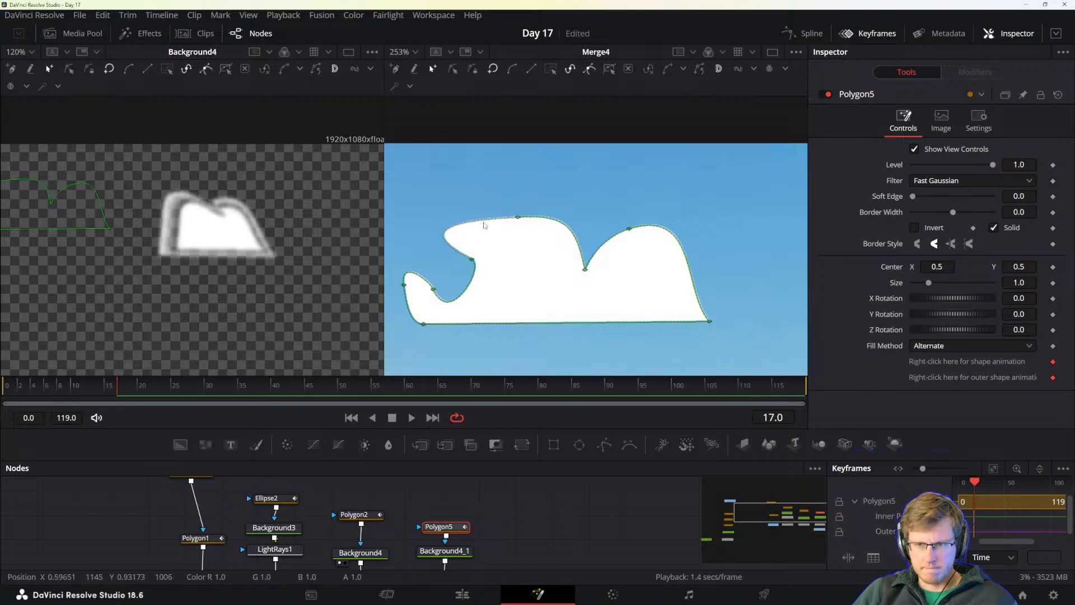
pyautogui.scroll(-1, 471, 235)
pyautogui.moveTo(438, 204); pyautogui.dragTo(717, 318)
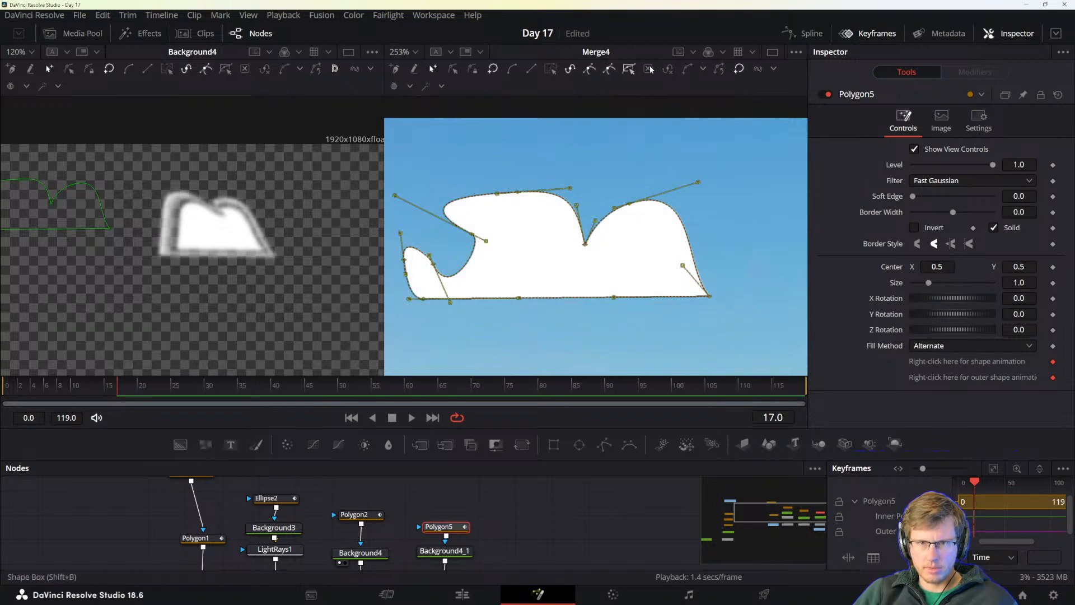
pyautogui.click(618, 167)
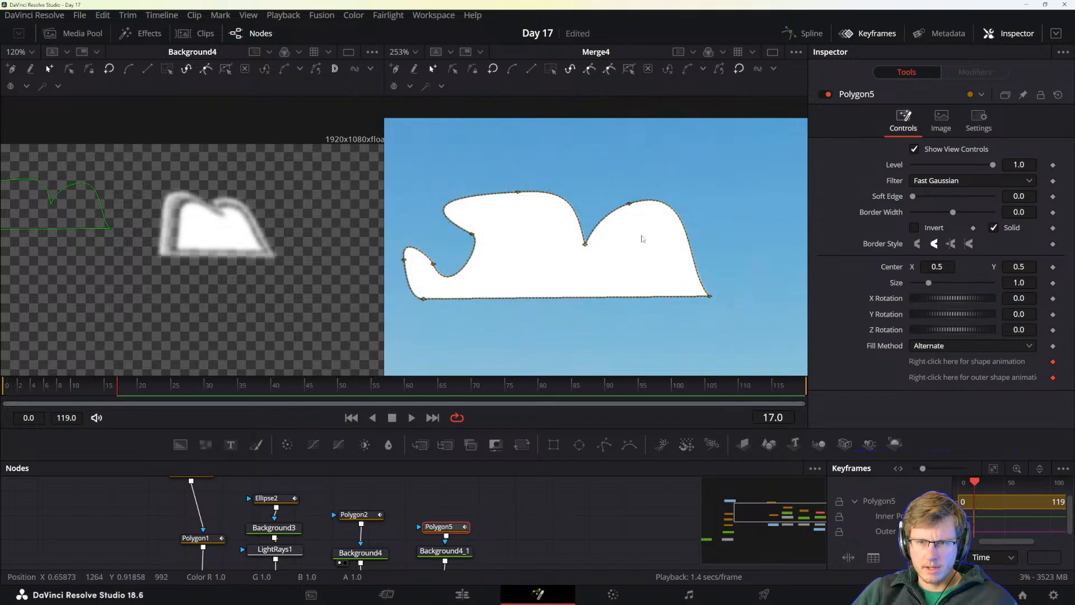
pyautogui.moveTo(709, 296)
pyautogui.mouseDown()
pyautogui.moveTo(612, 276)
pyautogui.moveTo(663, 294)
pyautogui.moveTo(696, 286)
pyautogui.mouseUp()
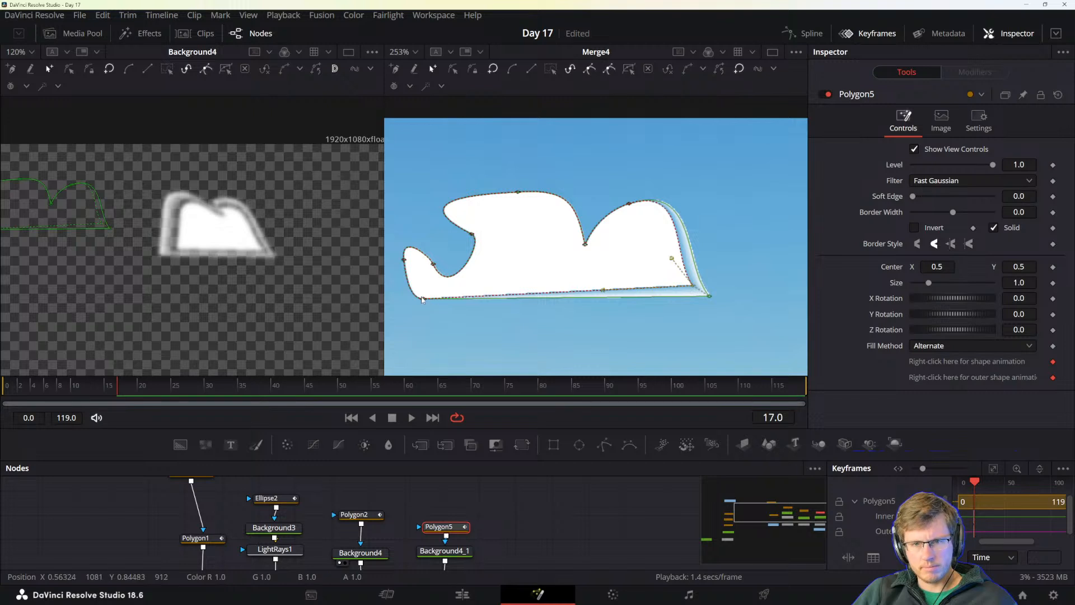
pyautogui.moveTo(424, 298); pyautogui.dragTo(506, 262)
pyautogui.hotkey('ctrl', 'z')
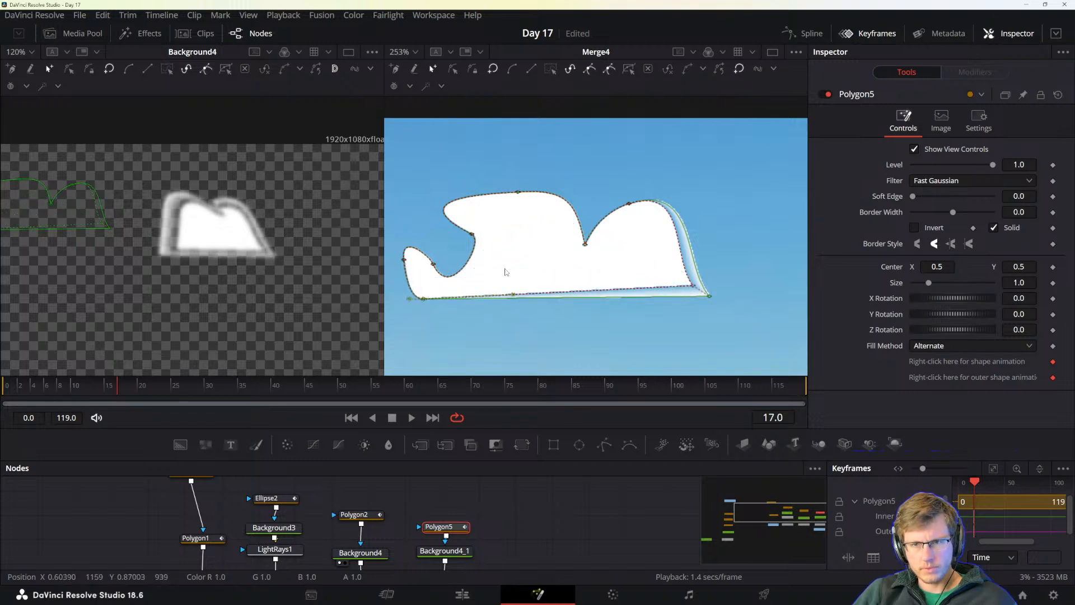
# - Widen the soft edge by moving Polygon5's outer points above the left hump and beyond the base's right corner outward
pyautogui.moveTo(517, 196); pyautogui.dragTo(491, 158)
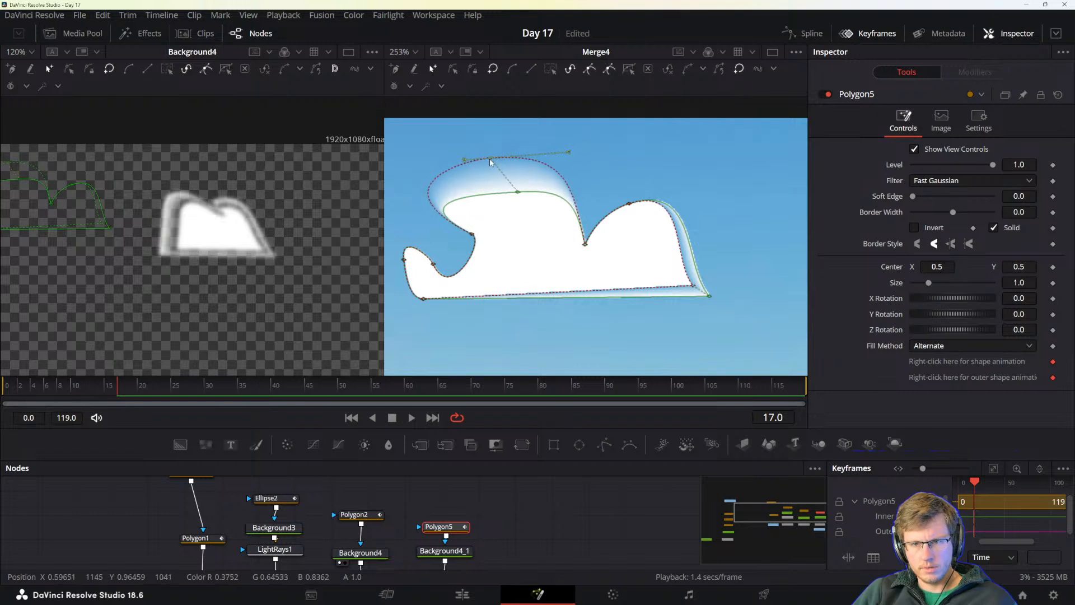
pyautogui.click(710, 299)
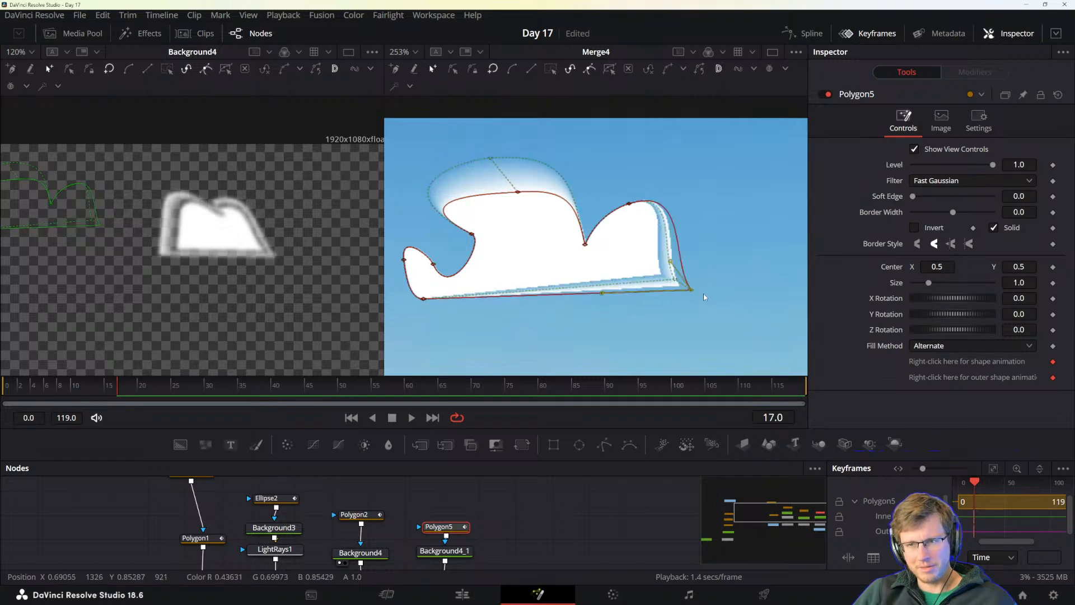
pyautogui.moveTo(693, 286); pyautogui.dragTo(742, 311)
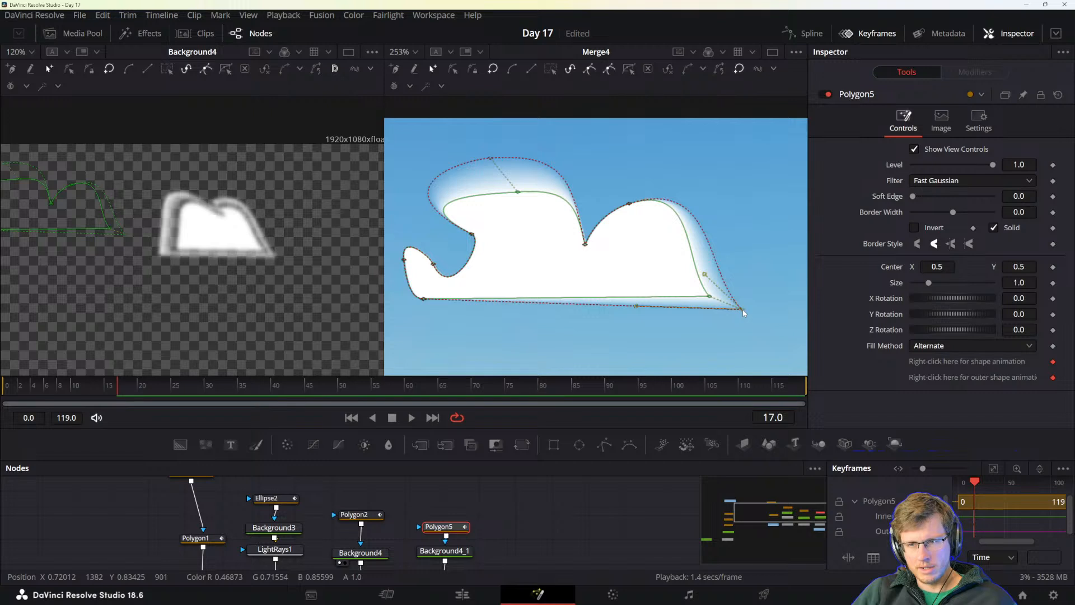
pyautogui.click(753, 258)
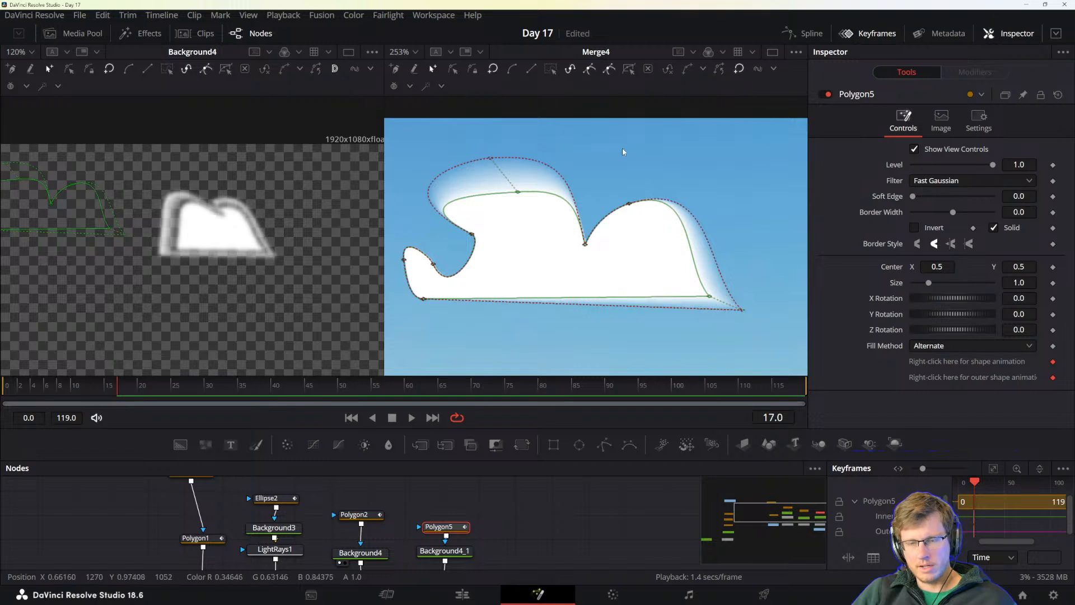
pyautogui.click(528, 518)
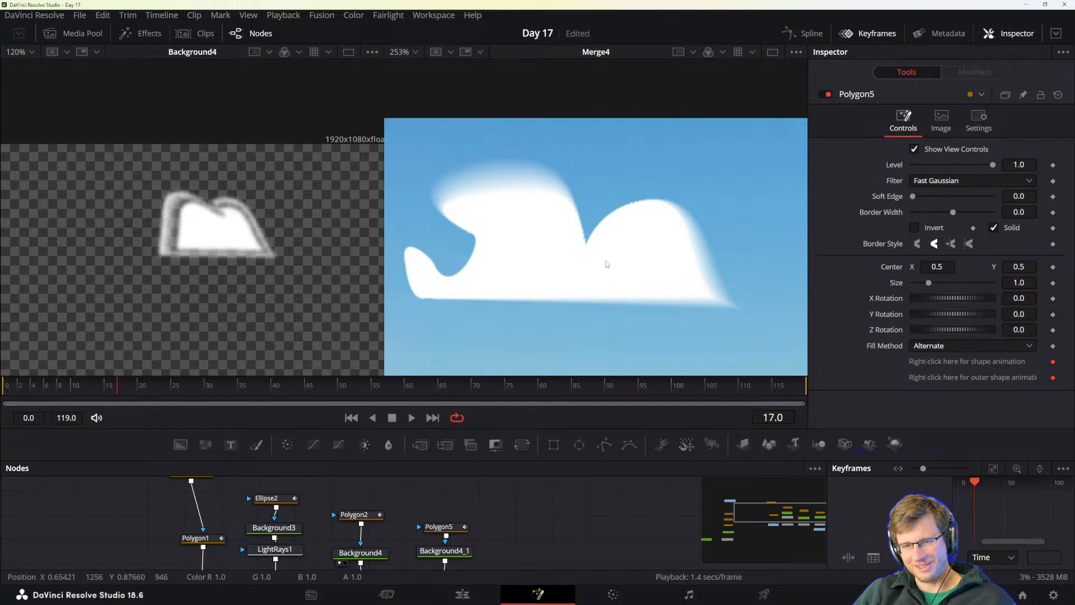
# - Try to pull the point at the cloud's left tip outward in Polygon5, and undo the move
pyautogui.scroll(-3, 611, 241)
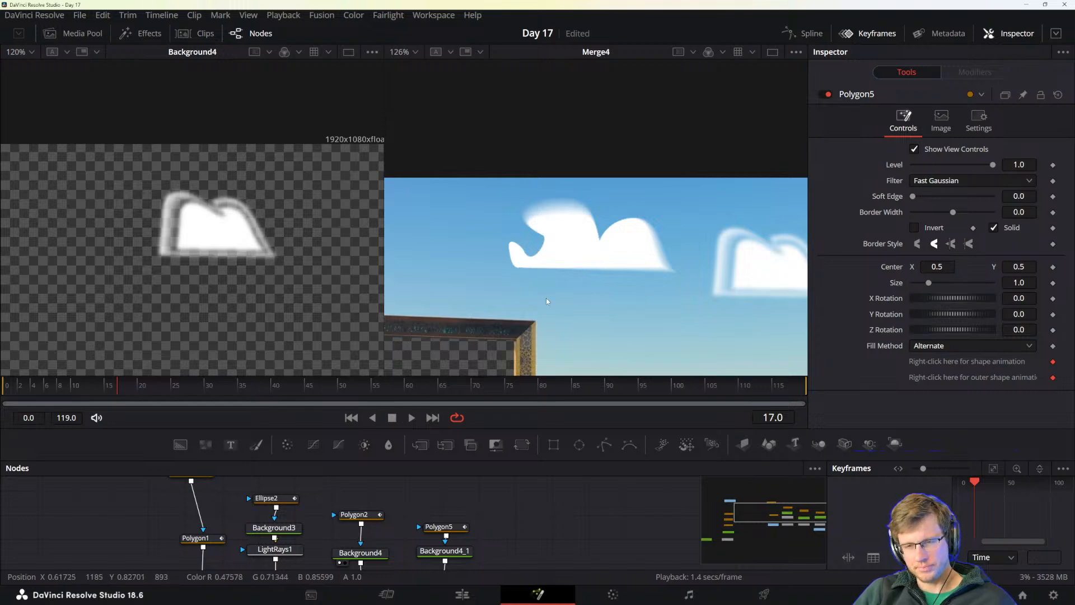
pyautogui.click(444, 525)
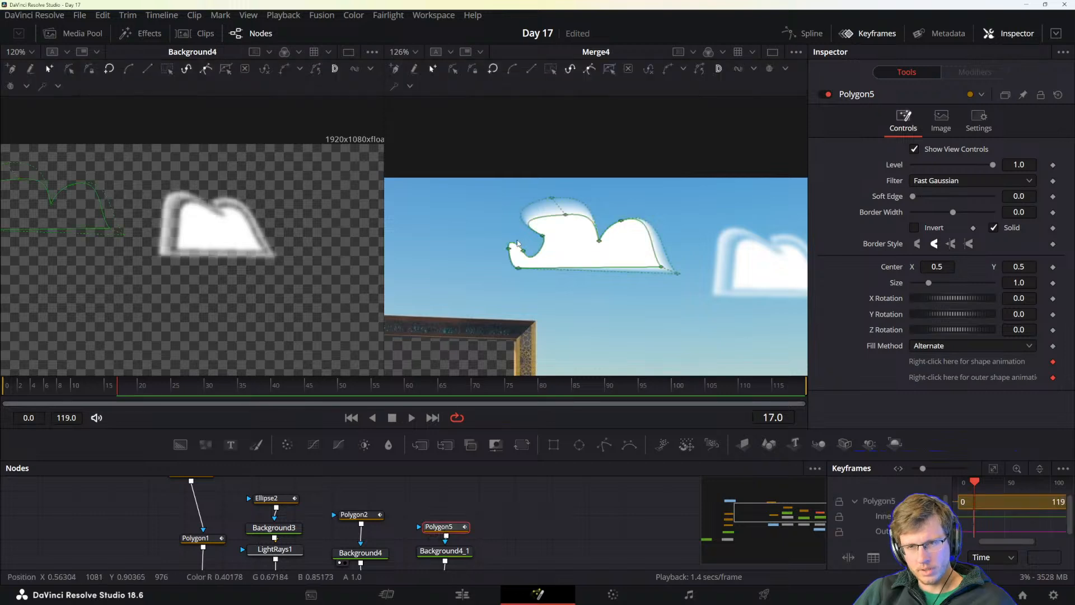
pyautogui.moveTo(509, 249); pyautogui.dragTo(488, 222)
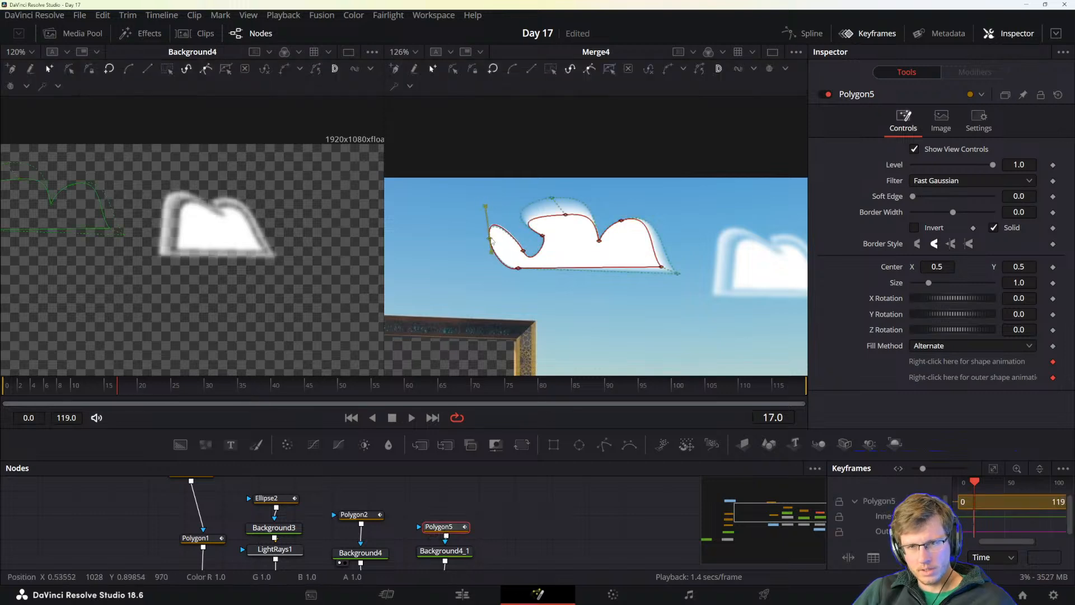
pyautogui.hotkey('ctrl', 'z')
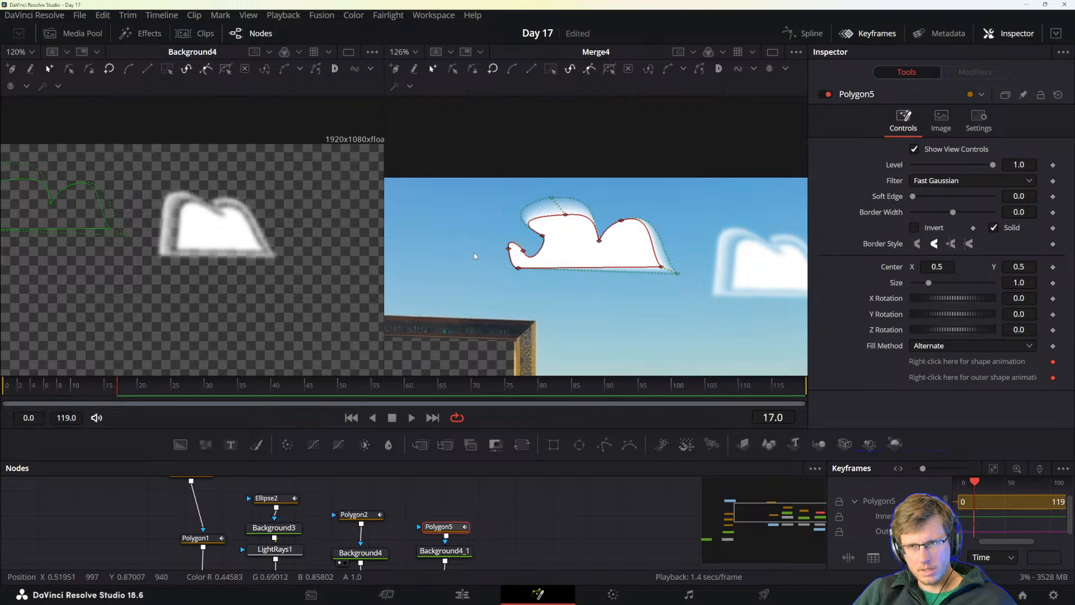
# - Switch Polygon5's double polyline off and on, try to bend the curve at the base's left corner, and undo the bend
pyautogui.scroll(4, 474, 253)
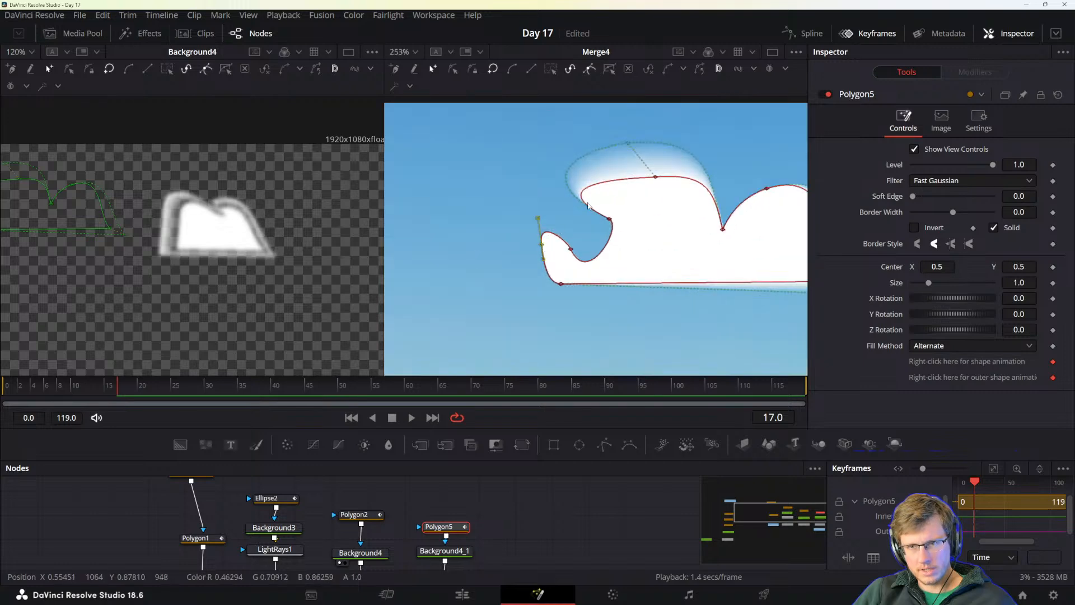
pyautogui.click(718, 69)
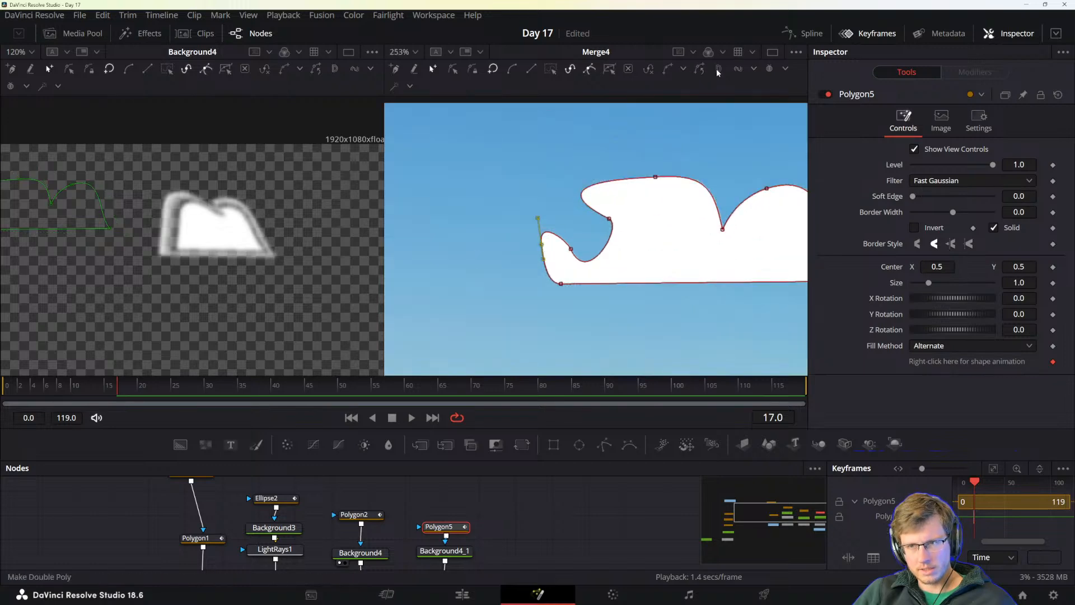
pyautogui.click(717, 68)
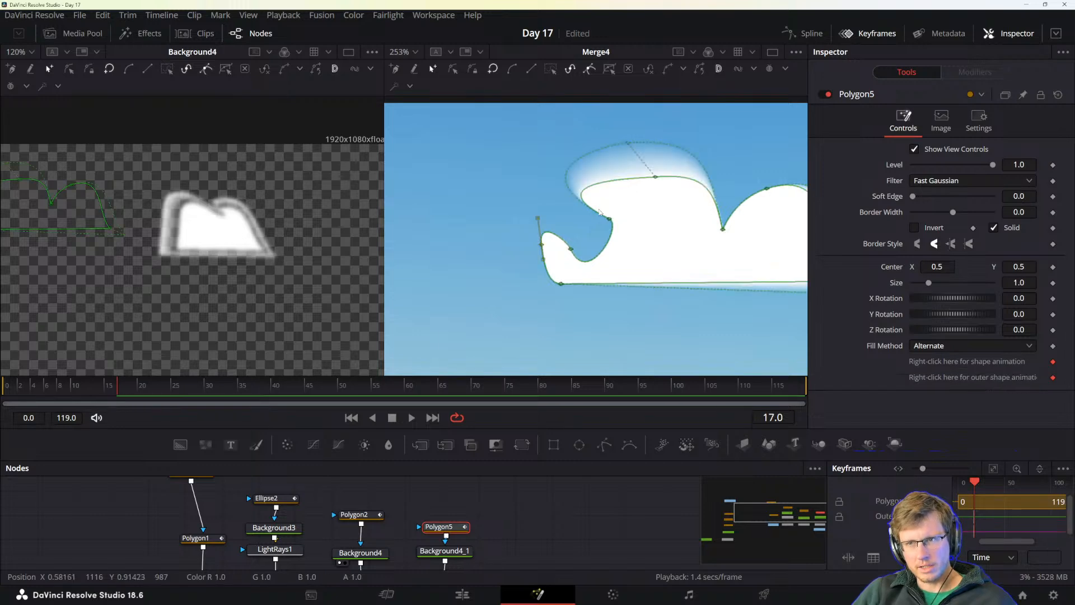
pyautogui.moveTo(541, 246); pyautogui.dragTo(566, 263)
pyautogui.scroll(5, 567, 288)
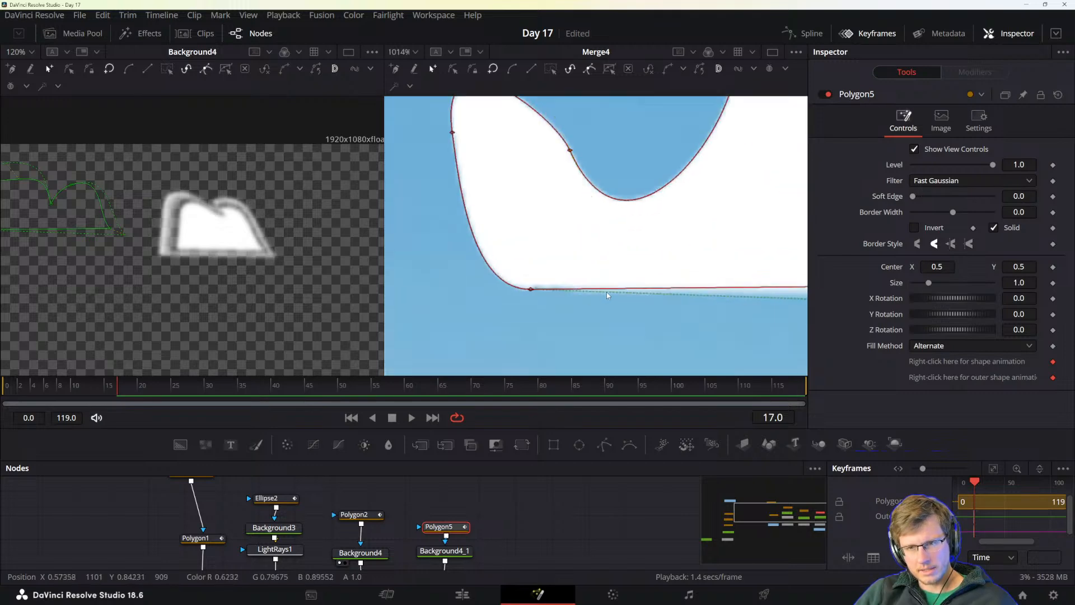
pyautogui.moveTo(529, 290); pyautogui.dragTo(659, 338)
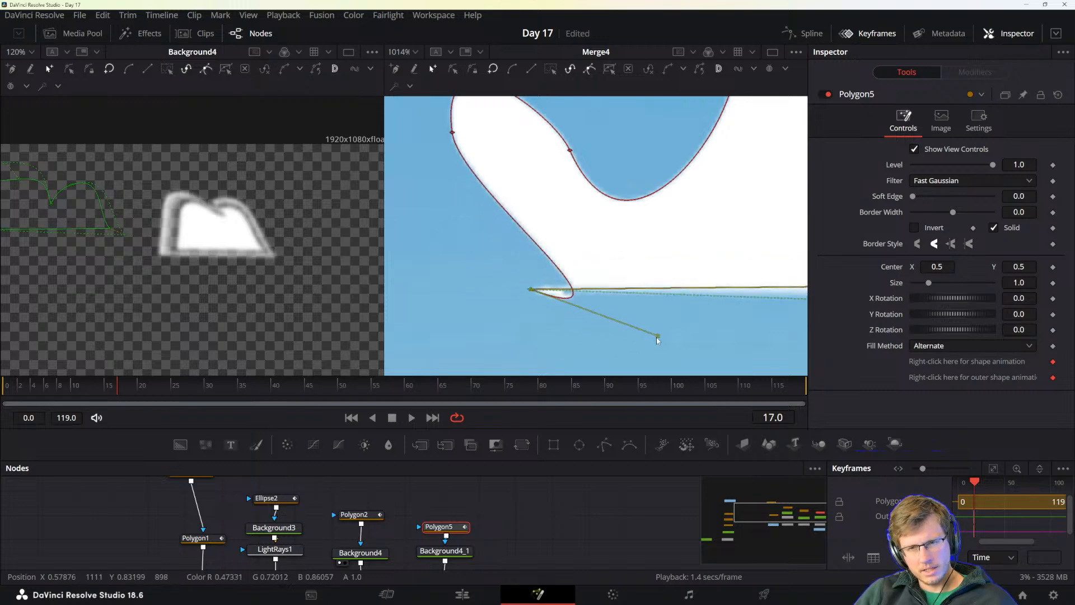
pyautogui.hotkey('ctrl', 'z')
# - Select the points around the cloud's left tip, try toggling Polygon5's double polyline, and undo the change
pyautogui.scroll(-3, 584, 311)
pyautogui.moveTo(511, 215); pyautogui.dragTo(597, 328)
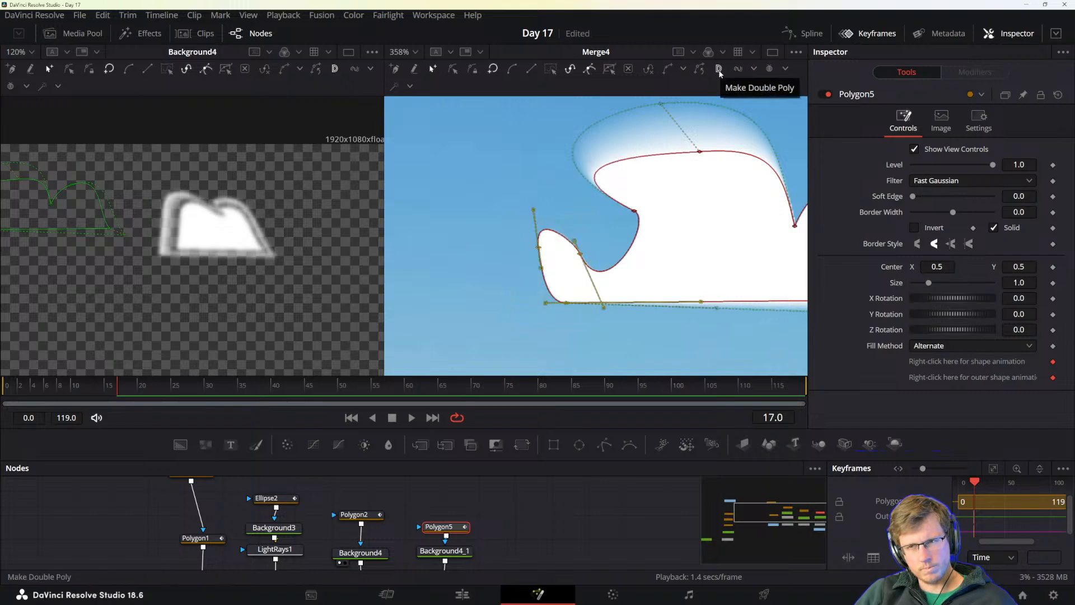
pyautogui.click(736, 69)
pyautogui.hotkey('ctrl', 'z')
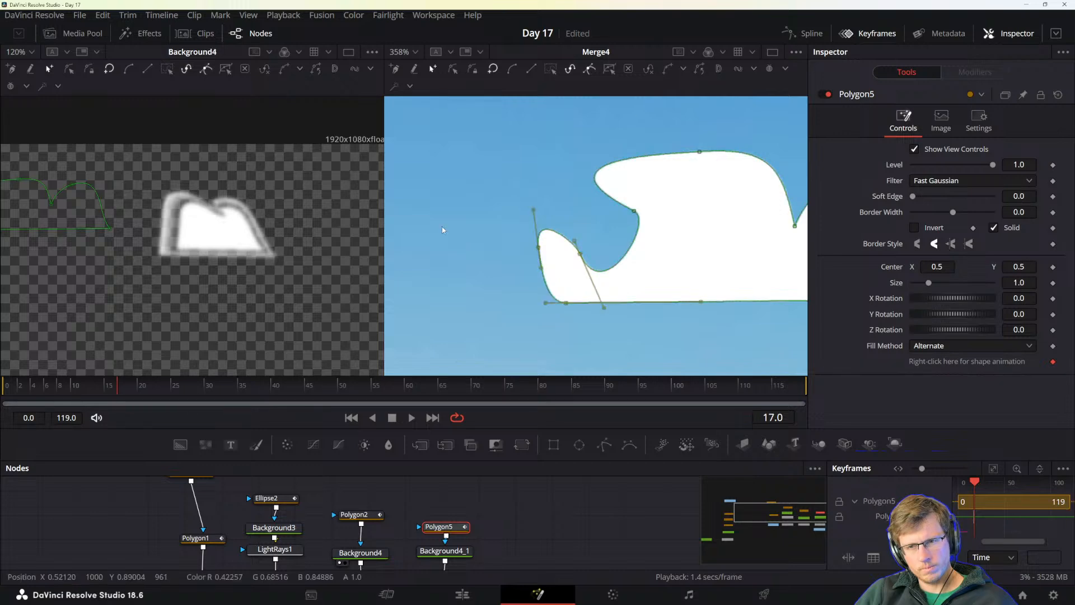
pyautogui.hotkey('ctrl', 'z')
pyautogui.moveTo(506, 267); pyautogui.dragTo(484, 276)
pyautogui.scroll(-3, 485, 280)
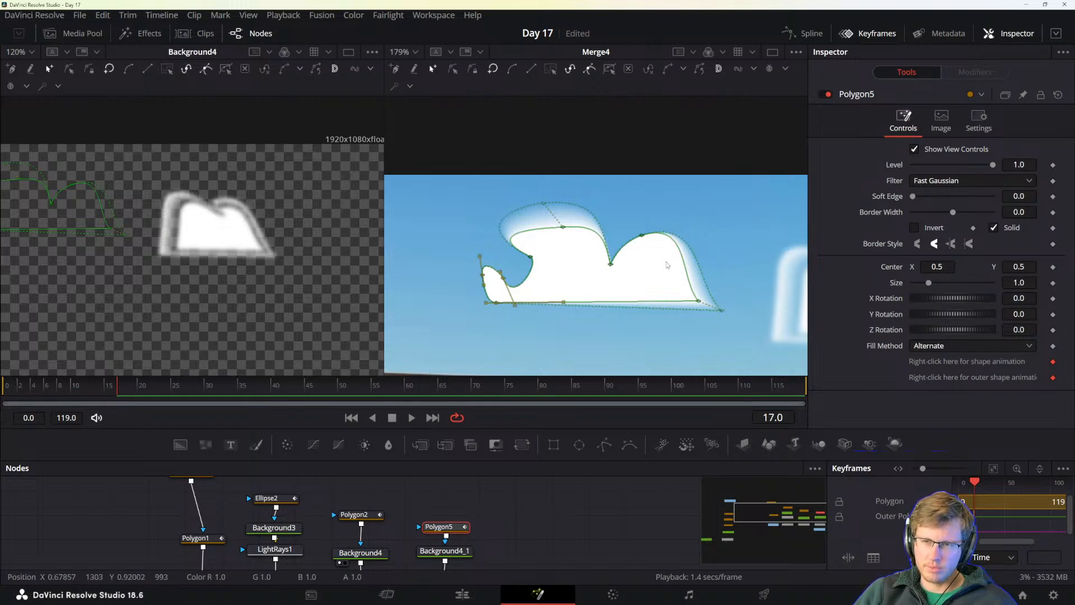
# - Try lowering the right hump's top point and narrowing the left tip by moving its inner-side point, undoing both moves
pyautogui.moveTo(642, 235); pyautogui.dragTo(633, 262)
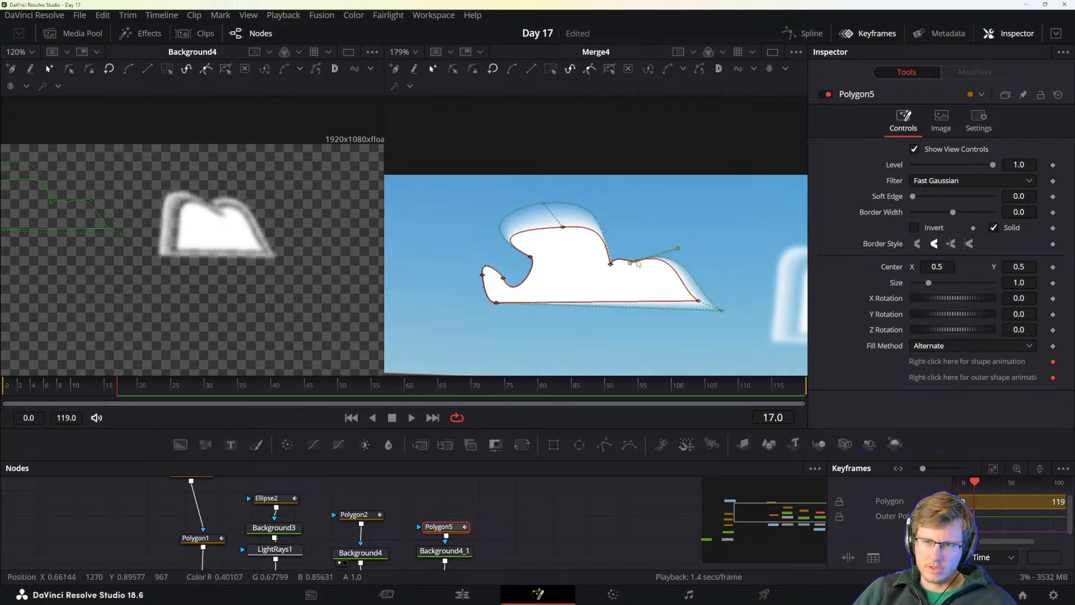
pyautogui.hotkey('ctrl', 'z')
pyautogui.click(610, 265)
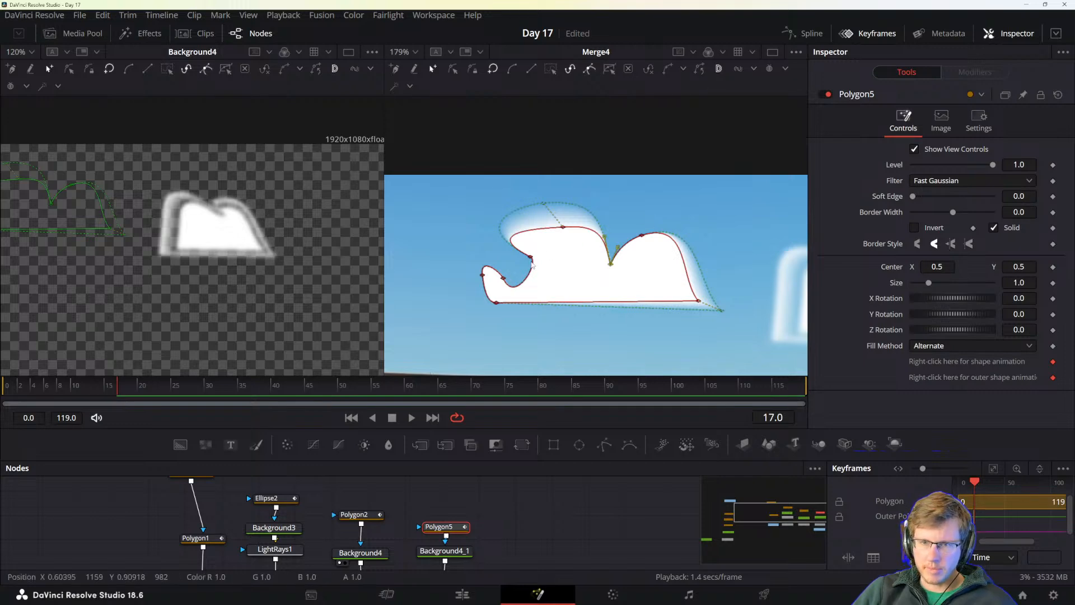
pyautogui.moveTo(503, 279); pyautogui.dragTo(496, 284)
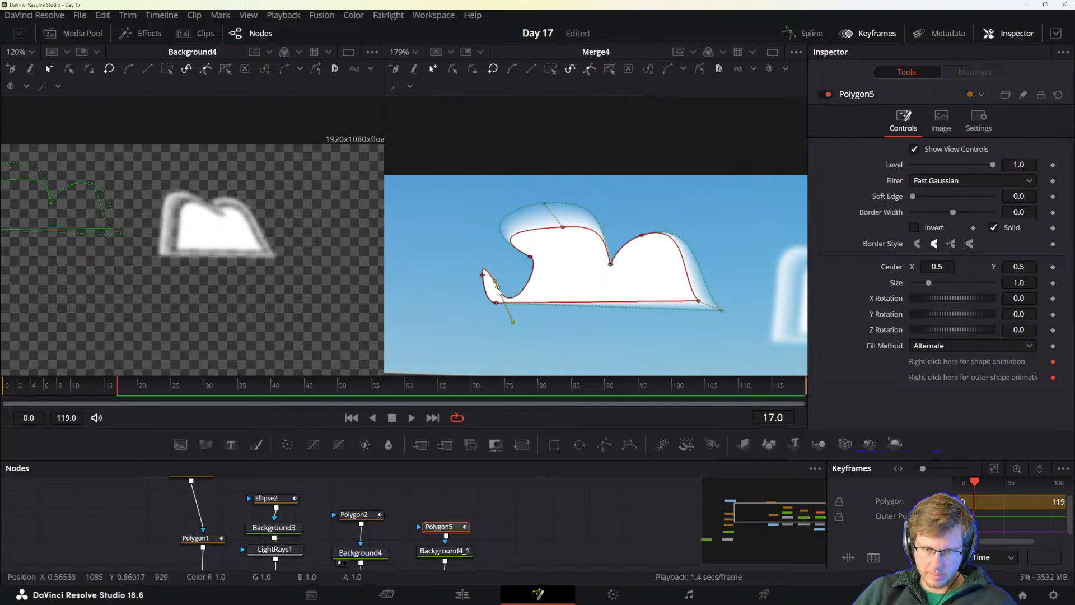
pyautogui.hotkey('ctrl', 'z')
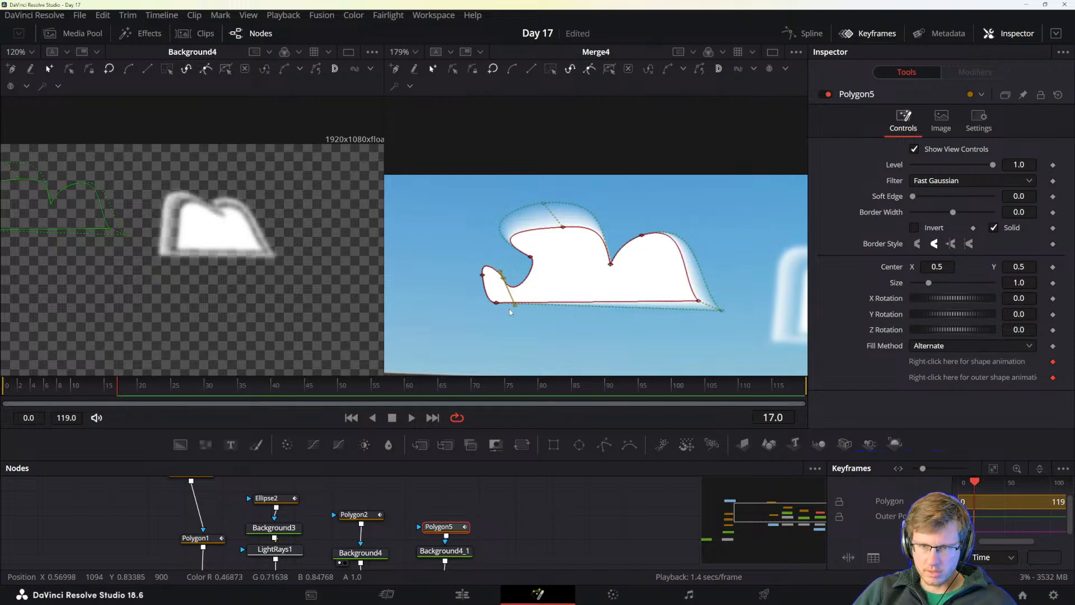
pyautogui.hotkey('ctrl', 'shift', 'z')
pyautogui.hotkey('ctrl', 'z')
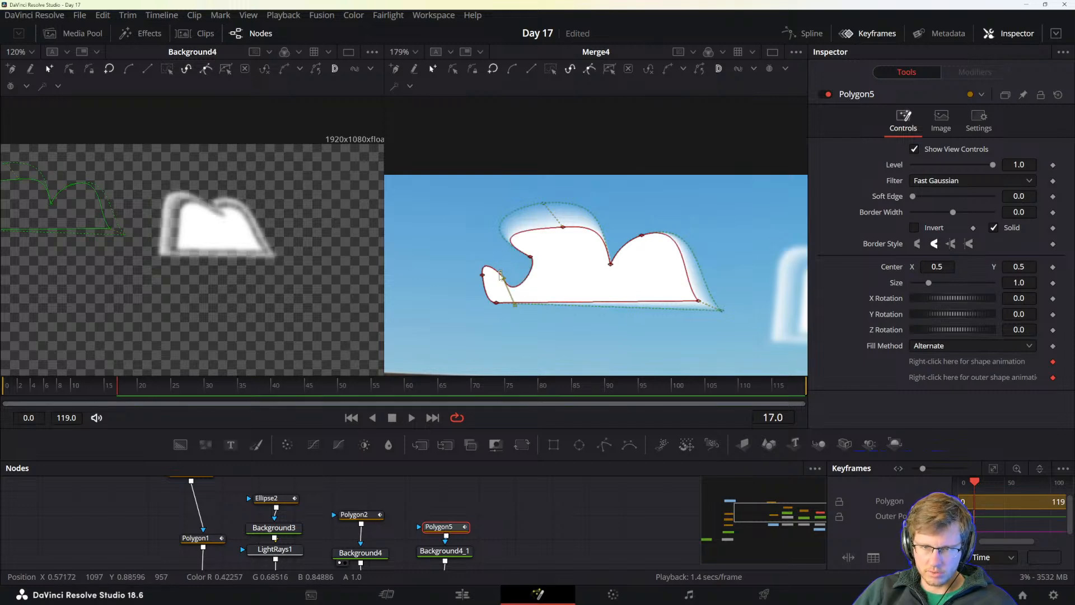
# - Nudge the cloud's left base corner outward and move the outer point beyond the right base corner slightly inward
pyautogui.moveTo(496, 306); pyautogui.dragTo(712, 315)
pyautogui.click(698, 302)
pyautogui.hotkey('ctrl', 'z')
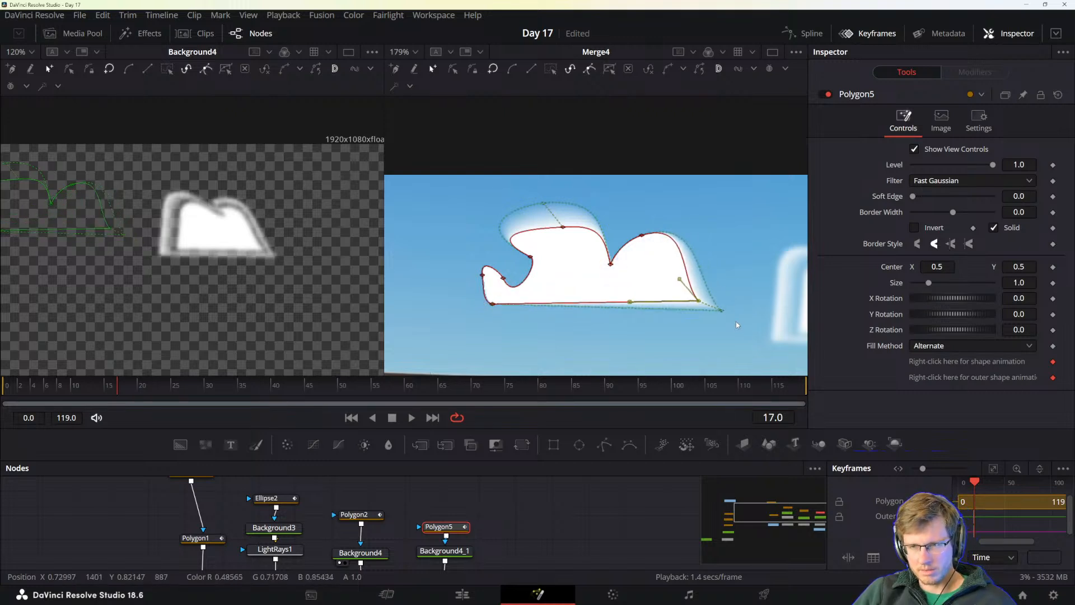
pyautogui.click(721, 311)
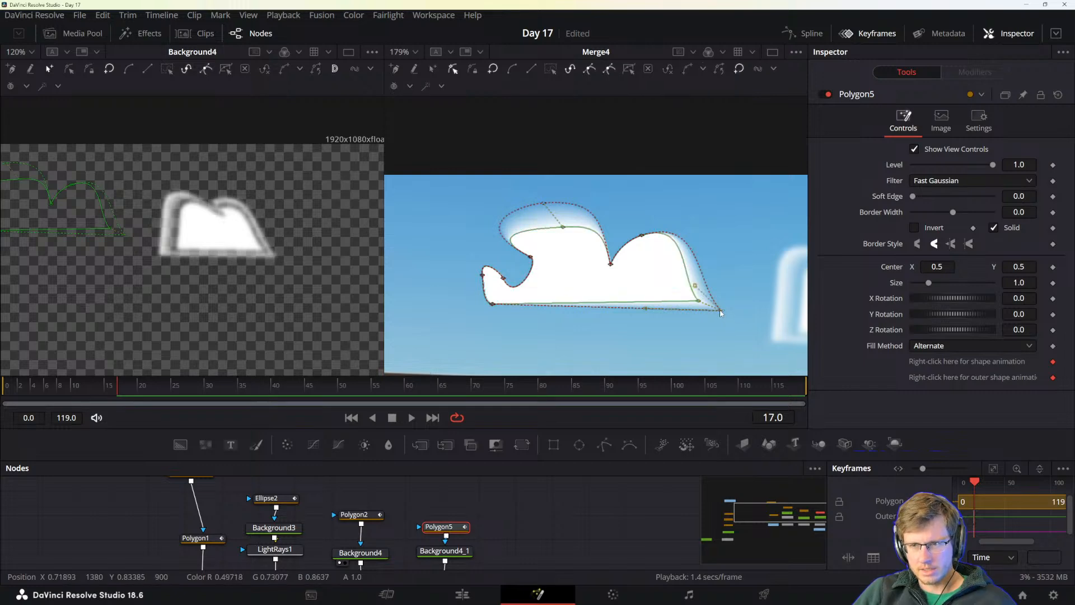
pyautogui.moveTo(721, 312); pyautogui.dragTo(718, 308)
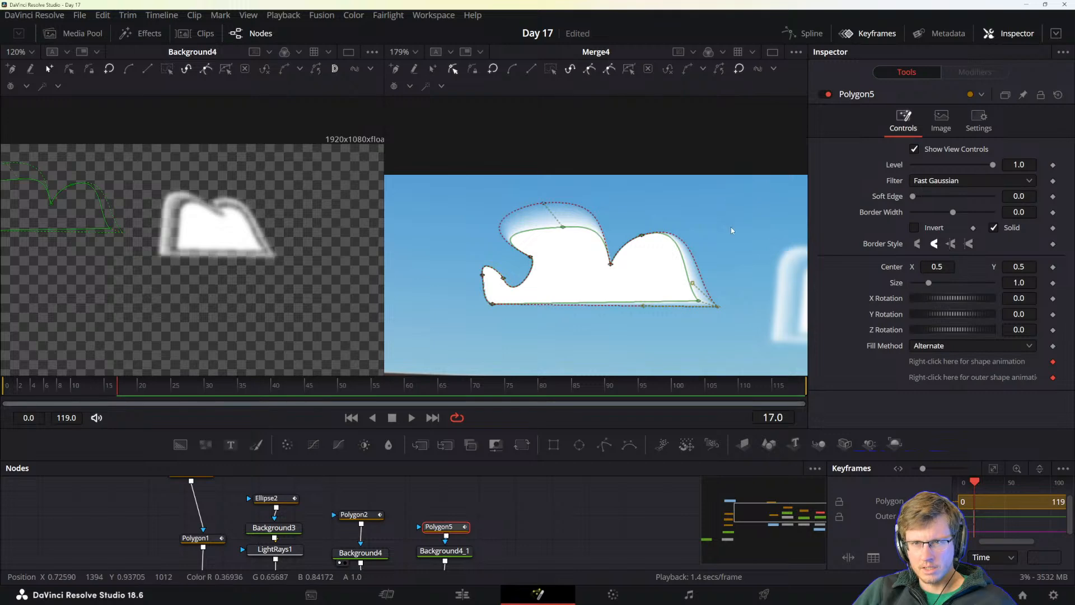
# - Add a point on the cloud's right slope and pull Polygon5's outer points around the left tip and above the right hump outward
pyautogui.click(680, 253)
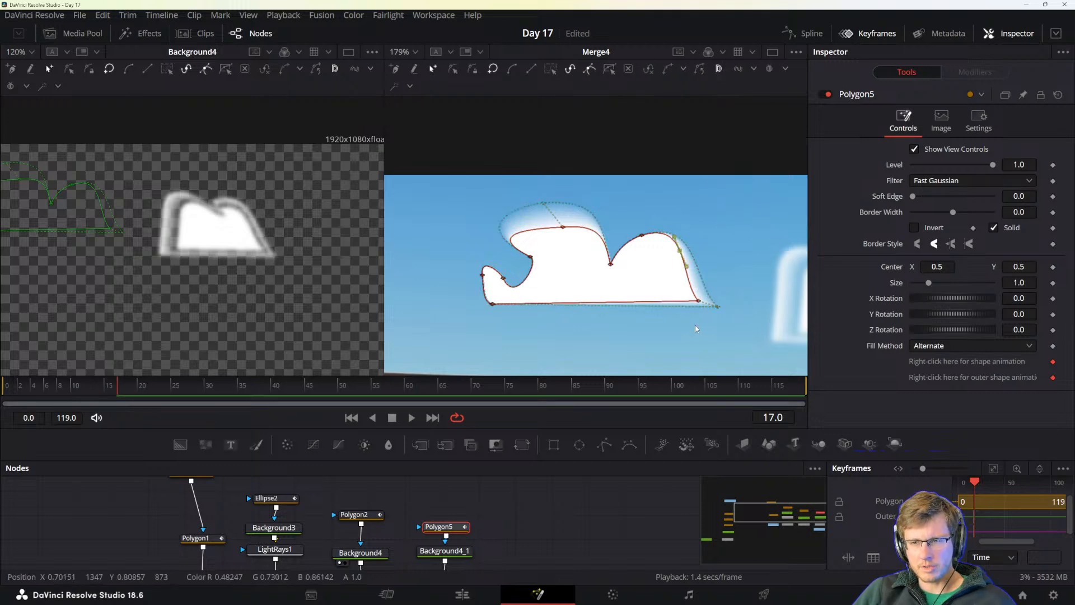
pyautogui.click(717, 307)
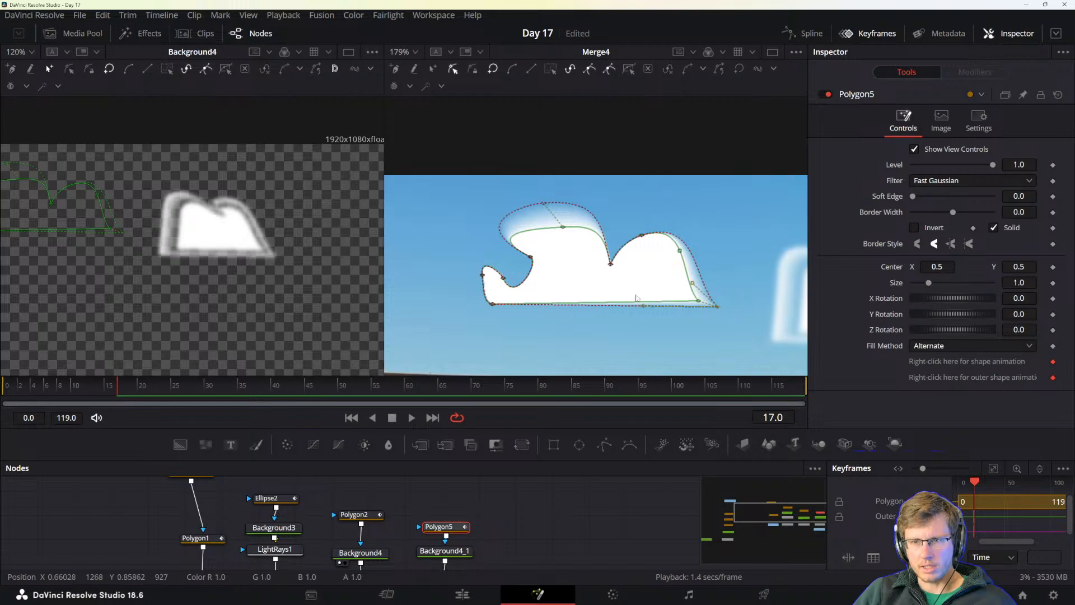
pyautogui.moveTo(492, 305); pyautogui.dragTo(498, 254)
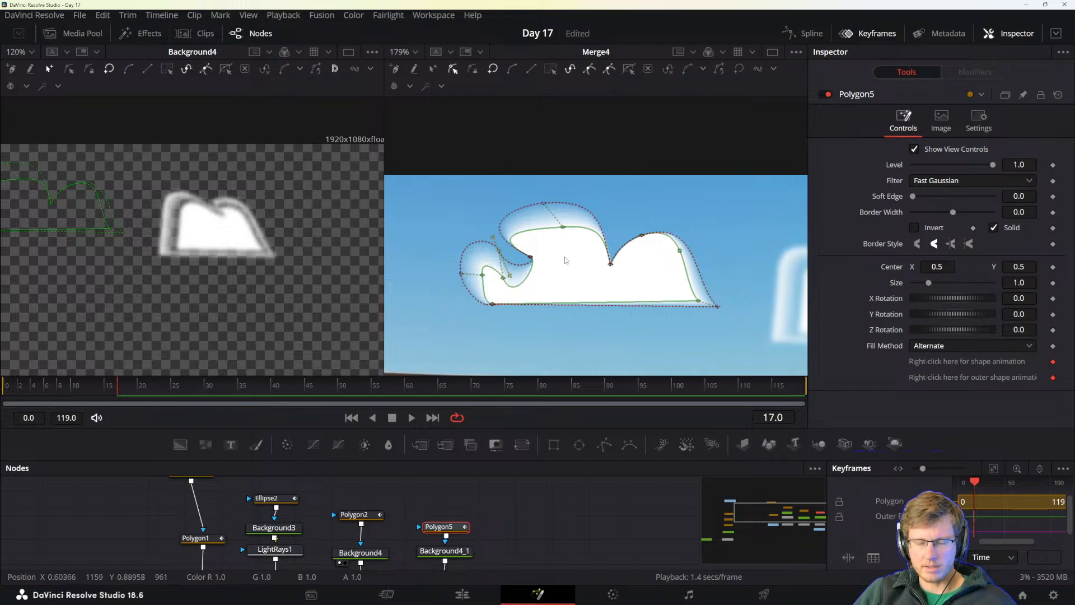
pyautogui.moveTo(642, 235); pyautogui.dragTo(605, 207)
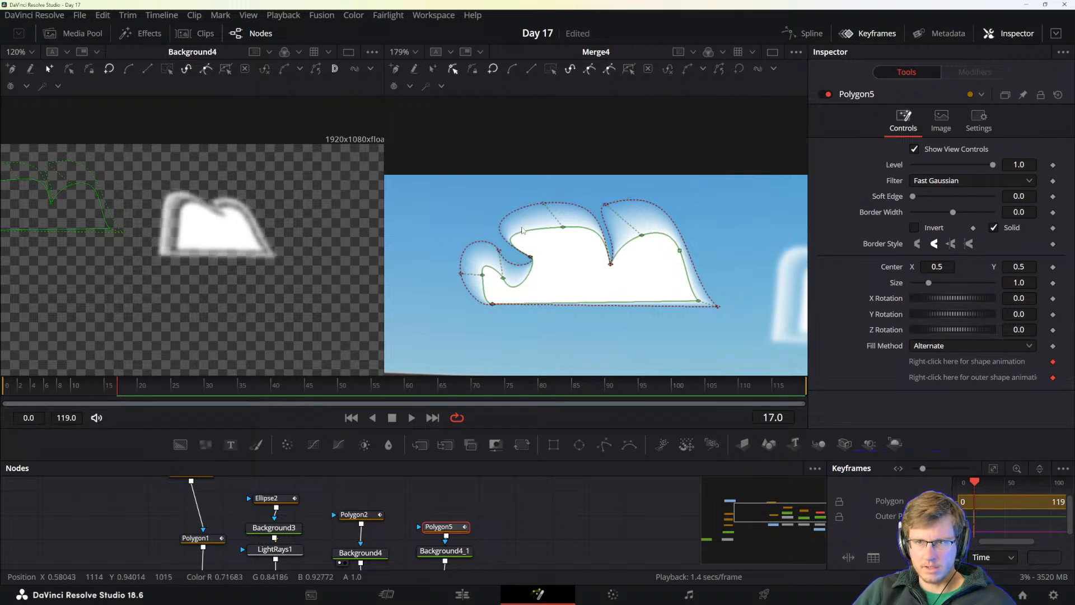
# - Deselect Polygon5 and examine both clouds within the wider sky composite
pyautogui.click(498, 512)
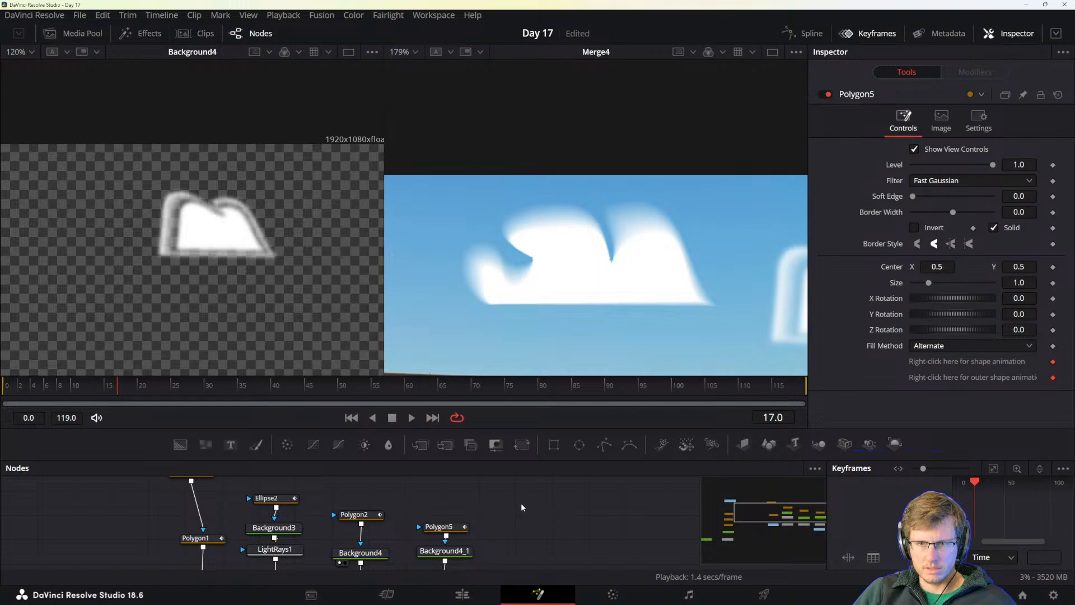
pyautogui.scroll(-5, 619, 320)
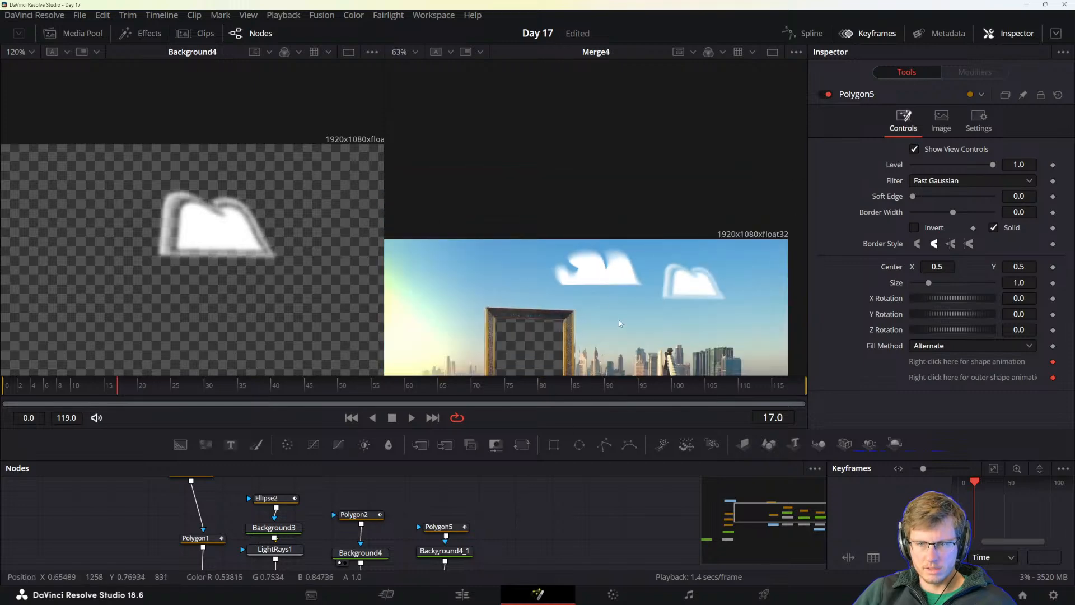
pyautogui.moveTo(600, 313); pyautogui.dragTo(632, 302)
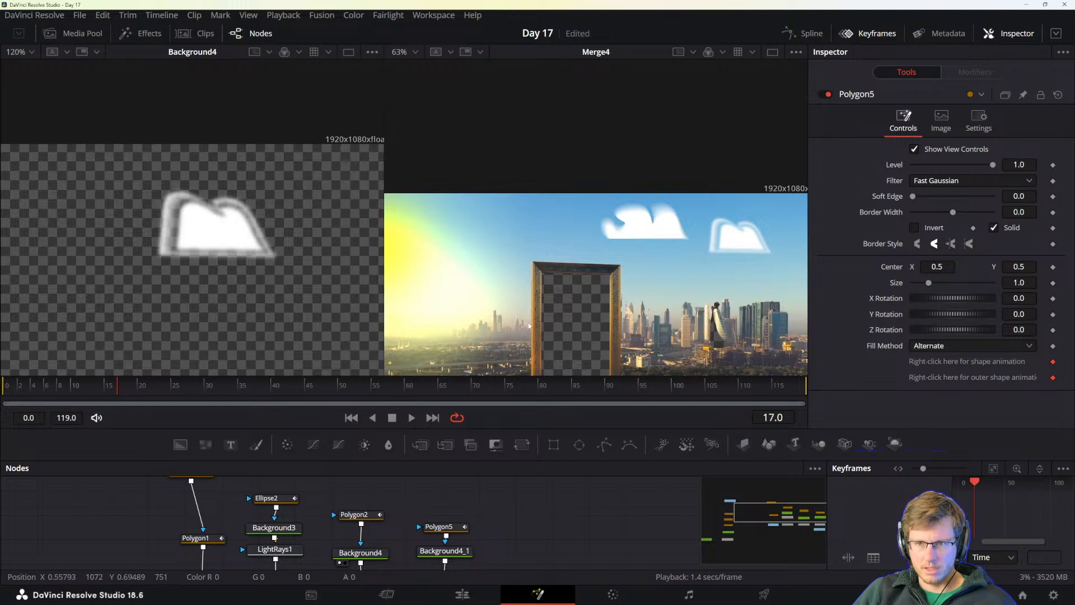
pyautogui.moveTo(680, 278); pyautogui.dragTo(625, 303)
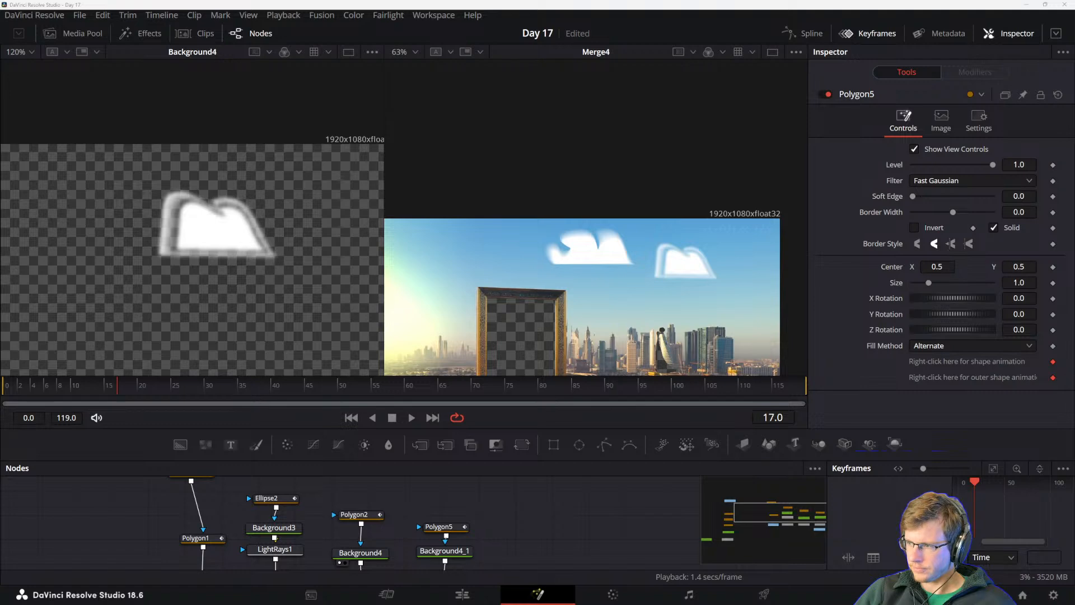
# - Switch to the DaVinci Resolve Reference Manual in Adobe Acrobat and review the double polyline illustration and conversion instructions
pyautogui.hotkey('alt', 'Tab')
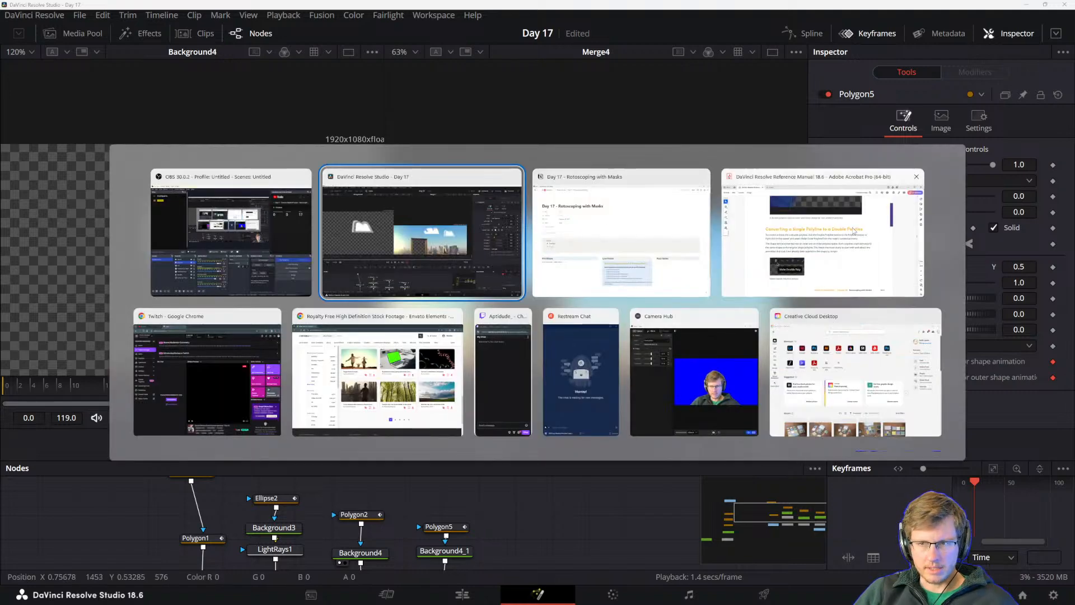
pyautogui.click(854, 231)
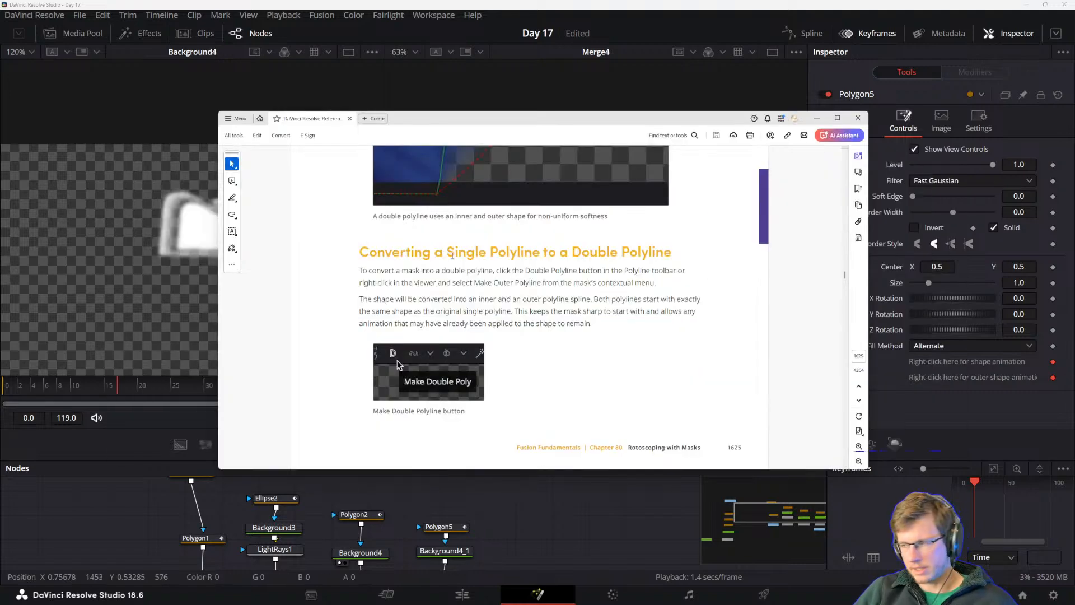
pyautogui.hotkey('alt', 'Tab')
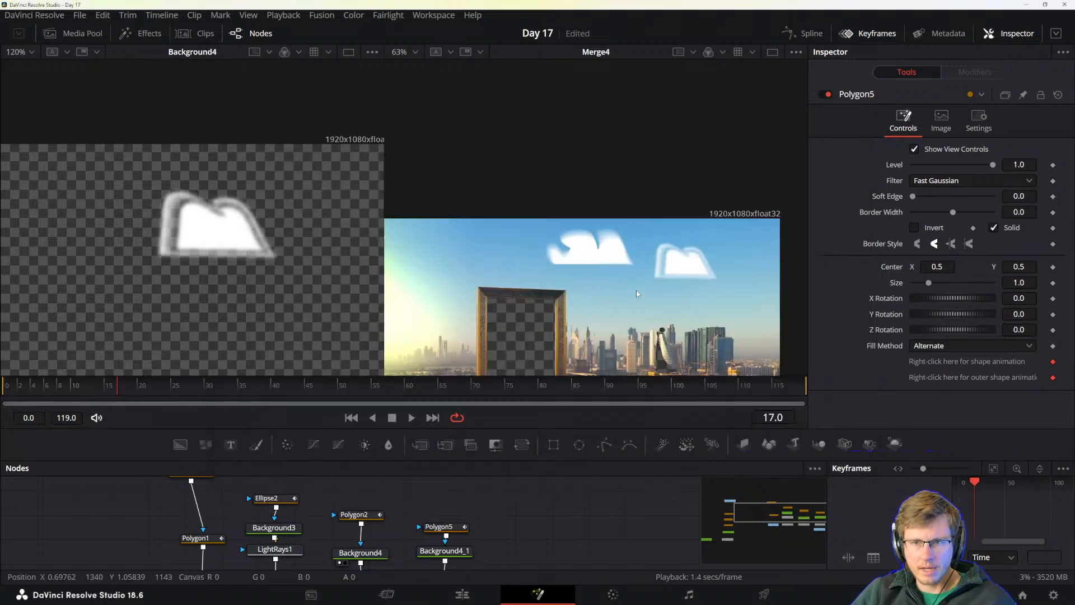
pyautogui.hotkey('alt', 'Tab')
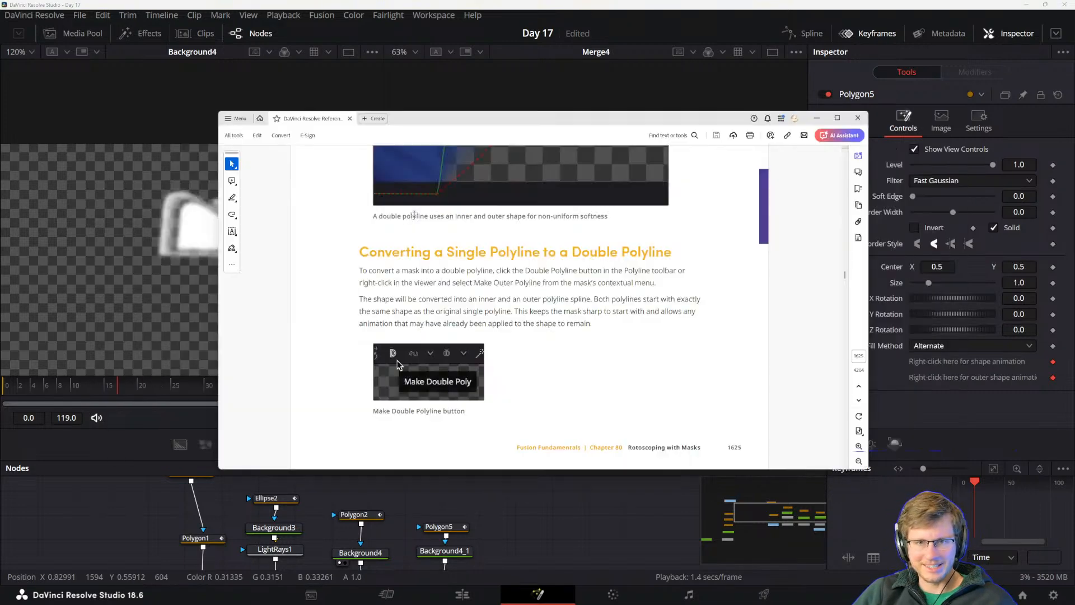
pyautogui.scroll(2, 398, 445)
pyautogui.scroll(5, 397, 441)
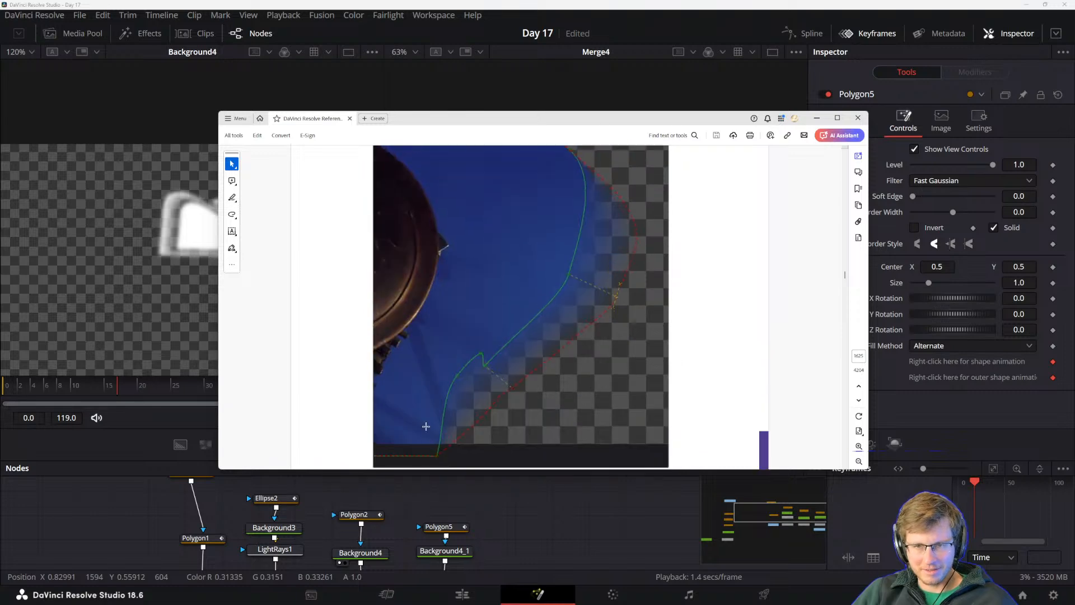
pyautogui.scroll(10, 532, 360)
pyautogui.scroll(-8, 609, 317)
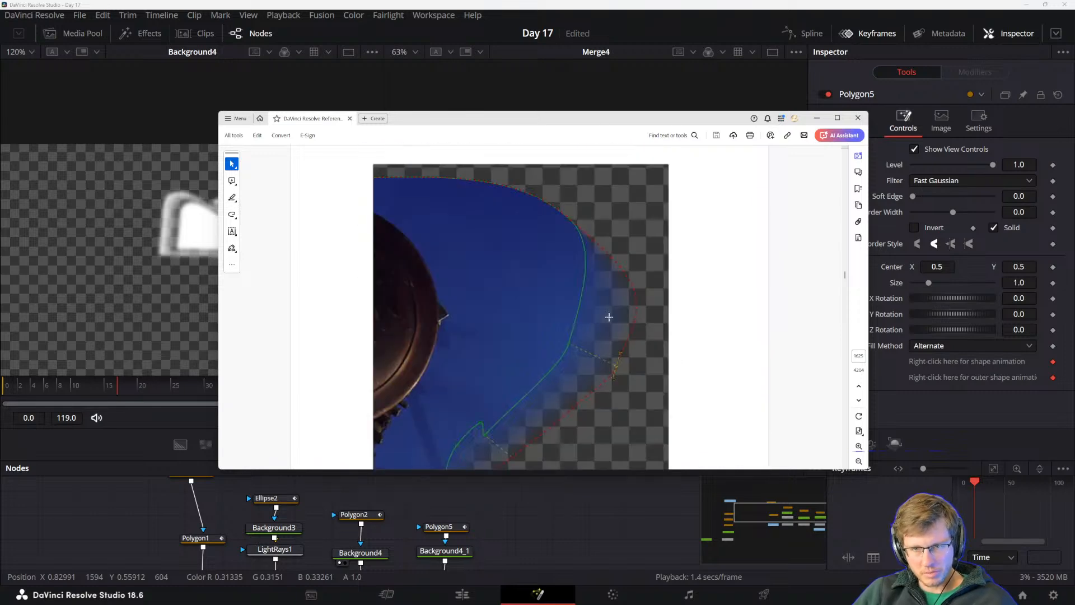
pyautogui.scroll(-10, 551, 381)
pyautogui.scroll(5, 398, 401)
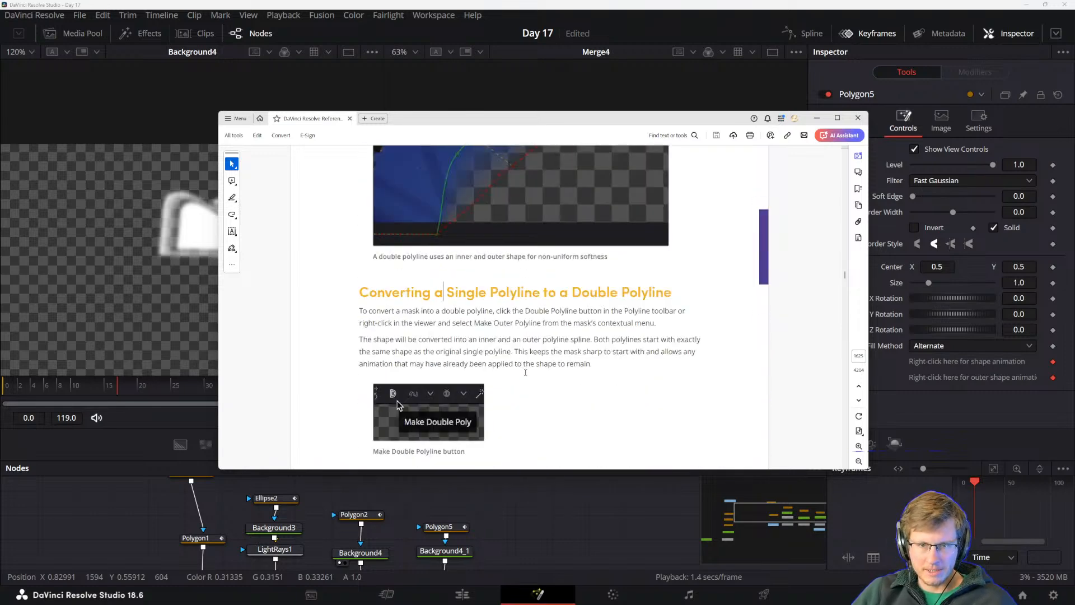
# - Add a bookmark named "Double Polylines Style" at the manual's page on converting a single polyline to a double polyline
pyautogui.click(858, 189)
pyautogui.click(858, 189)
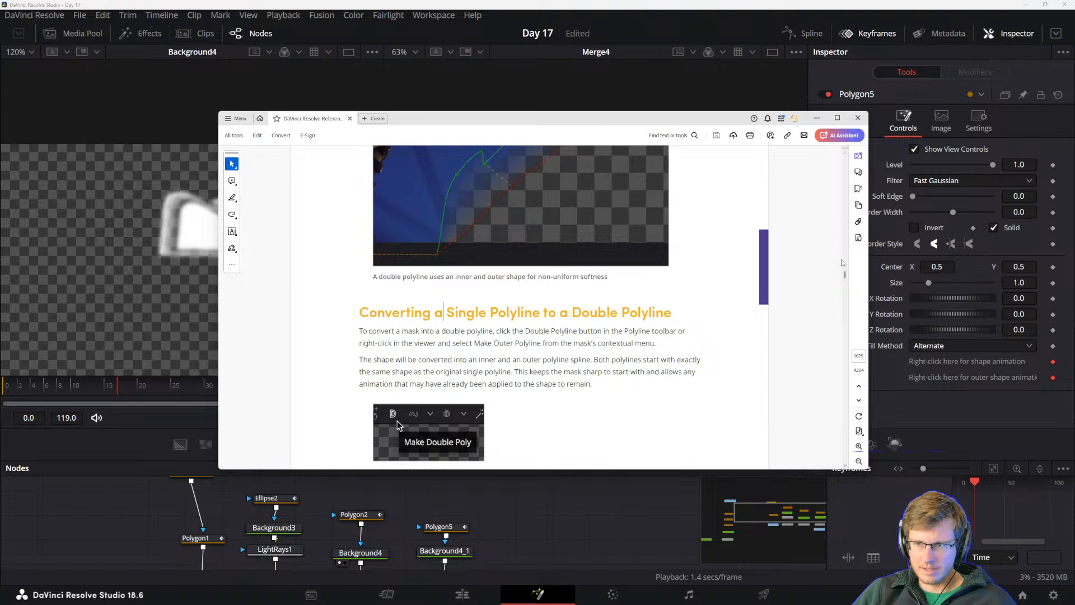
pyautogui.click(857, 189)
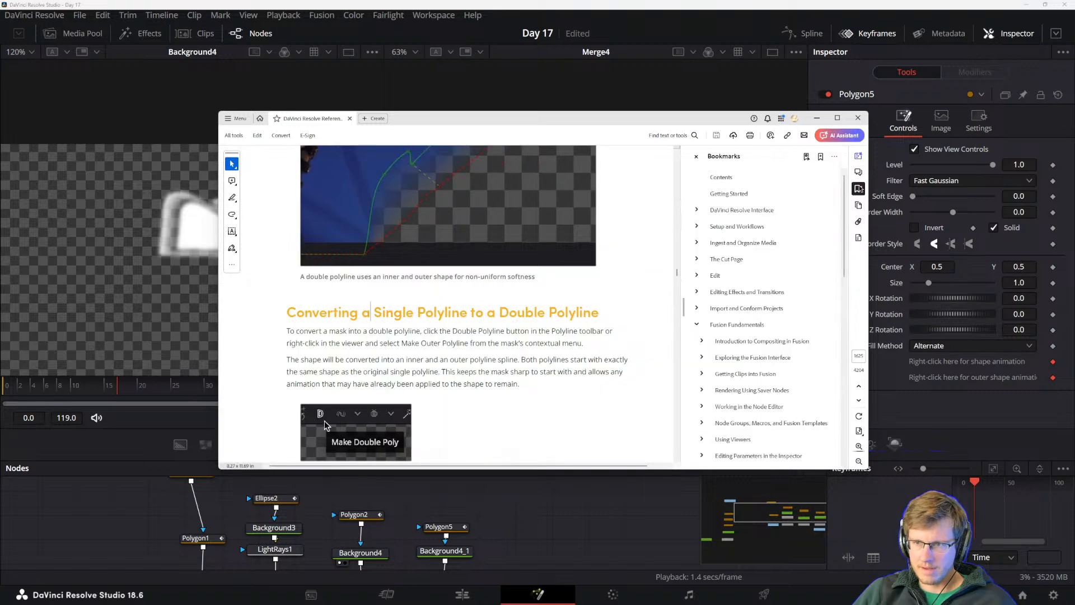
pyautogui.click(820, 156)
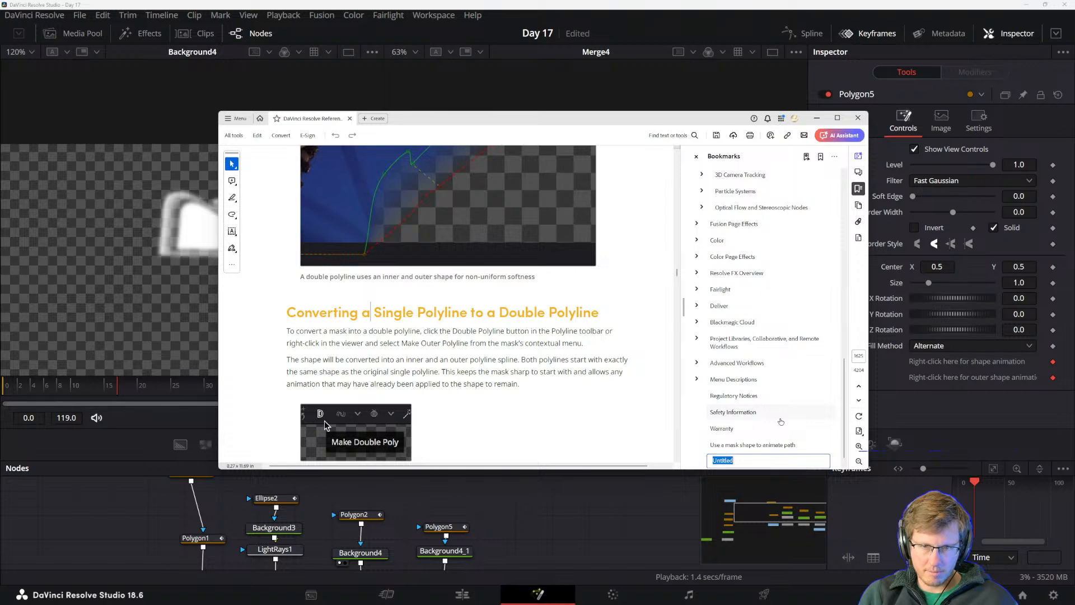
pyautogui.write('Doubl')
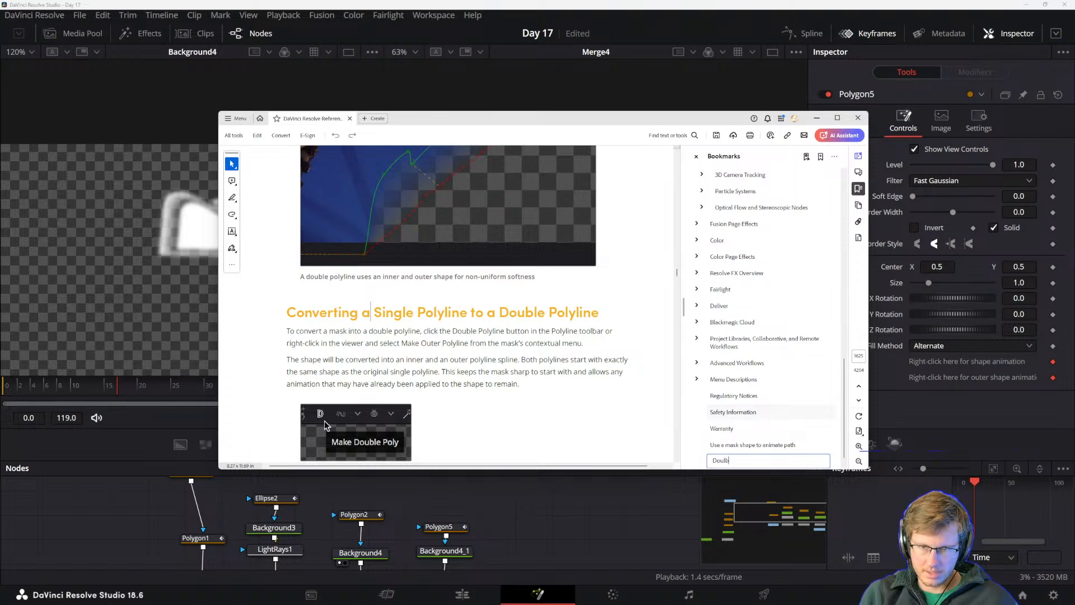
pyautogui.write('e Polylines')
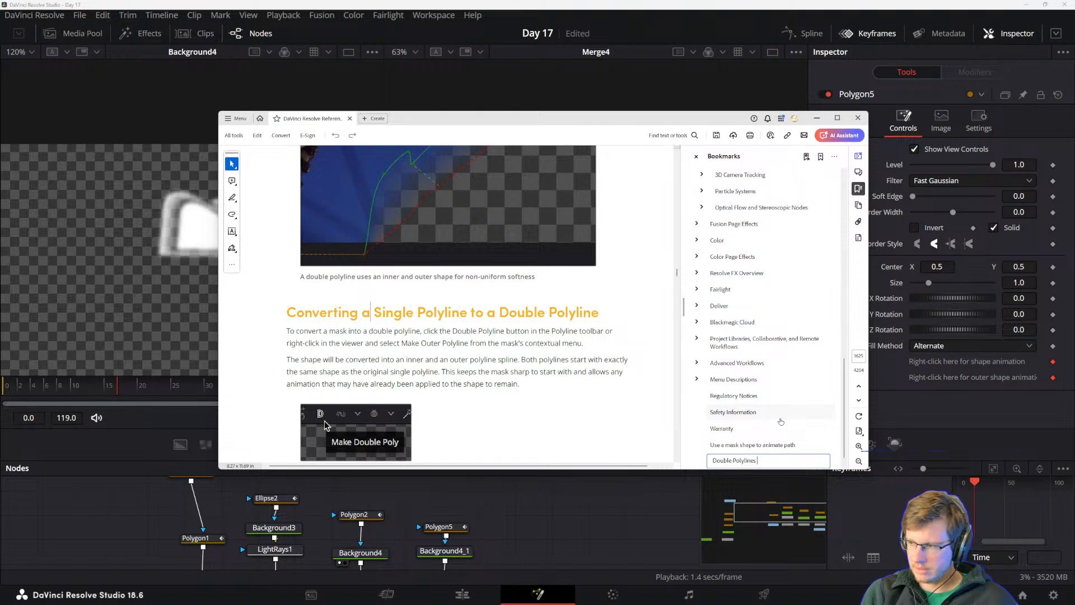
pyautogui.write(' Sty')
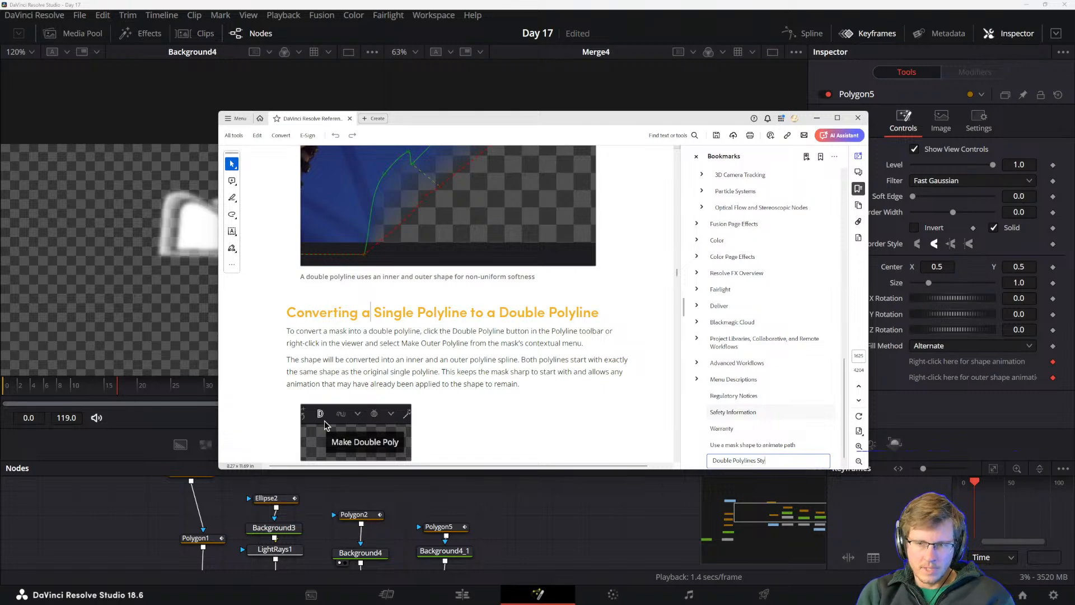
pyautogui.write('le')
pyautogui.press('Return')
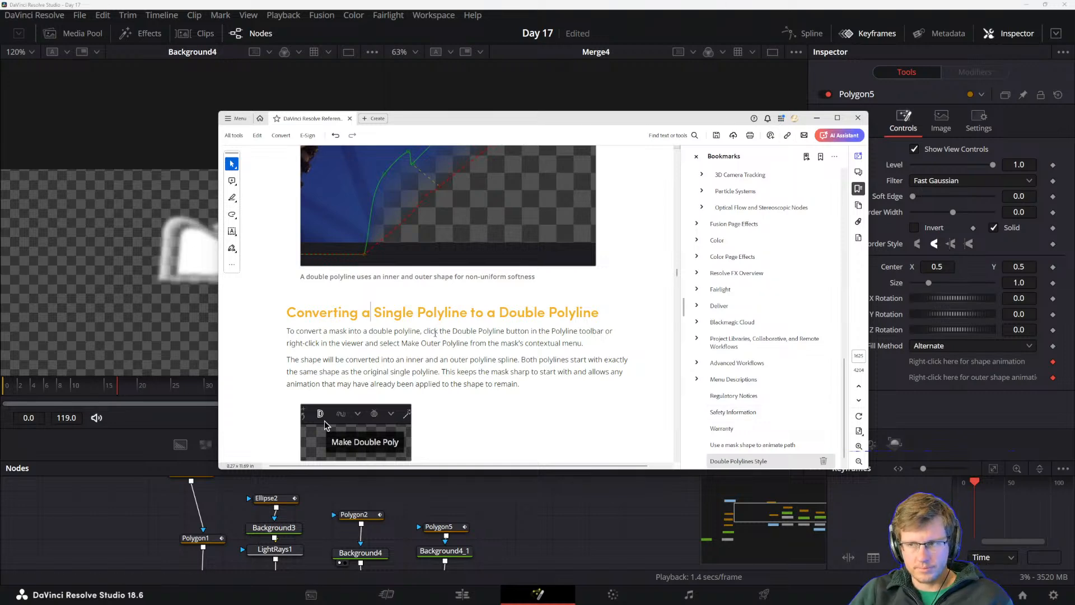
# - Review the manual's explanation of linked outer control points and adding softness to a segment, comparing it with Polygon5 in DaVinci Resolve
pyautogui.scroll(-5, 431, 324)
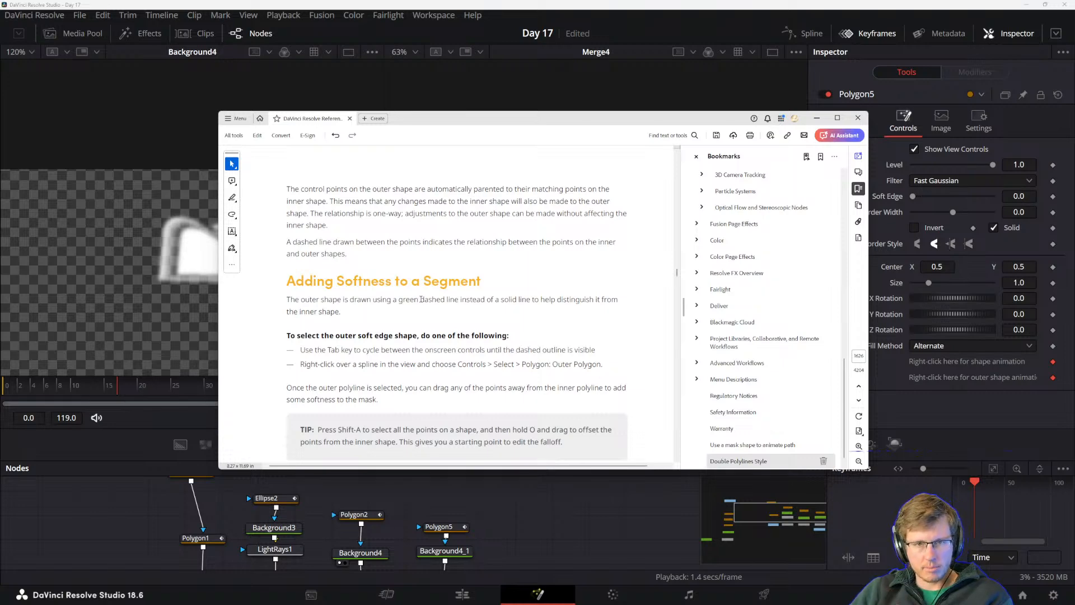
pyautogui.scroll(5, 431, 269)
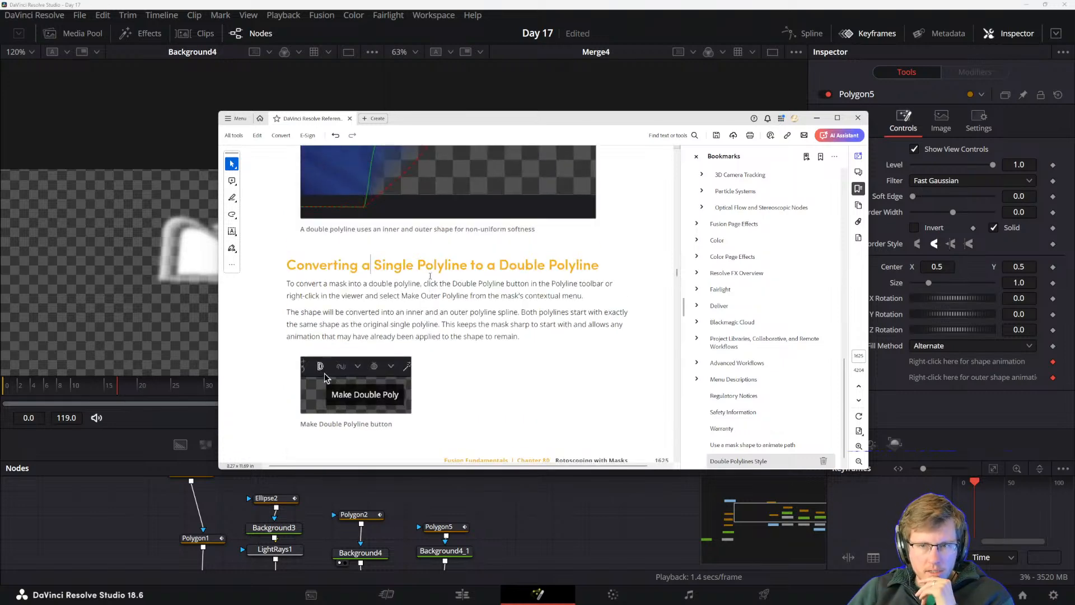
pyautogui.scroll(-5, 436, 274)
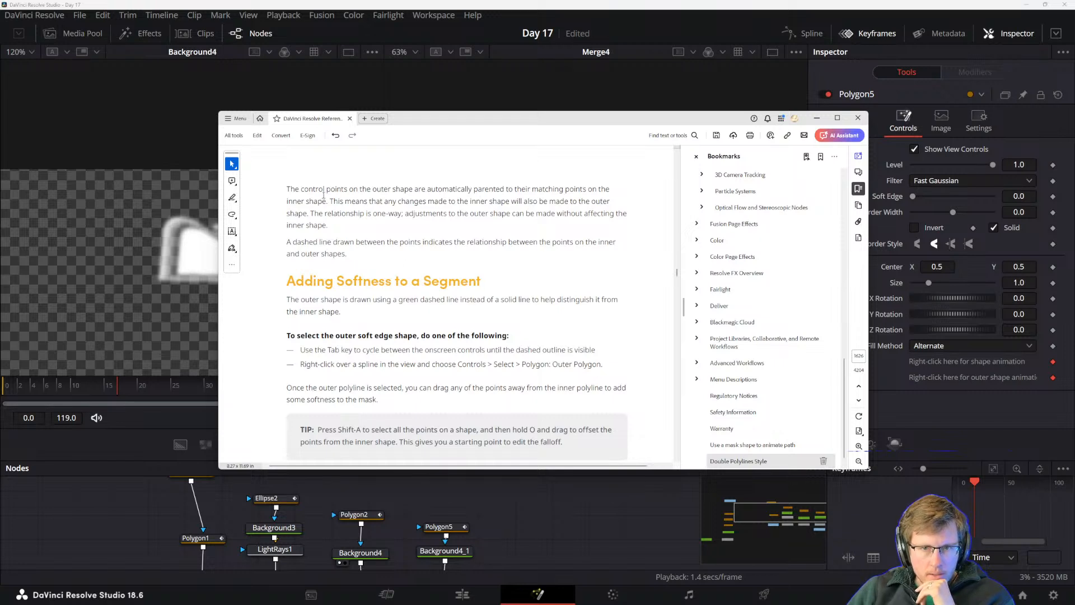
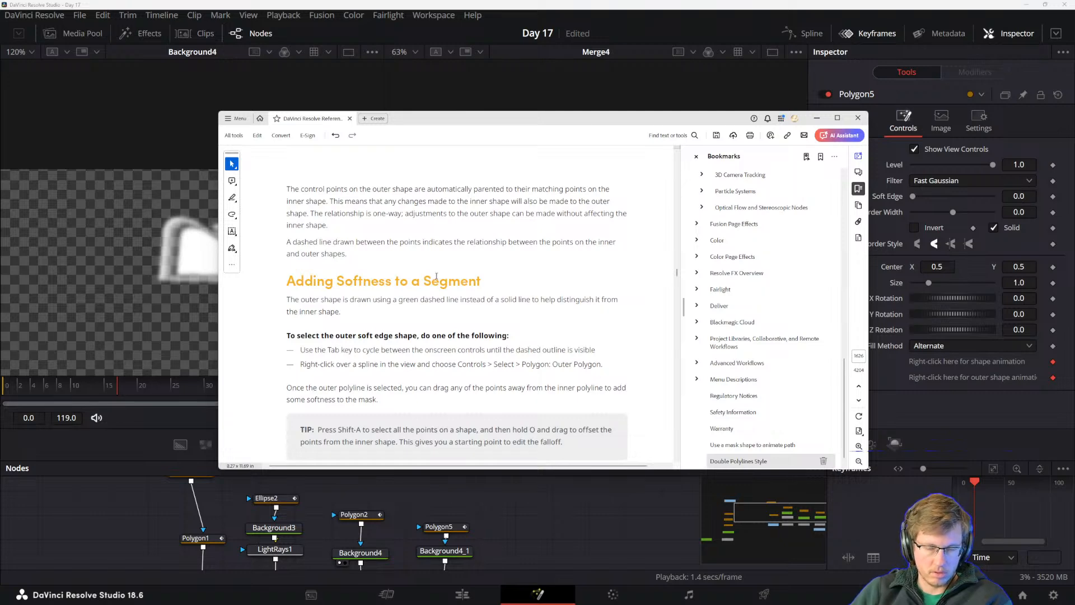
pyautogui.hotkey('alt', 'Tab')
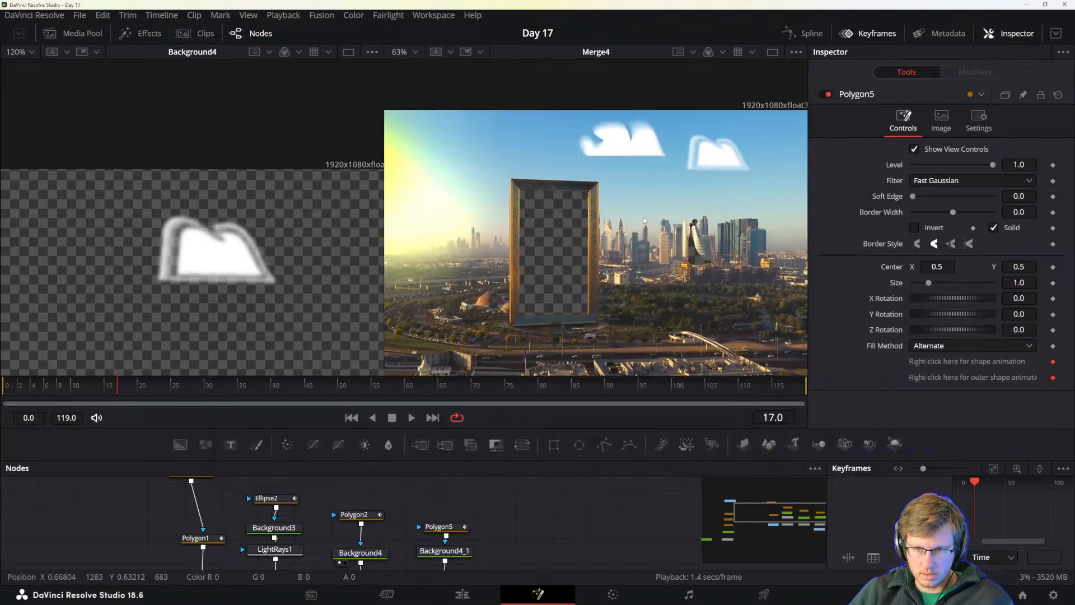
pyautogui.click(440, 527)
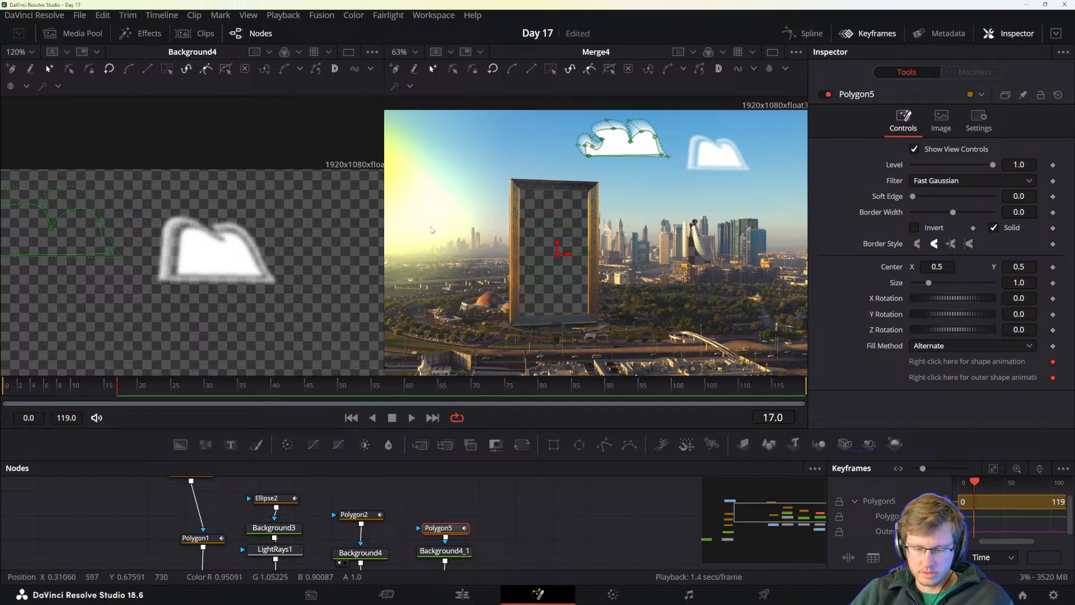
pyautogui.hotkey('alt', 'Tab')
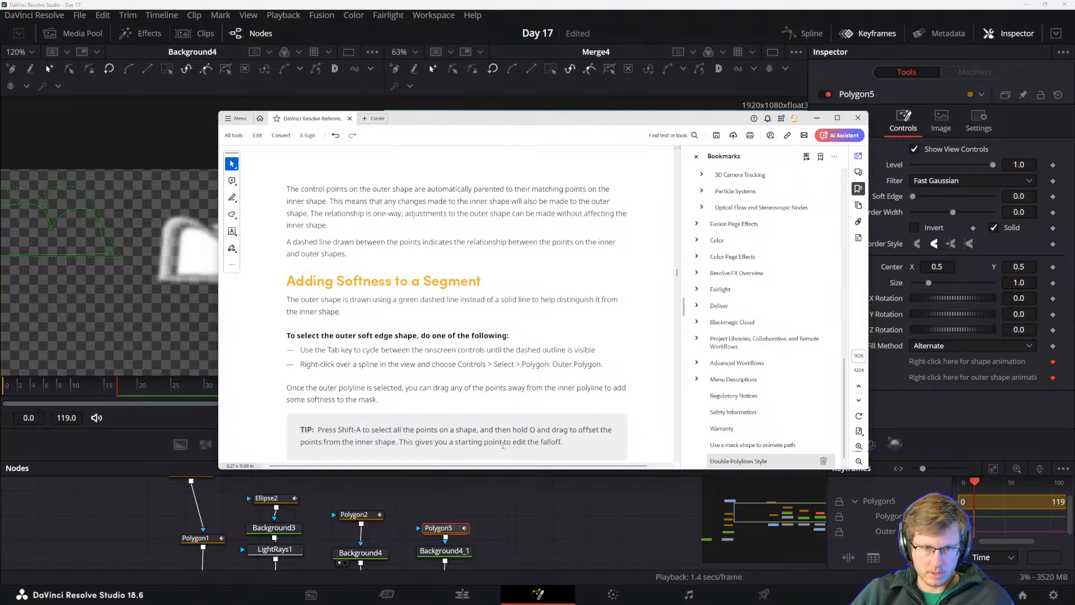
# - Return to DaVinci Resolve, add an unconnected Polygon mask node beside Polygon5, and draw a closed curved shape over the skyline in the Merge4 view
pyautogui.click(538, 507)
pyautogui.moveTo(540, 518); pyautogui.dragTo(520, 497)
pyautogui.click(521, 496)
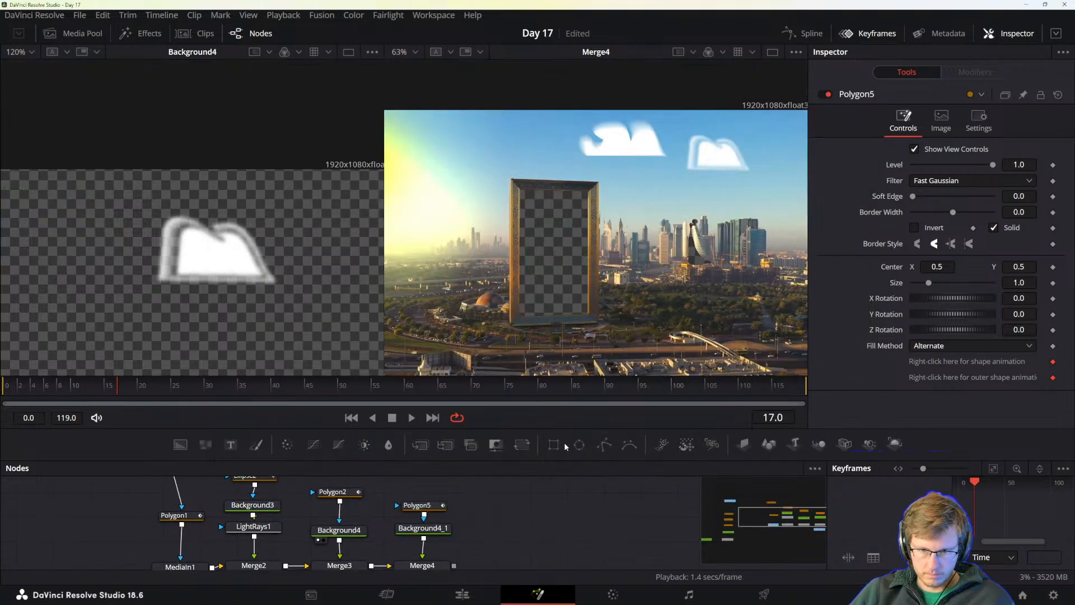
pyautogui.moveTo(604, 444)
pyautogui.mouseDown()
pyautogui.moveTo(507, 520)
pyautogui.moveTo(521, 505)
pyautogui.mouseUp()
pyautogui.click(686, 244)
pyautogui.moveTo(648, 280); pyautogui.dragTo(664, 291)
pyautogui.moveTo(722, 312)
pyautogui.mouseDown()
pyautogui.moveTo(715, 327)
pyautogui.moveTo(765, 312)
pyautogui.mouseUp()
pyautogui.moveTo(786, 278); pyautogui.dragTo(781, 261)
pyautogui.moveTo(764, 223); pyautogui.dragTo(708, 231)
pyautogui.click(687, 245)
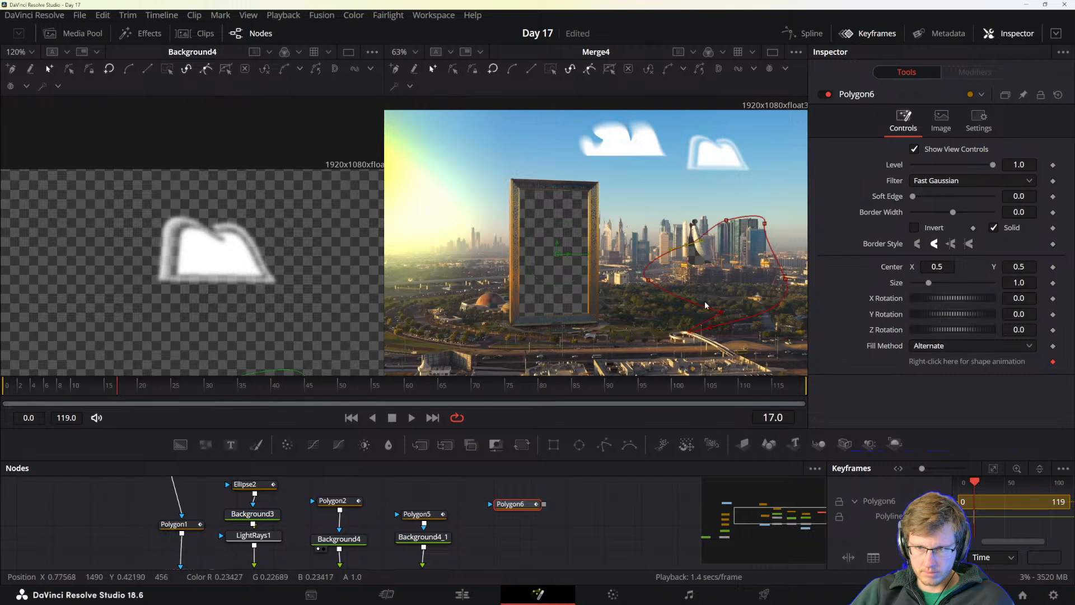
# - Shift the new skyline mask horizontally to Center X 0.485209
pyautogui.moveTo(706, 328); pyautogui.dragTo(594, 322)
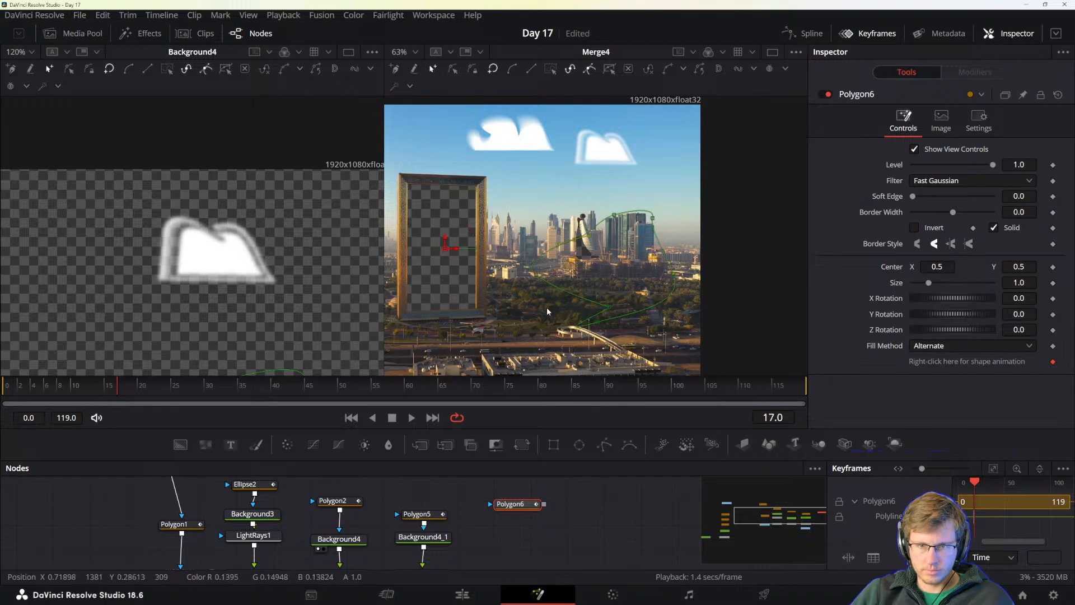
pyautogui.moveTo(476, 252)
pyautogui.mouseDown()
pyautogui.moveTo(496, 265)
pyautogui.moveTo(471, 230)
pyautogui.moveTo(476, 244)
pyautogui.mouseUp()
pyautogui.hotkey('ctrl', 'z')
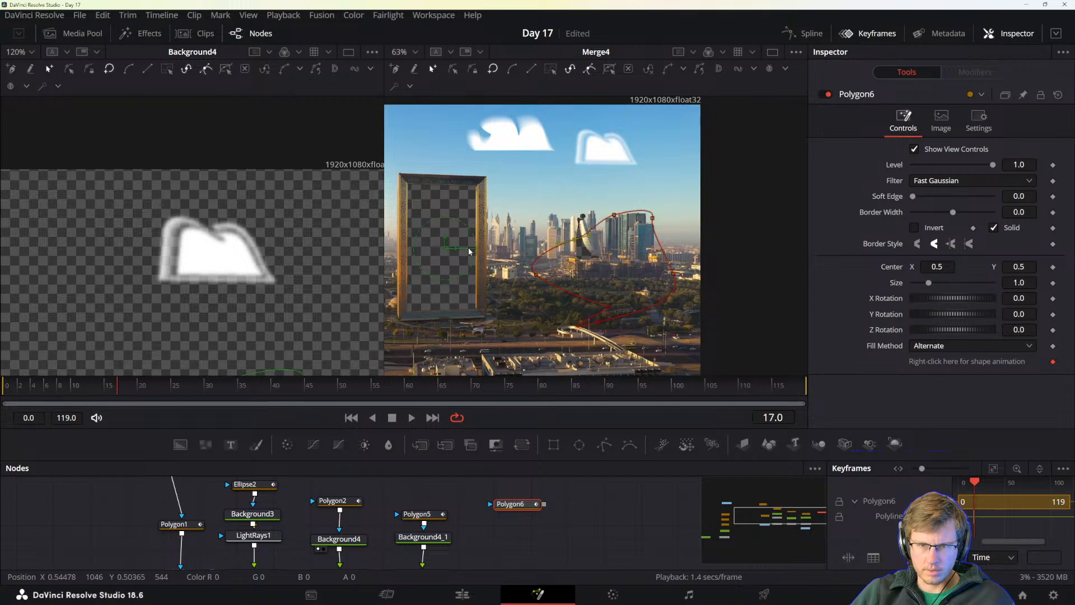
pyautogui.moveTo(462, 253)
pyautogui.mouseDown()
pyautogui.moveTo(471, 254)
pyautogui.moveTo(457, 257)
pyautogui.mouseUp()
# - Switch to the manual and review the ways to select the outer soft edge shape and the tip on offsetting all points
pyautogui.hotkey('alt', 'Tab')
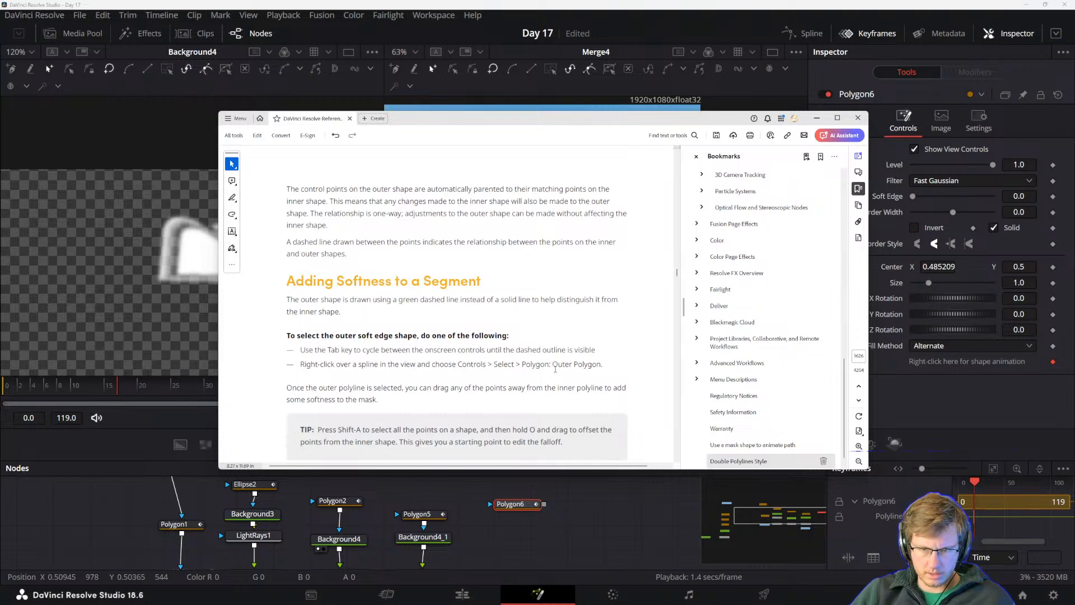
pyautogui.scroll(-1, 554, 382)
pyautogui.scroll(-2, 366, 343)
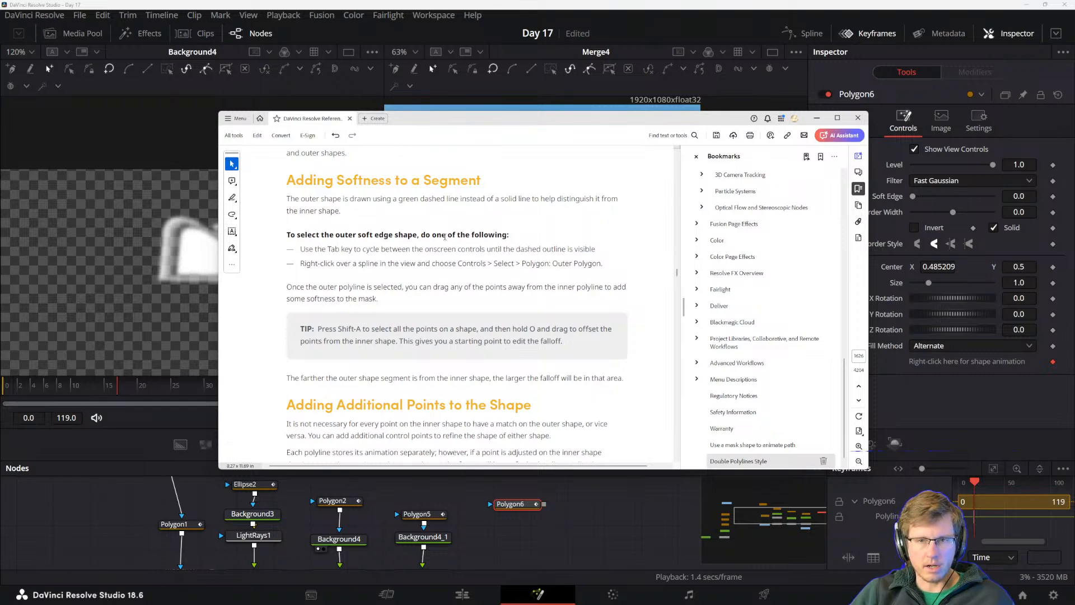
# - Switch back to DaVinci Resolve, select Polygon5, and move its node slightly up above Background4_1
pyautogui.hotkey('alt', 'Tab')
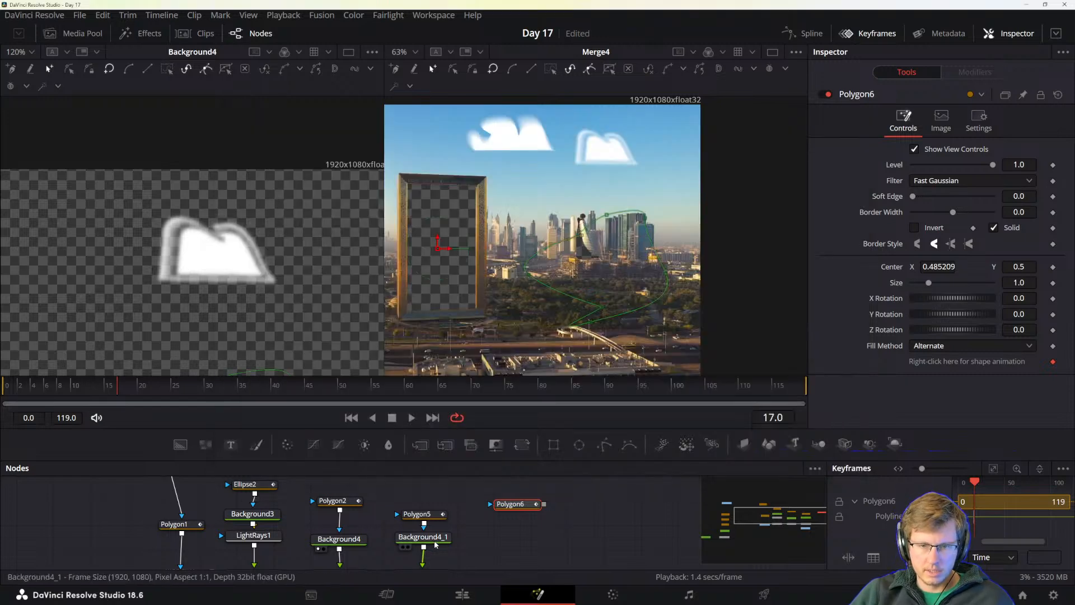
pyautogui.scroll(-1, 431, 506)
pyautogui.click(426, 508)
pyautogui.moveTo(535, 185); pyautogui.dragTo(560, 254)
pyautogui.press('a')
pyautogui.press('c')
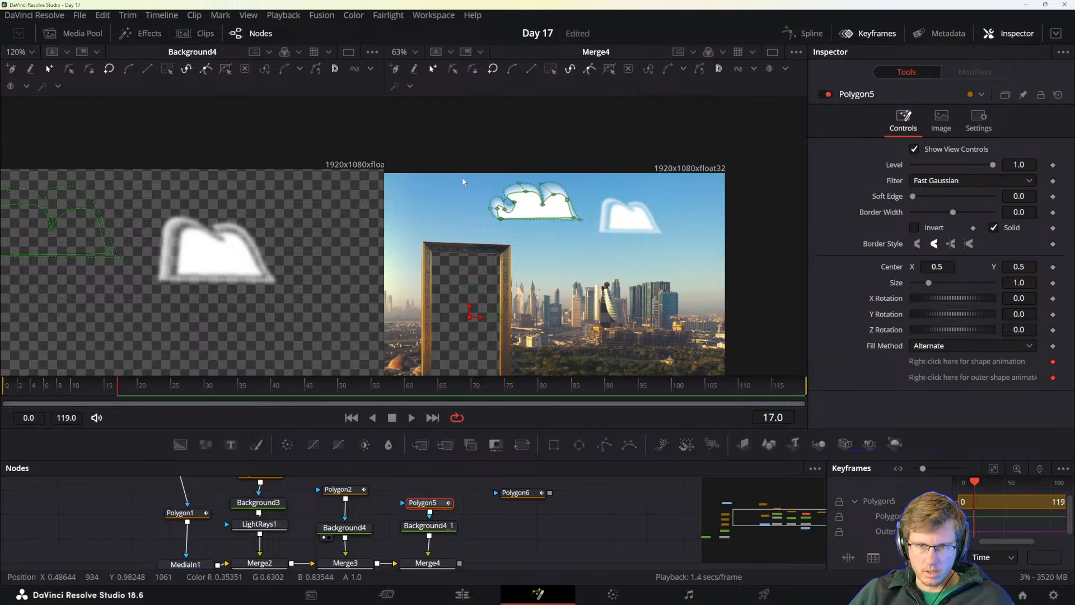
pyautogui.moveTo(430, 507); pyautogui.dragTo(426, 499)
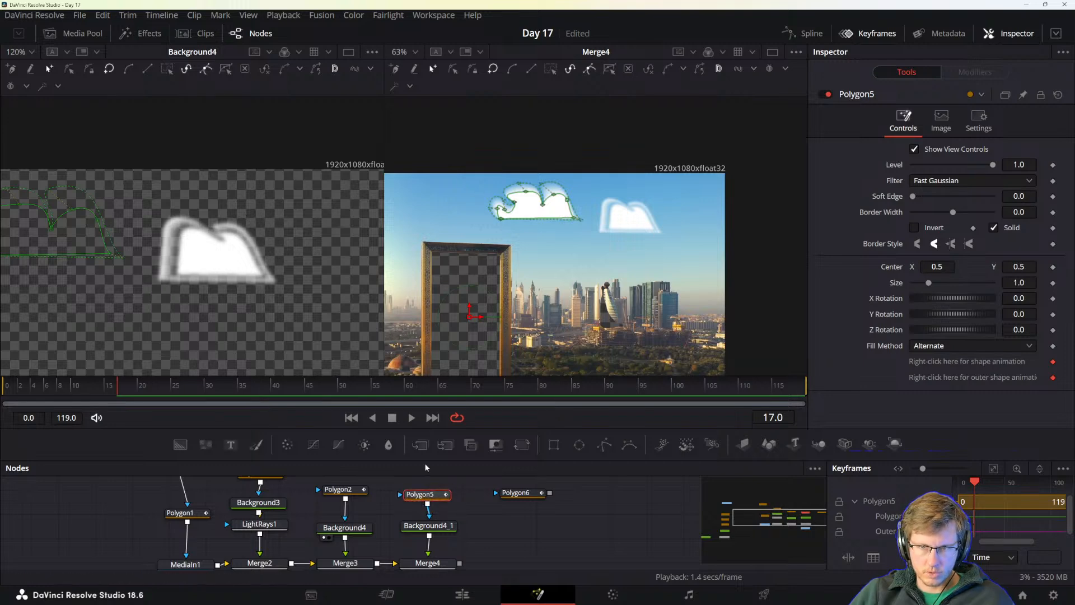
# - Try to select all points of Polygon5's cloud mask, and reselect only the Polygon5 node
pyautogui.scroll(2, 527, 218)
pyautogui.hotkey('ctrl', 'a')
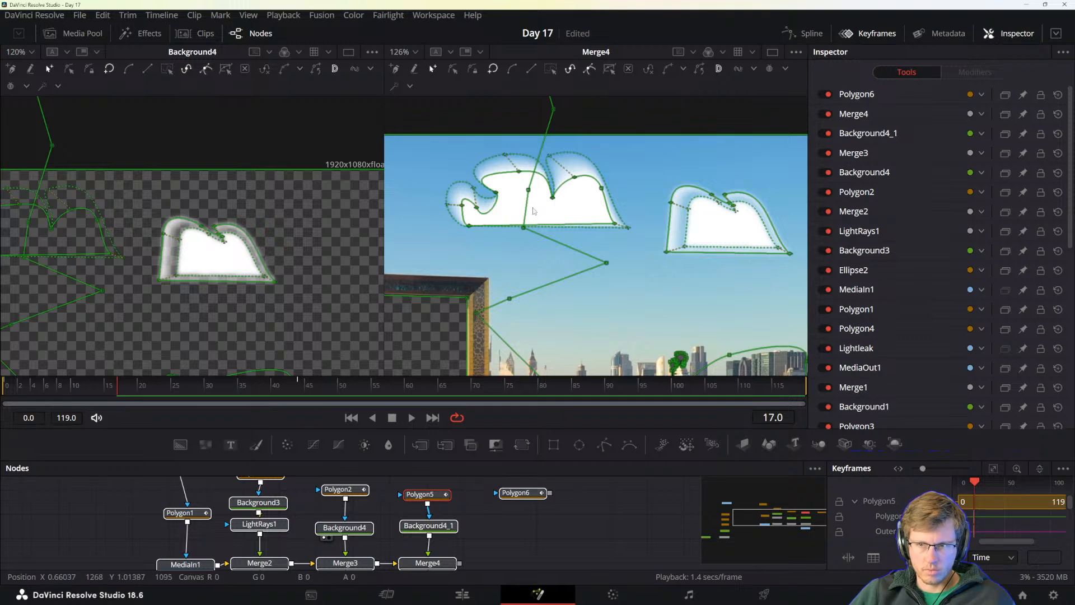
pyautogui.moveTo(444, 497); pyautogui.dragTo(448, 507)
pyautogui.click(463, 496)
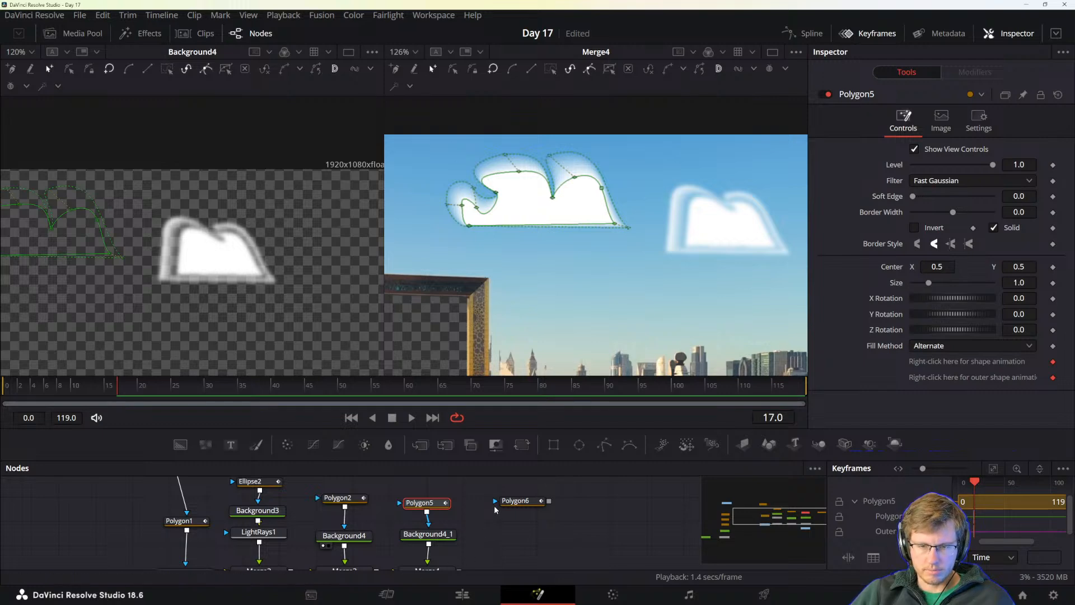
pyautogui.click(429, 501)
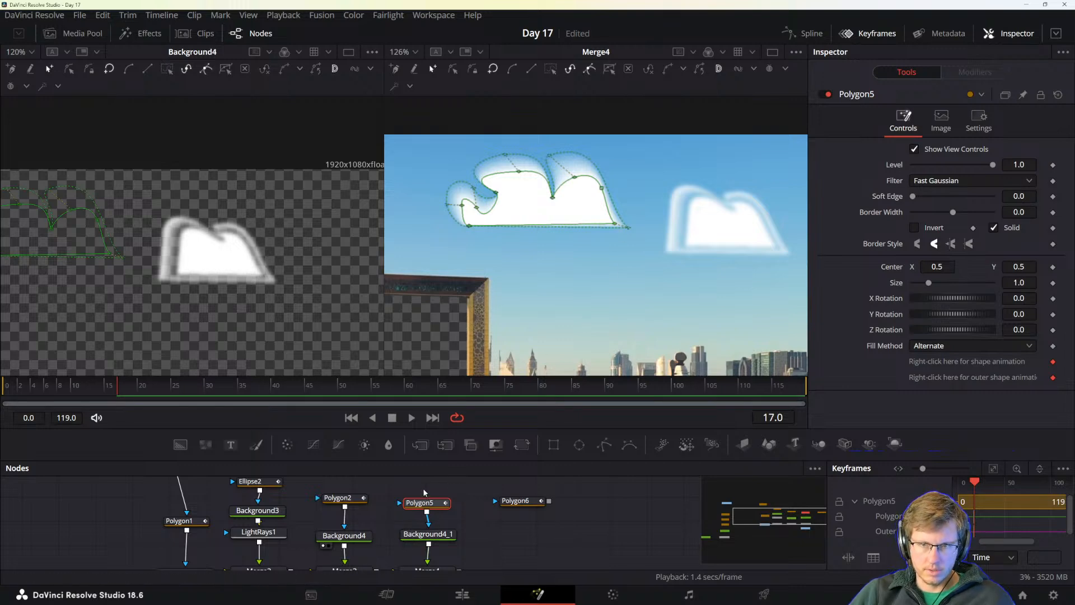
# - Recheck the manual's selection instructions, and cycle Polygon5's on-screen controls between its inner and outer polylines, ending on the outer one
pyautogui.hotkey('alt', 'Tab')
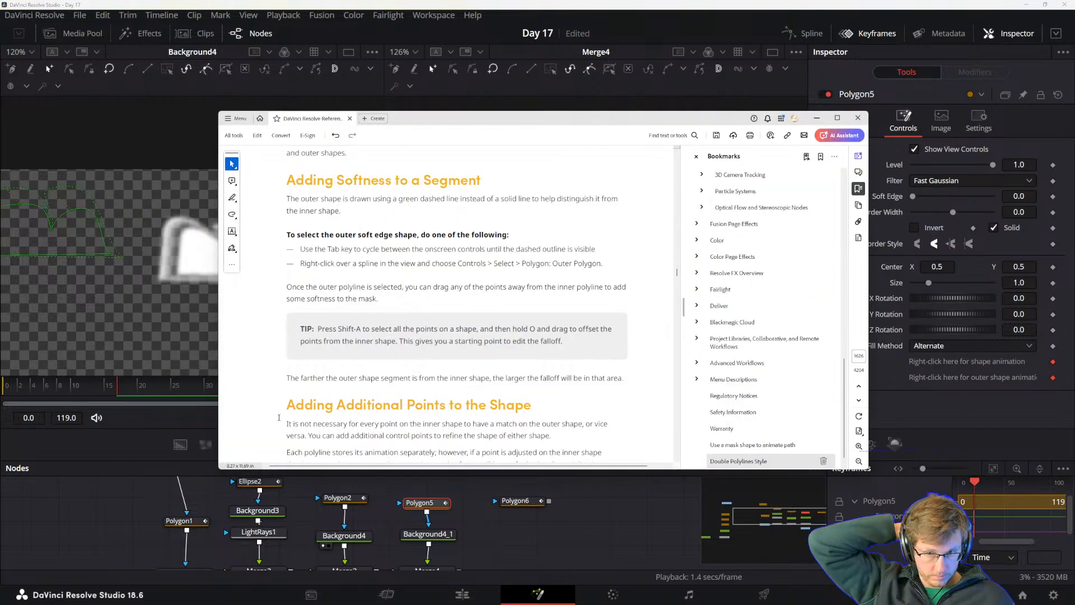
pyautogui.hotkey('alt', 'Tab')
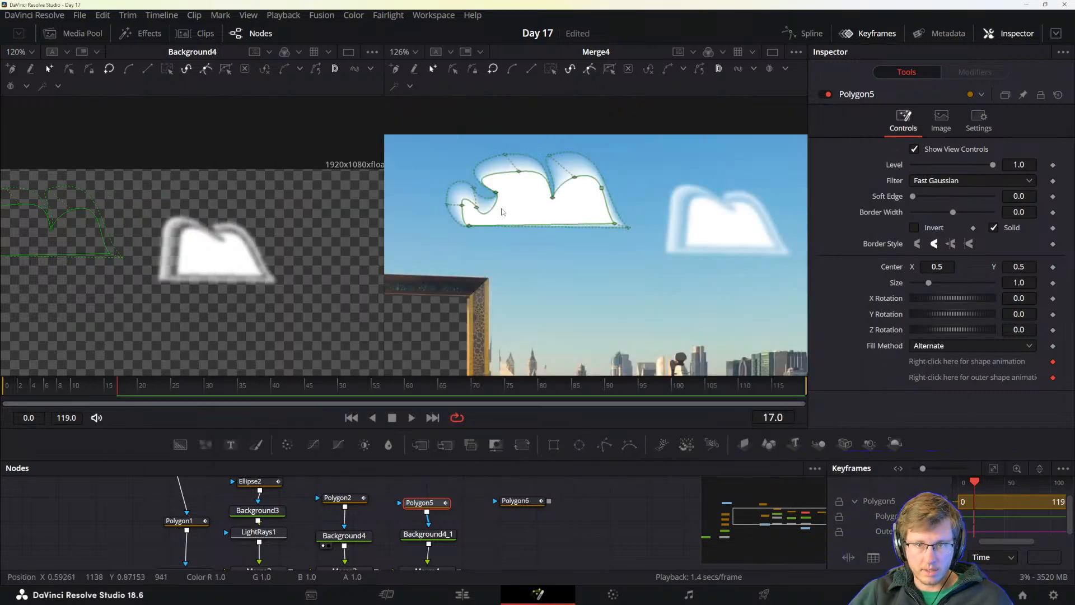
pyautogui.press('Tab')
pyautogui.press('Tab')
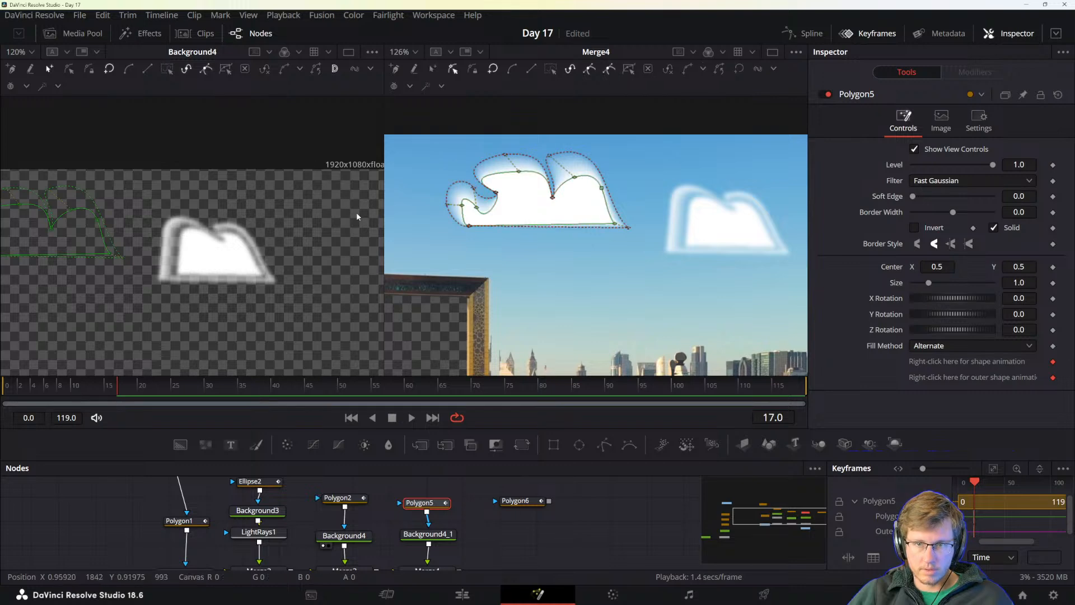
pyautogui.press('Tab')
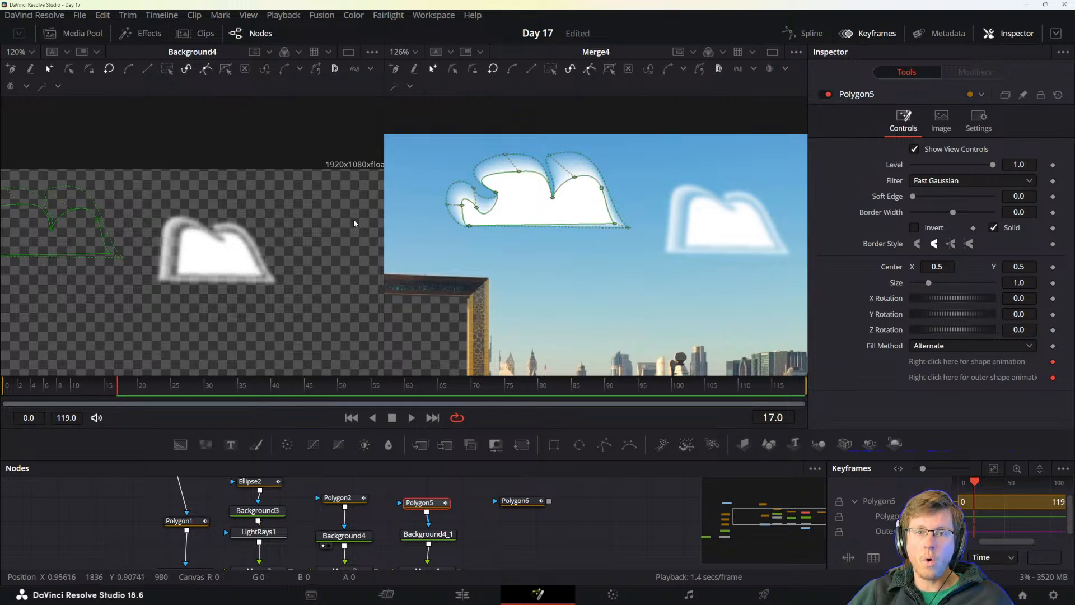
pyautogui.press('Tab')
pyautogui.scroll(-2, 526, 281)
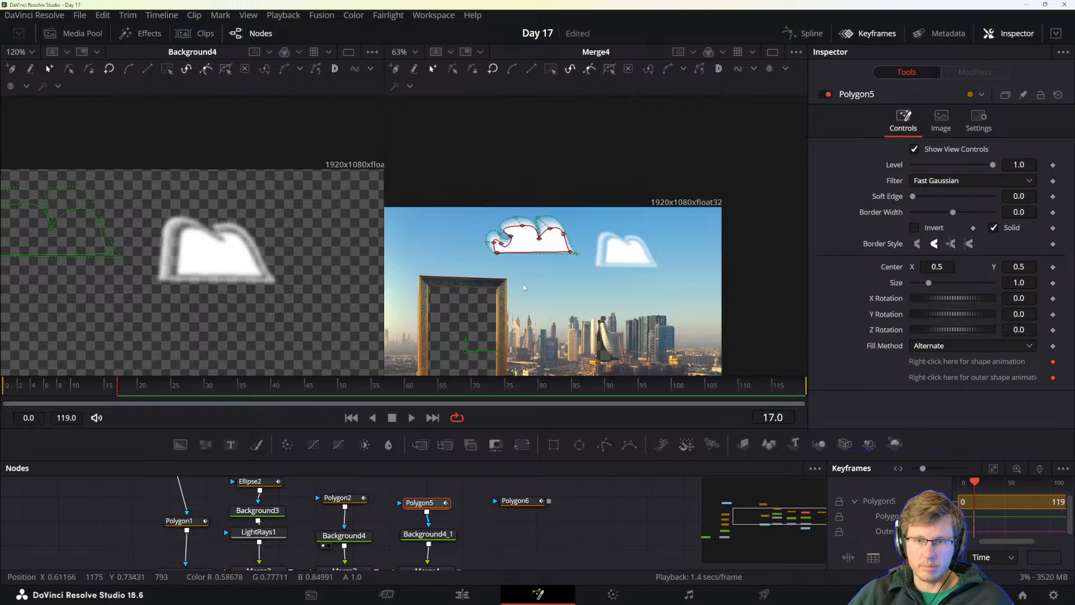
pyautogui.scroll(2, 522, 284)
pyautogui.press('Tab')
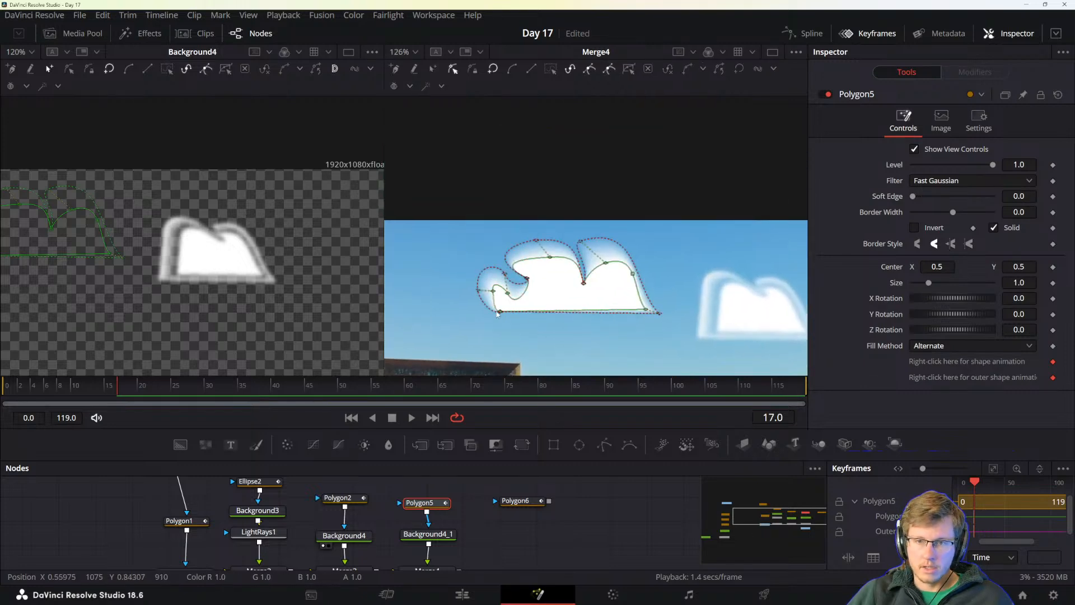
# - Try to pull the outer point above the cloud's left hump outward, and cycle the on-screen controls back to the outer polyline
pyautogui.moveTo(536, 243); pyautogui.dragTo(526, 237)
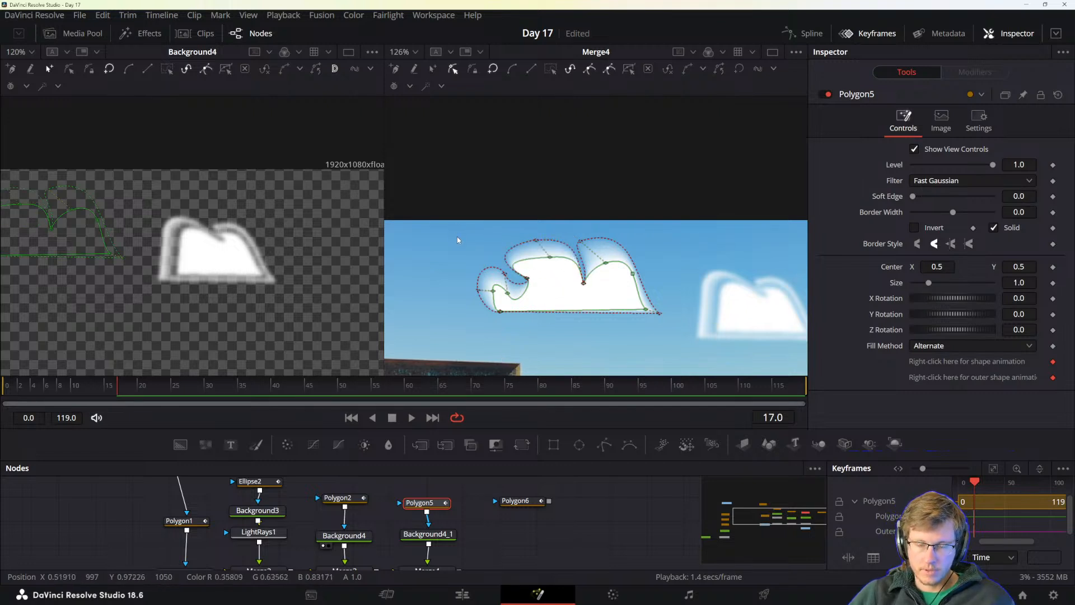
pyautogui.press('Tab')
pyautogui.press('Tab')
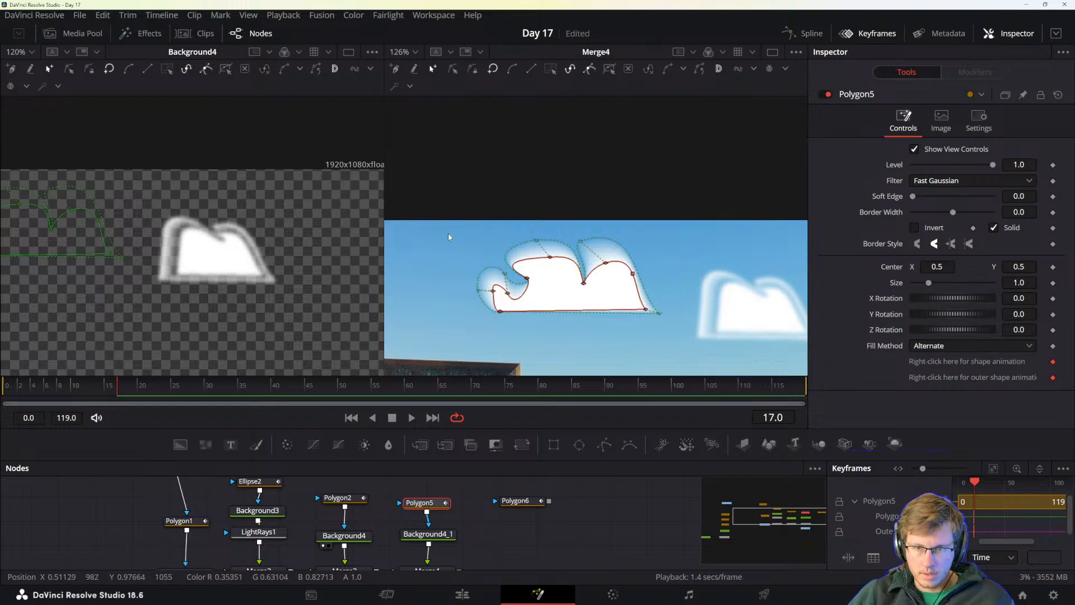
pyautogui.press('Tab')
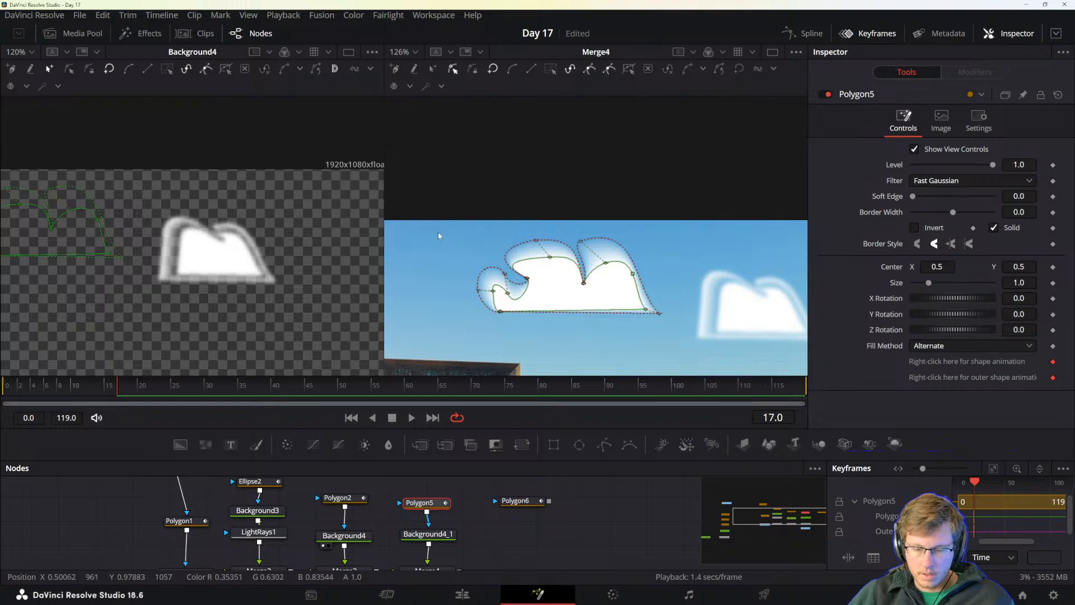
# - Save the project, and select and deselect all points of Polygon5's cloud mask, ending with the outer polyline active
pyautogui.hotkey('ctrl', 's')
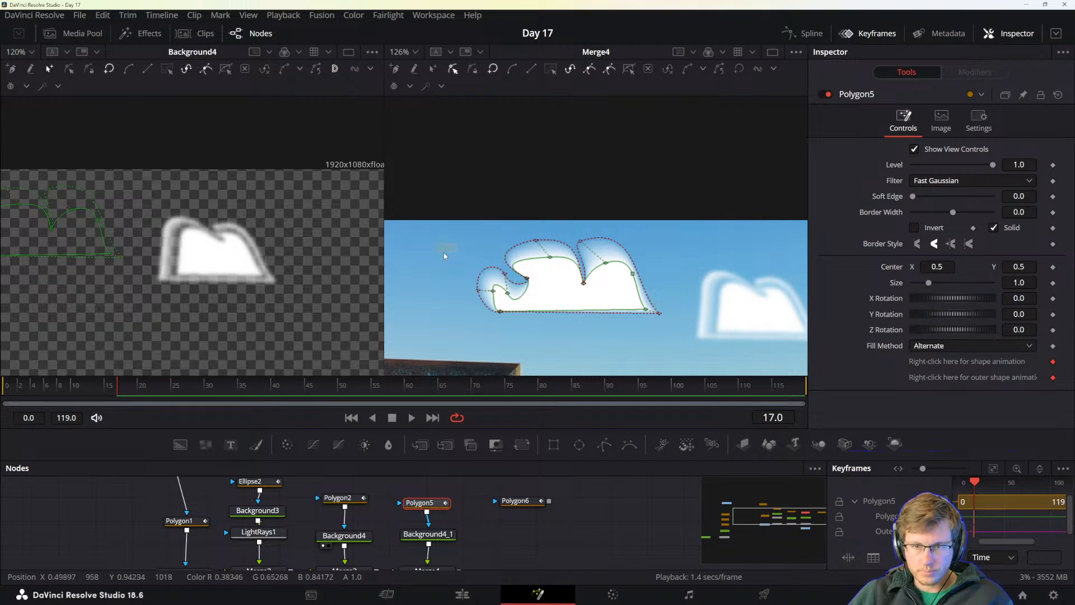
pyautogui.hotkey('ctrl', 'a')
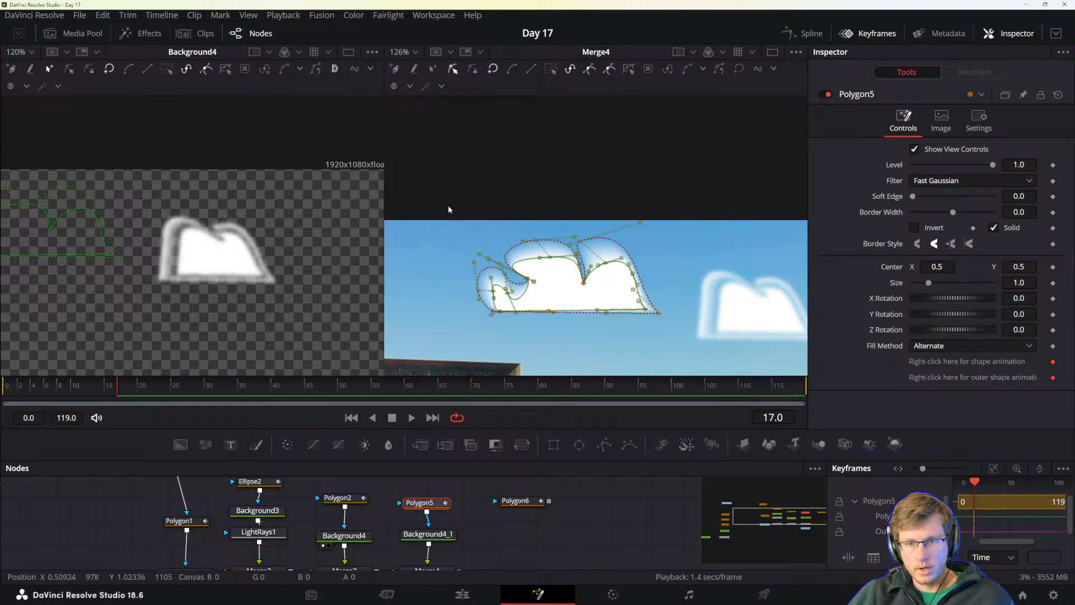
pyautogui.click(452, 209)
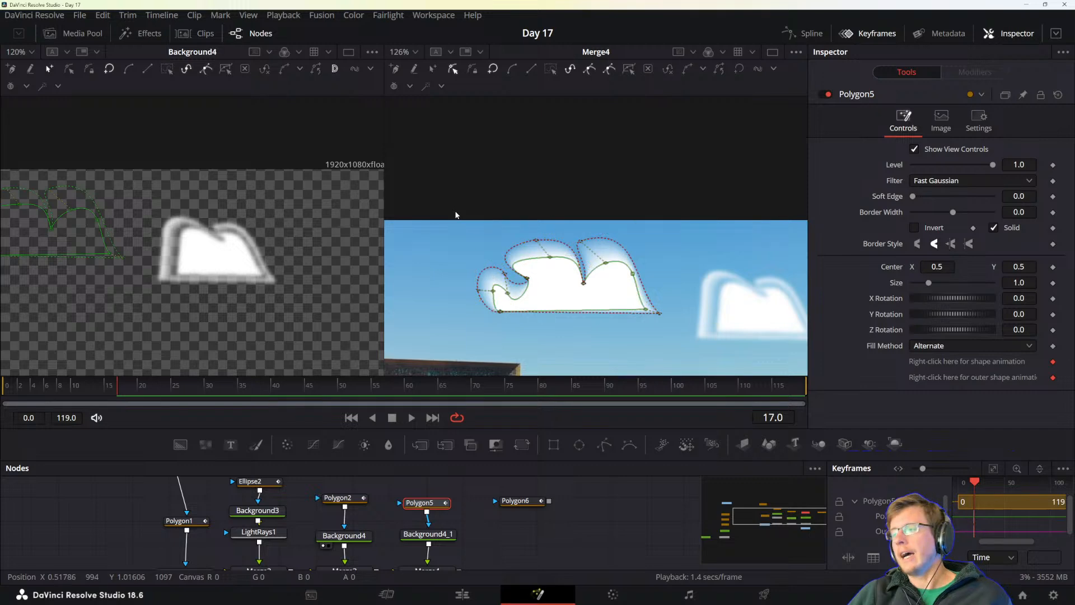
pyautogui.click(444, 274)
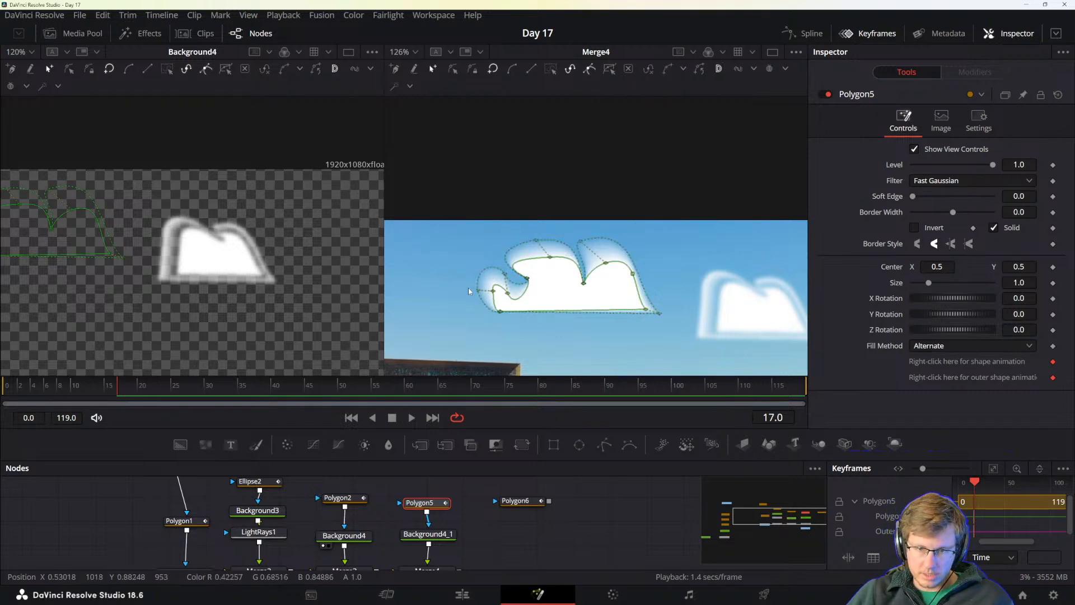
pyautogui.press('Tab')
pyautogui.press('Tab')
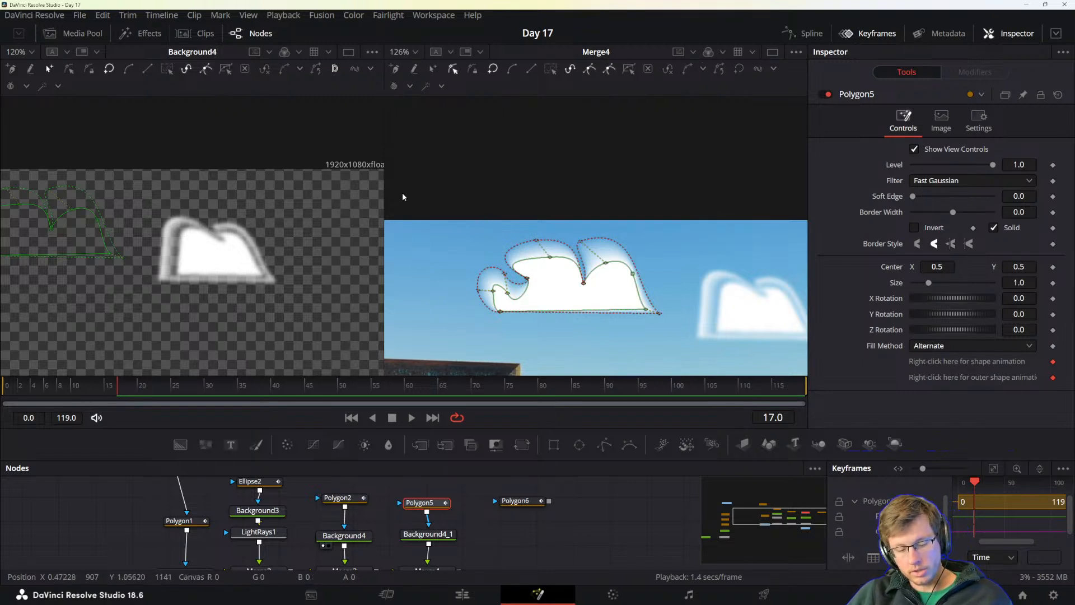
# - Try to enlarge both of Polygon5's polylines together with all points selected, and undo the enlargement
pyautogui.hotkey('ctrl', 'a')
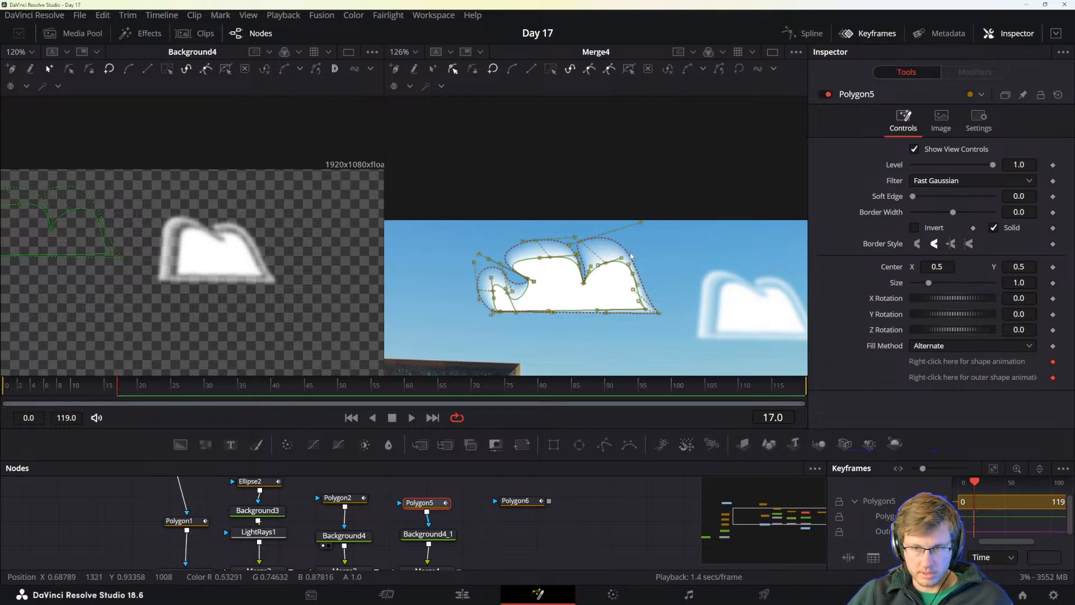
pyautogui.moveTo(420, 256); pyautogui.dragTo(479, 335)
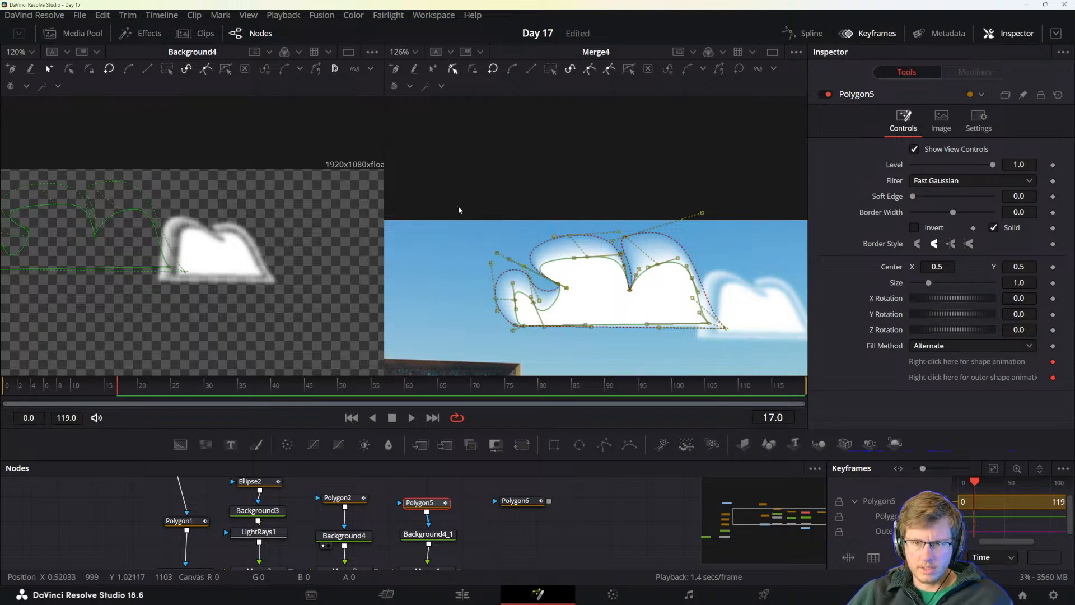
pyautogui.hotkey('ctrl', 'z')
pyautogui.hotkey('ctrl', 'z')
pyautogui.hotkey('ctrl', 'z')
pyautogui.hotkey('ctrl', 'z')
pyautogui.hotkey('ctrl', 'z')
pyautogui.hotkey('ctrl', 'z')
pyautogui.hotkey('ctrl', 'z')
pyautogui.hotkey('ctrl', 'z')
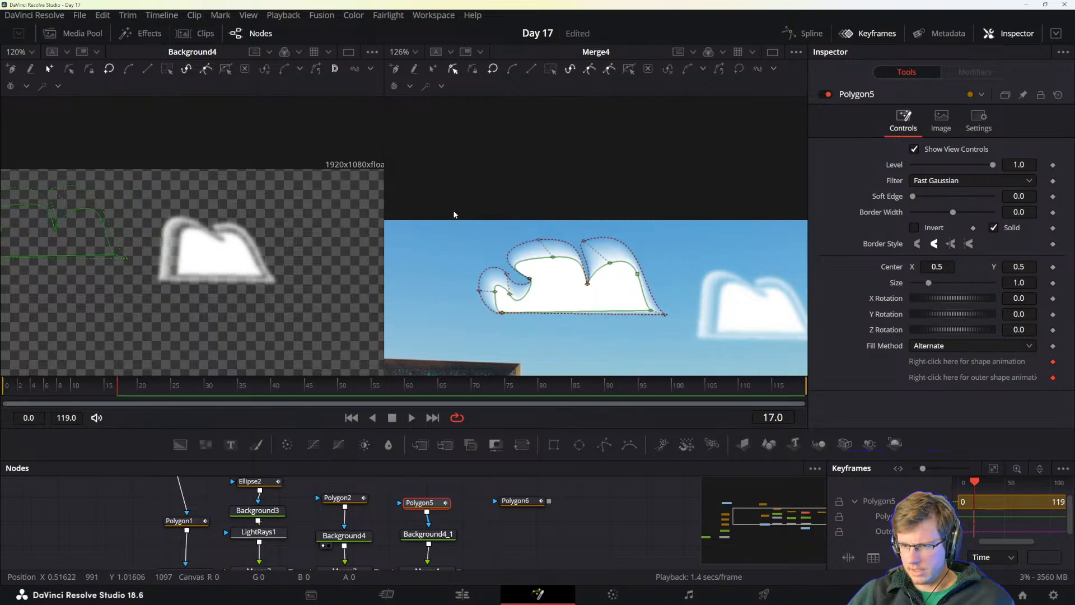
pyautogui.hotkey('ctrl', 'z')
pyautogui.hotkey('ctrl', 'z')
pyautogui.hotkey('ctrl', 'z')
pyautogui.hotkey('ctrl', 'z')
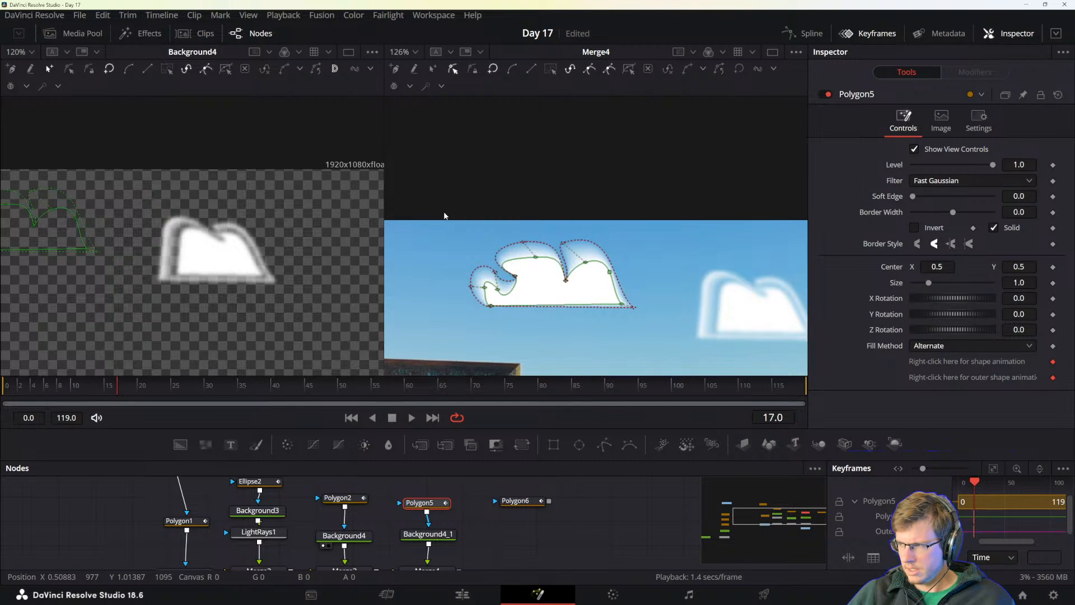
pyautogui.hotkey('ctrl', 'z')
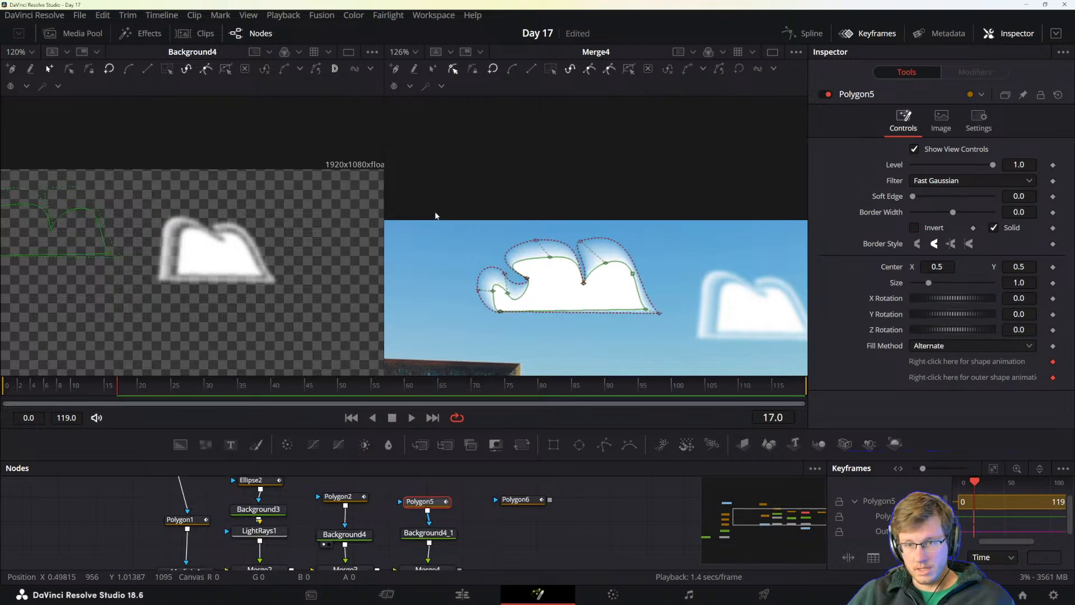
# - Try to apply a shape box to Polygon5's inner polyline with no points selected
pyautogui.click(462, 204)
pyautogui.click(533, 258)
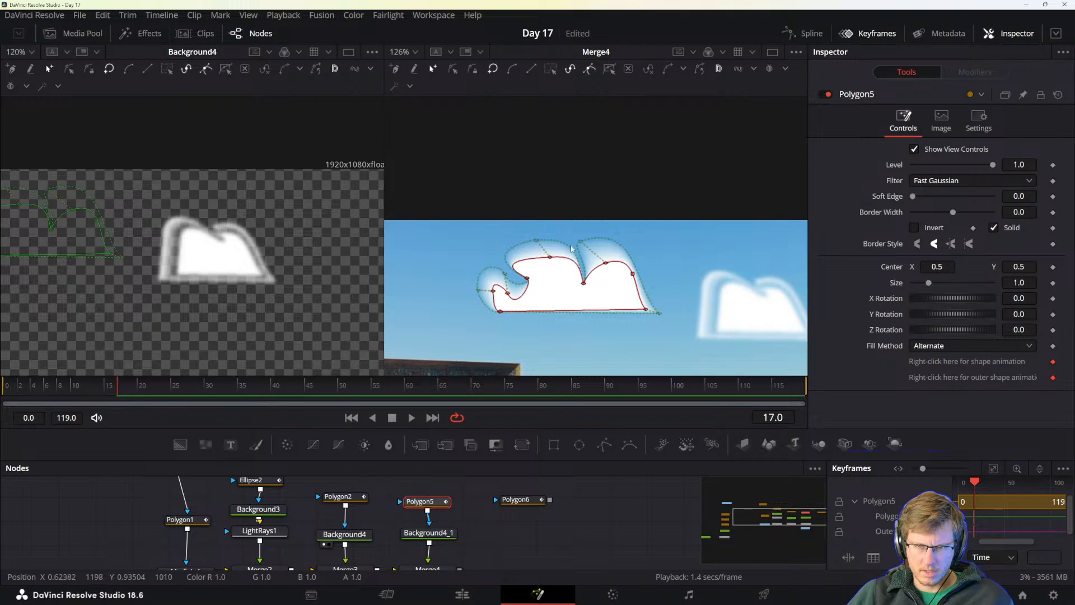
pyautogui.click(609, 68)
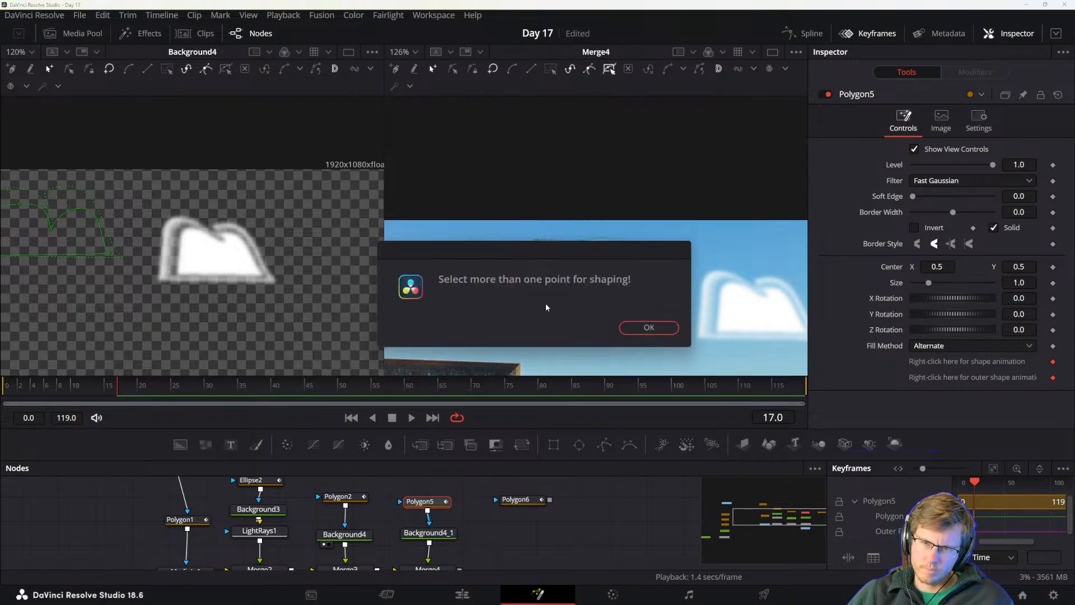
pyautogui.click(638, 329)
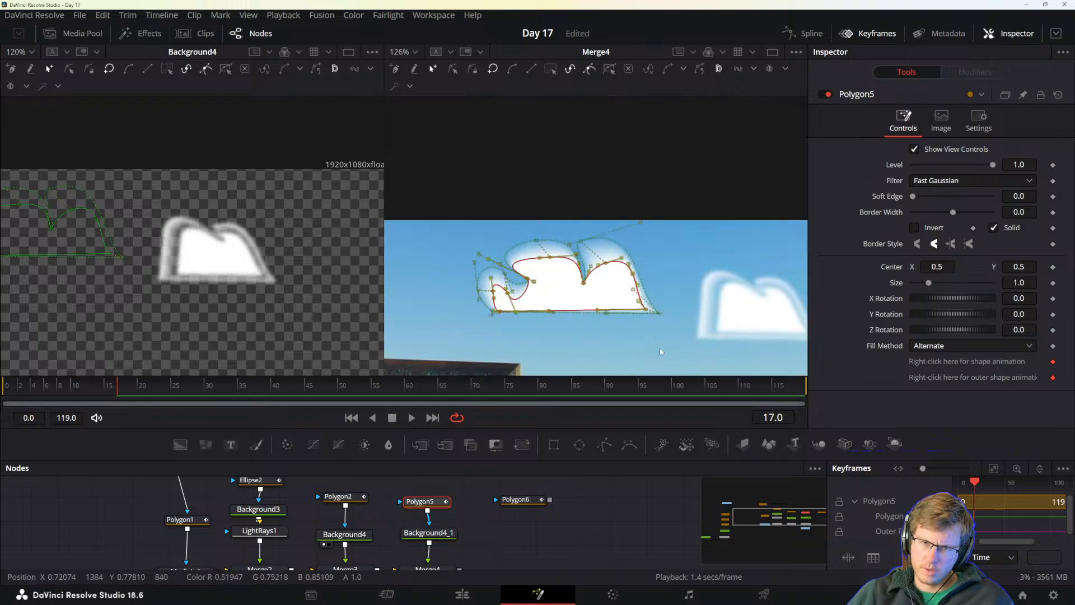
# - Clear the mask's point selection and review the editing options available for Polygon5's outer polygon
pyautogui.hotkey('ctrl', 'a')
pyautogui.click(424, 295)
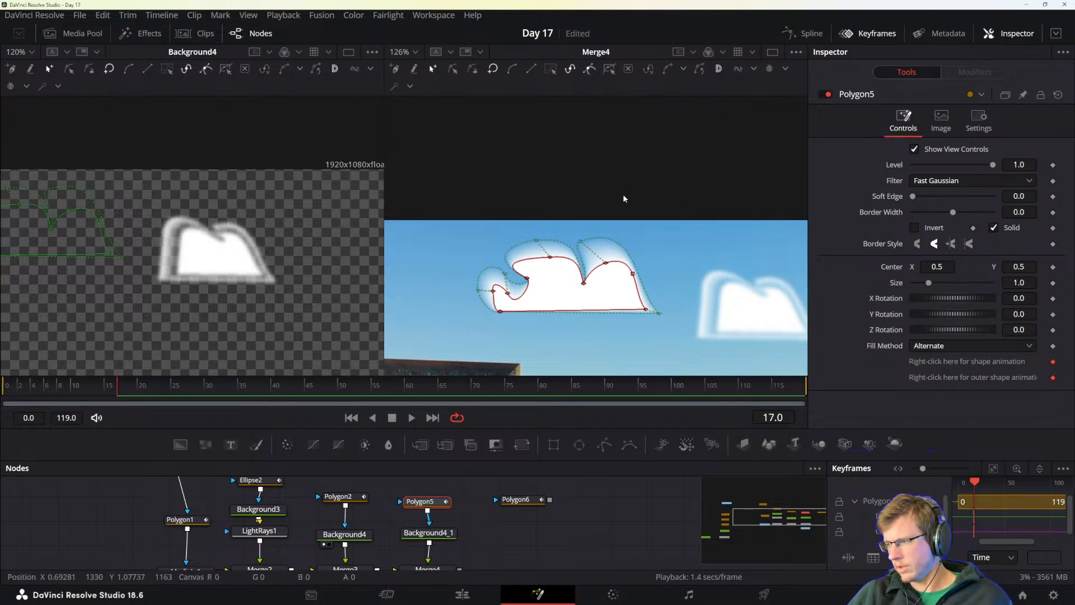
pyautogui.rightClick(641, 301)
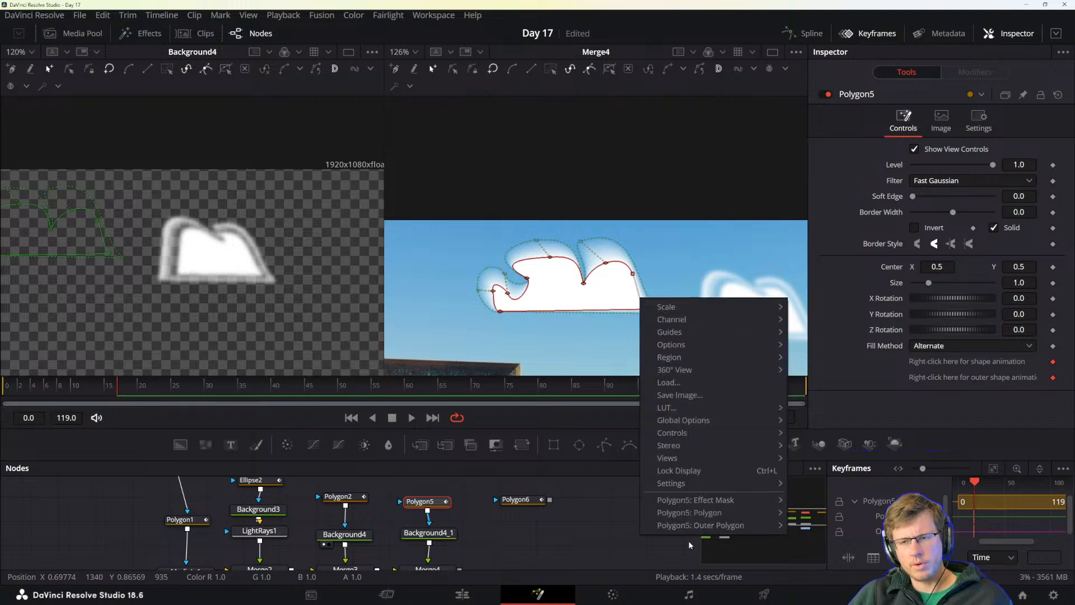
pyautogui.moveTo(706, 515)
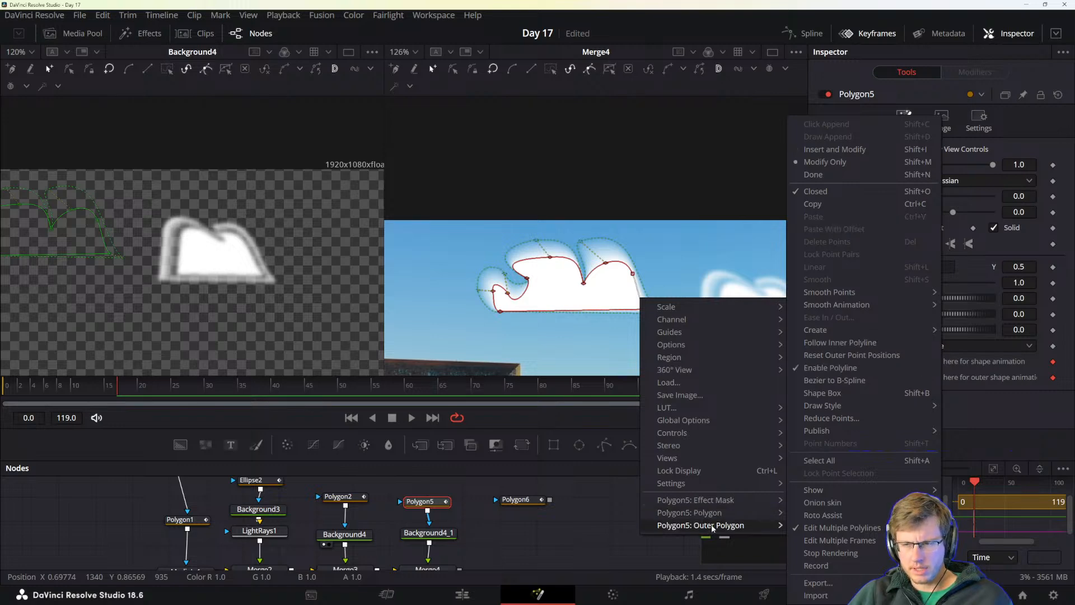
pyautogui.click(607, 200)
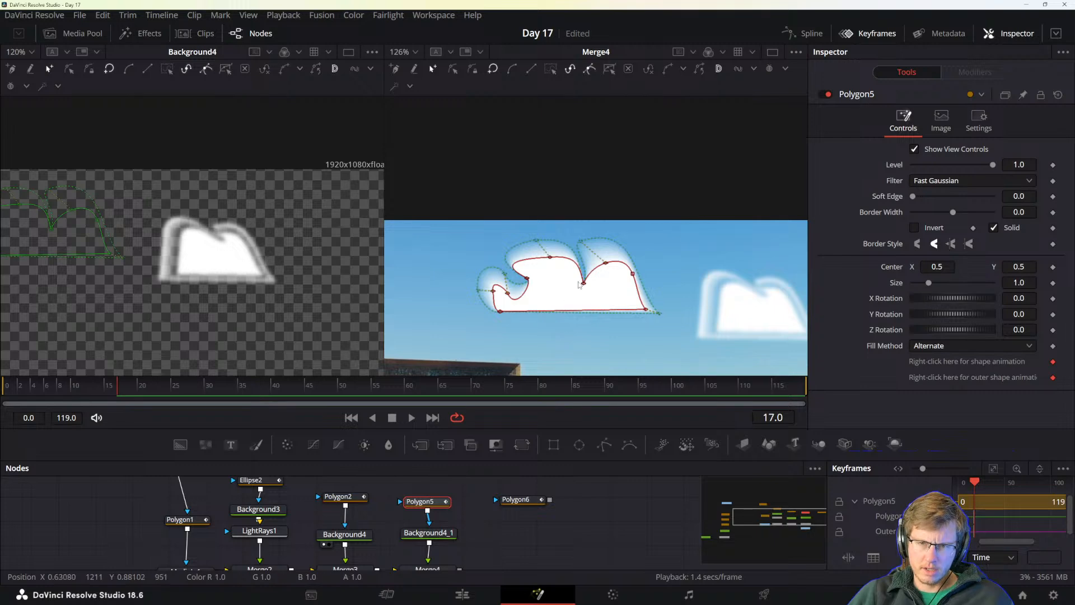
# - Select all points of Polygon5's inner polyline only, and switch to the outer polyline at the middle hump
pyautogui.click(550, 257)
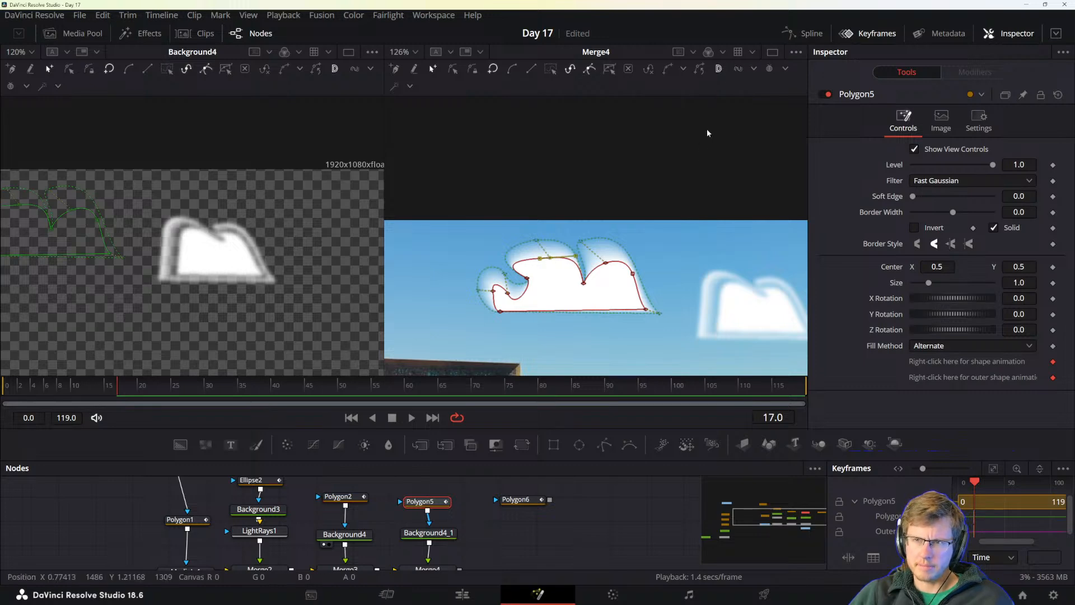
pyautogui.rightClick(551, 259)
pyautogui.moveTo(621, 473)
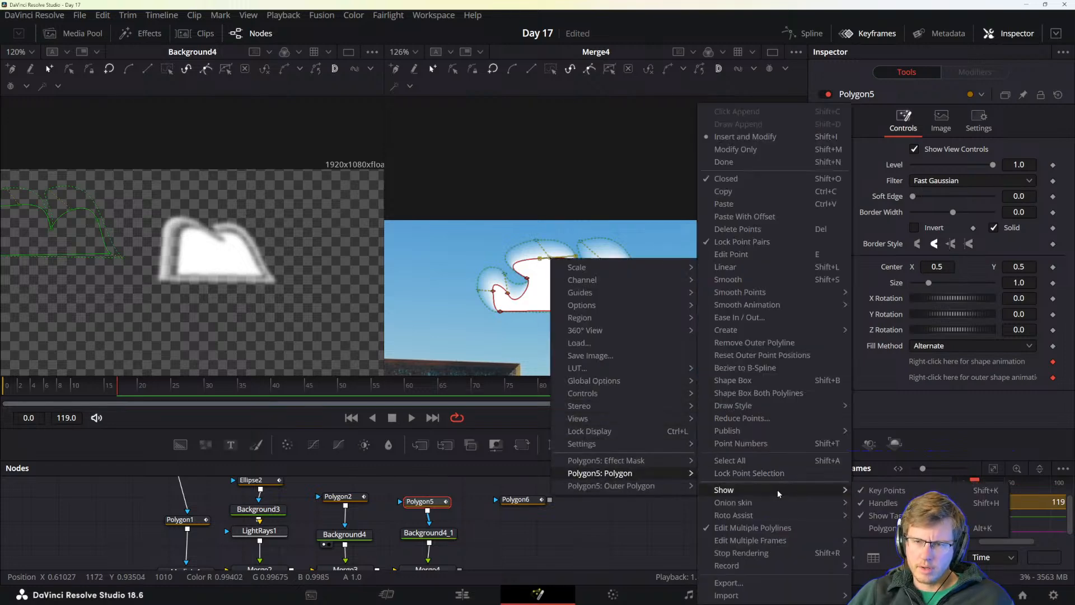
pyautogui.click(742, 463)
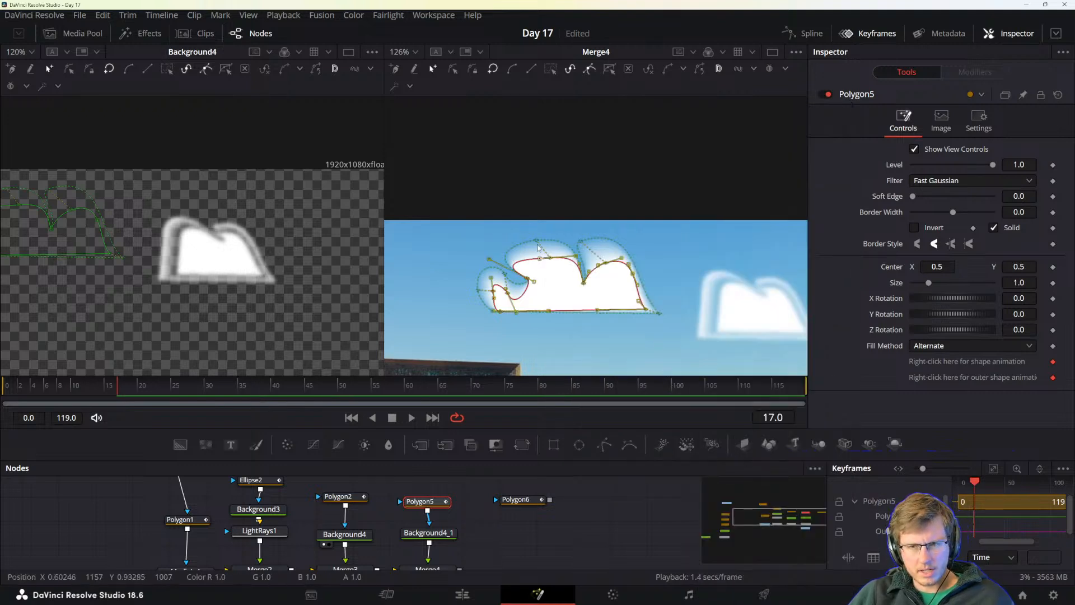
pyautogui.click(511, 232)
pyautogui.click(516, 235)
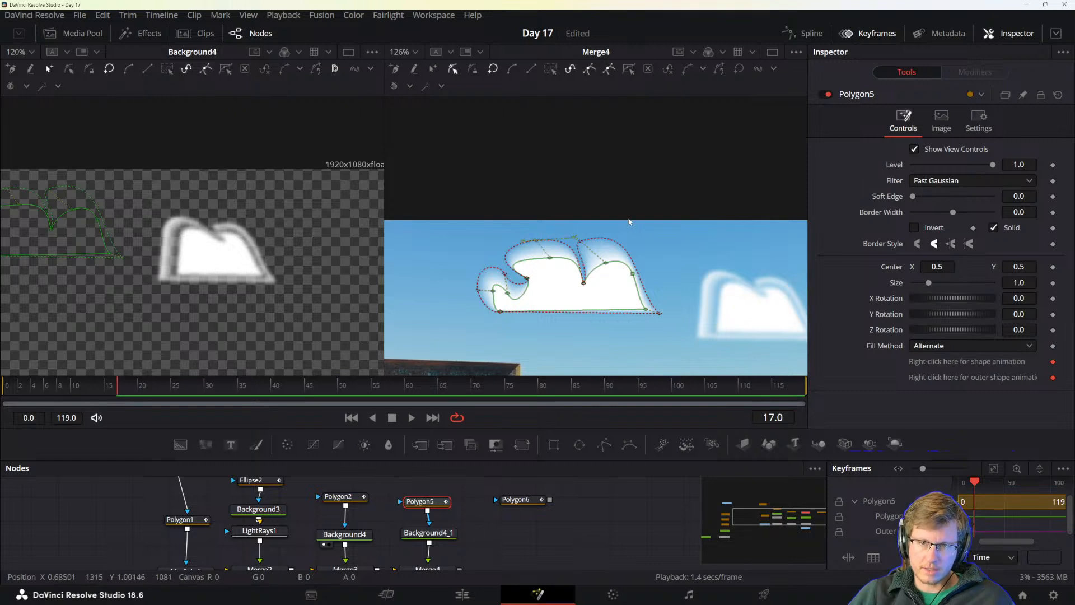
# - Select all points on both of Polygon5's polylines, and reselect only the inner point atop the middle hump
pyautogui.hotkey('ctrl', 'a')
pyautogui.click(537, 240)
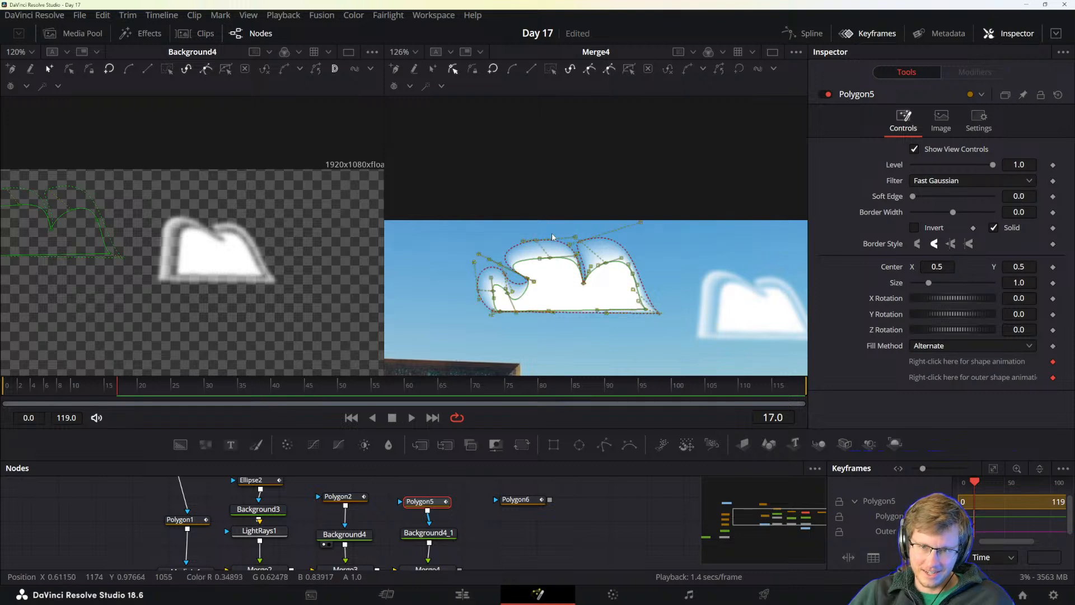
pyautogui.click(550, 259)
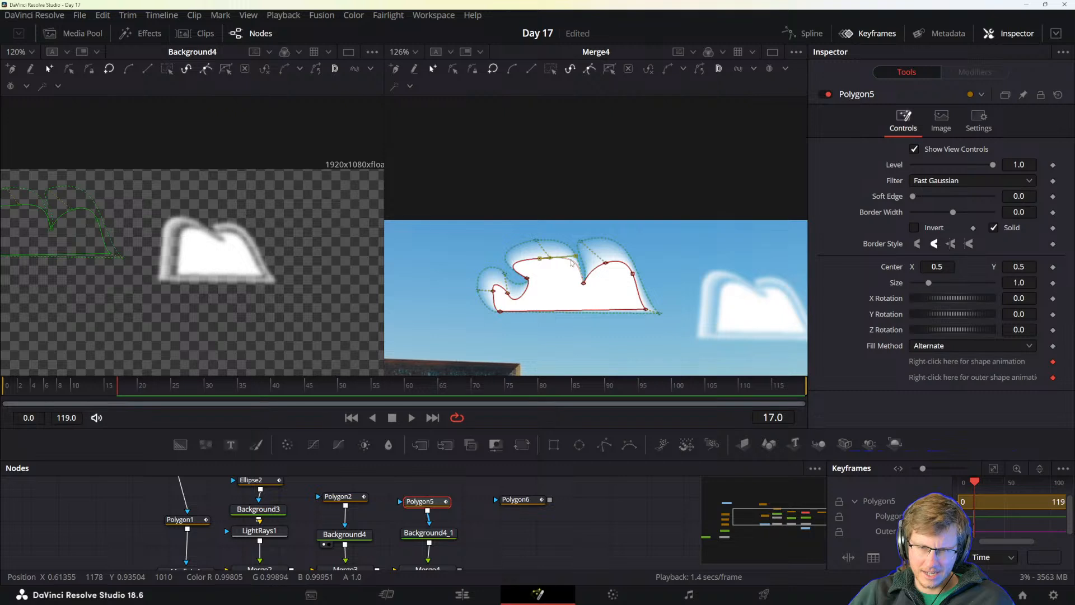
pyautogui.click(551, 262)
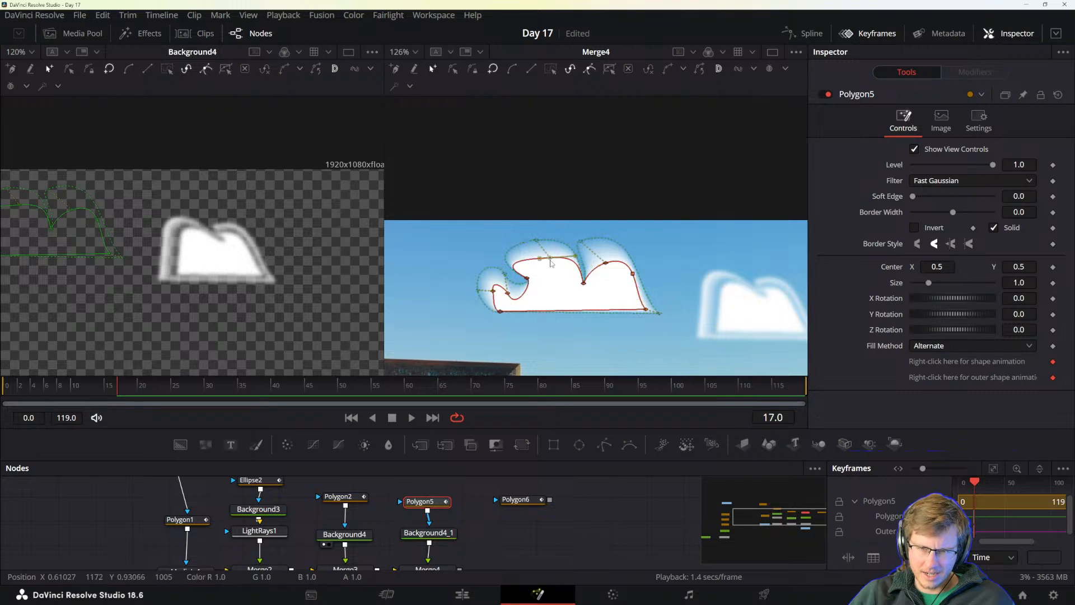
pyautogui.click(551, 262)
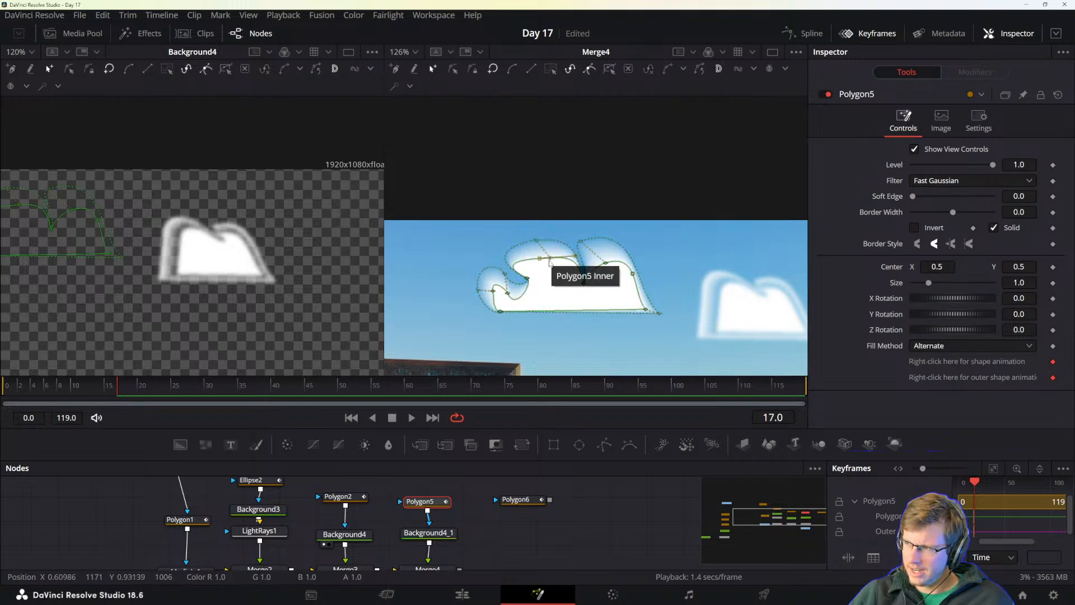
pyautogui.click(551, 261)
# - Show the alpha channel in the Merge4 viewer, and restore the colour view
pyautogui.rightClick(551, 258)
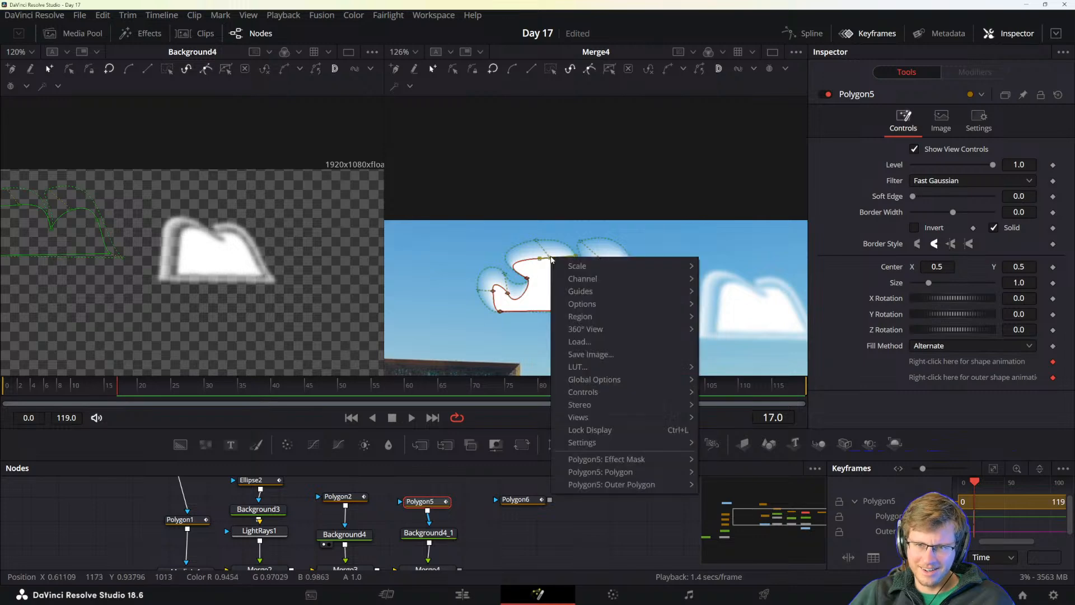
pyautogui.press('Escape')
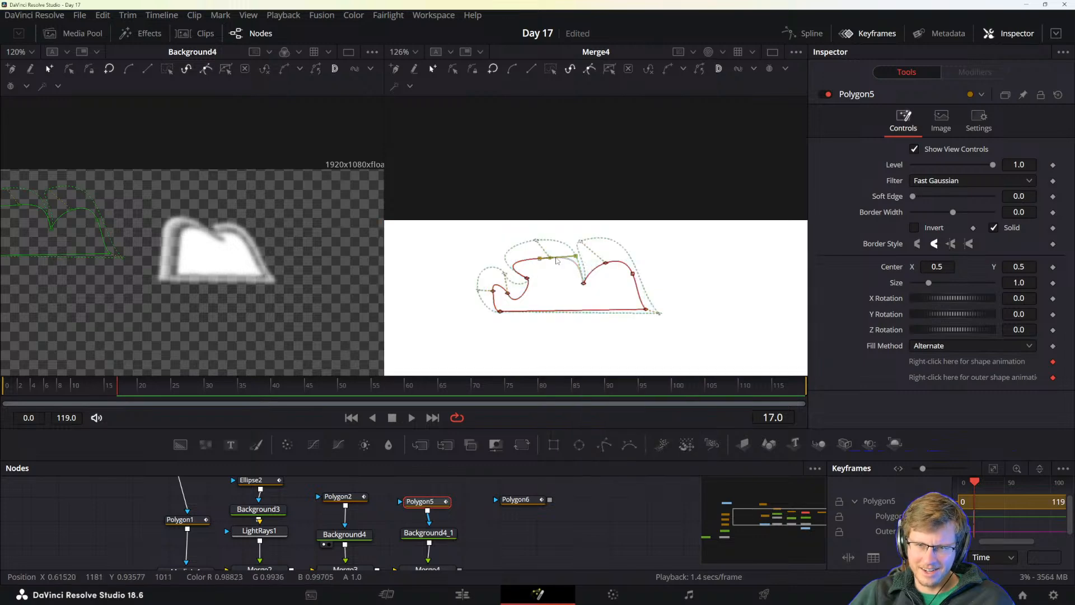
pyautogui.press('a')
pyautogui.press('c')
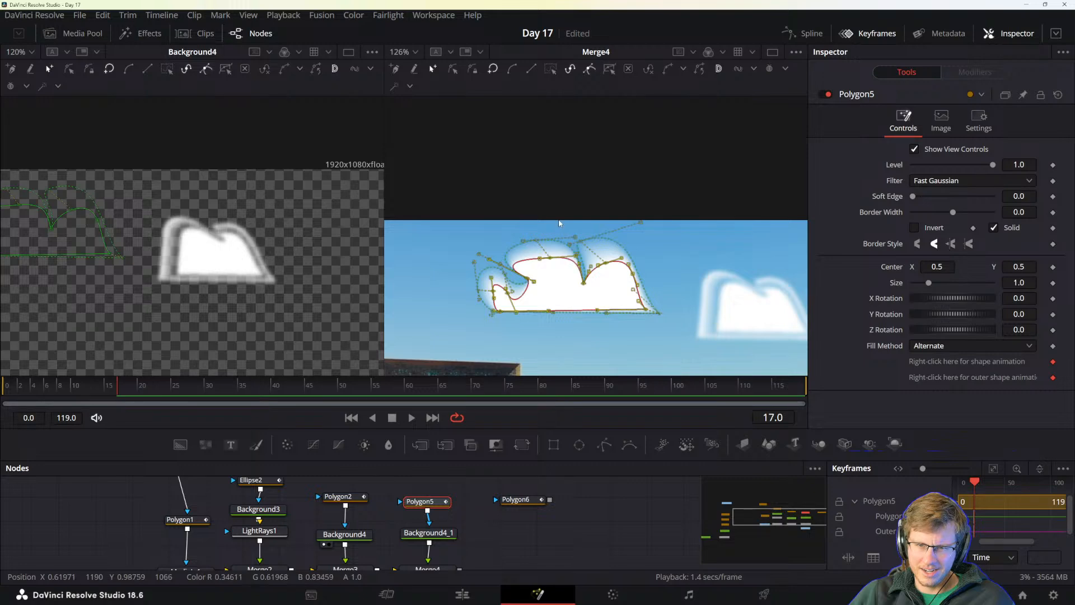
# - Select the inner point atop the middle hump, and extend the selection to Polygon5's entire inner polyline
pyautogui.click(550, 258)
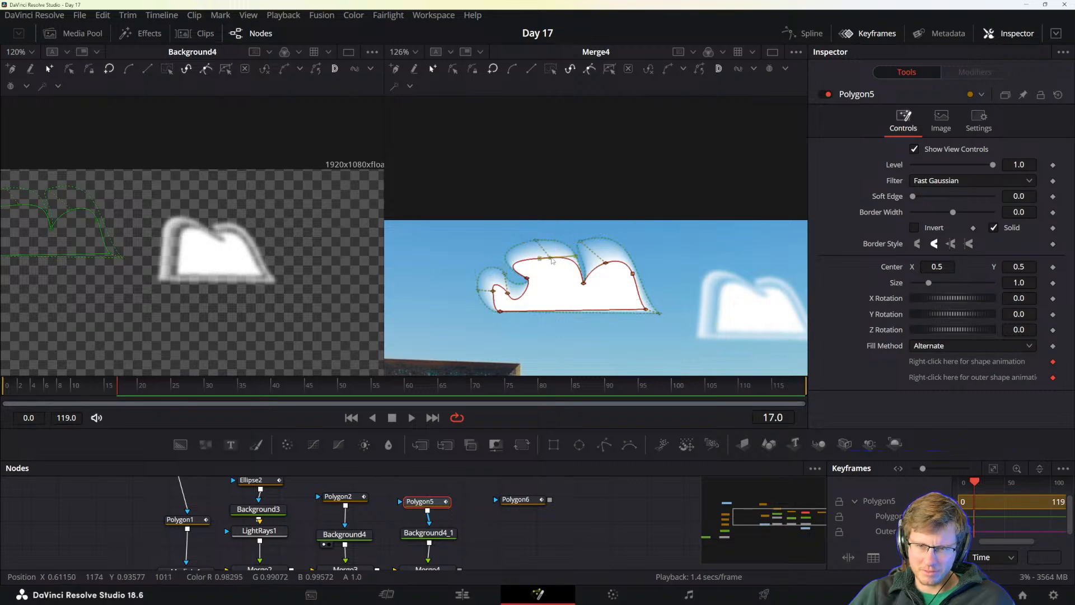
pyautogui.rightClick(551, 259)
pyautogui.moveTo(633, 476)
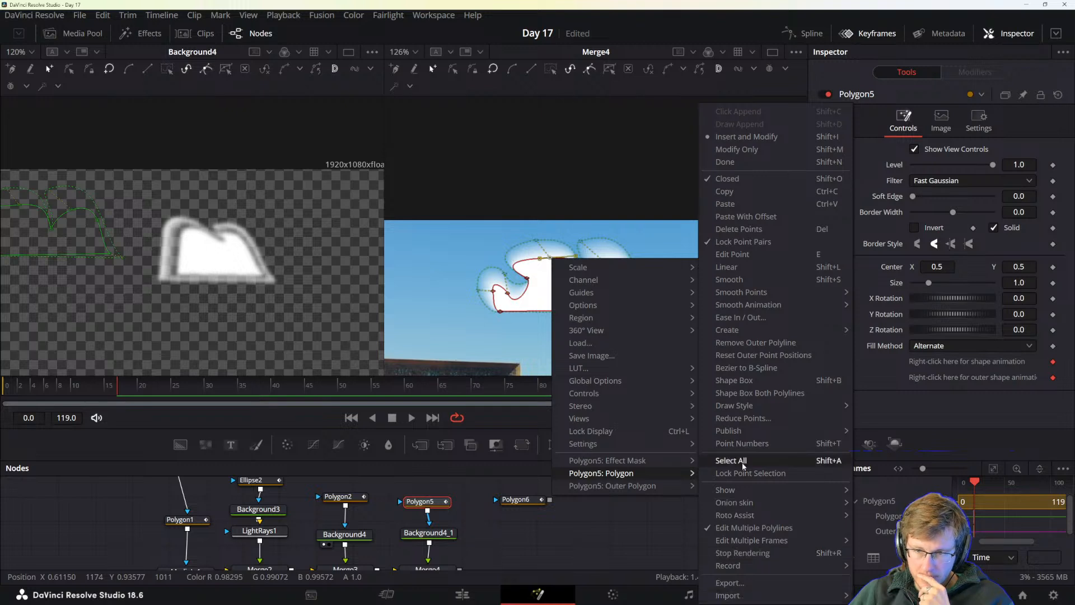
pyautogui.click(756, 527)
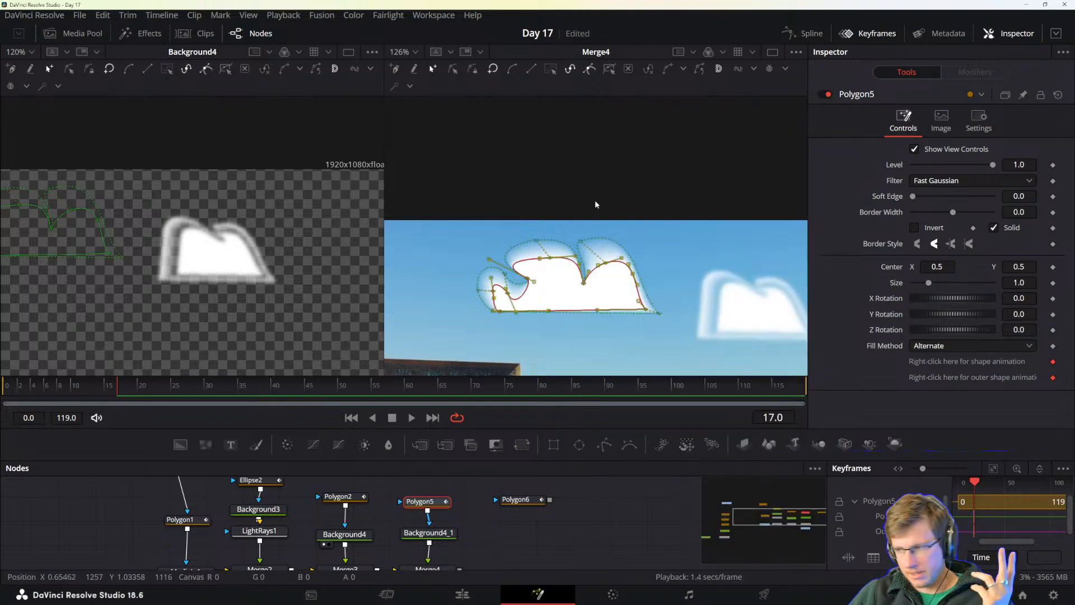
# - Select all points of Polygon5's outer polyline only, try to adjust them together, and clear the selection
pyautogui.rightClick(538, 242)
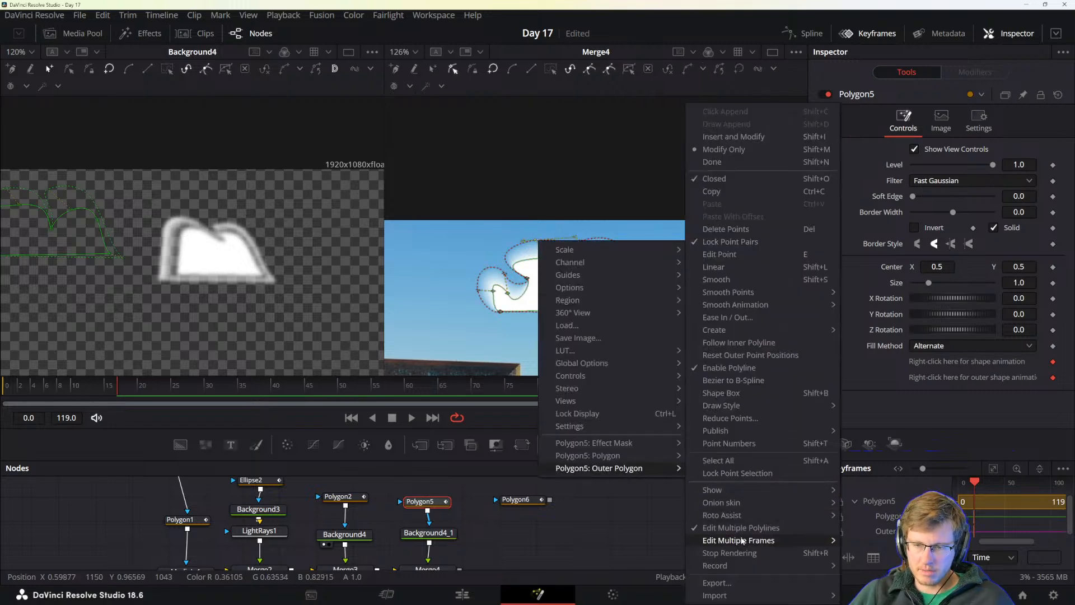
pyautogui.click(738, 459)
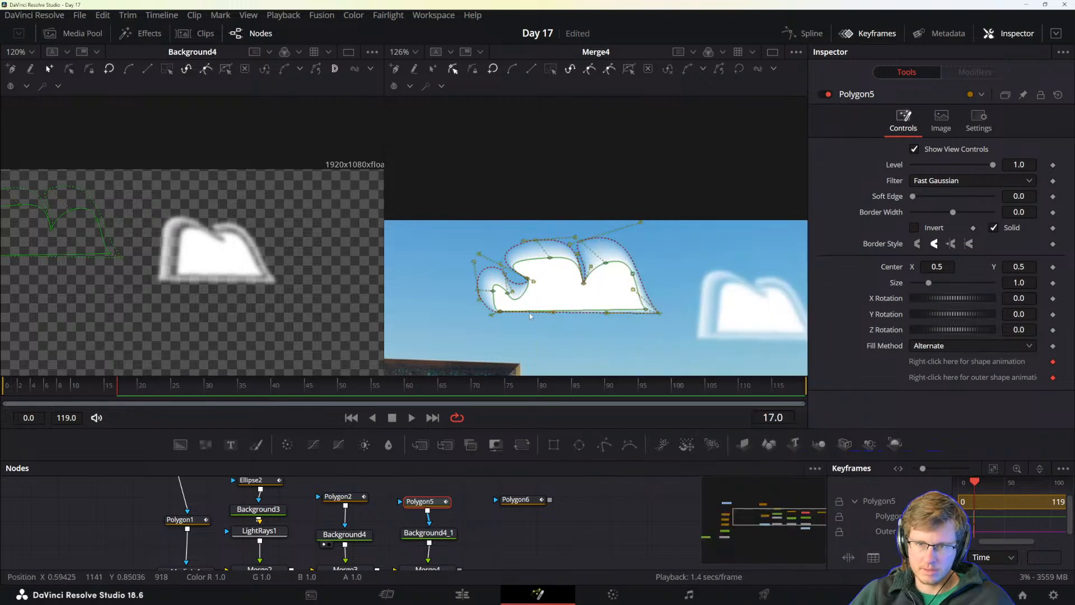
pyautogui.moveTo(529, 313); pyautogui.dragTo(535, 377)
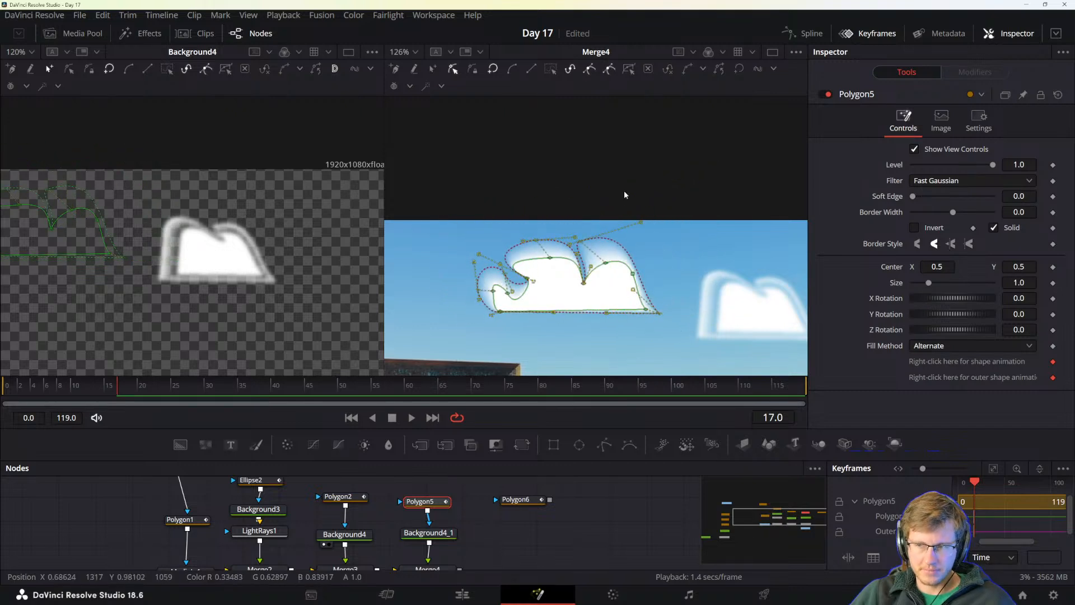
pyautogui.click(590, 203)
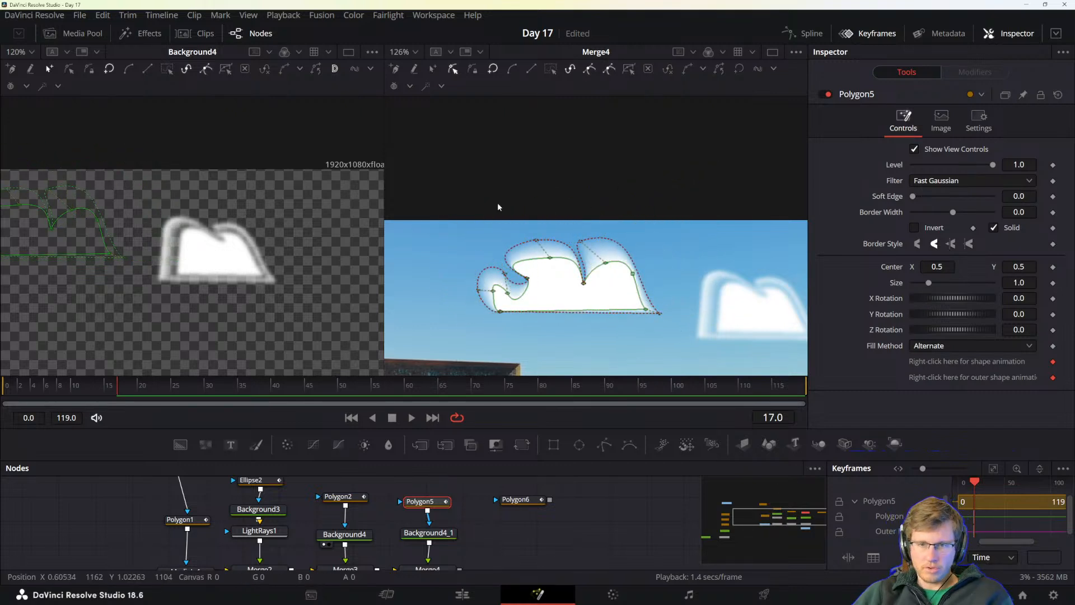
# - Switch to the DaVinci Resolve reference manual in Acrobat, and read about adding softness to a segment and adding additional points to the shape
pyautogui.hotkey('alt', 'Tab')
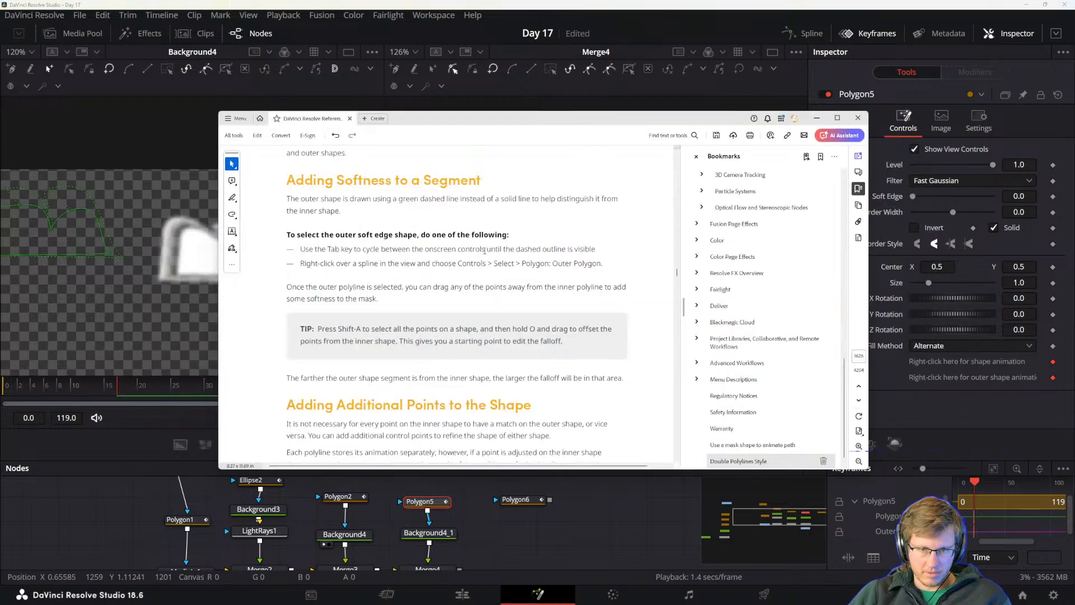
pyautogui.scroll(-3, 351, 300)
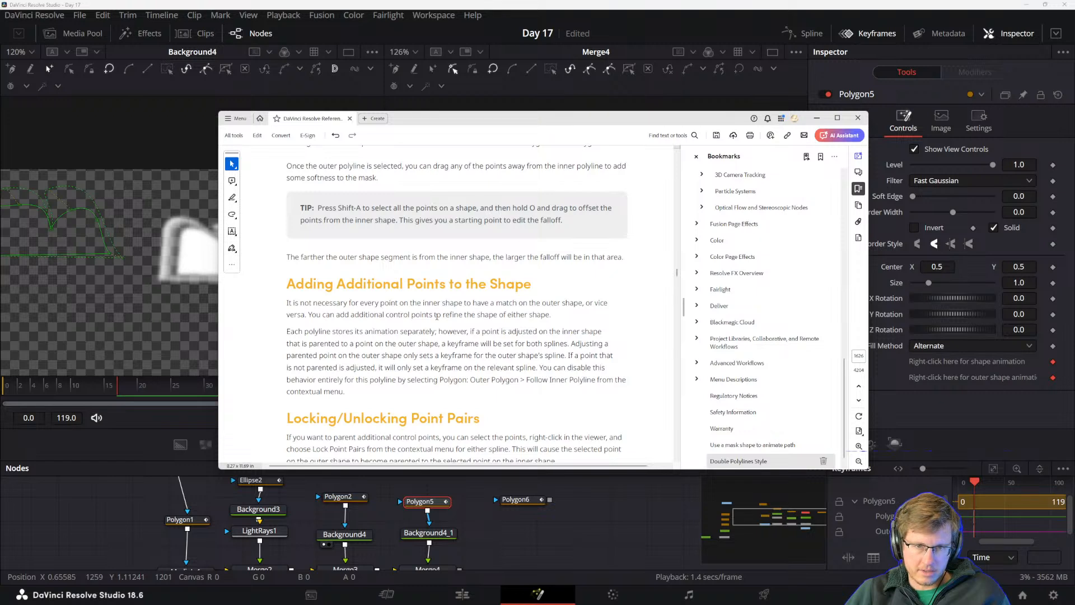
pyautogui.scroll(-1, 420, 322)
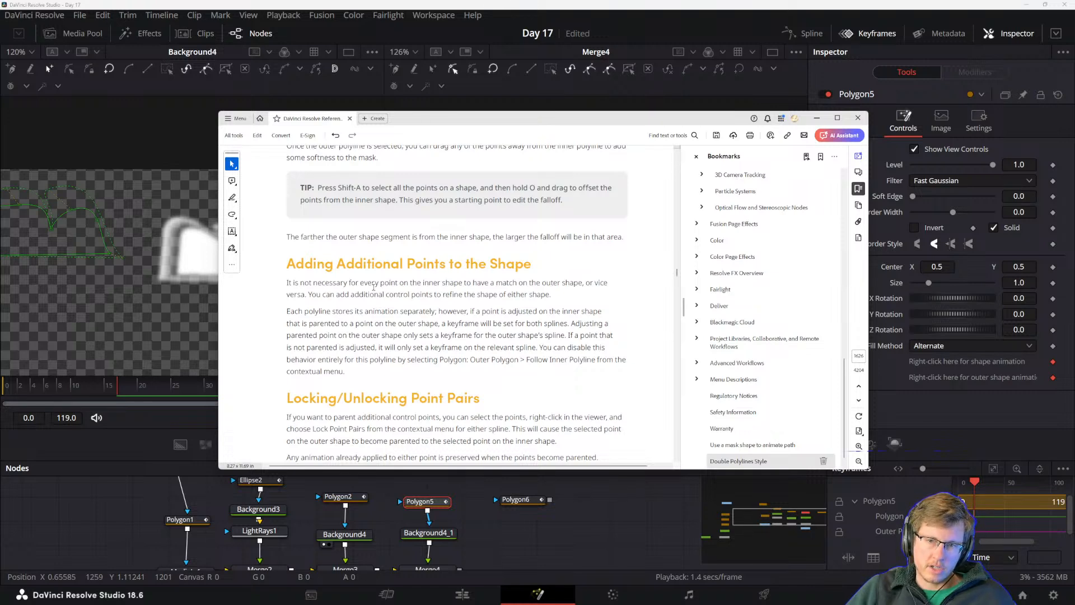
pyautogui.moveTo(560, 602)
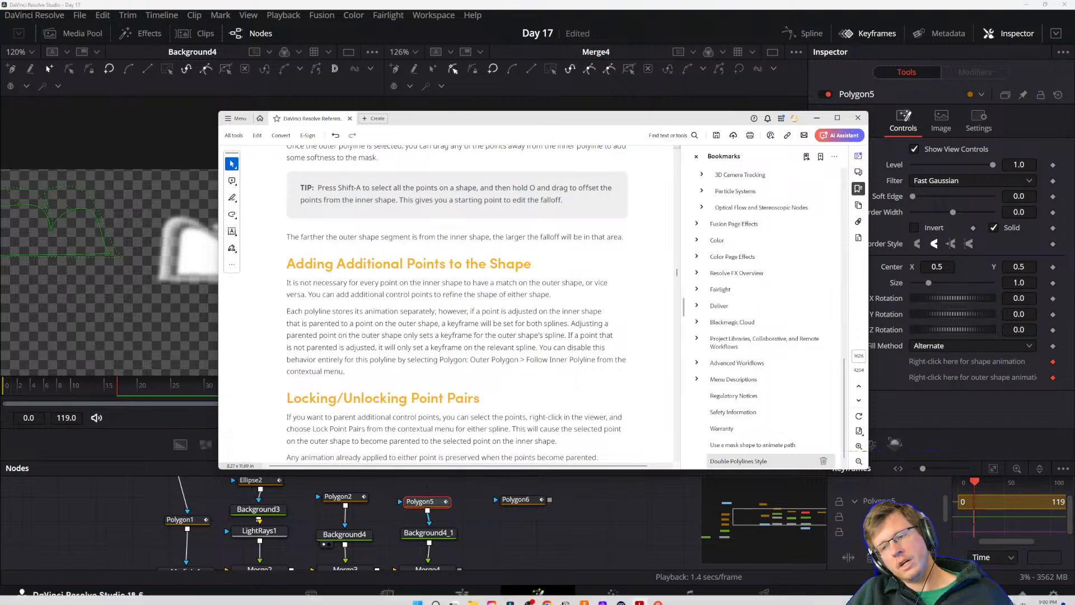
pyautogui.click(495, 43)
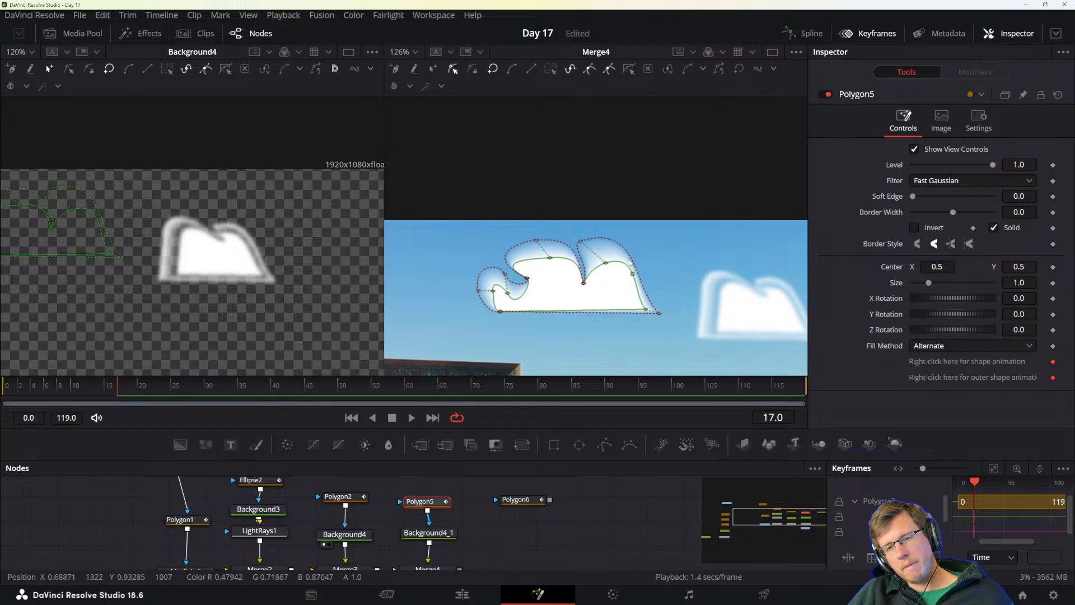
pyautogui.moveTo(659, 322); pyautogui.dragTo(568, 275)
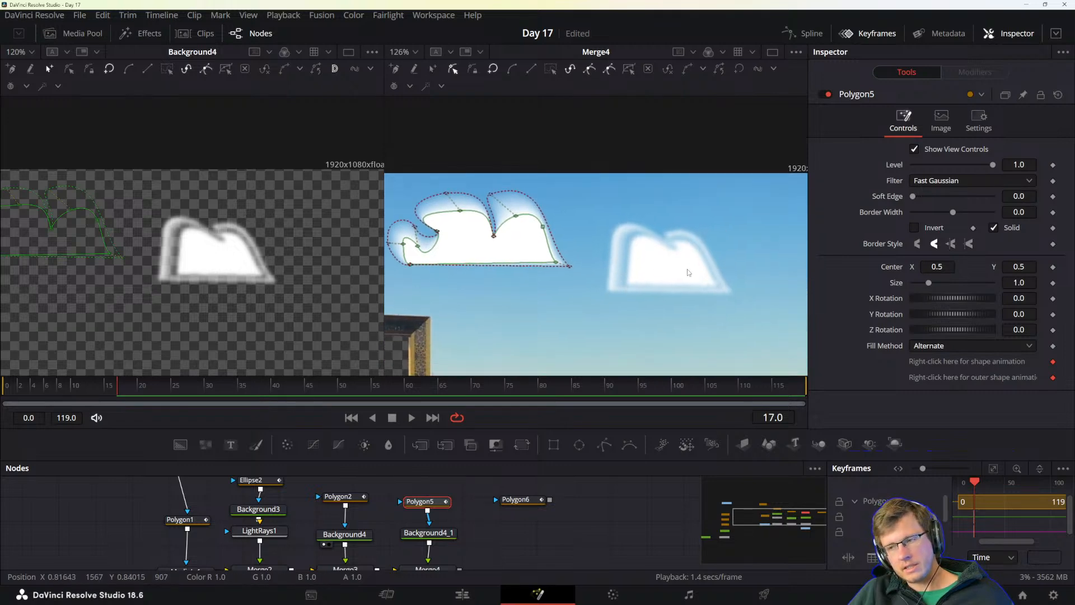
pyautogui.moveTo(633, 308); pyautogui.dragTo(733, 192)
pyautogui.moveTo(424, 333); pyautogui.dragTo(350, 451)
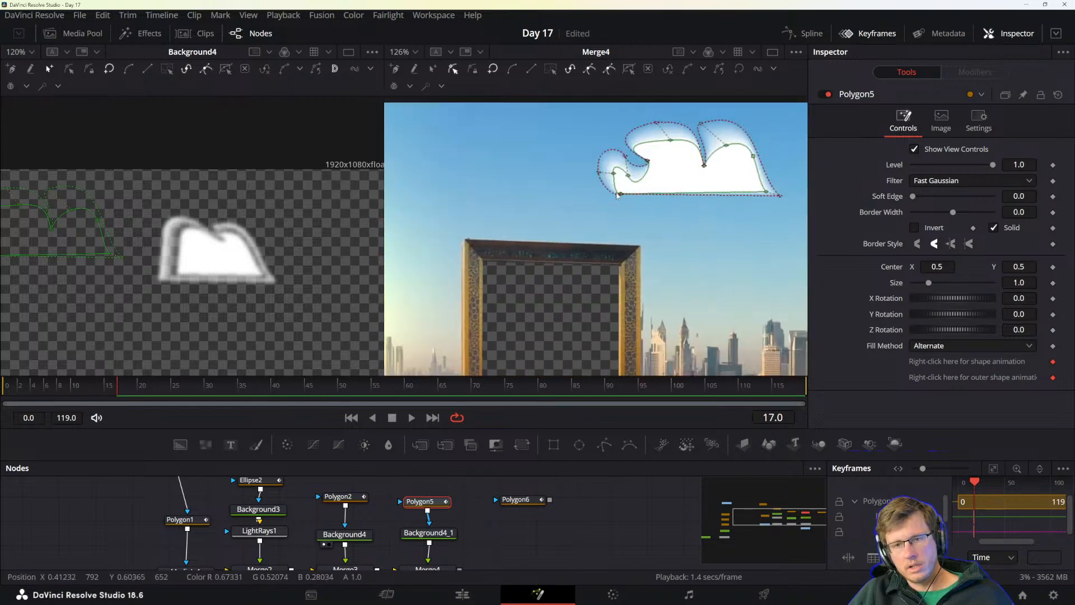
pyautogui.moveTo(674, 216); pyautogui.dragTo(588, 301)
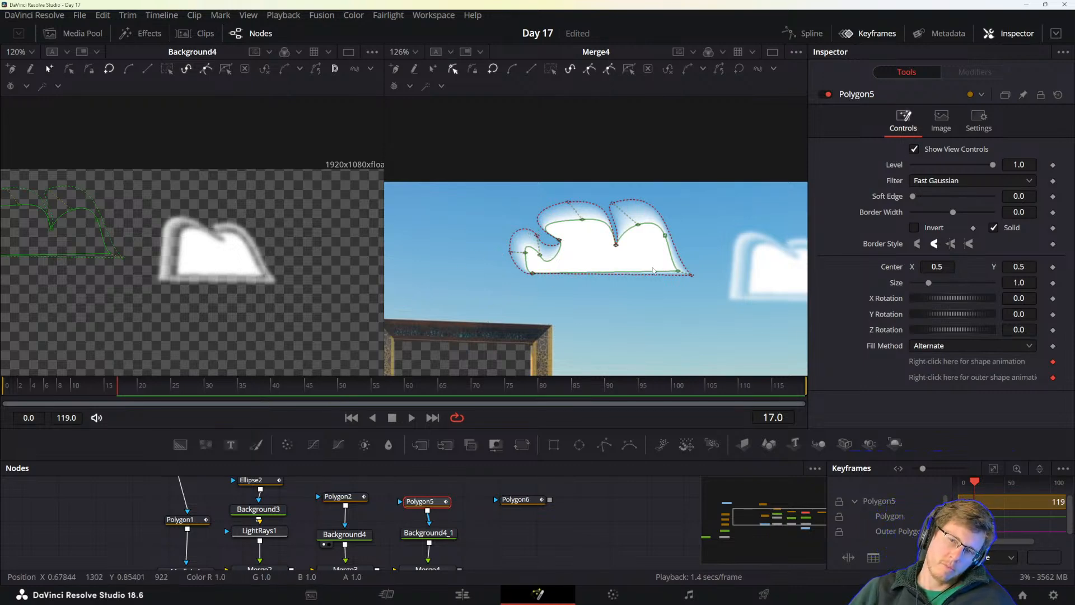
pyautogui.moveTo(683, 296); pyautogui.dragTo(656, 313)
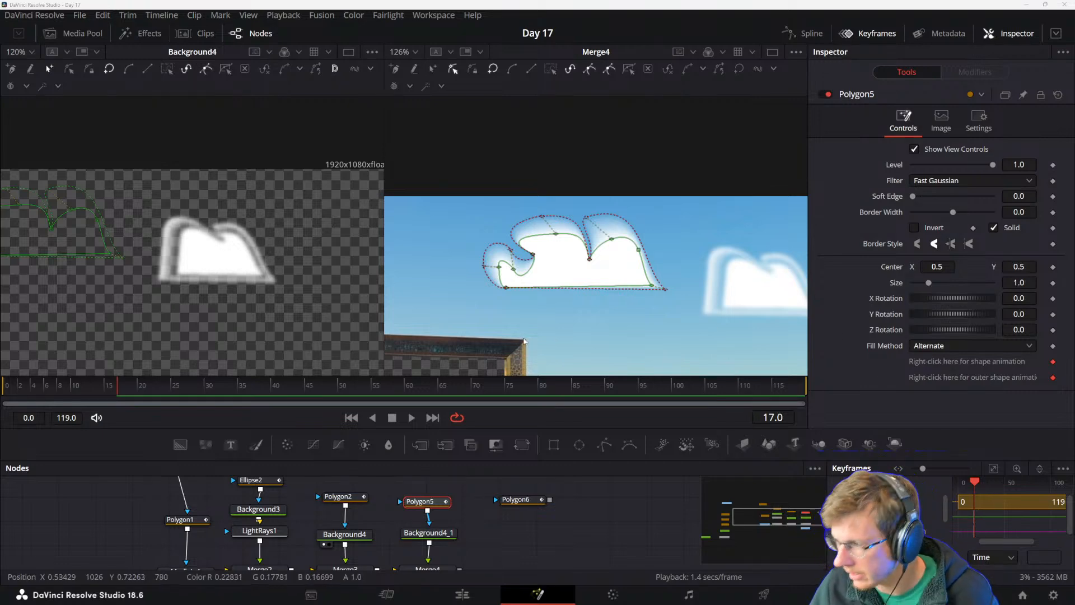
pyautogui.moveTo(592, 267); pyautogui.dragTo(597, 228)
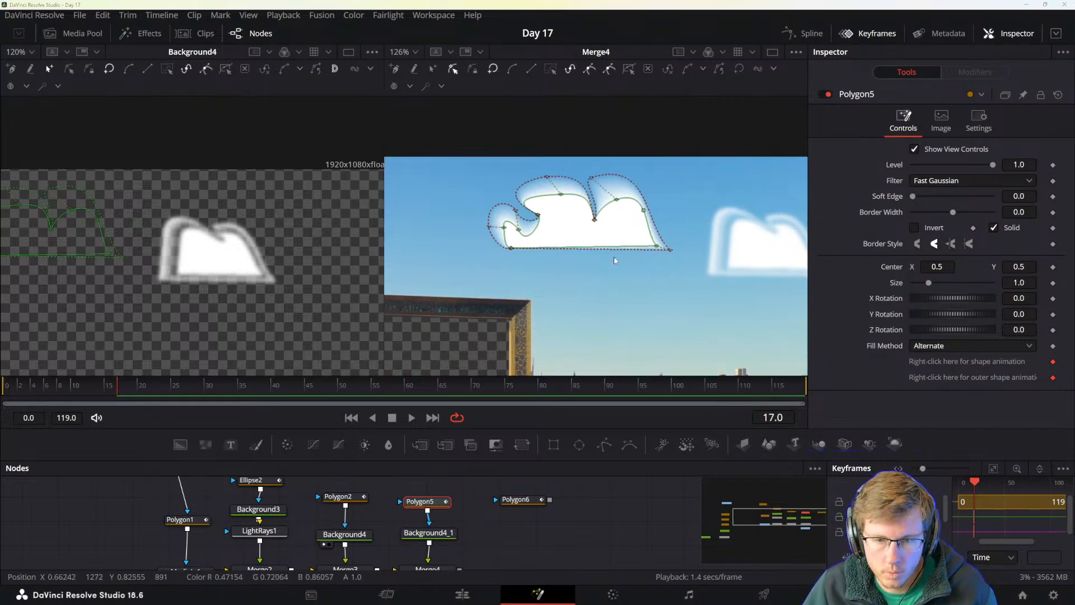
# - Return to the reference manual, read about additional points and point pairs, and reposition its window so the cloud mask shows beside the text
pyautogui.hotkey('alt', 'Tab')
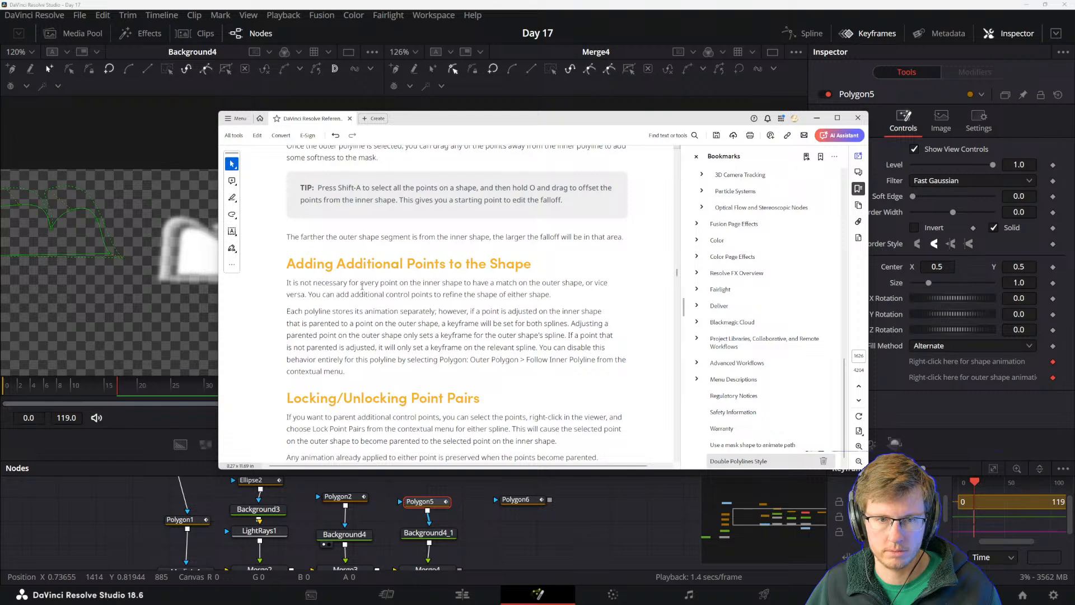
pyautogui.scroll(-1, 355, 292)
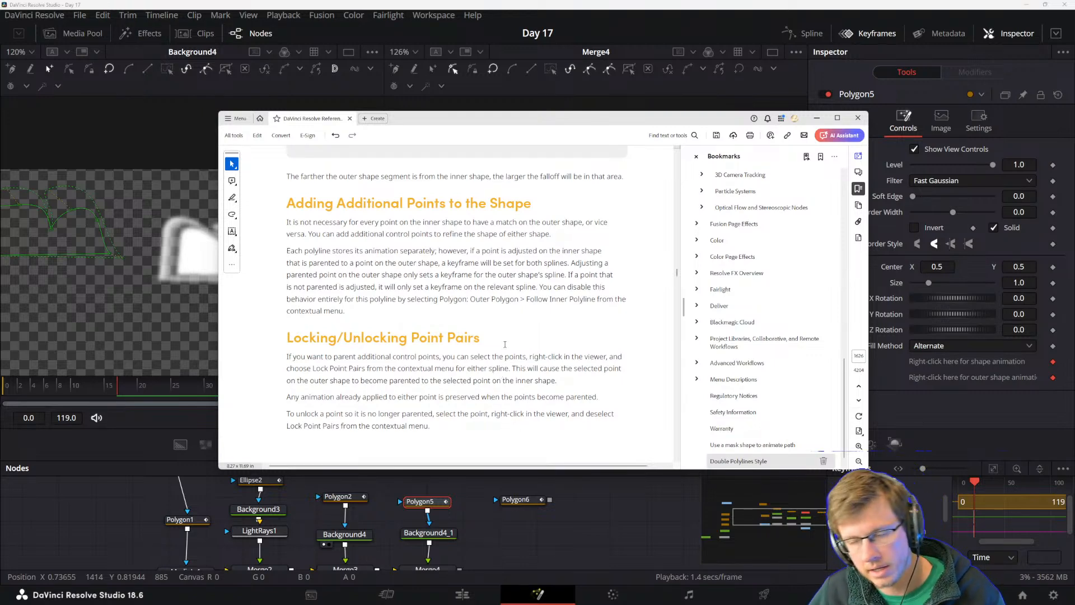
pyautogui.moveTo(474, 121); pyautogui.dragTo(462, 314)
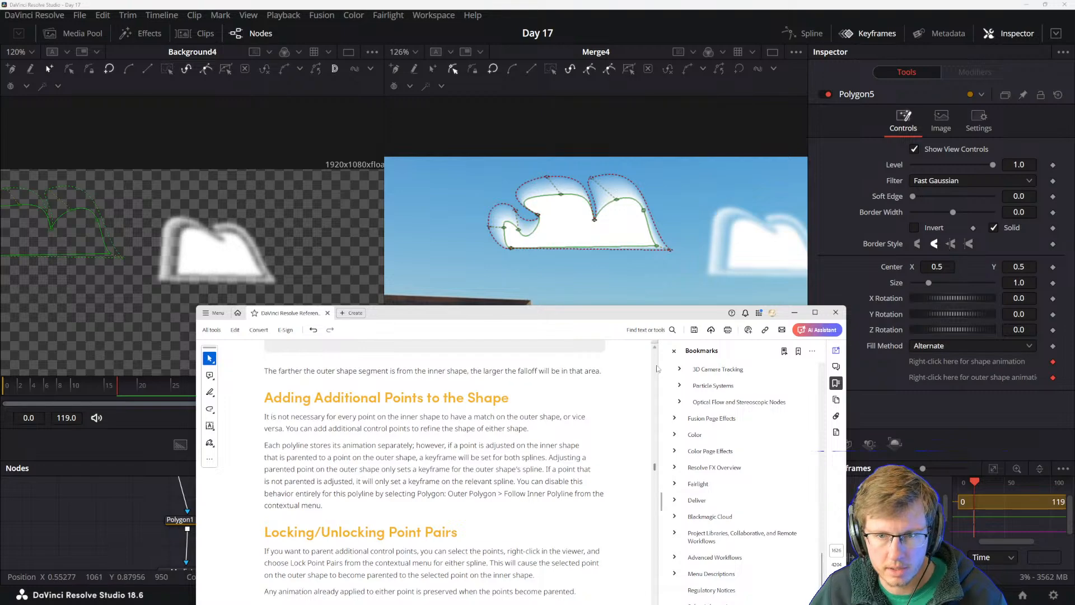
pyautogui.moveTo(612, 313); pyautogui.dragTo(537, 356)
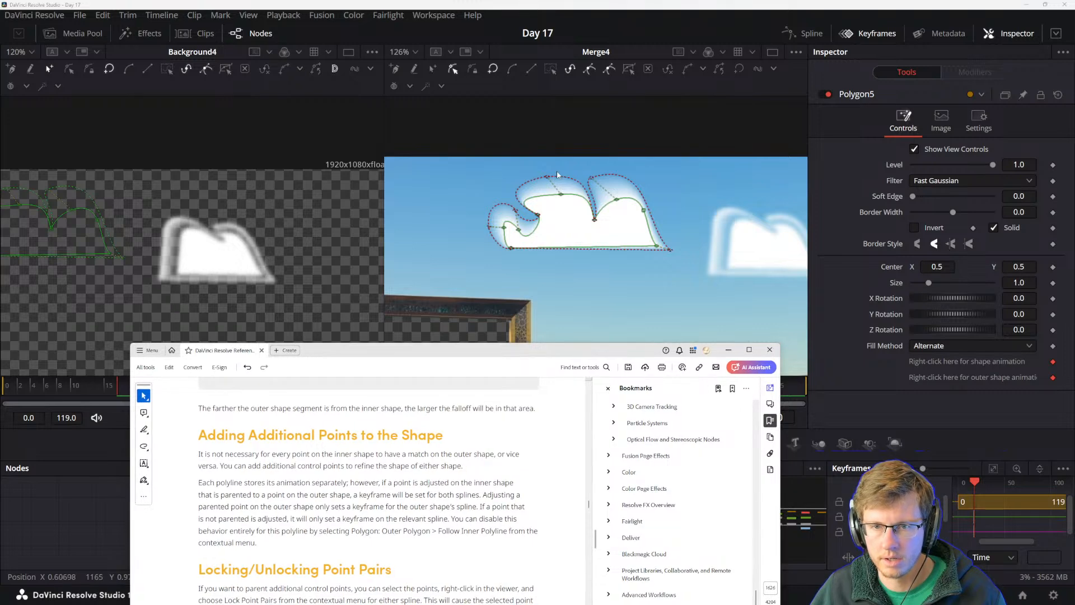
# - Enable Follow Inner Polyline for Polygon5's outer polygon in DaVinci Resolve, and try moving the inner point atop the middle hump
pyautogui.click(563, 198)
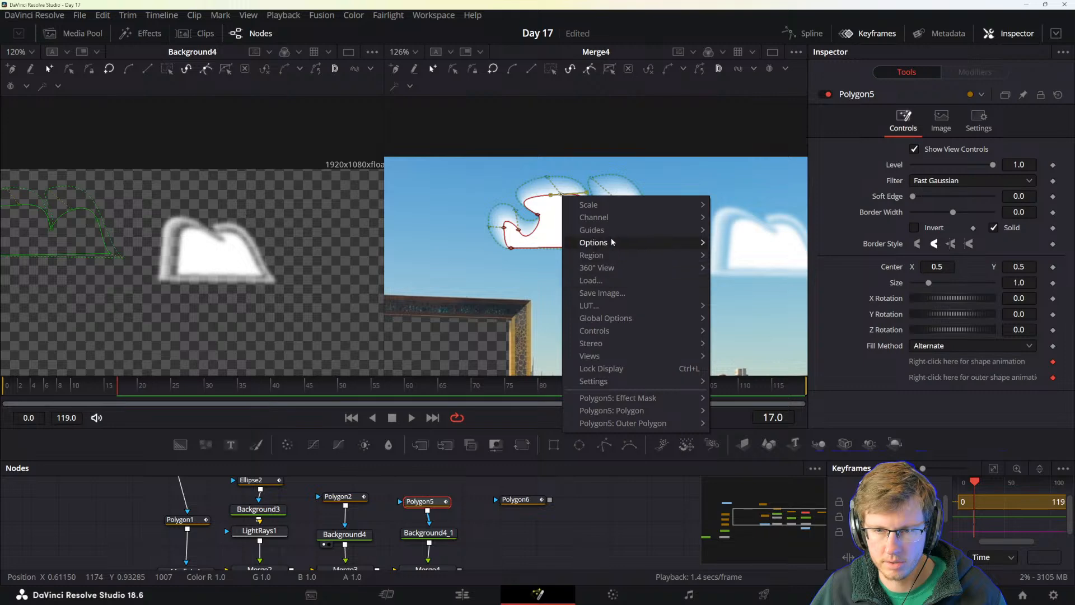
pyautogui.hotkey('alt', 'Tab')
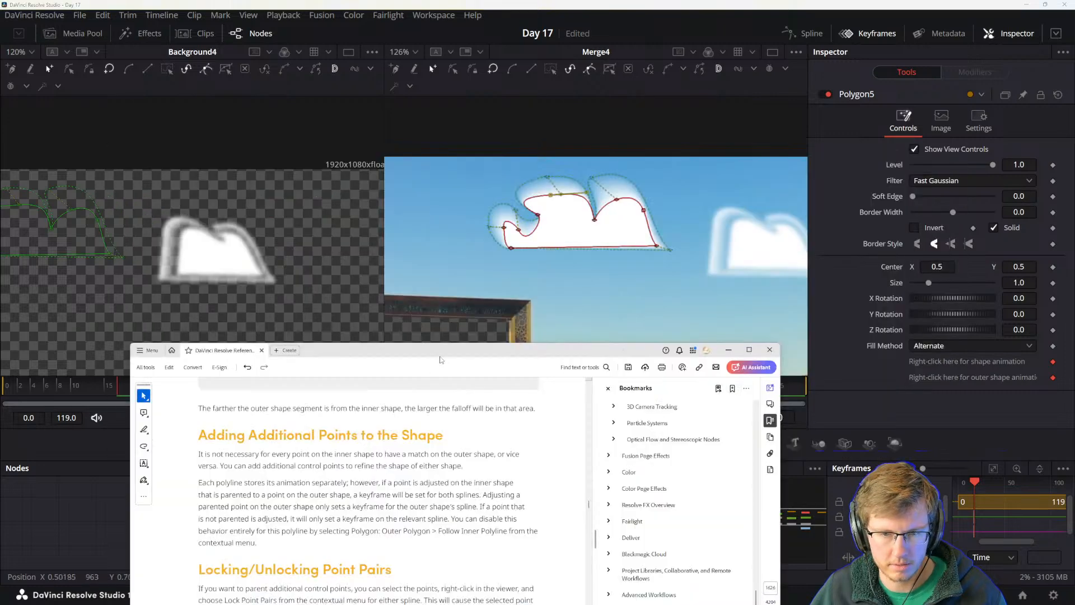
pyautogui.moveTo(440, 351); pyautogui.dragTo(489, 162)
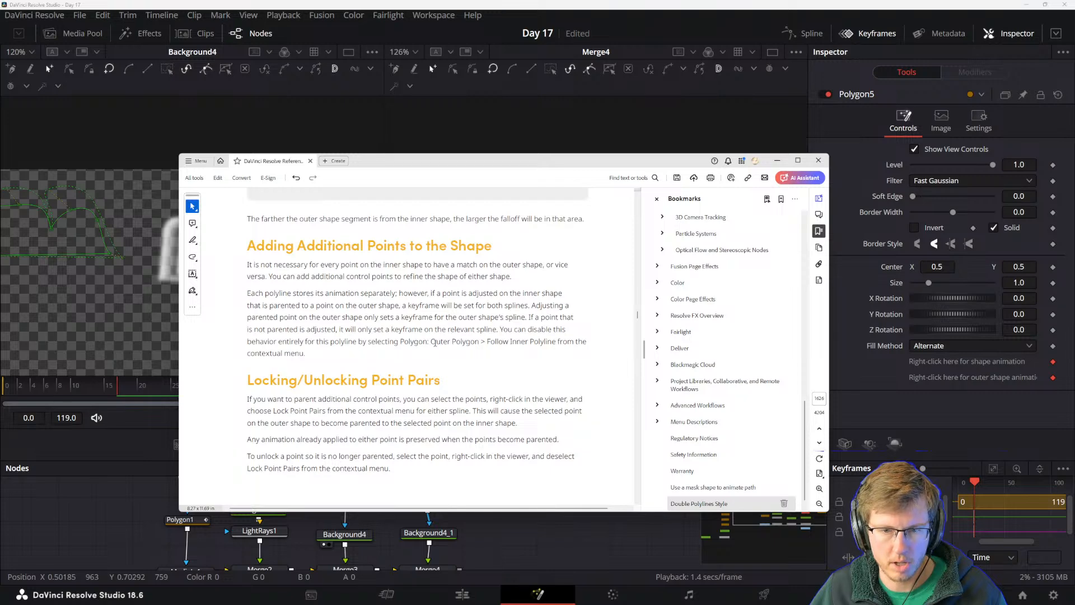
pyautogui.click(574, 4)
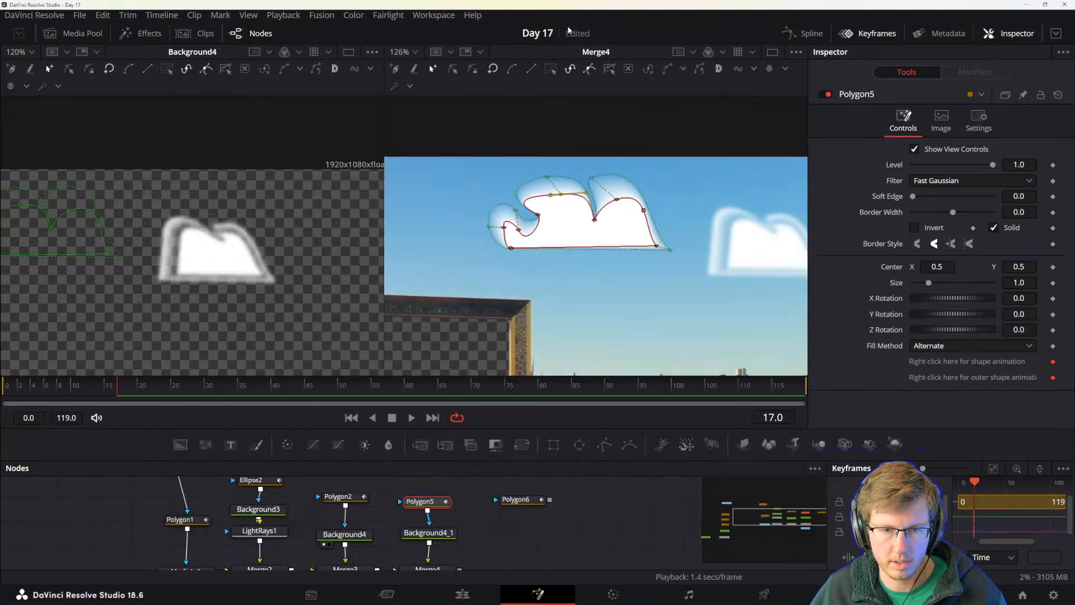
pyautogui.rightClick(561, 196)
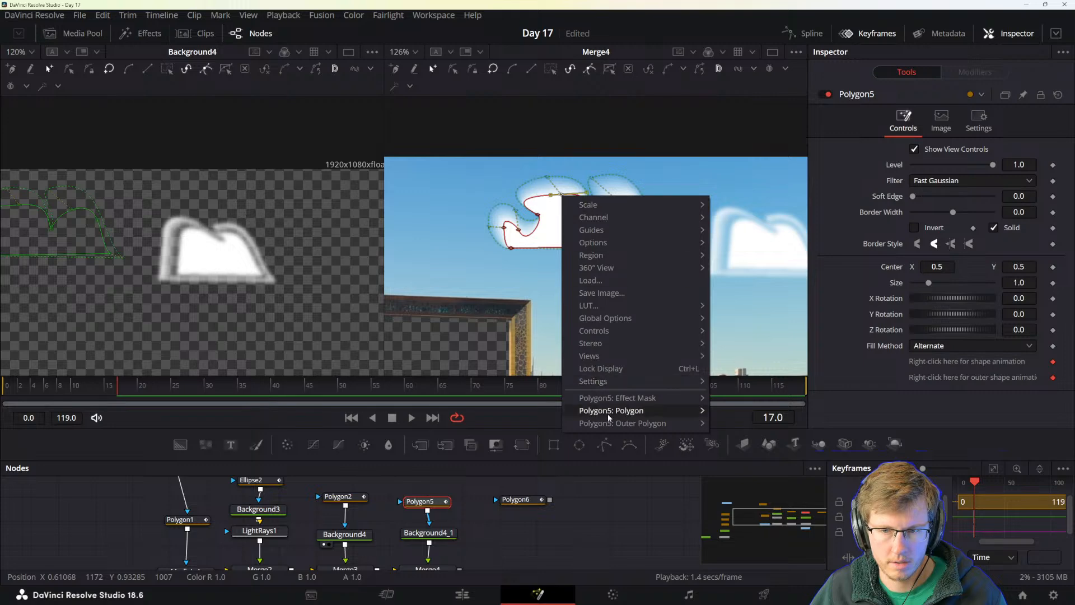
pyautogui.moveTo(644, 423)
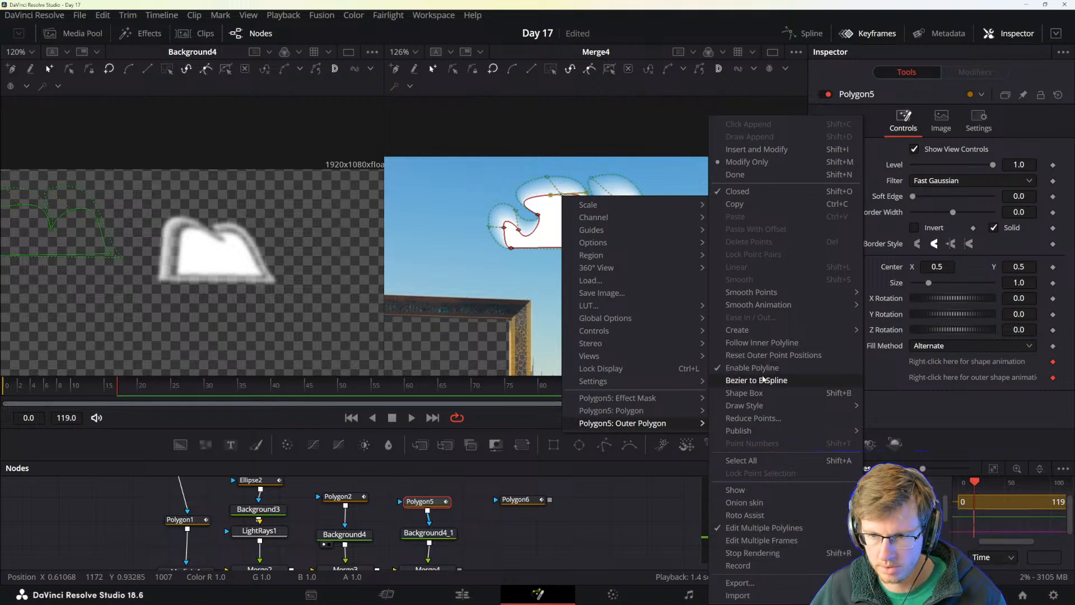
pyautogui.click(770, 341)
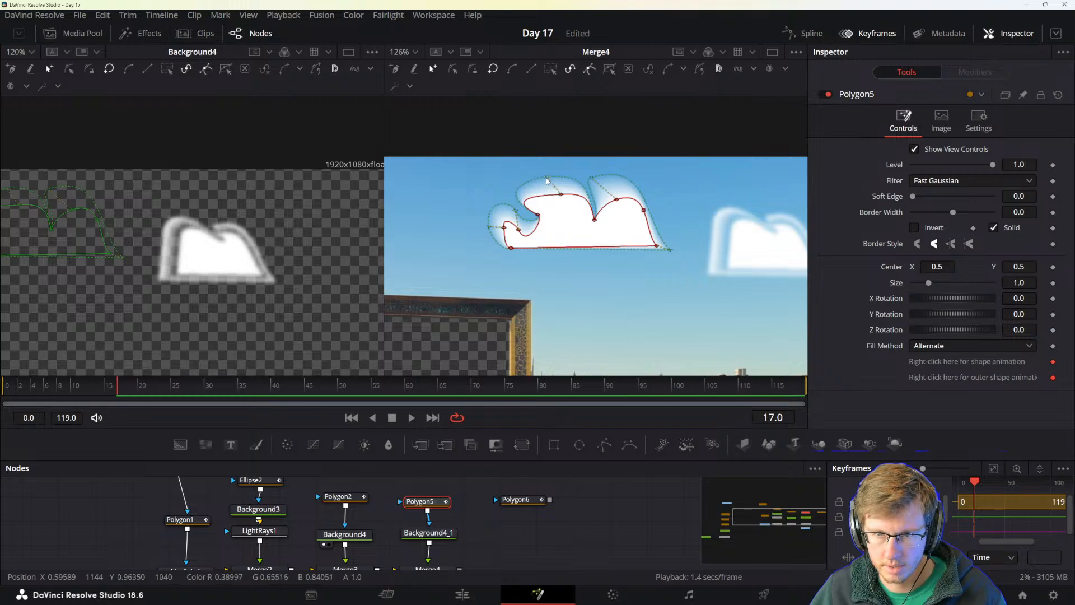
pyautogui.moveTo(558, 195)
pyautogui.mouseDown()
pyautogui.moveTo(556, 210)
pyautogui.moveTo(557, 182)
pyautogui.moveTo(556, 210)
pyautogui.moveTo(555, 185)
pyautogui.moveTo(546, 208)
pyautogui.mouseUp()
# - Read the manual on locking point pairs and animating or unanimating polyline masks, and show the options for Polygon5's shape animation
pyautogui.hotkey('alt', 'Tab')
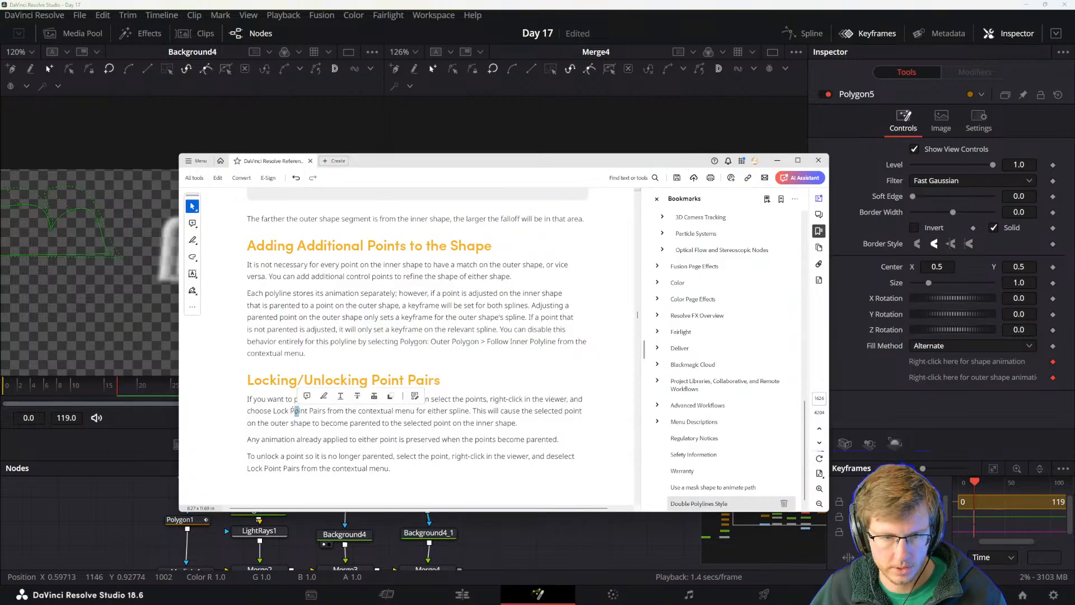
pyautogui.scroll(-1, 262, 433)
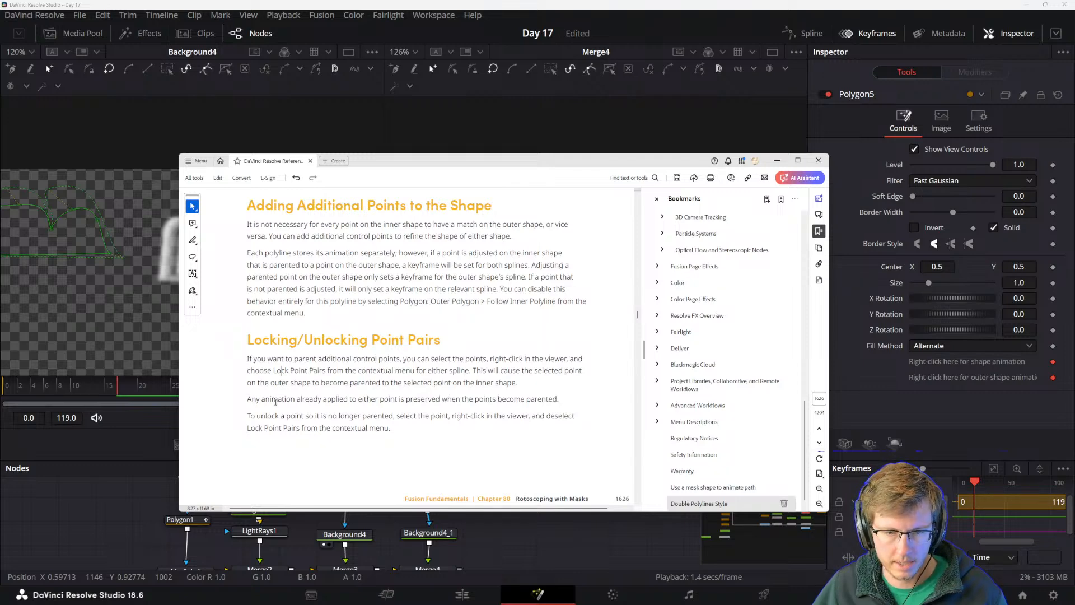
pyautogui.scroll(-10, 357, 382)
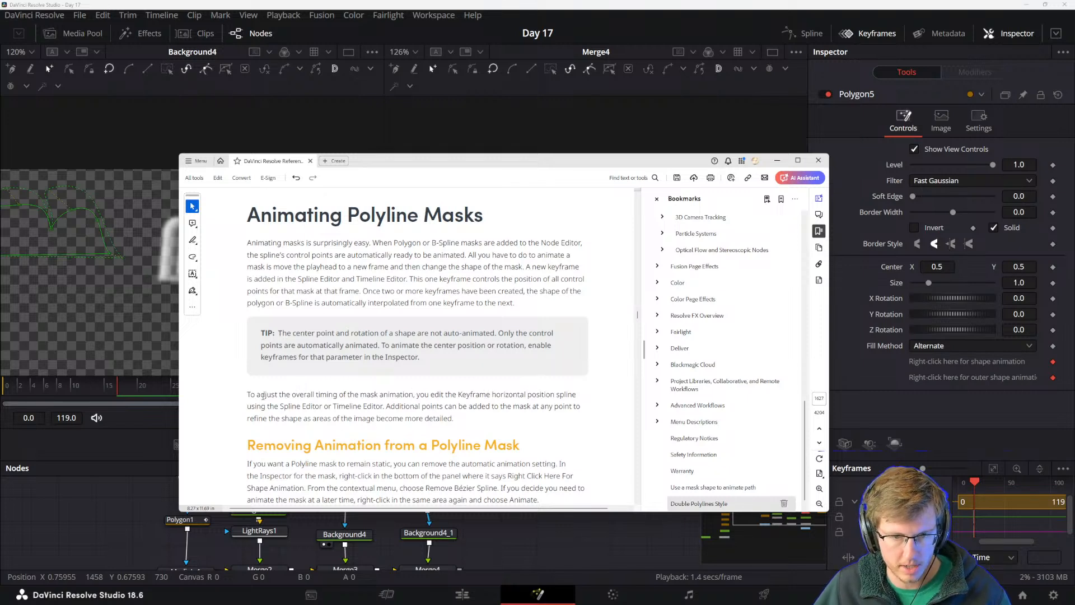
pyautogui.scroll(-1, 305, 394)
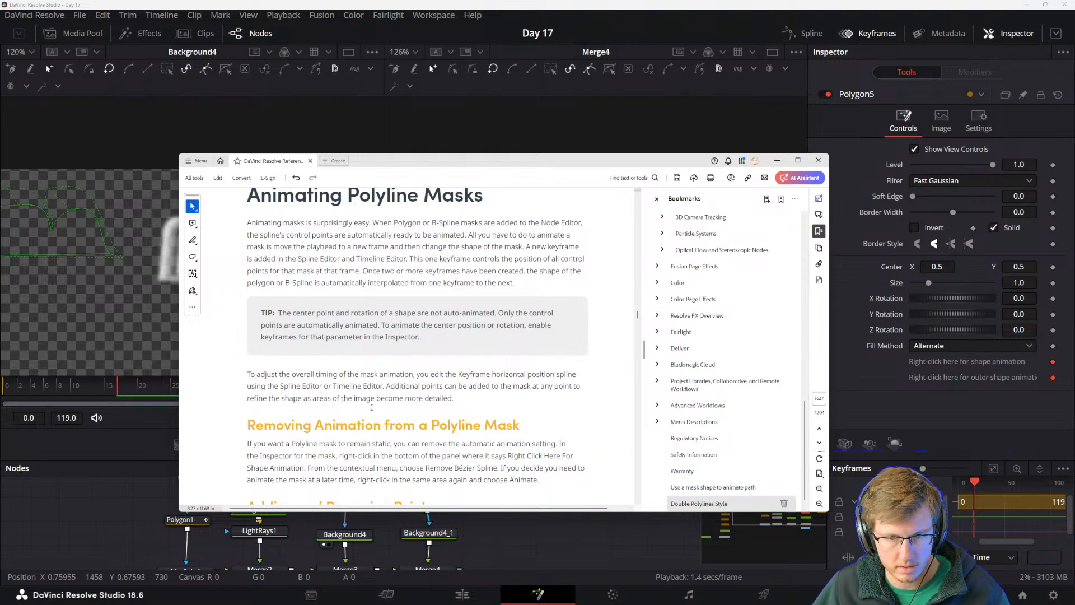
pyautogui.scroll(-2, 377, 409)
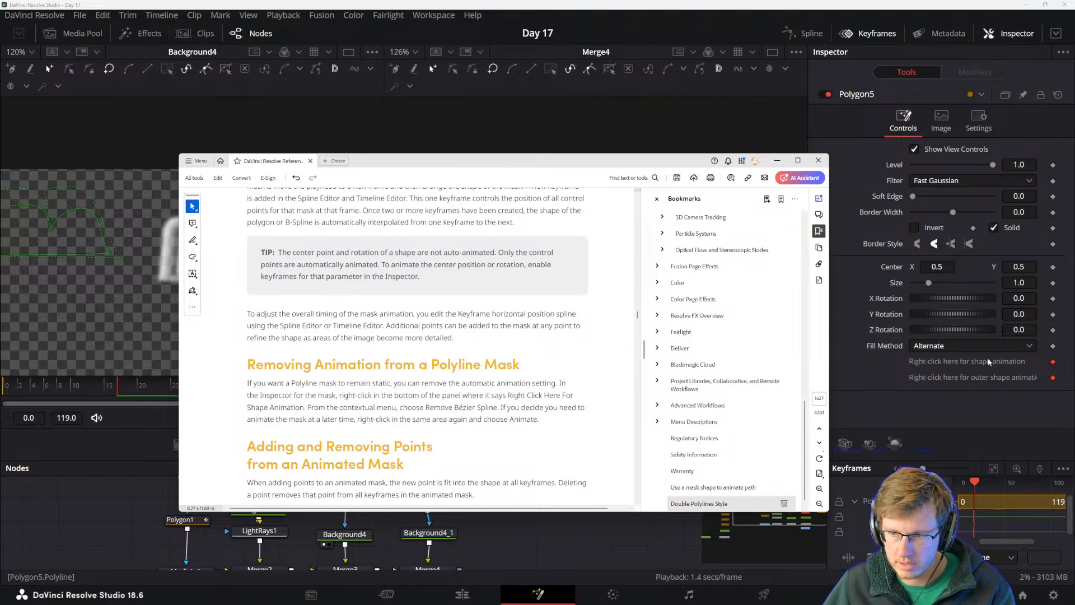
pyautogui.rightClick(954, 361)
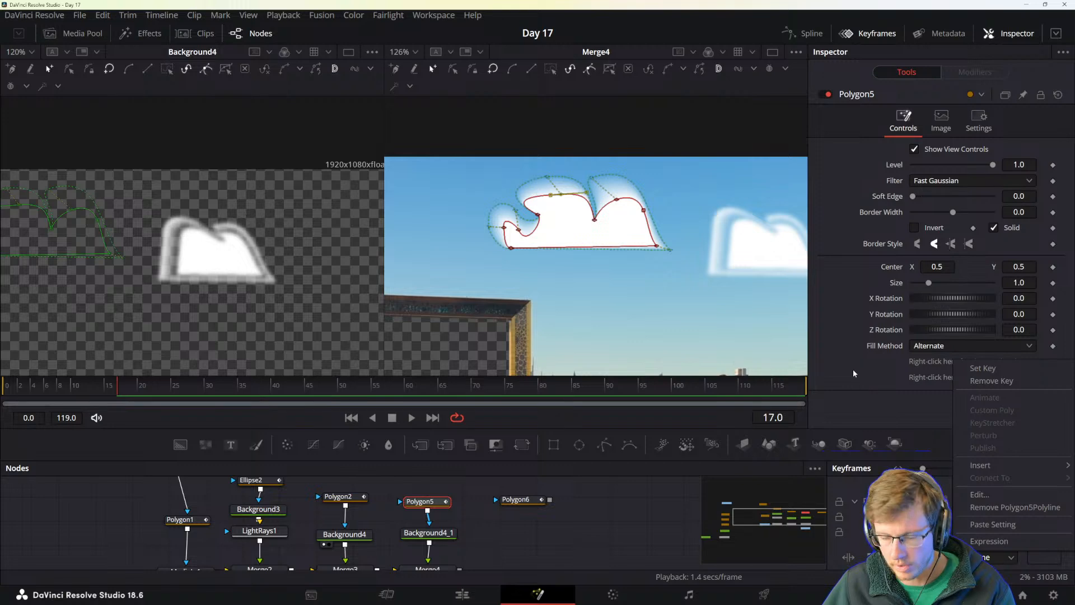
# - Read the manual's sections on adding and removing points from an animated mask and publishing specific control points
pyautogui.hotkey('alt', 'Tab')
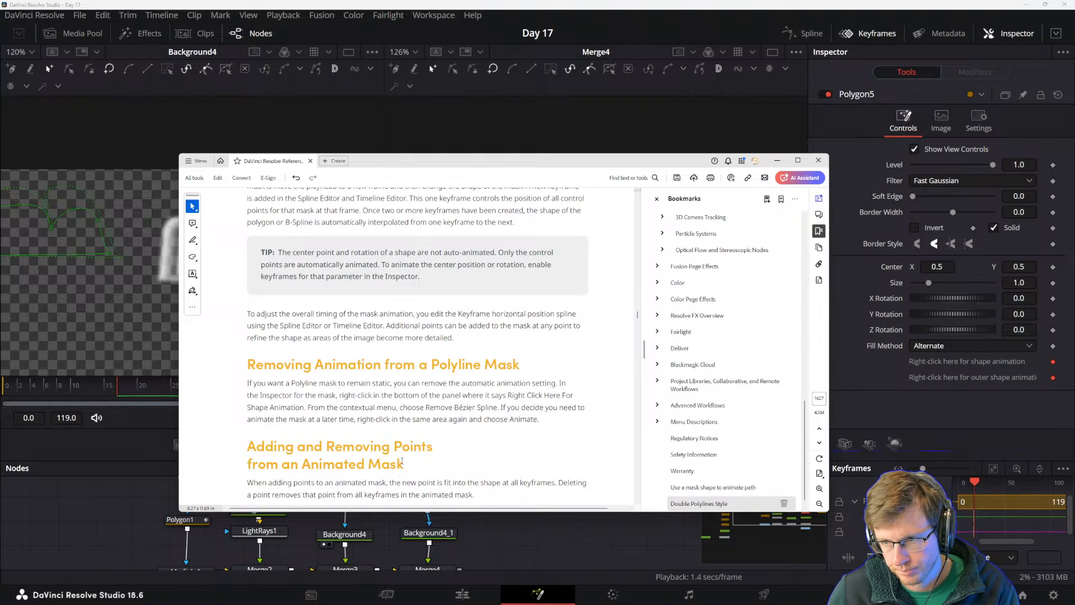
pyautogui.scroll(-2, 297, 409)
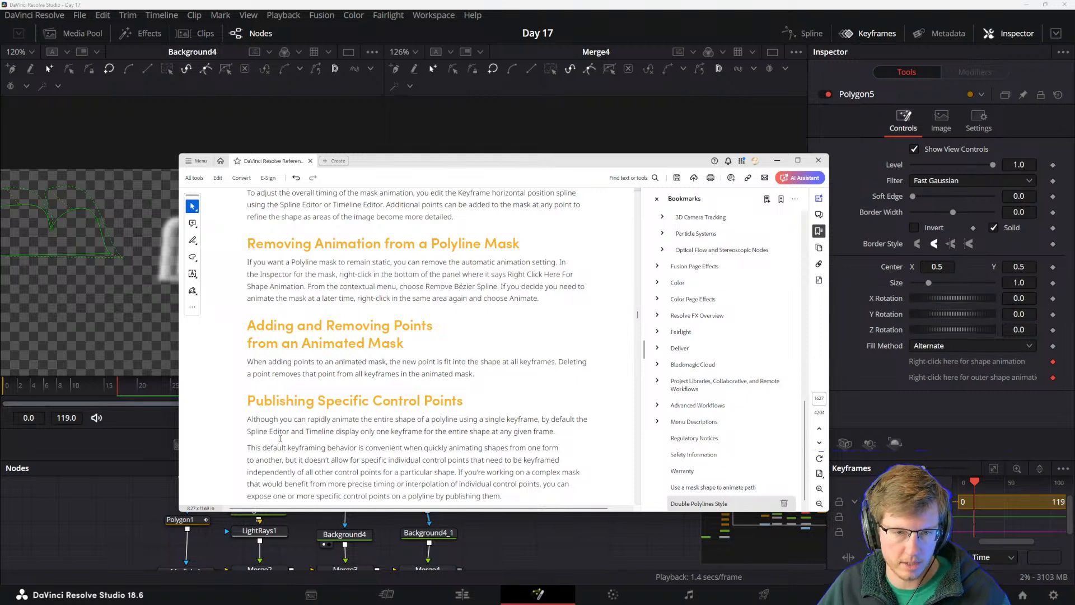
pyautogui.scroll(-2, 443, 423)
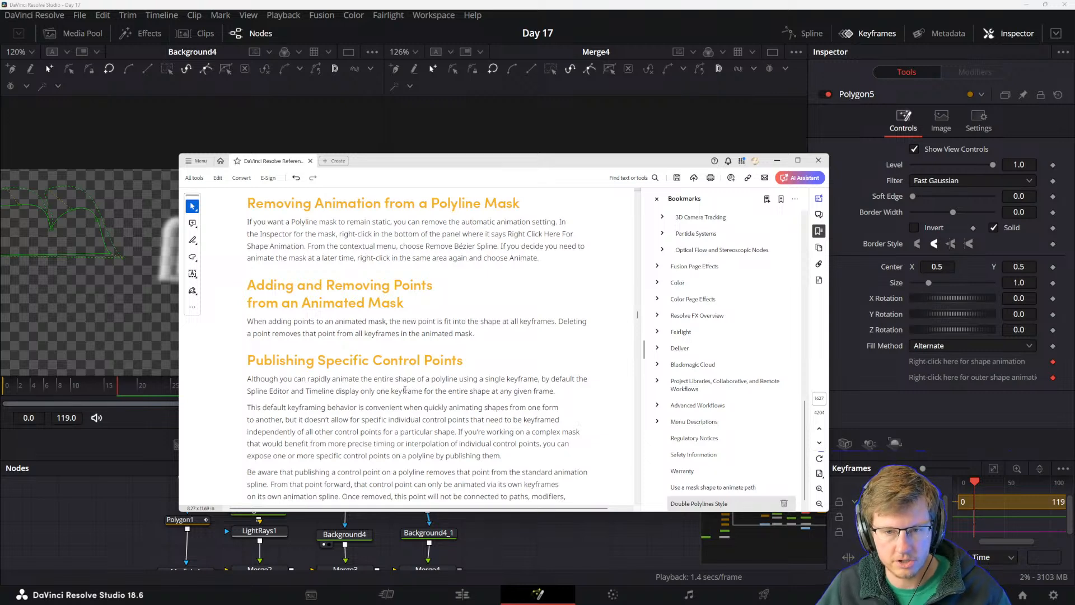
pyautogui.scroll(-1, 473, 387)
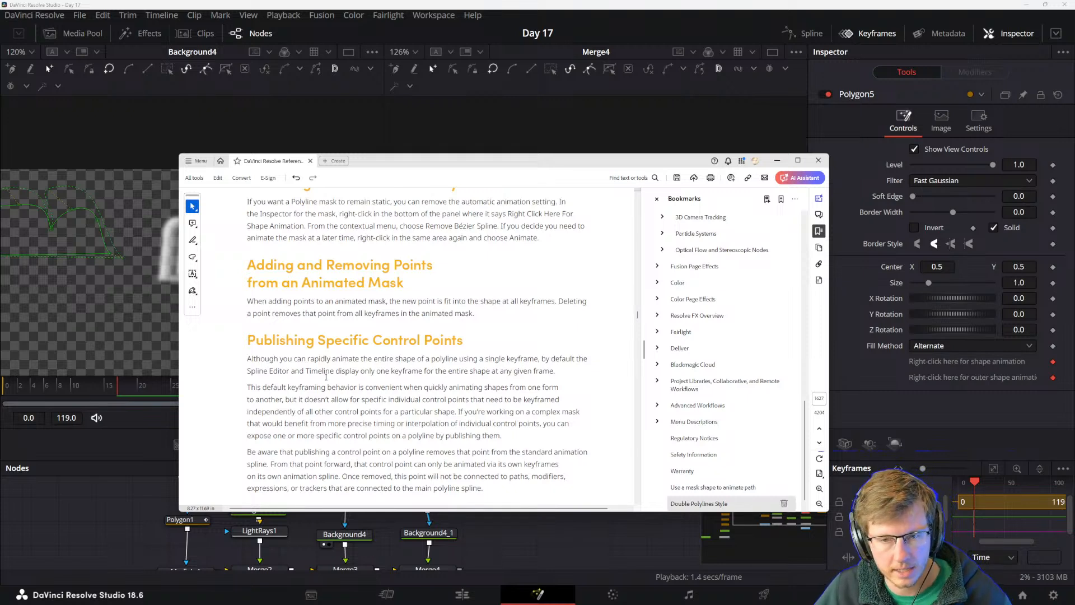
pyautogui.scroll(-1, 255, 386)
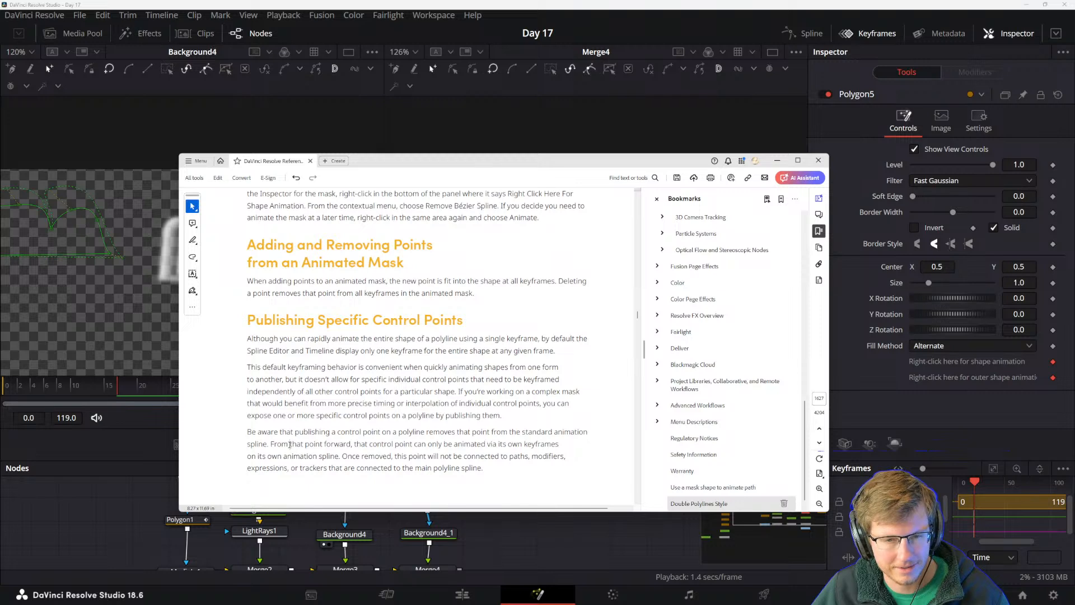
pyautogui.moveTo(289, 445); pyautogui.dragTo(351, 445)
pyautogui.click(348, 447)
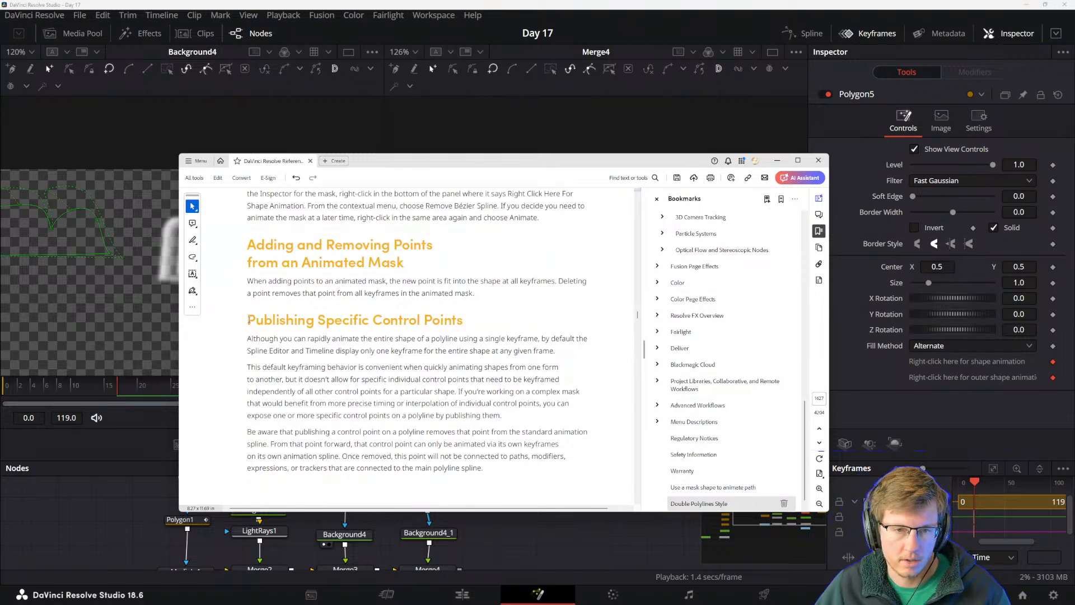
pyautogui.moveTo(247, 312); pyautogui.dragTo(481, 469)
pyautogui.click(340, 434)
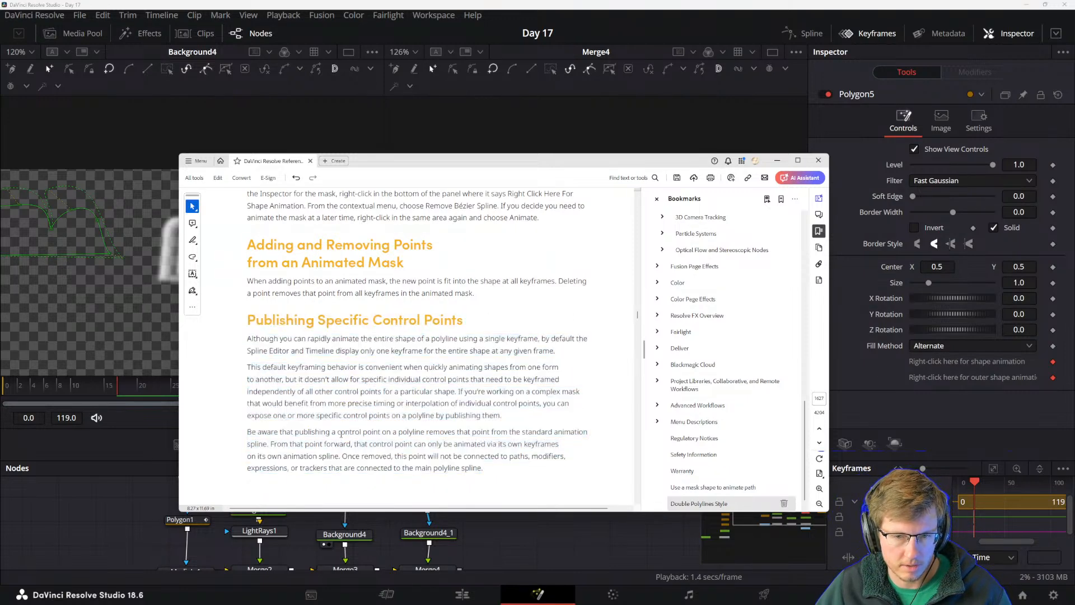
pyautogui.scroll(-5, 346, 411)
pyautogui.scroll(4, 392, 369)
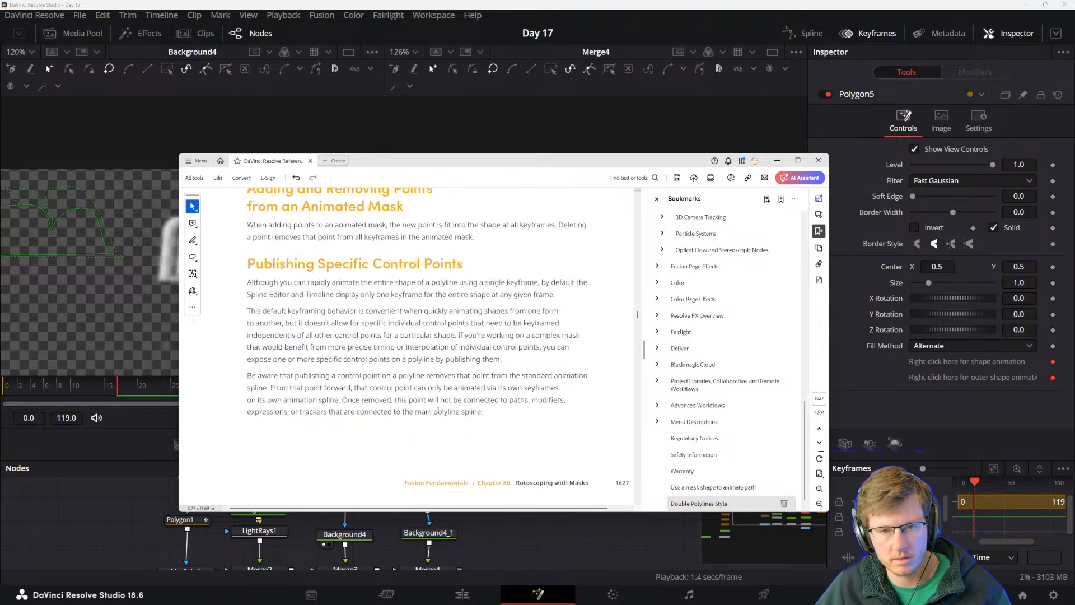
# - Read the manual's instructions on publishing selected polyline points and on the published point controls in the Inspector and viewer
pyautogui.scroll(-5, 480, 403)
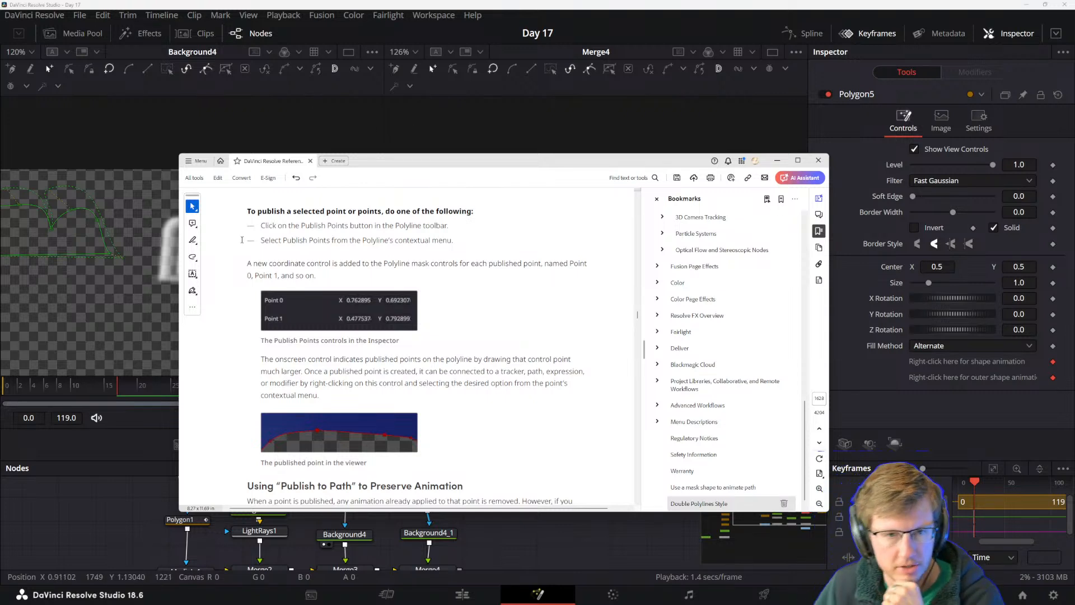
pyautogui.moveTo(248, 211); pyautogui.dragTo(277, 226)
pyautogui.click(274, 260)
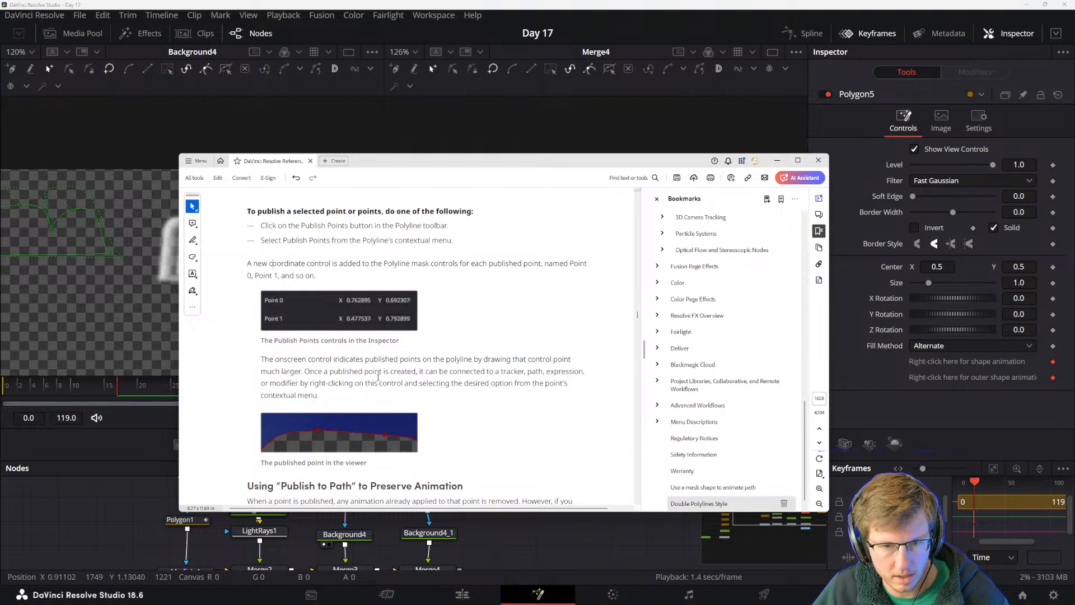
pyautogui.moveTo(490, 384); pyautogui.dragTo(588, 382)
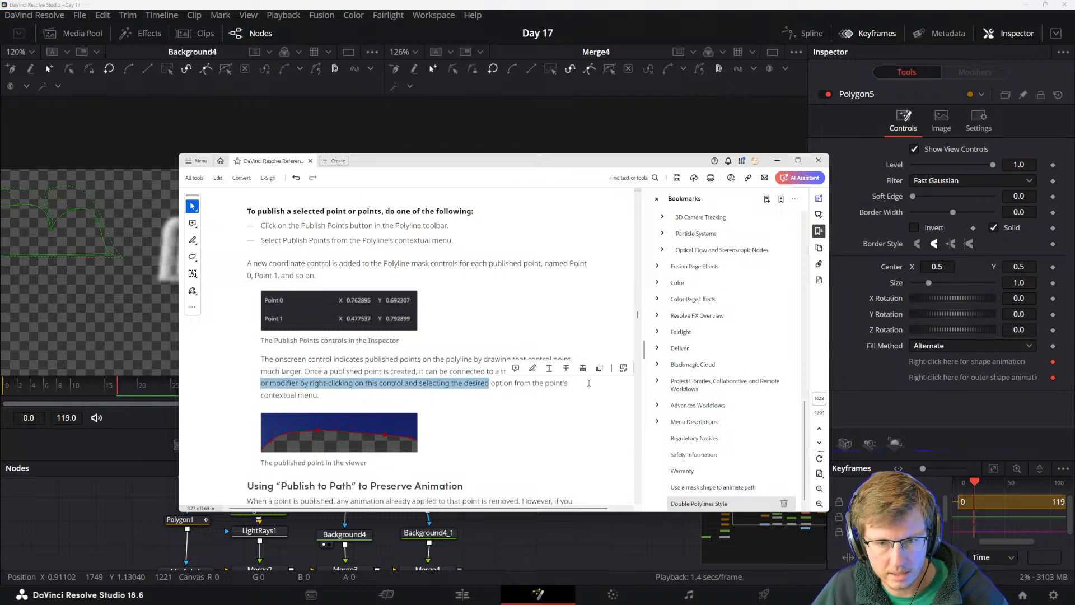
pyautogui.click(448, 386)
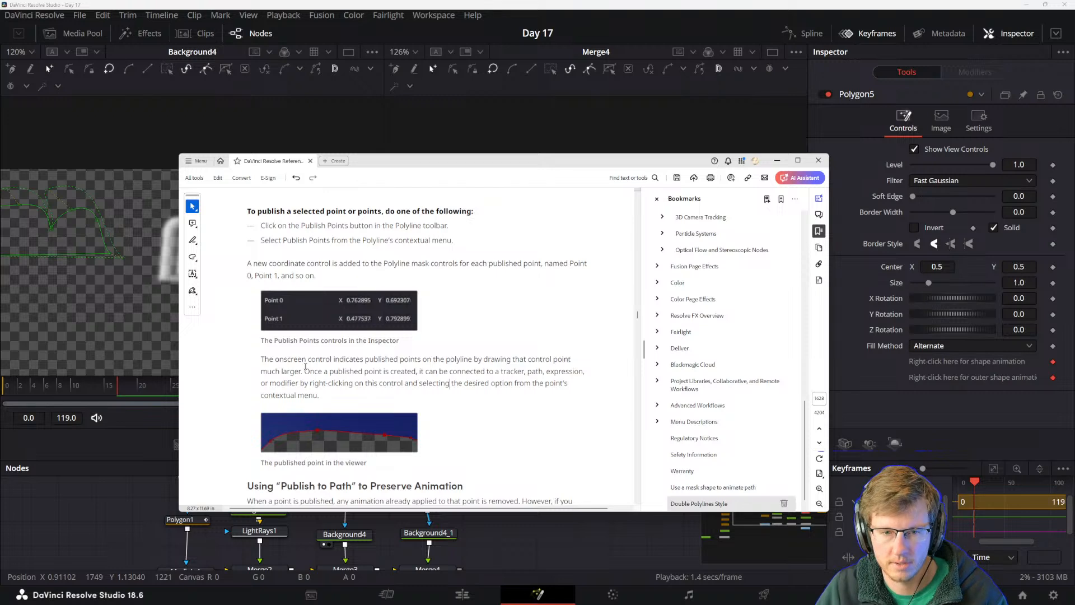
pyautogui.scroll(-3, 306, 367)
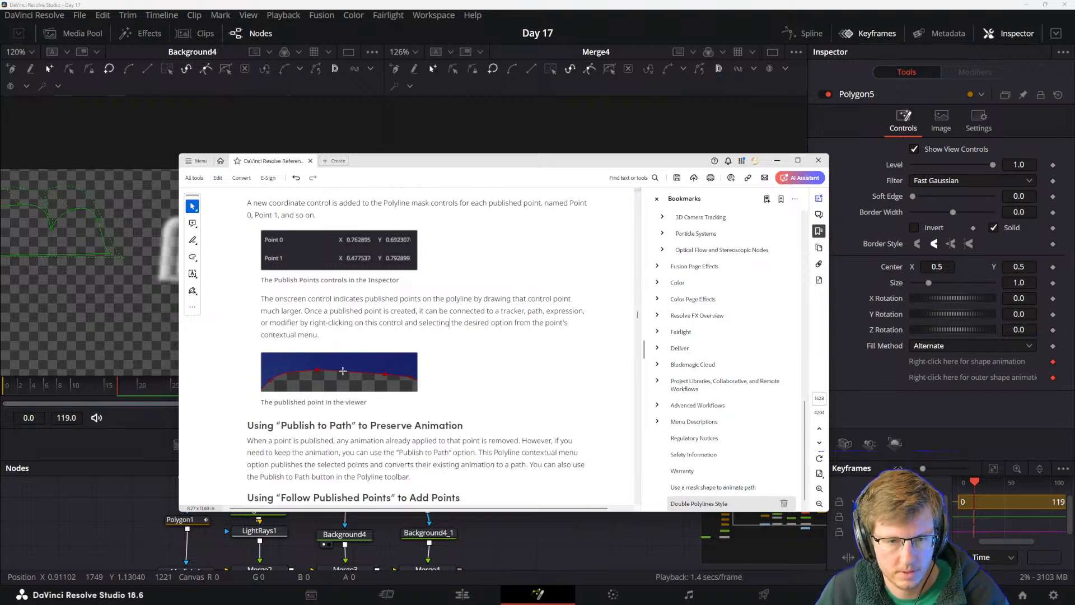
pyautogui.scroll(-1, 350, 364)
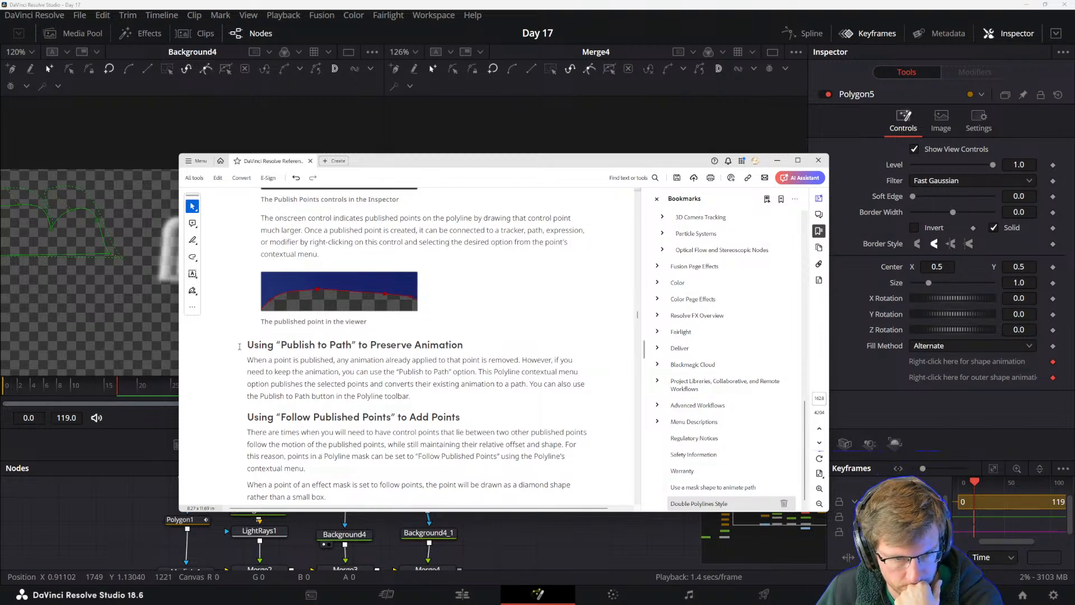
# - Read the manual's section on using "Publish to Path" to preserve the animation of published points
pyautogui.moveTo(243, 343); pyautogui.dragTo(462, 412)
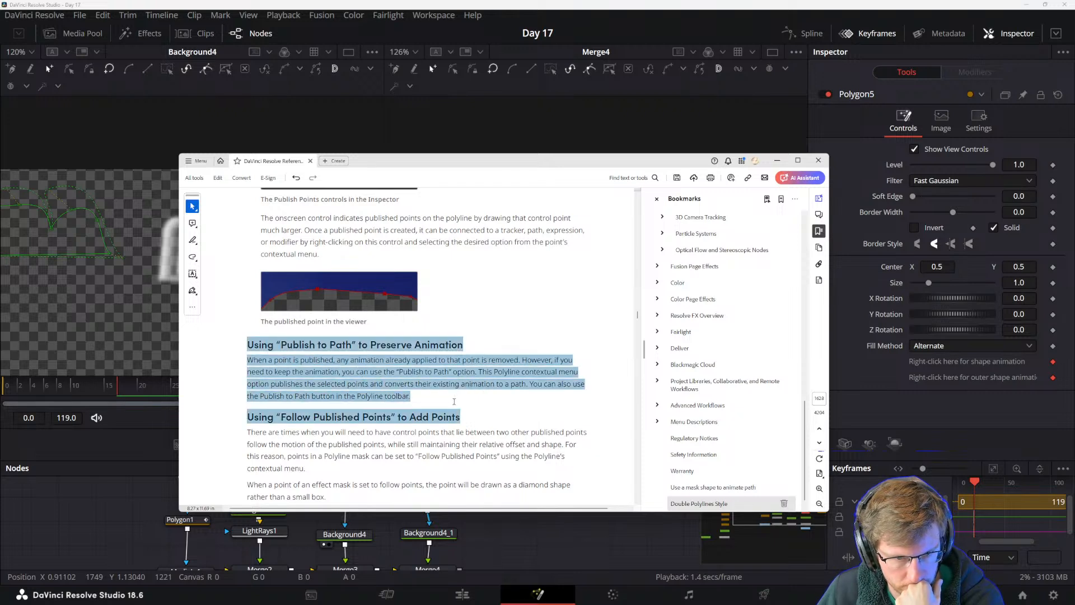
pyautogui.click(392, 400)
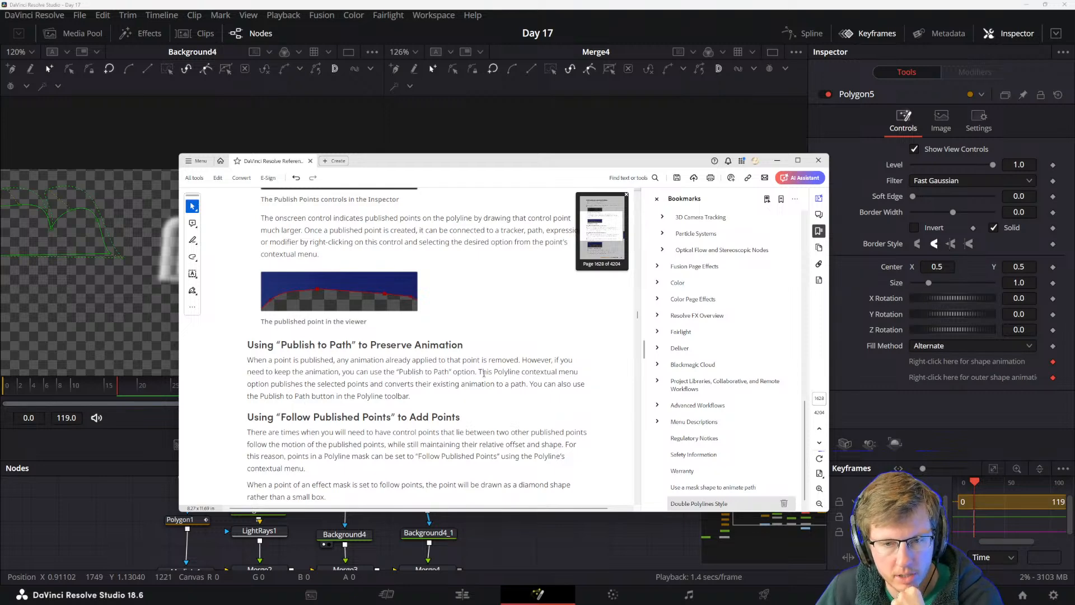
pyautogui.doubleClick(525, 360)
pyautogui.doubleClick(516, 384)
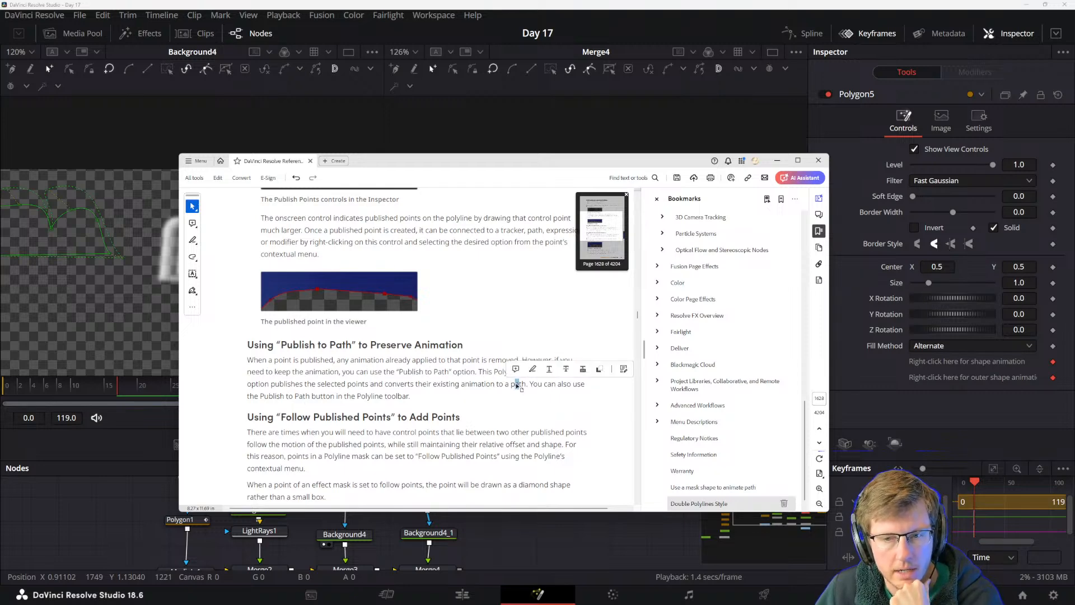
pyautogui.click(295, 384)
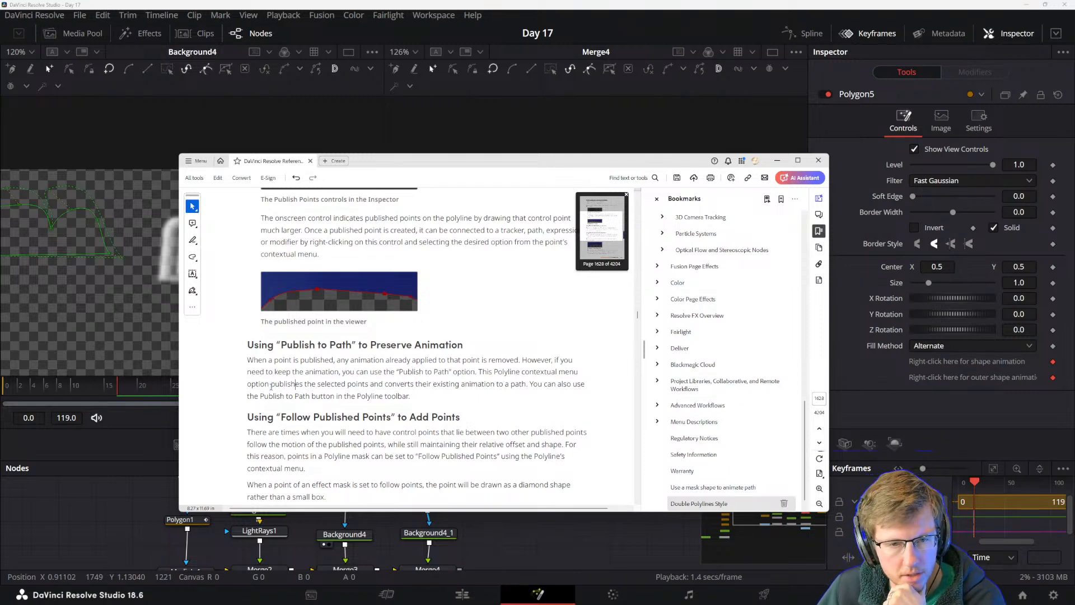
pyautogui.moveTo(303, 385); pyautogui.dragTo(370, 384)
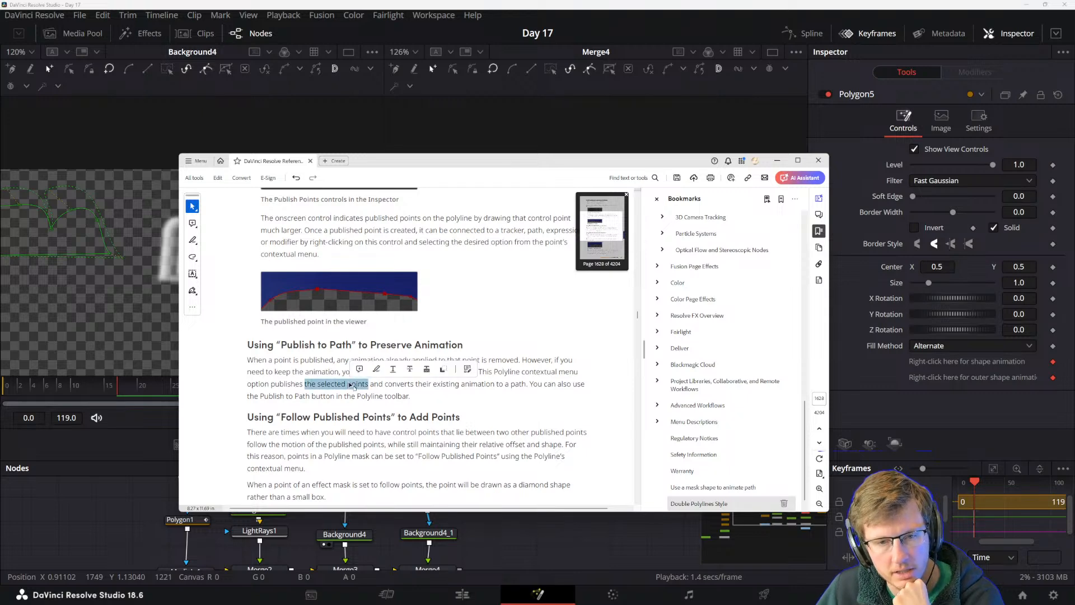
pyautogui.click(370, 392)
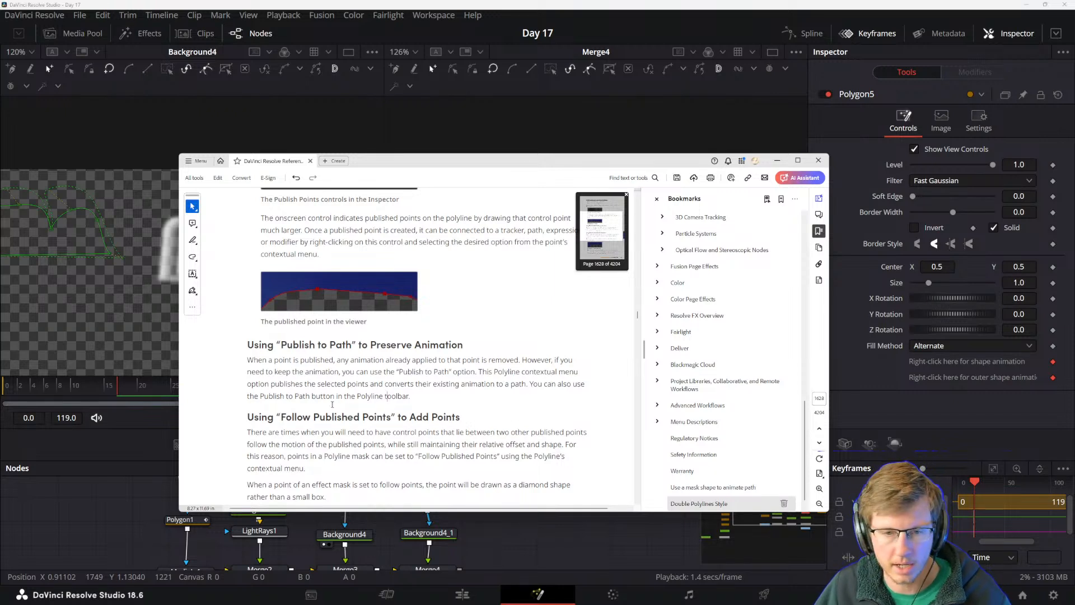
# - Read the section on using "Follow Published Points" to add points, inspecting its diamond-point illustration up close, through to the end of the masks chapter
pyautogui.moveTo(247, 419); pyautogui.dragTo(346, 432)
pyautogui.click(266, 444)
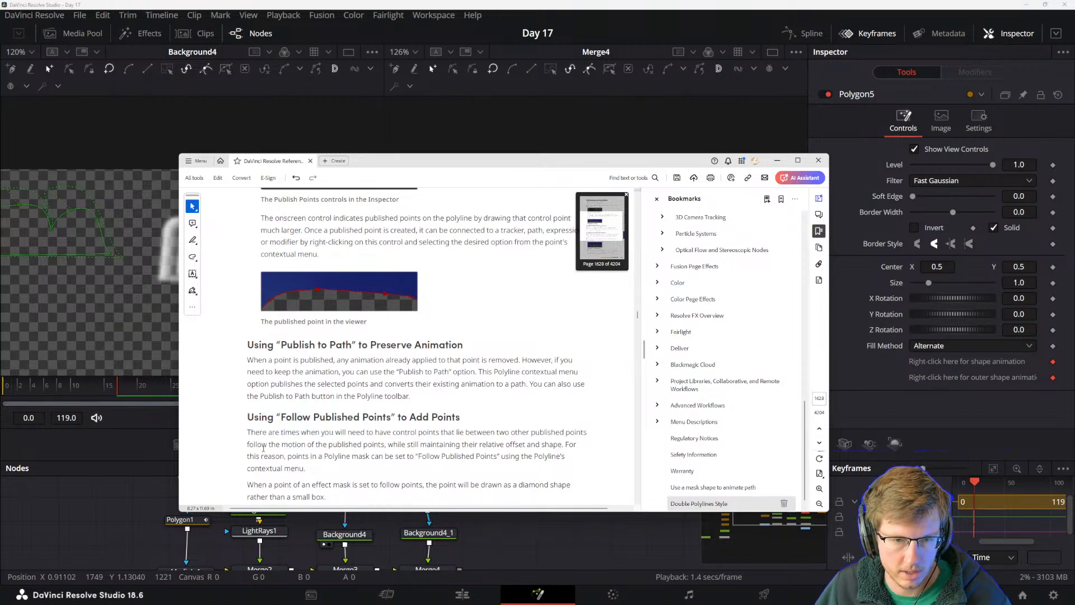
pyautogui.scroll(-1, 271, 440)
pyautogui.scroll(-2, 271, 441)
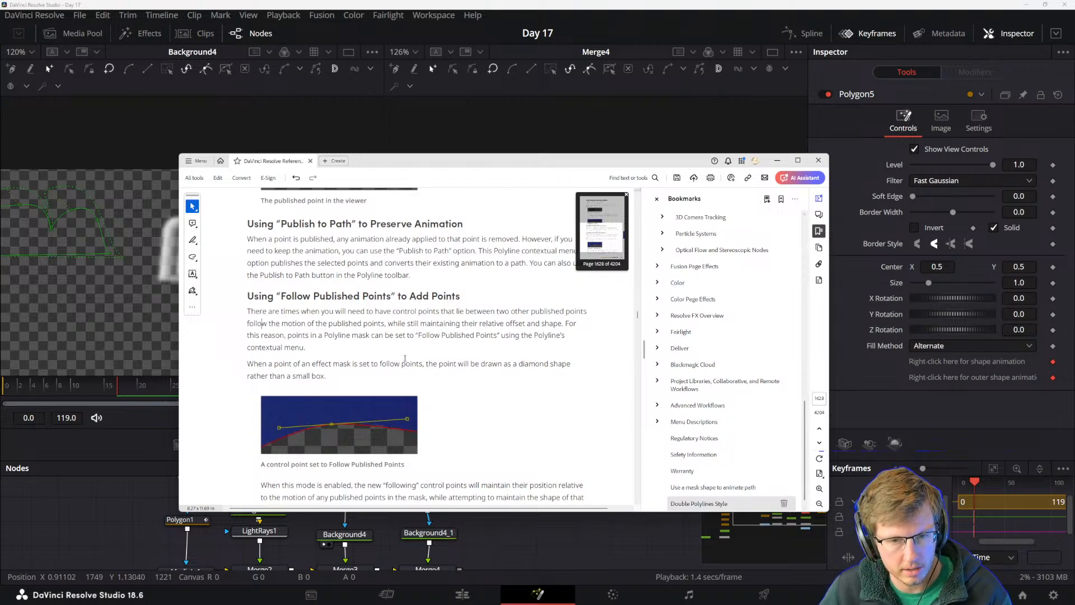
pyautogui.scroll(-3, 406, 358)
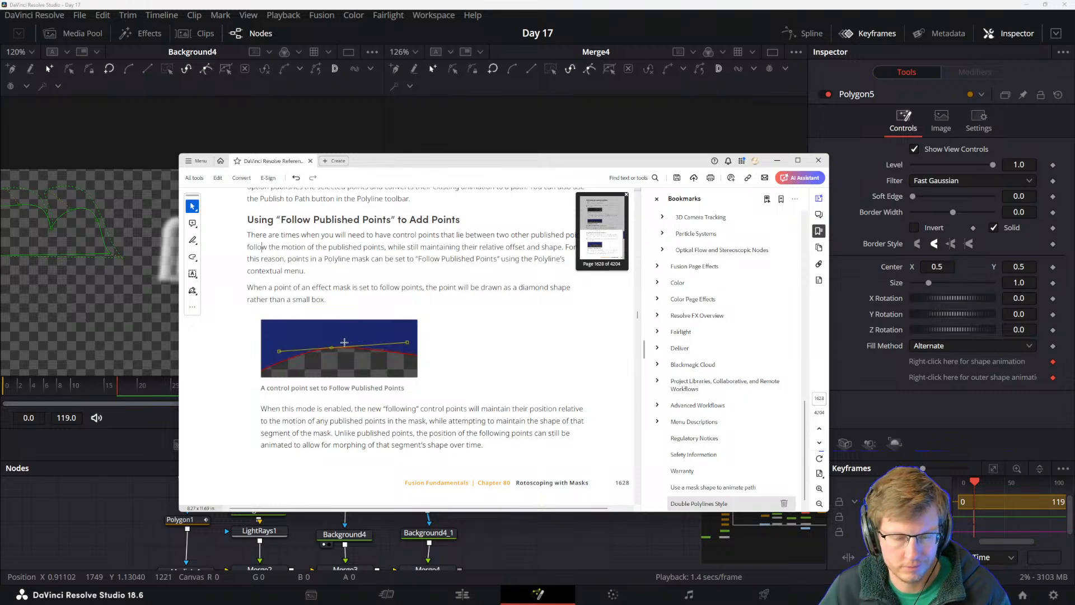
pyautogui.scroll(4, 347, 342)
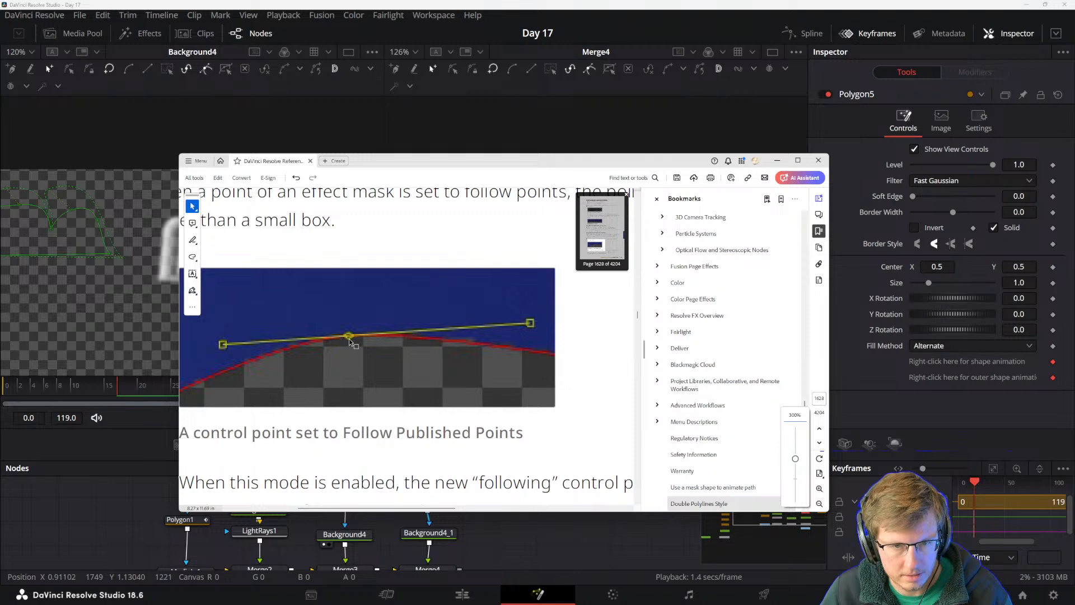
pyautogui.scroll(-4, 349, 341)
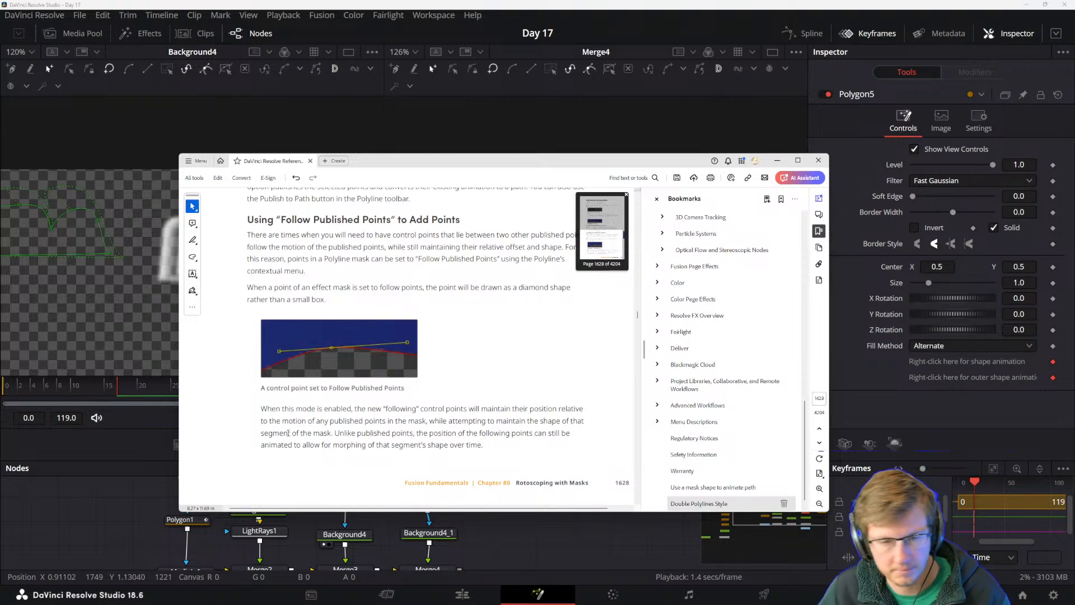
pyautogui.scroll(-1, 345, 405)
pyautogui.scroll(1, 356, 405)
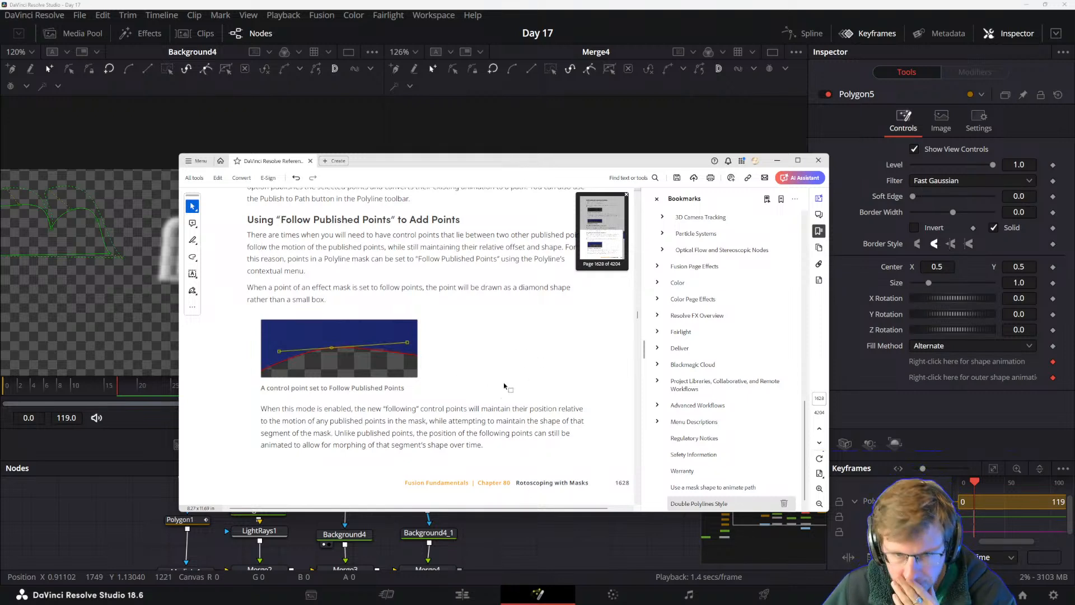
pyautogui.scroll(-2, 504, 386)
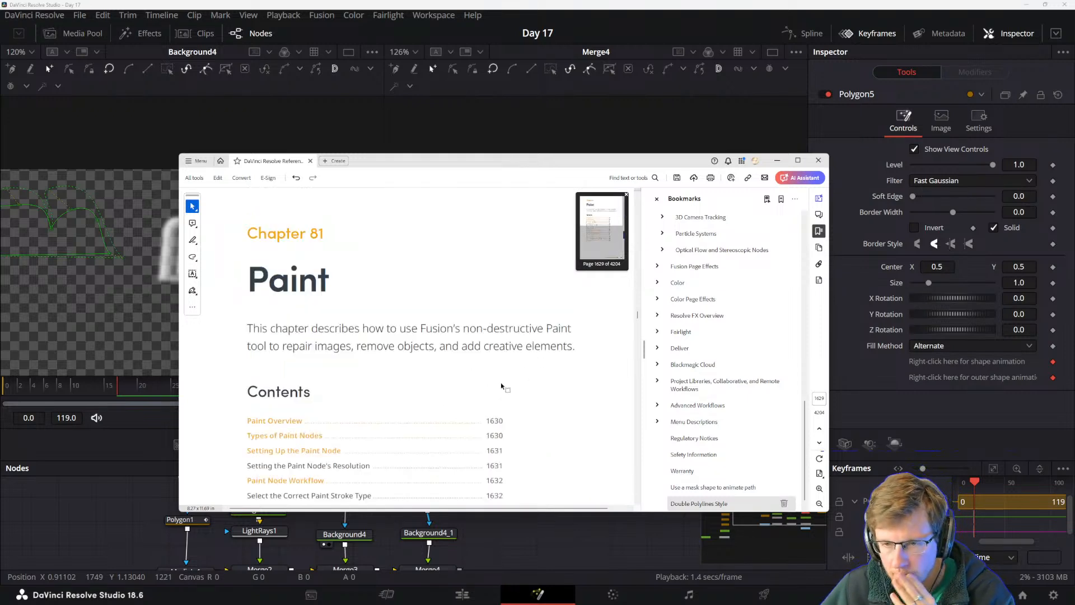
# - Return to DaVinci Resolve, review the whole Merge4 composite, and enlarge the node editor area to show more of the node tree
pyautogui.click(778, 162)
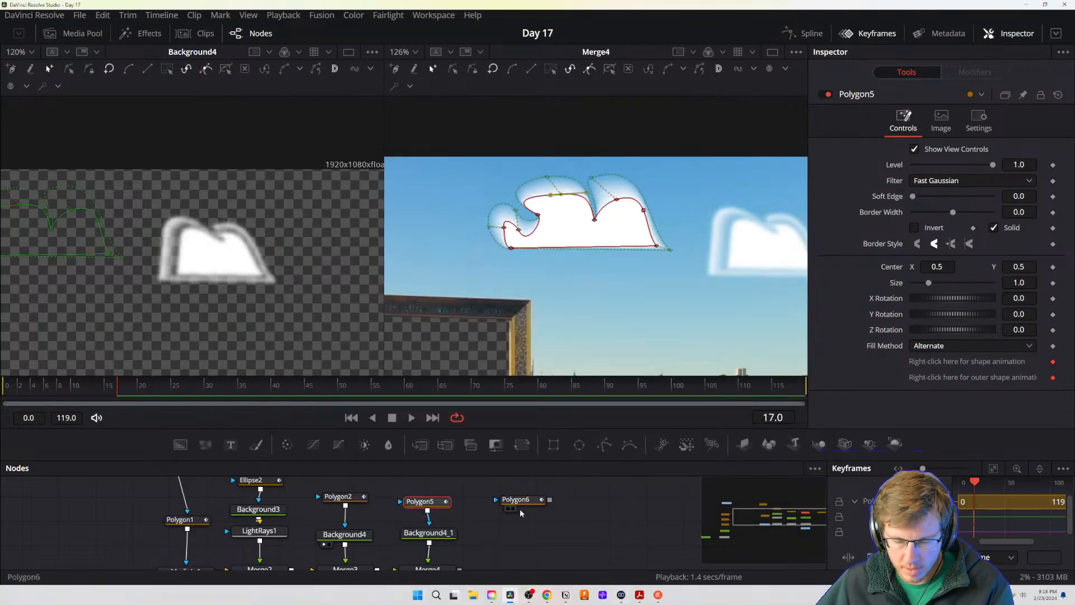
pyautogui.moveTo(531, 537)
pyautogui.mouseDown()
pyautogui.moveTo(537, 512)
pyautogui.moveTo(533, 556)
pyautogui.mouseUp()
pyautogui.scroll(-2, 531, 515)
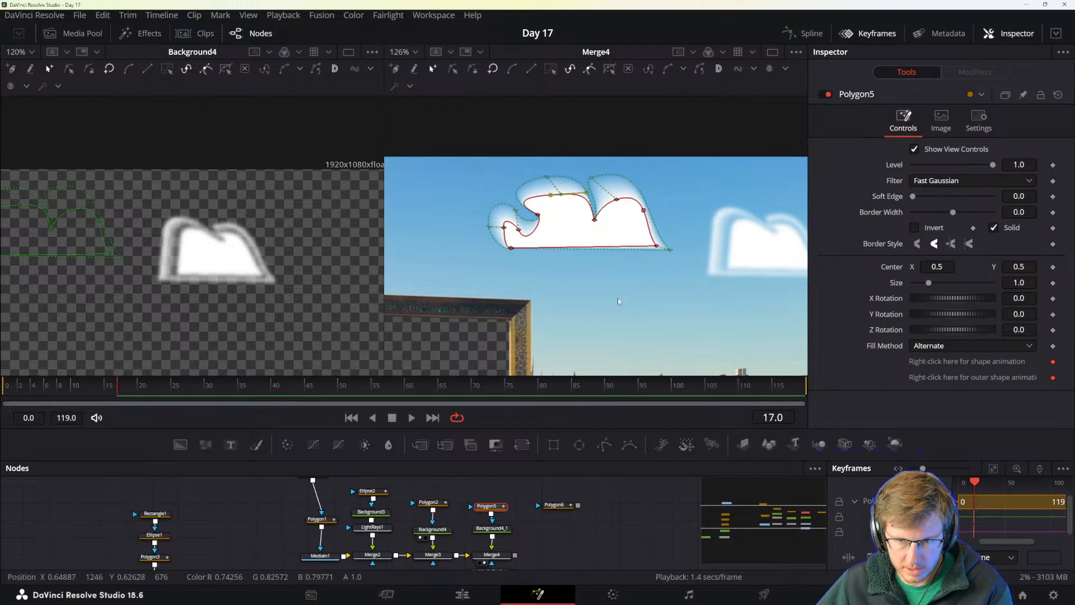
pyautogui.scroll(-3, 618, 301)
pyautogui.scroll(-3, 622, 302)
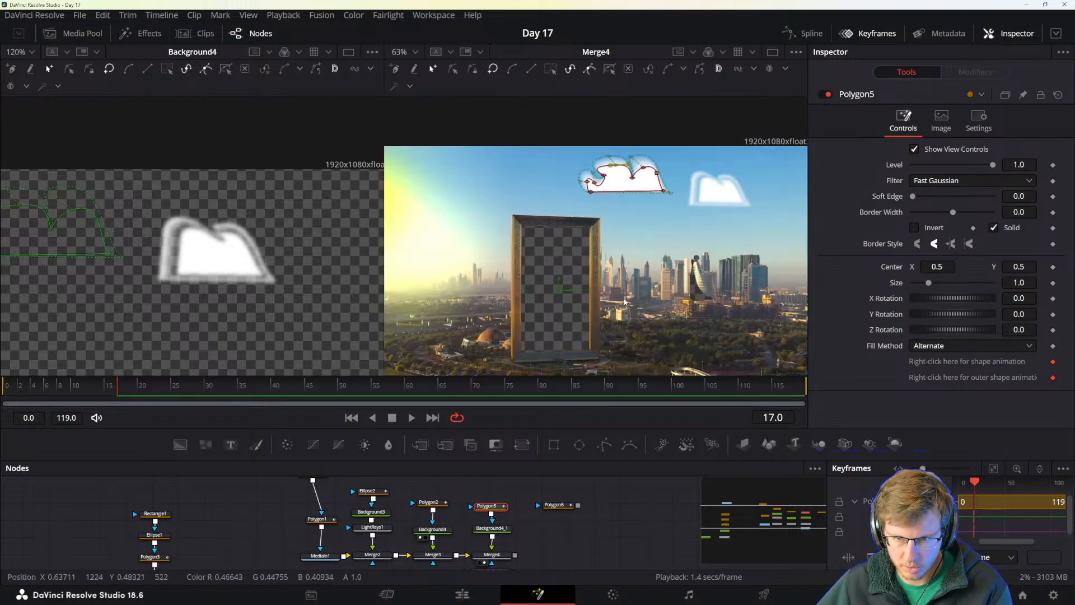
pyautogui.moveTo(624, 301); pyautogui.dragTo(666, 283)
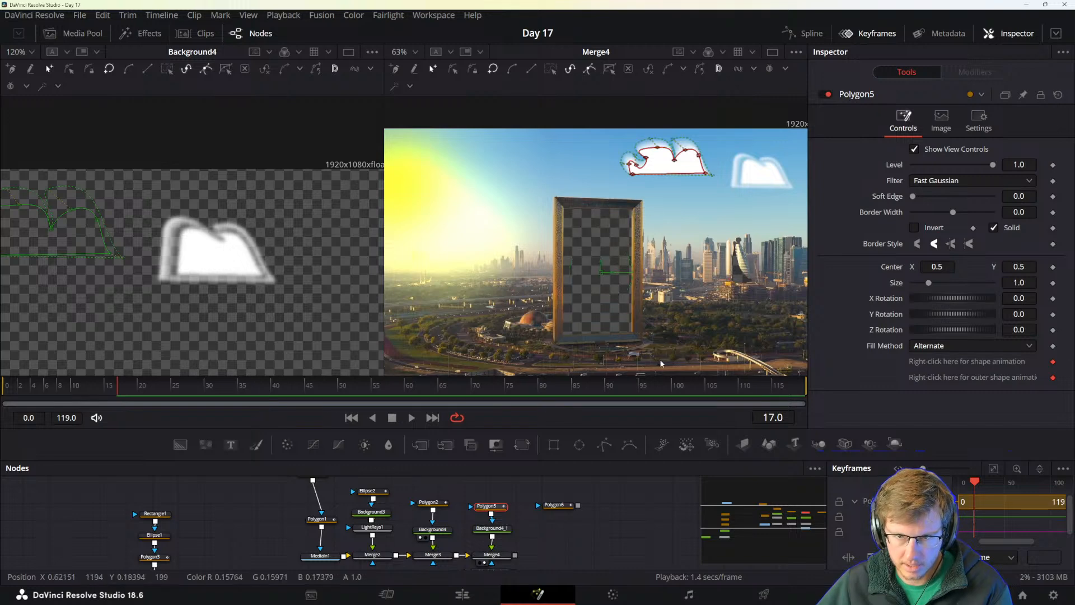
pyautogui.moveTo(550, 528); pyautogui.dragTo(569, 501)
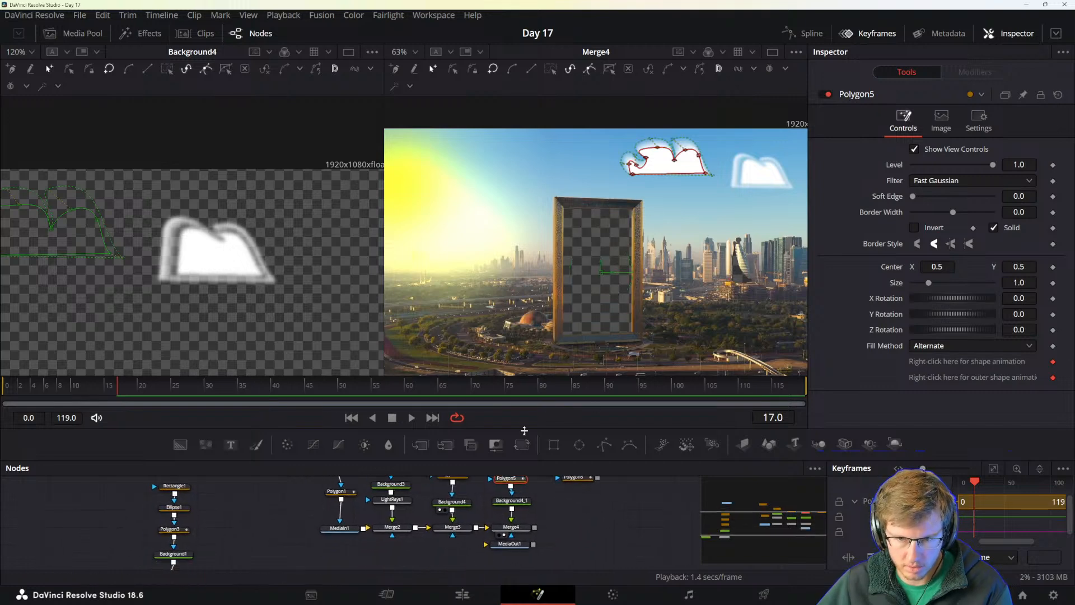
pyautogui.moveTo(524, 430); pyautogui.dragTo(523, 332)
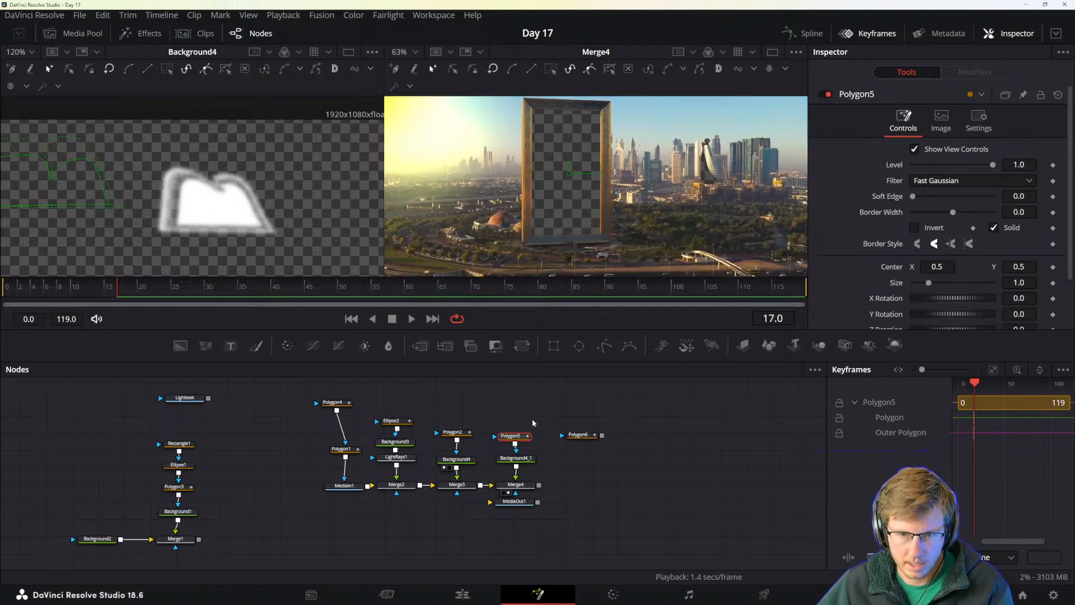
pyautogui.scroll(2, 532, 422)
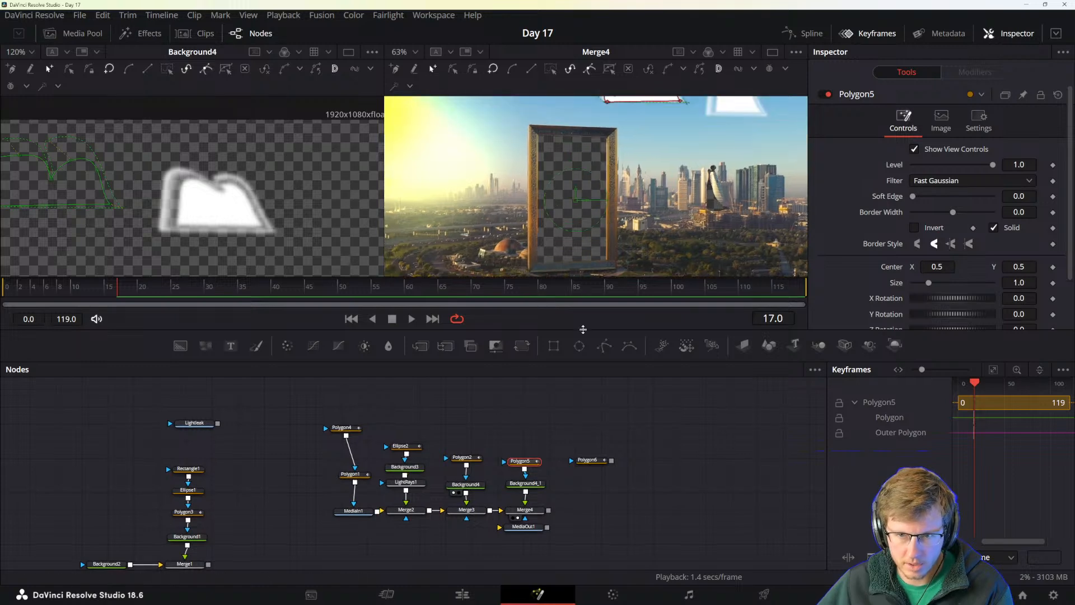
pyautogui.moveTo(582, 329); pyautogui.dragTo(582, 356)
# - Switch to the DaVinci Resolve manual in Acrobat and look through the Fusion Fundamentals chapter bookmarks, from compositing basics to Optical Flow
pyautogui.hotkey('alt', 'Tab')
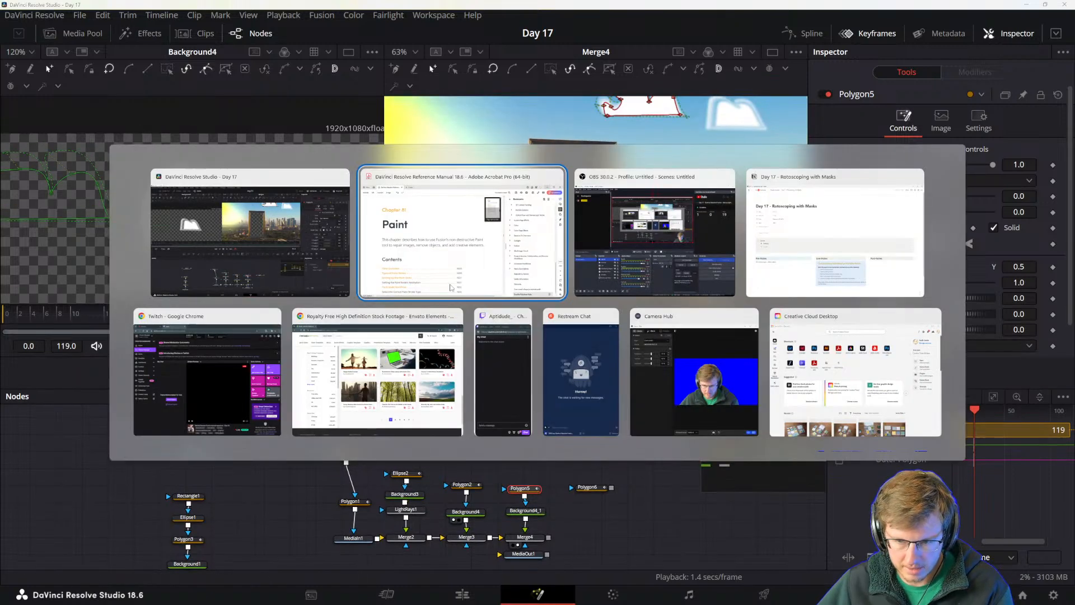
pyautogui.click(451, 287)
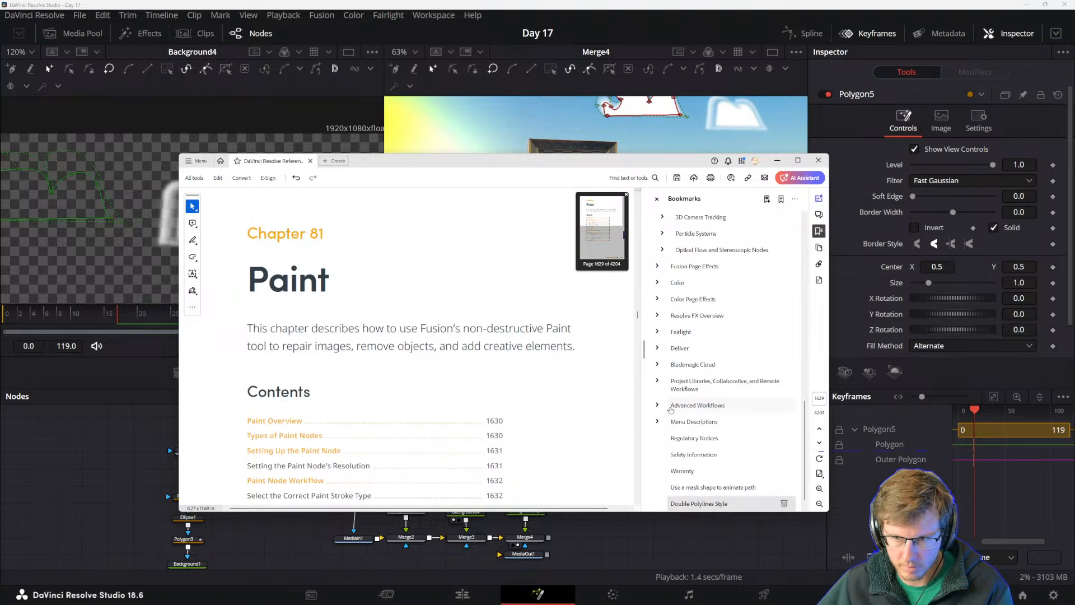
pyautogui.scroll(-1, 487, 373)
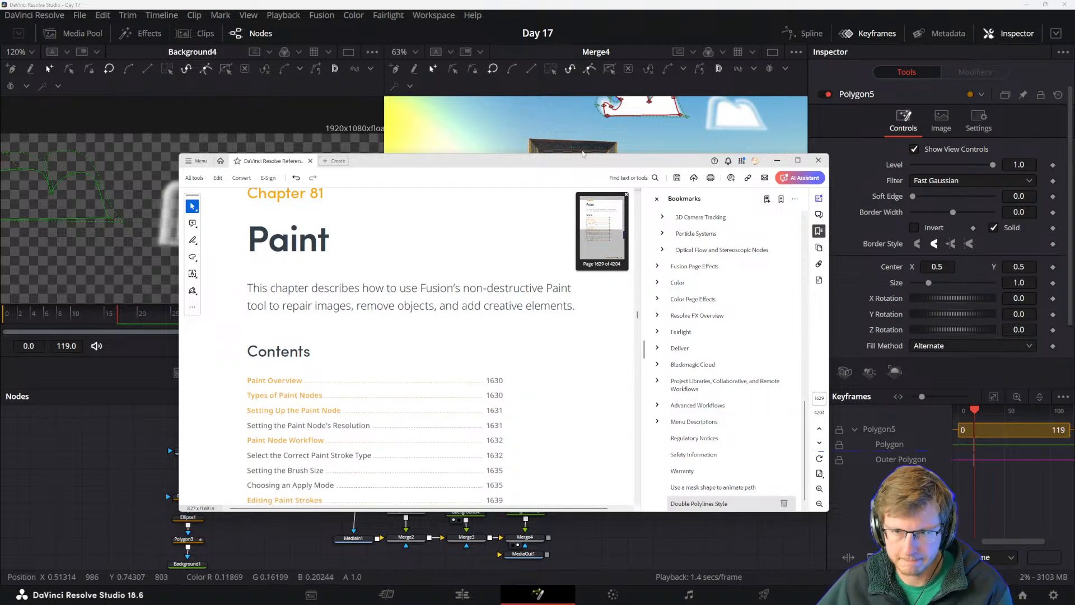
pyautogui.moveTo(583, 155); pyautogui.dragTo(593, 168)
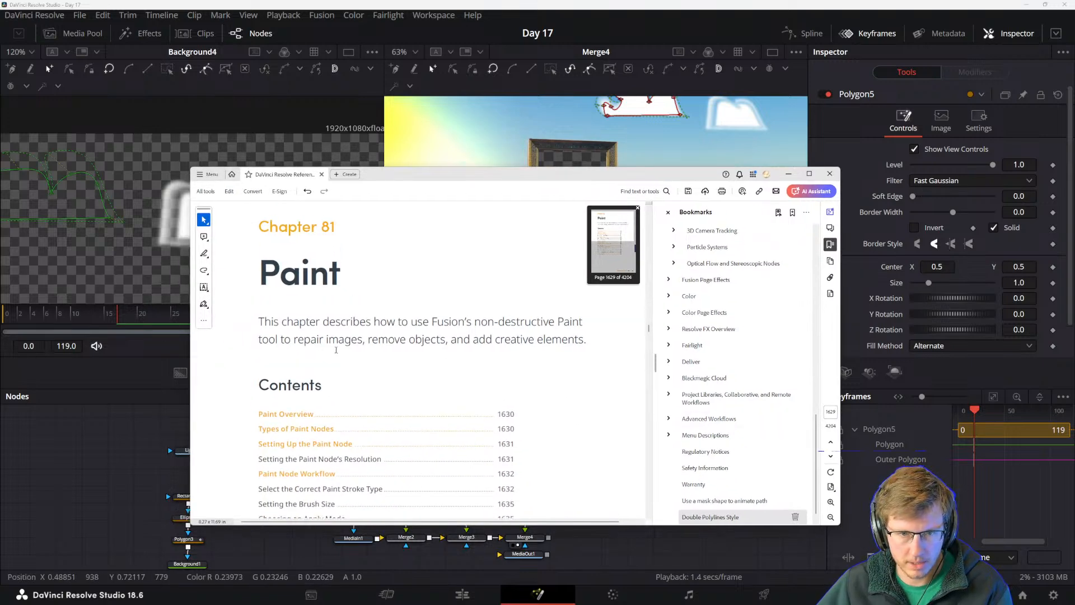
pyautogui.scroll(-1, 706, 415)
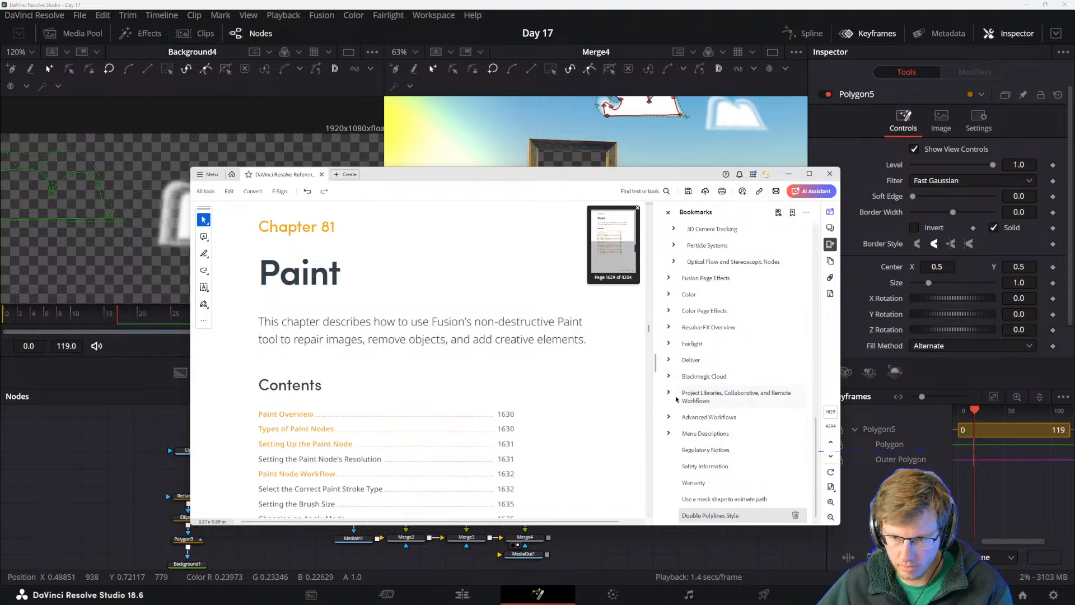
pyautogui.scroll(10, 744, 280)
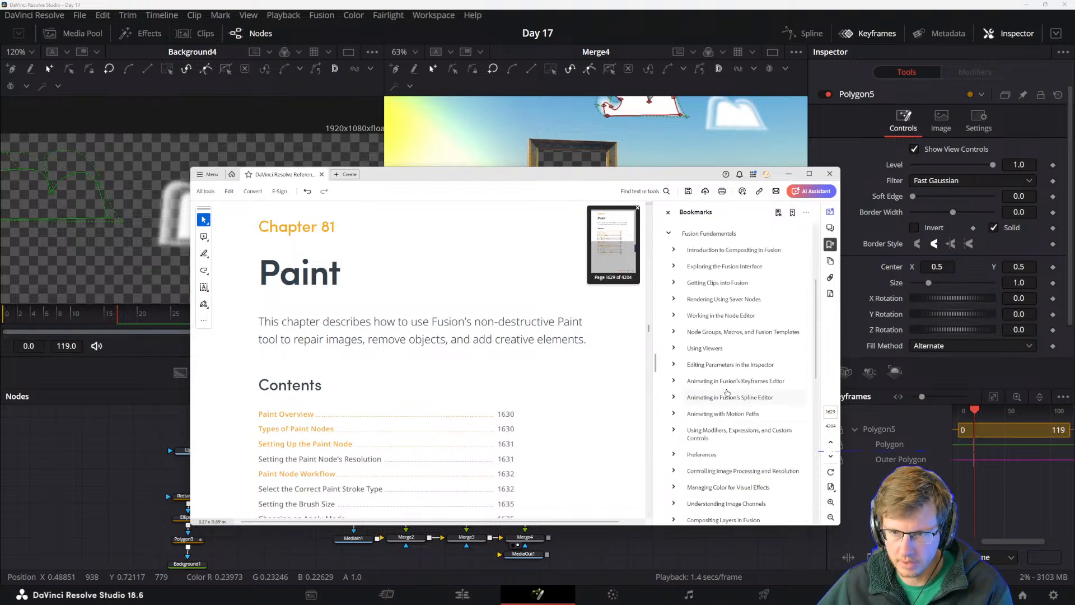
pyautogui.scroll(1, 726, 392)
pyautogui.scroll(1, 695, 381)
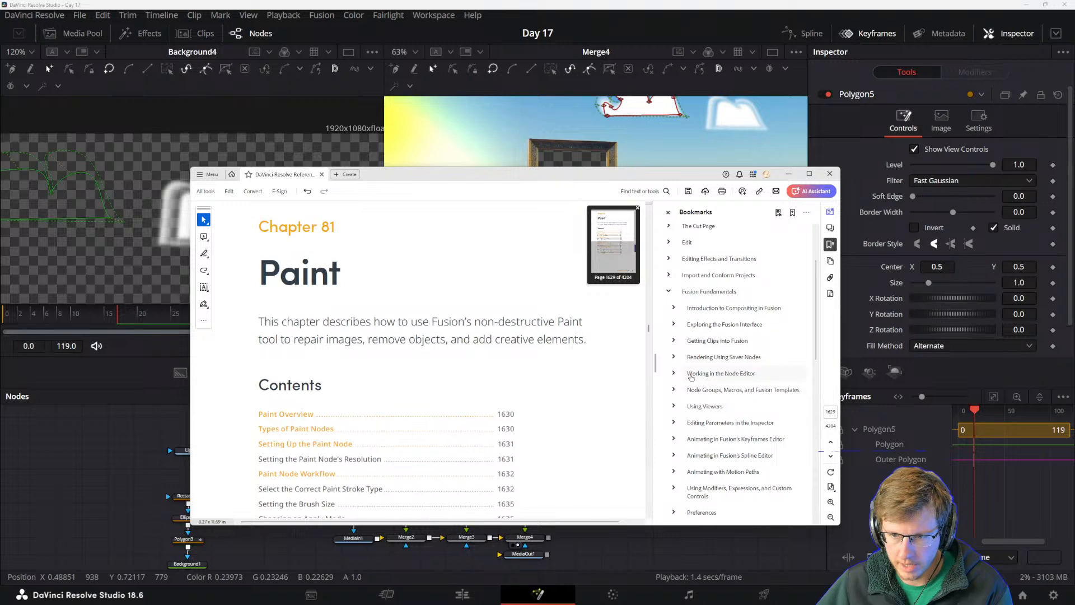
pyautogui.scroll(-2, 717, 386)
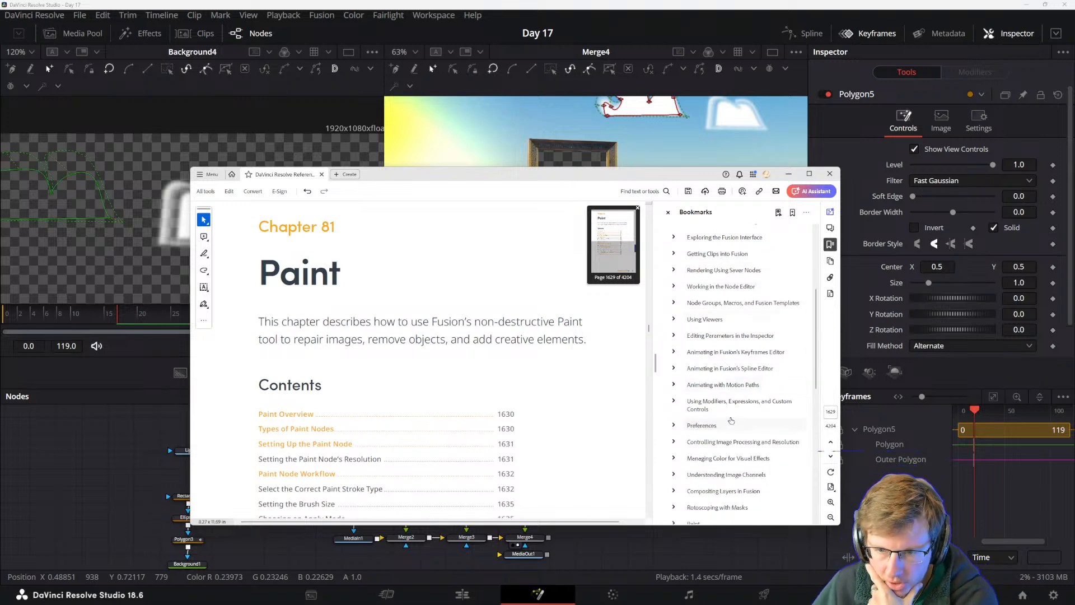
pyautogui.scroll(-1, 730, 421)
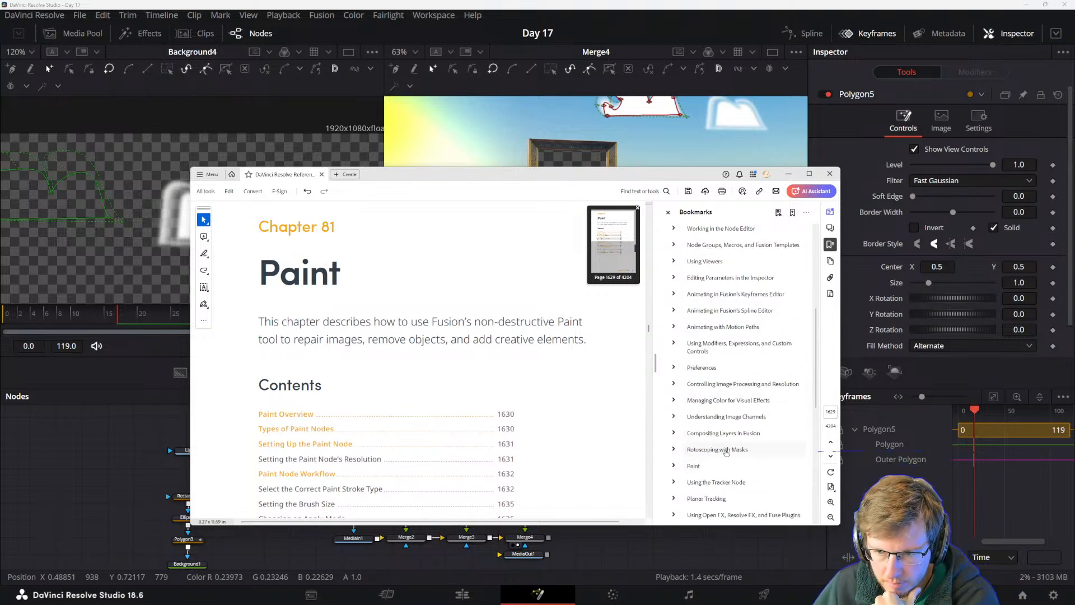
pyautogui.scroll(-1, 726, 451)
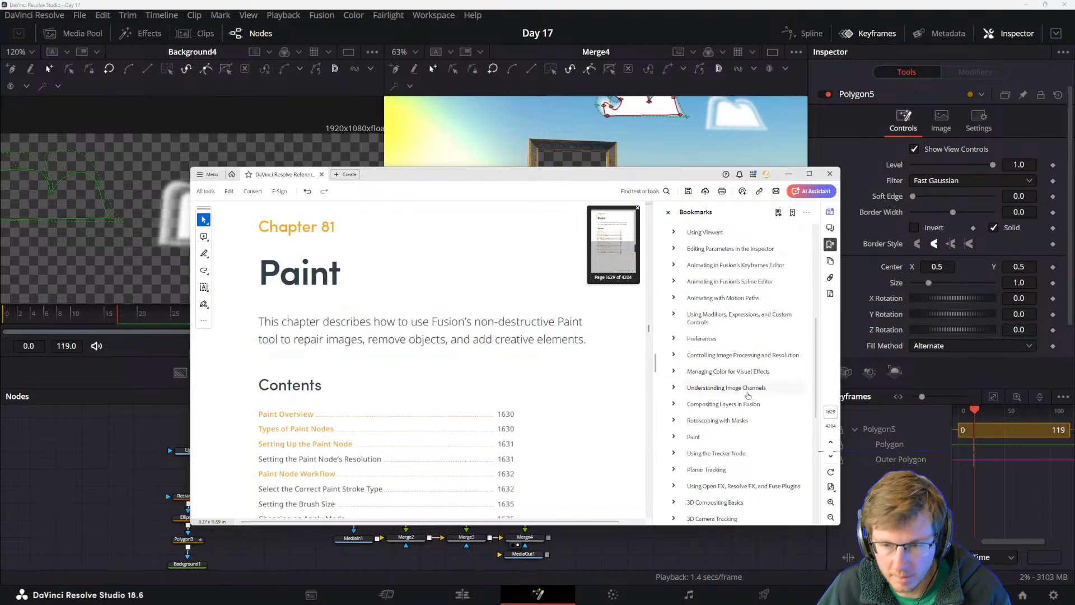
pyautogui.scroll(-2, 738, 417)
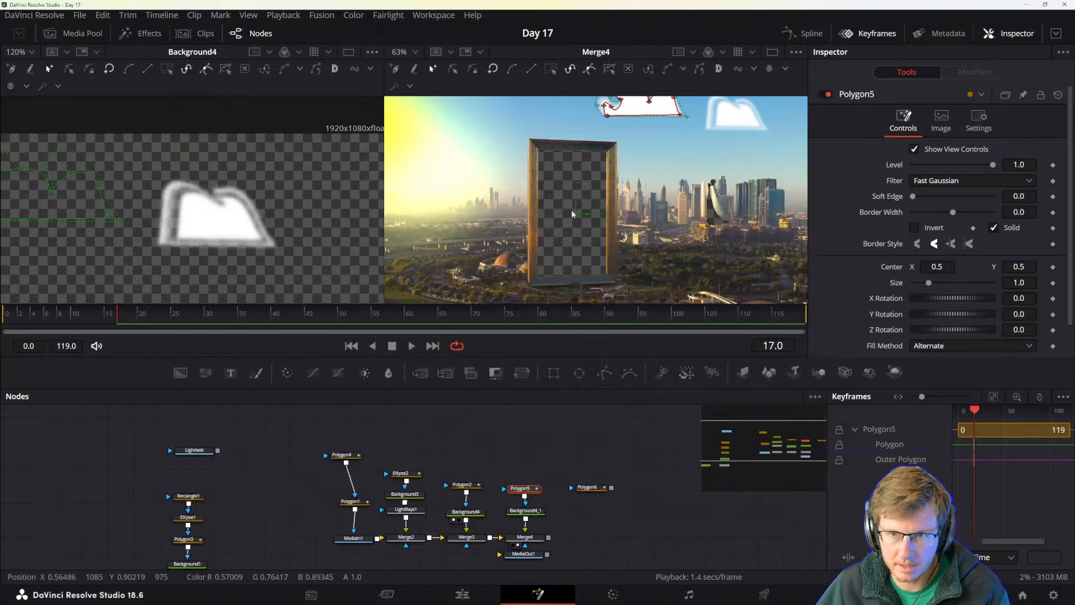
# - Check the Resolve composite briefly, return to the manual, and read the Paint chapter's introduction and contents list
pyautogui.click(622, 160)
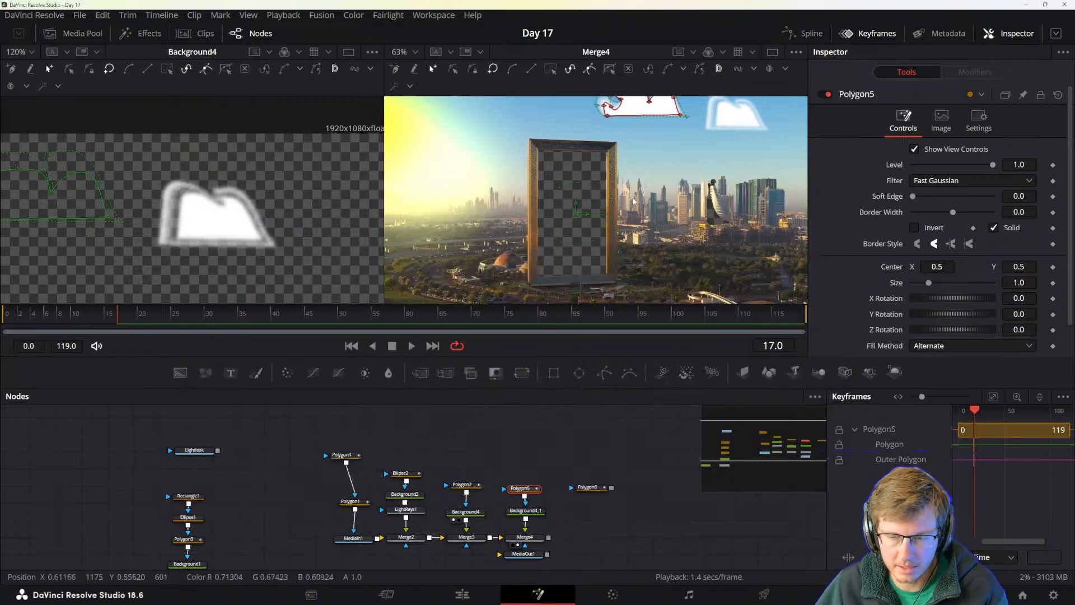
pyautogui.hotkey('alt', 'Tab')
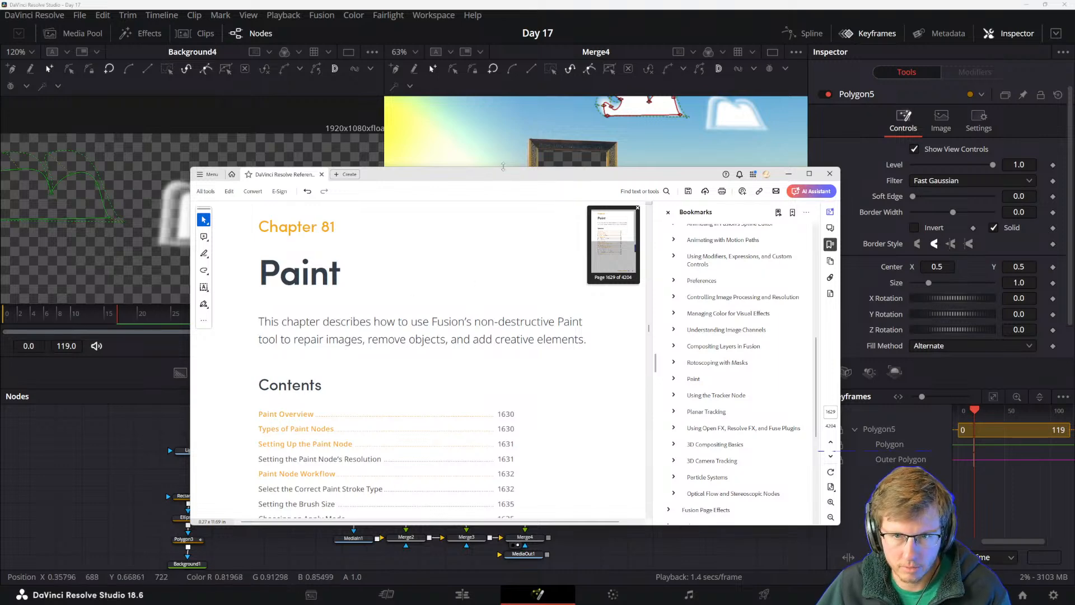
pyautogui.moveTo(504, 167); pyautogui.dragTo(513, 69)
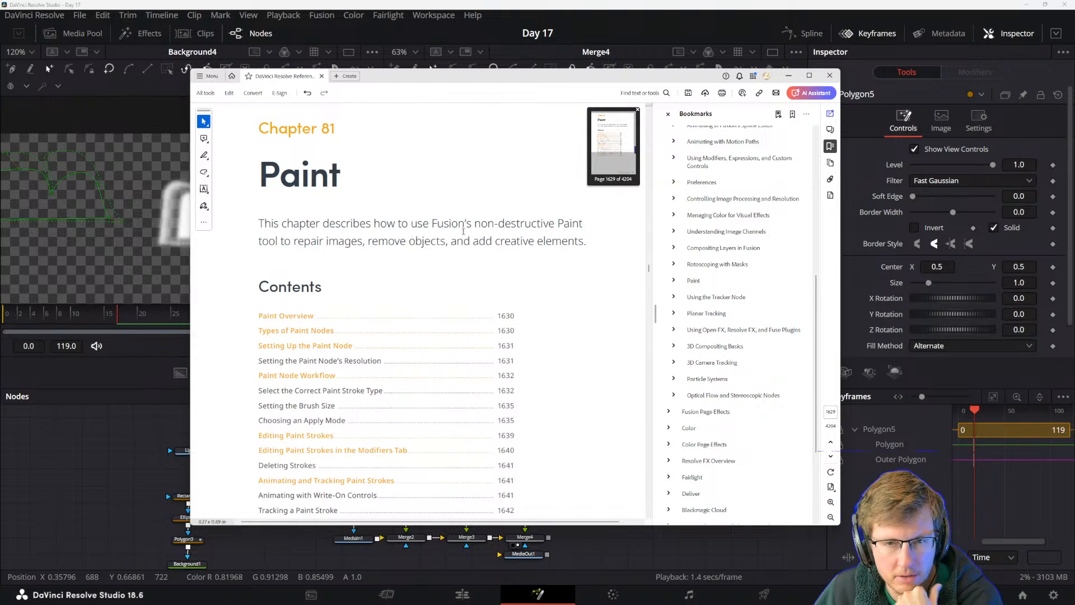
pyautogui.doubleClick(531, 224)
pyautogui.click(397, 224)
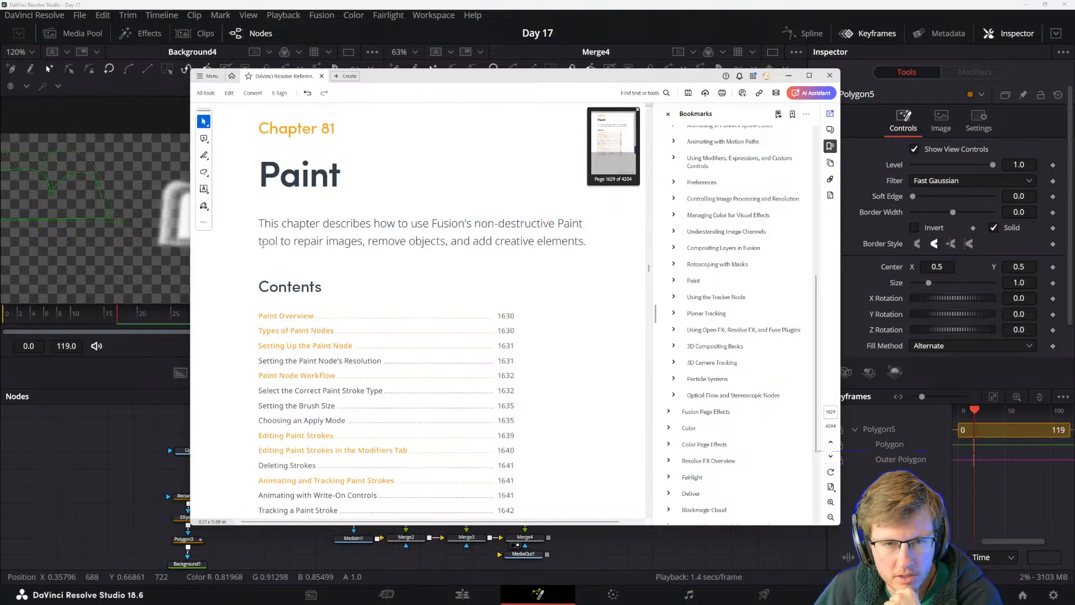
pyautogui.moveTo(262, 244)
pyautogui.mouseDown()
pyautogui.moveTo(447, 244)
pyautogui.moveTo(538, 224)
pyautogui.moveTo(583, 242)
pyautogui.mouseUp()
pyautogui.click(447, 245)
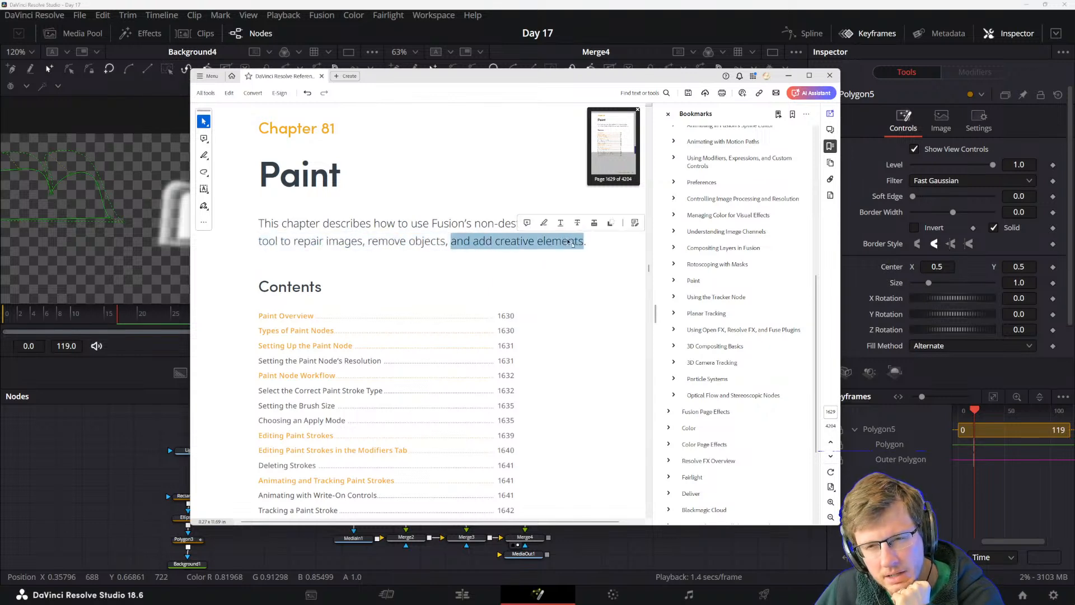
pyautogui.click(502, 244)
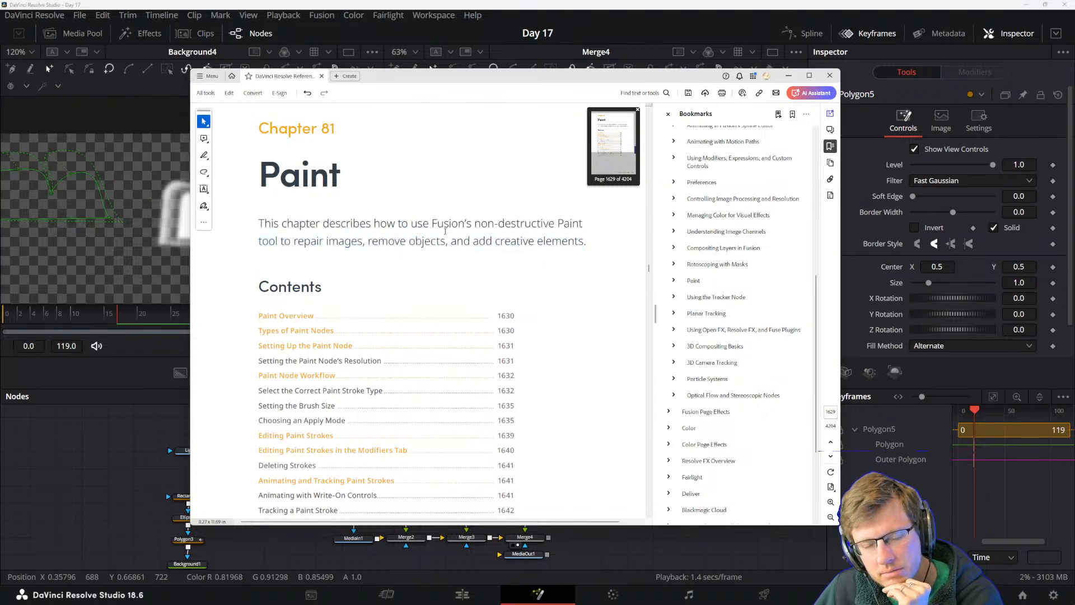
pyautogui.scroll(-3, 444, 252)
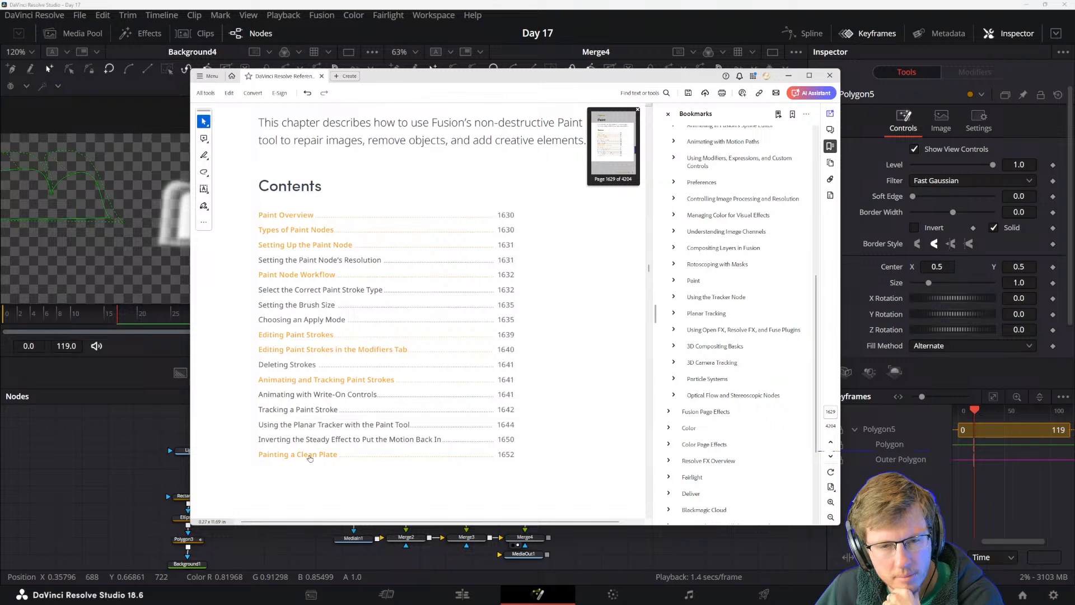
pyautogui.scroll(1, 403, 400)
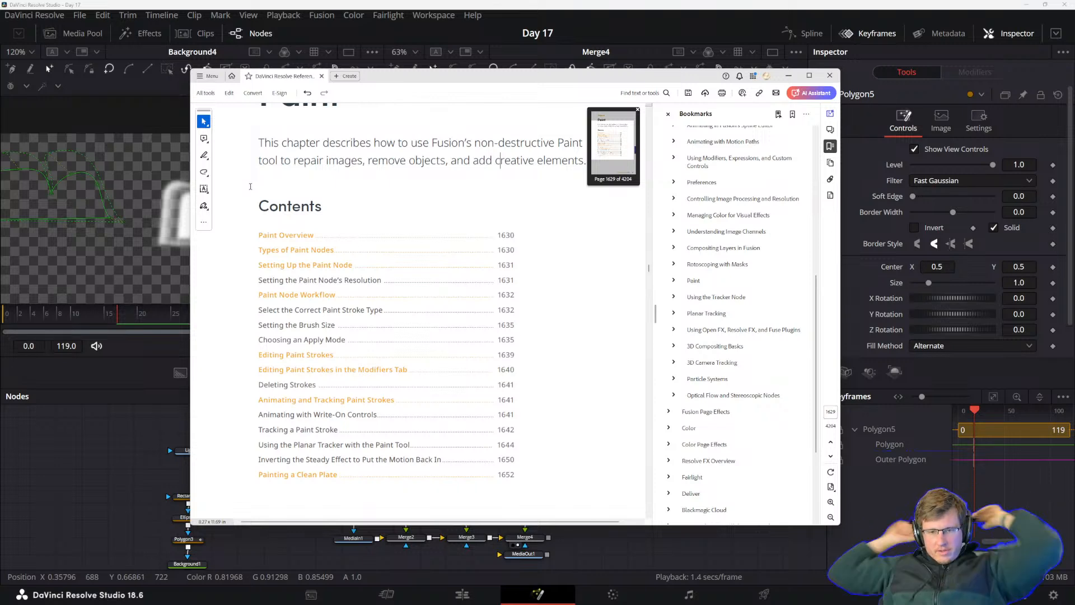
# - Return to DaVinci Resolve, enlarge the viewer area, and bring the whole Merge4 composite into view
pyautogui.hotkey('alt', 'Tab')
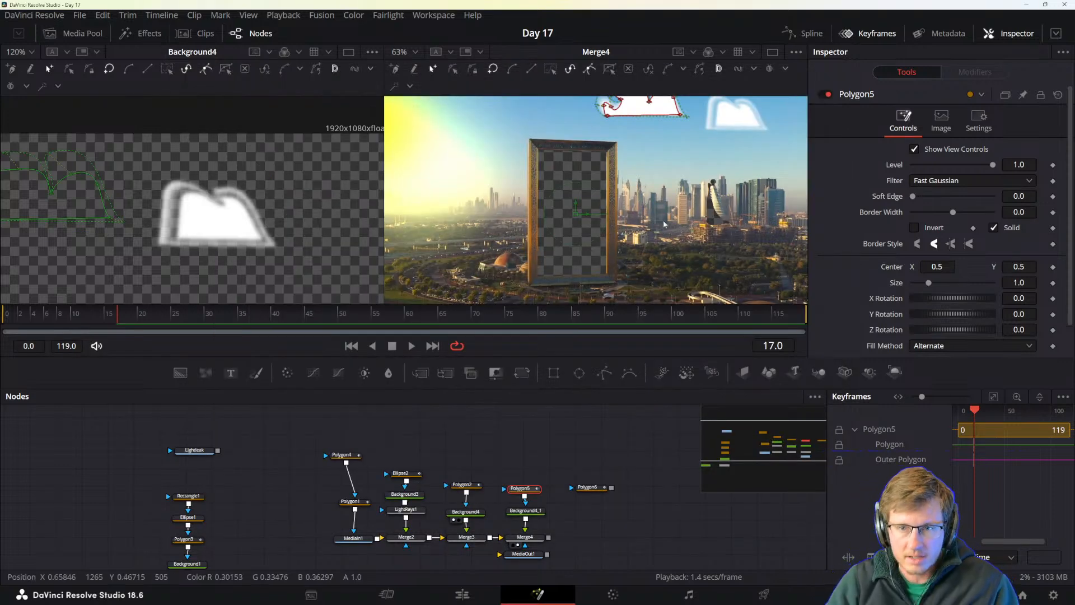
pyautogui.scroll(-3, 650, 223)
pyautogui.scroll(2, 650, 224)
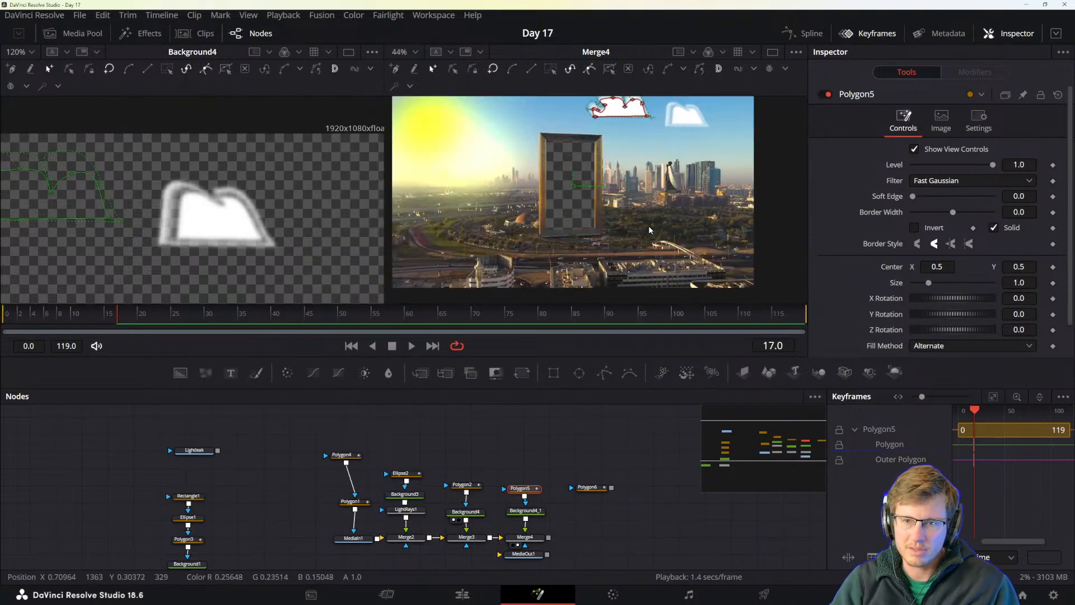
pyautogui.moveTo(641, 229); pyautogui.dragTo(649, 229)
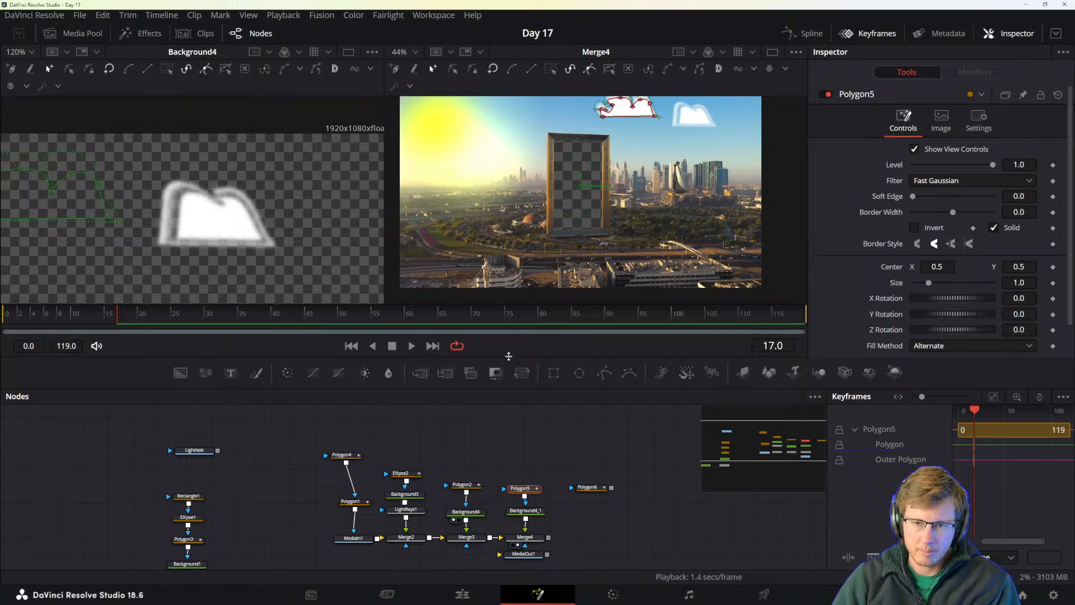
pyautogui.moveTo(508, 356); pyautogui.dragTo(508, 420)
pyautogui.moveTo(572, 294); pyautogui.dragTo(606, 305)
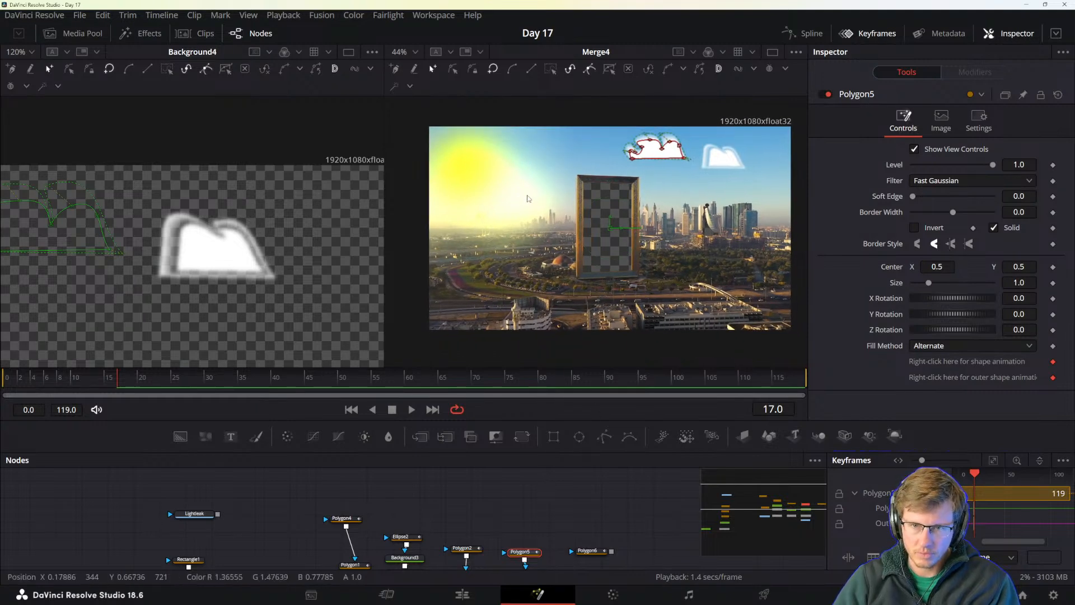
# - Inspect the Polygon4, LightRays1 and Polygon1 nodes in turn, checking their settings and outlines in the composite
pyautogui.moveTo(380, 524); pyautogui.dragTo(412, 494)
pyautogui.click(374, 487)
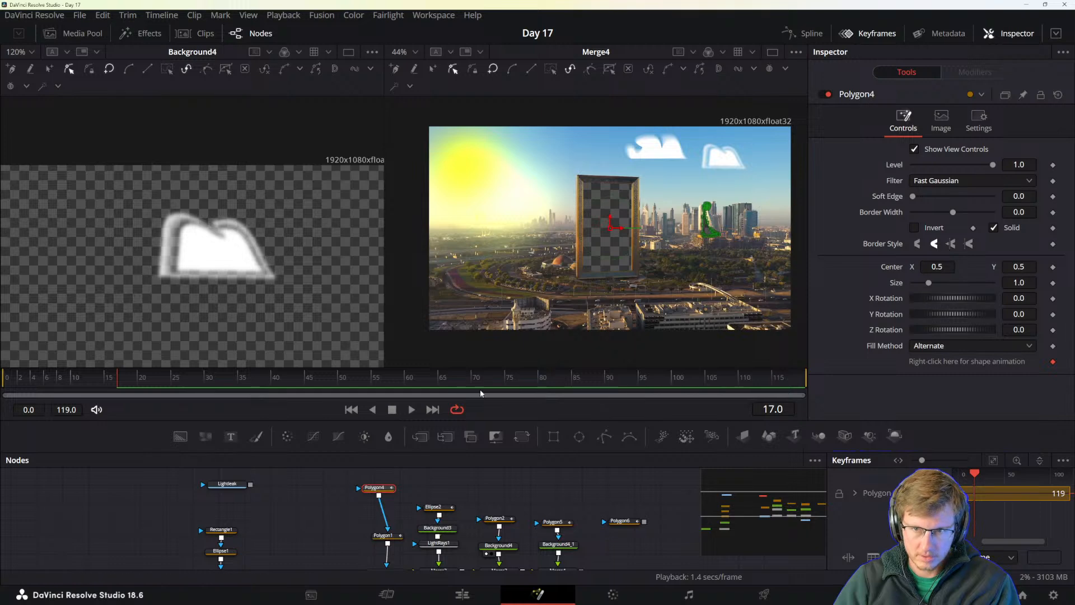
pyautogui.click(446, 521)
pyautogui.click(443, 539)
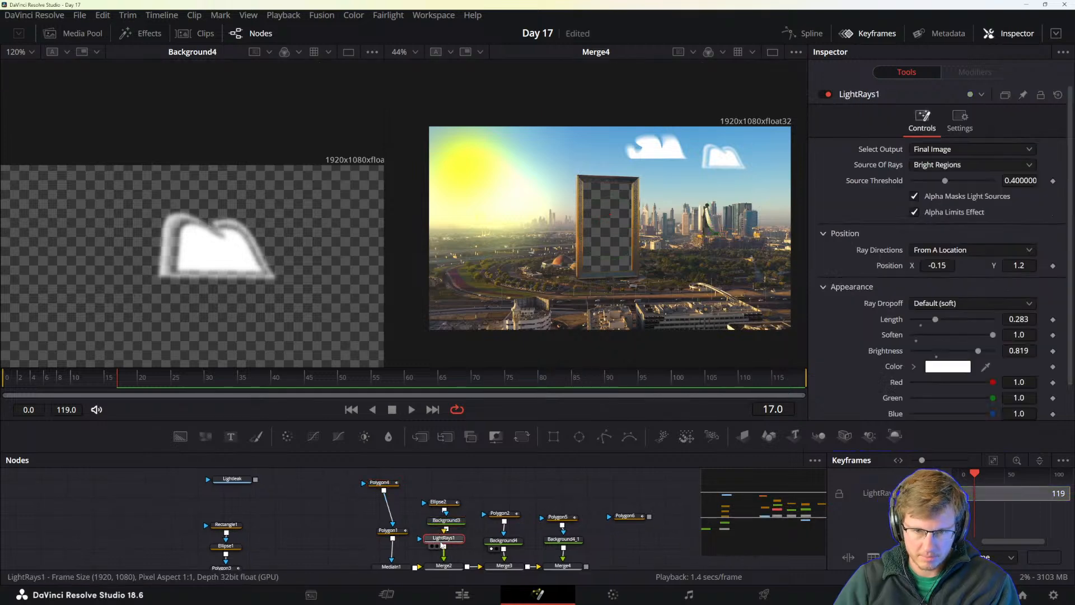
pyautogui.click(389, 530)
pyautogui.scroll(-2, 417, 515)
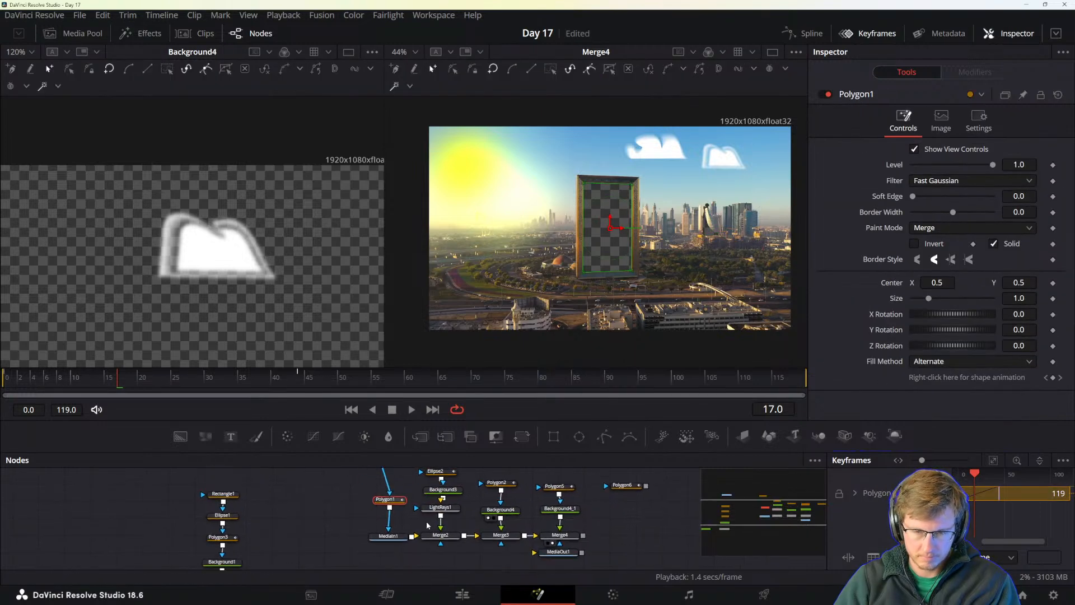
# - Resize the sun's Ellipse2 mask in the viewer to a width and height of about 0.164, then deselect it
pyautogui.click(440, 472)
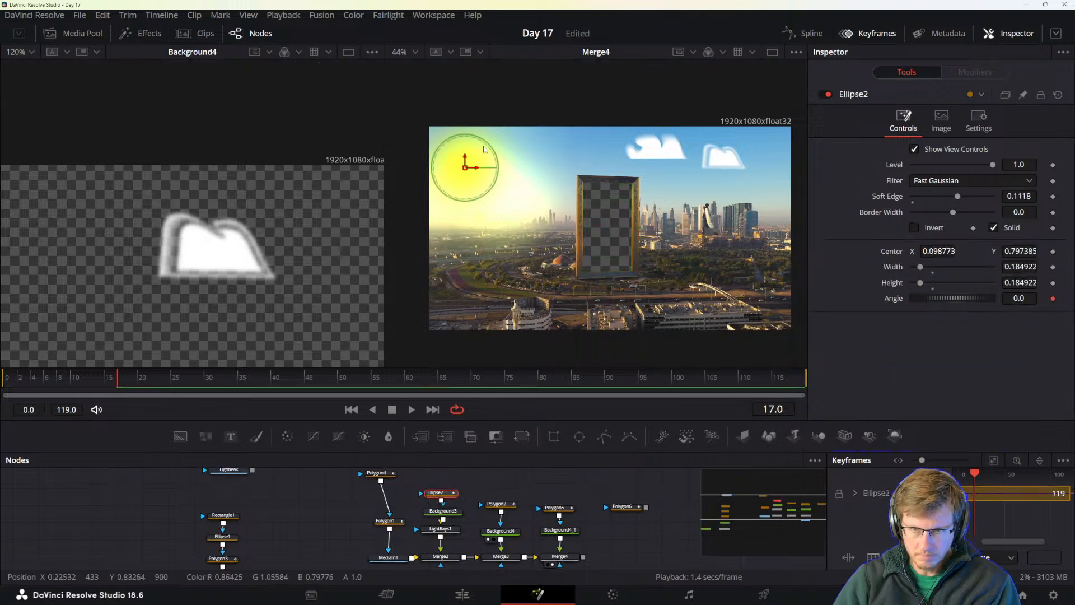
pyautogui.moveTo(486, 145)
pyautogui.mouseDown()
pyautogui.moveTo(501, 135)
pyautogui.moveTo(478, 150)
pyautogui.mouseUp()
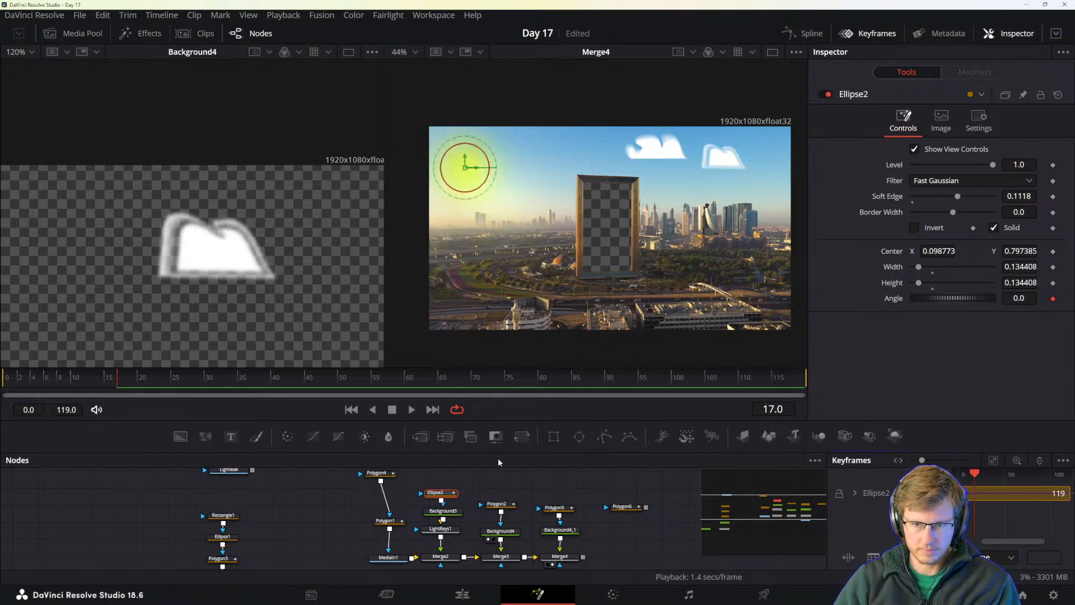
pyautogui.click(505, 488)
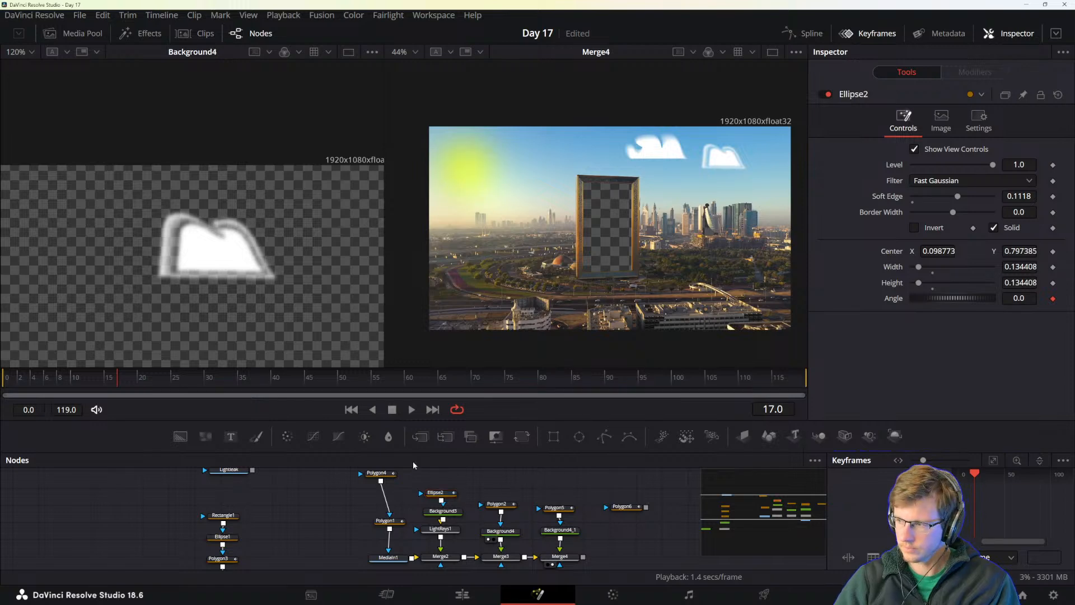
pyautogui.click(439, 492)
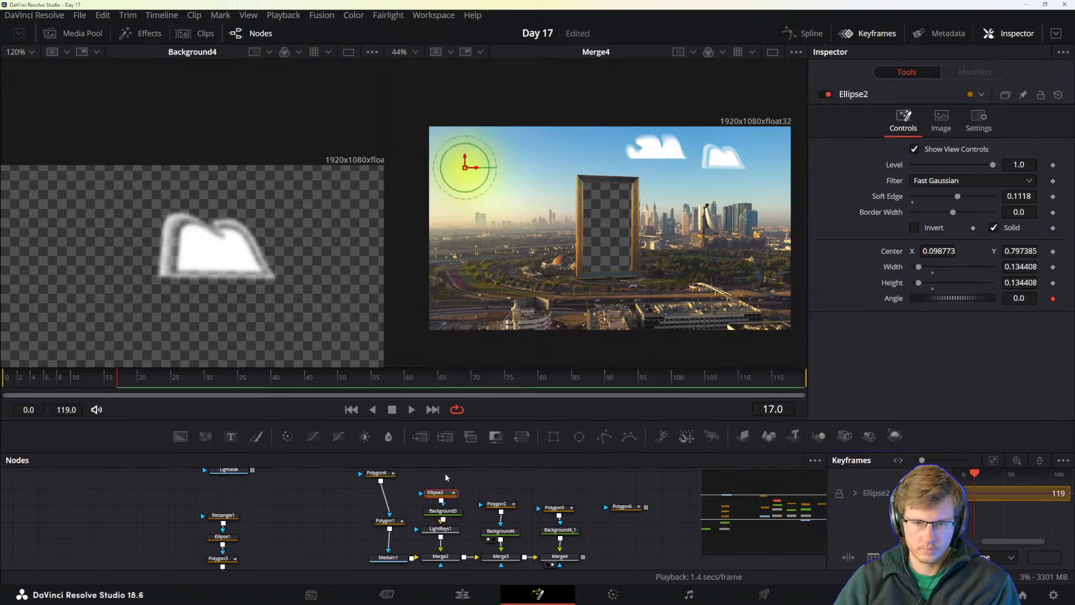
pyautogui.moveTo(481, 151); pyautogui.dragTo(495, 167)
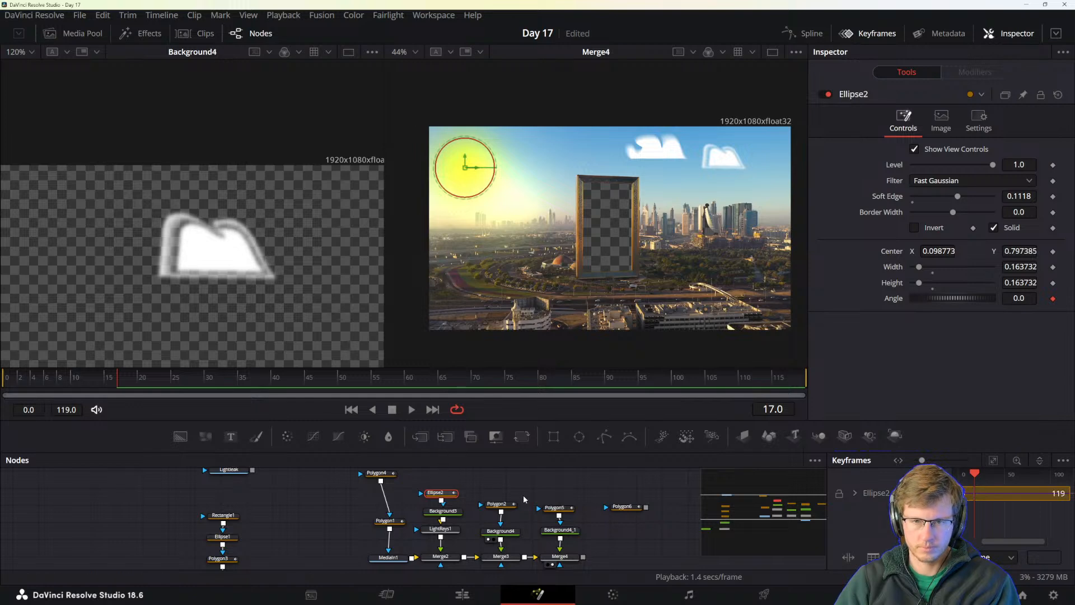
pyautogui.click(524, 499)
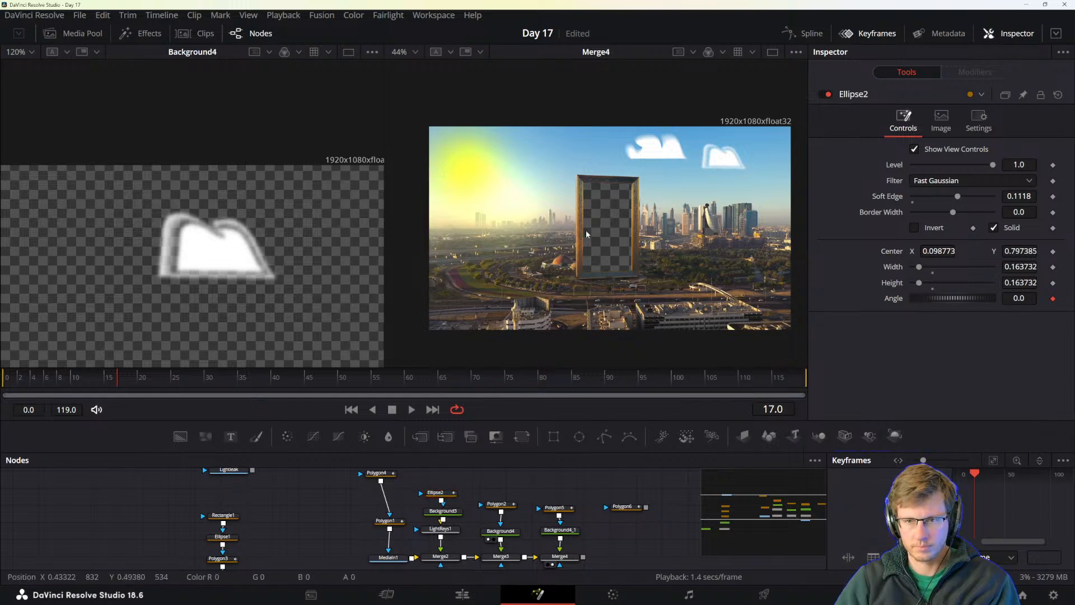
# - Inspect the Ellipse2, Polygon2, Polygon5, Polygon6 and Polygon1 nodes, checking each mask's settings and outline against the composite
pyautogui.scroll(2, 622, 194)
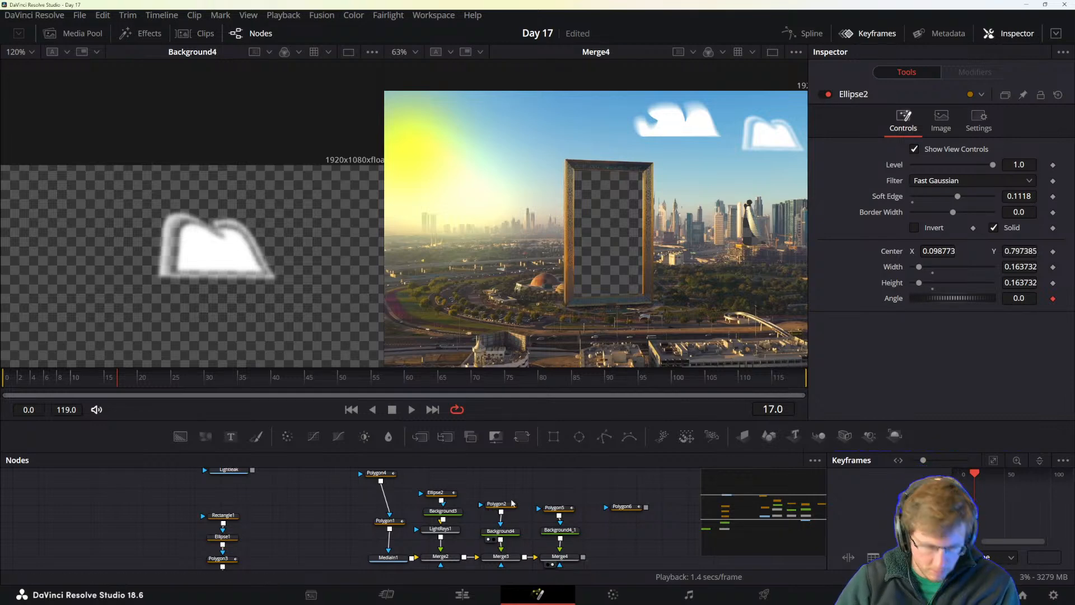
pyautogui.click(441, 495)
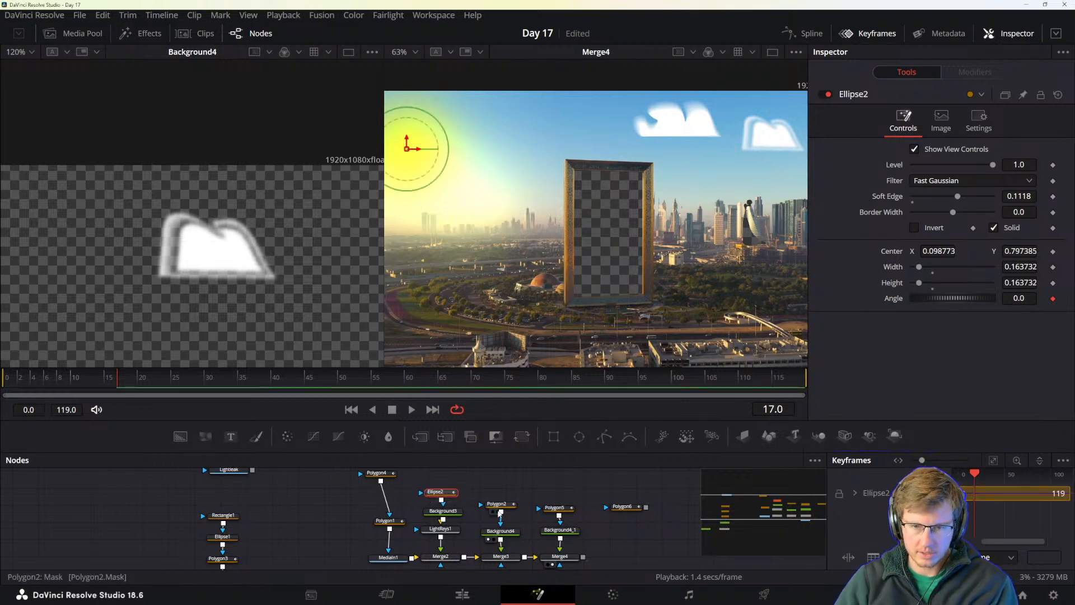
pyautogui.click(498, 507)
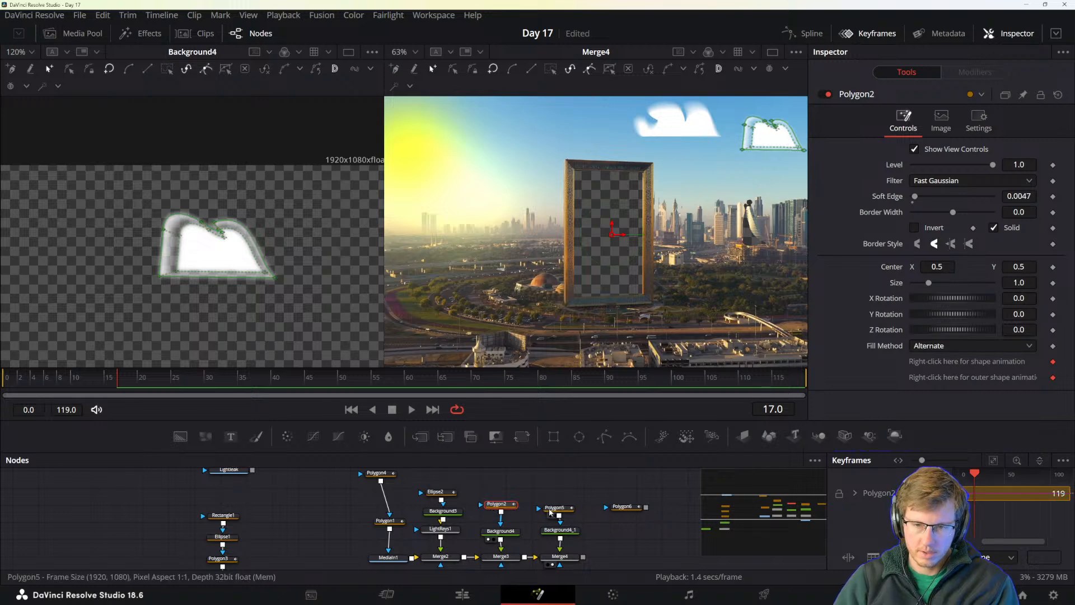
pyautogui.click(550, 509)
pyautogui.click(622, 507)
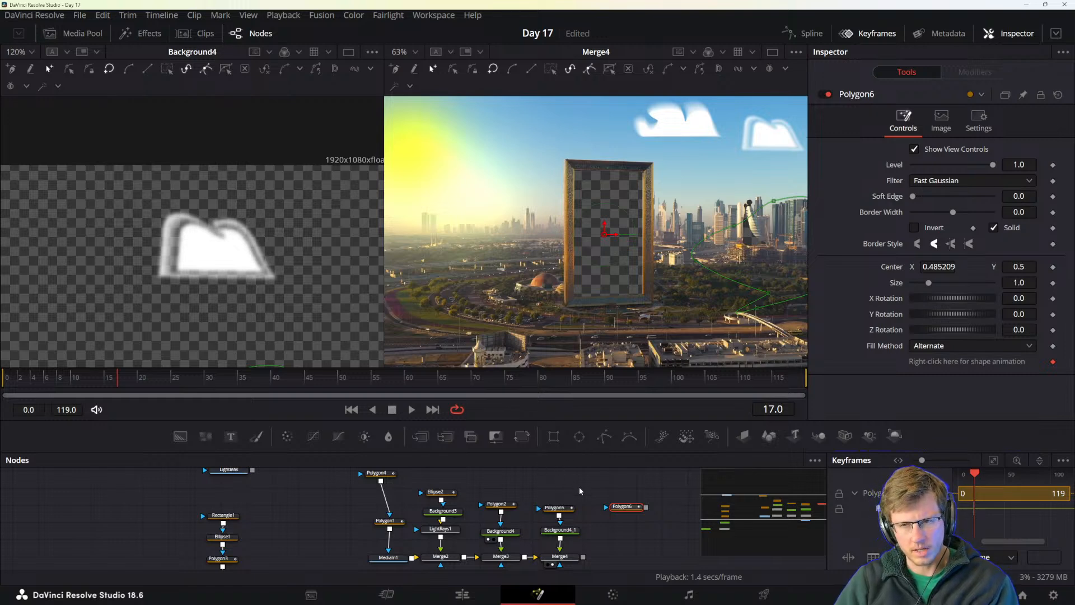
pyautogui.click(519, 506)
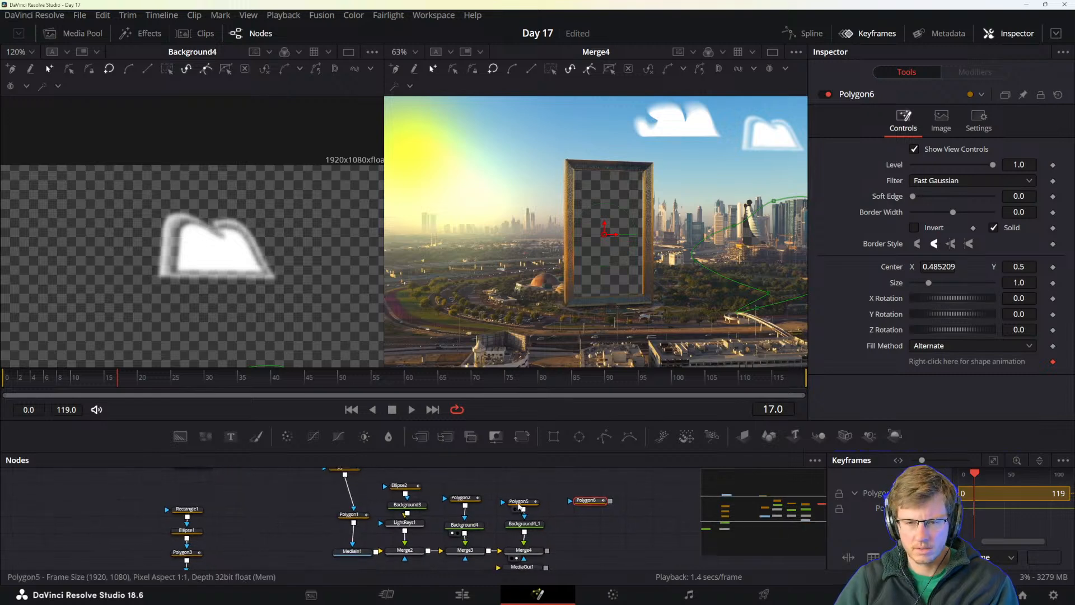
pyautogui.click(461, 499)
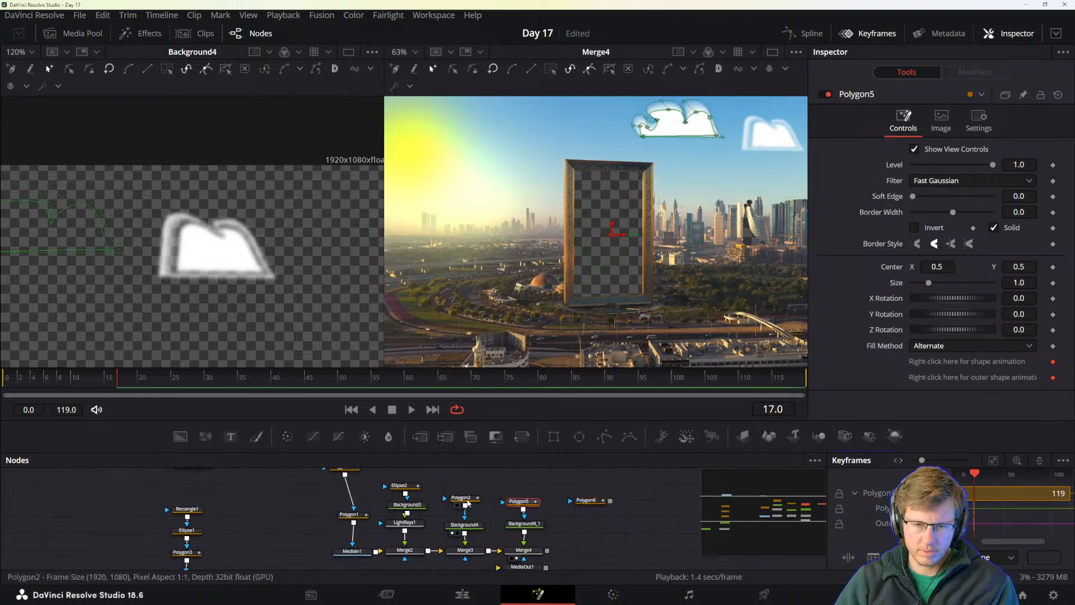
pyautogui.click(399, 486)
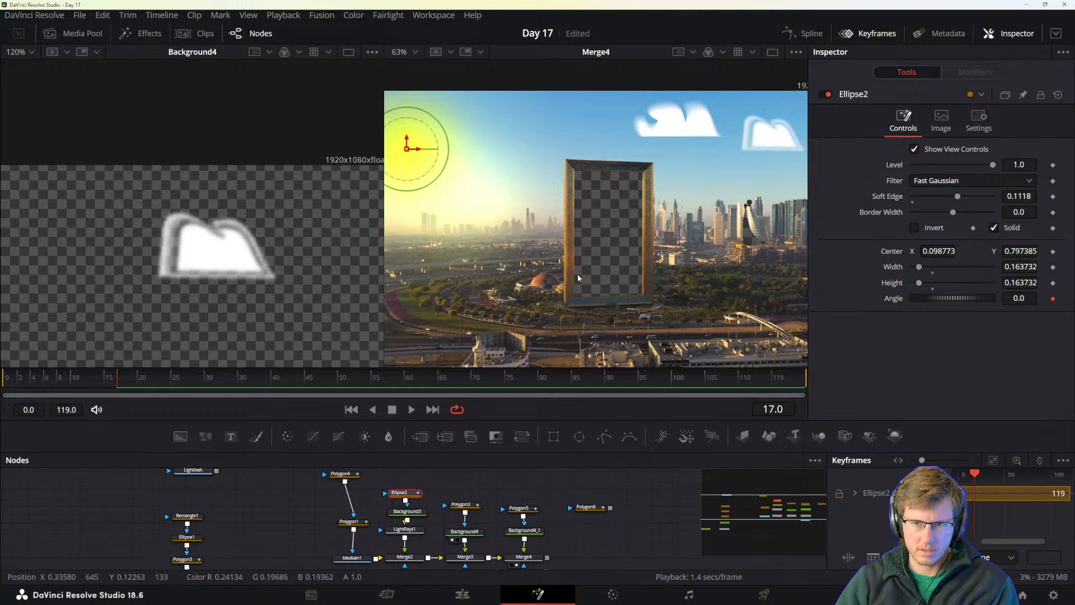
pyautogui.click(461, 503)
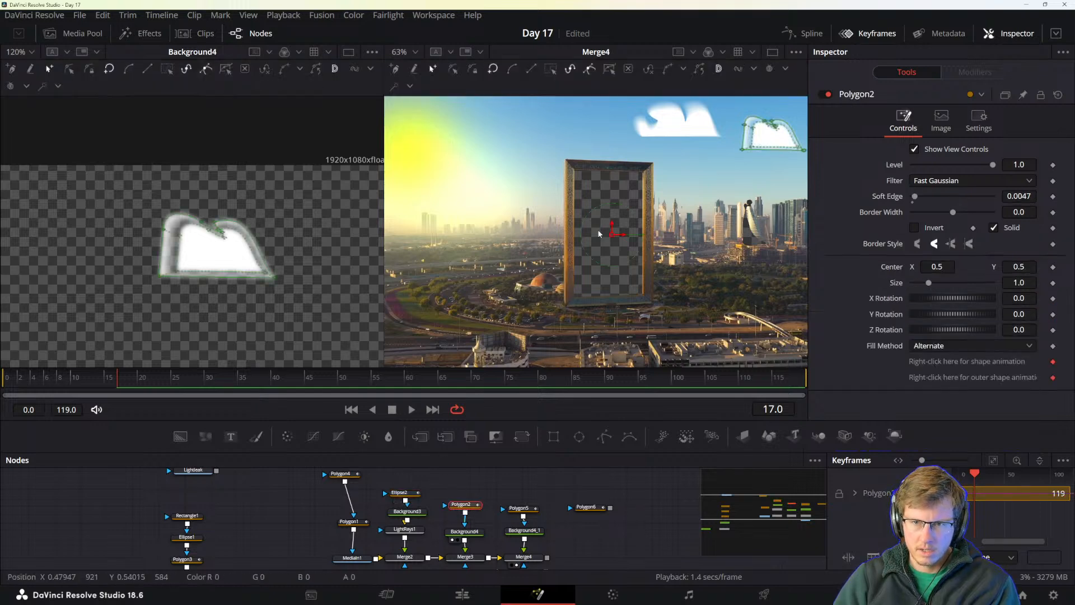
pyautogui.moveTo(468, 539); pyautogui.dragTo(494, 515)
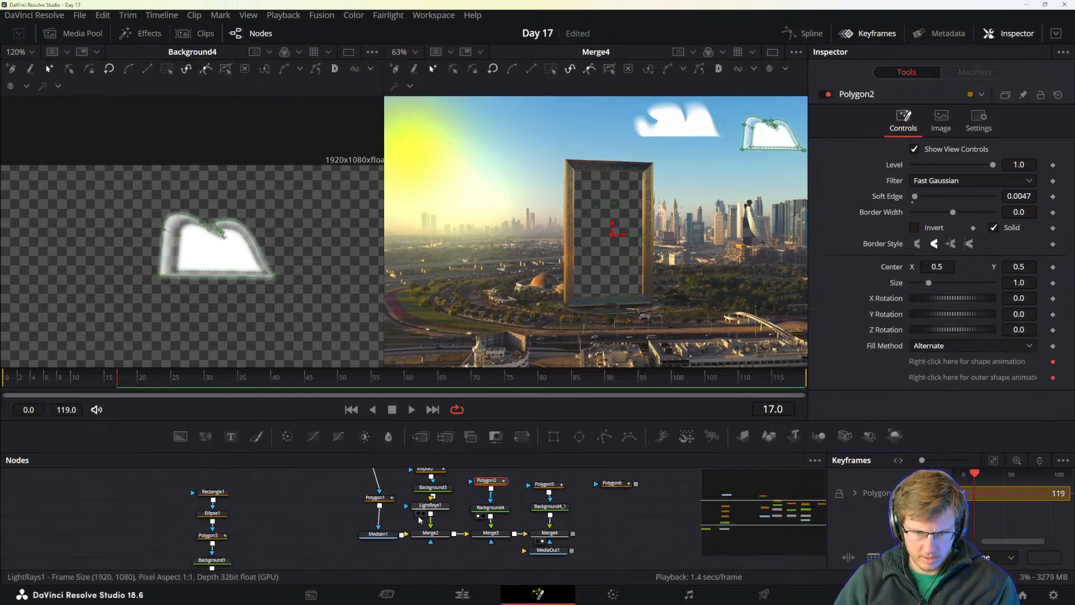
pyautogui.click(377, 498)
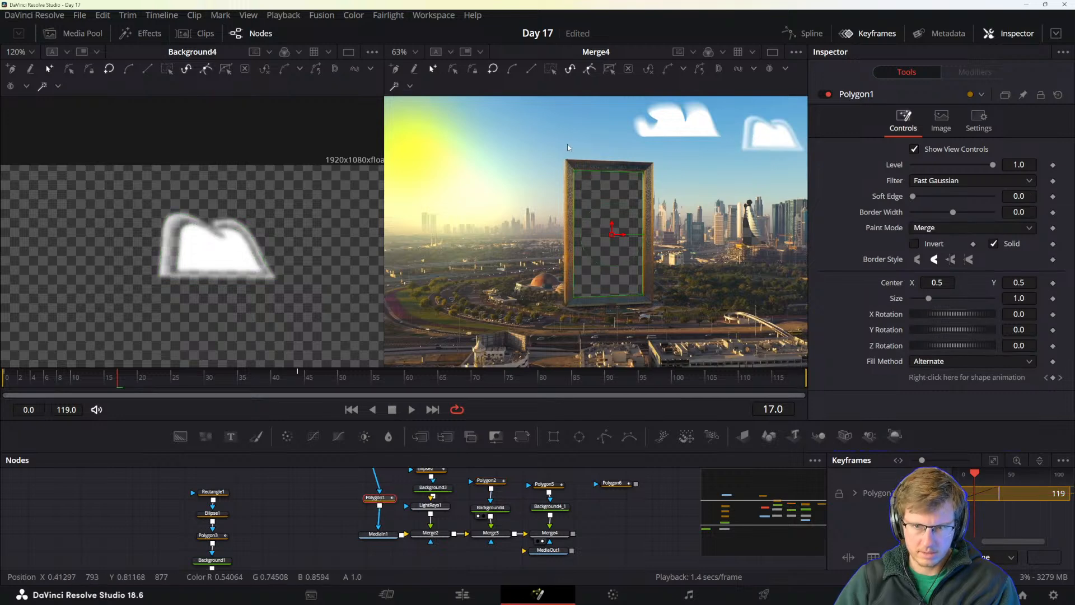
# - Delete the Polygon4 mask from the node graph and select the Polygon1 mask
pyautogui.moveTo(328, 527); pyautogui.dragTo(338, 582)
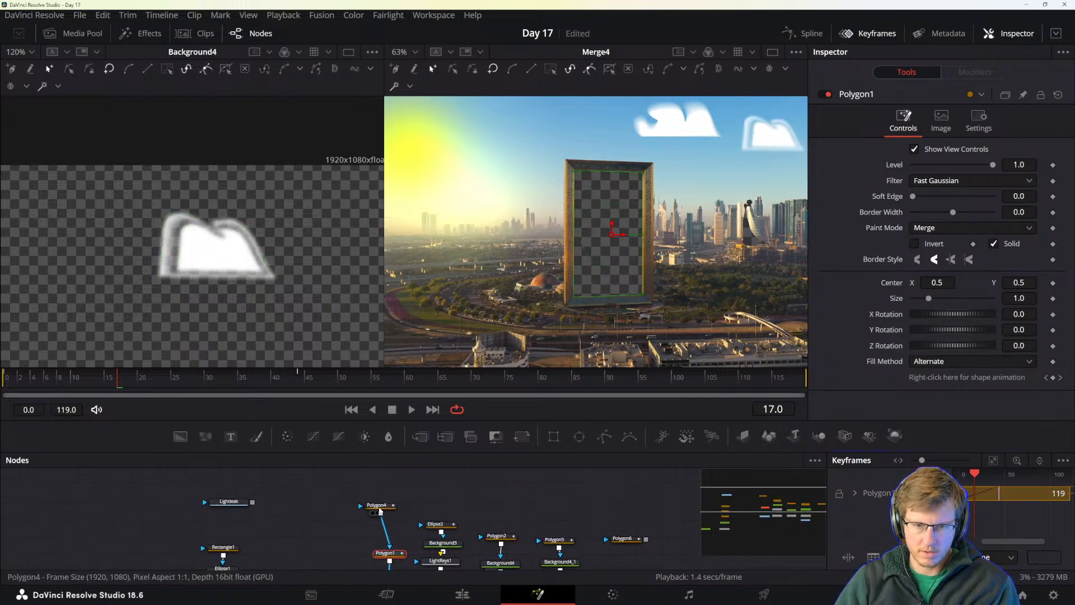
pyautogui.click(379, 504)
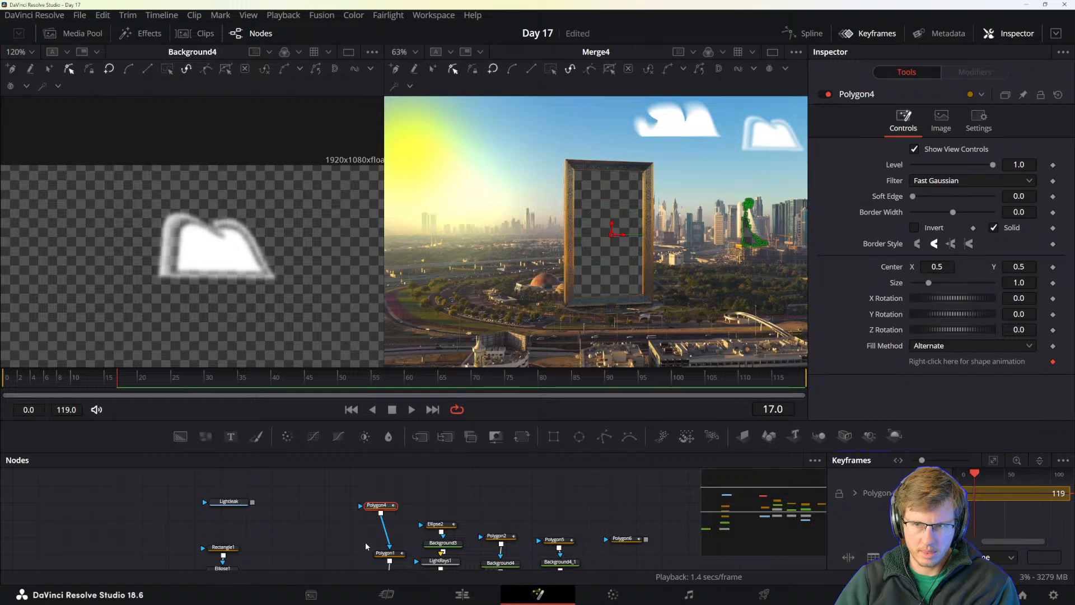
pyautogui.click(348, 498)
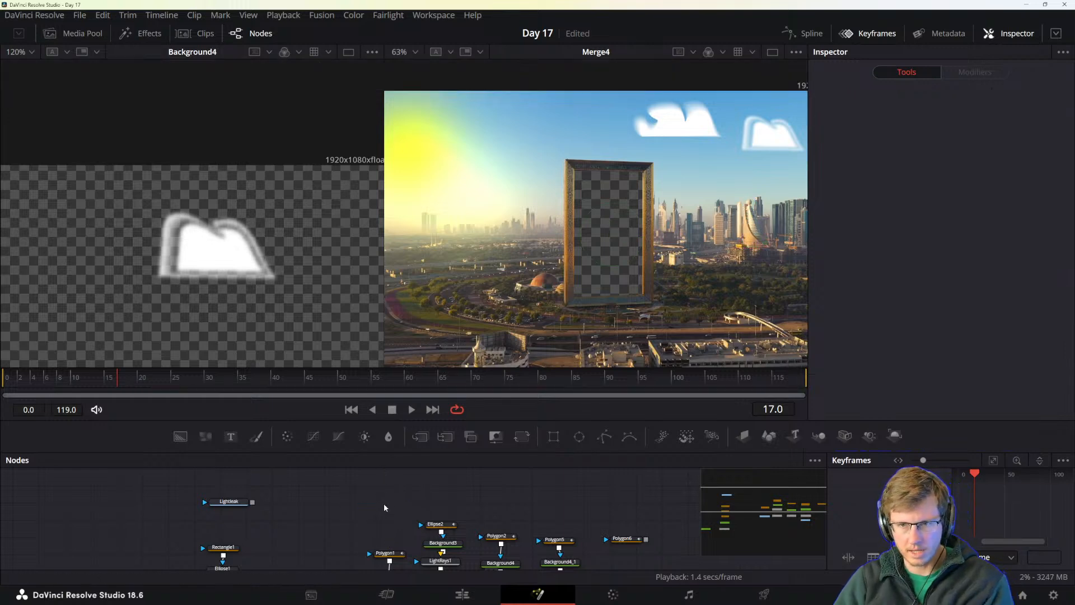
pyautogui.moveTo(384, 502); pyautogui.dragTo(357, 462)
pyautogui.moveTo(353, 502); pyautogui.dragTo(354, 478)
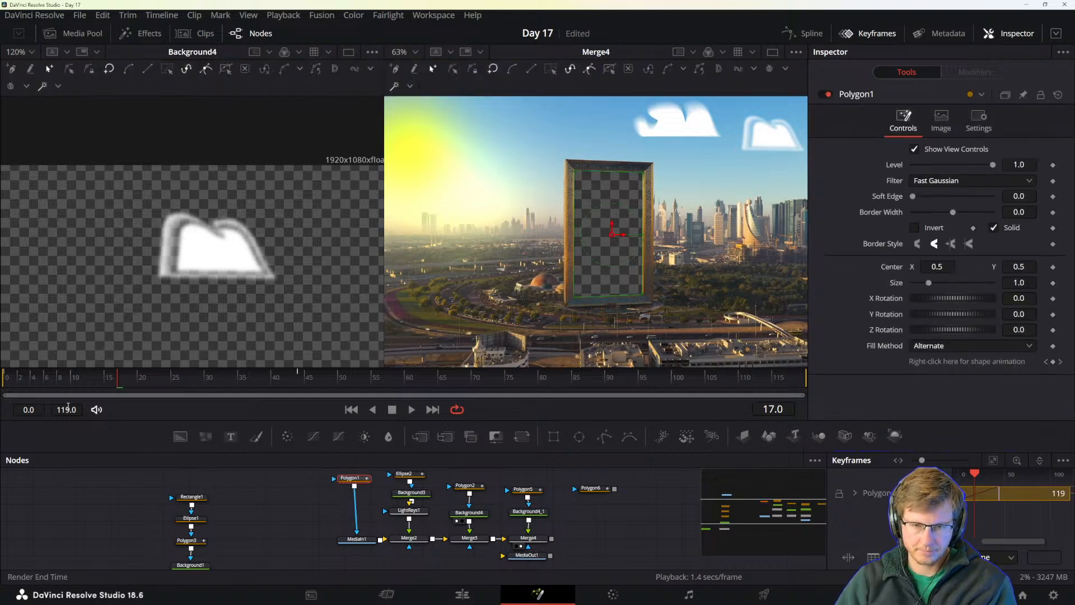
# - At frame 0, fit Polygon1's upper-left point to the inner corner of the large picture-frame building
pyautogui.moveTo(118, 380)
pyautogui.mouseDown()
pyautogui.moveTo(19, 376)
pyautogui.moveTo(1, 398)
pyautogui.mouseUp()
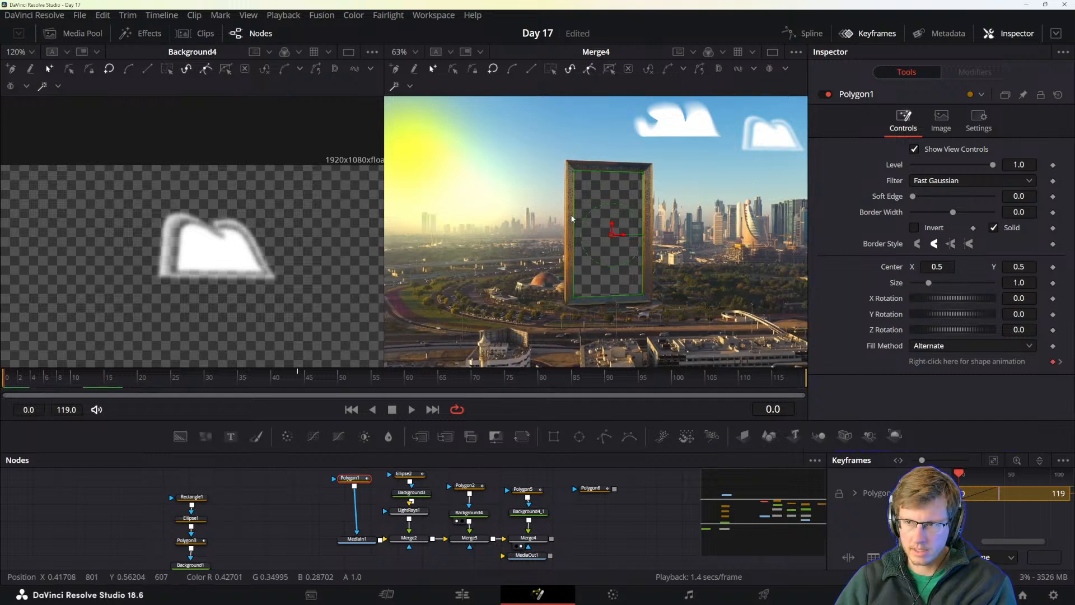
pyautogui.scroll(8, 571, 218)
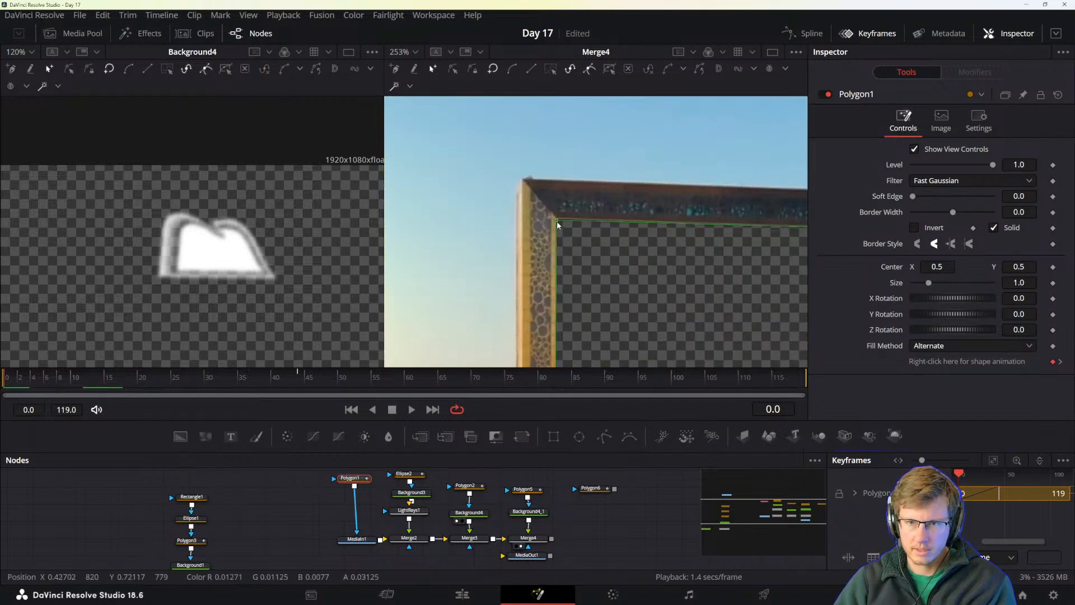
pyautogui.moveTo(556, 221); pyautogui.dragTo(555, 218)
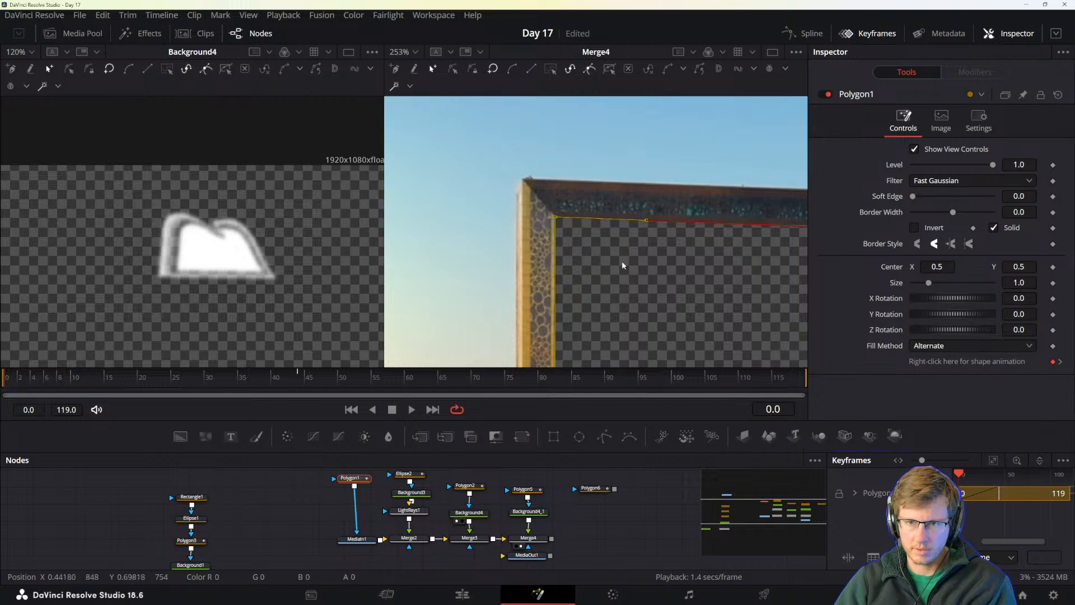
# - At frame 79, move Polygon1's two upper points onto the building's inner upper corners
pyautogui.moveTo(719, 305); pyautogui.dragTo(561, 276)
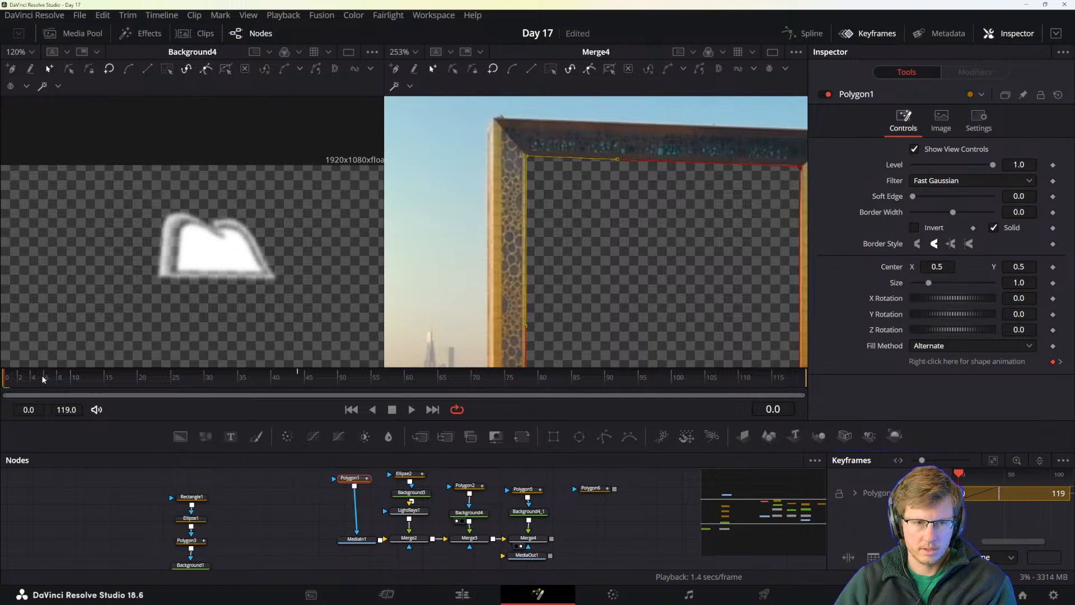
pyautogui.moveTo(44, 379); pyautogui.dragTo(532, 378)
pyautogui.moveTo(527, 160); pyautogui.dragTo(522, 152)
pyautogui.moveTo(744, 192); pyautogui.dragTo(585, 194)
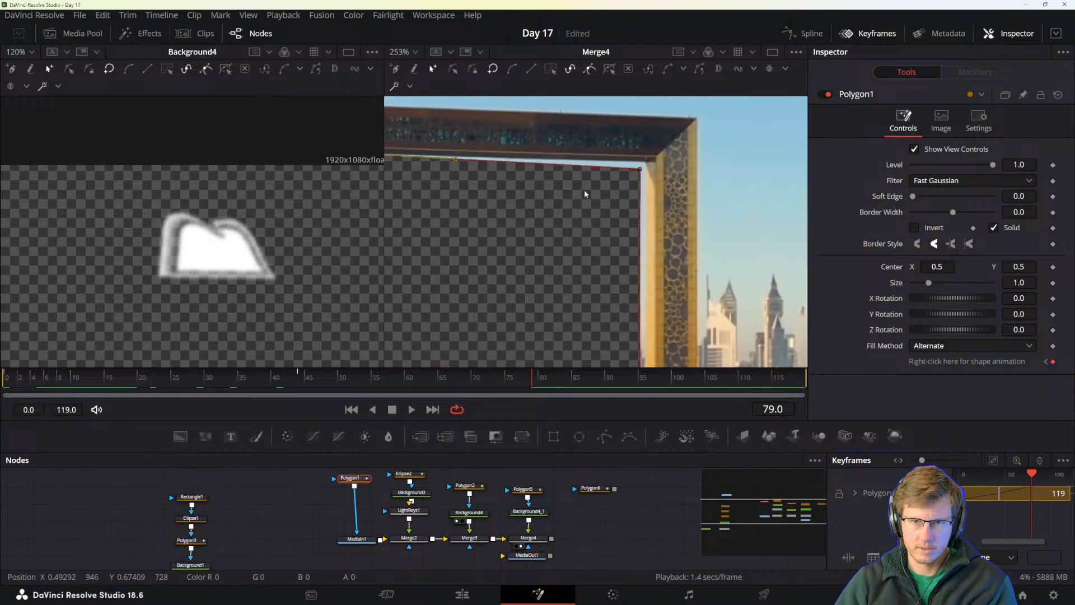
pyautogui.moveTo(638, 172); pyautogui.dragTo(647, 166)
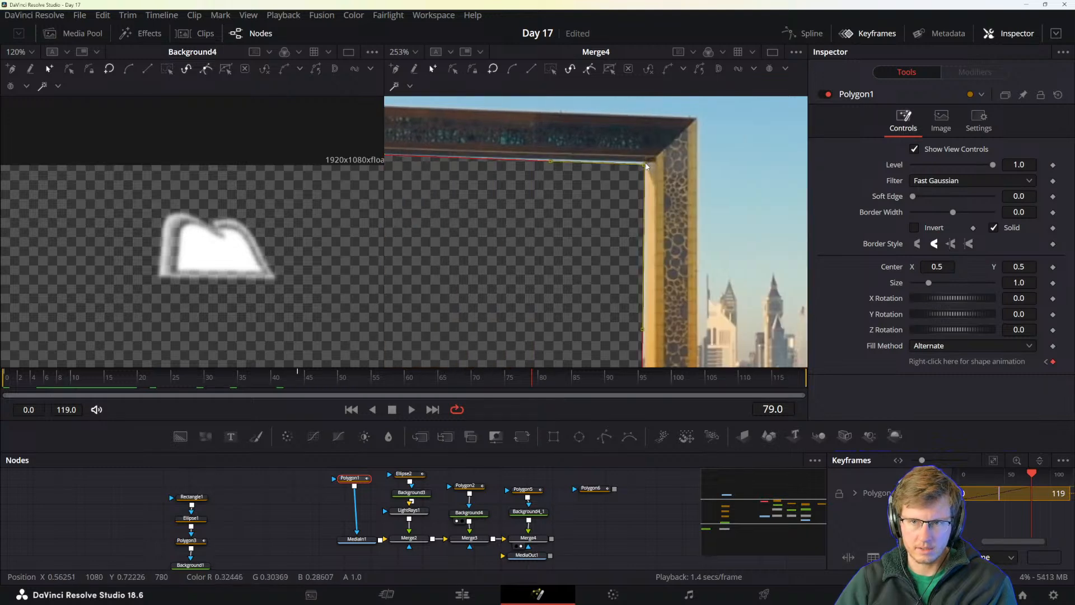
pyautogui.moveTo(543, 226); pyautogui.dragTo(804, 251)
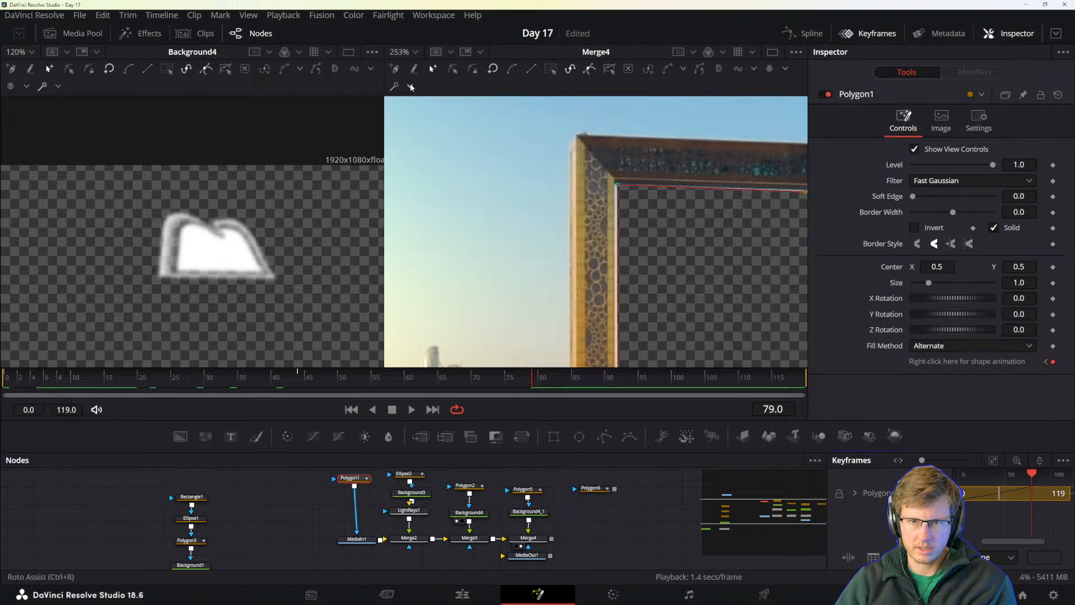
pyautogui.moveTo(617, 184); pyautogui.dragTo(615, 180)
pyautogui.moveTo(734, 238); pyautogui.dragTo(507, 247)
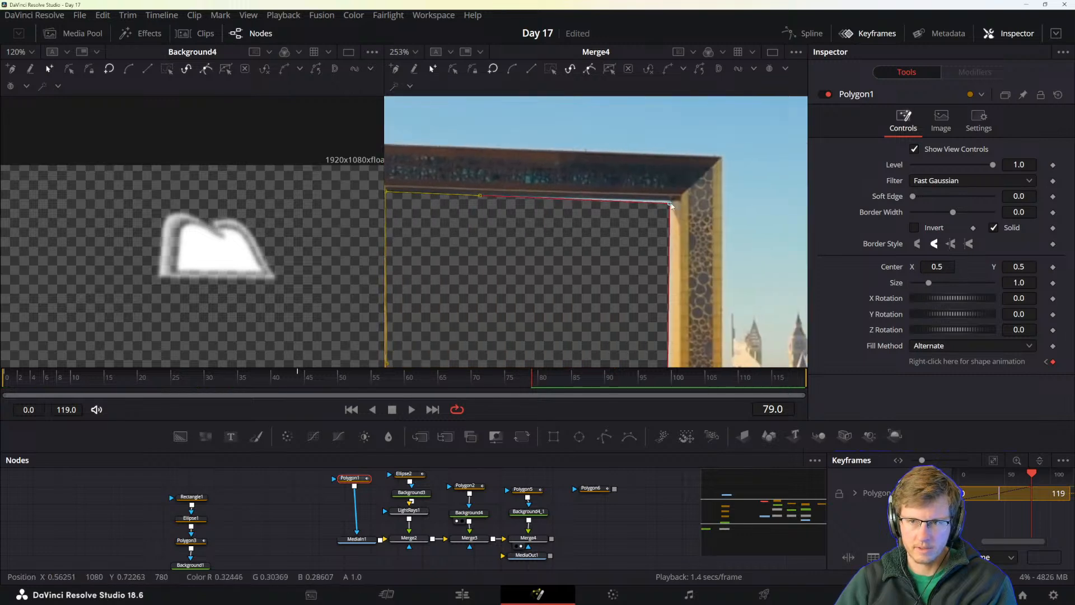
pyautogui.moveTo(670, 203); pyautogui.dragTo(671, 200)
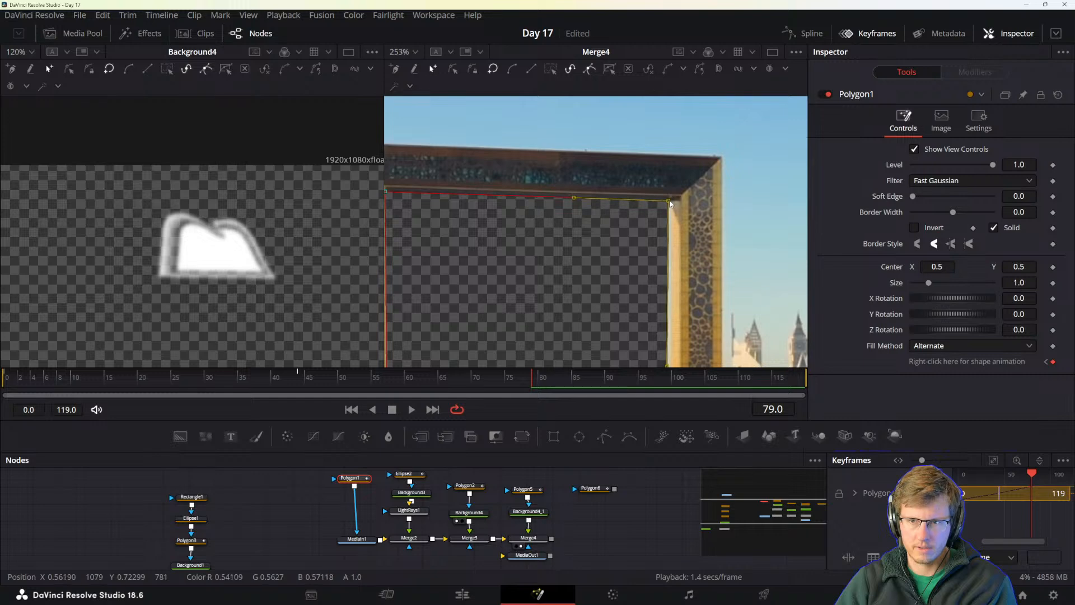
# - At frame 79, move Polygon1's two lower points onto the building's inner lower corners
pyautogui.scroll(-8, 627, 280)
pyautogui.scroll(-4, 632, 296)
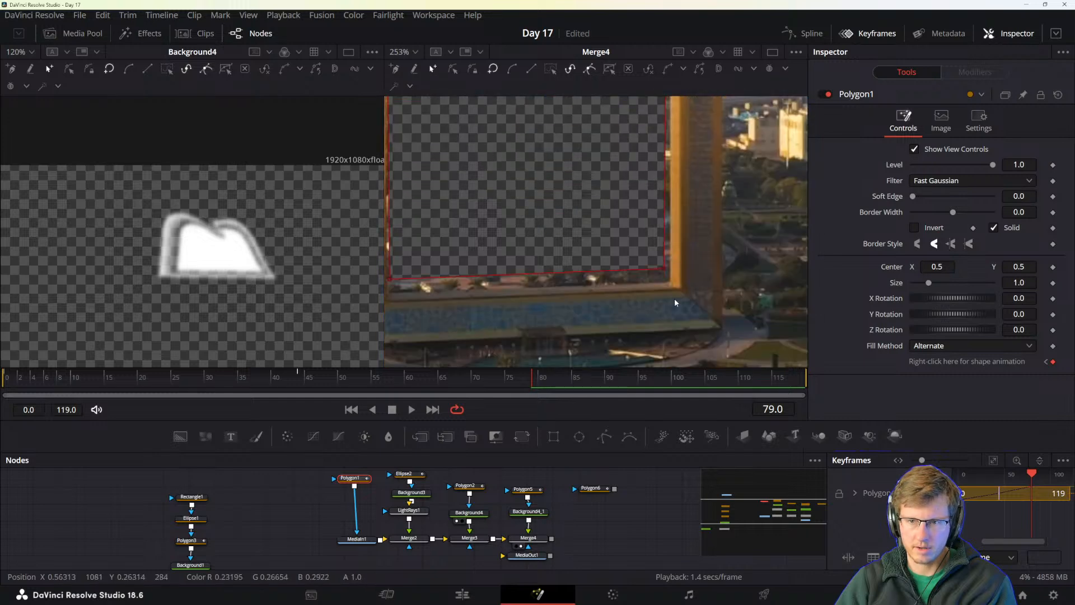
pyautogui.moveTo(667, 268); pyautogui.dragTo(670, 283)
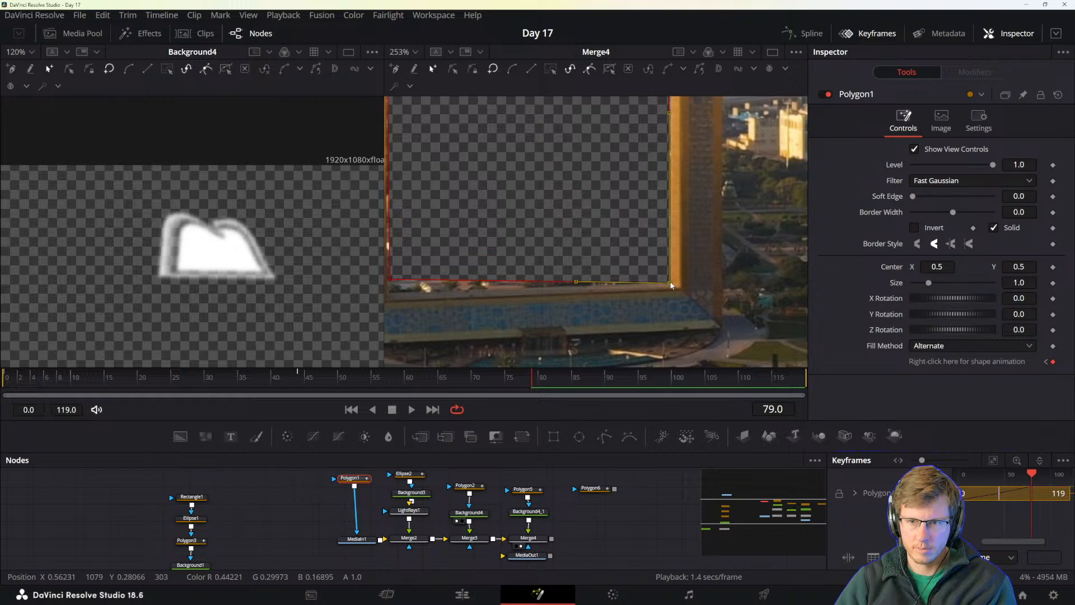
pyautogui.hscroll(-12, 654, 290)
pyautogui.click(613, 299)
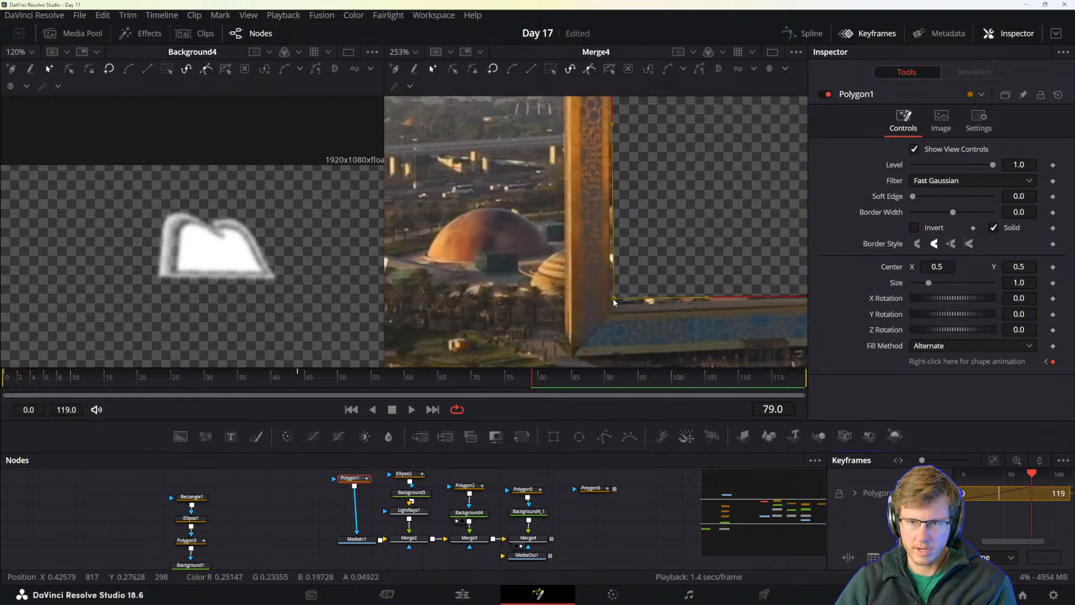
pyautogui.moveTo(613, 301); pyautogui.dragTo(610, 308)
# - Refine Polygon1's upper-right point at frame 79 so it sits closer to the building's inner corner
pyautogui.scroll(-5, 636, 273)
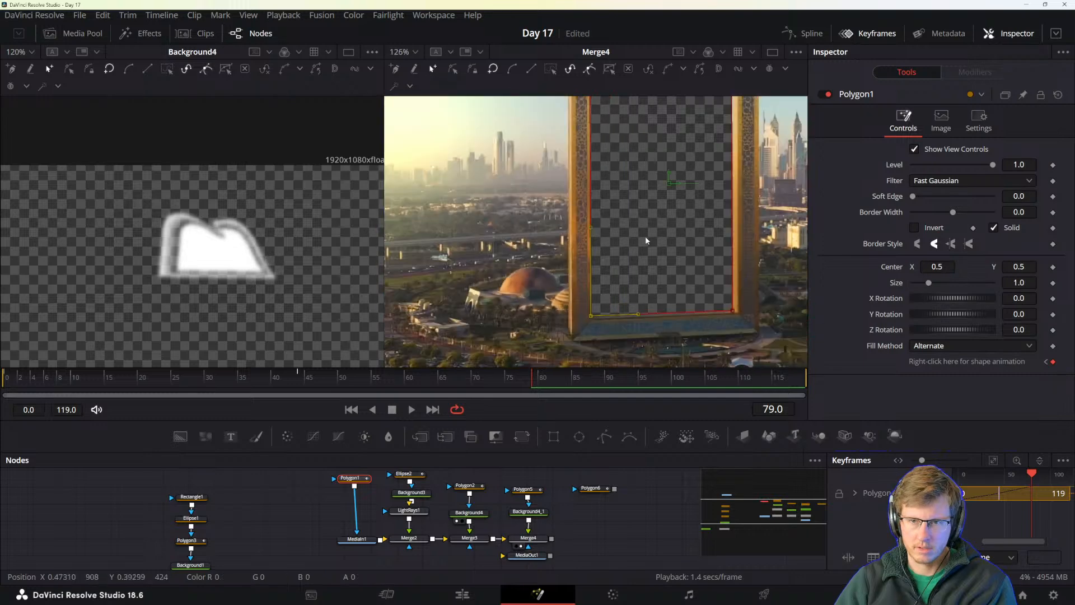
pyautogui.moveTo(645, 237); pyautogui.dragTo(603, 287)
pyautogui.scroll(15, 567, 177)
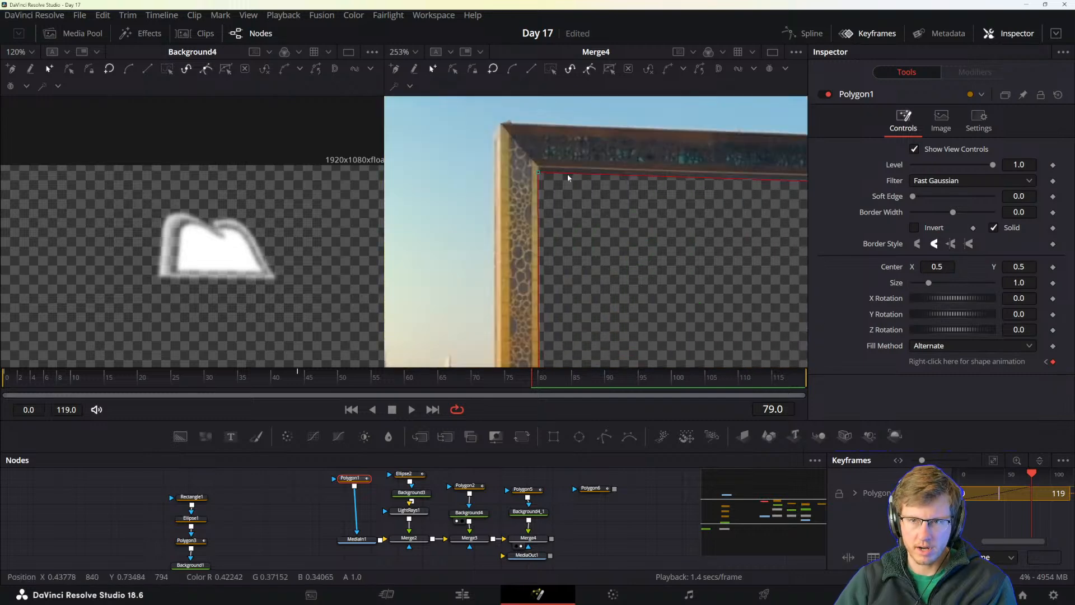
pyautogui.moveTo(604, 197); pyautogui.dragTo(537, 264)
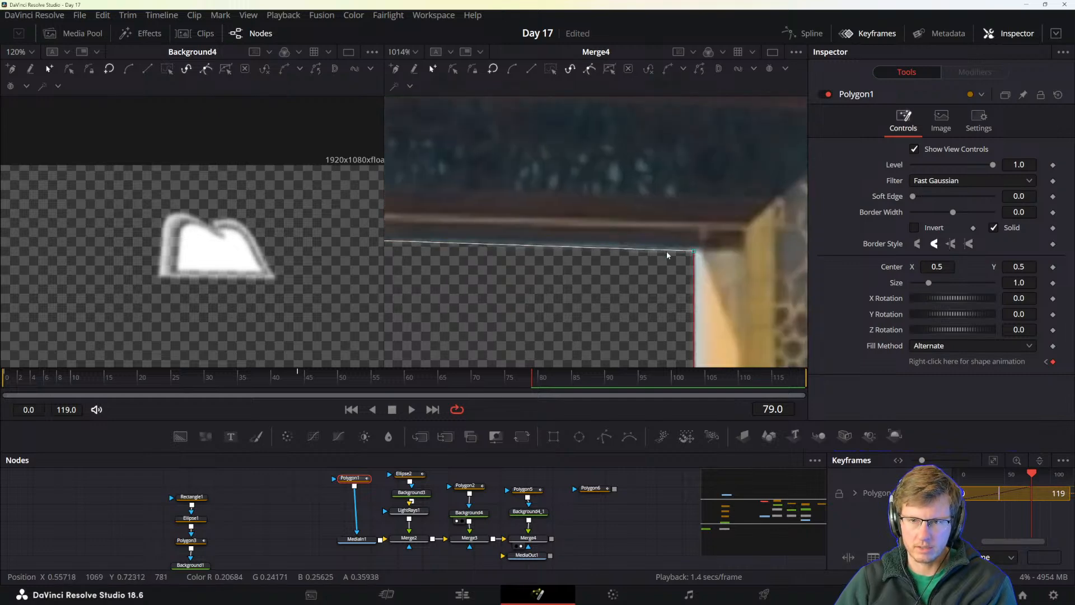
pyautogui.moveTo(693, 253)
pyautogui.mouseDown()
pyautogui.moveTo(693, 264)
pyautogui.moveTo(699, 247)
pyautogui.mouseUp()
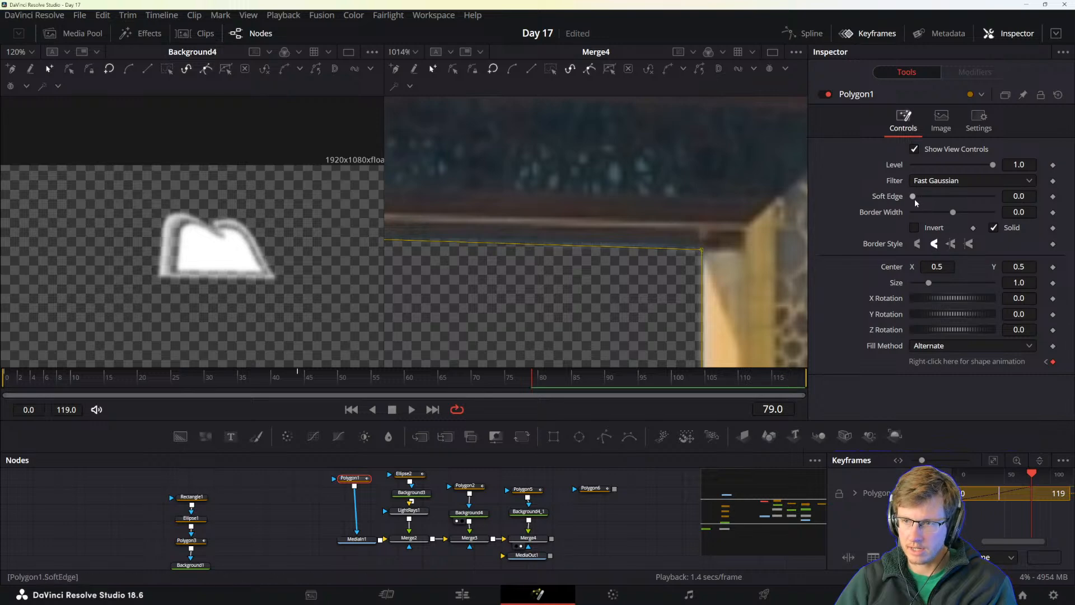
# - Set Polygon1's Border Width to 0.001 to expand the mask slightly beyond its outline
pyautogui.moveTo(912, 196); pyautogui.dragTo(954, 213)
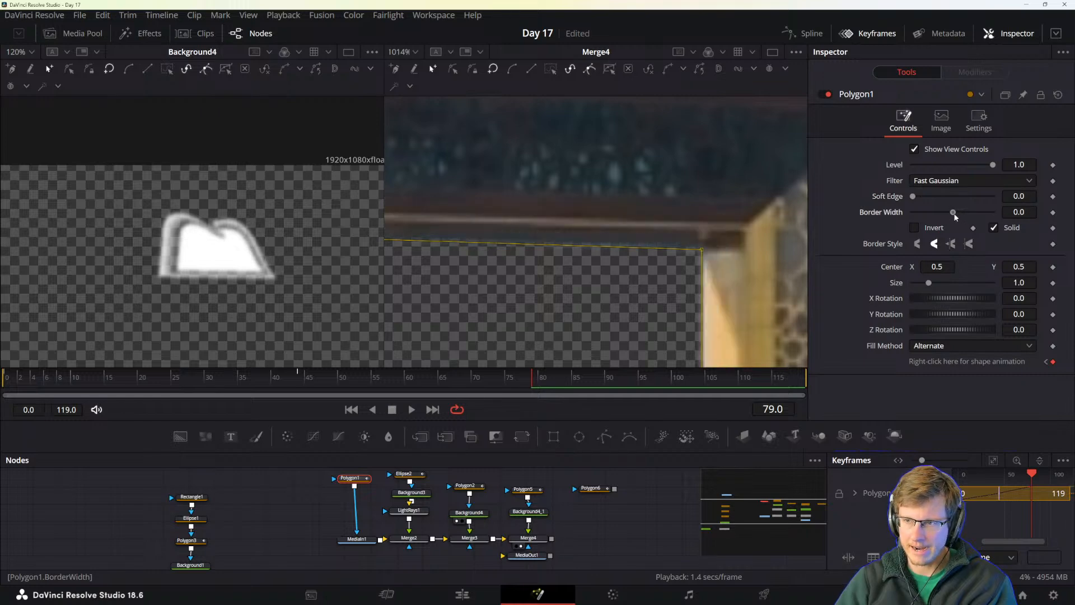
pyautogui.moveTo(953, 213); pyautogui.dragTo(954, 212)
pyautogui.doubleClick(1022, 212)
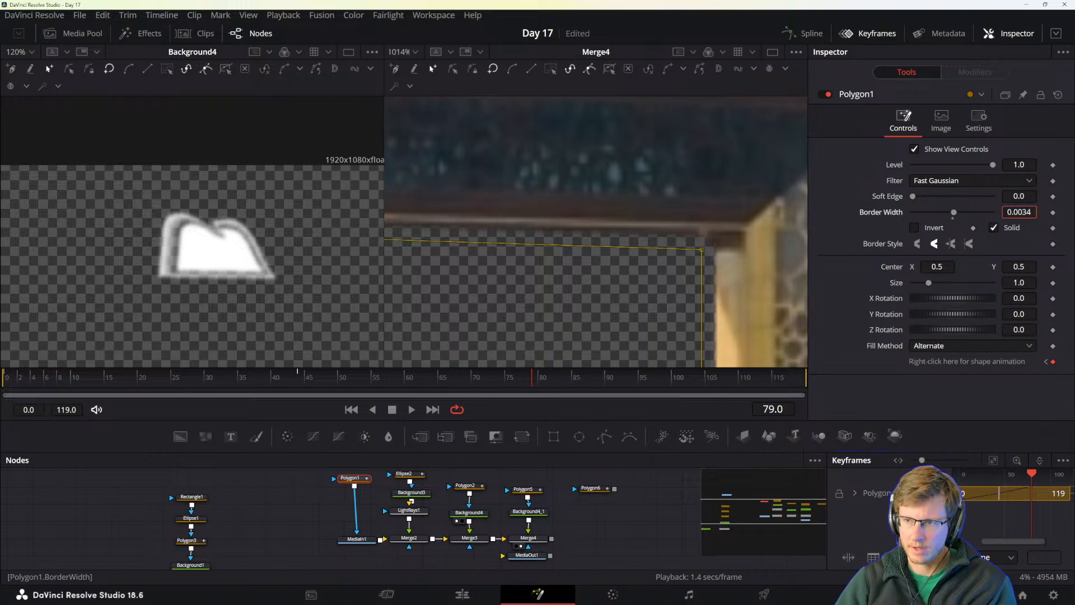
pyautogui.write('0.0008')
pyautogui.press('Return')
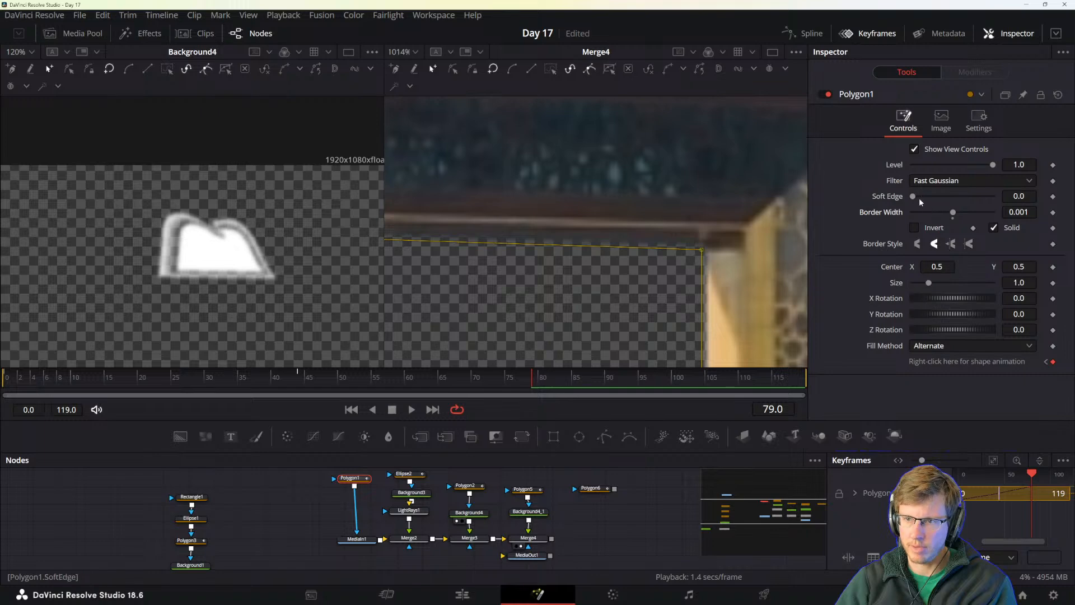
# - Set Polygon1's Soft Edge to 0.0002
pyautogui.moveTo(911, 197); pyautogui.dragTo(911, 196)
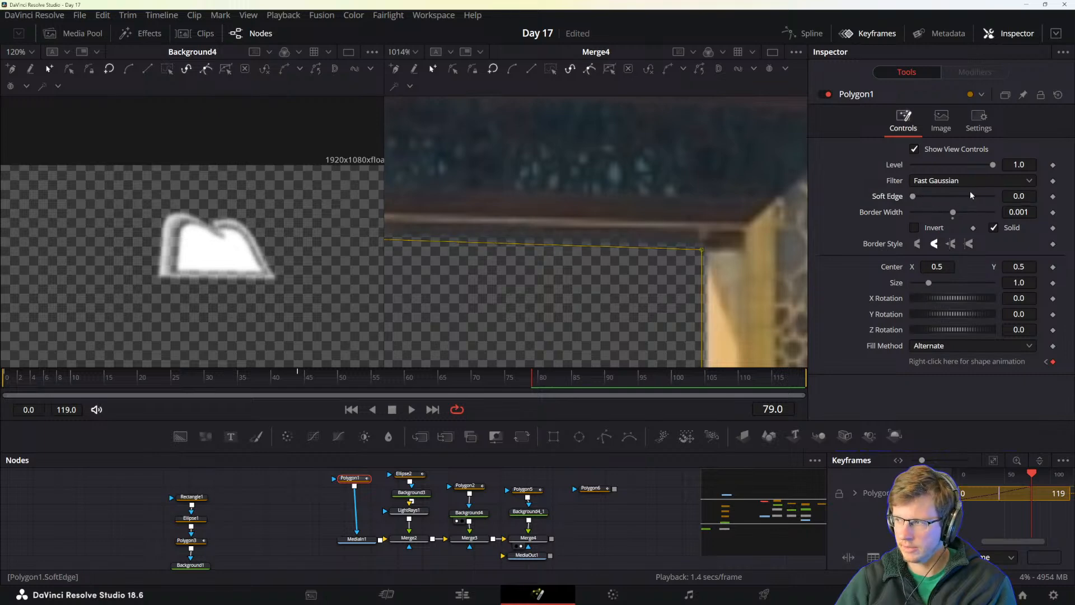
pyautogui.click(1020, 197)
pyautogui.write('002')
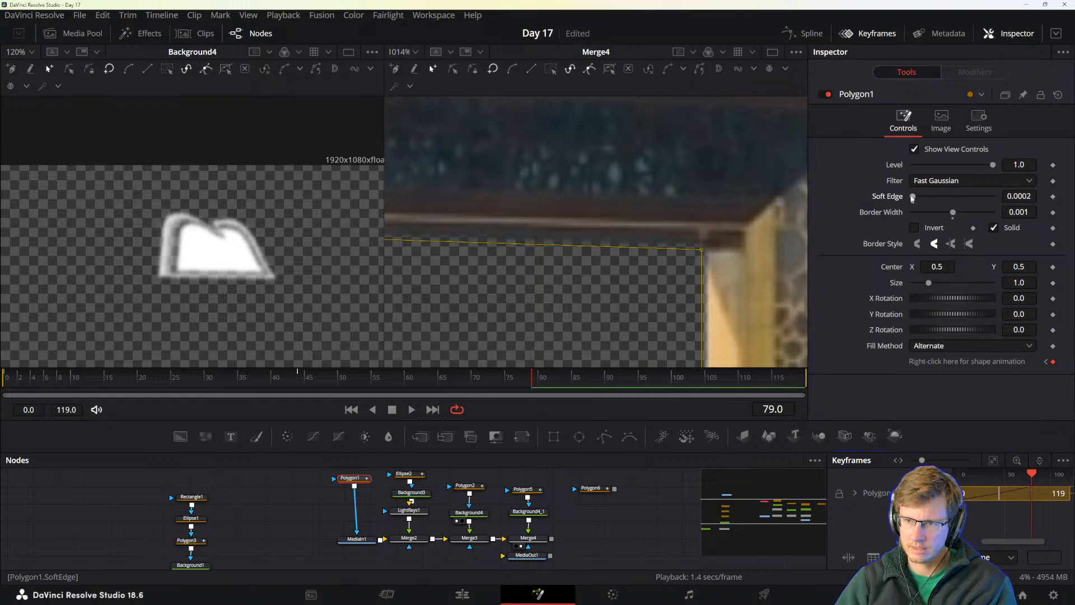
# - Set Polygon1's Soft Edge to 0.0011
pyautogui.click(1020, 196)
pyautogui.press('BackSpace')
pyautogui.write('9')
pyautogui.press('Return')
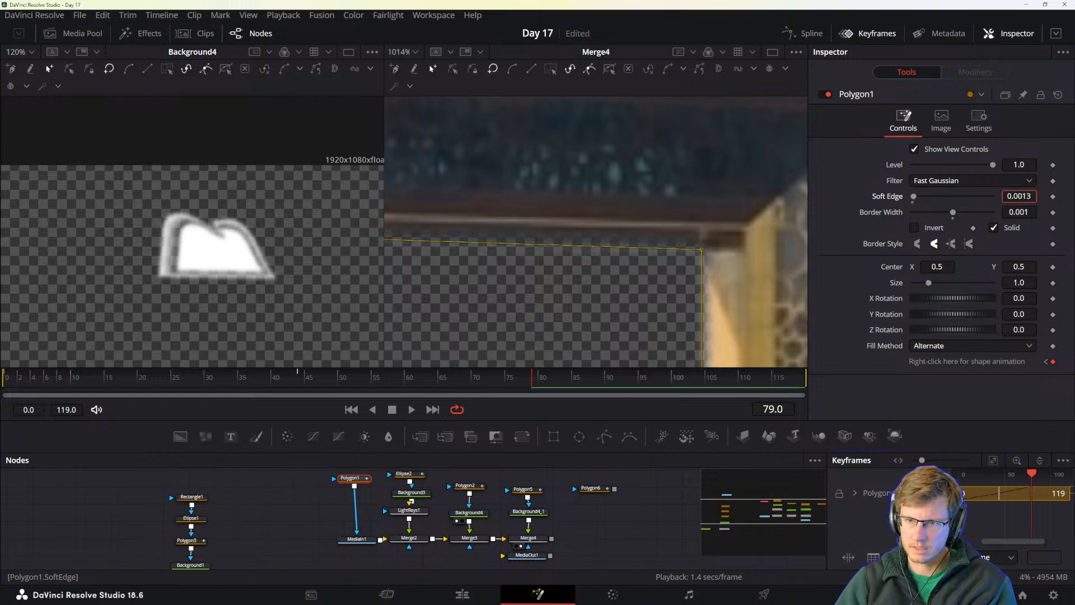
# - Set Polygon1's Soft Edge to 0.0006 and its Border Width to 0.0004 for a tighter cutout edge
pyautogui.scroll(-3, 593, 265)
pyautogui.moveTo(593, 266); pyautogui.dragTo(681, 272)
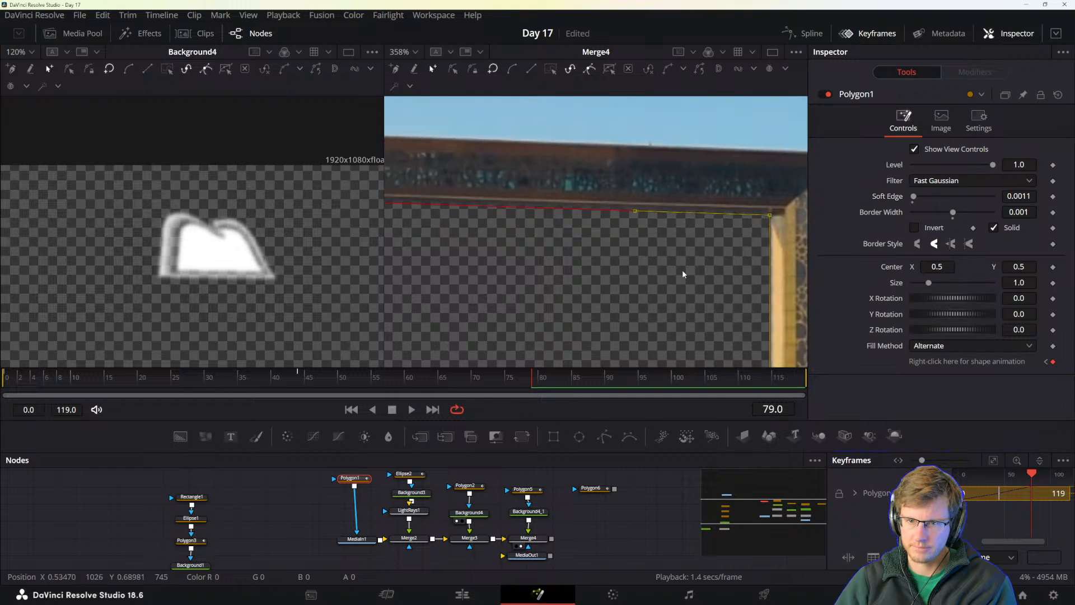
pyautogui.moveTo(451, 274); pyautogui.dragTo(643, 281)
pyautogui.scroll(5, 653, 224)
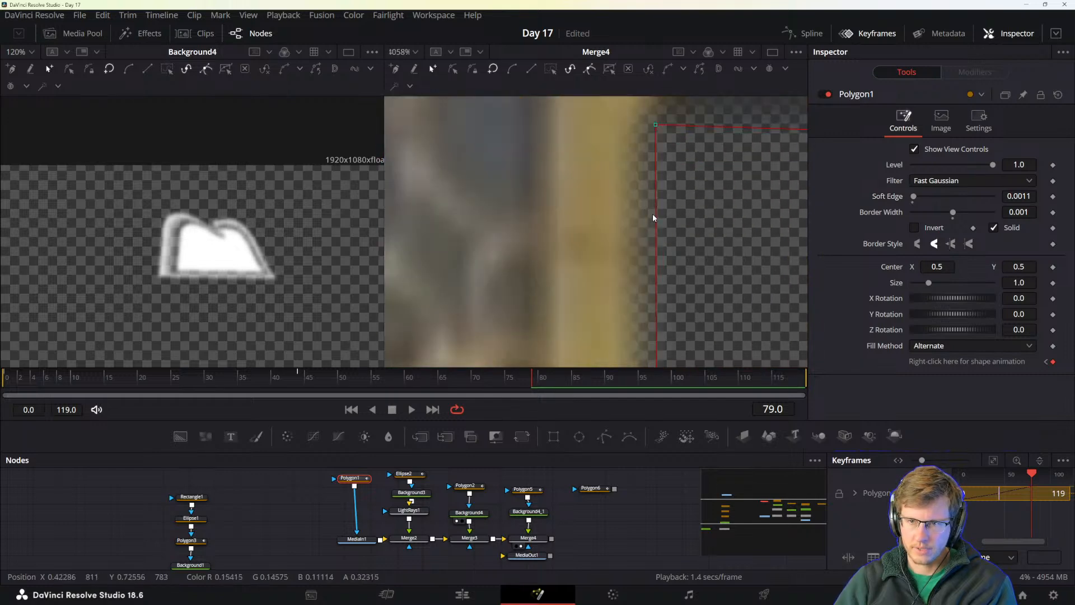
pyautogui.moveTo(649, 181); pyautogui.dragTo(616, 206)
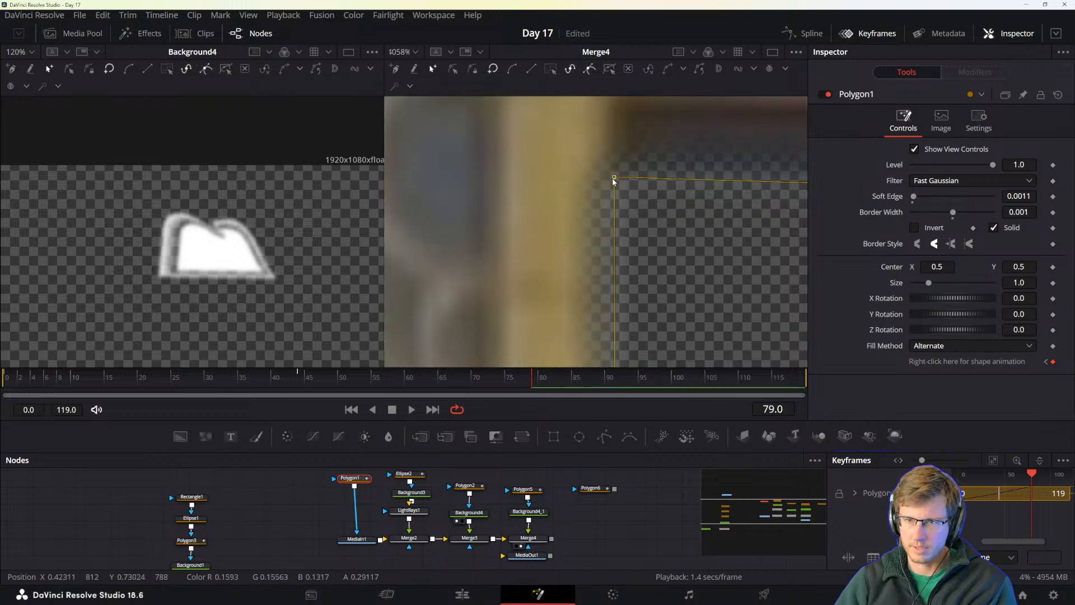
pyautogui.moveTo(1026, 197); pyautogui.dragTo(1026, 213)
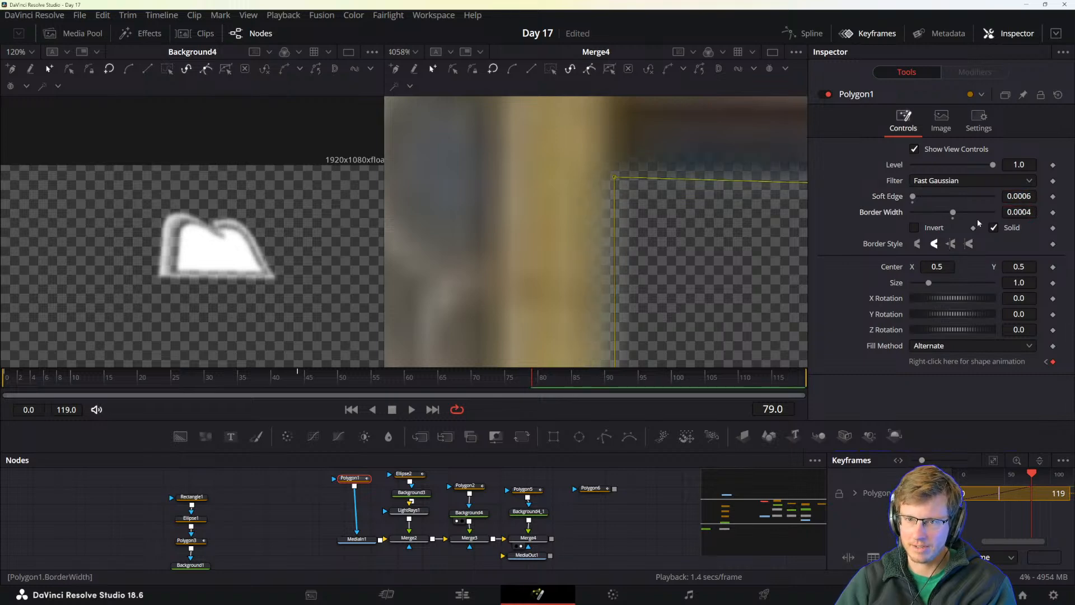
pyautogui.scroll(-10, 640, 242)
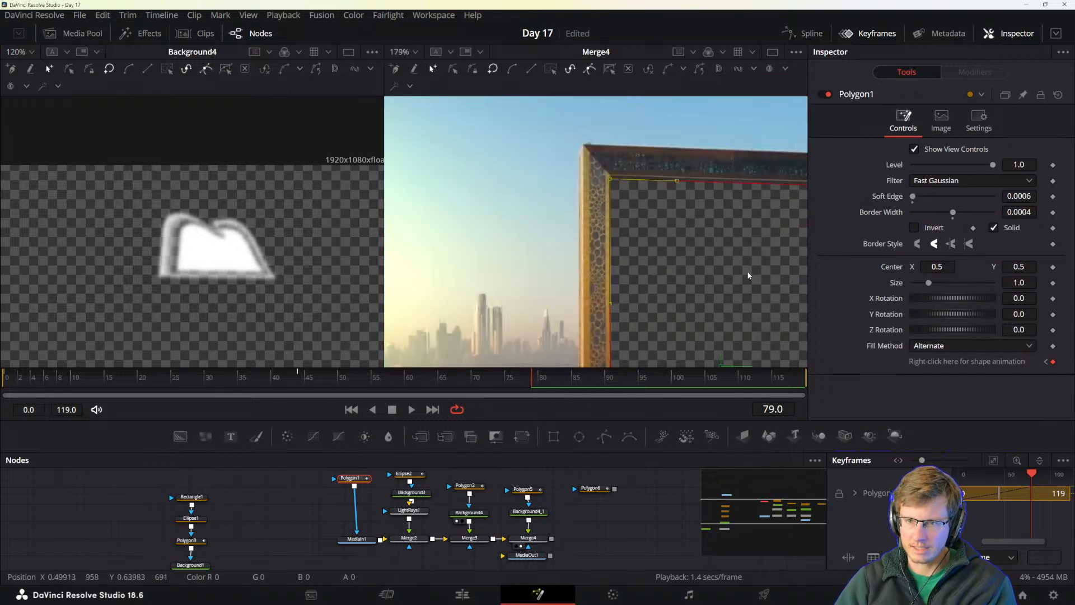
pyautogui.moveTo(749, 275); pyautogui.dragTo(606, 260)
pyautogui.scroll(5, 644, 350)
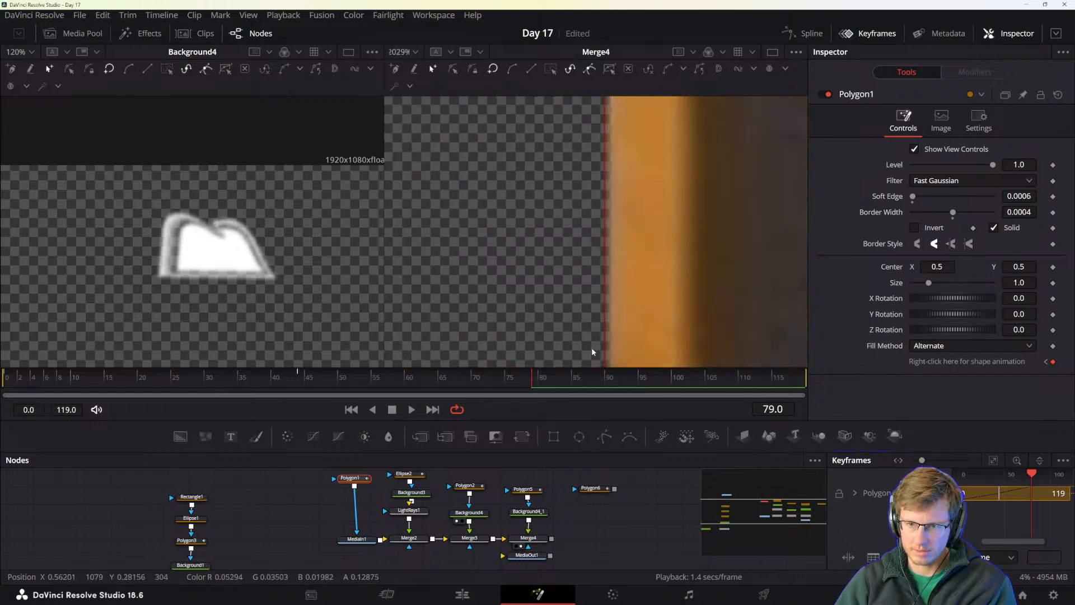
pyautogui.scroll(-8, 583, 202)
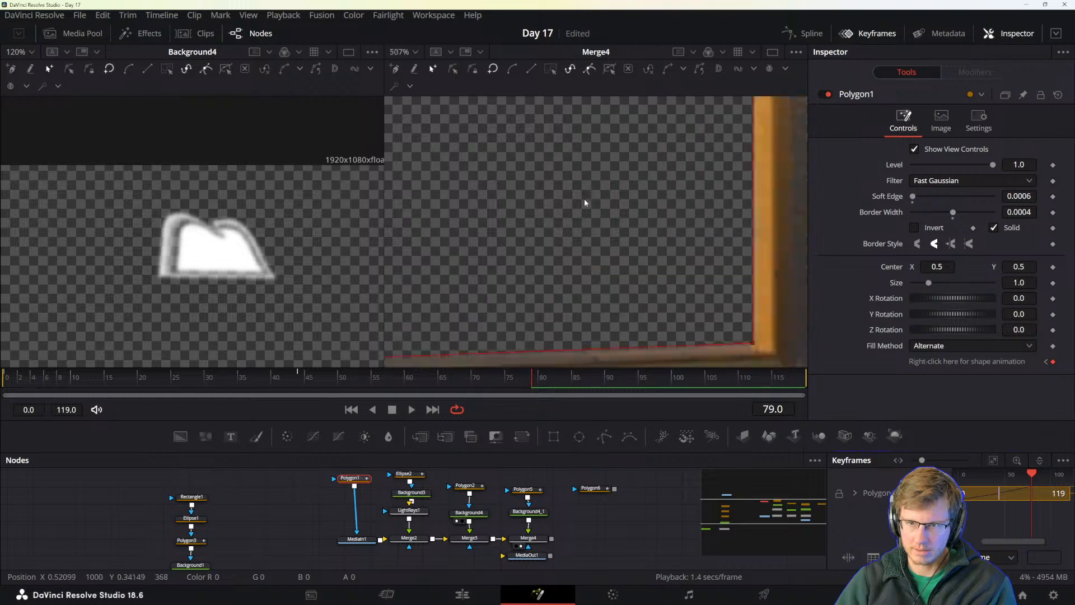
pyautogui.hotkey('ctrl', 'f')
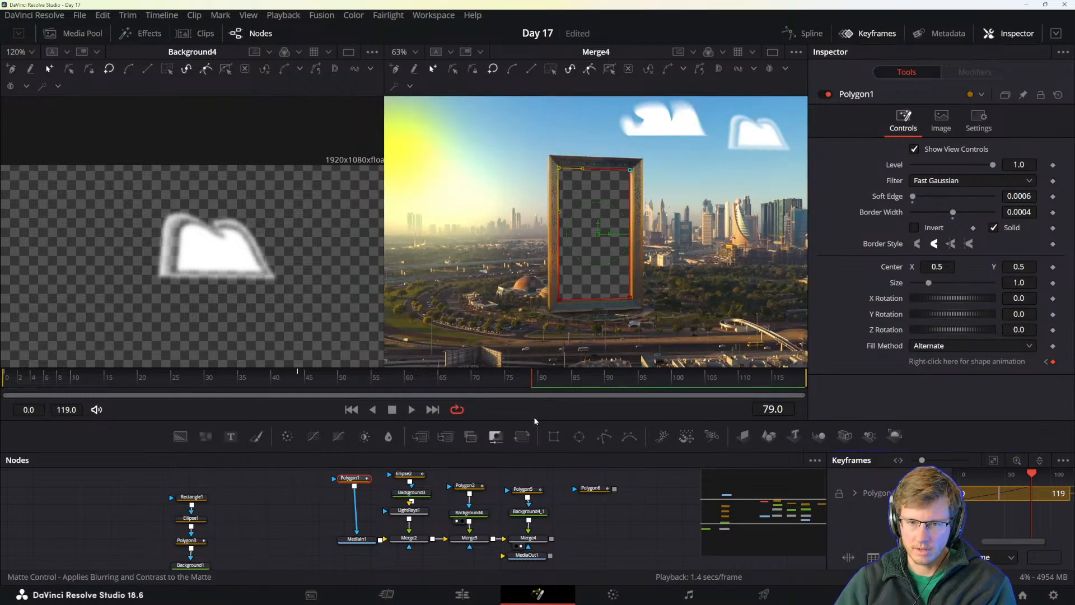
# - At frame 119, move Polygon1's upper-left point onto the frame building's inner upper-left corner
pyautogui.moveTo(542, 378); pyautogui.dragTo(820, 374)
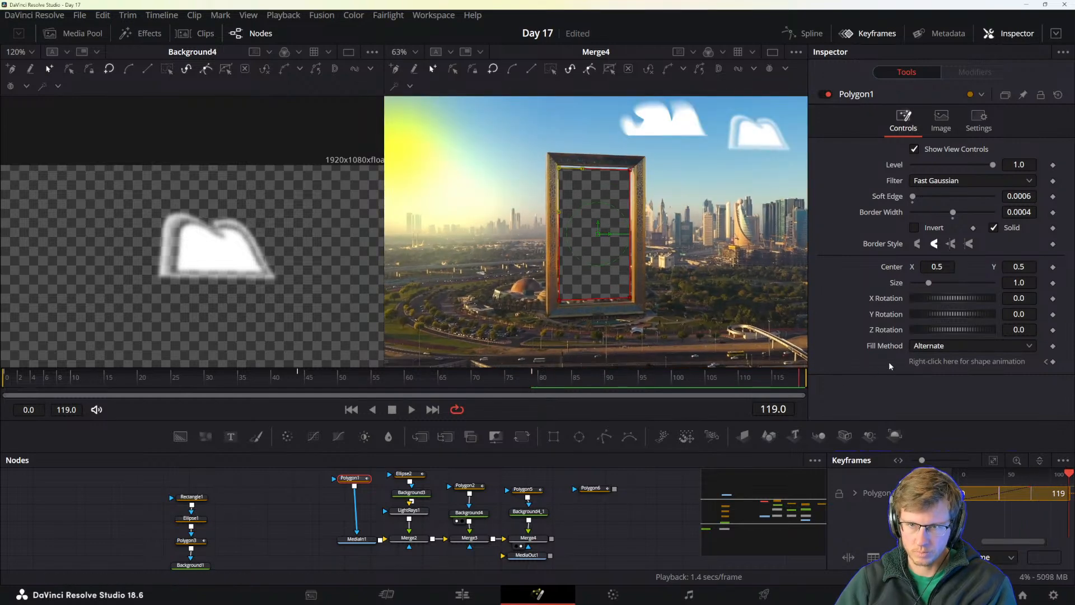
pyautogui.scroll(5, 573, 166)
pyautogui.moveTo(469, 136)
pyautogui.mouseDown()
pyautogui.moveTo(757, 199)
pyautogui.moveTo(787, 195)
pyautogui.moveTo(788, 166)
pyautogui.mouseUp()
pyautogui.moveTo(495, 161); pyautogui.dragTo(490, 154)
# - At frame 119, move Polygon1's lower-left and lower-right points onto the building's inner lower corners
pyautogui.moveTo(555, 264); pyautogui.dragTo(571, 123)
pyautogui.moveTo(585, 285); pyautogui.dragTo(607, 117)
pyautogui.moveTo(610, 210); pyautogui.dragTo(624, 137)
pyautogui.moveTo(577, 226); pyautogui.dragTo(571, 241)
pyautogui.moveTo(737, 226); pyautogui.dragTo(453, 302)
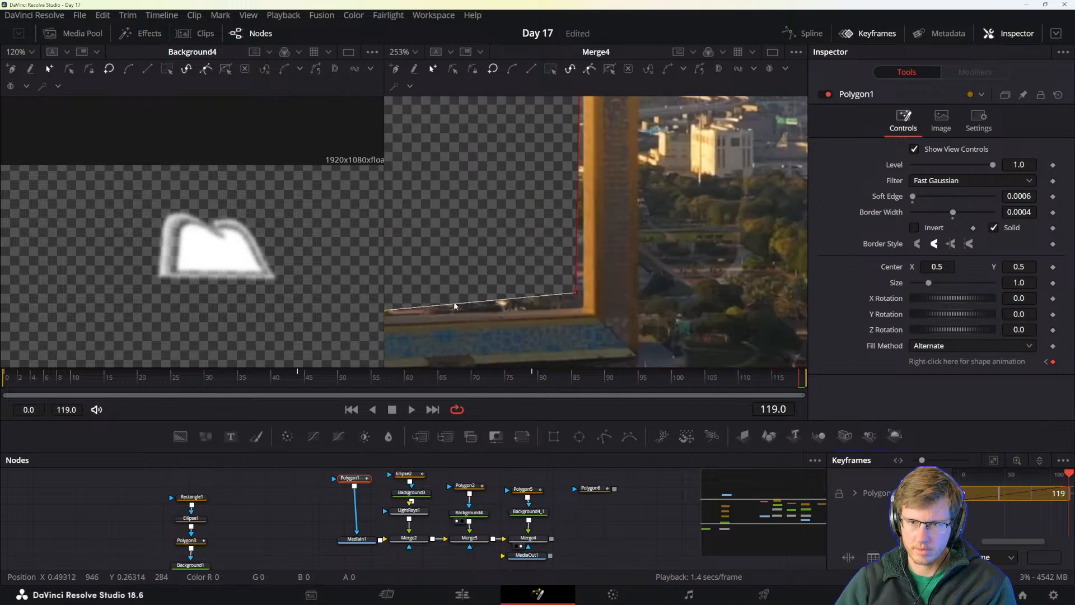
pyautogui.moveTo(576, 296); pyautogui.dragTo(583, 309)
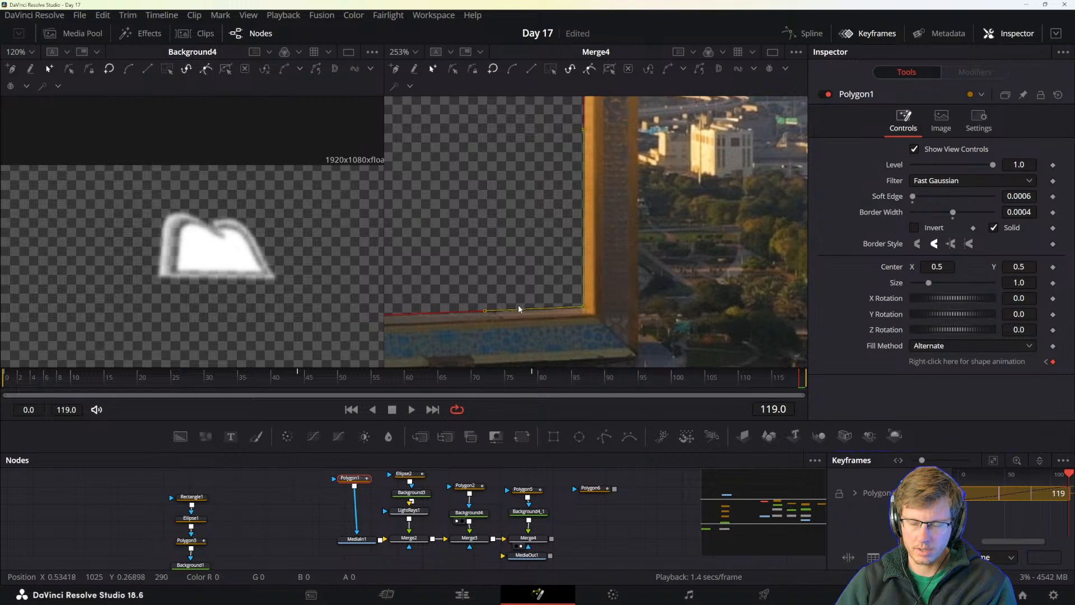
pyautogui.moveTo(518, 309); pyautogui.dragTo(598, 273)
pyautogui.scroll(-2, 563, 271)
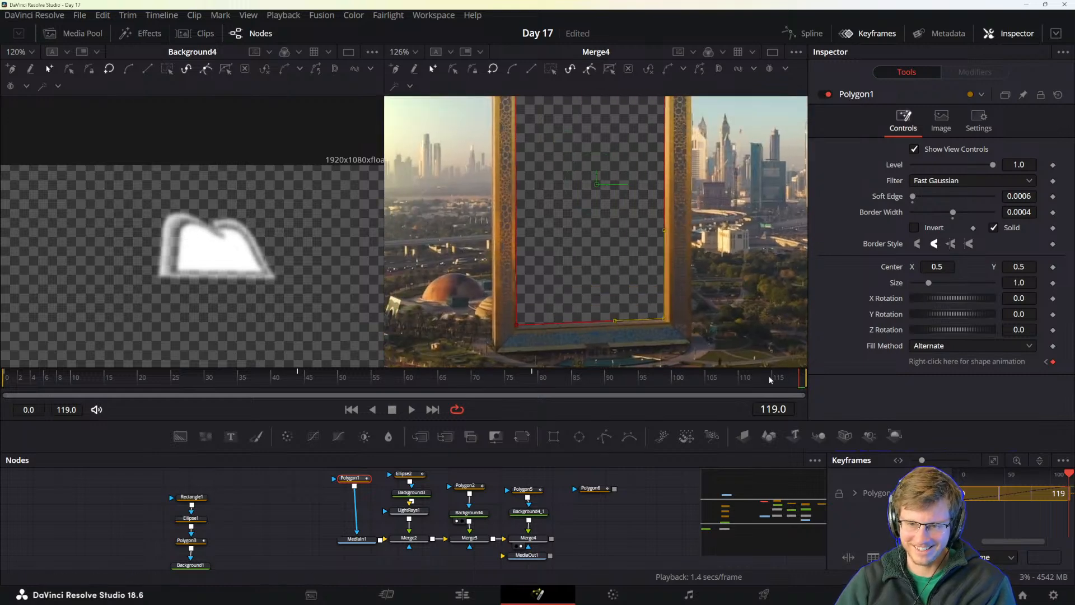
# - Preview the cutout from the start and, at frame 44, nudge Polygon1's two lower points onto the building's inner lower corners
pyautogui.moveTo(772, 381); pyautogui.dragTo(10, 381)
pyautogui.press('space')
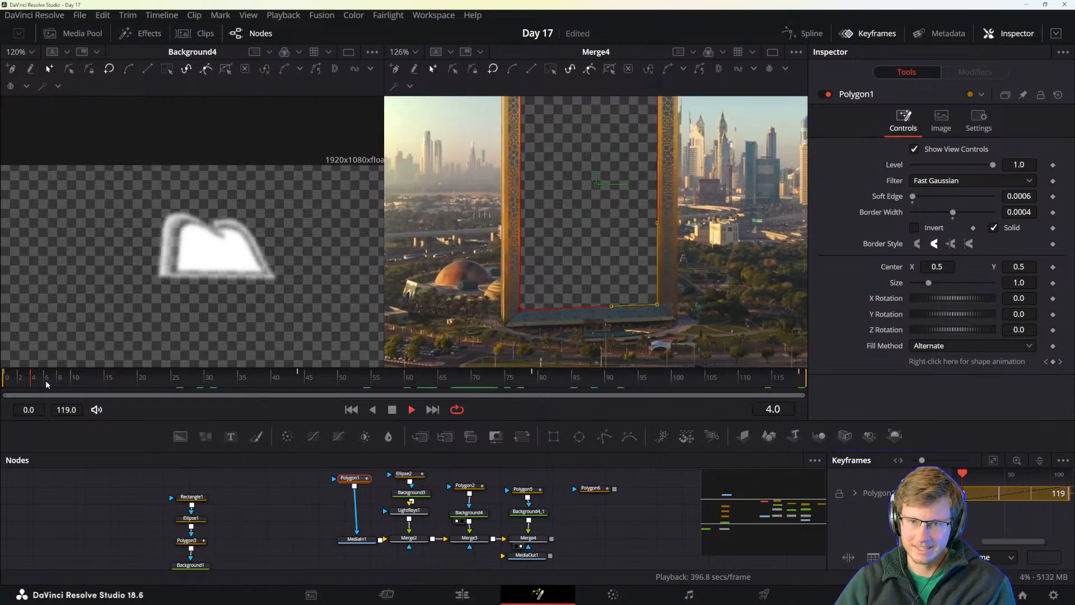
pyautogui.press('space')
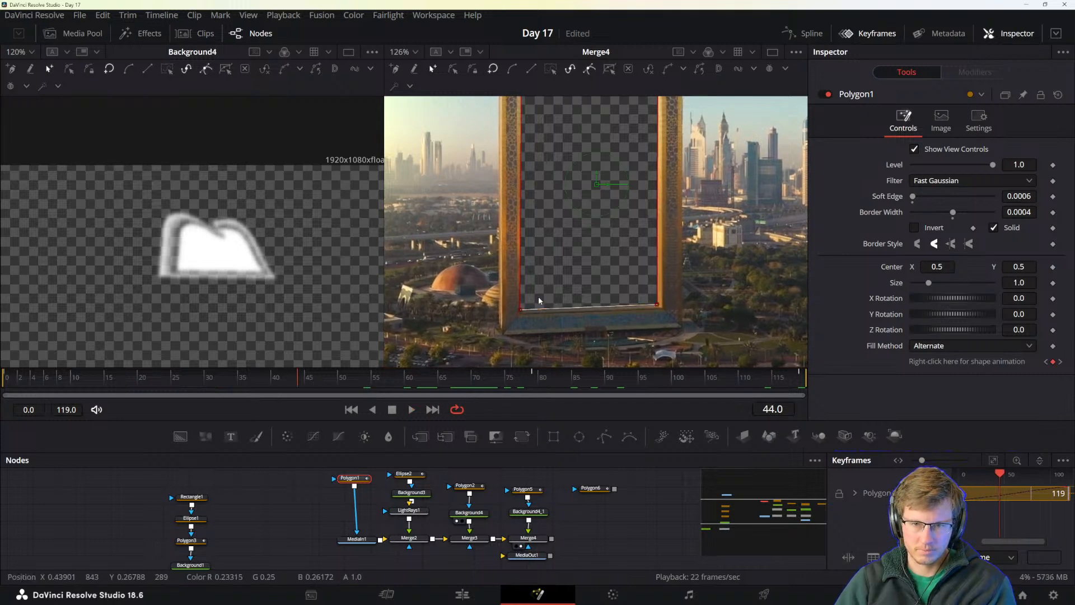
pyautogui.scroll(4, 520, 317)
pyautogui.moveTo(509, 288)
pyautogui.mouseDown()
pyautogui.moveTo(530, 250)
pyautogui.moveTo(508, 290)
pyautogui.mouseUp()
pyautogui.moveTo(763, 303); pyautogui.dragTo(417, 310)
pyautogui.moveTo(710, 274)
pyautogui.mouseDown()
pyautogui.moveTo(703, 290)
pyautogui.moveTo(712, 264)
pyautogui.moveTo(709, 278)
pyautogui.mouseUp()
pyautogui.scroll(-8, 699, 293)
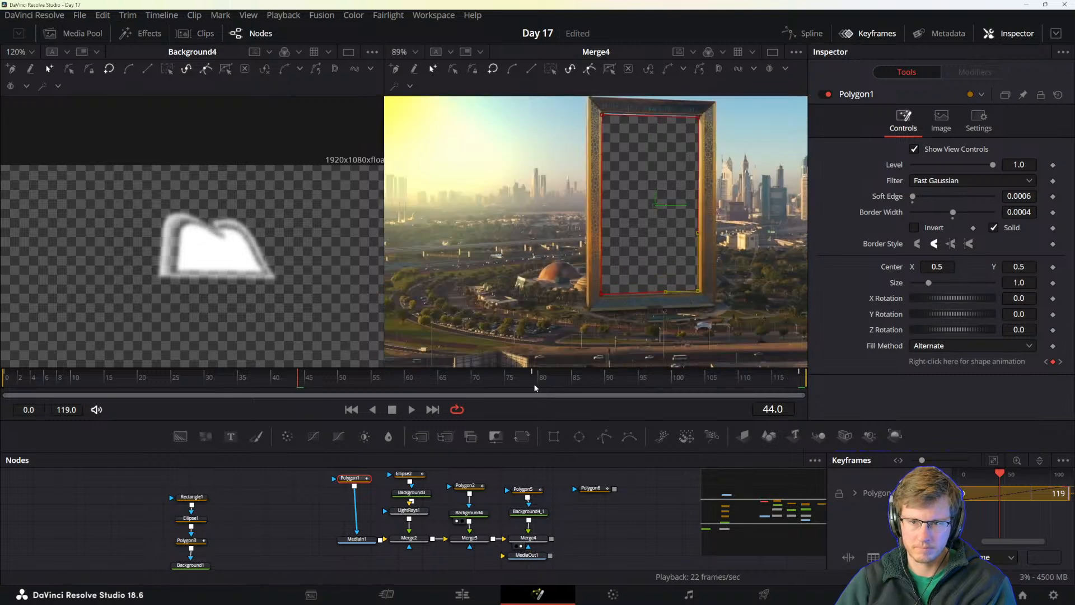
# - Review the cutout across the timeline and, at frame 119, nudge Polygon1's left edge slightly outward toward the building's inner side
pyautogui.moveTo(357, 381); pyautogui.dragTo(220, 386)
pyautogui.moveTo(312, 387); pyautogui.dragTo(837, 391)
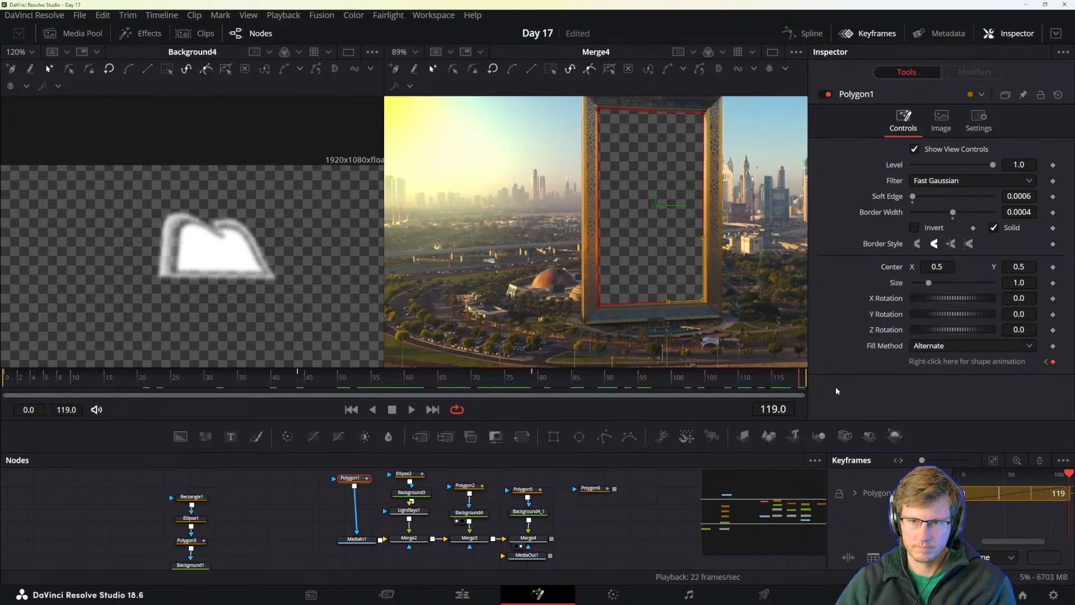
pyautogui.scroll(6, 583, 202)
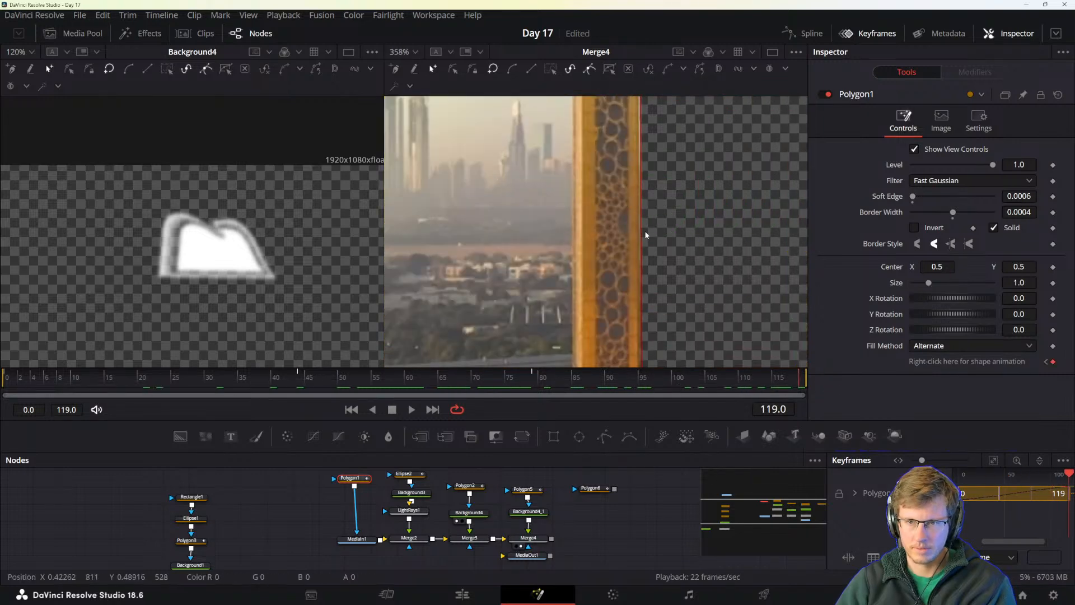
pyautogui.scroll(6, 650, 234)
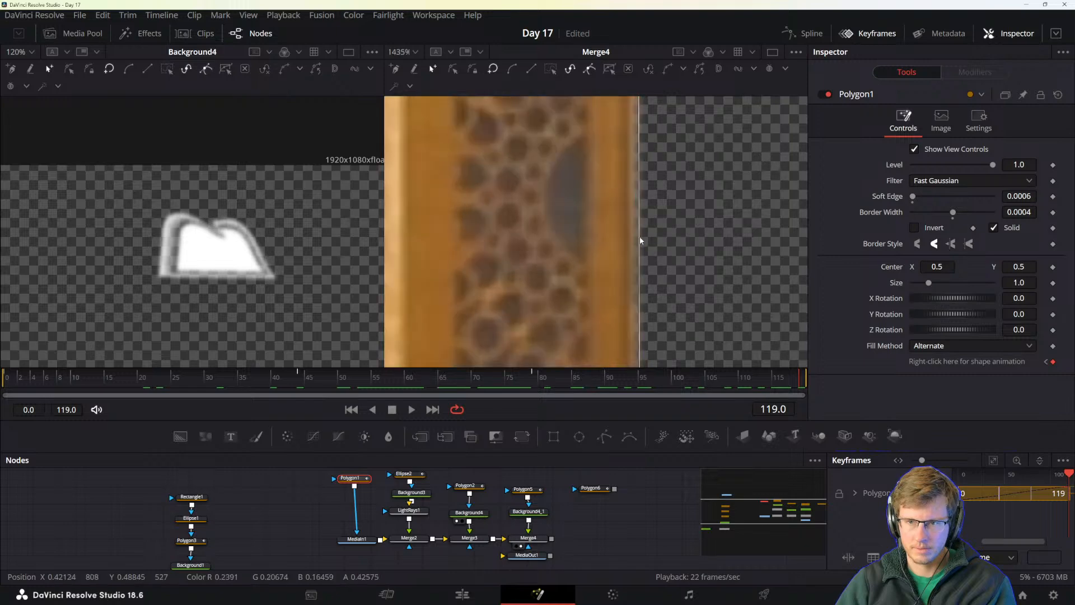
pyautogui.moveTo(639, 241); pyautogui.dragTo(633, 241)
pyautogui.scroll(-15, 633, 240)
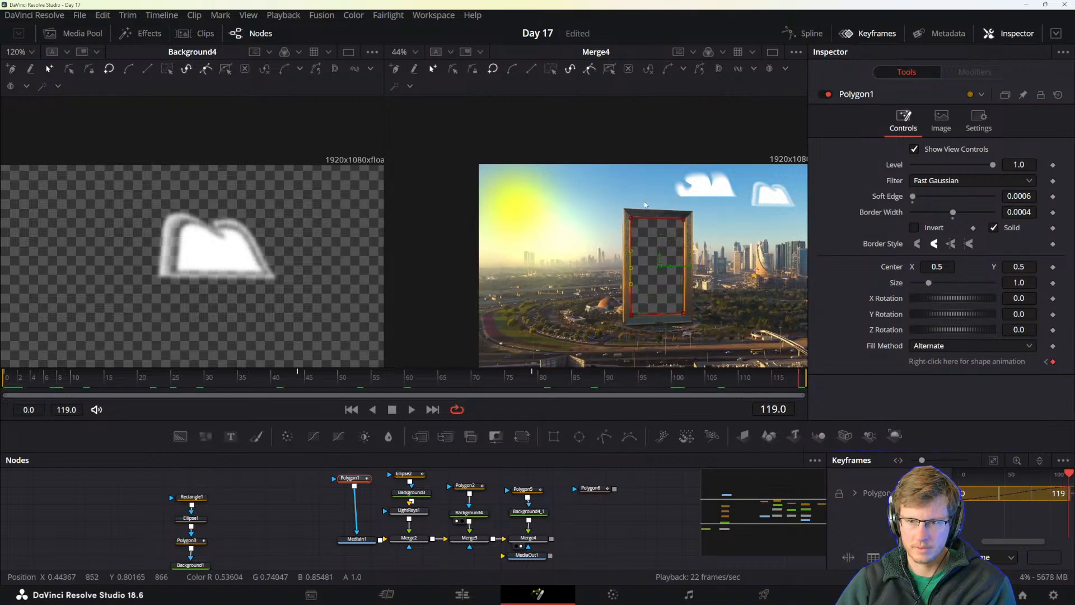
# - Examine how the cutout fits the building's upper-right corner and the surrounding skyline at frame 119
pyautogui.scroll(10, 597, 255)
pyautogui.moveTo(667, 211); pyautogui.dragTo(655, 293)
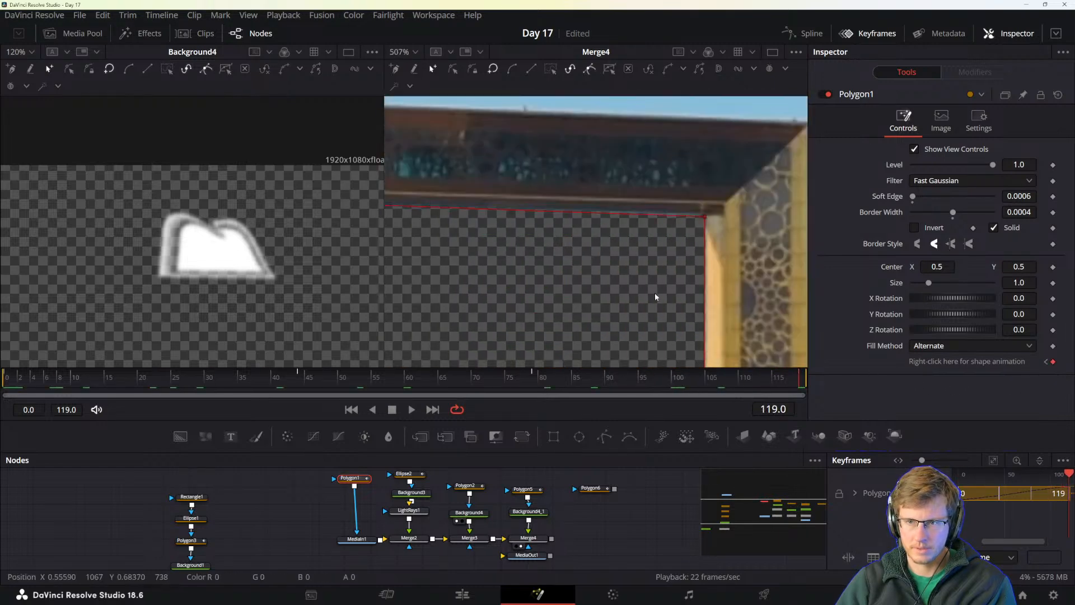
pyautogui.click(706, 216)
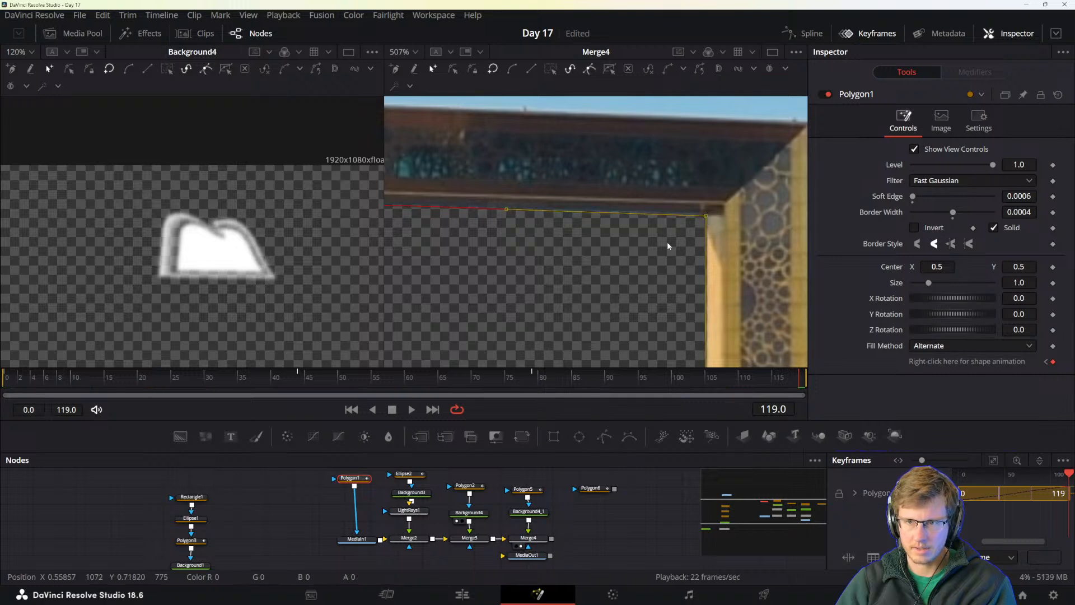
pyautogui.scroll(-6, 666, 241)
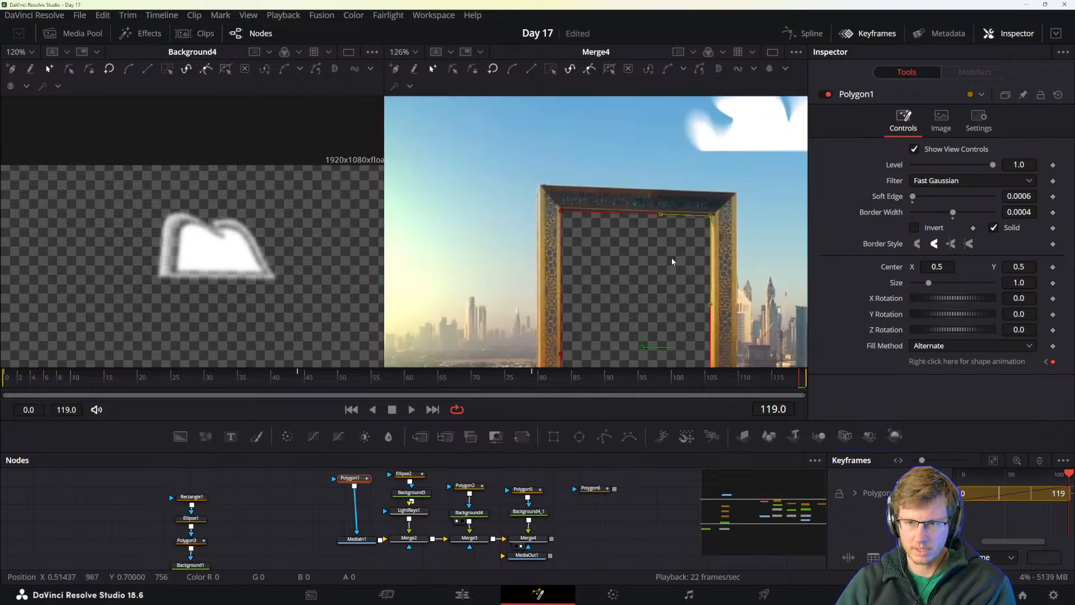
pyautogui.moveTo(701, 278); pyautogui.dragTo(489, 217)
pyautogui.scroll(5, 619, 262)
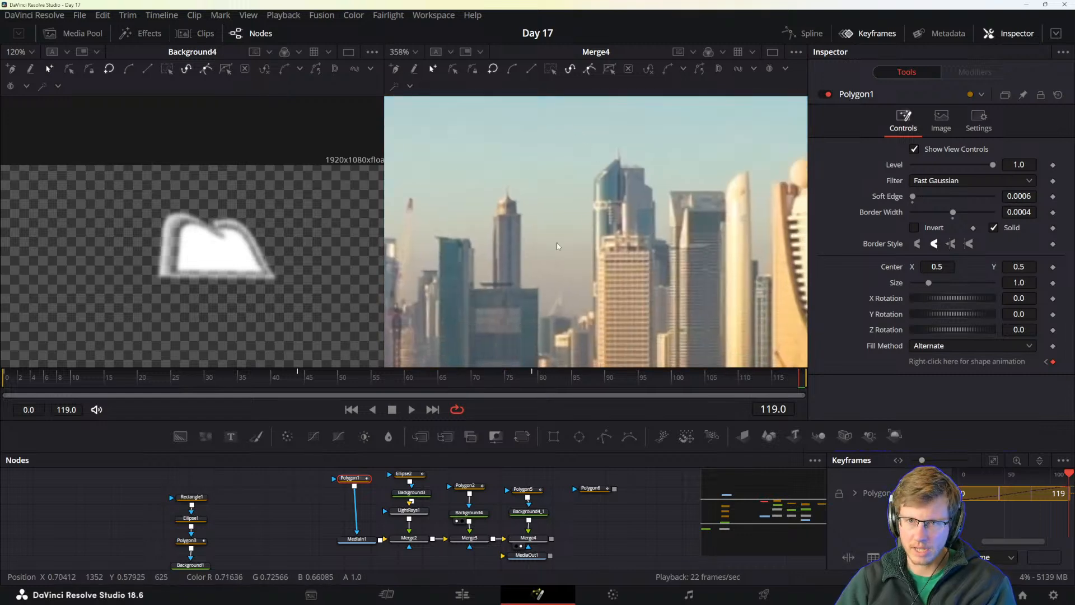
pyautogui.scroll(-3, 694, 287)
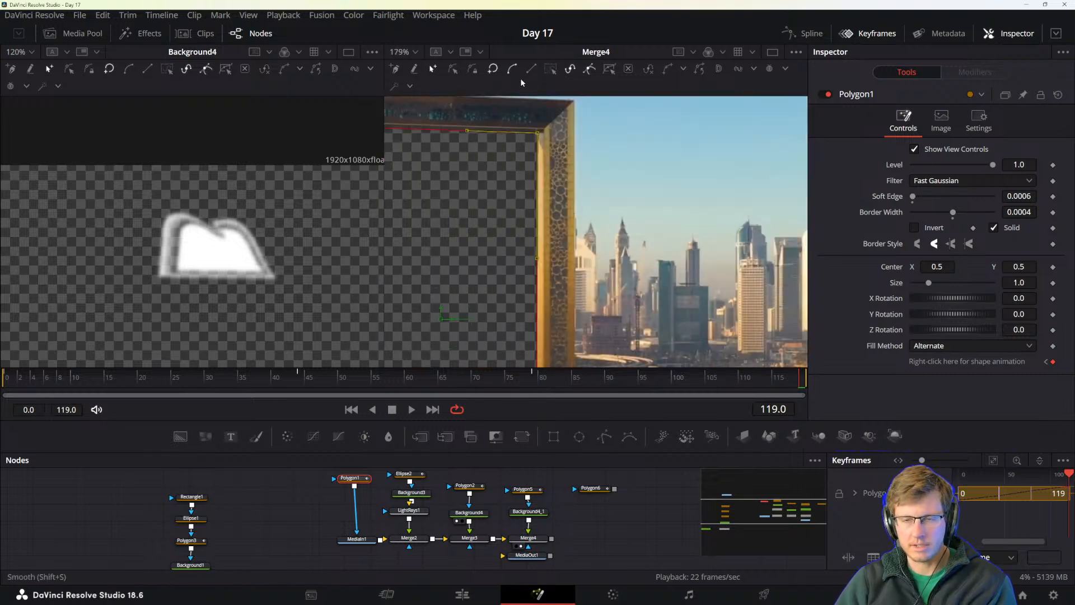
pyautogui.scroll(-5, 638, 304)
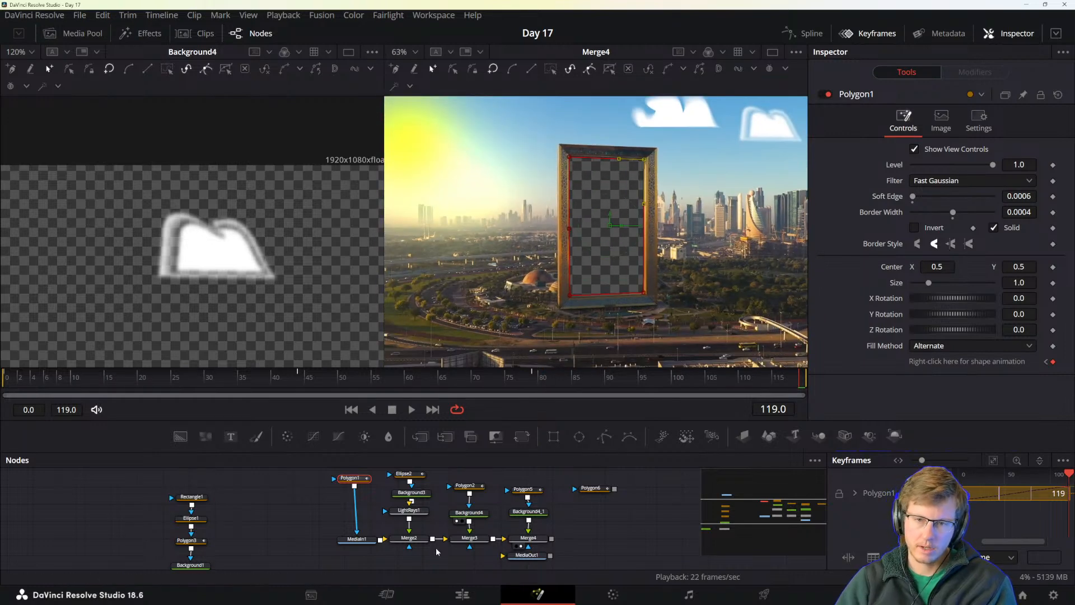
# - Show the contents of the media pool's Master bin beside the composition
pyautogui.hotkey('alt', 'Tab')
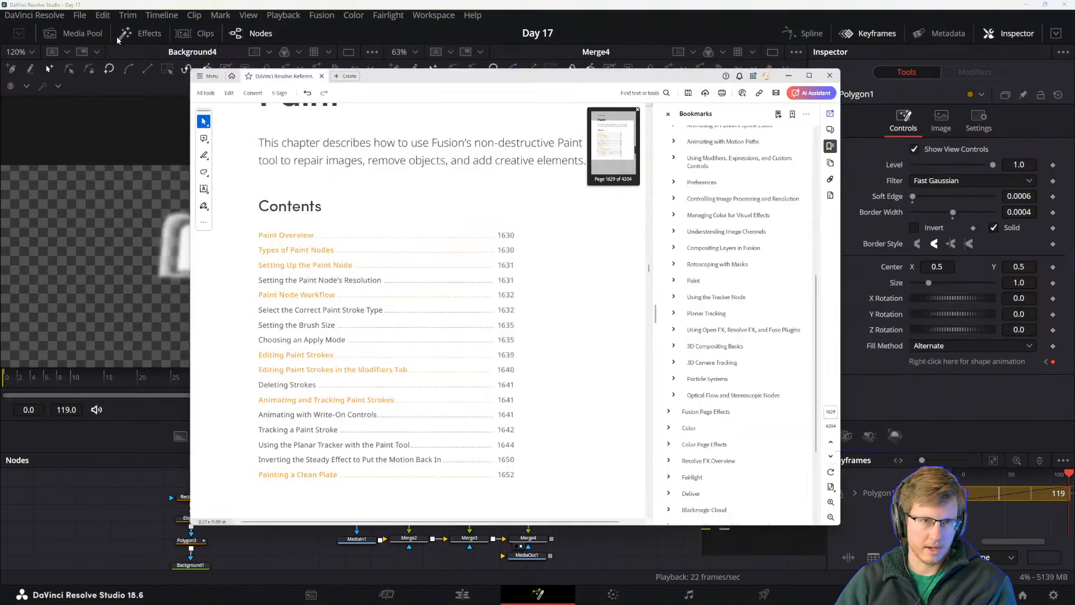
pyautogui.click(143, 33)
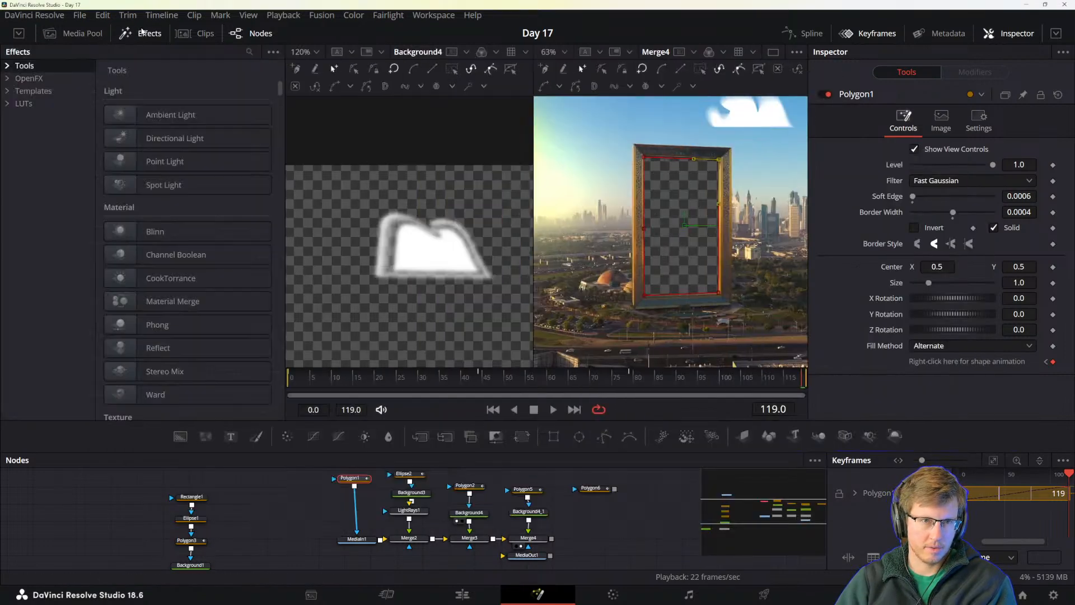
pyautogui.click(67, 34)
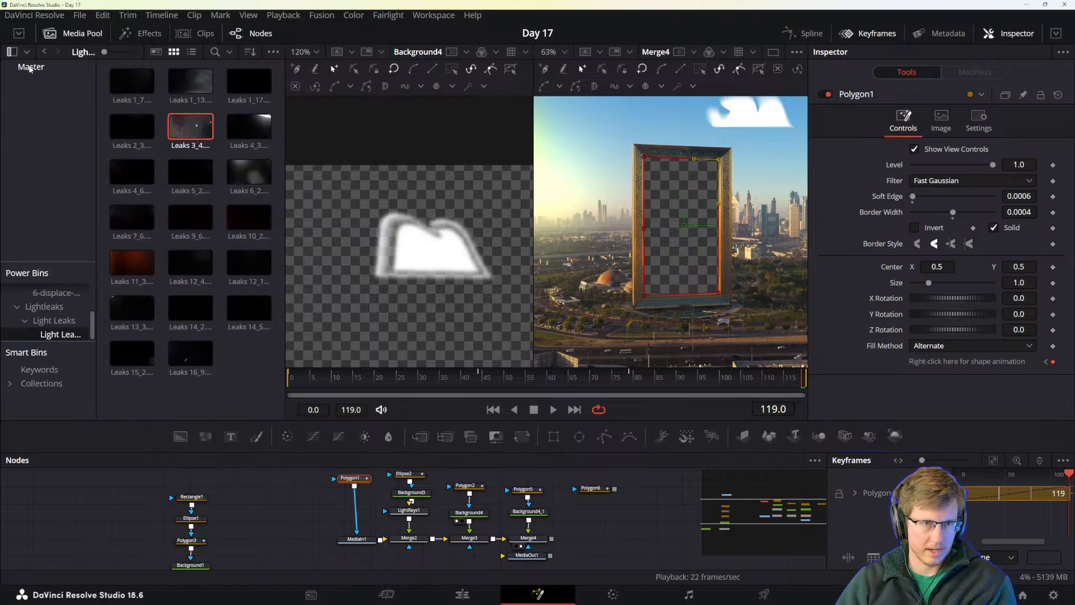
pyautogui.click(31, 68)
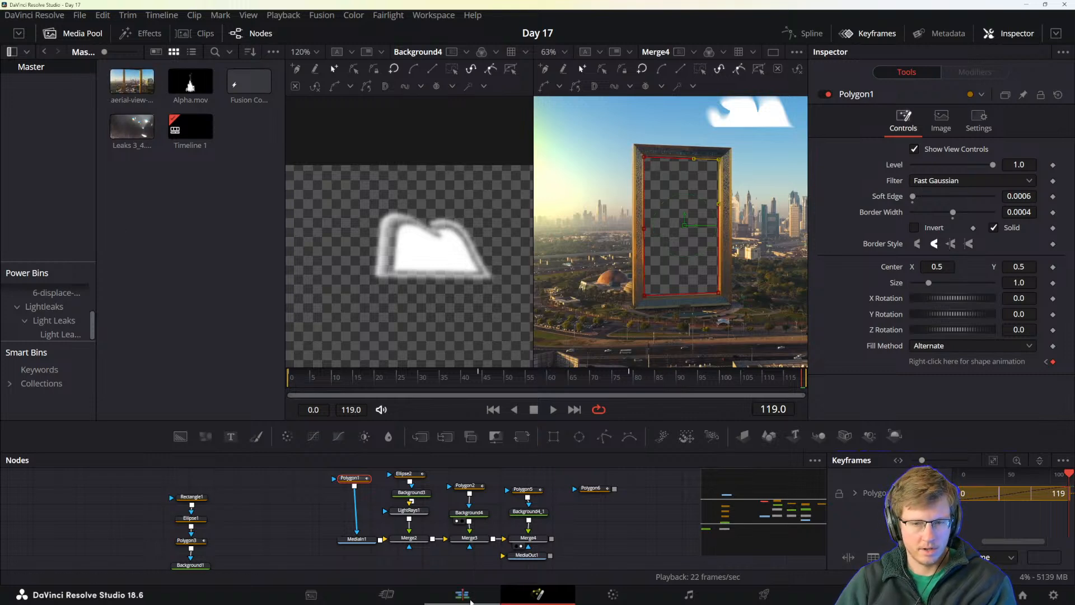
pyautogui.click(469, 594)
pyautogui.click(122, 116)
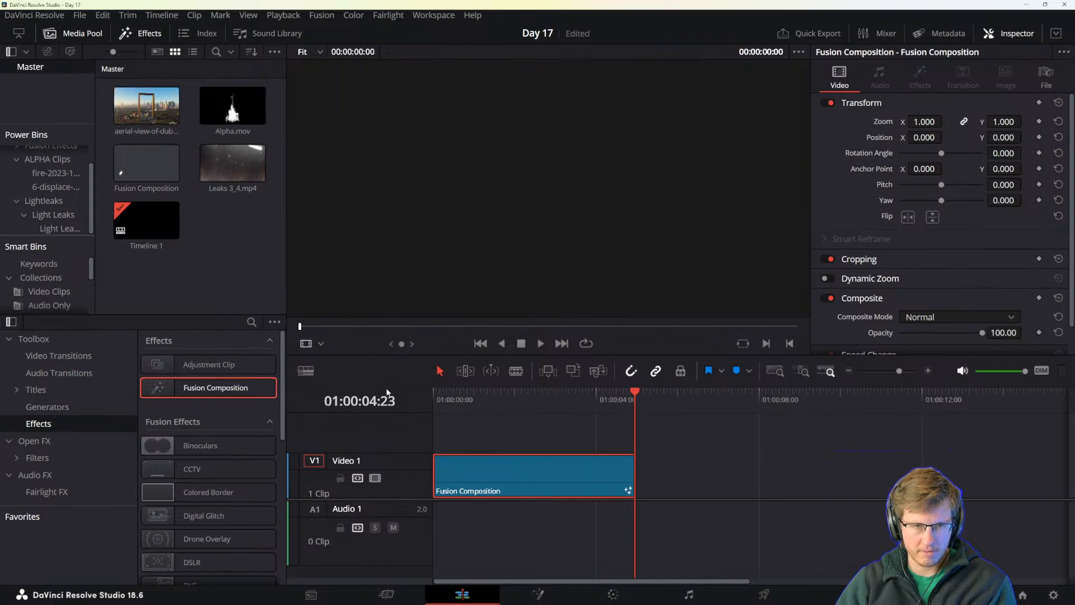
pyautogui.click(538, 594)
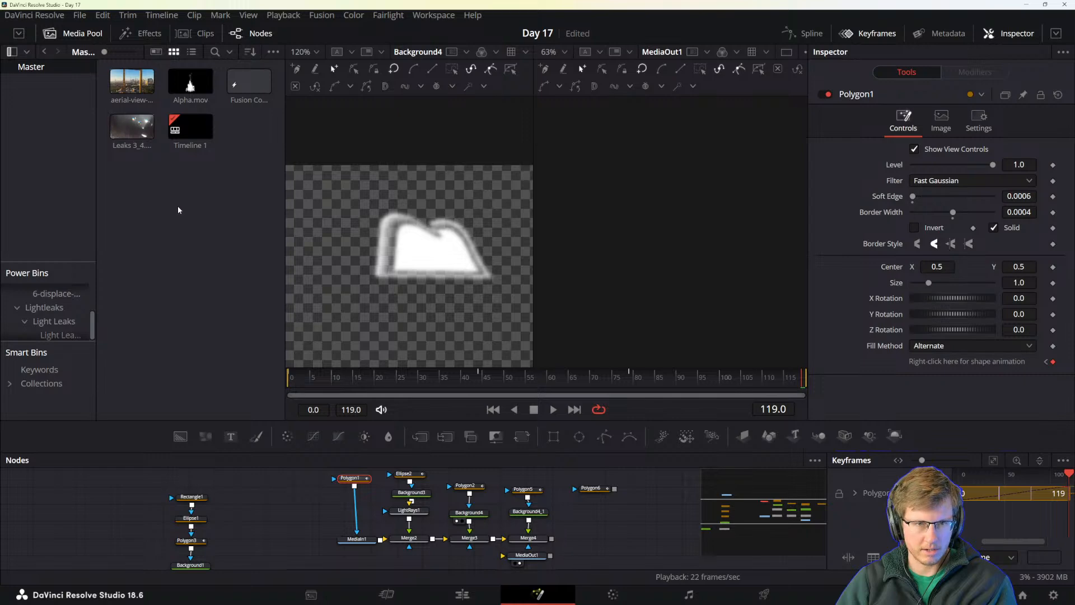
# - Import the young-businessman video from the Video Elements folder and add it to the node graph below MediaIn1
pyautogui.hotkey('ctrl', 'i')
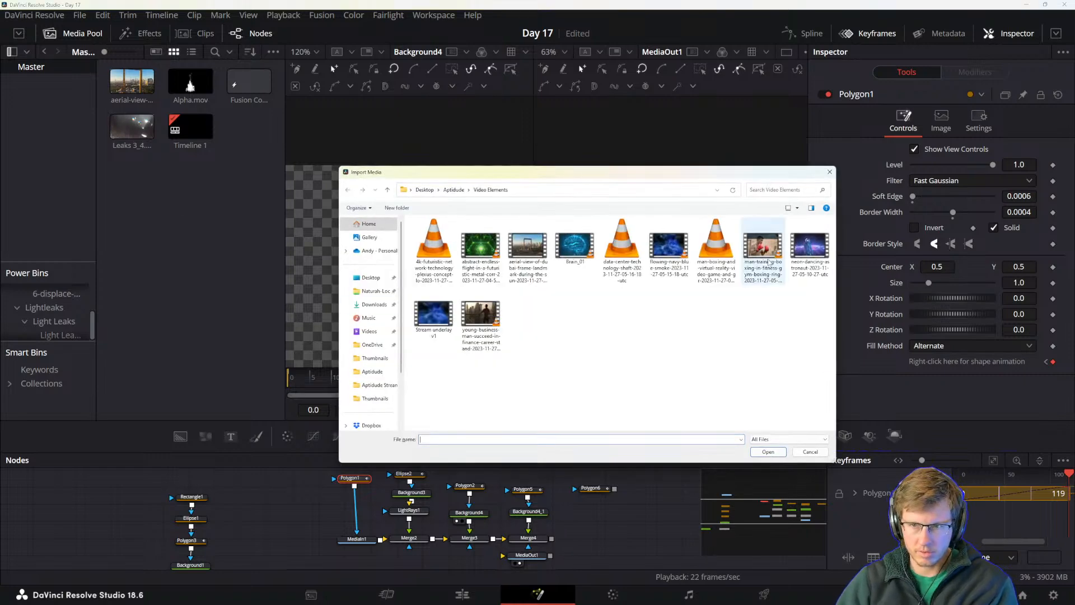
pyautogui.click(768, 254)
pyautogui.doubleClick(482, 321)
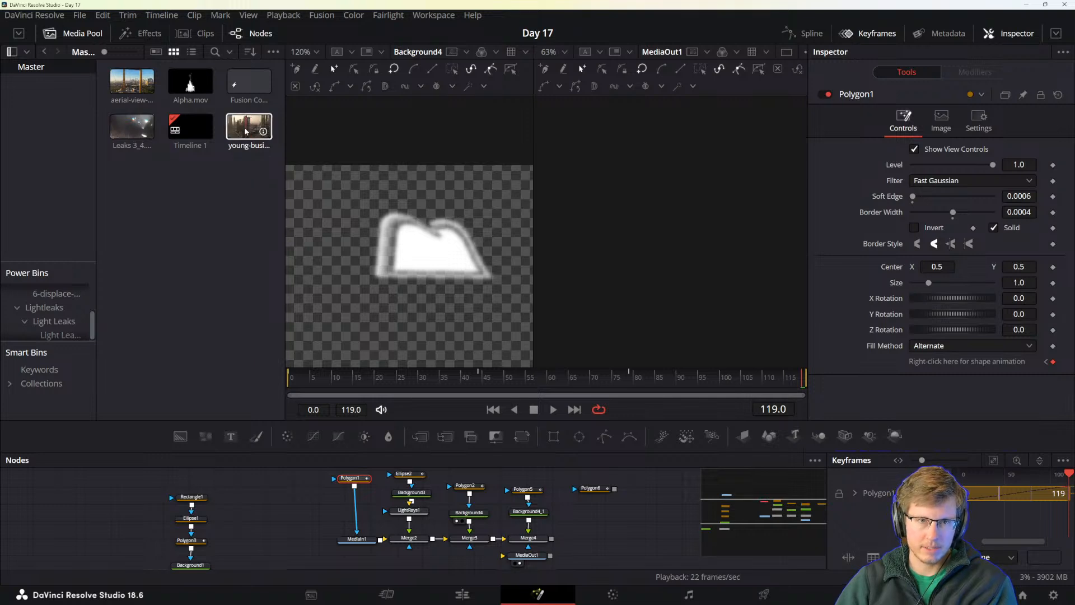
pyautogui.moveTo(251, 128); pyautogui.dragTo(398, 551)
pyautogui.click(337, 385)
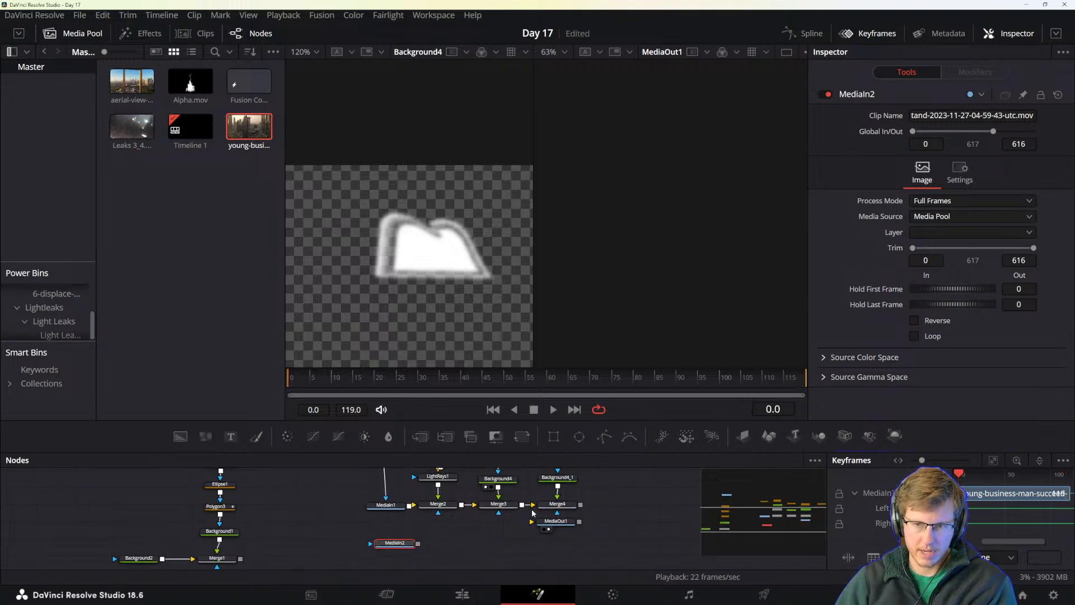
# - Detach MediaOut1 from Merge4 and delete it, and display Merge4 in the second viewer
pyautogui.moveTo(551, 522); pyautogui.dragTo(530, 547)
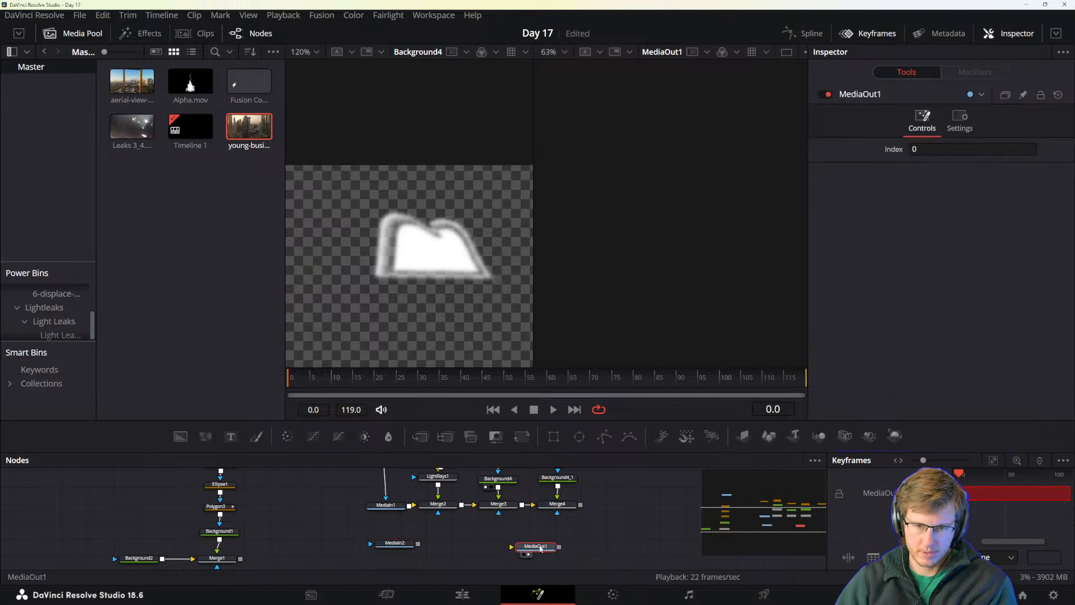
pyautogui.press('1')
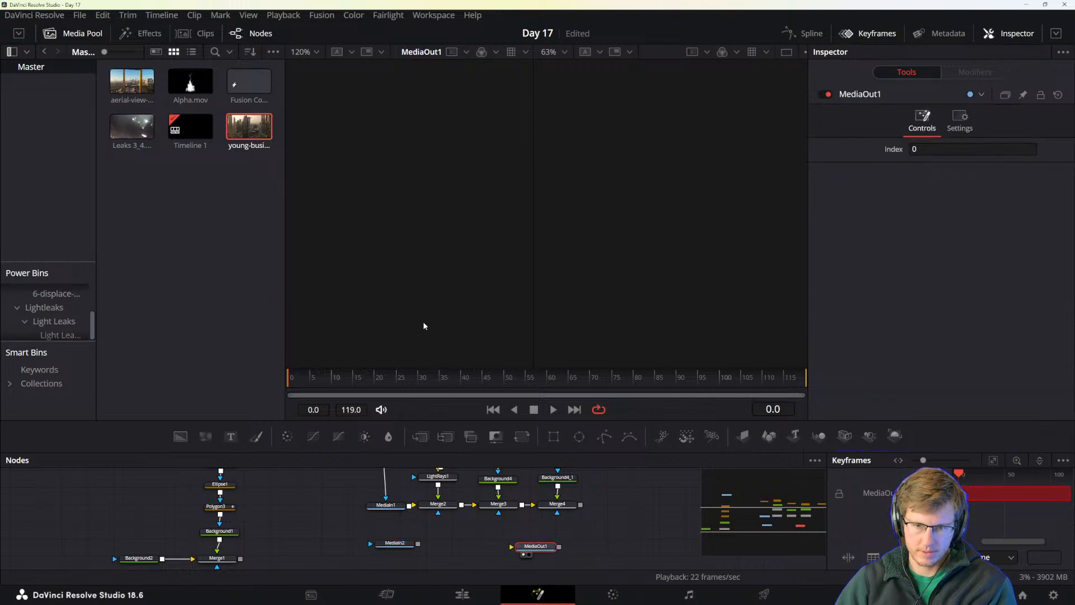
pyautogui.click(561, 506)
pyautogui.press('2')
pyautogui.moveTo(488, 537); pyautogui.dragTo(538, 563)
pyautogui.press('Delete')
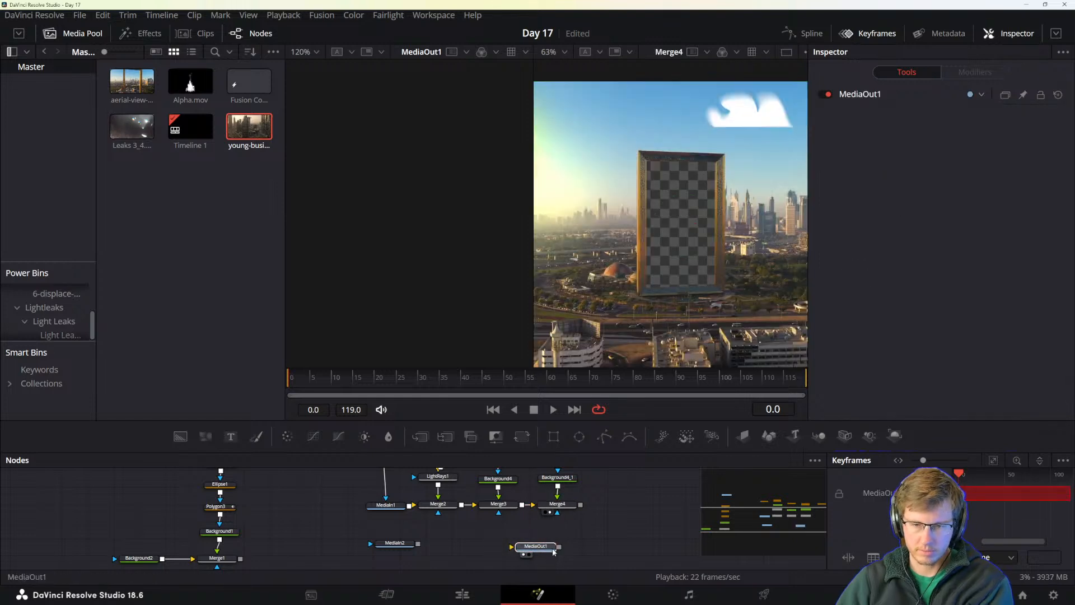
# - Display the full MediaIn2 clip in the first viewer beside the Merge4 composite
pyautogui.moveTo(394, 542); pyautogui.dragTo(408, 280)
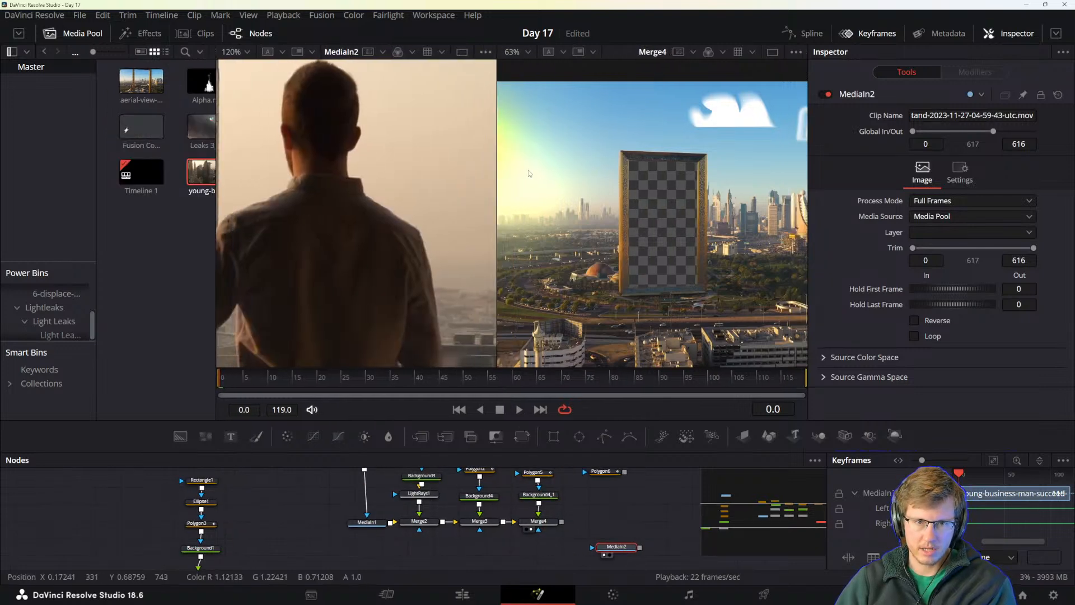
pyautogui.moveTo(497, 166); pyautogui.dragTo(765, 170)
pyautogui.scroll(-5, 670, 241)
pyautogui.moveTo(646, 286); pyautogui.dragTo(481, 241)
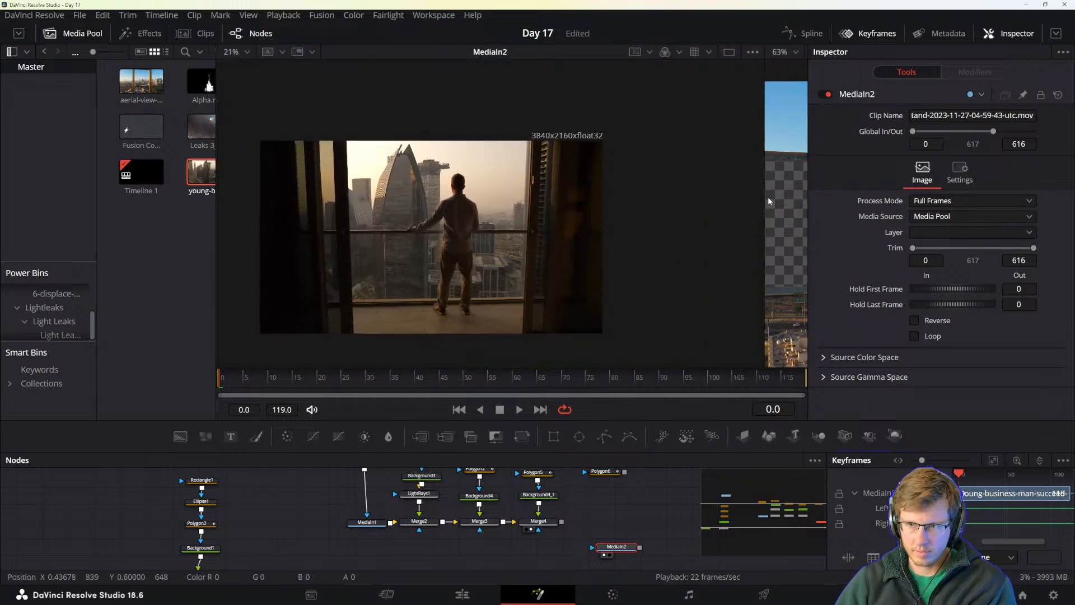
pyautogui.moveTo(769, 200); pyautogui.dragTo(484, 206)
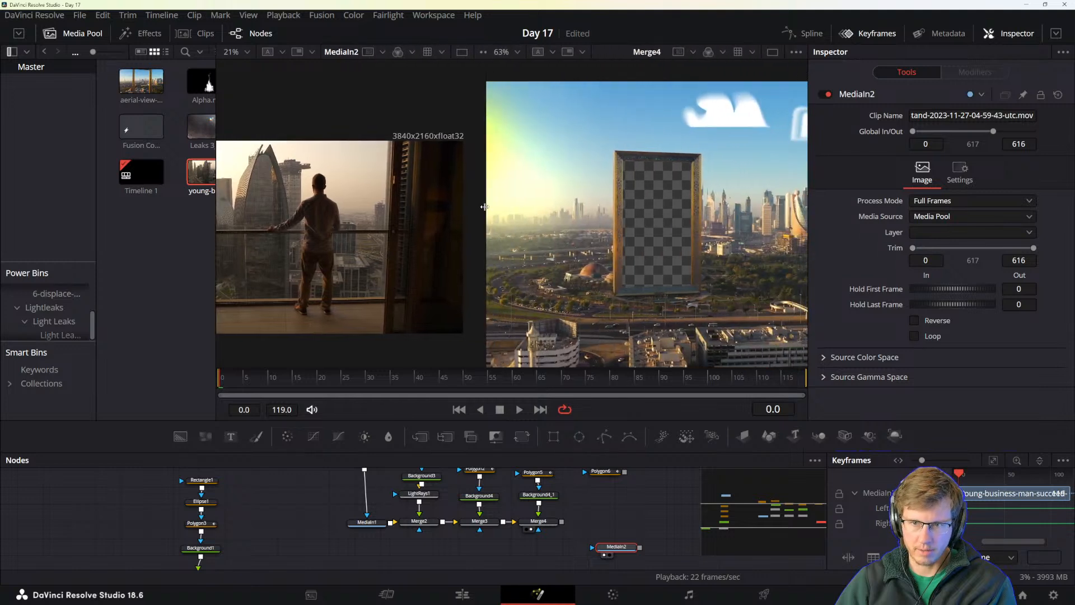
# - Merge the Merge4 composite as foreground over MediaIn2 as background and display the new merge in the second viewer
pyautogui.moveTo(615, 547); pyautogui.dragTo(628, 531)
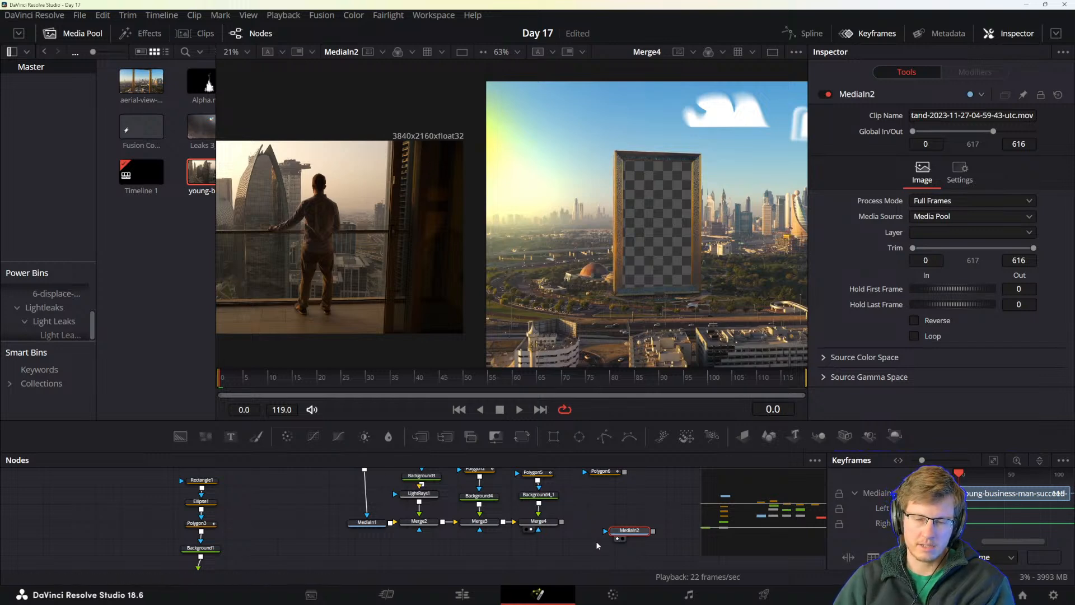
pyautogui.moveTo(628, 535); pyautogui.dragTo(553, 559)
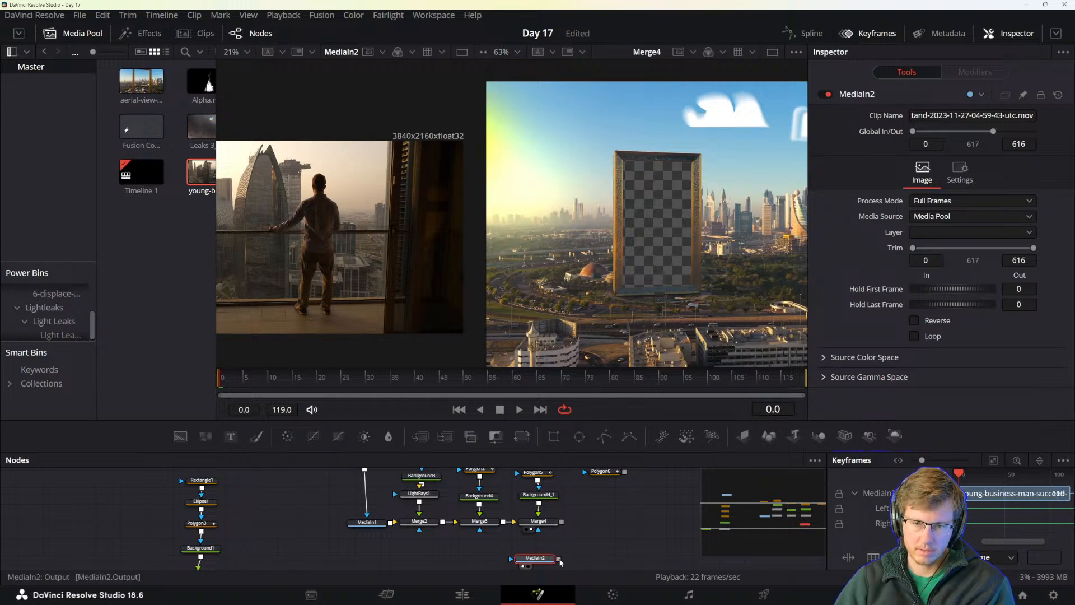
pyautogui.moveTo(562, 523); pyautogui.dragTo(615, 540)
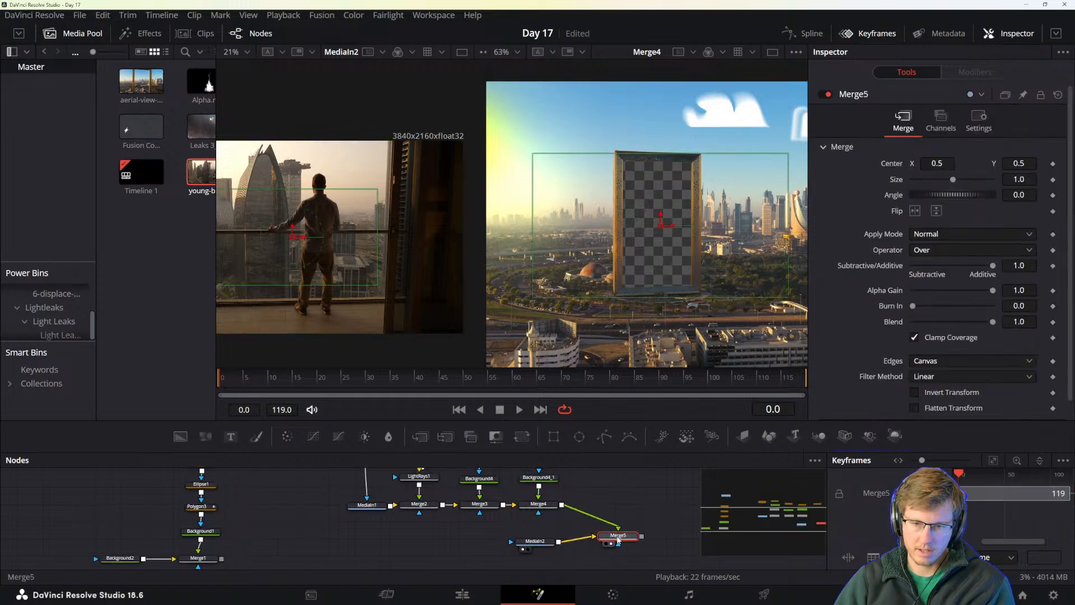
pyautogui.press('2')
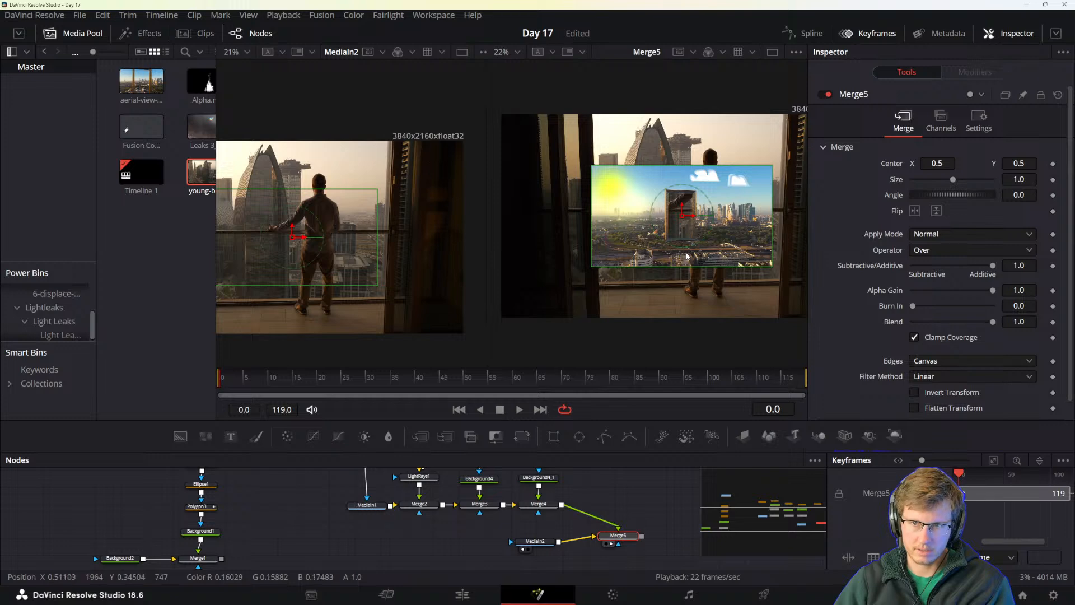
pyautogui.moveTo(680, 238); pyautogui.dragTo(619, 255)
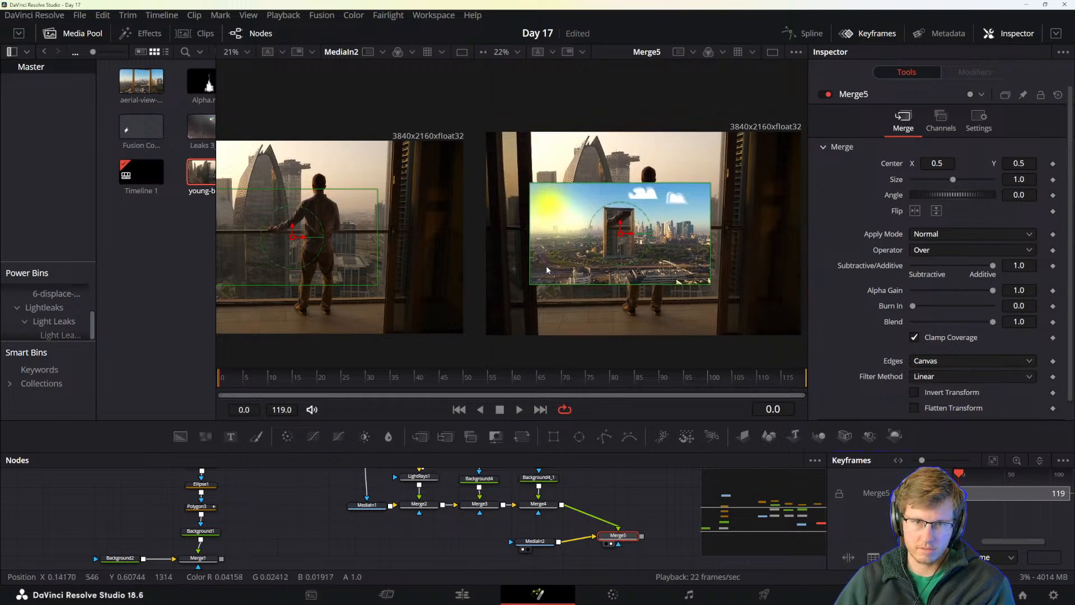
# - Insert a Crop node between MediaIn2 and Merge5, spacing the nodes apart along the row
pyautogui.moveTo(621, 542); pyautogui.dragTo(628, 549)
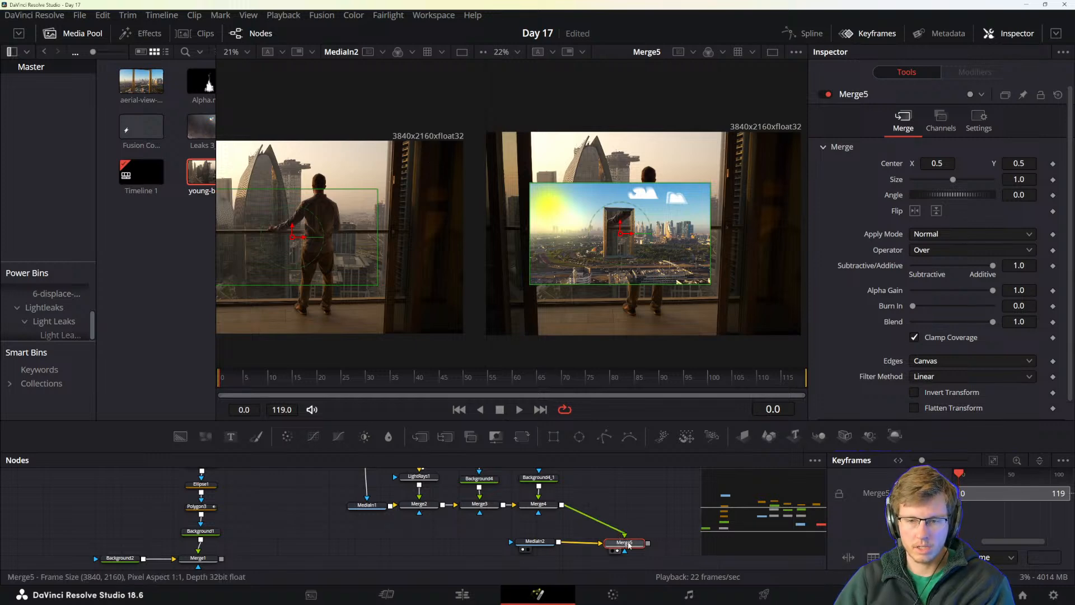
pyautogui.moveTo(541, 543); pyautogui.dragTo(519, 543)
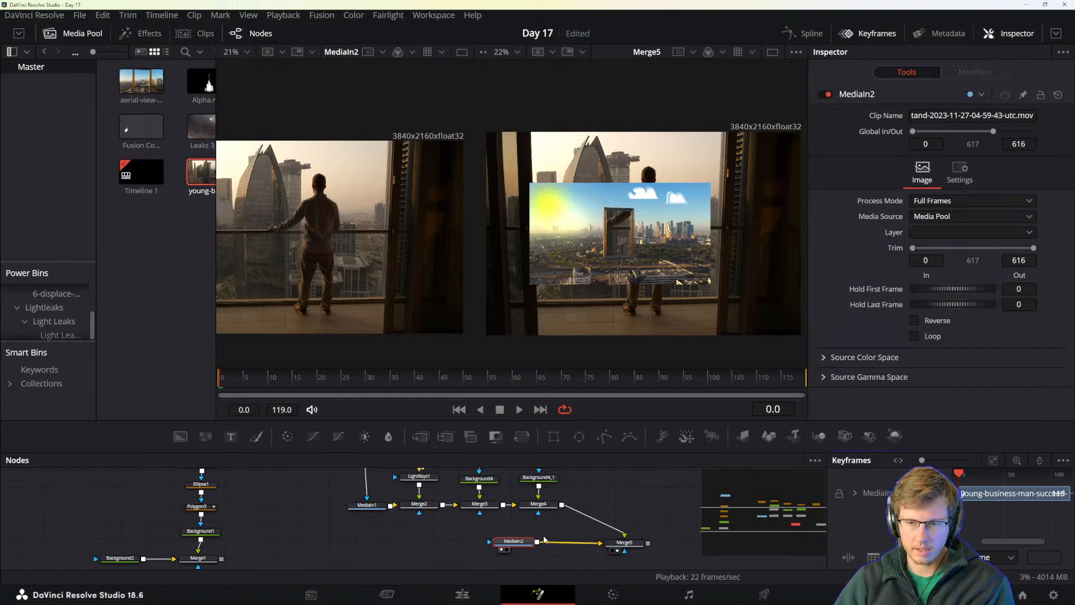
pyautogui.hotkey('shift', 'space')
pyautogui.write('cr')
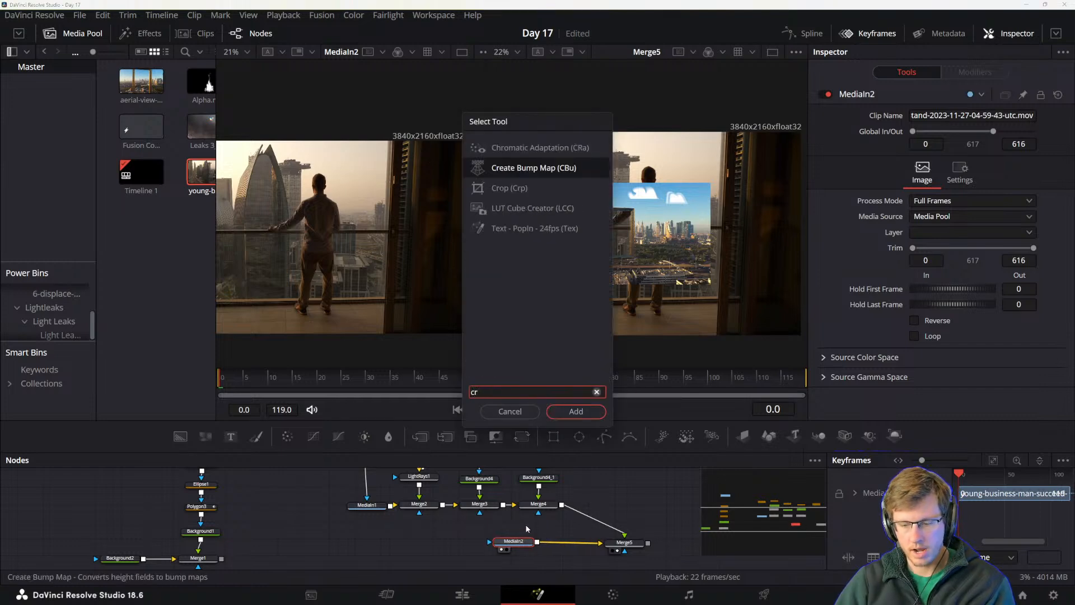
pyautogui.write('op')
pyautogui.click(576, 411)
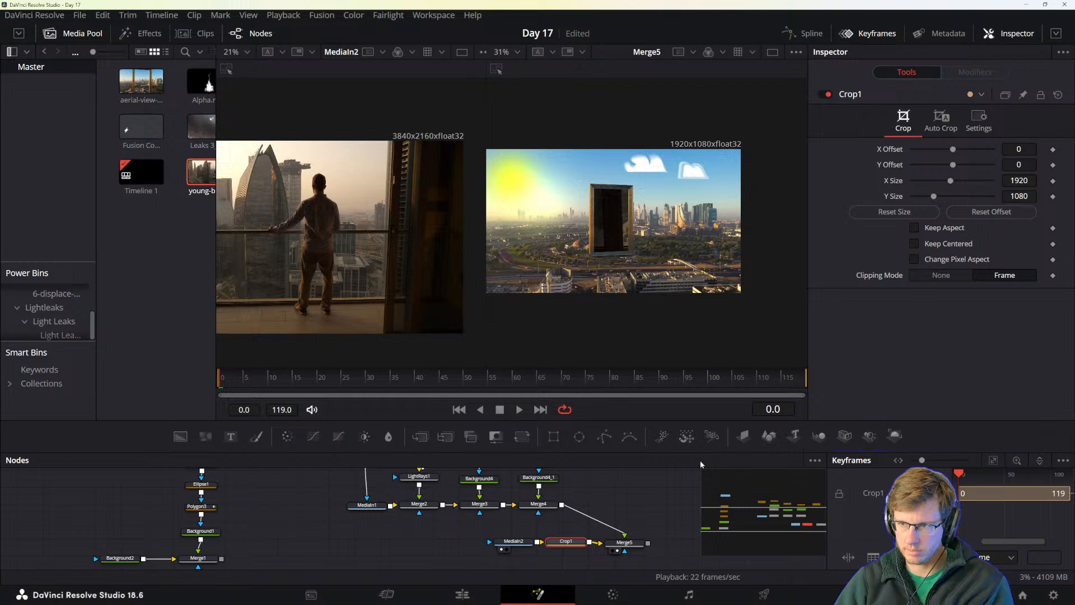
pyautogui.moveTo(513, 541); pyautogui.dragTo(492, 541)
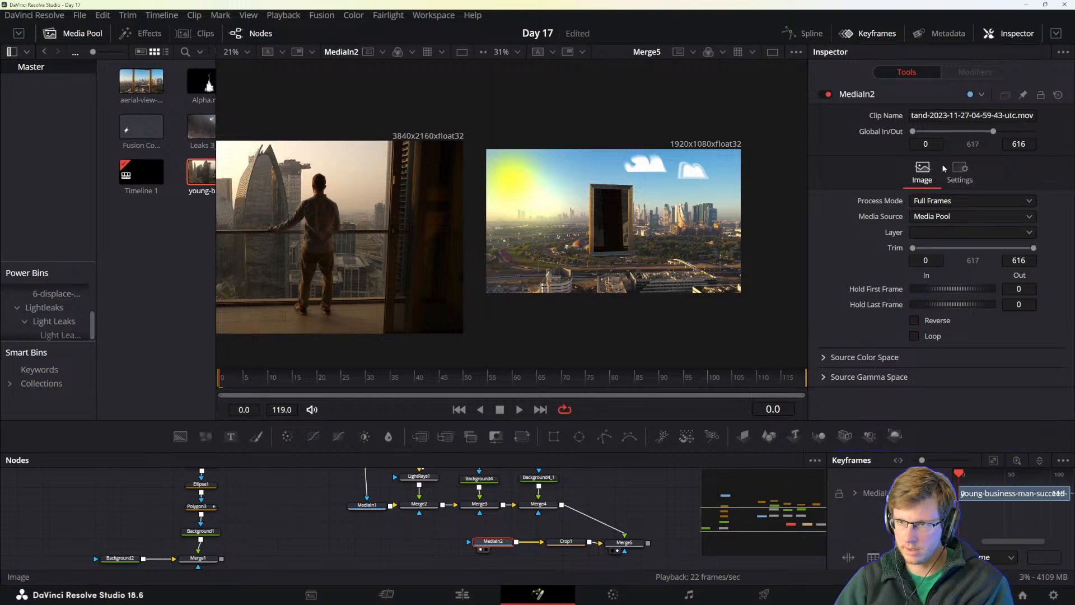
# - Inspect the MediaIn2, Crop1 and Merge5 nodes, then scrub the merged composite from the start to frame 73
pyautogui.click(959, 170)
pyautogui.click(924, 171)
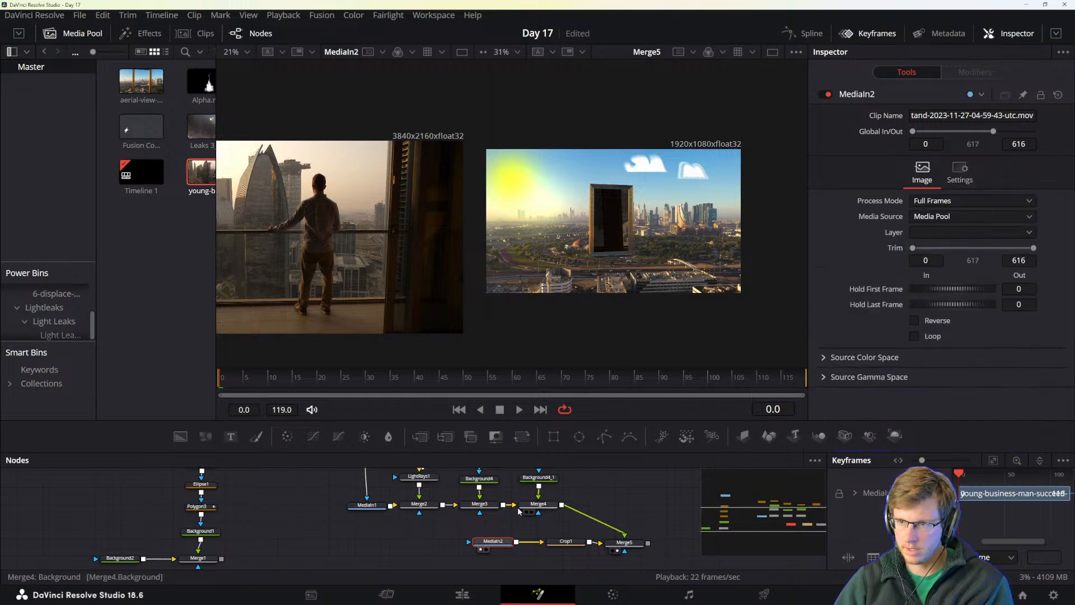
pyautogui.click(566, 540)
pyautogui.click(618, 541)
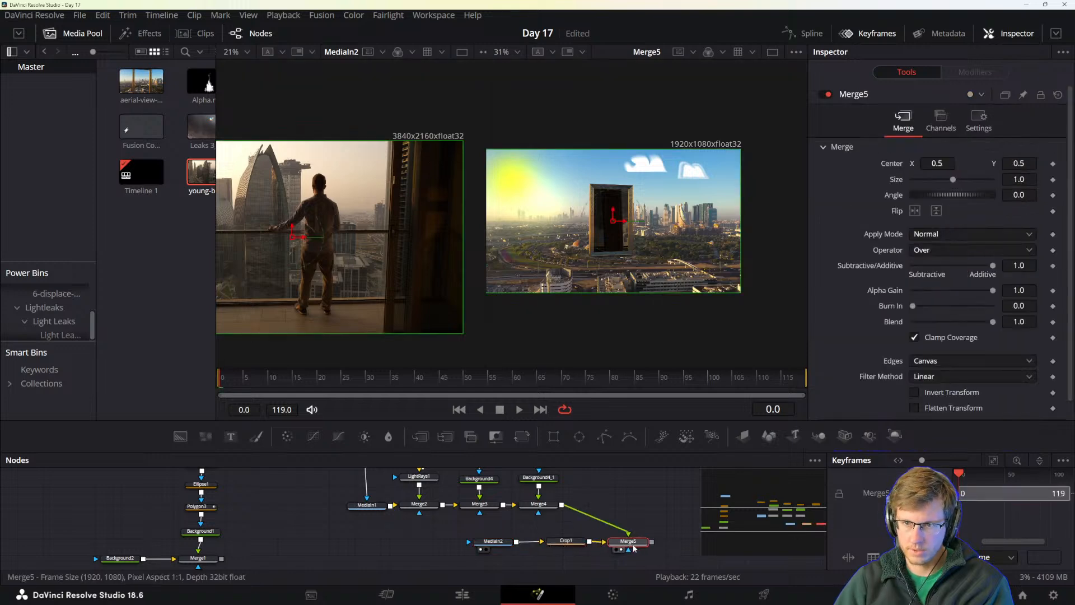
pyautogui.scroll(2, 621, 234)
pyautogui.scroll(2, 629, 274)
pyautogui.scroll(-2, 629, 271)
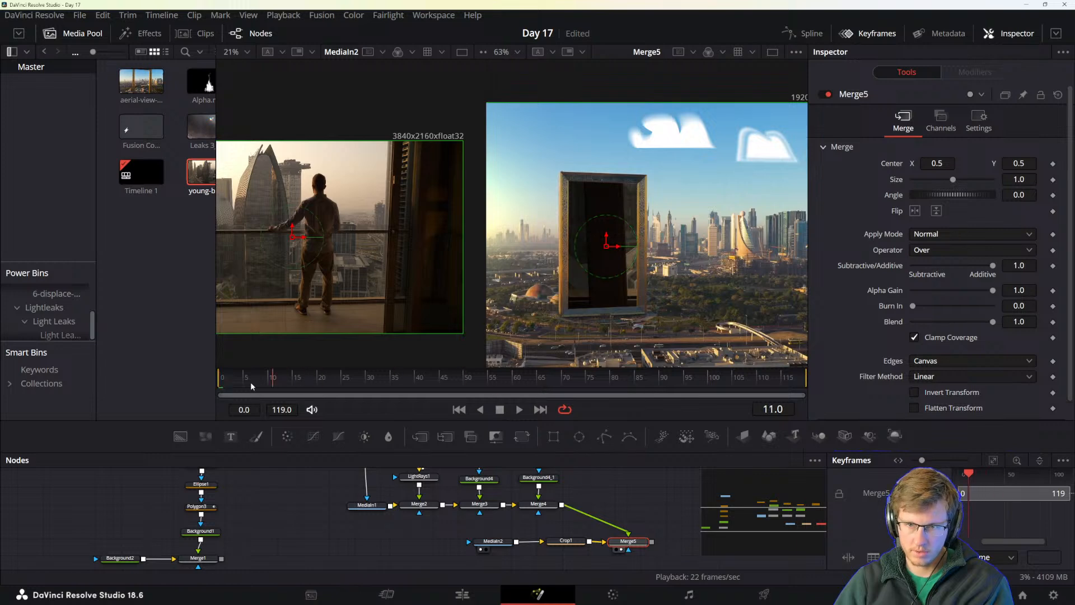
pyautogui.moveTo(219, 385); pyautogui.dragTo(580, 383)
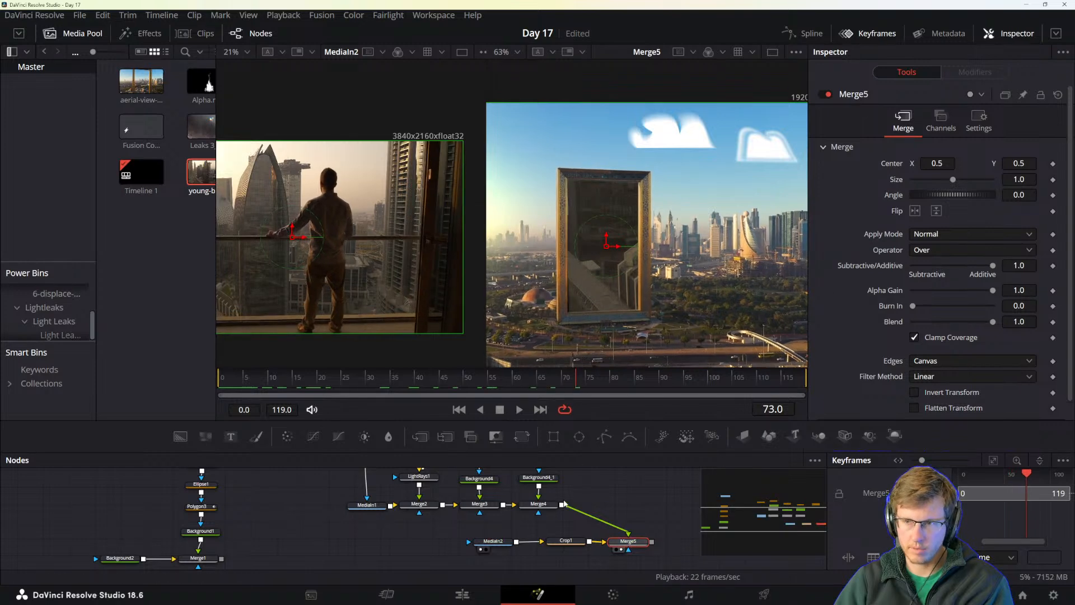
# - Shift the MediaIn2 and Crop1 nodes away from Merge5 to make room for another node
pyautogui.click(496, 541)
pyautogui.click(562, 542)
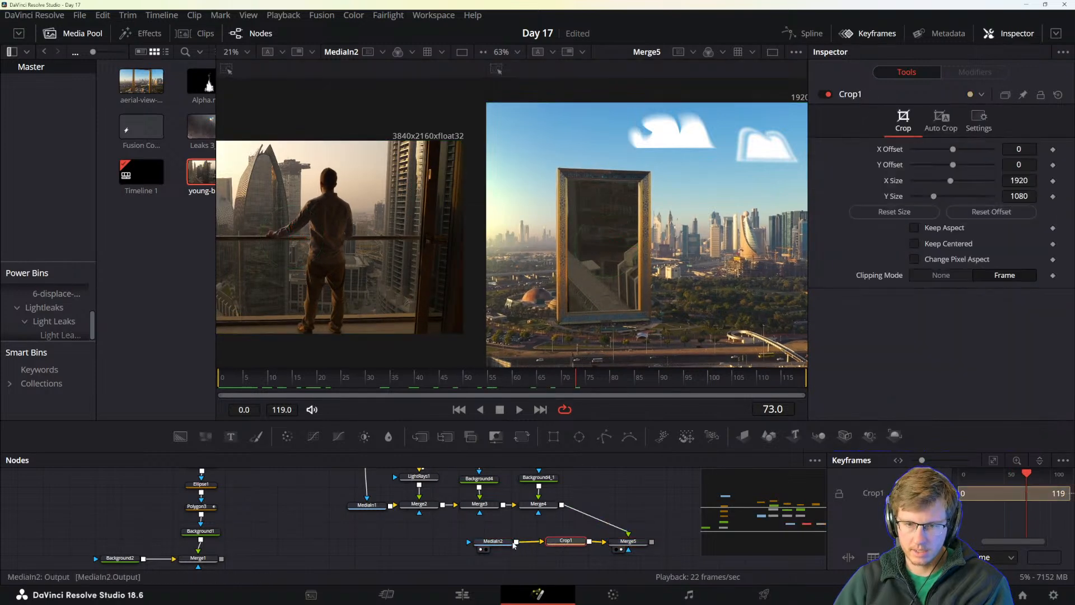
pyautogui.moveTo(498, 542); pyautogui.dragTo(486, 542)
pyautogui.moveTo(566, 542); pyautogui.dragTo(537, 543)
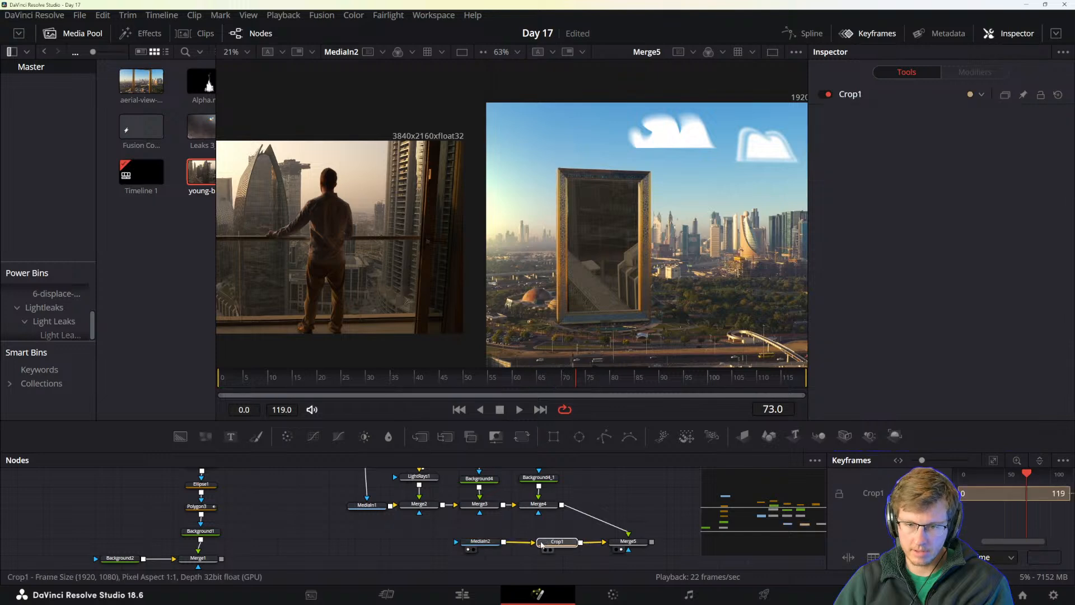
# - Add a Transform effect node between Crop1 and Merge5
pyautogui.write('crop')
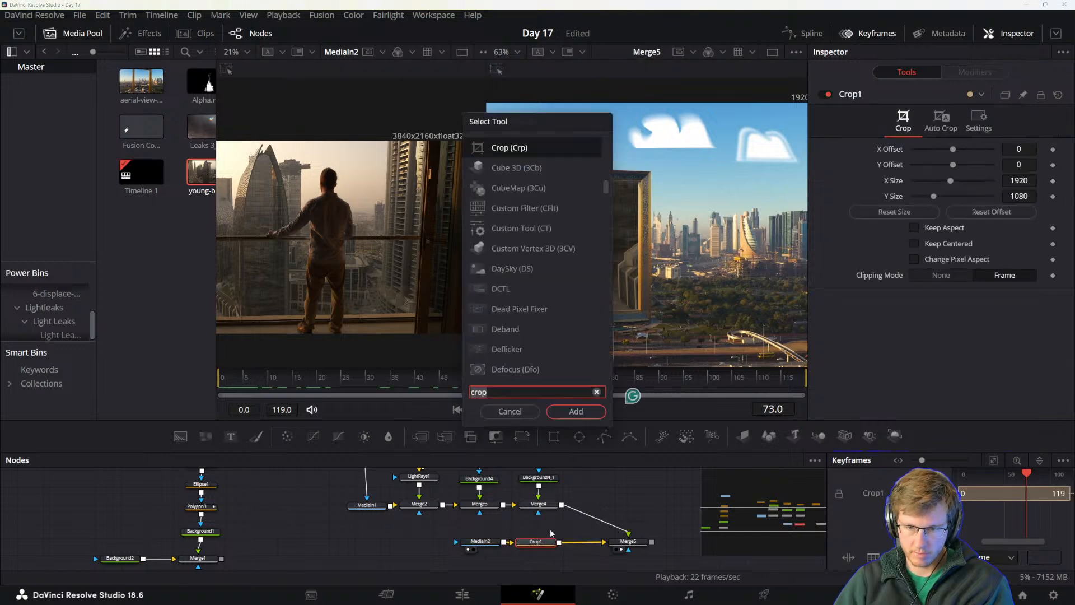
pyautogui.press('BackSpace')
pyautogui.press('BackSpace')
pyautogui.press('BackSpace')
pyautogui.press('BackSpace')
pyautogui.write('Transform')
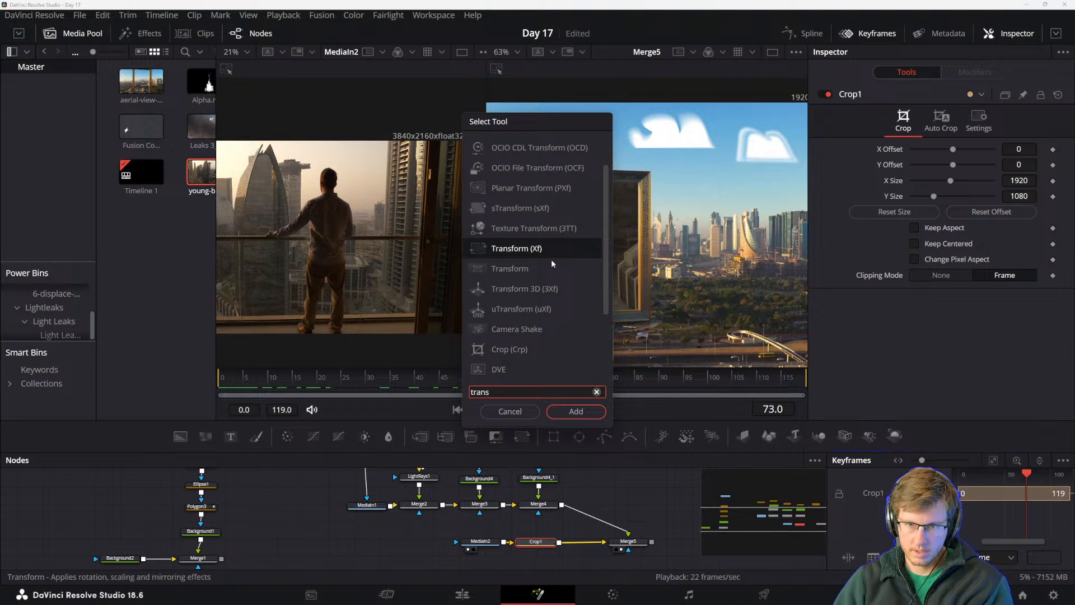
pyautogui.click(520, 266)
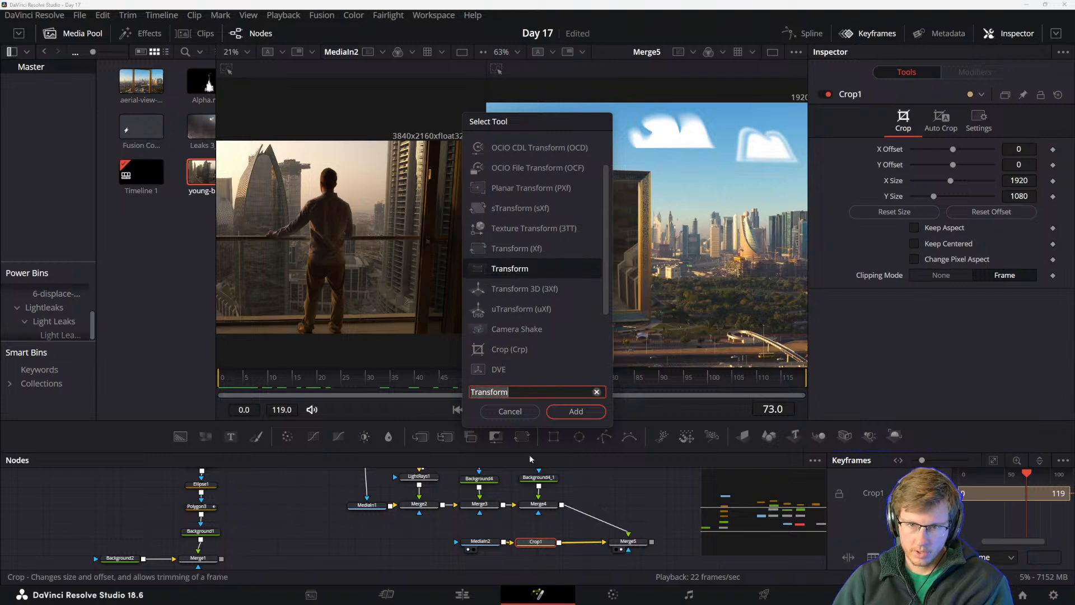
pyautogui.click(569, 411)
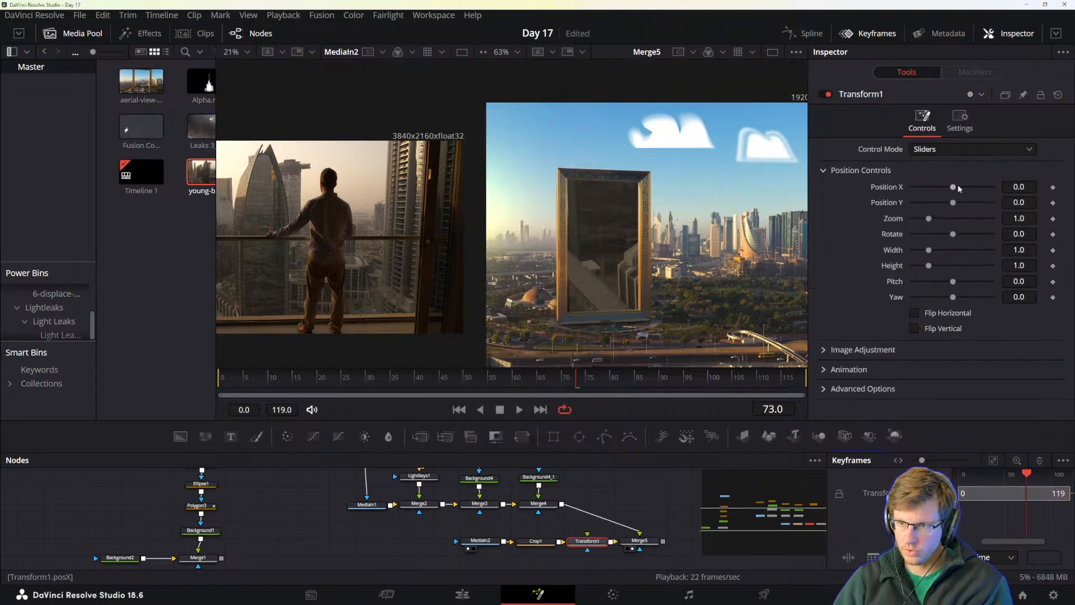
# - Adjust the Transform1 node to a Position X of about -0.039 and a Zoom of about 0.604
pyautogui.moveTo(953, 187)
pyautogui.mouseDown()
pyautogui.moveTo(948, 206)
pyautogui.moveTo(908, 222)
pyautogui.moveTo(968, 193)
pyautogui.moveTo(936, 193)
pyautogui.moveTo(982, 194)
pyautogui.moveTo(950, 194)
pyautogui.mouseUp()
pyautogui.hotkey('ctrl', 'z')
pyautogui.hotkey('ctrl', 'z')
pyautogui.hotkey('ctrl', 'z')
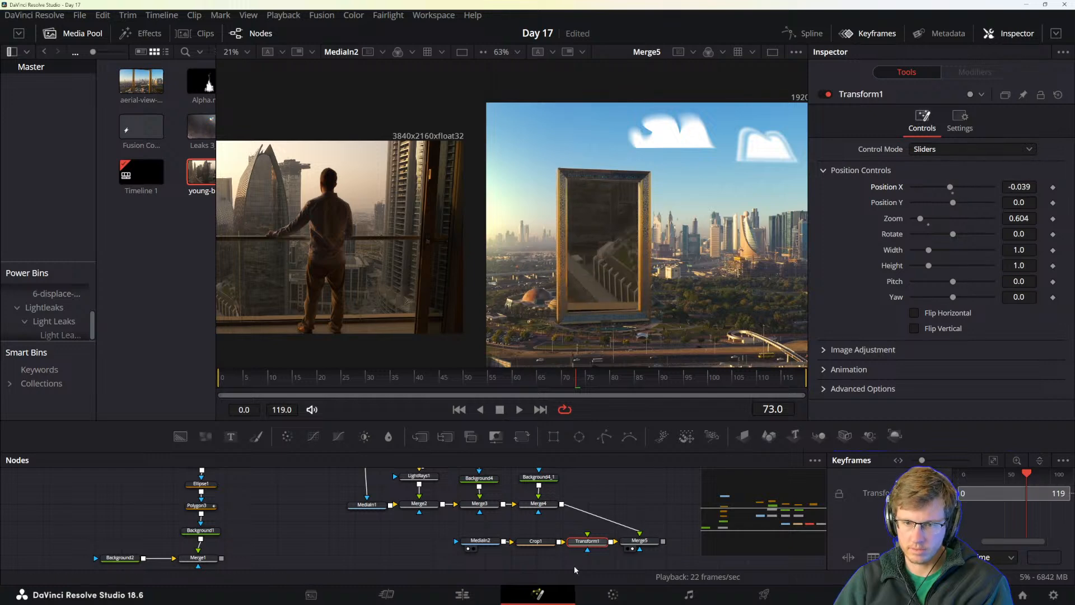
# - View the Transform1 output in the first viewer and scrub back to frame 0 to examine the cropped footage
pyautogui.press('1')
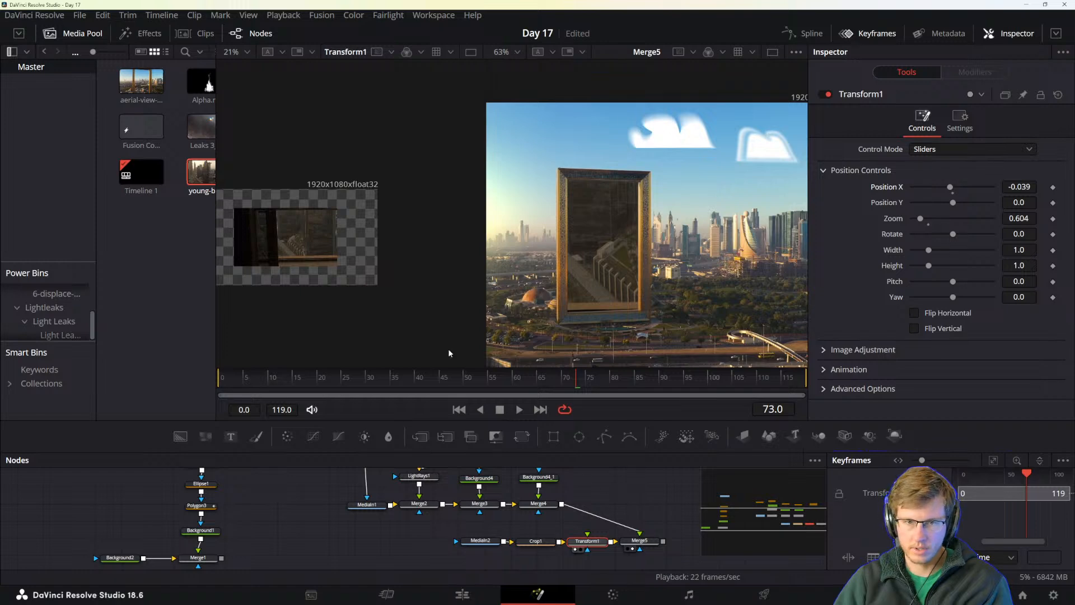
pyautogui.scroll(2, 316, 268)
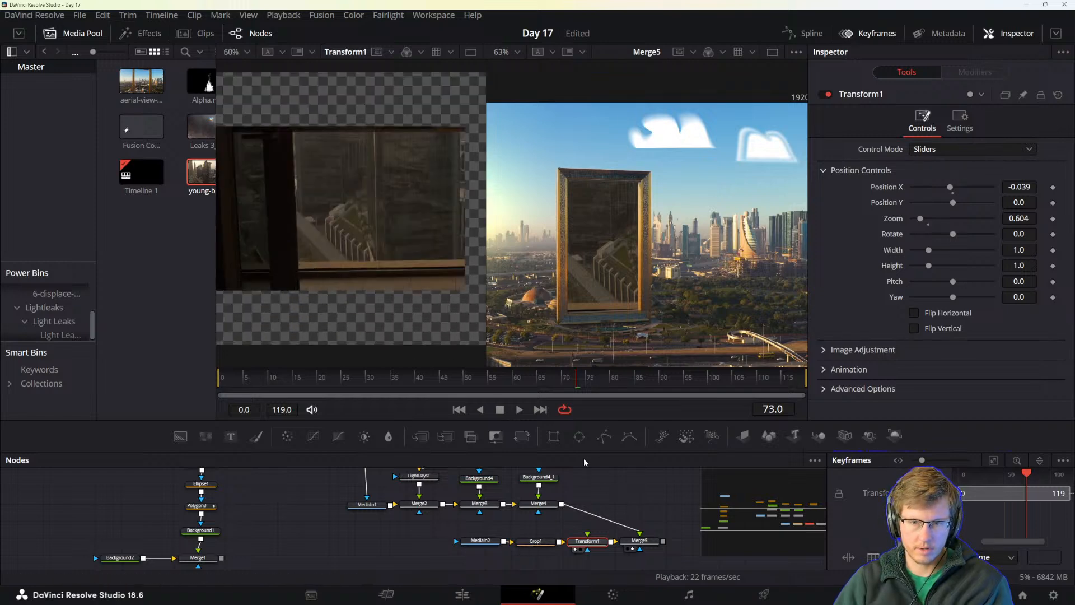
pyautogui.moveTo(396, 386); pyautogui.dragTo(139, 394)
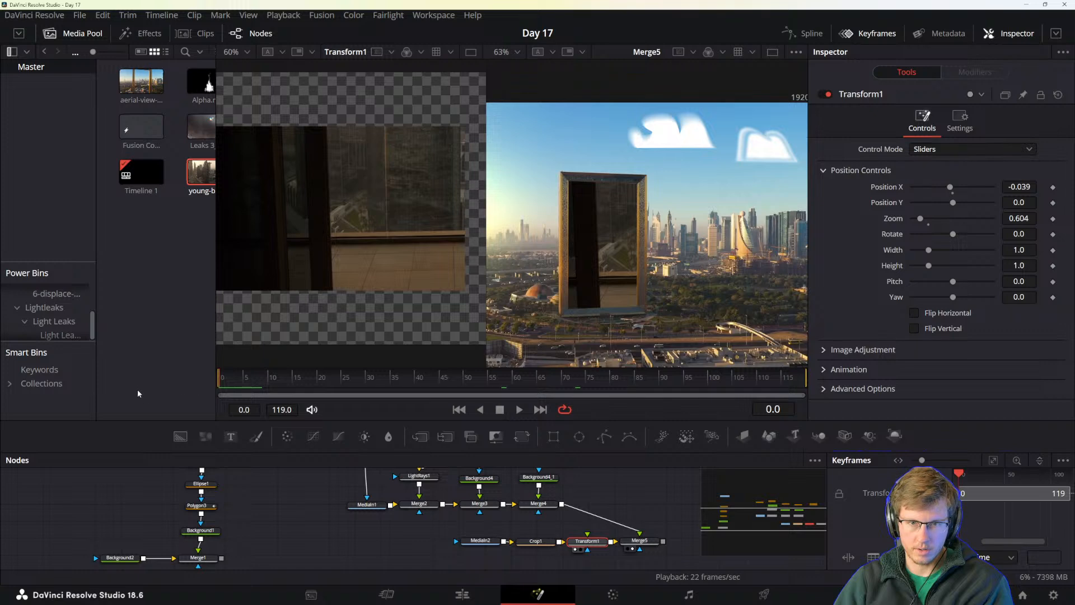
# - Move MediaIn2 farther from Transform1 and delete the Crop1 node between them
pyautogui.click(535, 541)
pyautogui.moveTo(459, 542); pyautogui.dragTo(407, 544)
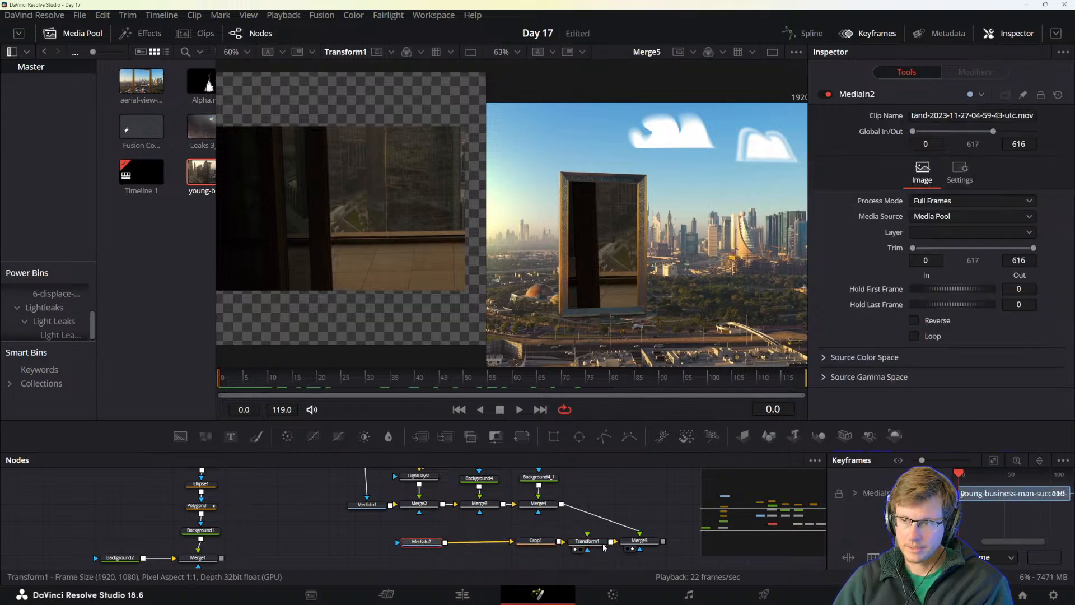
pyautogui.click(537, 542)
pyautogui.press('Delete')
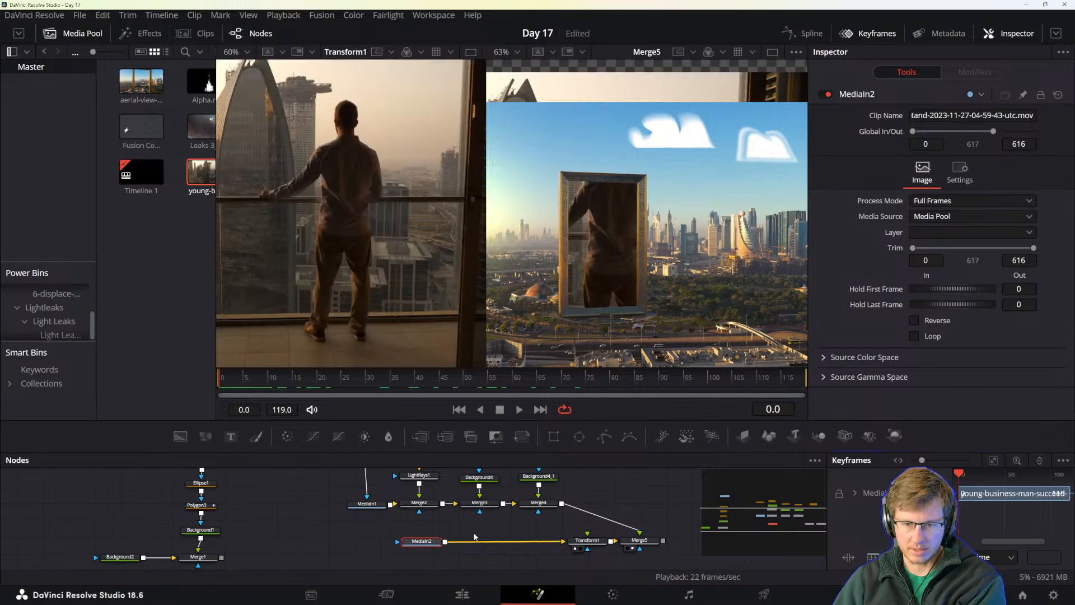
# - Check the MediaIn2 node's general settings and image properties for sizing options
pyautogui.moveTo(419, 544); pyautogui.dragTo(427, 544)
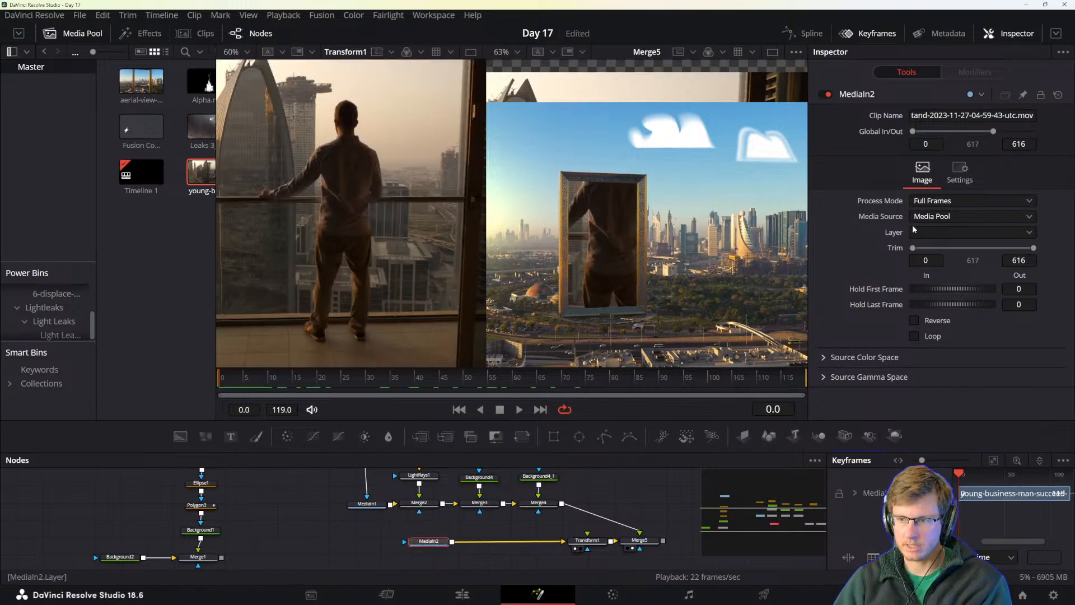
pyautogui.click(960, 171)
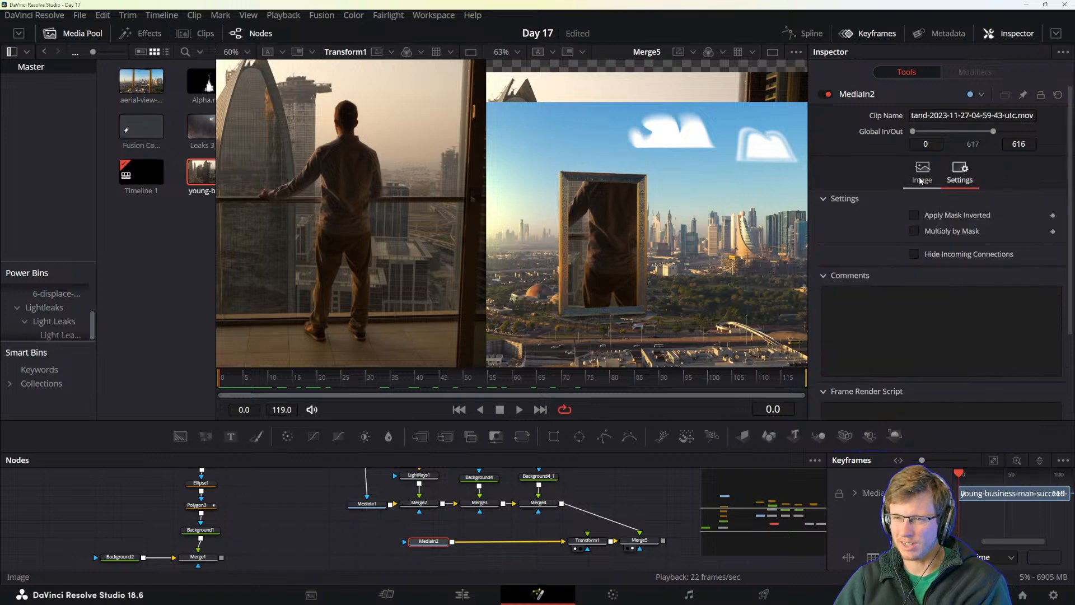
pyautogui.click(918, 174)
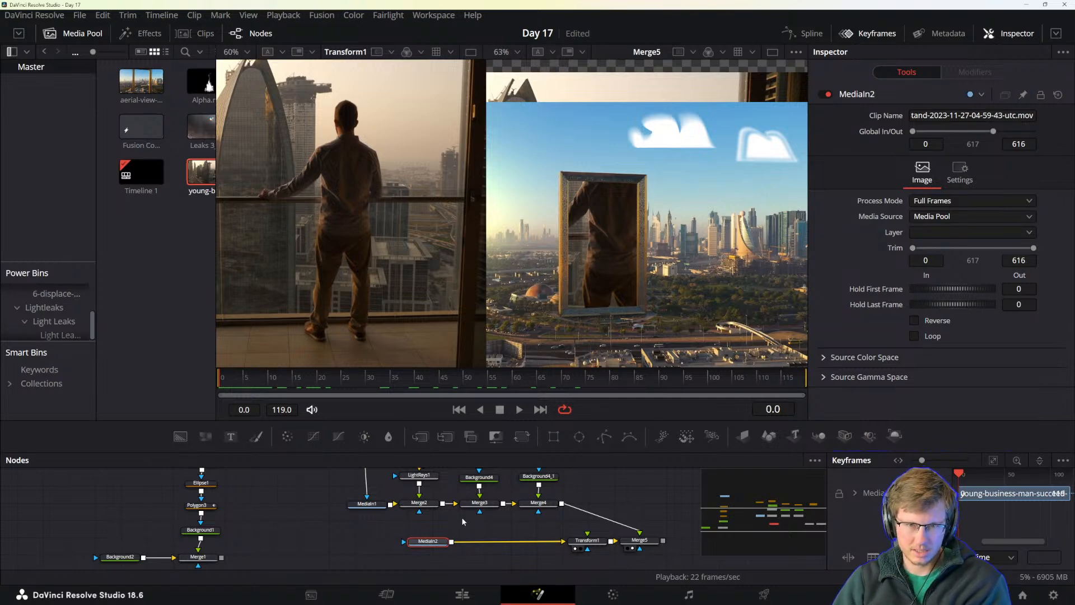
# - Add a Resize node between MediaIn2 and Transform1, using the 1920 by 1080 size
pyautogui.moveTo(444, 543); pyautogui.dragTo(448, 542)
pyautogui.hotkey('shift', 'space')
pyautogui.write('Transform')
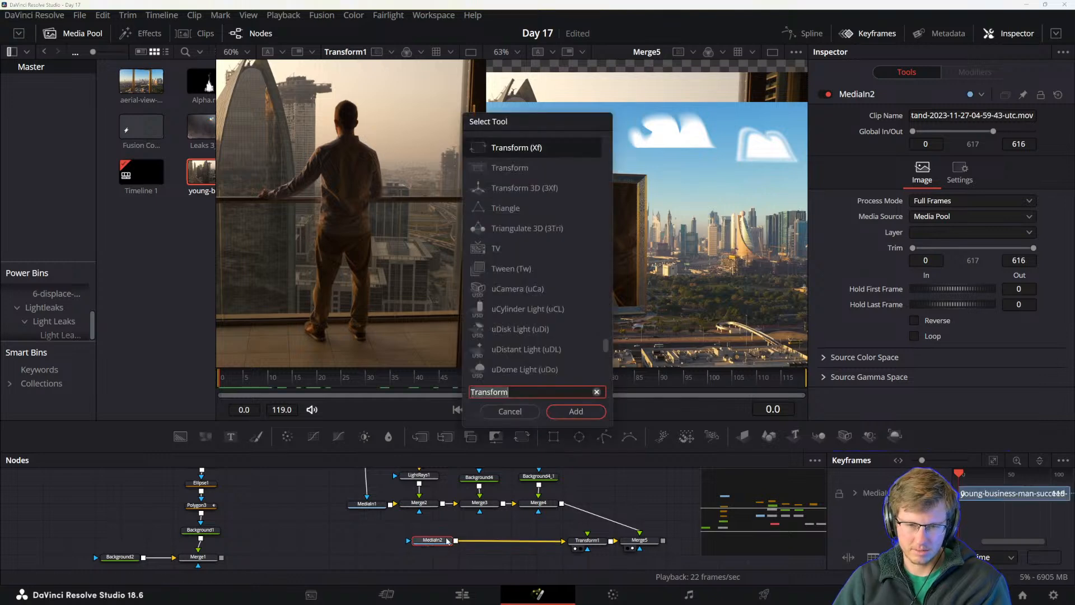
pyautogui.write('res')
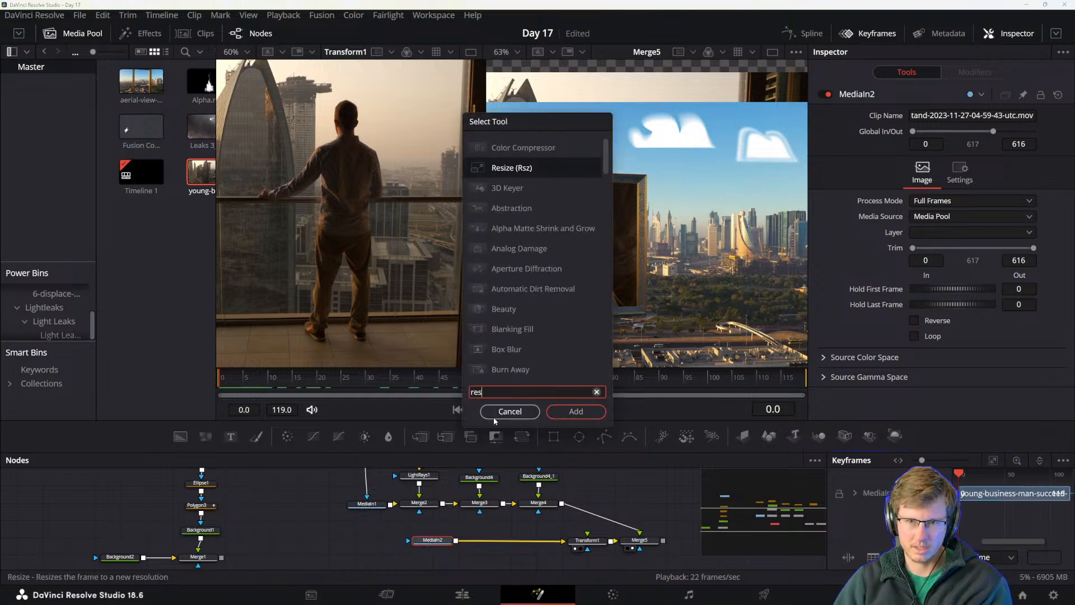
pyautogui.click(576, 412)
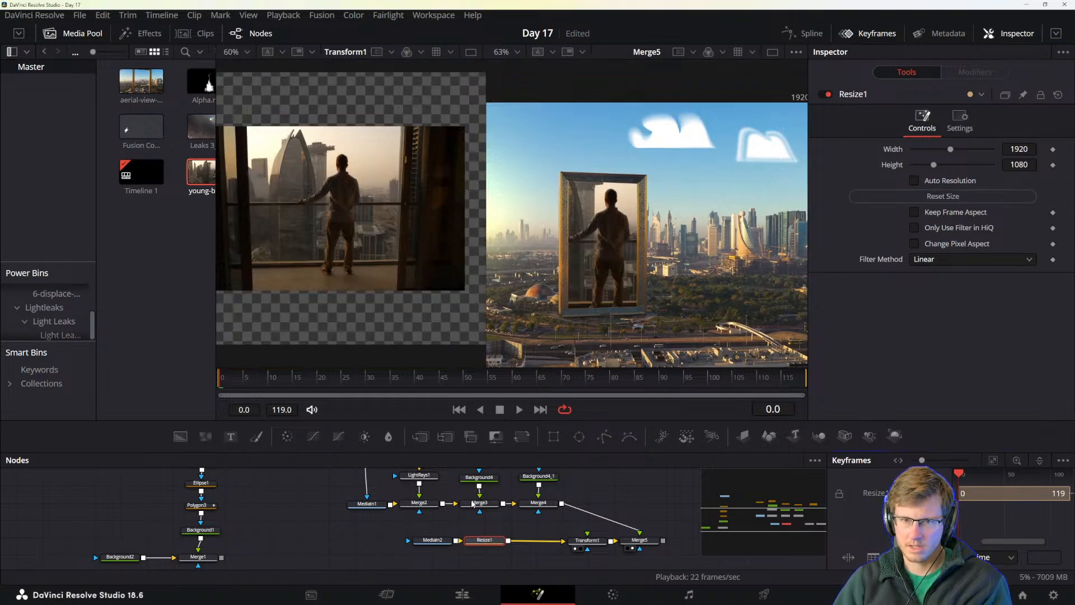
# - Add a Crop node after Resize1 and show its output in the first viewer
pyautogui.hotkey('shift', 'space')
pyautogui.write('crop')
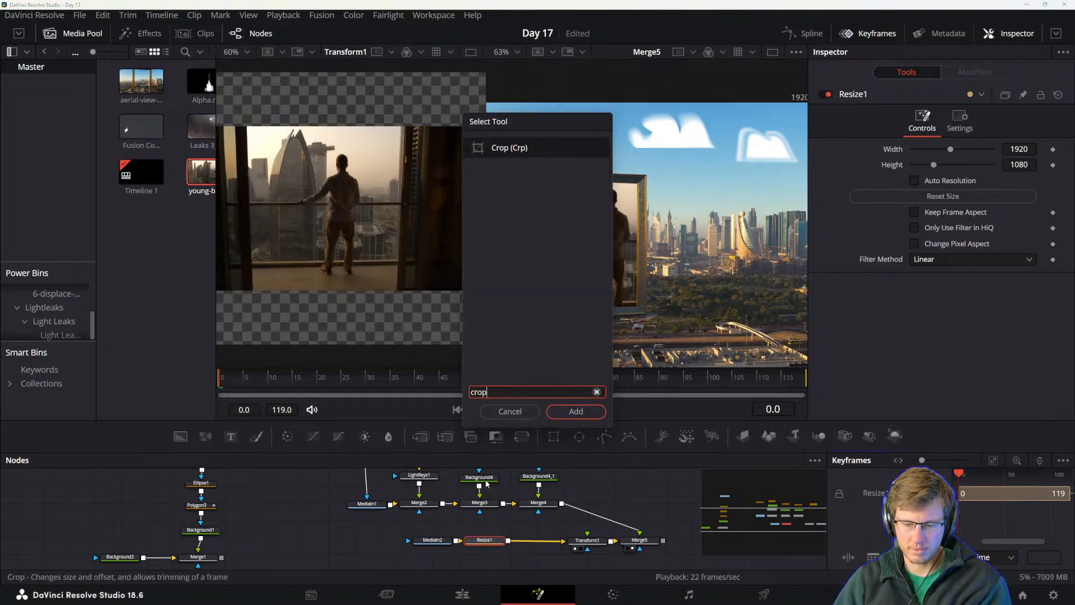
pyautogui.click(561, 415)
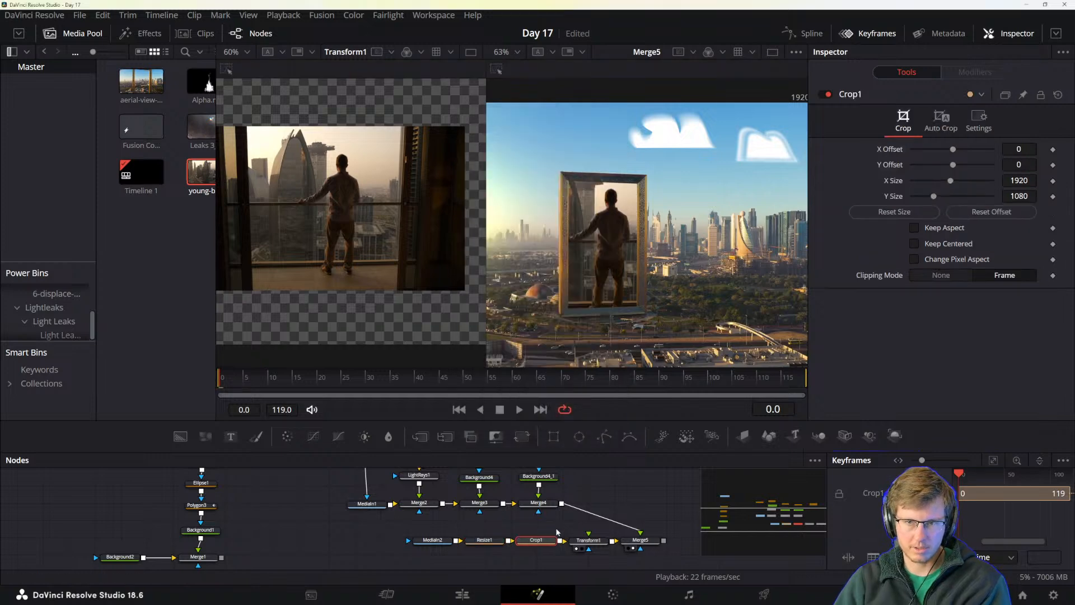
pyautogui.press('1')
pyautogui.scroll(-4, 367, 194)
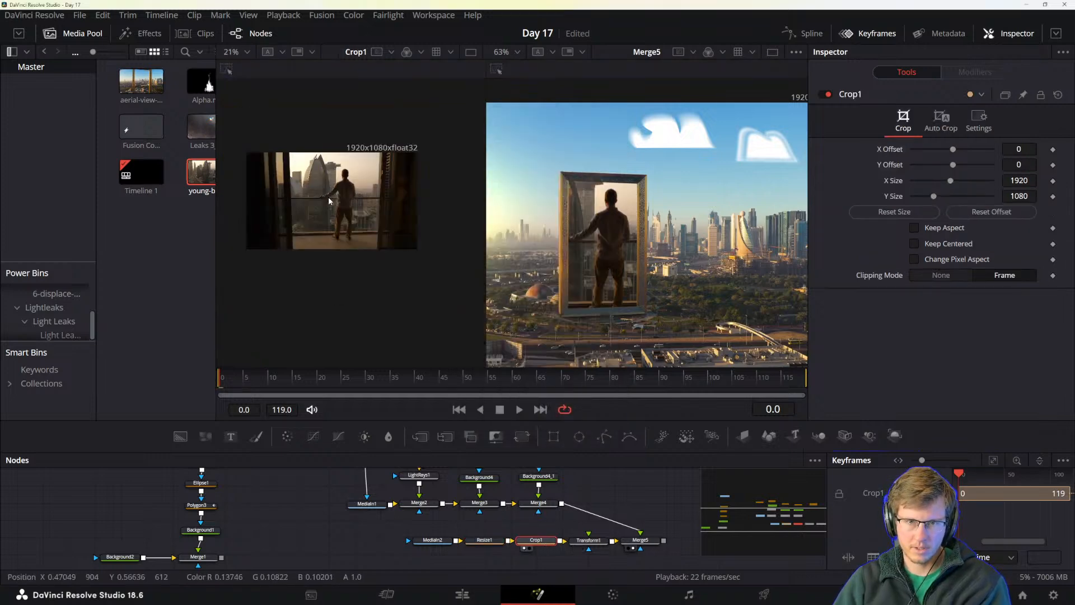
# - Space out Merge5, reduce the Transform1 Zoom to about 0.545, and play back the composite through frame 81
pyautogui.click(588, 540)
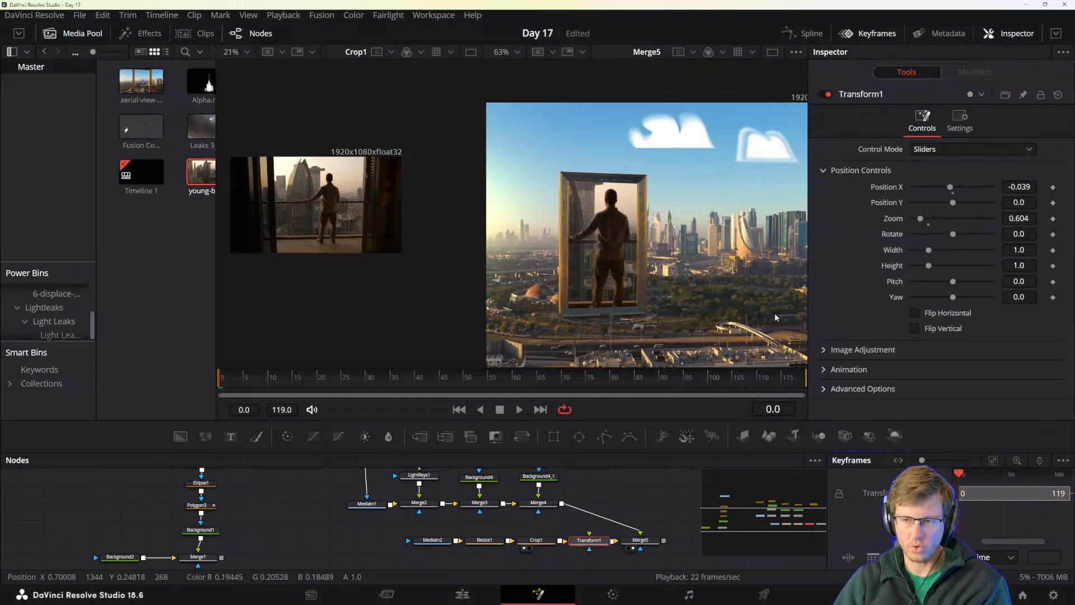
pyautogui.moveTo(646, 547); pyautogui.dragTo(679, 543)
pyautogui.click(591, 542)
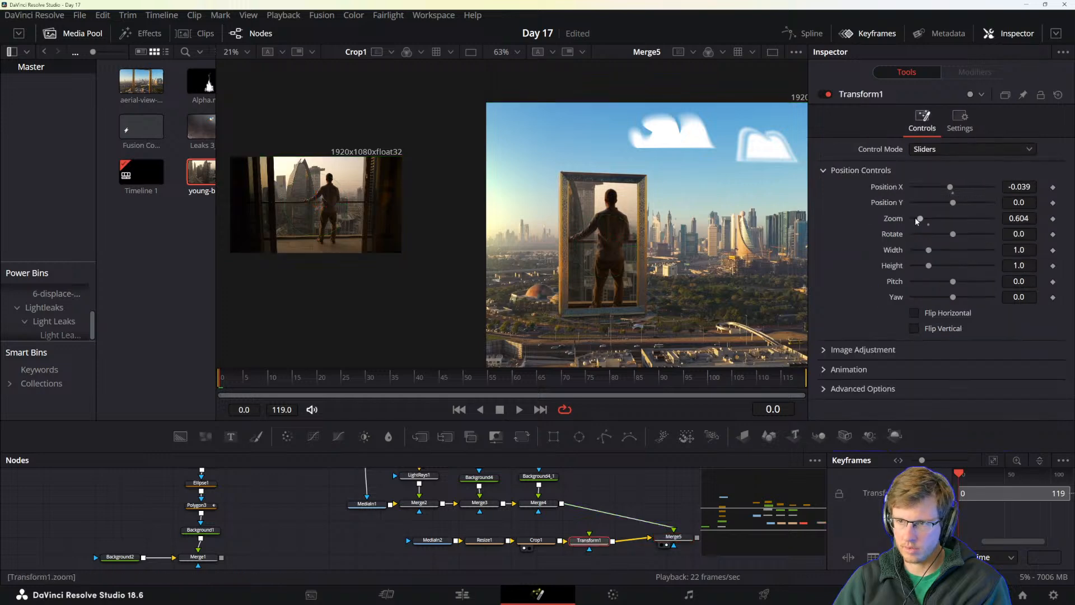
pyautogui.moveTo(917, 220); pyautogui.dragTo(920, 220)
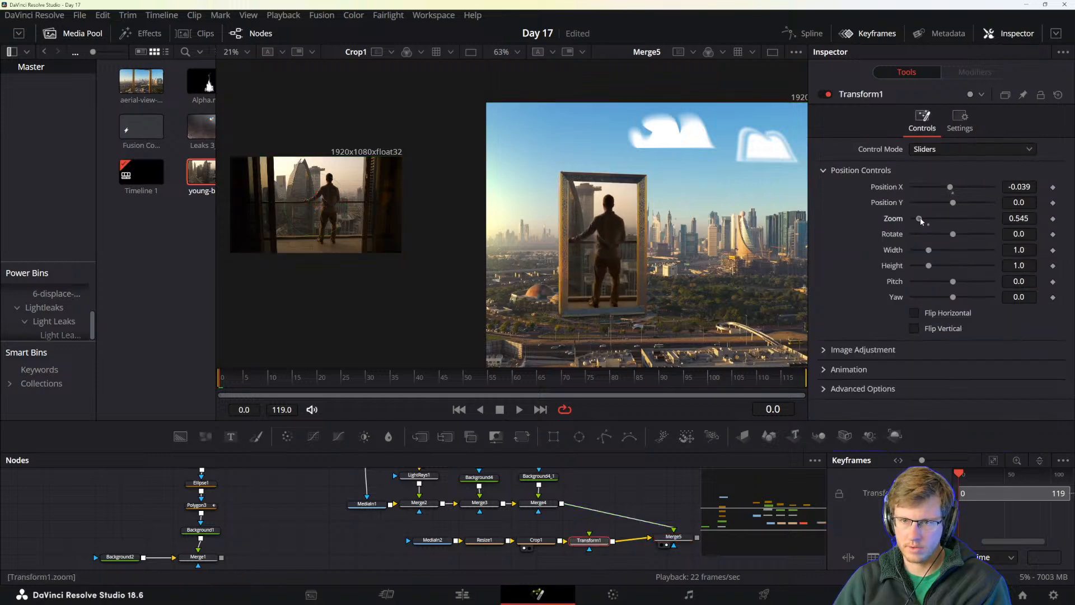
pyautogui.press('space')
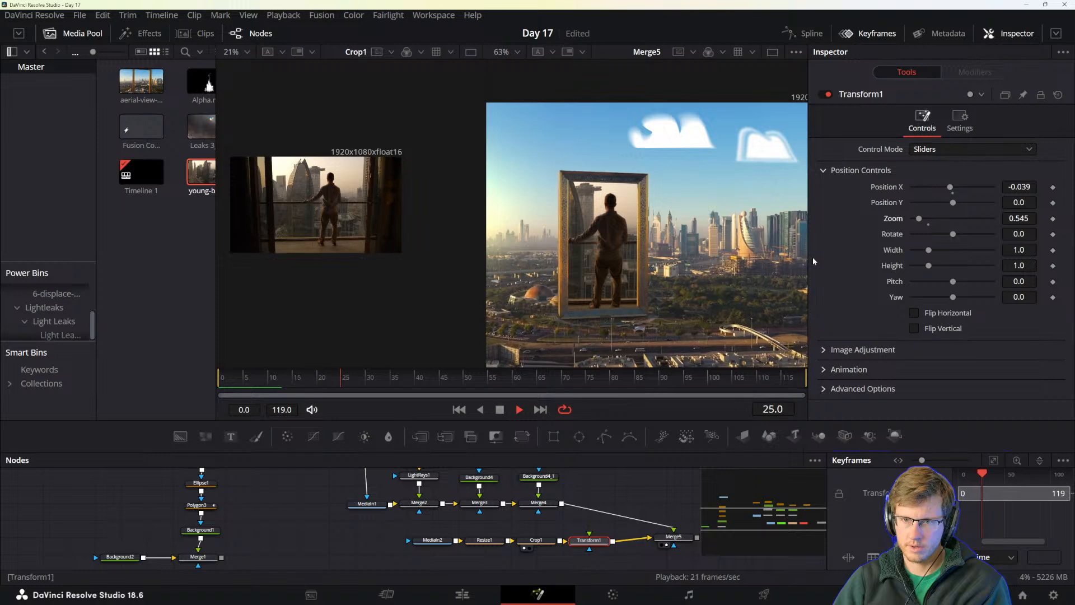
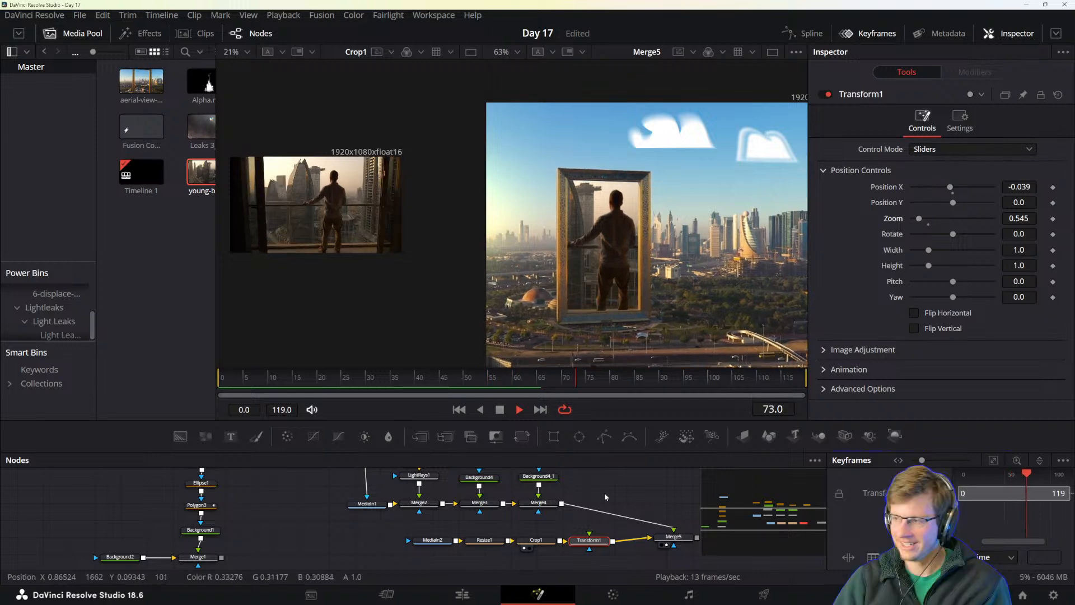
pyautogui.press('space')
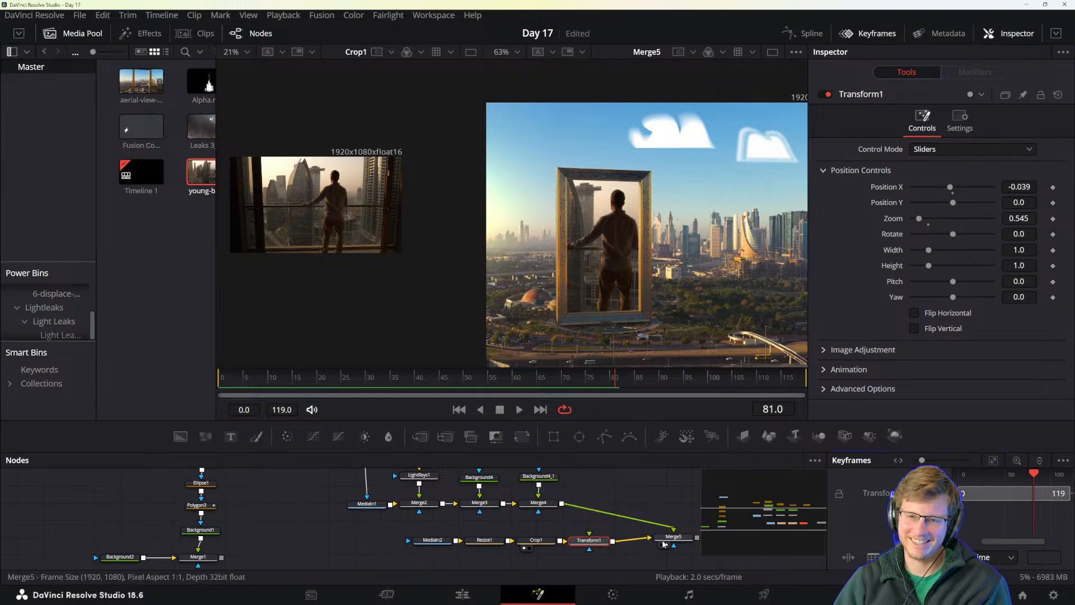
# - Set the timeline proxy resolution to Quarter
pyautogui.moveTo(665, 543); pyautogui.dragTo(624, 558)
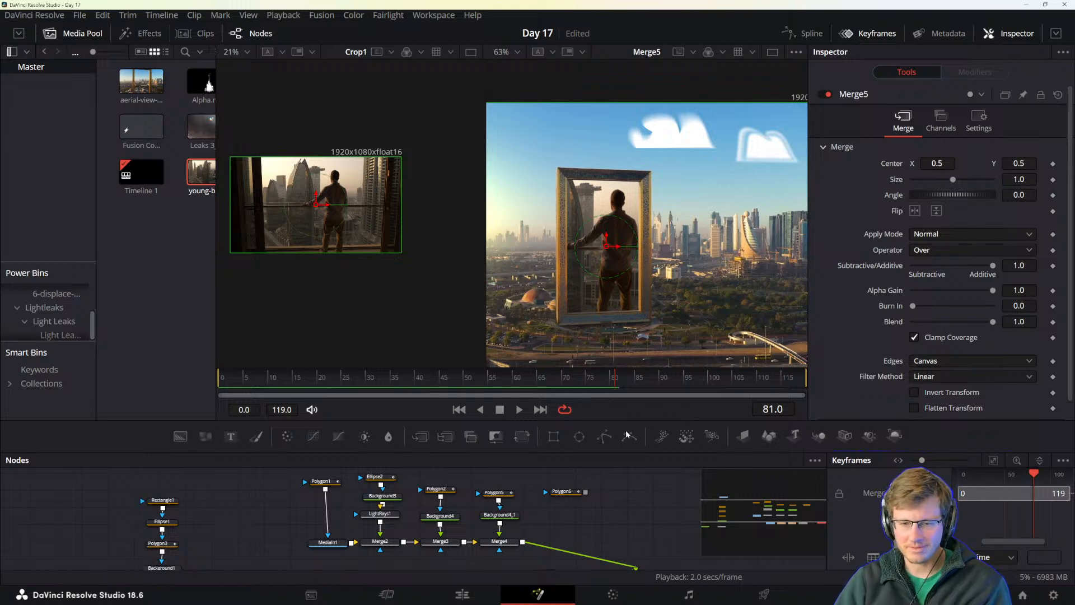
pyautogui.click(353, 15)
pyautogui.moveTo(284, 15)
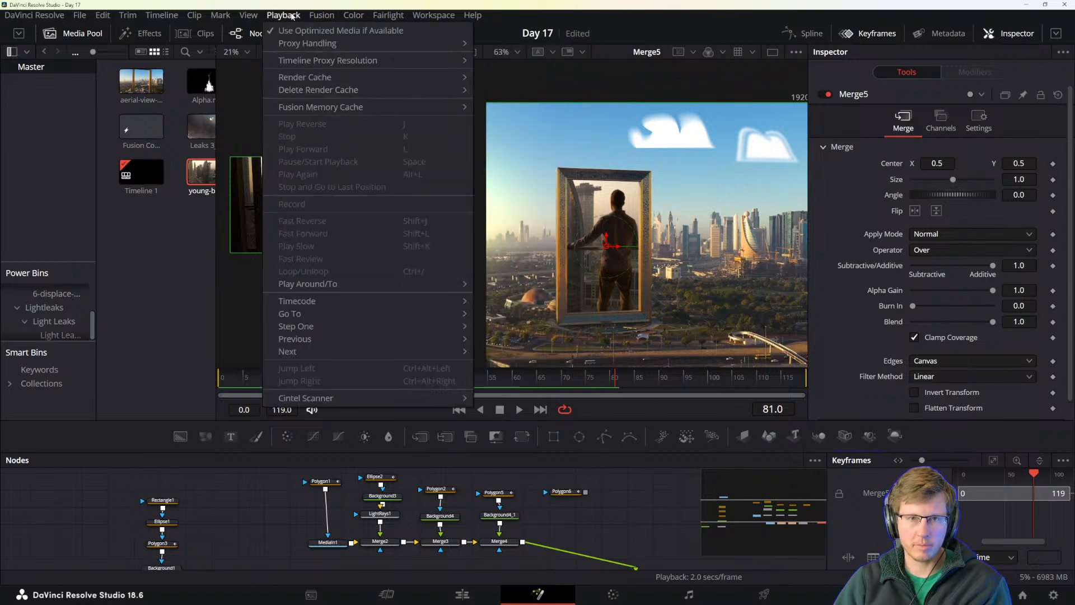
pyautogui.moveTo(331, 60)
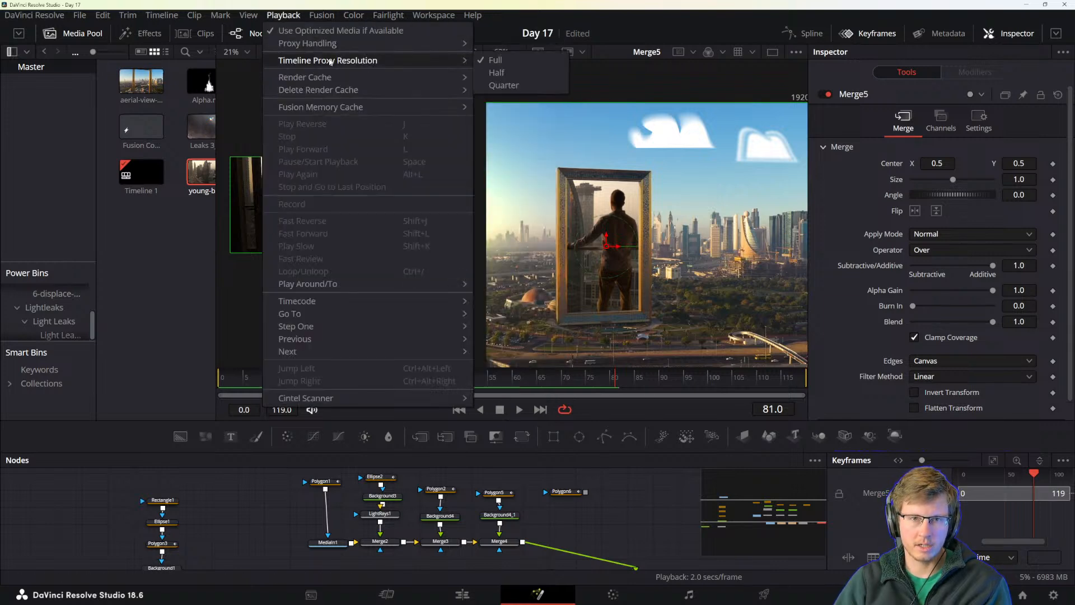
pyautogui.click(519, 86)
# - Set the render cache mode to User
pyautogui.click(284, 16)
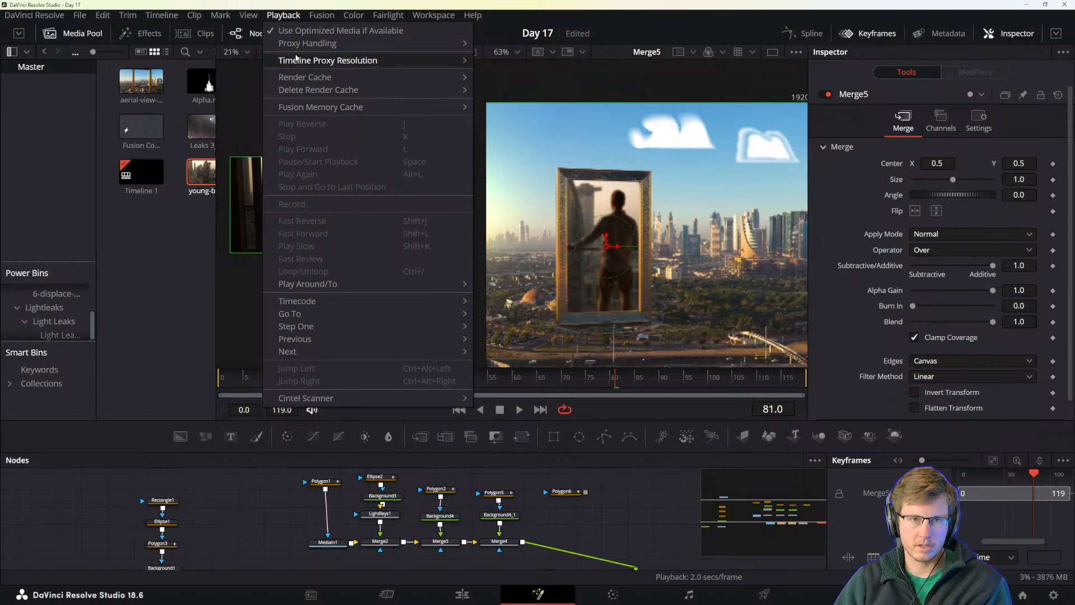
pyautogui.moveTo(308, 43)
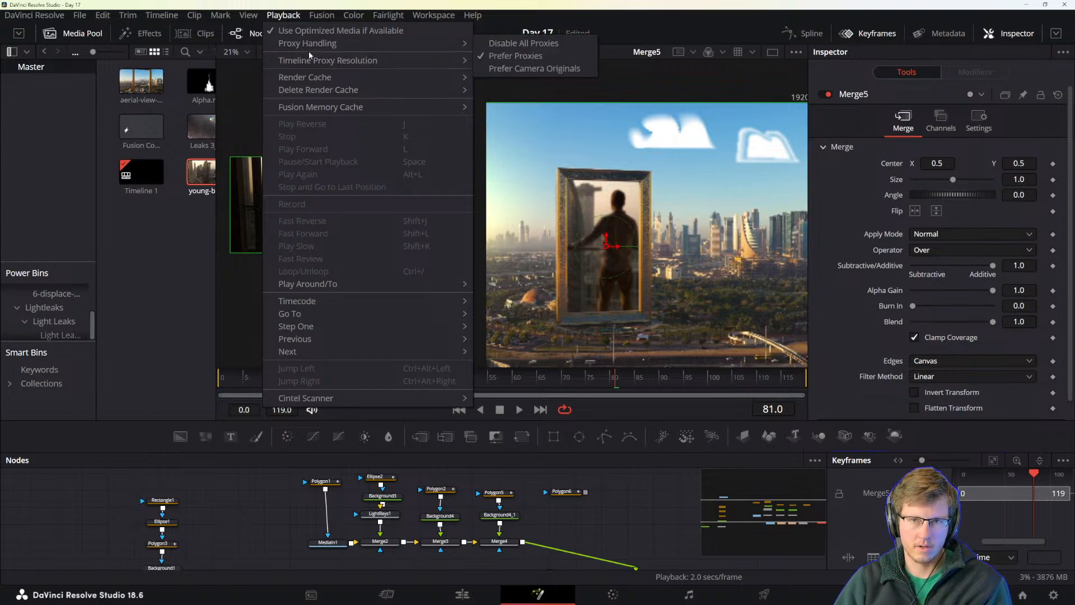
pyautogui.moveTo(358, 77)
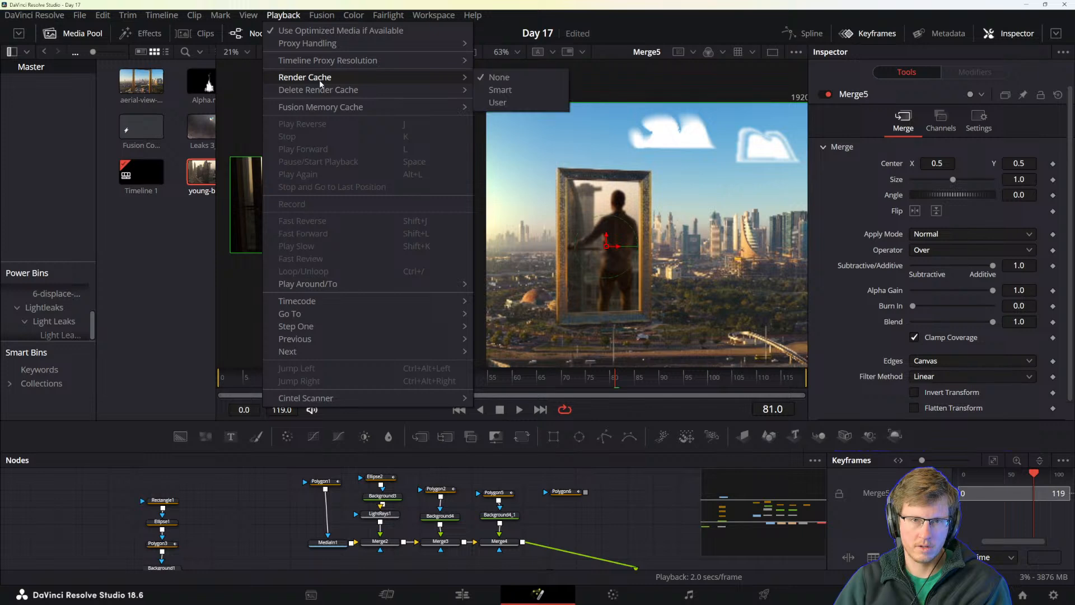
pyautogui.click(509, 102)
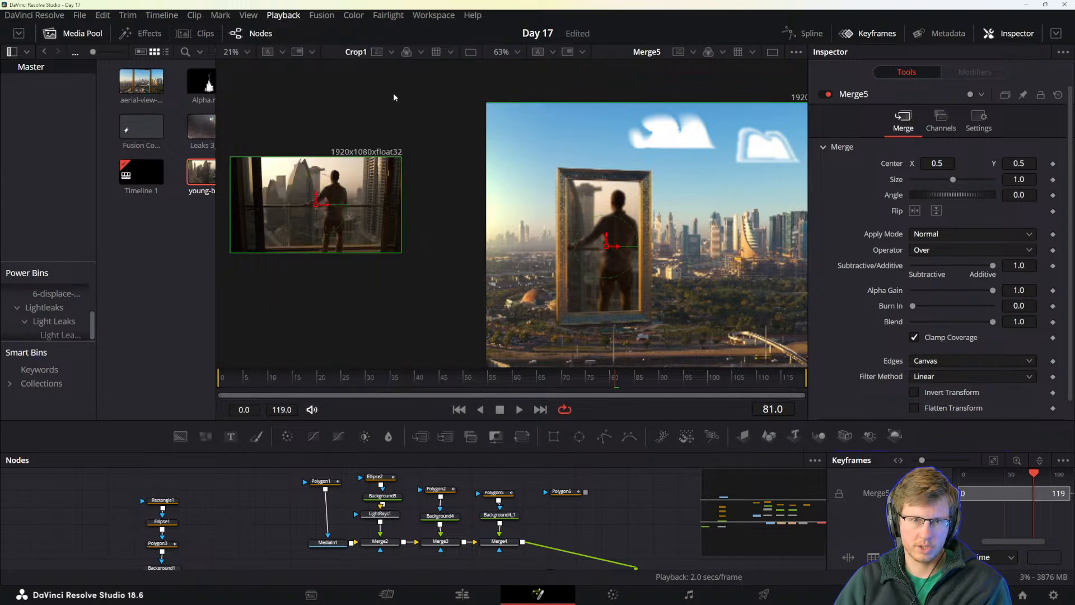
pyautogui.click(292, 18)
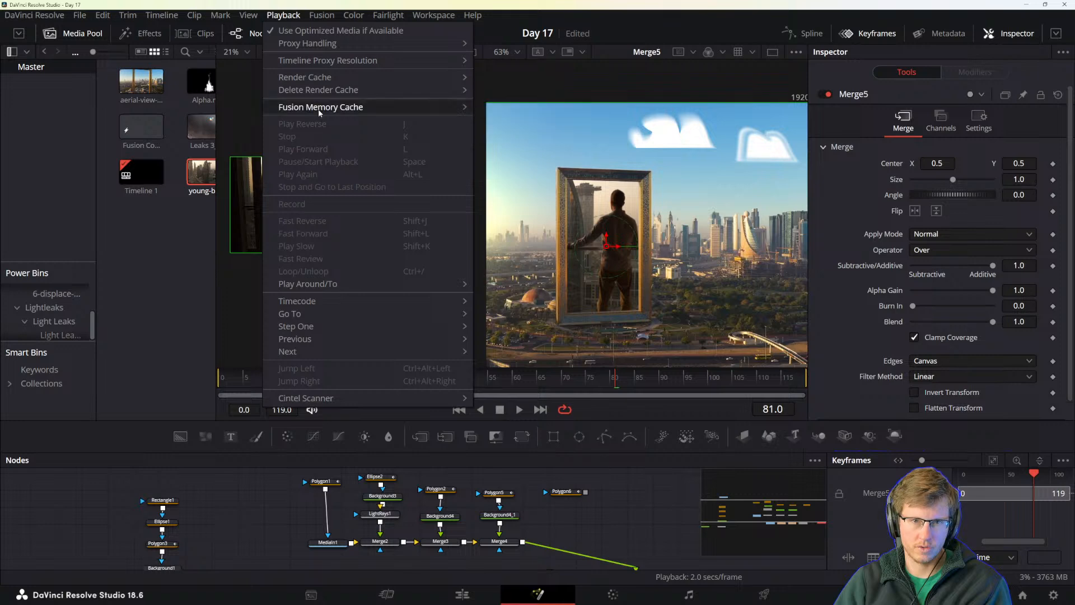
pyautogui.moveTo(320, 113)
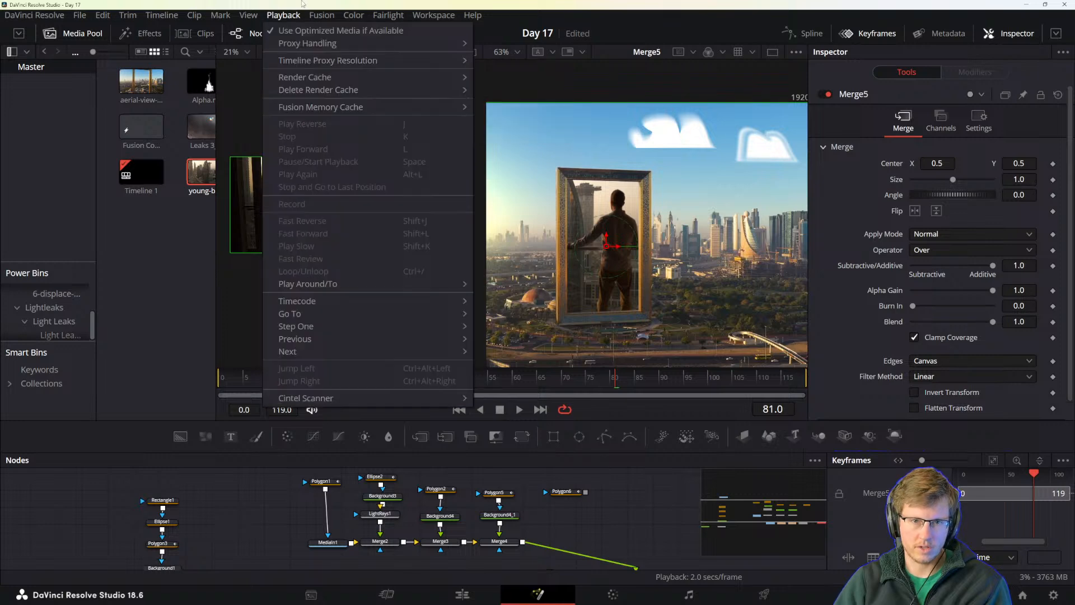
pyautogui.click(288, 13)
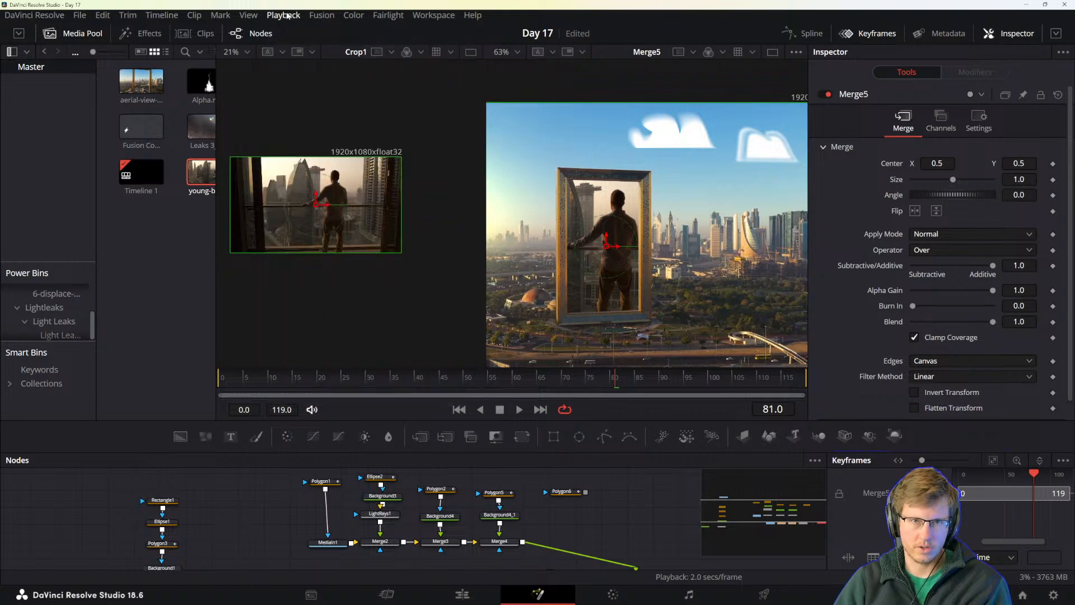
# - Play the composite back from the start to check playback speed and how the man sits in the frame
pyautogui.click(587, 525)
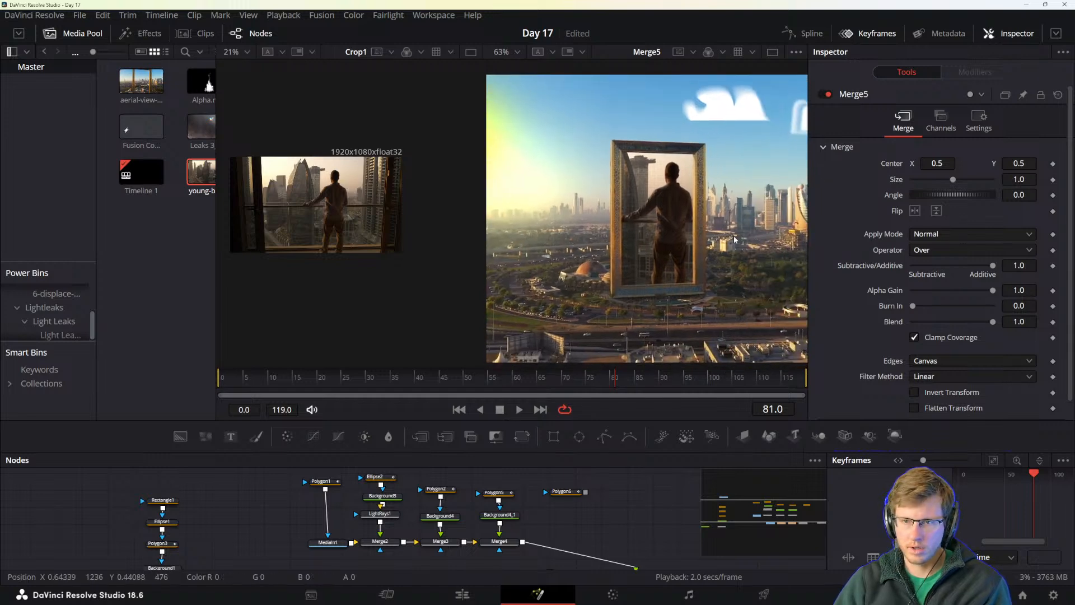
pyautogui.scroll(-2, 613, 486)
pyautogui.moveTo(541, 379); pyautogui.dragTo(193, 374)
pyautogui.press('space')
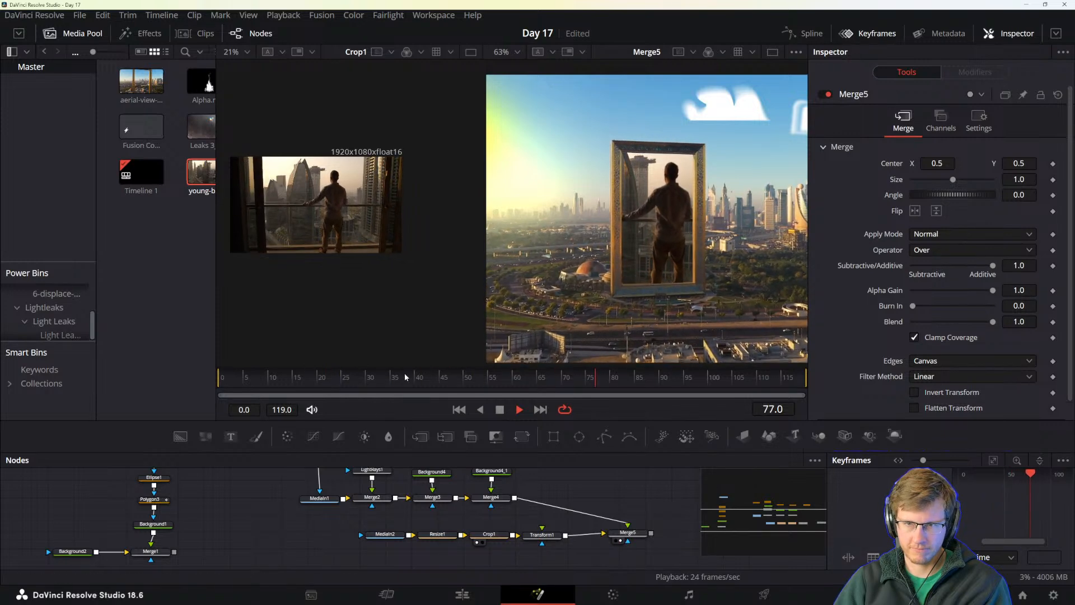
pyautogui.press('space')
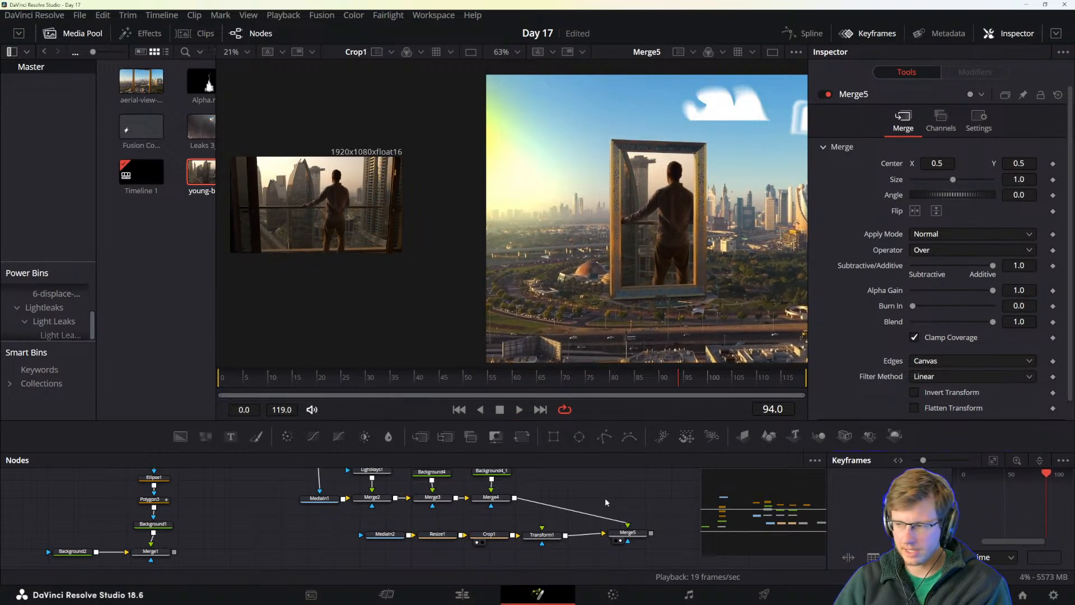
# - Animate the Transform1 Zoom with keyframes of 0.545 at frame 0 and about 0.457 at frame 119
pyautogui.moveTo(628, 532); pyautogui.dragTo(639, 532)
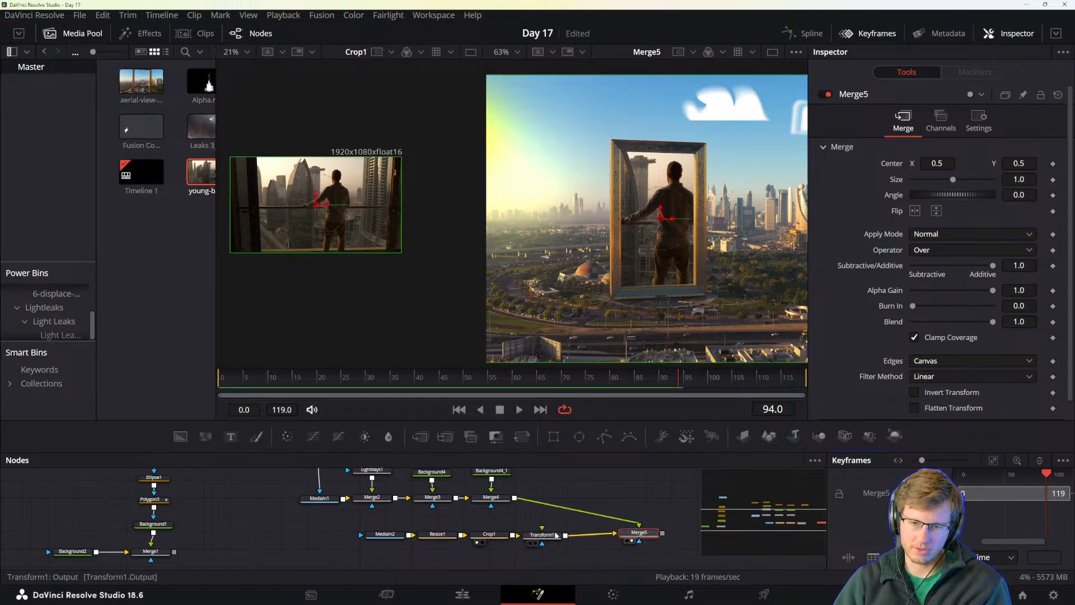
pyautogui.click(539, 536)
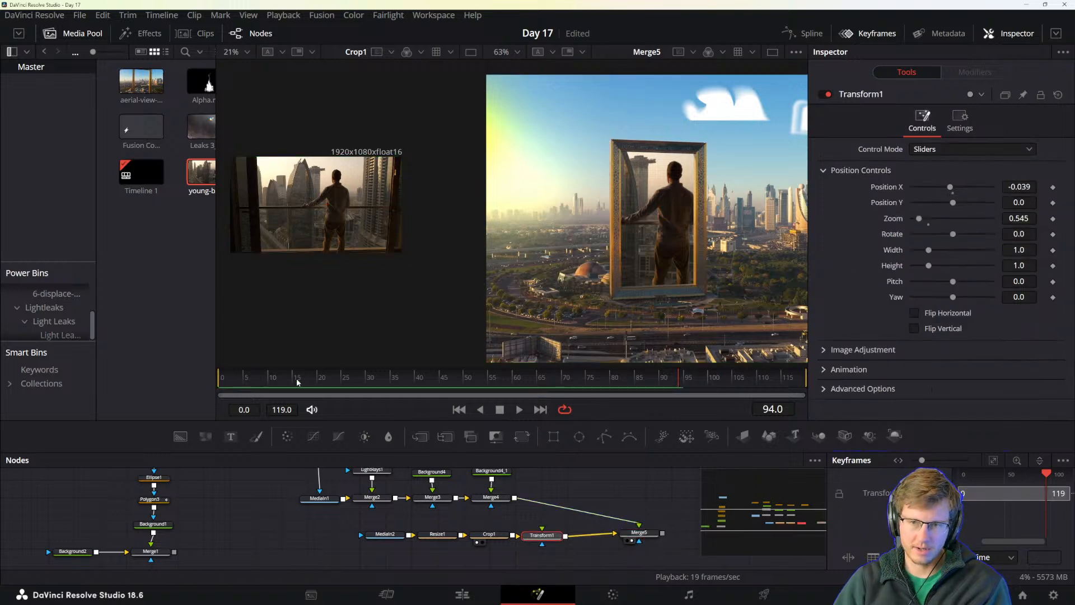
pyautogui.click(224, 375)
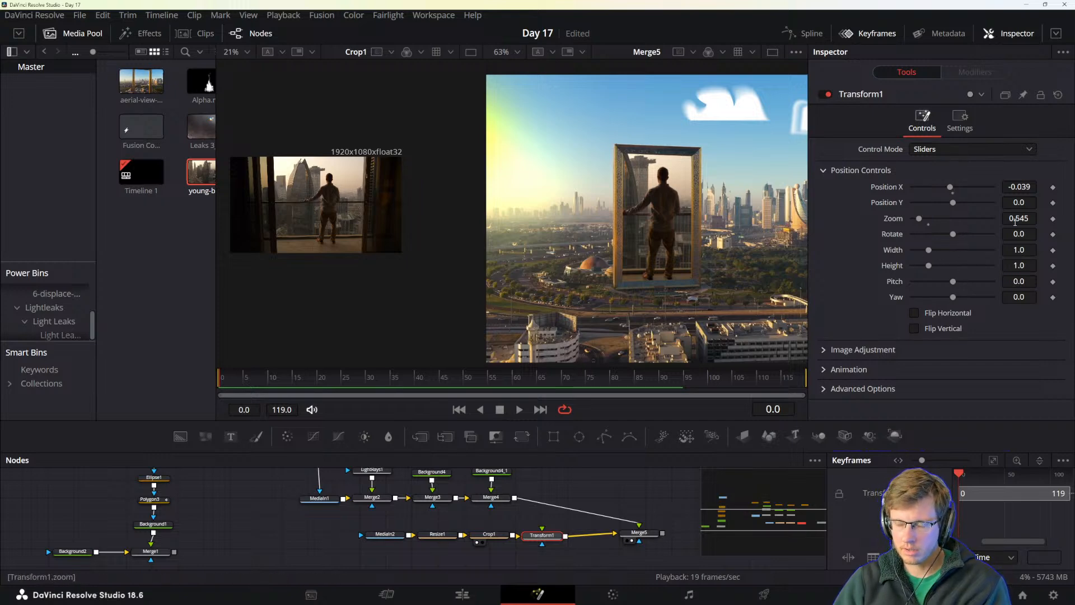
pyautogui.click(1053, 219)
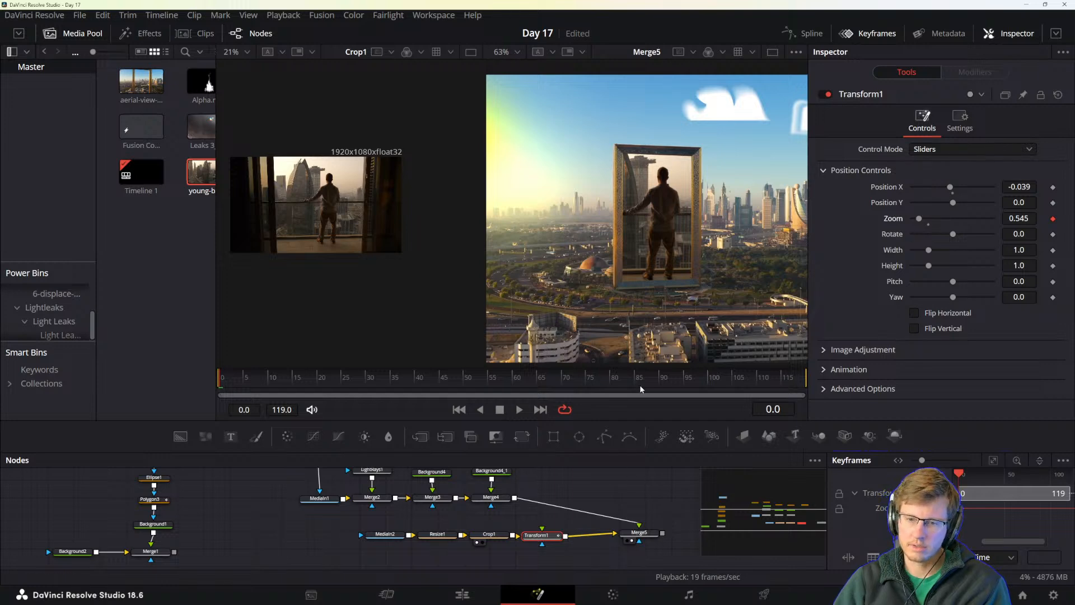
pyautogui.press('space')
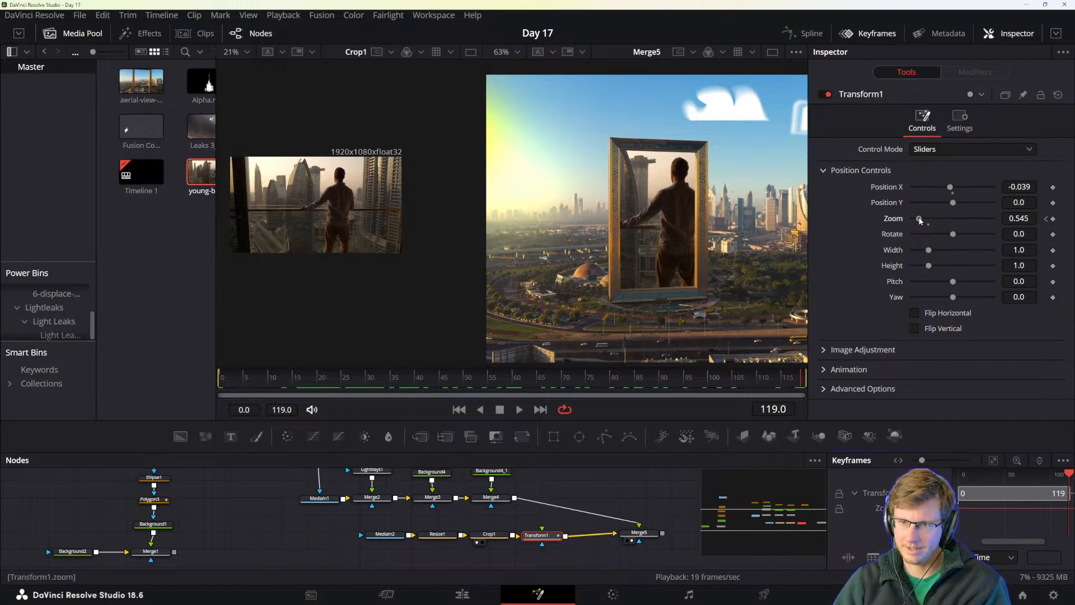
pyautogui.moveTo(919, 220); pyautogui.dragTo(918, 220)
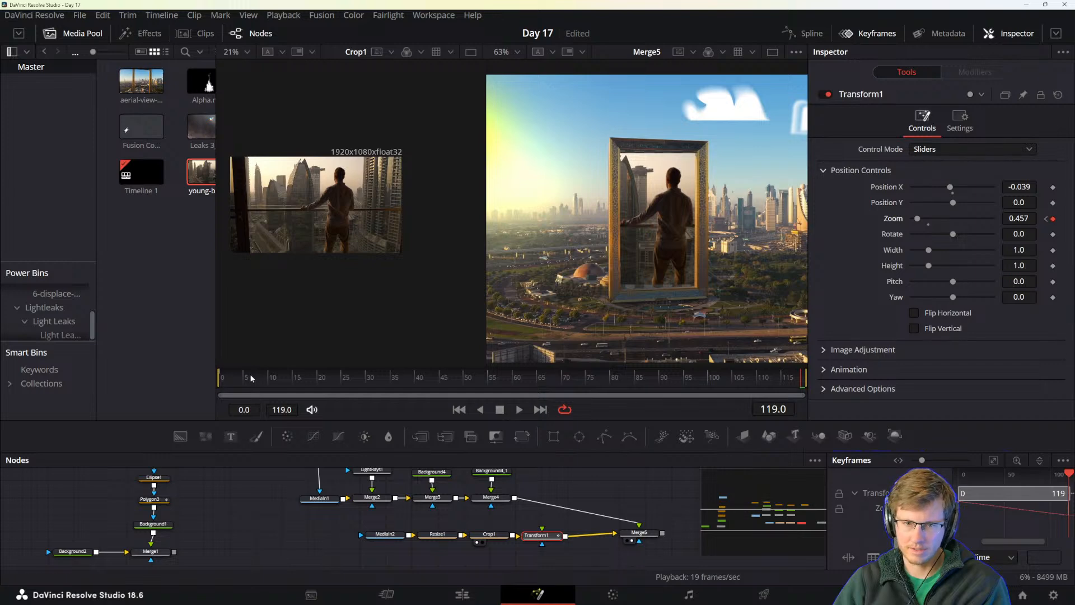
# - Play and scrub through the composite to check the animated zoom of the man inside the frame
pyautogui.press('space')
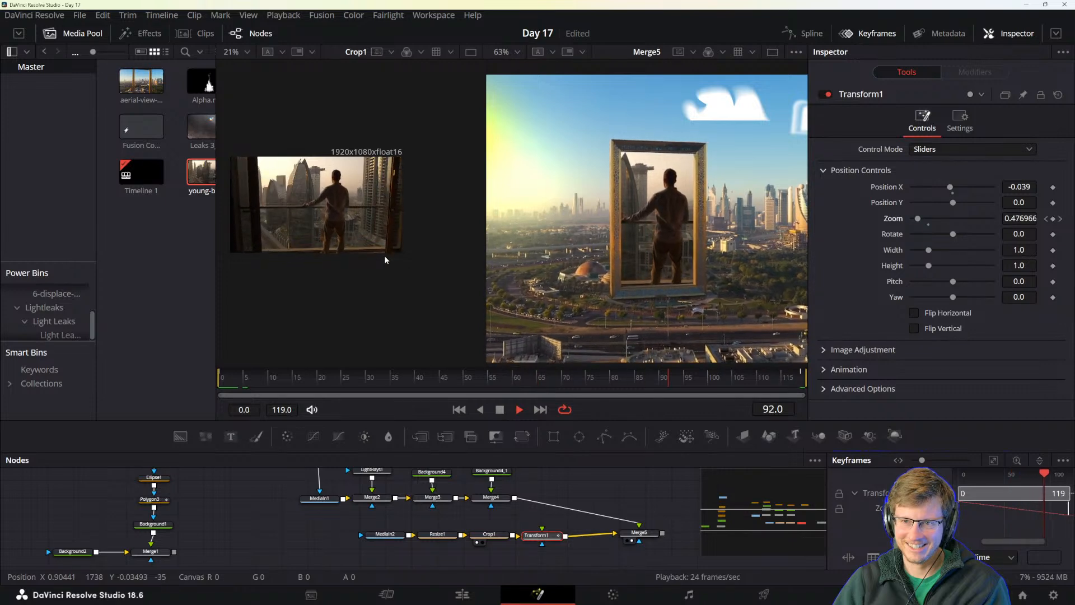
pyautogui.press('space')
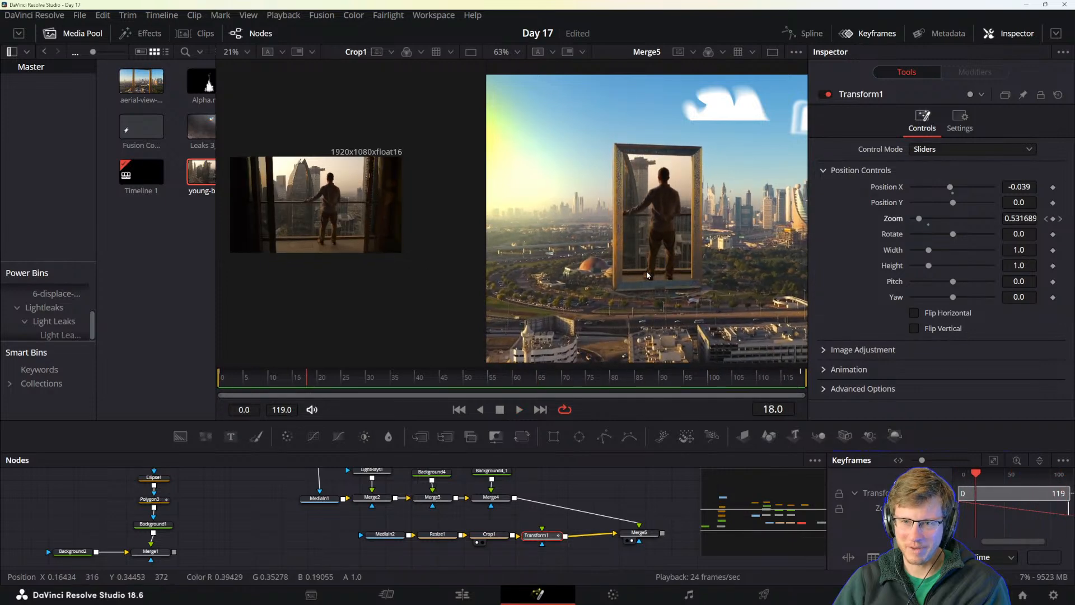
pyautogui.moveTo(638, 533); pyautogui.dragTo(647, 530)
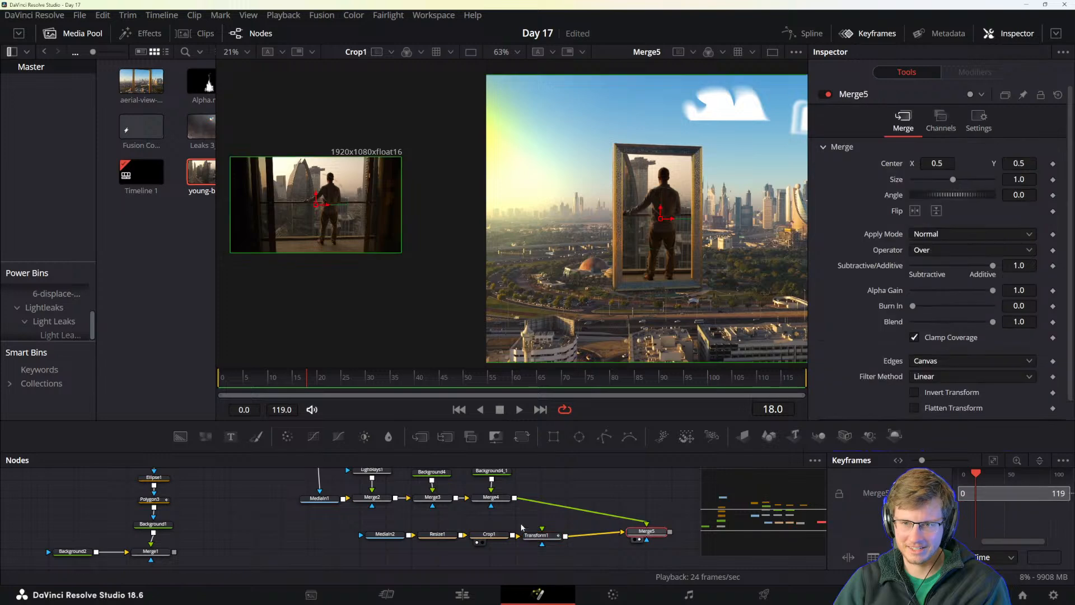
pyautogui.click(537, 534)
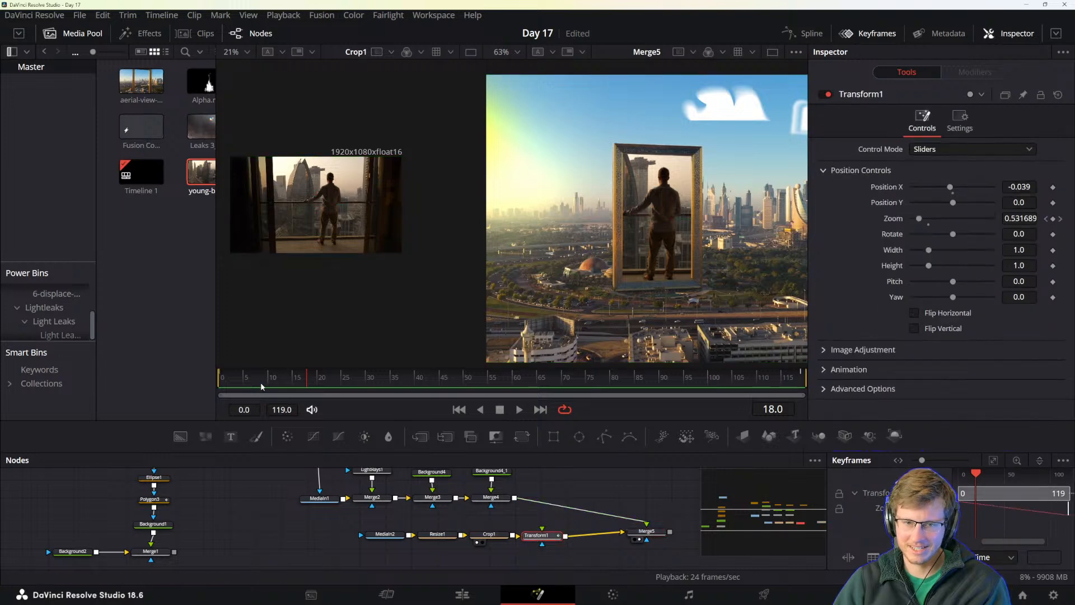
pyautogui.moveTo(261, 386); pyautogui.dragTo(806, 391)
pyautogui.click(463, 385)
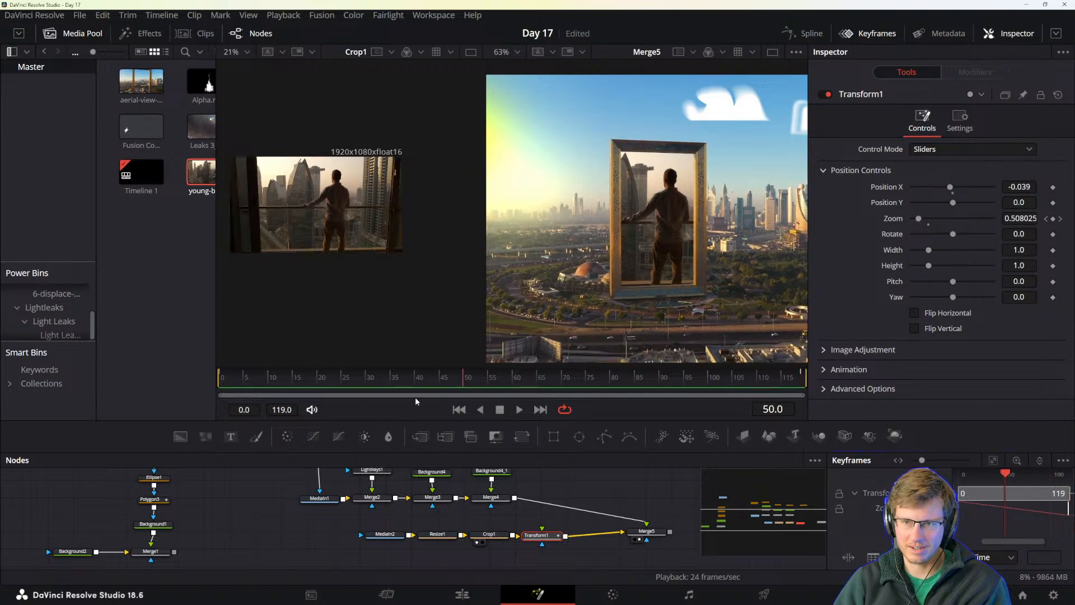
pyautogui.click(516, 385)
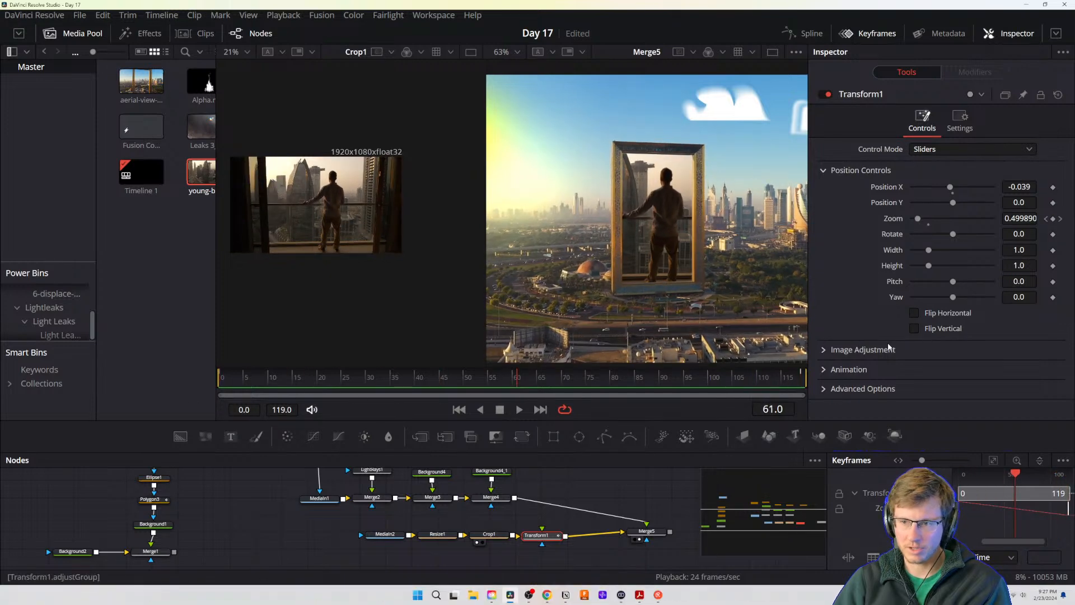
# - Set the Transform1 Edge Behaviour to Reflect and play back the composite through frame 49
pyautogui.click(823, 351)
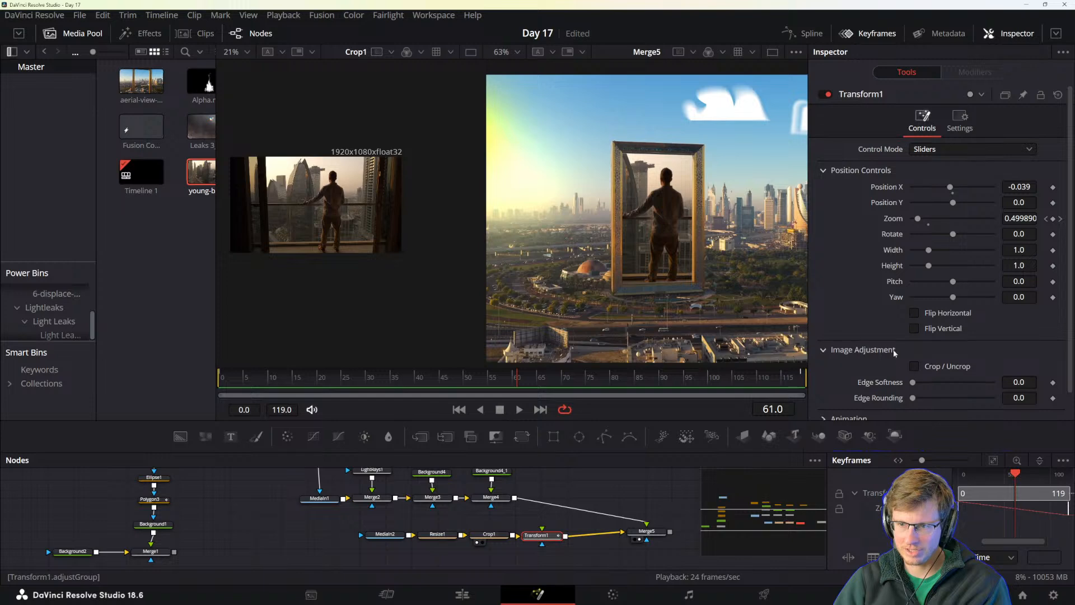
pyautogui.click(824, 351)
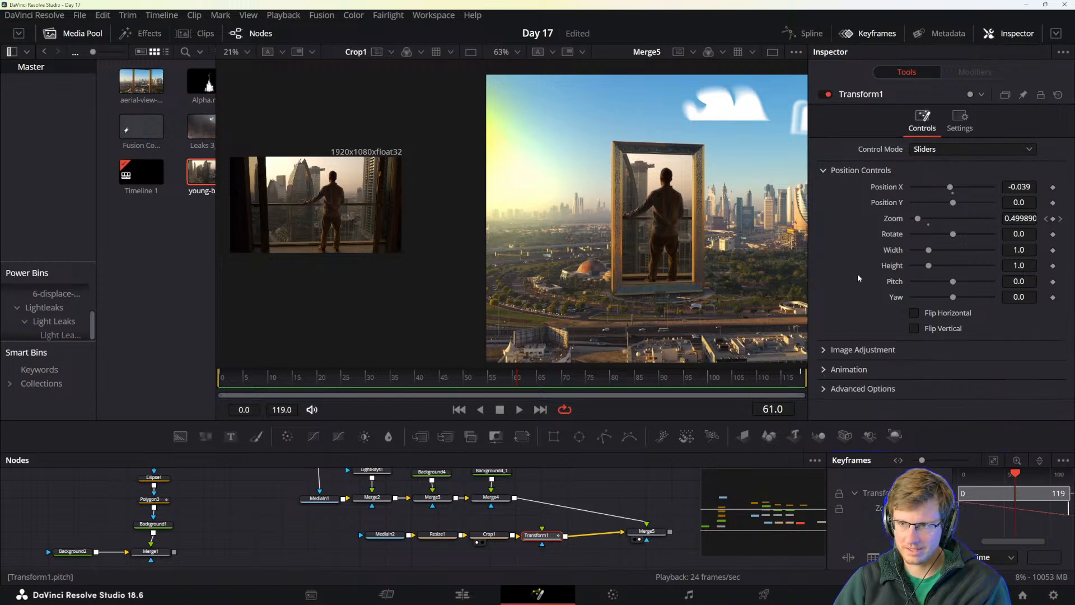
pyautogui.click(826, 390)
pyautogui.scroll(-2, 861, 344)
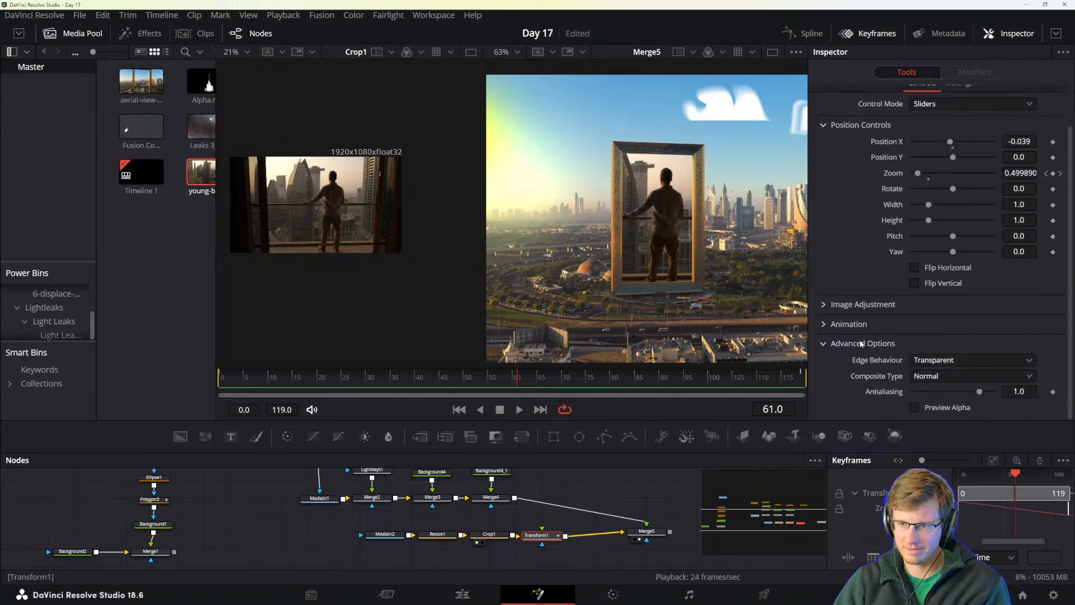
pyautogui.click(932, 361)
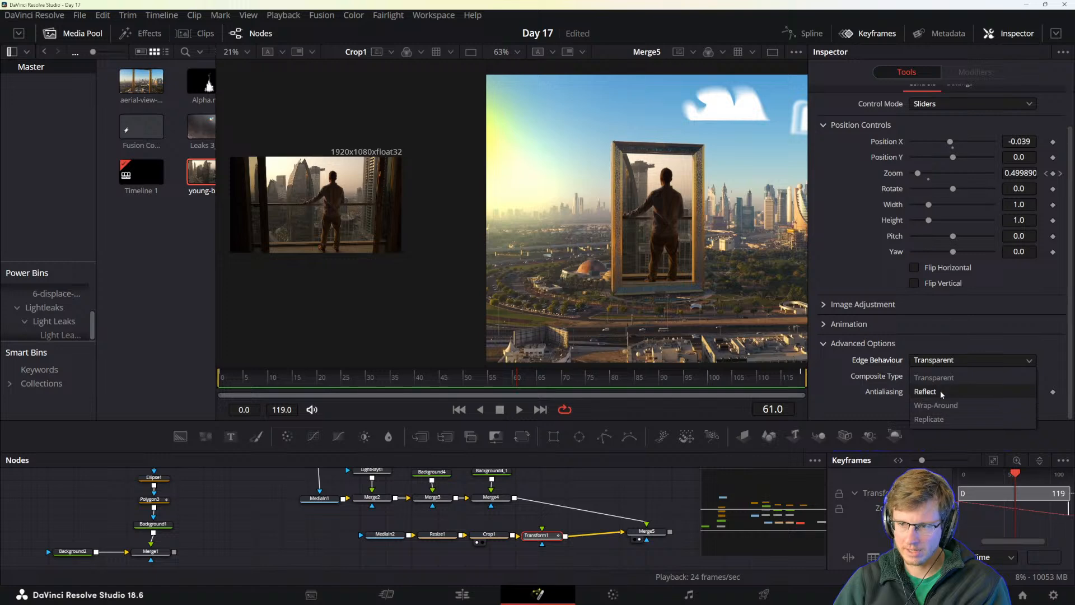
pyautogui.click(925, 391)
pyautogui.moveTo(675, 375); pyautogui.dragTo(816, 376)
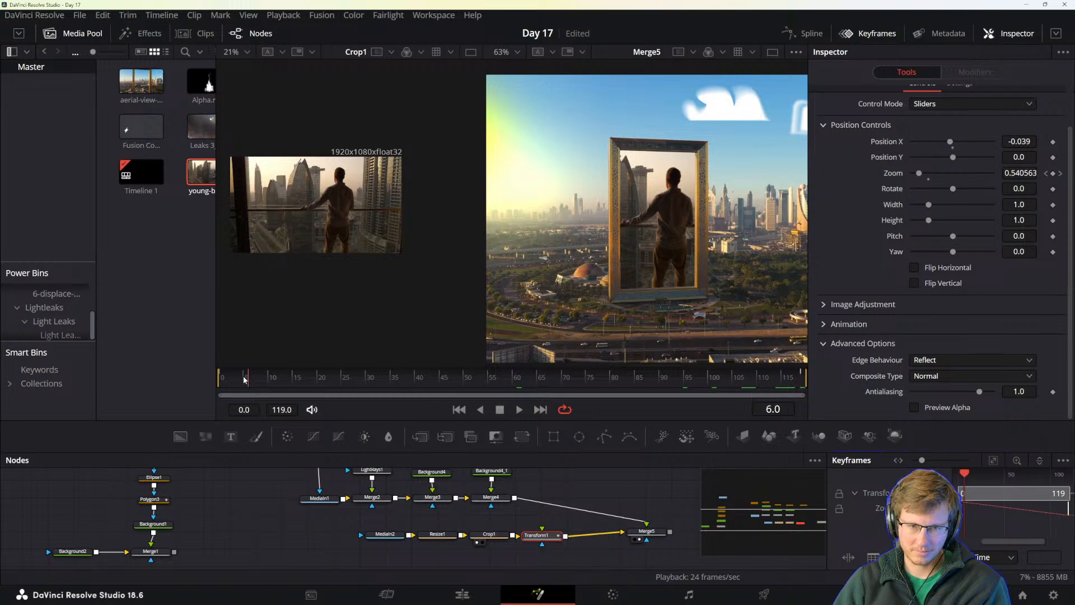
pyautogui.press('space')
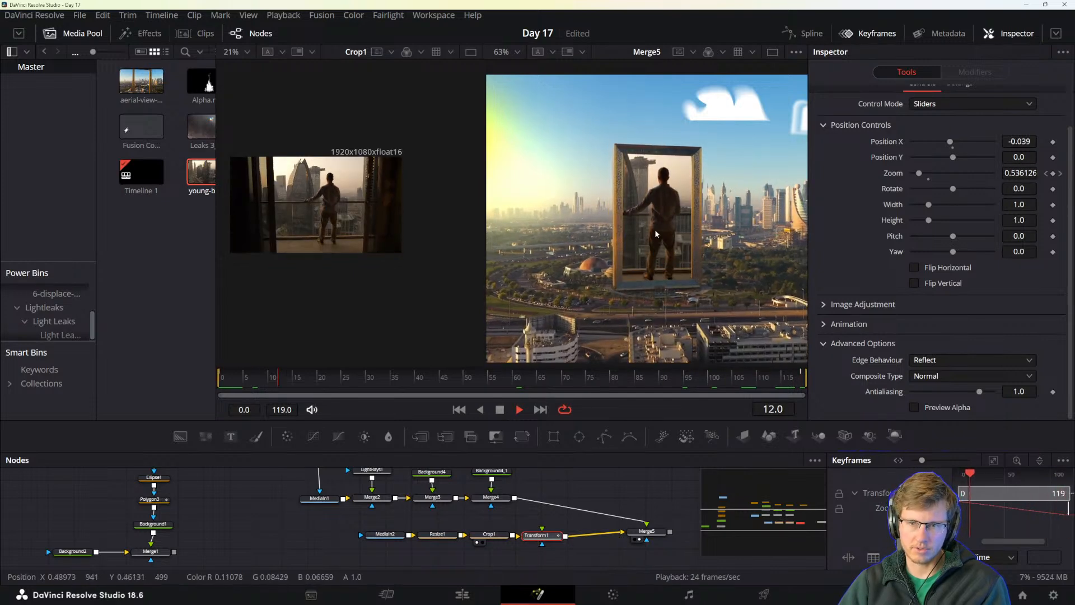
pyautogui.press('space')
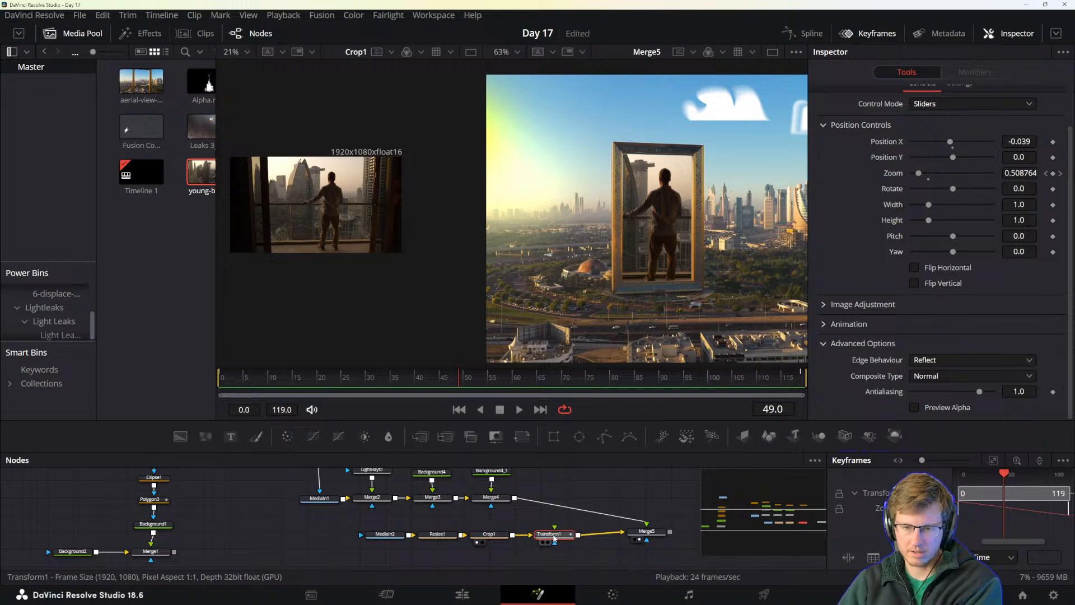
# - Pull Transform1 out of the node chain and add a Tracker node between Crop1 and Merge5
pyautogui.moveTo(551, 536); pyautogui.dragTo(545, 558)
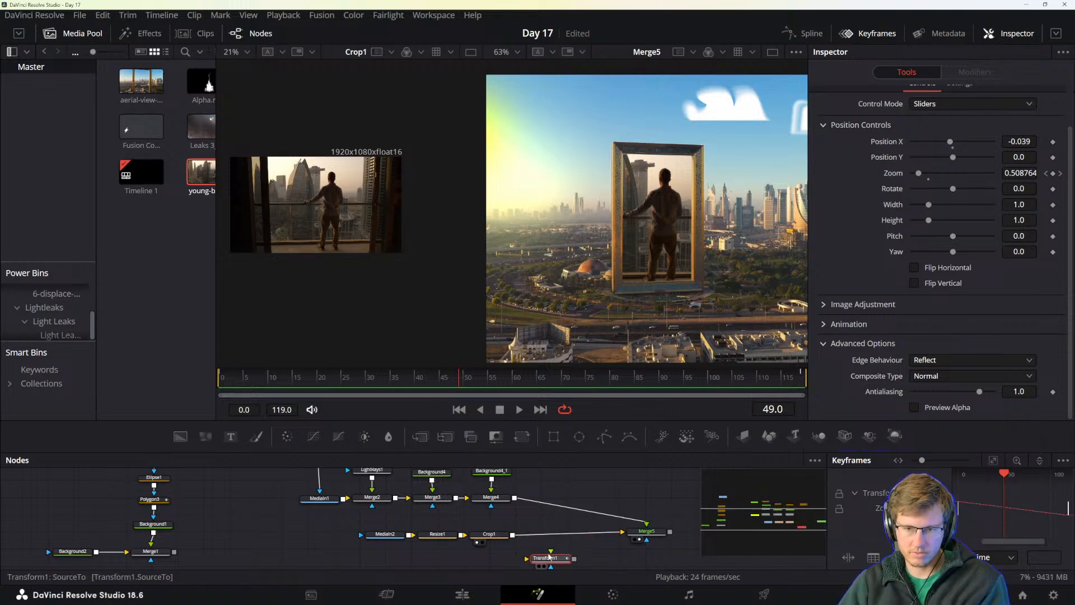
pyautogui.click(484, 530)
pyautogui.hotkey('shift', 'space')
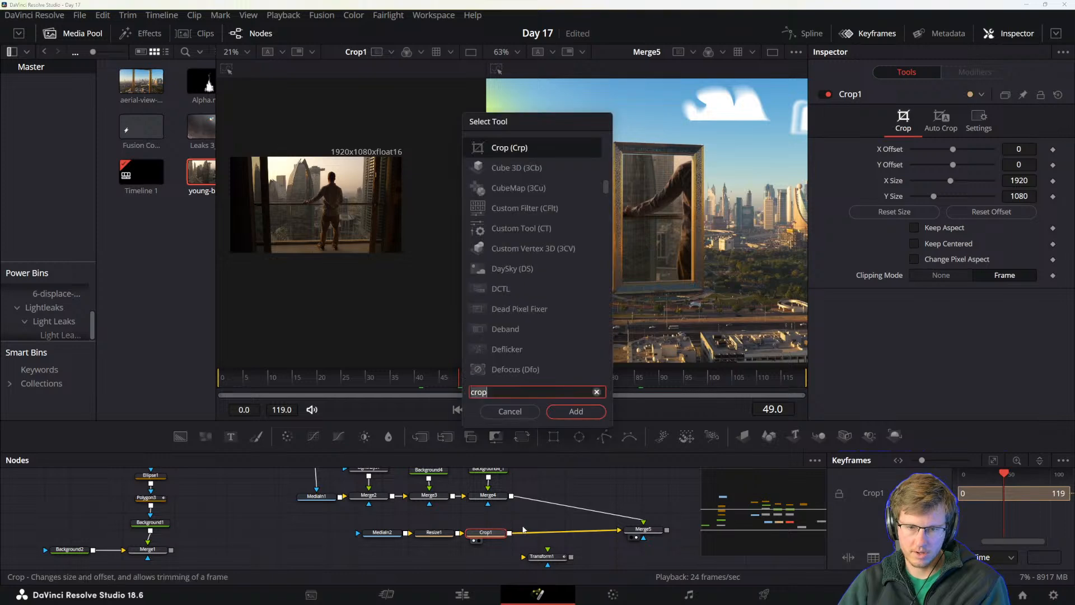
pyautogui.write('trac')
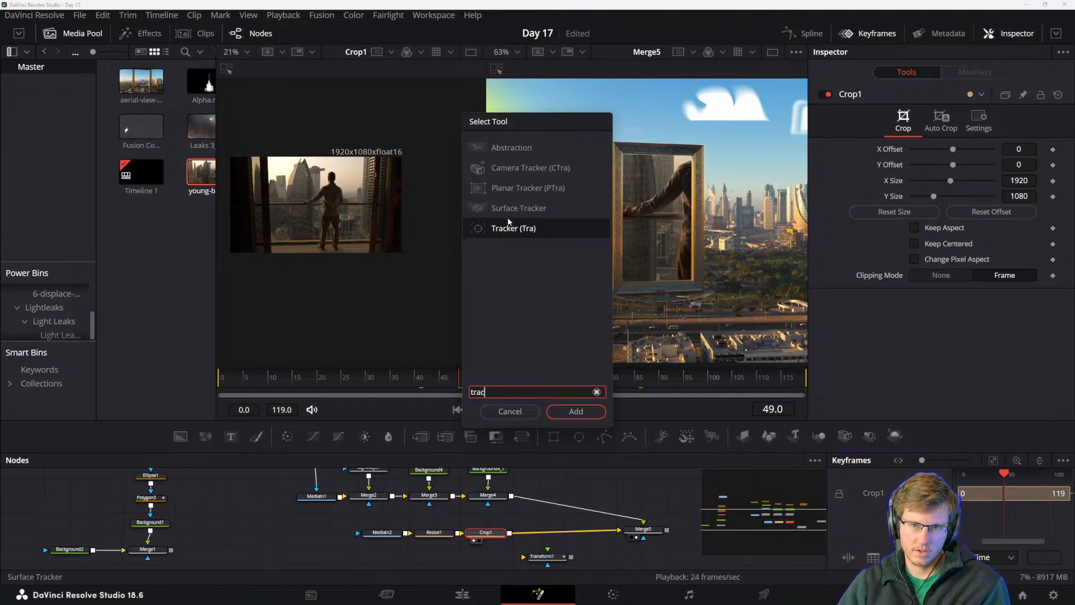
pyautogui.click(573, 410)
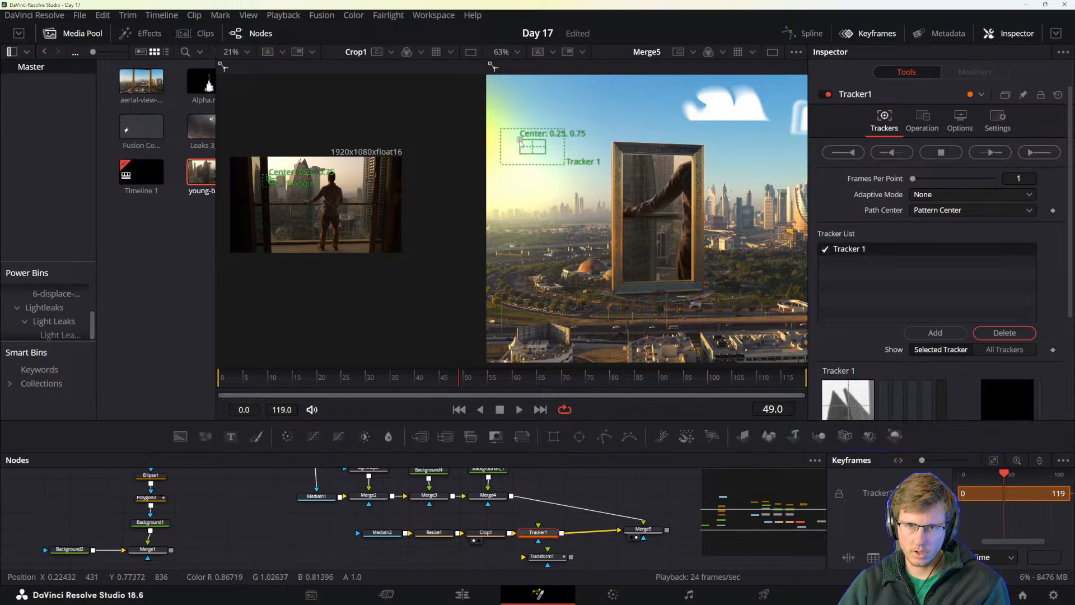
# - Place the Tracker 1 pattern below the railing beside the man, at about 0.42, 0.28, and play the footage to check it
pyautogui.scroll(3, 268, 211)
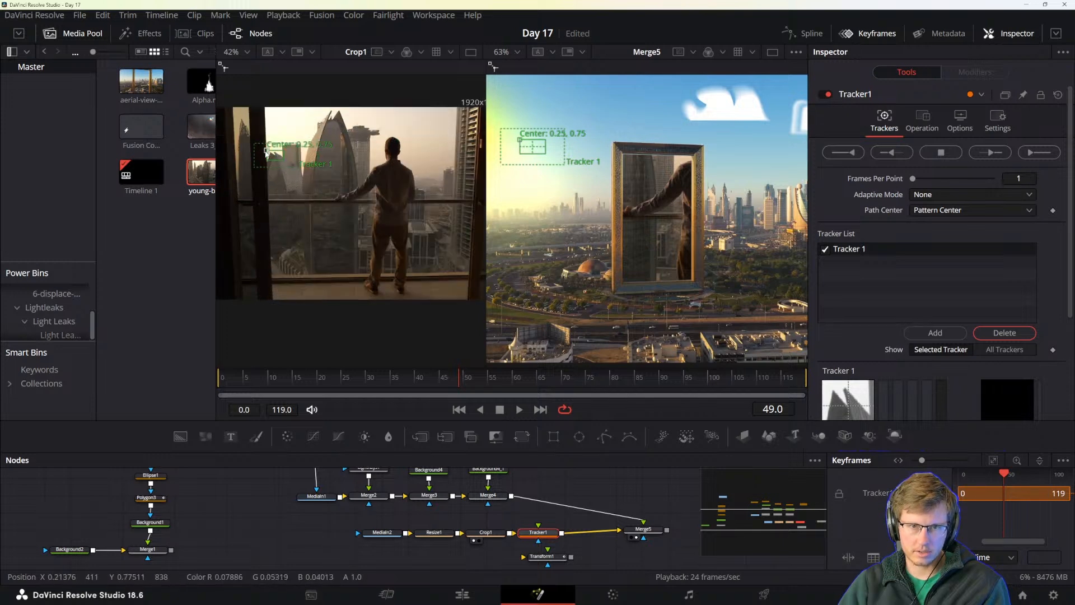
pyautogui.moveTo(267, 151); pyautogui.dragTo(323, 264)
pyautogui.press('space')
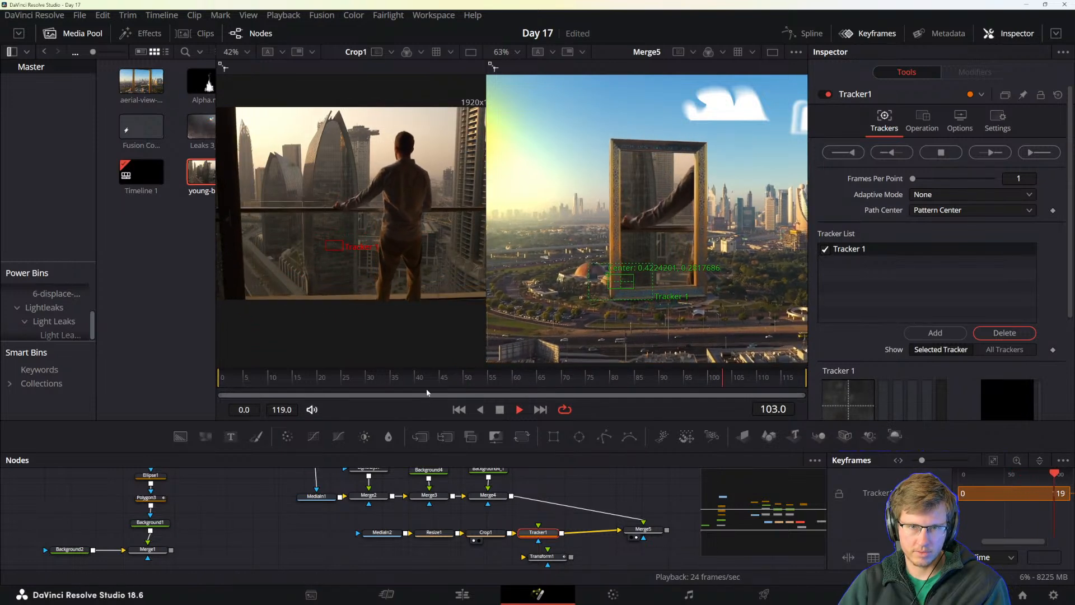
# - Move the Tracker 1 pattern to the man's shoulder at frame 0 and track it forward through frame 119
pyautogui.press('space')
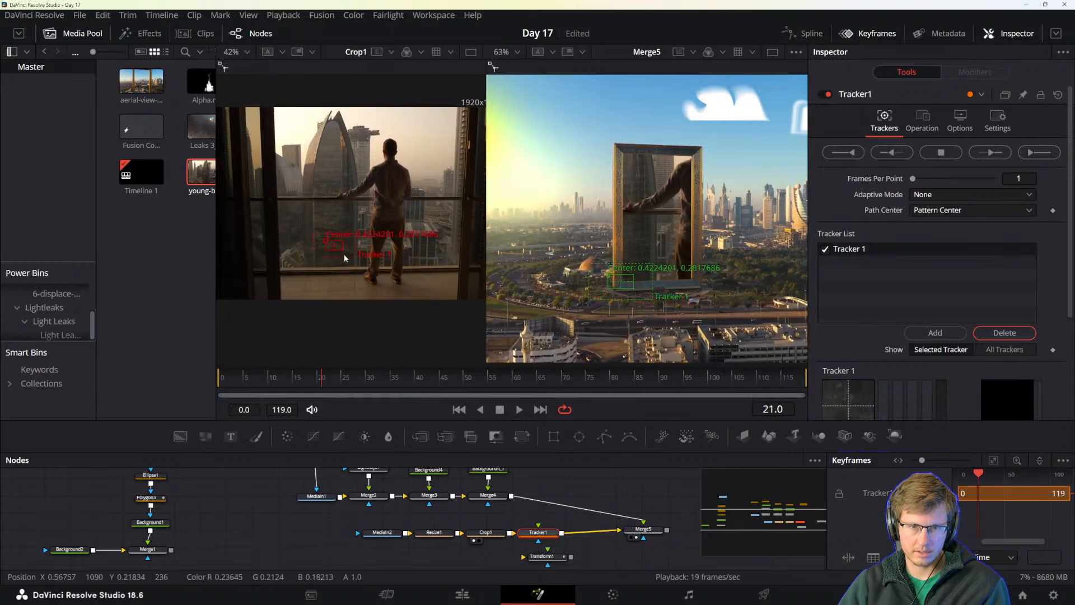
pyautogui.press('Home')
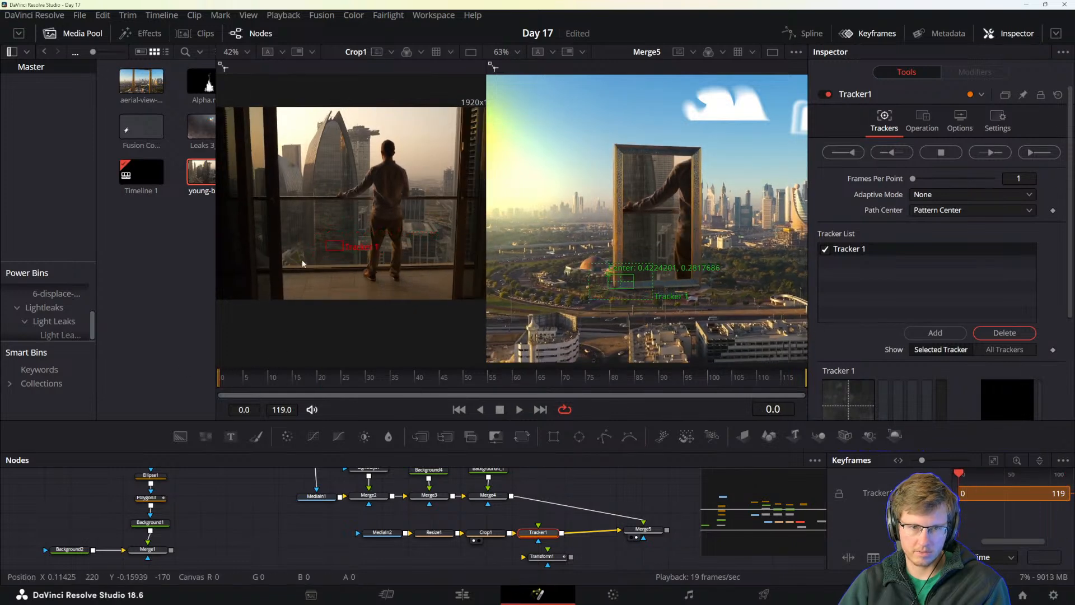
pyautogui.moveTo(320, 247); pyautogui.dragTo(374, 161)
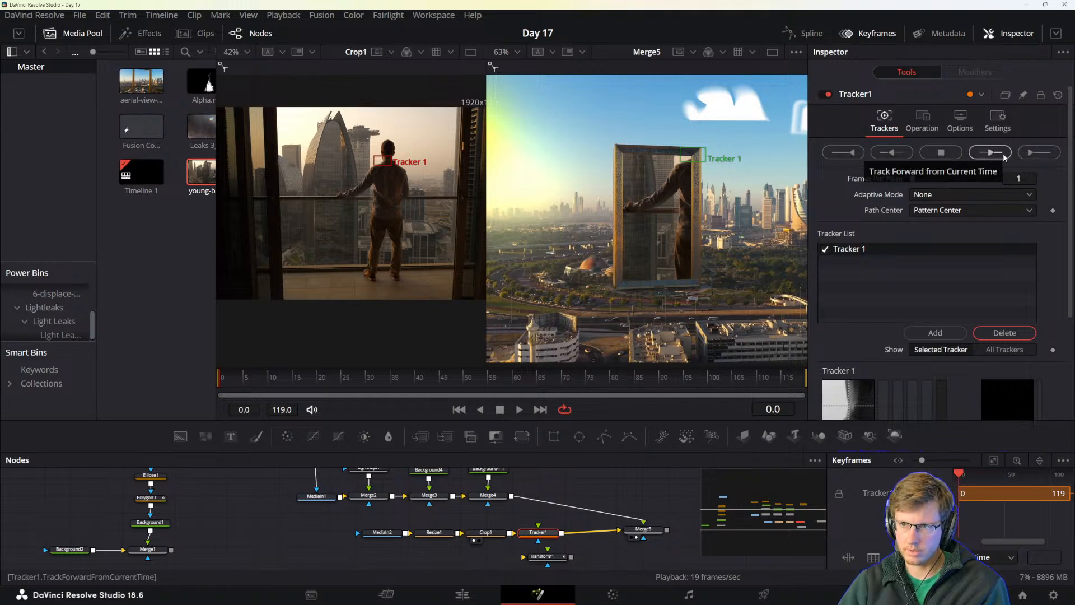
pyautogui.click(1042, 152)
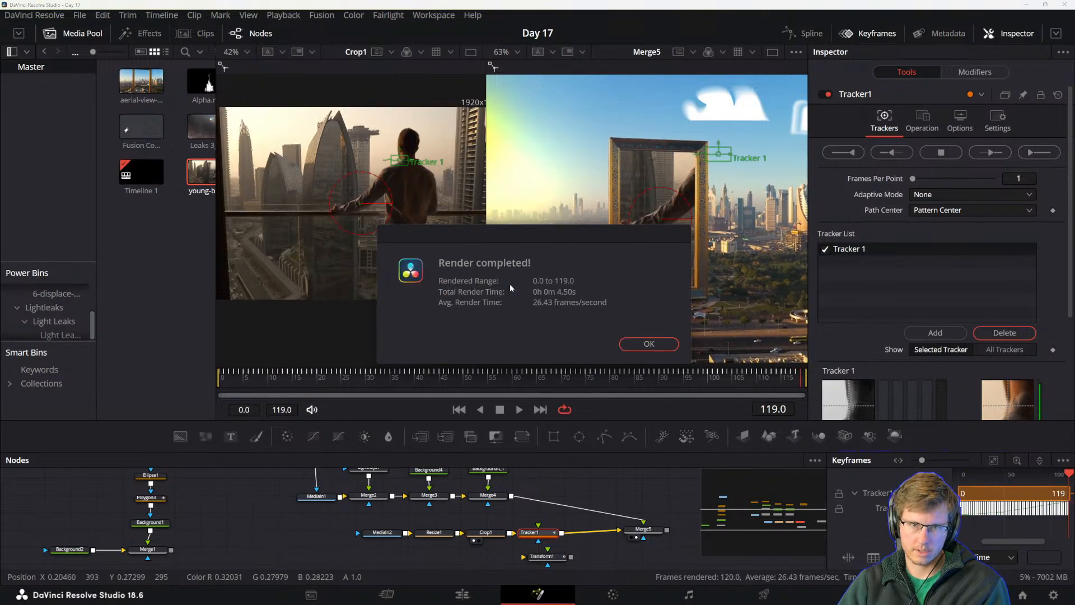
pyautogui.click(645, 343)
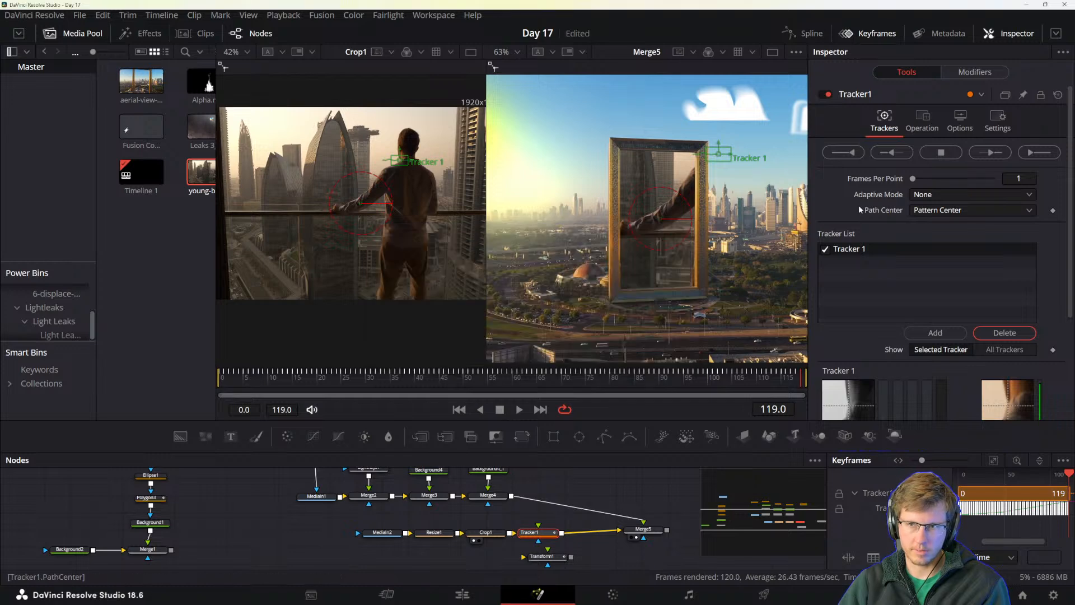
pyautogui.click(932, 196)
pyautogui.click(922, 211)
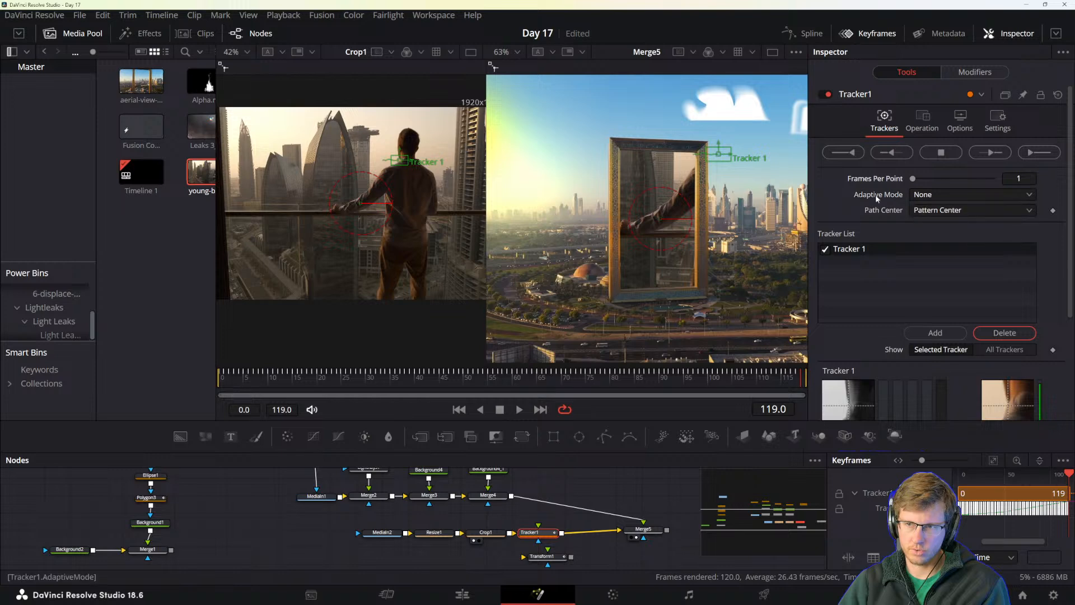
pyautogui.click(920, 210)
pyautogui.click(877, 201)
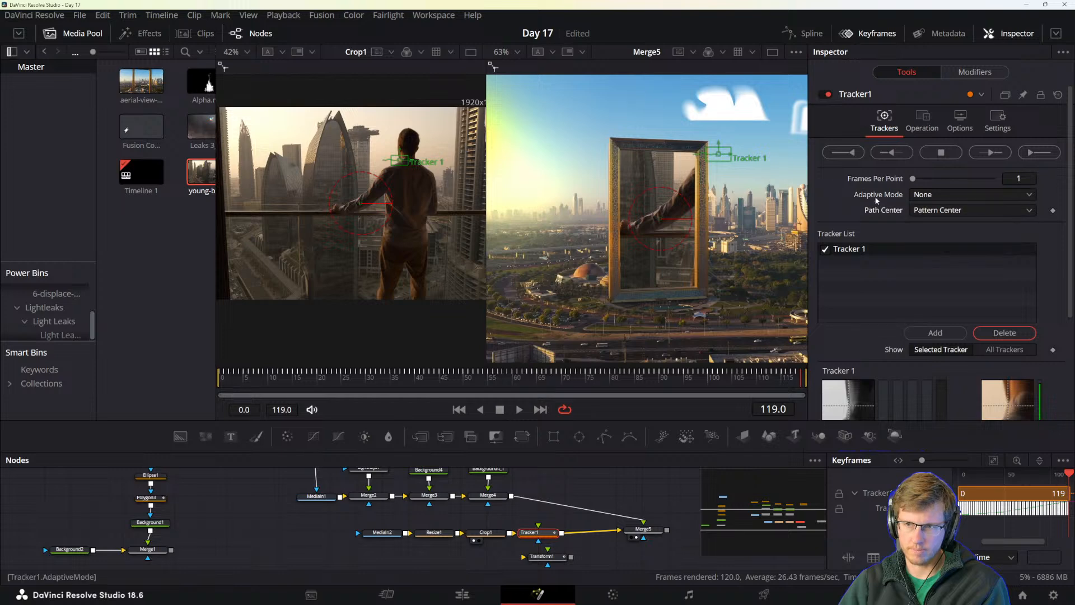
# - Set the Tracker1 operation to Match Move and play back the composite to frame 44 to check it
pyautogui.click(921, 116)
pyautogui.click(931, 150)
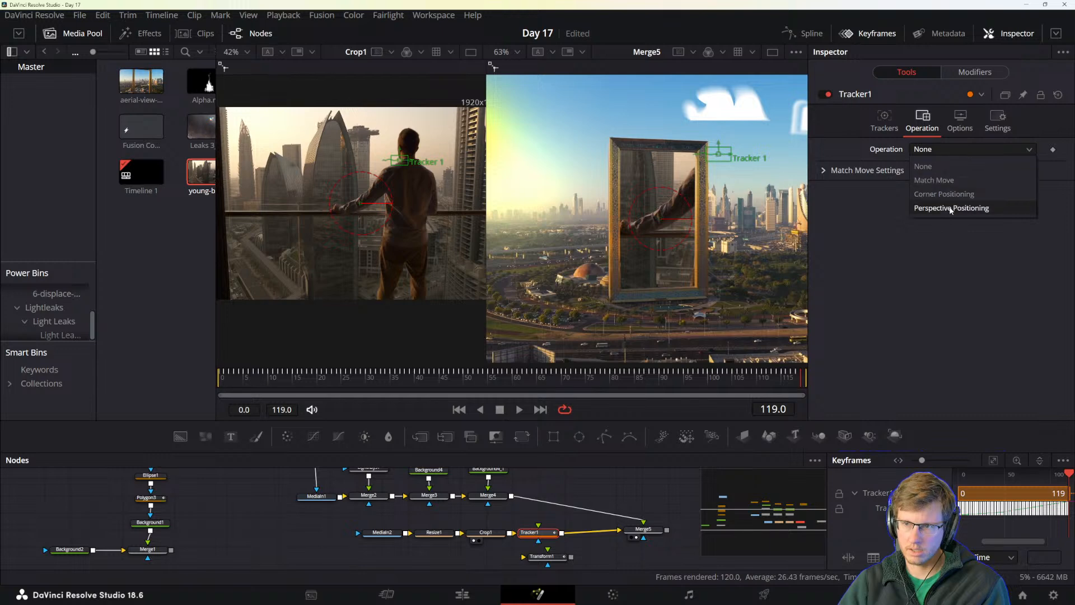
pyautogui.click(951, 181)
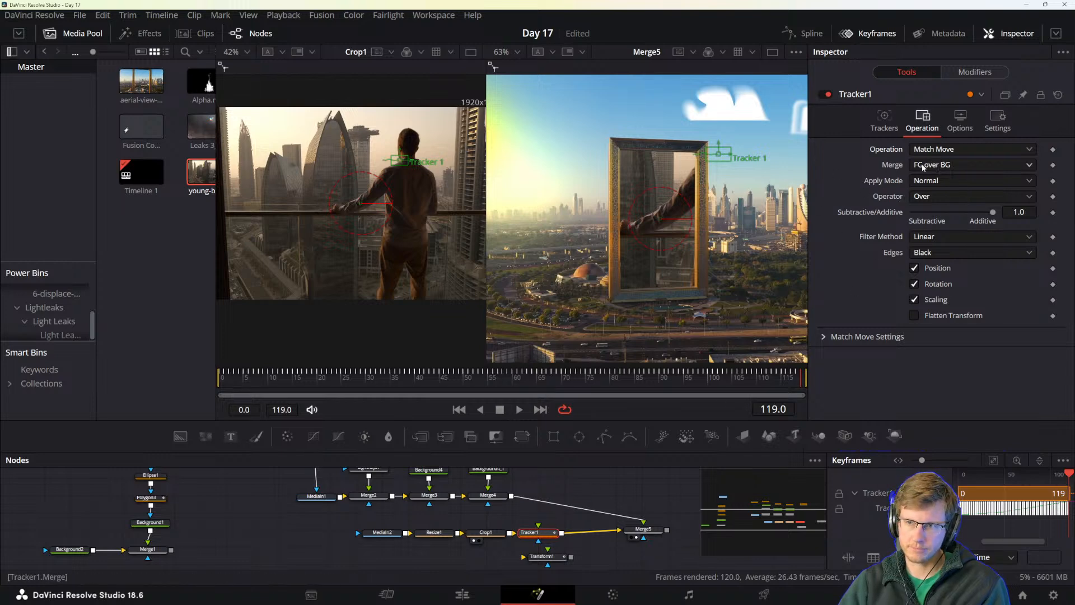
pyautogui.press('space')
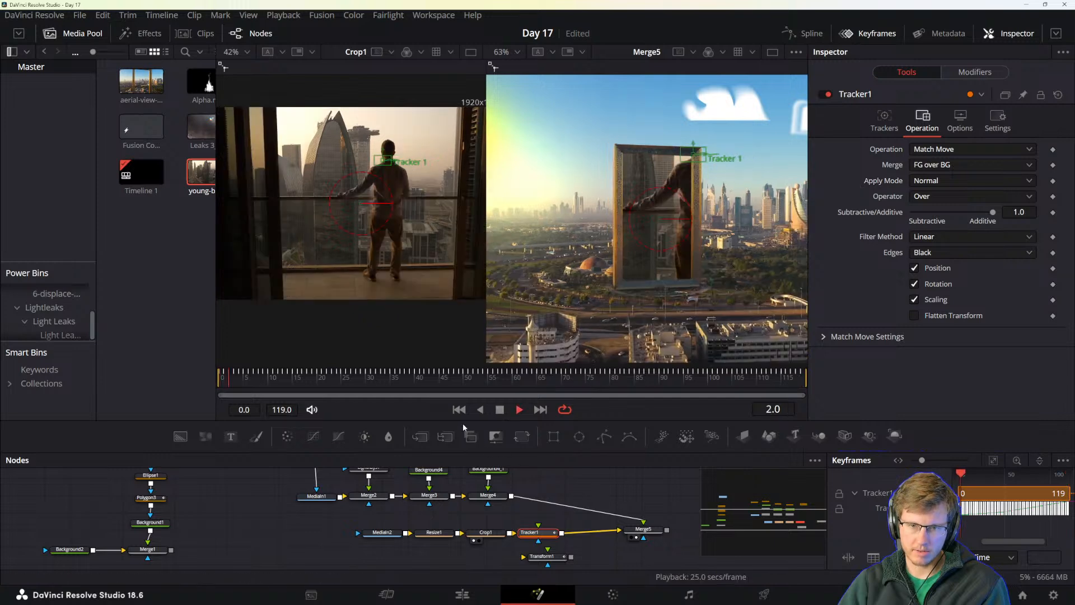
pyautogui.press('space')
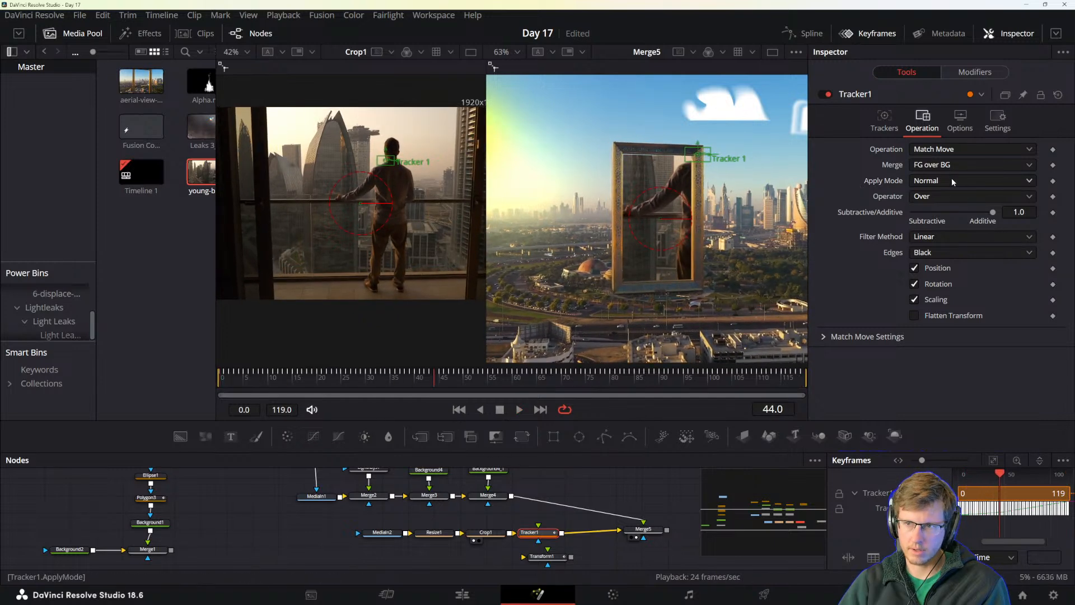
# - Set the Tracker1 Merge option to BG only and play back the composite to check the stabilised footage
pyautogui.click(936, 165)
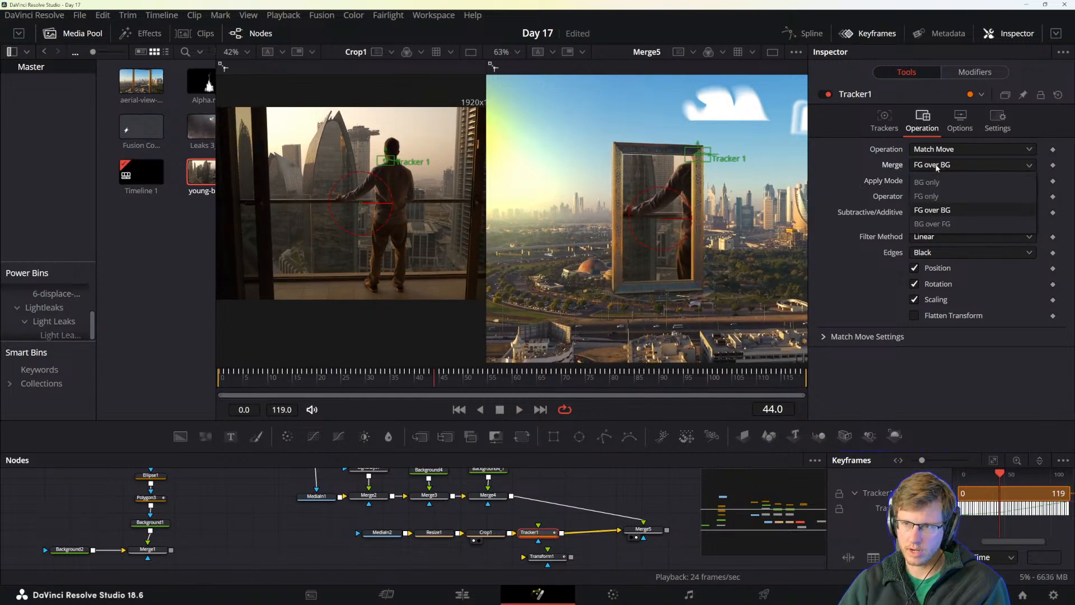
pyautogui.click(938, 196)
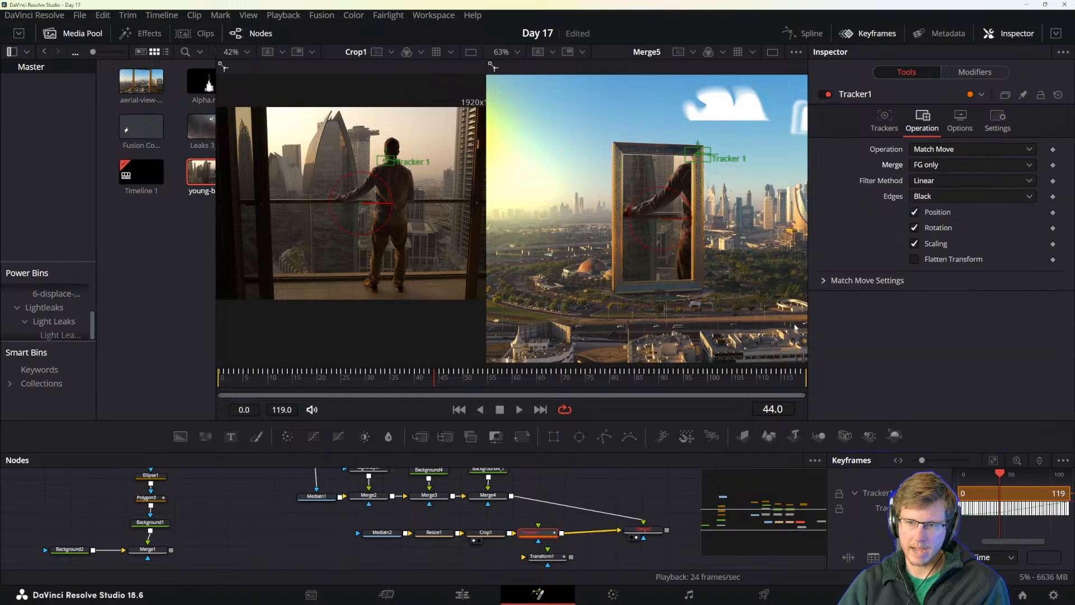
pyautogui.click(934, 166)
pyautogui.click(933, 180)
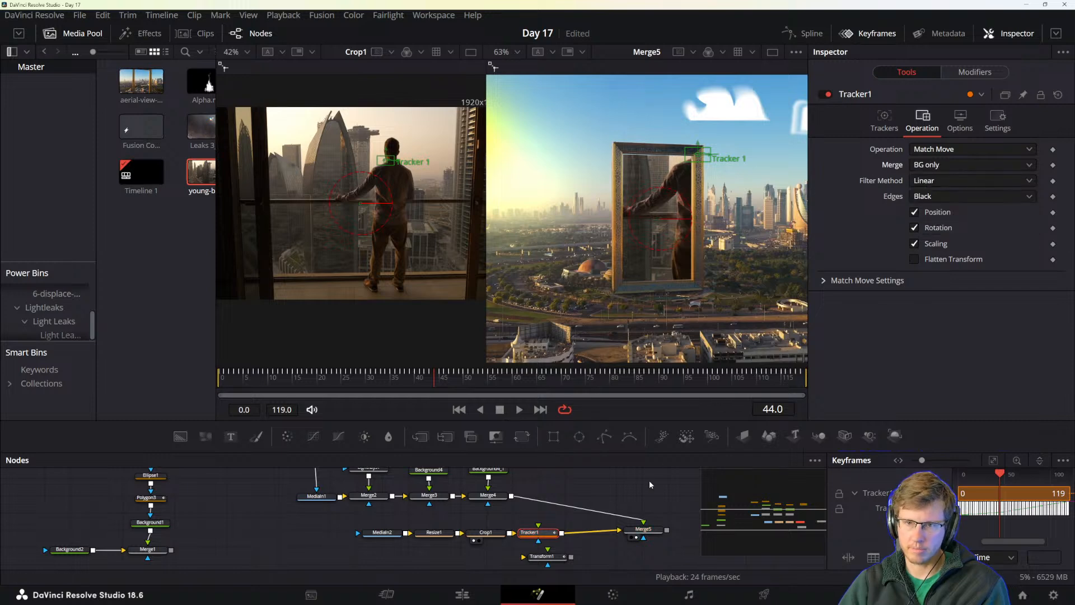
pyautogui.press('space')
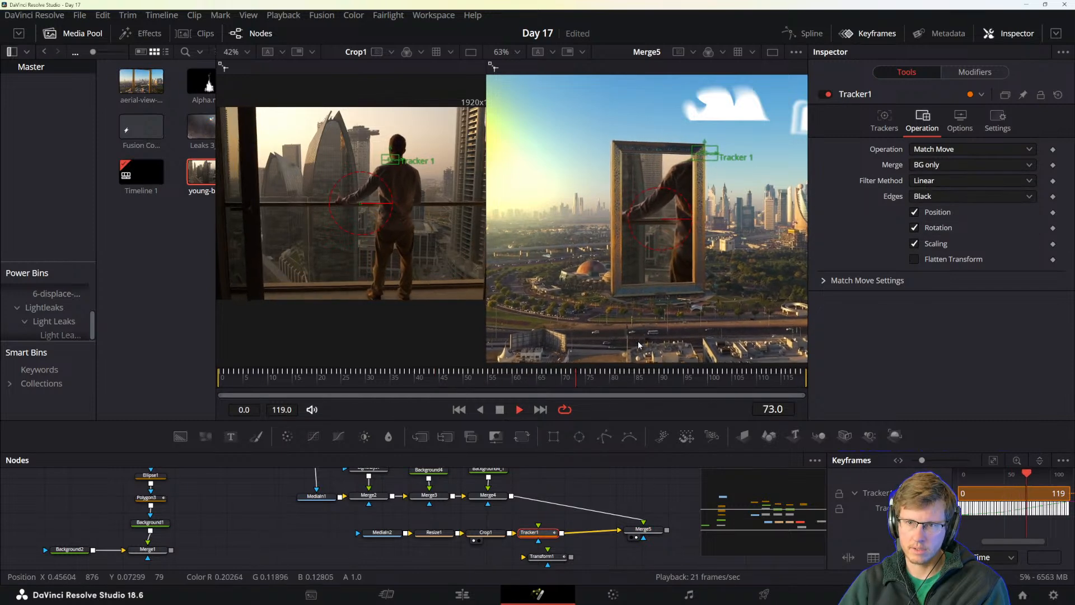
pyautogui.press('space')
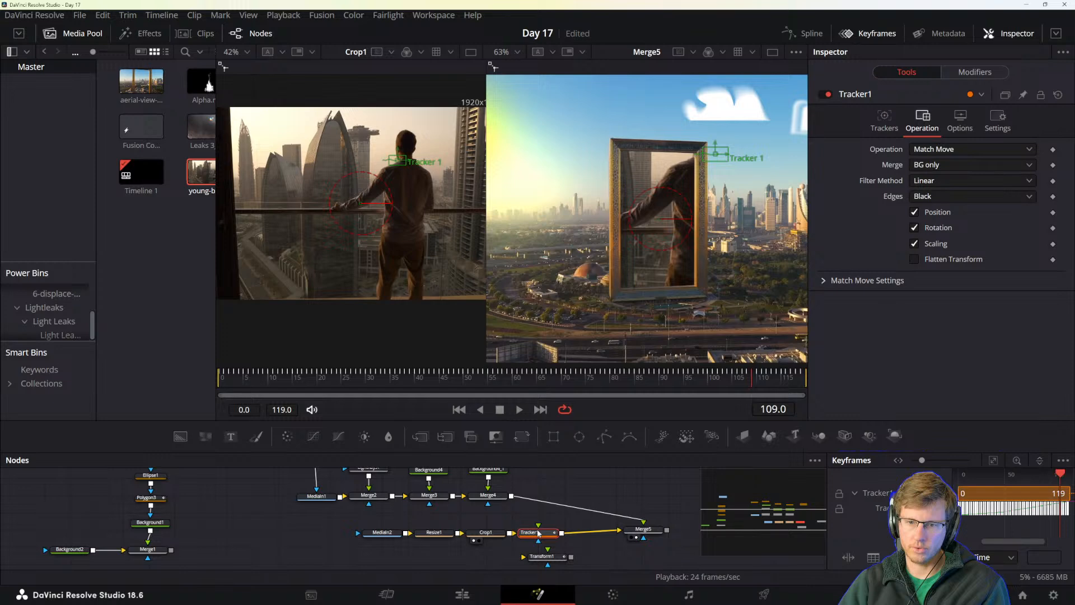
# - Add a Transform node between Tracker1 and Merge5
pyautogui.moveTo(537, 533); pyautogui.dragTo(536, 537)
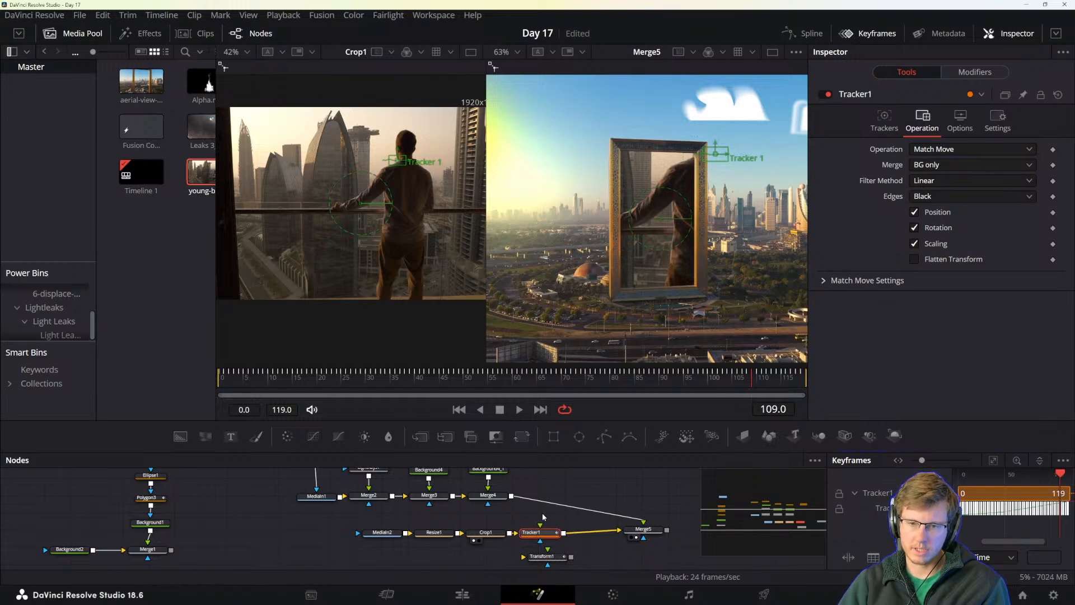
pyautogui.hotkey('shift', 'space')
pyautogui.write('trac')
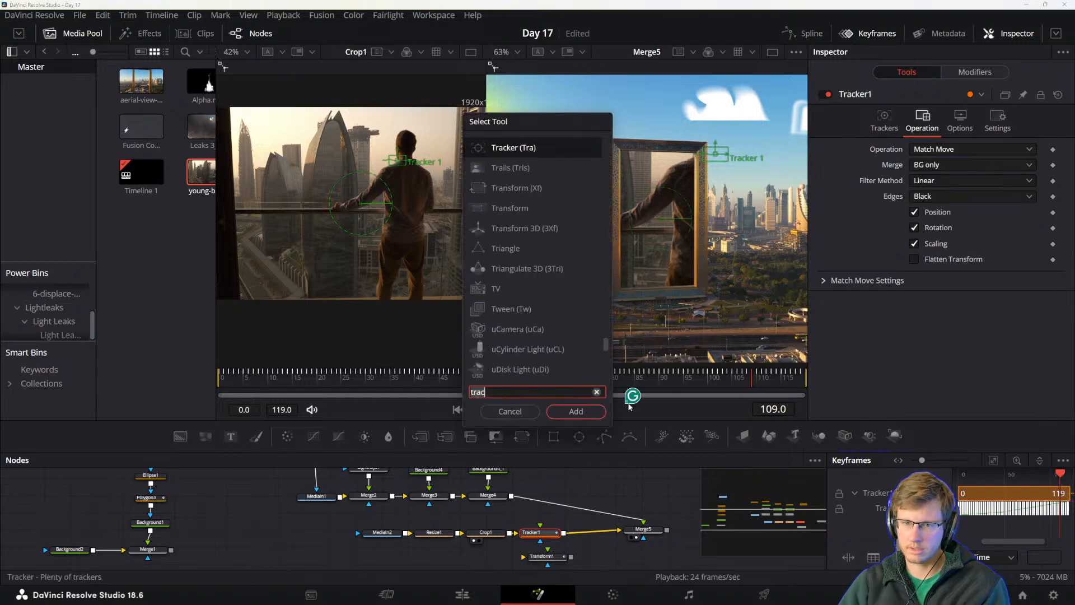
pyautogui.press('BackSpace')
pyautogui.press('BackSpace')
pyautogui.press('BackSpace')
pyautogui.press('BackSpace')
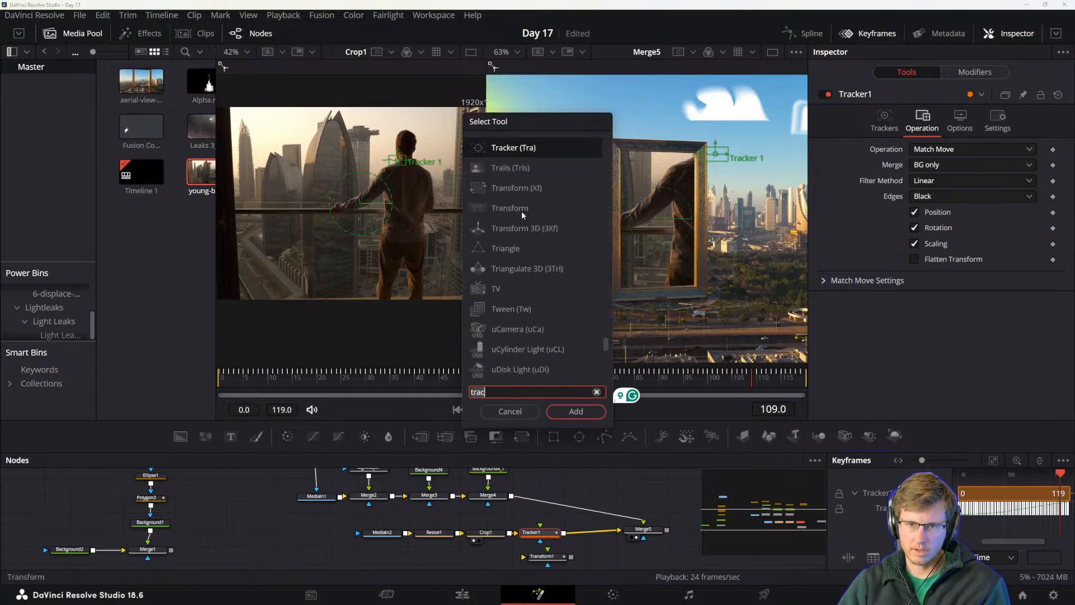
pyautogui.write('Transform')
pyautogui.press('Return')
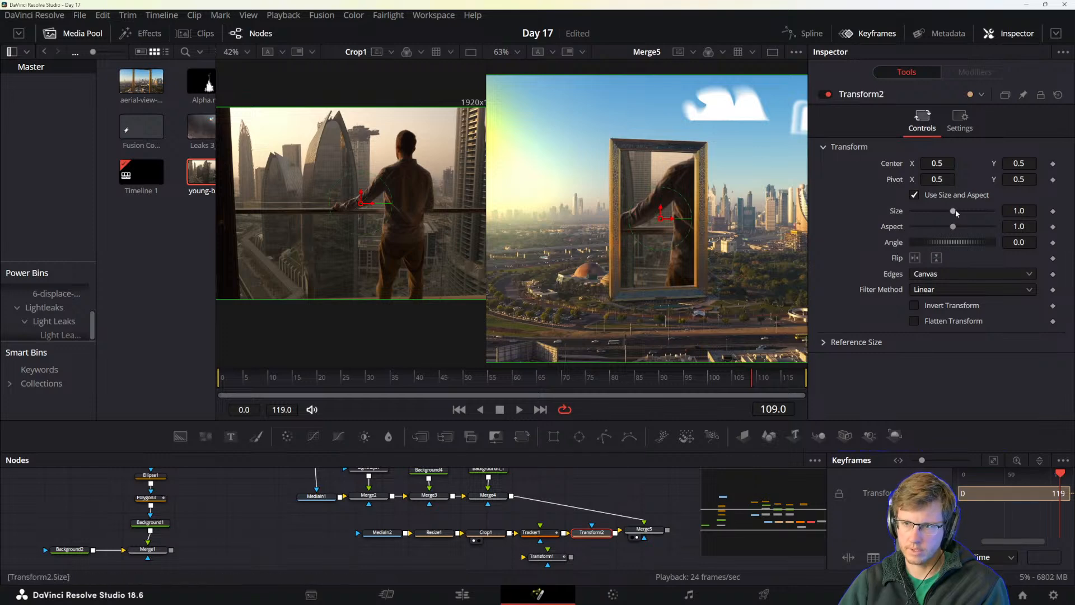
# - Set Transform2's size to 0.53 and centre X to 0.476 to fit the man inside the frame, and play it back
pyautogui.moveTo(953, 211); pyautogui.dragTo(936, 210)
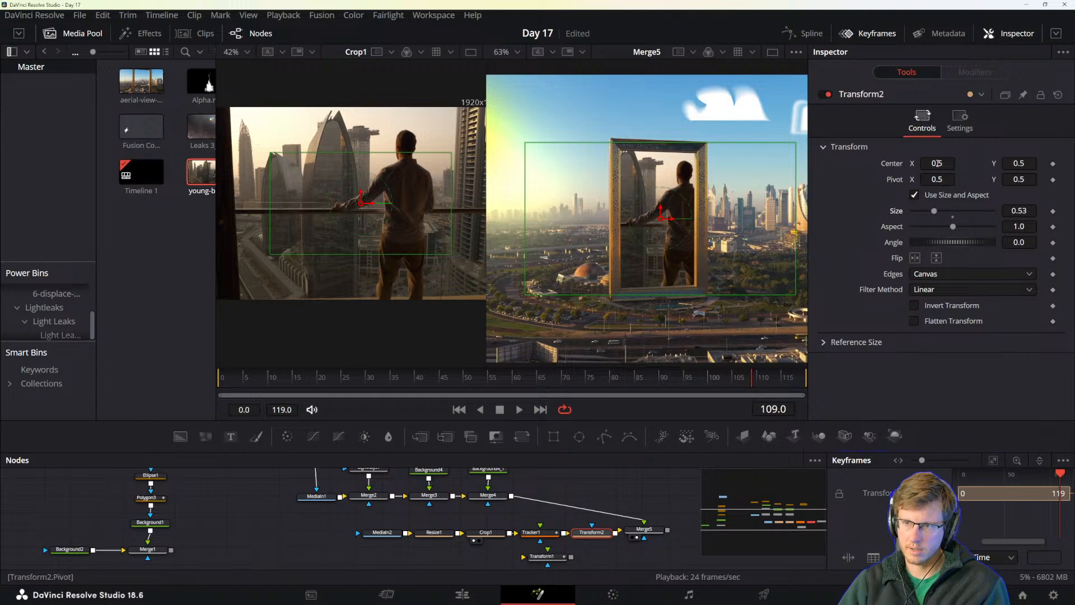
pyautogui.moveTo(942, 165); pyautogui.dragTo(942, 164)
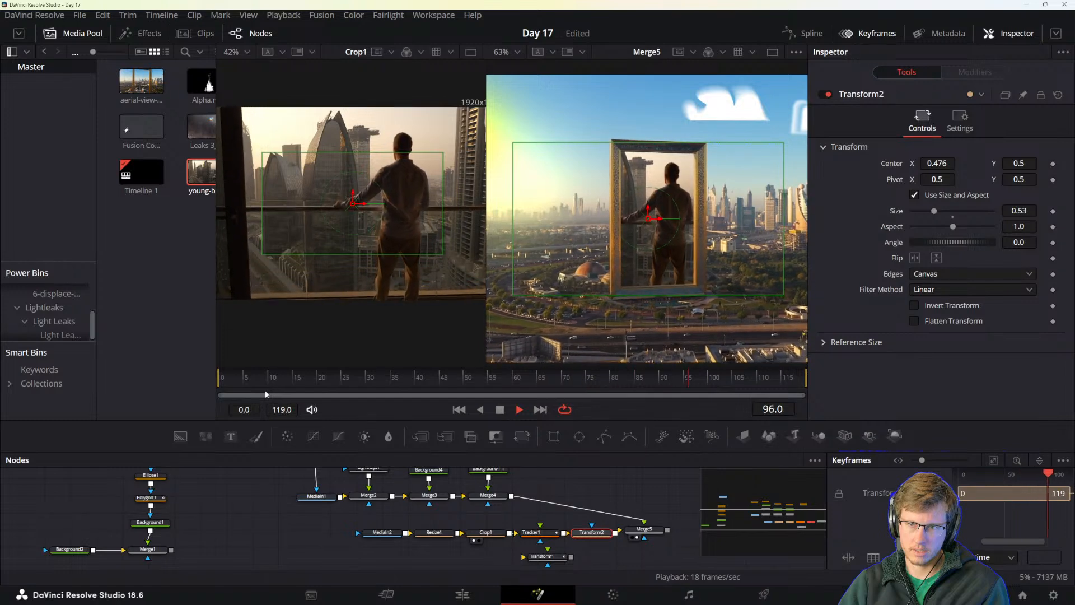
pyautogui.press('space')
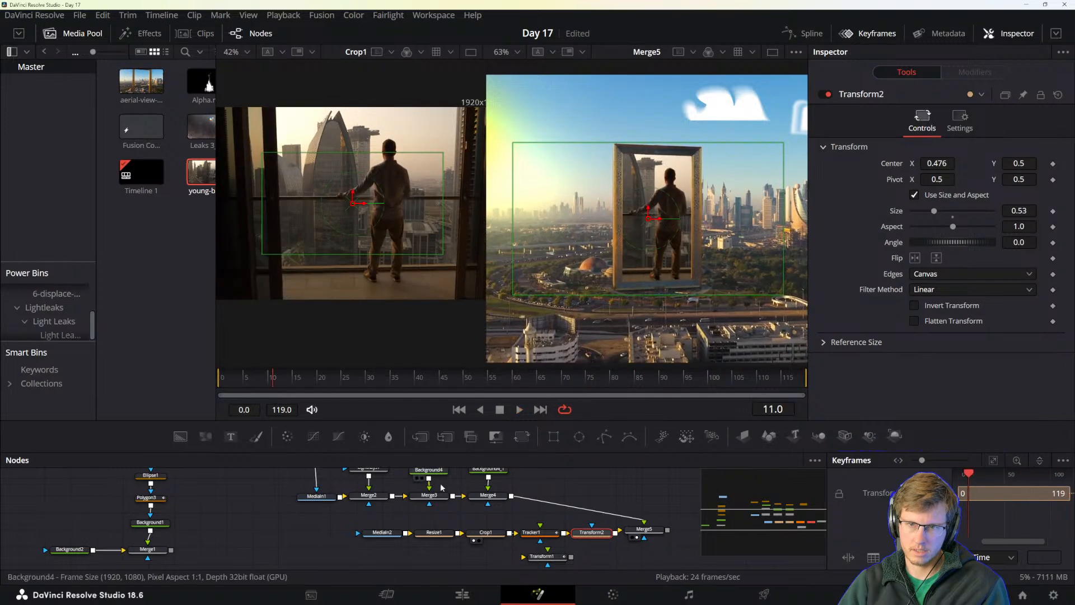
# - View the Tracker1 output beside the Merge5 composite and play both back to check the stabilisation
pyautogui.click(528, 532)
pyautogui.press('1')
pyautogui.press('space')
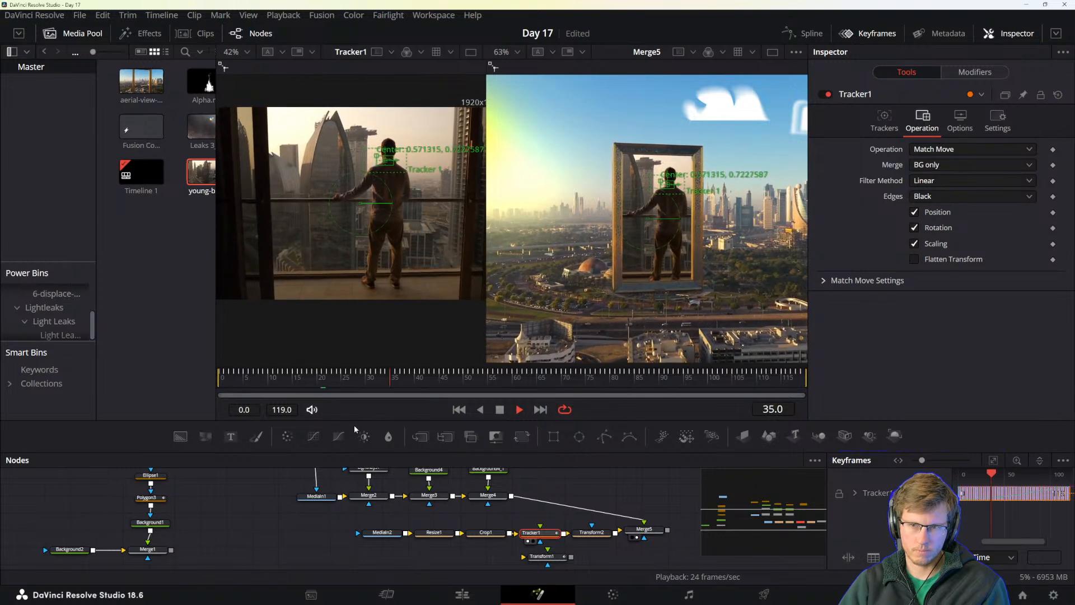
pyautogui.press('space')
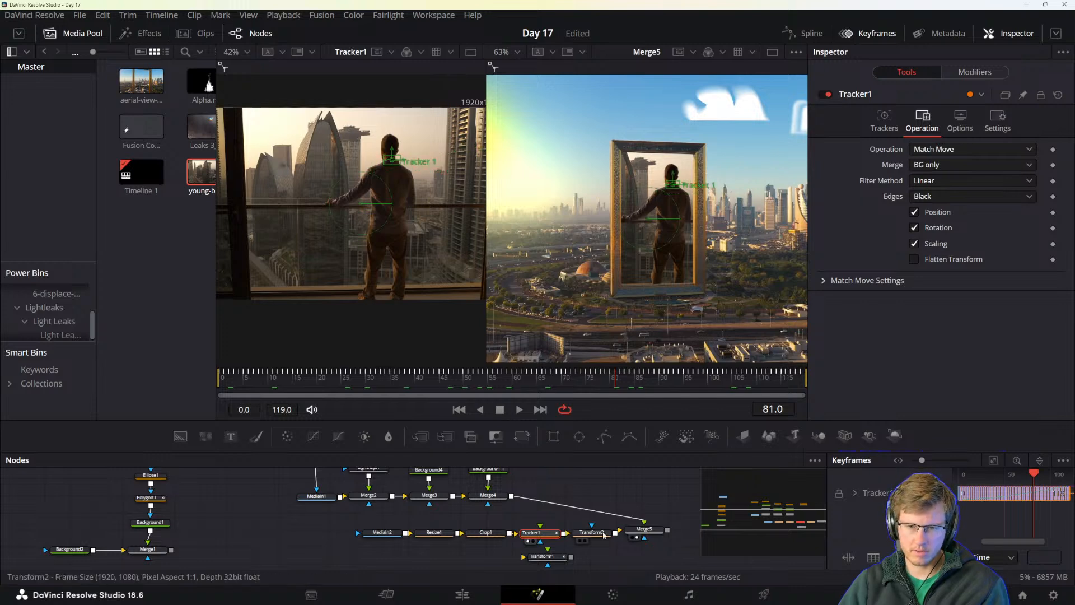
# - View the Transform2 output beside Tracker1 and play back through frame 101 to compare them
pyautogui.moveTo(644, 529); pyautogui.dragTo(664, 529)
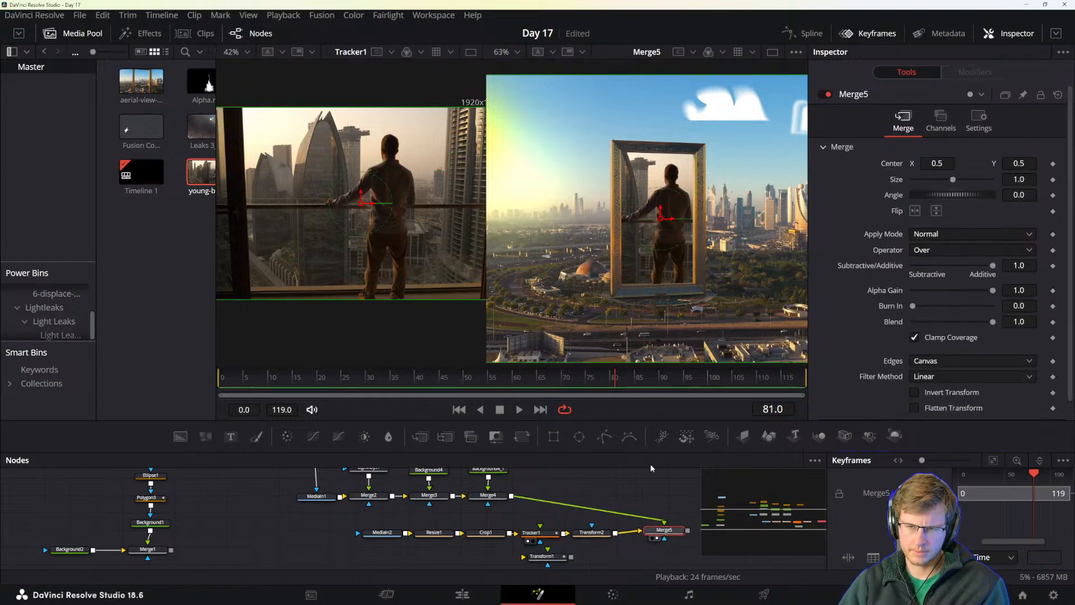
pyautogui.click(596, 532)
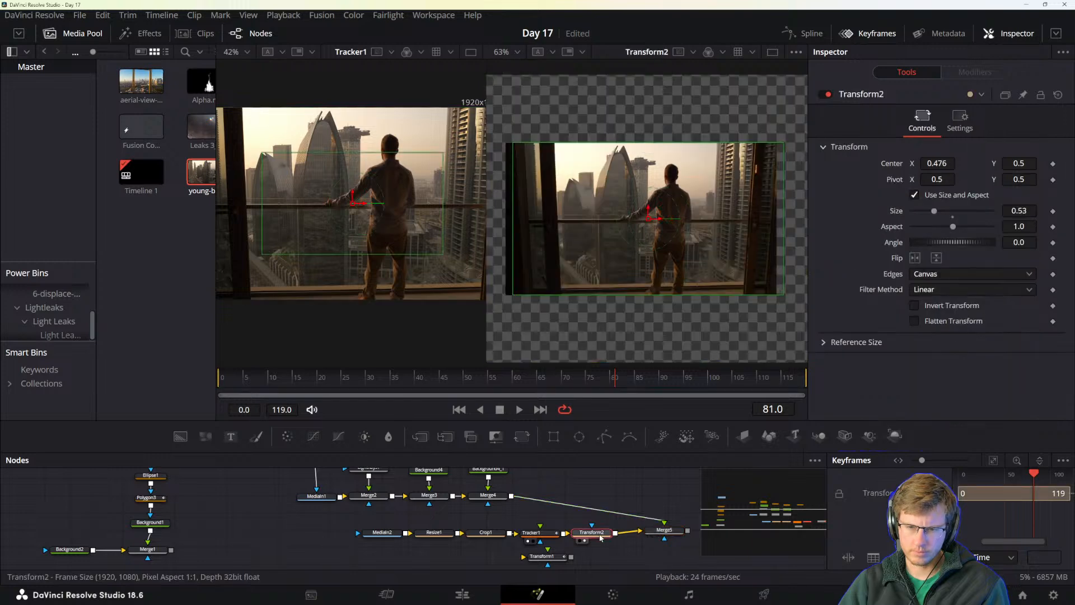
pyautogui.click(637, 475)
pyautogui.press('space')
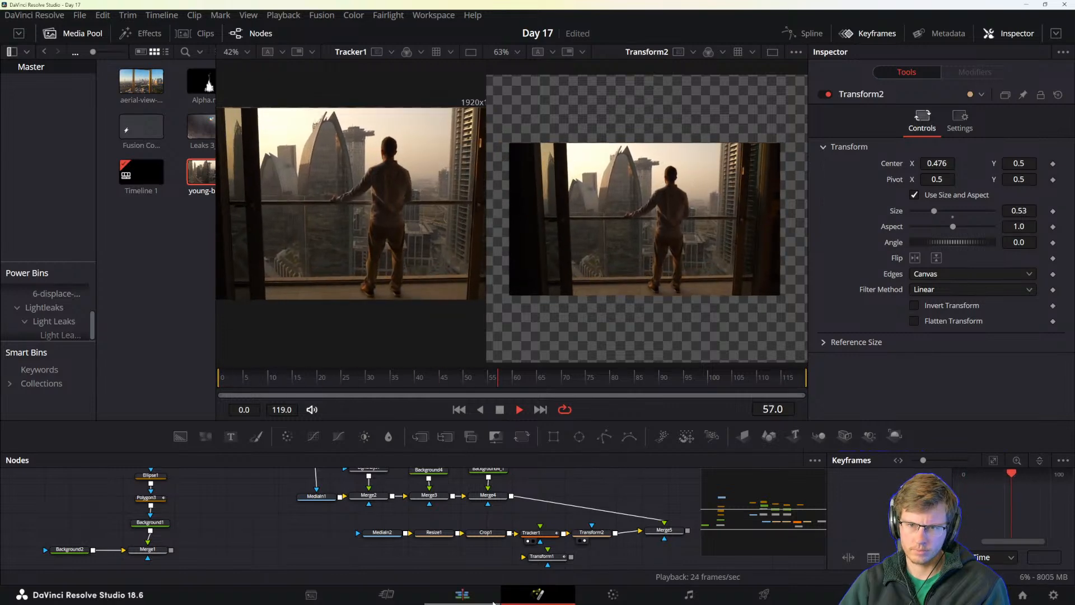
pyautogui.press('space')
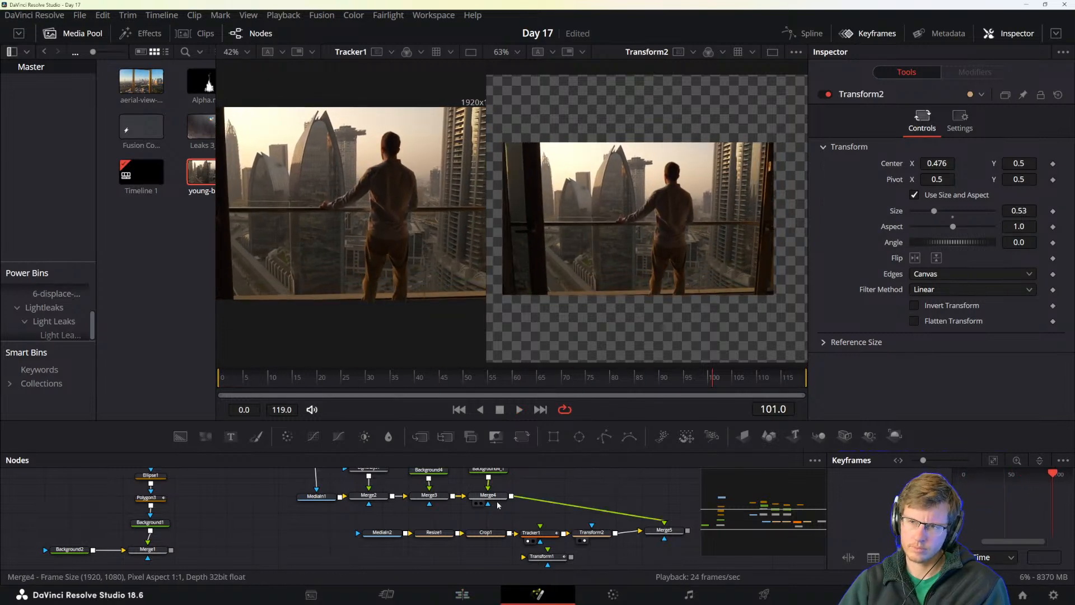
# - Try Corner Positioning and Perspective Positioning as the Tracker1 operation and return it to Match Move
pyautogui.click(541, 535)
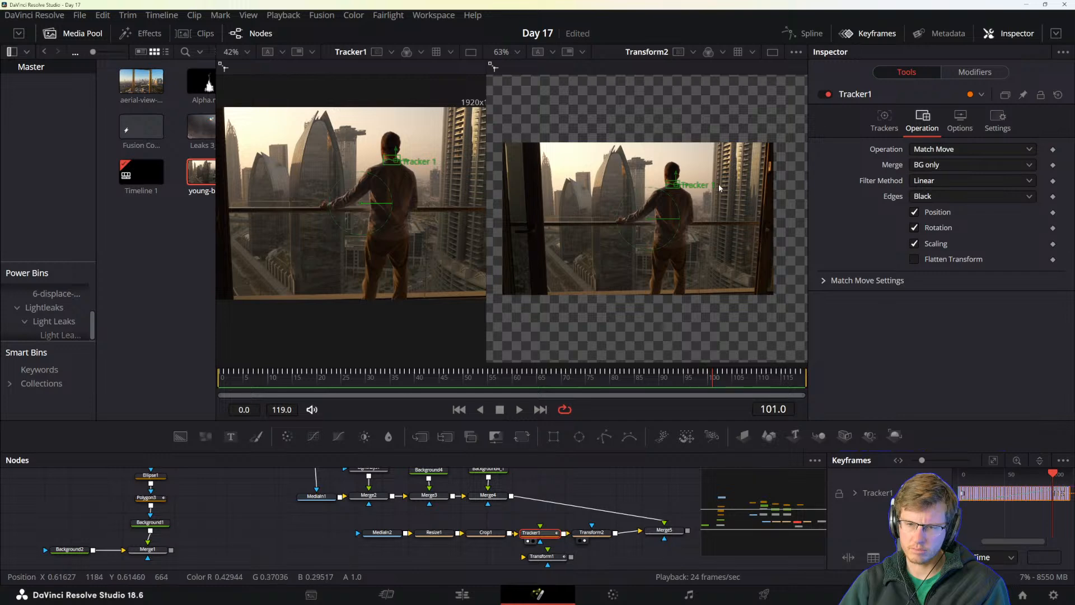
pyautogui.click(884, 121)
pyautogui.click(918, 124)
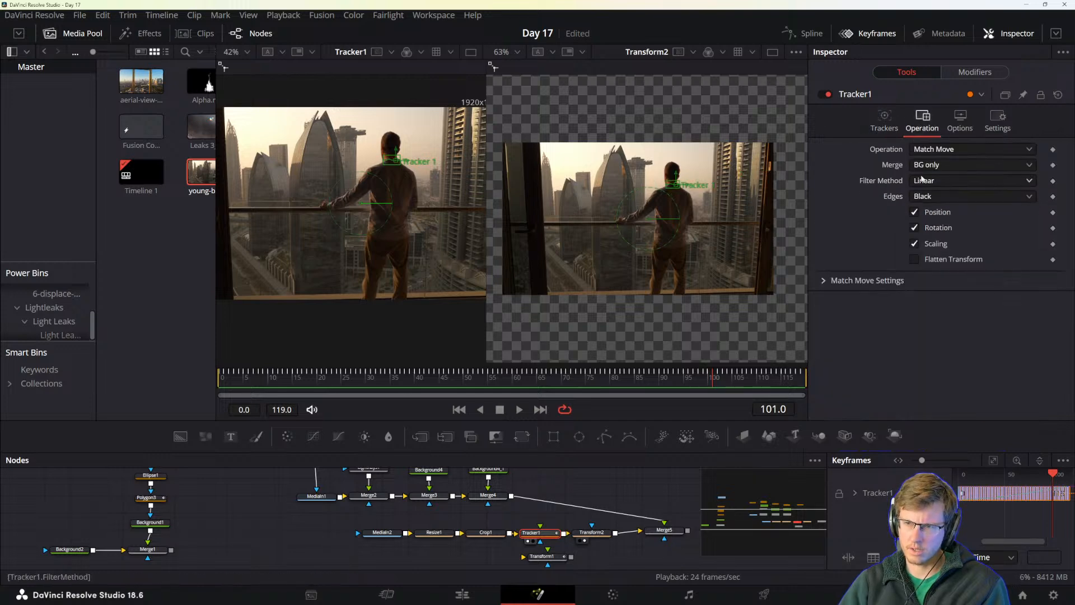
pyautogui.click(940, 150)
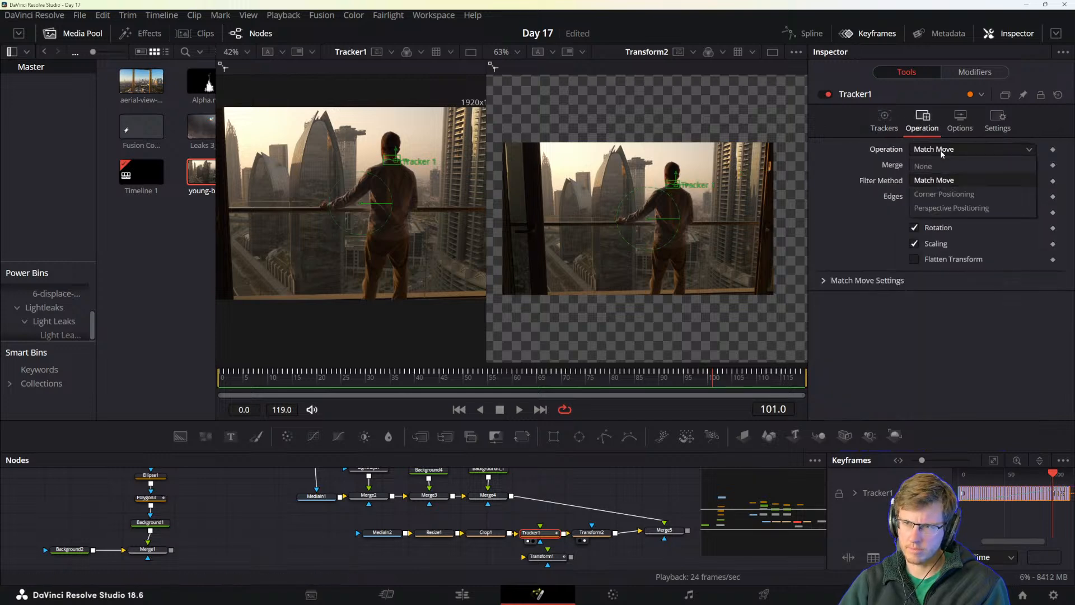
pyautogui.click(949, 195)
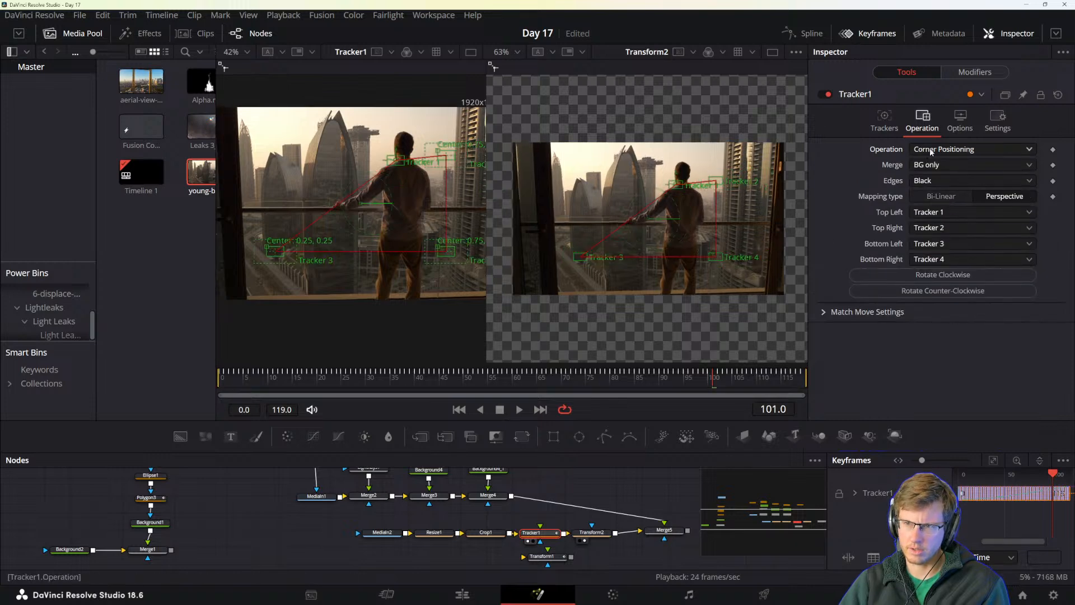
pyautogui.click(931, 152)
pyautogui.click(939, 203)
pyautogui.click(931, 153)
pyautogui.click(935, 179)
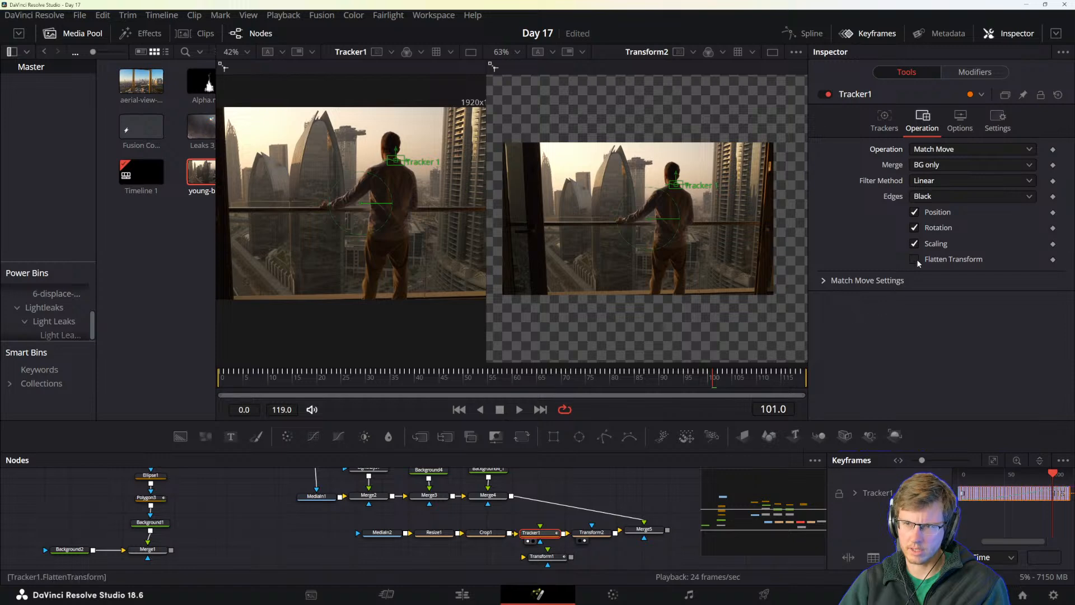
# - Enable Flatten Transform on Tracker1 and play back the stabilised footage to check it
pyautogui.press('space')
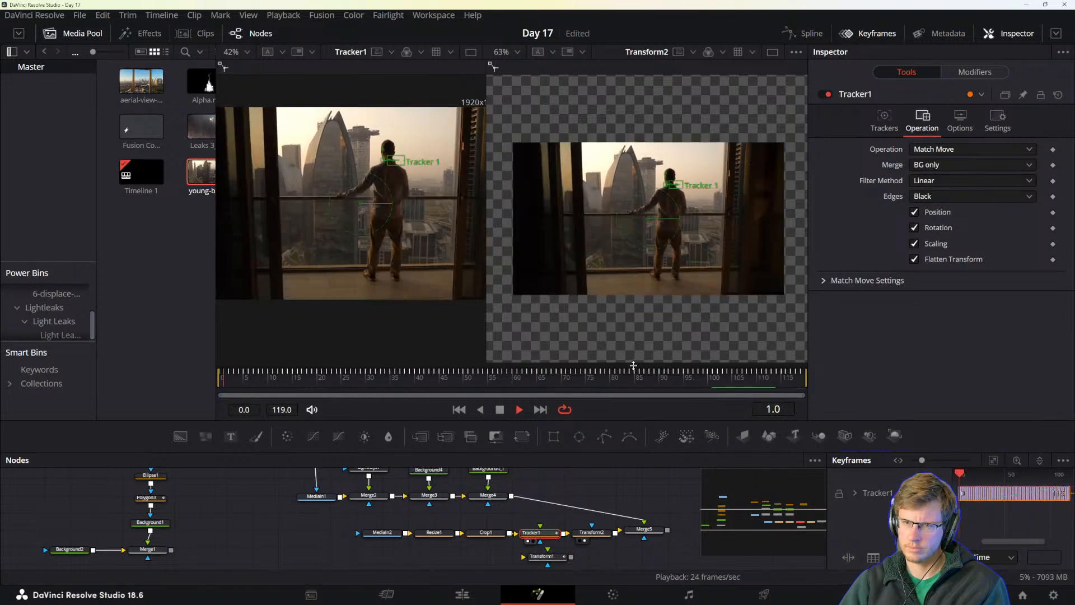
# - Stop playback and shift the MediaIn2, Resize1, Crop1, Tracker1 and Transform2 nodes away from Merge5 to space out the chain
pyautogui.press('space')
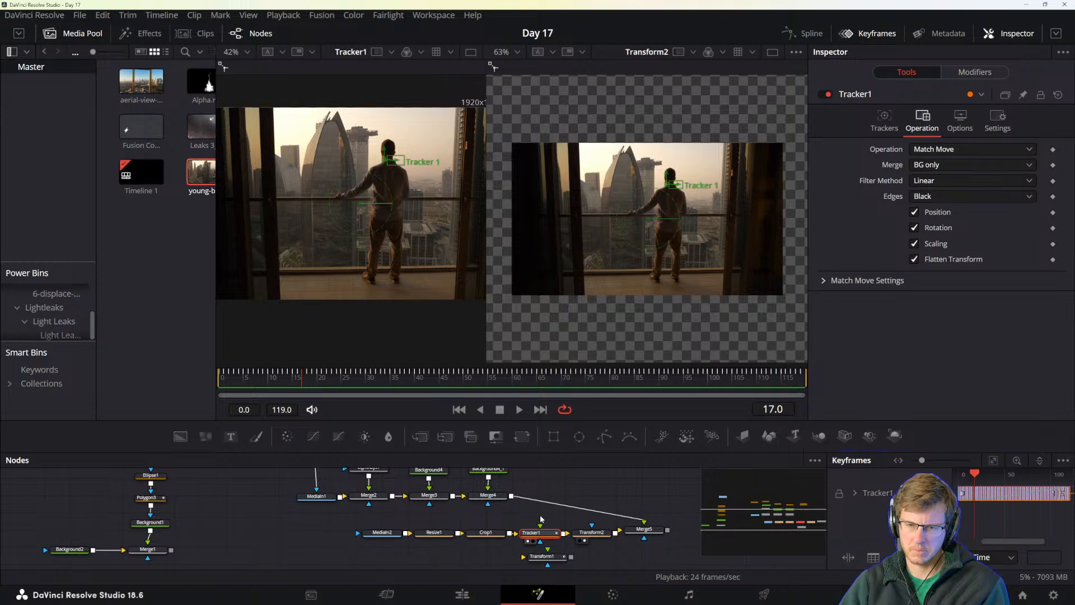
pyautogui.moveTo(536, 515); pyautogui.dragTo(324, 549)
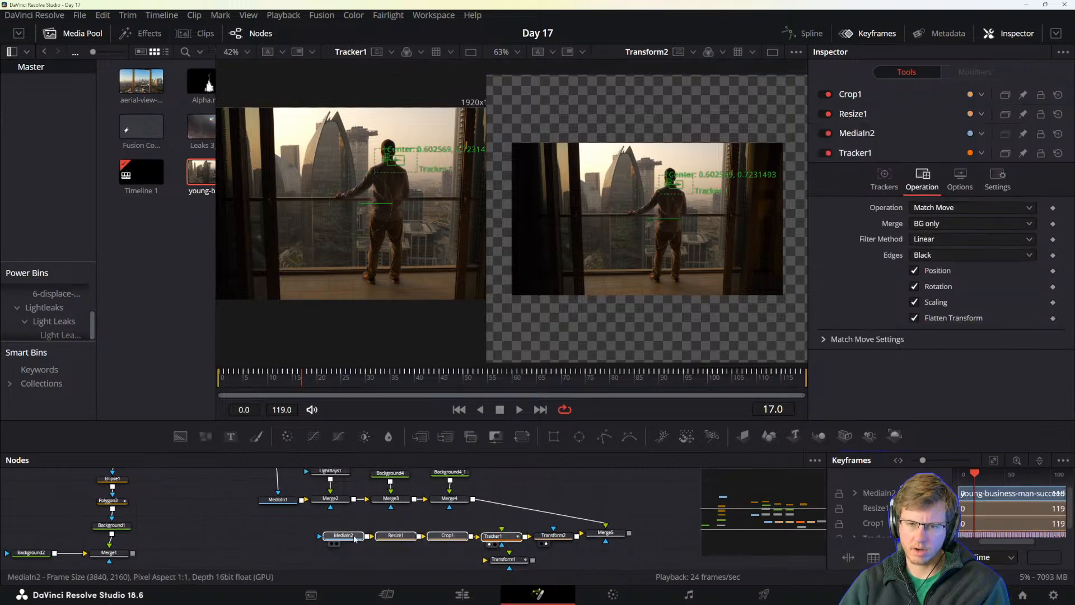
pyautogui.moveTo(511, 537)
pyautogui.mouseDown()
pyautogui.moveTo(492, 540)
pyautogui.moveTo(522, 543)
pyautogui.mouseUp()
pyautogui.click(473, 538)
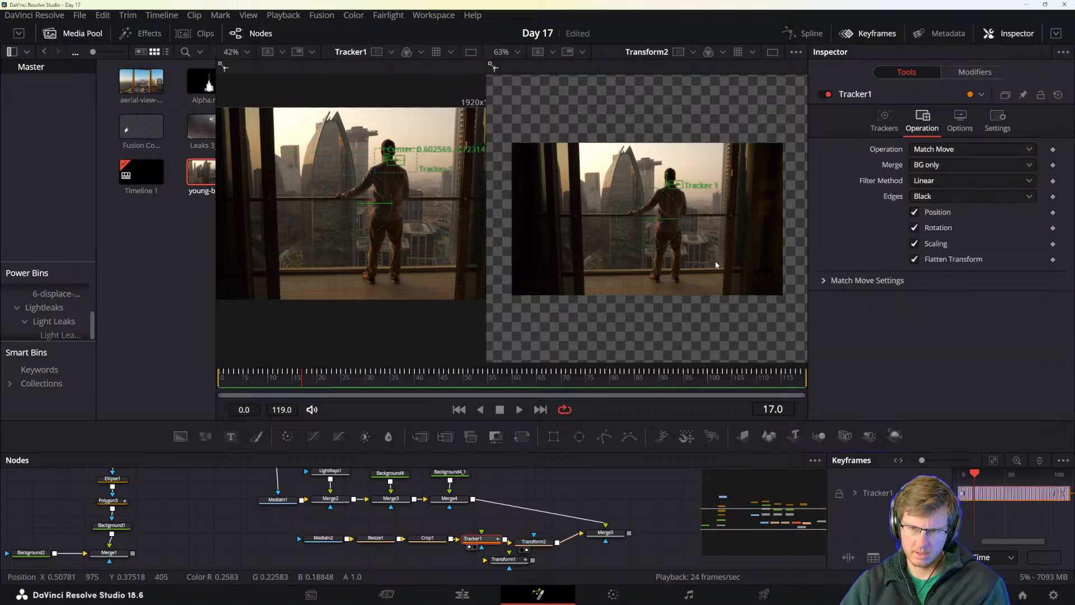
# - Pull Tracker1 out of the chain, play back the unstabilised Transform2 output to compare, and undo the removal
pyautogui.moveTo(480, 538); pyautogui.dragTo(454, 562)
pyautogui.press('space')
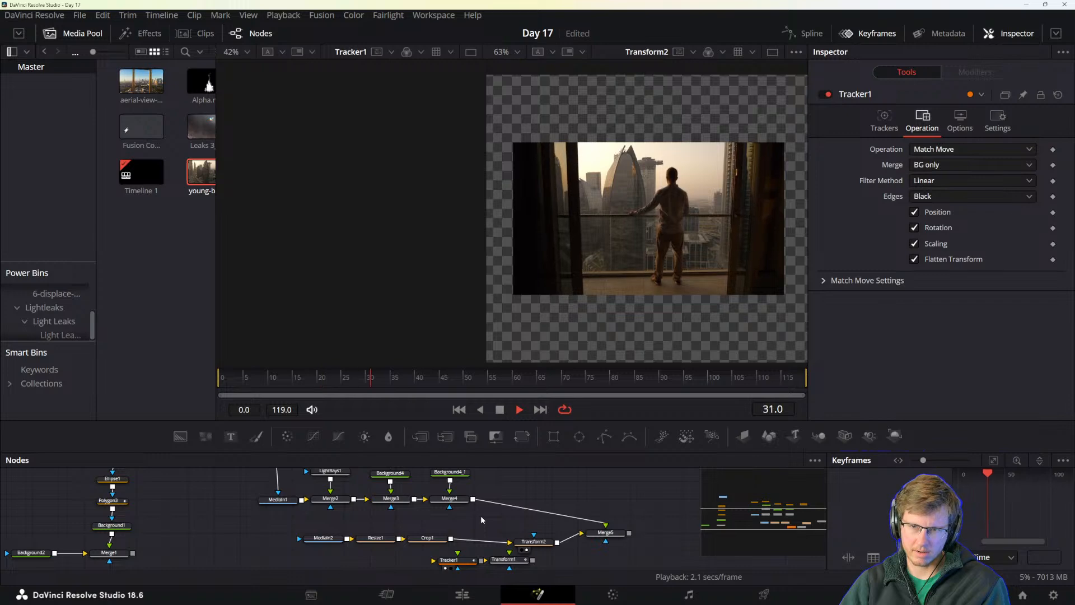
pyautogui.press('space')
pyautogui.hotkey('ctrl', 'z')
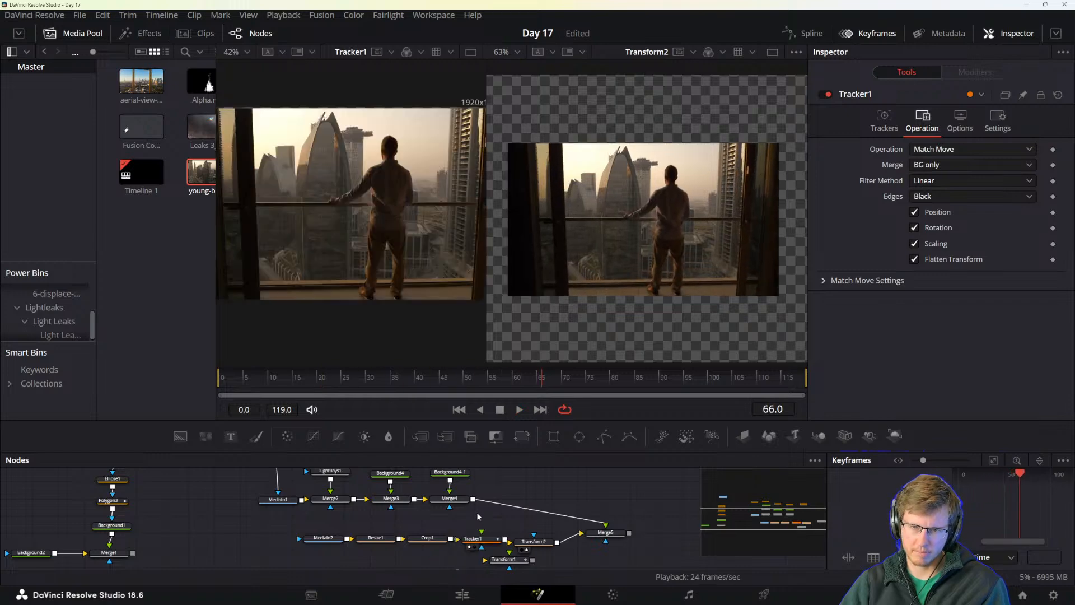
# - Display the Merge5 composite in the second viewer beside Tracker1 and examine how the man sits inside the frame structure
pyautogui.moveTo(605, 533); pyautogui.dragTo(610, 531)
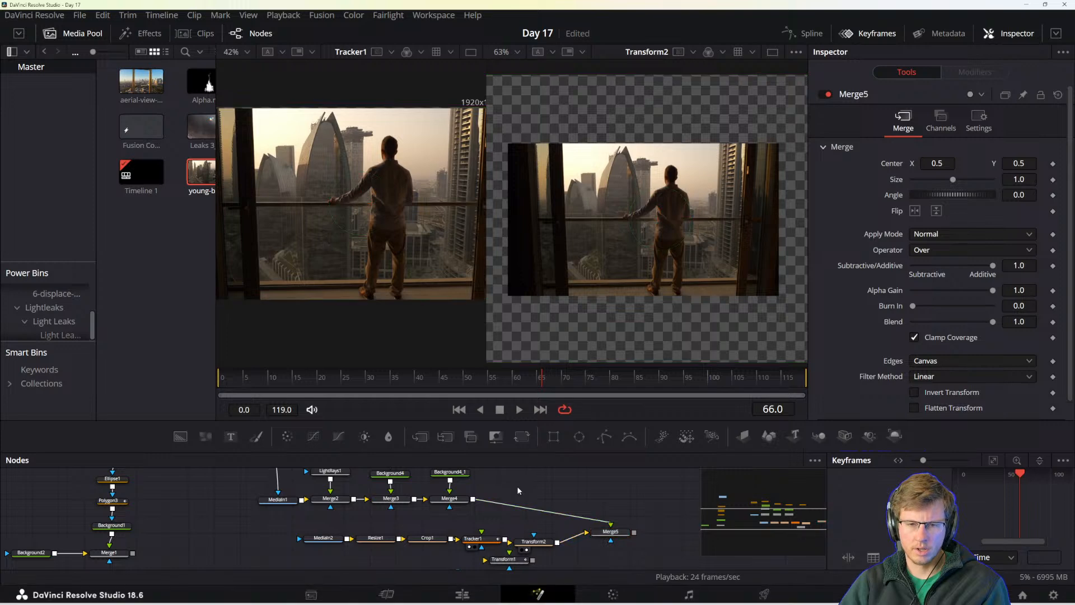
pyautogui.scroll(1, 516, 485)
pyautogui.scroll(1, 364, 531)
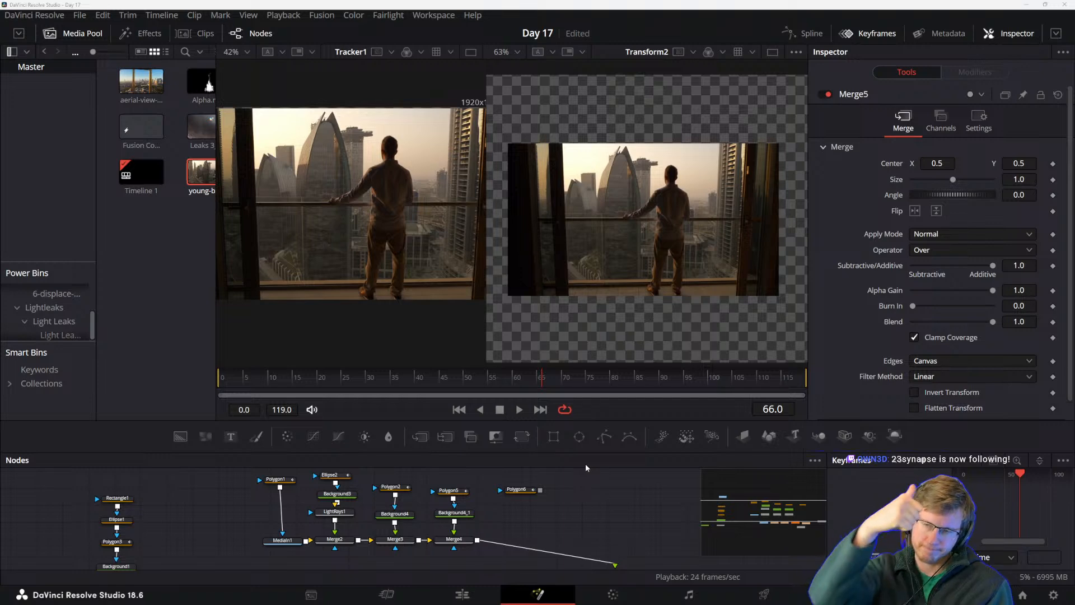
pyautogui.moveTo(558, 512); pyautogui.dragTo(596, 541)
pyautogui.moveTo(495, 512); pyautogui.dragTo(492, 492)
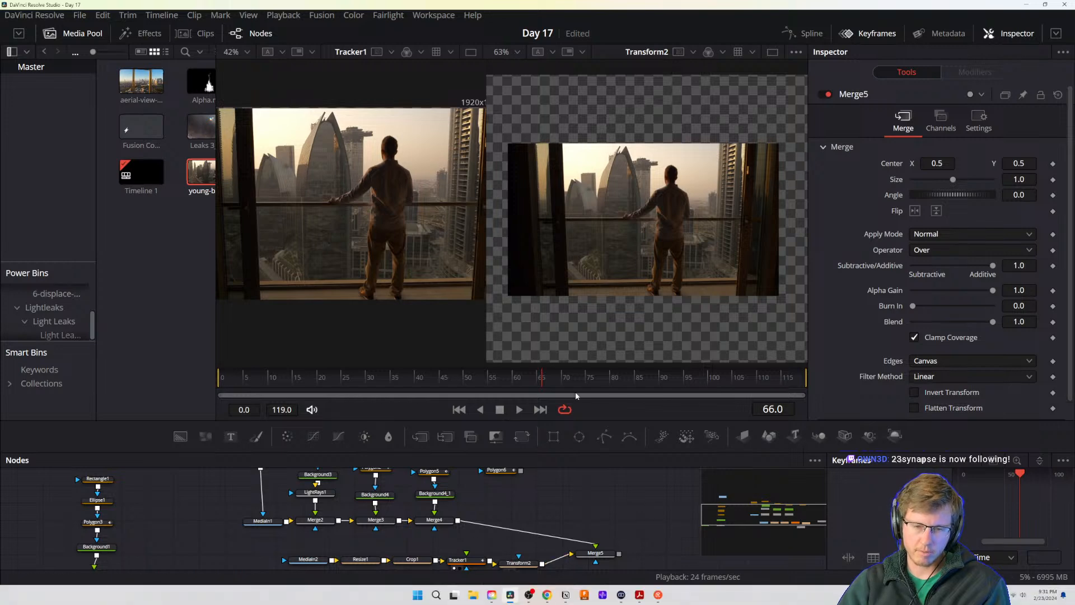
pyautogui.click(595, 554)
pyautogui.scroll(-1, 601, 561)
pyautogui.press('2')
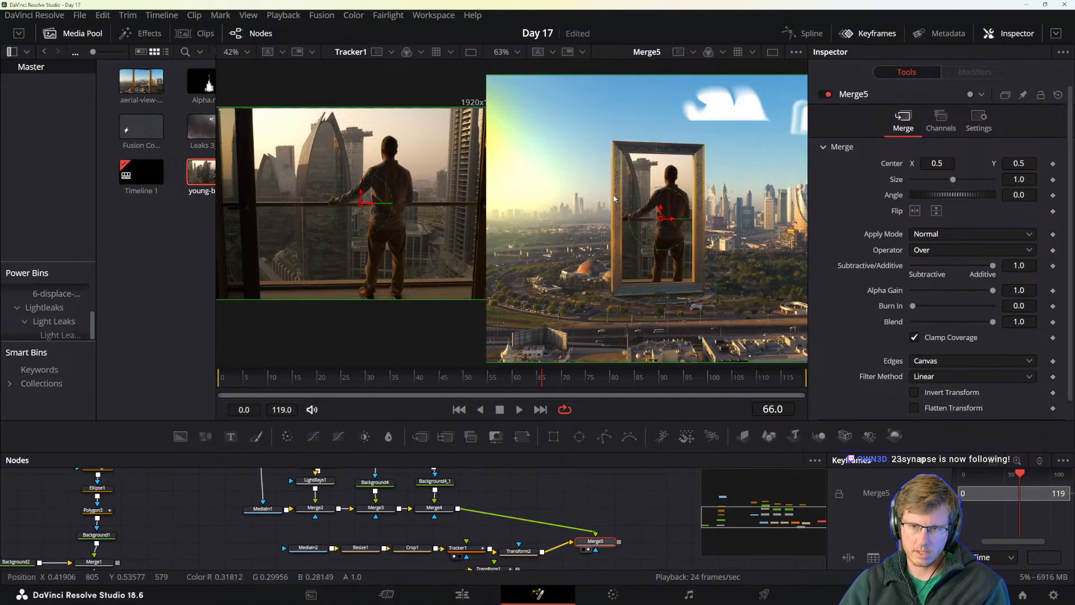
pyautogui.scroll(-2, 723, 273)
pyautogui.scroll(1, 723, 276)
pyautogui.moveTo(723, 275); pyautogui.dragTo(688, 291)
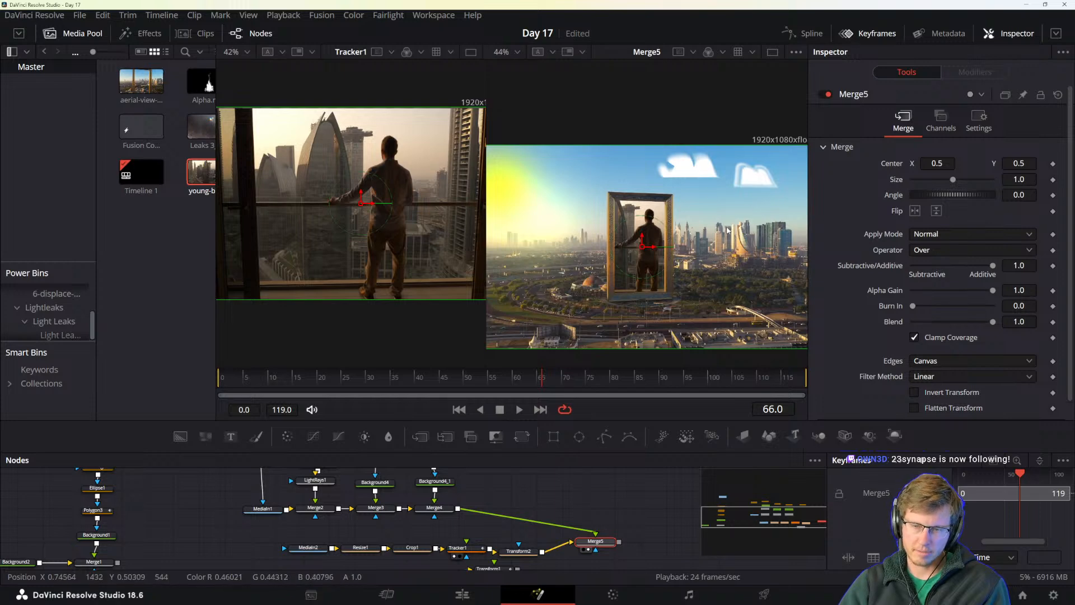
pyautogui.moveTo(708, 253); pyautogui.dragTo(736, 283)
pyautogui.scroll(2, 682, 240)
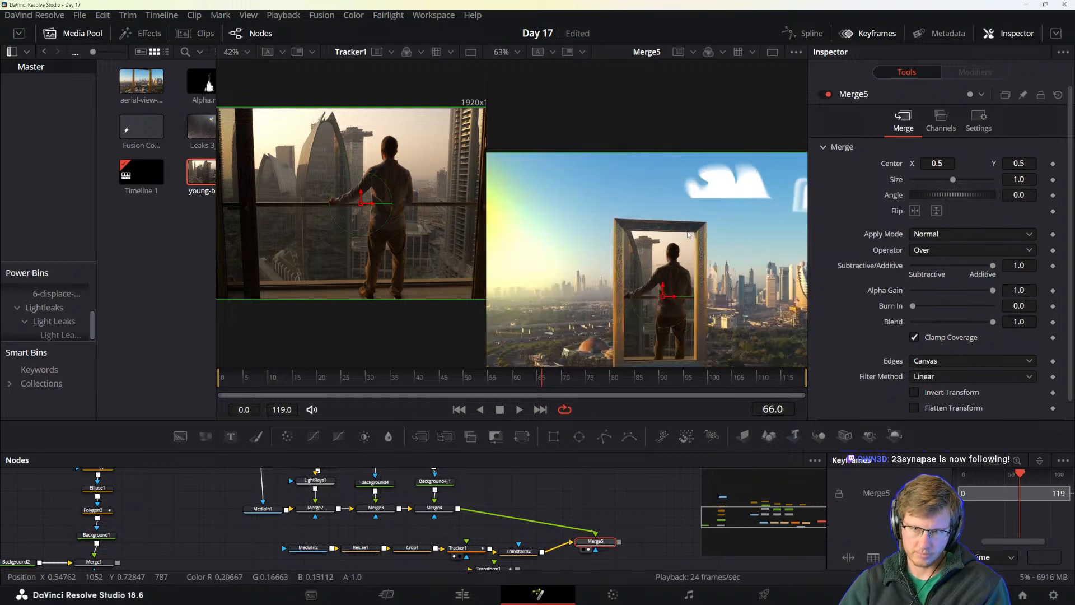
# - Insert a Tracker node between Merge4 and Merge5
pyautogui.click(442, 507)
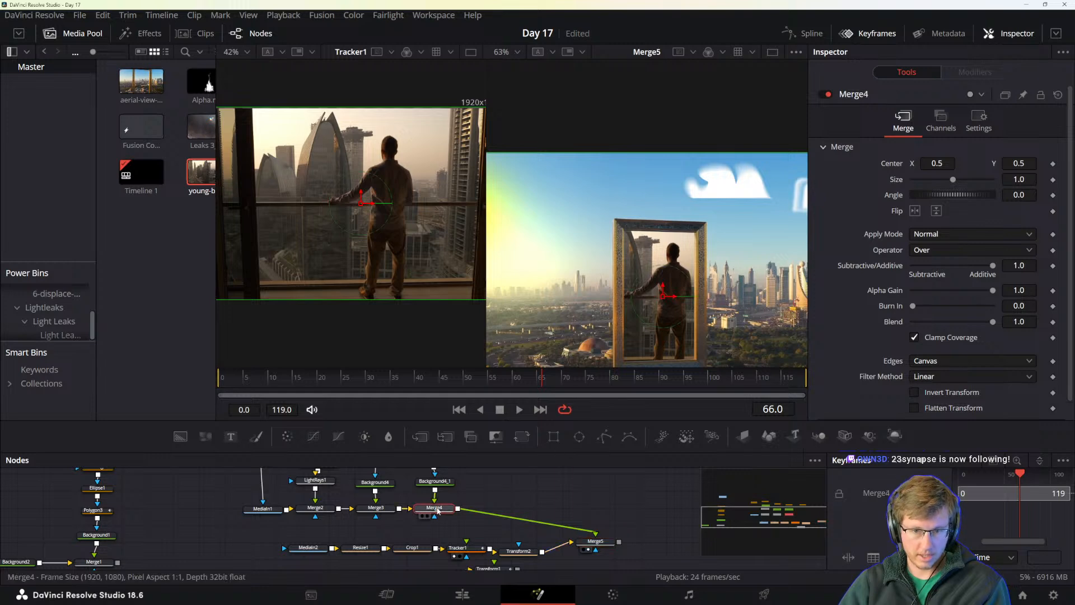
pyautogui.hotkey('shift', 'space')
pyautogui.write('tracker')
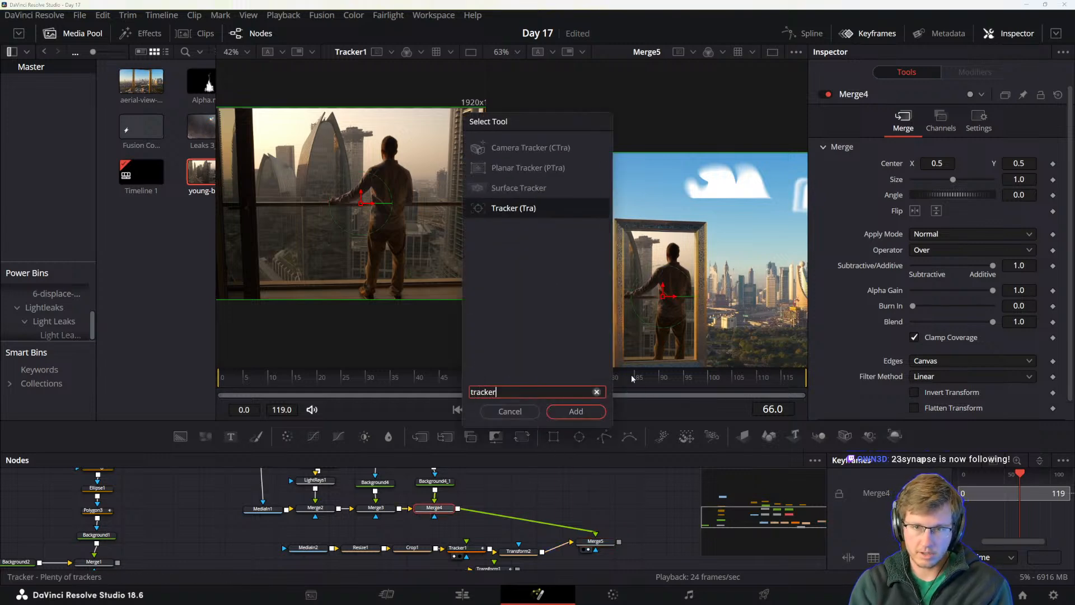
pyautogui.click(580, 415)
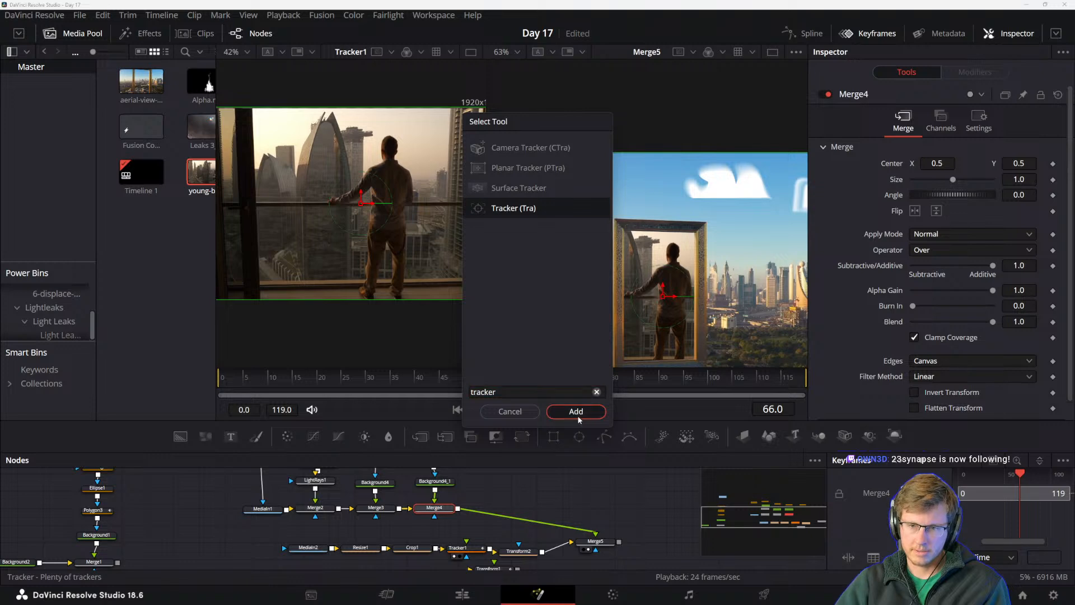
# - Position the new tracker's pattern box over the upper-right outer corner of the frame structure in the Merge5 view
pyautogui.moveTo(635, 324); pyautogui.dragTo(569, 325)
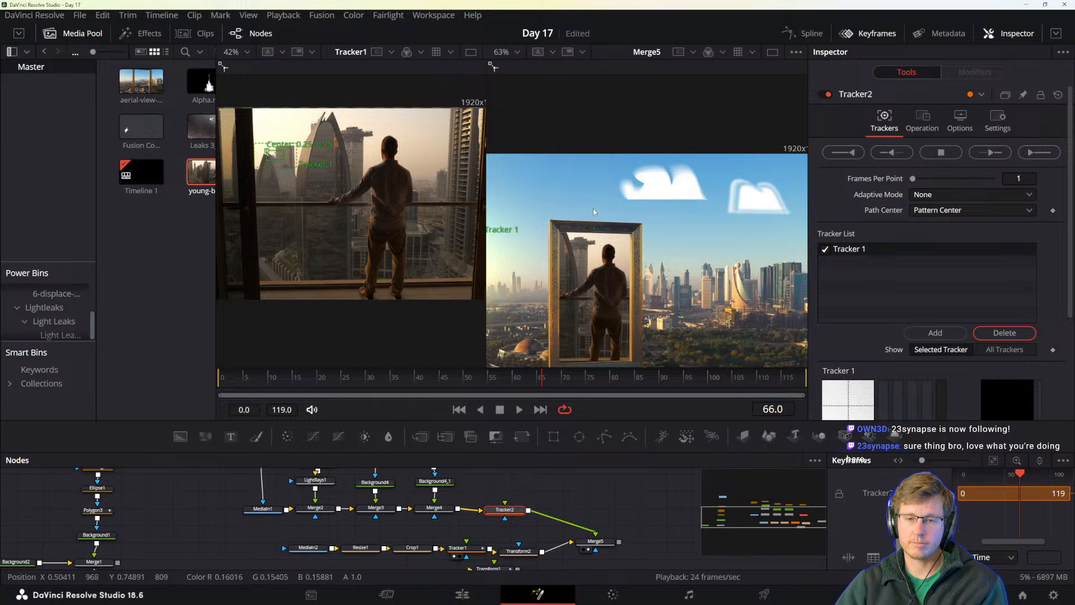
pyautogui.moveTo(556, 263); pyautogui.dragTo(597, 238)
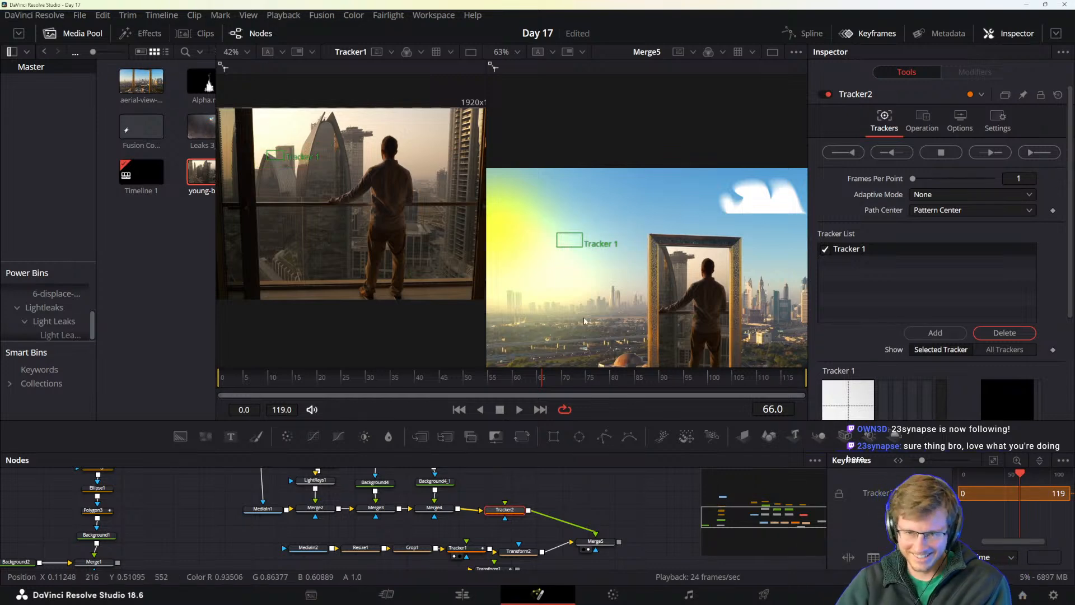
pyautogui.moveTo(583, 236)
pyautogui.moveTo(568, 238); pyautogui.dragTo(620, 275)
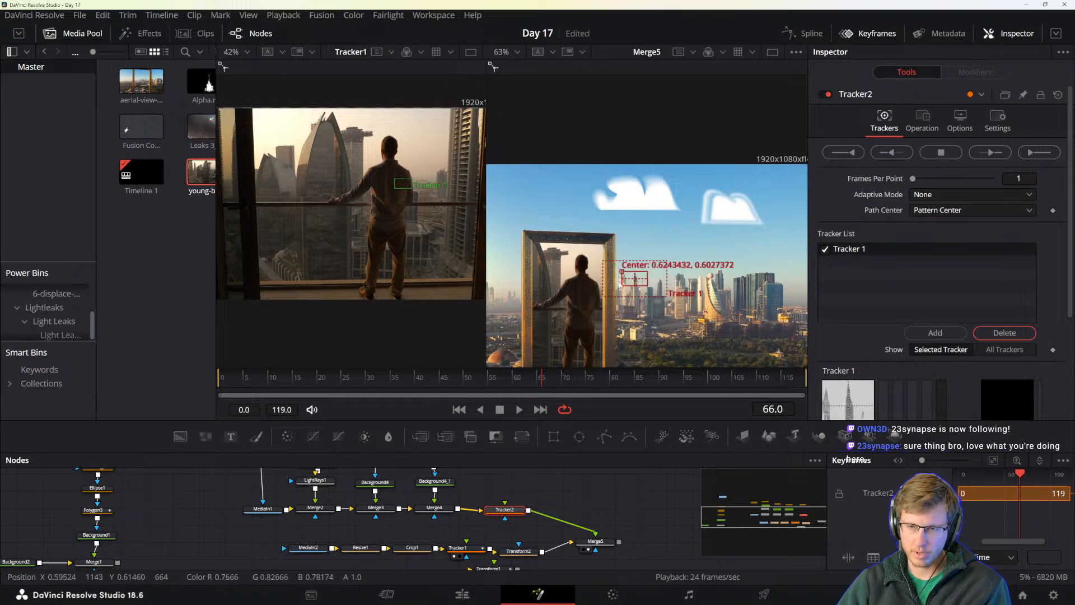
pyautogui.moveTo(652, 356); pyautogui.dragTo(708, 313)
pyautogui.moveTo(679, 231); pyautogui.dragTo(659, 191)
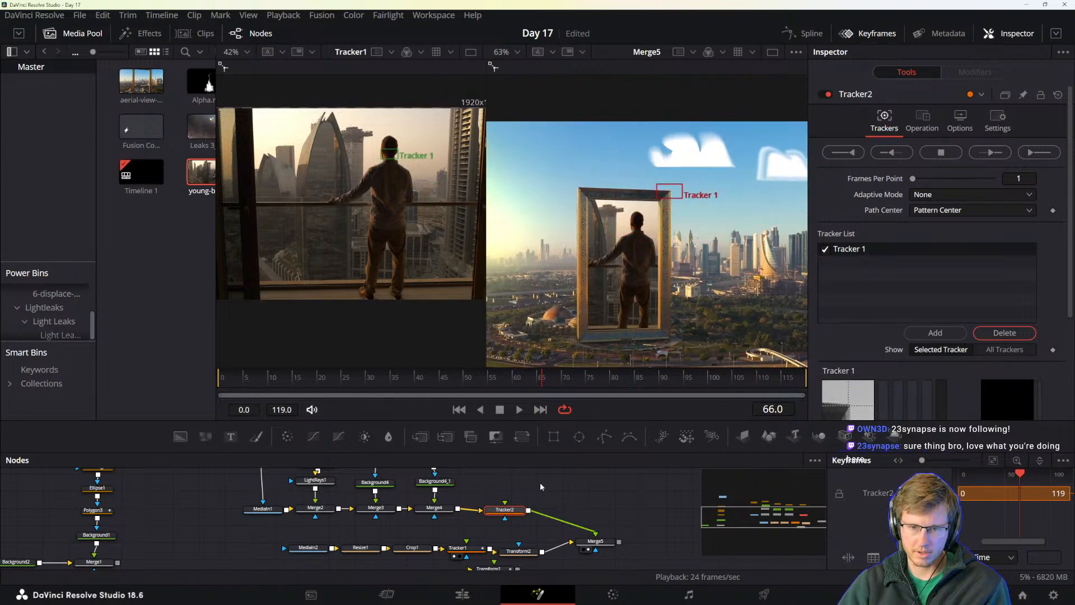
# - Return to frame 0, tighten the pattern box around the frame's corner and track forward through the whole clip
pyautogui.press('Home')
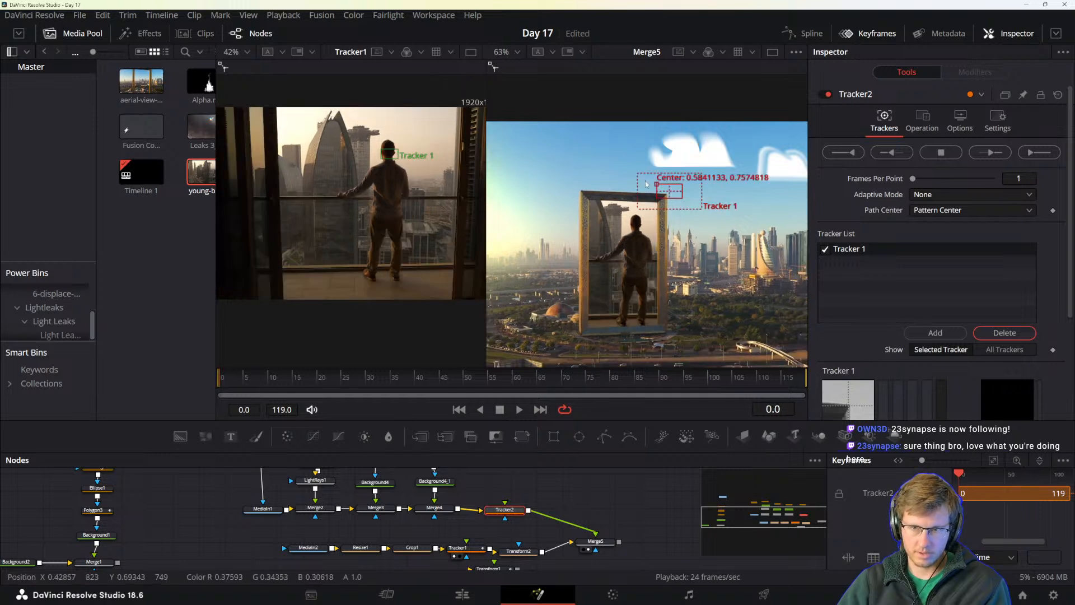
pyautogui.moveTo(657, 183); pyautogui.dragTo(652, 187)
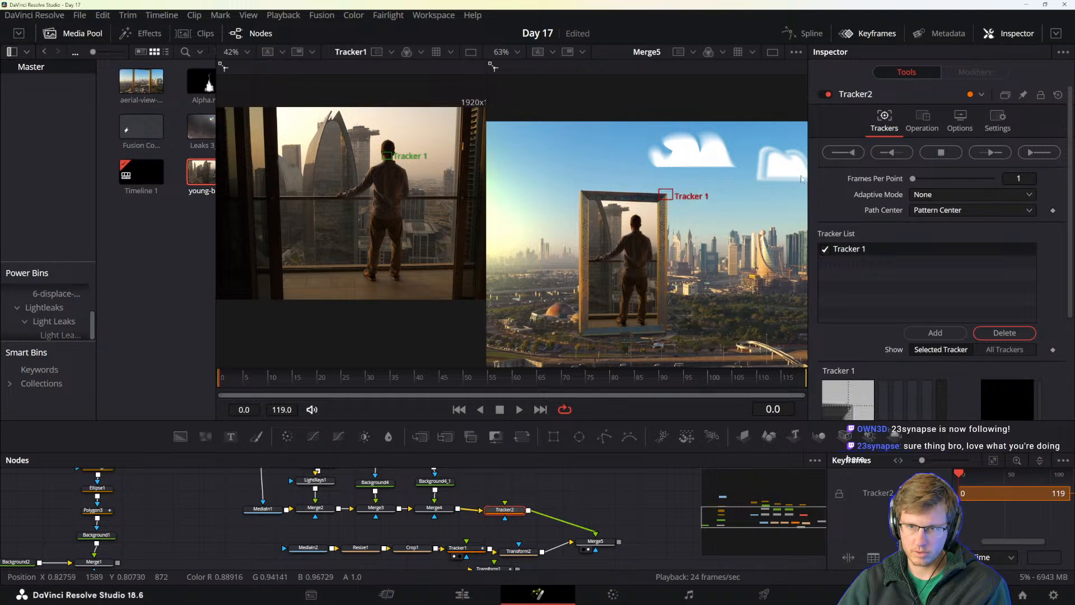
pyautogui.click(1033, 152)
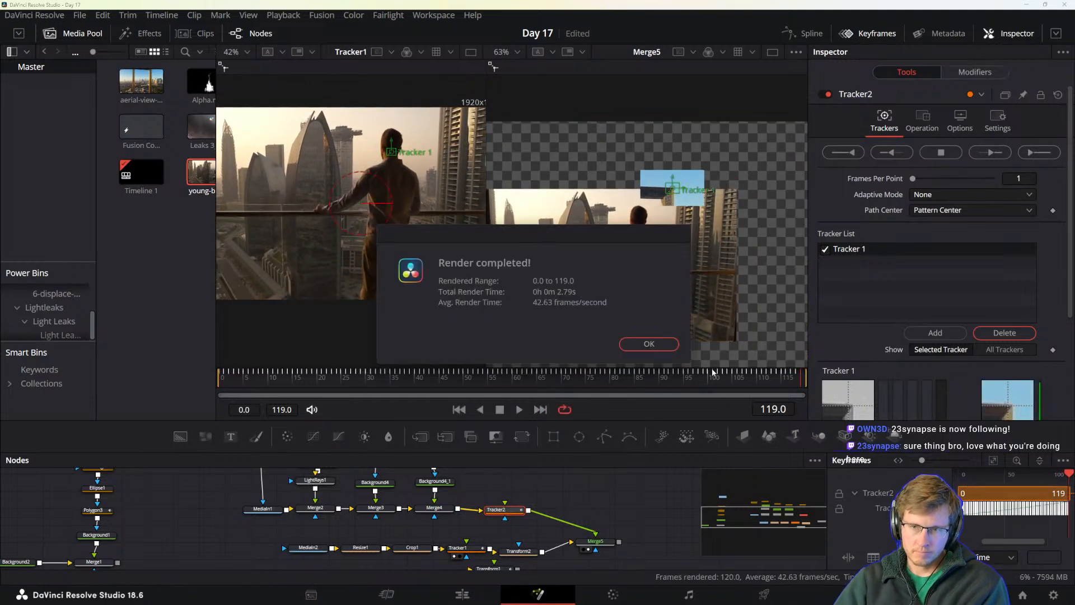
pyautogui.click(649, 344)
# - Spread out Tracker2, Transform2 and Merge5 in the node tree and select Tracker2
pyautogui.scroll(-1, 526, 478)
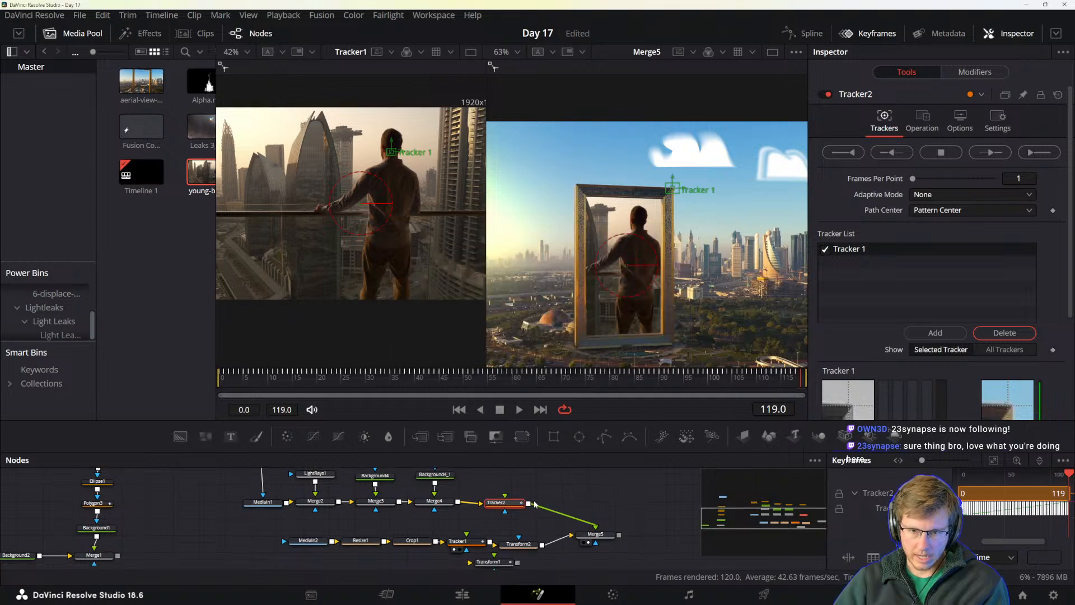
pyautogui.moveTo(524, 495); pyautogui.dragTo(522, 499)
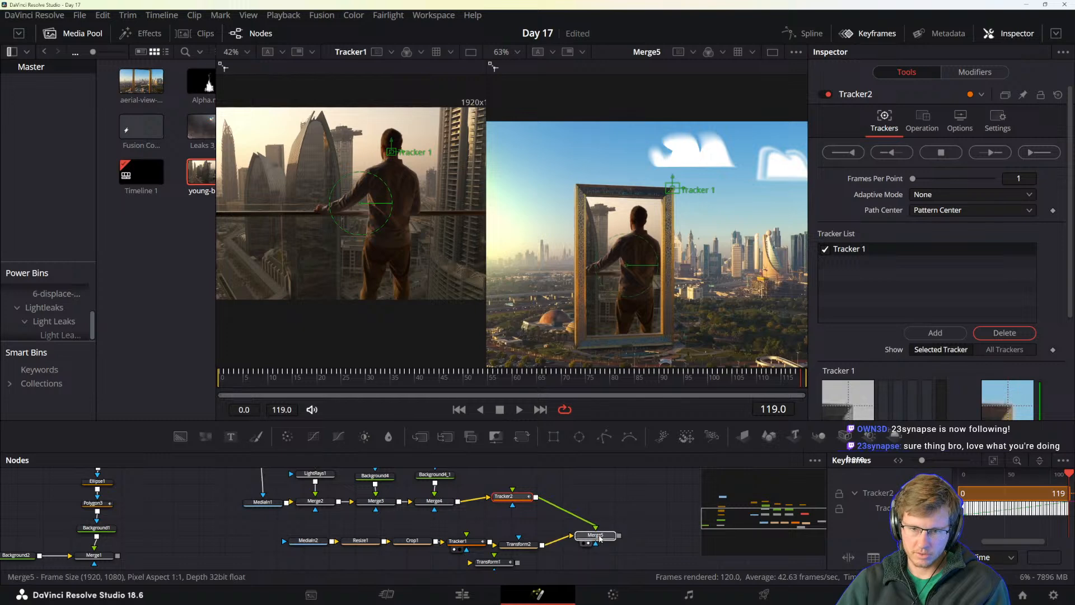
pyautogui.moveTo(595, 534); pyautogui.dragTo(627, 529)
pyautogui.moveTo(542, 541); pyautogui.dragTo(547, 538)
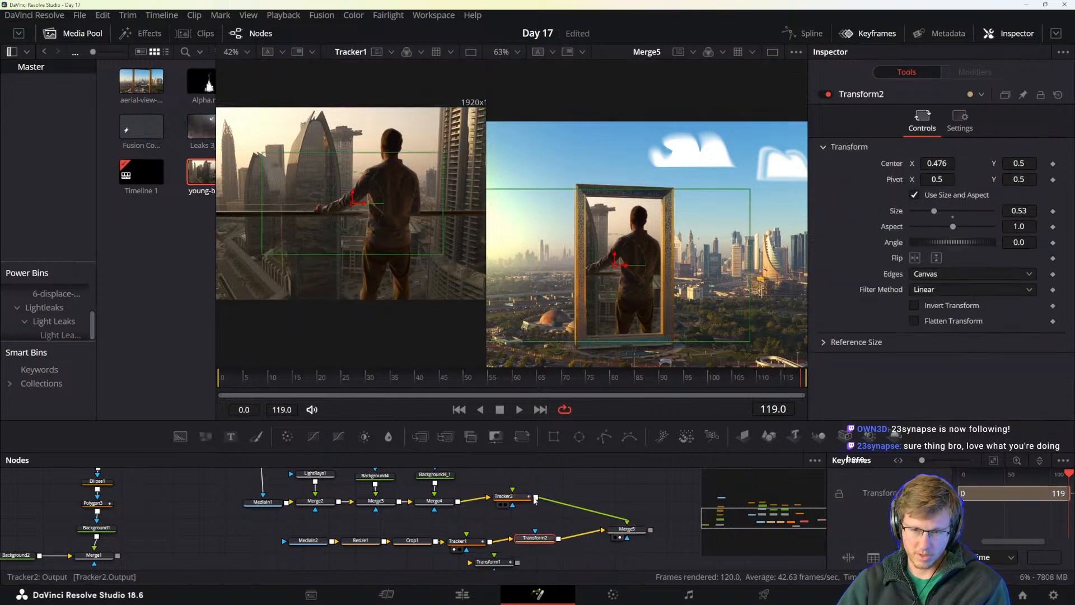
pyautogui.click(507, 496)
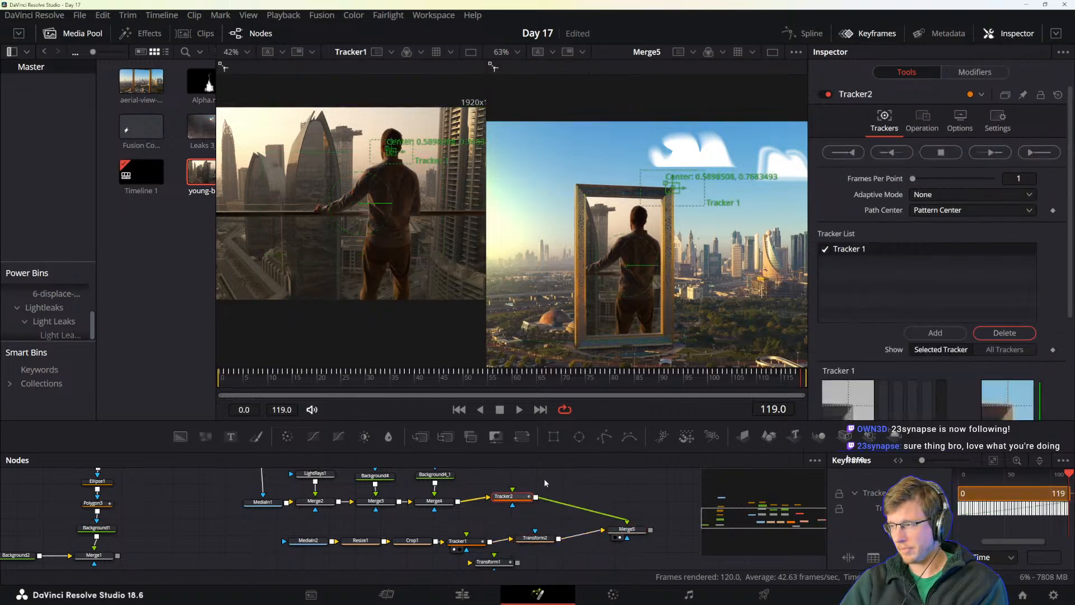
# - Switch to the DaVinci Resolve Reference Manual in Acrobat, look over its Fusion bookmarks, and return to Resolve
pyautogui.hotkey('alt', 'Tab')
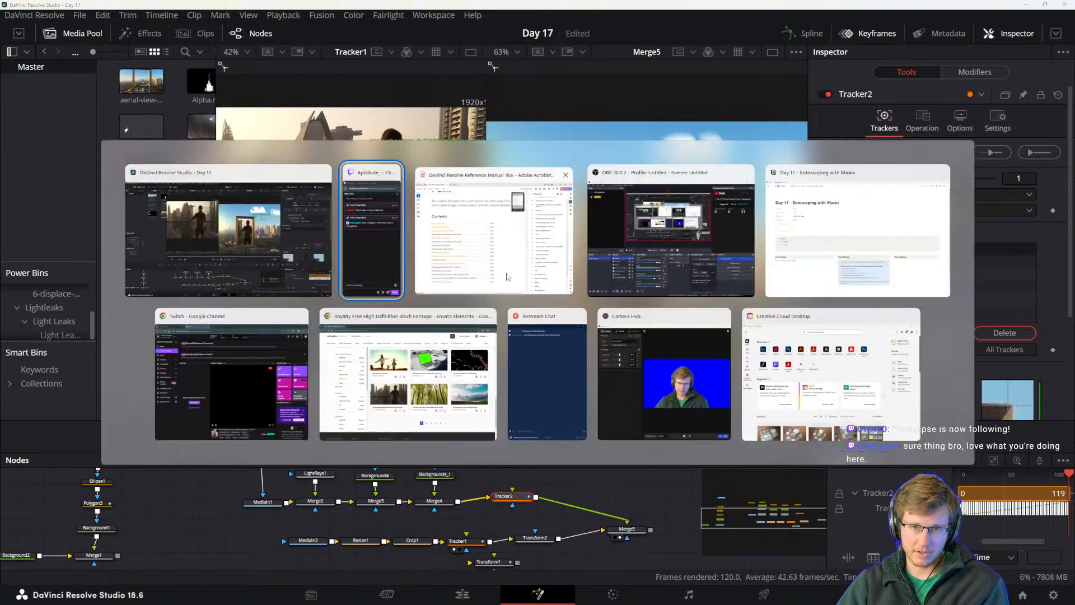
pyautogui.click(506, 291)
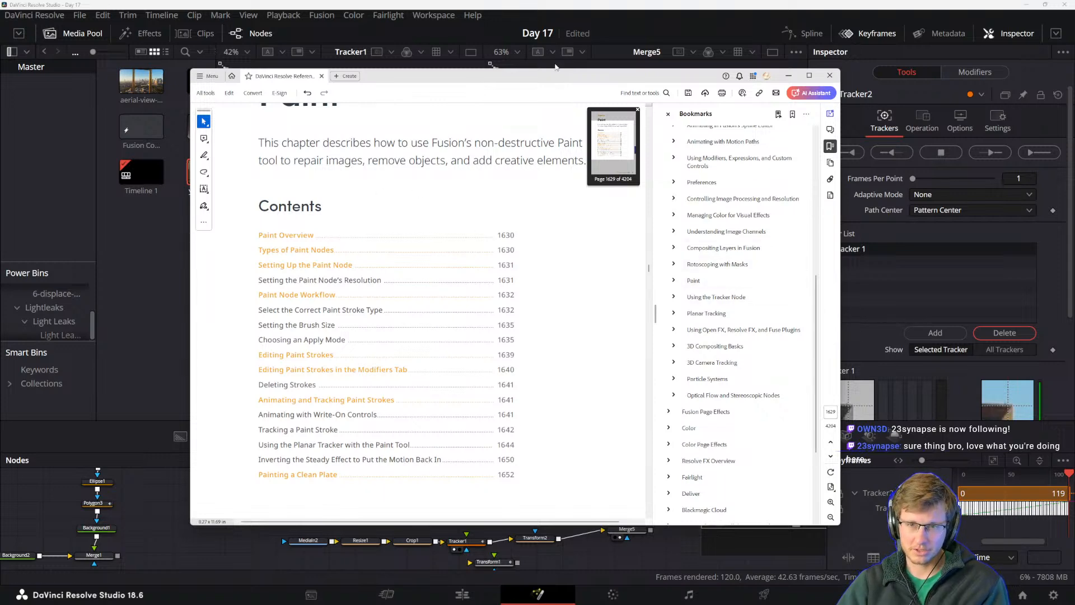
pyautogui.moveTo(556, 66)
pyautogui.mouseDown()
pyautogui.moveTo(612, 507)
pyautogui.moveTo(582, 134)
pyautogui.moveTo(565, 72)
pyautogui.mouseUp()
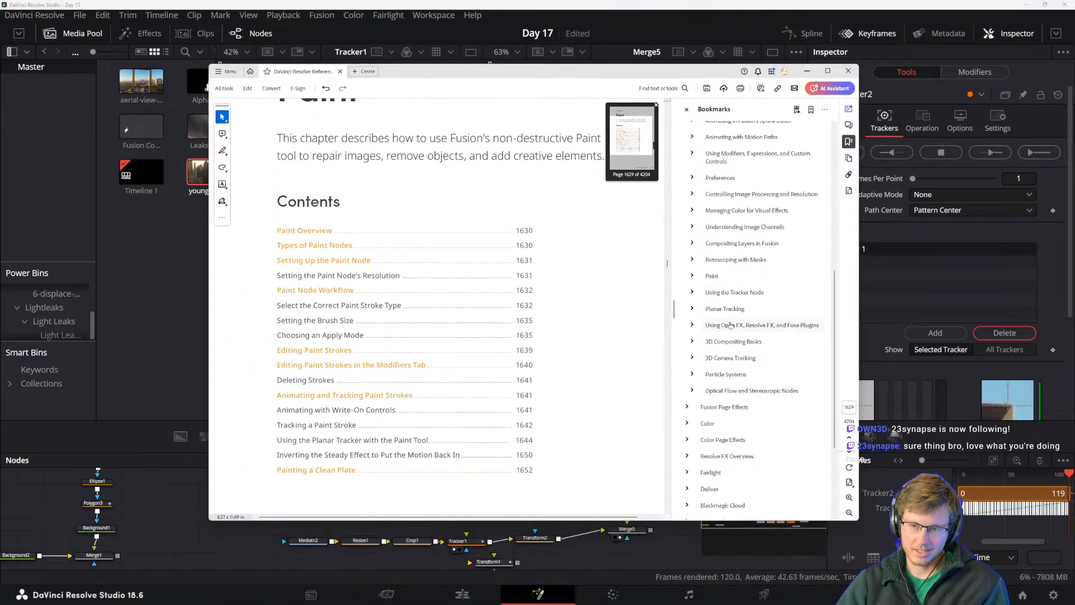
pyautogui.click(666, 25)
# - Nudge Tracker2 and Transform2 slightly apart in the node tree and check Transform2's settings
pyautogui.scroll(-2, 504, 496)
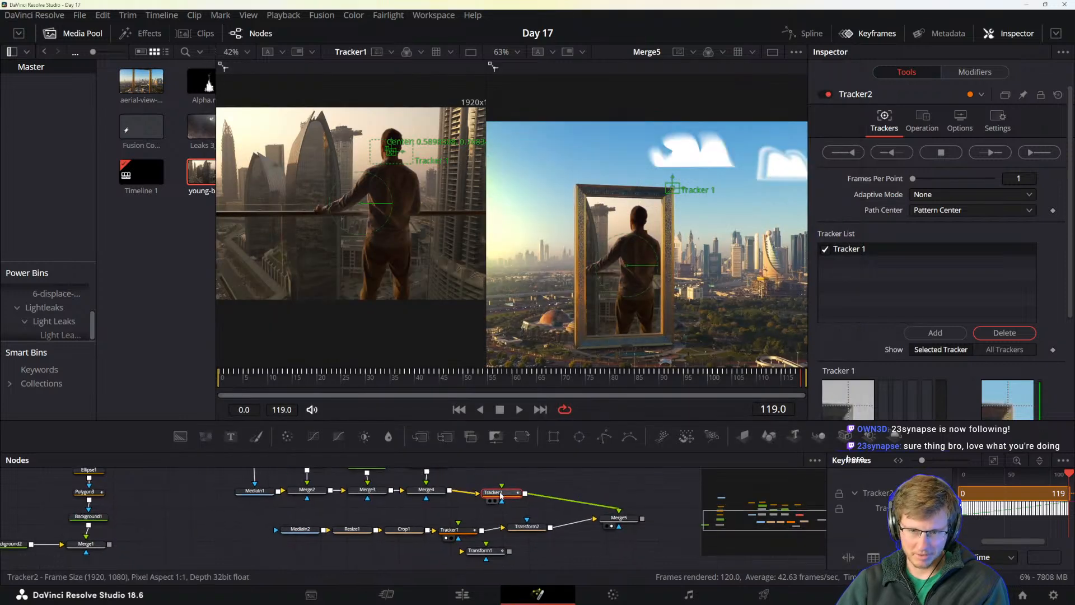
pyautogui.moveTo(501, 495); pyautogui.dragTo(499, 496)
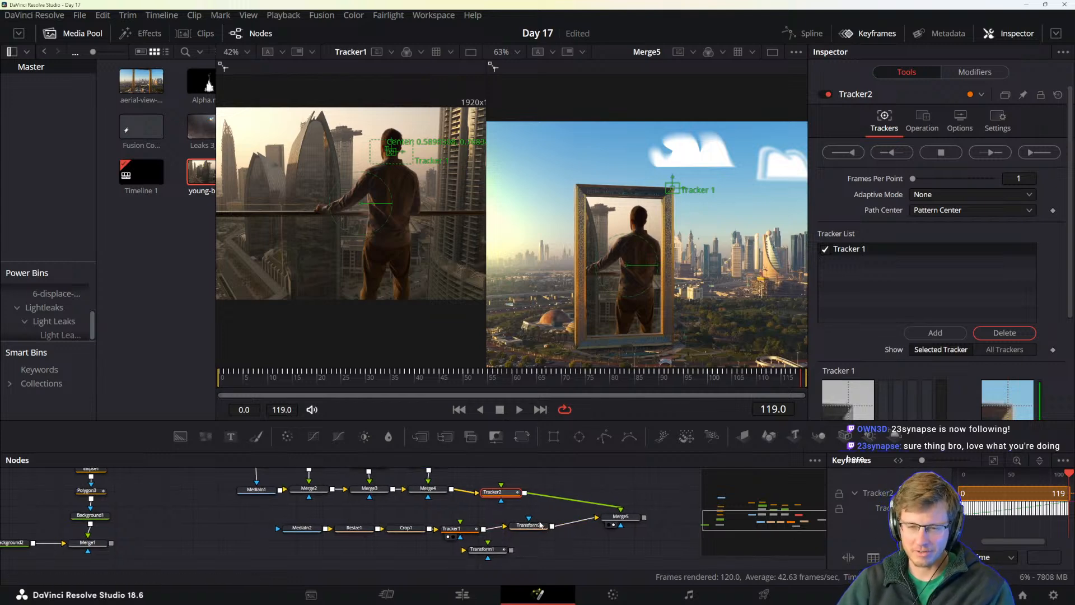
pyautogui.moveTo(528, 526); pyautogui.dragTo(527, 530)
pyautogui.click(507, 491)
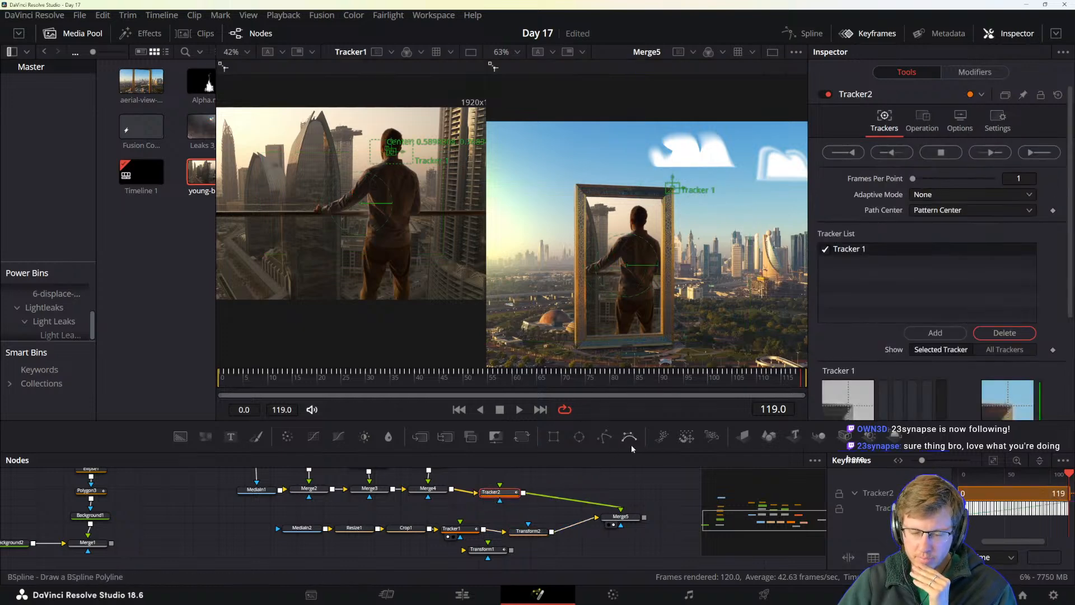
pyautogui.click(528, 530)
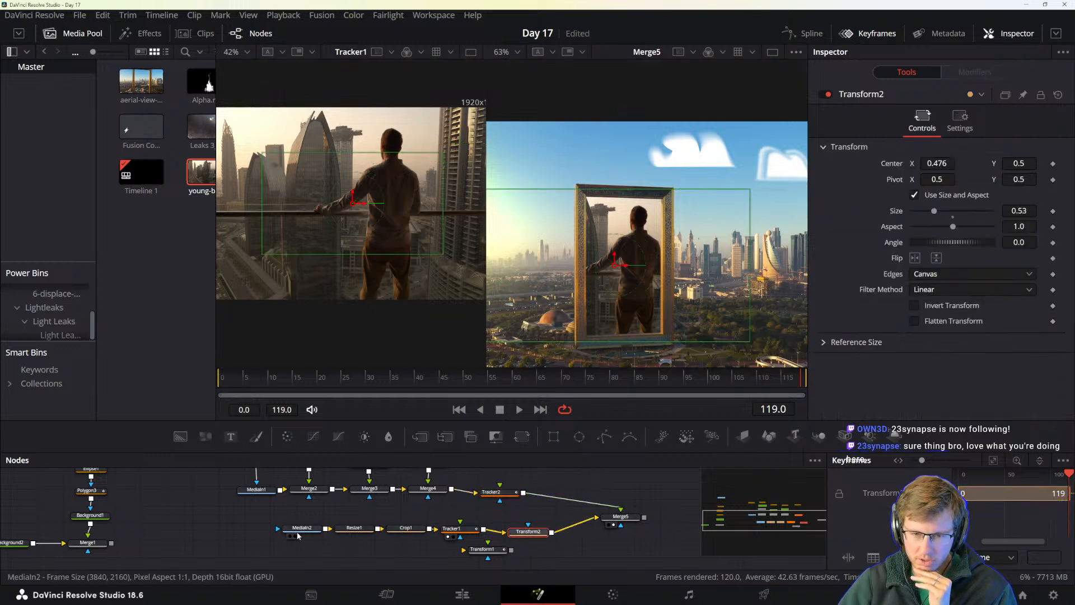
pyautogui.scroll(1, 519, 544)
pyautogui.moveTo(520, 545); pyautogui.dragTo(518, 536)
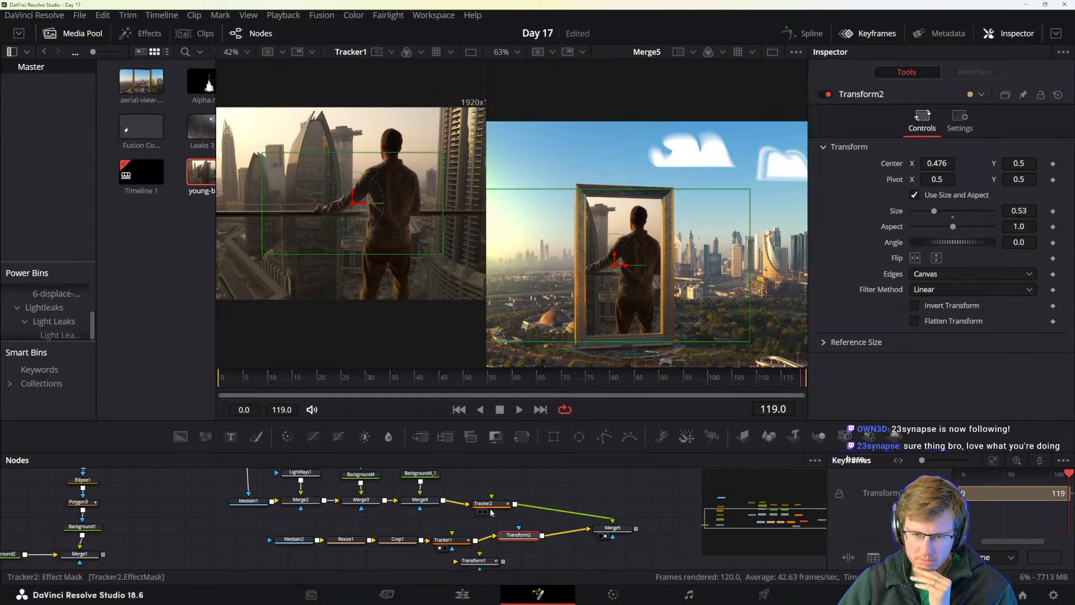
# - Set the operation of Tracker2 to Match Move
pyautogui.click(483, 502)
pyautogui.click(922, 120)
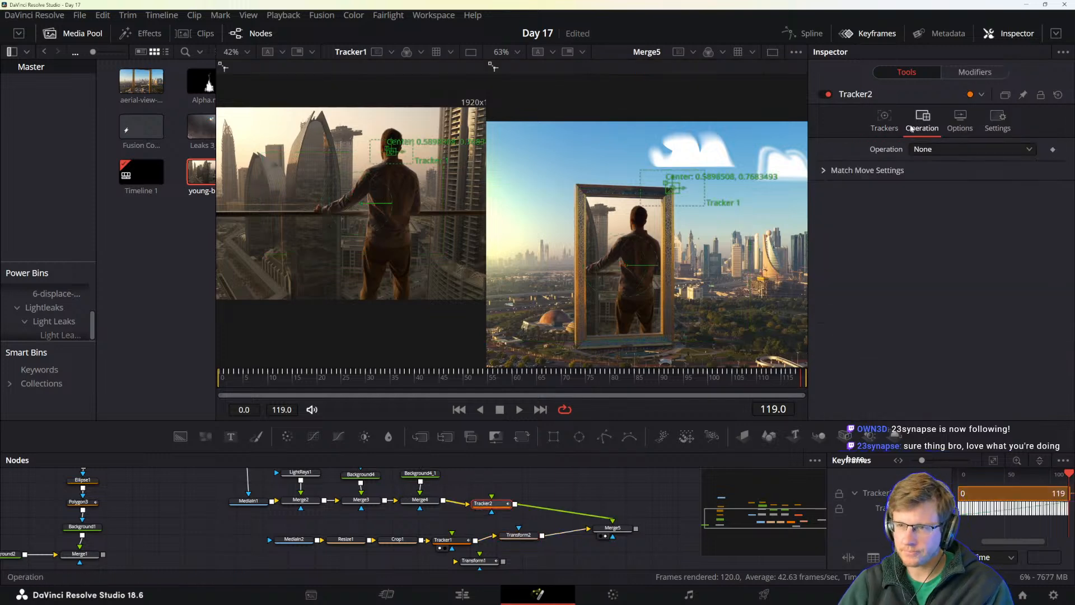
pyautogui.click(932, 151)
pyautogui.click(945, 179)
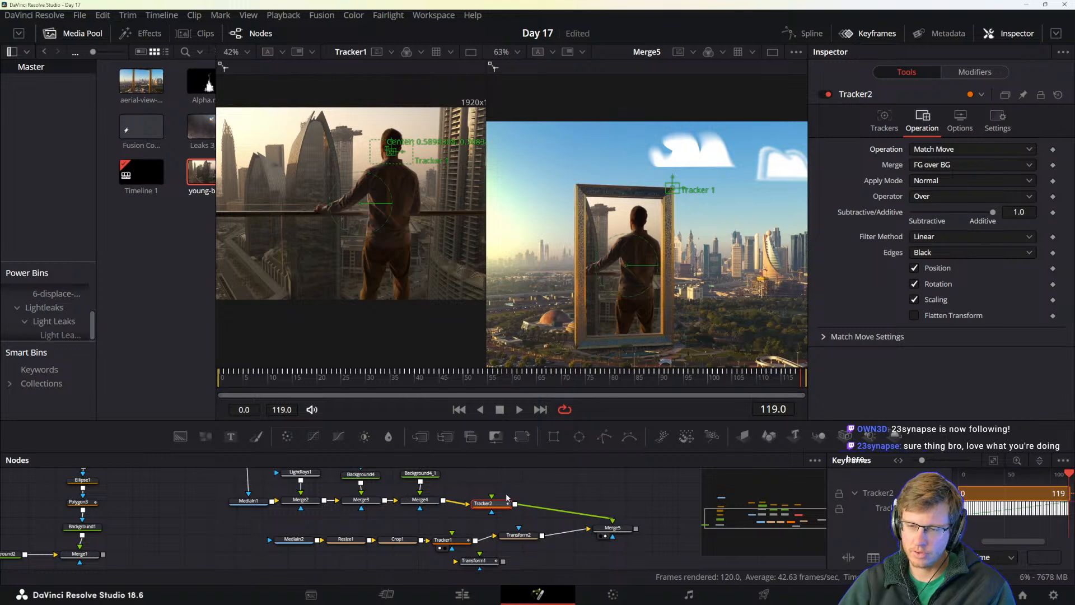
# - Move Tracker2 off the Merge4 branch and insert it between Transform2 and Merge5, making room for it and playing the composite
pyautogui.moveTo(499, 505); pyautogui.dragTo(505, 544)
pyautogui.click(553, 539)
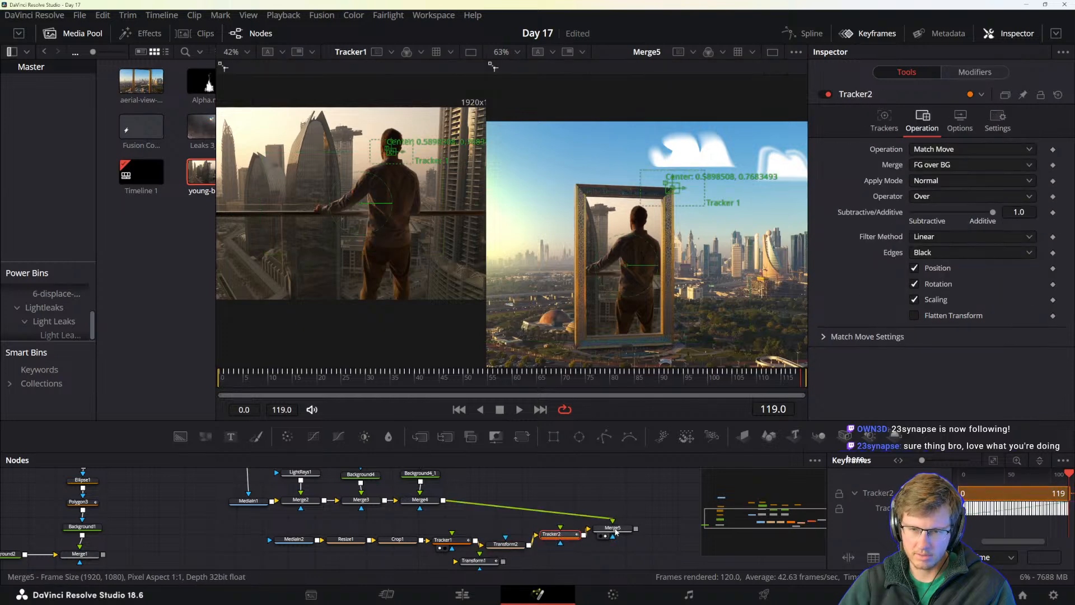
pyautogui.moveTo(617, 533); pyautogui.dragTo(643, 531)
pyautogui.press('space')
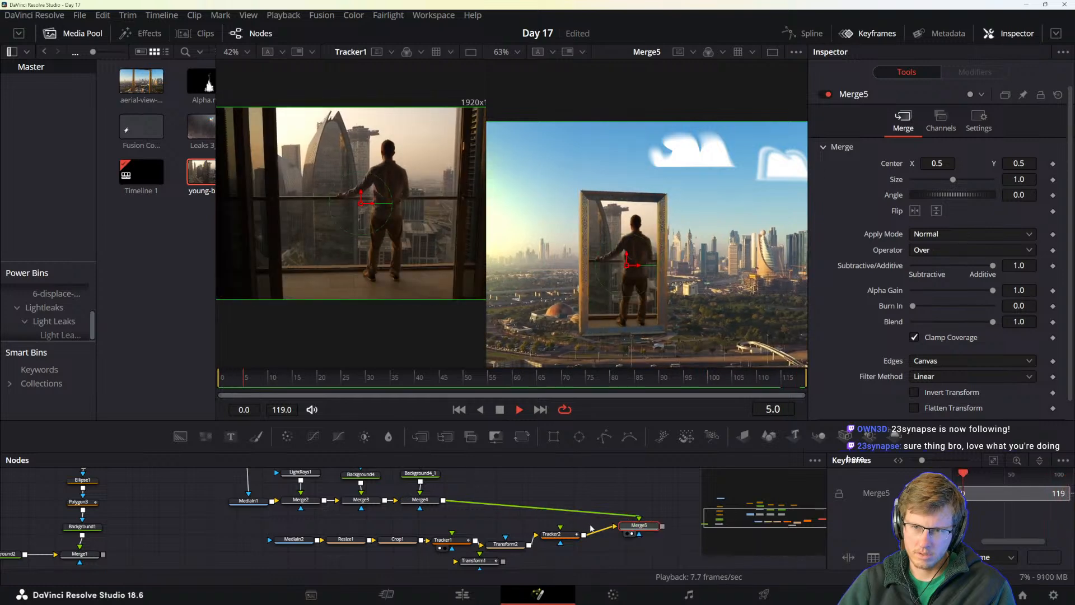
pyautogui.press('space')
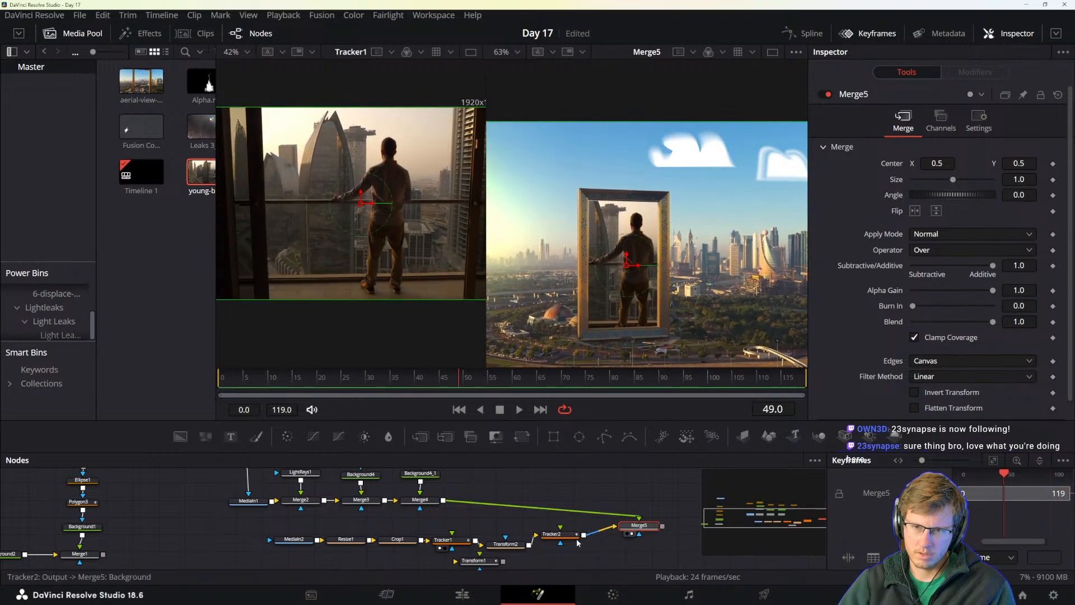
# - Disable Tracker2, add a B-Spline mask to it, and play the composite from Merge5
pyautogui.click(558, 536)
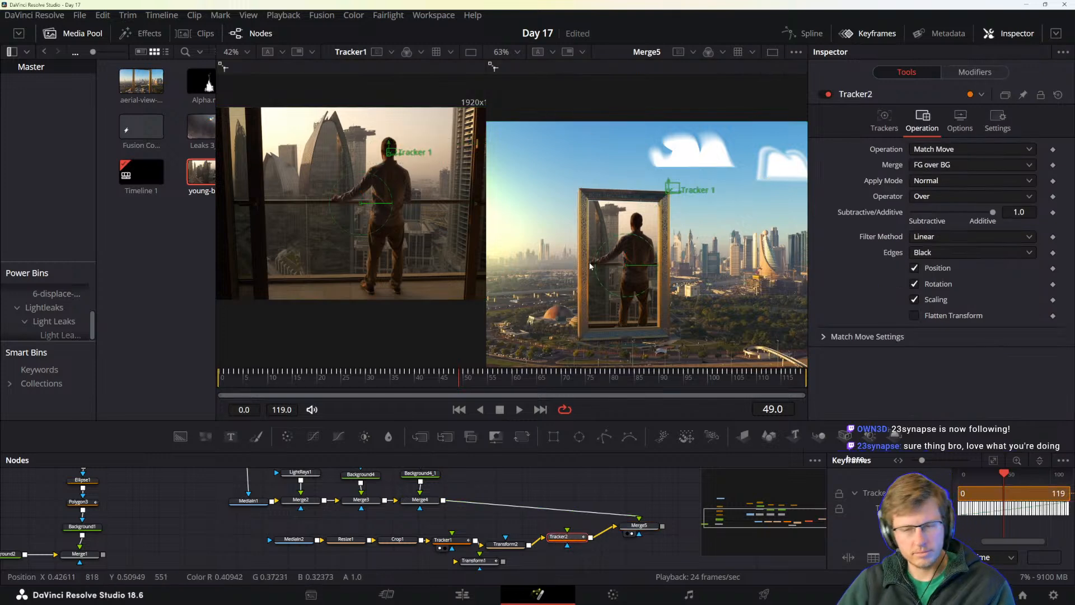
pyautogui.hotkey('ctrl', 'p')
pyautogui.click(636, 436)
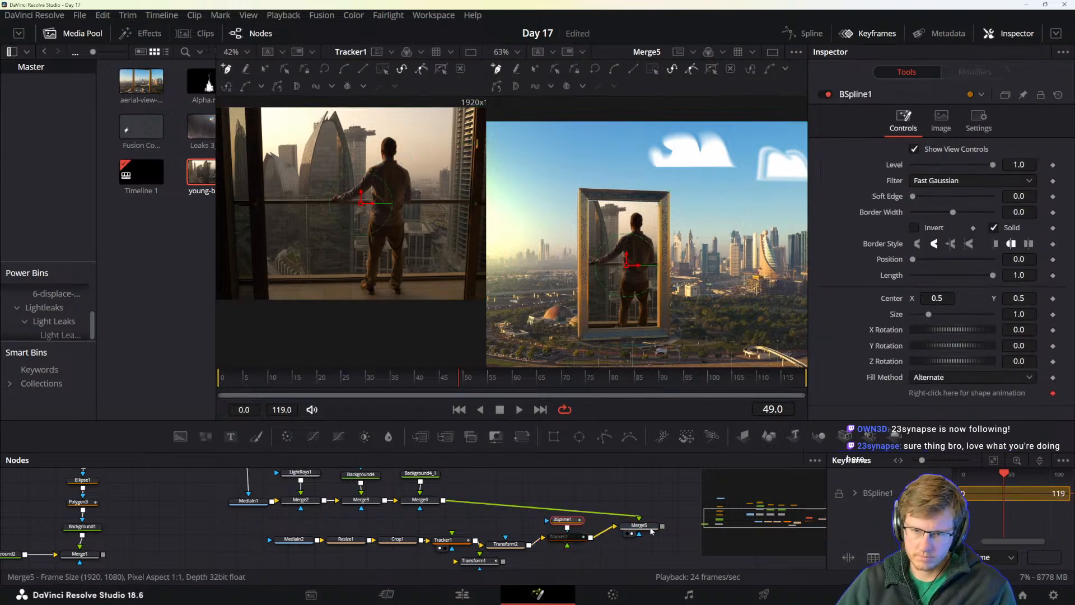
pyautogui.click(642, 525)
pyautogui.press('space')
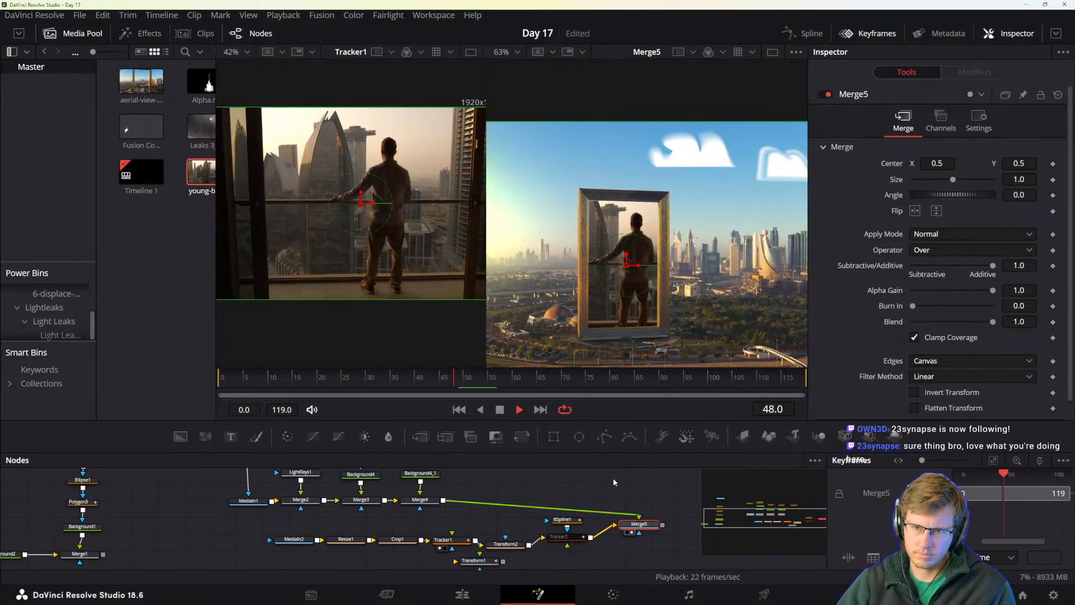
# - Delete the B-Spline mask on Tracker2, re-enable the tracker, and play the composite with it active
pyautogui.click(565, 519)
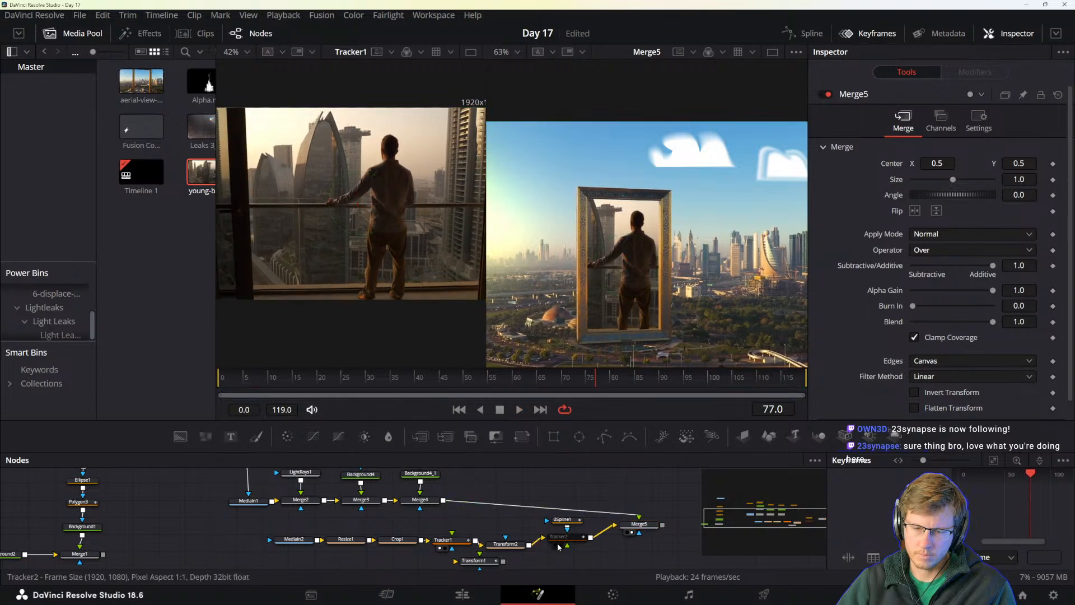
pyautogui.press('Delete')
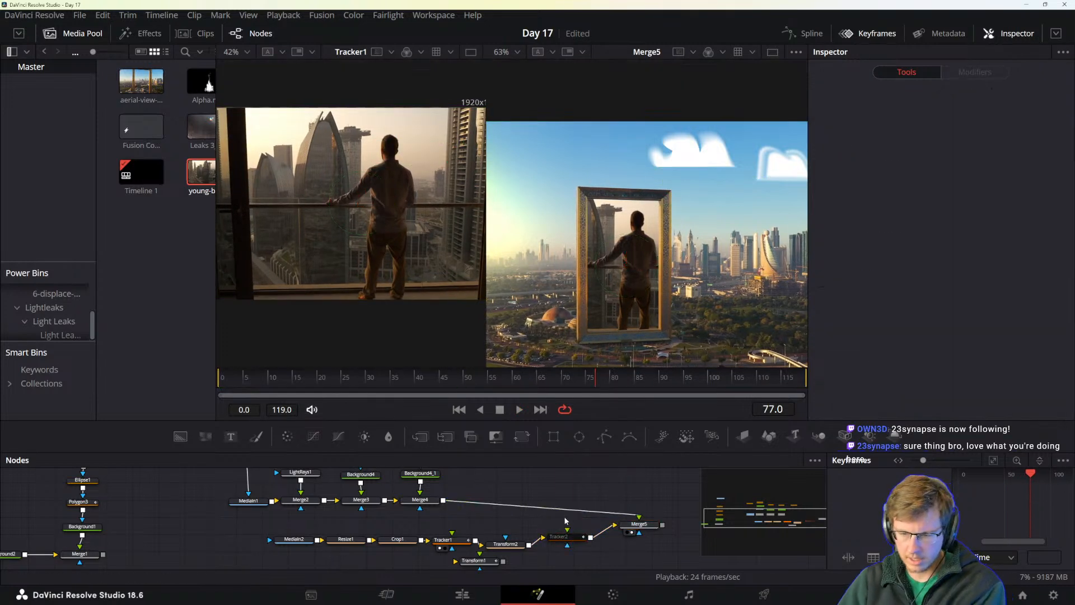
pyautogui.click(582, 537)
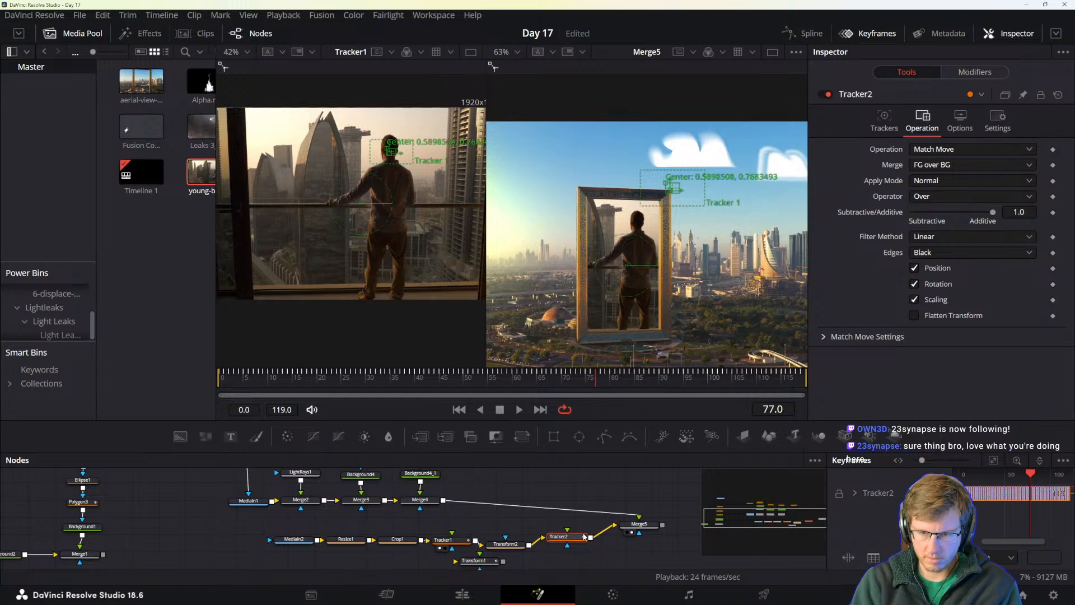
pyautogui.press('space')
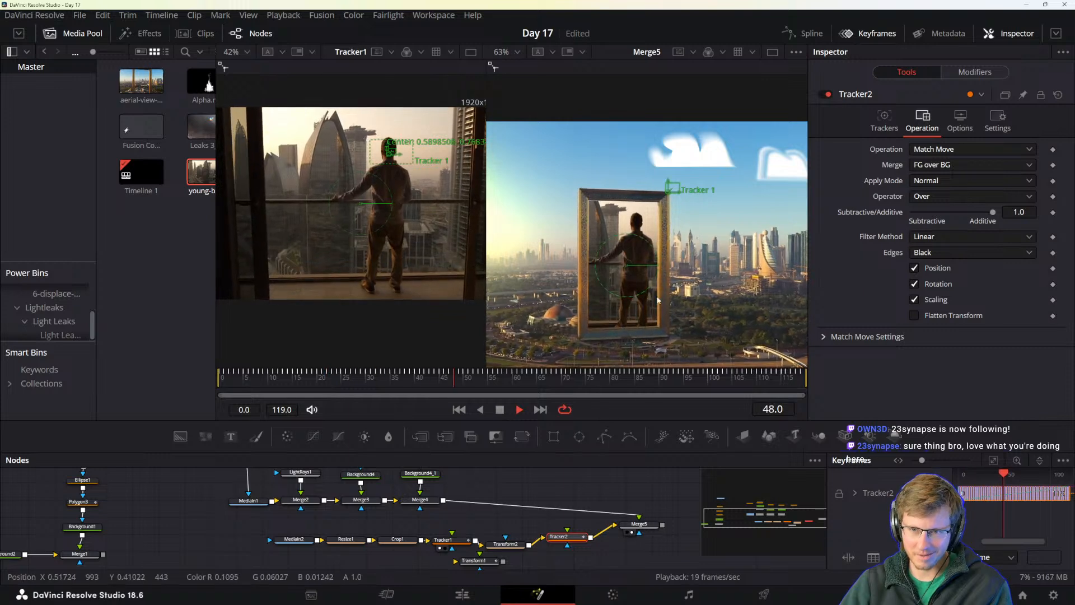
pyautogui.press('space')
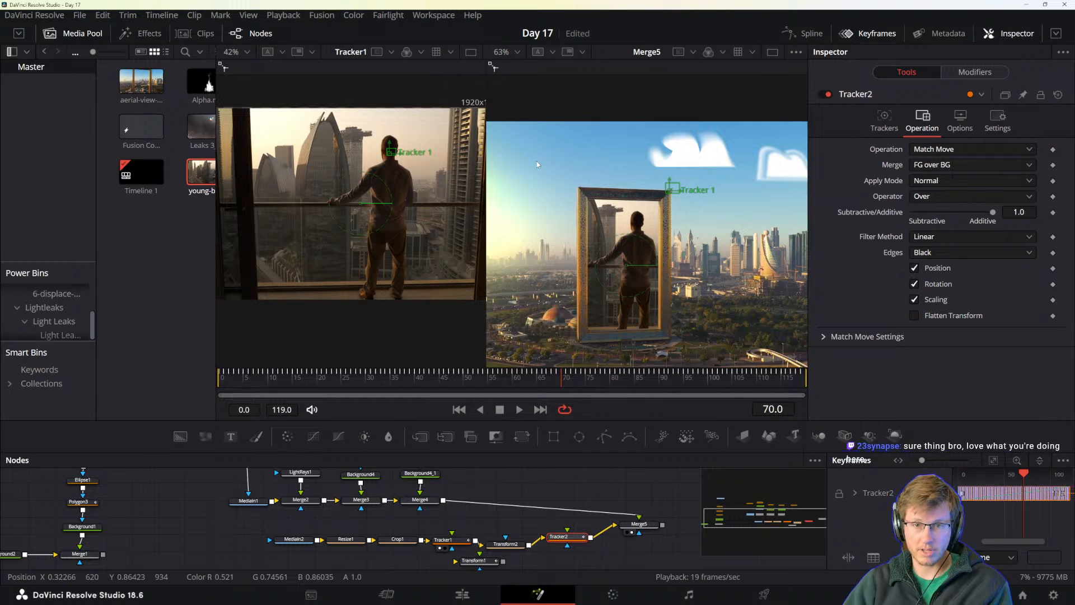
# - Switch to the DaVinci Resolve Reference Manual in Acrobat and look over the contents of Fusion's Paint chapter
pyautogui.hotkey('alt', 'Tab')
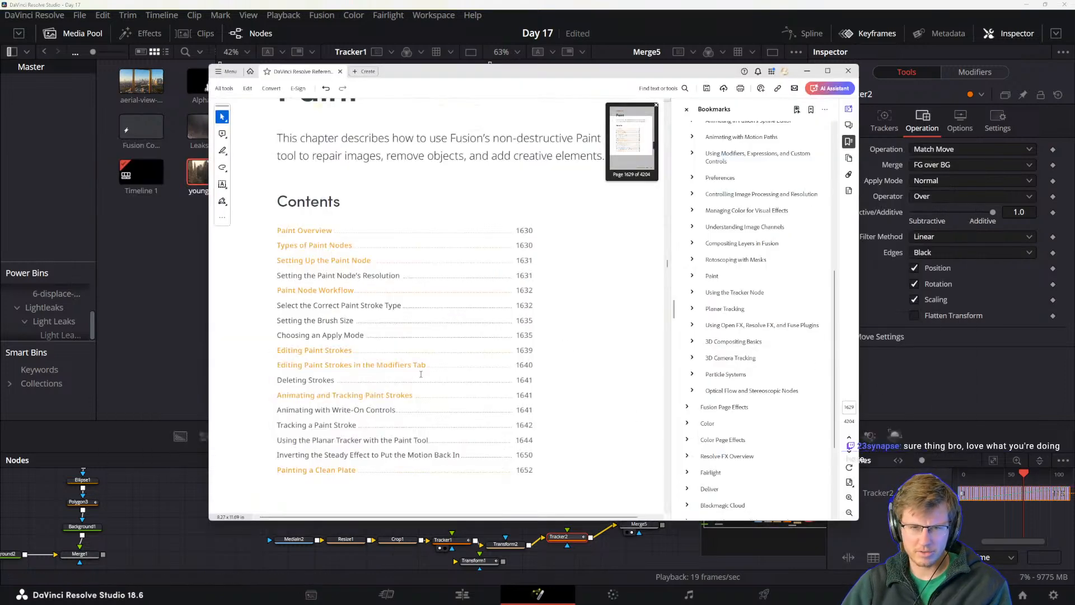
pyautogui.scroll(1, 721, 381)
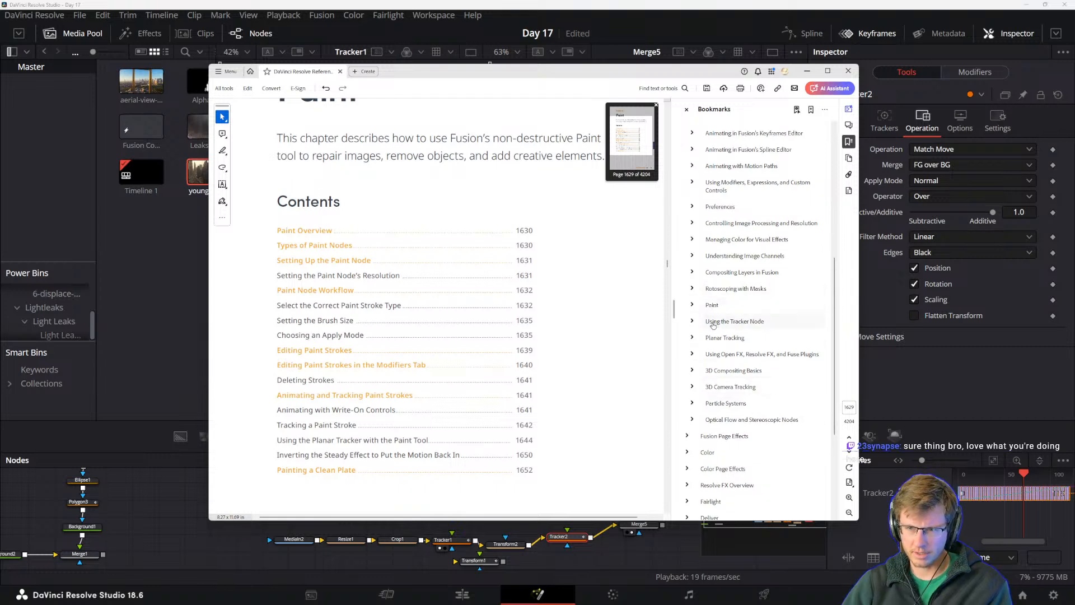
pyautogui.click(711, 306)
pyautogui.scroll(1, 509, 282)
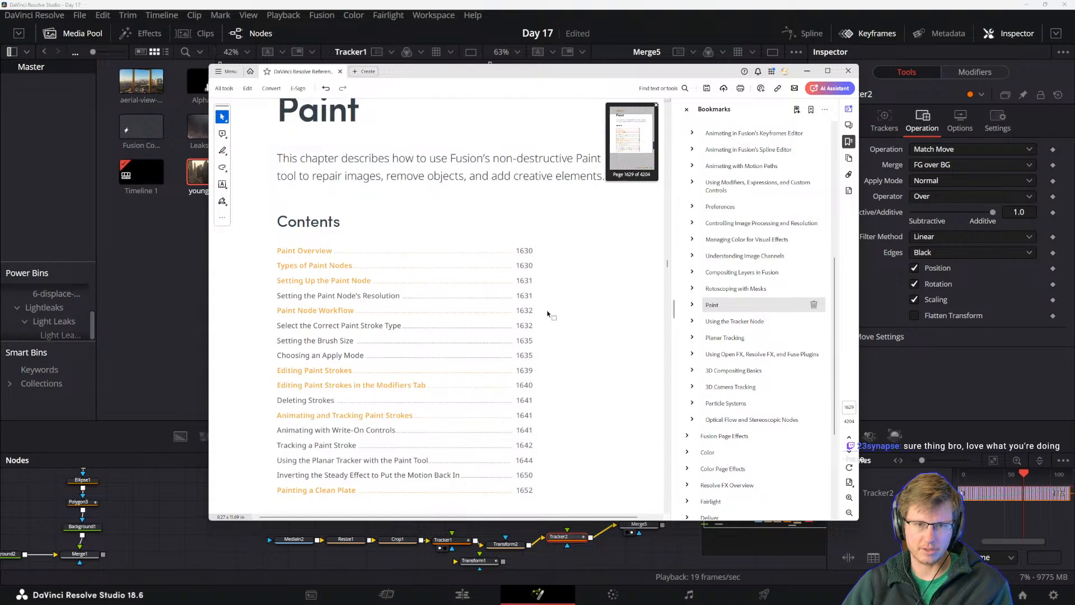
pyautogui.scroll(1, 472, 196)
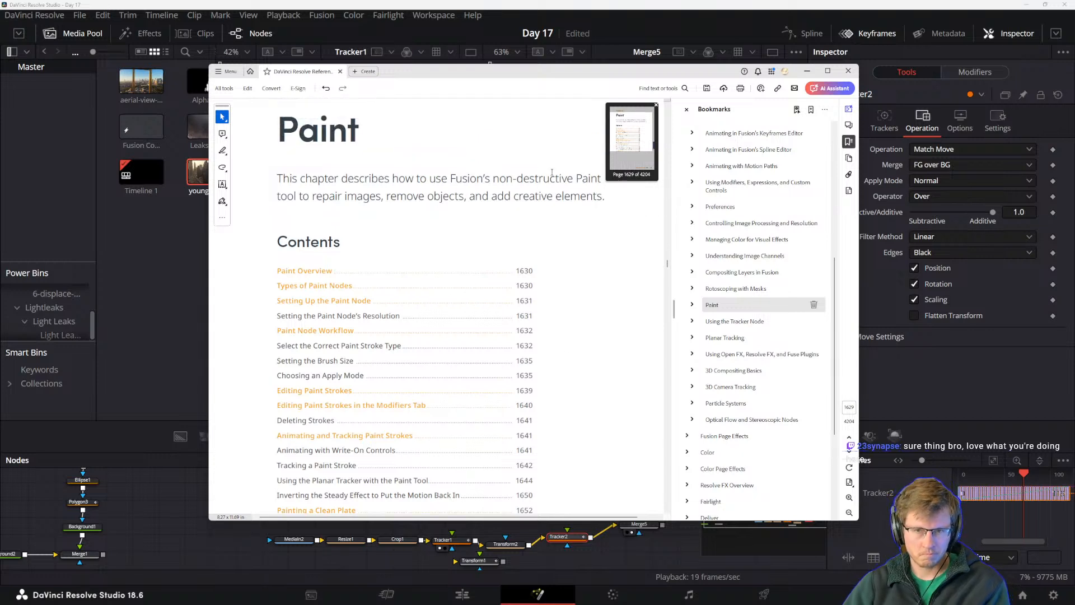
pyautogui.moveTo(687, 588)
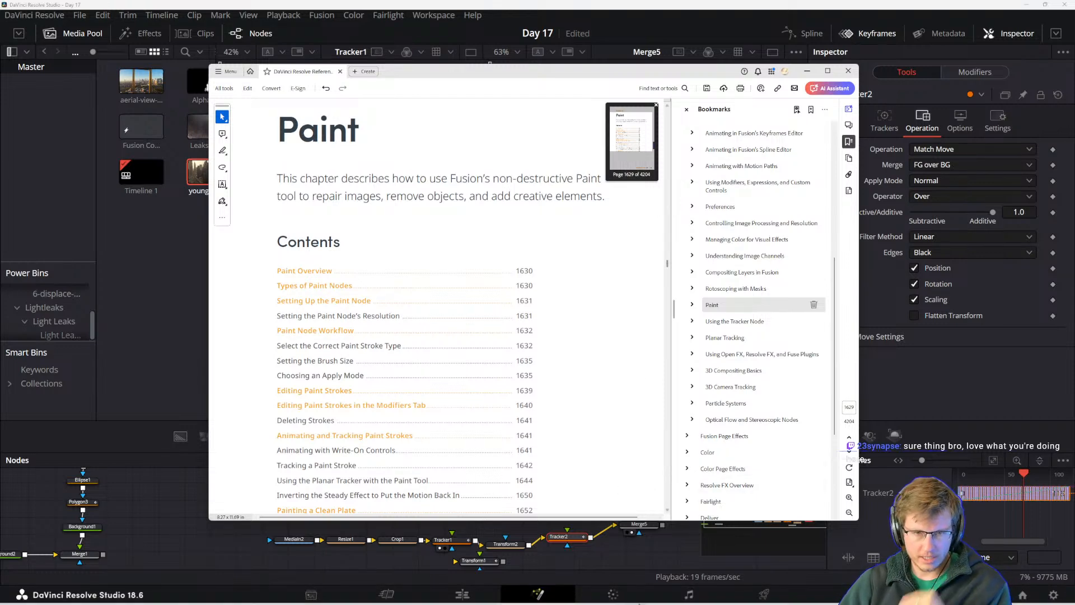
pyautogui.scroll(-2, 547, 457)
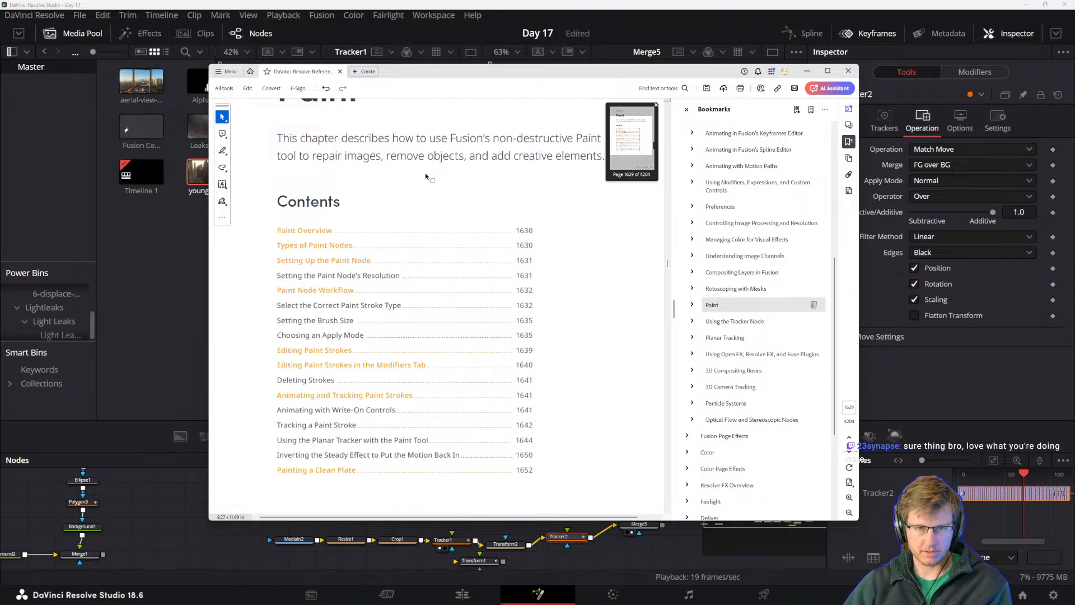
pyautogui.moveTo(415, 72); pyautogui.dragTo(443, 86)
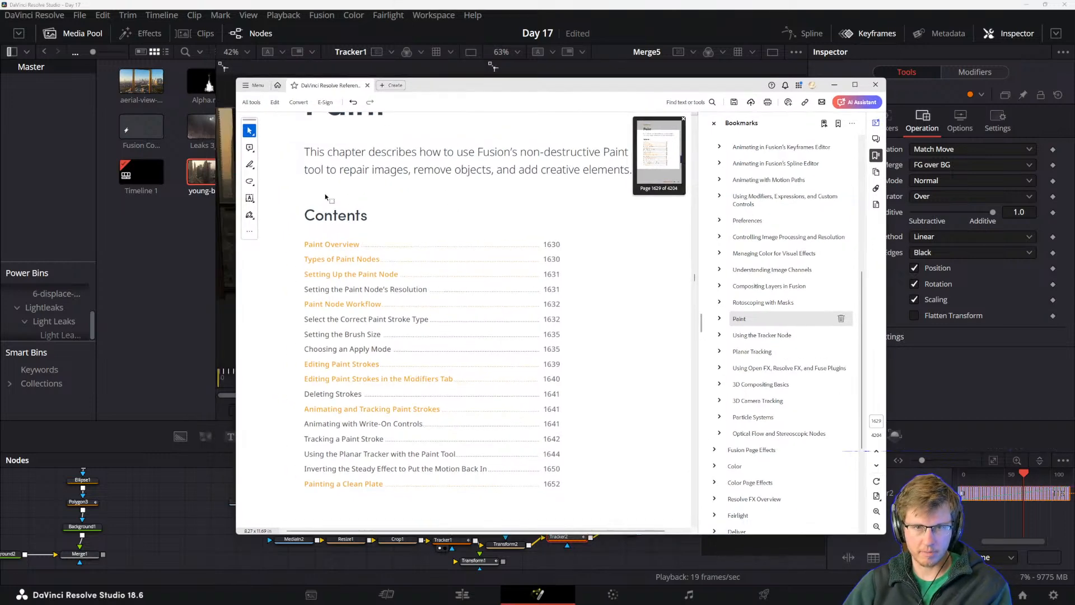
pyautogui.scroll(1, 401, 284)
pyautogui.scroll(1, 401, 286)
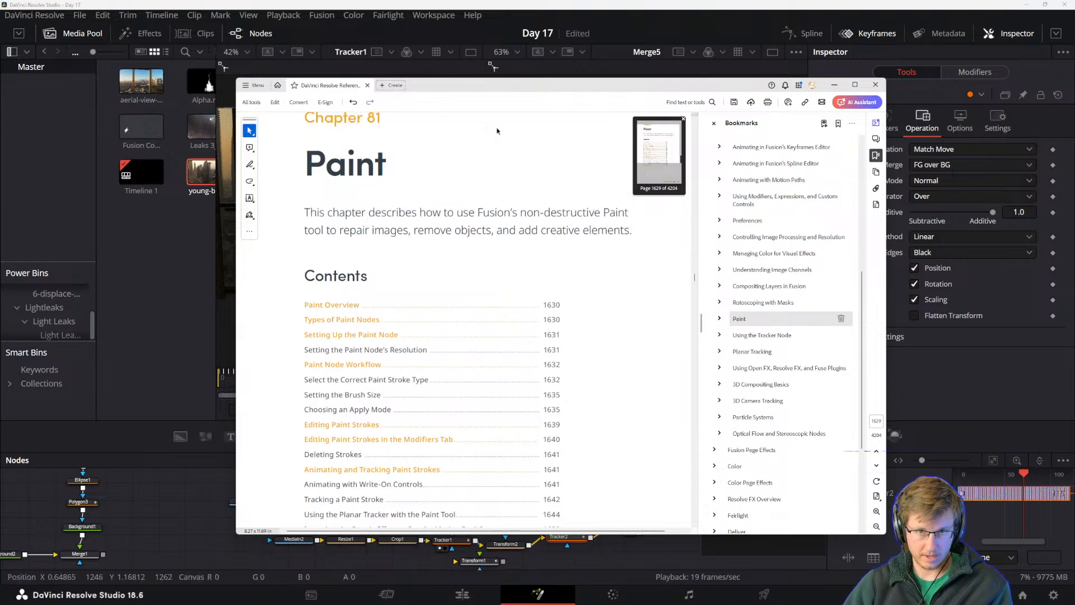
pyautogui.moveTo(464, 88); pyautogui.dragTo(456, 63)
pyautogui.scroll(-1, 327, 212)
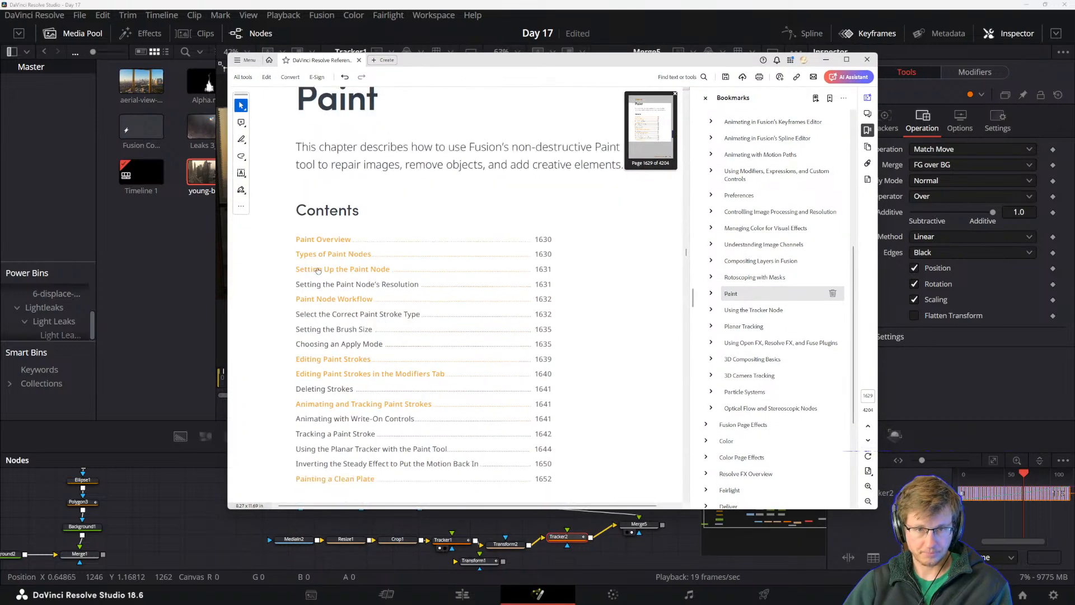
# - Read the manual's Paint Overview and Types of Paint Nodes sections in an enlarged window, and return to Resolve
pyautogui.click(322, 238)
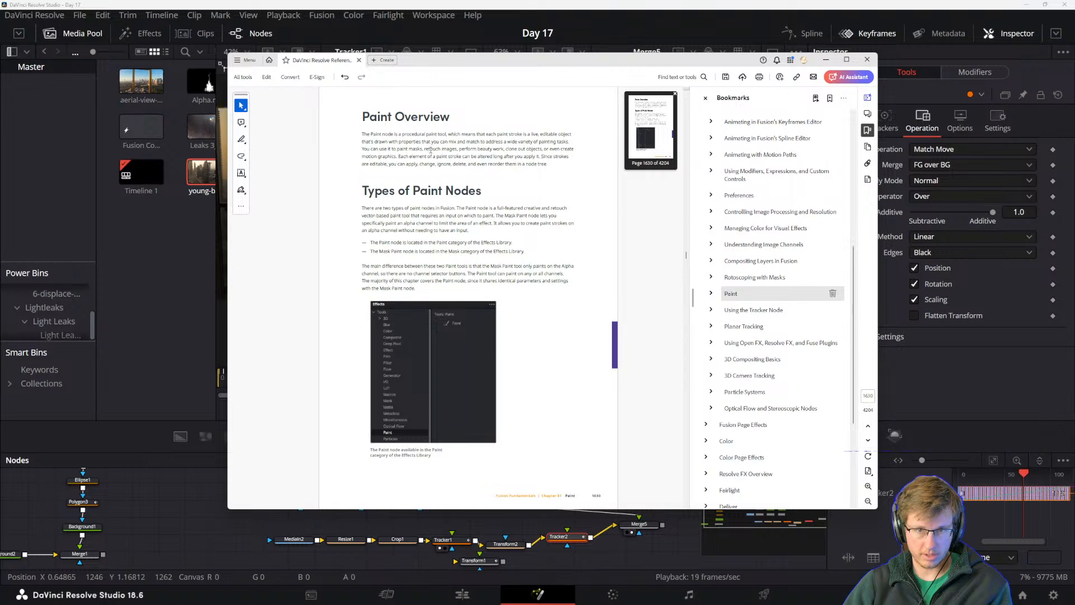
pyautogui.scroll(1, 414, 216)
pyautogui.scroll(-1, 427, 243)
pyautogui.scroll(3, 381, 193)
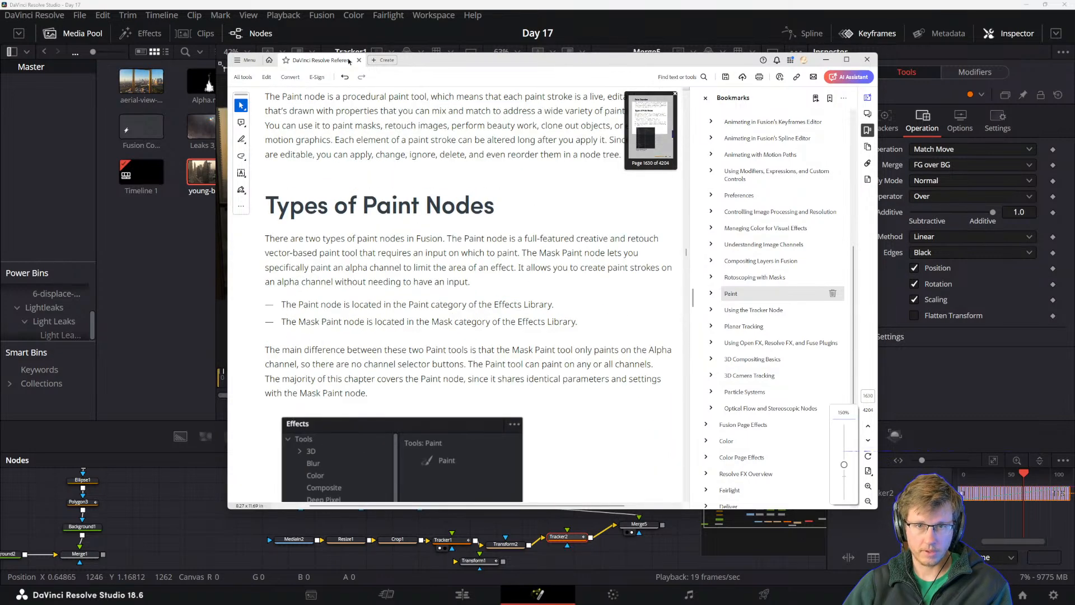
pyautogui.moveTo(531, 74); pyautogui.dragTo(447, 51)
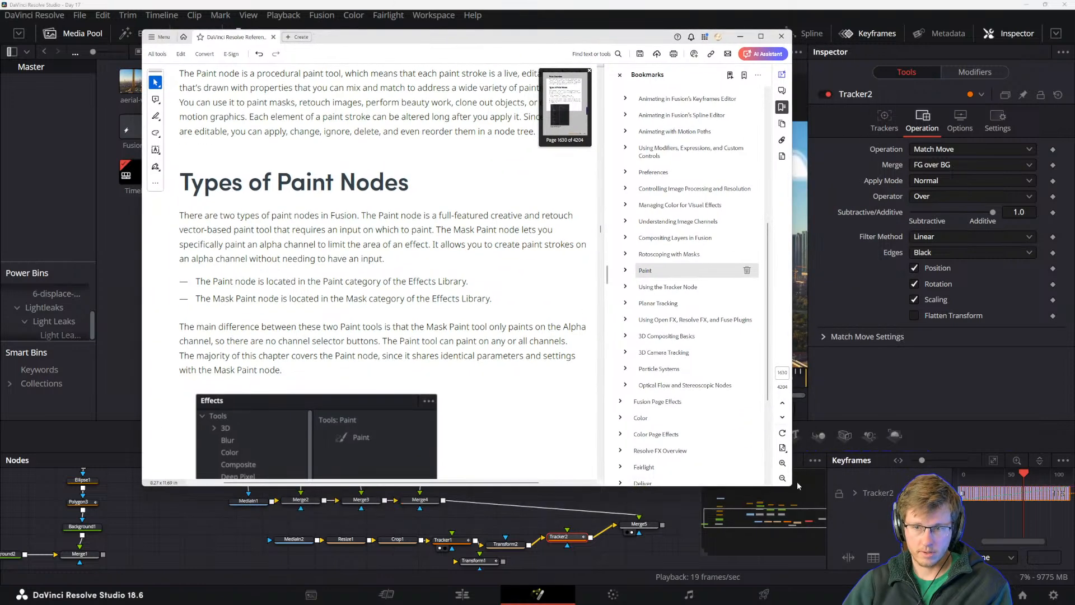
pyautogui.moveTo(792, 486); pyautogui.dragTo(908, 564)
pyautogui.scroll(-4, 285, 279)
pyautogui.scroll(5, 286, 279)
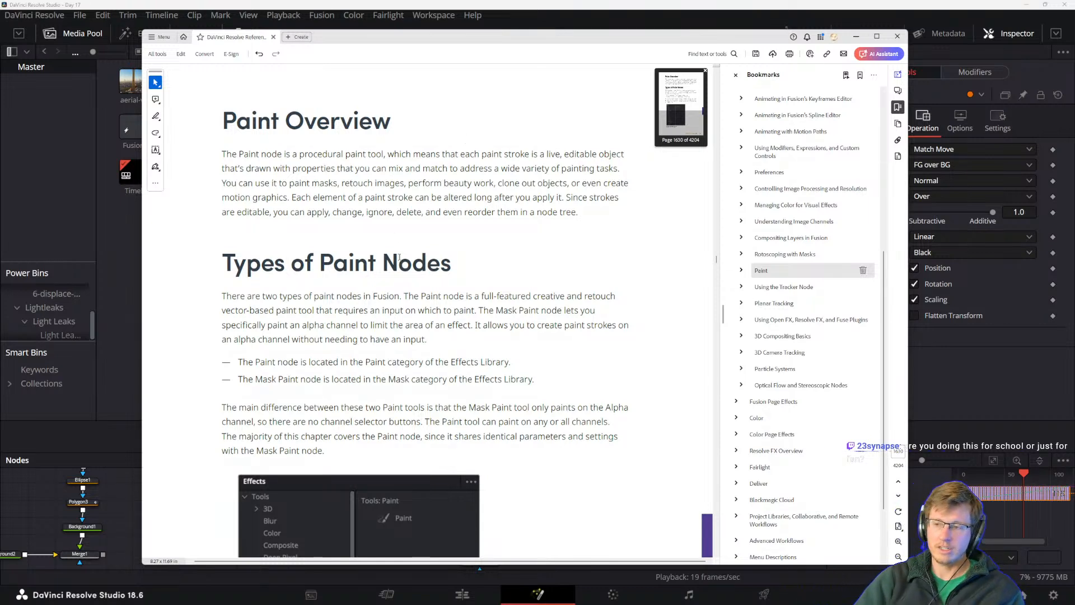
pyautogui.moveTo(424, 337); pyautogui.dragTo(369, 311)
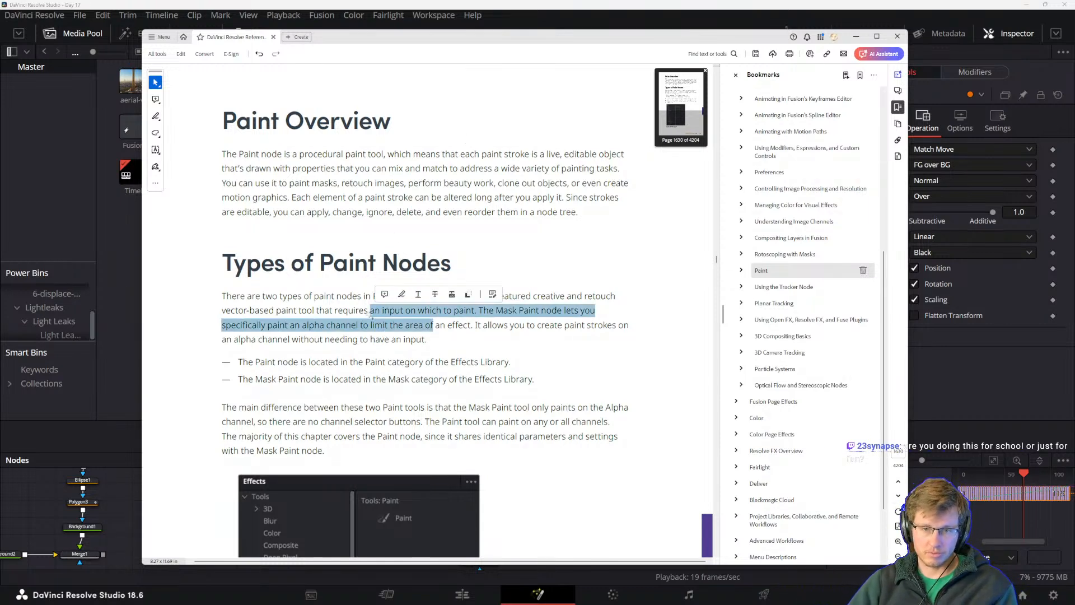
pyautogui.click(336, 321)
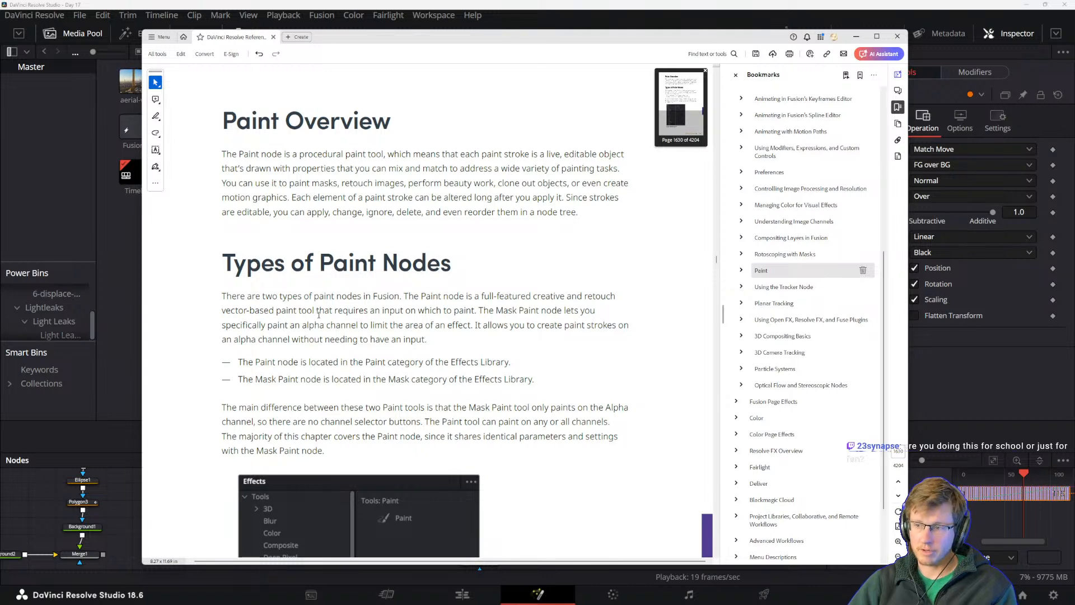
pyautogui.hotkey('alt', 'Tab')
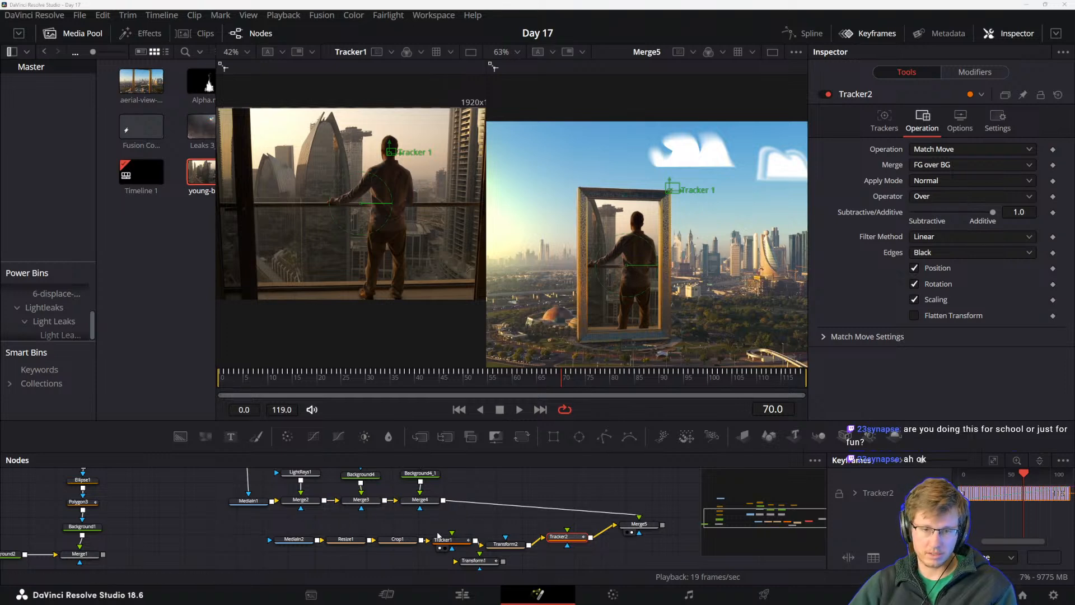
pyautogui.scroll(5, 488, 482)
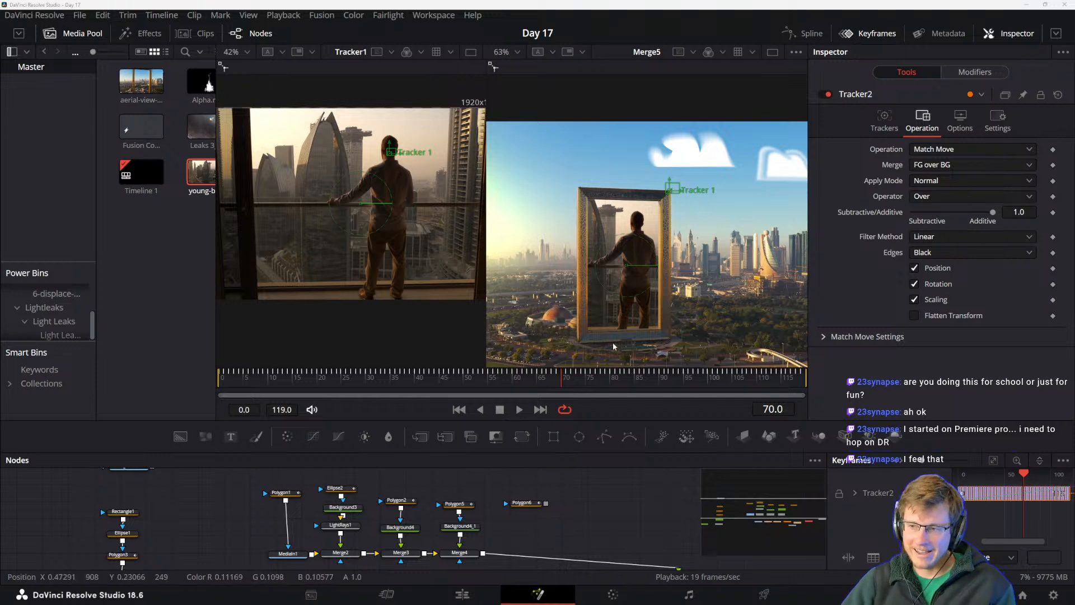
pyautogui.rightClick(515, 524)
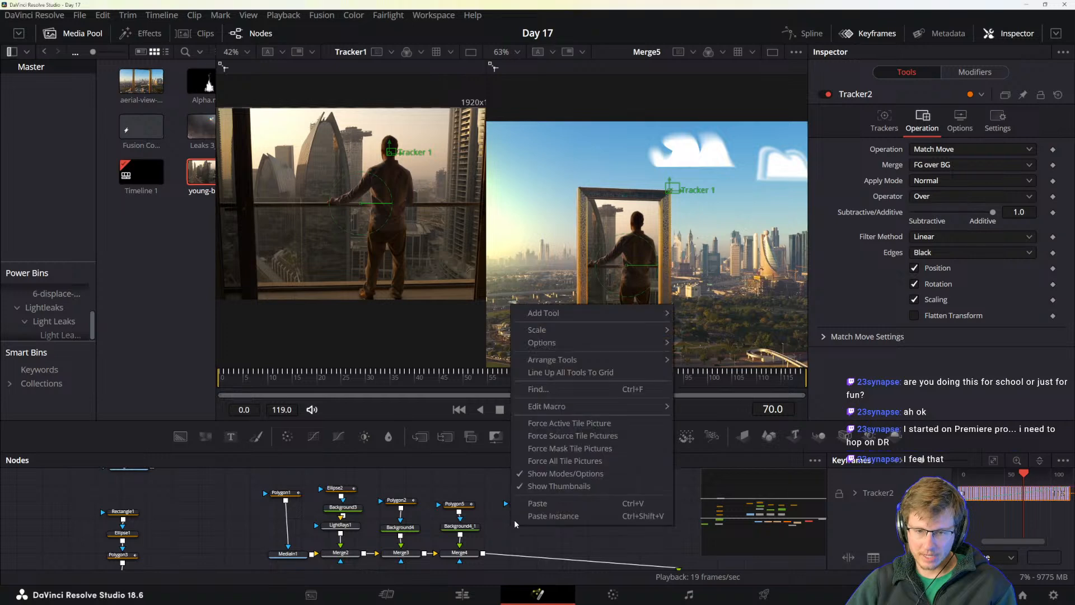
pyautogui.click(448, 521)
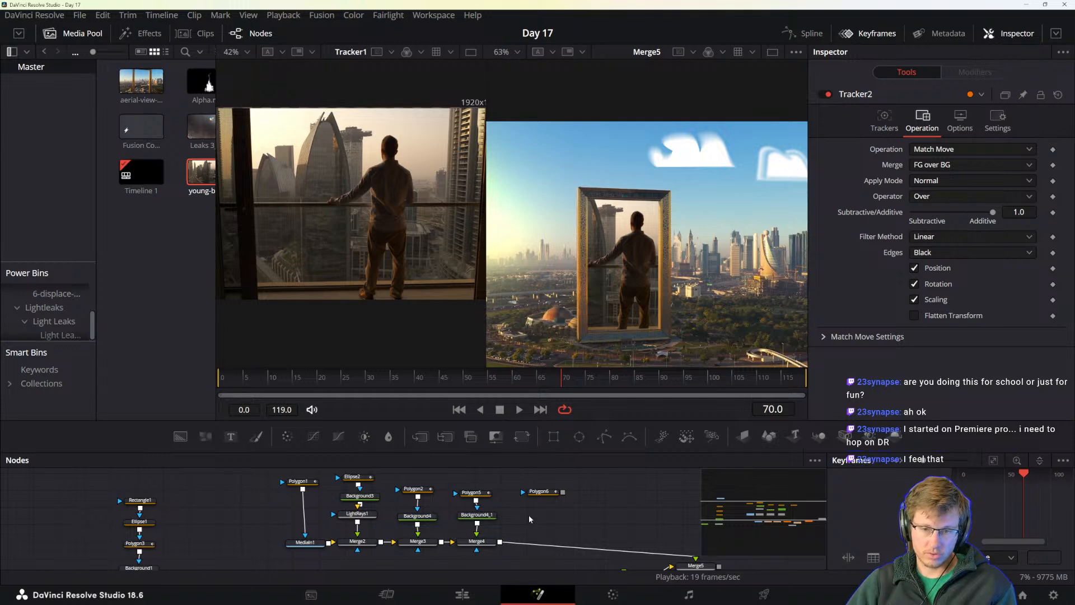
pyautogui.moveTo(525, 514); pyautogui.dragTo(536, 513)
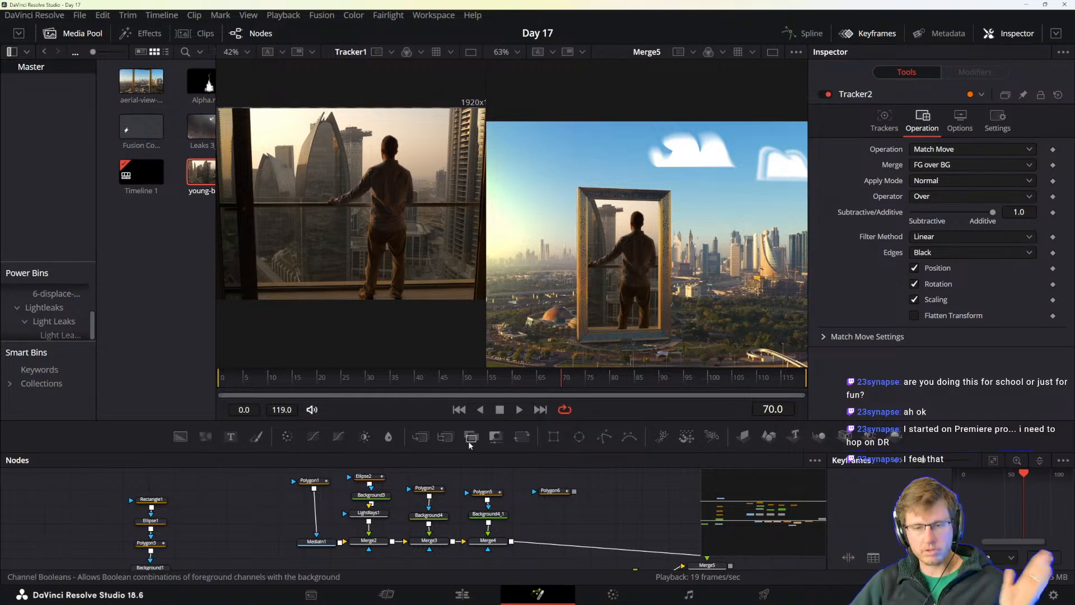
pyautogui.moveTo(152, 604)
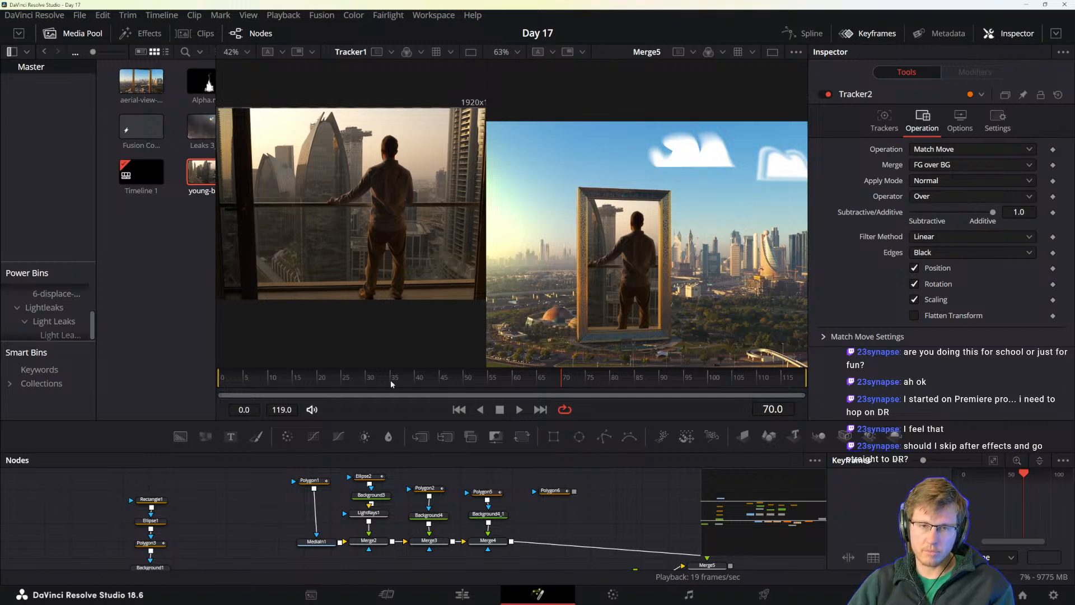
# - Look at the composition clip on the Edit page timeline, return to the Fusion page, and save the project
pyautogui.click(461, 594)
pyautogui.click(495, 520)
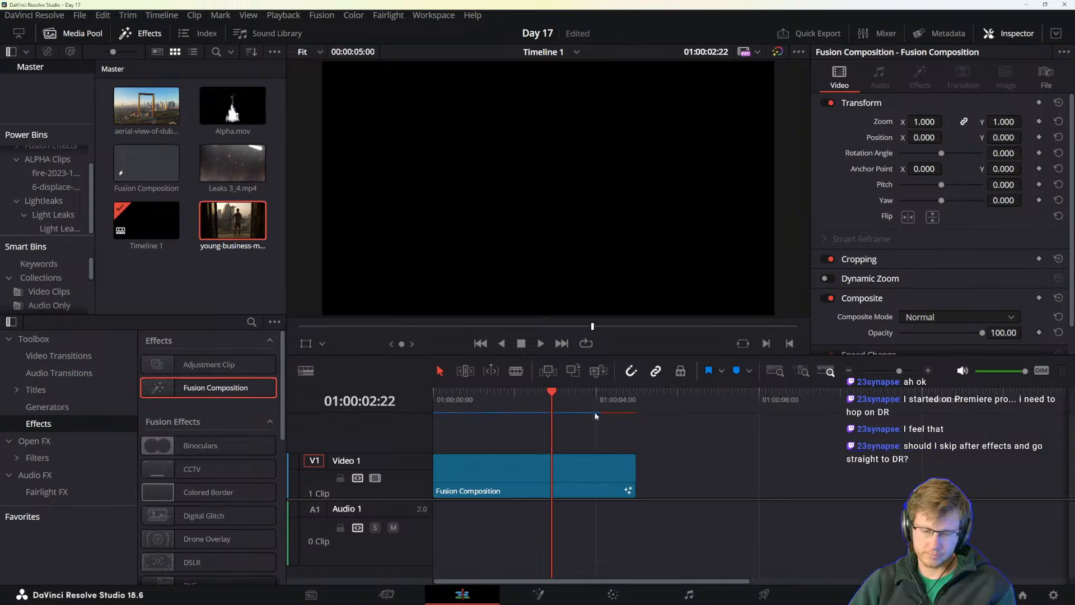
pyautogui.click(538, 593)
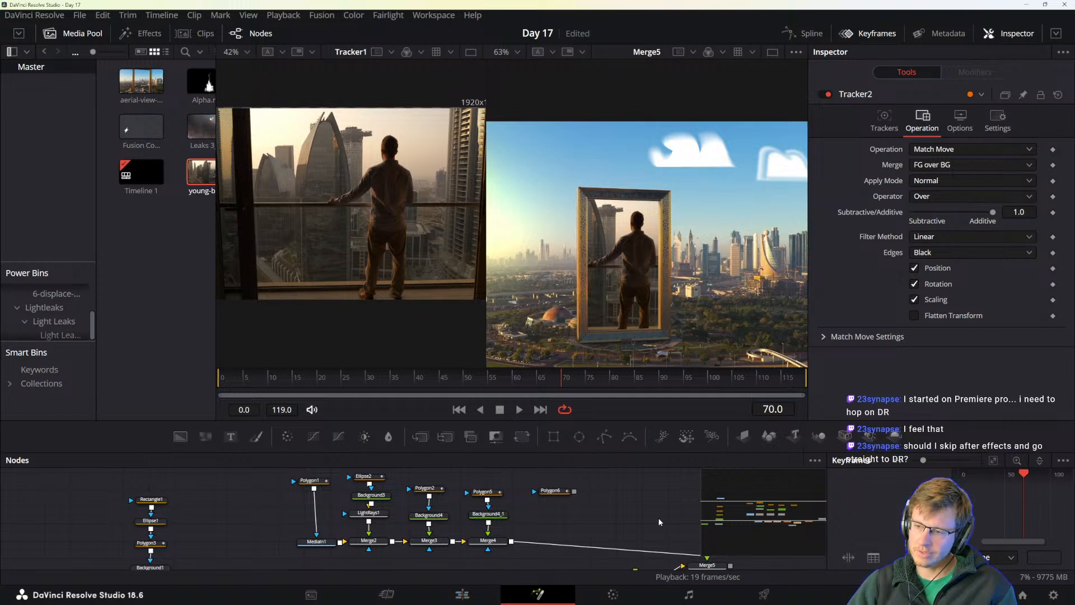
pyautogui.hotkey('ctrl', 's')
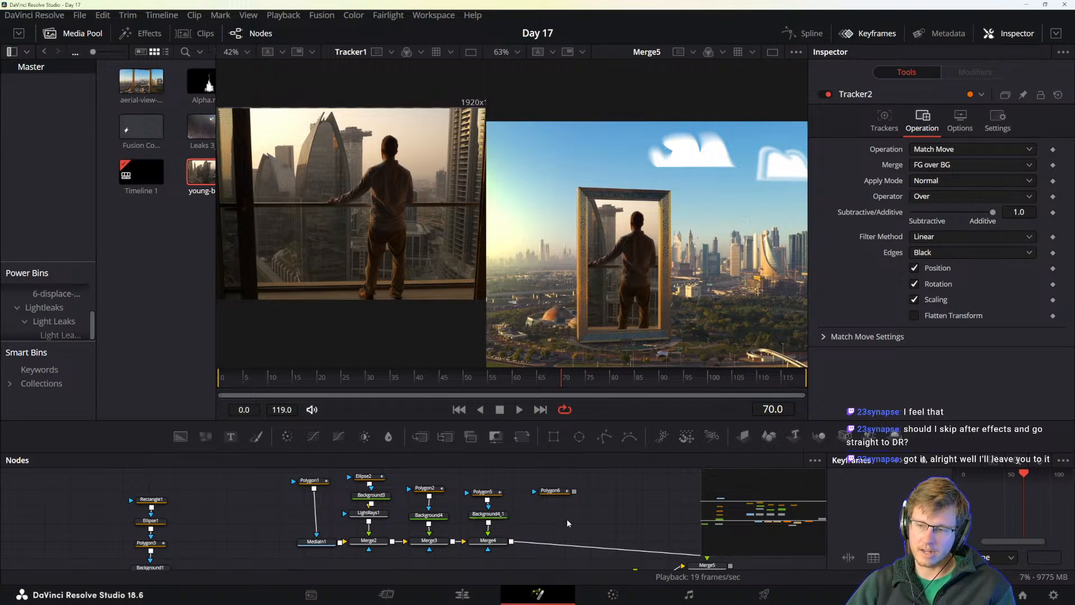
# - Select the MediaIn1 branch of nodes up to Polygon6, look at the composition clip on the Edit page, and return to Fusion
pyautogui.moveTo(618, 475); pyautogui.dragTo(250, 553)
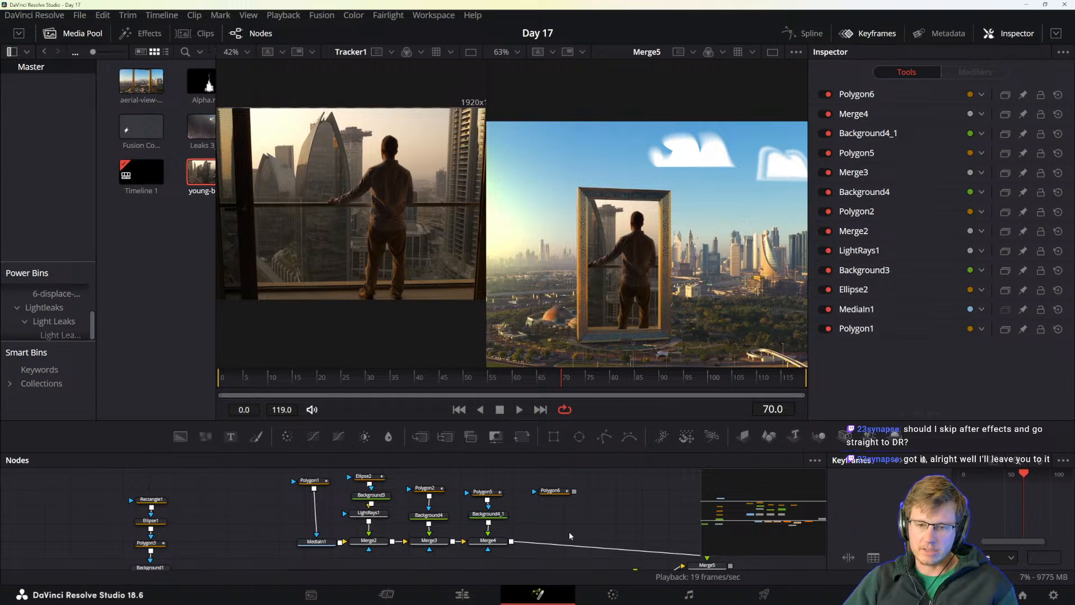
pyautogui.scroll(2, 560, 498)
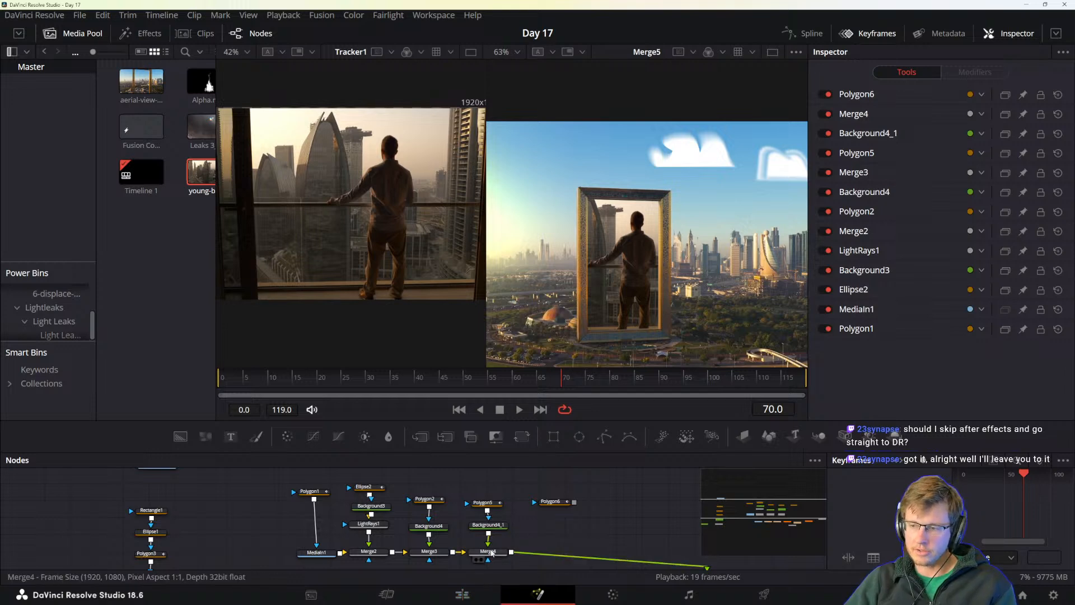
pyautogui.click(464, 595)
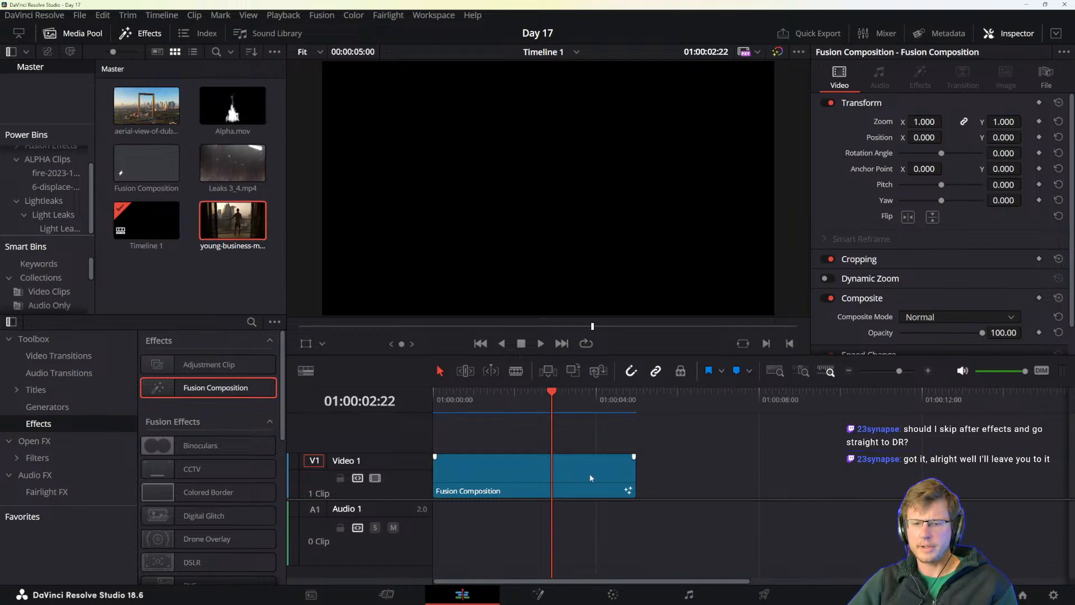
pyautogui.click(538, 594)
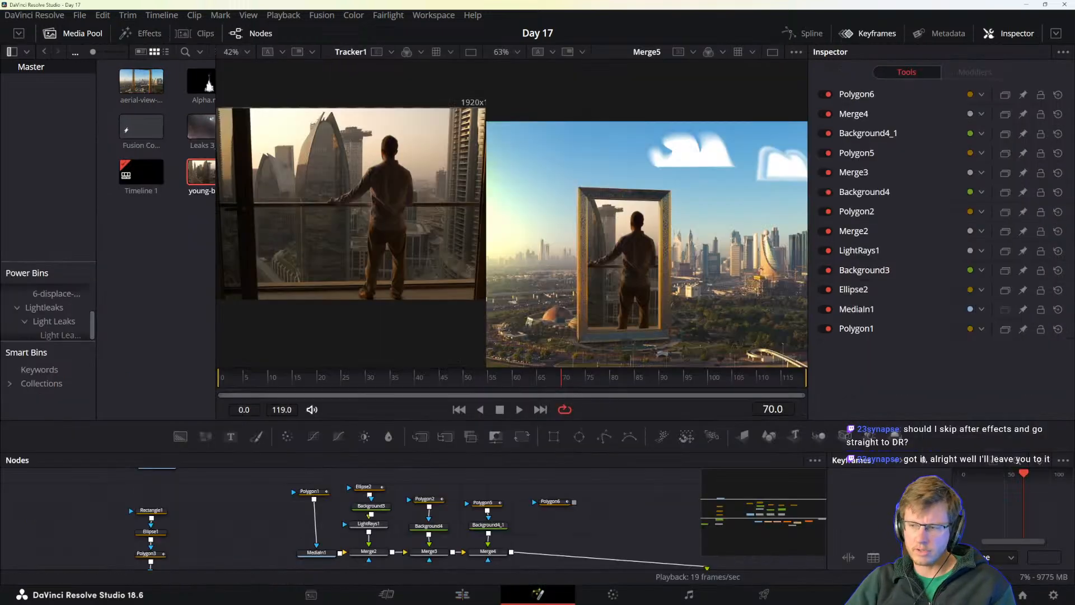
# - Switch to the reference manual's Paint Overview page in Acrobat, look it over, and move its window off the screen
pyautogui.hotkey('alt', 'Tab')
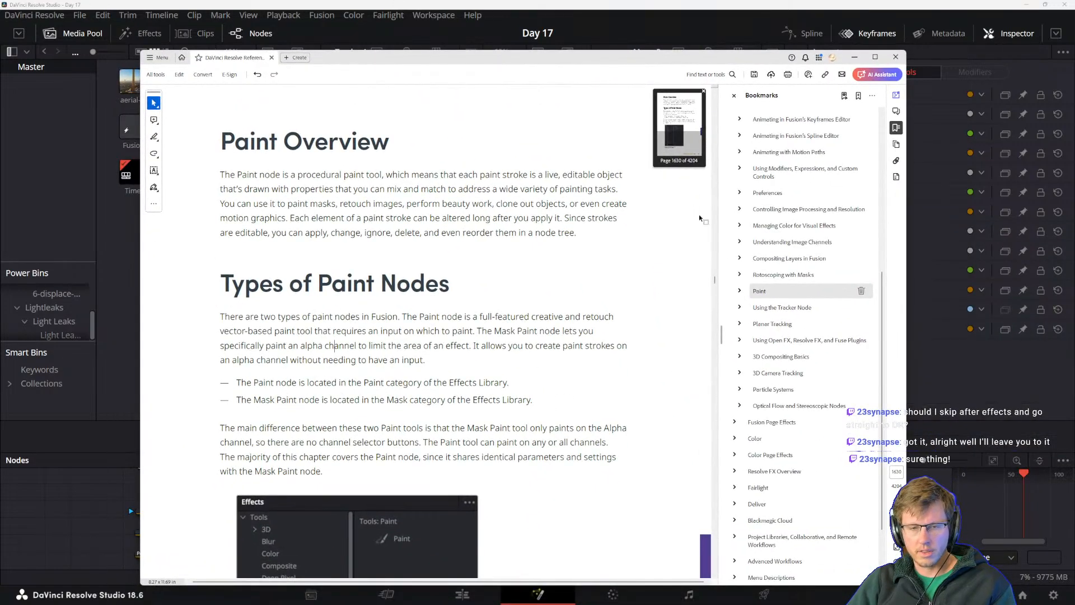
pyautogui.moveTo(438, 56); pyautogui.dragTo(502, 57)
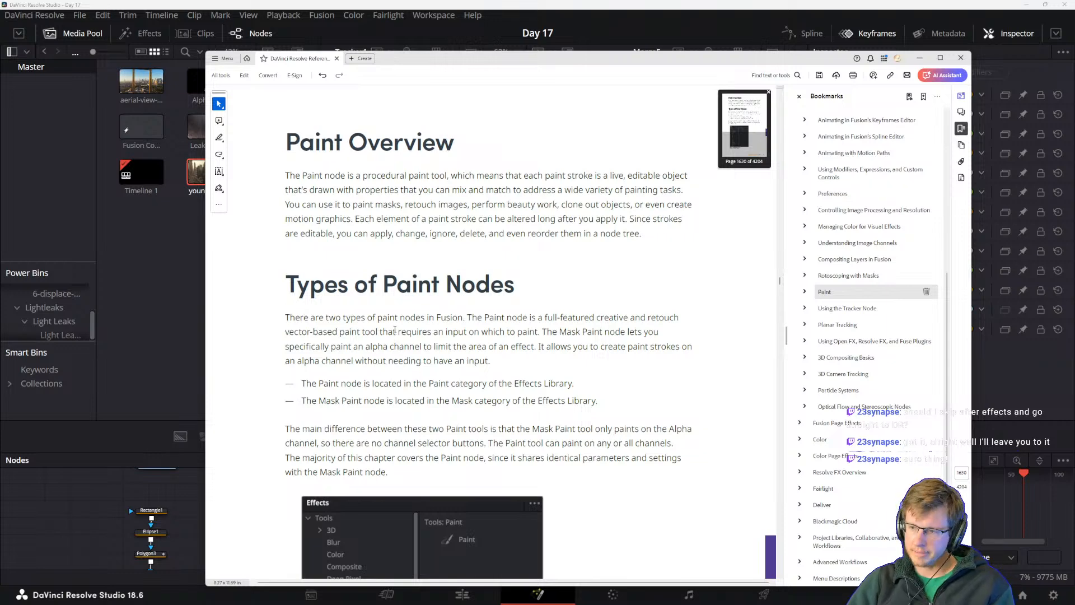
pyautogui.moveTo(577, 63); pyautogui.dragTo(1074, 269)
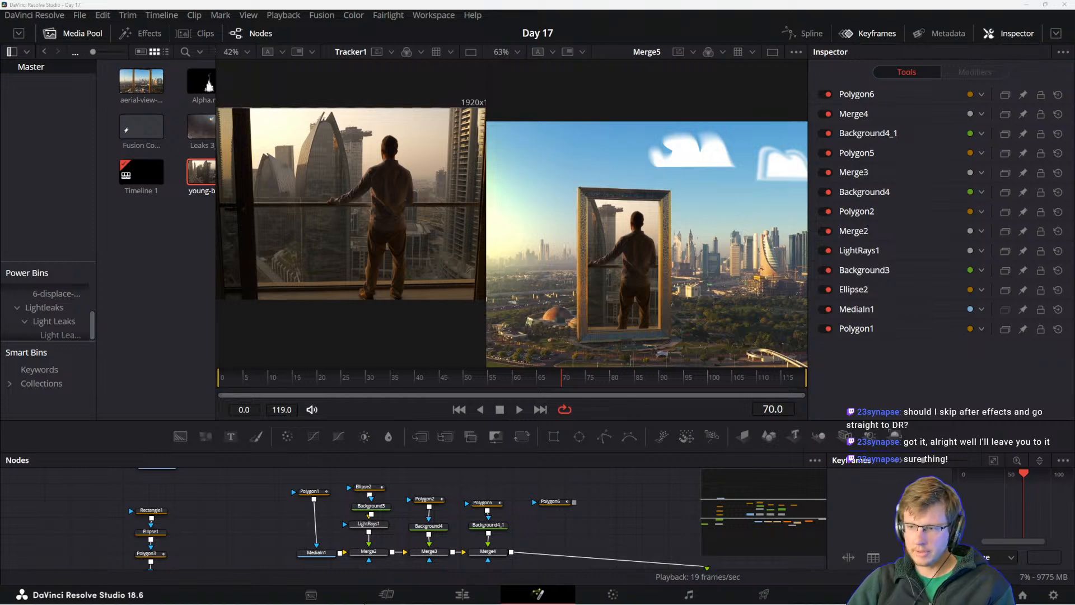
# - Review the masks, backgrounds and merges chained from MediaIn1 to Merge4, along with the unconnected Polygon6 node
pyautogui.click(567, 502)
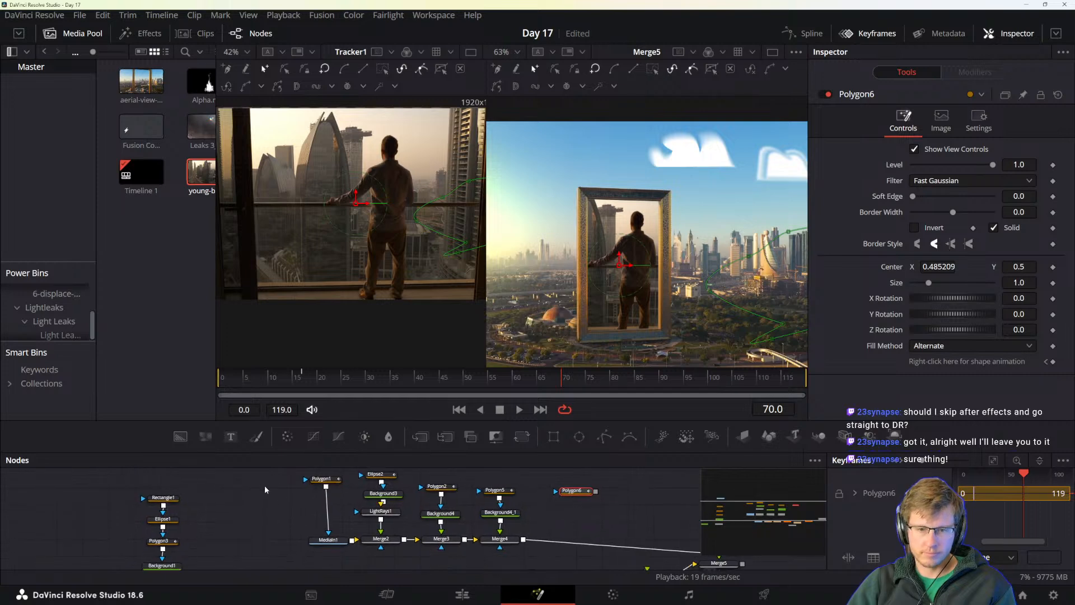
pyautogui.moveTo(255, 468); pyautogui.dragTo(491, 541)
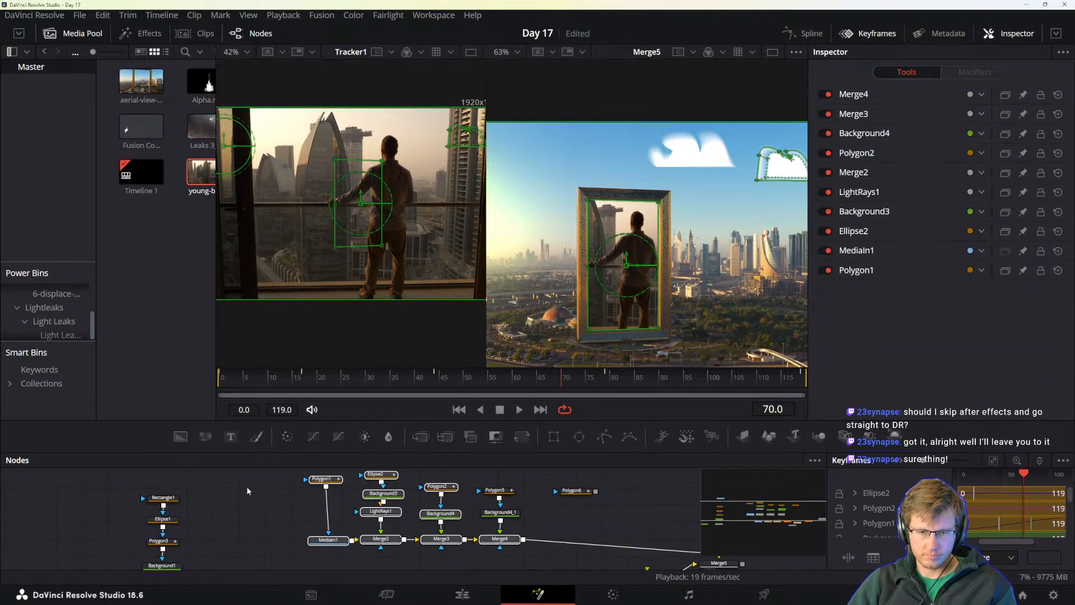
pyautogui.moveTo(260, 472); pyautogui.dragTo(501, 549)
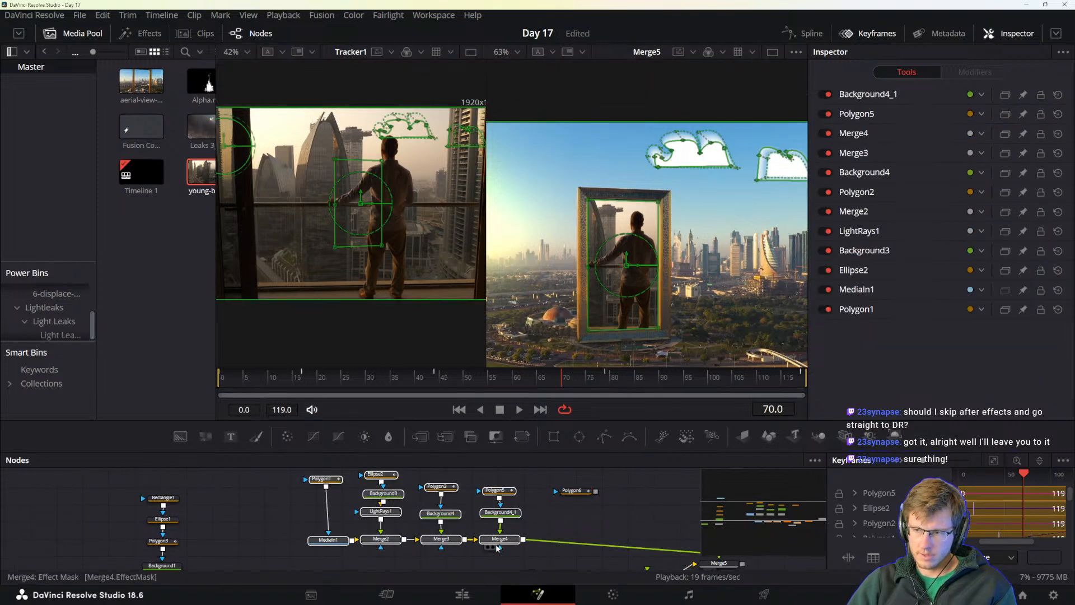
pyautogui.click(498, 541)
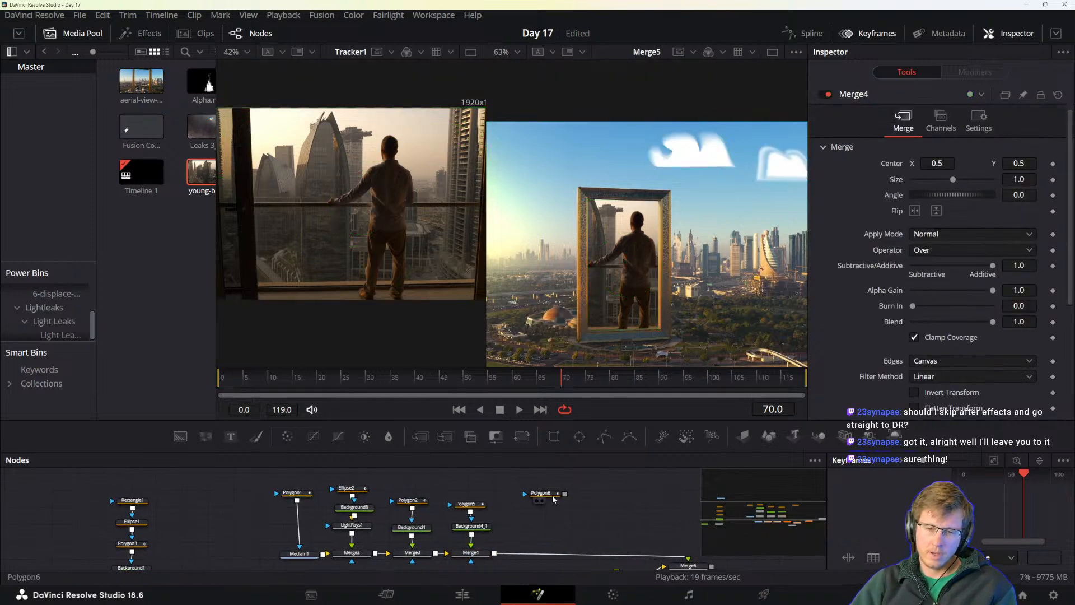
pyautogui.moveTo(553, 499); pyautogui.dragTo(543, 501)
pyautogui.click(566, 512)
pyautogui.click(479, 553)
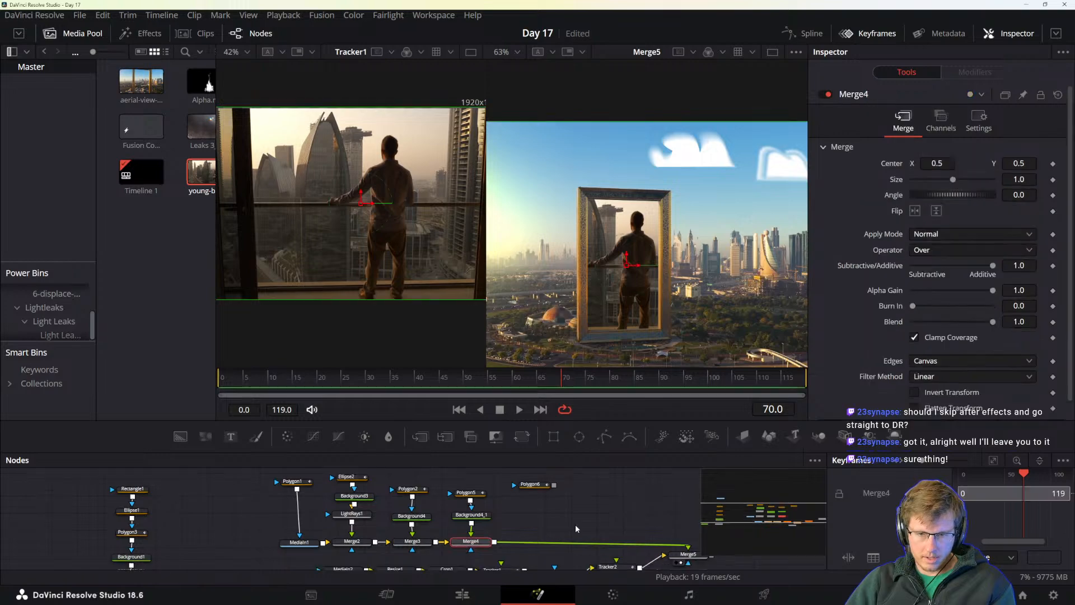
pyautogui.click(575, 525)
# - Bring the manual back into view and check the opening sentence of its Paint Overview section
pyautogui.moveTo(1074, 280); pyautogui.dragTo(428, 55)
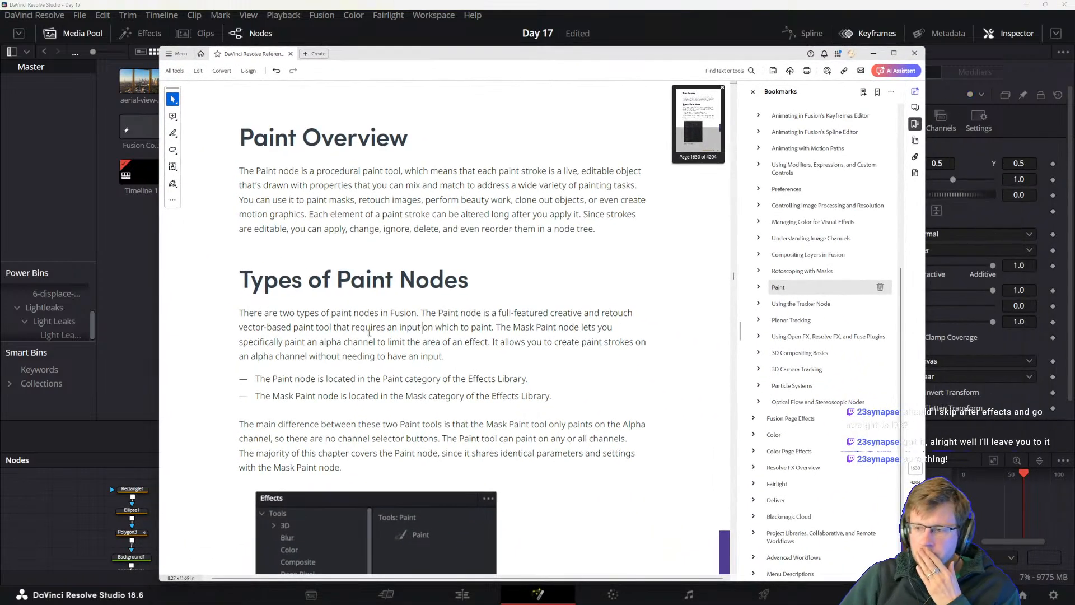
pyautogui.moveTo(234, 163); pyautogui.dragTo(306, 186)
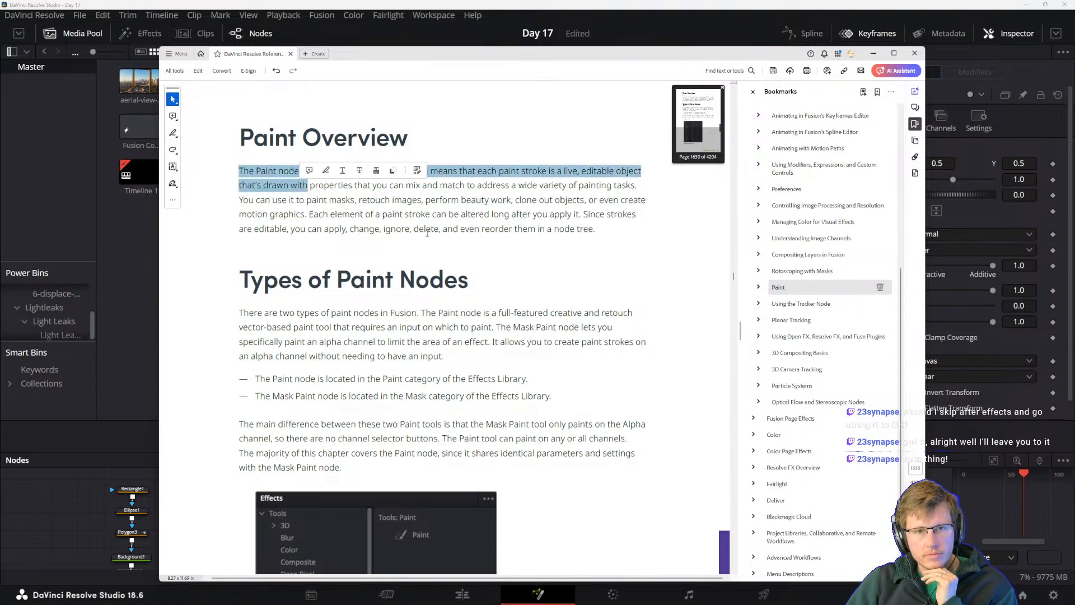
pyautogui.click(430, 230)
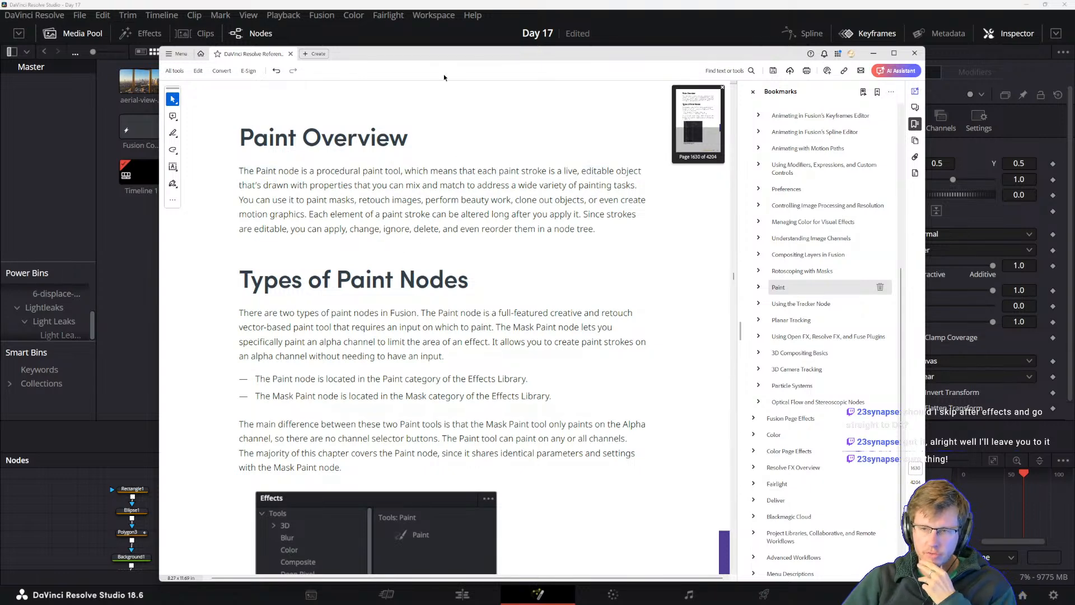
pyautogui.moveTo(447, 60); pyautogui.dragTo(513, 301)
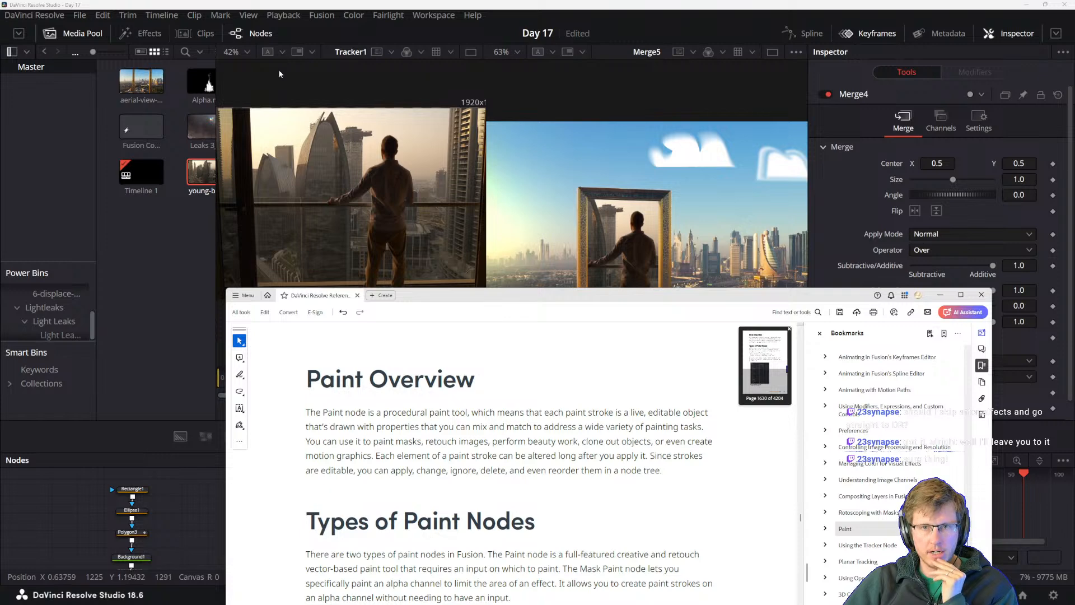
# - Put the manual away, add an unconnected Paint node to the node graph, and view it in place of Tracker1
pyautogui.click(473, 284)
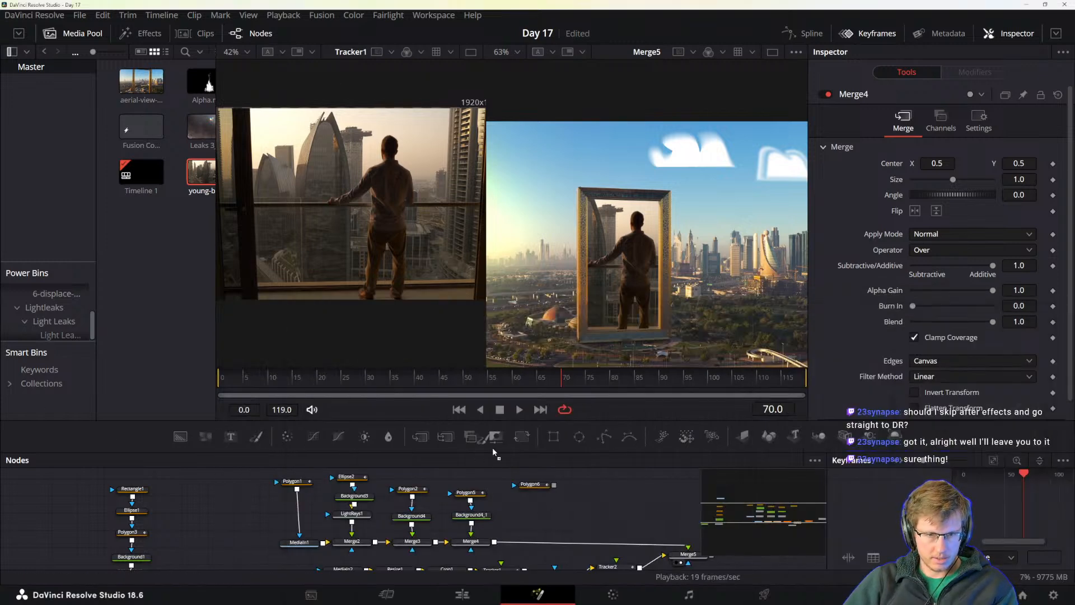
pyautogui.moveTo(255, 436)
pyautogui.mouseDown()
pyautogui.moveTo(276, 494)
pyautogui.moveTo(239, 499)
pyautogui.moveTo(237, 549)
pyautogui.moveTo(471, 489)
pyautogui.moveTo(603, 524)
pyautogui.moveTo(557, 506)
pyautogui.moveTo(557, 516)
pyautogui.mouseUp()
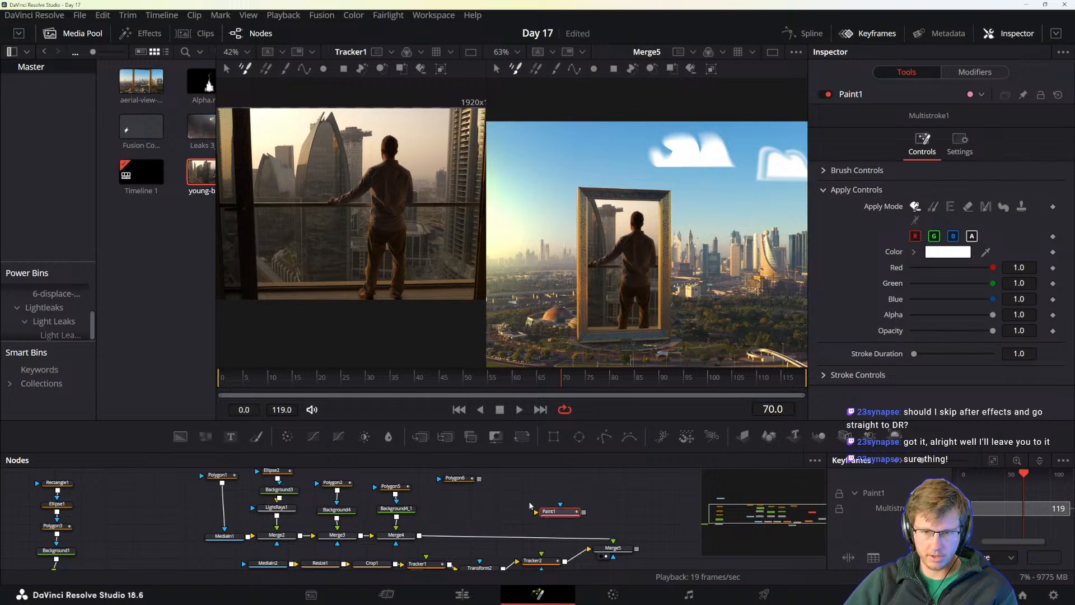
pyautogui.press('1')
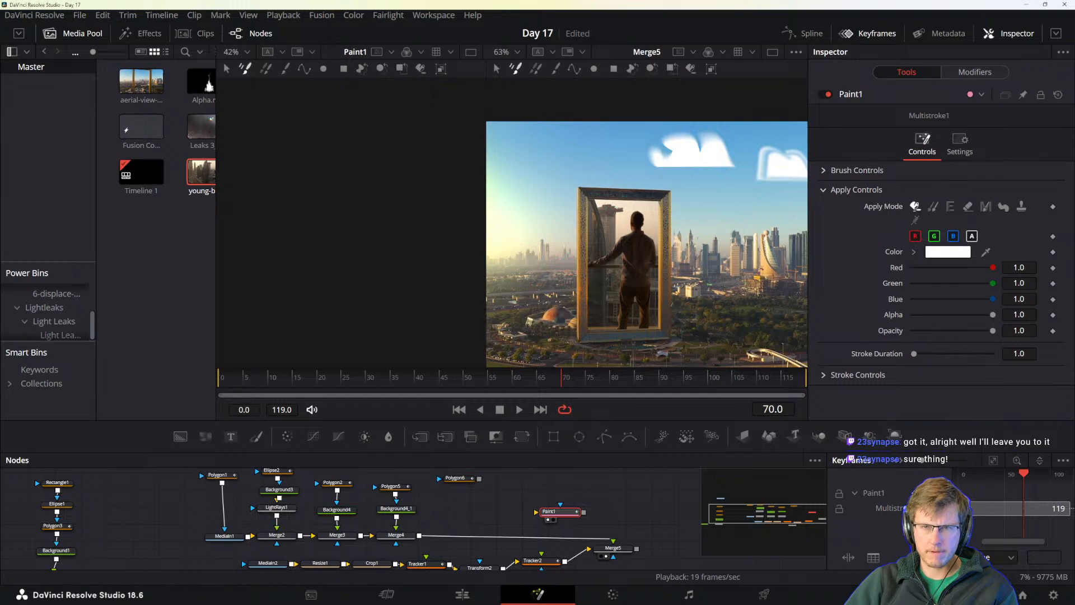
# - Bring the manual back and read the Paint Overview and the description of the two types of paint nodes
pyautogui.moveTo(1074, 313); pyautogui.dragTo(413, 49)
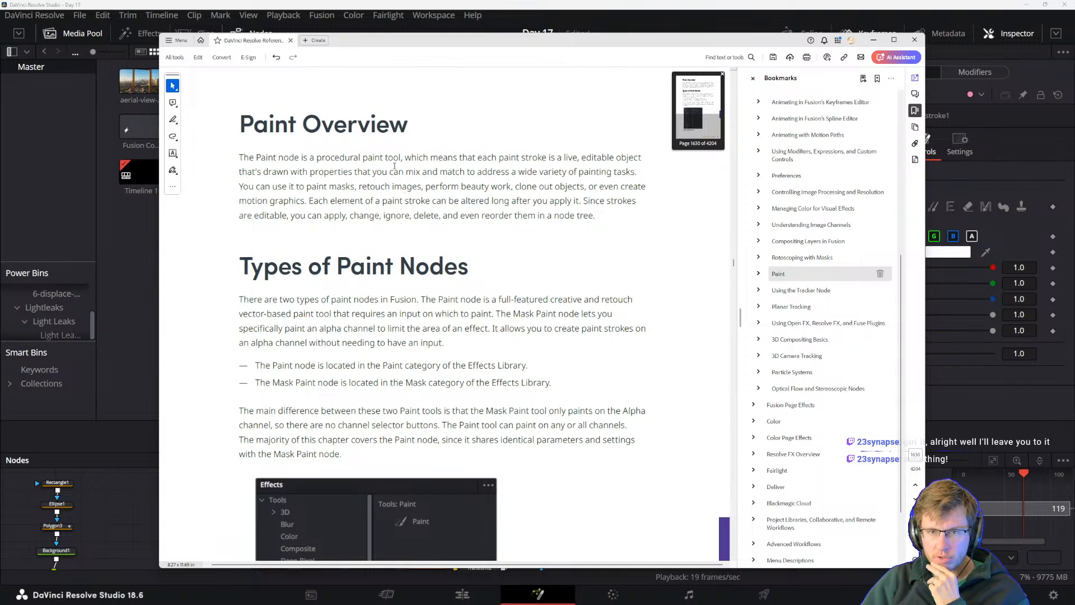
pyautogui.moveTo(457, 158)
pyautogui.mouseDown()
pyautogui.moveTo(412, 158)
pyautogui.moveTo(449, 171)
pyautogui.mouseUp()
pyautogui.click(455, 202)
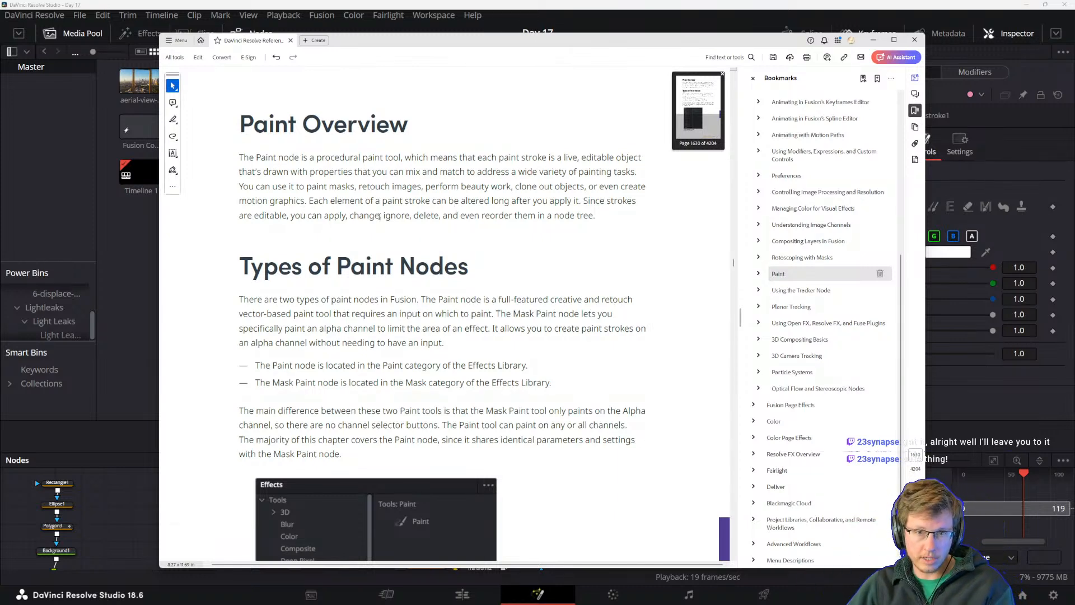
pyautogui.moveTo(379, 215); pyautogui.dragTo(480, 217)
pyautogui.click(510, 241)
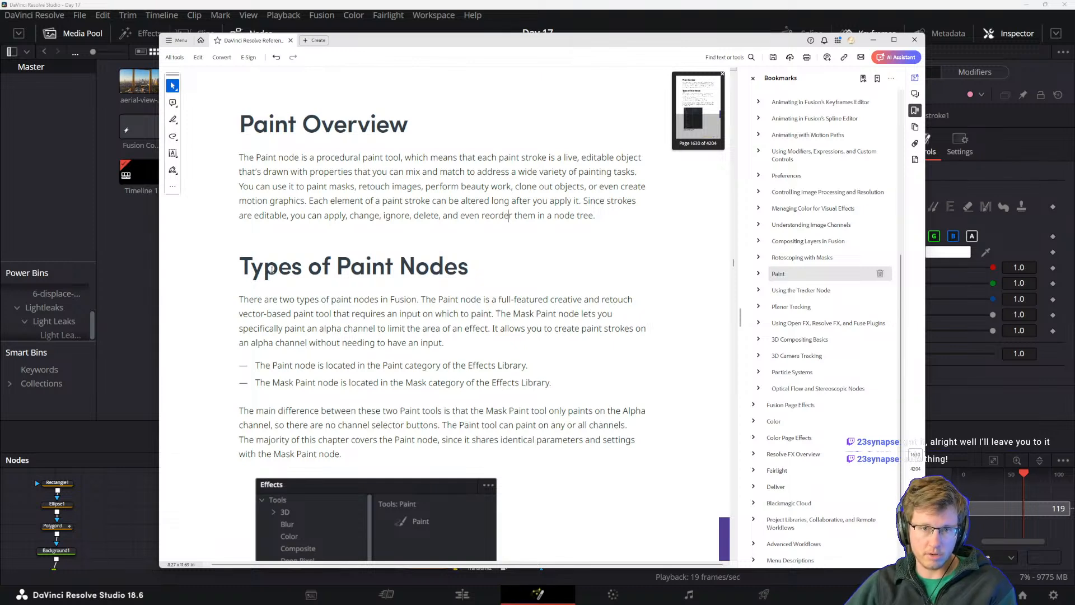
pyautogui.scroll(-1, 280, 268)
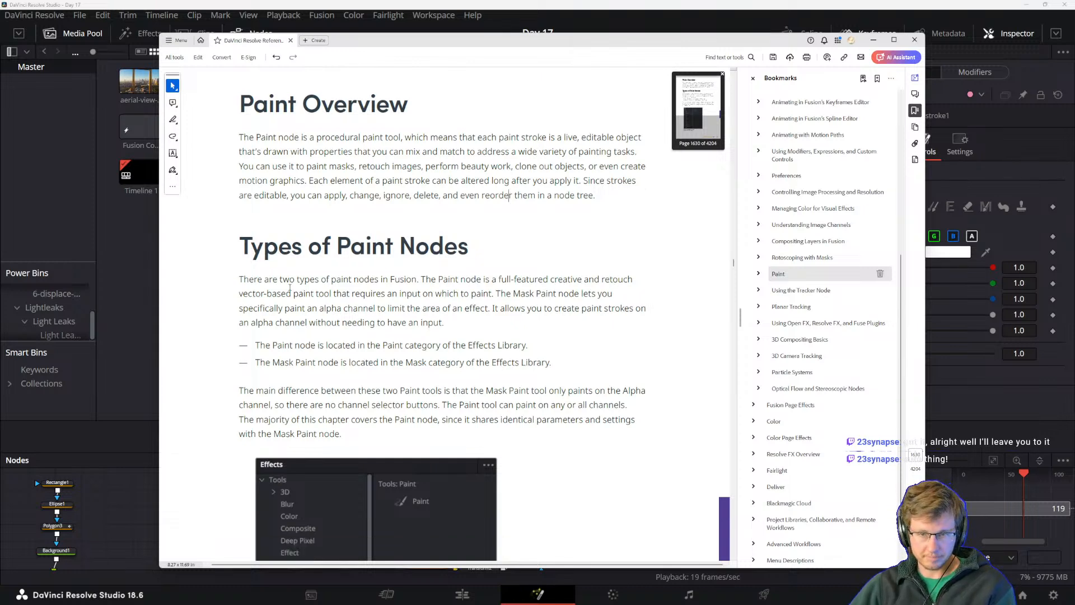
pyautogui.moveTo(245, 278); pyautogui.dragTo(412, 294)
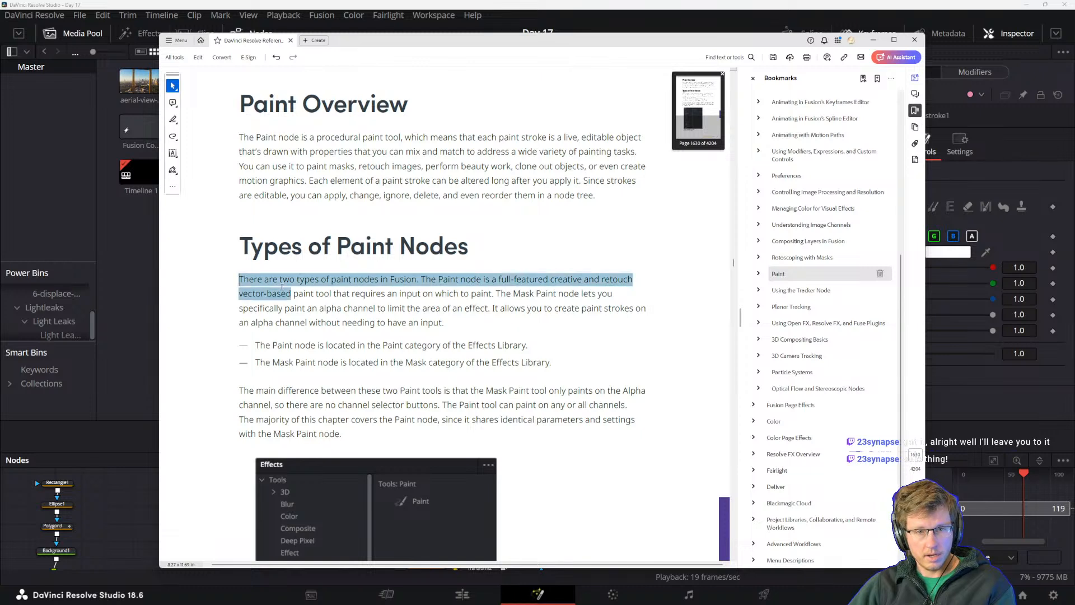
pyautogui.click(372, 324)
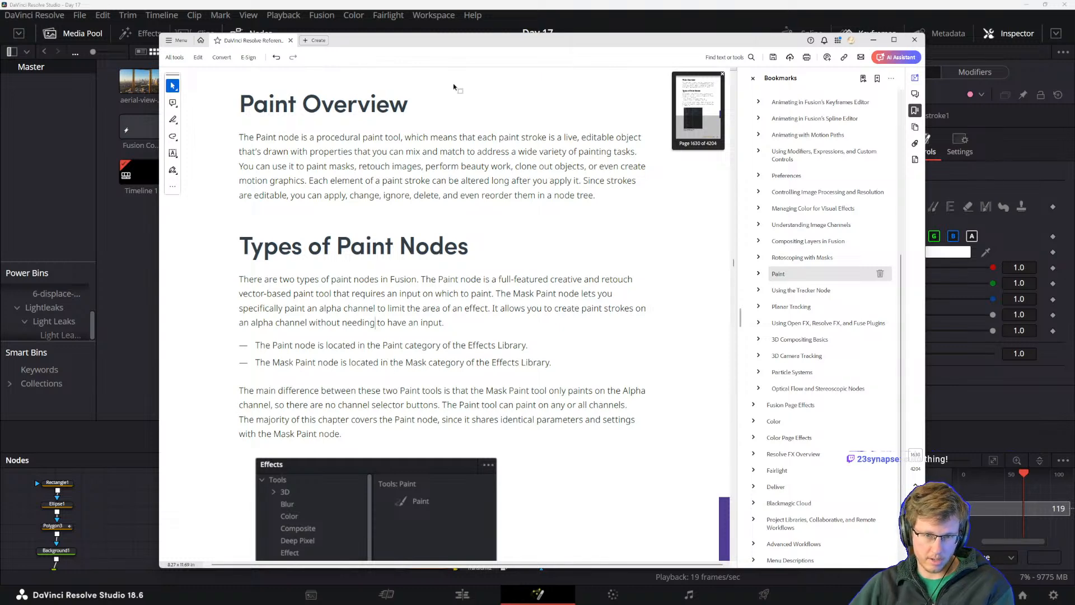
# - Read on in the manual through the Mask Paint comparison and Setting Up the Paint Node, and return to Resolve
pyautogui.moveTo(443, 42)
pyautogui.mouseDown()
pyautogui.moveTo(1074, 232)
pyautogui.moveTo(387, 52)
pyautogui.moveTo(429, 32)
pyautogui.mouseUp()
pyautogui.scroll(-1, 251, 385)
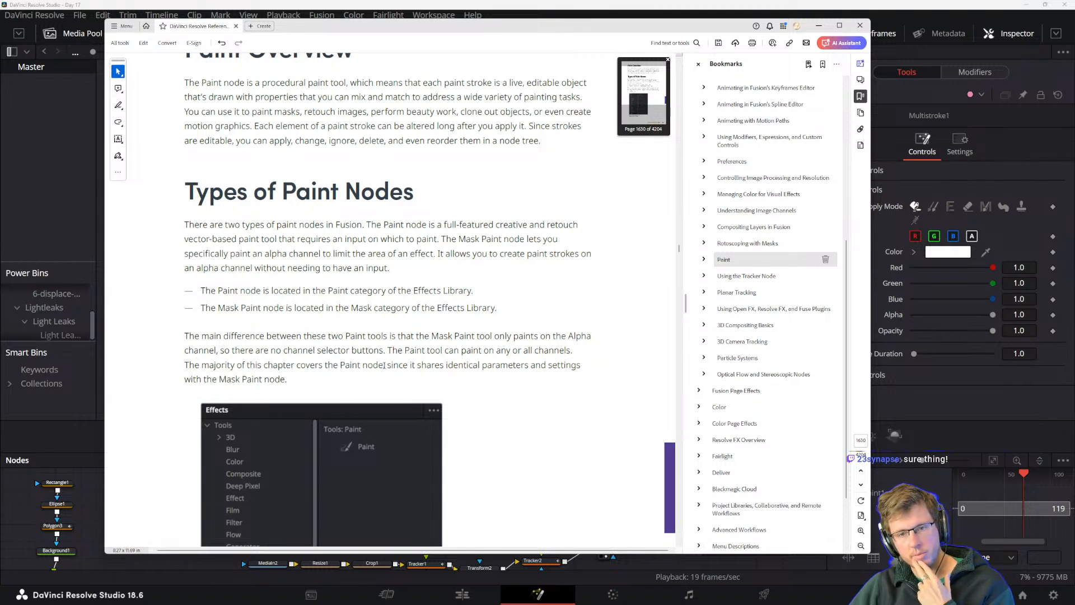
pyautogui.moveTo(385, 365); pyautogui.dragTo(415, 364)
pyautogui.scroll(-3, 289, 348)
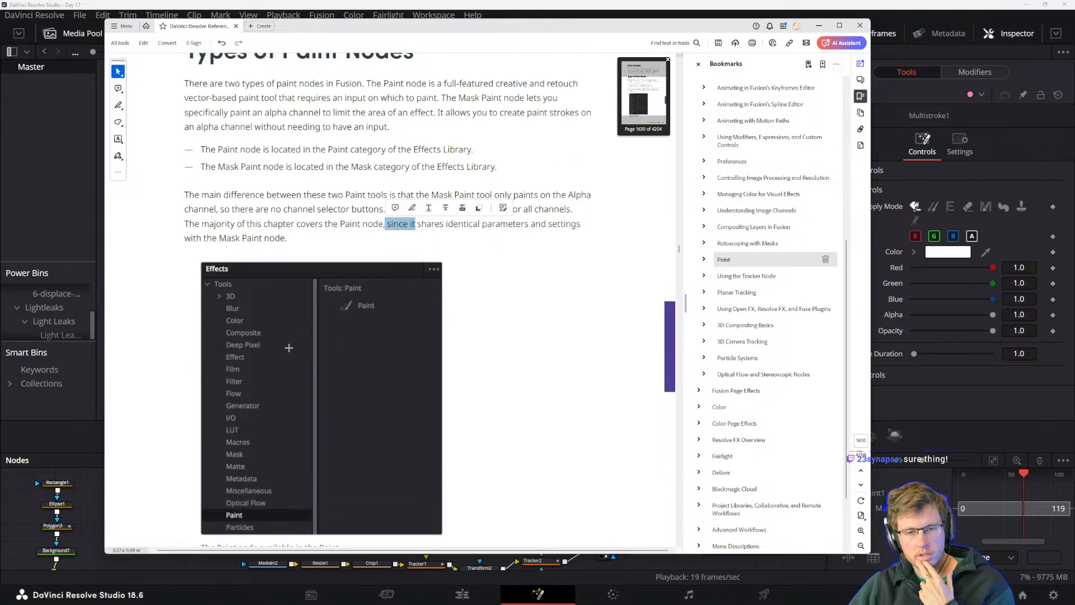
pyautogui.scroll(-8, 289, 347)
pyautogui.scroll(2, 296, 390)
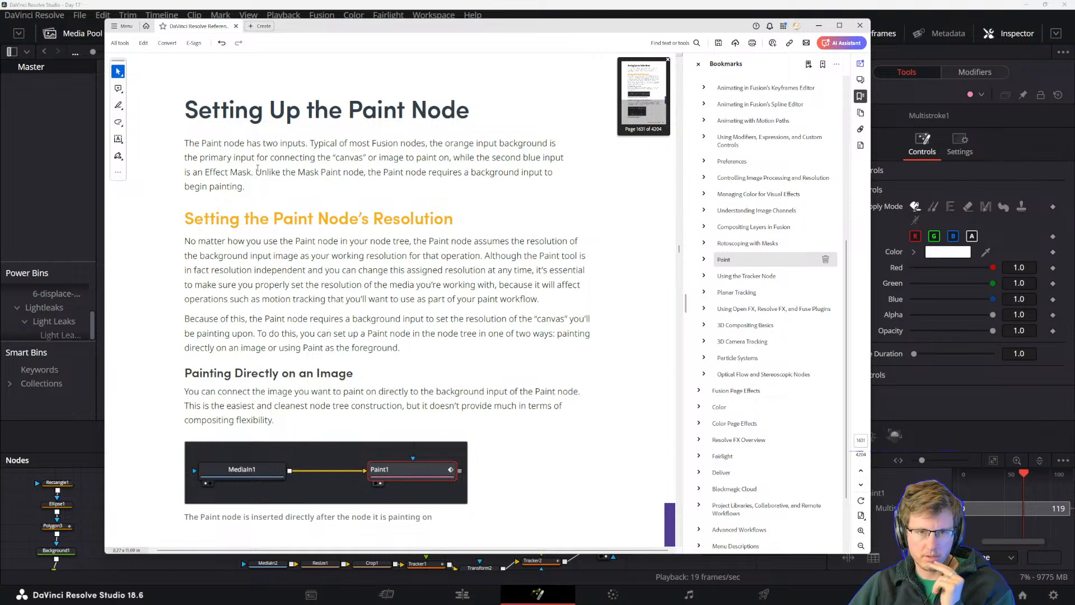
pyautogui.moveTo(256, 172); pyautogui.dragTo(318, 173)
pyautogui.click(283, 173)
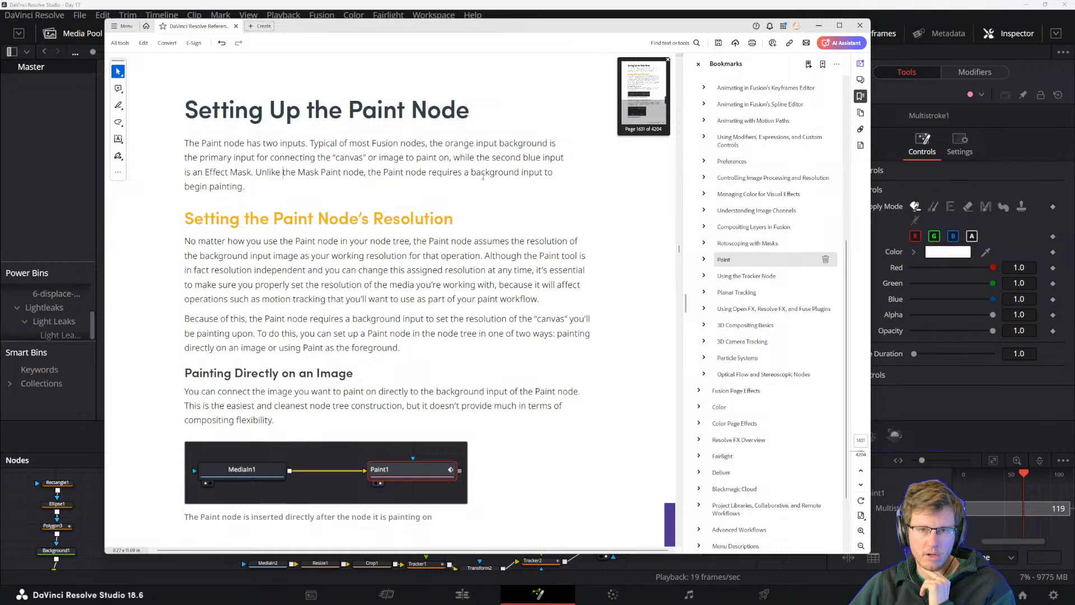
pyautogui.scroll(-2, 213, 219)
pyautogui.hotkey('alt', 'Tab')
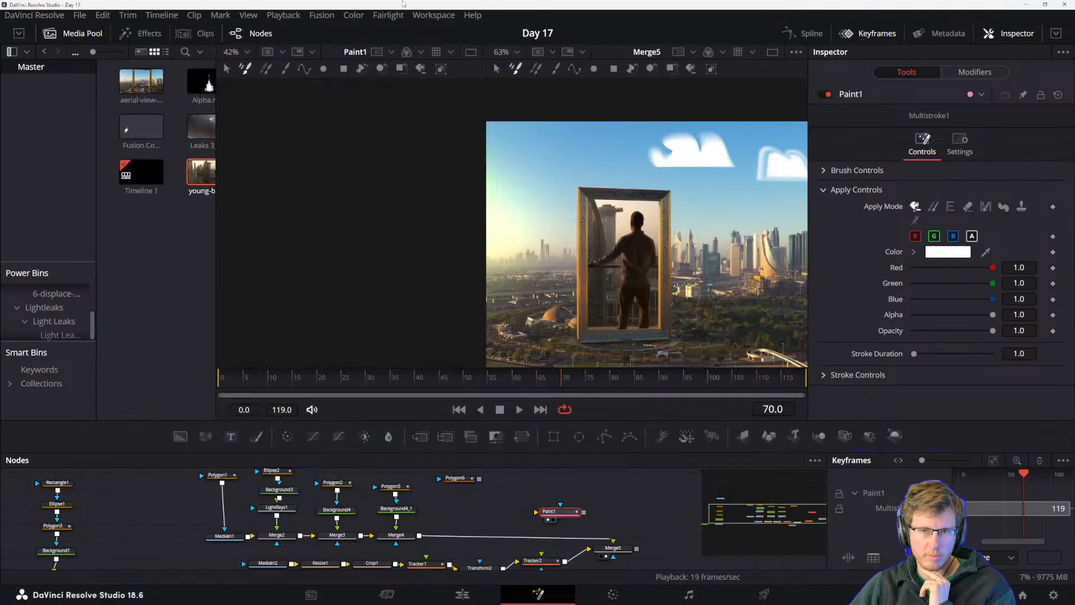
# - Add a Background node beneath Paint1 and connect Paint1's output to it as an effect mask
pyautogui.click(560, 505)
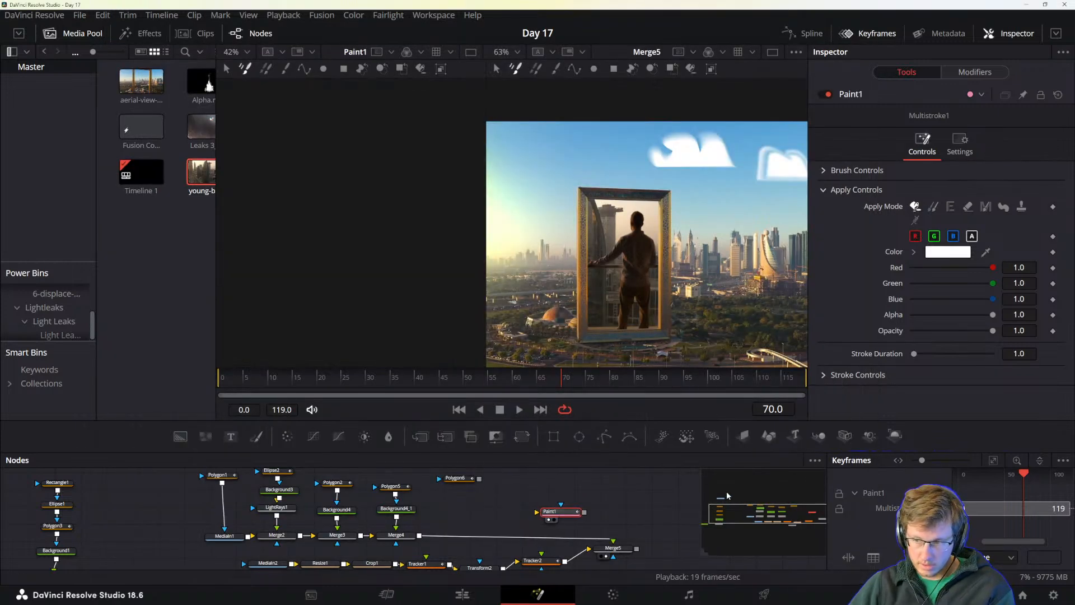
pyautogui.moveTo(180, 437)
pyautogui.mouseDown()
pyautogui.moveTo(600, 444)
pyautogui.moveTo(566, 488)
pyautogui.mouseUp()
pyautogui.click(565, 491)
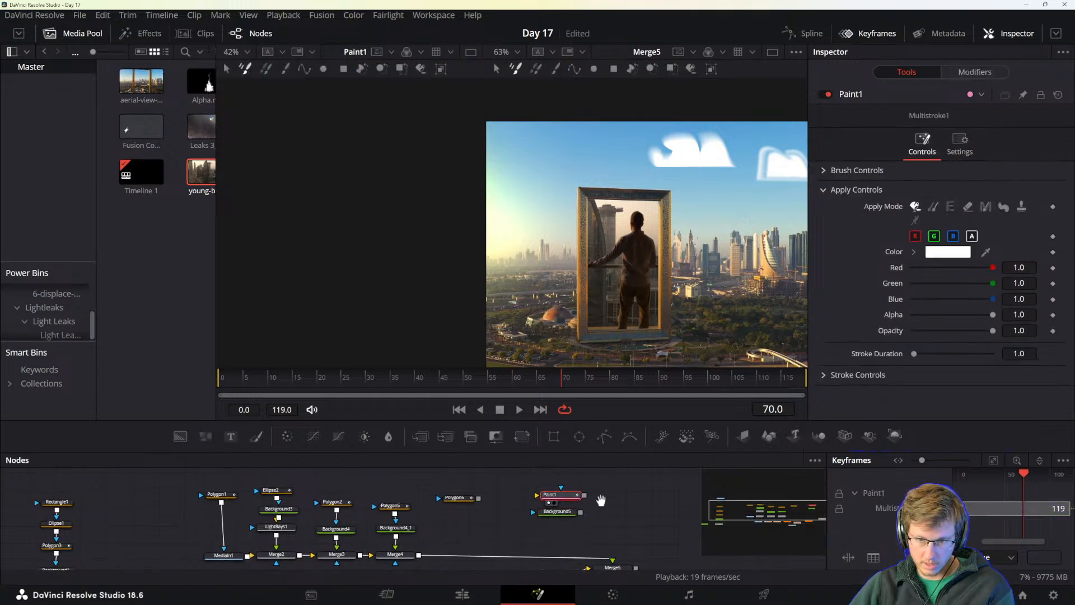
pyautogui.moveTo(580, 490); pyautogui.dragTo(561, 523)
pyautogui.click(564, 489)
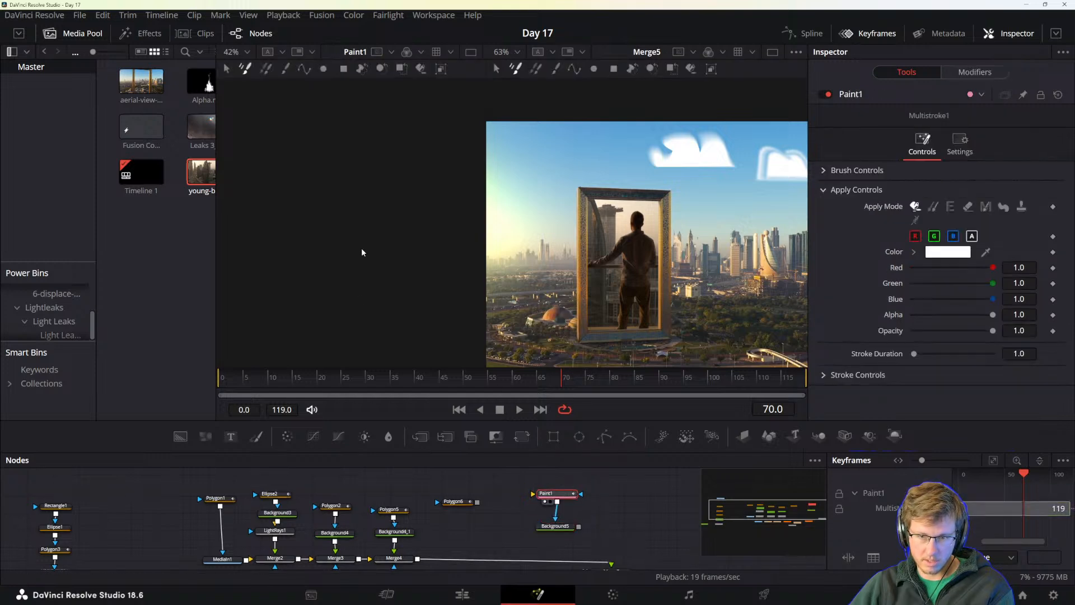
# - View Background5 and try to paint circles on it with Paint1's Circle tool, about 0.23 in radius
pyautogui.click(555, 526)
pyautogui.click(546, 493)
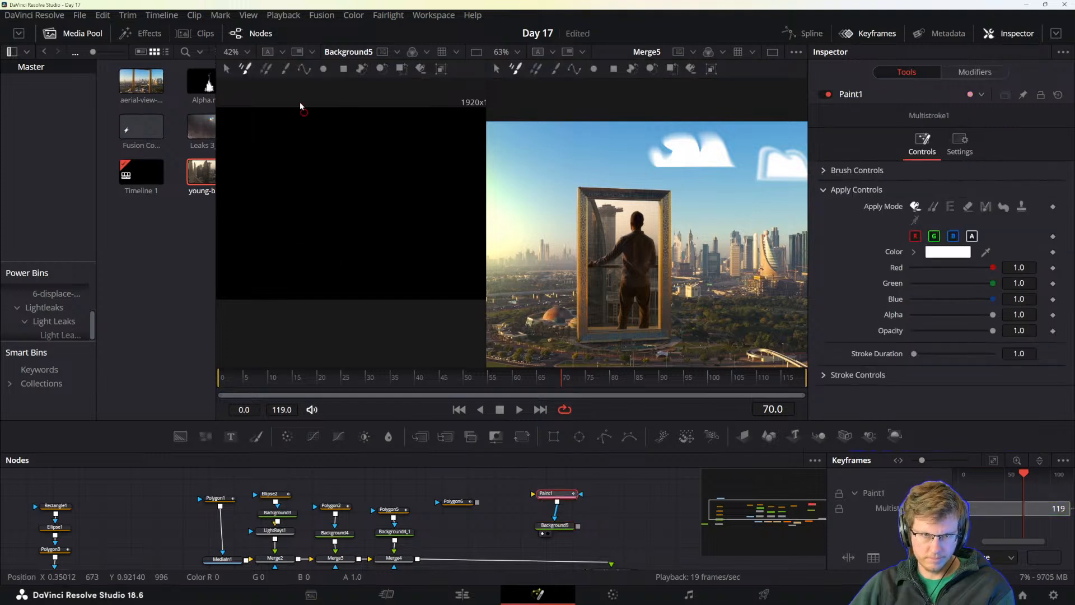
pyautogui.click(323, 69)
pyautogui.moveTo(305, 210)
pyautogui.mouseDown()
pyautogui.moveTo(412, 144)
pyautogui.moveTo(418, 157)
pyautogui.mouseUp()
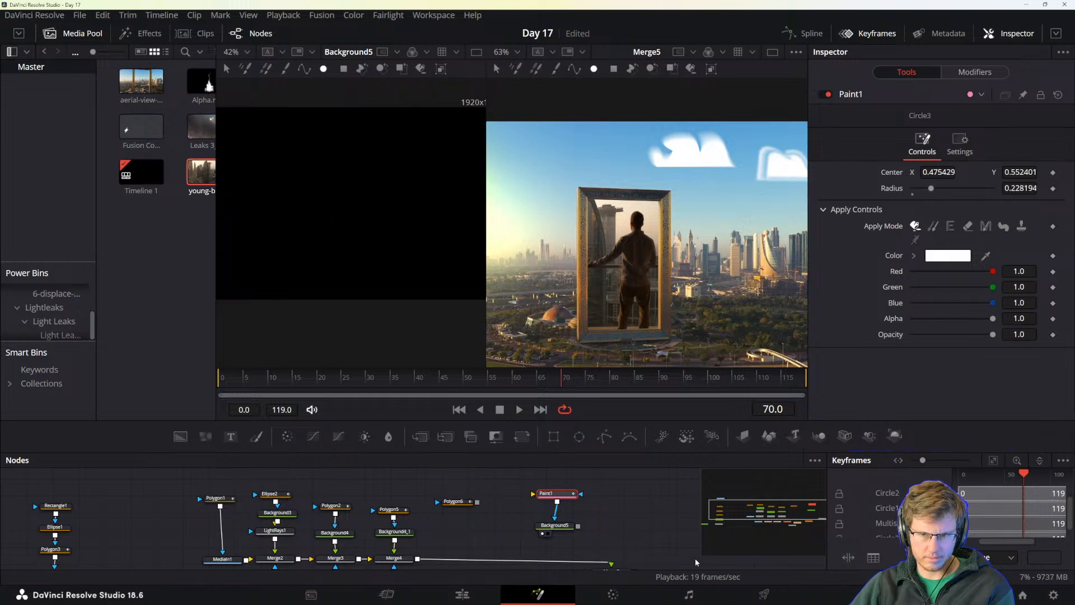
# - Feed Background5 into Paint1's background input, checking the manual's Painting Directly on an Image section, and view Paint1 with the Multistroke tool active
pyautogui.moveTo(557, 517)
pyautogui.mouseDown()
pyautogui.moveTo(560, 500)
pyautogui.moveTo(544, 563)
pyautogui.moveTo(565, 546)
pyautogui.moveTo(576, 508)
pyautogui.moveTo(561, 489)
pyautogui.mouseUp()
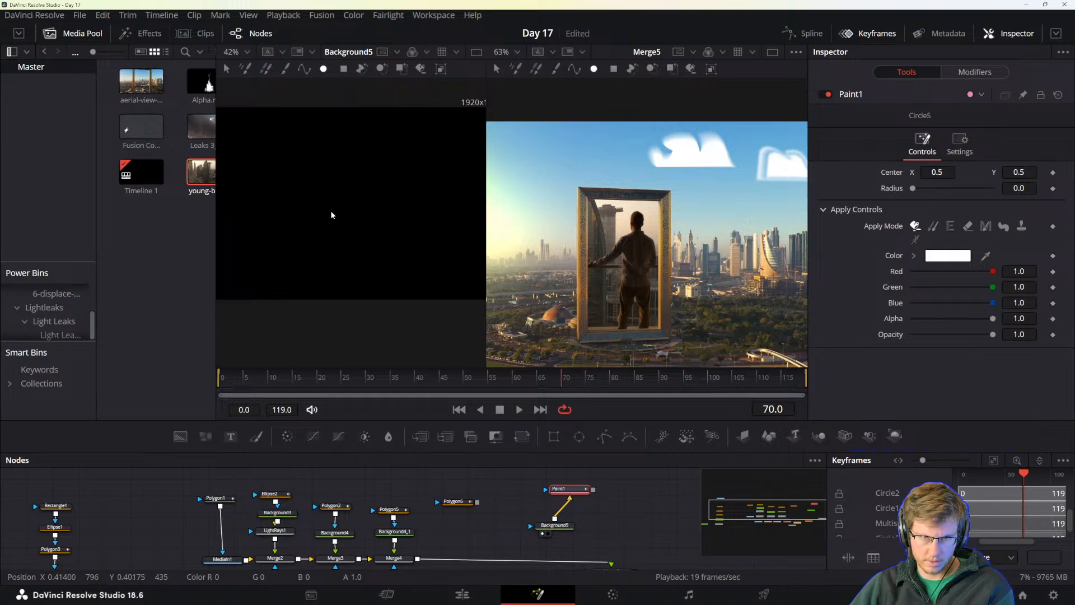
pyautogui.click(246, 68)
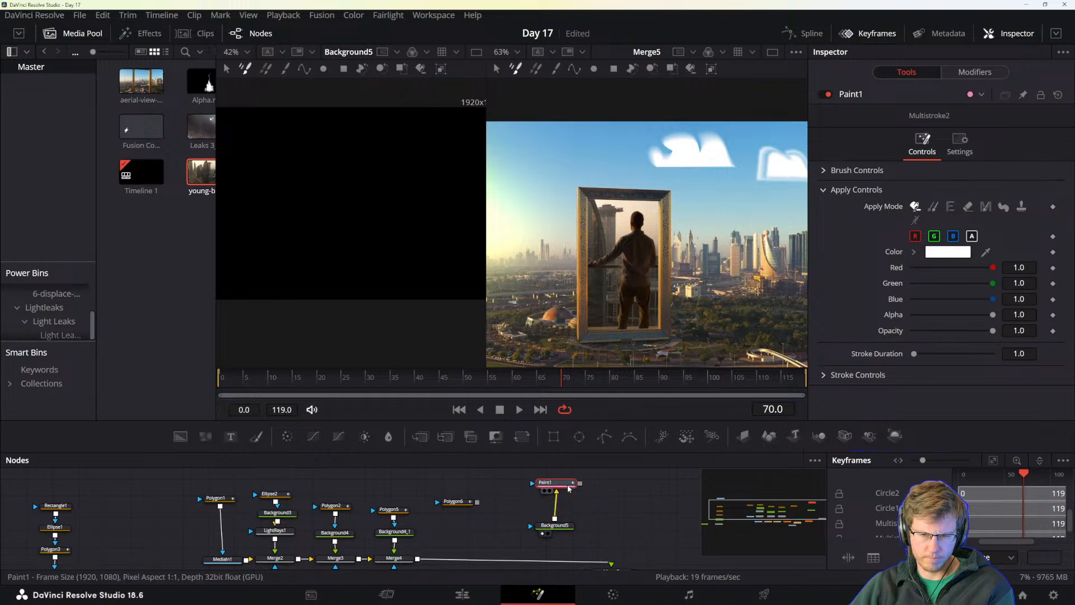
pyautogui.hotkey('alt', 'Tab')
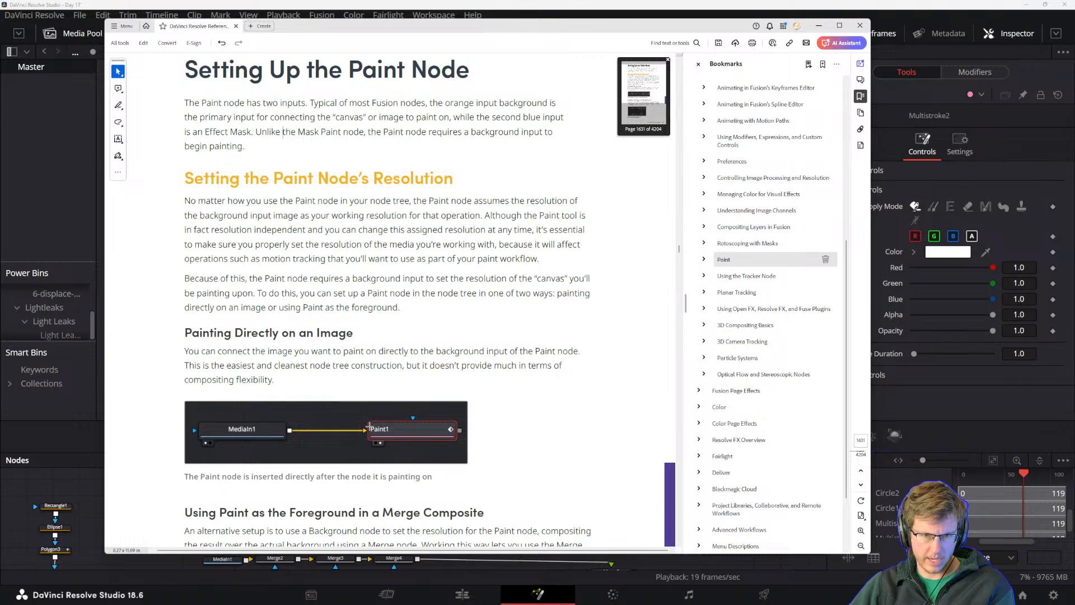
pyautogui.click(410, 8)
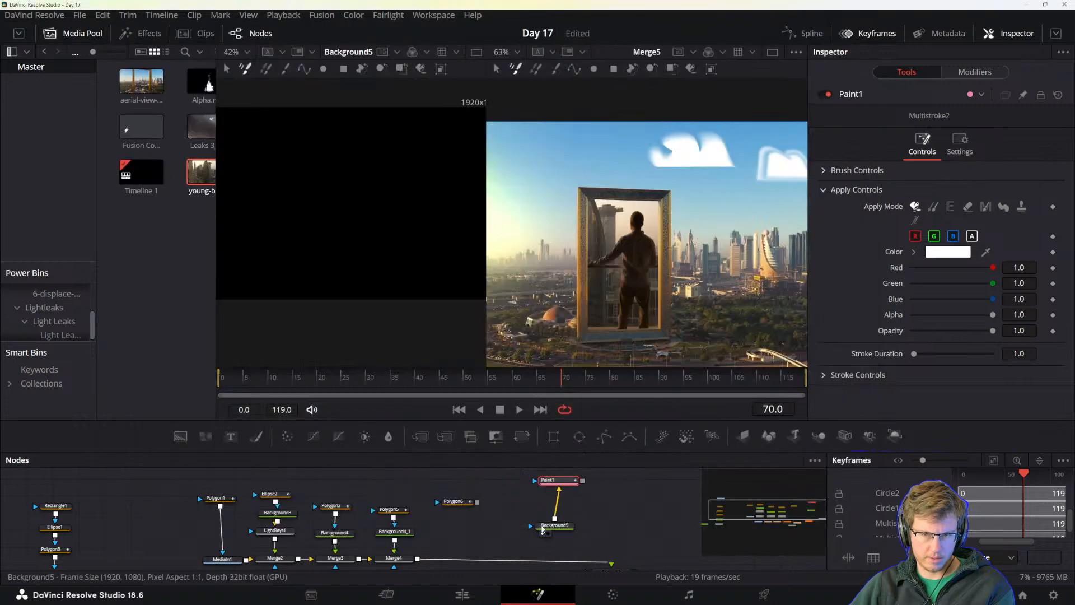
pyautogui.moveTo(551, 525)
pyautogui.mouseDown()
pyautogui.moveTo(531, 478)
pyautogui.moveTo(570, 526)
pyautogui.moveTo(561, 546)
pyautogui.moveTo(541, 518)
pyautogui.mouseUp()
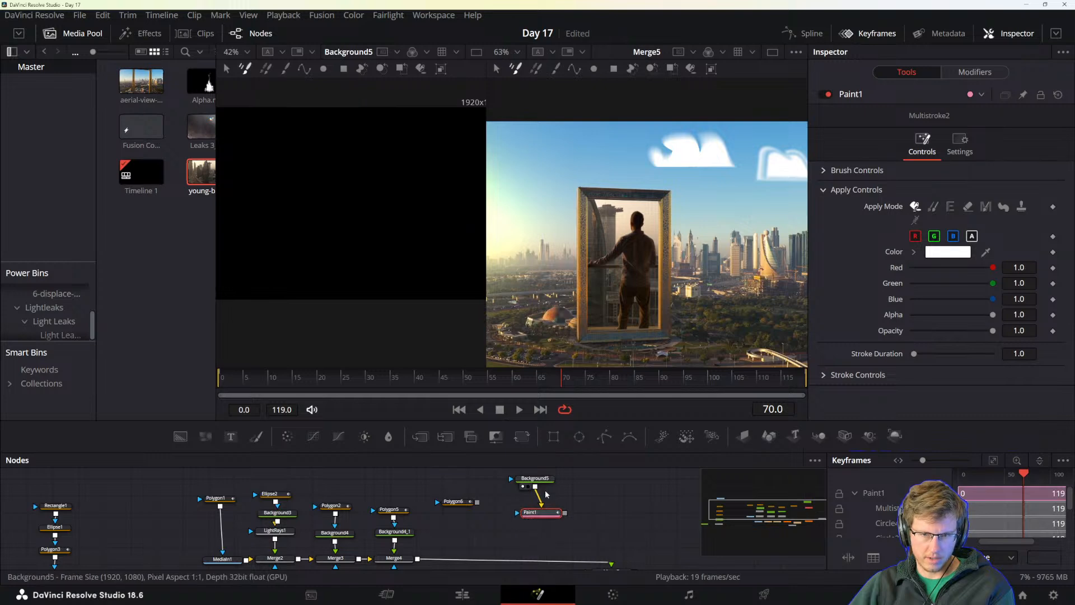
pyautogui.press('2')
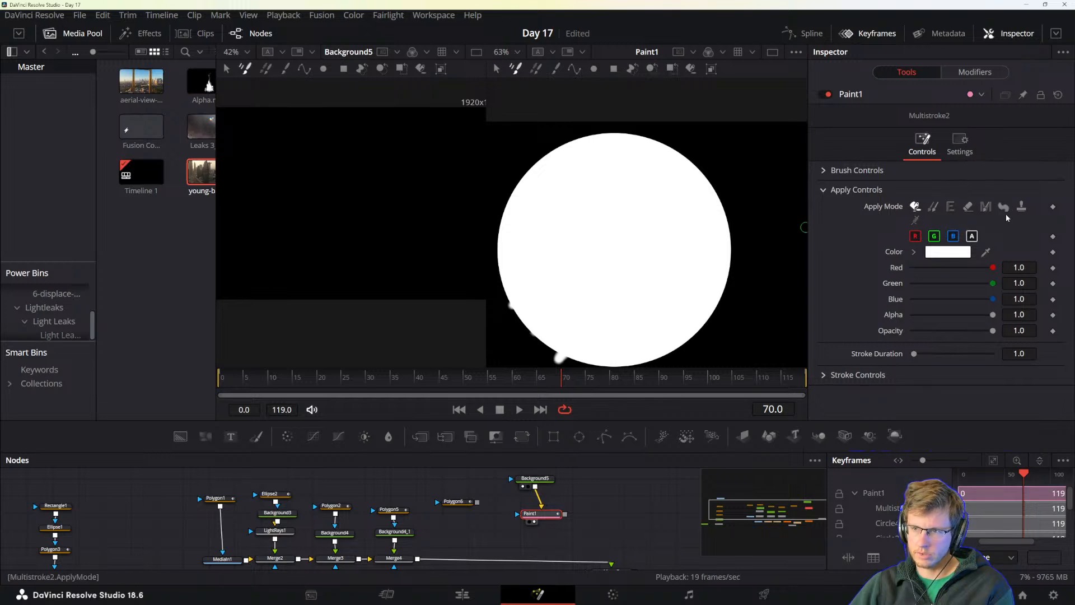
# - Set Paint1's multistroke to the Erase apply mode, try it on the white circle and step through the frames back to frame 50
pyautogui.click(968, 208)
pyautogui.moveTo(708, 223)
pyautogui.mouseDown()
pyautogui.moveTo(560, 269)
pyautogui.moveTo(642, 262)
pyautogui.mouseUp()
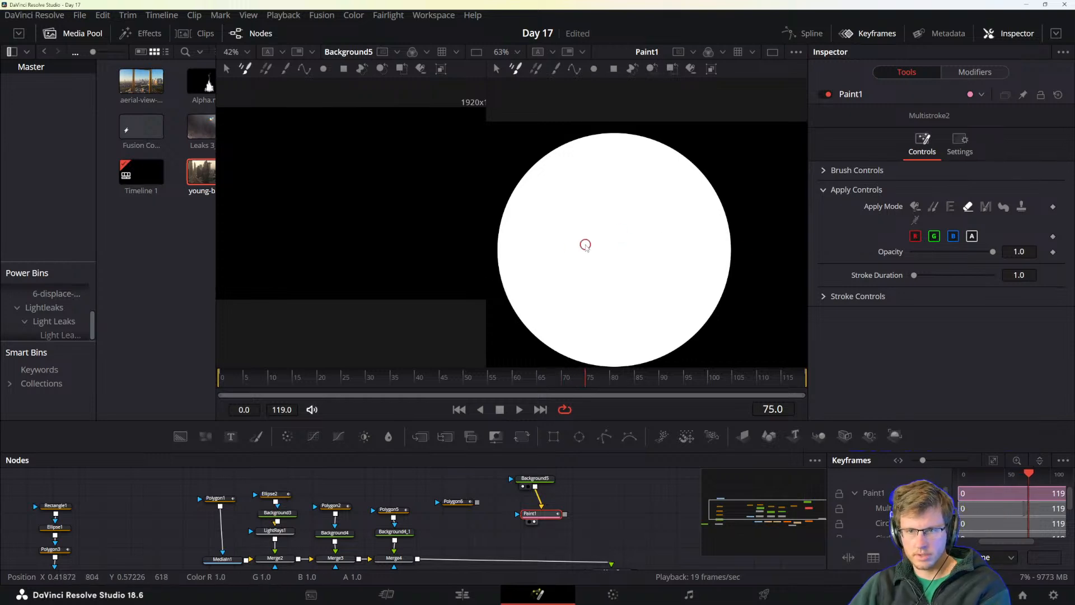
pyautogui.press('Left')
pyautogui.press('Left')
pyautogui.press('Left')
pyautogui.press('Left')
pyautogui.press('Left')
pyautogui.press('Left')
pyautogui.press('Left')
pyautogui.press('Left')
pyautogui.press('Left')
pyautogui.press('Left')
pyautogui.press('Left')
pyautogui.press('Left')
pyautogui.press('Left')
pyautogui.press('Left')
pyautogui.press('Left')
pyautogui.press('Left')
pyautogui.press('Left')
pyautogui.press('Left')
pyautogui.press('Left')
pyautogui.press('Left')
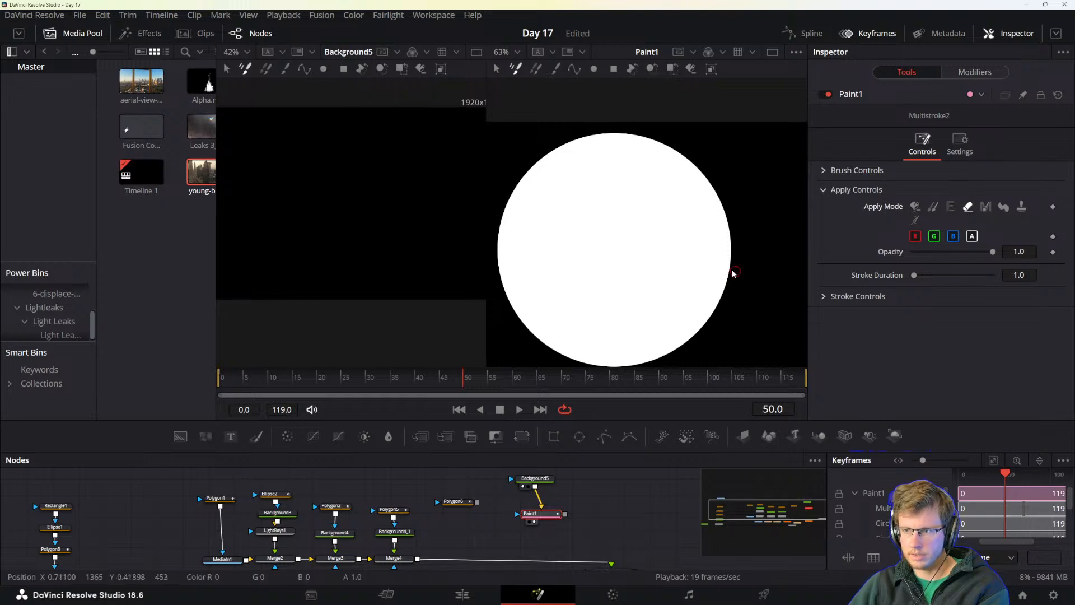
# - Erase scribbled strokes across the white circle at frame 50 with the Multistroke brush
pyautogui.moveTo(731, 271); pyautogui.dragTo(775, 279)
pyautogui.rightClick(645, 254)
pyautogui.click(629, 259)
pyautogui.moveTo(633, 260)
pyautogui.mouseDown()
pyautogui.moveTo(574, 272)
pyautogui.moveTo(576, 261)
pyautogui.moveTo(531, 235)
pyautogui.moveTo(614, 222)
pyautogui.moveTo(650, 260)
pyautogui.mouseUp()
pyautogui.rightClick(650, 261)
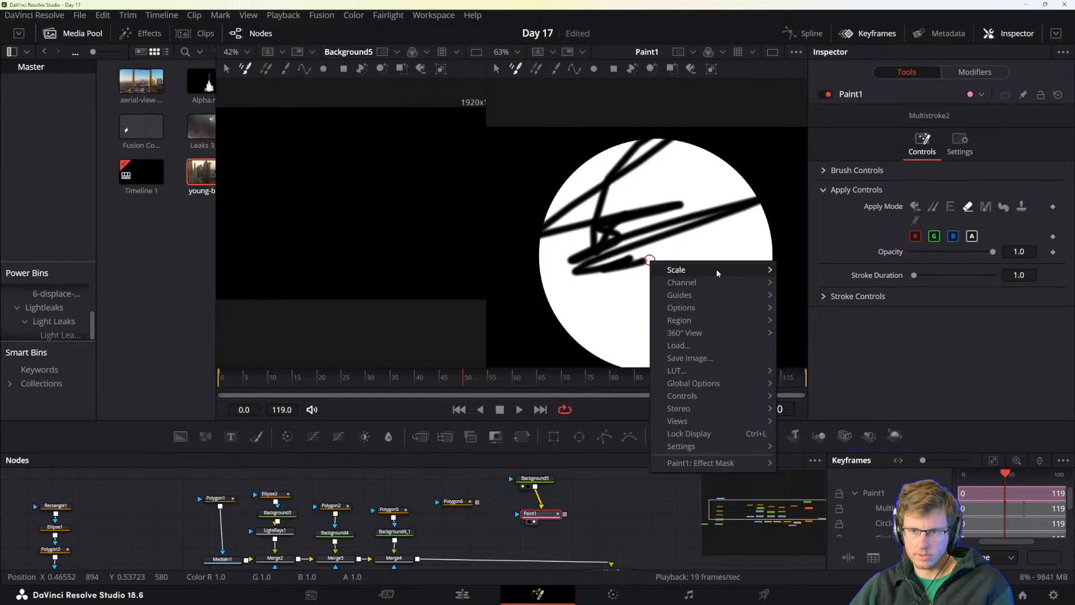
pyautogui.moveTo(717, 268)
pyautogui.click(638, 221)
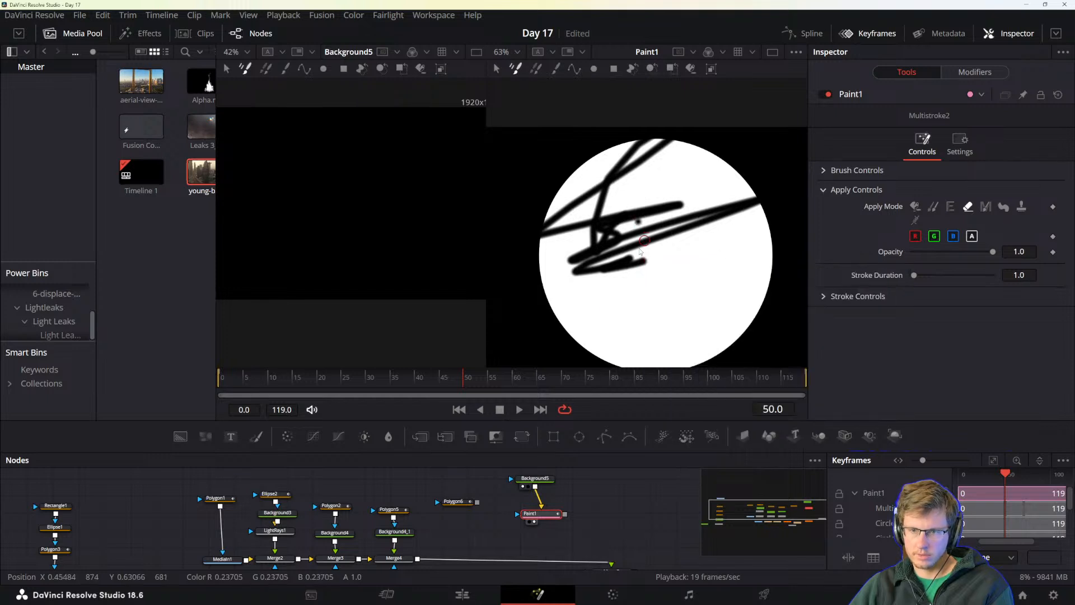
pyautogui.moveTo(632, 260)
pyautogui.mouseDown()
pyautogui.moveTo(700, 257)
pyautogui.moveTo(725, 221)
pyautogui.mouseUp()
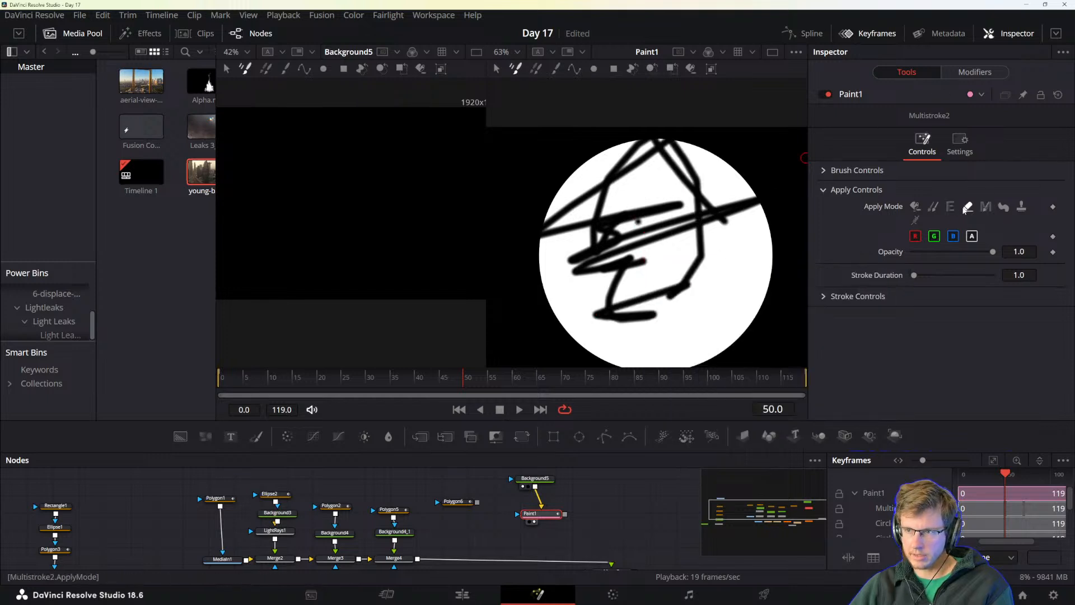
# - Increase the eraser's brush size to 0.1 and wipe out the rest of the white circle
pyautogui.click(851, 171)
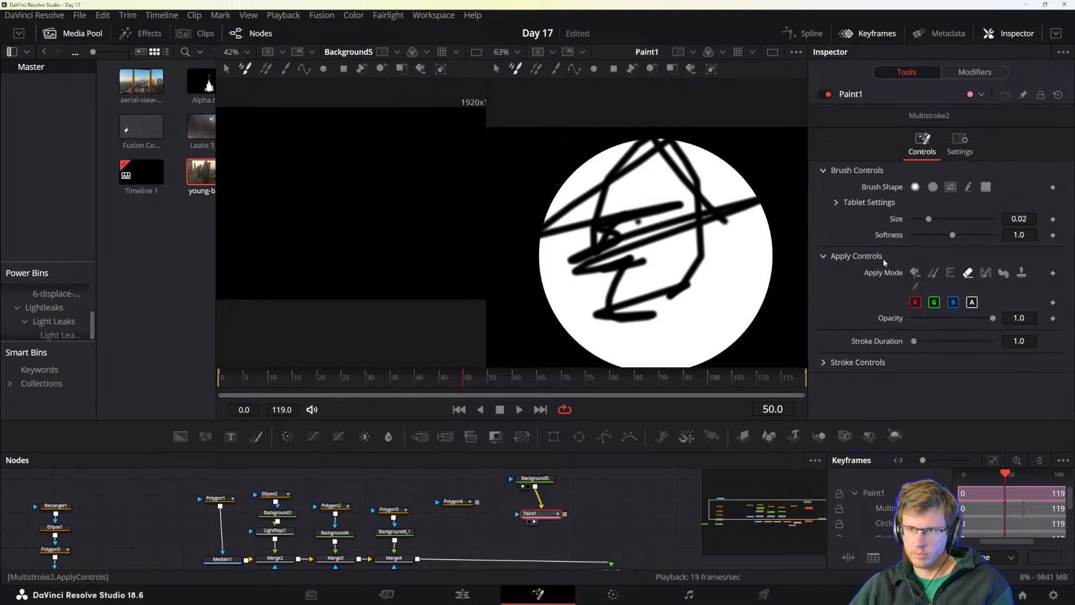
pyautogui.moveTo(930, 223); pyautogui.dragTo(933, 221)
pyautogui.moveTo(742, 233)
pyautogui.mouseDown()
pyautogui.moveTo(673, 336)
pyautogui.moveTo(787, 272)
pyautogui.mouseUp()
pyautogui.moveTo(633, 190)
pyautogui.mouseDown()
pyautogui.moveTo(502, 367)
pyautogui.moveTo(595, 229)
pyautogui.moveTo(542, 286)
pyautogui.moveTo(613, 146)
pyautogui.moveTo(538, 188)
pyautogui.moveTo(565, 186)
pyautogui.moveTo(617, 341)
pyautogui.moveTo(723, 324)
pyautogui.moveTo(733, 337)
pyautogui.moveTo(563, 371)
pyautogui.moveTo(767, 258)
pyautogui.moveTo(632, 325)
pyautogui.moveTo(726, 335)
pyautogui.moveTo(620, 177)
pyautogui.moveTo(782, 126)
pyautogui.moveTo(702, 173)
pyautogui.moveTo(809, 247)
pyautogui.moveTo(701, 214)
pyautogui.moveTo(666, 184)
pyautogui.moveTo(709, 101)
pyautogui.moveTo(698, 176)
pyautogui.moveTo(681, 201)
pyautogui.moveTo(672, 118)
pyautogui.moveTo(737, 201)
pyautogui.mouseUp()
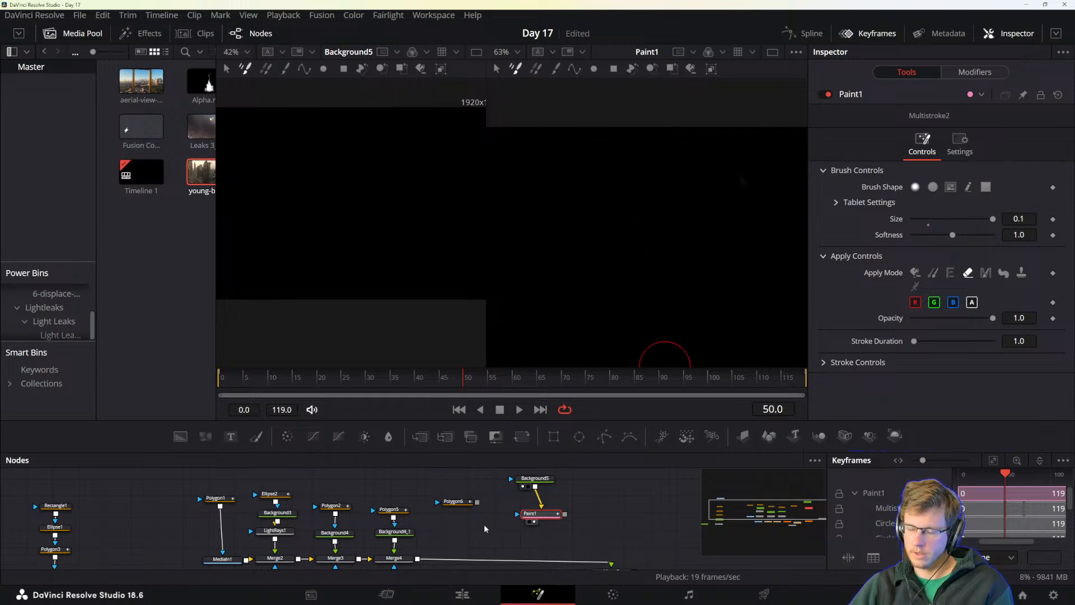
# - Move Polygon6 closer to Paint1 and display Merge5 in the second viewer with the whole frame visible
pyautogui.moveTo(638, 533); pyautogui.dragTo(624, 516)
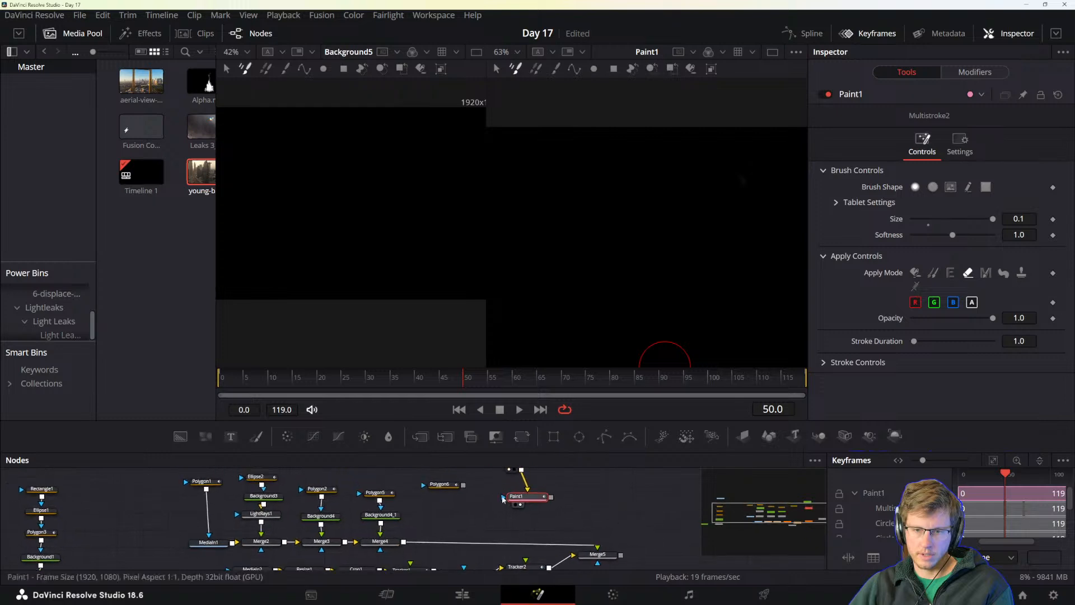
pyautogui.moveTo(429, 490)
pyautogui.mouseDown()
pyautogui.moveTo(466, 506)
pyautogui.moveTo(448, 498)
pyautogui.mouseUp()
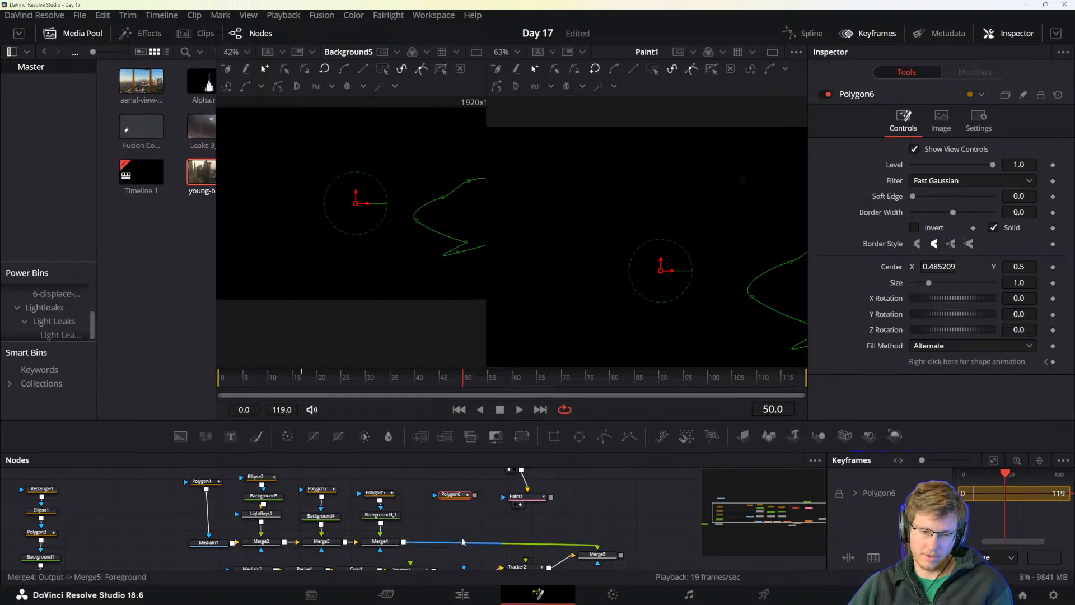
pyautogui.click(380, 540)
pyautogui.scroll(-1, 573, 563)
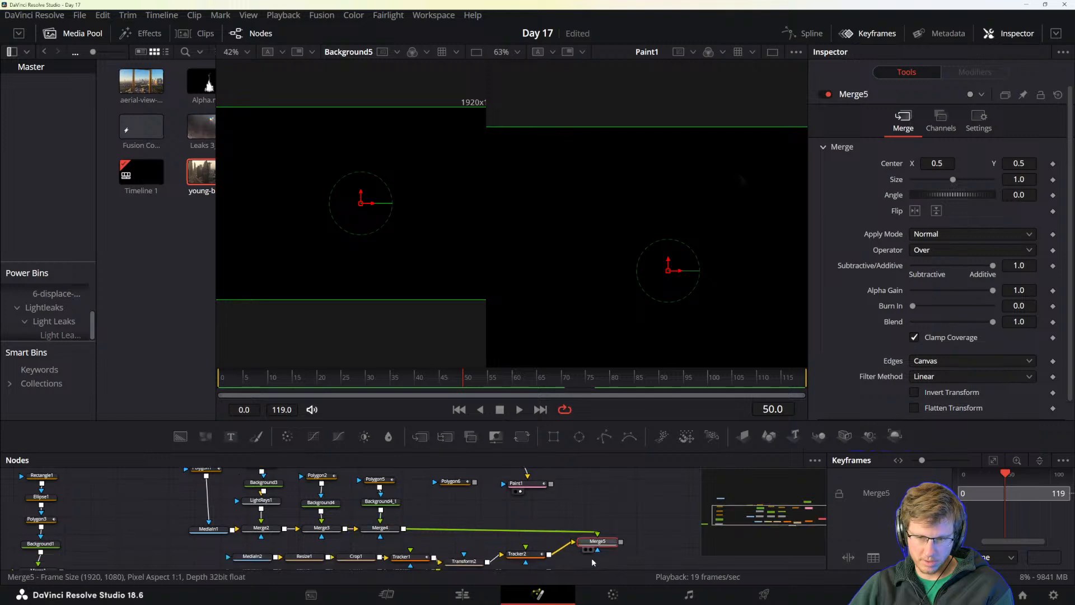
pyautogui.moveTo(596, 547); pyautogui.dragTo(593, 551)
pyautogui.click(587, 553)
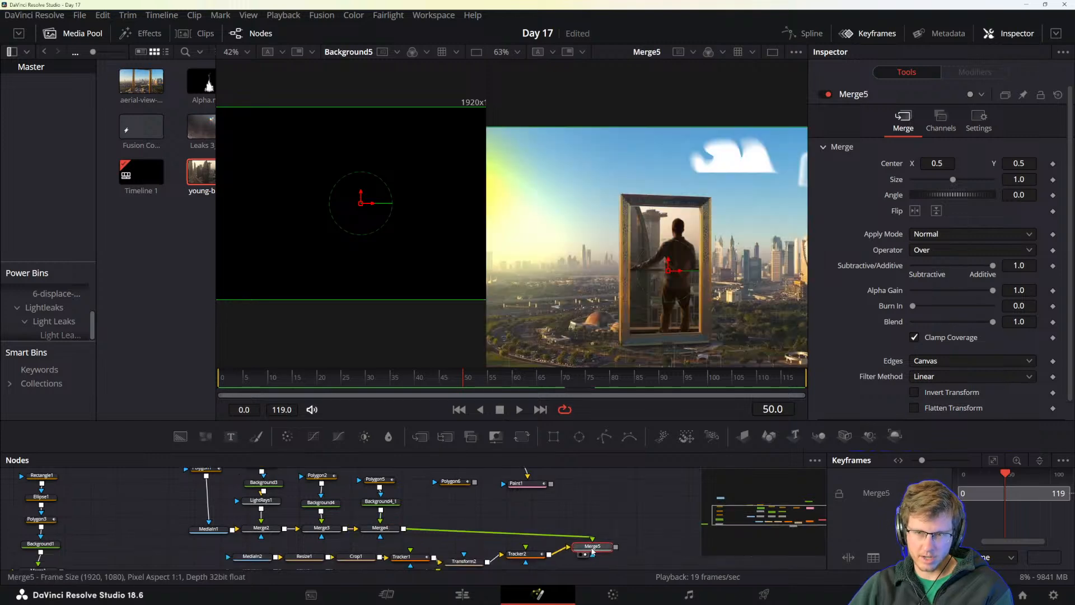
pyautogui.scroll(-2, 645, 323)
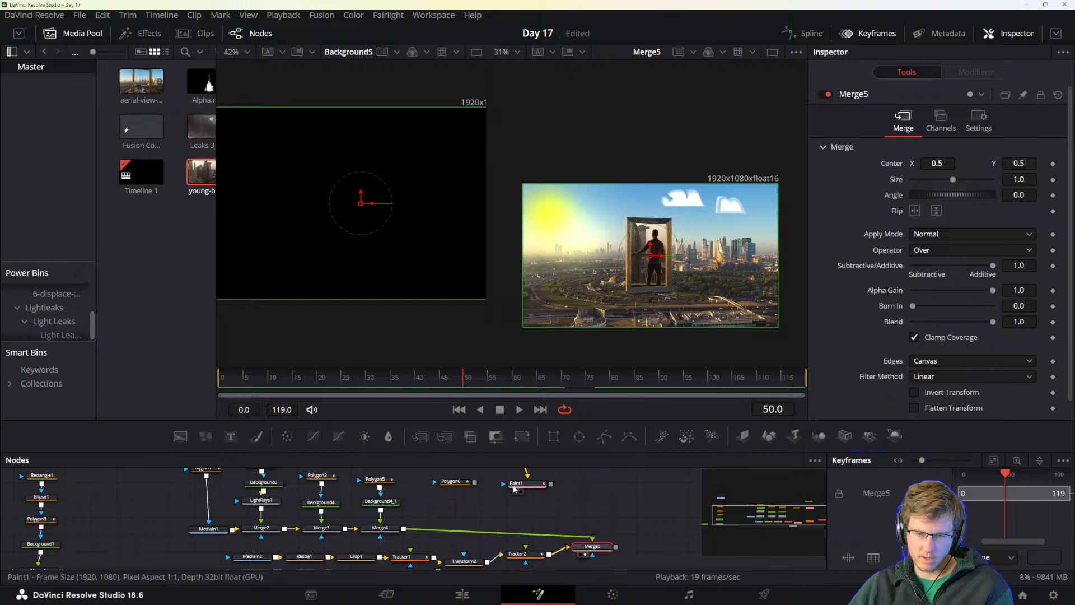
# - Delete the Background5 and Paint1 test nodes
pyautogui.scroll(1, 533, 498)
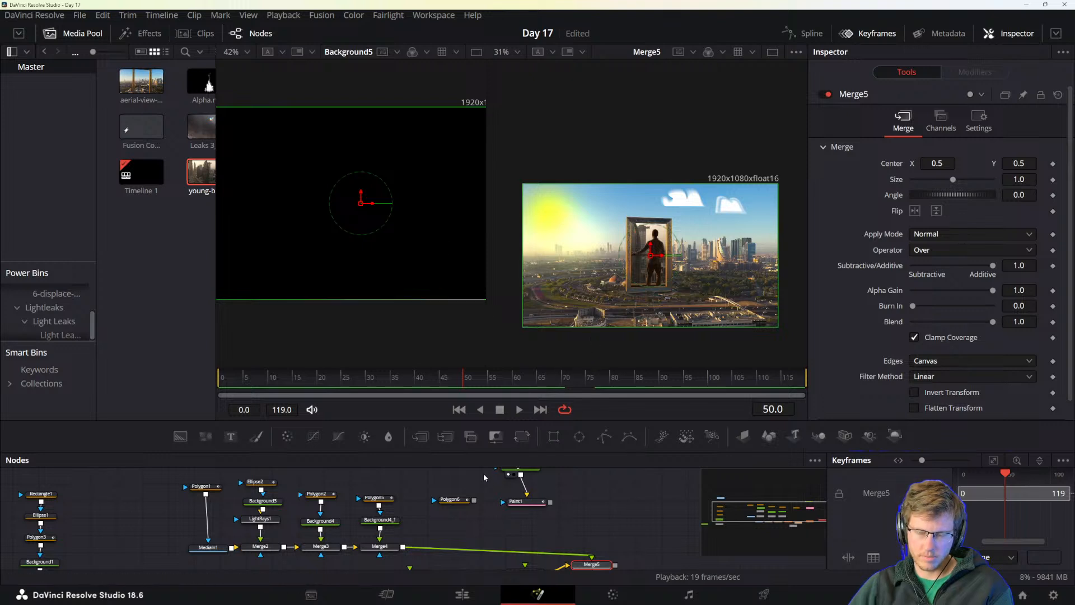
pyautogui.moveTo(529, 506)
pyautogui.mouseDown()
pyautogui.moveTo(520, 525)
pyautogui.moveTo(496, 533)
pyautogui.moveTo(473, 493)
pyautogui.mouseUp()
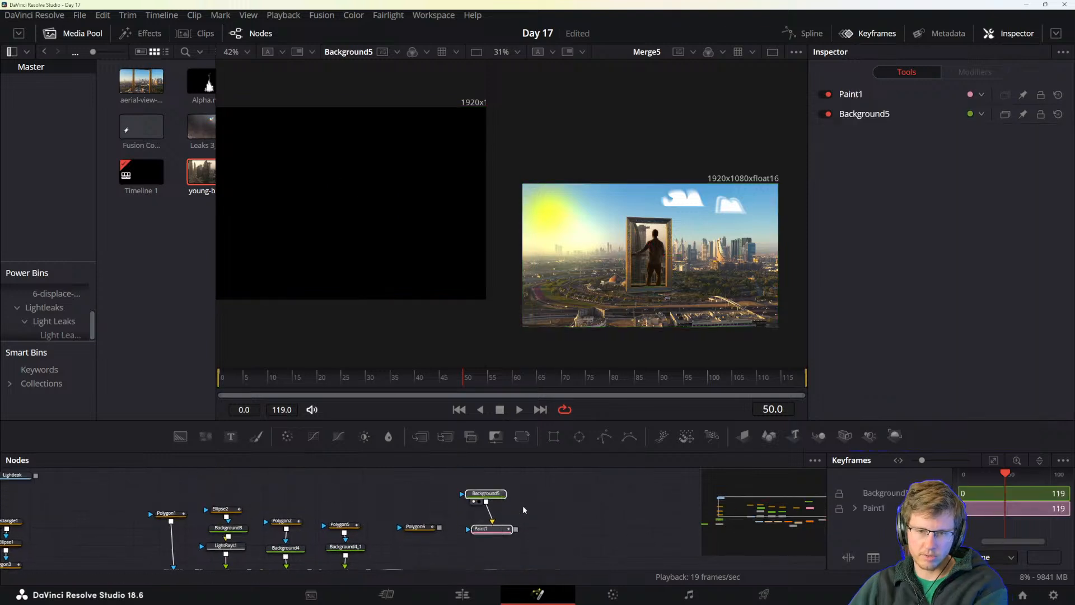
pyautogui.click(523, 507)
pyautogui.moveTo(521, 535); pyautogui.dragTo(506, 485)
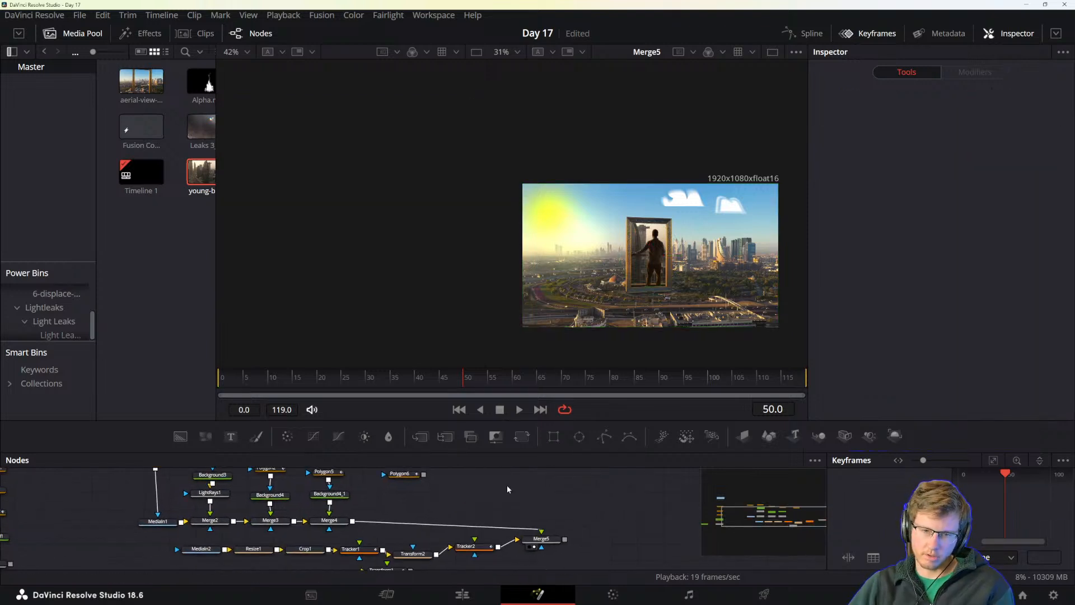
# - Add a new Background node beside Polygon6, set its color to white (#ffffff), and place it above the merge row
pyautogui.scroll(2, 491, 523)
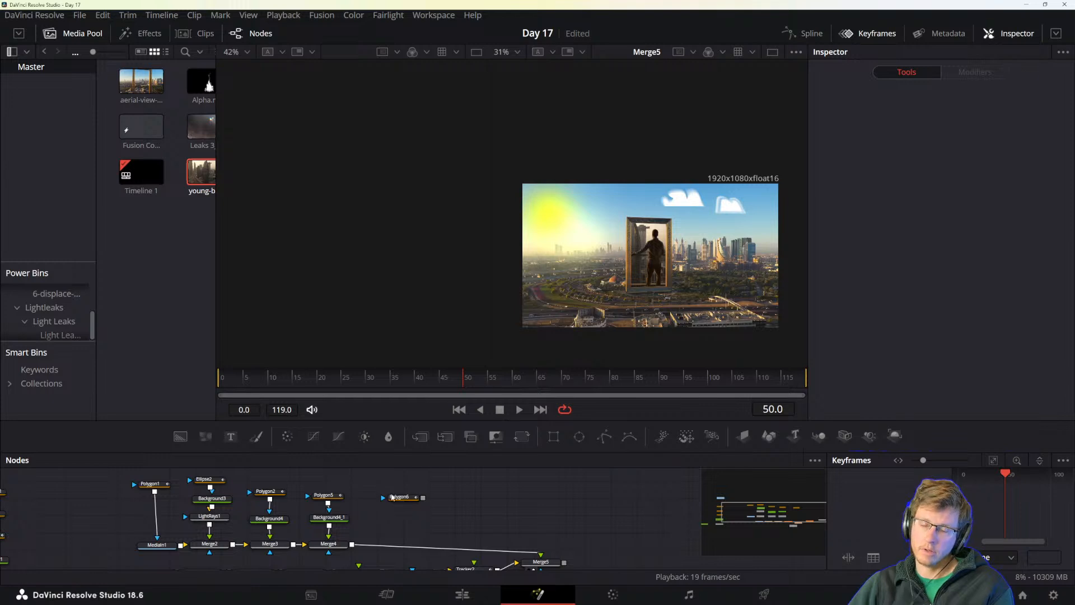
pyautogui.moveTo(180, 436); pyautogui.dragTo(505, 516)
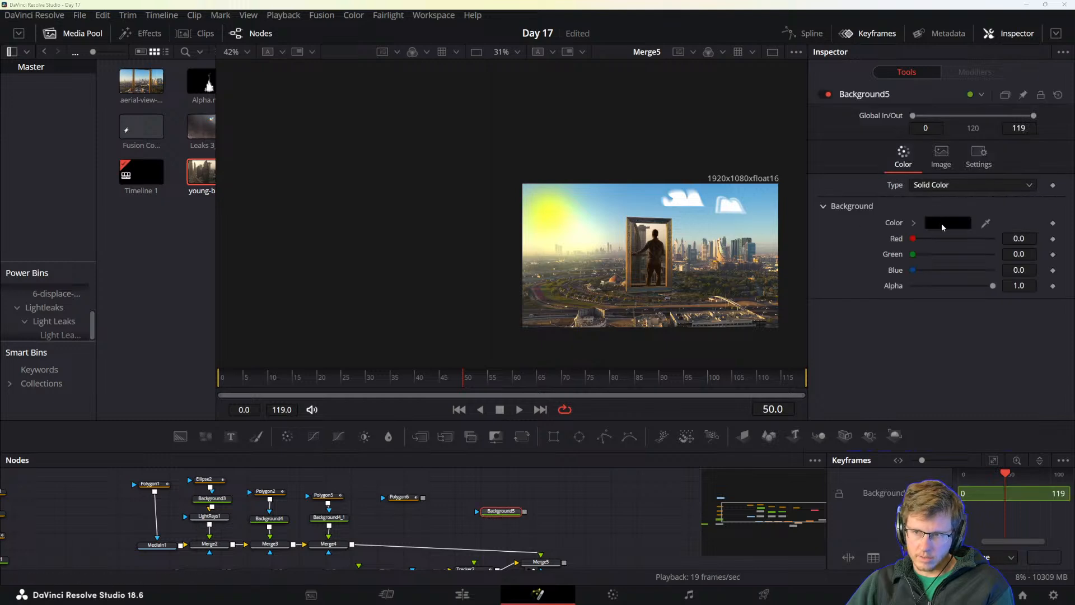
pyautogui.click(943, 224)
pyautogui.moveTo(686, 224); pyautogui.dragTo(686, 196)
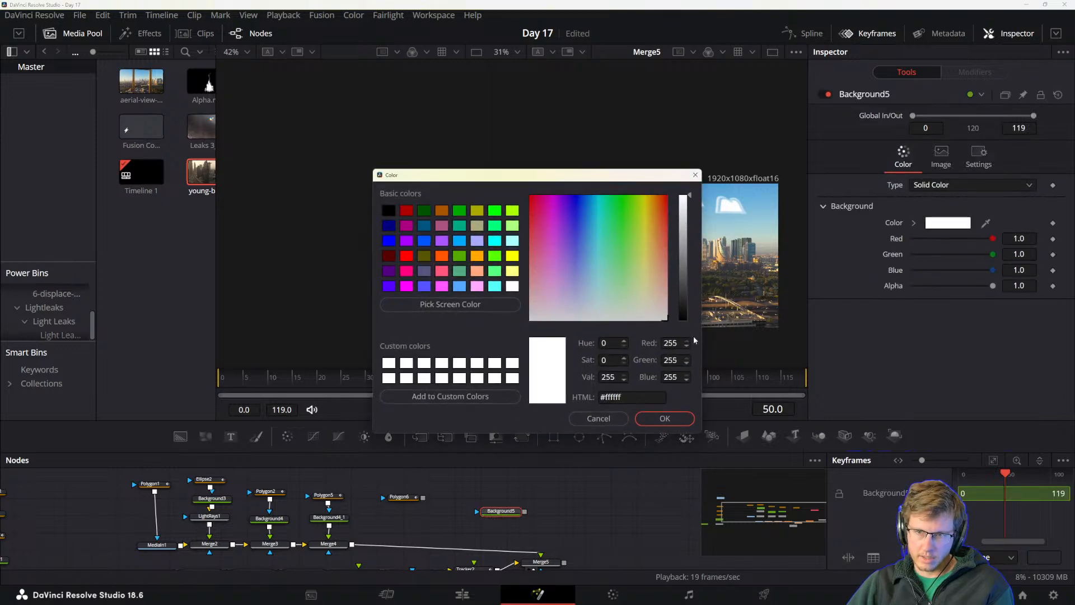
pyautogui.click(664, 418)
pyautogui.moveTo(502, 510); pyautogui.dragTo(498, 487)
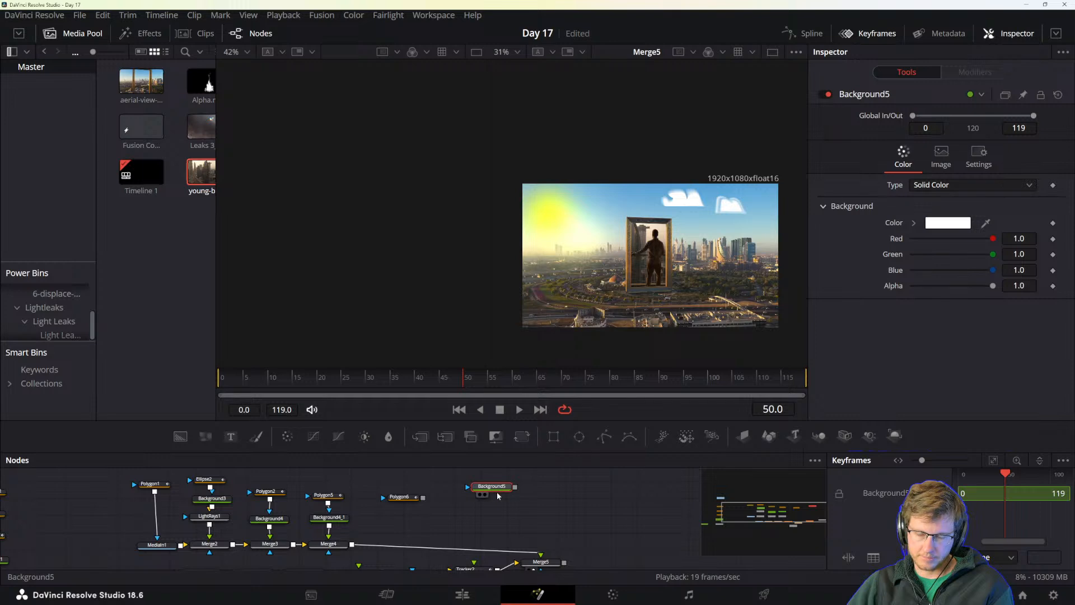
# - Add a Paint node fed by the white Background5 and a Glow node after it
pyautogui.moveTo(257, 436)
pyautogui.mouseDown()
pyautogui.moveTo(503, 510)
pyautogui.moveTo(496, 518)
pyautogui.mouseUp()
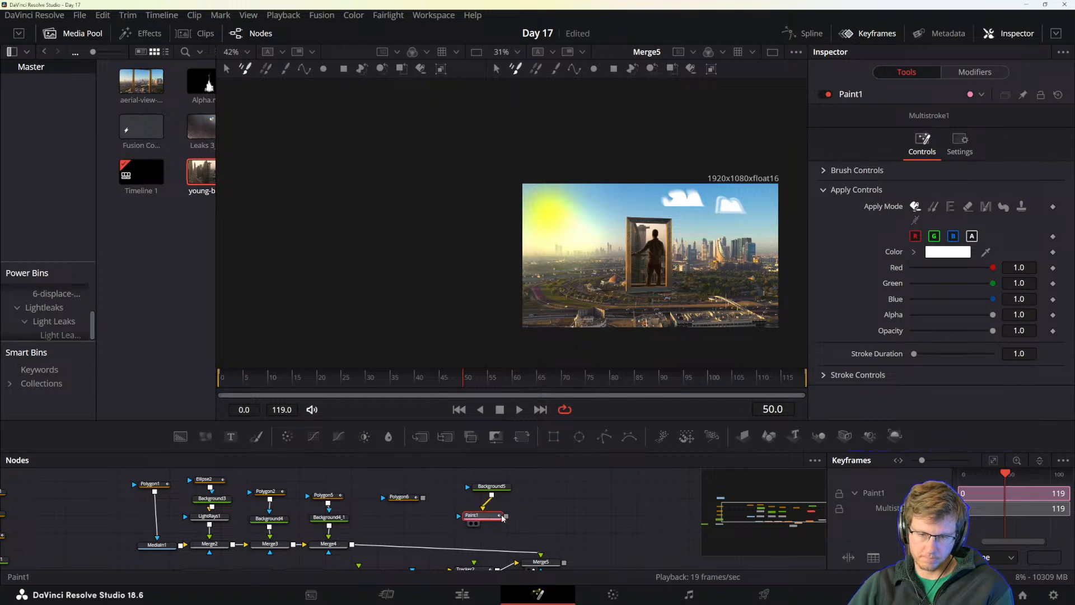
pyautogui.hotkey('shift', 'space')
pyautogui.write('g')
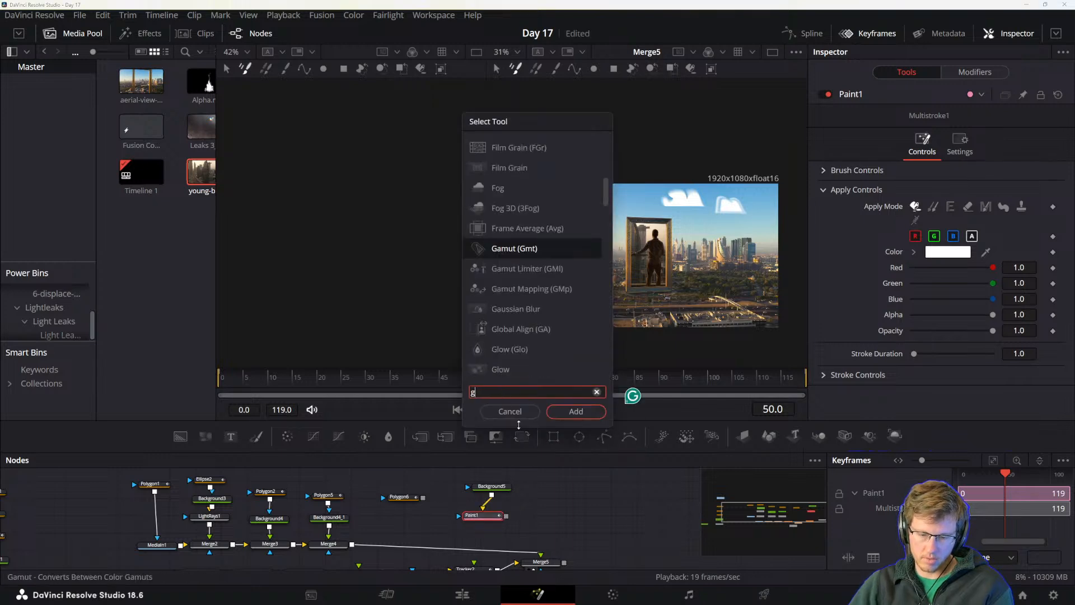
pyautogui.write('low')
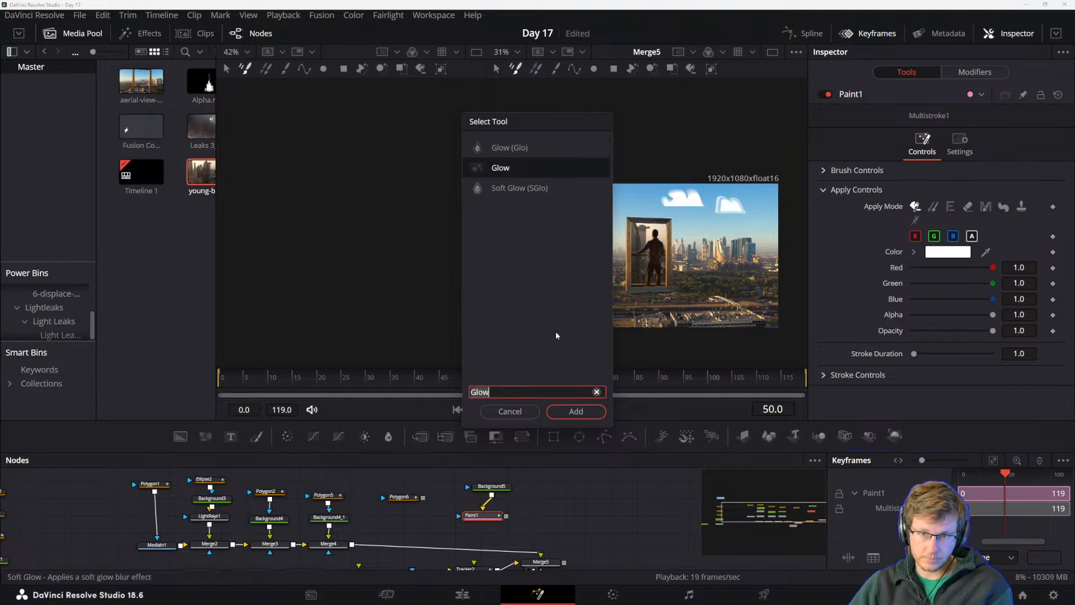
pyautogui.click(574, 411)
pyautogui.moveTo(484, 519); pyautogui.dragTo(487, 514)
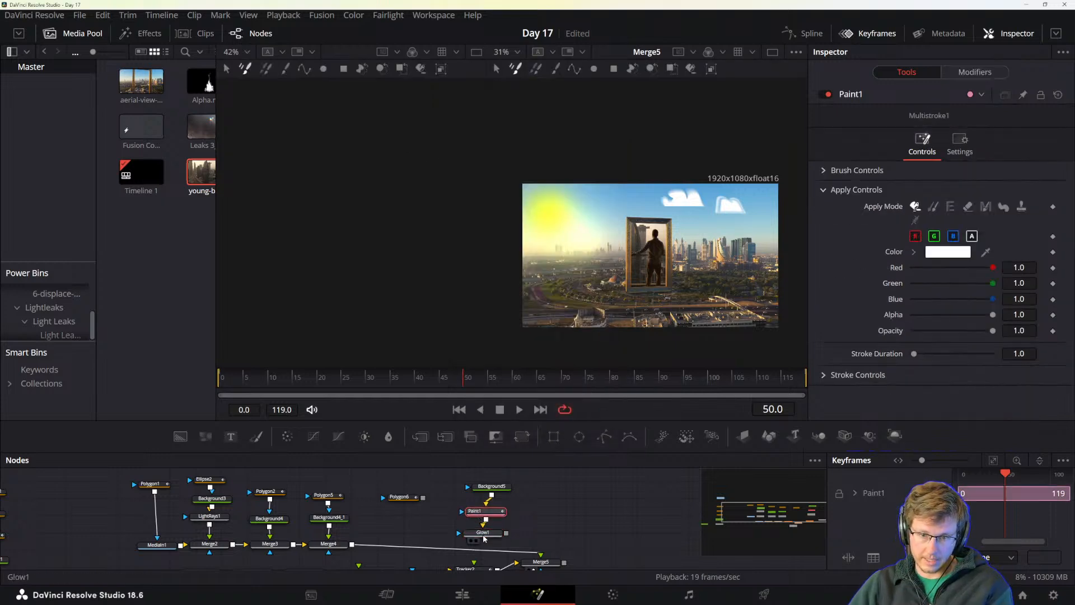
# - Select Paint1 and display it in the first viewer beside an enlarged view of Merge5
pyautogui.click(483, 532)
pyautogui.click(485, 511)
pyautogui.scroll(3, 621, 310)
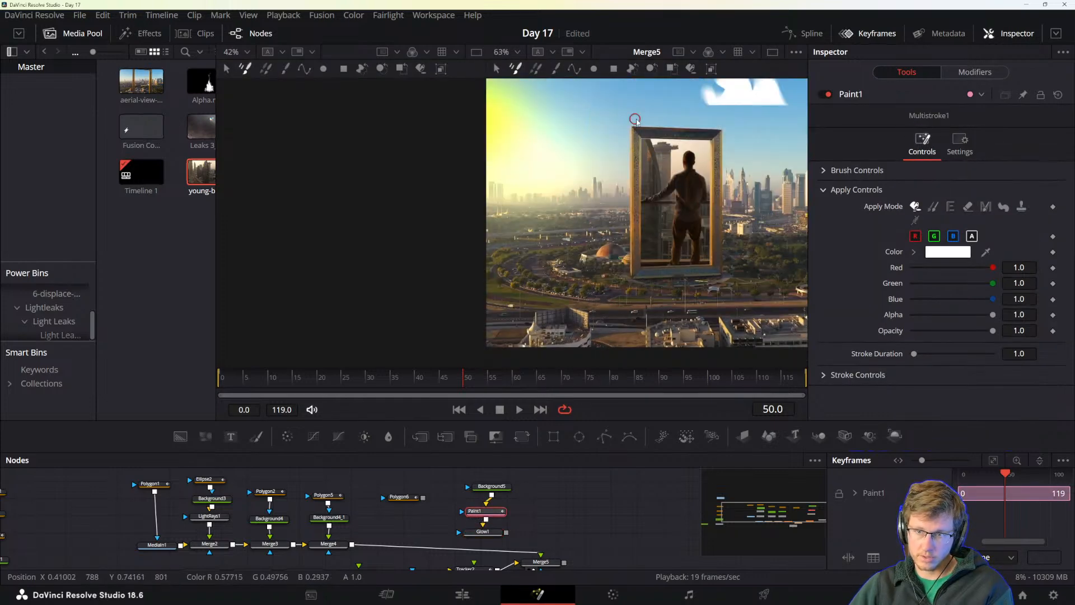
pyautogui.press('1')
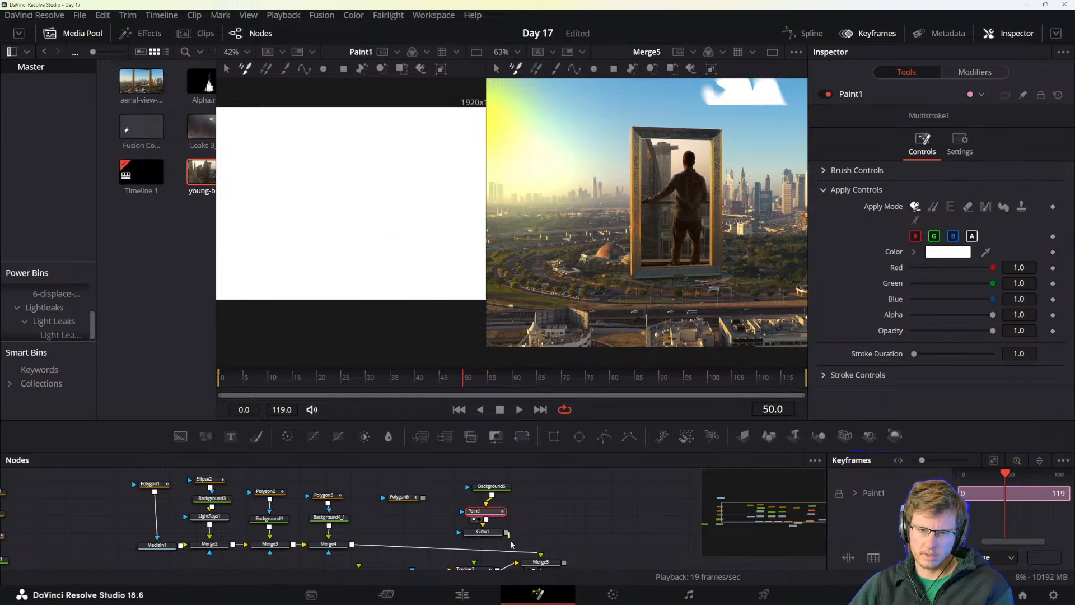
# - Composite Glow1 over Merge4's output through a new Merge node placed before Merge5, and view that merge
pyautogui.moveTo(537, 555); pyautogui.dragTo(352, 546)
pyautogui.moveTo(482, 530); pyautogui.dragTo(451, 525)
pyautogui.click(487, 546)
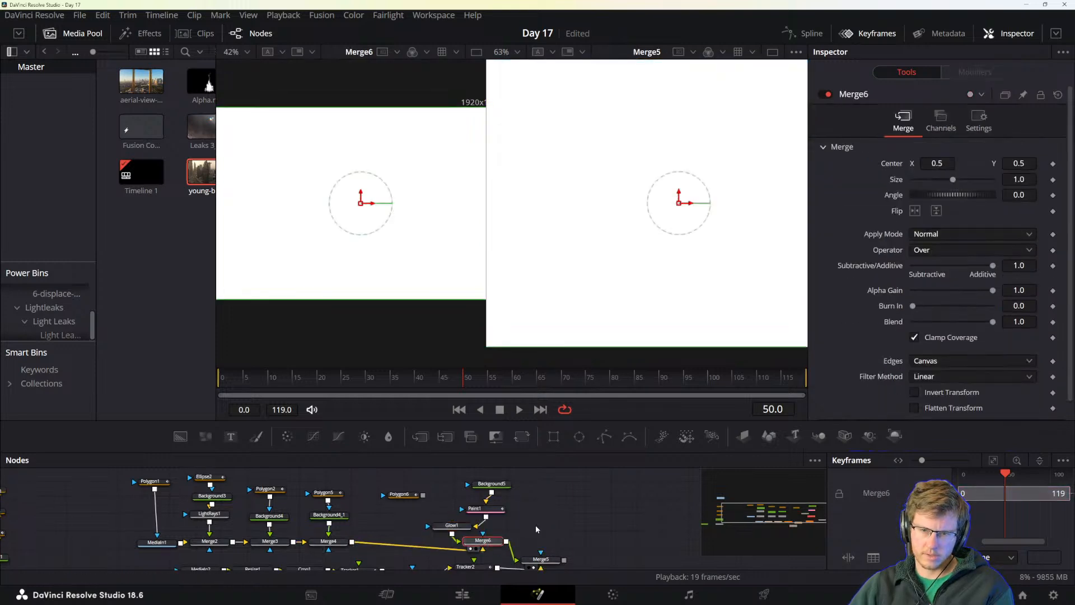
# - Lower the Blend of Merge6 to 0.228 so the footage shows through the white layer
pyautogui.scroll(-2, 536, 527)
pyautogui.click(514, 519)
pyautogui.scroll(1, 515, 519)
pyautogui.scroll(1, 515, 519)
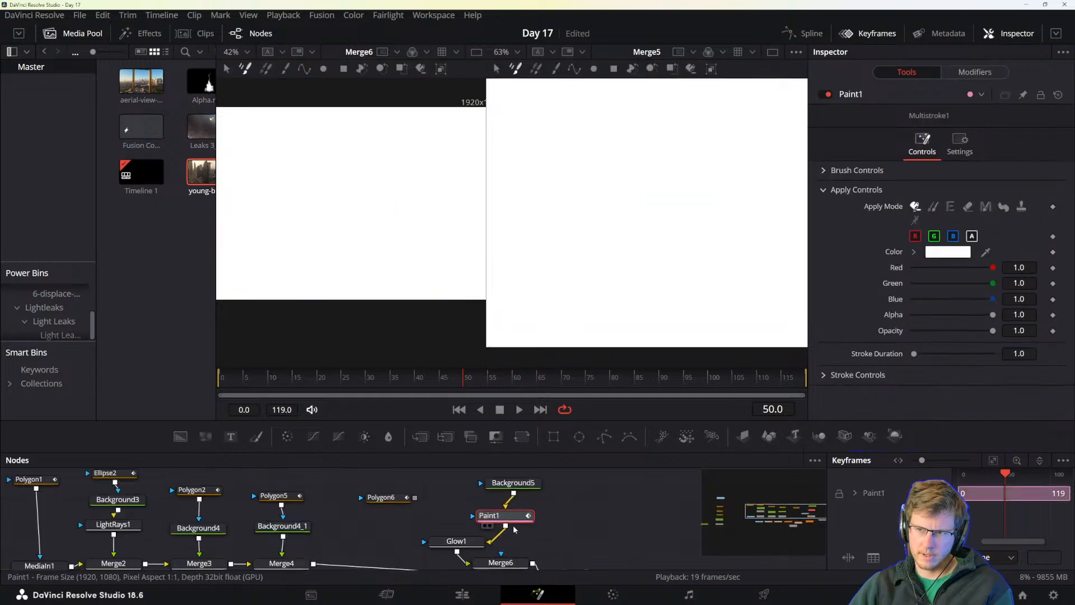
pyautogui.click(500, 539)
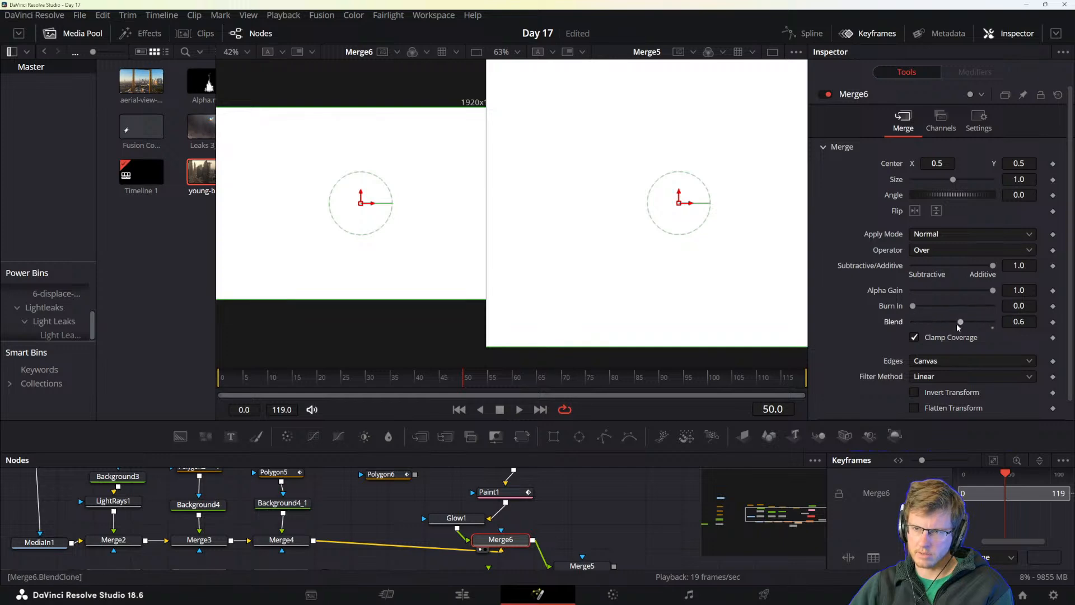
pyautogui.moveTo(957, 327); pyautogui.dragTo(932, 323)
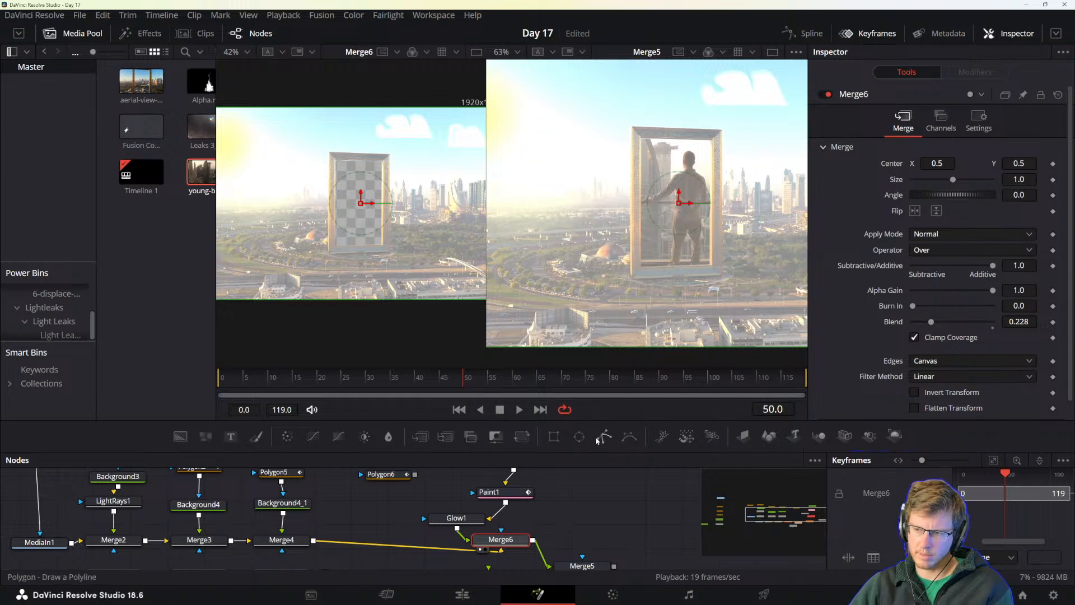
# - Try making Background5 fully transparent by setting its alpha to 0.0
pyautogui.scroll(1, 591, 485)
pyautogui.moveTo(479, 528)
pyautogui.mouseDown()
pyautogui.moveTo(521, 526)
pyautogui.moveTo(489, 500)
pyautogui.mouseUp()
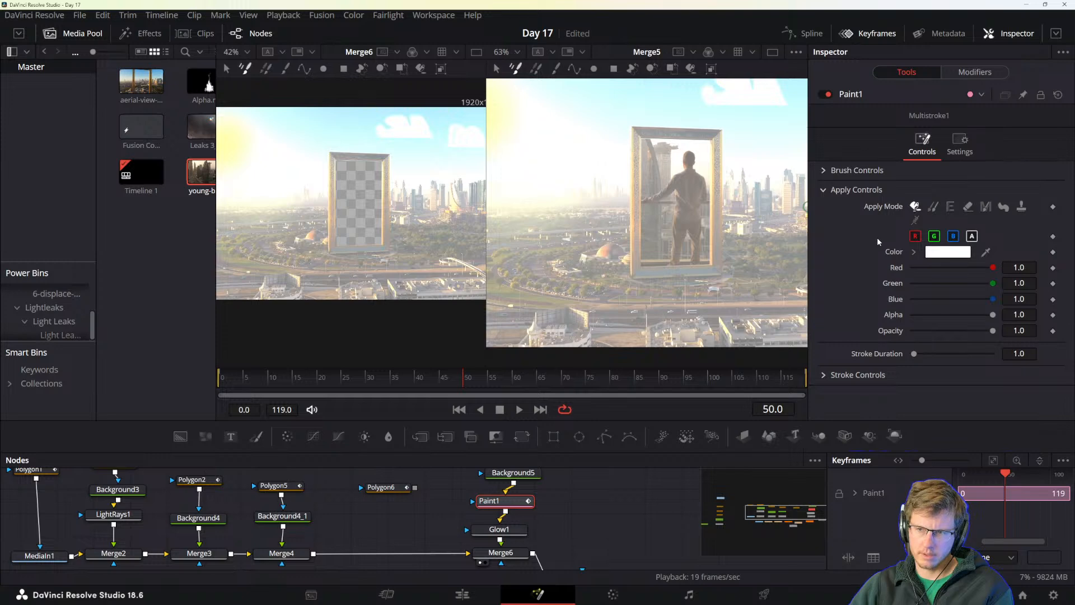
pyautogui.click(526, 473)
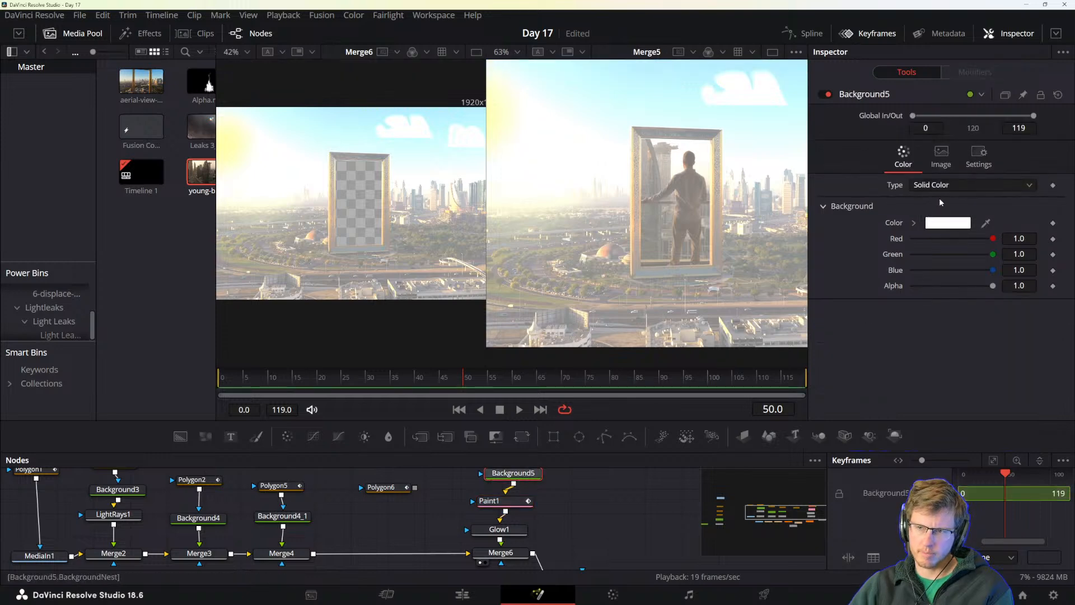
pyautogui.click(935, 225)
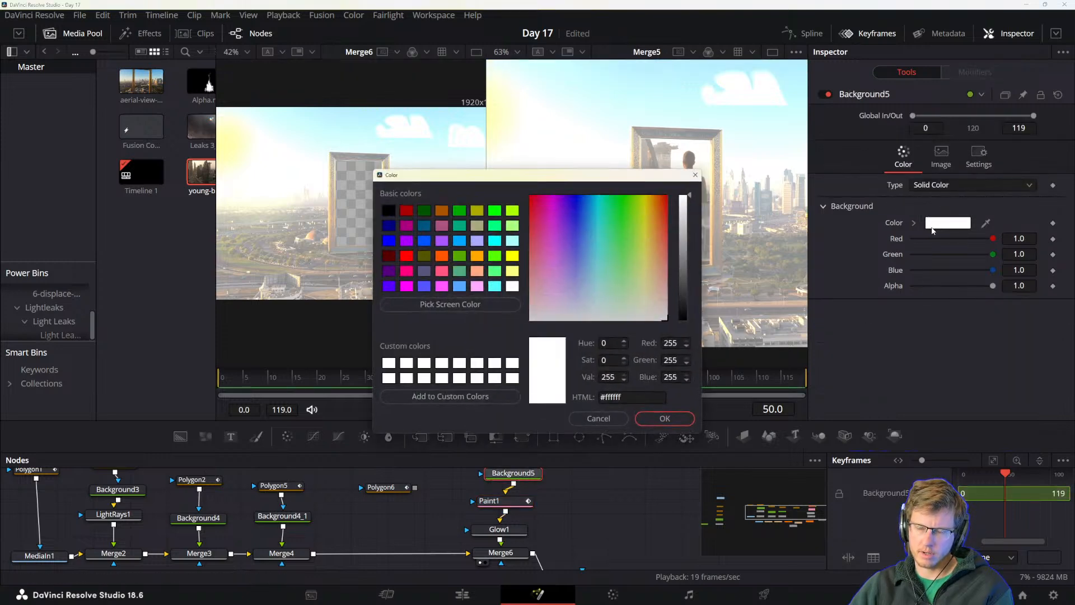
pyautogui.click(599, 418)
pyautogui.moveTo(968, 284); pyautogui.dragTo(826, 287)
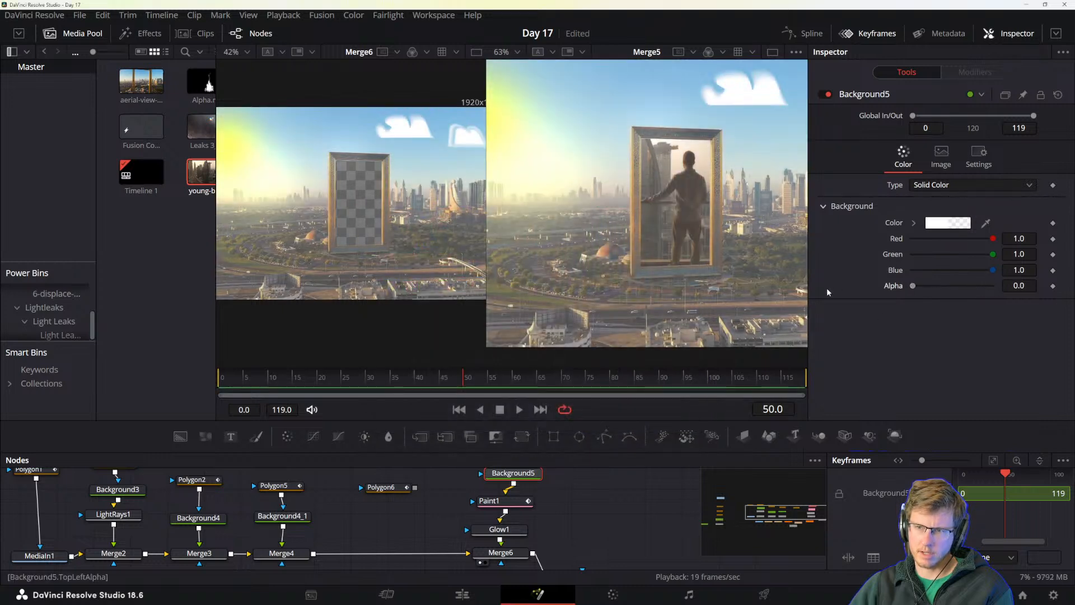
# - Check Paint1 and set Background5's alpha back to 1.0
pyautogui.moveTo(561, 509); pyautogui.dragTo(568, 520)
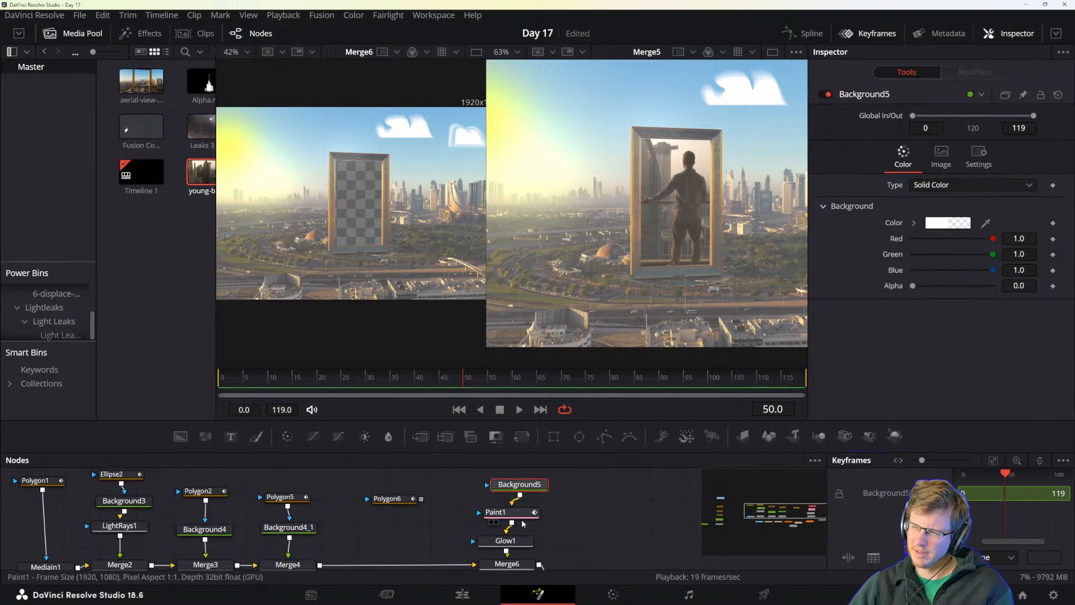
pyautogui.click(510, 516)
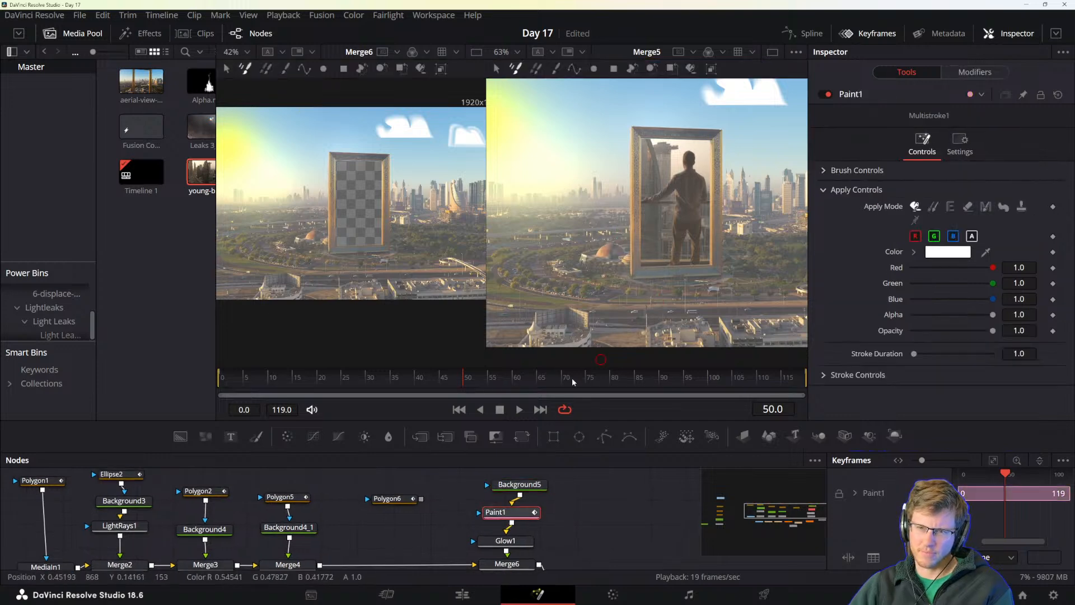
pyautogui.click(494, 542)
pyautogui.click(504, 514)
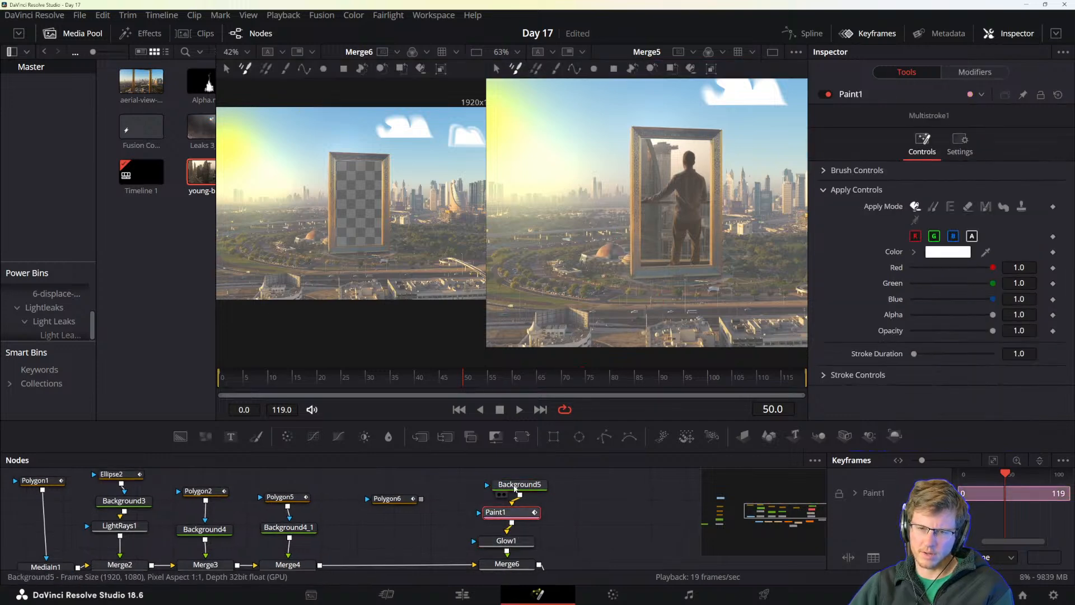
pyautogui.click(515, 485)
pyautogui.moveTo(913, 285); pyautogui.dragTo(992, 286)
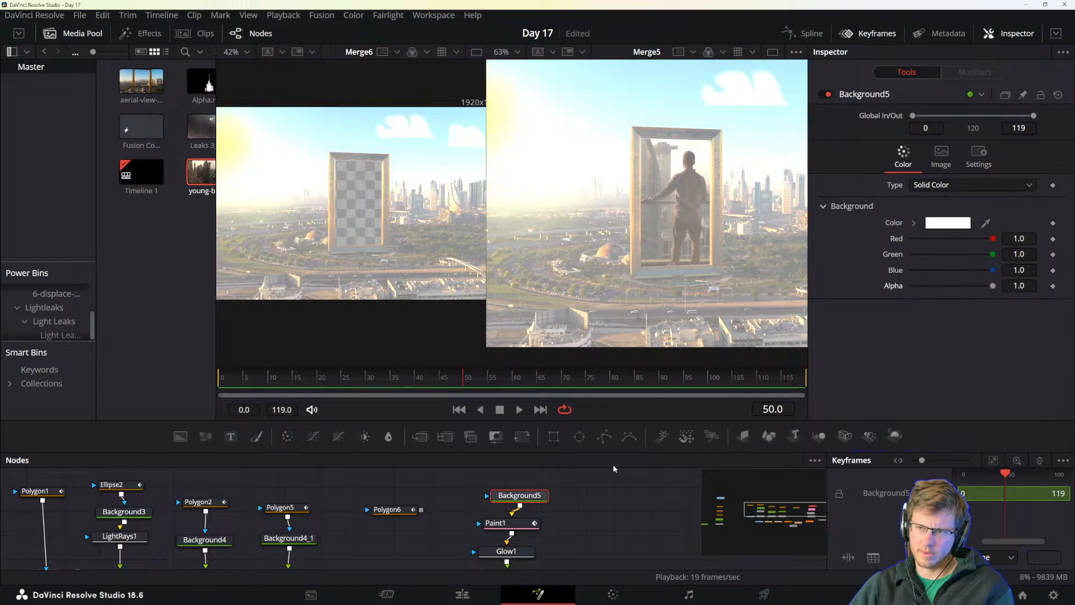
# - Try Background5 in black (#000000) beneath the existing paint strokes
pyautogui.moveTo(504, 522); pyautogui.dragTo(517, 481)
pyautogui.click(951, 224)
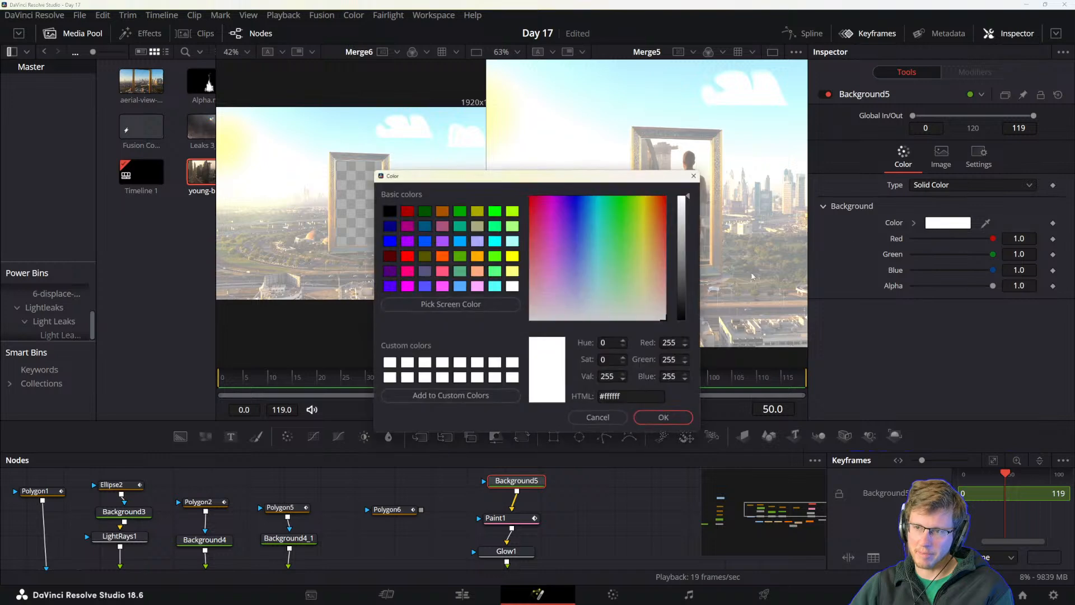
pyautogui.moveTo(688, 214); pyautogui.dragTo(695, 399)
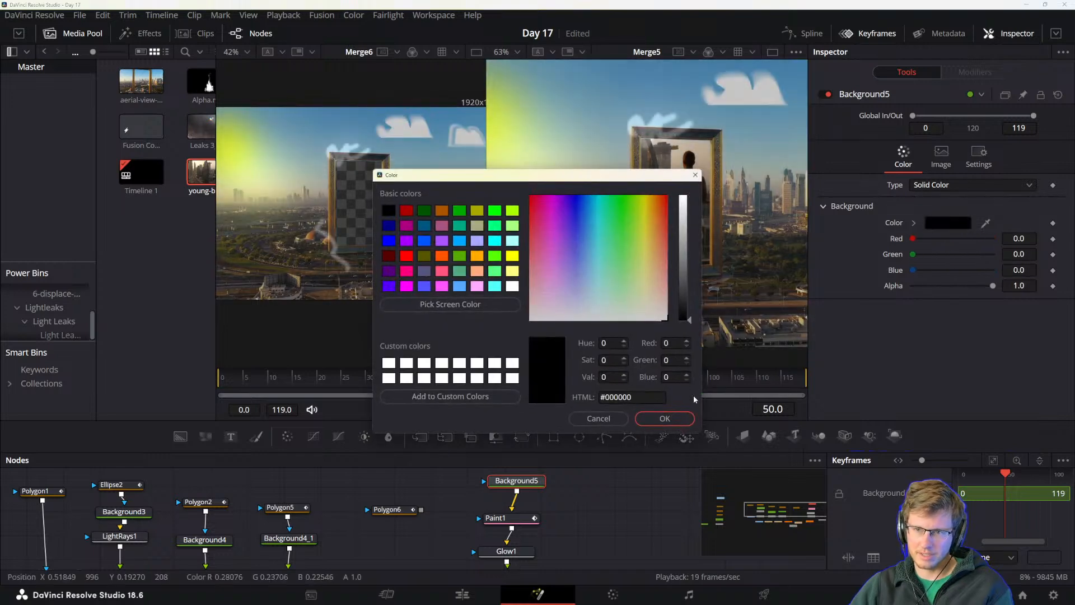
pyautogui.click(665, 420)
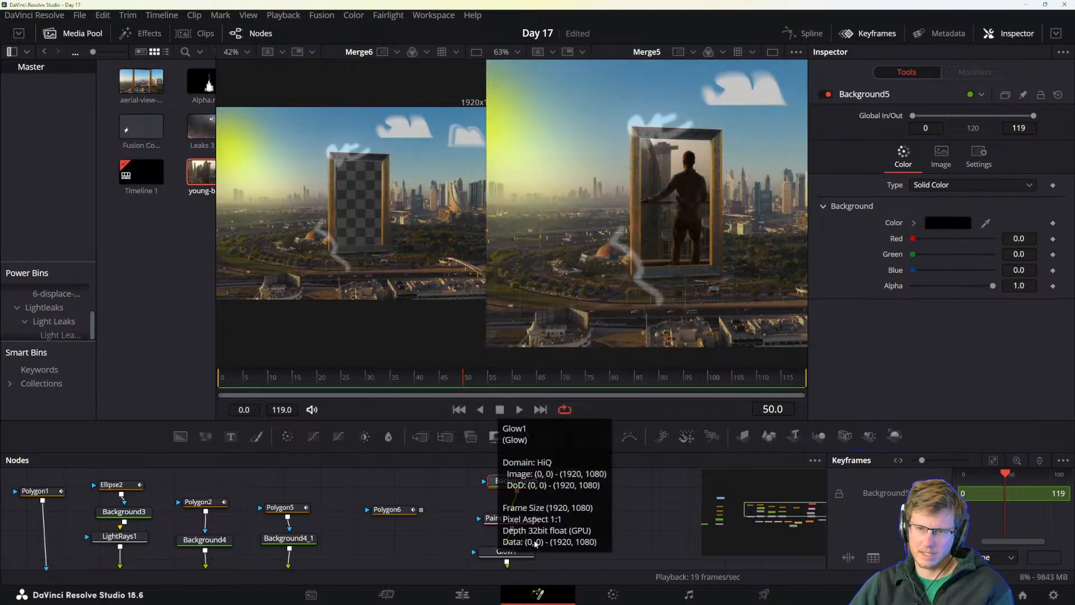
# - Undo Background5's black color and the test strokes painted in Paint1
pyautogui.click(501, 518)
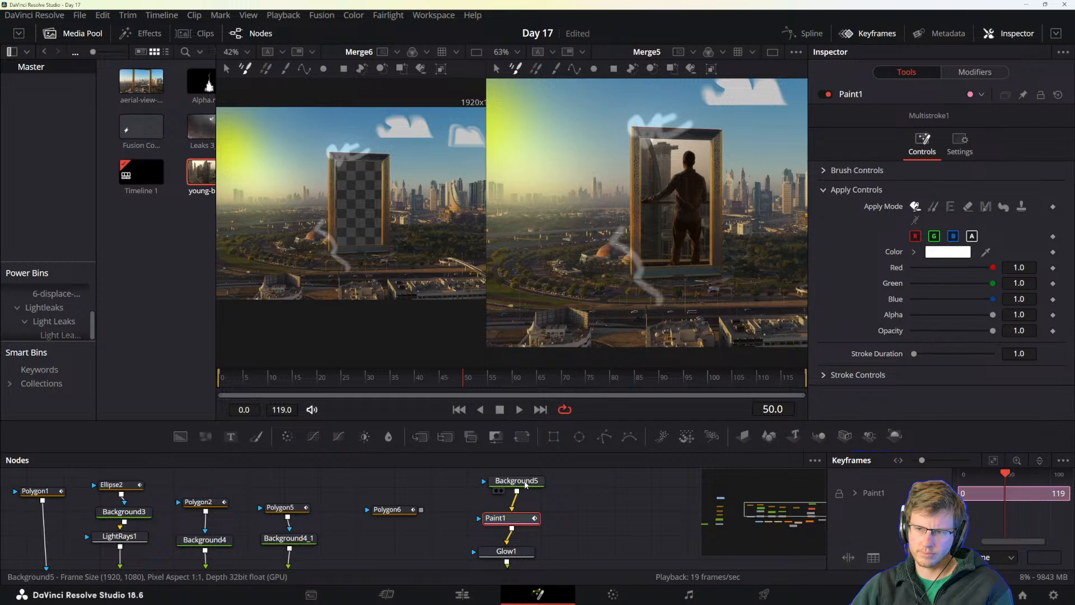
pyautogui.hotkey('ctrl', 'z')
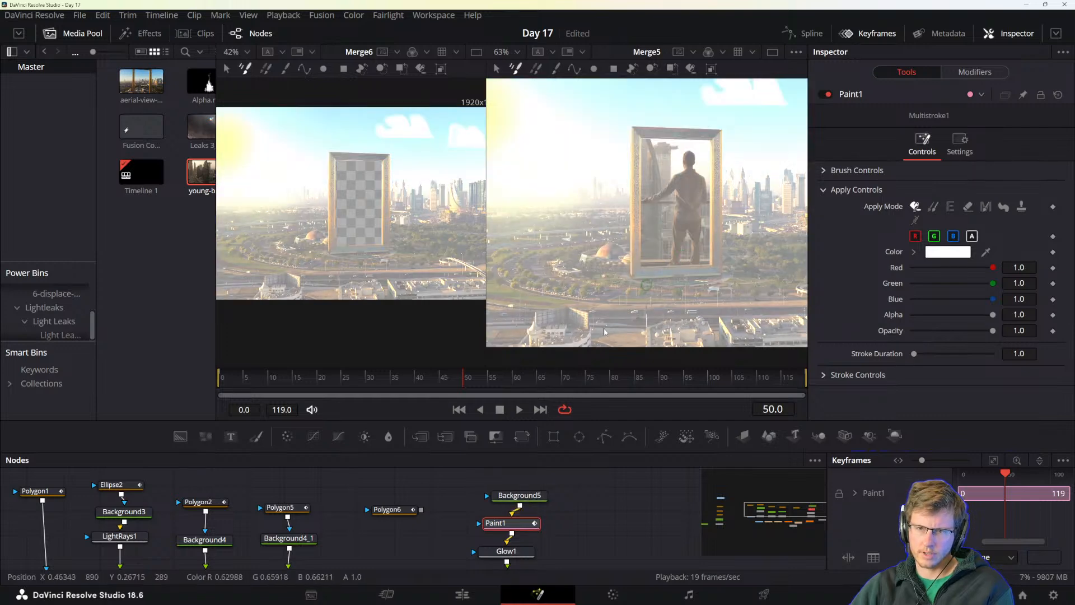
pyautogui.hotkey('ctrl', 'z')
pyautogui.hotkey('ctrl', 'shift', 'z')
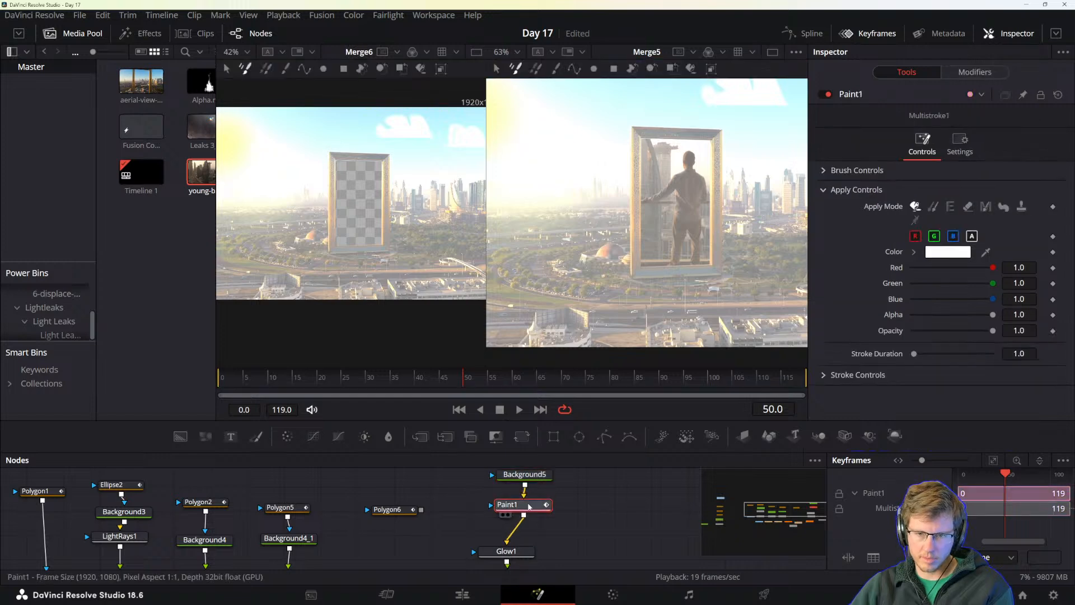
# - Set Background5's solid color to black (#000000)
pyautogui.click(525, 474)
pyautogui.click(946, 222)
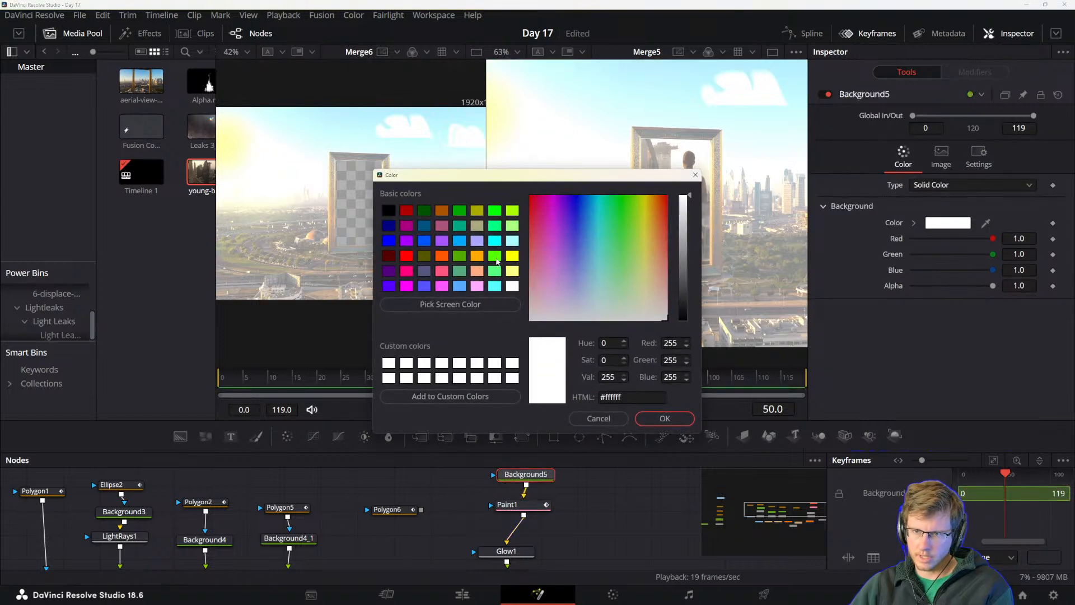
pyautogui.moveTo(682, 245); pyautogui.dragTo(682, 366)
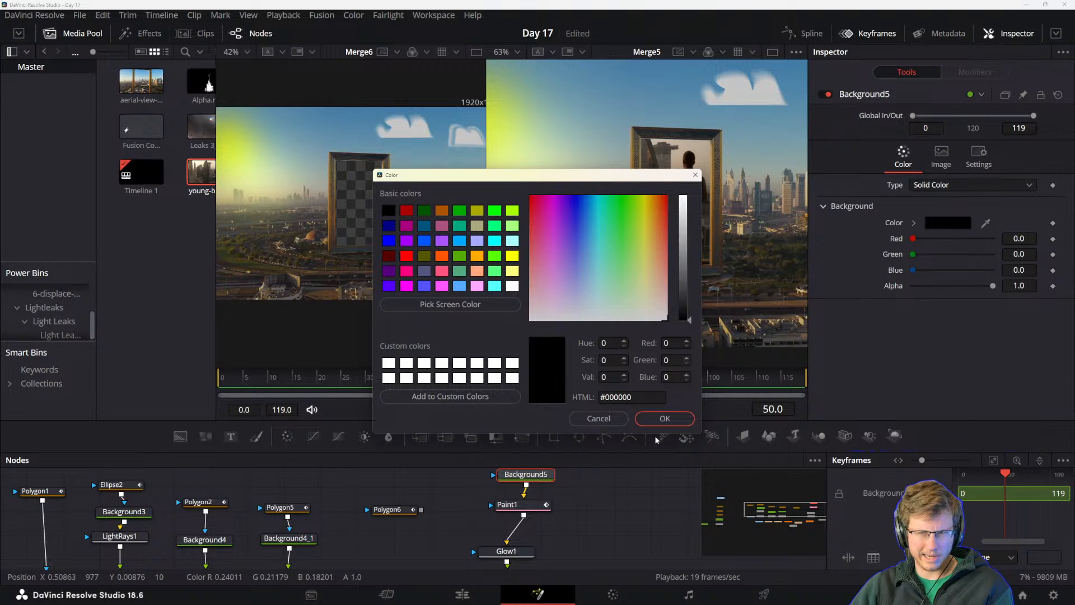
pyautogui.click(663, 418)
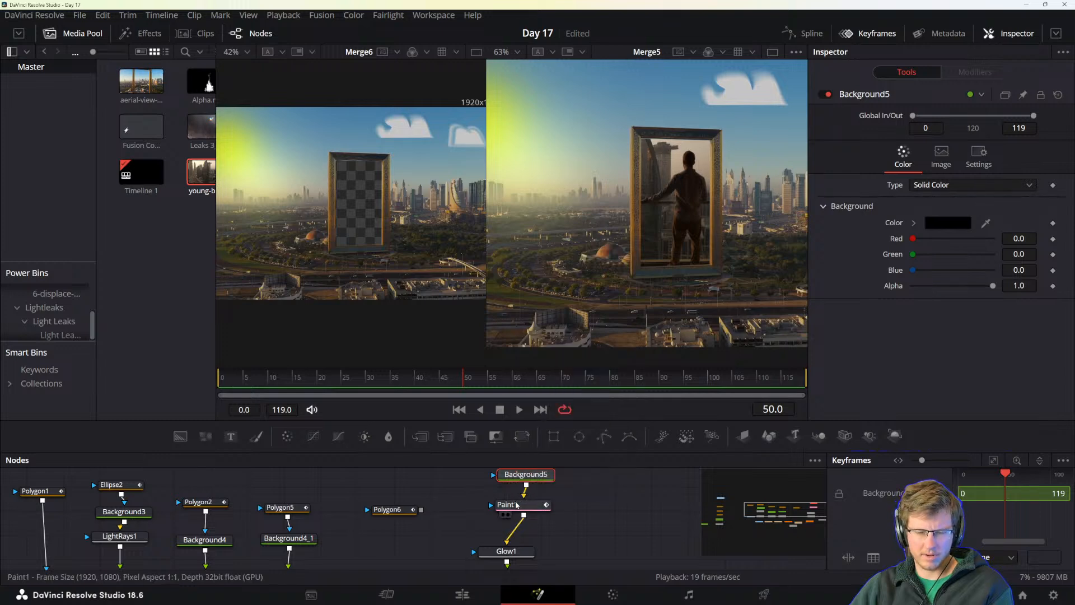
# - Using Paint1's white multistroke brush, paint a rough outline around the picture frame at frame 50
pyautogui.click(516, 504)
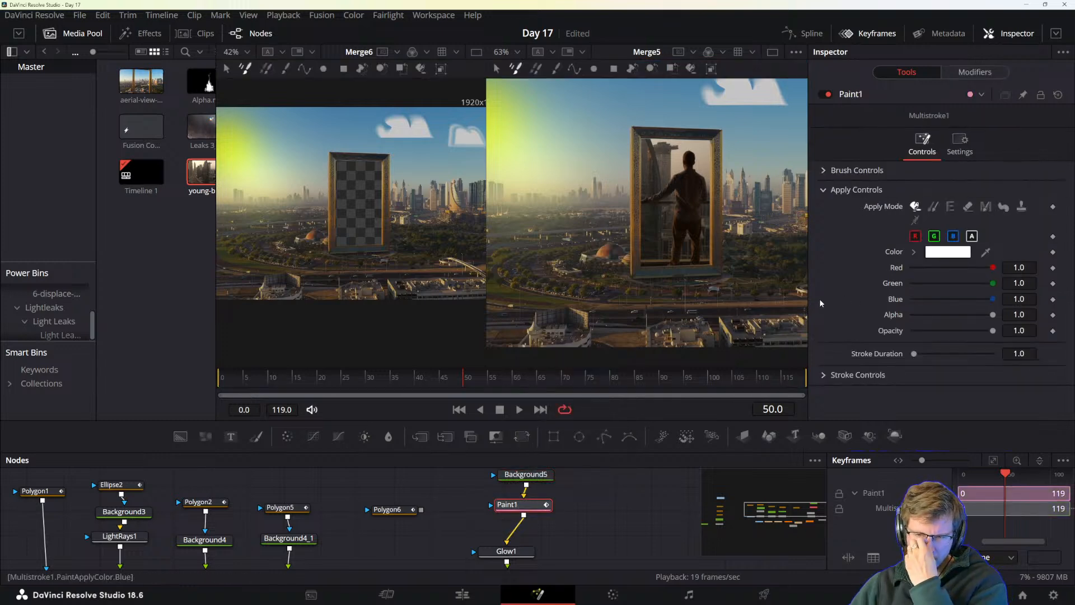
pyautogui.moveTo(642, 124)
pyautogui.mouseDown()
pyautogui.moveTo(727, 123)
pyautogui.moveTo(722, 134)
pyautogui.moveTo(664, 128)
pyautogui.moveTo(727, 135)
pyautogui.moveTo(713, 277)
pyautogui.moveTo(627, 275)
pyautogui.moveTo(619, 221)
pyautogui.moveTo(640, 171)
pyautogui.moveTo(615, 140)
pyautogui.mouseUp()
pyautogui.hotkey('ctrl', 'z')
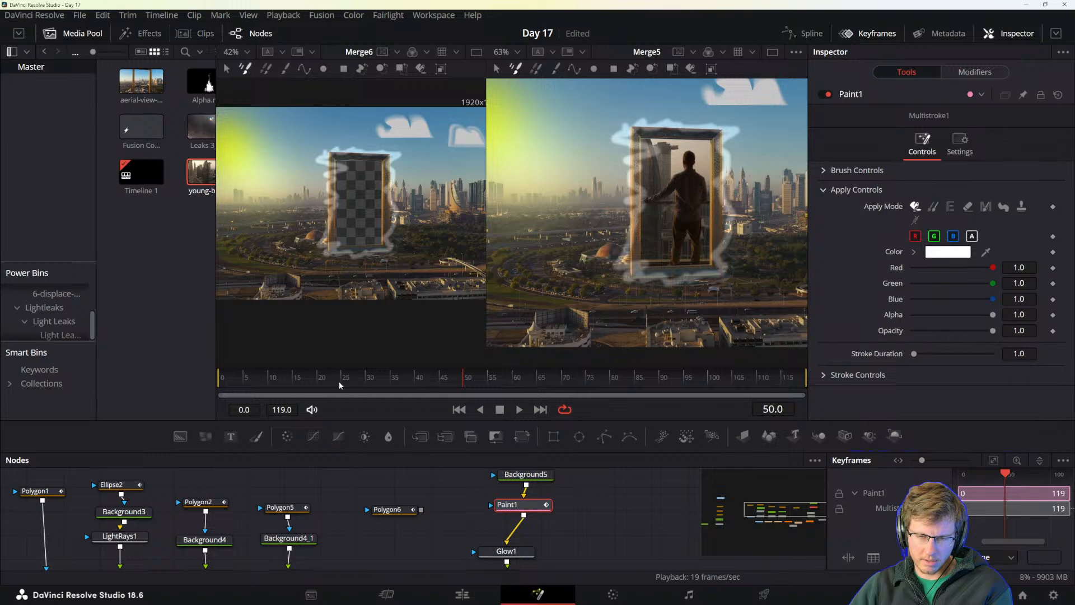
# - Advance one frame at a time and paint a fresh white outline around the picture frame from frame 51 to frame 57
pyautogui.click(475, 378)
pyautogui.press('Left')
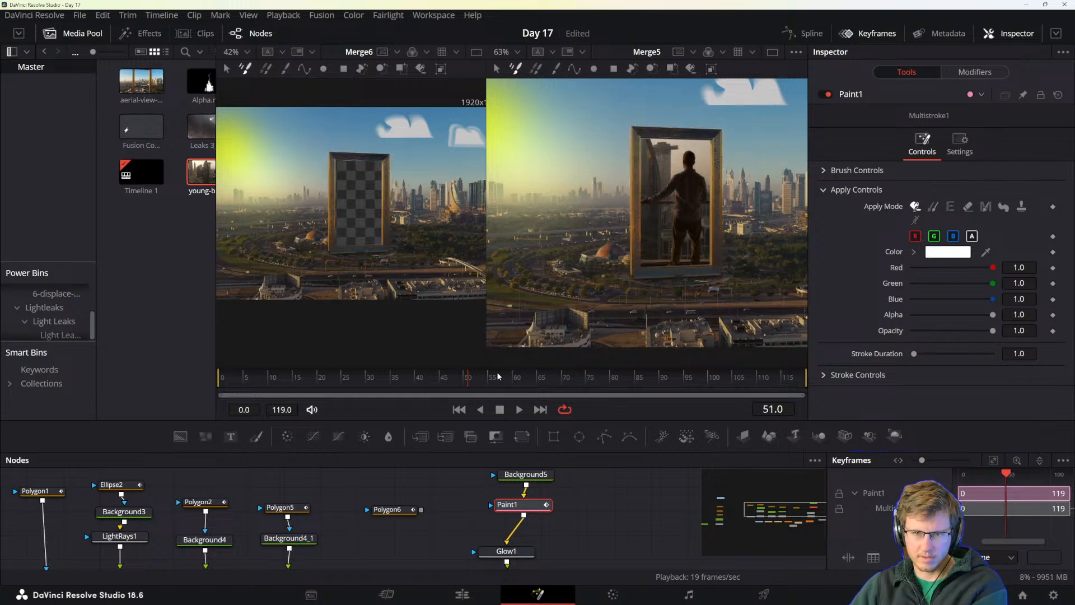
pyautogui.moveTo(648, 127)
pyautogui.mouseDown()
pyautogui.moveTo(714, 125)
pyautogui.moveTo(742, 190)
pyautogui.moveTo(743, 228)
pyautogui.moveTo(713, 271)
pyautogui.moveTo(683, 283)
pyautogui.moveTo(639, 277)
pyautogui.moveTo(624, 242)
pyautogui.moveTo(639, 130)
pyautogui.moveTo(736, 136)
pyautogui.moveTo(717, 271)
pyautogui.moveTo(639, 279)
pyautogui.moveTo(625, 130)
pyautogui.moveTo(643, 118)
pyautogui.moveTo(709, 125)
pyautogui.moveTo(724, 137)
pyautogui.moveTo(716, 226)
pyautogui.moveTo(726, 256)
pyautogui.moveTo(719, 270)
pyautogui.moveTo(668, 278)
pyautogui.moveTo(639, 265)
pyautogui.moveTo(626, 163)
pyautogui.moveTo(638, 120)
pyautogui.moveTo(709, 123)
pyautogui.moveTo(728, 142)
pyautogui.moveTo(723, 268)
pyautogui.moveTo(710, 281)
pyautogui.moveTo(620, 275)
pyautogui.moveTo(635, 132)
pyautogui.moveTo(661, 138)
pyautogui.moveTo(731, 209)
pyautogui.moveTo(711, 280)
pyautogui.moveTo(653, 279)
pyautogui.moveTo(626, 242)
pyautogui.moveTo(626, 140)
pyautogui.moveTo(716, 132)
pyautogui.moveTo(731, 224)
pyautogui.moveTo(684, 279)
pyautogui.moveTo(628, 224)
pyautogui.moveTo(626, 112)
pyautogui.moveTo(686, 129)
pyautogui.moveTo(682, 138)
pyautogui.moveTo(718, 133)
pyautogui.moveTo(722, 249)
pyautogui.moveTo(686, 279)
pyautogui.moveTo(656, 237)
pyautogui.moveTo(636, 126)
pyautogui.mouseUp()
pyautogui.press('Right')
pyautogui.press('Right')
pyautogui.press('Right')
pyautogui.press('Right')
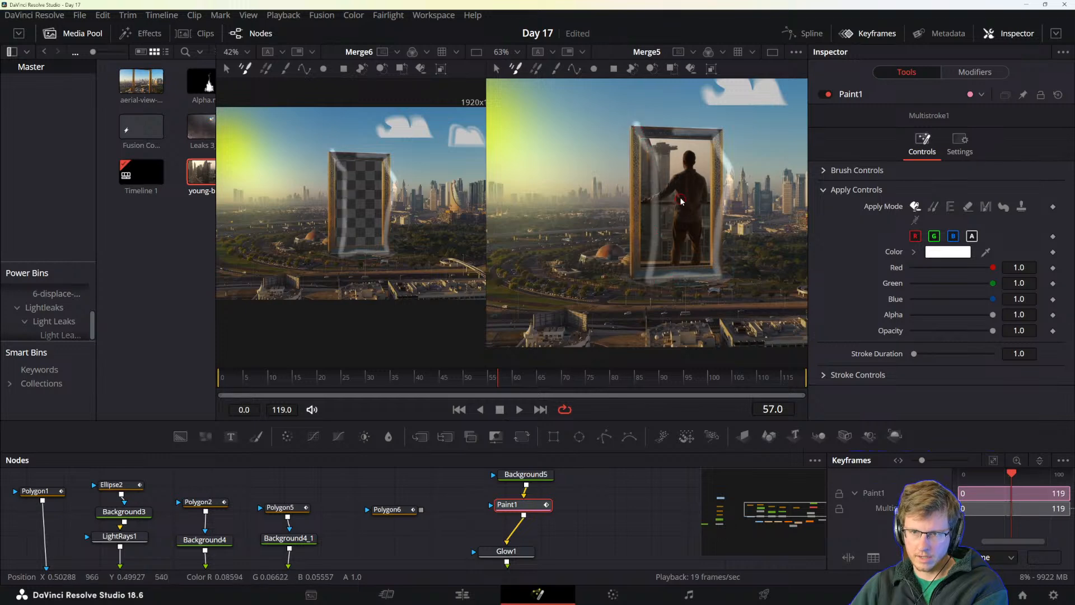
# - Undo the faulty strokes and repaint the white outline around the picture frame, continuing through frame 59
pyautogui.hotkey('ctrl', 'z')
pyautogui.moveTo(707, 132)
pyautogui.mouseDown()
pyautogui.moveTo(716, 275)
pyautogui.moveTo(634, 274)
pyautogui.moveTo(617, 159)
pyautogui.moveTo(632, 119)
pyautogui.moveTo(725, 132)
pyautogui.moveTo(713, 182)
pyautogui.moveTo(718, 272)
pyautogui.moveTo(654, 275)
pyautogui.moveTo(631, 260)
pyautogui.moveTo(629, 116)
pyautogui.moveTo(741, 134)
pyautogui.moveTo(726, 270)
pyautogui.moveTo(668, 276)
pyautogui.moveTo(649, 266)
pyautogui.moveTo(633, 125)
pyautogui.moveTo(727, 120)
pyautogui.mouseUp()
pyautogui.hotkey('ctrl', 'z')
pyautogui.hotkey('ctrl', 'z')
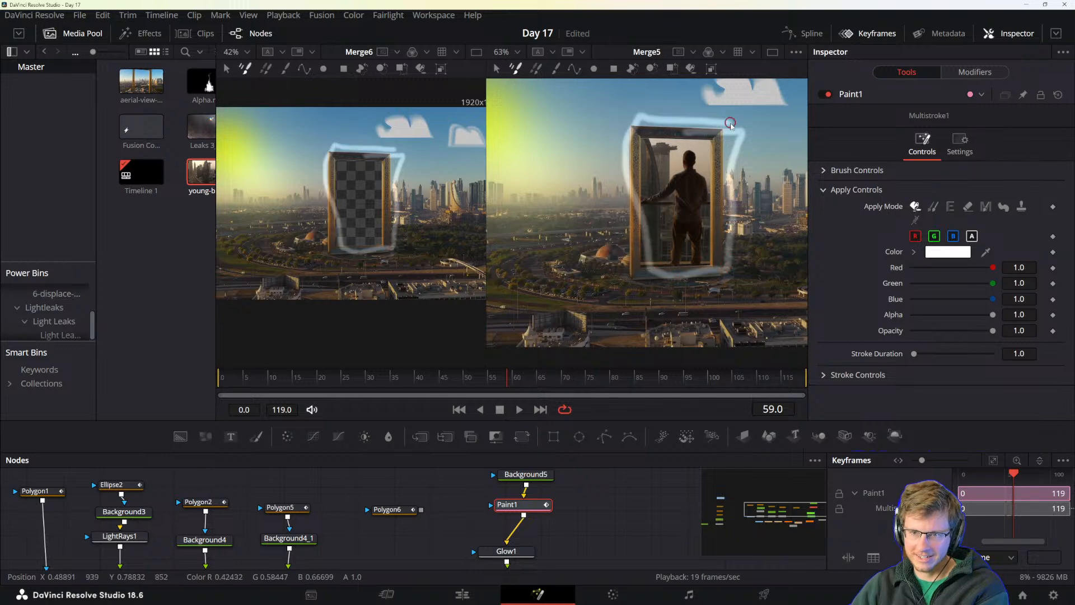
# - Keyframe the stroke's Apply Mode at frame 60 and compare frames 59 and 60
pyautogui.press('Right')
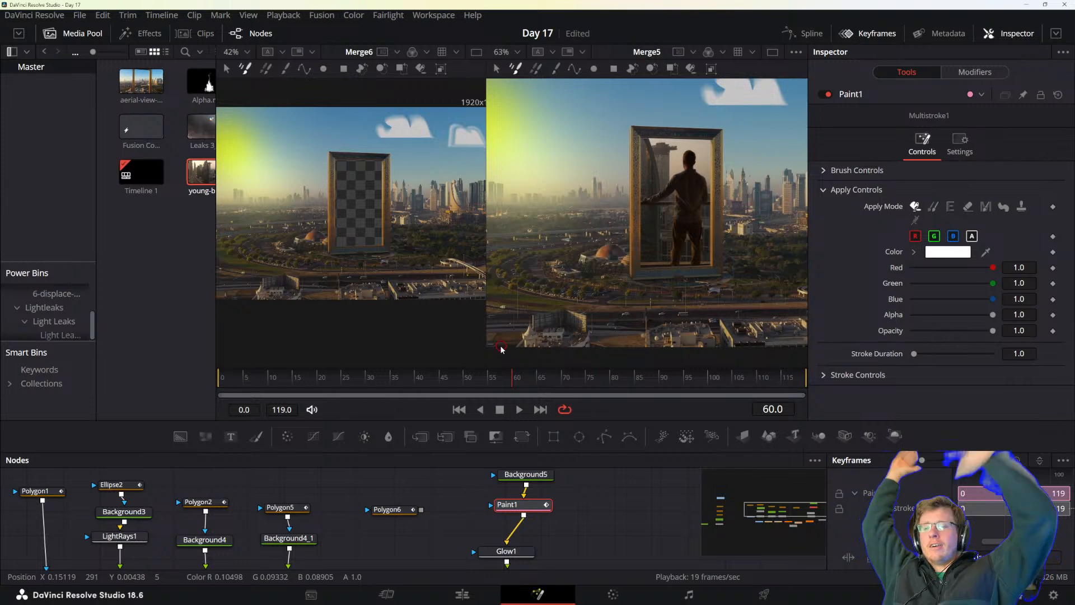
pyautogui.click(1053, 207)
pyautogui.press('Left')
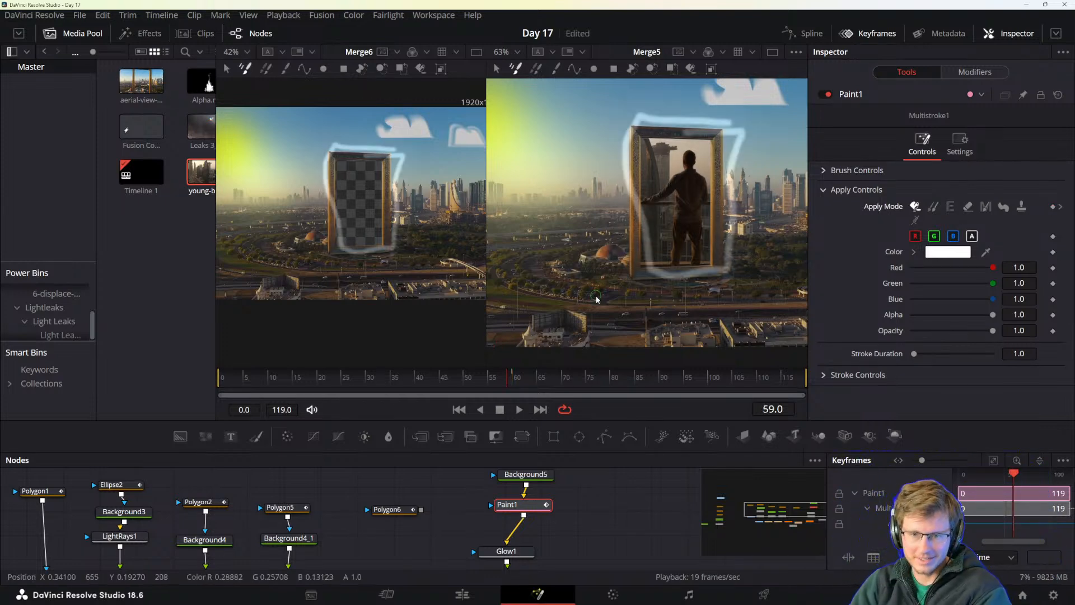
pyautogui.press('Right')
pyautogui.press('Left')
pyautogui.press('Right')
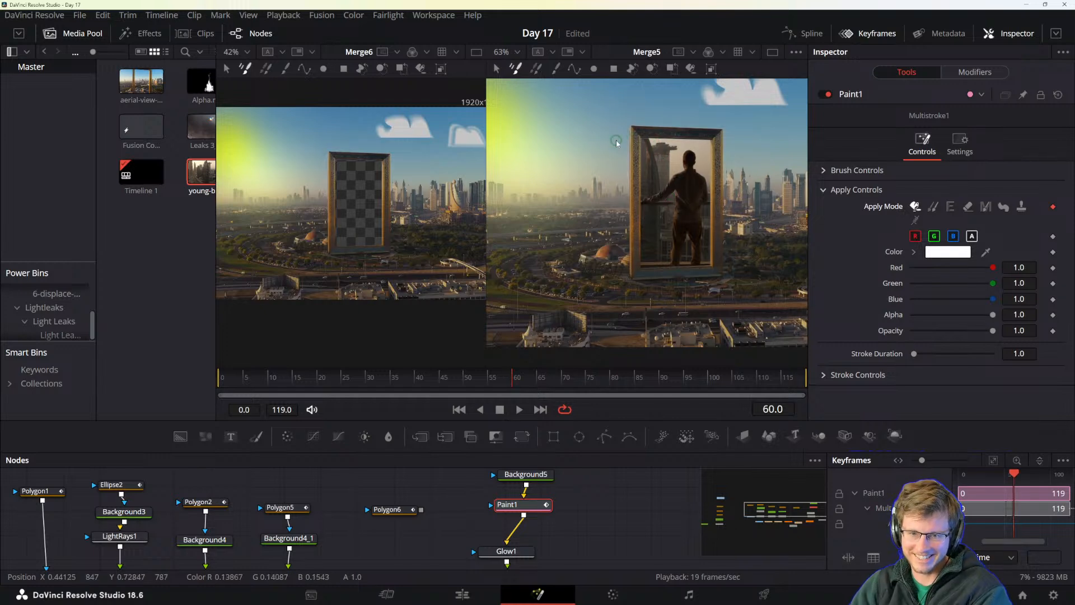
# - Return to frame 59 and add white strokes along the picture frame's right, lower and left edges
pyautogui.press('Left')
pyautogui.press('Left')
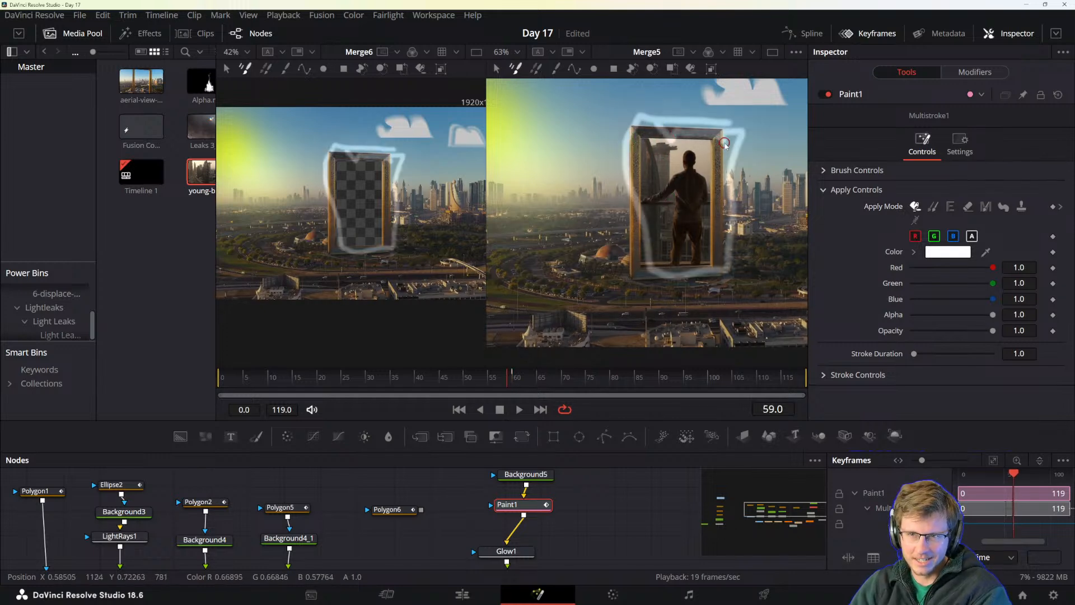
pyautogui.moveTo(724, 144)
pyautogui.mouseDown()
pyautogui.moveTo(711, 265)
pyautogui.moveTo(675, 278)
pyautogui.mouseUp()
pyautogui.moveTo(623, 240); pyautogui.dragTo(630, 124)
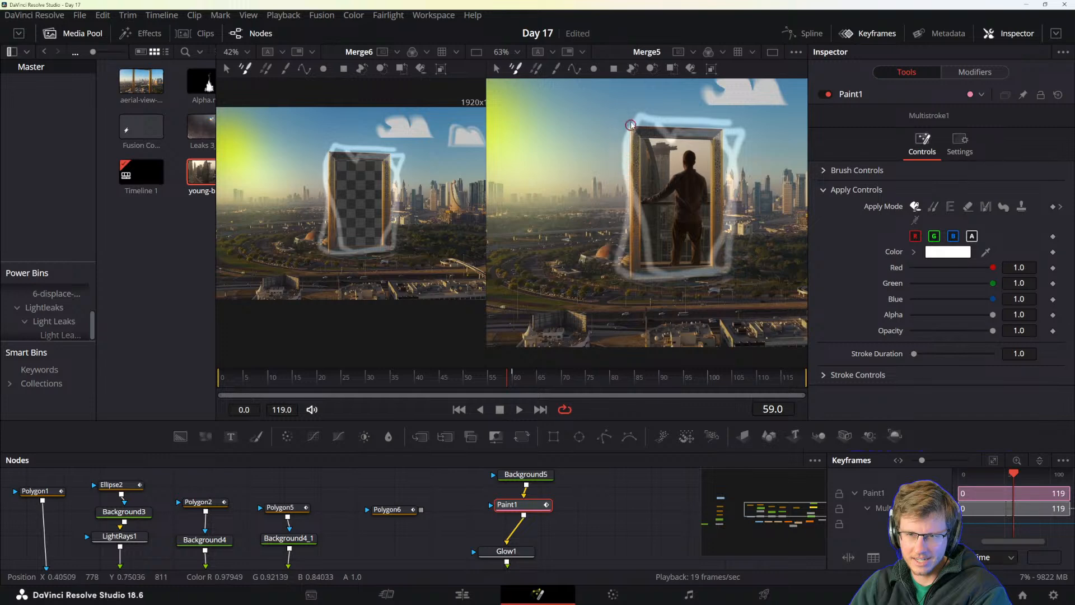
# - Step back and forth between frames 49 and 60 to review the frame-by-frame motion of the painted outline
pyautogui.press('Left')
pyautogui.press('Left')
pyautogui.press('Left')
pyautogui.press('Left')
pyautogui.press('Left')
pyautogui.press('Left')
pyautogui.press('Left')
pyautogui.press('Left')
pyautogui.press('Left')
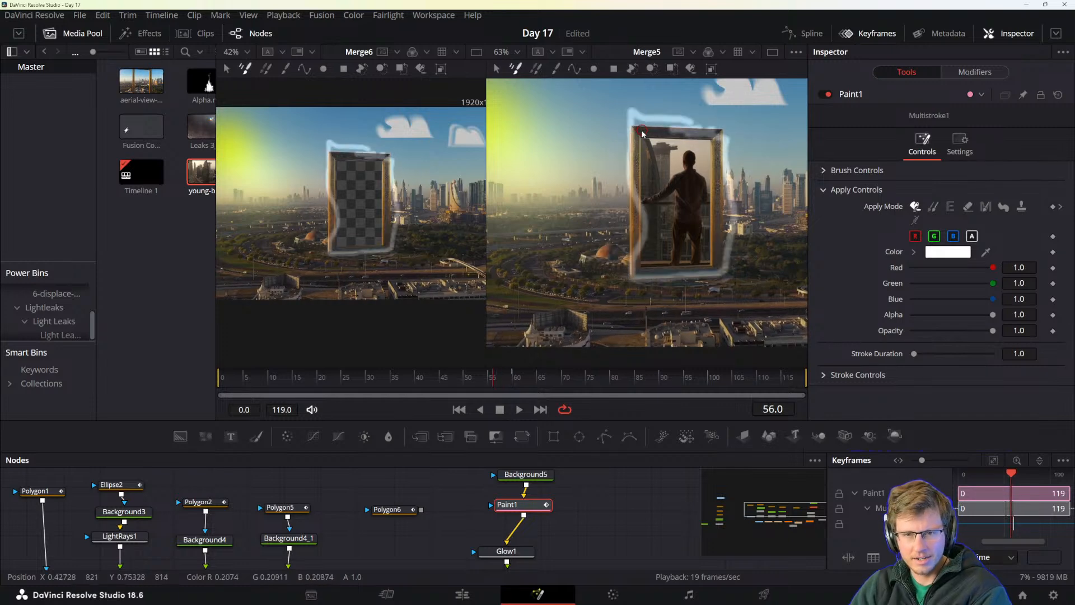
pyautogui.press('Left')
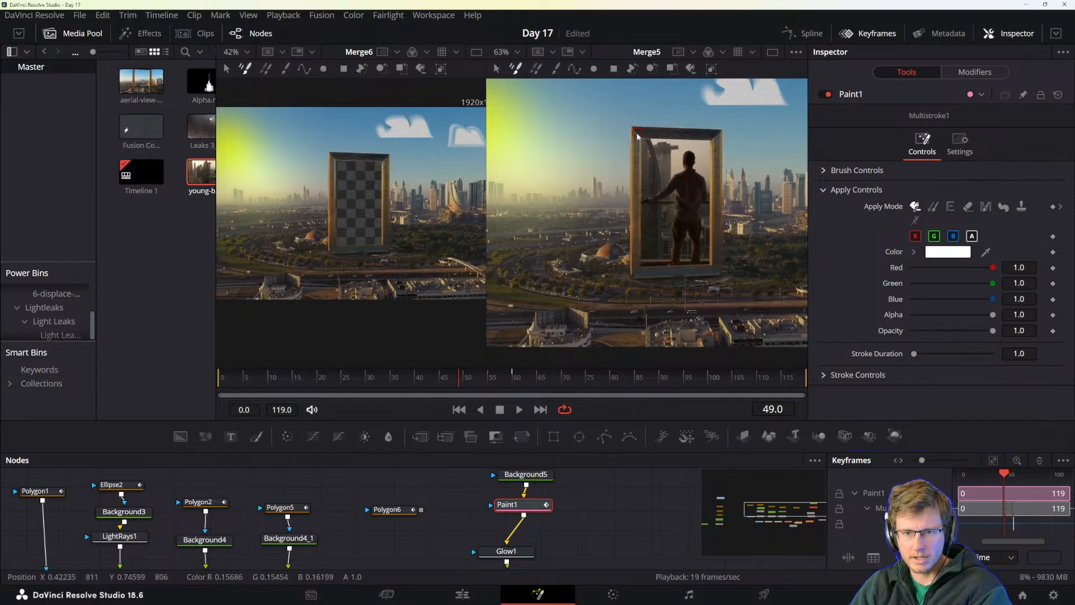
pyautogui.press('Right')
pyautogui.press('Right')
pyautogui.press('Right')
pyautogui.press('Right')
pyautogui.press('Right')
pyautogui.press('Right')
pyautogui.press('Right')
pyautogui.press('Right')
pyautogui.press('Right')
pyautogui.press('Right')
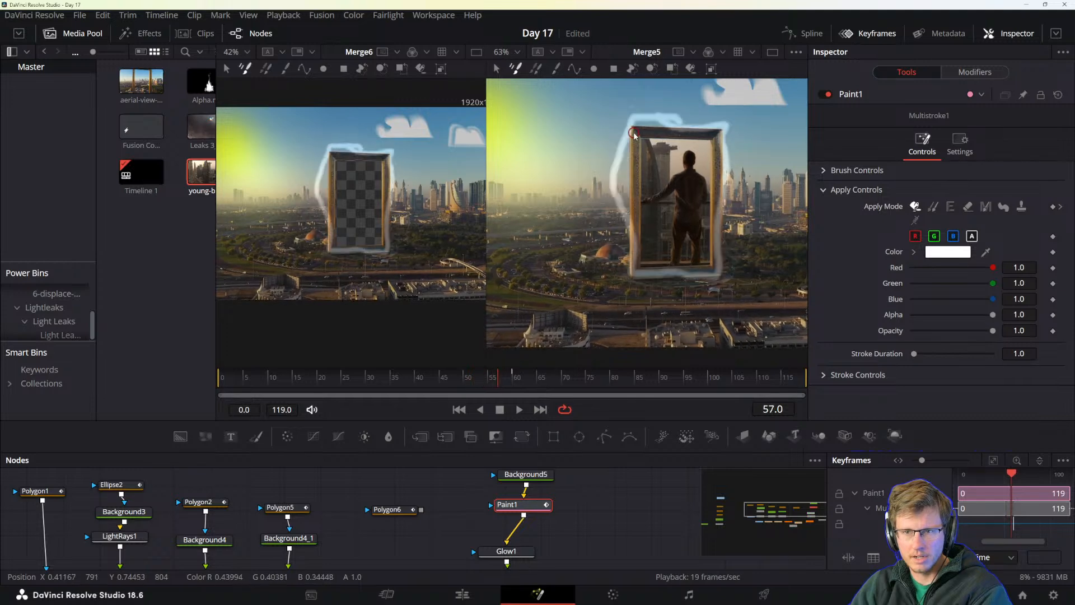
pyautogui.press('Right')
pyautogui.press('Right')
pyautogui.press('Left')
pyautogui.press('Left')
pyautogui.press('Left')
pyautogui.press('Right')
pyautogui.press('Right')
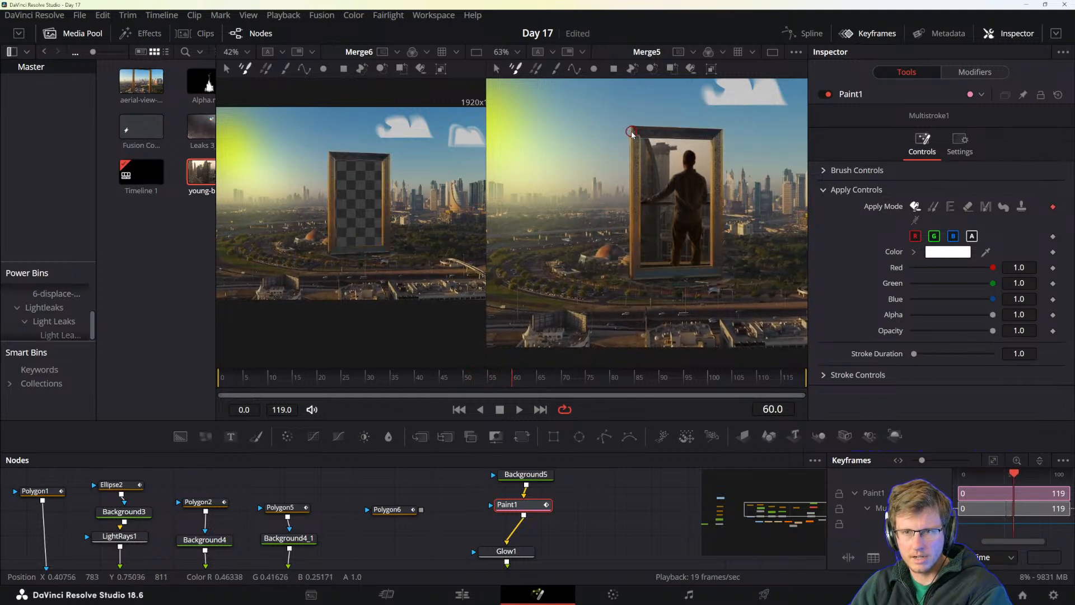
pyautogui.press('Left')
pyautogui.press('Right')
# - Paint white strokes around the picture frame on frames 60 and 61, and advance to frame 63
pyautogui.moveTo(639, 131)
pyautogui.mouseDown()
pyautogui.moveTo(702, 132)
pyautogui.moveTo(726, 148)
pyautogui.moveTo(727, 242)
pyautogui.moveTo(713, 278)
pyautogui.moveTo(664, 286)
pyautogui.mouseUp()
pyautogui.moveTo(639, 250)
pyautogui.mouseDown()
pyautogui.moveTo(633, 115)
pyautogui.moveTo(707, 130)
pyautogui.moveTo(730, 248)
pyautogui.mouseUp()
pyautogui.press('Right')
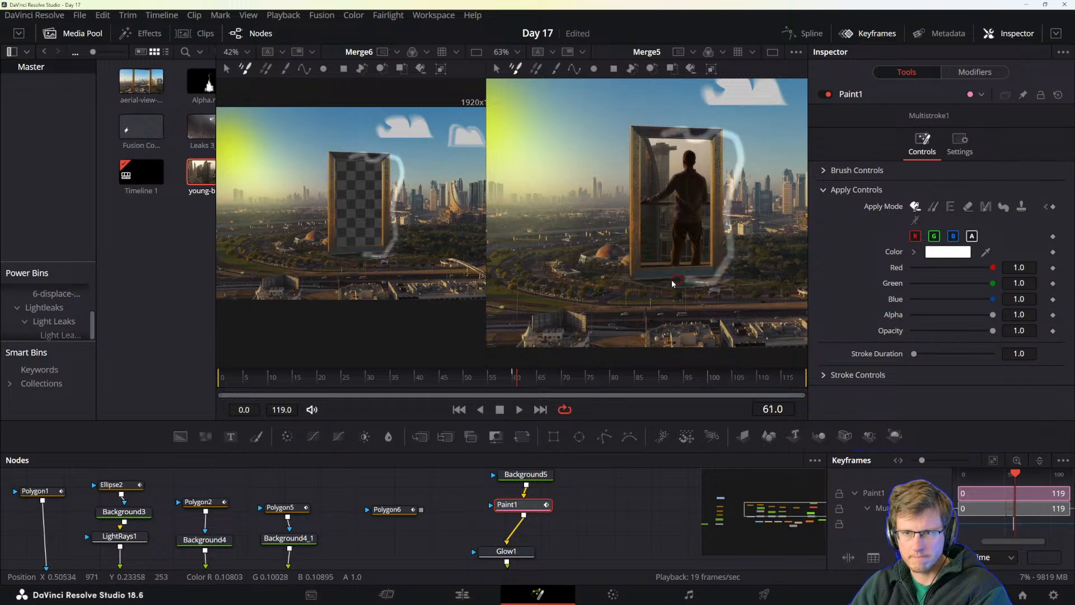
pyautogui.moveTo(673, 283)
pyautogui.mouseDown()
pyautogui.moveTo(626, 230)
pyautogui.moveTo(632, 133)
pyautogui.moveTo(676, 130)
pyautogui.moveTo(720, 153)
pyautogui.moveTo(722, 133)
pyautogui.moveTo(730, 208)
pyautogui.moveTo(719, 272)
pyautogui.moveTo(673, 280)
pyautogui.moveTo(638, 261)
pyautogui.moveTo(619, 147)
pyautogui.moveTo(644, 118)
pyautogui.moveTo(728, 121)
pyautogui.mouseUp()
pyautogui.press('Right')
pyautogui.press('Right')
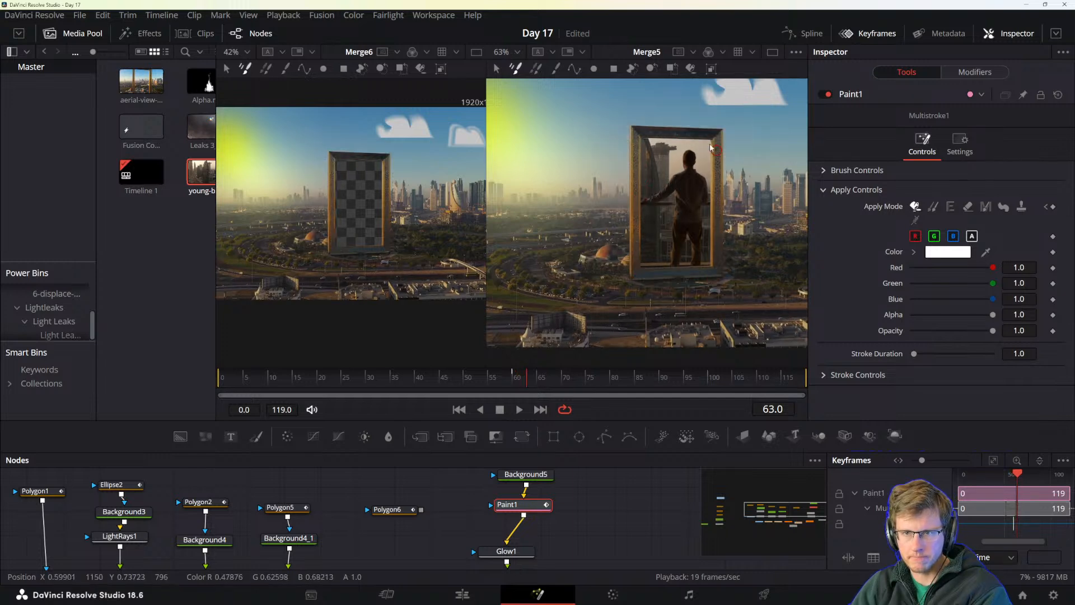
# - Paint white outline strokes around the picture frame, frame by frame, from frame 63 and advance to frame 70
pyautogui.moveTo(722, 159)
pyautogui.mouseDown()
pyautogui.moveTo(715, 270)
pyautogui.moveTo(638, 281)
pyautogui.moveTo(632, 139)
pyautogui.moveTo(727, 132)
pyautogui.moveTo(711, 134)
pyautogui.moveTo(726, 260)
pyautogui.moveTo(712, 285)
pyautogui.moveTo(659, 286)
pyautogui.moveTo(635, 276)
pyautogui.moveTo(630, 131)
pyautogui.moveTo(714, 136)
pyautogui.moveTo(713, 215)
pyautogui.moveTo(729, 280)
pyautogui.moveTo(642, 275)
pyautogui.moveTo(627, 103)
pyautogui.moveTo(667, 137)
pyautogui.moveTo(700, 124)
pyautogui.moveTo(694, 135)
pyautogui.moveTo(716, 133)
pyautogui.moveTo(718, 284)
pyautogui.mouseUp()
pyautogui.press('Right')
pyautogui.press('Right')
pyautogui.press('Right')
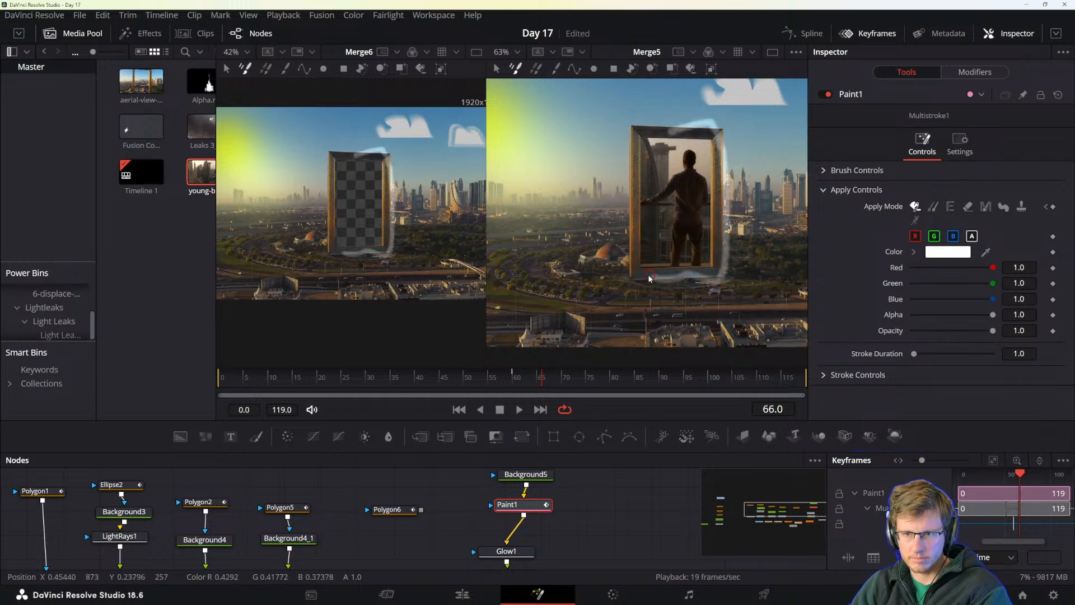
pyautogui.moveTo(650, 278)
pyautogui.mouseDown()
pyautogui.moveTo(643, 127)
pyautogui.moveTo(686, 133)
pyautogui.moveTo(687, 143)
pyautogui.moveTo(677, 136)
pyautogui.moveTo(710, 130)
pyautogui.moveTo(721, 148)
pyautogui.moveTo(714, 273)
pyautogui.moveTo(639, 275)
pyautogui.moveTo(633, 135)
pyautogui.moveTo(721, 129)
pyautogui.moveTo(719, 258)
pyautogui.moveTo(703, 282)
pyautogui.moveTo(642, 278)
pyautogui.moveTo(641, 123)
pyautogui.moveTo(688, 123)
pyautogui.moveTo(683, 143)
pyautogui.moveTo(711, 128)
pyautogui.moveTo(725, 226)
pyautogui.moveTo(718, 274)
pyautogui.moveTo(641, 281)
pyautogui.moveTo(626, 246)
pyautogui.moveTo(627, 121)
pyautogui.moveTo(724, 130)
pyautogui.moveTo(670, 133)
pyautogui.moveTo(713, 137)
pyautogui.moveTo(723, 220)
pyautogui.moveTo(725, 200)
pyautogui.moveTo(714, 274)
pyautogui.moveTo(660, 279)
pyautogui.mouseUp()
pyautogui.press('Right')
pyautogui.press('Right')
pyautogui.press('Right')
pyautogui.press('Right')
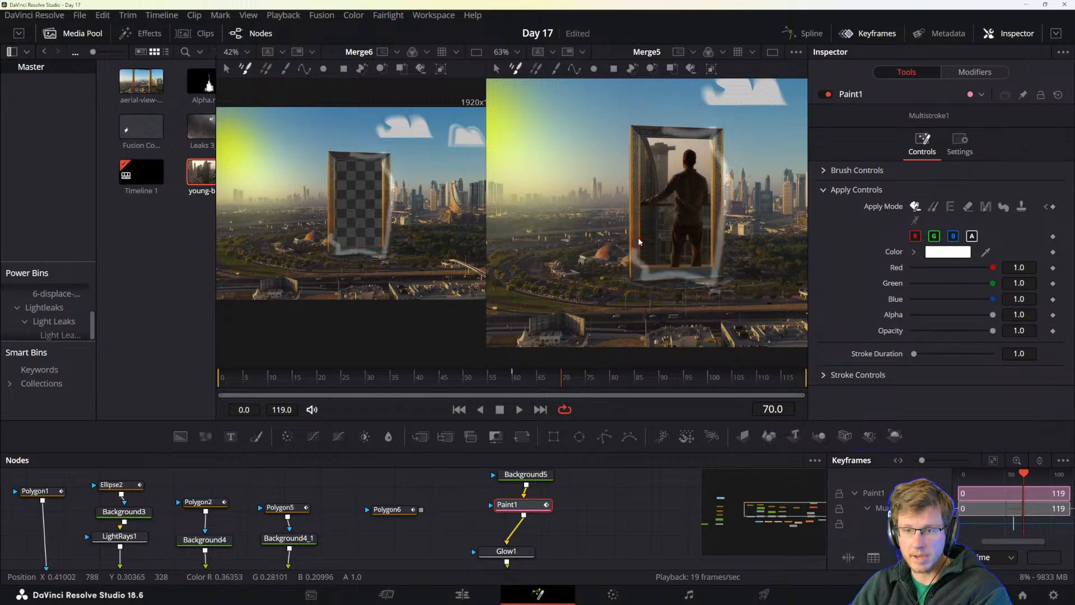
# - Continue the hand-painted white outline around the picture frame from frame 70 through 75 and advance to frame 76
pyautogui.moveTo(639, 242)
pyautogui.mouseDown()
pyautogui.moveTo(644, 132)
pyautogui.moveTo(731, 130)
pyautogui.moveTo(733, 249)
pyautogui.moveTo(722, 275)
pyautogui.moveTo(639, 277)
pyautogui.moveTo(628, 247)
pyautogui.moveTo(638, 119)
pyautogui.moveTo(699, 118)
pyautogui.moveTo(679, 129)
pyautogui.moveTo(719, 139)
pyautogui.moveTo(731, 263)
pyautogui.moveTo(703, 277)
pyautogui.moveTo(637, 276)
pyautogui.moveTo(631, 189)
pyautogui.mouseUp()
pyautogui.press('Right')
pyautogui.press('Right')
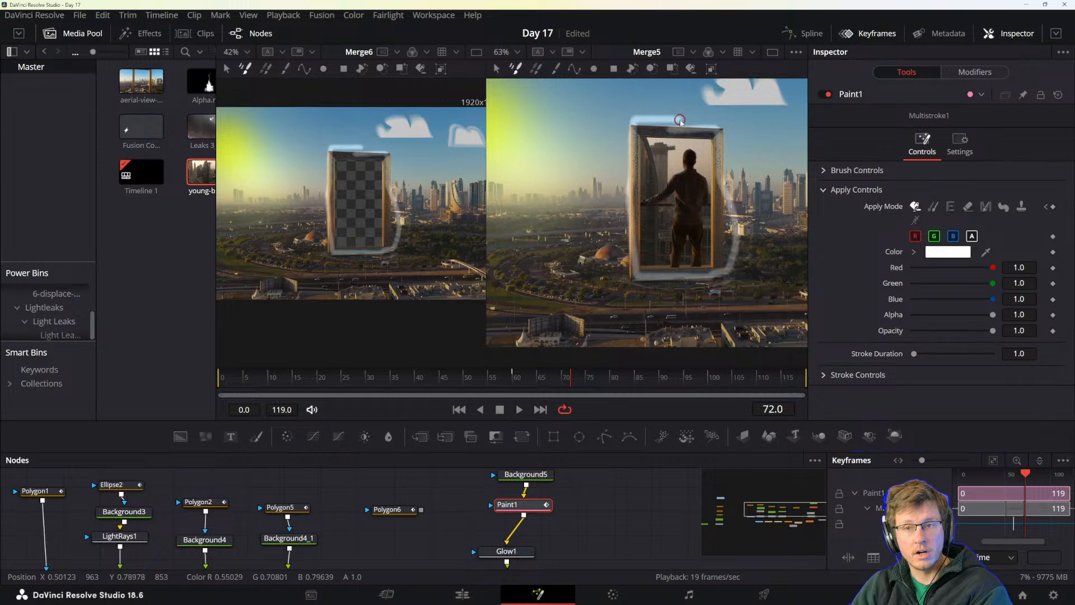
pyautogui.press('Right')
pyautogui.moveTo(706, 126)
pyautogui.mouseDown()
pyautogui.moveTo(721, 132)
pyautogui.moveTo(716, 224)
pyautogui.mouseUp()
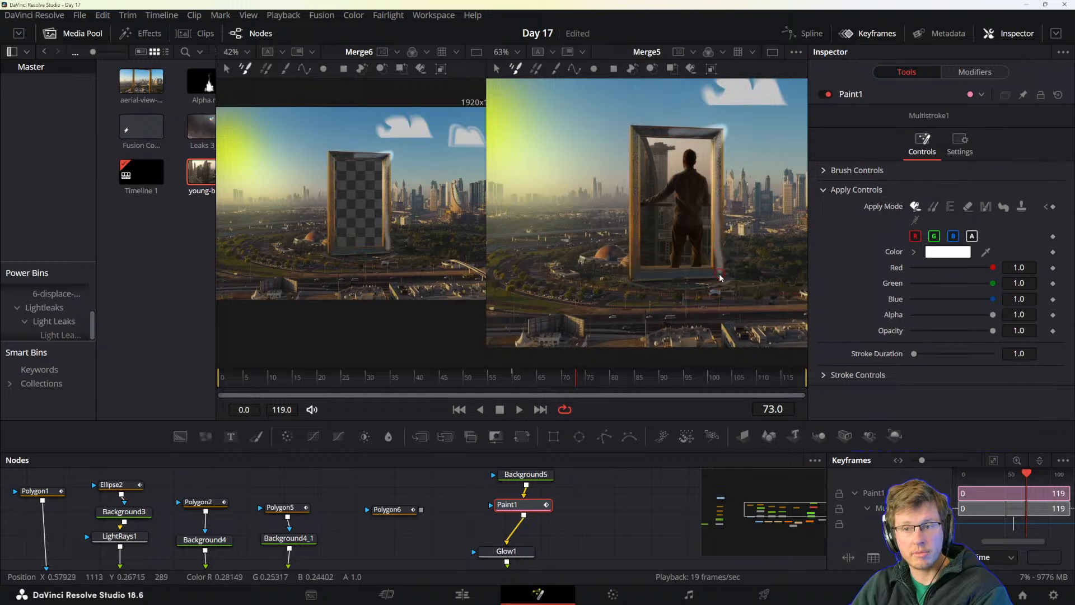
pyautogui.moveTo(626, 223)
pyautogui.mouseDown()
pyautogui.moveTo(632, 122)
pyautogui.moveTo(724, 131)
pyautogui.moveTo(726, 278)
pyautogui.moveTo(636, 280)
pyautogui.moveTo(618, 184)
pyautogui.moveTo(630, 131)
pyautogui.moveTo(647, 122)
pyautogui.moveTo(723, 128)
pyautogui.moveTo(679, 127)
pyautogui.moveTo(717, 125)
pyautogui.moveTo(733, 259)
pyautogui.moveTo(720, 281)
pyautogui.moveTo(649, 280)
pyautogui.mouseUp()
pyautogui.press('Right')
pyautogui.press('Right')
pyautogui.moveTo(619, 233)
pyautogui.mouseDown()
pyautogui.moveTo(630, 125)
pyautogui.moveTo(692, 125)
pyautogui.mouseUp()
pyautogui.press('Right')
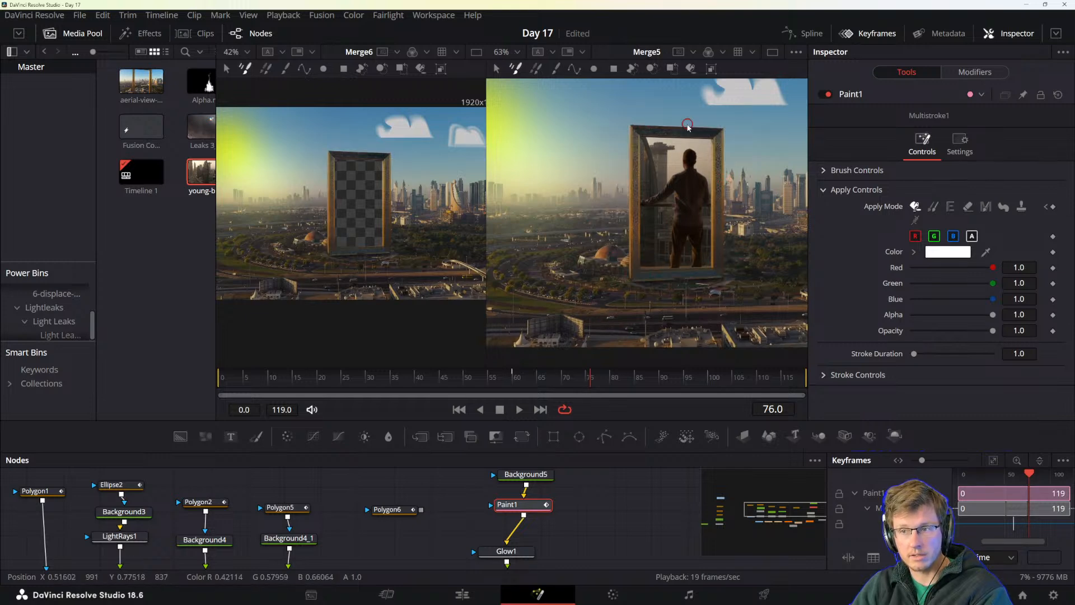
# - Play back the painted outline animation from about frame 49 and park the playhead on frame 51
pyautogui.moveTo(586, 379); pyautogui.dragTo(458, 379)
pyautogui.press('space')
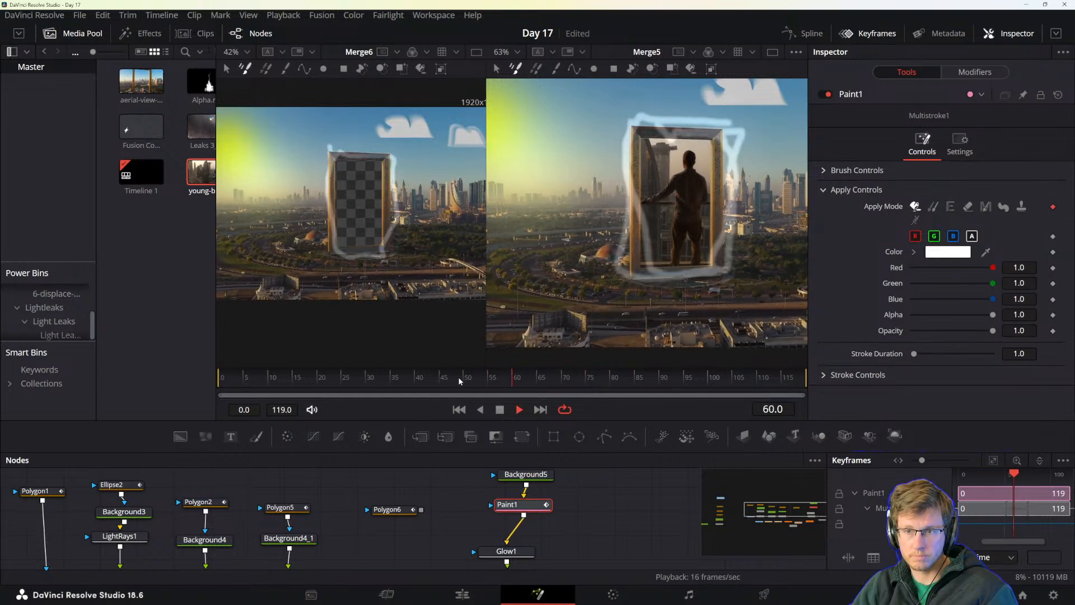
pyautogui.press('space')
pyautogui.moveTo(458, 378); pyautogui.dragTo(469, 379)
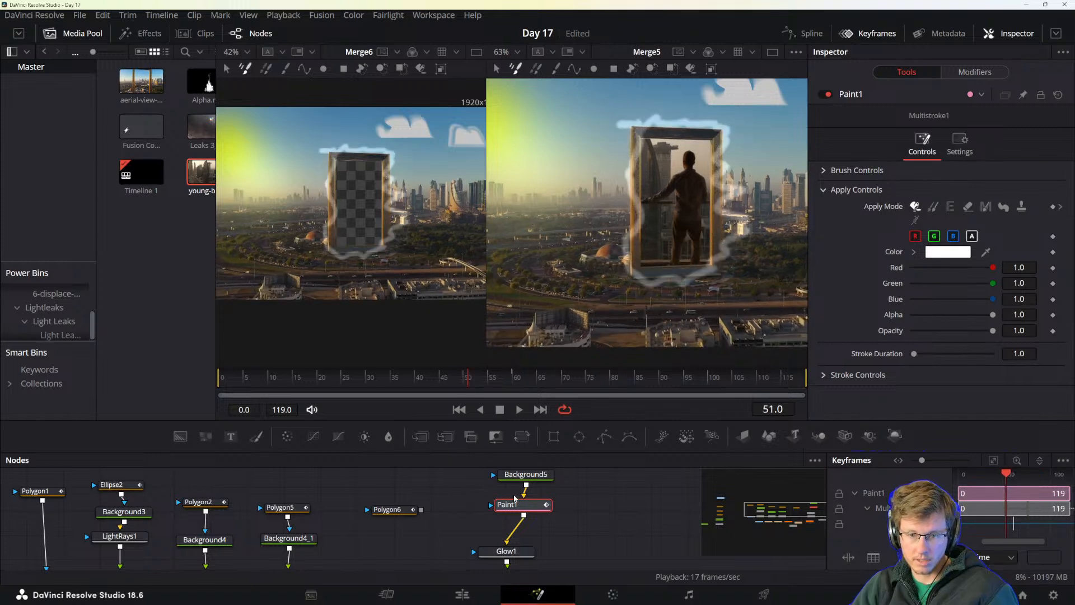
# - Delete the Glow1 node between Paint1 and Merge6, and shift Paint1 slightly to tidy the node chain
pyautogui.scroll(-1, 507, 546)
pyautogui.click(506, 539)
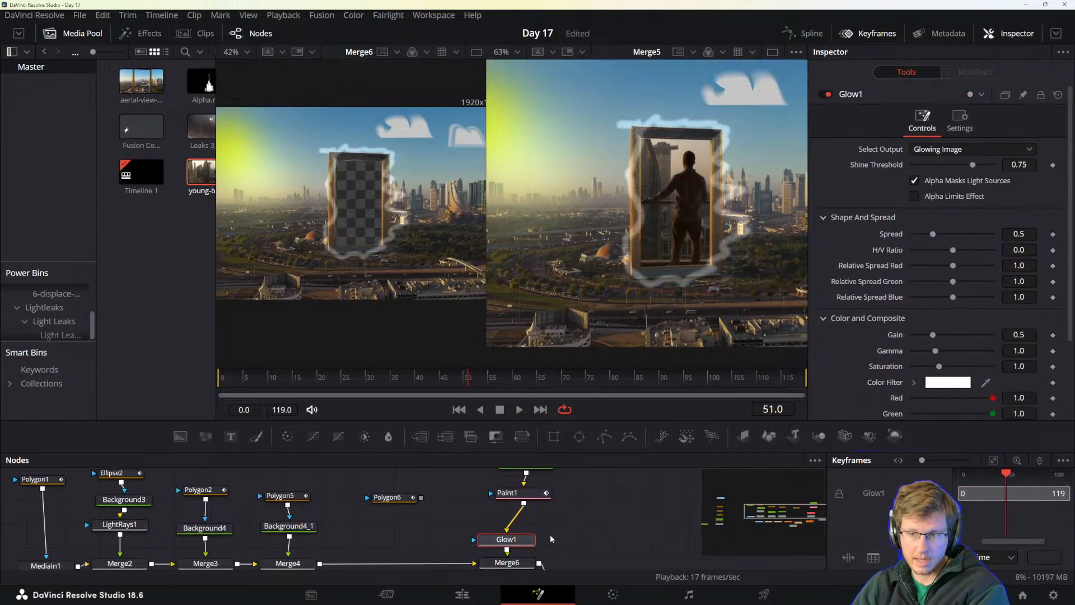
pyautogui.press('Delete')
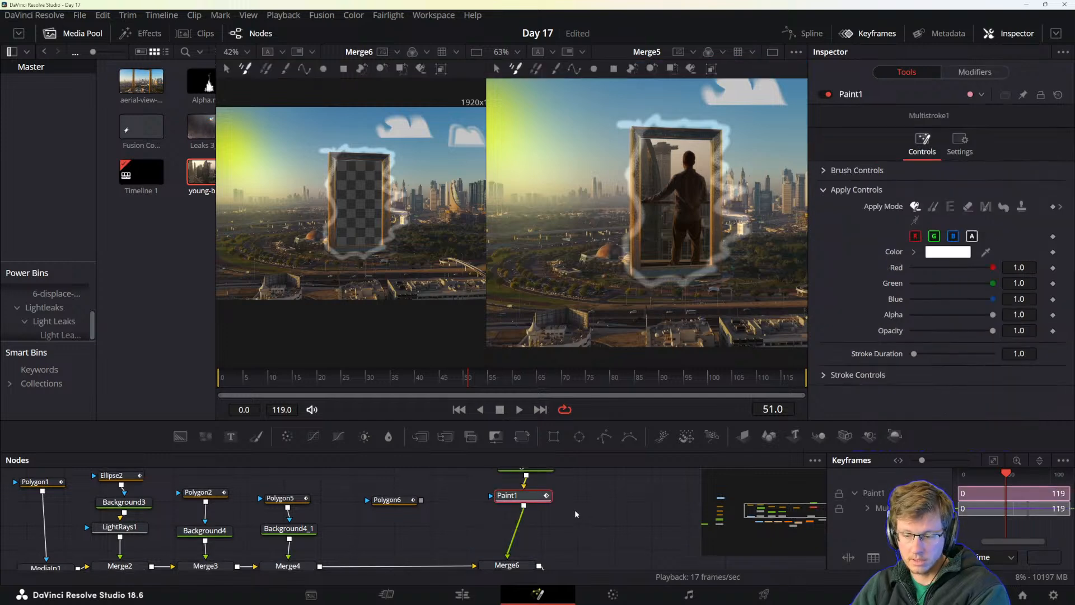
pyautogui.moveTo(524, 496); pyautogui.dragTo(516, 501)
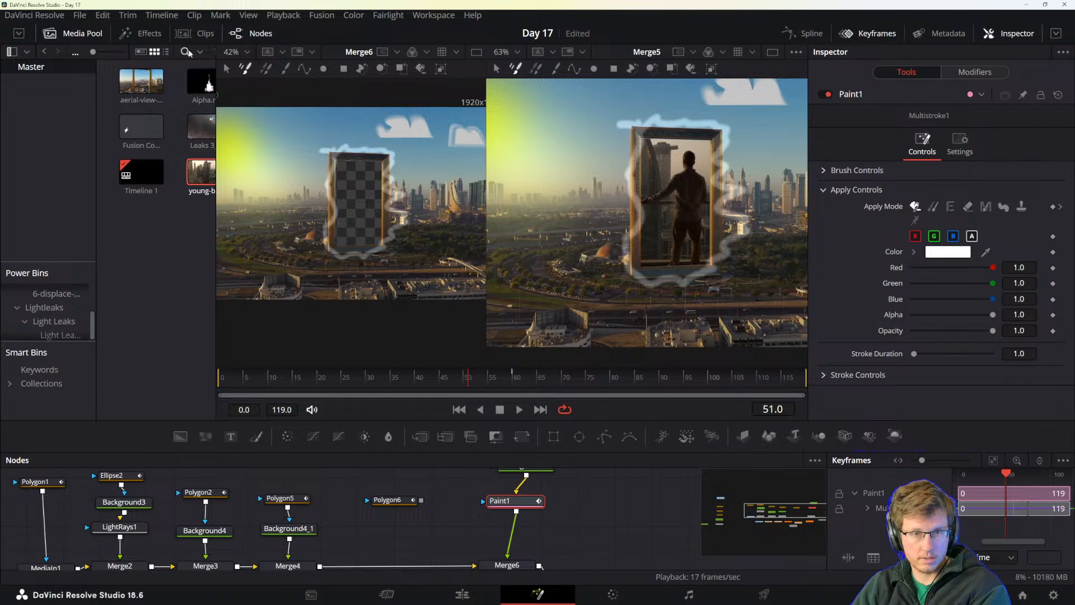
# - Find the Light Rays tool and insert it after Paint1, ahead of Merge6
pyautogui.hotkey('shift', 'space')
pyautogui.write('lig')
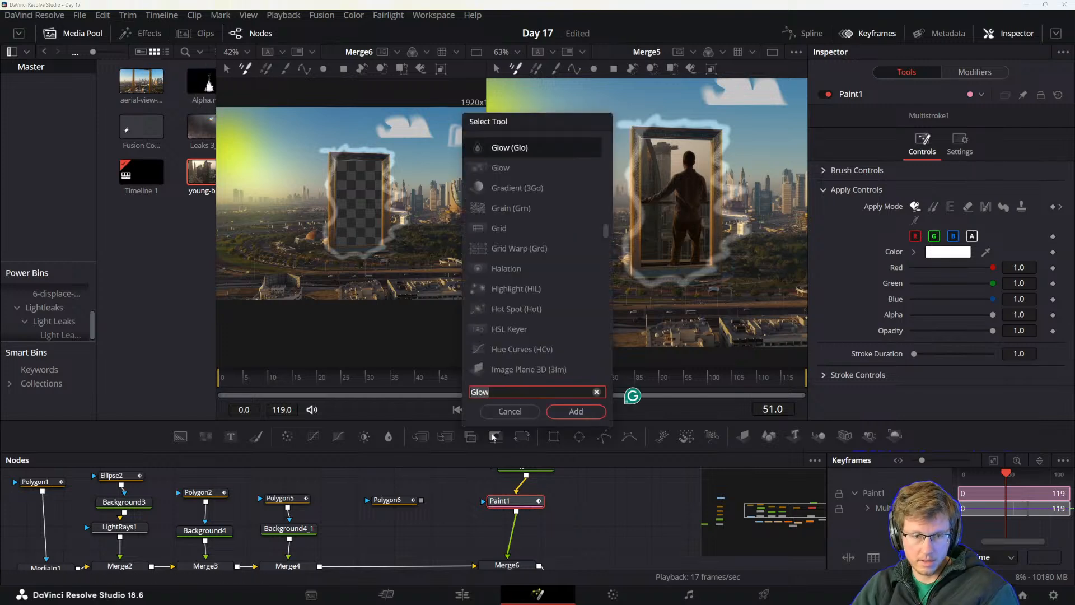
pyautogui.write('ht')
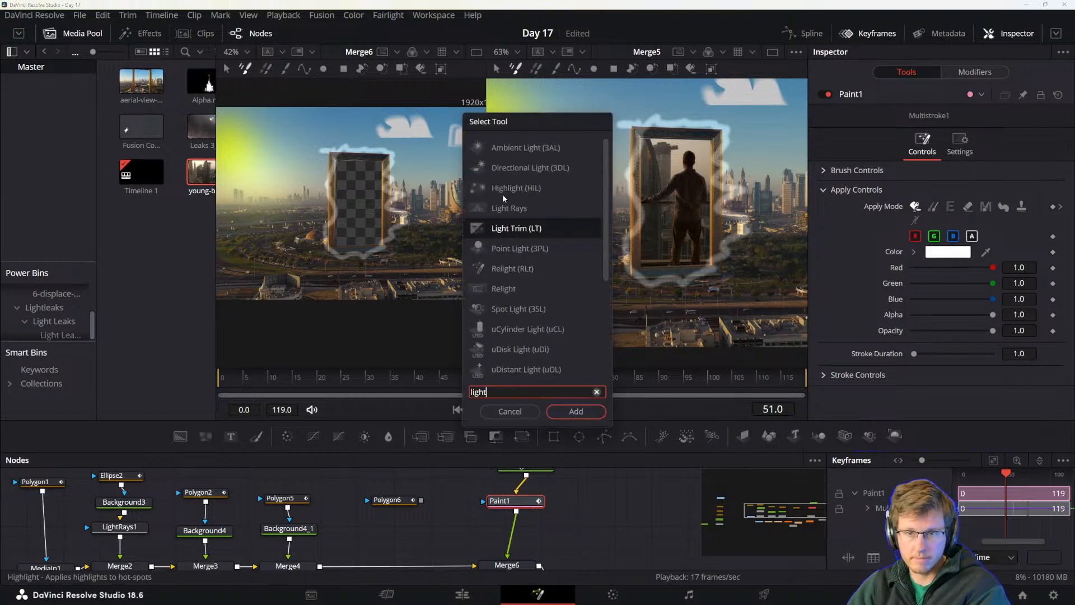
pyautogui.click(507, 208)
pyautogui.click(576, 411)
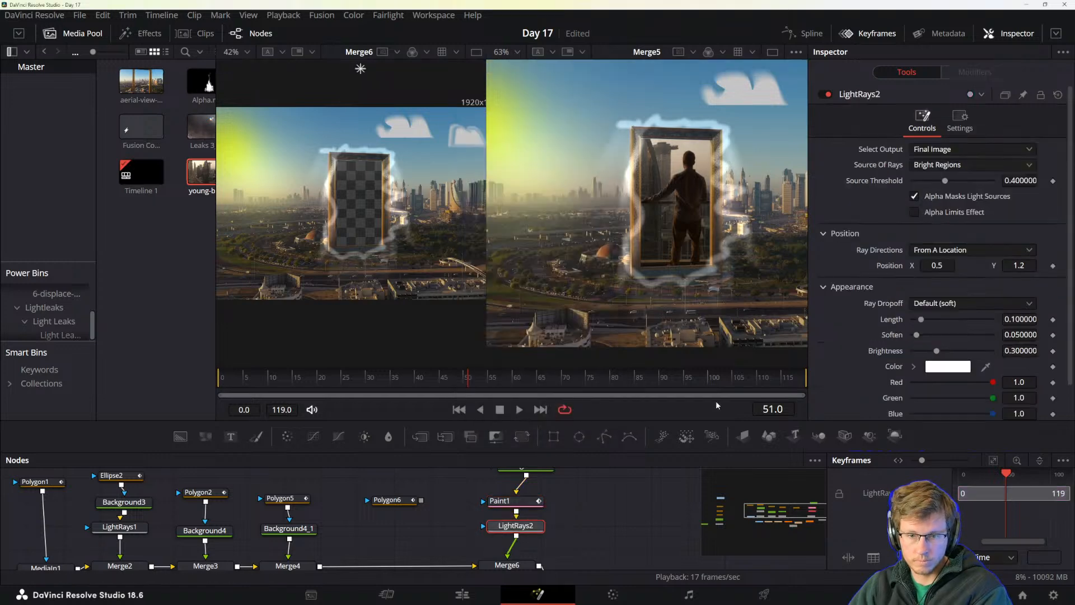
# - Place the light rays' source position near the sun at X 0.084, Y 0.805
pyautogui.moveTo(936, 265); pyautogui.dragTo(1016, 271)
pyautogui.doubleClick(942, 265)
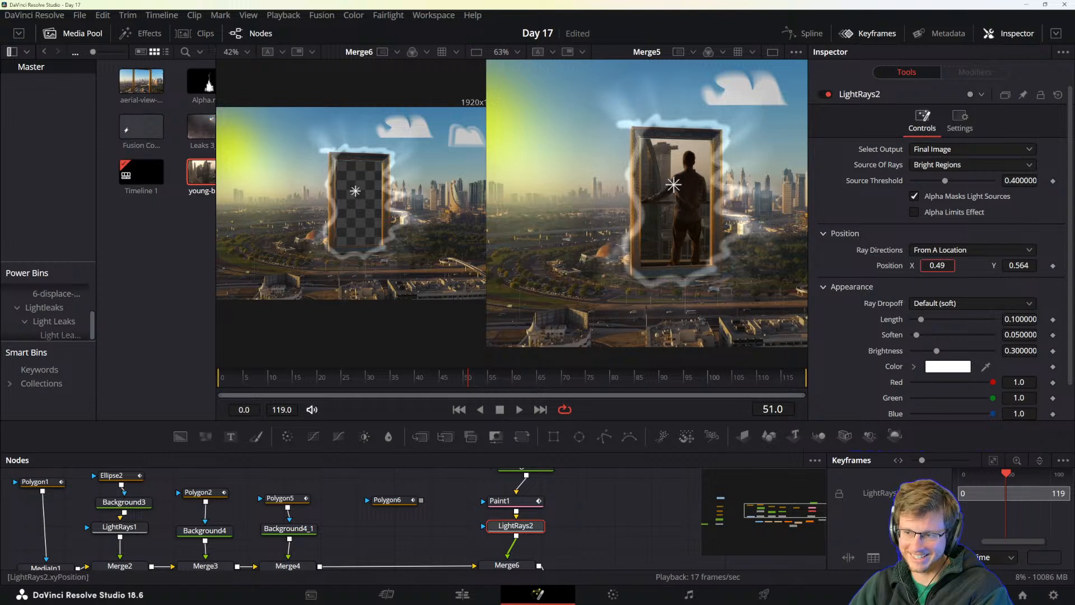
pyautogui.write('0.5')
pyautogui.press('Return')
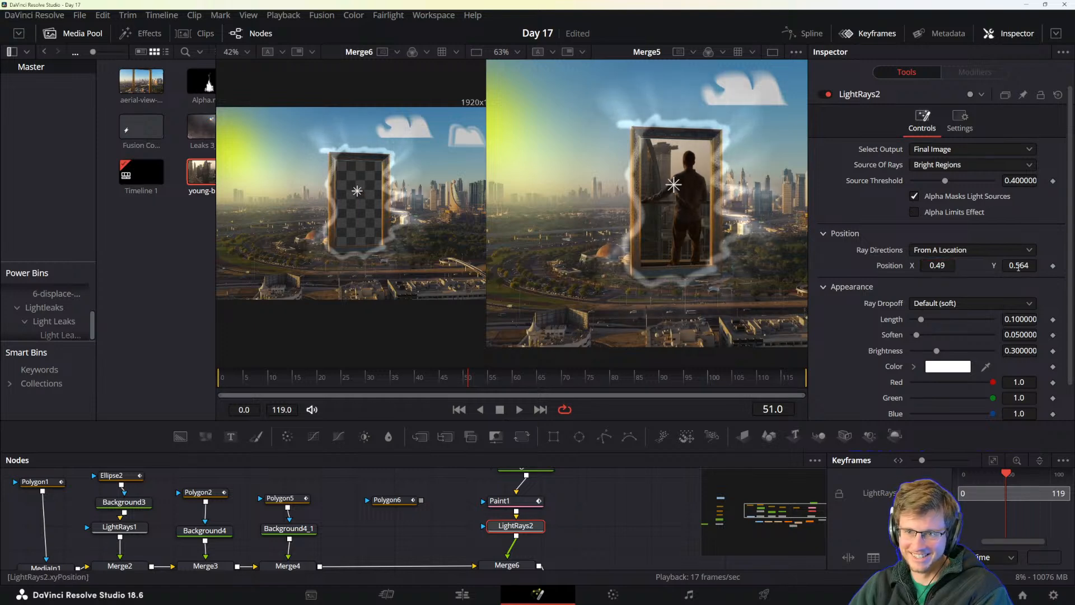
pyautogui.moveTo(1018, 265); pyautogui.dragTo(854, 265)
pyautogui.moveTo(1010, 271); pyautogui.dragTo(1072, 271)
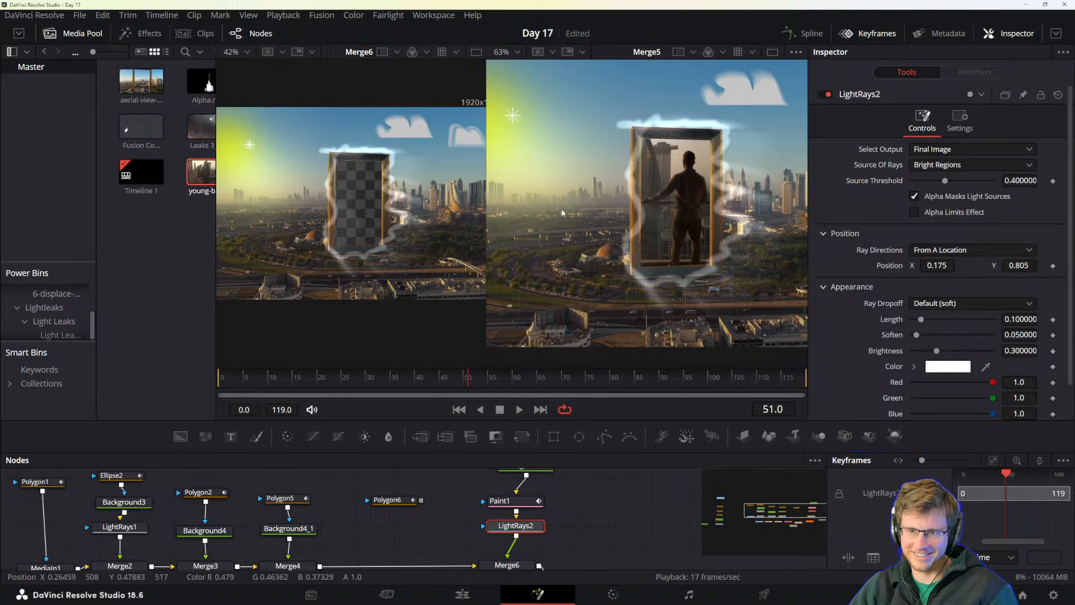
pyautogui.moveTo(952, 265); pyautogui.dragTo(924, 265)
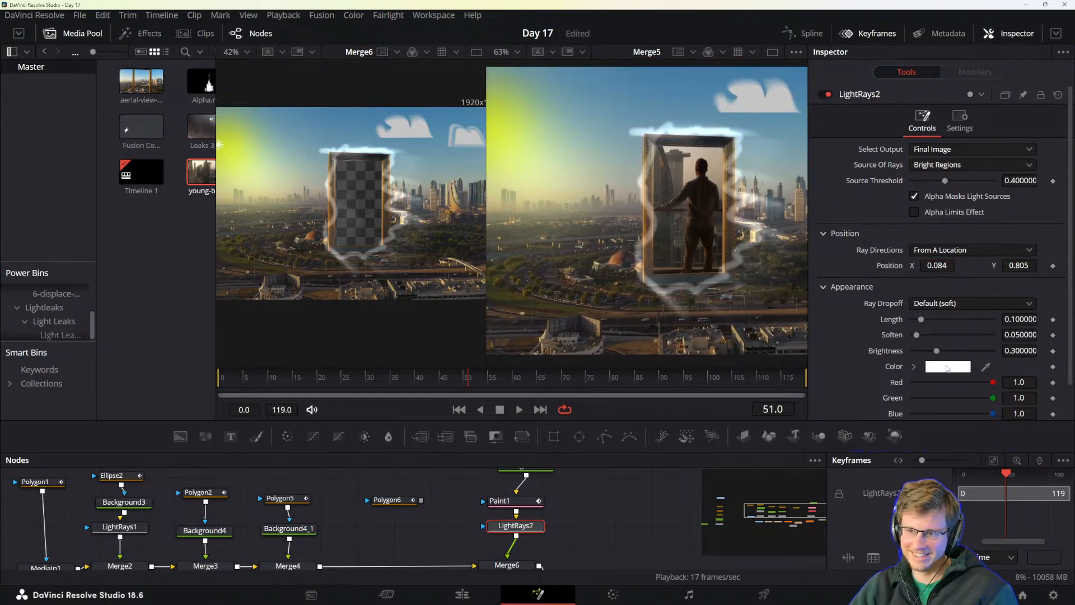
# - Set the light rays' color to yellow, #ffff02
pyautogui.click(947, 366)
pyautogui.click(644, 198)
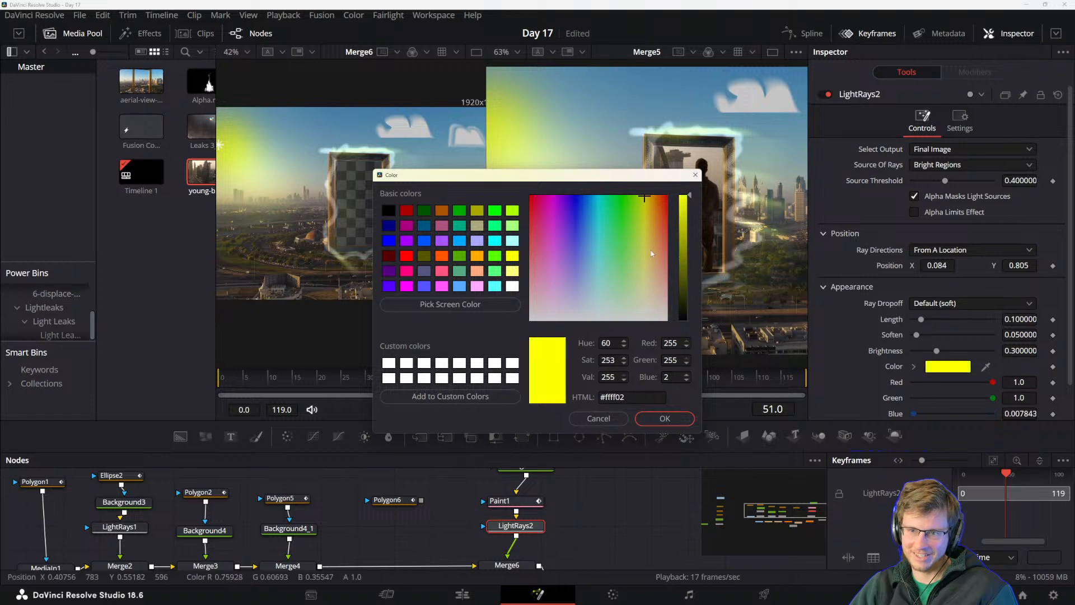
pyautogui.click(678, 420)
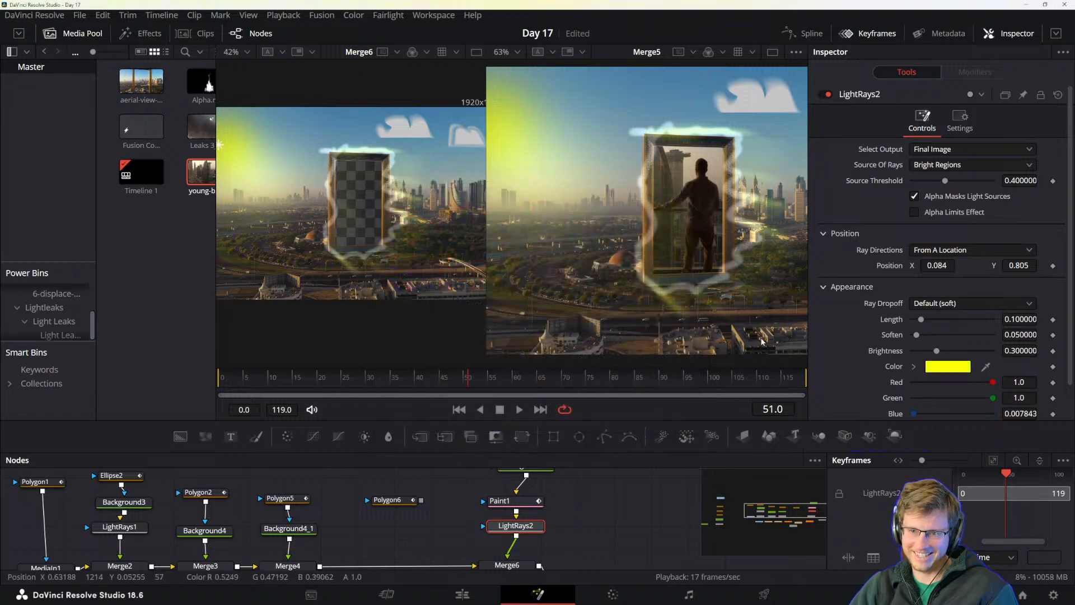
# - Play and scrub the composite between frames 51 and 82 to review the yellow rays on the outline, stopping at frame 75
pyautogui.scroll(2, 587, 529)
pyautogui.hscroll(2, 585, 534)
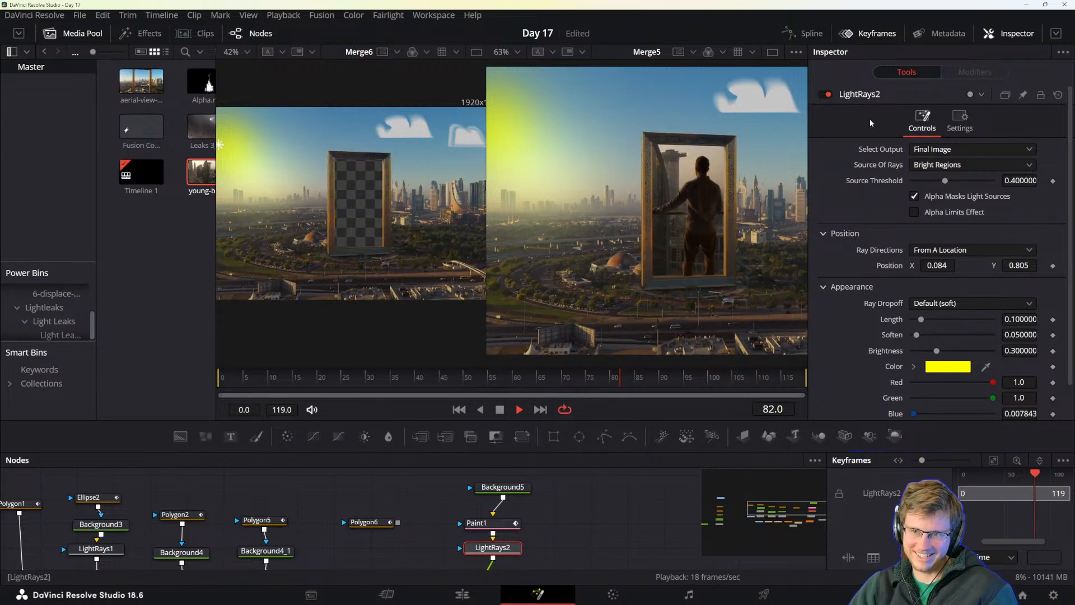
pyautogui.press('space')
pyautogui.moveTo(519, 380); pyautogui.dragTo(525, 377)
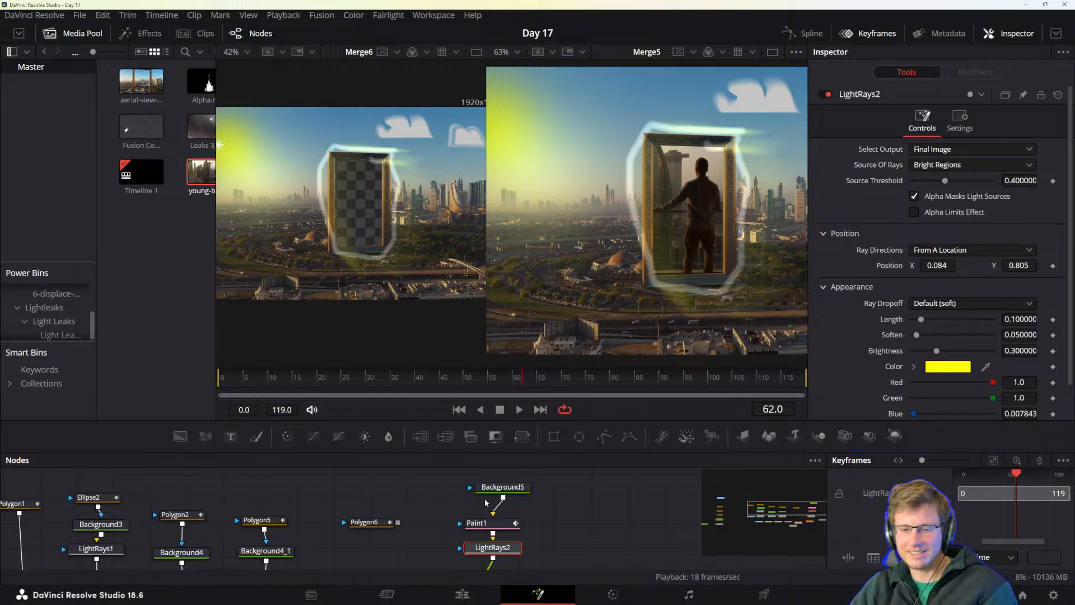
pyautogui.hotkey('ctrl', 'f')
pyautogui.click(613, 523)
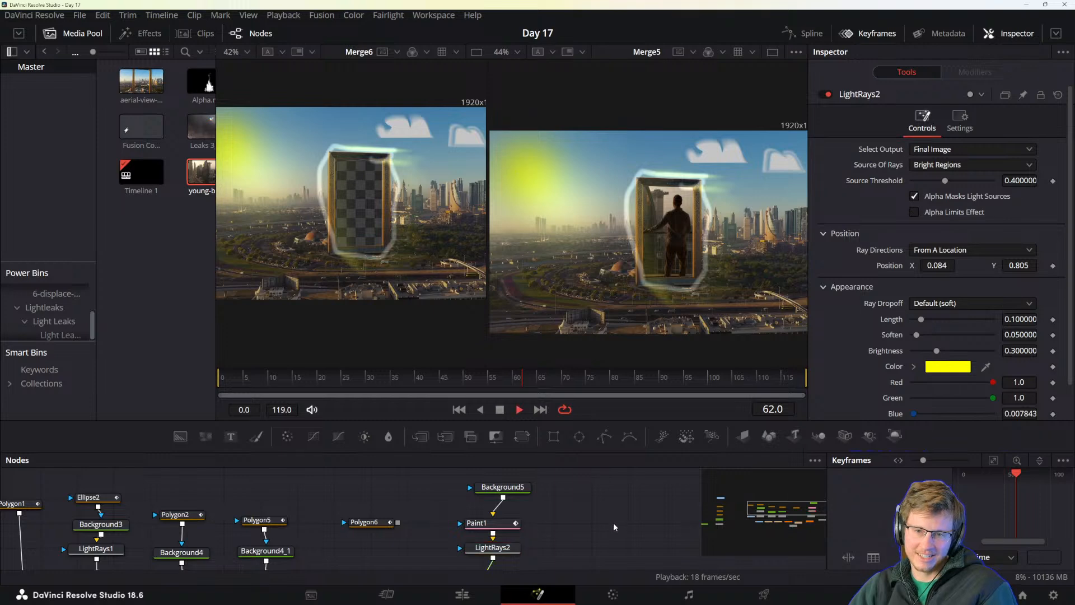
pyautogui.press('space')
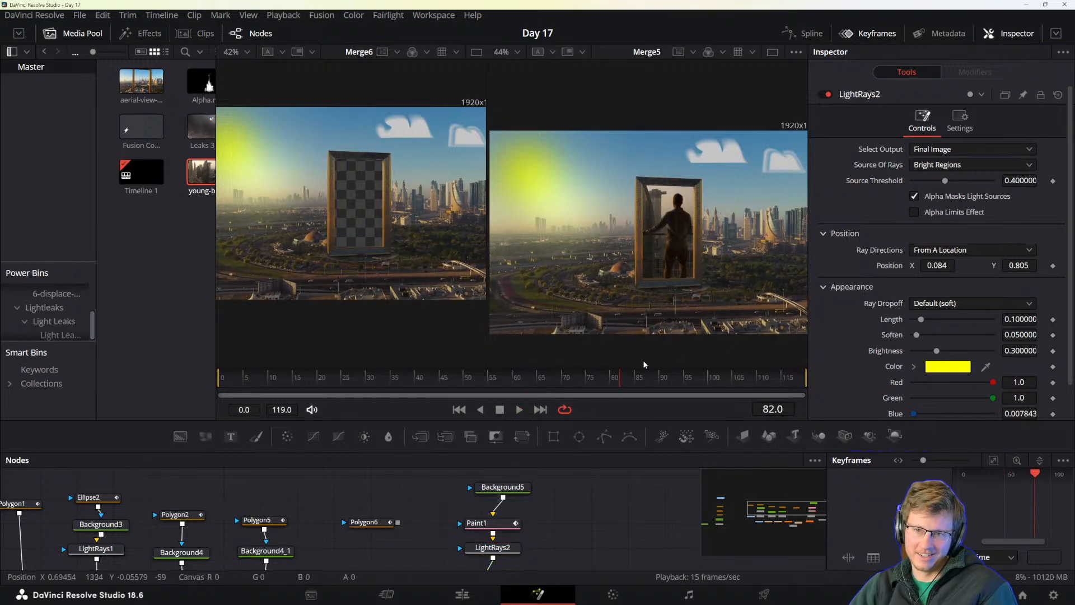
pyautogui.click(557, 388)
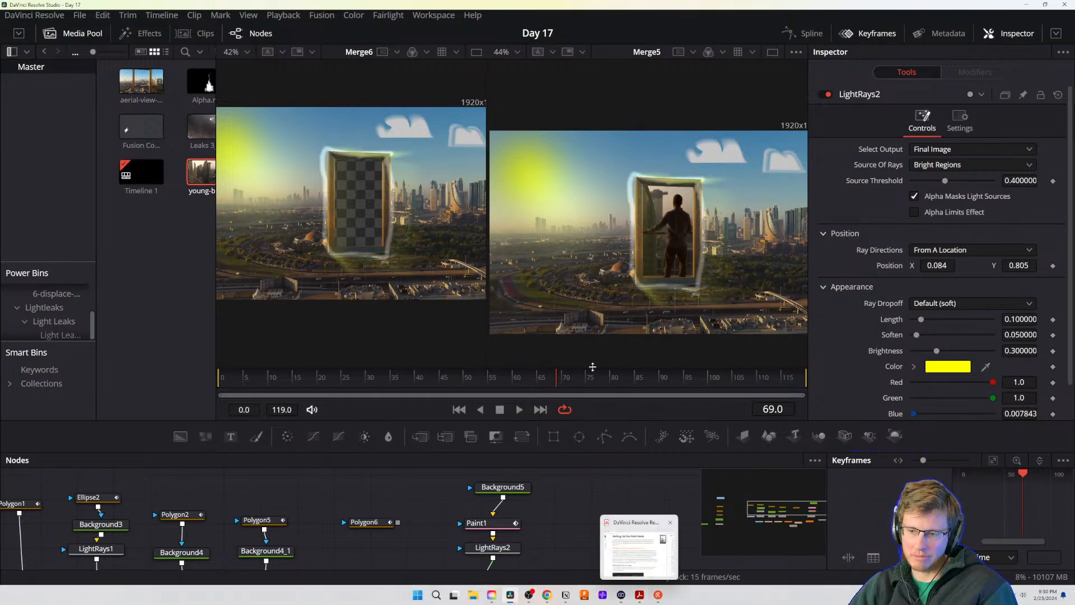
pyautogui.moveTo(587, 376); pyautogui.dragTo(585, 376)
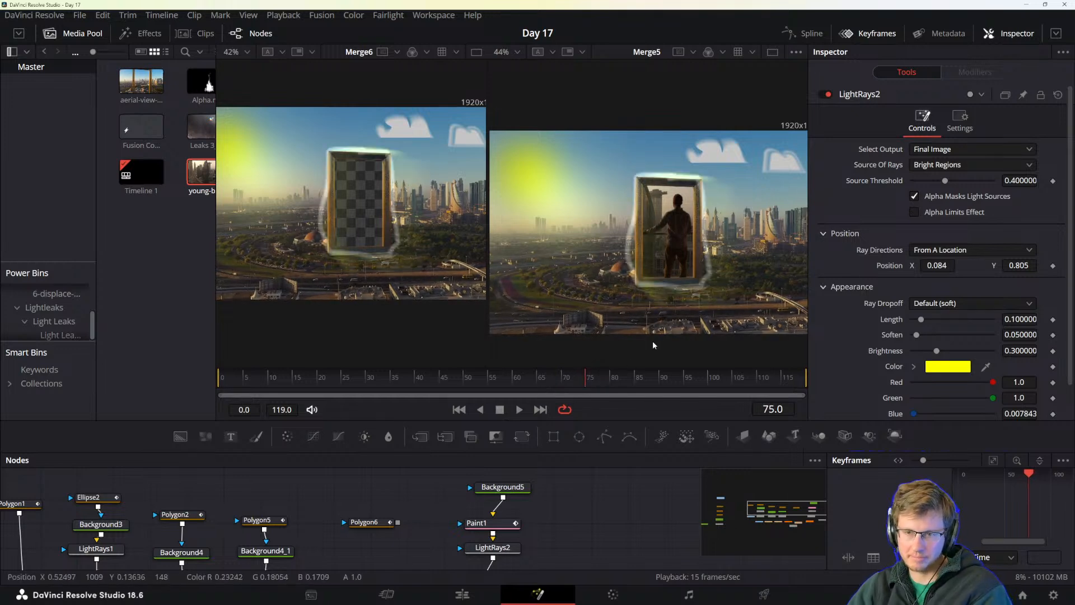
# - Select the Paint1 node and paint a white outline around the picture frame on frame 76
pyautogui.scroll(-3, 546, 512)
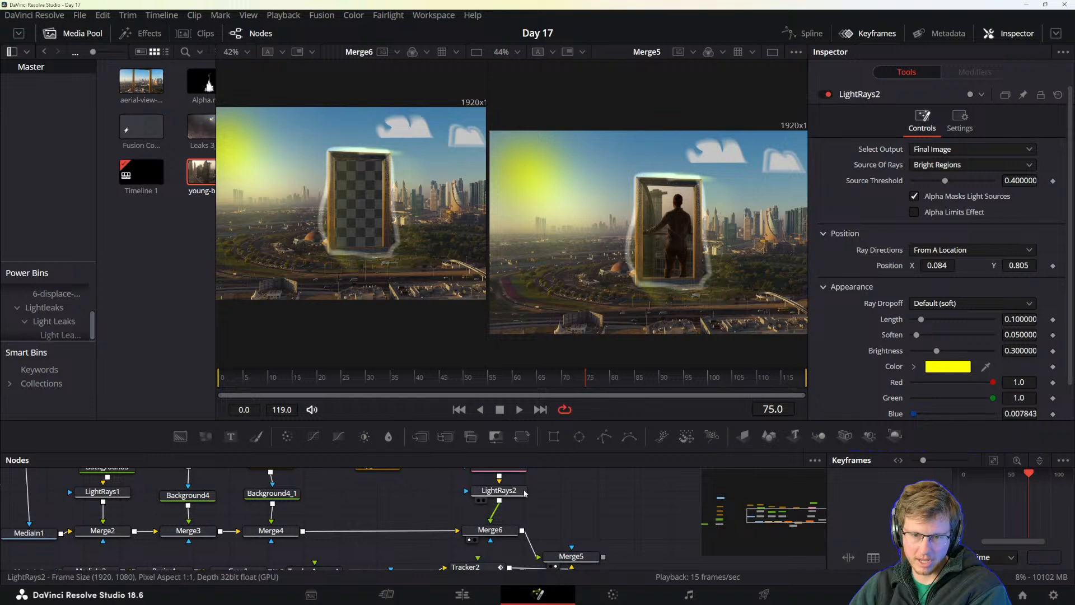
pyautogui.scroll(2, 525, 493)
pyautogui.click(493, 507)
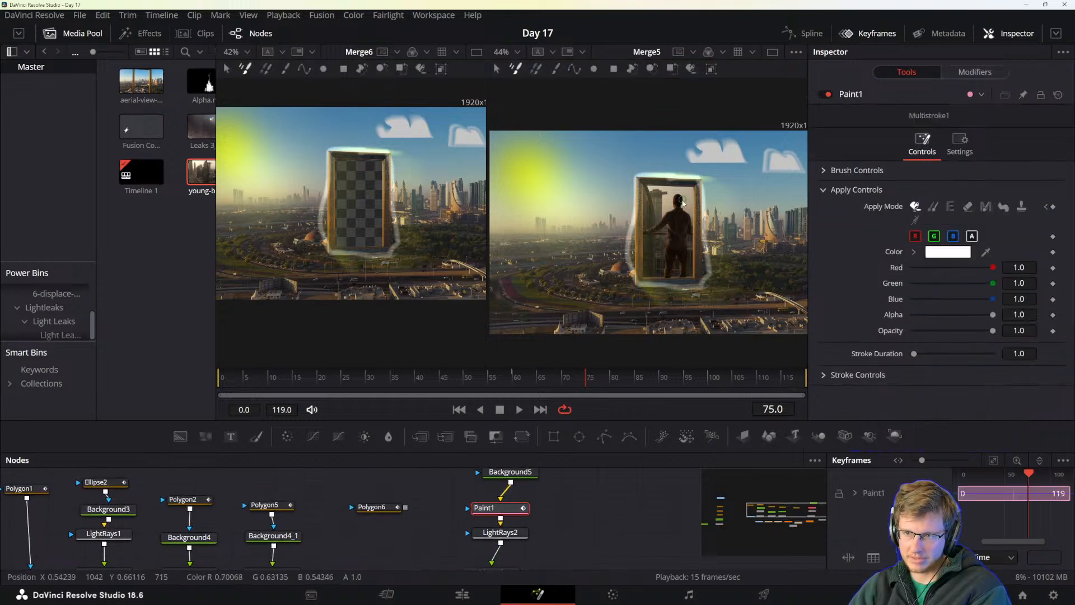
pyautogui.scroll(3, 708, 205)
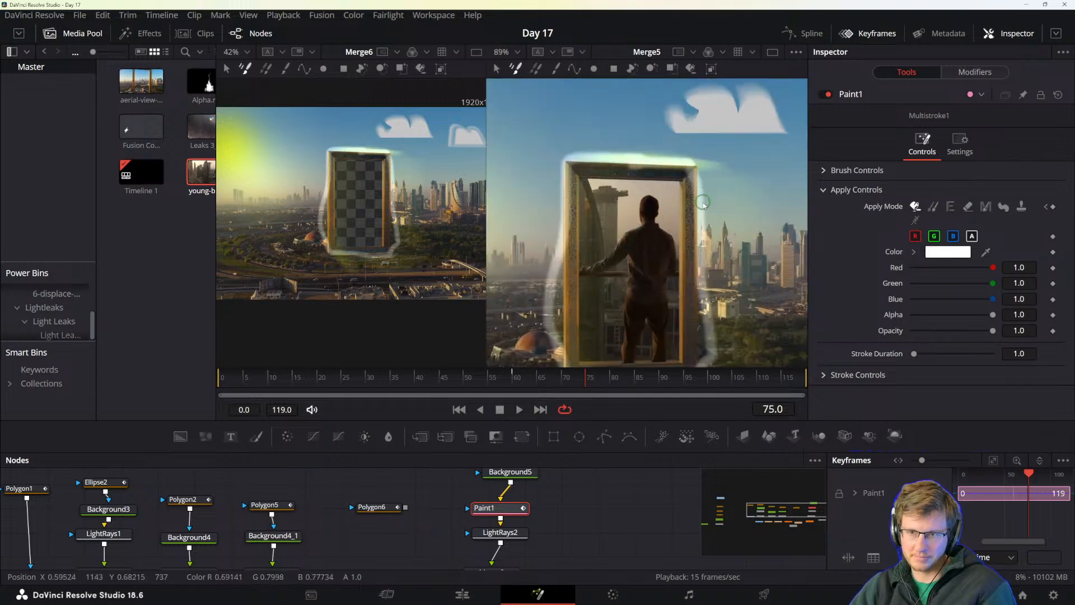
pyautogui.press('Right')
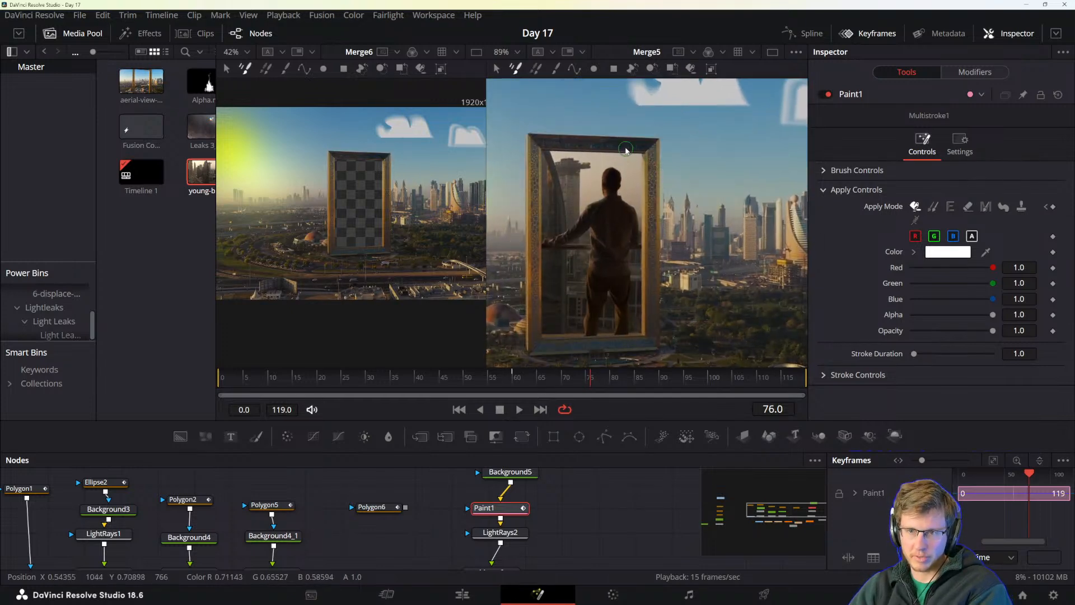
pyautogui.moveTo(608, 140)
pyautogui.mouseDown()
pyautogui.moveTo(686, 143)
pyautogui.moveTo(710, 204)
pyautogui.moveTo(649, 361)
pyautogui.moveTo(557, 359)
pyautogui.moveTo(523, 305)
pyautogui.moveTo(530, 141)
pyautogui.moveTo(616, 140)
pyautogui.moveTo(657, 160)
pyautogui.mouseUp()
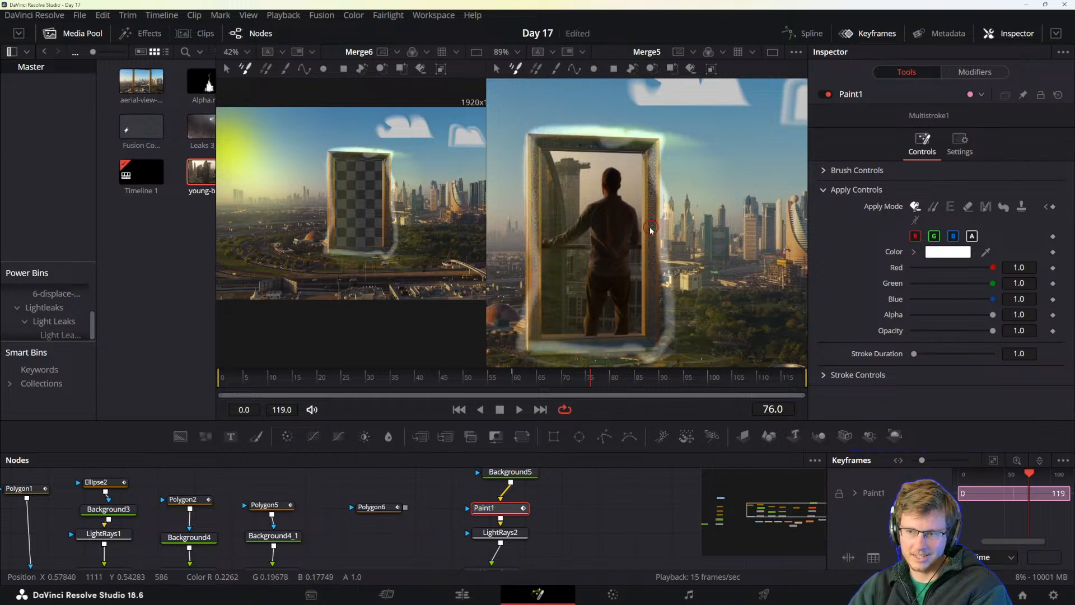
# - Paint white outline strokes around the picture frame on successive frames from 77 through 81
pyautogui.press('Right')
pyautogui.moveTo(601, 139)
pyautogui.mouseDown()
pyautogui.moveTo(658, 142)
pyautogui.moveTo(653, 350)
pyautogui.moveTo(534, 354)
pyautogui.moveTo(524, 150)
pyautogui.moveTo(611, 134)
pyautogui.moveTo(660, 157)
pyautogui.moveTo(643, 357)
pyautogui.moveTo(546, 356)
pyautogui.moveTo(523, 277)
pyautogui.moveTo(521, 168)
pyautogui.moveTo(577, 138)
pyautogui.moveTo(641, 141)
pyautogui.moveTo(663, 168)
pyautogui.moveTo(653, 333)
pyautogui.moveTo(616, 356)
pyautogui.moveTo(538, 354)
pyautogui.moveTo(525, 269)
pyautogui.moveTo(528, 137)
pyautogui.moveTo(662, 140)
pyautogui.moveTo(655, 353)
pyautogui.moveTo(573, 356)
pyautogui.moveTo(533, 308)
pyautogui.moveTo(521, 186)
pyautogui.moveTo(560, 137)
pyautogui.moveTo(661, 140)
pyautogui.mouseUp()
pyautogui.press('Right')
pyautogui.press('Right')
pyautogui.press('Right')
pyautogui.moveTo(593, 138)
pyautogui.mouseDown()
pyautogui.moveTo(661, 141)
pyautogui.moveTo(657, 336)
pyautogui.moveTo(614, 356)
pyautogui.moveTo(529, 352)
pyautogui.moveTo(512, 222)
pyautogui.moveTo(530, 136)
pyautogui.mouseUp()
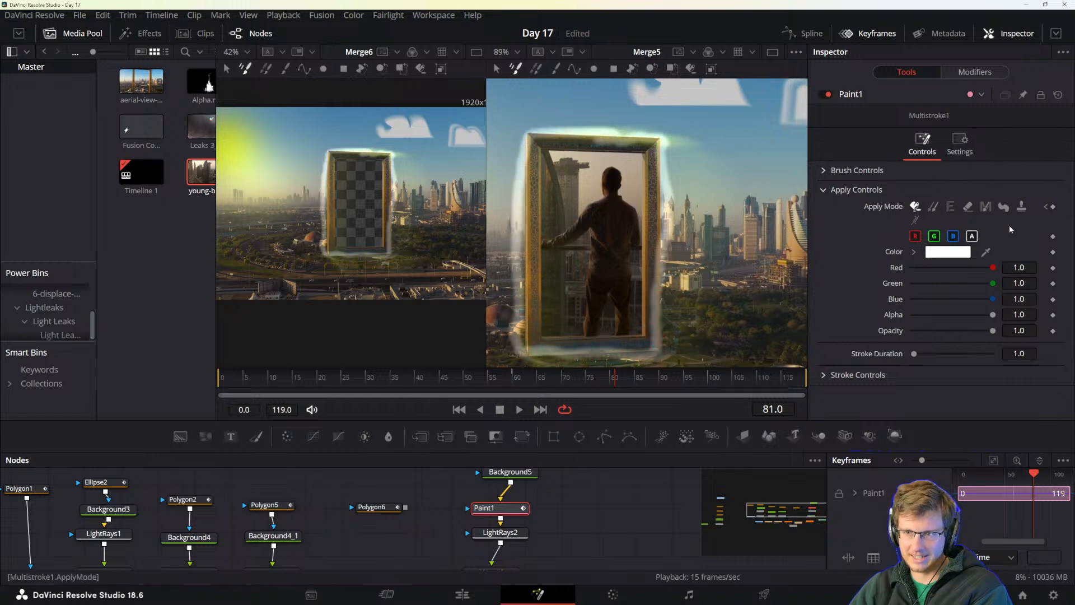
# - Keyframe the brush Size at 0.02 on frame 82, paint the outline there, and advance to frame 83
pyautogui.press('Right')
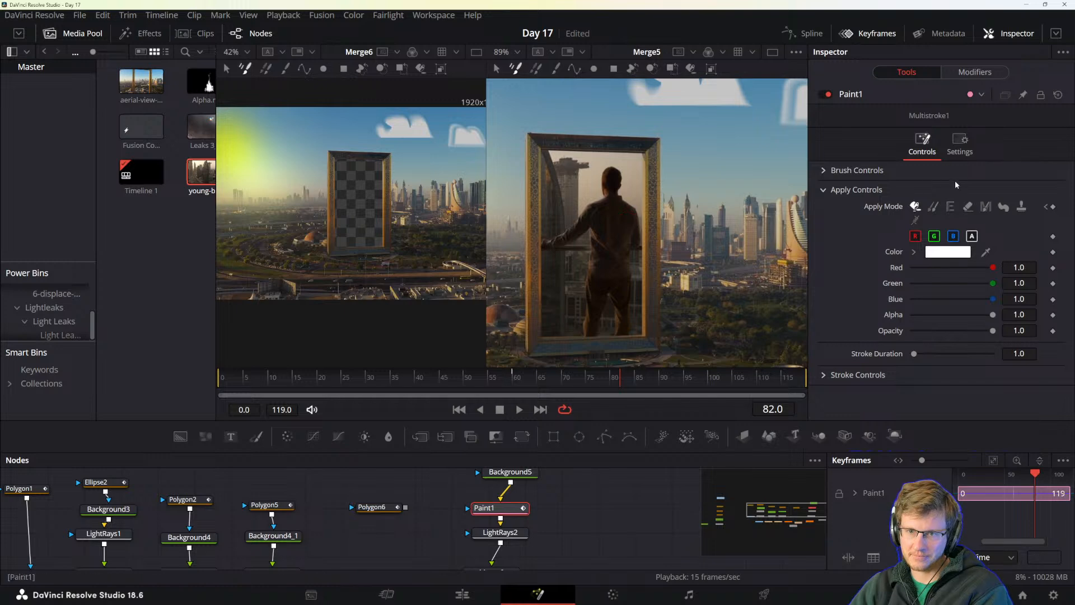
pyautogui.click(826, 170)
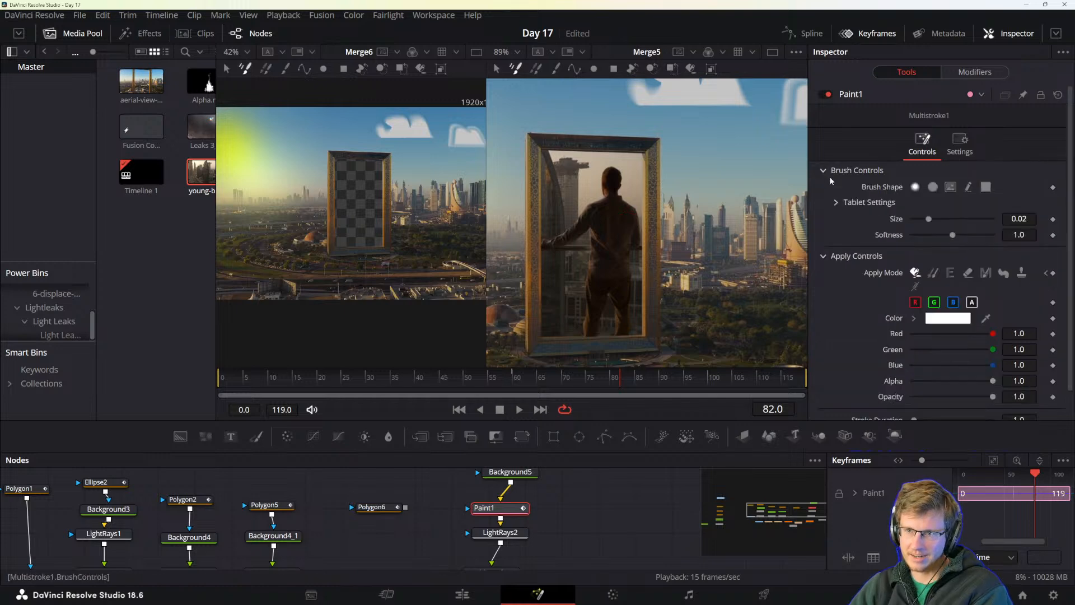
pyautogui.click(1052, 218)
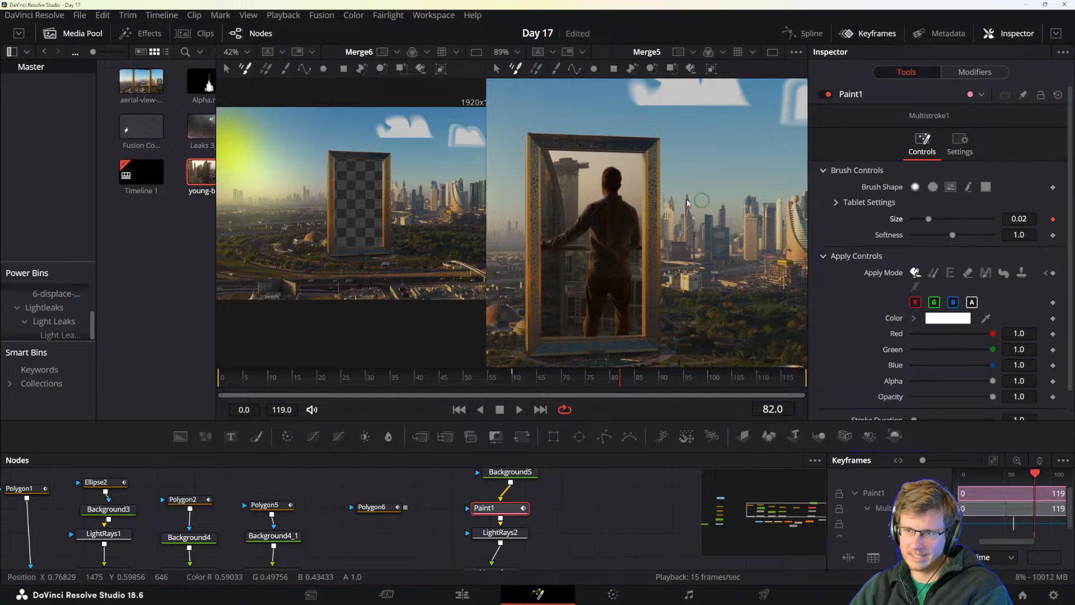
pyautogui.moveTo(616, 144)
pyautogui.mouseDown()
pyautogui.moveTo(660, 150)
pyautogui.moveTo(666, 246)
pyautogui.moveTo(652, 355)
pyautogui.moveTo(542, 351)
pyautogui.moveTo(522, 241)
pyautogui.moveTo(526, 137)
pyautogui.moveTo(643, 134)
pyautogui.moveTo(659, 147)
pyautogui.mouseUp()
pyautogui.press('Right')
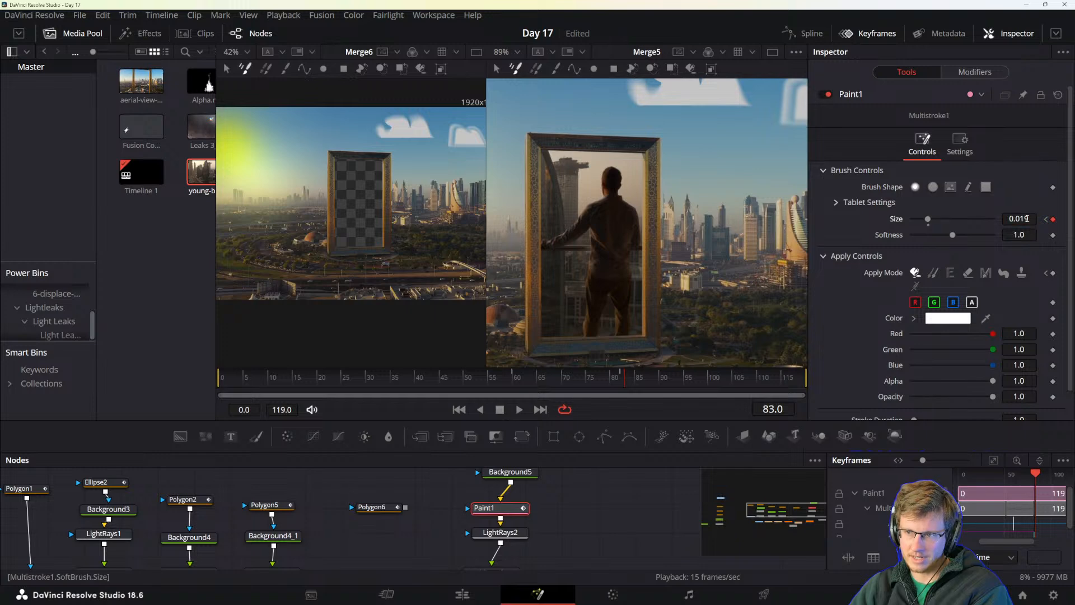
# - Paint white outline strokes around the picture frame on successive frames from 83 through 88
pyautogui.moveTo(594, 141)
pyautogui.mouseDown()
pyautogui.moveTo(661, 148)
pyautogui.moveTo(658, 339)
pyautogui.moveTo(515, 341)
pyautogui.moveTo(512, 208)
pyautogui.moveTo(539, 132)
pyautogui.moveTo(668, 151)
pyautogui.moveTo(645, 138)
pyautogui.moveTo(663, 156)
pyautogui.moveTo(655, 341)
pyautogui.moveTo(531, 345)
pyautogui.moveTo(536, 295)
pyautogui.moveTo(508, 149)
pyautogui.moveTo(537, 132)
pyautogui.moveTo(606, 130)
pyautogui.moveTo(659, 142)
pyautogui.moveTo(667, 253)
pyautogui.moveTo(657, 353)
pyautogui.moveTo(529, 350)
pyautogui.moveTo(512, 242)
pyautogui.moveTo(537, 140)
pyautogui.moveTo(621, 129)
pyautogui.moveTo(591, 149)
pyautogui.moveTo(659, 138)
pyautogui.moveTo(668, 205)
pyautogui.moveTo(646, 363)
pyautogui.moveTo(520, 347)
pyautogui.moveTo(525, 134)
pyautogui.moveTo(629, 128)
pyautogui.mouseUp()
pyautogui.press('Right')
pyautogui.press('Right')
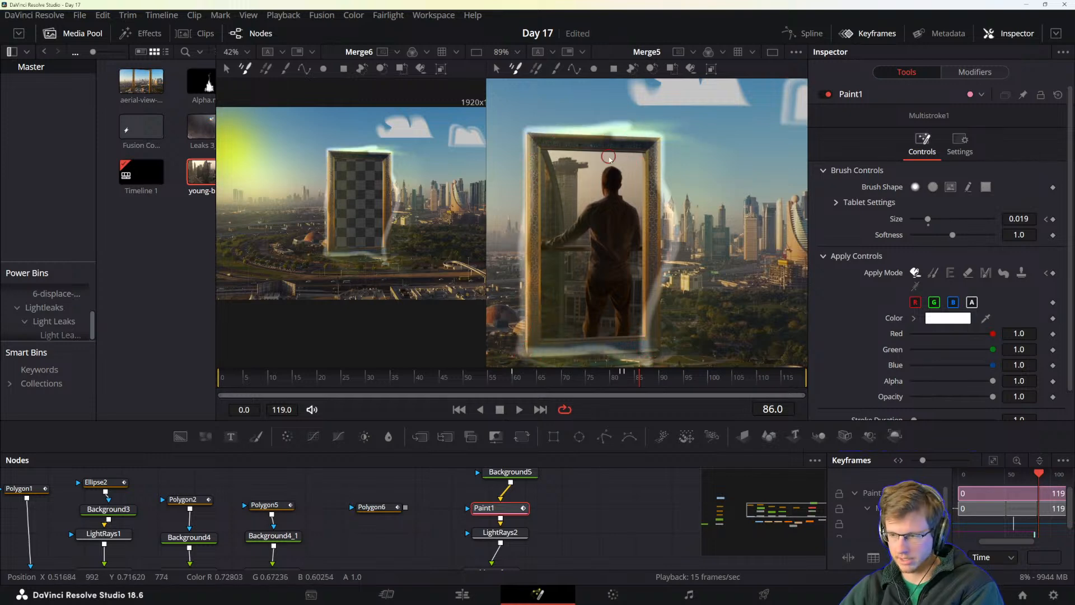
pyautogui.moveTo(636, 136)
pyautogui.mouseDown()
pyautogui.moveTo(658, 138)
pyautogui.moveTo(662, 190)
pyautogui.moveTo(656, 348)
pyautogui.moveTo(529, 351)
pyautogui.moveTo(514, 253)
pyautogui.moveTo(530, 143)
pyautogui.moveTo(616, 131)
pyautogui.mouseUp()
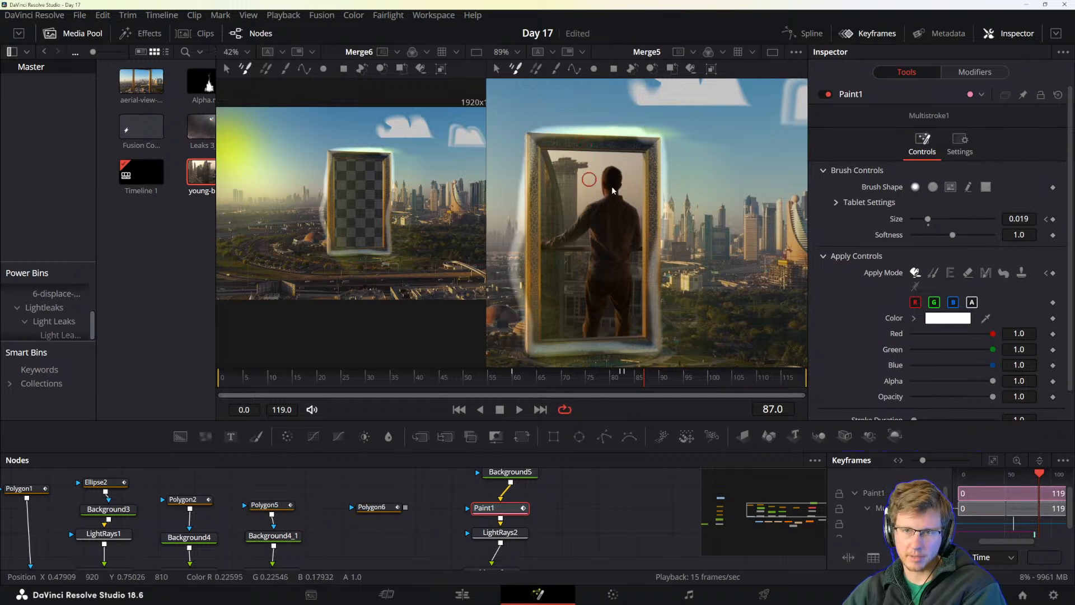
pyautogui.press('Right')
pyautogui.moveTo(605, 137)
pyautogui.mouseDown()
pyautogui.moveTo(655, 139)
pyautogui.moveTo(665, 249)
pyautogui.moveTo(655, 348)
pyautogui.moveTo(526, 361)
pyautogui.moveTo(535, 138)
pyautogui.moveTo(606, 129)
pyautogui.moveTo(706, 197)
pyautogui.moveTo(671, 167)
pyautogui.moveTo(685, 307)
pyautogui.moveTo(637, 320)
pyautogui.moveTo(584, 138)
pyautogui.moveTo(663, 140)
pyautogui.moveTo(646, 167)
pyautogui.moveTo(664, 236)
pyautogui.moveTo(654, 334)
pyautogui.moveTo(631, 348)
pyautogui.moveTo(534, 345)
pyautogui.moveTo(522, 250)
pyautogui.moveTo(529, 144)
pyautogui.moveTo(688, 140)
pyautogui.mouseUp()
# - Keyframe the brush Size at 0.016 on frame 89 and paint the picture frame's outline on frame 90
pyautogui.press('Right')
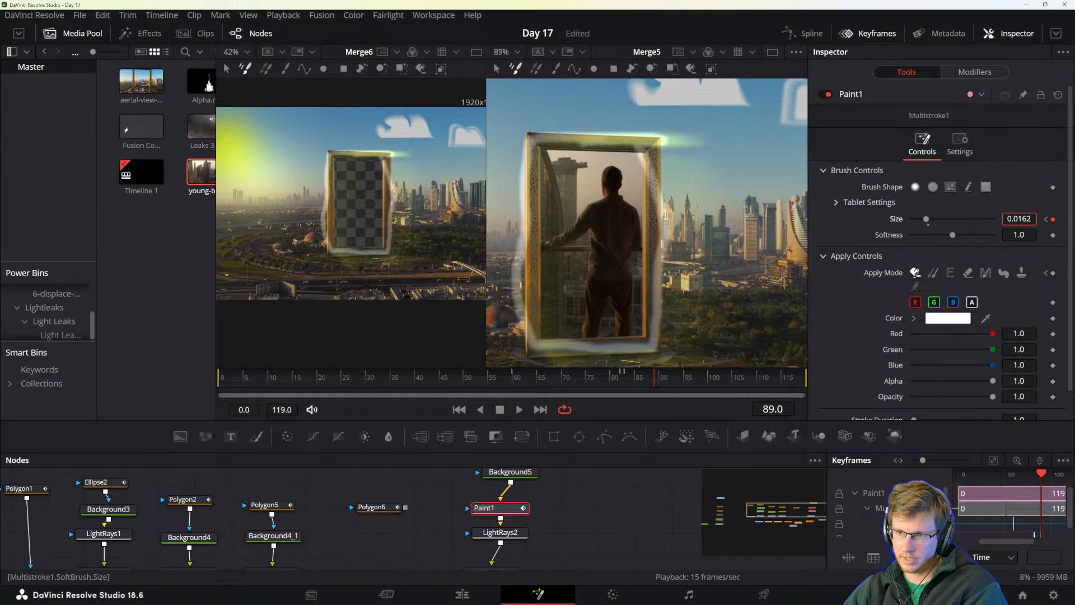
pyautogui.press('Right')
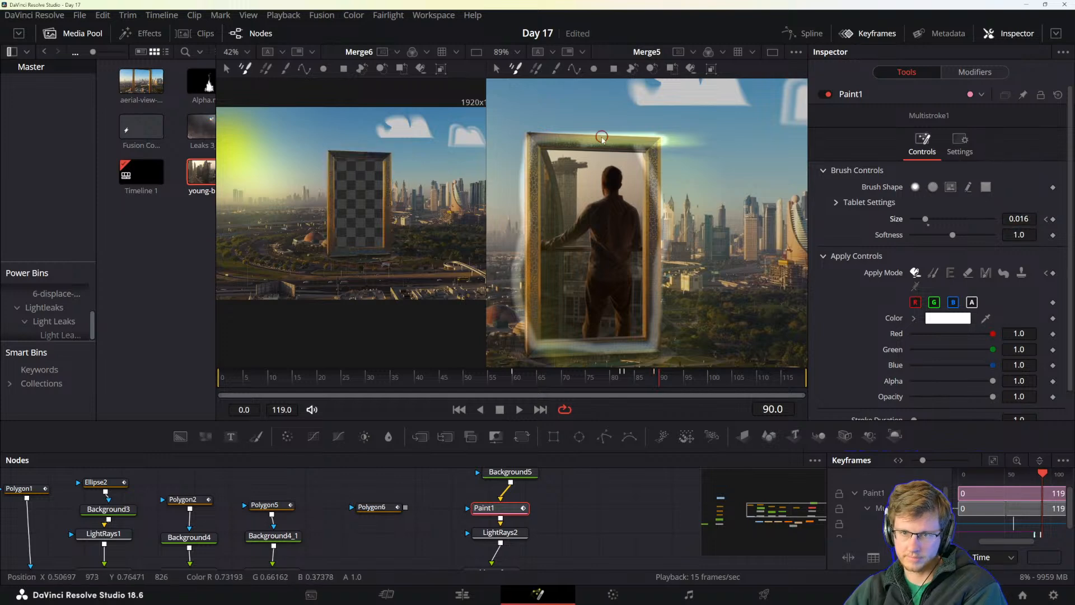
pyautogui.moveTo(590, 140)
pyautogui.mouseDown()
pyautogui.moveTo(661, 146)
pyautogui.moveTo(664, 272)
pyautogui.moveTo(654, 342)
pyautogui.moveTo(572, 348)
pyautogui.moveTo(526, 311)
pyautogui.moveTo(529, 134)
pyautogui.moveTo(606, 198)
pyautogui.mouseUp()
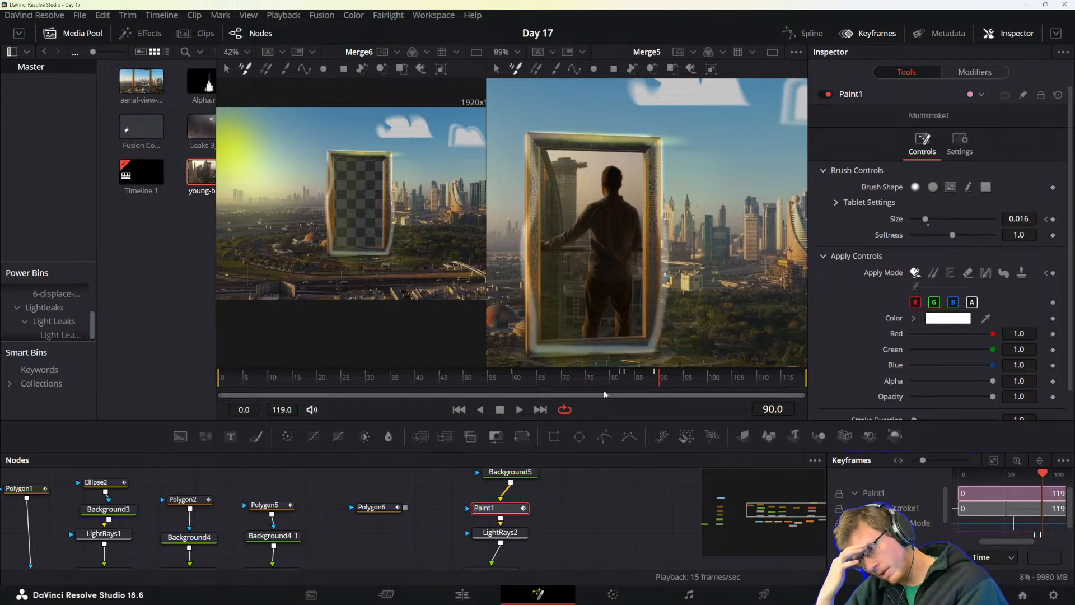
# - Paint the white outline around the picture frame on successive frames from 91 through 95
pyautogui.press('Right')
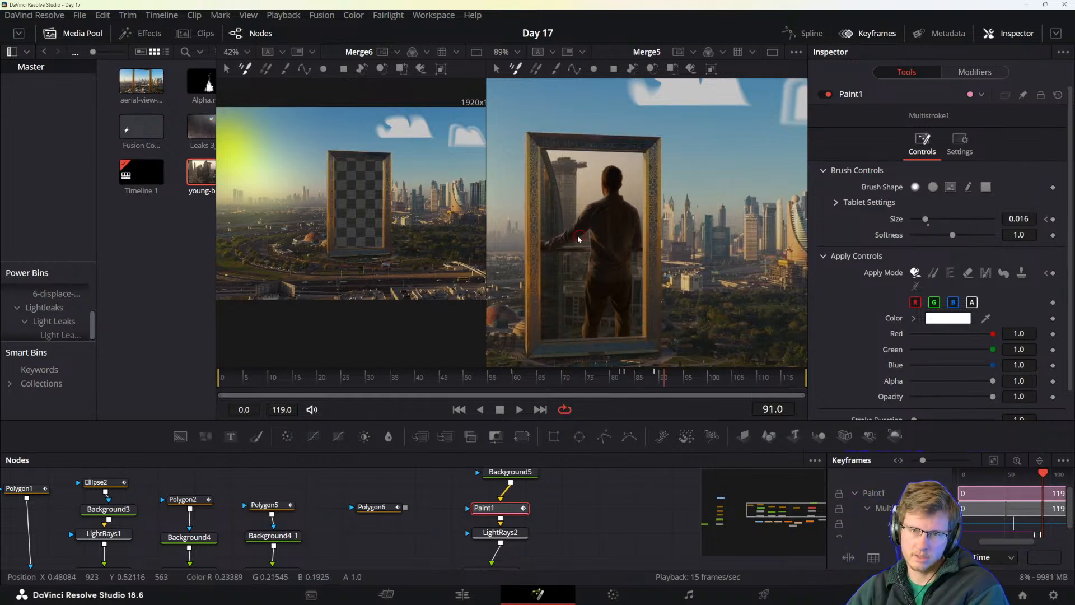
pyautogui.moveTo(599, 131)
pyautogui.mouseDown()
pyautogui.moveTo(652, 137)
pyautogui.moveTo(659, 257)
pyautogui.moveTo(647, 347)
pyautogui.moveTo(524, 343)
pyautogui.moveTo(525, 128)
pyautogui.moveTo(587, 131)
pyautogui.moveTo(611, 137)
pyautogui.moveTo(606, 147)
pyautogui.moveTo(637, 131)
pyautogui.moveTo(668, 196)
pyautogui.moveTo(653, 350)
pyautogui.moveTo(538, 359)
pyautogui.moveTo(522, 308)
pyautogui.moveTo(534, 227)
pyautogui.moveTo(524, 131)
pyautogui.moveTo(615, 141)
pyautogui.mouseUp()
pyautogui.press('Right')
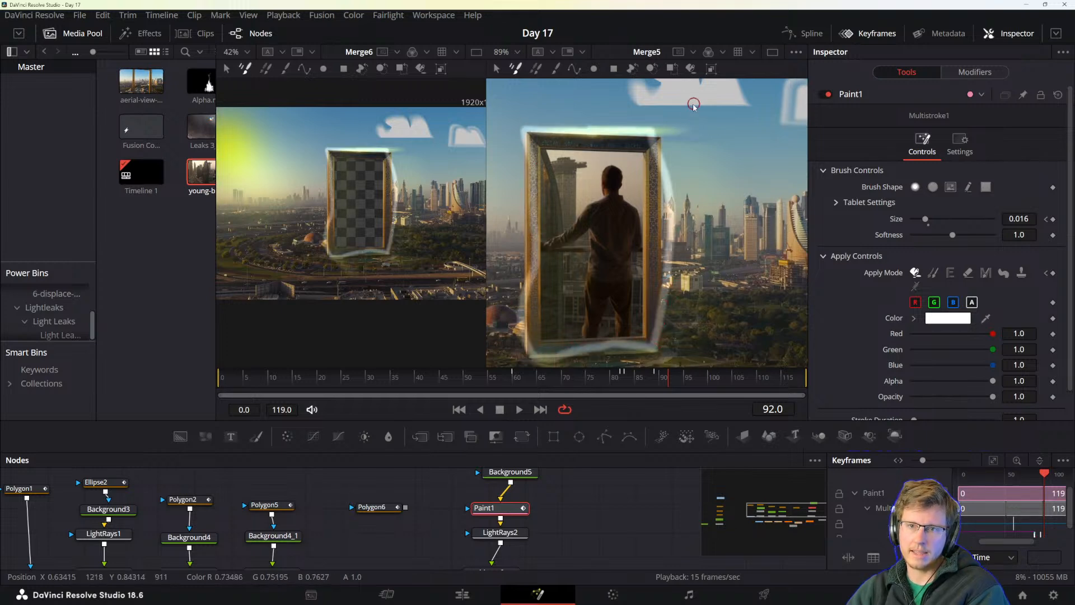
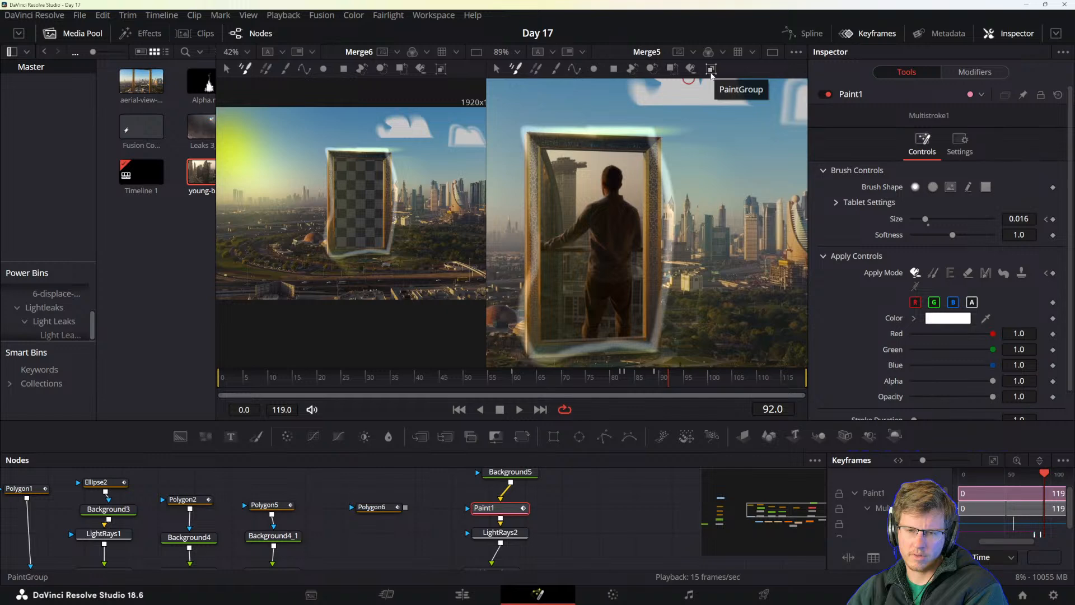
pyautogui.press('Right')
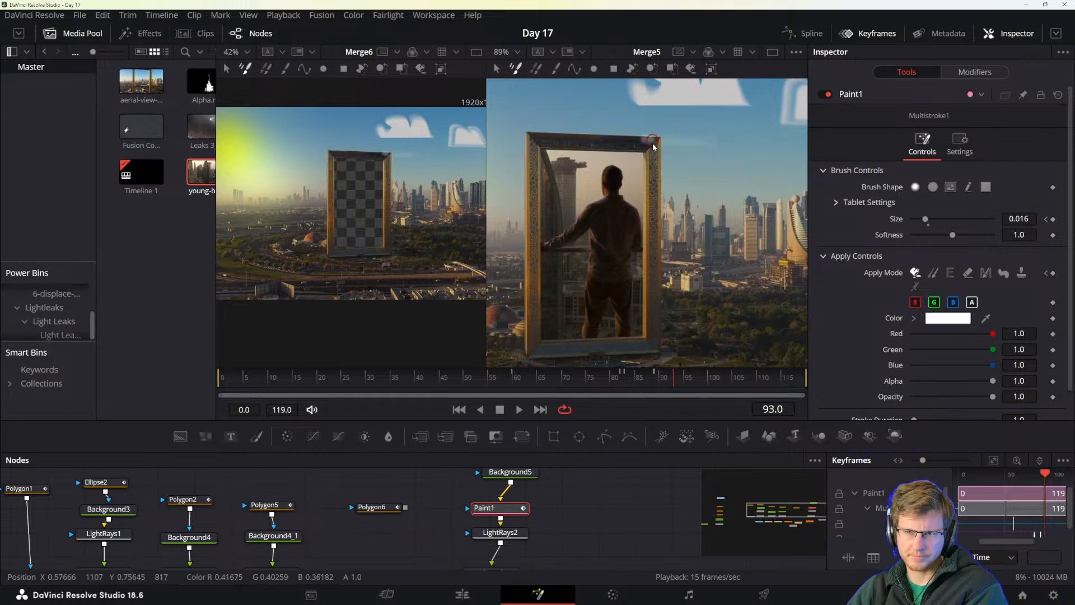
pyautogui.moveTo(652, 146)
pyautogui.mouseDown()
pyautogui.moveTo(658, 285)
pyautogui.moveTo(643, 350)
pyautogui.moveTo(531, 345)
pyautogui.moveTo(534, 142)
pyautogui.moveTo(647, 138)
pyautogui.moveTo(655, 168)
pyautogui.moveTo(653, 335)
pyautogui.moveTo(619, 358)
pyautogui.moveTo(541, 362)
pyautogui.moveTo(526, 313)
pyautogui.moveTo(526, 185)
pyautogui.moveTo(557, 134)
pyautogui.moveTo(652, 130)
pyautogui.moveTo(661, 139)
pyautogui.moveTo(657, 344)
pyautogui.moveTo(547, 357)
pyautogui.moveTo(529, 323)
pyautogui.moveTo(532, 140)
pyautogui.moveTo(608, 134)
pyautogui.mouseUp()
pyautogui.press('Right')
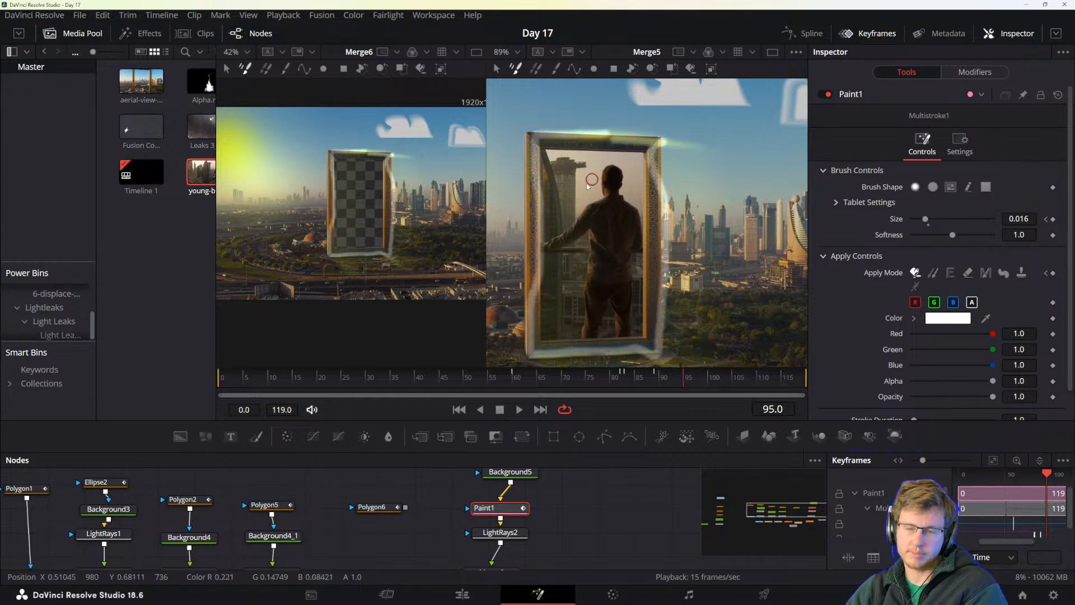
# - Paint the picture frame's outline on frames 96 and 97, and advance to frame 98
pyautogui.press('Right')
pyautogui.moveTo(576, 137)
pyautogui.mouseDown()
pyautogui.moveTo(661, 135)
pyautogui.moveTo(659, 341)
pyautogui.moveTo(654, 351)
pyautogui.moveTo(526, 351)
pyautogui.moveTo(510, 271)
pyautogui.moveTo(533, 133)
pyautogui.moveTo(576, 130)
pyautogui.moveTo(661, 140)
pyautogui.moveTo(657, 354)
pyautogui.moveTo(552, 361)
pyautogui.mouseUp()
pyautogui.press('Right')
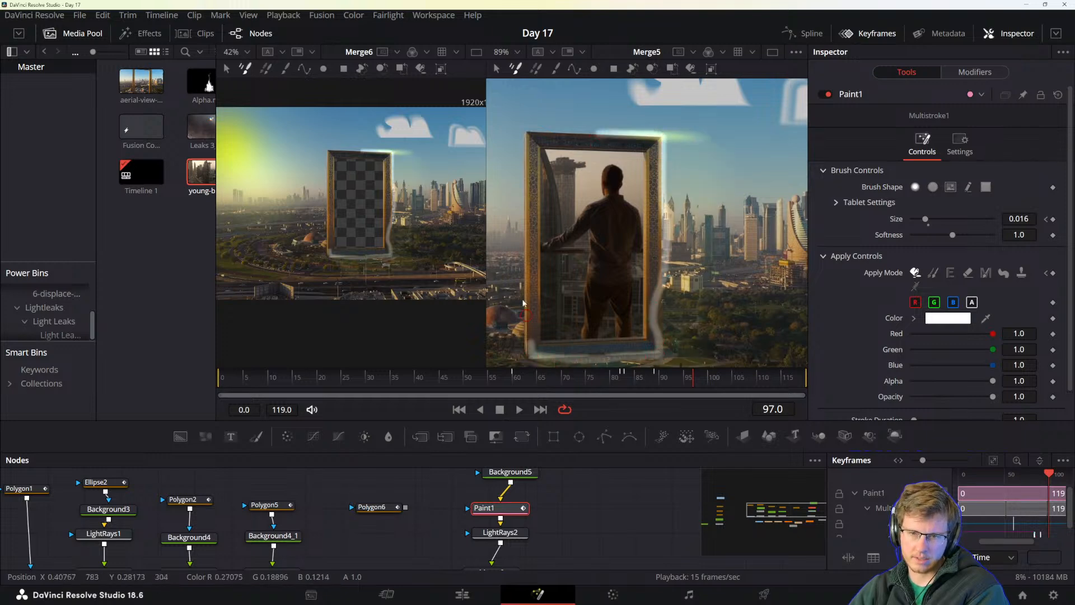
pyautogui.moveTo(524, 303)
pyautogui.mouseDown()
pyautogui.moveTo(534, 136)
pyautogui.moveTo(576, 122)
pyautogui.moveTo(615, 133)
pyautogui.mouseUp()
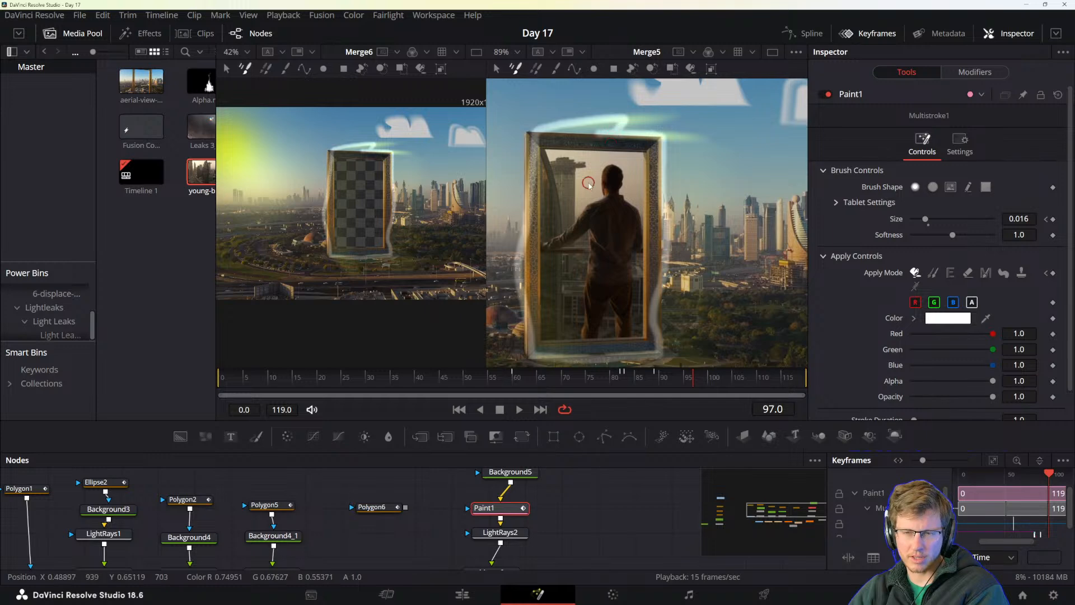
pyautogui.press('Right')
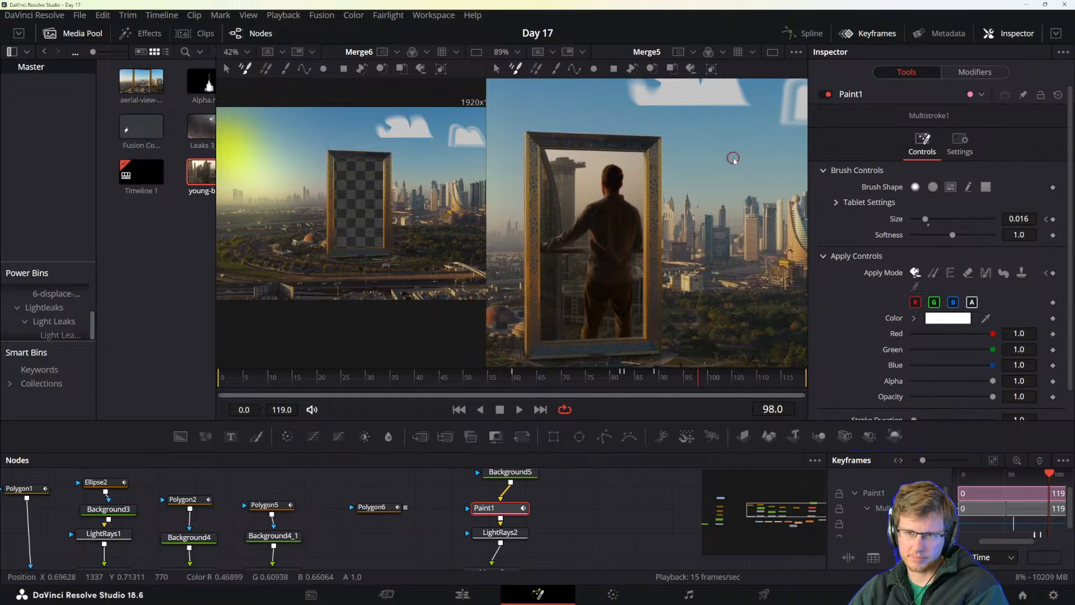
# - Undo a test stroke in the sky on frame 98 and paint the picture frame's outline on frames 98 and 99
pyautogui.moveTo(695, 119); pyautogui.dragTo(729, 177)
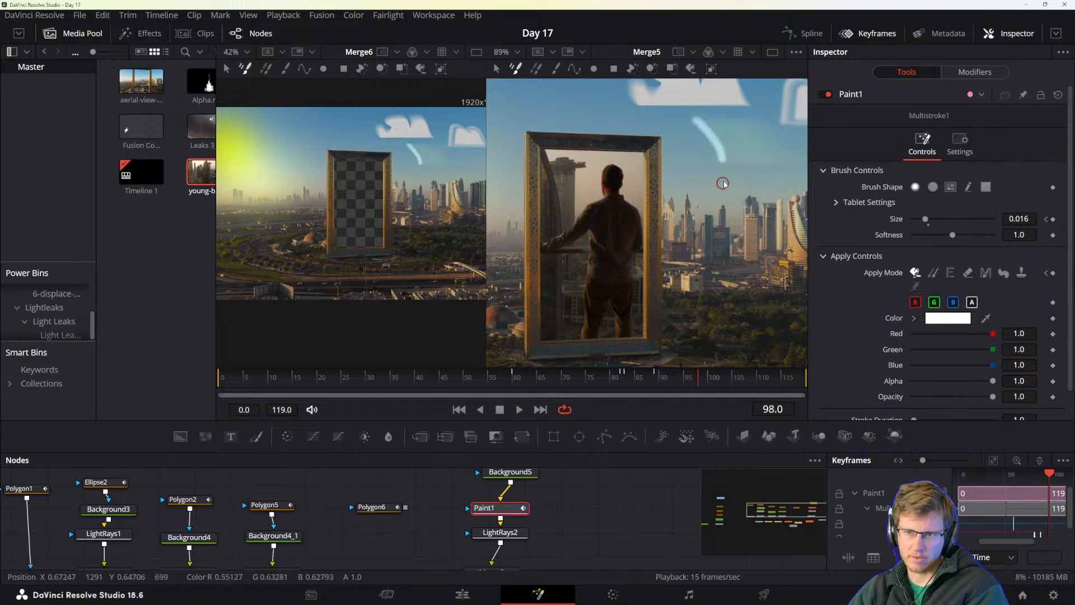
pyautogui.hotkey('ctrl', 'z')
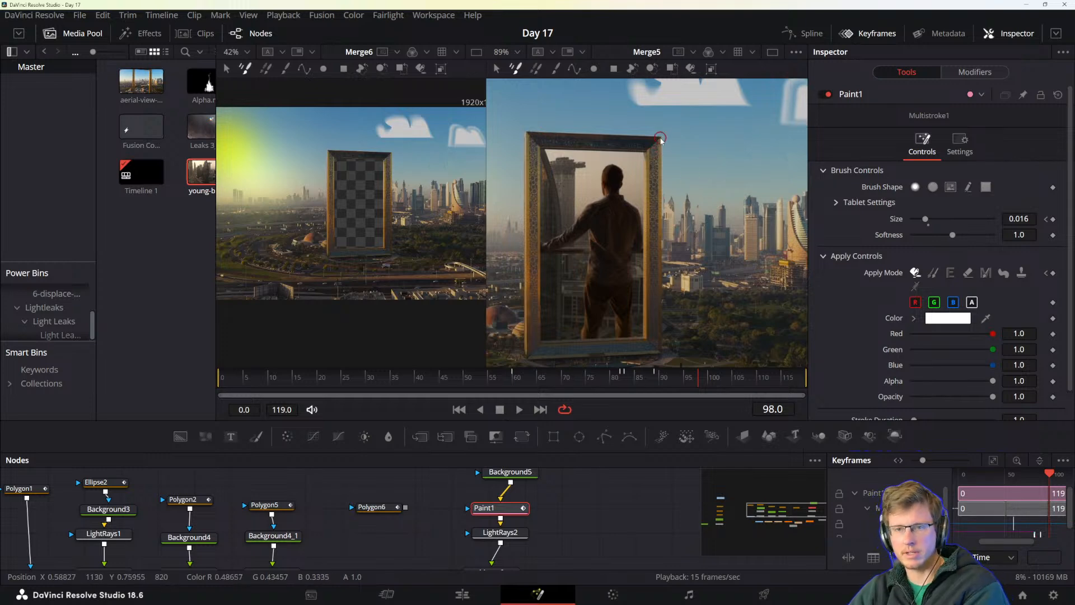
pyautogui.moveTo(660, 138)
pyautogui.mouseDown()
pyautogui.moveTo(659, 345)
pyautogui.moveTo(525, 351)
pyautogui.moveTo(531, 134)
pyautogui.moveTo(654, 131)
pyautogui.moveTo(660, 158)
pyautogui.moveTo(659, 142)
pyautogui.moveTo(654, 348)
pyautogui.moveTo(547, 363)
pyautogui.mouseUp()
pyautogui.press('Right')
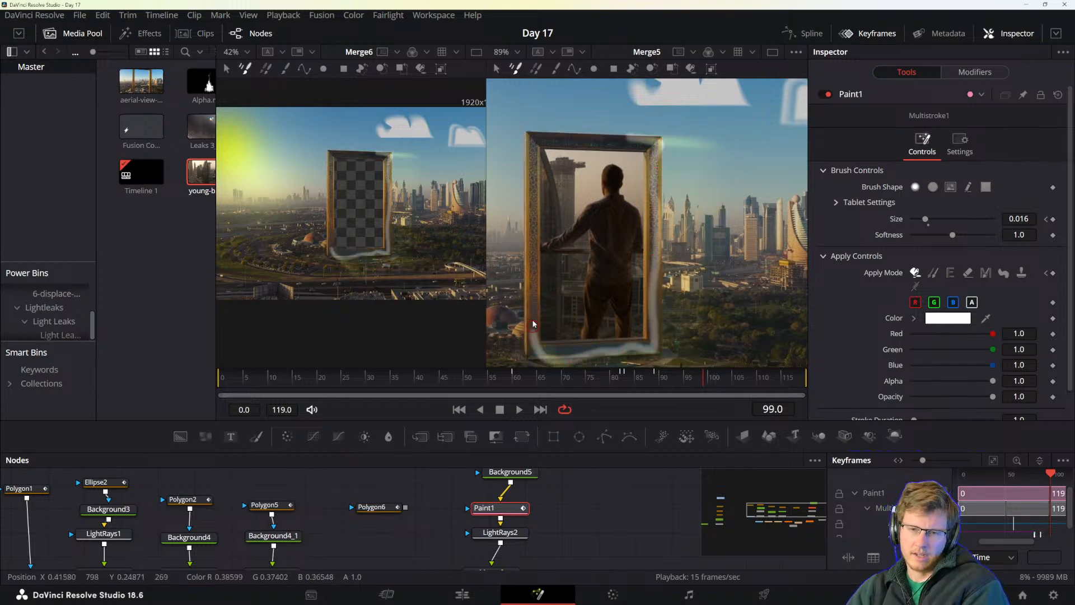
pyautogui.moveTo(533, 323)
pyautogui.mouseDown()
pyautogui.moveTo(537, 130)
pyautogui.moveTo(623, 133)
pyautogui.mouseUp()
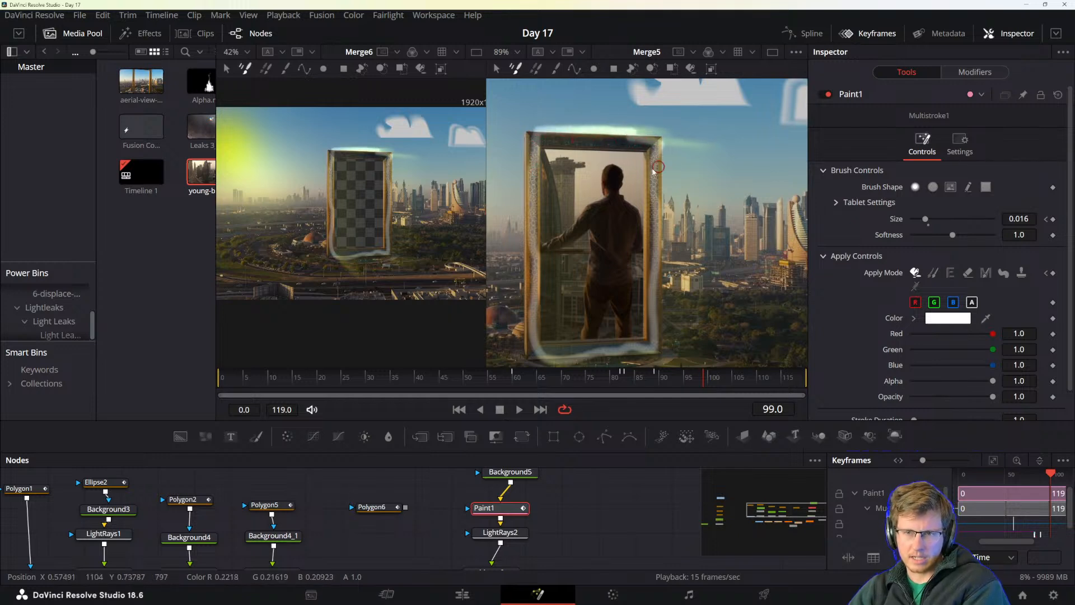
pyautogui.hotkey('ctrl', 'z')
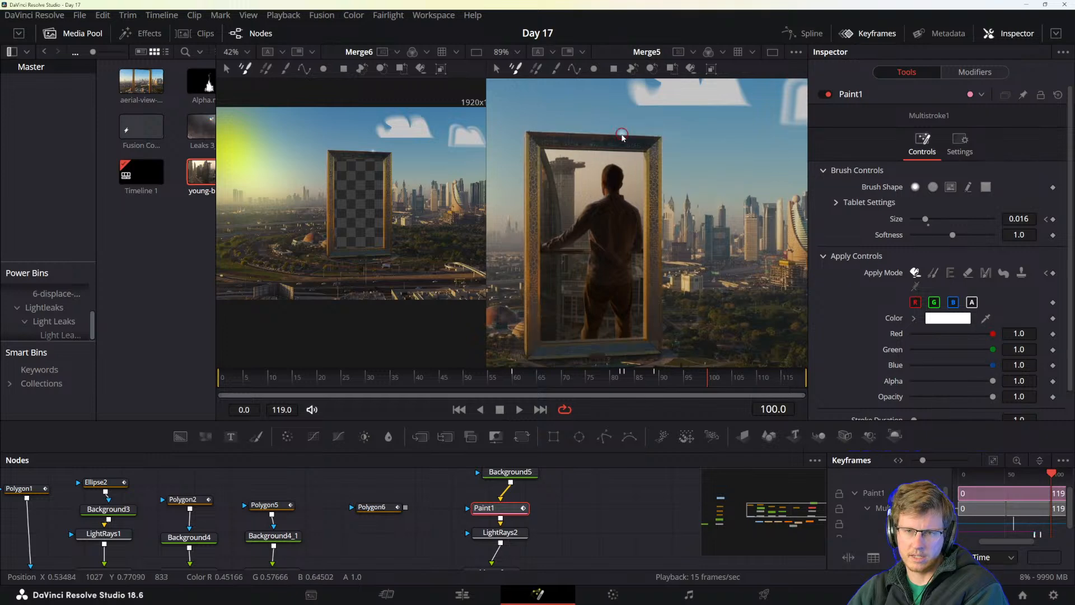
# - Paint the white outline around the picture frame on frames 100 through 102, and advance to frame 103
pyautogui.moveTo(619, 133)
pyautogui.mouseDown()
pyautogui.moveTo(662, 142)
pyautogui.moveTo(653, 346)
pyautogui.mouseUp()
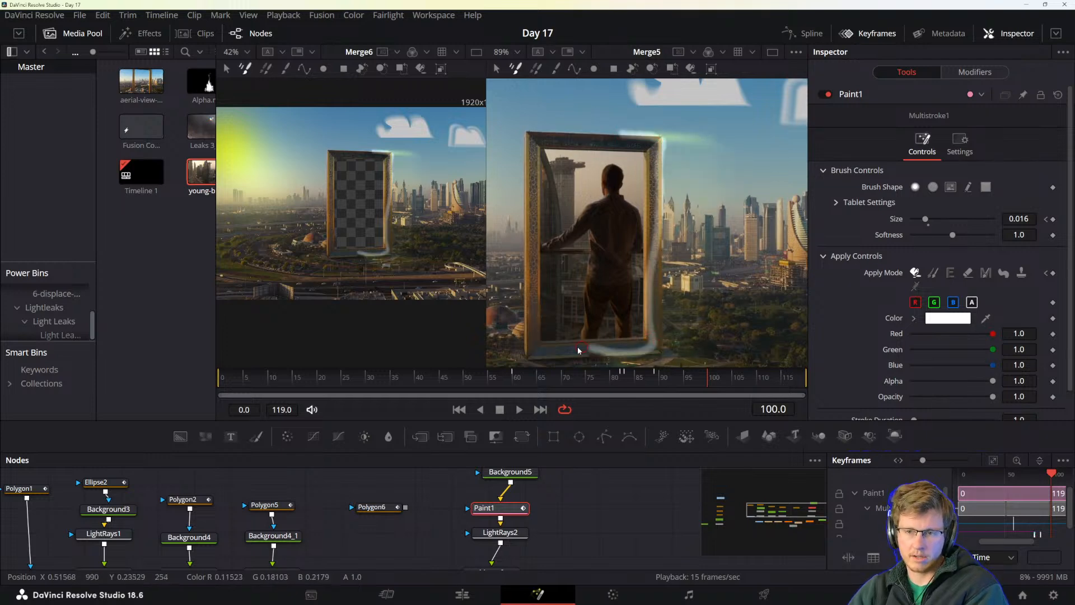
pyautogui.moveTo(529, 328)
pyautogui.mouseDown()
pyautogui.moveTo(527, 139)
pyautogui.moveTo(537, 130)
pyautogui.moveTo(628, 131)
pyautogui.moveTo(612, 141)
pyautogui.moveTo(657, 154)
pyautogui.moveTo(658, 348)
pyautogui.moveTo(565, 352)
pyautogui.mouseUp()
pyautogui.press('Right')
pyautogui.hotkey('ctrl', 'z')
pyautogui.moveTo(532, 312)
pyautogui.mouseDown()
pyautogui.moveTo(531, 143)
pyautogui.moveTo(544, 133)
pyautogui.moveTo(622, 133)
pyautogui.moveTo(627, 151)
pyautogui.moveTo(614, 143)
pyautogui.moveTo(647, 138)
pyautogui.moveTo(662, 149)
pyautogui.moveTo(650, 342)
pyautogui.moveTo(536, 345)
pyautogui.moveTo(527, 305)
pyautogui.moveTo(530, 136)
pyautogui.moveTo(617, 140)
pyautogui.mouseUp()
pyautogui.press('Right')
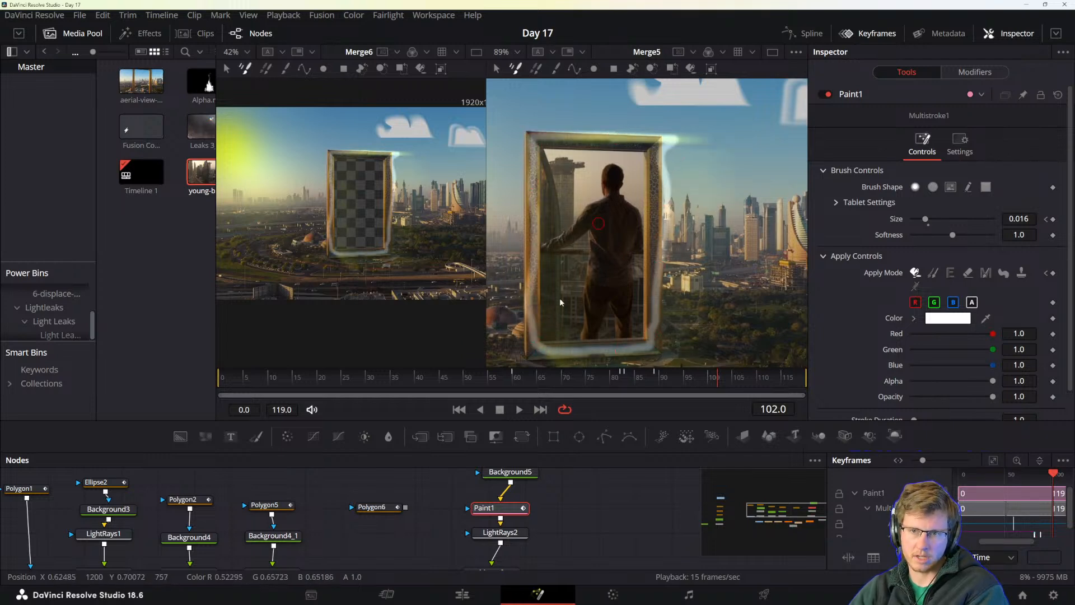
pyautogui.hotkey('ctrl', 'z')
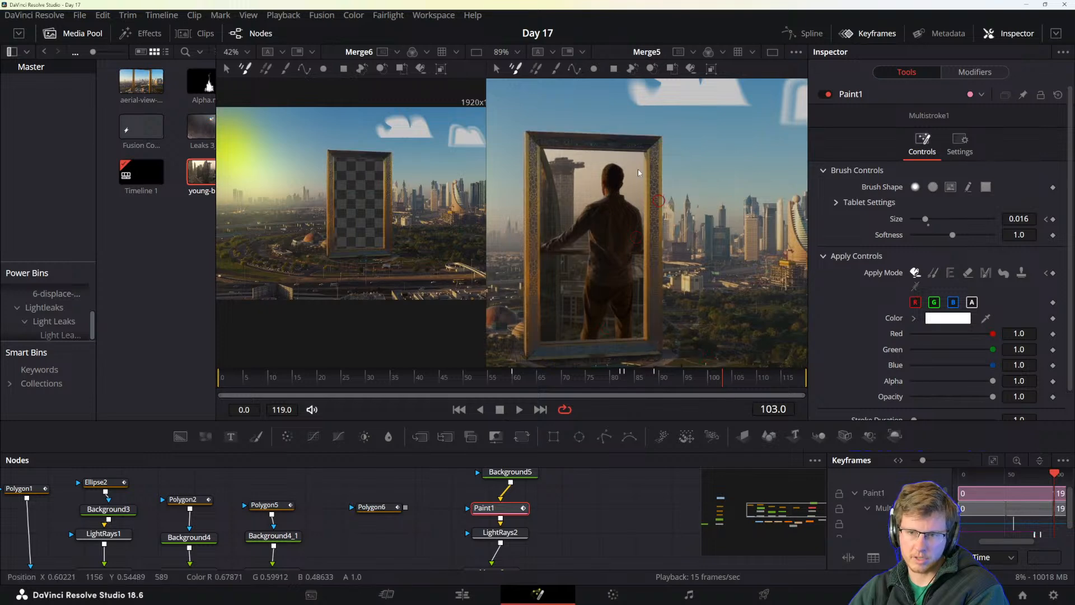
# - Paint the outline around the picture frame from frame 103 onward, advancing frame by frame to 109
pyautogui.moveTo(596, 144)
pyautogui.mouseDown()
pyautogui.moveTo(656, 135)
pyautogui.moveTo(662, 350)
pyautogui.moveTo(531, 350)
pyautogui.moveTo(521, 266)
pyautogui.moveTo(531, 125)
pyautogui.moveTo(606, 134)
pyautogui.moveTo(609, 161)
pyautogui.moveTo(618, 136)
pyautogui.moveTo(655, 148)
pyautogui.moveTo(655, 351)
pyautogui.moveTo(555, 342)
pyautogui.moveTo(549, 353)
pyautogui.moveTo(532, 313)
pyautogui.moveTo(527, 128)
pyautogui.moveTo(629, 137)
pyautogui.moveTo(583, 211)
pyautogui.moveTo(611, 132)
pyautogui.moveTo(654, 133)
pyautogui.moveTo(666, 284)
pyautogui.moveTo(654, 355)
pyautogui.moveTo(552, 355)
pyautogui.moveTo(534, 342)
pyautogui.moveTo(524, 190)
pyautogui.moveTo(539, 123)
pyautogui.moveTo(661, 148)
pyautogui.moveTo(664, 339)
pyautogui.moveTo(642, 355)
pyautogui.moveTo(544, 349)
pyautogui.moveTo(538, 163)
pyautogui.moveTo(599, 144)
pyautogui.moveTo(653, 150)
pyautogui.moveTo(650, 354)
pyautogui.moveTo(529, 350)
pyautogui.moveTo(529, 143)
pyautogui.moveTo(653, 137)
pyautogui.moveTo(694, 145)
pyautogui.moveTo(649, 358)
pyautogui.moveTo(539, 351)
pyautogui.moveTo(529, 263)
pyautogui.moveTo(554, 127)
pyautogui.moveTo(631, 135)
pyautogui.mouseUp()
pyautogui.hotkey('ctrl', 'z')
pyautogui.hotkey('ctrl', 'z')
pyautogui.press('Right')
pyautogui.press('Right')
pyautogui.press('Right')
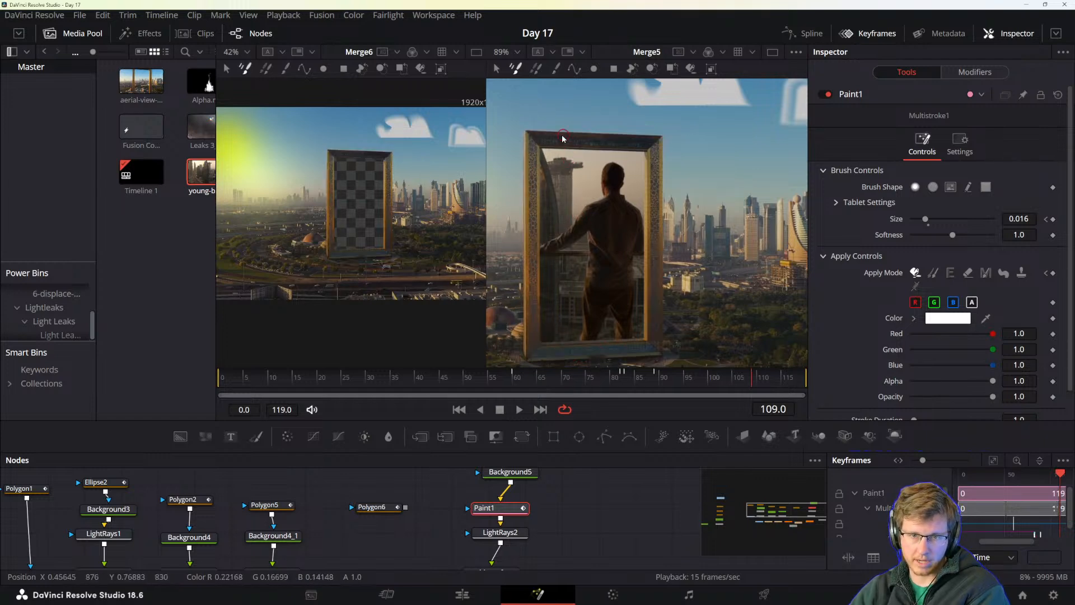
# - Paint white outline strokes around the picture frame from frame 109 through 113
pyautogui.moveTo(578, 132)
pyautogui.mouseDown()
pyautogui.moveTo(697, 145)
pyautogui.moveTo(694, 263)
pyautogui.moveTo(638, 352)
pyautogui.moveTo(532, 352)
pyautogui.moveTo(529, 241)
pyautogui.mouseUp()
pyautogui.moveTo(528, 134)
pyautogui.mouseDown()
pyautogui.moveTo(673, 149)
pyautogui.moveTo(660, 340)
pyautogui.moveTo(633, 358)
pyautogui.moveTo(560, 358)
pyautogui.moveTo(529, 252)
pyautogui.moveTo(537, 138)
pyautogui.moveTo(667, 217)
pyautogui.moveTo(655, 355)
pyautogui.moveTo(551, 354)
pyautogui.moveTo(538, 286)
pyautogui.moveTo(534, 131)
pyautogui.moveTo(613, 148)
pyautogui.moveTo(660, 143)
pyautogui.moveTo(675, 224)
pyautogui.moveTo(644, 358)
pyautogui.moveTo(533, 347)
pyautogui.moveTo(532, 134)
pyautogui.moveTo(666, 137)
pyautogui.mouseUp()
pyautogui.press('Right')
pyautogui.press('Right')
pyautogui.press('Right')
pyautogui.press('Right')
pyautogui.moveTo(578, 142)
pyautogui.mouseDown()
pyautogui.moveTo(649, 144)
pyautogui.moveTo(669, 283)
pyautogui.moveTo(652, 358)
pyautogui.moveTo(534, 350)
pyautogui.moveTo(529, 174)
pyautogui.moveTo(664, 142)
pyautogui.moveTo(663, 250)
pyautogui.mouseUp()
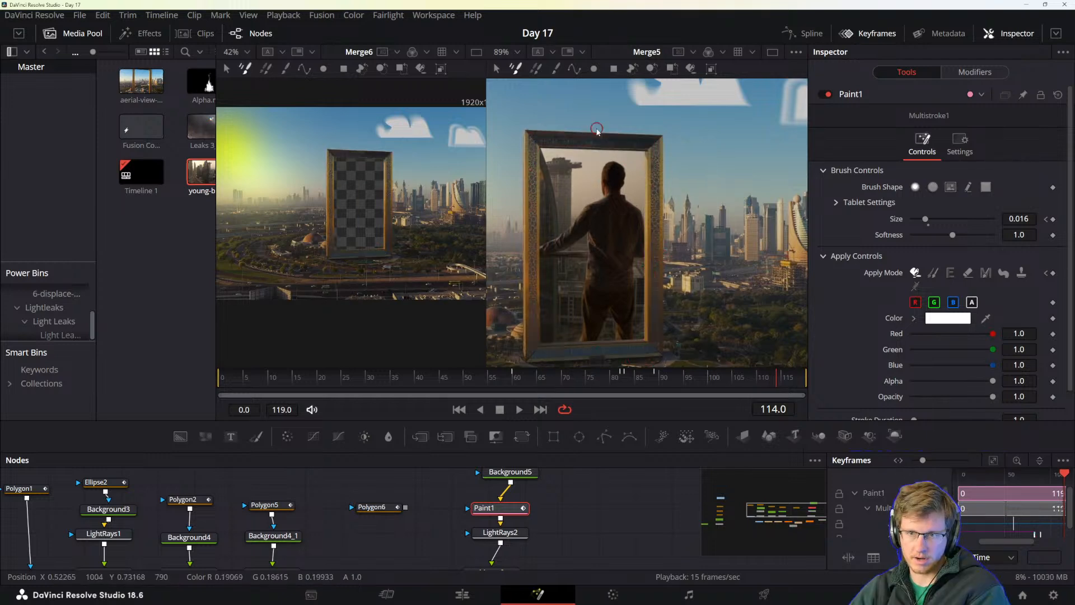
# - Undo the first outline stroke on frame 114 and repaint the outline around the picture frame there
pyautogui.moveTo(597, 130); pyautogui.dragTo(637, 140)
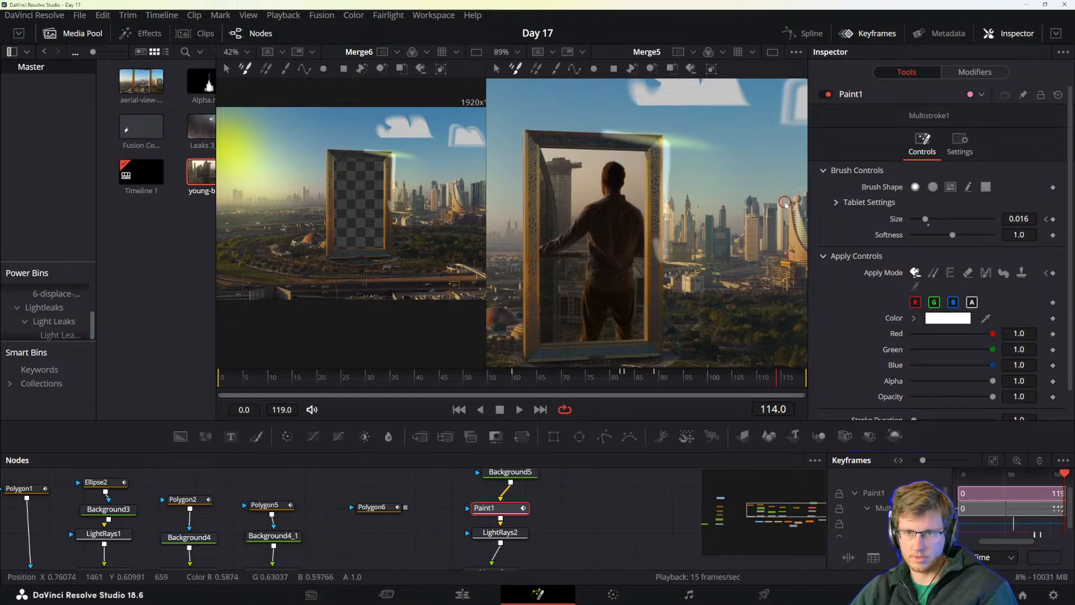
pyautogui.hotkey('ctrl', 'z')
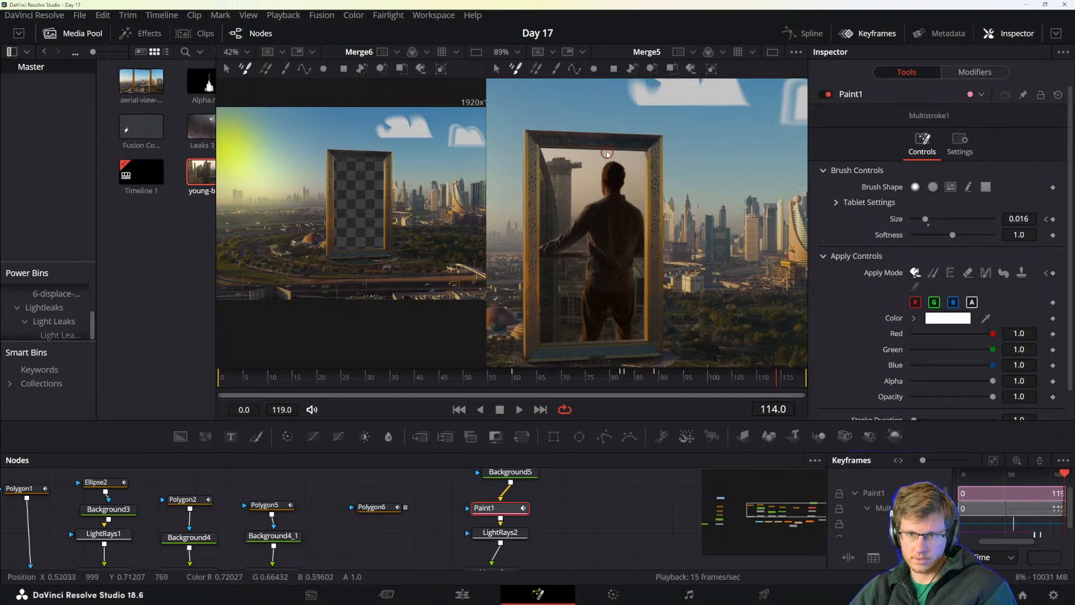
pyautogui.moveTo(640, 146)
pyautogui.mouseDown()
pyautogui.moveTo(650, 343)
pyautogui.moveTo(528, 350)
pyautogui.moveTo(538, 133)
pyautogui.moveTo(607, 132)
pyautogui.moveTo(607, 145)
pyautogui.moveTo(546, 138)
pyautogui.moveTo(640, 145)
pyautogui.moveTo(663, 225)
pyautogui.moveTo(641, 353)
pyautogui.moveTo(540, 351)
pyautogui.moveTo(539, 137)
pyautogui.moveTo(652, 138)
pyautogui.moveTo(658, 312)
pyautogui.moveTo(653, 351)
pyautogui.moveTo(531, 350)
pyautogui.moveTo(536, 139)
pyautogui.moveTo(576, 130)
pyautogui.moveTo(582, 146)
pyautogui.moveTo(569, 141)
pyautogui.moveTo(659, 146)
pyautogui.moveTo(659, 350)
pyautogui.moveTo(659, 340)
pyautogui.moveTo(633, 360)
pyautogui.moveTo(563, 356)
pyautogui.moveTo(531, 341)
pyautogui.moveTo(524, 217)
pyautogui.moveTo(537, 138)
pyautogui.moveTo(670, 128)
pyautogui.moveTo(656, 340)
pyautogui.moveTo(614, 351)
pyautogui.moveTo(530, 333)
pyautogui.moveTo(536, 134)
pyautogui.moveTo(660, 142)
pyautogui.moveTo(662, 304)
pyautogui.mouseUp()
pyautogui.hotkey('ctrl', 'z')
# - Paint the picture frame's outline on the remaining frames from 115 to the end of the clip
pyautogui.press('Right')
pyautogui.press('Right')
pyautogui.press('Right')
pyautogui.moveTo(652, 351)
pyautogui.mouseDown()
pyautogui.moveTo(554, 358)
pyautogui.moveTo(526, 288)
pyautogui.moveTo(529, 145)
pyautogui.moveTo(595, 136)
pyautogui.mouseUp()
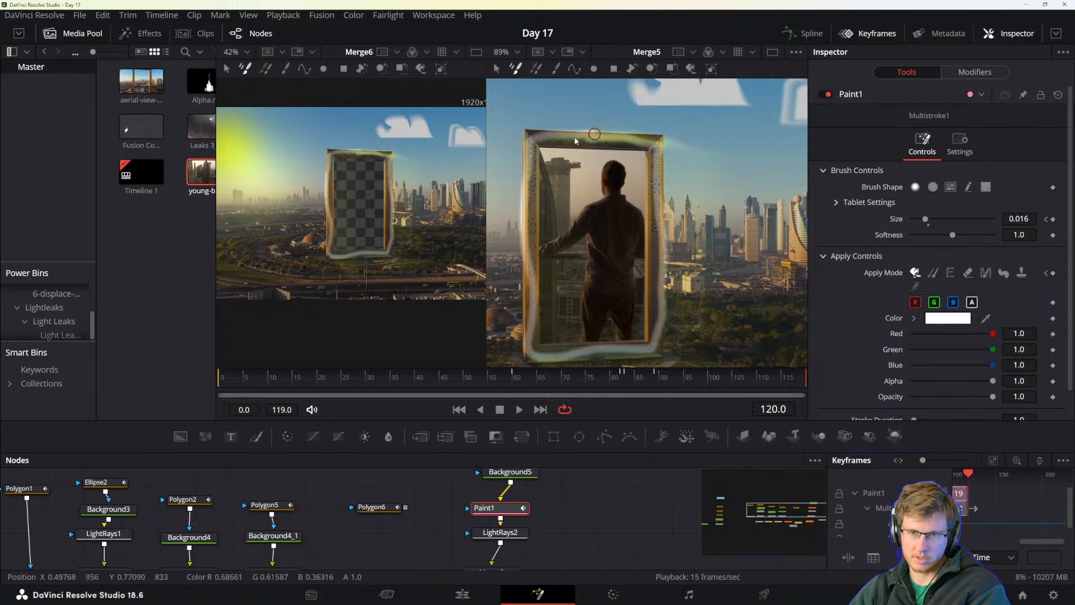
# - Play the composite, check the Background5 node's settings, and scrub to frame 87 to review the painted outline in the whole shot
pyautogui.moveTo(516, 380); pyautogui.dragTo(451, 379)
pyautogui.click(519, 409)
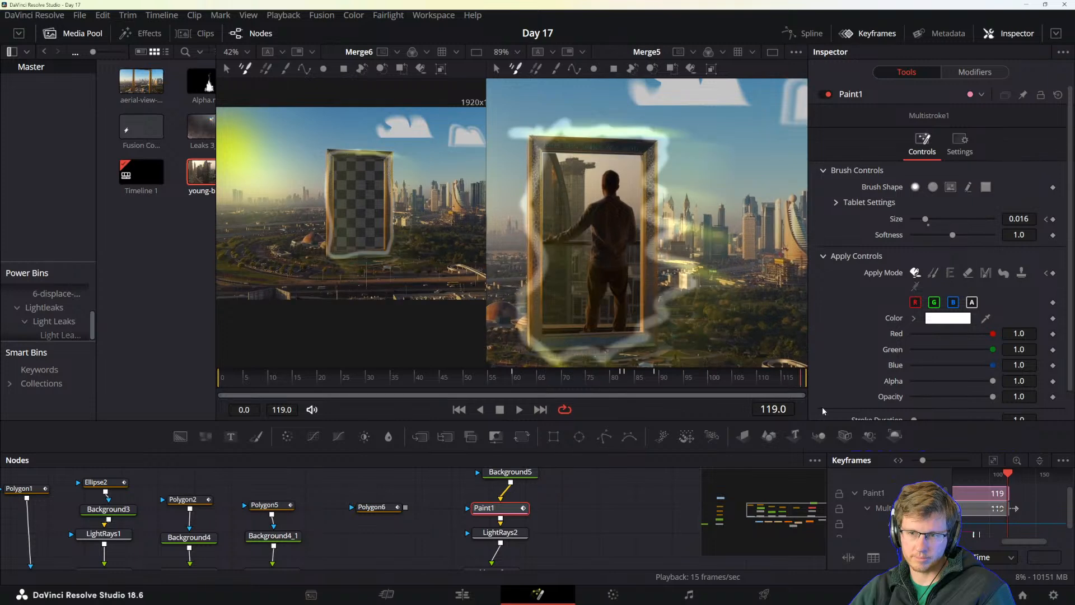
pyautogui.scroll(2, 550, 490)
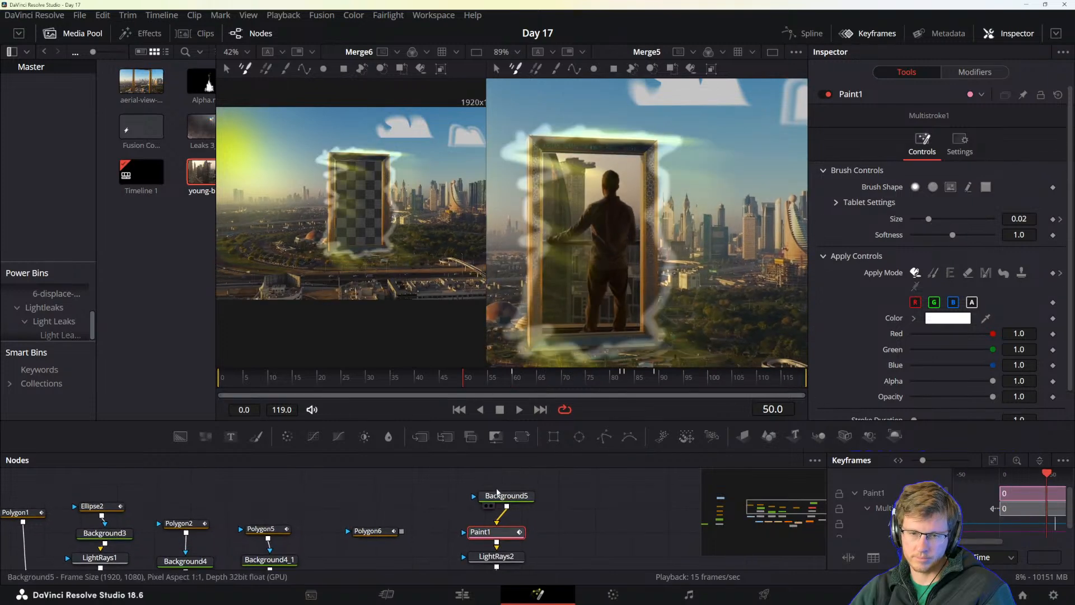
pyautogui.click(507, 496)
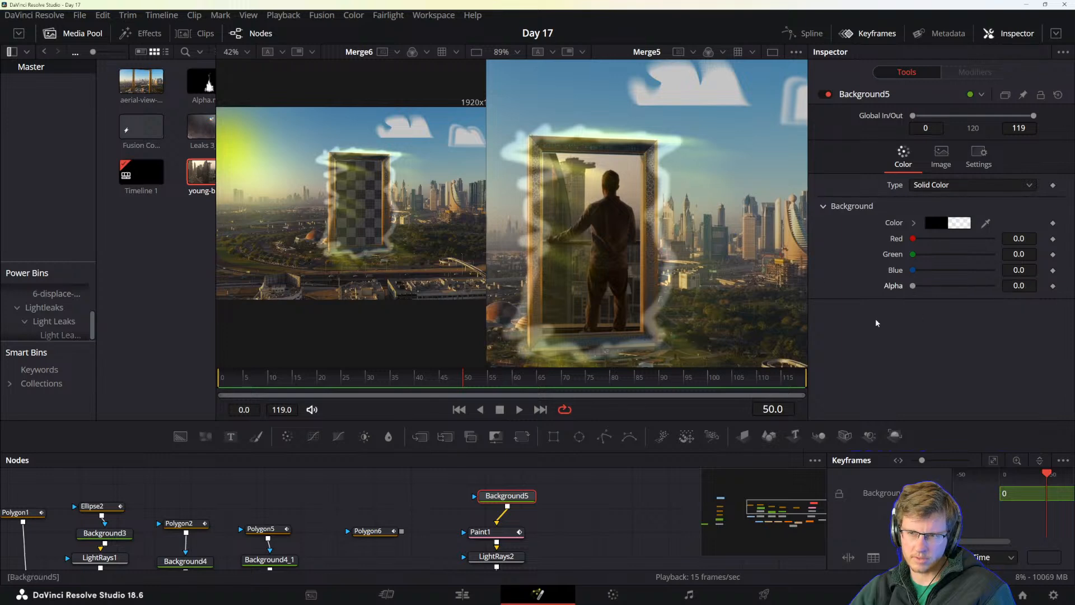
pyautogui.moveTo(594, 518); pyautogui.dragTo(657, 513)
pyautogui.scroll(-4, 645, 217)
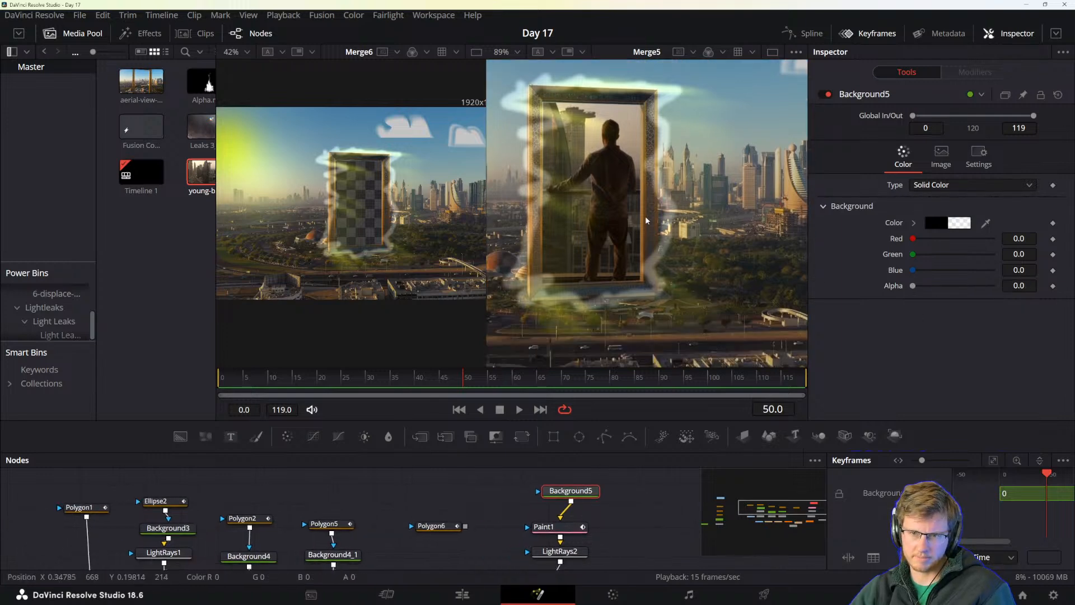
pyautogui.moveTo(516, 378); pyautogui.dragTo(645, 383)
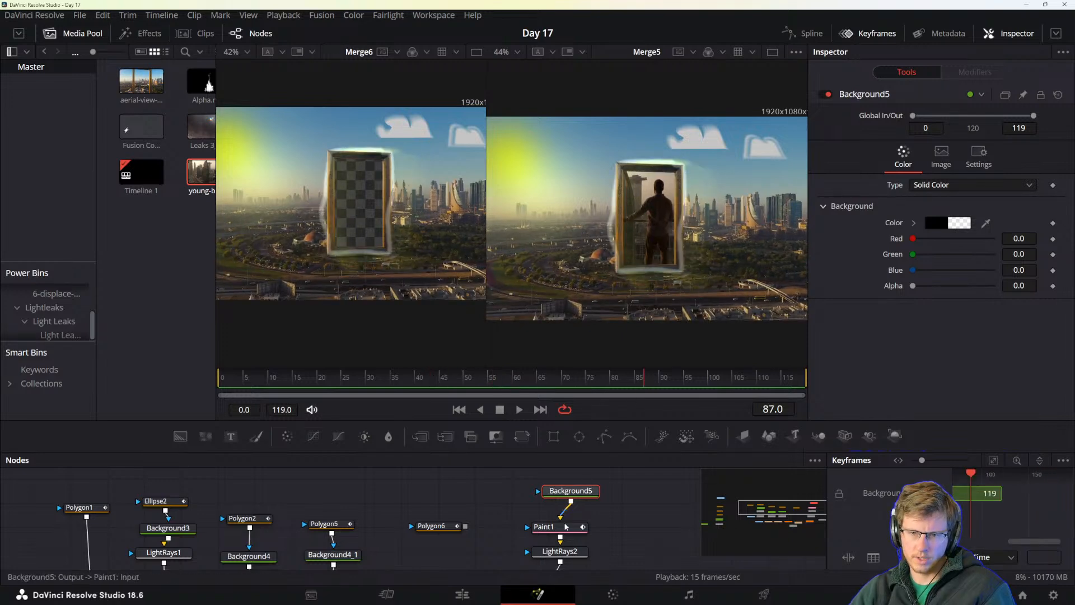
pyautogui.moveTo(596, 504); pyautogui.dragTo(617, 462)
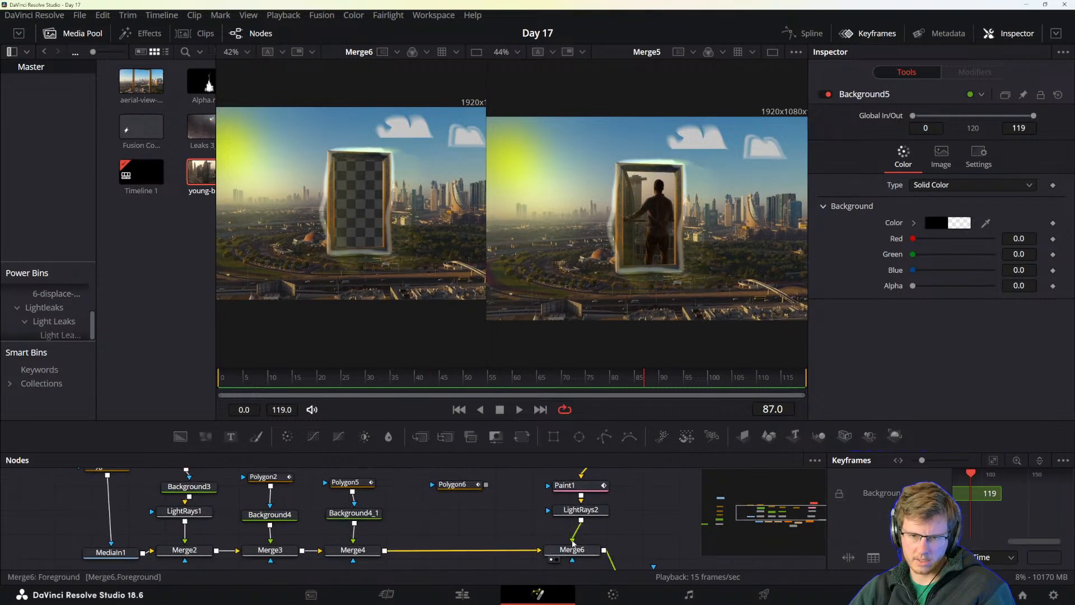
# - Compare the shot without the outline by disconnecting LightRays2 from Merge6, and reconnect it to the Merge6 foreground
pyautogui.click(572, 549)
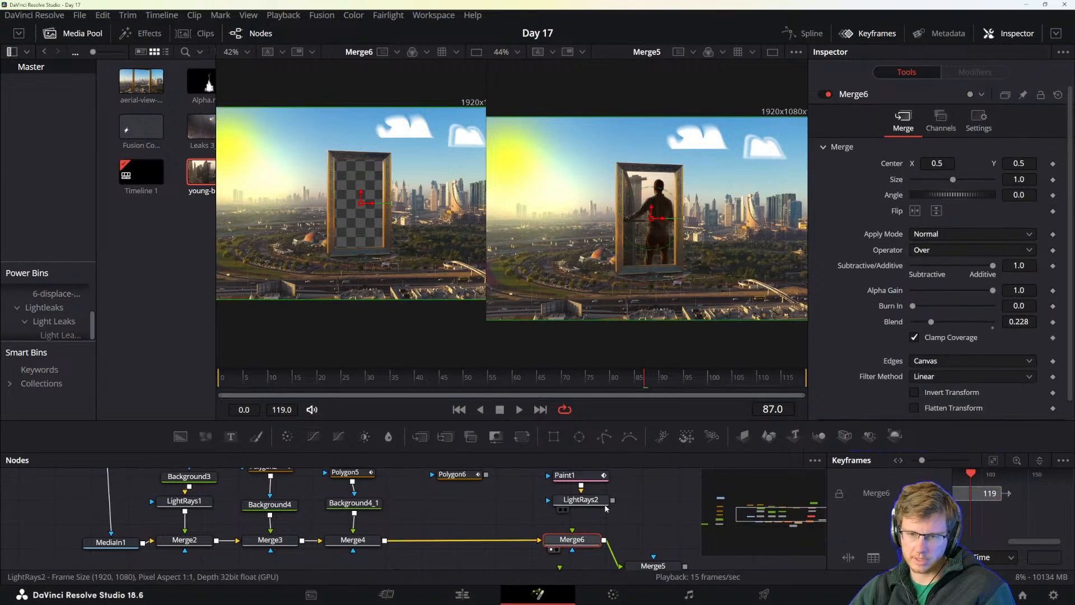
pyautogui.moveTo(612, 501); pyautogui.dragTo(573, 538)
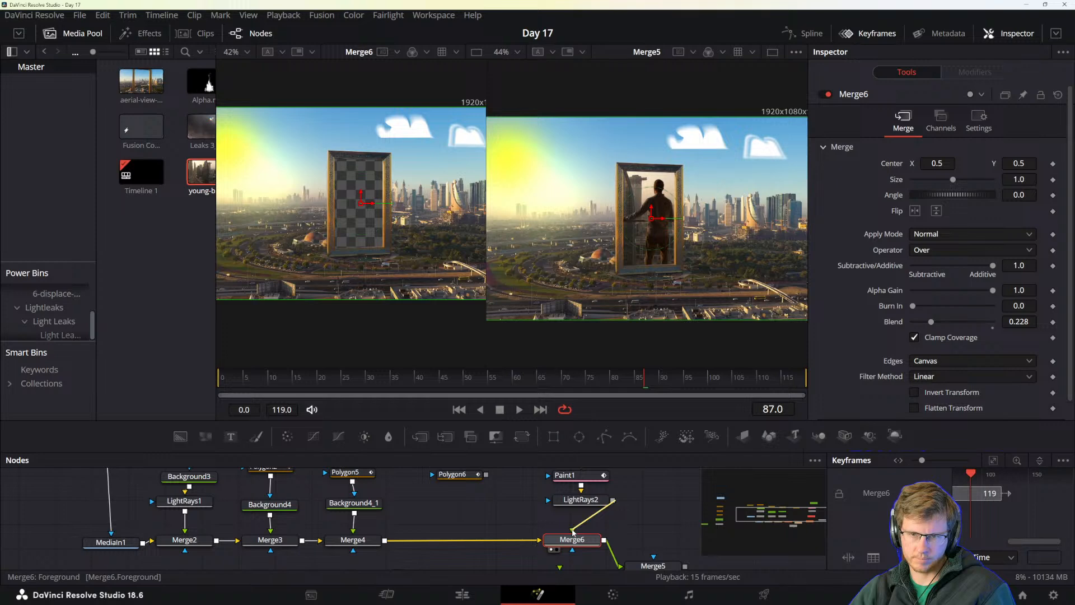
pyautogui.moveTo(573, 535); pyautogui.dragTo(577, 551)
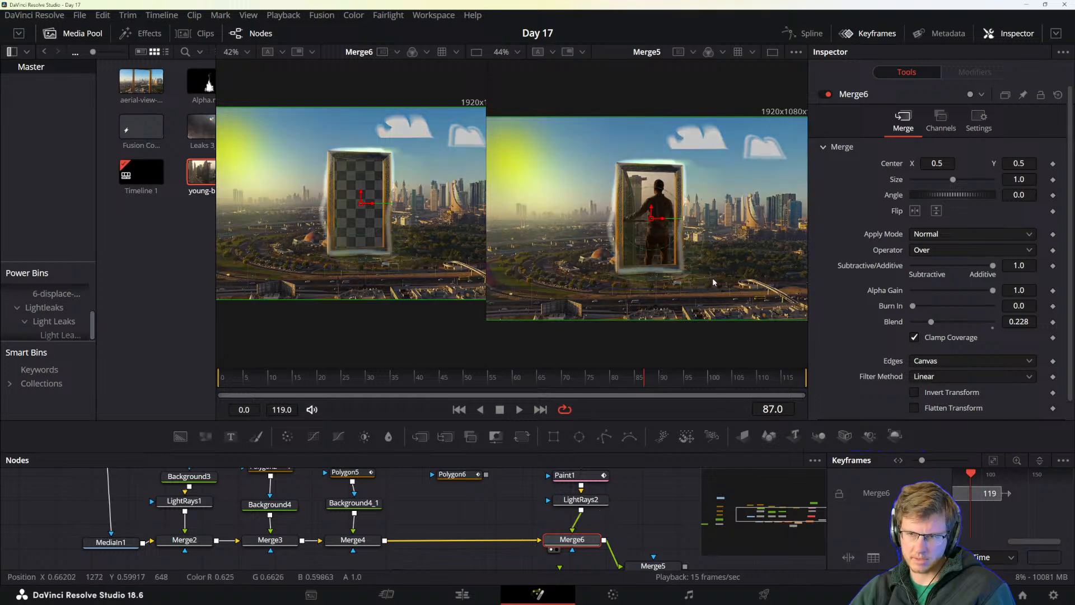
# - Review the fill types of the Background5 node, keep Solid Color, and set its alpha to 1.0
pyautogui.scroll(2, 616, 499)
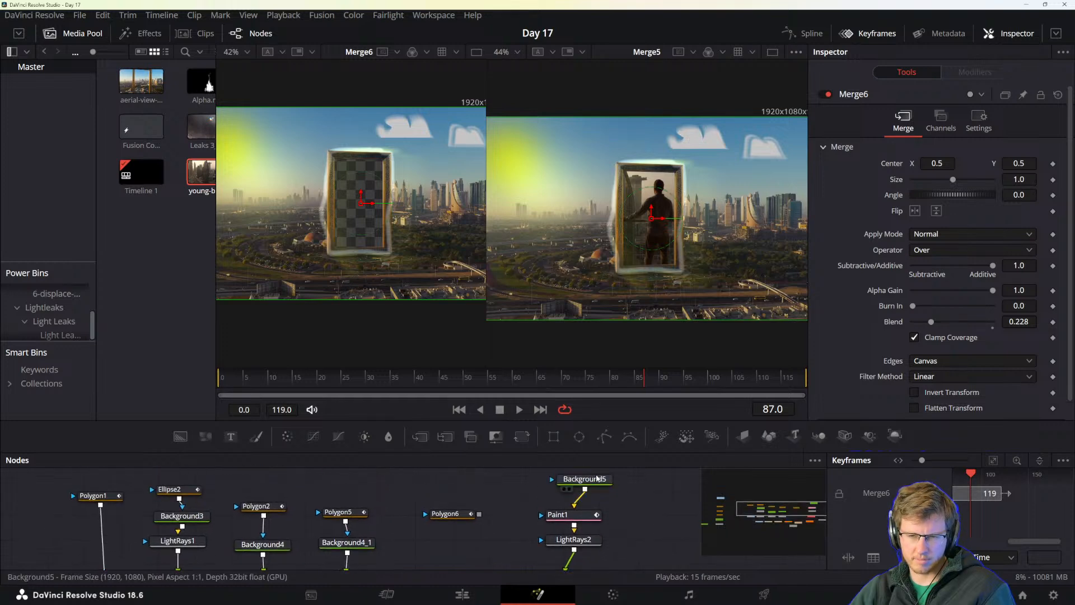
pyautogui.click(595, 492)
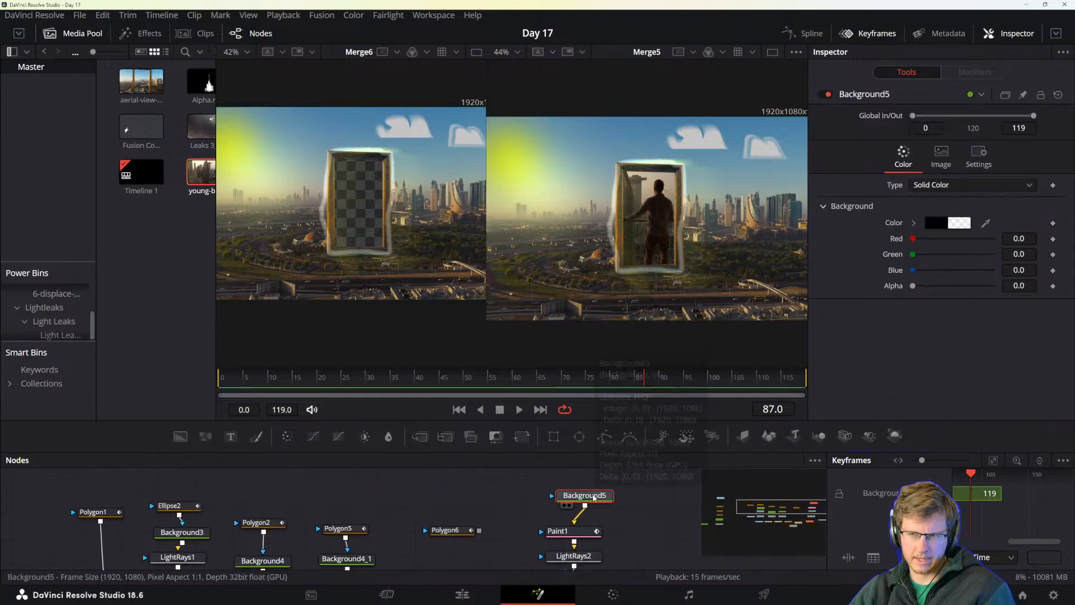
pyautogui.click(945, 187)
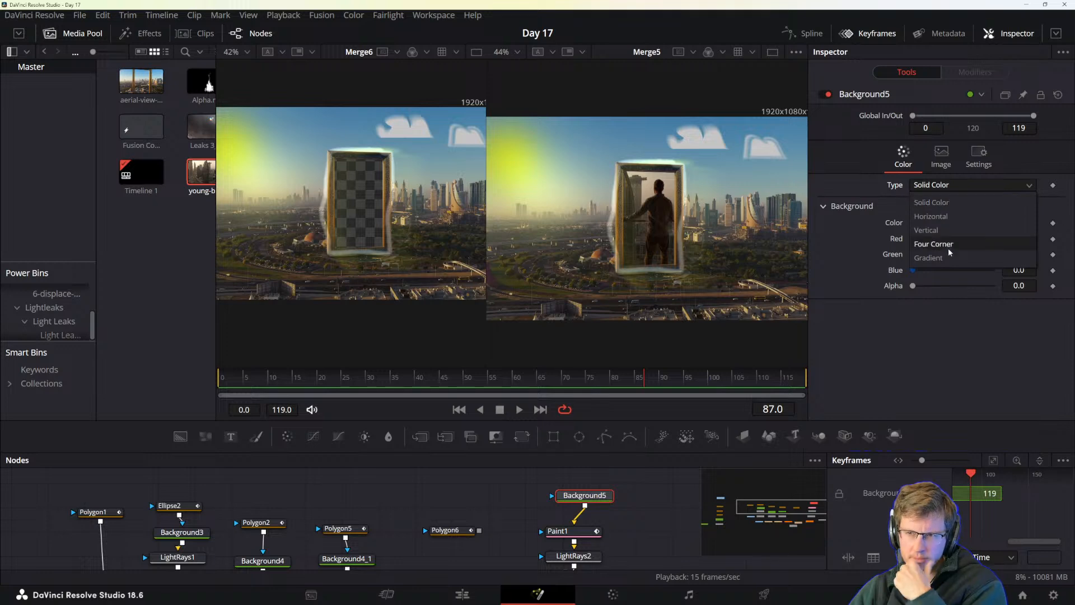
pyautogui.click(945, 302)
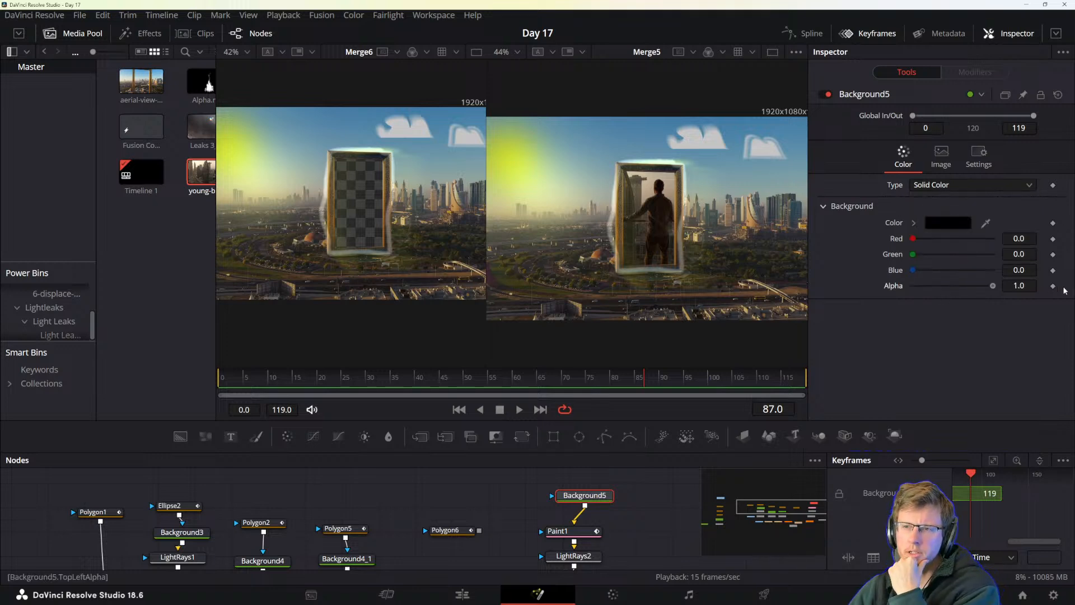
# - Try the Lighten apply mode on Merge6 and review the painted outline at frames 100 and 74
pyautogui.moveTo(580, 534); pyautogui.dragTo(595, 478)
pyautogui.click(580, 540)
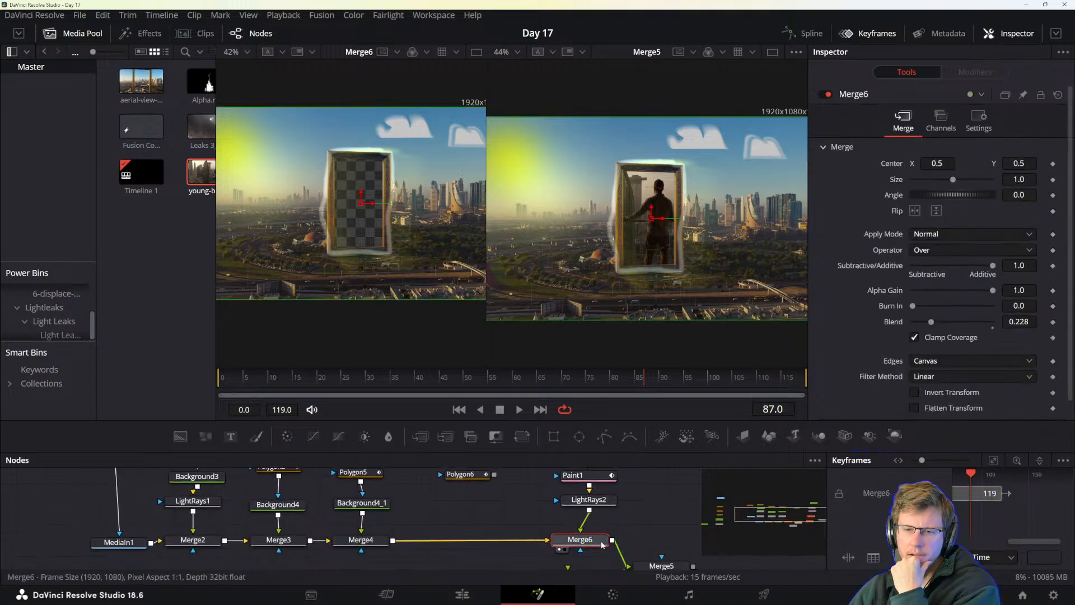
pyautogui.click(945, 236)
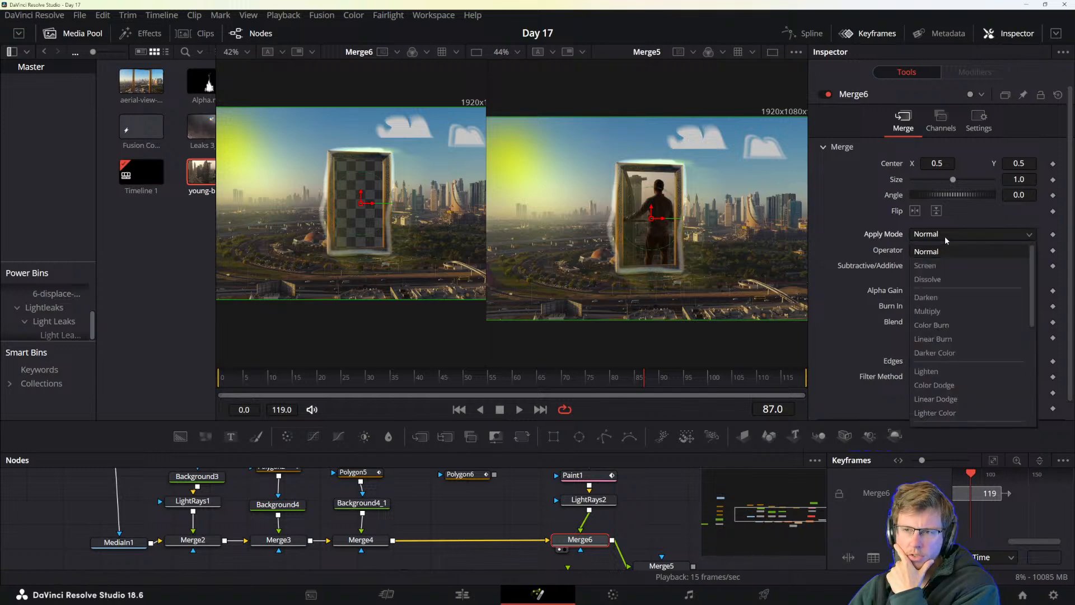
pyautogui.click(927, 371)
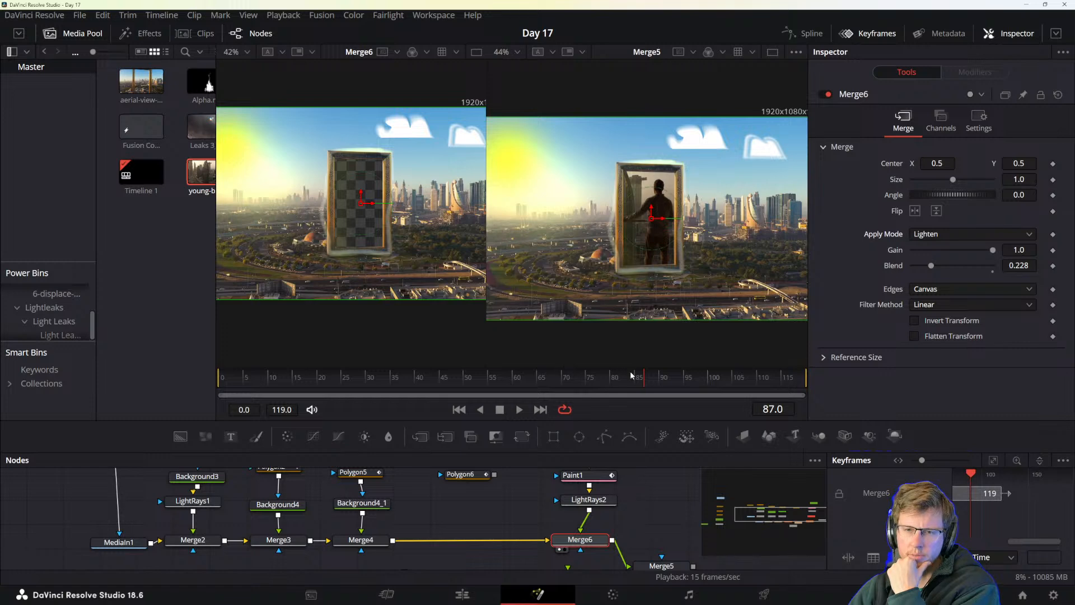
pyautogui.moveTo(630, 375); pyautogui.dragTo(714, 377)
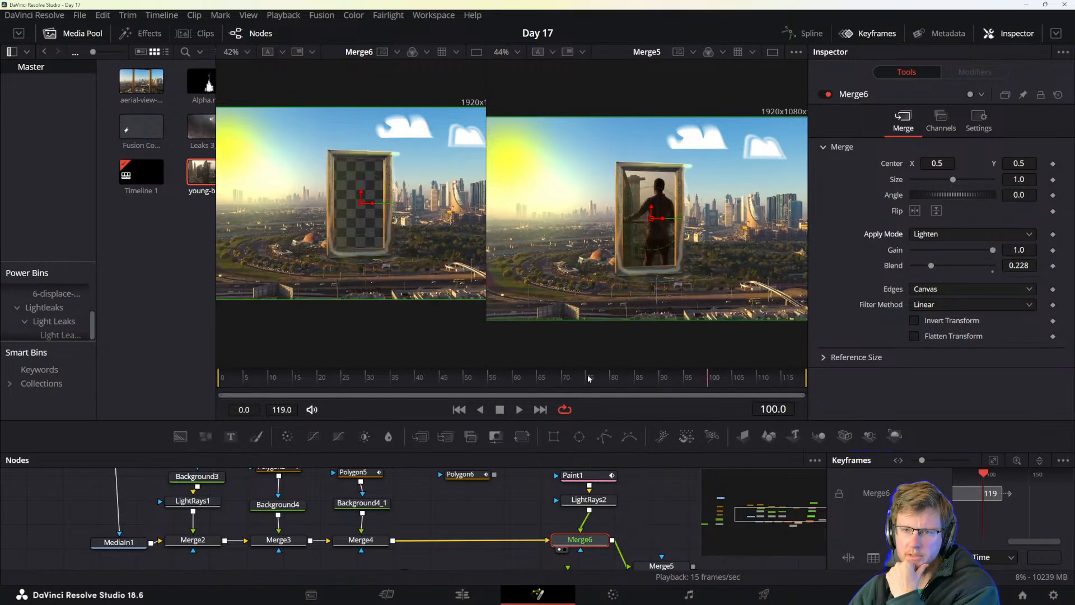
pyautogui.click(589, 379)
# - Set Merge6's apply mode to Screen and compare the shot with LightRays2 disconnected from Merge6 and reconnected
pyautogui.click(961, 235)
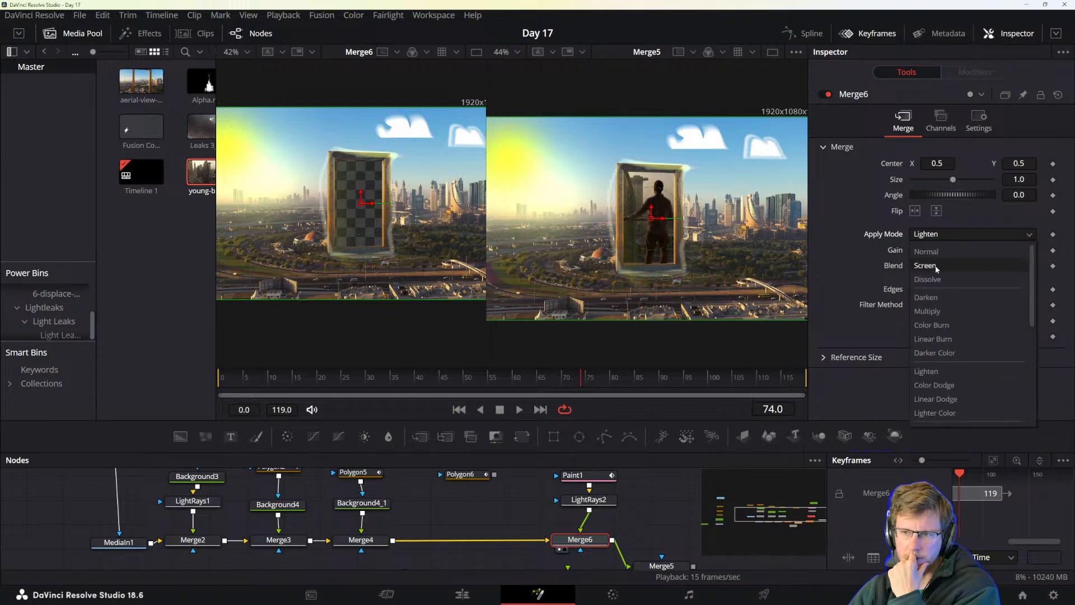
pyautogui.click(935, 266)
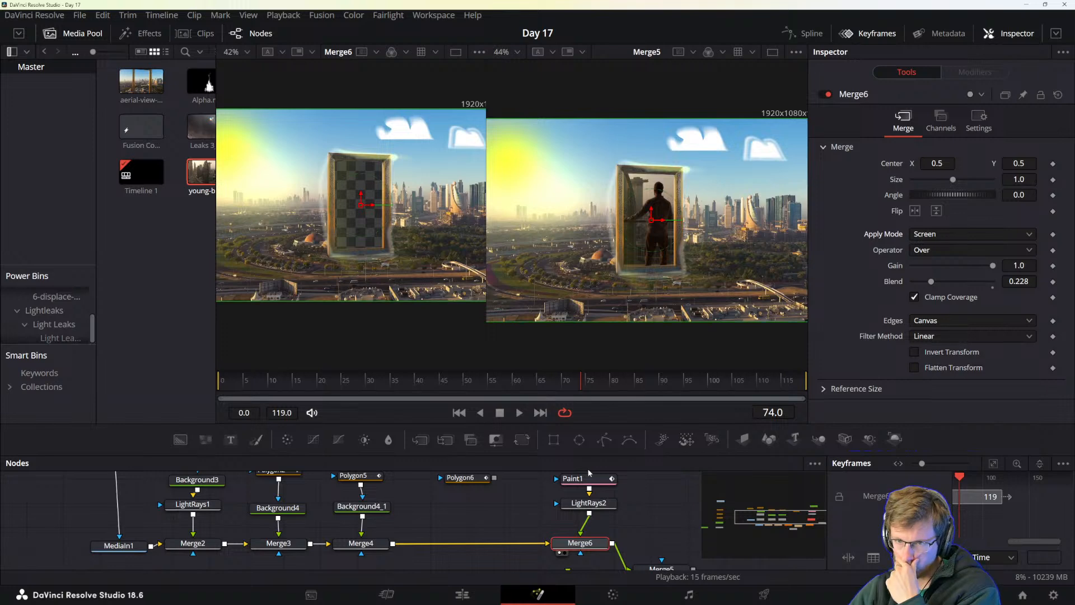
pyautogui.moveTo(581, 537); pyautogui.dragTo(589, 528)
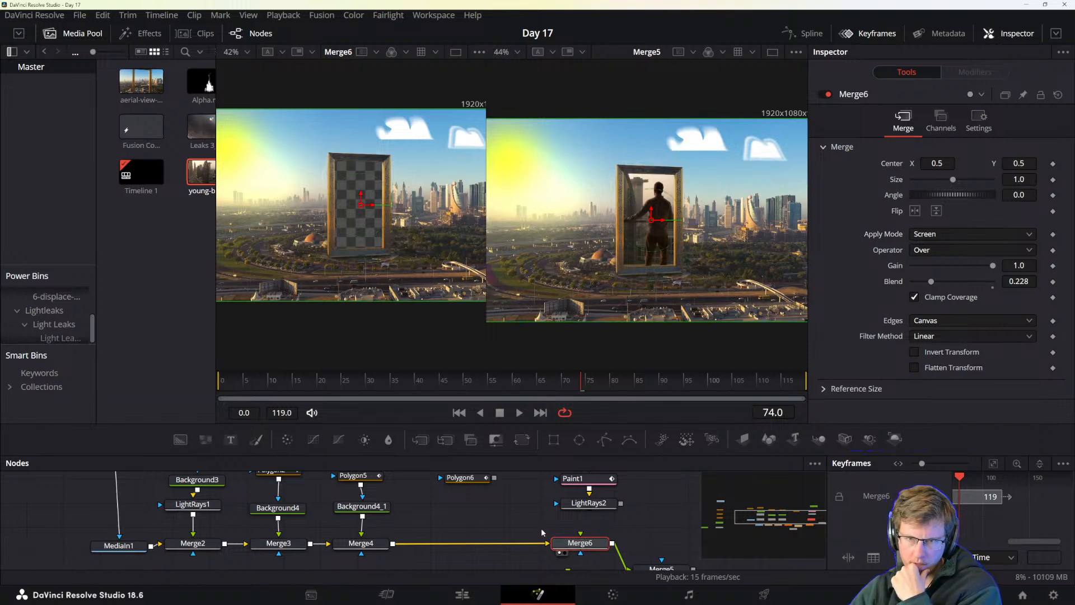
pyautogui.moveTo(621, 504); pyautogui.dragTo(581, 533)
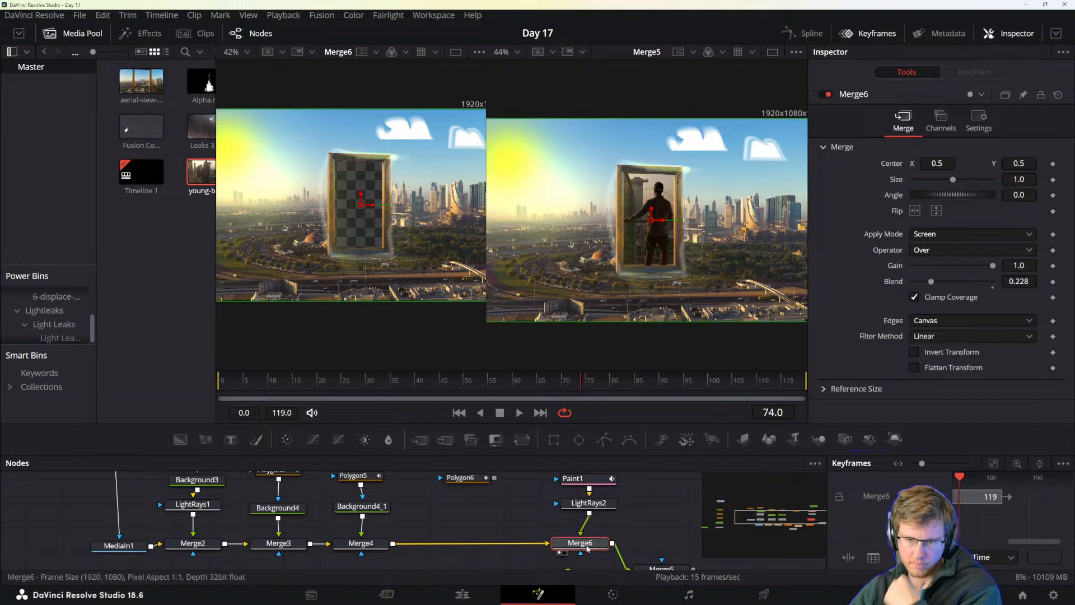
# - Play the composite, stop at frame 97, and inspect the outline around the picture frame up close and in the whole shot
pyautogui.click(487, 486)
pyautogui.press('space')
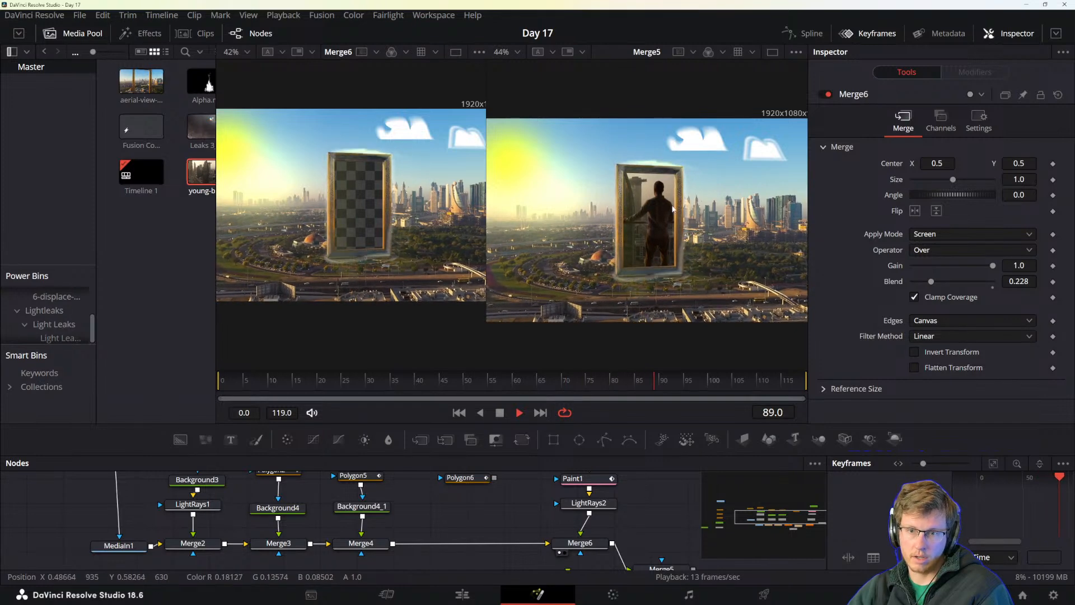
pyautogui.press('space')
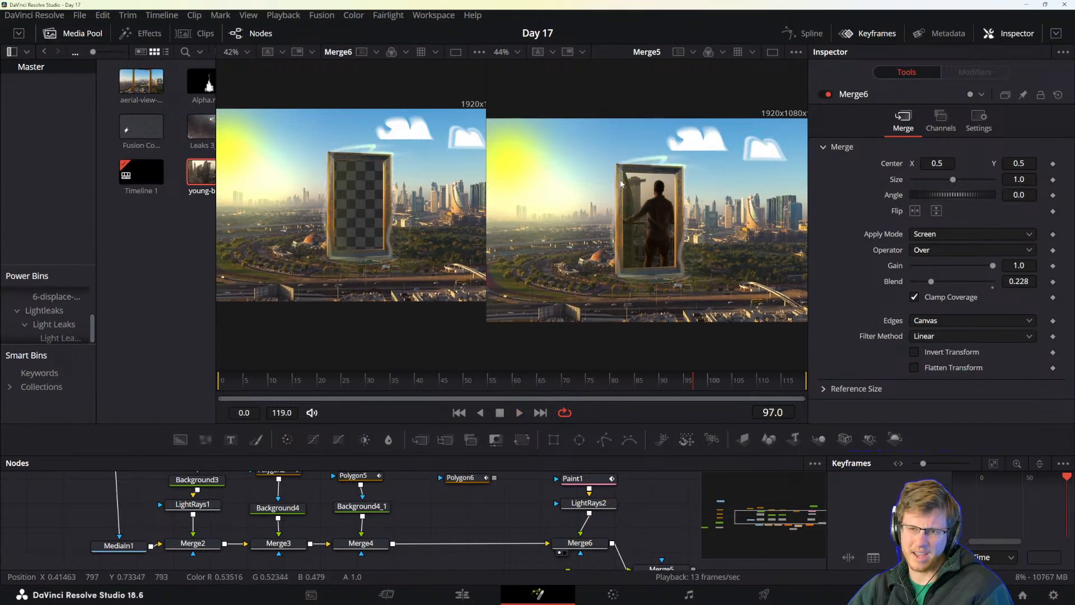
pyautogui.scroll(3, 624, 179)
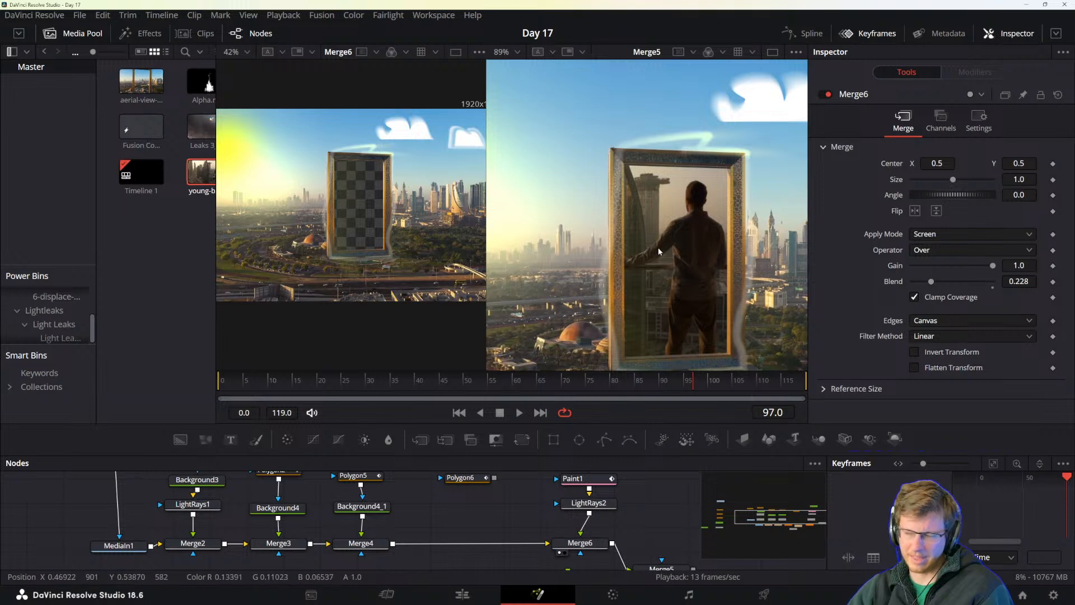
pyautogui.moveTo(659, 251); pyautogui.dragTo(598, 158)
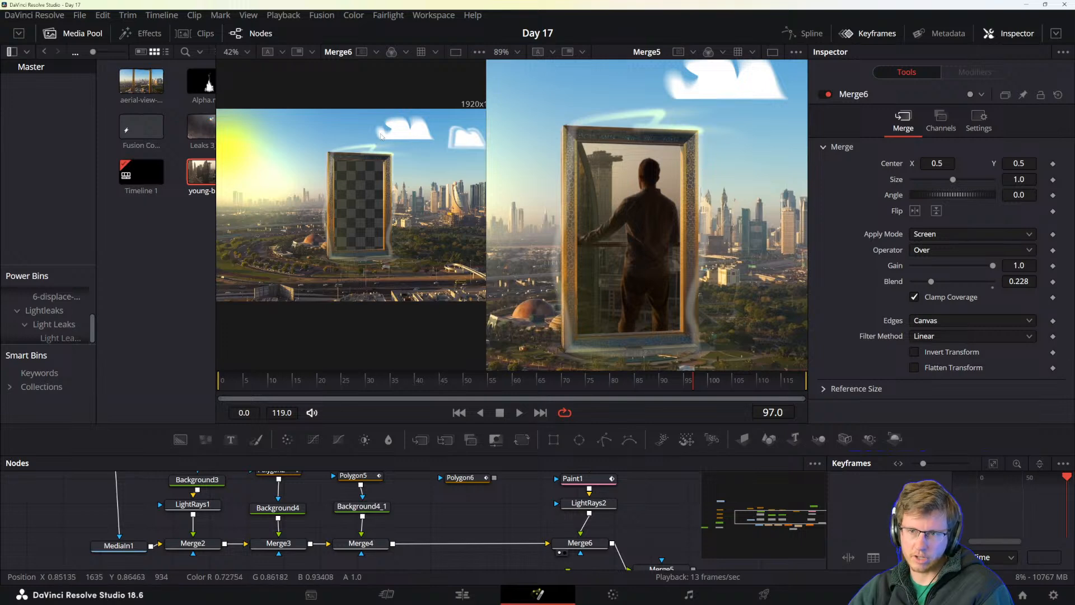
pyautogui.hotkey('ctrl', 'f')
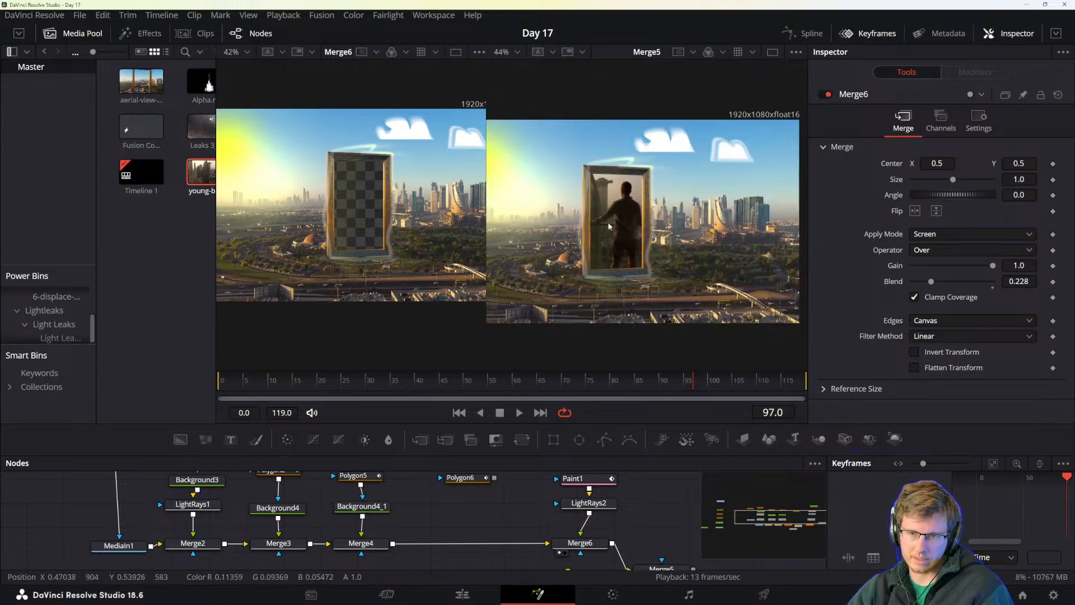
pyautogui.moveTo(567, 202); pyautogui.dragTo(608, 205)
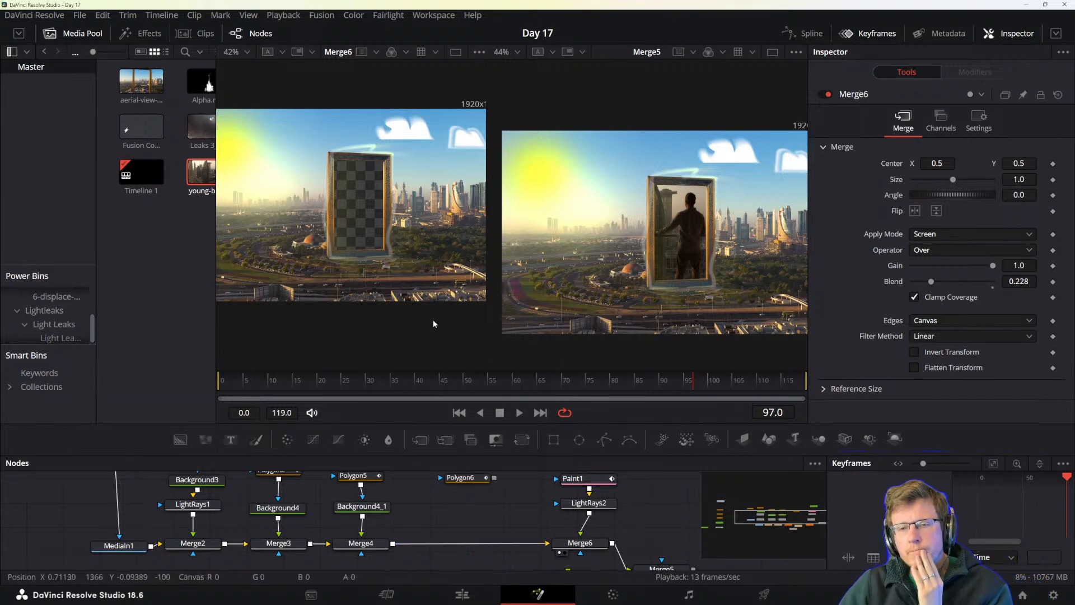
# - Switch to the DaVinci Resolve reference manual in Acrobat and read the Setting Up the Paint Node section and the start of Paint Node Workflow
pyautogui.hotkey('alt', 'Tab')
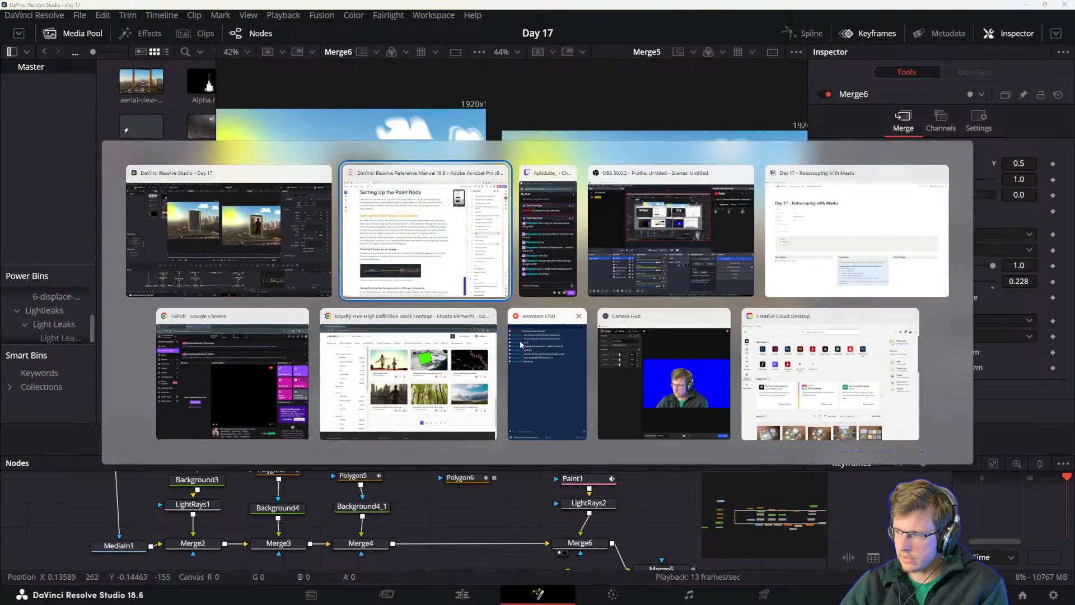
pyautogui.click(446, 244)
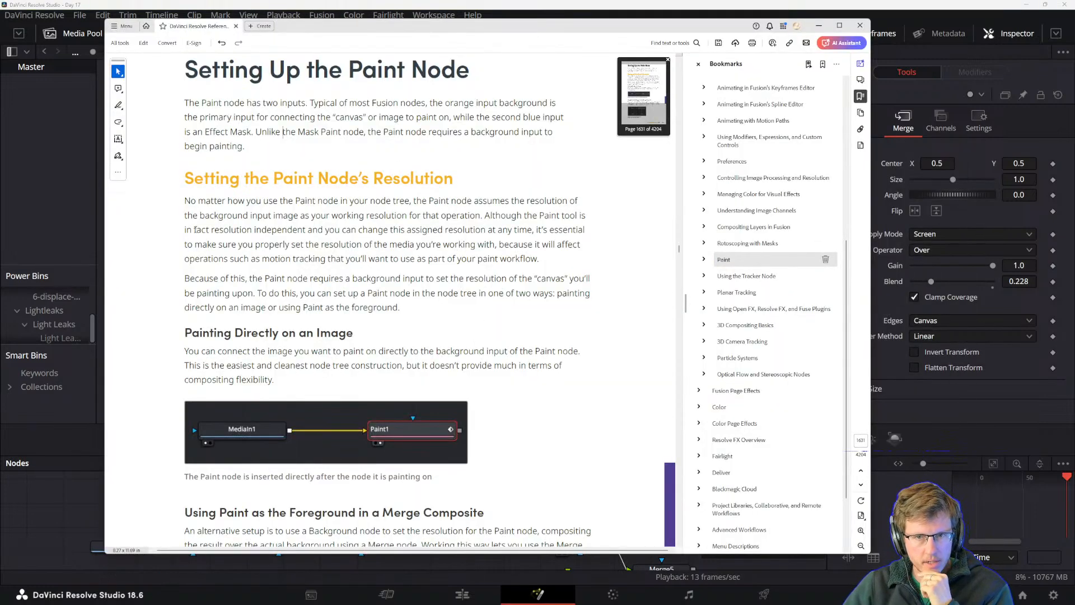
pyautogui.moveTo(289, 595)
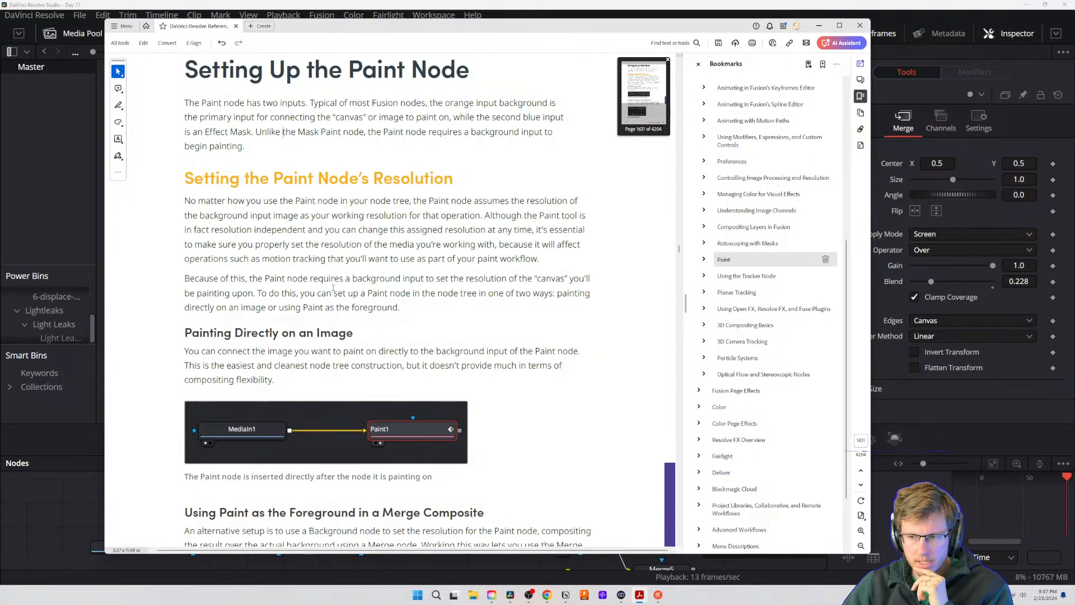
pyautogui.scroll(-4, 290, 359)
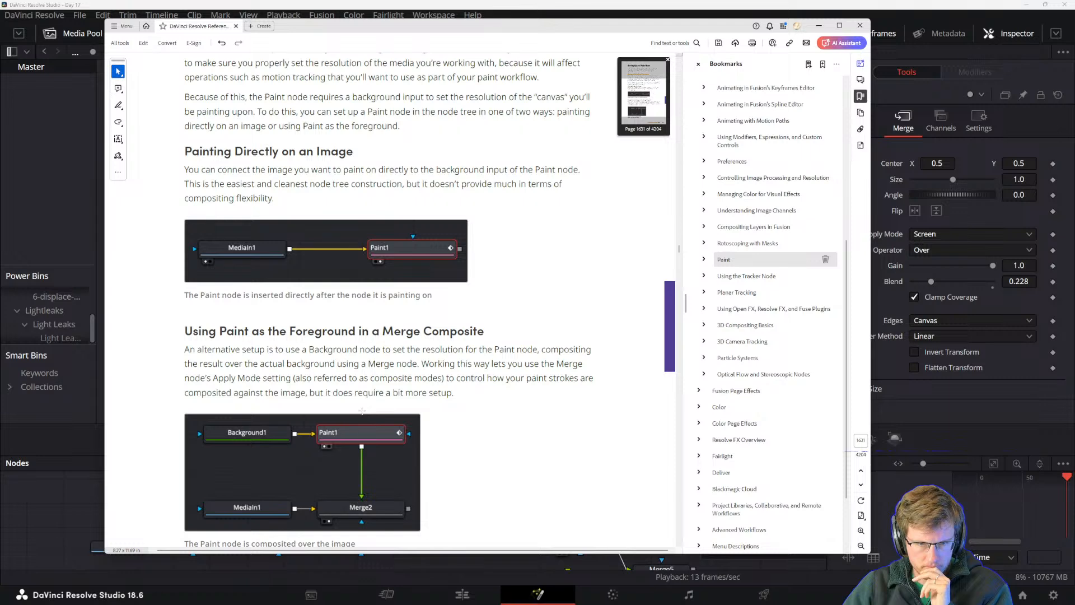
pyautogui.scroll(-10, 351, 408)
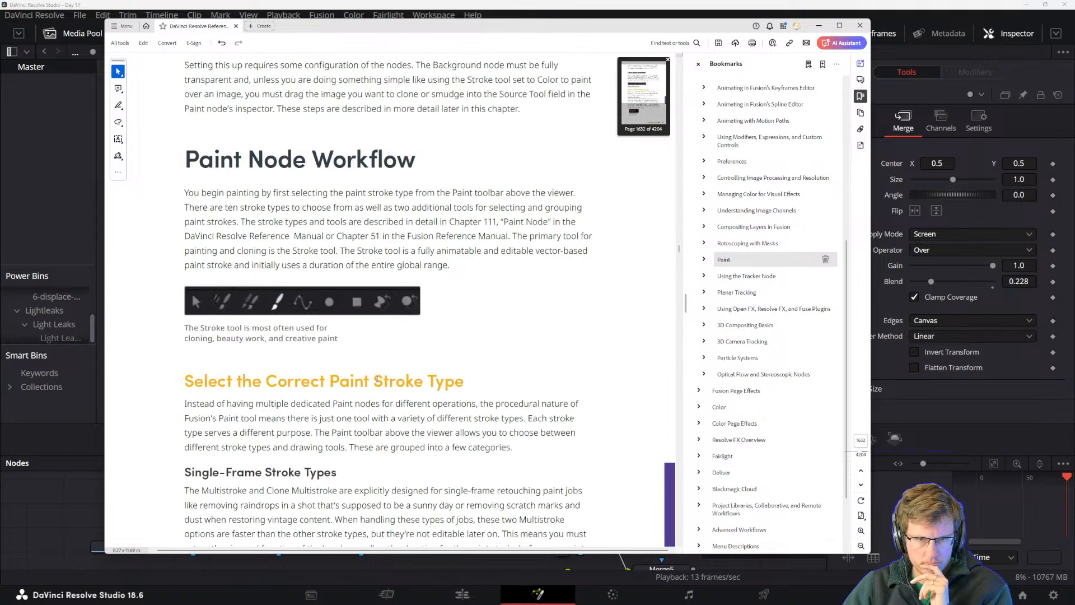
pyautogui.scroll(12, 456, 389)
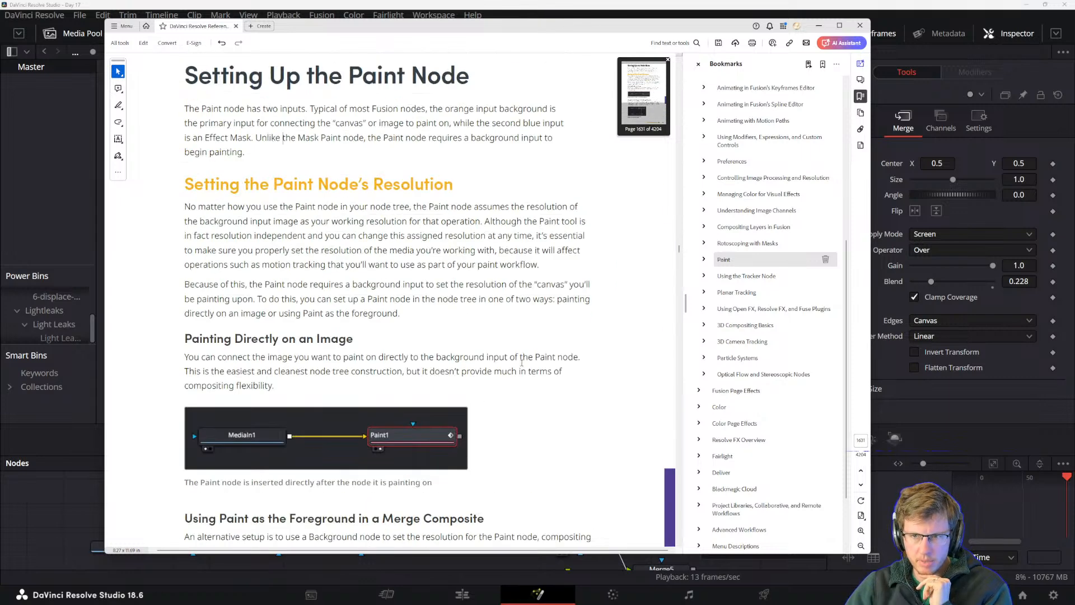
pyautogui.scroll(6, 559, 386)
pyautogui.scroll(-5, 539, 398)
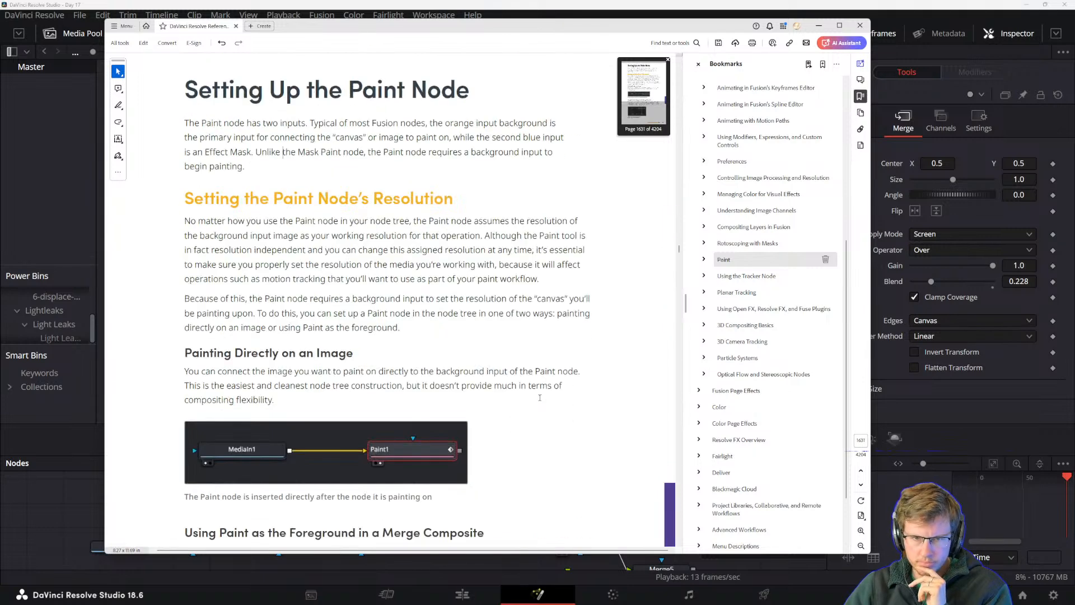
pyautogui.scroll(1, 429, 274)
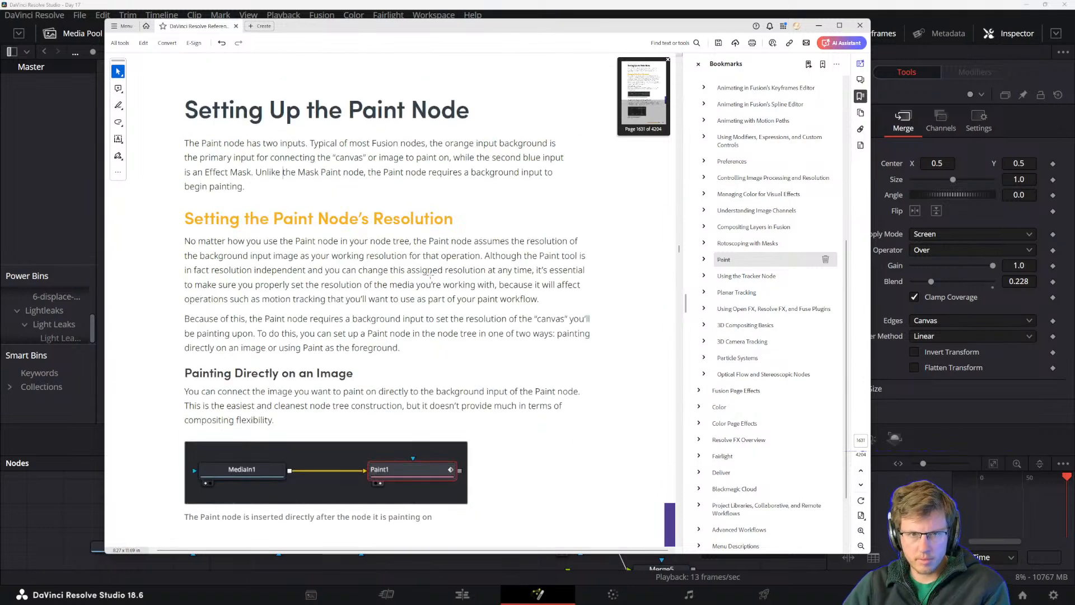
pyautogui.scroll(5, 448, 285)
pyautogui.scroll(-6, 476, 302)
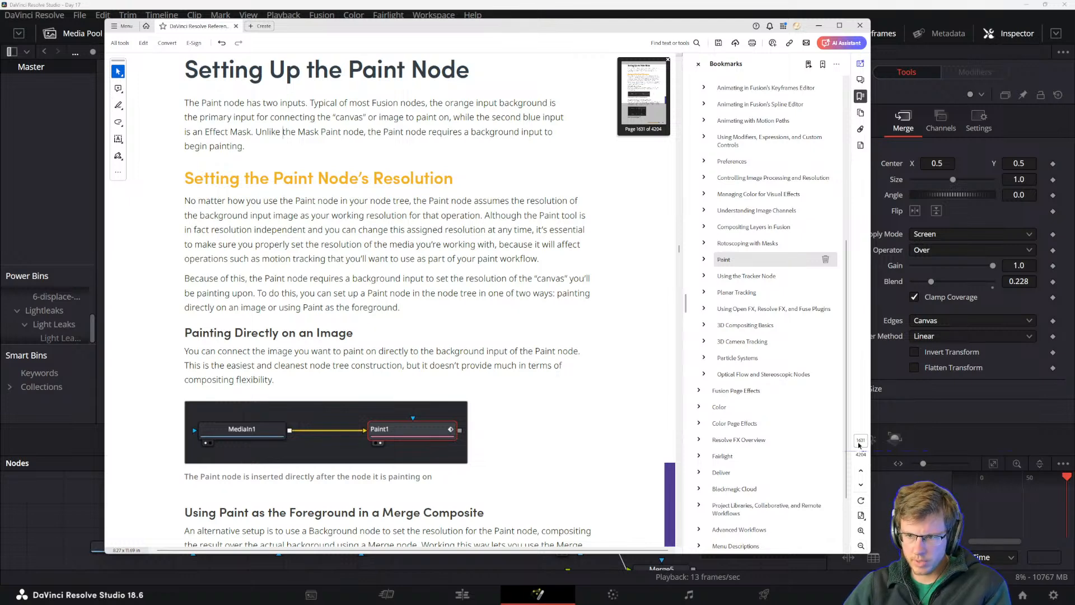
# - Look up the Paint chapter in the manual's Fusion Fundamentals contents and select its entry
pyautogui.hotkey('alt', 'Tab')
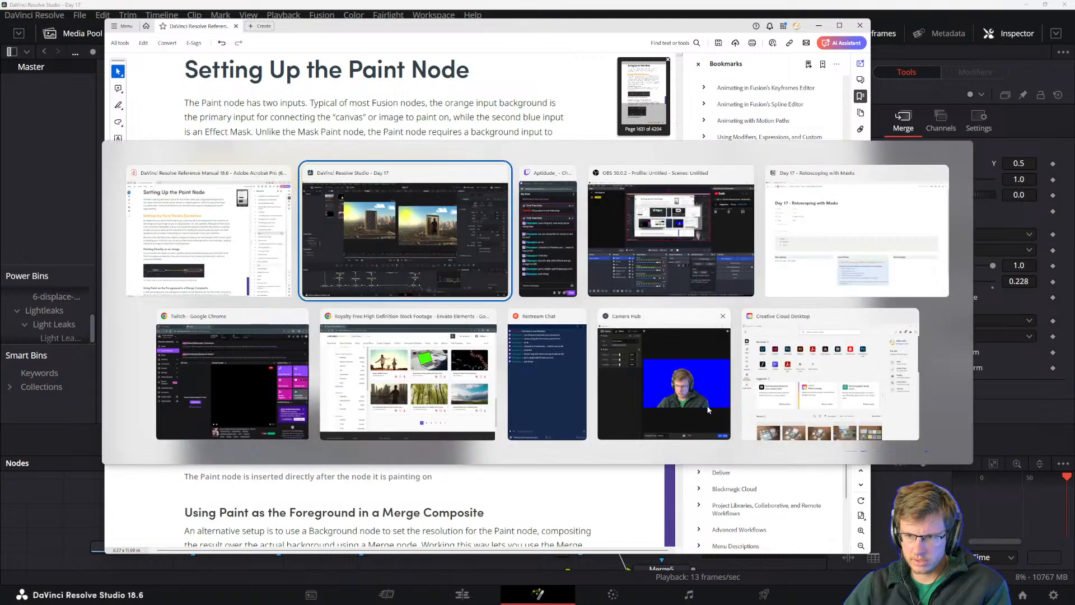
pyautogui.click(867, 235)
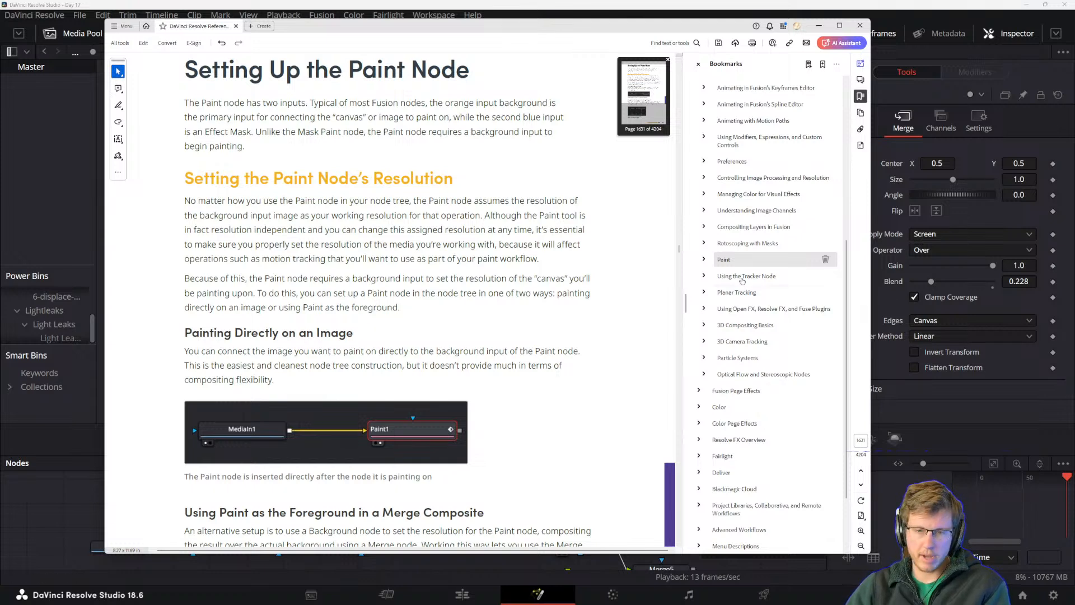
pyautogui.scroll(5, 810, 193)
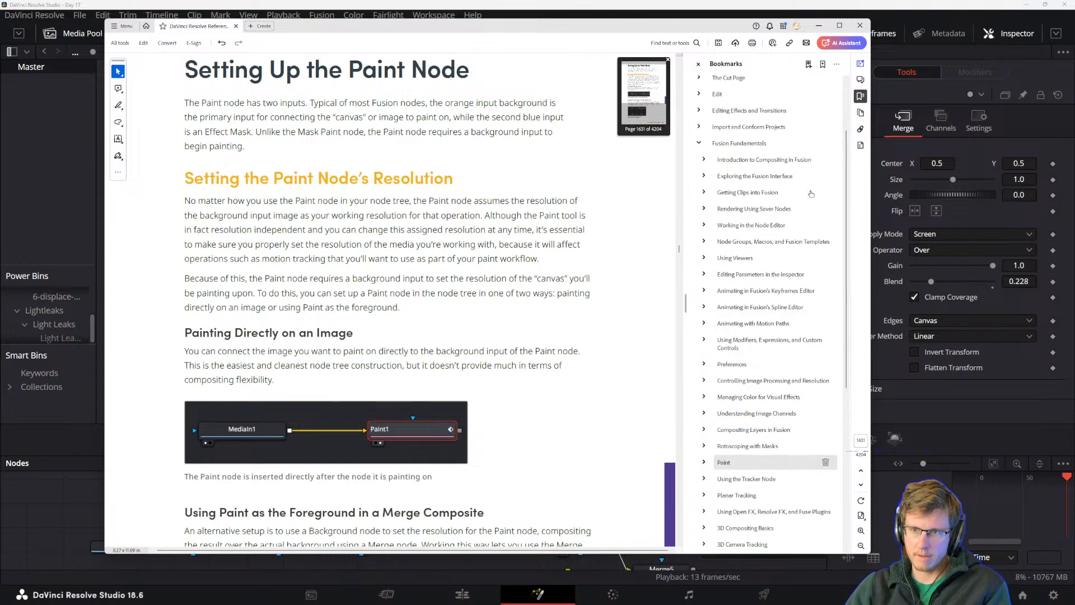
pyautogui.click(750, 144)
pyautogui.scroll(-5, 344, 370)
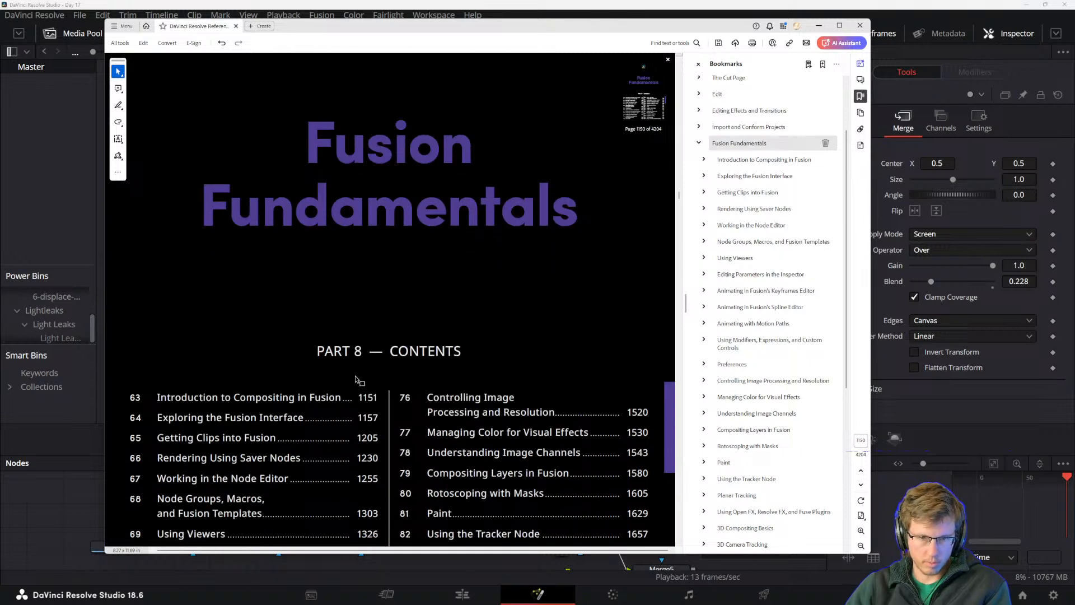
pyautogui.scroll(-1, 340, 418)
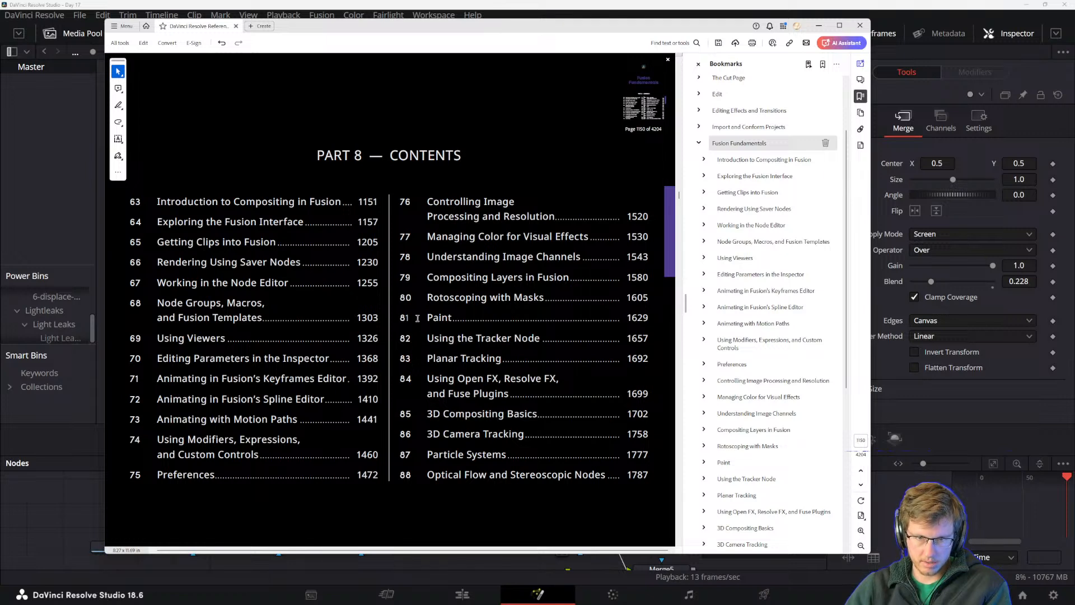
pyautogui.moveTo(516, 326); pyautogui.dragTo(640, 324)
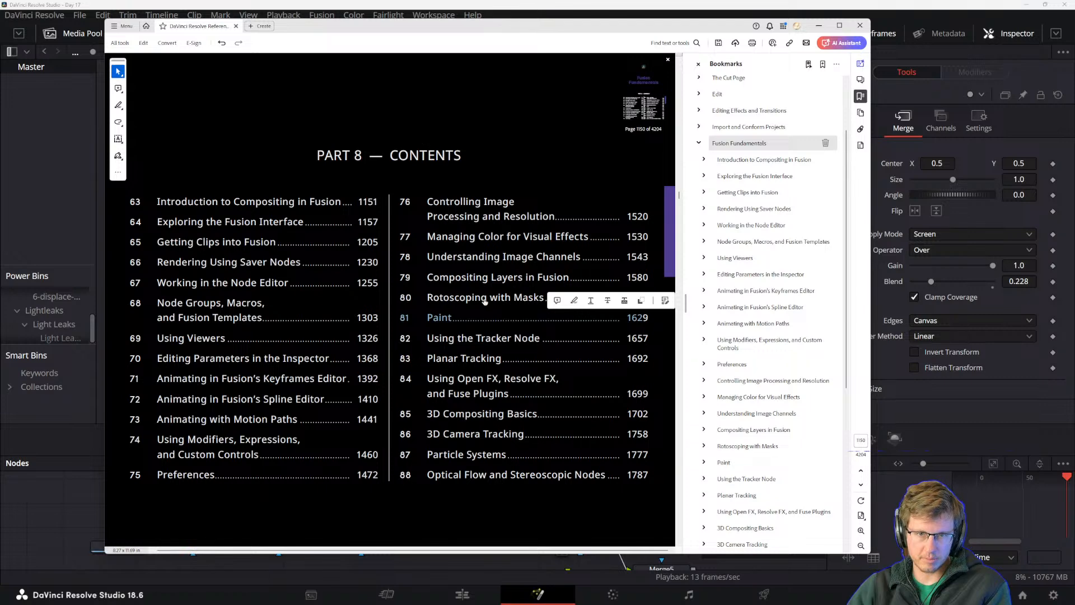
pyautogui.scroll(1, 482, 314)
pyautogui.keyDown('ctrl'); pyautogui.scroll(-1, 466, 369); pyautogui.keyUp('ctrl')
pyautogui.keyDown('ctrl'); pyautogui.scroll(-1, 468, 380); pyautogui.keyUp('ctrl')
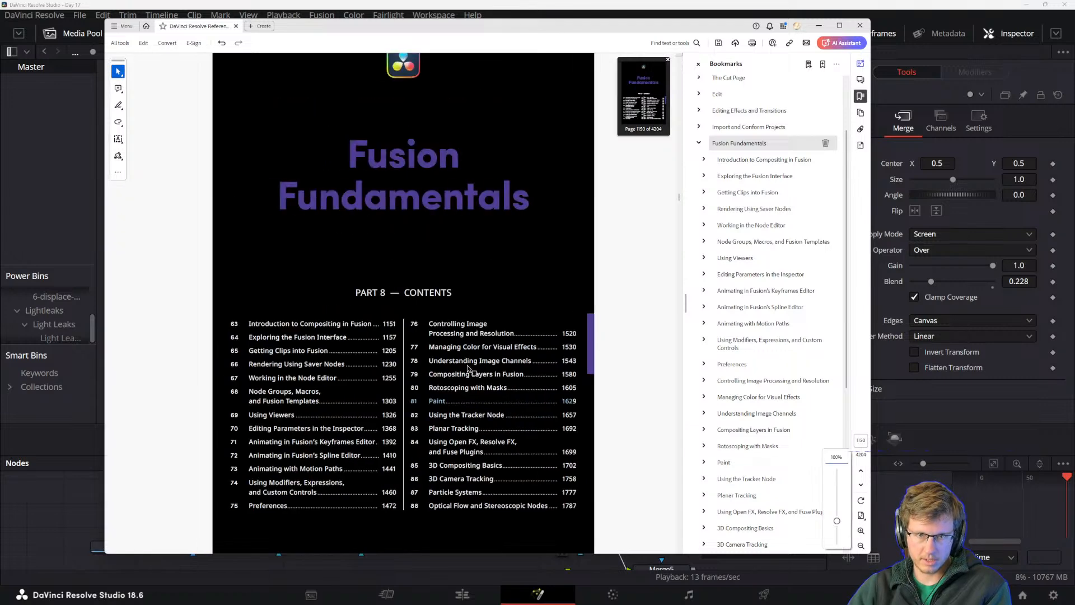